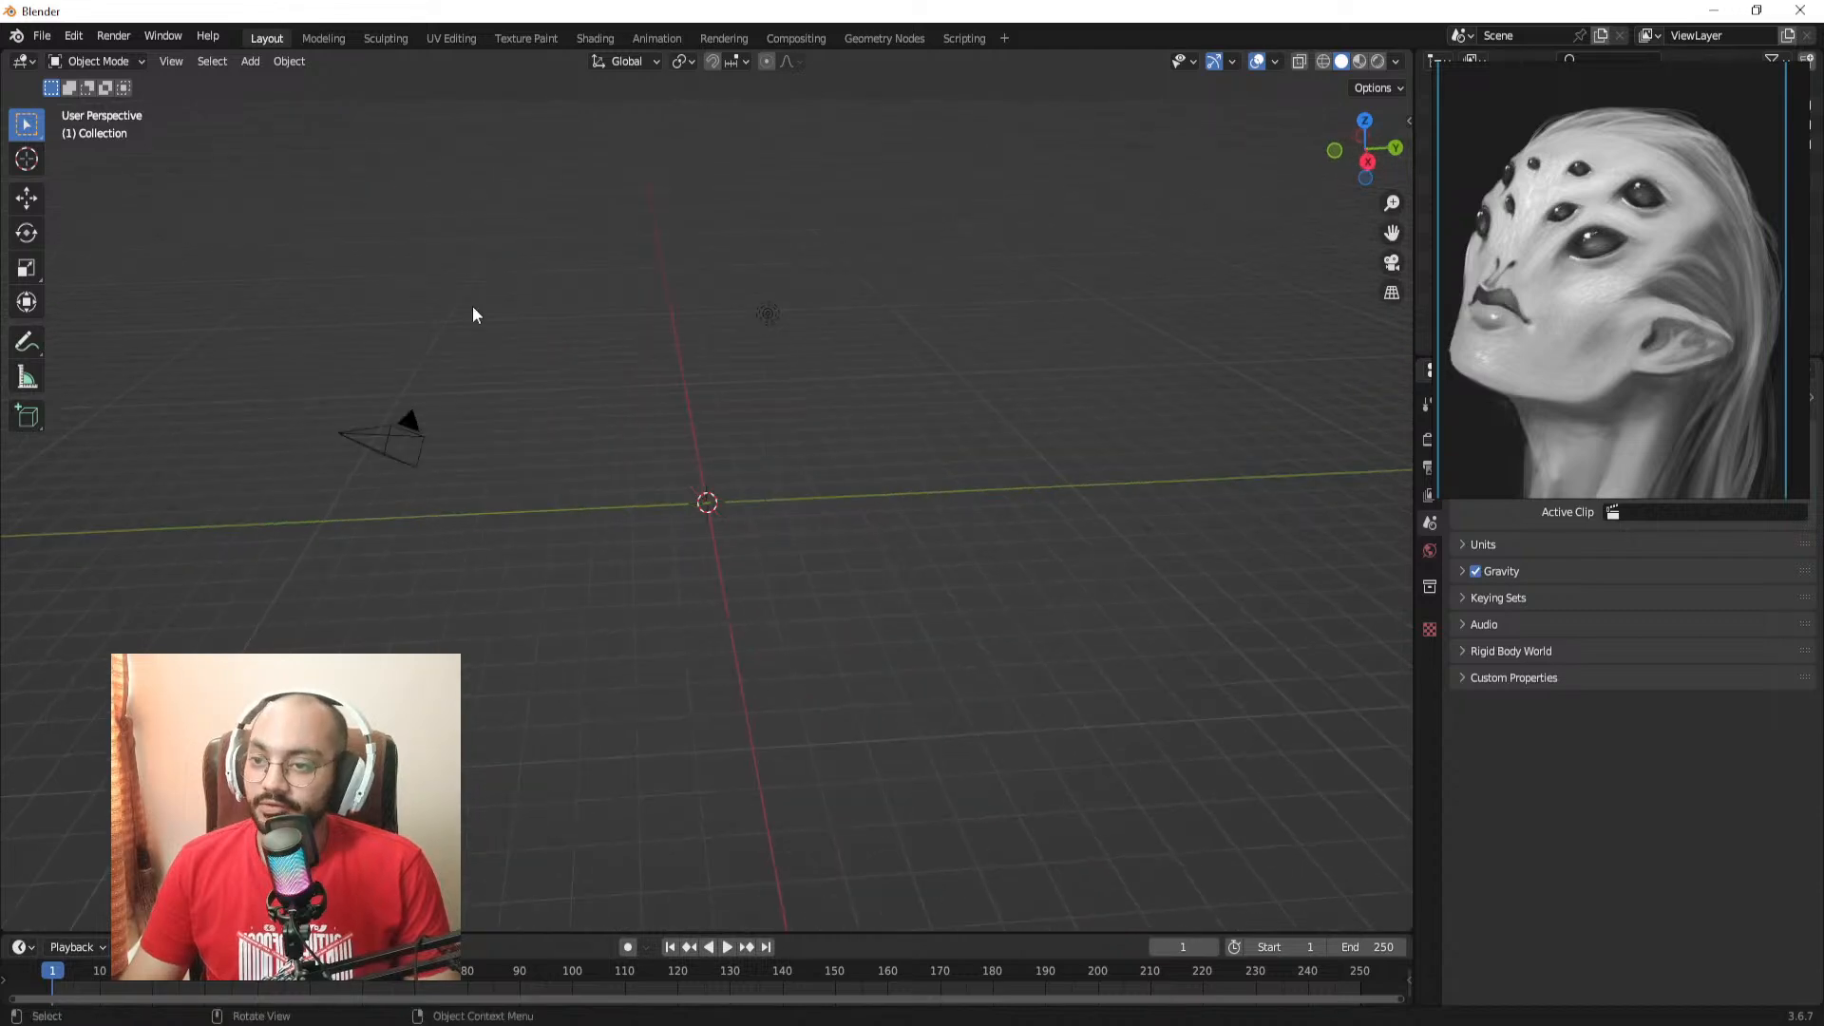
Step: Delete the default camera and light from the scene, and add a UV sphere at the origin
drag(406, 276, 839, 536)
key(Delete)
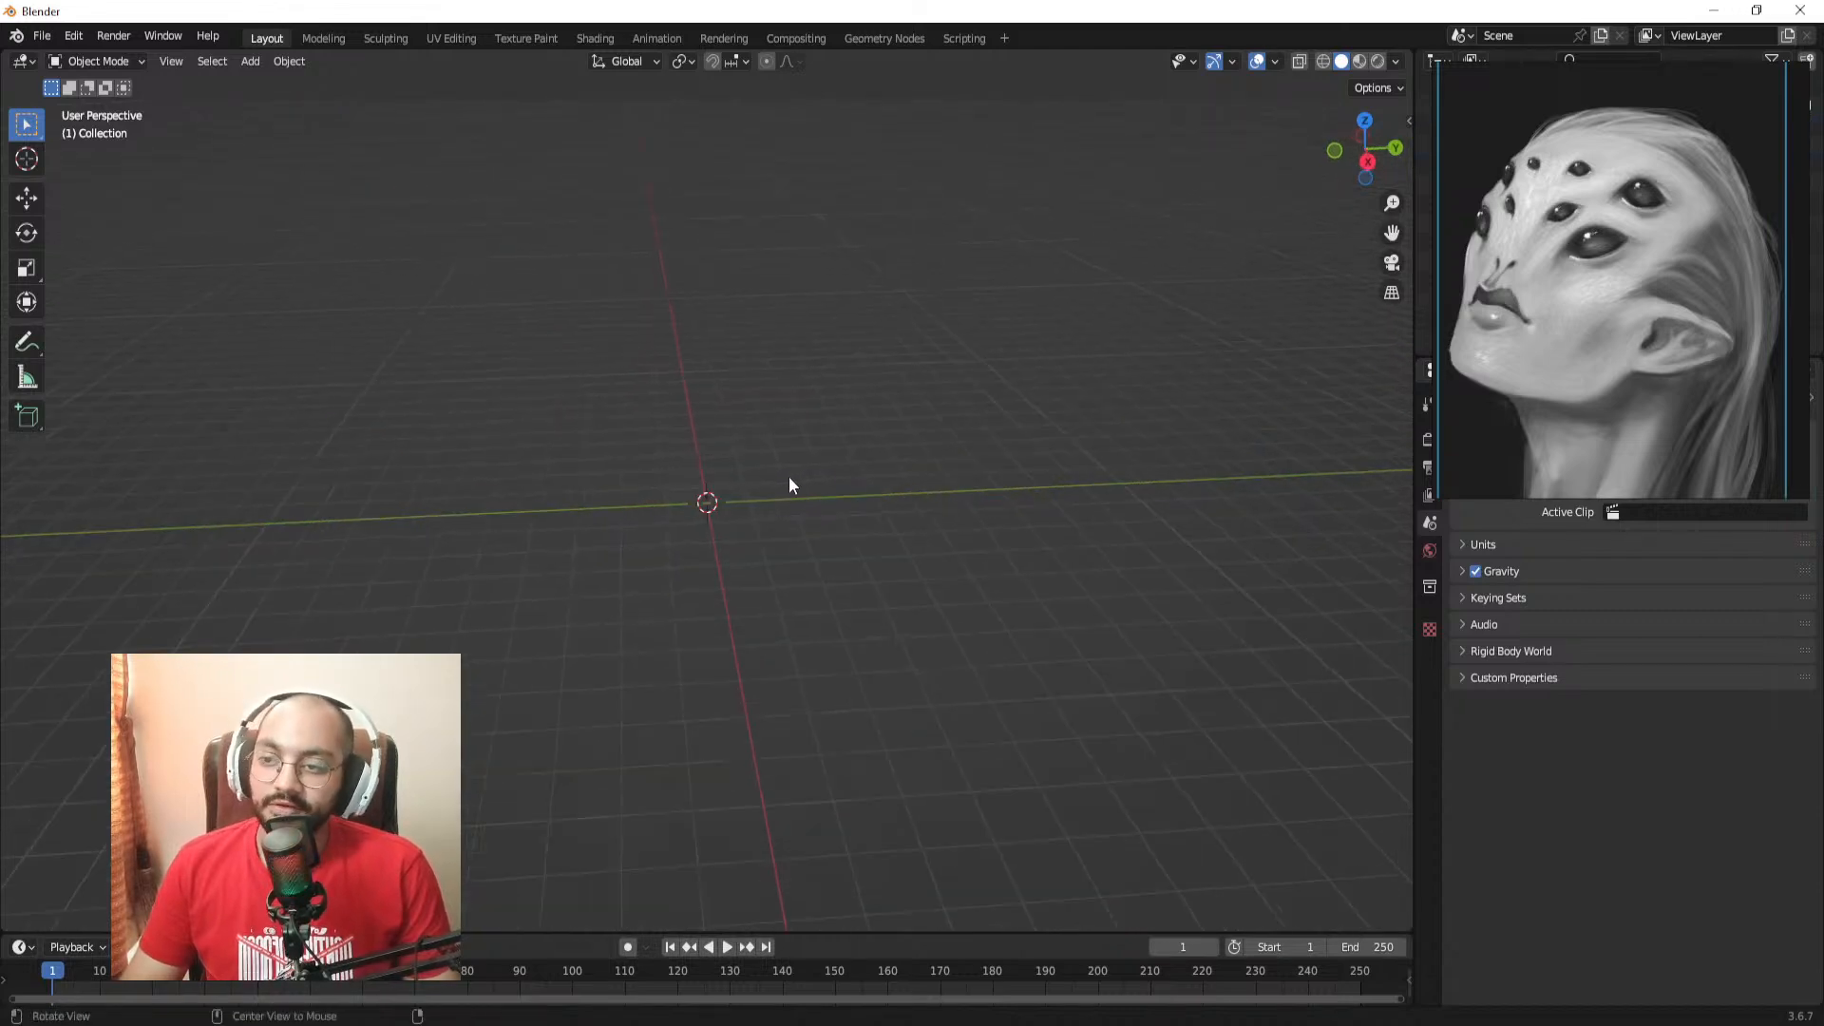
middle_drag(789, 484, 784, 473)
key(shift+a)
mouse_move(771, 468)
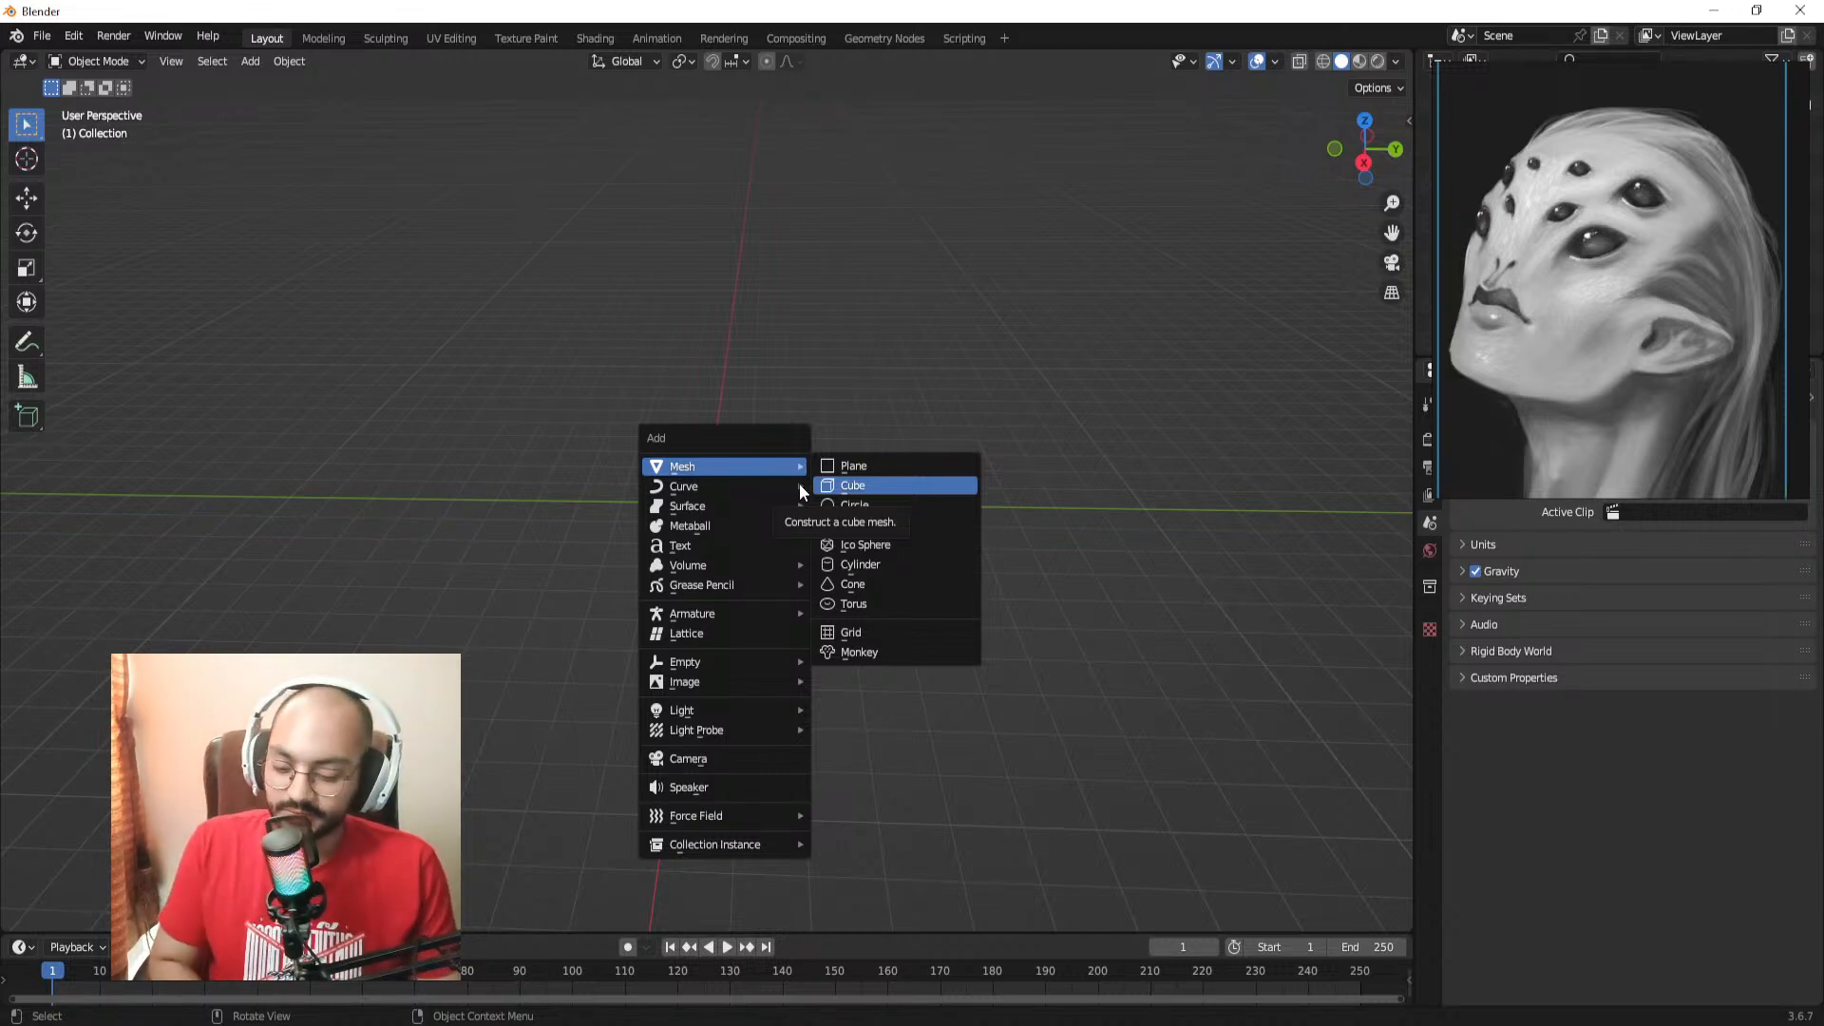
key(Escape)
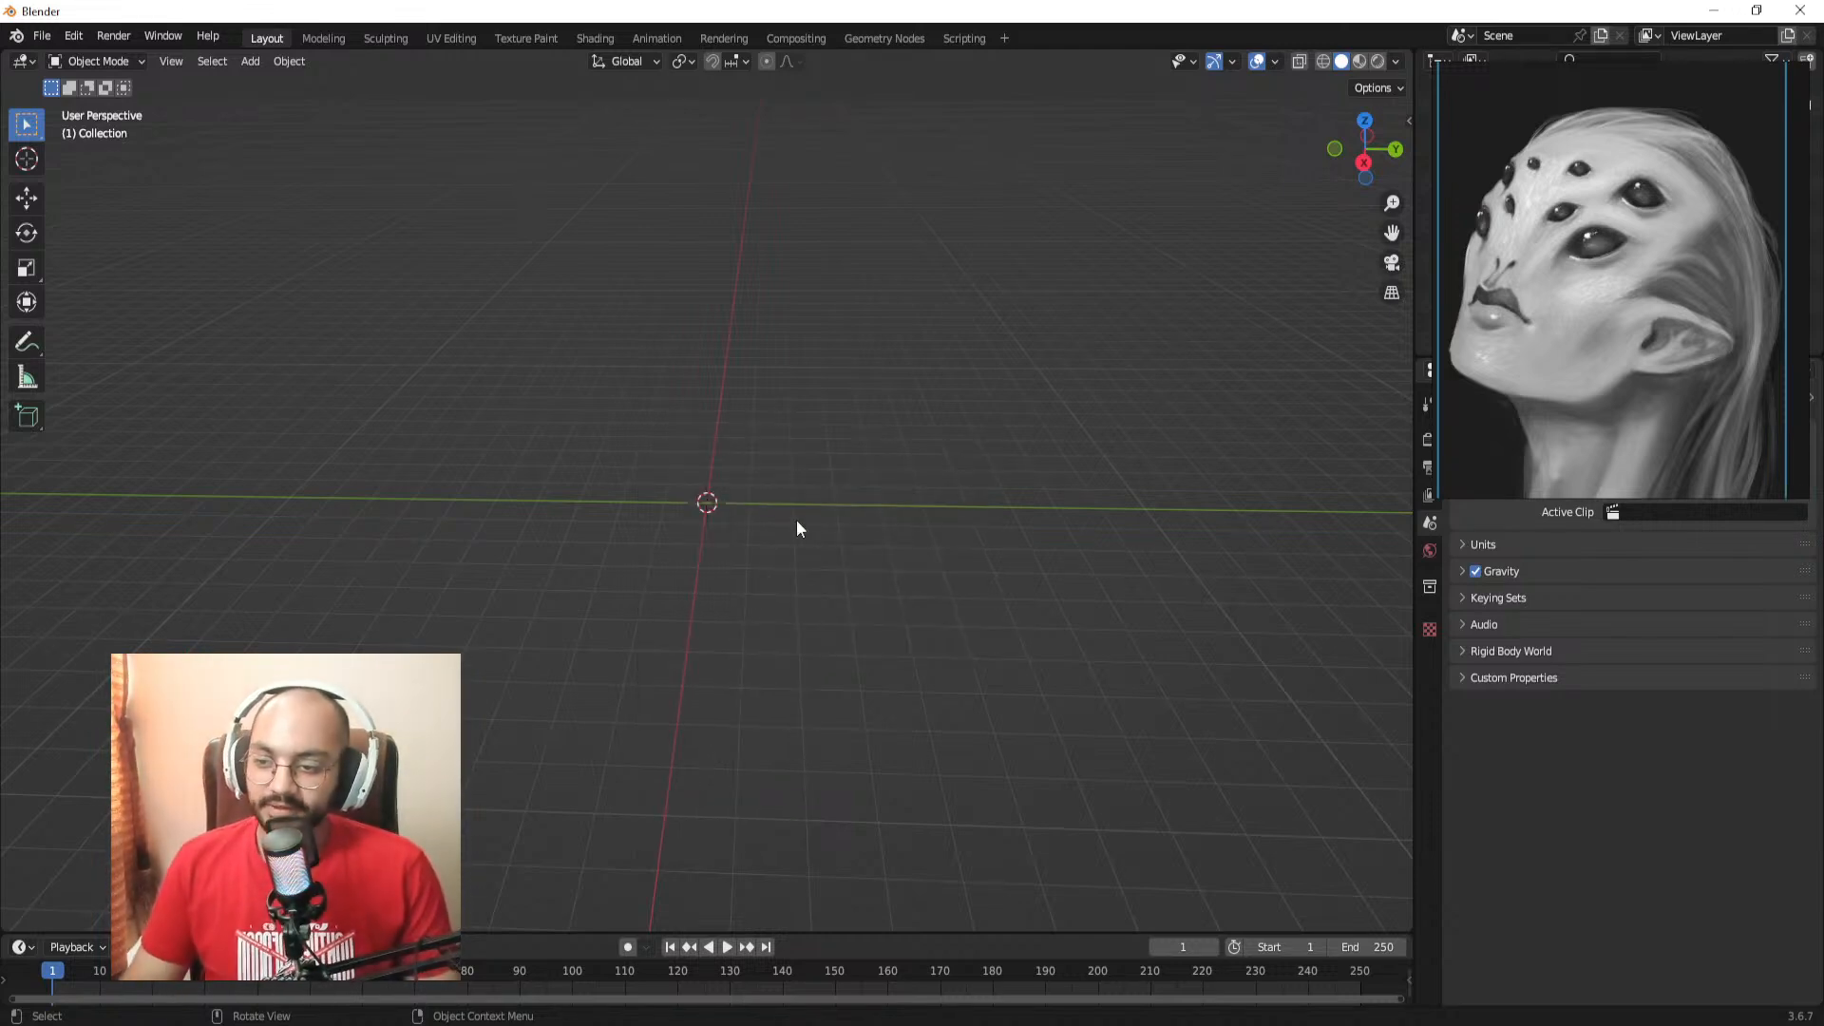
key(shift+a)
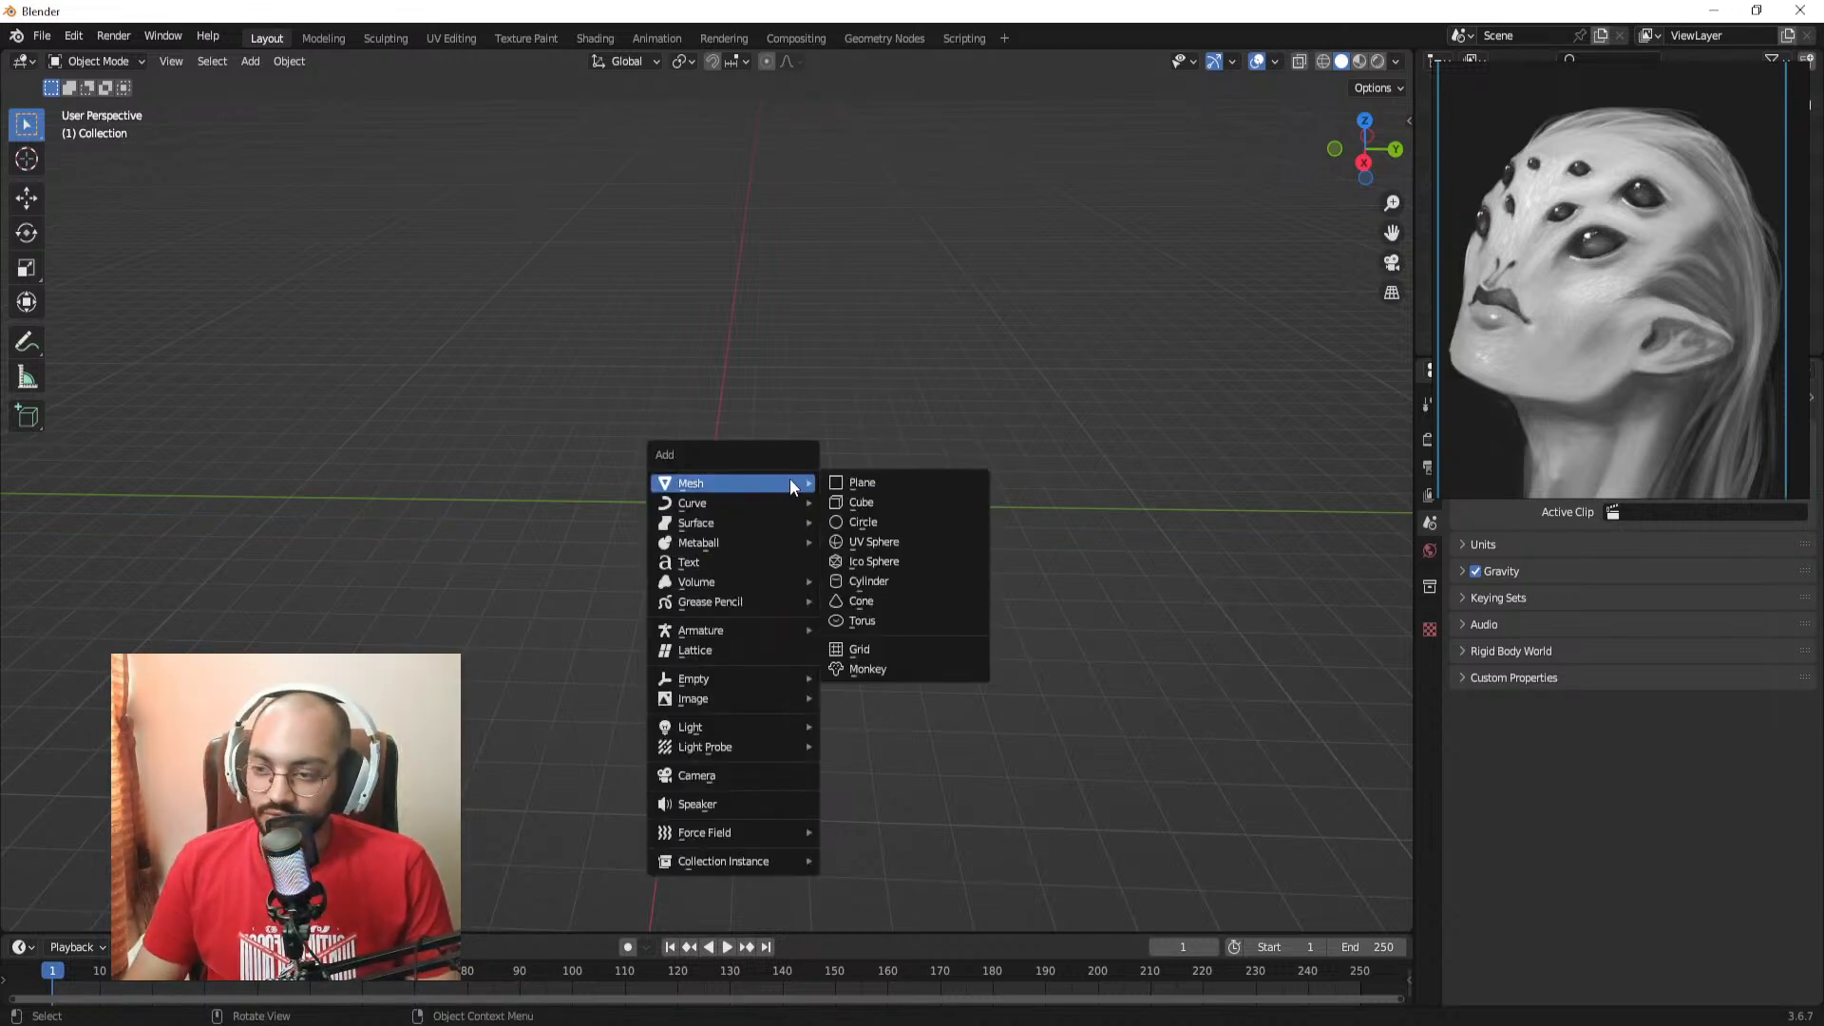
click(870, 542)
Step: Switch the sphere to Sculpt Mode and enable mirror symmetry on the X axis
key(ctrl+Tab)
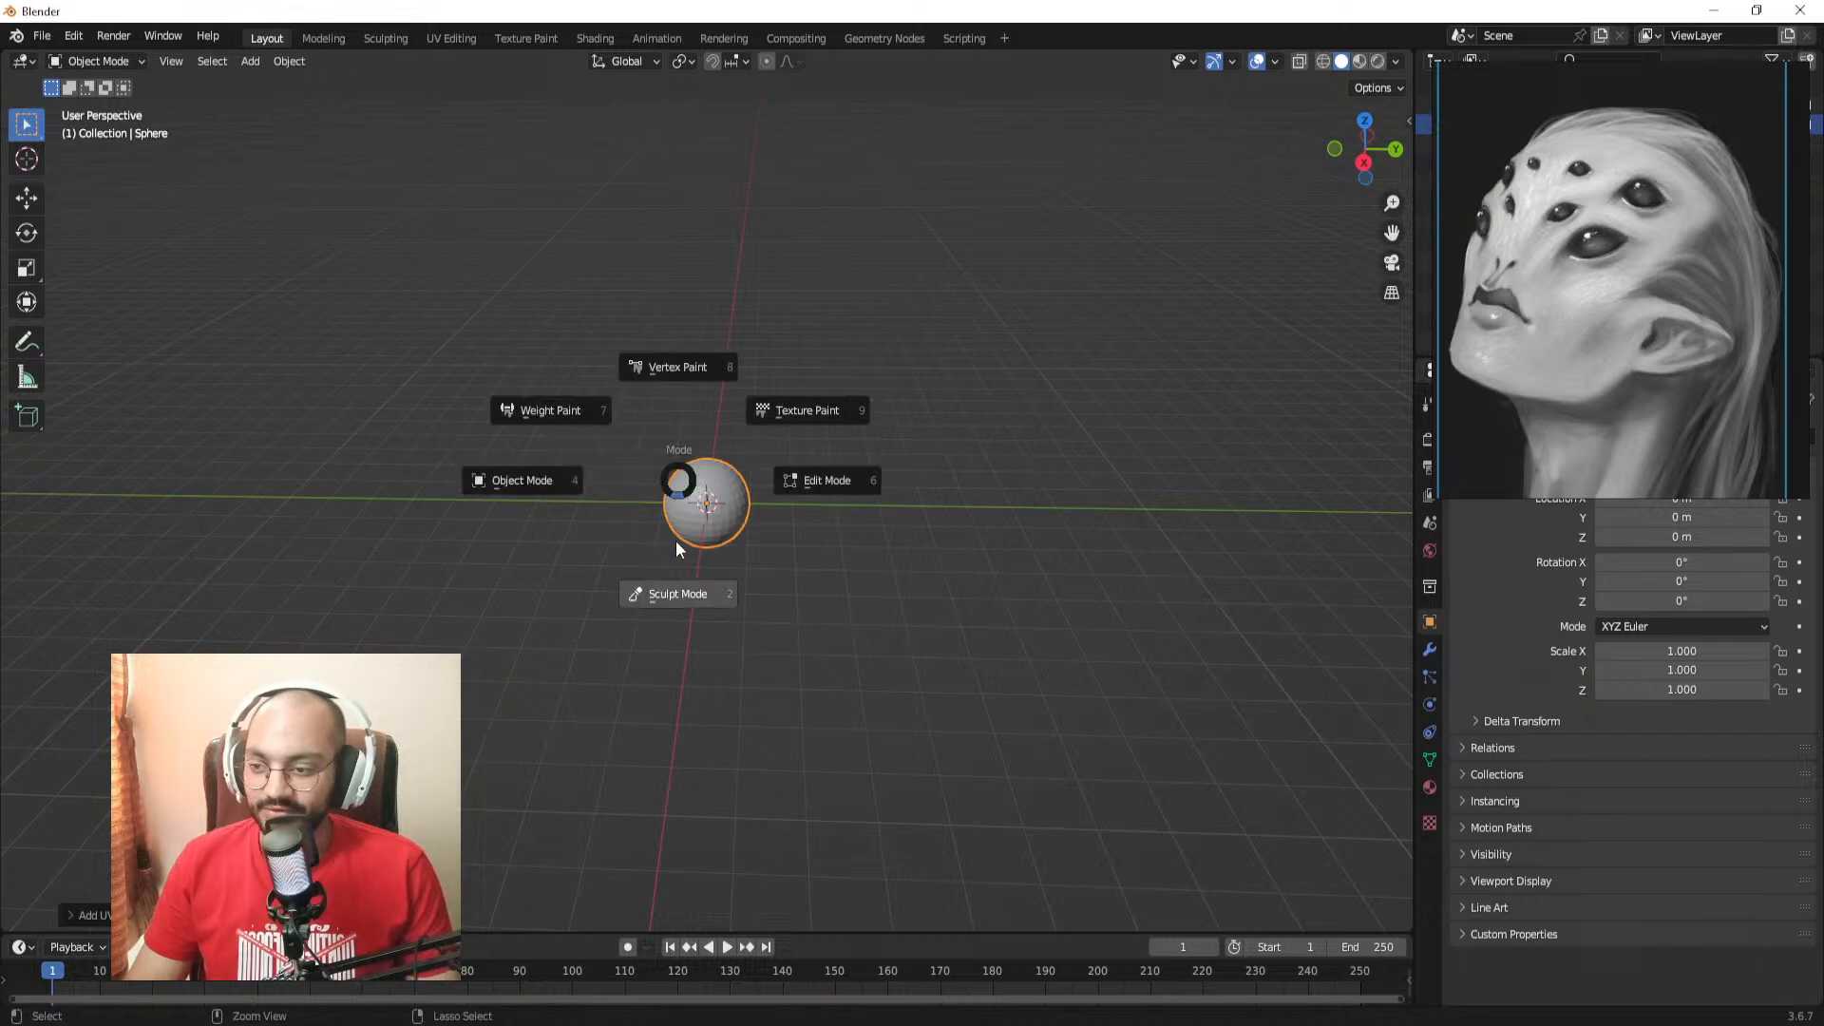
click(659, 543)
key(KP_1)
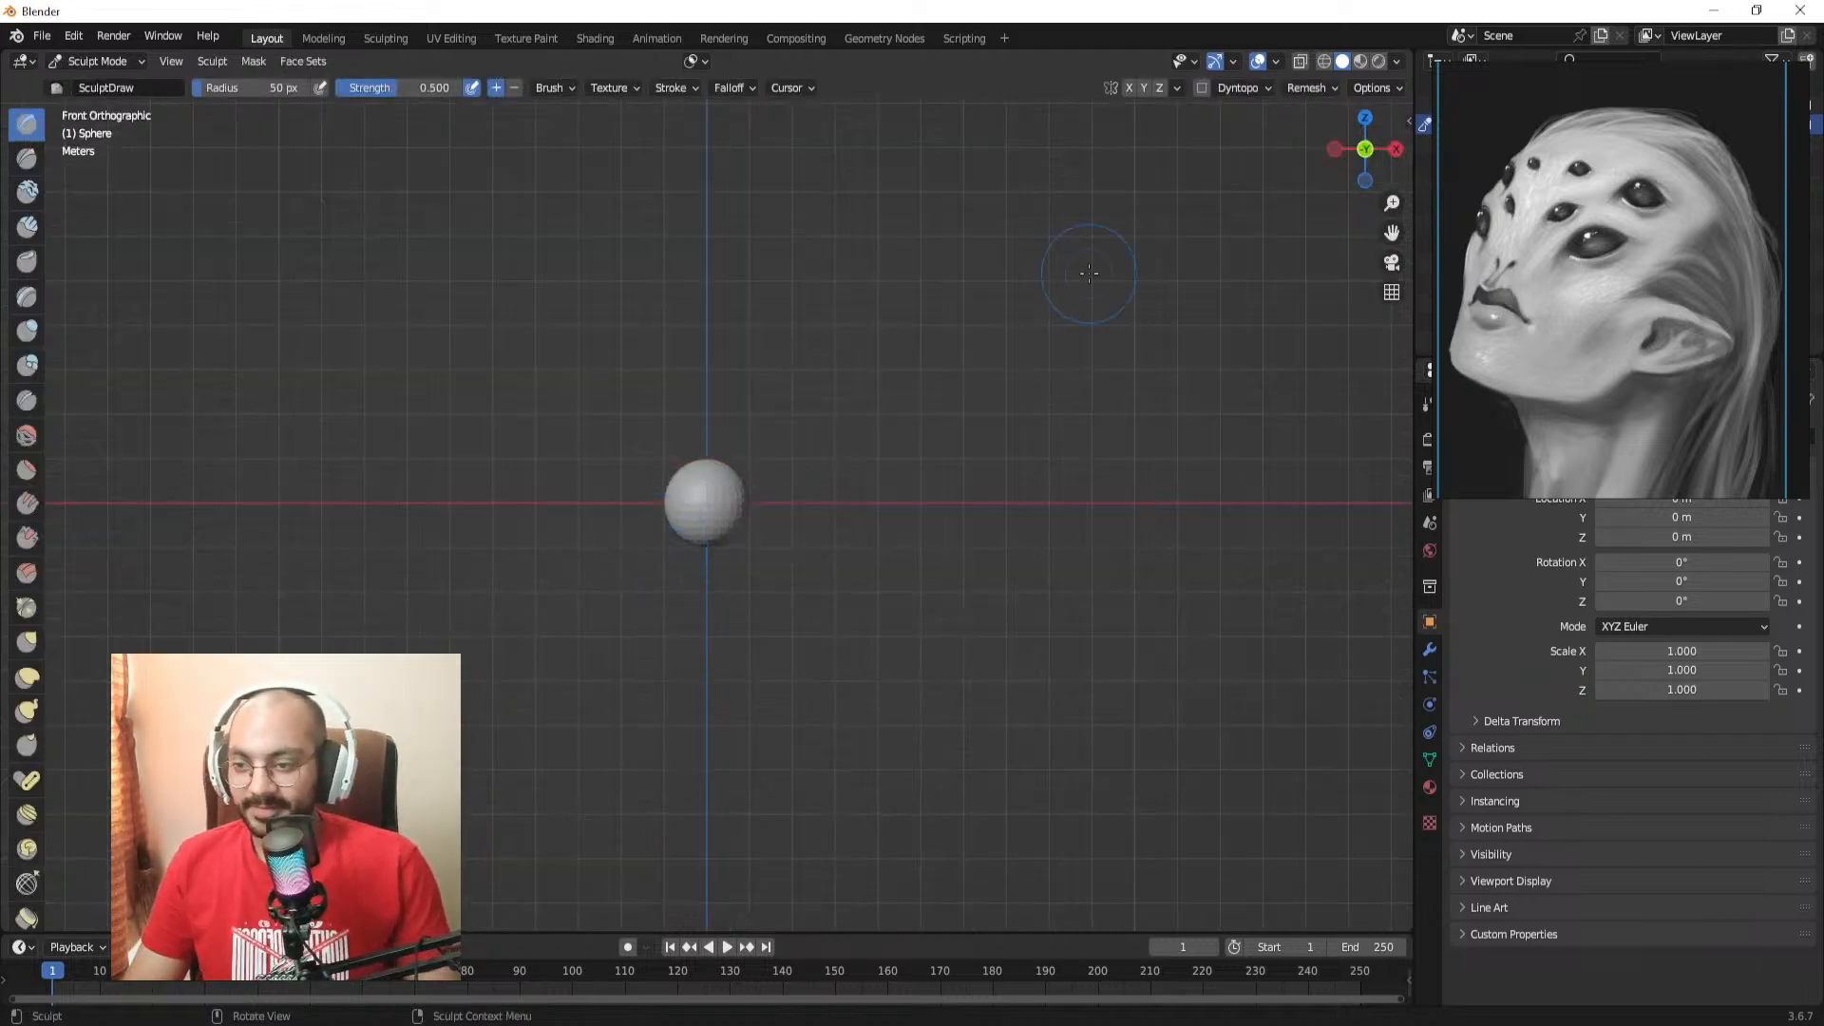
ctrl+alt+drag(822, 561, 793, 437)
alt+drag(793, 437, 819, 465)
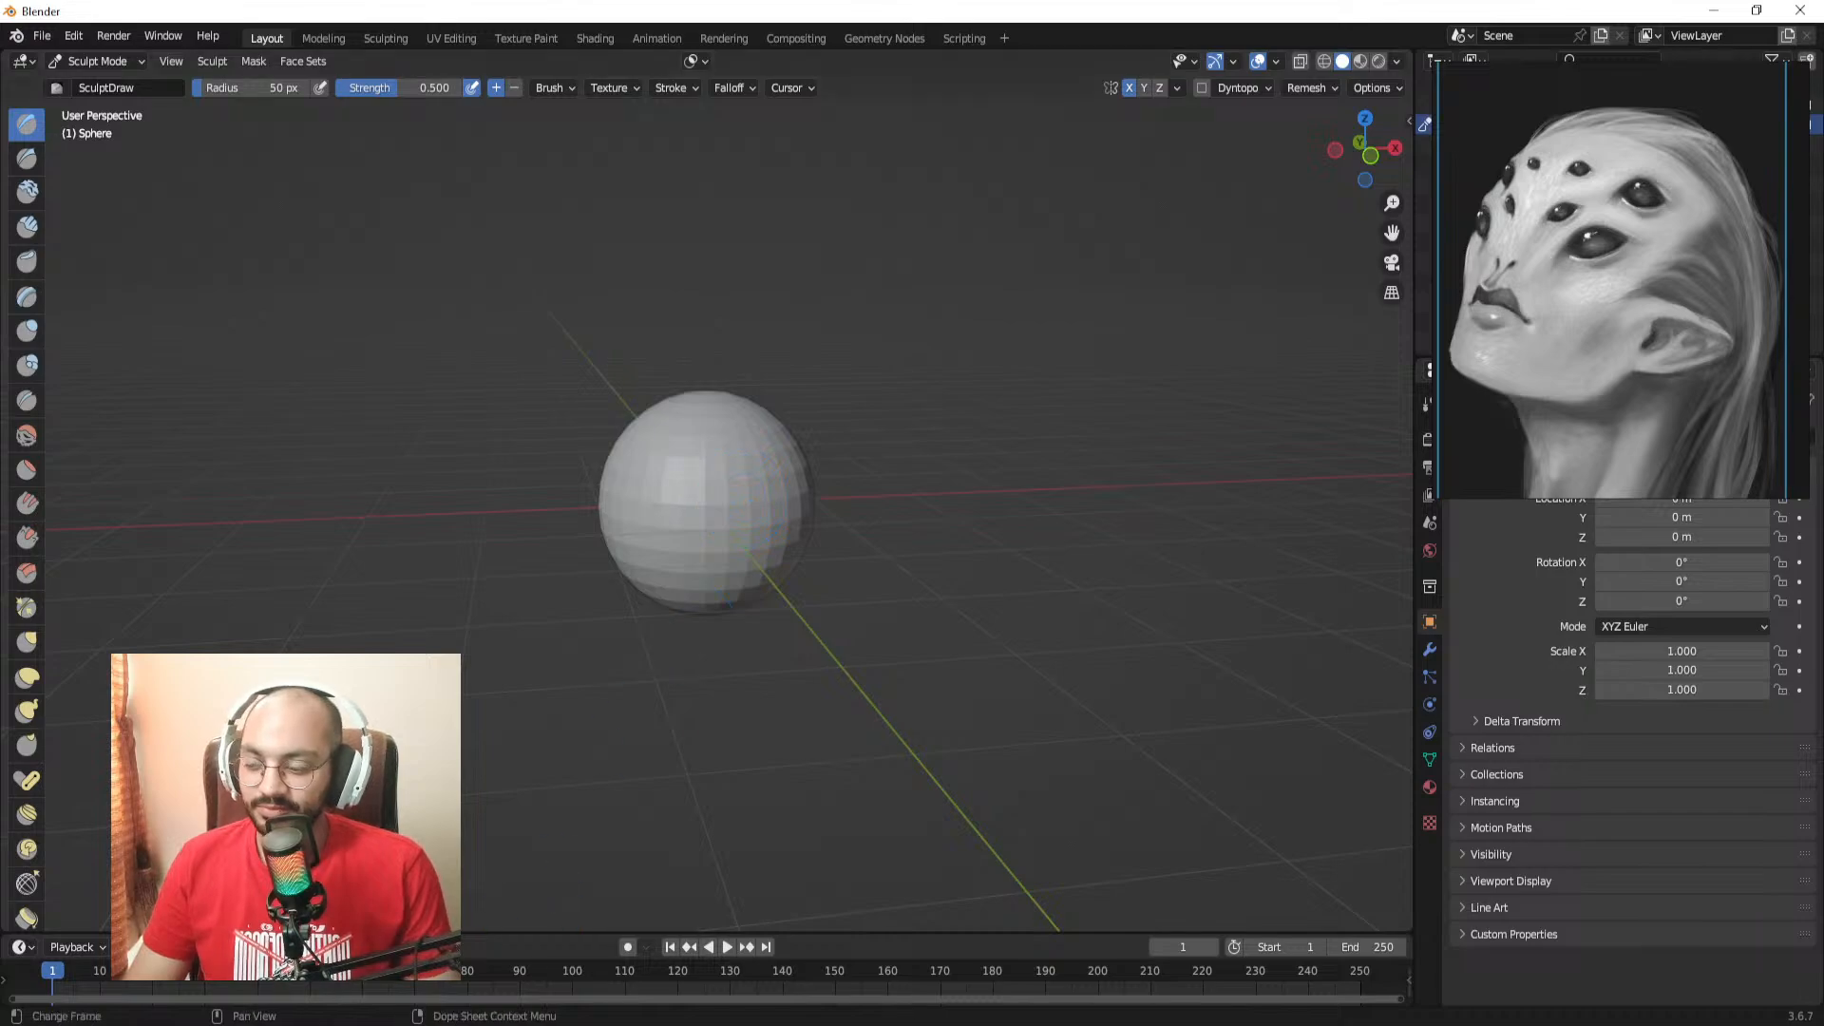
Step: Switch to File Explorer and view the horned character image Screenshot_534.jpg in the Screenshots folder
click(504, 1017)
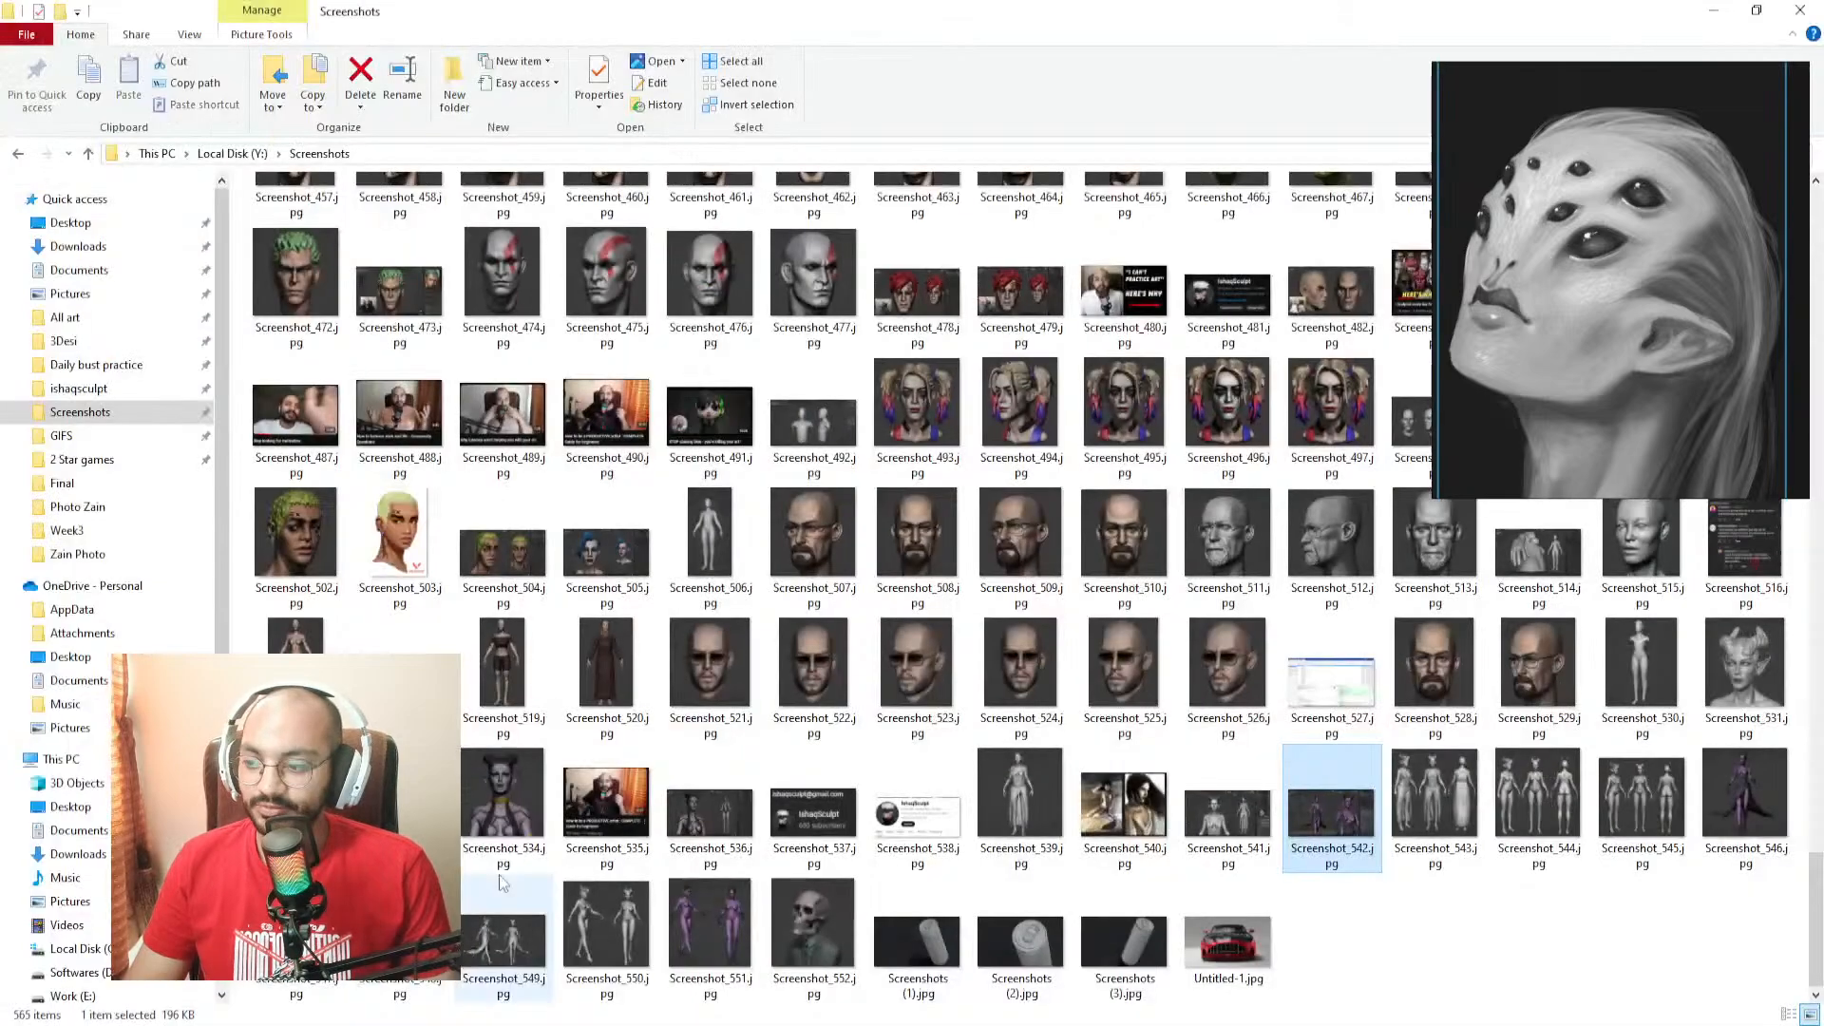
double_click(521, 819)
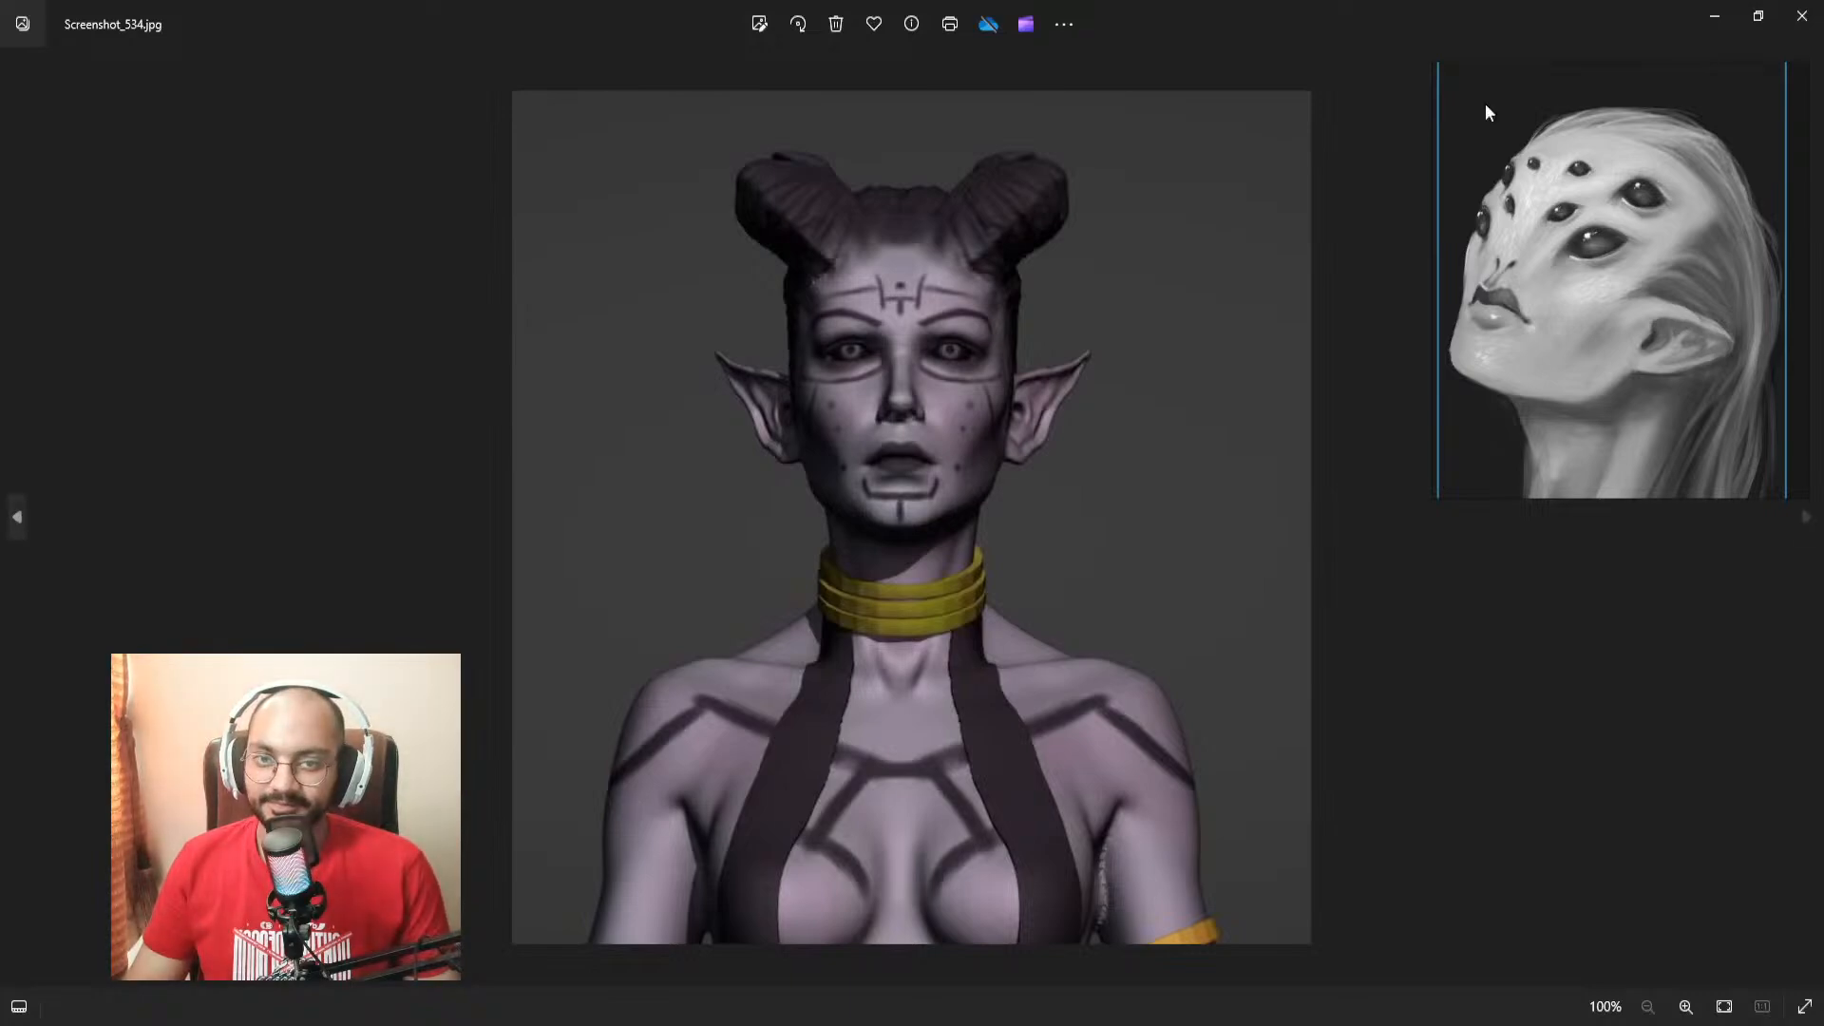
click(1801, 16)
Step: Browse the Personal Projects (F:) drive to the Witch folder within the photos of All art
click(95, 389)
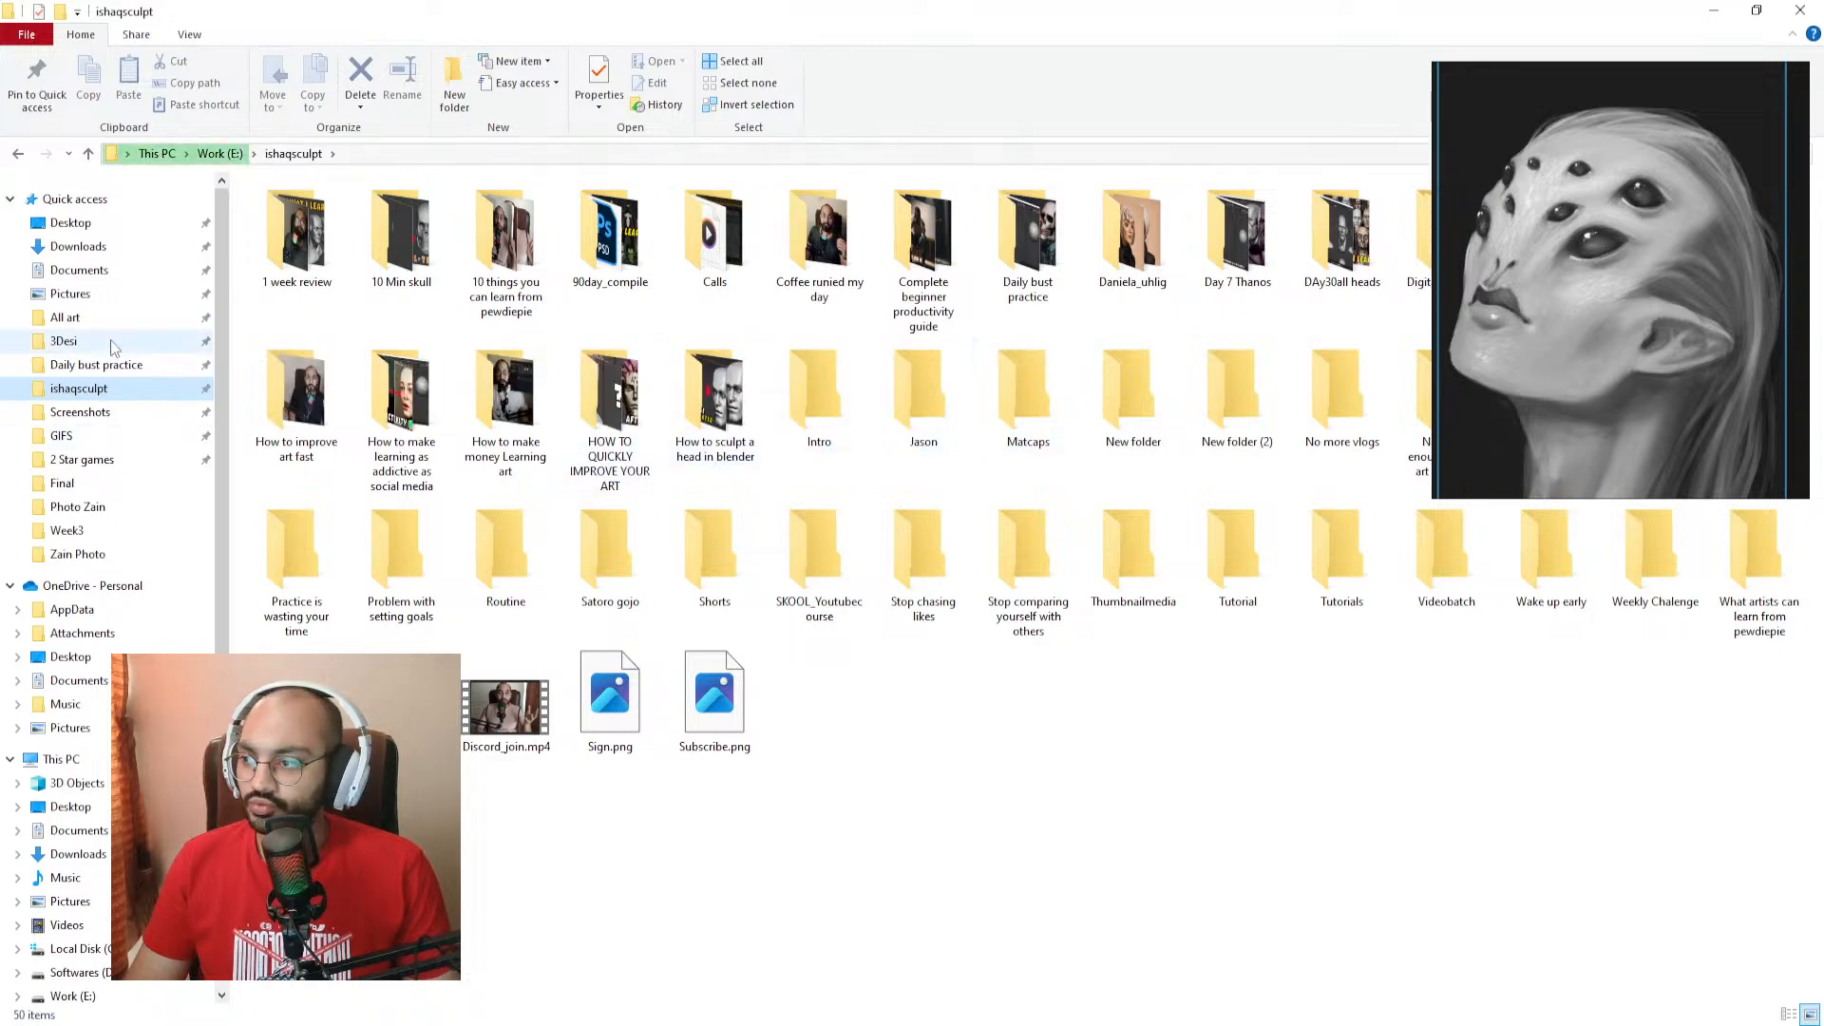
scroll(76, 807, down, 3)
click(81, 814)
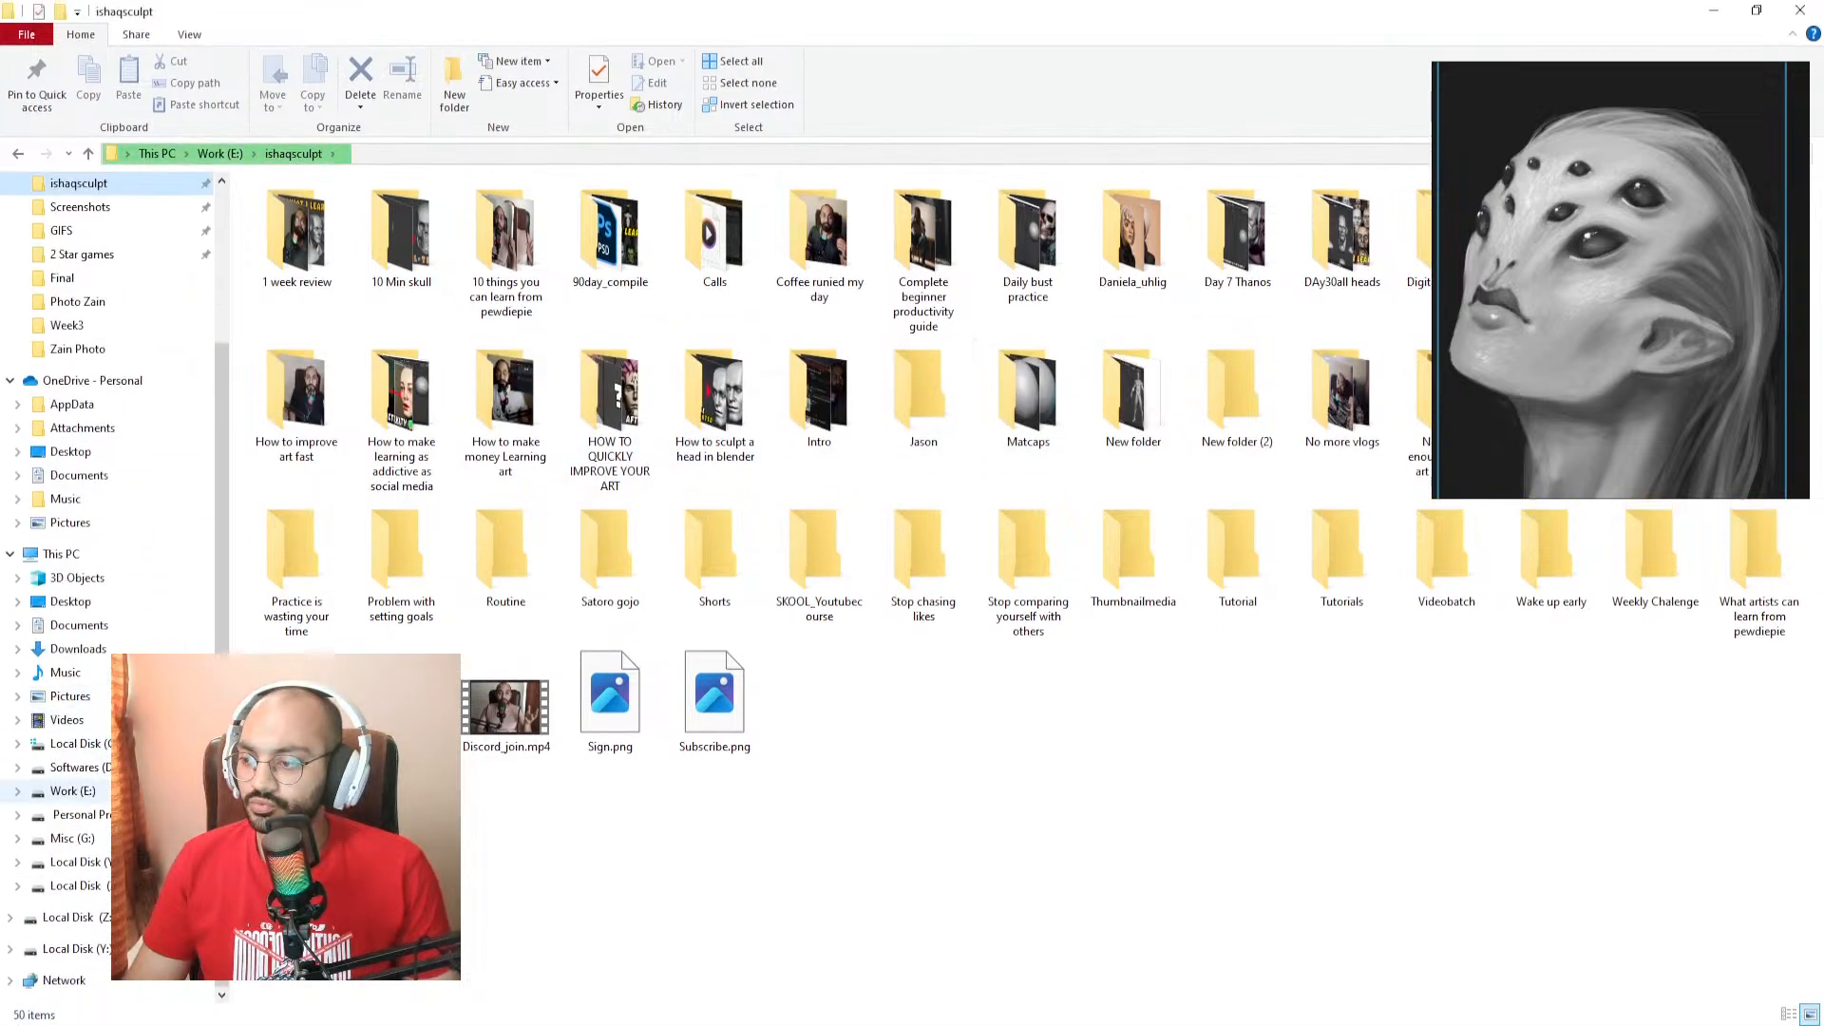
scroll(327, 389, down, 2)
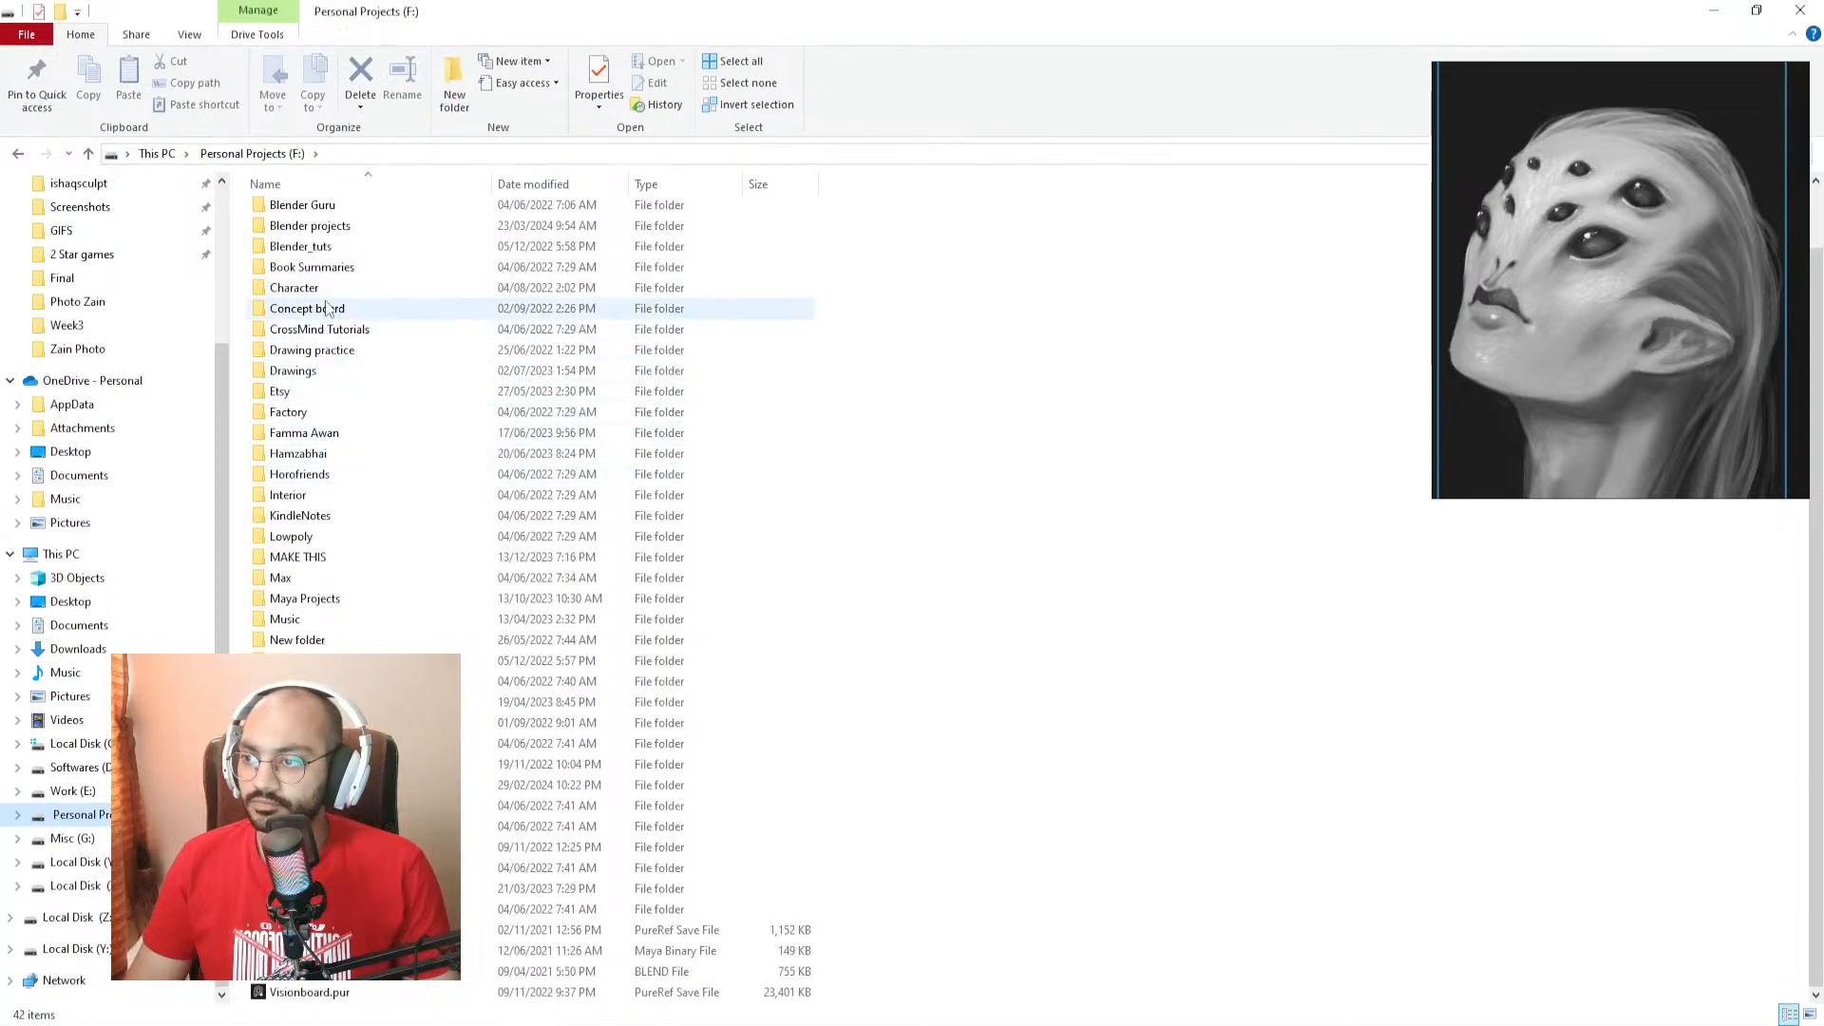
scroll(331, 390, up, 1)
double_click(295, 233)
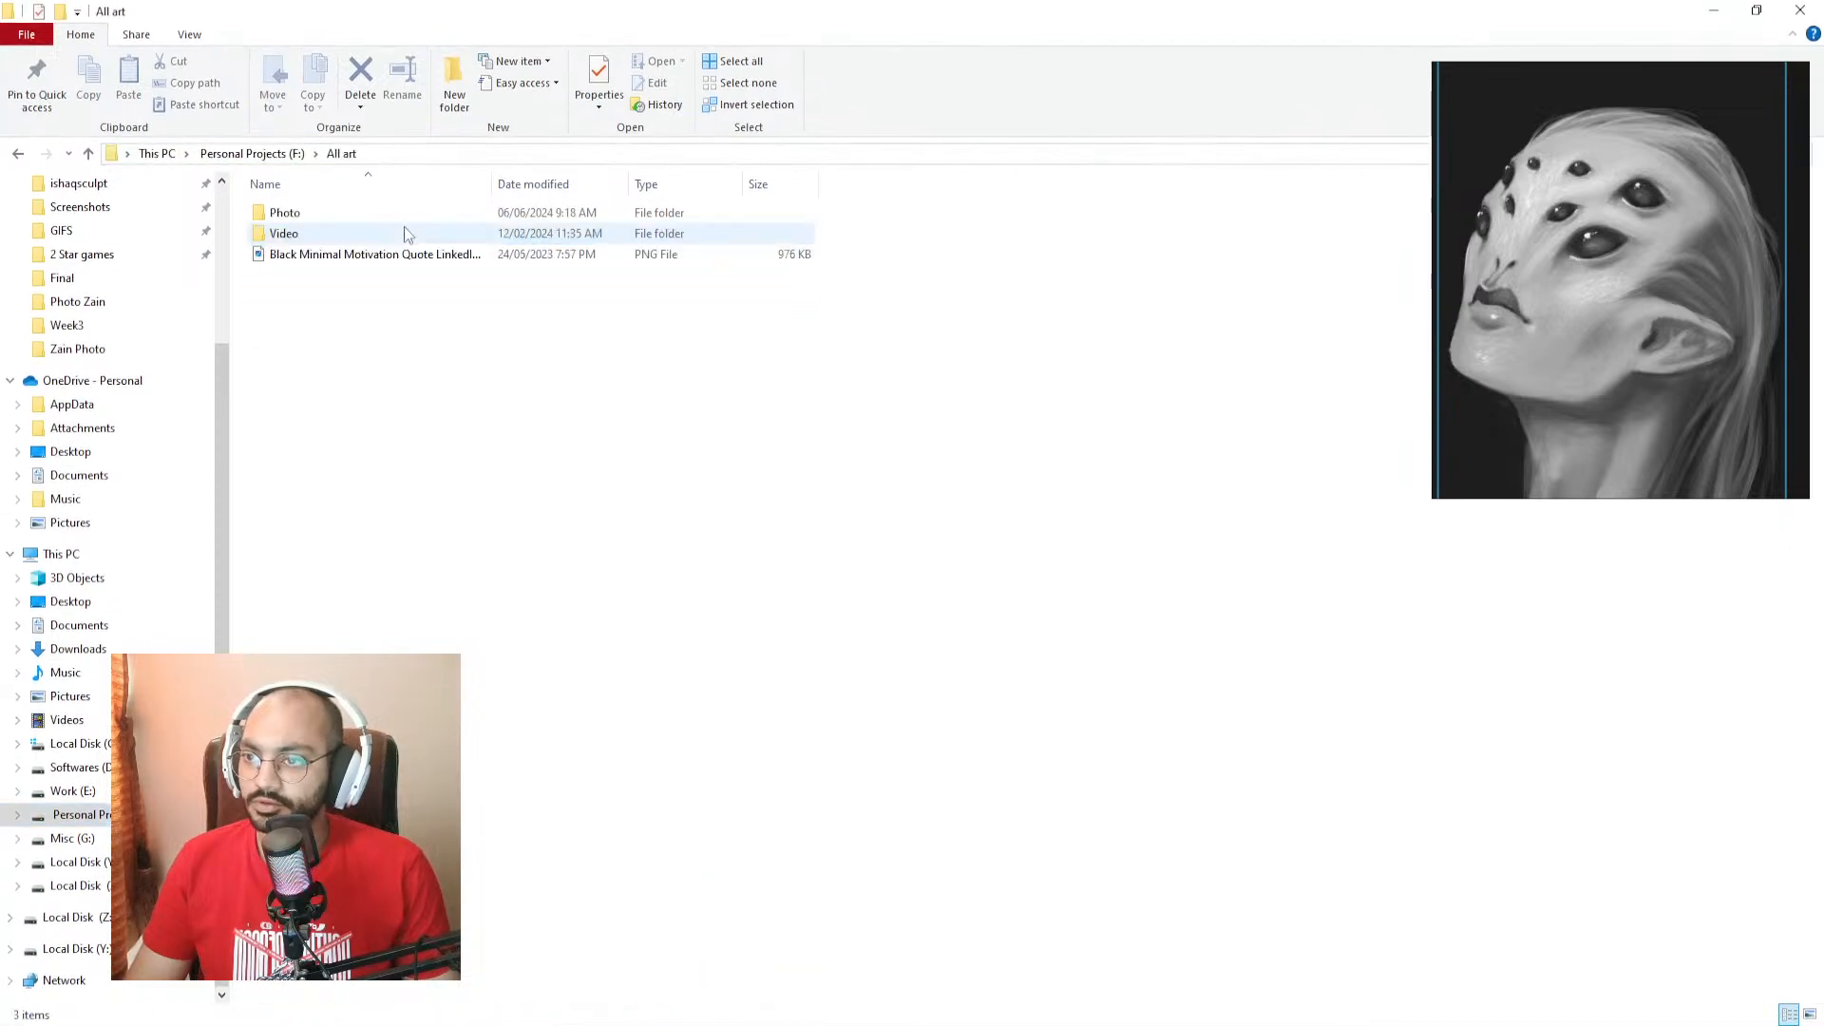
double_click(466, 217)
double_click(1132, 228)
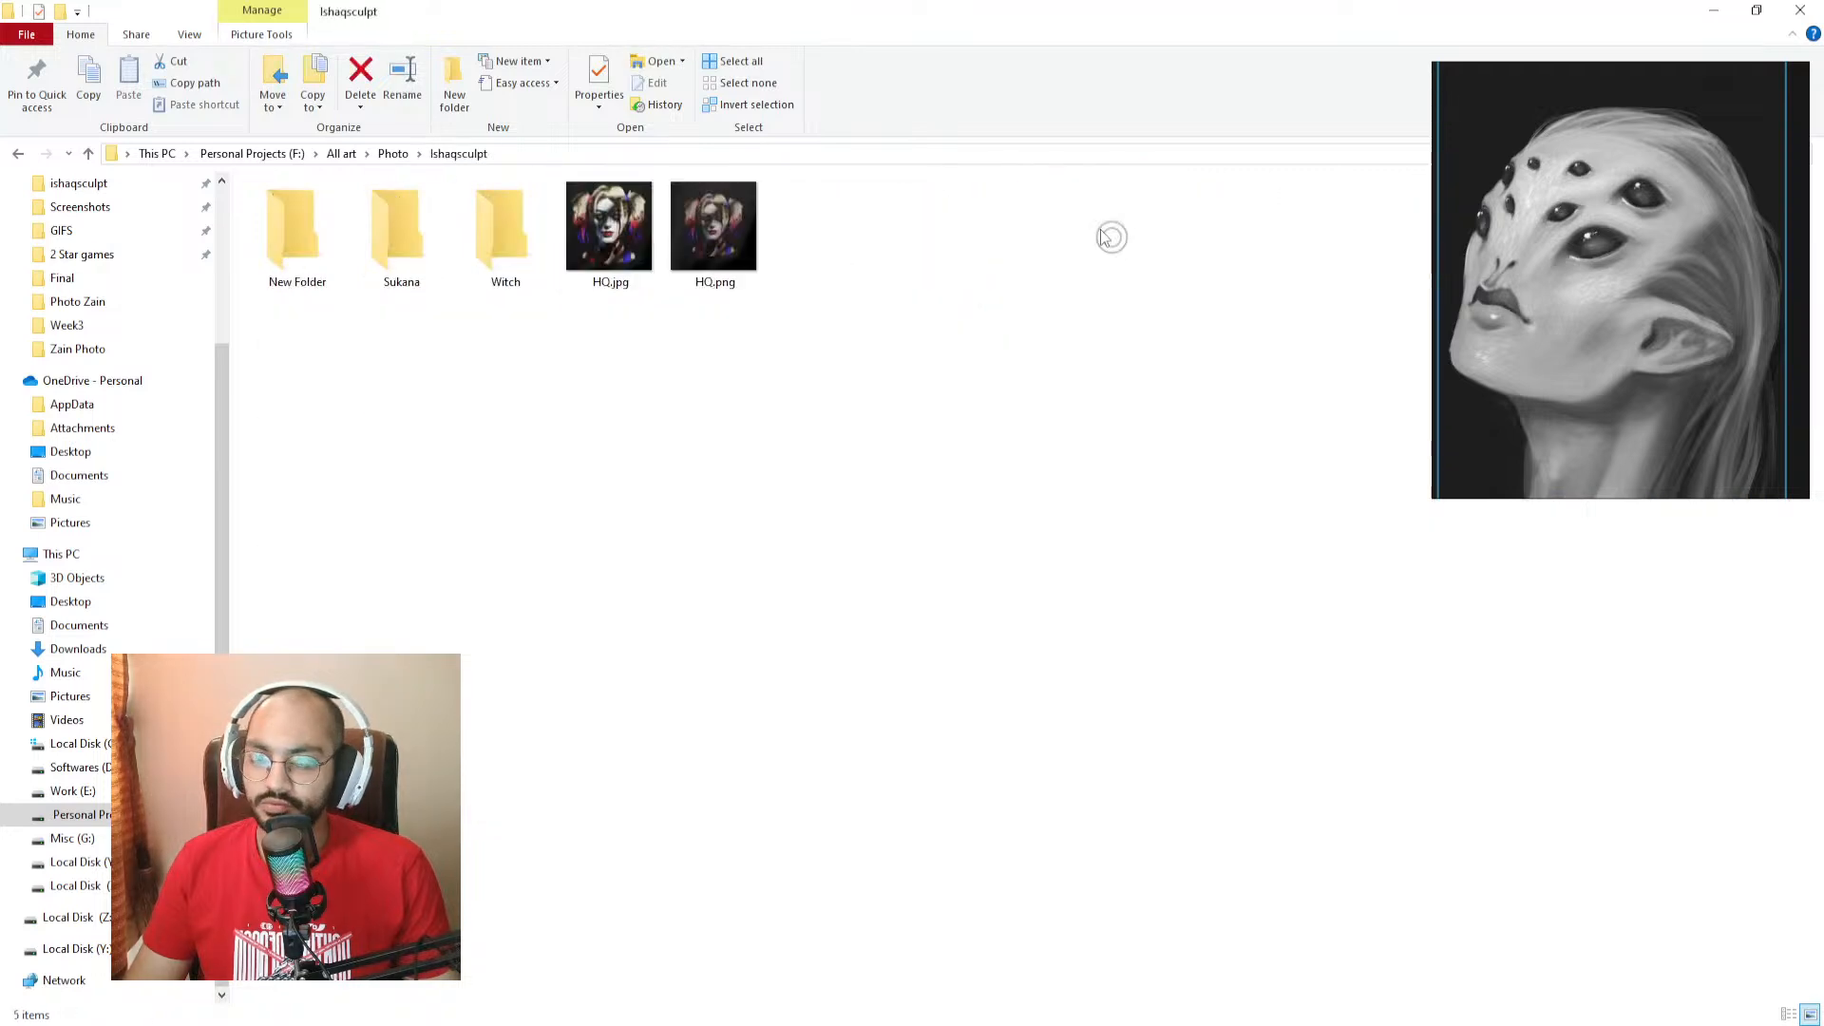
double_click(522, 228)
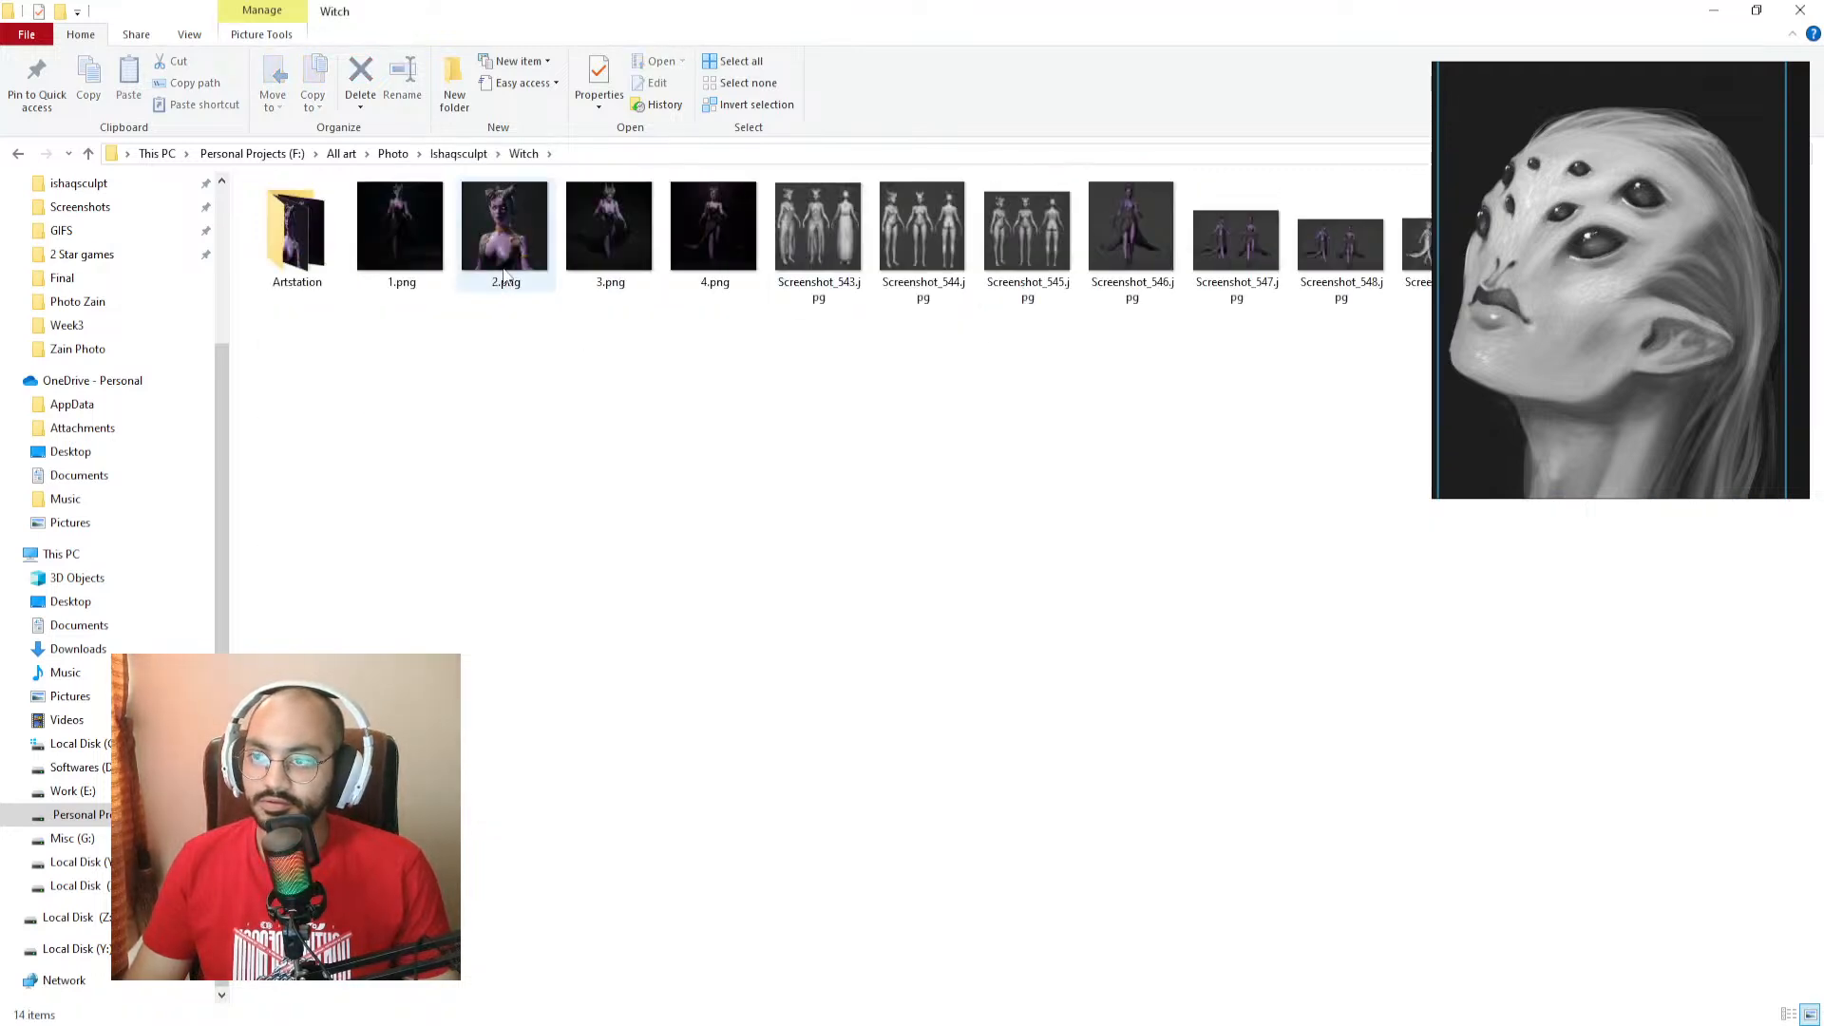
Step: View the Witch folder's images from 1.png through Screenshot_550.jpg, and close the viewer and the folder to return to Blender
click(424, 241)
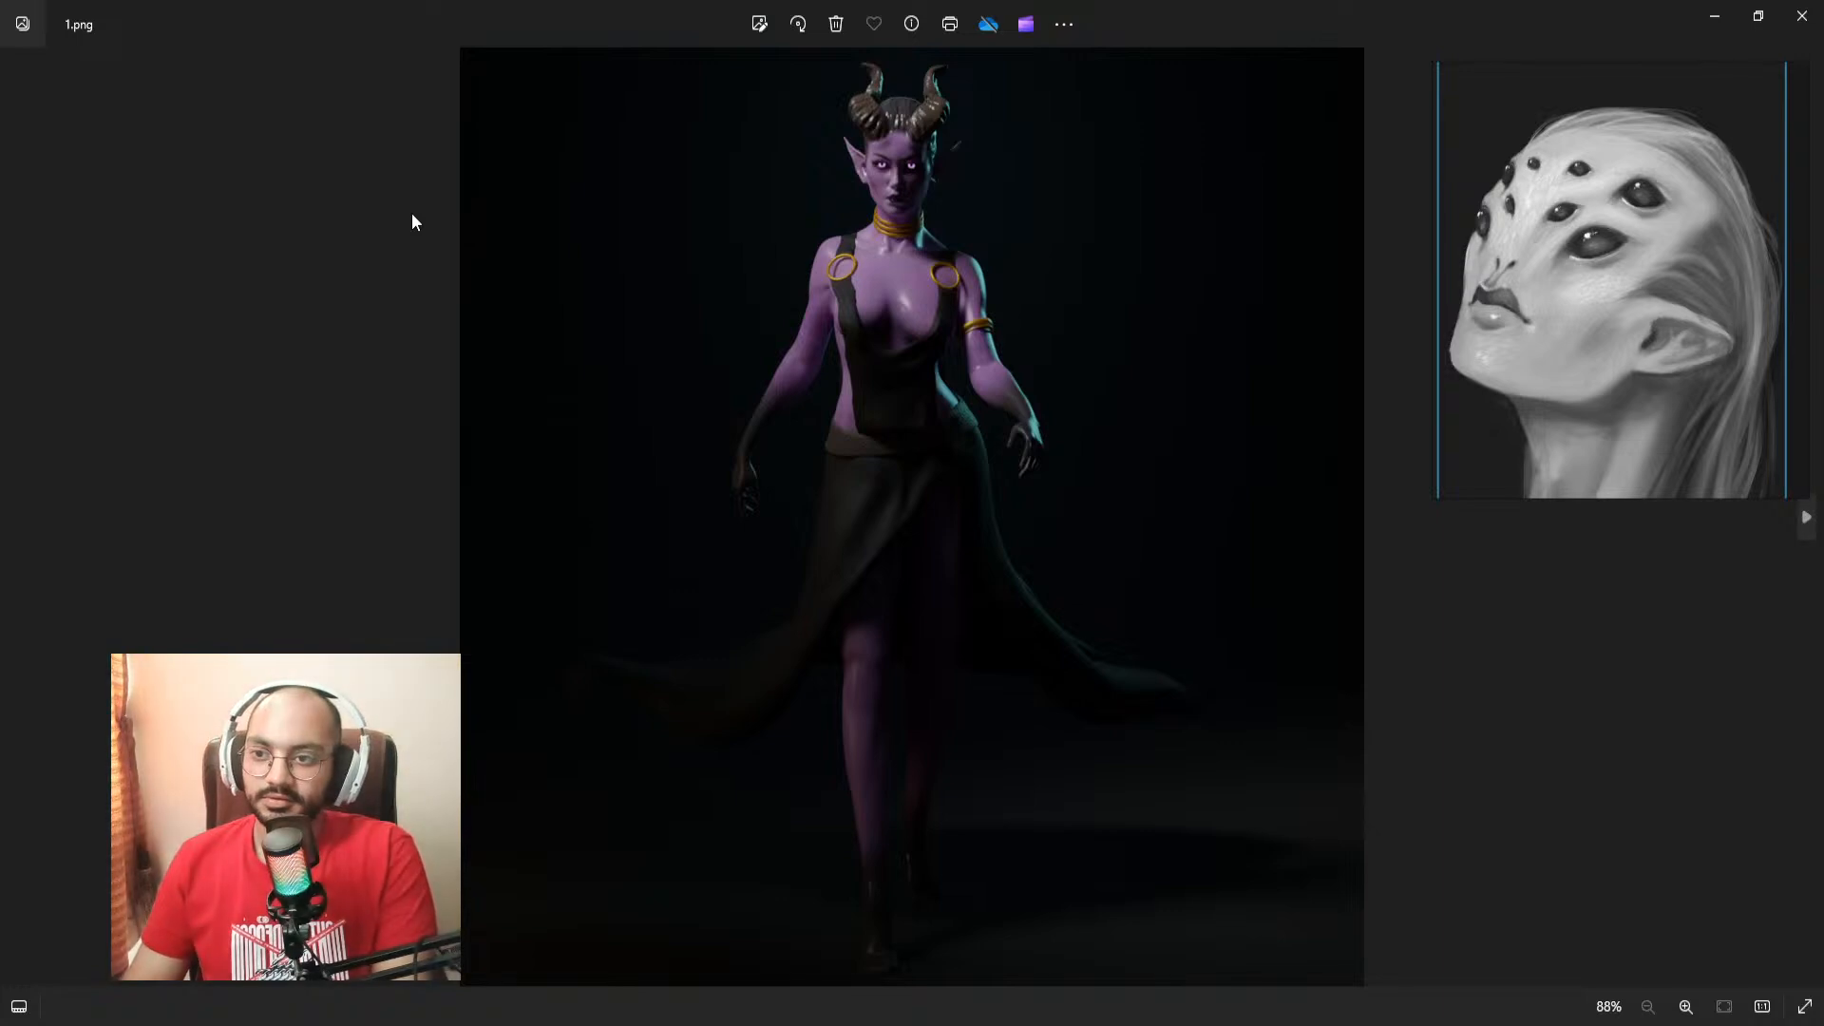
key(Right)
key(Right)
key(Right)
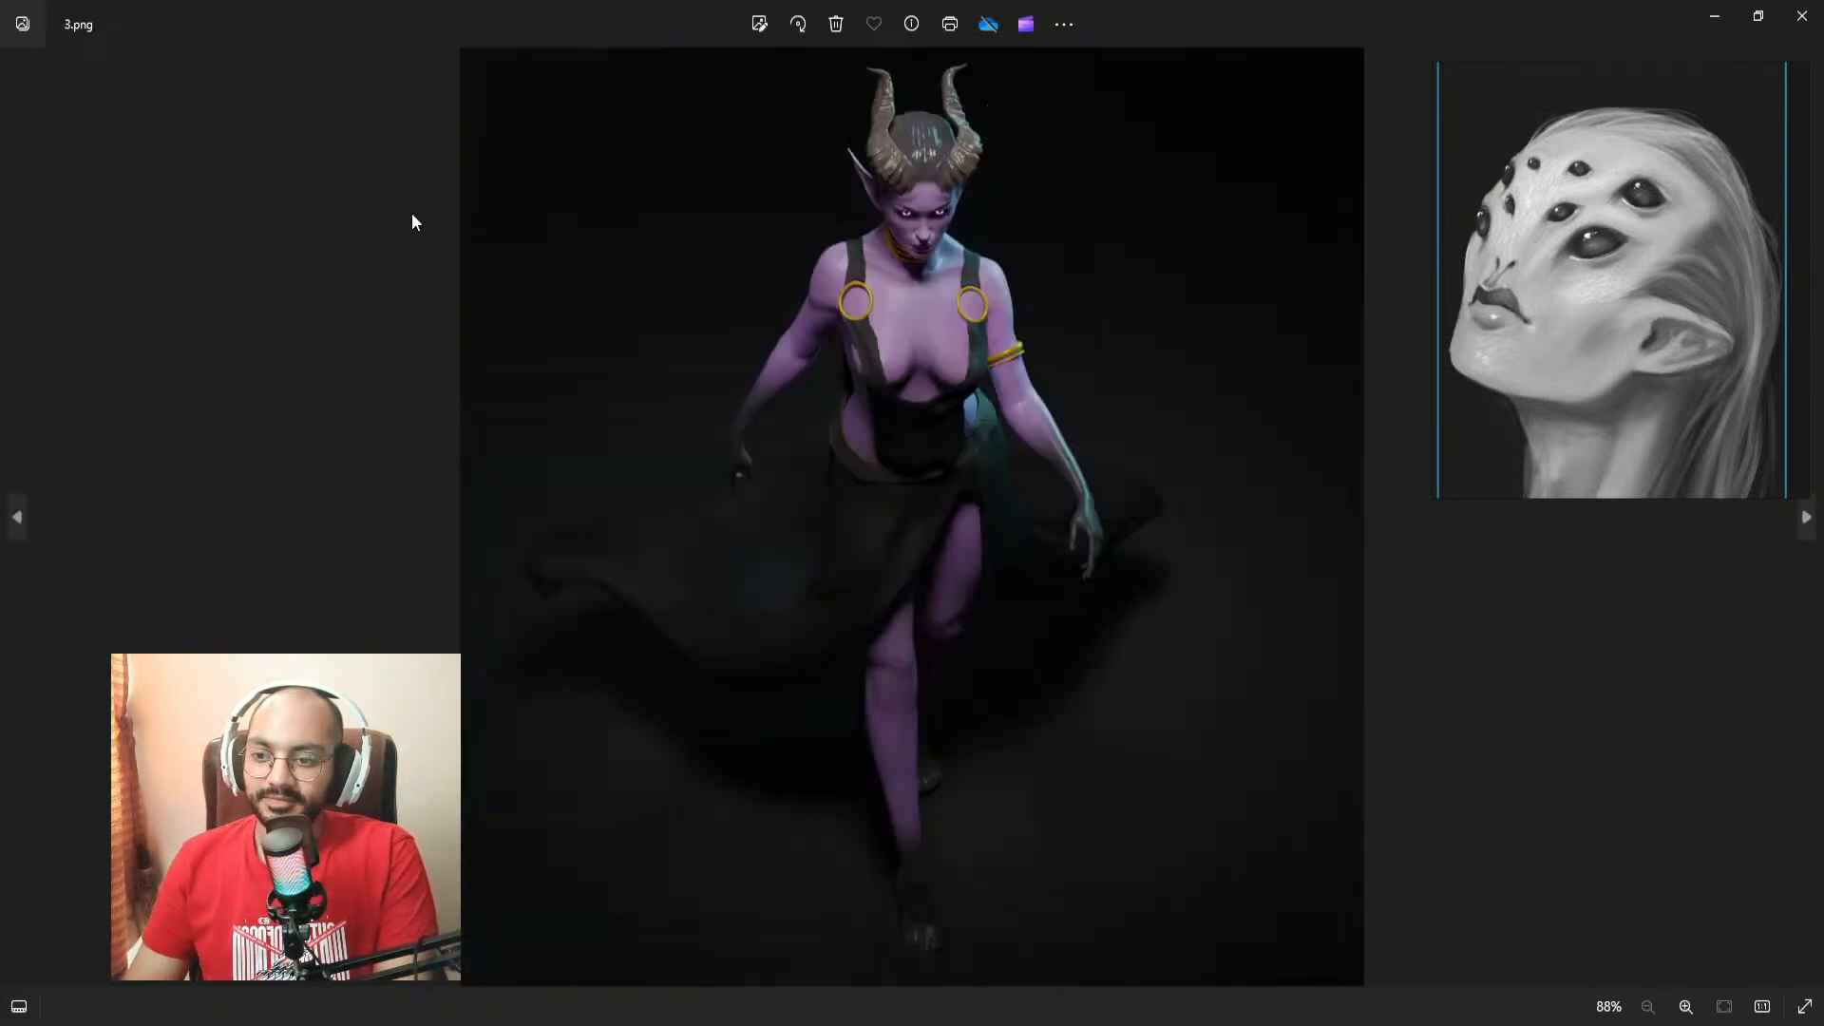
key(Right)
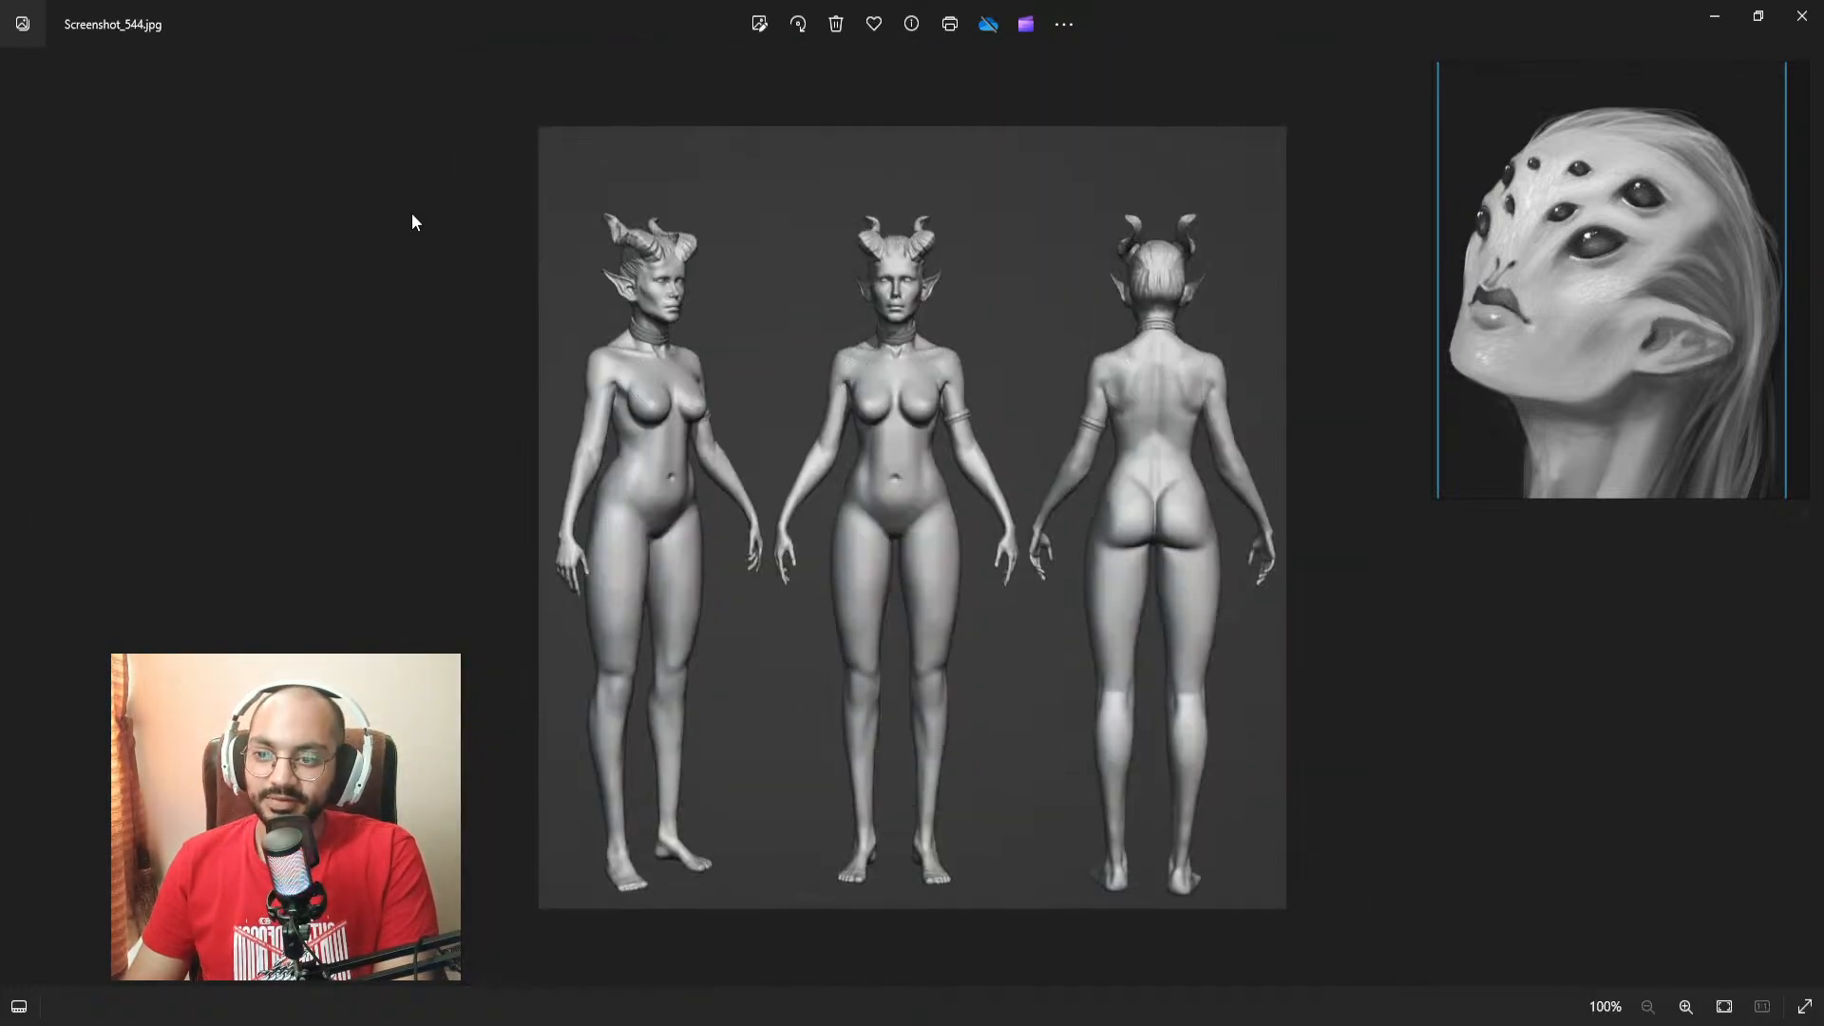
key(Right)
key(Right)
key(Right)
key(Right)
key(Right)
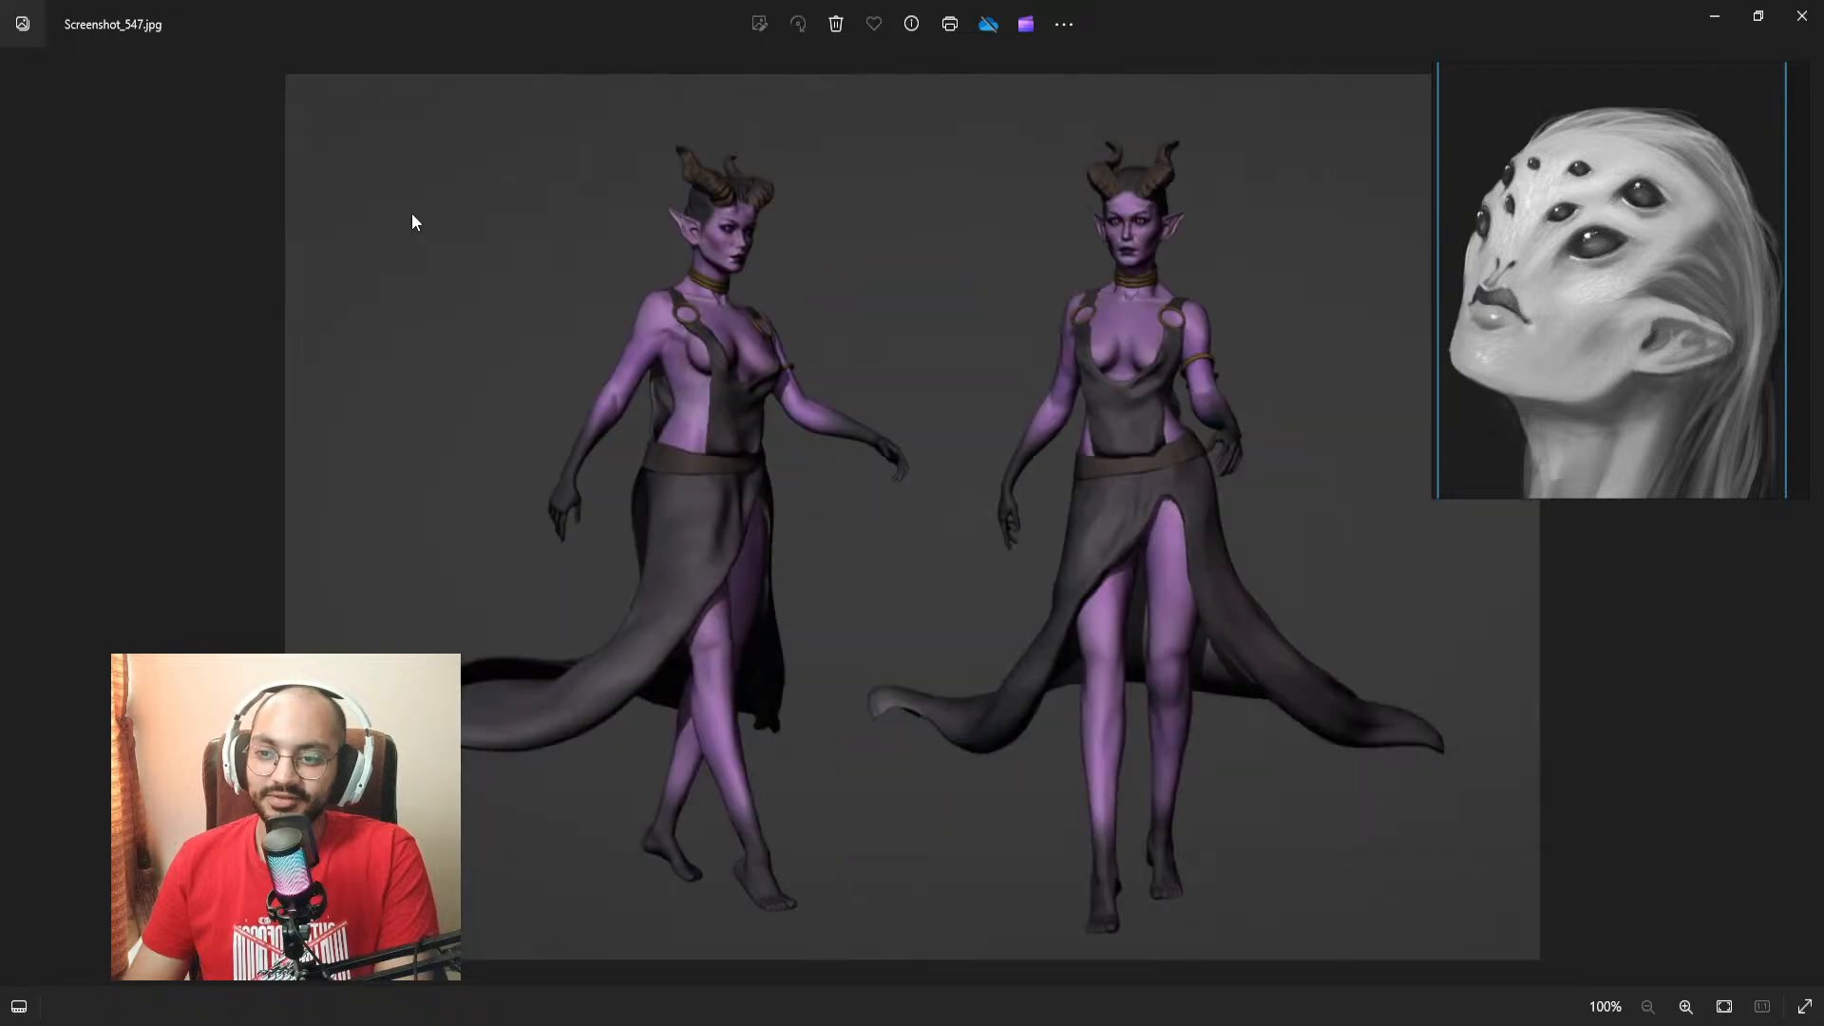
key(Right)
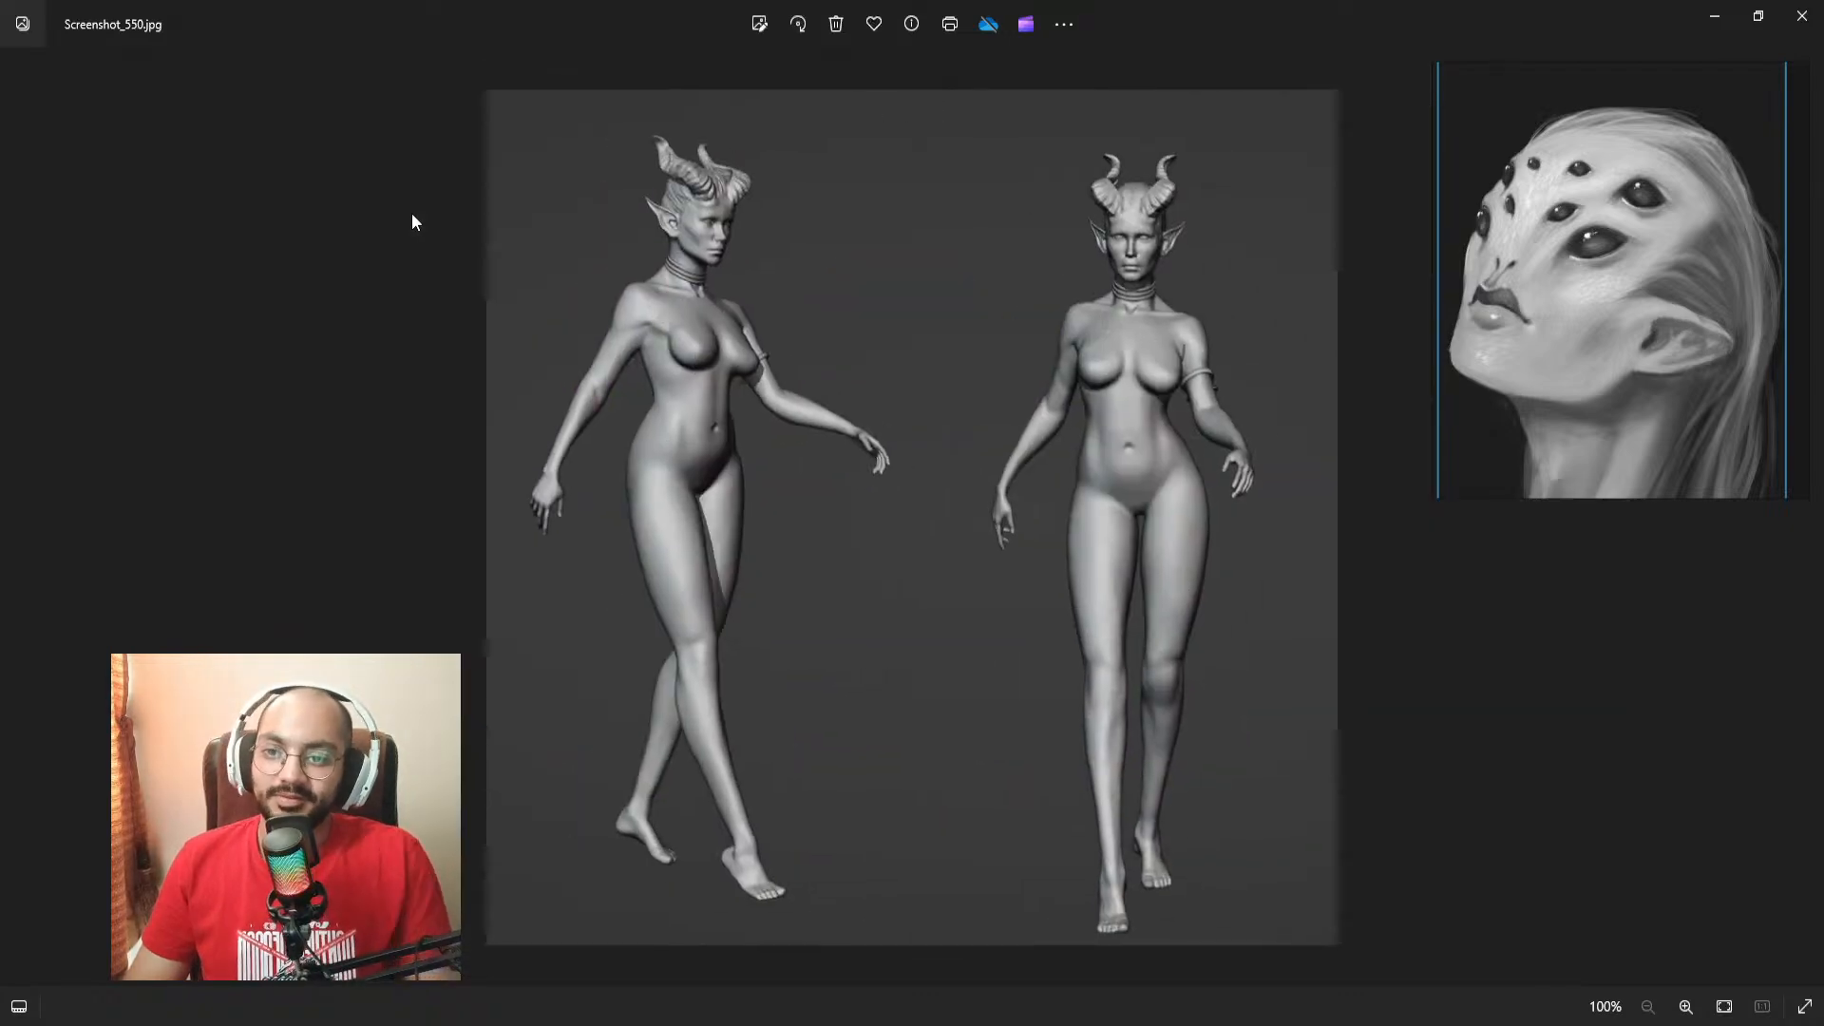
click(1803, 14)
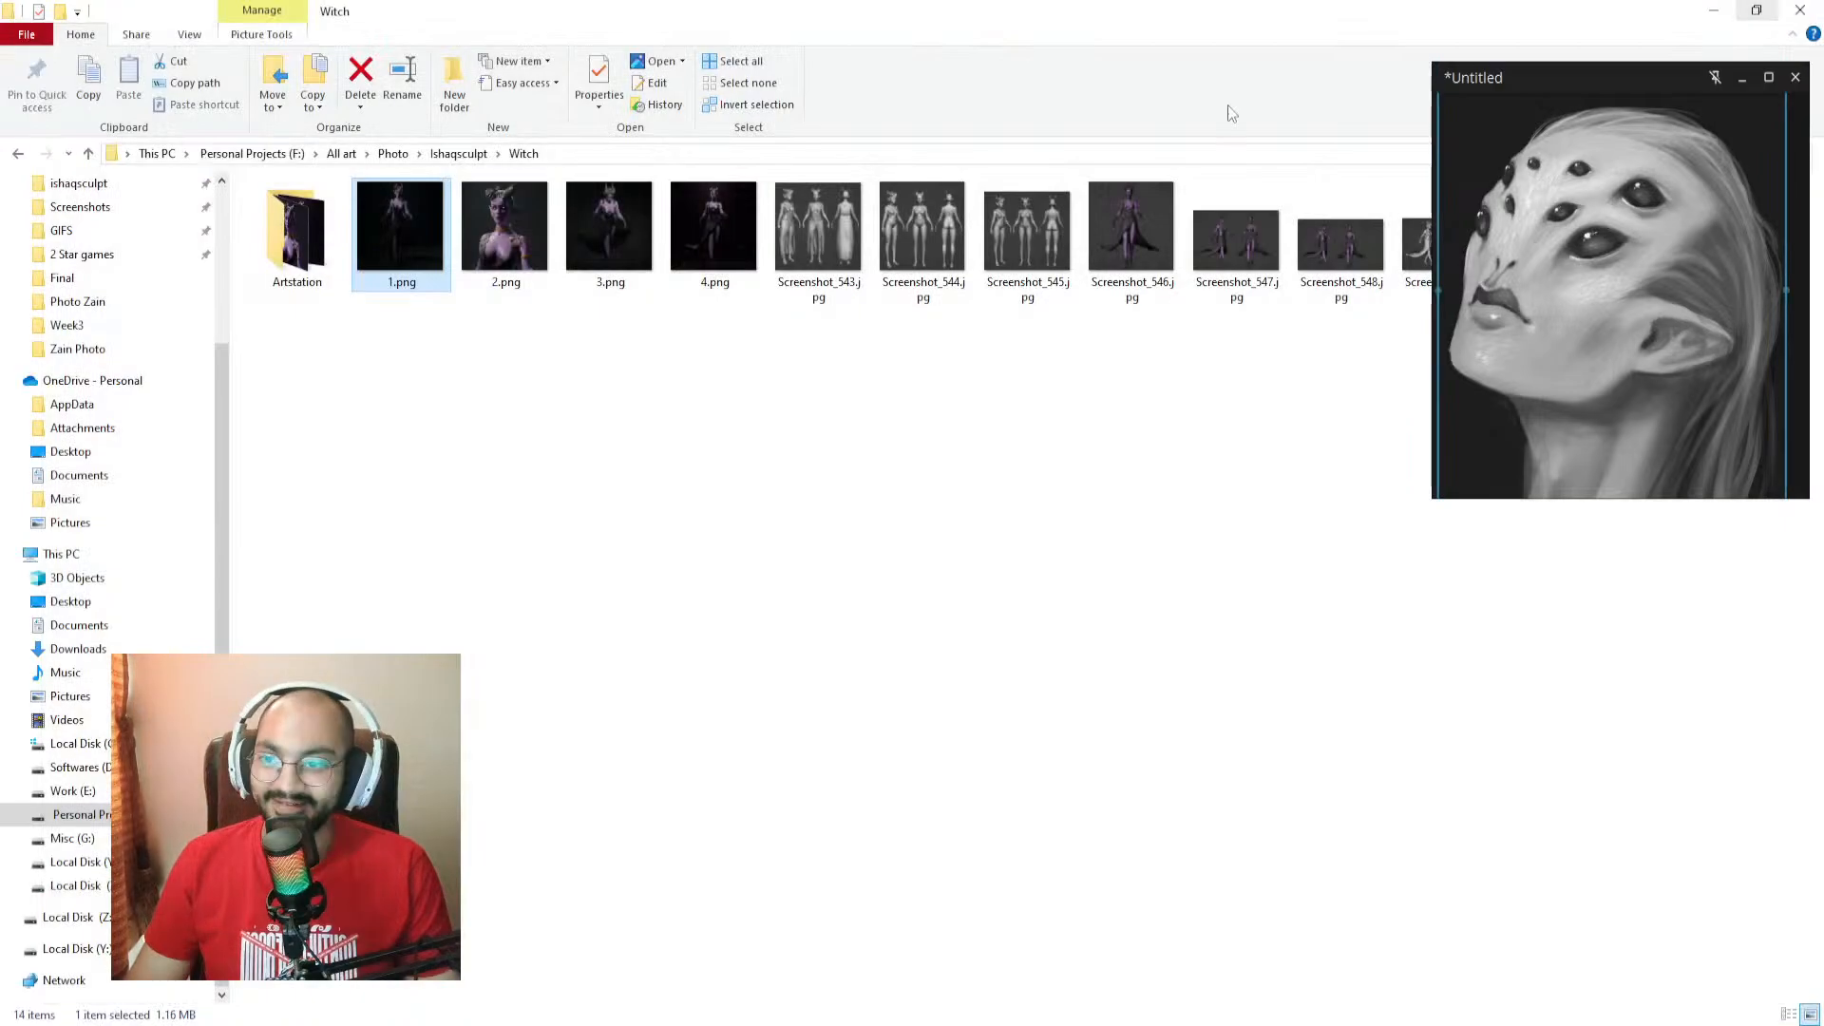
click(1790, 17)
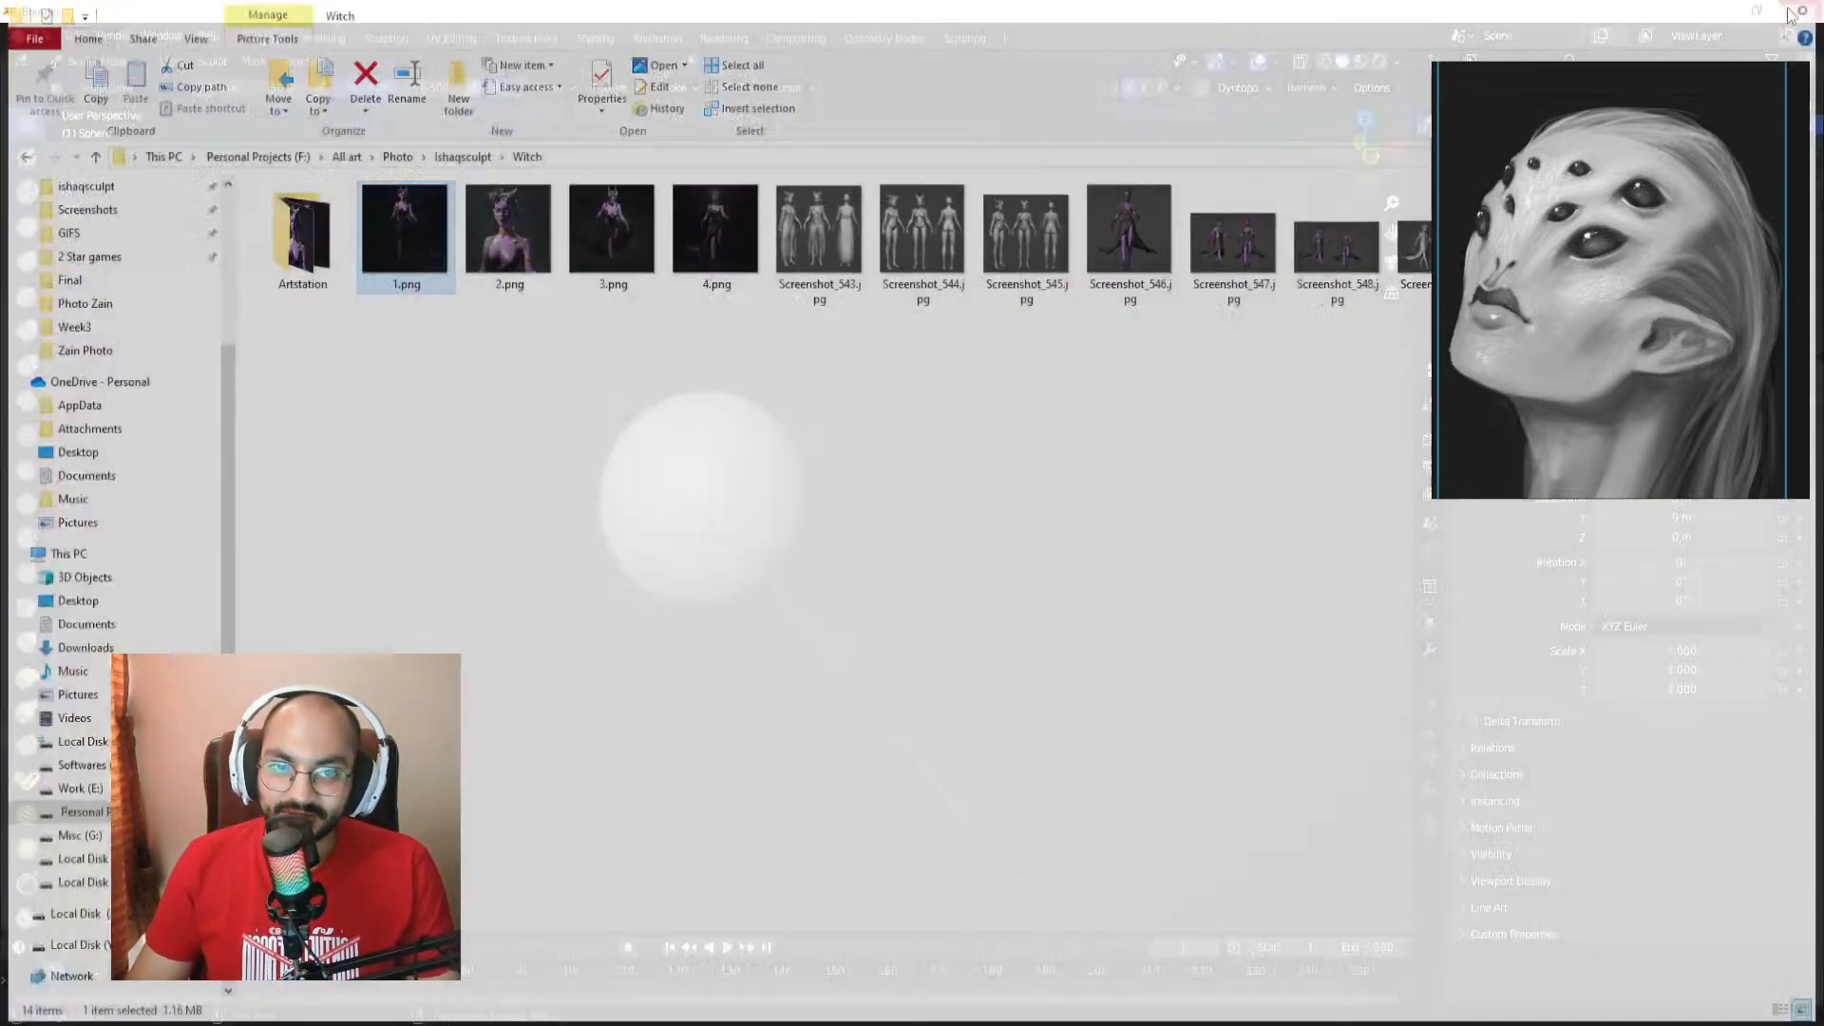
Step: Activate the Grab brush, align to the front view and set the viewport lighting to MatCap
key(g)
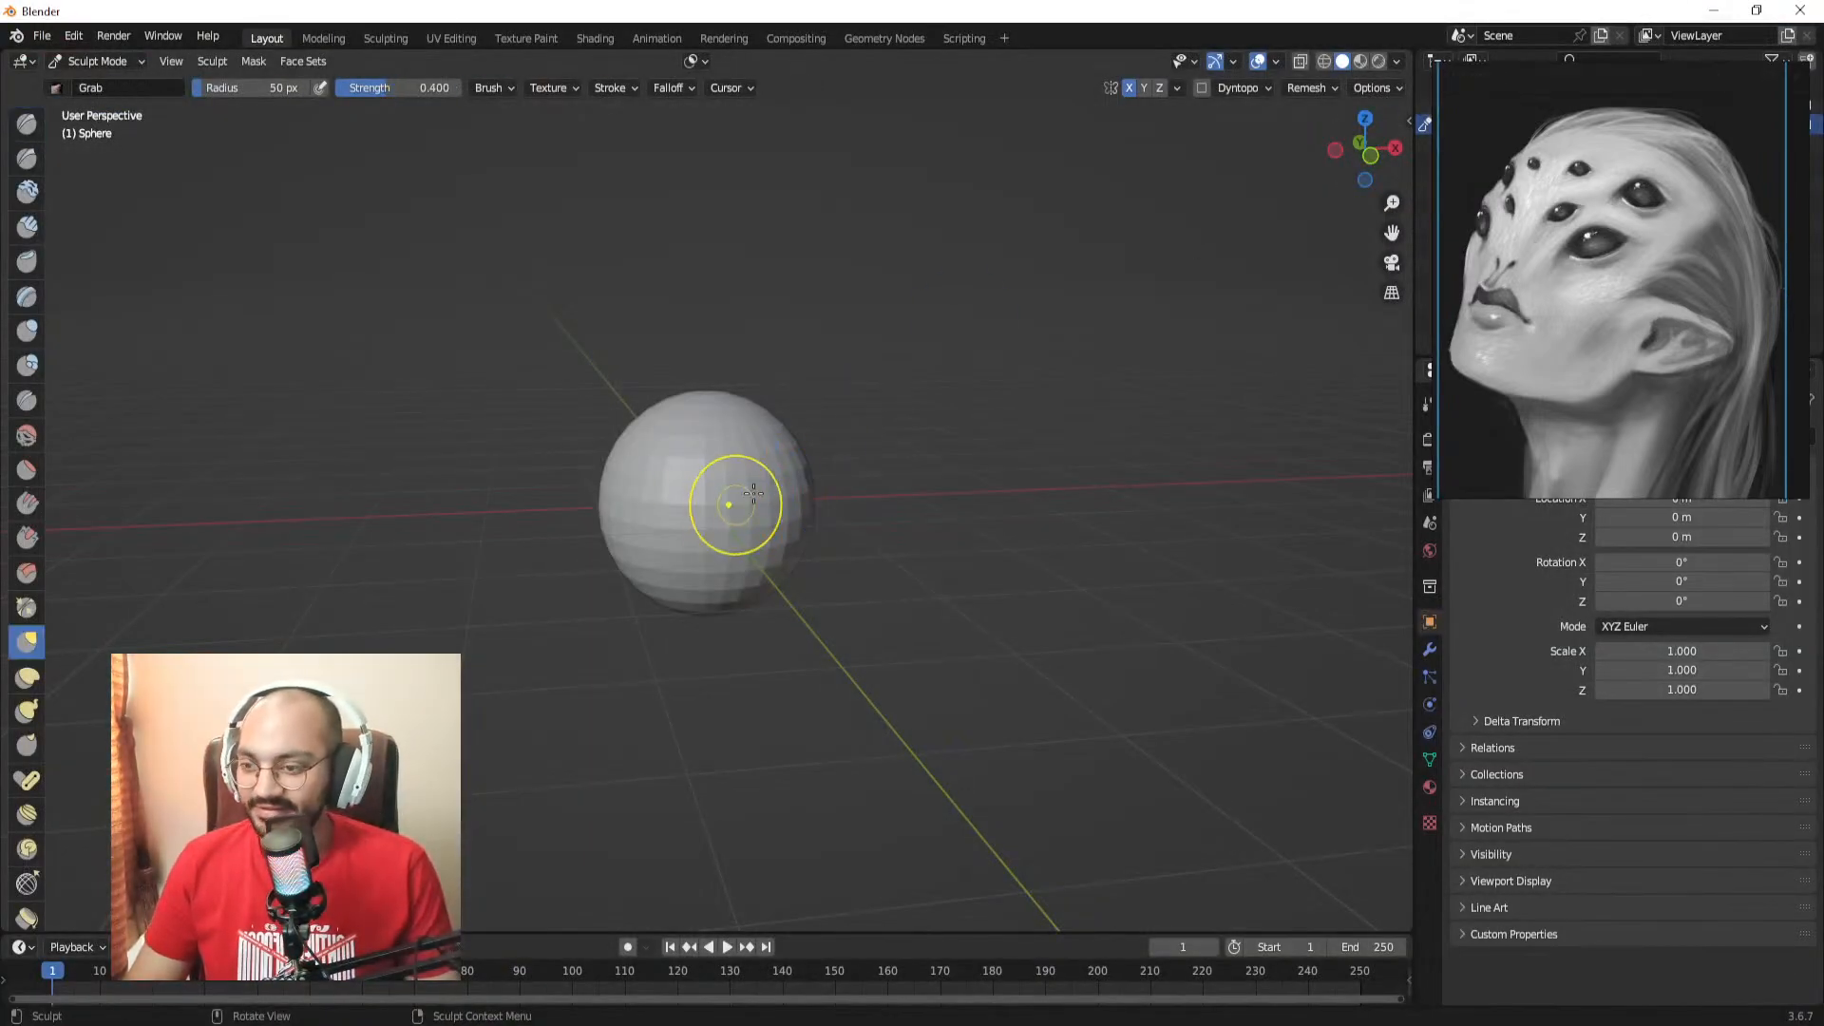
ctrl+middle_drag(792, 378, 791, 360)
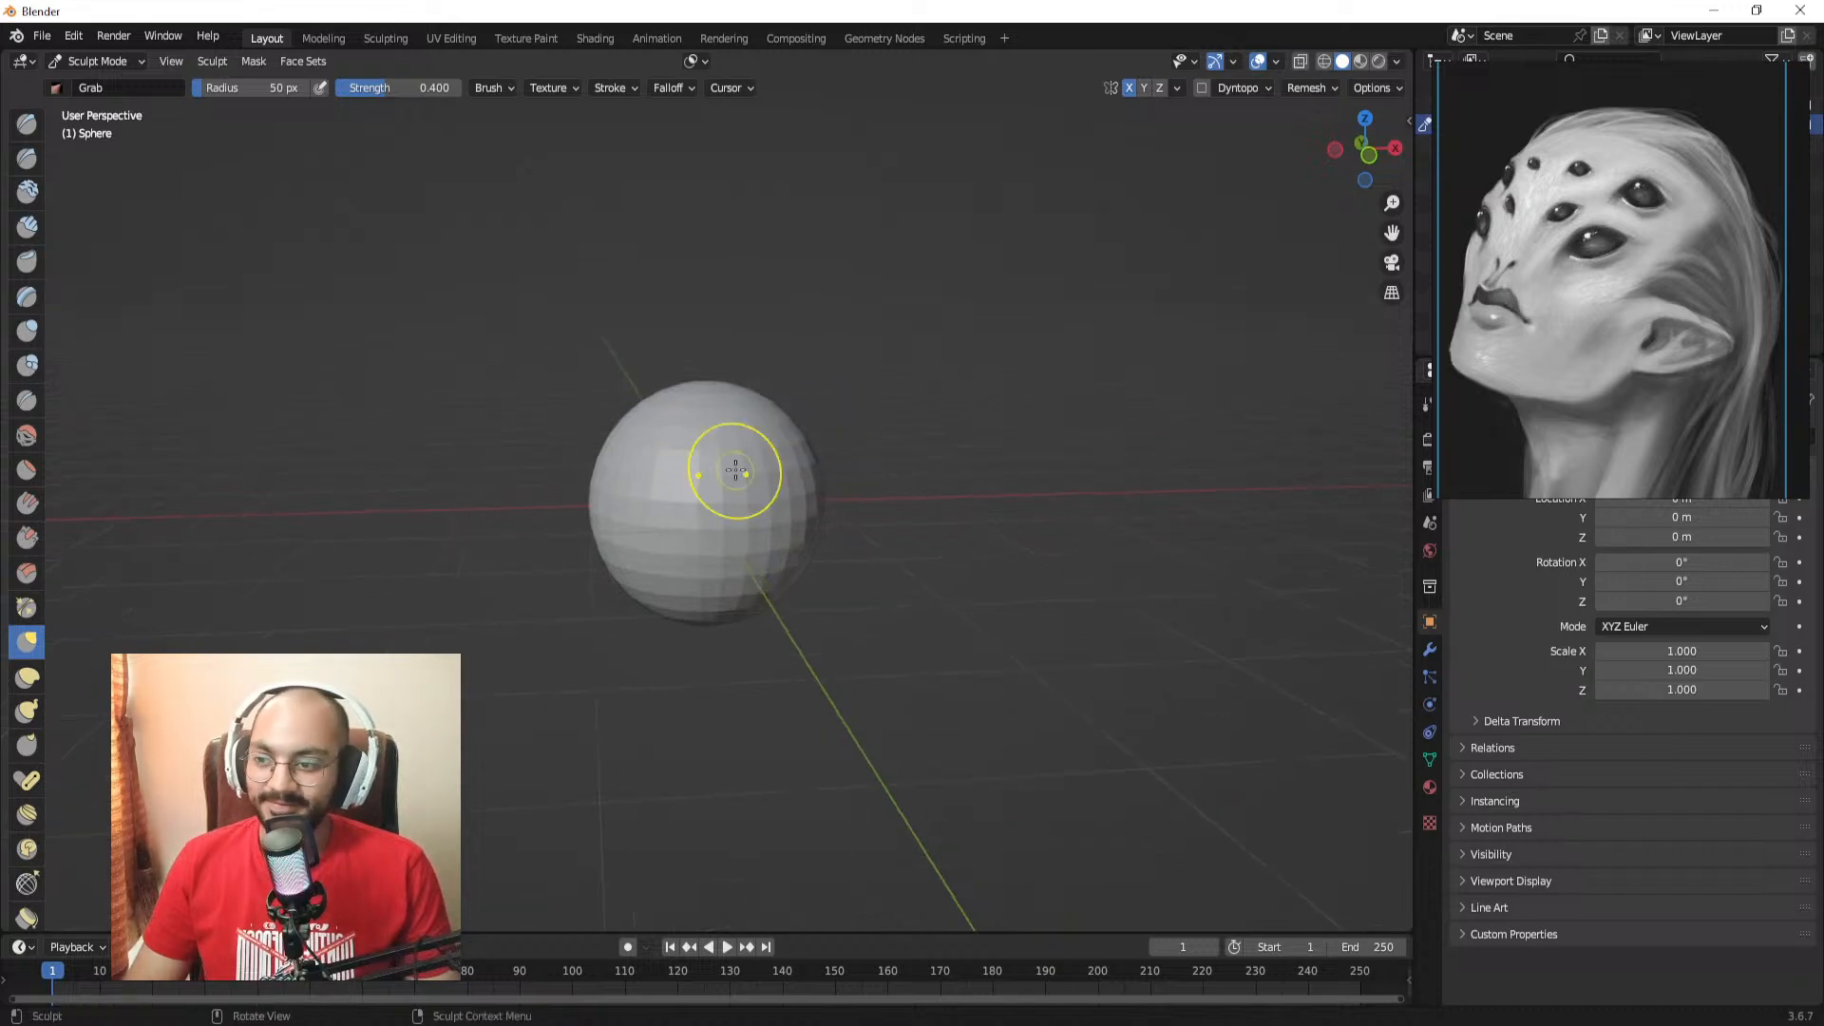
key(KP_1)
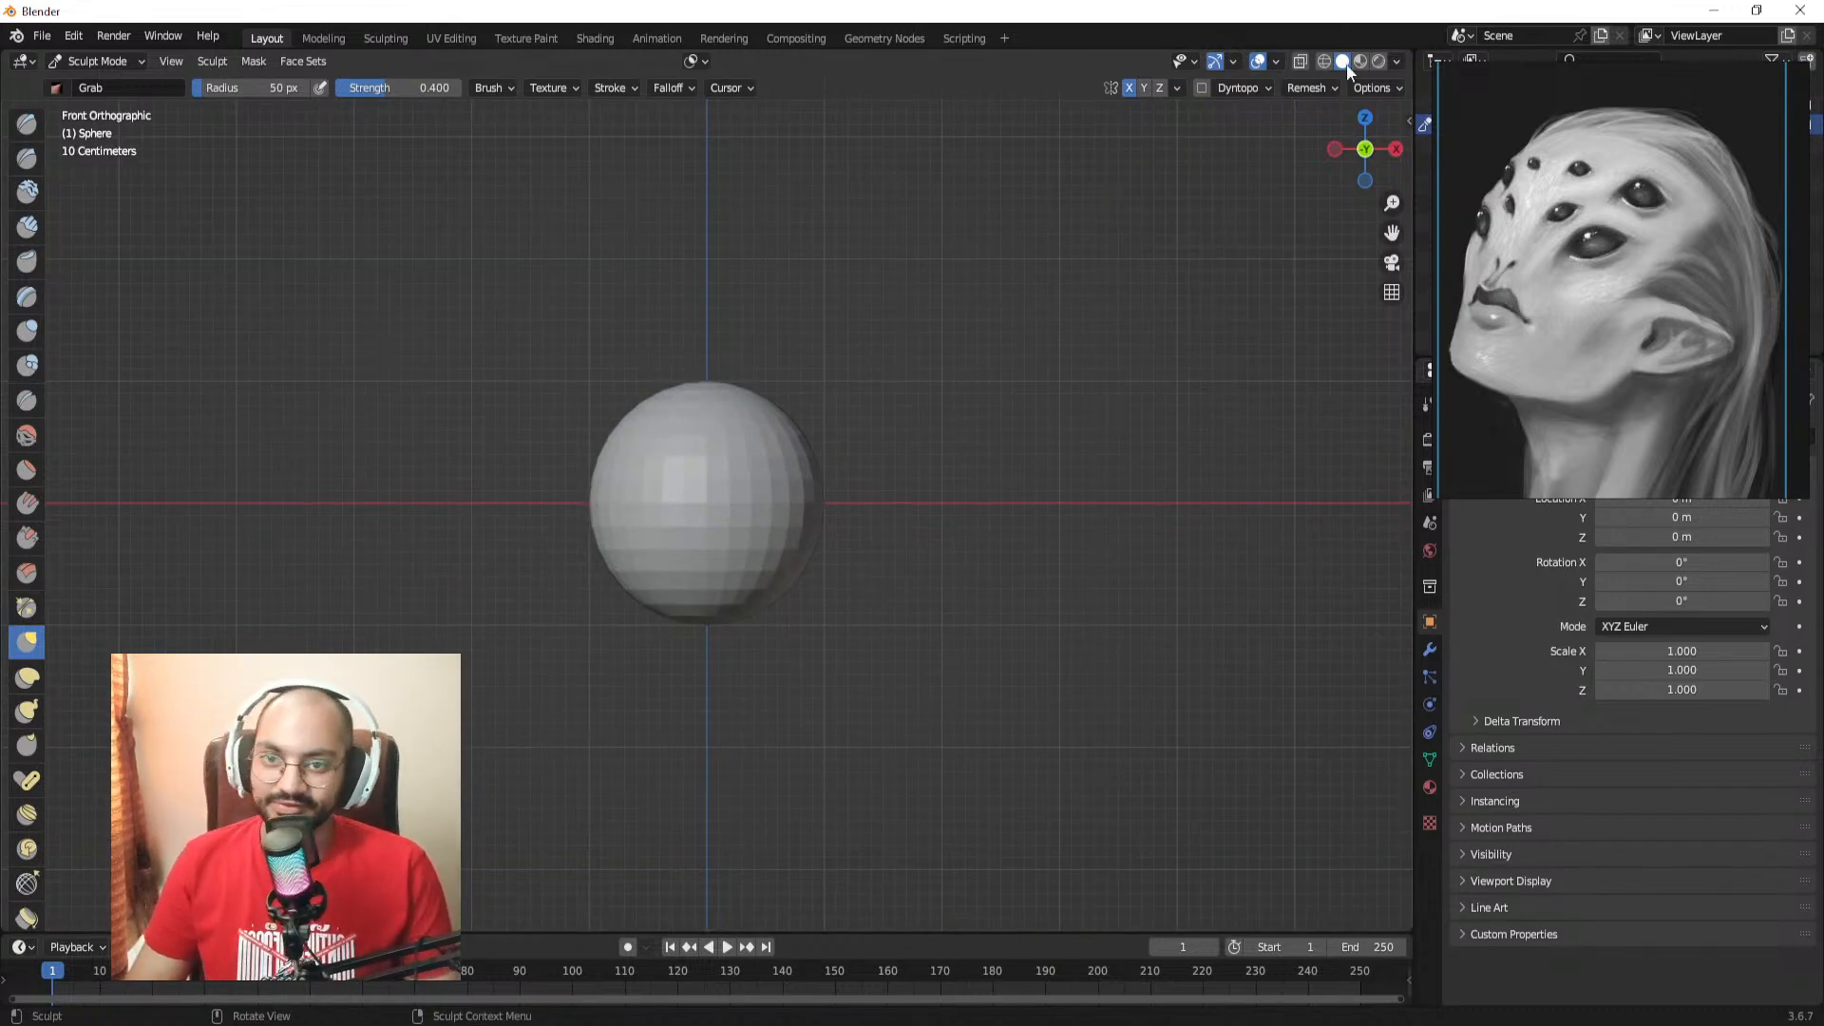
click(1394, 62)
click(1369, 159)
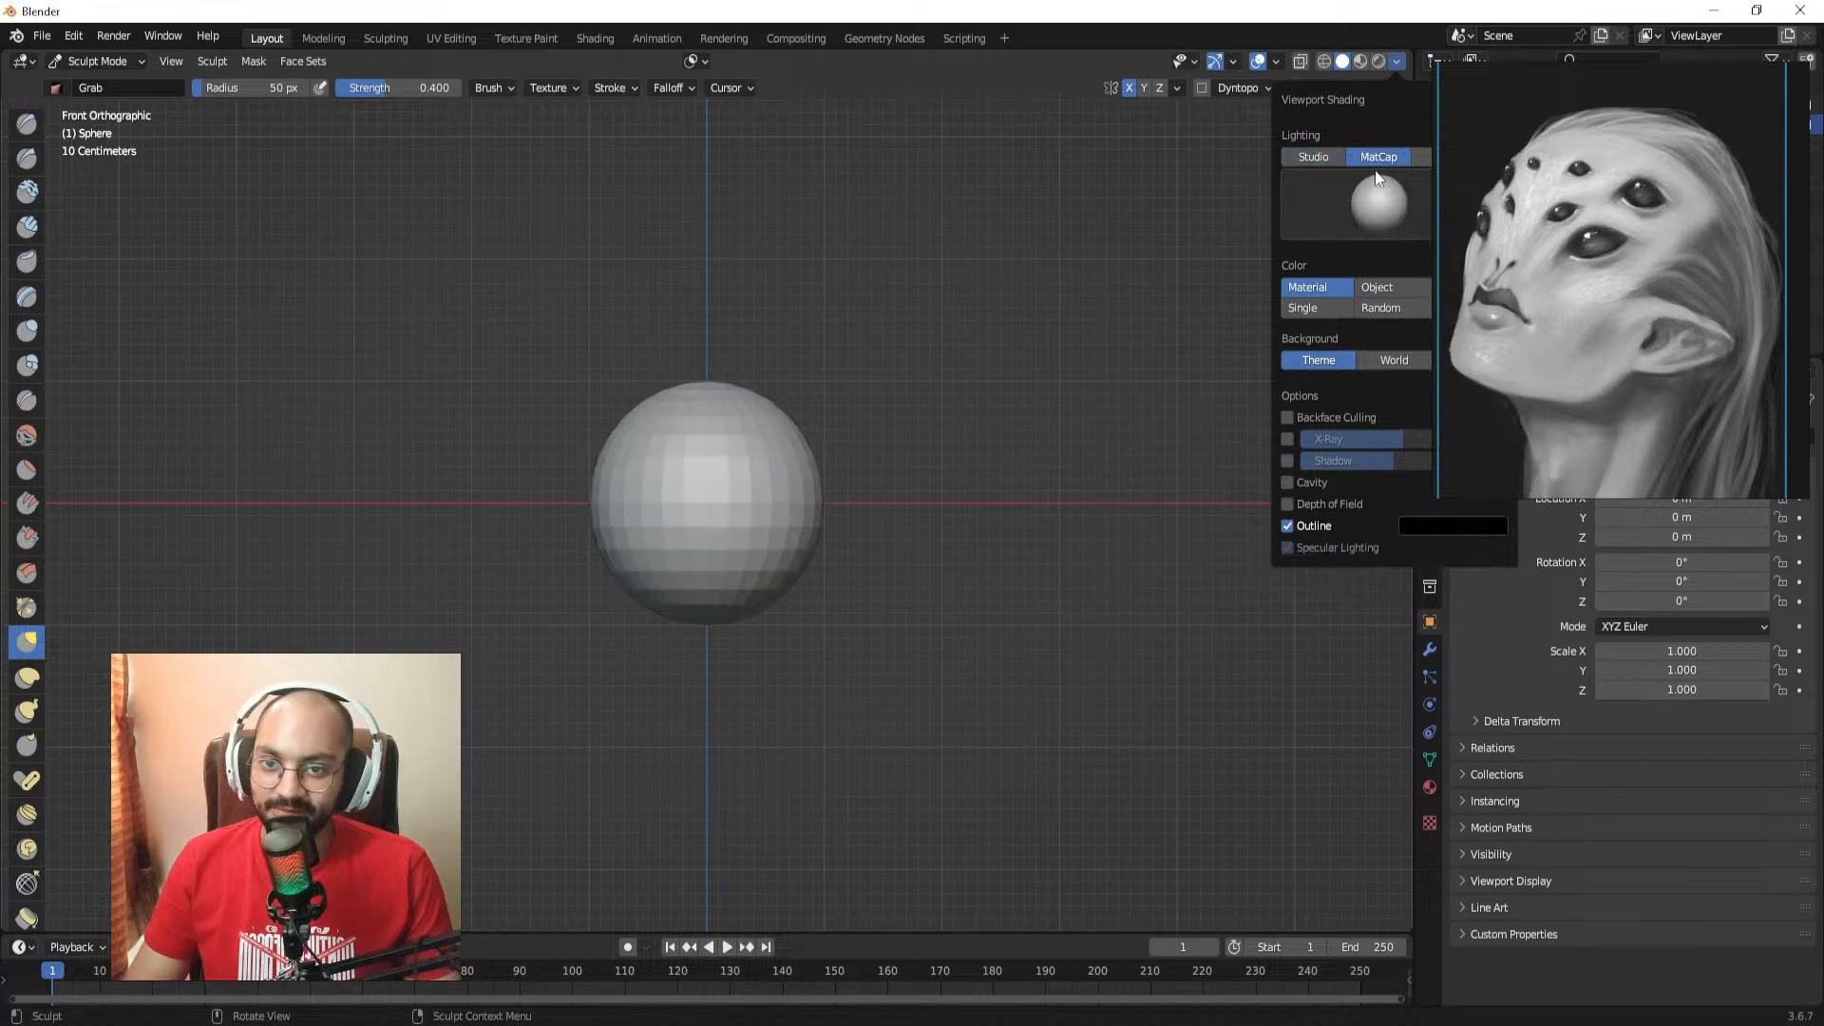
Step: Enlarge the Grab brush radius to 168 px and pull the sphere's underside downward to form the chin
ctrl+middle_drag(815, 402, 813, 366)
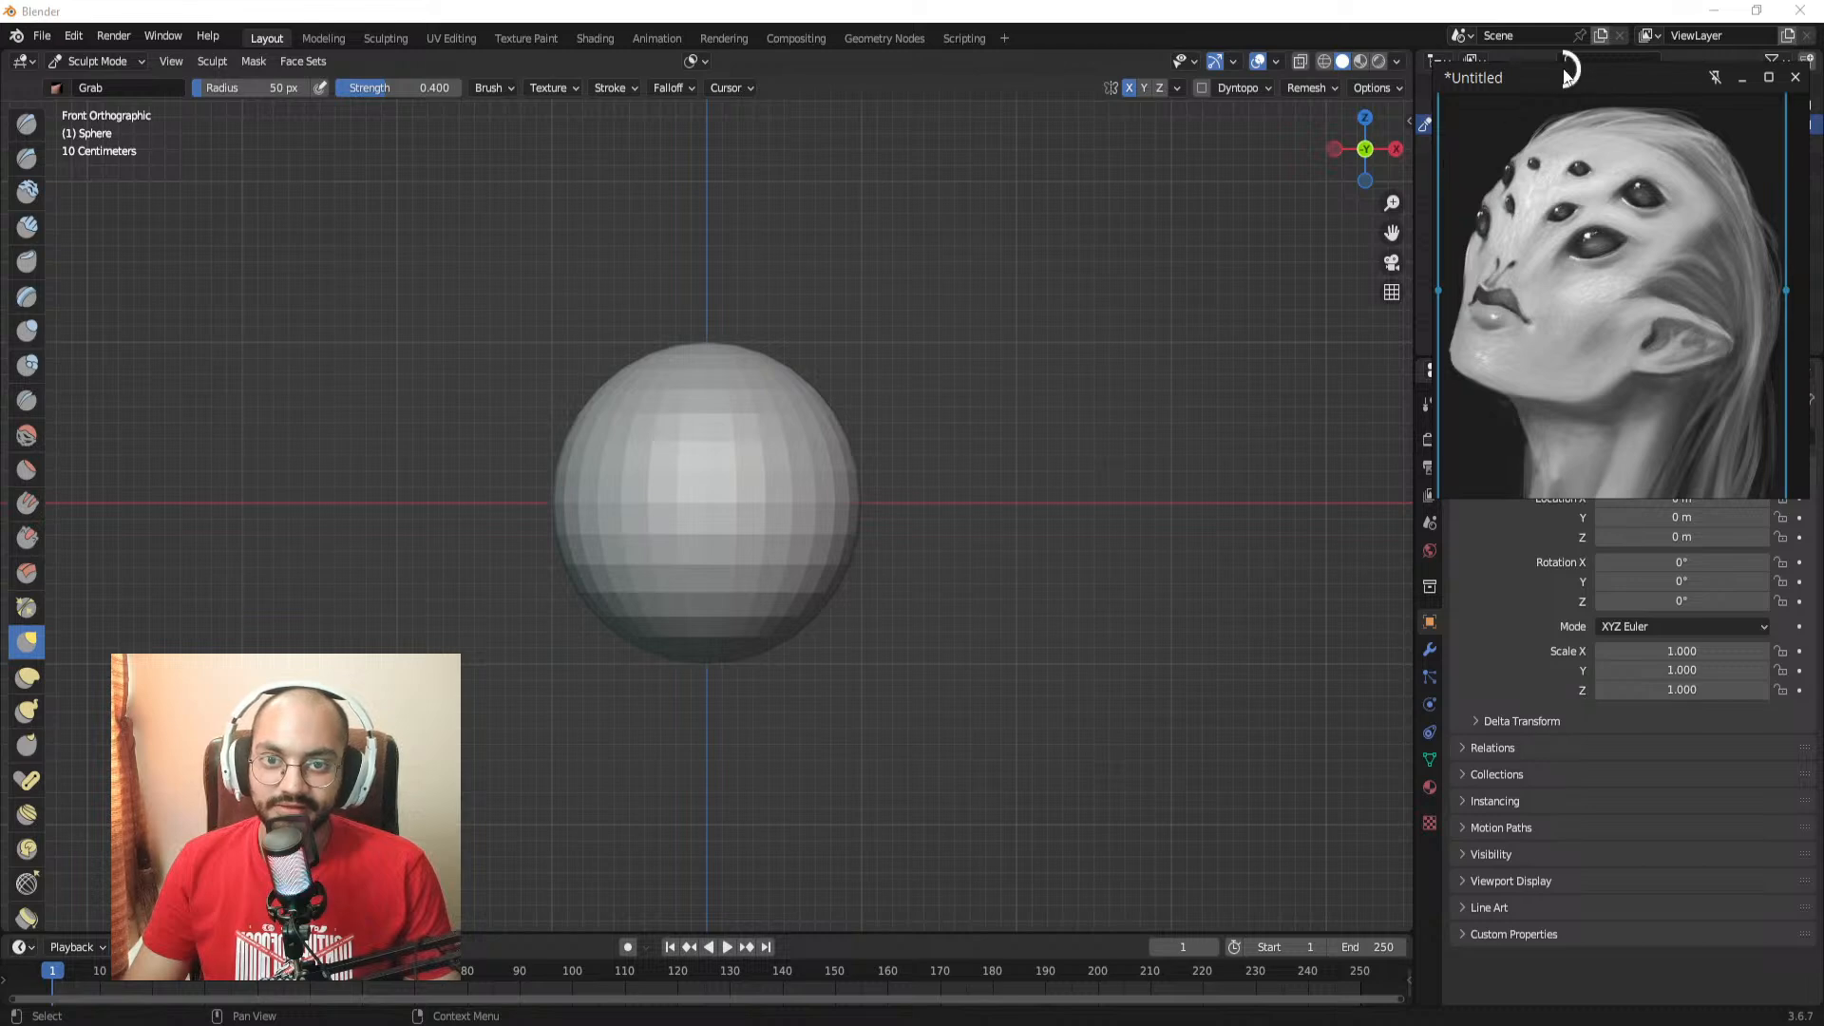
scroll(725, 486, up, 1)
key(f)
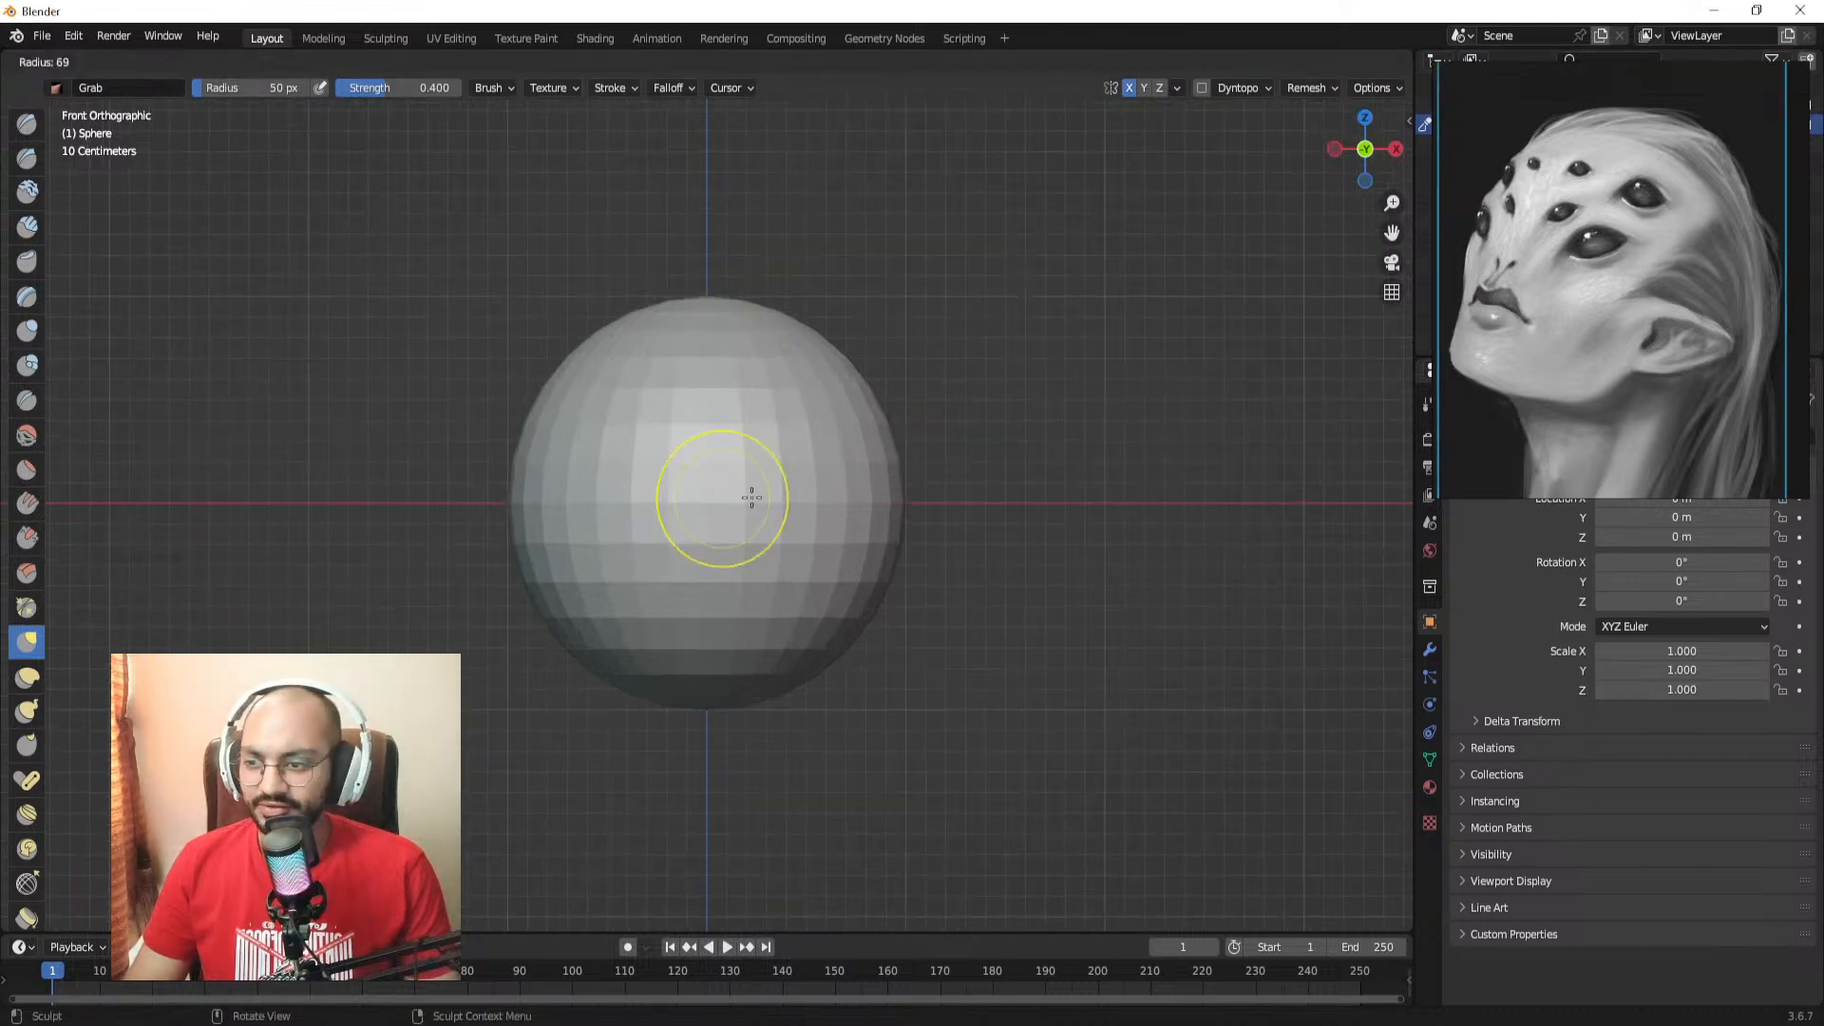
click(848, 495)
ctrl+middle_drag(748, 491, 710, 537)
shift+middle_drag(780, 458, 774, 396)
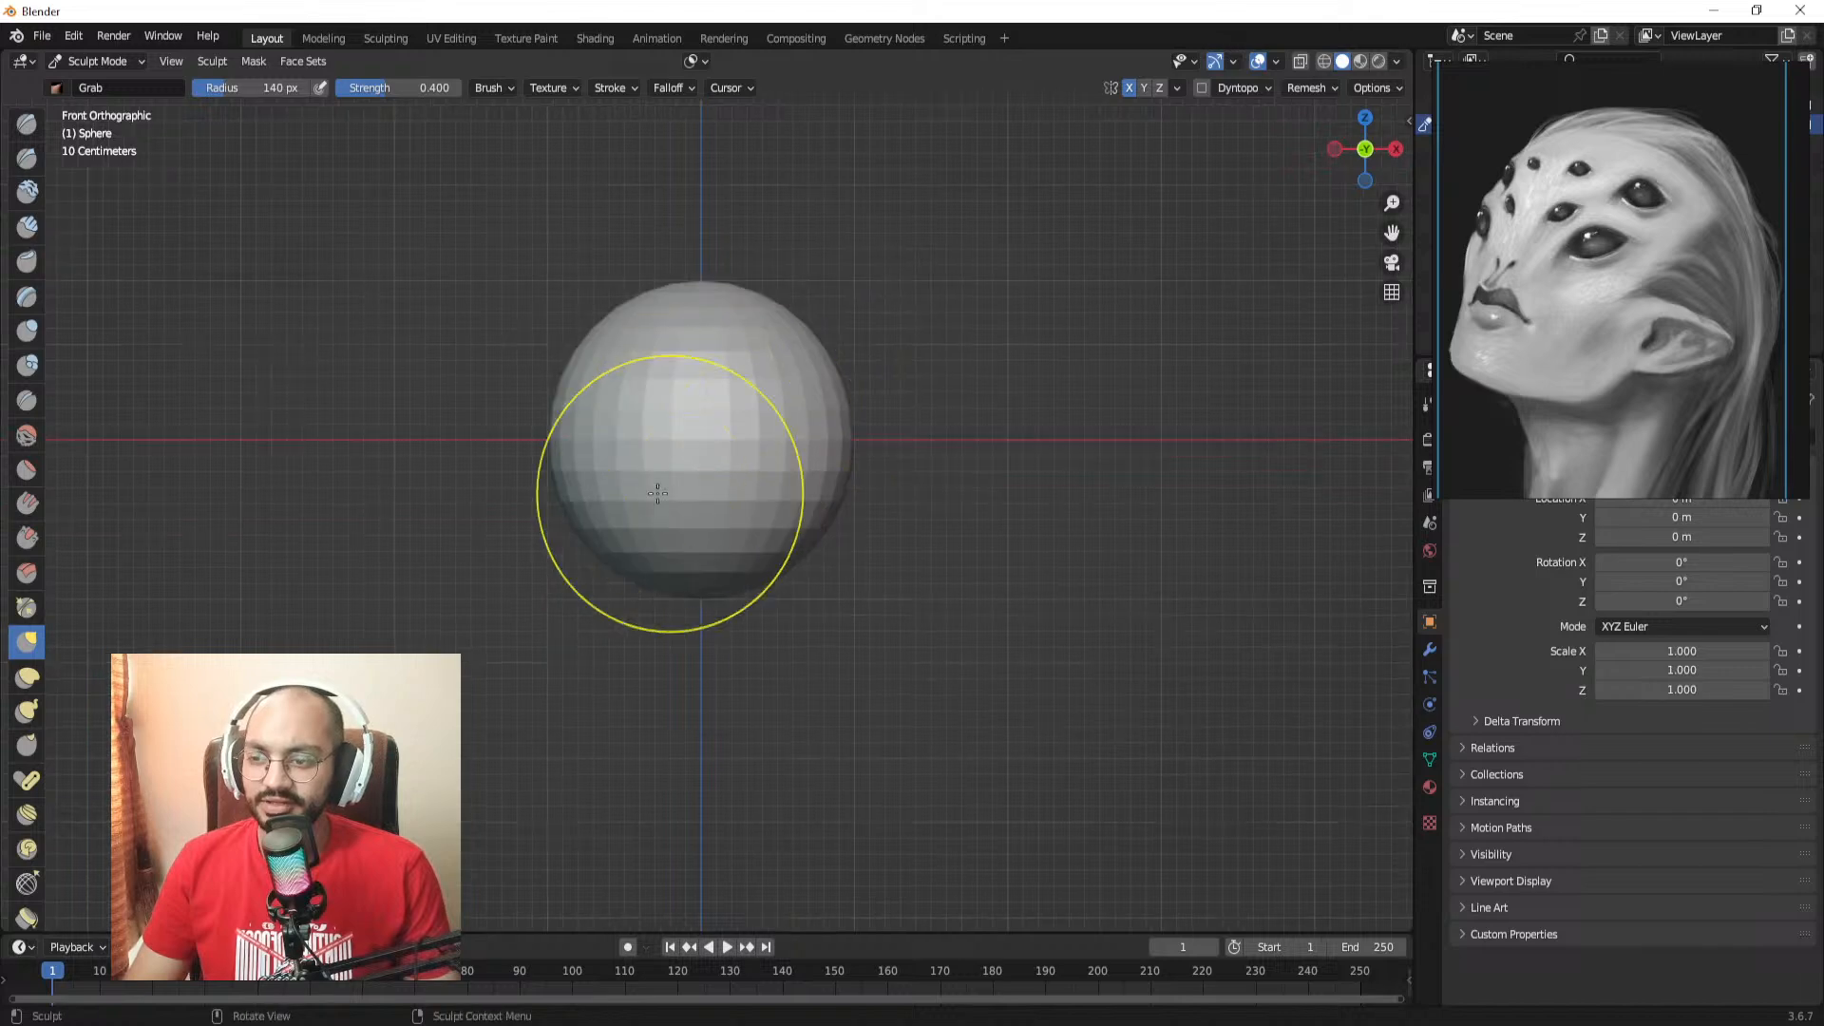
key(f)
click(828, 503)
drag(637, 528, 654, 689)
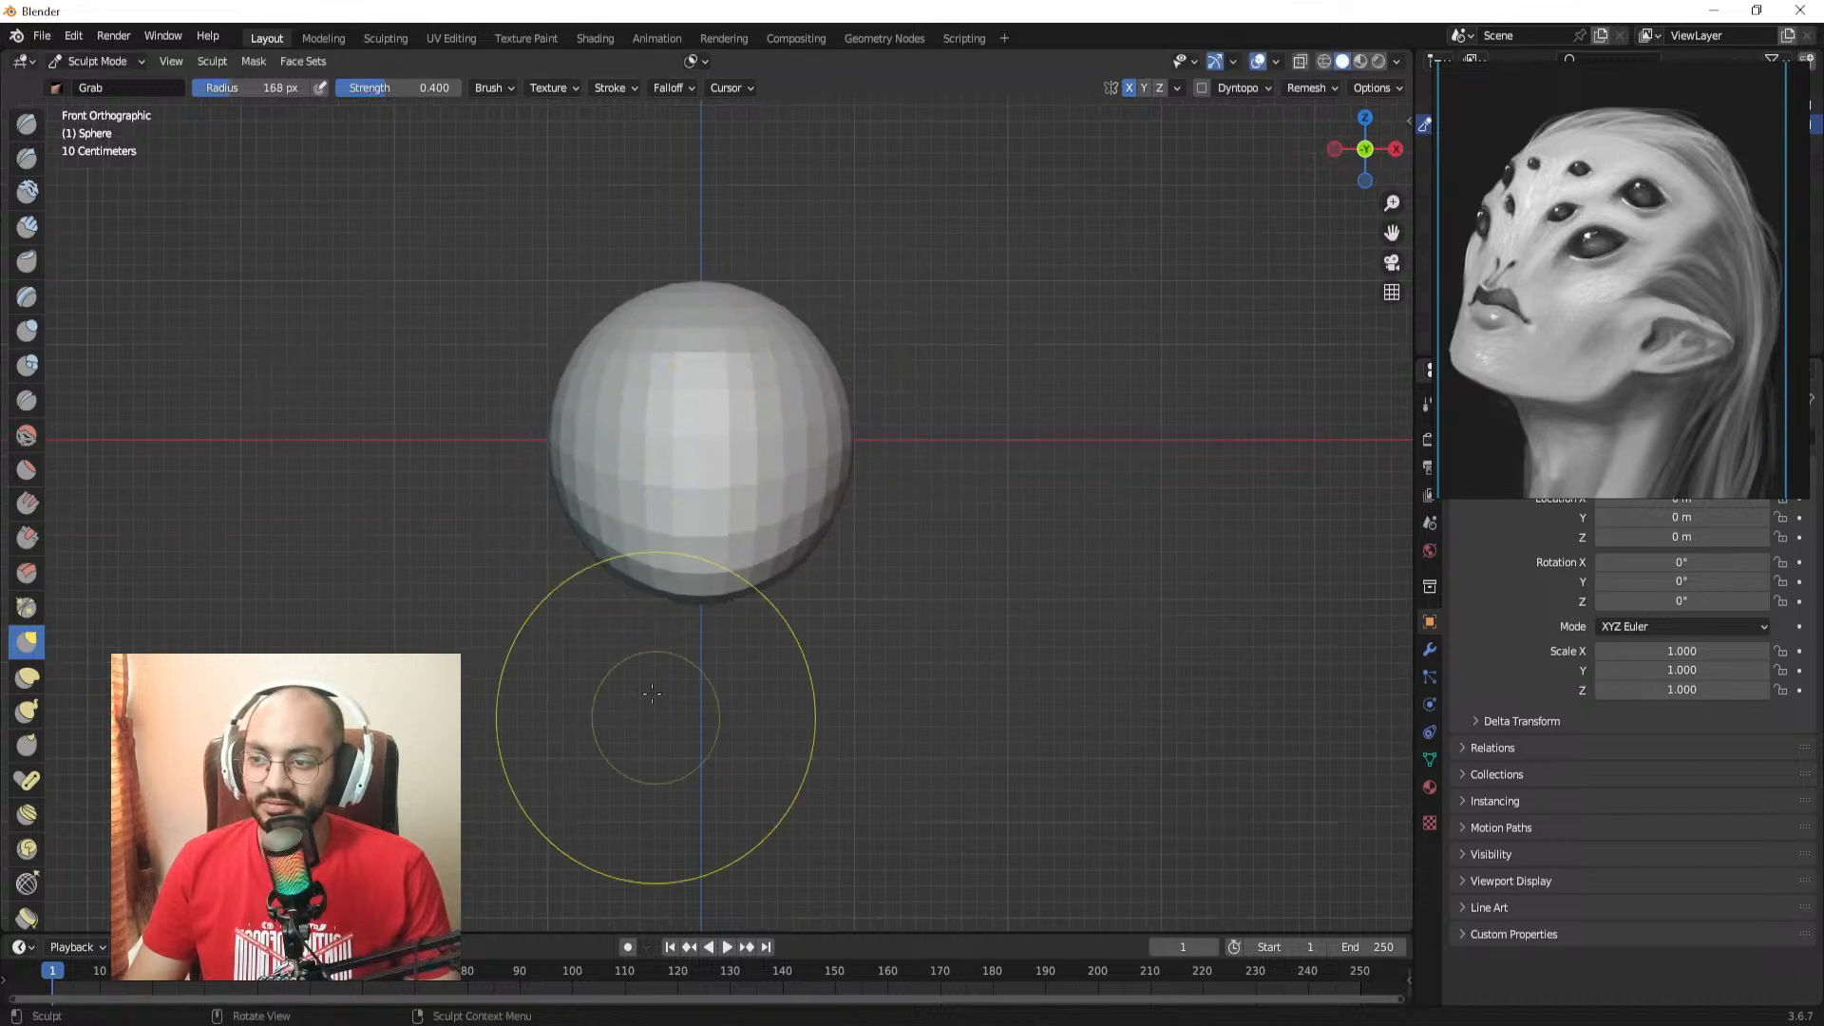
mouse_move(659, 561)
mouse_down()
mouse_move(677, 665)
mouse_move(611, 618)
mouse_move(610, 637)
mouse_up()
Step: Set the Grab brush radius to 159 px and push the sides of the head inward to narrow the face and jaw
key(f)
click(820, 660)
key(f)
click(770, 638)
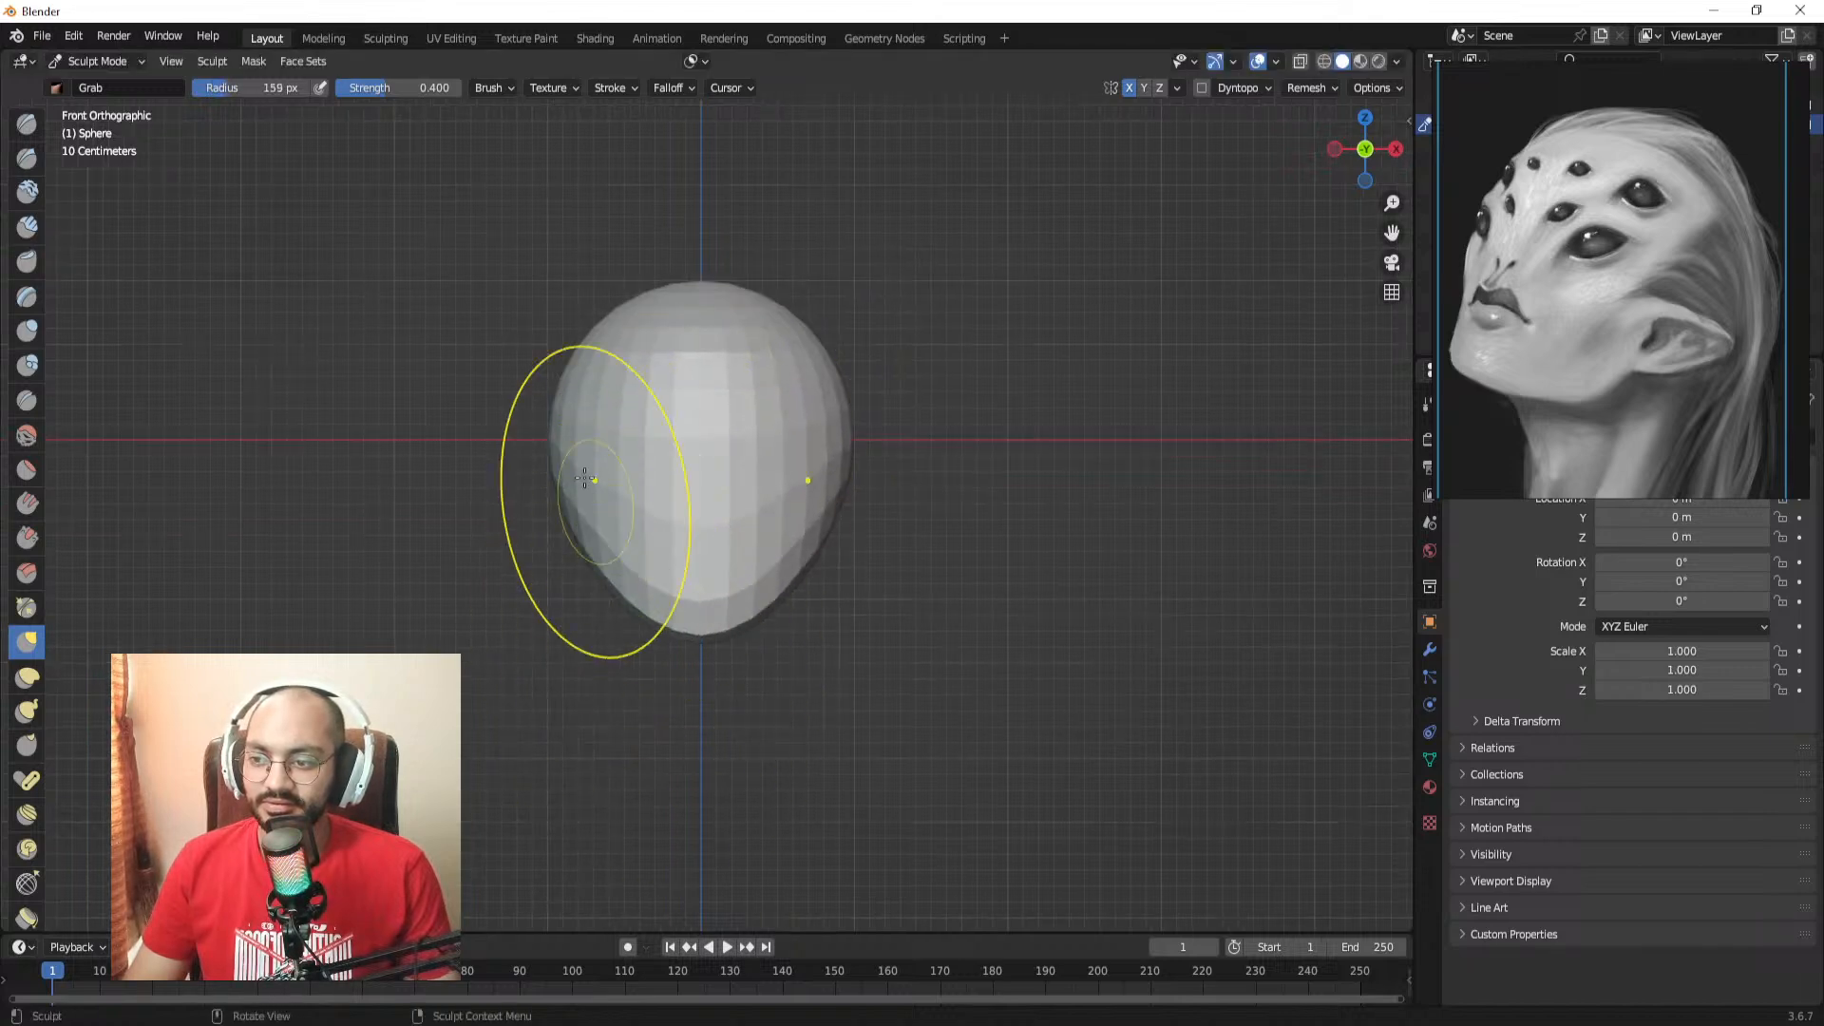
mouse_move(577, 460)
mouse_down()
mouse_move(611, 452)
mouse_move(616, 427)
mouse_up()
key(f)
click(836, 429)
drag(612, 498, 710, 521)
drag(613, 509, 632, 503)
Step: Set the Grab brush radius to 180 px and squeeze the upper sides and cheeks of the head further inward
key(f)
click(785, 411)
drag(593, 367, 622, 363)
drag(619, 534, 650, 533)
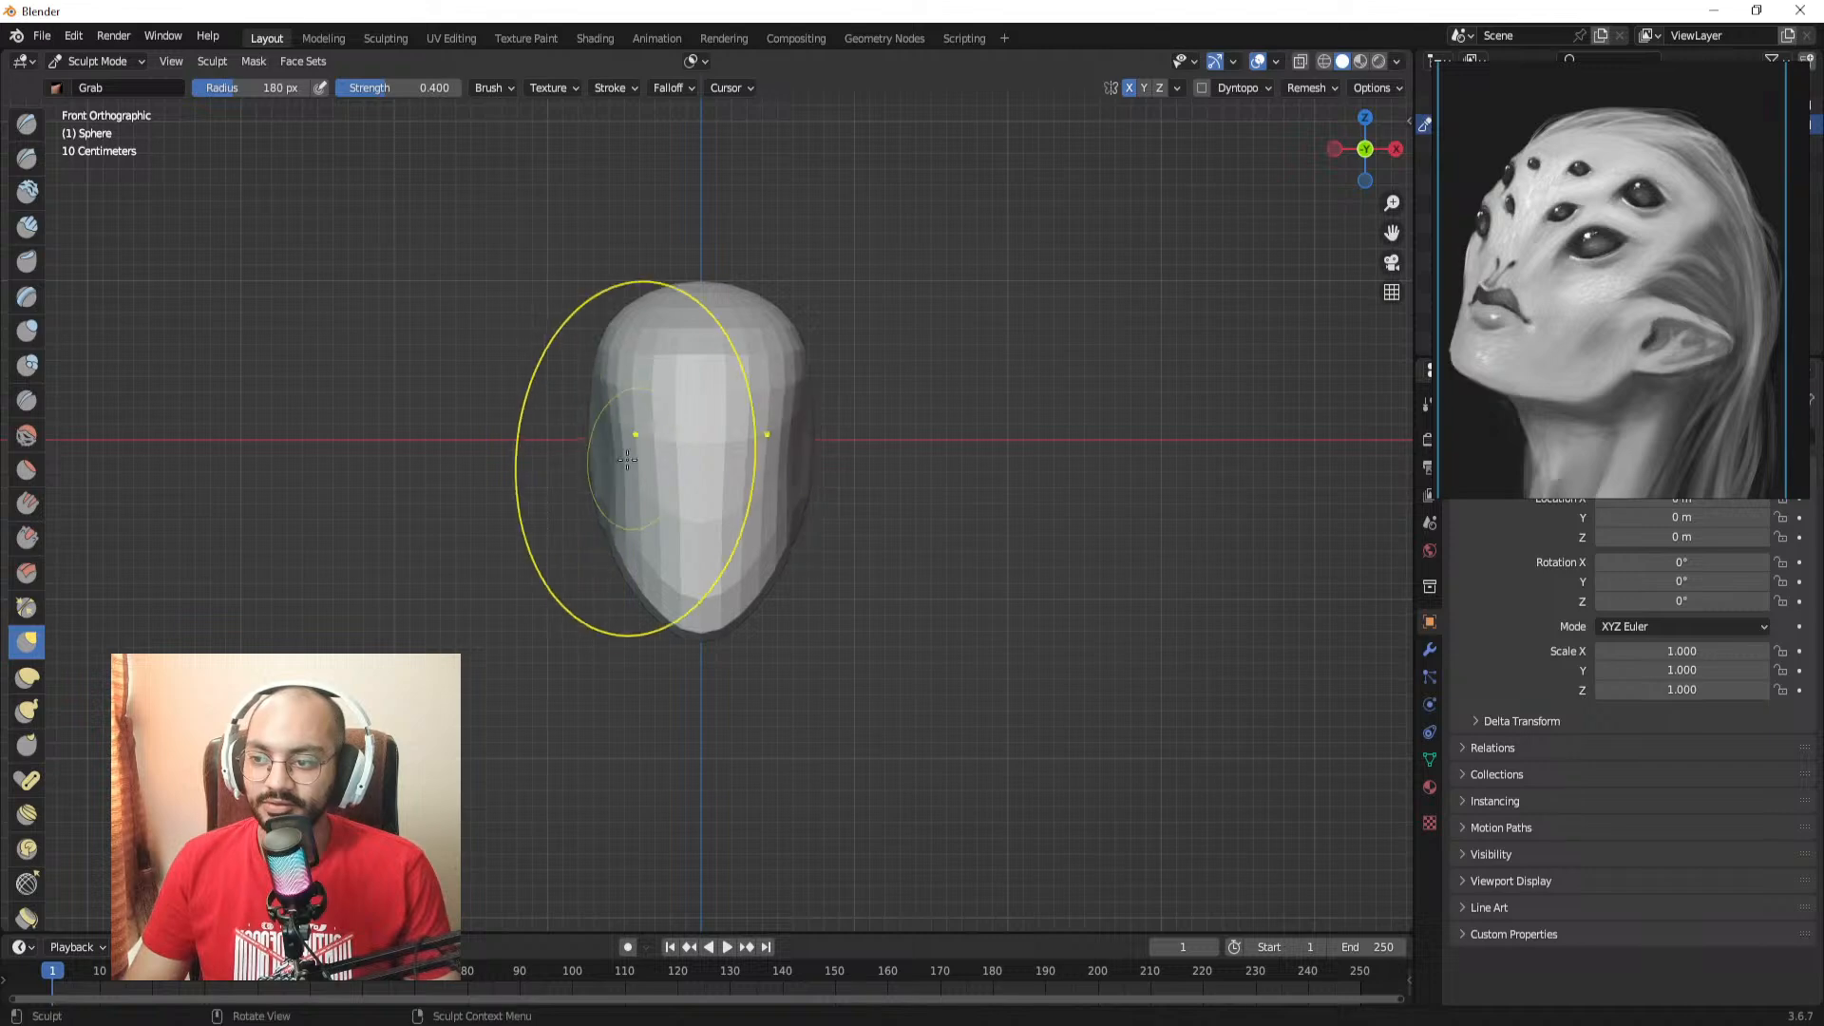
drag(601, 467, 610, 472)
Step: Reduce the Grab brush radius to 127 px and fill out the sides and crown of the head from angled views
key(f)
mouse_move(582, 480)
middle_down()
mouse_move(761, 513)
mouse_move(651, 427)
mouse_move(733, 469)
mouse_move(689, 503)
middle_up()
click(821, 487)
mouse_move(652, 436)
middle_down()
mouse_move(692, 472)
mouse_move(627, 461)
middle_up()
key(f)
click(726, 472)
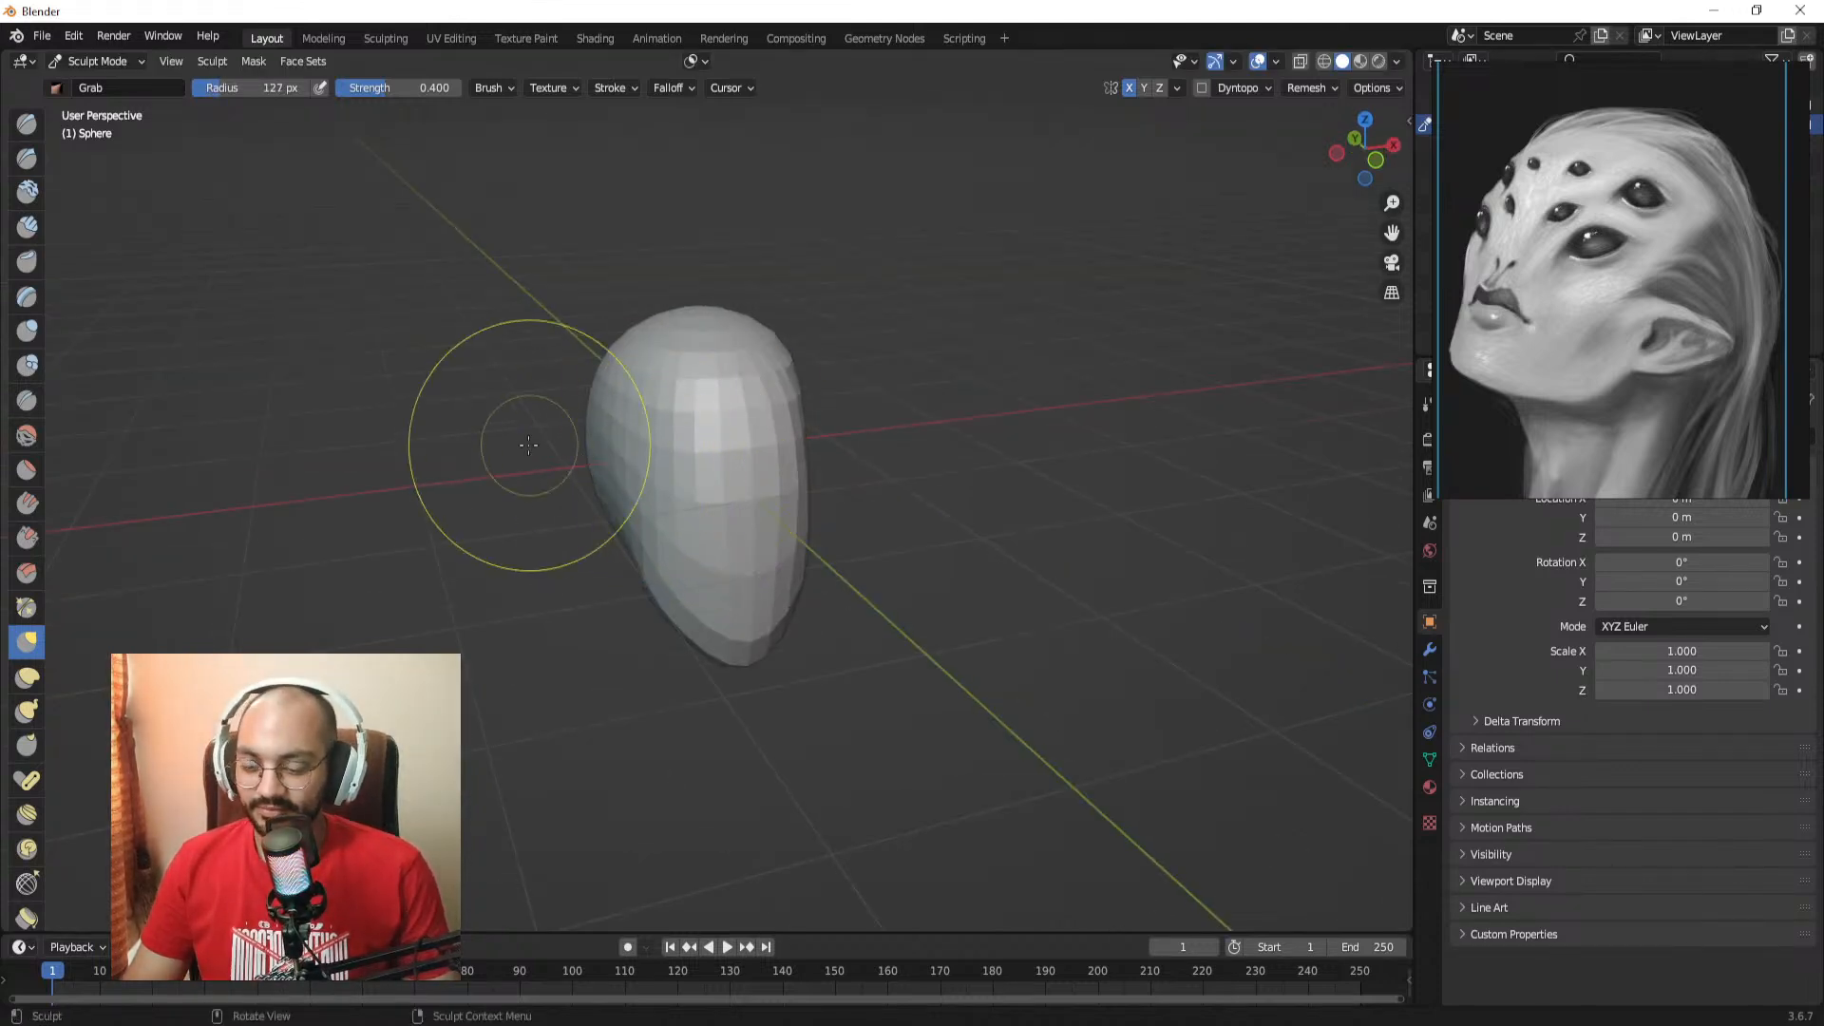
Step: Align to the front view, set the Grab brush radius to 160 px and smooth out the rounded crown
key(KP_1)
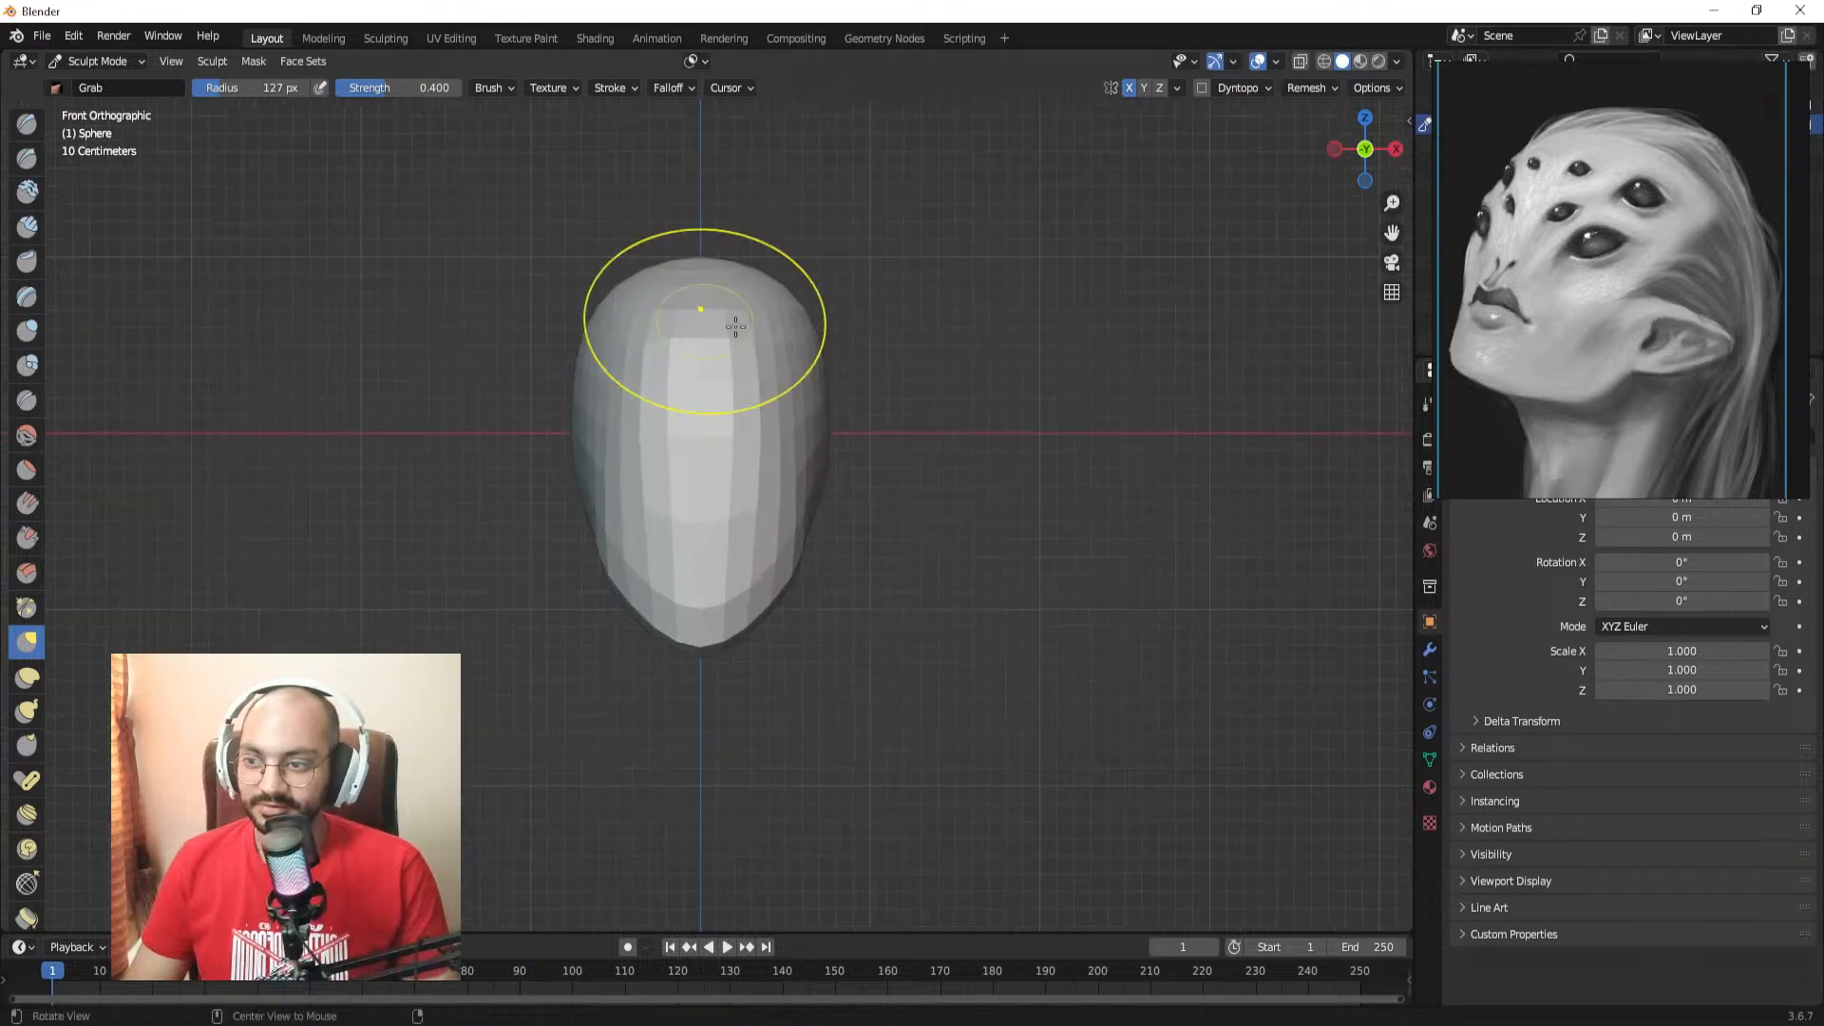
key(f)
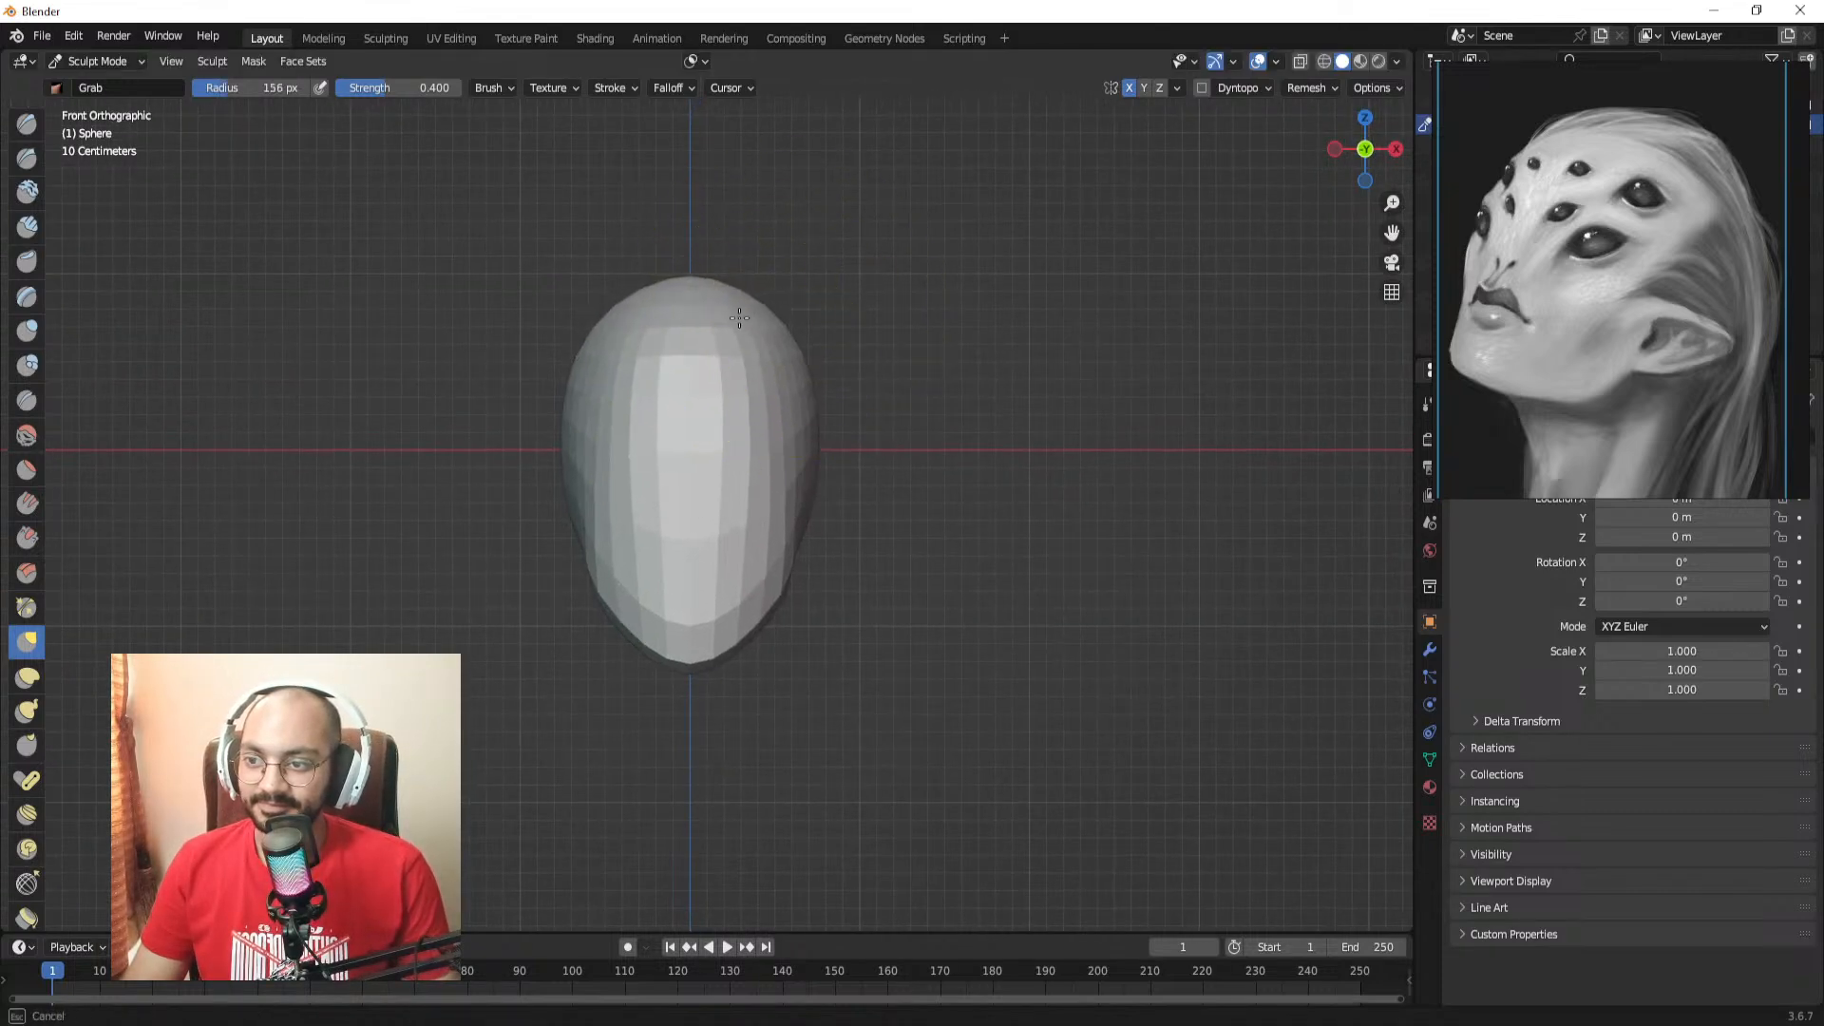
click(715, 344)
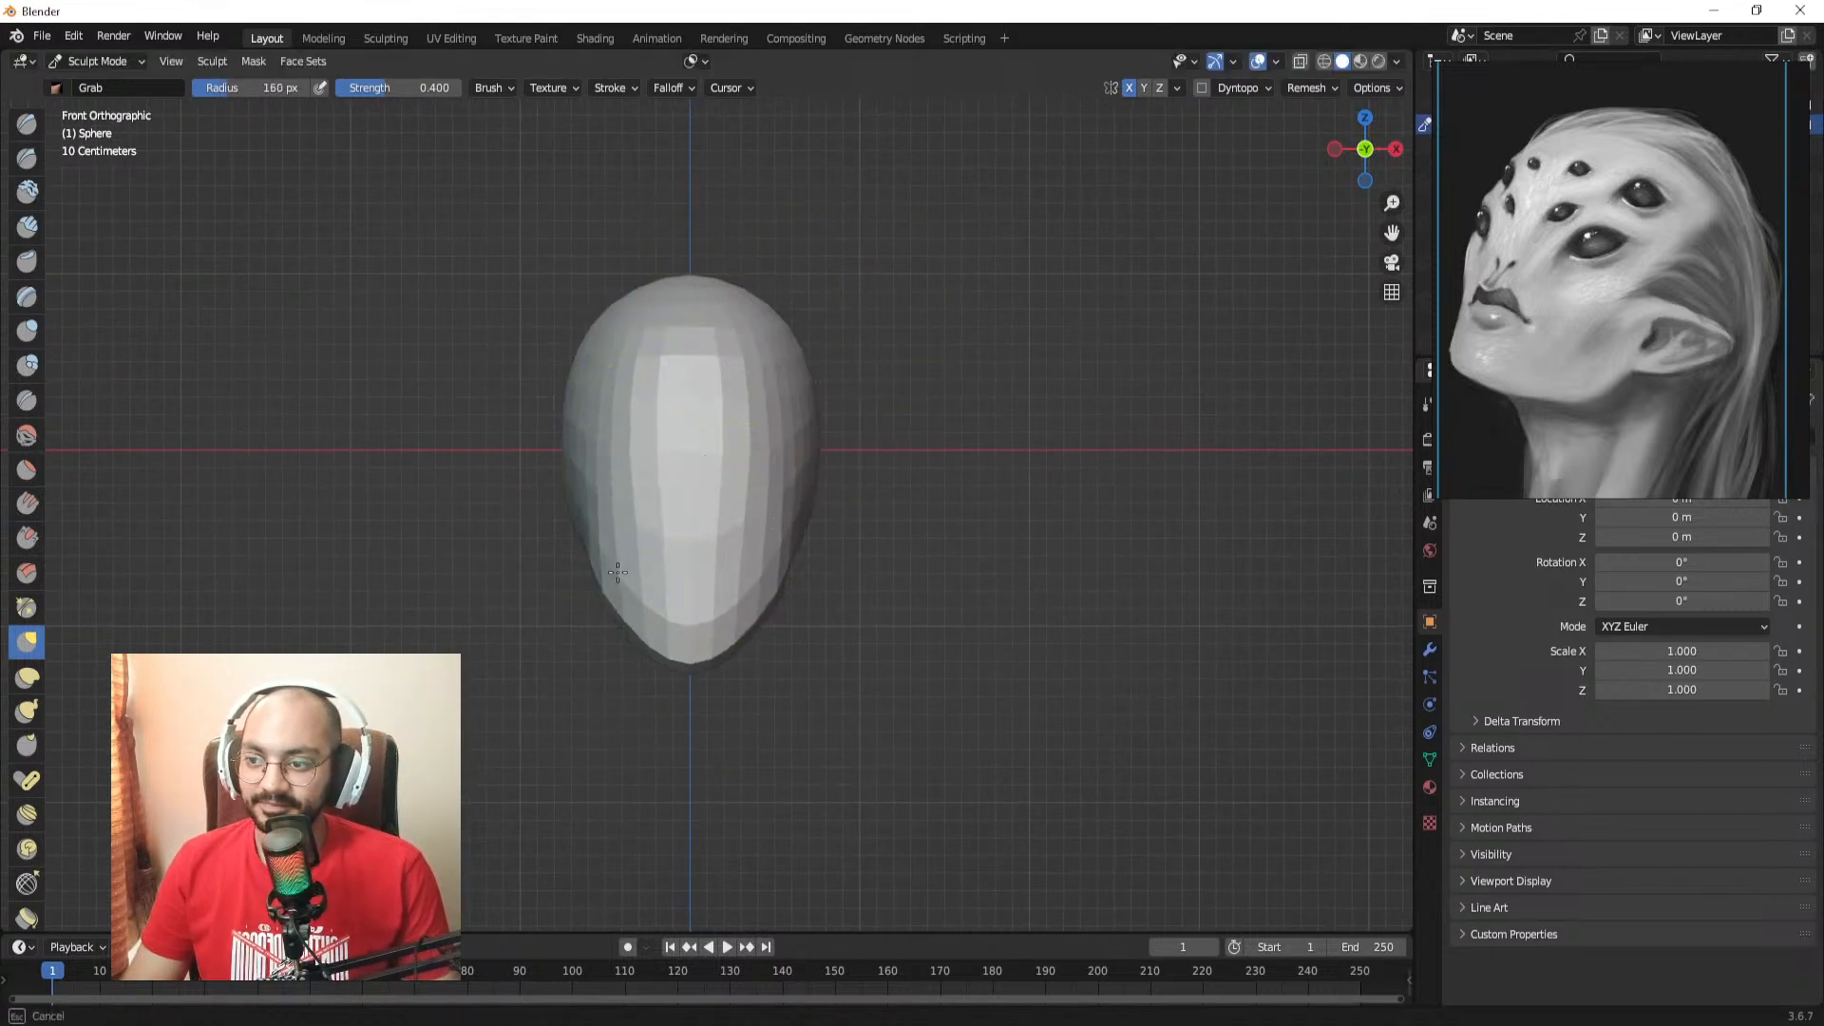
Step: Shape the chin and lower jaw from the front using Grab brush radii of 85 px and 56 px
key(f)
click(642, 654)
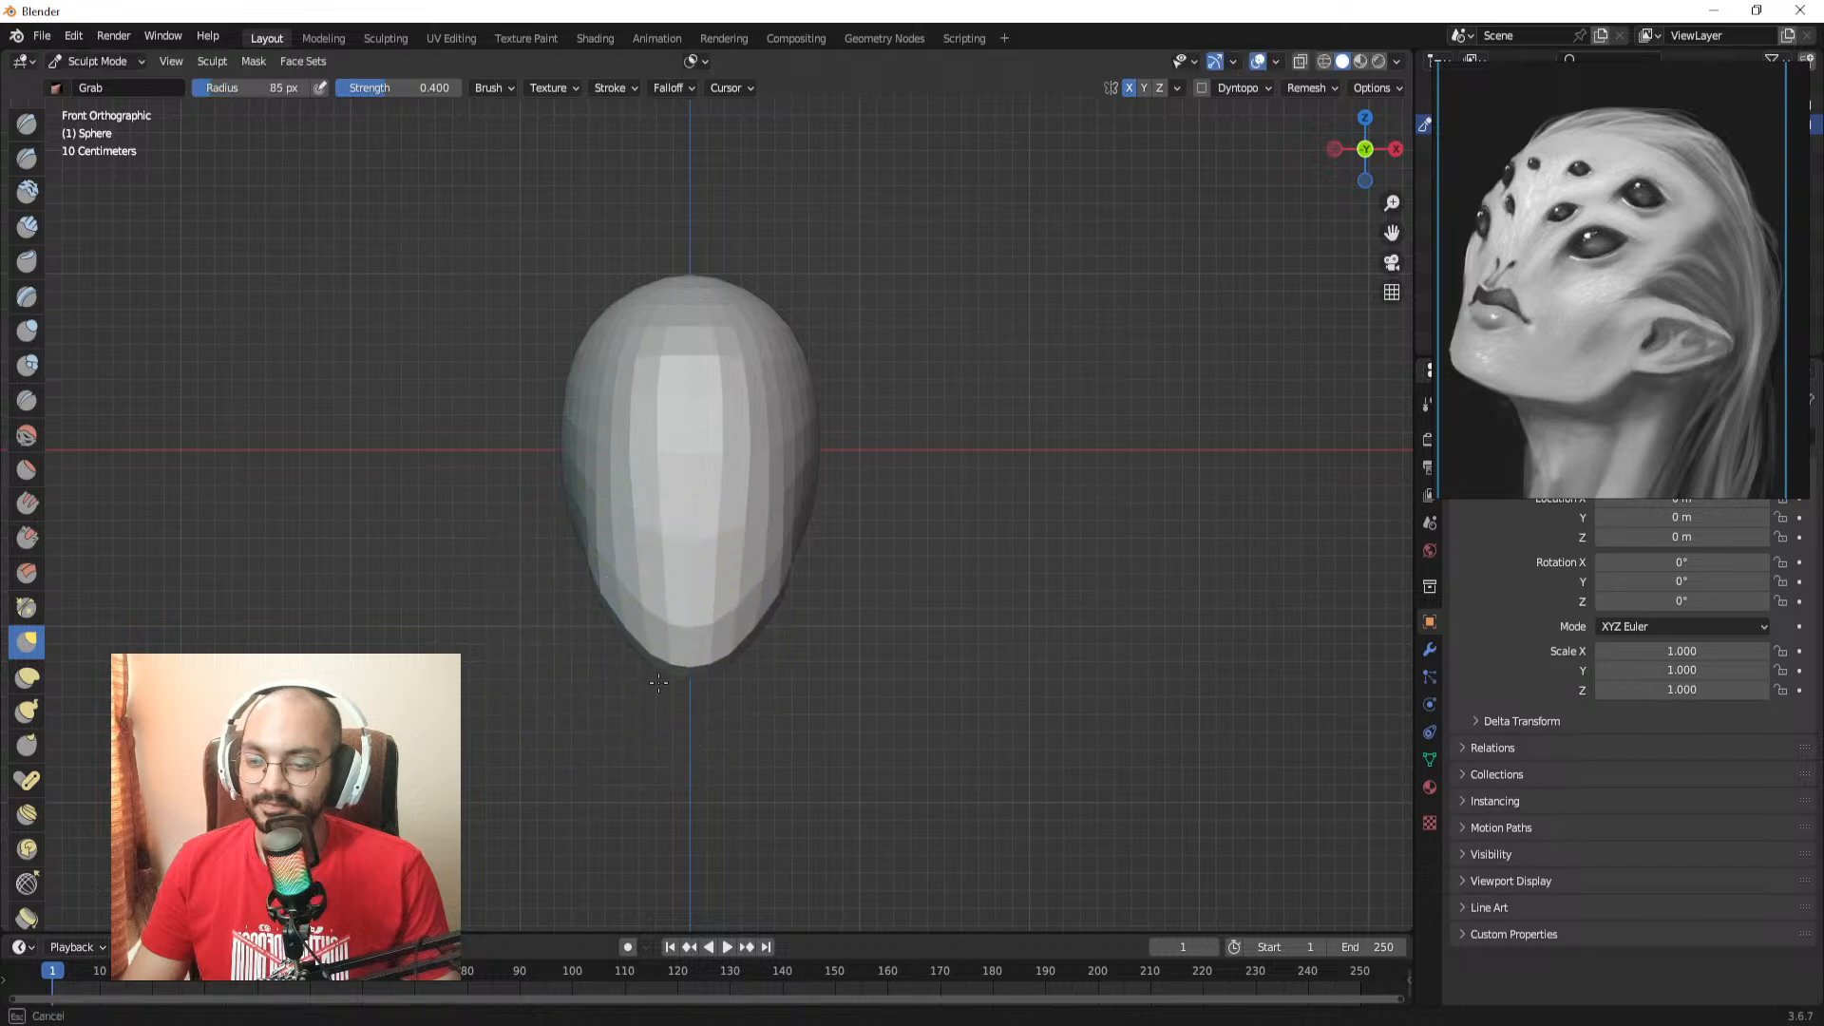
key(f)
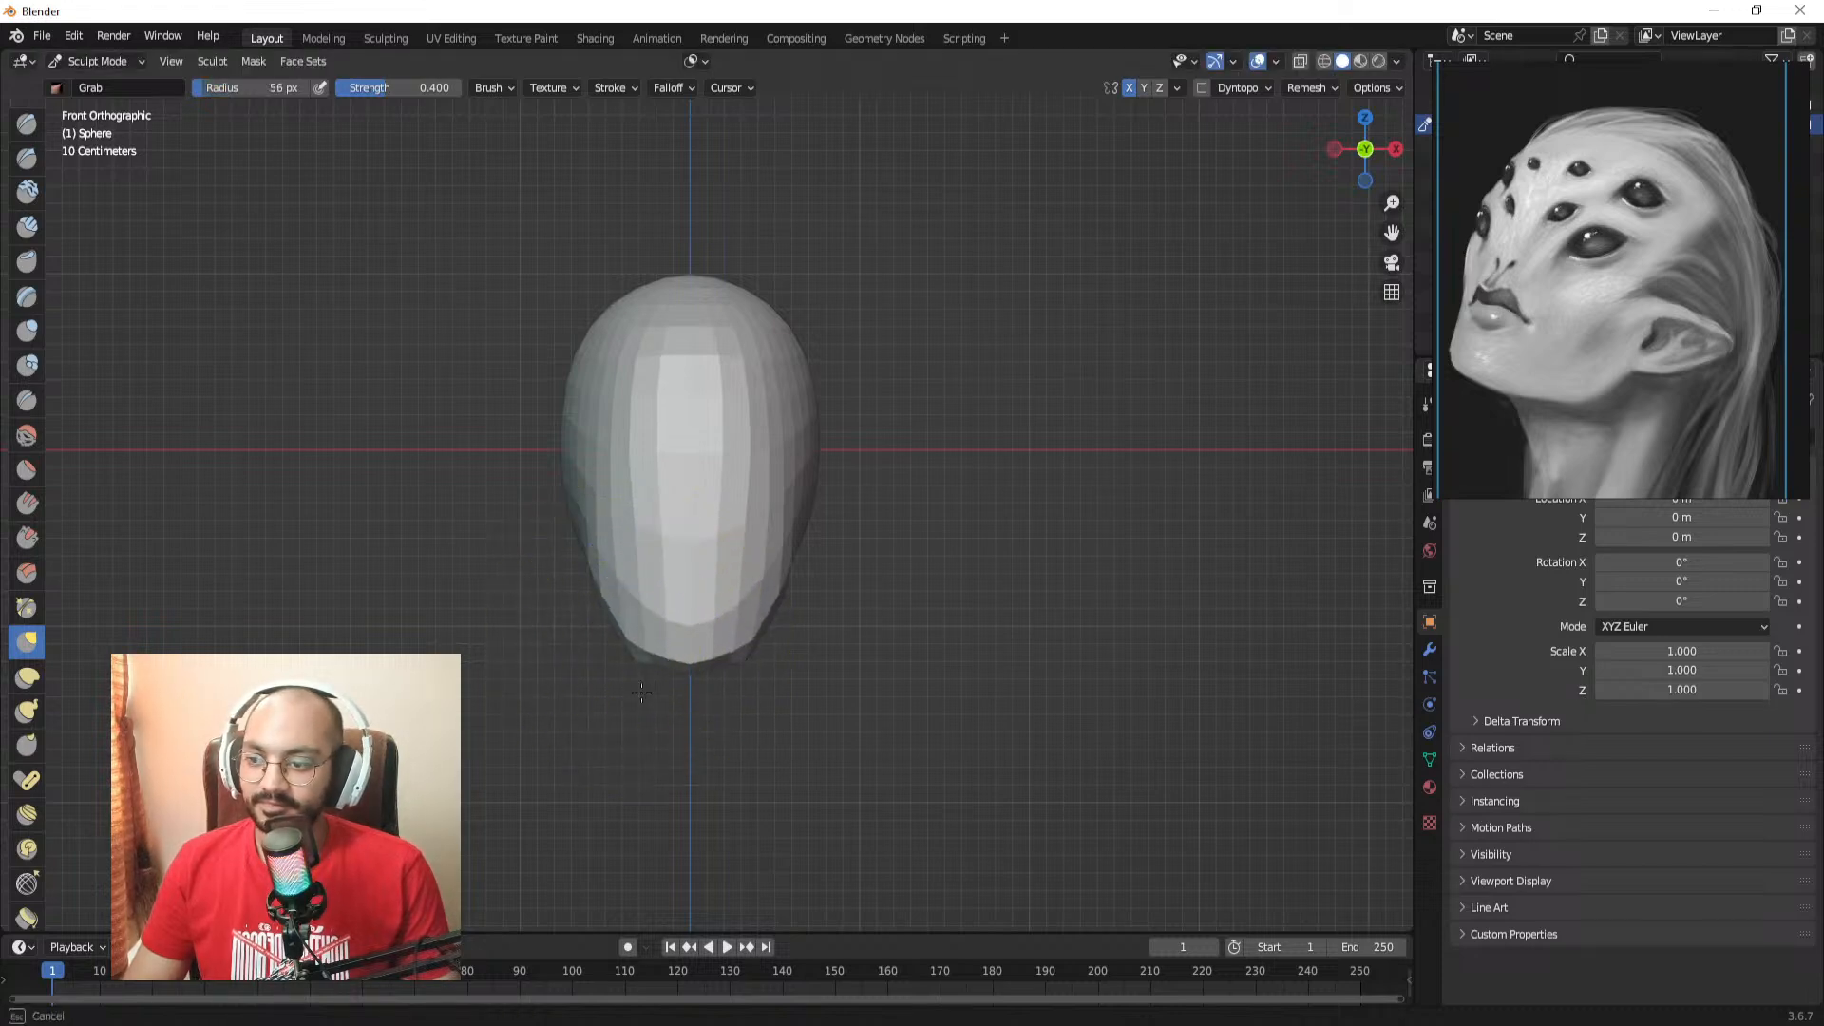
click(667, 649)
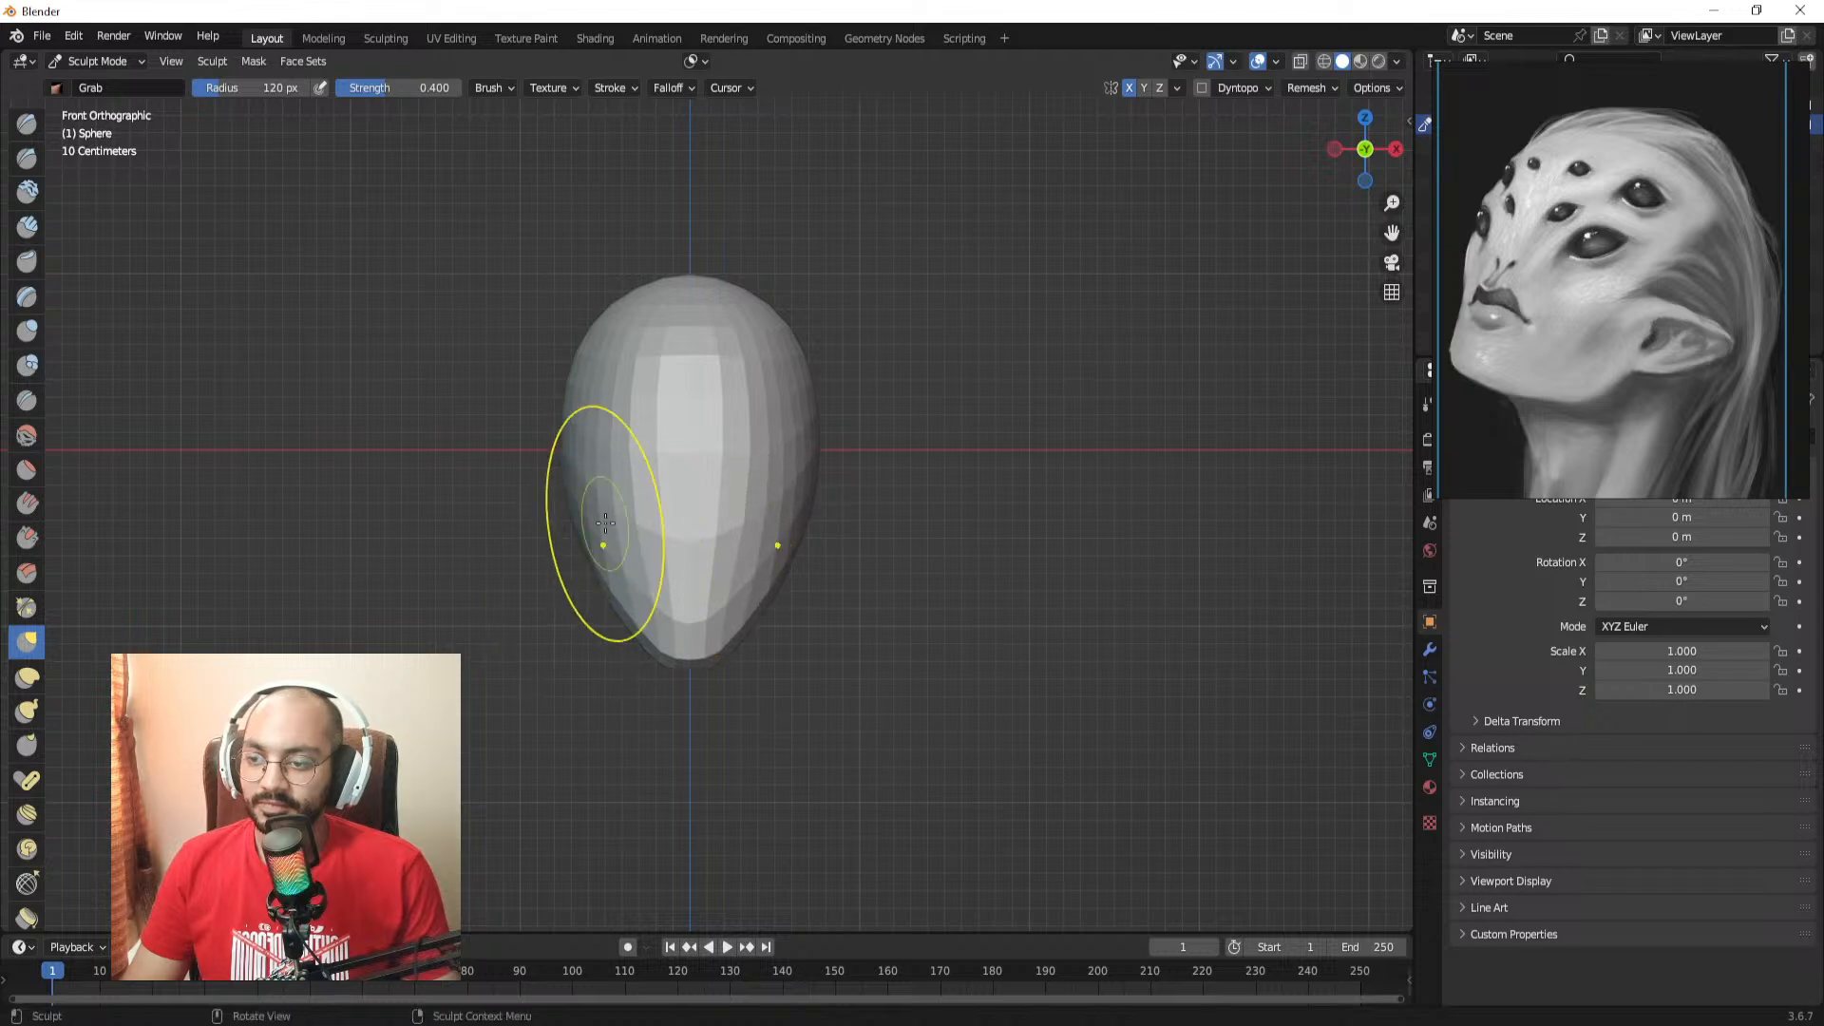
Step: From the right view, pull the lower jaw backward toward the neck with the Grab brush at 128 px to form the jawline
key(KP_3)
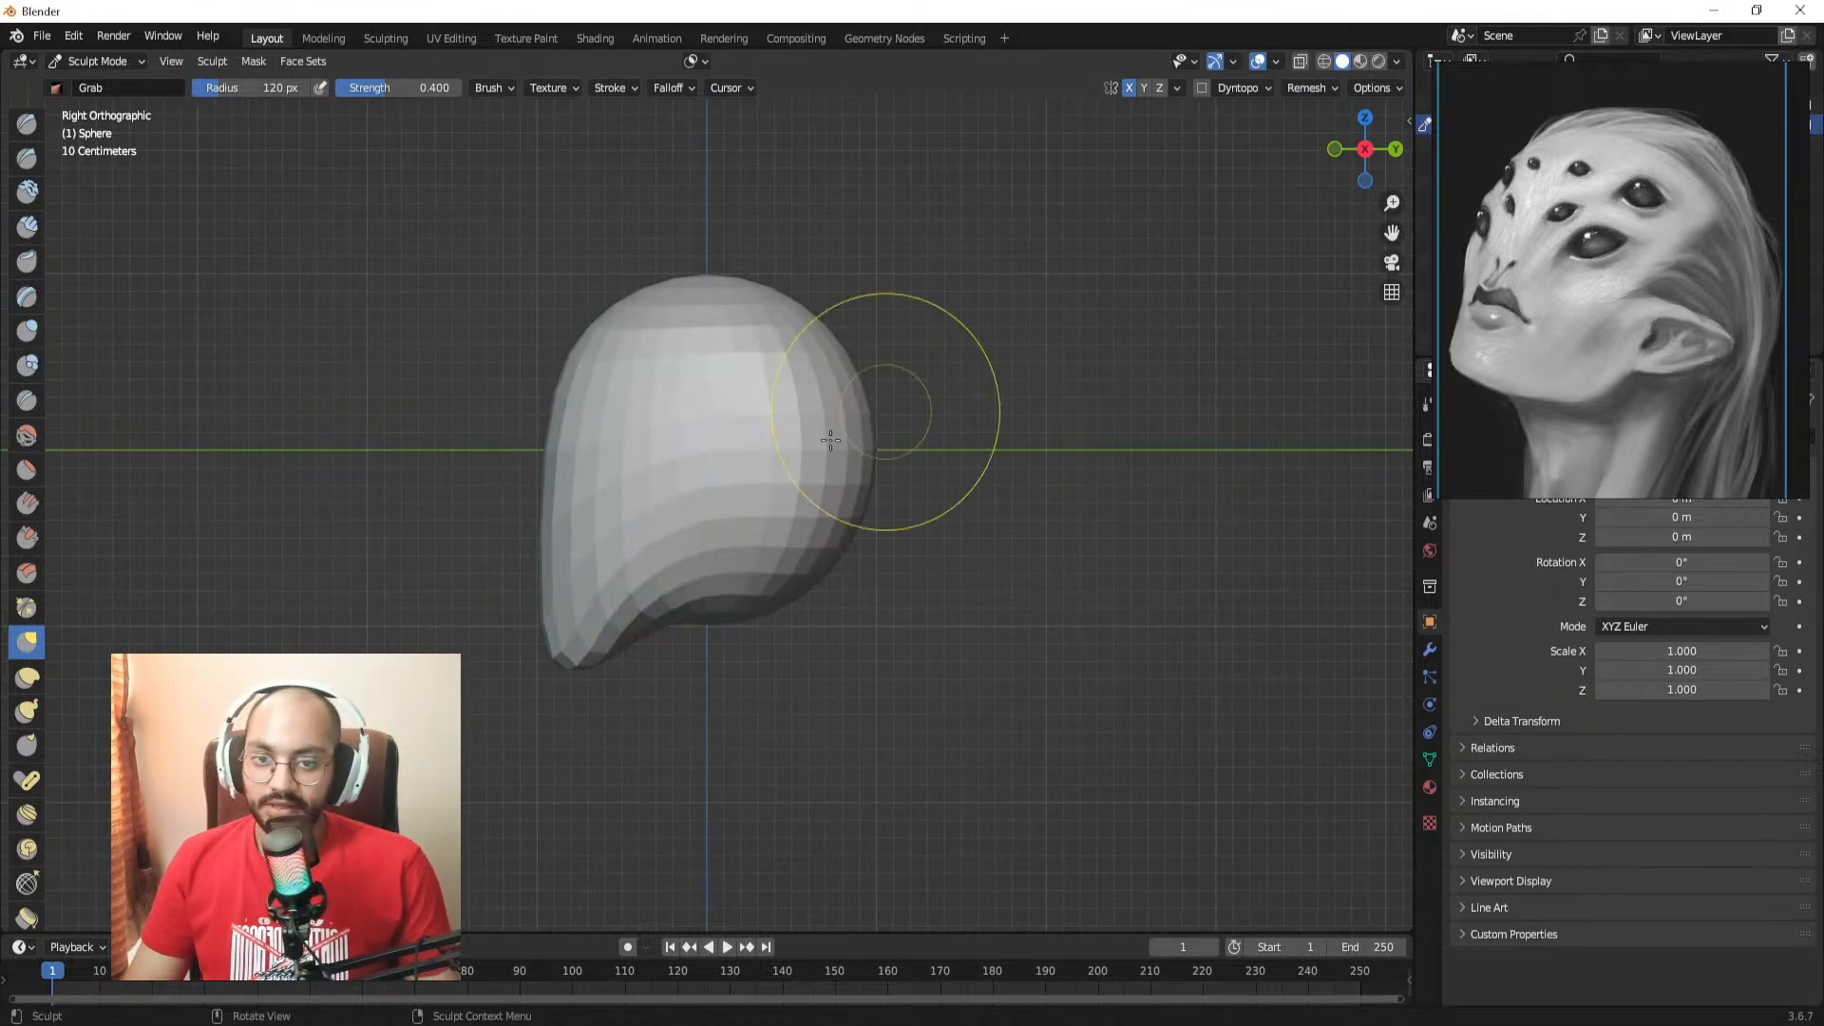
key(f)
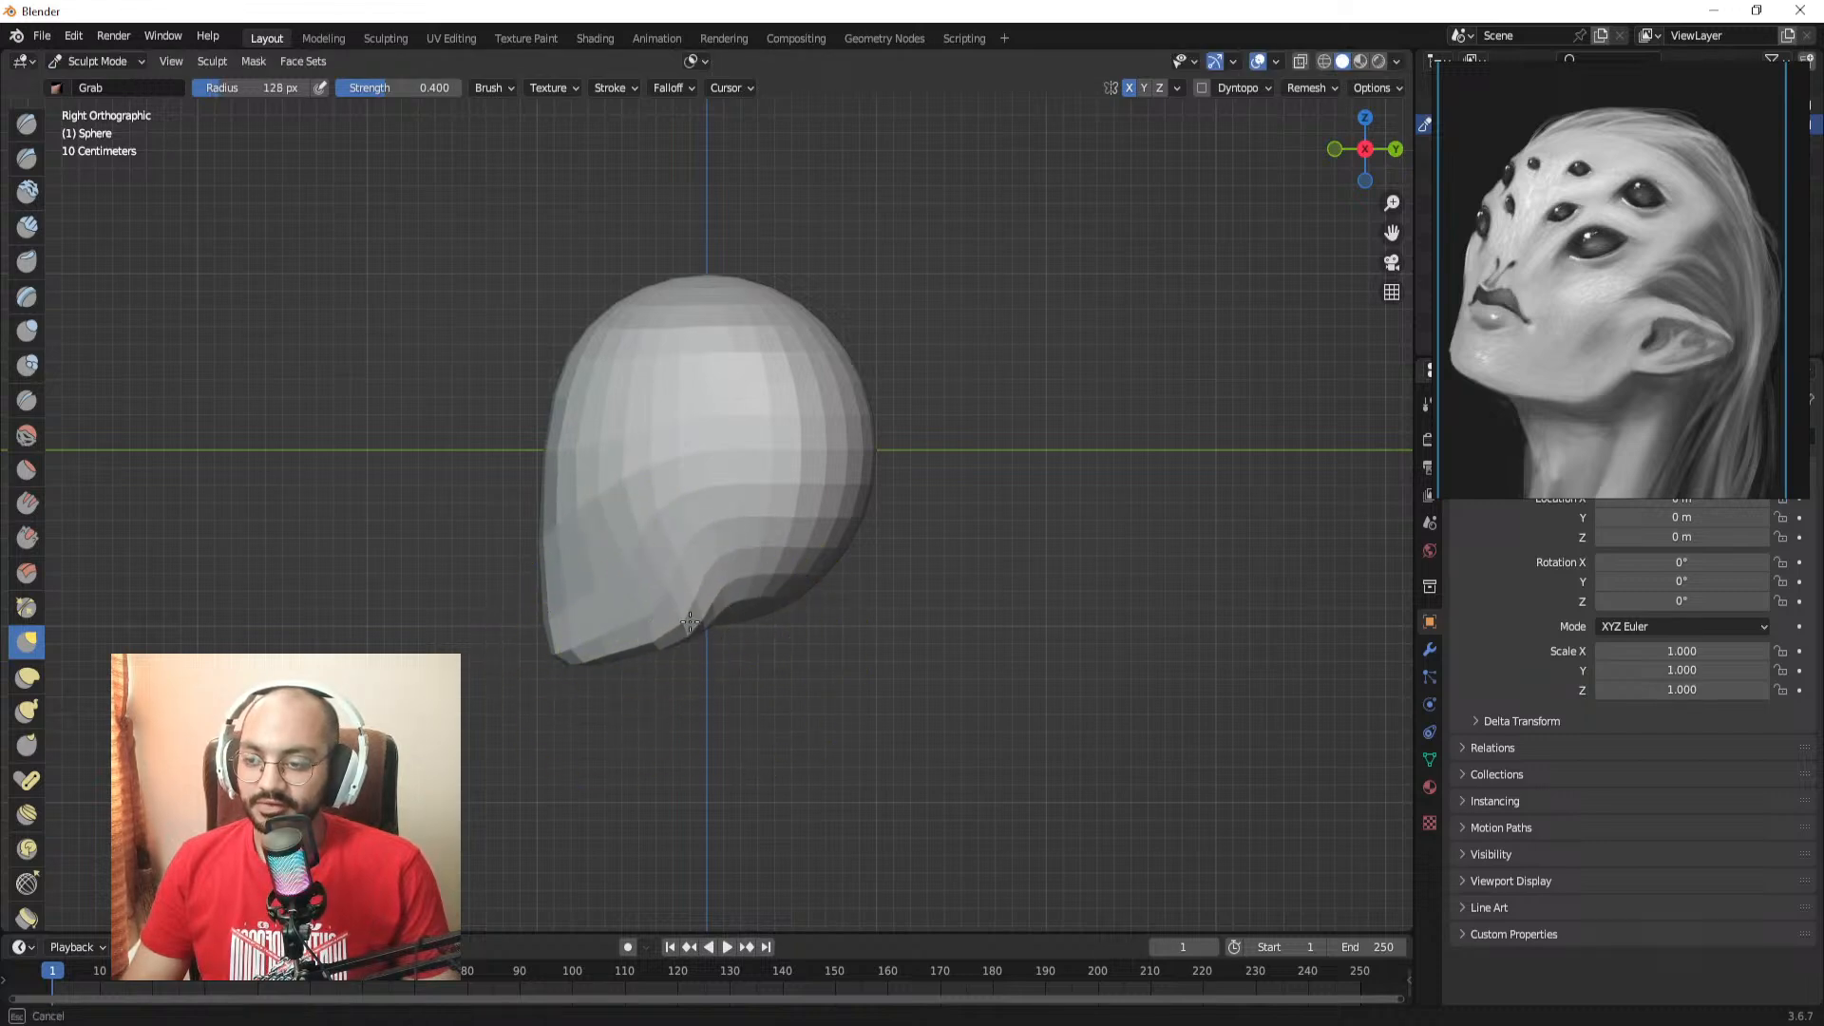
middle_drag(632, 590, 587, 470)
alt+drag(621, 479, 622, 416)
key(f)
click(620, 440)
alt+drag(701, 496, 712, 544)
mouse_move(711, 544)
middle_down()
mouse_move(725, 509)
mouse_move(755, 526)
mouse_move(680, 473)
middle_up()
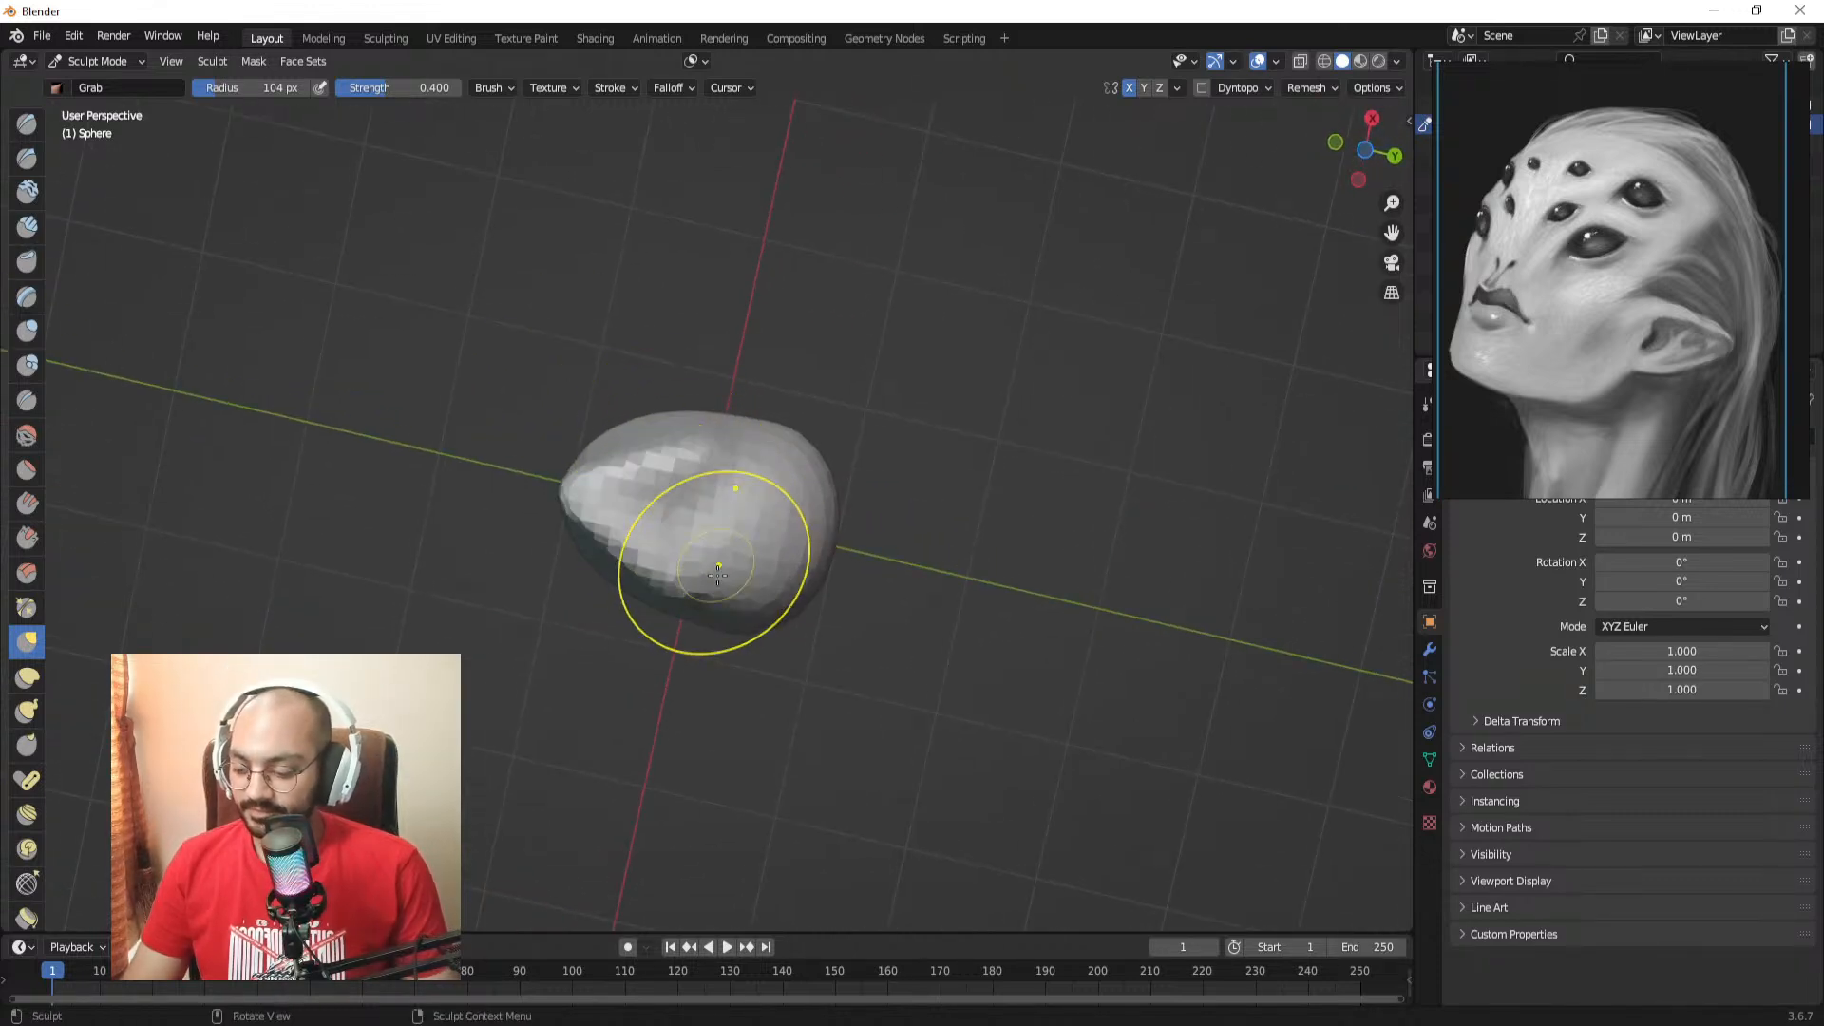
Step: Paint a round mask on the underside of the skull behind the jaw with the Mask brush at 51 px
key(m)
middle_drag(718, 575, 712, 539)
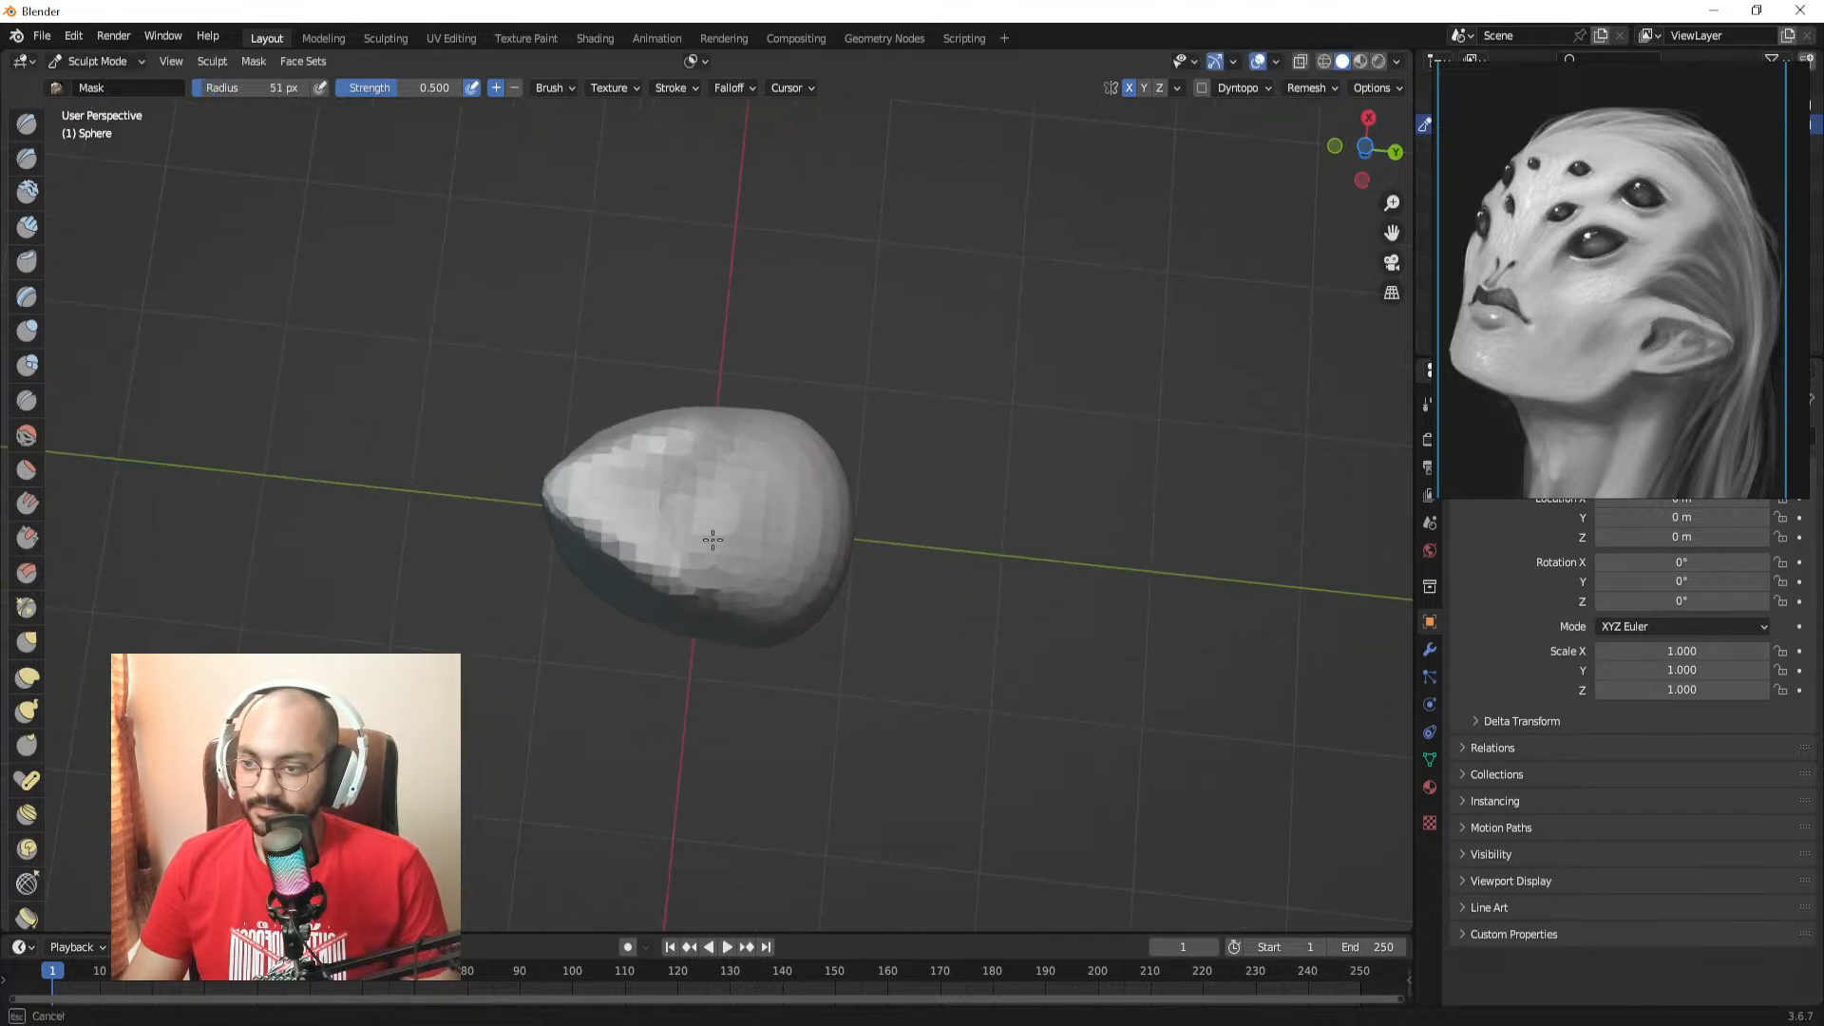
drag(703, 547, 758, 552)
middle_drag(741, 514, 701, 533)
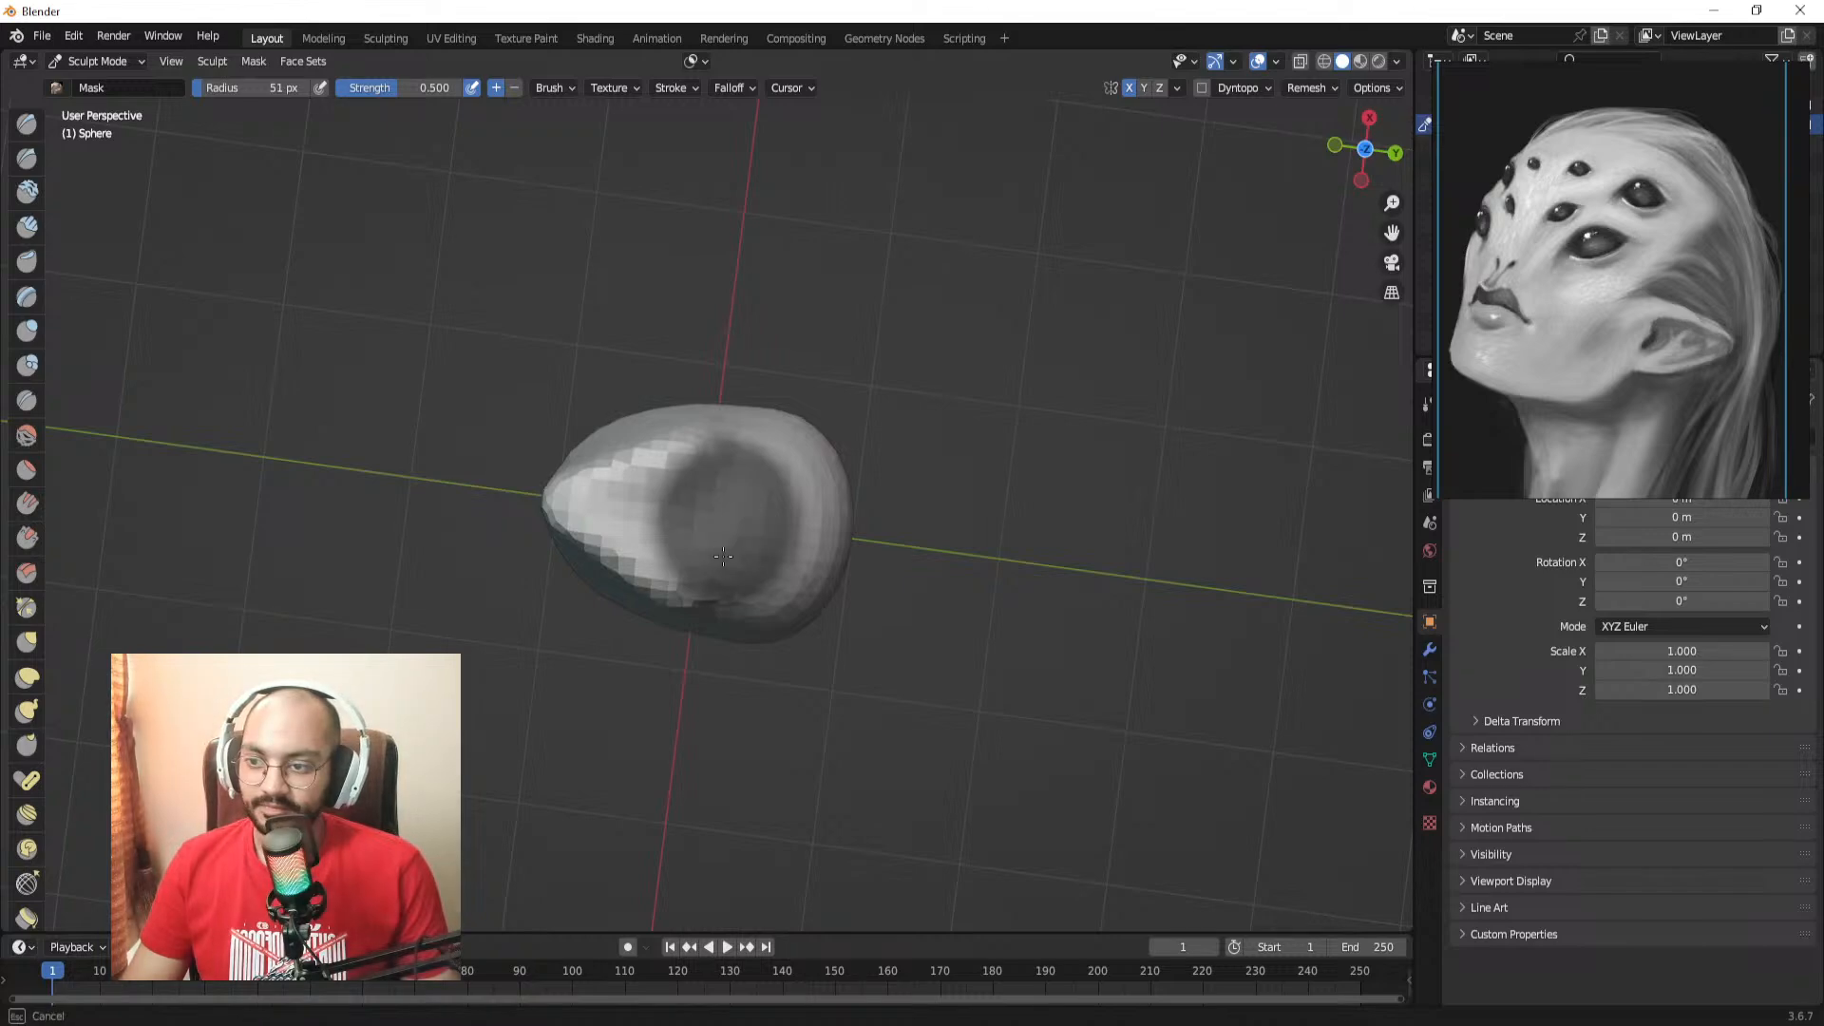
drag(723, 556, 694, 525)
Step: Invert the mask and pull the unmasked area downward into a neck with the Grab brush at 154 px
key(ctrl+i)
key(g)
mouse_move(743, 519)
middle_down()
mouse_move(716, 548)
mouse_move(782, 633)
mouse_move(782, 556)
middle_up()
key(f)
click(814, 551)
scroll(782, 625, down, 1)
drag(752, 523, 759, 738)
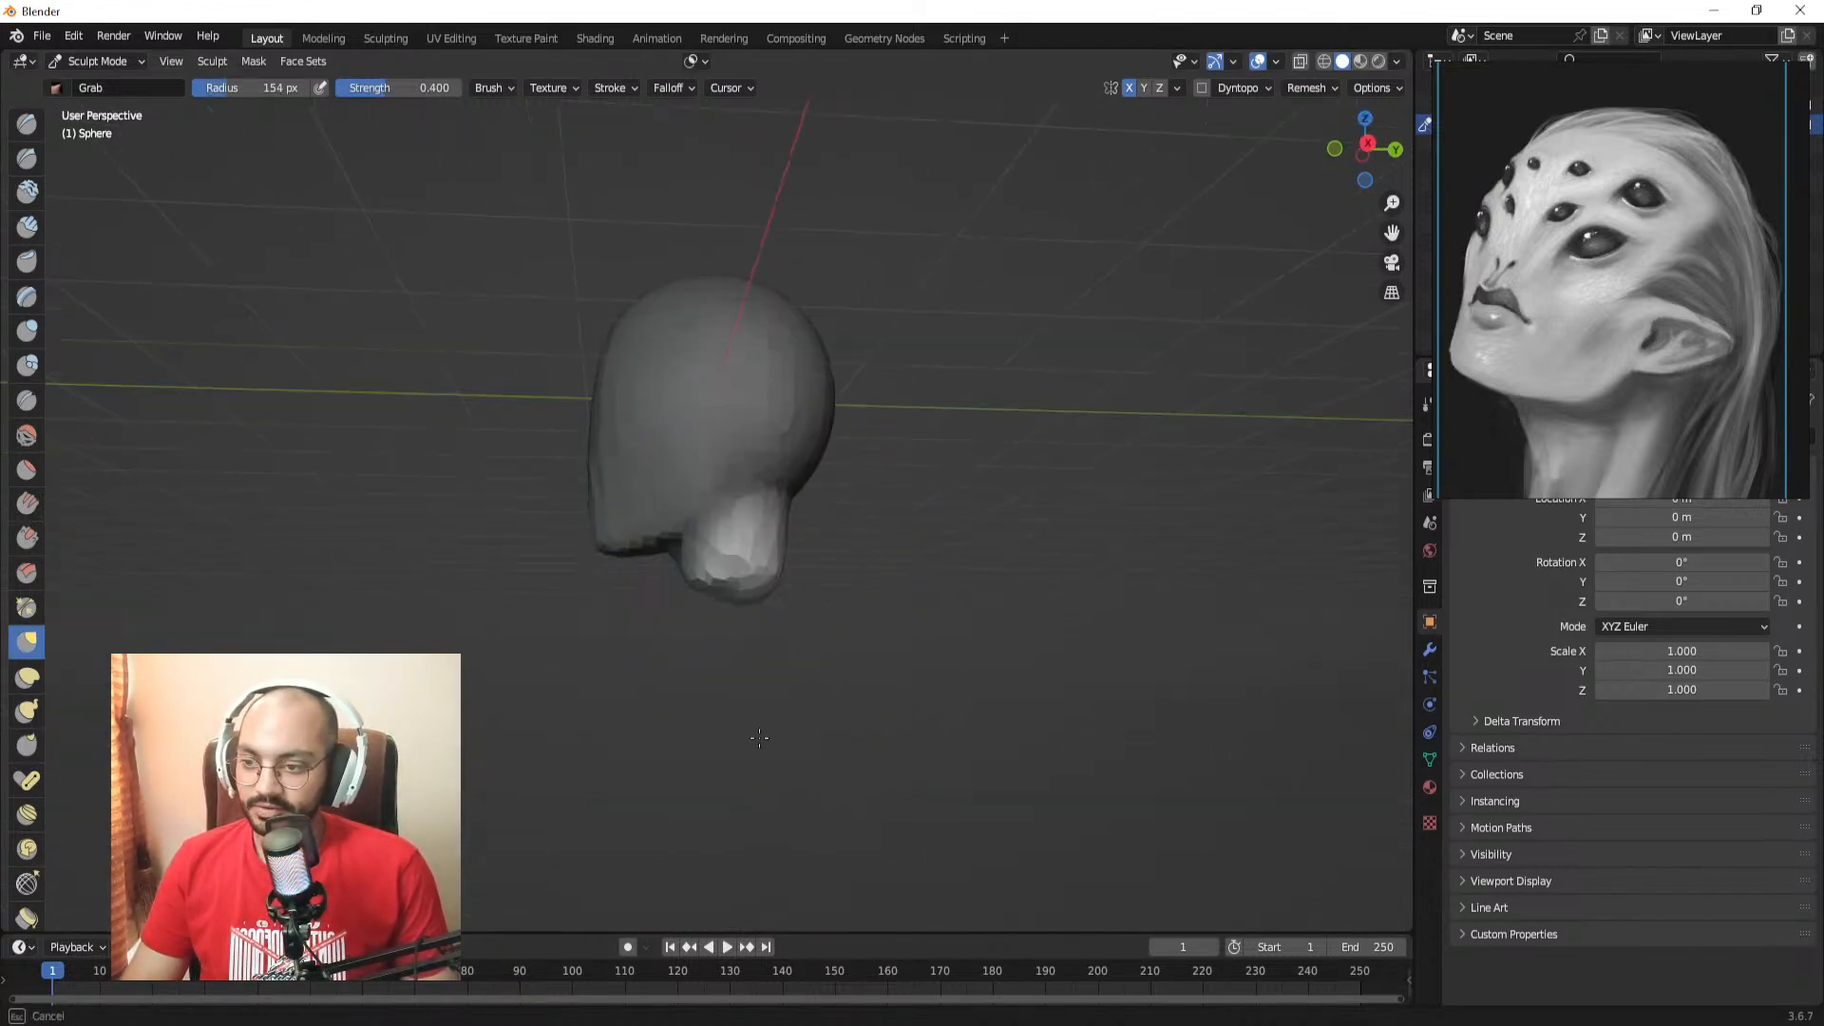
middle_drag(697, 712, 886, 597)
Step: Widen the base of the neck from the front and reduce the Grab brush radius to 127 px
key(KP_1)
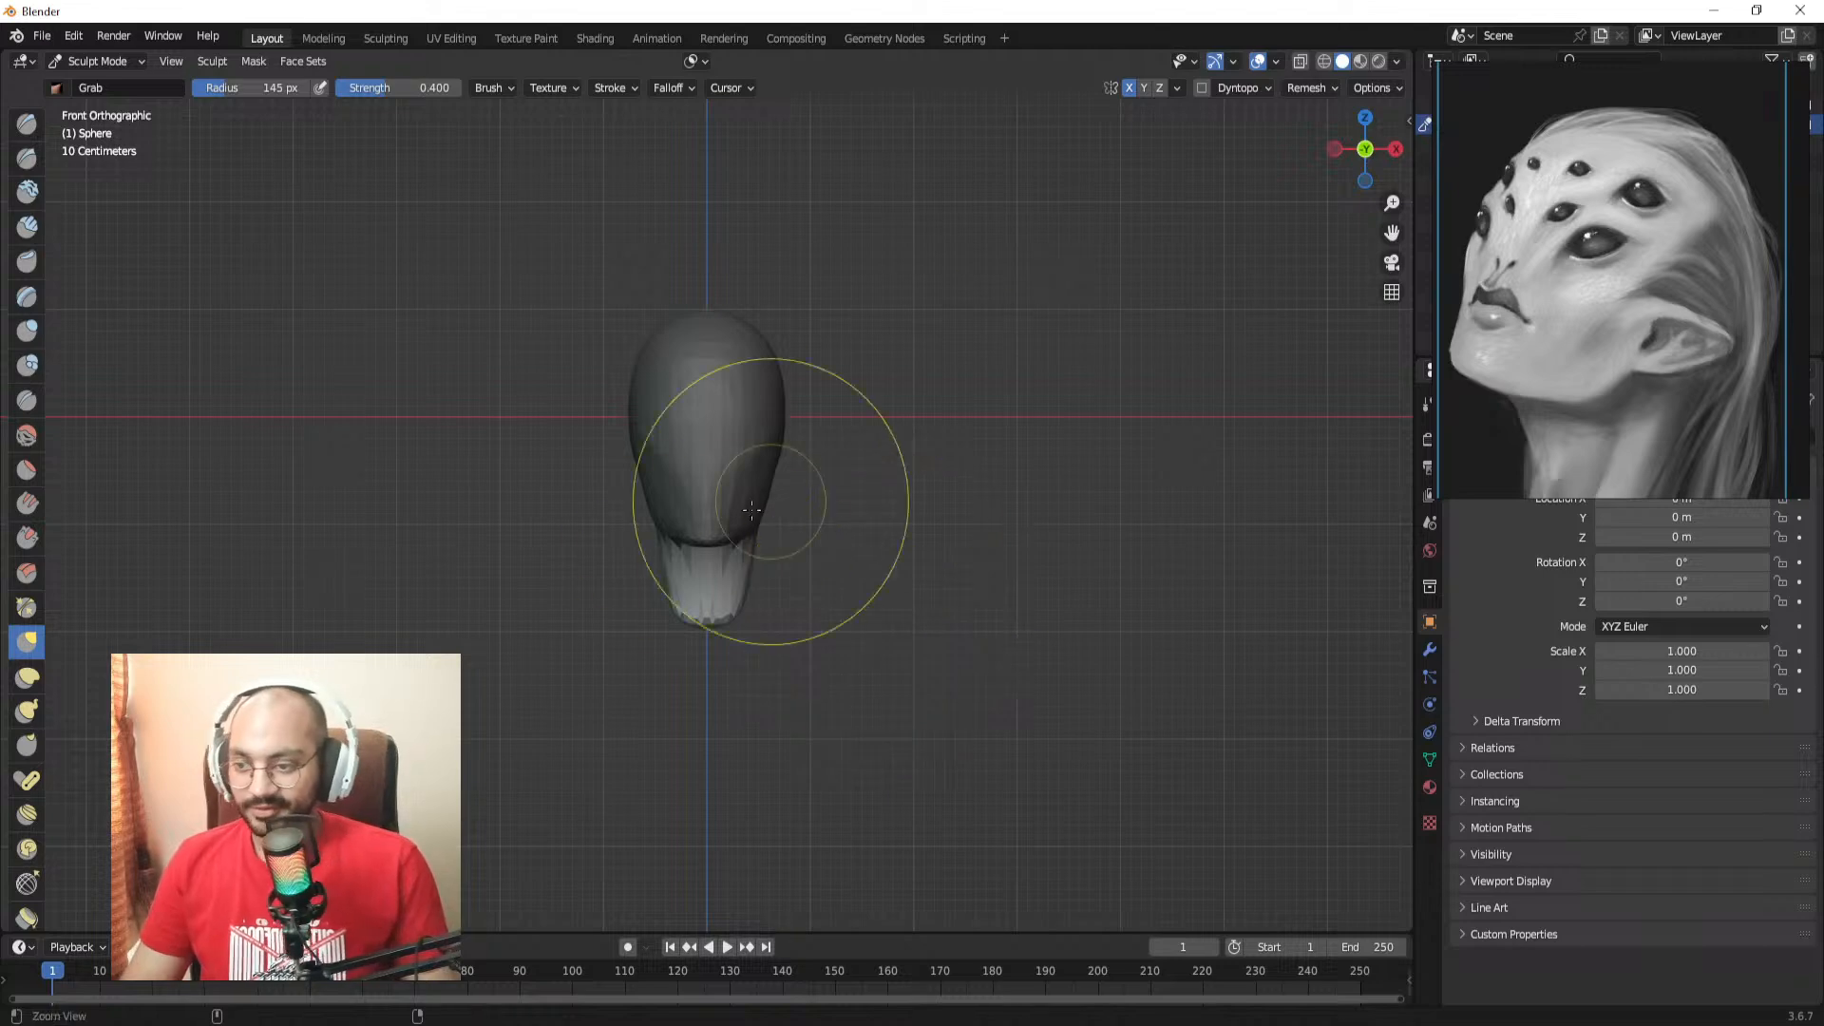
ctrl+middle_drag(773, 504, 767, 452)
mouse_move(652, 617)
mouse_down()
mouse_move(570, 644)
mouse_move(611, 611)
mouse_up()
mouse_move(741, 631)
middle_down()
mouse_move(741, 529)
mouse_move(713, 495)
mouse_move(713, 602)
mouse_move(635, 566)
middle_up()
key(f)
click(630, 549)
key(f)
click(638, 549)
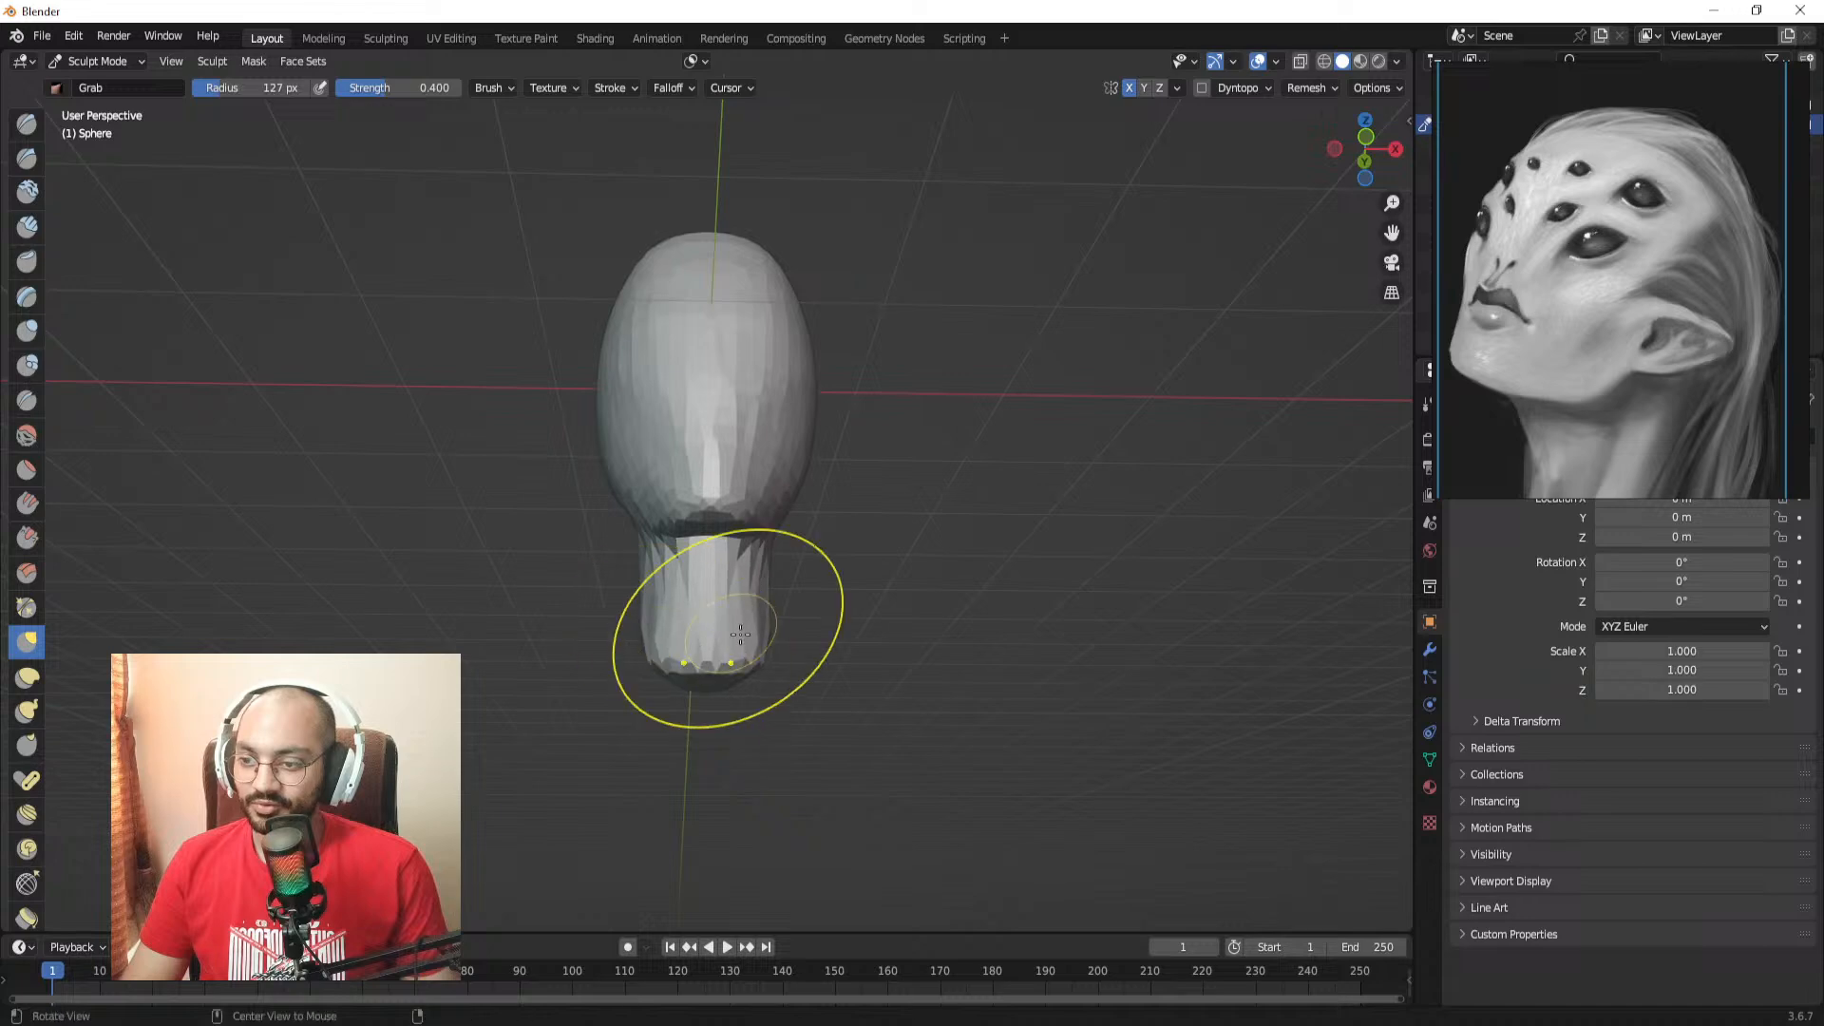
Step: In the front view, refine the cheeks and jaw sides with the Grab brush at 129 px and 109 px
middle_drag(741, 634, 816, 514)
mouse_move(692, 475)
middle_down()
mouse_move(773, 346)
mouse_move(584, 483)
mouse_move(940, 484)
mouse_move(875, 489)
mouse_move(754, 431)
mouse_move(627, 474)
mouse_move(661, 559)
mouse_move(648, 530)
mouse_move(689, 521)
mouse_move(692, 424)
mouse_move(661, 475)
mouse_move(670, 539)
mouse_move(648, 486)
mouse_move(672, 476)
mouse_move(806, 501)
mouse_move(692, 484)
middle_up()
key(KP_1)
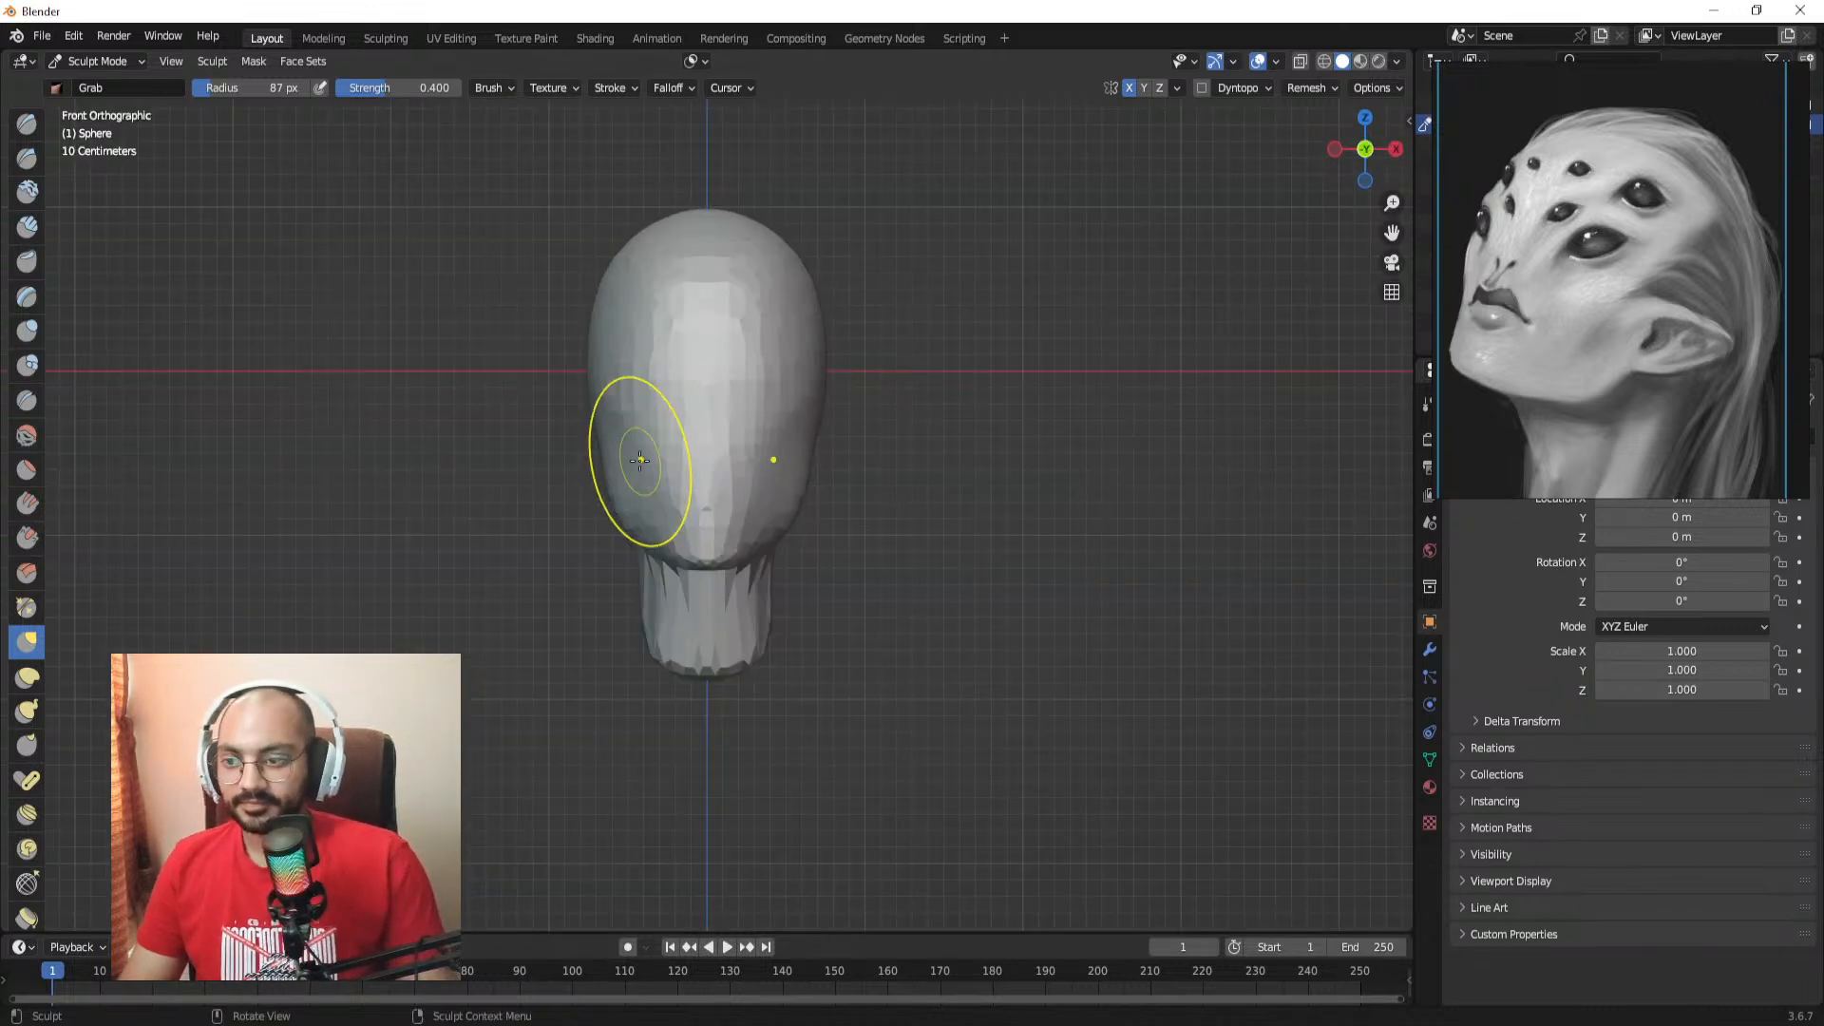
key(f)
click(752, 489)
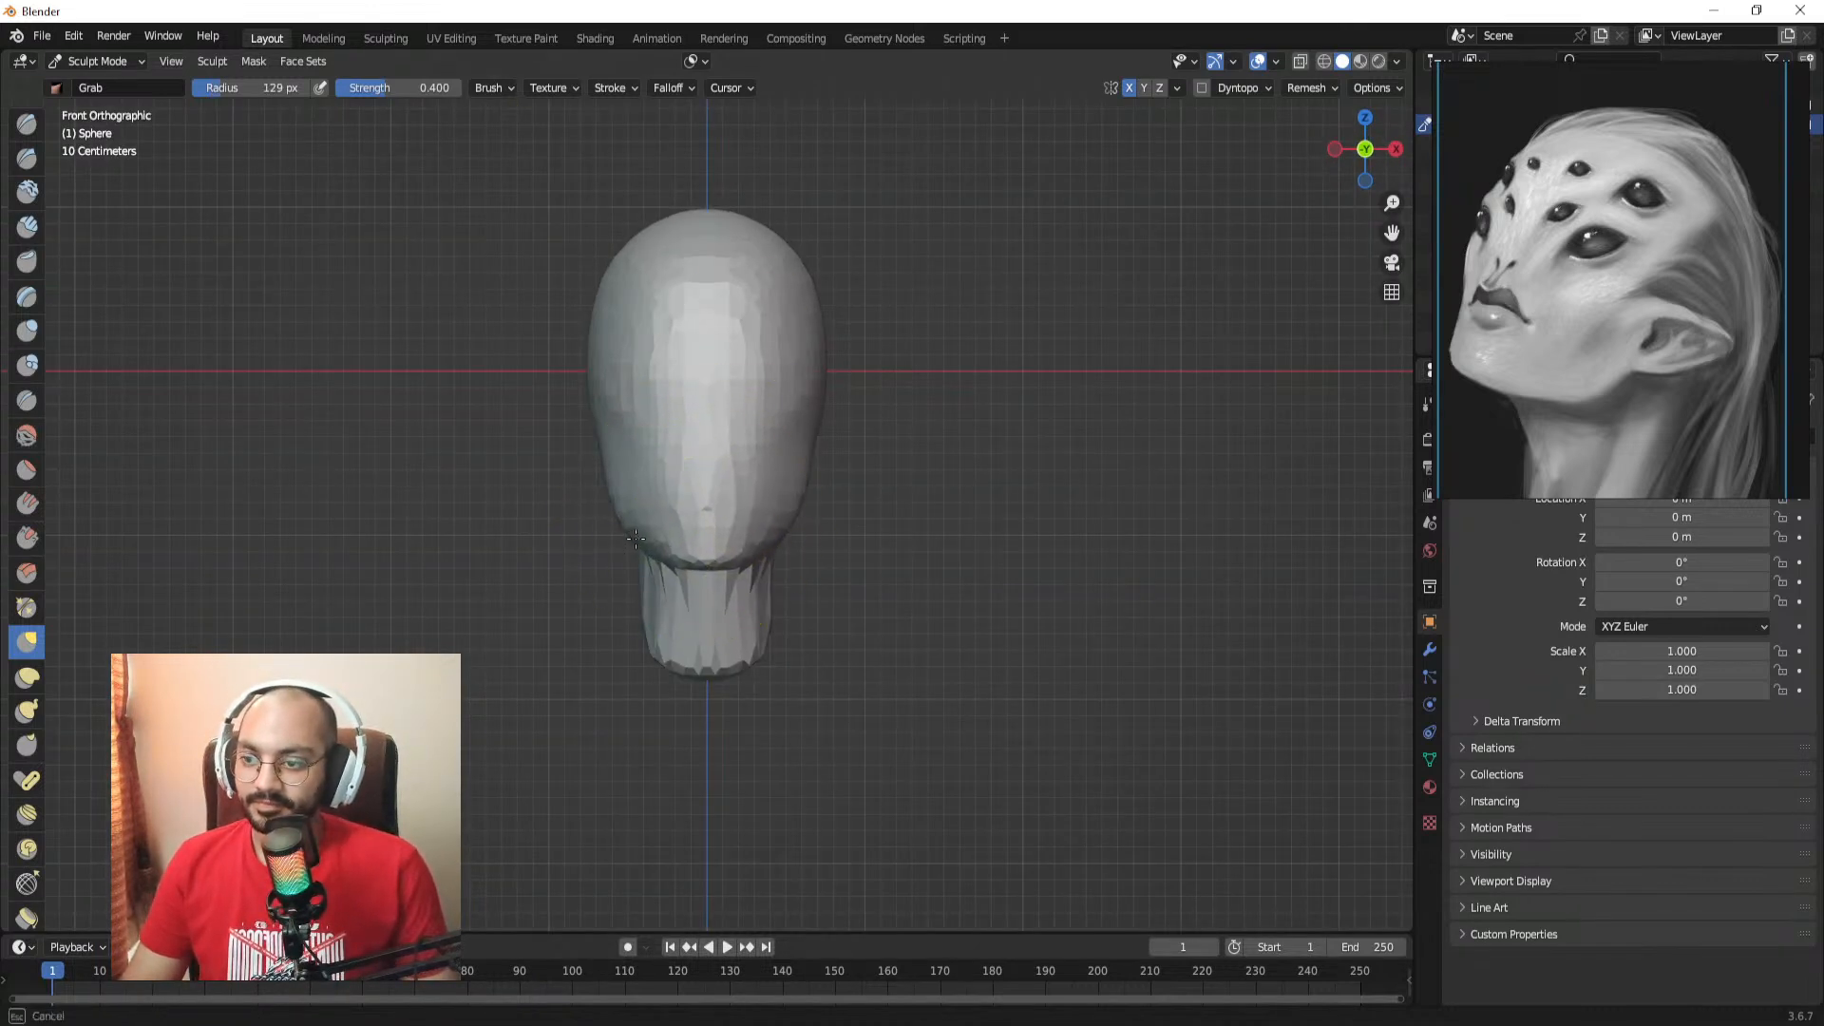
key(f)
click(623, 528)
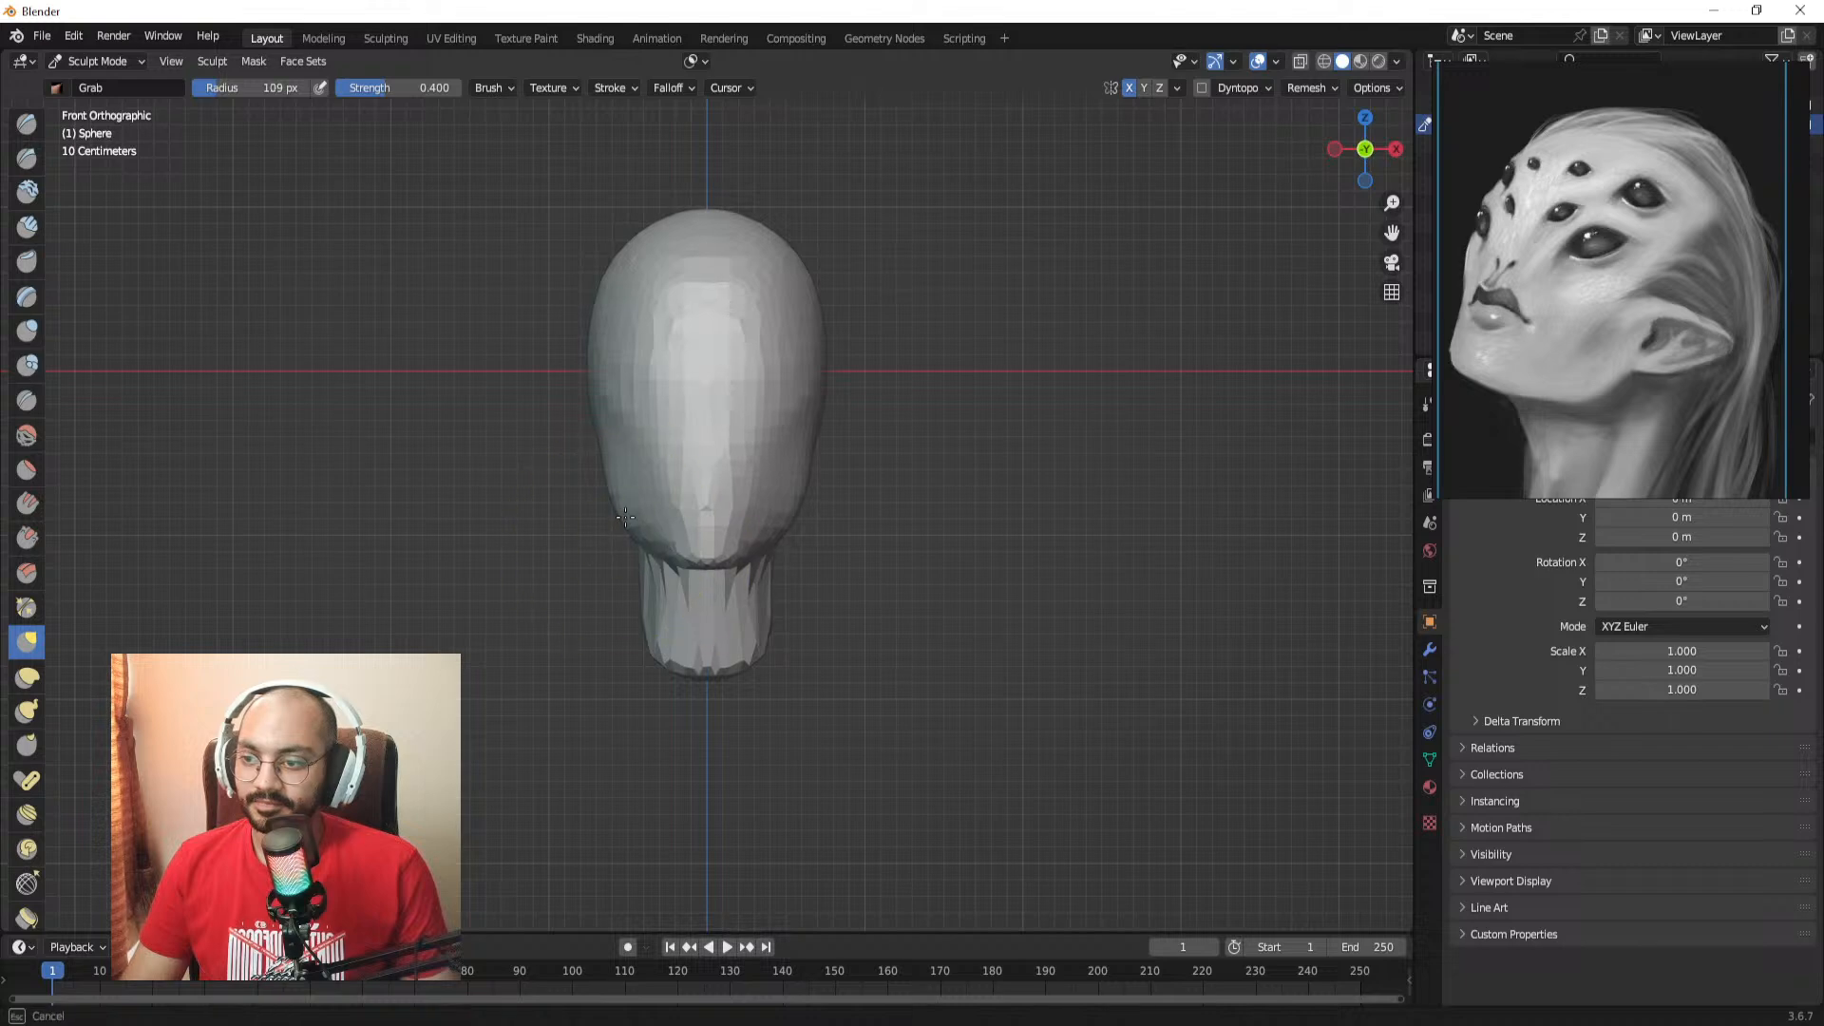
shift+middle_drag(633, 483, 722, 513)
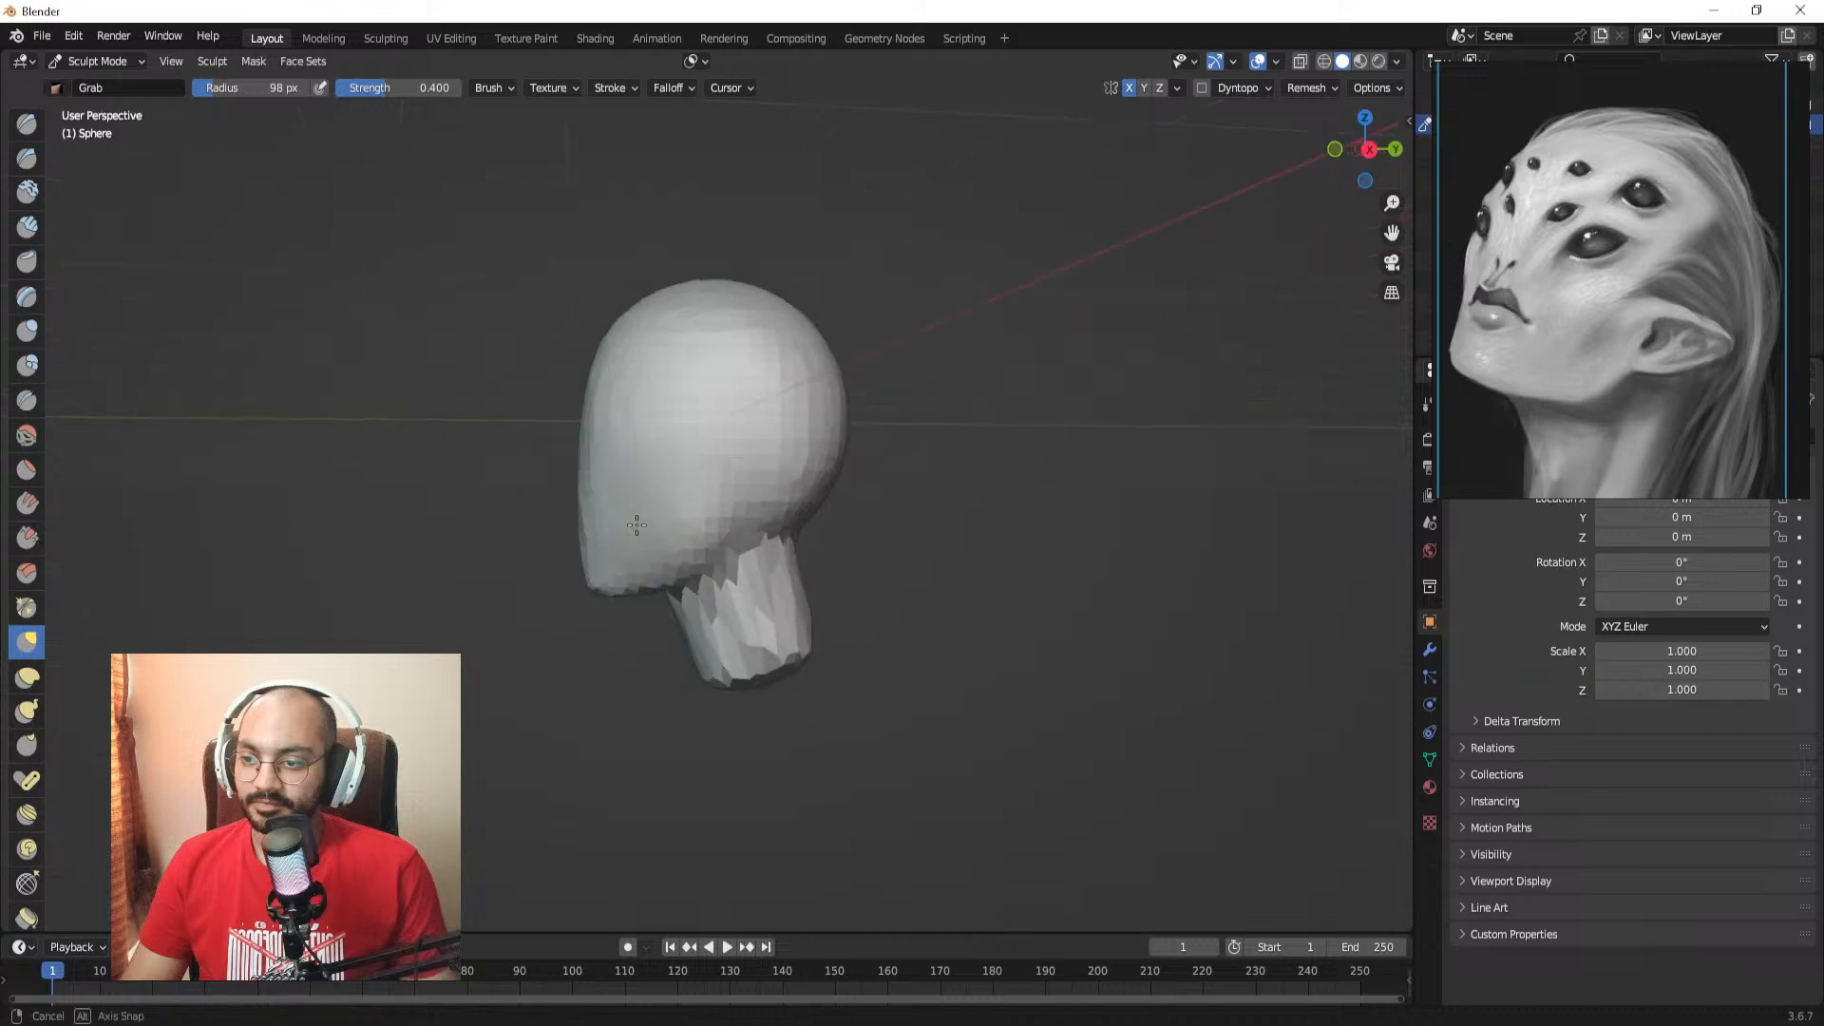
Step: Adjust the voxel size and remesh the head and neck
key(r)
click(728, 506)
key(ctrl+r)
key(r)
click(755, 510)
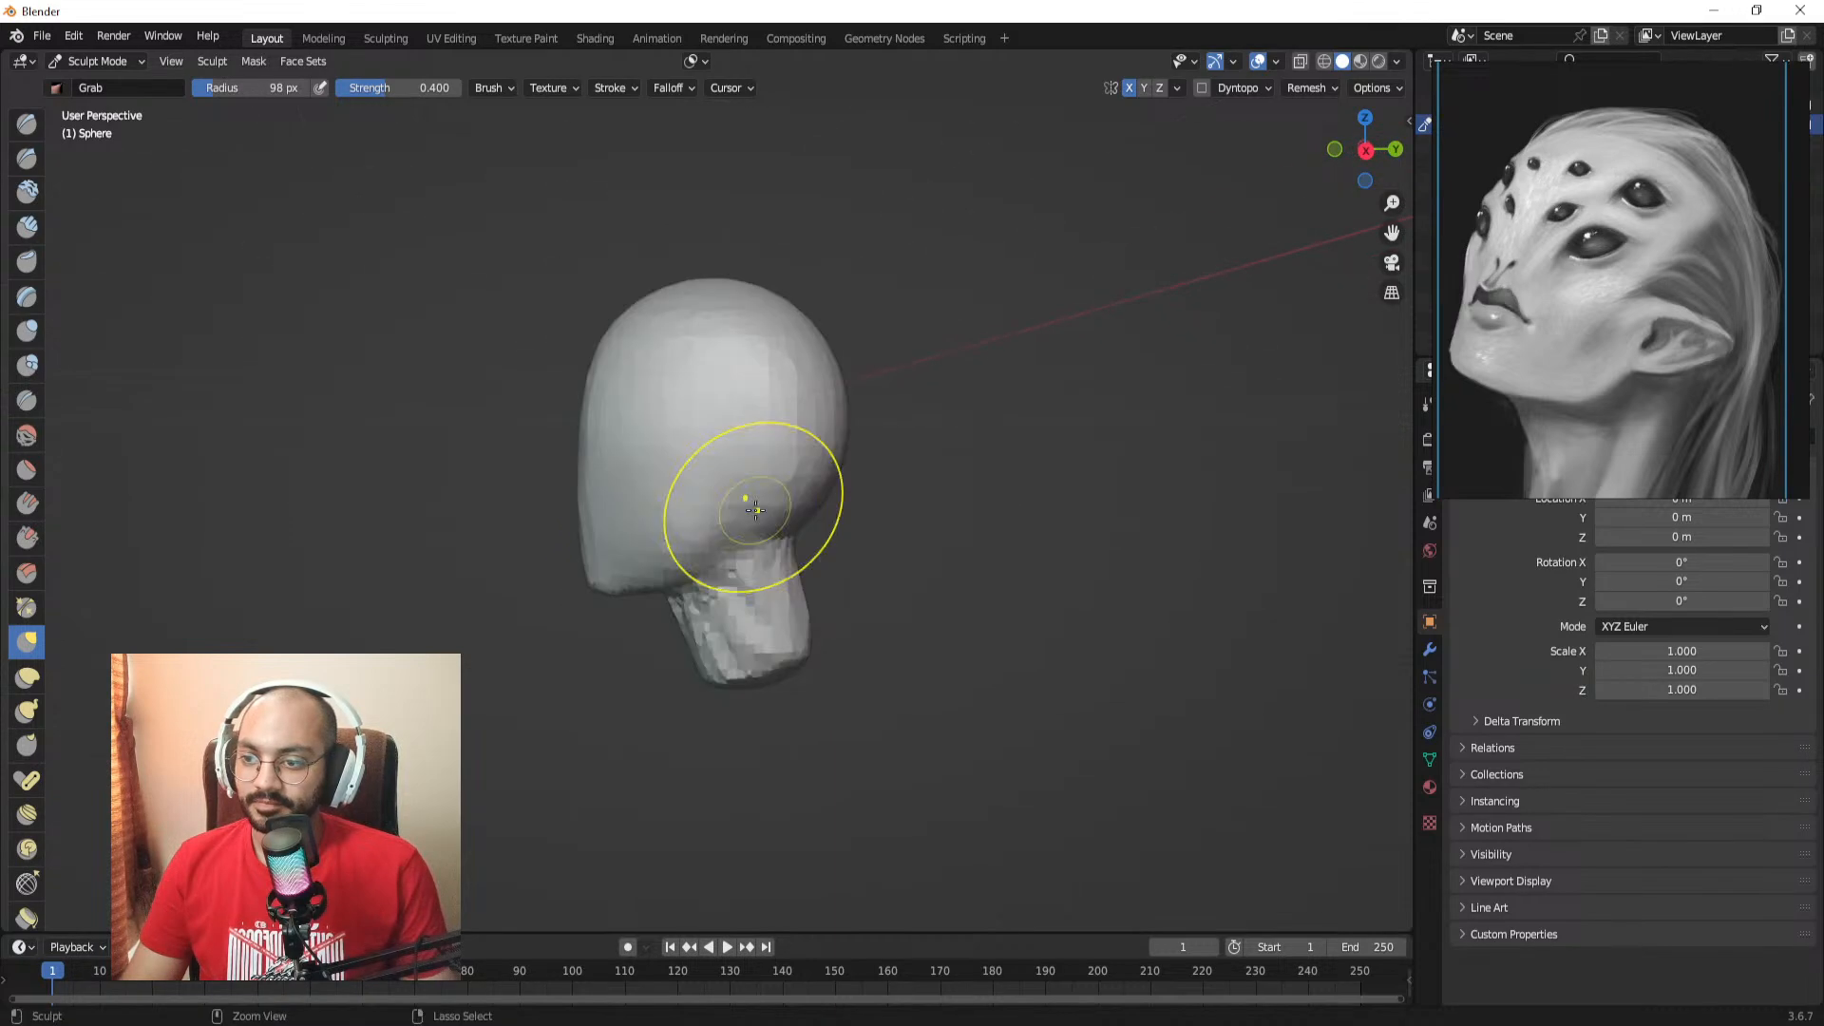
Step: Mask a short vertical strip on the side of the head for the ear with the Mask brush at 22 px
key(m)
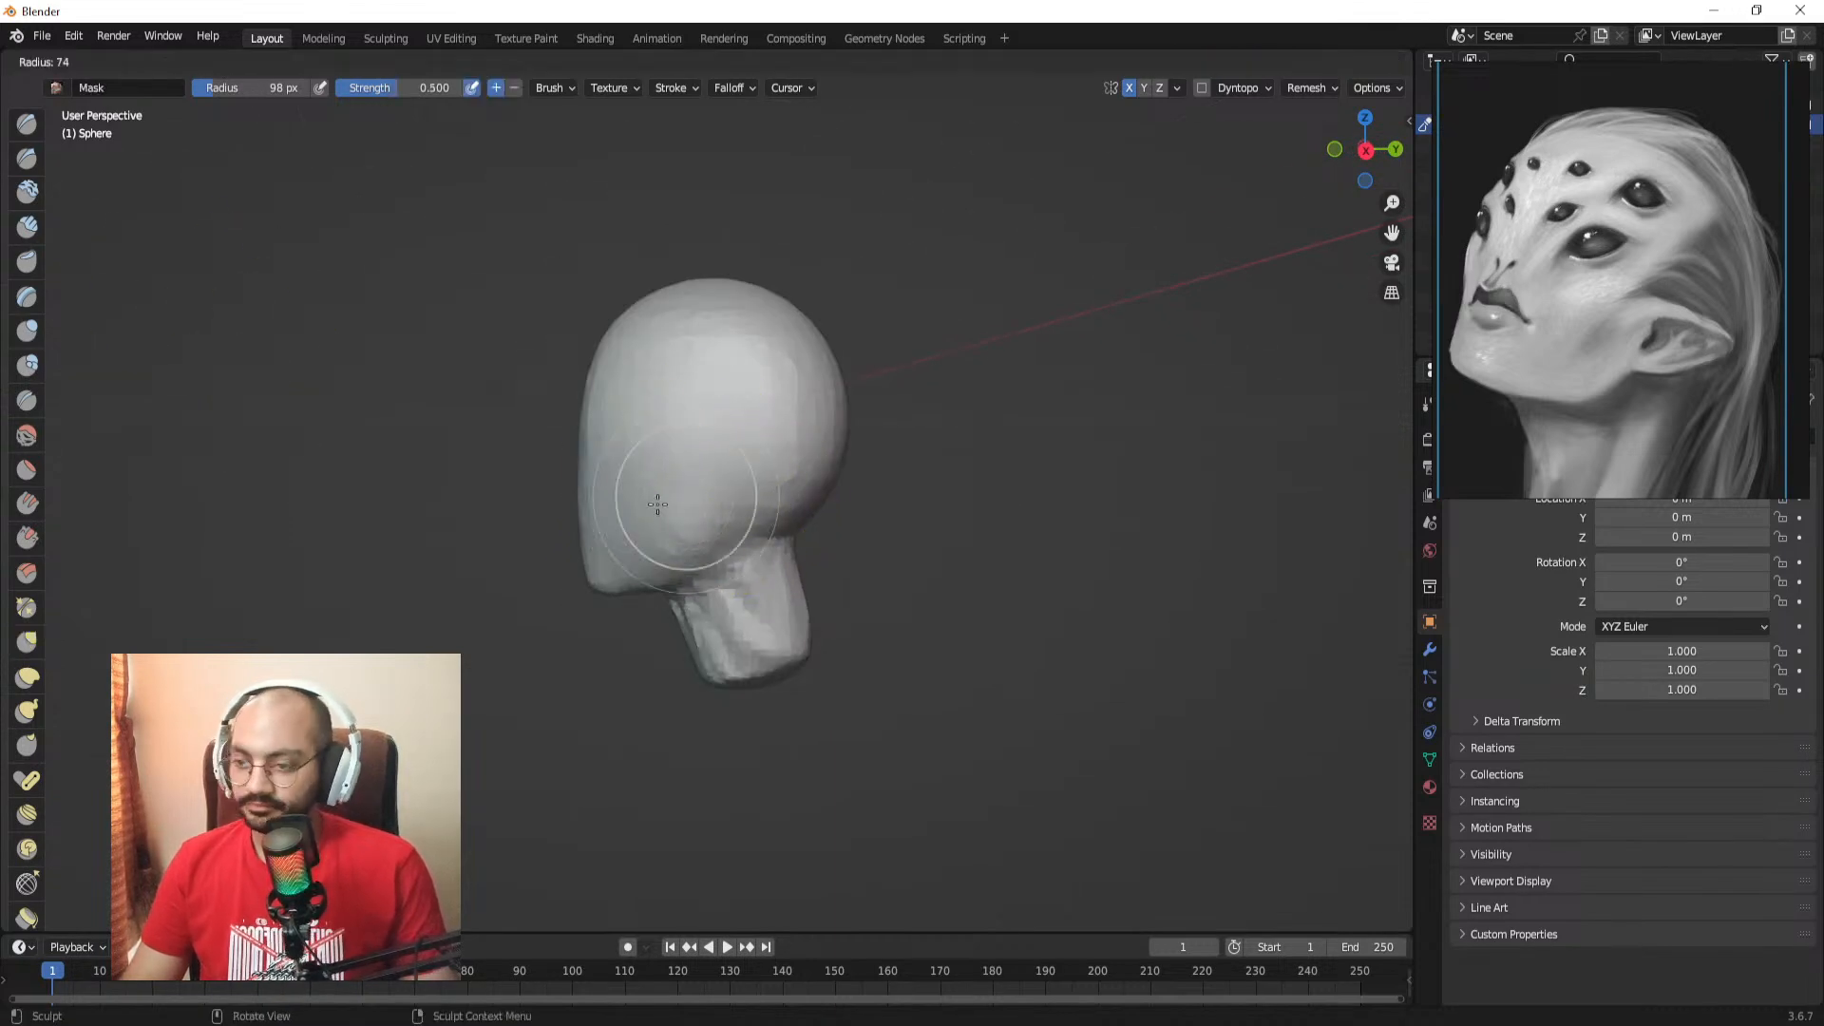
mouse_move(716, 500)
alt+mouse_down()
mouse_move(684, 468)
mouse_move(728, 518)
mouse_move(726, 478)
alt+mouse_up()
key(f)
click(724, 493)
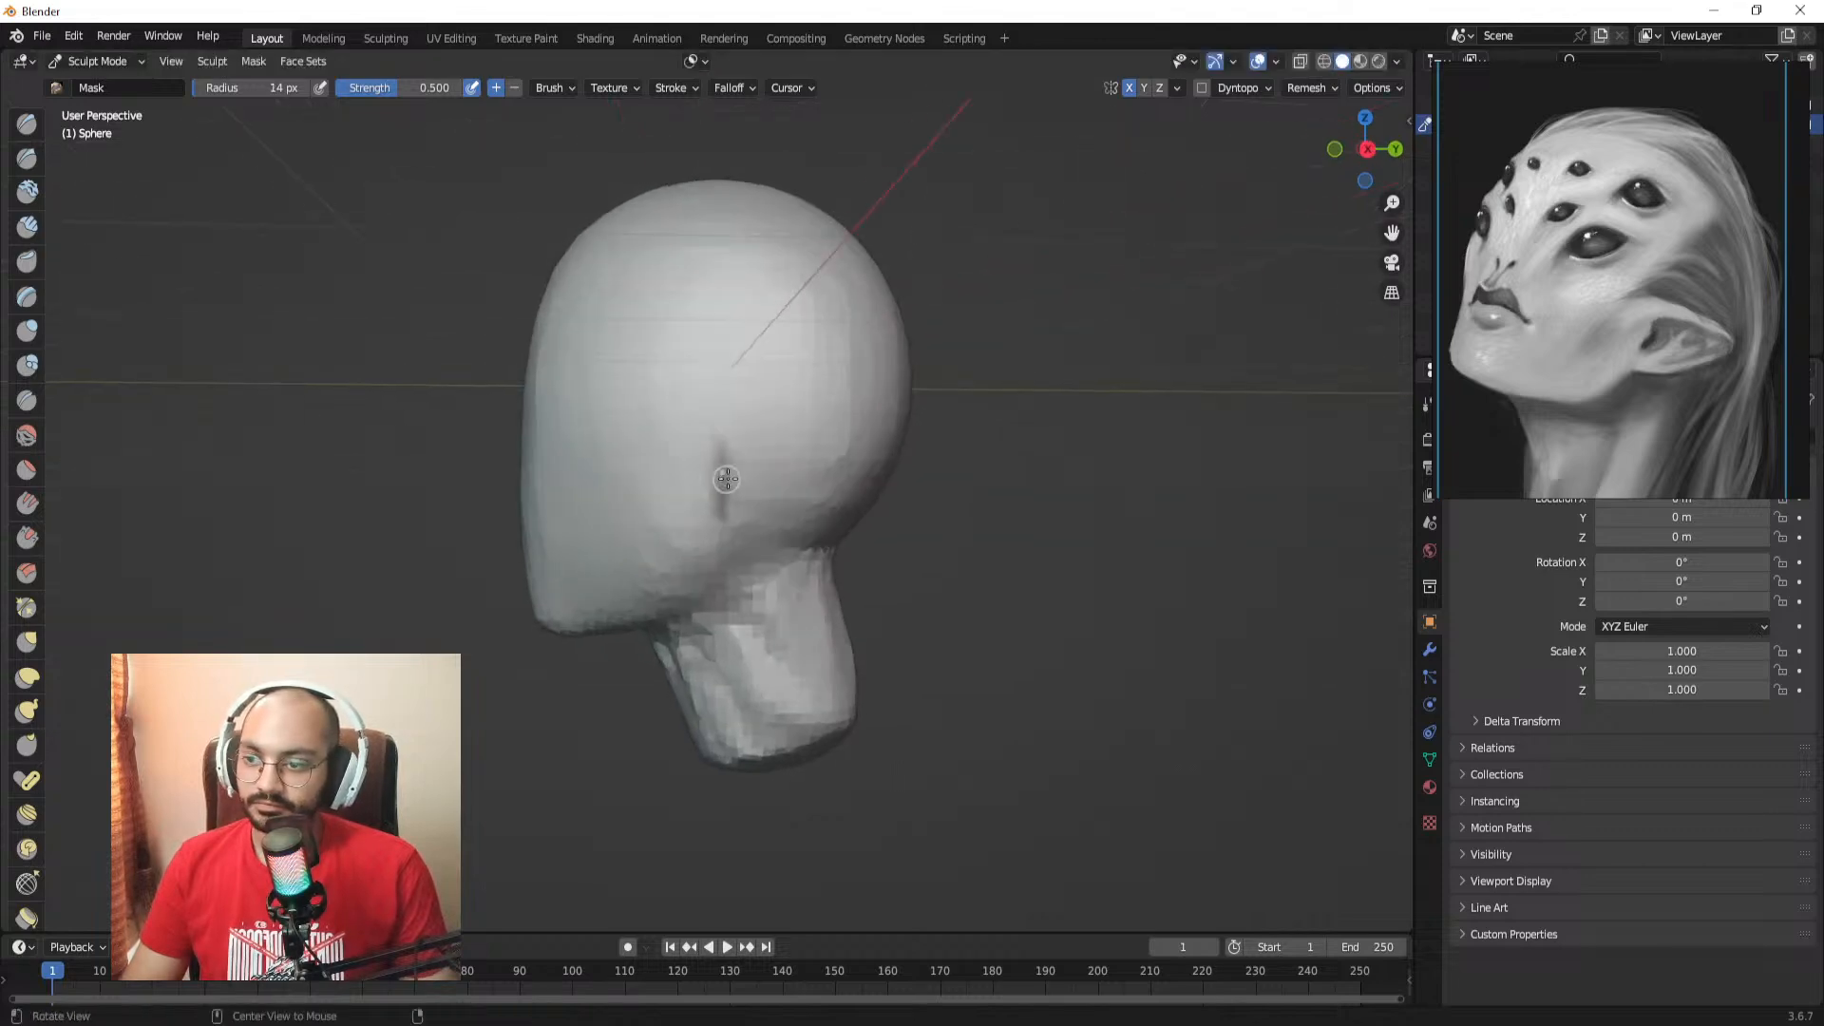
key(f)
click(734, 485)
mouse_move(720, 447)
mouse_down()
mouse_move(729, 485)
mouse_move(745, 471)
mouse_up()
key(ctrl+z)
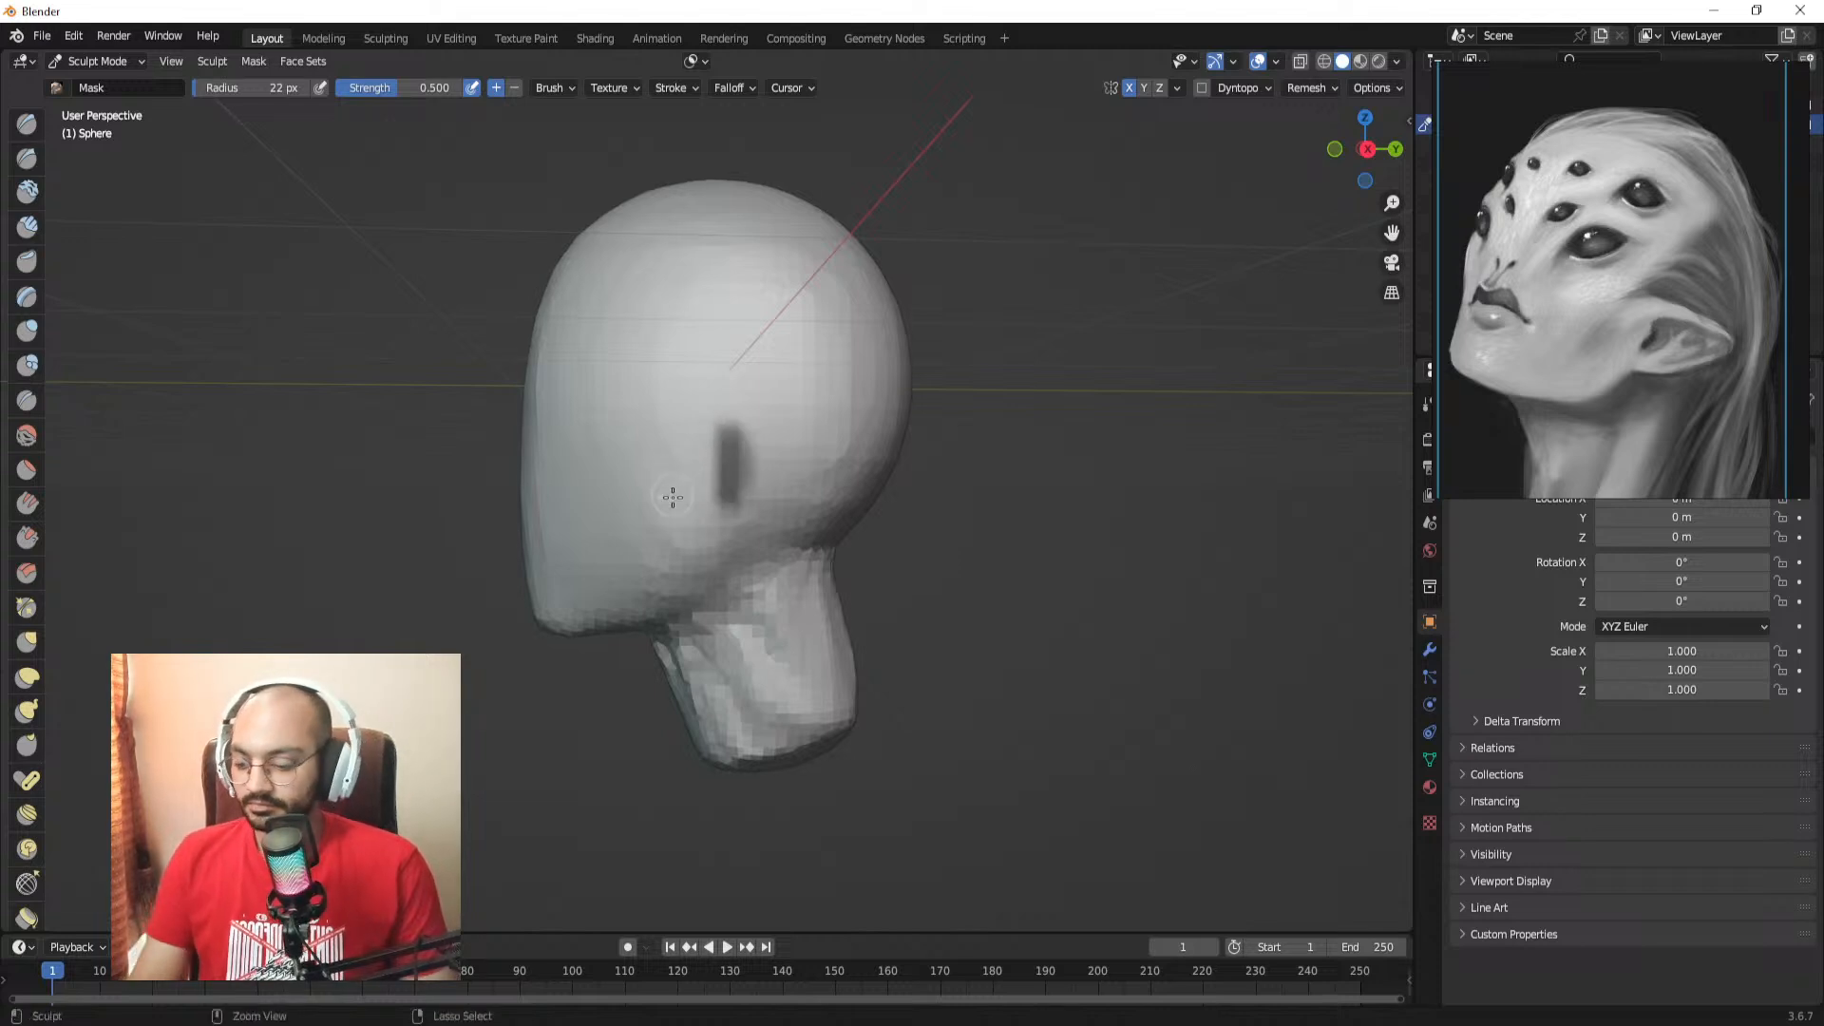
Step: Invert the mask and pull the unmasked strip outward from the head with the Grab brush to start the ear
key(ctrl+i)
mouse_move(738, 473)
middle_down()
mouse_move(846, 476)
mouse_move(875, 447)
mouse_move(804, 447)
middle_up()
key(g)
drag(804, 447, 844, 483)
middle_drag(843, 483, 899, 523)
mouse_move(849, 467)
mouse_down()
mouse_move(822, 403)
mouse_move(889, 412)
mouse_up()
Step: Shape the ear's upper and lower outer edges with the Grab brush, reducing its radius to 62 px
key(f)
click(924, 468)
drag(853, 493, 844, 516)
drag(830, 520, 814, 527)
mouse_move(859, 420)
mouse_down()
mouse_move(870, 397)
mouse_move(843, 394)
mouse_move(912, 445)
mouse_up()
key(f)
click(903, 439)
drag(846, 506, 860, 483)
middle_drag(860, 483, 745, 436)
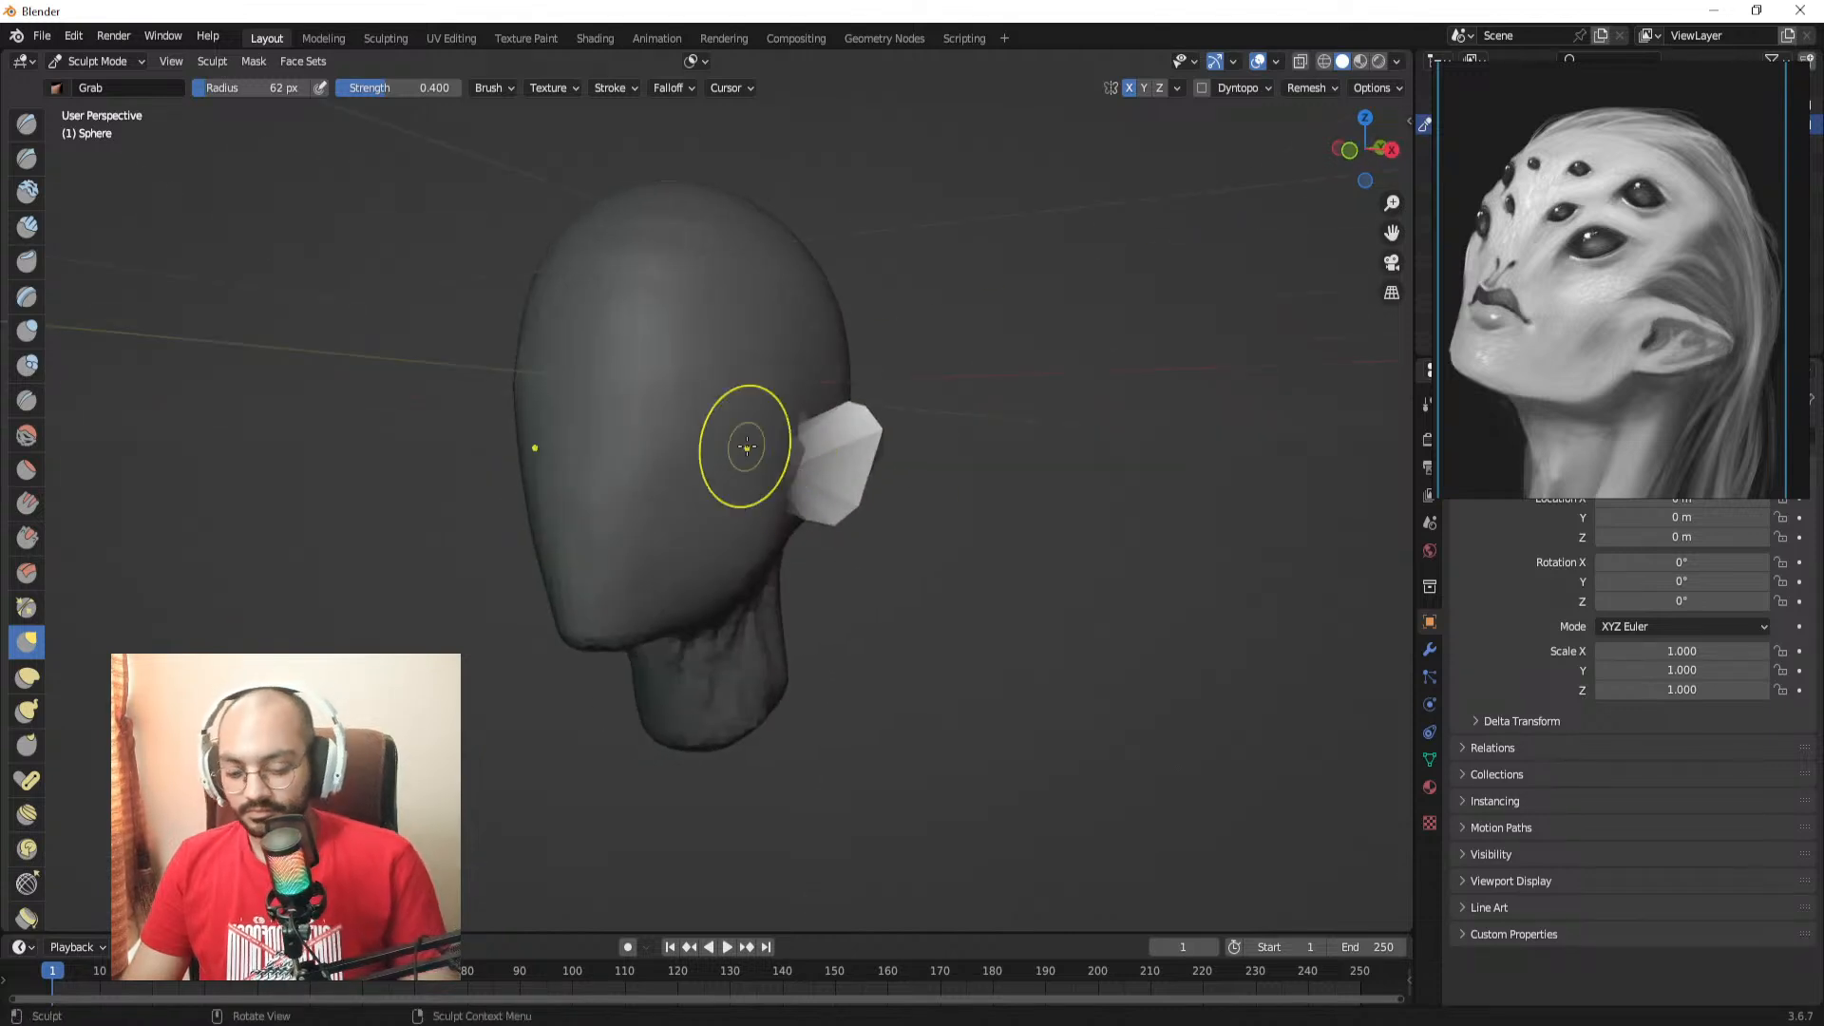
Step: From the right view, pull the upper ear backward with the Grab brush at 91 px and adjust it at 74 px
key(KP_3)
key(f)
click(731, 439)
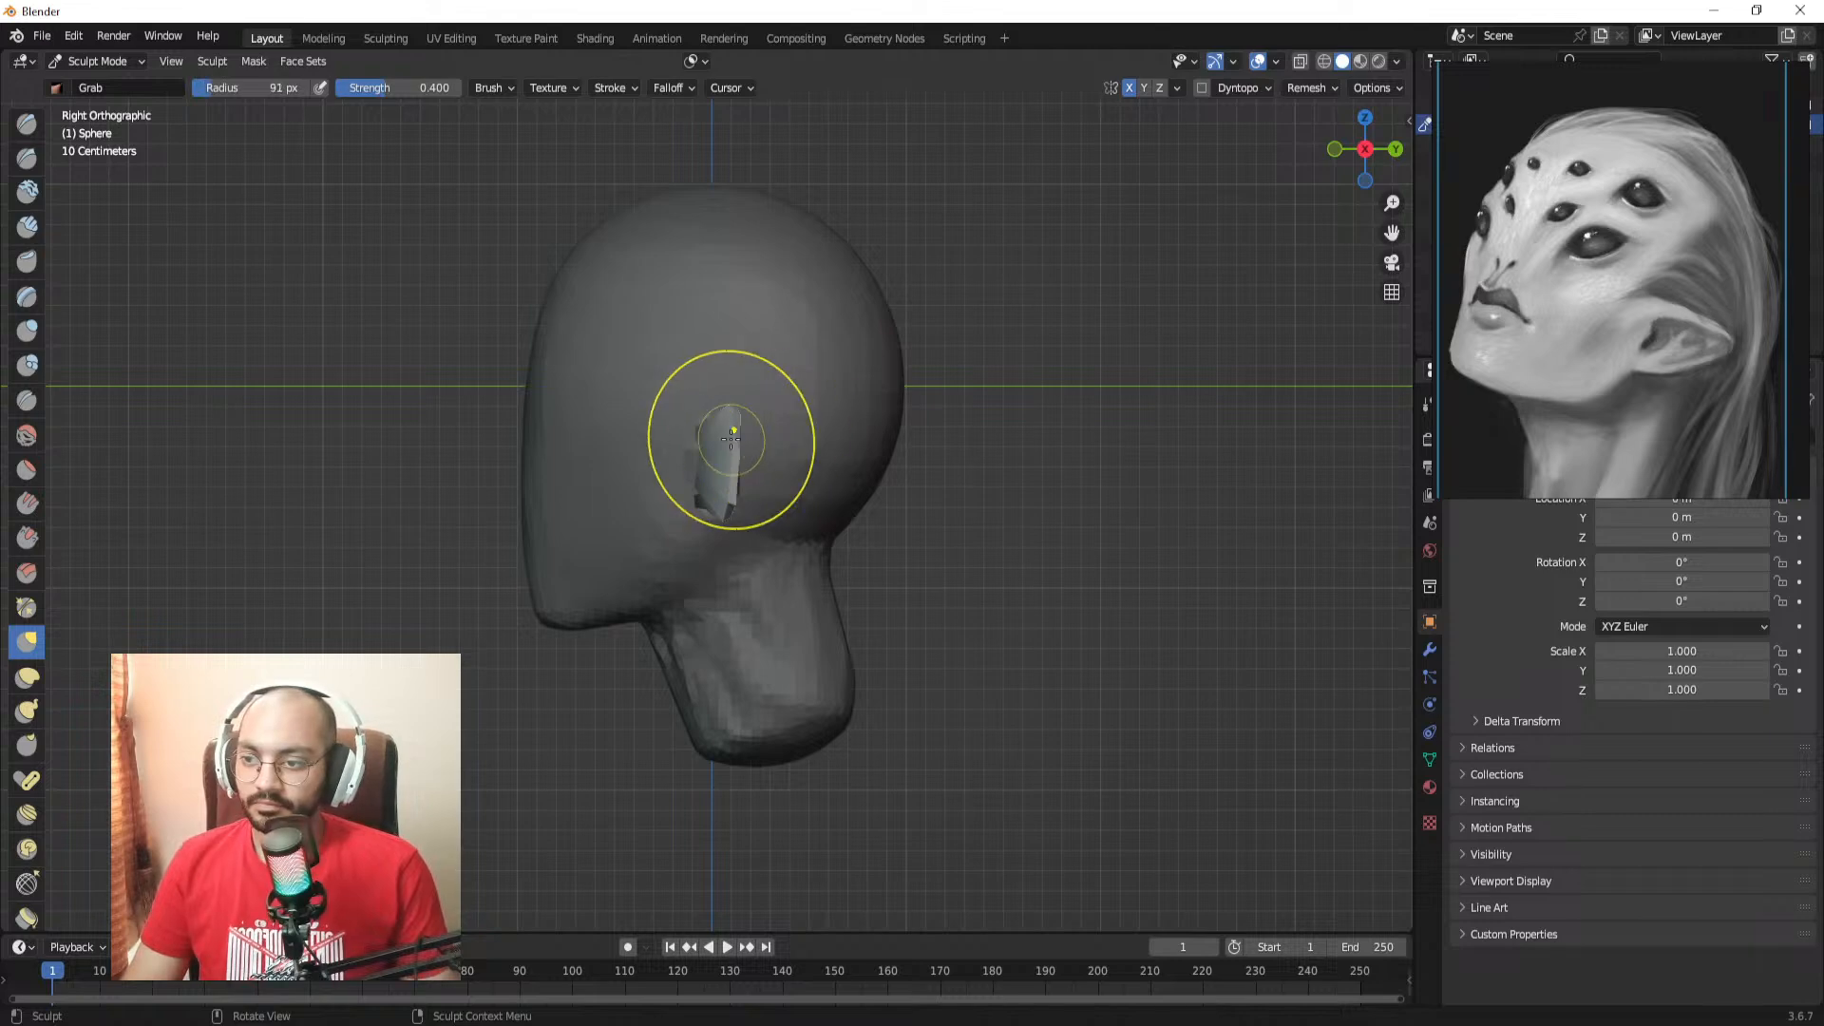
mouse_move(731, 440)
mouse_down()
mouse_move(768, 443)
mouse_move(762, 479)
mouse_move(759, 418)
mouse_up()
key(f)
click(745, 423)
key(f)
click(740, 432)
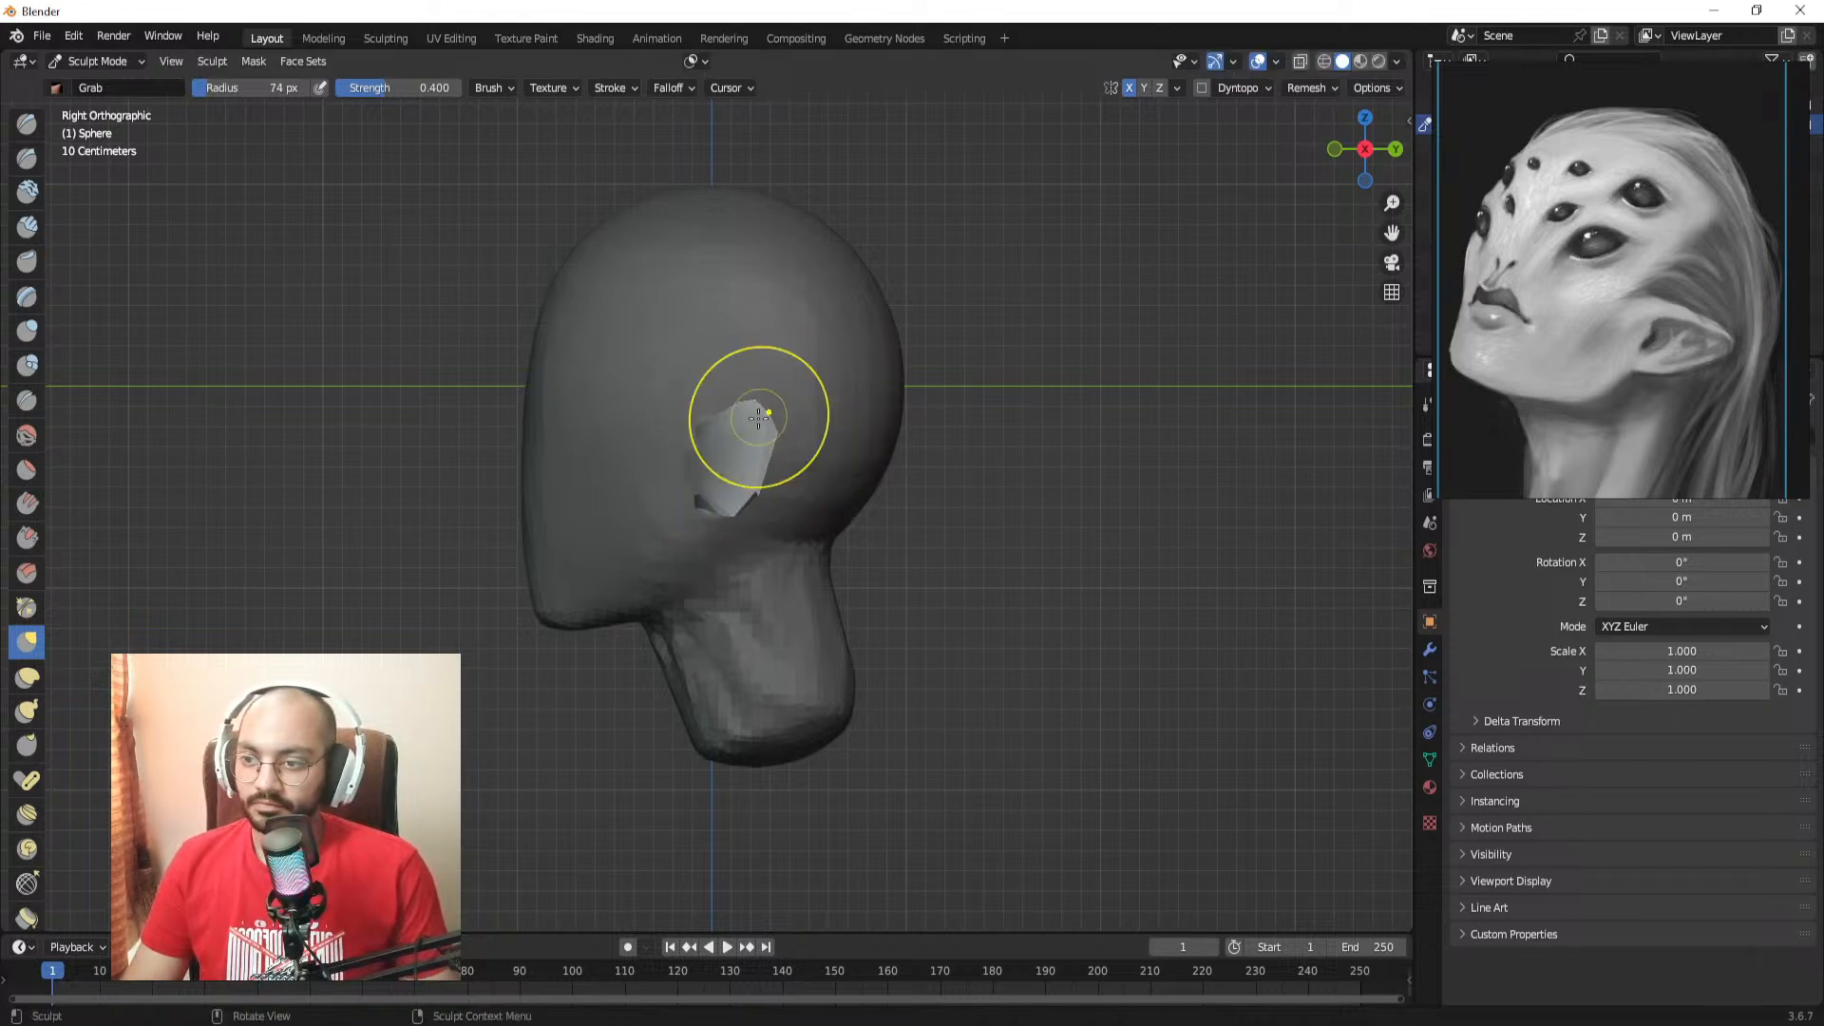
Step: From the front view, push the upper outer corners of the ears inward with the Grab brush at 67 px
middle_drag(758, 418, 855, 419)
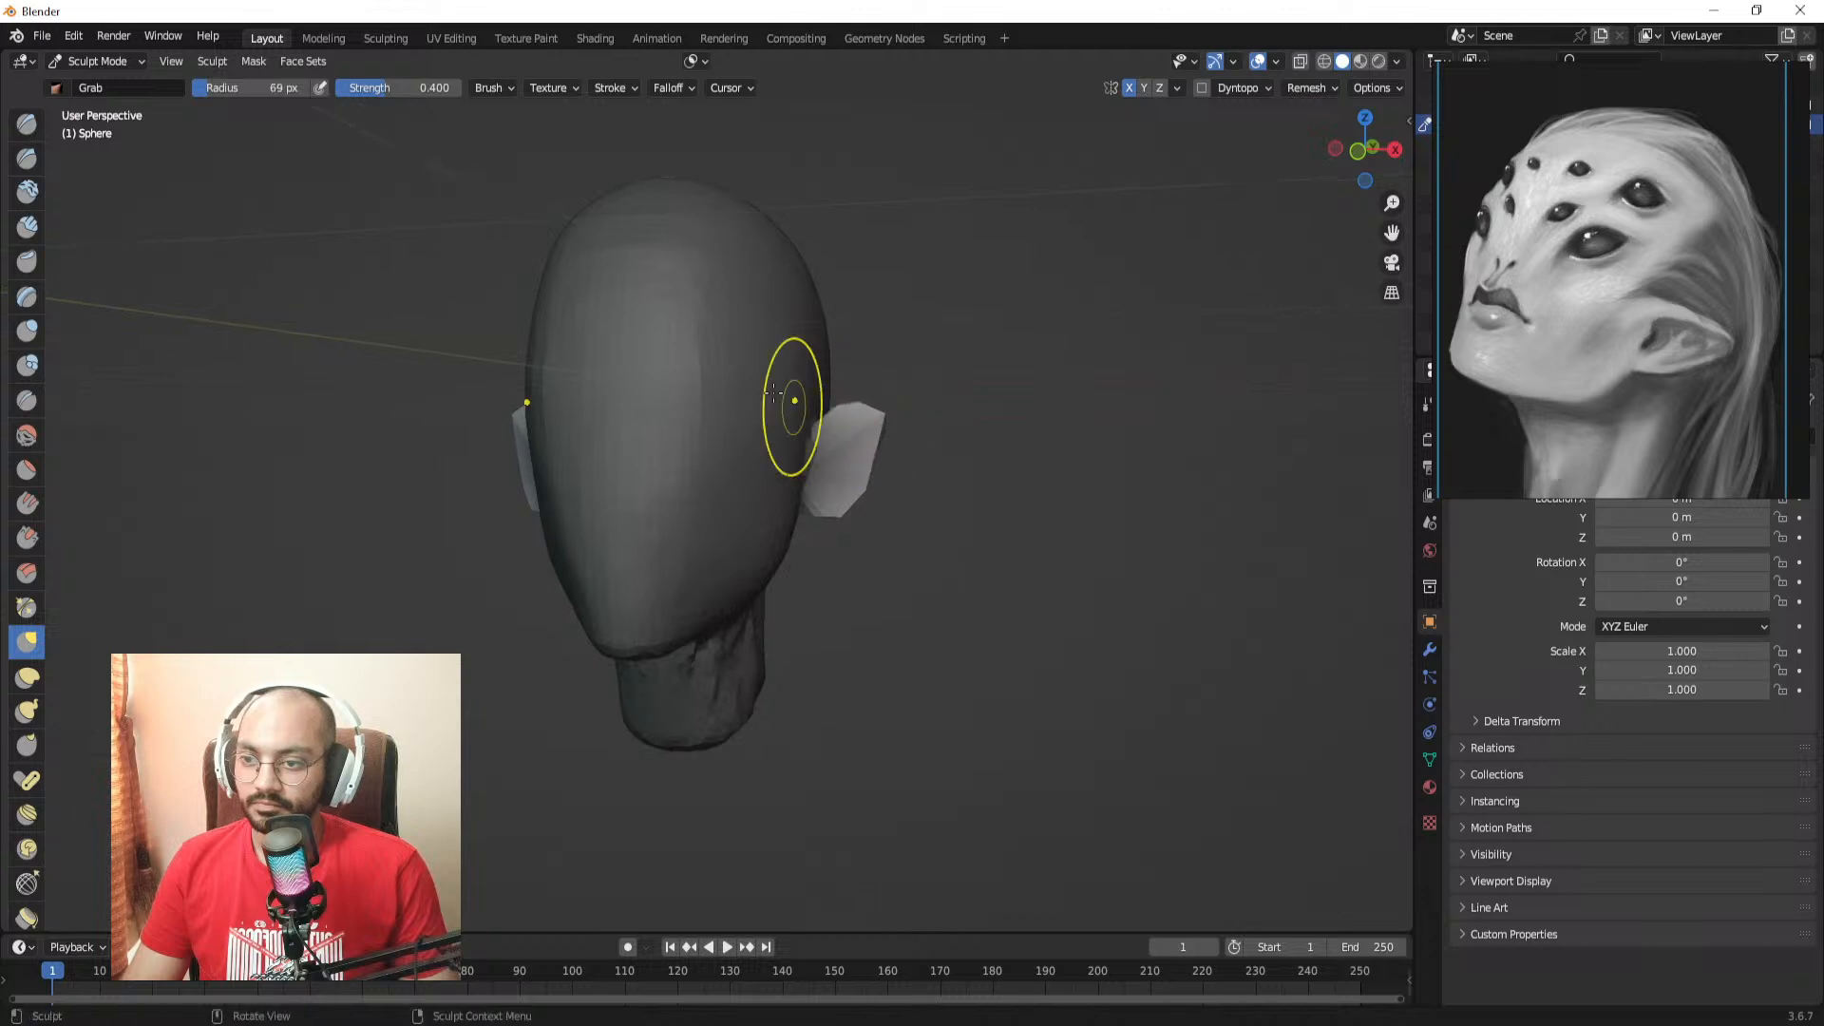
key(KP_1)
key(f)
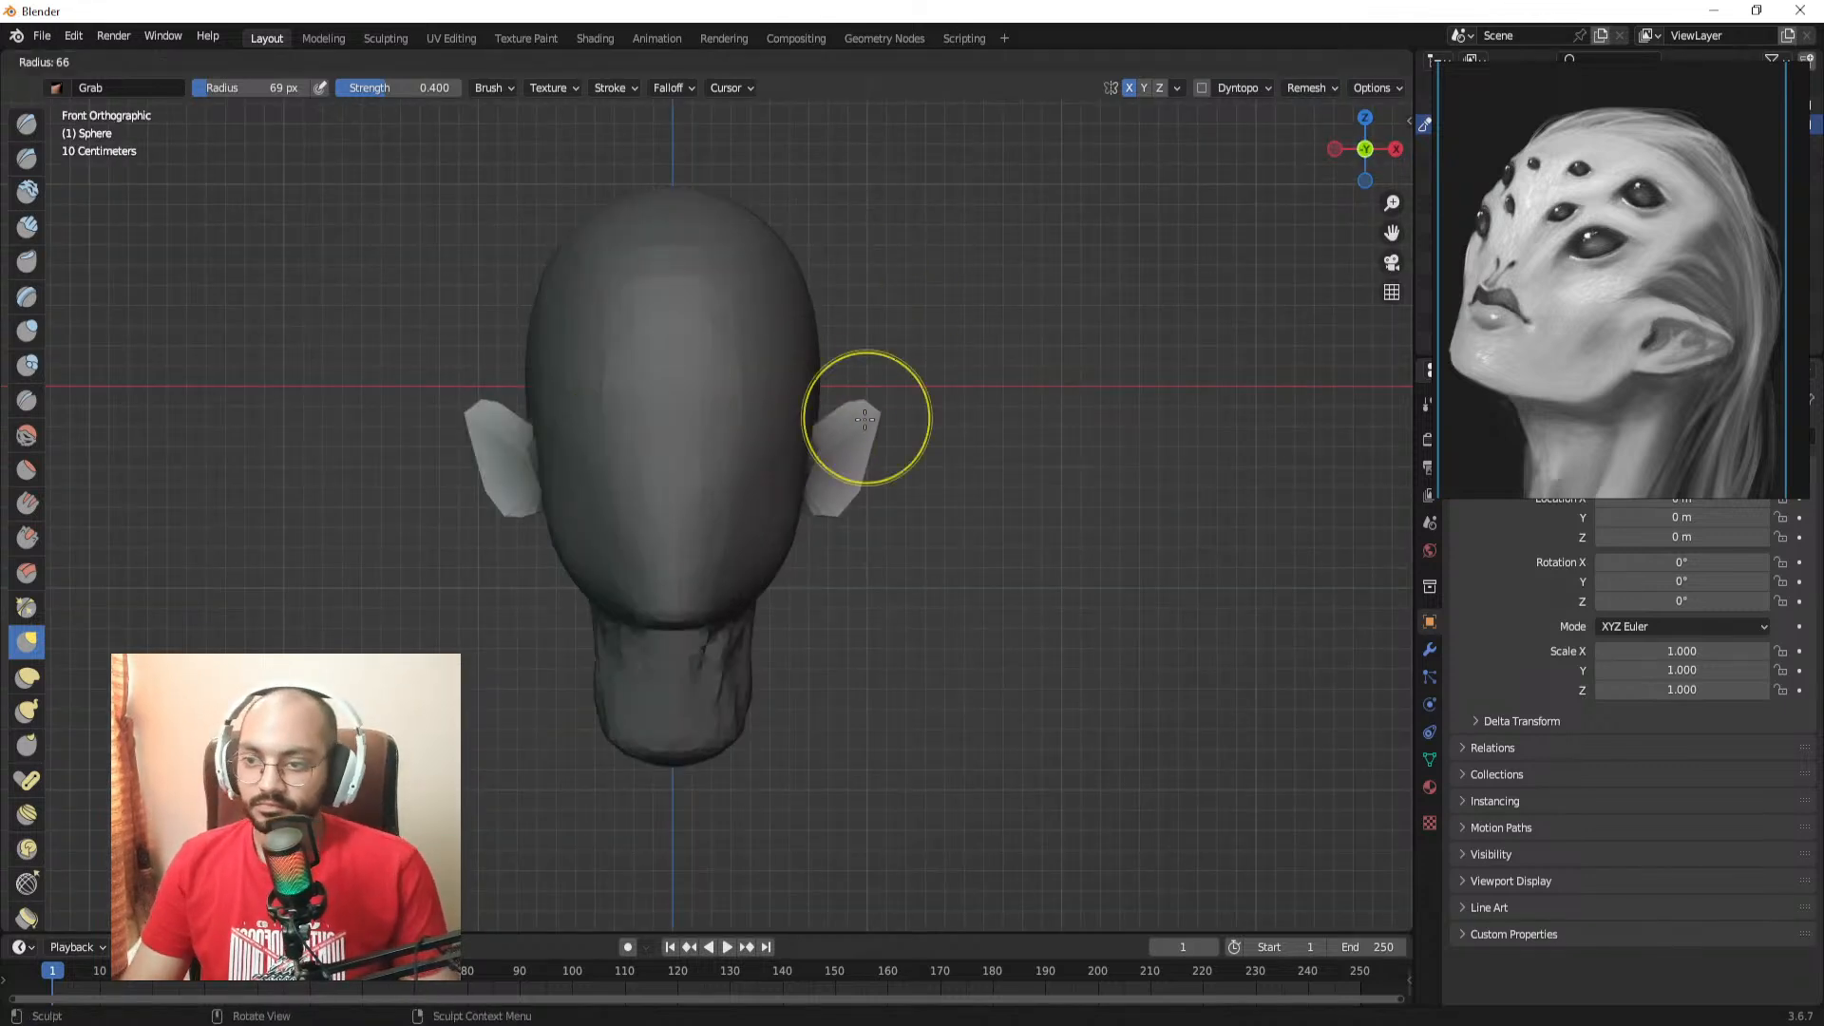
click(864, 419)
drag(861, 418, 802, 425)
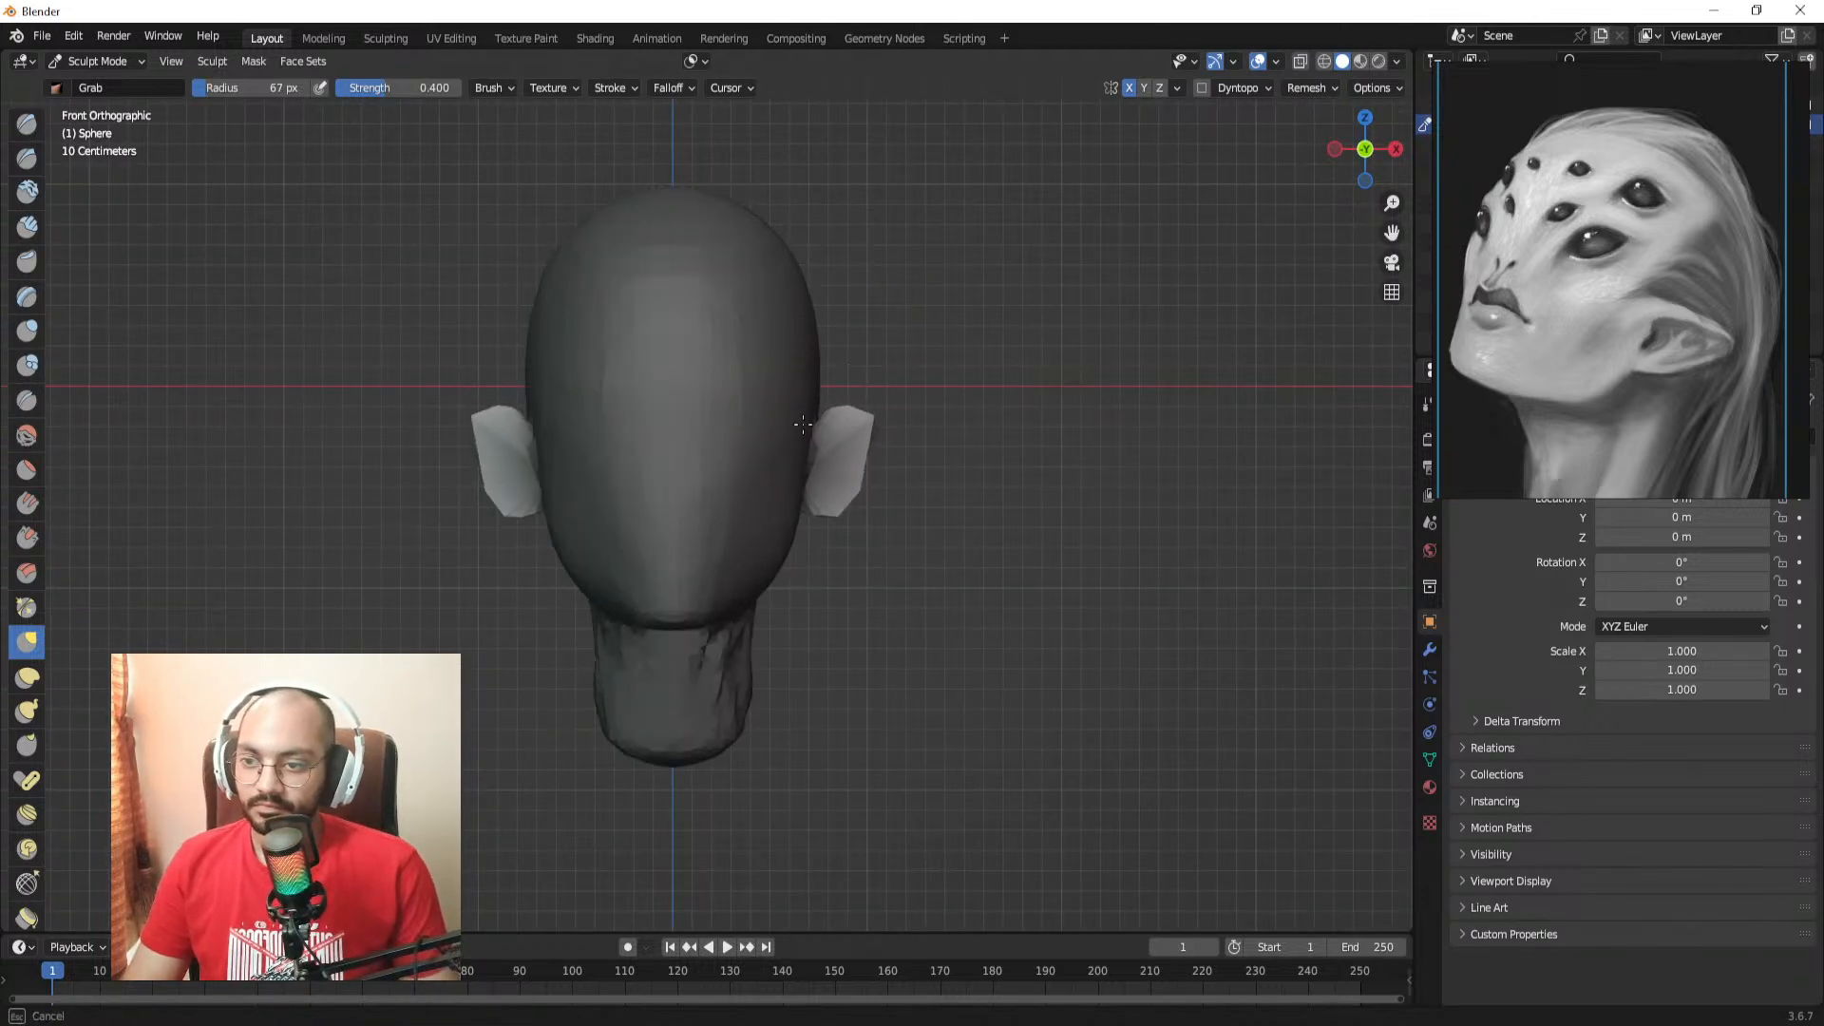
Step: Taper the lower outer edges of the ears inward with the Grab brush at 65 px, and reduce its radius to 49 px
key(f)
click(888, 441)
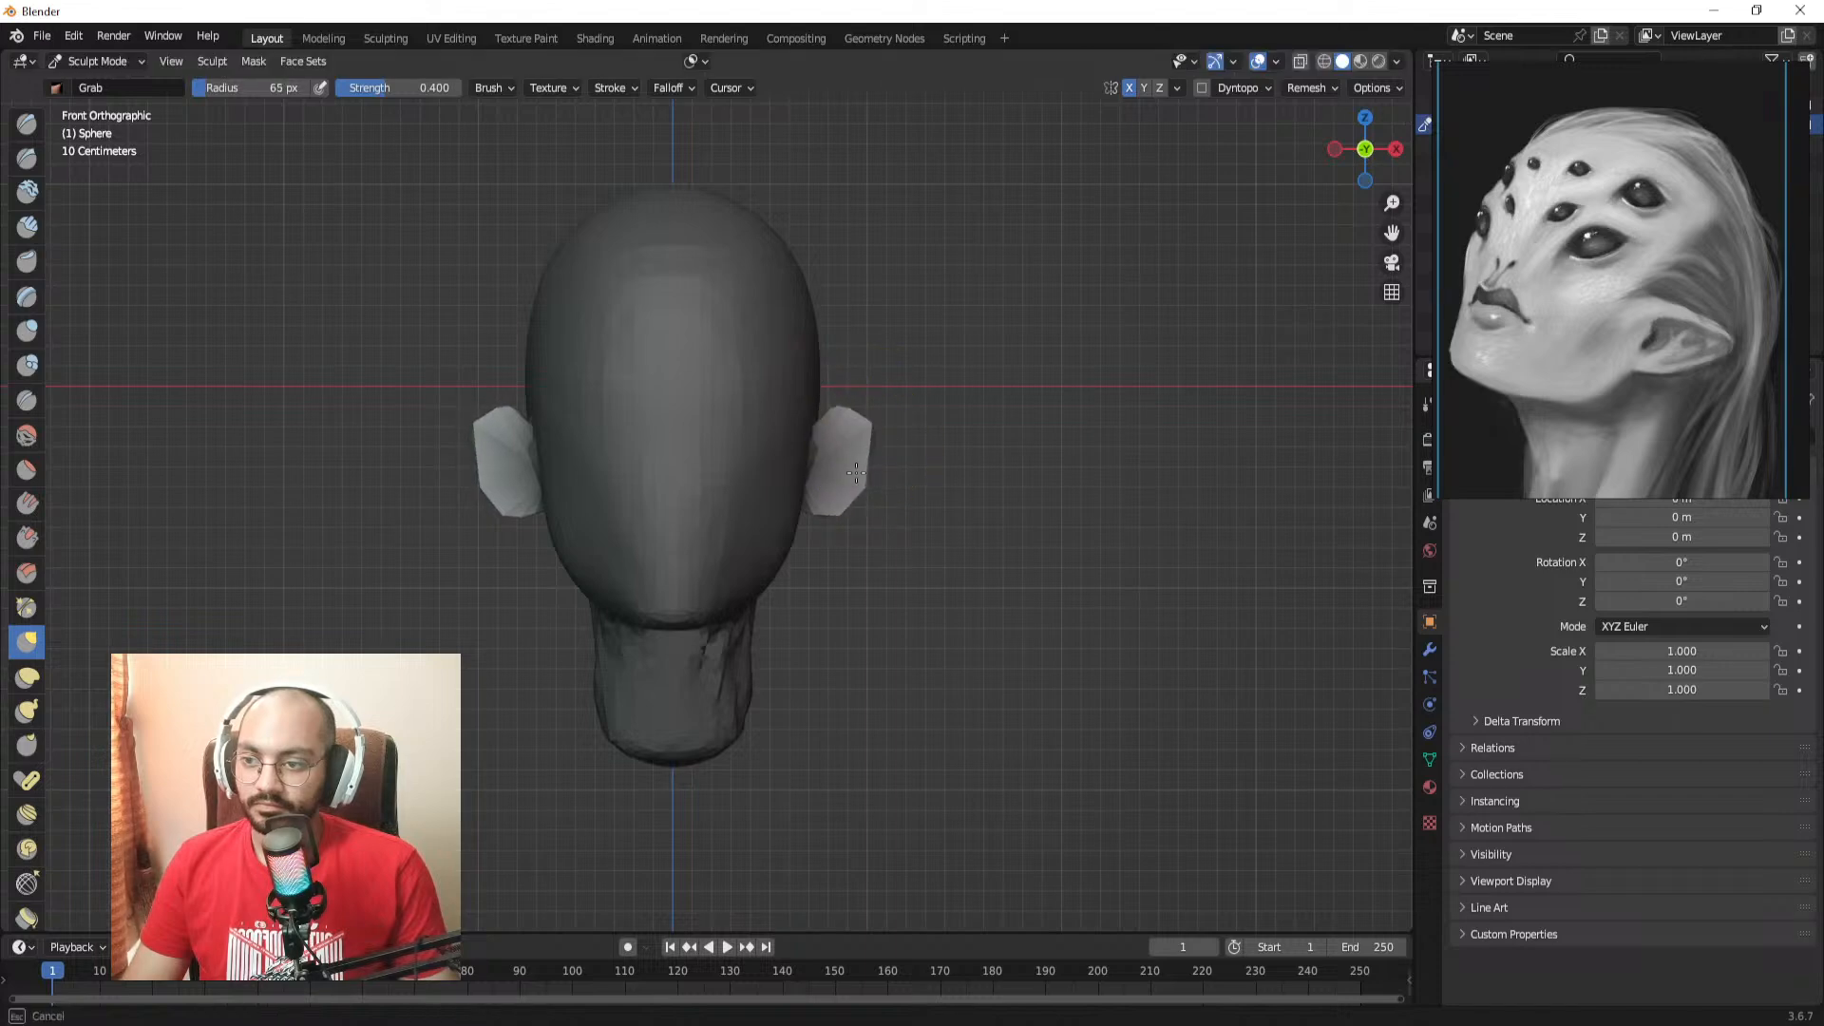
drag(868, 487, 839, 473)
key(f)
click(851, 460)
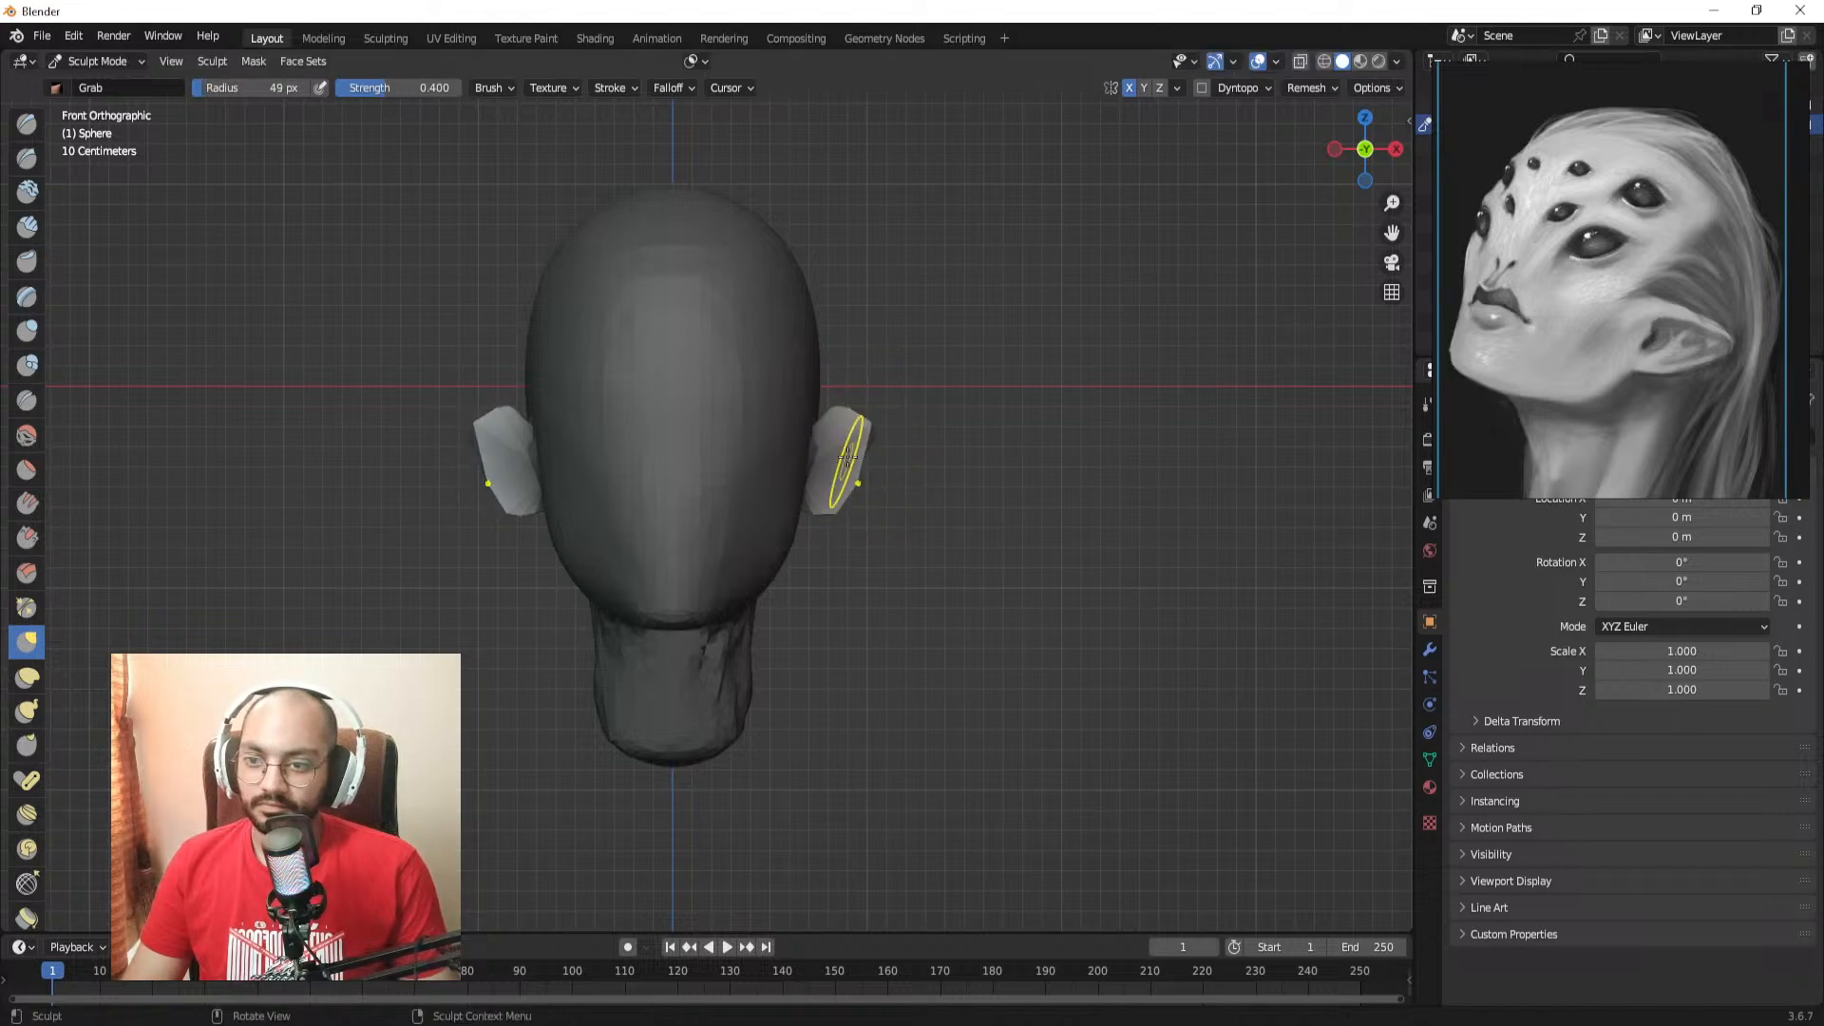
Step: Pull the upper outer corner of the ear up and outward into a pointed tip with the Grab brush
mouse_move(888, 464)
middle_down()
mouse_move(832, 469)
mouse_move(918, 450)
middle_up()
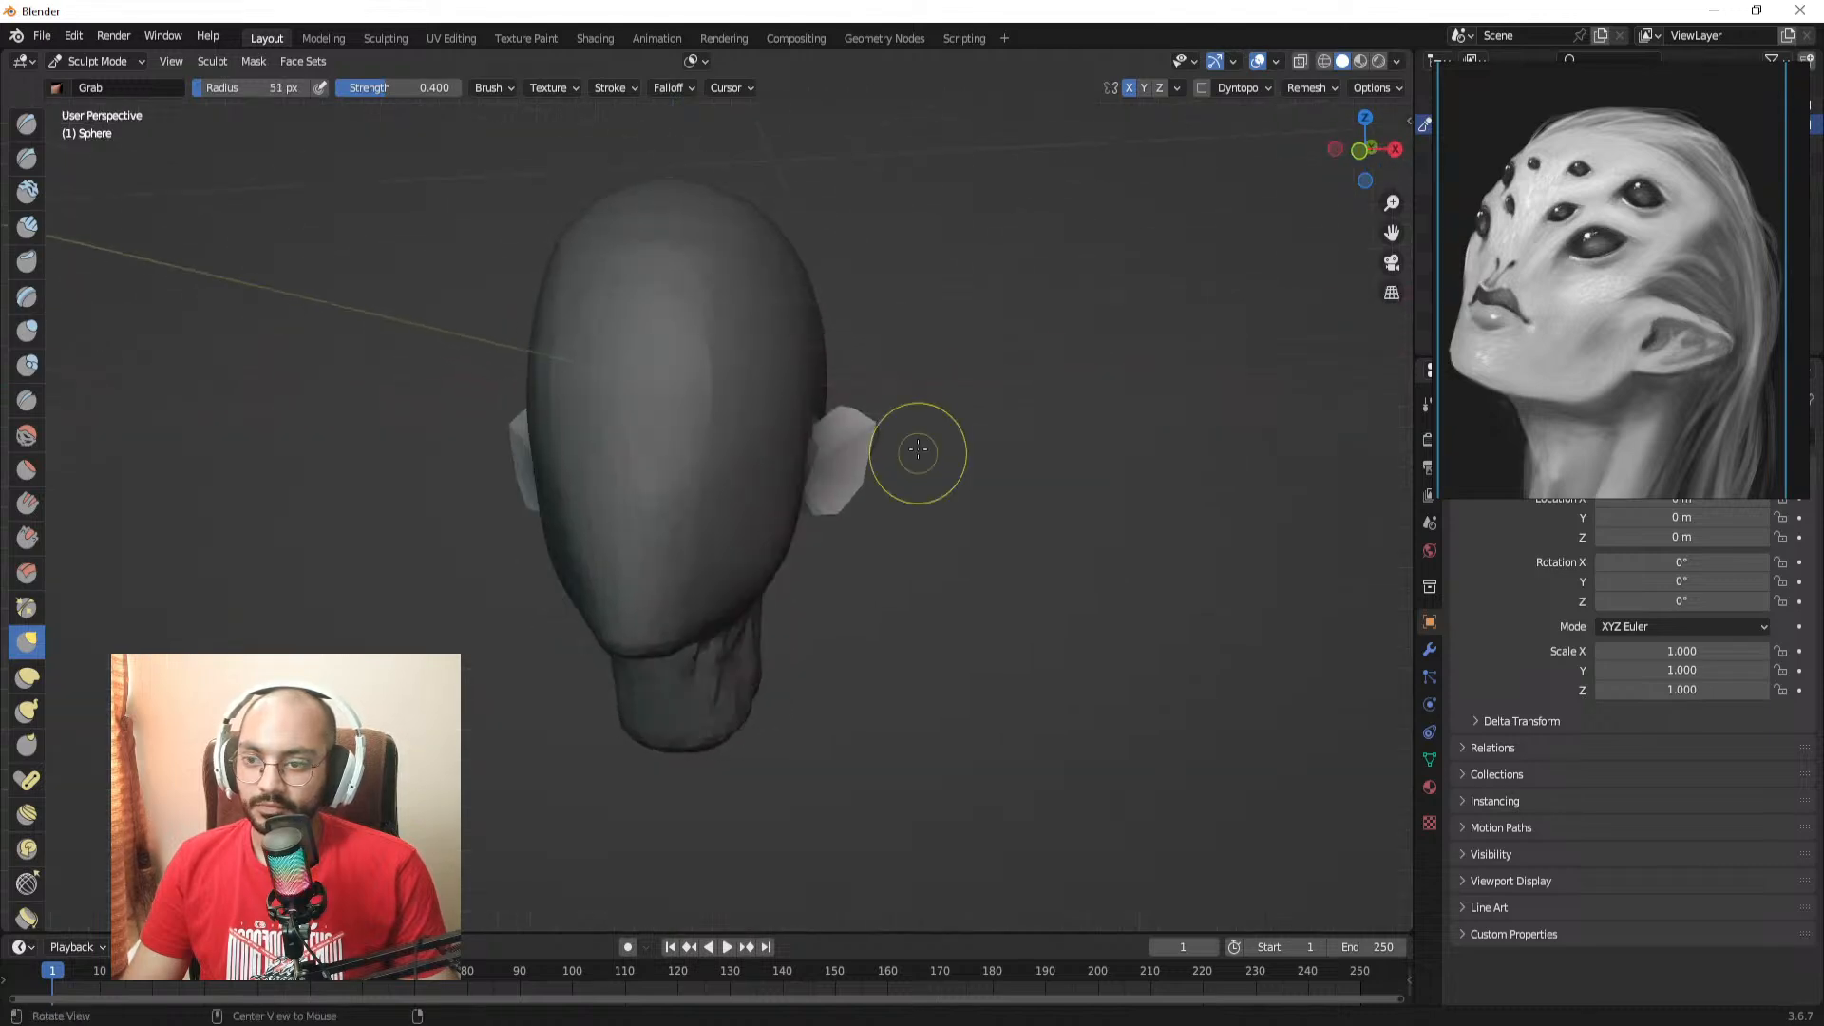
drag(922, 431, 946, 405)
middle_drag(897, 433, 869, 438)
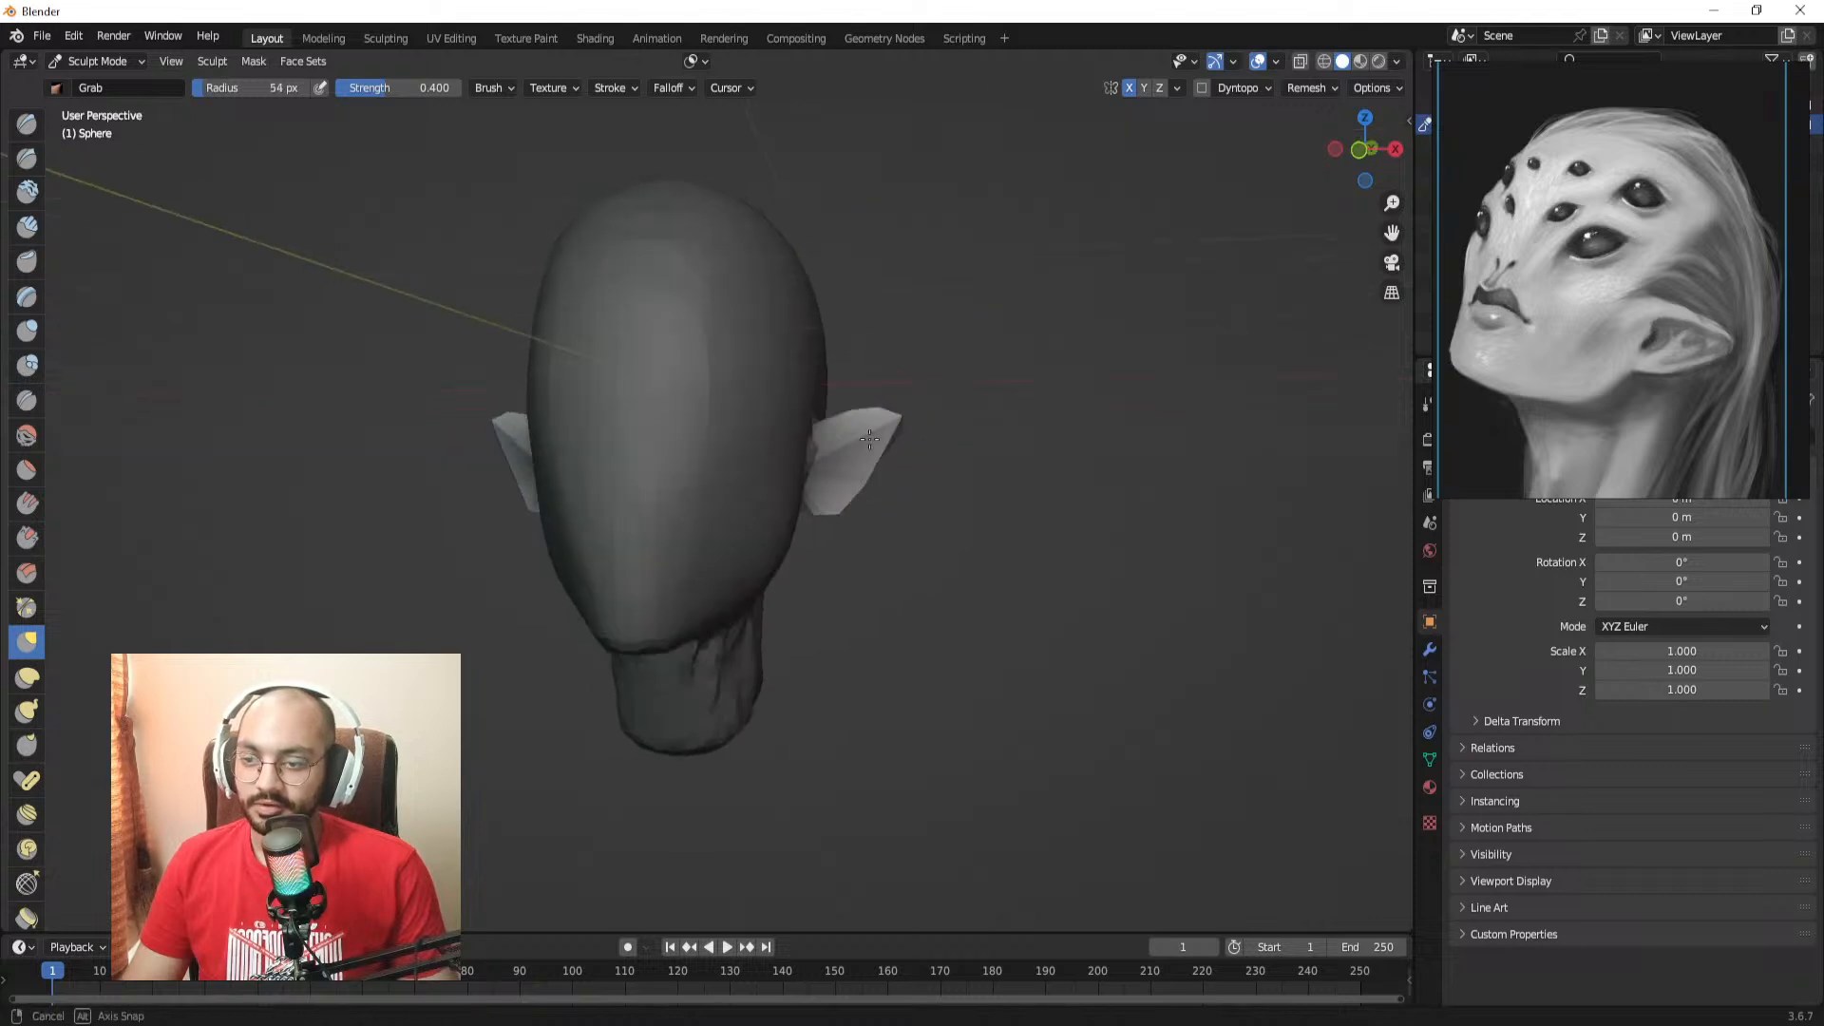
Step: From the right view, set the Grab brush radius to 89 px and pull the ear tip toward the back of the head
key(KP_3)
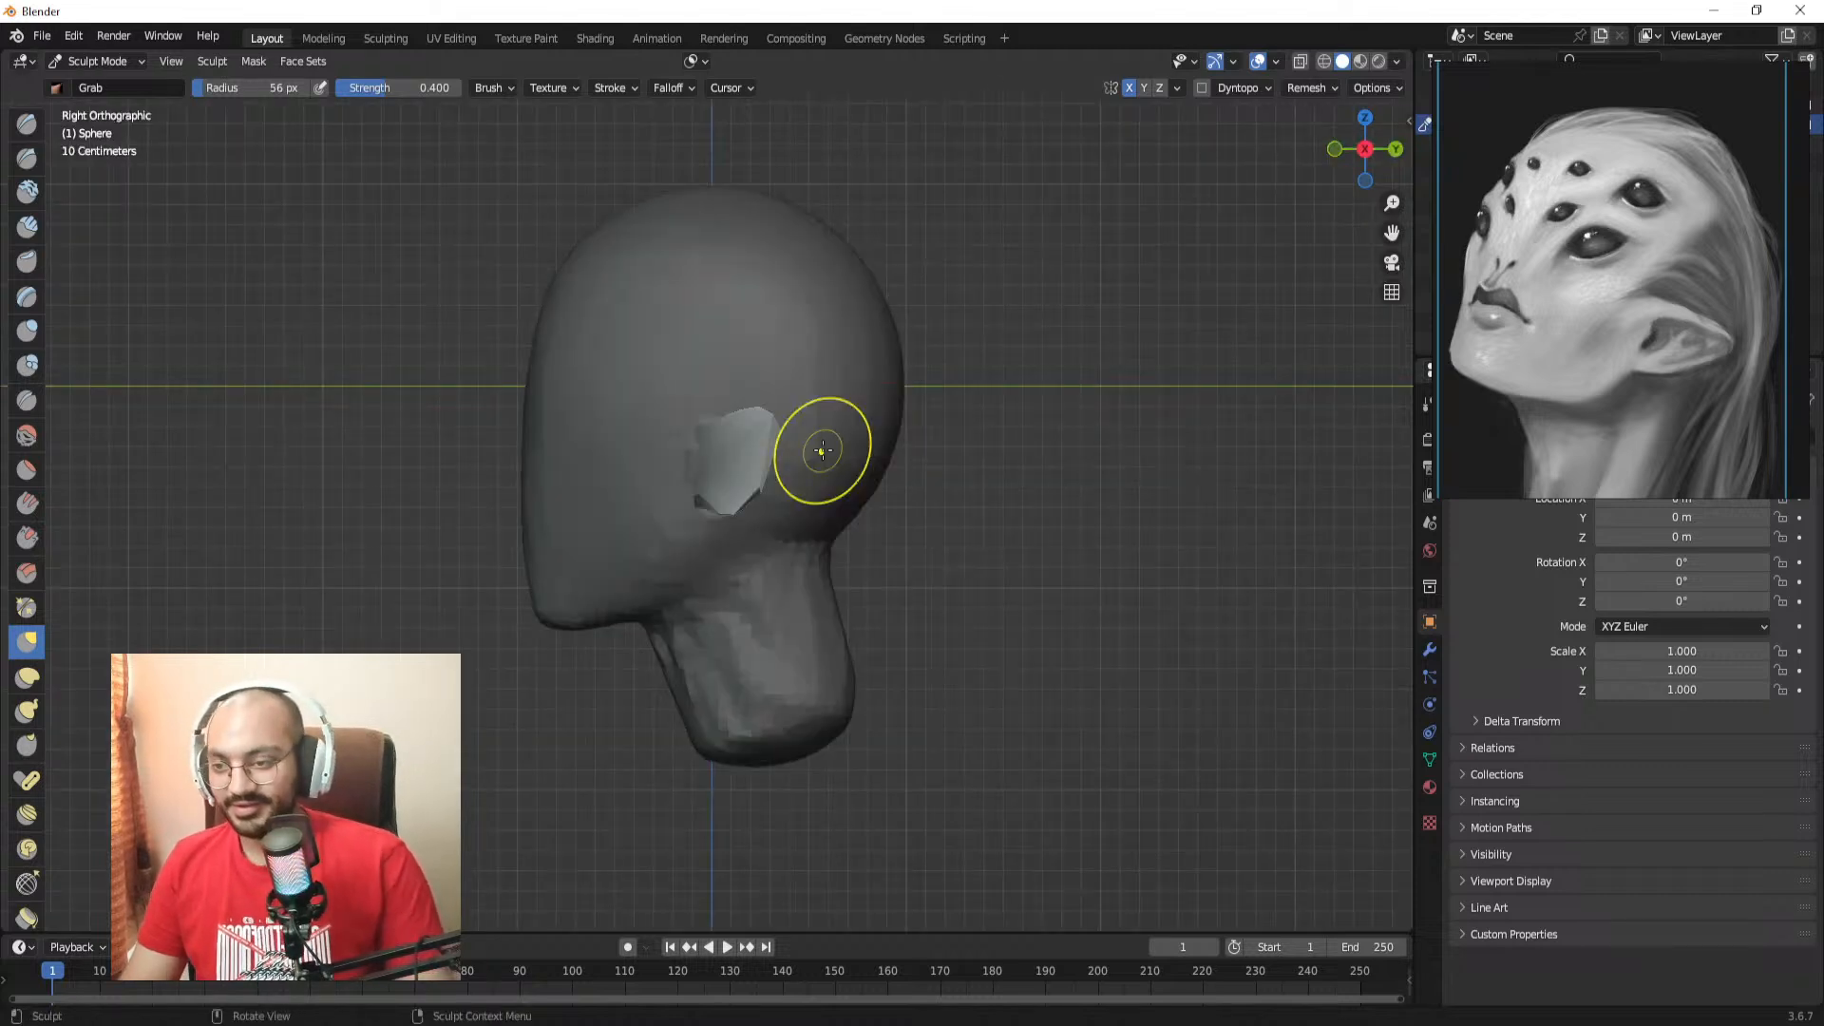
key(f)
click(814, 436)
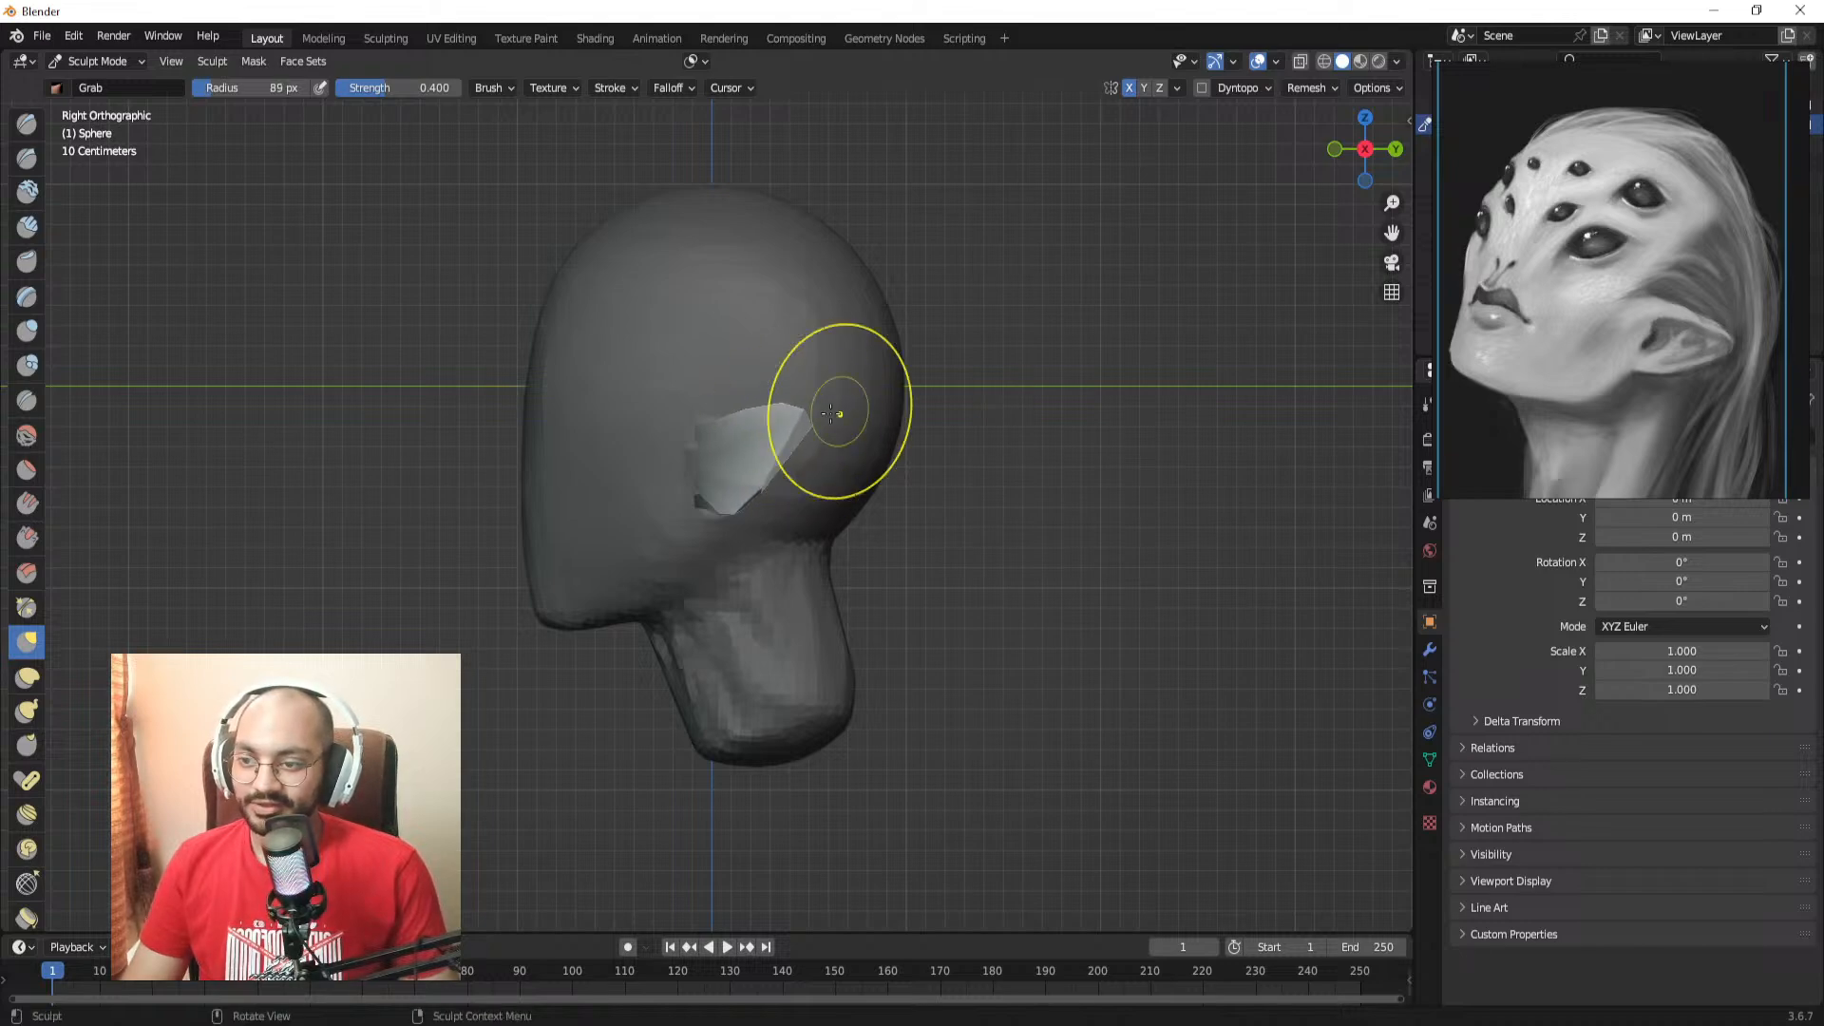
Step: Reshape the ear's lower rear edge with the Grab brush at 67 px, and reduce the brush radius to 54 px
key(f)
click(783, 475)
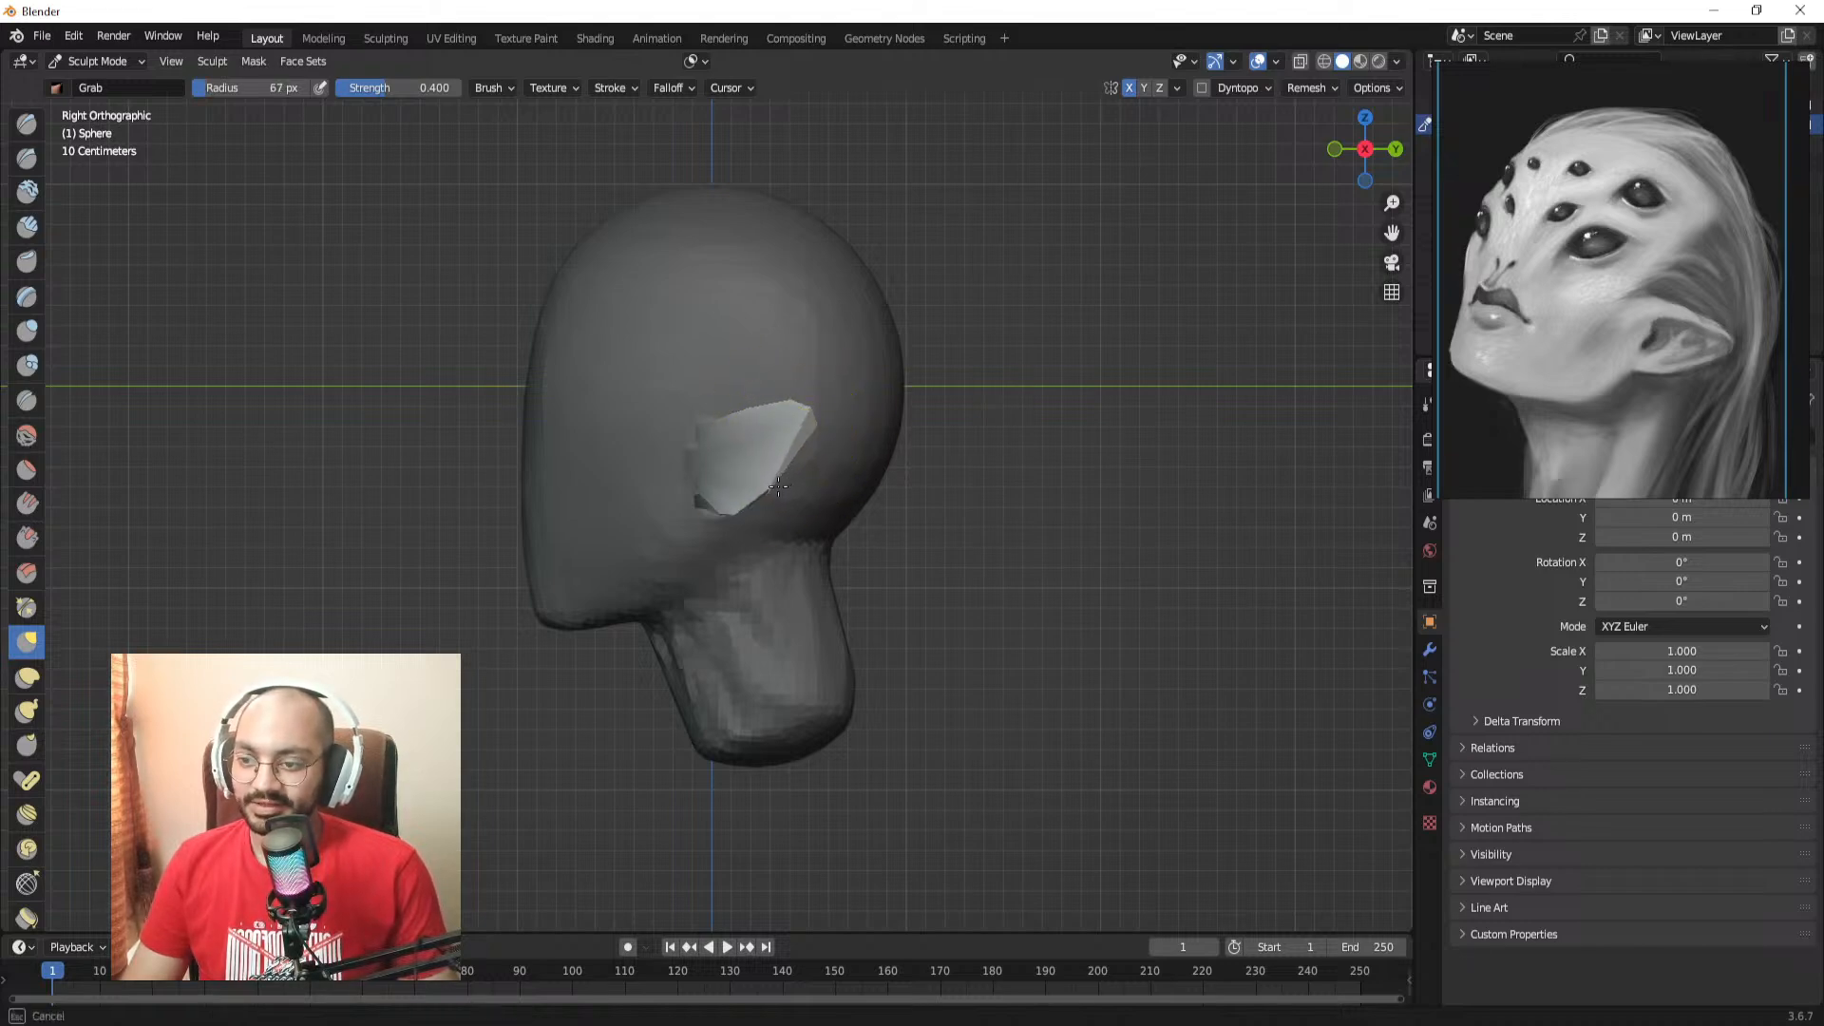
drag(728, 512, 928, 486)
key(f)
click(746, 501)
middle_drag(928, 486, 940, 447)
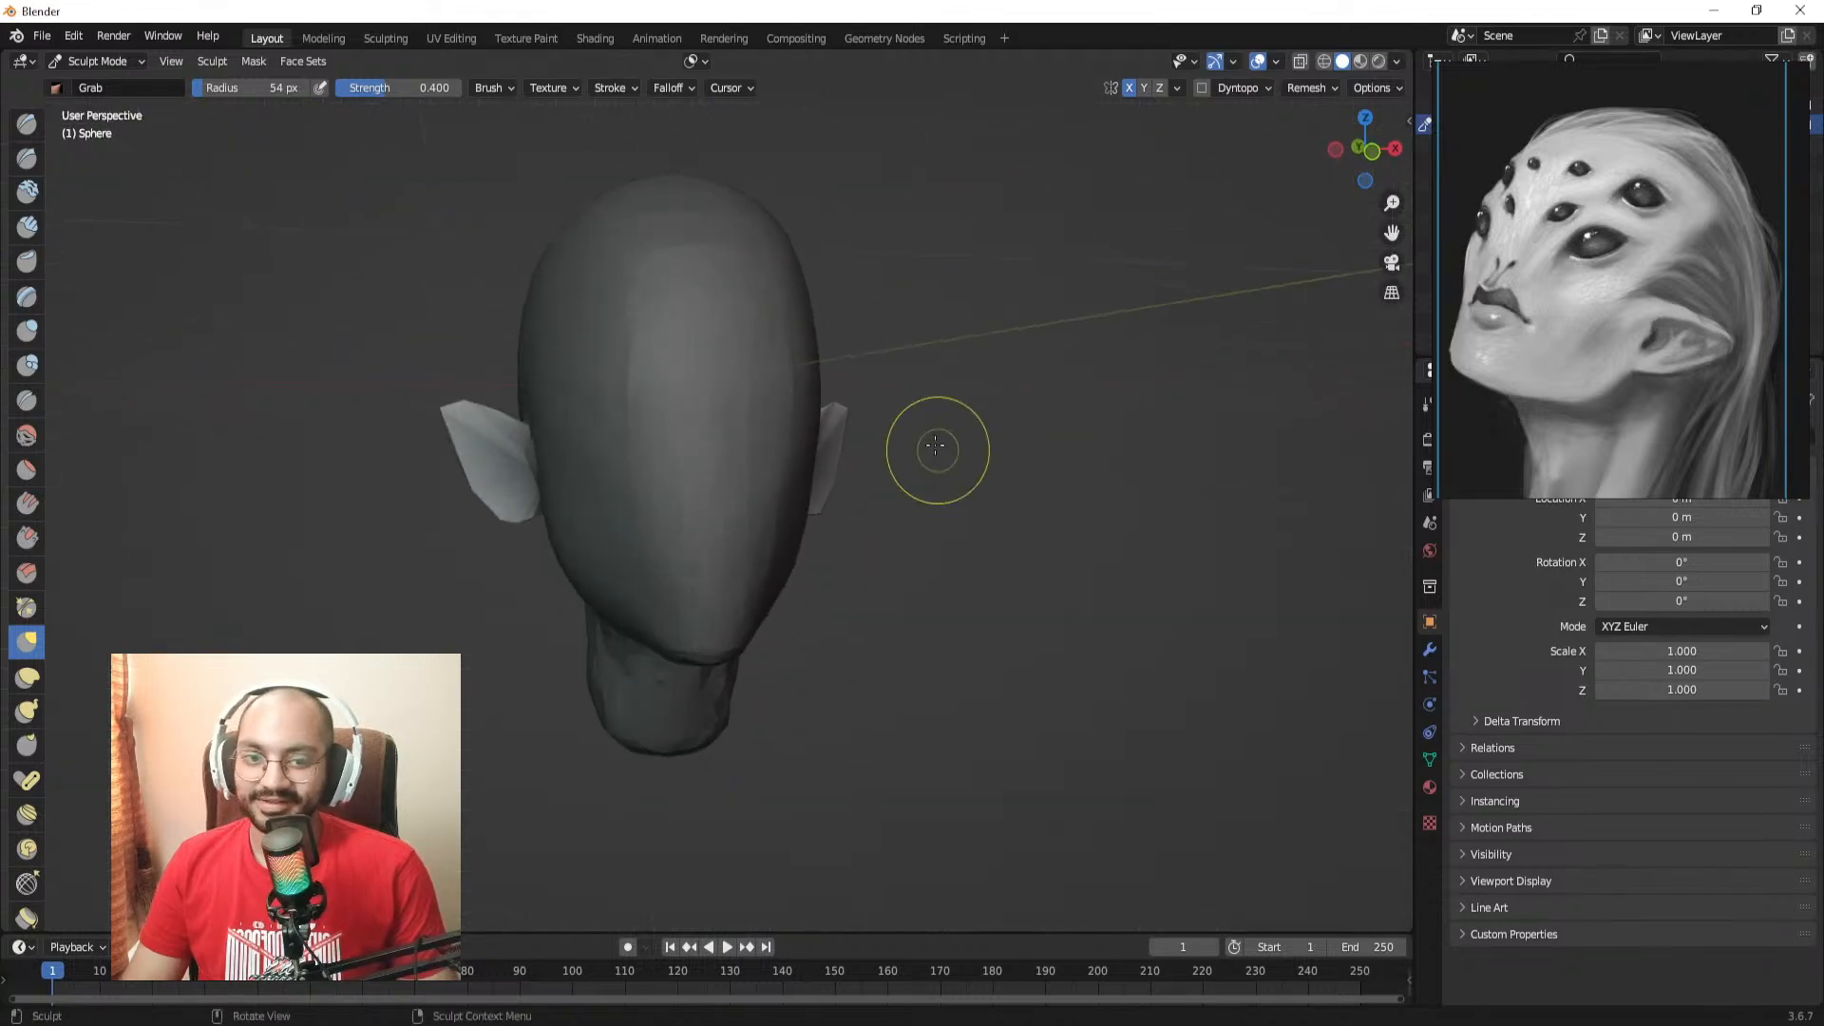
middle_drag(847, 317, 827, 406)
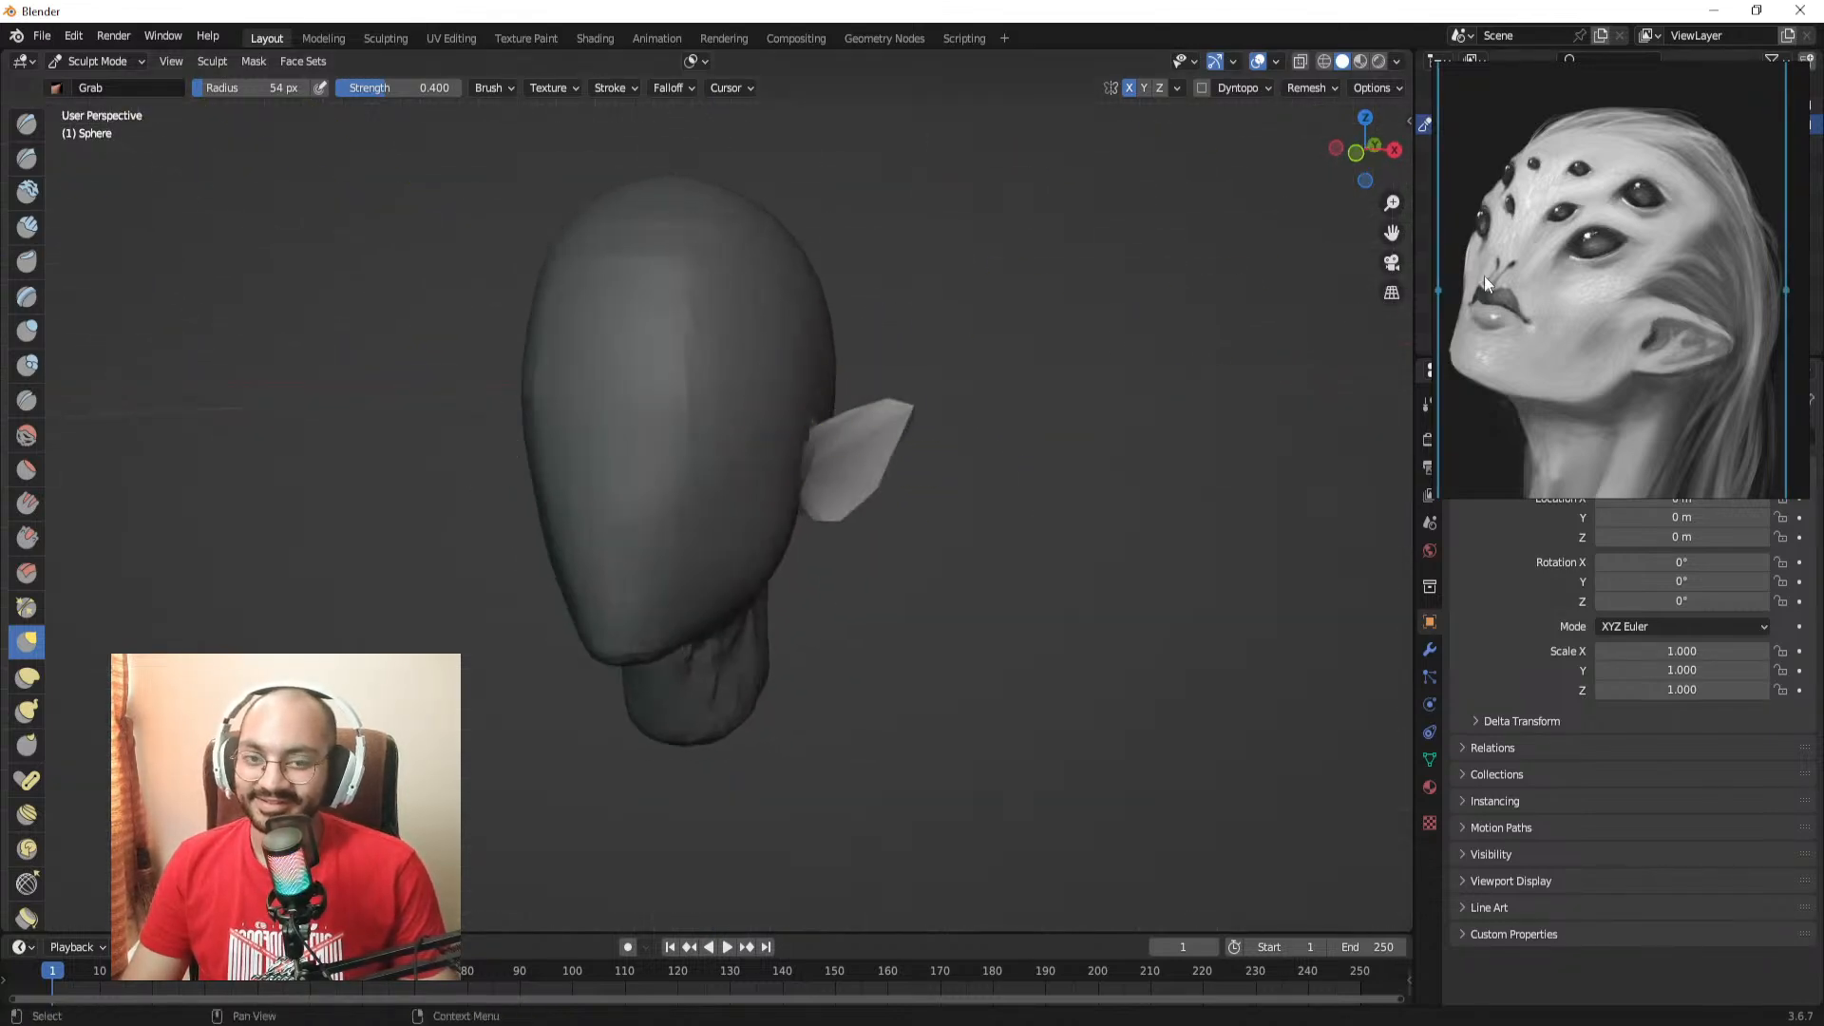
mouse_move(928, 432)
middle_down()
mouse_move(883, 395)
mouse_move(936, 376)
mouse_move(928, 407)
middle_up()
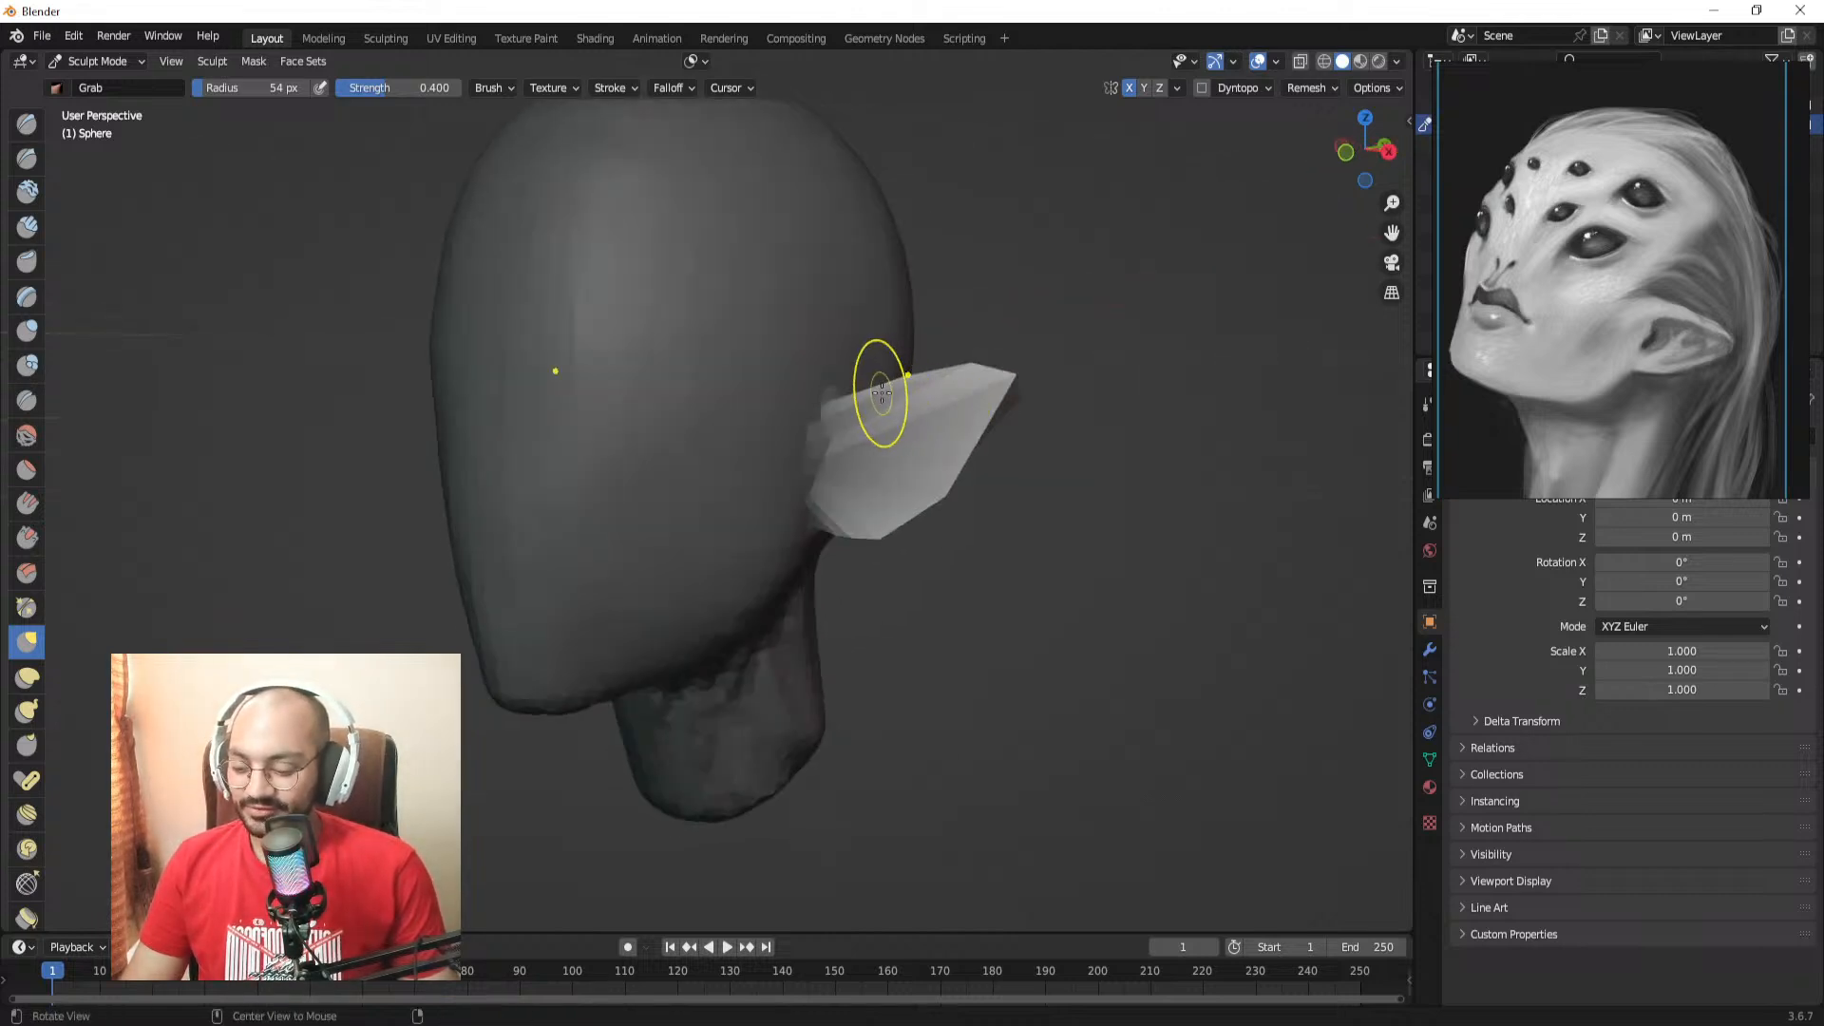
Step: Clear the mask from the head and hollow both sides of the face in front of the ears with the Draw brush
key(alt+m)
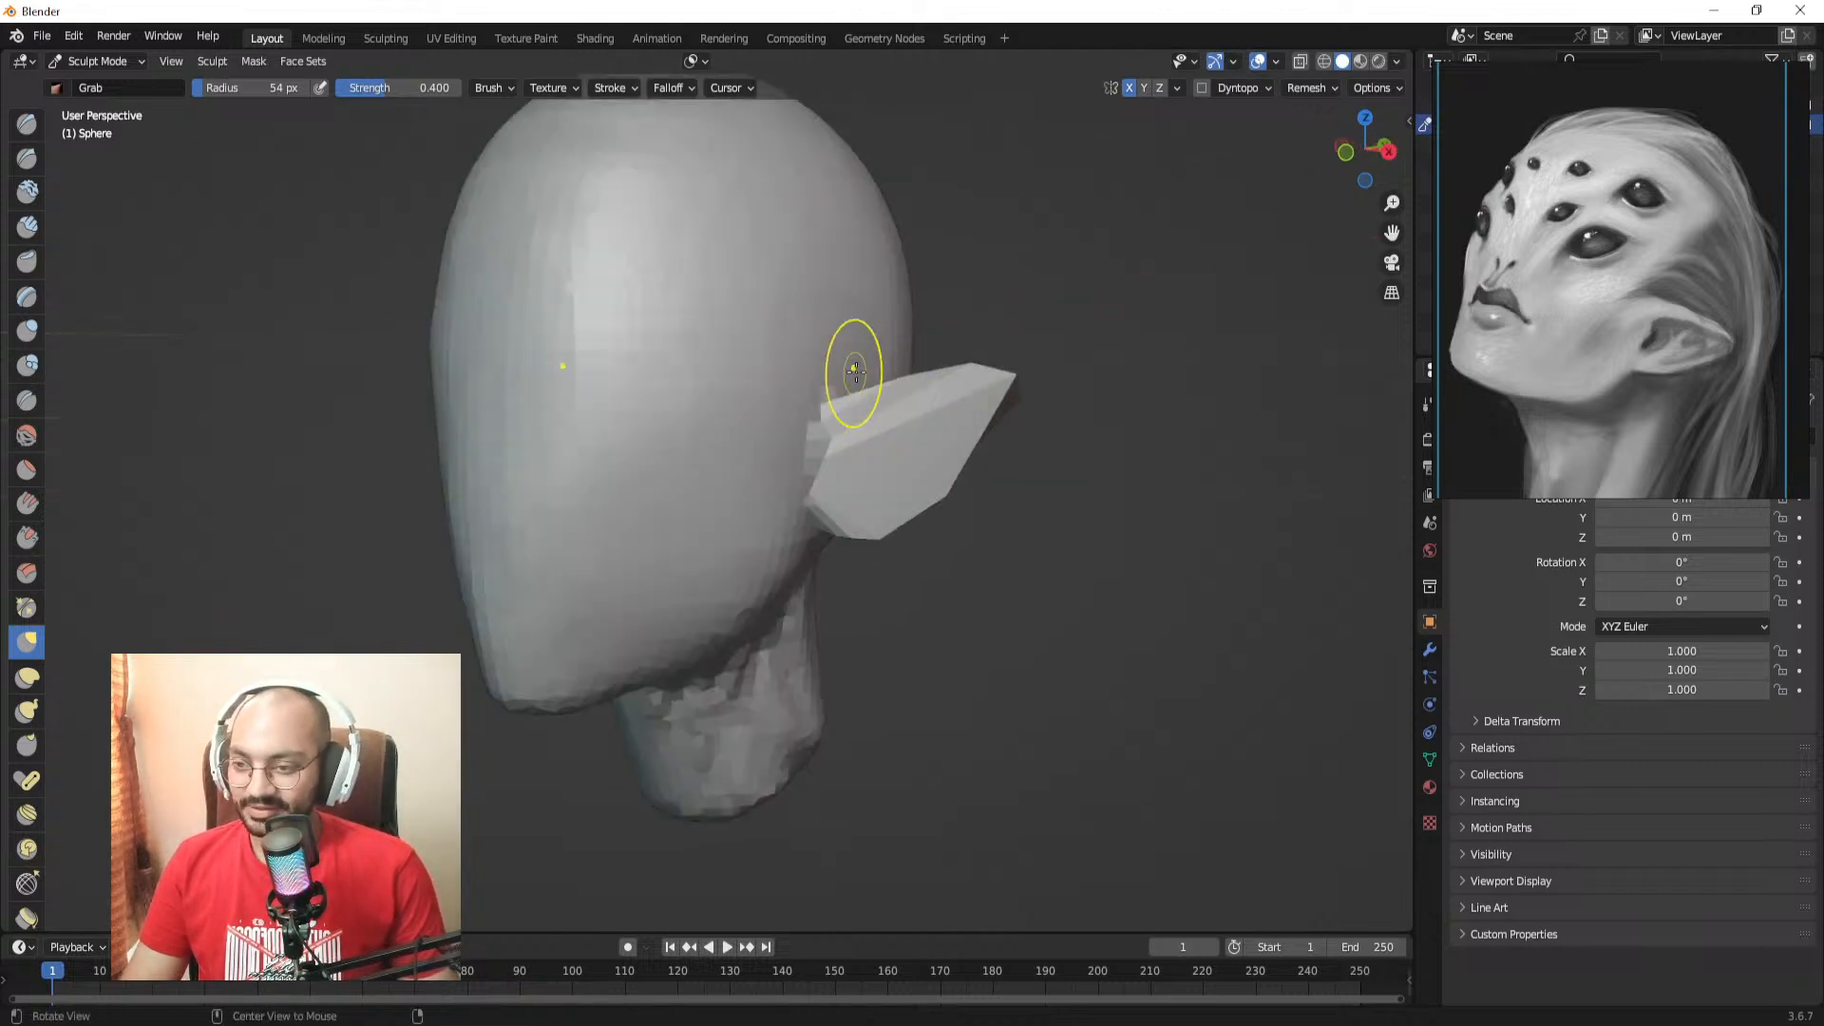
click(34, 133)
scroll(602, 367, down, 2)
middle_drag(651, 456, 745, 456)
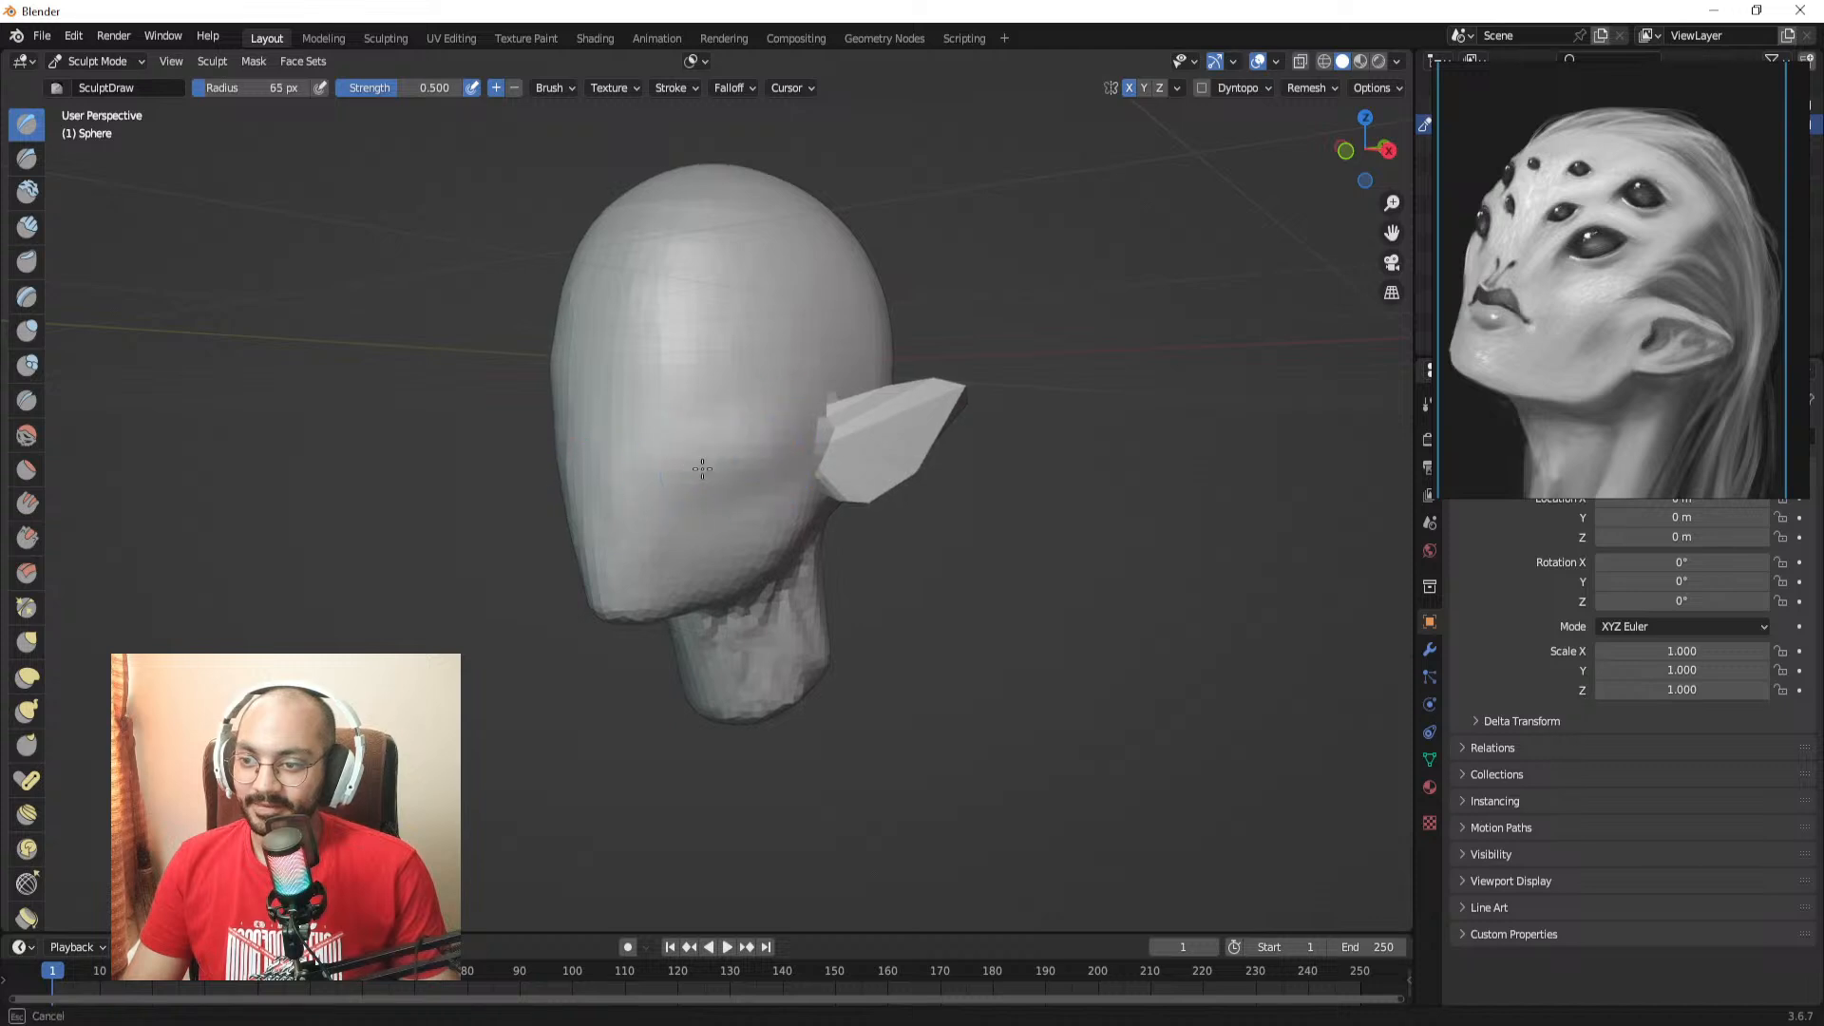
mouse_move(702, 468)
middle_down()
mouse_move(627, 489)
mouse_move(714, 516)
middle_up()
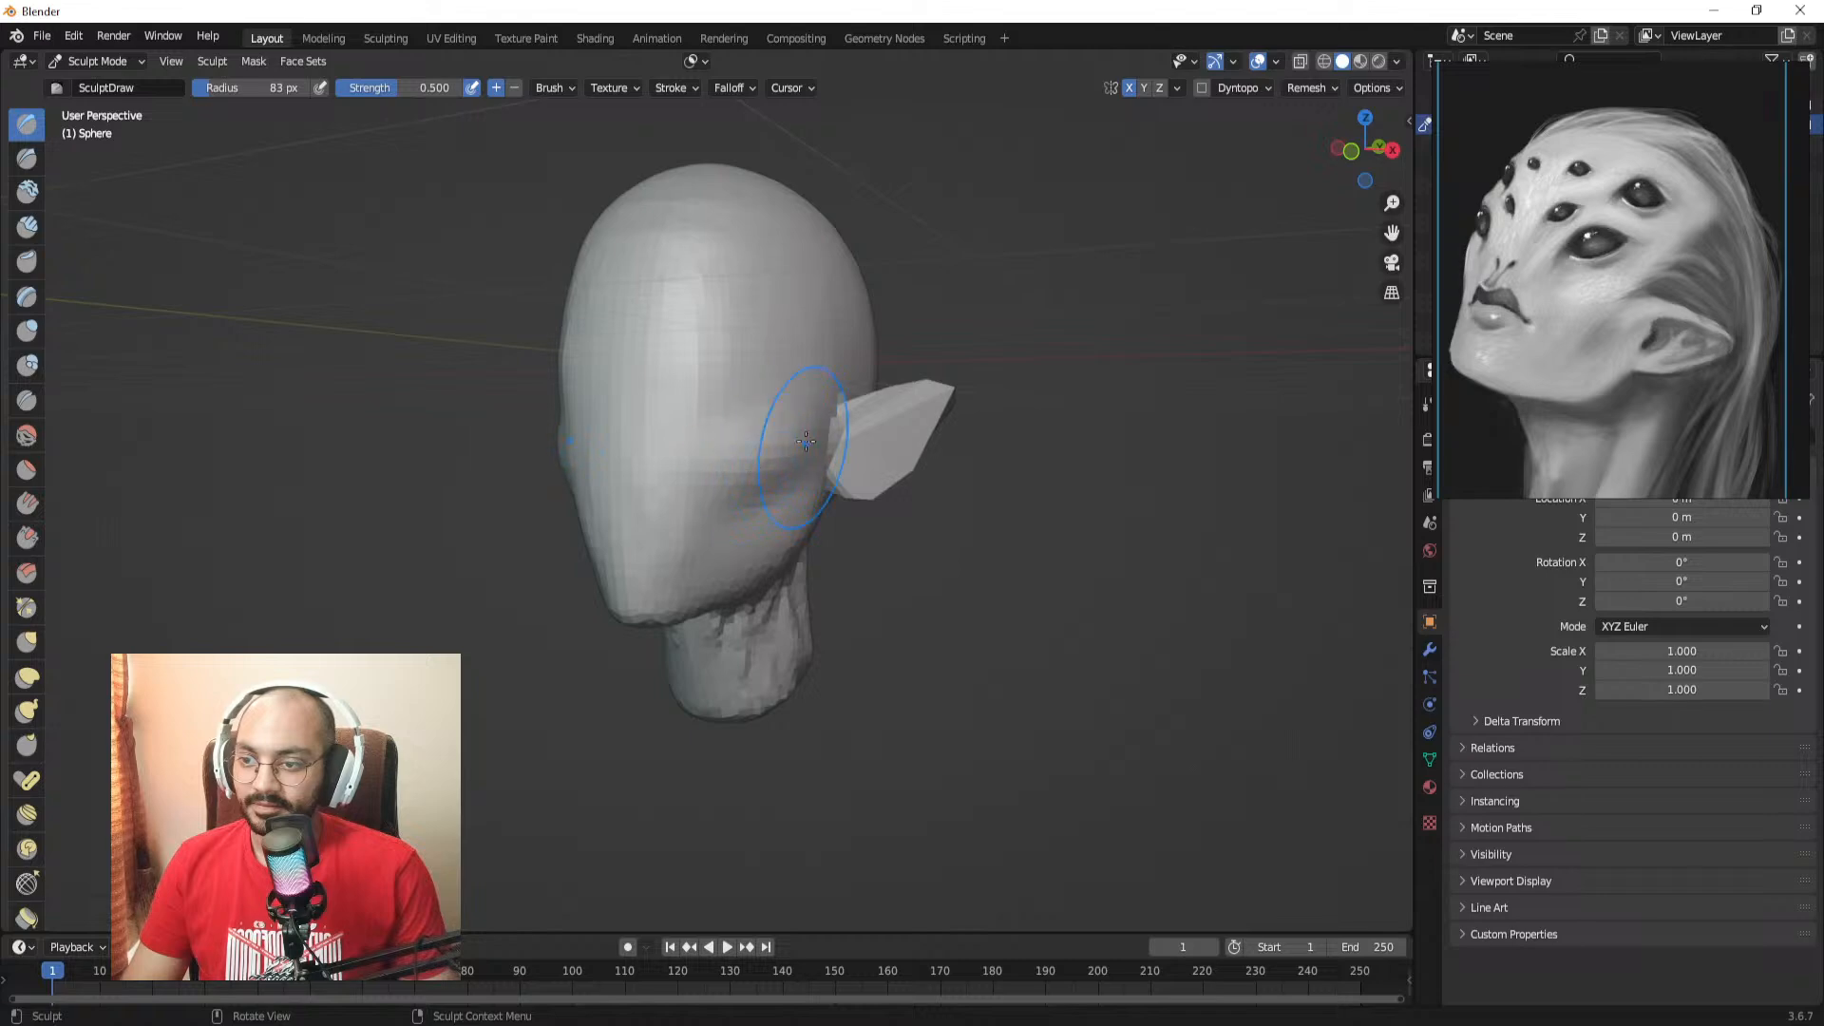
mouse_move(730, 507)
middle_down()
mouse_move(782, 468)
mouse_move(740, 413)
middle_up()
Step: Reshape the lower jaw and chin from below with the Grab brush, reducing its radius to 94 px
key(g)
mouse_move(692, 484)
middle_down()
mouse_move(669, 424)
mouse_move(613, 562)
middle_up()
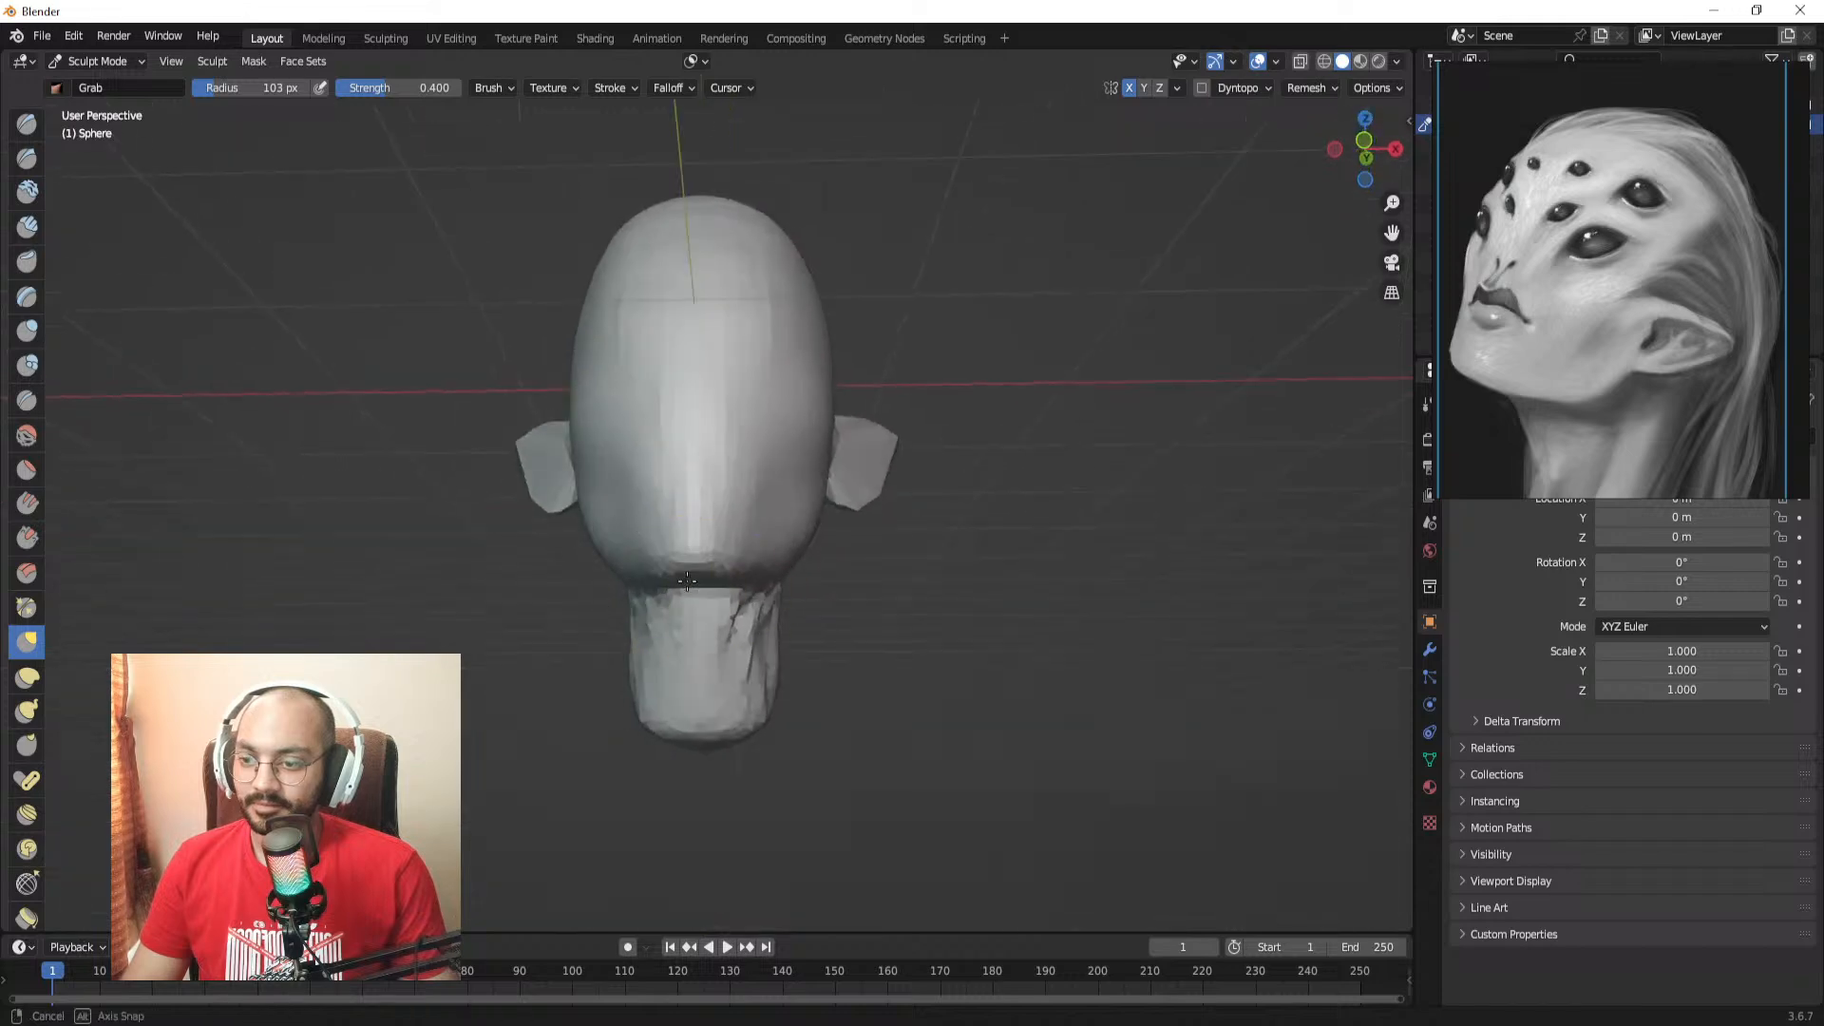
middle_drag(741, 560, 637, 597)
key(f)
click(779, 631)
middle_drag(729, 650, 829, 697)
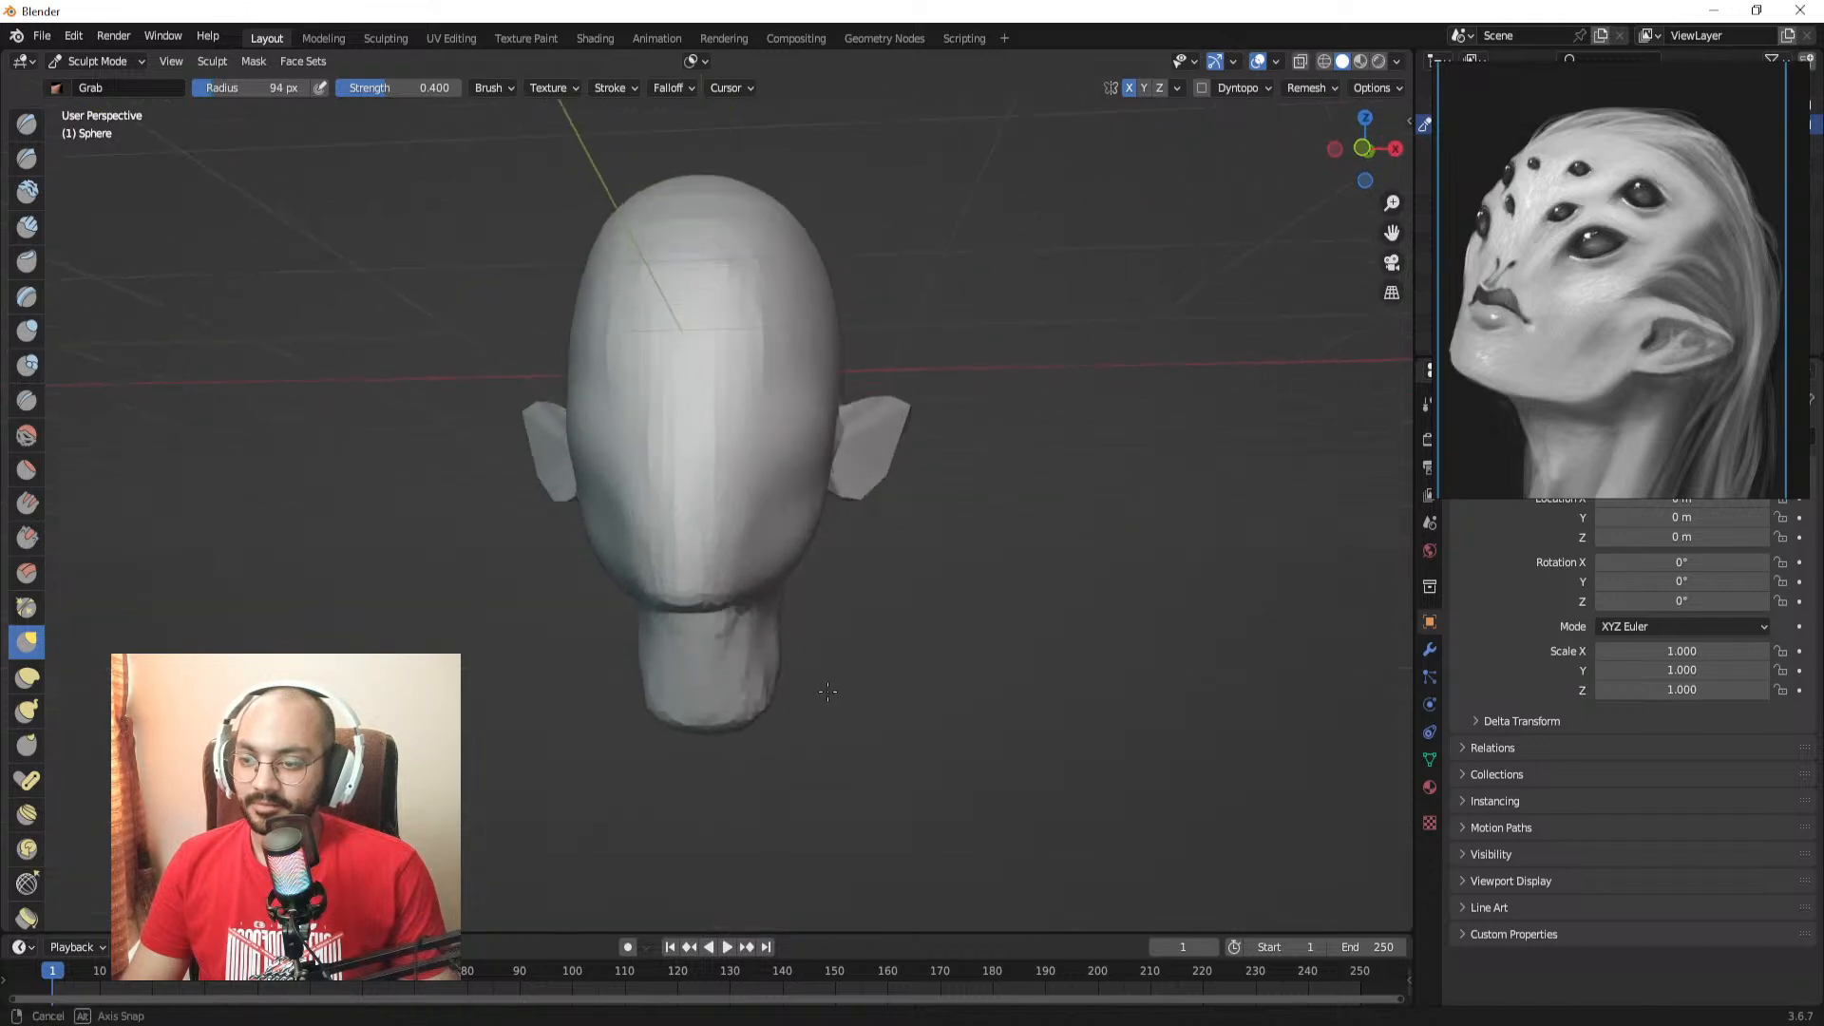
mouse_move(819, 475)
middle_down()
mouse_move(814, 537)
mouse_move(777, 477)
mouse_move(781, 617)
mouse_move(693, 619)
middle_up()
scroll(814, 537, down, 2)
scroll(727, 561, up, 2)
middle_drag(746, 501, 608, 551)
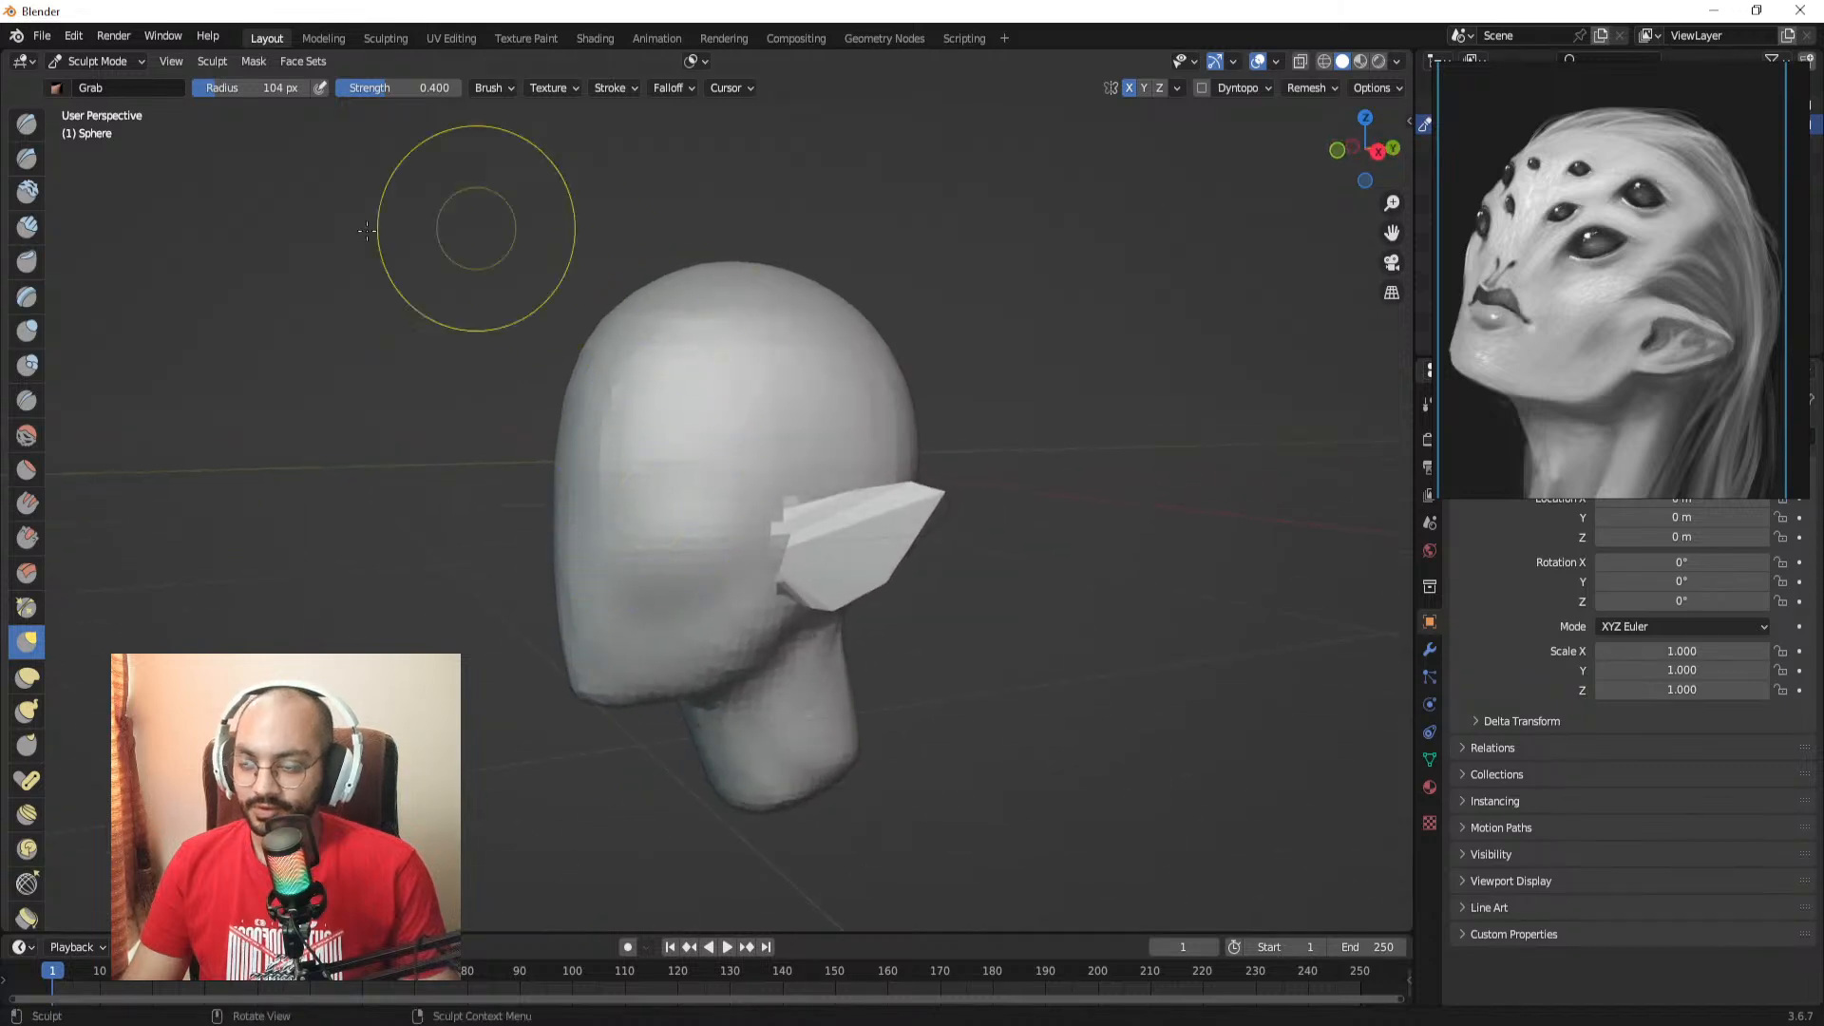
Step: From the front view, nudge the ears and sides of the head with the Grab brush at 192 px, and enlarge its radius to 241 px
click(27, 226)
mouse_move(760, 437)
middle_down()
mouse_move(686, 414)
mouse_move(776, 411)
mouse_move(760, 418)
mouse_move(797, 397)
mouse_move(771, 427)
middle_up()
key(KP_1)
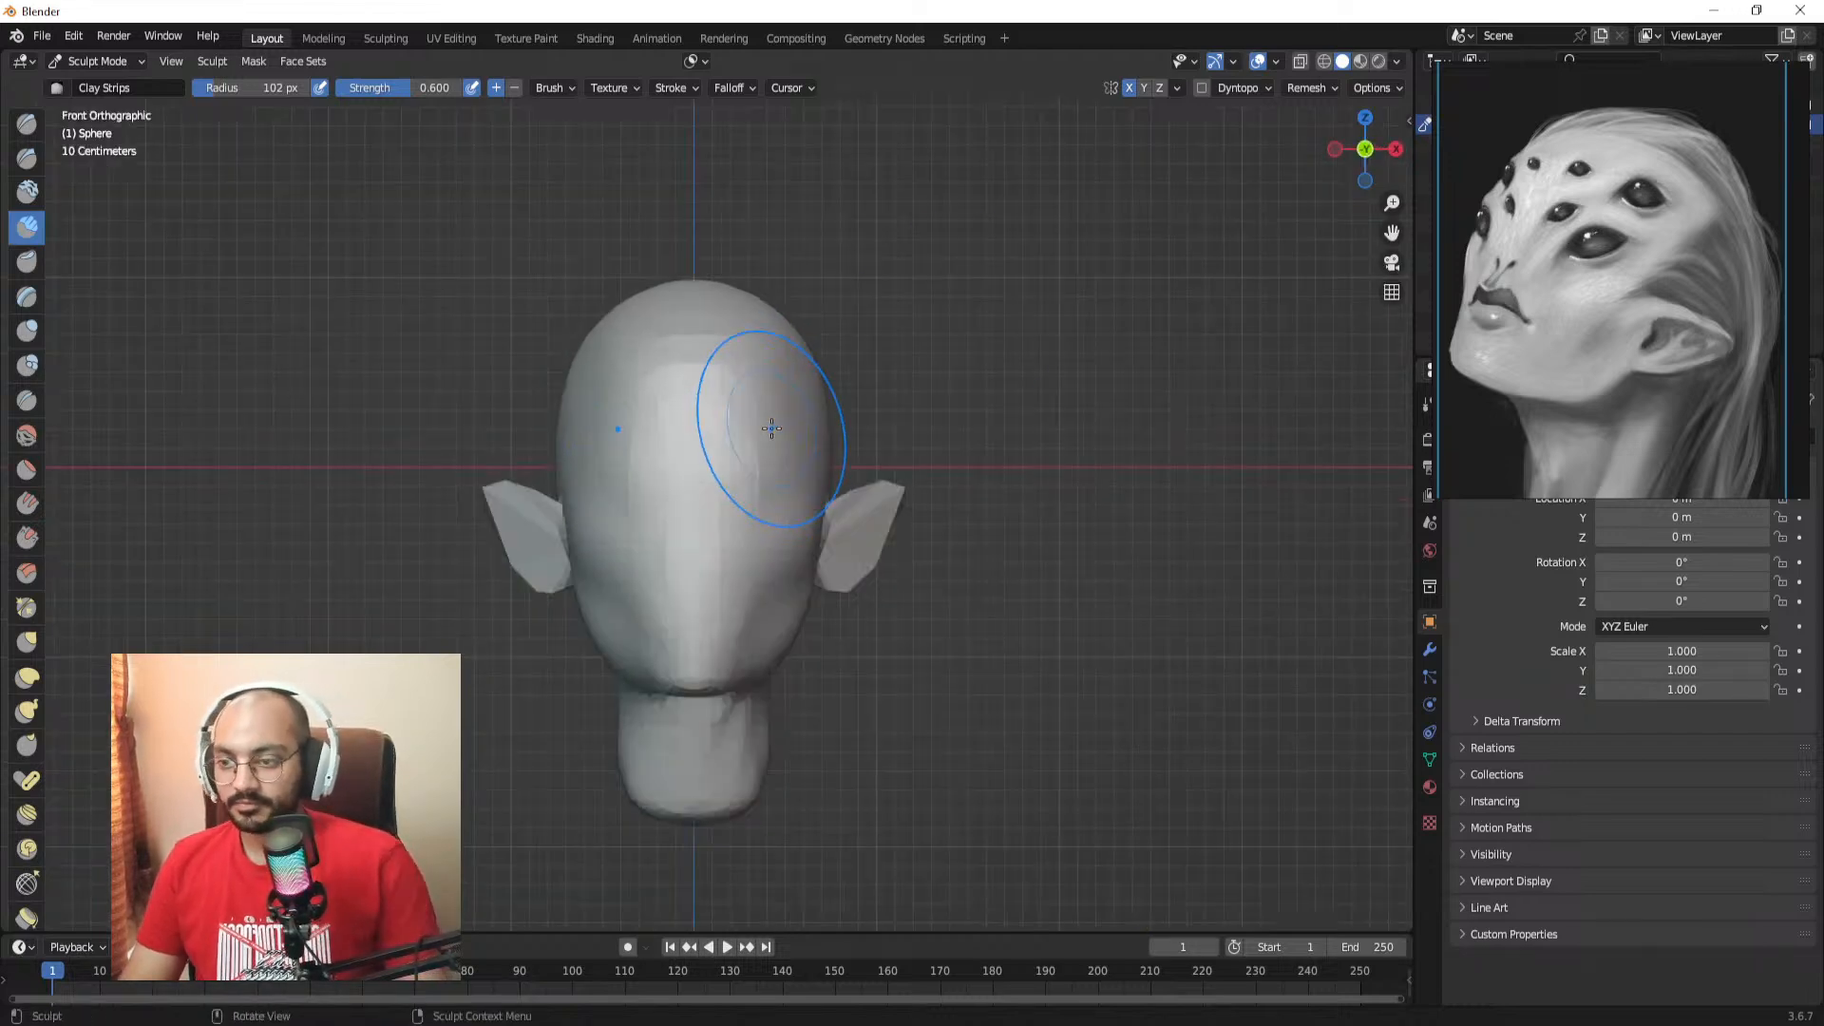
key(g)
key(f)
click(901, 519)
drag(841, 524, 838, 505)
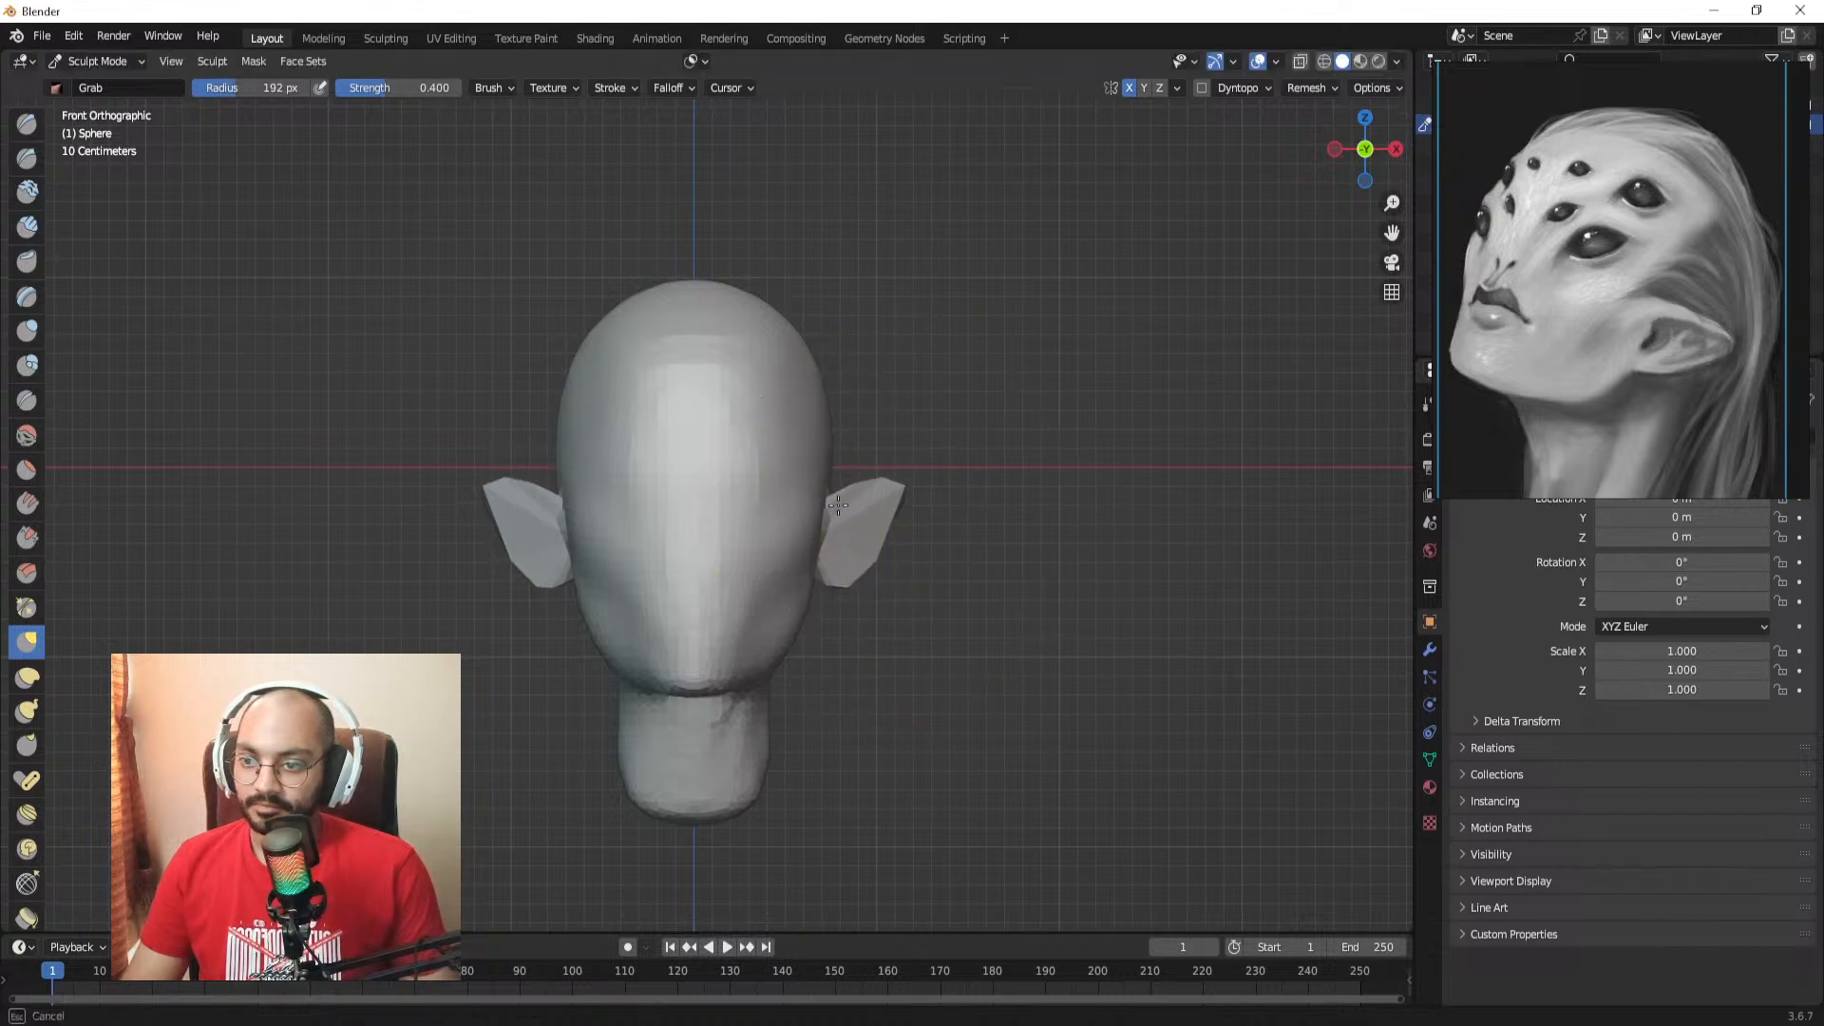
key(f)
click(904, 478)
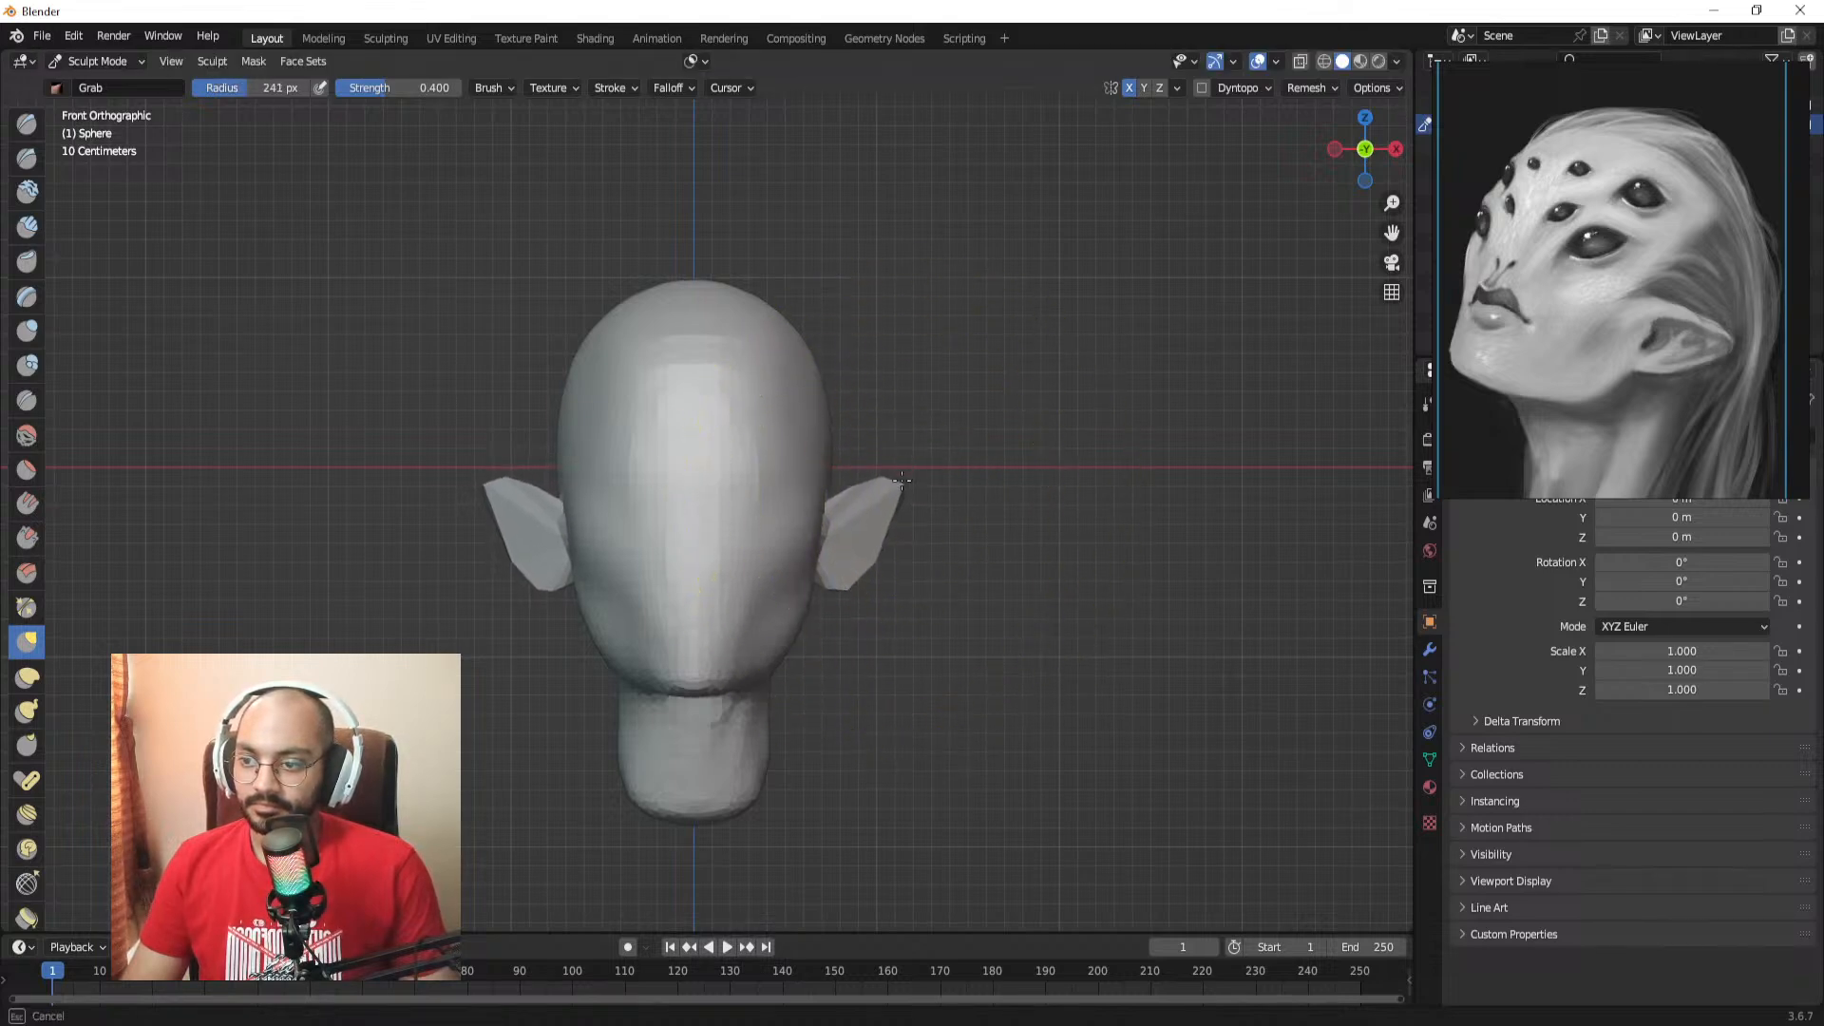
mouse_move(937, 447)
middle_down()
mouse_move(512, 543)
mouse_move(773, 476)
mouse_move(709, 513)
middle_up()
Step: Select the Draw brush and set its radius to 71 px for working on the face from the front view
key(x)
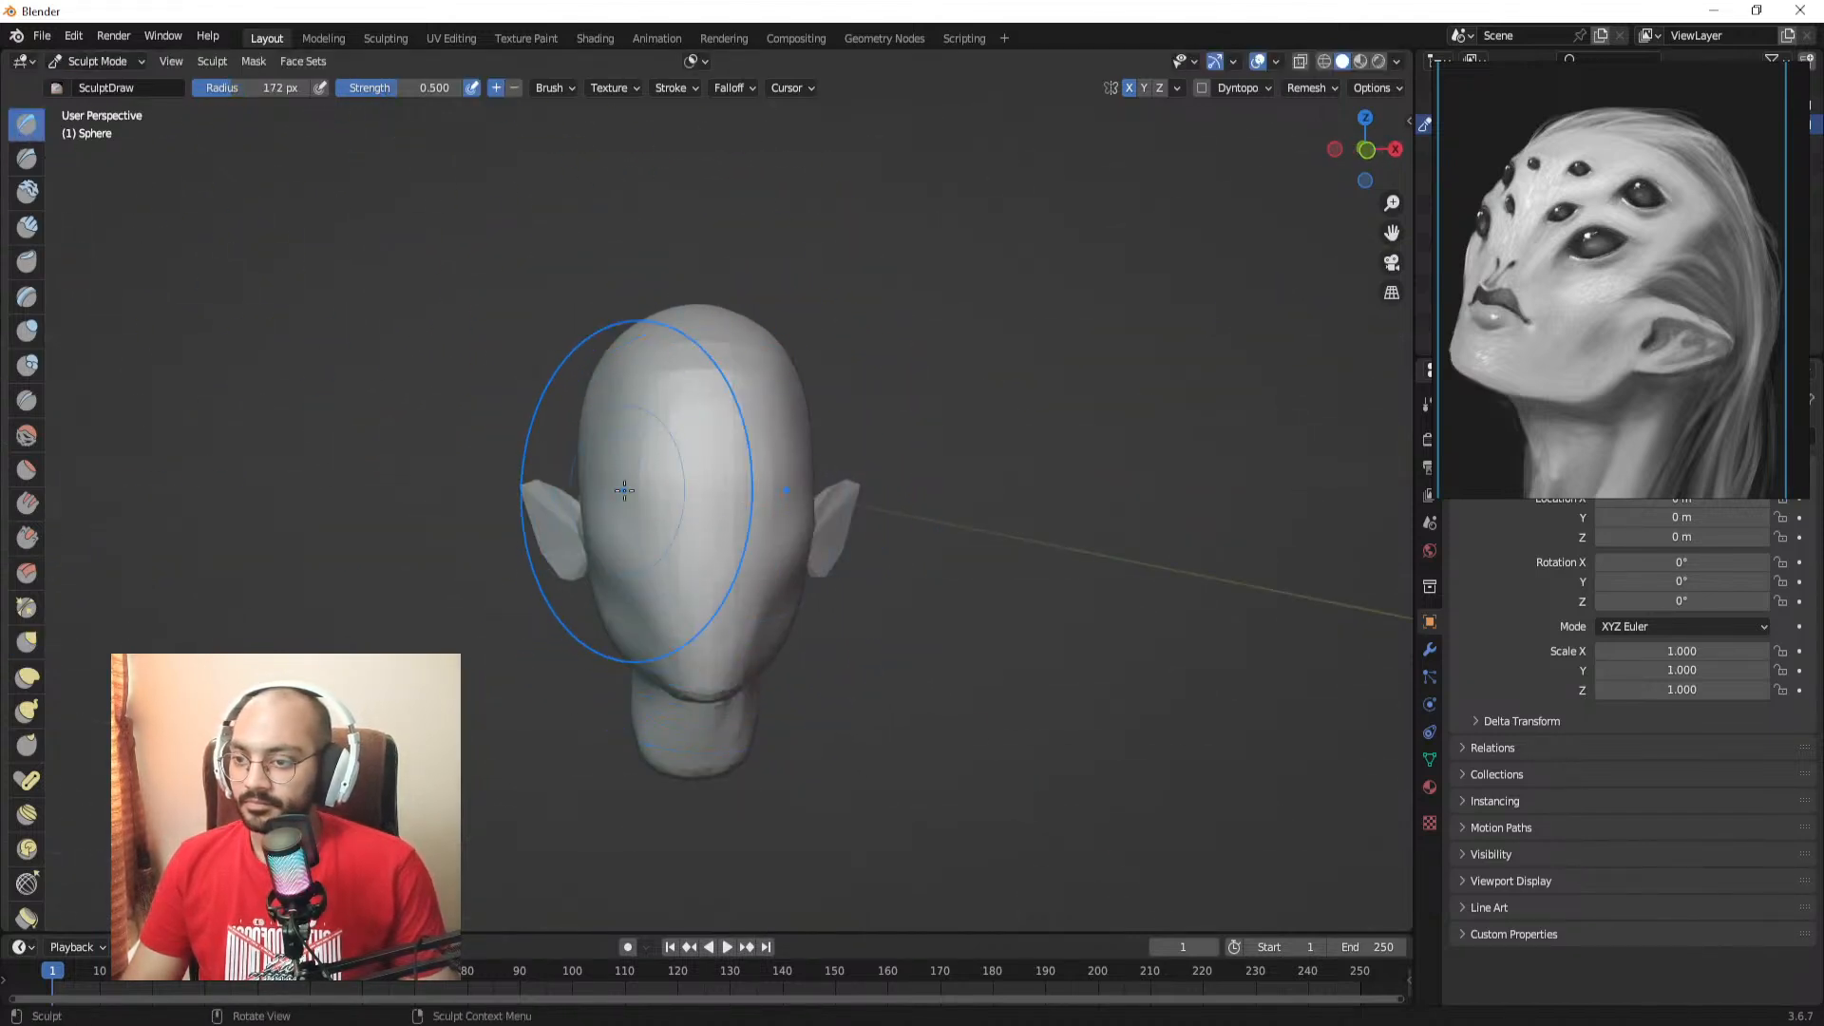
key(KP_1)
scroll(623, 503, up, 2)
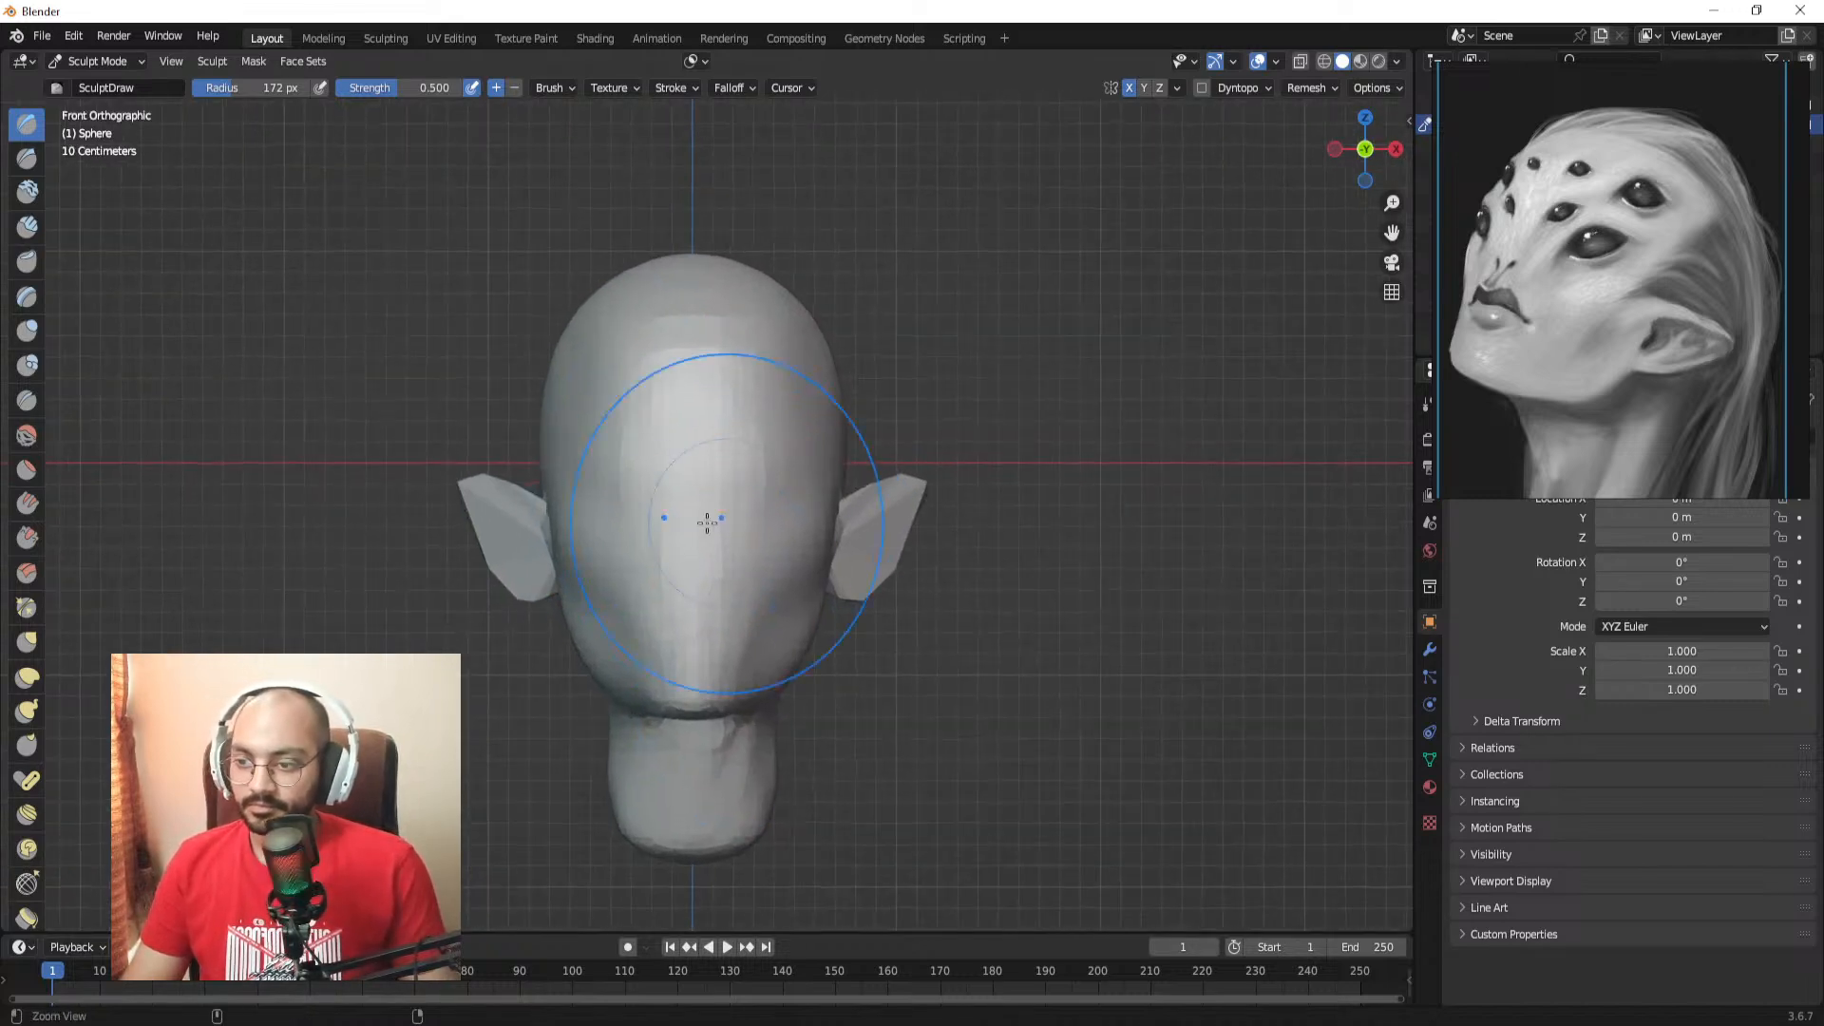
key(f)
click(739, 522)
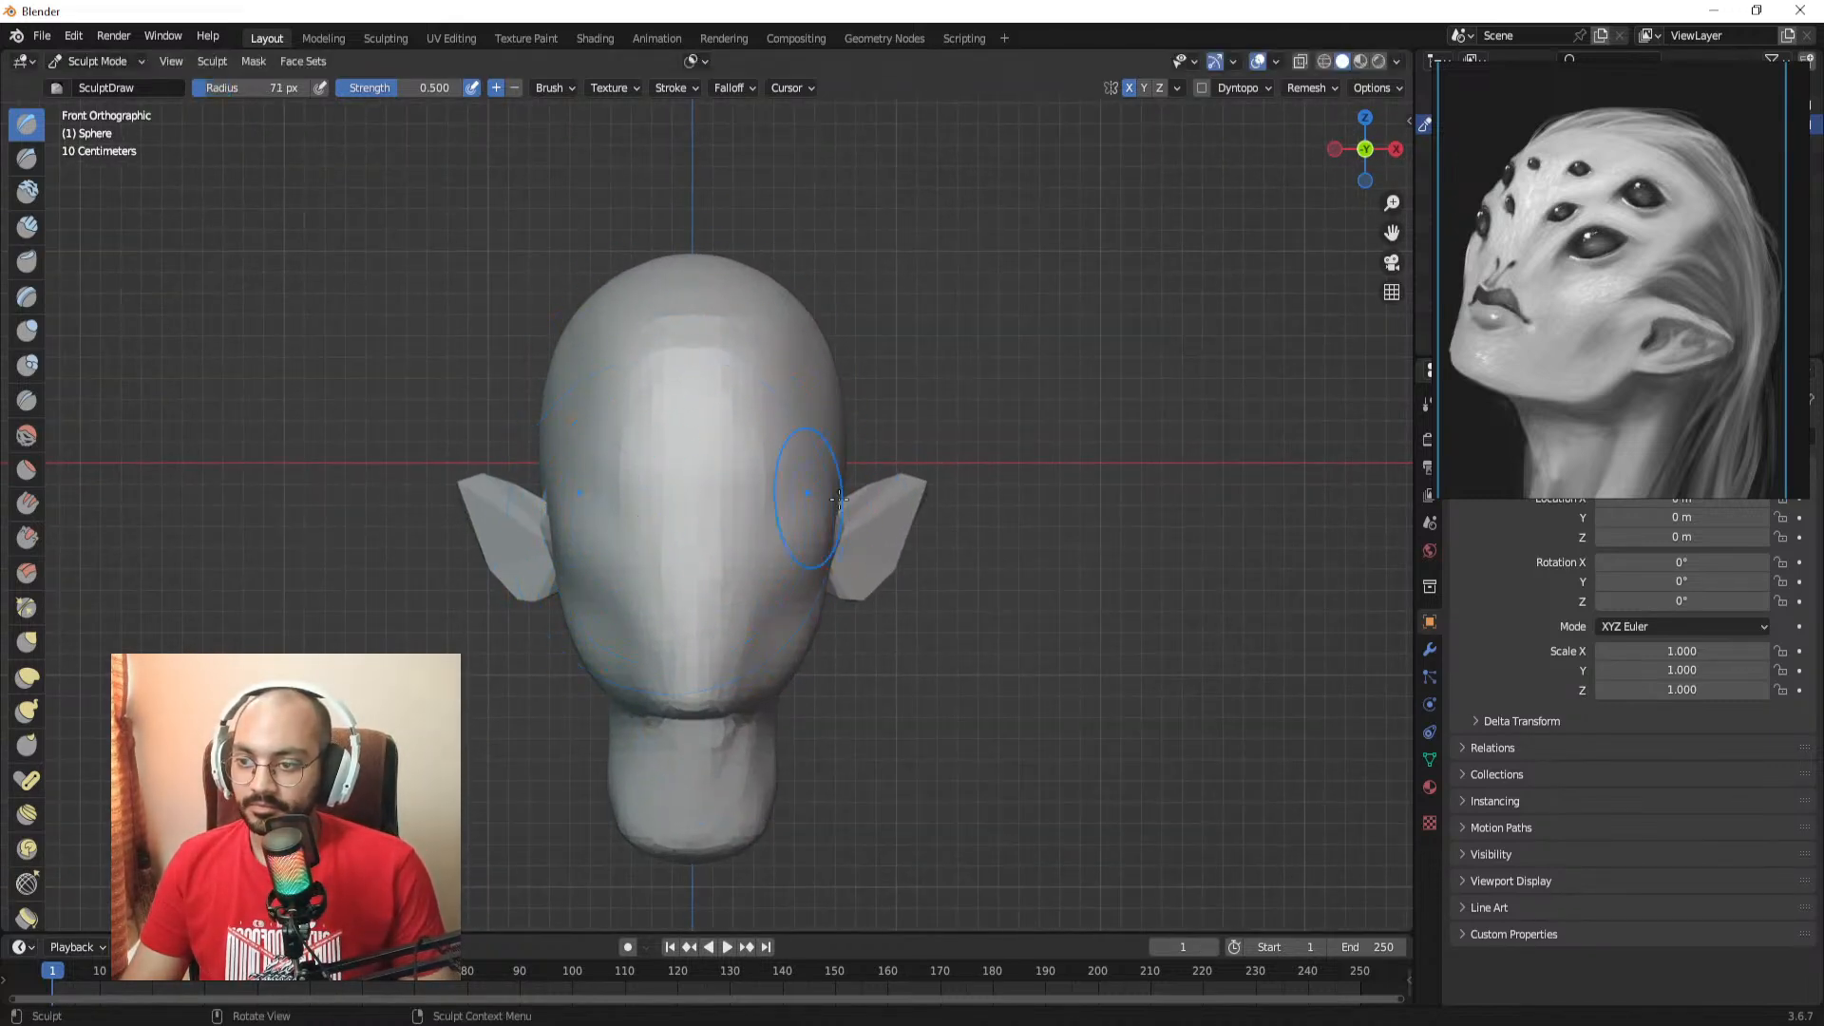
Step: Try adjusting the head's remesh voxel size, and undo the change
key(r)
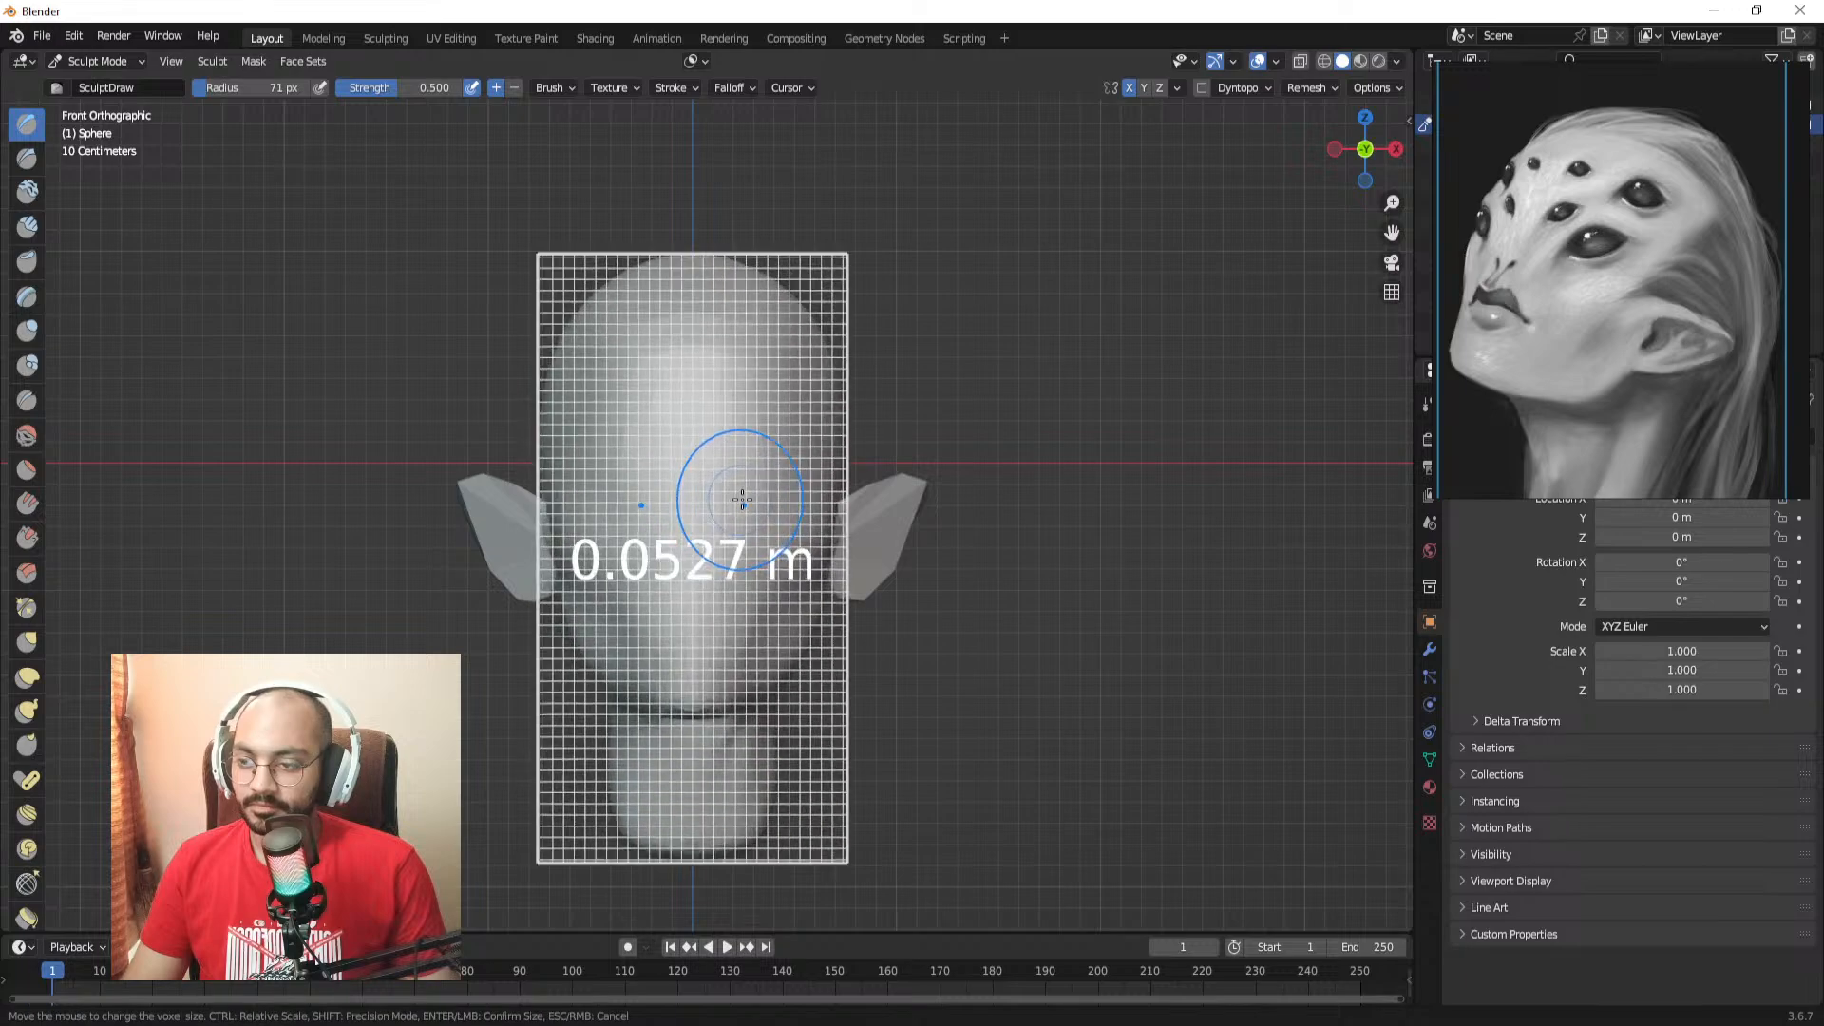
click(736, 499)
key(ctrl+z)
Step: Carve a mirrored pair of slanted eye sockets across the middle of the face with the Draw brush at 34 px
key(f)
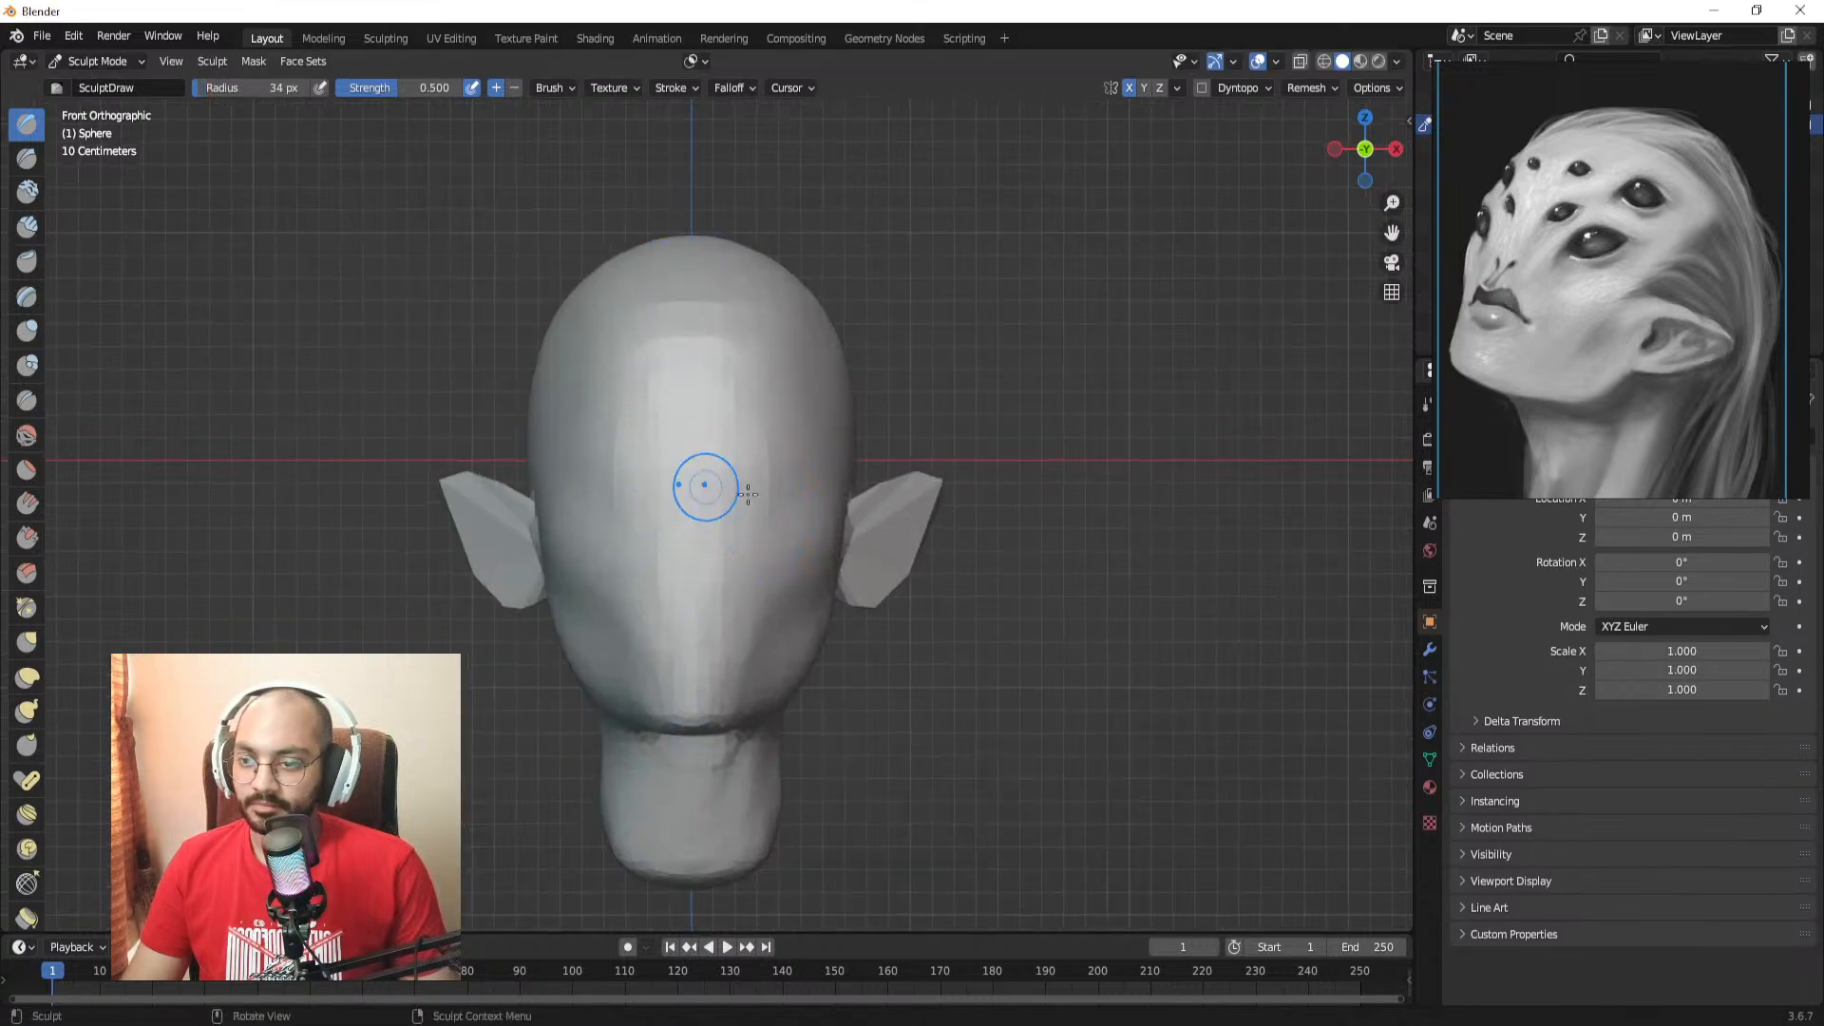
mouse_move(606, 496)
mouse_down()
mouse_move(660, 526)
mouse_move(805, 480)
mouse_up()
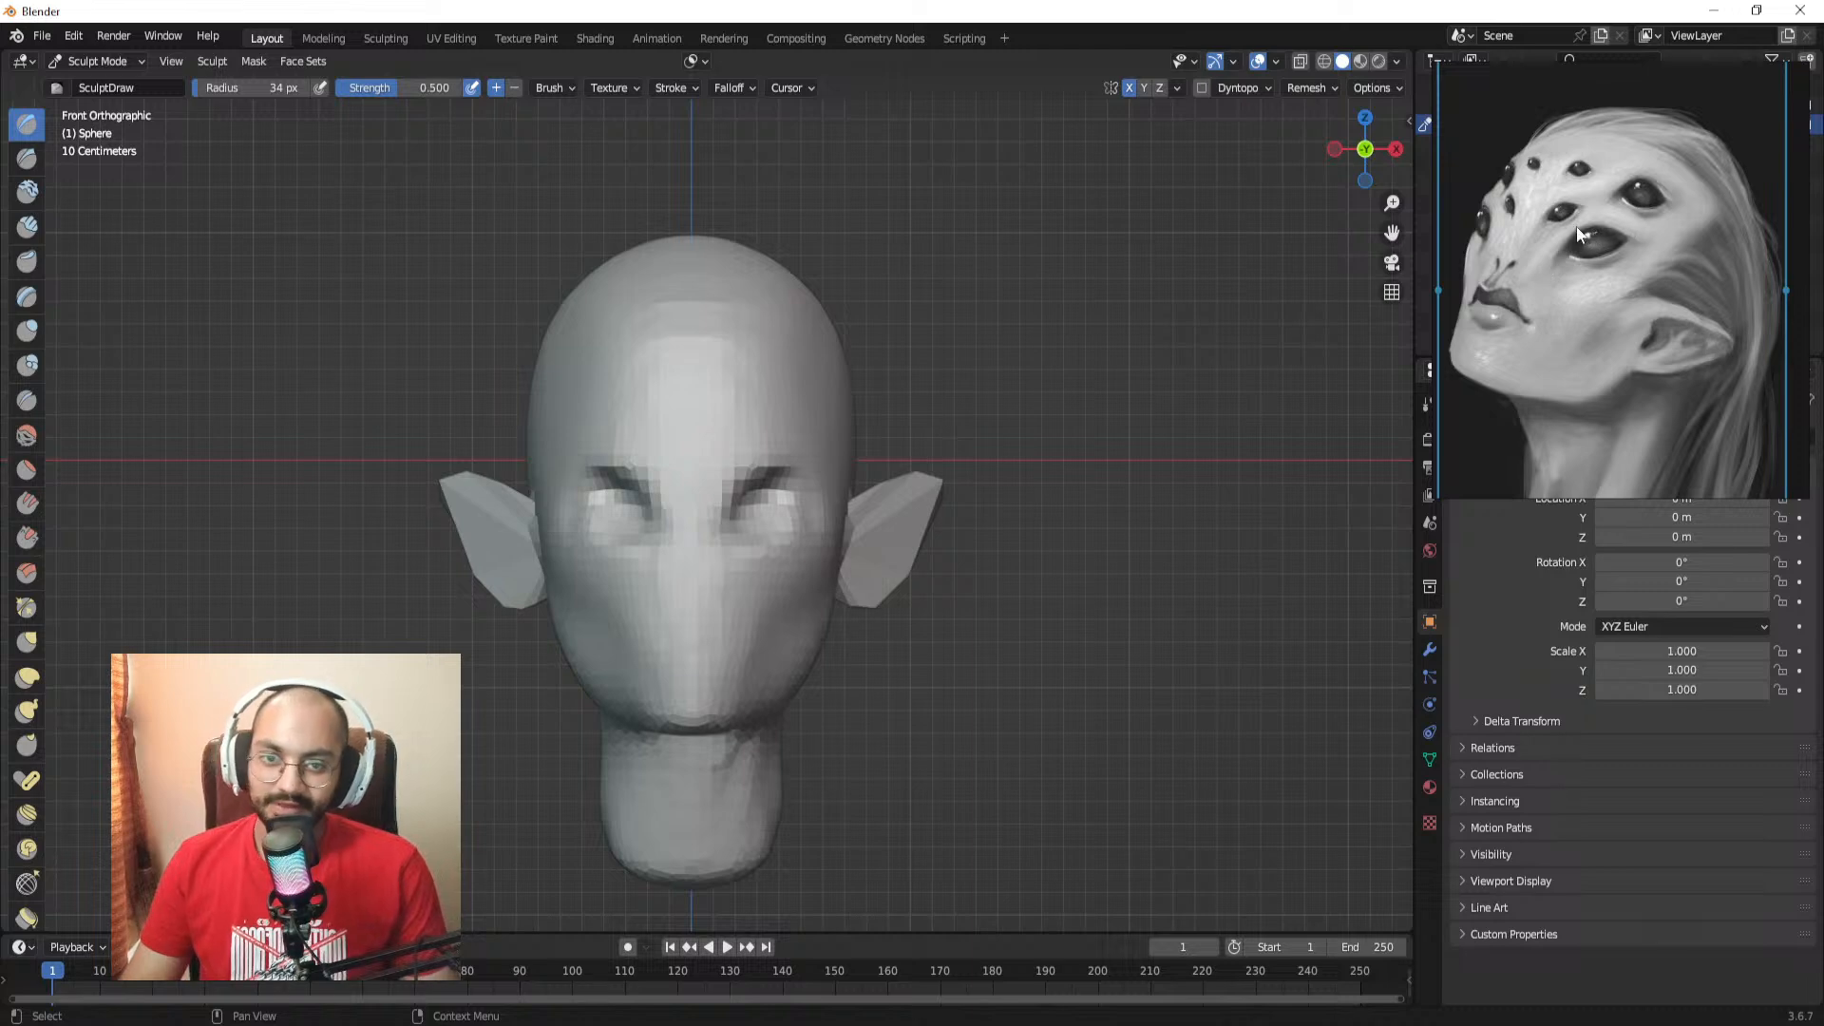
Step: Capture the reference image as a screen area, scribble over its forehead eyes in red, and discard the capture
key(Print)
drag(1445, 78, 1772, 495)
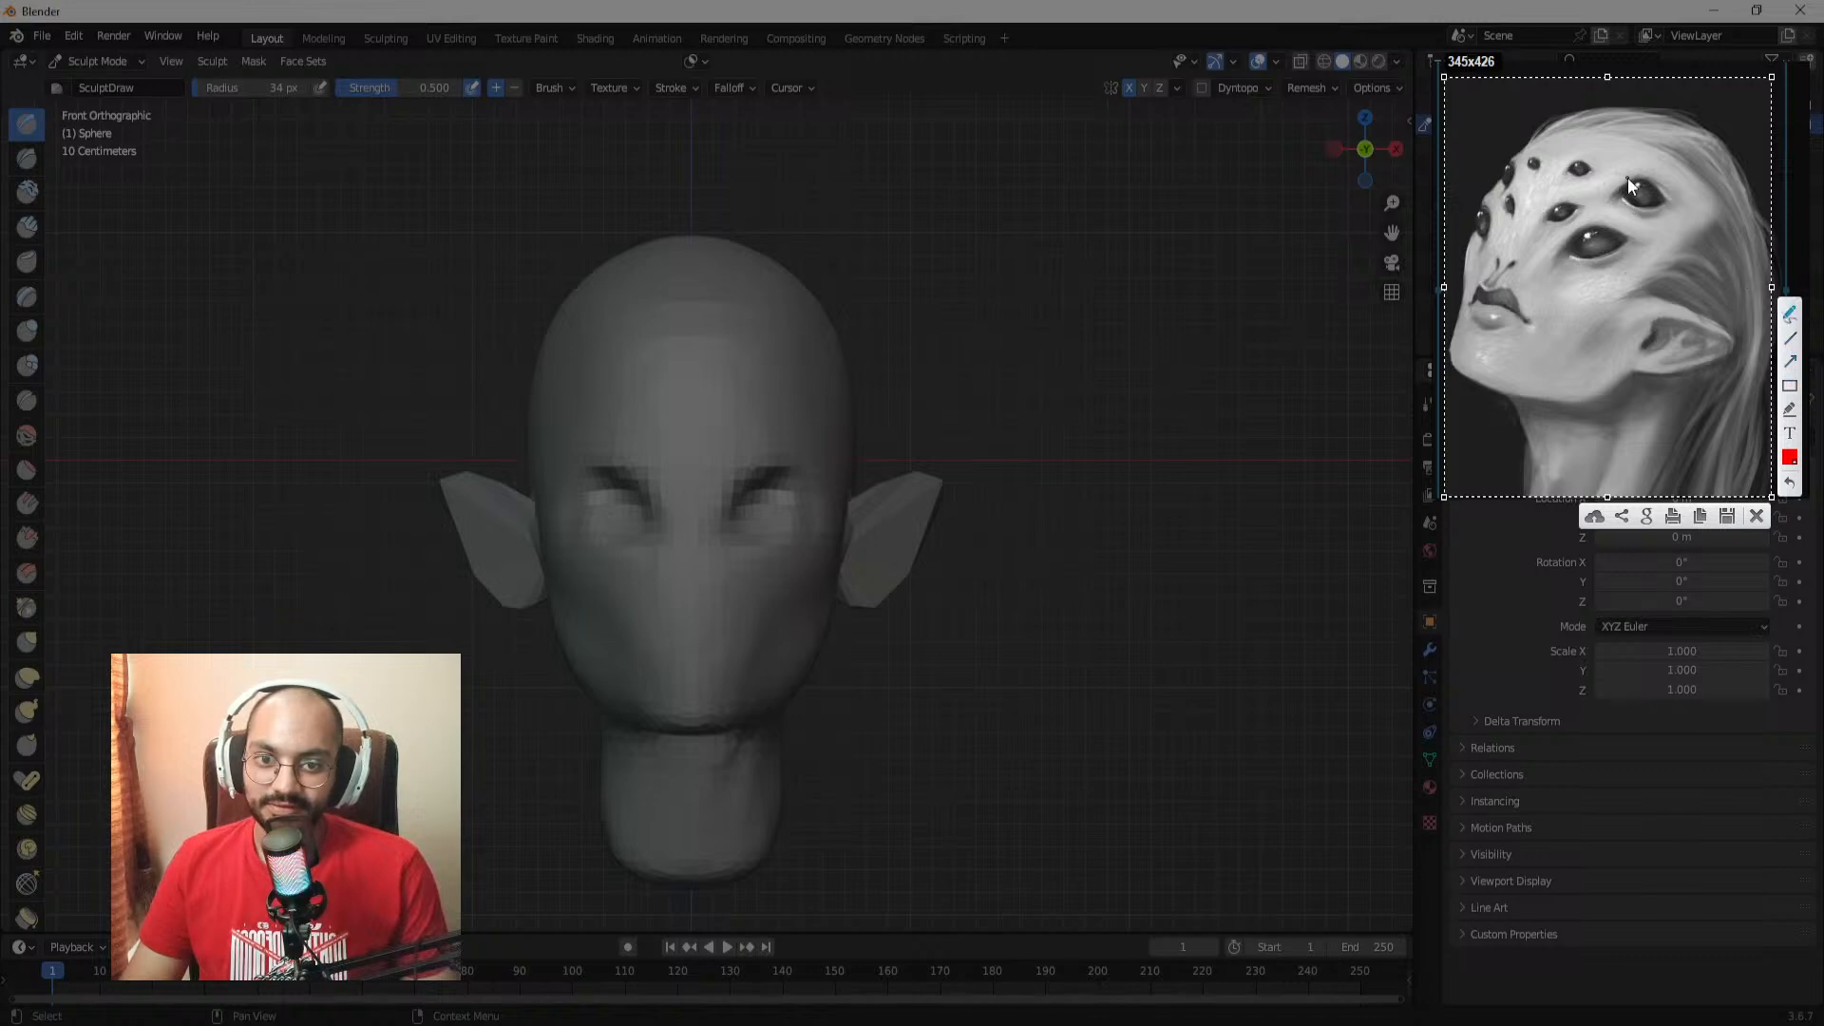
drag(1627, 179, 1636, 209)
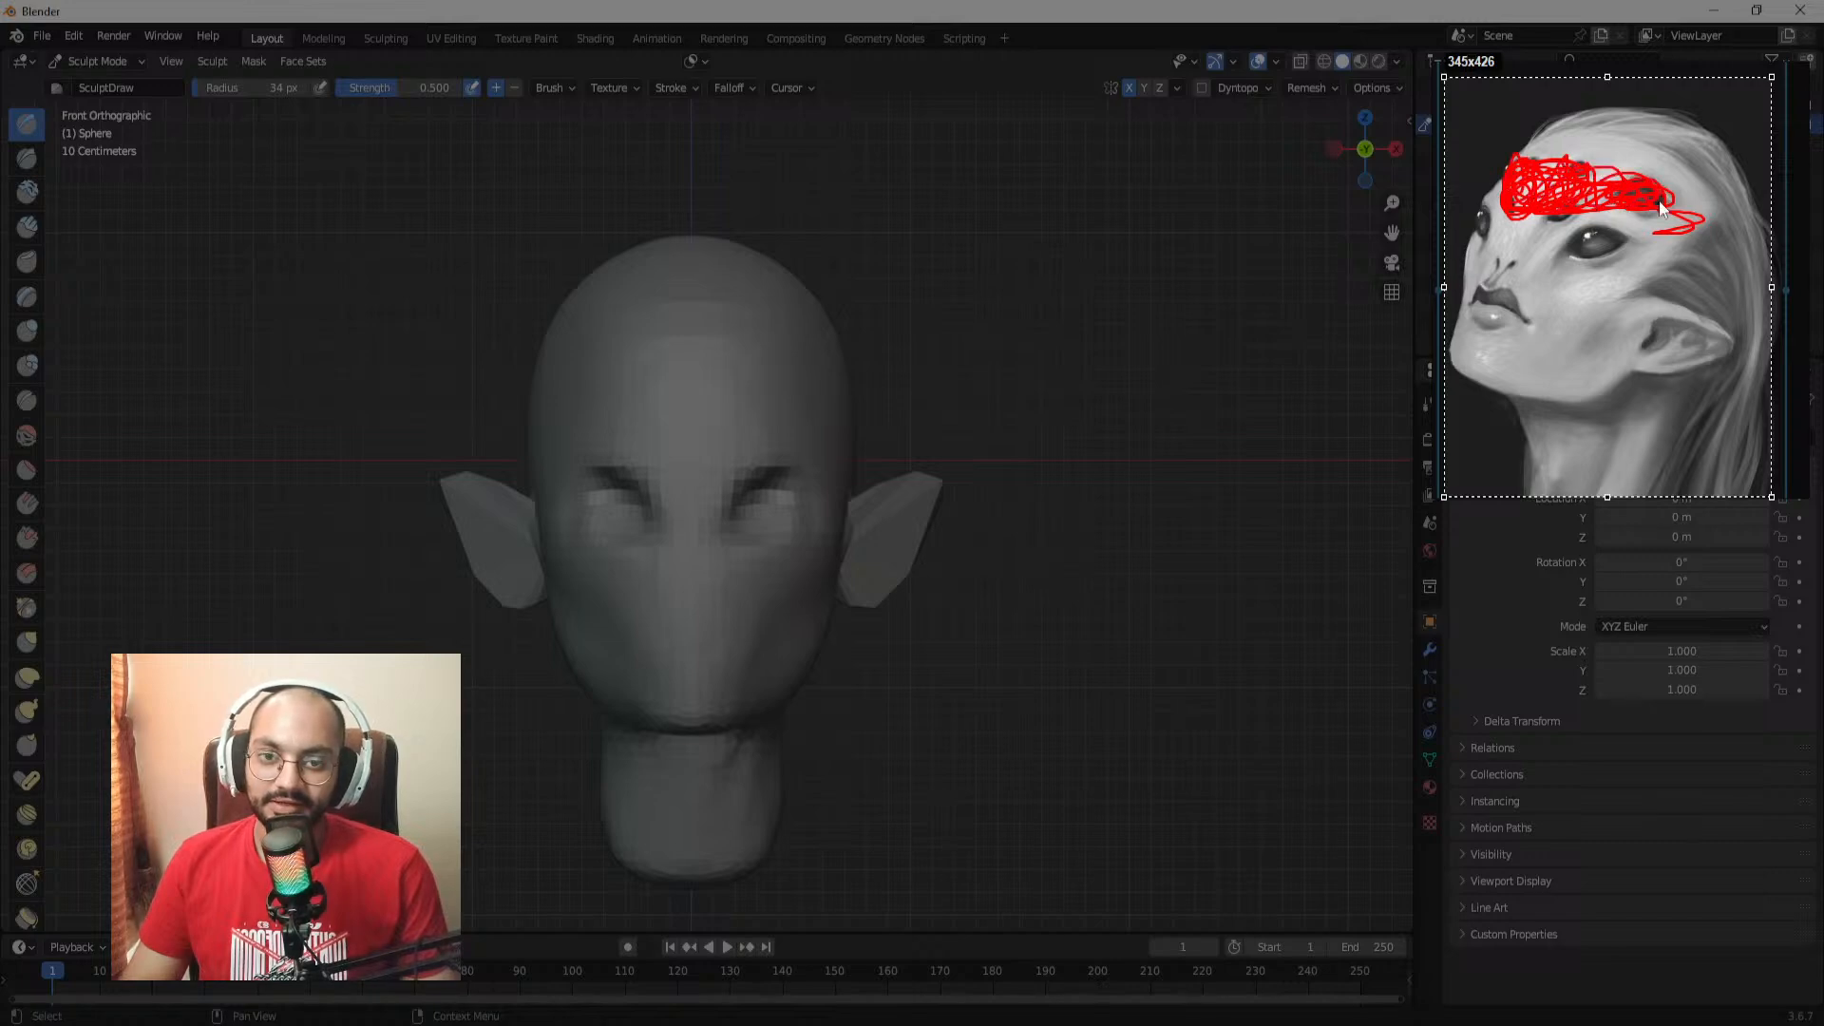
drag(1566, 209, 1586, 205)
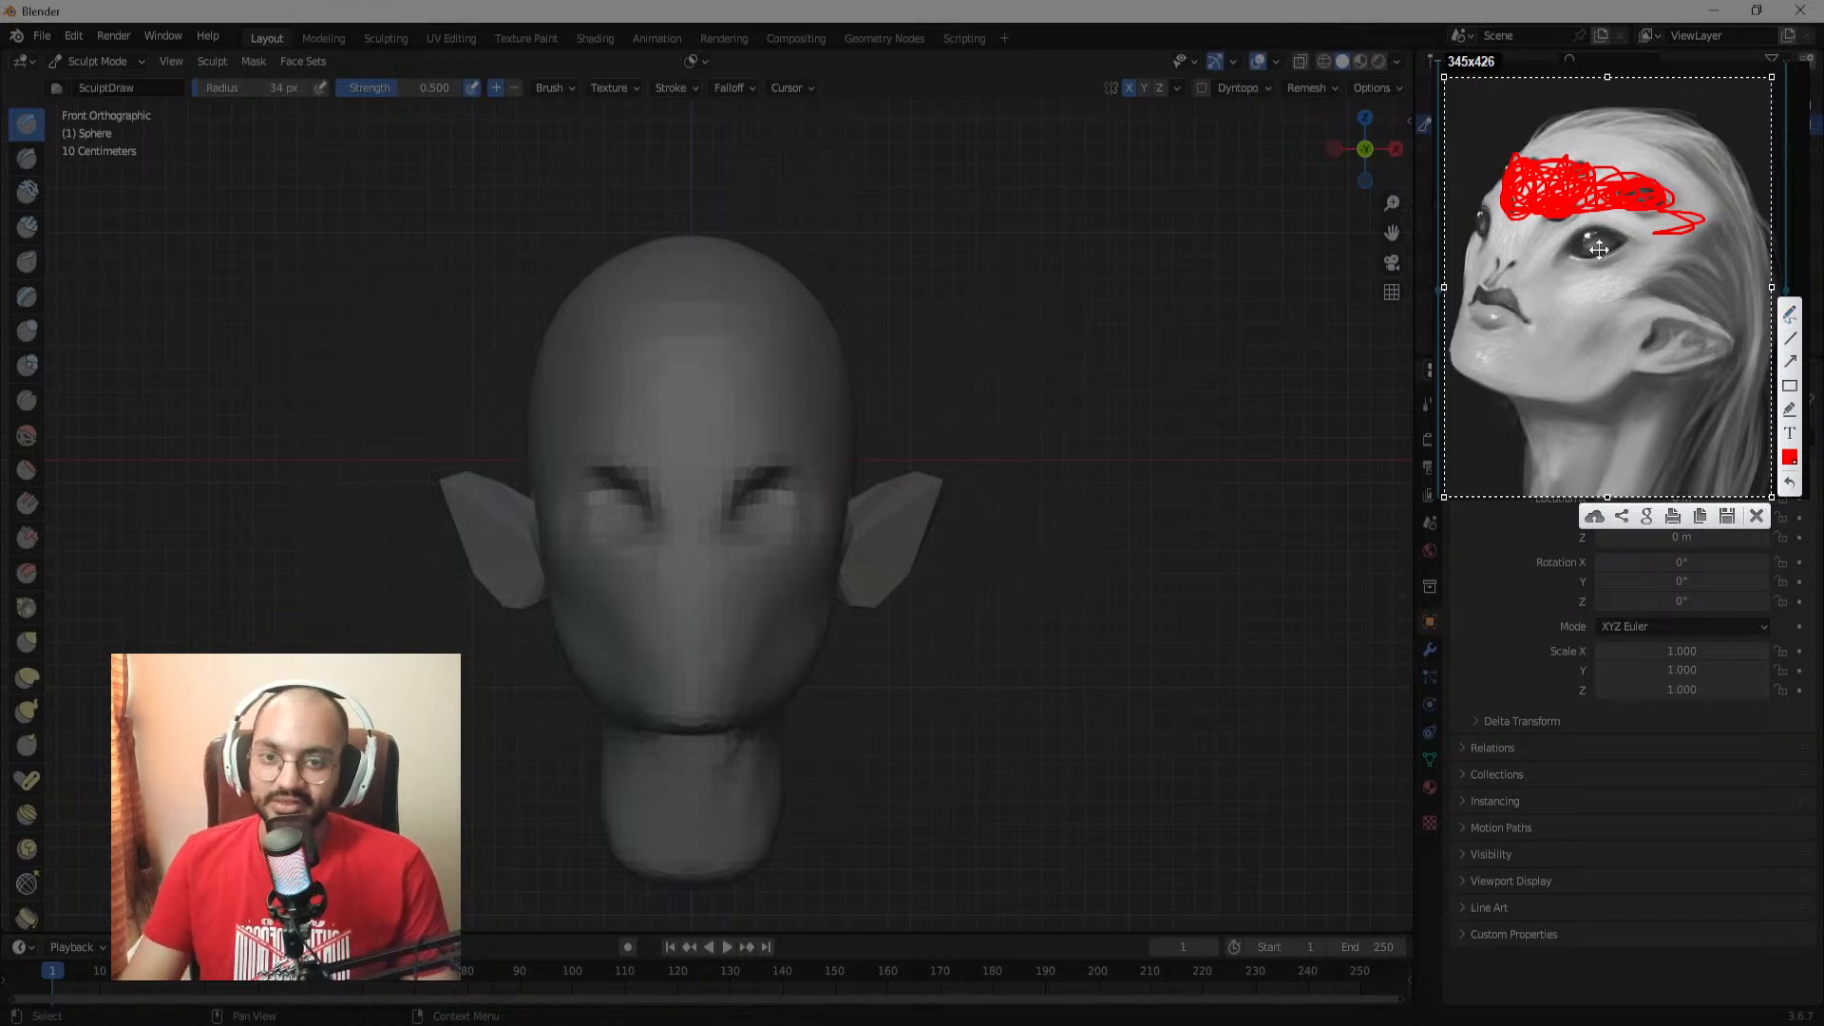
key(Escape)
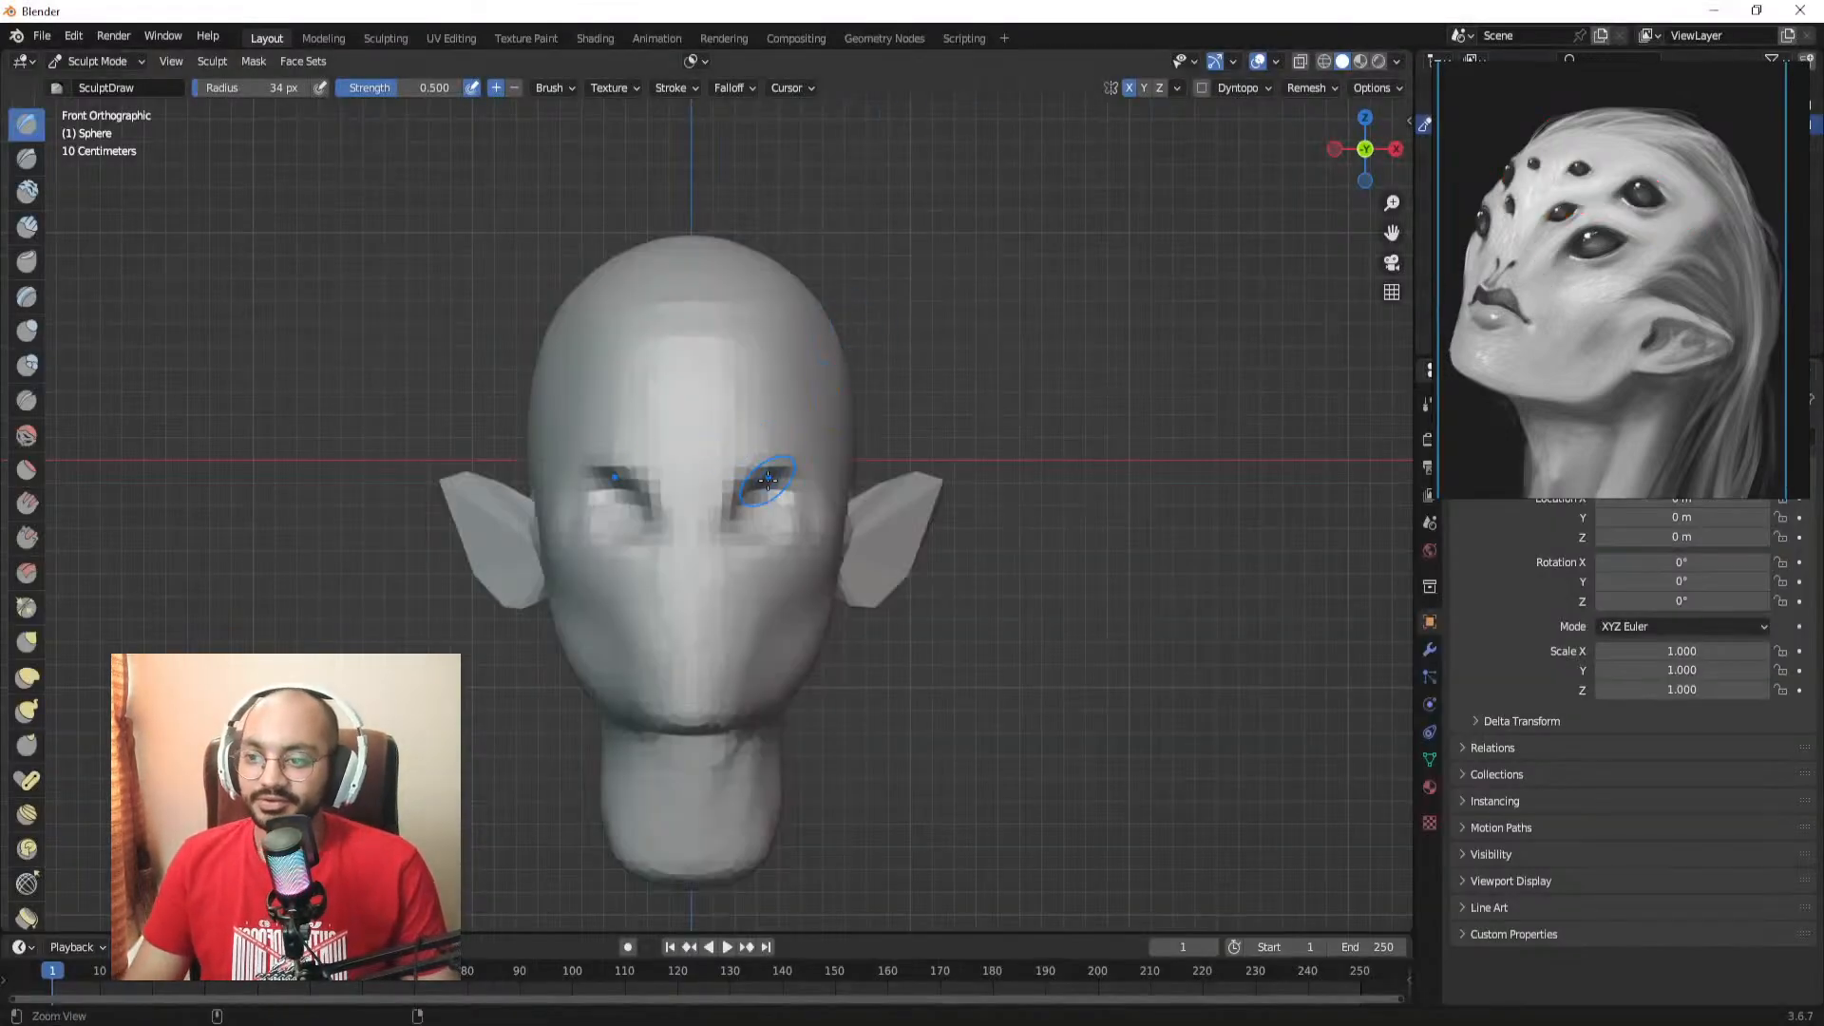
Step: Pull the eye sockets outward toward the temples with the Grab brush at about 120 px
scroll(811, 478, up, 1)
key(g)
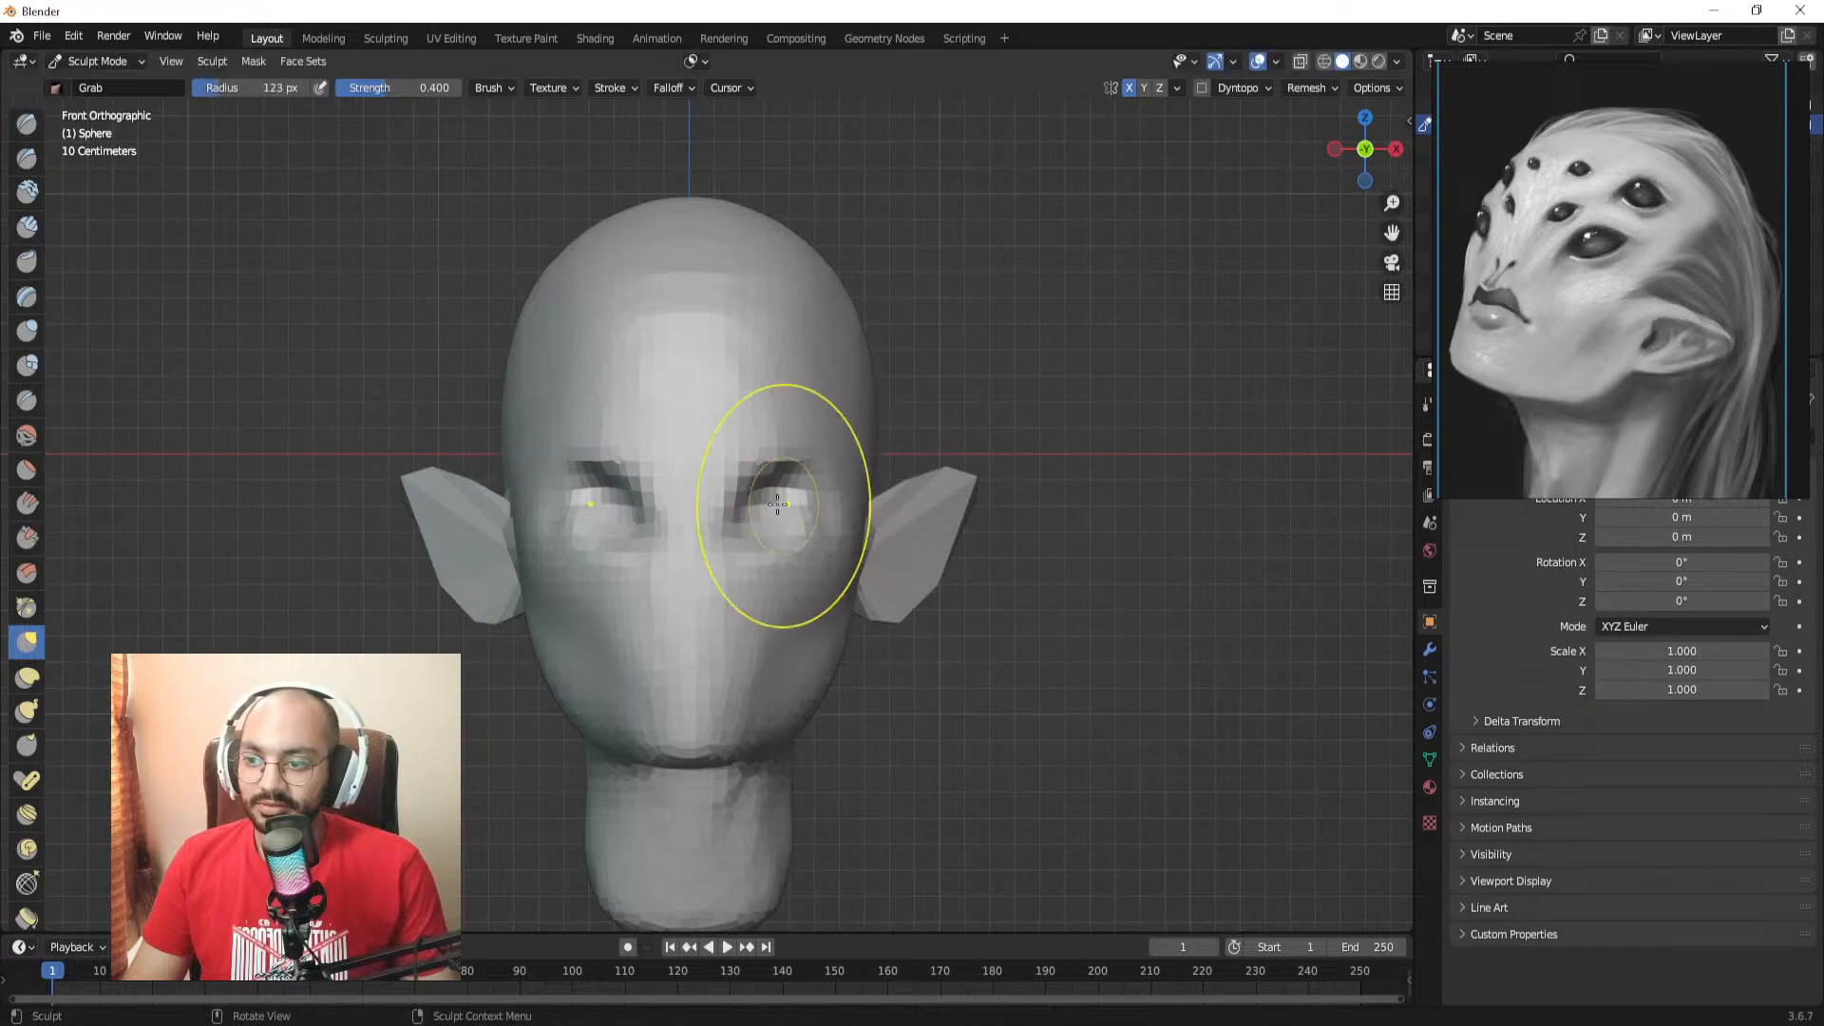
drag(780, 511, 826, 496)
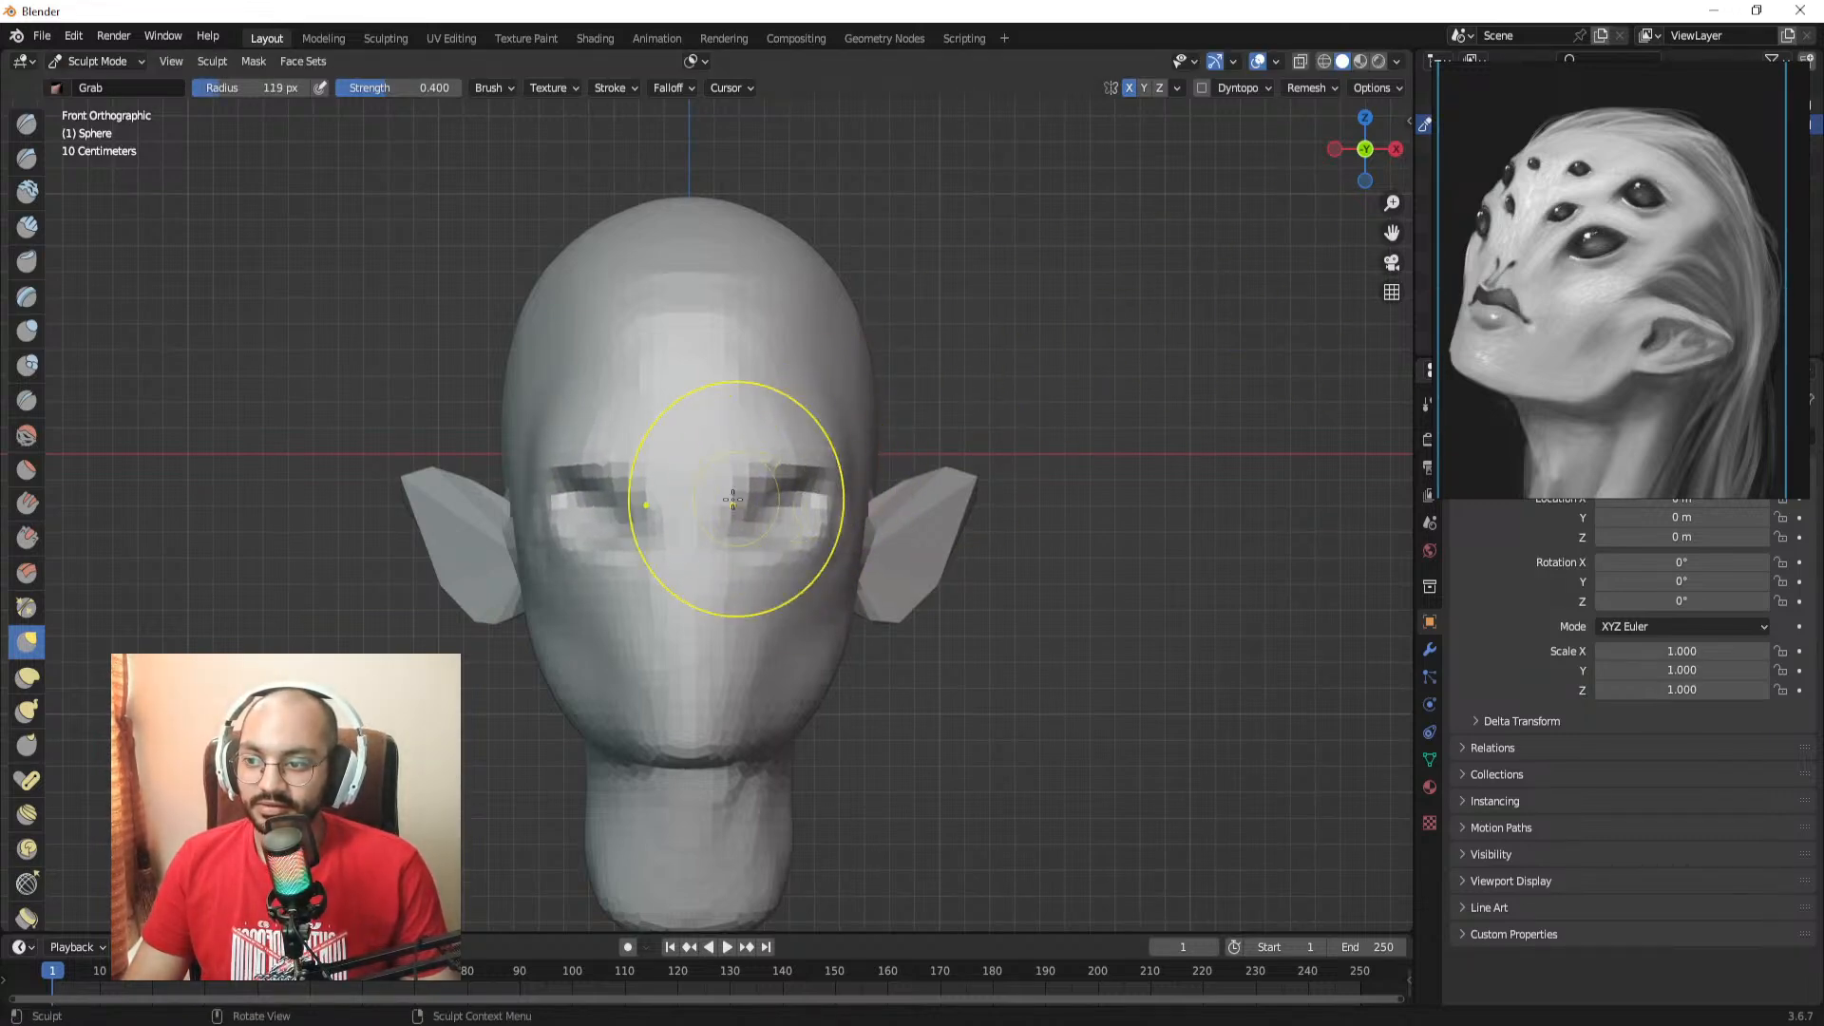
Step: From the side, reshape the outer corner of the eye socket using the Grab brush at a smaller radius
middle_drag(744, 497, 676, 505)
key(f)
click(690, 495)
drag(692, 494, 711, 489)
middle_drag(748, 544, 669, 507)
key(f)
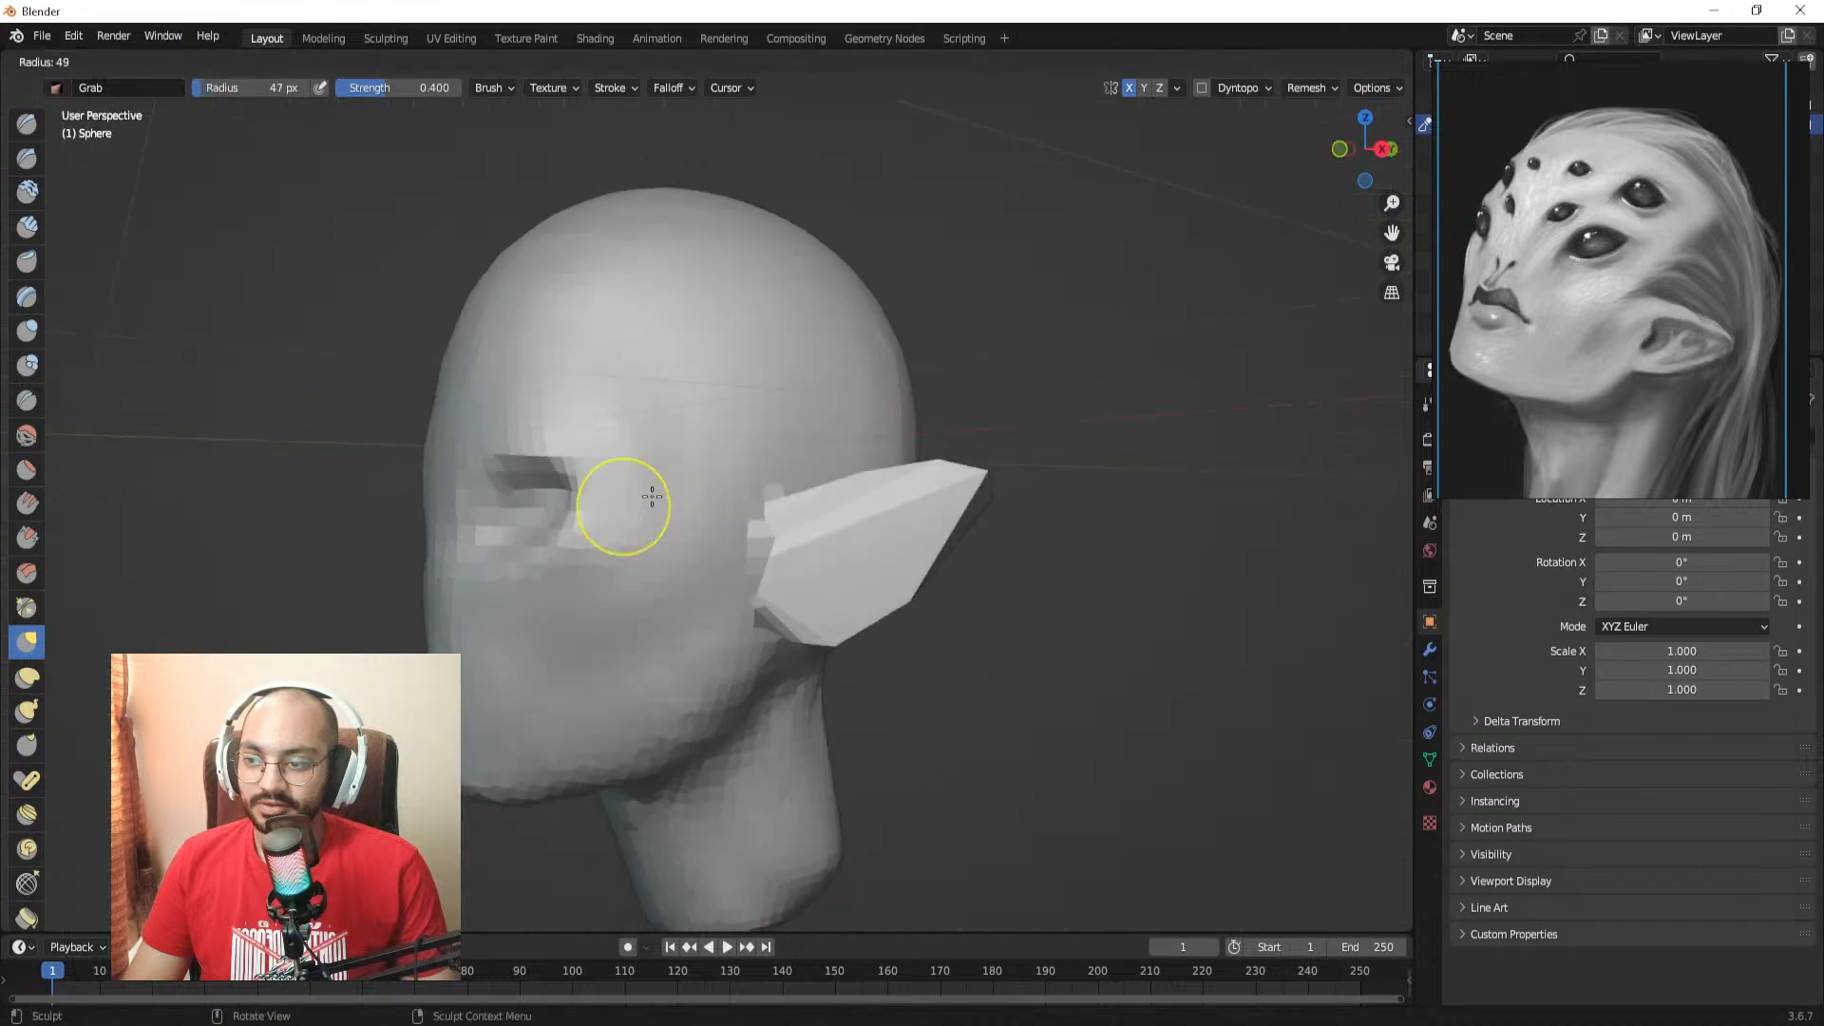
click(682, 496)
drag(559, 513, 538, 485)
mouse_move(541, 487)
alt+mouse_down()
mouse_move(842, 521)
mouse_move(857, 503)
mouse_move(702, 500)
mouse_move(539, 451)
alt+mouse_up()
Step: From the right view, push the eye socket area back into the head with the Grab brush at 113 px
key(f)
click(884, 506)
key(KP_3)
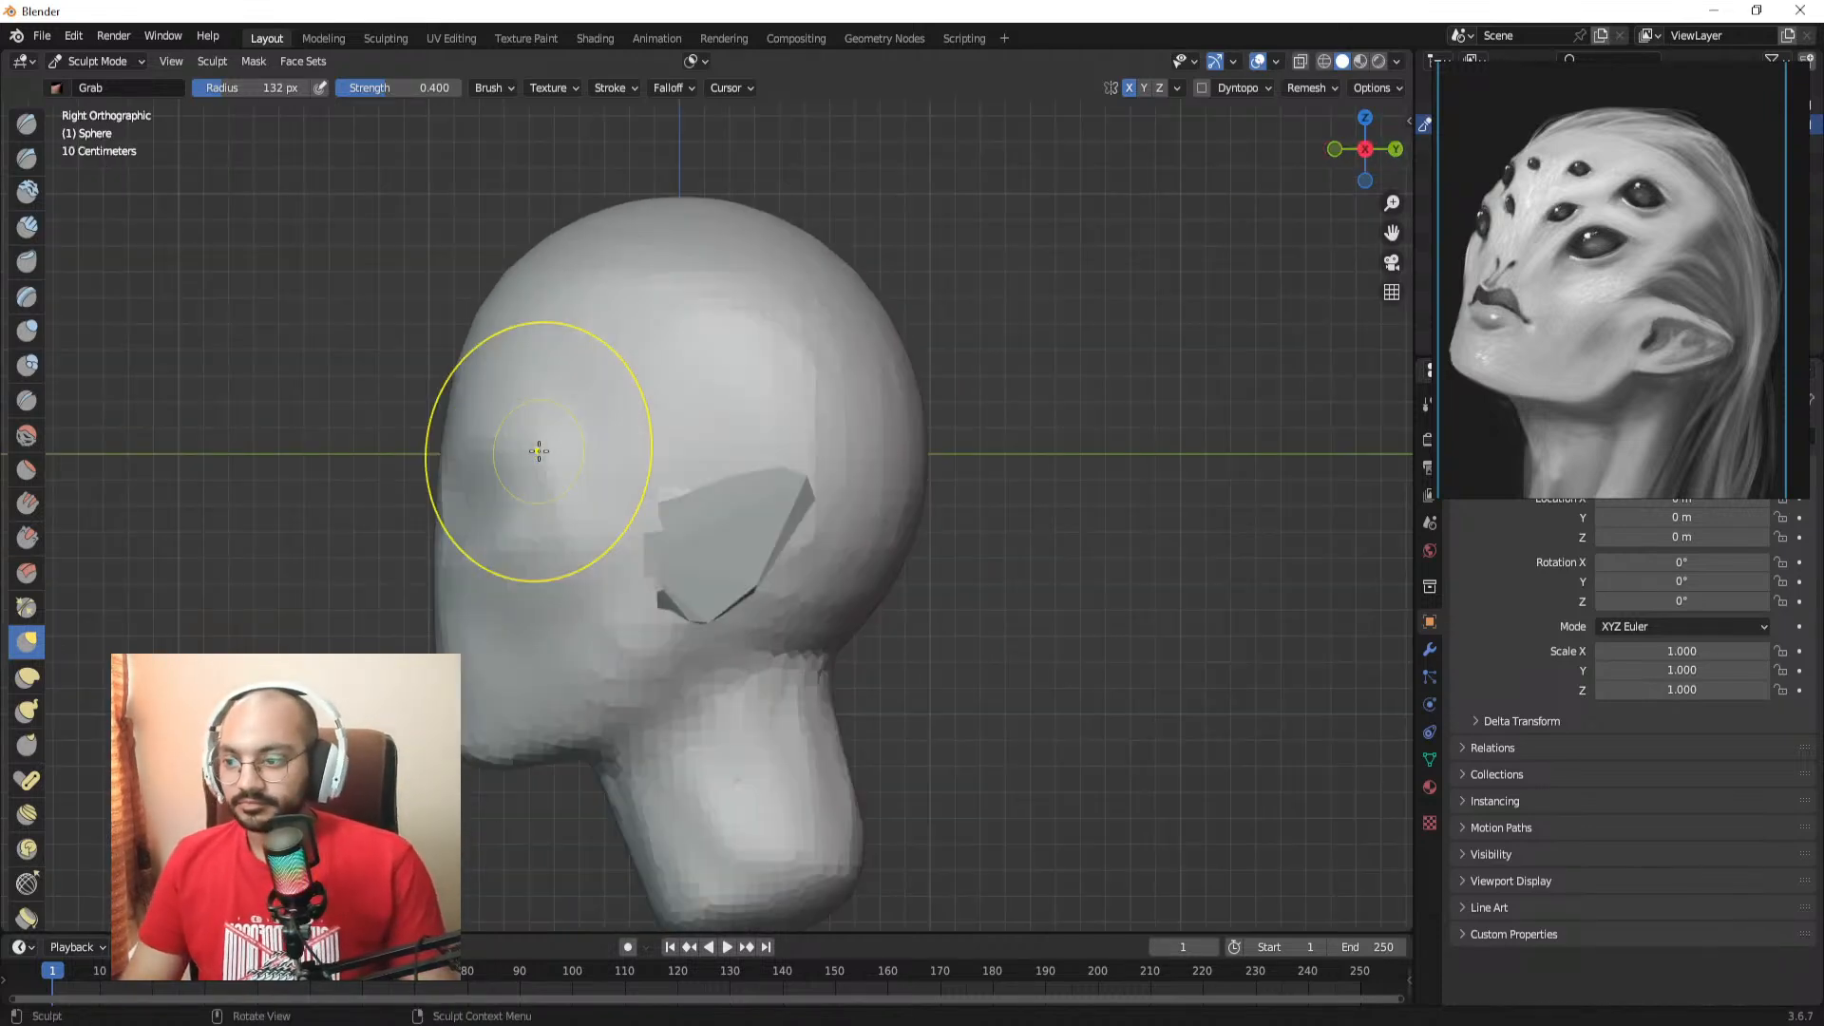
shift+middle_drag(635, 448, 713, 457)
key(f)
click(698, 494)
drag(539, 513, 555, 513)
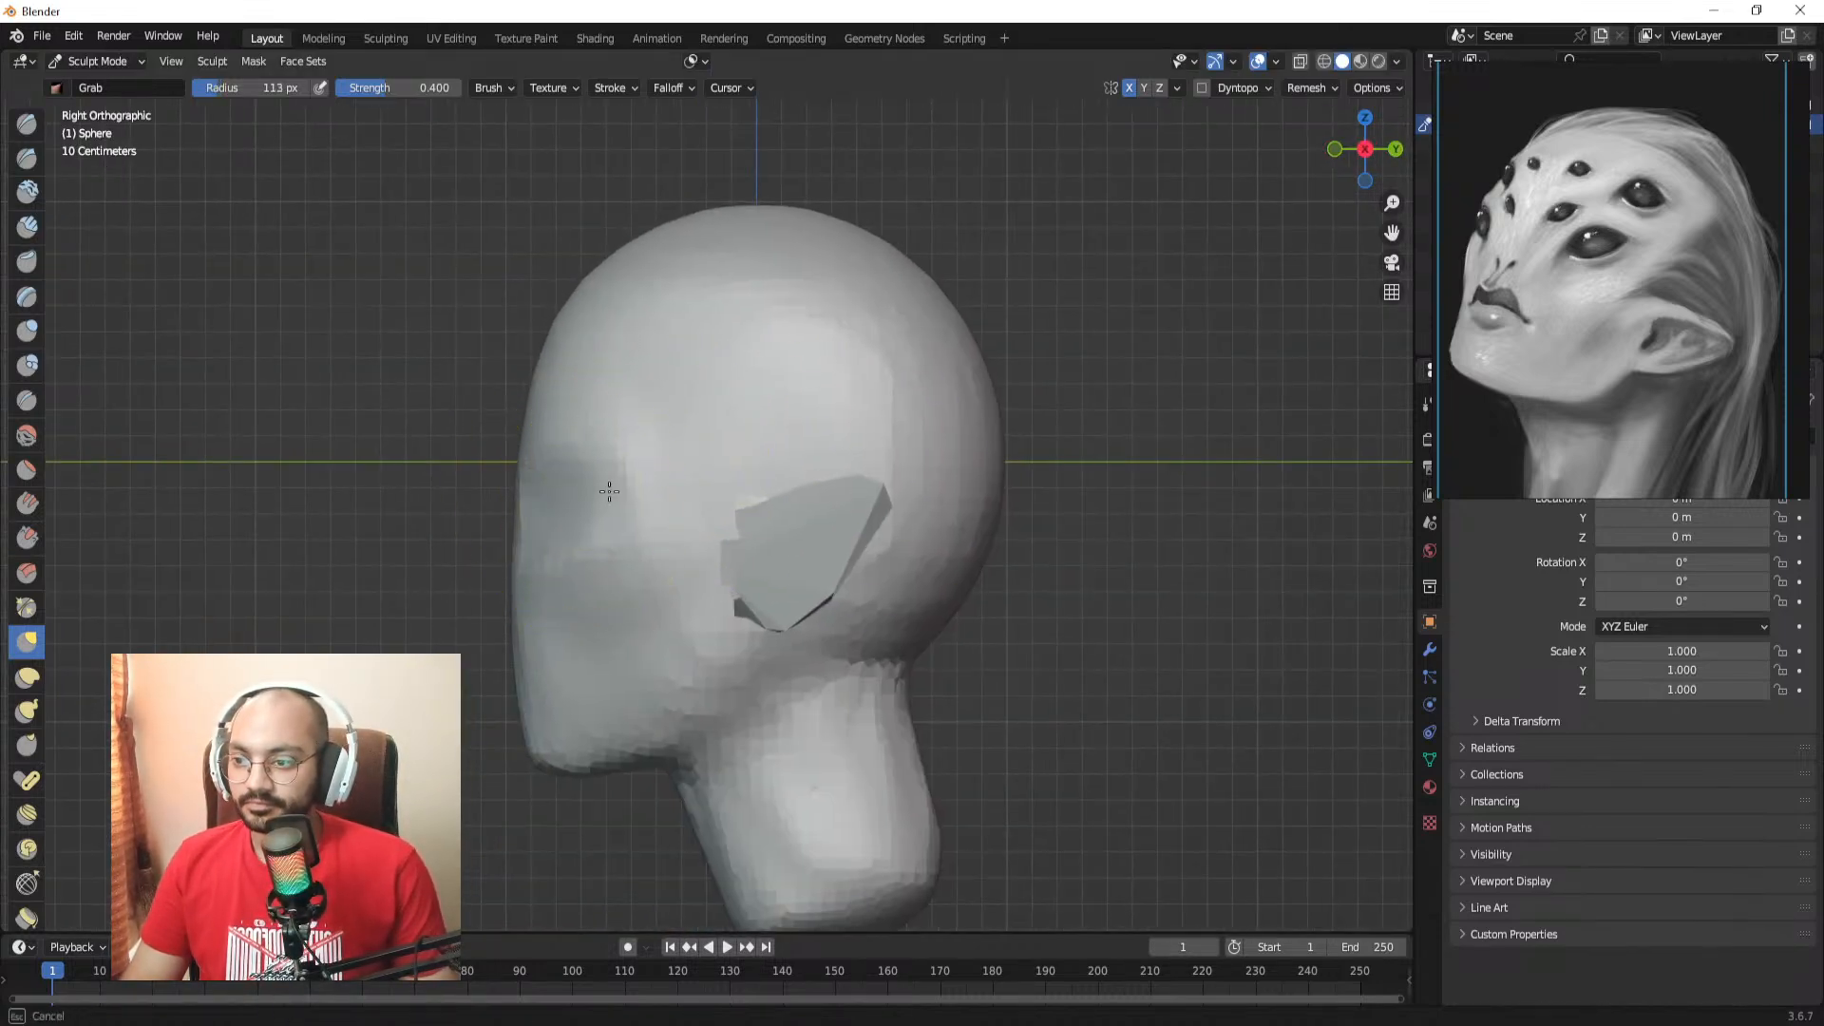
mouse_move(549, 512)
middle_down()
mouse_move(700, 501)
mouse_move(798, 456)
mouse_move(674, 458)
mouse_move(684, 488)
middle_up()
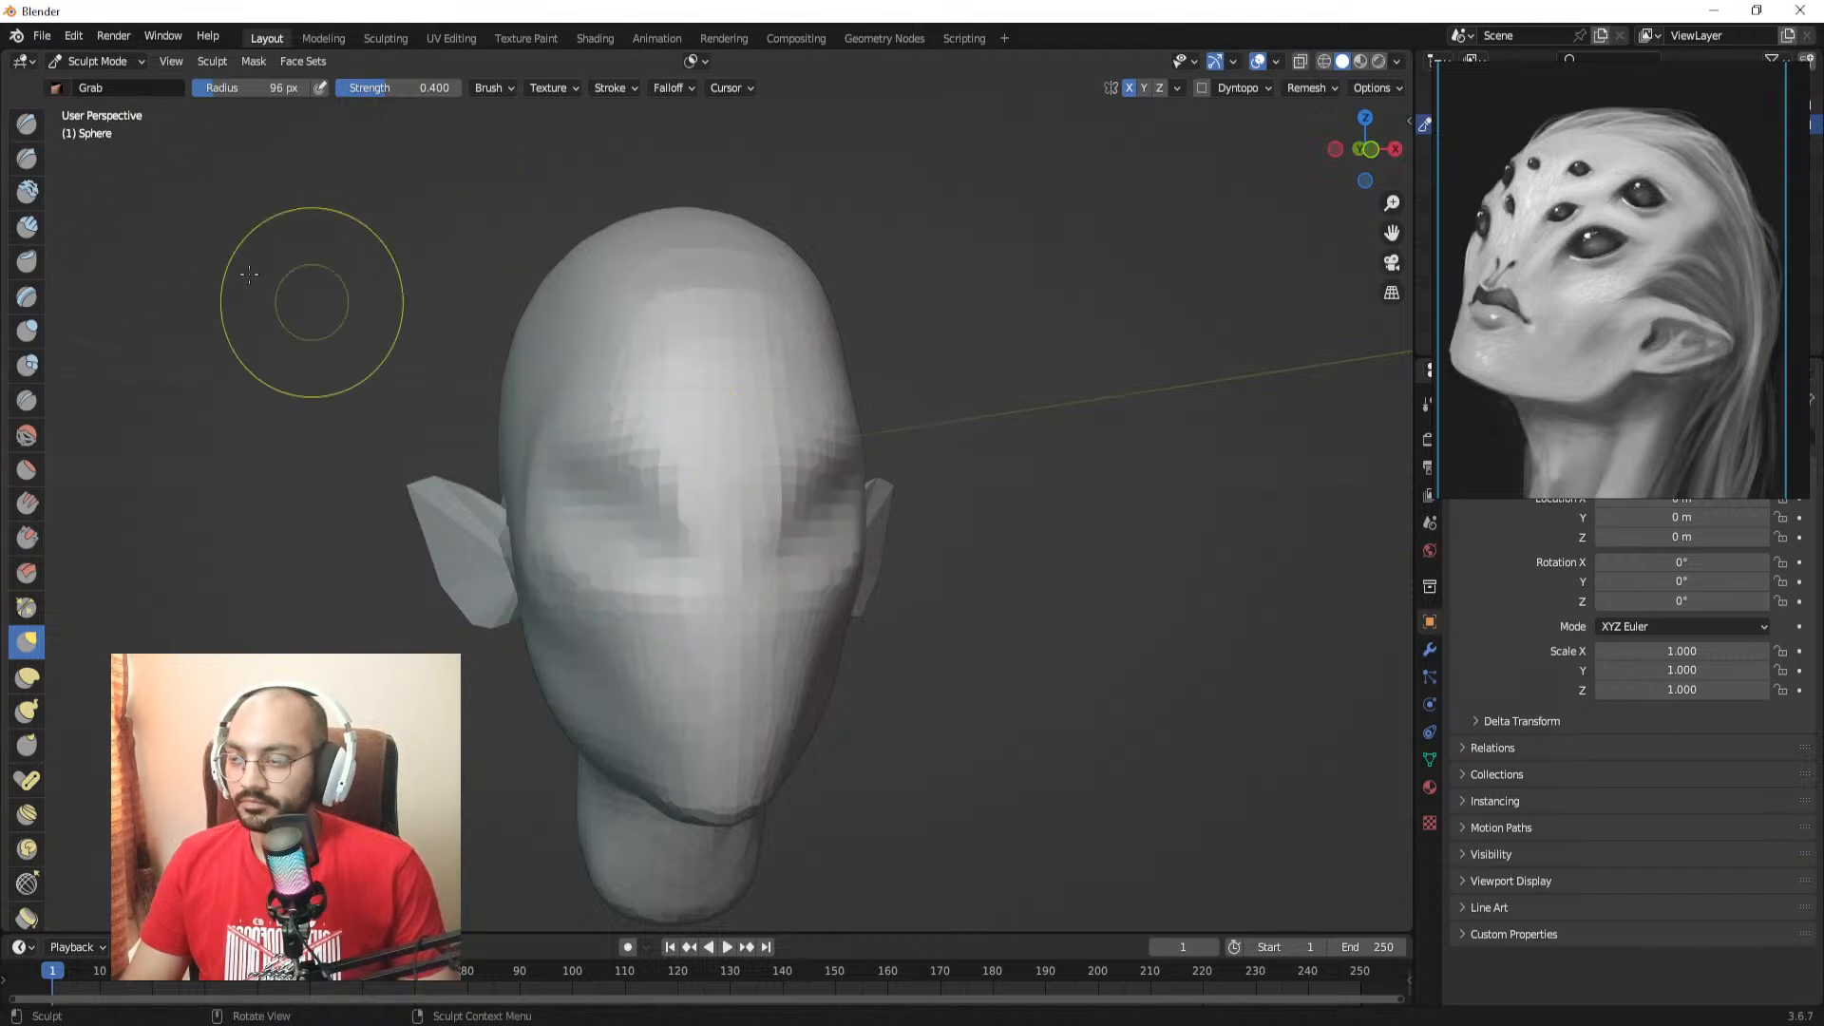
Step: Pull the inner corners of the eye sockets away from the nose bridge with the Grab brush at 126 px
click(29, 129)
mouse_move(731, 450)
middle_down()
mouse_move(670, 450)
mouse_move(664, 501)
middle_up()
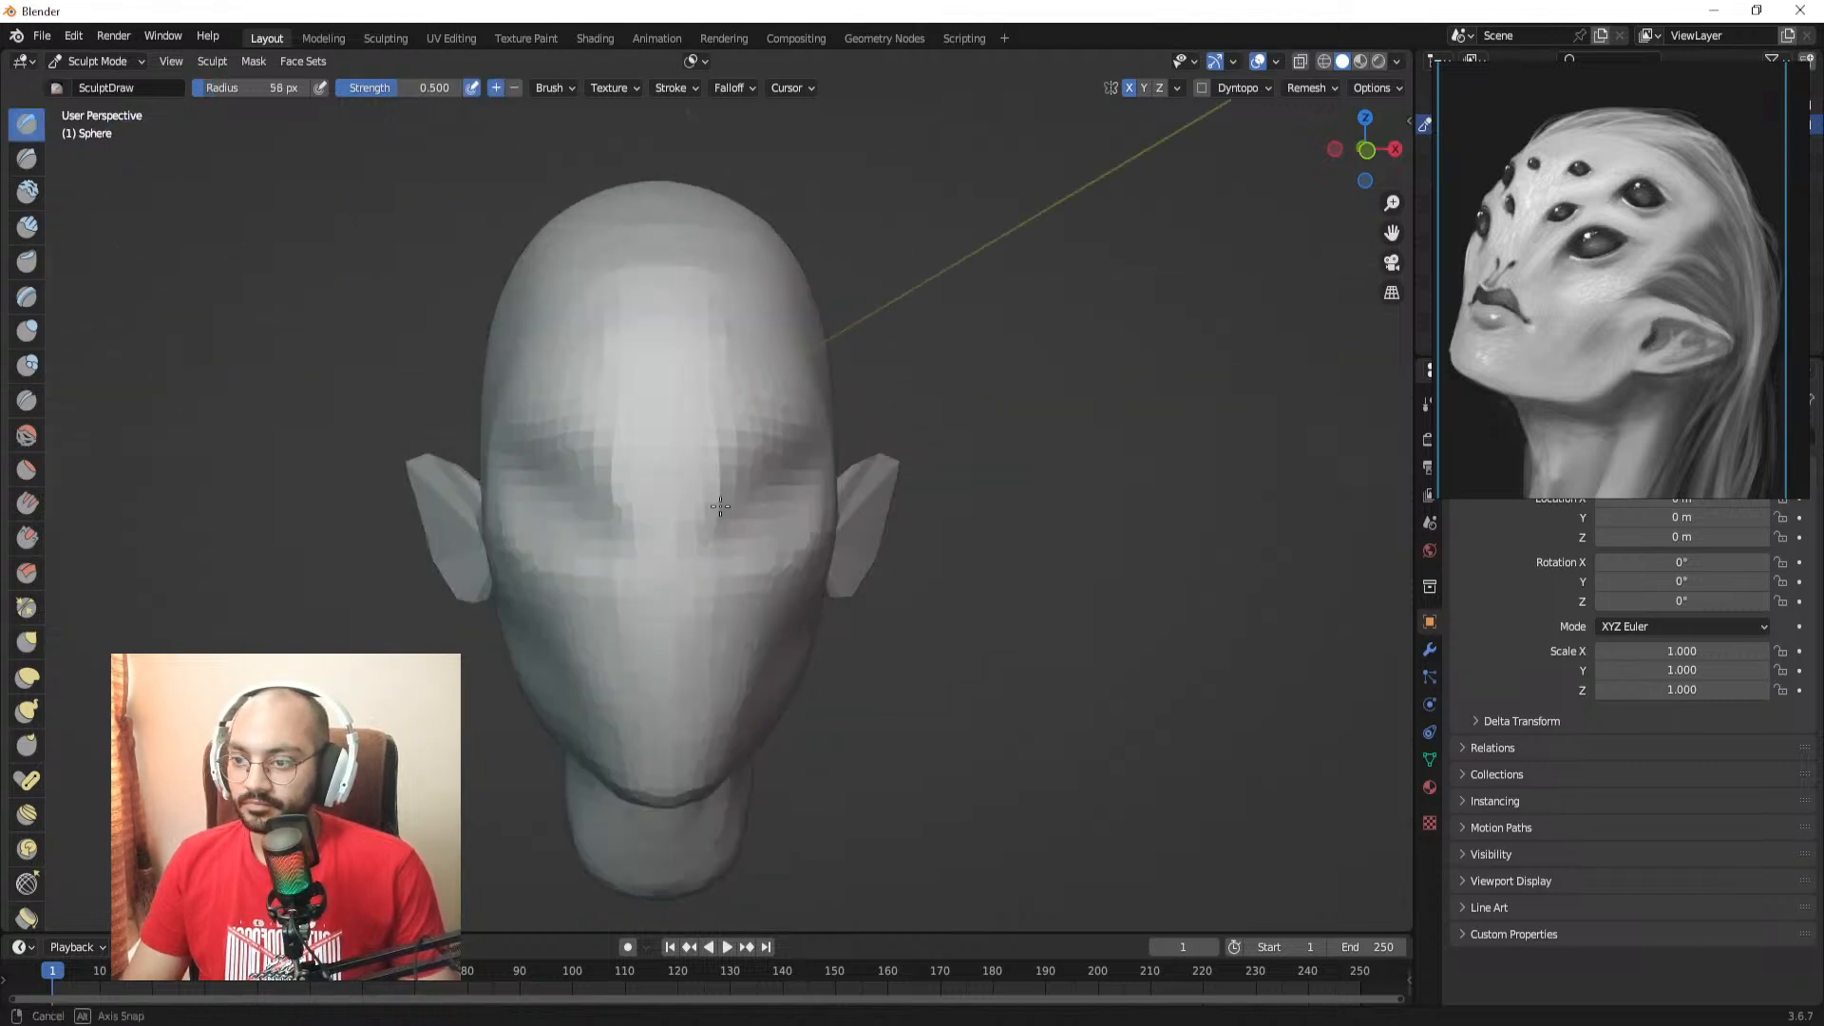
key(g)
key(bracketright)
key(bracketright)
key(bracketright)
mouse_move(629, 517)
mouse_down()
mouse_move(575, 552)
mouse_move(603, 522)
mouse_up()
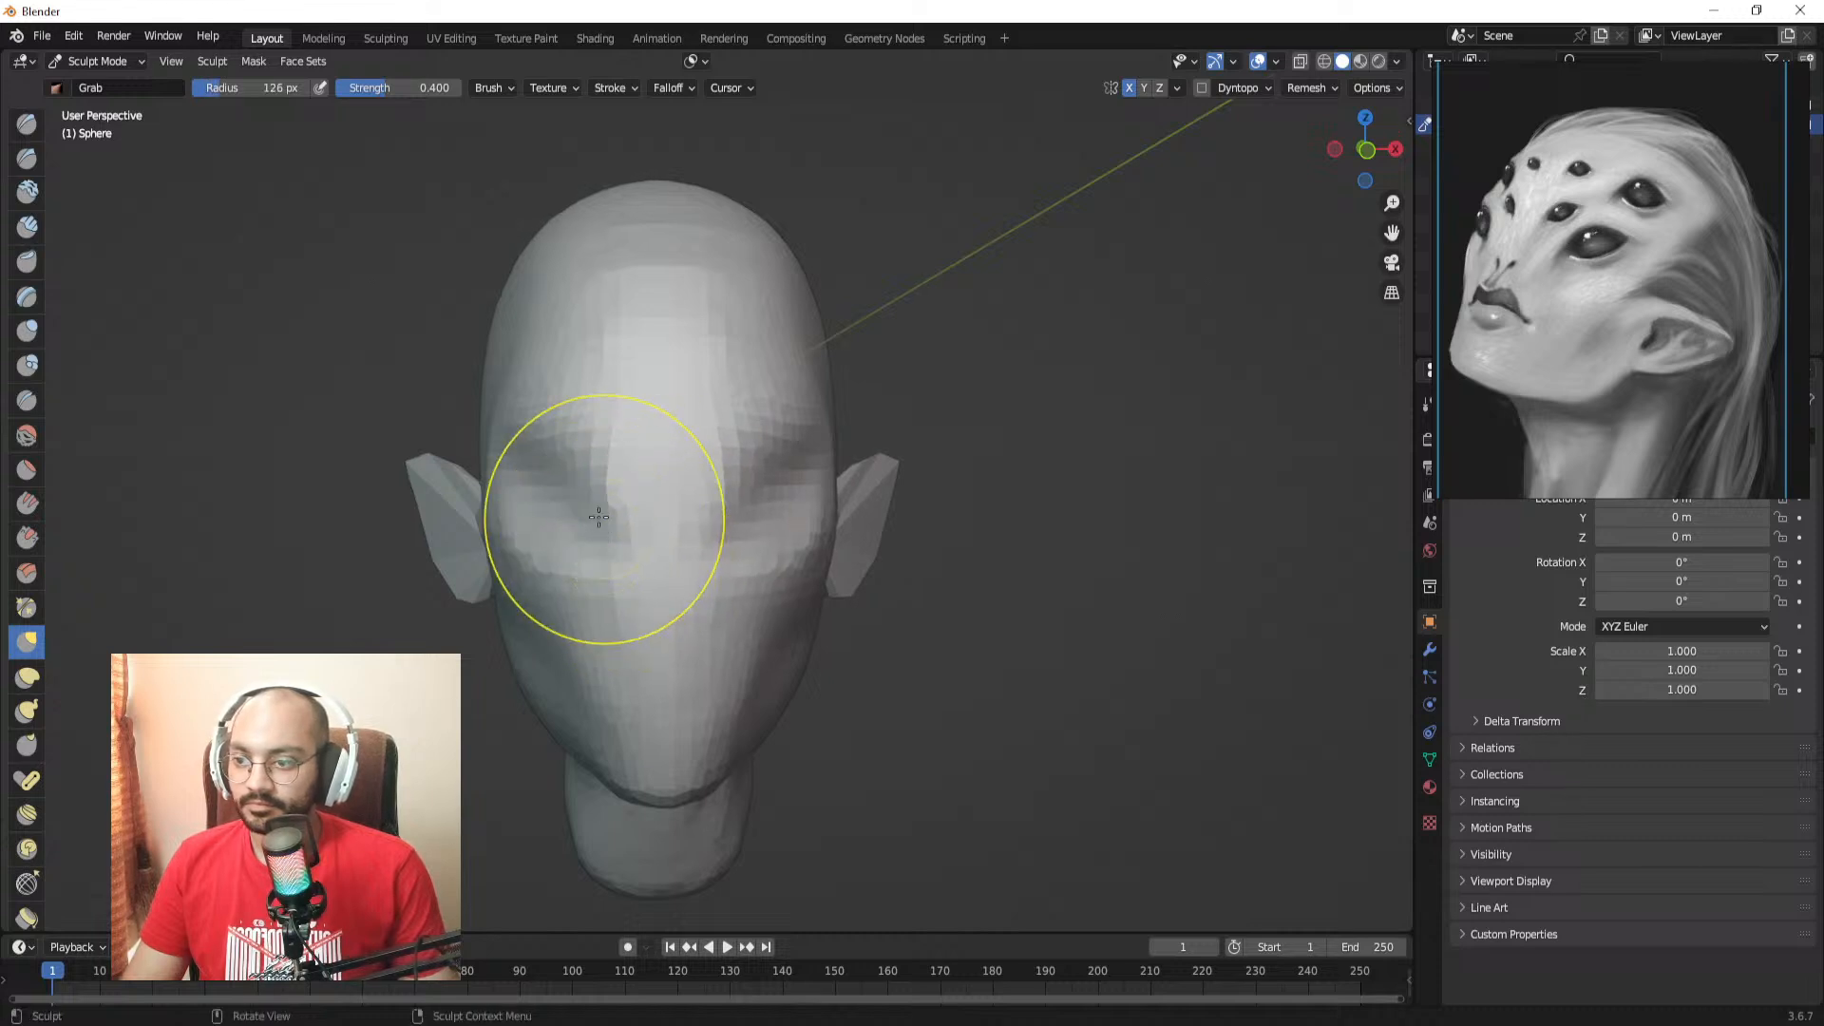
key(bracketleft)
mouse_move(643, 538)
middle_down()
mouse_move(671, 477)
mouse_move(708, 500)
middle_up()
Step: From the front view, carve the upper lids and inner corners of the eyes with the Draw brush at 33 px
click(27, 124)
key(bracketleft)
key(bracketleft)
key(bracketleft)
key(bracketleft)
key(bracketleft)
key(bracketleft)
key(bracketleft)
key(bracketleft)
key(bracketleft)
key(bracketleft)
key(bracketleft)
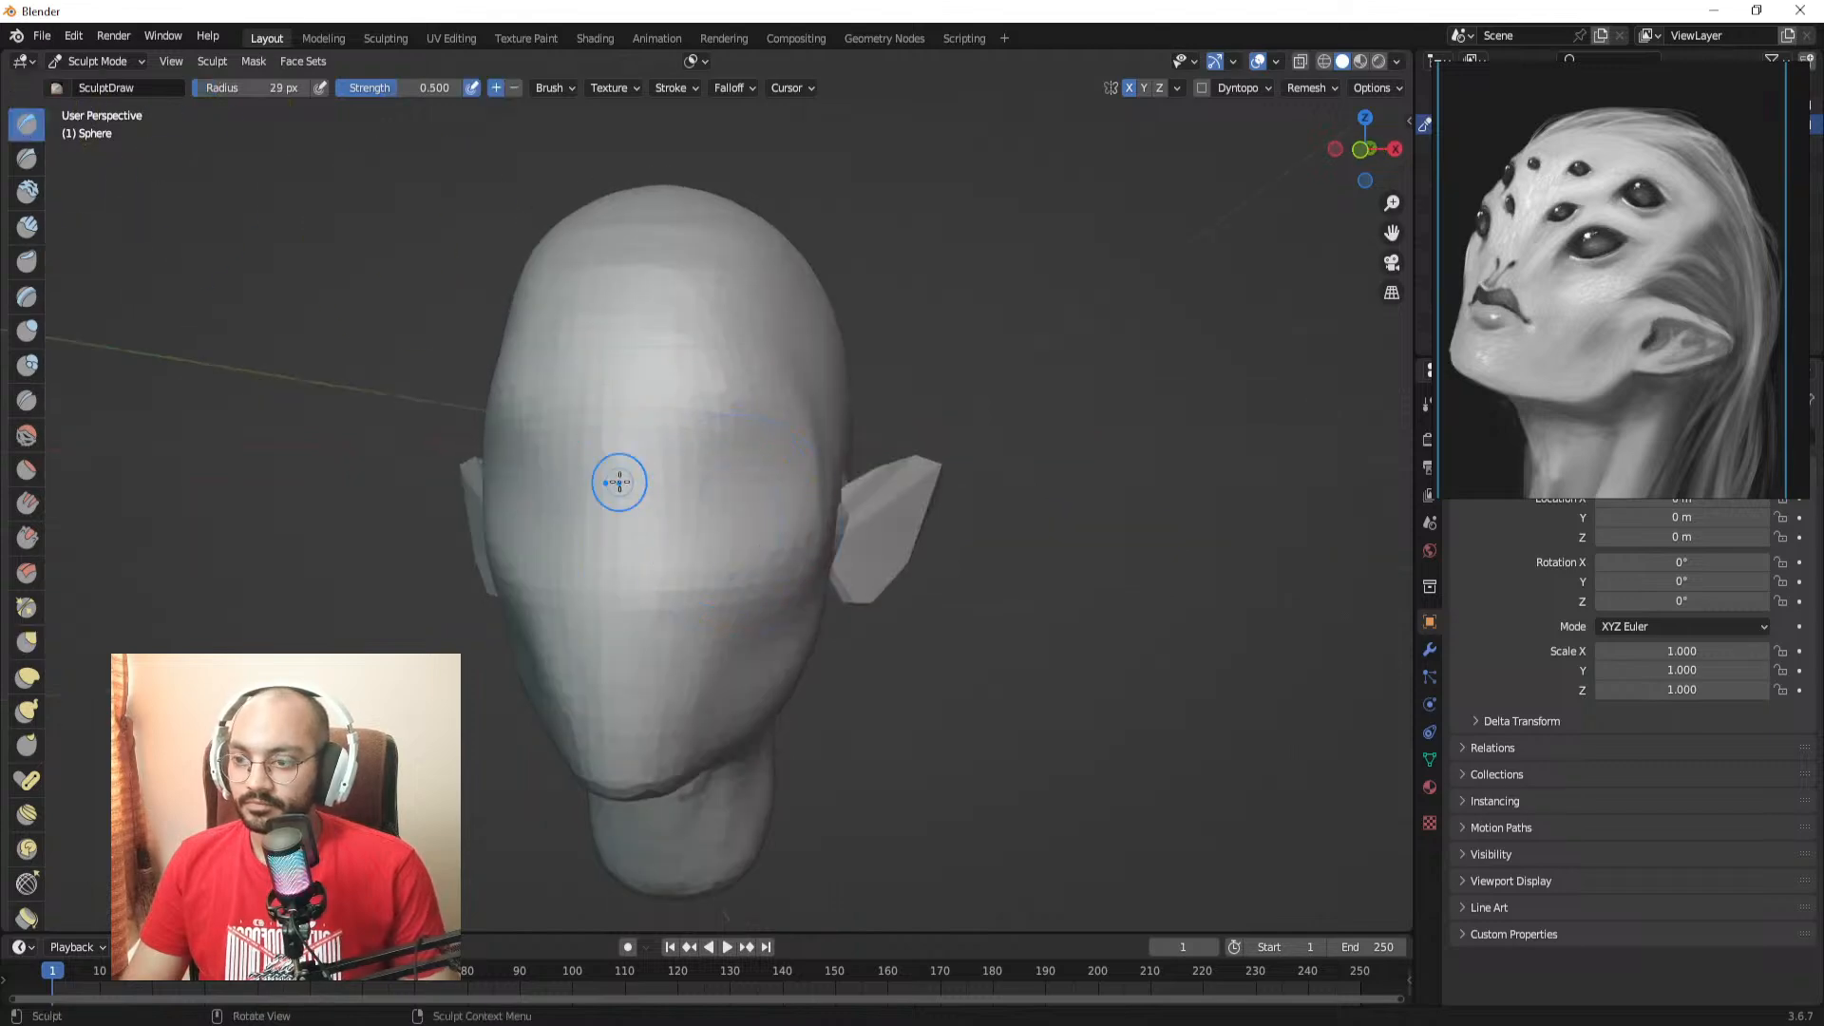
key(KP_1)
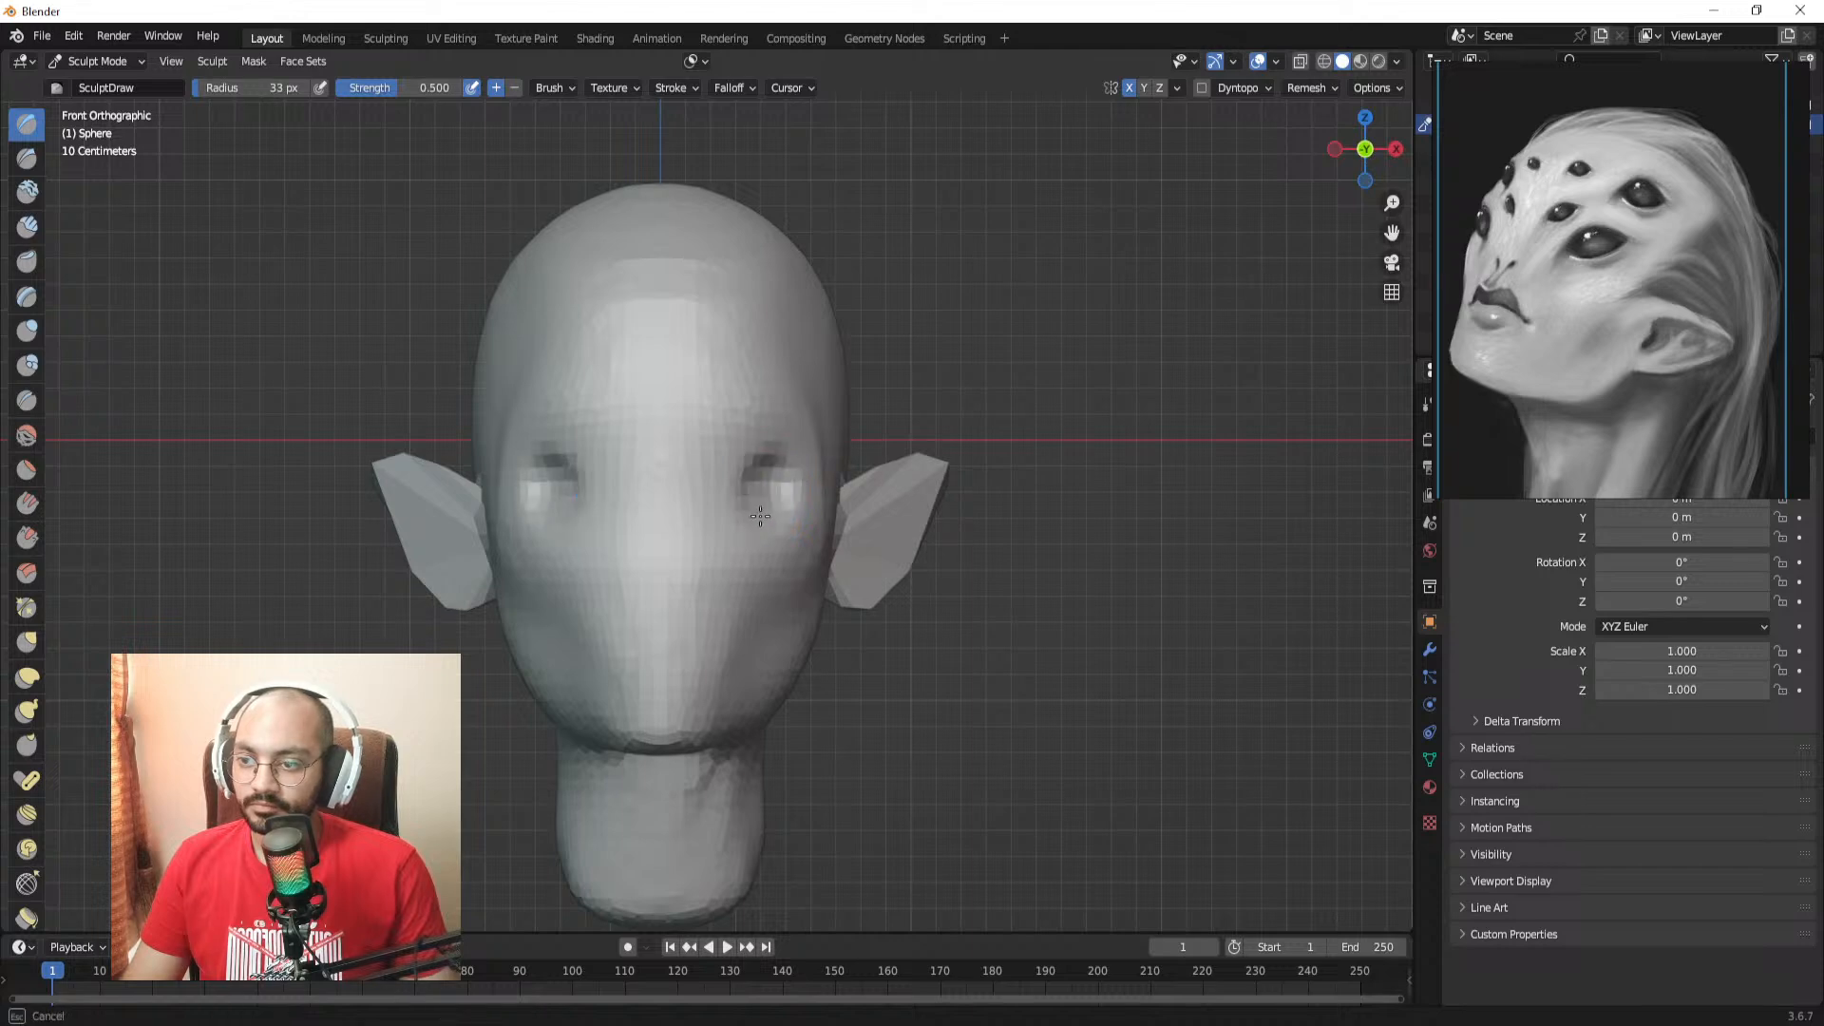
drag(746, 512, 759, 517)
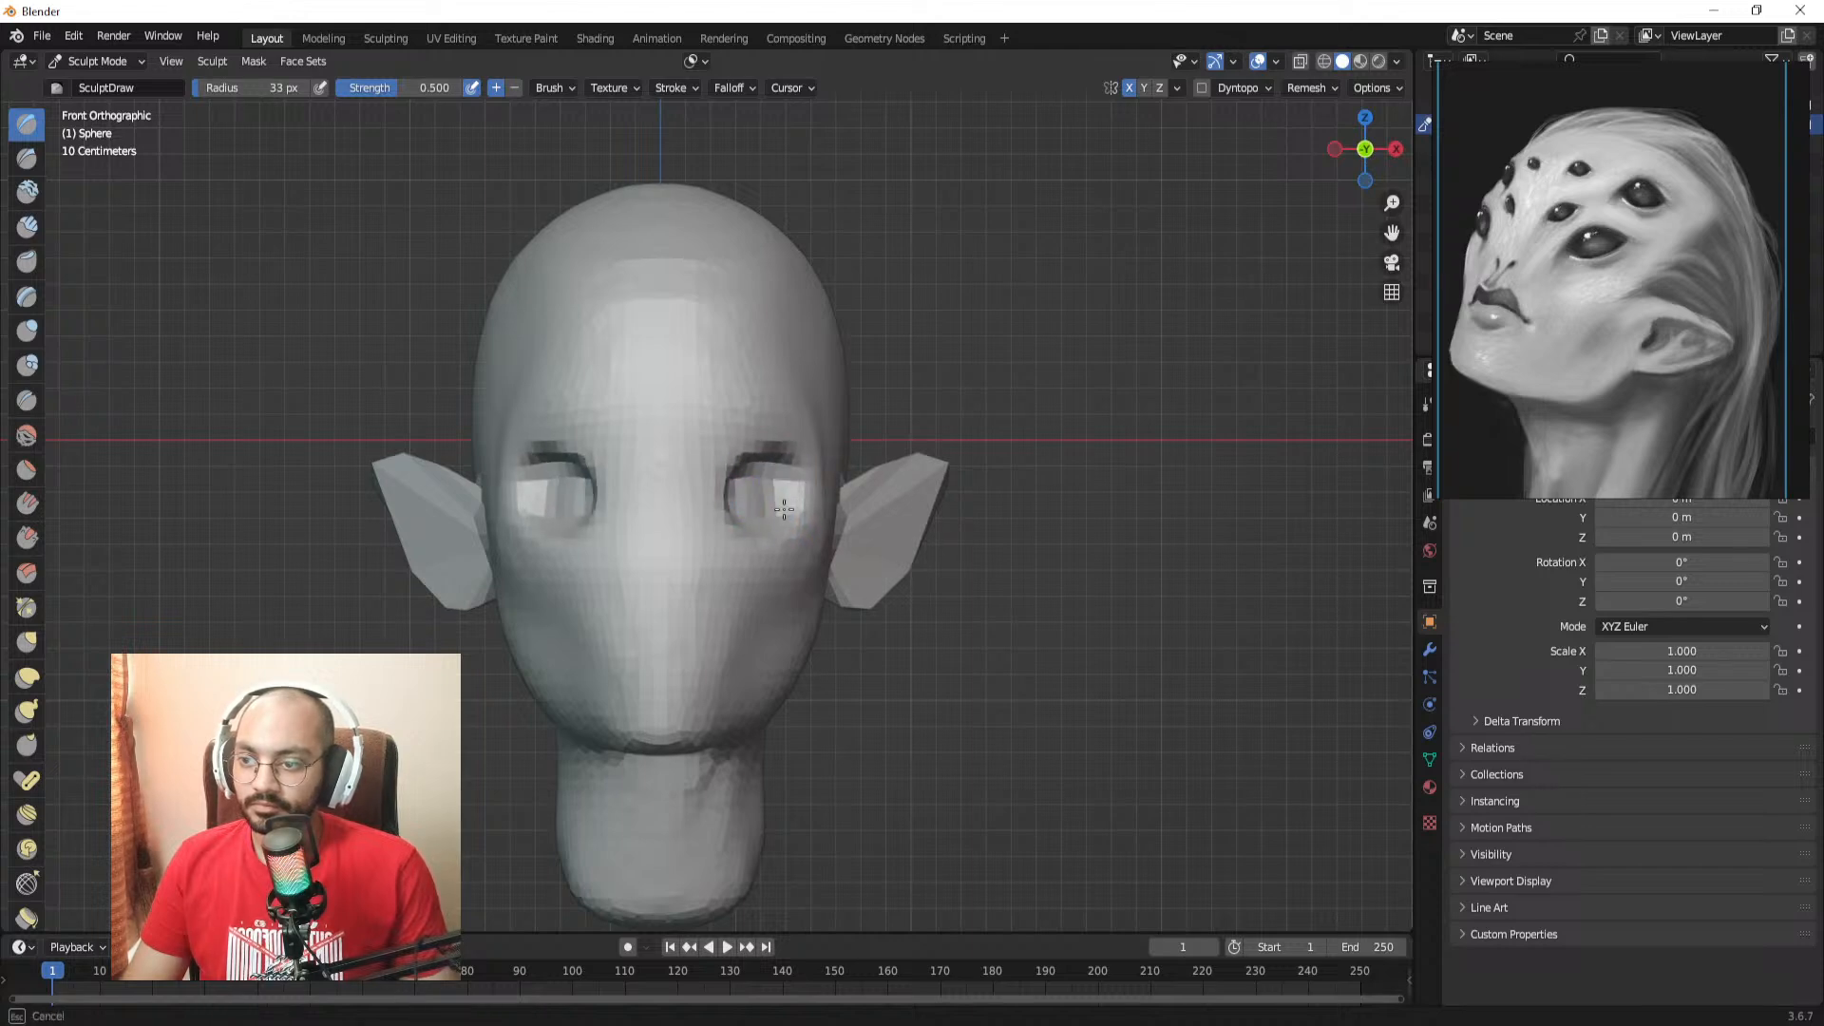
Step: From the side, pull the surface inside the eye sockets forward with the Grab brush
key(bracketright)
key(bracketright)
key(bracketright)
key(bracketright)
key(bracketright)
key(bracketright)
middle_drag(762, 497, 747, 484)
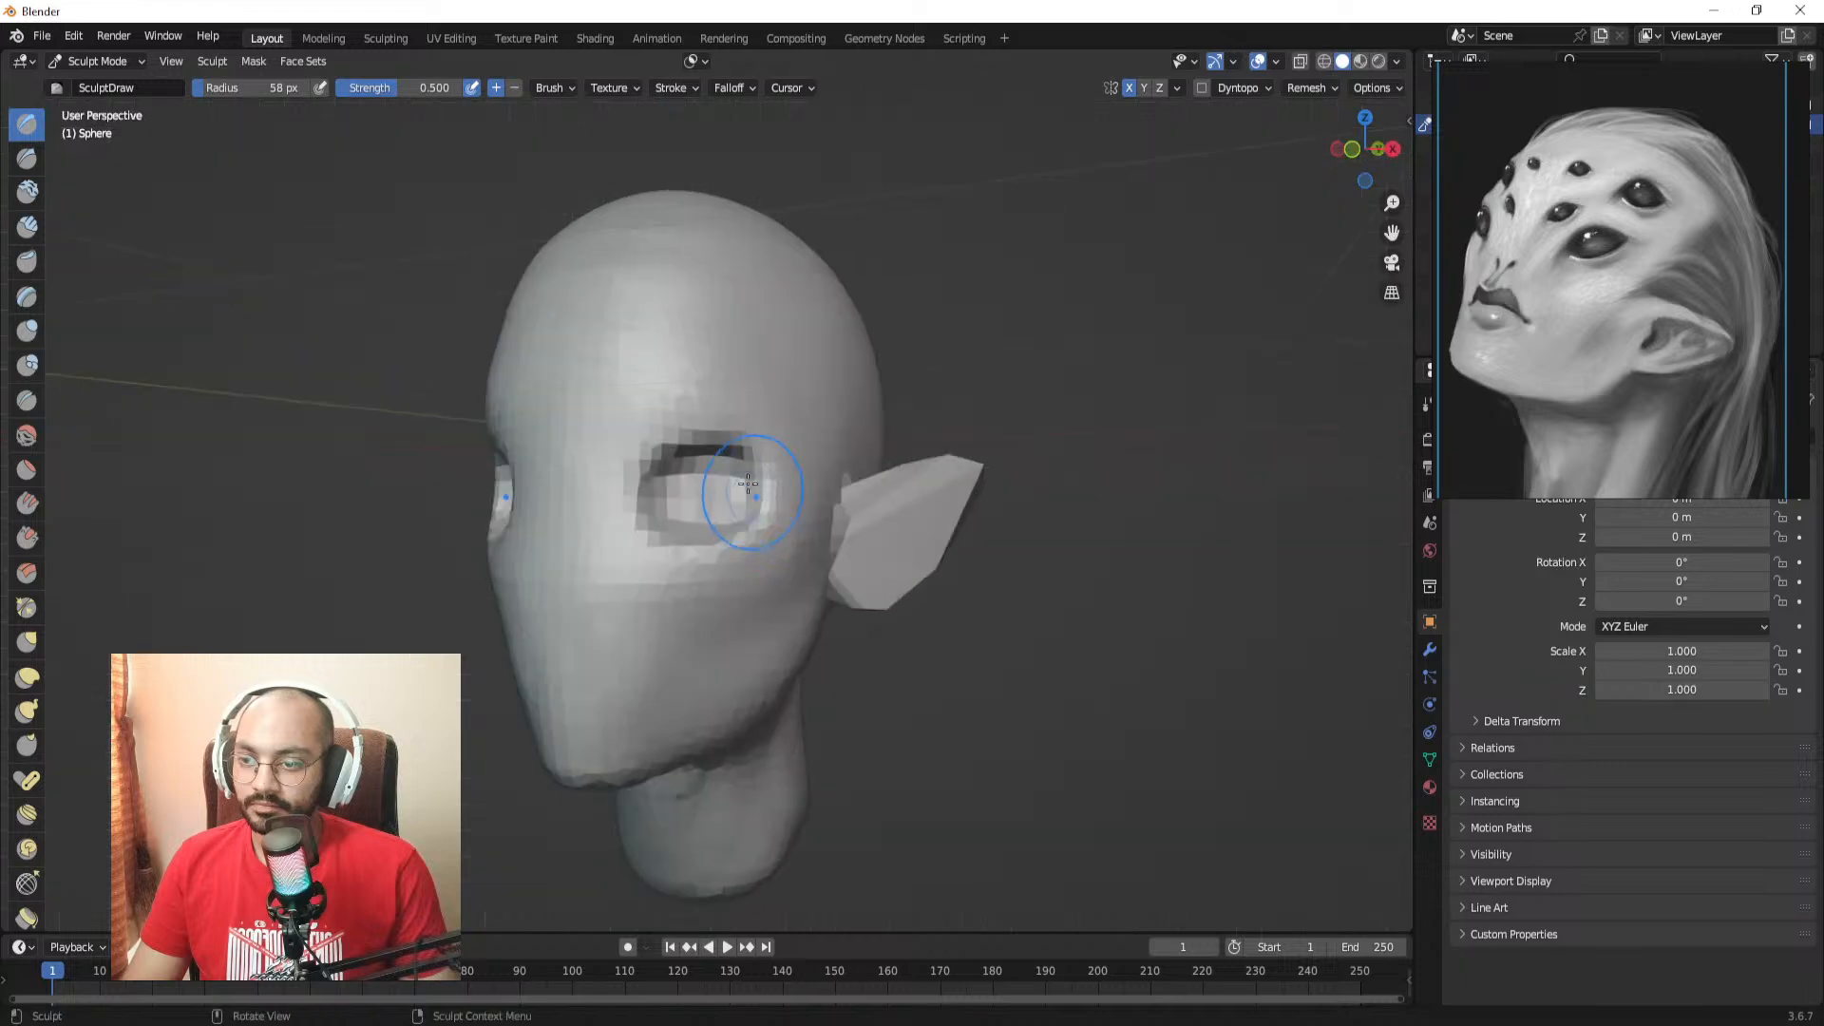
mouse_move(758, 586)
middle_down()
mouse_move(631, 529)
mouse_move(652, 570)
mouse_move(598, 561)
mouse_move(893, 542)
middle_up()
middle_drag(659, 533, 818, 516)
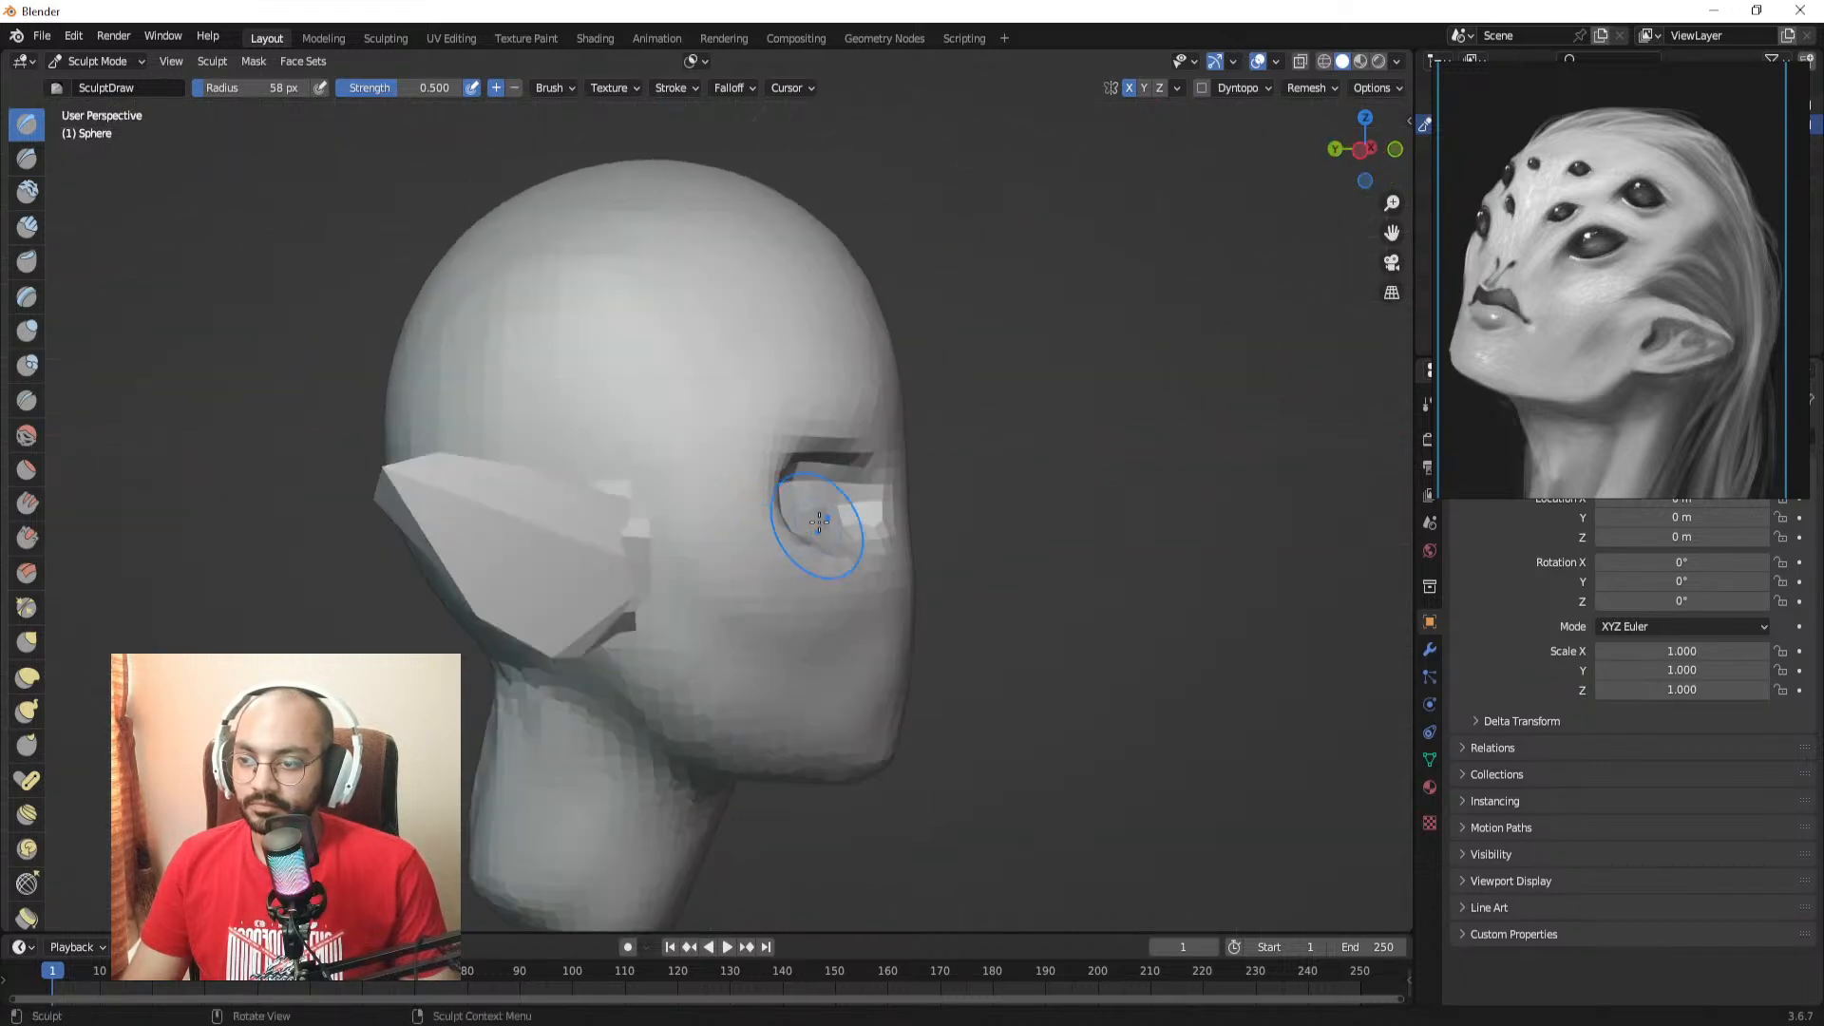
key(g)
key(f)
click(837, 503)
mouse_move(837, 504)
mouse_down()
mouse_move(800, 497)
mouse_move(857, 495)
mouse_move(843, 505)
mouse_move(860, 519)
mouse_up()
middle_drag(859, 520, 750, 532)
mouse_move(748, 535)
middle_down()
mouse_move(657, 541)
mouse_move(919, 551)
mouse_move(746, 530)
mouse_move(678, 555)
mouse_move(752, 530)
mouse_move(778, 468)
mouse_move(781, 426)
mouse_move(717, 402)
mouse_move(694, 418)
middle_up()
Step: Try to build up the sides of the nose bridge between the eyes with the Clay Strips brush at 63 px
click(27, 227)
key(f)
click(703, 425)
drag(643, 402, 626, 495)
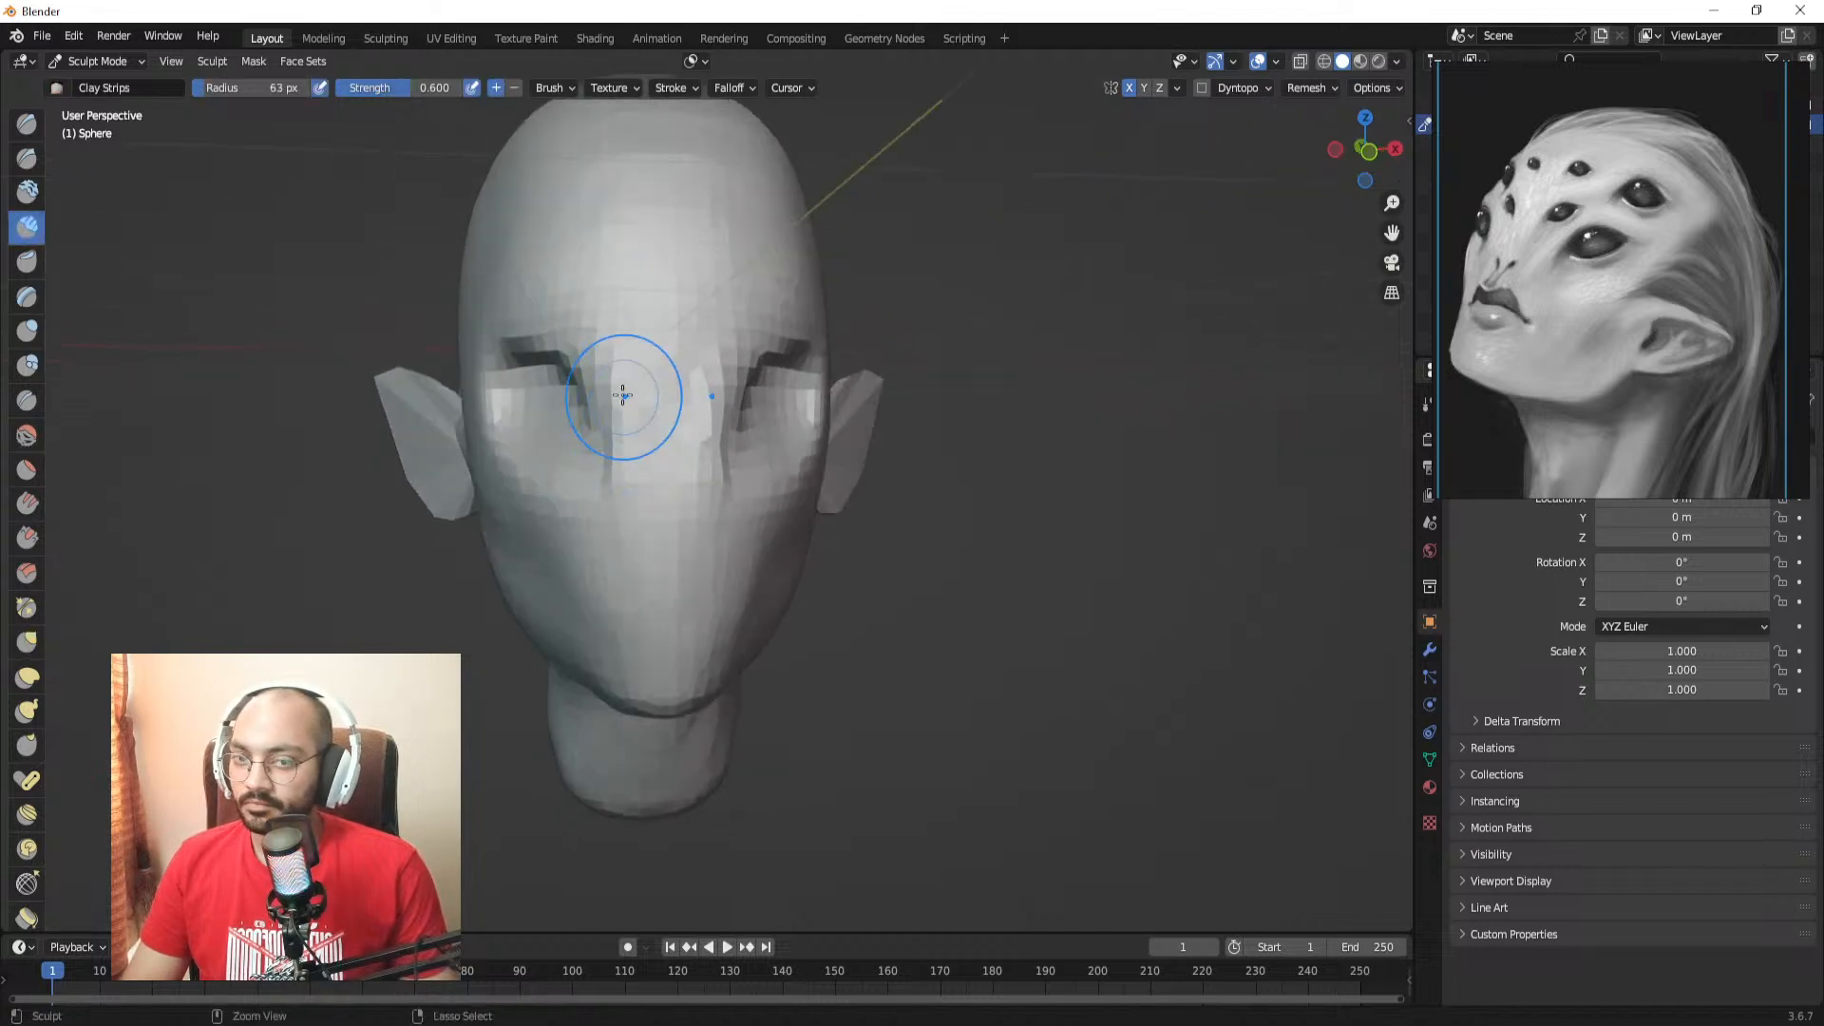
key(ctrl+z)
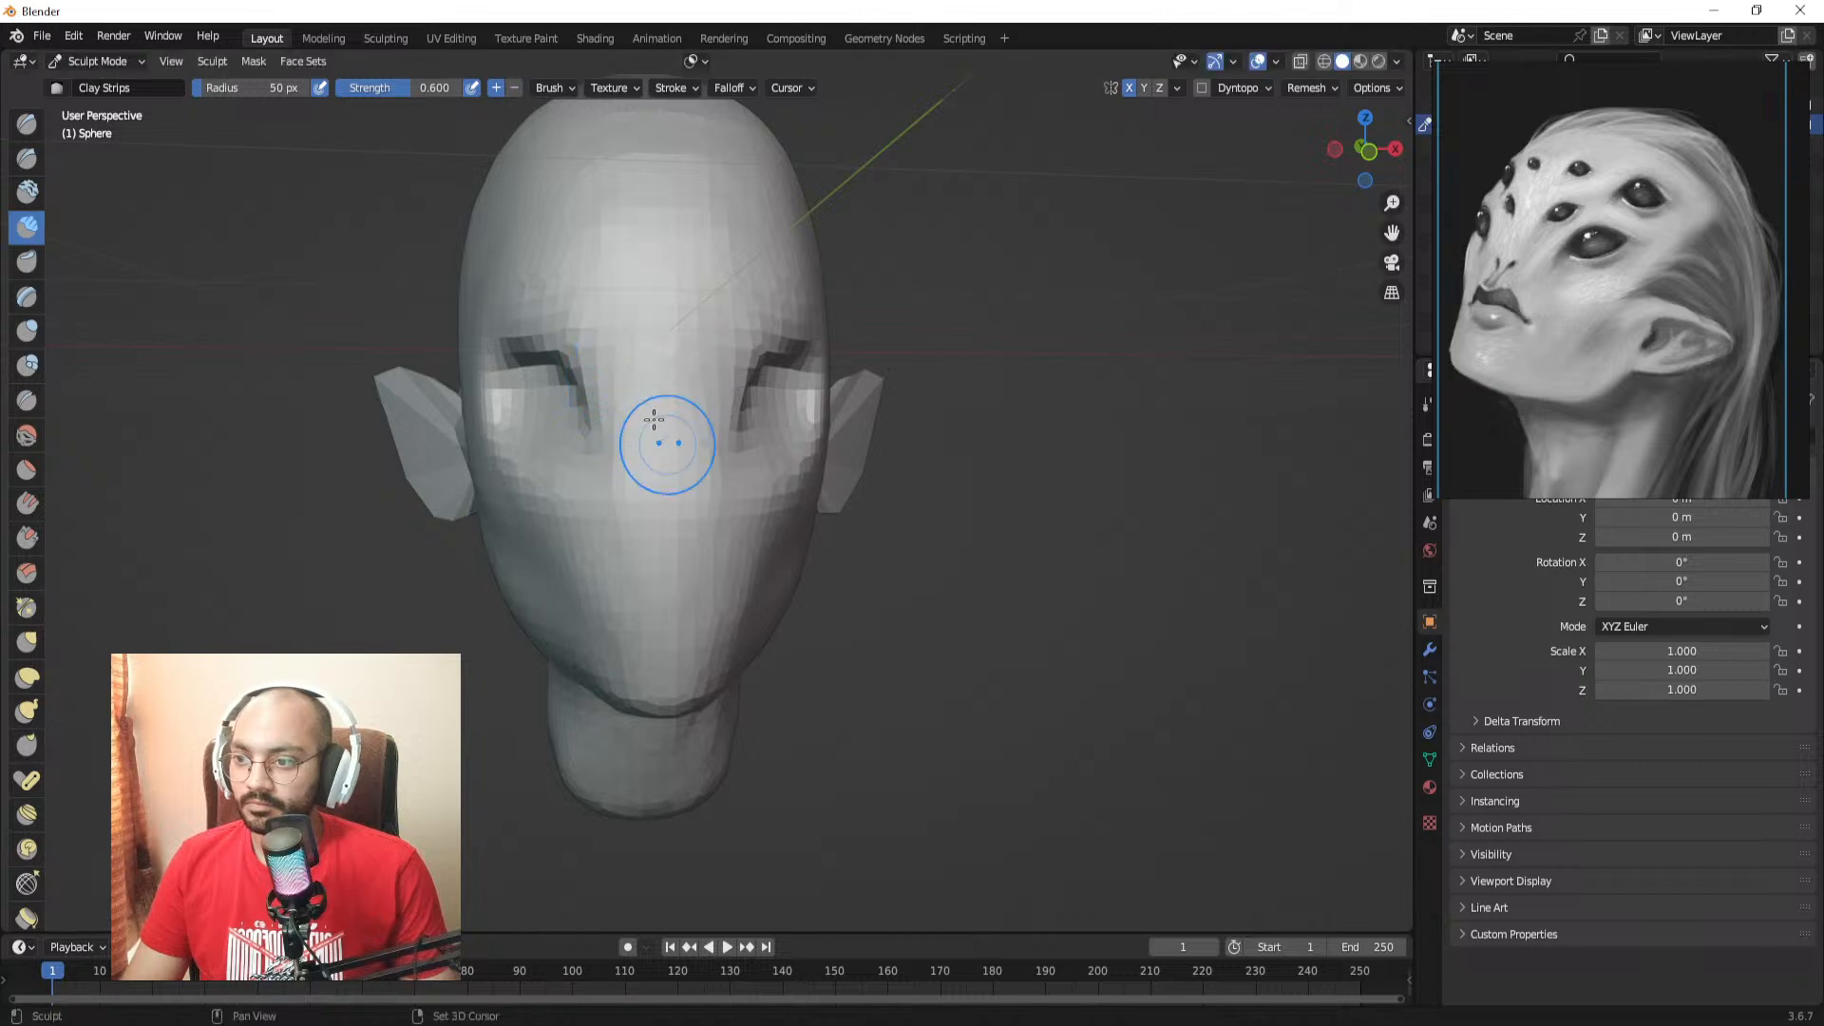
Step: Set the voxel size to about 0.0232 m and remesh the head
mouse_move(627, 551)
middle_down()
mouse_move(835, 537)
mouse_move(647, 520)
mouse_move(639, 460)
middle_up()
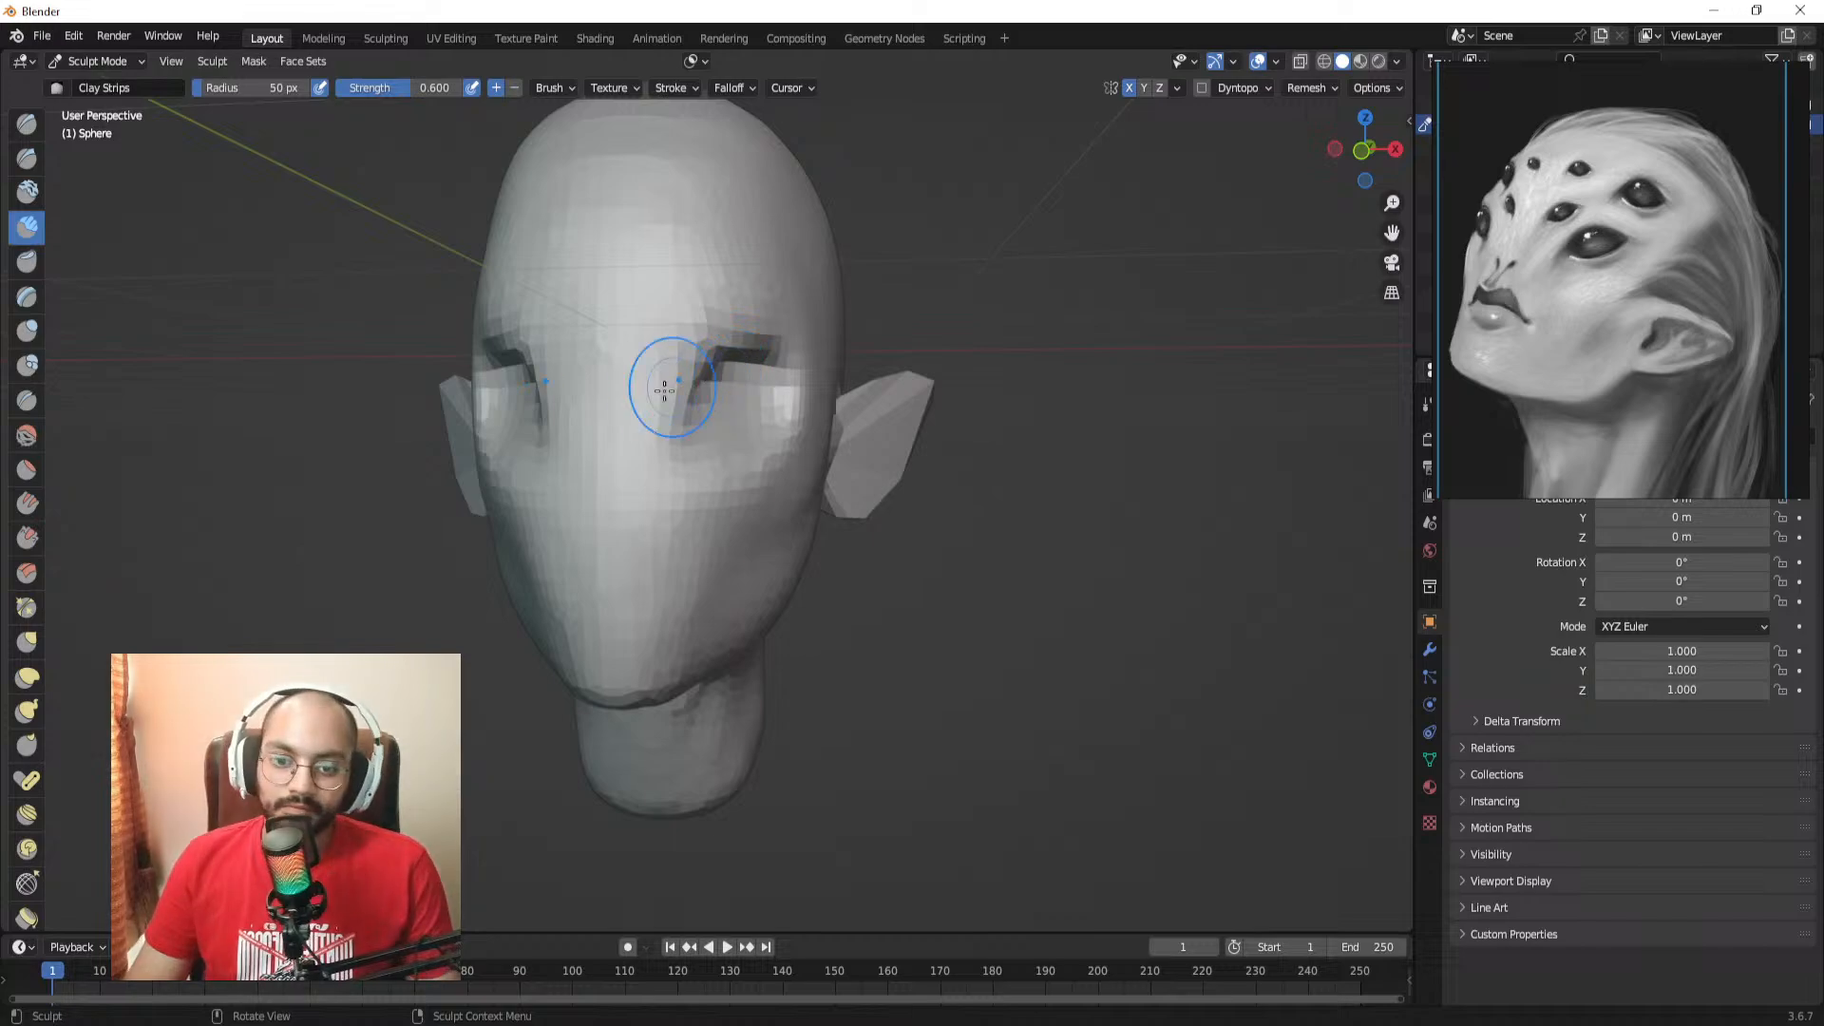
key(shift+r)
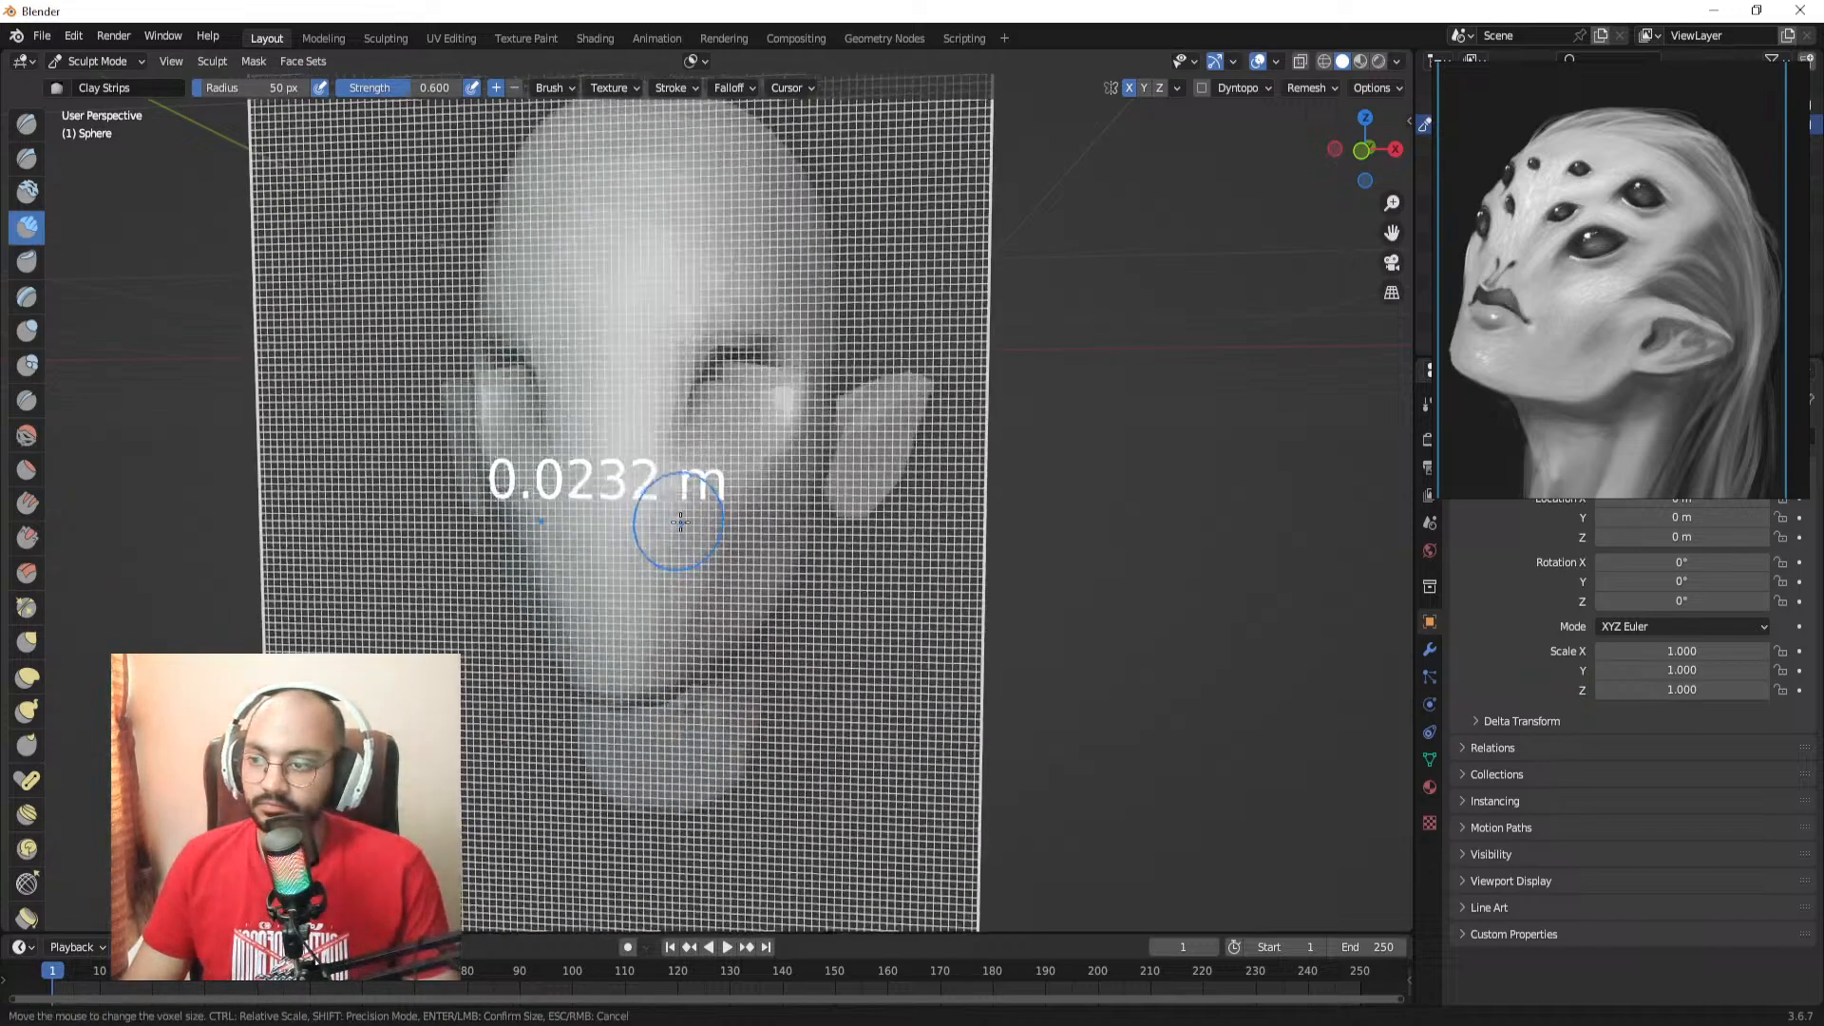
click(677, 521)
key(ctrl+r)
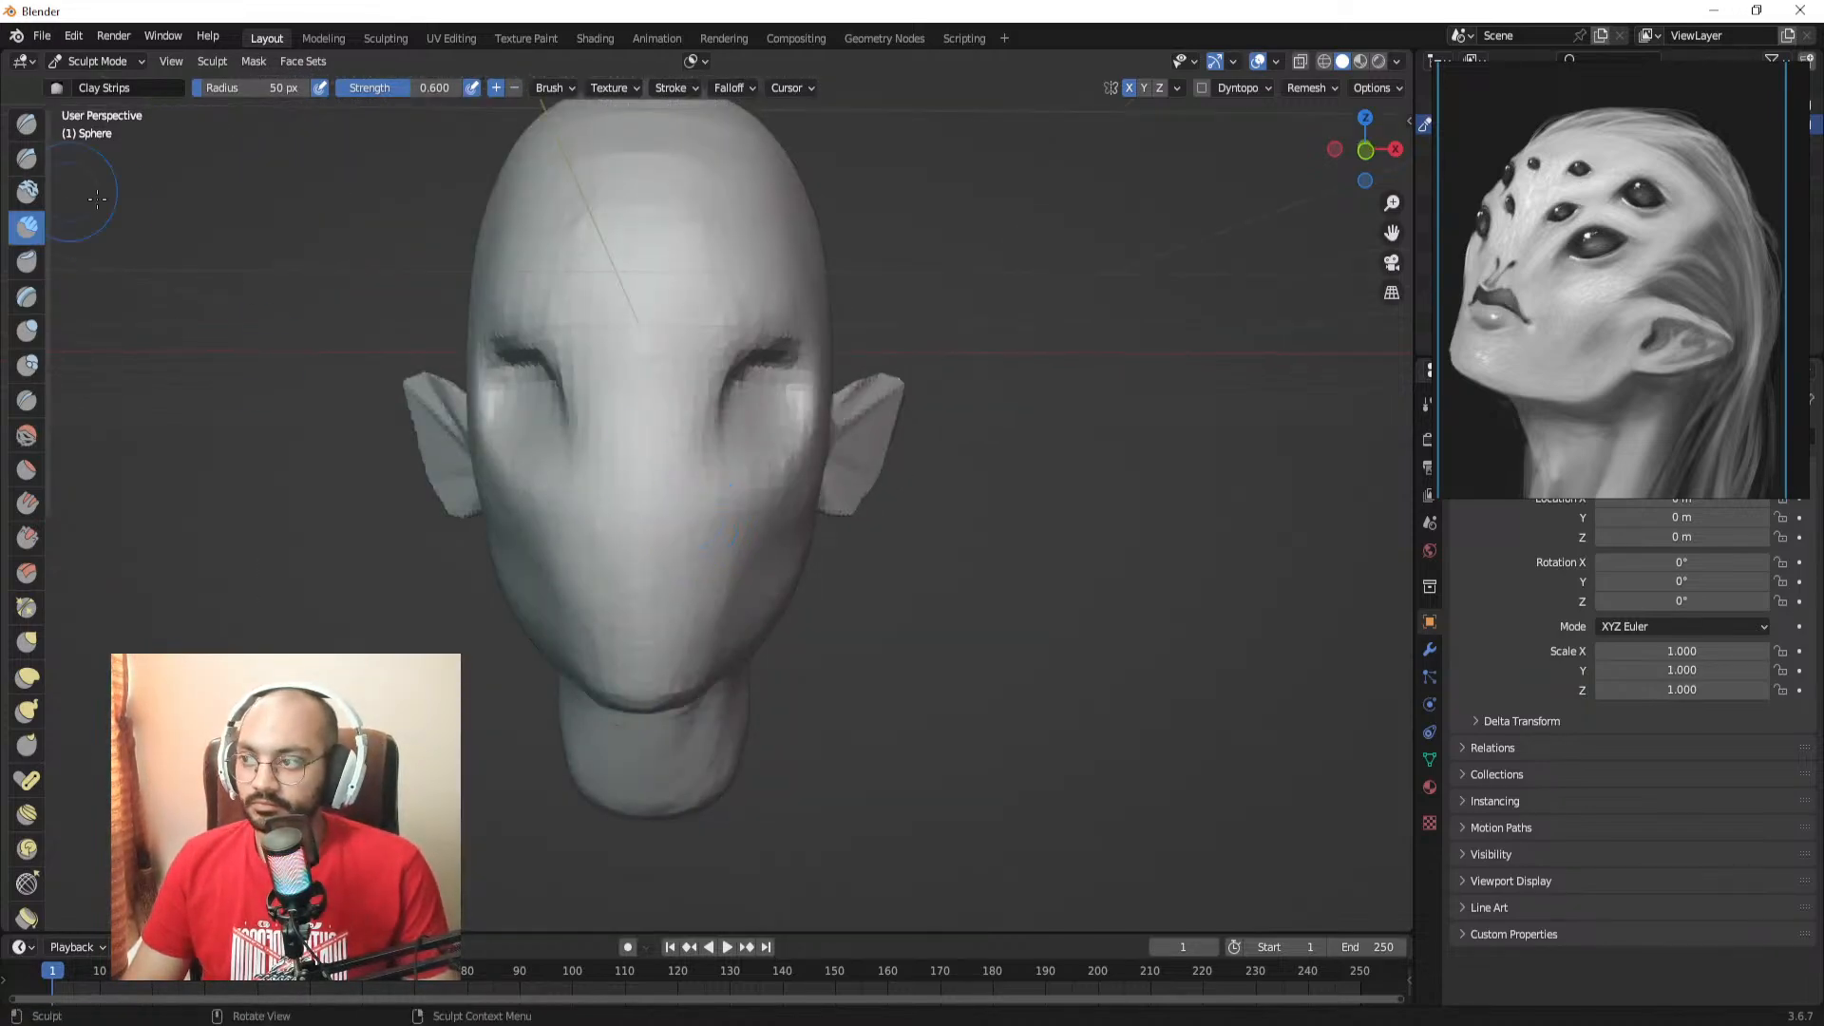
Step: From the front view, carve a horizontal mouth line across the lower face with the Draw Sharp brush at 40 px
click(25, 163)
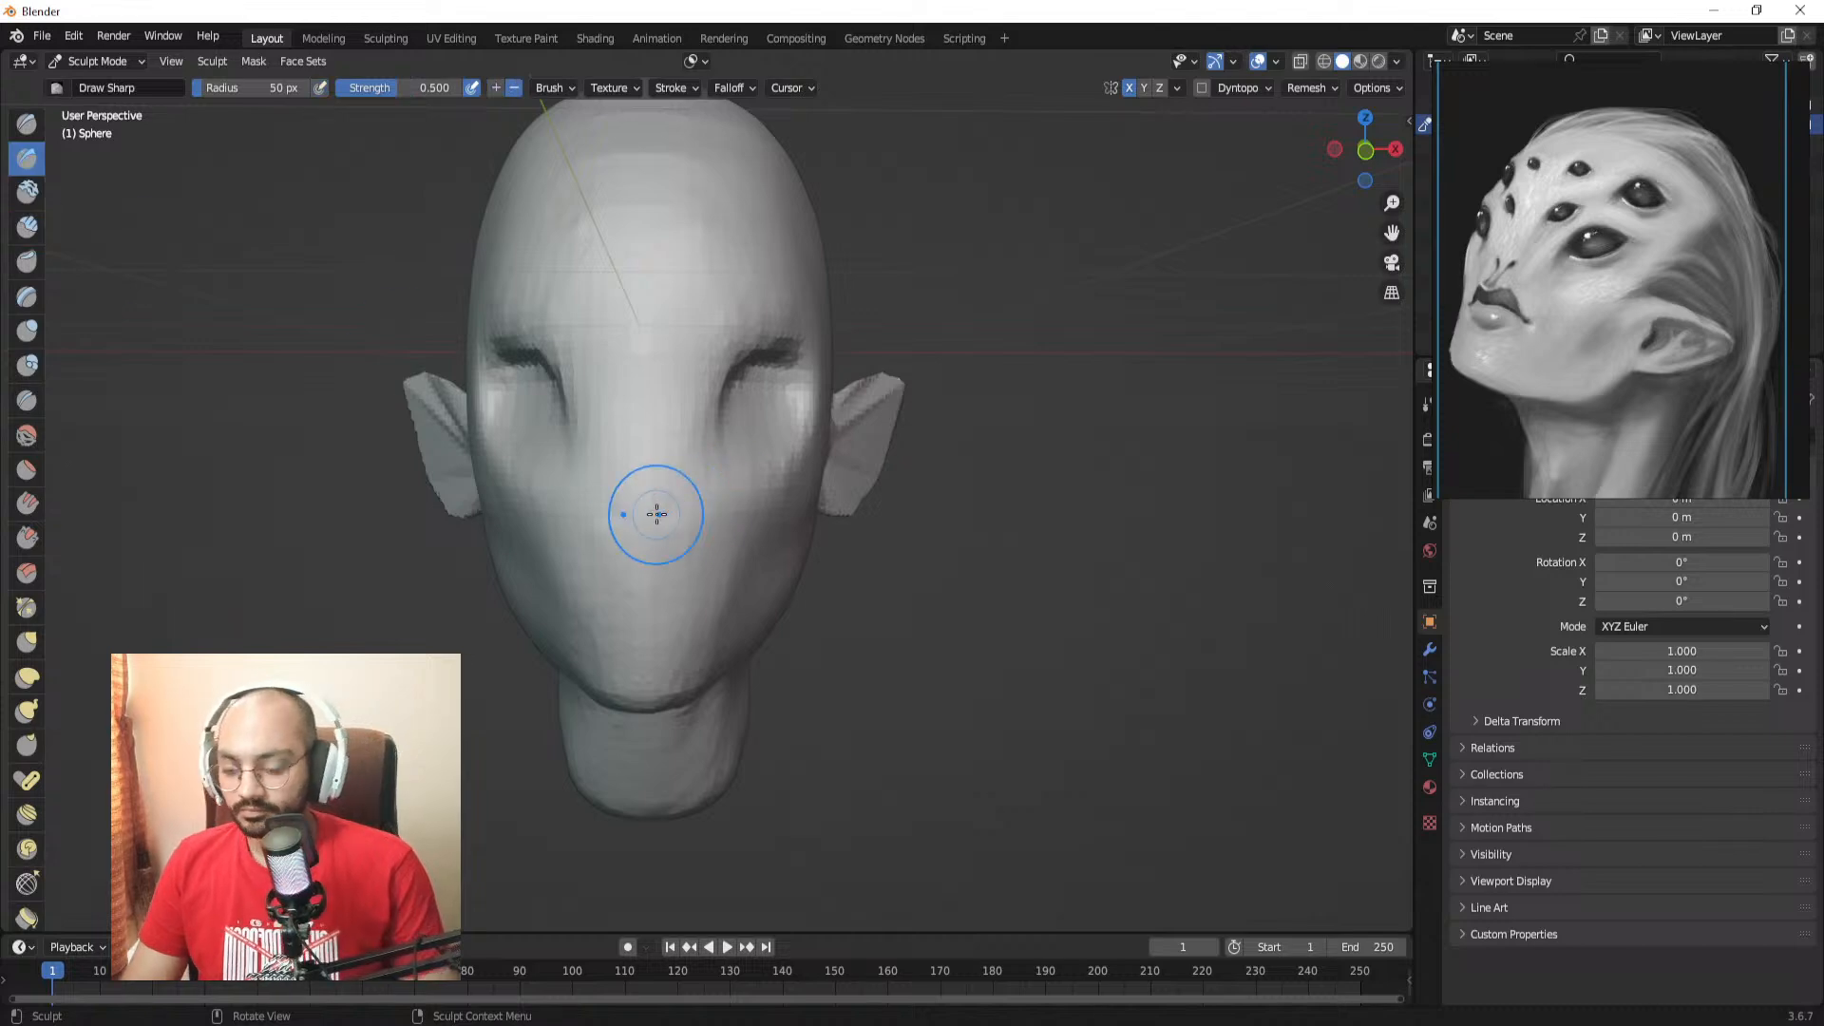
key(KP_1)
ctrl+middle_drag(750, 611, 742, 535)
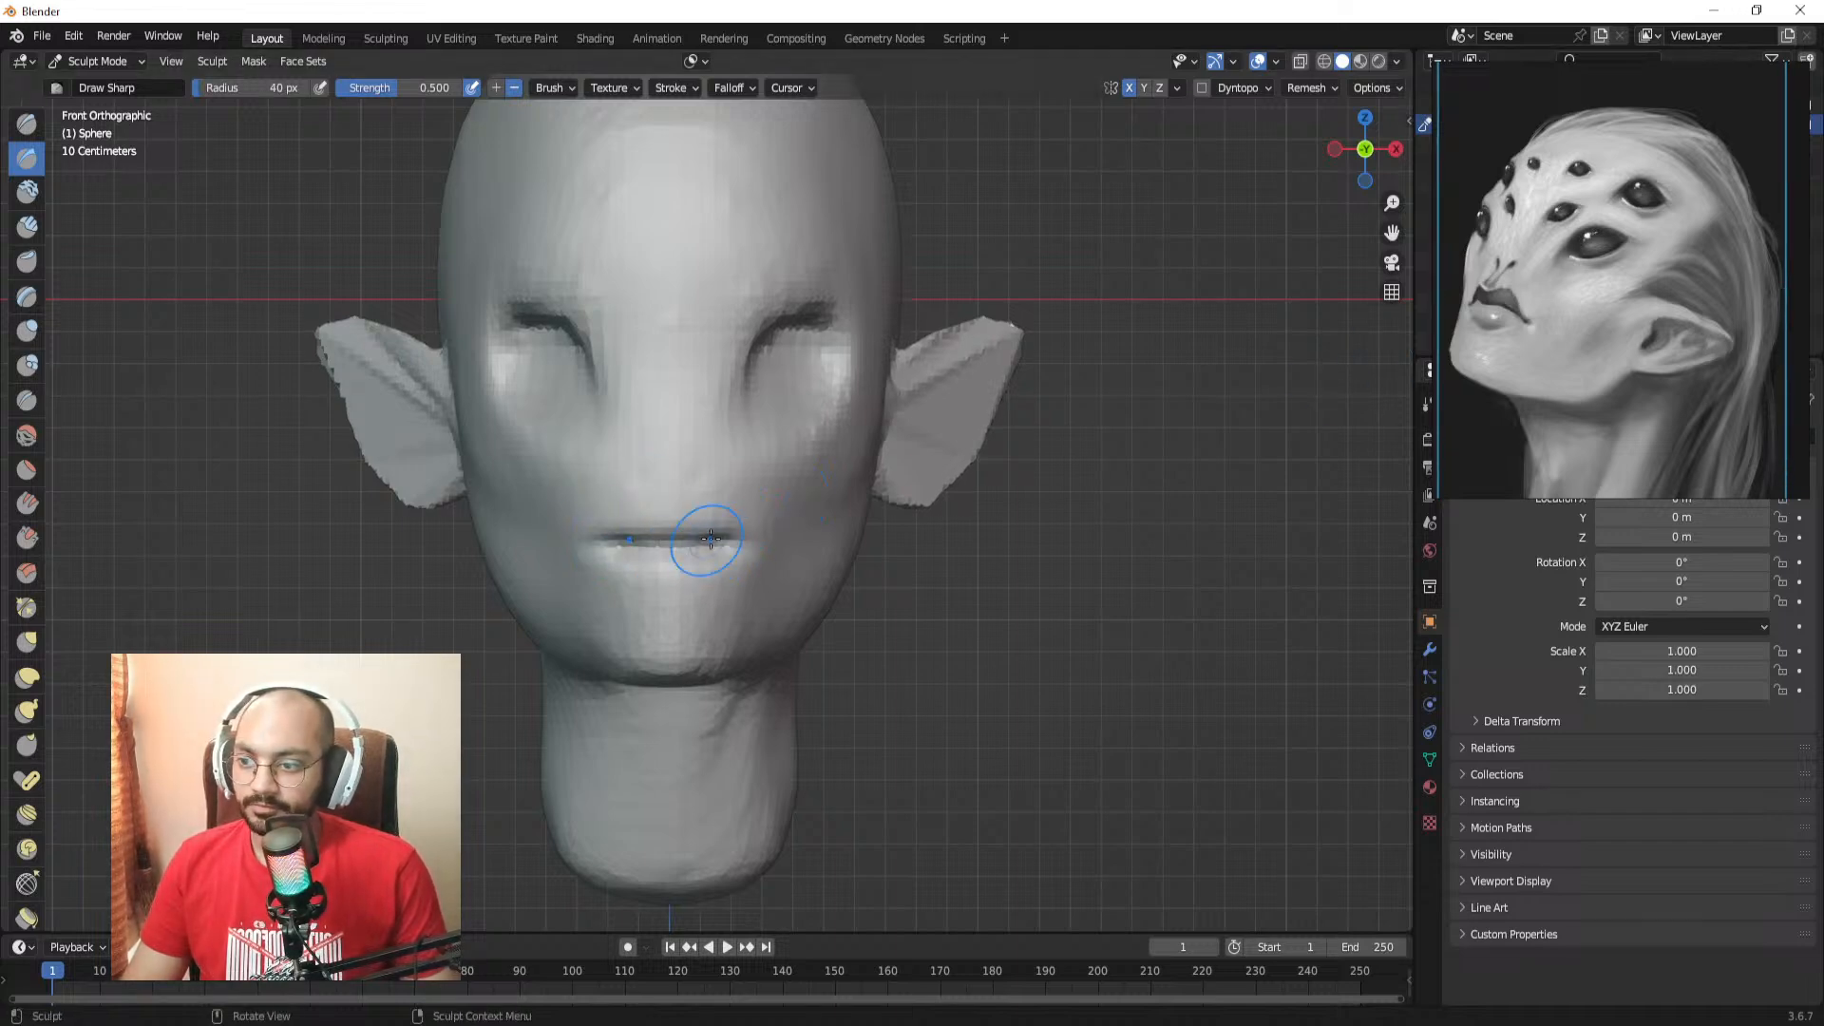
Step: Shape the upper lip and the mouth line with the Grab brush, starting at 53 px
scroll(710, 539, up, 3)
key(g)
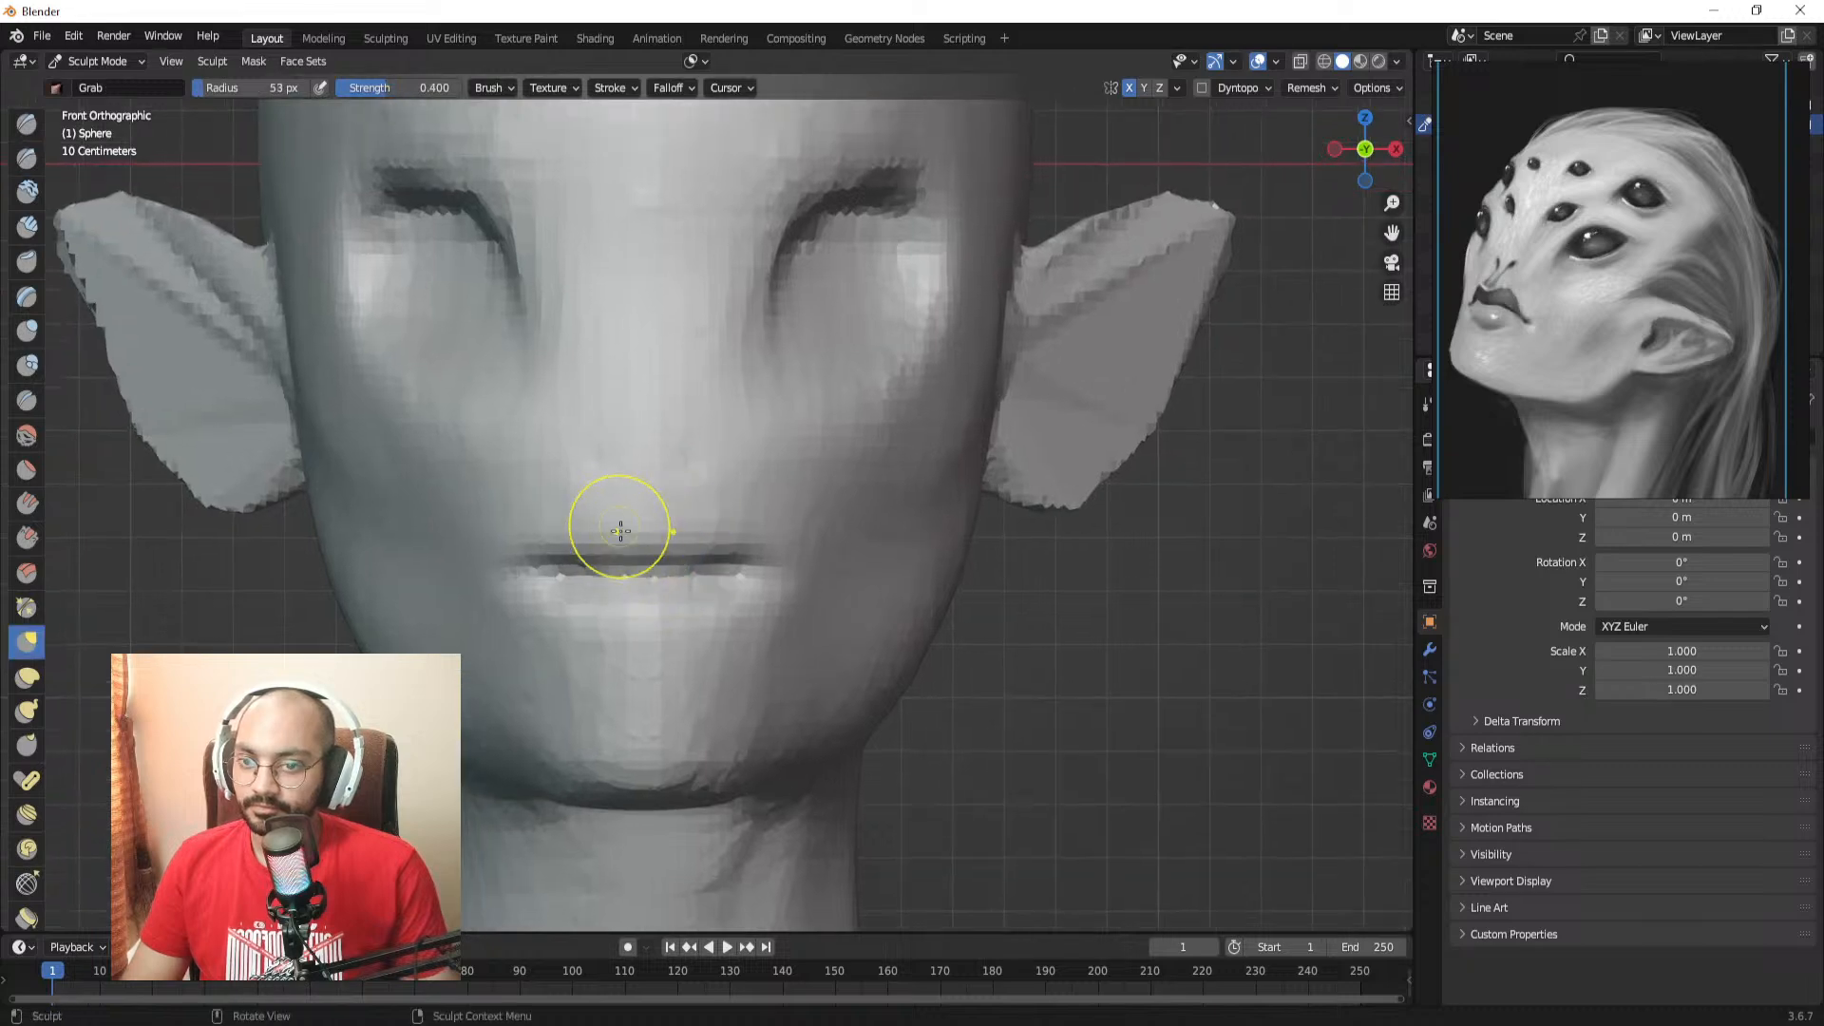
mouse_move(591, 538)
mouse_down()
mouse_move(562, 521)
mouse_move(635, 546)
mouse_move(535, 546)
mouse_move(481, 603)
mouse_move(655, 676)
mouse_up()
key(f)
click(631, 541)
key(f)
click(624, 534)
key(f)
click(553, 573)
Step: Deepen the crease between the lips with the Draw Sharp brush and check the mouth from the side
click(27, 158)
key(bracketleft)
key(bracketleft)
key(bracketleft)
key(KP_3)
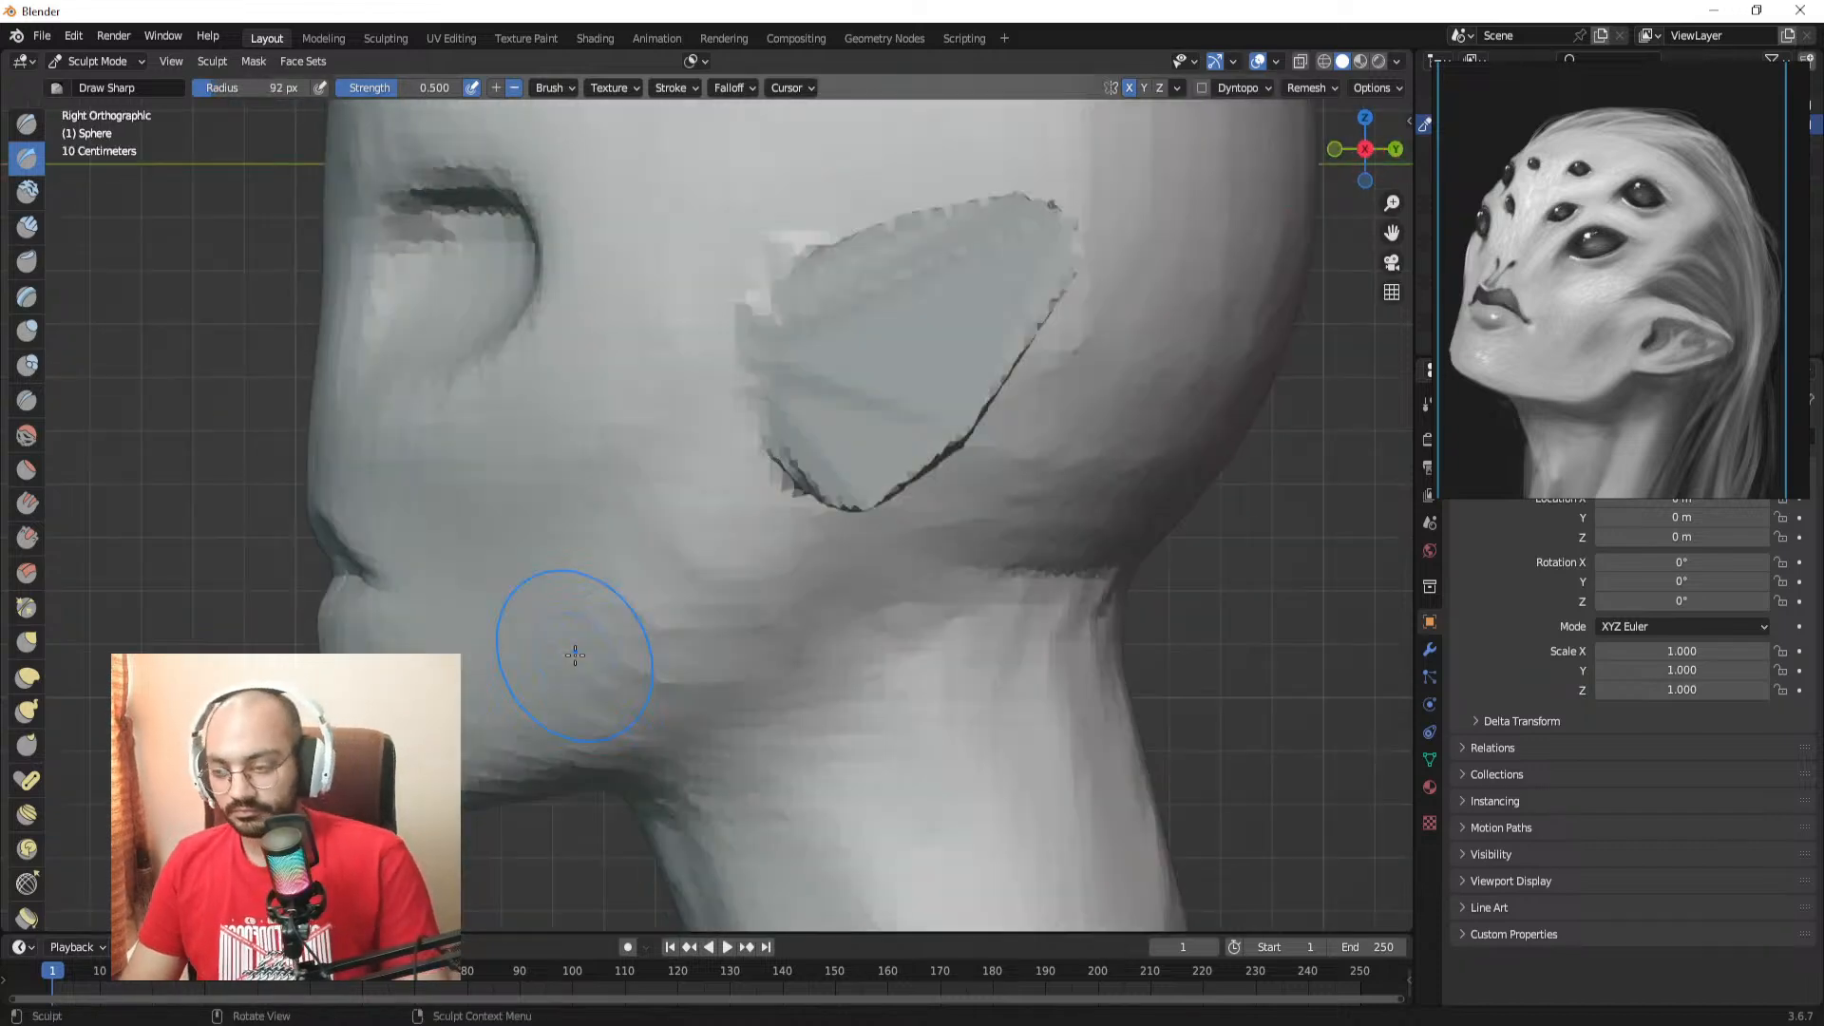
key(g)
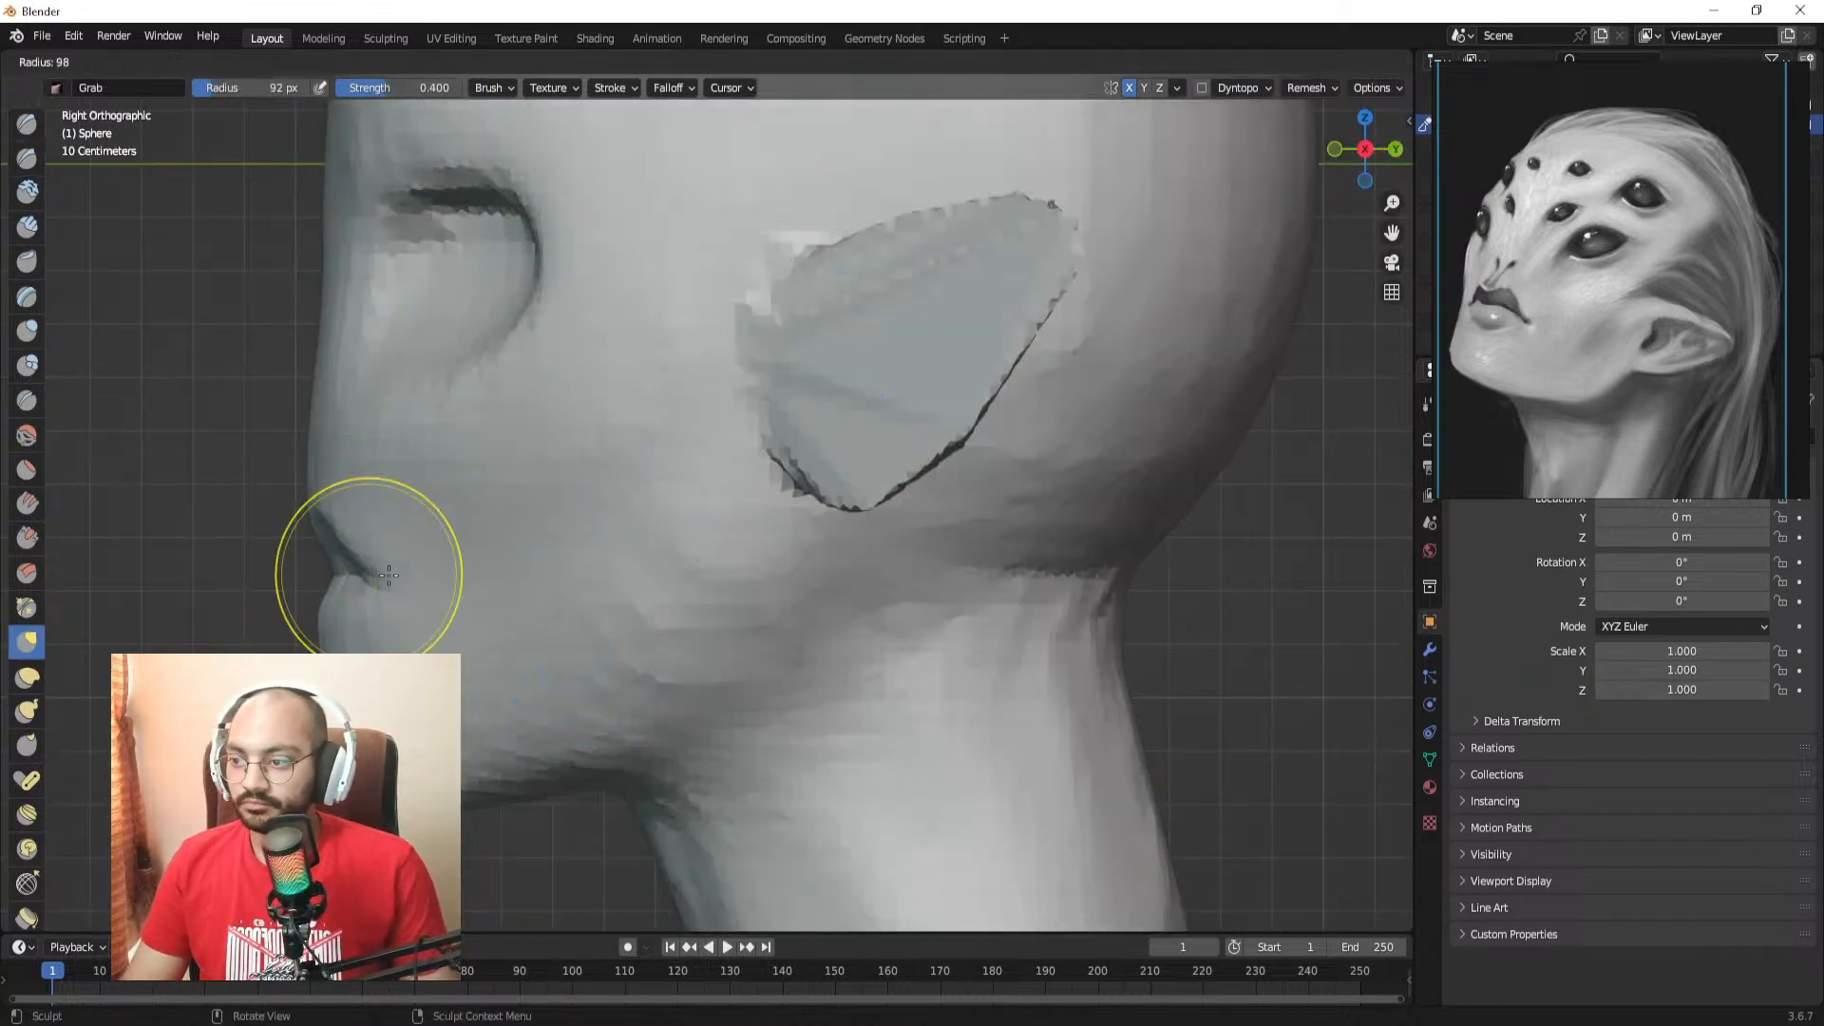
middle_drag(359, 642, 554, 586)
Step: Mask the lower lip and chin on both sides with the Mask brush, reducing its radius to 68 px
key(m)
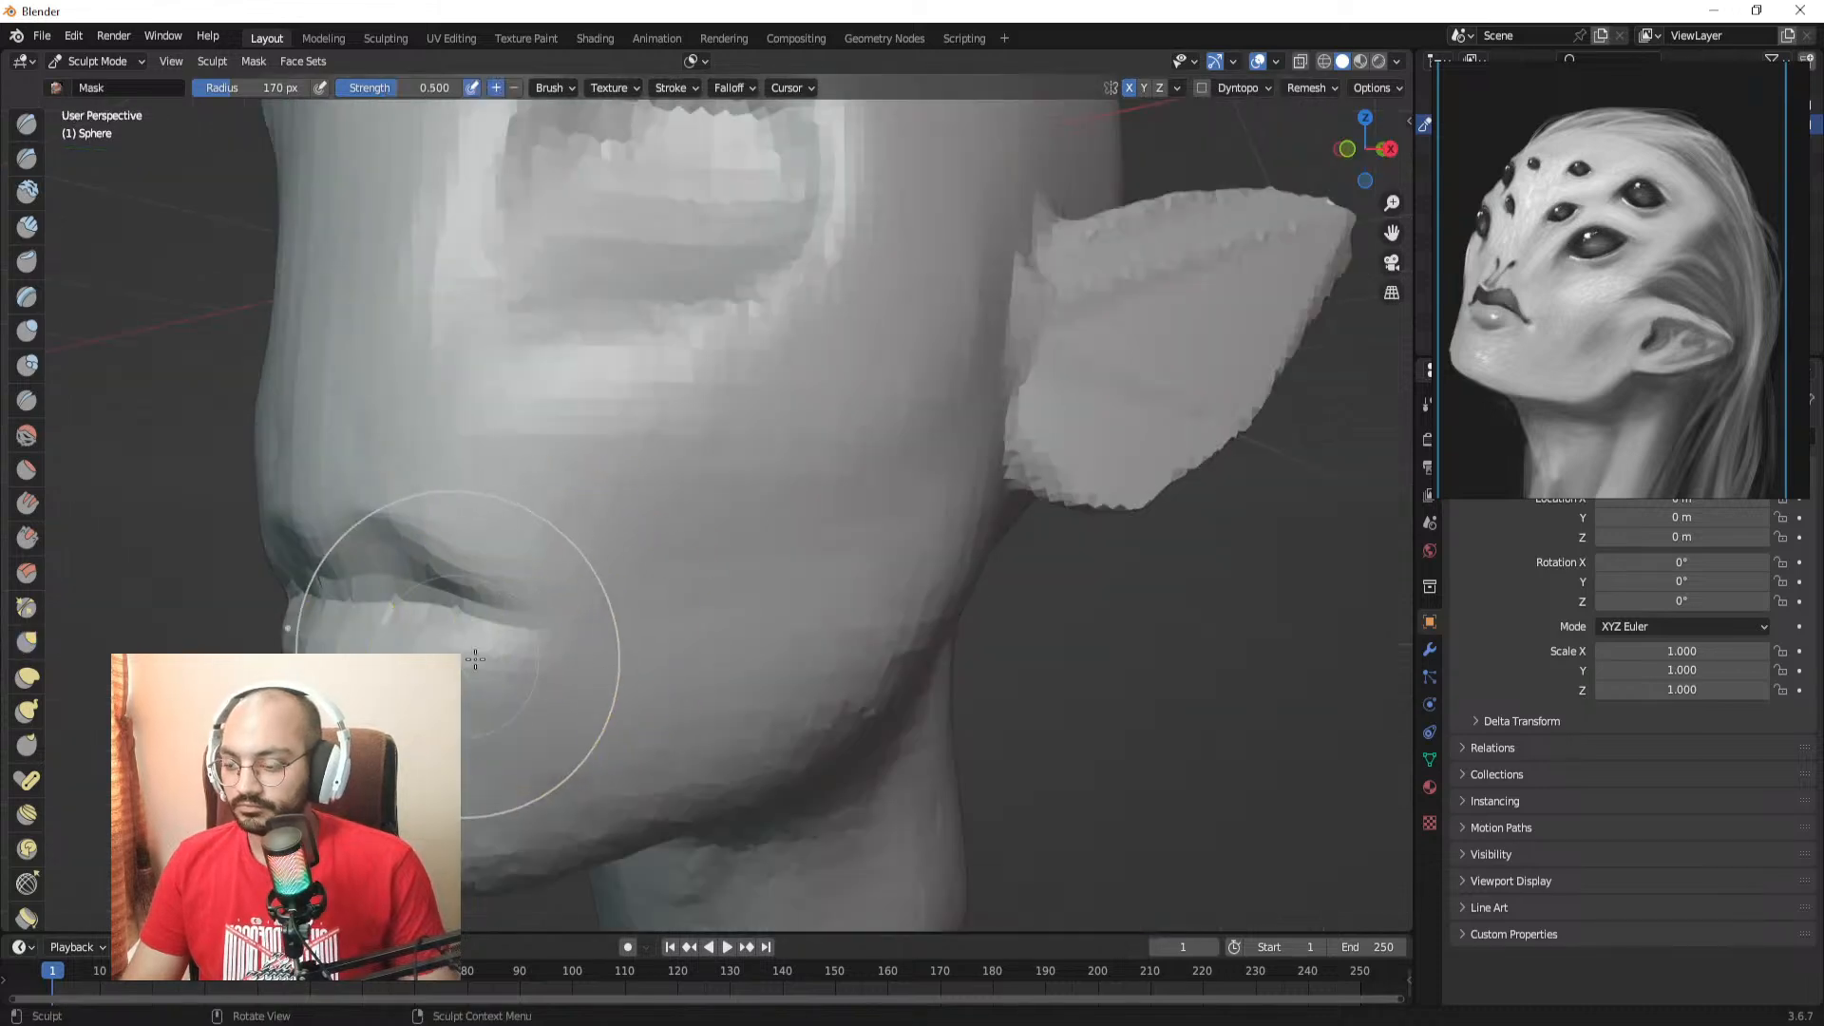
scroll(393, 651, down, 2)
mouse_move(543, 670)
shift+middle_down()
mouse_move(555, 624)
mouse_move(631, 567)
mouse_move(665, 589)
shift+middle_up()
mouse_move(671, 597)
mouse_down()
mouse_move(745, 576)
mouse_move(570, 581)
mouse_move(728, 642)
mouse_up()
key(bracketleft)
middle_drag(728, 641, 796, 631)
mouse_move(794, 631)
mouse_down()
mouse_move(727, 560)
mouse_move(631, 603)
mouse_move(807, 684)
mouse_move(870, 678)
mouse_move(705, 671)
mouse_up()
key(f)
click(720, 577)
key(f)
click(898, 673)
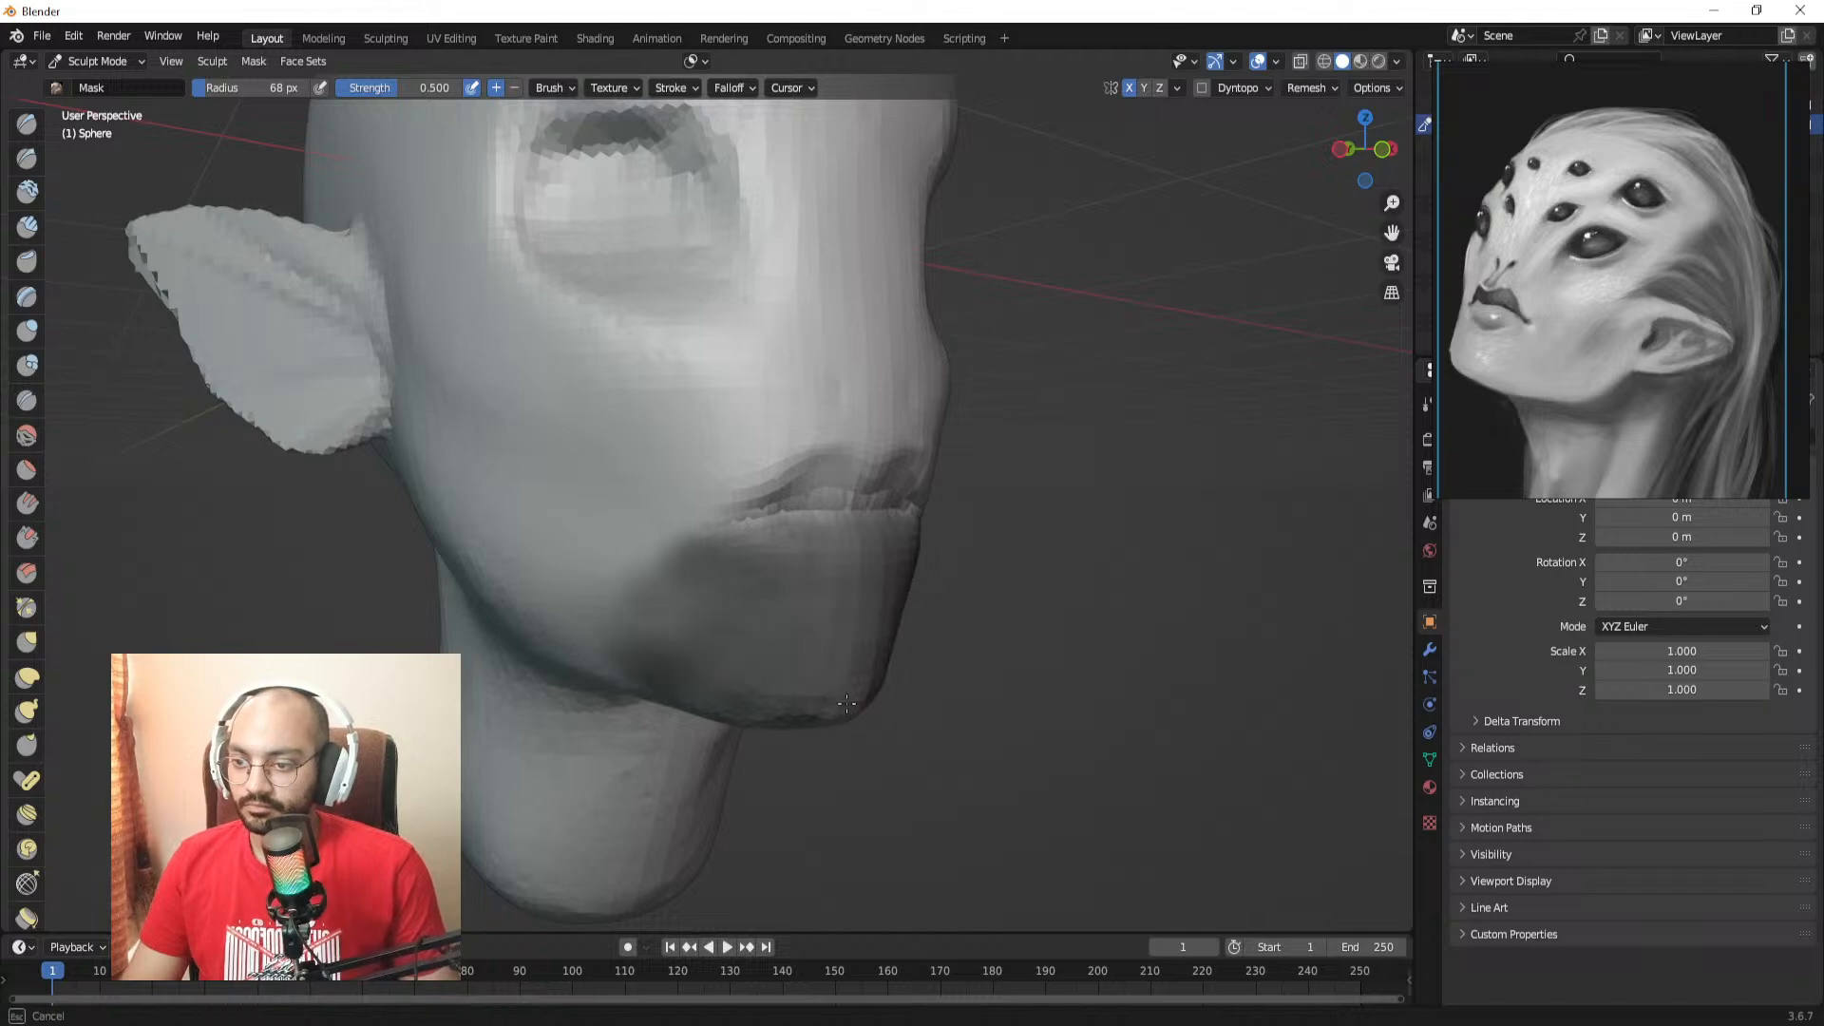
middle_drag(846, 703, 713, 650)
mouse_move(712, 643)
mouse_down()
mouse_move(733, 591)
mouse_move(741, 634)
mouse_up()
middle_drag(741, 636, 625, 642)
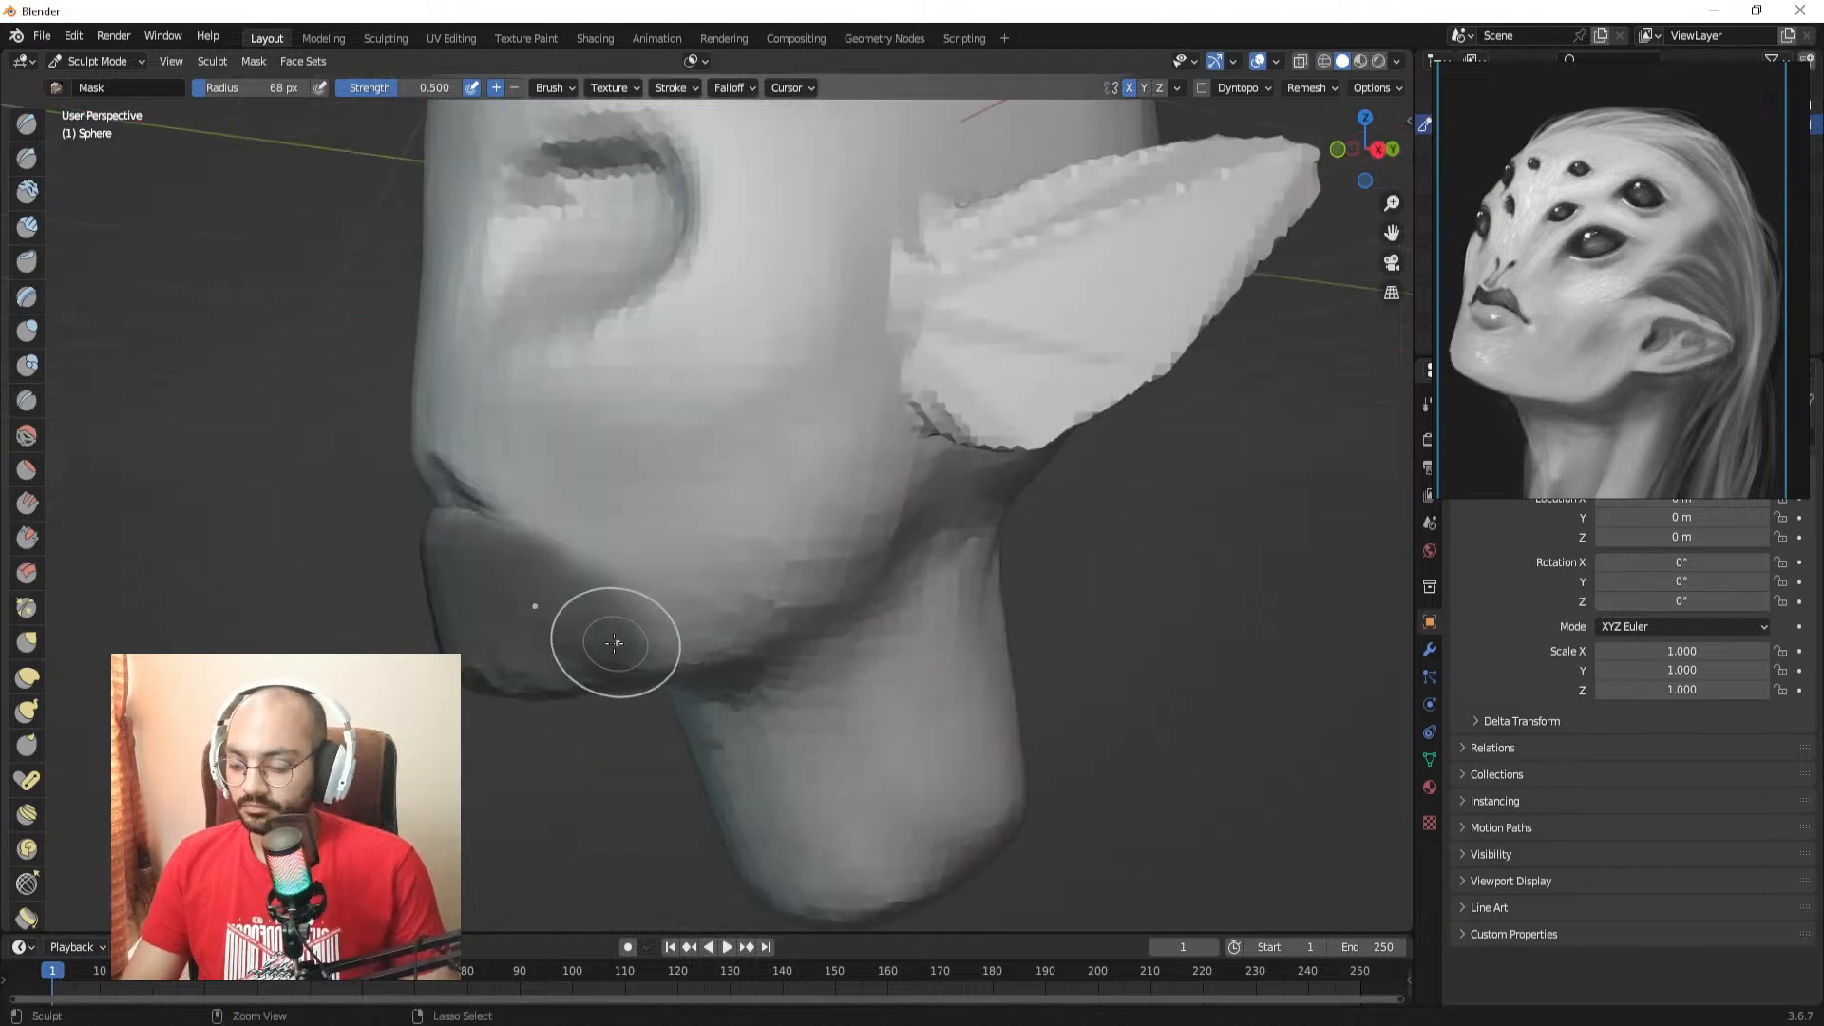
Step: Invert the mask and push the lower lip and chin back from the right view with the Grab brush at up to 170 px
key(ctrl+i)
key(KP_3)
key(g)
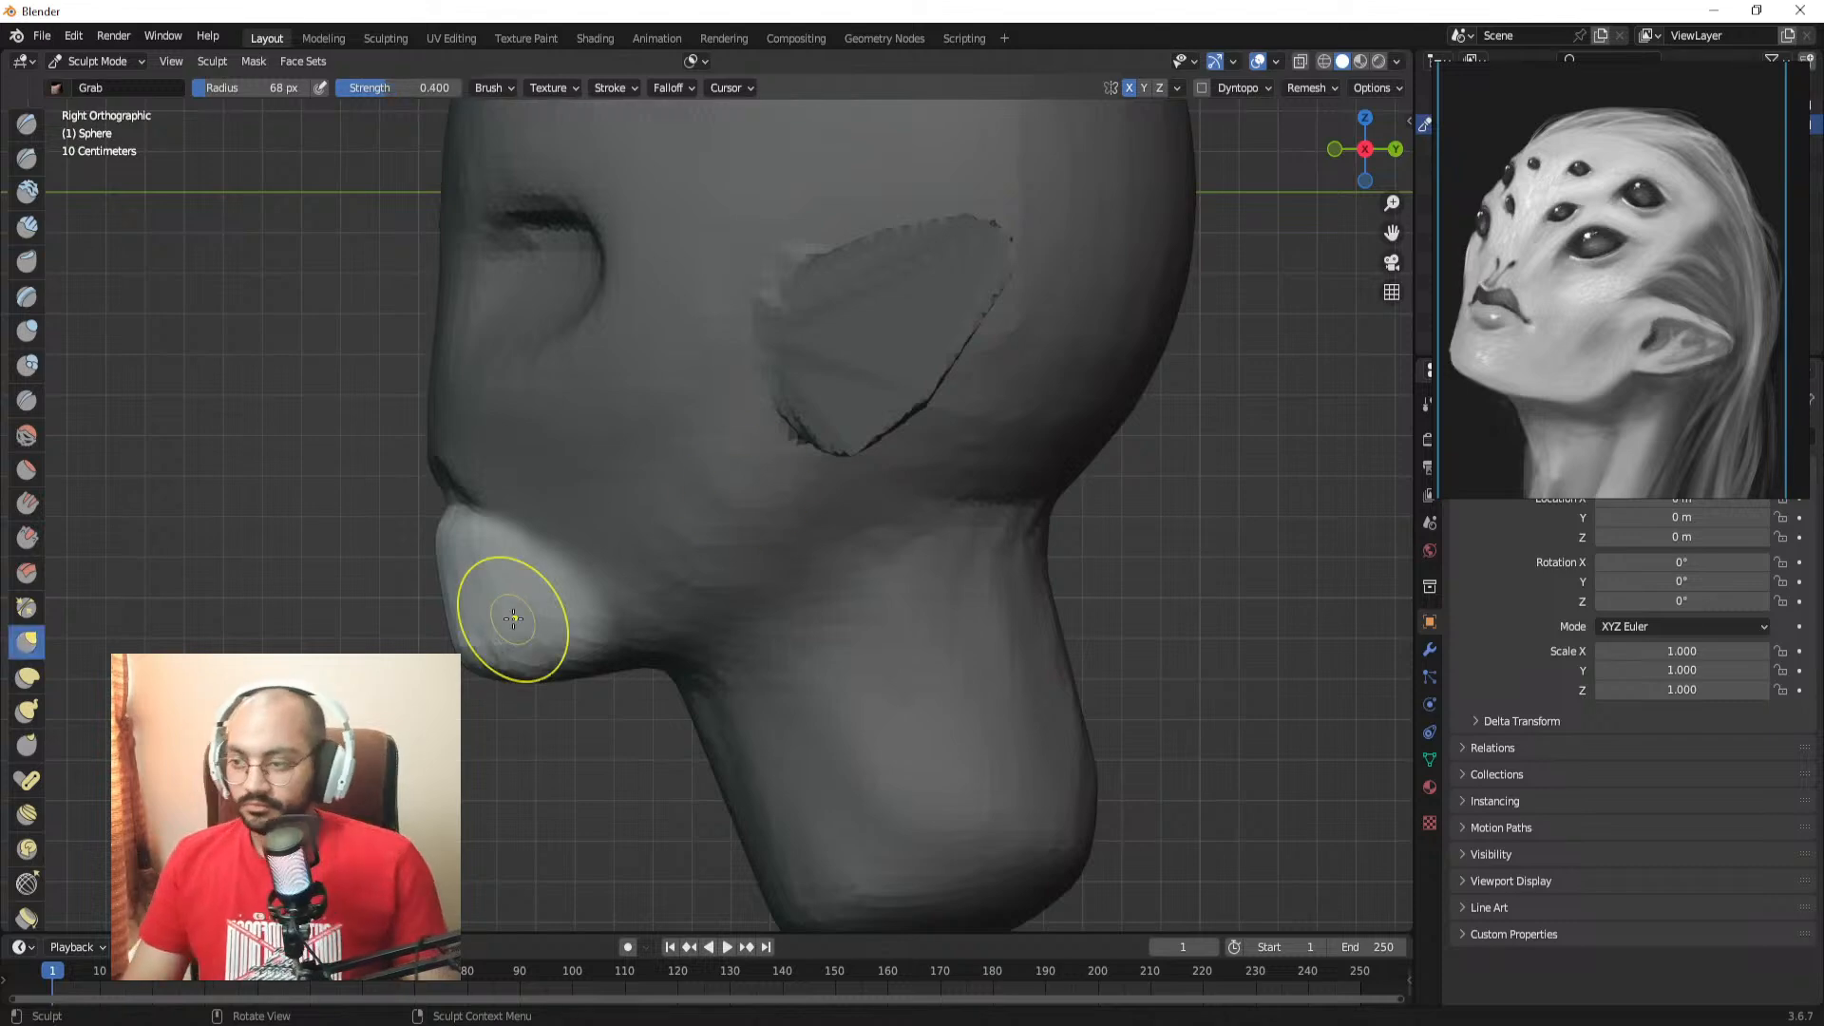
mouse_move(521, 554)
mouse_down()
mouse_move(656, 524)
mouse_move(592, 559)
mouse_up()
key(f)
click(770, 521)
drag(558, 573, 570, 582)
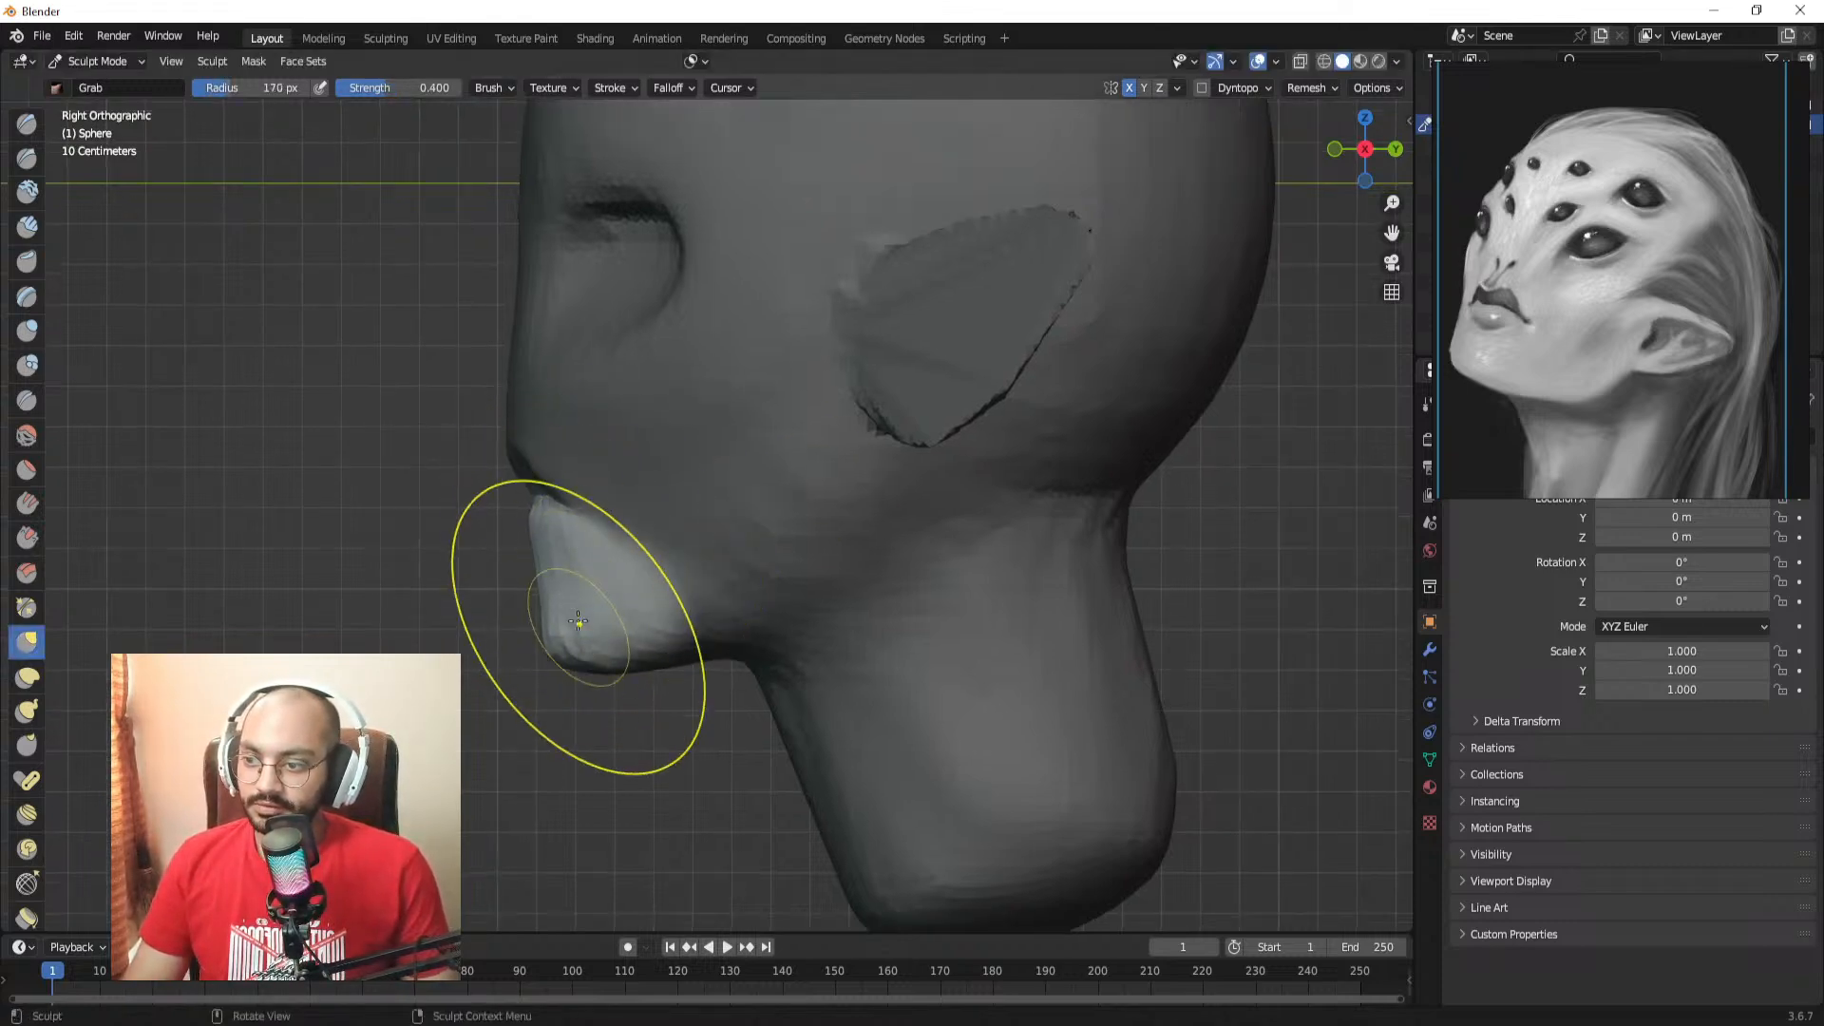
key(f)
click(648, 591)
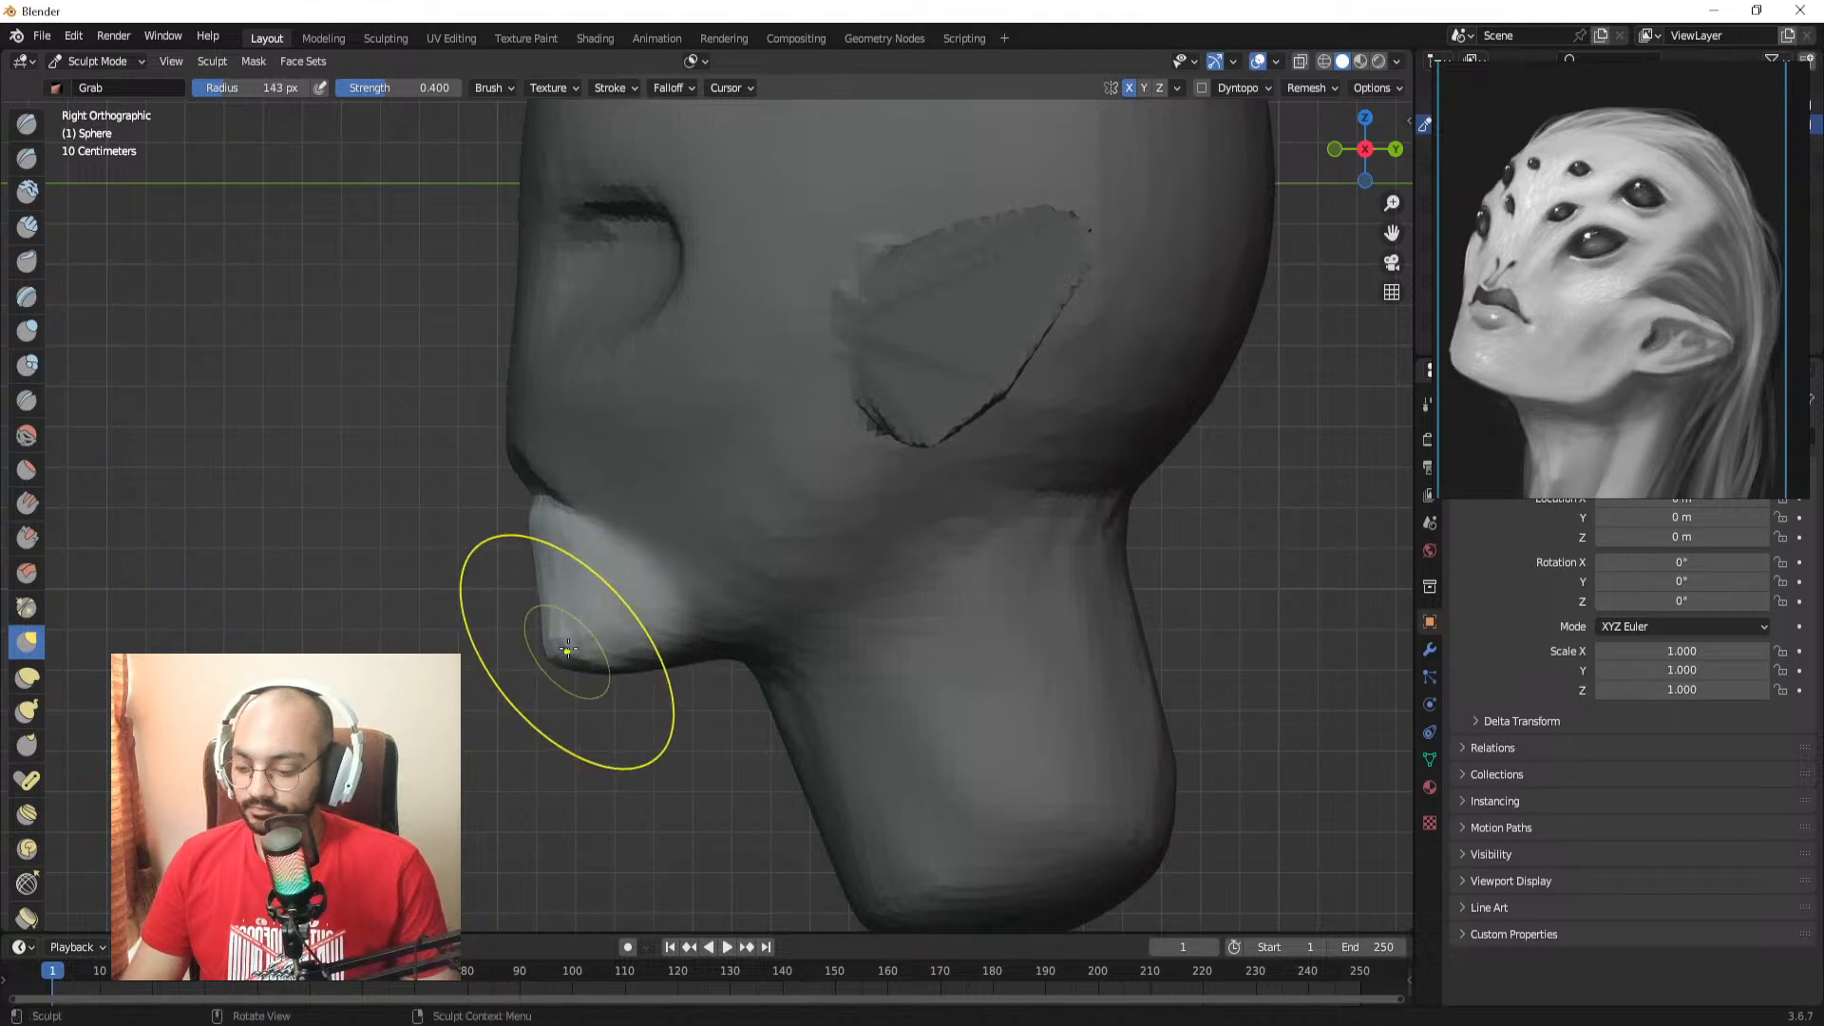
Step: Clear the mask and pull the sides of the jaw outward from below with the Grab brush at 143 px
key(alt+m)
key(f)
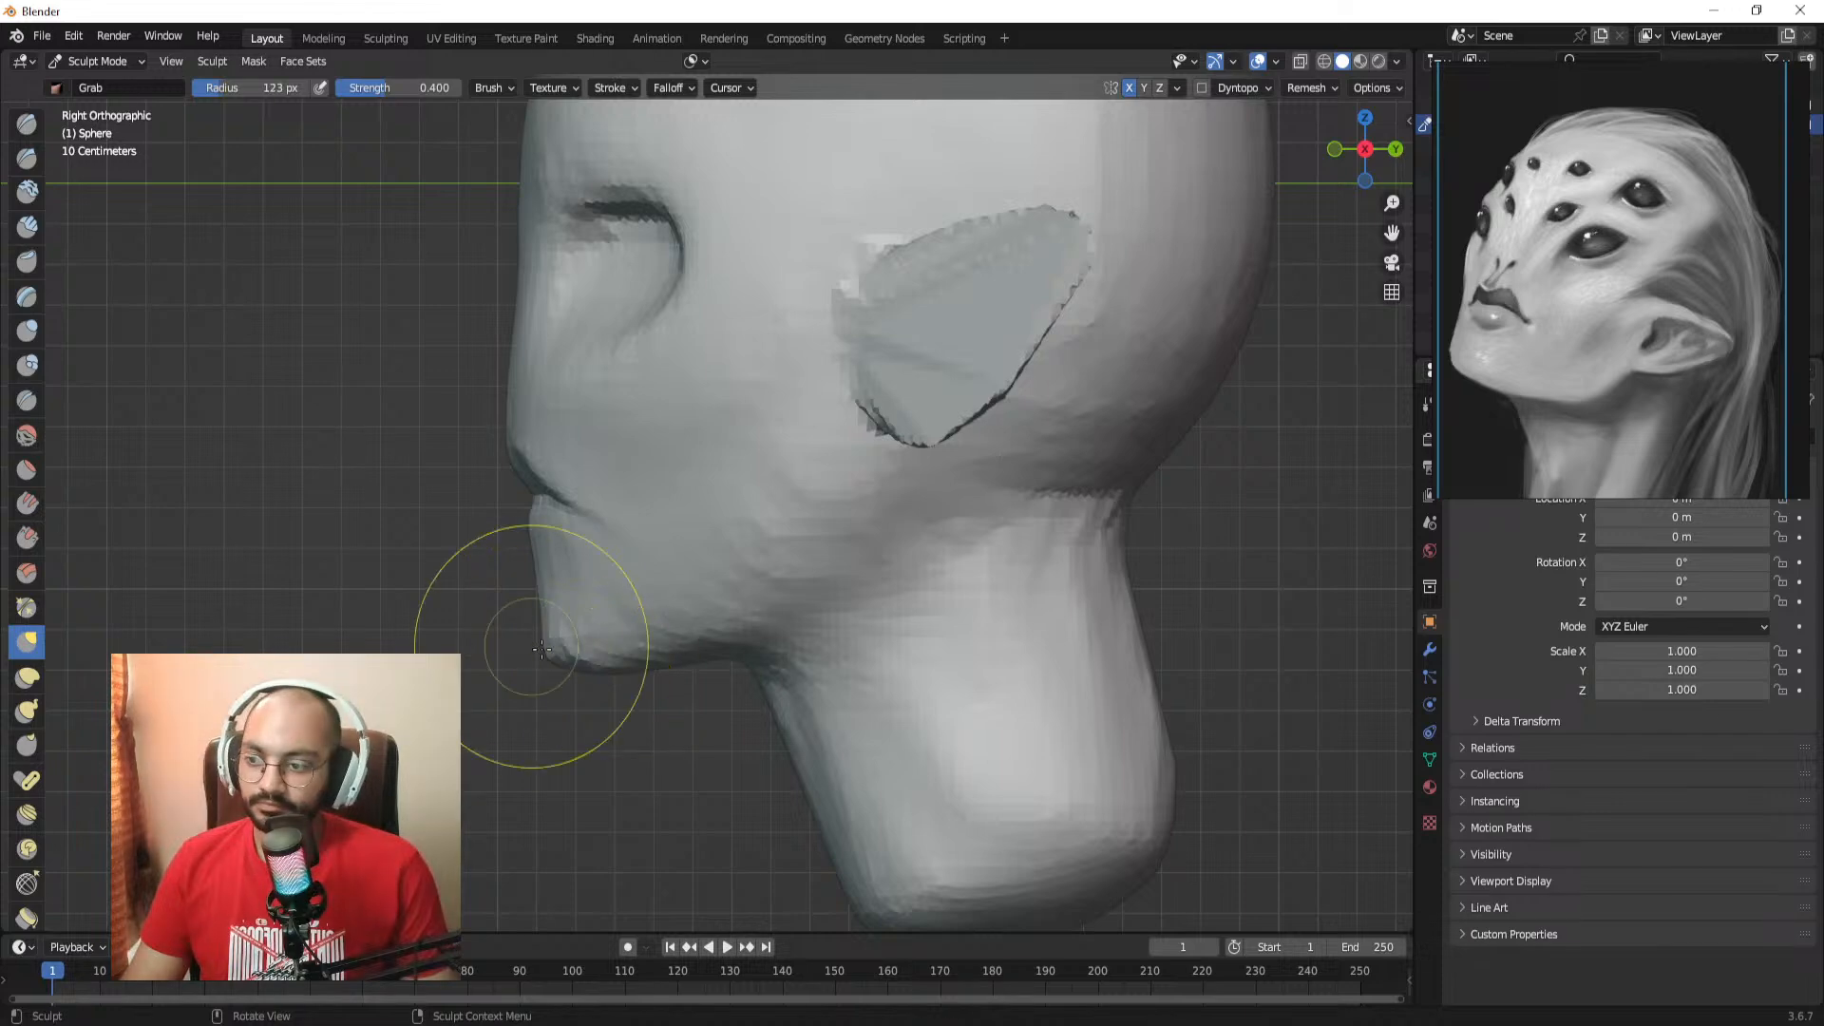
click(646, 643)
middle_drag(591, 647, 824, 651)
middle_drag(646, 604, 617, 452)
key(f)
click(615, 492)
mouse_move(594, 498)
mouse_down()
mouse_move(550, 488)
mouse_move(558, 468)
mouse_up()
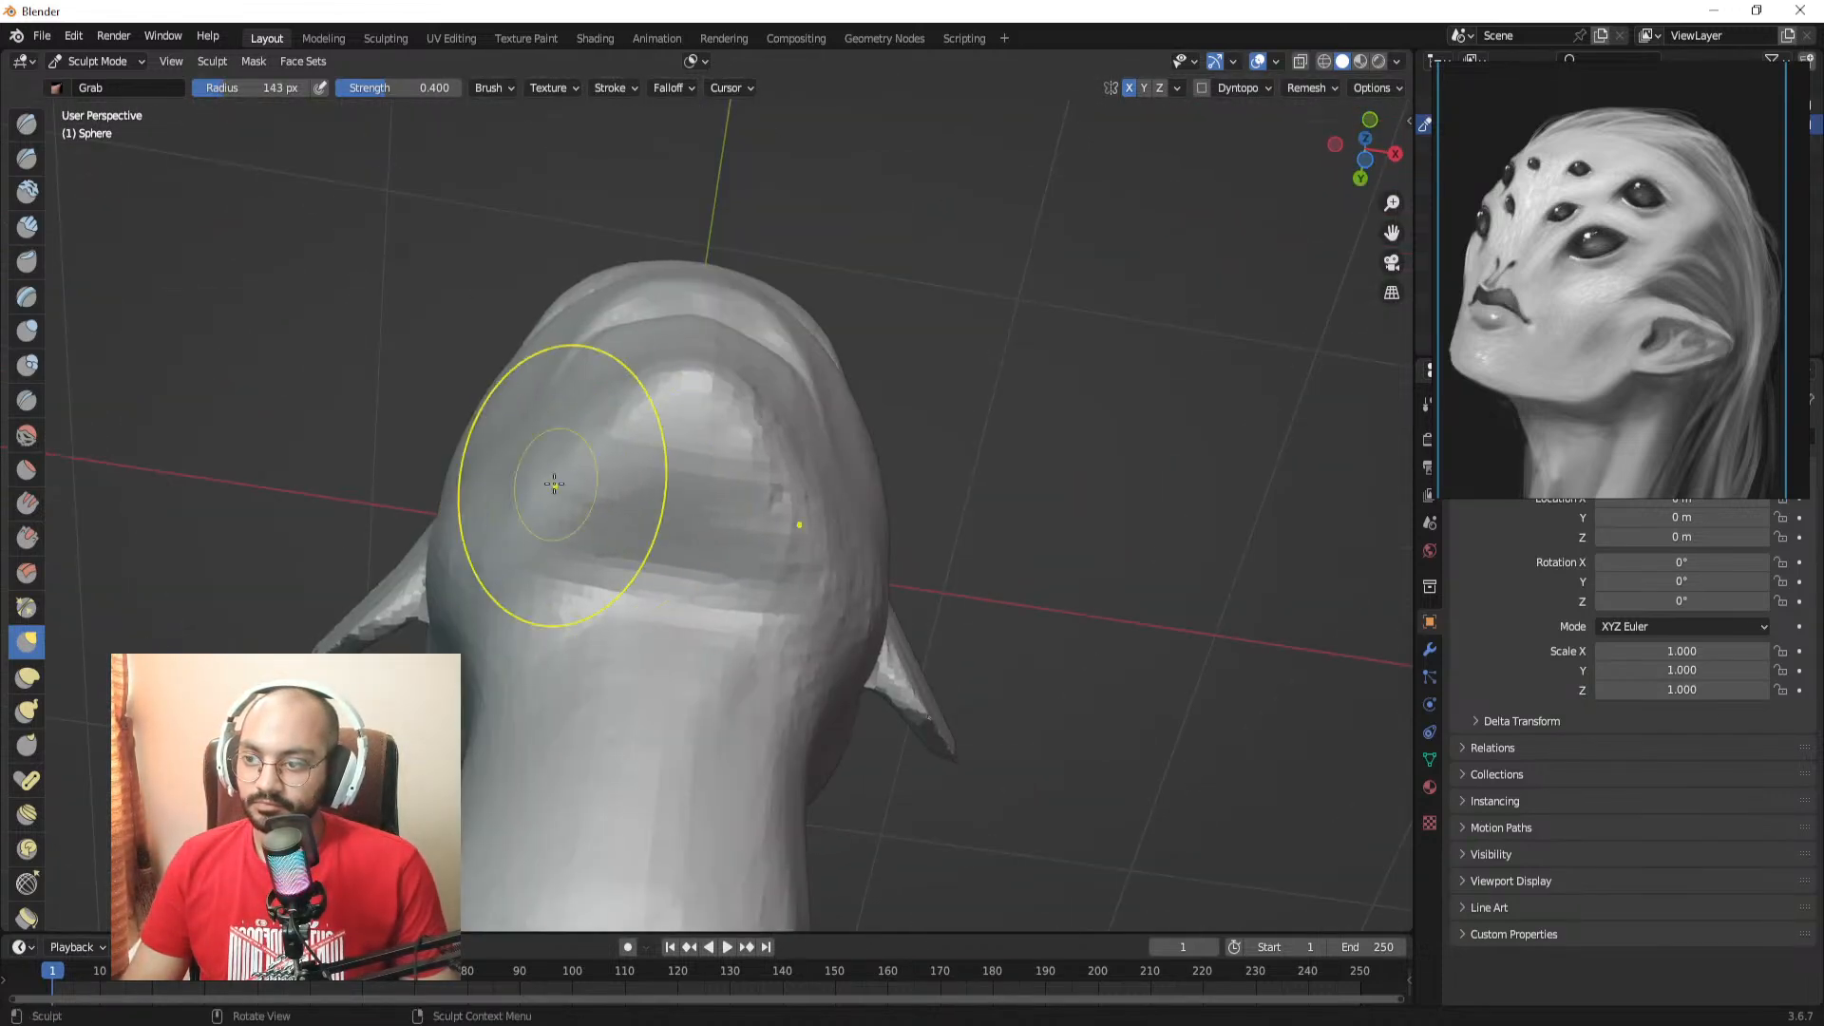
Step: From the front view, reshape both sides of the jaw contour with the Grab brush at 145 px and 126 px
middle_drag(558, 468, 572, 668)
key(f)
click(589, 664)
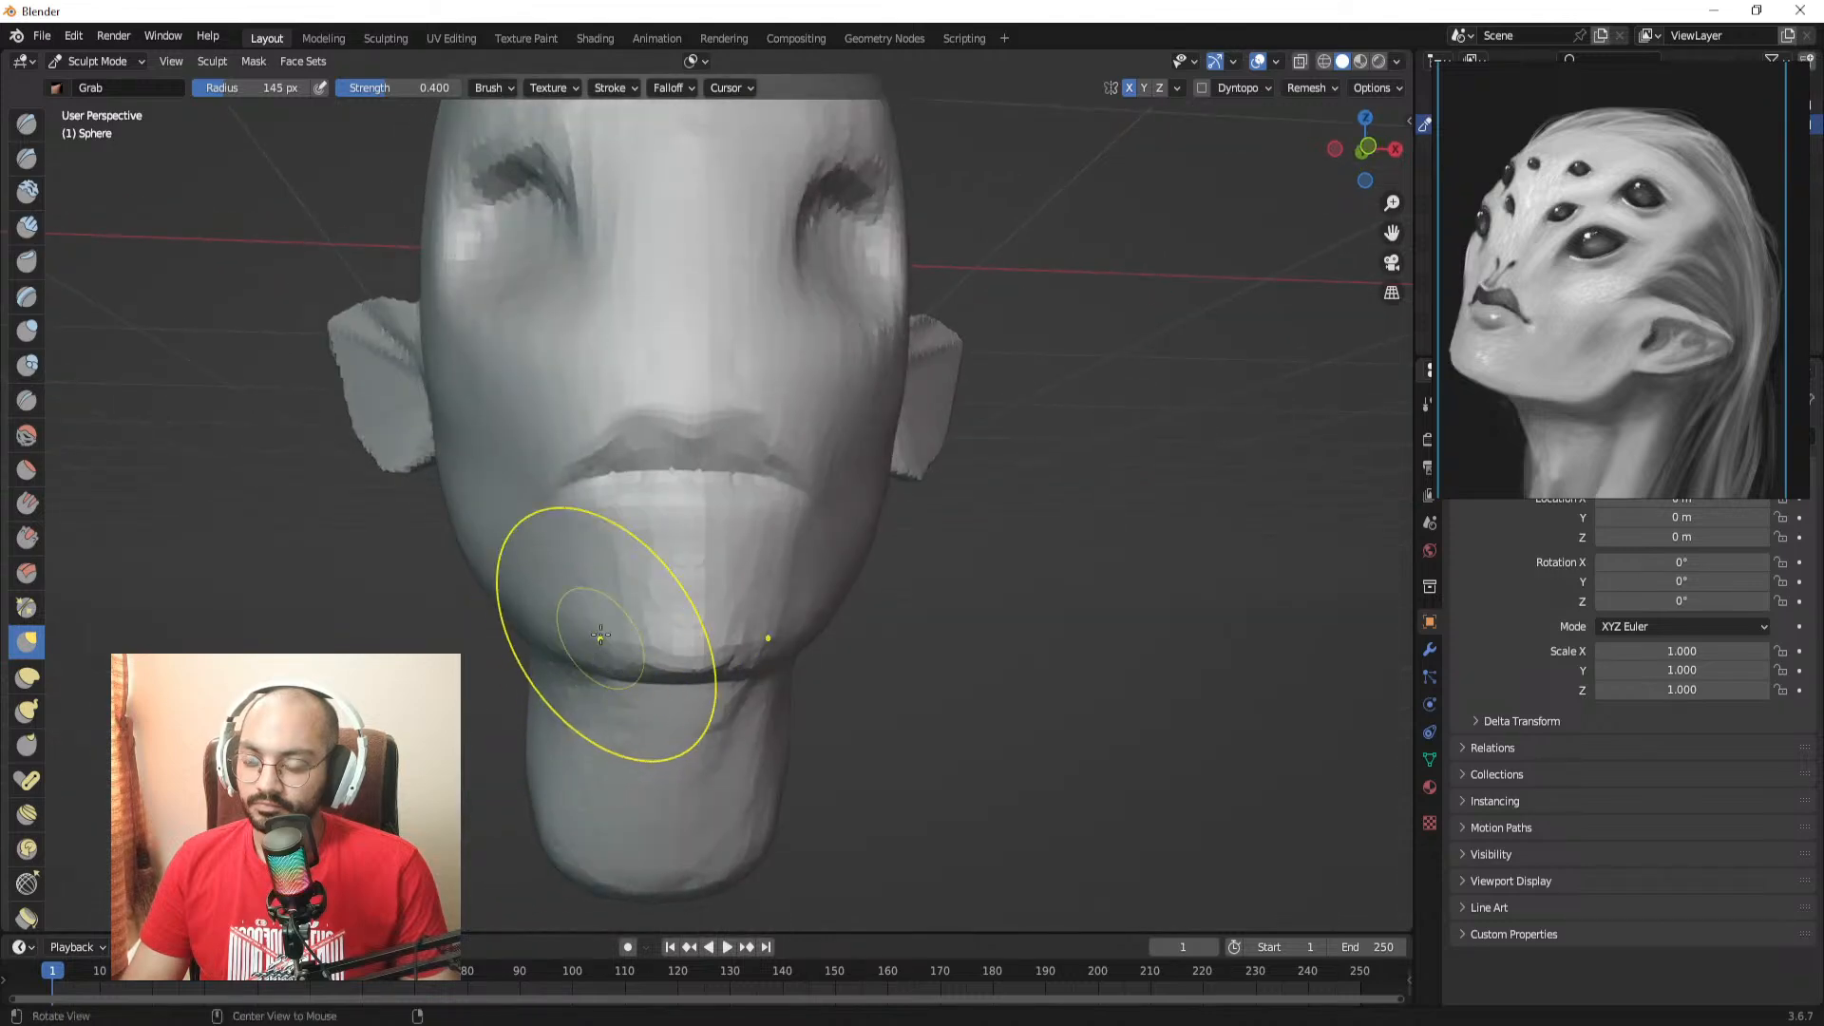
key(KP_1)
scroll(795, 604, down, 2)
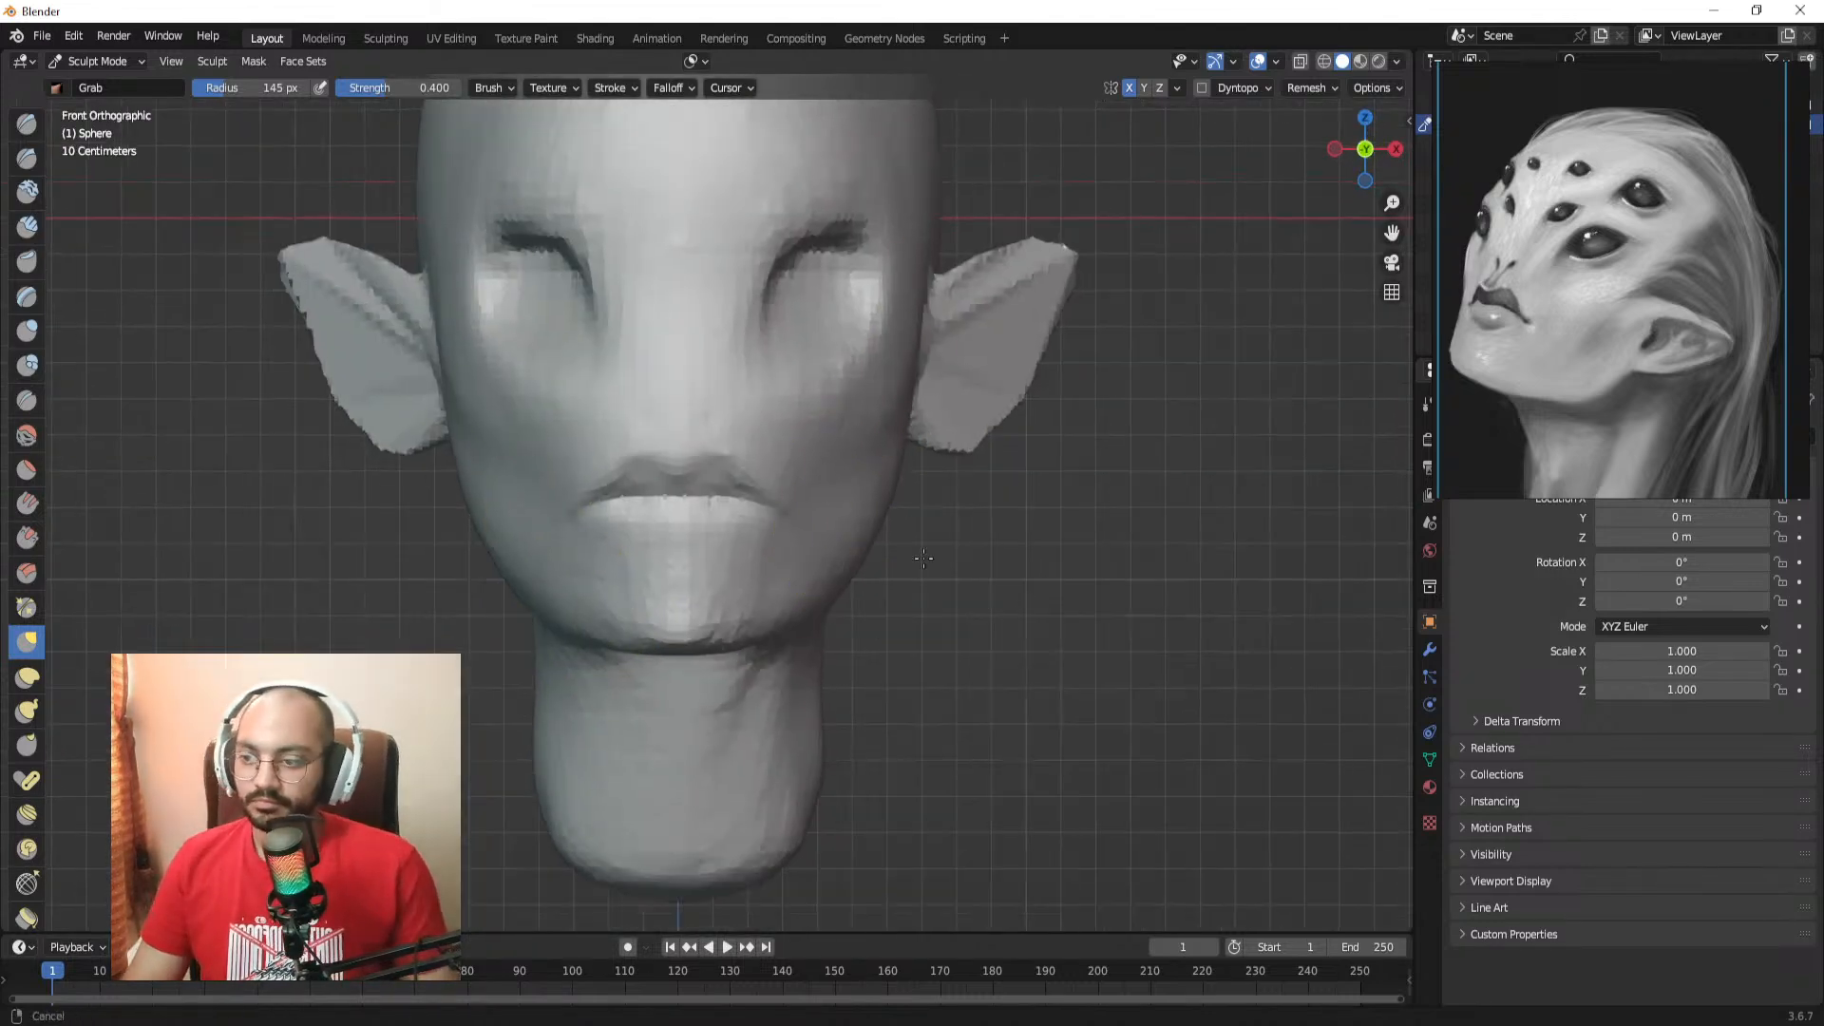
drag(794, 603, 808, 541)
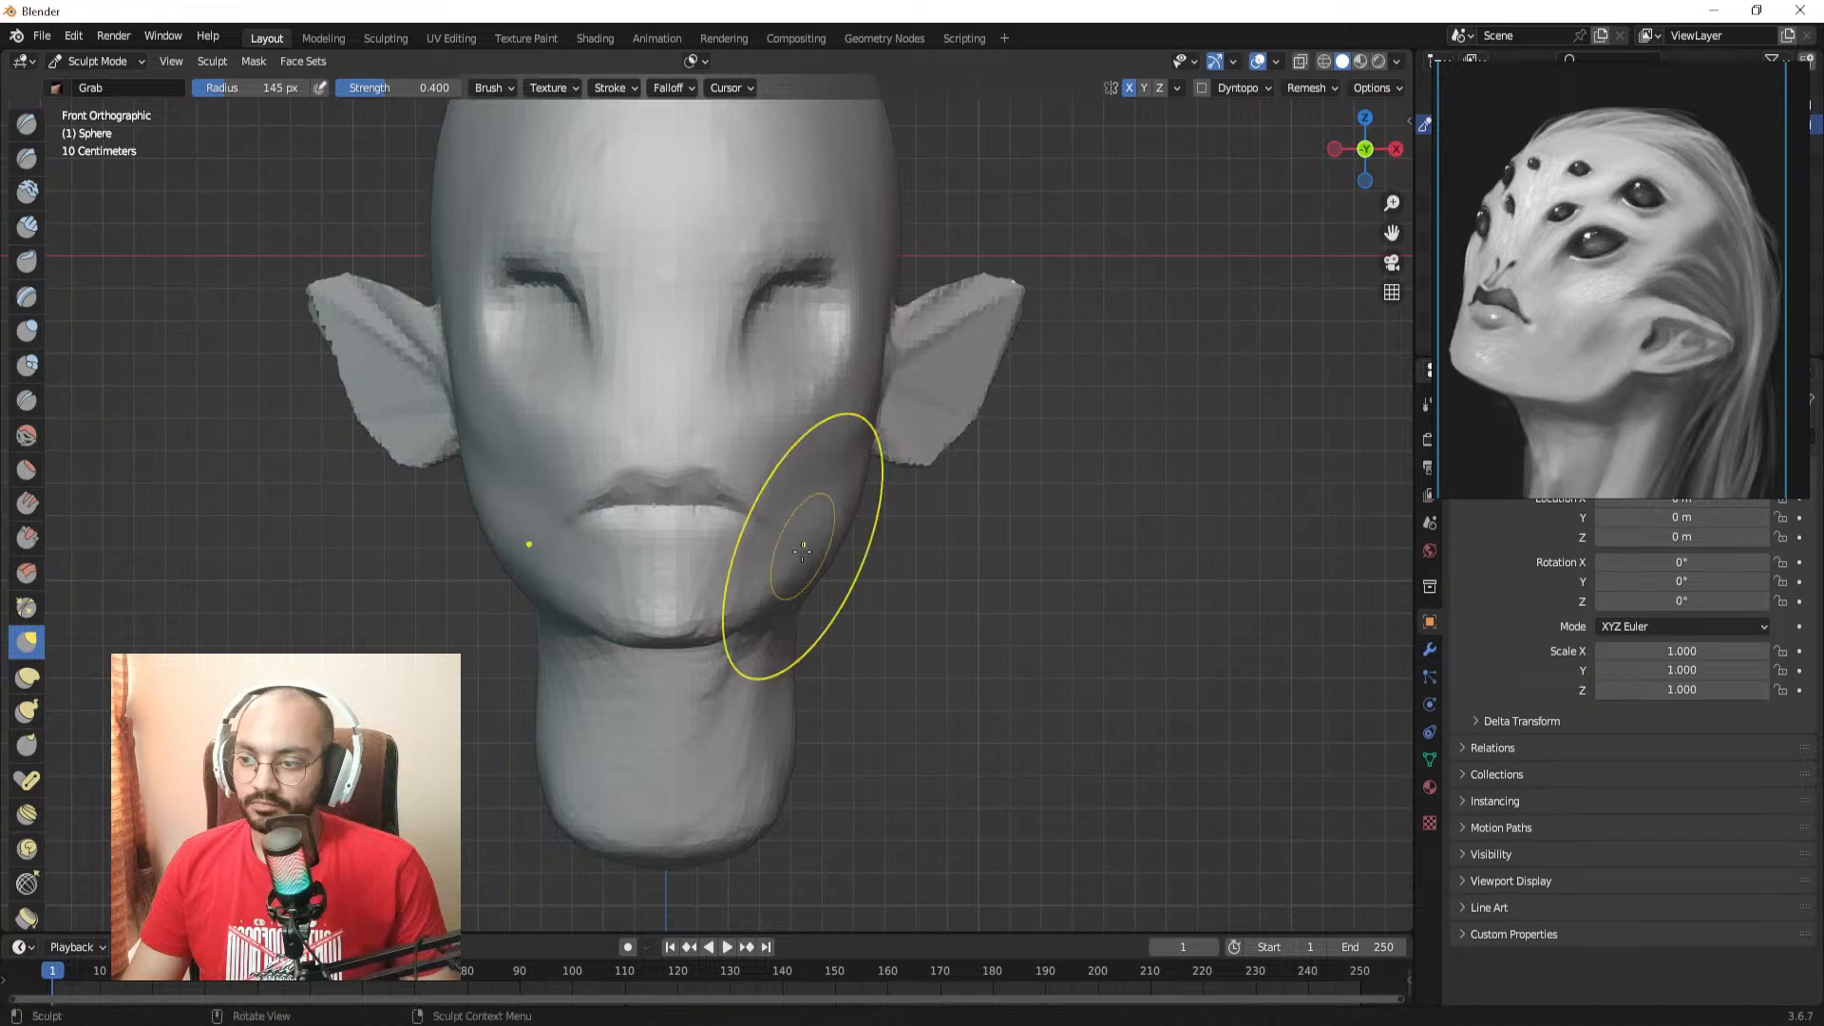
key(f)
click(514, 585)
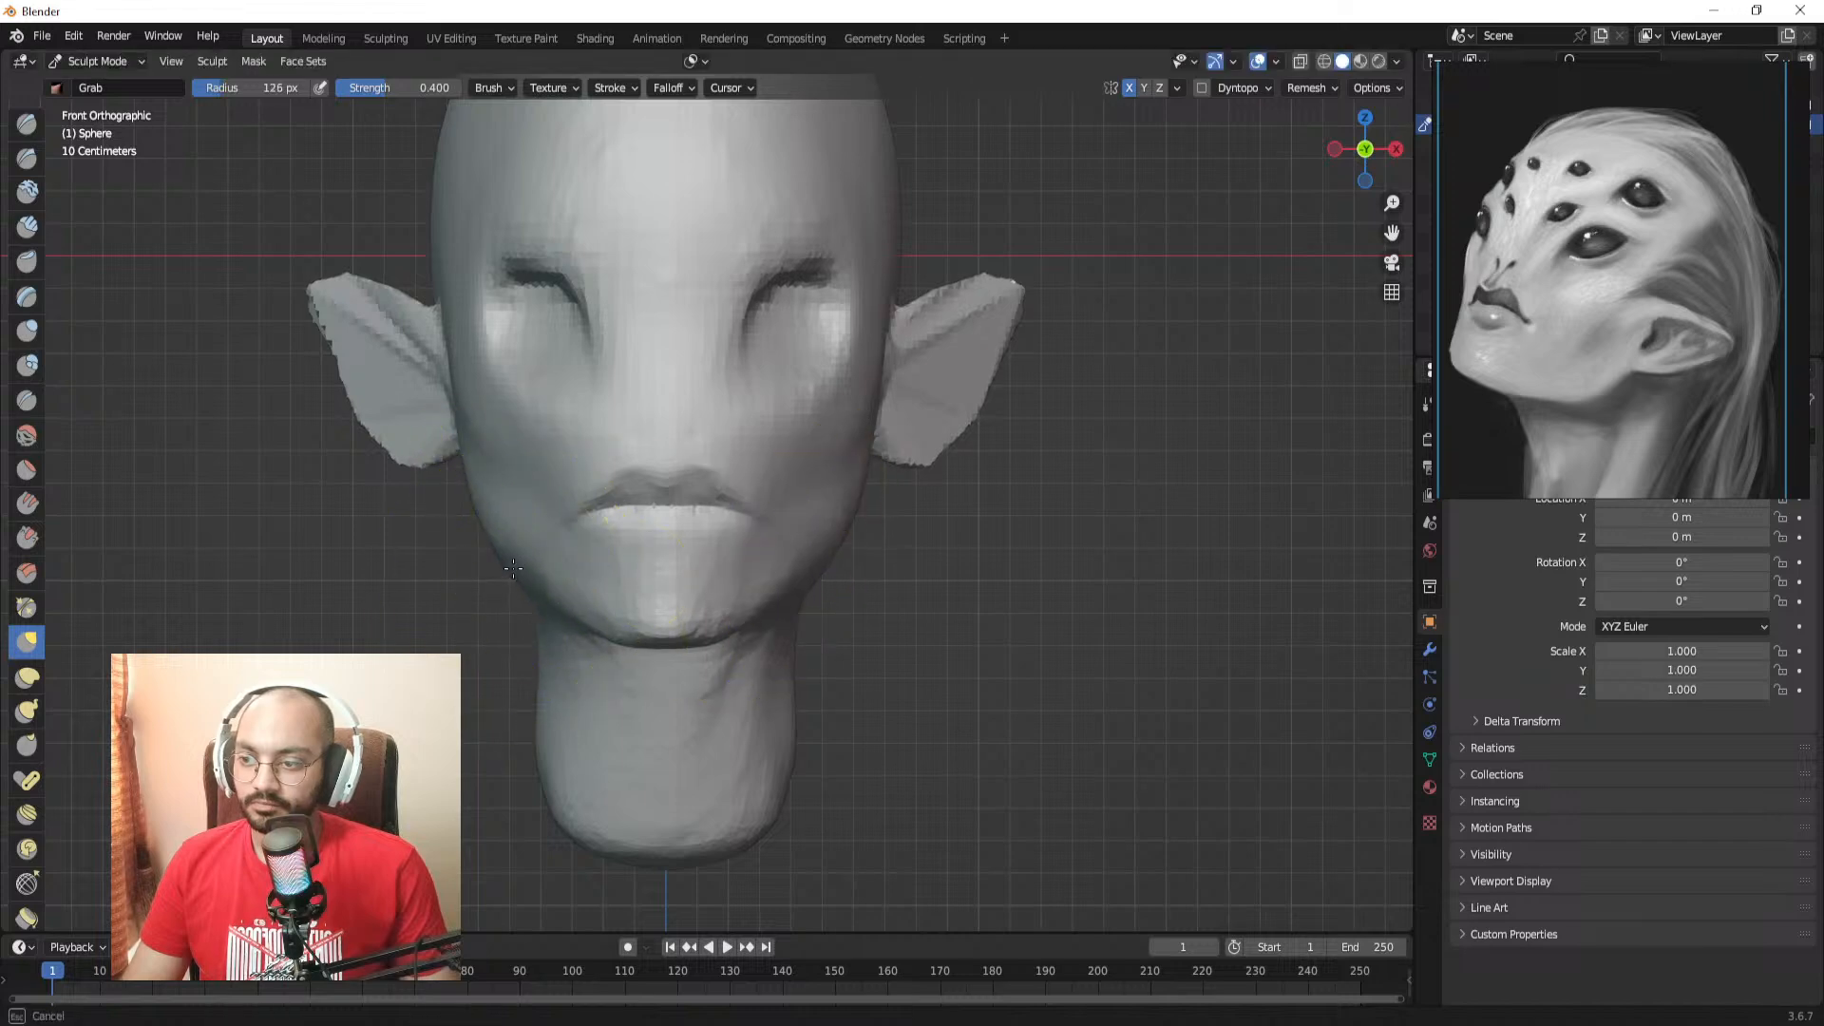
drag(513, 568, 499, 574)
mouse_move(507, 572)
mouse_down()
mouse_move(494, 582)
mouse_move(499, 564)
mouse_up()
Step: Build up the underside of the jaw where it meets the neck with the Clay Strips brush at 112 px
mouse_move(500, 563)
middle_down()
mouse_move(754, 562)
mouse_move(716, 538)
mouse_move(729, 477)
middle_up()
key(f)
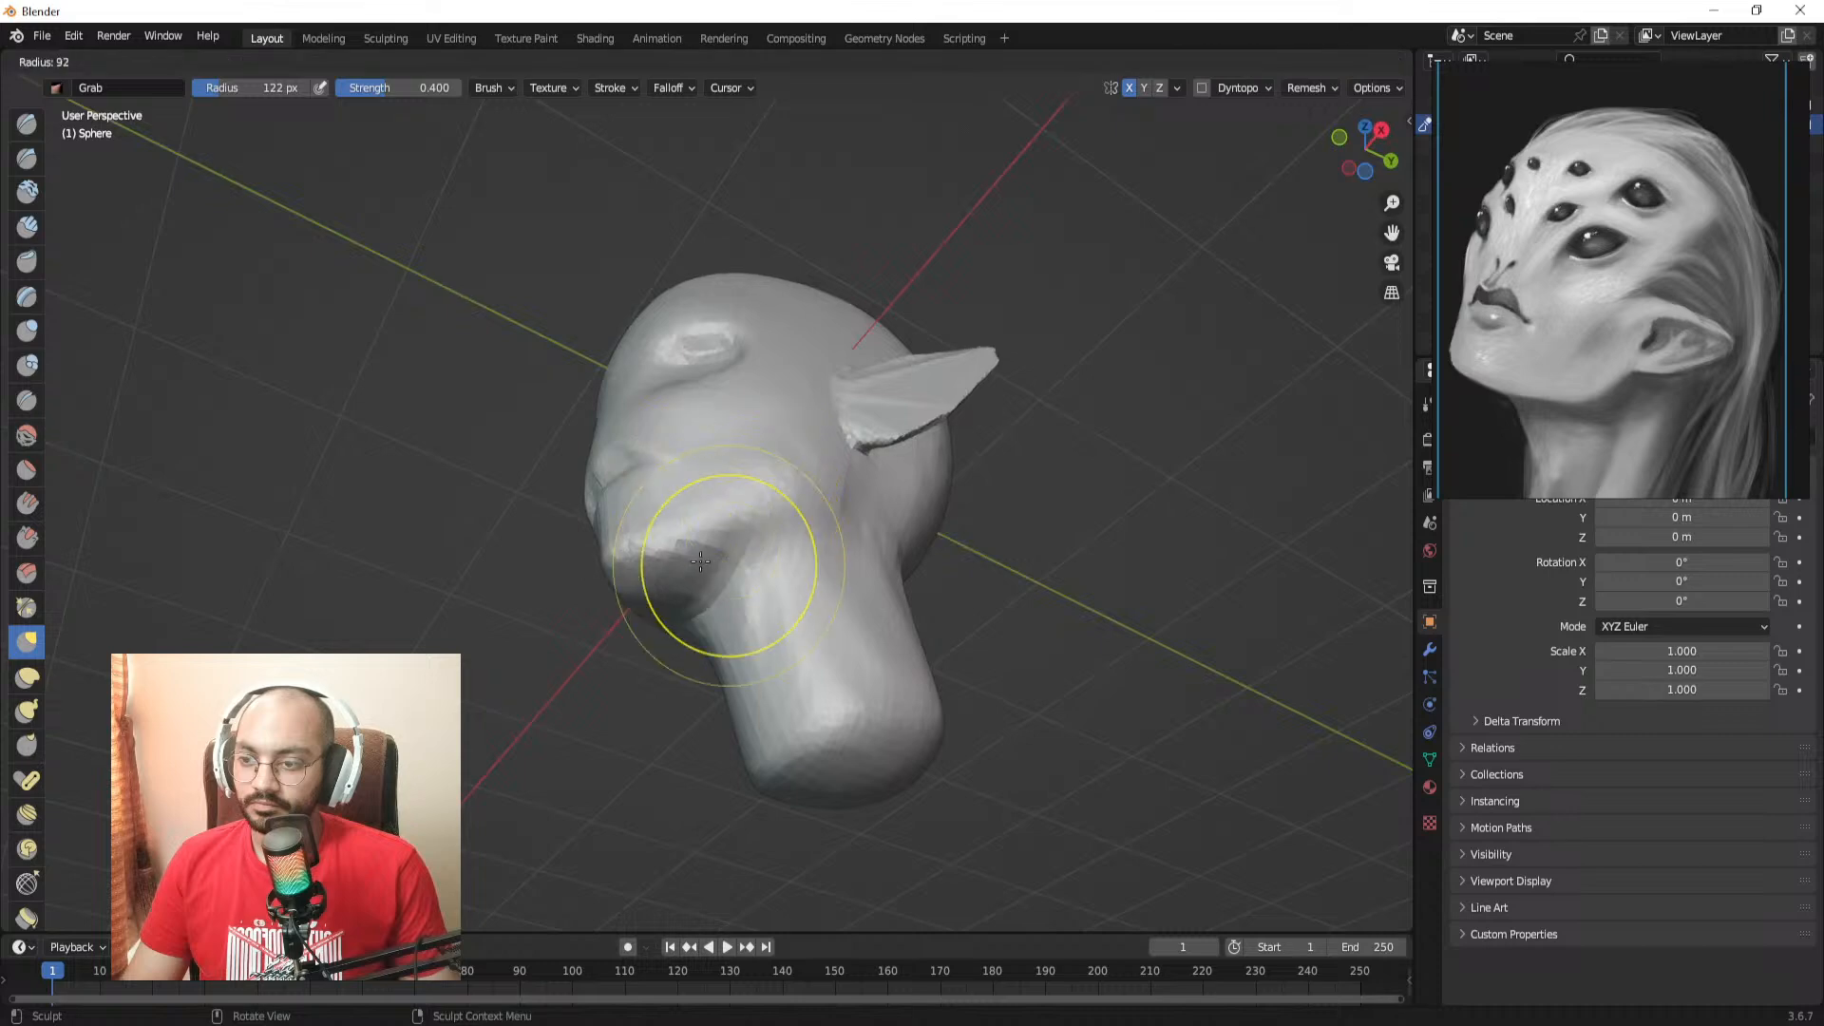
click(824, 561)
click(34, 231)
scroll(873, 506, up, 1)
alt+drag(873, 506, 891, 484)
key(f)
click(788, 557)
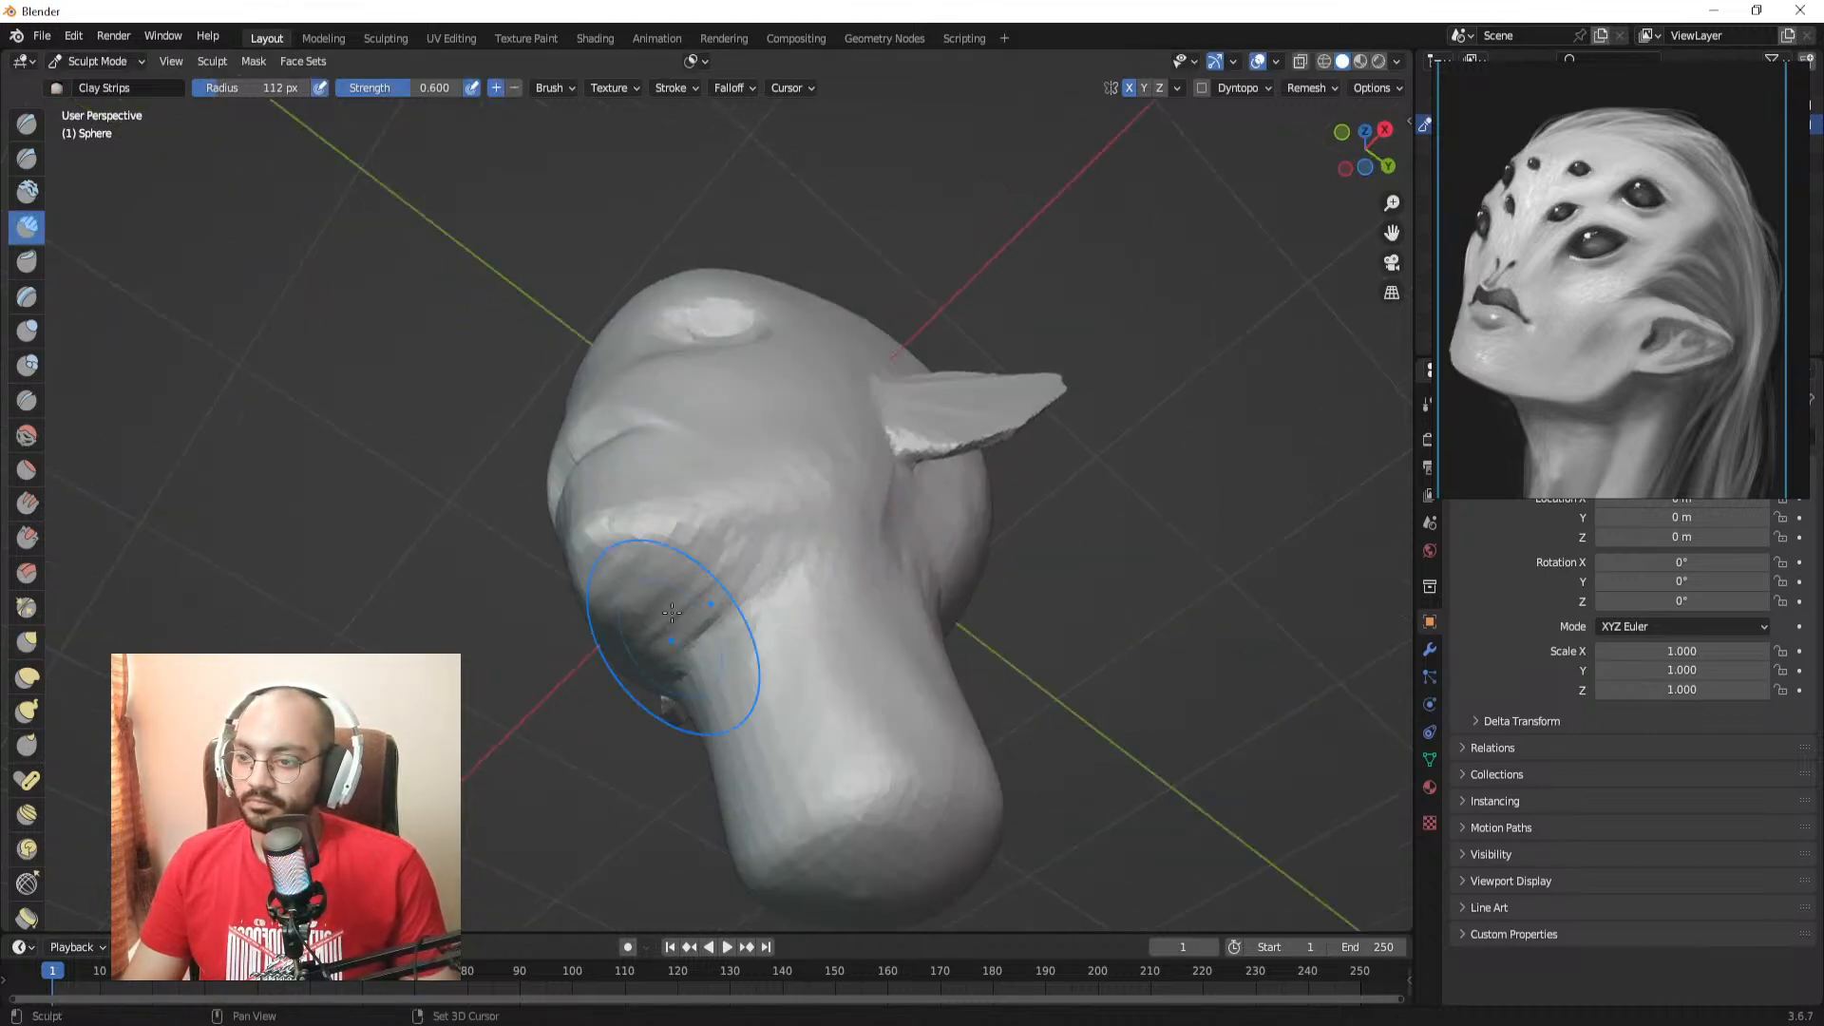
alt+drag(736, 602, 776, 807)
alt+drag(755, 641, 857, 678)
mouse_move(857, 678)
ctrl+alt+mouse_down()
mouse_move(785, 553)
mouse_move(794, 602)
mouse_move(856, 642)
mouse_move(806, 643)
ctrl+alt+mouse_up()
Step: From the side, push the front of the lips back with the Grab brush at 106 px
key(g)
scroll(725, 590, up, 2)
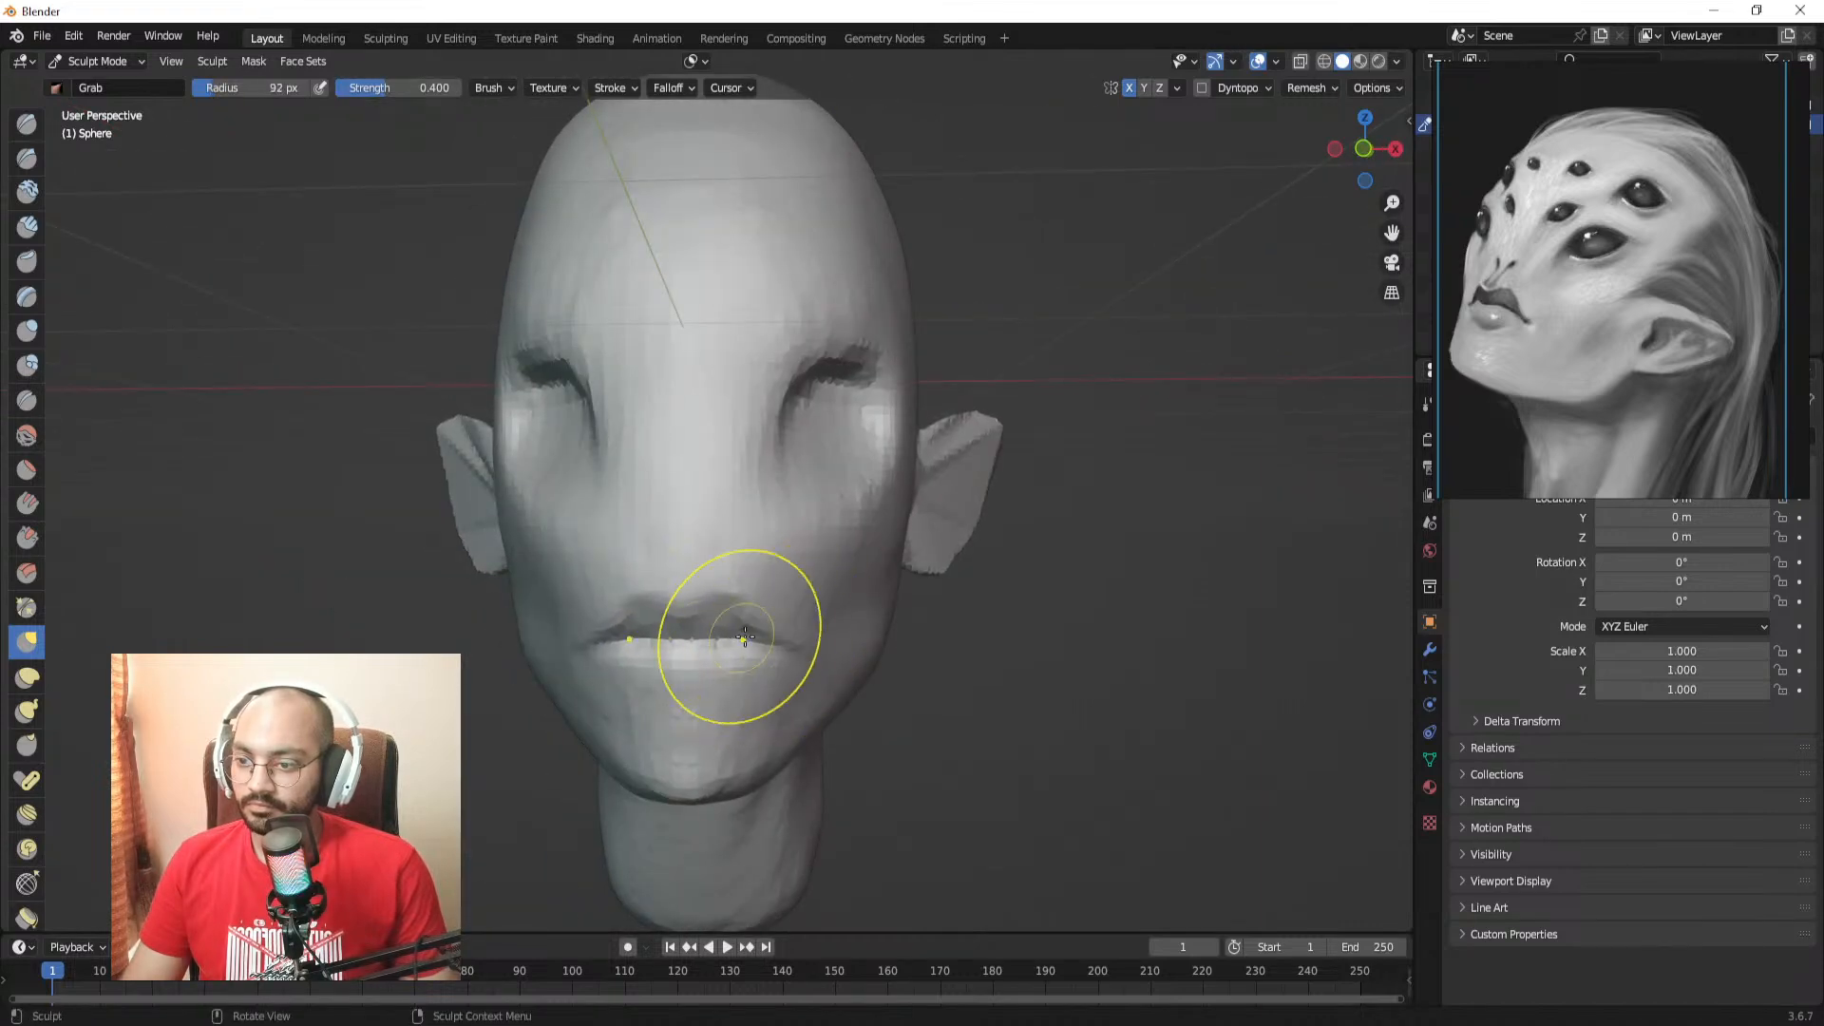
middle_drag(787, 643, 888, 640)
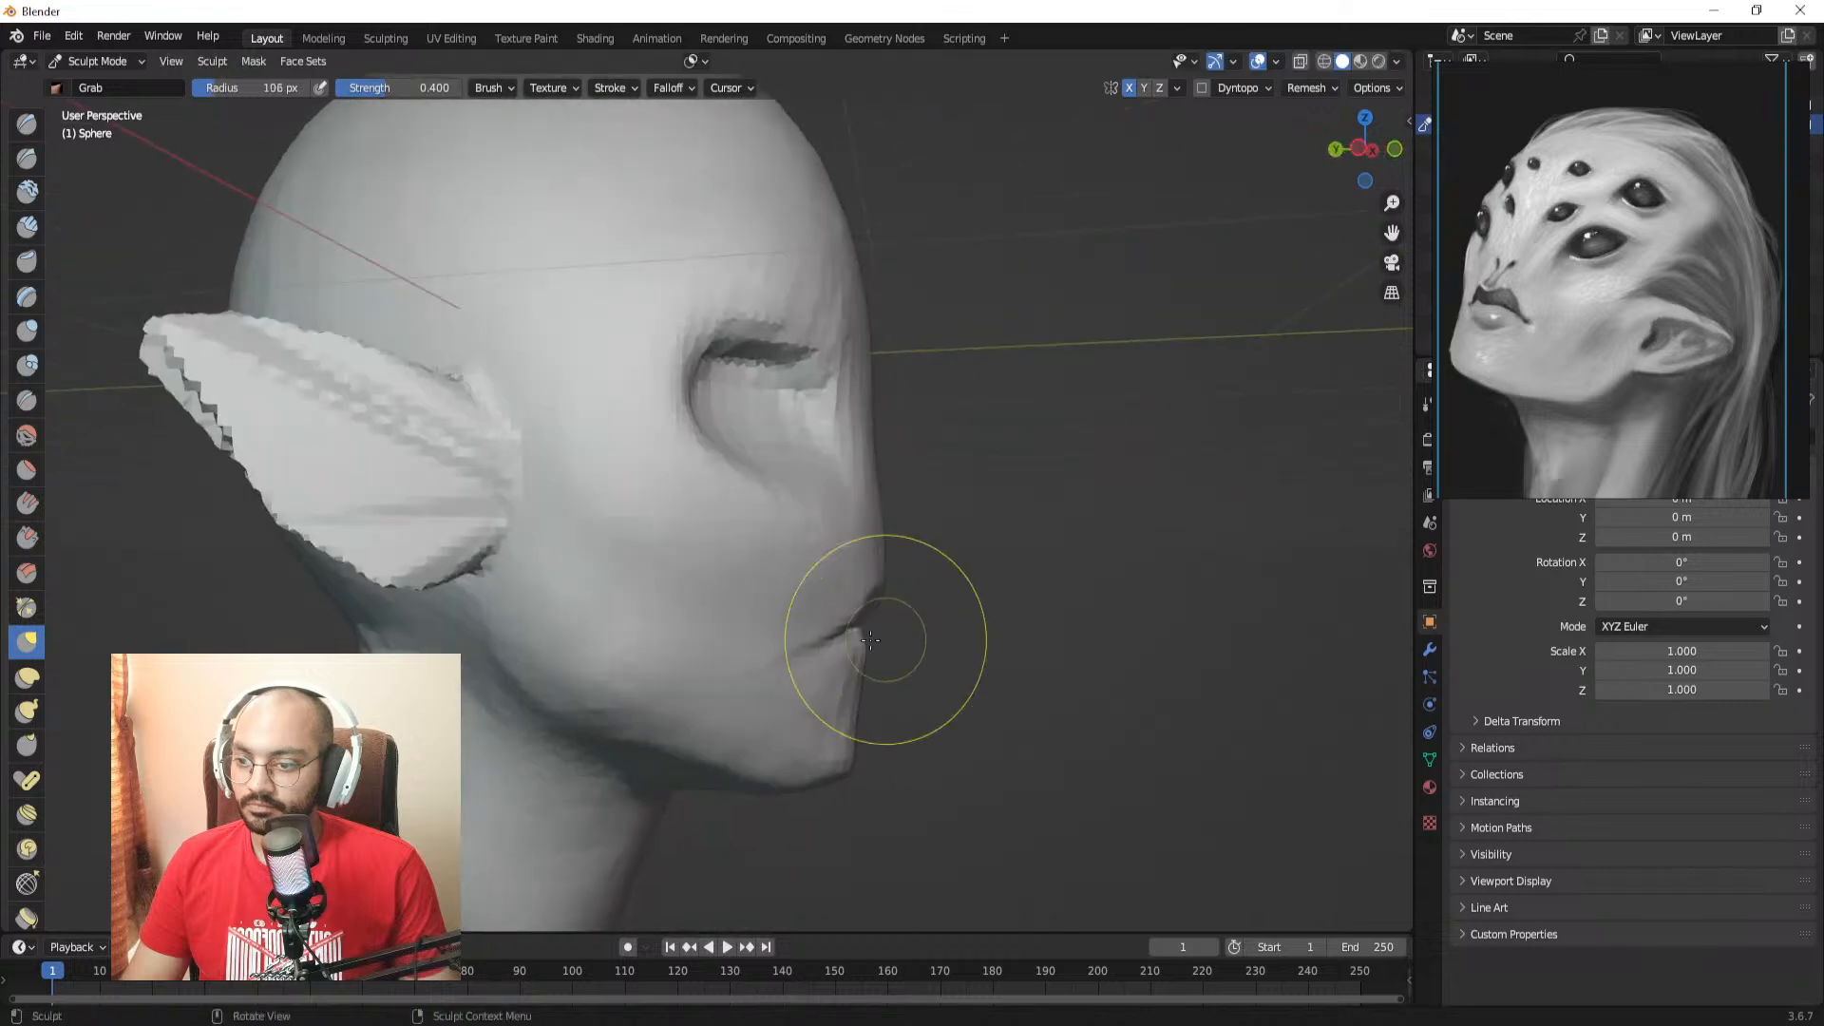
drag(888, 639, 865, 638)
mouse_move(800, 636)
middle_down()
mouse_move(758, 616)
mouse_move(723, 522)
middle_up()
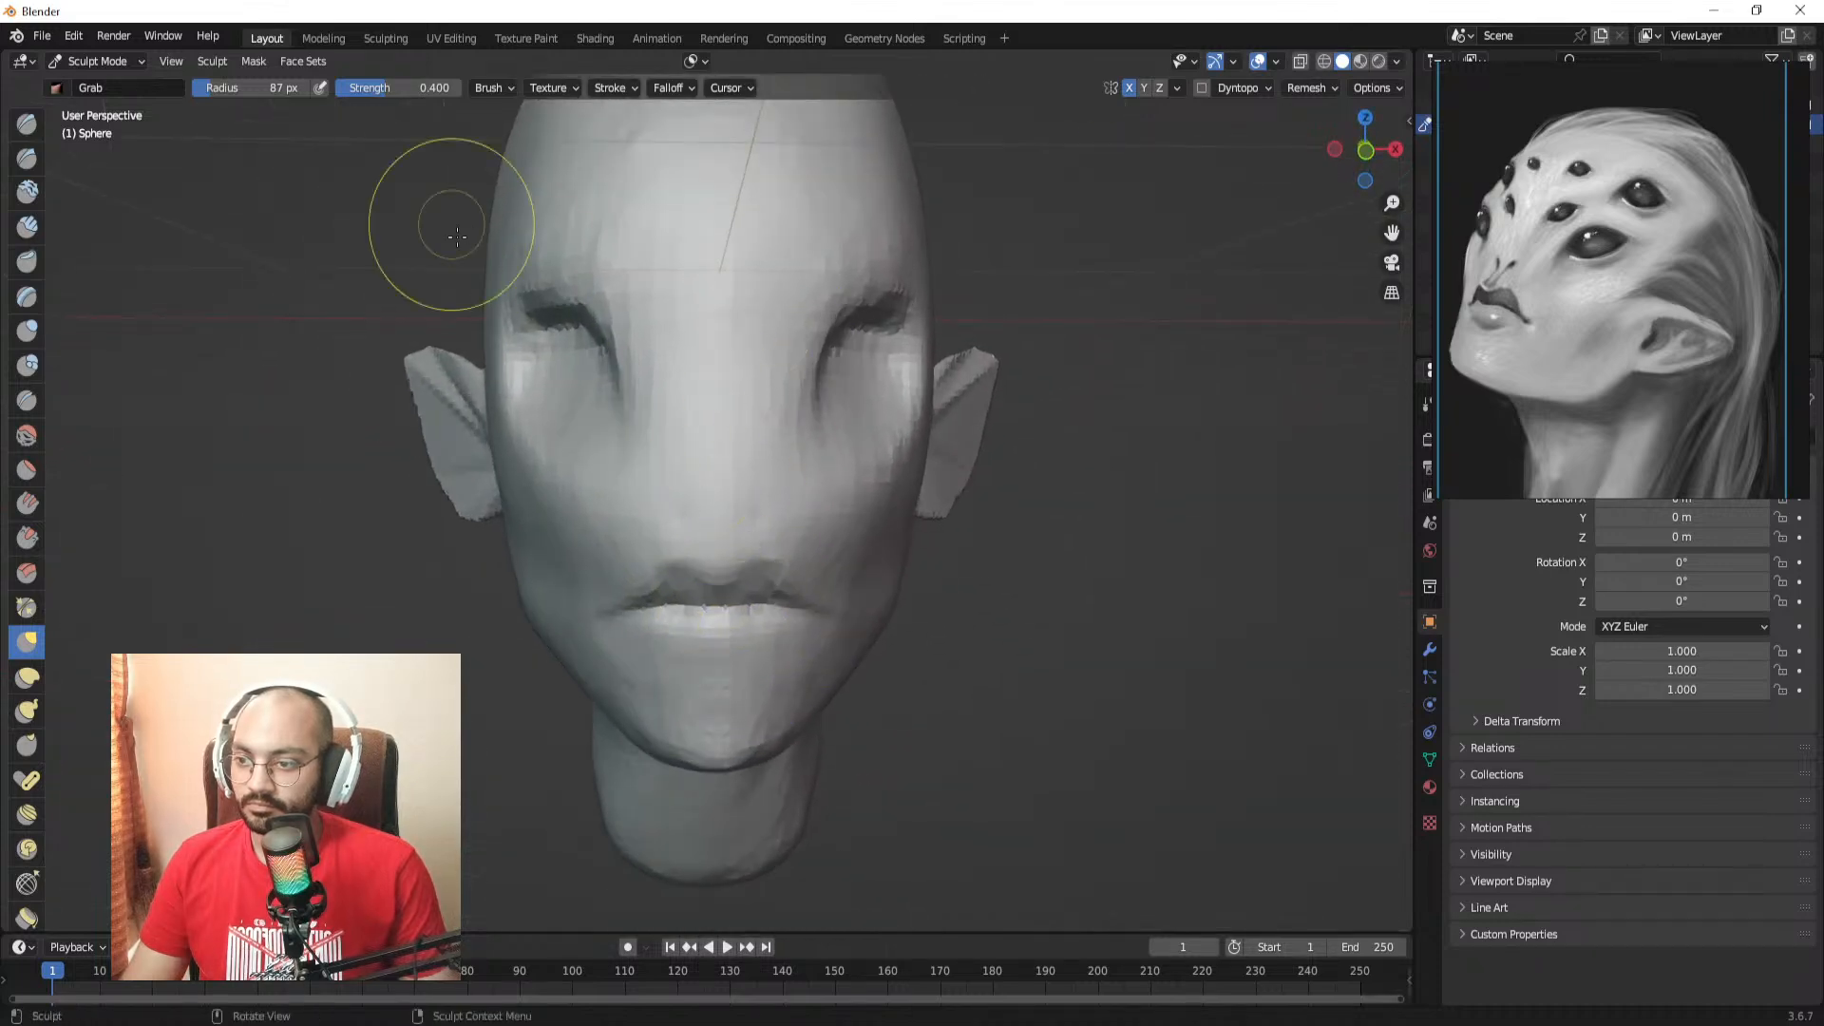
Step: Carve the groove above the upper lip and the two nostrils with the Draw Sharp brush at 52 px
click(26, 158)
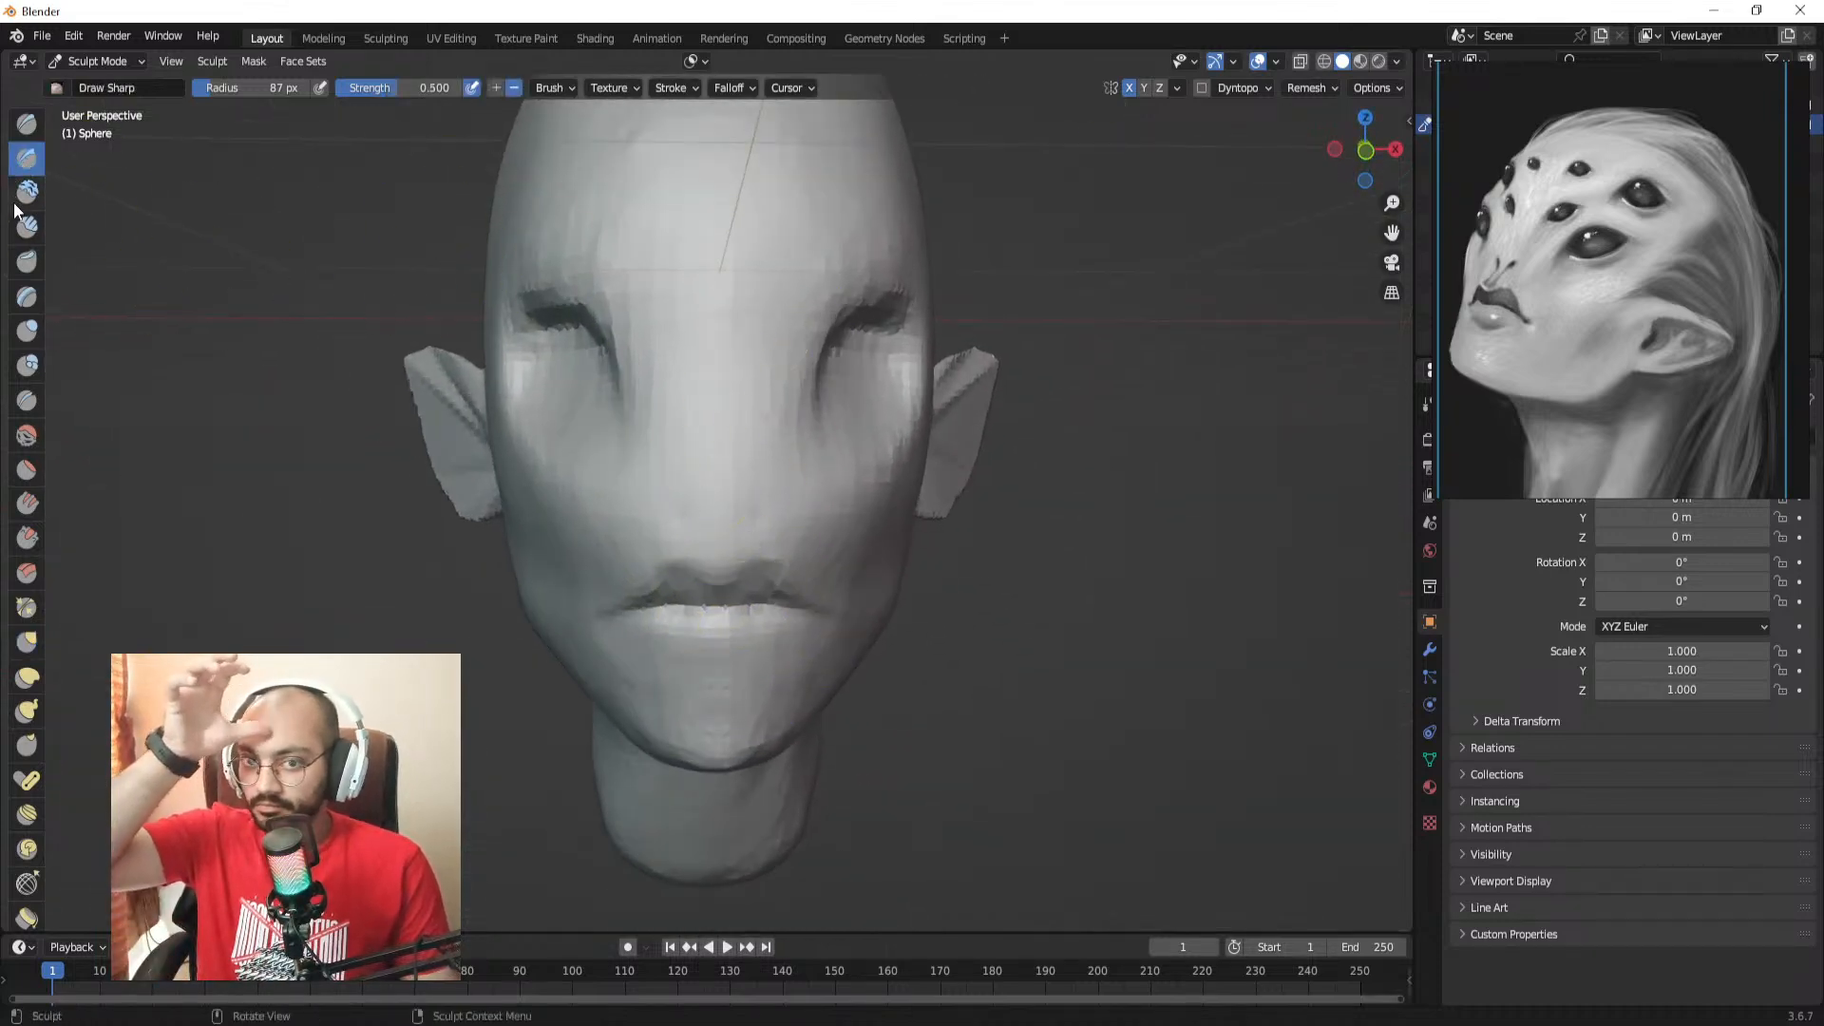
mouse_move(791, 542)
ctrl+alt+mouse_down()
mouse_move(680, 533)
mouse_move(709, 548)
ctrl+alt+mouse_up()
key(f)
click(758, 556)
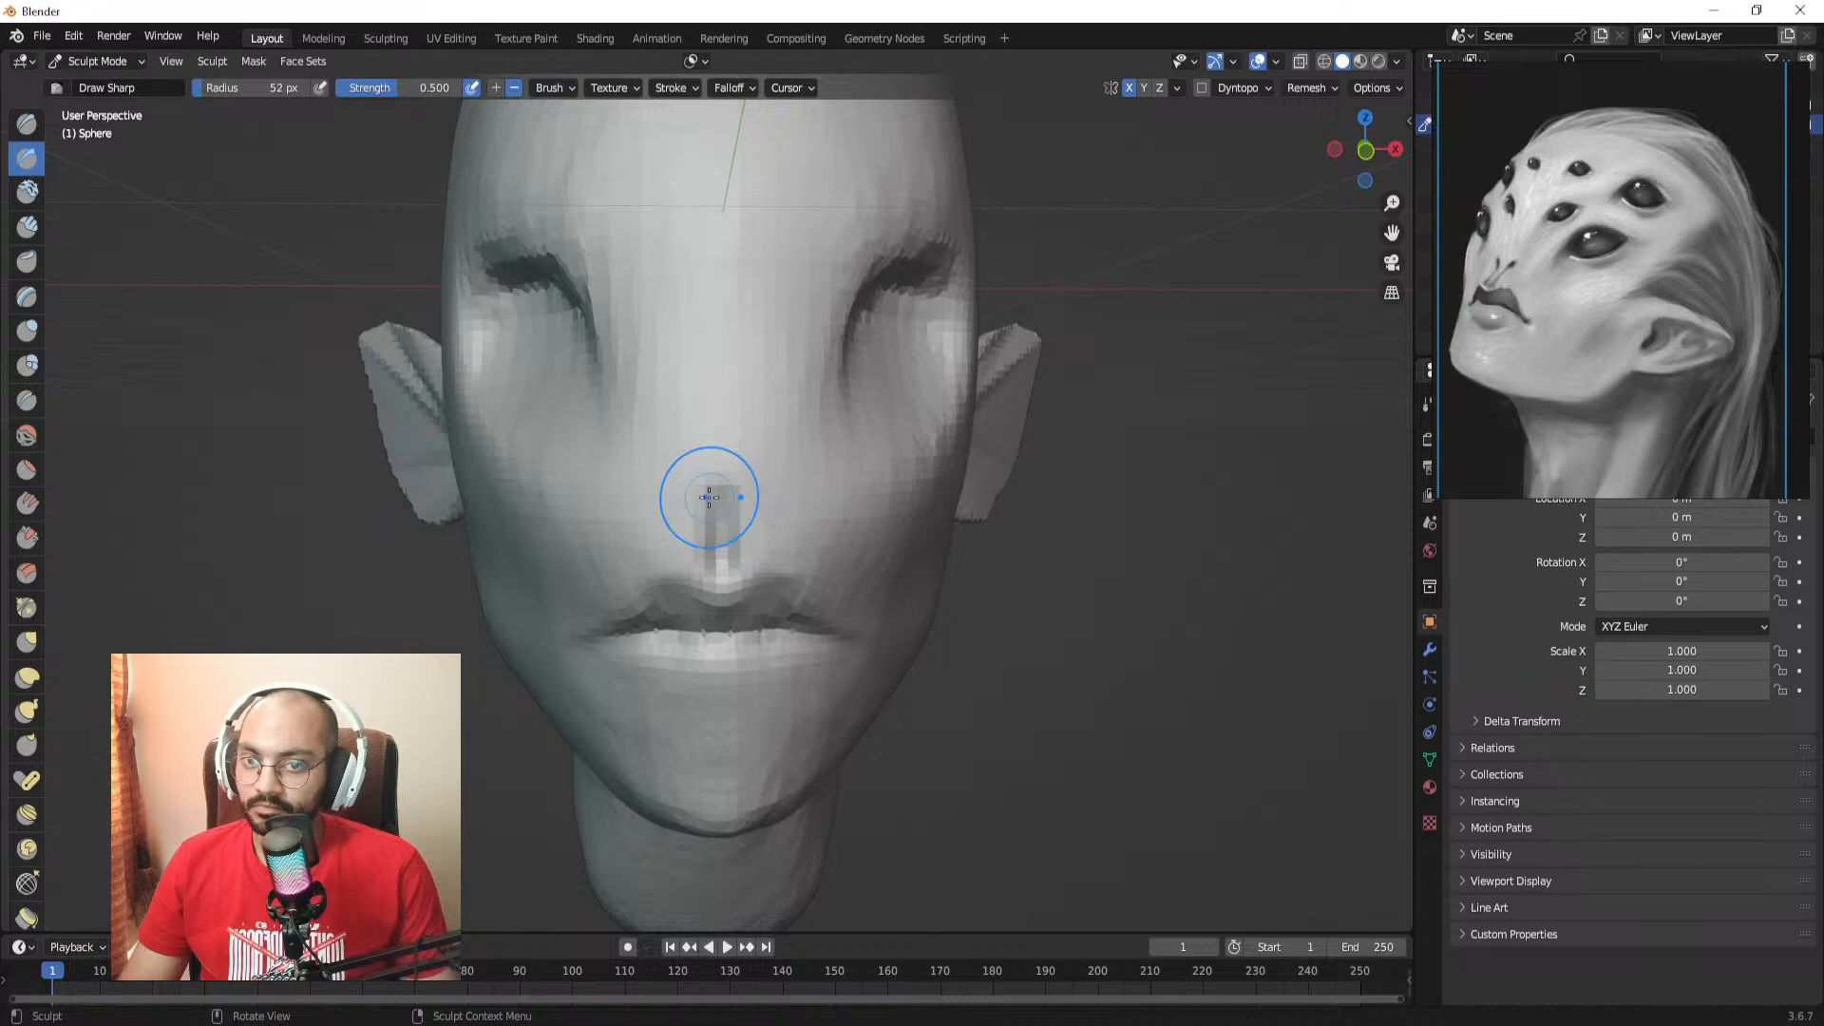
mouse_move(696, 475)
mouse_down()
mouse_move(672, 477)
mouse_move(694, 497)
mouse_up()
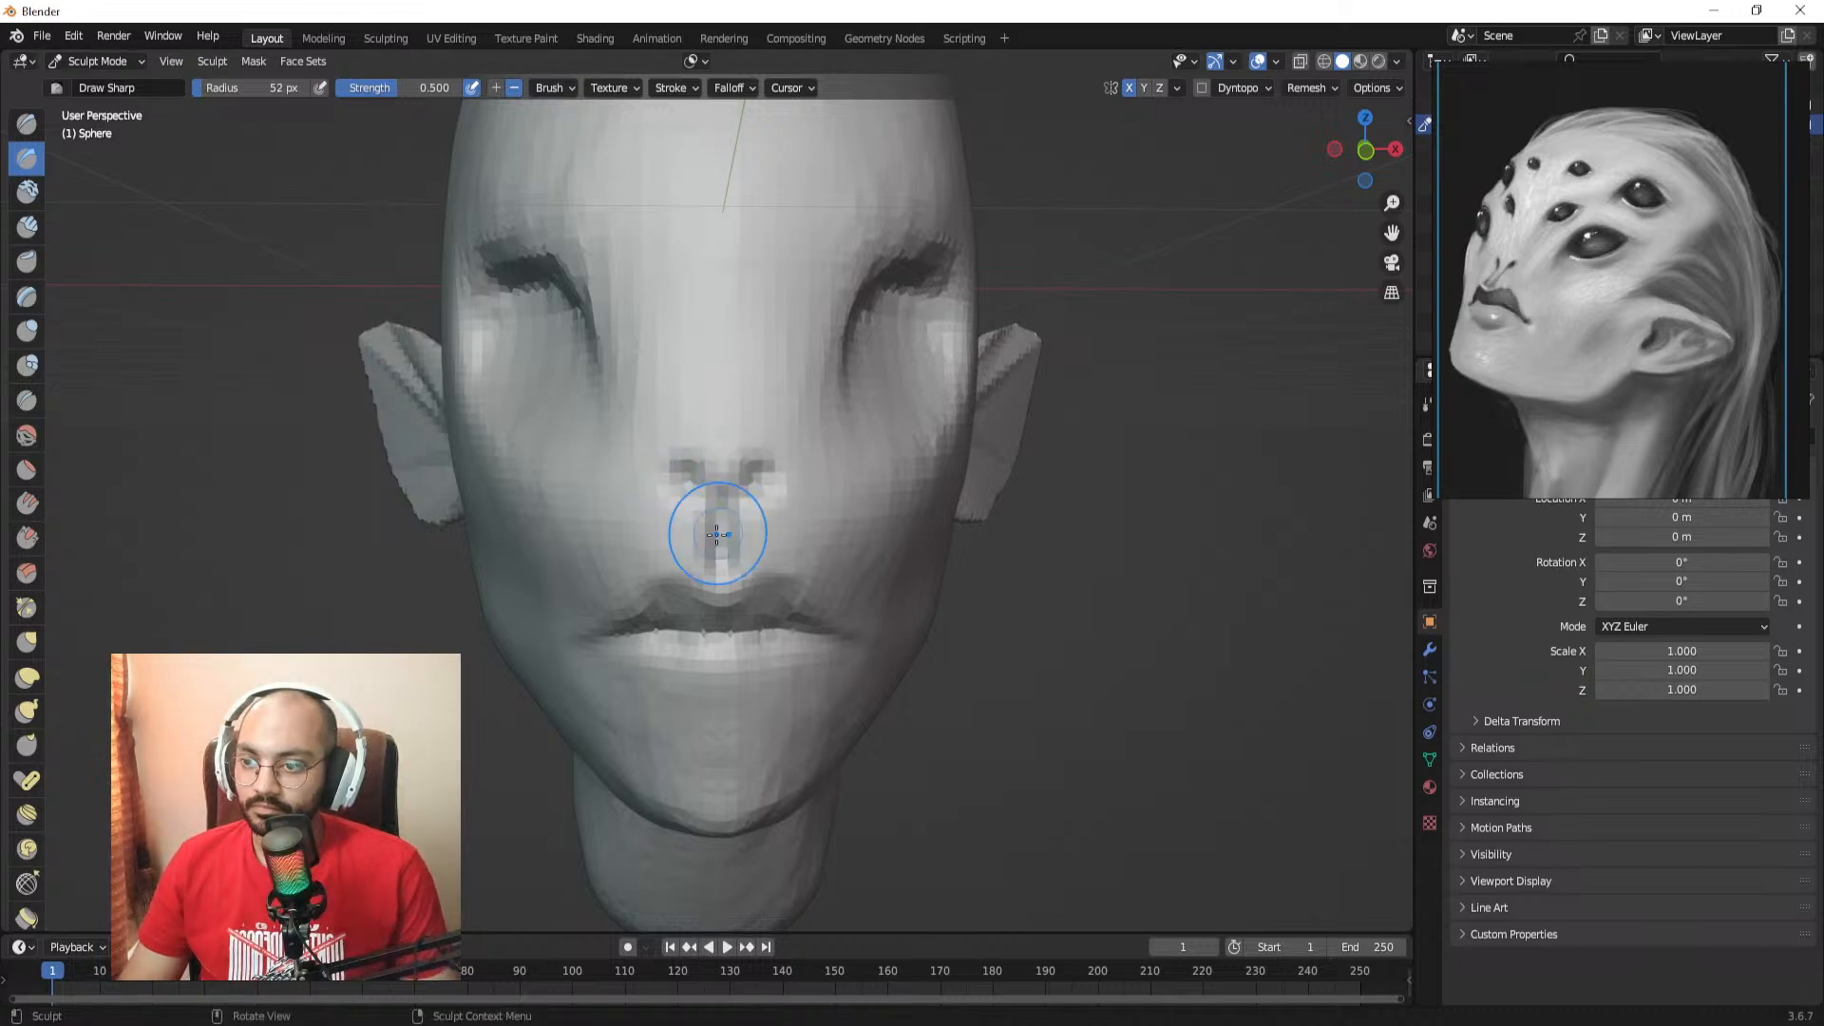
ctrl+middle_drag(739, 546, 744, 617)
Step: From the side, adjust the lower lip's profile with the Grab brush at 103 px
middle_drag(744, 617, 763, 568)
middle_drag(762, 568, 835, 570)
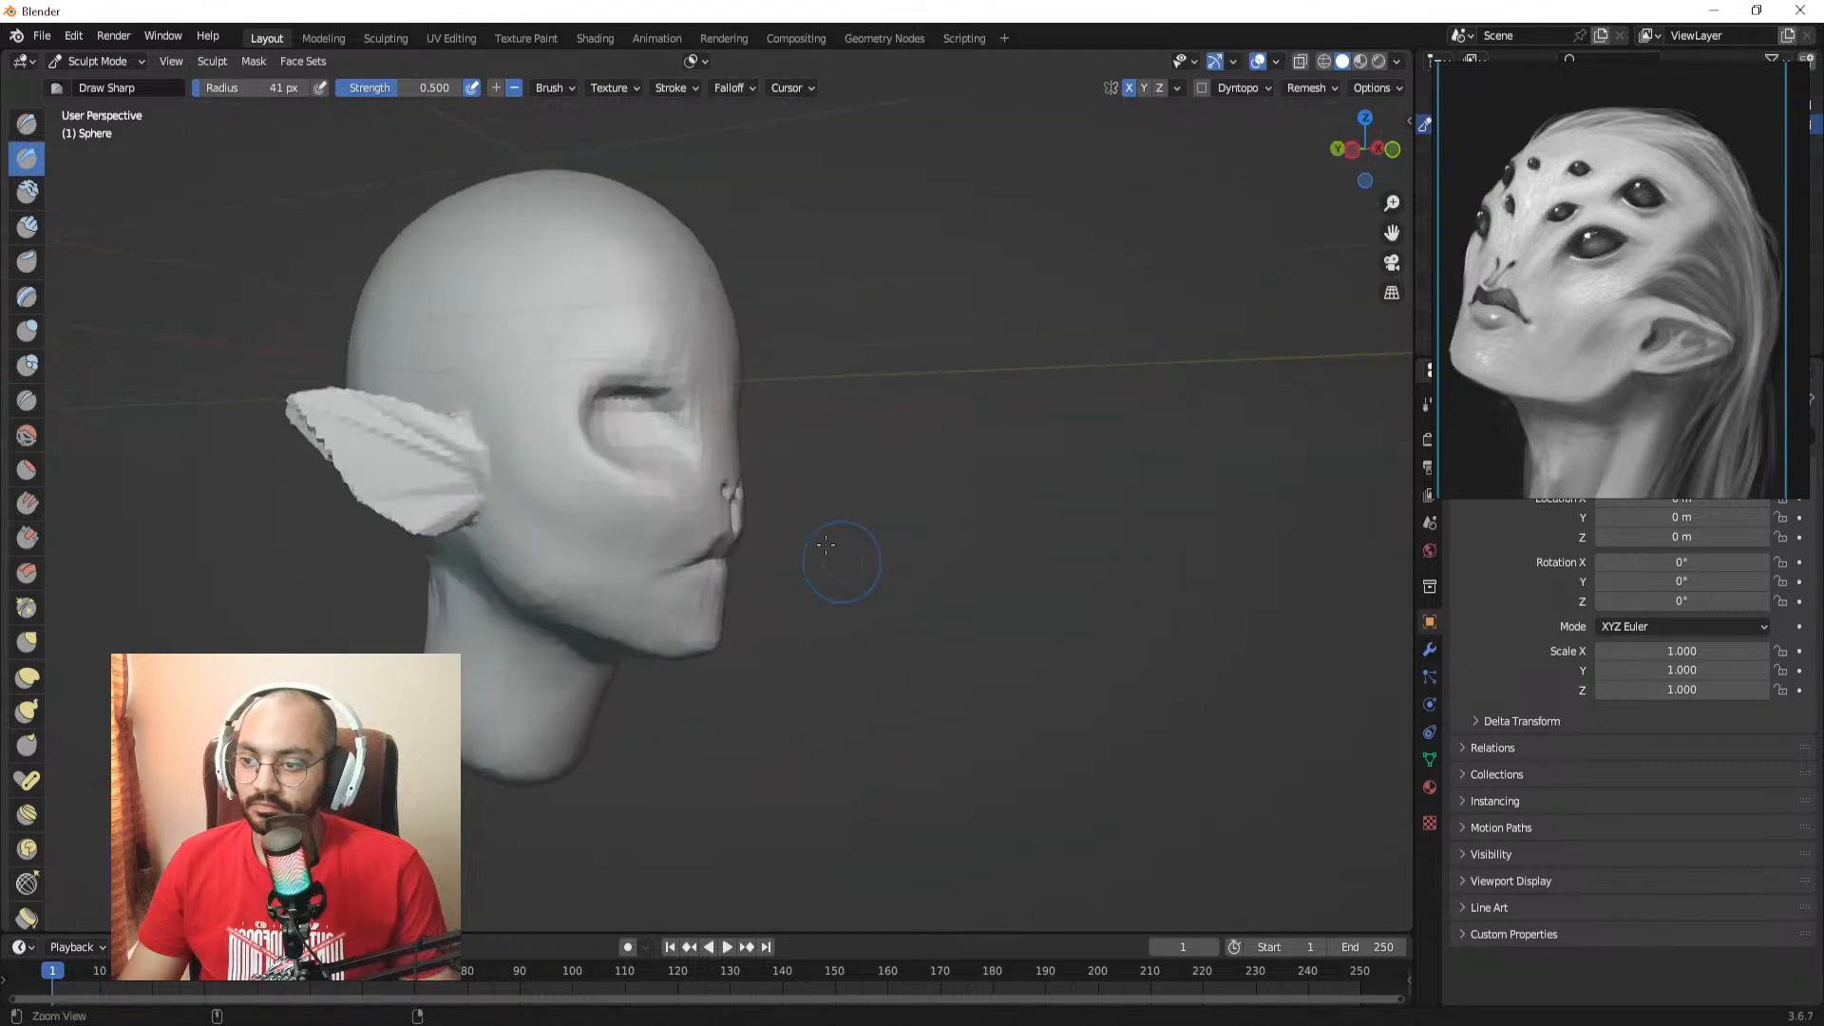
scroll(808, 570, up, 4)
key(g)
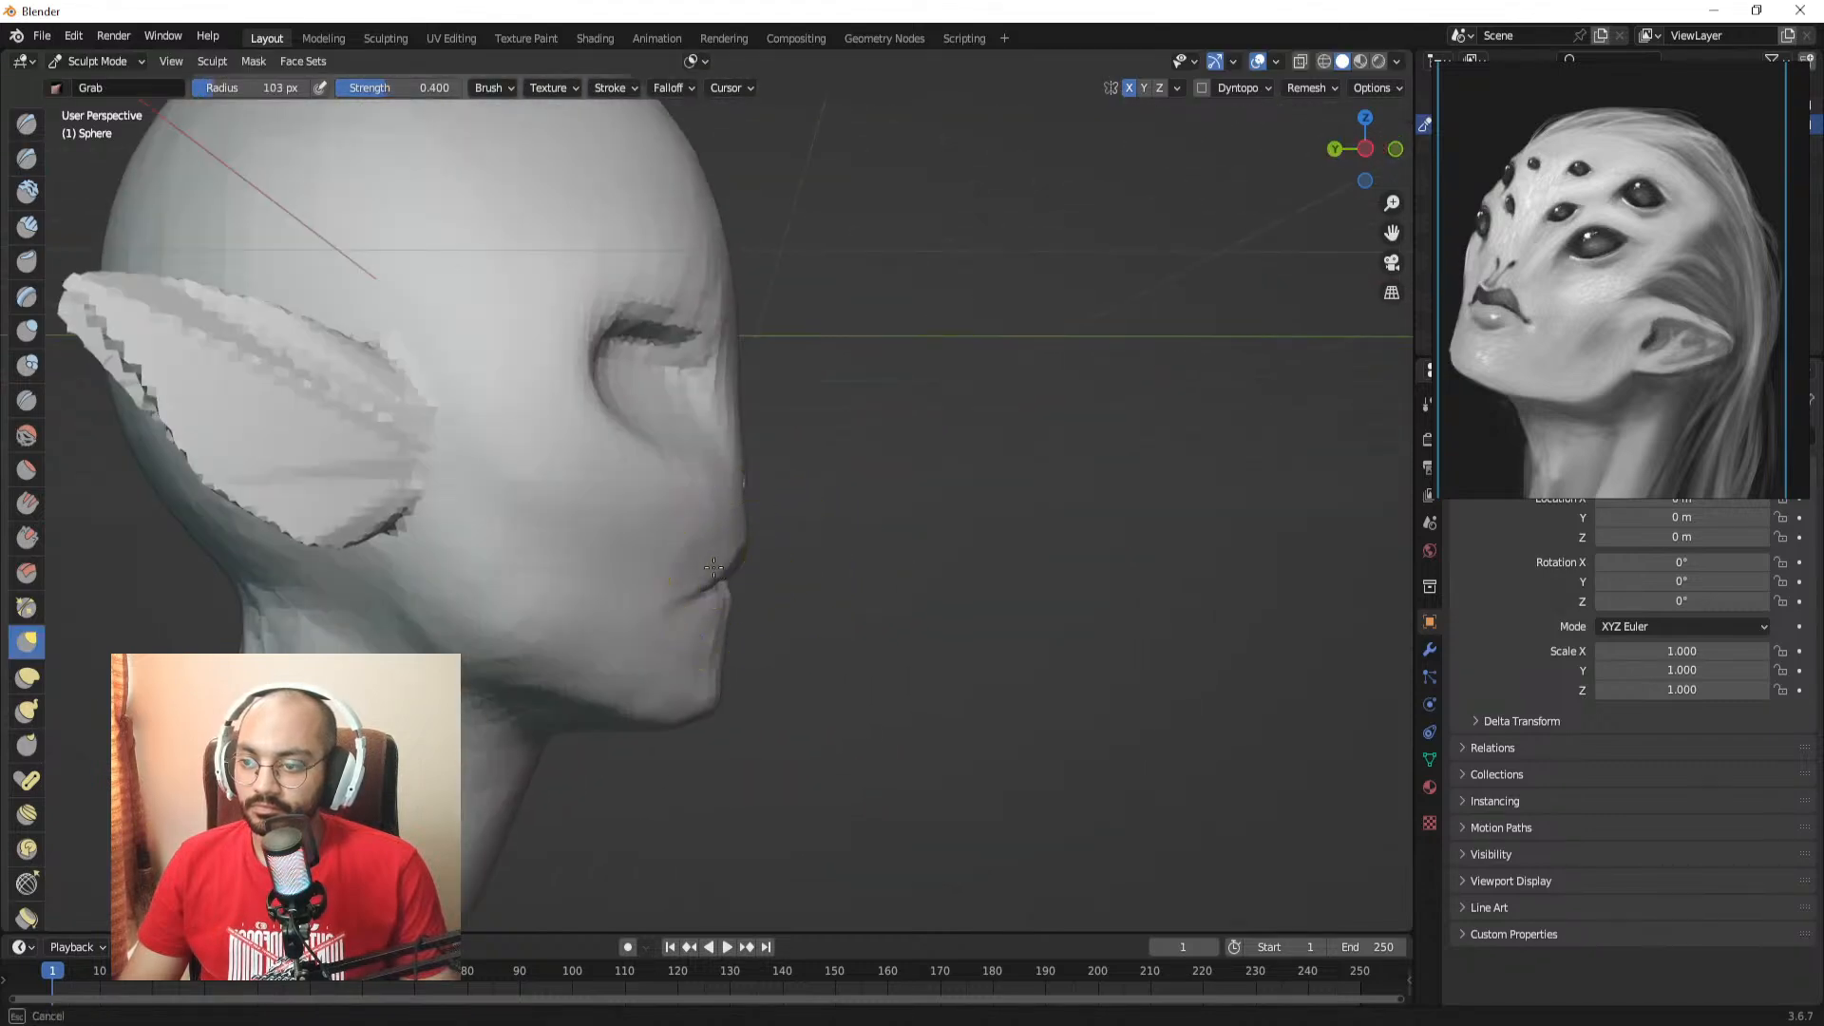
mouse_move(730, 577)
middle_down()
mouse_move(610, 477)
mouse_move(742, 626)
middle_up()
drag(733, 627, 731, 623)
middle_drag(732, 623, 910, 599)
Step: Sharpen the crease beneath the lower lip with the Draw Sharp brush at 85 px
click(23, 158)
mouse_move(665, 655)
shift+middle_down()
mouse_move(631, 542)
mouse_move(636, 574)
shift+middle_up()
scroll(631, 541, up, 1)
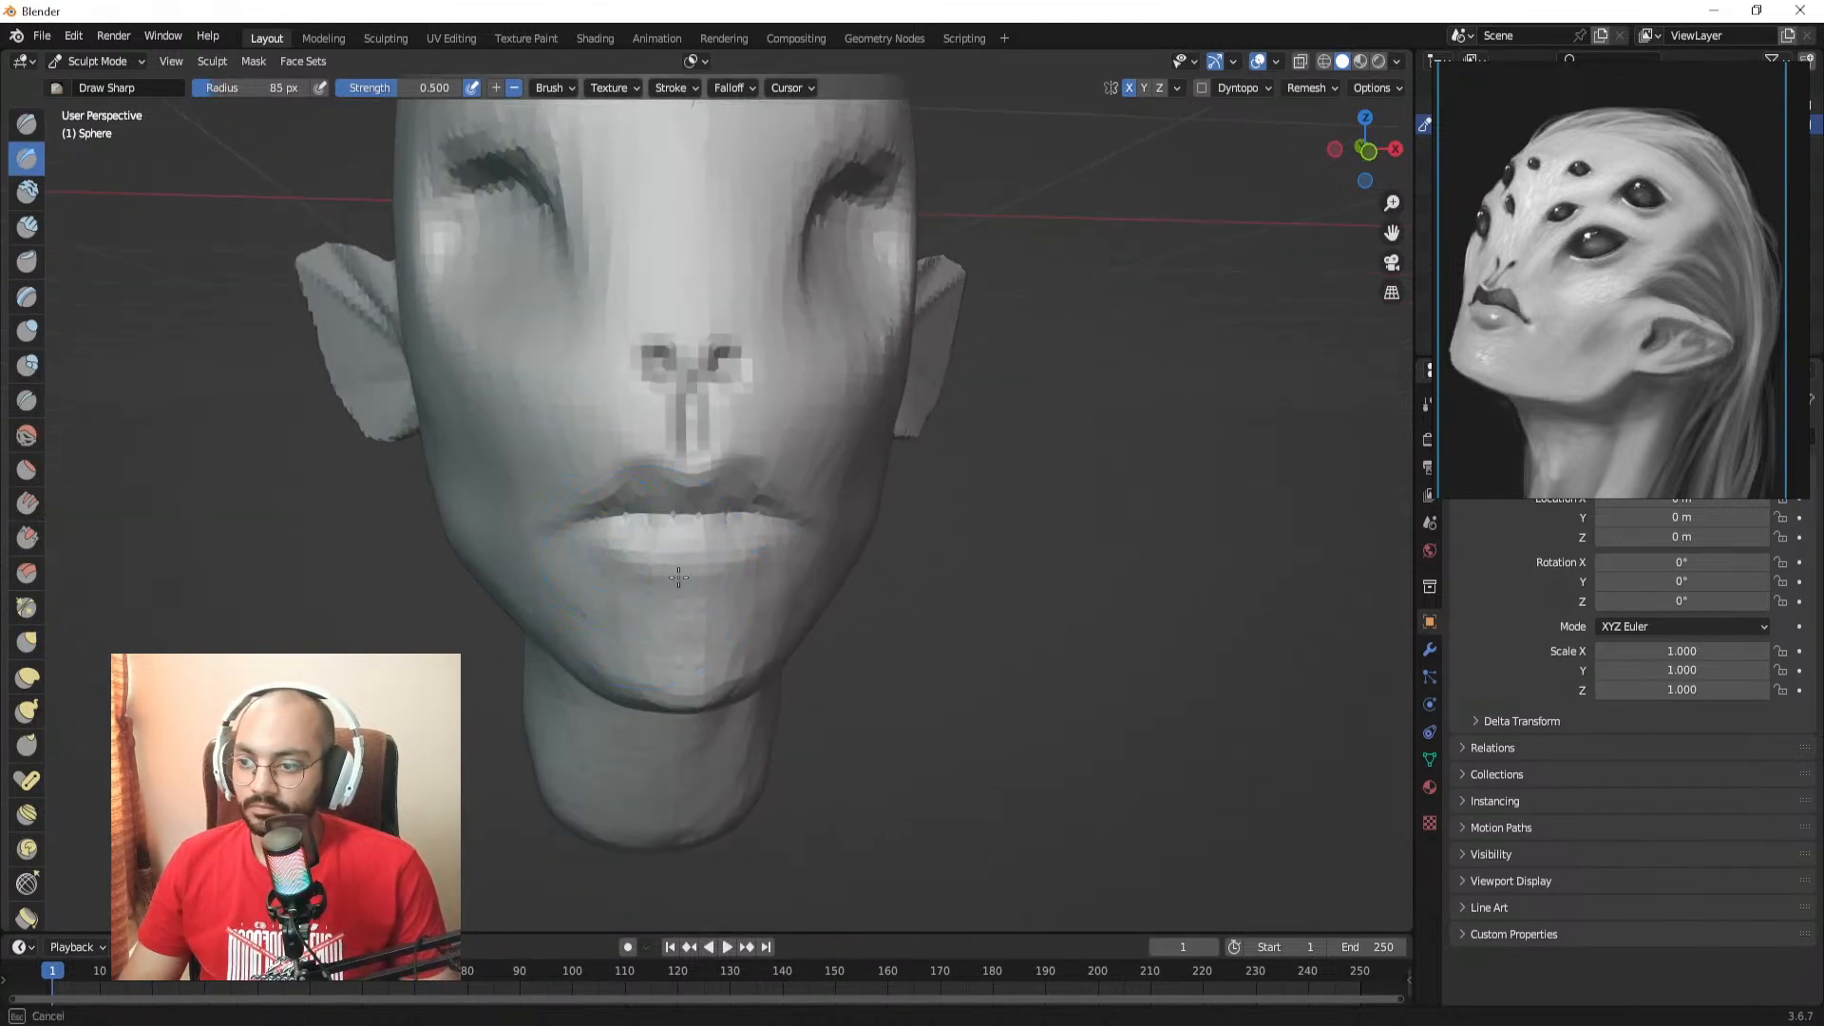
alt+drag(687, 576, 673, 534)
key(f)
click(662, 532)
middle_drag(659, 470, 724, 482)
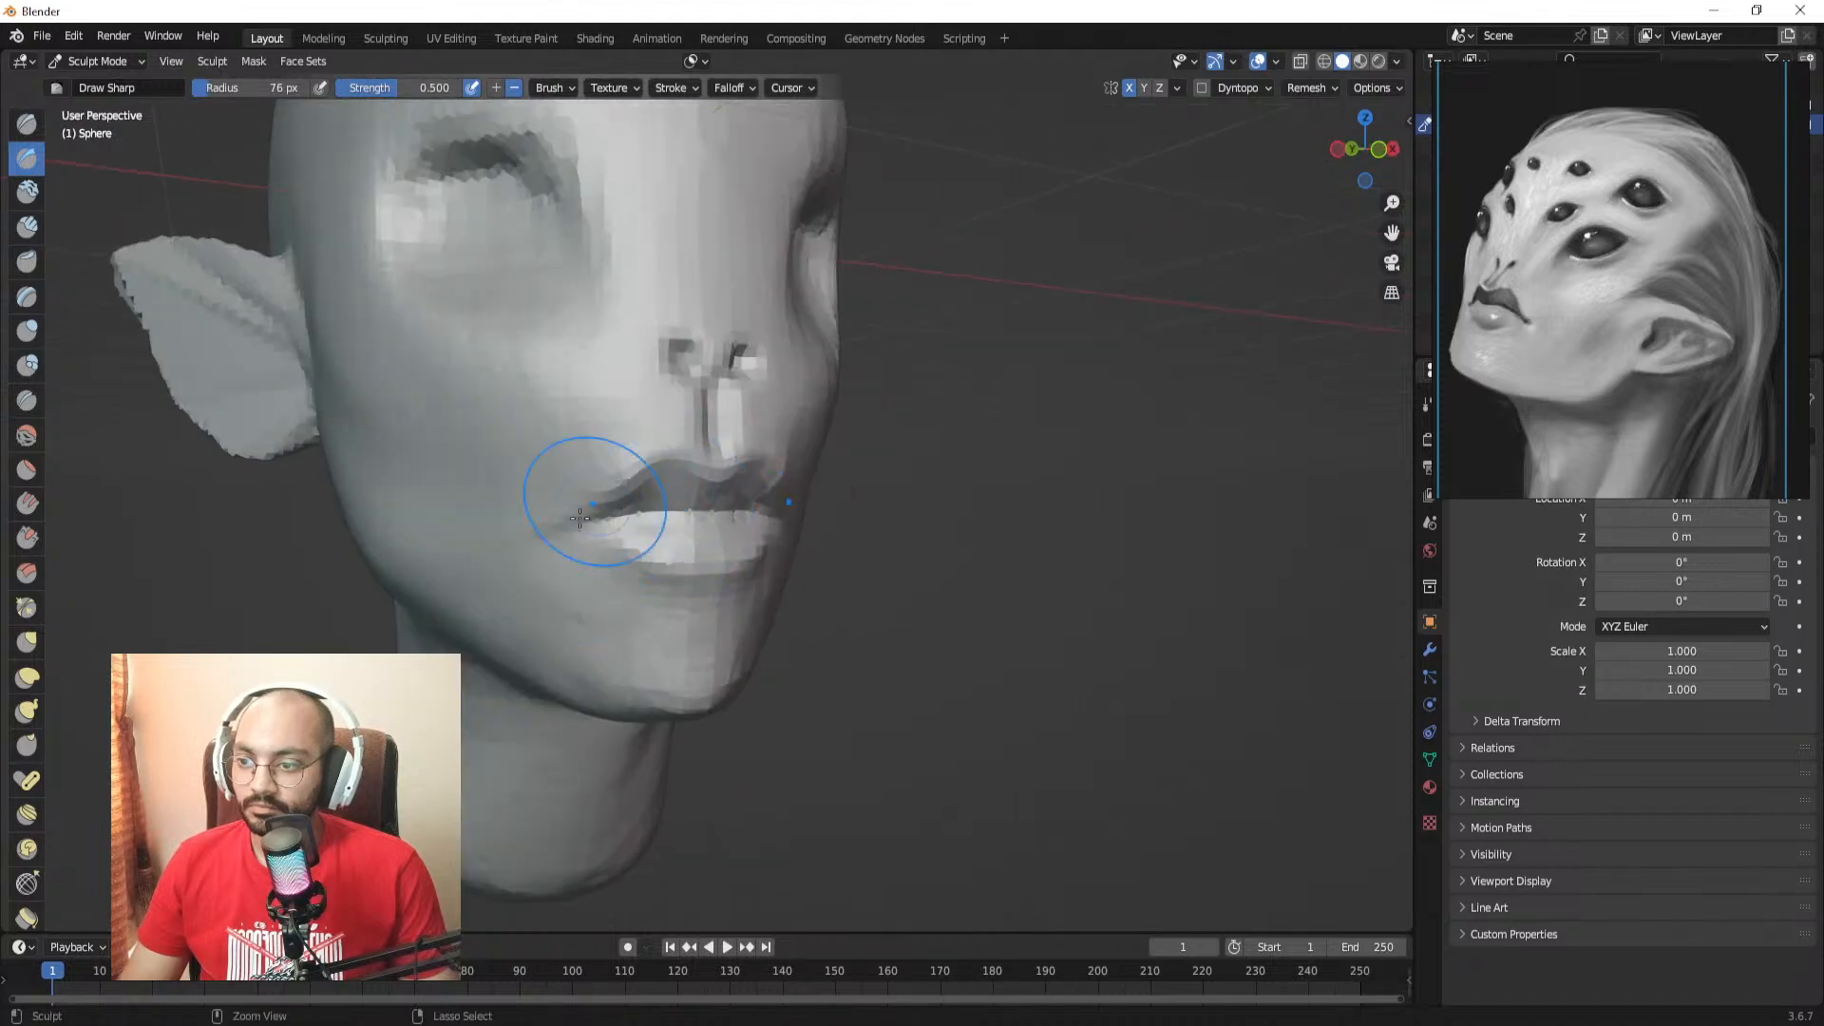
middle_drag(591, 496, 661, 494)
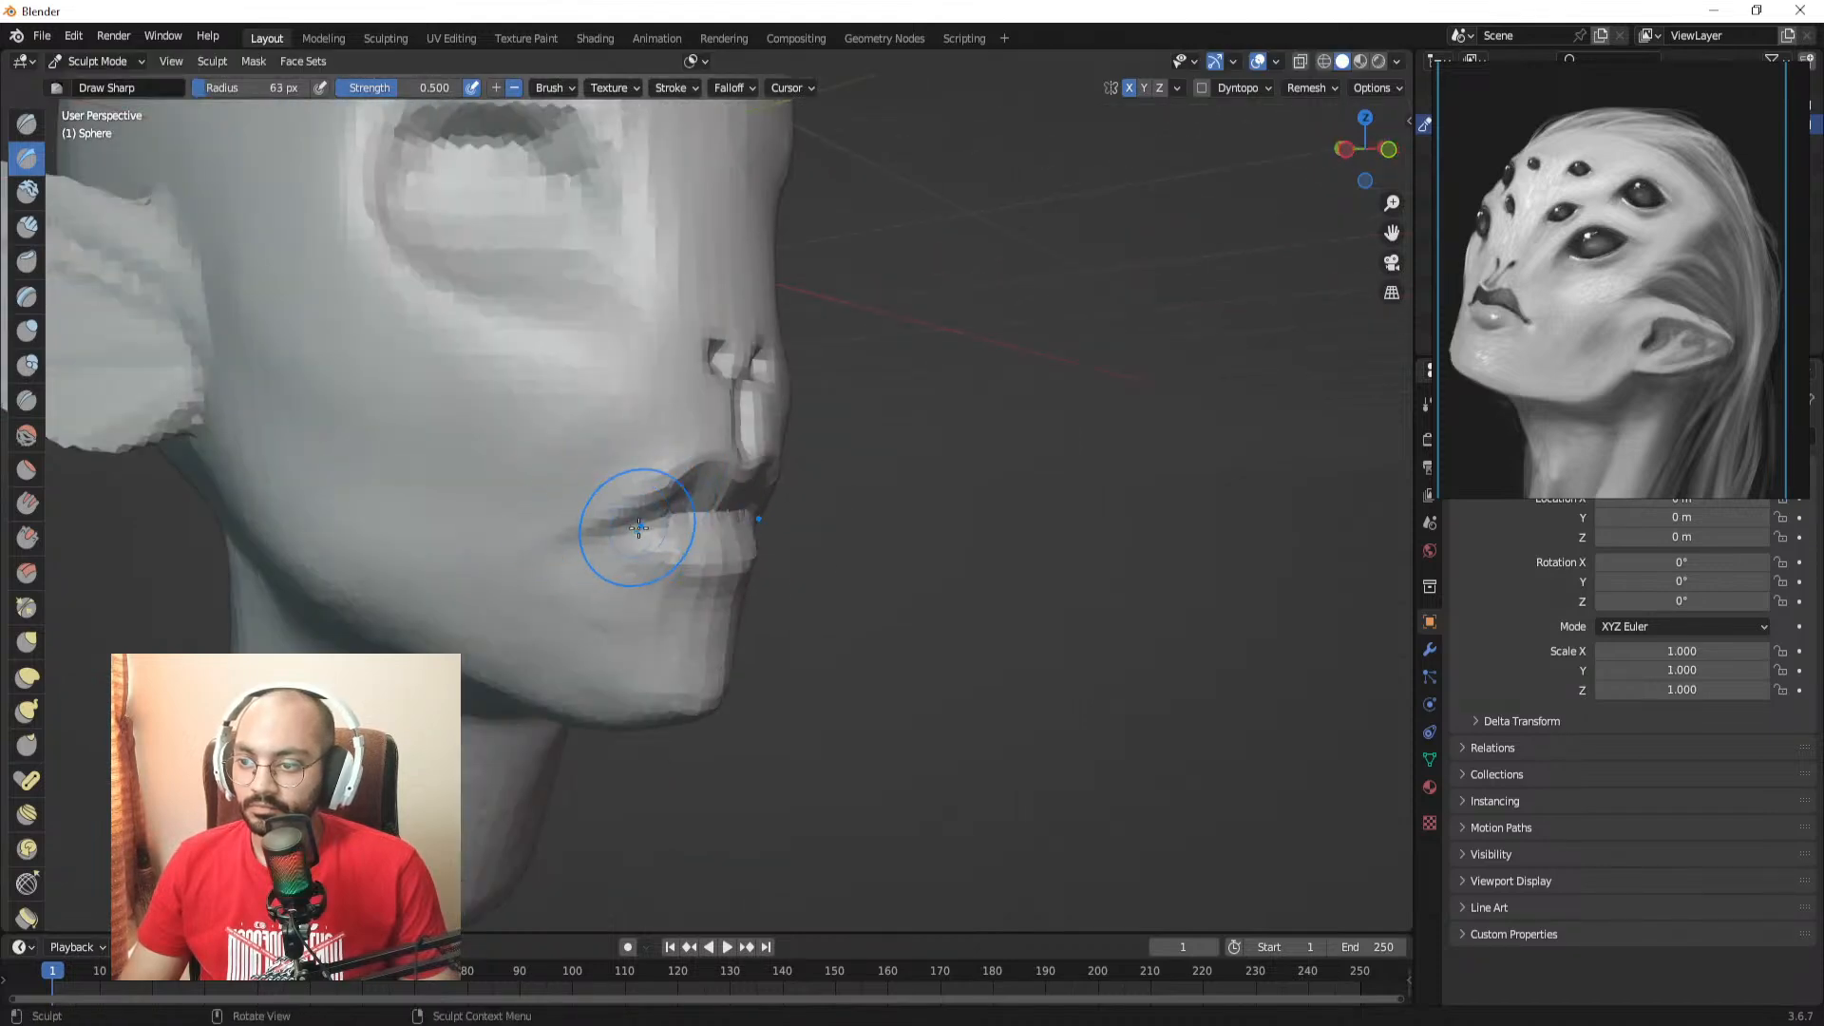
Step: Deepen the line between the lips out to the mouth corners with the Draw Sharp brush at about 40 px
key(f)
click(669, 506)
drag(646, 506, 605, 523)
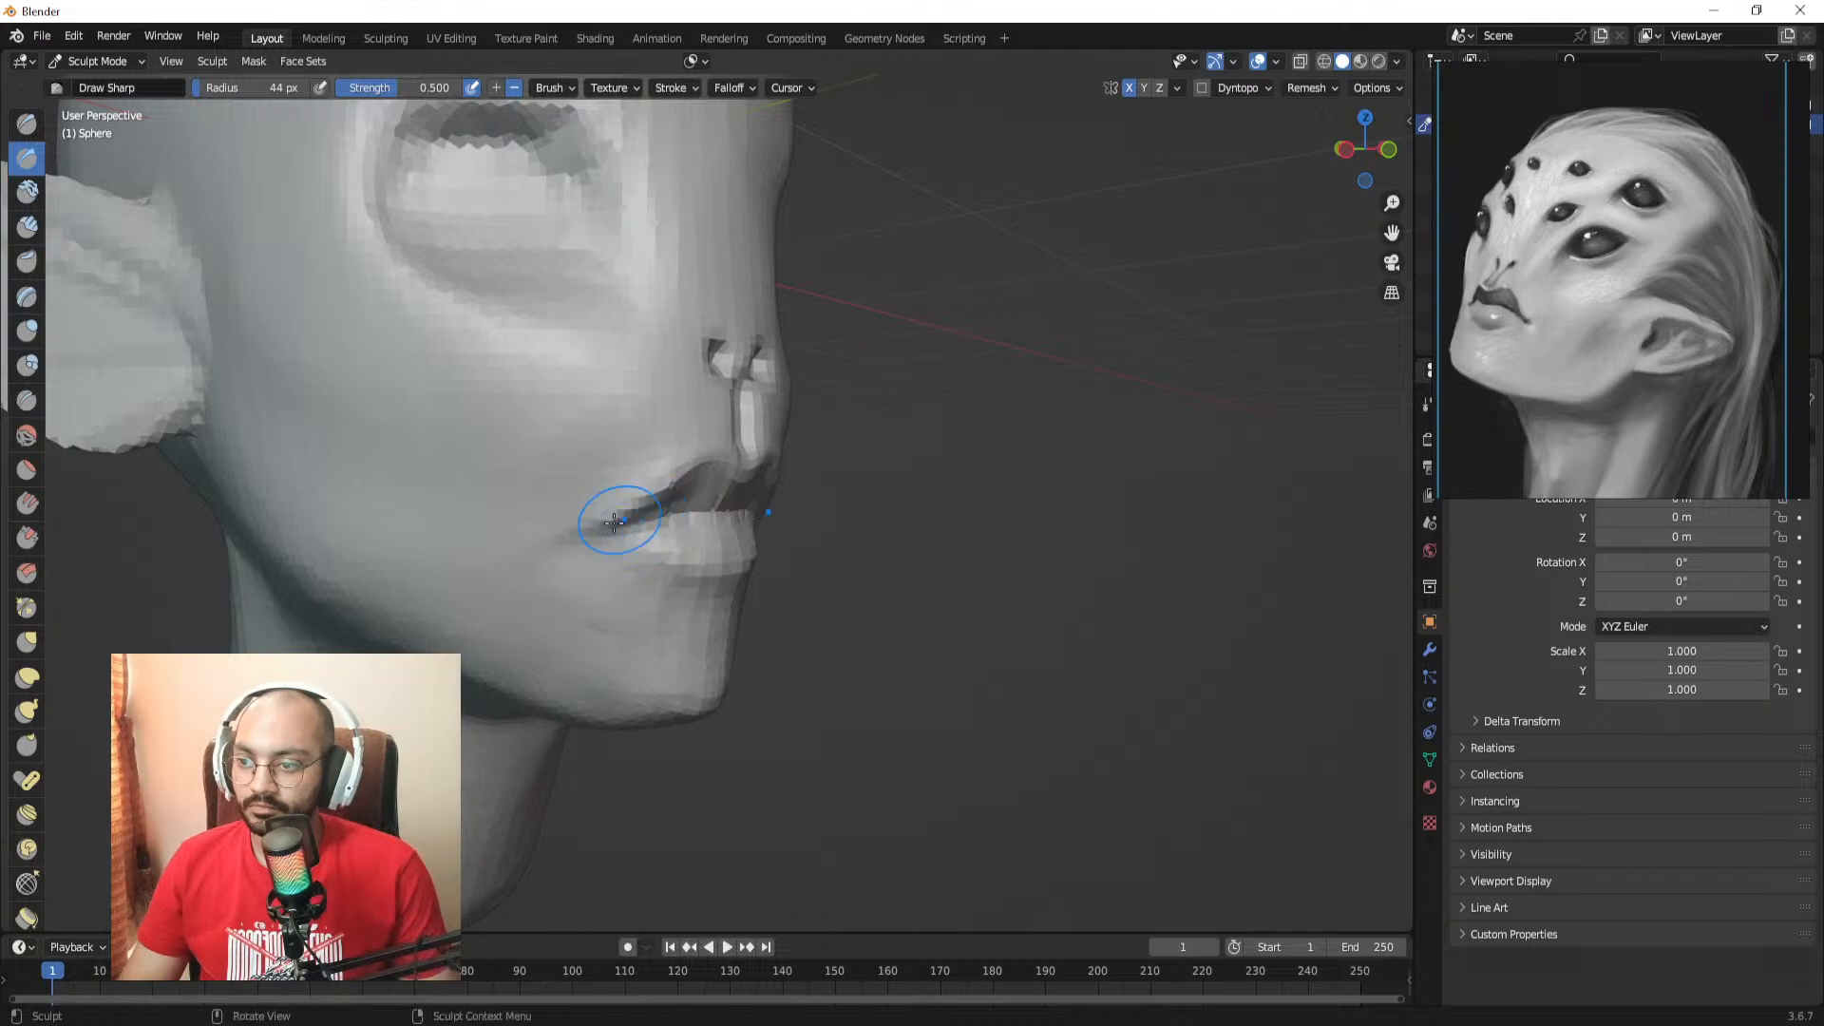
mouse_move(615, 522)
middle_down()
mouse_move(724, 533)
mouse_move(638, 522)
mouse_move(761, 515)
mouse_move(645, 500)
middle_up()
drag(645, 500, 578, 533)
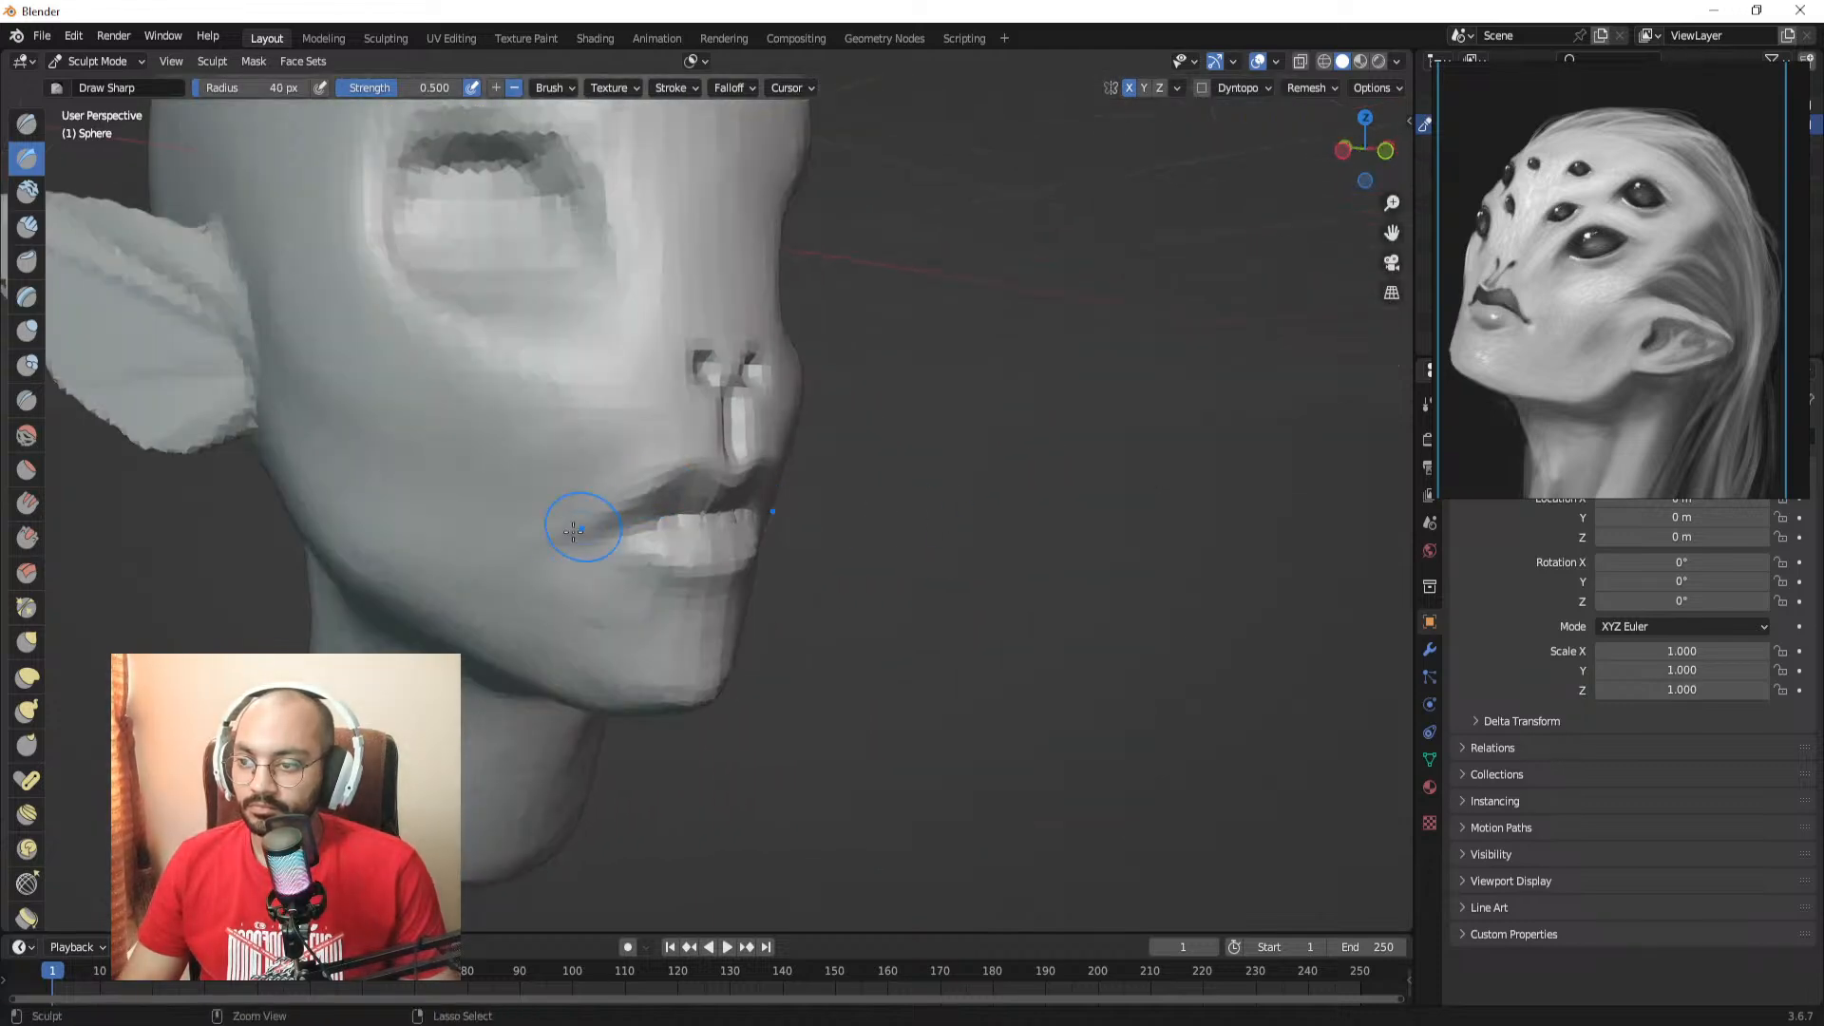
key(f)
click(588, 528)
middle_drag(581, 536, 731, 514)
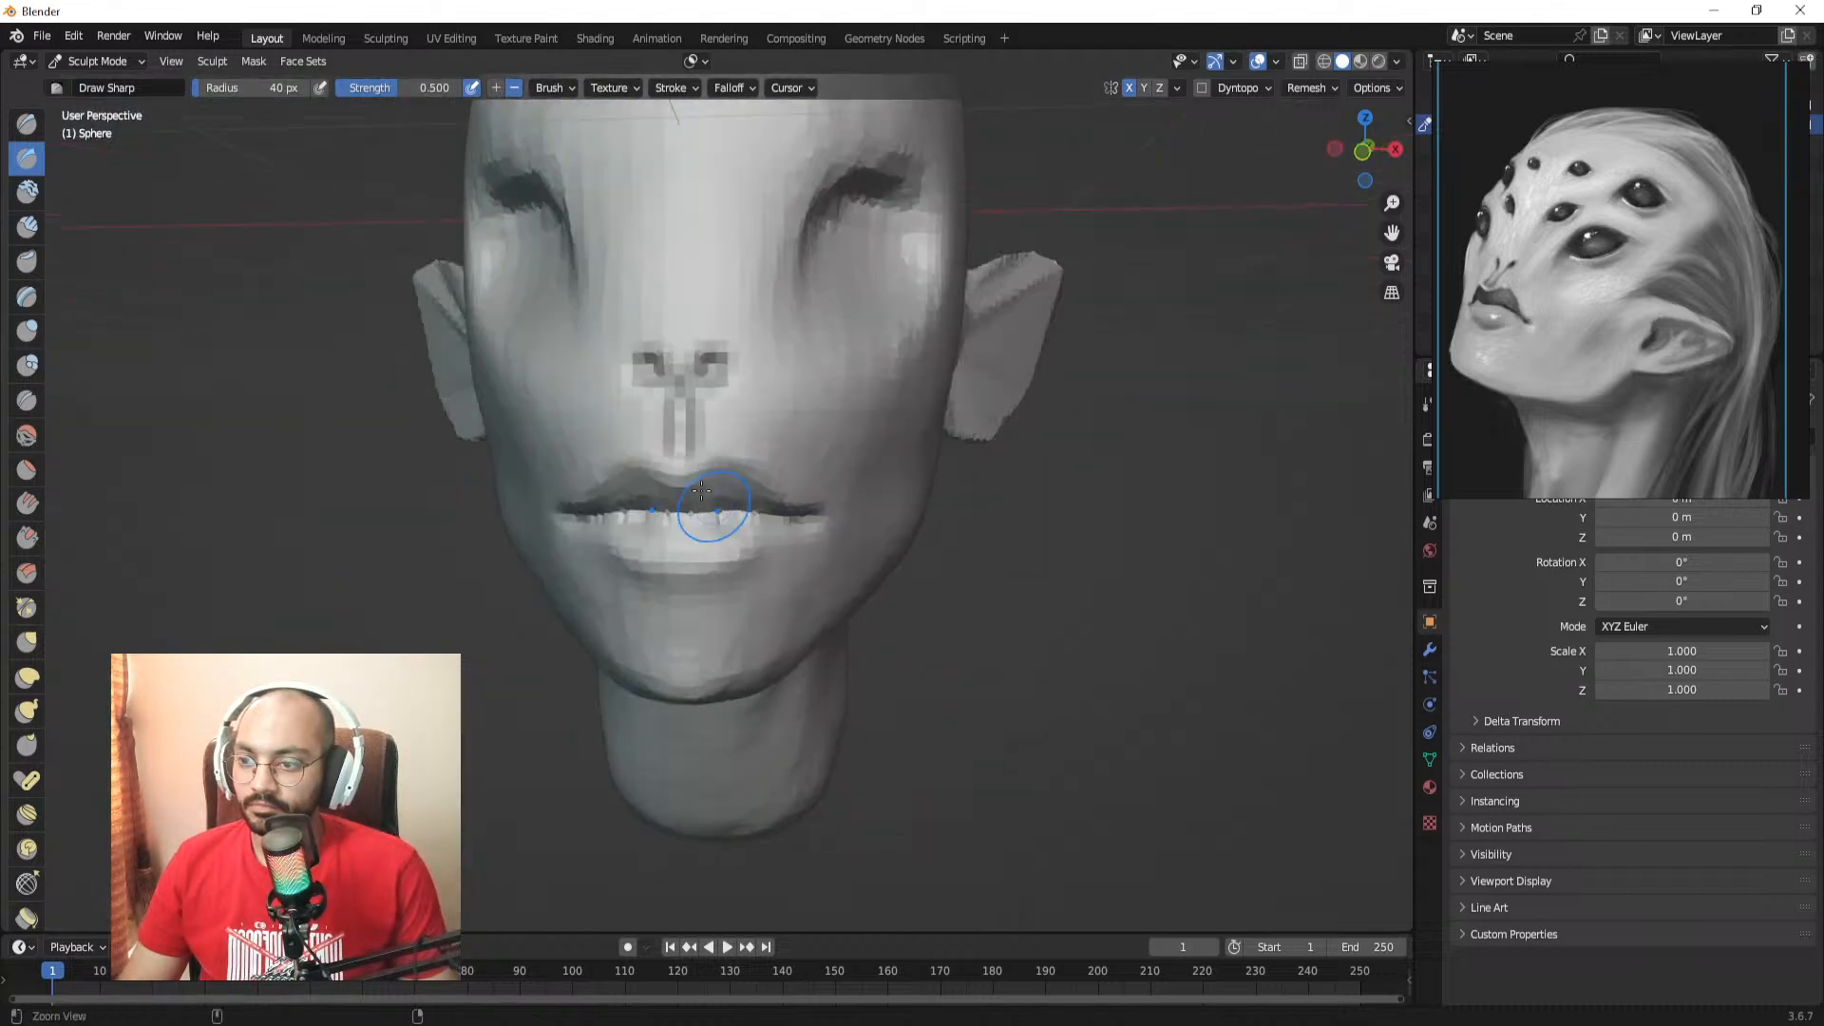
scroll(731, 514, down, 4)
scroll(732, 514, up, 4)
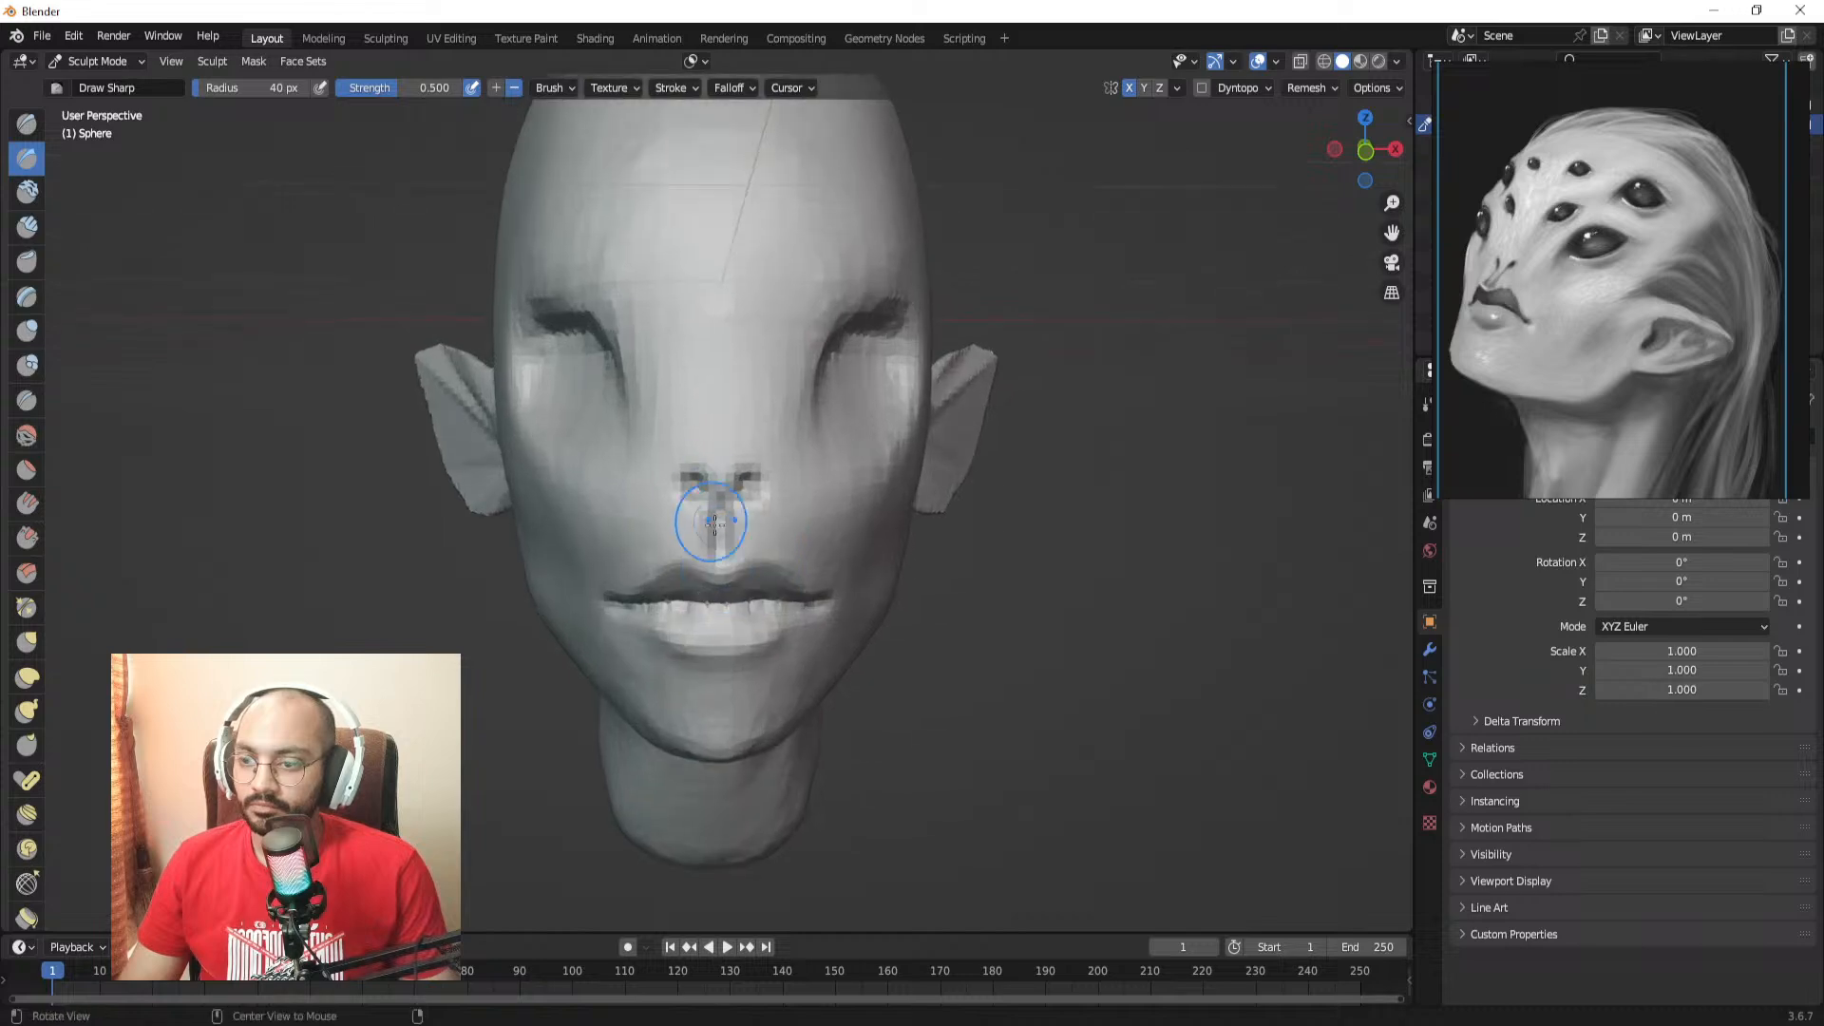
Step: Reshape the lower lip from the front with the Grab brush at 73 px
middle_drag(712, 509, 700, 545)
key(g)
key(f)
click(730, 561)
scroll(729, 562, up, 1)
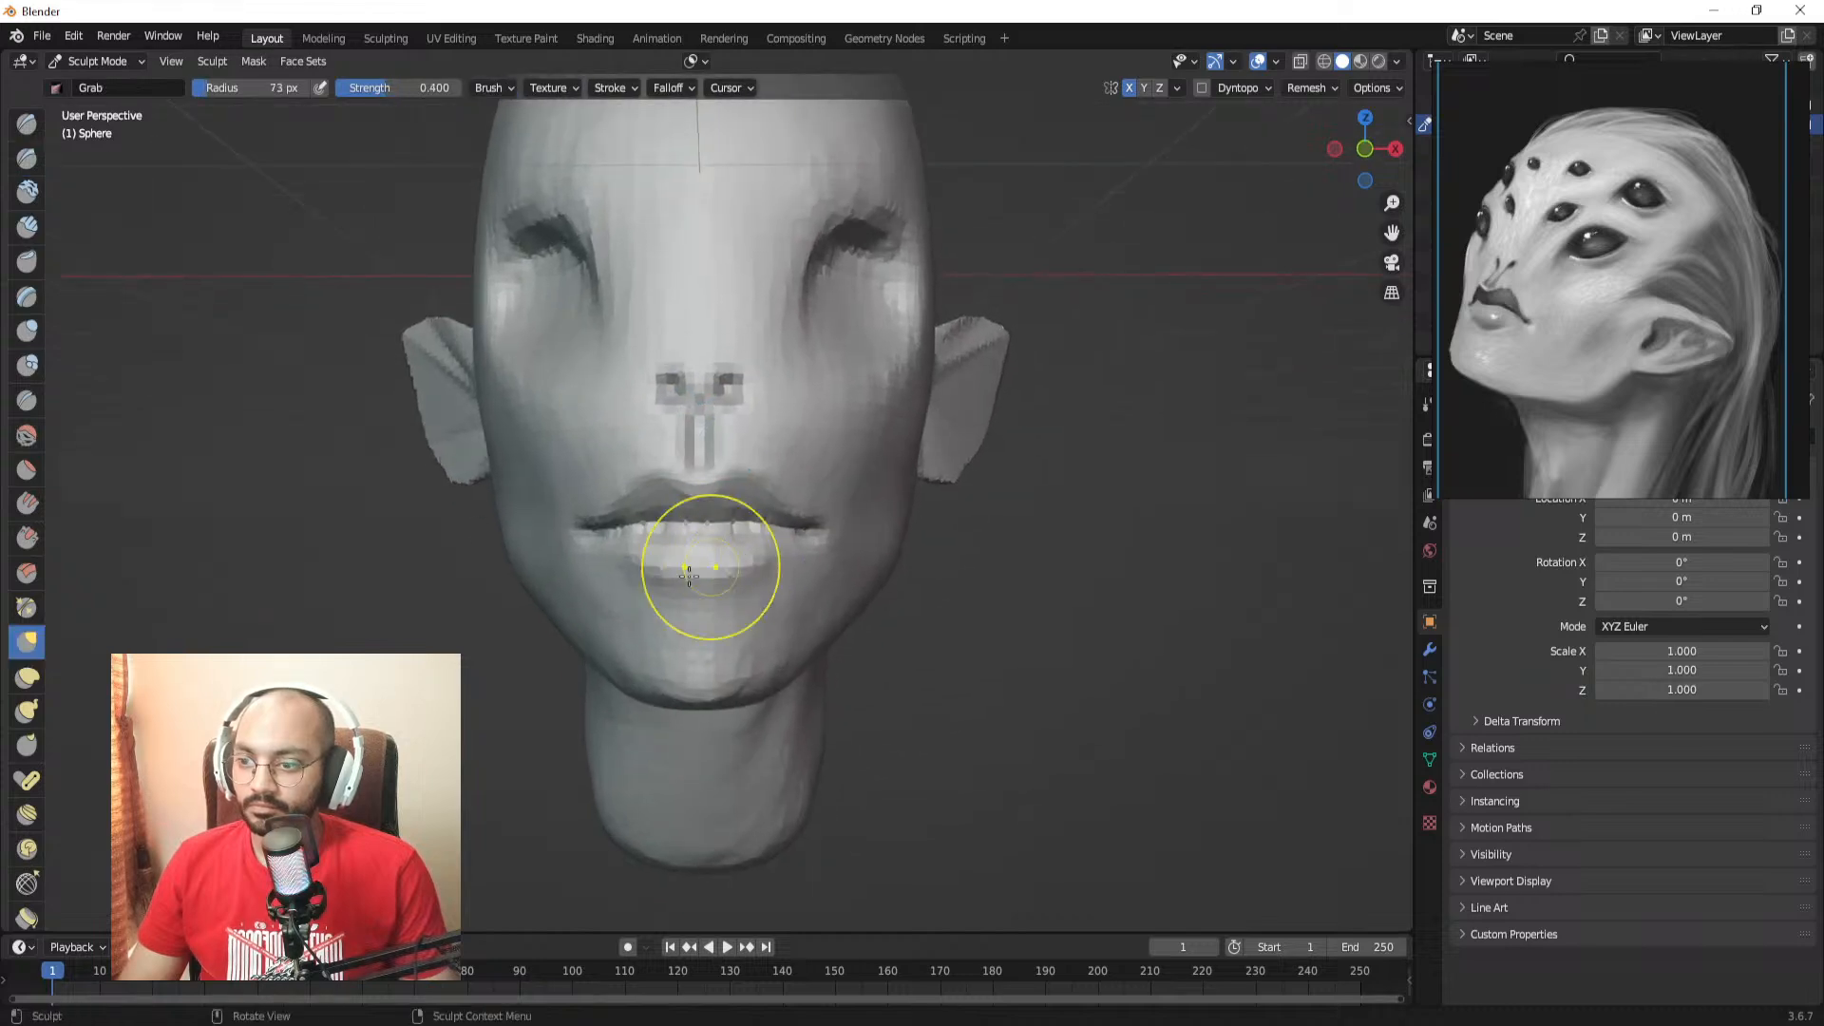
Step: Build up the upper lip with the Clay Strips brush at 57 px
click(26, 226)
scroll(713, 508, up, 2)
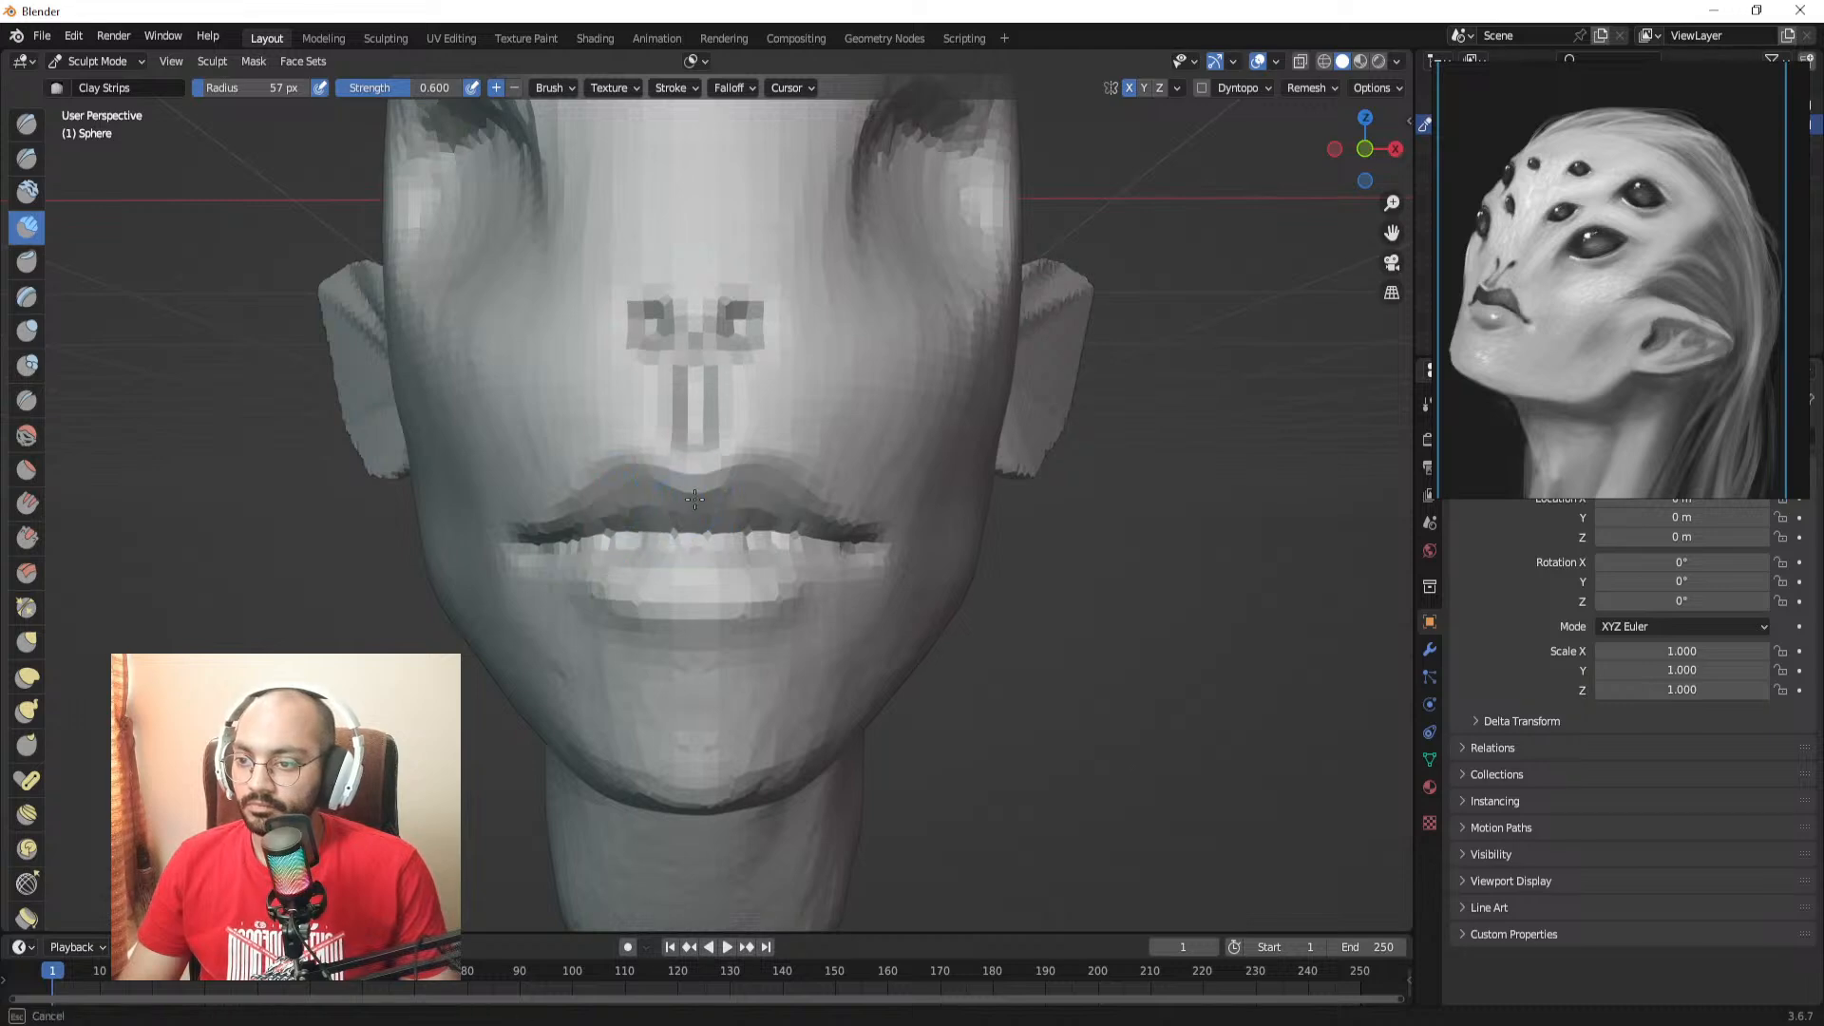
middle_drag(644, 513, 705, 559)
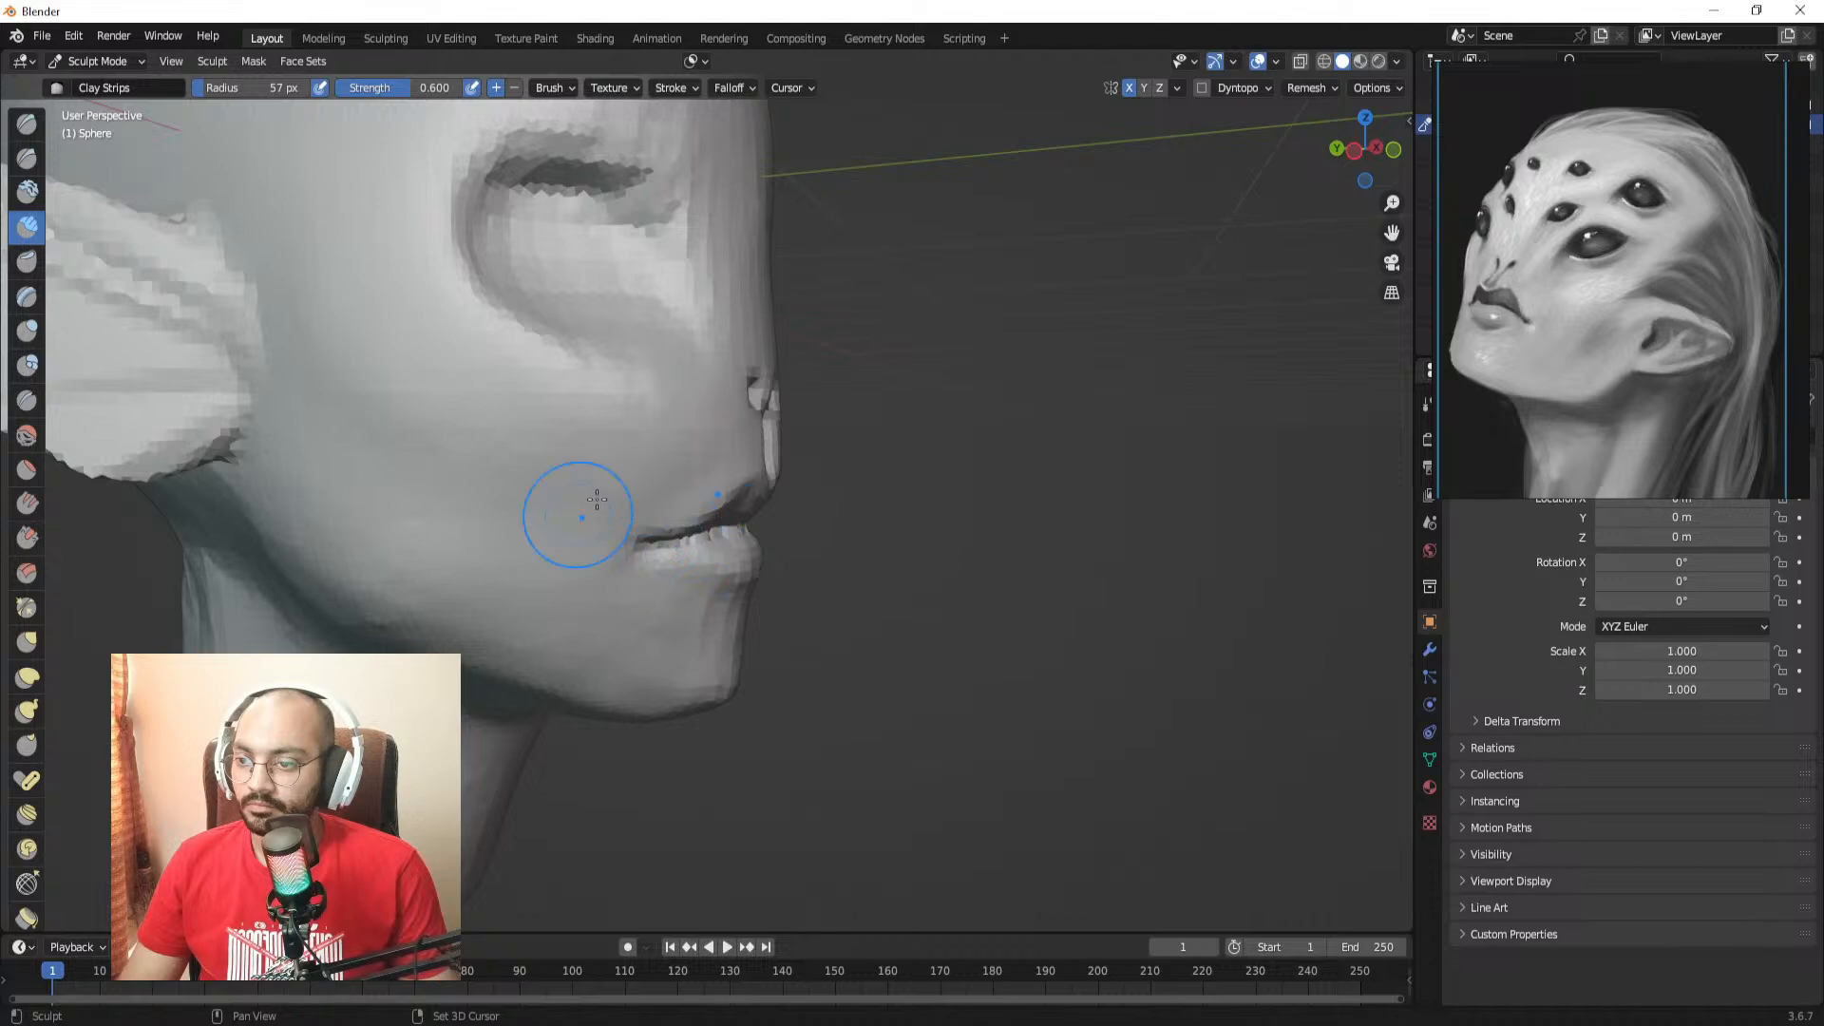
Step: Build up the cheeks beside the nose, below the inner eye sockets, with the Clay Strips brush at 65 px
middle_drag(657, 483, 570, 361)
scroll(504, 285, down, 2)
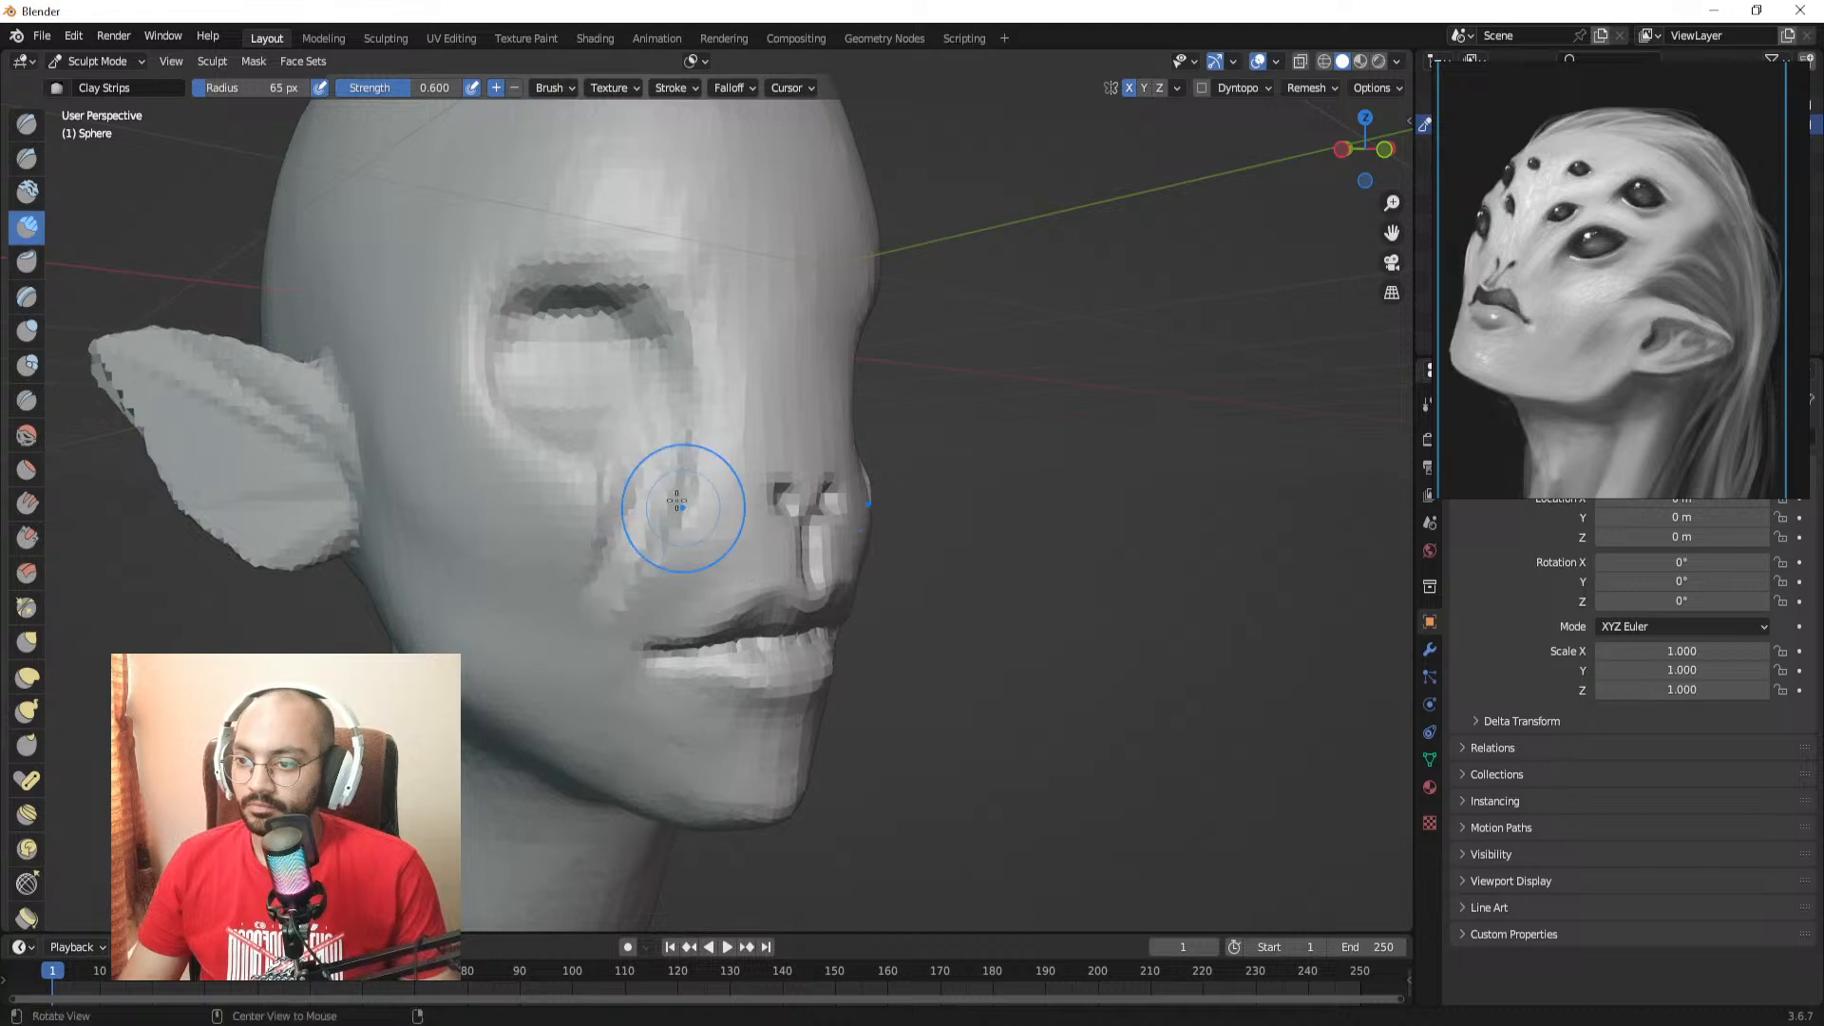
alt+drag(673, 498, 494, 480)
mouse_move(807, 503)
alt+mouse_down()
mouse_move(692, 497)
mouse_move(817, 528)
alt+mouse_up()
drag(779, 439, 819, 556)
middle_drag(867, 480, 912, 482)
mouse_move(860, 427)
mouse_down()
mouse_move(855, 533)
mouse_move(916, 497)
mouse_move(856, 426)
mouse_move(821, 570)
mouse_move(836, 532)
mouse_move(936, 475)
mouse_move(868, 428)
mouse_move(895, 446)
mouse_move(827, 447)
mouse_move(928, 464)
mouse_move(839, 522)
mouse_move(815, 570)
mouse_up()
mouse_move(814, 570)
middle_down()
mouse_move(859, 493)
mouse_move(919, 551)
mouse_move(842, 456)
mouse_move(807, 514)
mouse_move(733, 450)
middle_up()
scroll(888, 549, down, 4)
scroll(884, 548, up, 1)
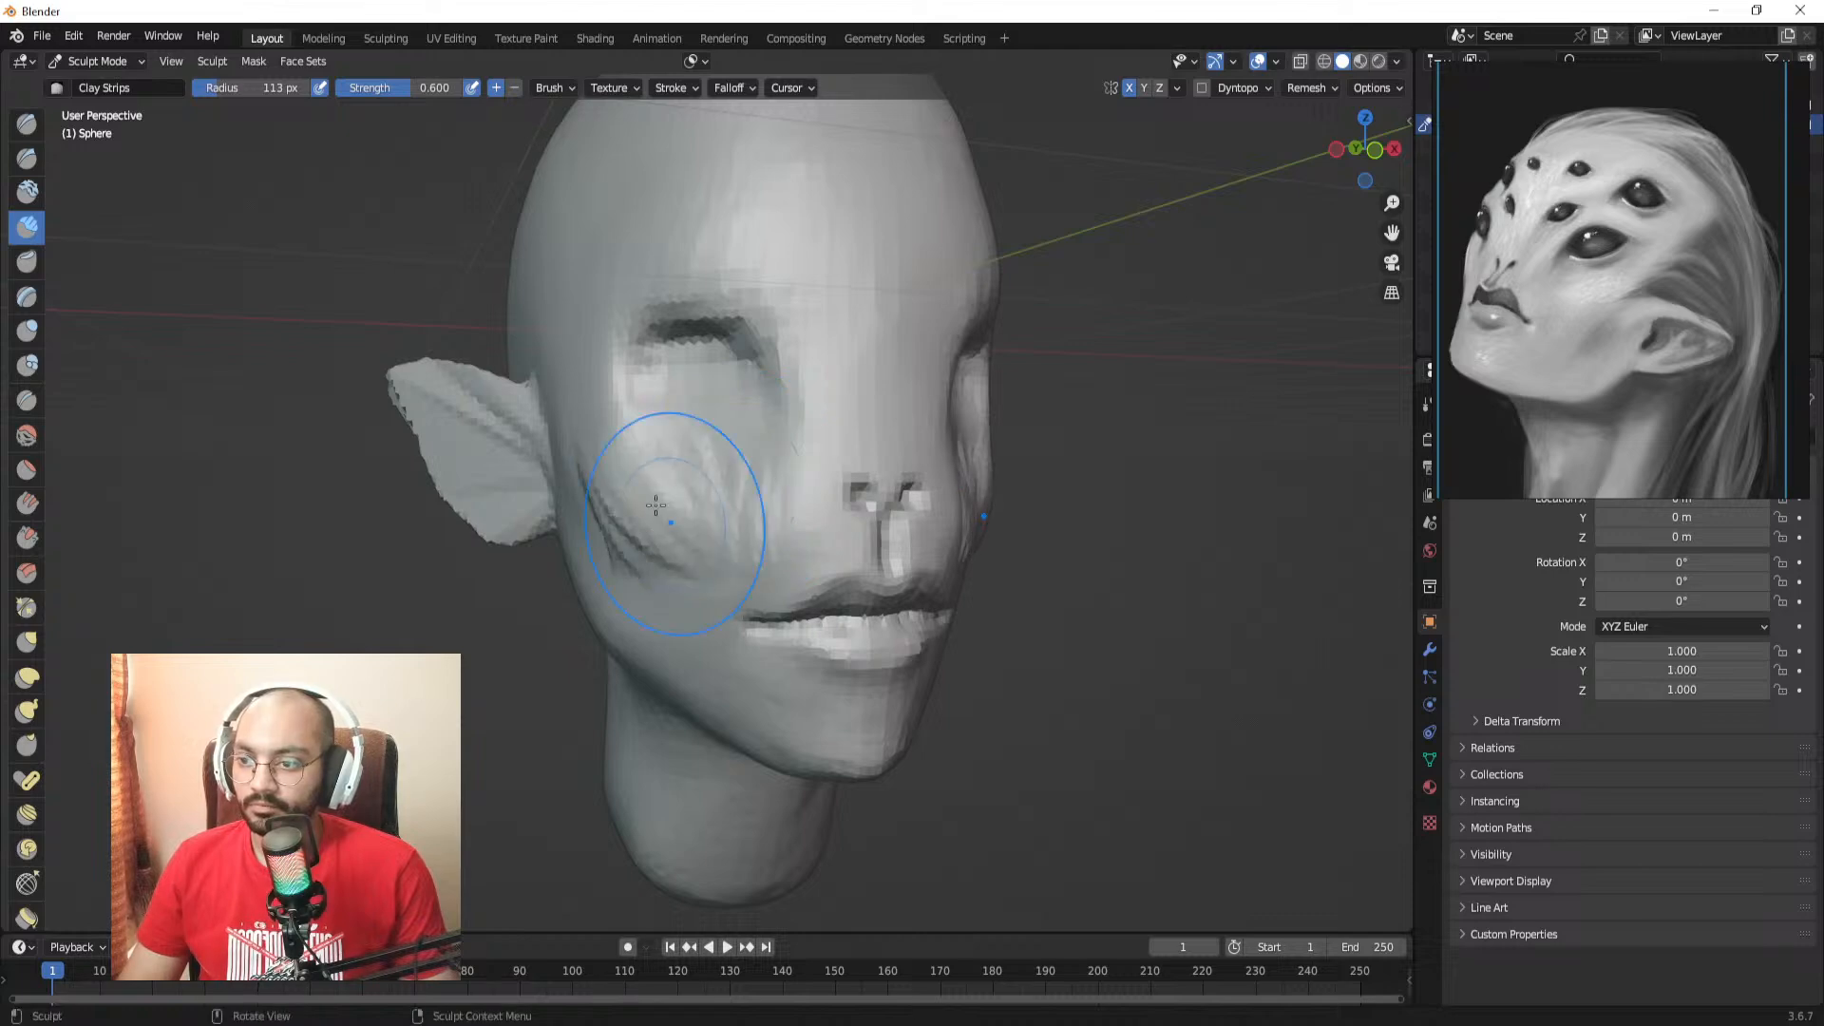
Step: Shape the cheekbones and the hollows beneath them toward the ears with the Clay Strips brush at 106 to 114 px
mouse_move(638, 551)
middle_down()
mouse_move(733, 428)
mouse_move(835, 509)
mouse_move(777, 490)
middle_up()
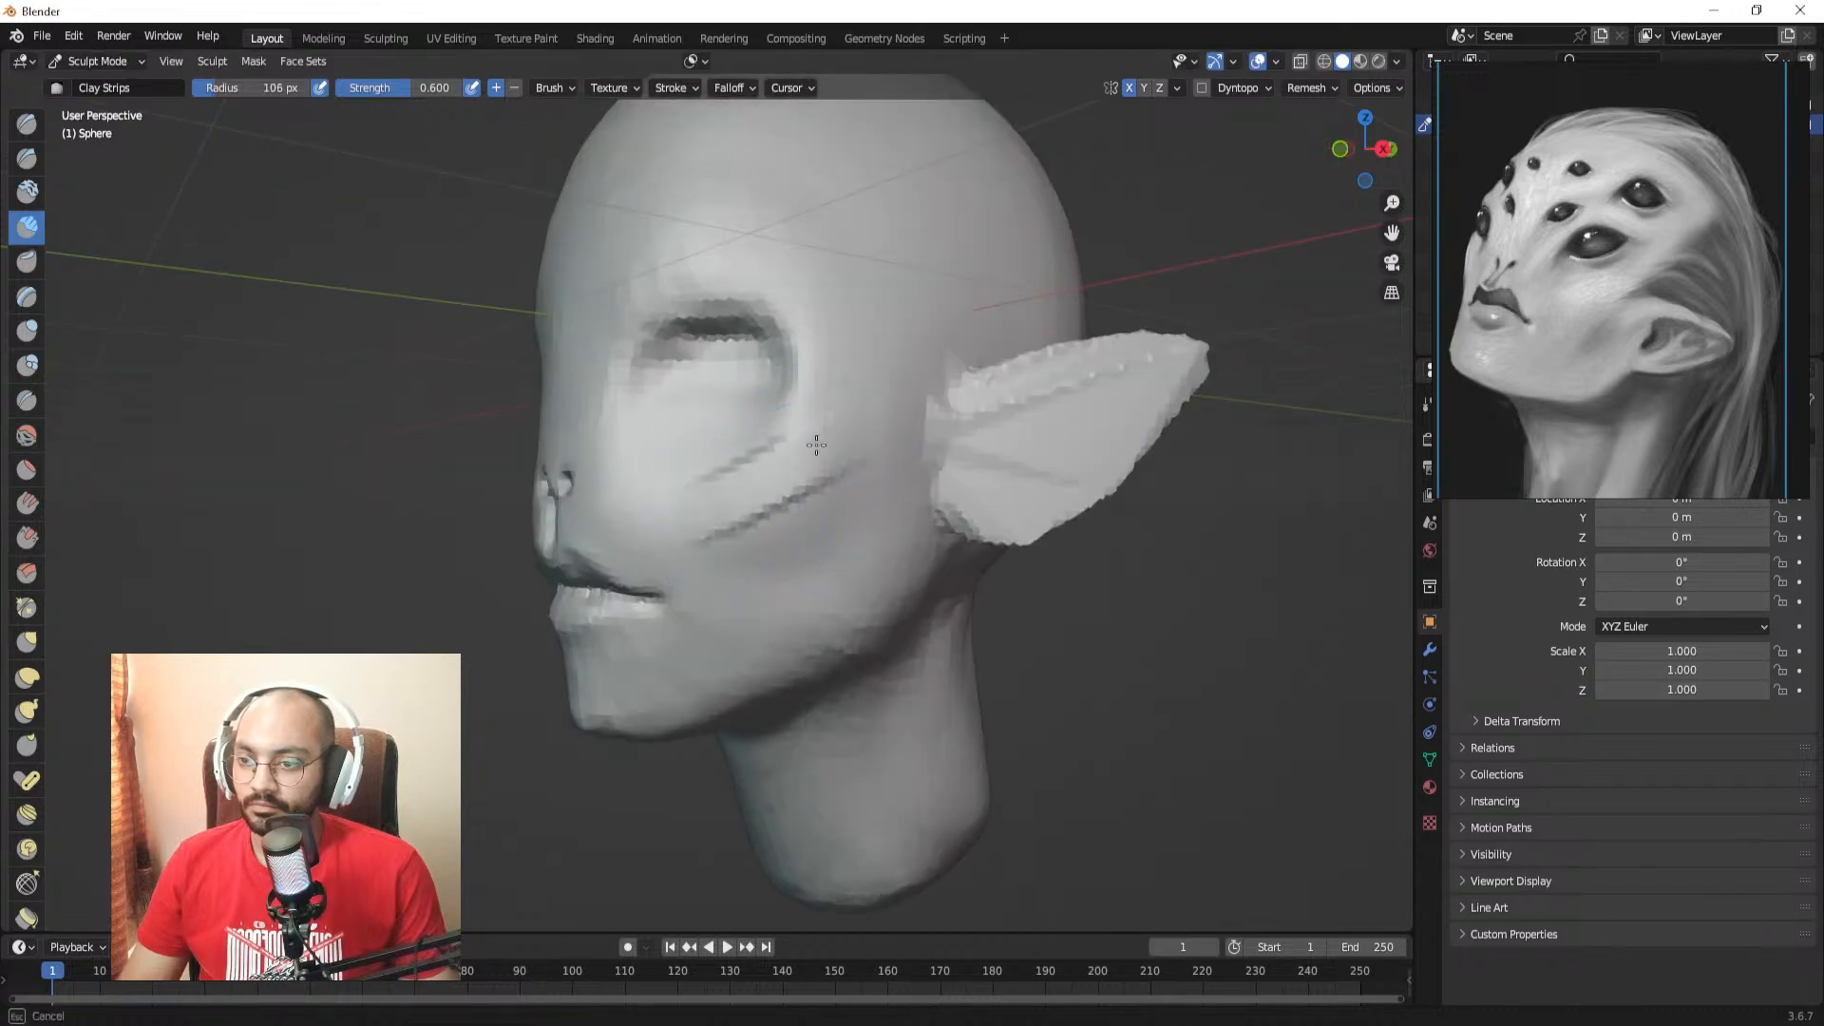
drag(710, 515, 709, 519)
key(f)
click(717, 522)
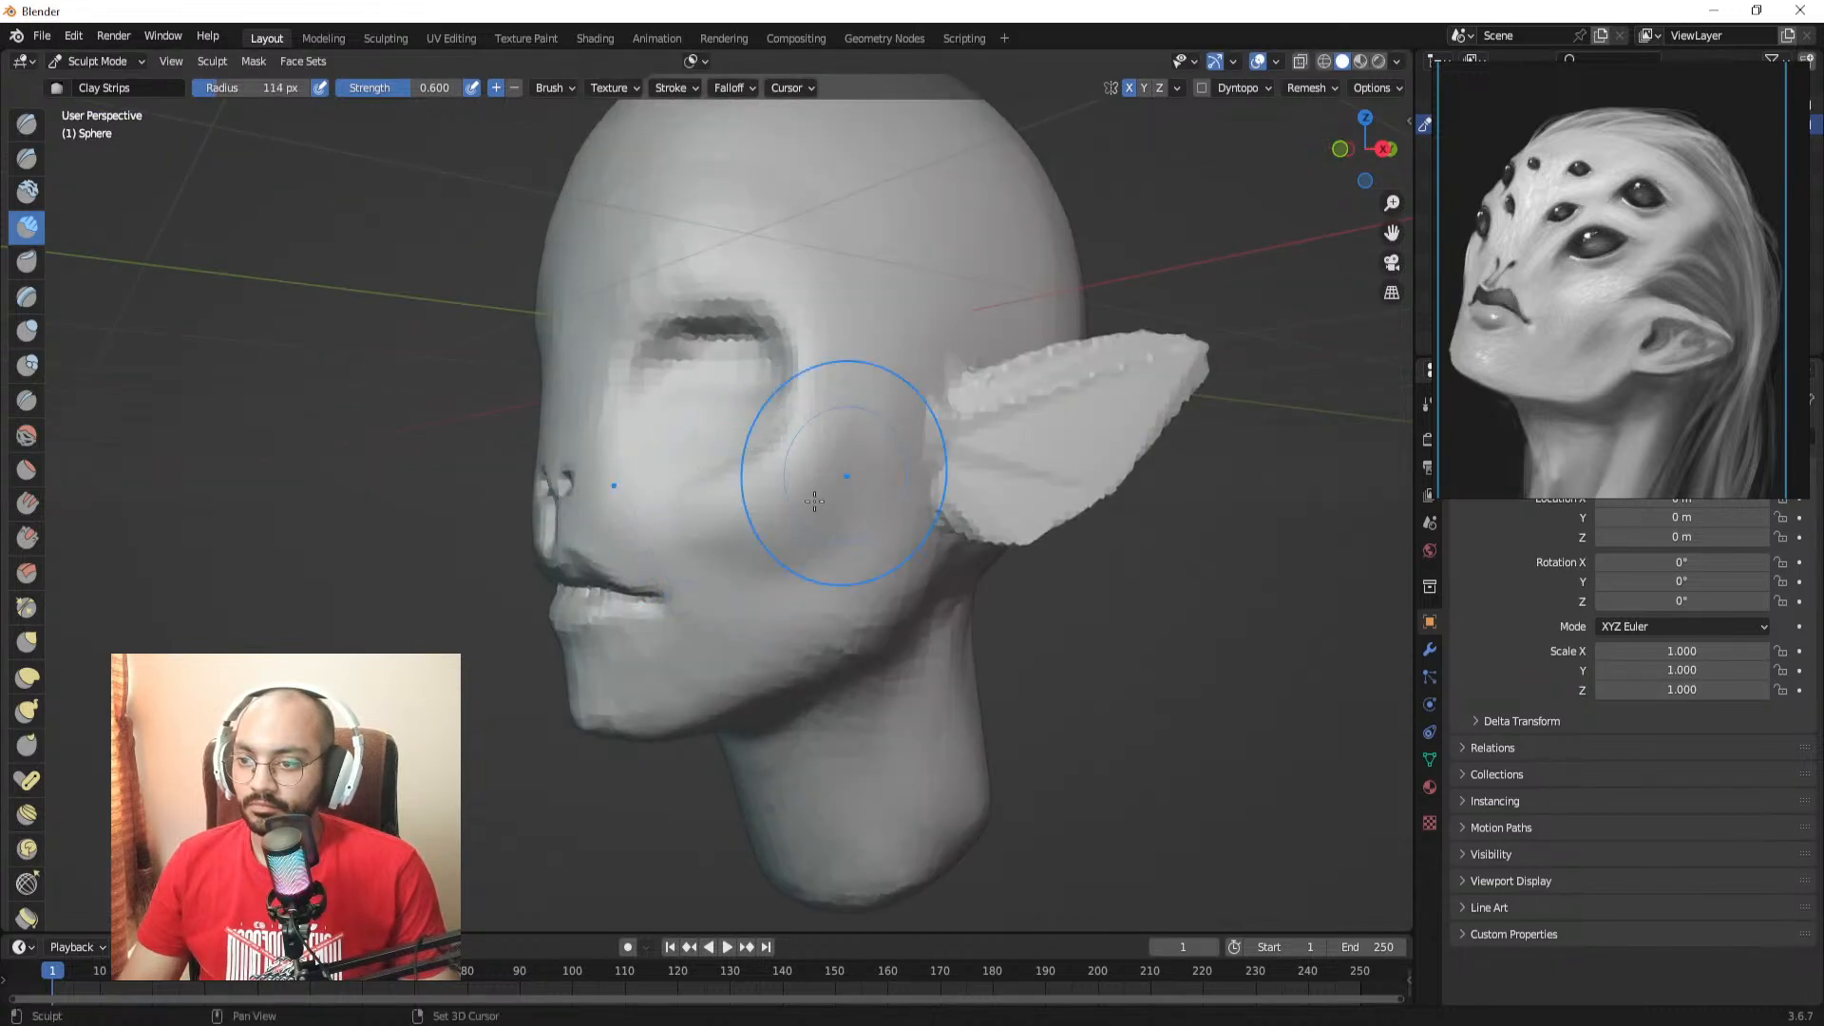
middle_drag(814, 501, 850, 549)
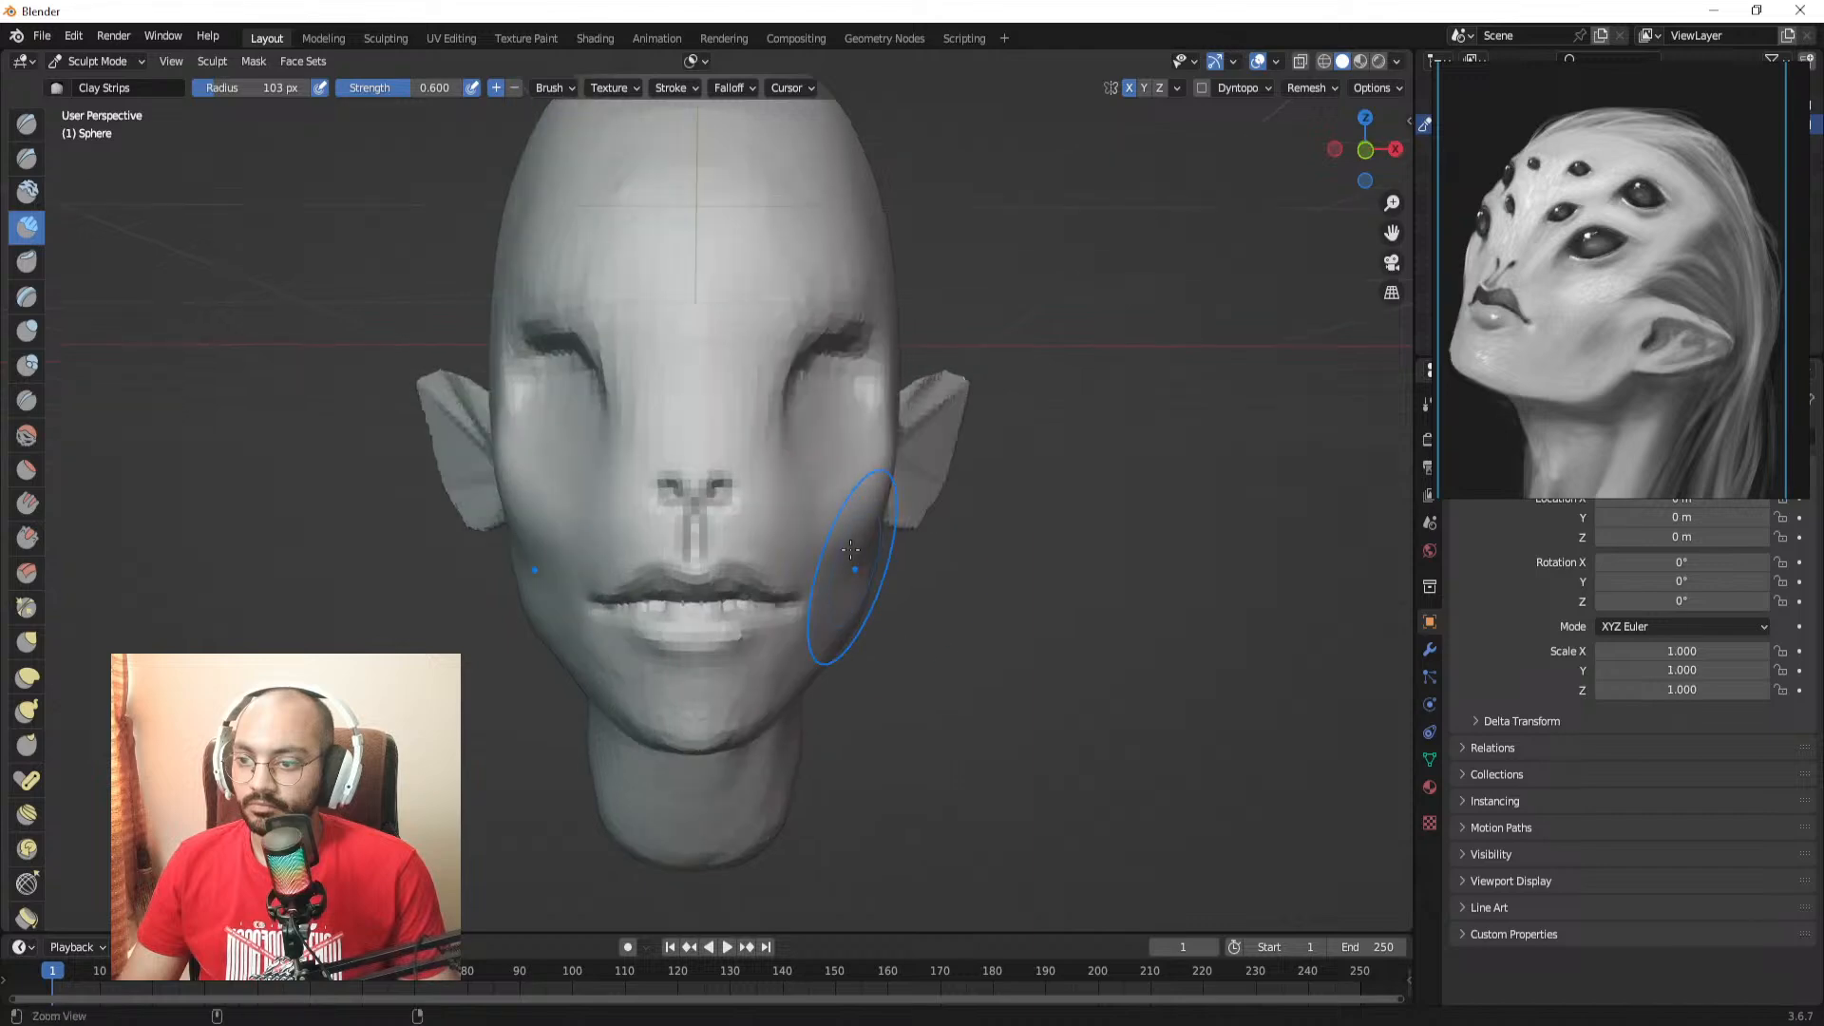
mouse_move(850, 549)
ctrl+alt+mouse_down()
mouse_move(837, 598)
mouse_move(774, 436)
ctrl+alt+mouse_up()
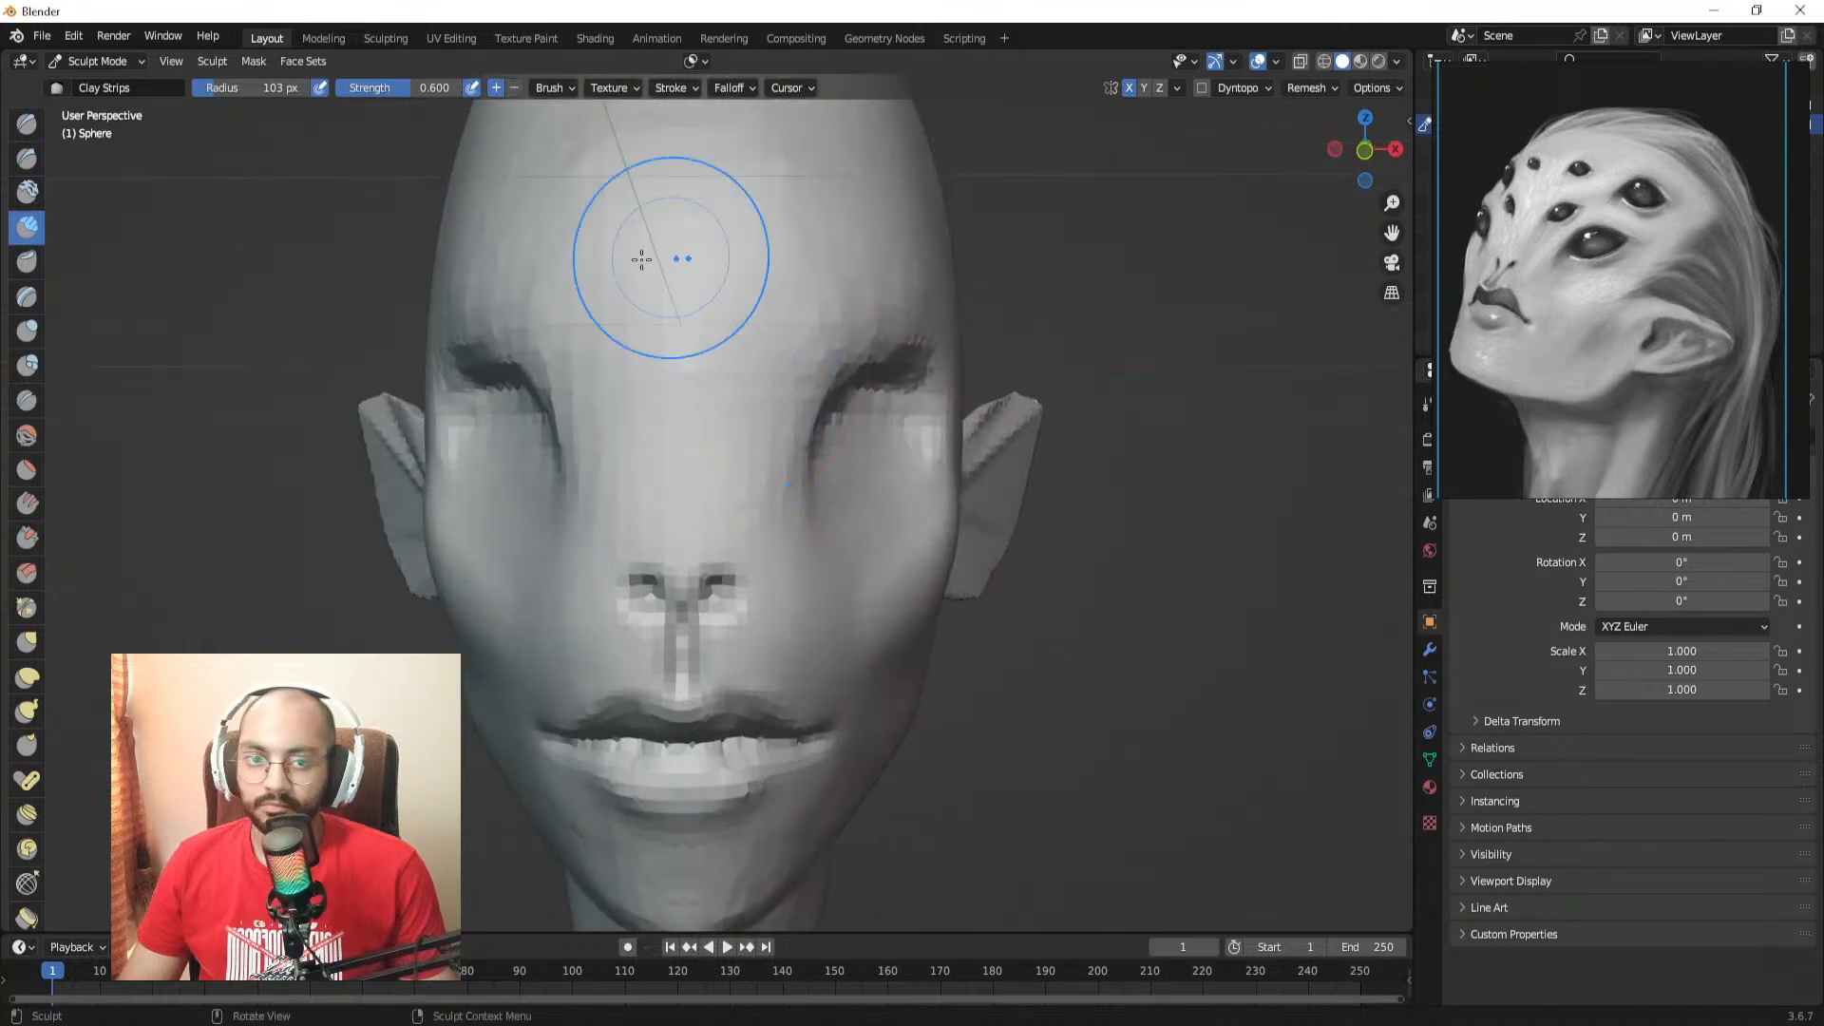
Step: Try to outline the eyeballs inside the sockets with the Draw Sharp brush at 81 px
click(26, 158)
middle_drag(665, 399, 732, 438)
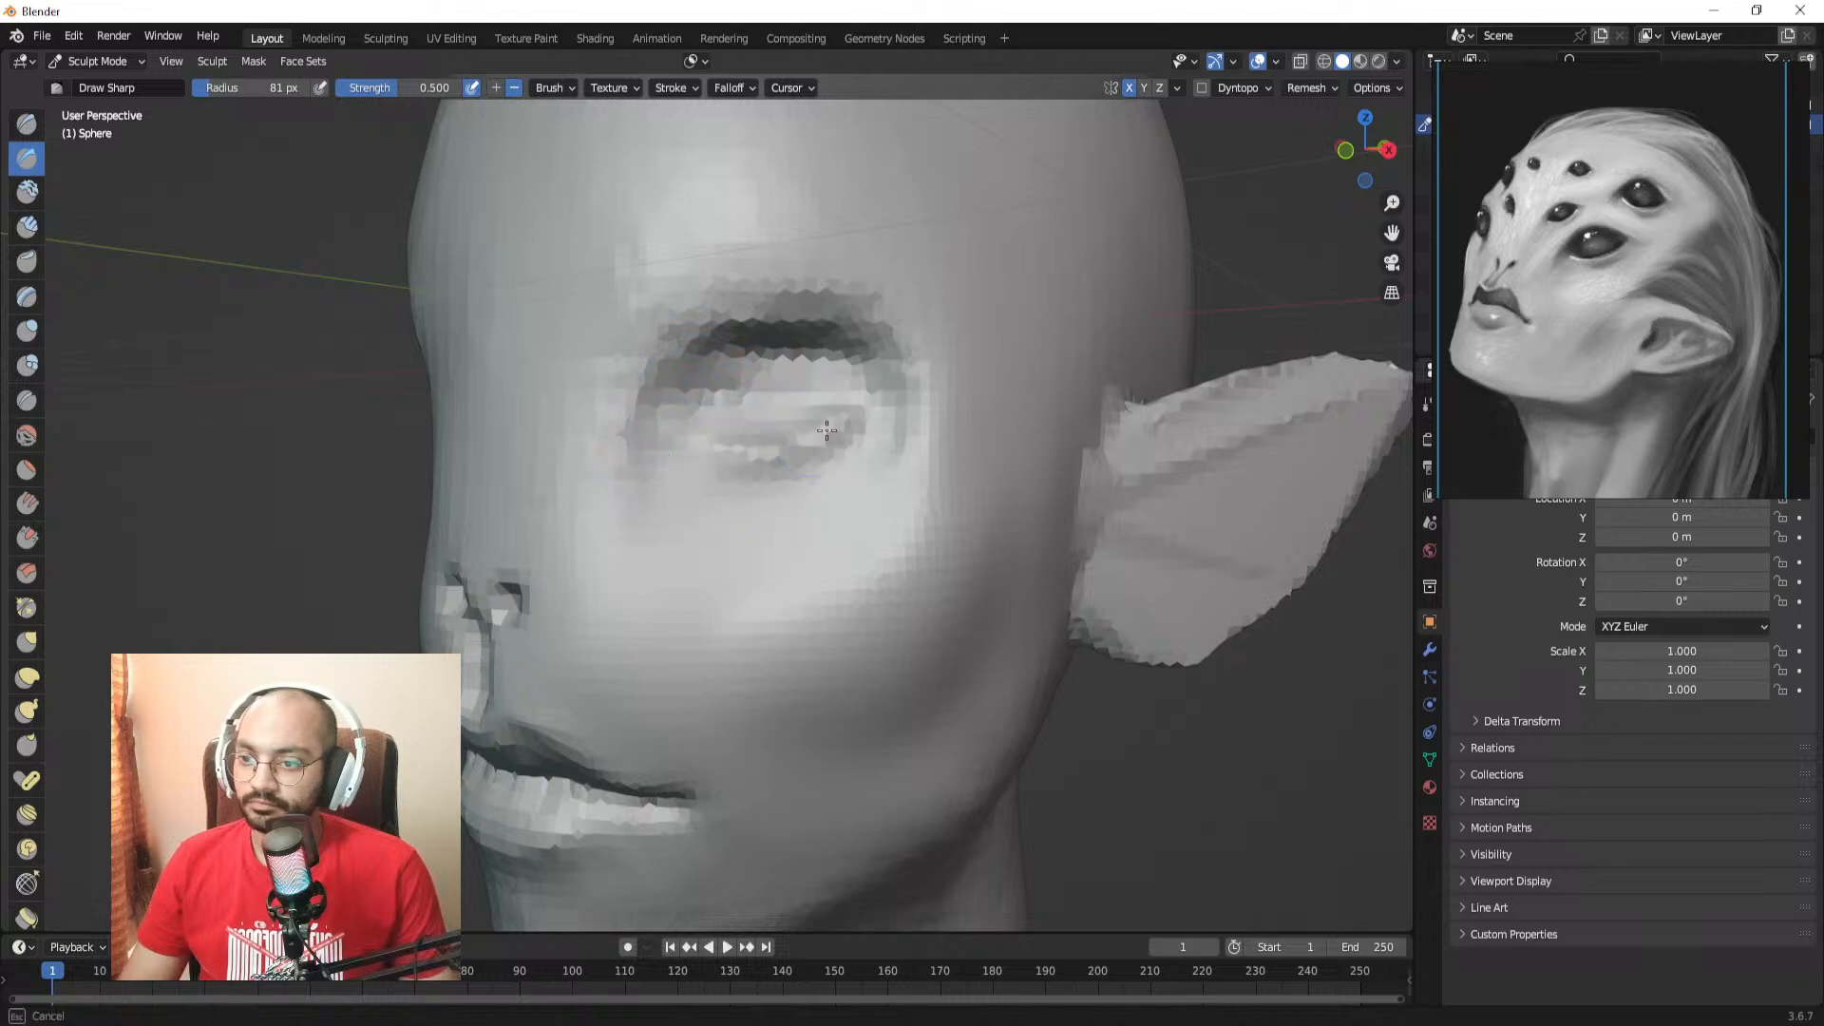
drag(827, 431, 838, 426)
mouse_move(836, 429)
alt+mouse_down()
mouse_move(916, 428)
mouse_move(902, 416)
mouse_move(882, 495)
mouse_move(836, 415)
mouse_move(864, 440)
mouse_move(686, 447)
mouse_move(754, 479)
mouse_move(798, 413)
mouse_move(708, 425)
alt+mouse_up()
Step: In the front view, pull the mouth corners downward with the Grab brush, reducing its radius from 114 to 88 px
key(g)
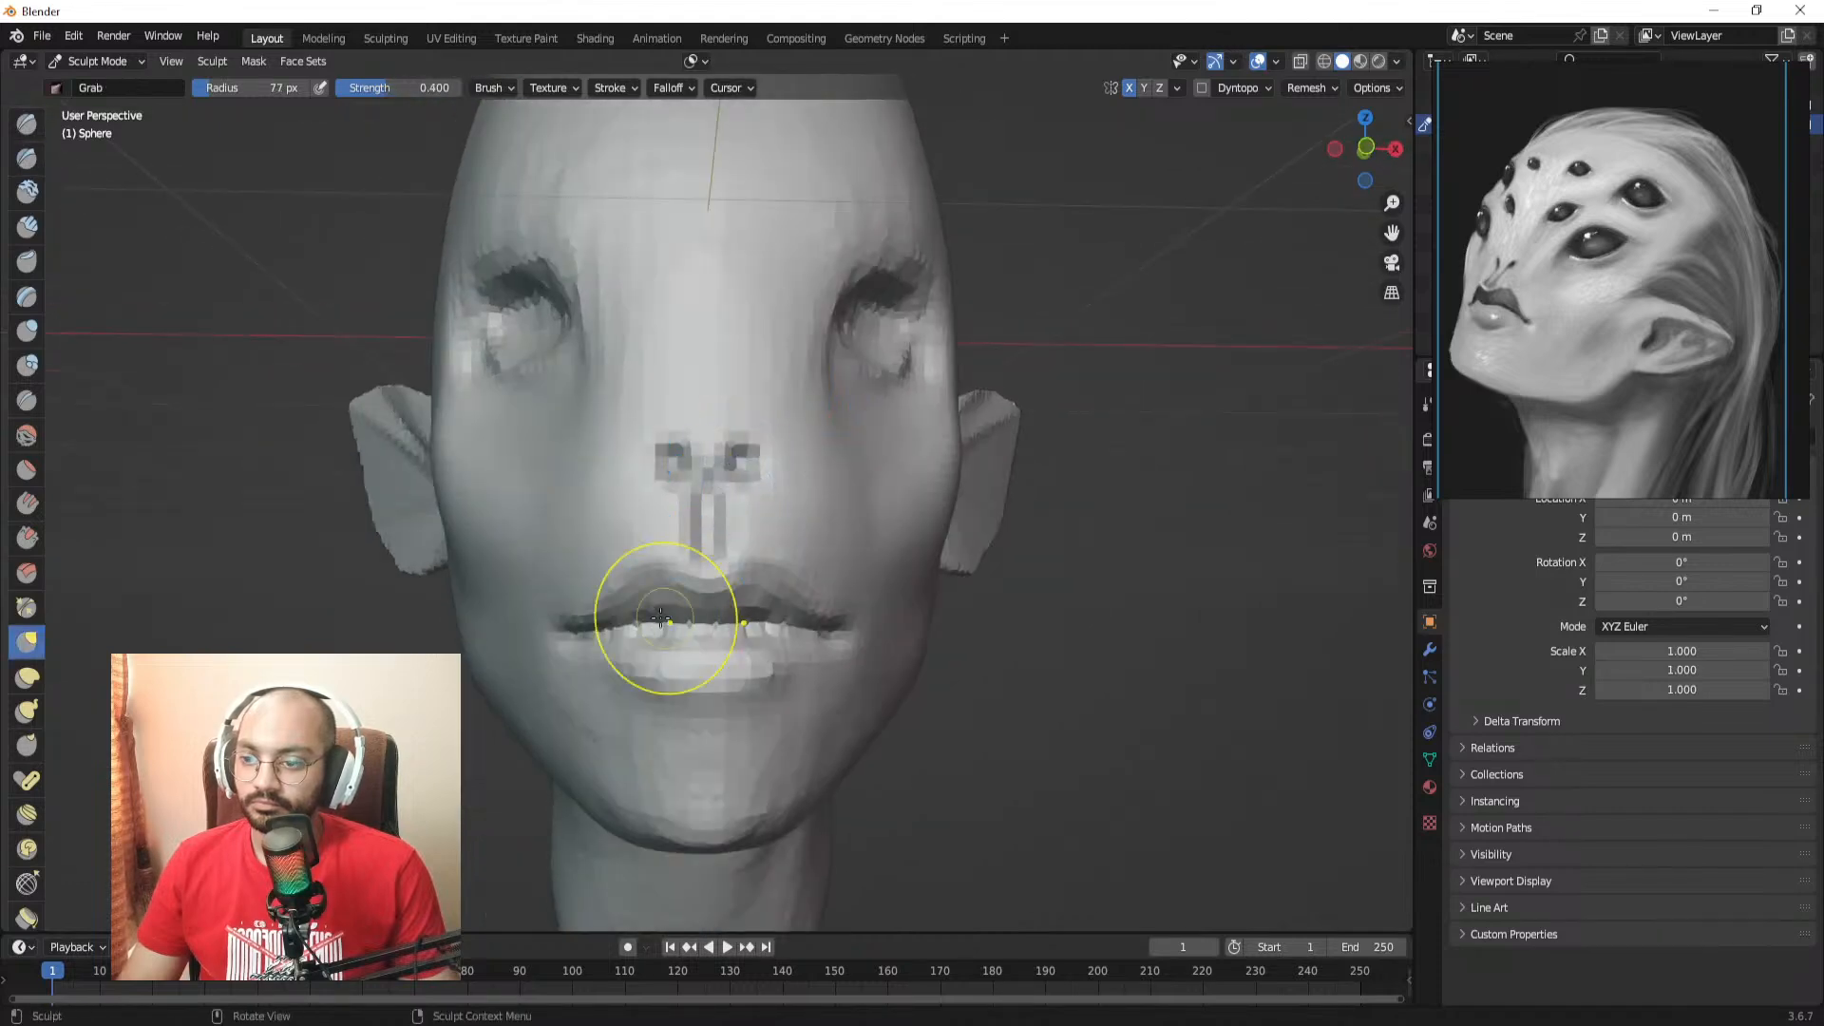
key(KP_1)
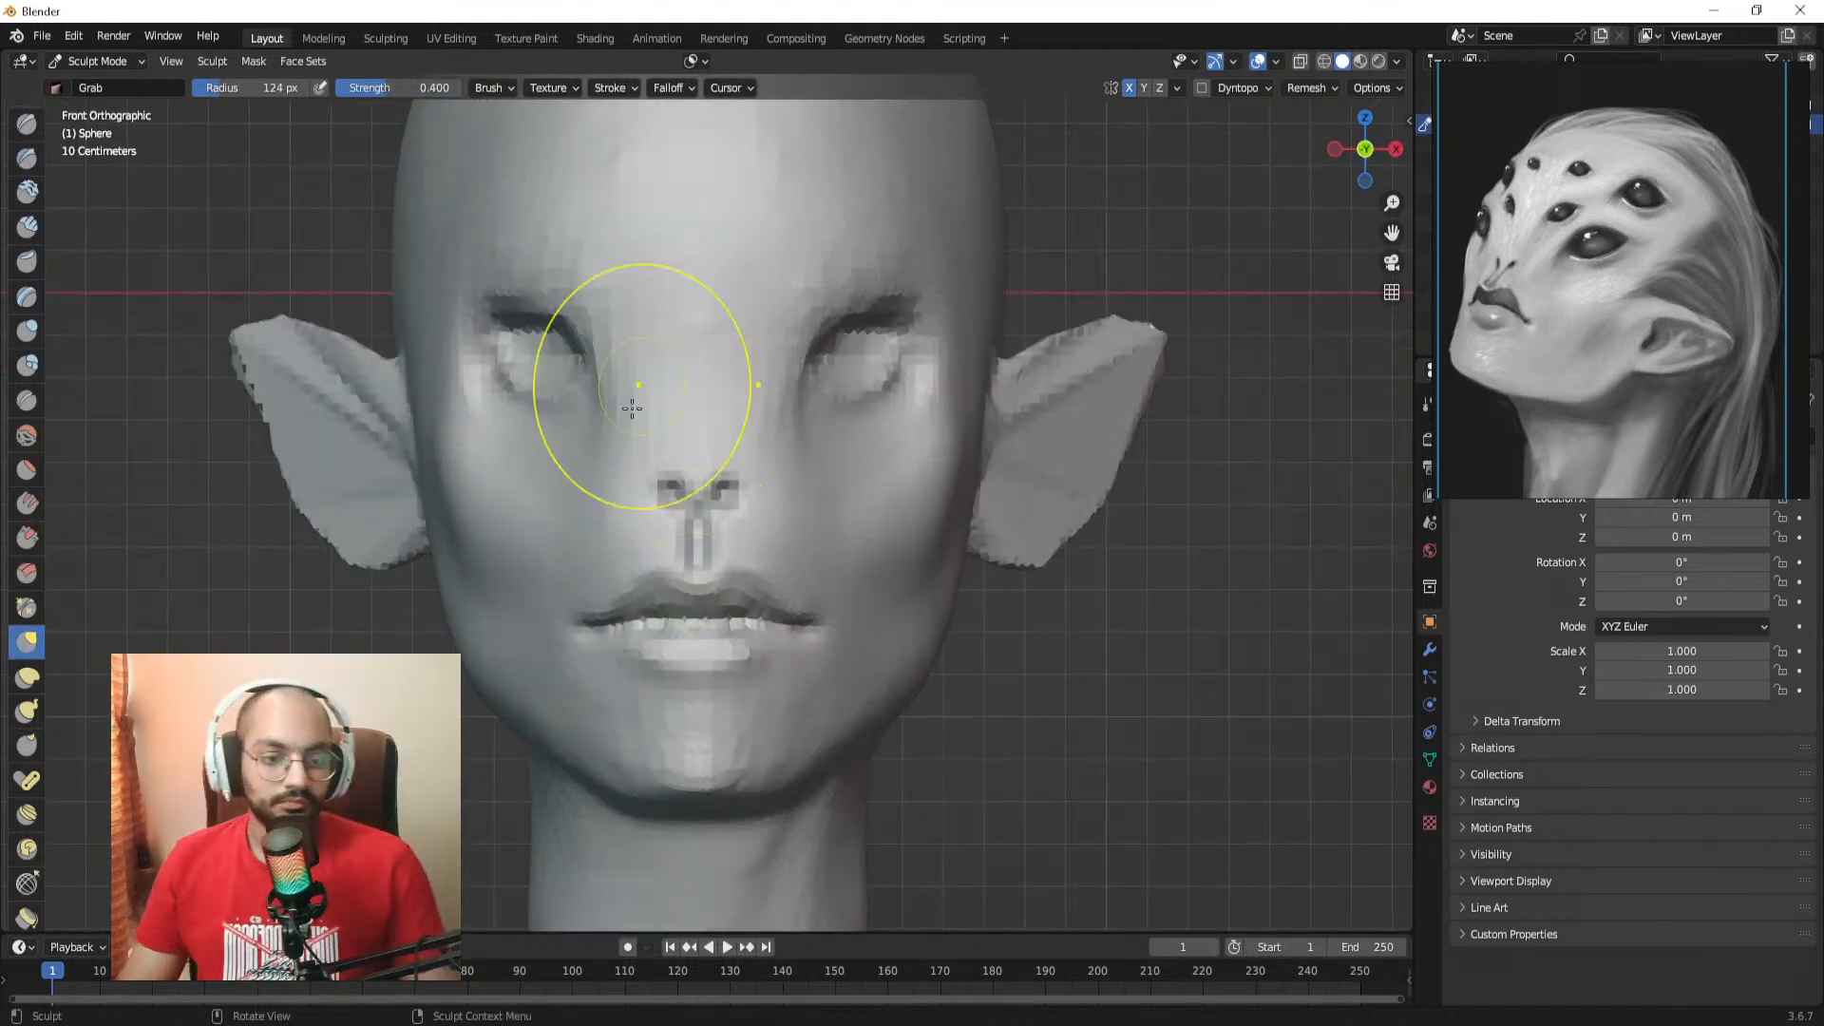
ctrl+alt+drag(725, 576, 722, 556)
mouse_move(641, 637)
alt+shift+mouse_down()
mouse_move(671, 597)
mouse_move(611, 604)
alt+shift+mouse_up()
key(f)
click(841, 609)
key(f)
click(741, 626)
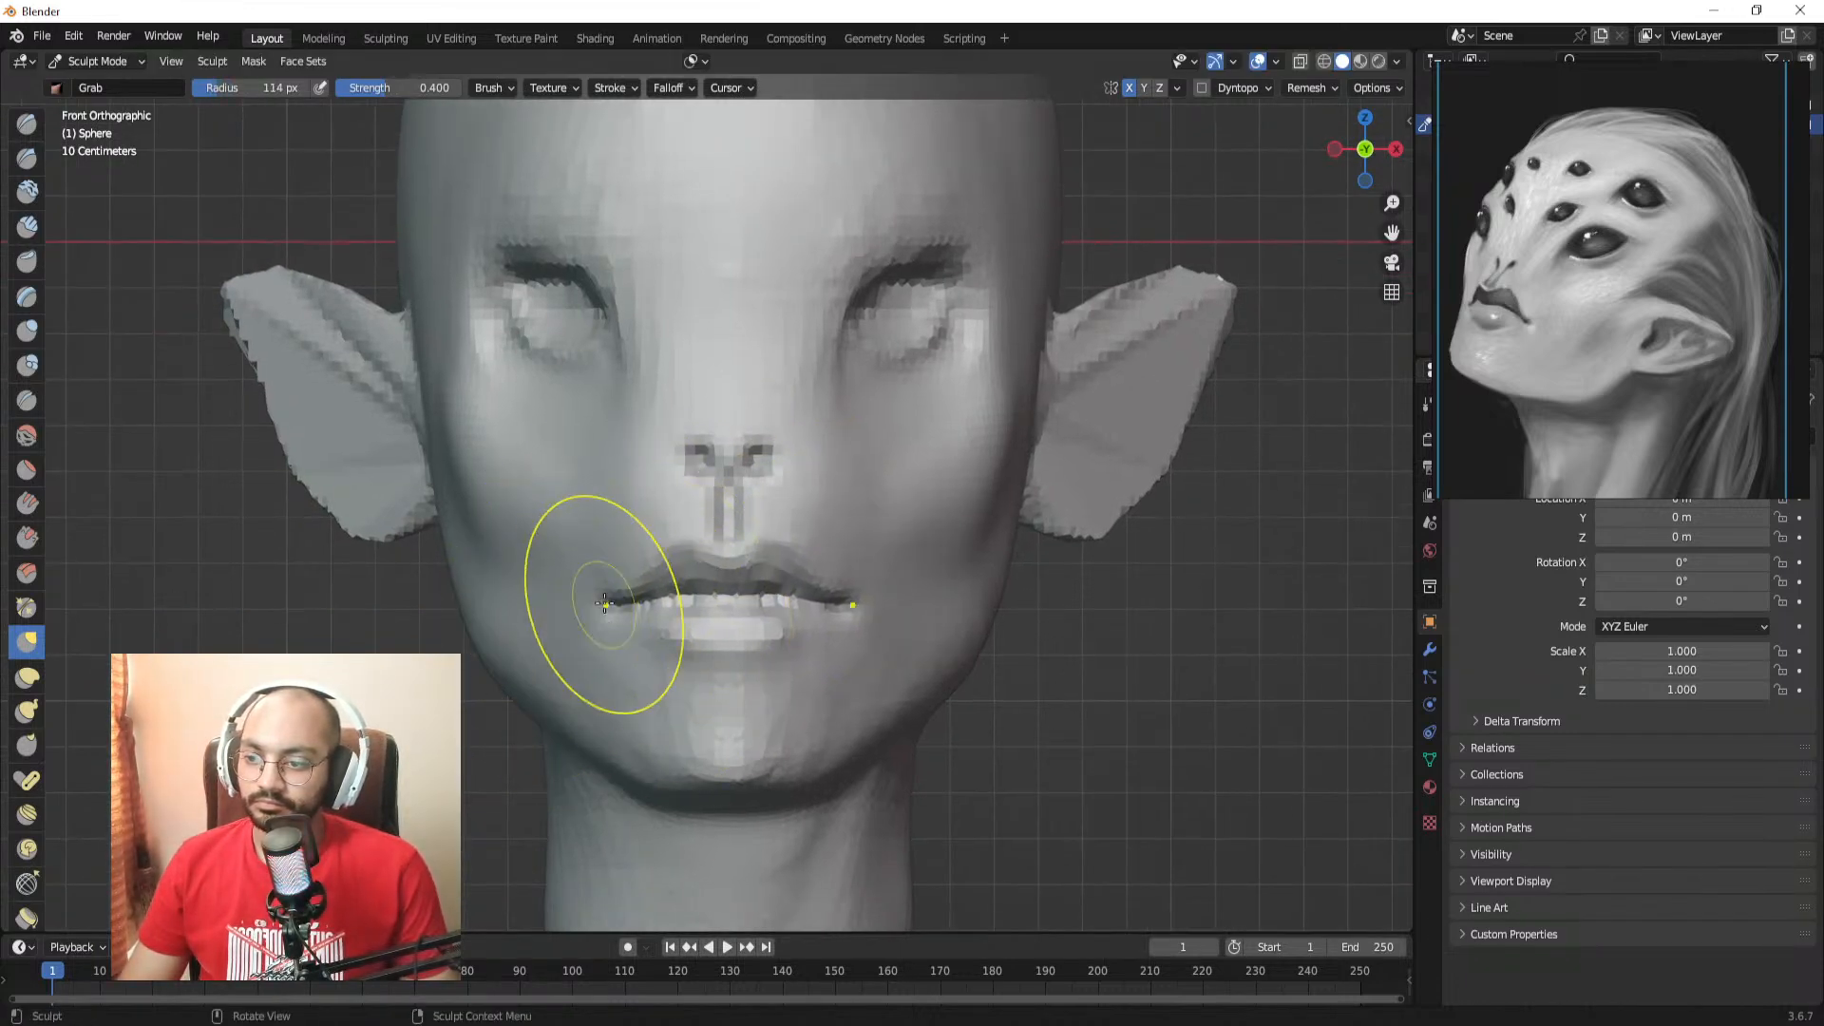
click(632, 601)
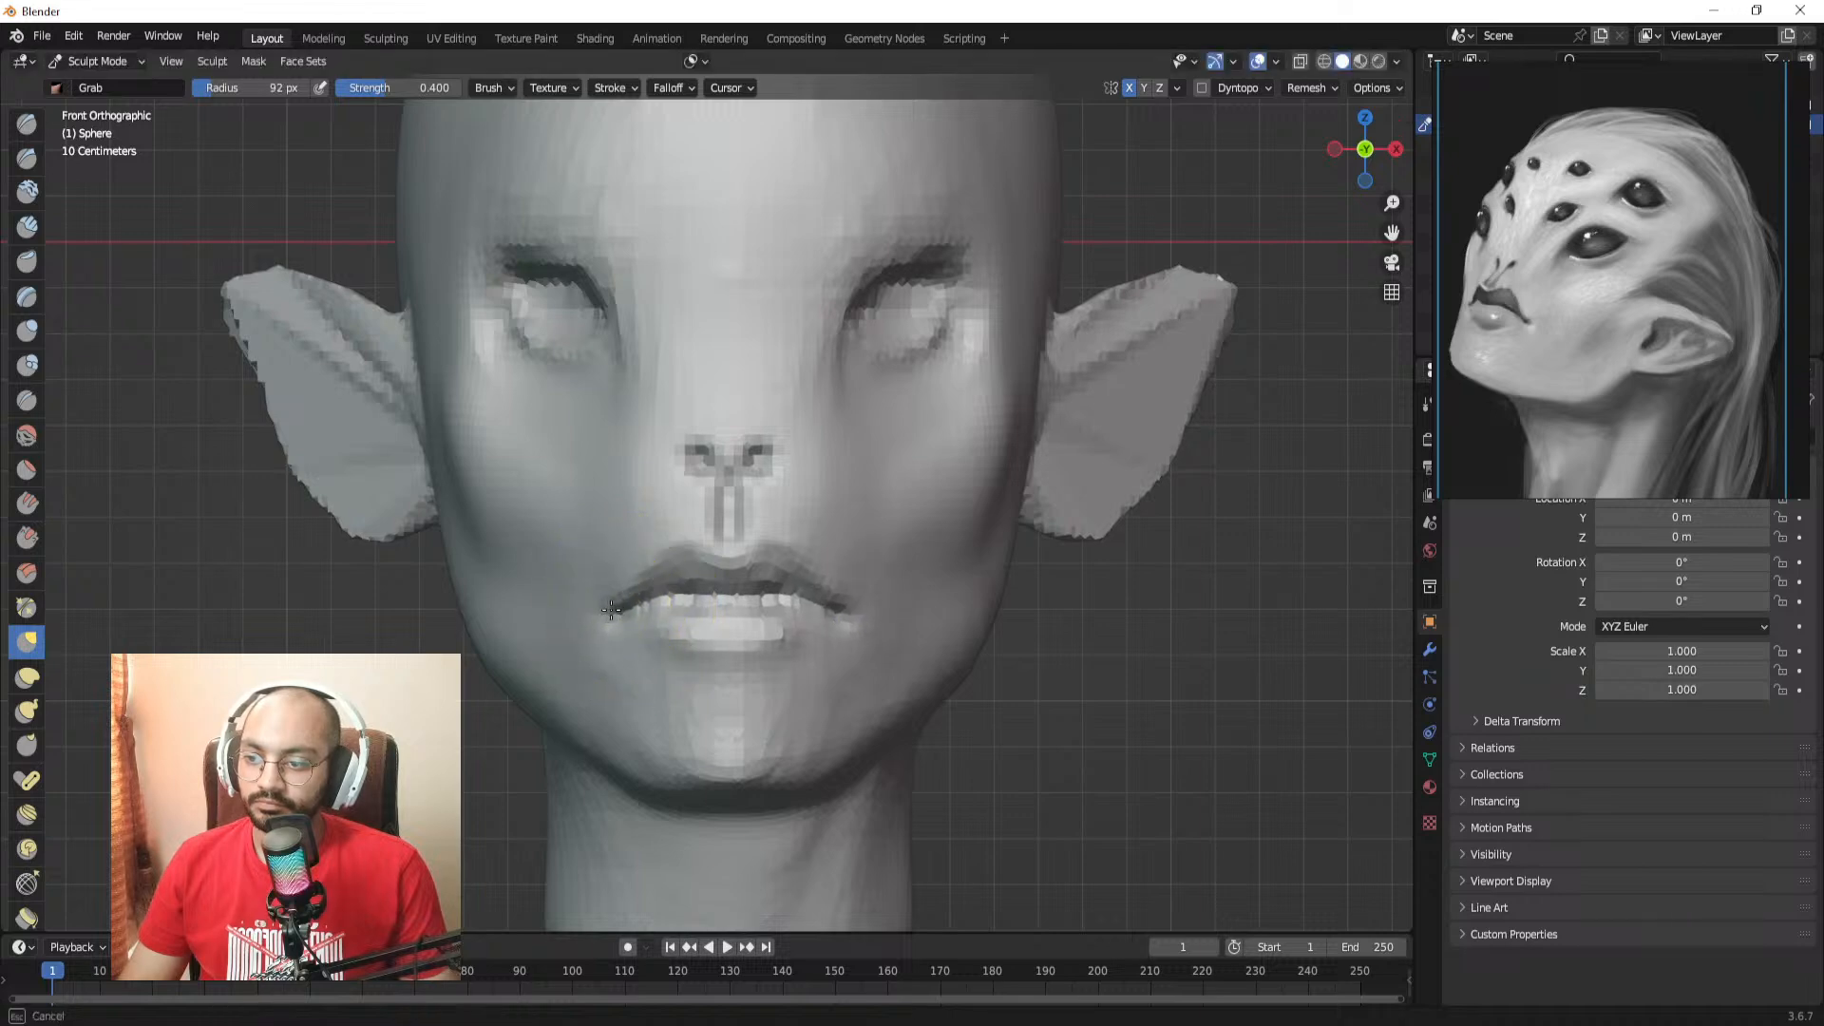
click(632, 586)
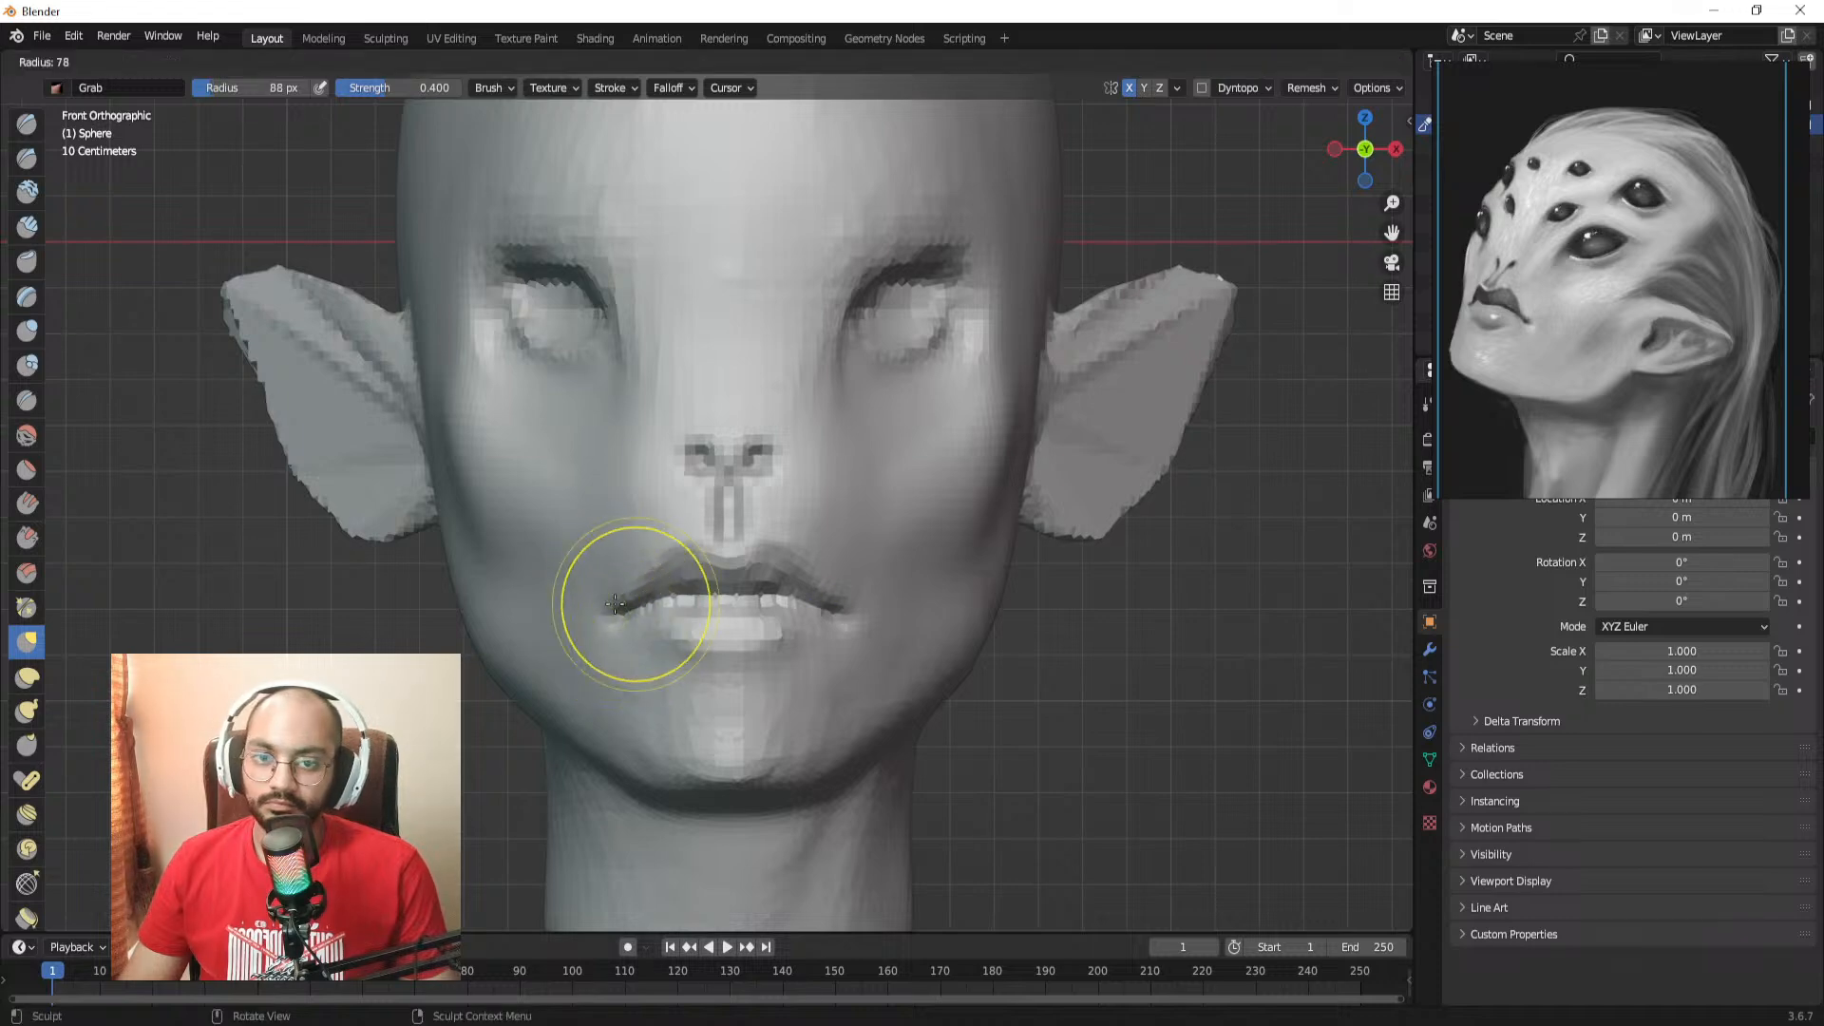
key(f)
click(607, 636)
mouse_move(604, 618)
middle_down()
mouse_move(855, 608)
mouse_move(815, 570)
mouse_move(536, 587)
mouse_move(681, 573)
mouse_move(635, 420)
middle_up()
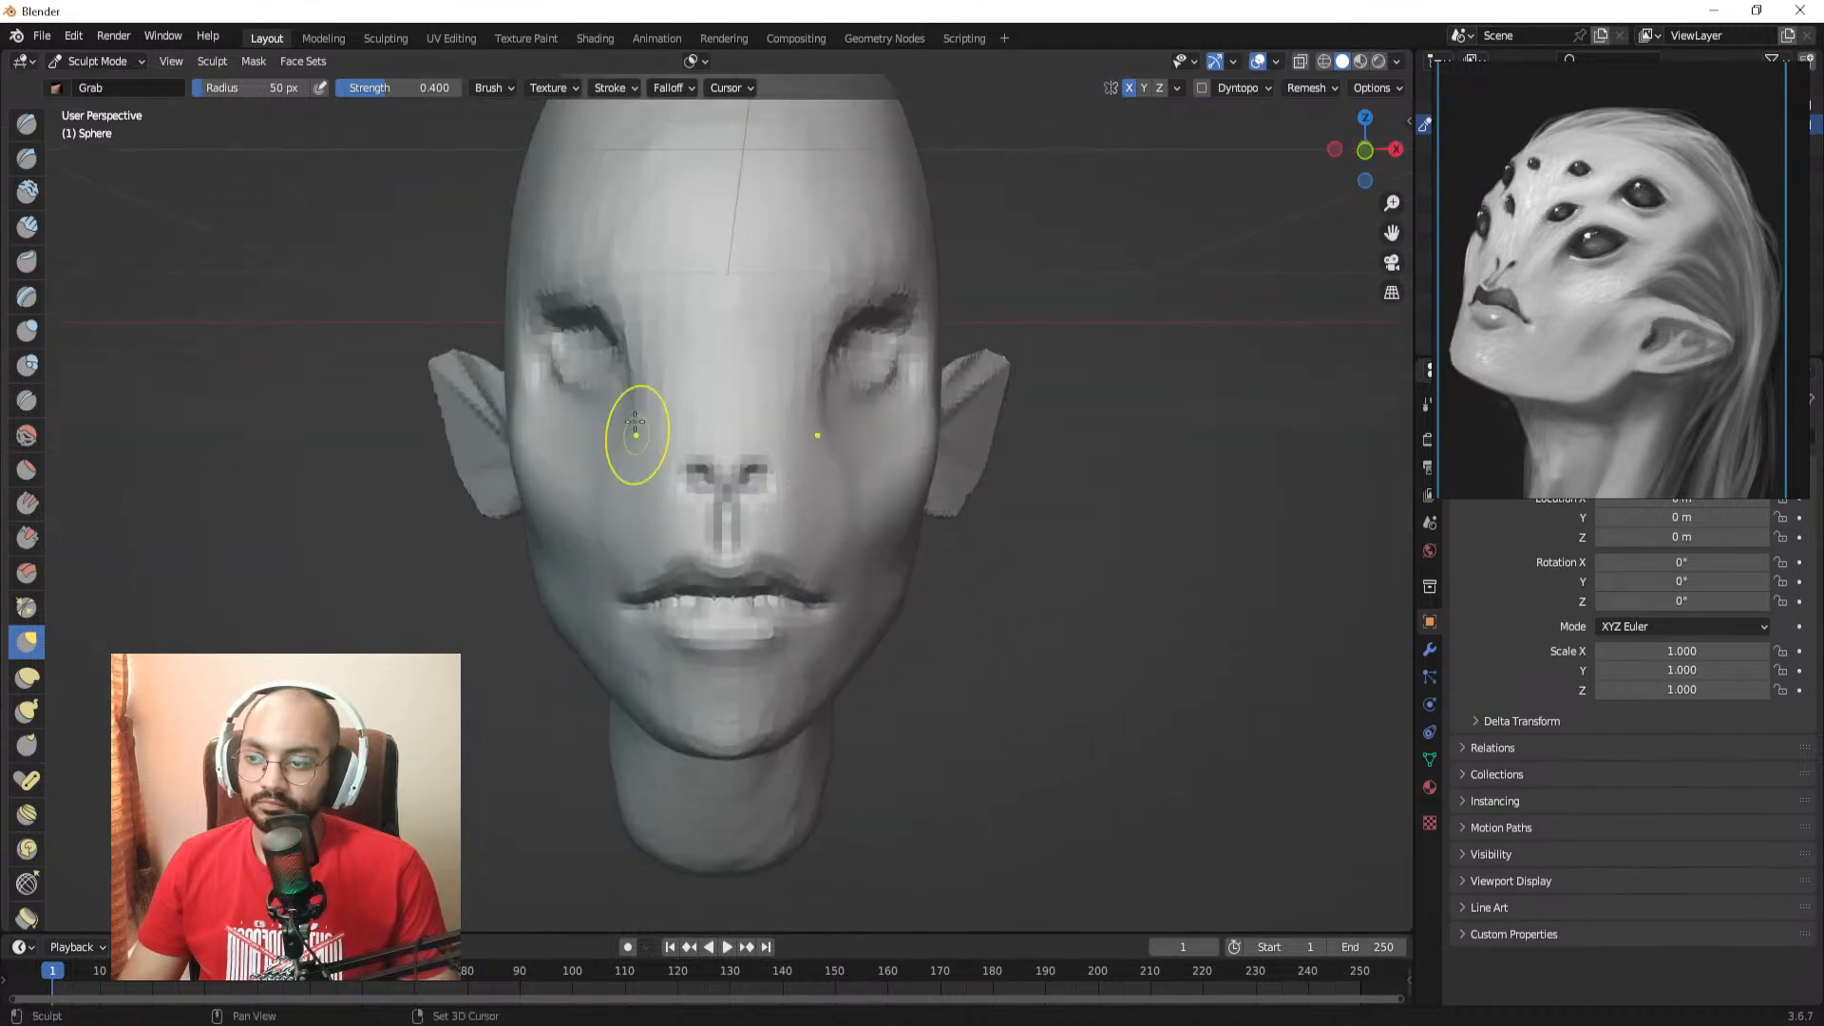
Step: In the right side view, push the nose bridge between the eyes back with the Grab brush at 119 px
mouse_move(564, 587)
middle_down()
mouse_move(769, 589)
mouse_move(817, 570)
mouse_move(829, 537)
middle_up()
key(KP_3)
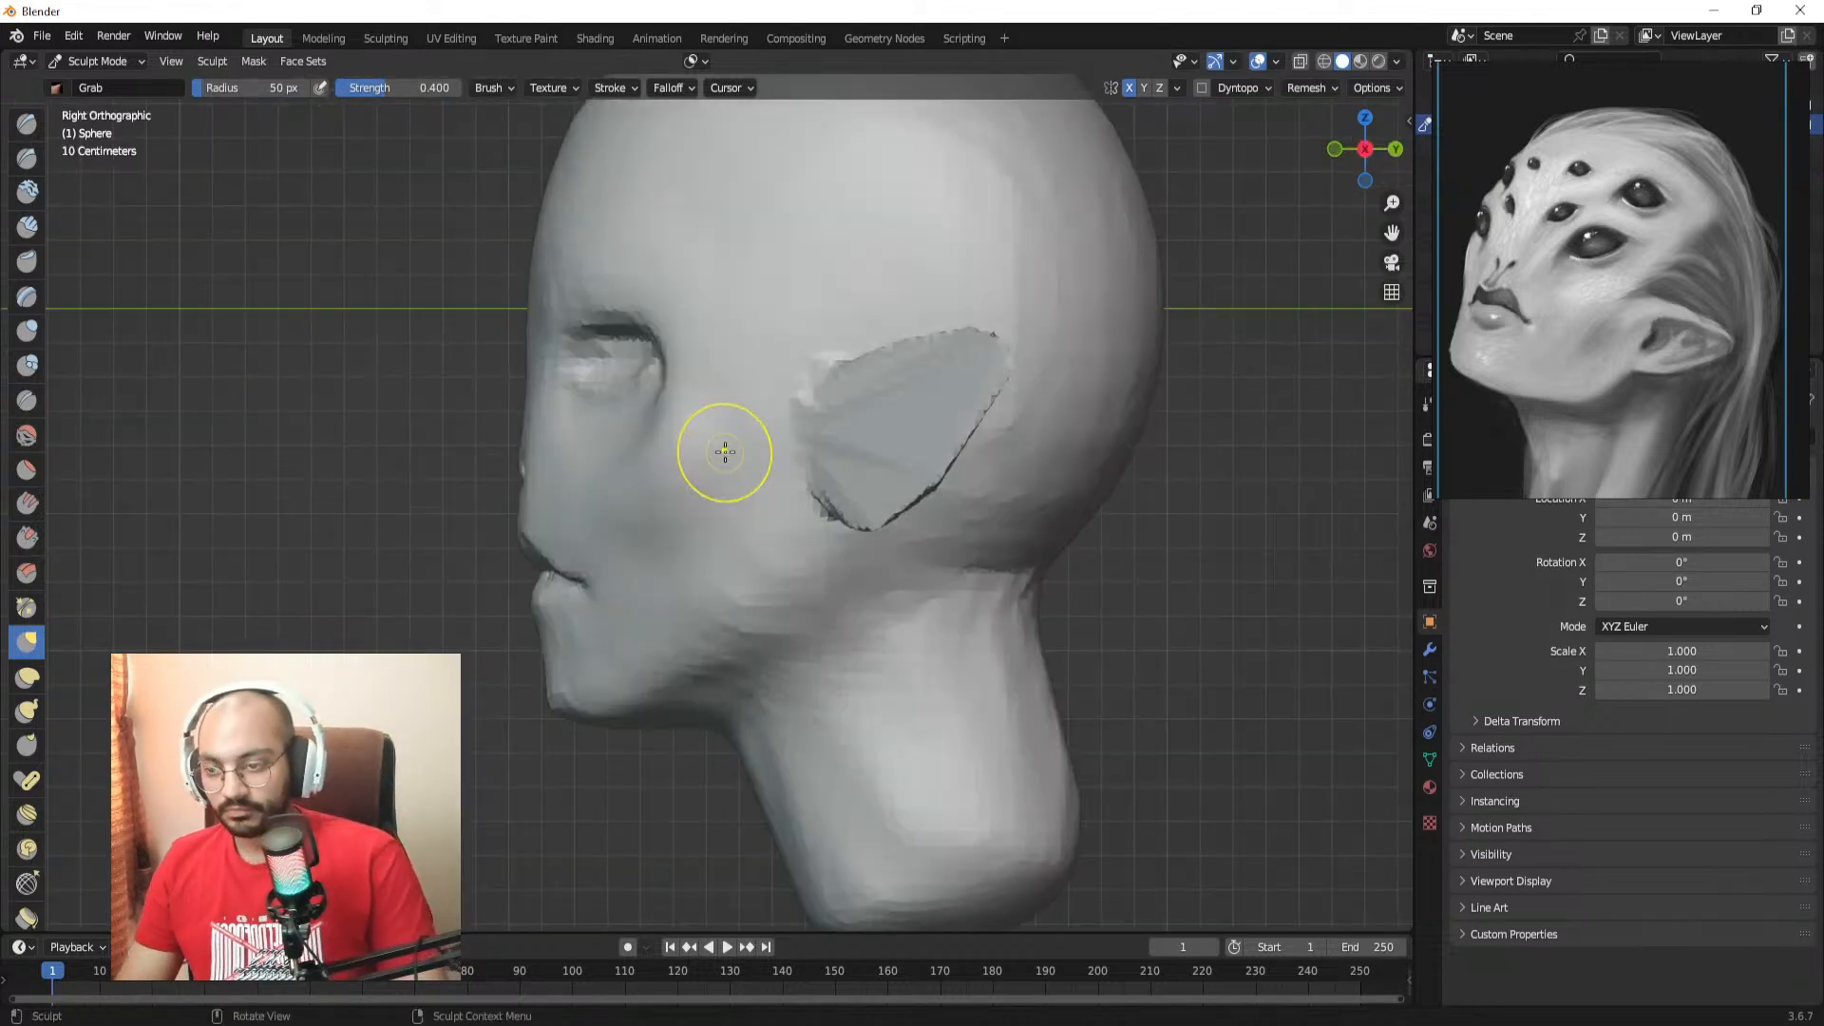
shift+middle_drag(688, 439, 786, 482)
mouse_move(785, 482)
ctrl+middle_down()
mouse_move(607, 504)
mouse_move(652, 524)
ctrl+middle_up()
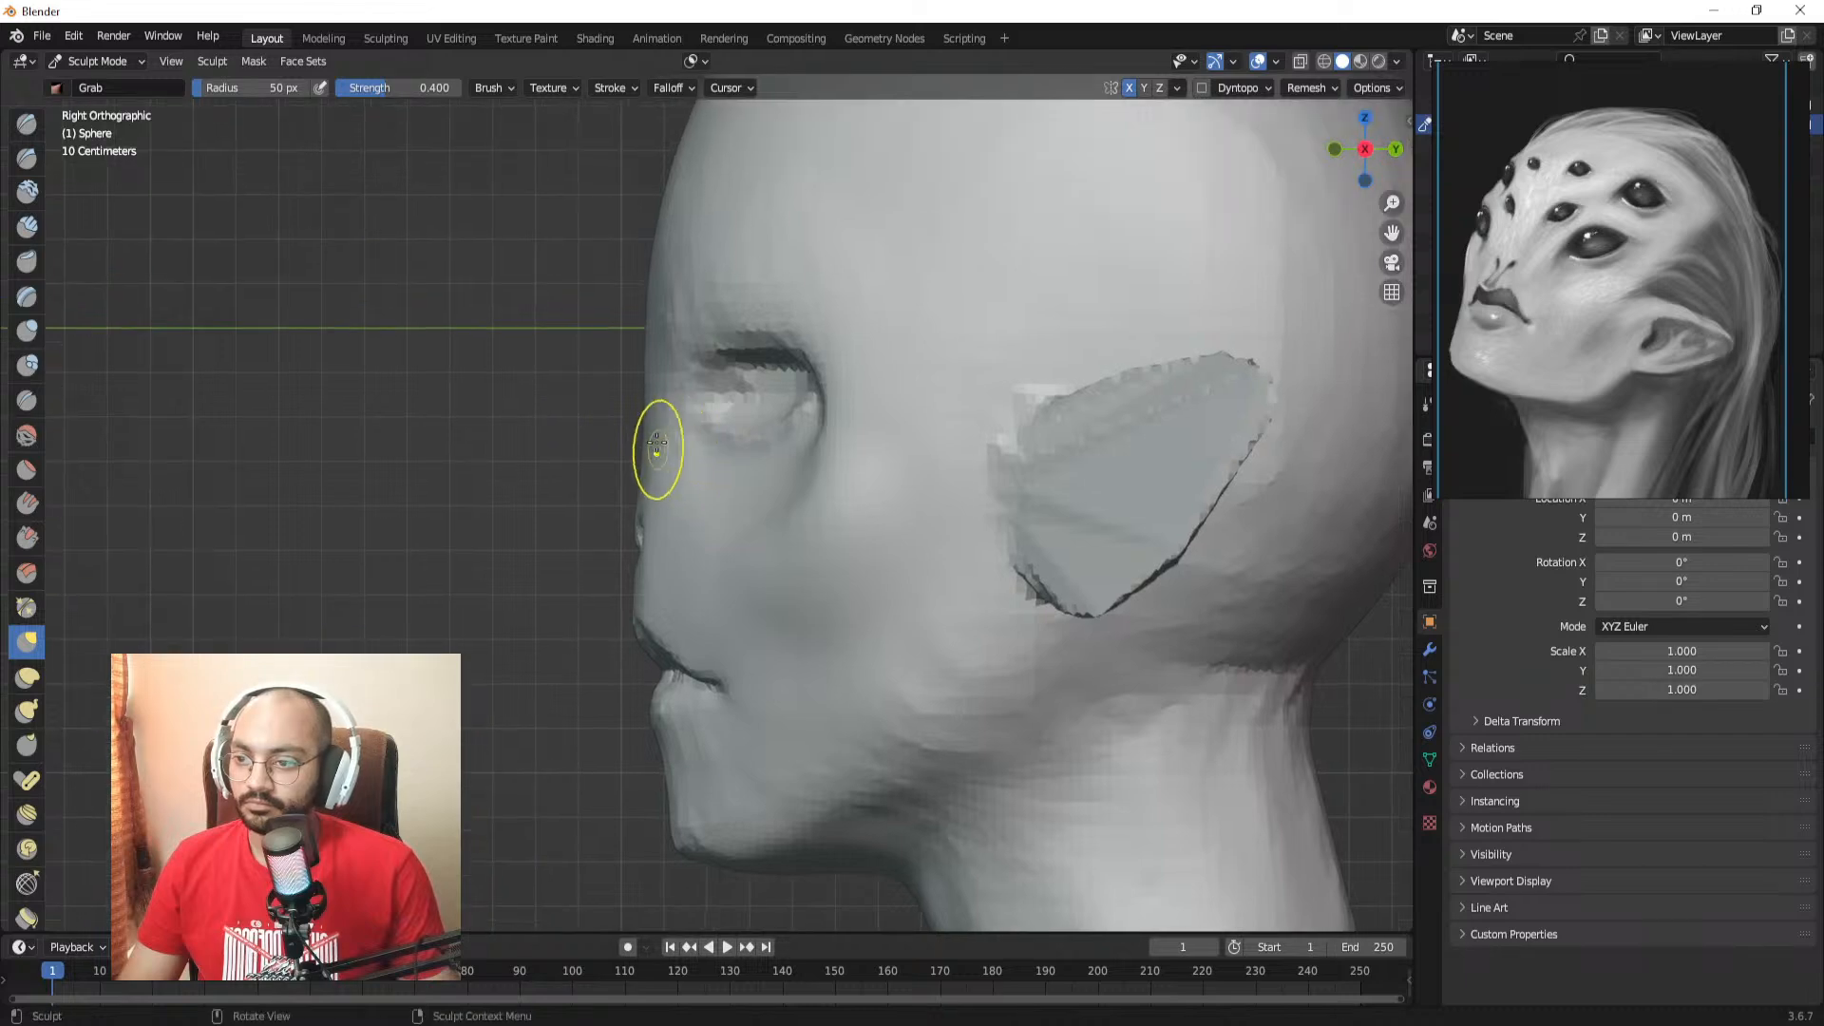
key(f)
click(687, 425)
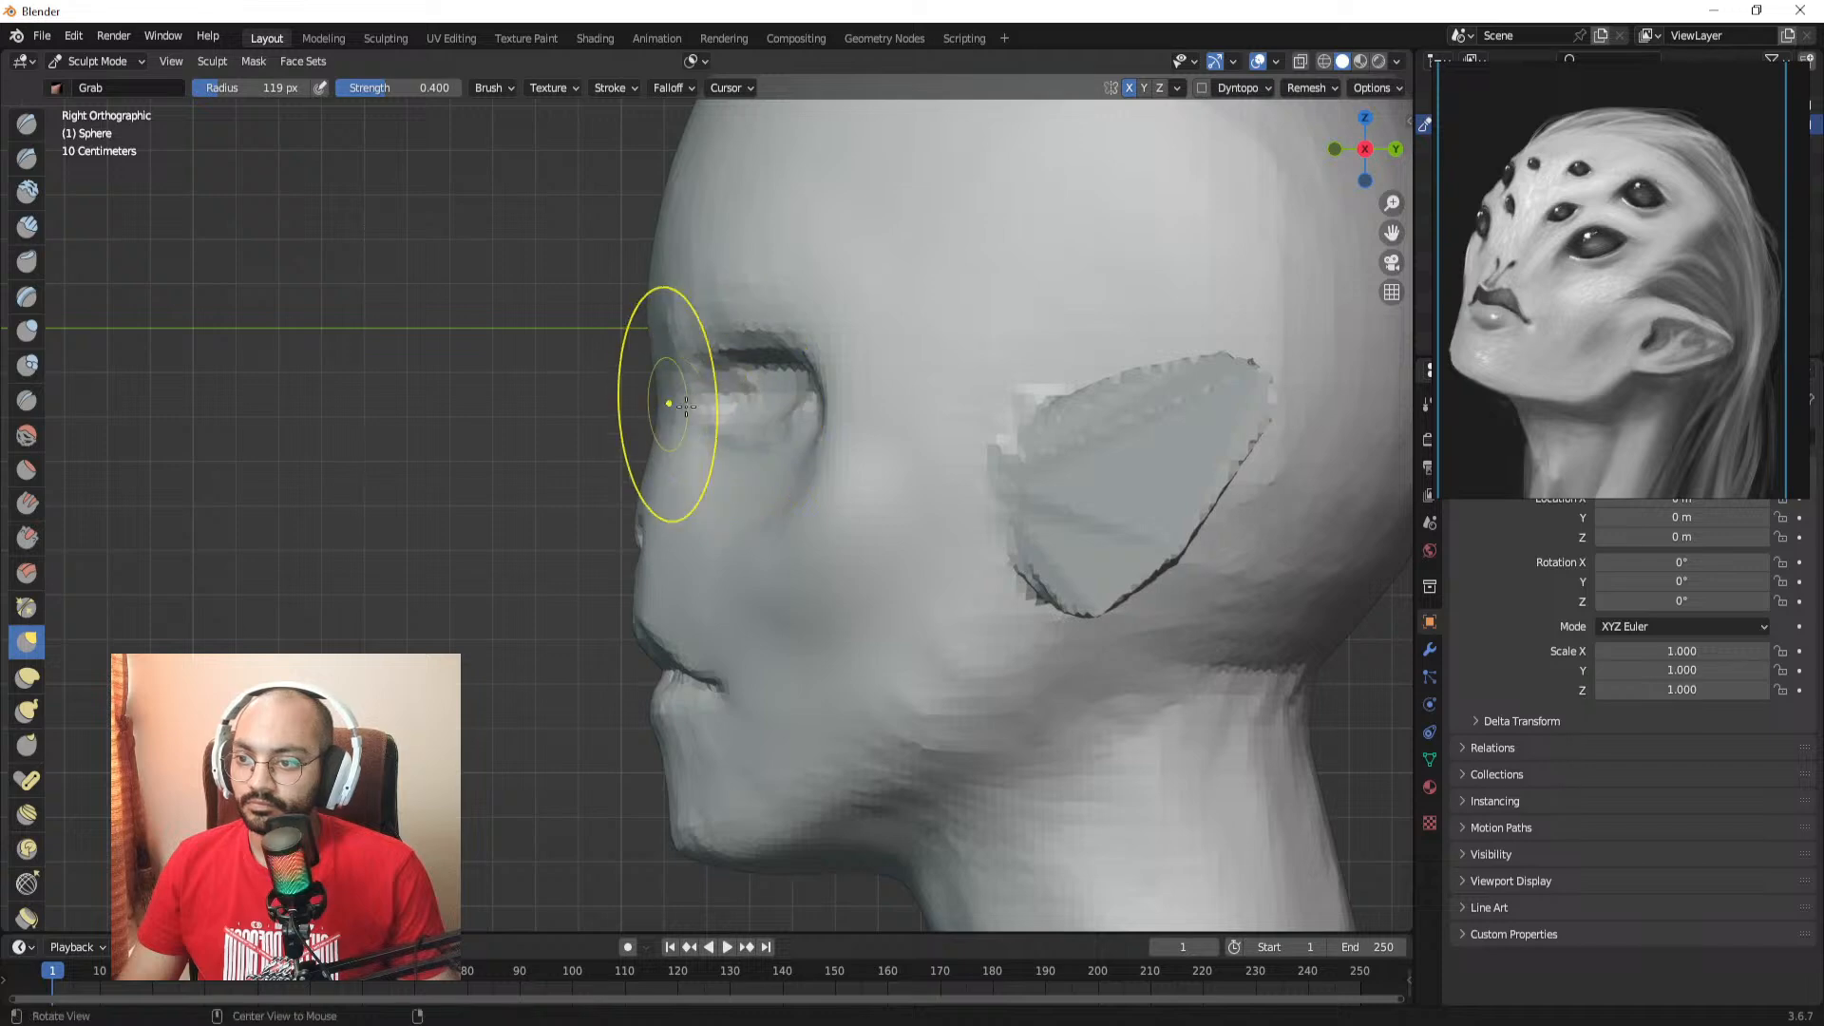
middle_drag(685, 406, 814, 387)
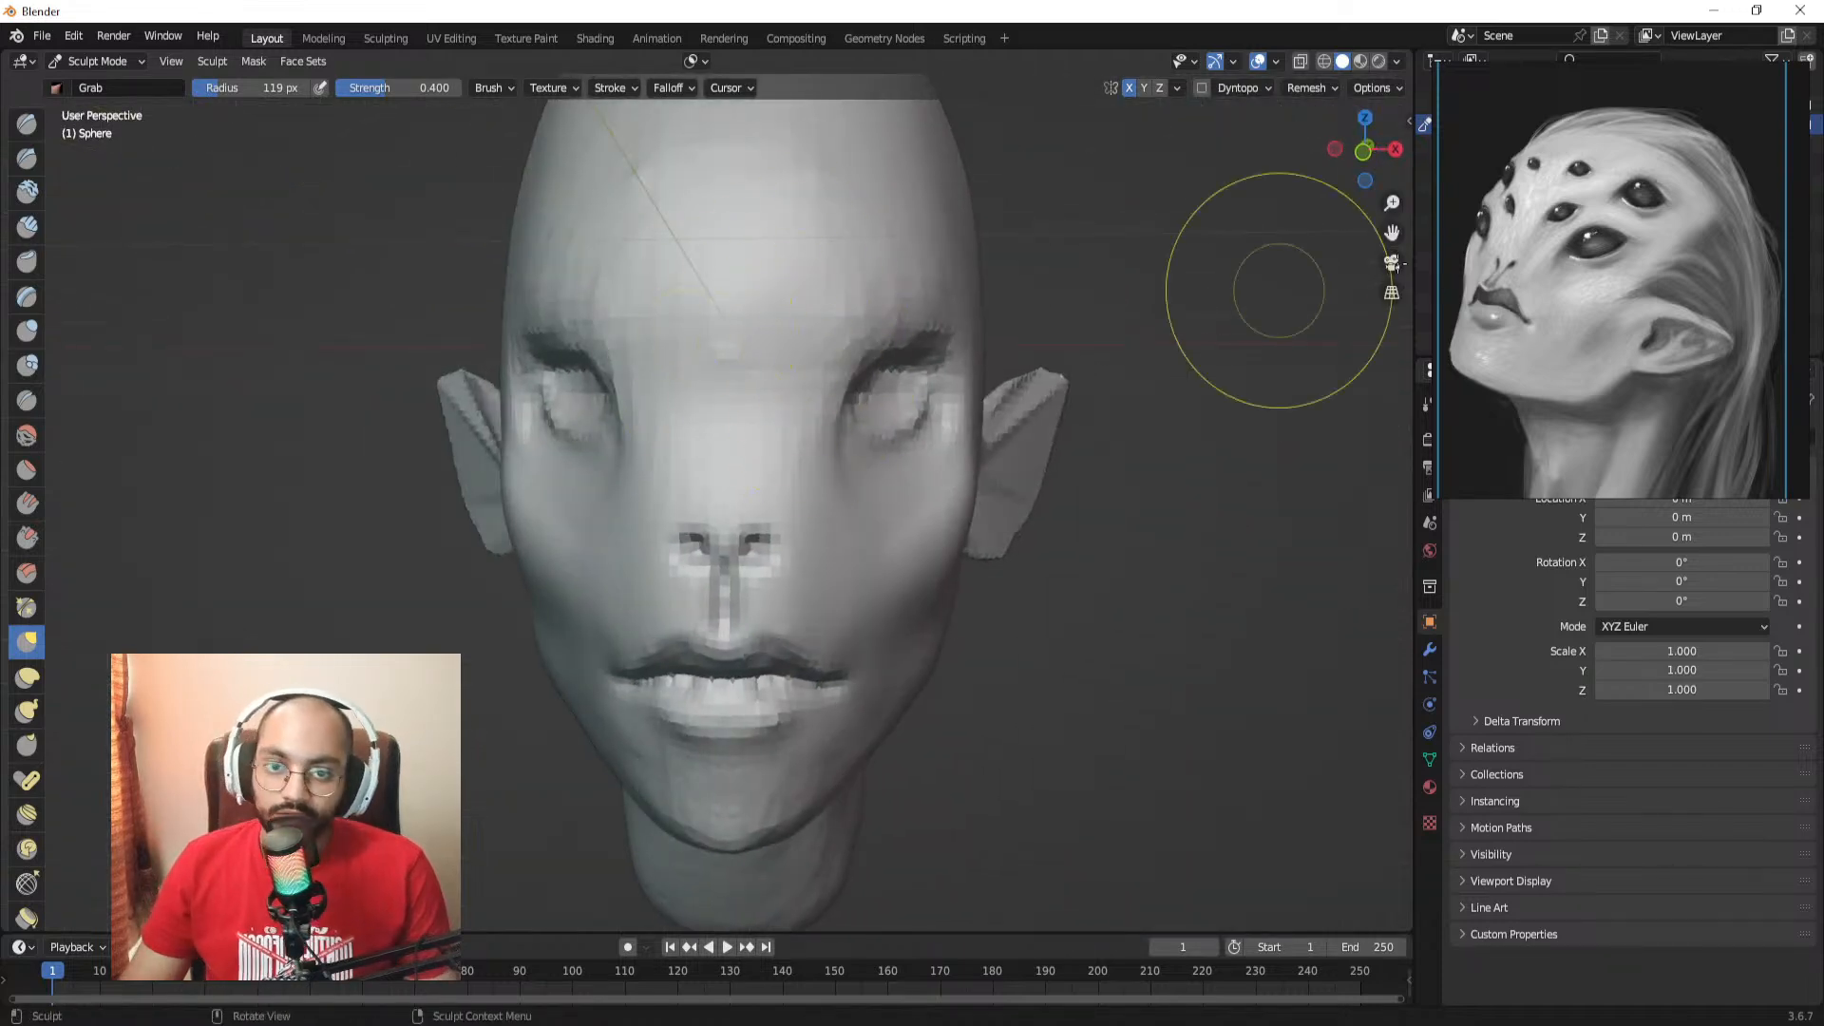
Step: Carve the lower rims of the eyeballs inside the sockets with the Draw Sharp brush at 58 px
middle_drag(608, 418, 734, 447)
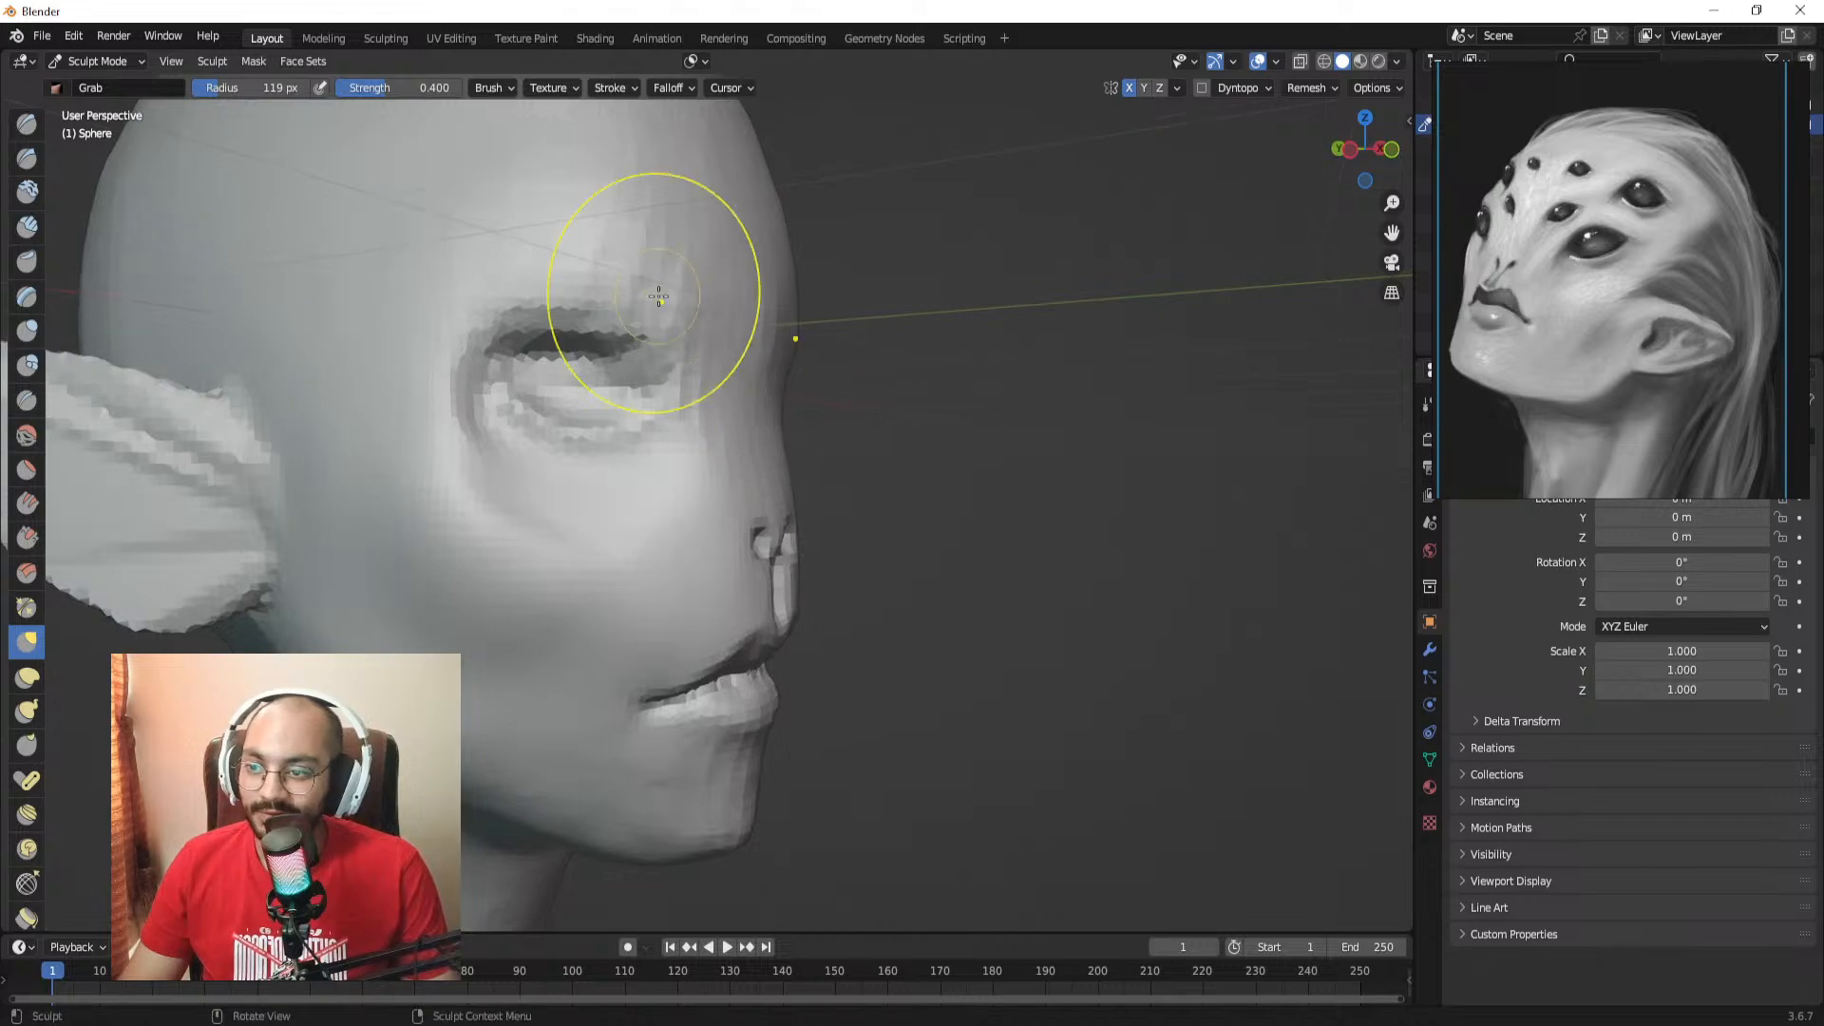
click(27, 162)
mouse_move(635, 509)
middle_down()
mouse_move(620, 481)
mouse_move(692, 481)
mouse_move(660, 459)
mouse_move(701, 493)
mouse_move(671, 493)
middle_up()
mouse_move(612, 554)
middle_down()
mouse_move(721, 481)
mouse_move(559, 519)
middle_up()
mouse_move(692, 558)
middle_down()
mouse_move(727, 508)
mouse_move(600, 503)
mouse_move(605, 481)
mouse_move(566, 477)
mouse_move(644, 456)
mouse_move(818, 459)
mouse_move(786, 424)
mouse_move(742, 432)
middle_up()
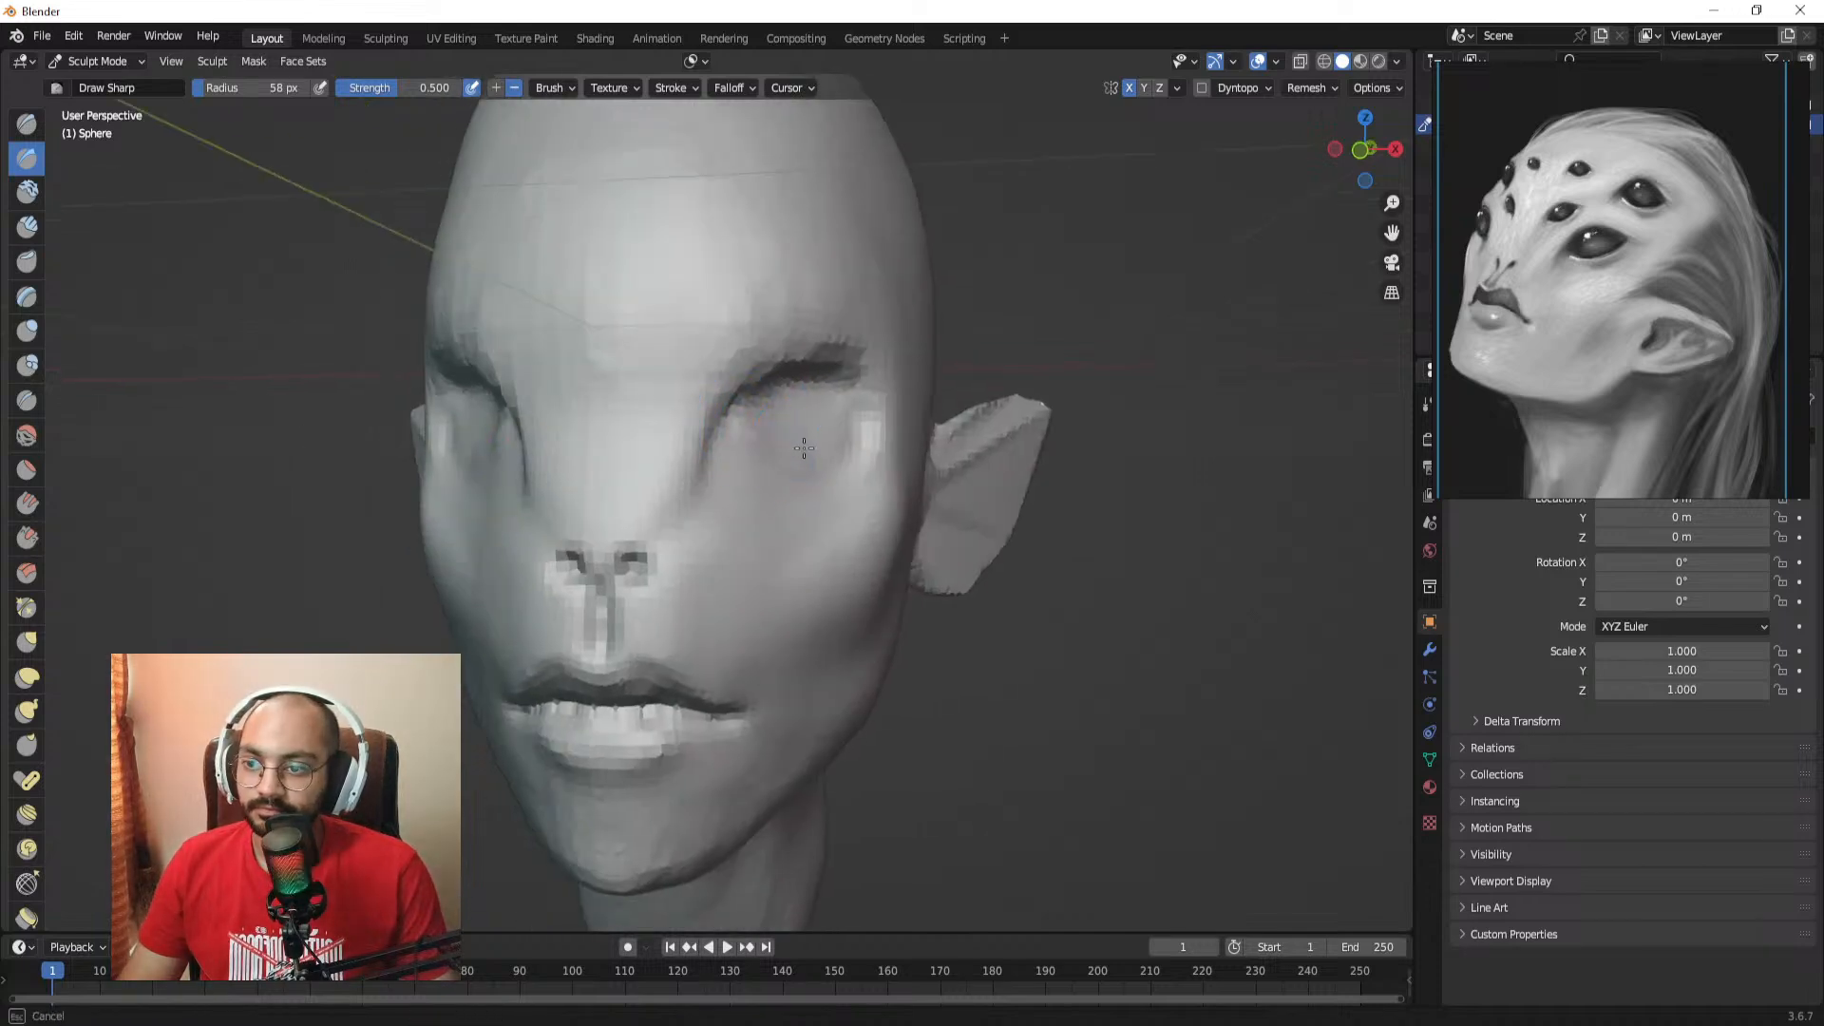
alt+drag(782, 447, 836, 445)
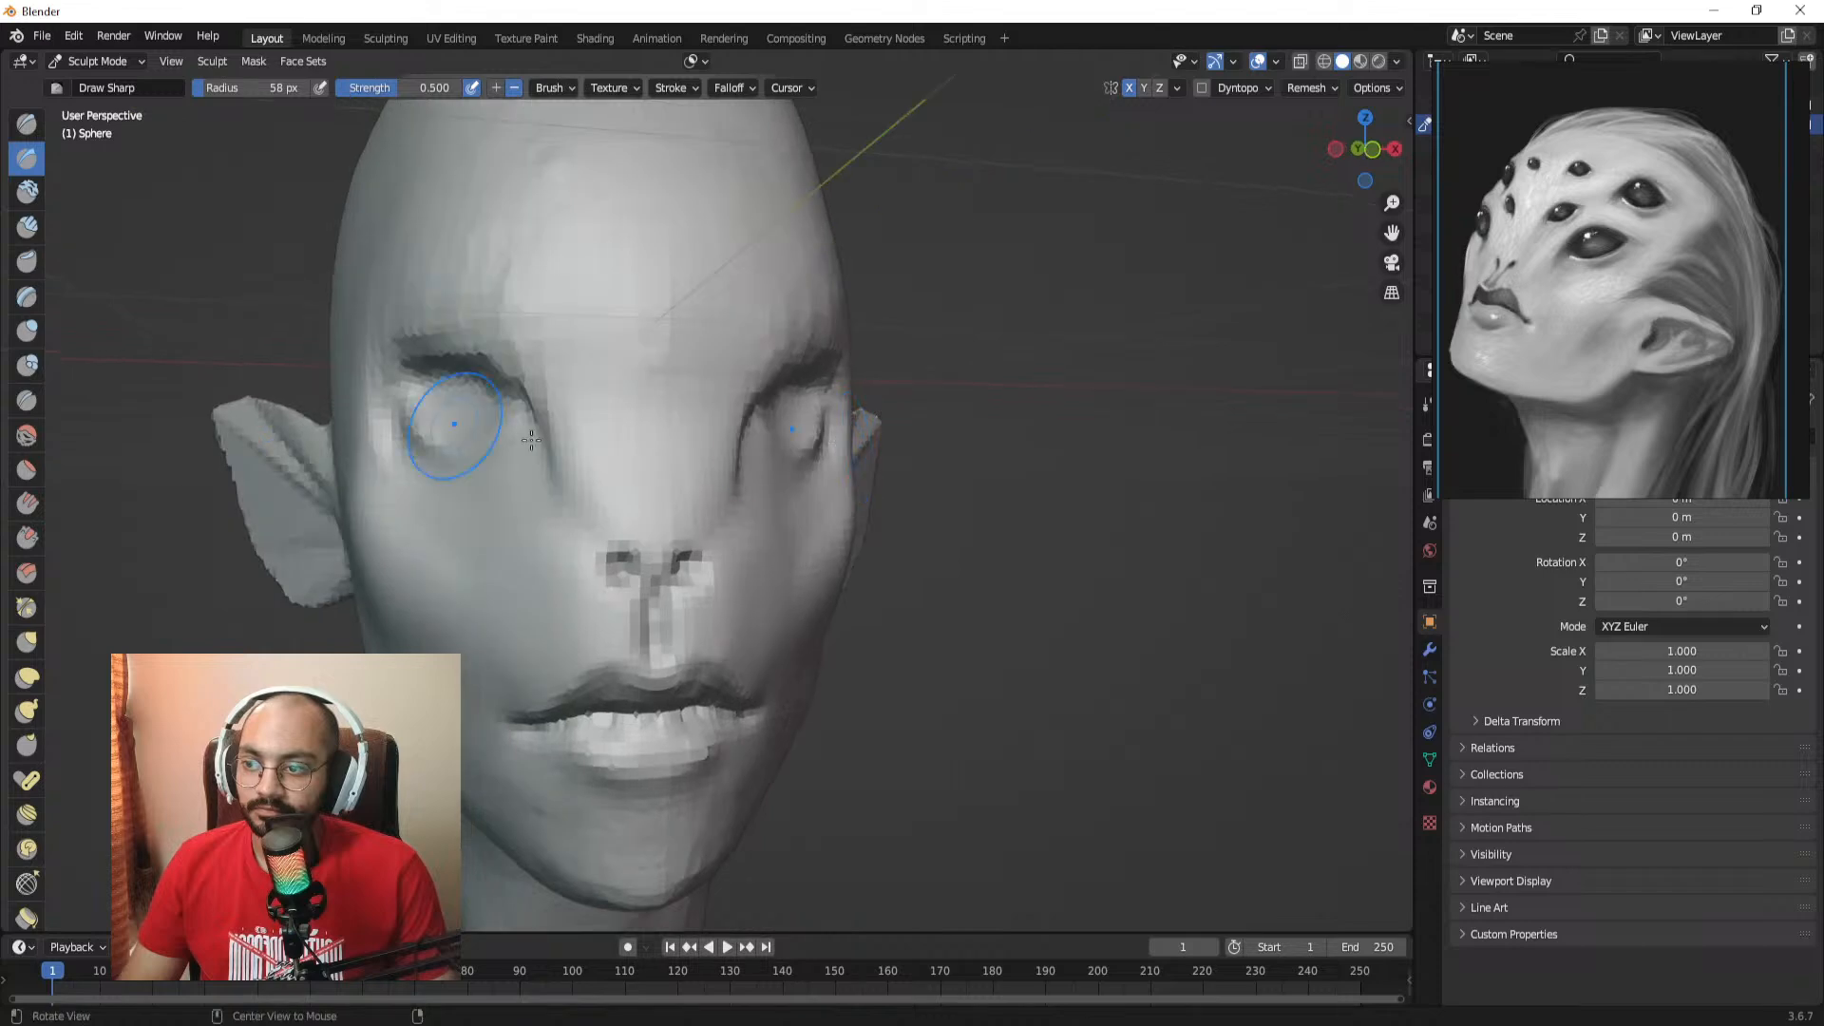
alt+drag(460, 419, 563, 392)
mouse_move(524, 424)
middle_down()
mouse_move(529, 407)
mouse_move(611, 407)
mouse_move(634, 385)
middle_up()
Step: Sharpen the upper creases and inner corners of the eye sockets with the Draw Sharp brush at 65 px
mouse_move(689, 392)
mouse_down()
mouse_move(507, 367)
mouse_move(590, 411)
mouse_move(665, 397)
mouse_move(635, 404)
mouse_move(613, 458)
mouse_up()
key(f)
click(684, 400)
drag(669, 594, 674, 596)
alt+drag(748, 593, 618, 570)
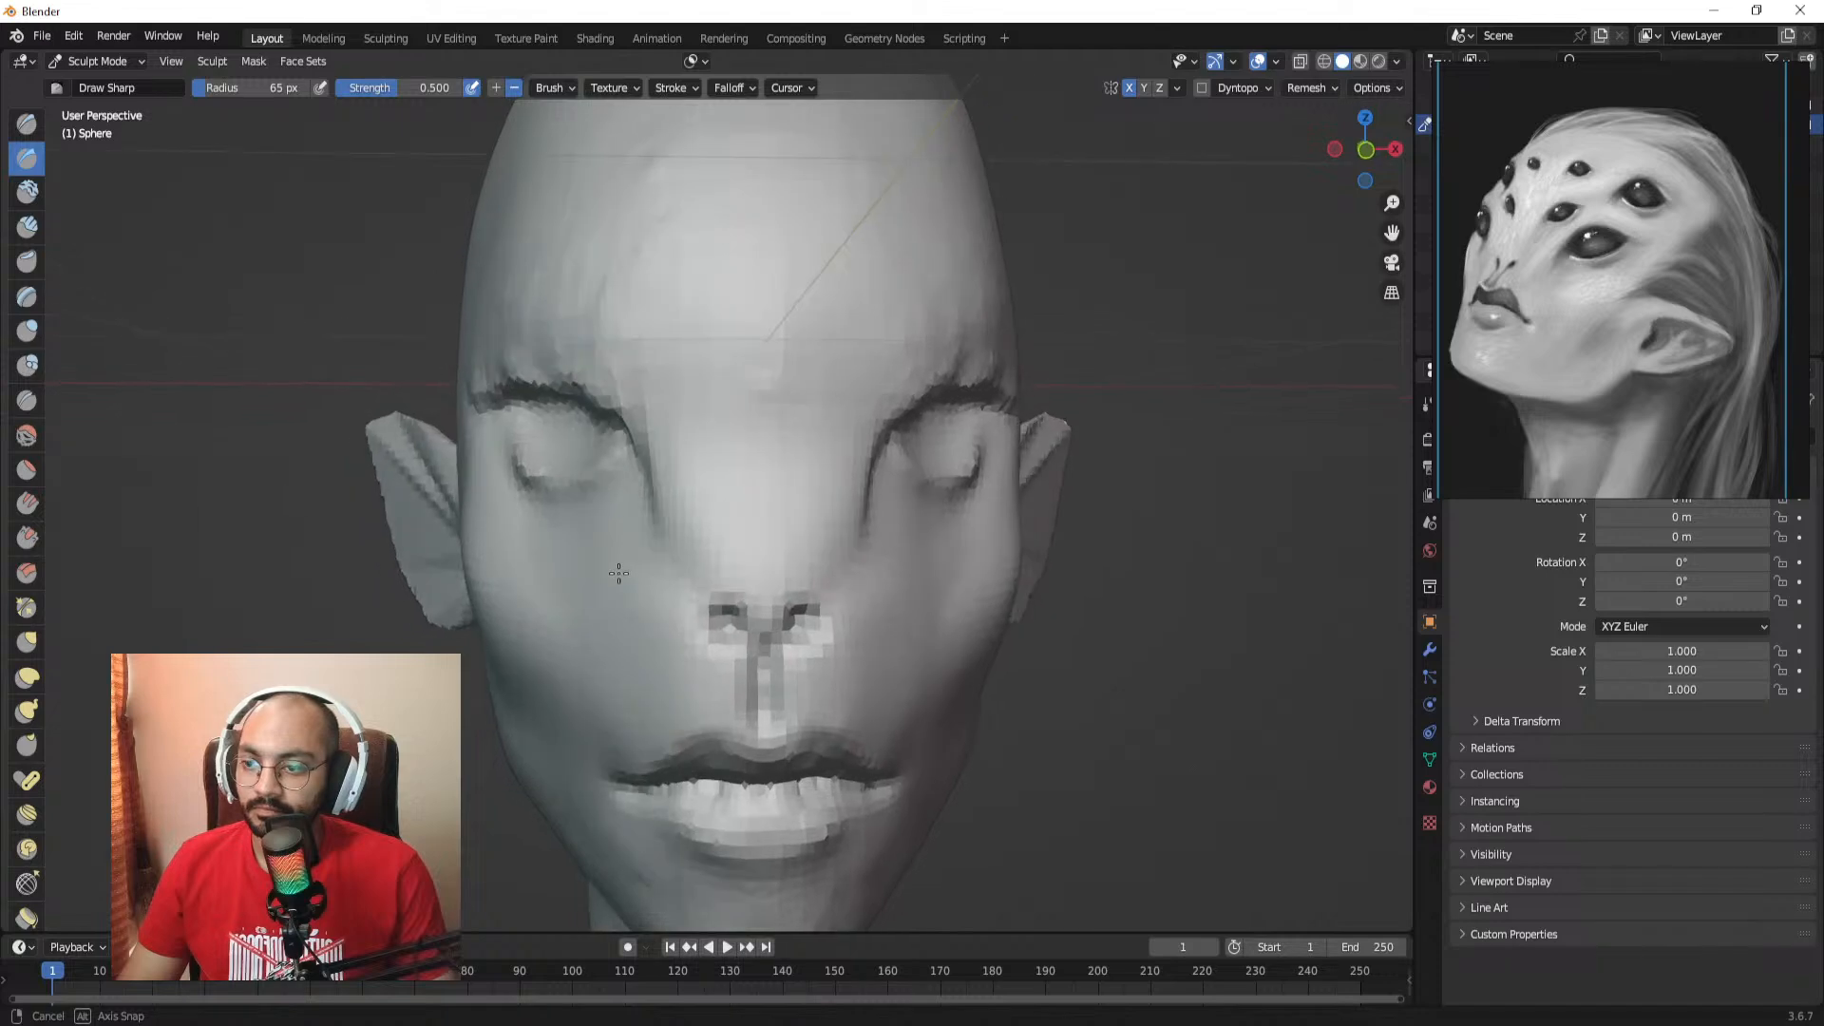
Step: Adjust the eye sockets with the Grab brush at 70 px, checking the face from several angles
scroll(707, 606, down, 3)
mouse_move(819, 561)
alt+mouse_down()
mouse_move(729, 541)
mouse_move(735, 517)
mouse_move(604, 528)
alt+mouse_up()
key(g)
mouse_move(676, 580)
middle_down()
mouse_move(868, 564)
mouse_move(801, 559)
mouse_move(777, 530)
middle_up()
scroll(774, 471, up, 1)
middle_drag(784, 452, 701, 458)
mouse_move(701, 458)
shift+mouse_down()
mouse_move(660, 459)
mouse_move(811, 450)
shift+mouse_up()
mouse_move(814, 458)
ctrl+middle_down()
mouse_move(817, 508)
mouse_move(781, 480)
ctrl+middle_up()
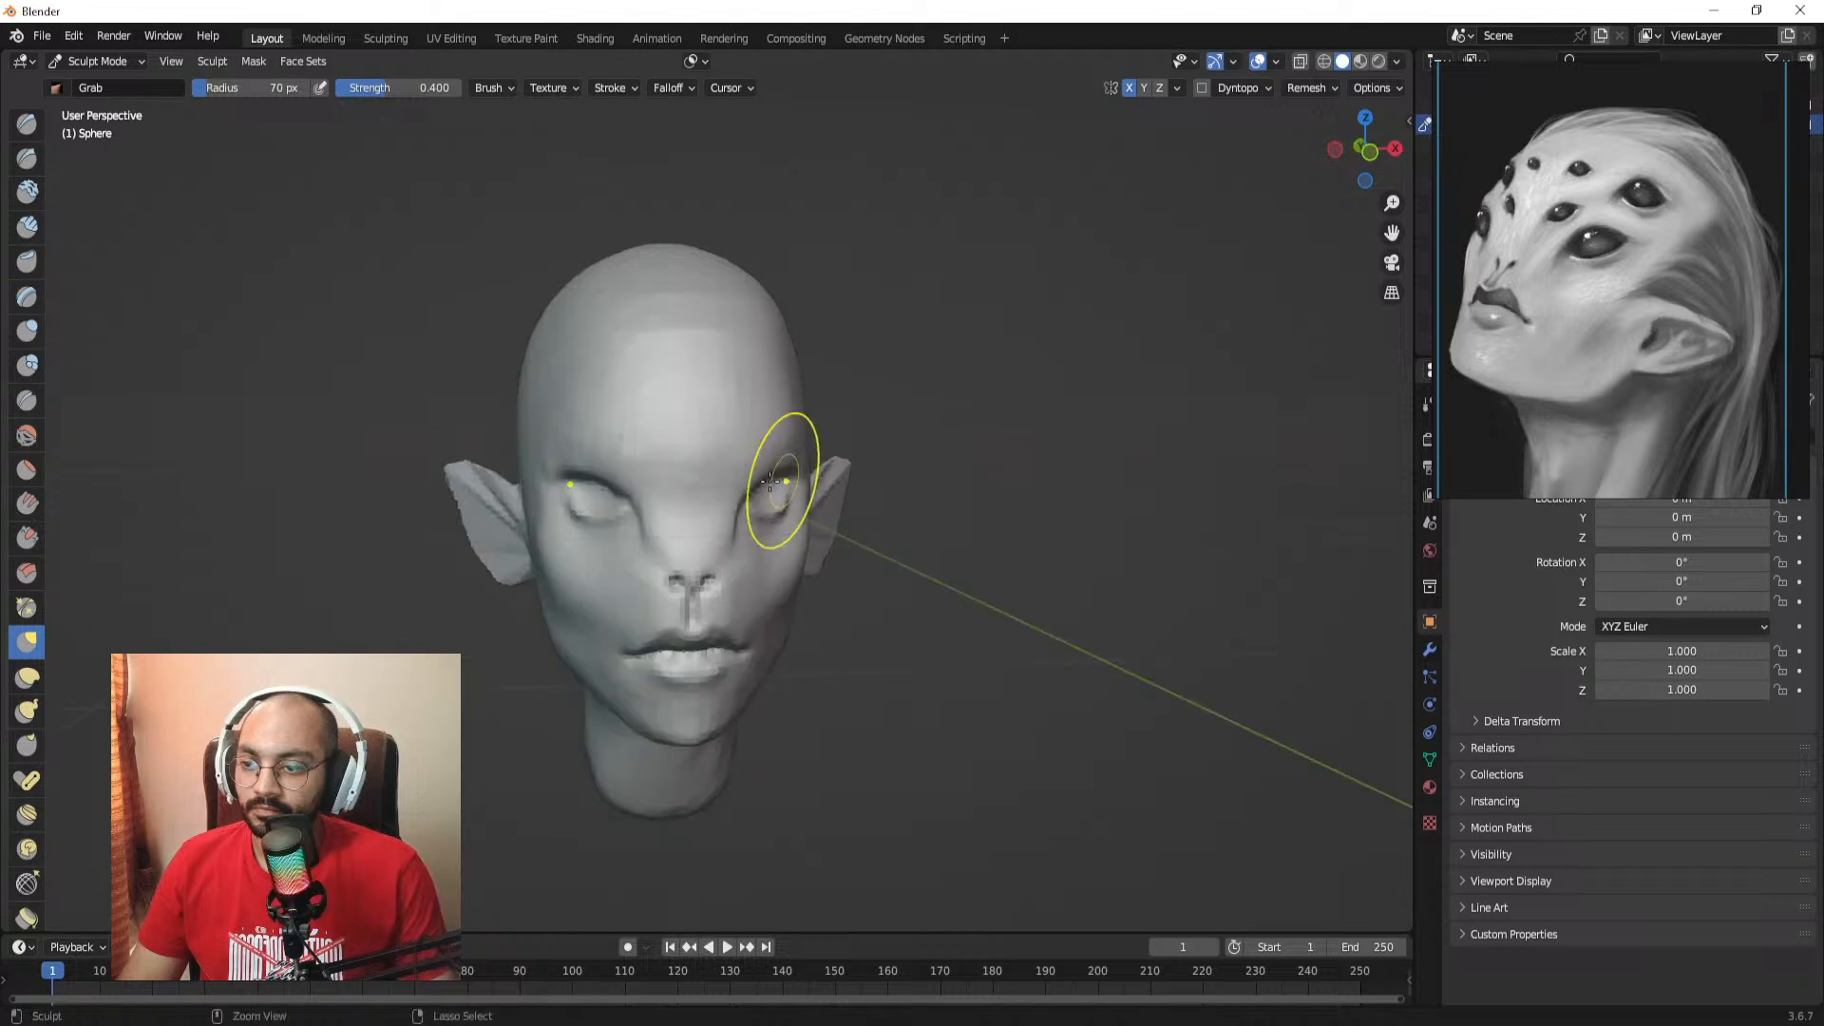
Step: Switch the head from Sculpt Mode to Object Mode
key(ctrl+Tab)
click(869, 416)
mouse_move(862, 392)
ctrl+middle_down()
mouse_move(869, 416)
mouse_move(857, 403)
ctrl+middle_up()
key(shift+a)
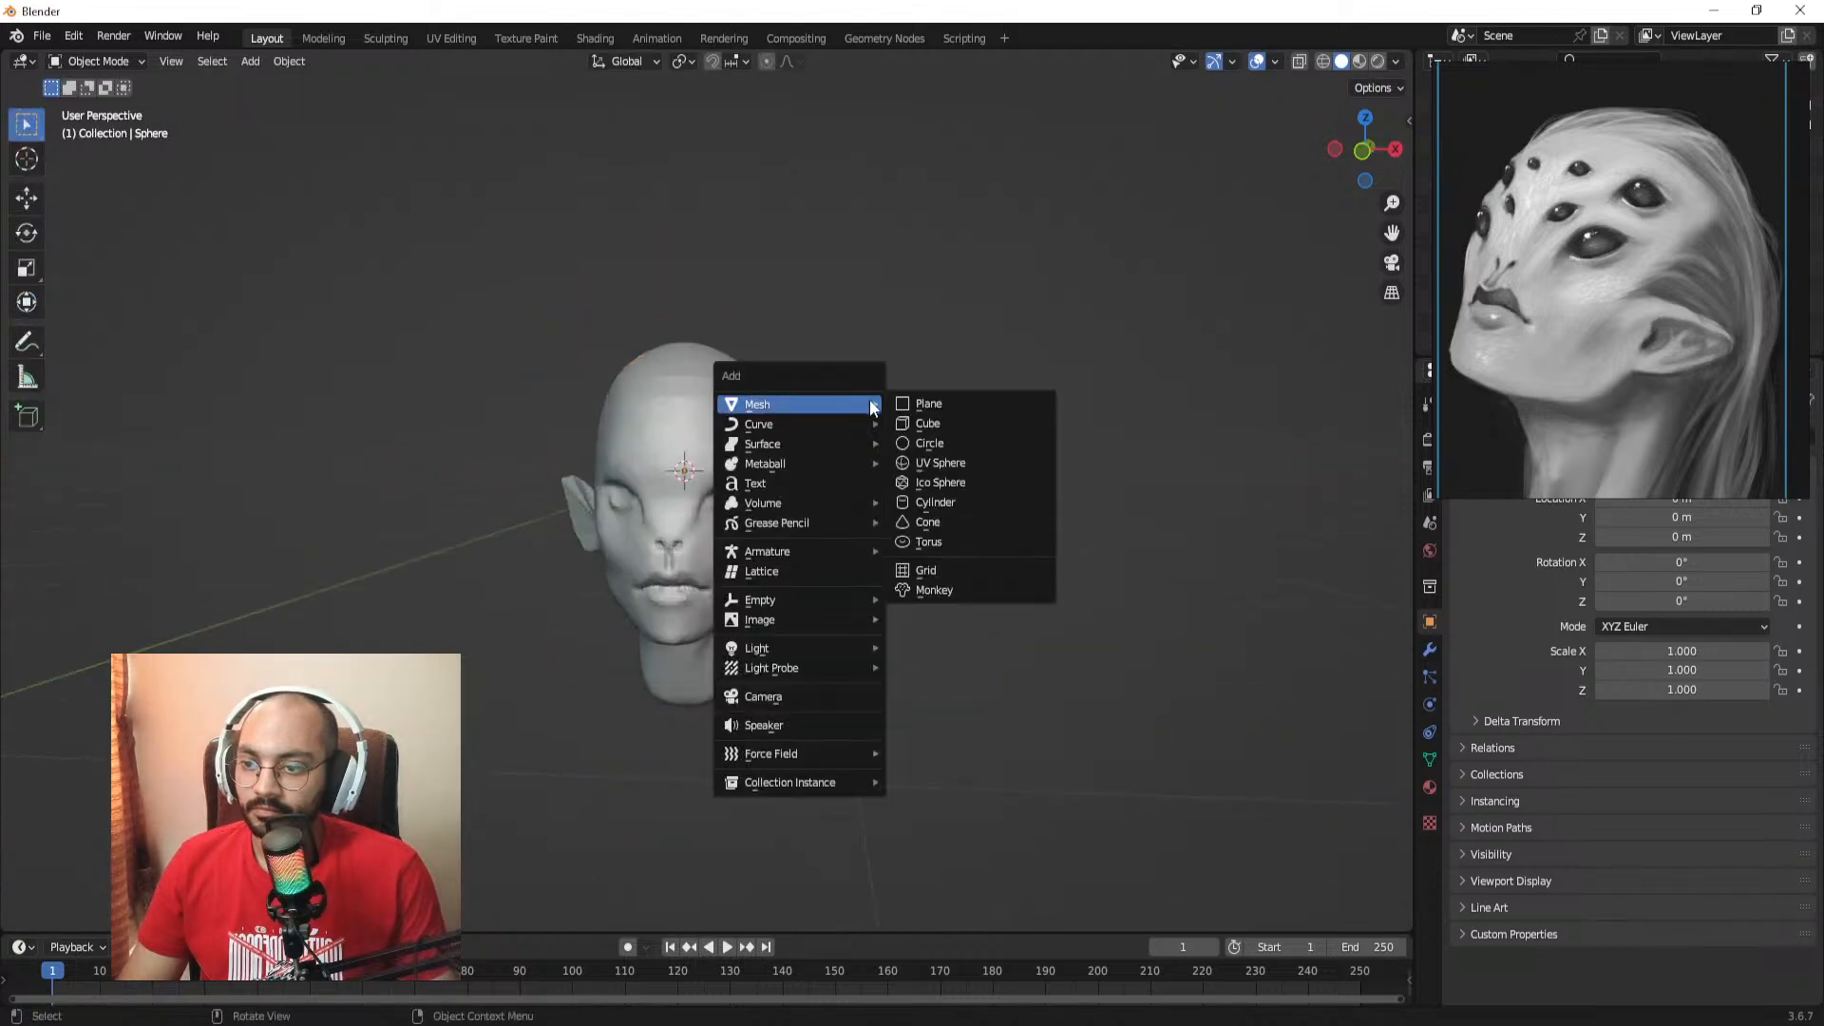
click(941, 475)
key(Delete)
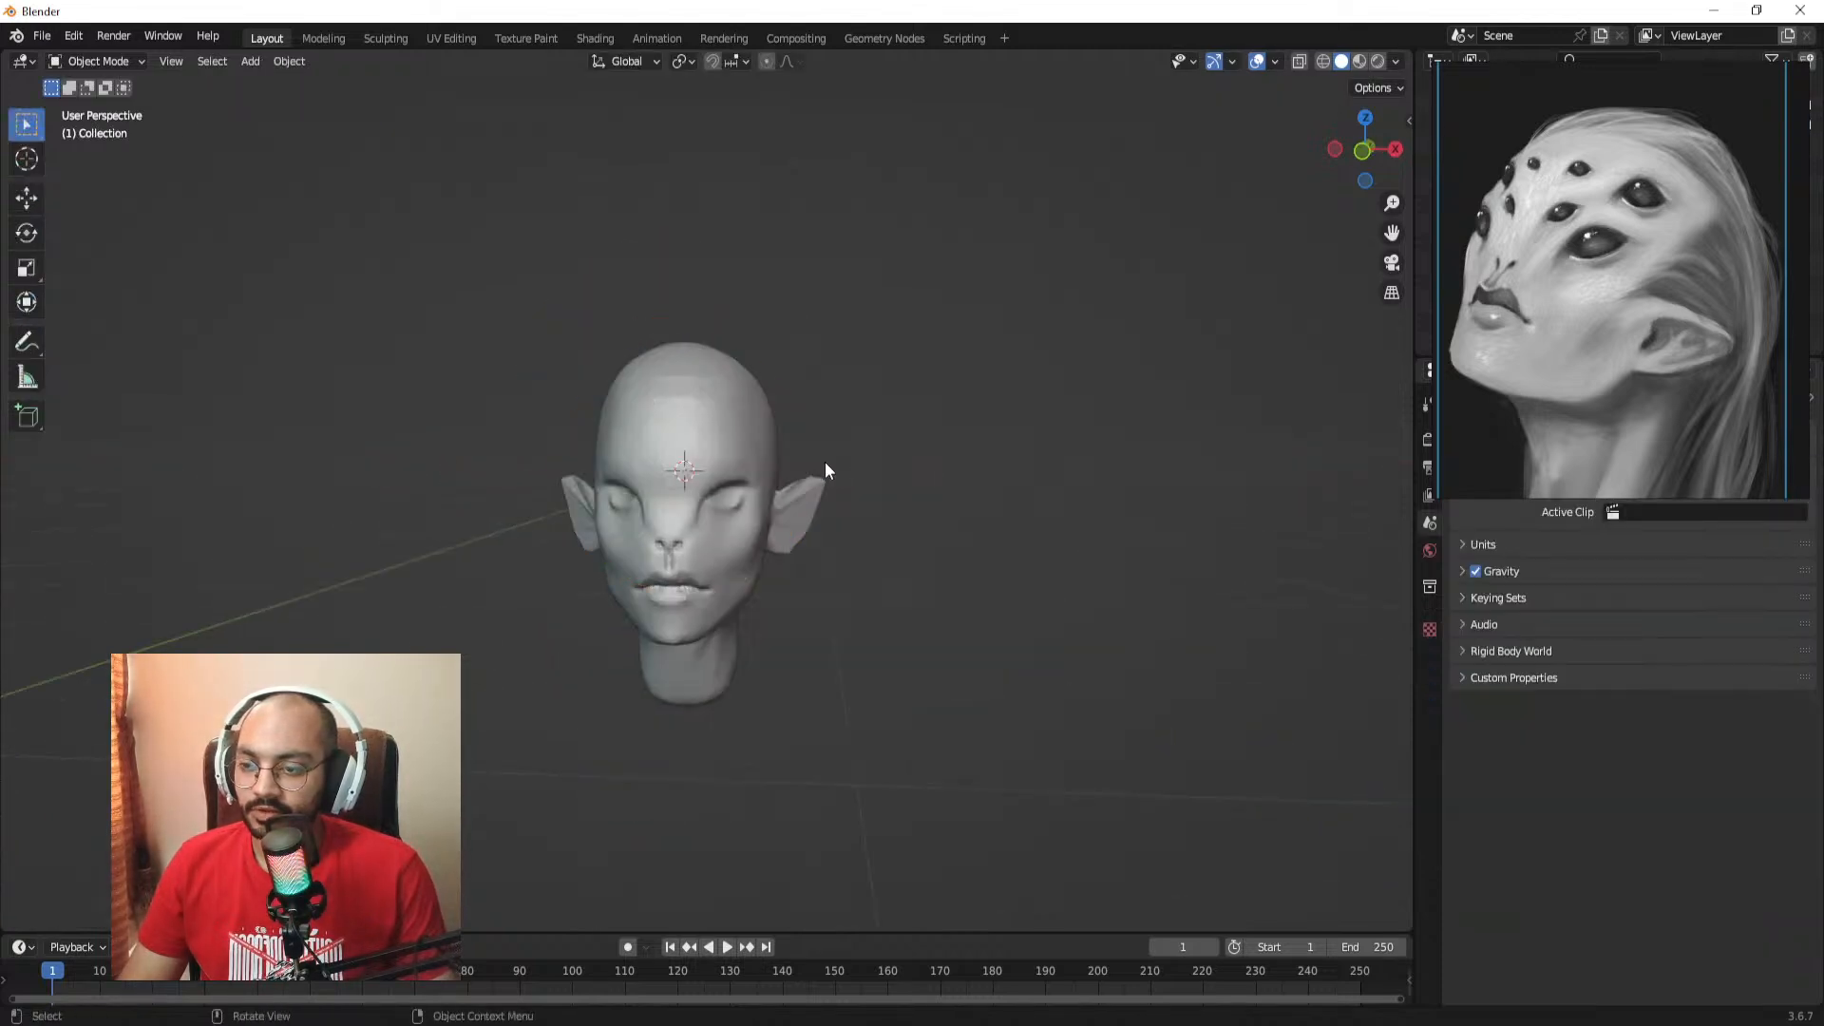
Step: Add a UV sphere at the 3D cursor inside the head
key(shift+a)
mouse_move(858, 451)
click(943, 500)
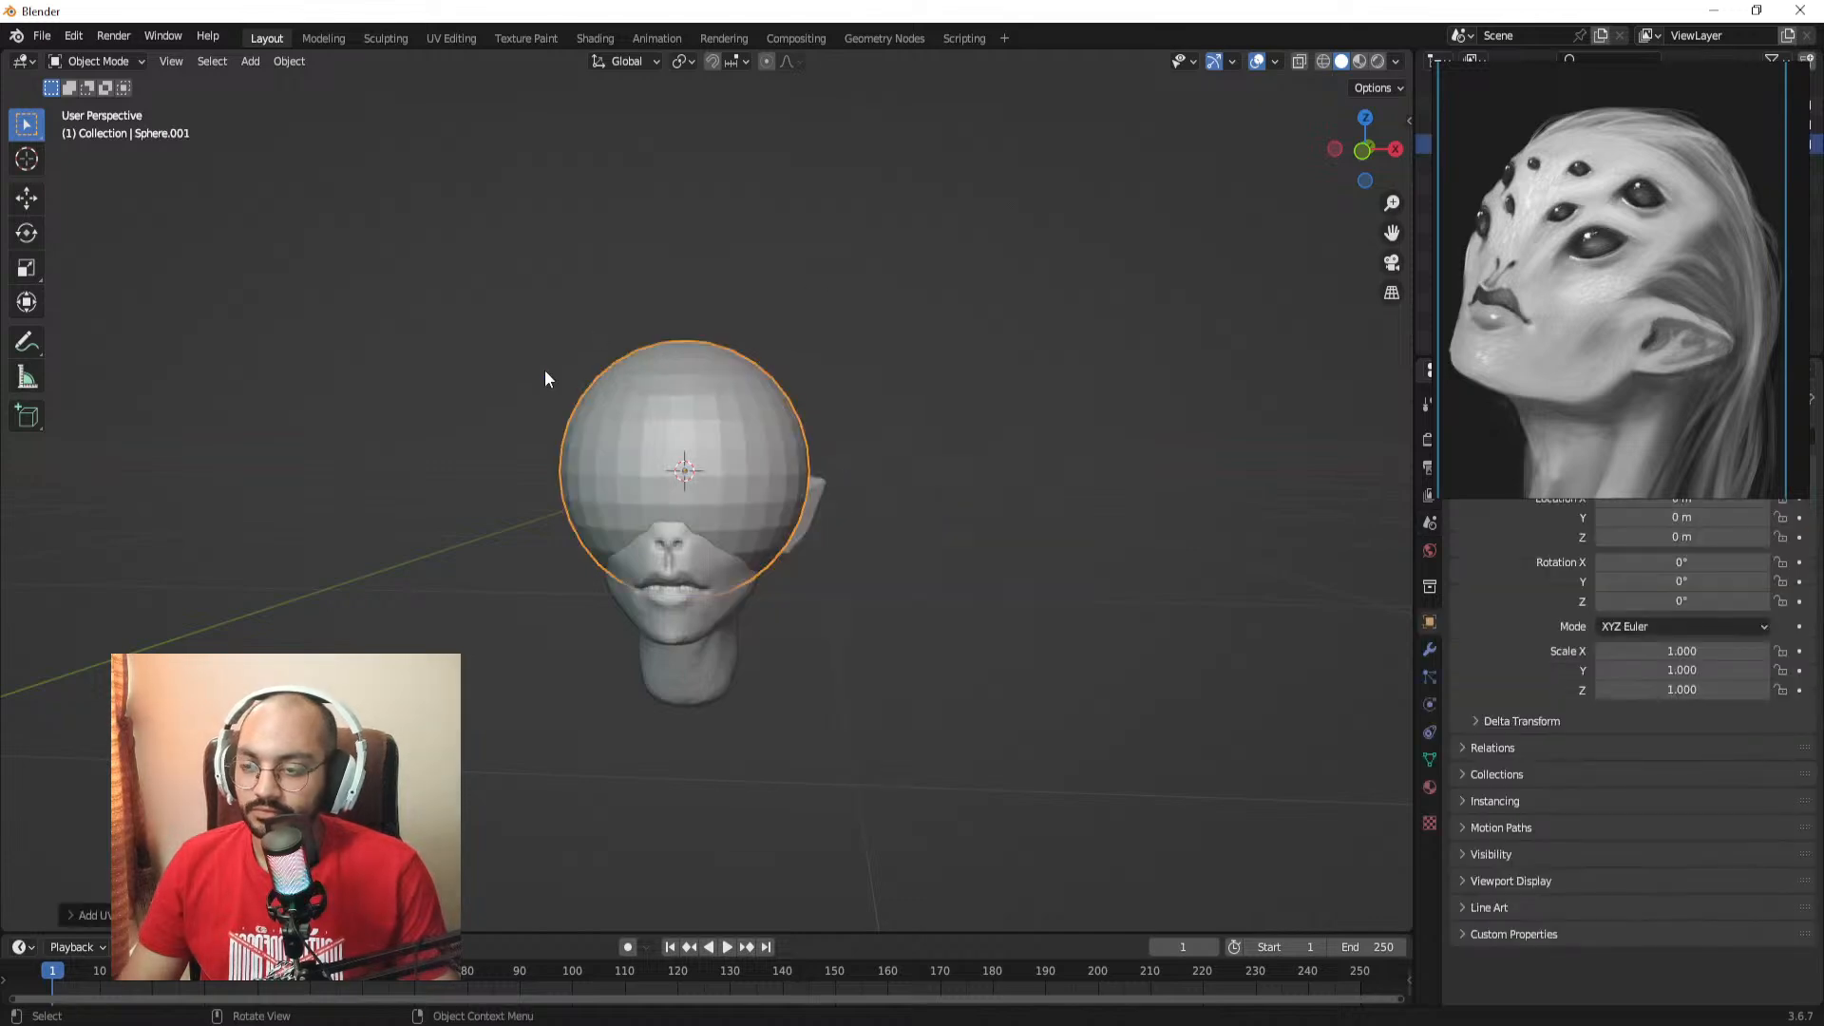
Step: Shade the new sphere smooth
right_click(663, 437)
click(633, 444)
scroll(819, 372, up, 3)
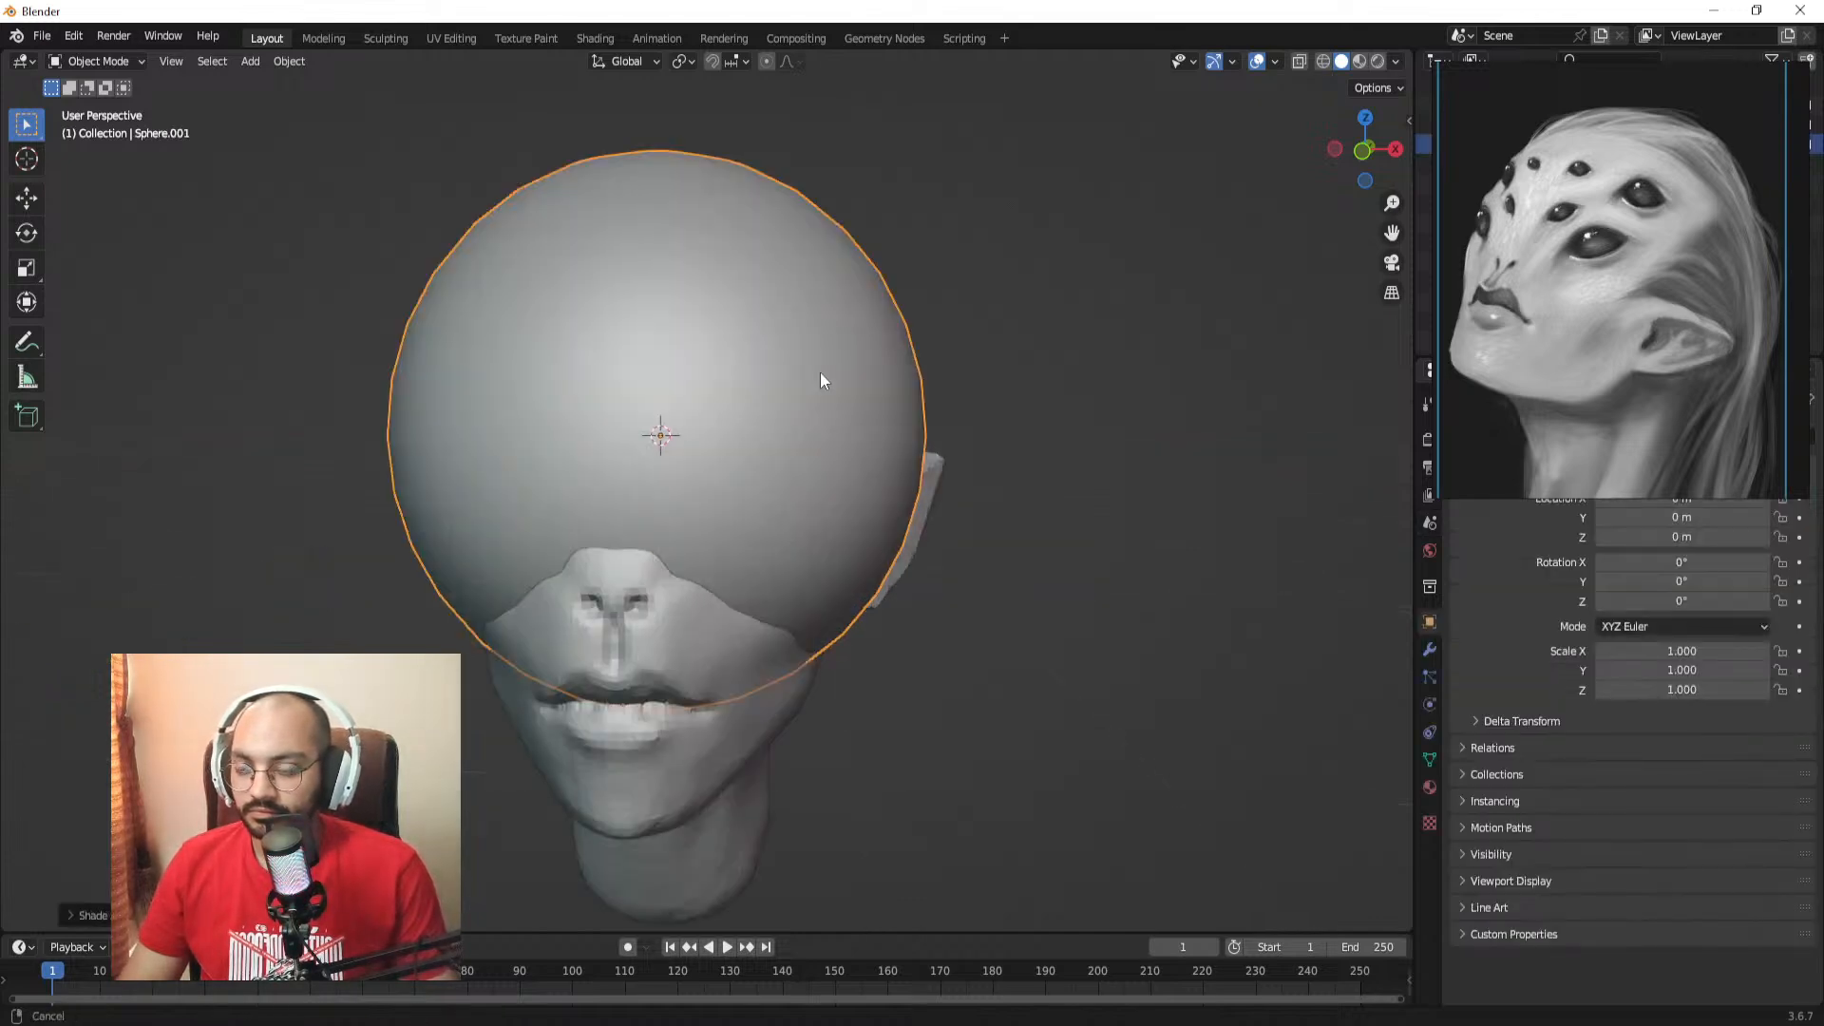
Step: Move the sphere over one eye socket in front view and scale it down to about 0.174
key(KP_1)
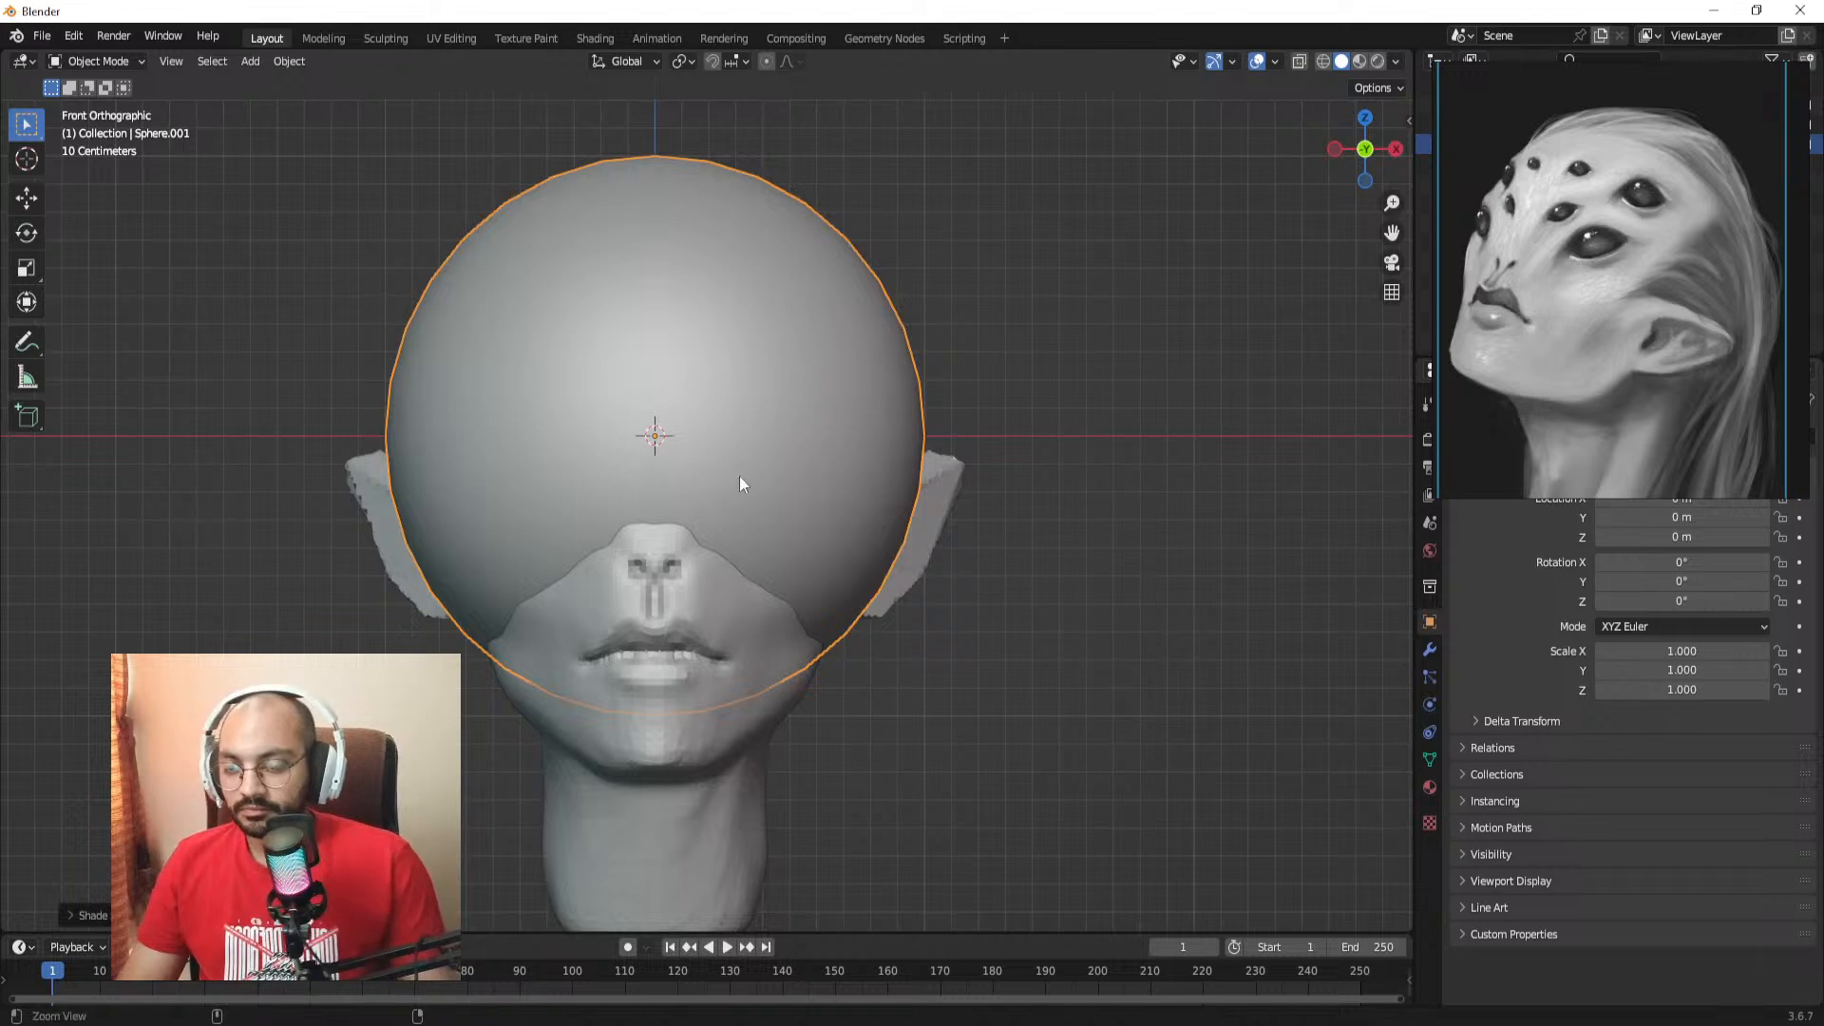
scroll(796, 425, up, 1)
key(g)
click(683, 495)
key(s)
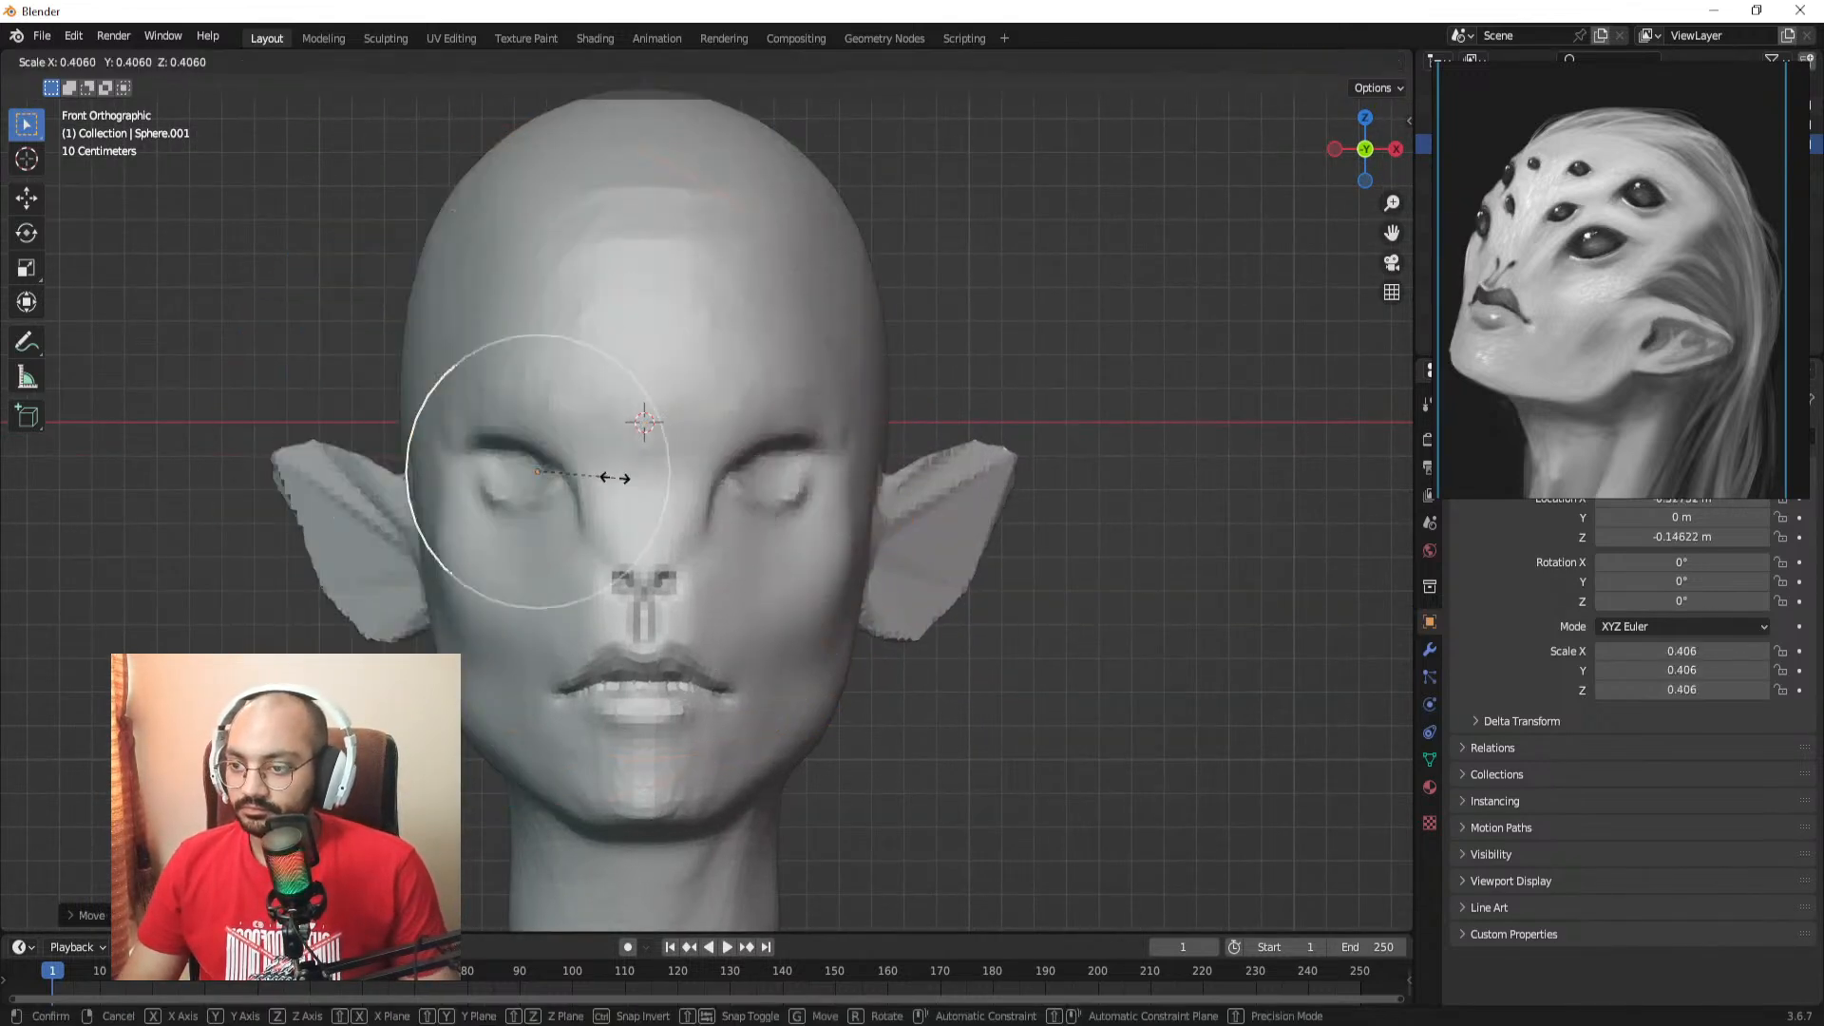
click(580, 473)
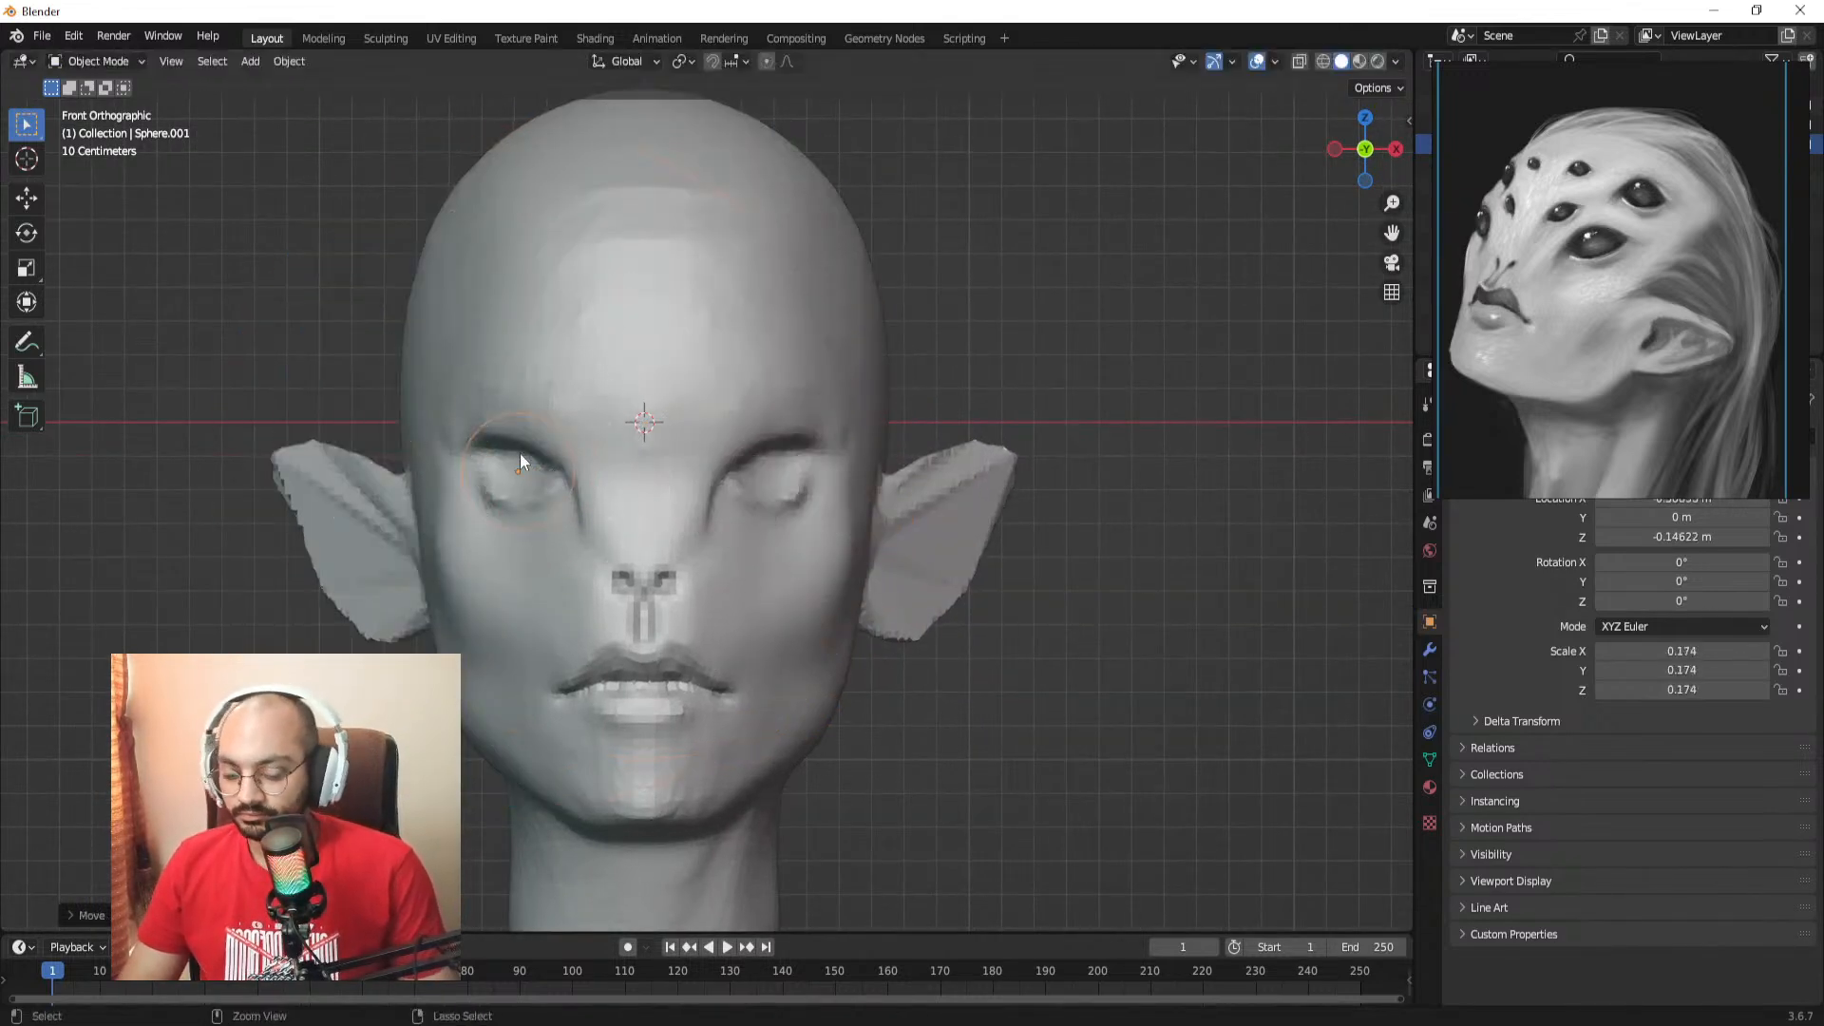
Step: Move the sphere forward in side view and seat it in the eye socket, adjusting its position from several angles
key(ctrl+KP_3)
key(g)
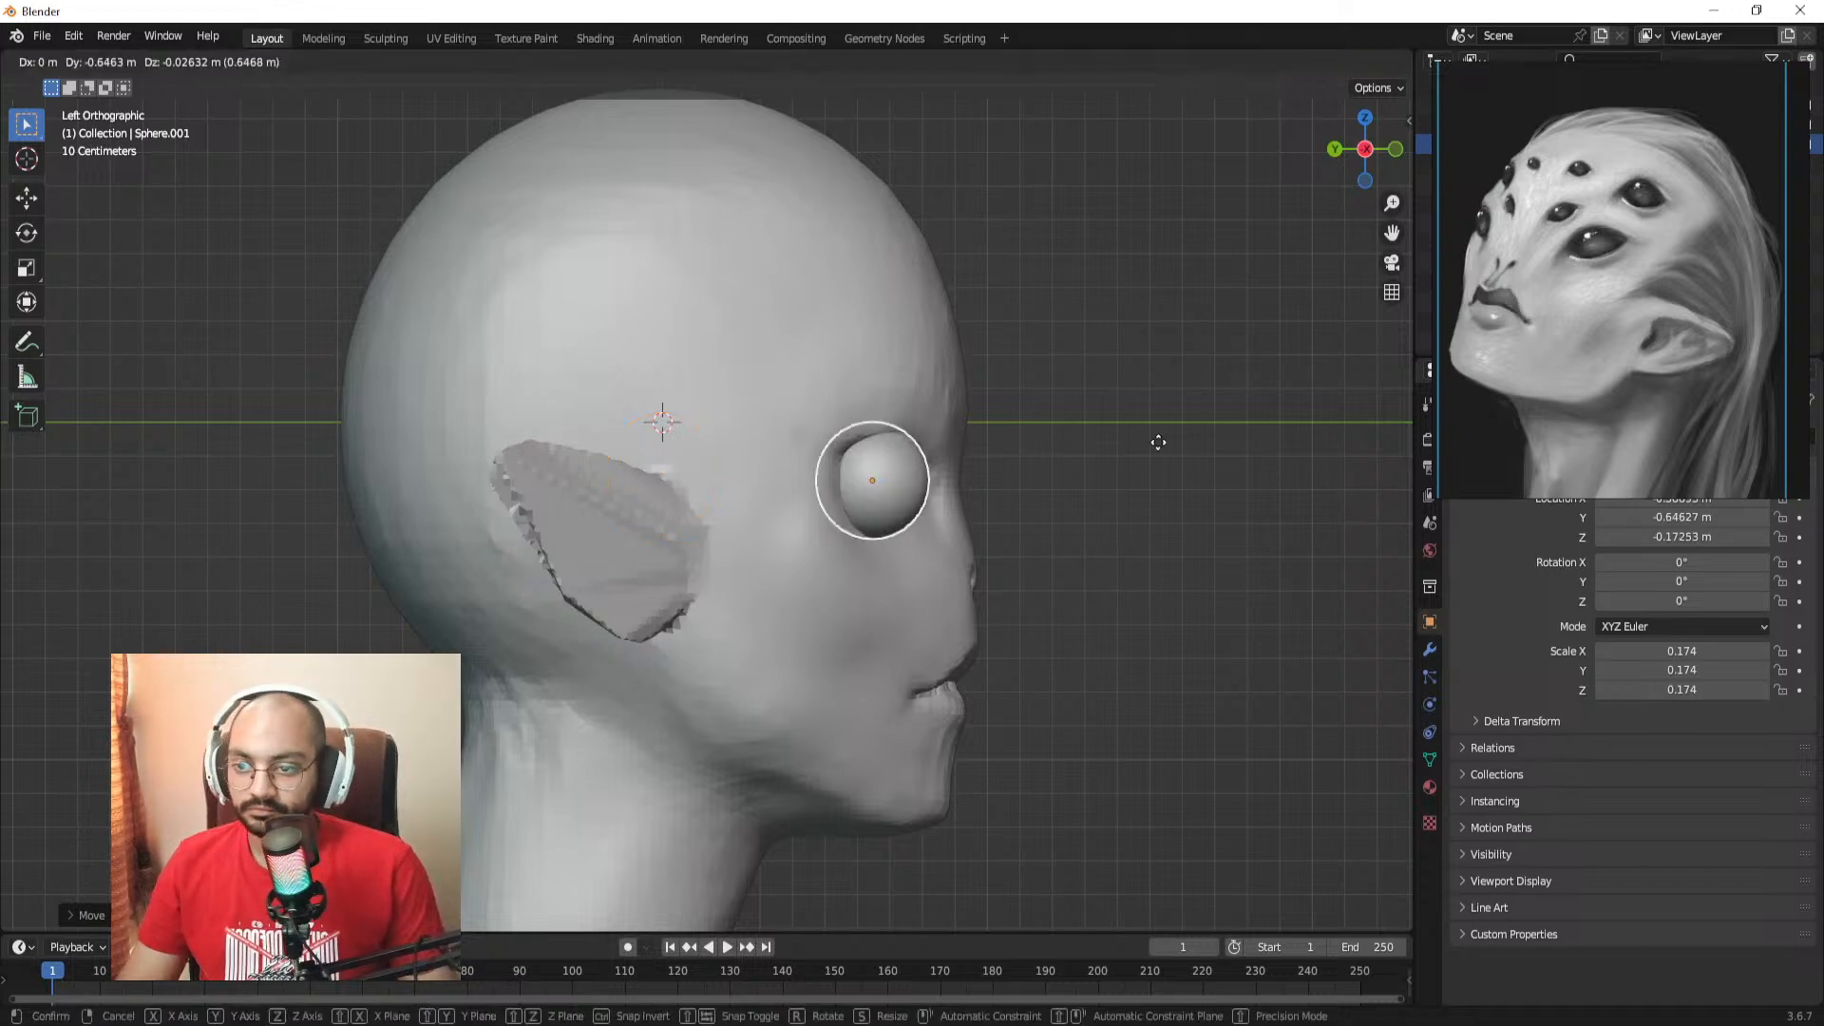
click(1121, 430)
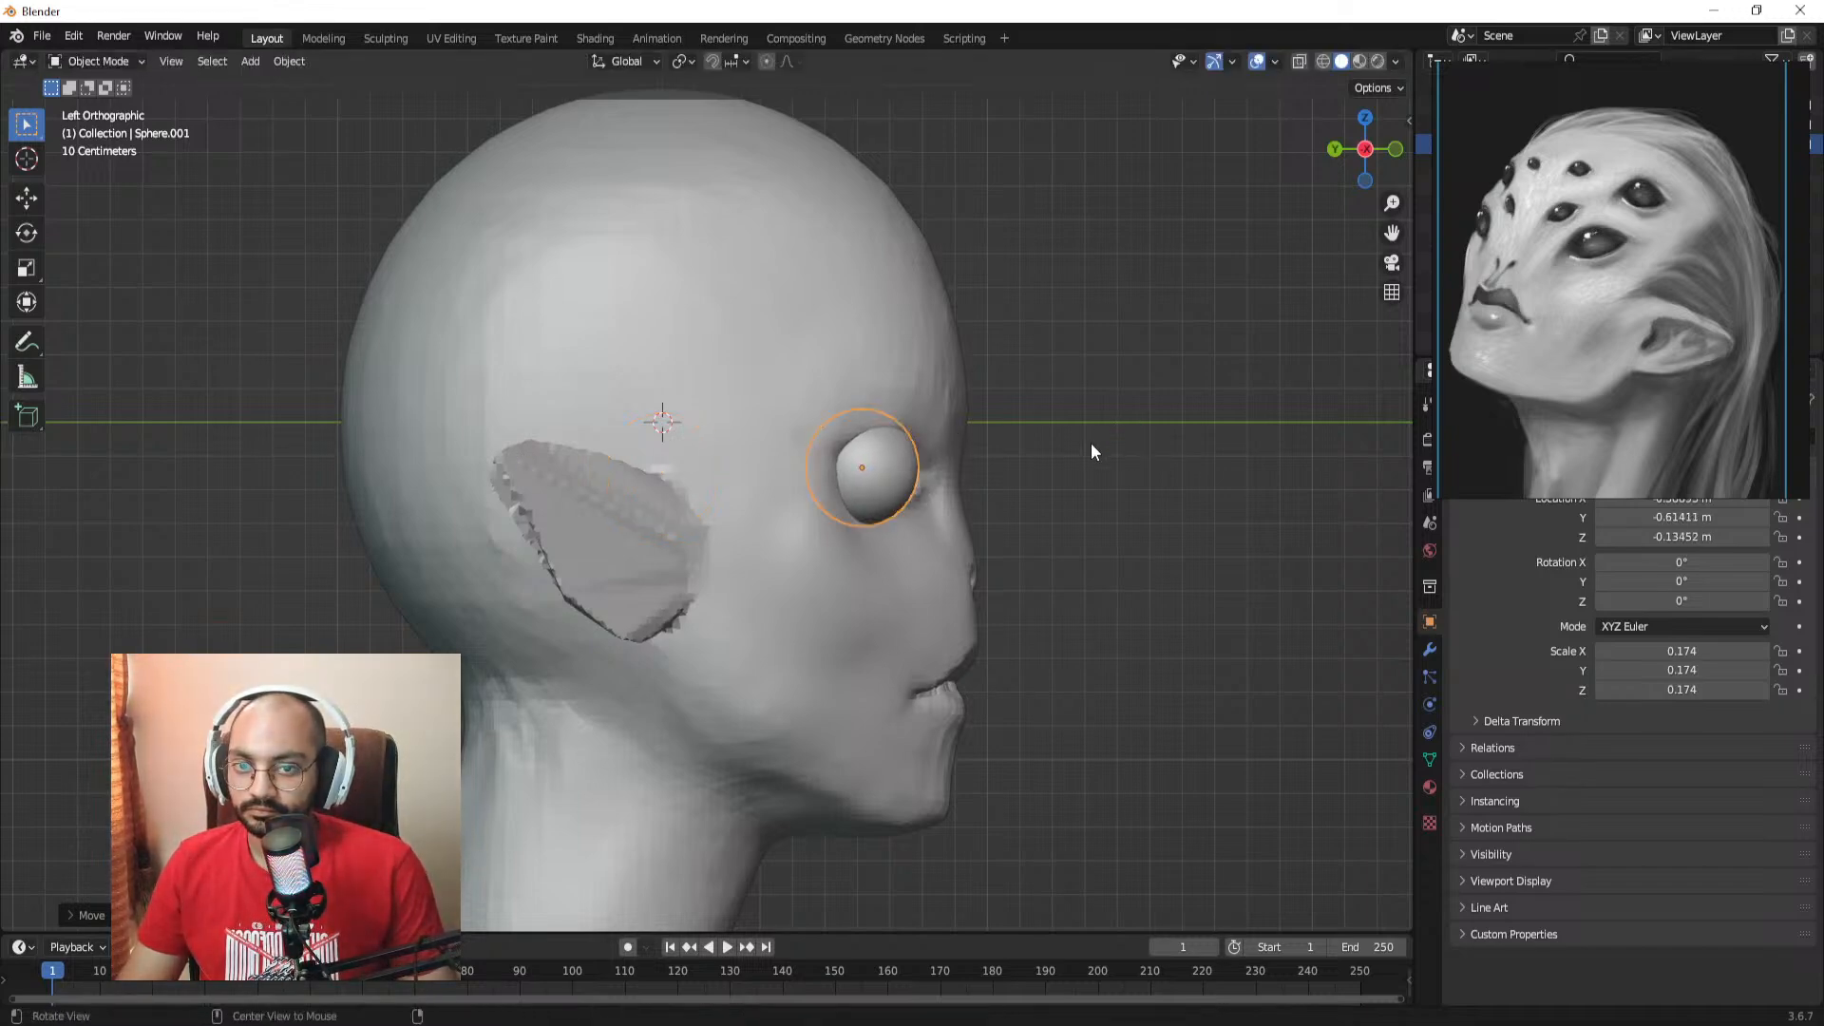
middle_drag(1092, 447, 741, 494)
key(g)
click(1061, 473)
key(g)
click(846, 469)
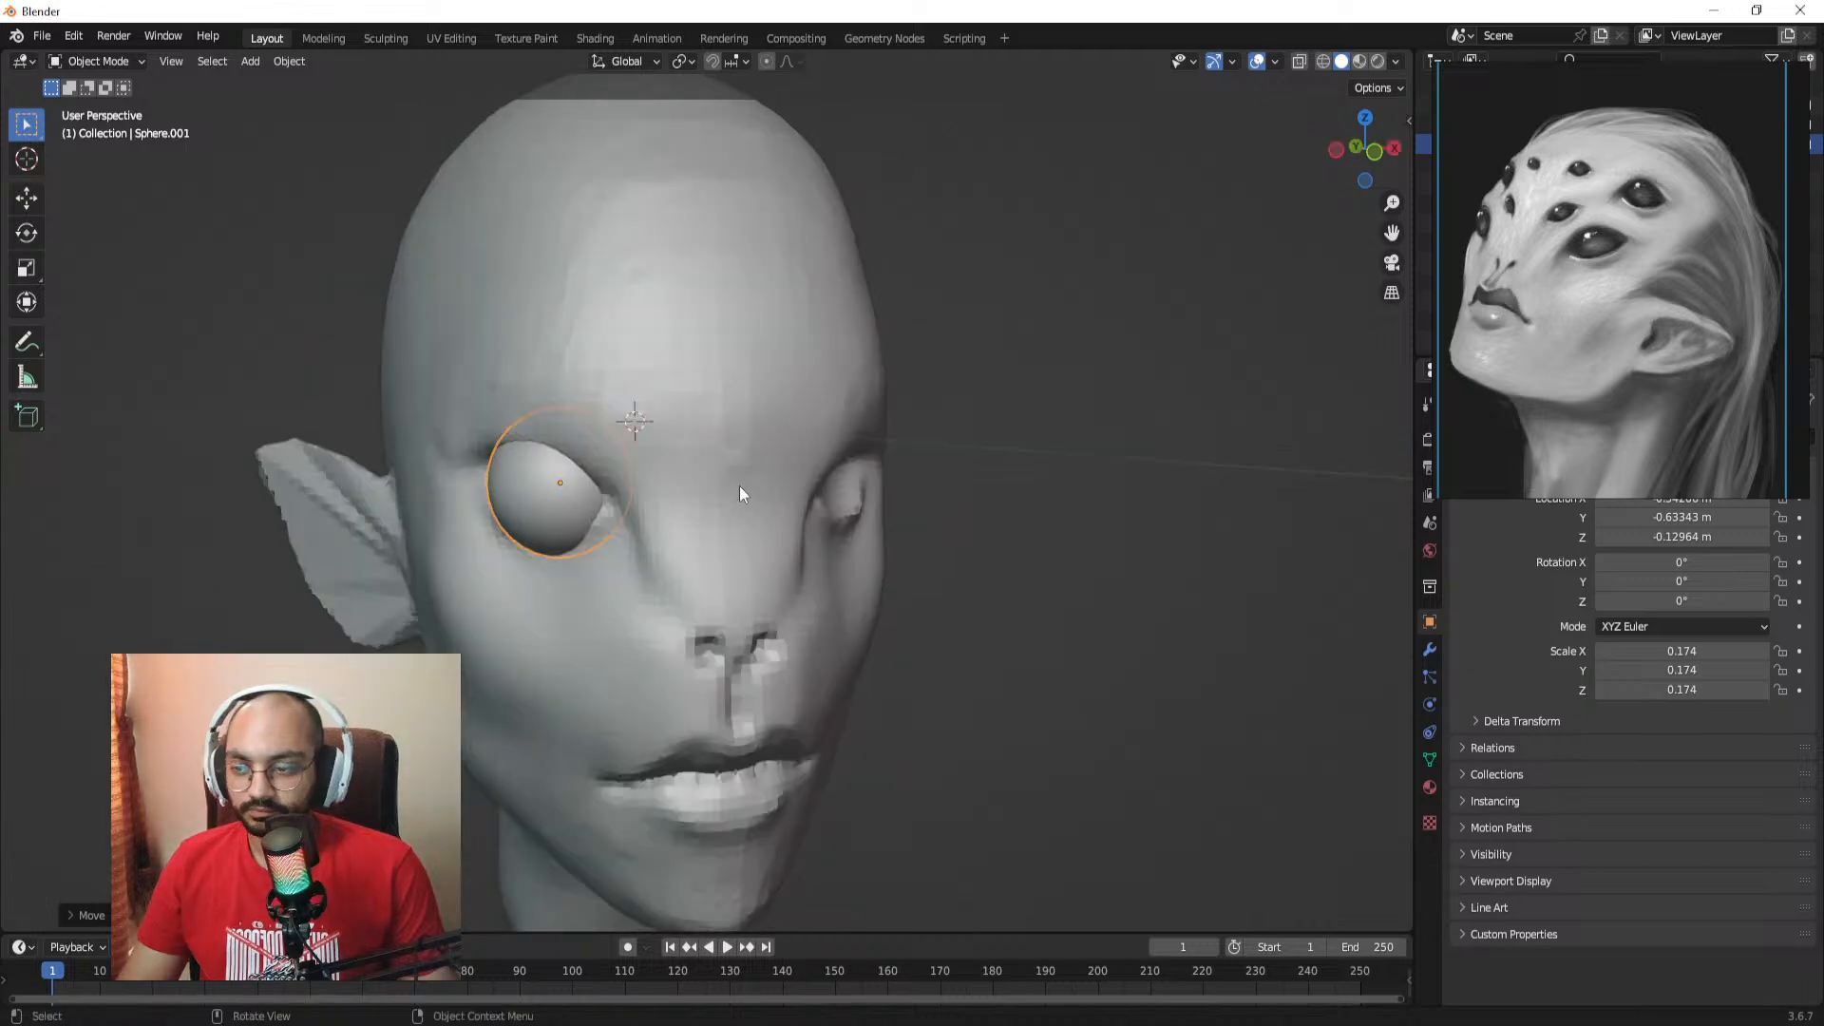
Step: Center the eyeball in its socket in front view and resize it to a scale of about 0.110
key(KP_1)
scroll(736, 373, up, 5)
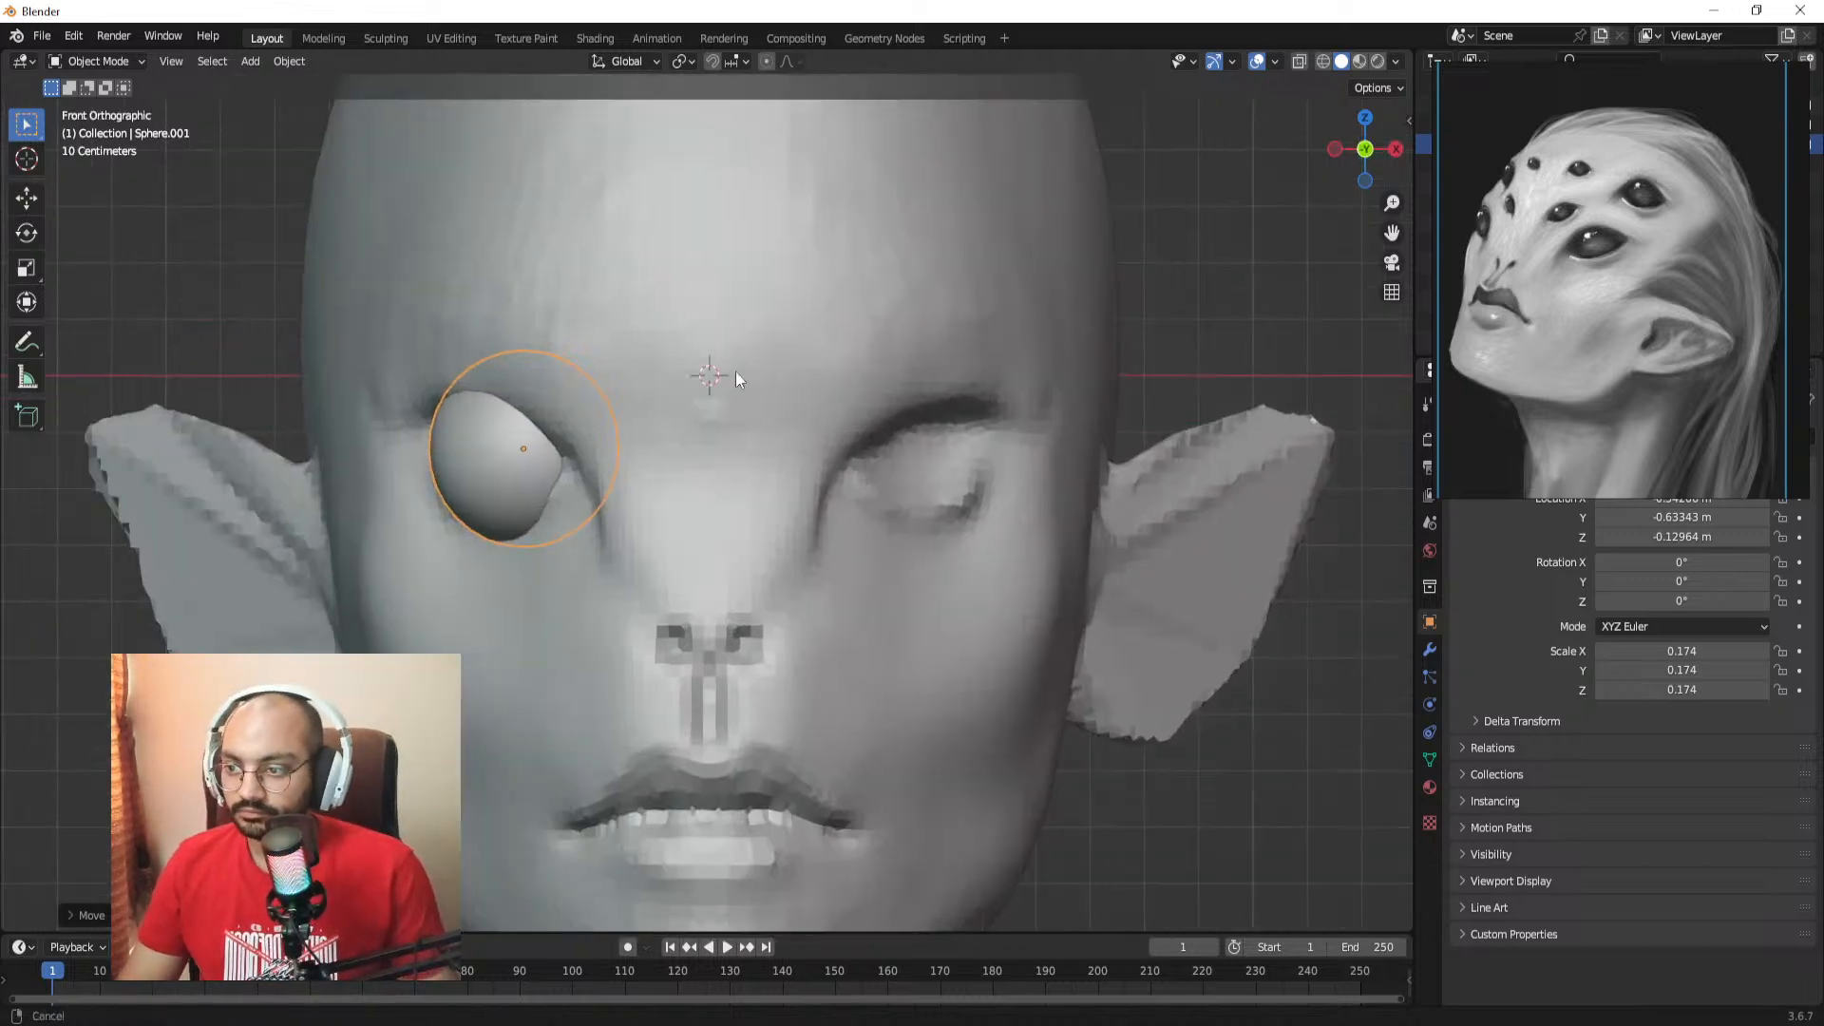
key(s)
click(643, 433)
key(g)
click(614, 442)
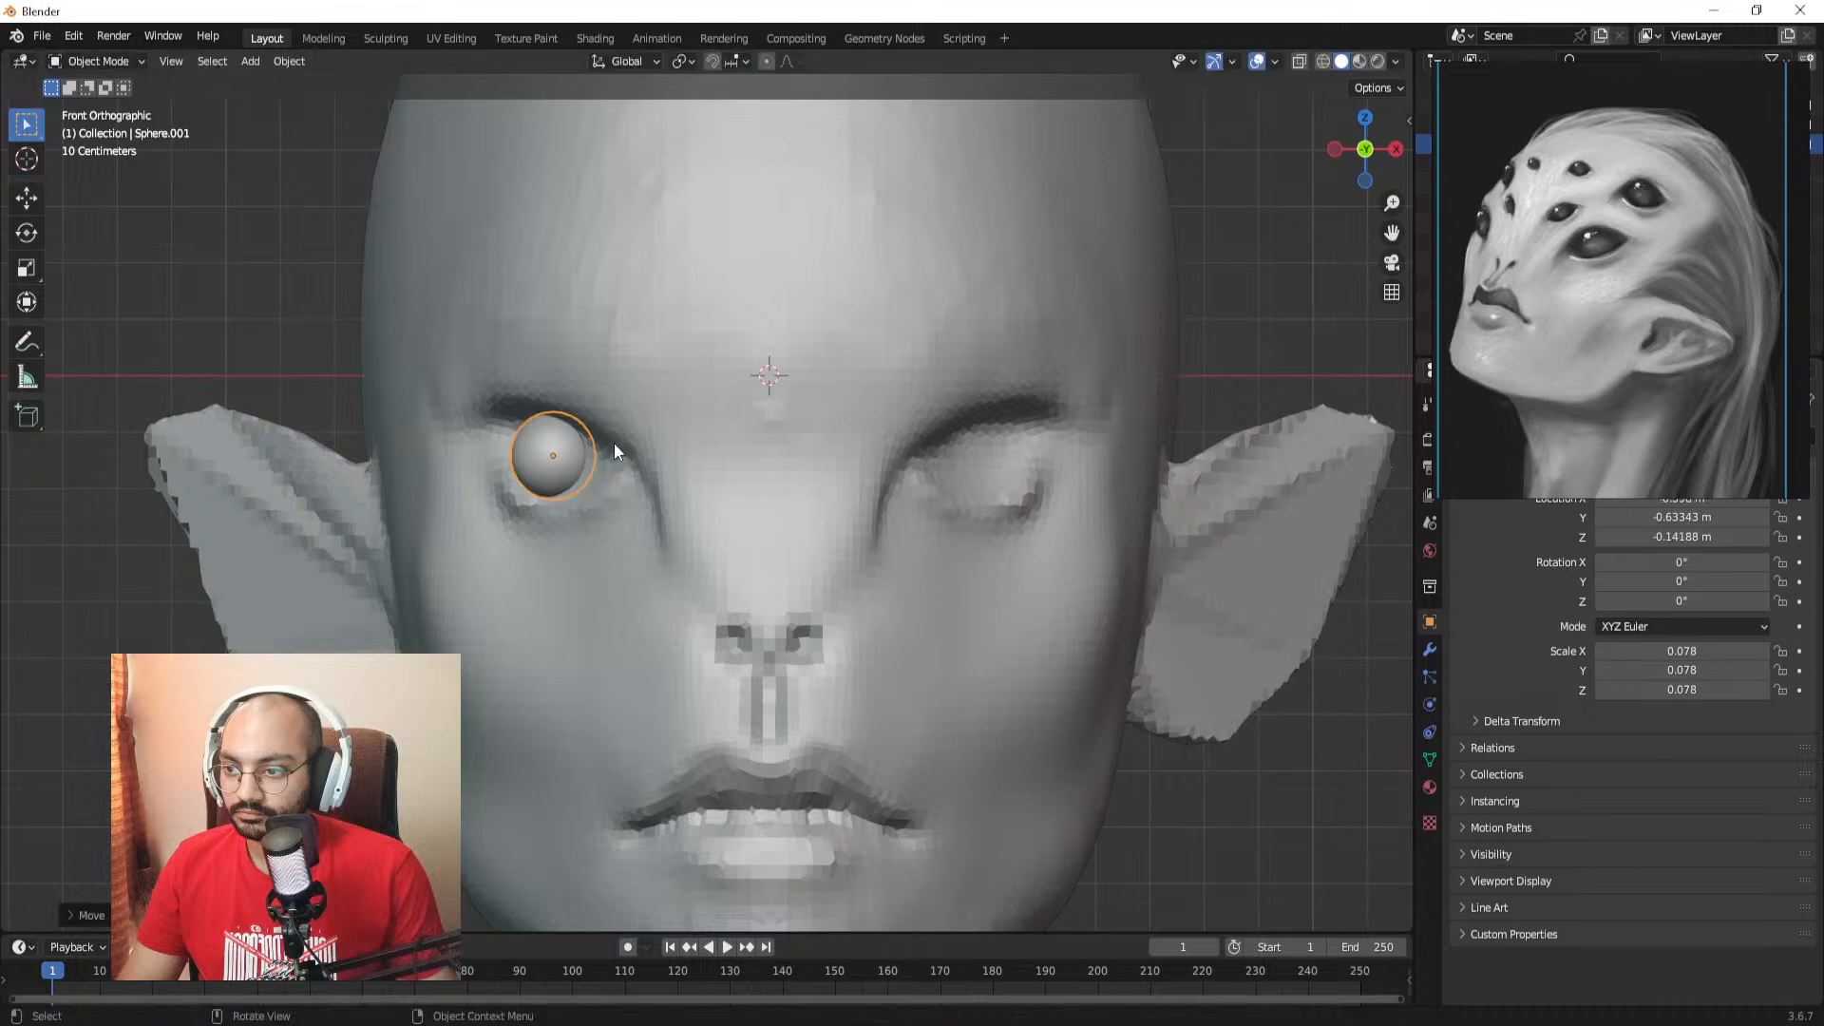
key(s)
click(652, 443)
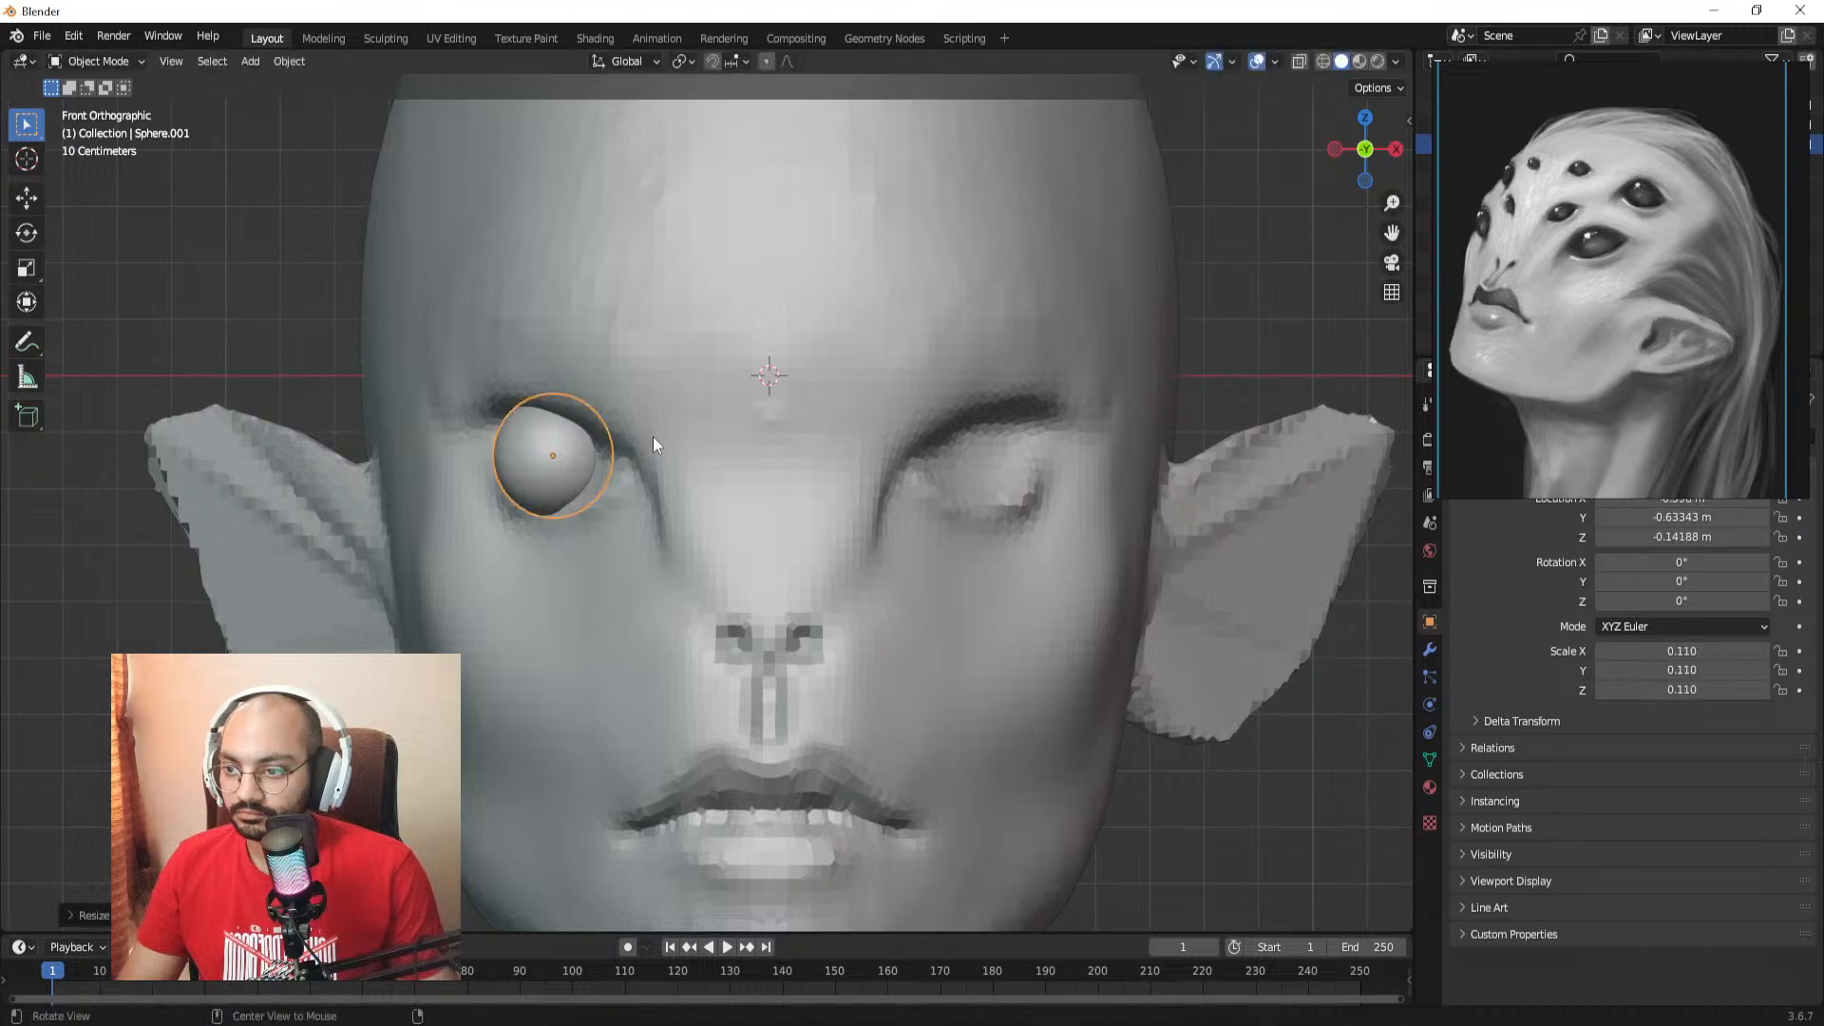
Step: Select the head and switch it to Sculpt Mode with the Draw Sharp brush
middle_drag(654, 437, 850, 437)
shift+middle_drag(940, 375, 757, 352)
click(850, 363)
key(ctrl+Tab)
click(26, 162)
middle_drag(701, 450, 676, 454)
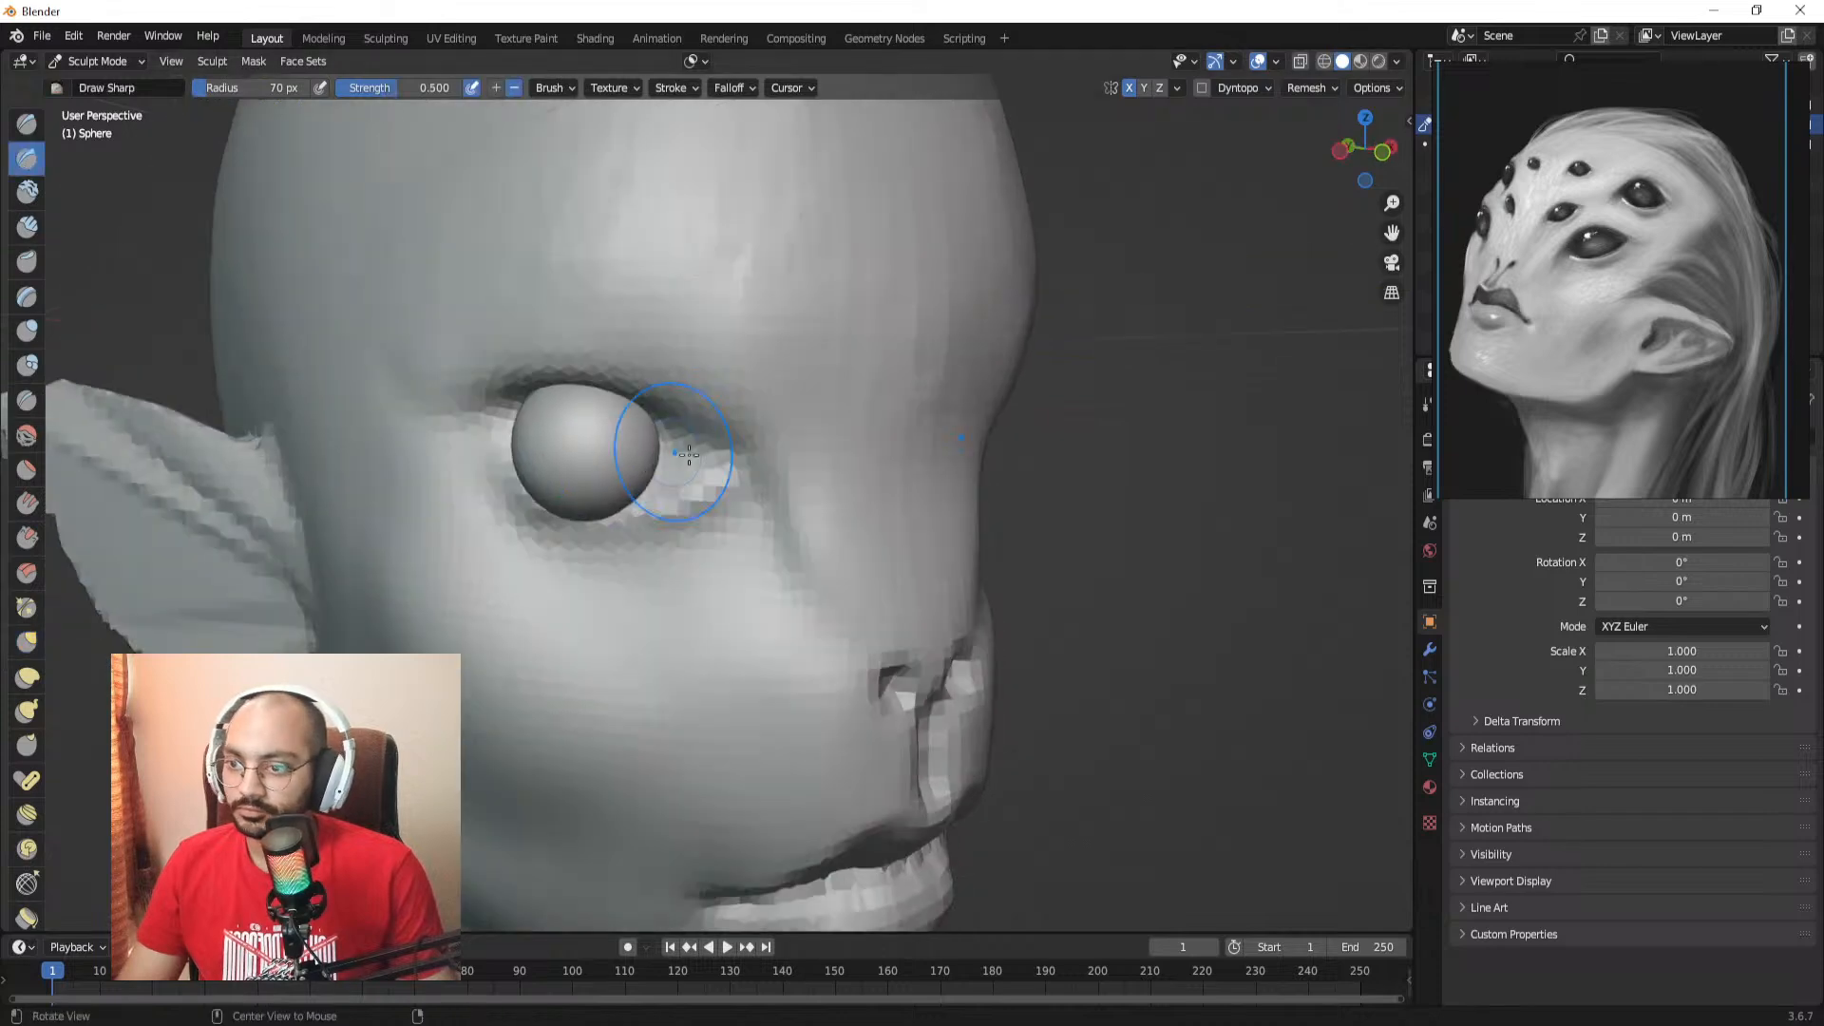
Step: Pull the eyelid area around the eyeball into shape with the Grab brush at about 103 px
key(g)
drag(676, 454, 677, 456)
mouse_move(694, 457)
middle_down()
mouse_move(647, 469)
mouse_move(798, 469)
middle_up()
key(f)
click(757, 471)
key(f)
click(802, 470)
drag(802, 470, 792, 442)
mouse_move(788, 441)
middle_down()
mouse_move(697, 513)
mouse_move(647, 497)
mouse_move(790, 473)
mouse_move(768, 464)
middle_up()
drag(769, 464, 823, 418)
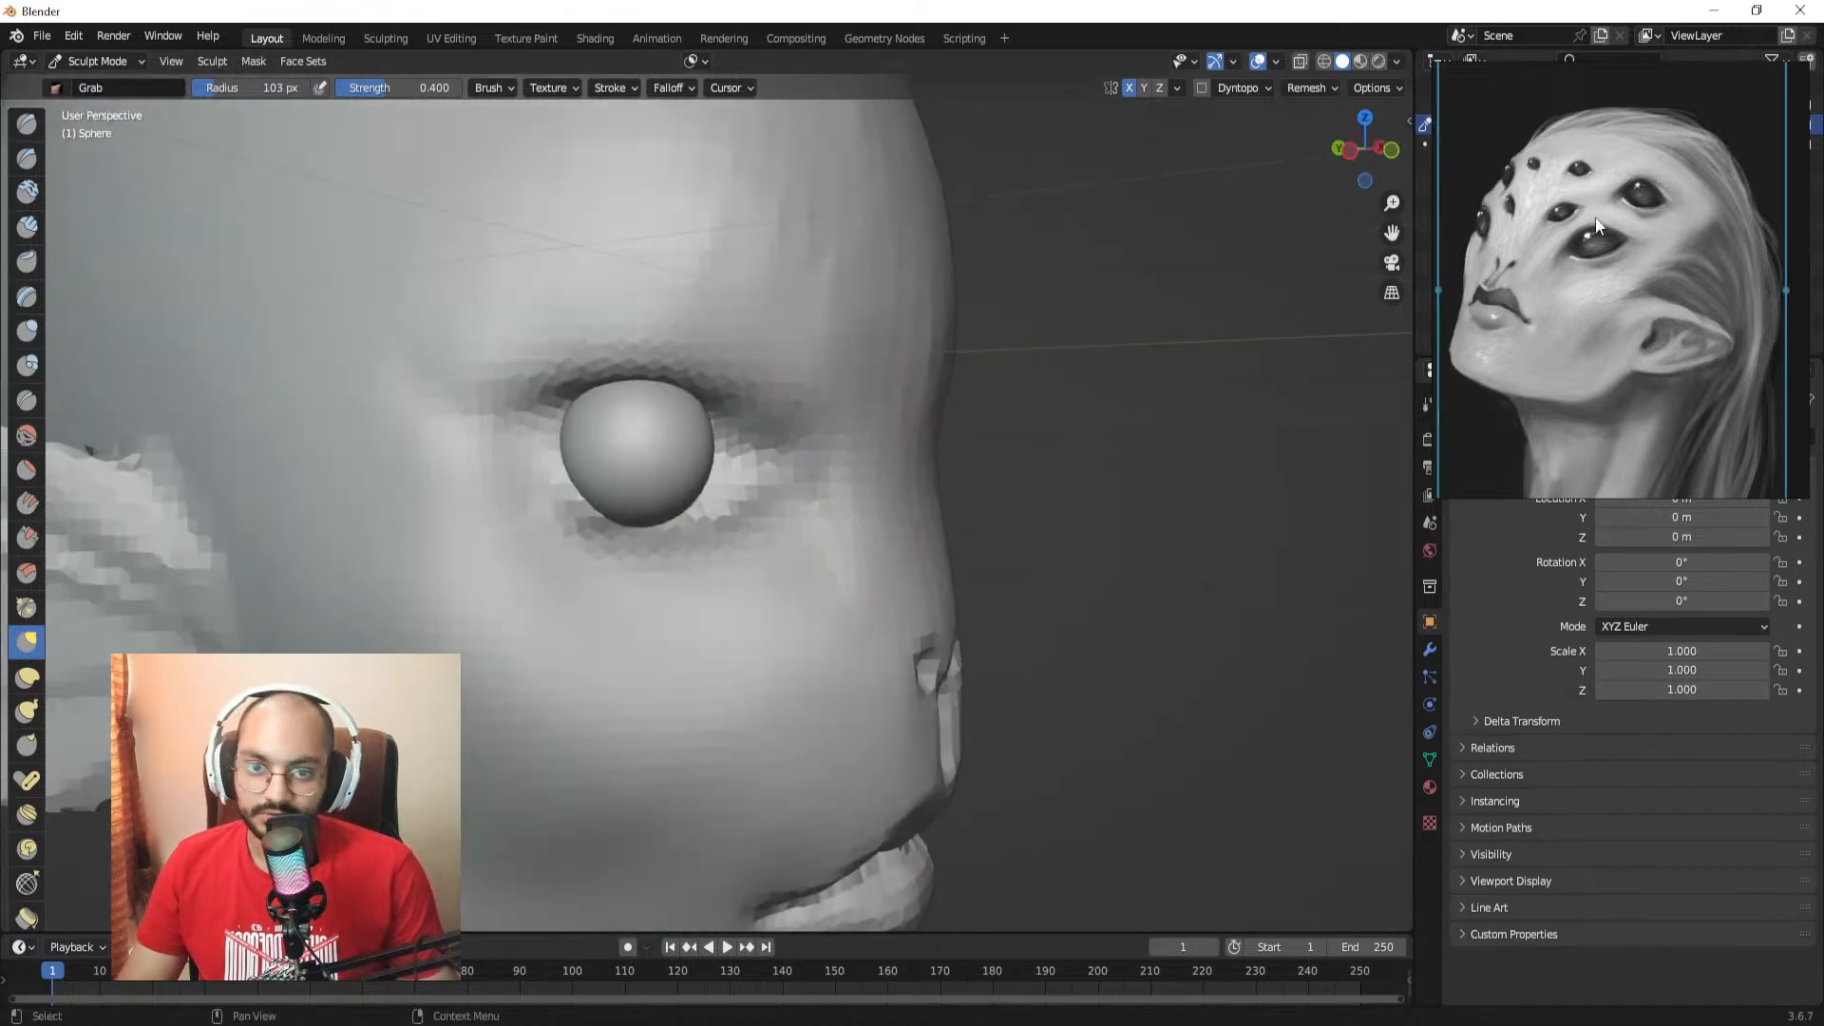
Step: Reshape the eye socket and the cheek below it with the Grab brush at 151 px
alt+drag(829, 488, 760, 475)
ctrl+alt+drag(782, 383, 789, 480)
mouse_move(788, 480)
alt+mouse_down()
mouse_move(557, 481)
mouse_move(869, 477)
mouse_move(796, 433)
alt+mouse_up()
mouse_move(736, 461)
alt+mouse_down()
mouse_move(806, 463)
mouse_move(789, 436)
mouse_move(787, 456)
mouse_move(775, 441)
mouse_move(773, 465)
mouse_move(758, 458)
alt+mouse_up()
key(f)
click(821, 452)
key(f)
click(758, 538)
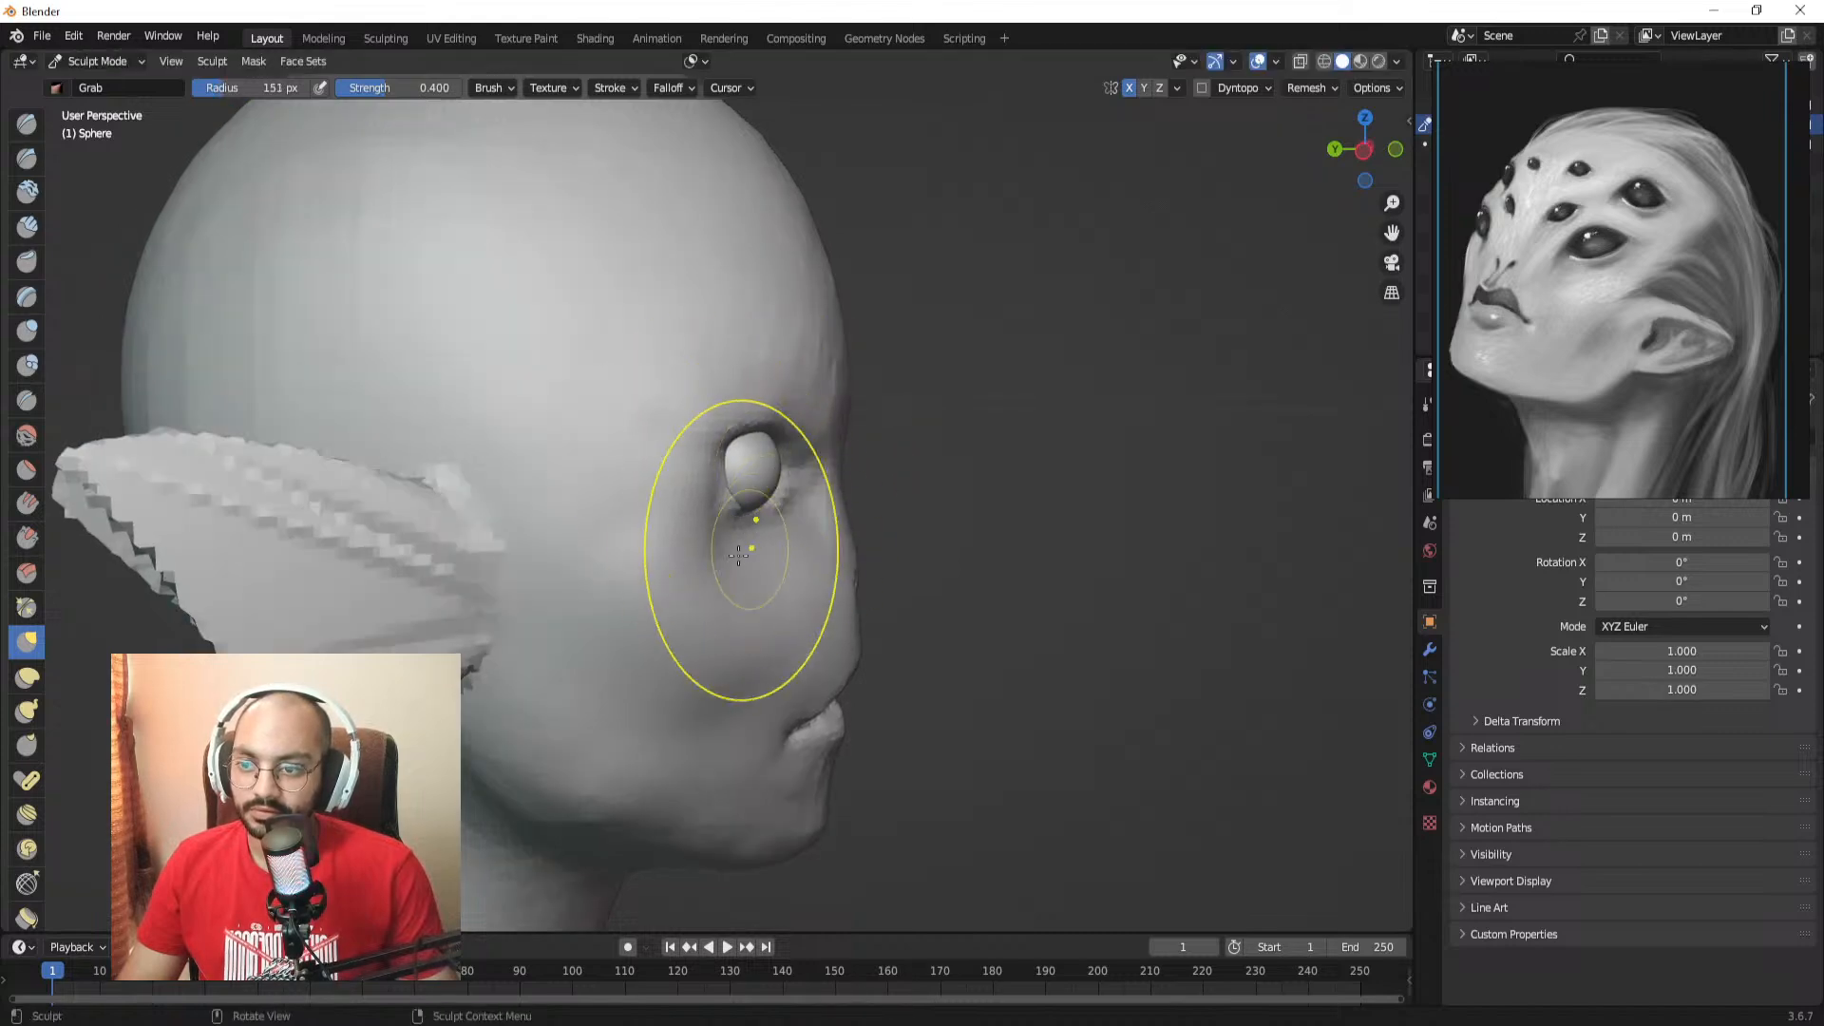
mouse_move(754, 546)
mouse_down()
mouse_move(789, 553)
mouse_move(446, 541)
mouse_move(684, 488)
mouse_up()
Step: Resize the eyeball in Object Mode and return the head to Sculpt Mode
alt+drag(541, 487, 684, 481)
key(ctrl+Tab)
click(500, 457)
alt+drag(499, 456, 722, 436)
key(s)
click(613, 488)
click(714, 392)
key(ctrl+Tab)
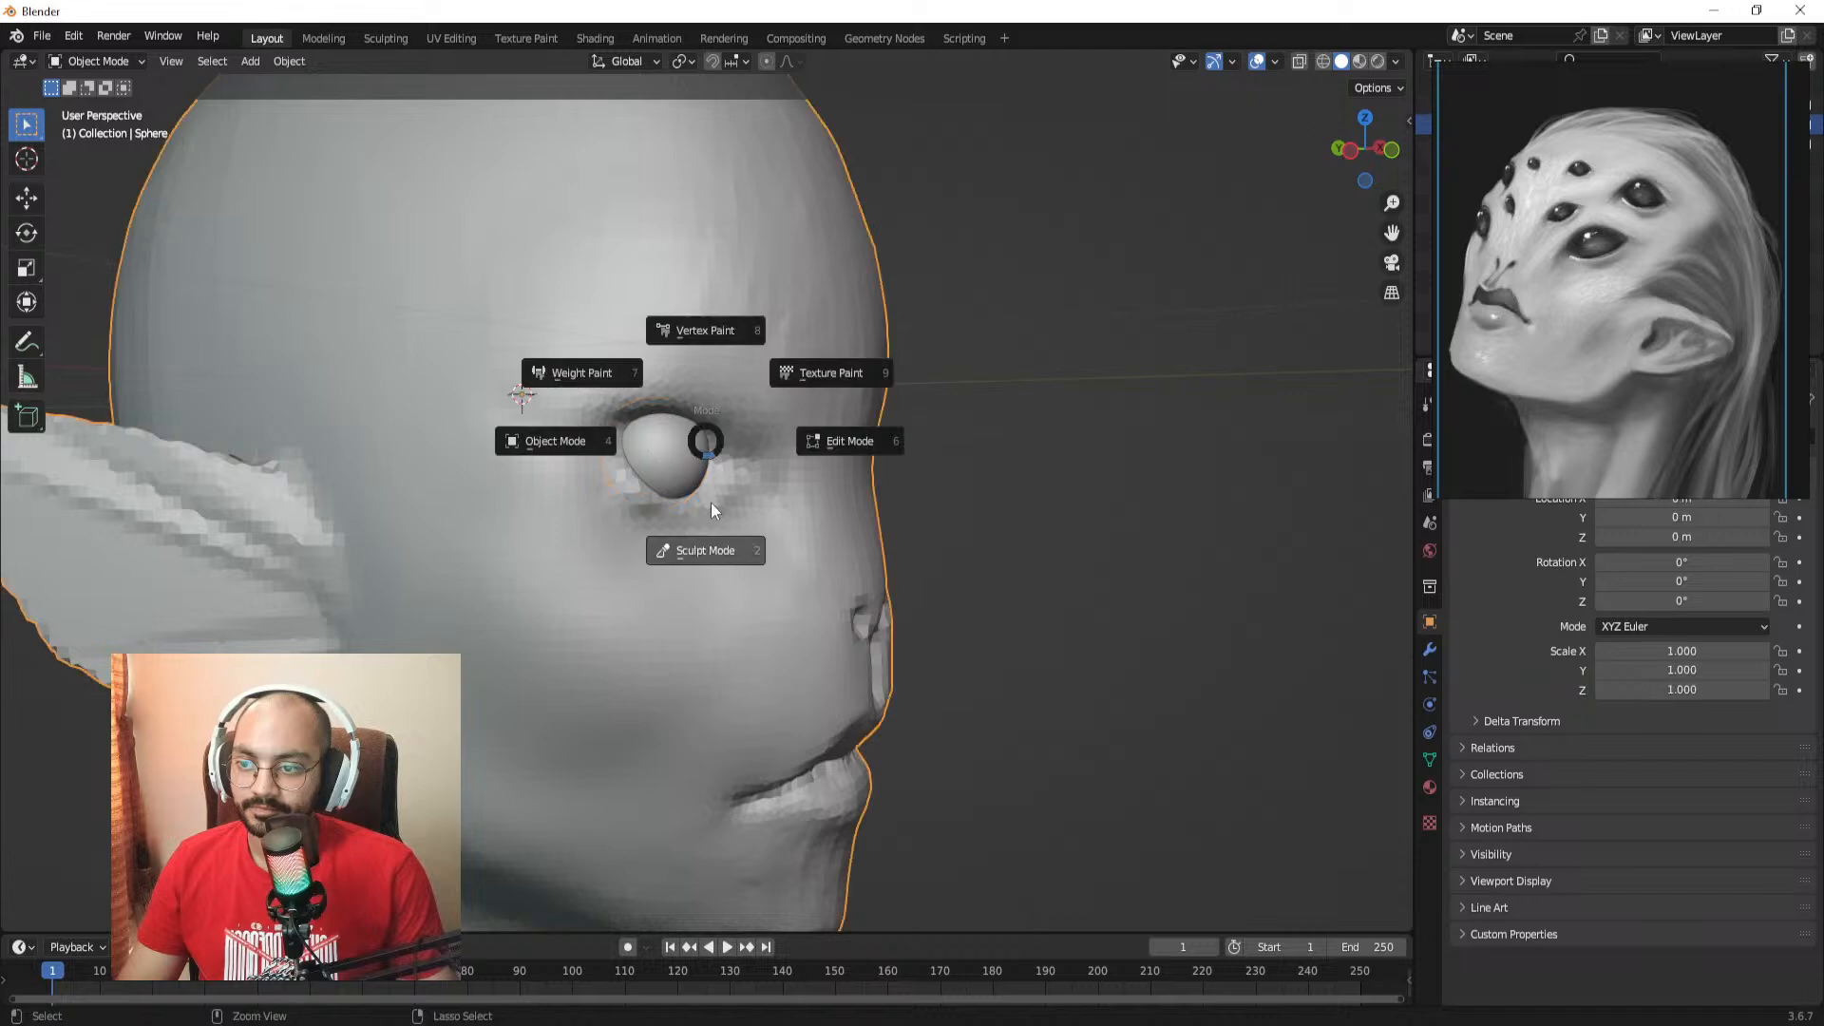
click(703, 543)
Step: Carve the upper eyelid crease toward the inner corner with the Draw Sharp brush at 90 px
alt+drag(703, 543, 630, 448)
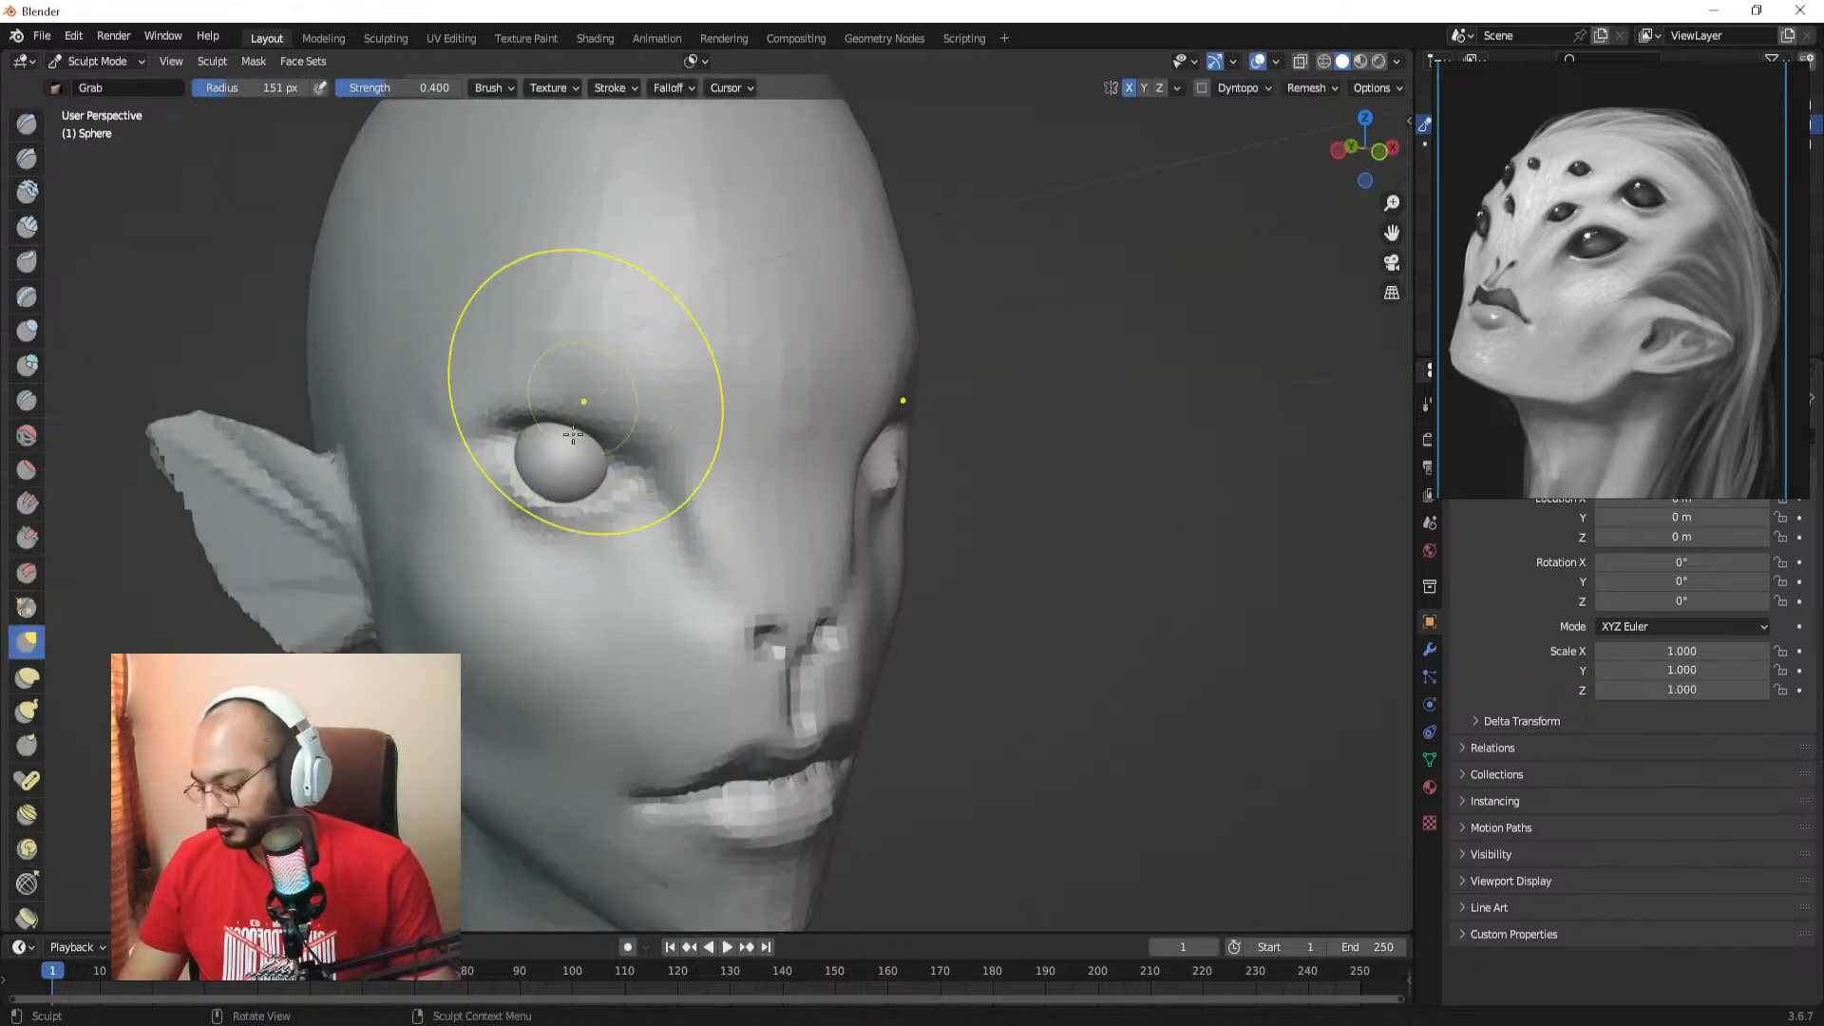
mouse_move(560, 544)
ctrl+alt+mouse_down()
mouse_move(552, 486)
mouse_move(717, 517)
ctrl+alt+mouse_up()
key(f)
click(637, 553)
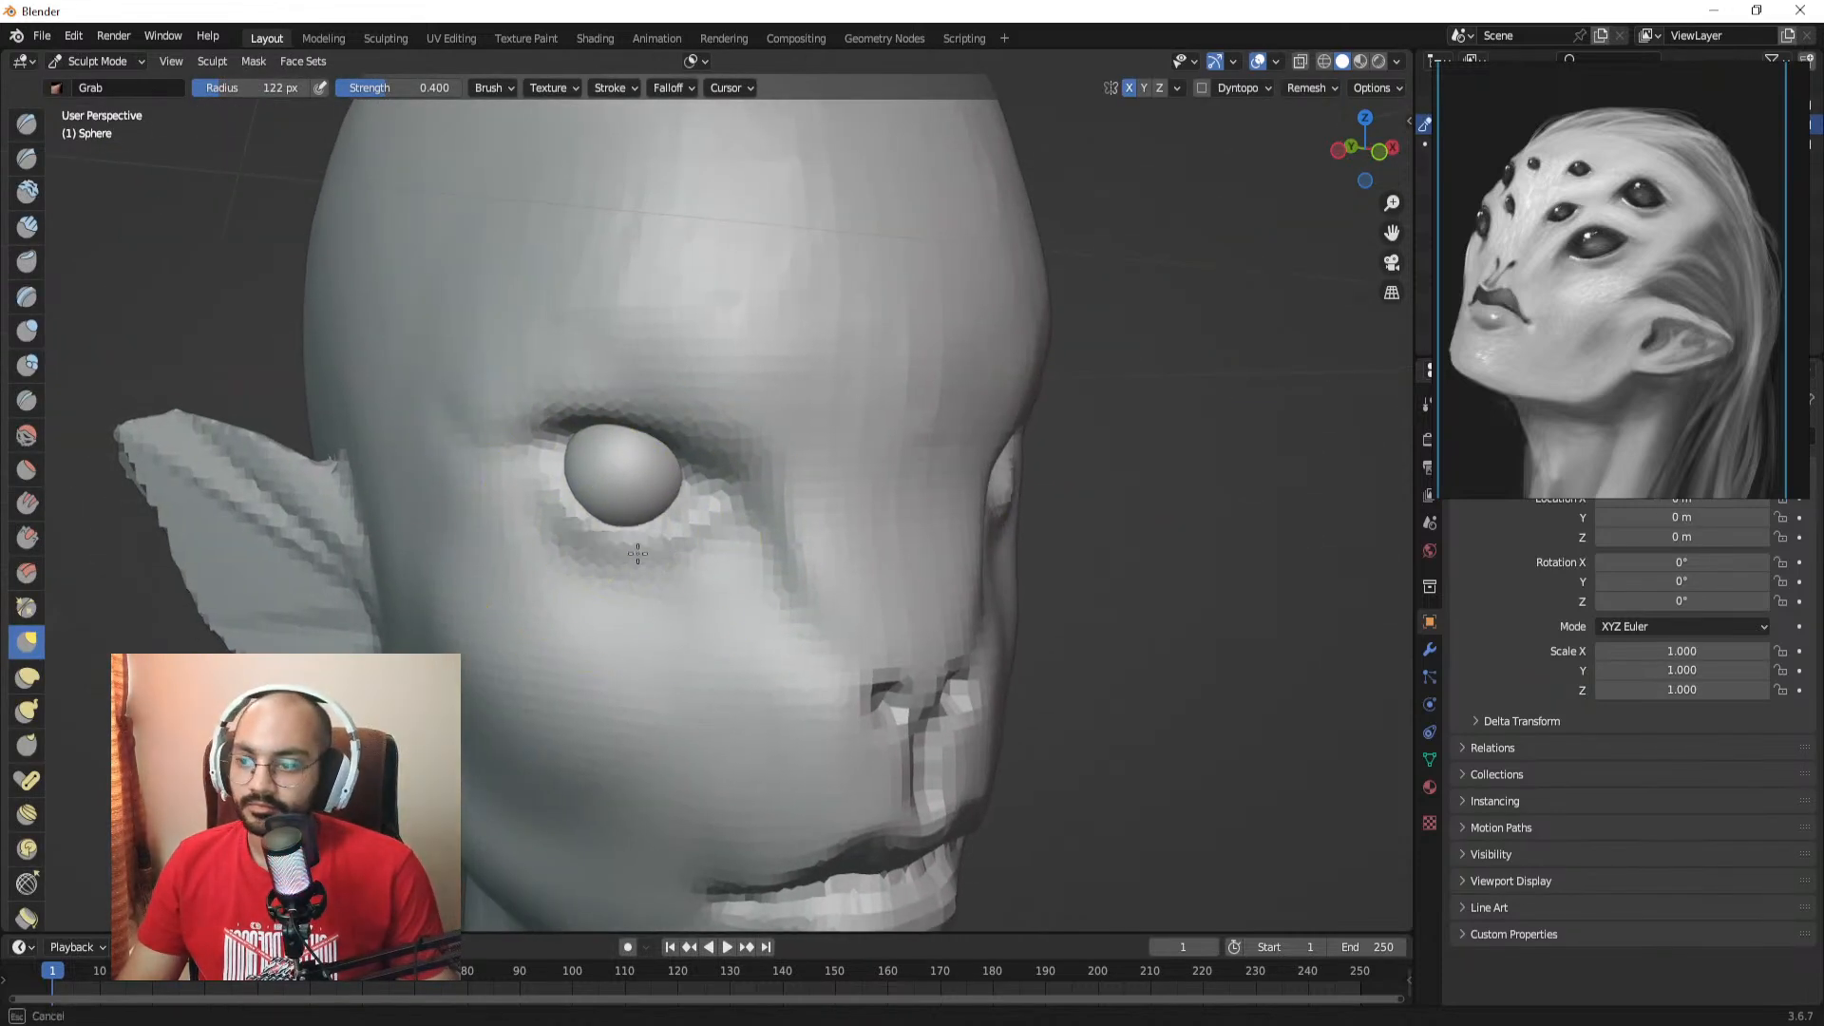
click(26, 158)
middle_drag(570, 475, 622, 433)
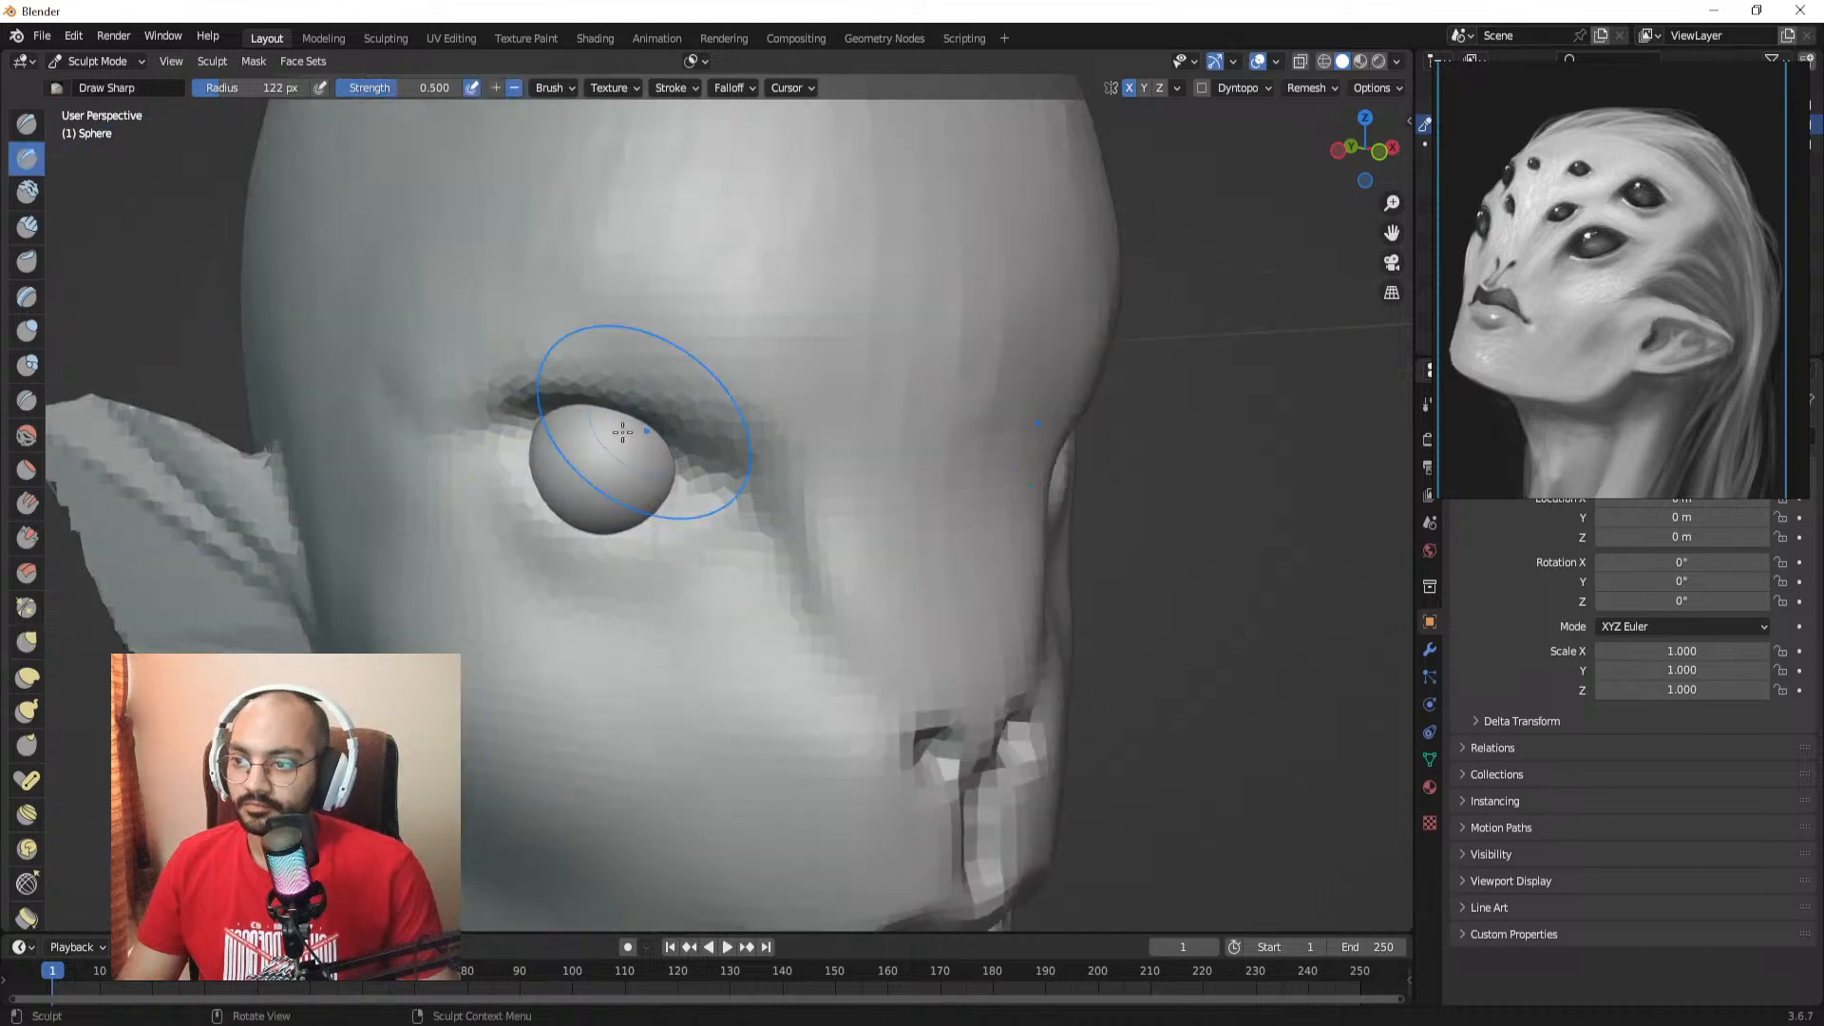
alt+drag(588, 436, 716, 422)
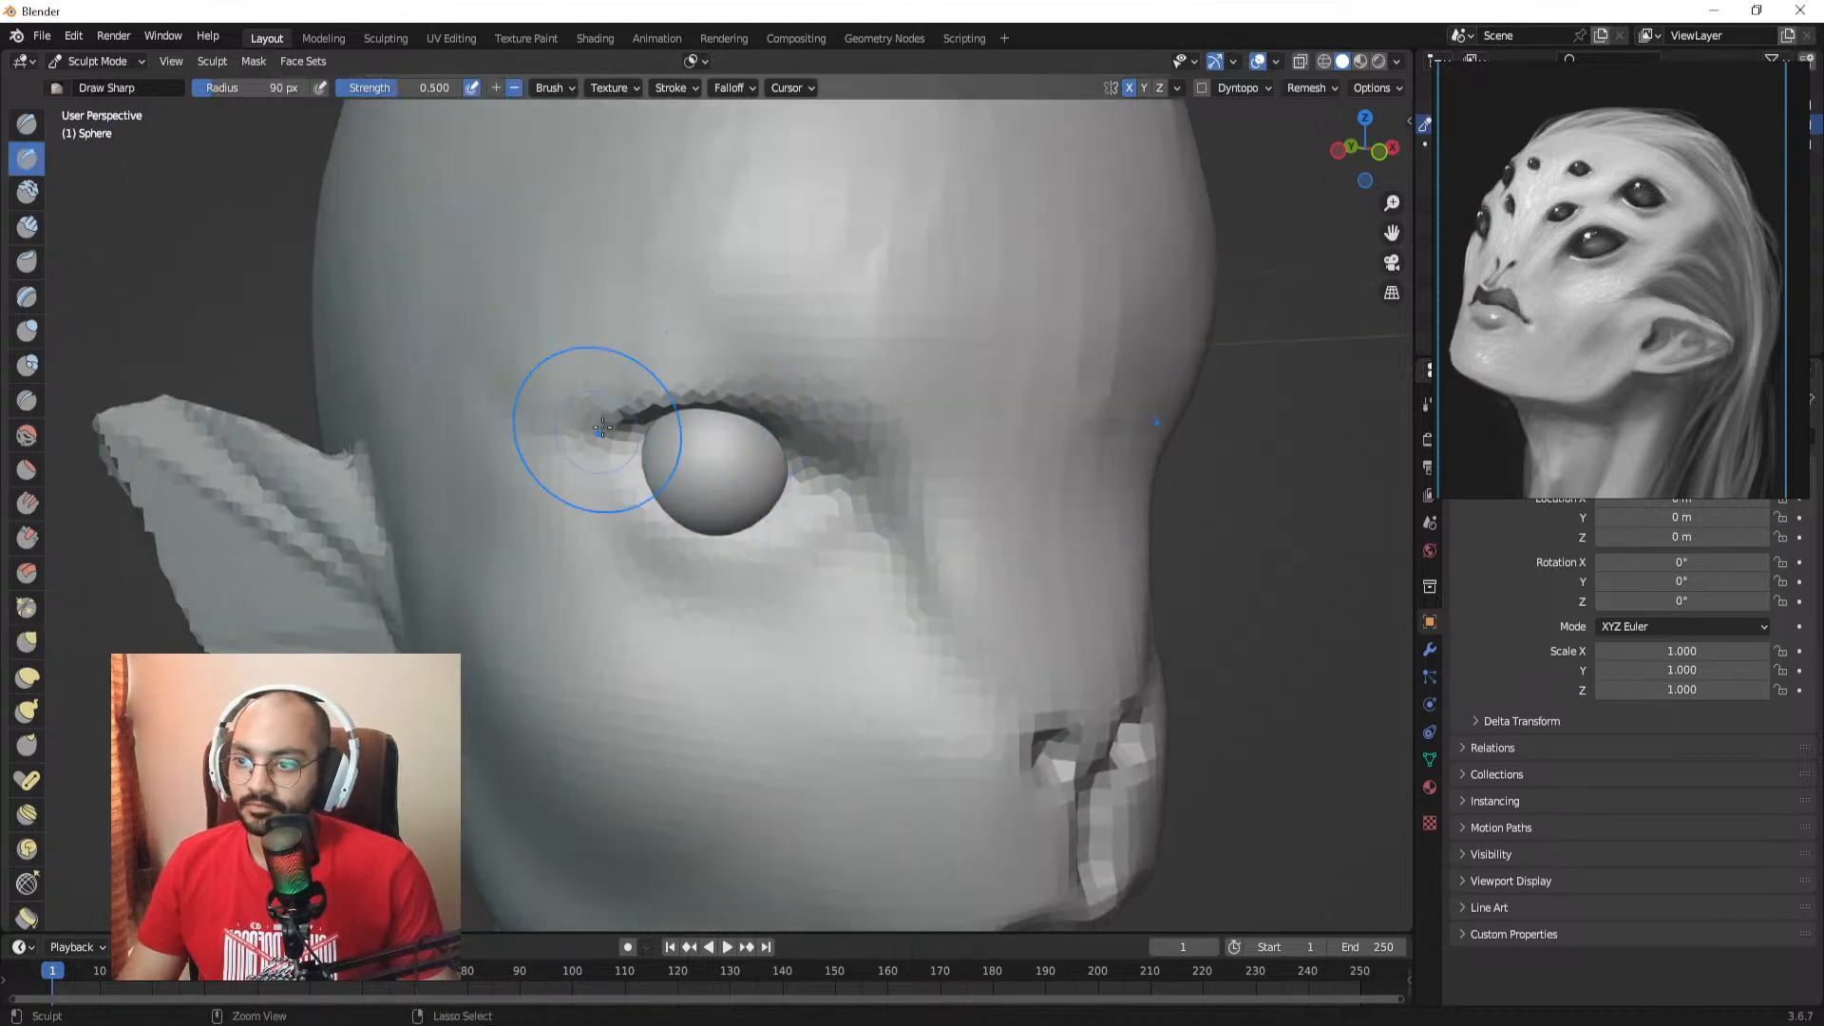
mouse_move(594, 431)
mouse_down()
mouse_move(704, 407)
mouse_move(835, 466)
mouse_up()
Step: Carve the lower eyelid edge beneath the eyeball with the Draw Sharp brush at 64 px
shift+middle_drag(807, 508, 867, 484)
key(bracketleft)
key(bracketleft)
key(bracketleft)
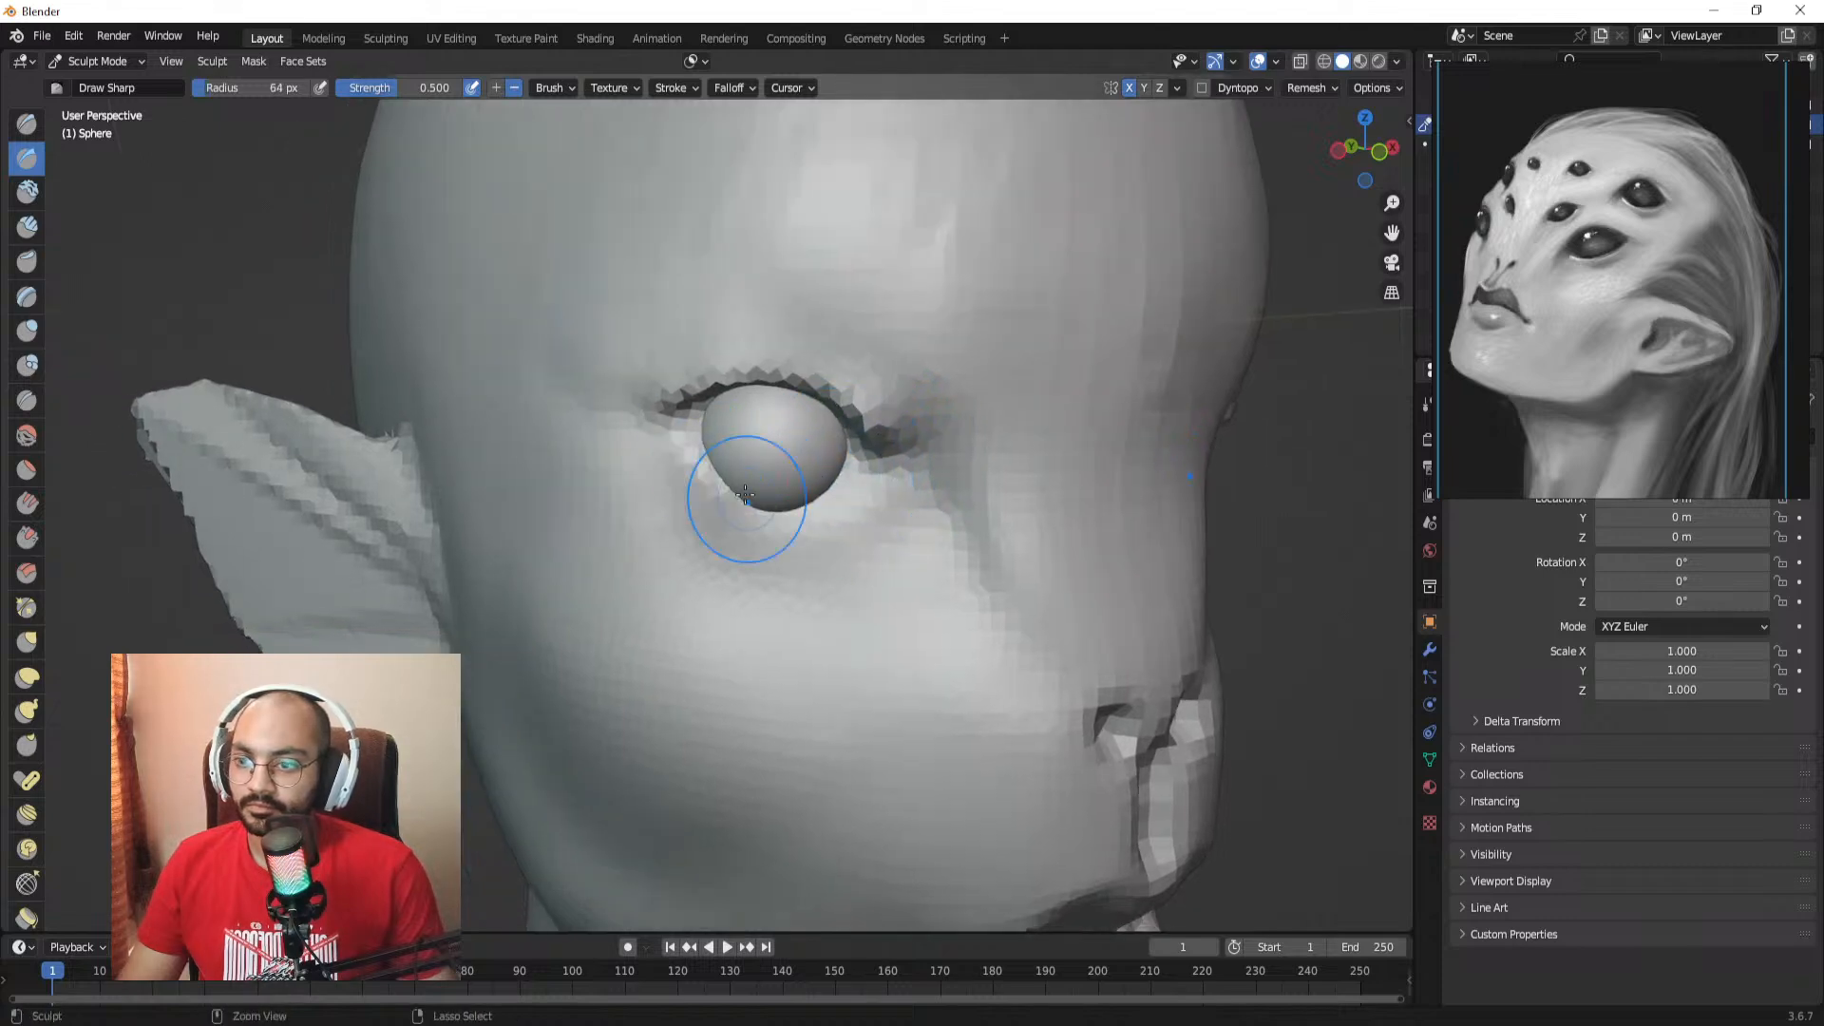
drag(745, 493, 819, 496)
mouse_move(836, 494)
middle_down()
mouse_move(686, 488)
mouse_move(803, 480)
middle_up()
scroll(709, 484, down, 2)
scroll(707, 454, up, 1)
key(bracketright)
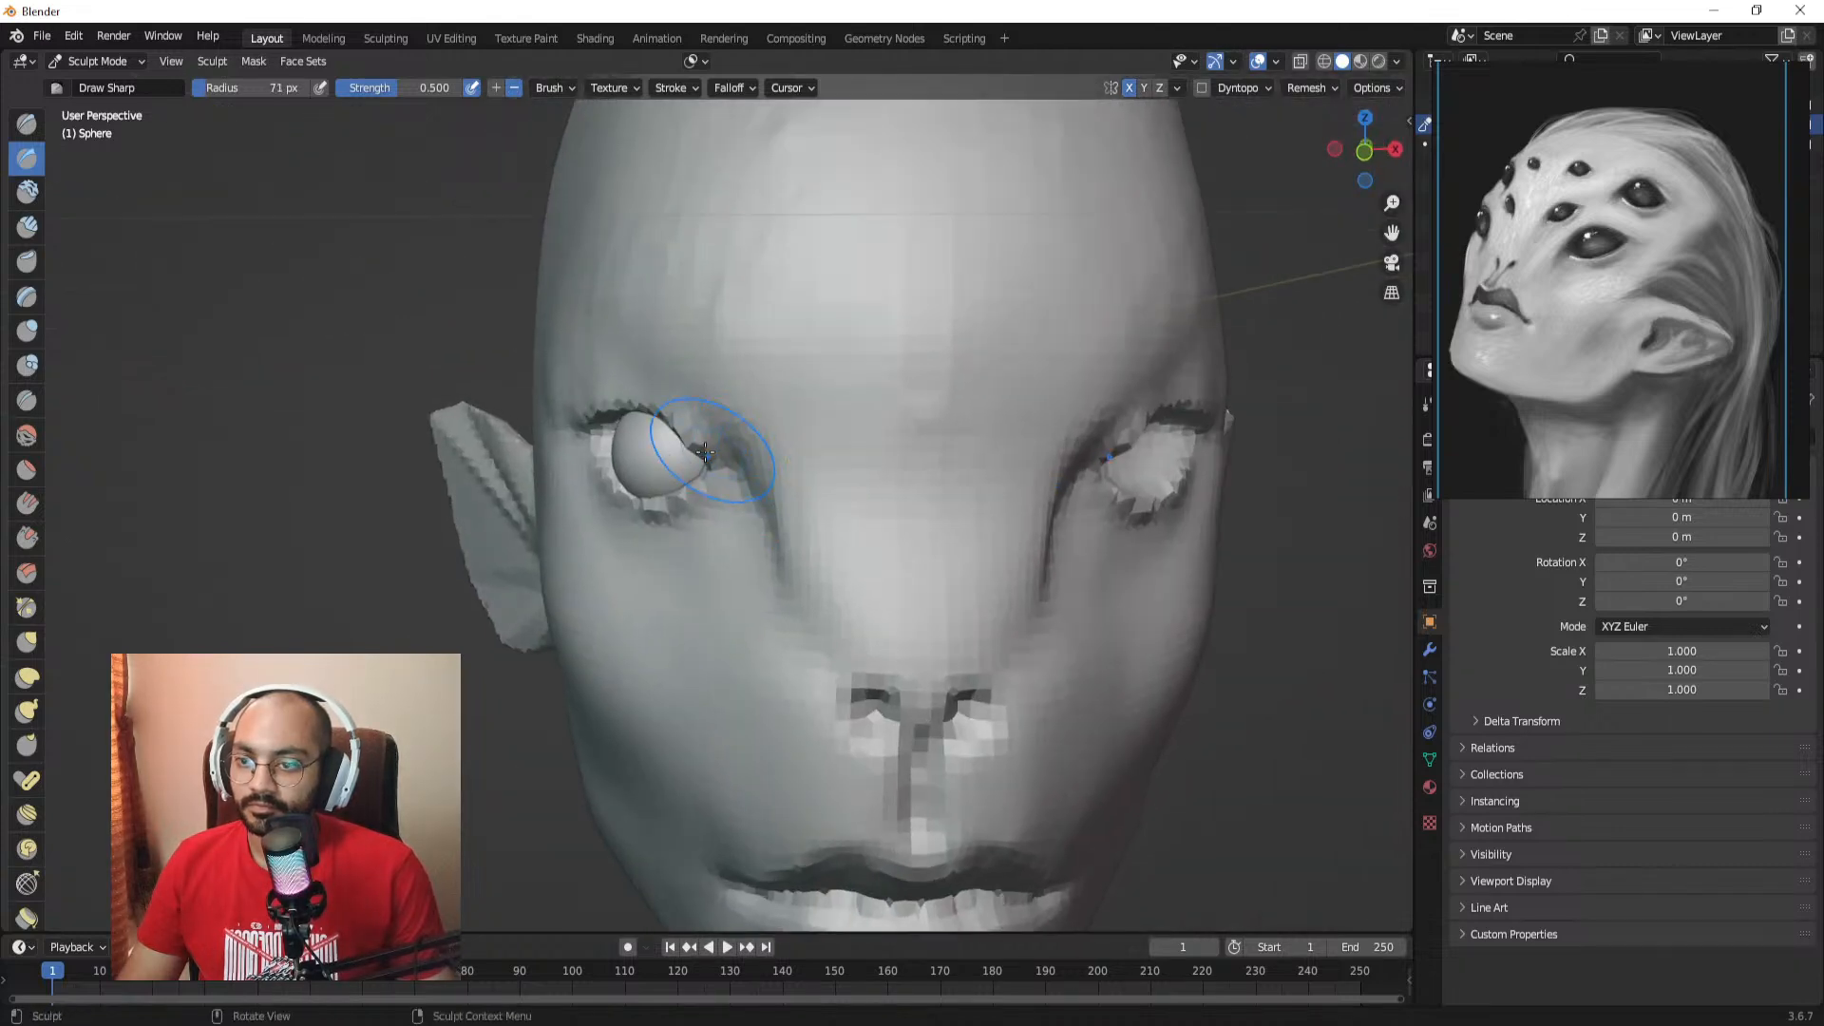
Step: Adjust the lower eyelid around the eyeball with the Grab brush at 122 px
mouse_move(690, 443)
middle_down()
mouse_move(736, 535)
mouse_move(716, 479)
mouse_move(730, 506)
mouse_move(611, 529)
mouse_move(610, 570)
mouse_move(776, 530)
middle_up()
key(g)
key(bracketright)
key(bracketright)
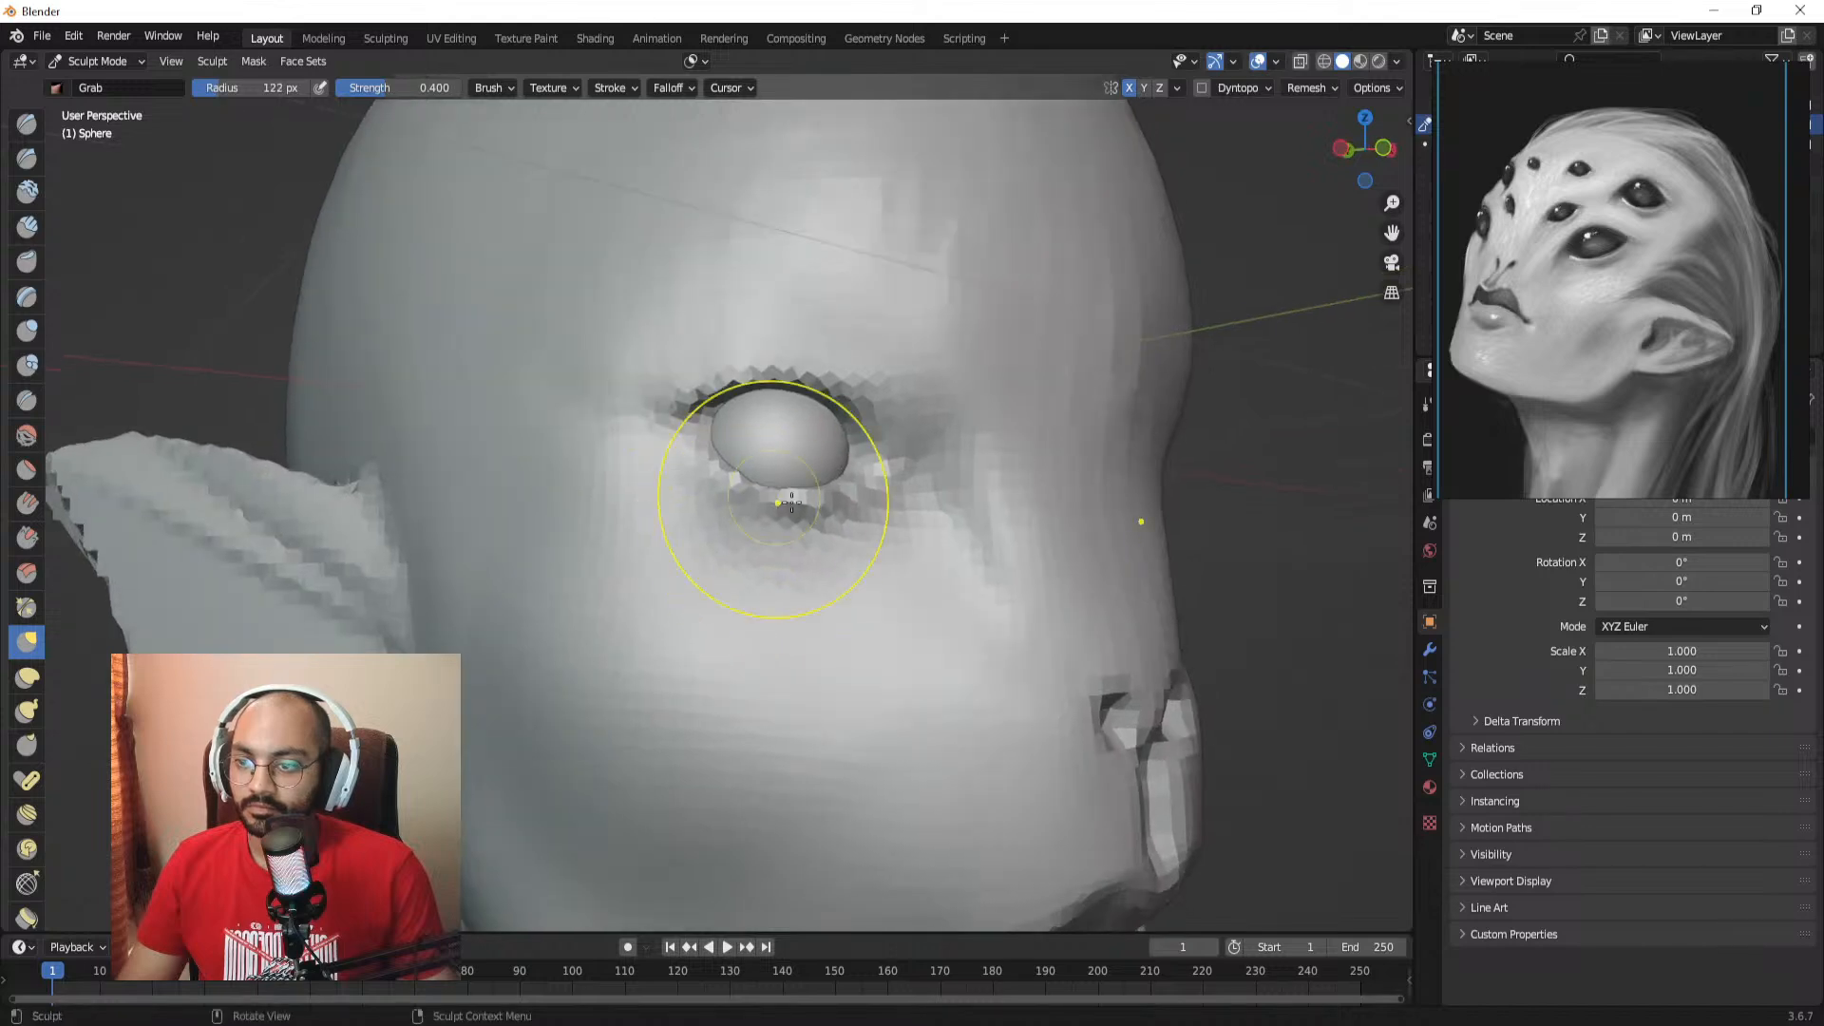
mouse_move(803, 506)
alt+mouse_down()
mouse_move(773, 513)
mouse_move(774, 541)
alt+mouse_up()
Step: Set a finer voxel size and remesh the head
key(shift+r)
click(785, 513)
key(ctrl+r)
Step: Deepen the upper eyelid crease with the Draw Sharp brush, reducing its radius to 37 px
key(bracketleft)
key(bracketleft)
key(bracketleft)
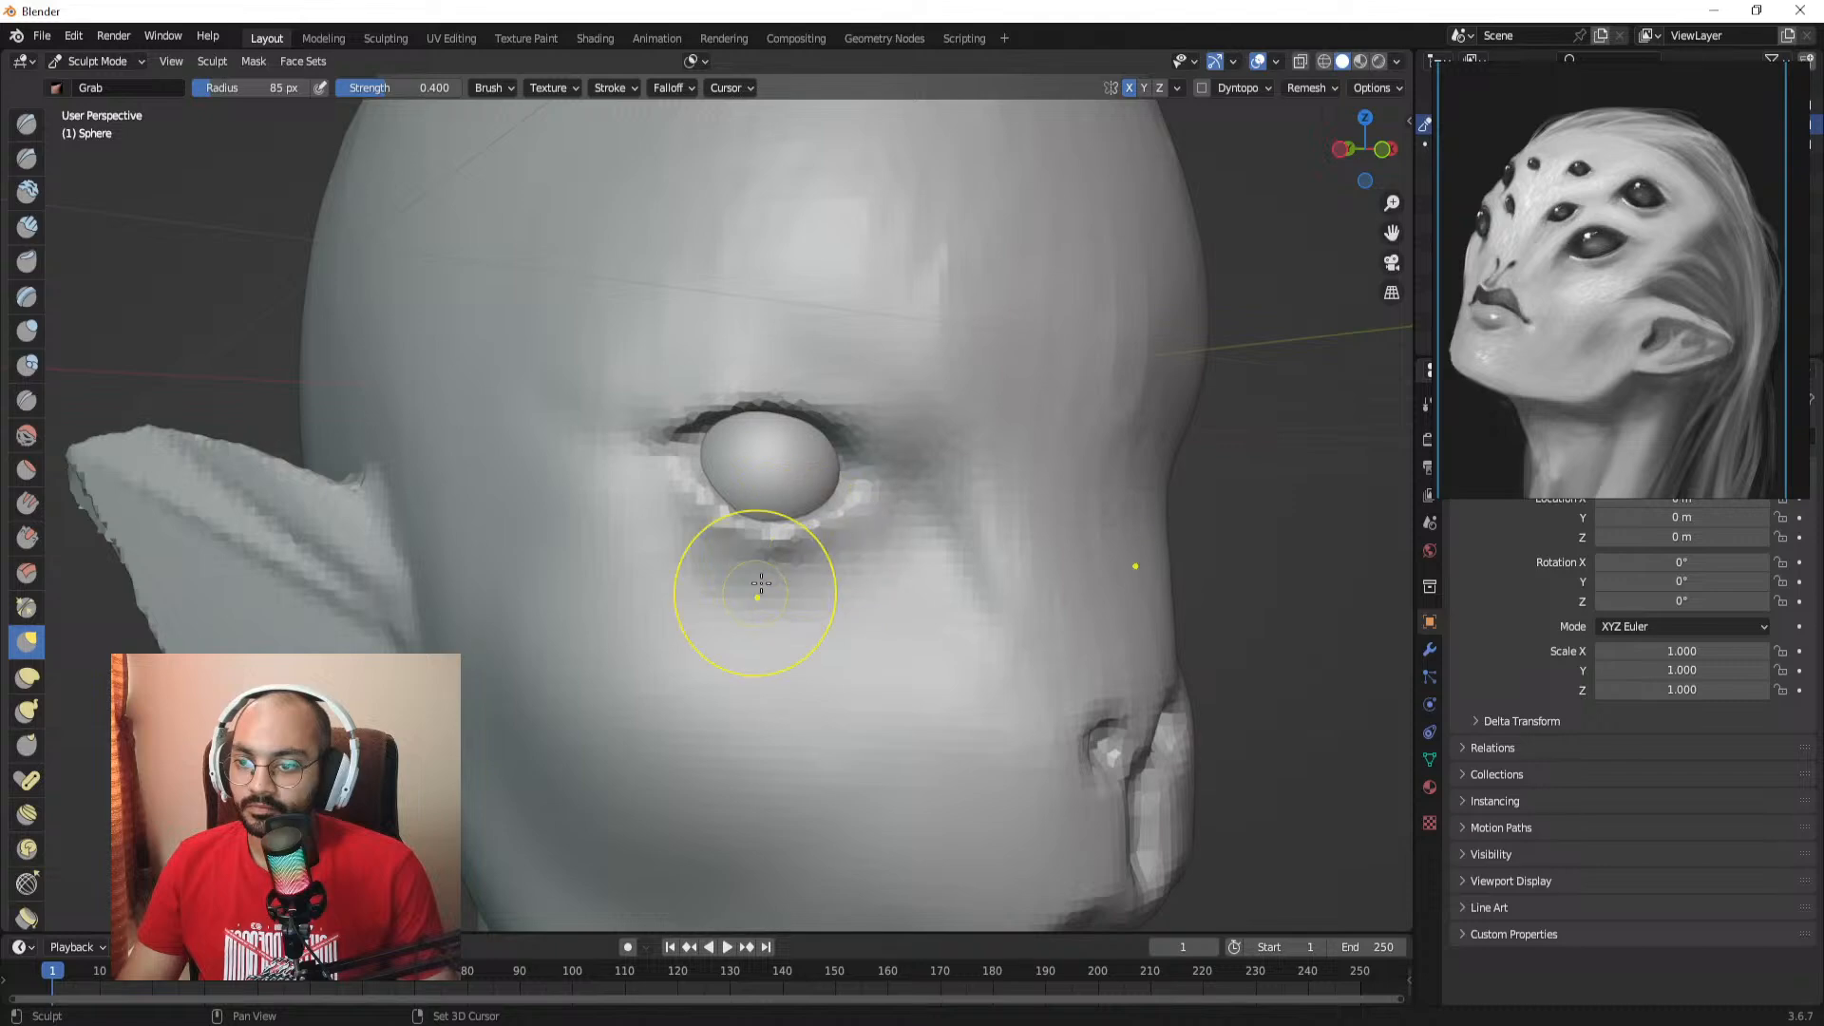
click(27, 158)
alt+drag(631, 358, 696, 430)
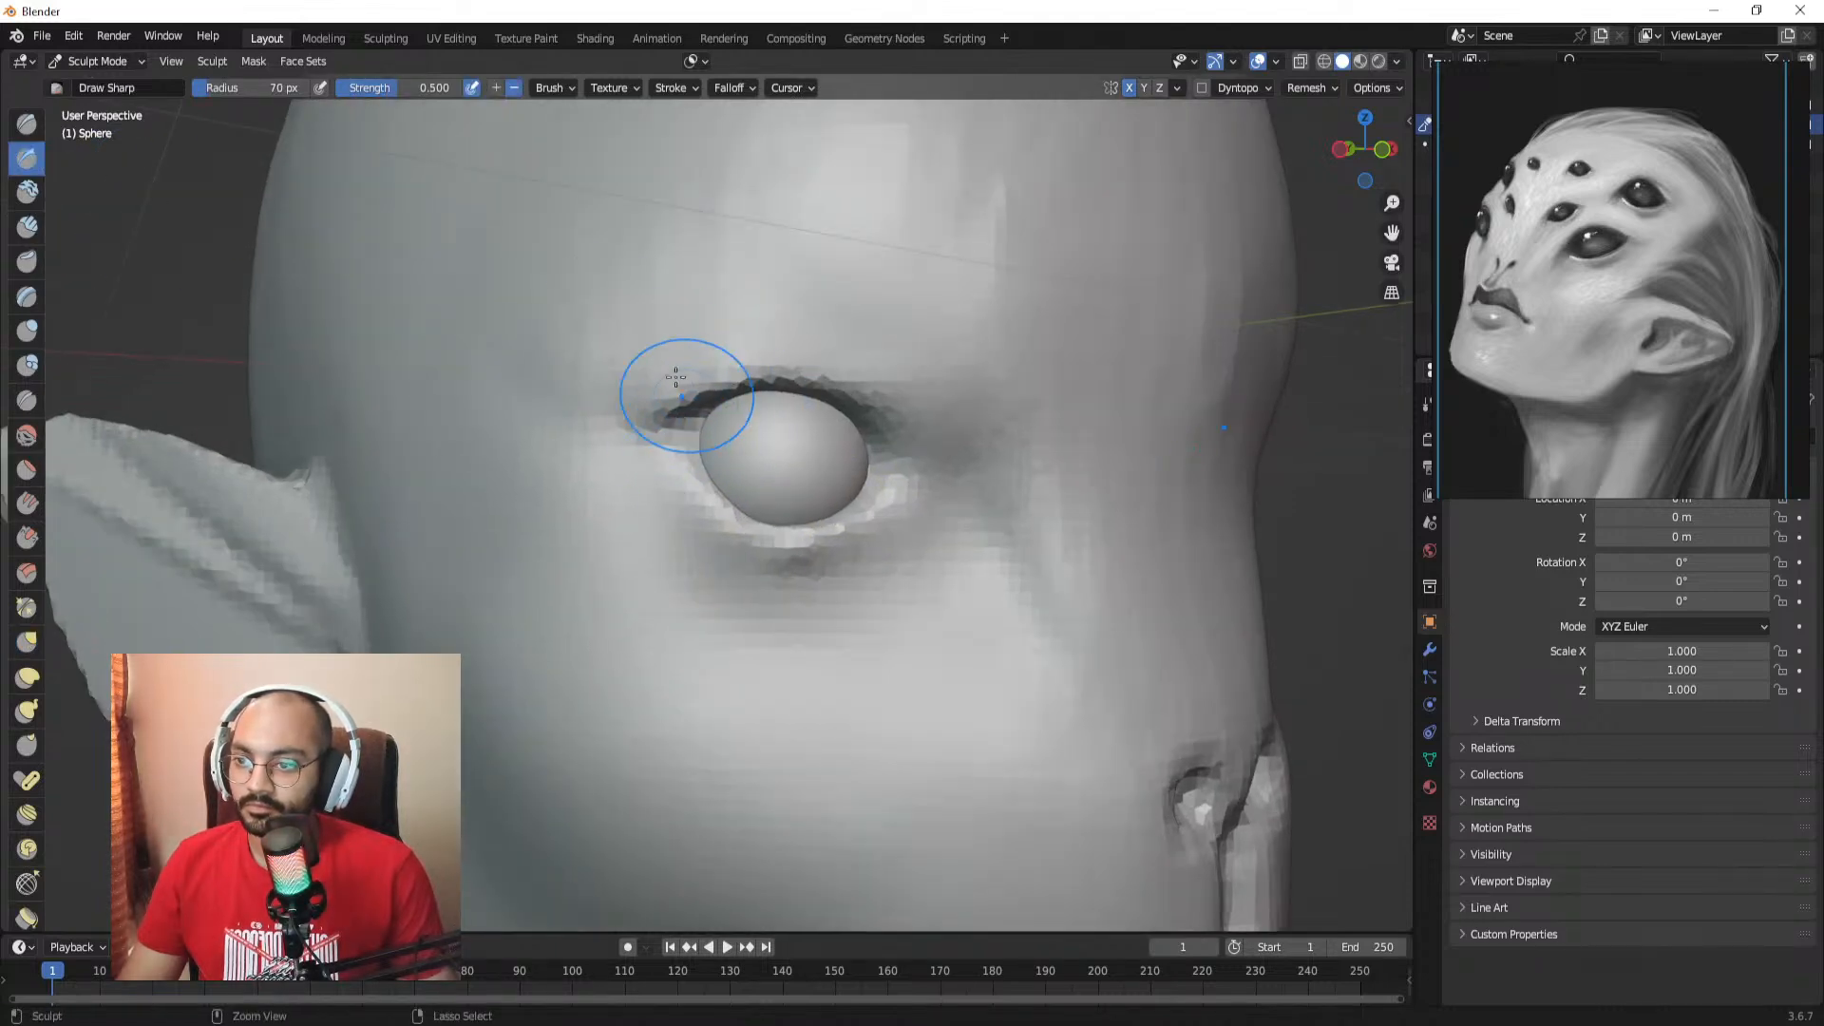
key(bracketleft)
key(bracketleft)
key(bracketleft)
key(bracketleft)
key(bracketleft)
key(bracketleft)
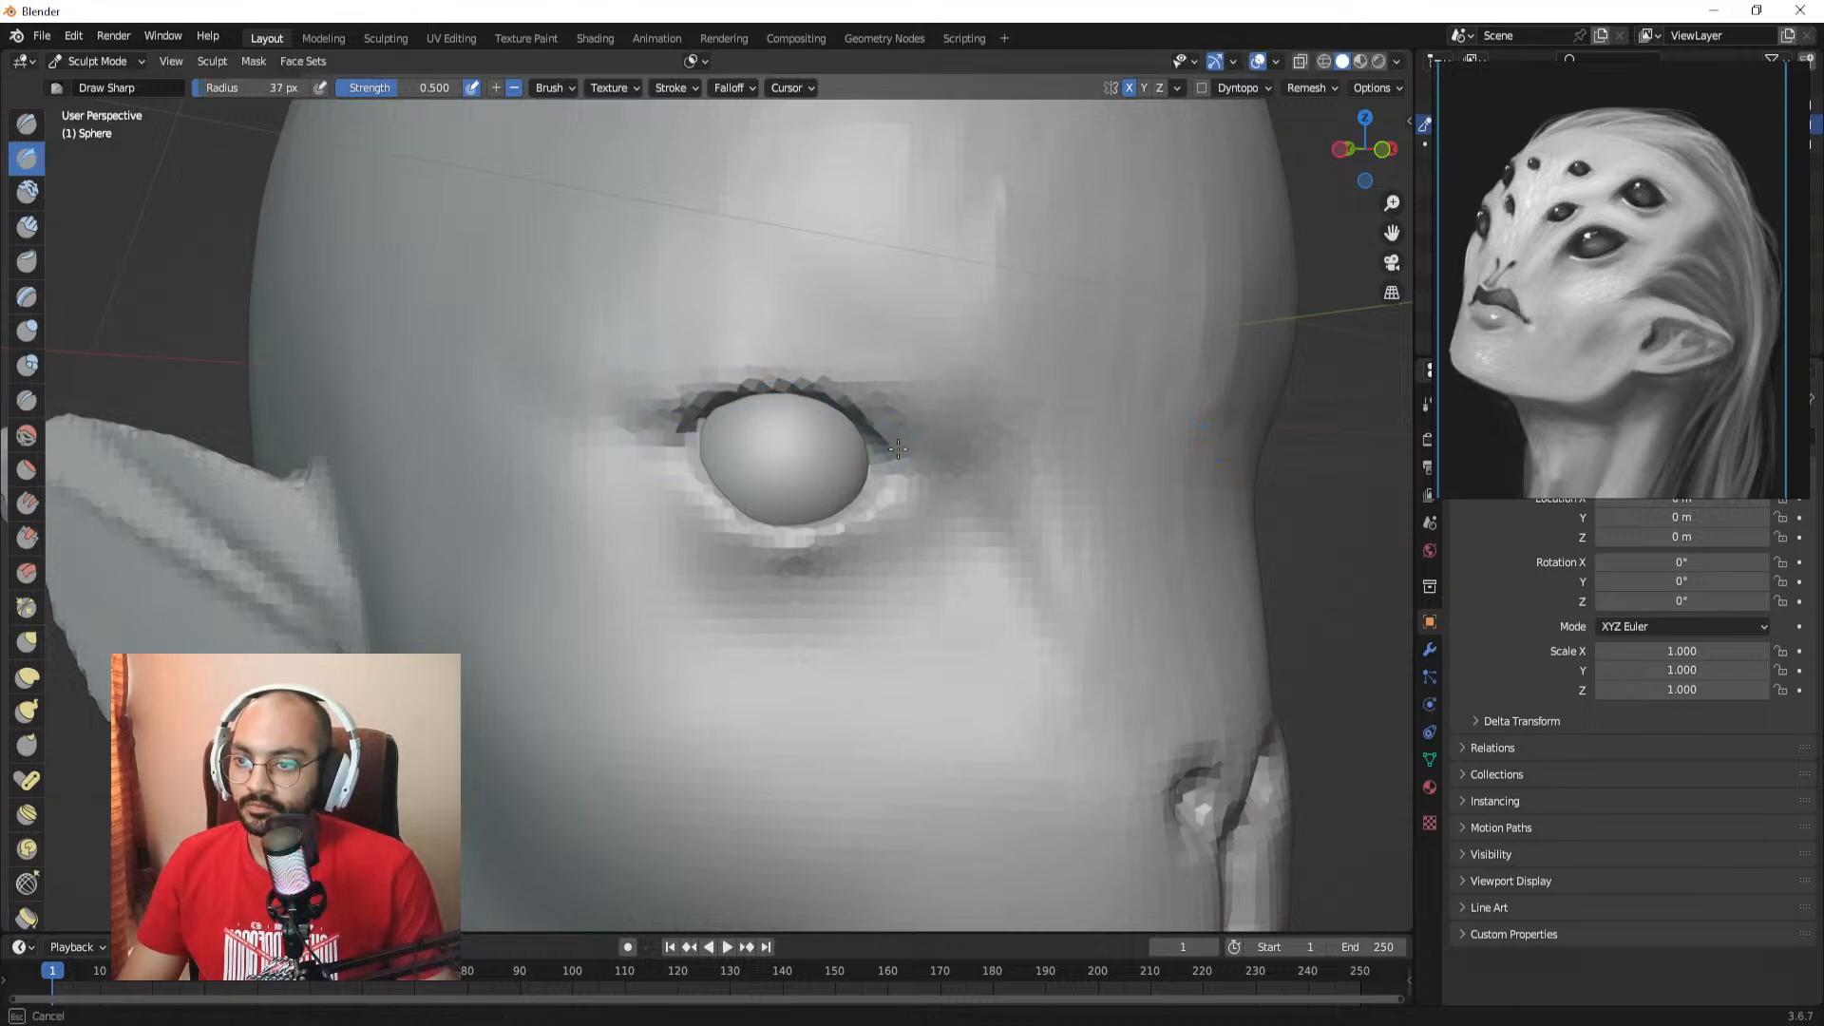
middle_drag(920, 500, 816, 488)
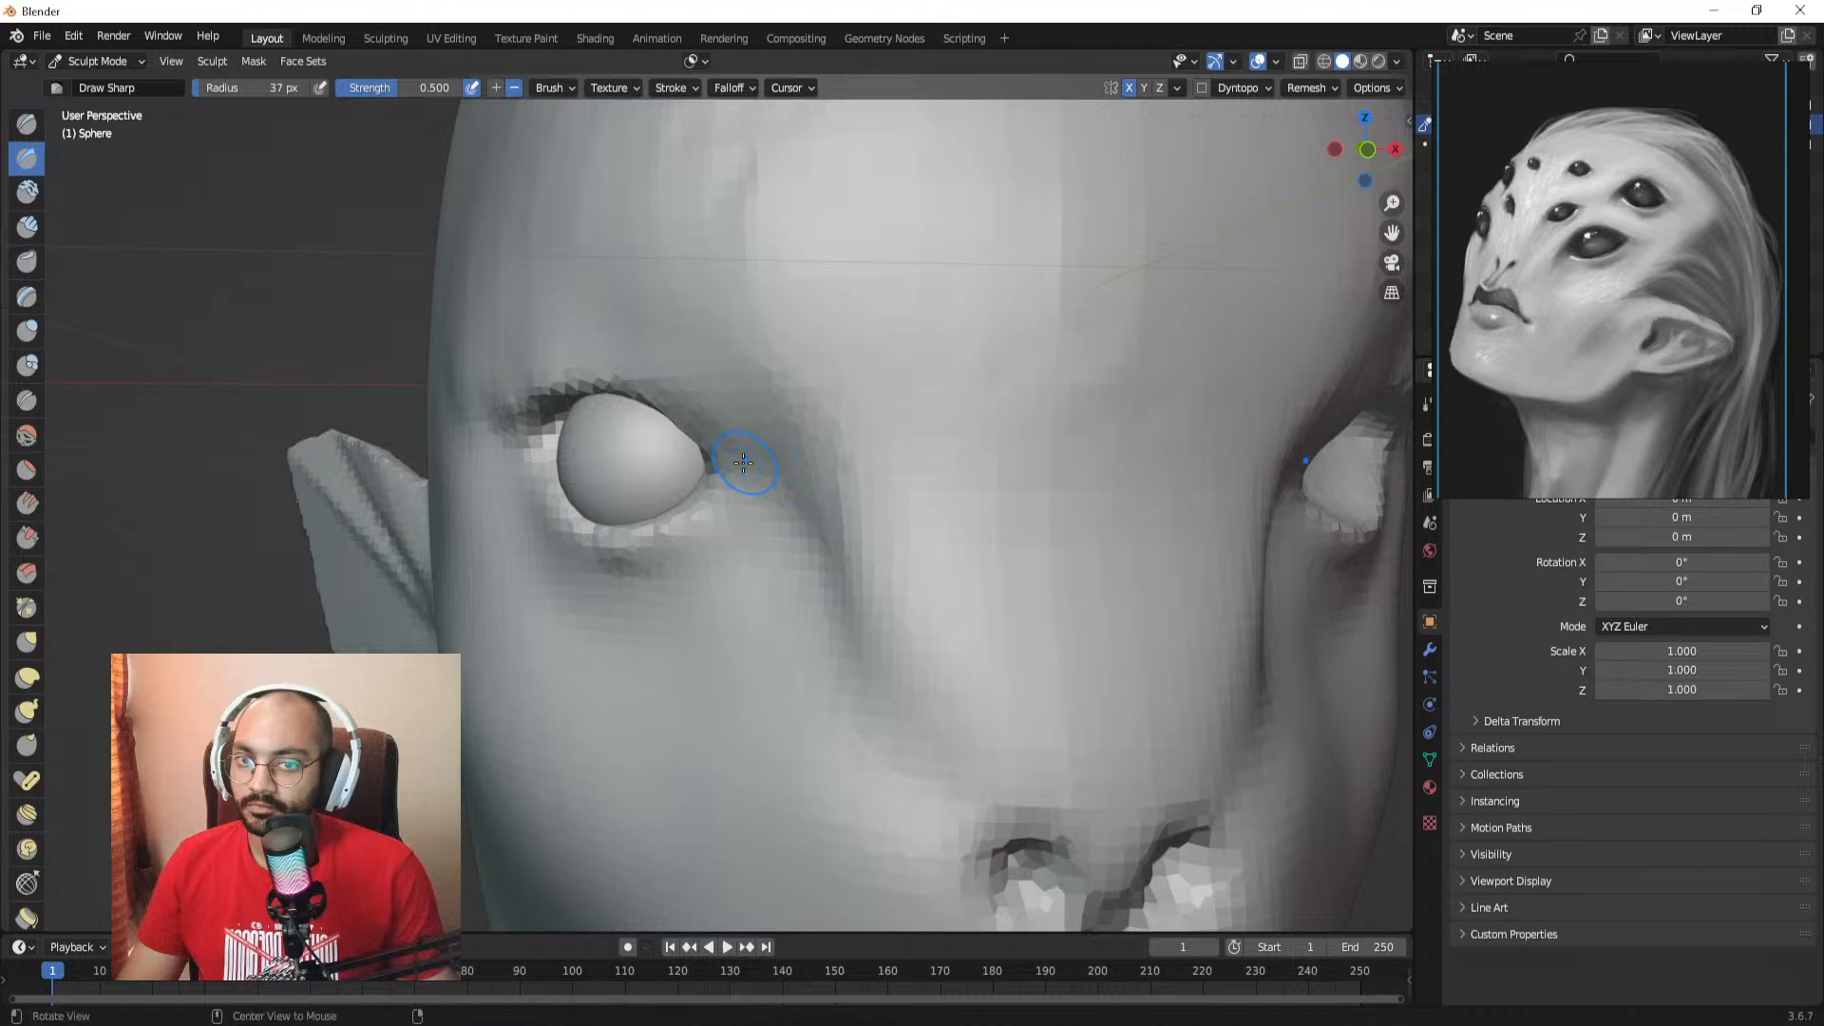
Step: Define the inner eye corner and lower lid edge with the Draw Sharp brush at about 33 px
key(g)
middle_drag(717, 464, 827, 447)
click(27, 157)
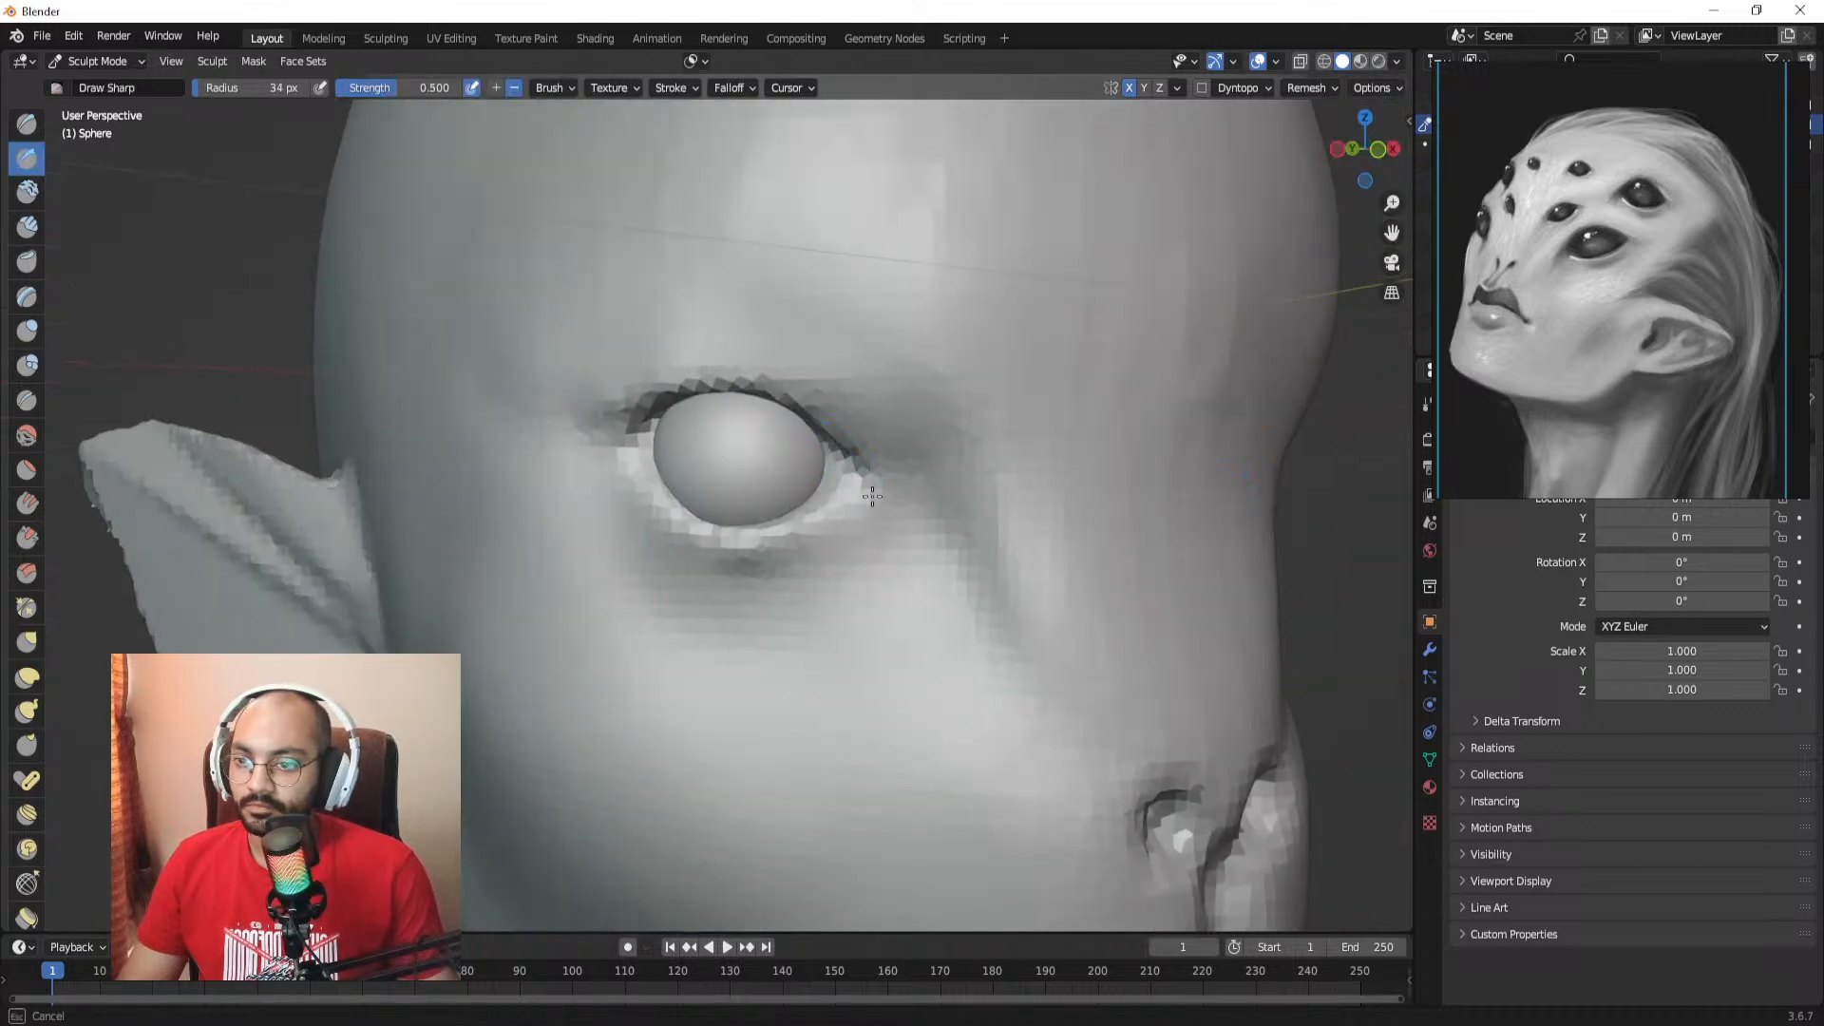
middle_drag(815, 519, 781, 500)
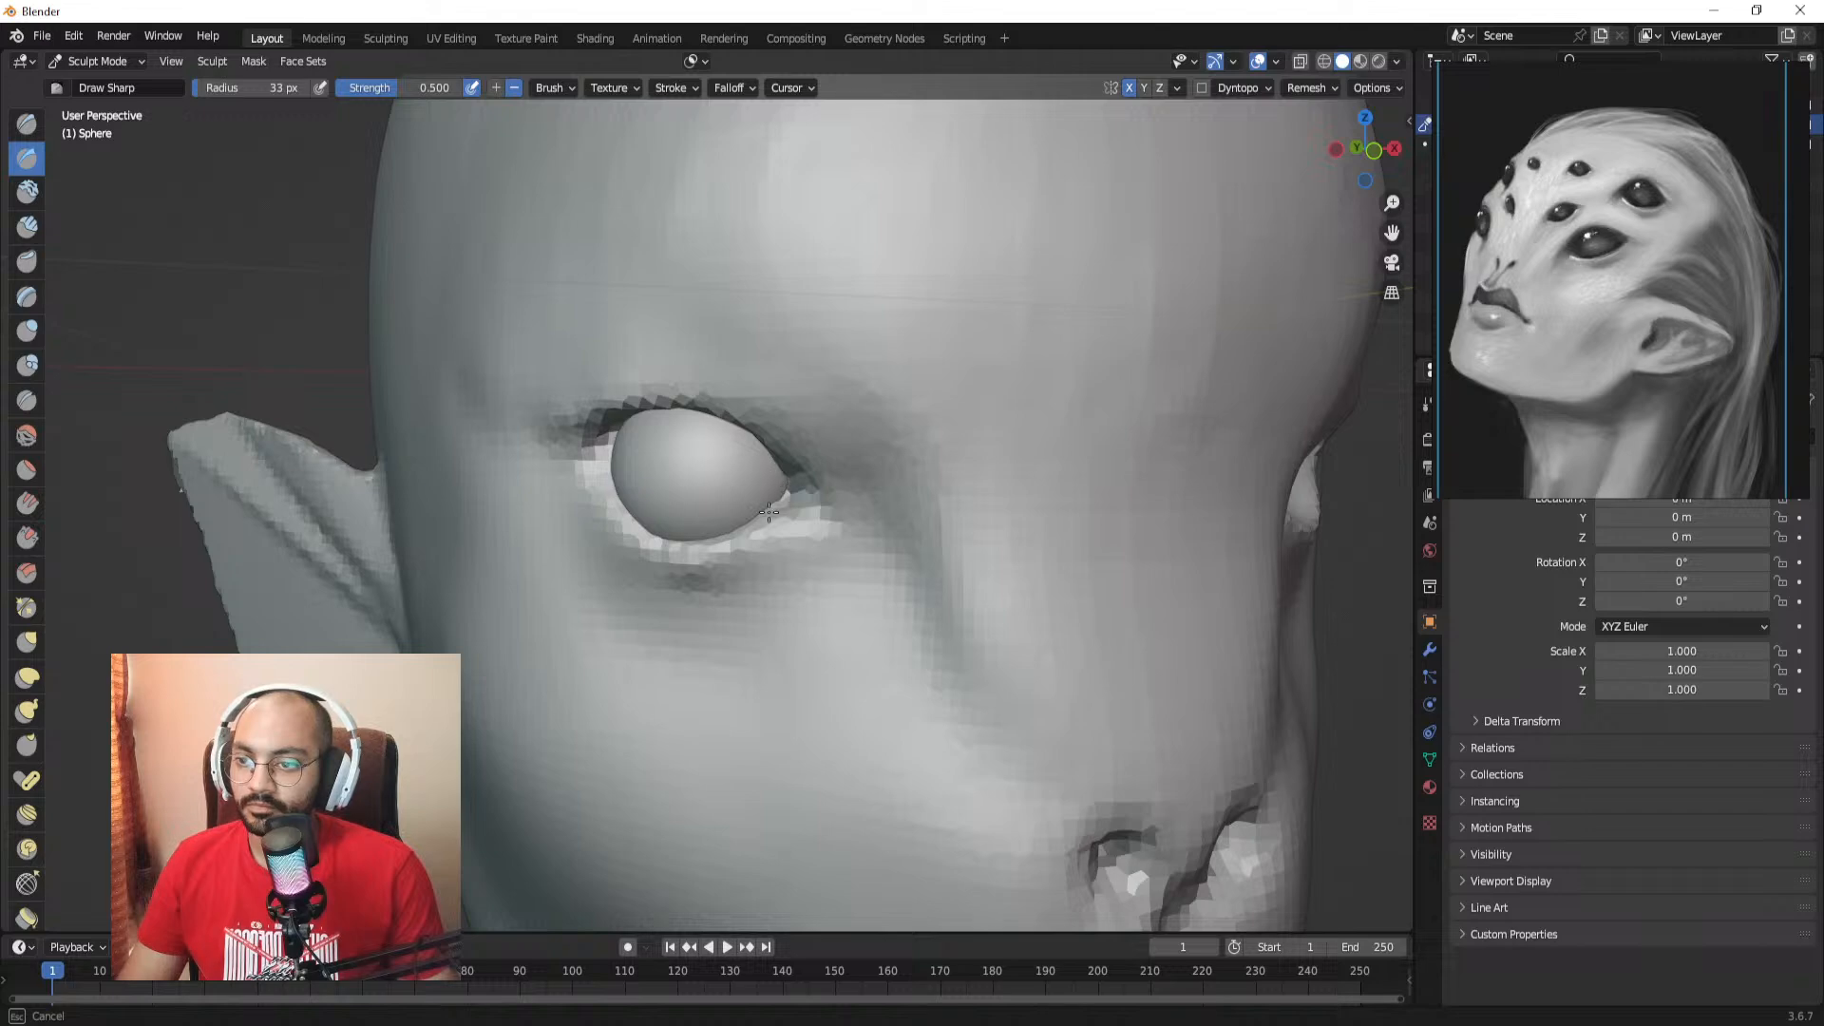
mouse_move(768, 512)
middle_down()
mouse_move(716, 493)
mouse_move(757, 485)
middle_up()
Step: Pull the eyelids and outer eye corner closer around the eyeball with the Grab brush, starting at 76 px
key(g)
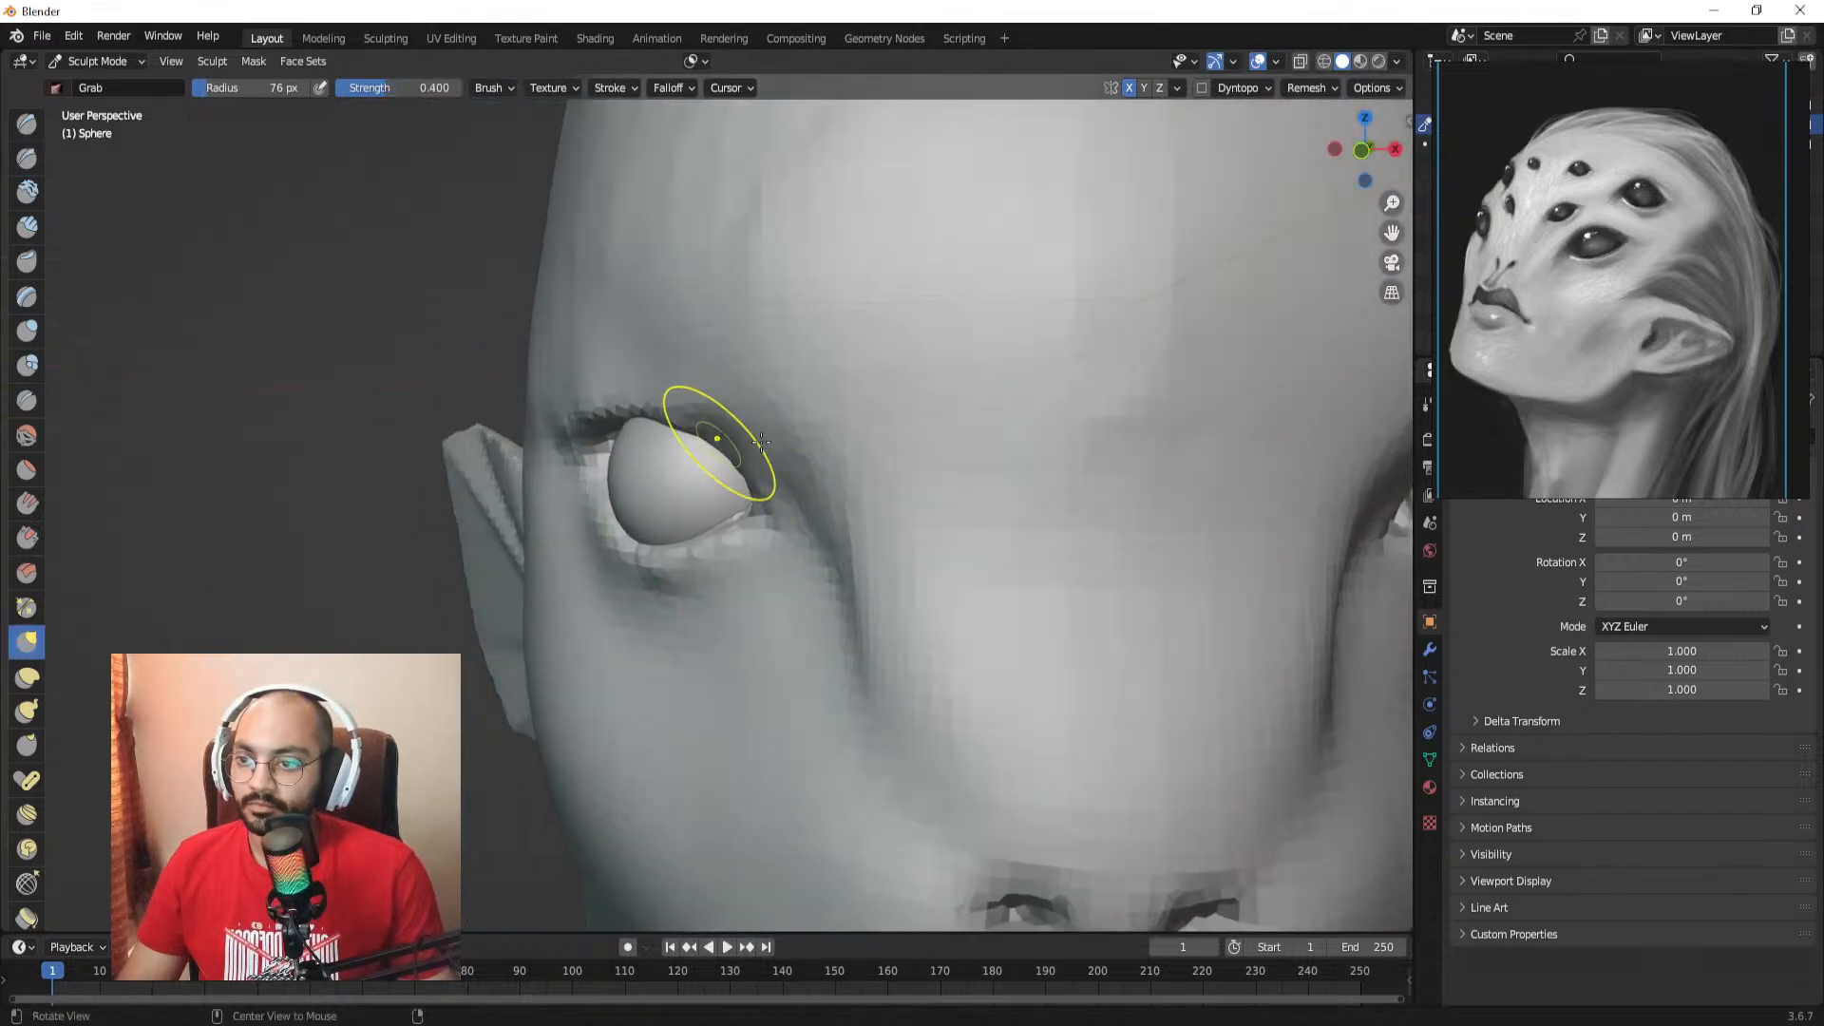
middle_drag(762, 439, 705, 473)
key(f)
click(755, 472)
drag(648, 470, 617, 458)
key(f)
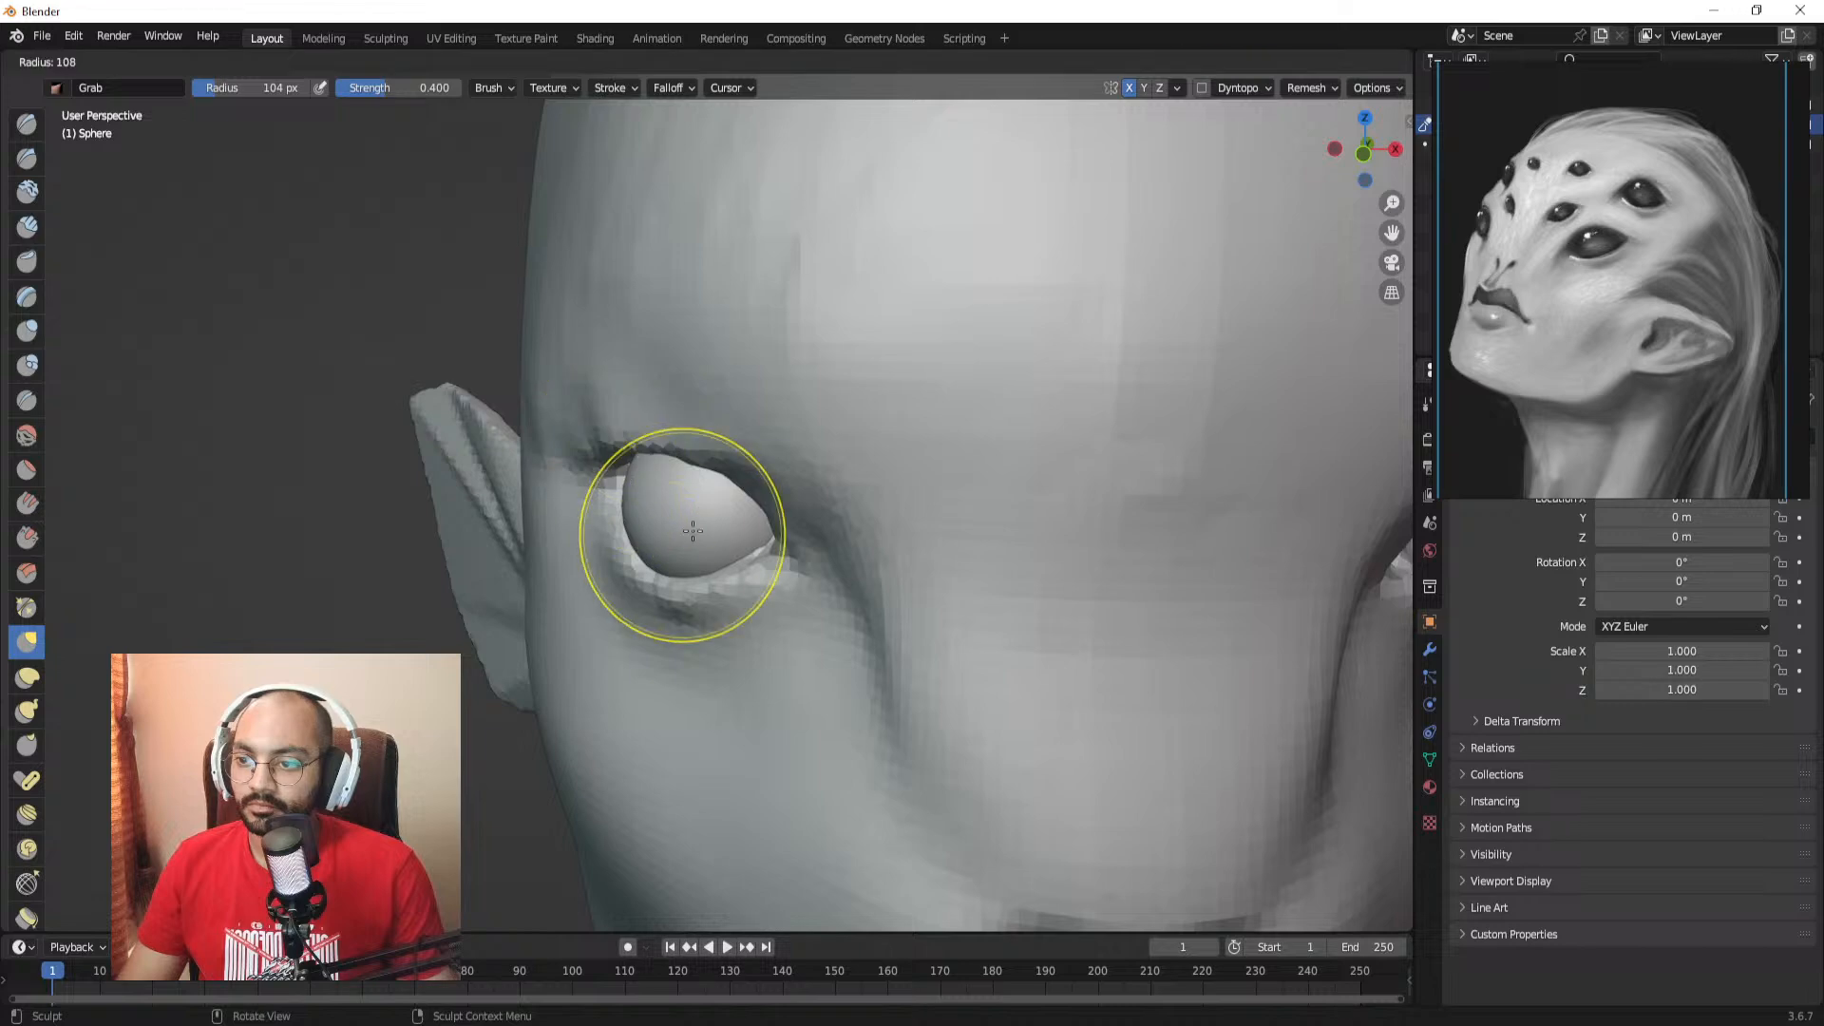
click(689, 537)
Step: Adjust the larger forms around the eye with the Grab brush, enlarging its radius to 147 px
middle_drag(659, 574, 741, 585)
key(f)
click(794, 594)
drag(750, 591, 745, 285)
mouse_move(755, 370)
alt+shift+mouse_down()
mouse_move(794, 476)
mouse_move(753, 354)
mouse_move(761, 419)
mouse_move(691, 426)
alt+shift+mouse_up()
key(f)
click(770, 409)
alt+drag(737, 285, 796, 553)
ctrl+alt+drag(771, 407, 760, 475)
mouse_move(726, 428)
alt+mouse_down()
mouse_move(794, 460)
mouse_move(790, 489)
alt+mouse_up()
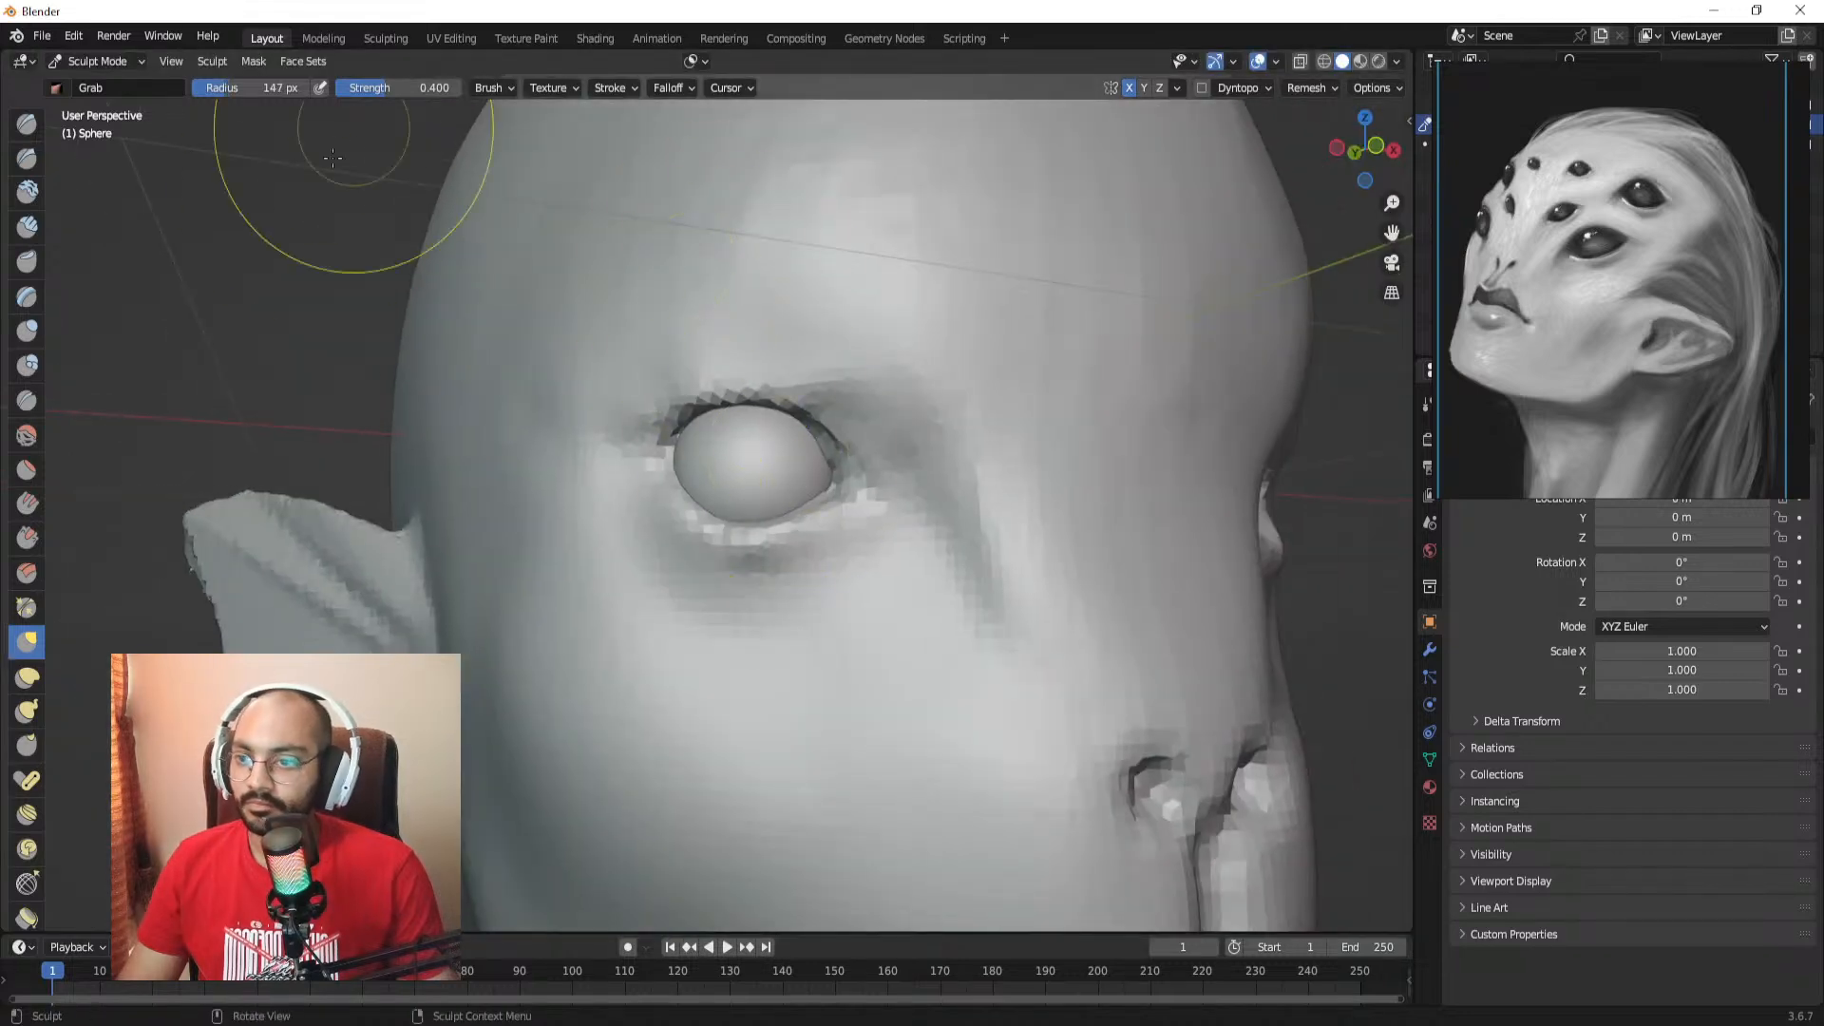
Step: Build up the brow and upper eyelid with the Clay Strips brush at 110 px, reducing it to 86 px
click(24, 231)
mouse_move(656, 337)
ctrl+alt+mouse_down()
mouse_move(701, 392)
mouse_move(666, 393)
mouse_move(790, 394)
ctrl+alt+mouse_up()
key(f)
click(692, 393)
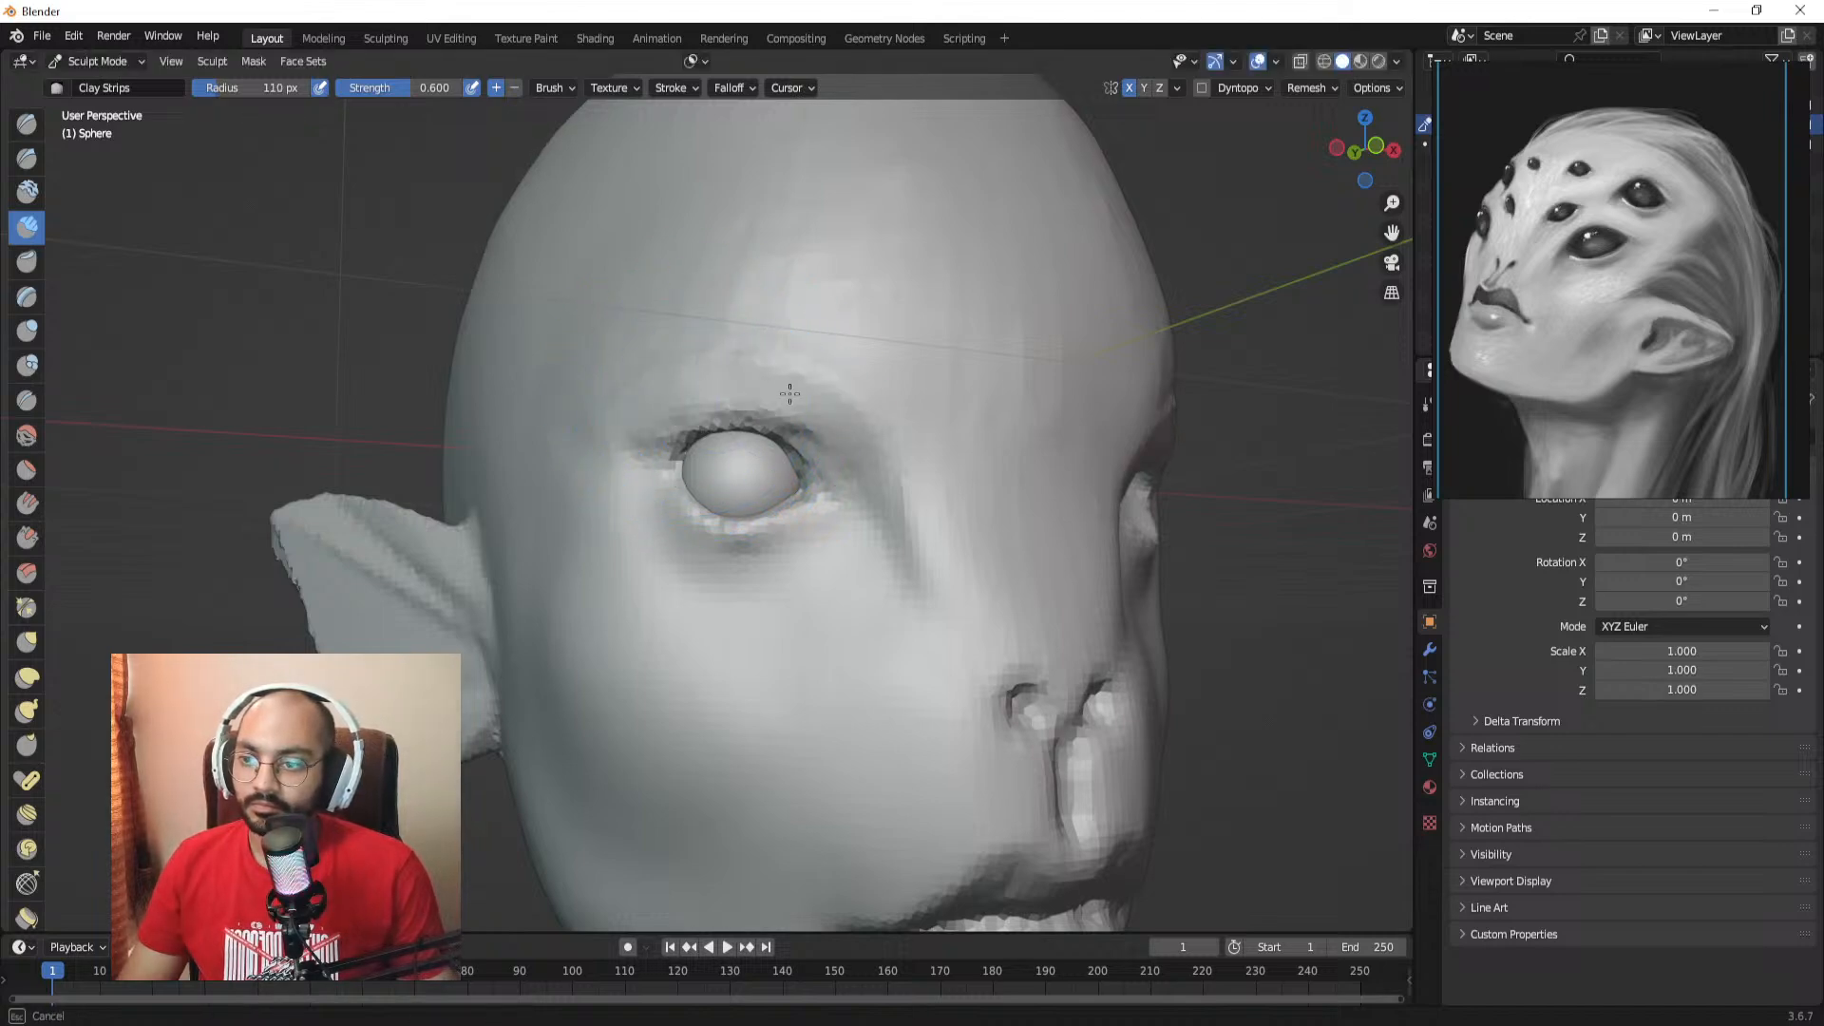
drag(625, 417, 640, 411)
alt+drag(863, 416, 817, 430)
key(f)
click(840, 430)
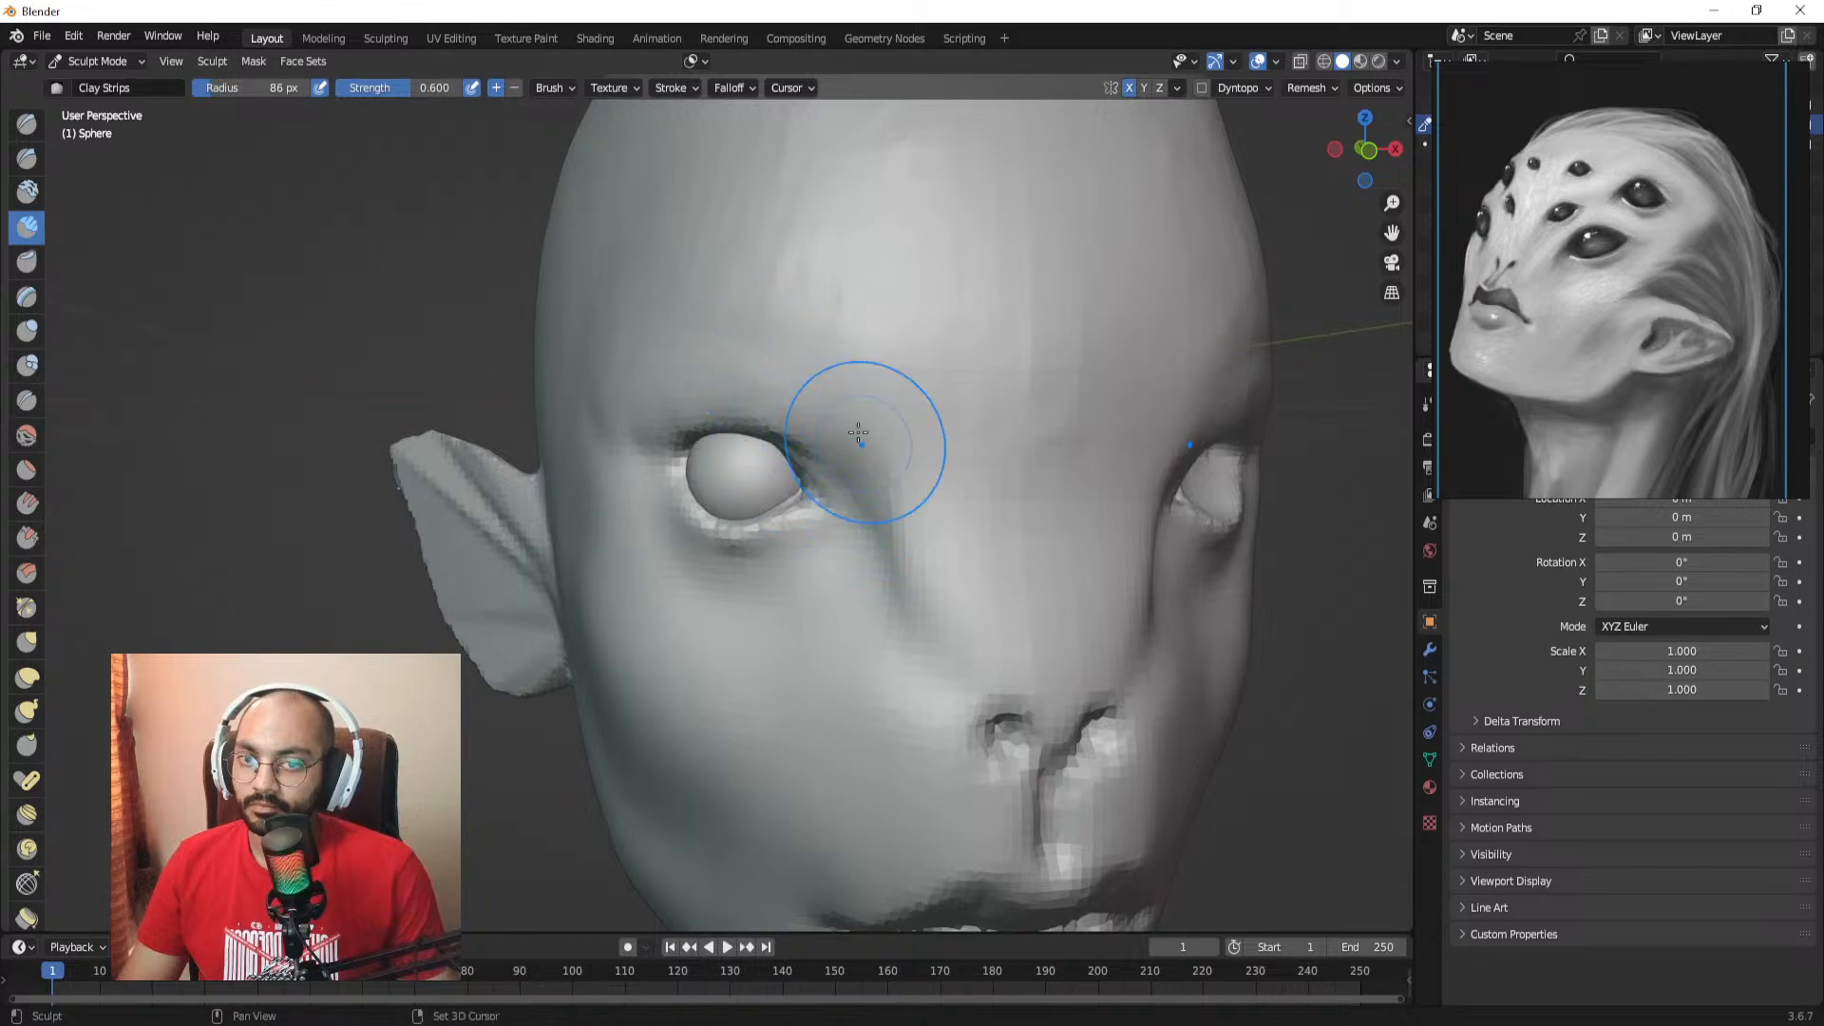
Step: Try rotating the whole head object to match the tilted pose in the reference image
scroll(858, 432, down, 4)
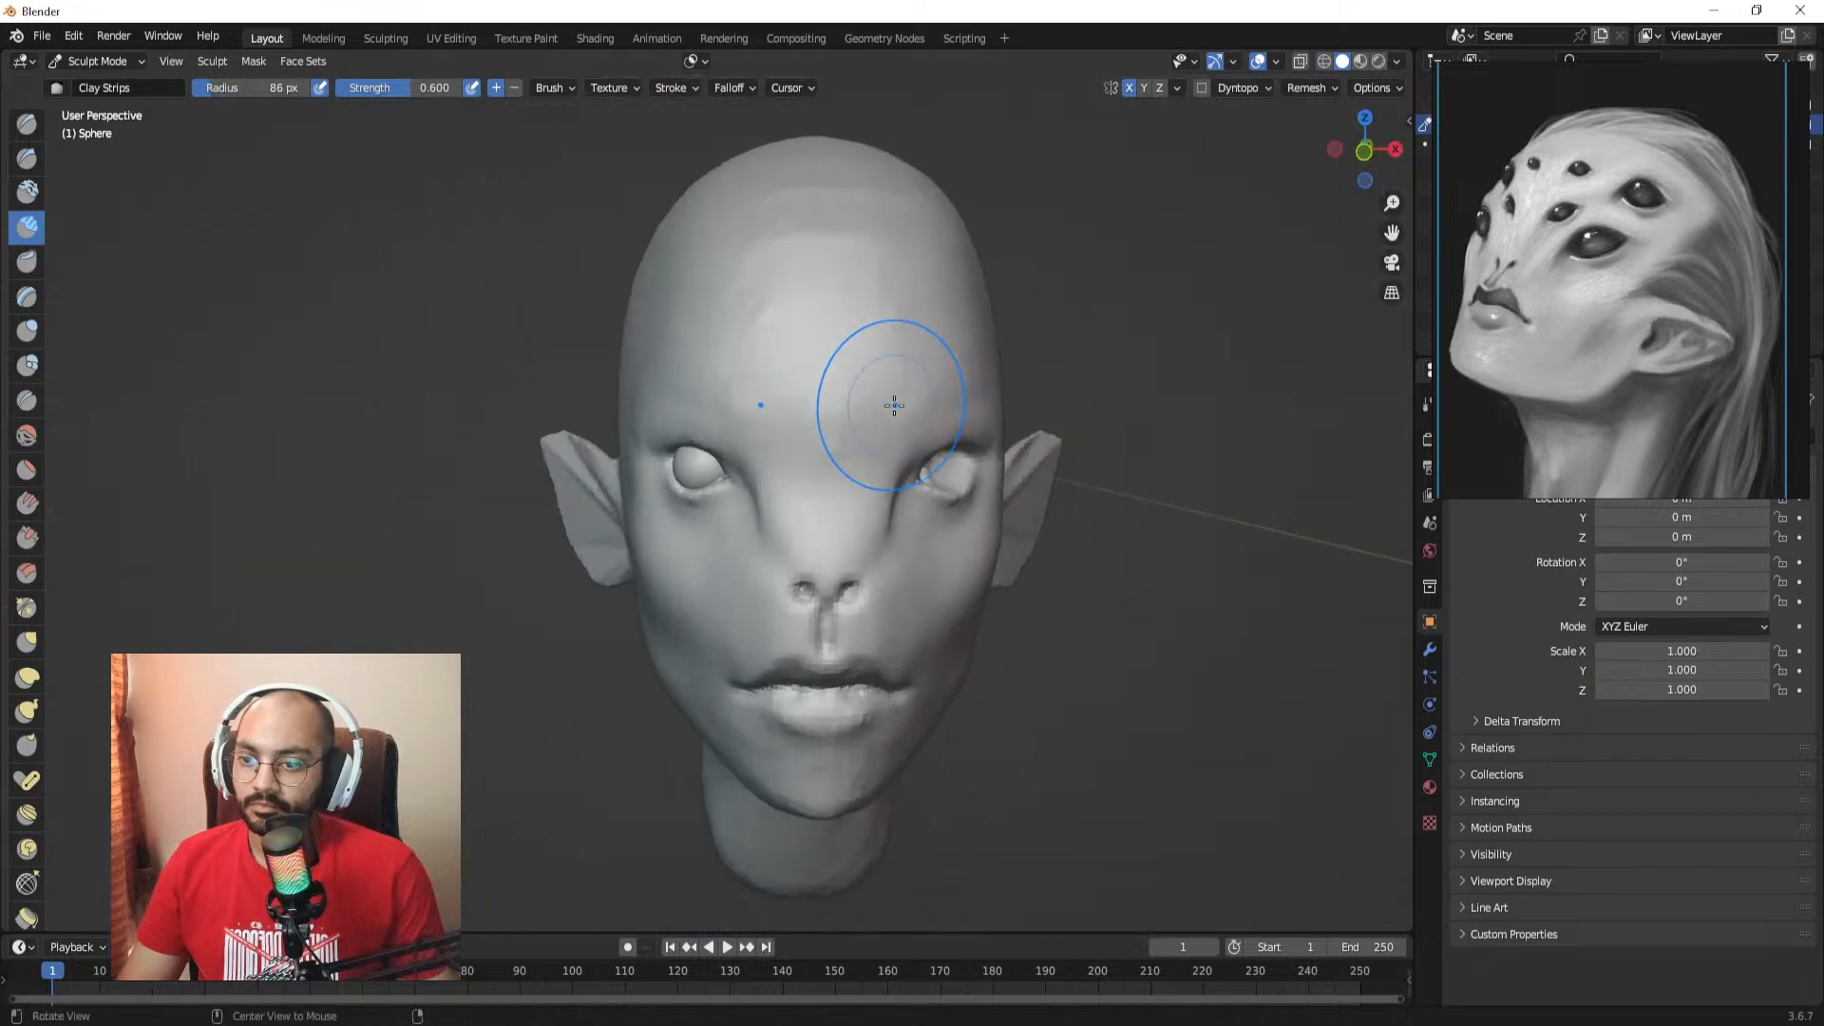
alt+drag(894, 405, 831, 384)
scroll(842, 403, down, 3)
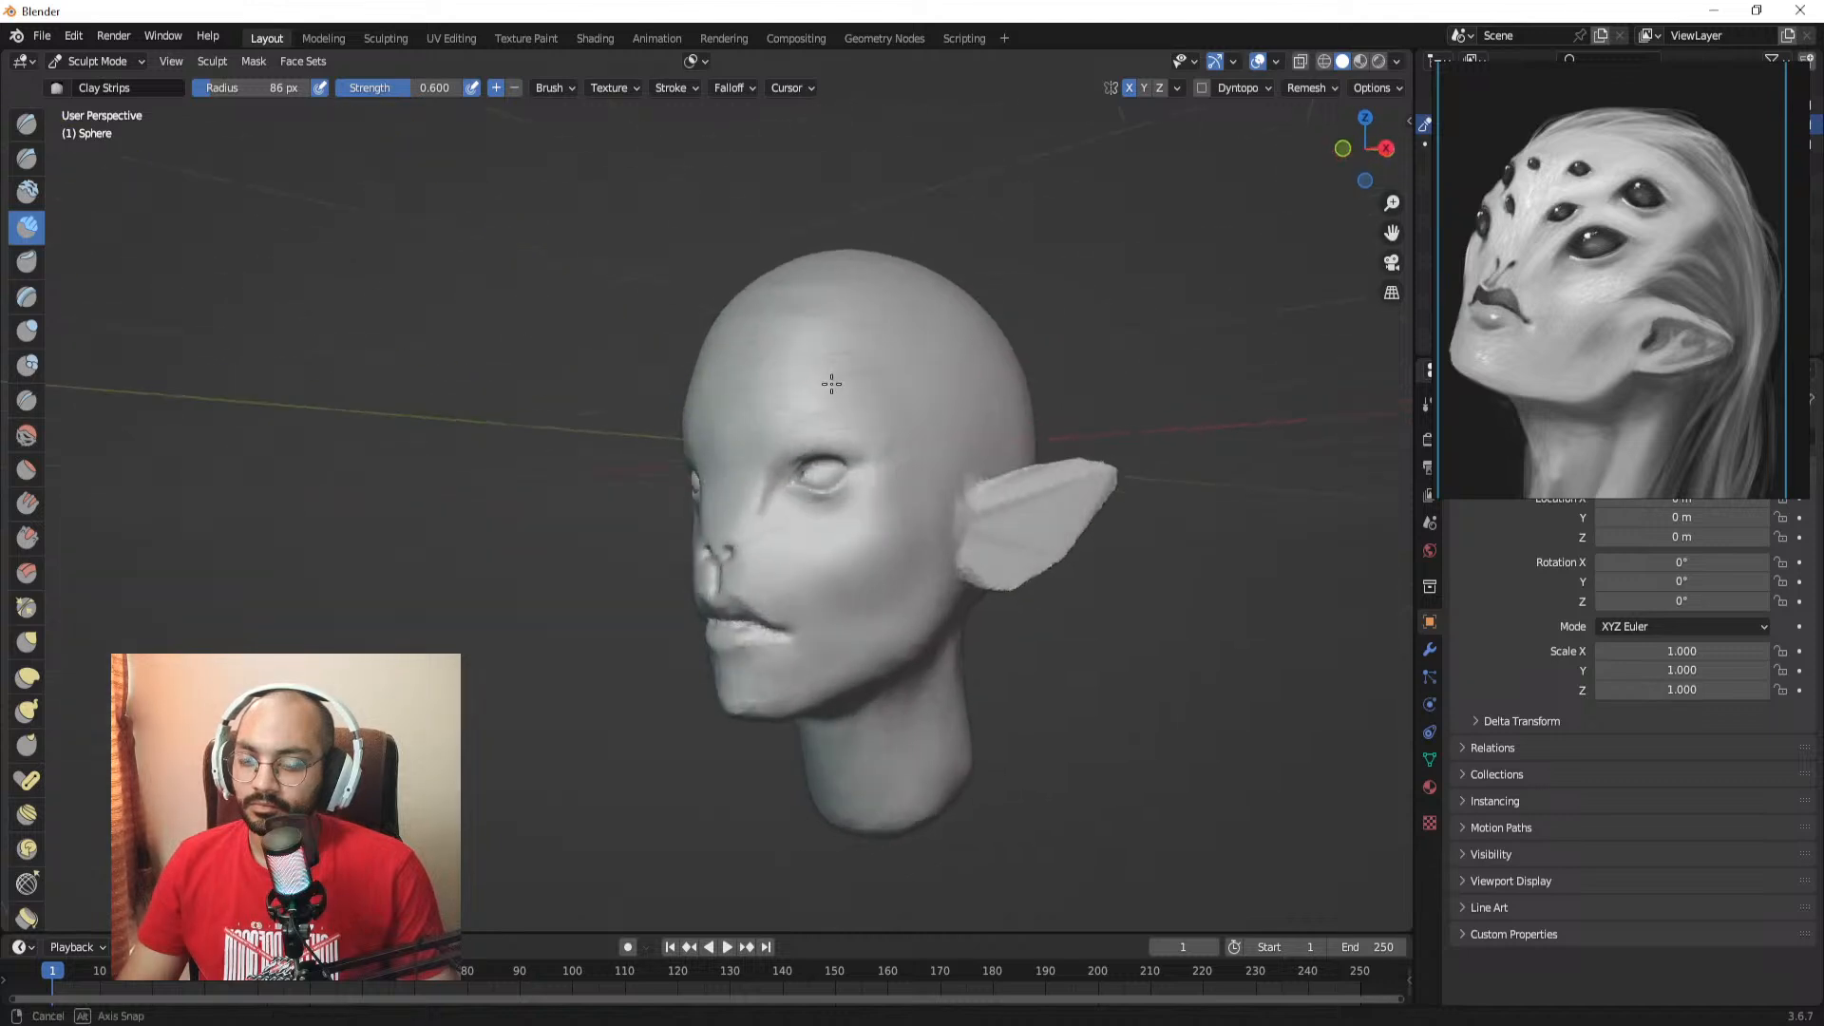
middle_drag(832, 384, 843, 387)
key(ctrl+Tab)
click(677, 407)
key(r)
key(r)
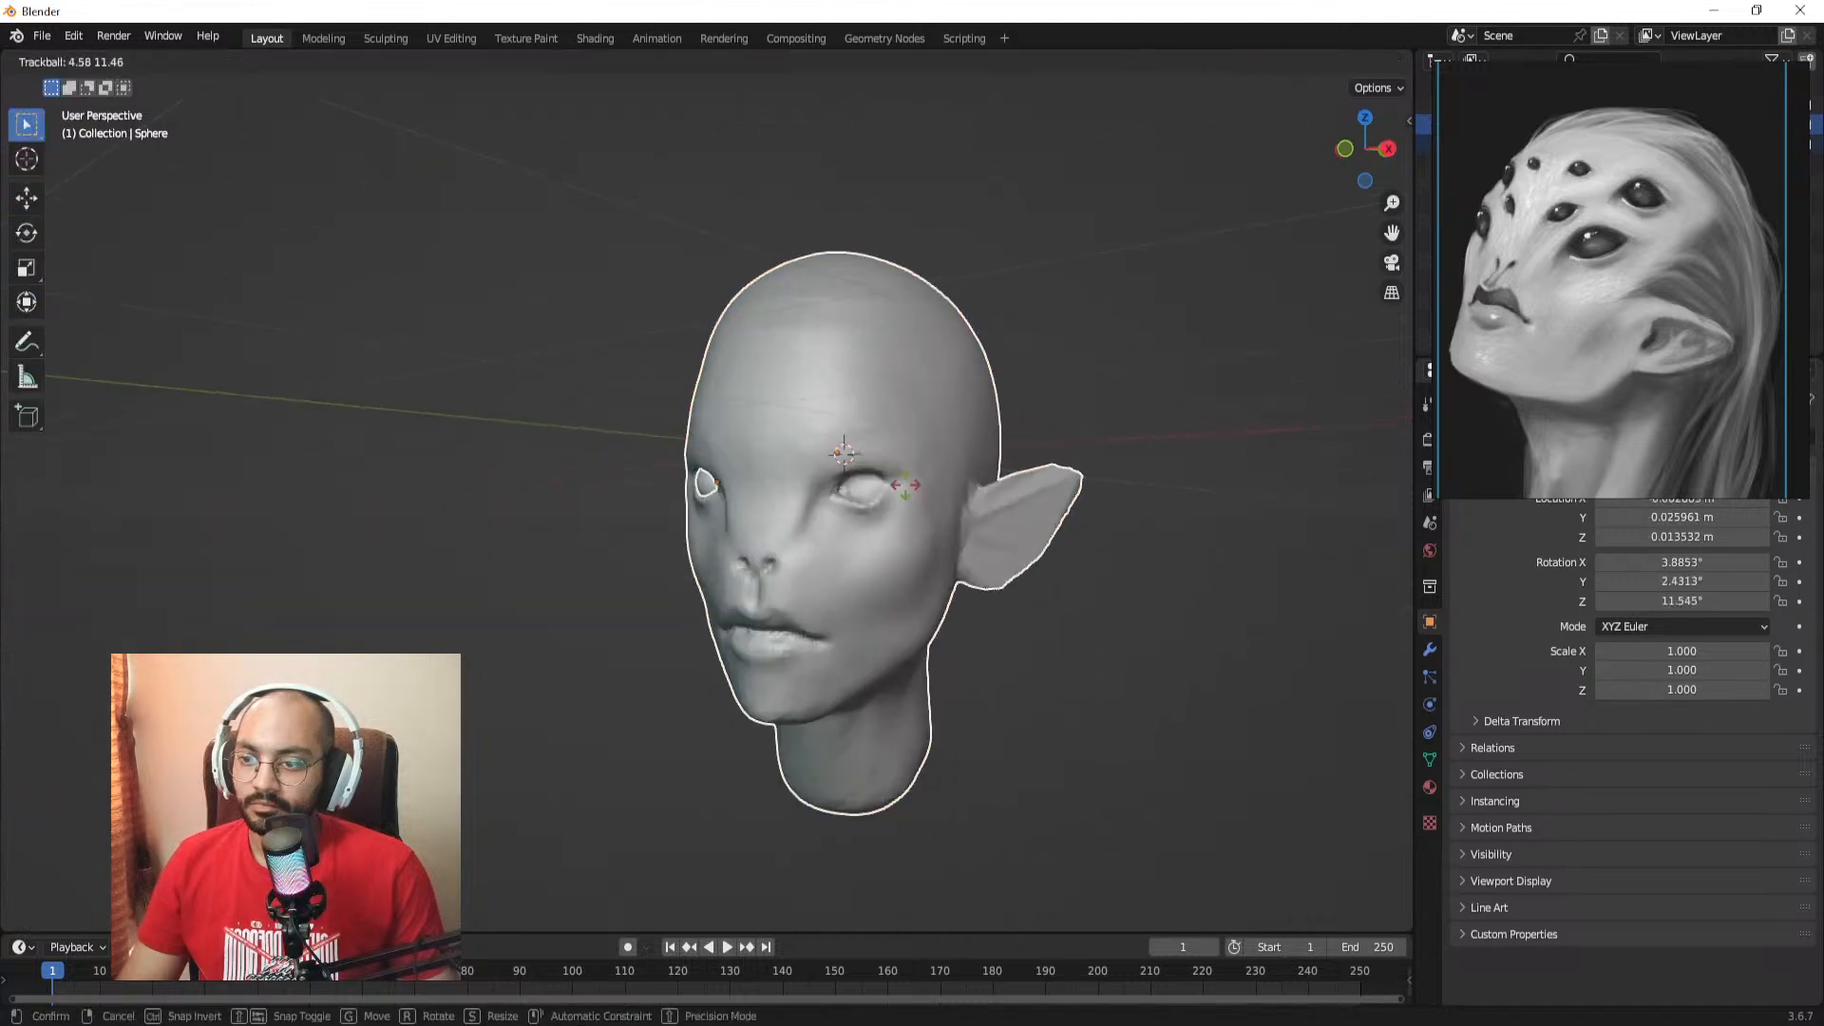
right_click(994, 368)
key(r)
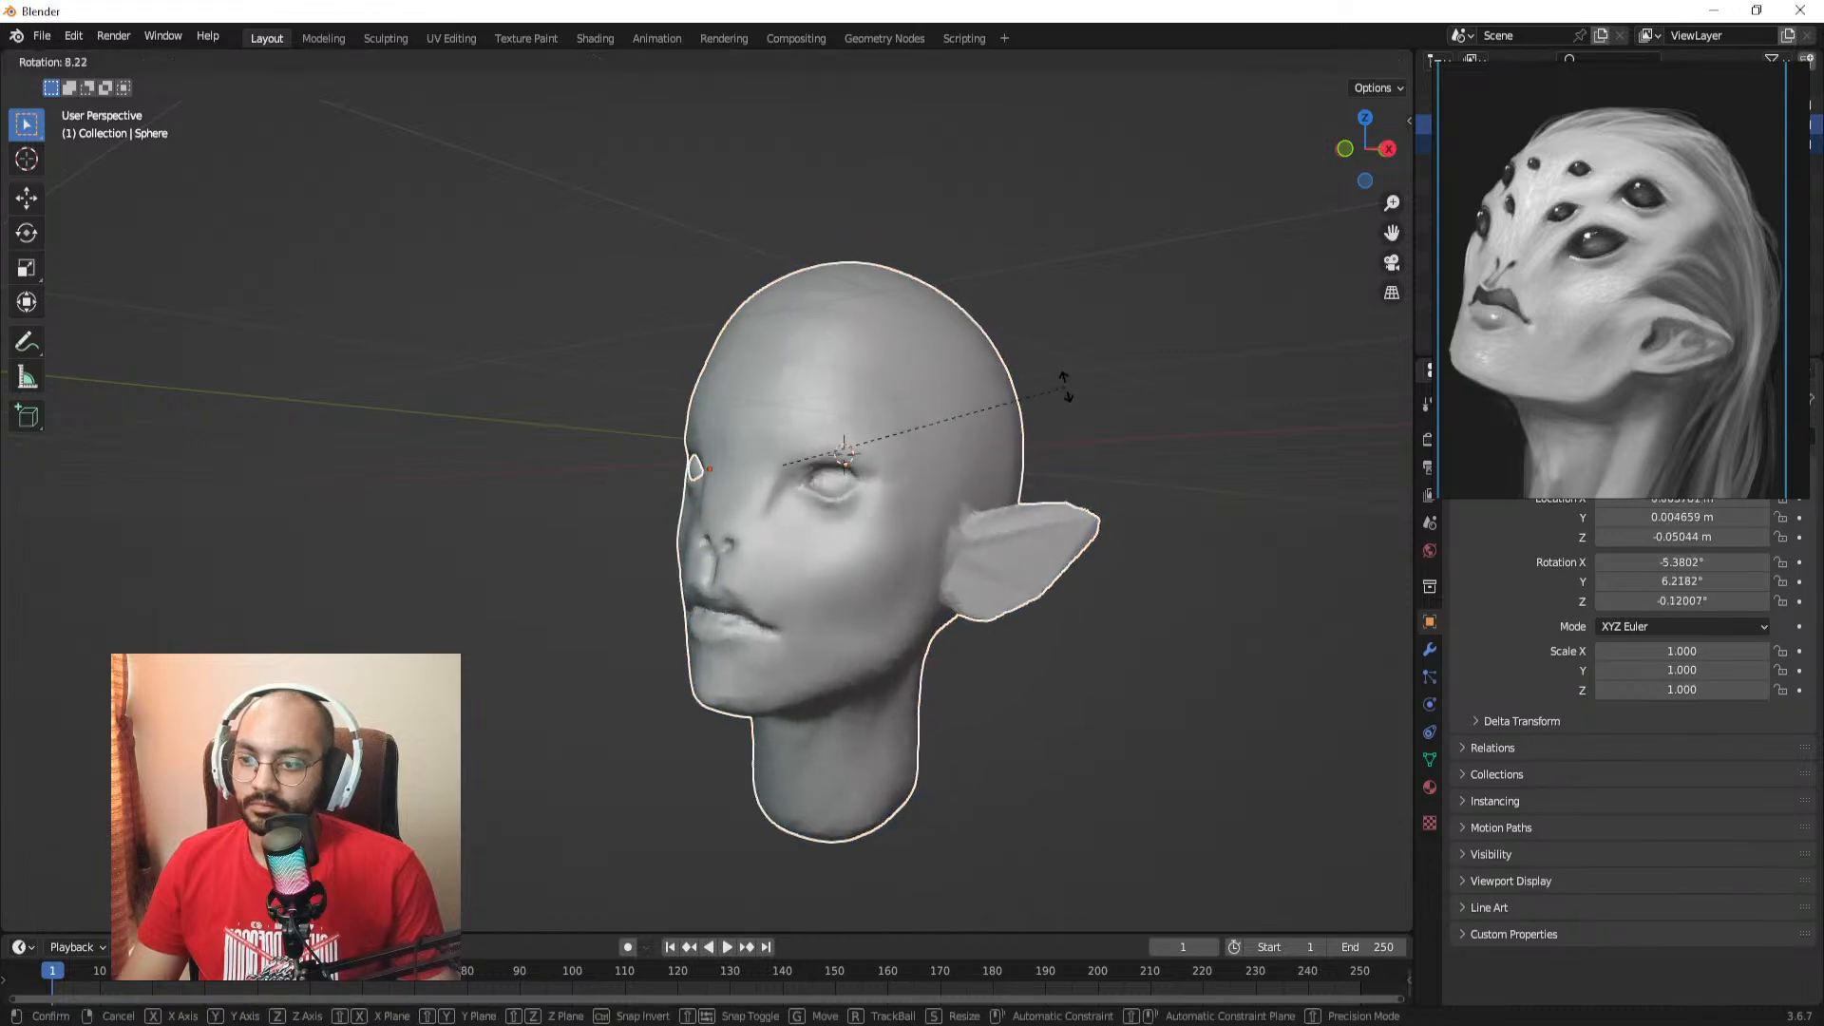
click(1064, 407)
click(1065, 401)
ctrl+middle_drag(1068, 397, 1072, 367)
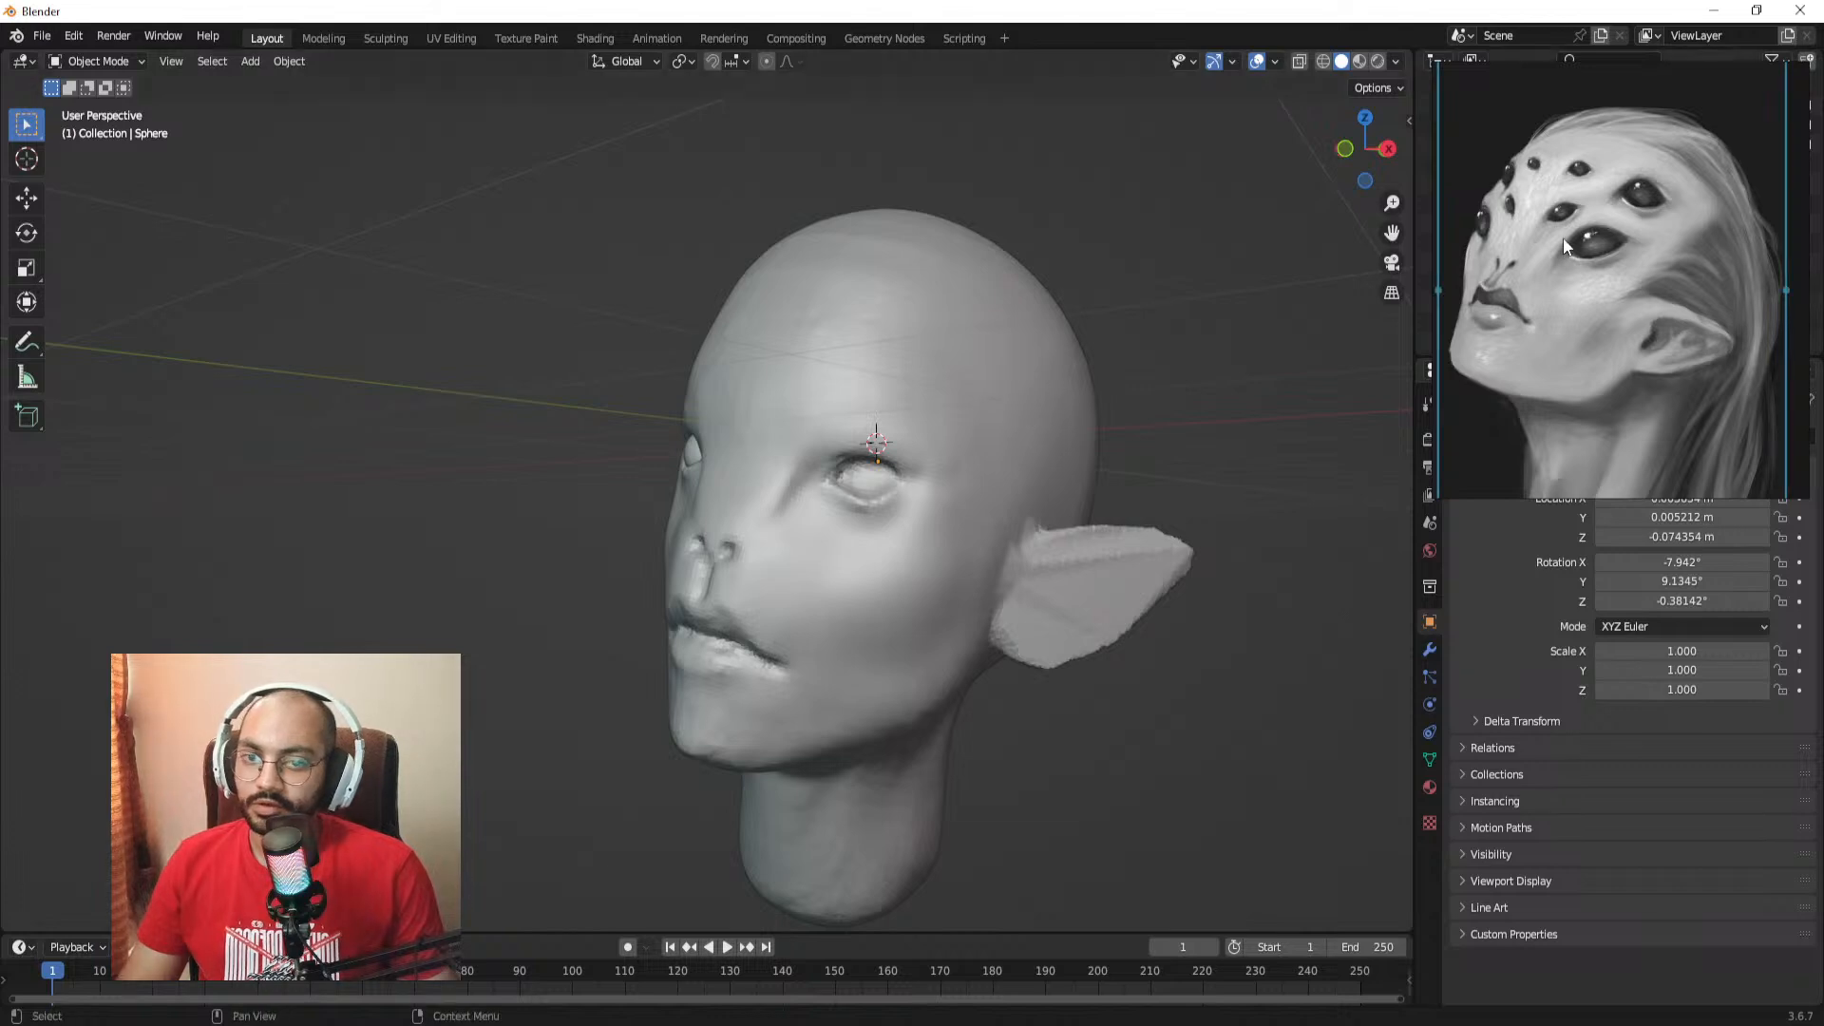
key(ctrl+z)
key(ctrl+z)
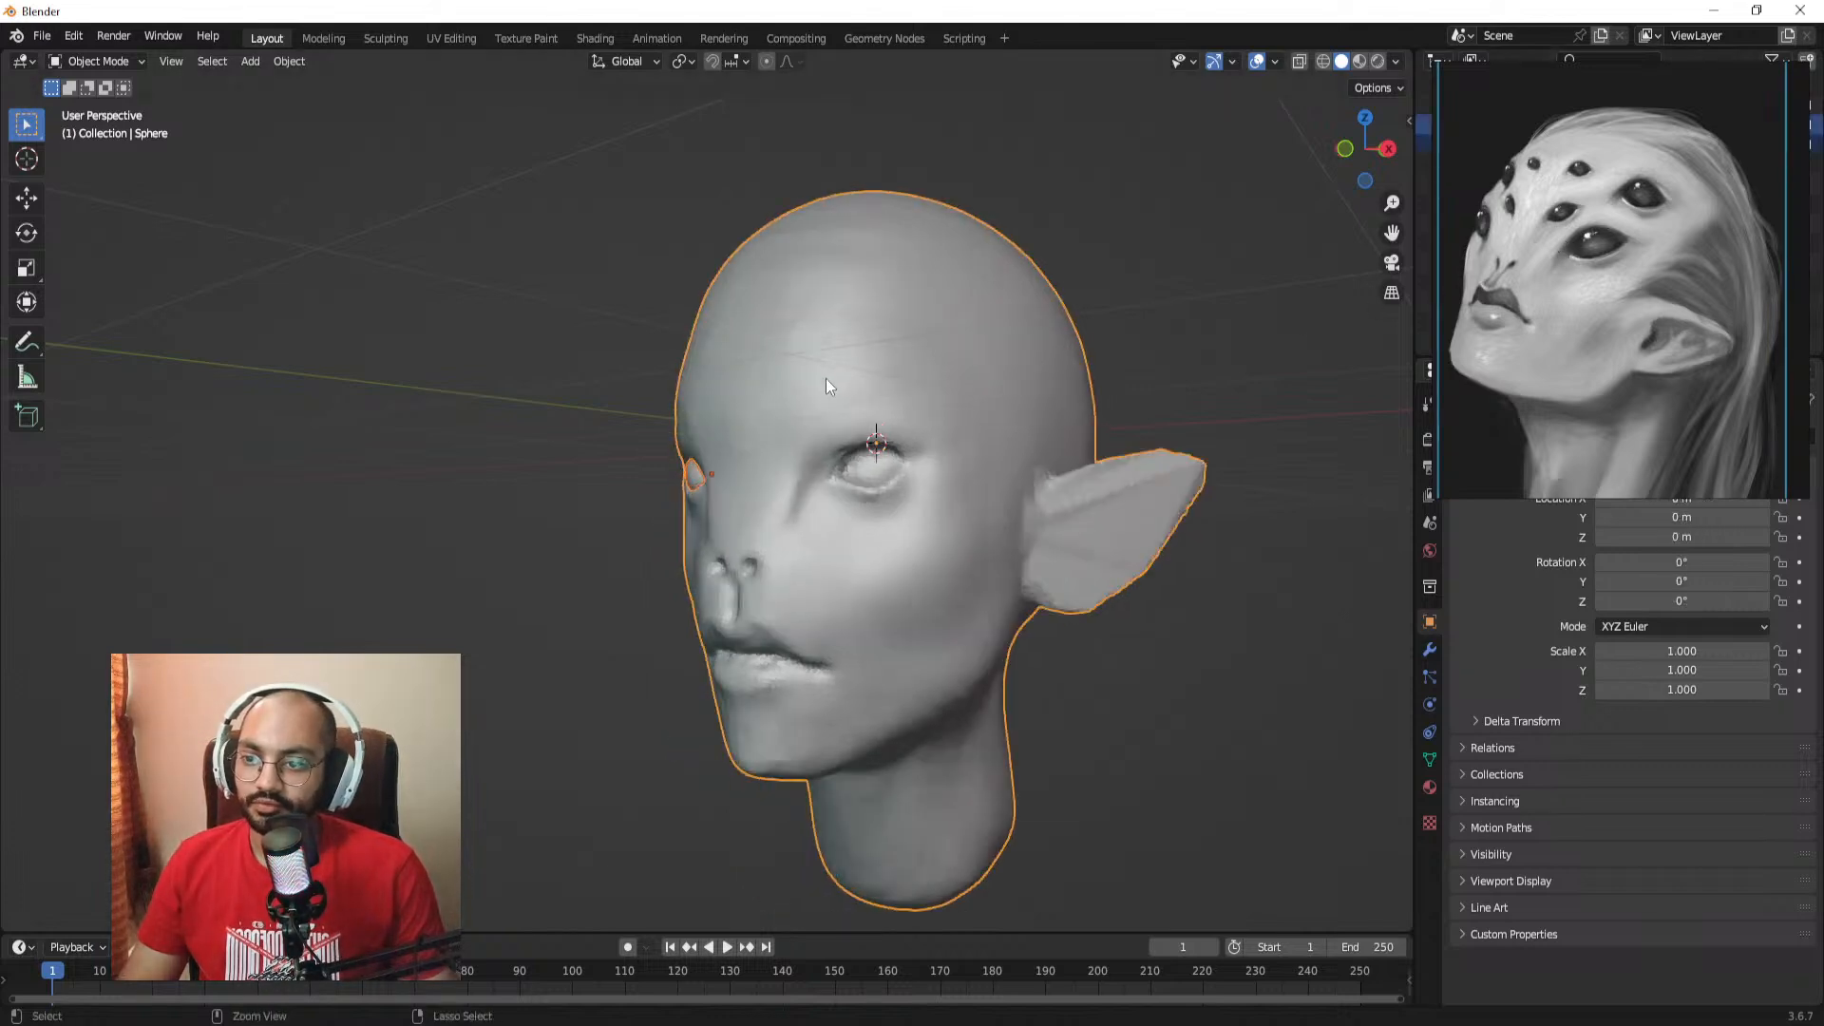
Step: Move the eyeball deeper into its socket along the Y axis, to a Y location of -0.6614 m
click(579, 504)
middle_drag(579, 505, 728, 449)
click(731, 477)
key(g)
key(y)
click(751, 473)
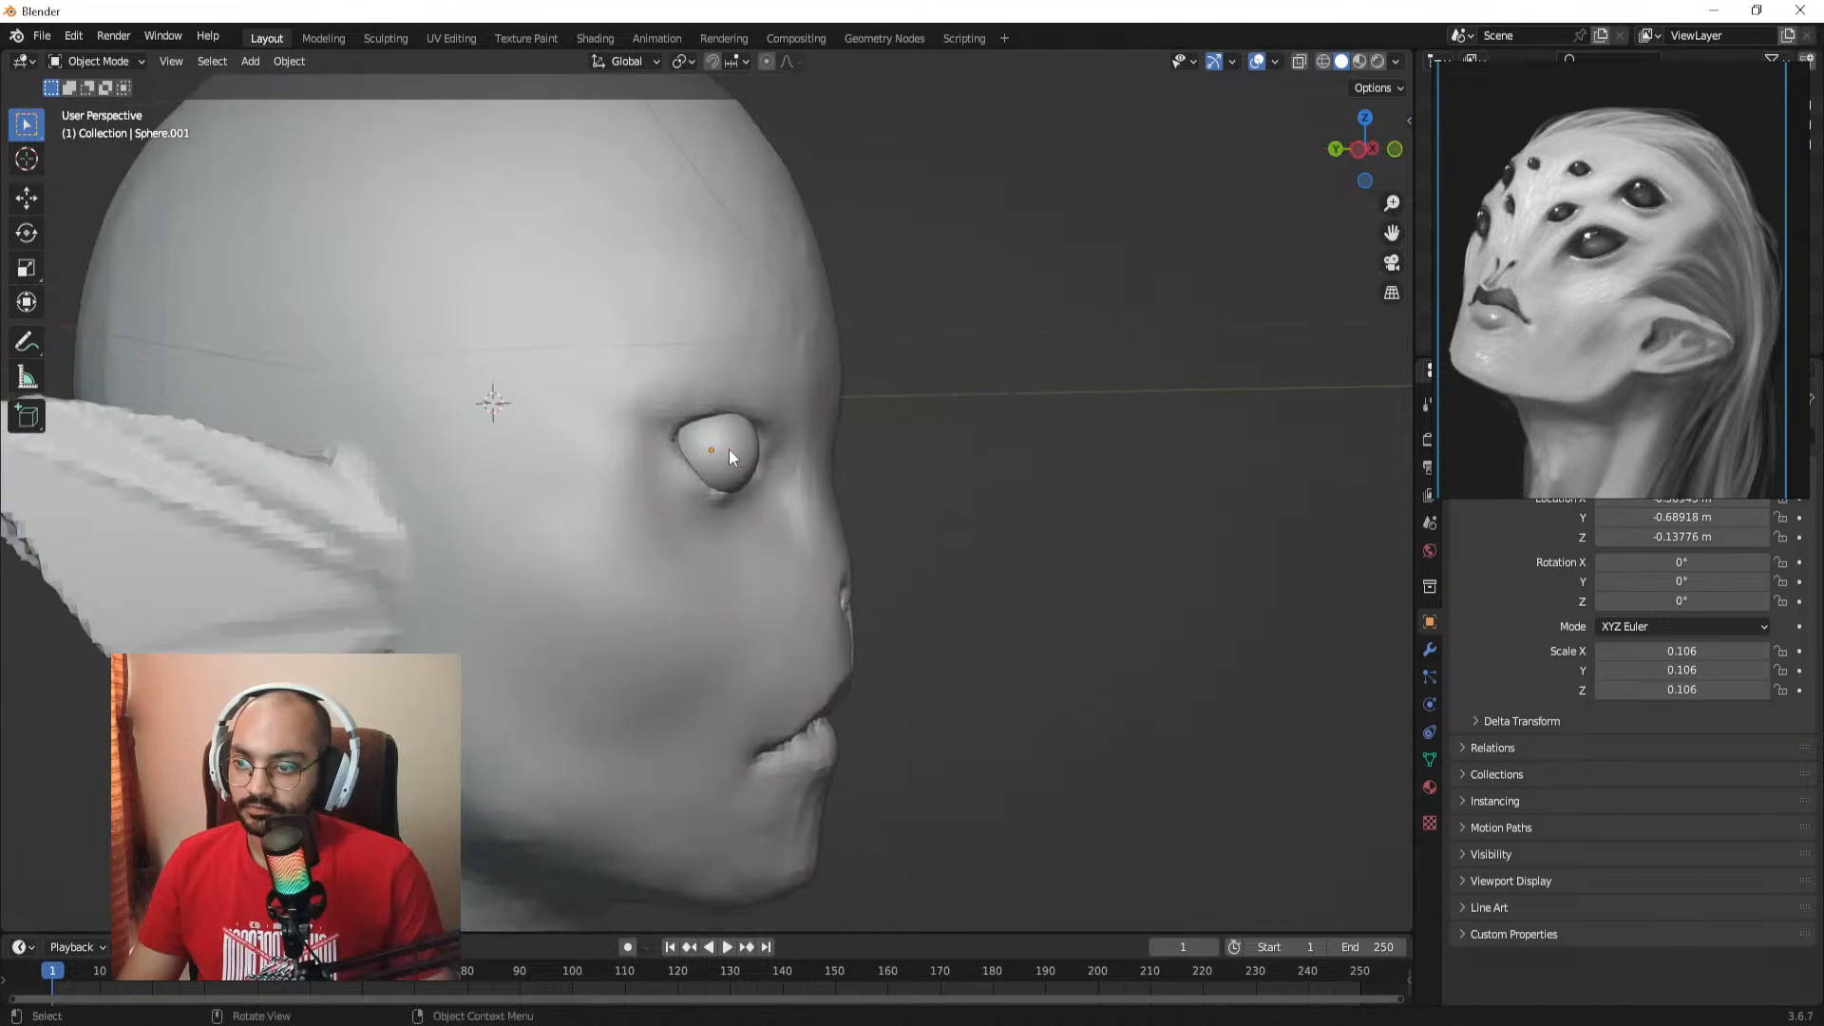
click(728, 448)
key(g)
key(y)
click(869, 460)
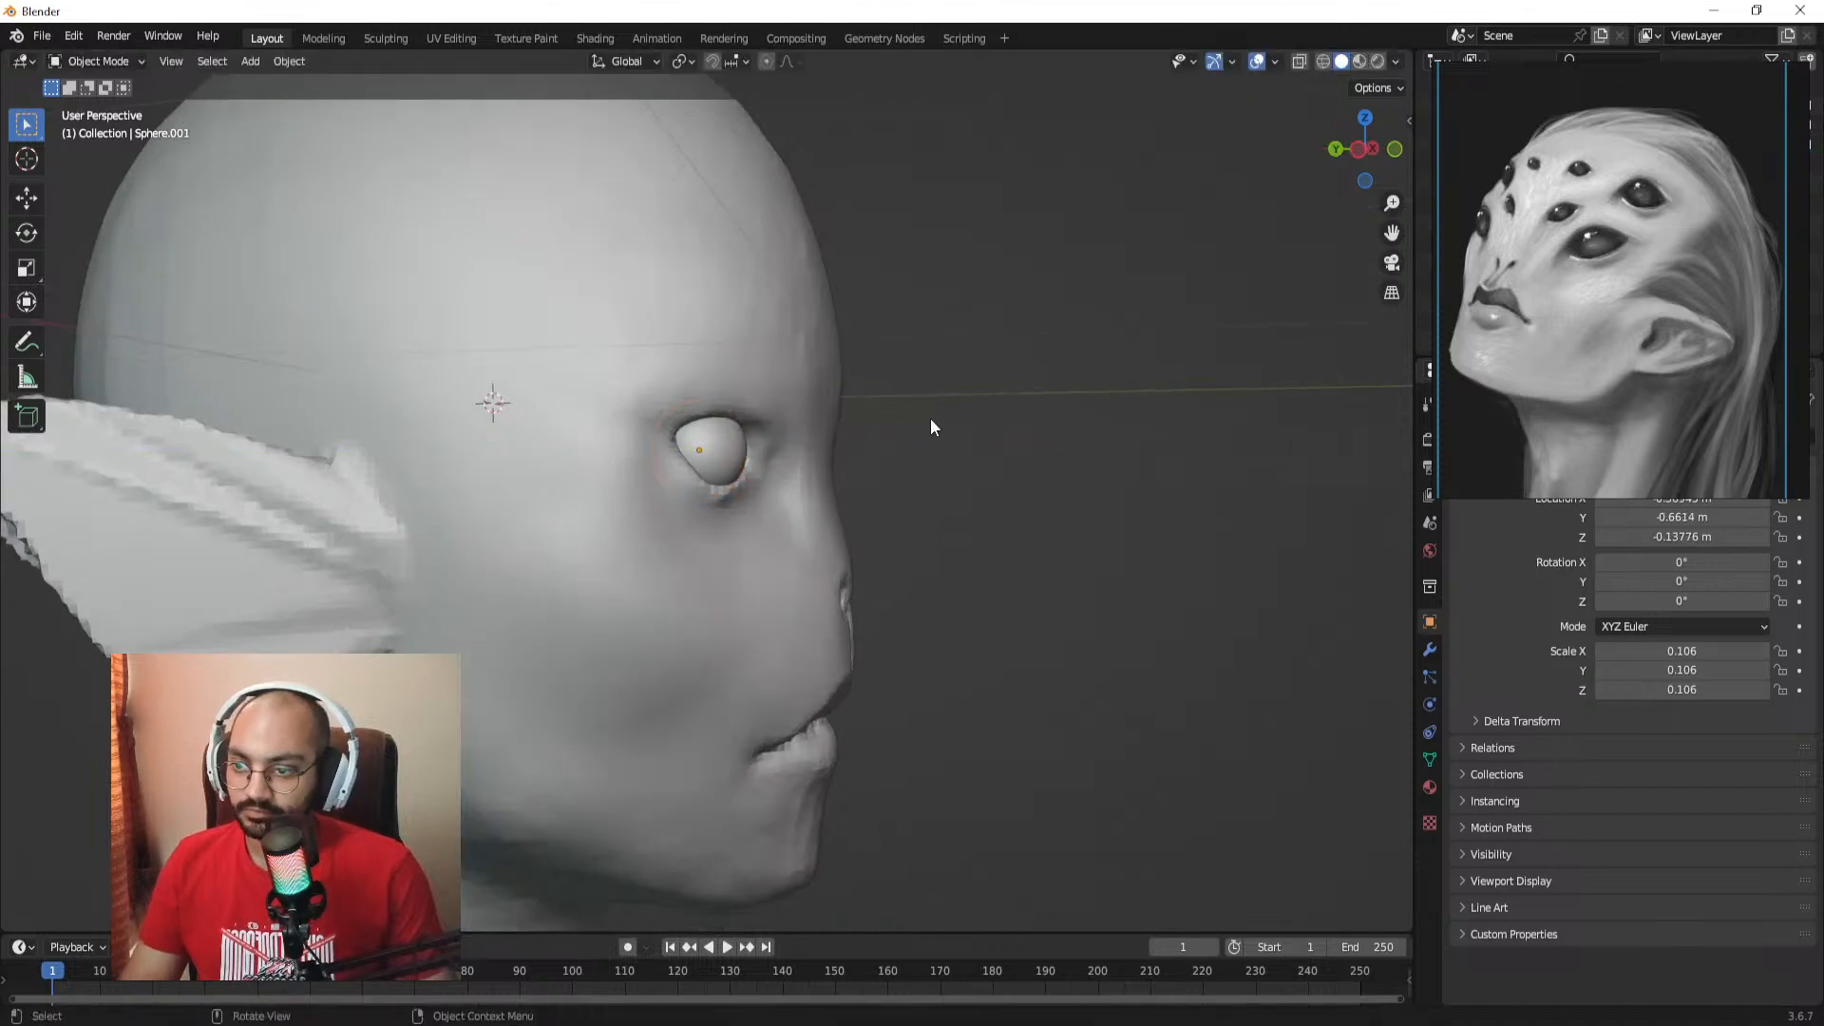
Step: Select the head mesh and return it to Sculpt Mode
middle_drag(931, 418, 898, 471)
scroll(807, 399, up, 4)
middle_drag(783, 380, 765, 416)
click(686, 530)
key(ctrl+Tab)
click(631, 545)
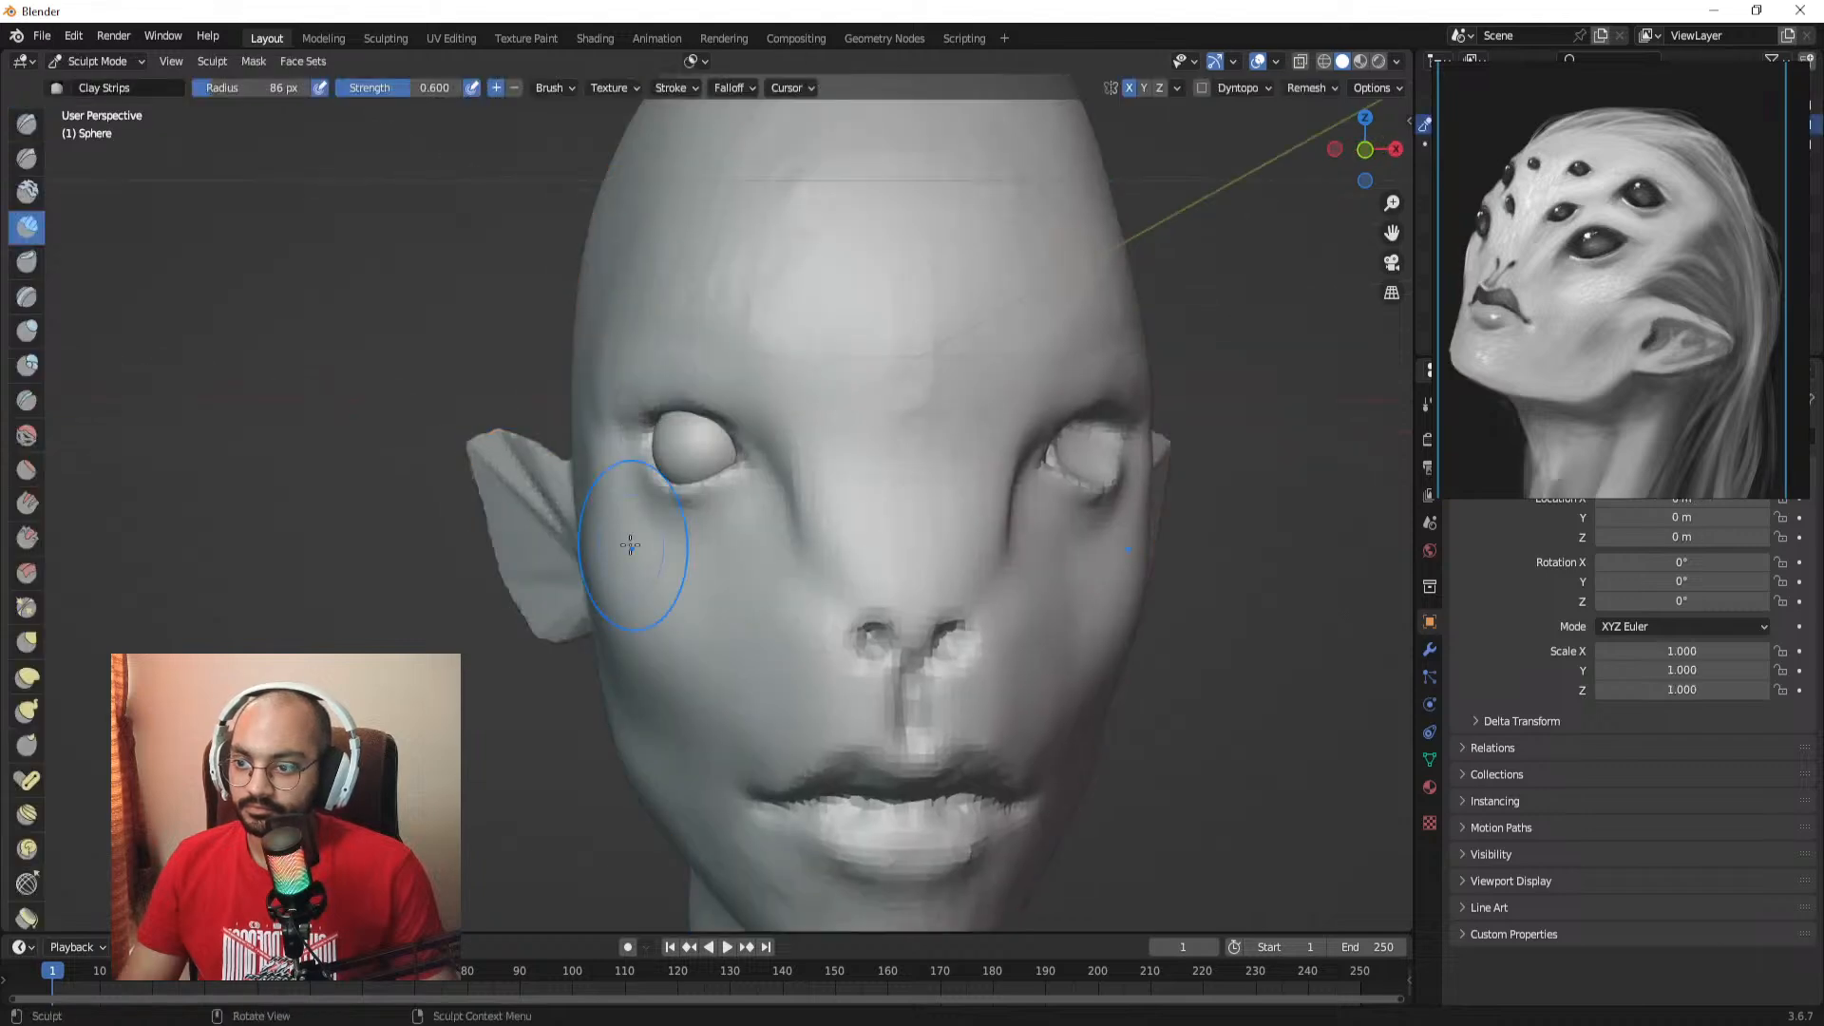
Step: Adjust the cheek contours in front view with the Grab brush at 117 to 133 px, reducing its radius to 119 px
key(KP_1)
ctrl+middle_drag(1234, 361, 954, 512)
mouse_move(954, 512)
shift+middle_down()
mouse_move(877, 528)
mouse_move(899, 500)
shift+middle_up()
key(g)
key(bracketright)
key(bracketright)
key(bracketright)
key(bracketright)
key(bracketright)
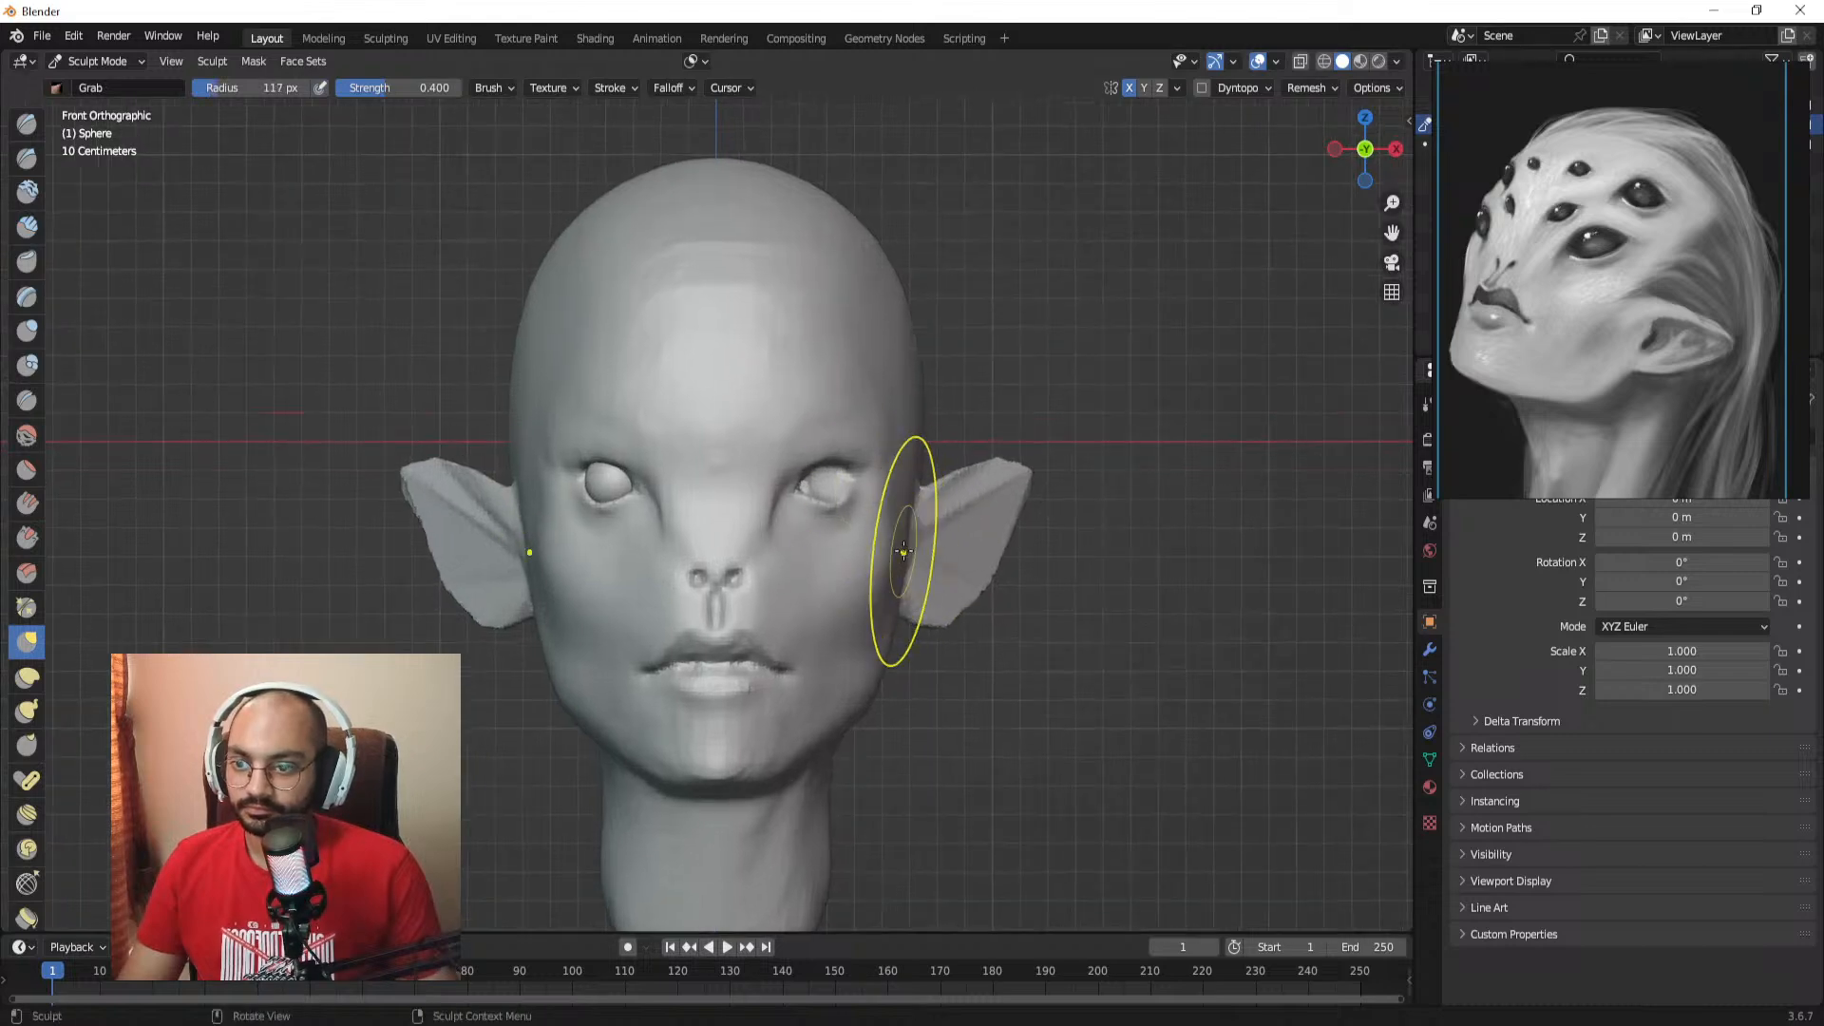
key(bracketleft)
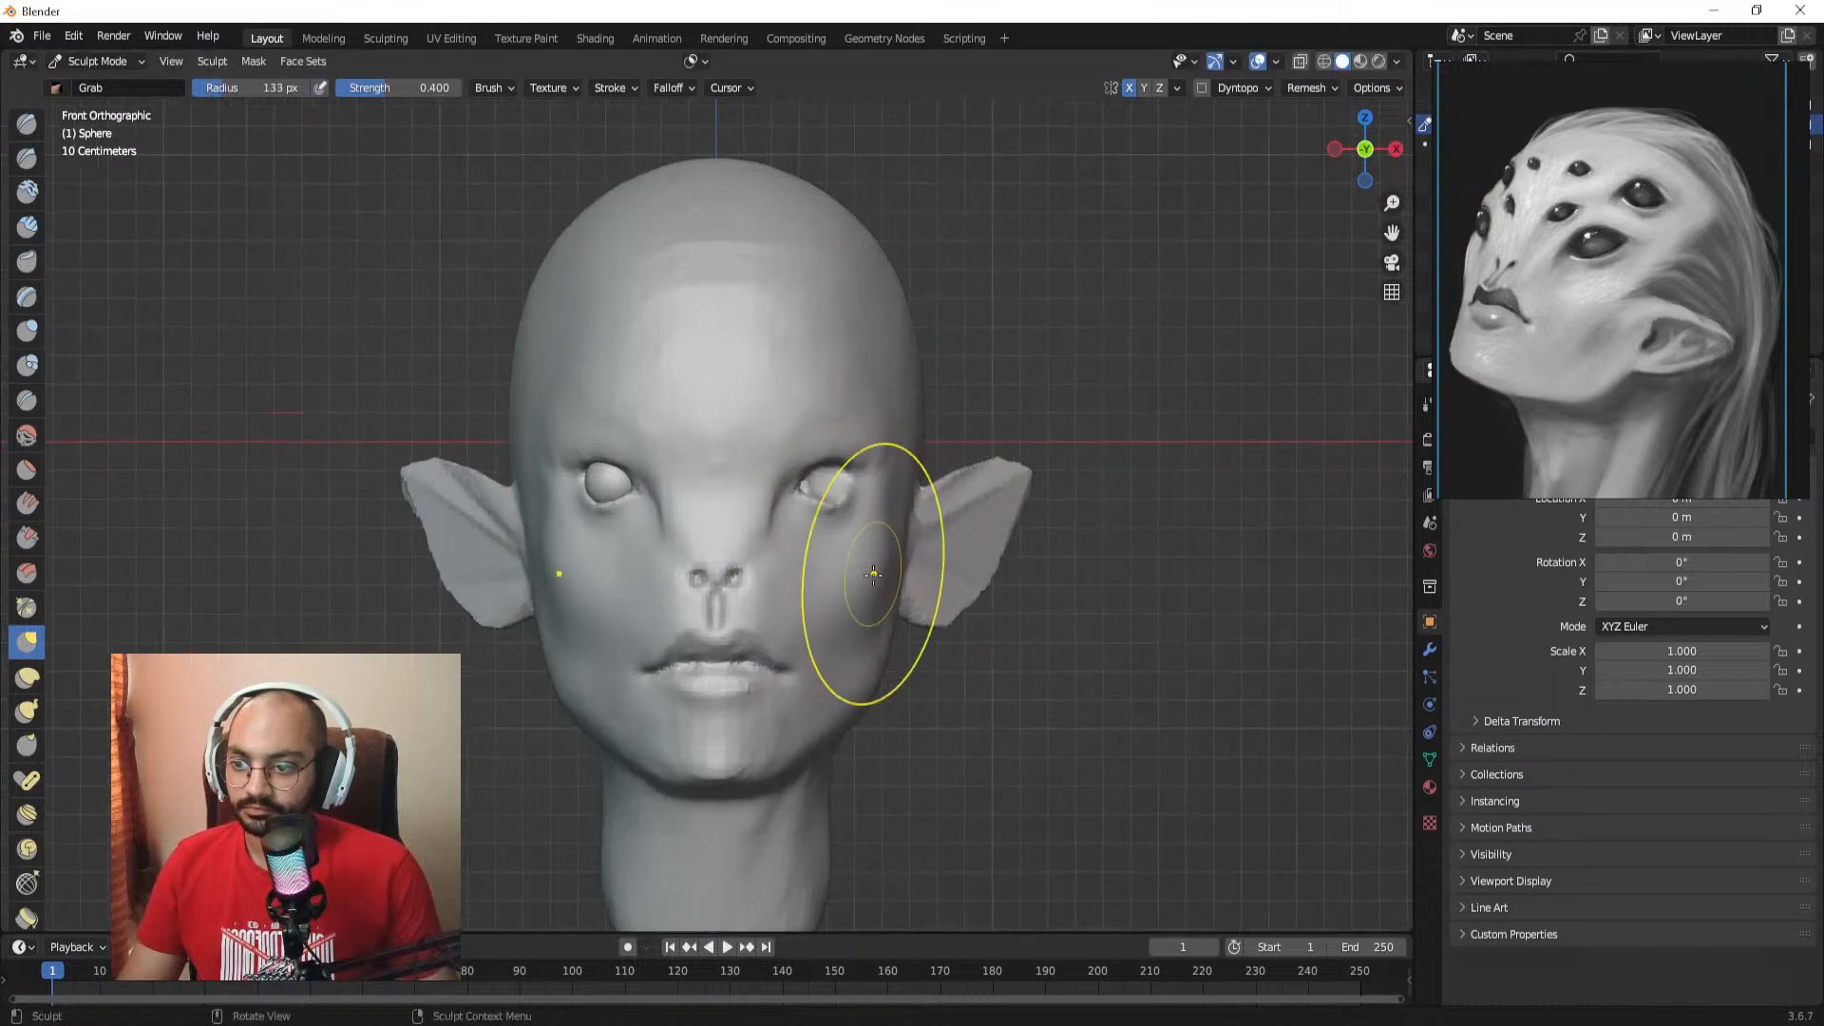
alt+drag(845, 547, 724, 563)
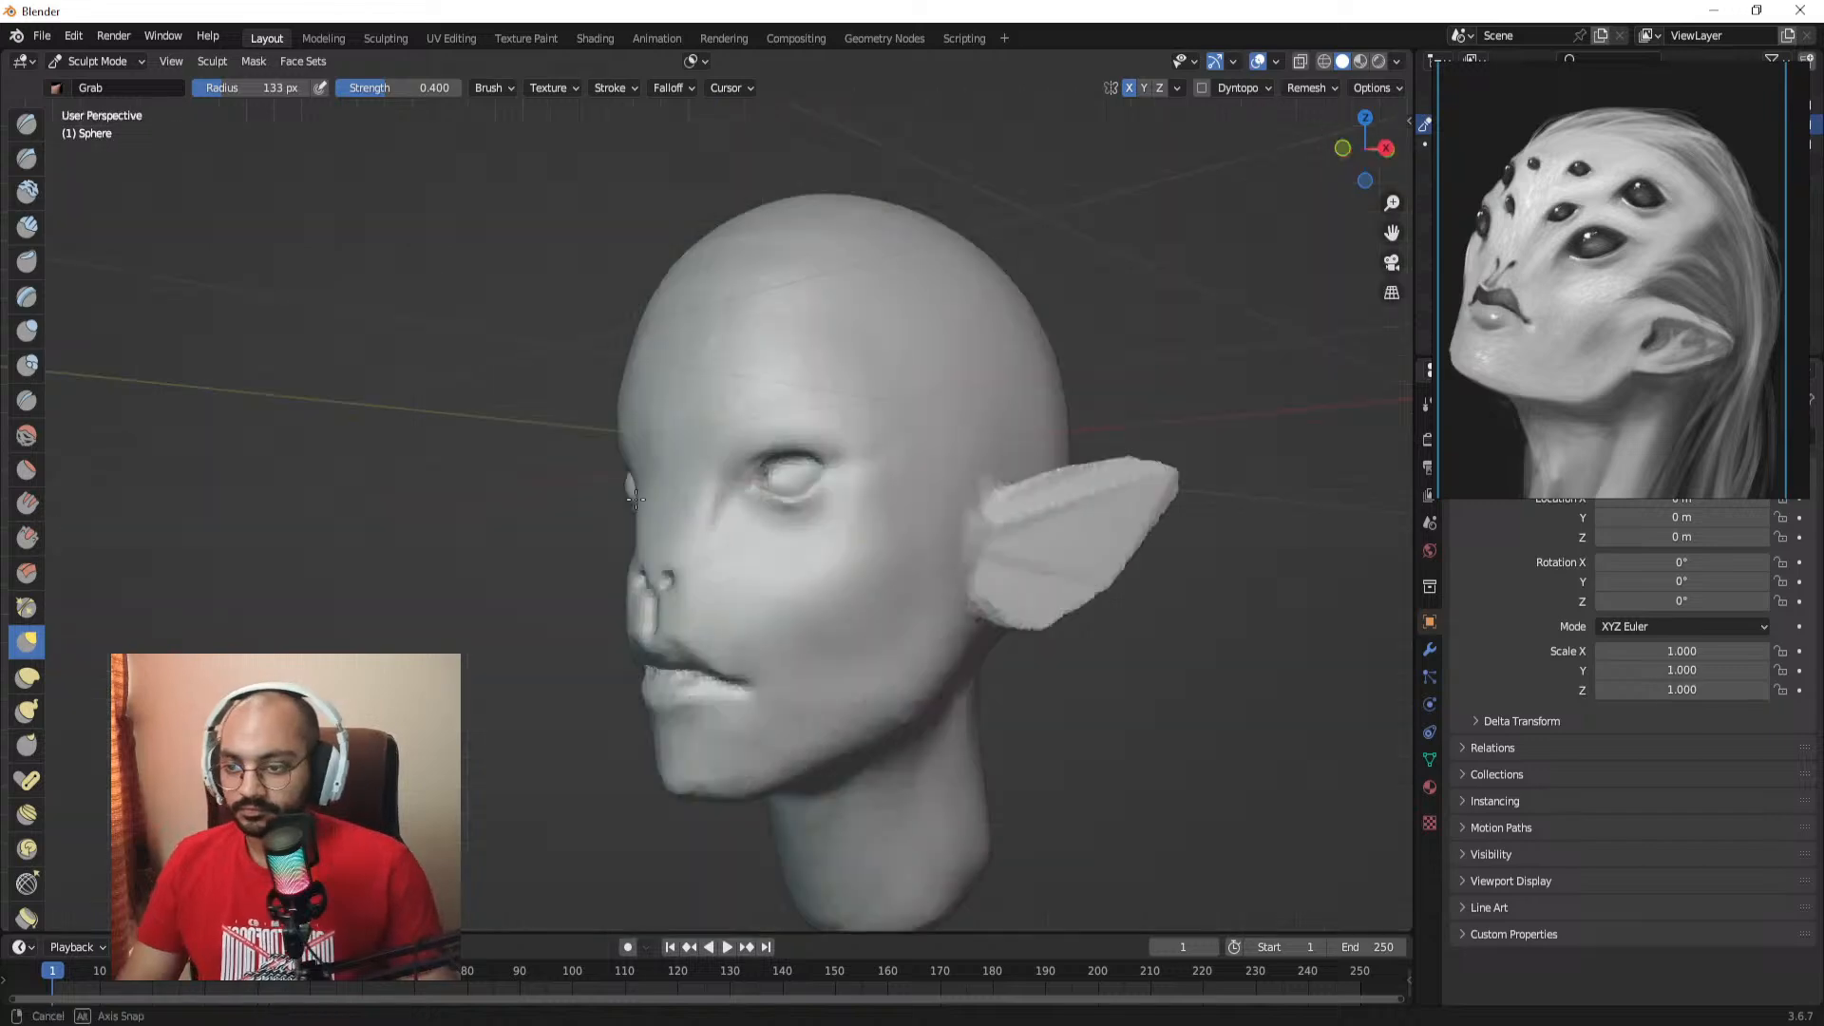
mouse_move(836, 617)
ctrl+alt+mouse_down()
mouse_move(871, 545)
mouse_move(776, 590)
mouse_move(861, 560)
mouse_move(944, 568)
mouse_move(929, 574)
ctrl+alt+mouse_up()
key(bracketleft)
Step: Add a Mirror modifier on the X axis to the eyeball, with the head Sphere as mirror object, moving the reference image aside meanwhile
key(ctrl+Tab)
click(567, 477)
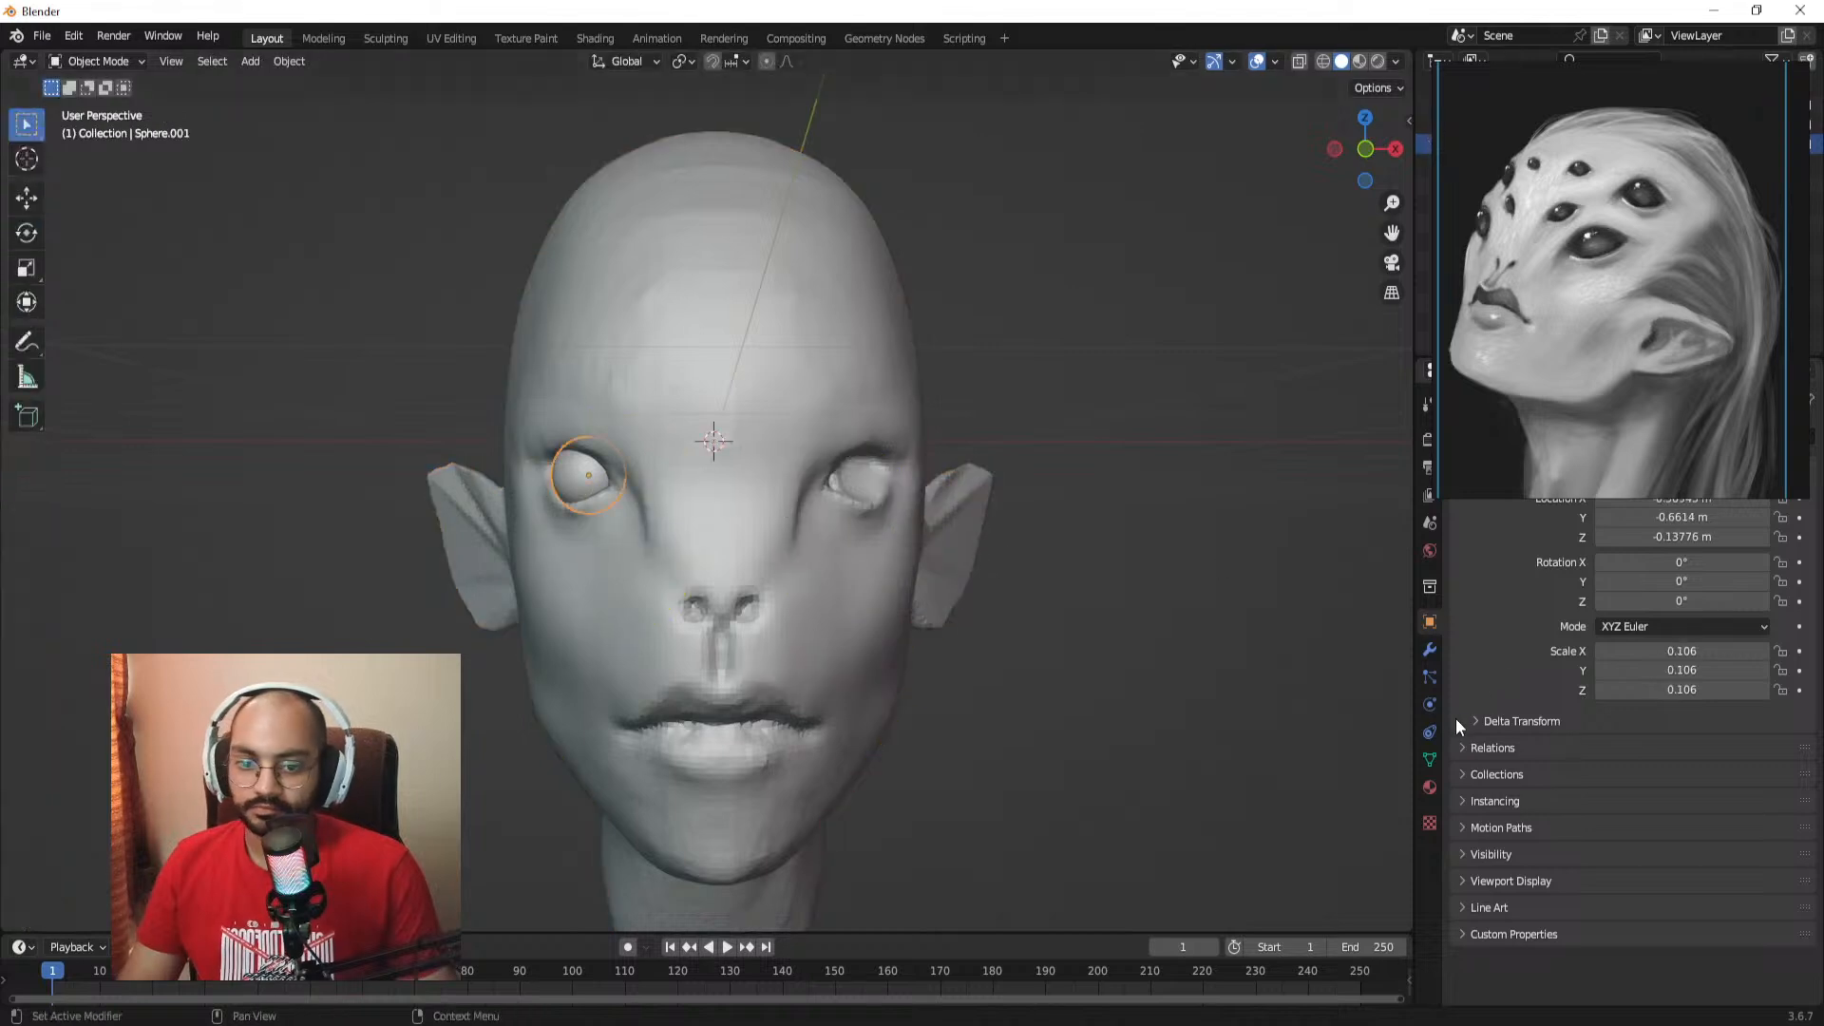
click(1430, 650)
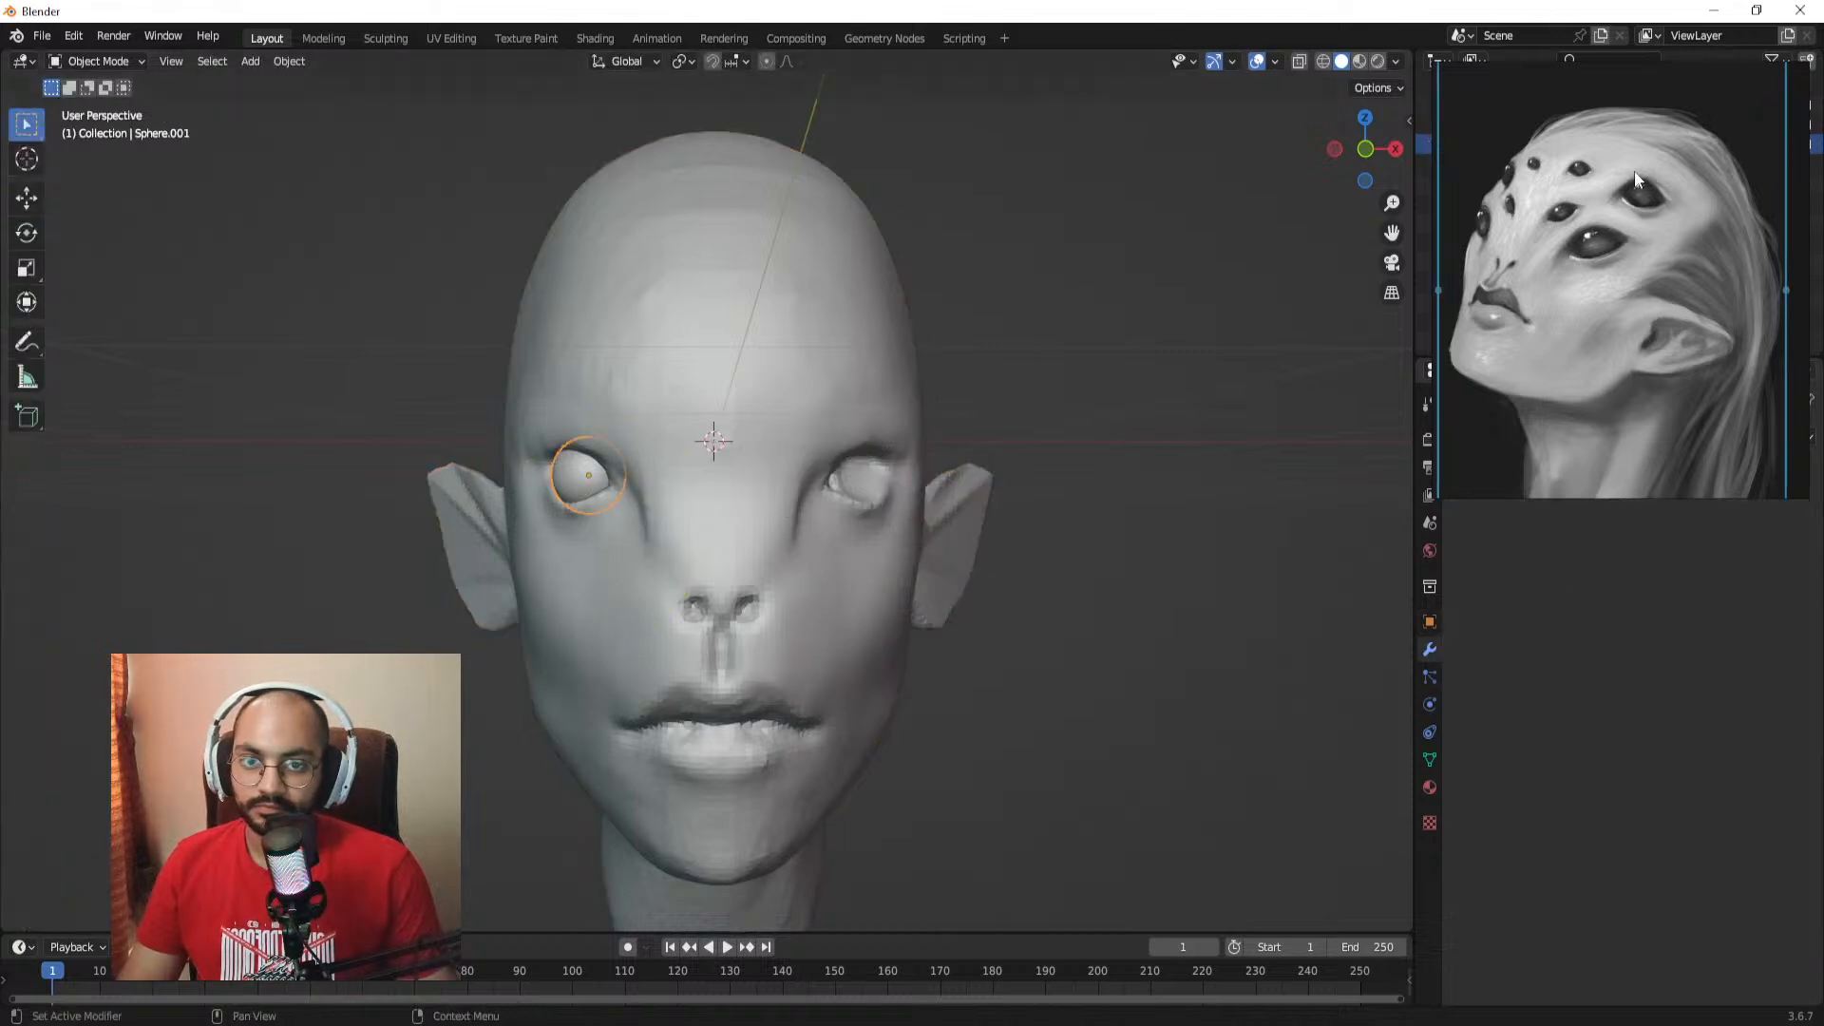
mouse_move(1518, 87)
drag(1556, 117, 1145, 358)
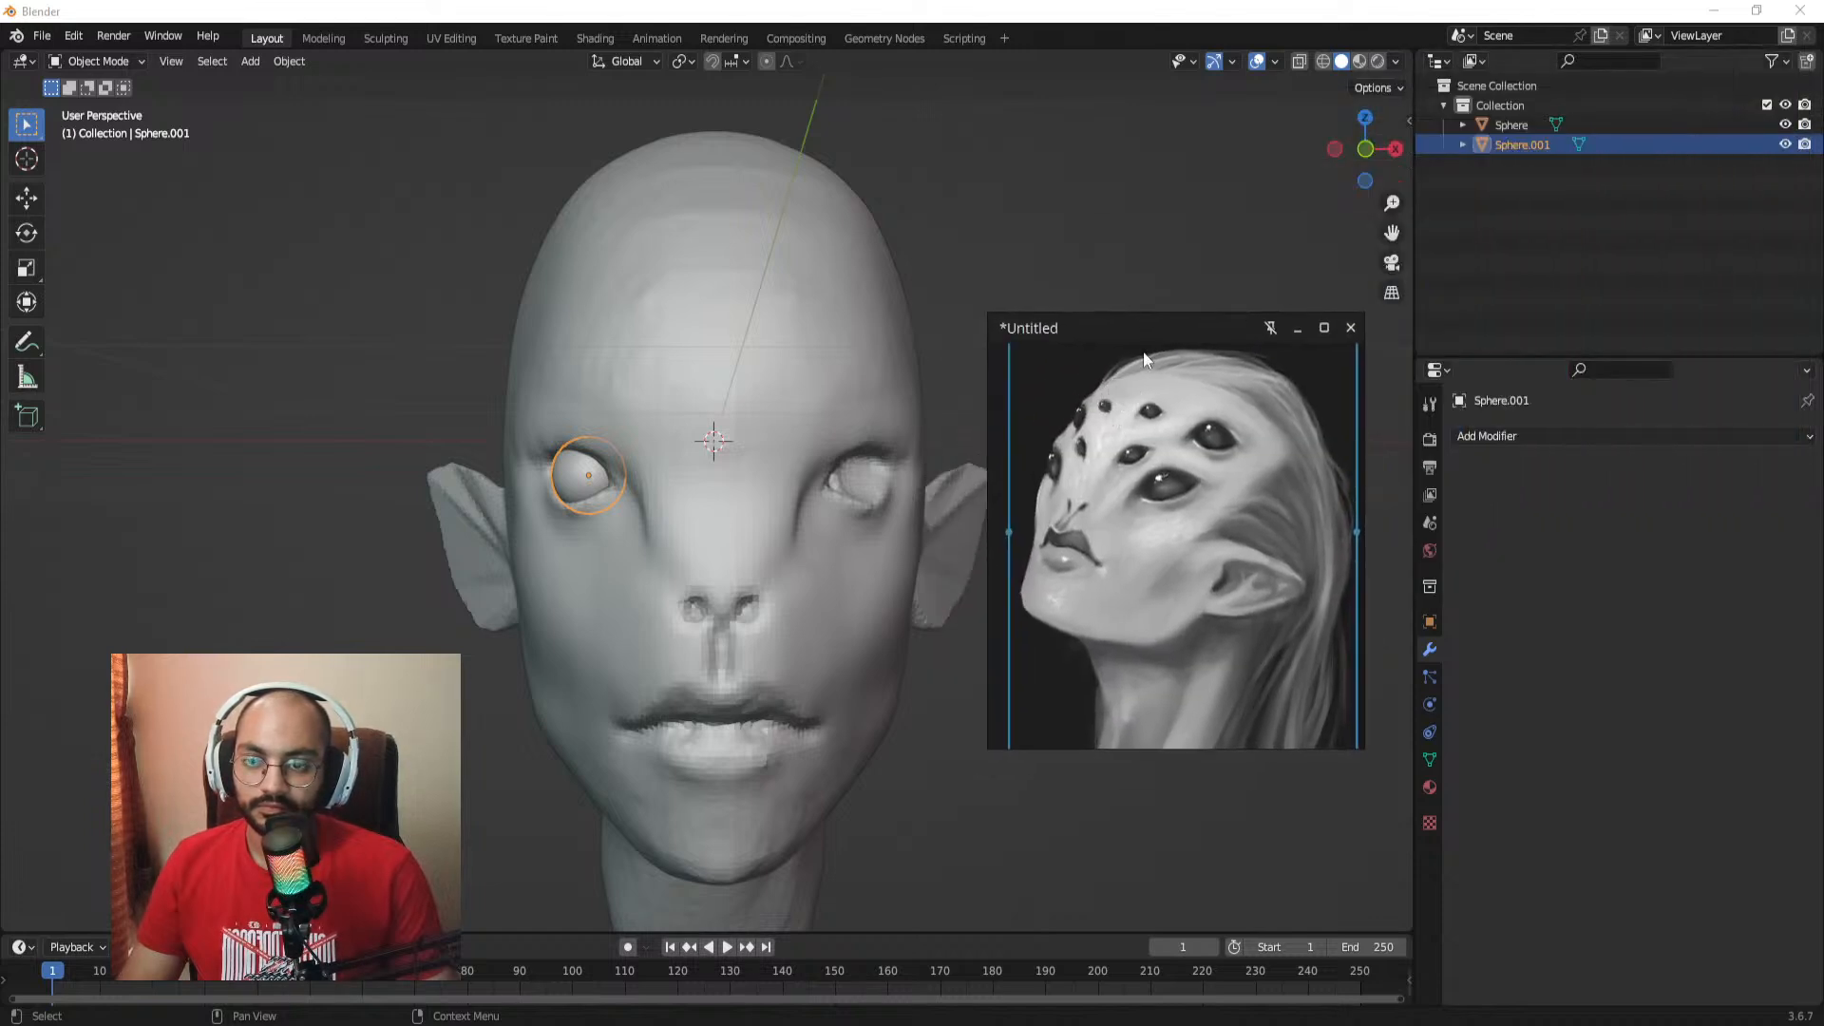
click(1532, 441)
click(1430, 665)
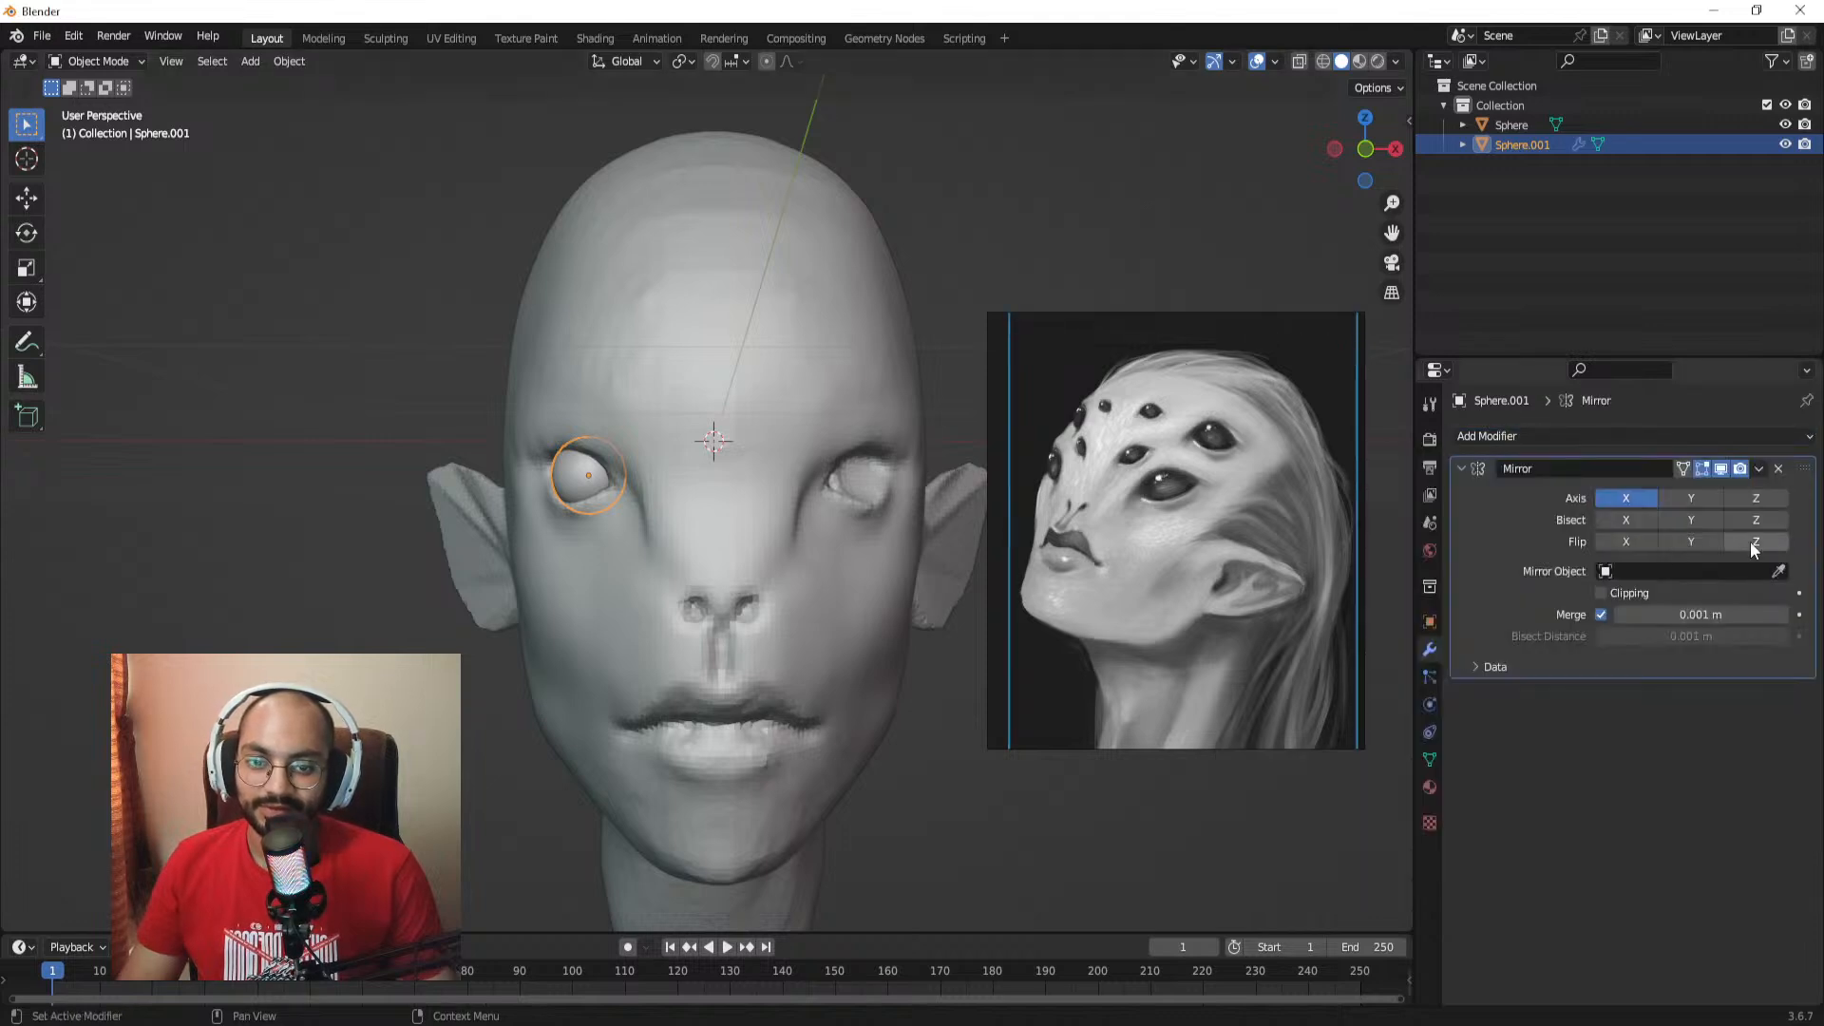
click(760, 356)
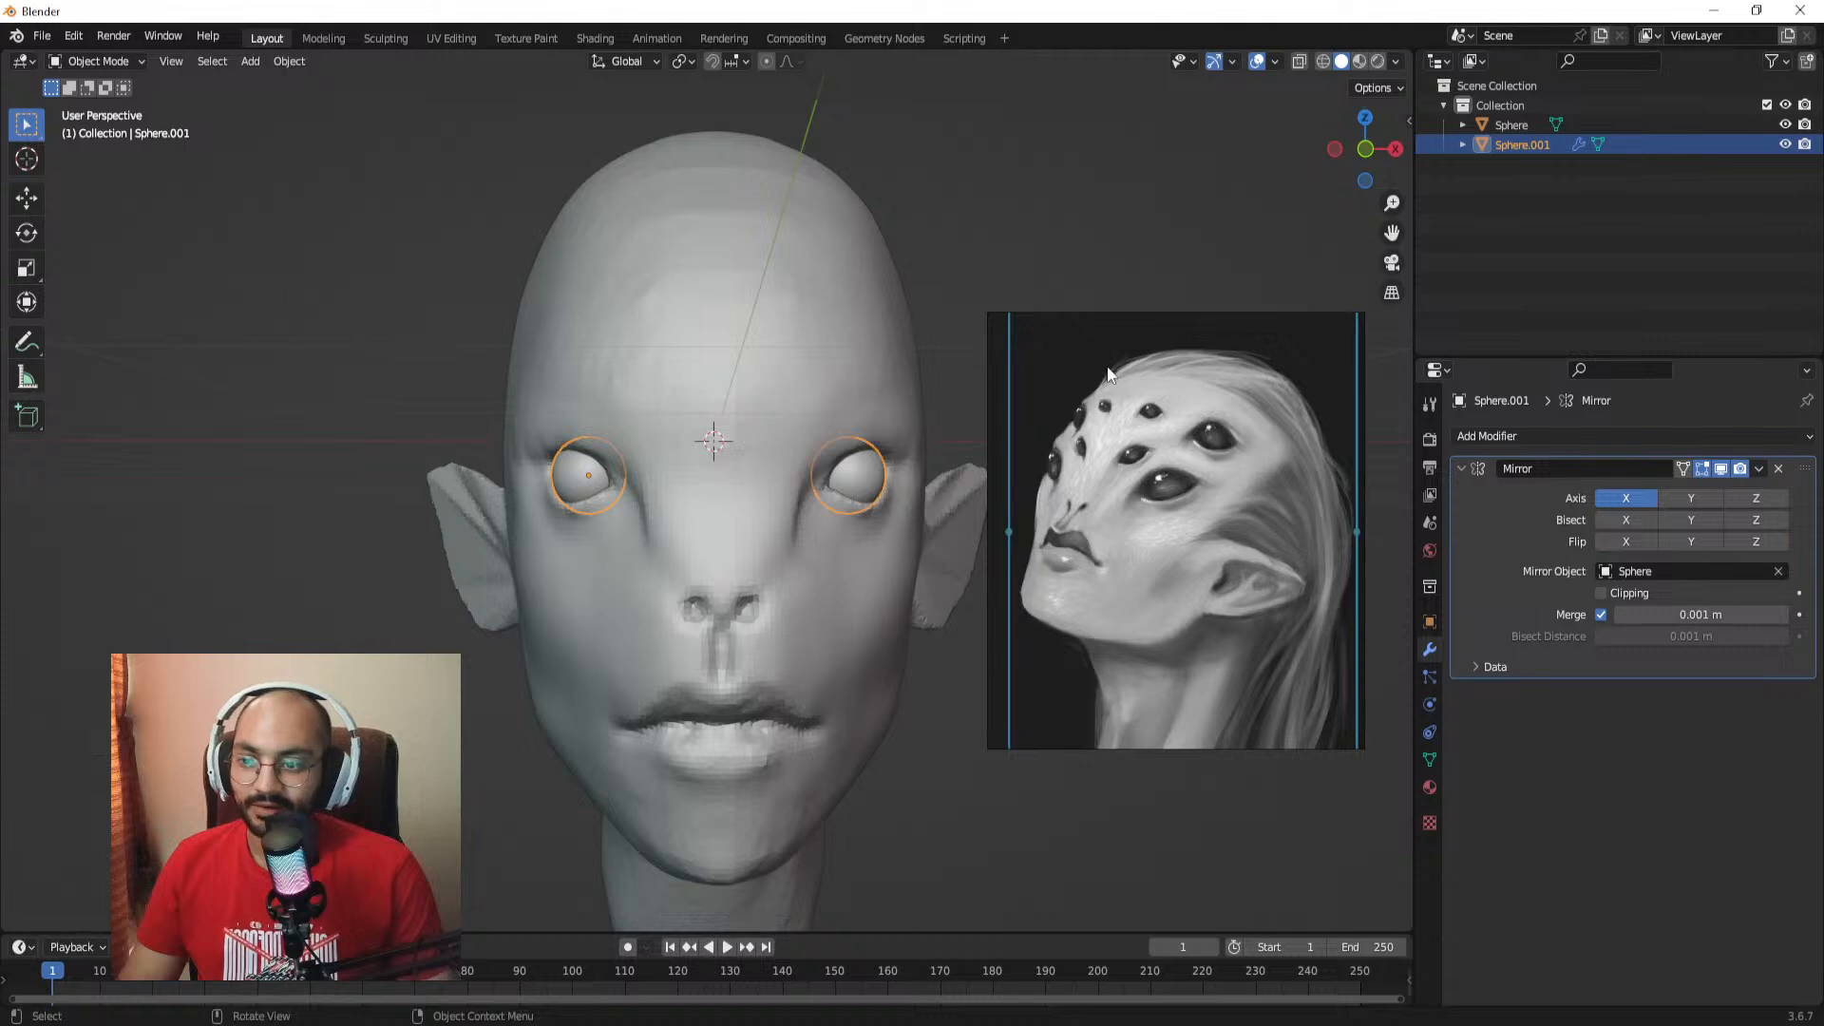
drag(1138, 384, 1579, 121)
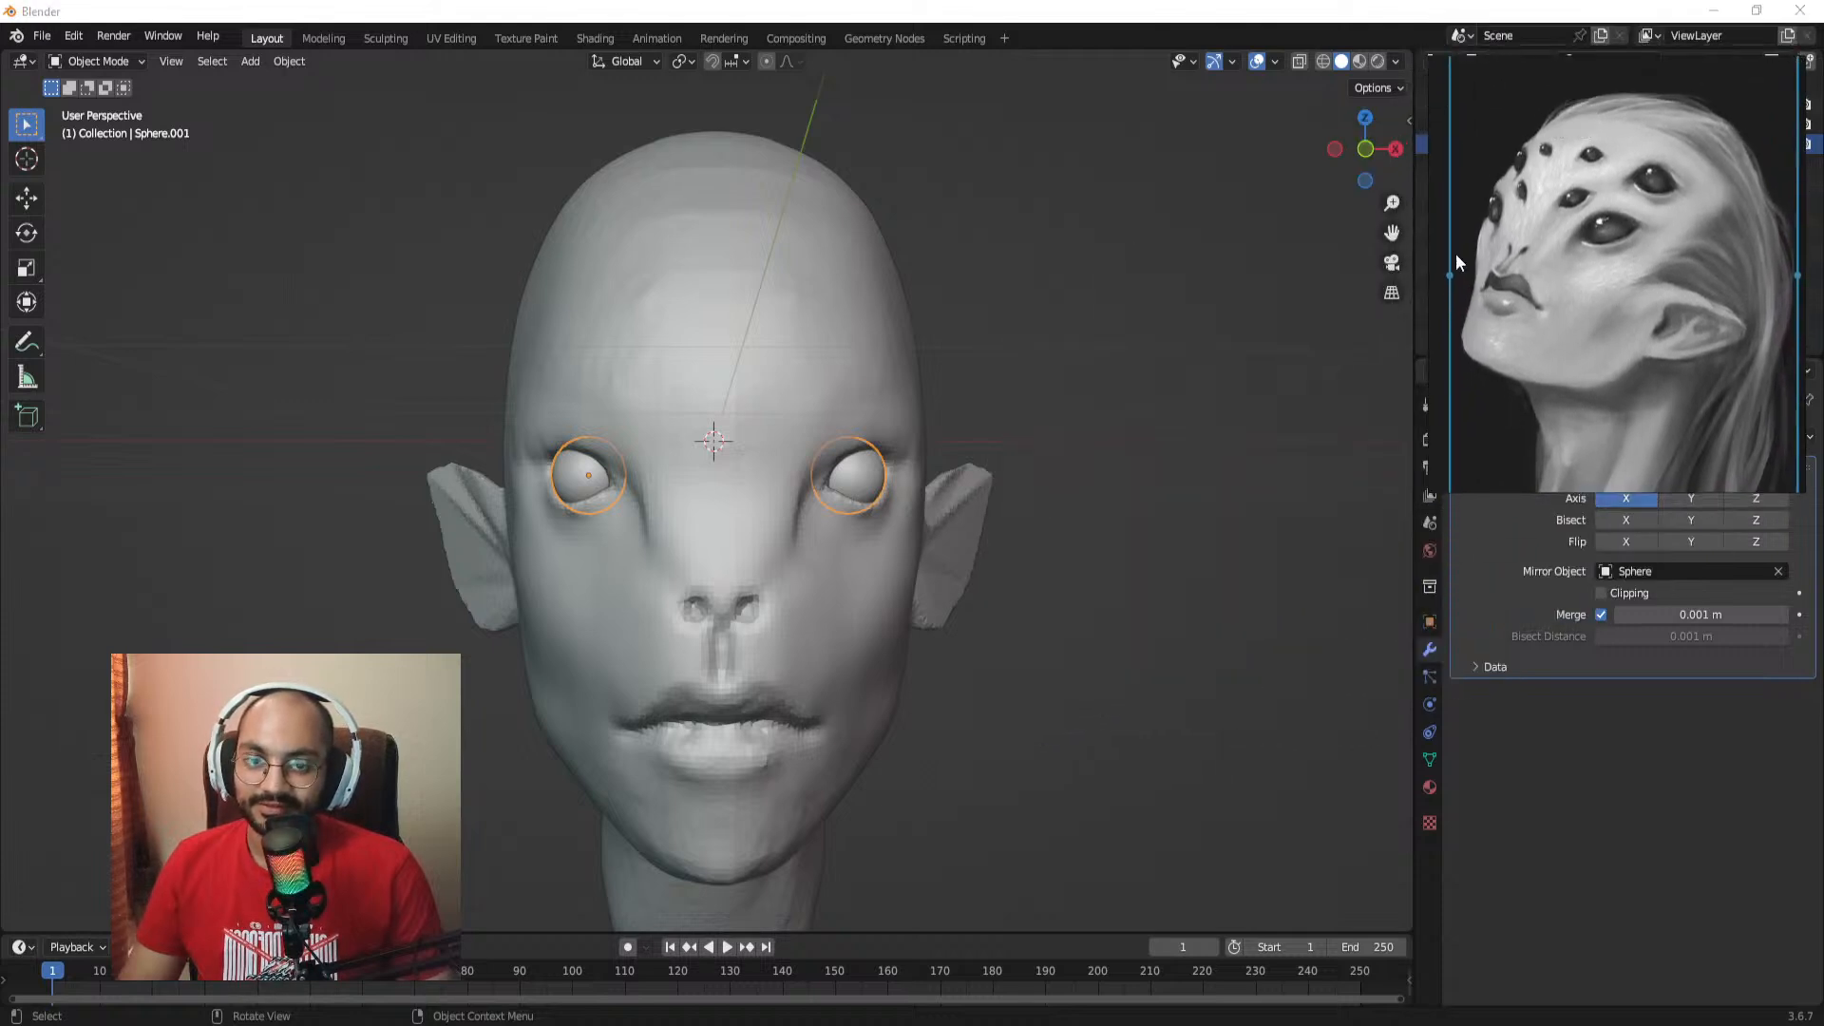
Step: Bring the head back into Sculpt Mode with a close view of the eye
middle_drag(926, 352, 770, 440)
mouse_move(769, 440)
ctrl+alt+mouse_down()
mouse_move(853, 366)
mouse_move(893, 369)
ctrl+alt+mouse_up()
click(818, 365)
key(ctrl+Tab)
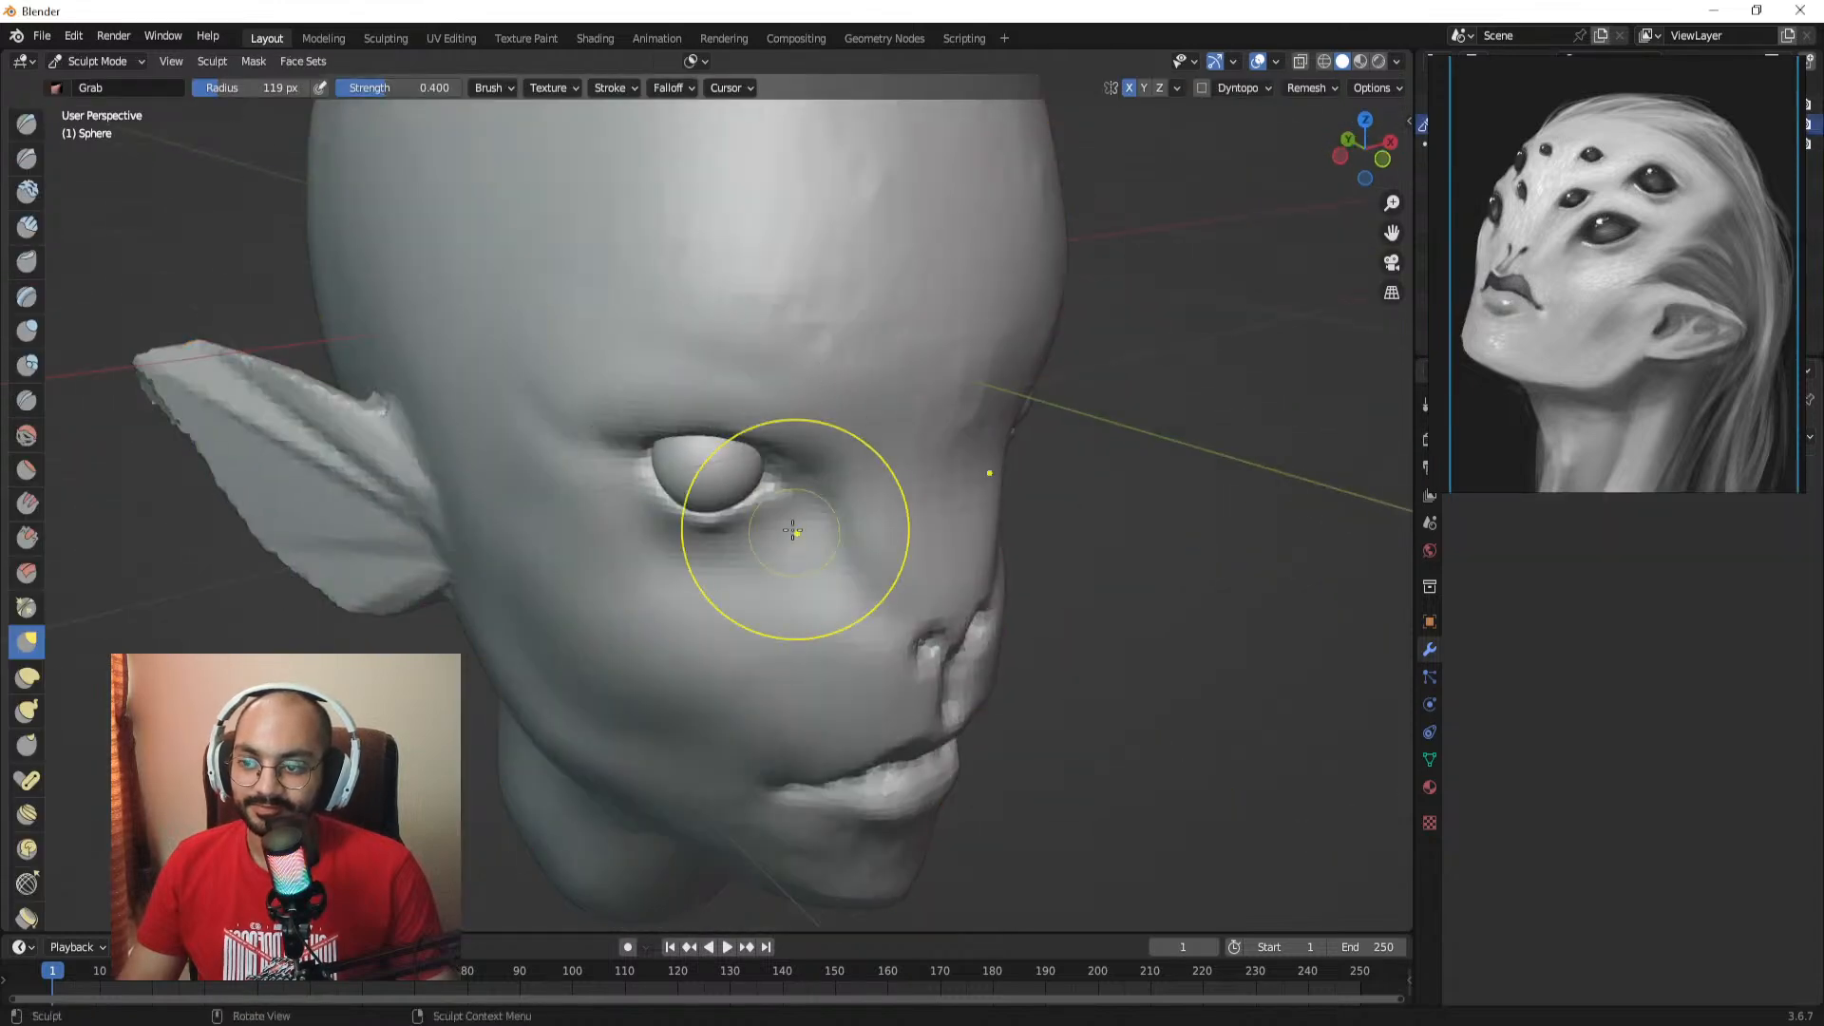
mouse_move(796, 418)
alt+mouse_down()
mouse_move(808, 508)
mouse_move(774, 539)
mouse_move(680, 515)
alt+mouse_up()
Step: Pull the lids and outer eye corner around the eyeball from below with the Grab brush at 115 px
key(f)
click(882, 547)
key(f)
click(853, 537)
mouse_move(703, 503)
middle_down()
mouse_move(618, 358)
mouse_move(732, 408)
middle_up()
middle_drag(728, 442, 701, 290)
key(f)
click(701, 369)
middle_drag(701, 371, 701, 325)
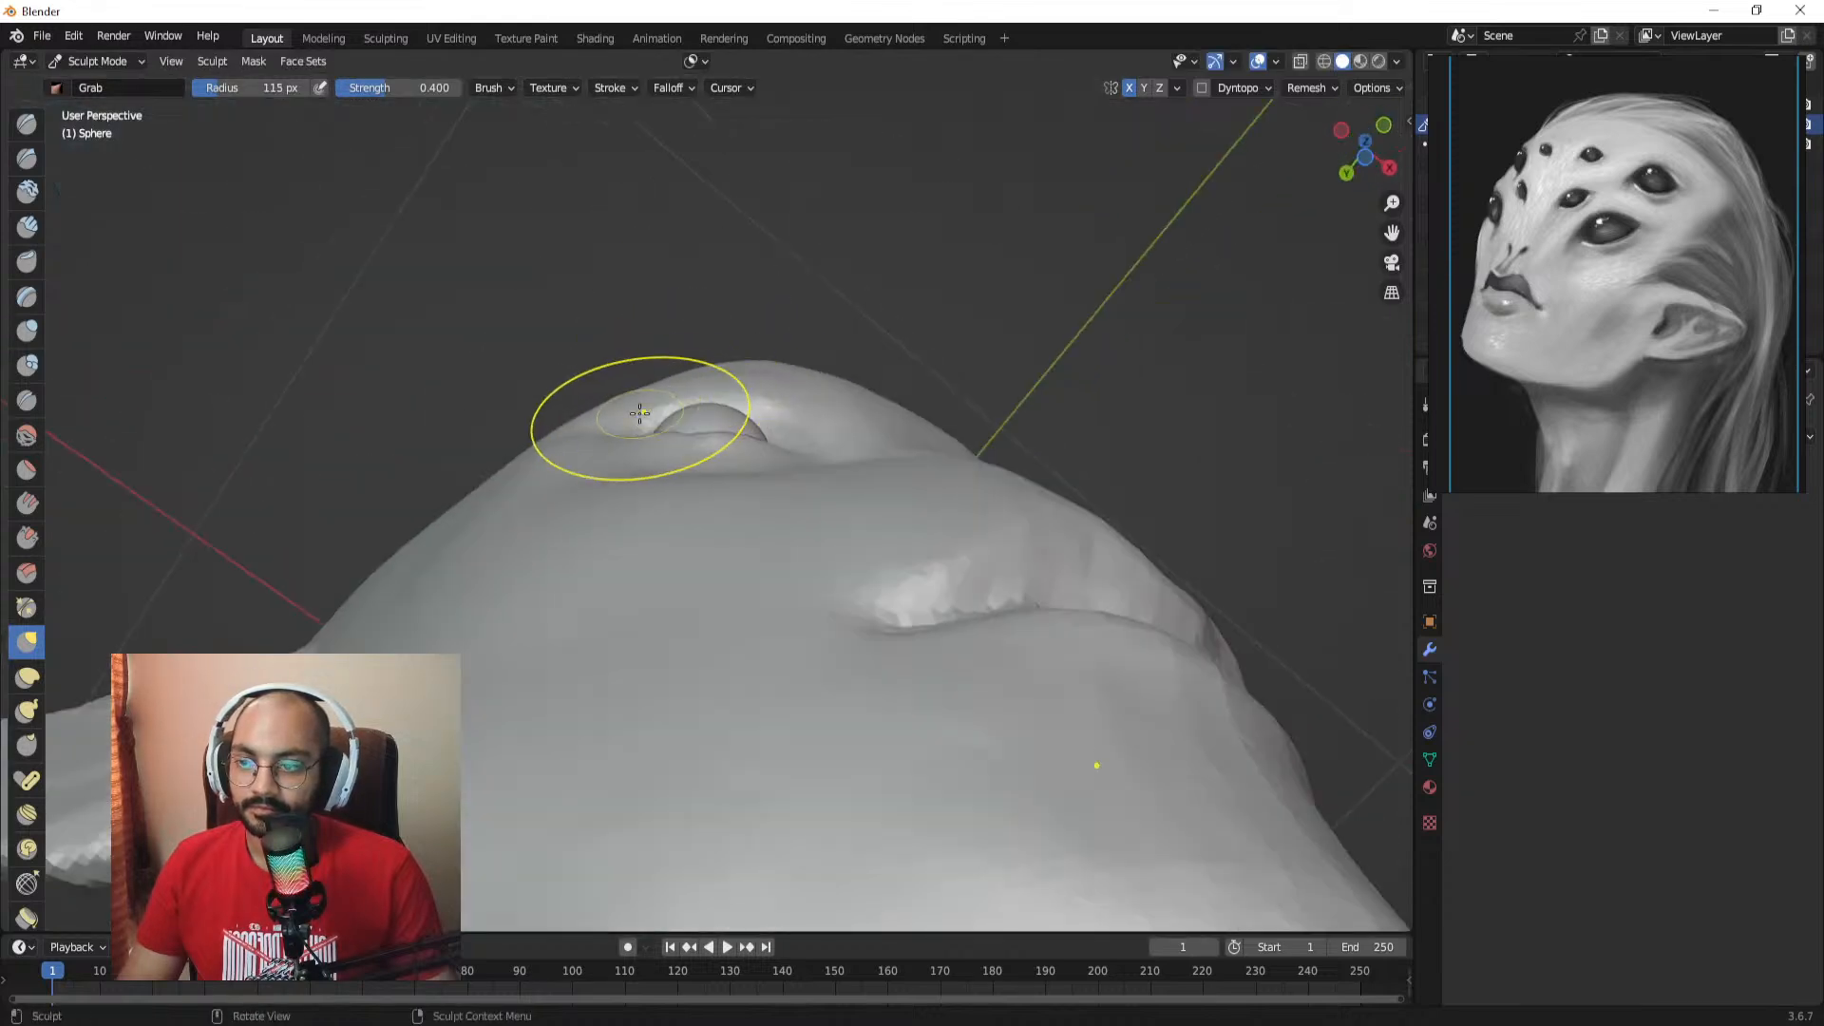
drag(642, 413, 671, 408)
middle_drag(686, 406, 715, 404)
drag(703, 400, 705, 403)
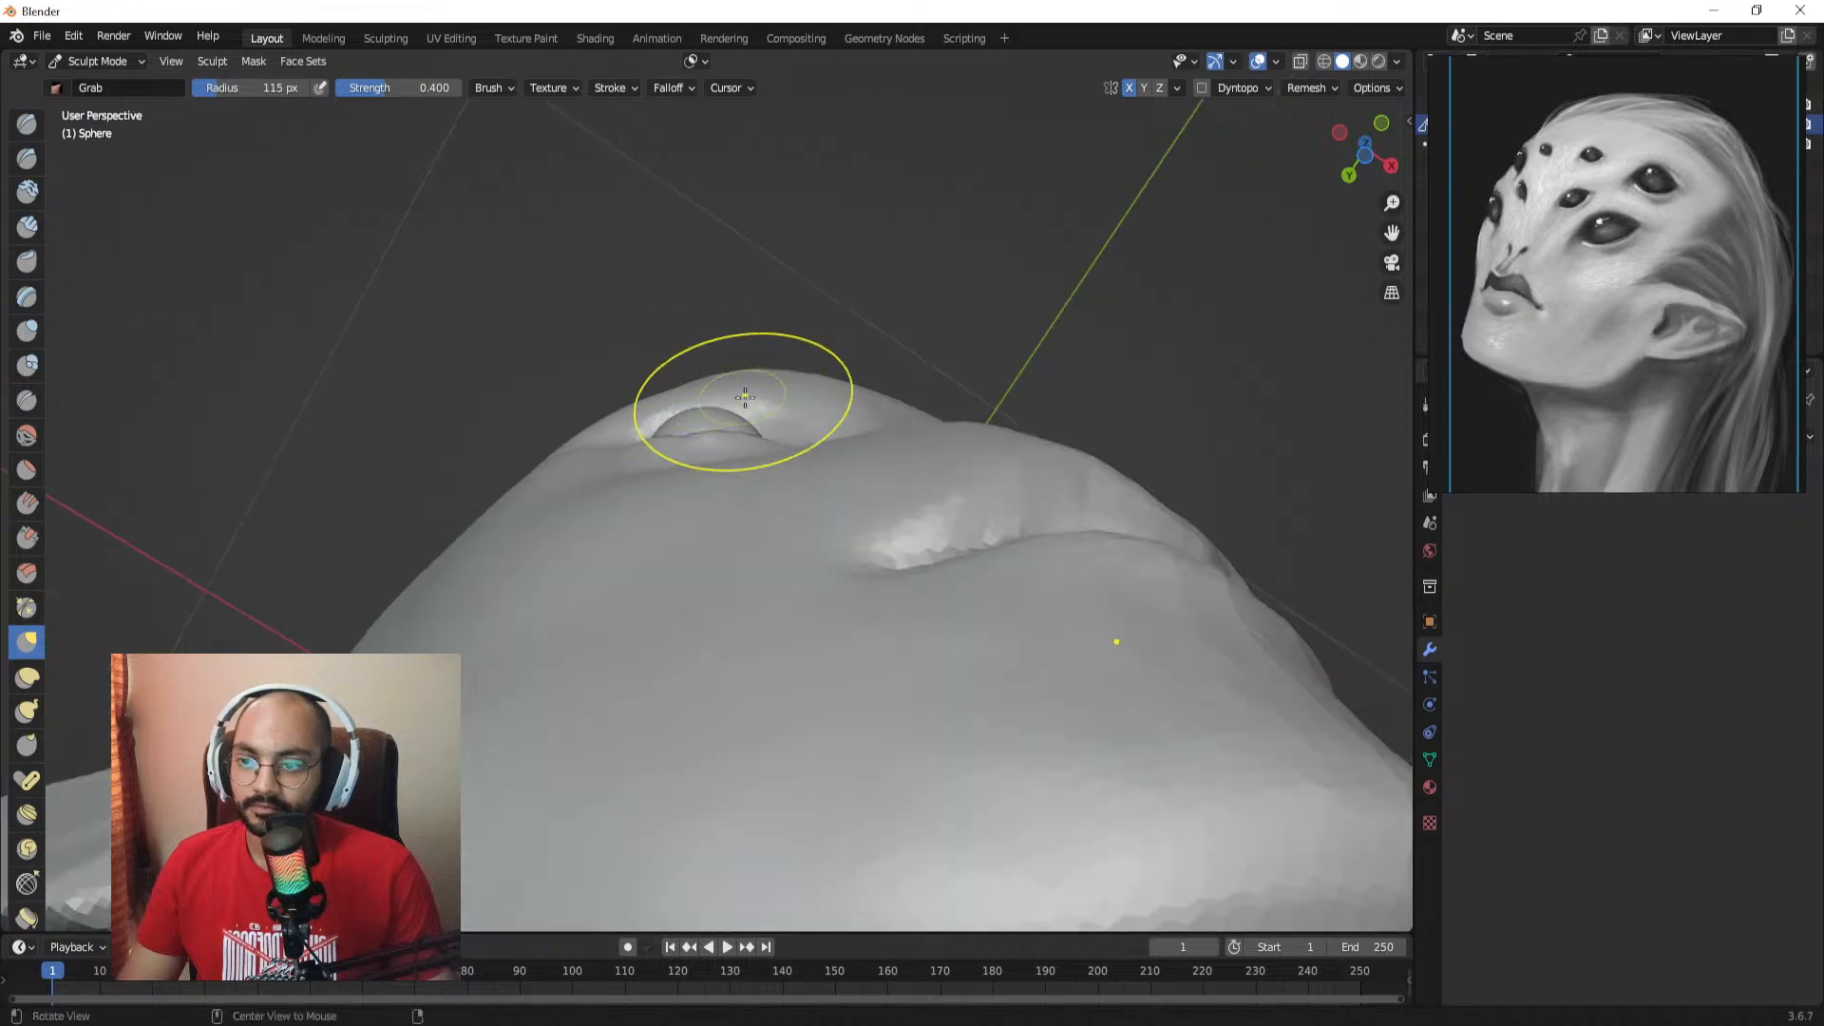
mouse_move(745, 399)
middle_down()
mouse_move(737, 504)
mouse_move(656, 508)
mouse_move(717, 475)
middle_up()
middle_drag(720, 475, 836, 418)
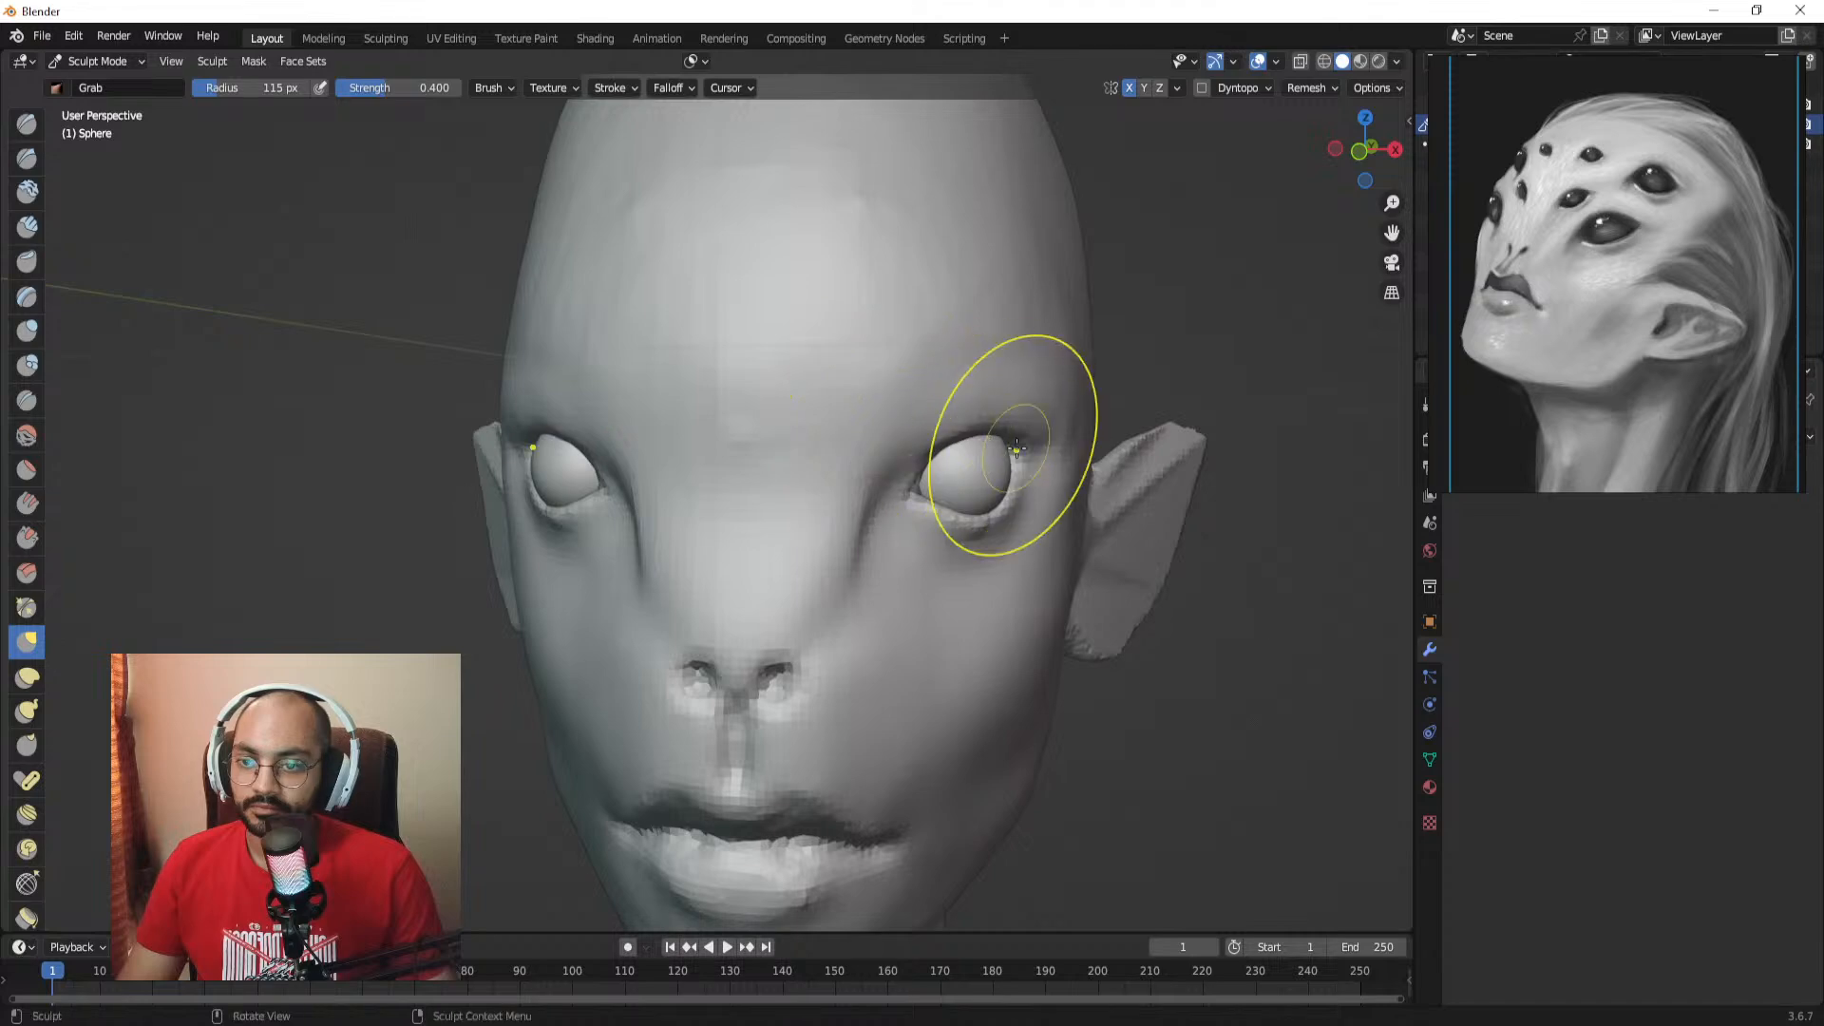
Step: Carve a crease extending from the outer eye corner and upper lid with the Draw Sharp brush at 61 px
click(27, 157)
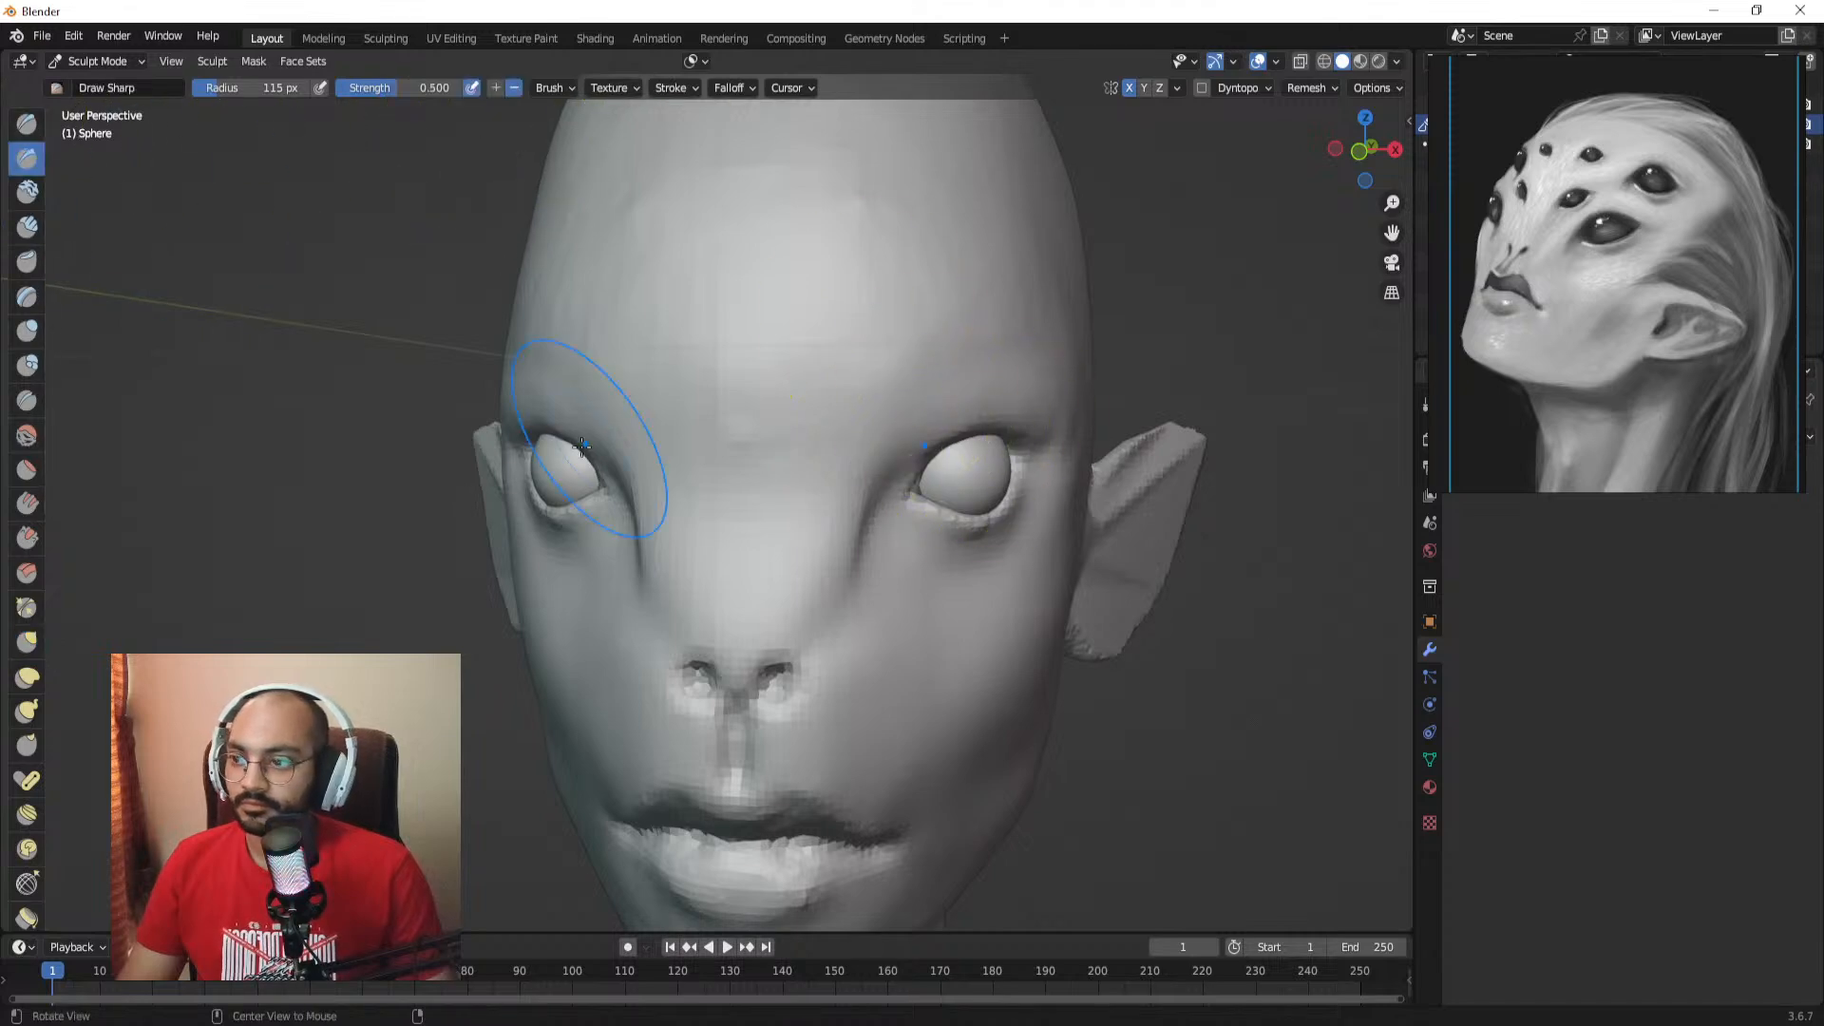
middle_drag(595, 440, 760, 422)
shift+middle_drag(602, 379, 741, 385)
key(f)
click(717, 435)
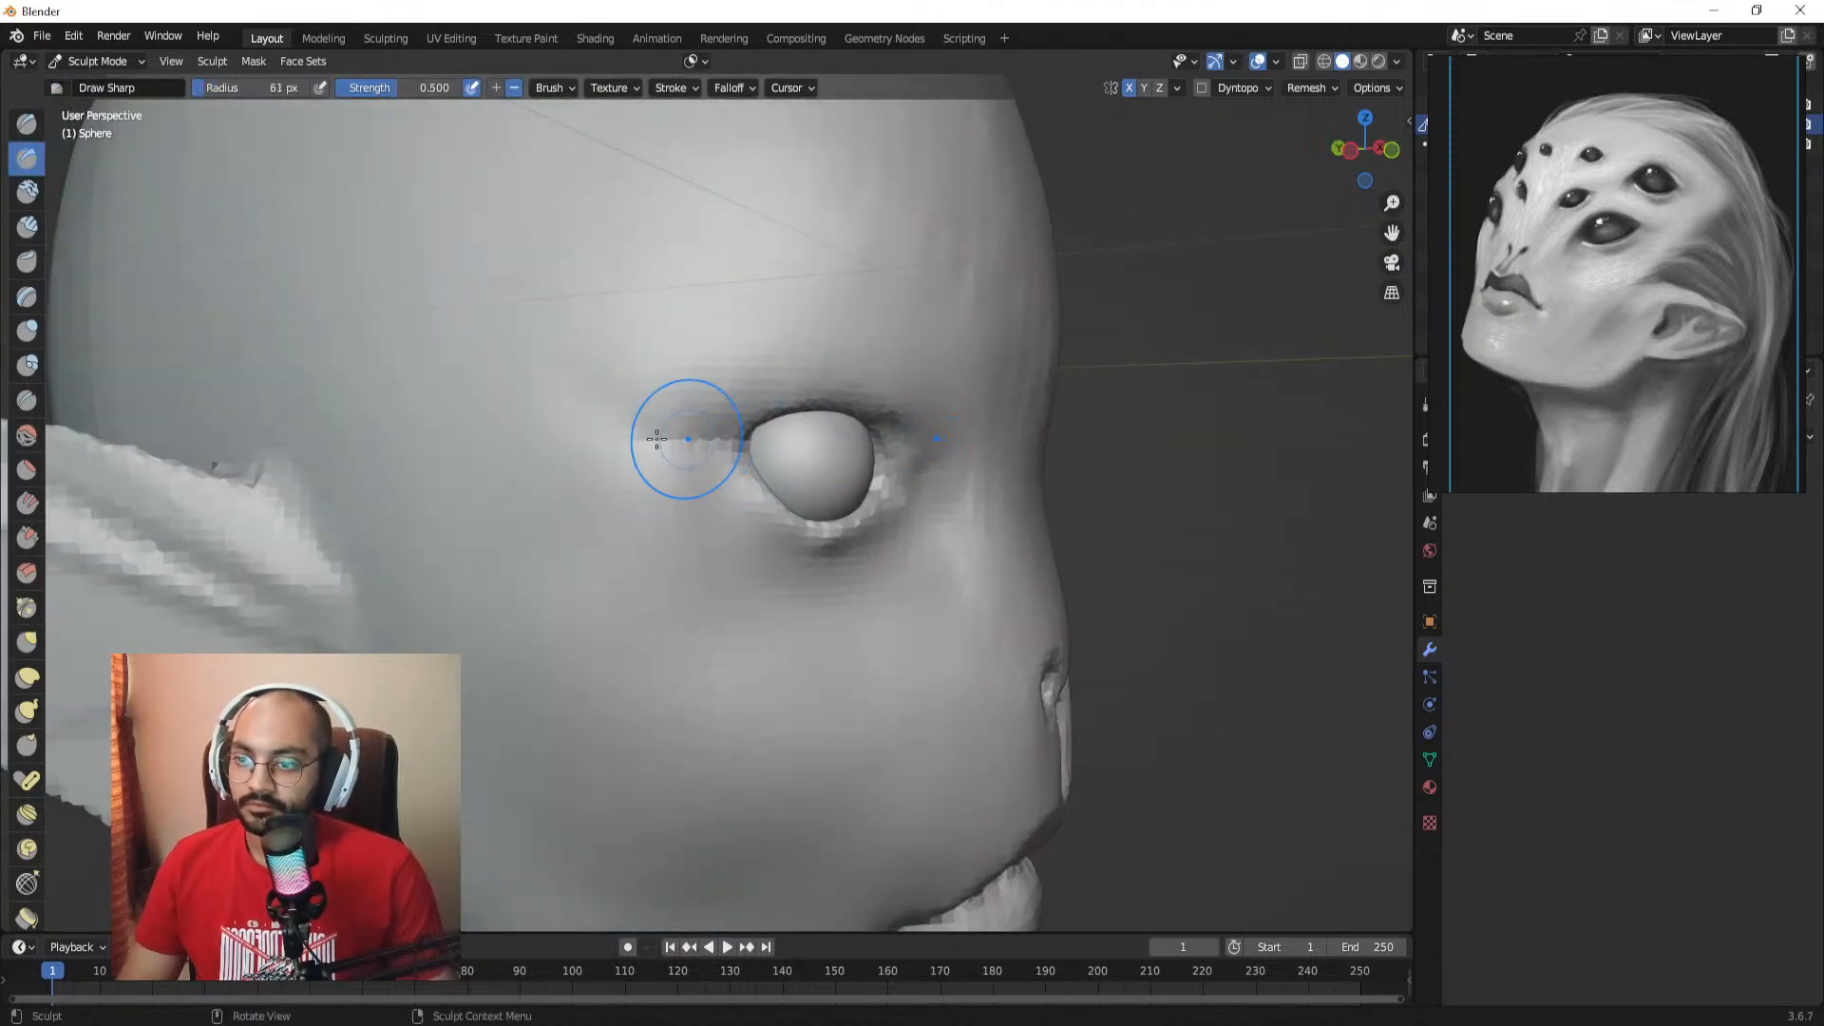
middle_drag(861, 403, 835, 421)
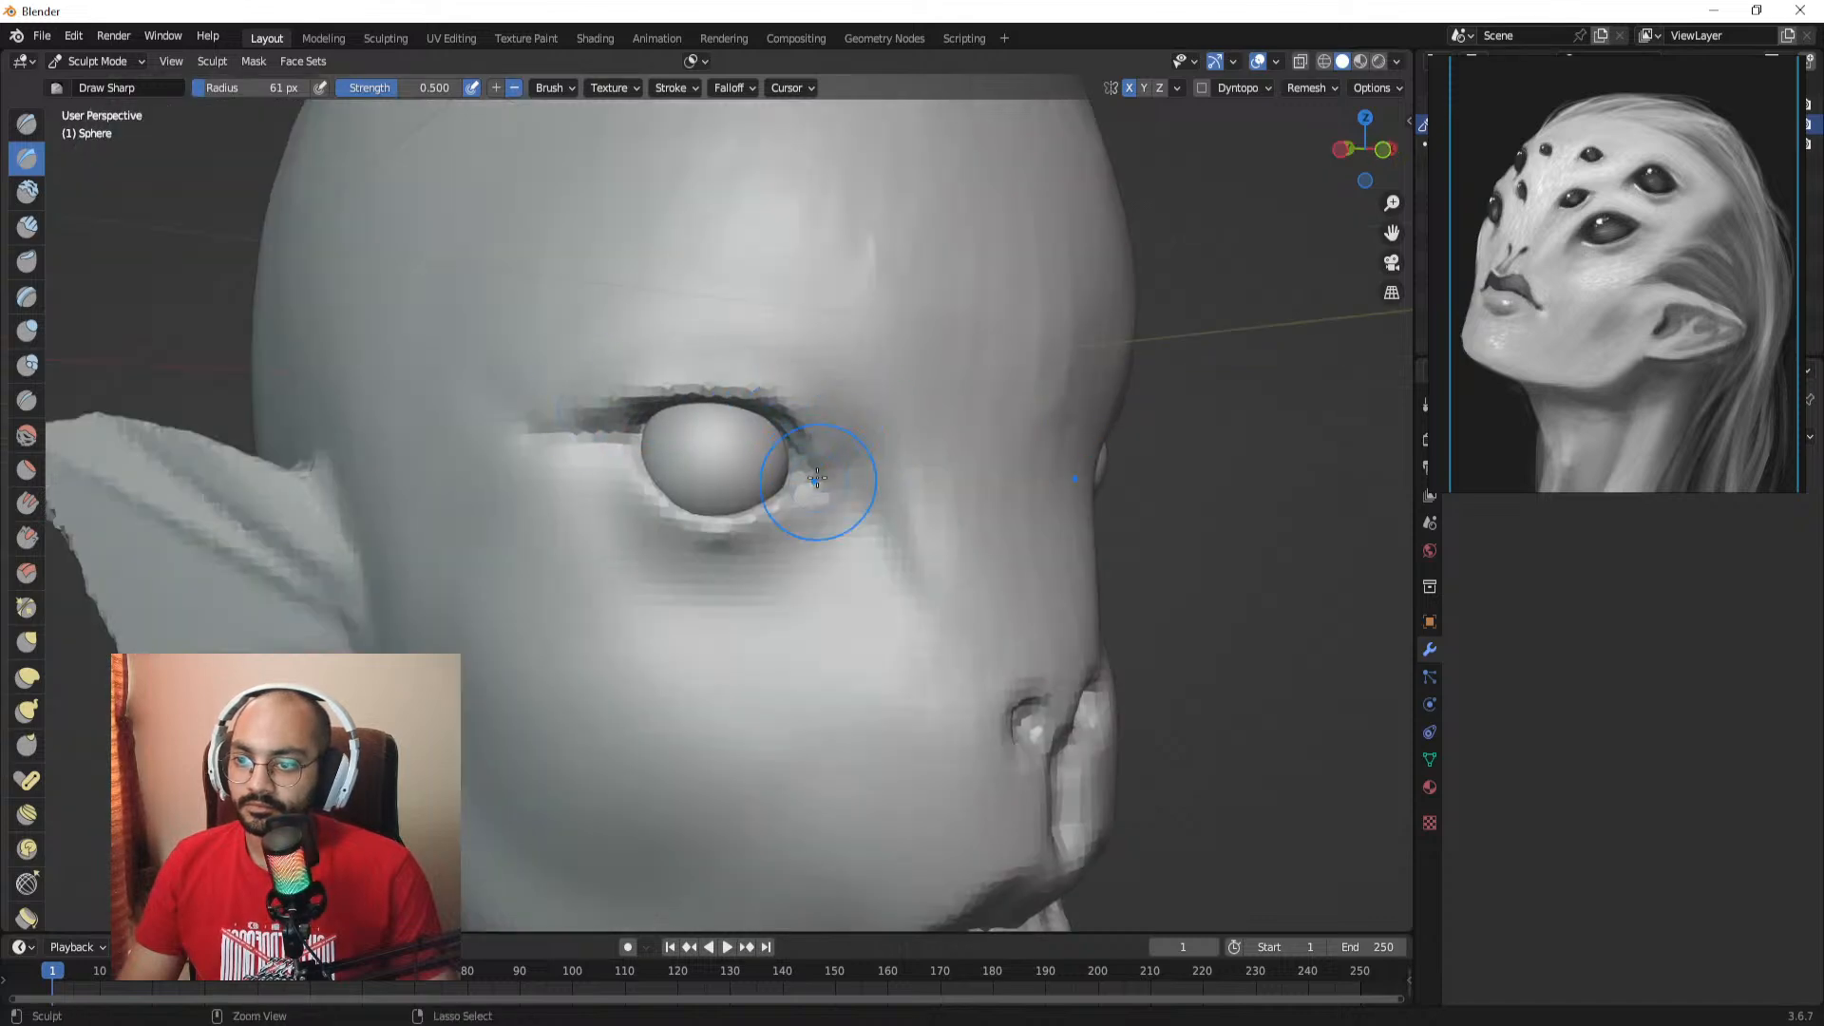
Step: Deepen the upper eyelid crease toward the inner and outer corners with the Draw Sharp brush at 60 px
key(f)
click(791, 425)
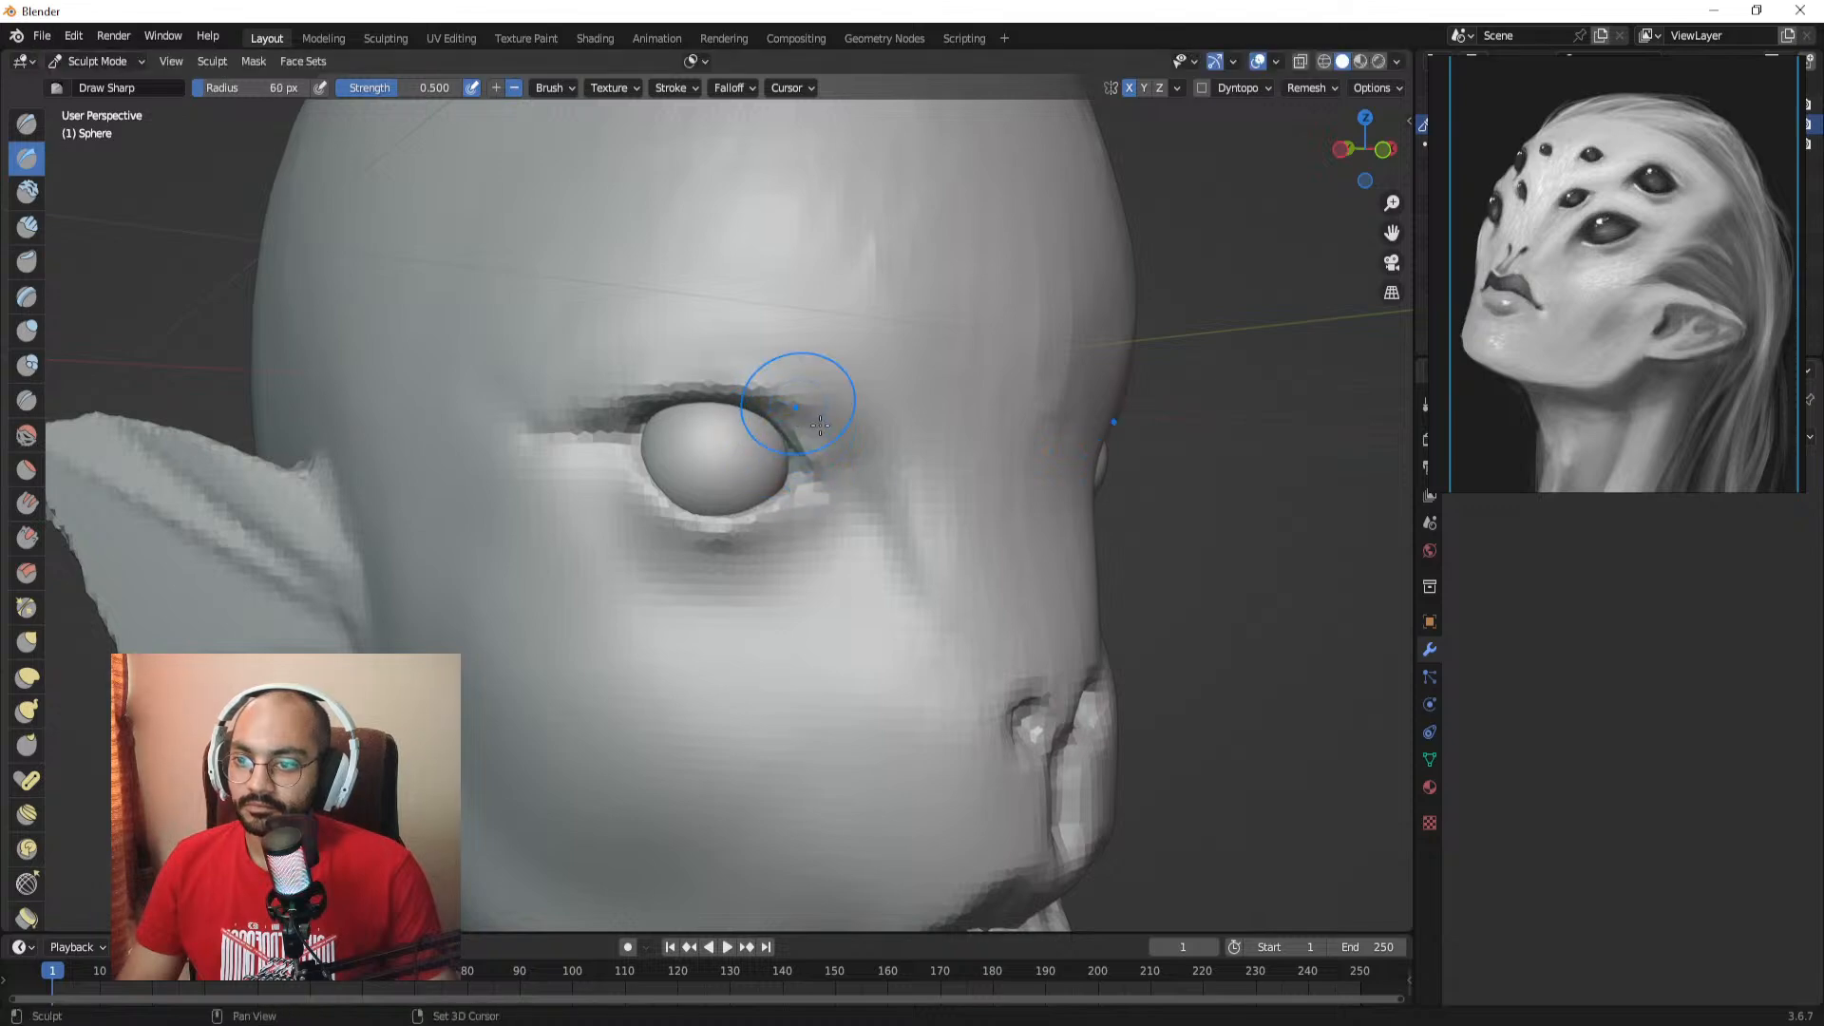
middle_drag(828, 437, 653, 419)
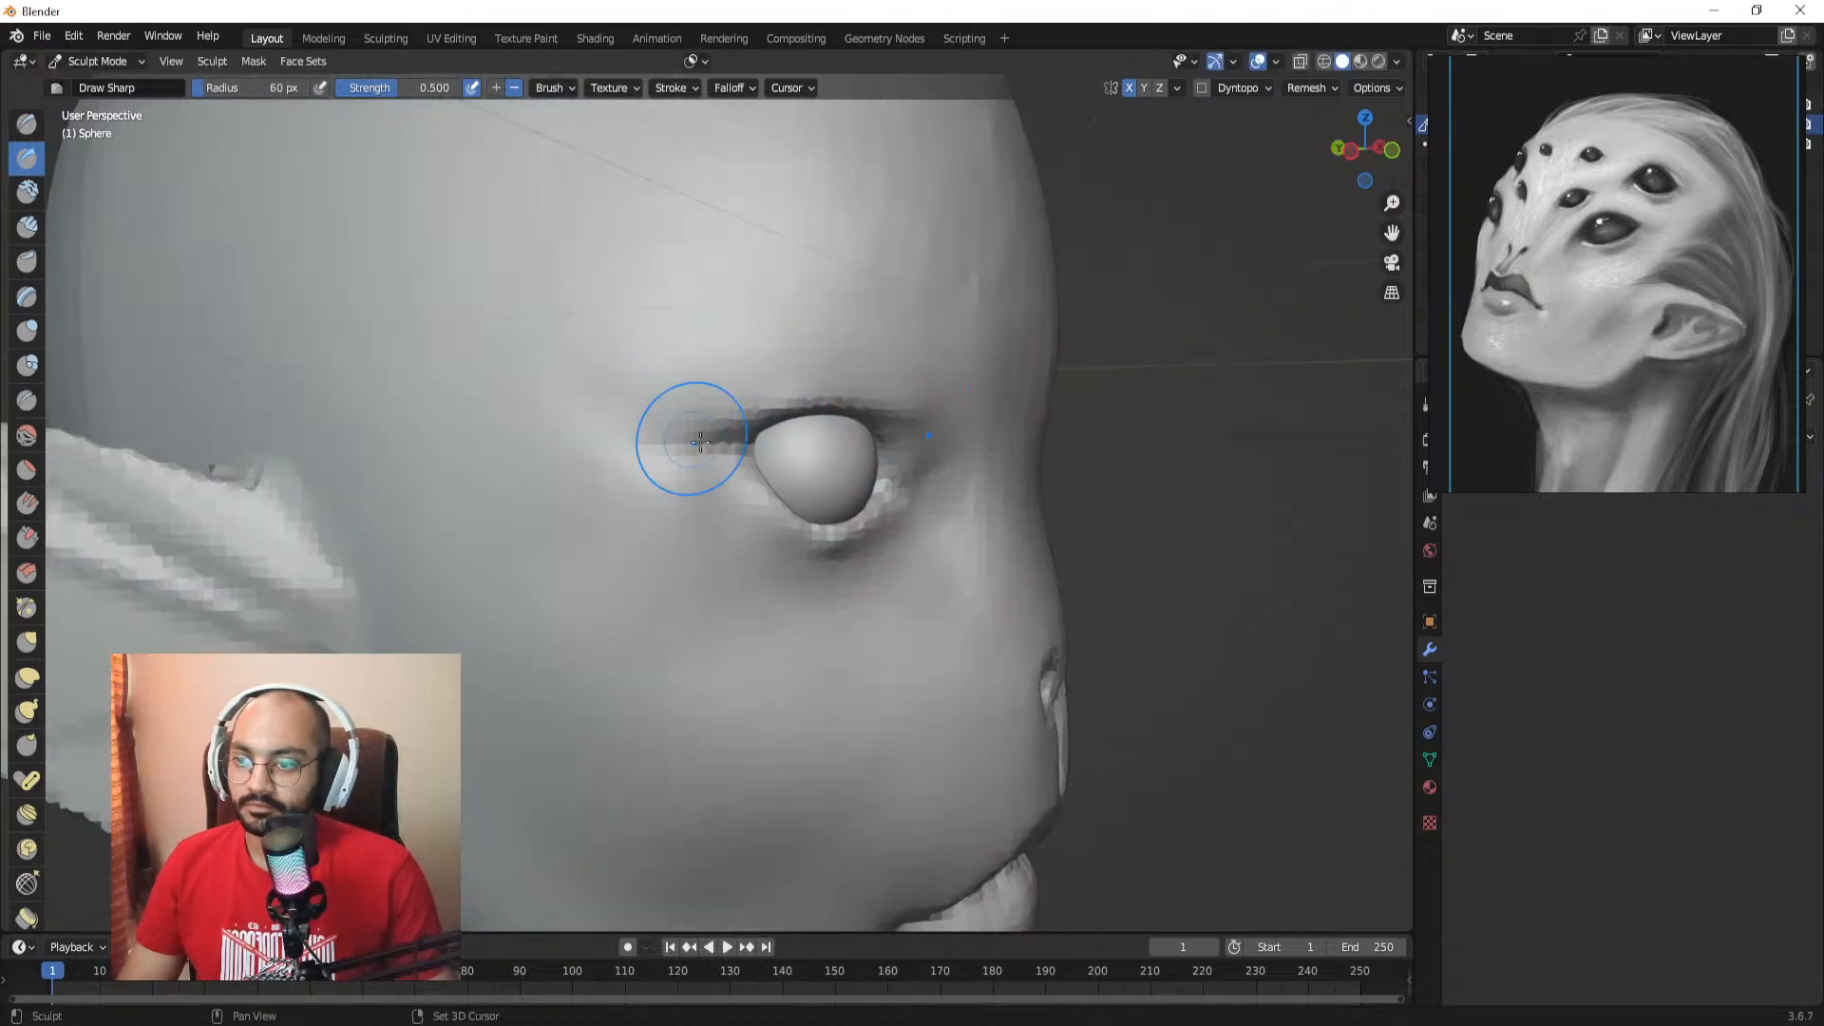
key(f)
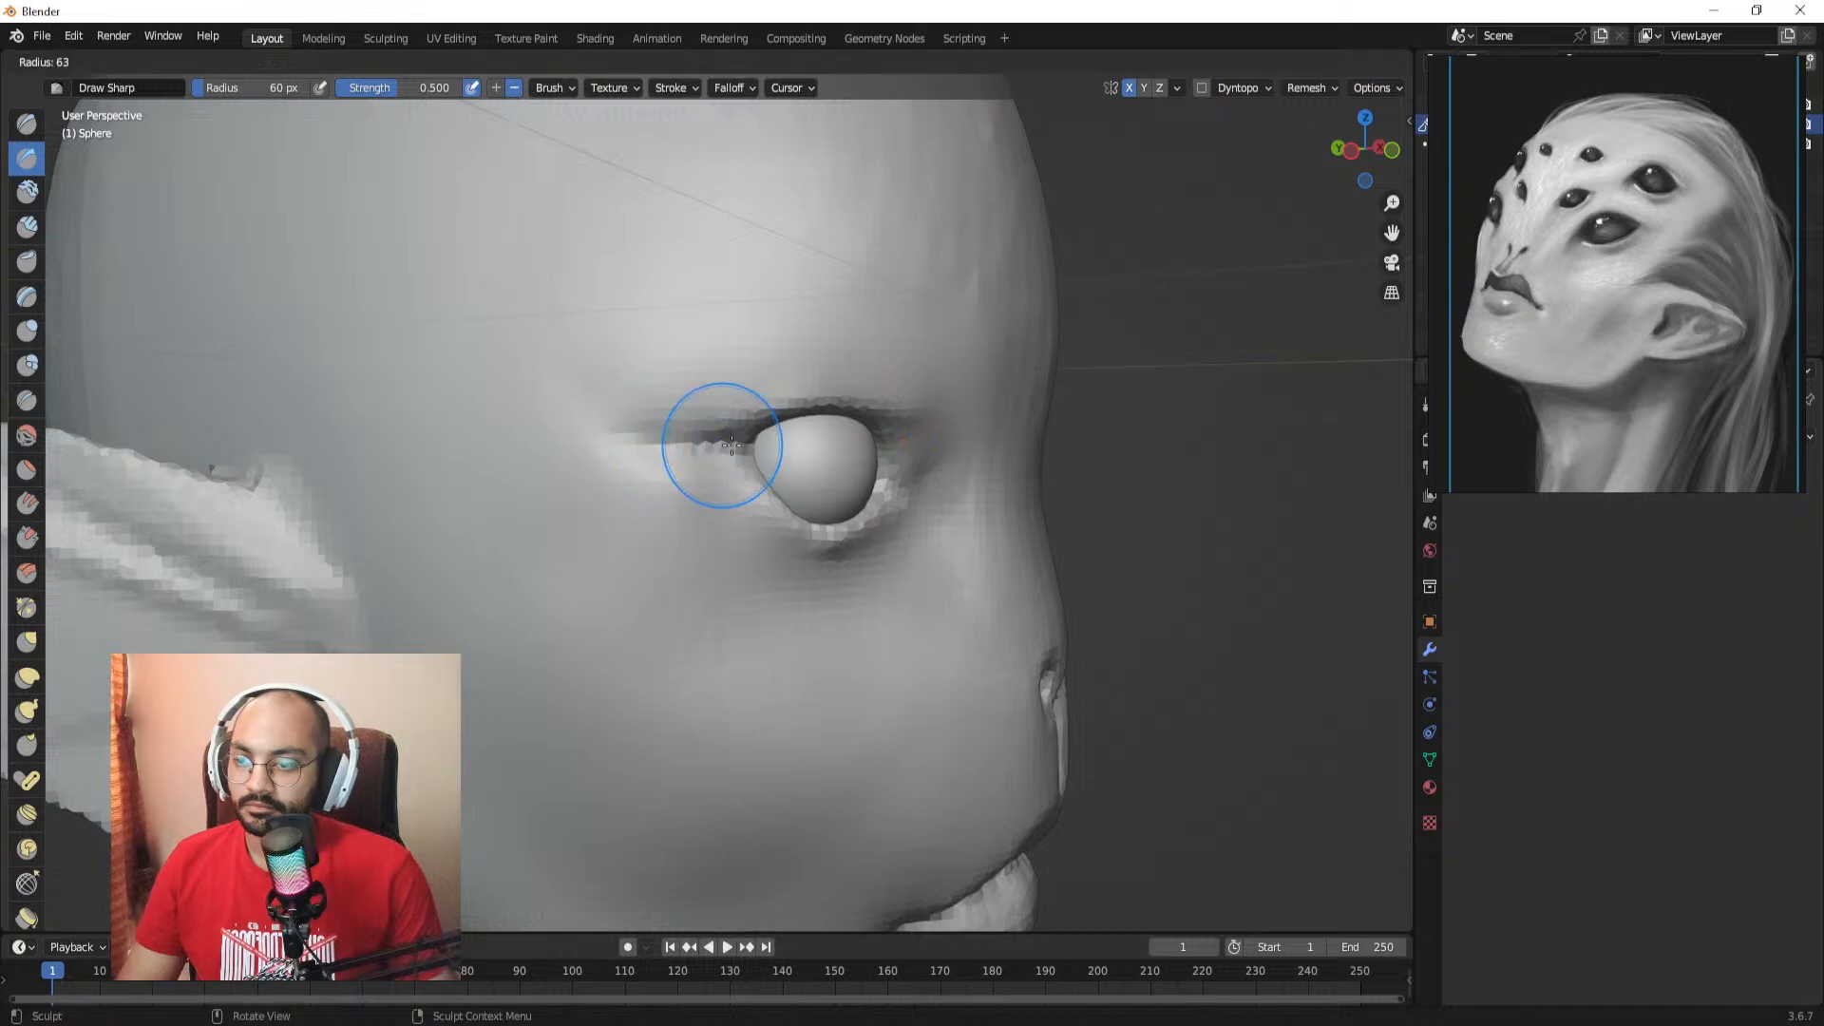
click(653, 482)
mouse_move(636, 544)
alt+mouse_down()
mouse_move(494, 522)
mouse_move(447, 494)
alt+mouse_up()
alt+drag(664, 489, 546, 482)
Step: Refine the area under the lower eyelid with the Draw Sharp brush at 61 px, increasing it to 63 px
key(f)
click(817, 456)
middle_drag(825, 454, 800, 486)
alt+drag(801, 486, 866, 498)
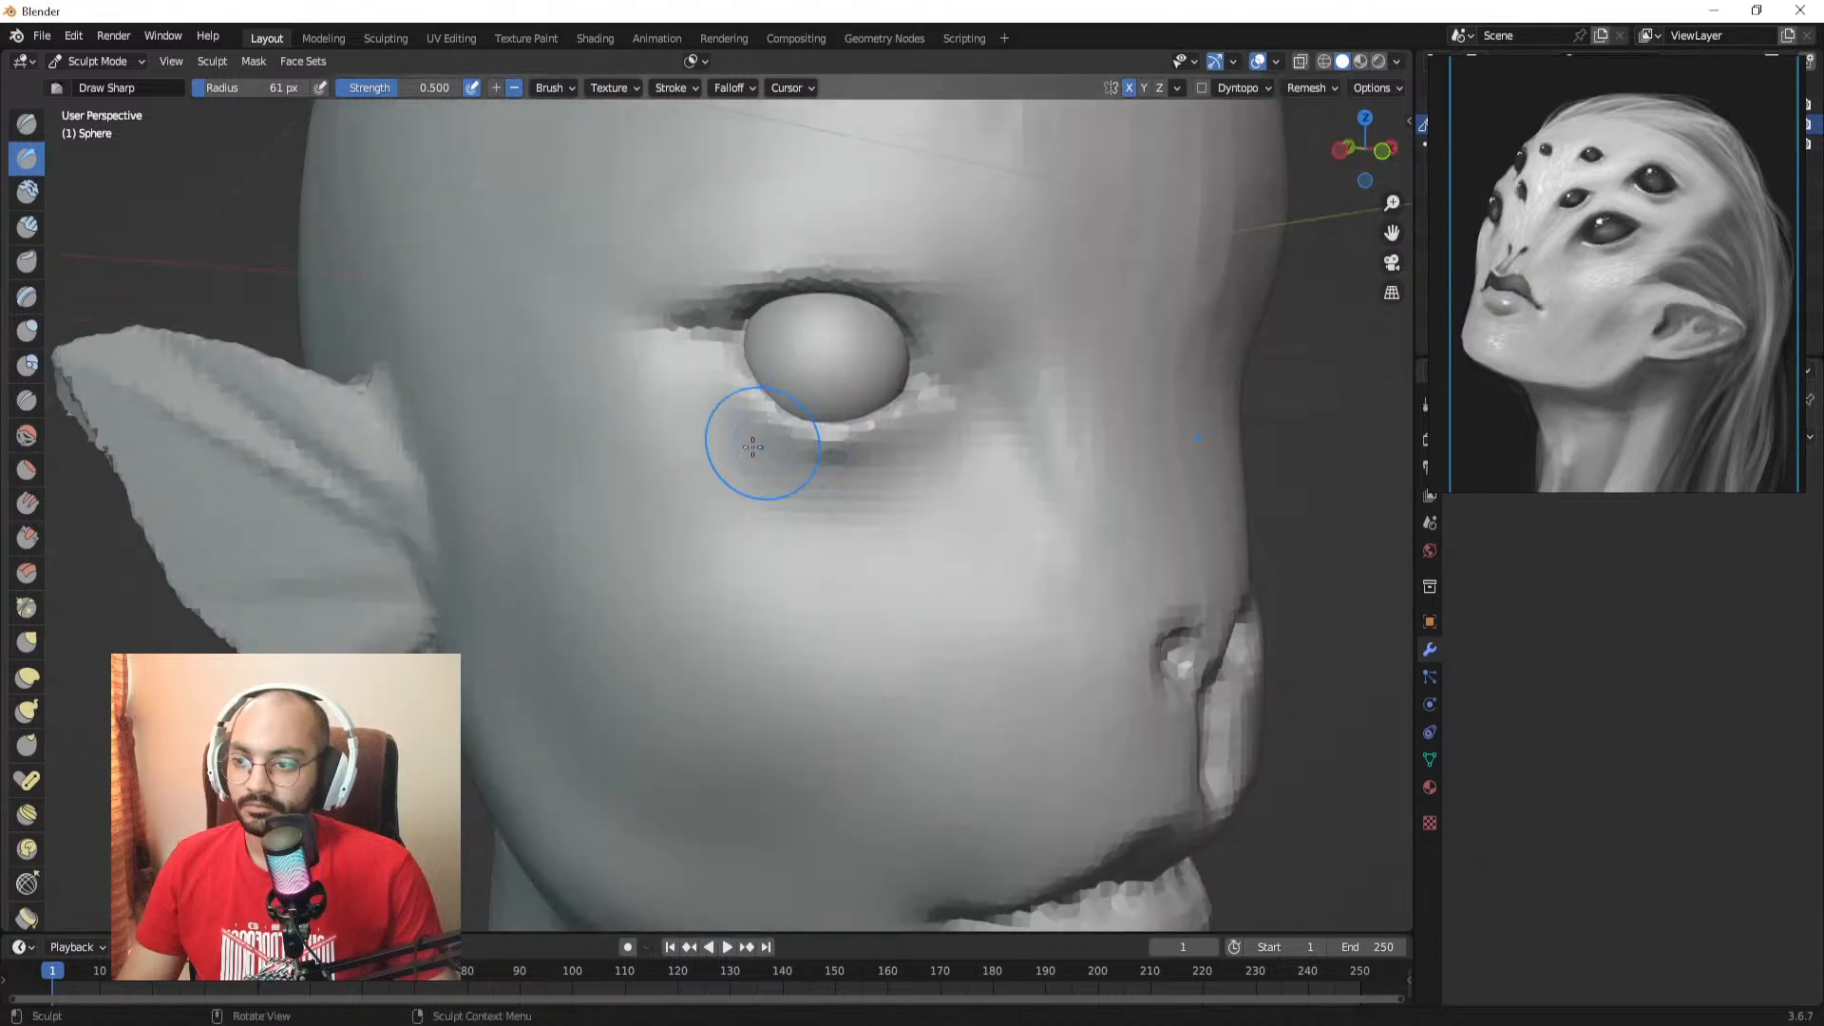
key(bracketright)
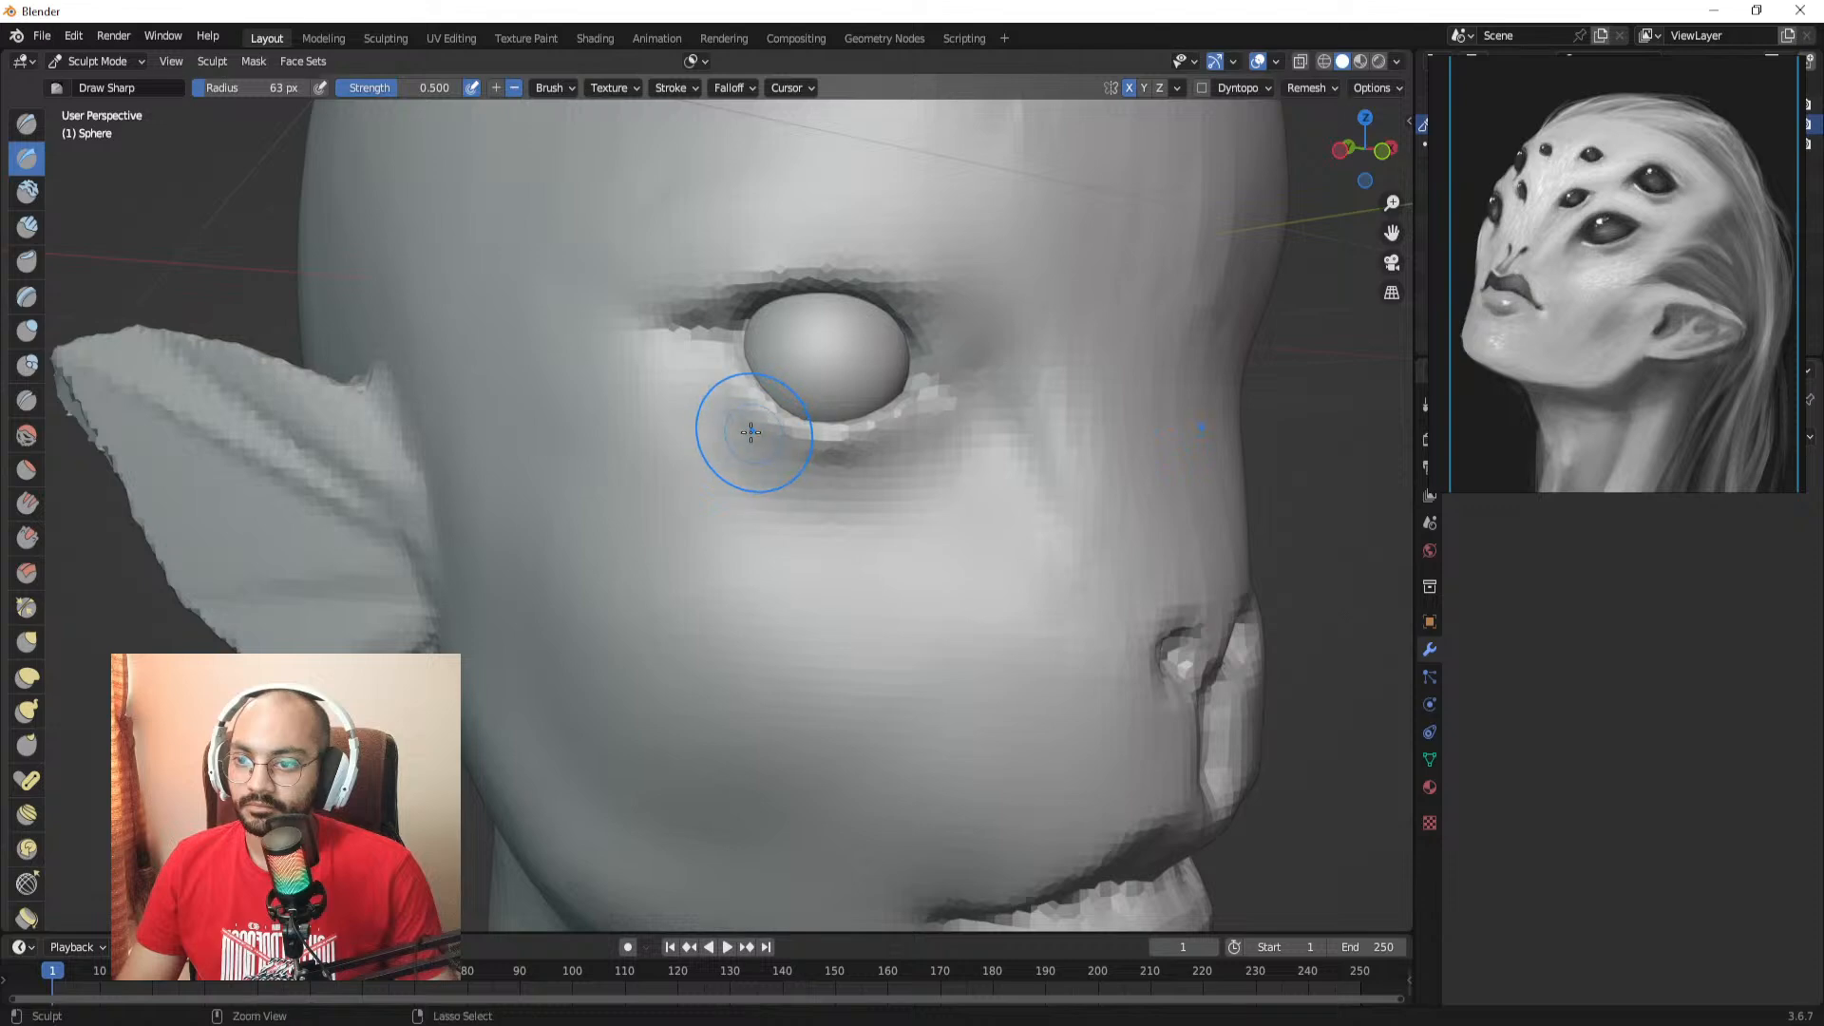
Step: Build up the area beneath the lower eyelid with the Clay Strips brush, reducing its radius from 63 to 45 px
click(27, 227)
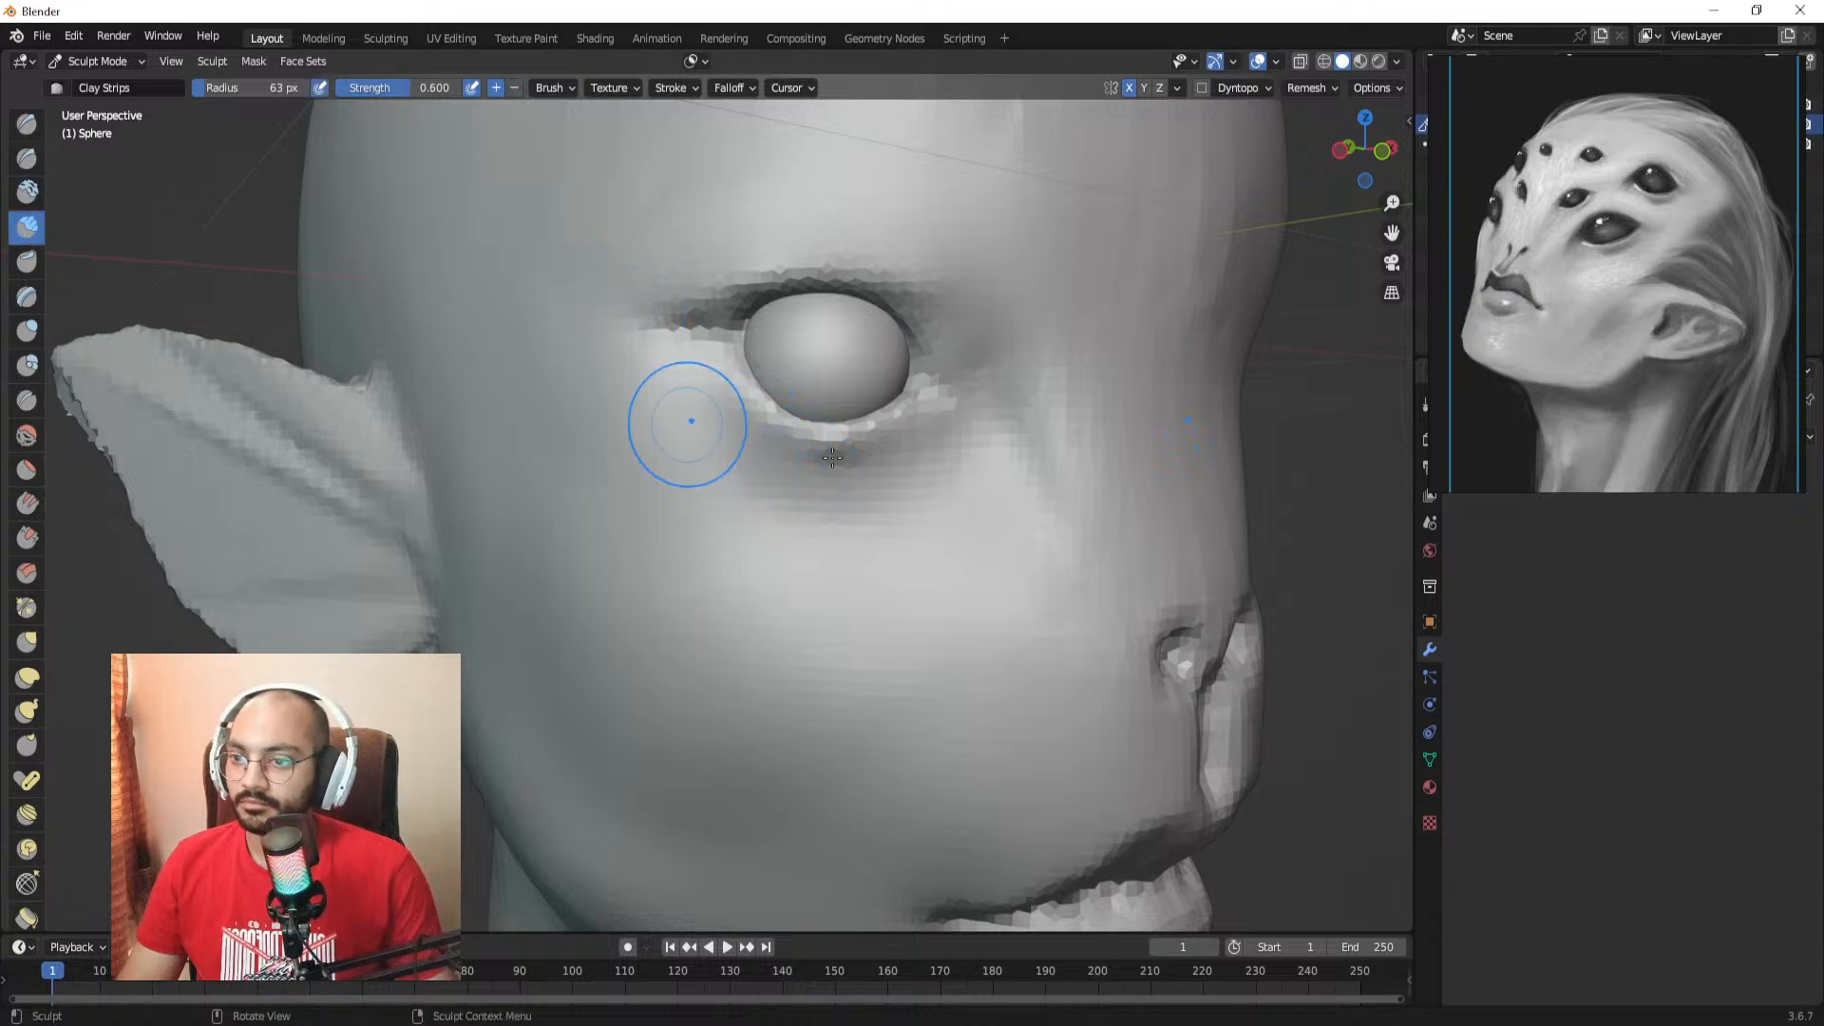
key(f)
mouse_move(784, 536)
mouse_down()
mouse_move(832, 548)
mouse_move(935, 524)
mouse_move(749, 521)
mouse_move(796, 504)
mouse_up()
click(859, 518)
mouse_move(796, 504)
ctrl+alt+mouse_down()
mouse_move(883, 571)
mouse_move(928, 525)
mouse_move(912, 493)
mouse_move(862, 503)
mouse_move(684, 236)
ctrl+alt+mouse_up()
key(f)
click(862, 507)
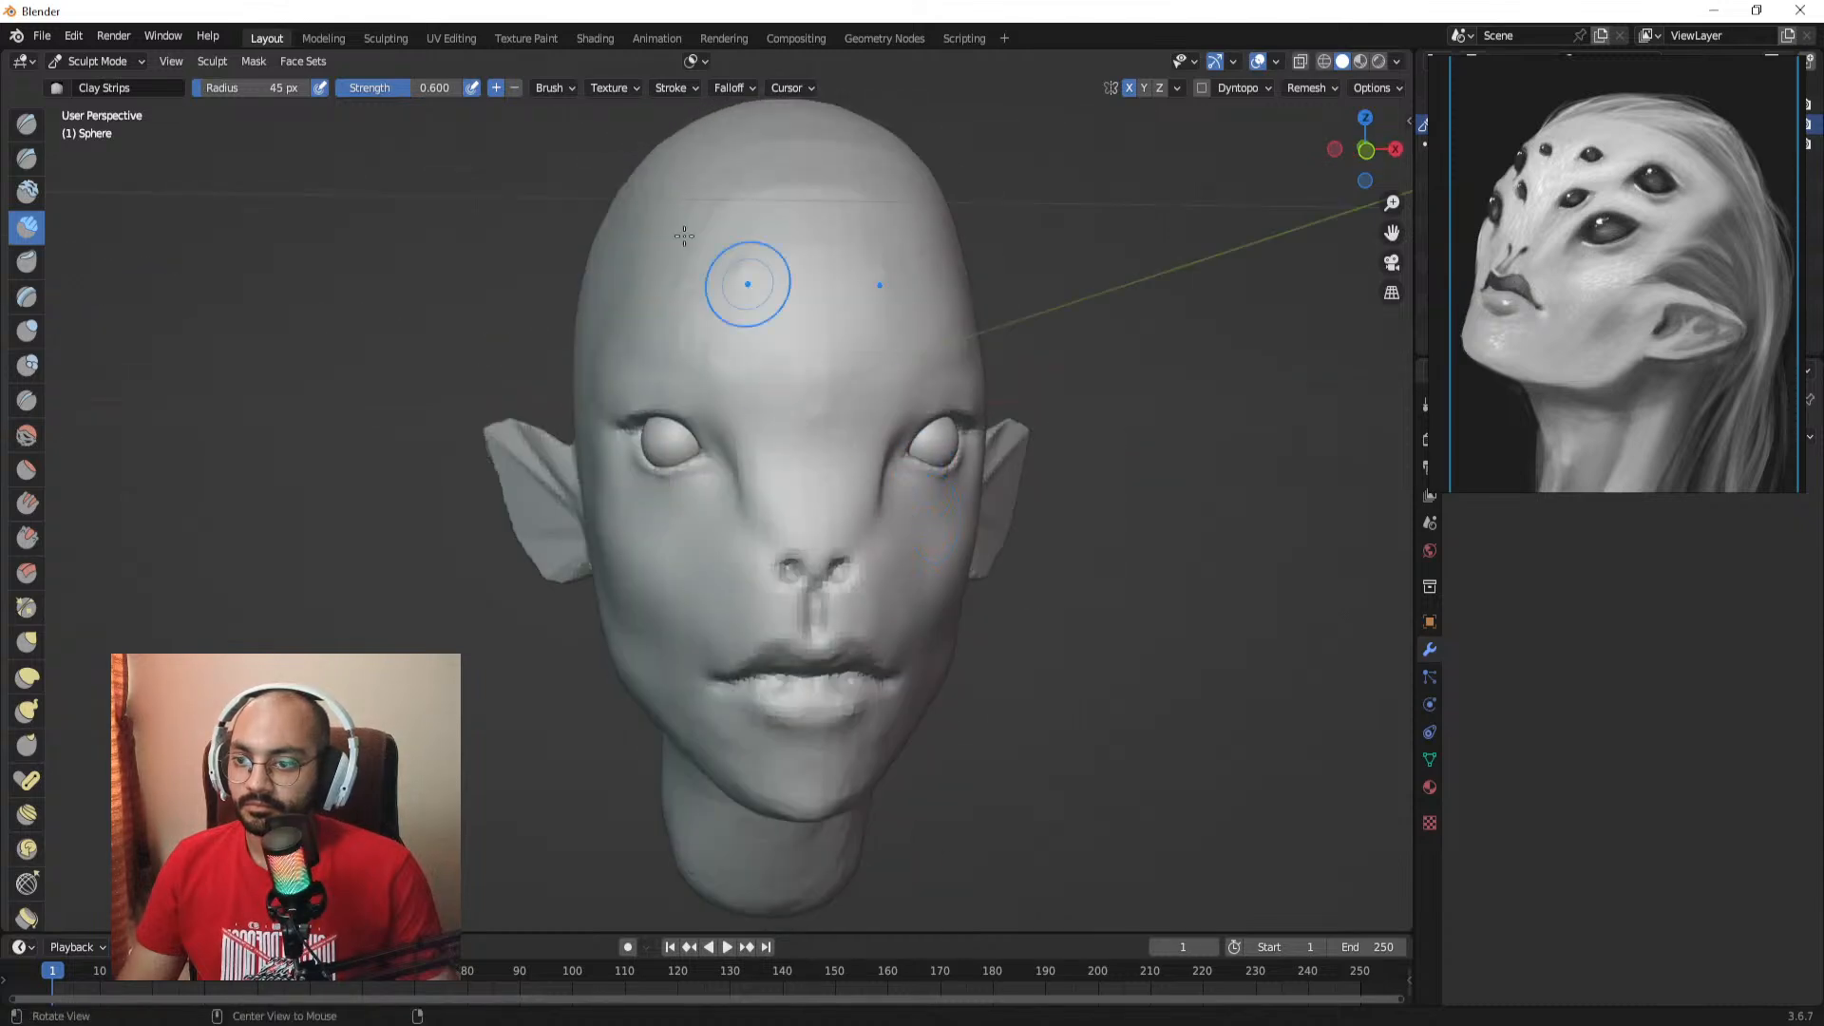
Step: Carve the crease below the lower eyelid toward its outer corner with the Draw Sharp brush at about 50 px
click(27, 160)
mouse_move(825, 504)
ctrl+alt+mouse_down()
mouse_move(808, 440)
mouse_move(766, 472)
mouse_move(676, 464)
ctrl+alt+mouse_up()
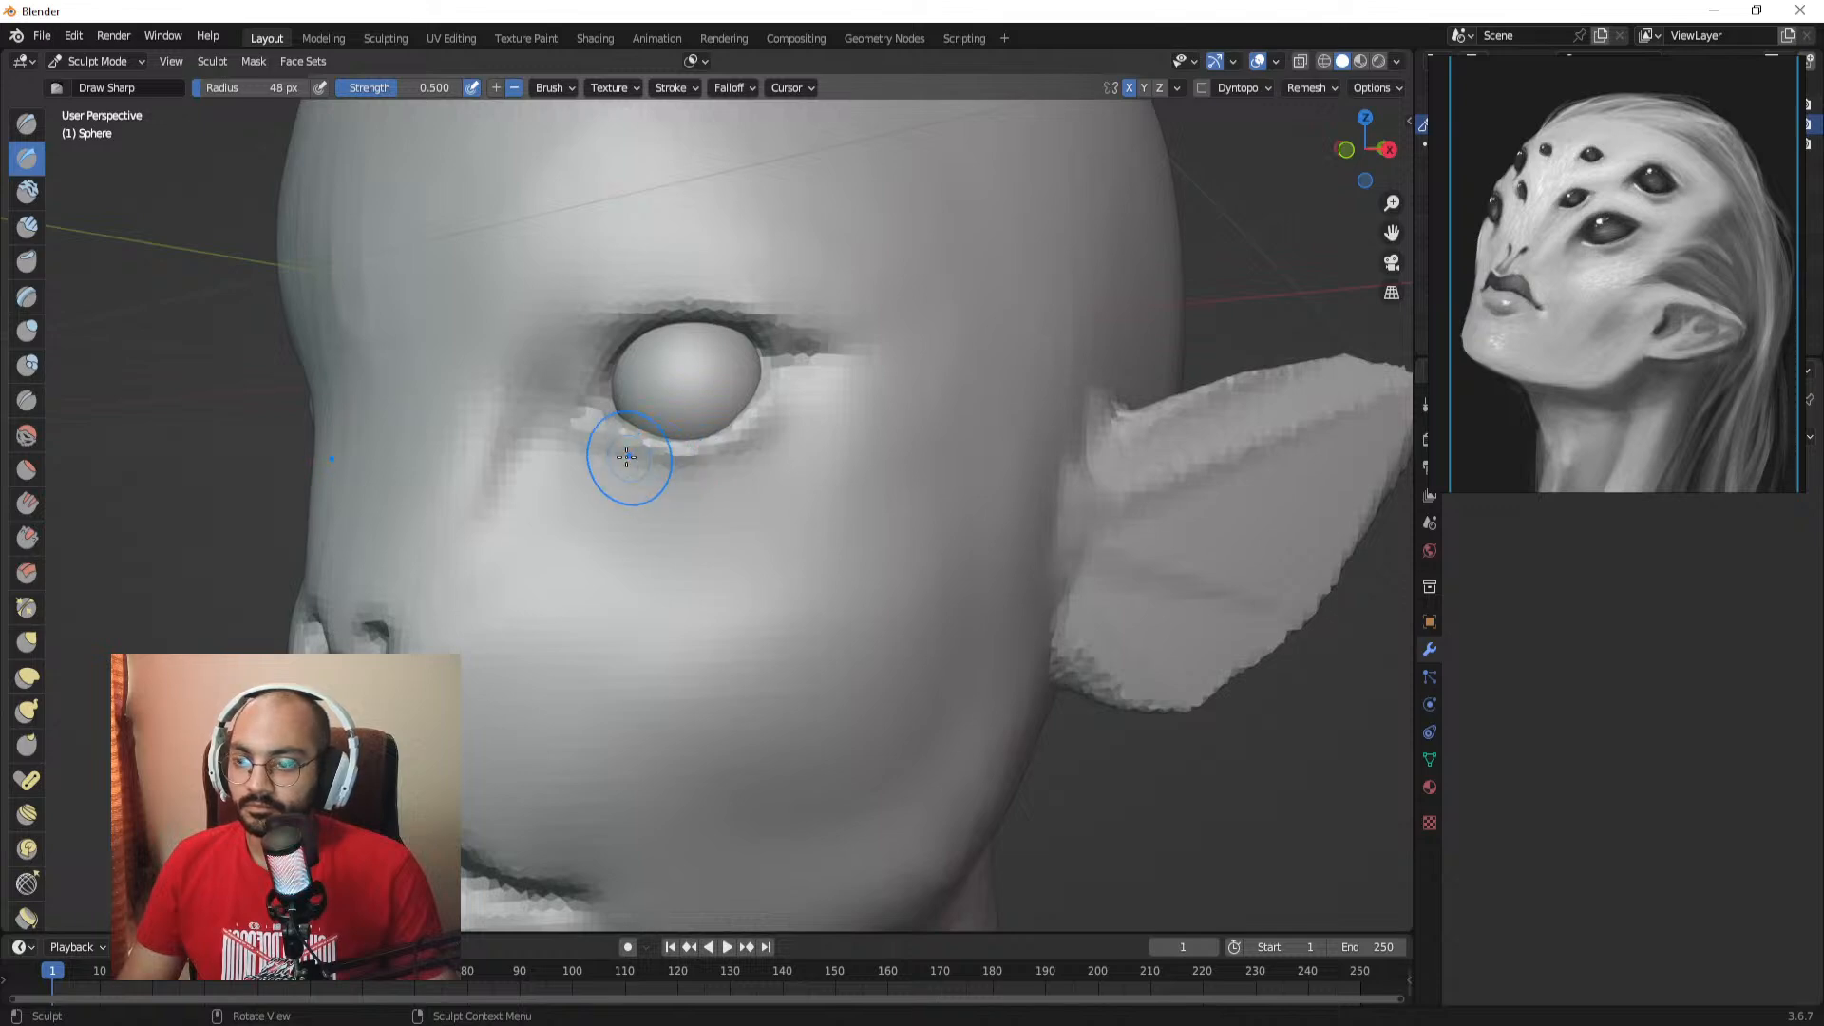
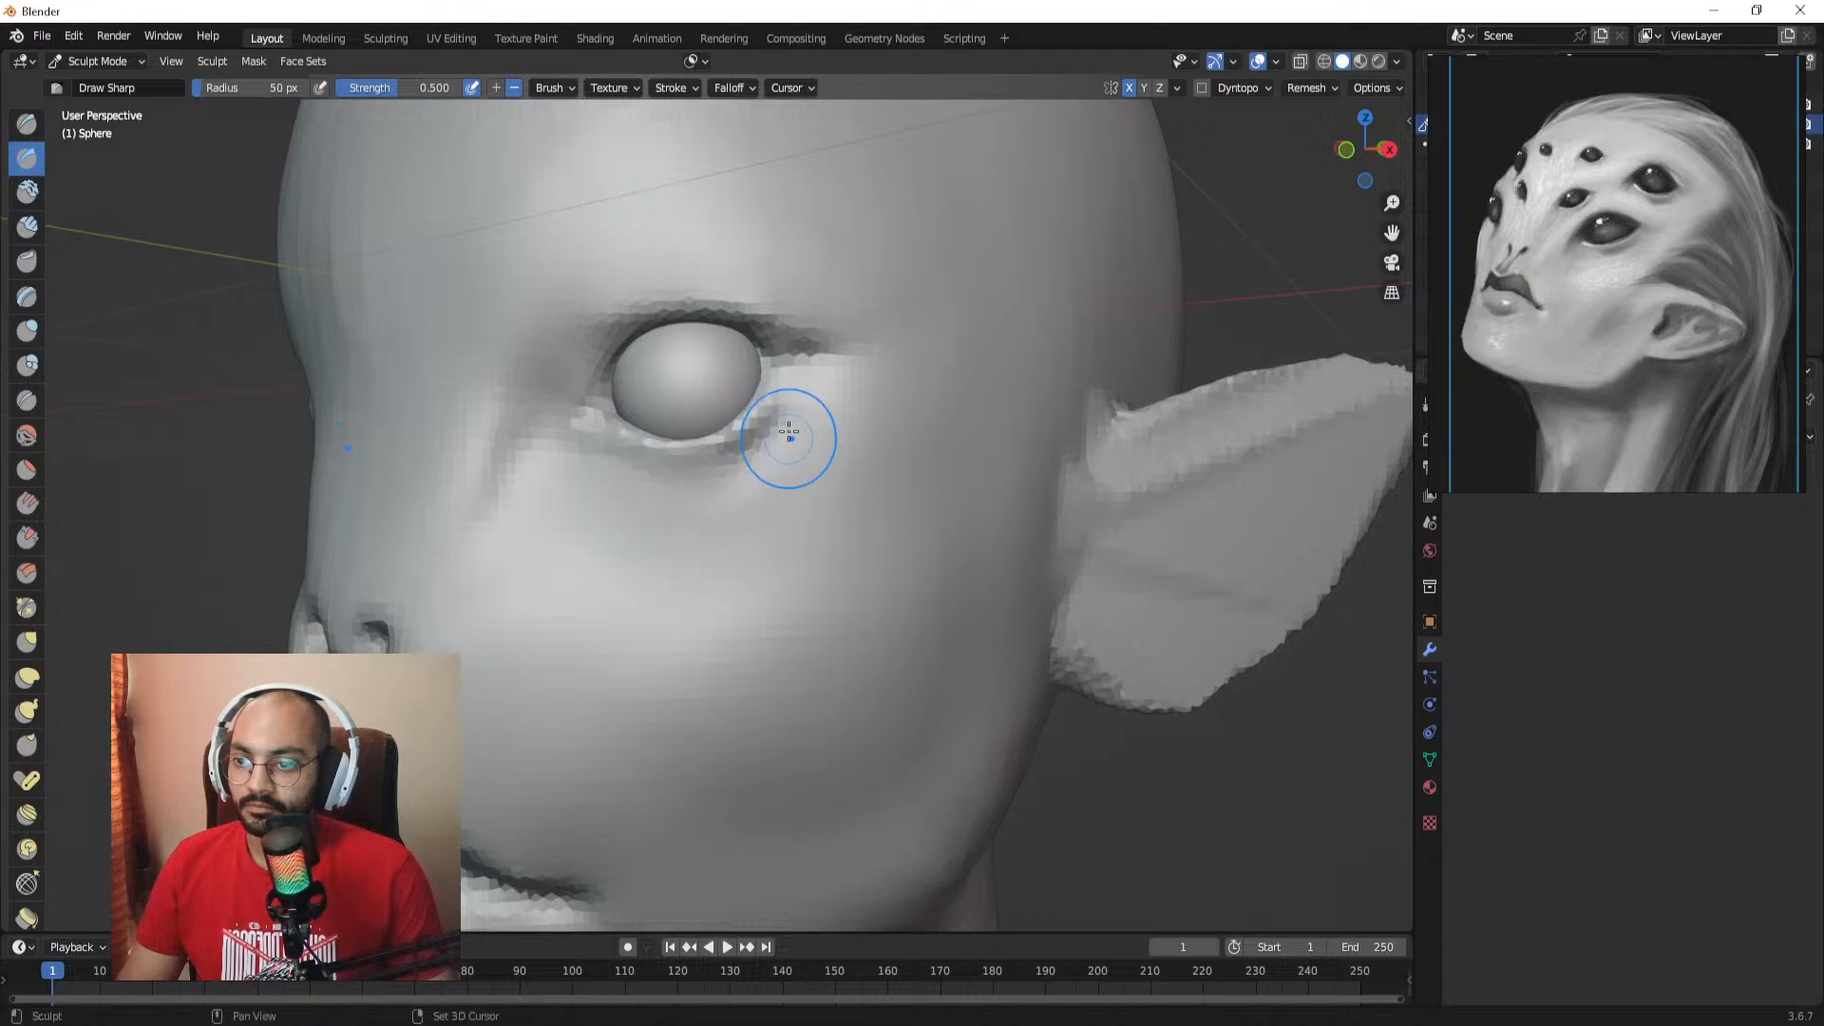
middle_drag(792, 421, 892, 491)
scroll(892, 468, down, 5)
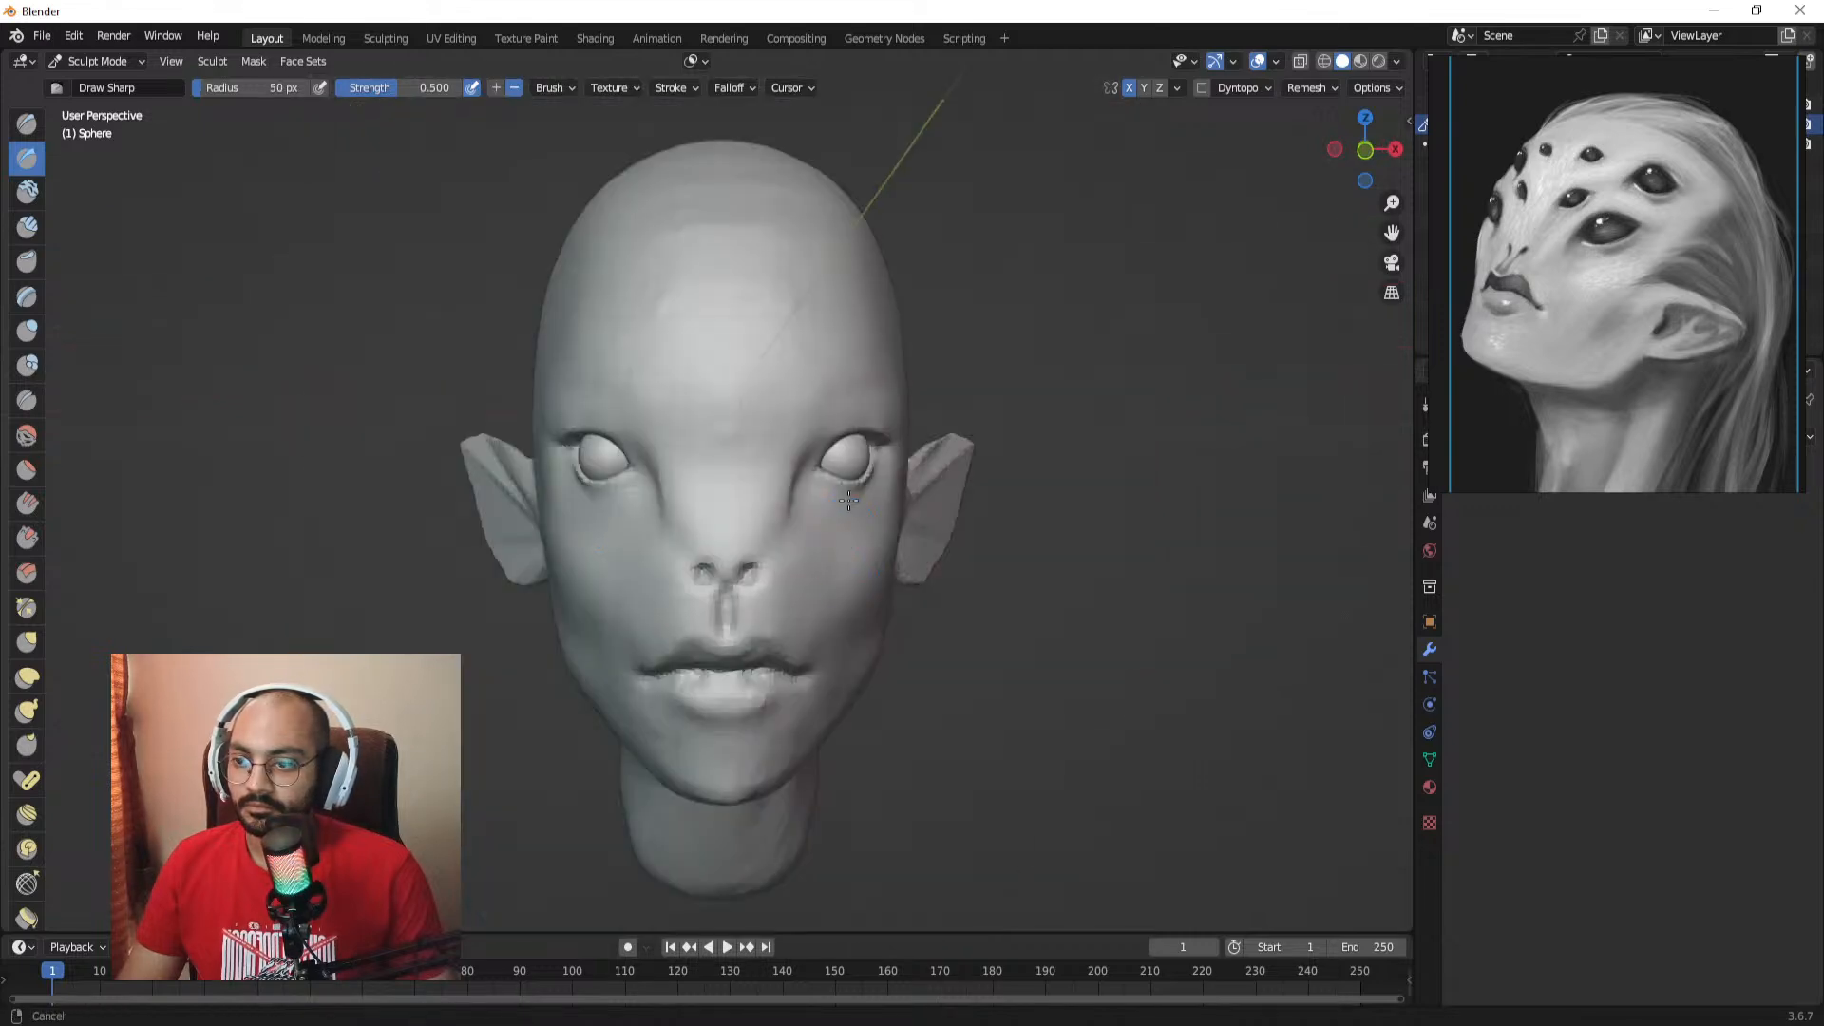
Step: Carve an eye socket into each side of the upper forehead with the Draw Sharp brush, increasing its radius from 50 to 59 px
scroll(828, 532, up, 2)
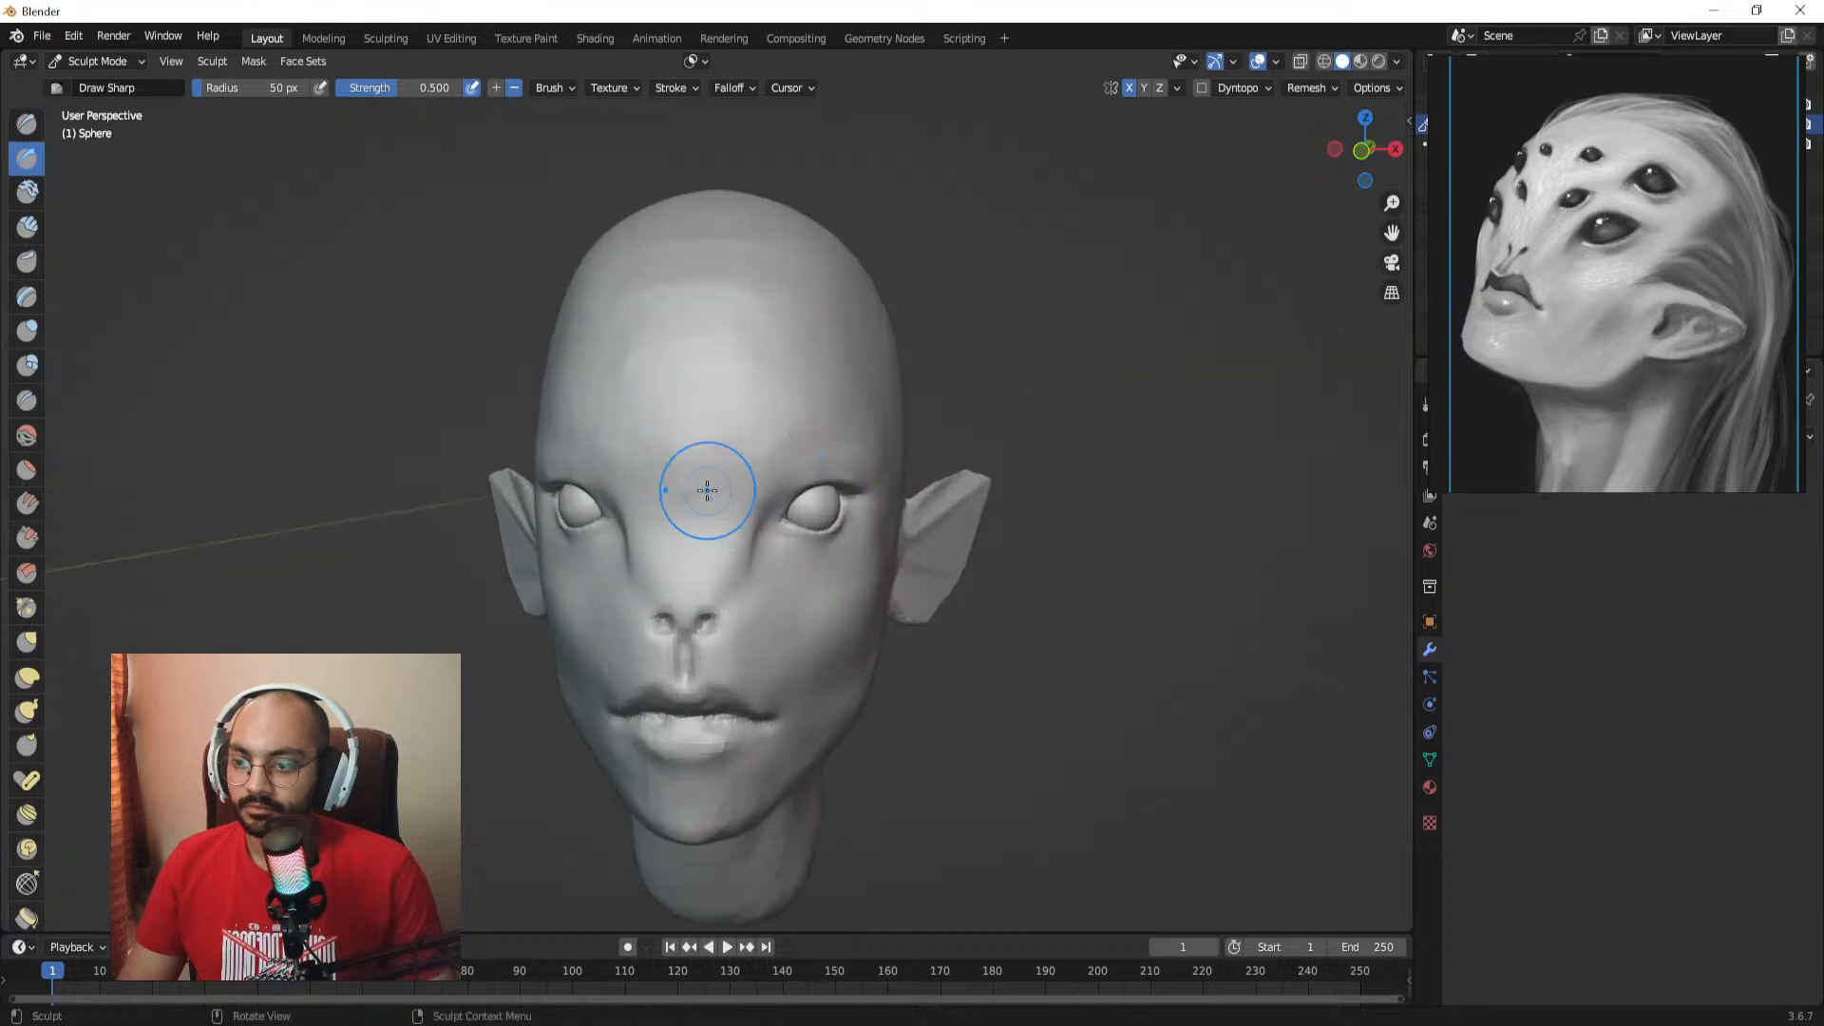
middle_drag(776, 539, 767, 444)
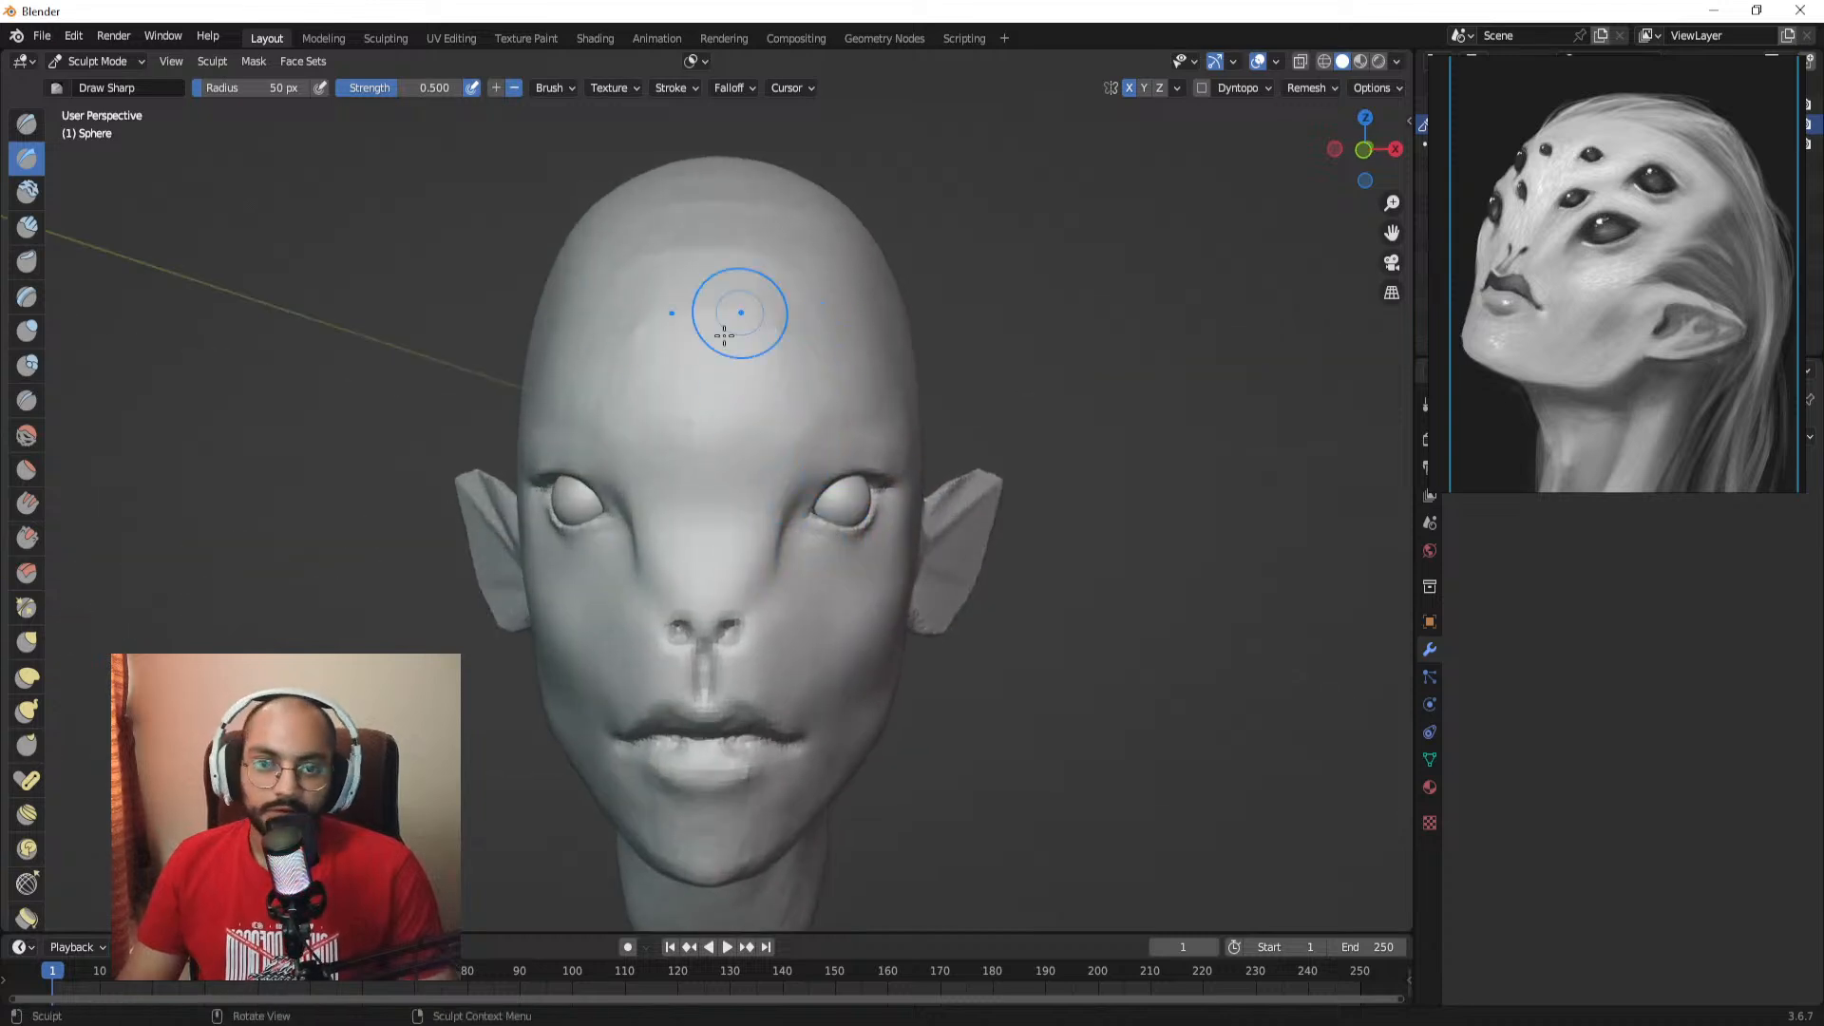
mouse_move(724, 334)
middle_down()
mouse_move(691, 456)
mouse_move(681, 424)
mouse_move(732, 456)
mouse_move(664, 424)
mouse_move(738, 431)
mouse_move(755, 403)
middle_up()
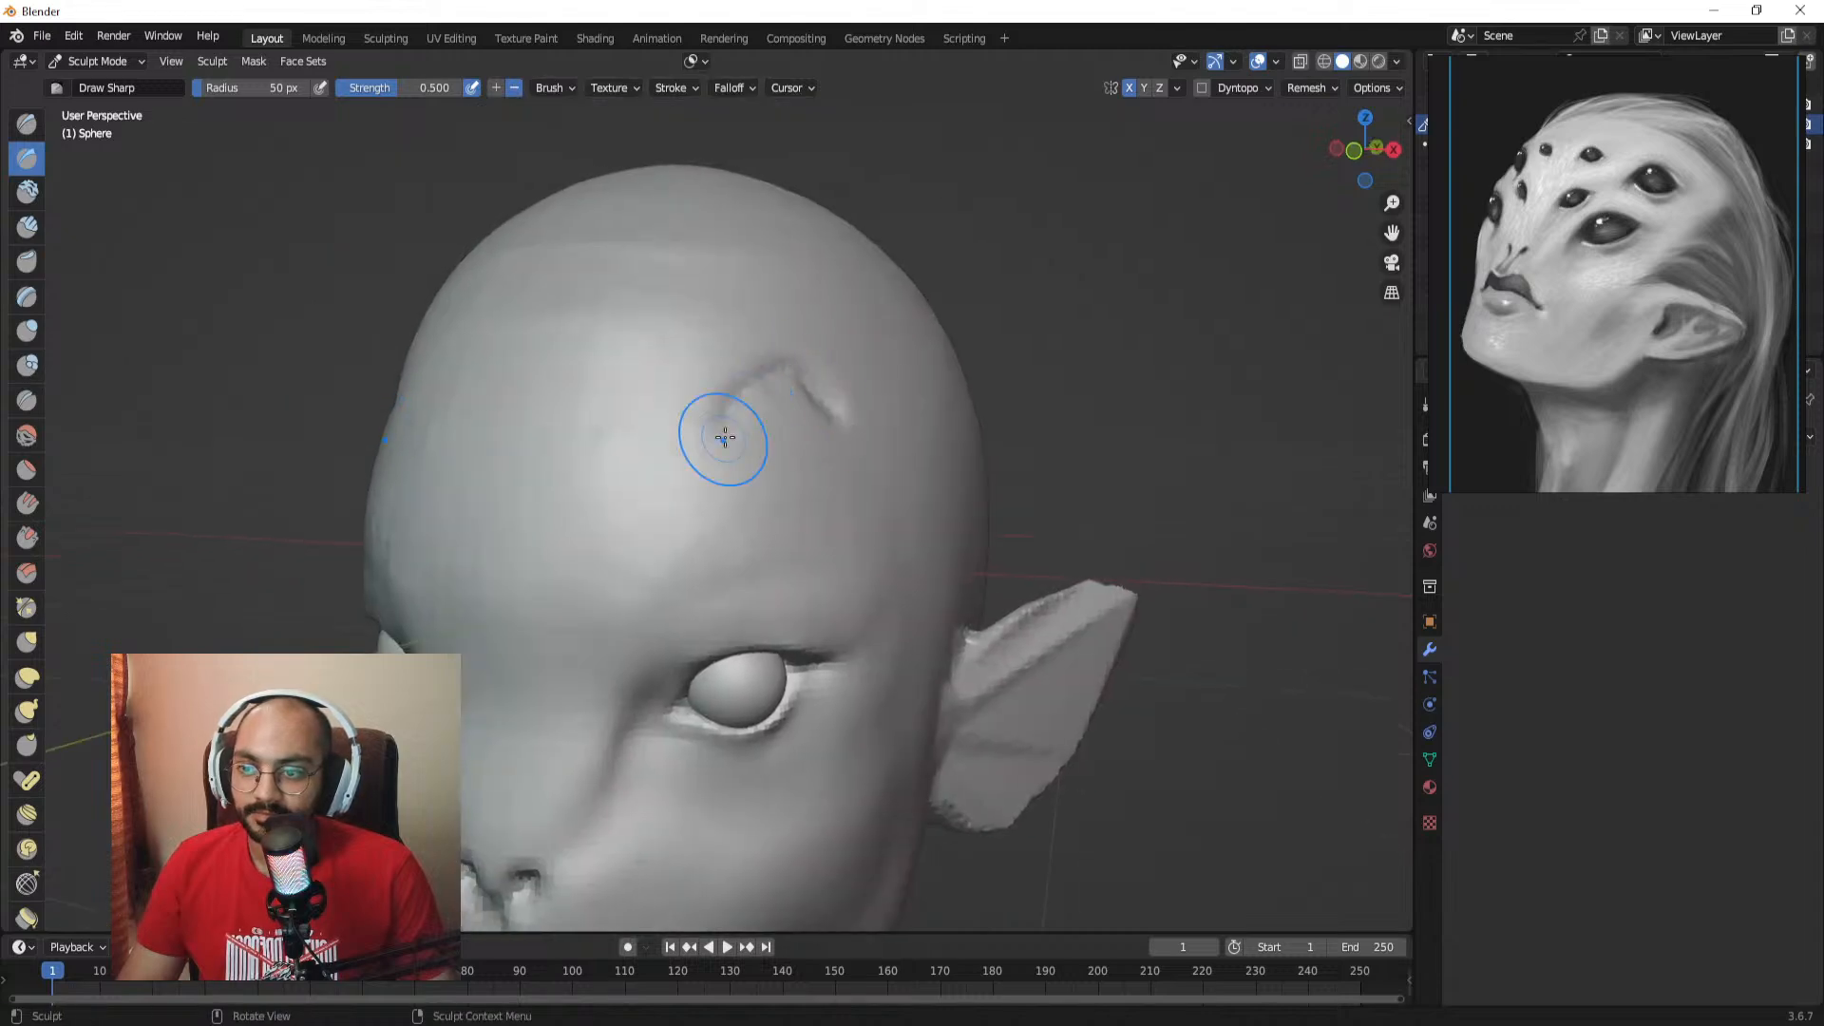
middle_drag(831, 419, 758, 436)
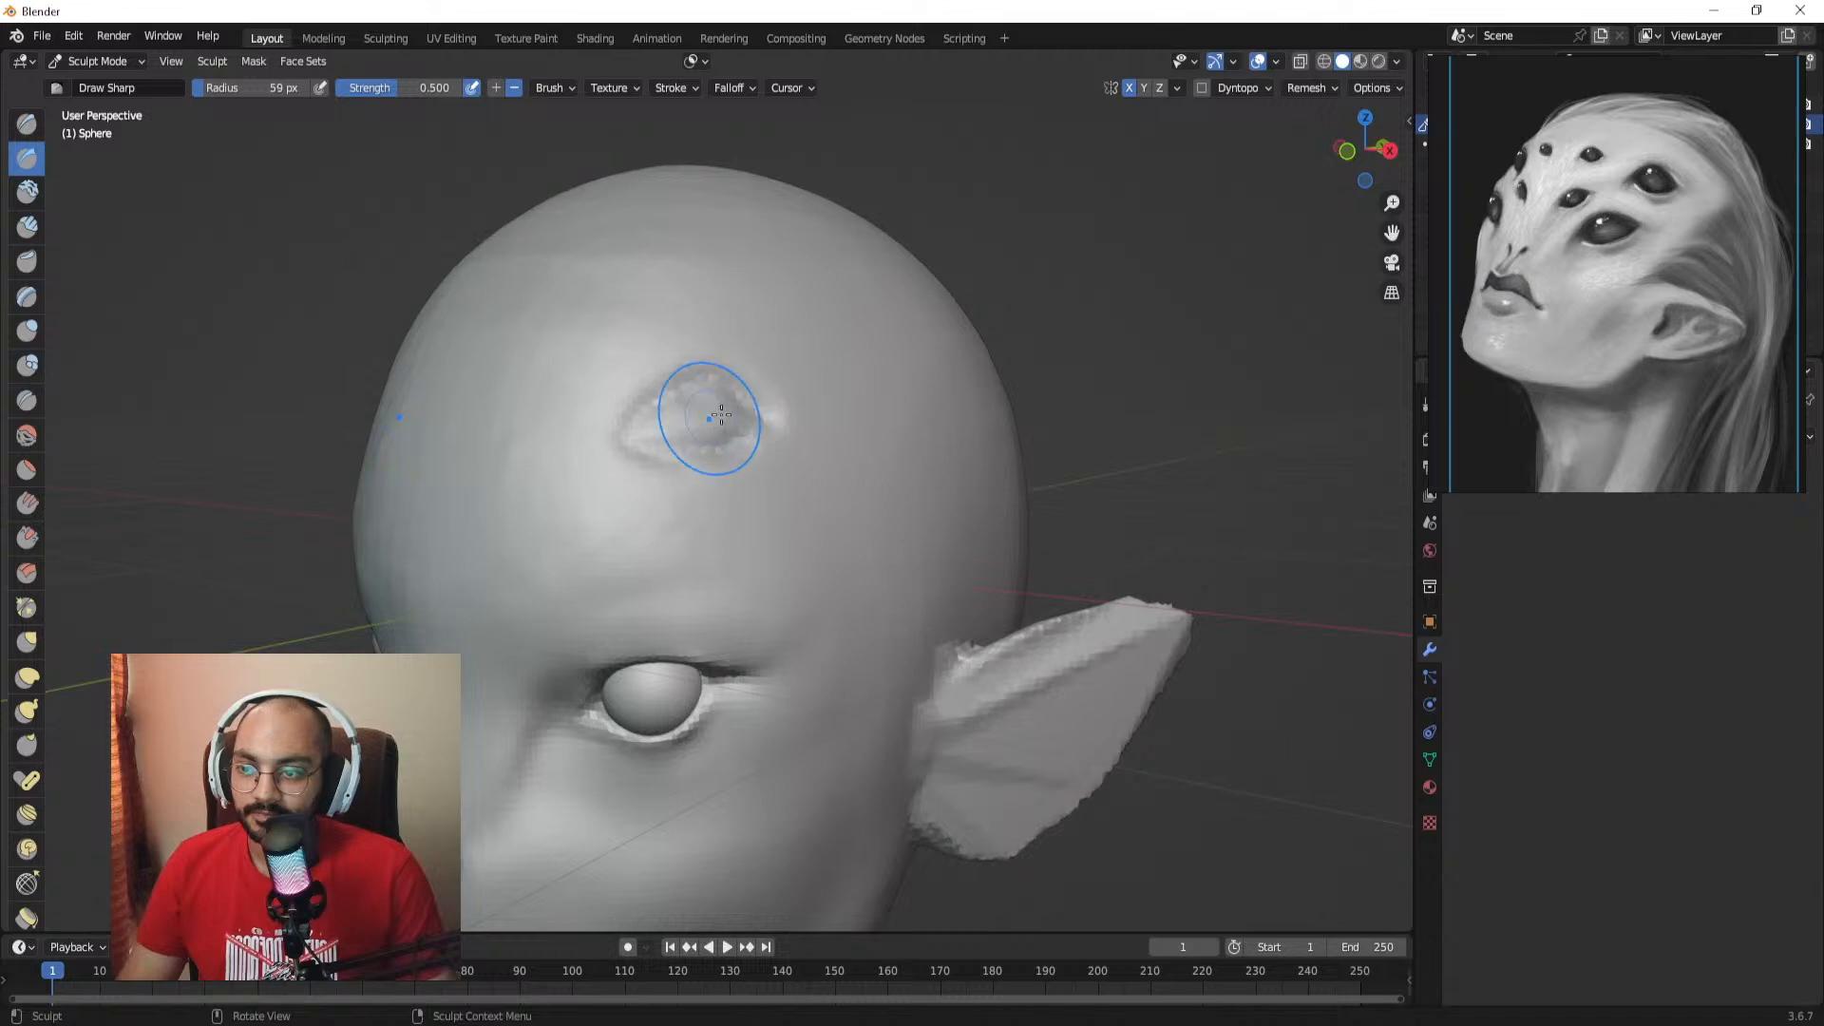
drag(721, 415, 644, 429)
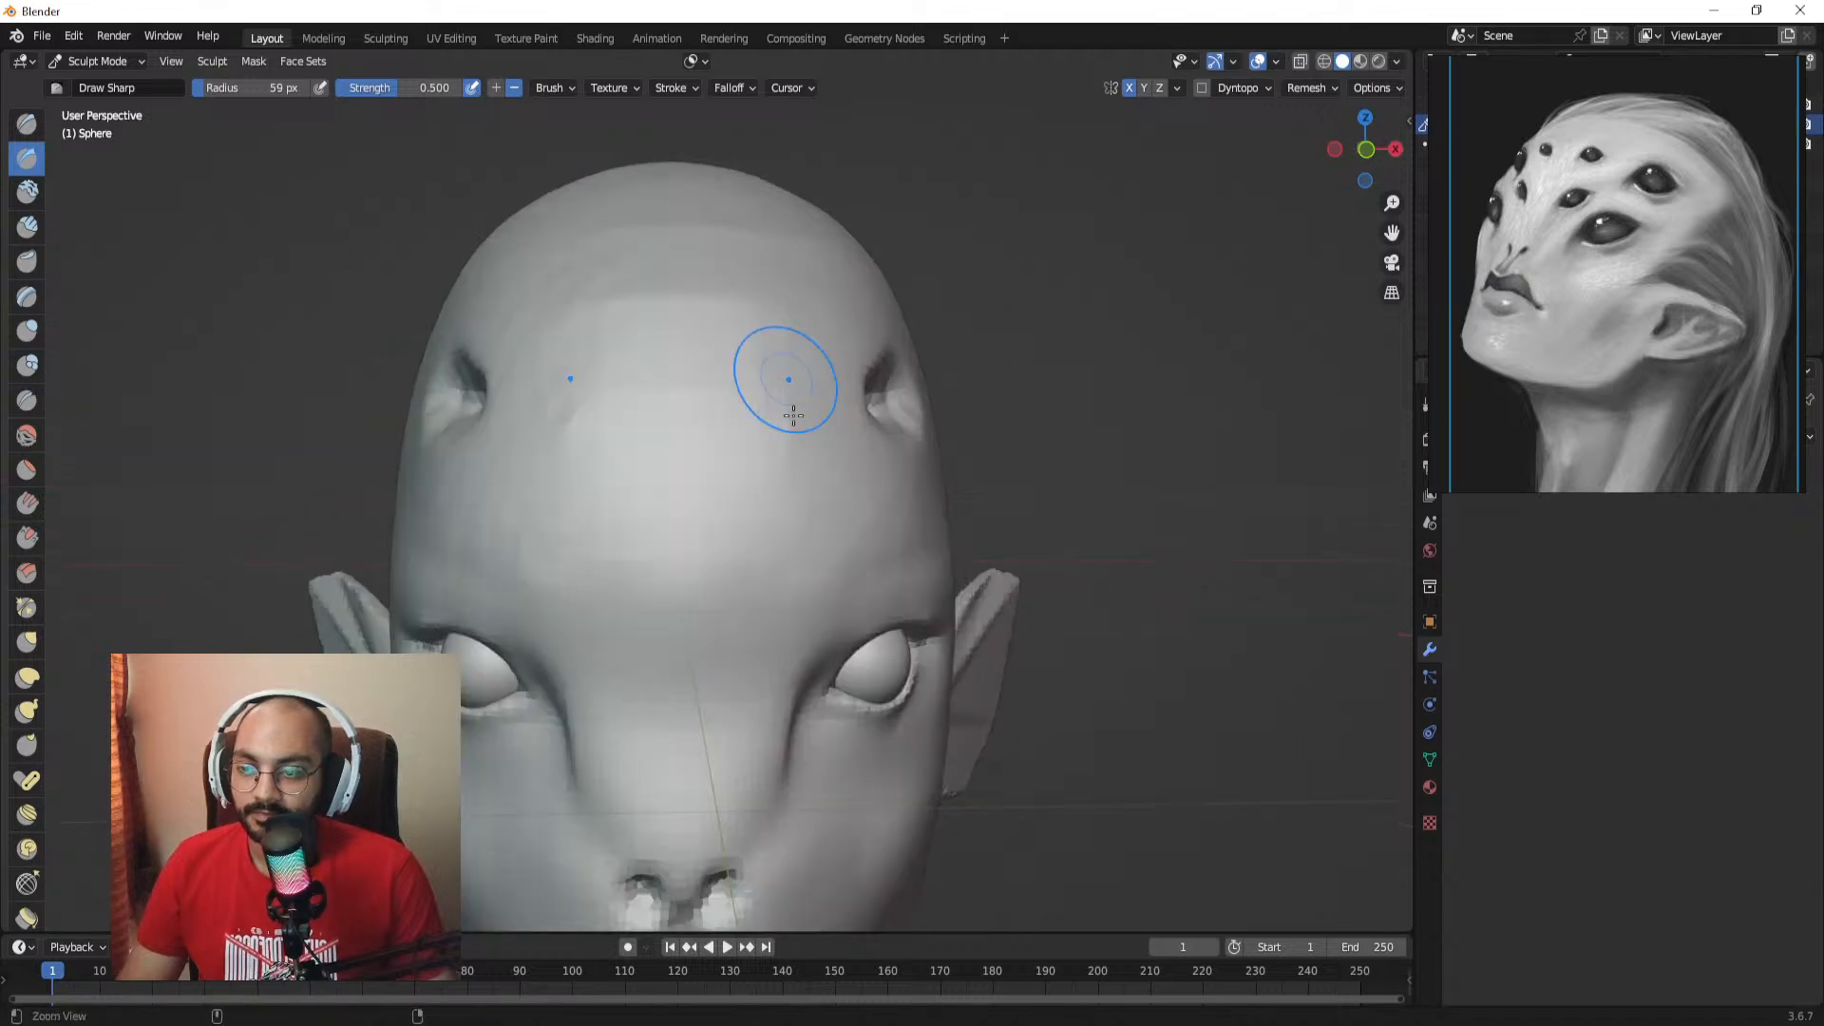
Step: Duplicate the mirrored eyeball pair in Object Mode and move the copy up to the forehead sockets
scroll(786, 379, down, 3)
key(ctrl+Tab)
click(587, 581)
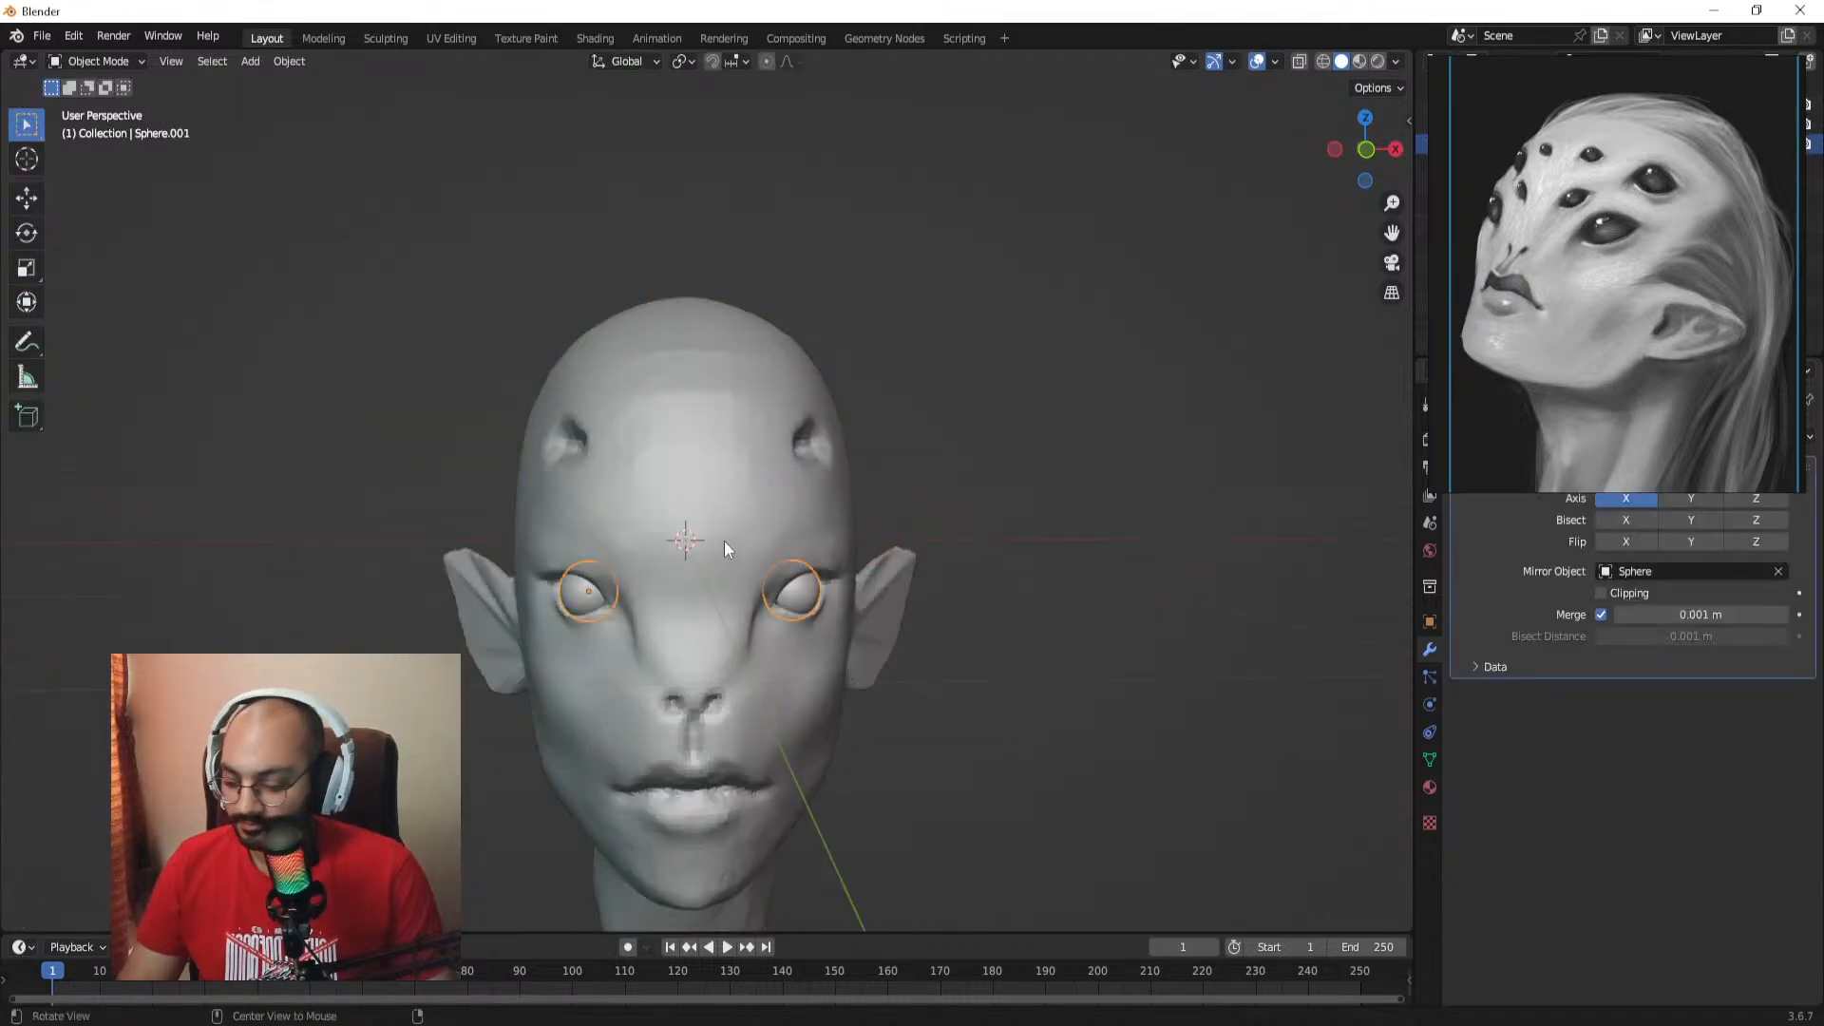
key(shift+d)
click(756, 435)
middle_drag(756, 435, 701, 407)
key(g)
click(762, 452)
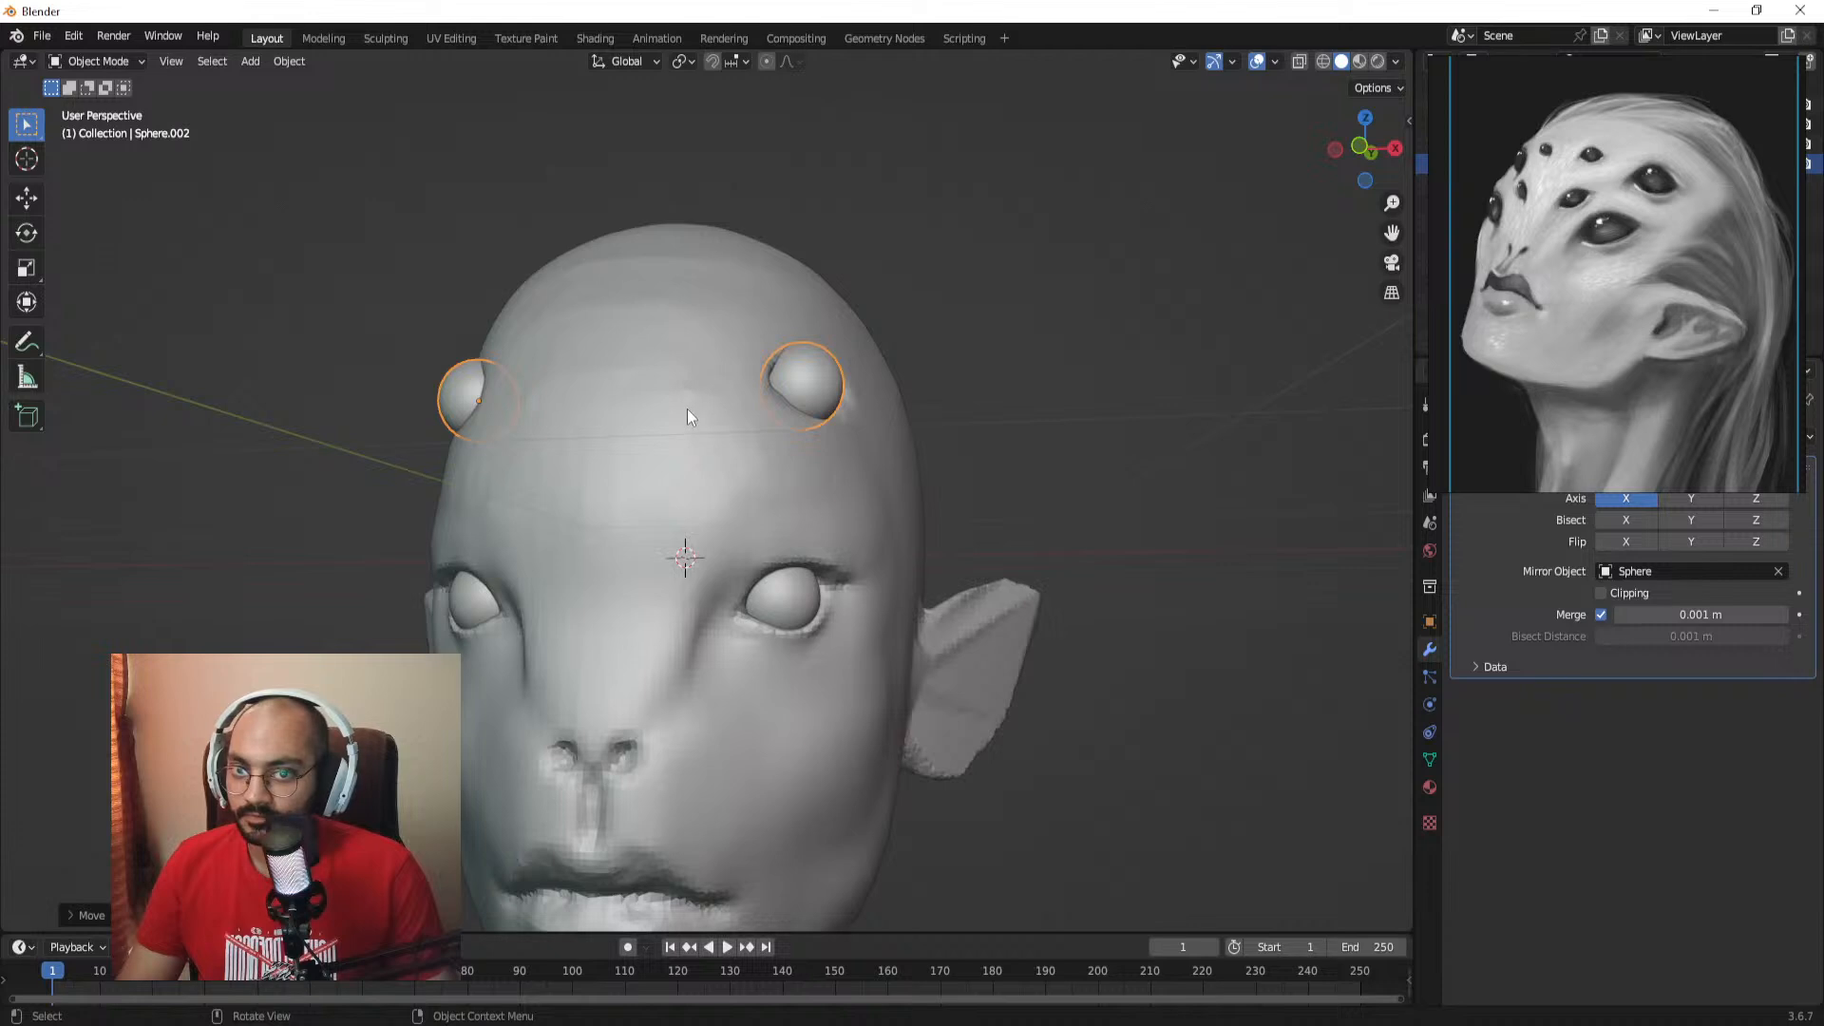
Step: Adjust the duplicated eyeballs' position until they sit inside the forehead sockets
key(g)
click(727, 407)
mouse_move(727, 407)
middle_down()
mouse_move(983, 352)
mouse_move(871, 412)
mouse_move(788, 340)
mouse_move(808, 320)
mouse_move(838, 429)
mouse_move(797, 498)
mouse_move(839, 419)
mouse_move(774, 436)
mouse_move(724, 350)
middle_up()
click(838, 384)
click(812, 412)
key(g)
click(801, 418)
scroll(832, 437, up, 2)
click(824, 407)
Step: Carve the upper eyelid crease over the forehead eye in Sculpt Mode with the Draw Sharp brush at 42 px
key(ctrl+Tab)
middle_drag(790, 409, 652, 385)
mouse_move(652, 384)
mouse_down()
mouse_move(753, 309)
mouse_move(826, 298)
mouse_move(883, 355)
mouse_up()
key(f)
click(864, 328)
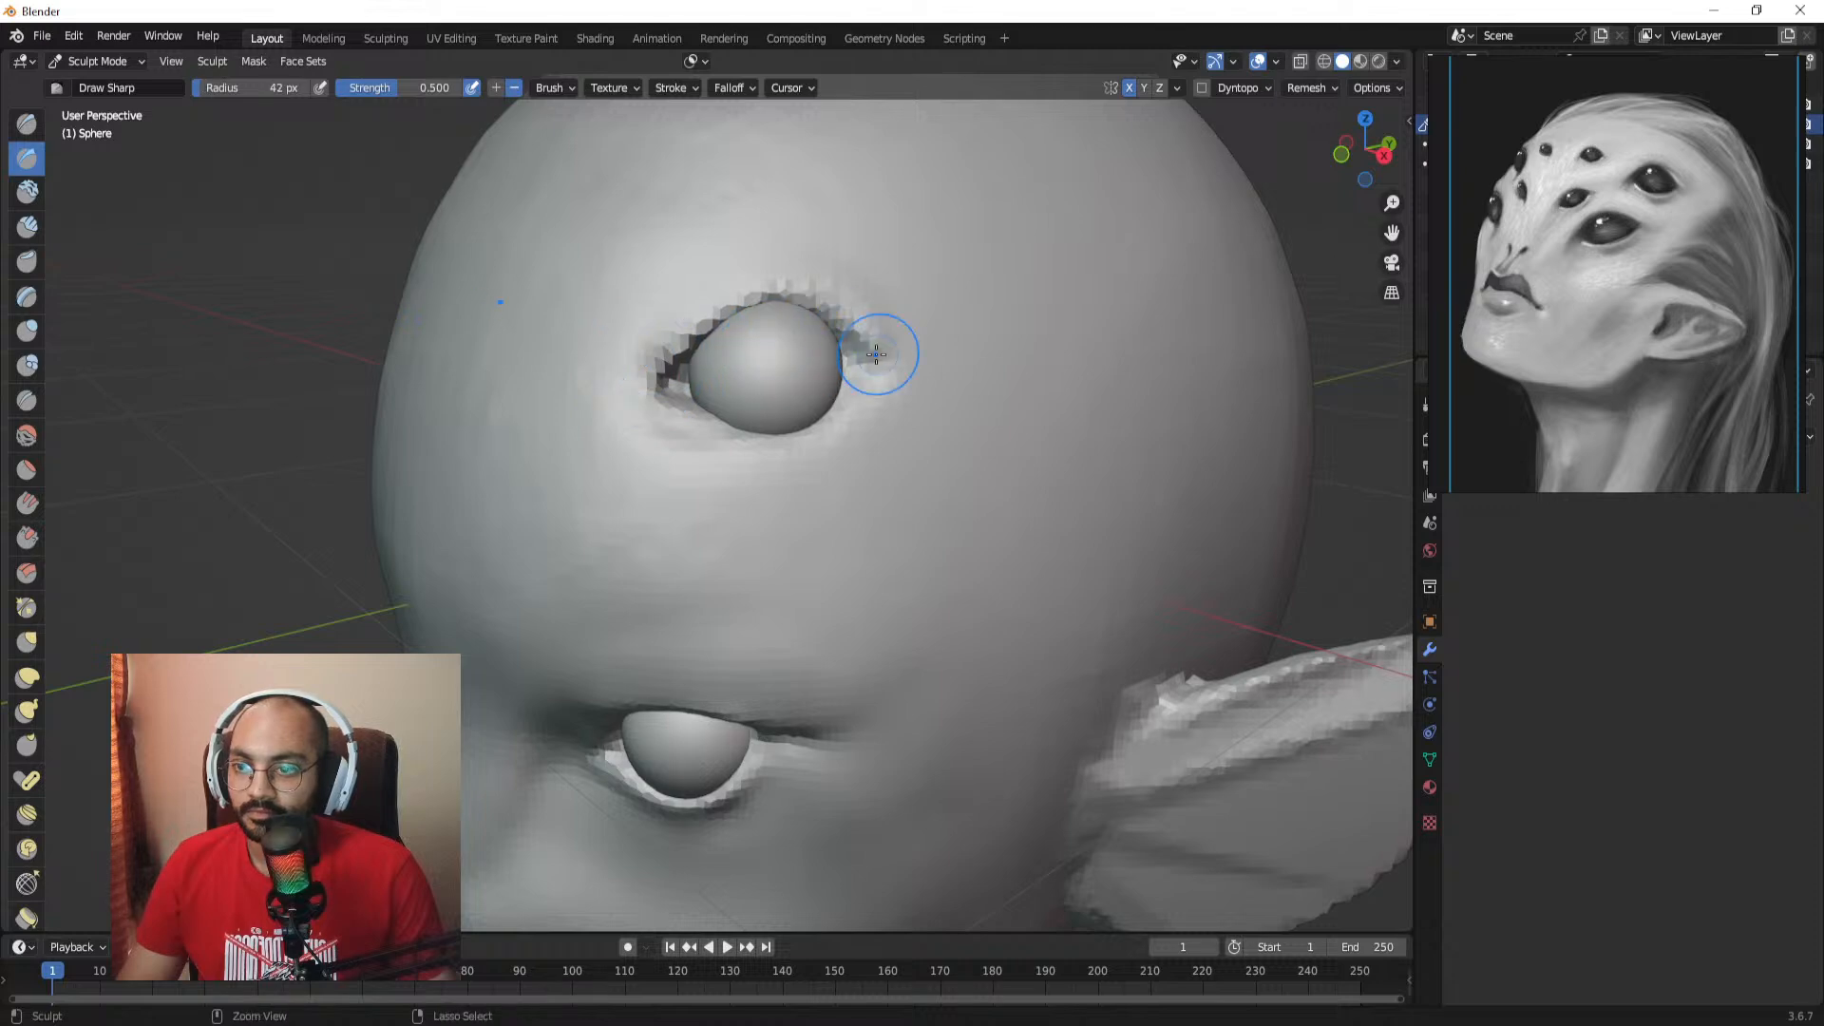
mouse_move(829, 316)
ctrl+mouse_down()
mouse_move(887, 359)
mouse_move(652, 383)
ctrl+mouse_up()
Step: Deepen the forehead eye's upper crease from the inner to the outer corner with the Draw Sharp brush at 58 px
middle_drag(729, 362, 788, 358)
key(f)
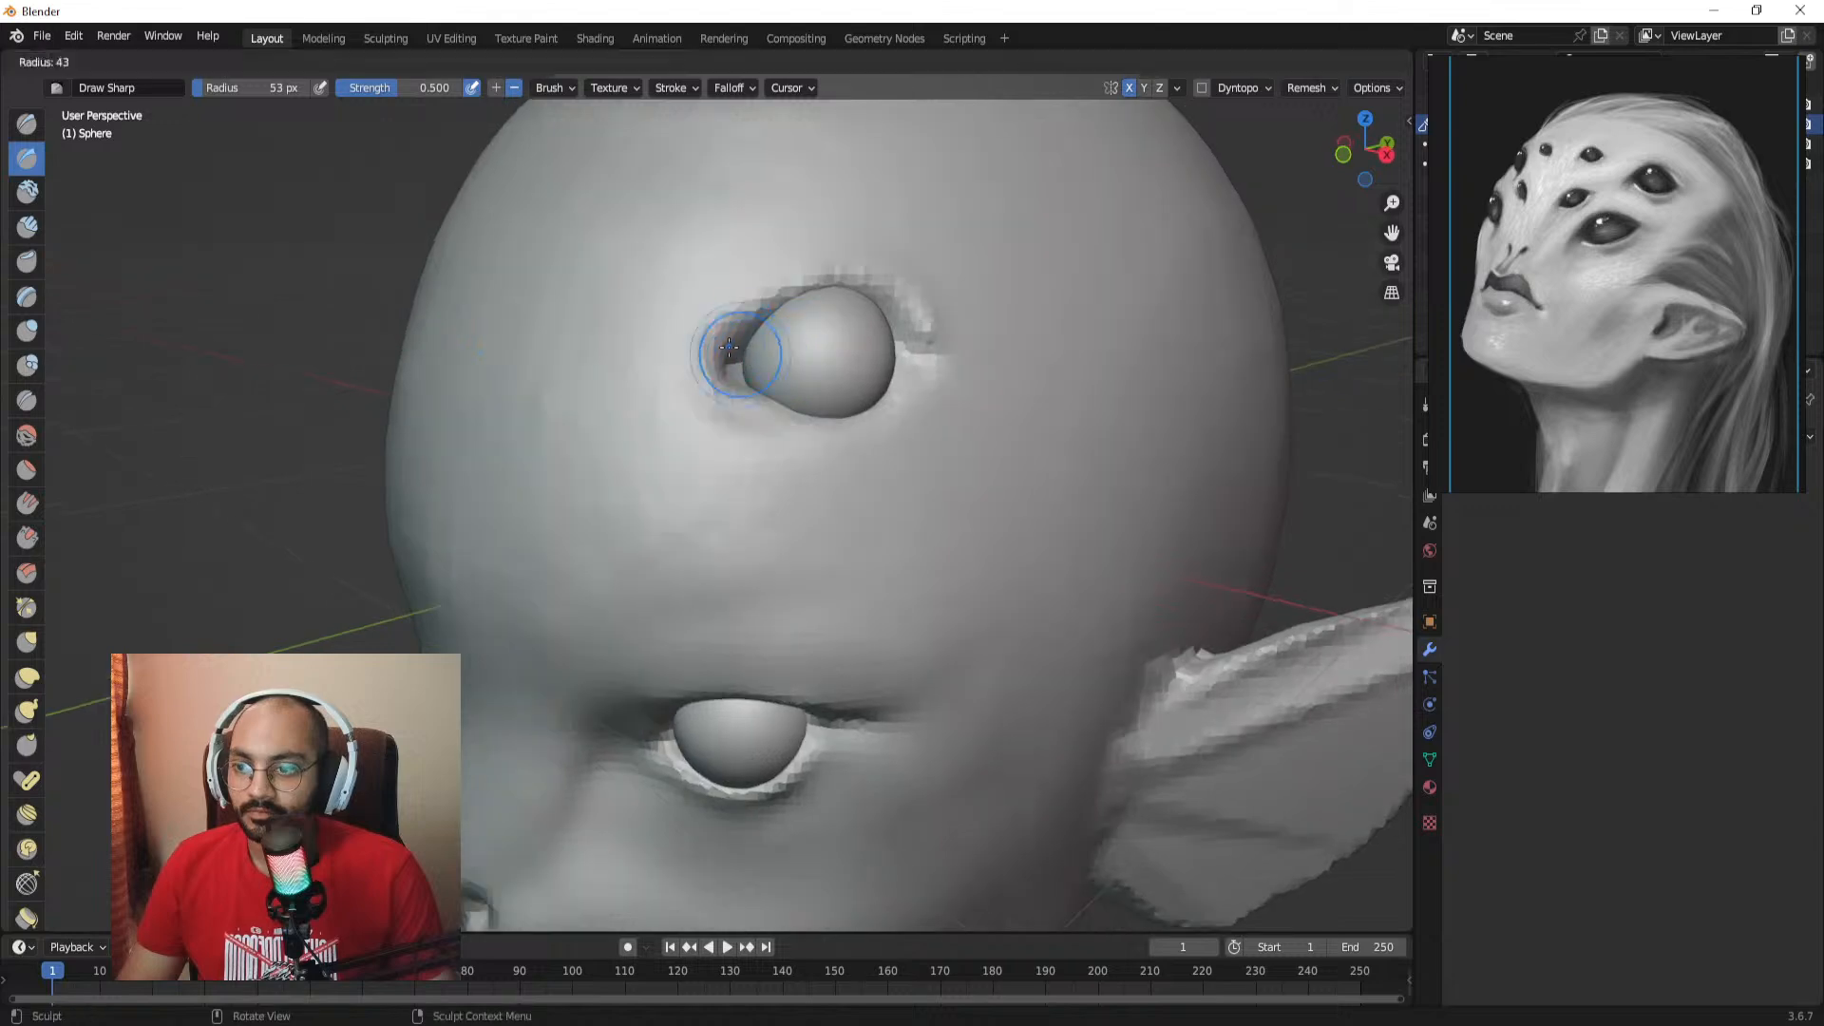
click(792, 359)
mouse_move(753, 334)
ctrl+mouse_down()
mouse_move(847, 288)
mouse_move(941, 337)
ctrl+mouse_up()
shift+middle_drag(944, 342, 977, 337)
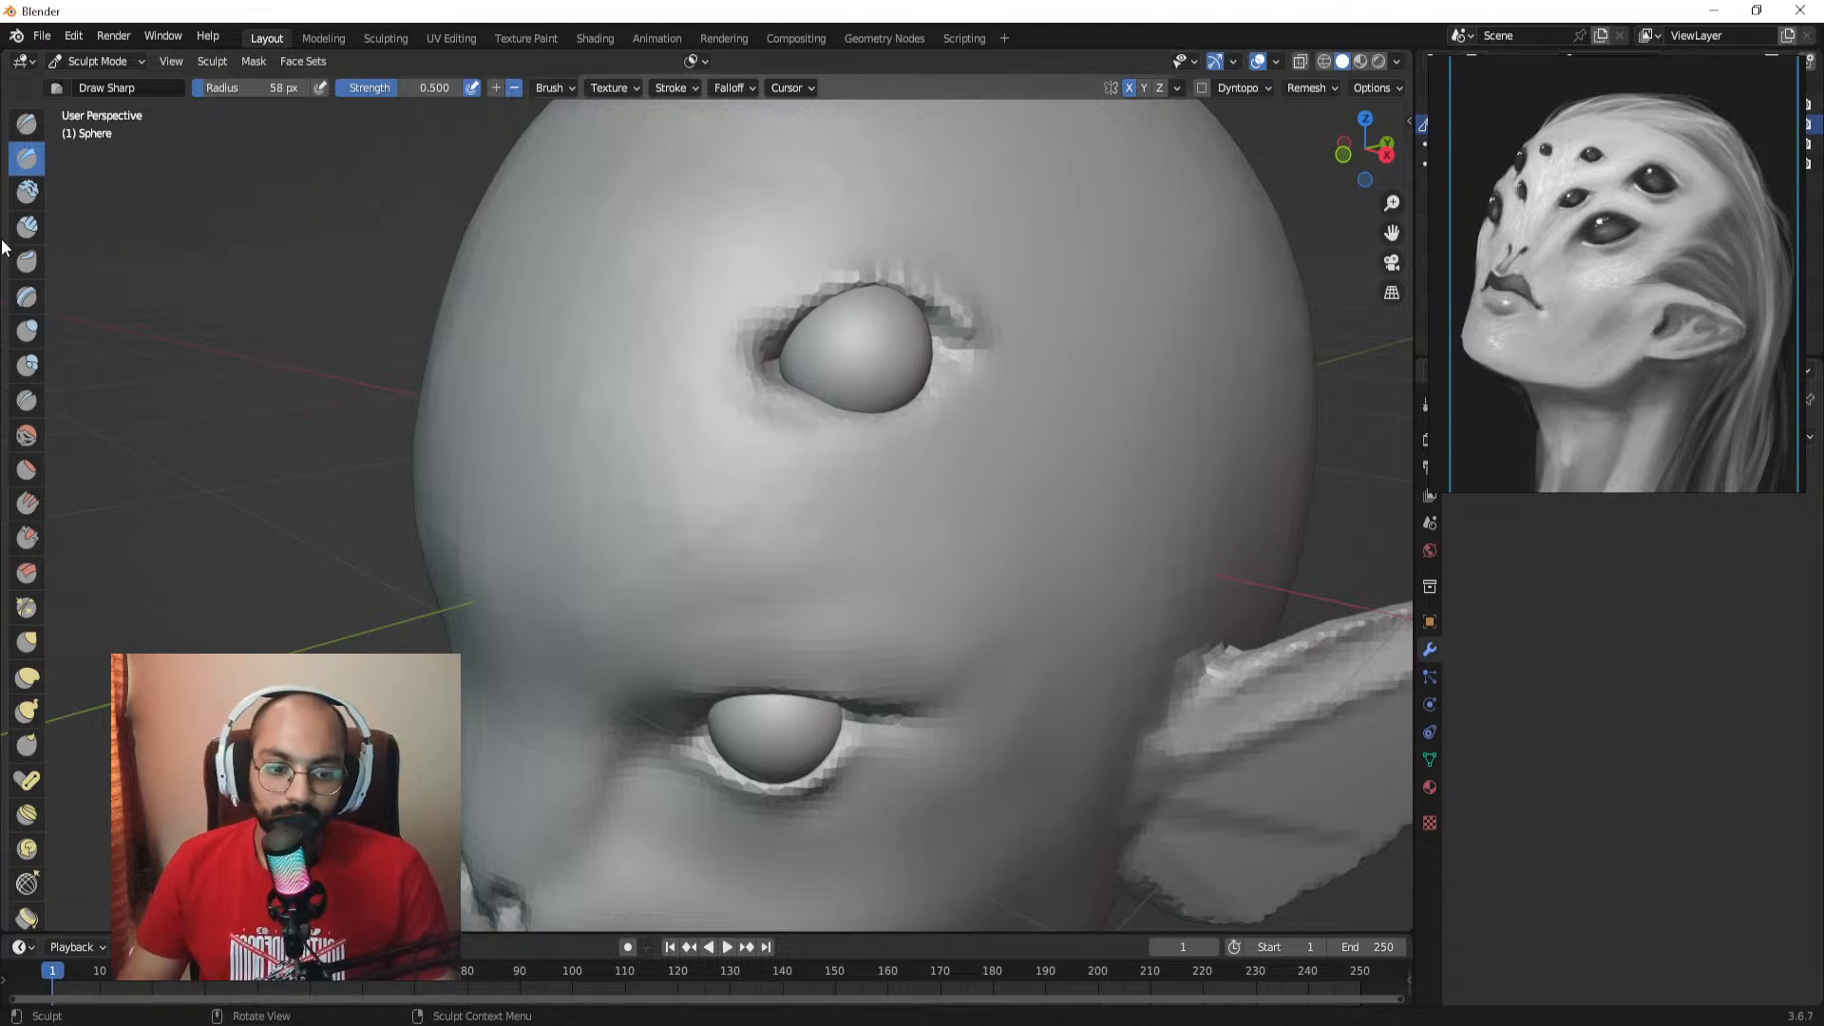
Step: Fill the forehead eye's lower rim with the Clay Strips brush at 58 px and recarve its upper crease with Draw Sharp
click(36, 229)
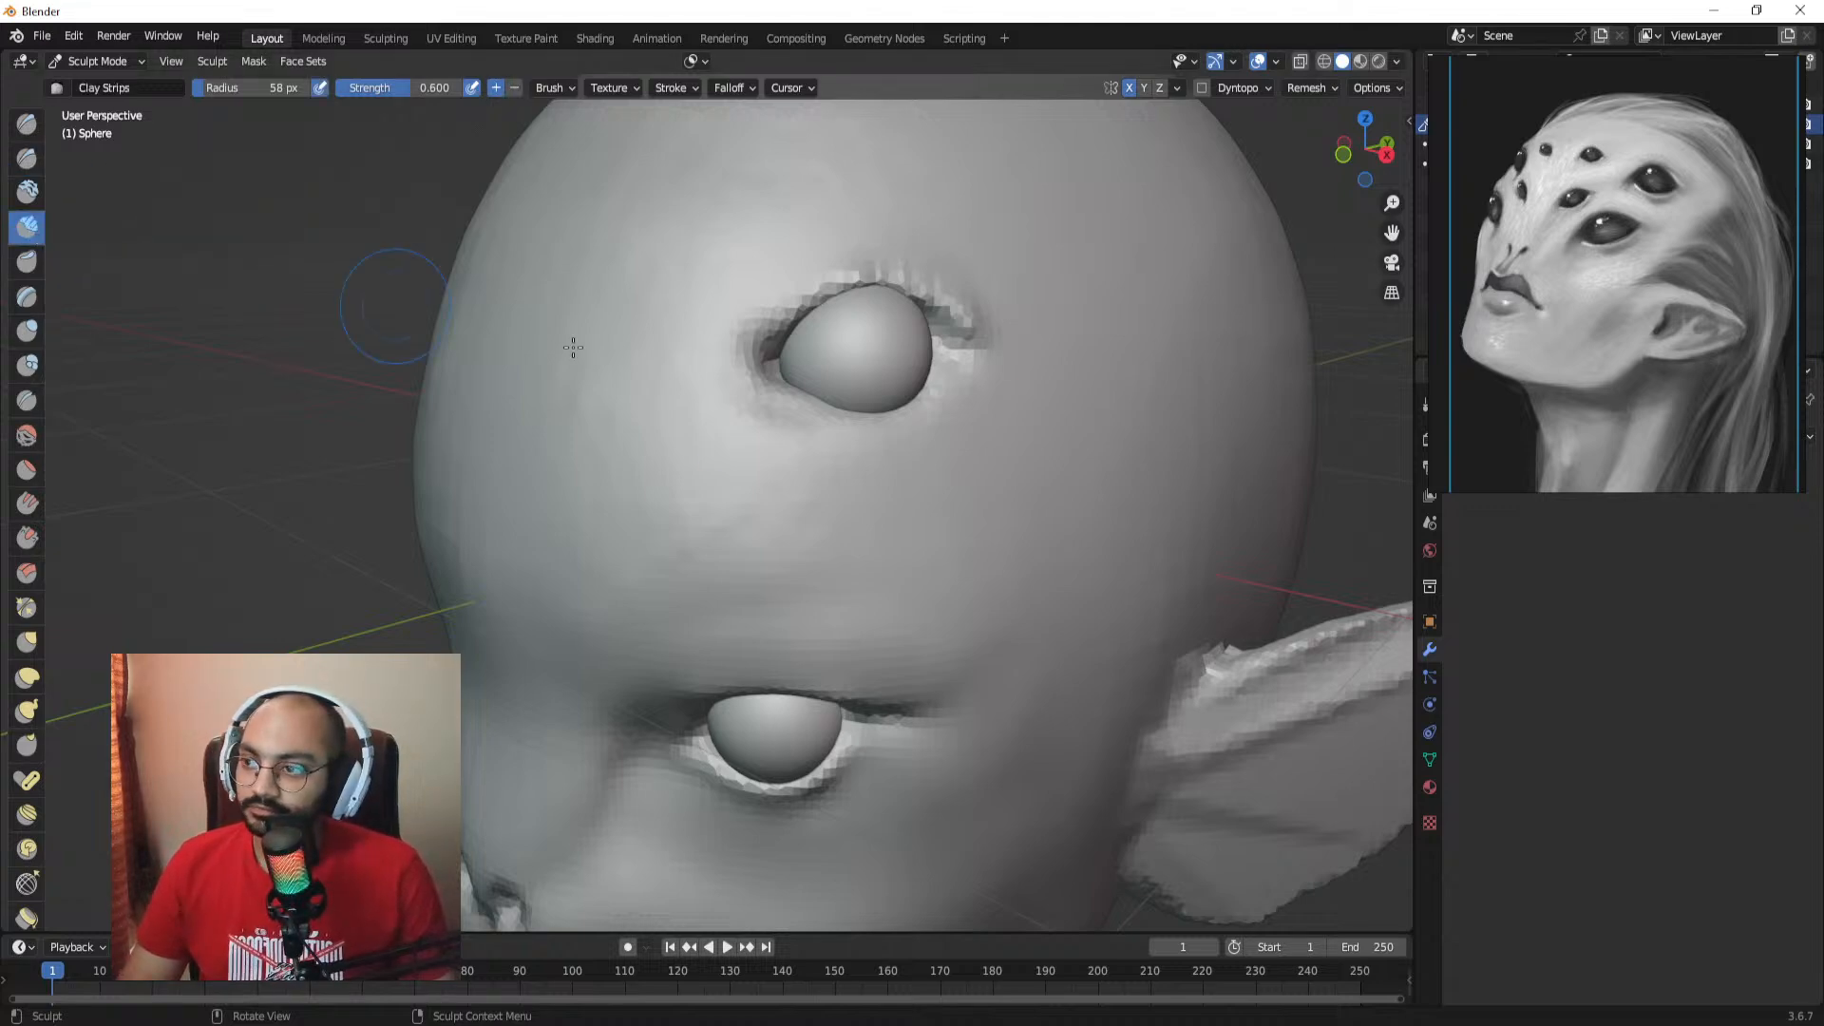
mouse_move(768, 346)
mouse_down()
mouse_move(774, 399)
mouse_move(816, 405)
mouse_up()
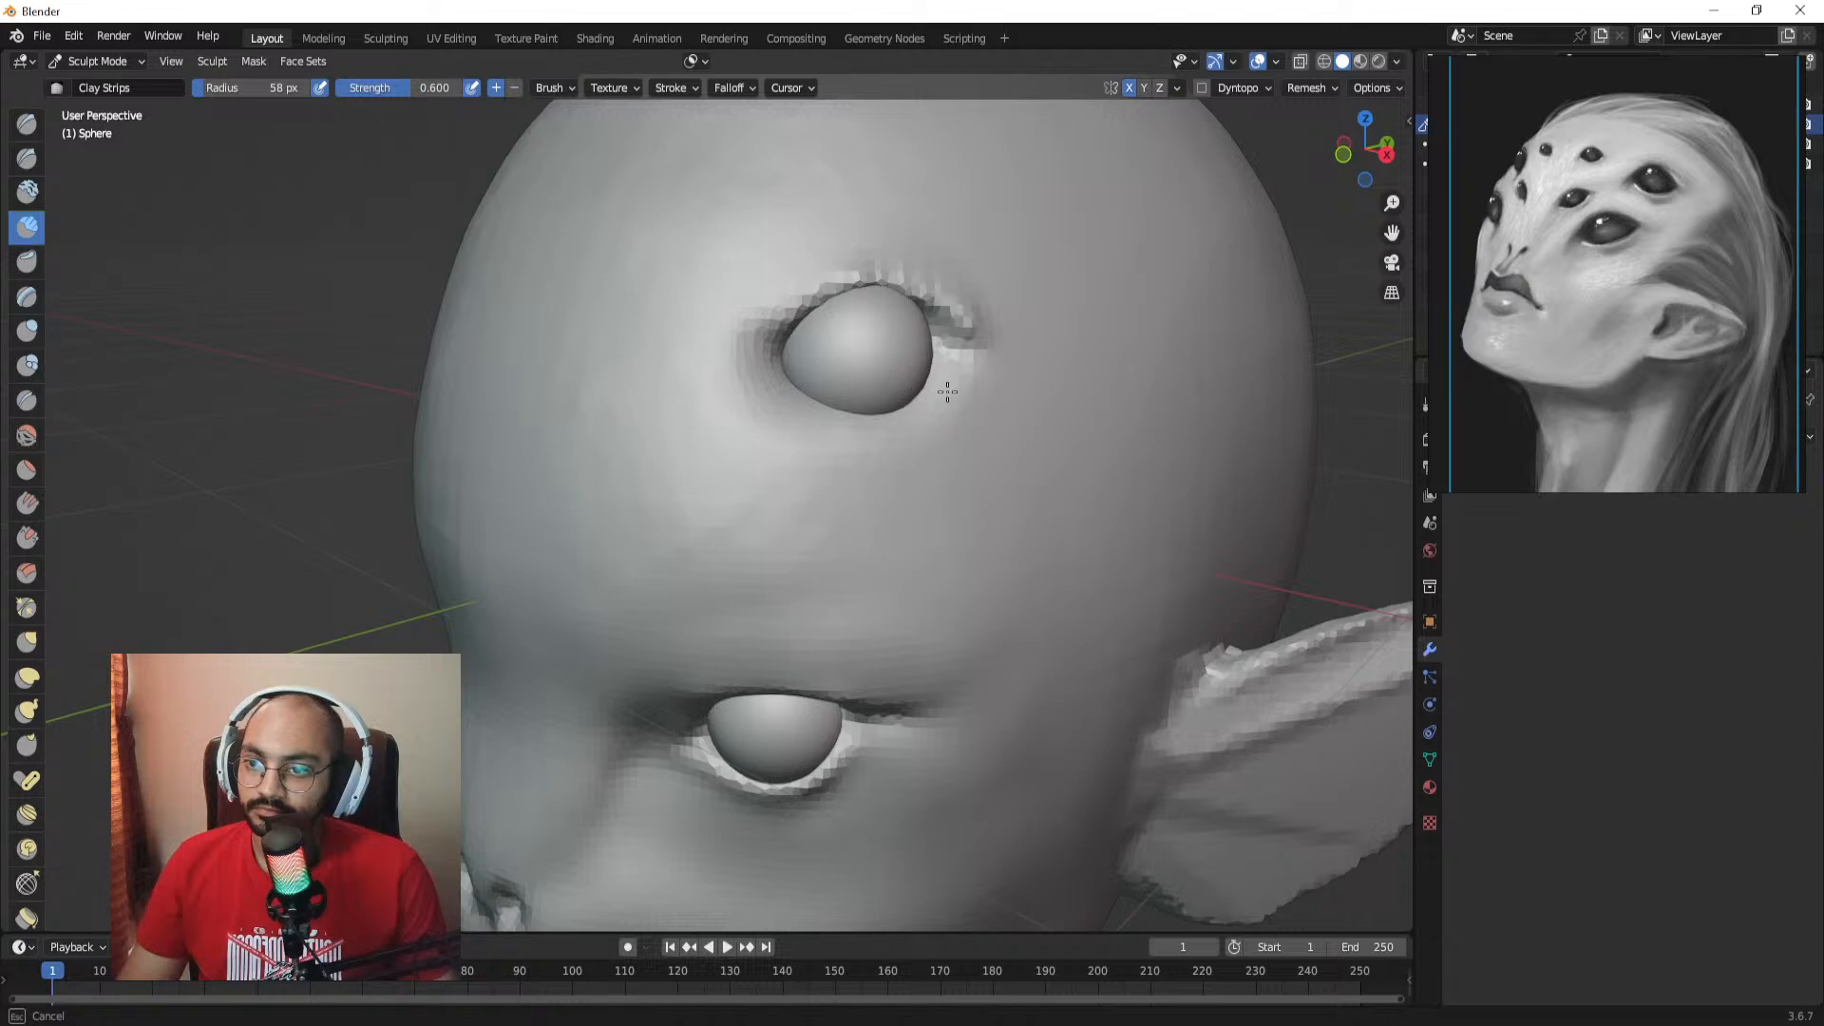
drag(951, 395, 948, 392)
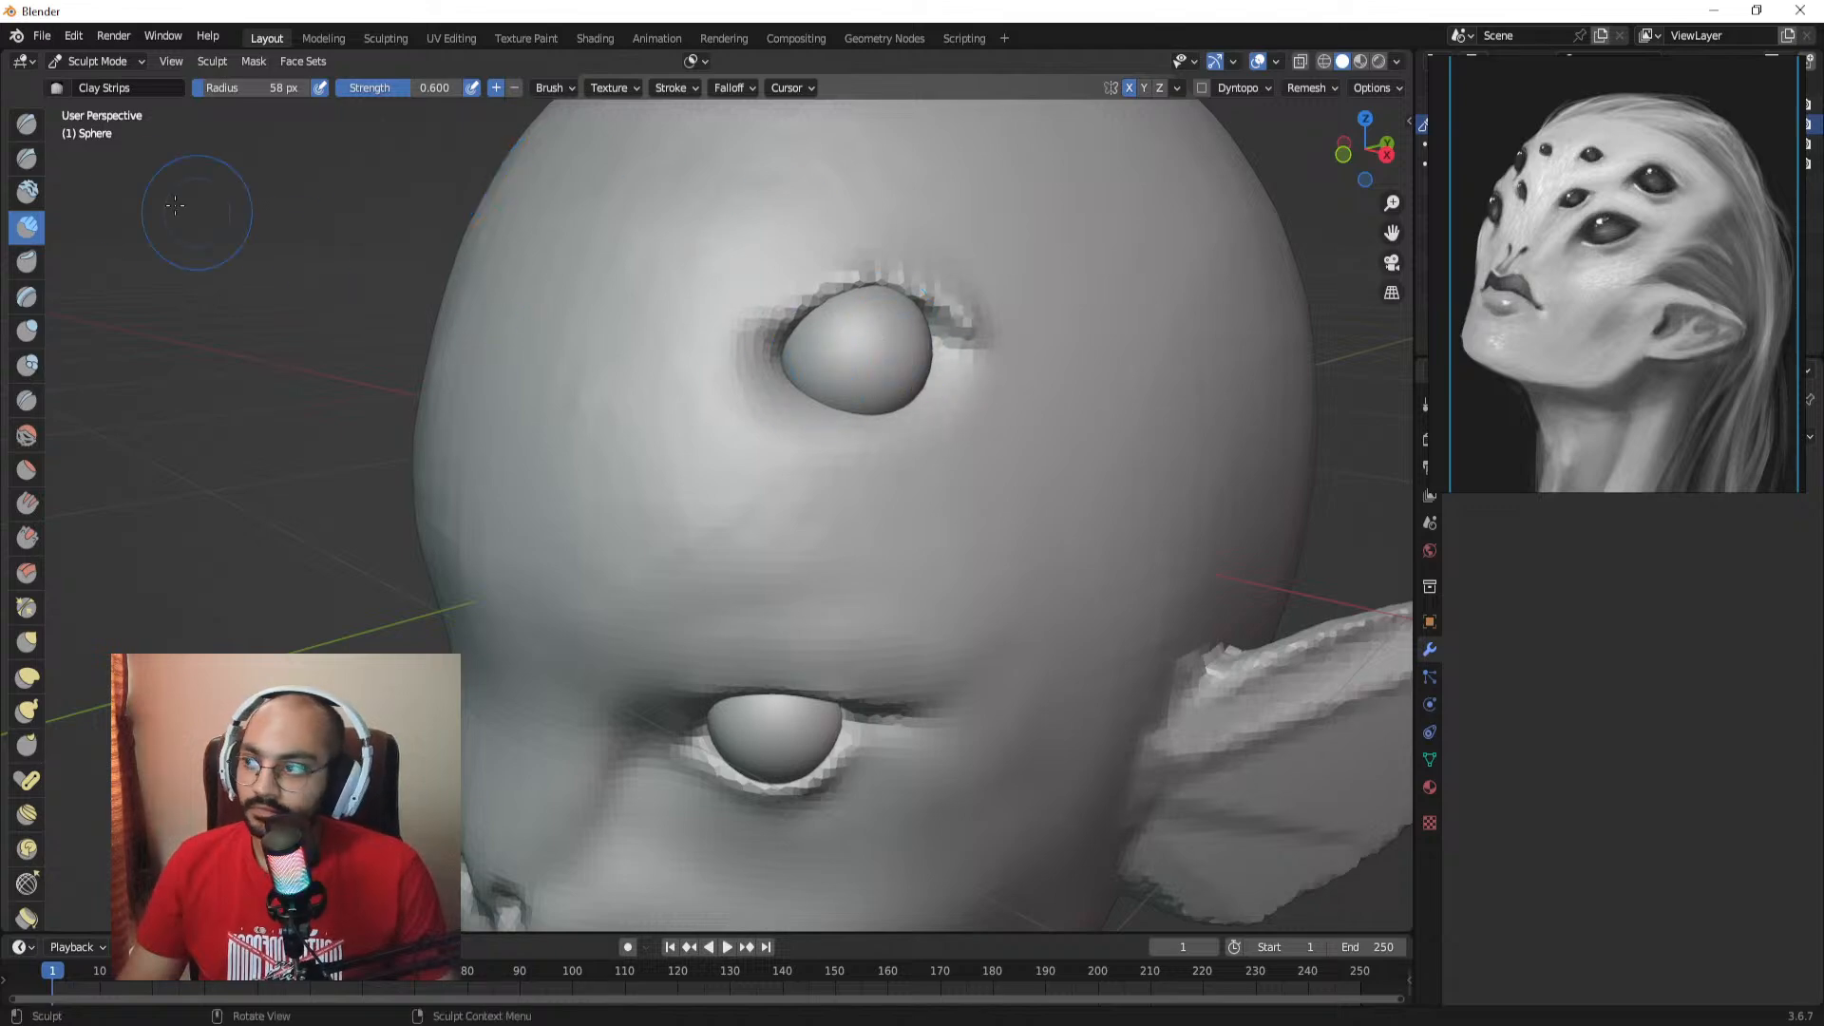
click(28, 159)
mouse_move(774, 362)
ctrl+alt+mouse_down()
mouse_move(771, 340)
mouse_move(722, 334)
ctrl+alt+mouse_up()
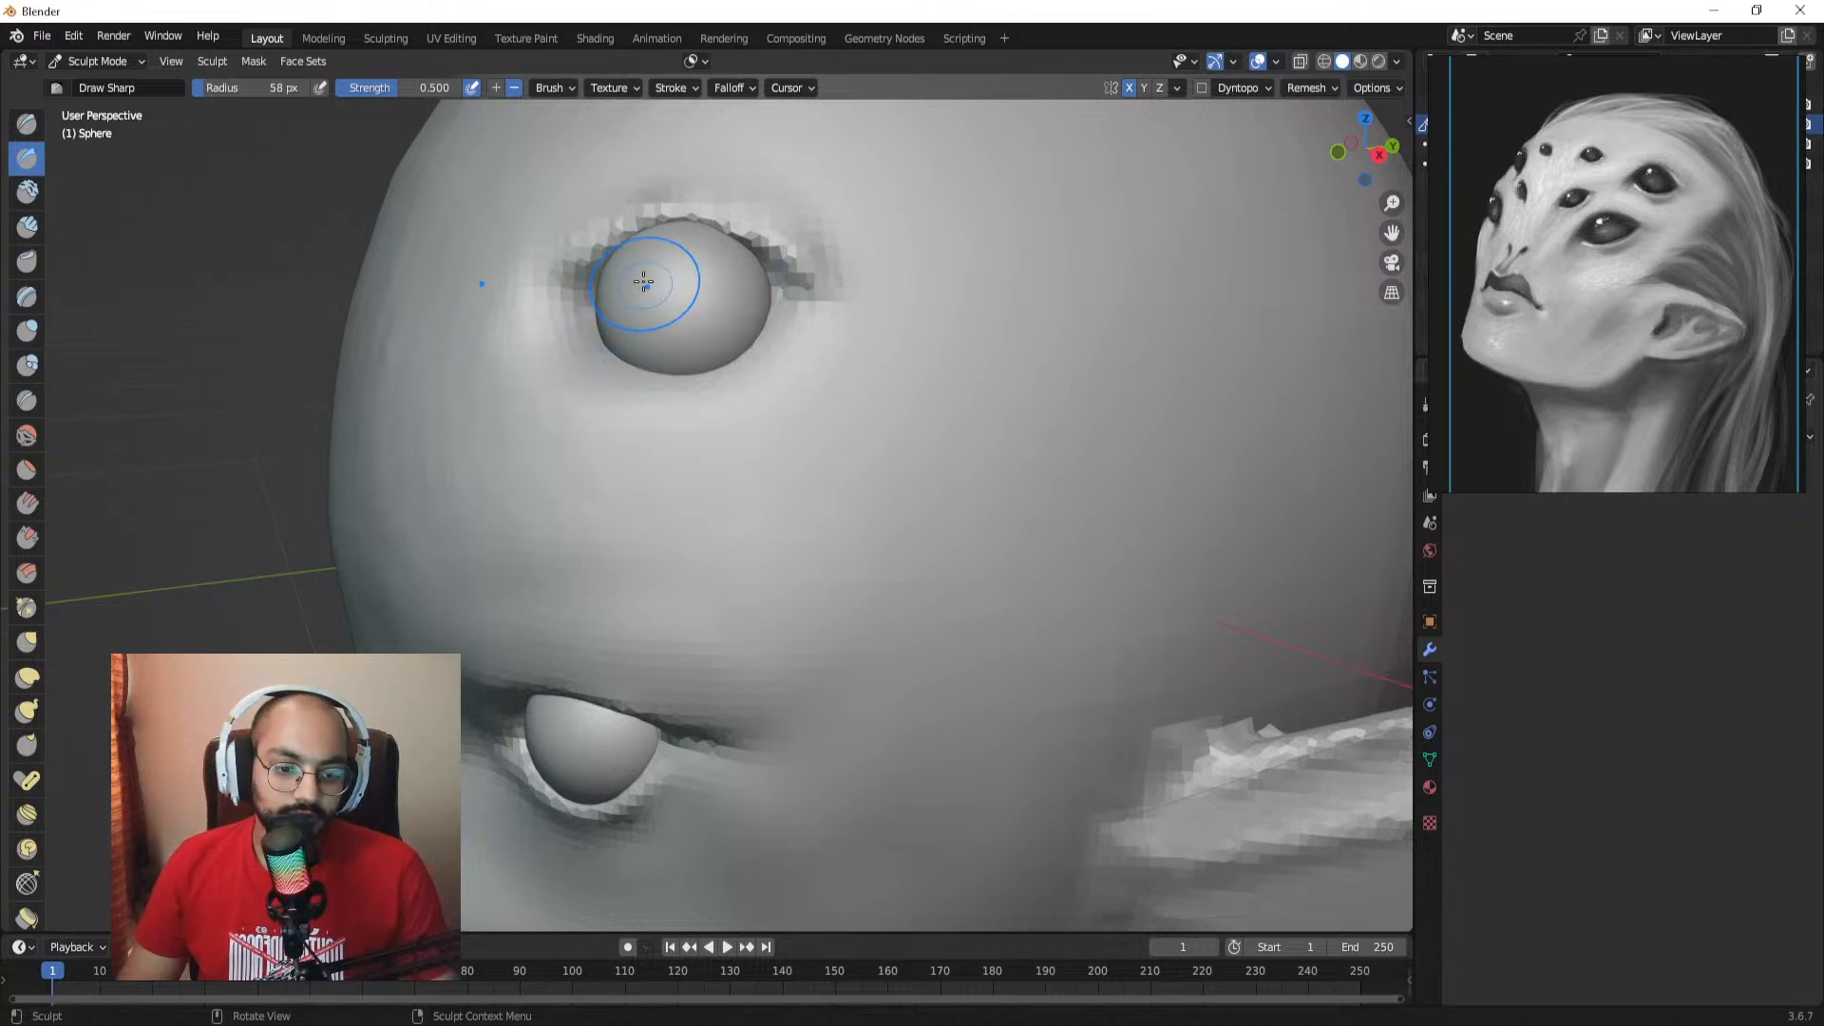
Step: Build up the lower eyelid of the forehead eye with the Clay Strips brush, settling on a 54 px radius
click(31, 232)
middle_drag(818, 385, 842, 371)
key(f)
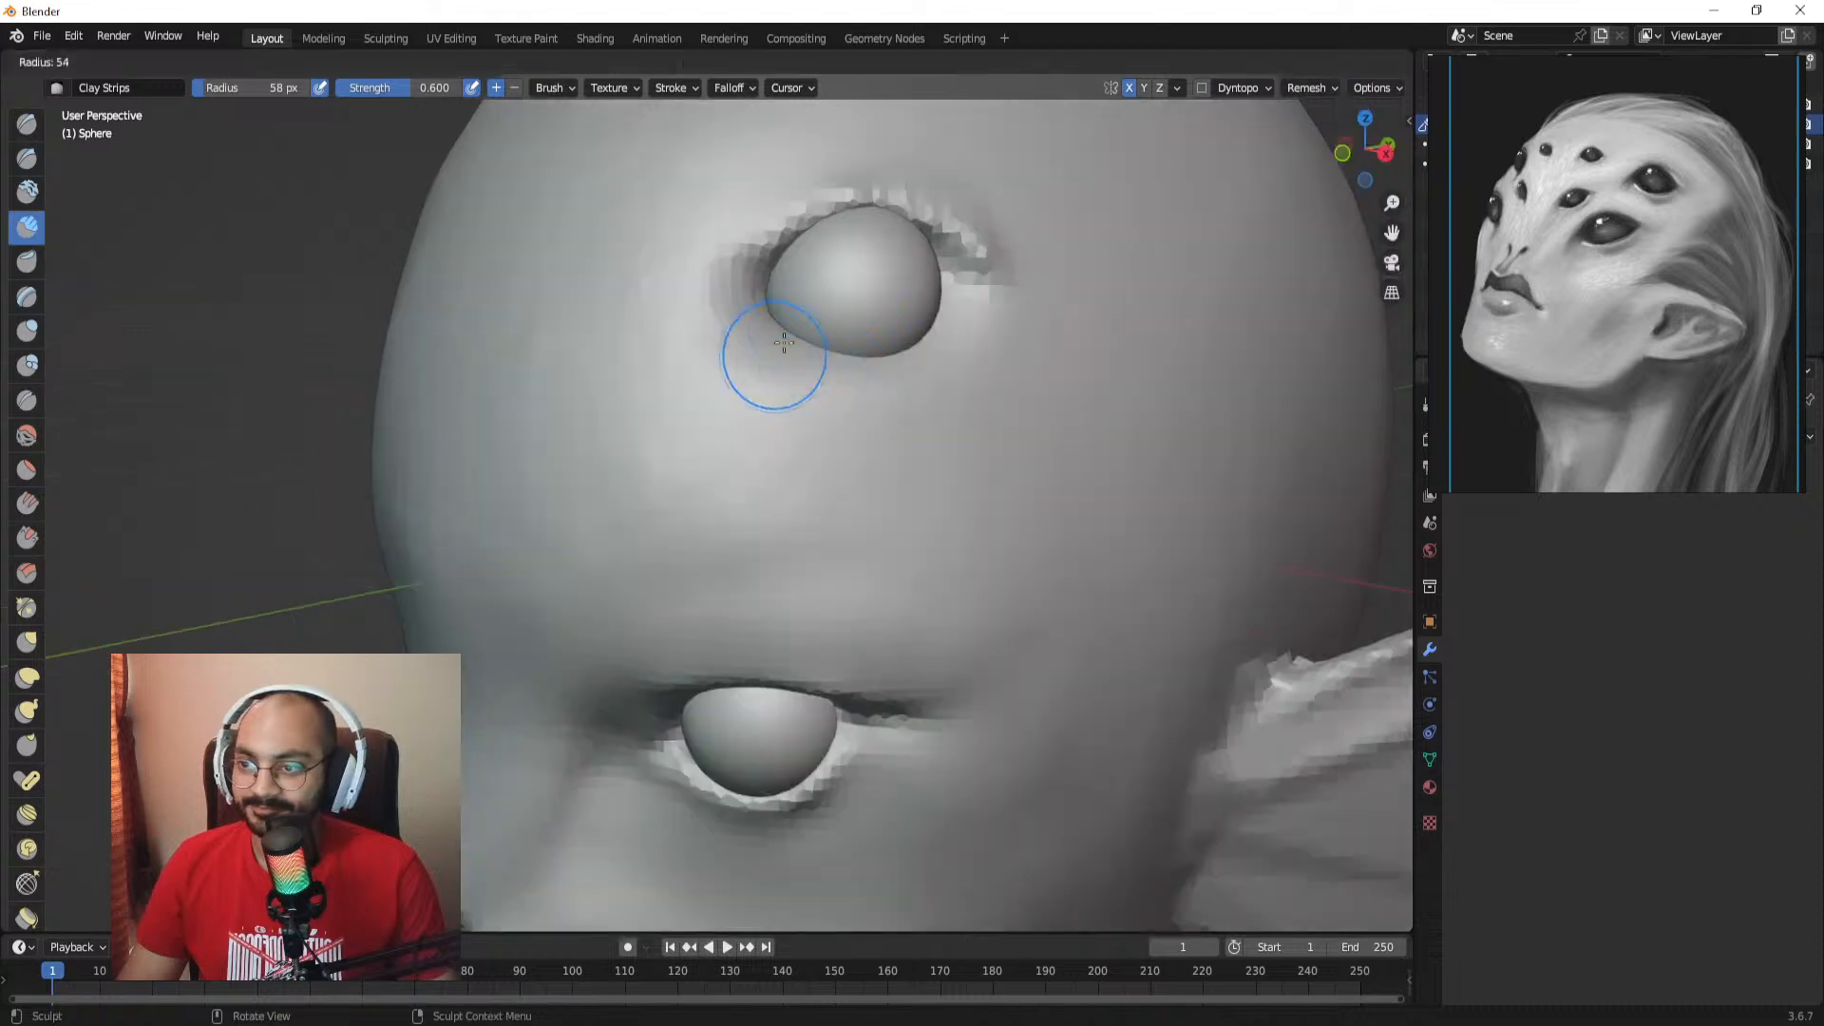
click(842, 358)
drag(764, 324, 839, 332)
middle_drag(839, 331, 777, 327)
key(f)
click(789, 334)
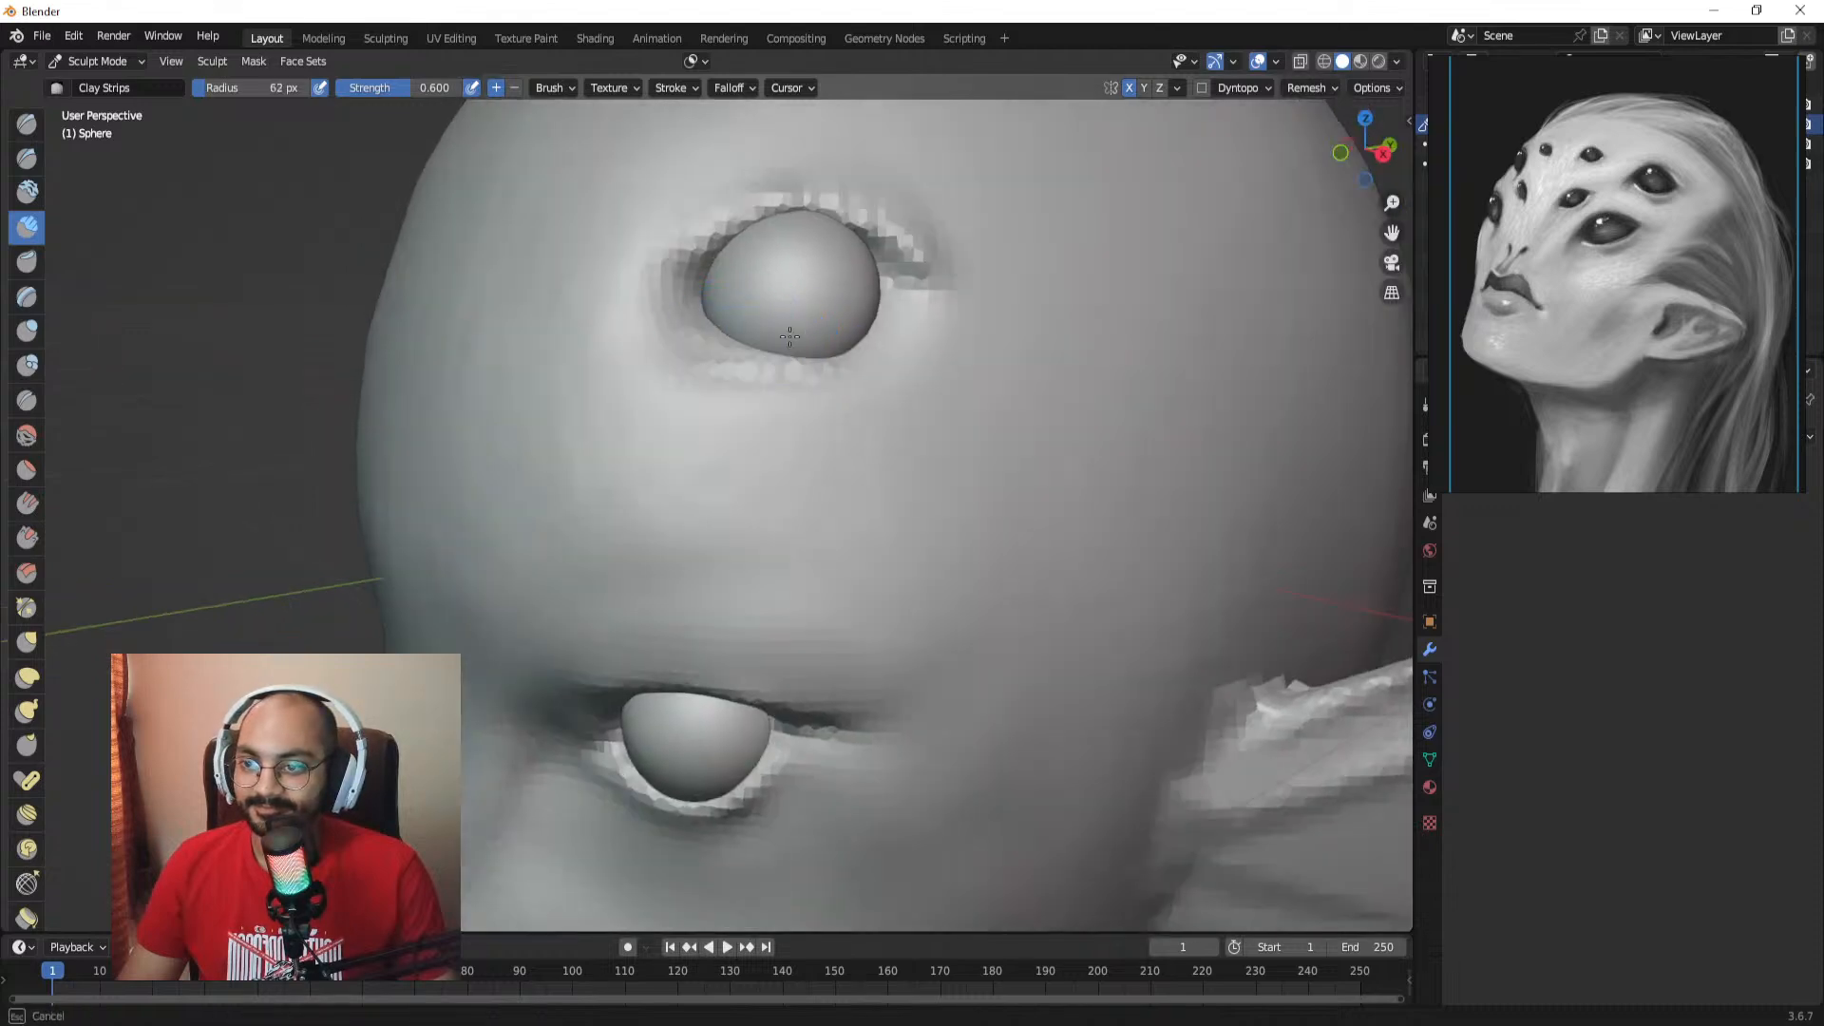
key(ctrl+z)
key(f)
click(847, 317)
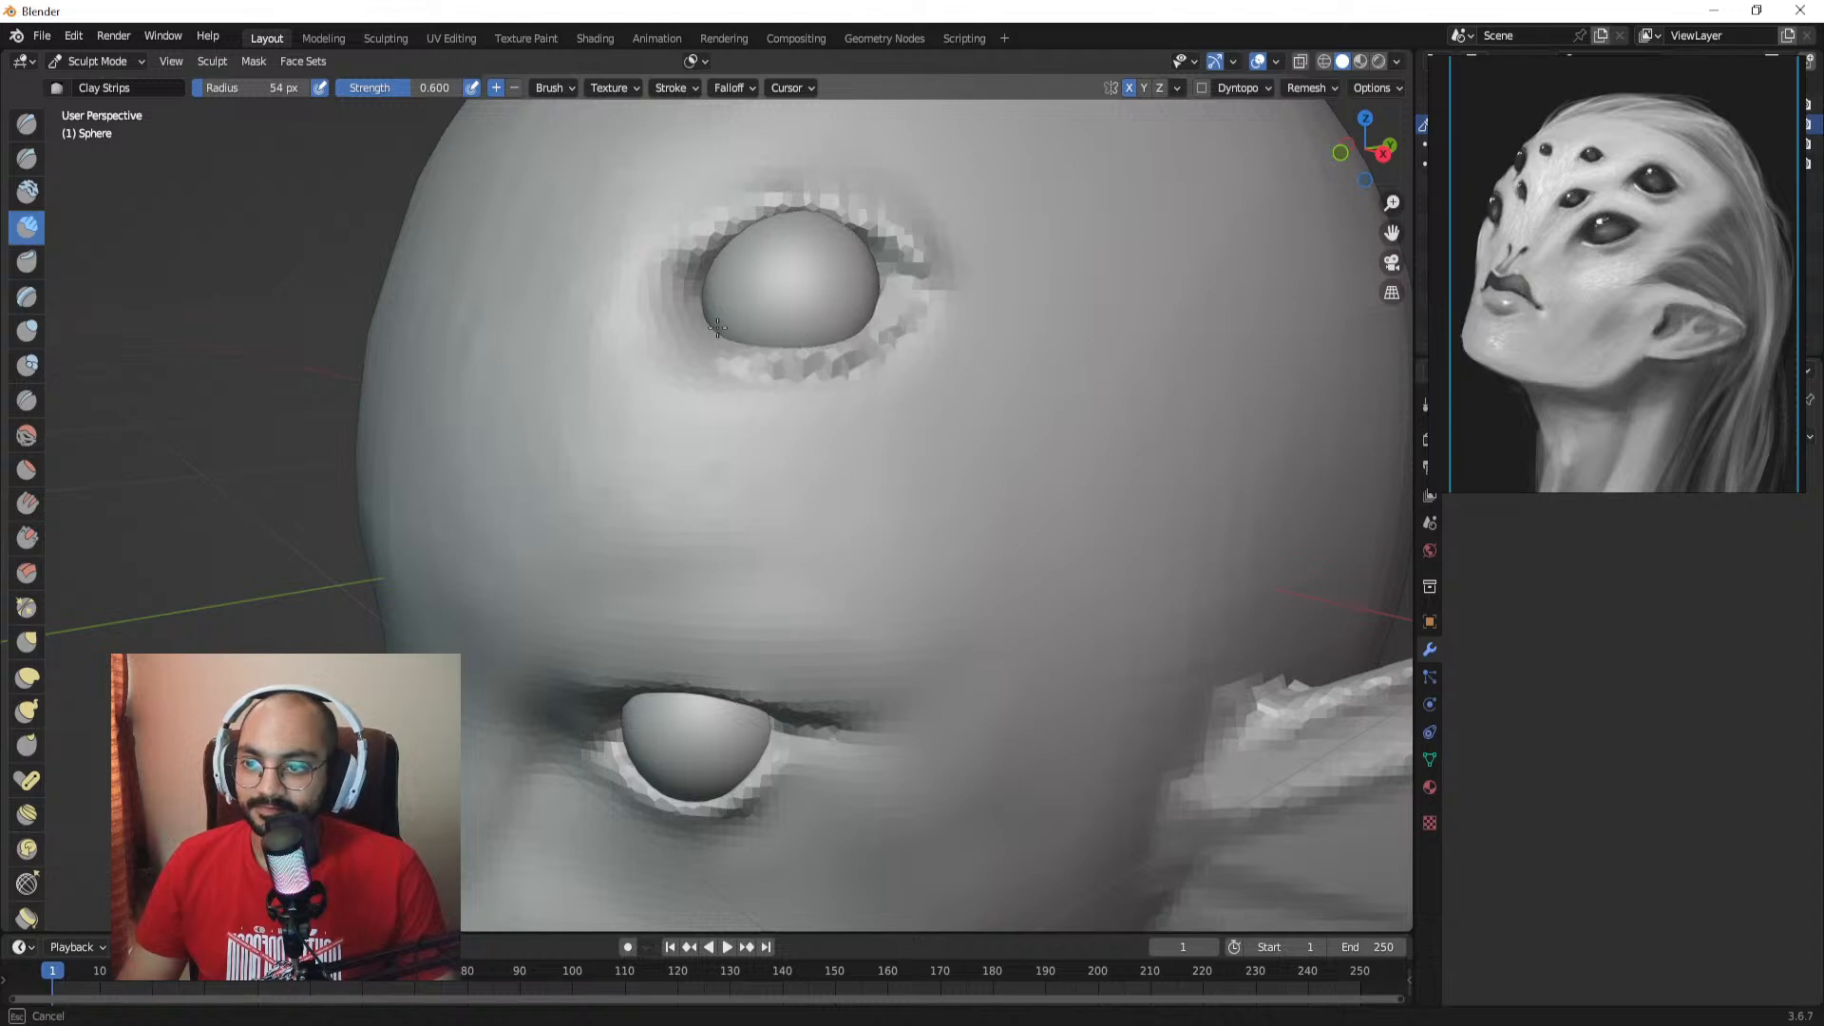
Step: Pull the forehead eye's lower eyelid up over the eyeball with the Grab brush and smooth its jagged surface
key(g)
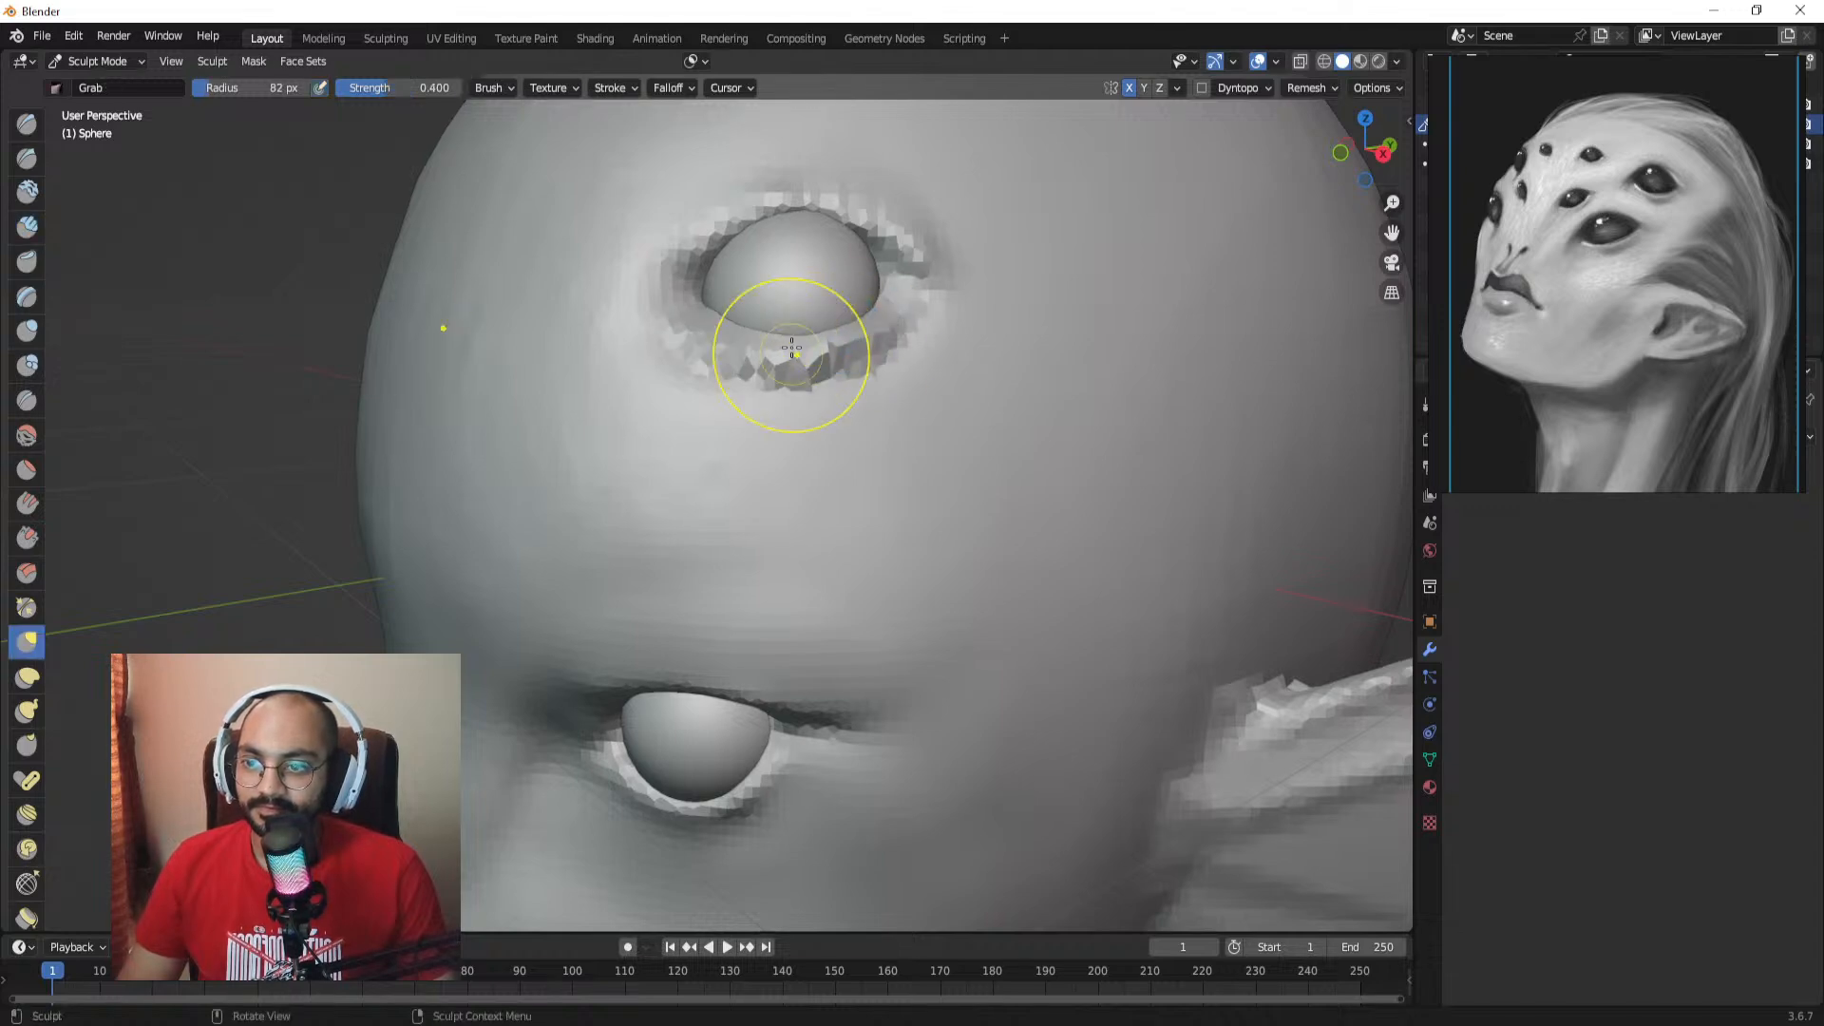
key(f)
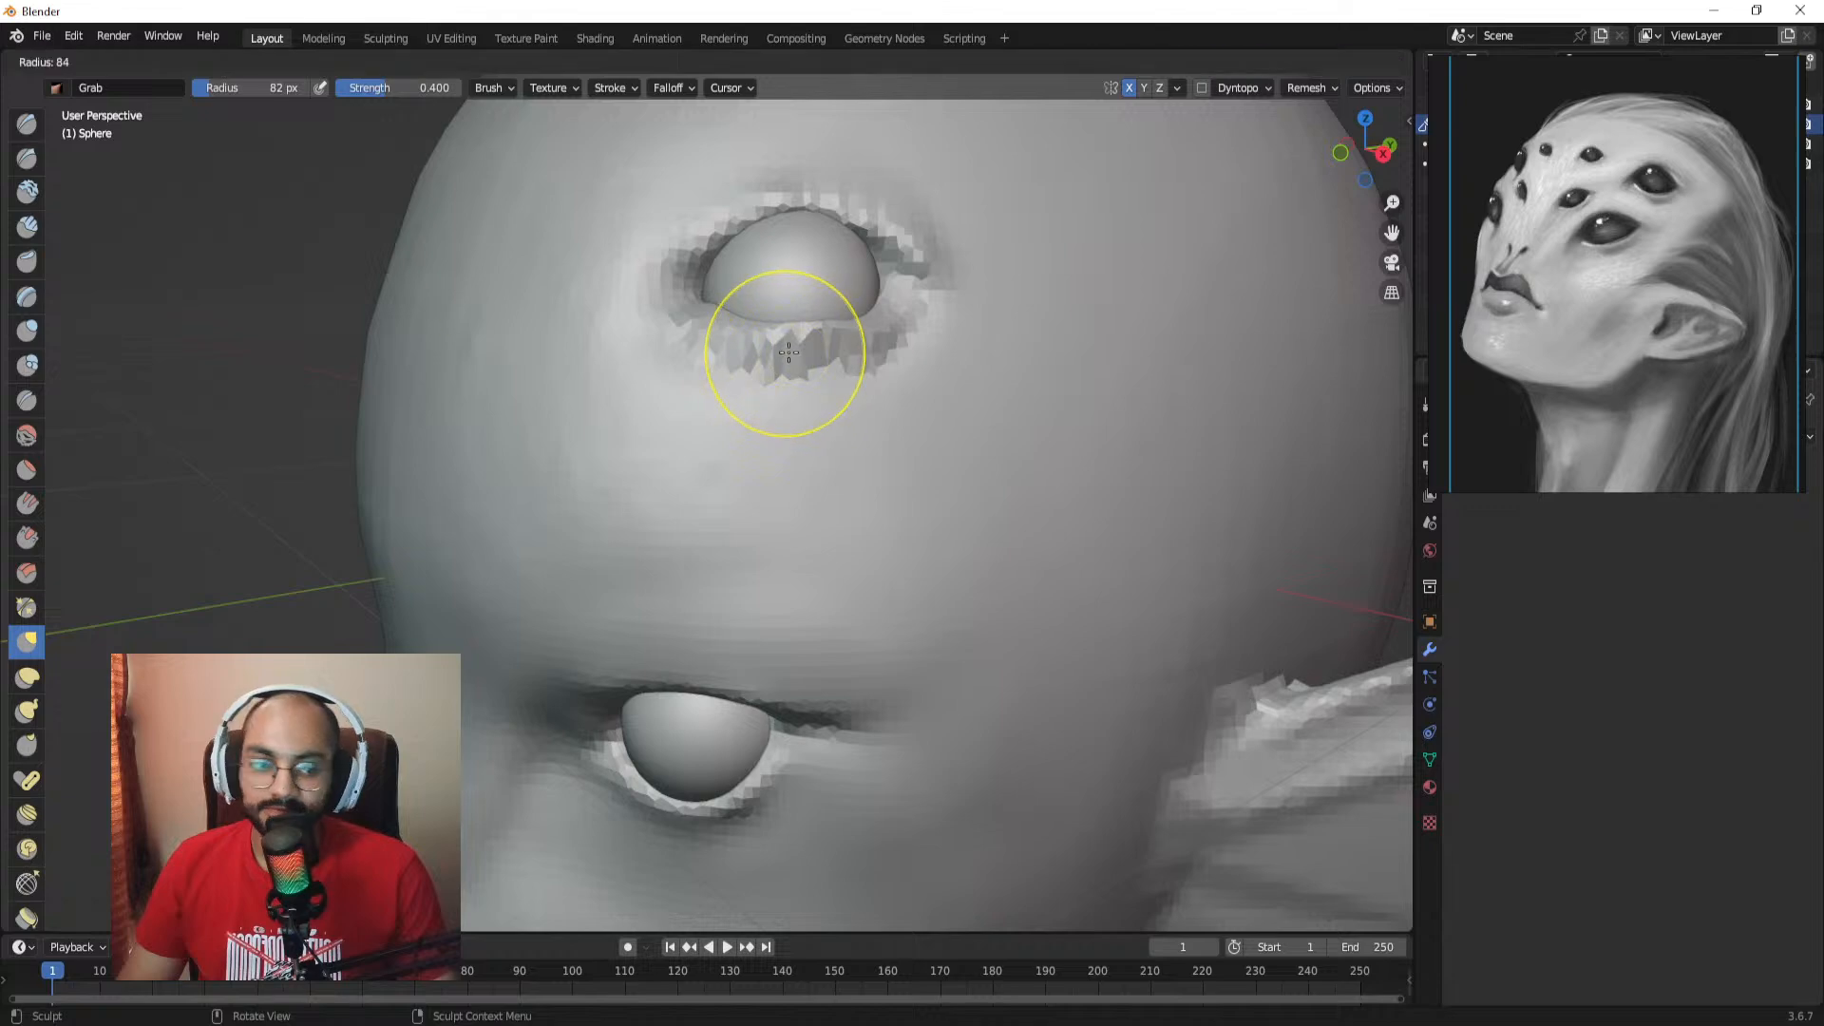
click(867, 355)
mouse_move(774, 352)
shift+mouse_down()
mouse_move(954, 344)
mouse_move(884, 283)
mouse_move(798, 316)
mouse_move(821, 311)
shift+mouse_up()
Step: Sharpen the forehead eye's inner corner and eyelid edges with the Draw Sharp brush at 69 px
click(38, 147)
key(f)
click(795, 312)
ctrl+alt+drag(821, 310, 813, 284)
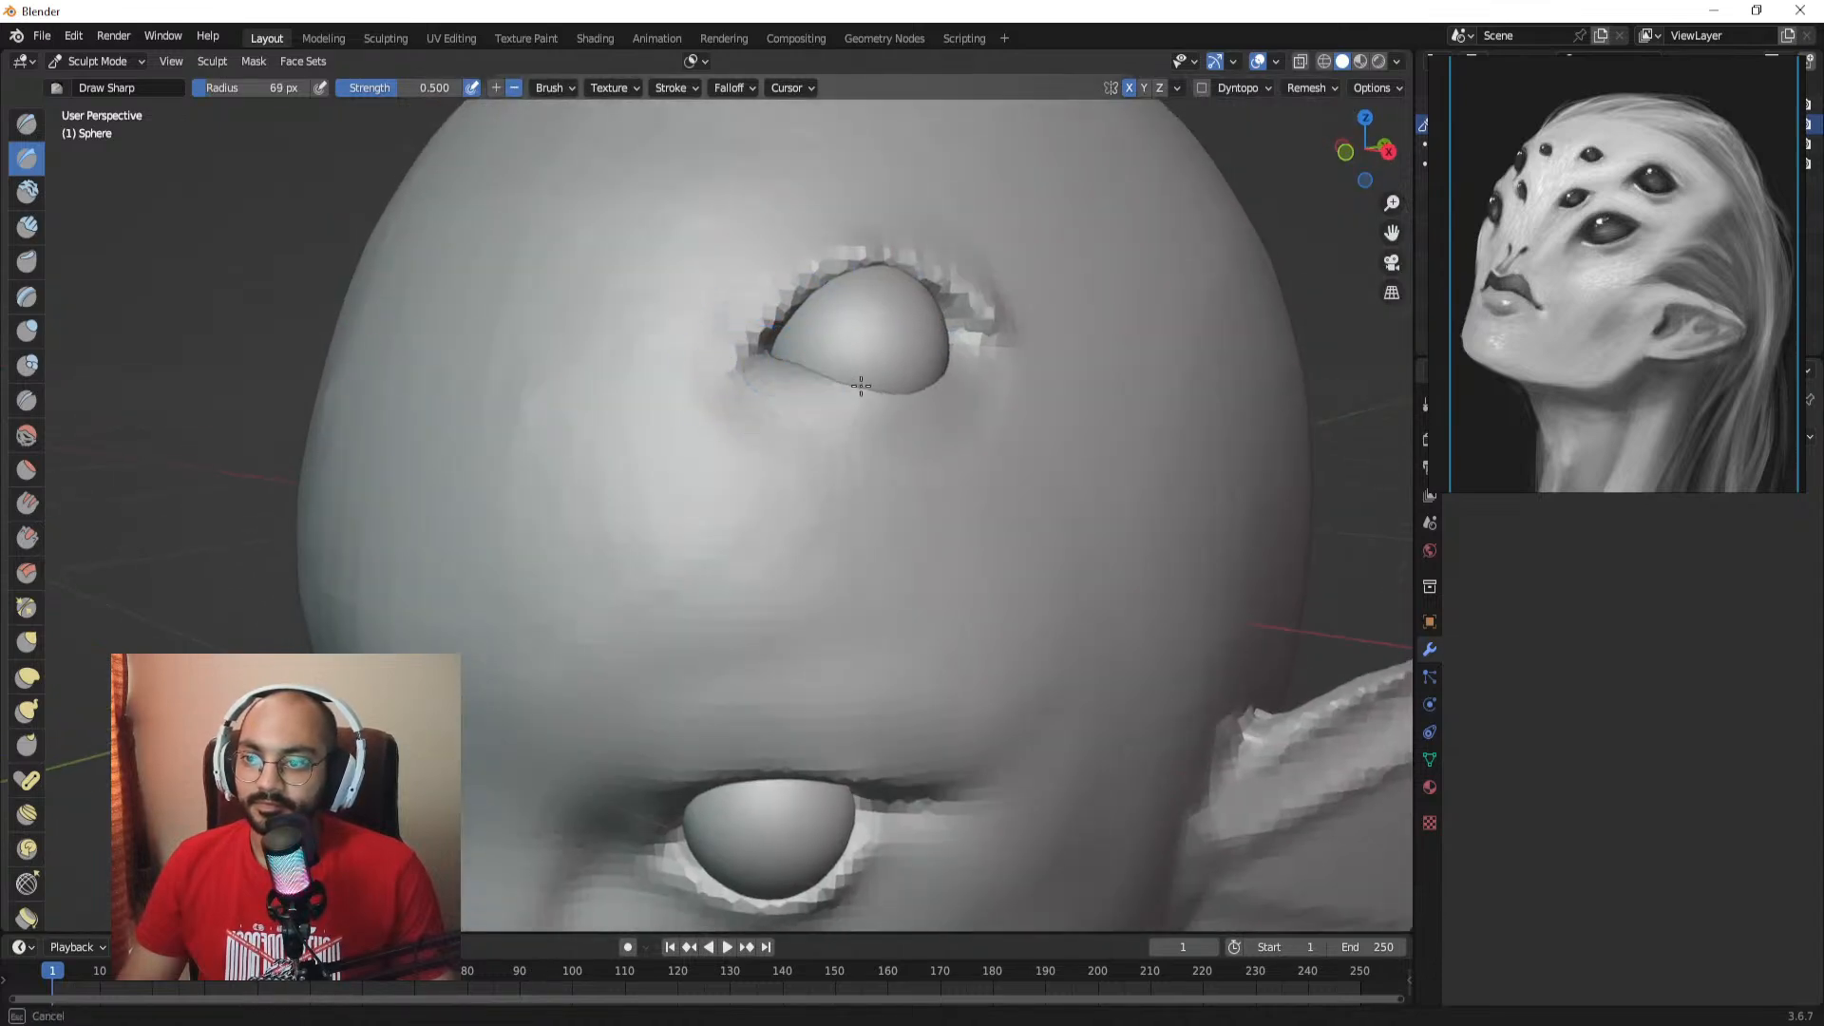
Step: Refine the forehead eye's lower eyelid edge toward both corners with the Draw Sharp brush, reducing it from 63 to 55 px
alt+drag(824, 391, 739, 359)
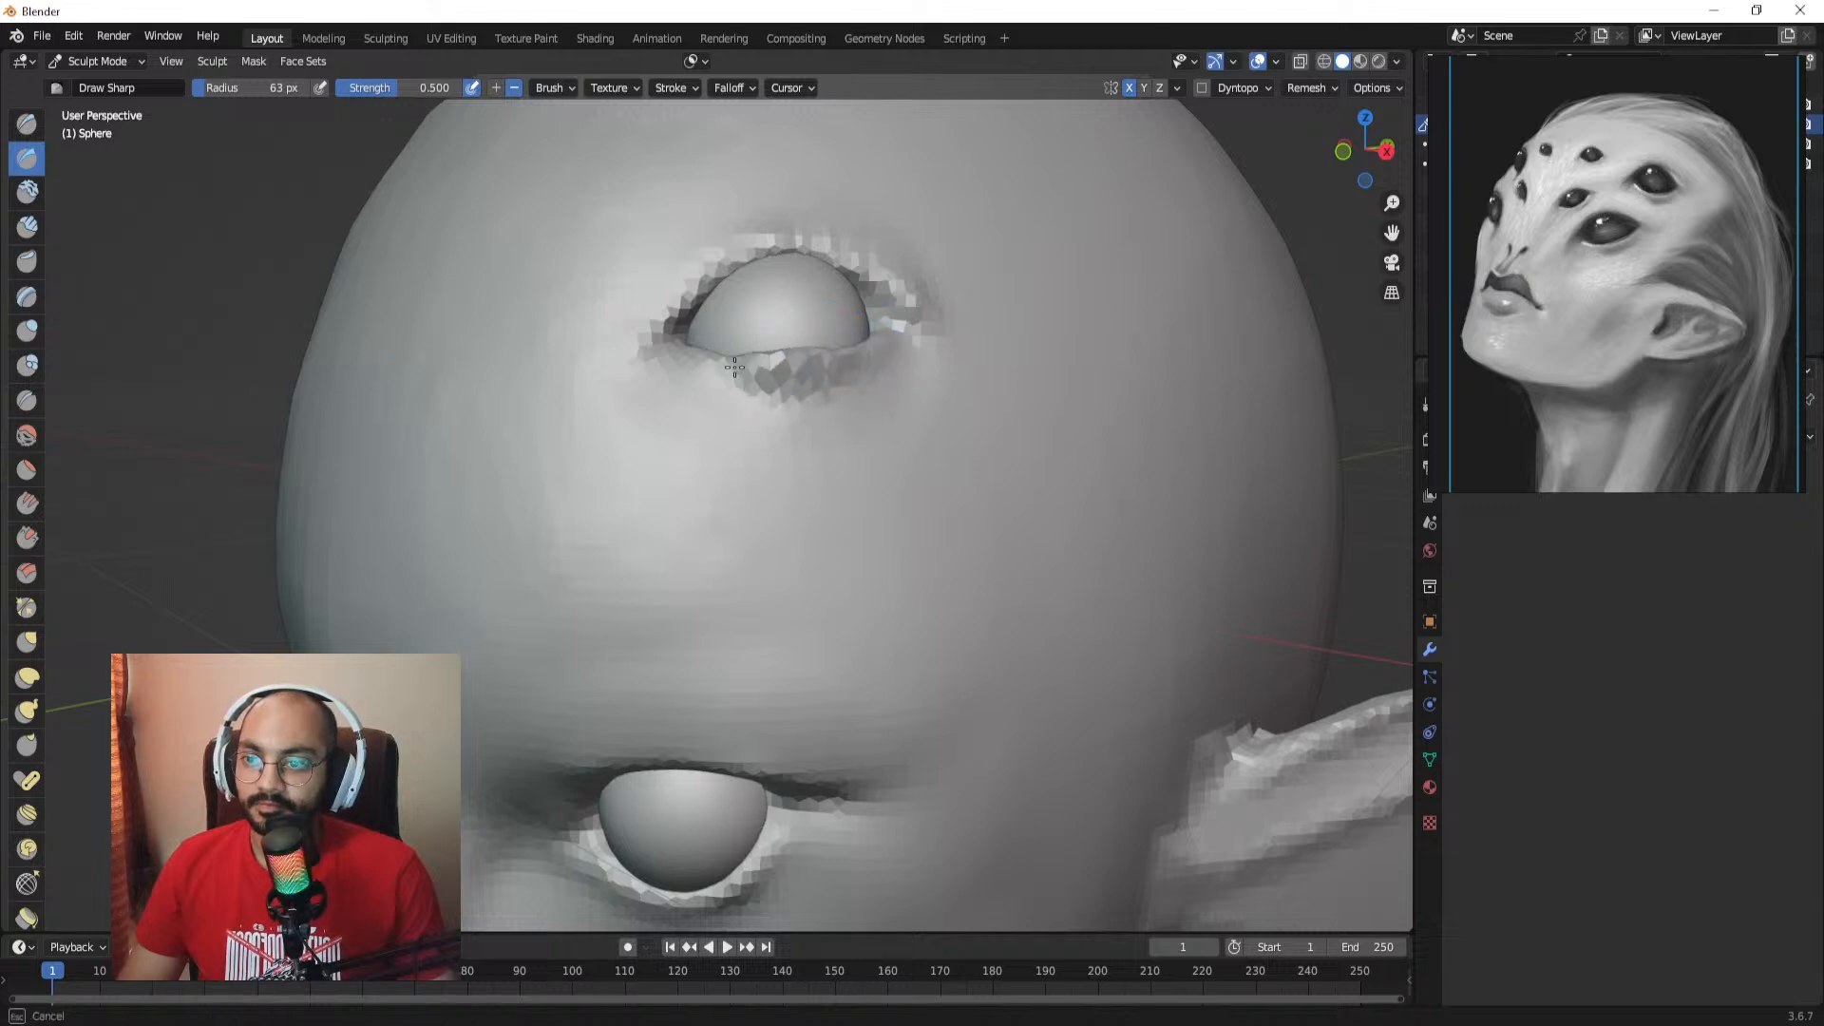
alt+drag(854, 377, 824, 393)
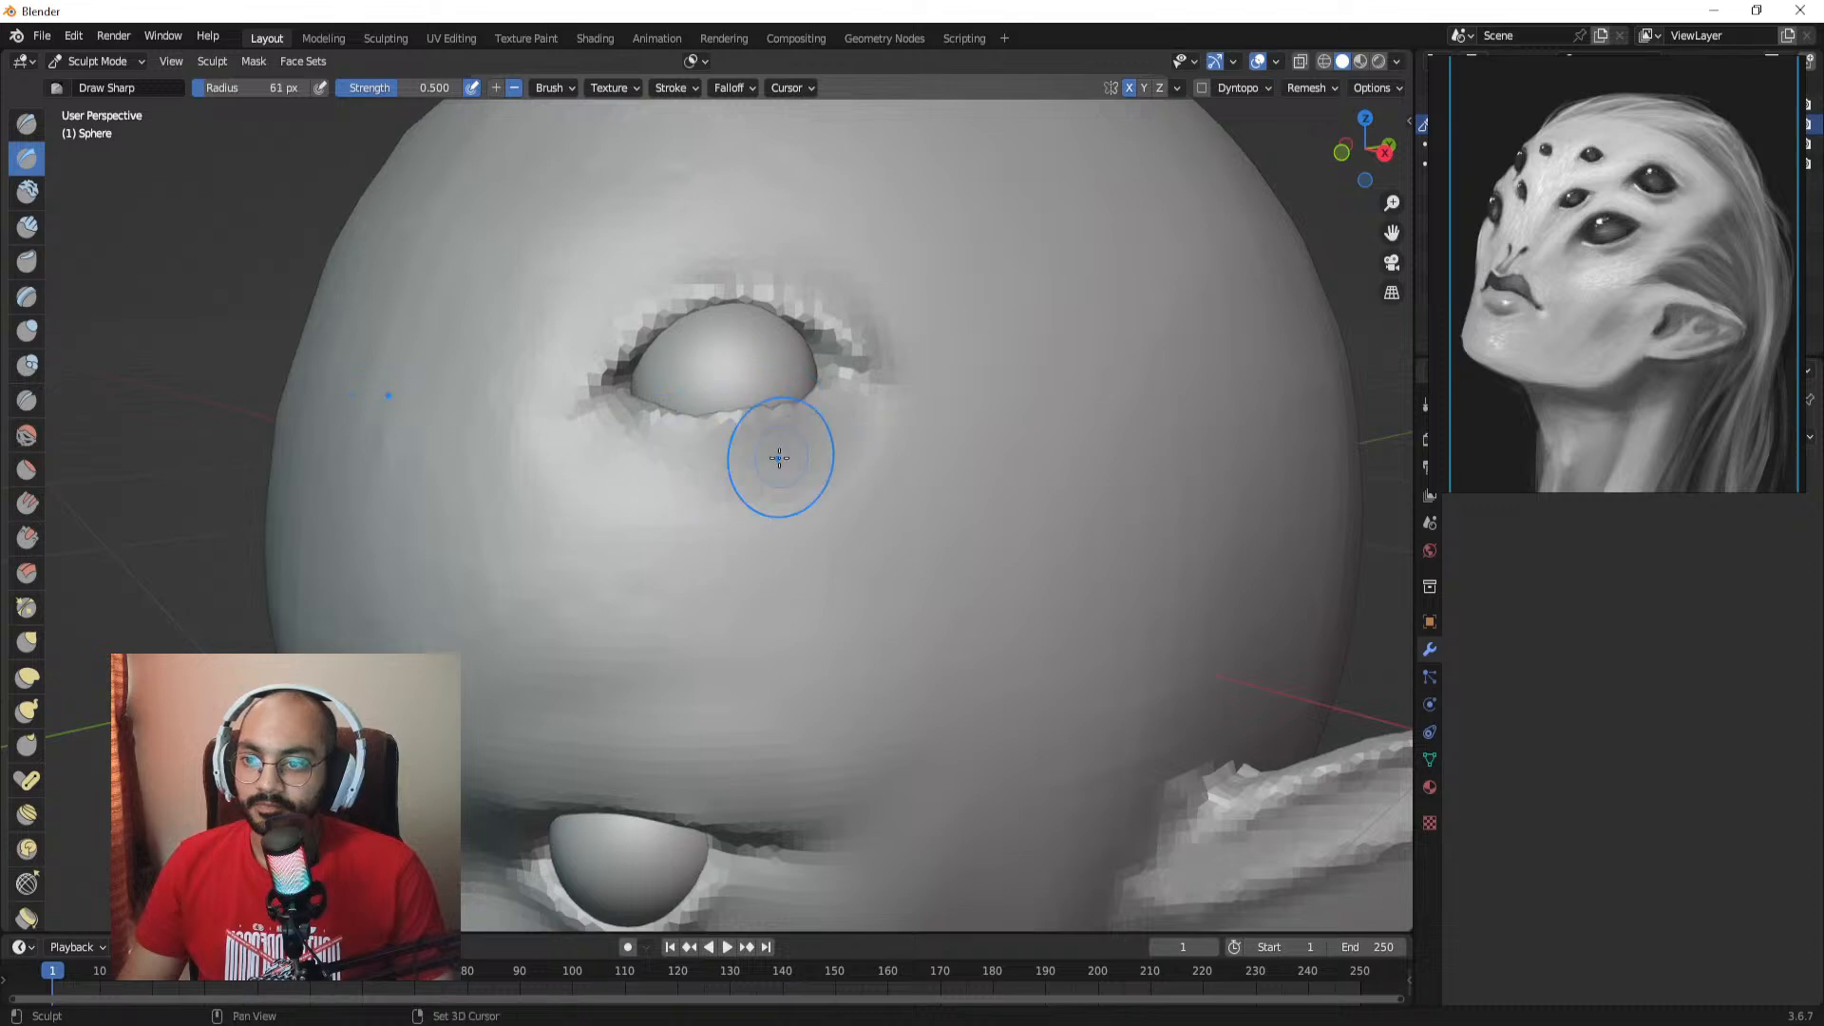
alt+drag(815, 393, 847, 340)
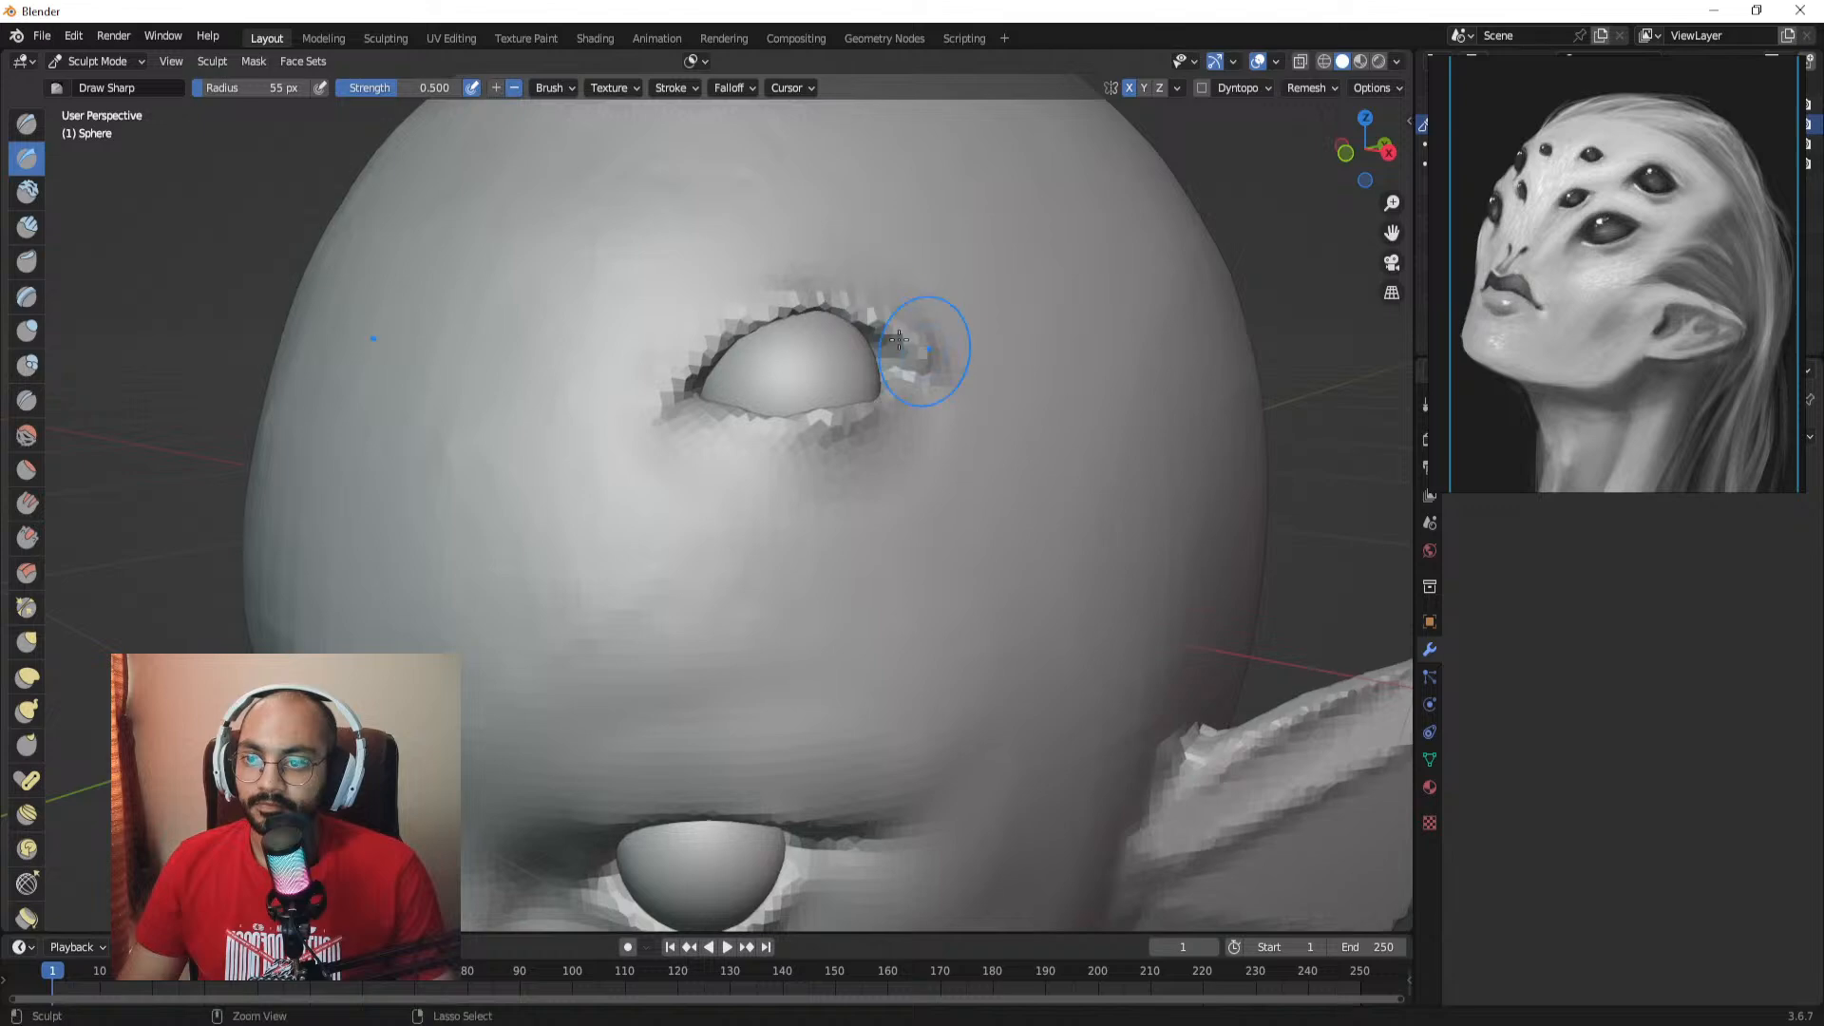
alt+drag(936, 407, 870, 401)
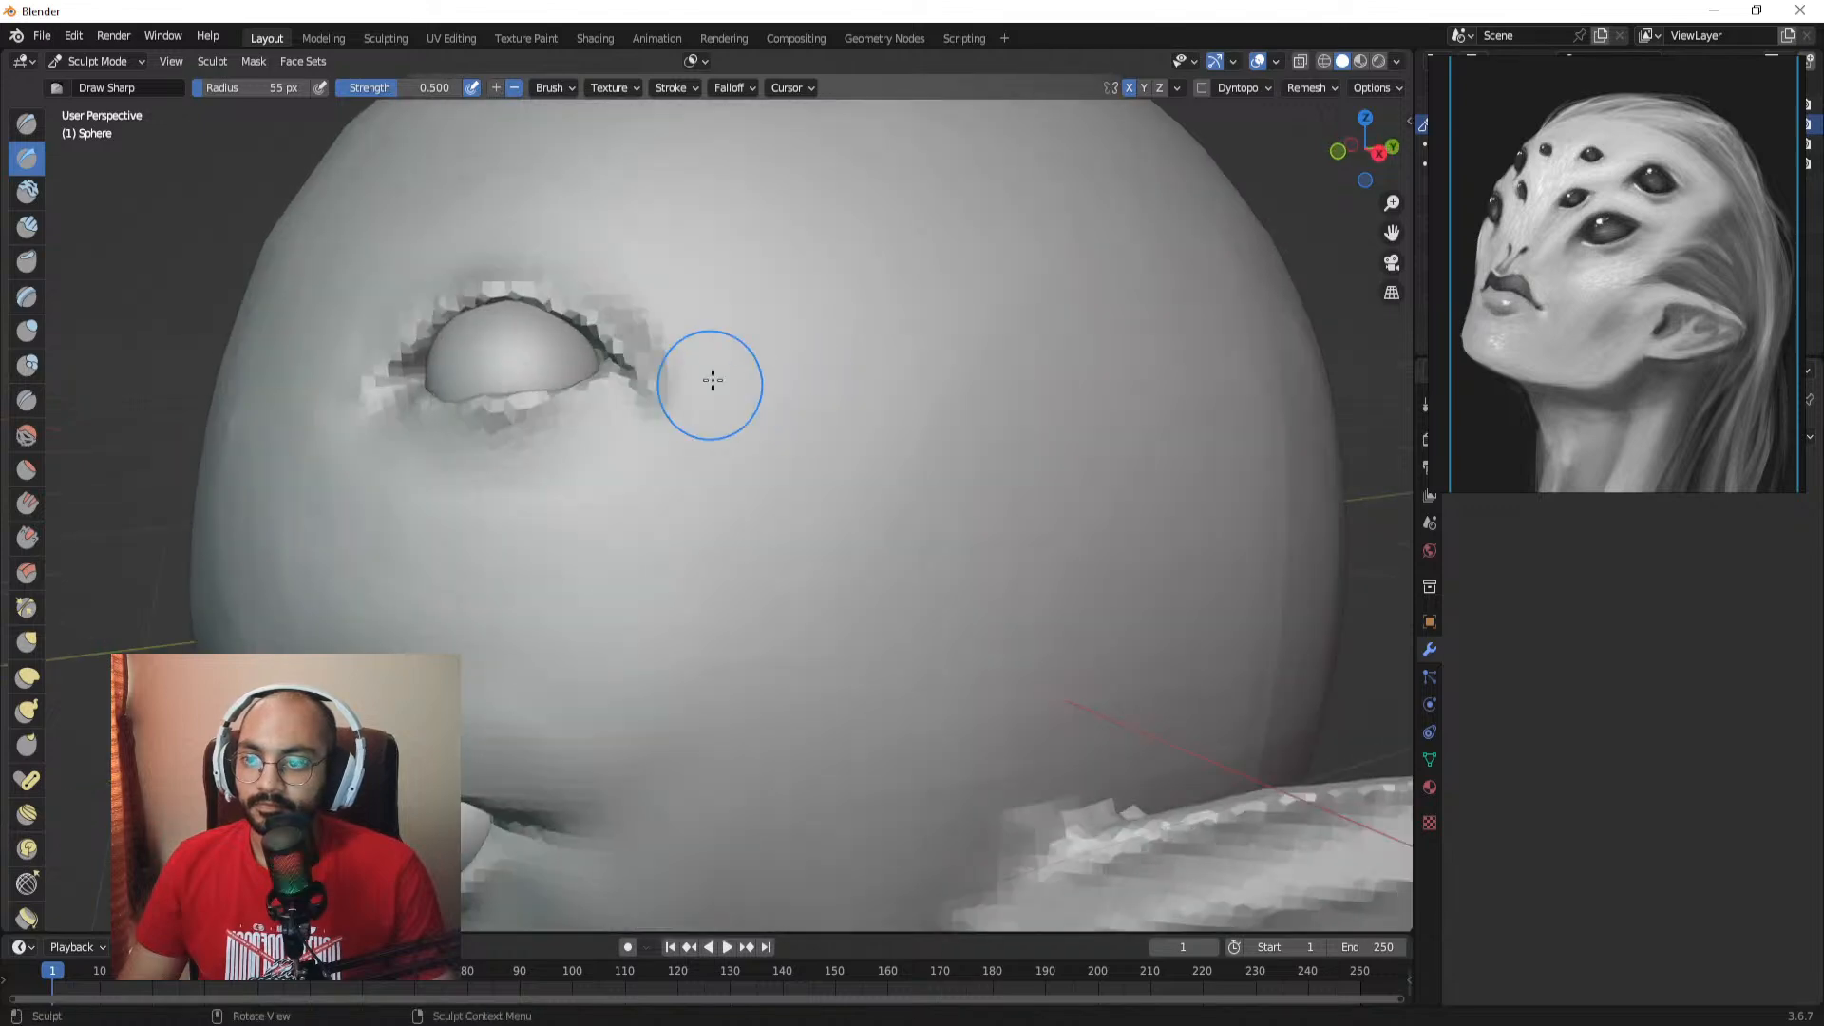
Step: Shape the forehead eye's outer corner and upper lid edge with the Draw Sharp brush at about 50 px
mouse_move(639, 385)
mouse_down()
mouse_move(681, 395)
mouse_move(692, 327)
mouse_move(814, 292)
mouse_move(753, 388)
mouse_up()
alt+drag(753, 388, 830, 339)
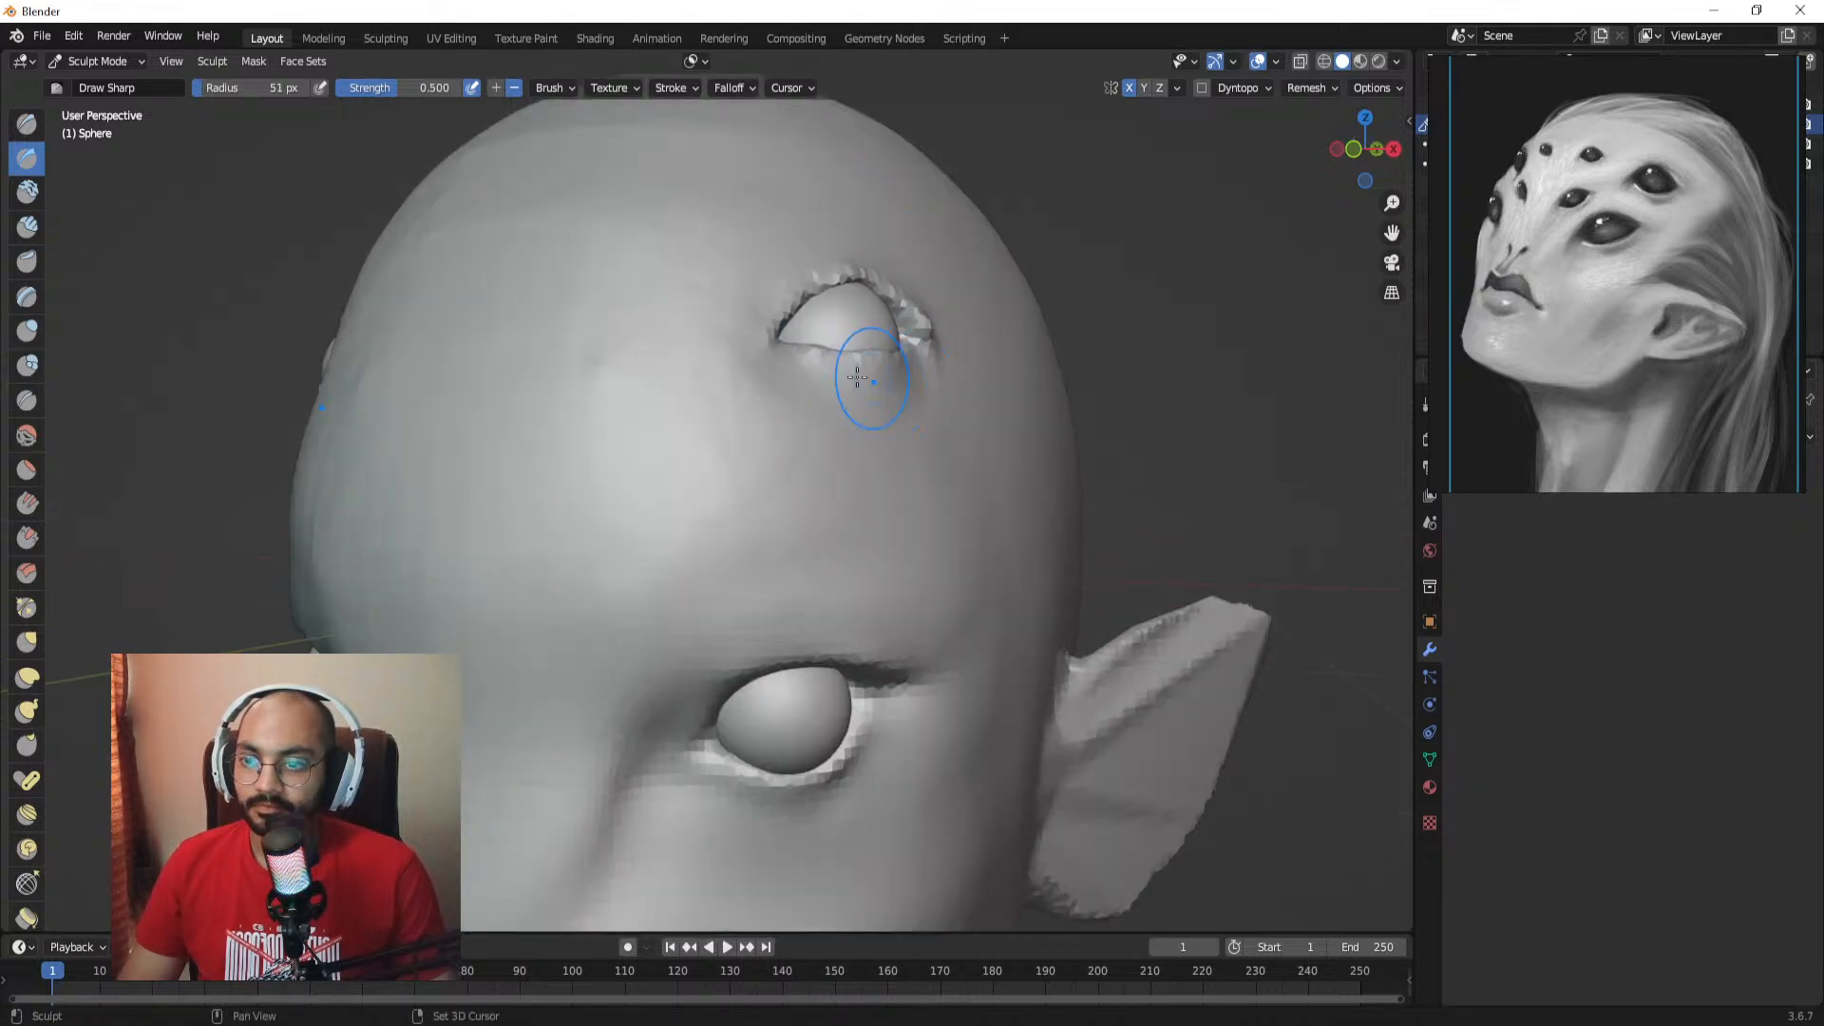
mouse_move(884, 375)
middle_down()
mouse_move(786, 379)
mouse_move(785, 399)
mouse_move(904, 396)
middle_up()
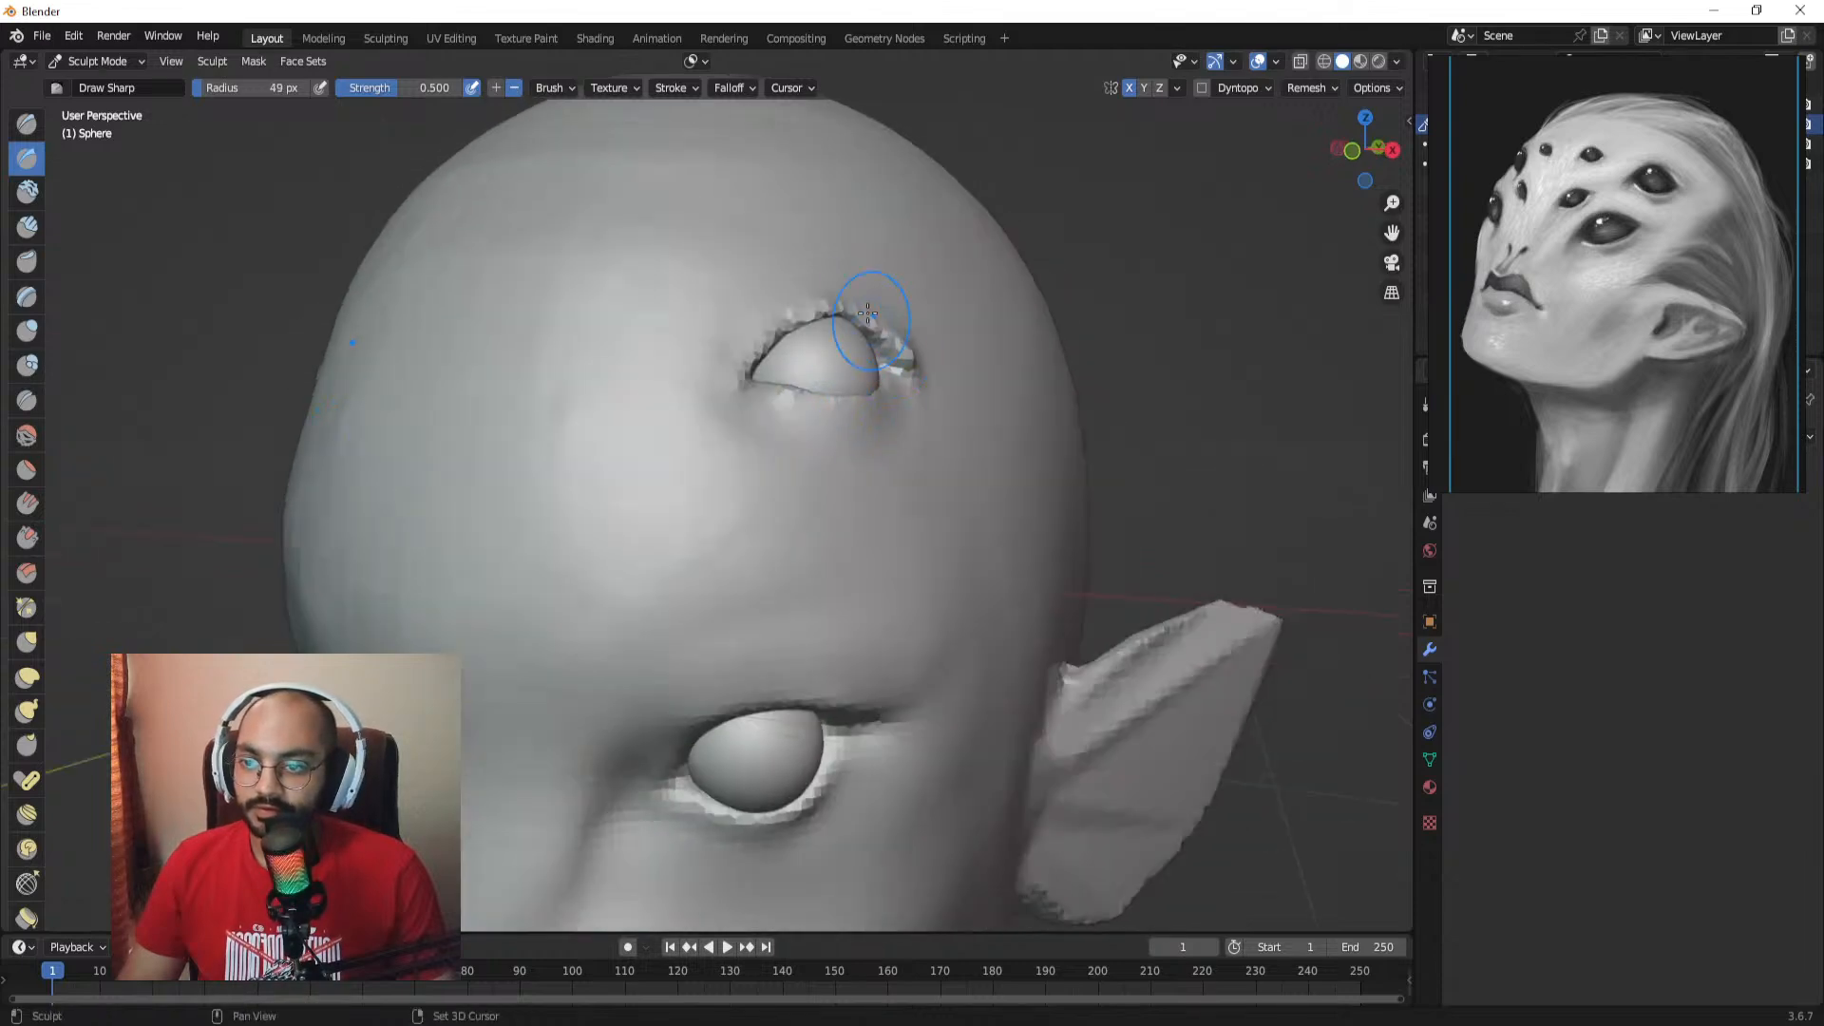
scroll(897, 351, up, 2)
middle_drag(896, 315, 863, 319)
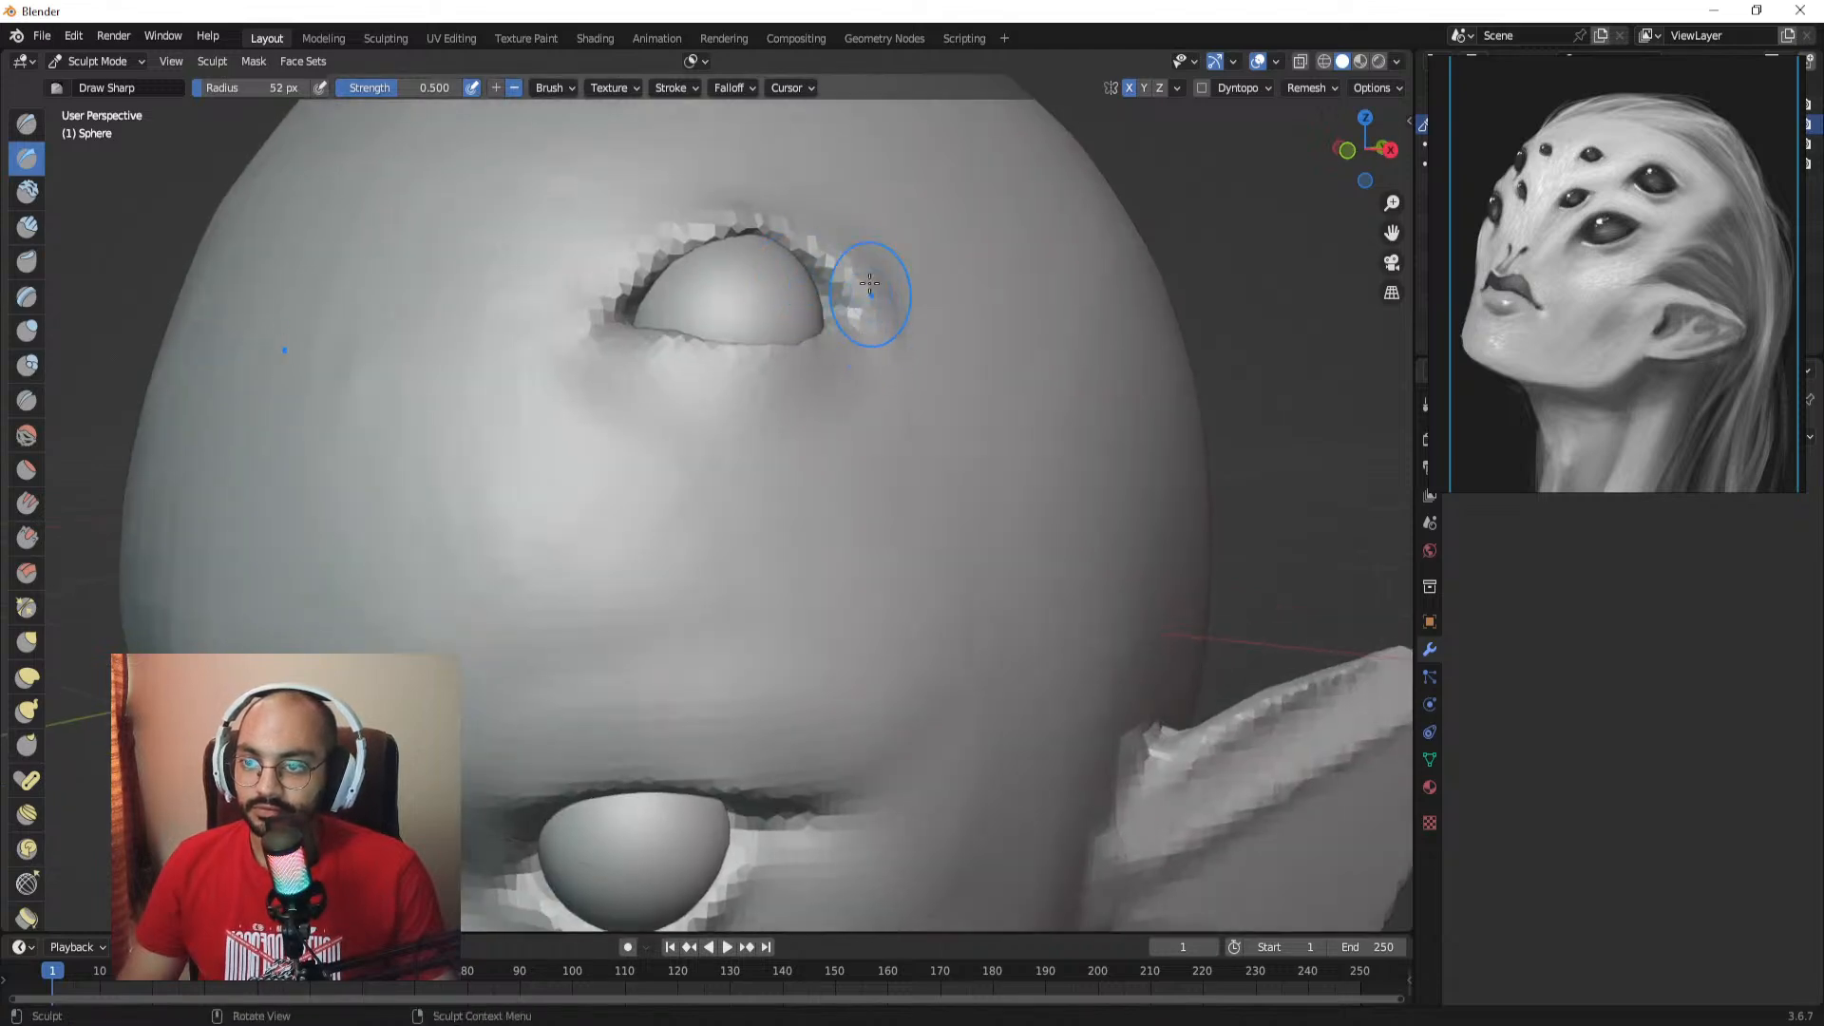
Step: Duplicate the forehead eyeball pair in Object Mode and place the copy closer to the middle of the forehead
scroll(874, 342, down, 6)
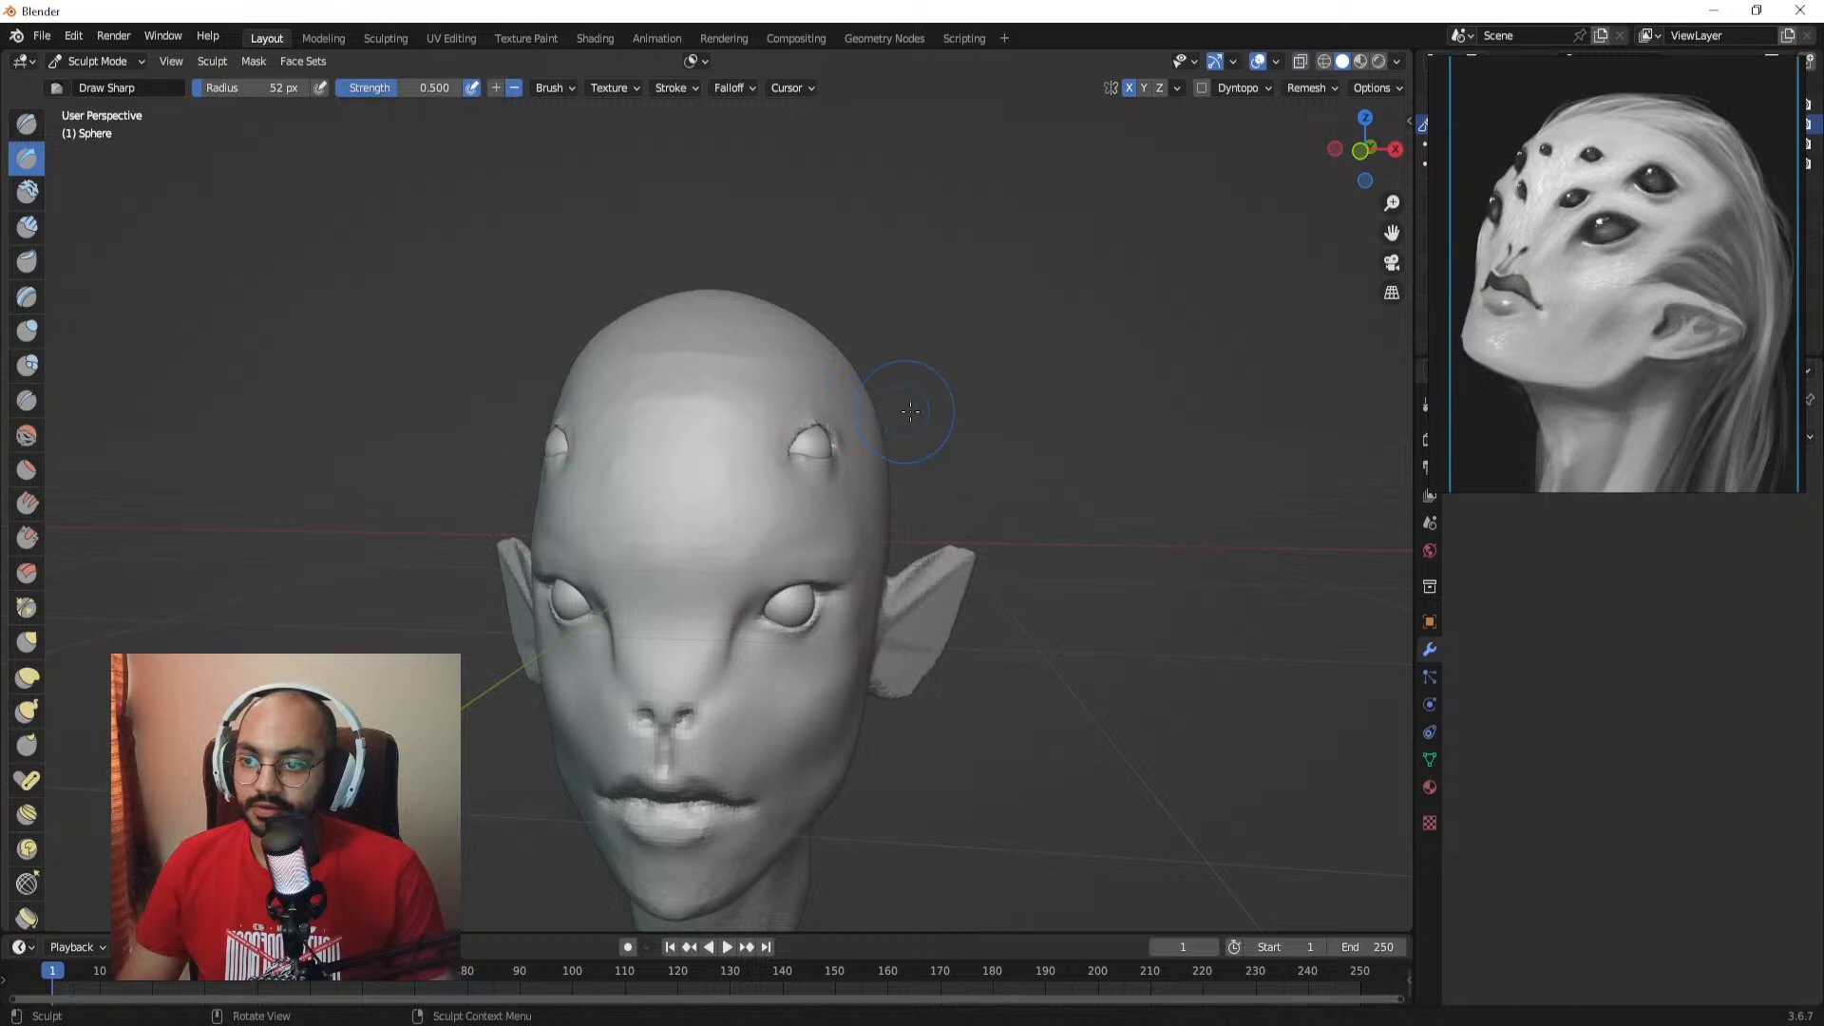
ctrl+middle_drag(921, 366, 847, 393)
ctrl+middle_drag(848, 393, 837, 345)
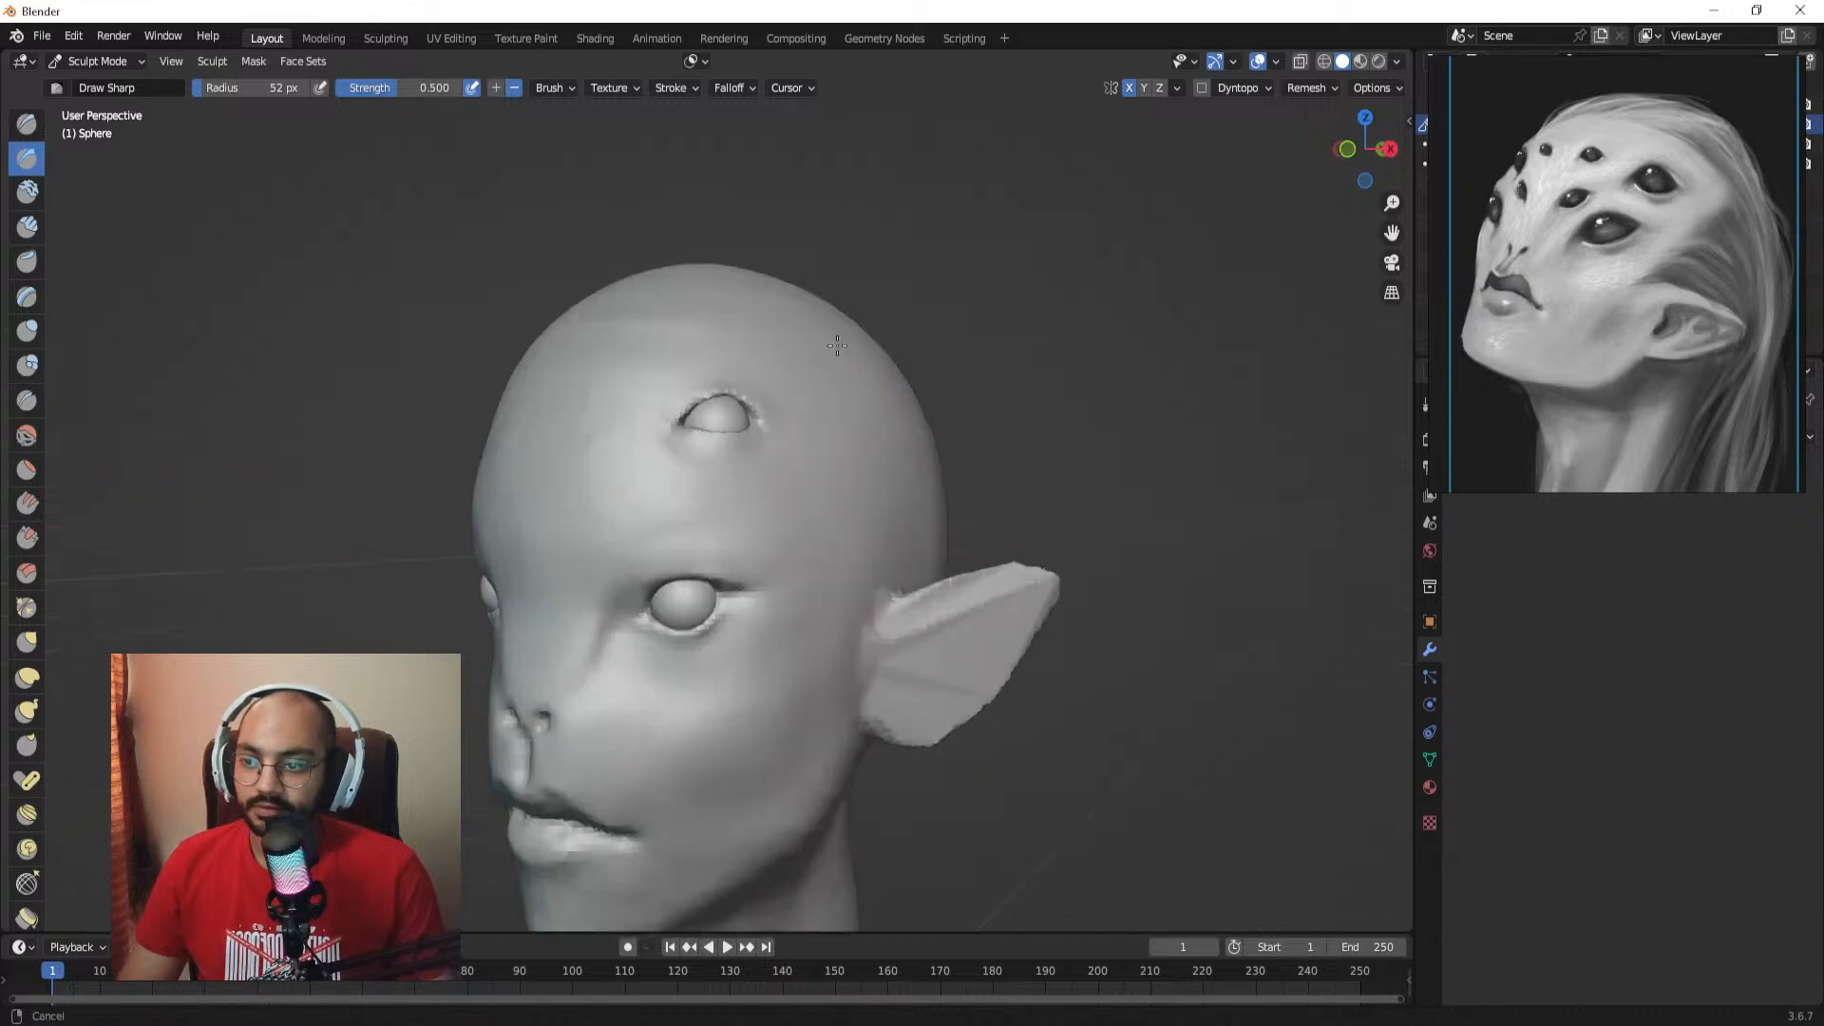
key(ctrl+Tab)
key(ctrl+Tab)
click(655, 427)
click(735, 437)
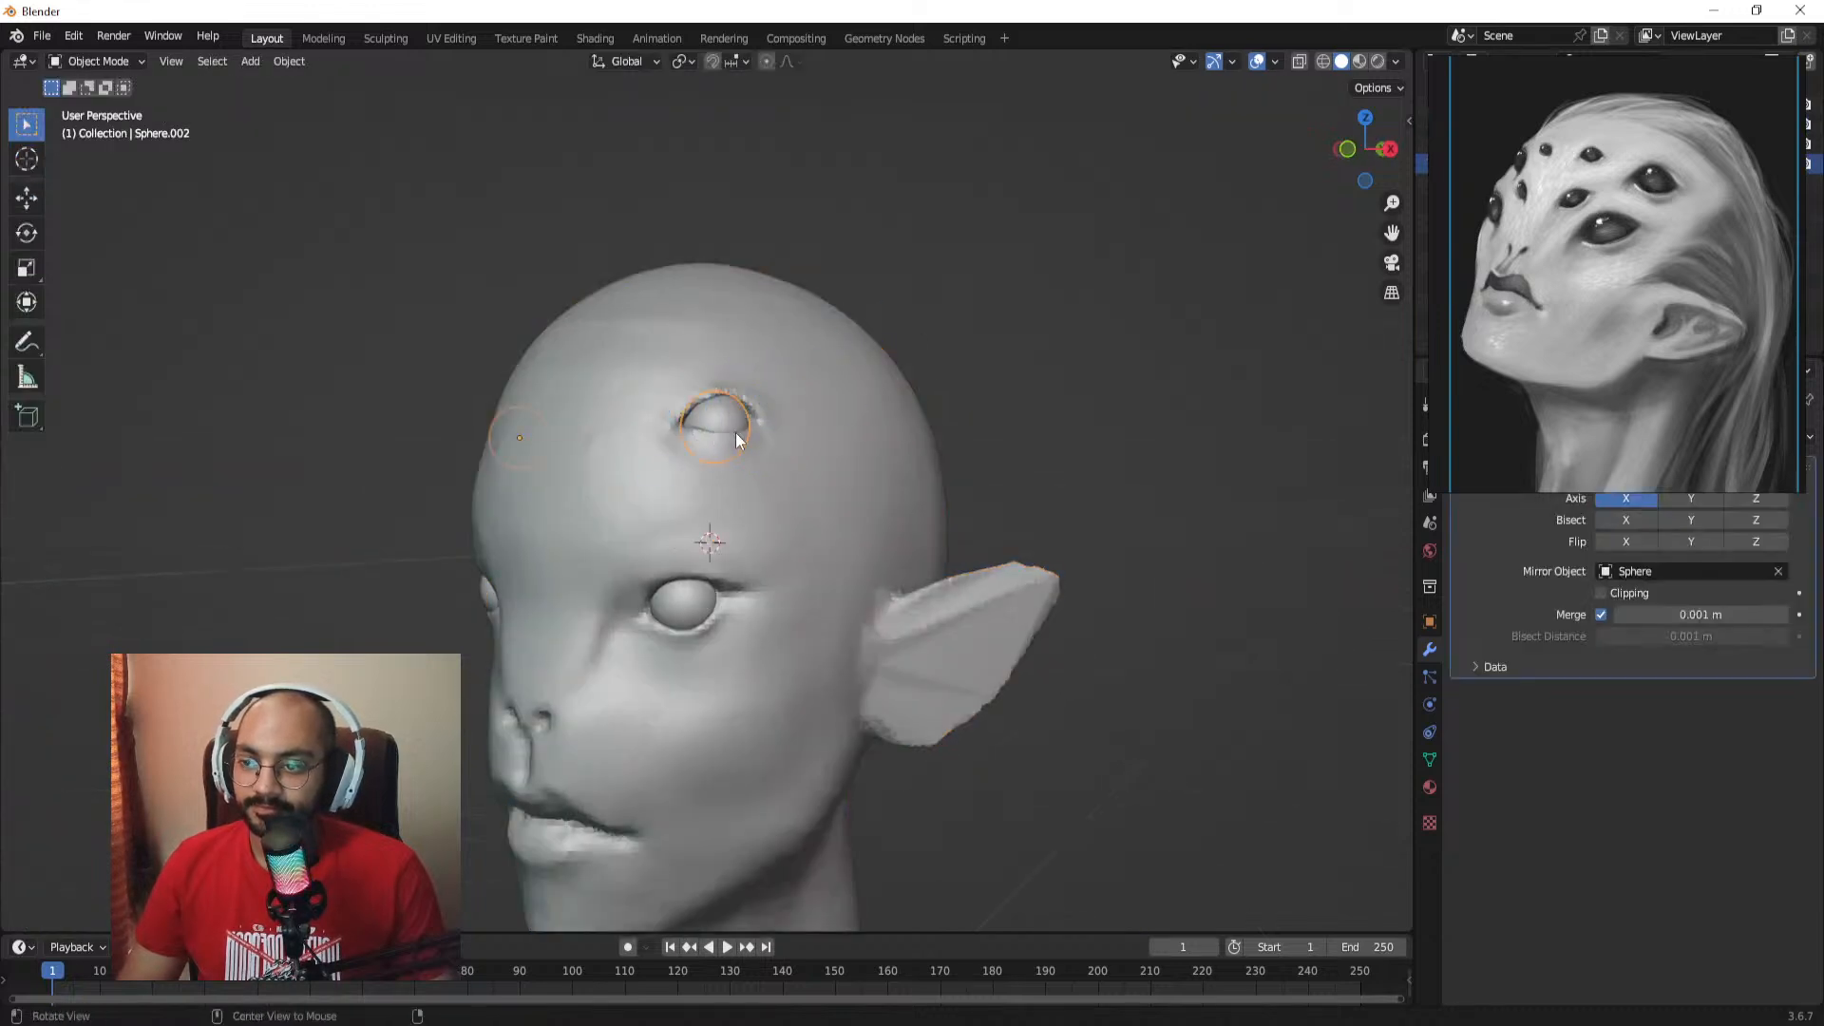
mouse_move(737, 438)
middle_down()
mouse_move(921, 433)
mouse_move(844, 414)
mouse_move(730, 430)
middle_up()
key(shift+d)
click(850, 435)
middle_drag(850, 435, 975, 452)
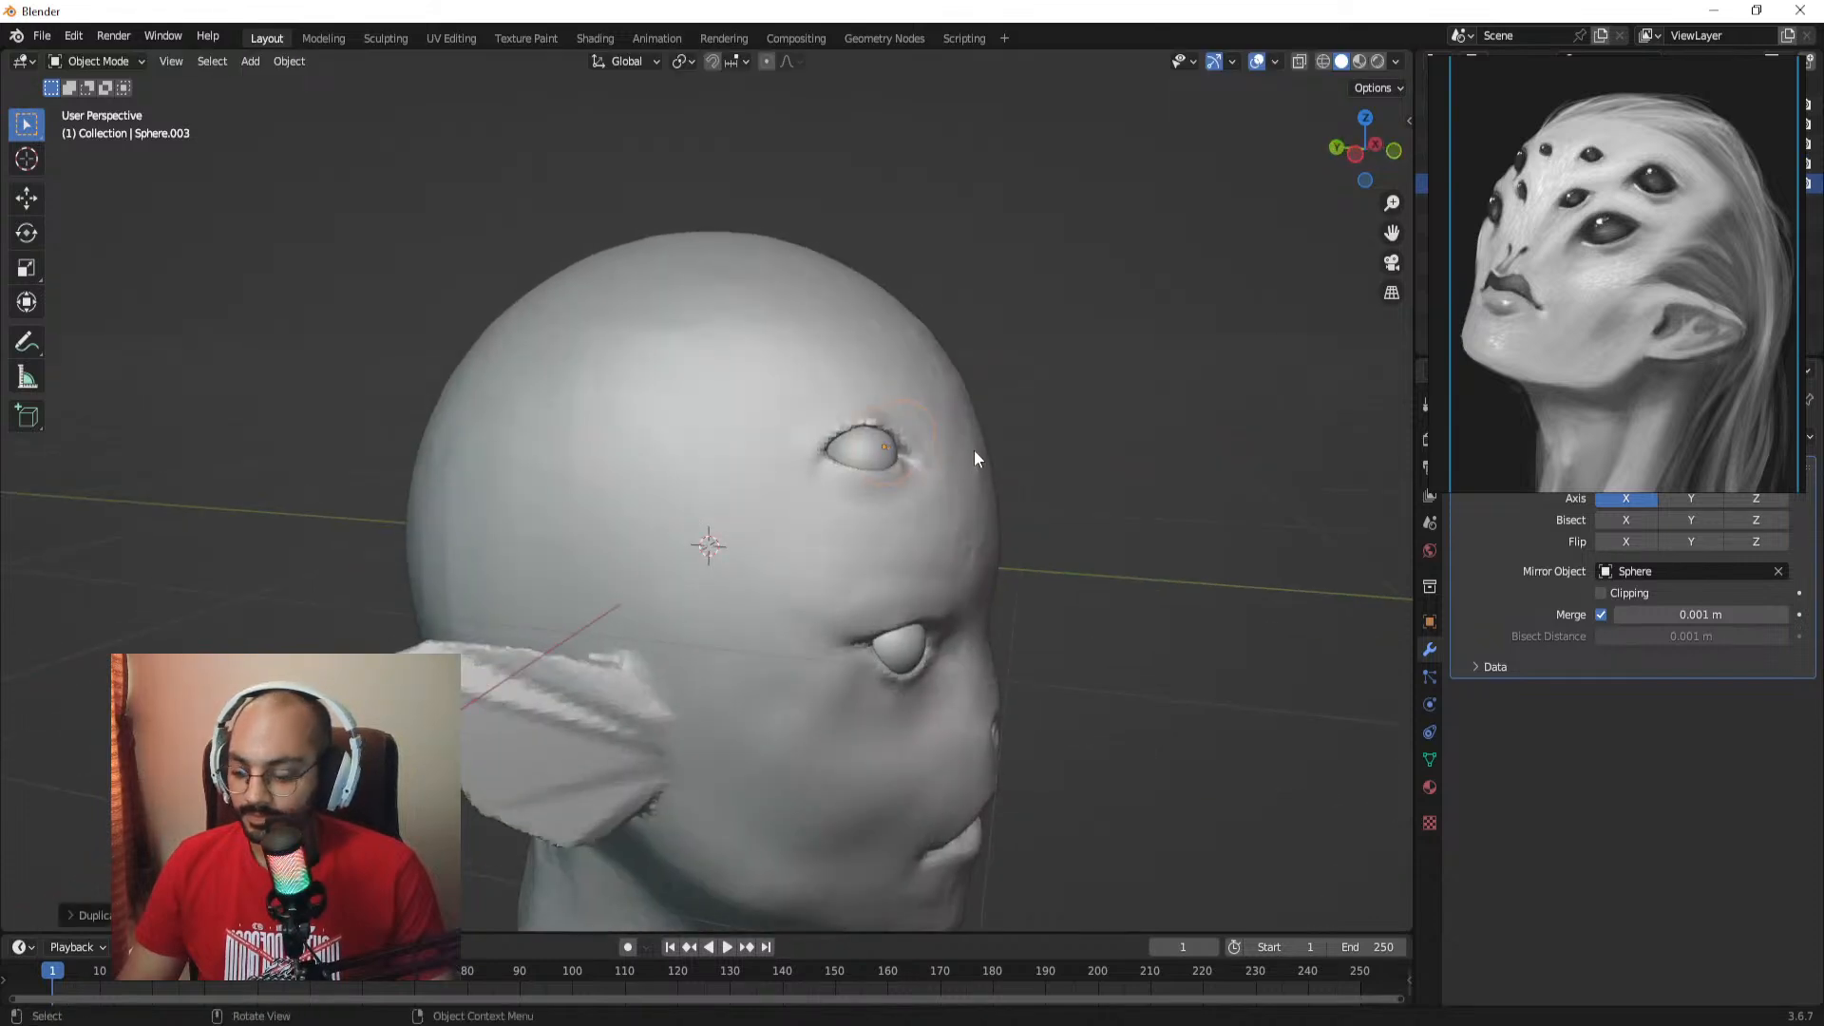
Step: Move the new inner eyeball pair forward along the Y axis until it protrudes from the forehead surface
key(g)
key(y)
click(1041, 457)
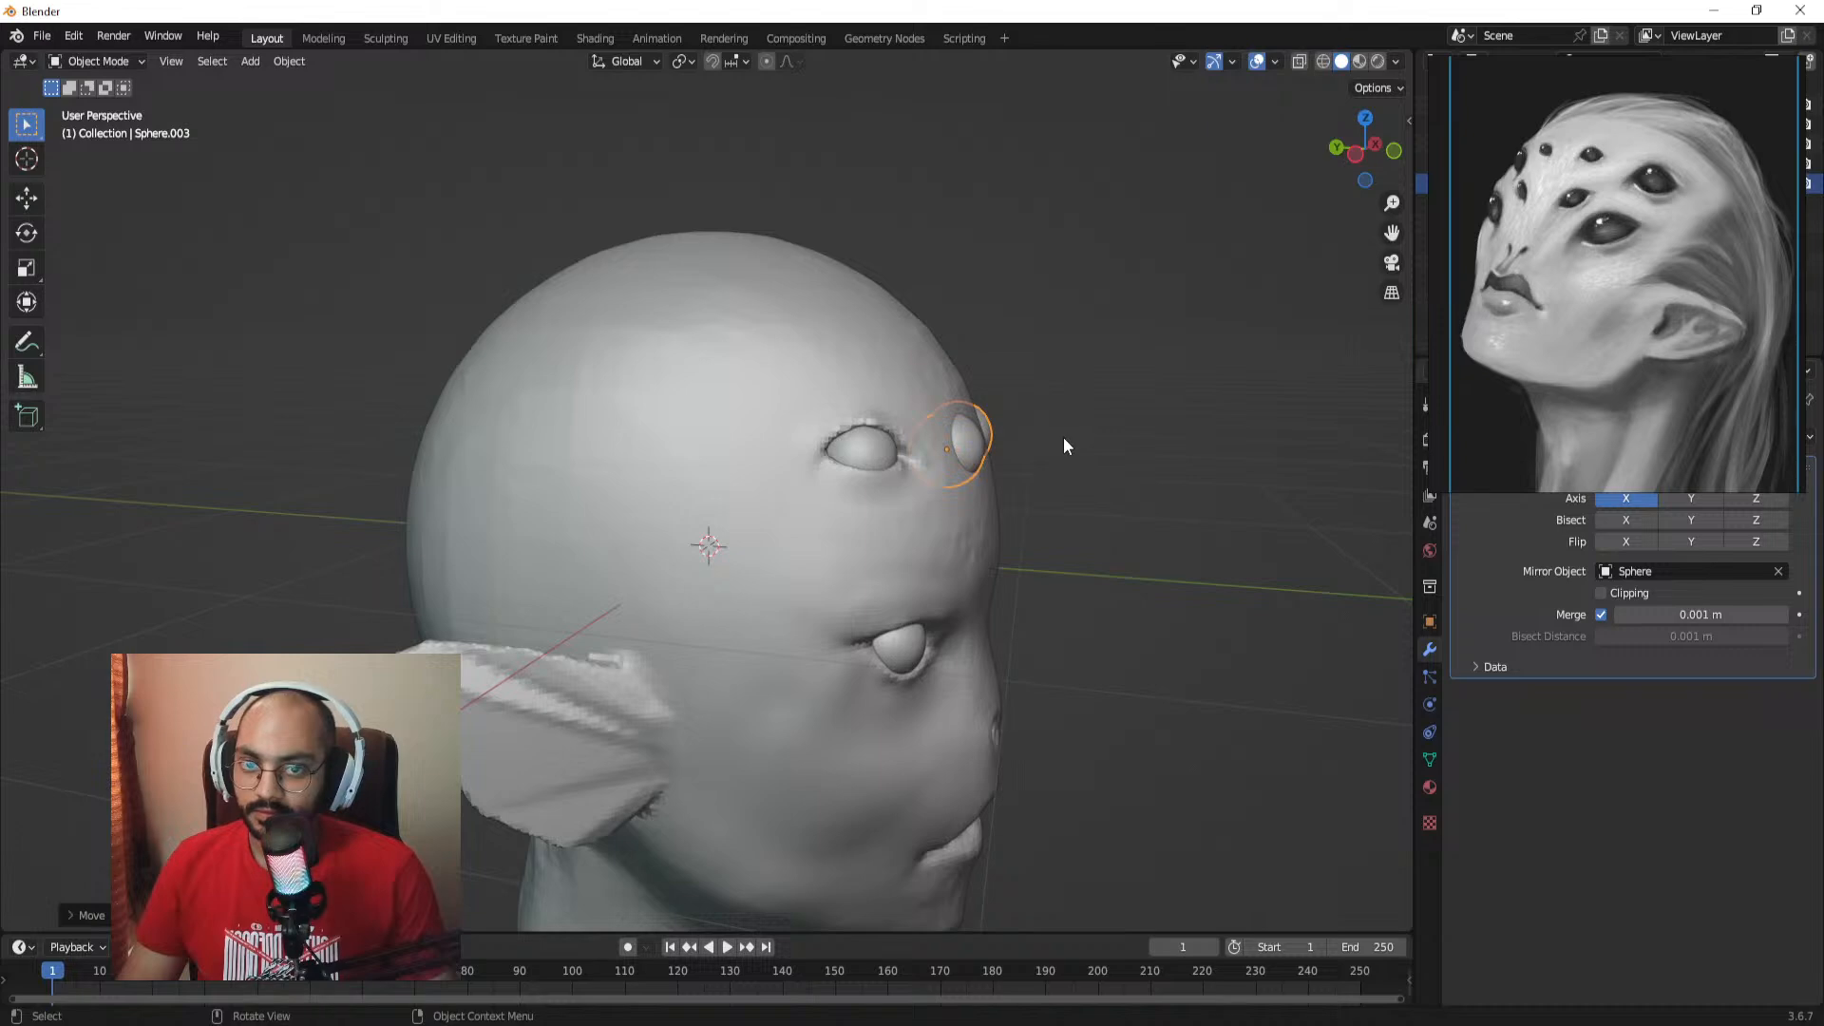
key(g)
key(y)
click(1052, 443)
middle_drag(1074, 429, 1054, 387)
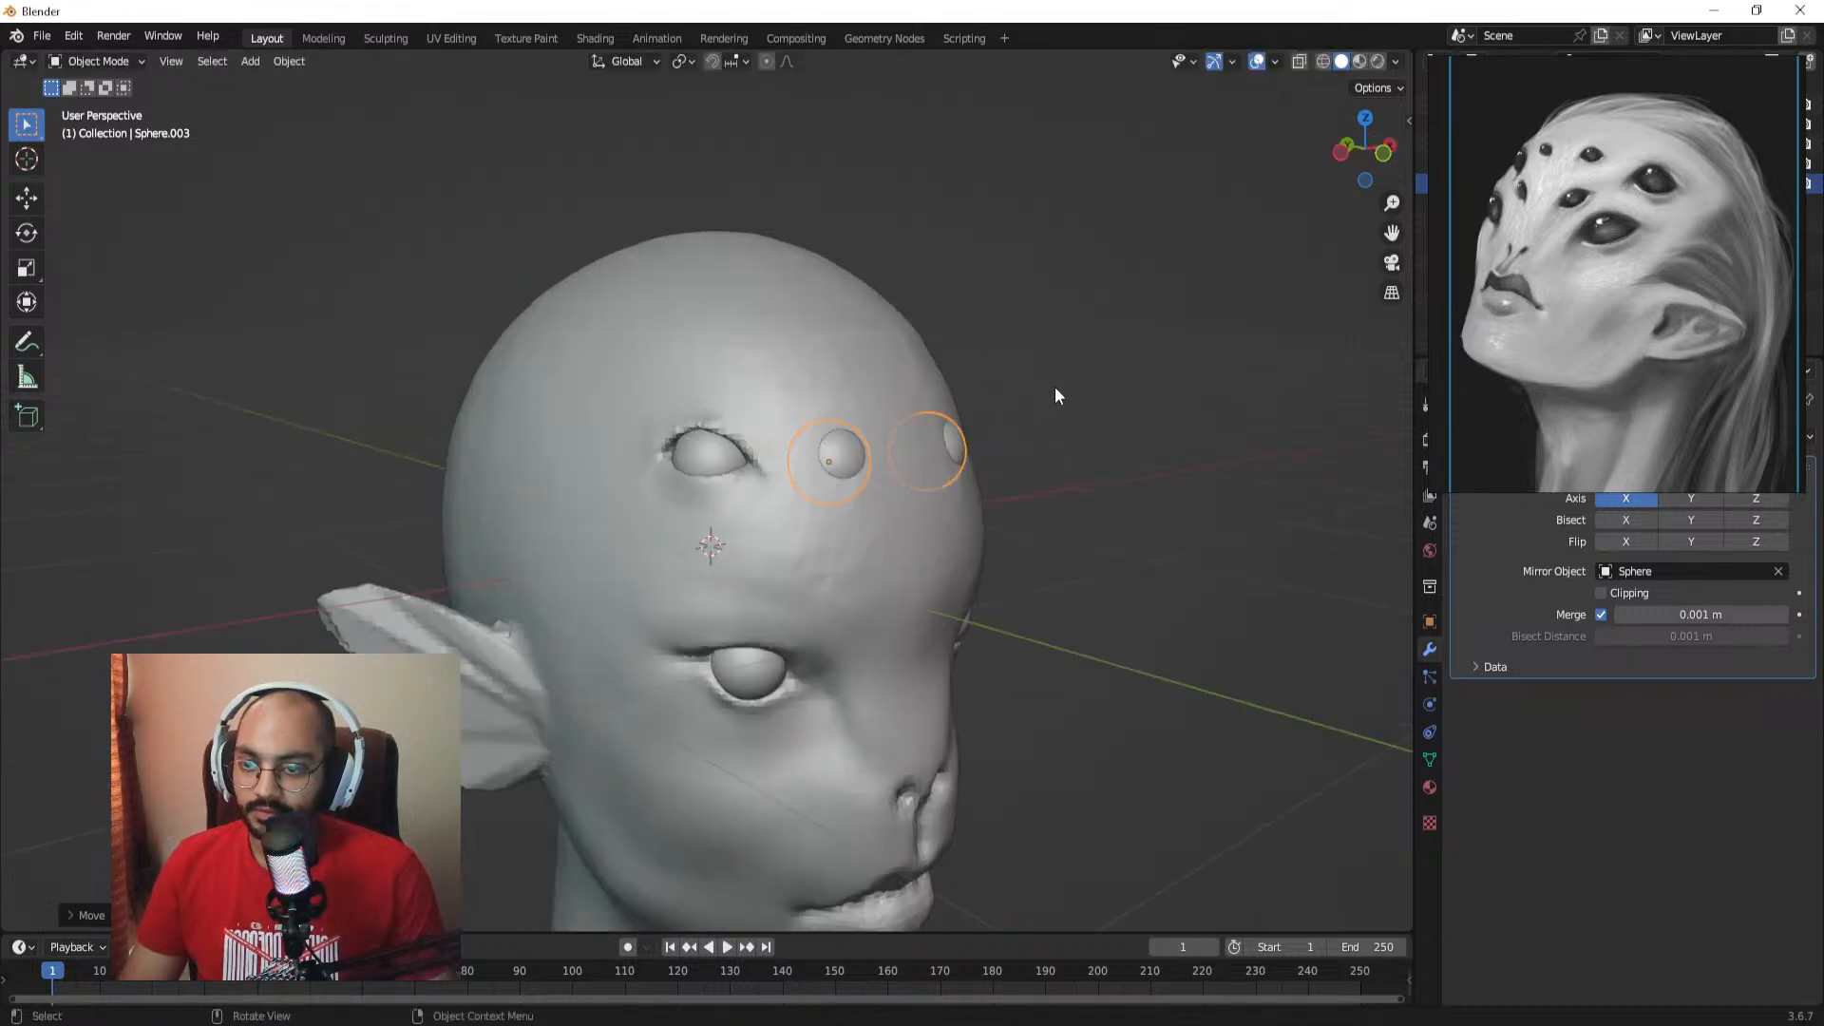
click(1054, 387)
Step: Carve the upper eyelid crease around the inner forehead eye in Sculpt Mode with the Draw Sharp brush at 61 px
scroll(988, 374, up, 3)
middle_drag(946, 369, 842, 336)
click(839, 335)
key(ctrl+Tab)
click(838, 395)
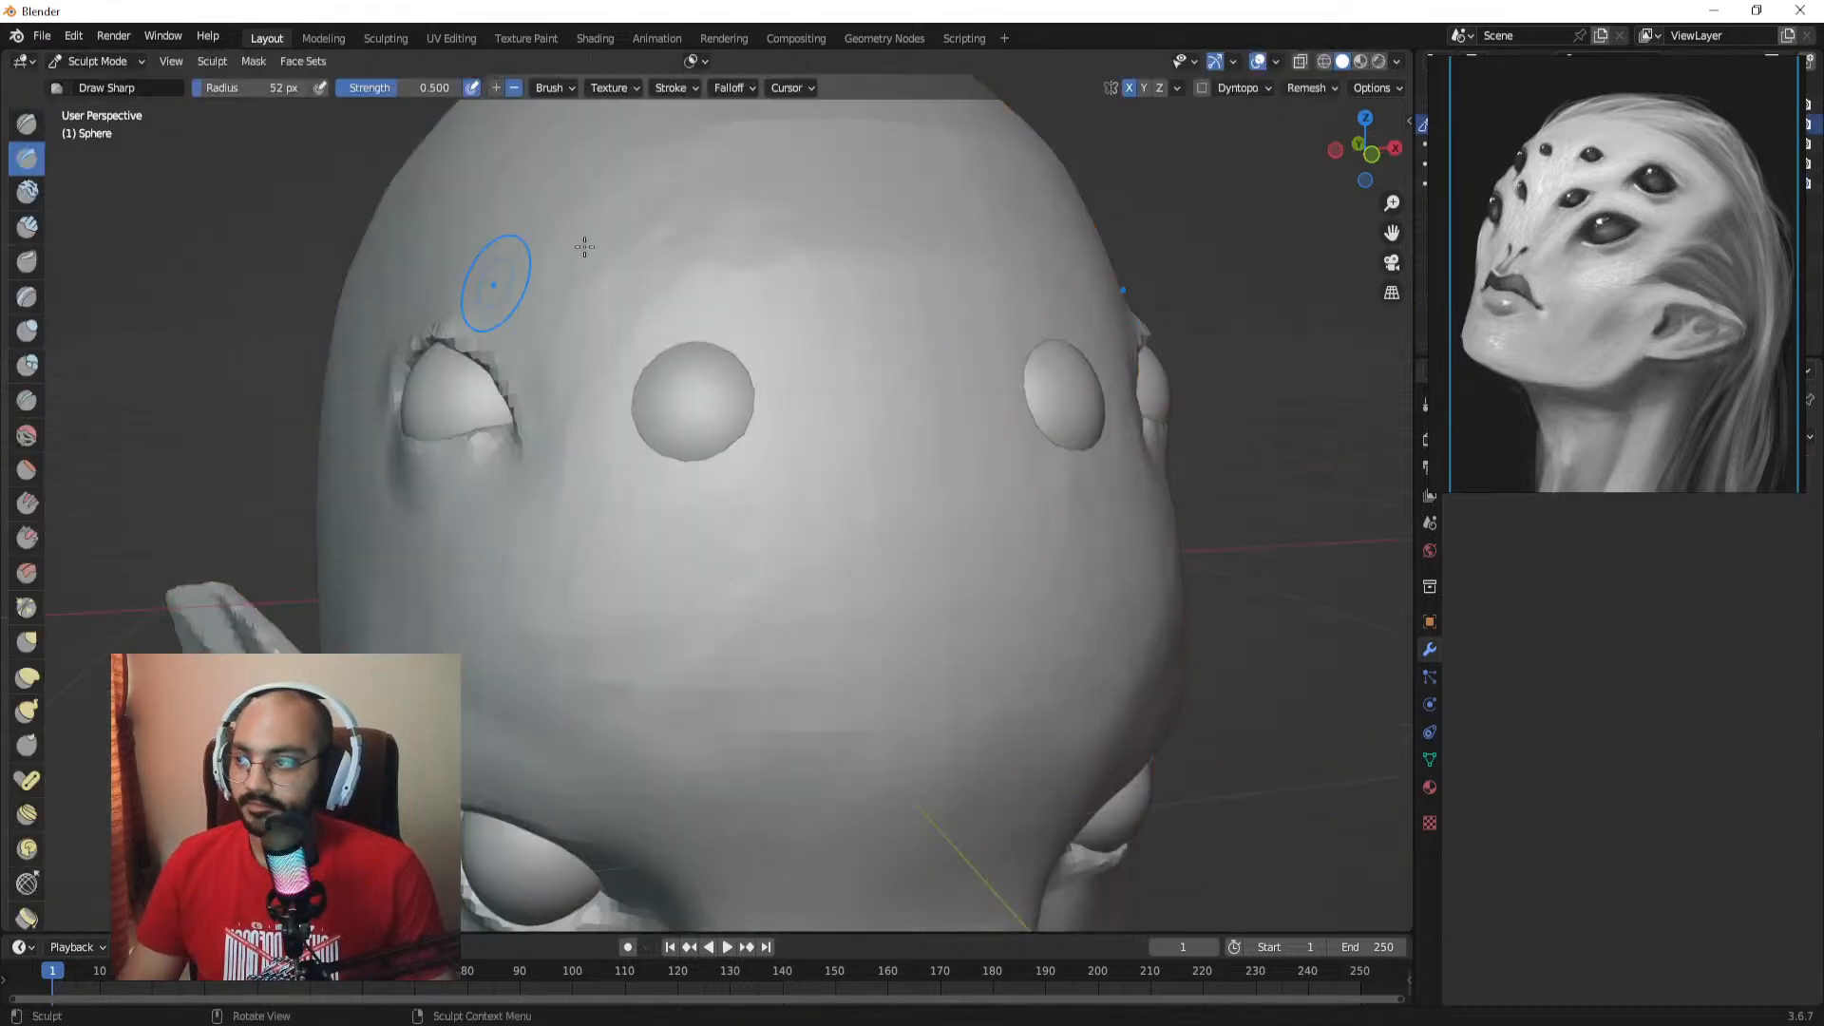
scroll(703, 406, up, 1)
middle_drag(711, 415, 724, 434)
key(bracketright)
mouse_move(665, 435)
mouse_down()
mouse_move(724, 397)
mouse_move(823, 431)
mouse_move(684, 401)
mouse_move(661, 426)
mouse_move(764, 407)
mouse_move(660, 447)
mouse_move(708, 518)
mouse_move(817, 480)
mouse_move(798, 494)
mouse_move(774, 478)
mouse_up()
mouse_move(774, 478)
shift+mouse_down()
mouse_move(796, 483)
mouse_move(632, 490)
mouse_move(749, 486)
shift+mouse_up()
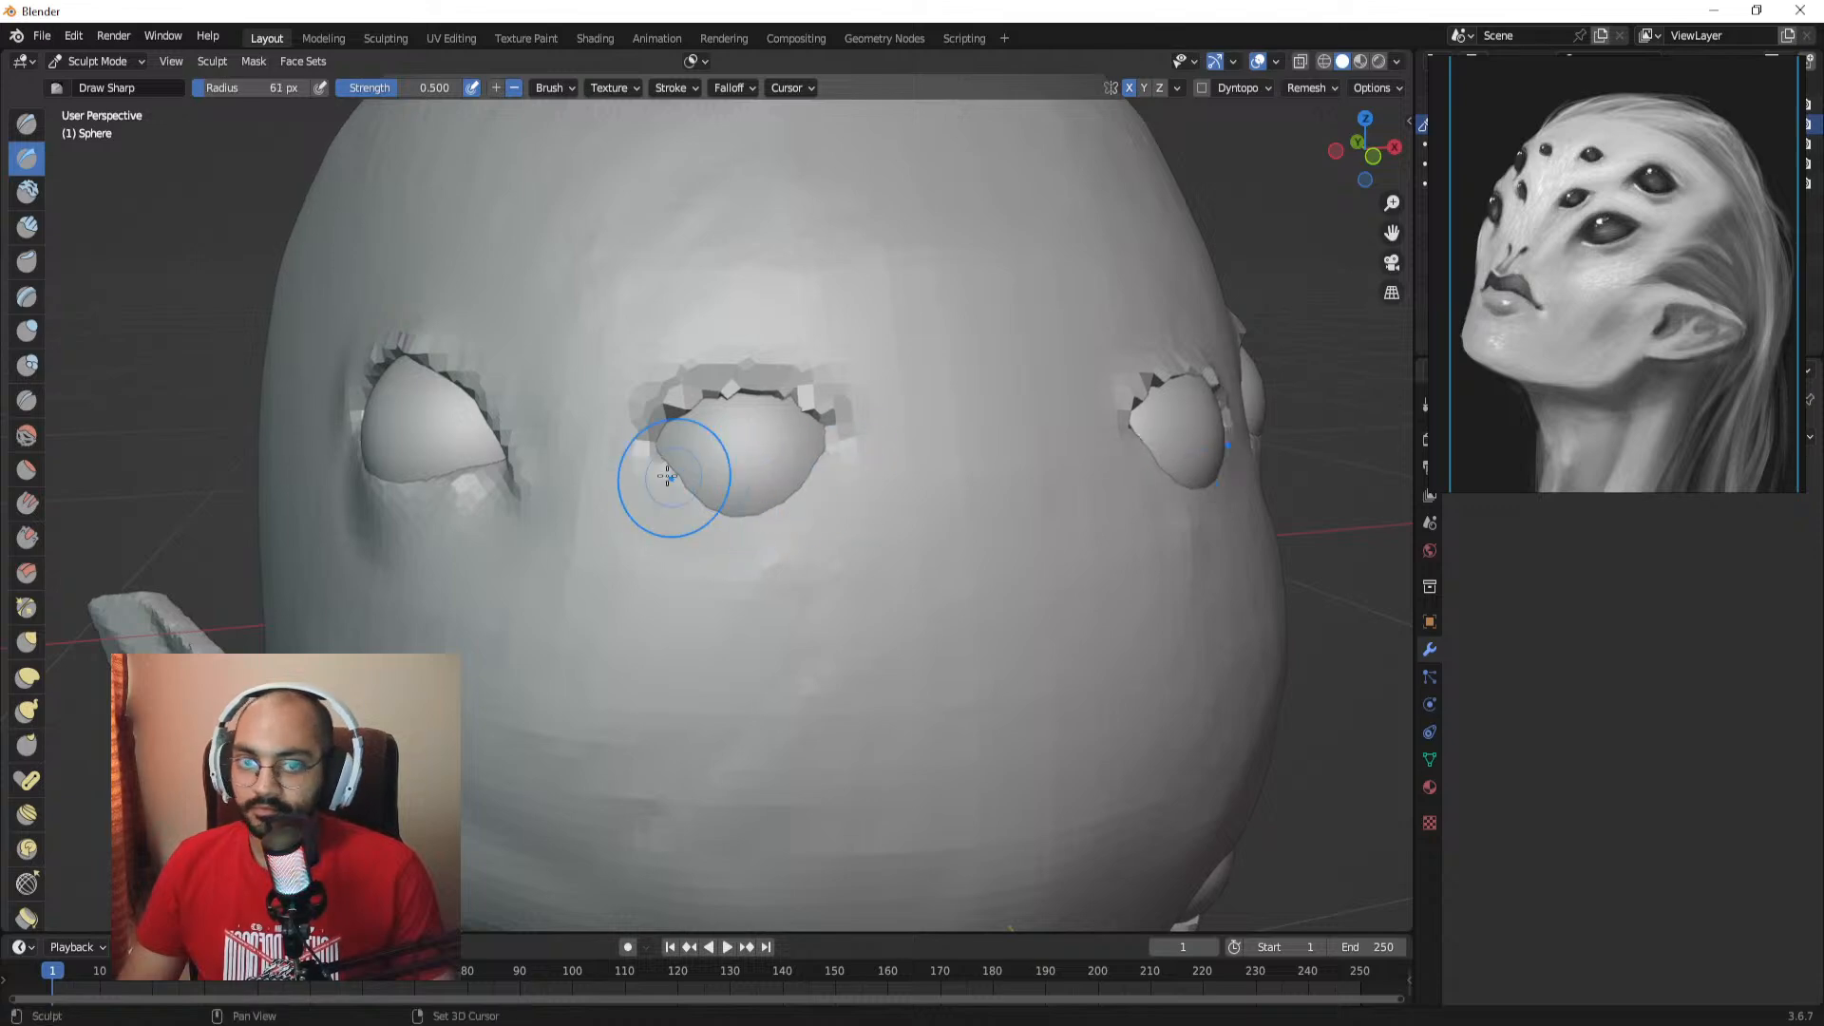
Step: Undo the eyelid crease strokes around the inner forehead eye
key(ctrl+z)
key(ctrl+z)
key(ctrl+z)
key(ctrl+z)
key(ctrl+z)
key(ctrl+z)
key(ctrl+z)
key(ctrl+z)
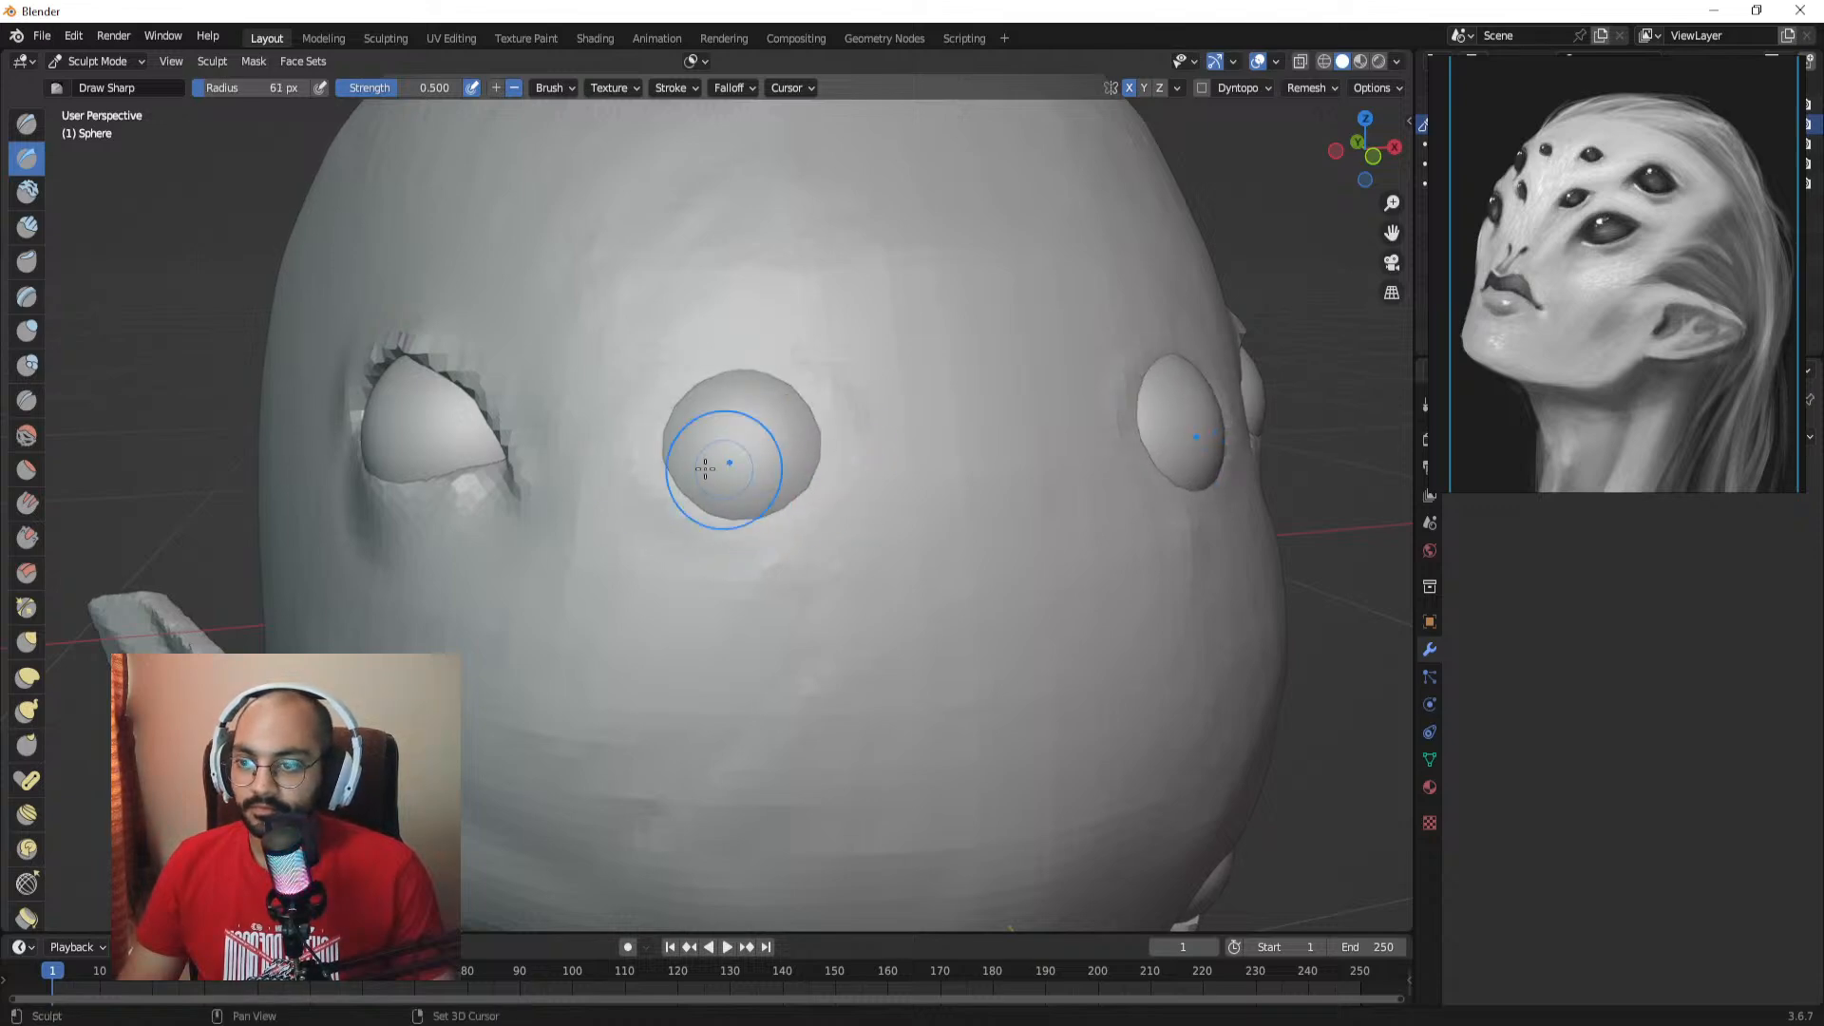
Step: Move the inner forehead eyeball pair back into the head in Object Mode until the forehead covers it, and return to Sculpt Mode
key(ctrl+Tab)
click(754, 439)
middle_drag(754, 438, 997, 476)
key(g)
click(1081, 447)
alt+drag(997, 475, 916, 503)
click(852, 535)
key(ctrl+Tab)
click(851, 620)
Step: Try carving the forehead surface over the sunken inner eyeball, and undo the trial strokes
mouse_move(849, 613)
alt+mouse_down()
mouse_move(802, 590)
mouse_move(794, 530)
alt+mouse_up()
ctrl+alt+drag(795, 530, 775, 484)
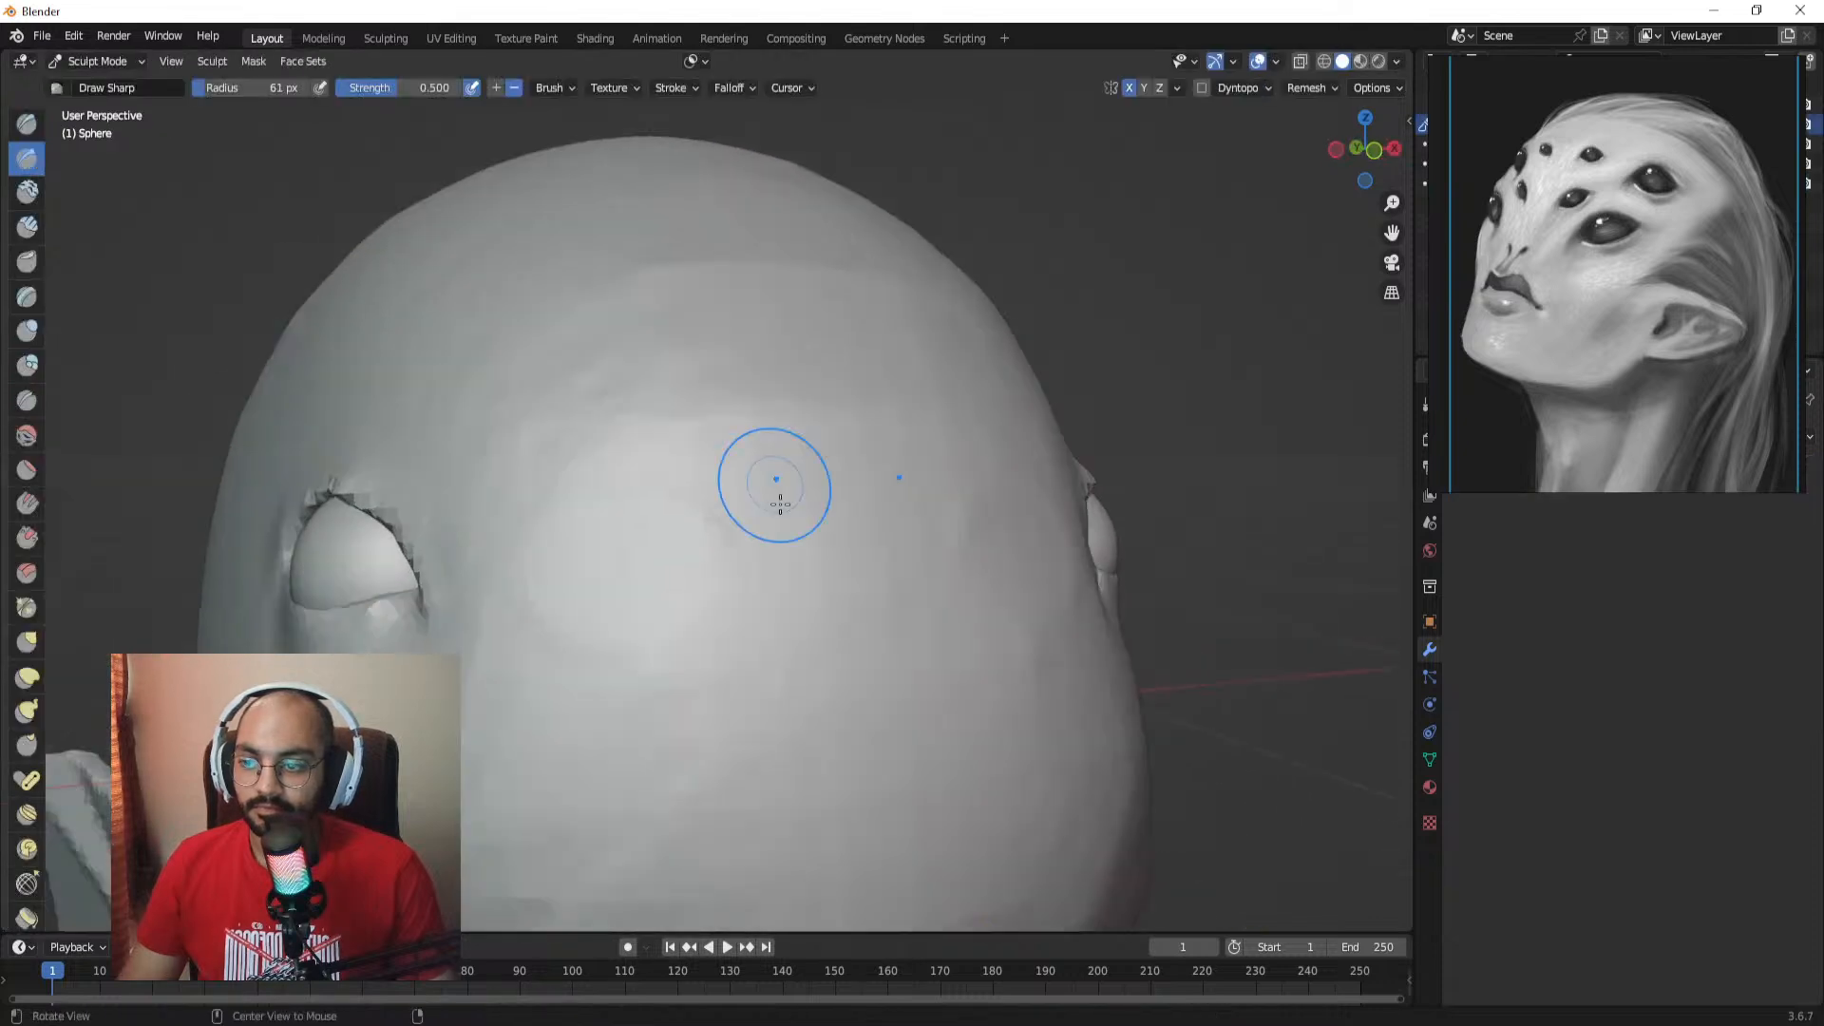
mouse_move(694, 530)
alt+mouse_down()
mouse_move(542, 589)
mouse_move(661, 547)
alt+mouse_up()
key(ctrl+z)
mouse_move(661, 547)
ctrl+alt+mouse_down()
mouse_move(641, 527)
mouse_move(650, 555)
mouse_move(576, 577)
mouse_move(629, 515)
mouse_move(708, 537)
mouse_move(660, 568)
mouse_move(736, 539)
mouse_move(714, 562)
mouse_move(657, 543)
mouse_move(739, 604)
mouse_move(724, 542)
mouse_move(753, 513)
mouse_move(722, 523)
ctrl+alt+mouse_up()
key(ctrl+z)
key(ctrl+z)
key(ctrl+z)
key(ctrl+z)
key(ctrl+shift+z)
Step: Carve an eyelid opening around the inner forehead eye with the Draw Sharp brush at 50 px, widening both corners
mouse_move(712, 525)
alt+mouse_down()
mouse_move(810, 519)
mouse_move(738, 483)
mouse_move(704, 486)
mouse_move(731, 488)
mouse_move(717, 504)
alt+mouse_up()
key(shift+z)
key(shift+z)
key(f)
click(727, 509)
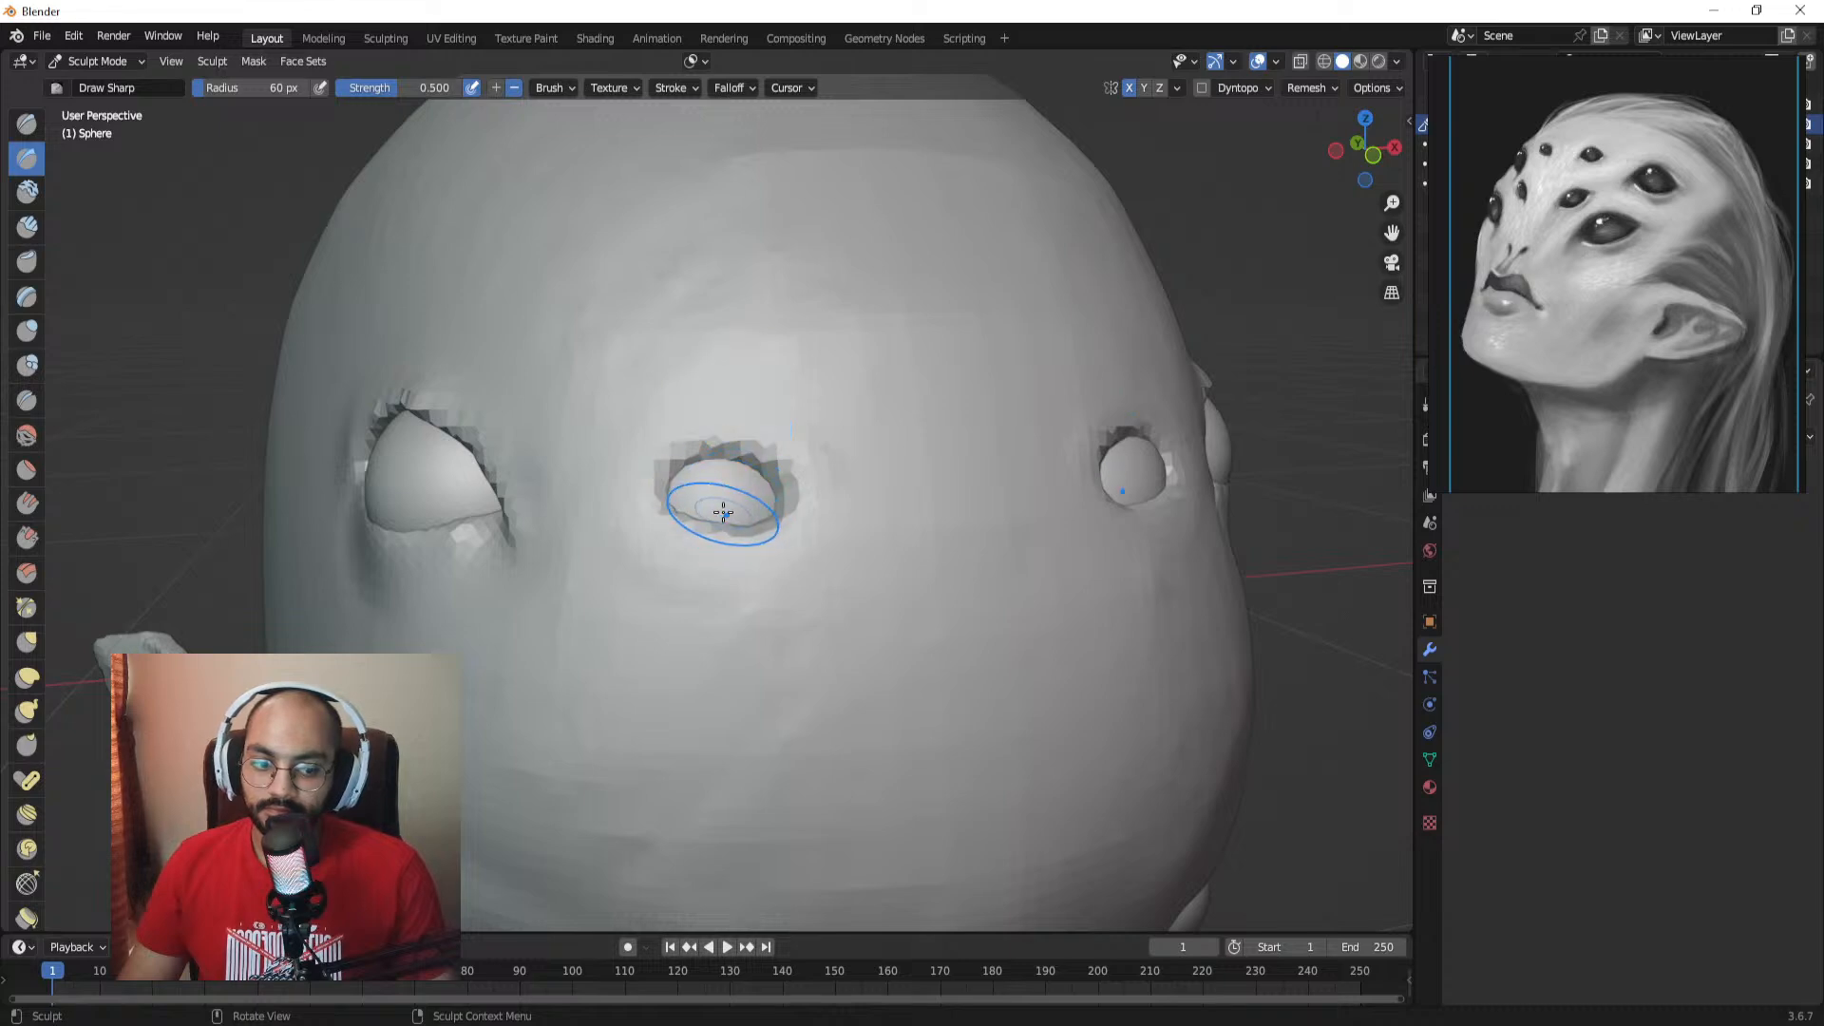
drag(732, 489, 781, 498)
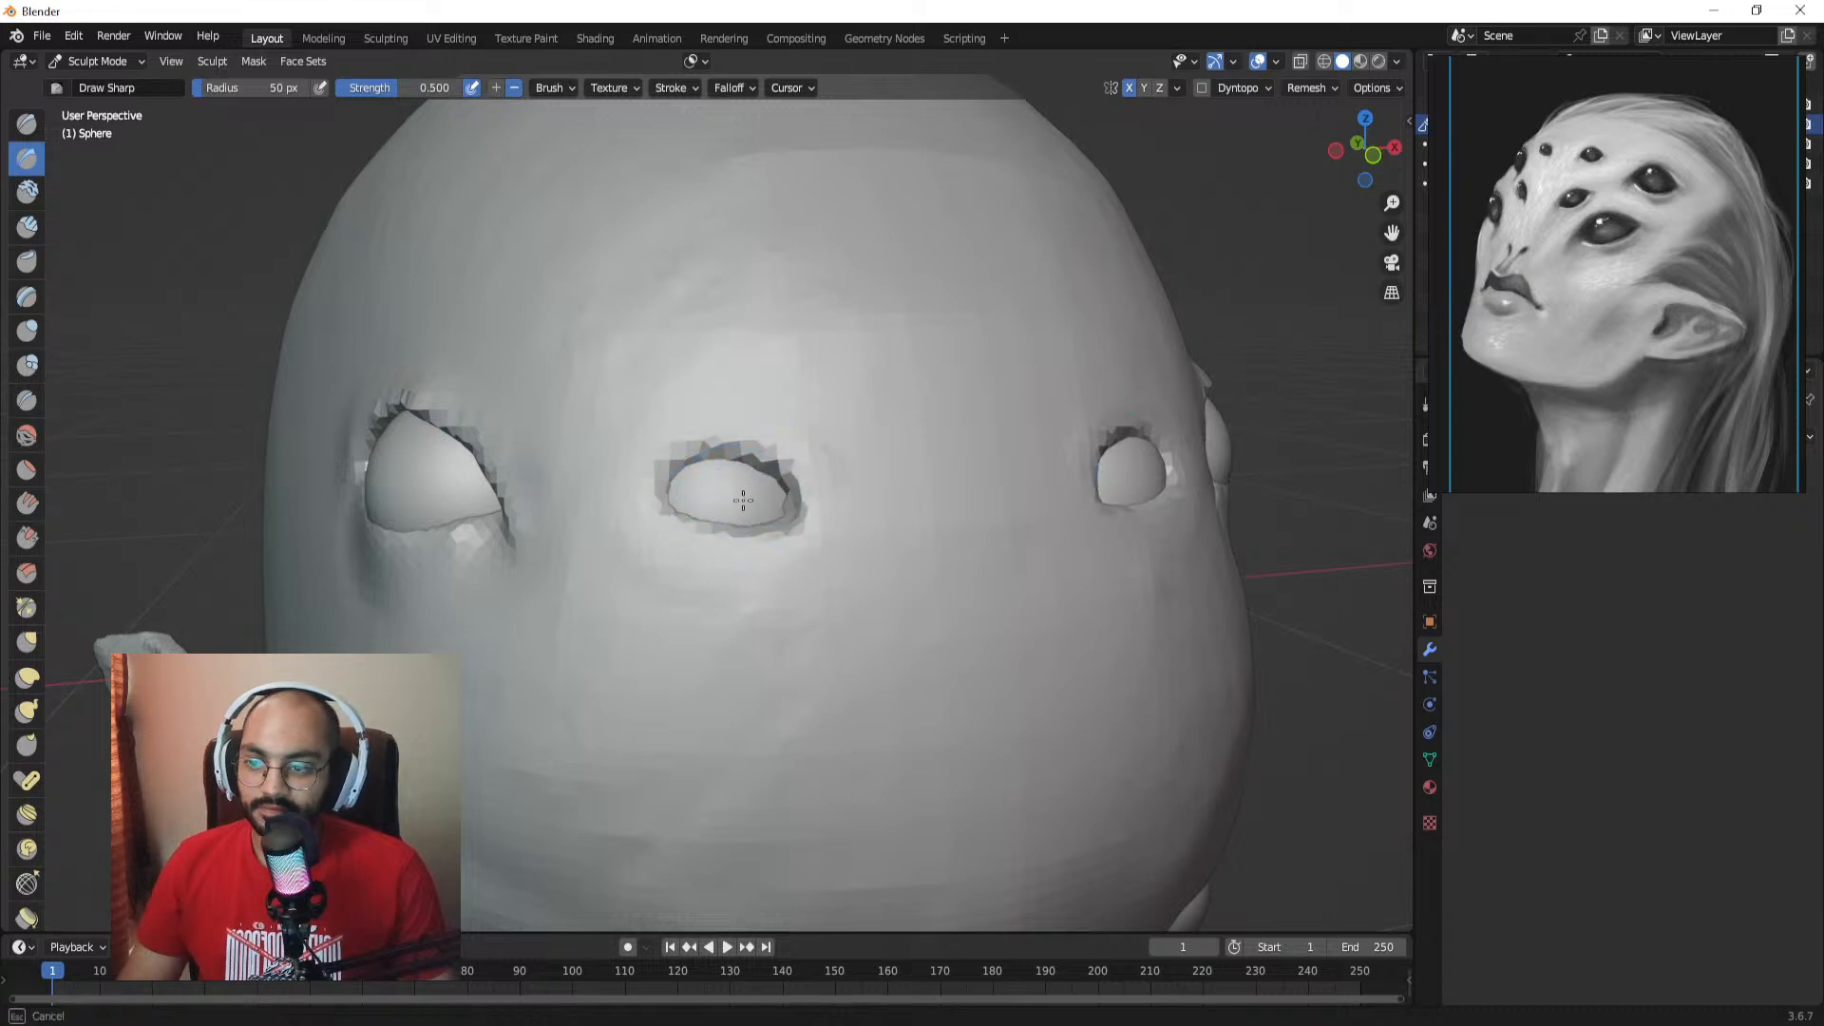
drag(655, 491, 703, 494)
Step: Deepen the inner forehead eye's inner corner and lower lid edge with the Draw Sharp brush at 59 px
middle_drag(703, 494, 721, 485)
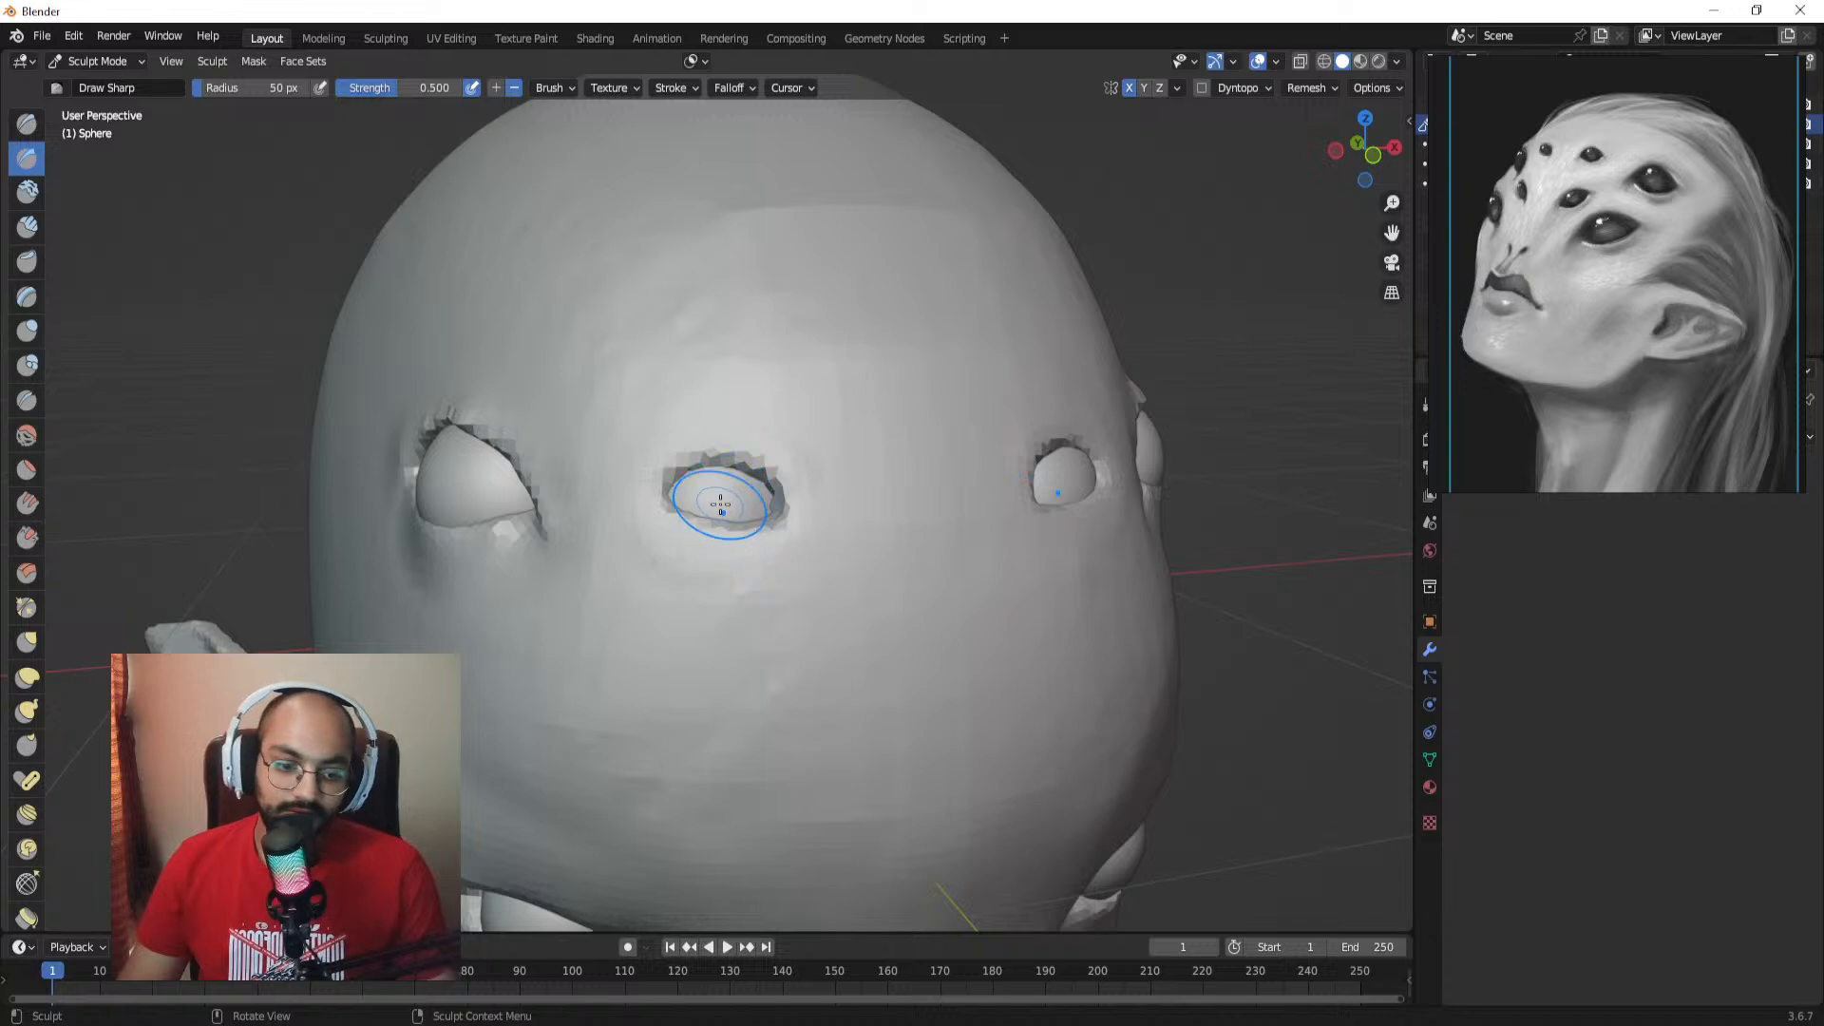
middle_drag(704, 500, 673, 475)
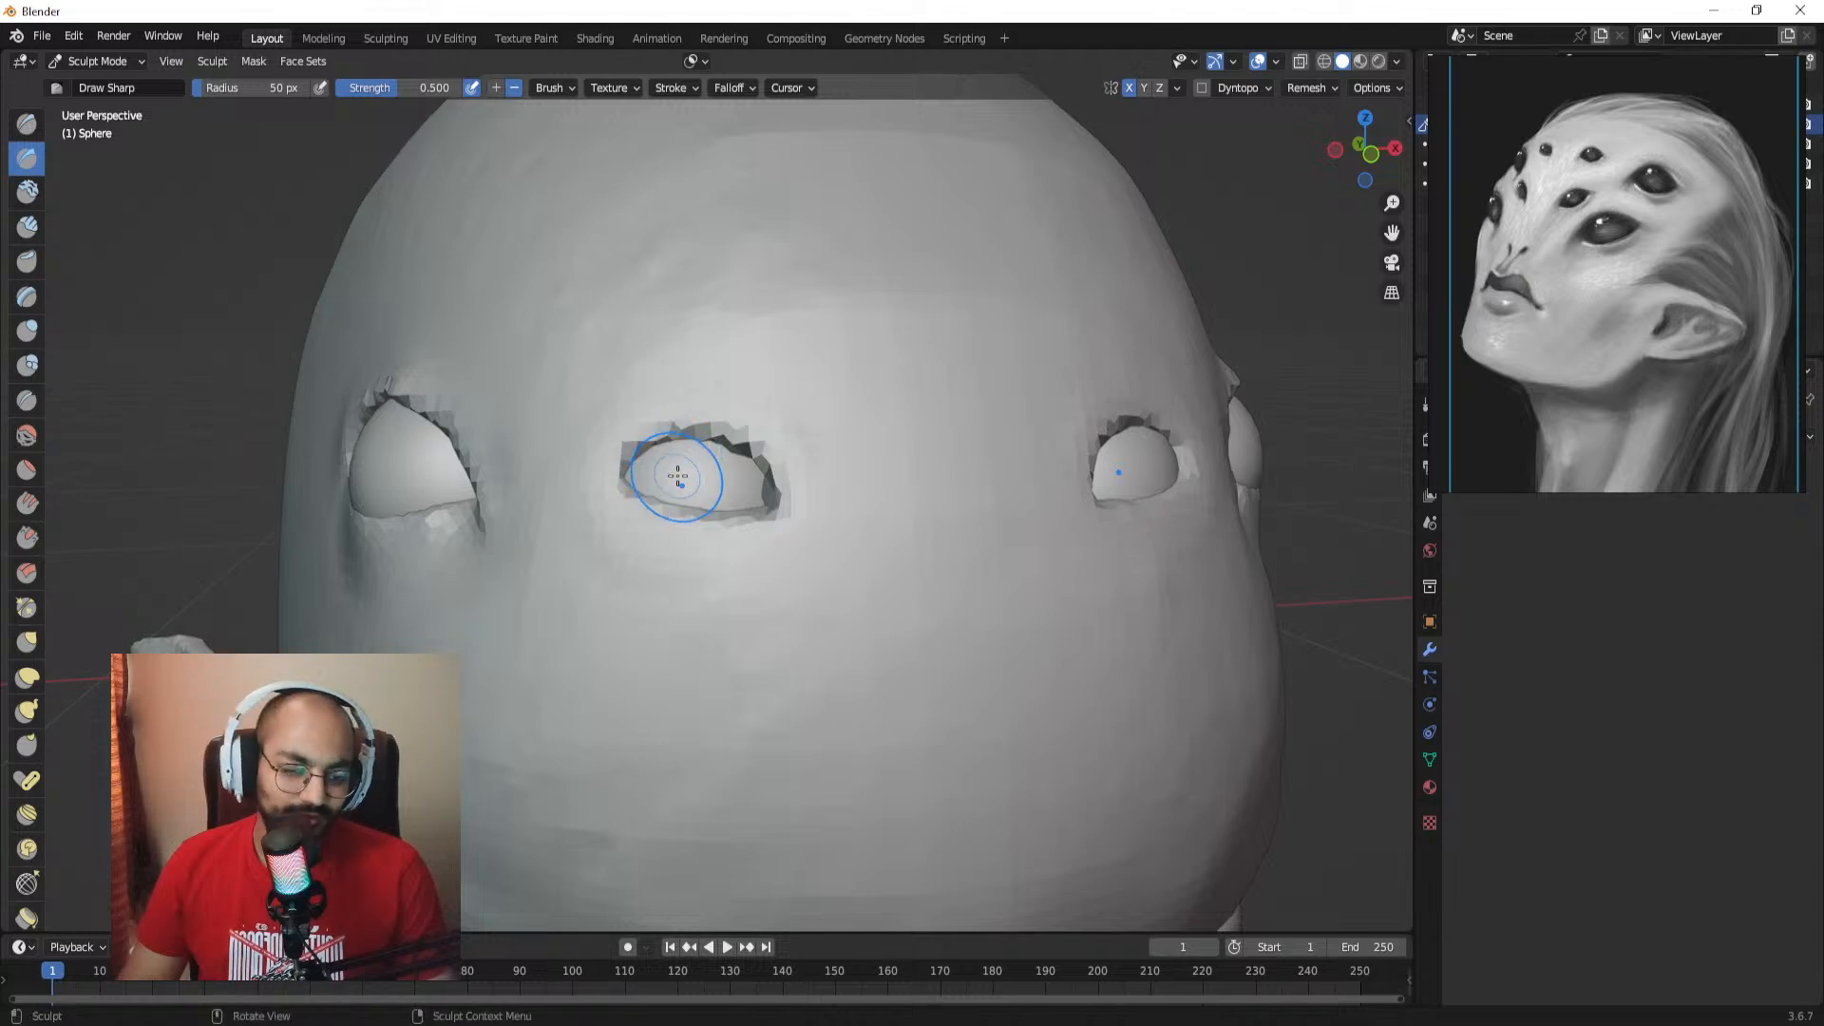
scroll(742, 486, down, 5)
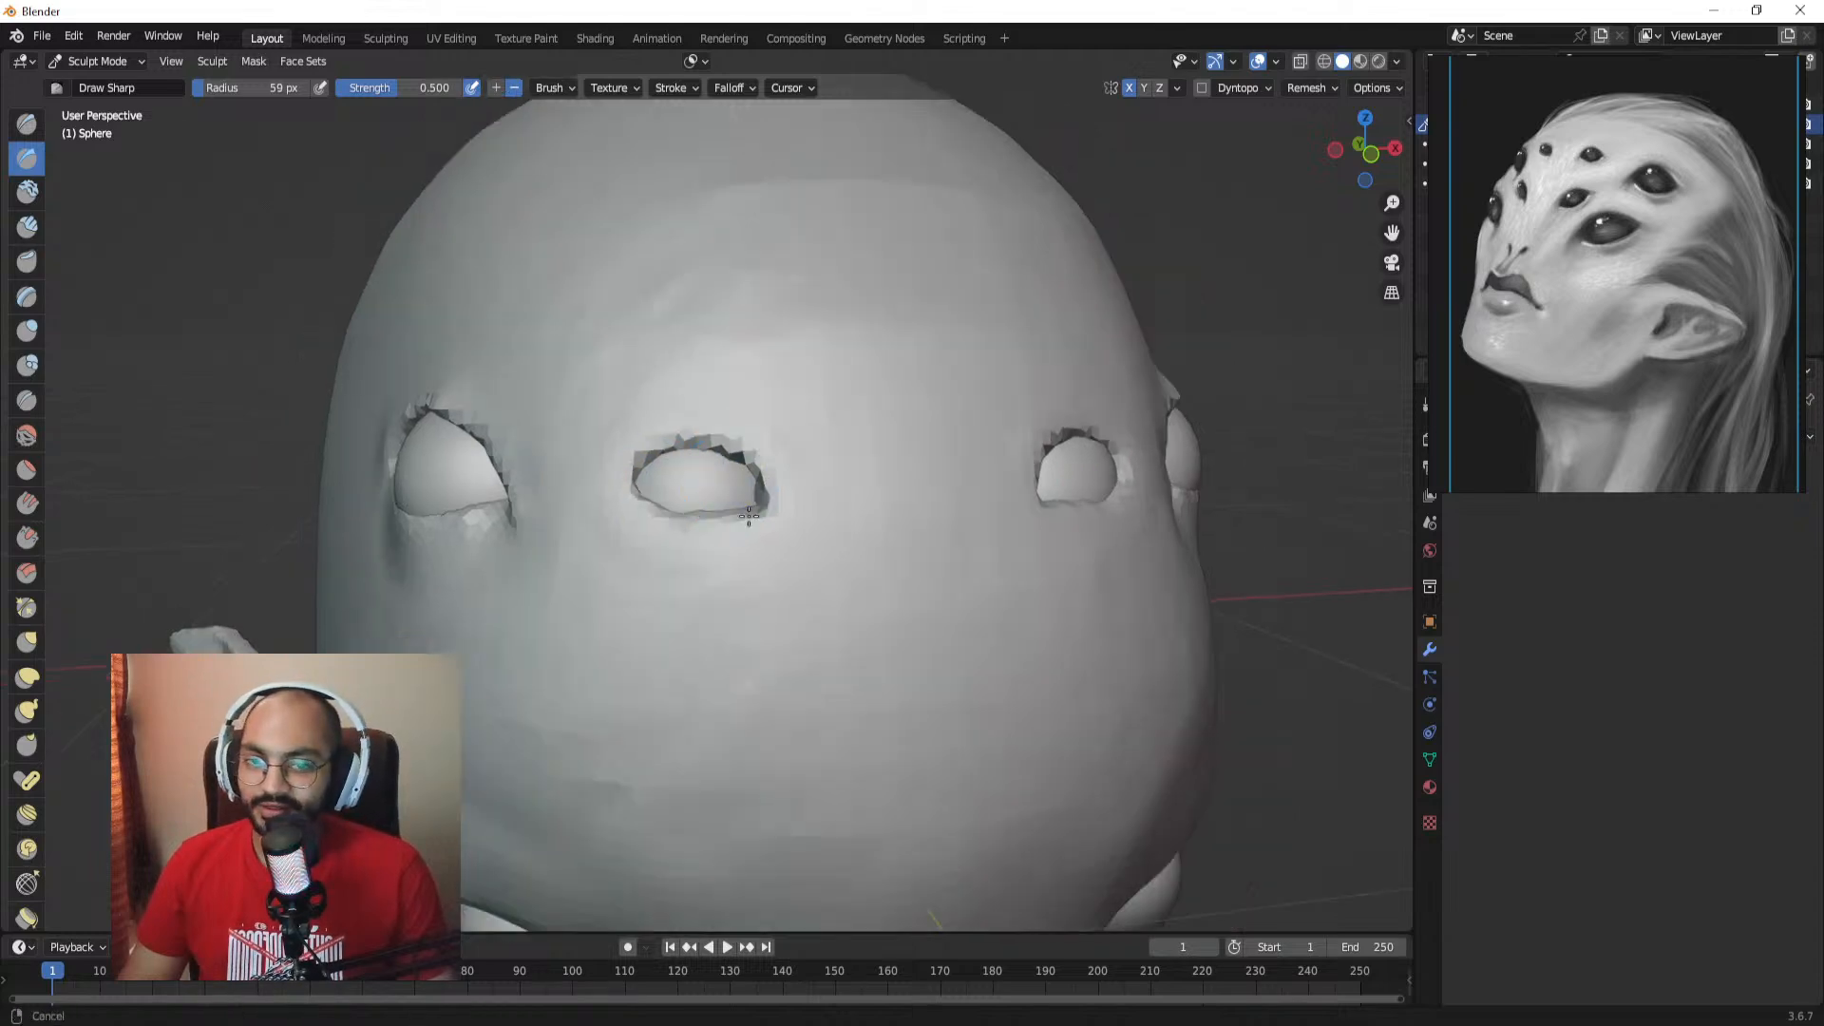
scroll(725, 438, up, 2)
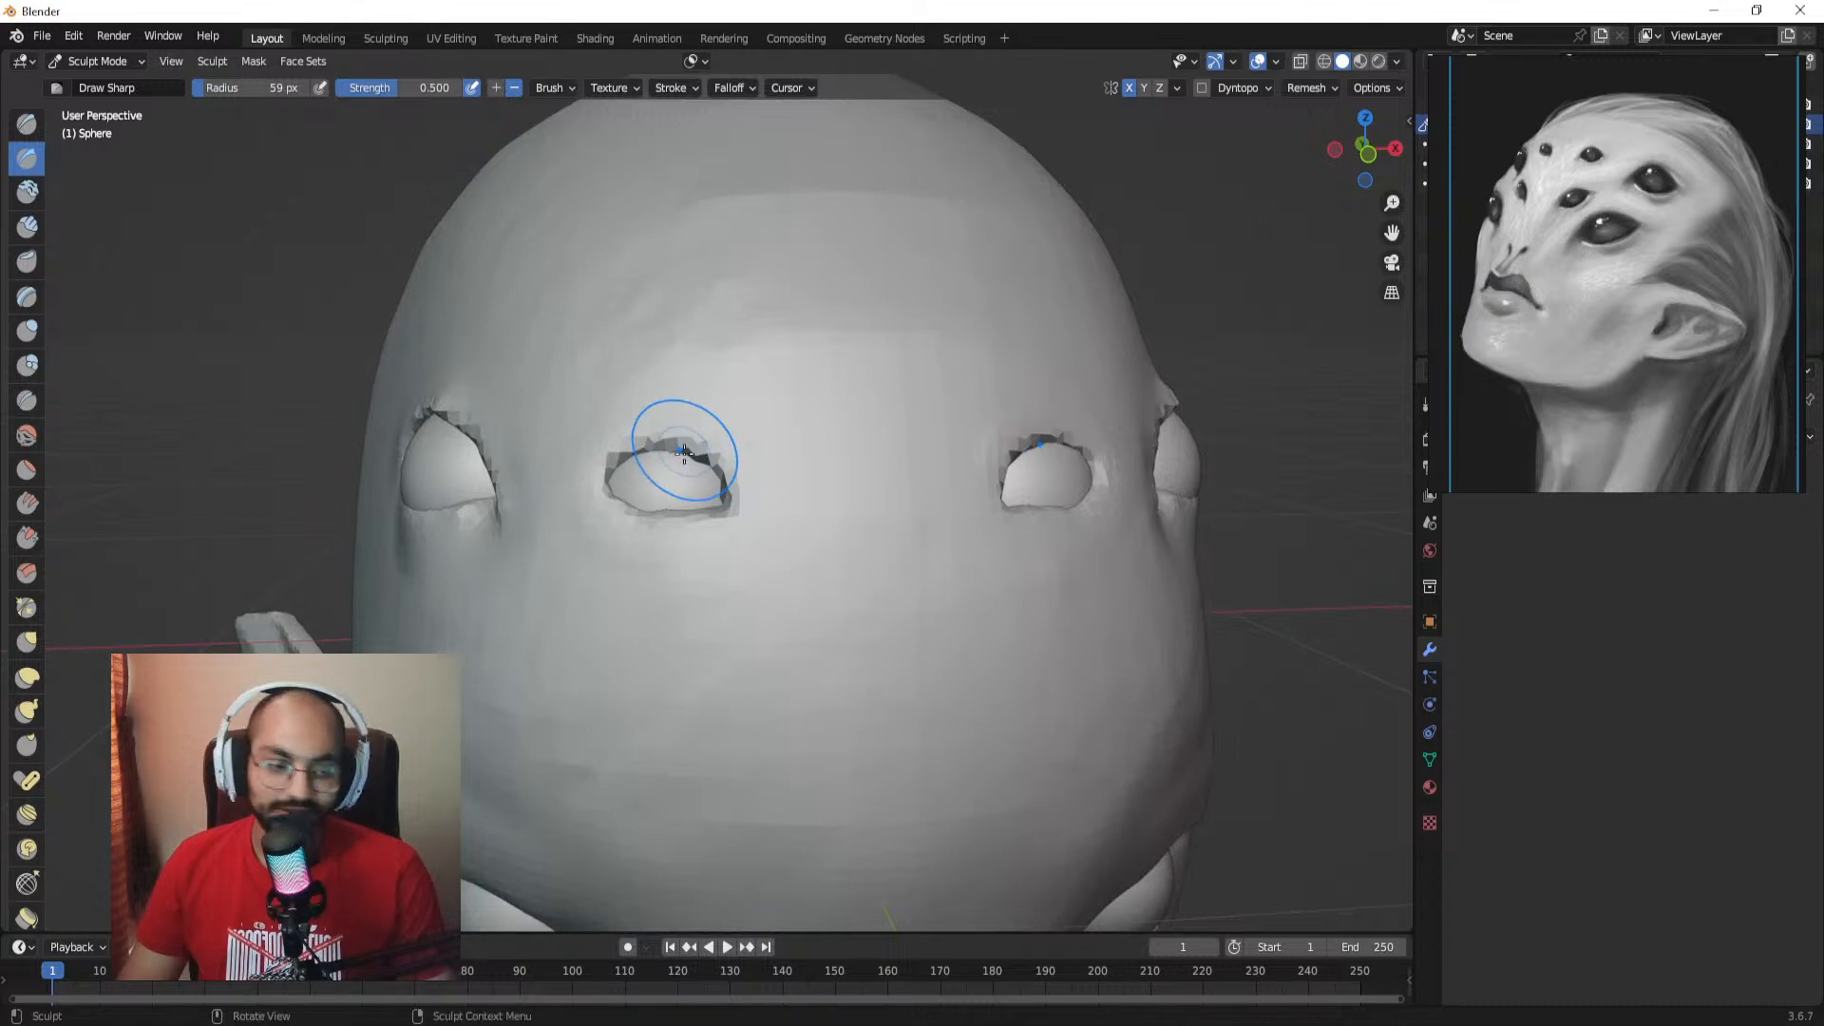
Step: Carve the socket rim around the inner upper forehead eyes with the Draw Sharp brush, widening it at the corners
ctrl+middle_drag(688, 507, 646, 481)
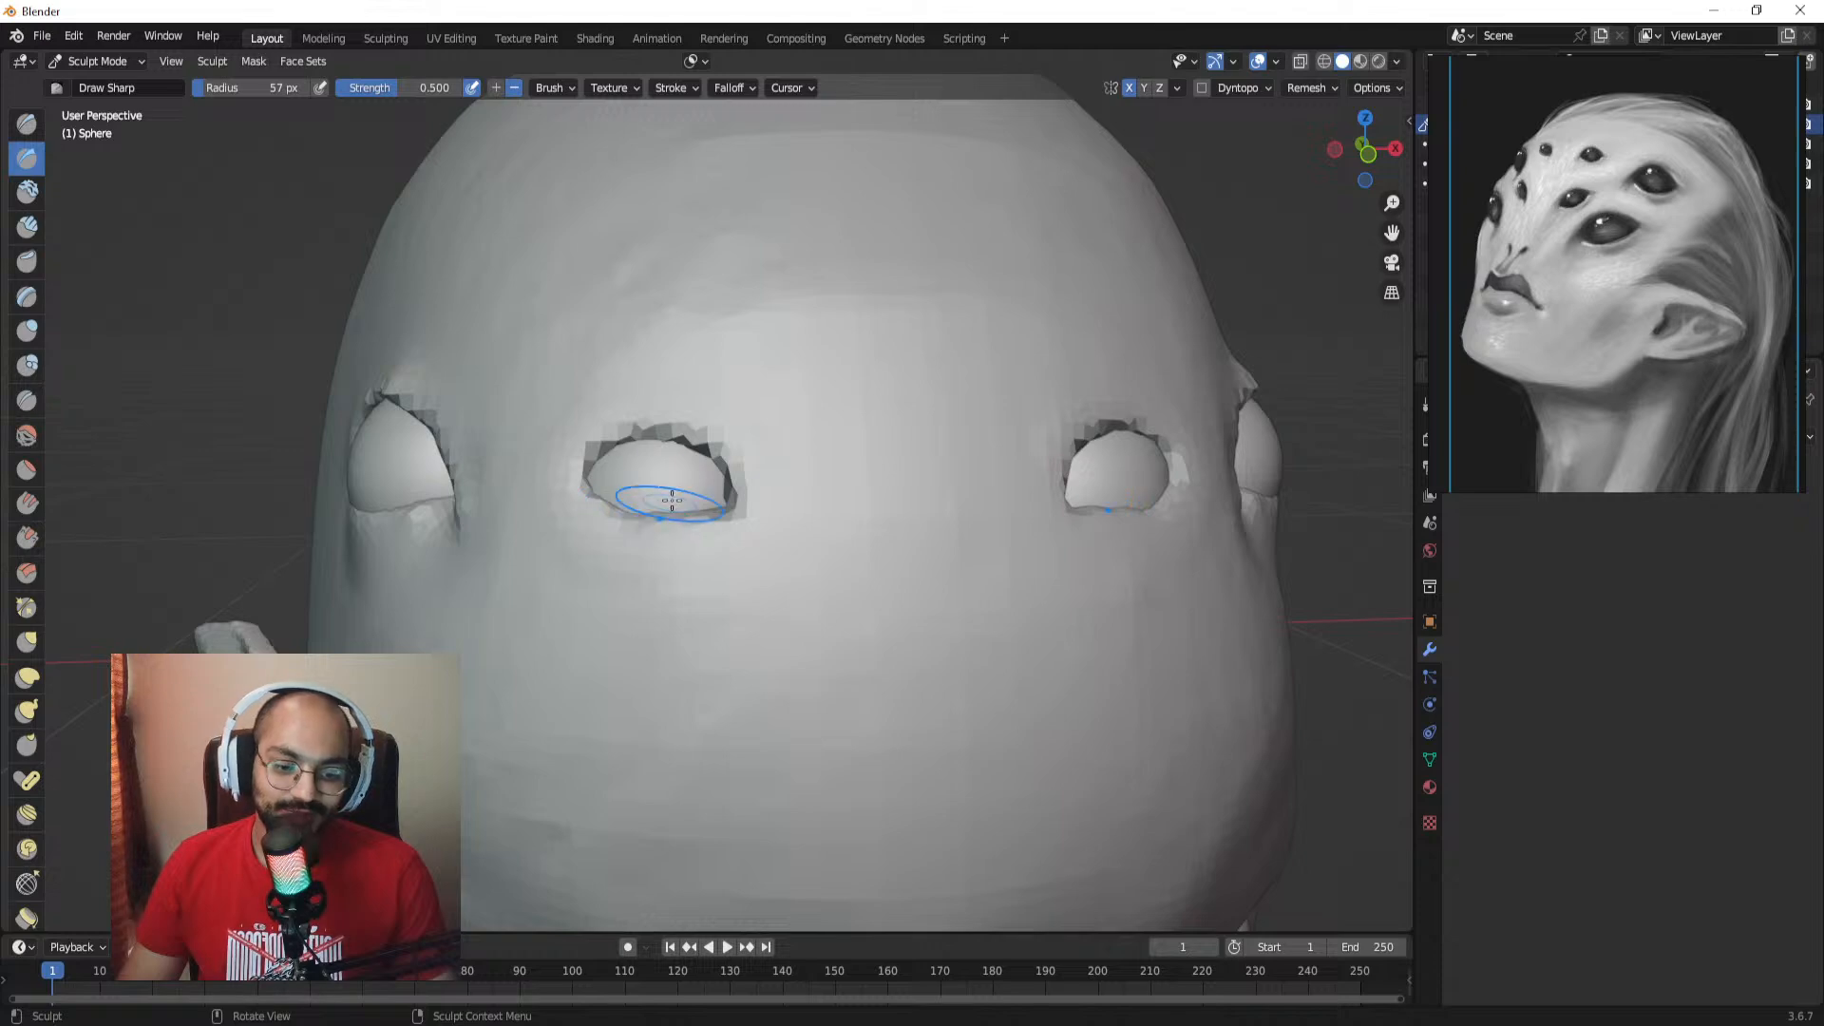
key(f)
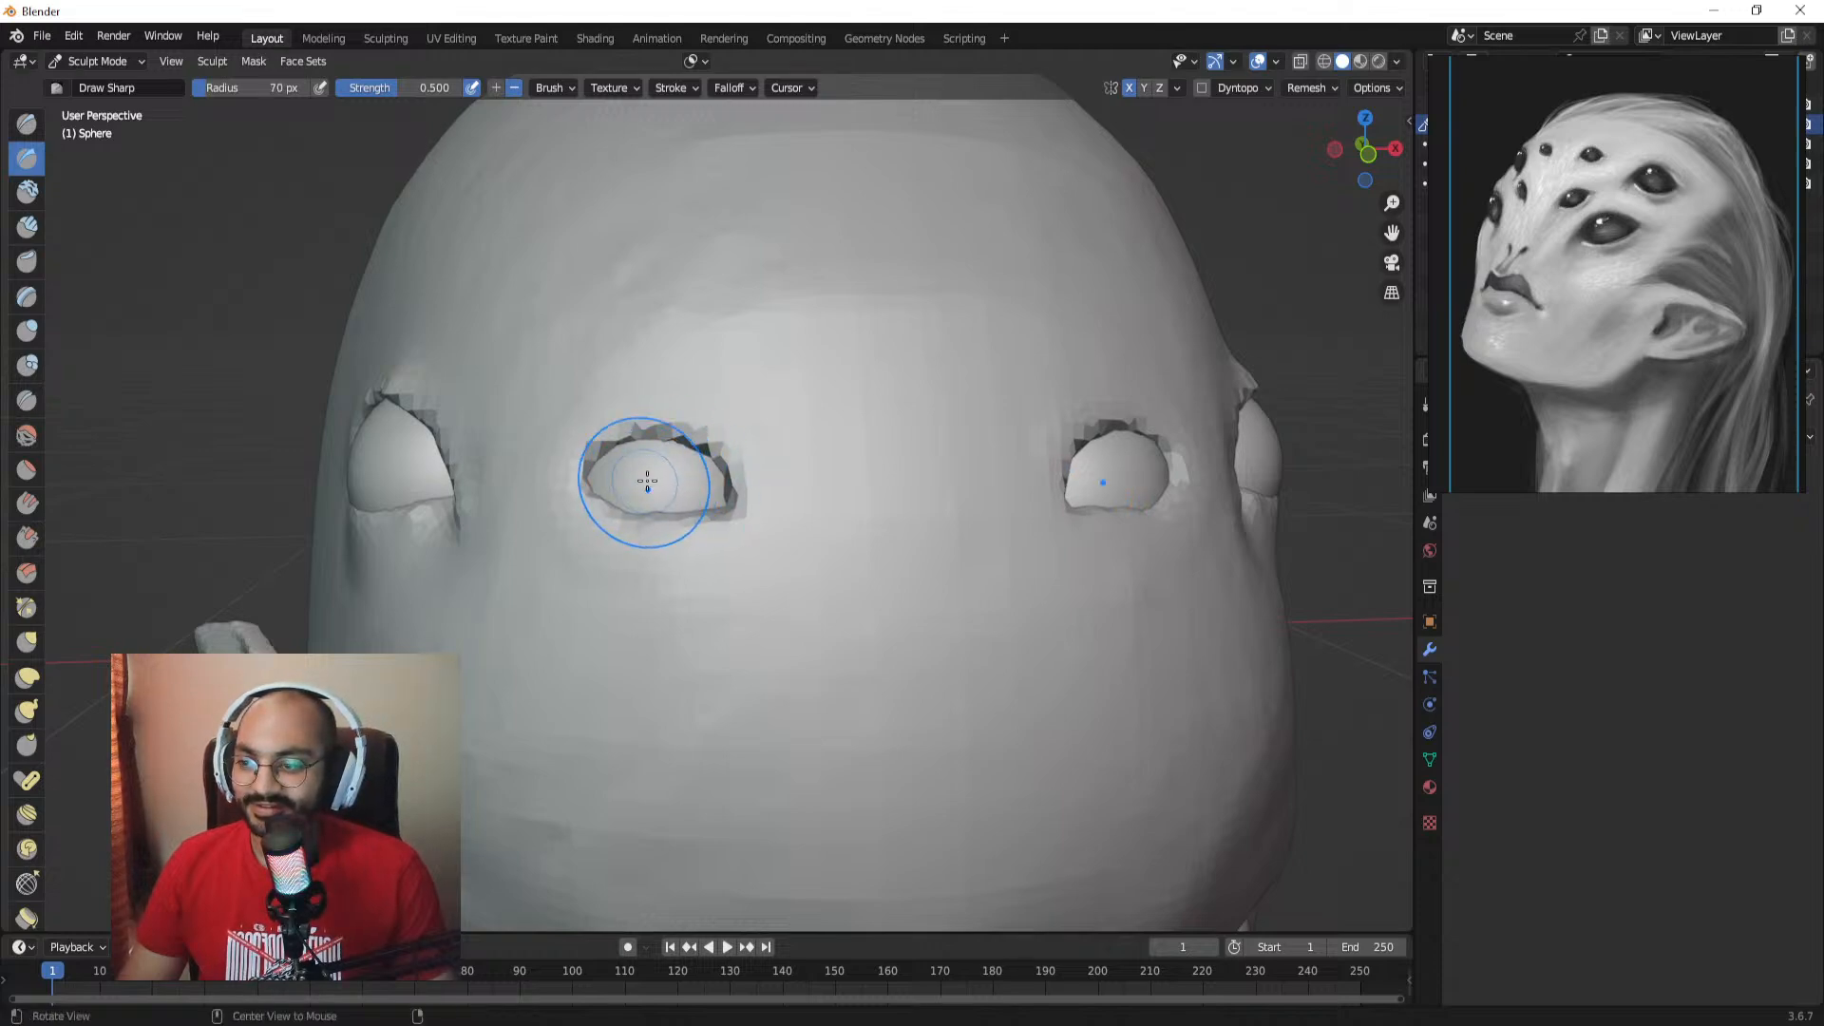
mouse_move(687, 498)
ctrl+alt+mouse_down()
mouse_move(725, 558)
mouse_move(771, 519)
mouse_move(766, 388)
ctrl+alt+mouse_up()
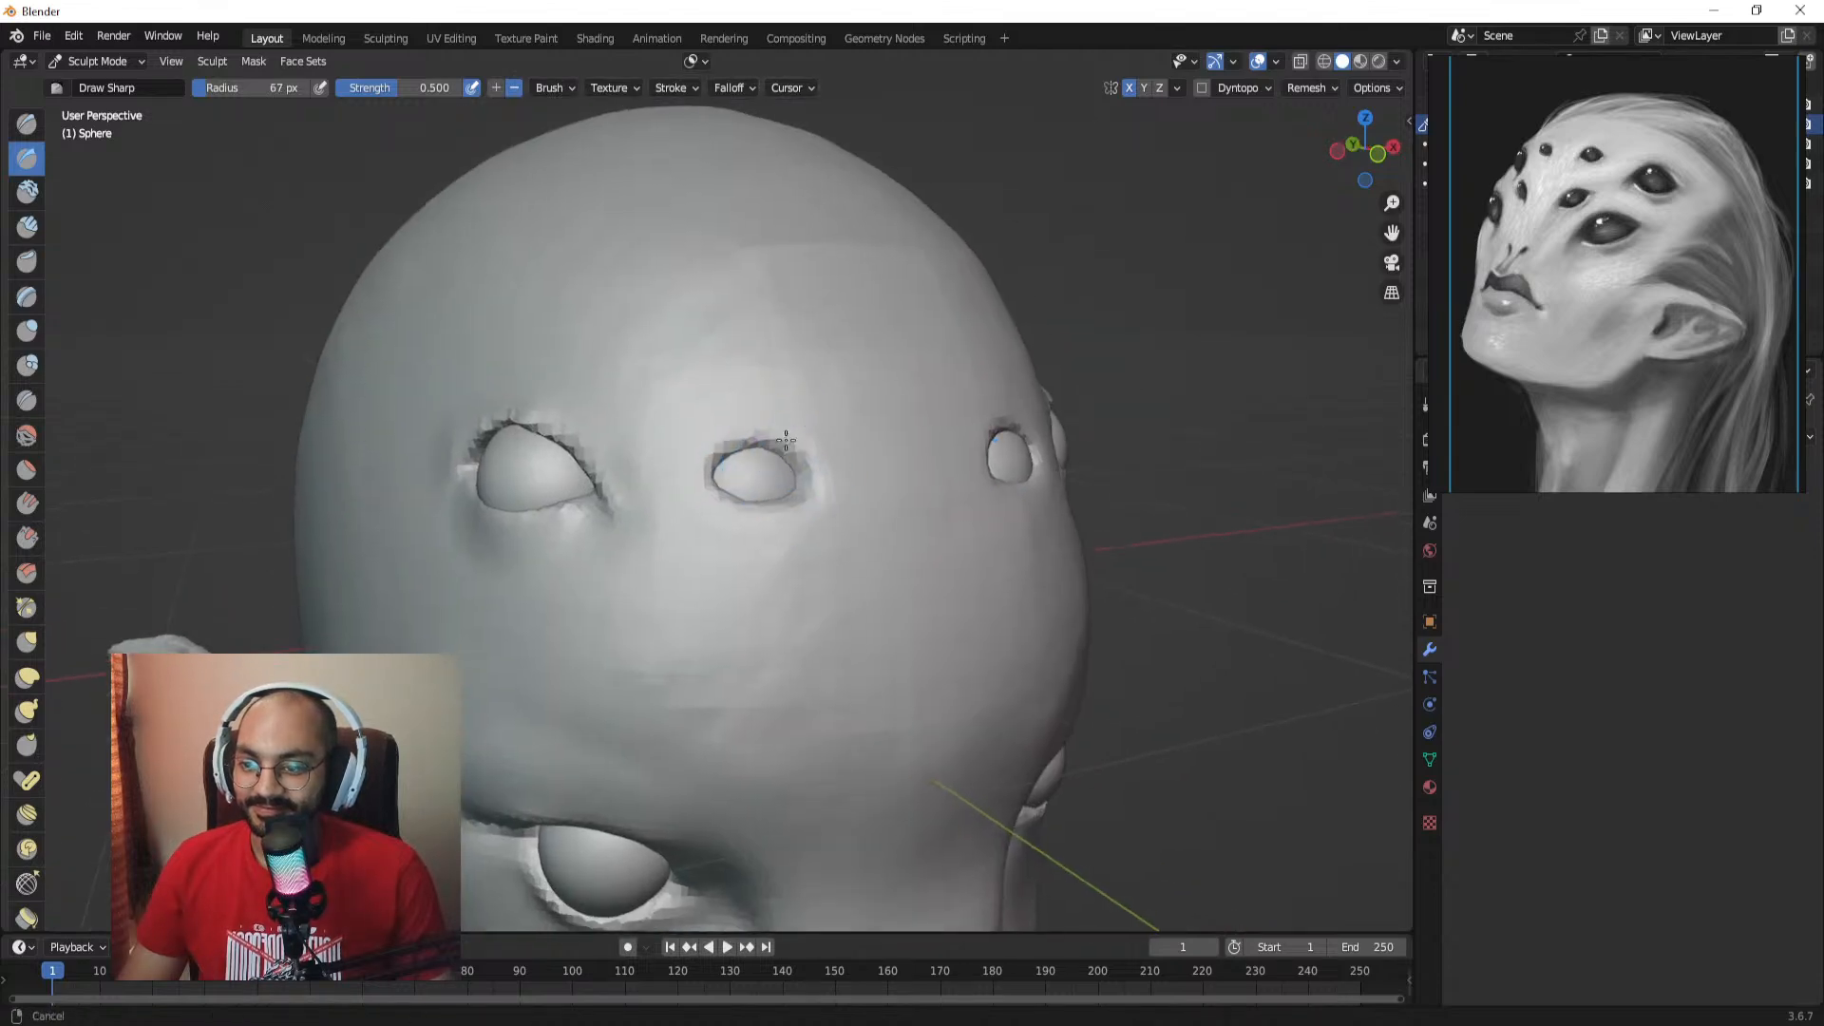
mouse_move(773, 509)
ctrl+alt+mouse_down()
mouse_move(776, 440)
mouse_move(701, 465)
mouse_move(810, 463)
mouse_move(832, 485)
ctrl+alt+mouse_up()
alt+drag(829, 485, 799, 473)
key(ctrl+z)
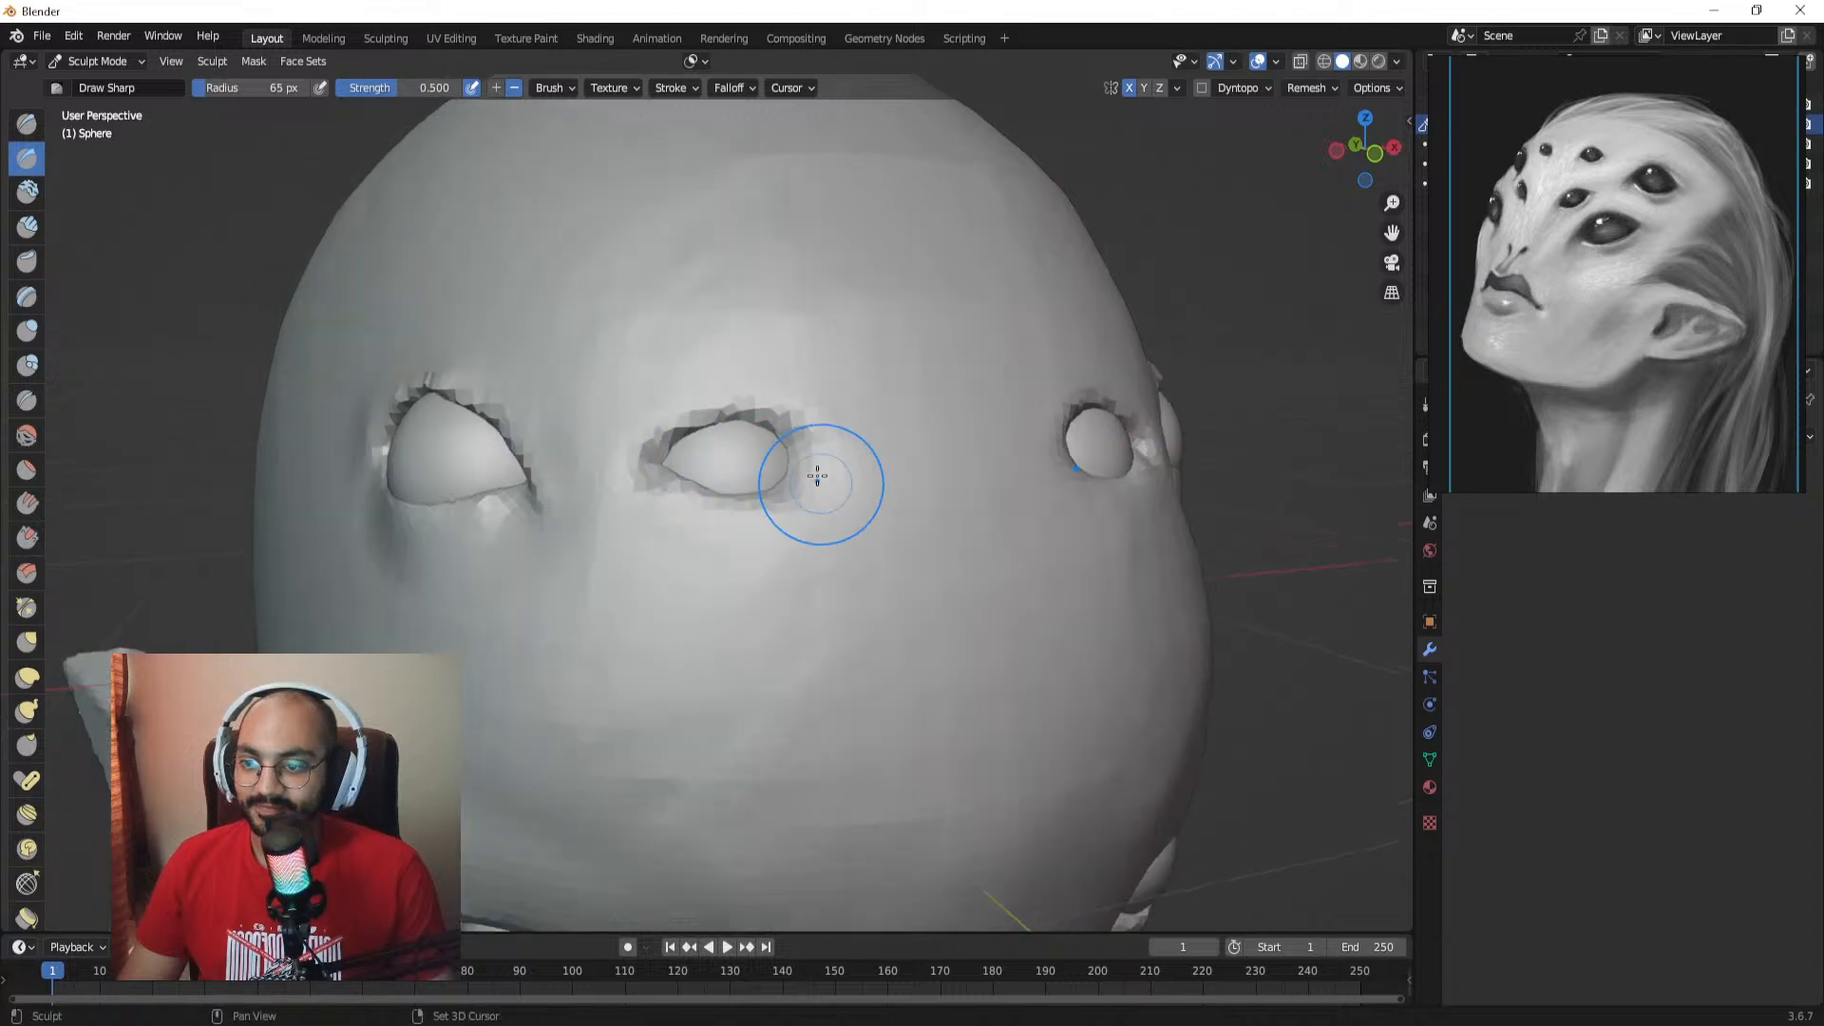
key(bracketleft)
key(bracketleft)
mouse_move(833, 491)
mouse_down()
mouse_move(787, 432)
mouse_move(661, 438)
mouse_move(692, 480)
mouse_up()
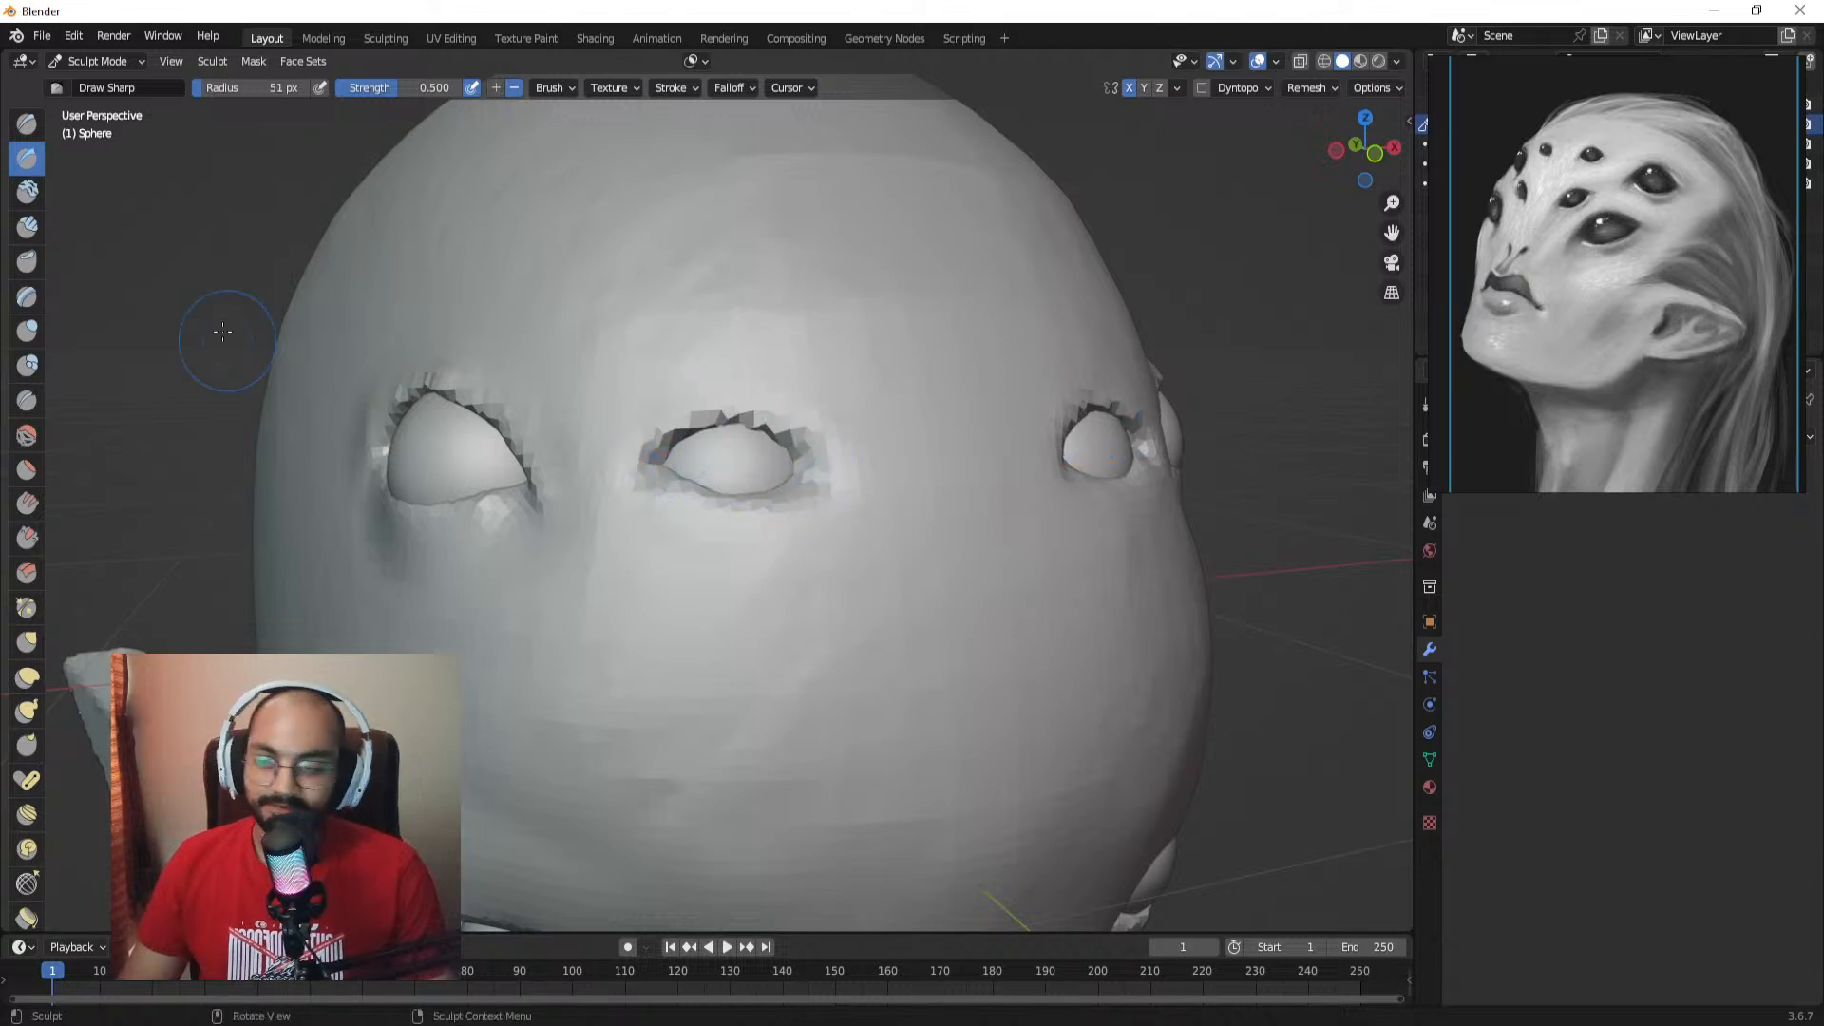
Step: Refine the outer corner of the inner upper forehead eye sockets with the Clay Strips brush
click(38, 232)
middle_drag(672, 468, 631, 440)
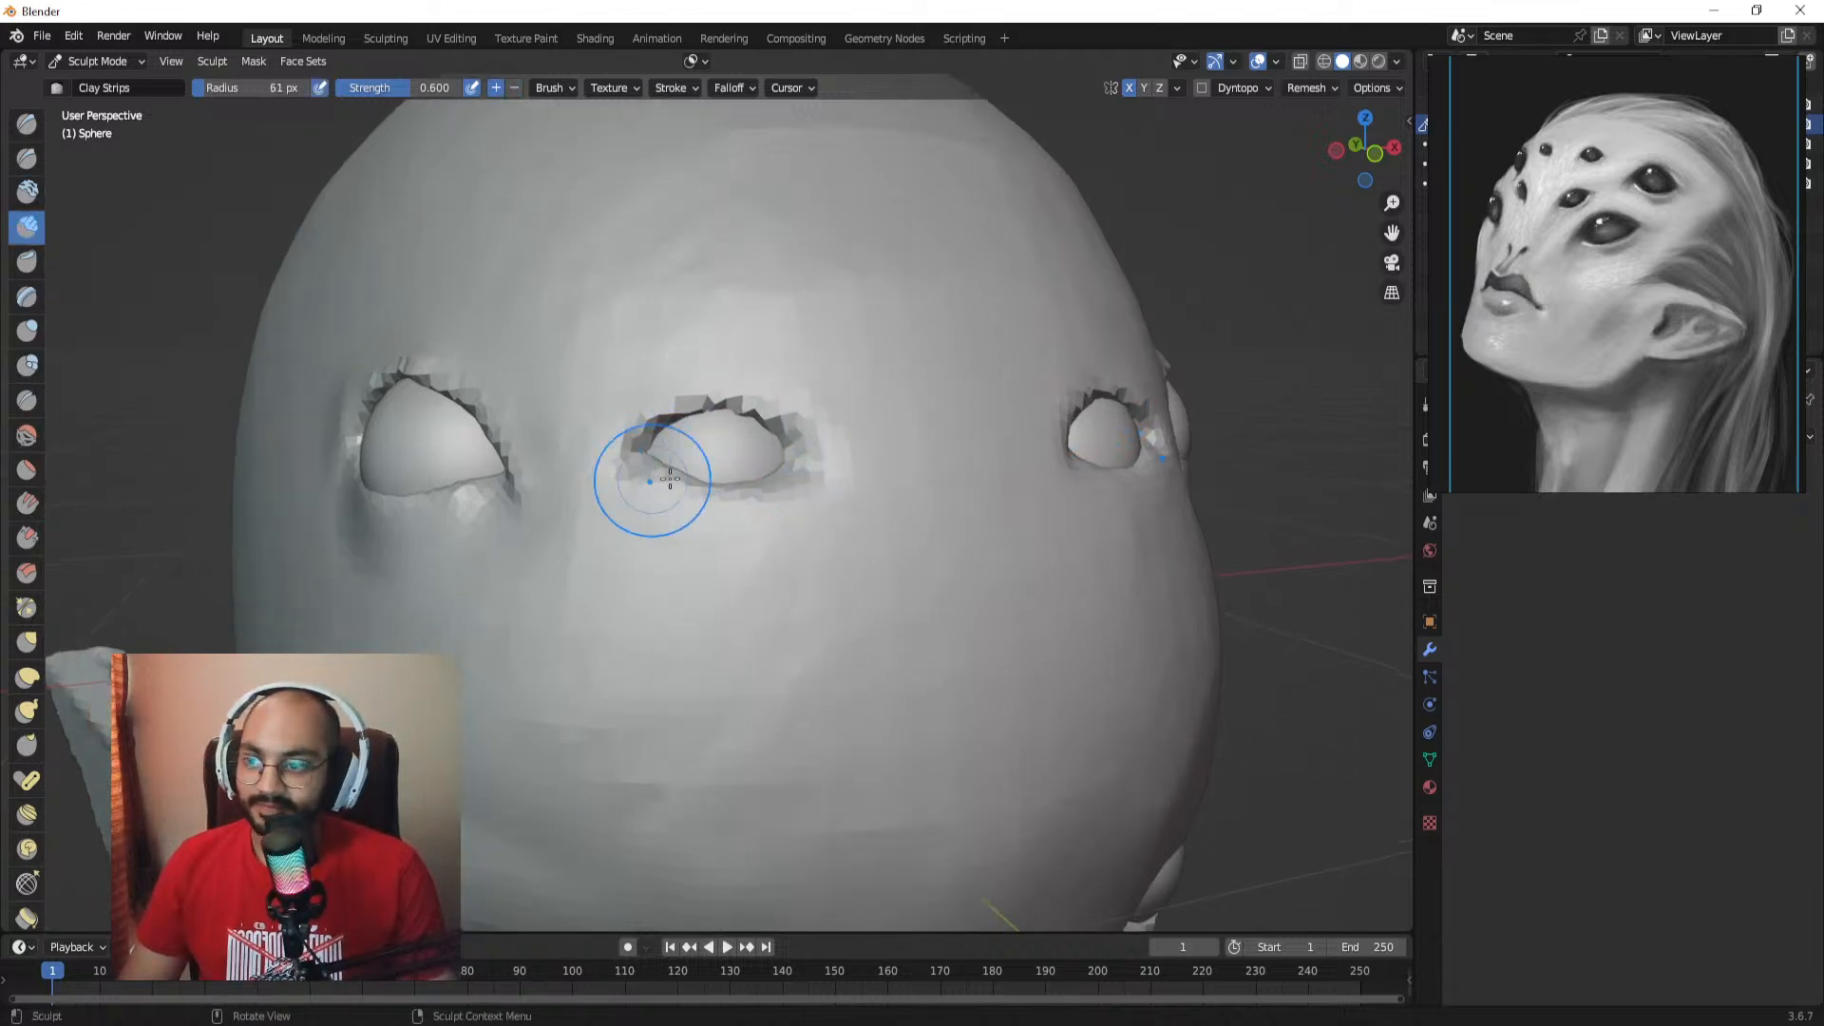
drag(670, 461, 668, 480)
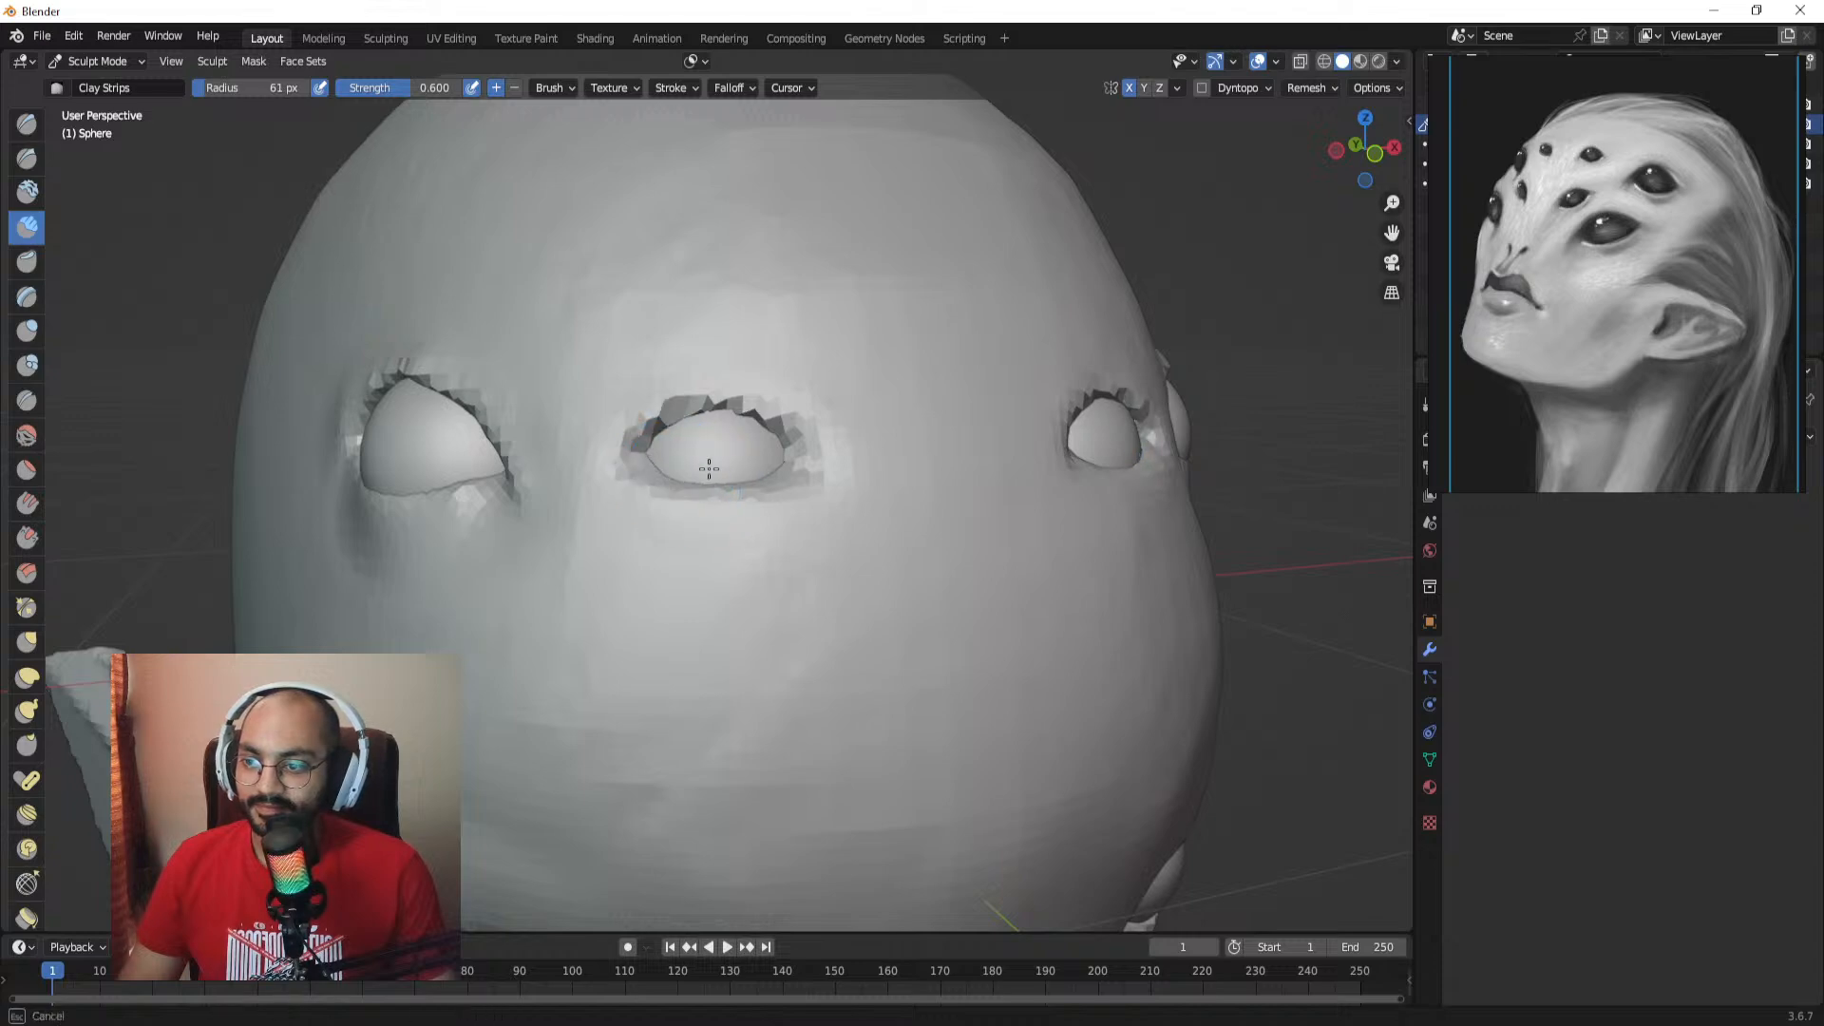
ctrl+middle_drag(732, 443, 724, 503)
shift+middle_drag(724, 470, 727, 399)
Step: In Object Mode, duplicate the inner upper forehead eyes and position the copies lower on the forehead, just above the main eyes
key(ctrl+Tab)
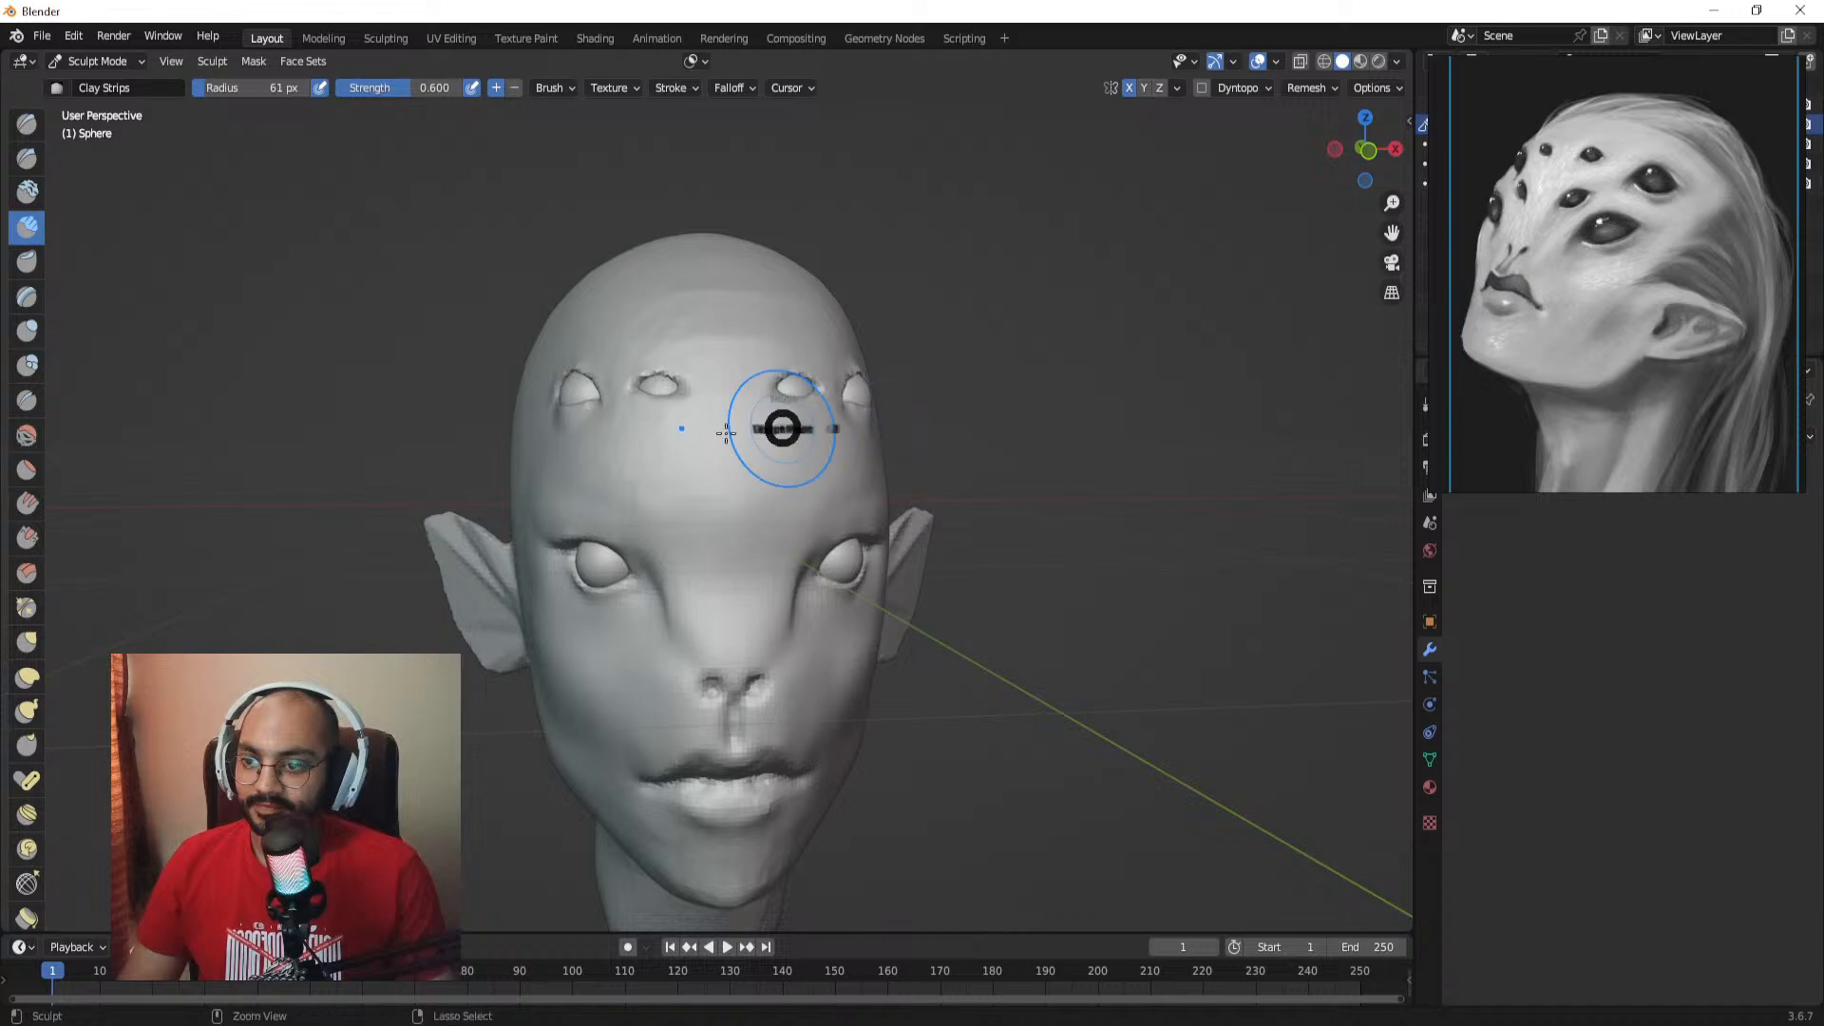
click(677, 420)
click(666, 391)
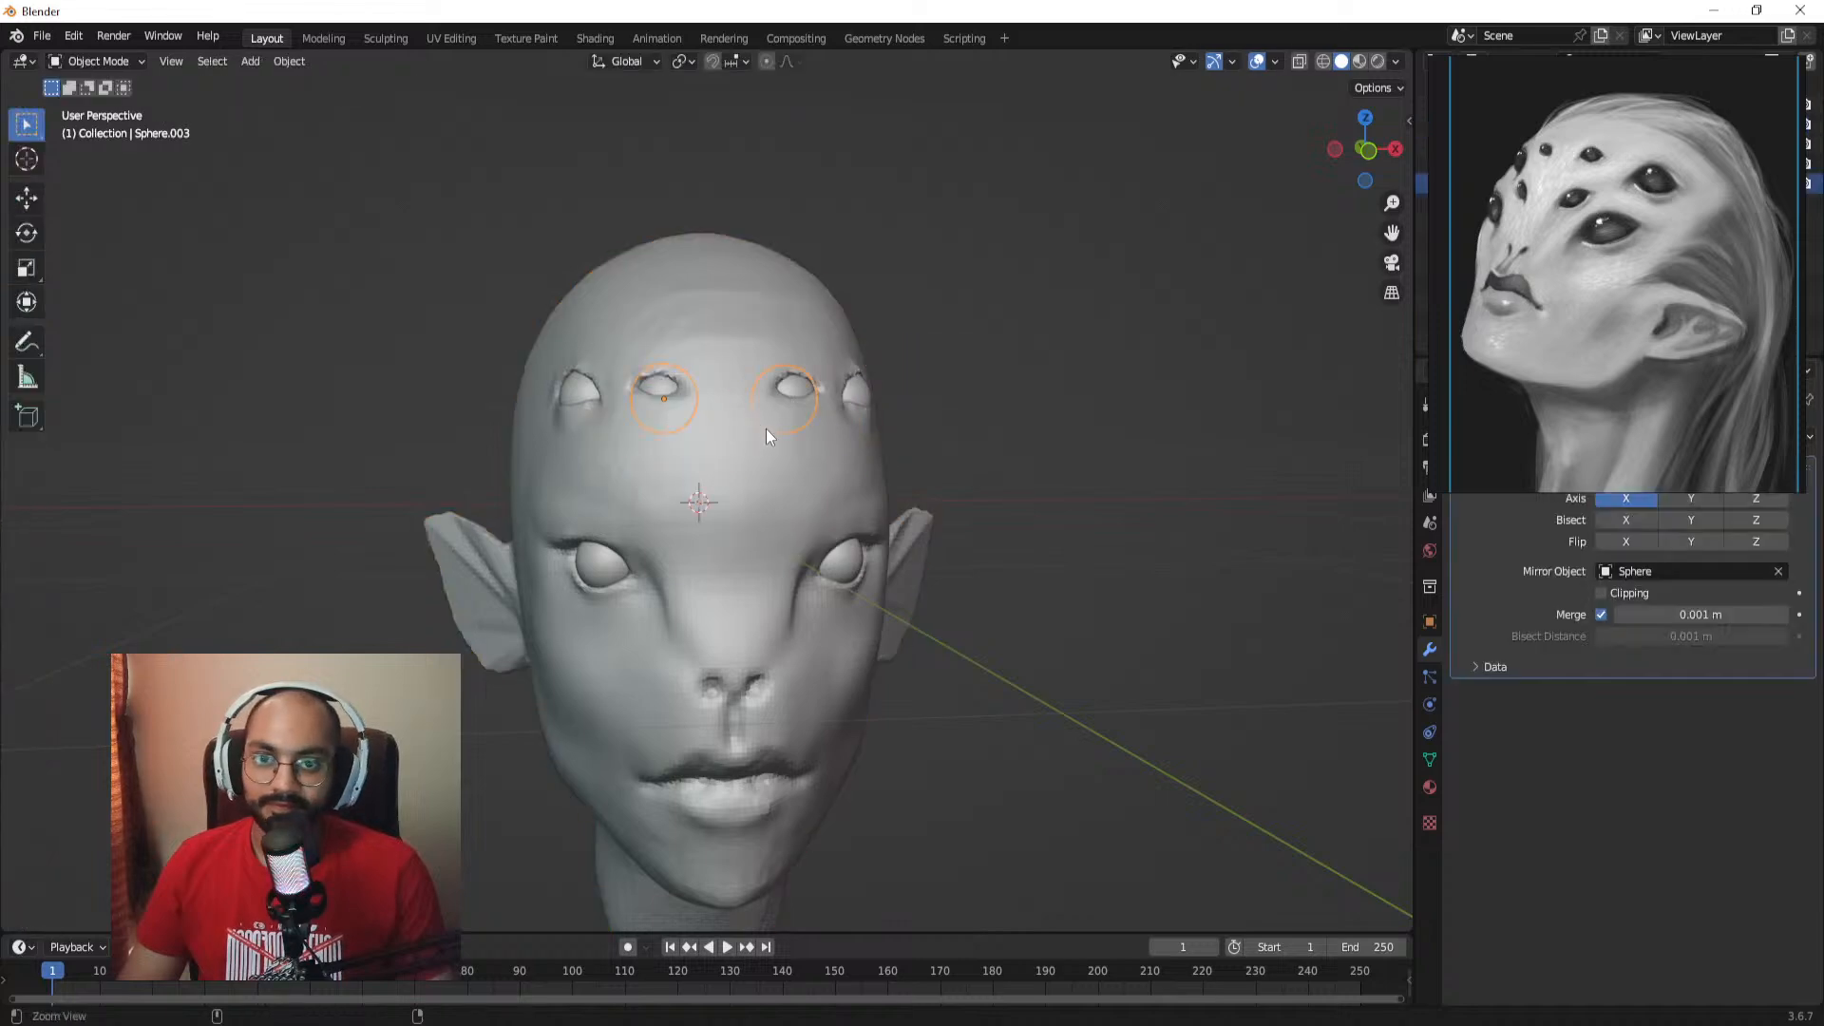
middle_drag(766, 430, 859, 389)
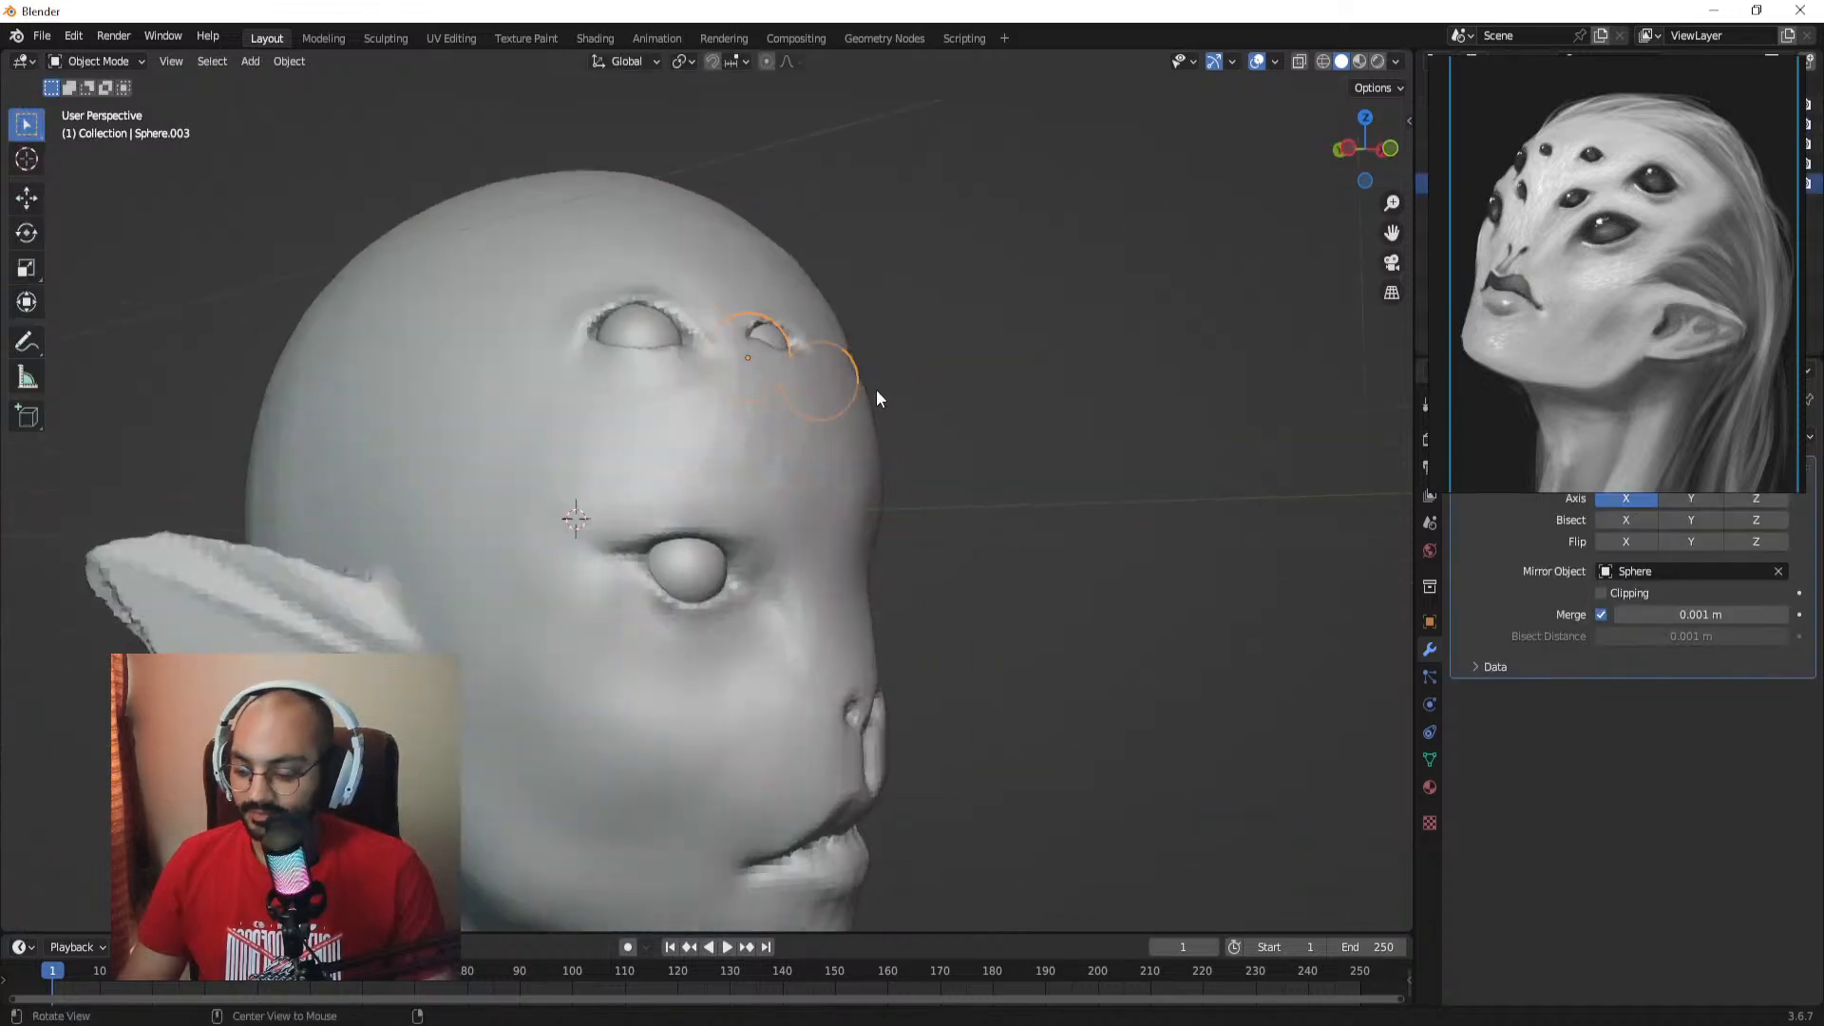
key(shift+d)
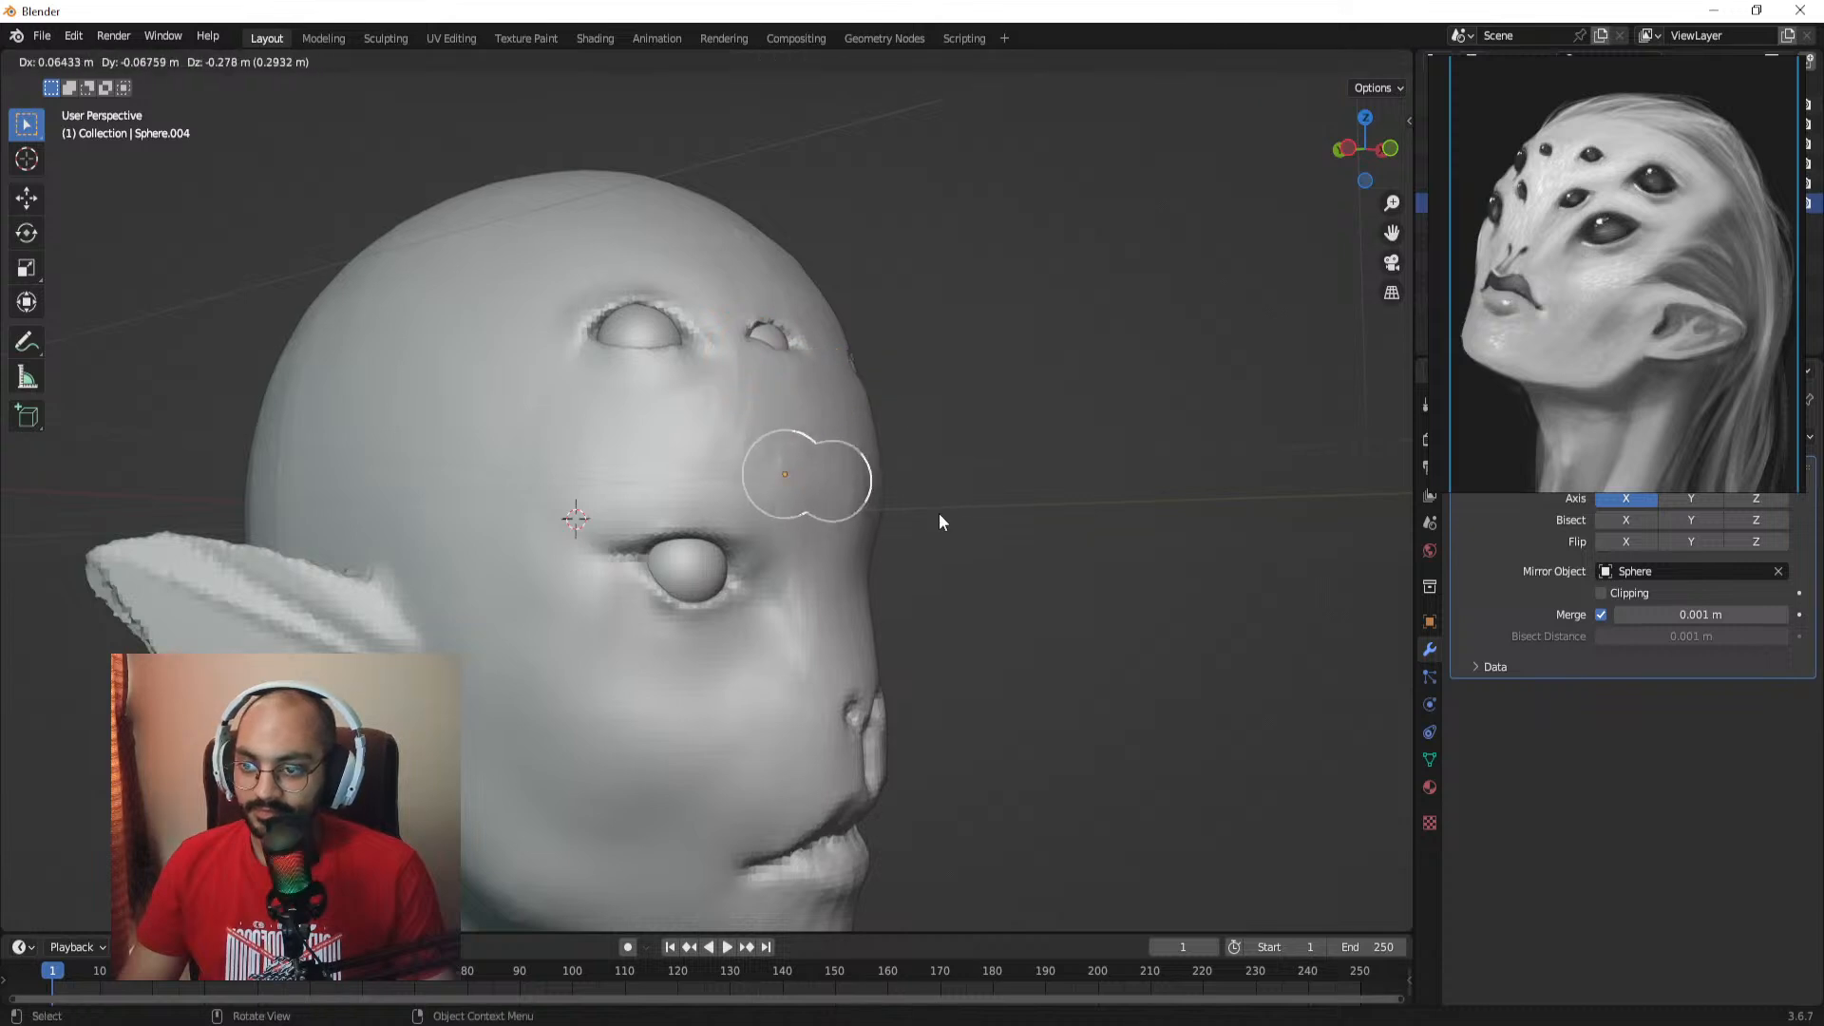
click(939, 513)
middle_drag(939, 513, 807, 563)
key(g)
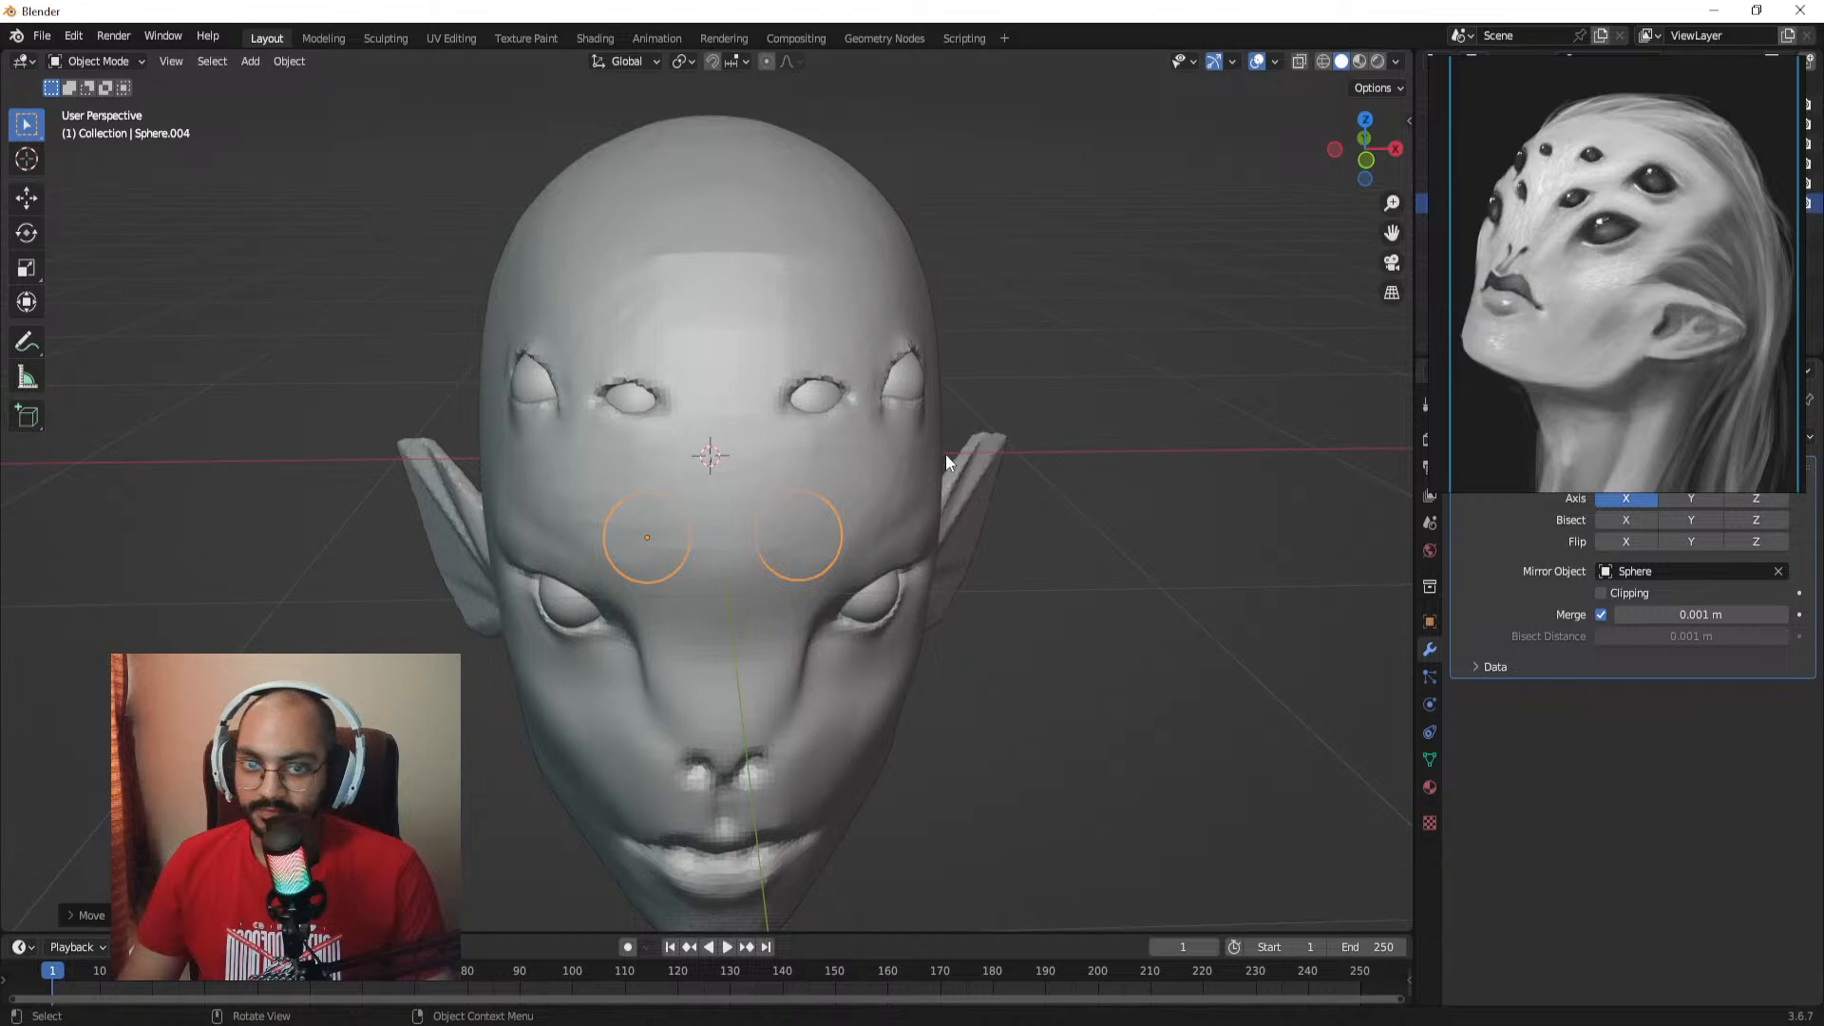
middle_drag(836, 519, 817, 494)
key(g)
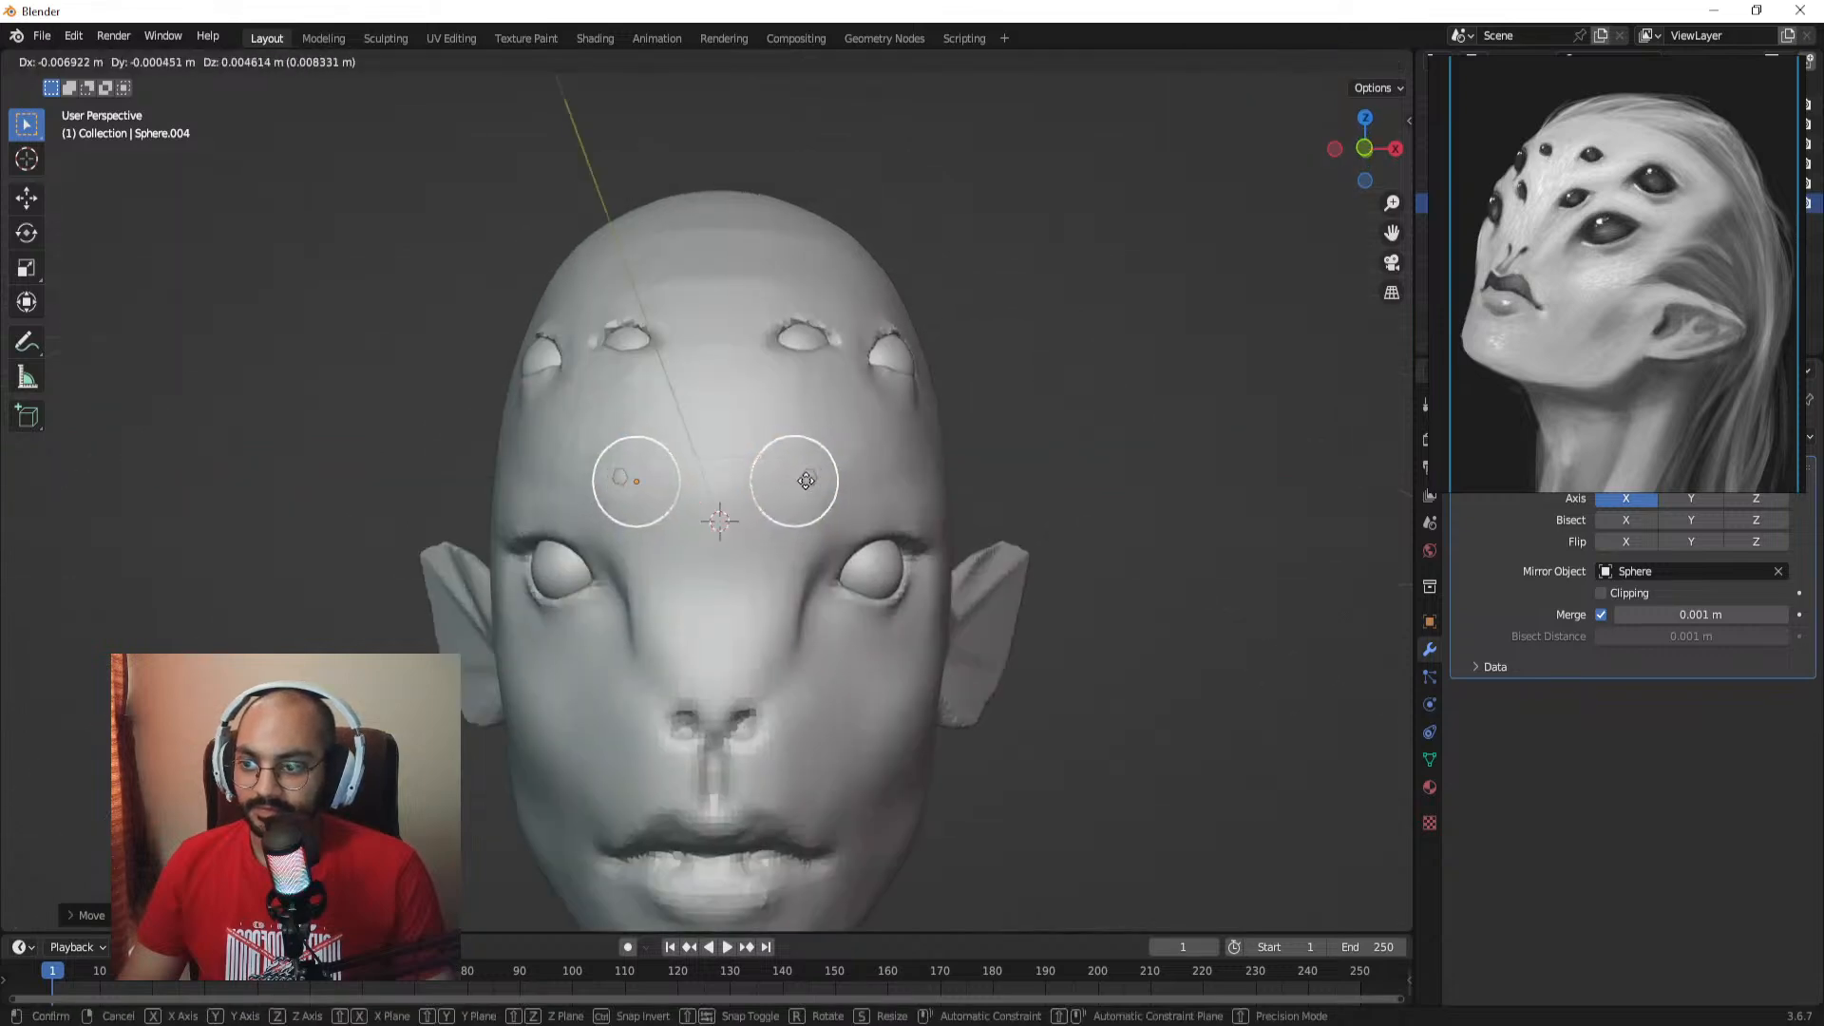
click(807, 482)
Step: Select the head mesh and return it to Sculpt Mode, with the view on the lower forehead eyes
middle_drag(954, 432, 836, 436)
scroll(808, 428, up, 3)
click(722, 449)
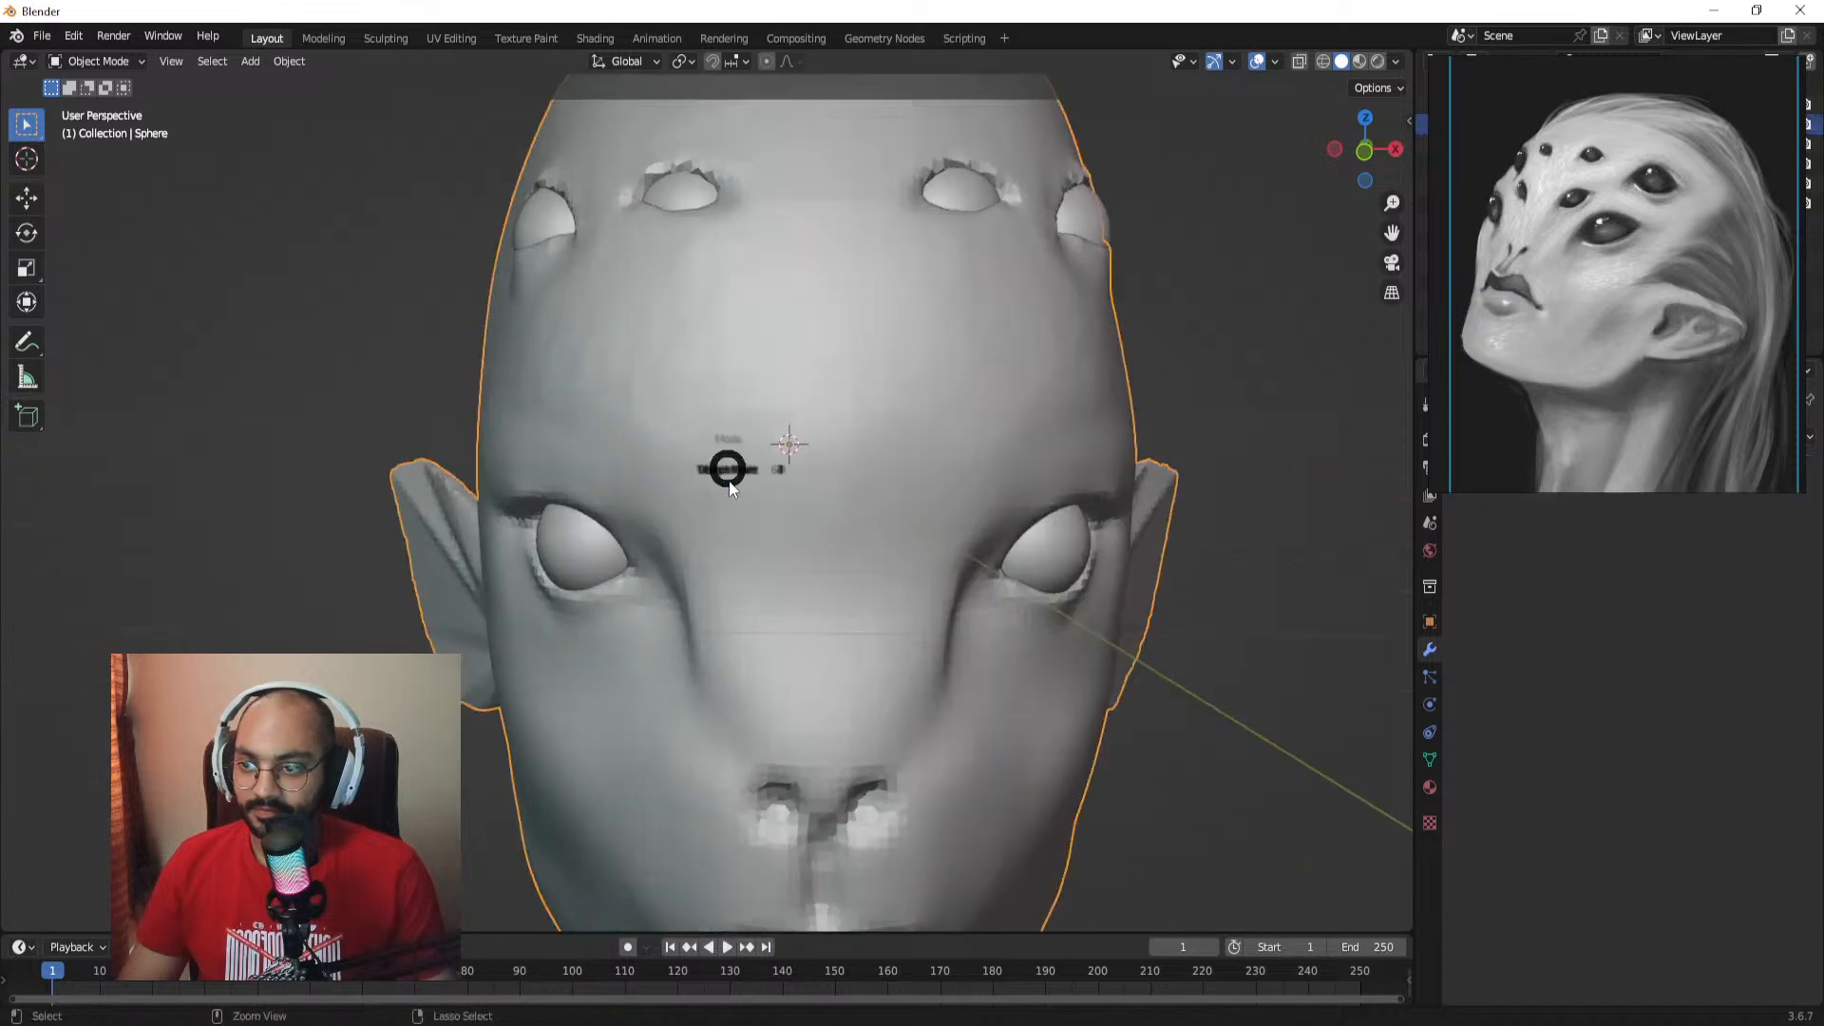
click(731, 513)
scroll(734, 513, up, 1)
key(shift+z)
mouse_move(737, 456)
middle_down()
mouse_move(783, 427)
mouse_move(761, 408)
mouse_move(794, 424)
middle_up()
key(shift+z)
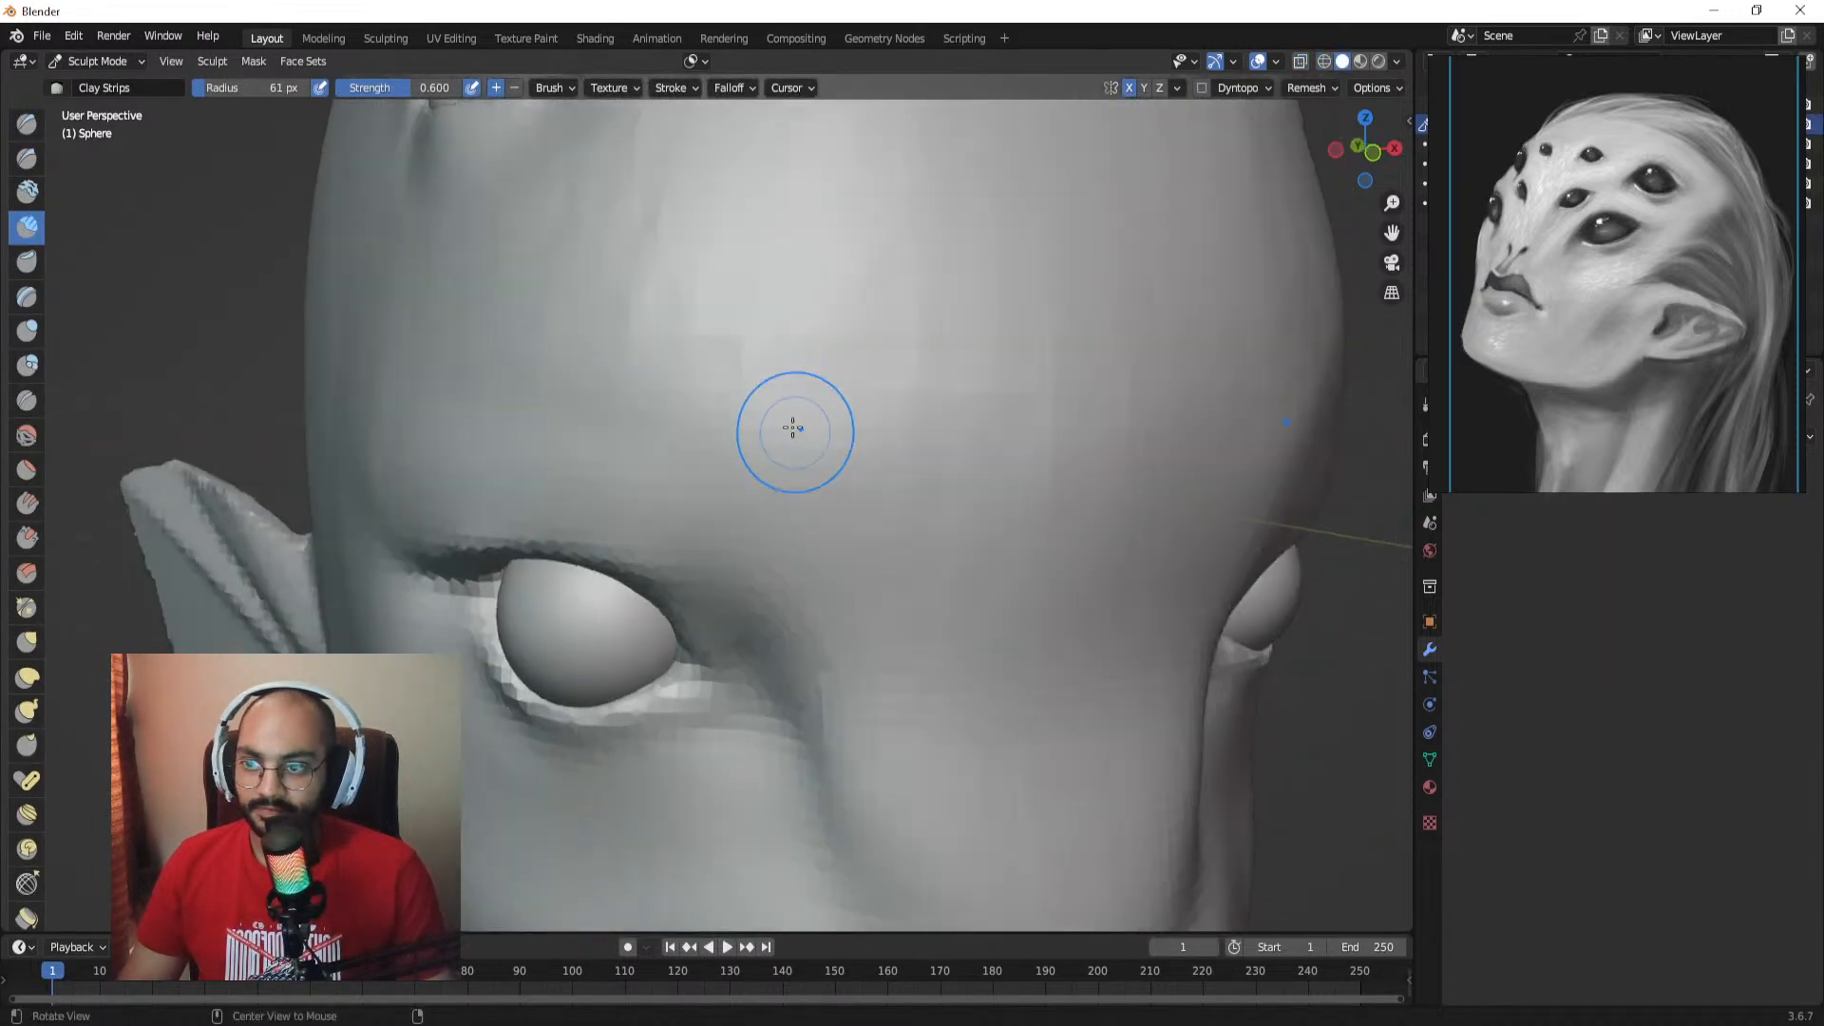
Step: Carve openings over the lower forehead eyes with the Draw Sharp brush to expose the eyeballs
click(27, 158)
middle_drag(774, 334, 733, 419)
mouse_move(732, 419)
mouse_down()
mouse_move(794, 423)
mouse_move(771, 435)
mouse_move(713, 401)
mouse_move(829, 451)
mouse_move(786, 444)
mouse_up()
key(f)
click(842, 440)
middle_drag(787, 445, 729, 427)
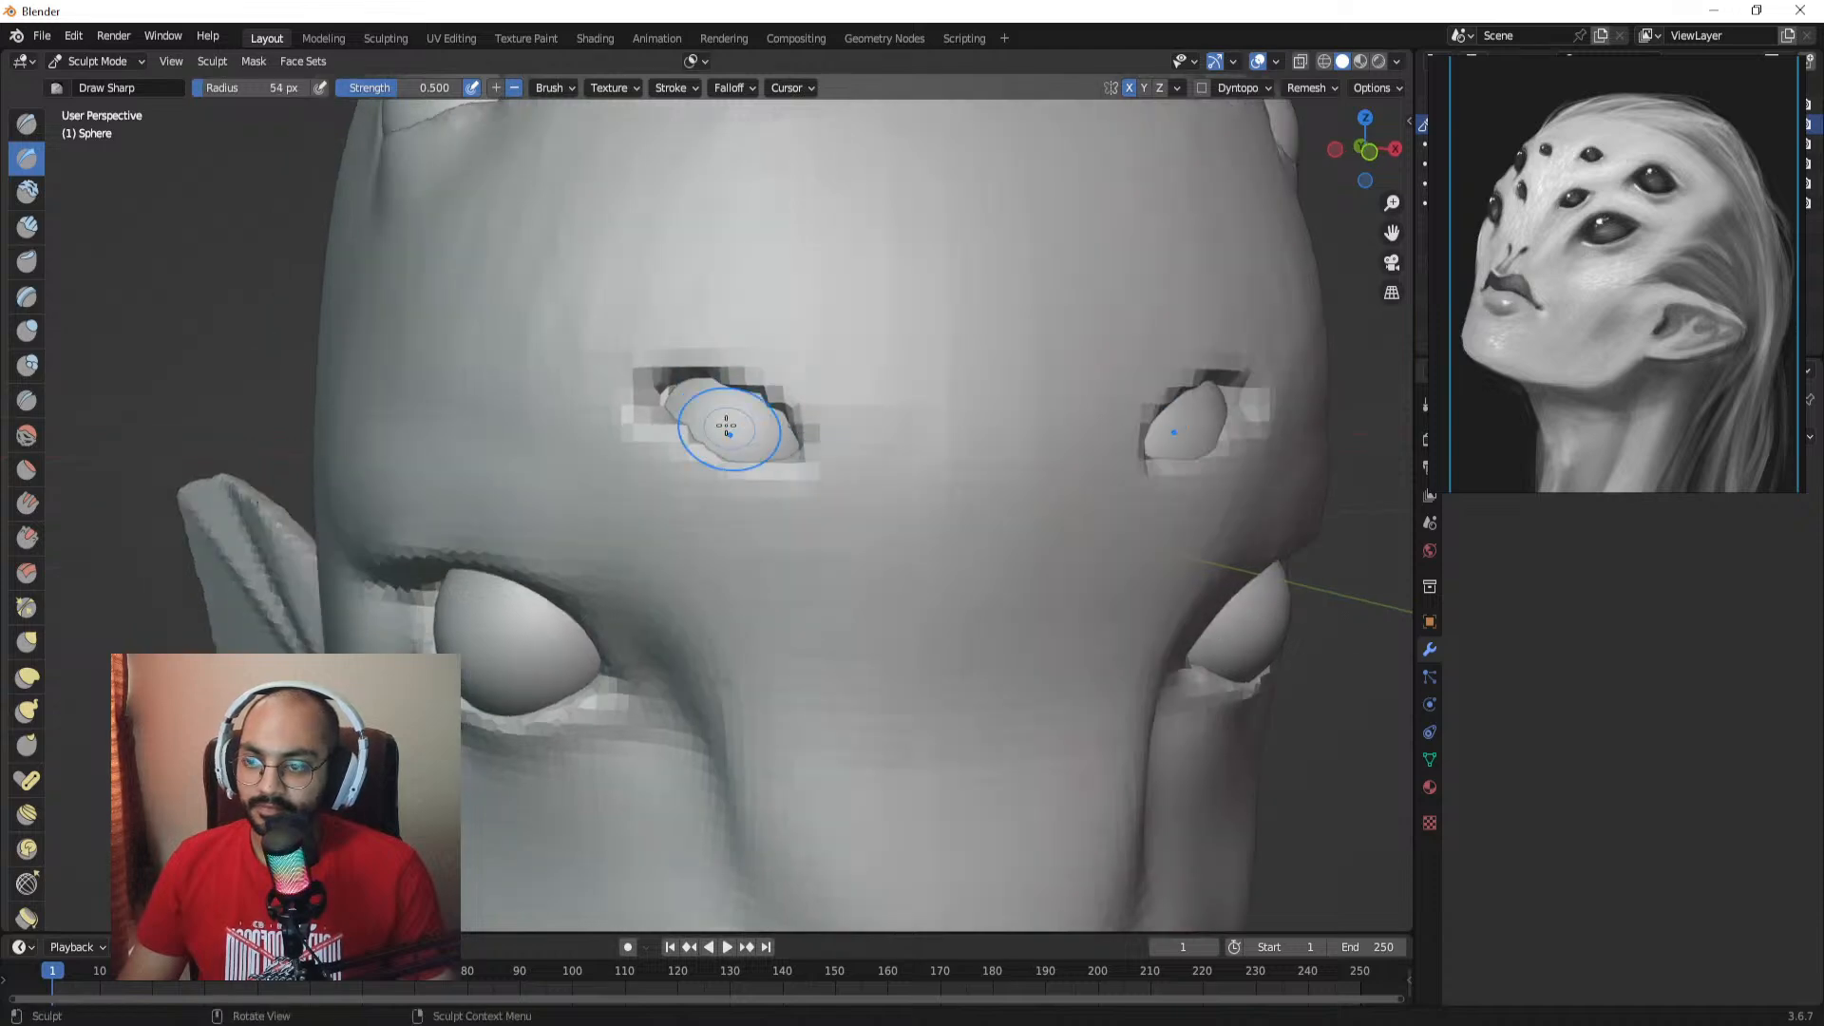
key(bracketleft)
drag(694, 421, 683, 415)
mouse_move(789, 460)
mouse_down()
mouse_move(748, 404)
mouse_move(794, 427)
mouse_move(761, 445)
mouse_up()
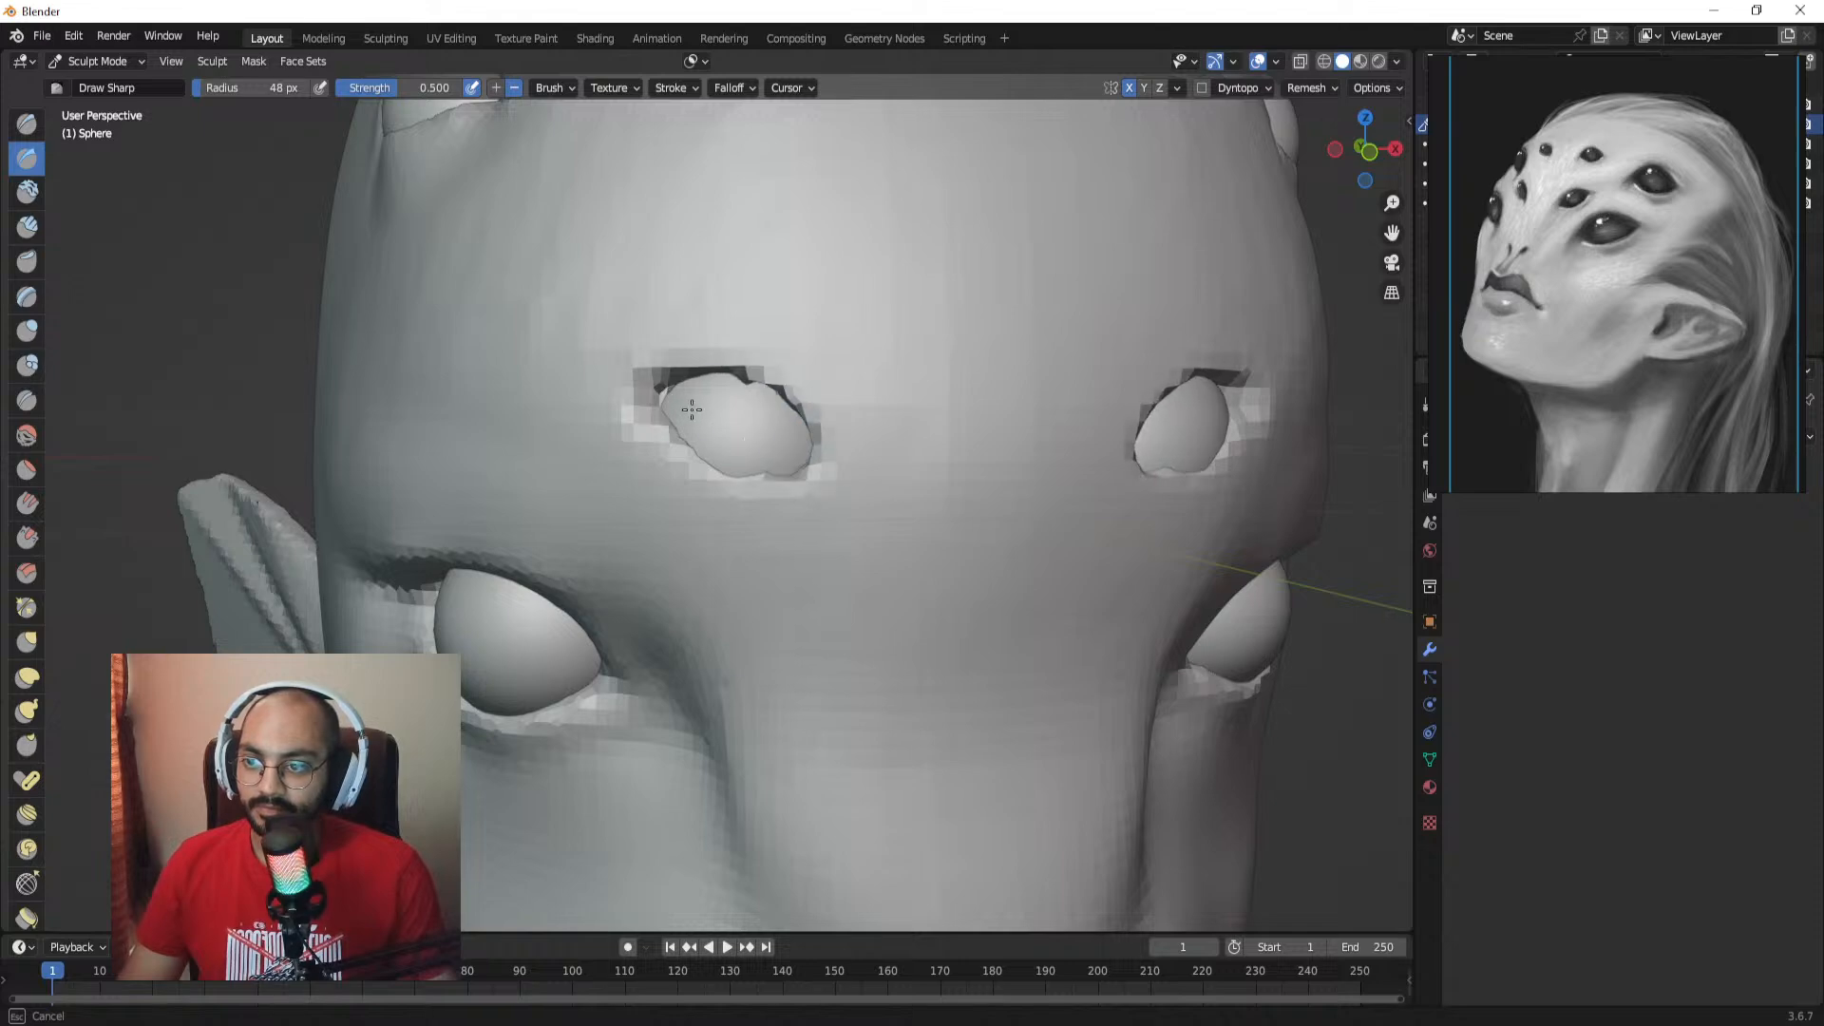
Step: Deepen and lengthen the upper rim and corners of the lower forehead eye sockets with a smaller Draw Sharp brush
scroll(742, 373, down, 5)
scroll(751, 433, up, 3)
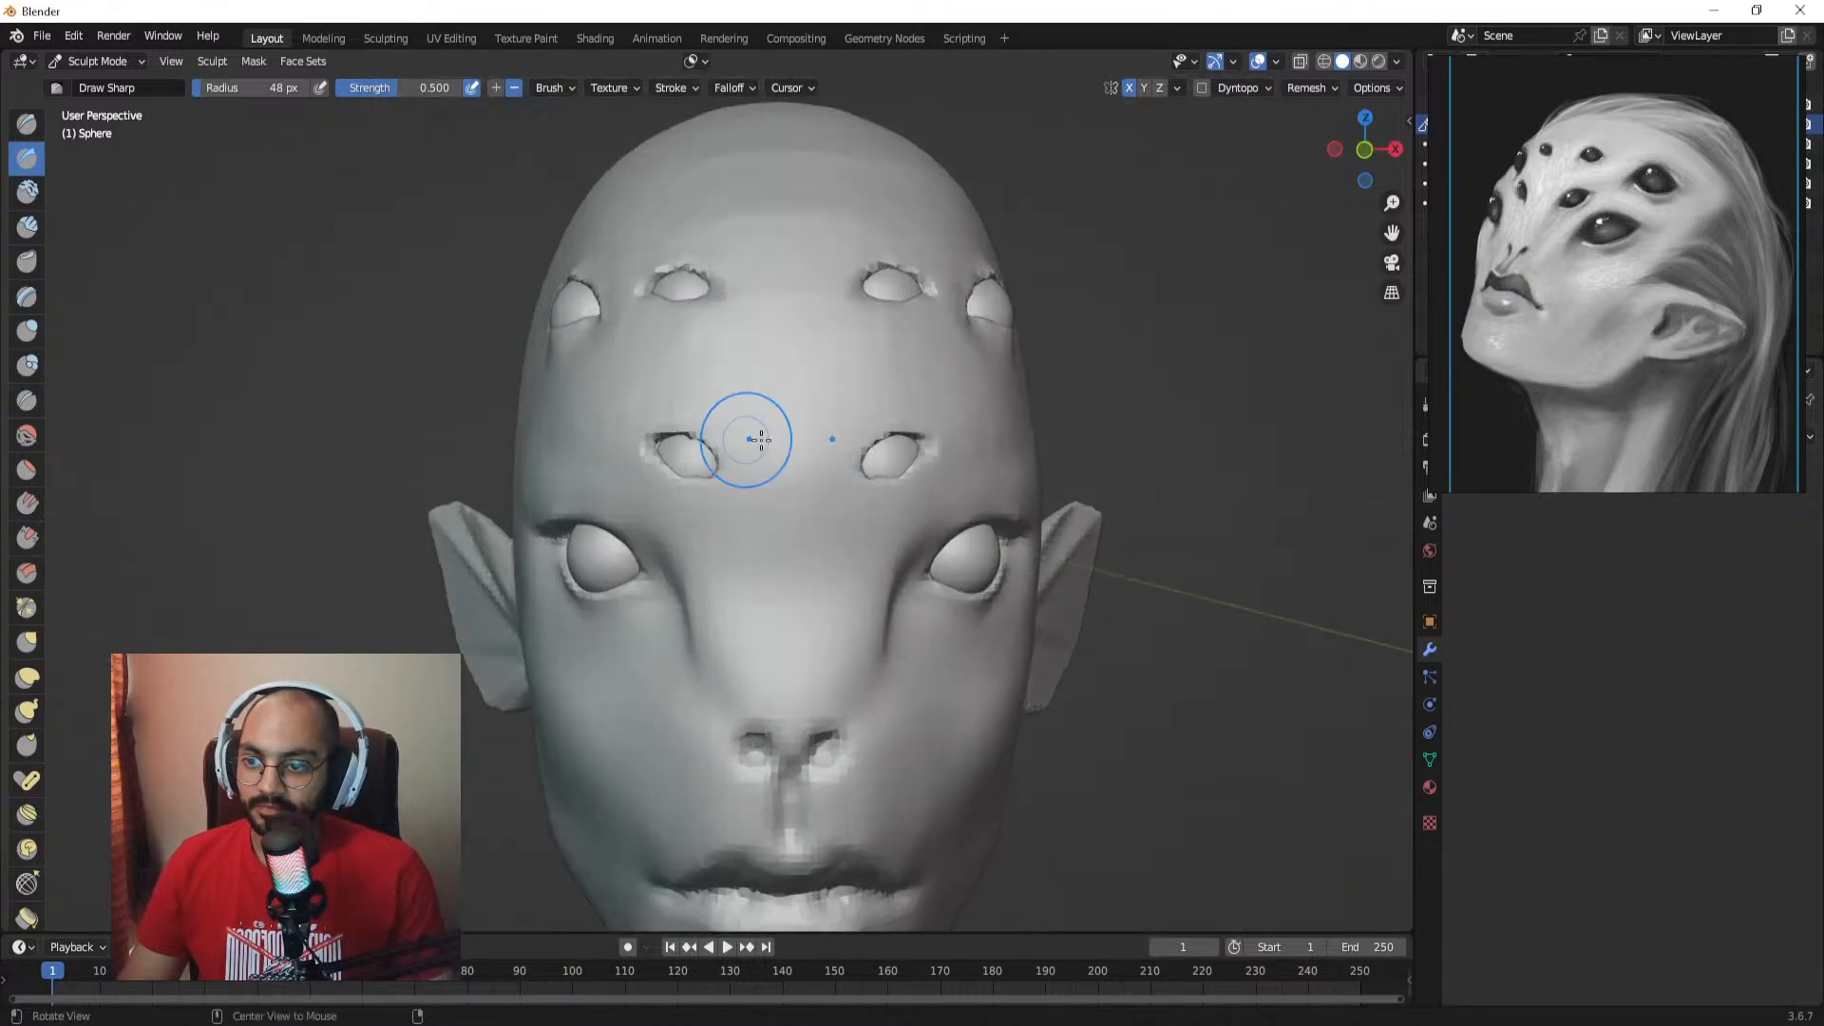
middle_drag(745, 436, 790, 446)
mouse_move(790, 451)
ctrl+alt+mouse_down()
mouse_move(771, 415)
mouse_move(699, 414)
mouse_move(719, 443)
mouse_move(703, 449)
ctrl+alt+mouse_up()
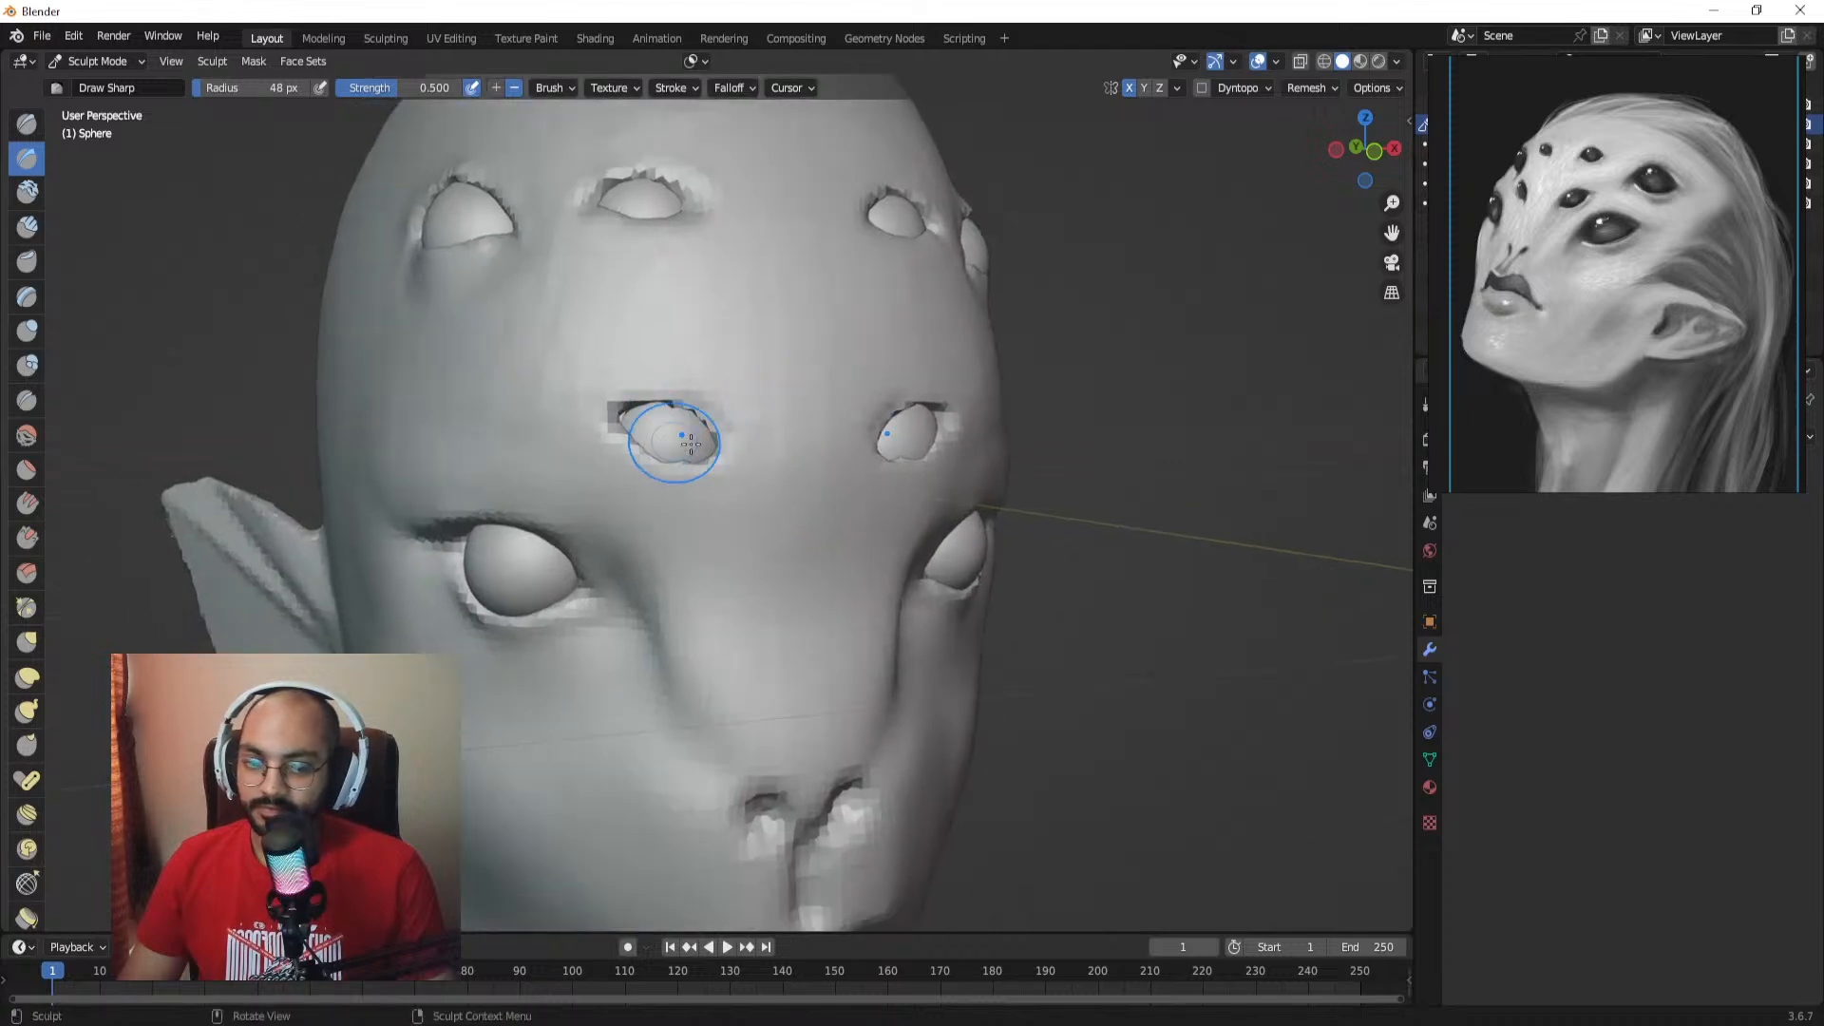
mouse_move(676, 431)
middle_down()
mouse_move(674, 363)
mouse_move(659, 421)
middle_up()
drag(623, 388, 650, 407)
drag(643, 387, 687, 448)
mouse_move(601, 393)
middle_down()
mouse_move(630, 437)
mouse_move(627, 385)
mouse_move(630, 407)
mouse_move(611, 395)
middle_up()
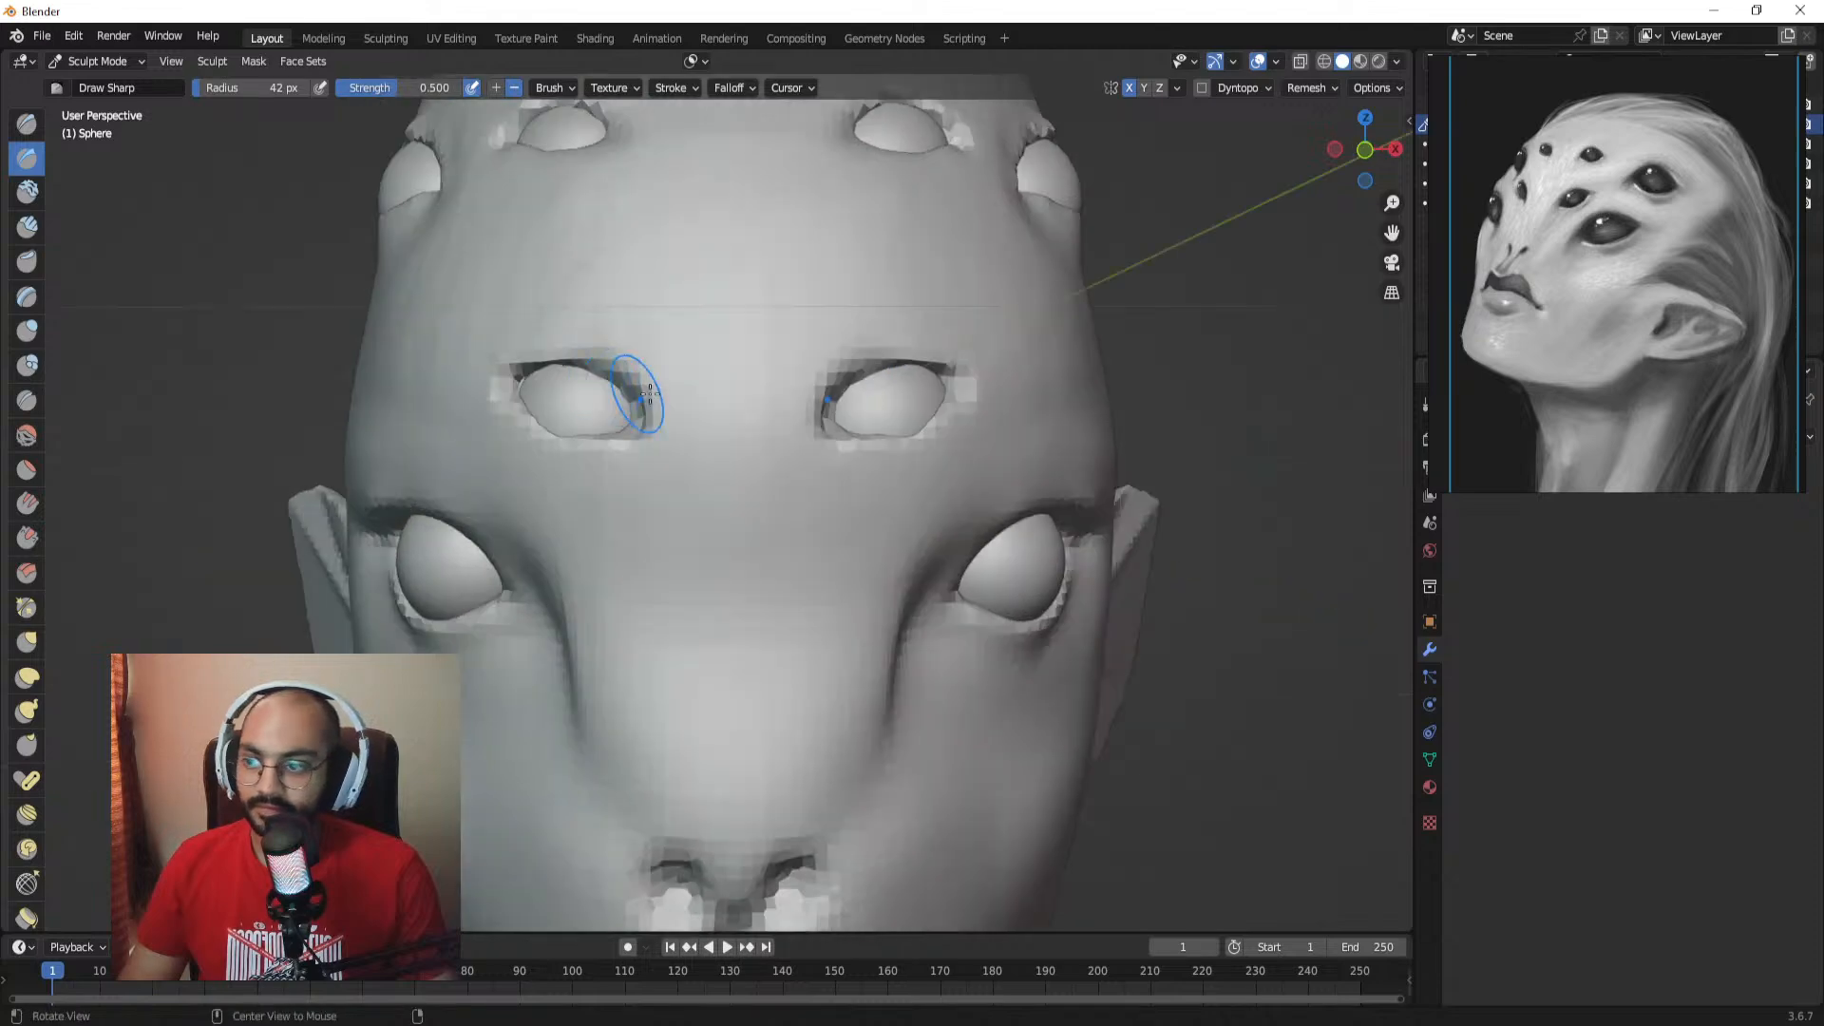
Step: Switch to the Grab brush and reshape the edges of the lower forehead eye sockets around the eyeballs
scroll(611, 395, down, 6)
mouse_move(725, 433)
middle_down()
mouse_move(676, 437)
mouse_move(745, 447)
mouse_move(722, 433)
mouse_move(753, 419)
mouse_move(732, 428)
middle_up()
scroll(731, 447, up, 3)
key(g)
scroll(733, 428, up, 3)
key(f)
click(698, 423)
mouse_move(700, 409)
alt+mouse_down()
mouse_move(672, 440)
mouse_move(711, 429)
alt+mouse_up()
scroll(675, 439, up, 1)
shift+middle_drag(711, 428, 738, 449)
mouse_move(674, 434)
mouse_down()
mouse_move(664, 397)
mouse_move(685, 380)
mouse_move(677, 451)
mouse_up()
Step: Adjust the outer corners of the lower forehead eye sockets using the Grab brush at a 62 px radius
key(f)
click(677, 420)
key(f)
click(669, 443)
shift+middle_drag(672, 427, 687, 452)
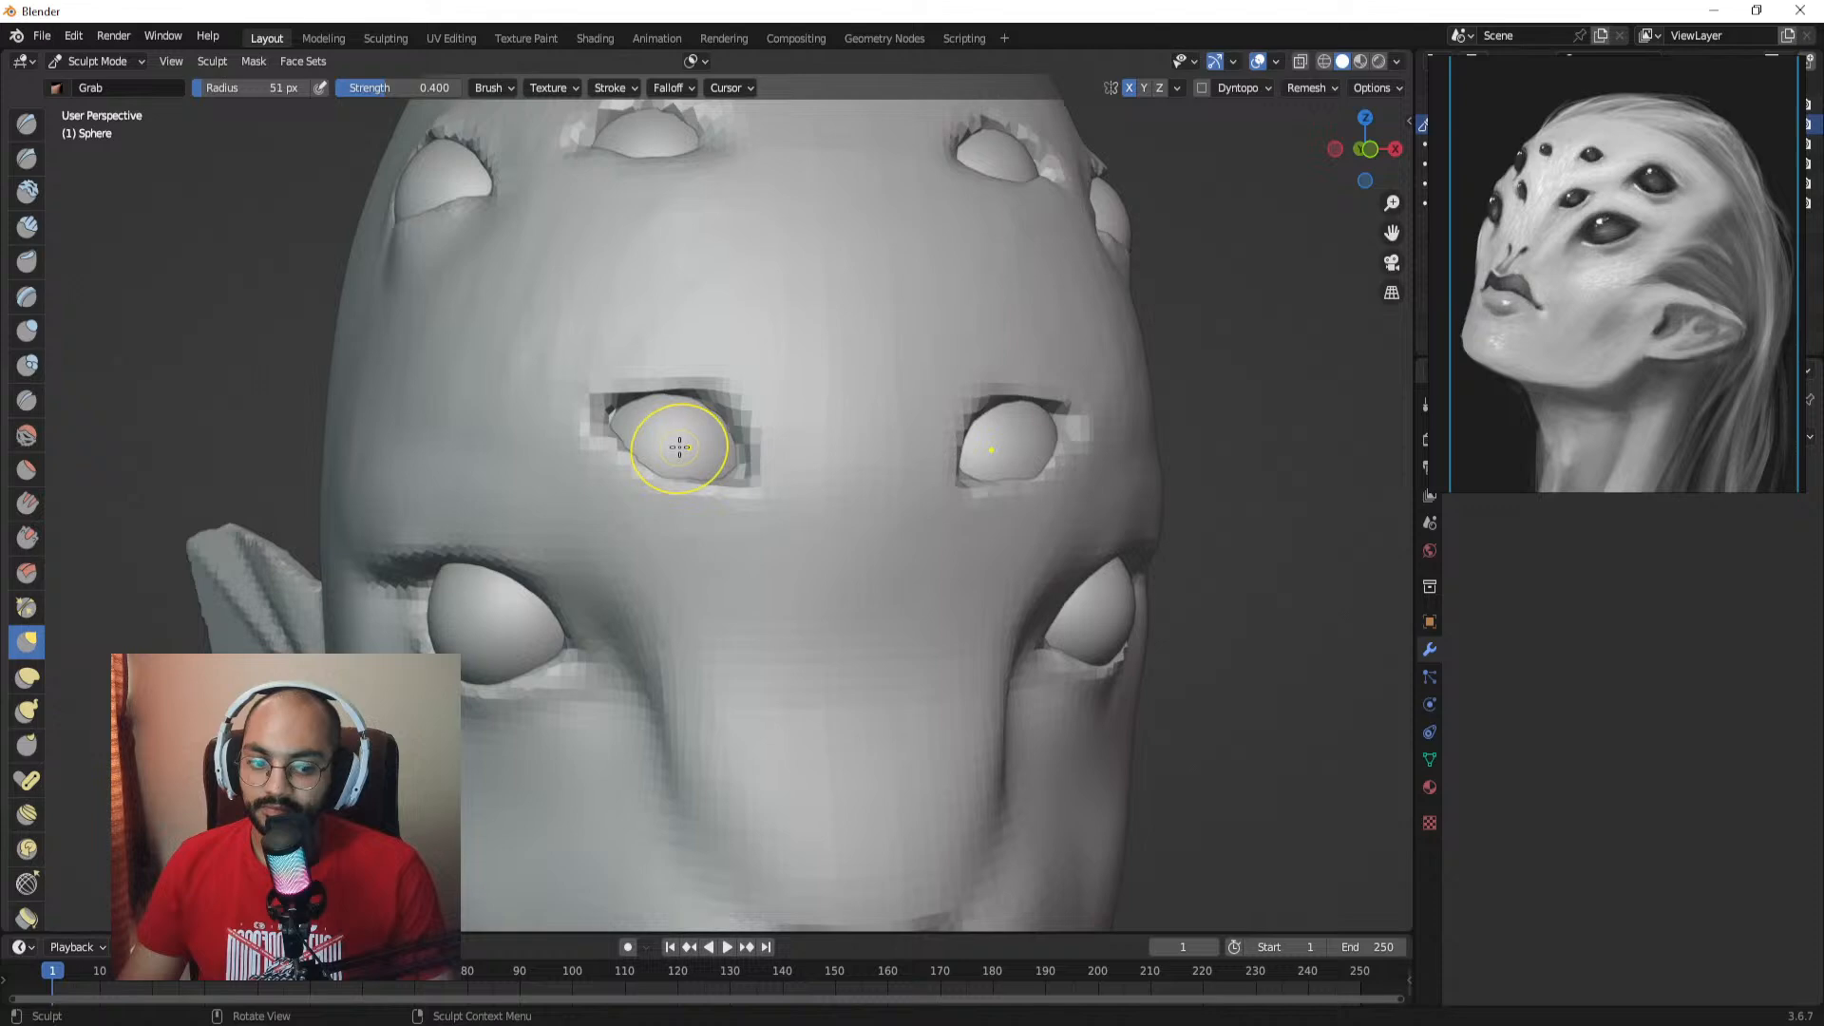
key(f)
click(693, 445)
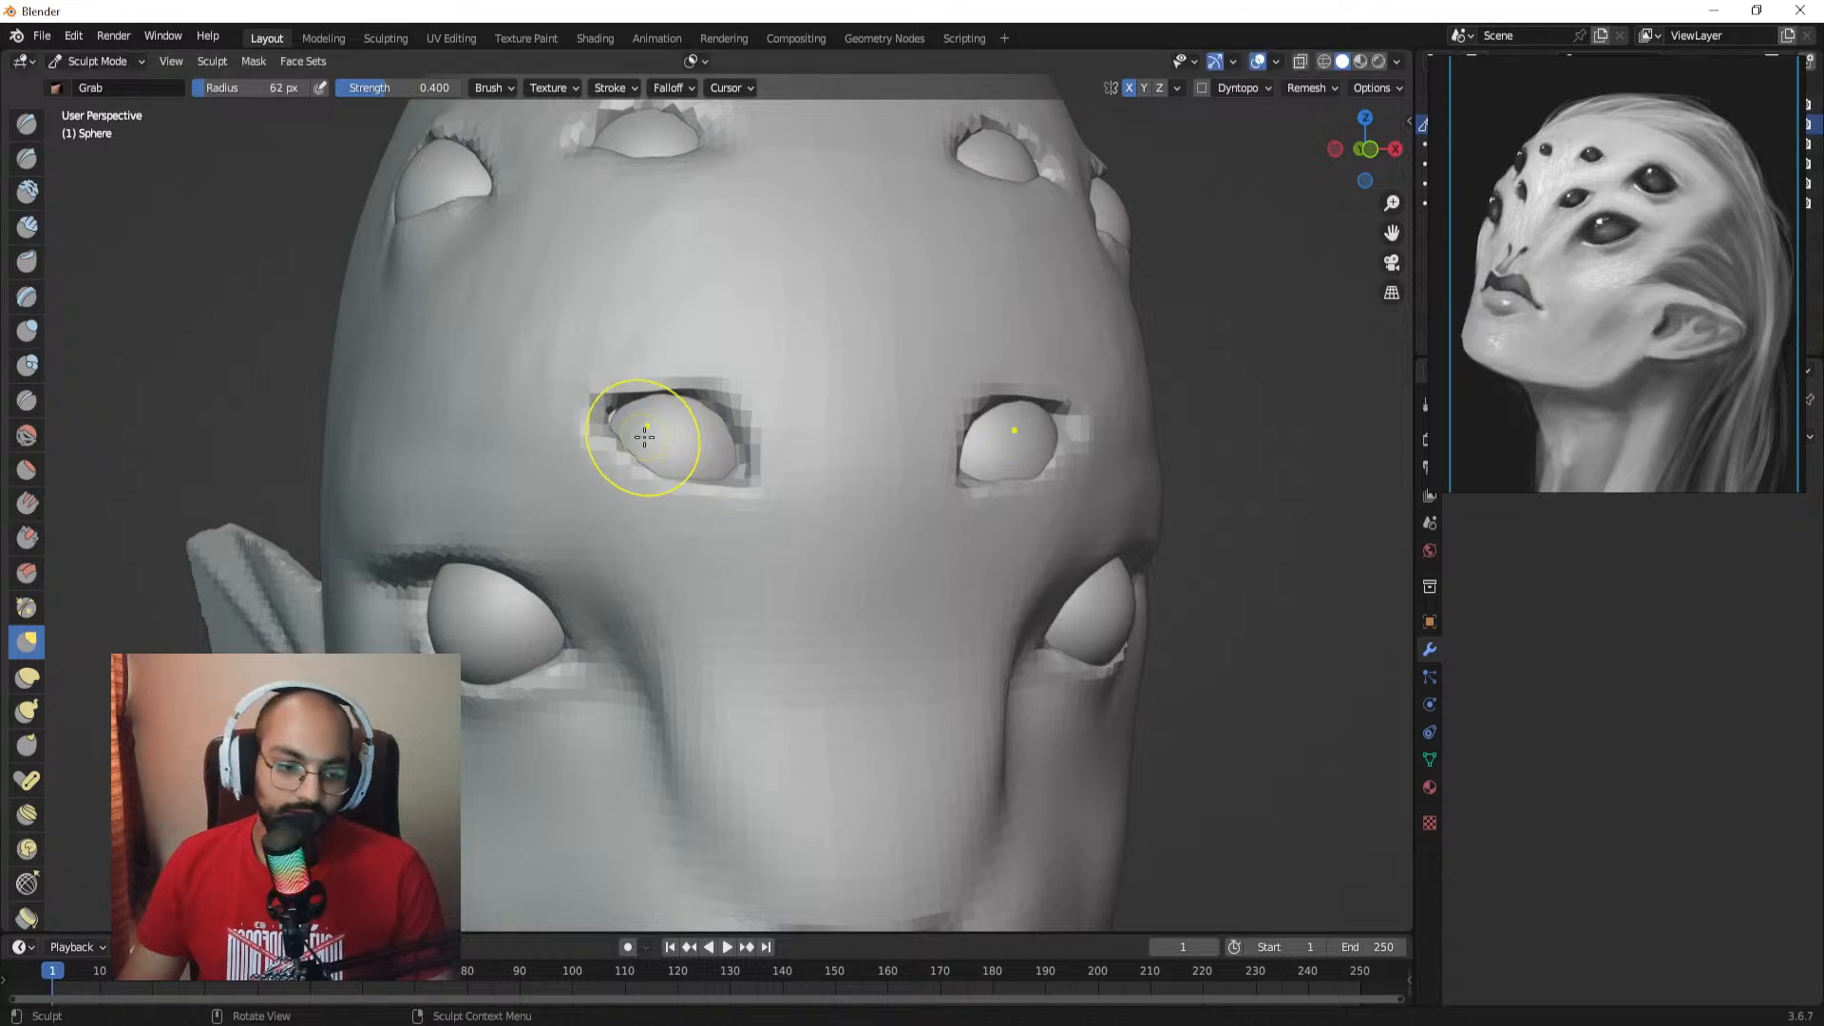
alt+drag(642, 436, 696, 425)
Step: Enlarge the Grab brush to 106 px and adjust the overall form around the forehead eyes
key(f)
click(806, 437)
key(f)
click(738, 434)
ctrl+alt+drag(698, 408, 747, 466)
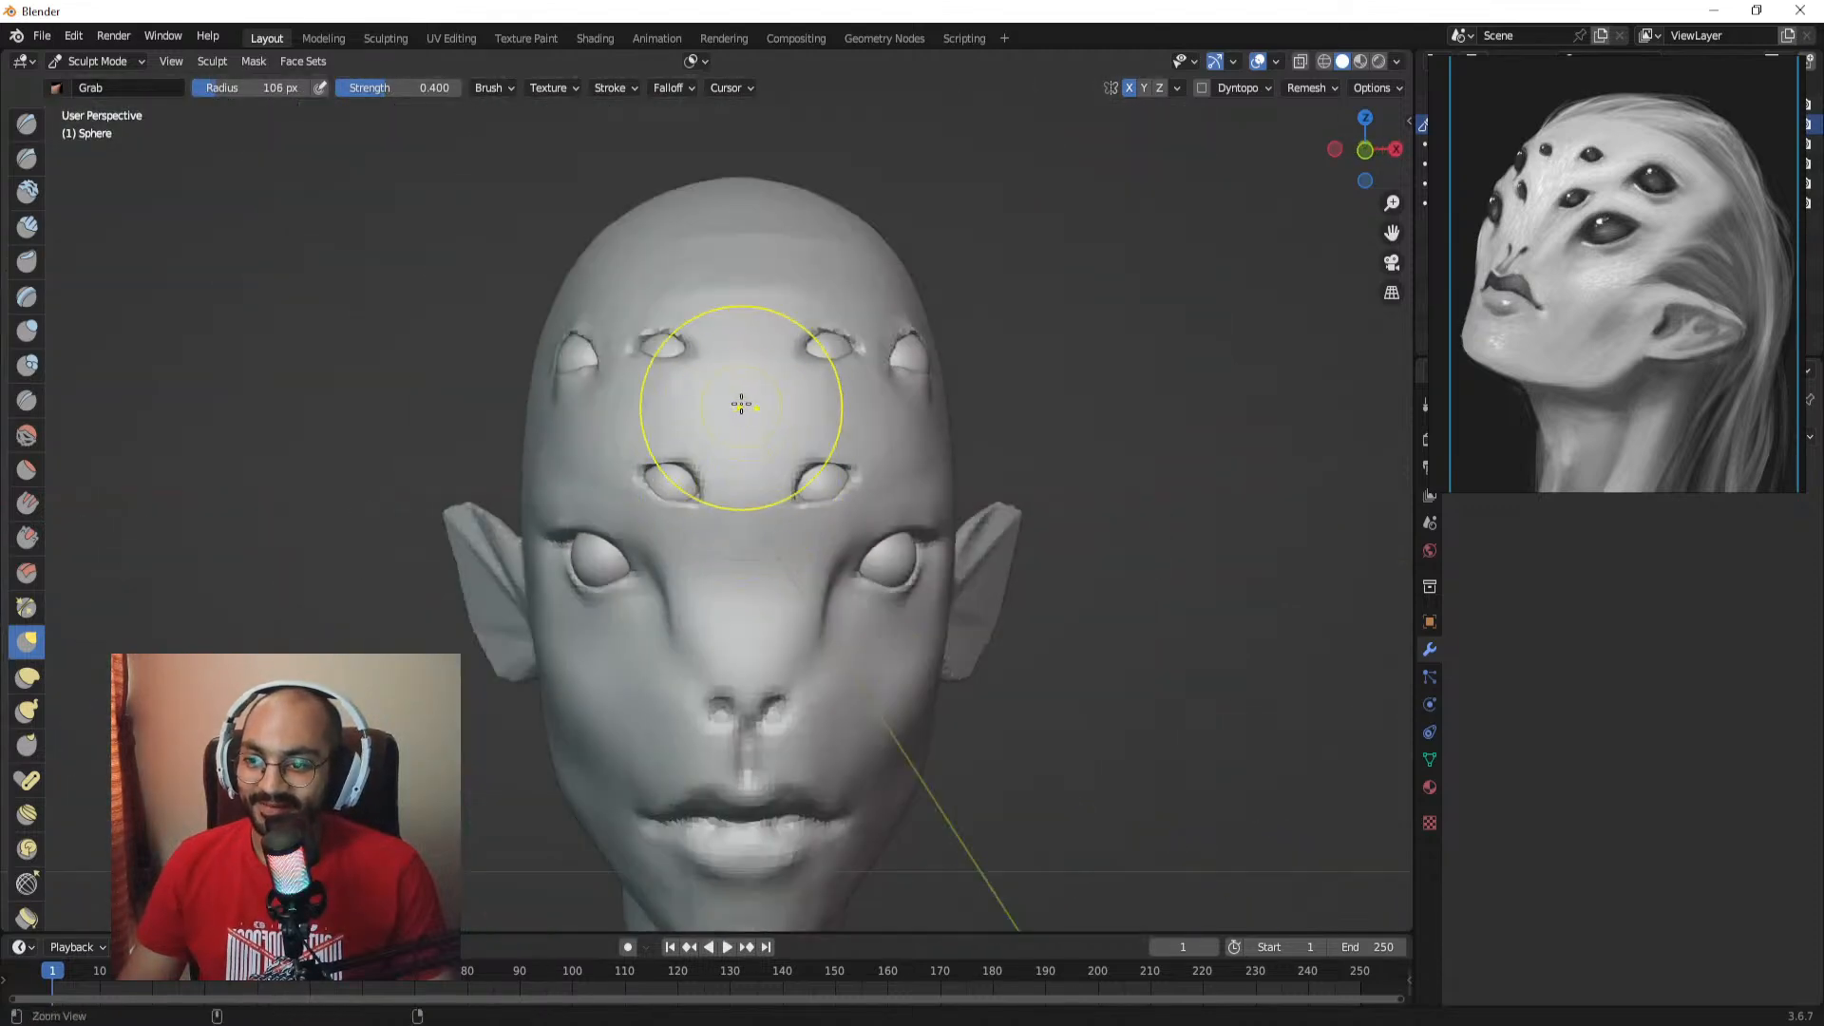
ctrl+alt+drag(741, 403, 752, 414)
alt+drag(676, 364, 599, 369)
ctrl+alt+drag(735, 411, 752, 452)
alt+drag(736, 425, 771, 382)
Step: Switch to the Draw Sharp brush, set the voxel size and remesh the head
click(27, 160)
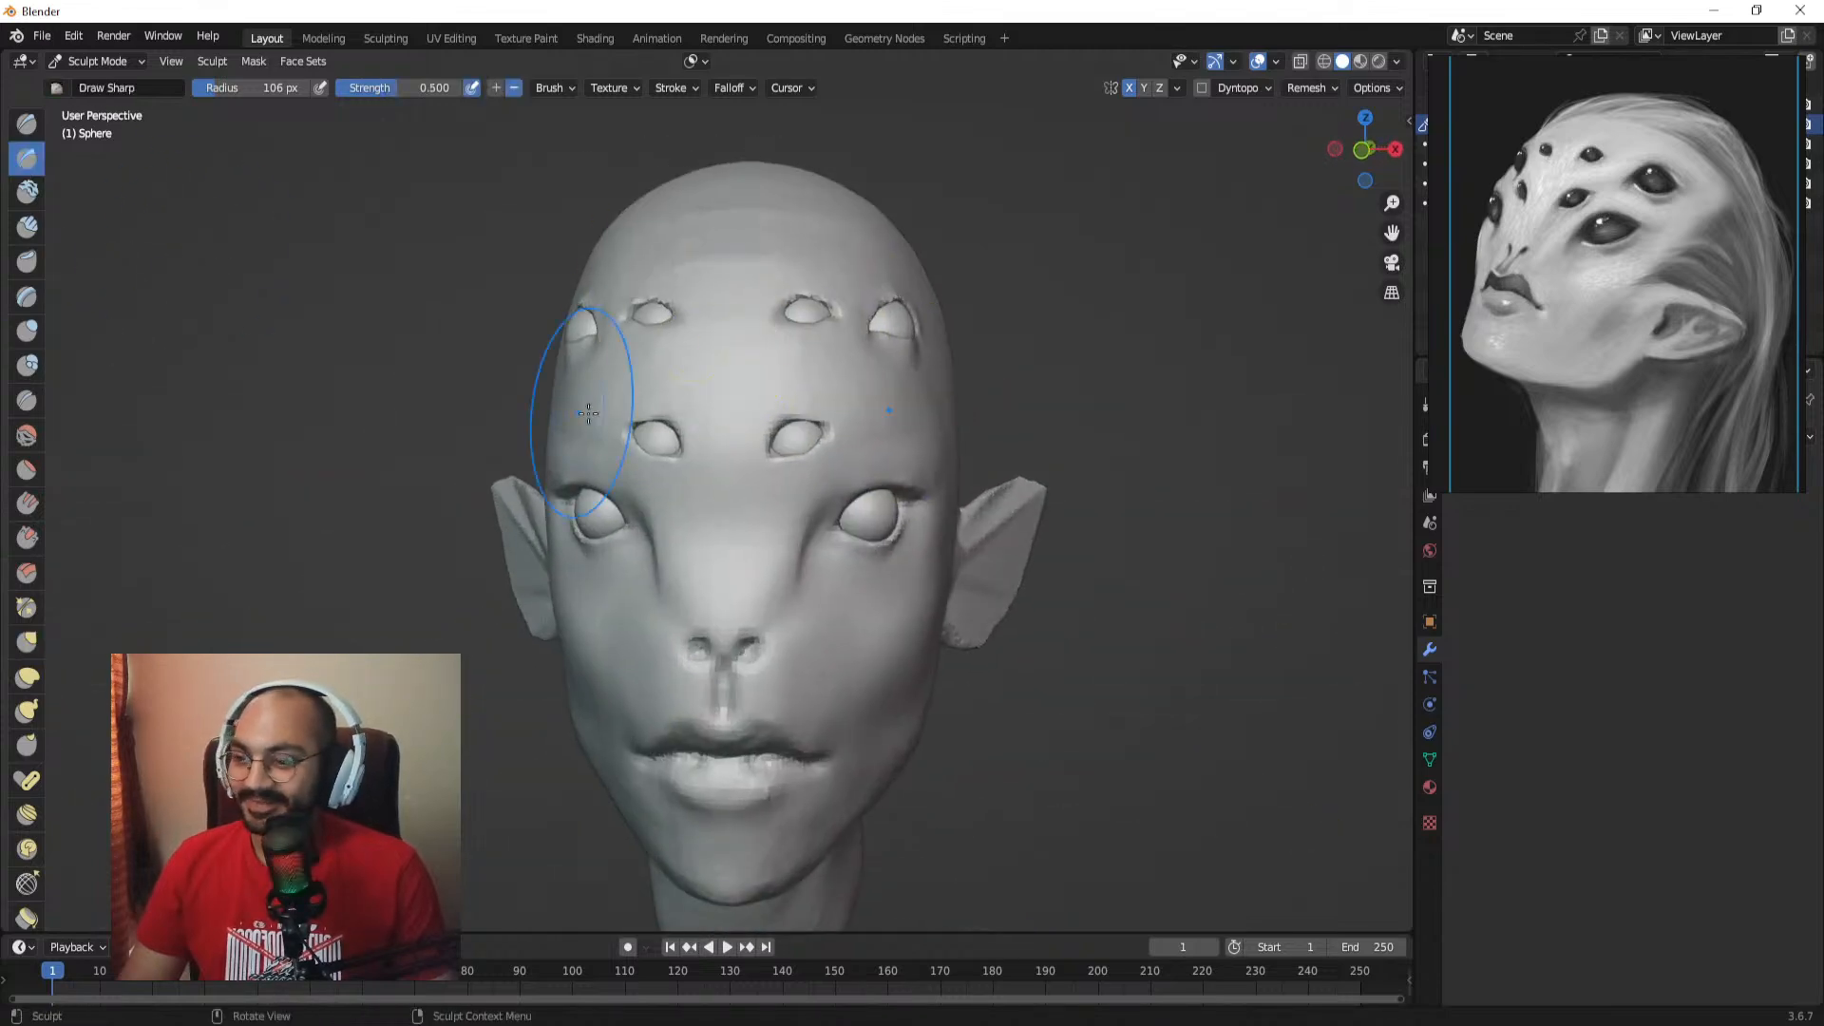
key(r)
click(696, 418)
key(ctrl+r)
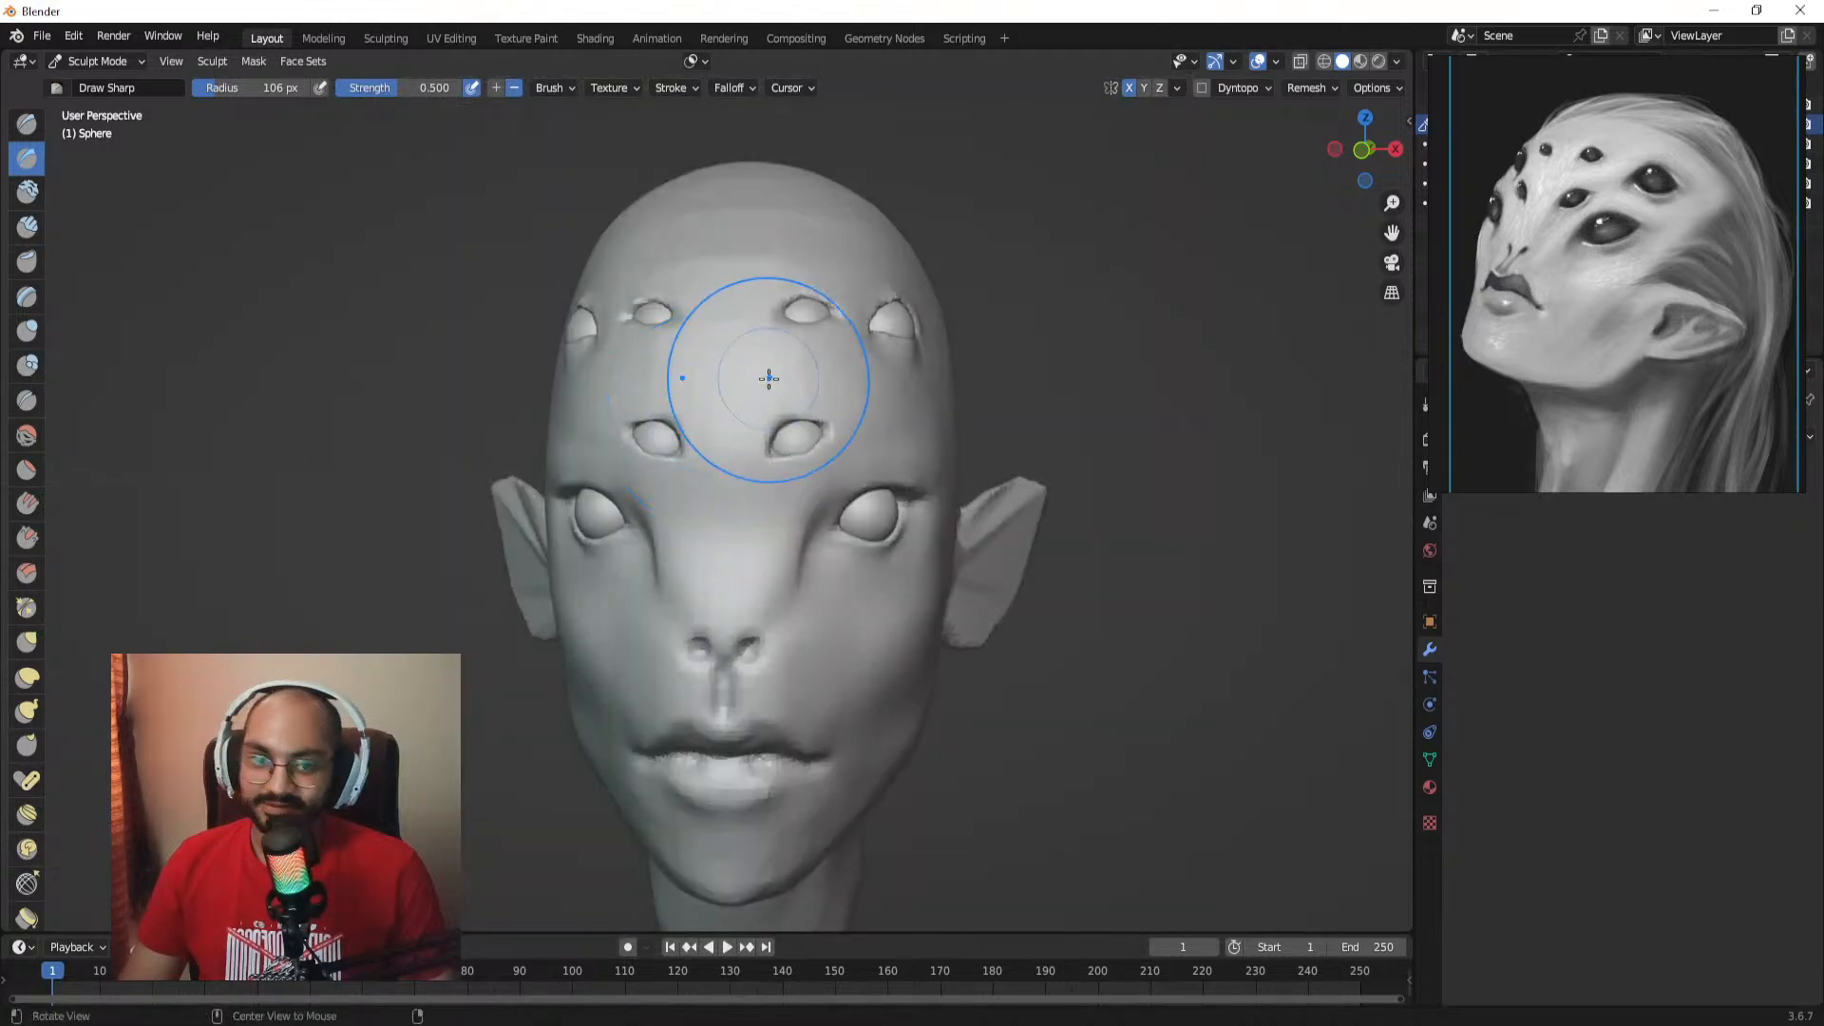
Step: Carve a groove along the inside of the pointed ear's rim with the Draw Sharp brush
mouse_move(770, 379)
alt+mouse_down()
mouse_move(712, 379)
mouse_move(752, 388)
mouse_move(560, 301)
alt+mouse_up()
key(f)
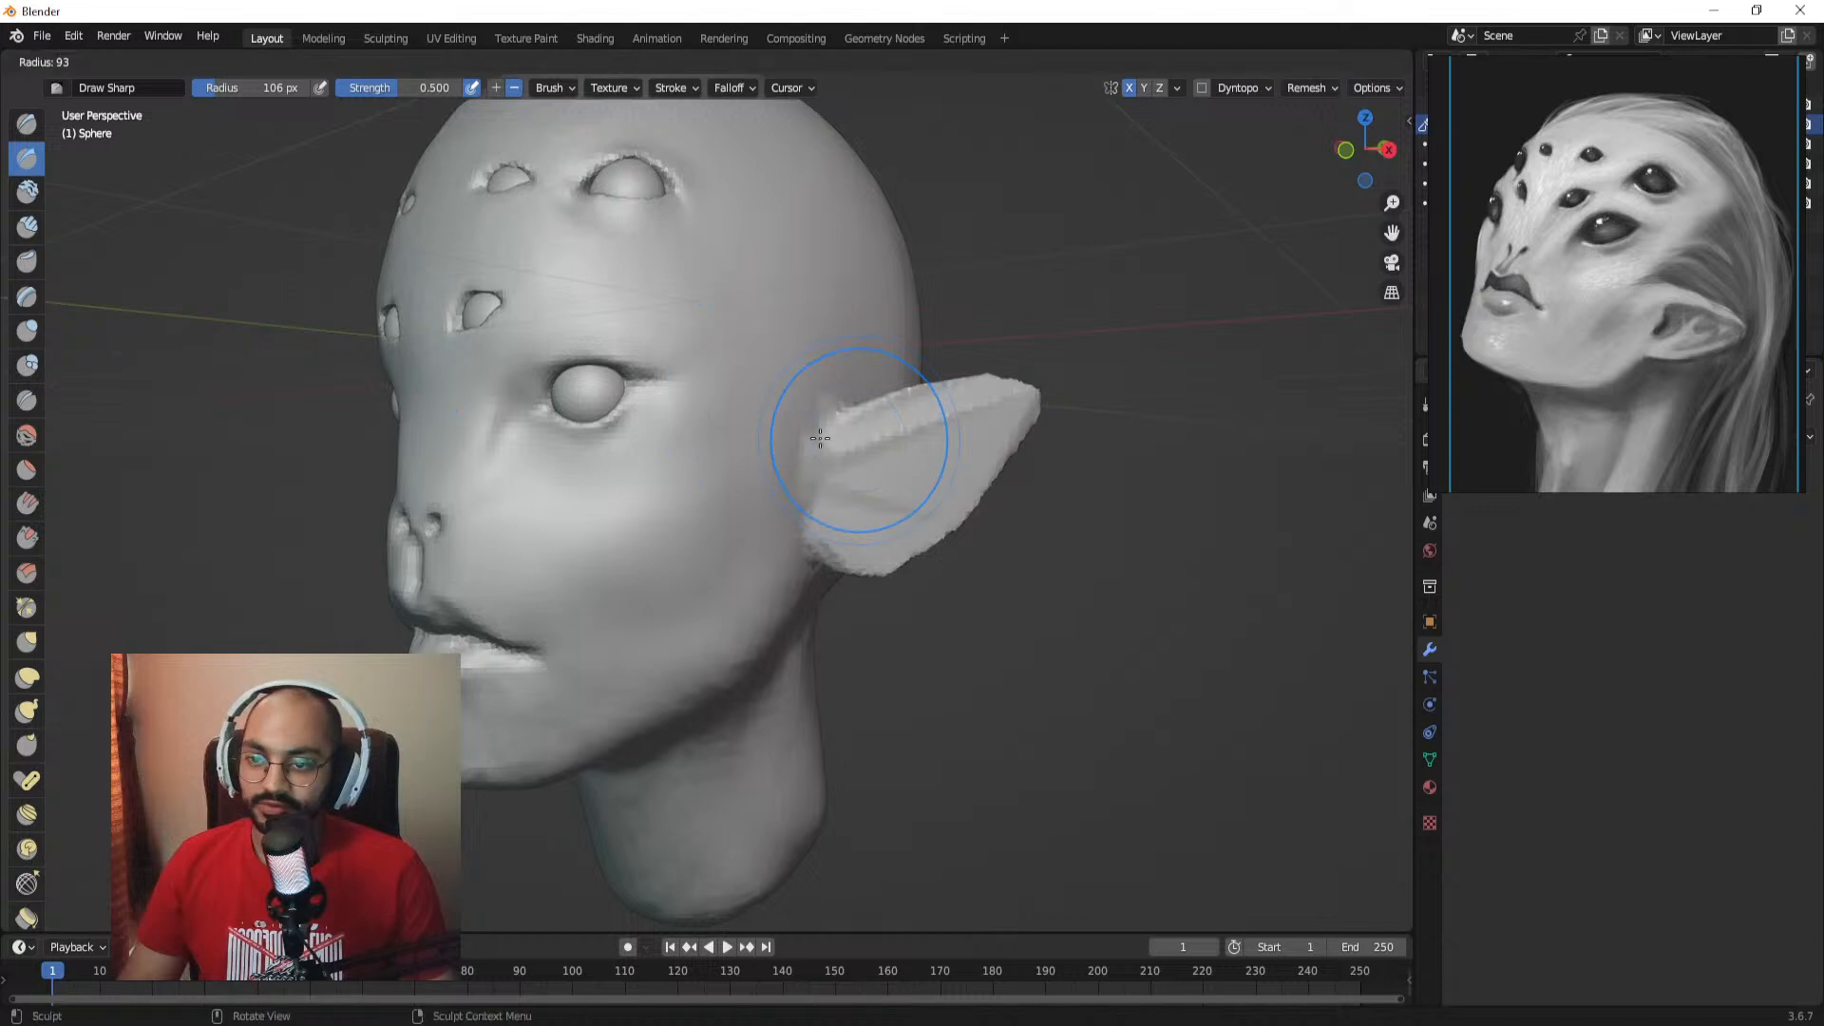
click(917, 471)
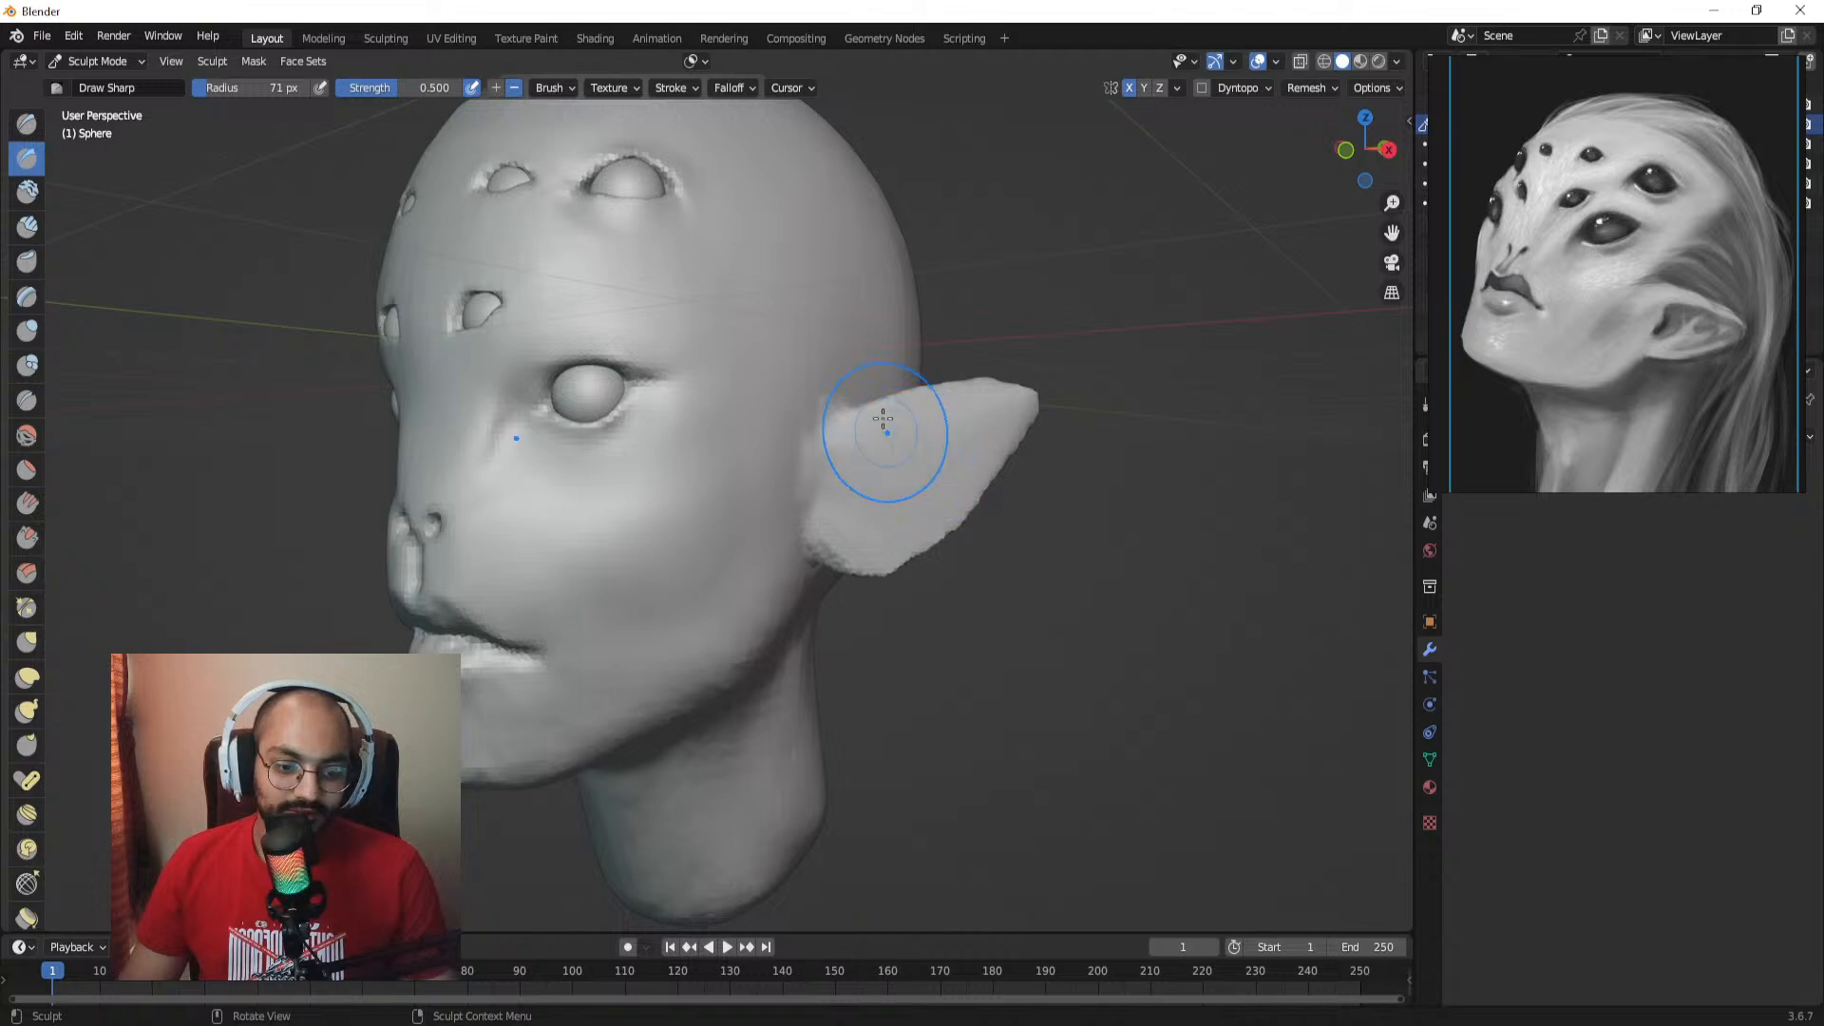
scroll(928, 449, up, 5)
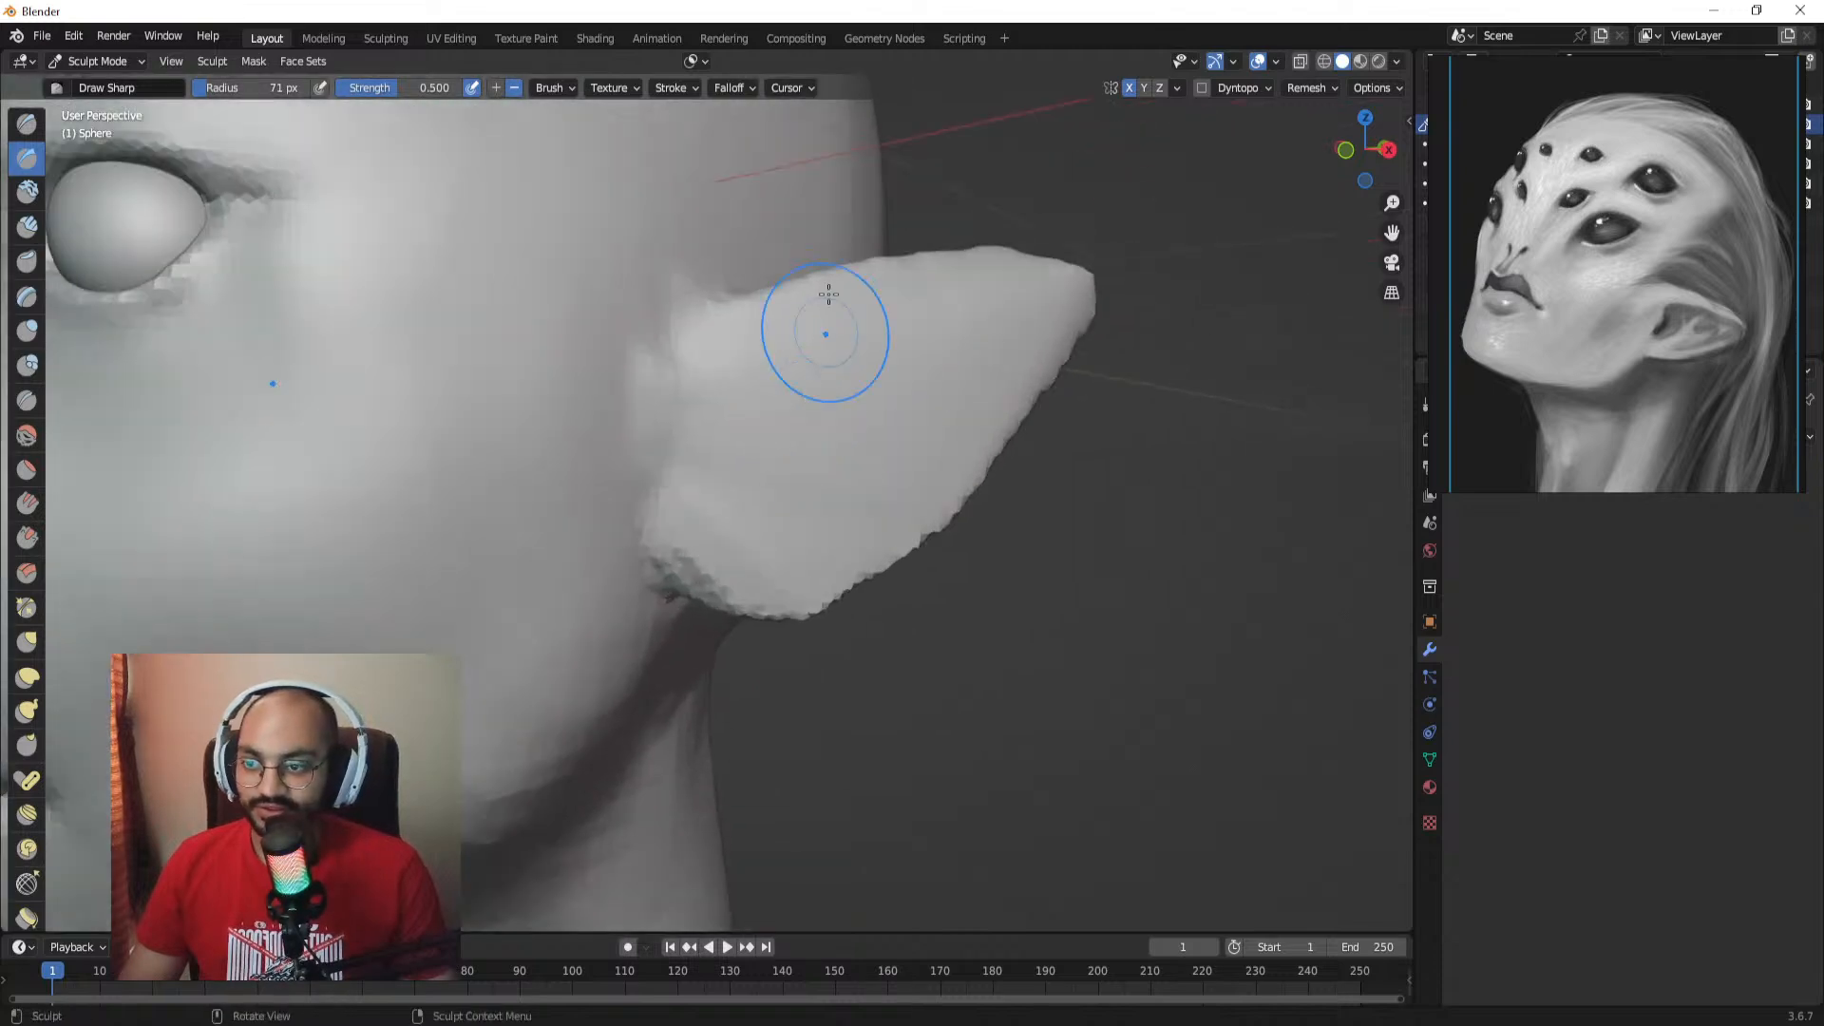
alt+shift+drag(768, 409, 760, 442)
mouse_move(715, 411)
alt+mouse_down()
mouse_move(697, 408)
mouse_move(765, 368)
mouse_move(947, 326)
alt+mouse_up()
mouse_move(757, 365)
mouse_down()
mouse_move(1007, 321)
mouse_move(982, 326)
mouse_move(1014, 367)
mouse_move(988, 428)
mouse_move(883, 537)
mouse_move(737, 580)
mouse_up()
Step: Carve the crease where the ear's inner front edge meets the head with a smaller Draw Sharp brush and remesh the head
middle_drag(721, 488, 712, 472)
drag(667, 390, 749, 496)
middle_drag(749, 496, 718, 483)
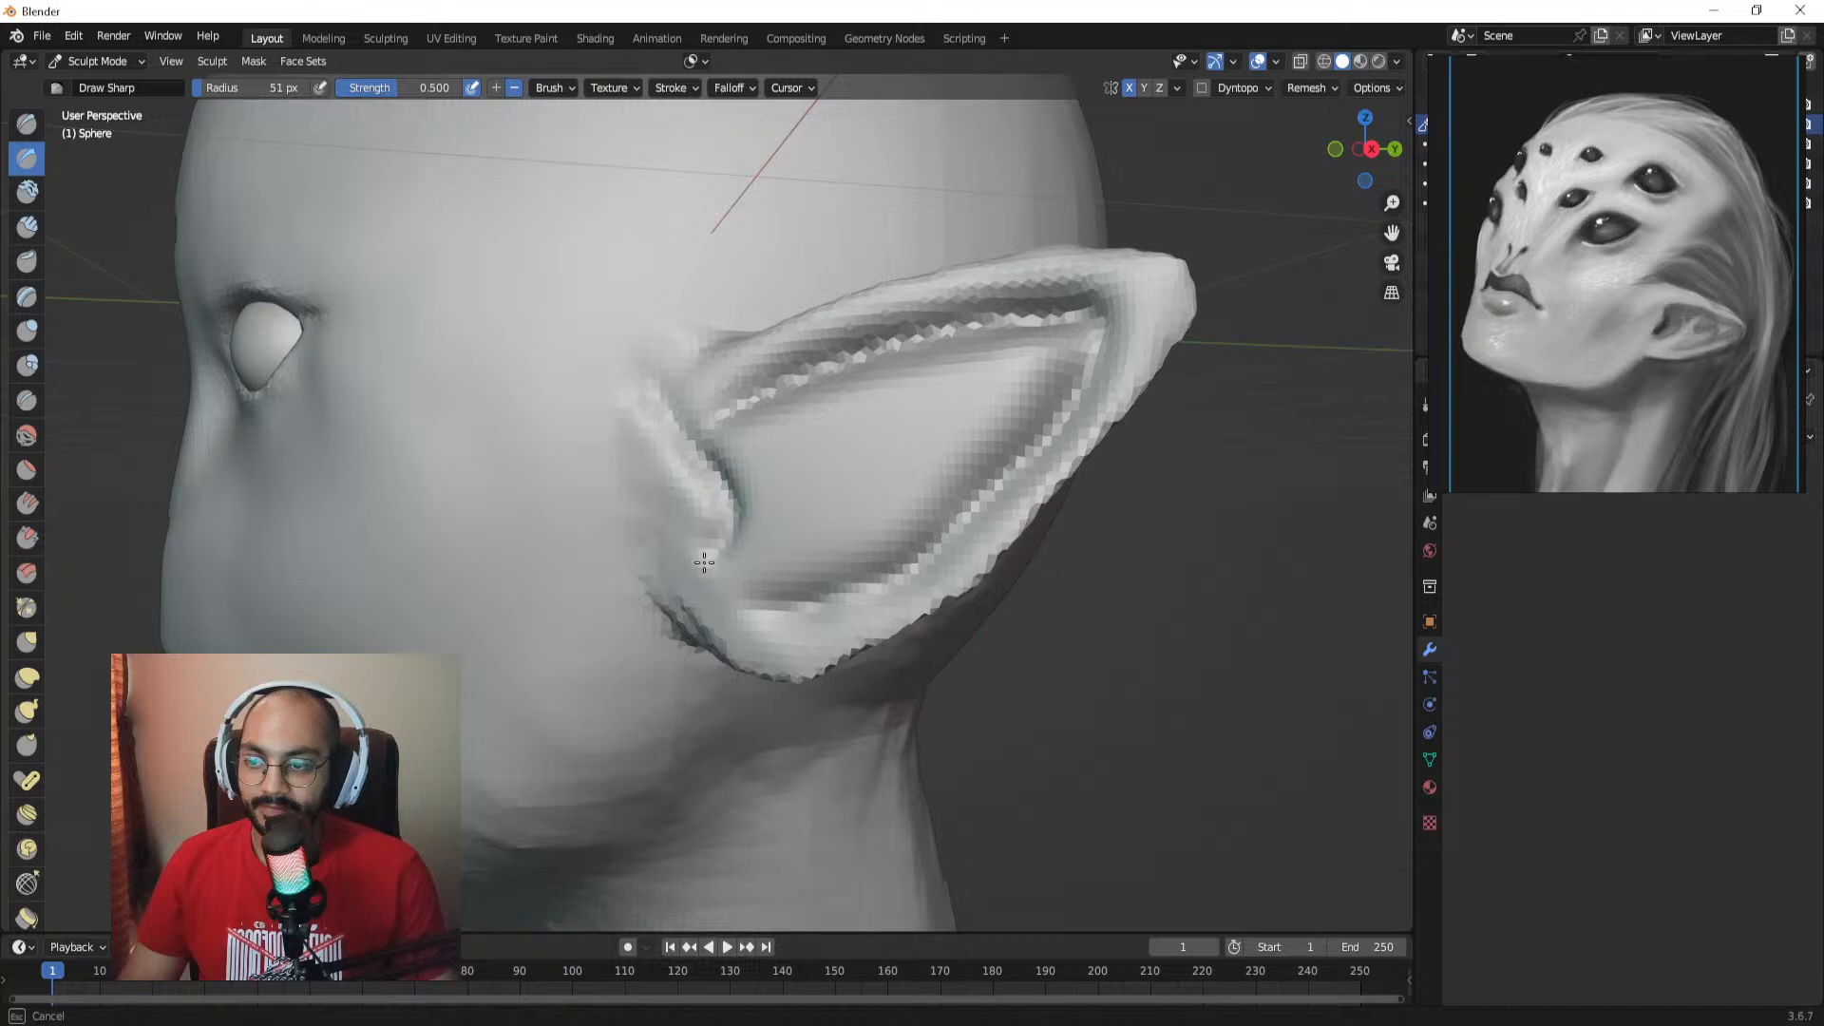
middle_drag(704, 563, 702, 489)
key(f)
click(667, 456)
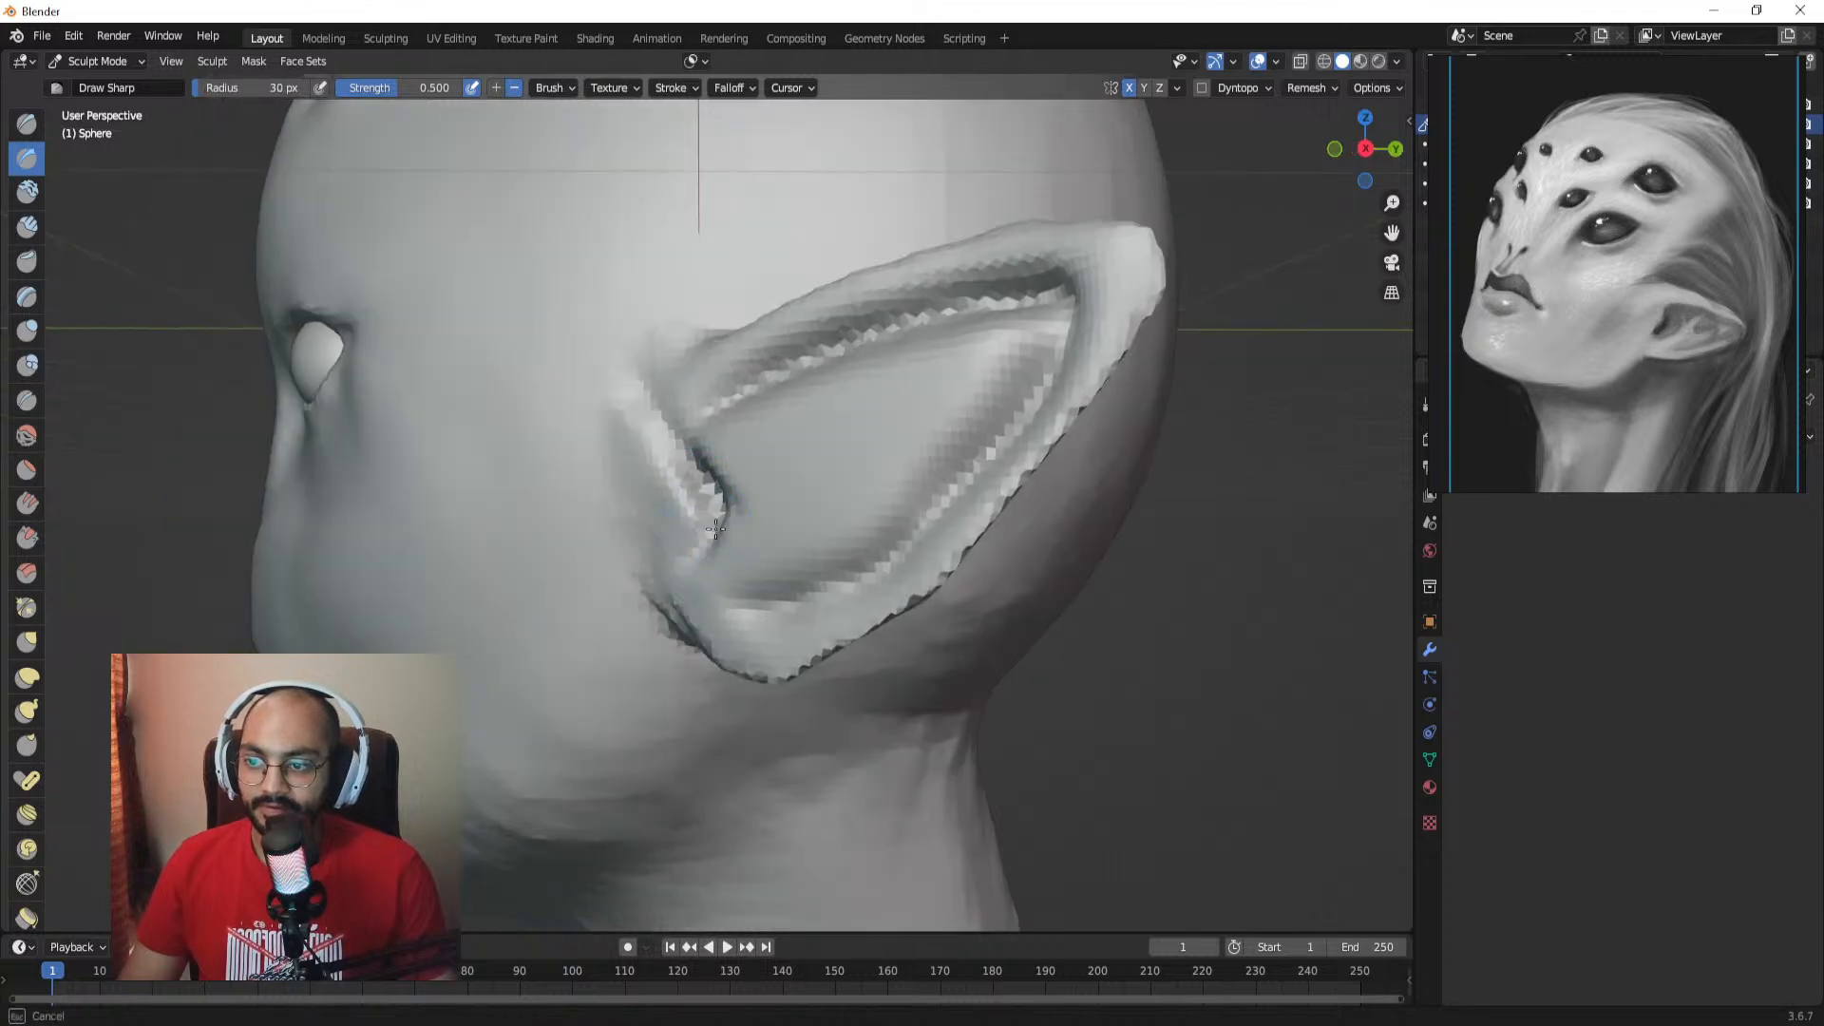
key(ctrl+r)
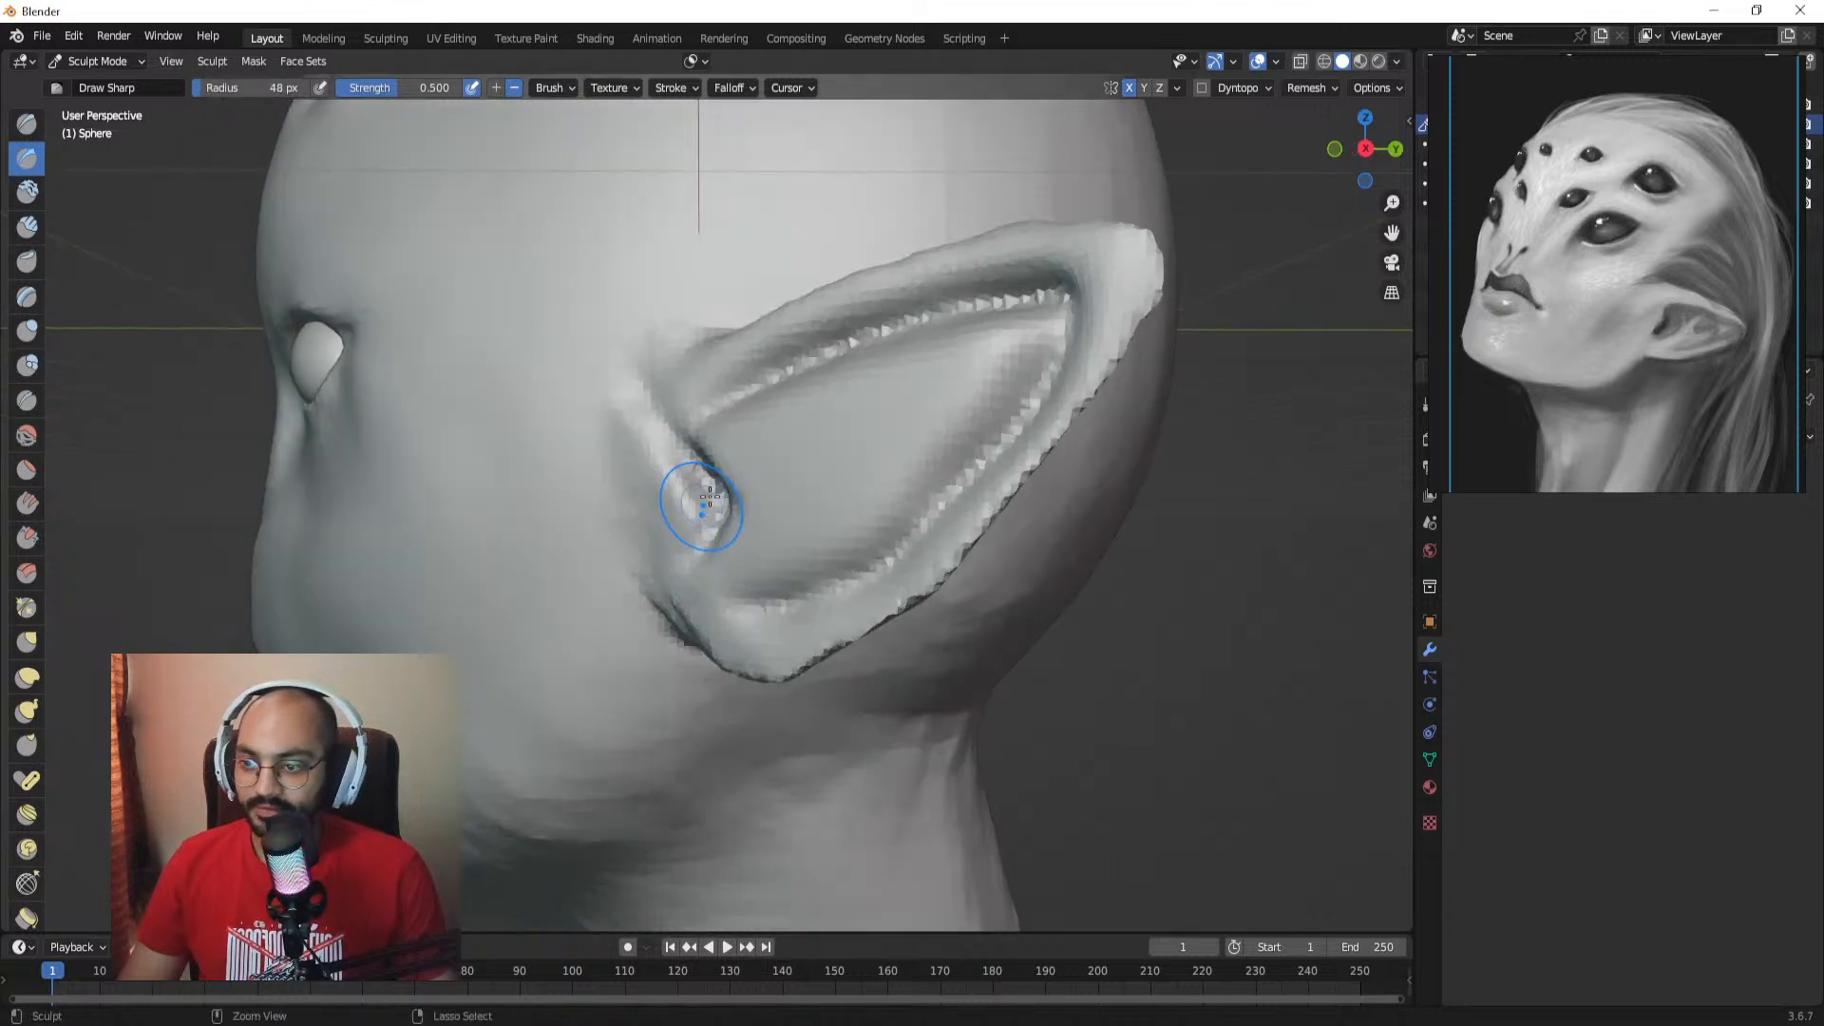
Step: Pull the small flap at the front of the ear over the ear opening with the Grab brush
middle_drag(692, 489, 682, 453)
mouse_move(704, 520)
middle_down()
mouse_move(683, 483)
mouse_move(734, 519)
mouse_move(703, 528)
mouse_move(686, 483)
middle_up()
key(g)
drag(689, 496, 707, 487)
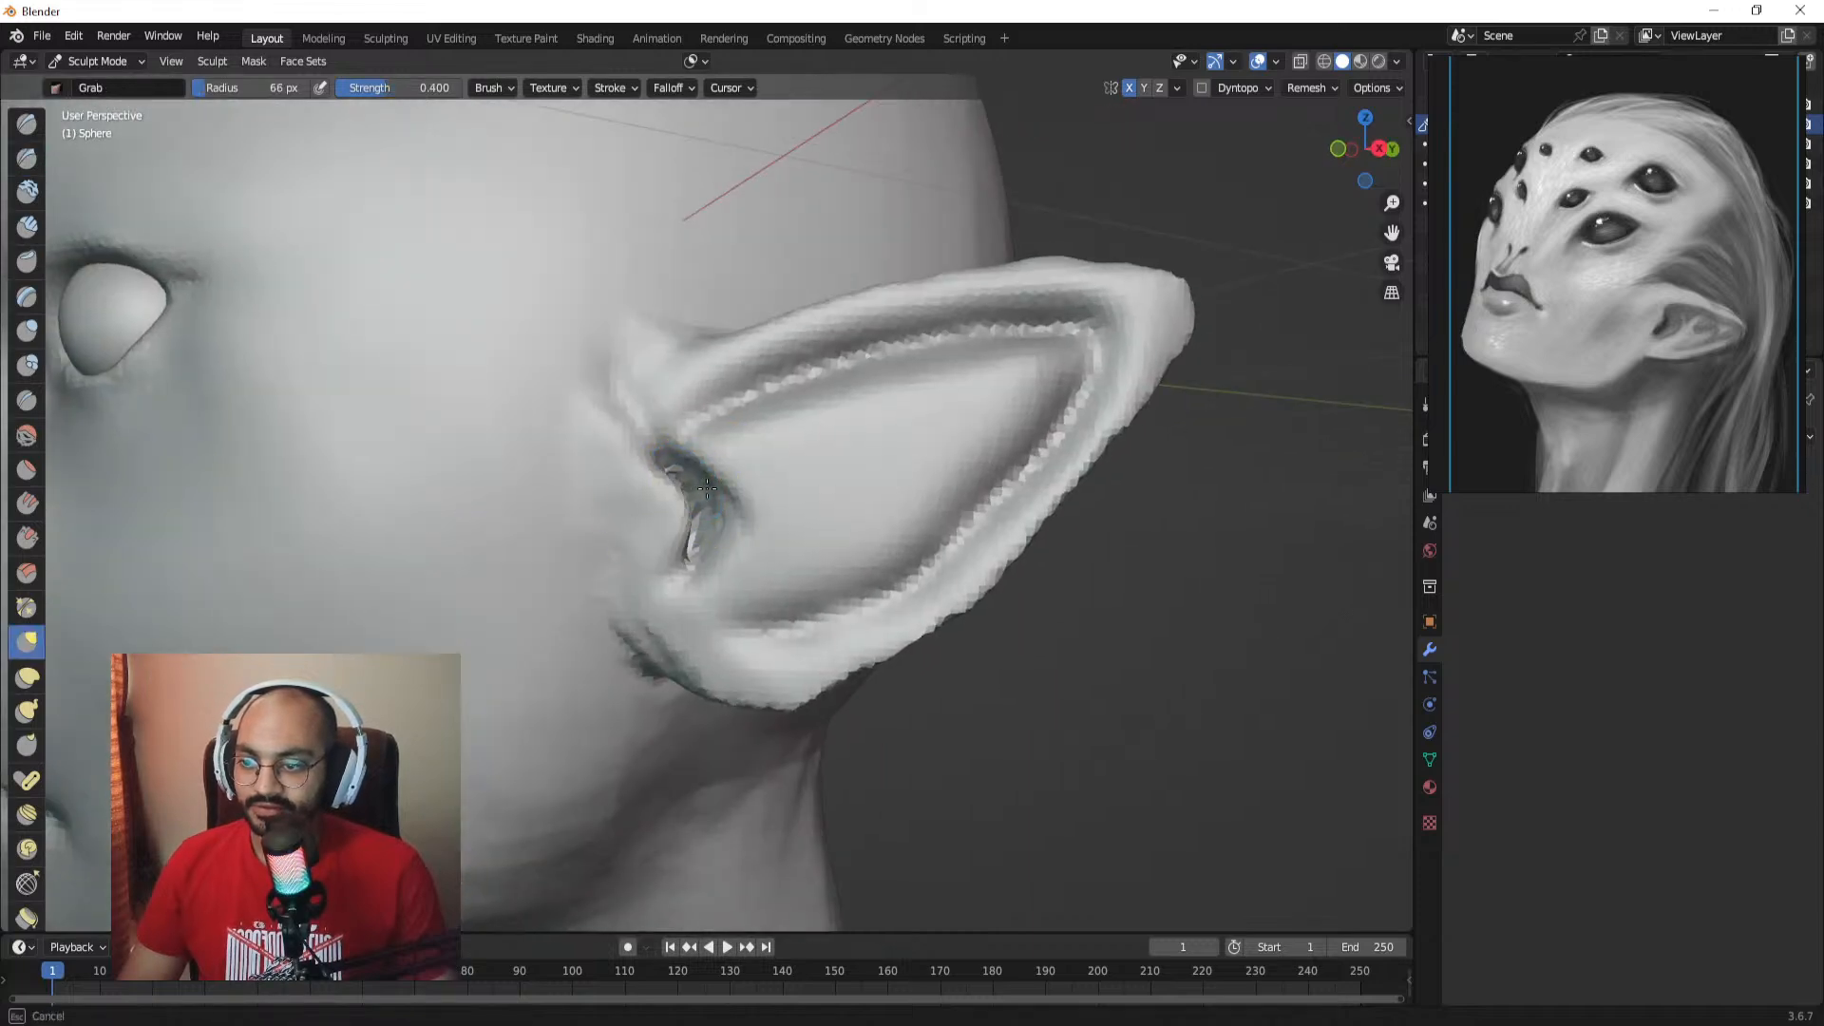
Step: Hollow out the bowl of the pointed ear inside the rim groove with the Draw Sharp brush
click(27, 158)
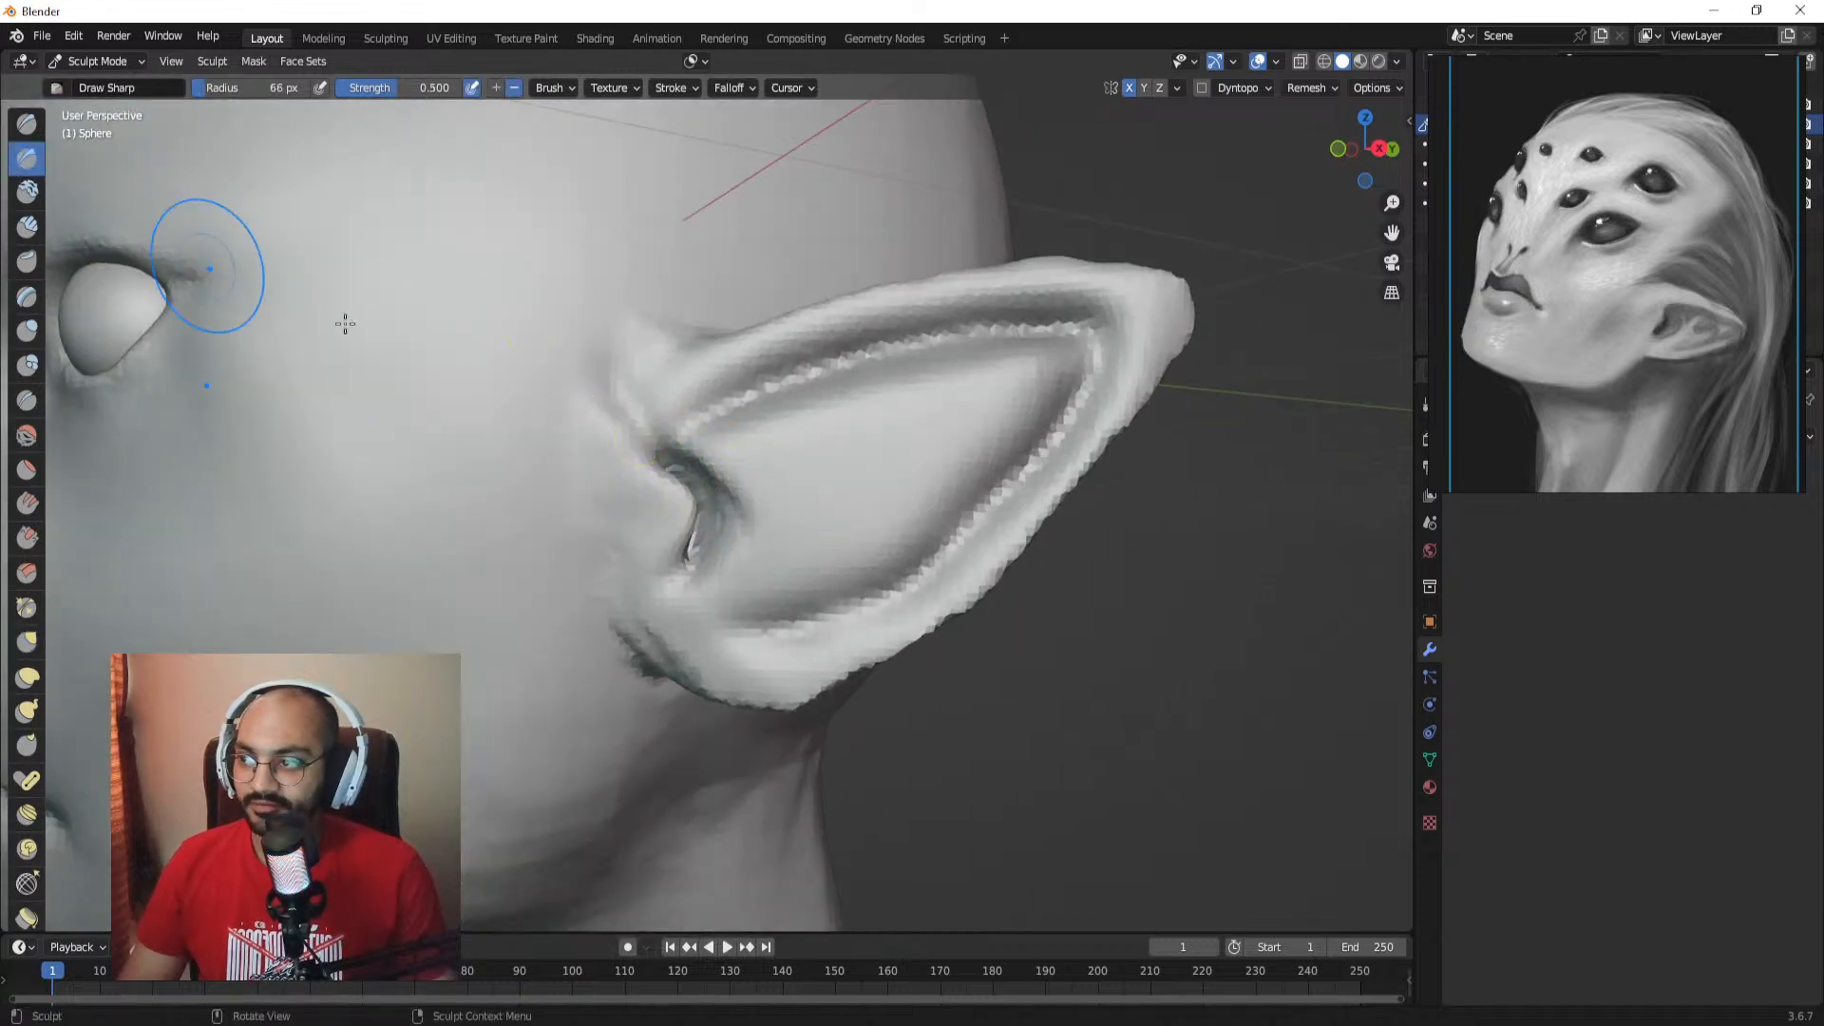
middle_drag(665, 447, 713, 467)
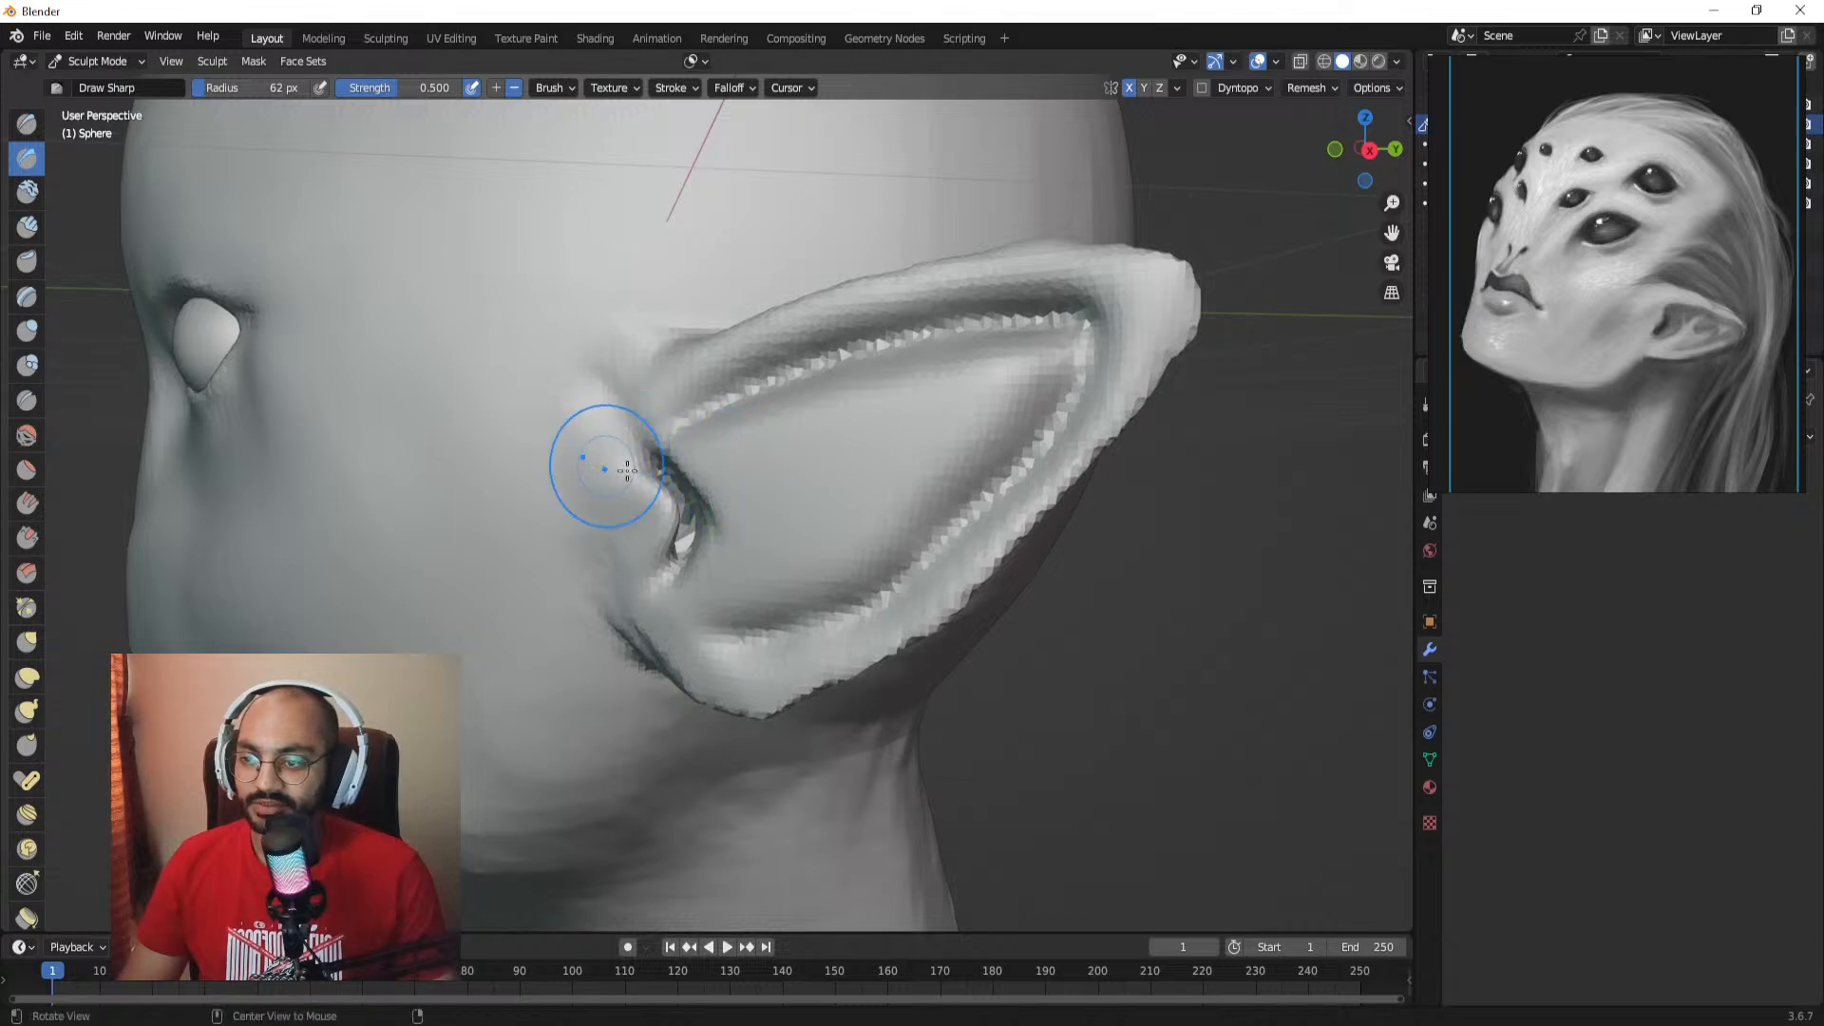
middle_drag(603, 476, 790, 457)
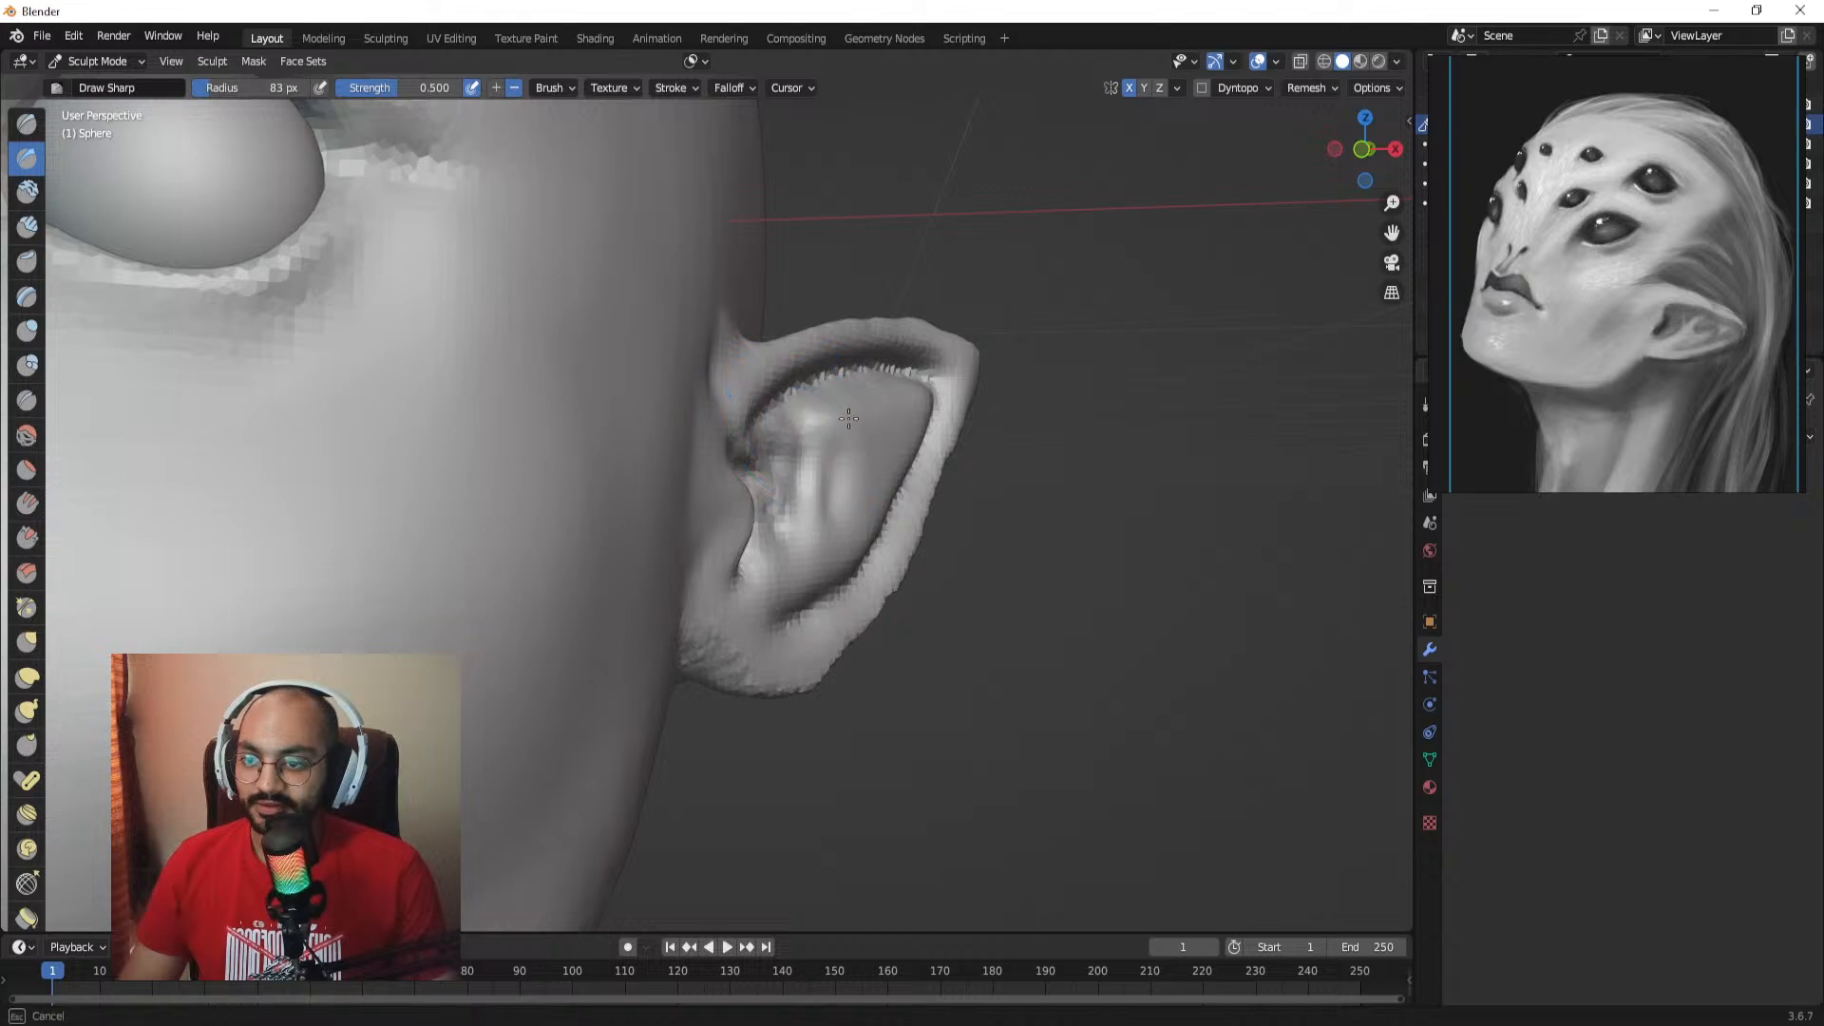
mouse_move(798, 499)
middle_down()
mouse_move(781, 460)
mouse_move(742, 458)
mouse_move(760, 492)
mouse_move(812, 499)
middle_up()
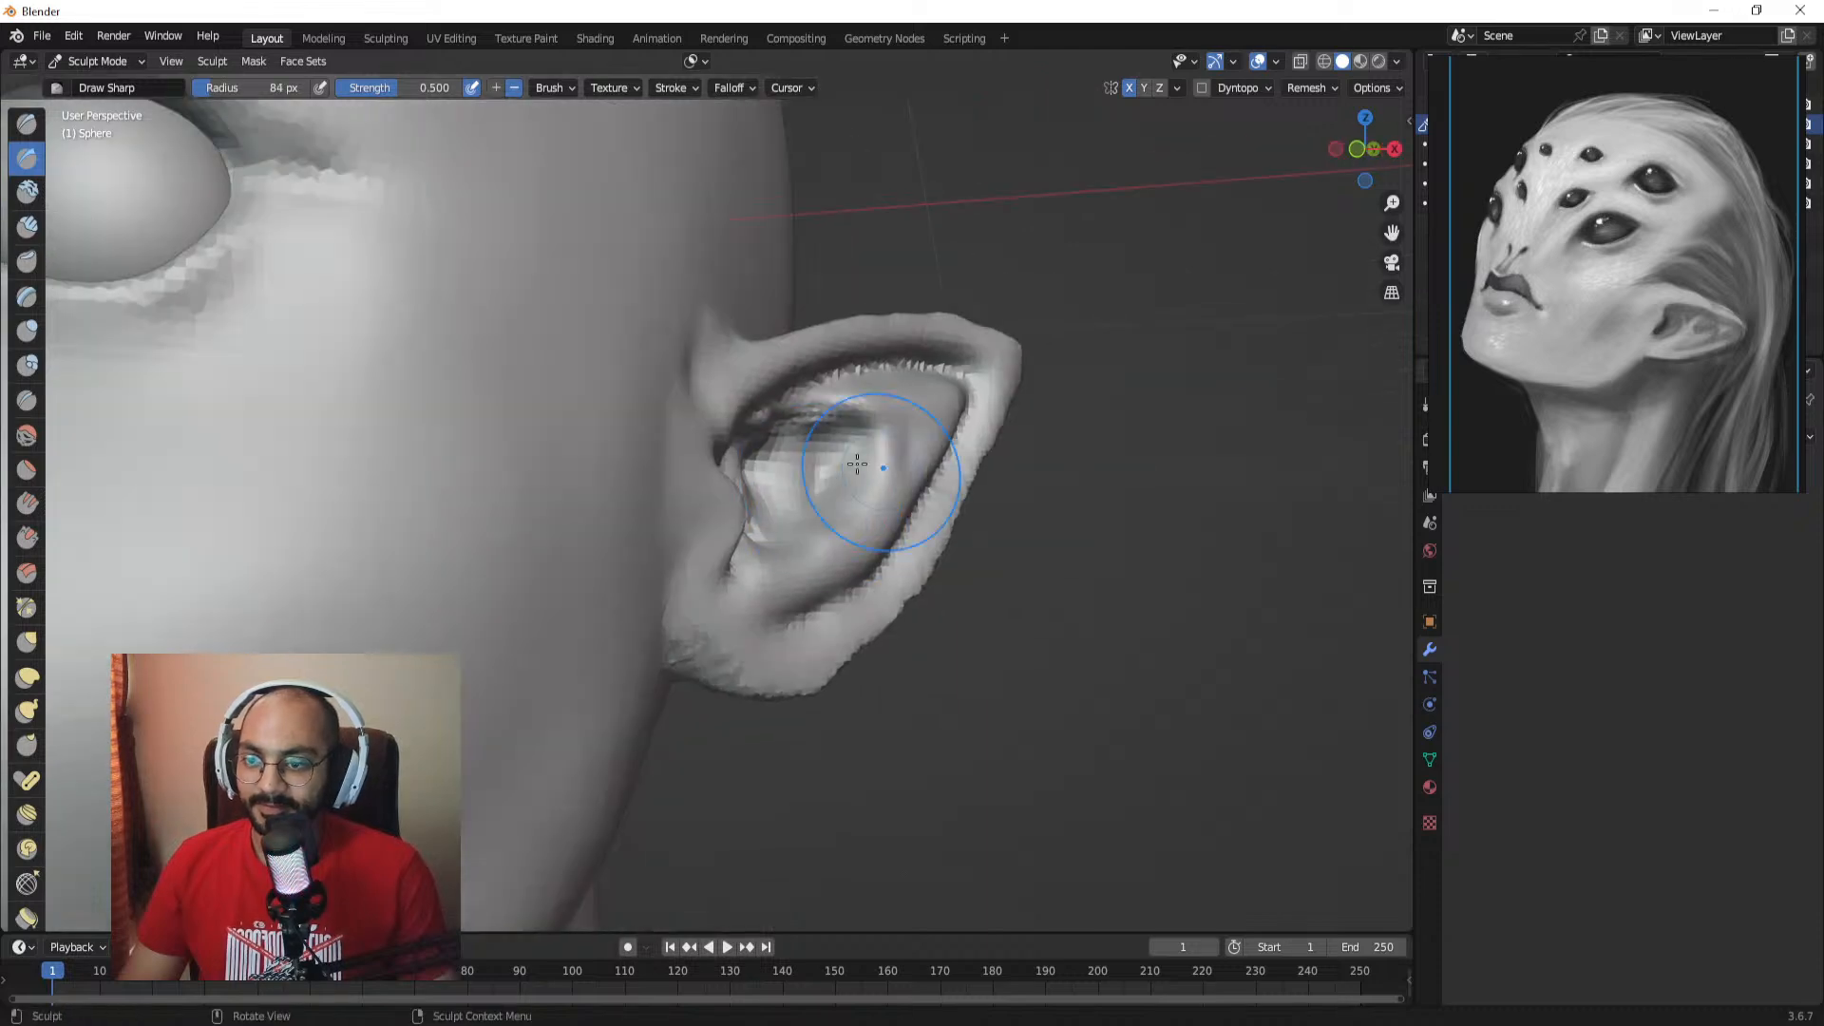
middle_drag(907, 441, 807, 439)
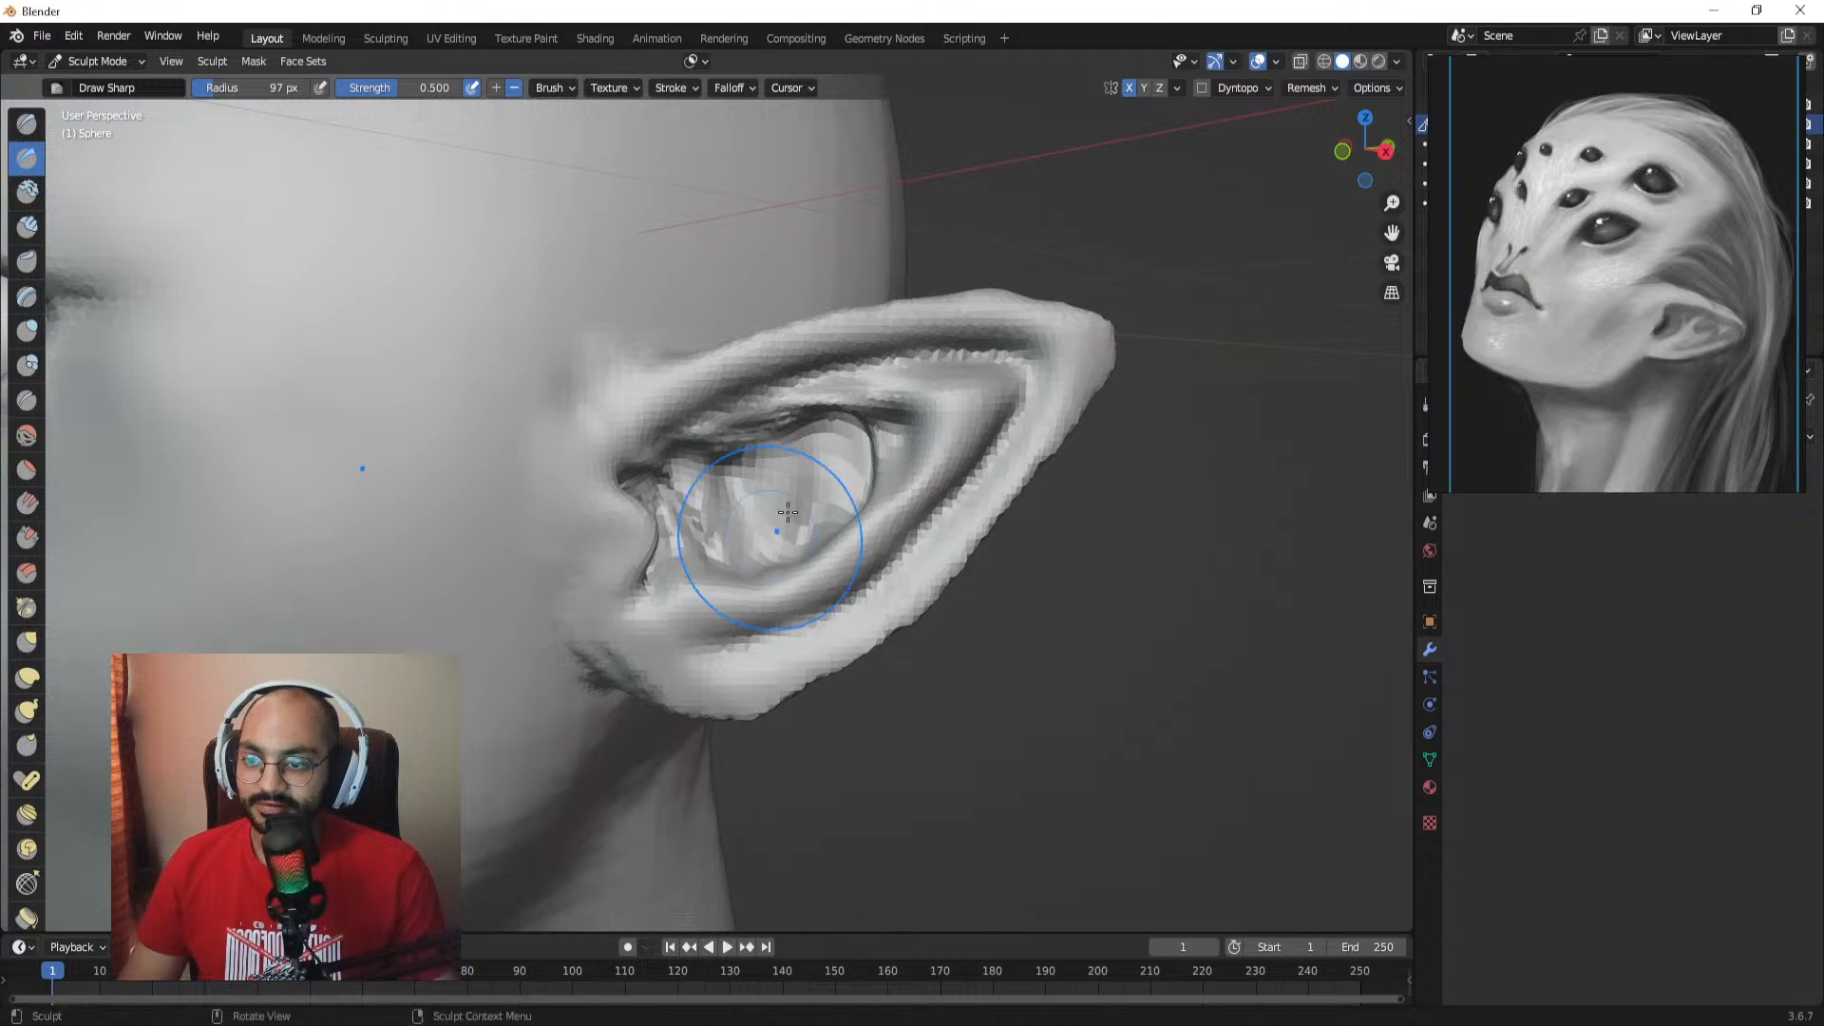
mouse_move(787, 512)
middle_down()
mouse_move(813, 472)
mouse_move(700, 517)
mouse_move(798, 399)
mouse_move(837, 436)
middle_up()
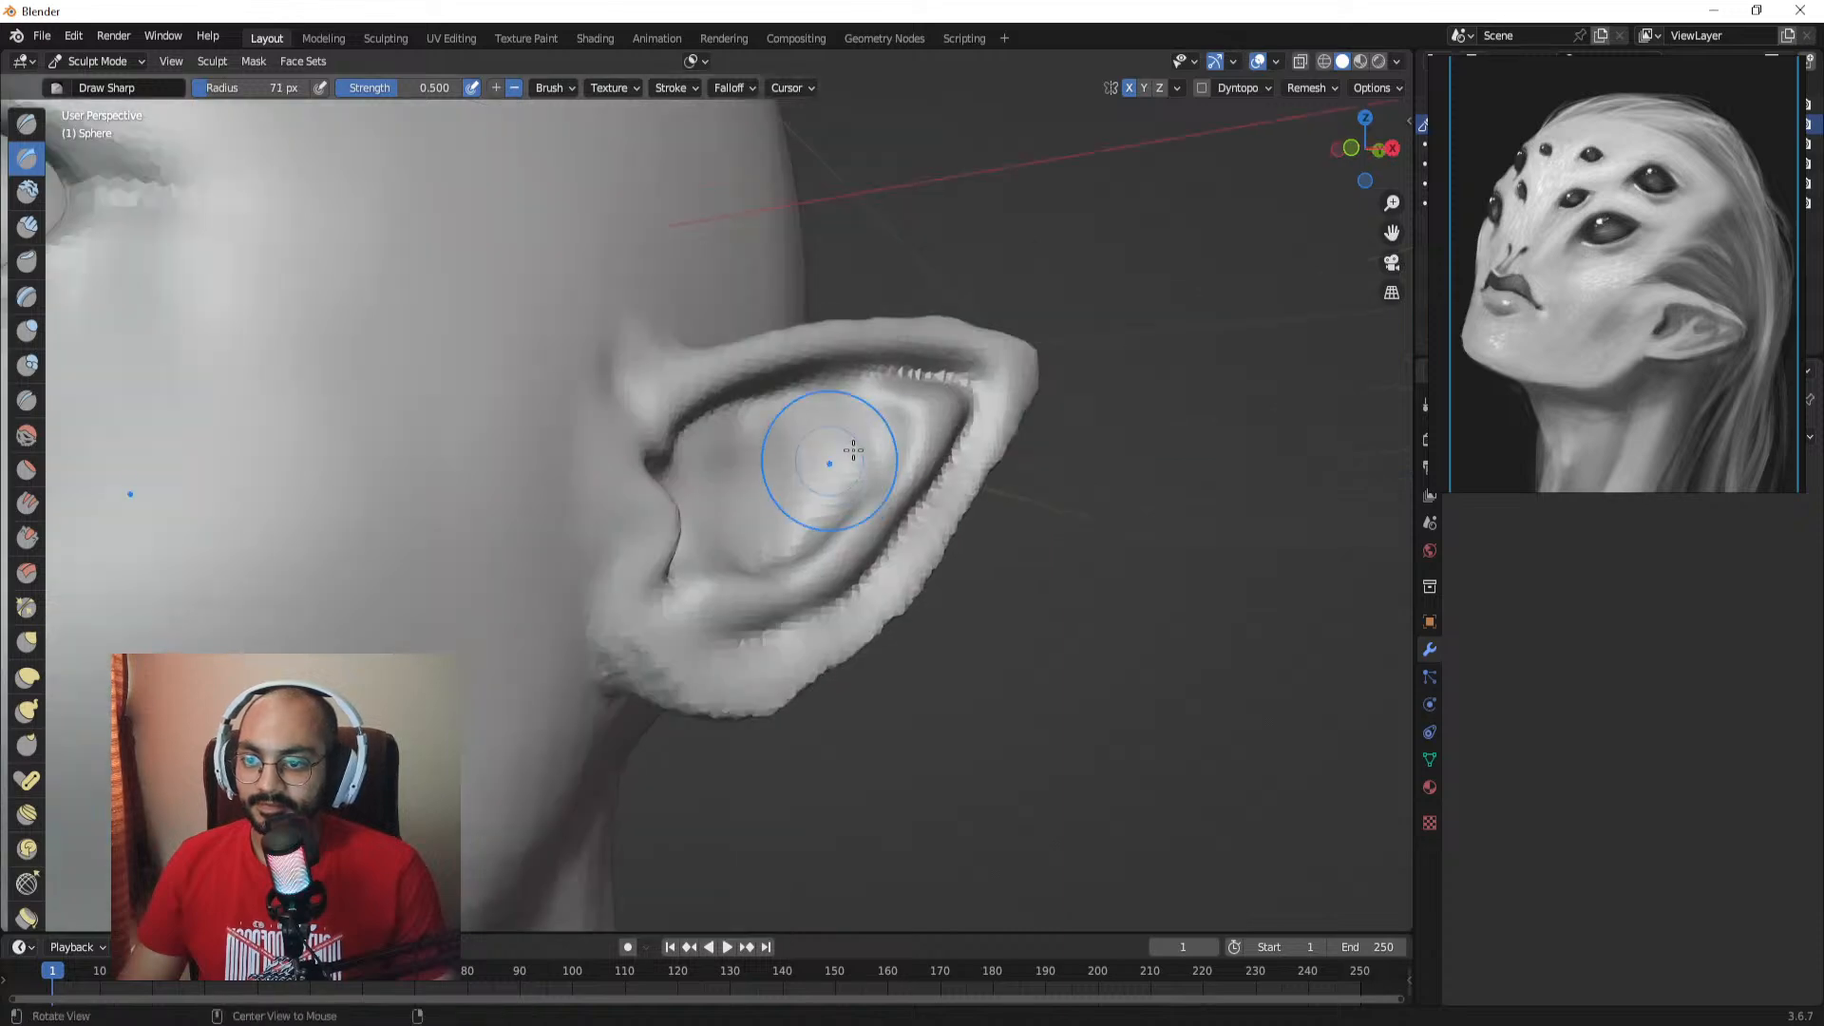
alt+drag(853, 451, 848, 439)
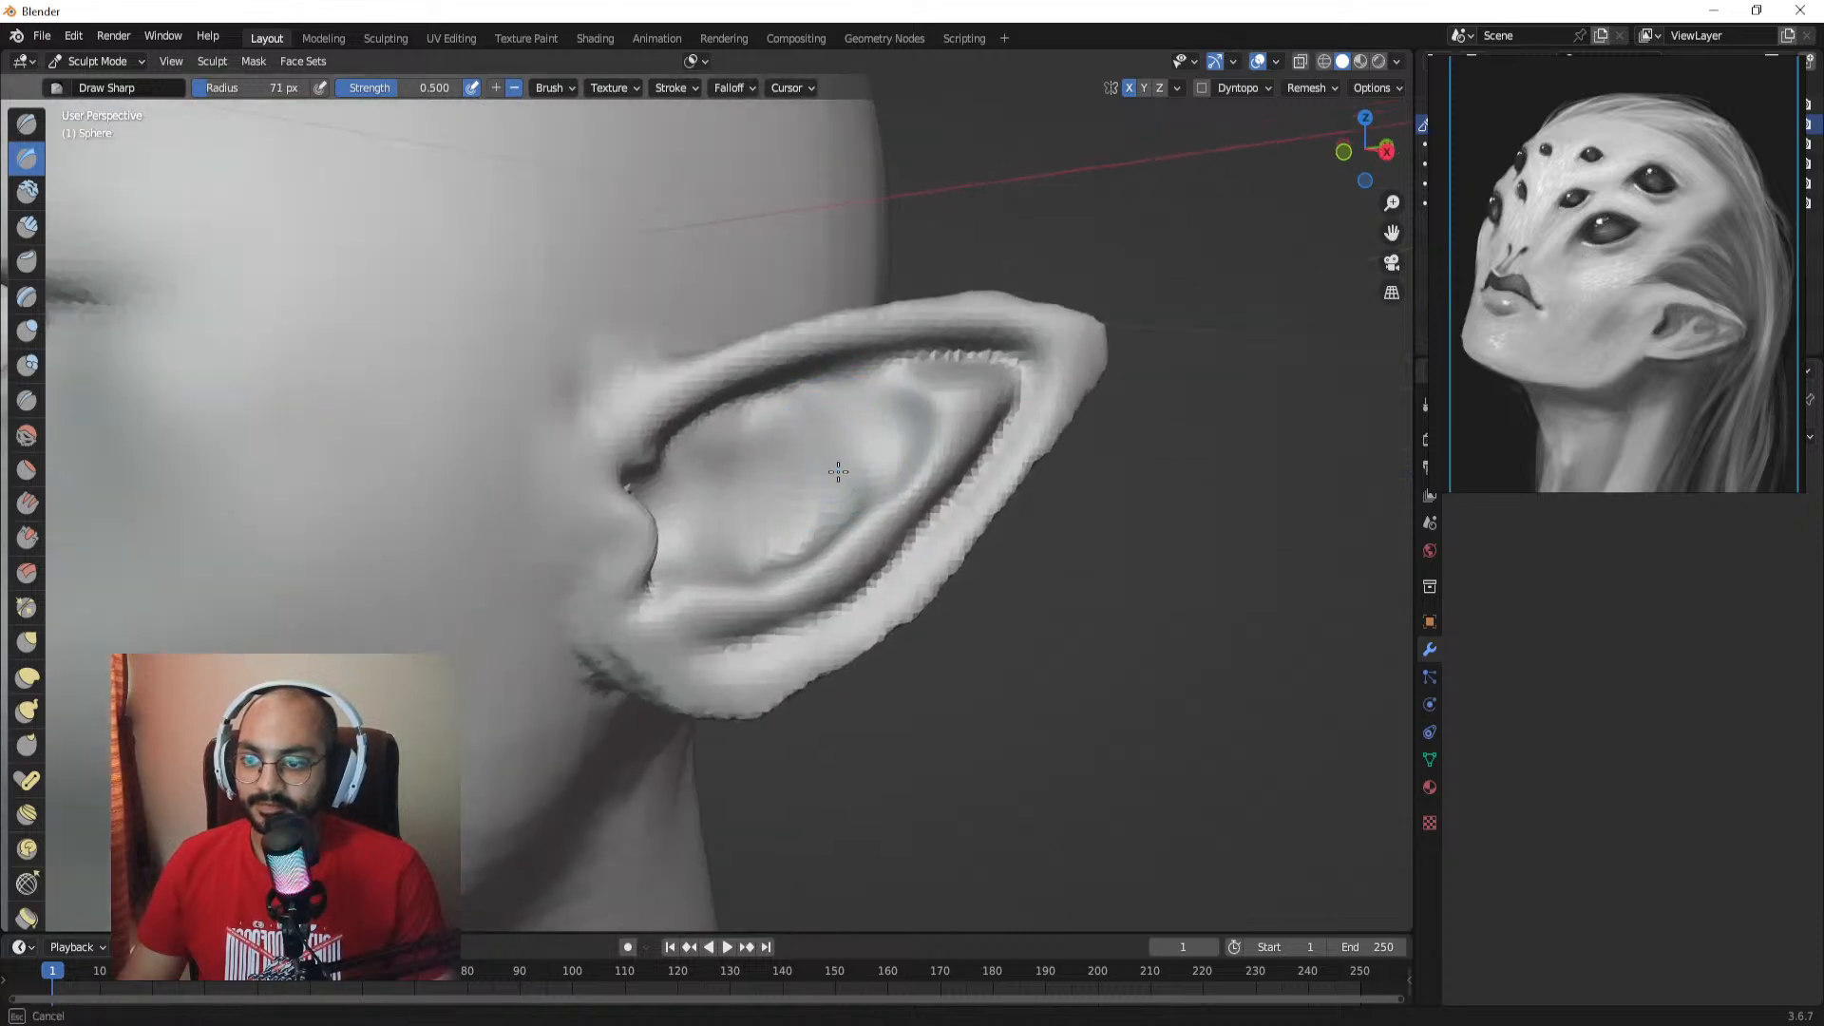
Step: Carve a deep ear opening behind the small front flap with the Draw Sharp brush at a radius of 44 px
middle_drag(812, 462, 722, 514)
middle_drag(698, 575, 640, 517)
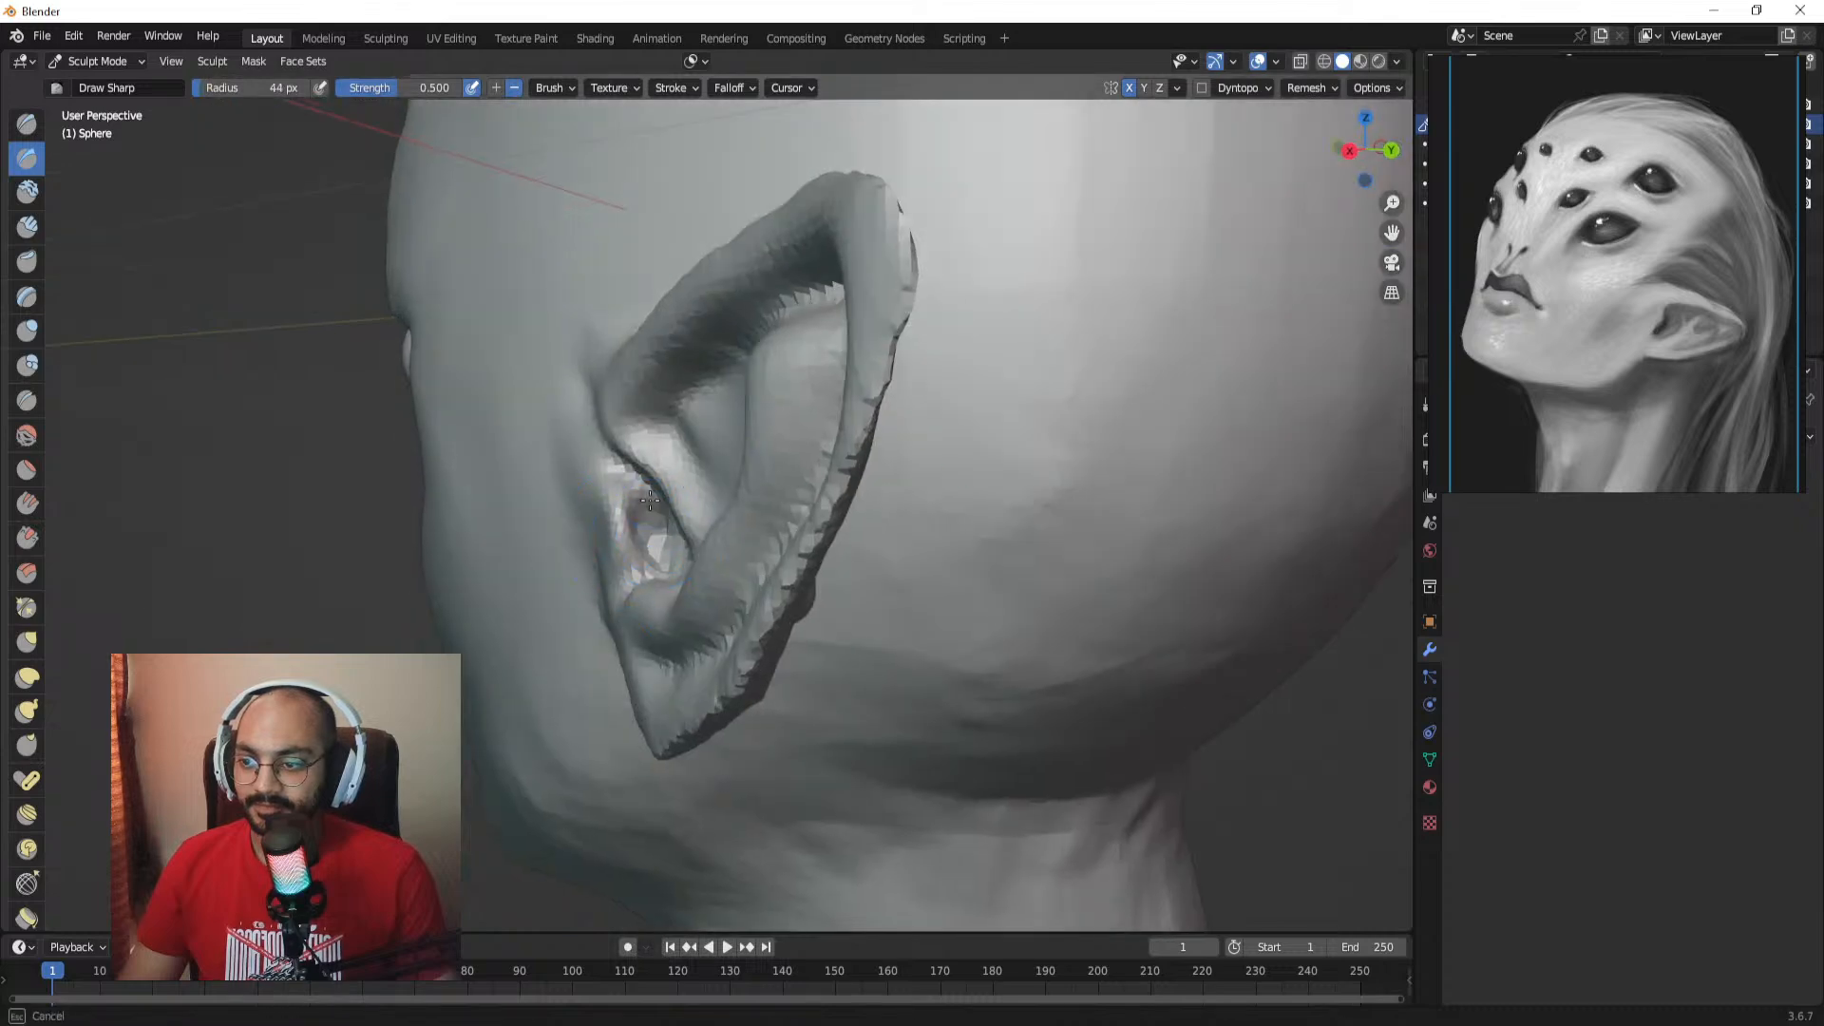
mouse_move(647, 543)
middle_down()
mouse_move(620, 488)
mouse_move(782, 545)
mouse_move(705, 530)
middle_up()
drag(675, 456, 705, 538)
middle_drag(716, 442, 765, 450)
drag(737, 450, 758, 465)
drag(769, 433, 736, 475)
key(ctrl+z)
key(ctrl+z)
key(ctrl+z)
Step: Build up the ridge between the ear's bowl and its pointed upper part with the Clay Strips brush
mouse_move(807, 475)
middle_down()
mouse_move(831, 480)
mouse_move(836, 450)
middle_up()
scroll(830, 475, down, 3)
scroll(836, 450, up, 5)
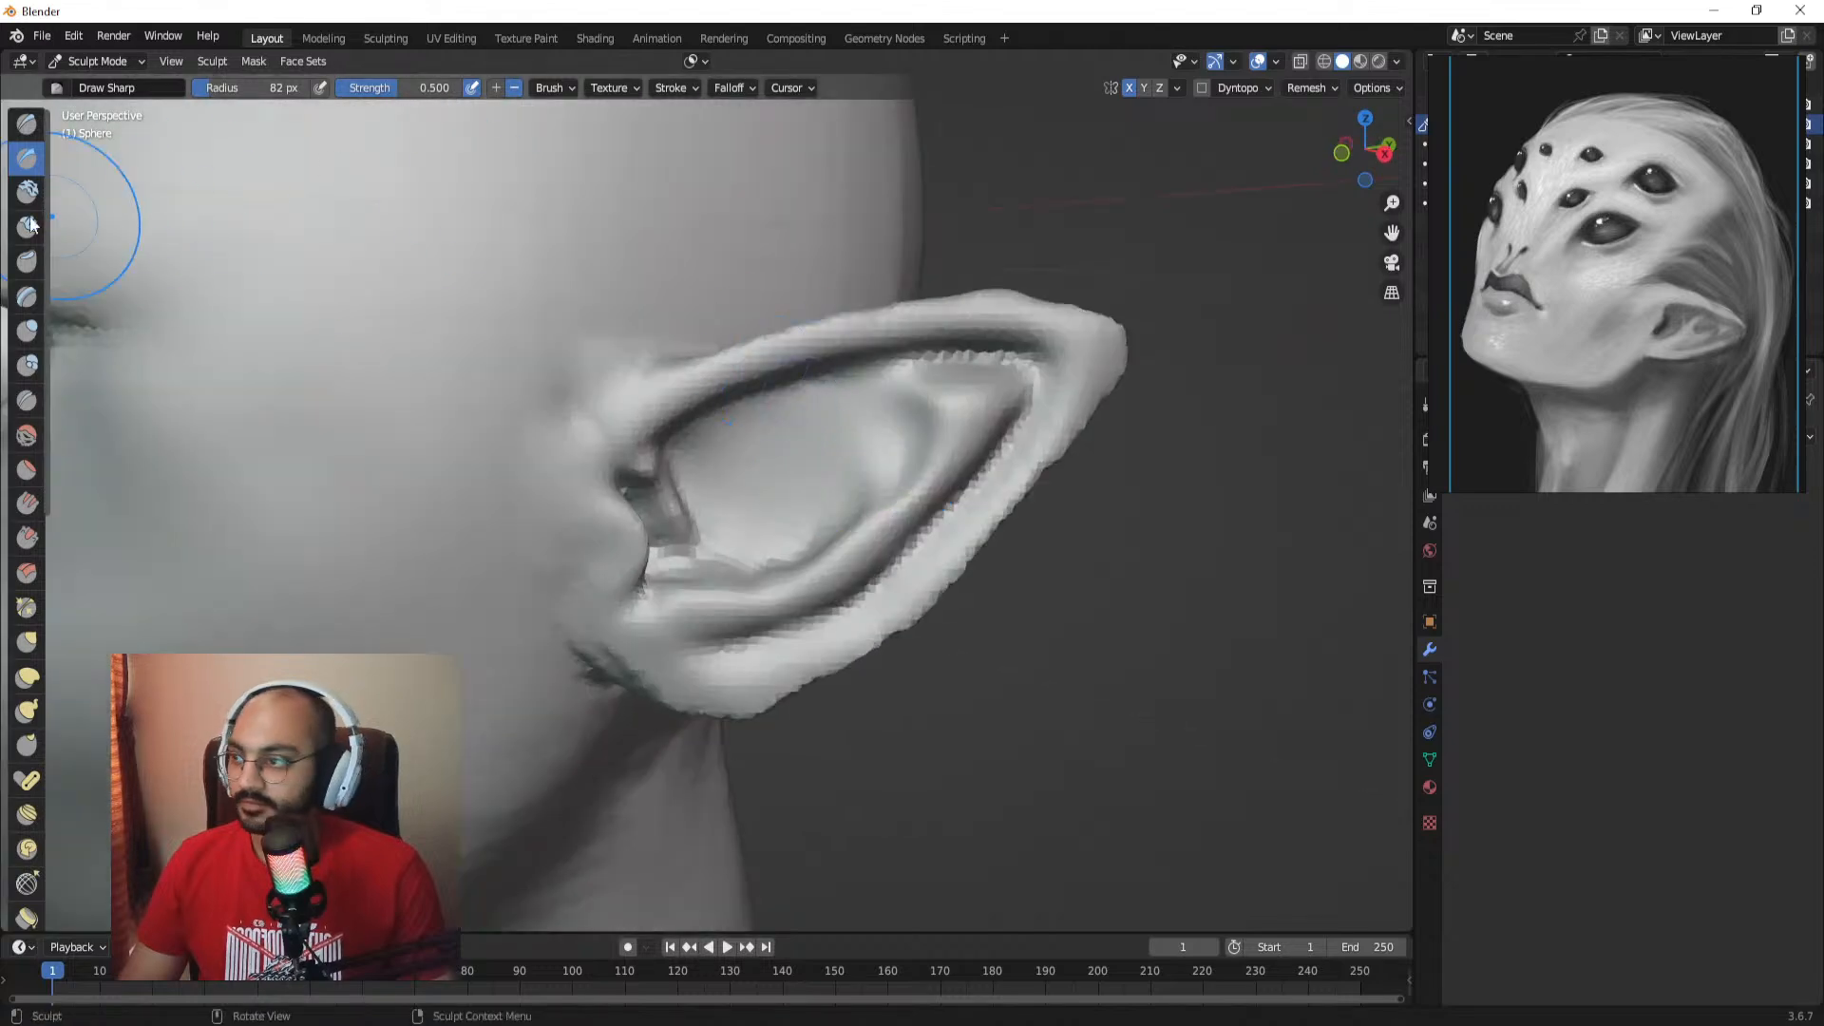
click(30, 231)
scroll(893, 418, up, 1)
middle_drag(908, 411, 898, 412)
mouse_move(902, 389)
mouse_down()
mouse_move(935, 430)
mouse_move(883, 448)
mouse_up()
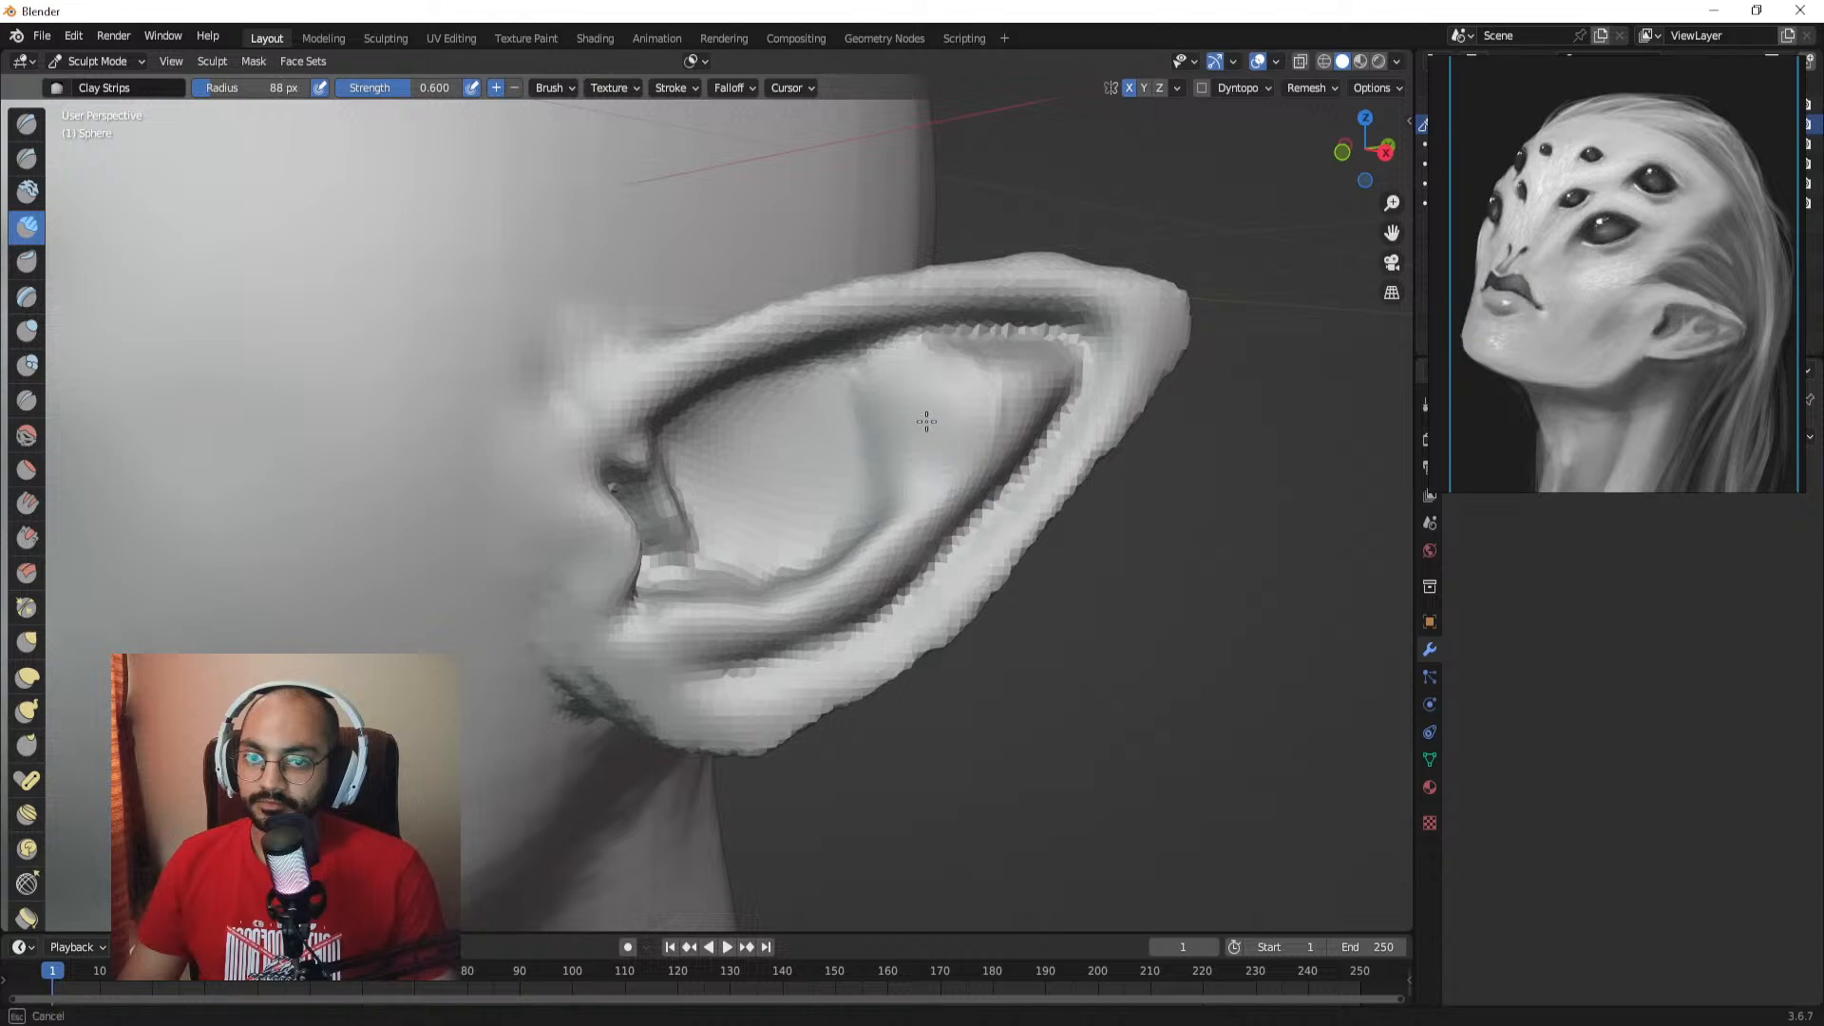
Step: Carve a small hollow into the inner ear just below the tip with the Draw Sharp brush
click(36, 169)
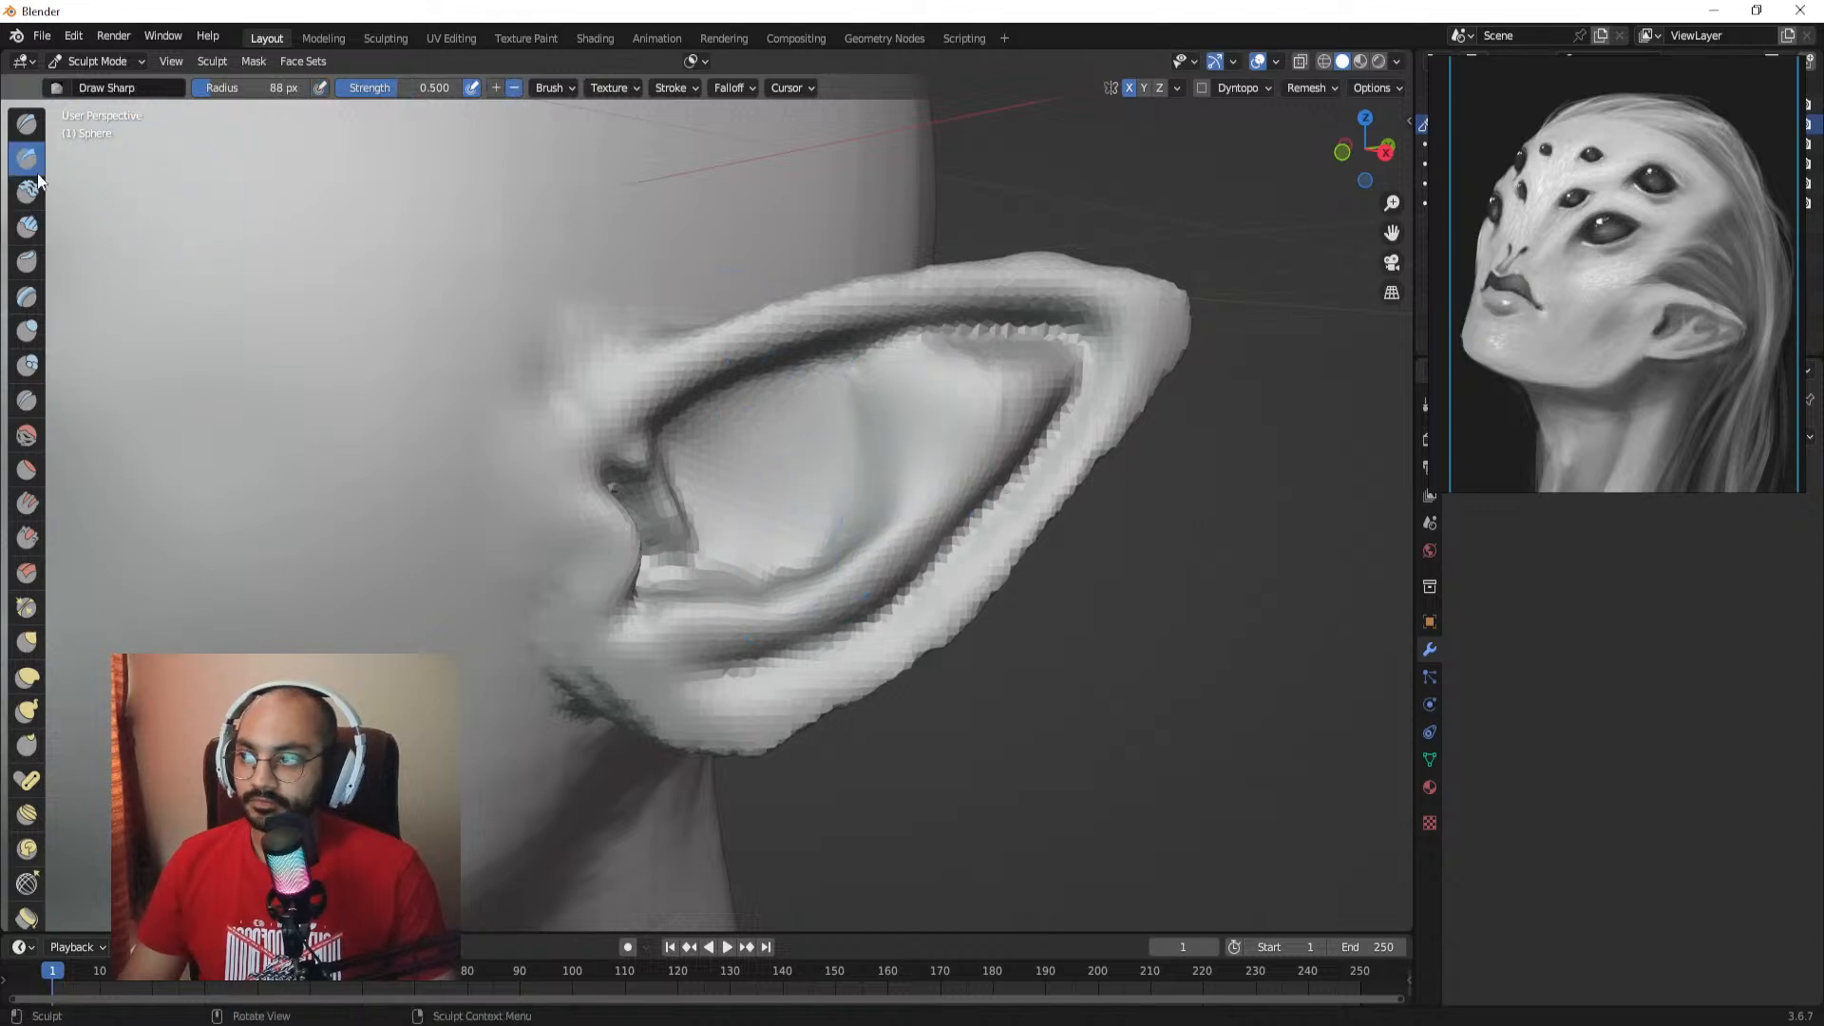
shift+middle_drag(1003, 393, 961, 402)
mouse_move(937, 405)
mouse_down()
mouse_move(929, 419)
mouse_move(929, 399)
mouse_move(901, 399)
mouse_move(891, 366)
mouse_move(917, 419)
mouse_move(933, 415)
mouse_up()
key(f)
click(912, 415)
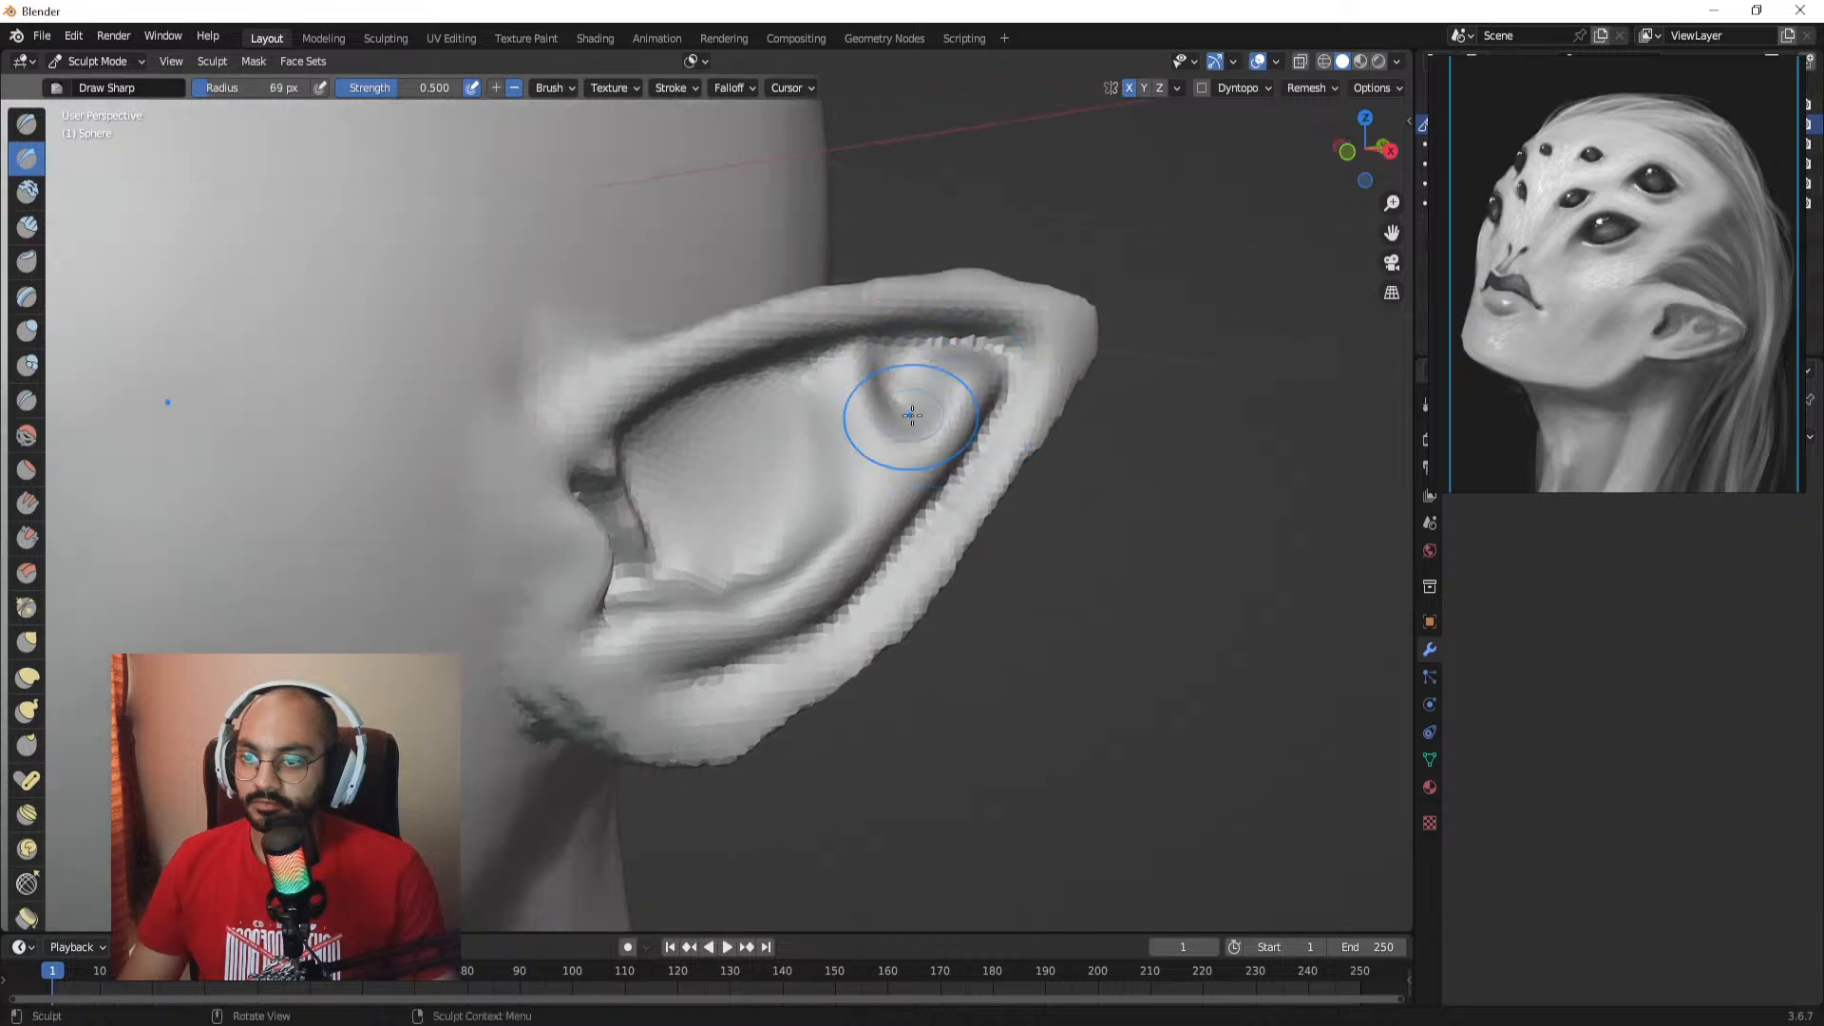
Step: Carve a curved vertical groove down the ear's bowl with the Draw Sharp brush enlarged to 107 px
middle_drag(898, 408, 960, 396)
key(f)
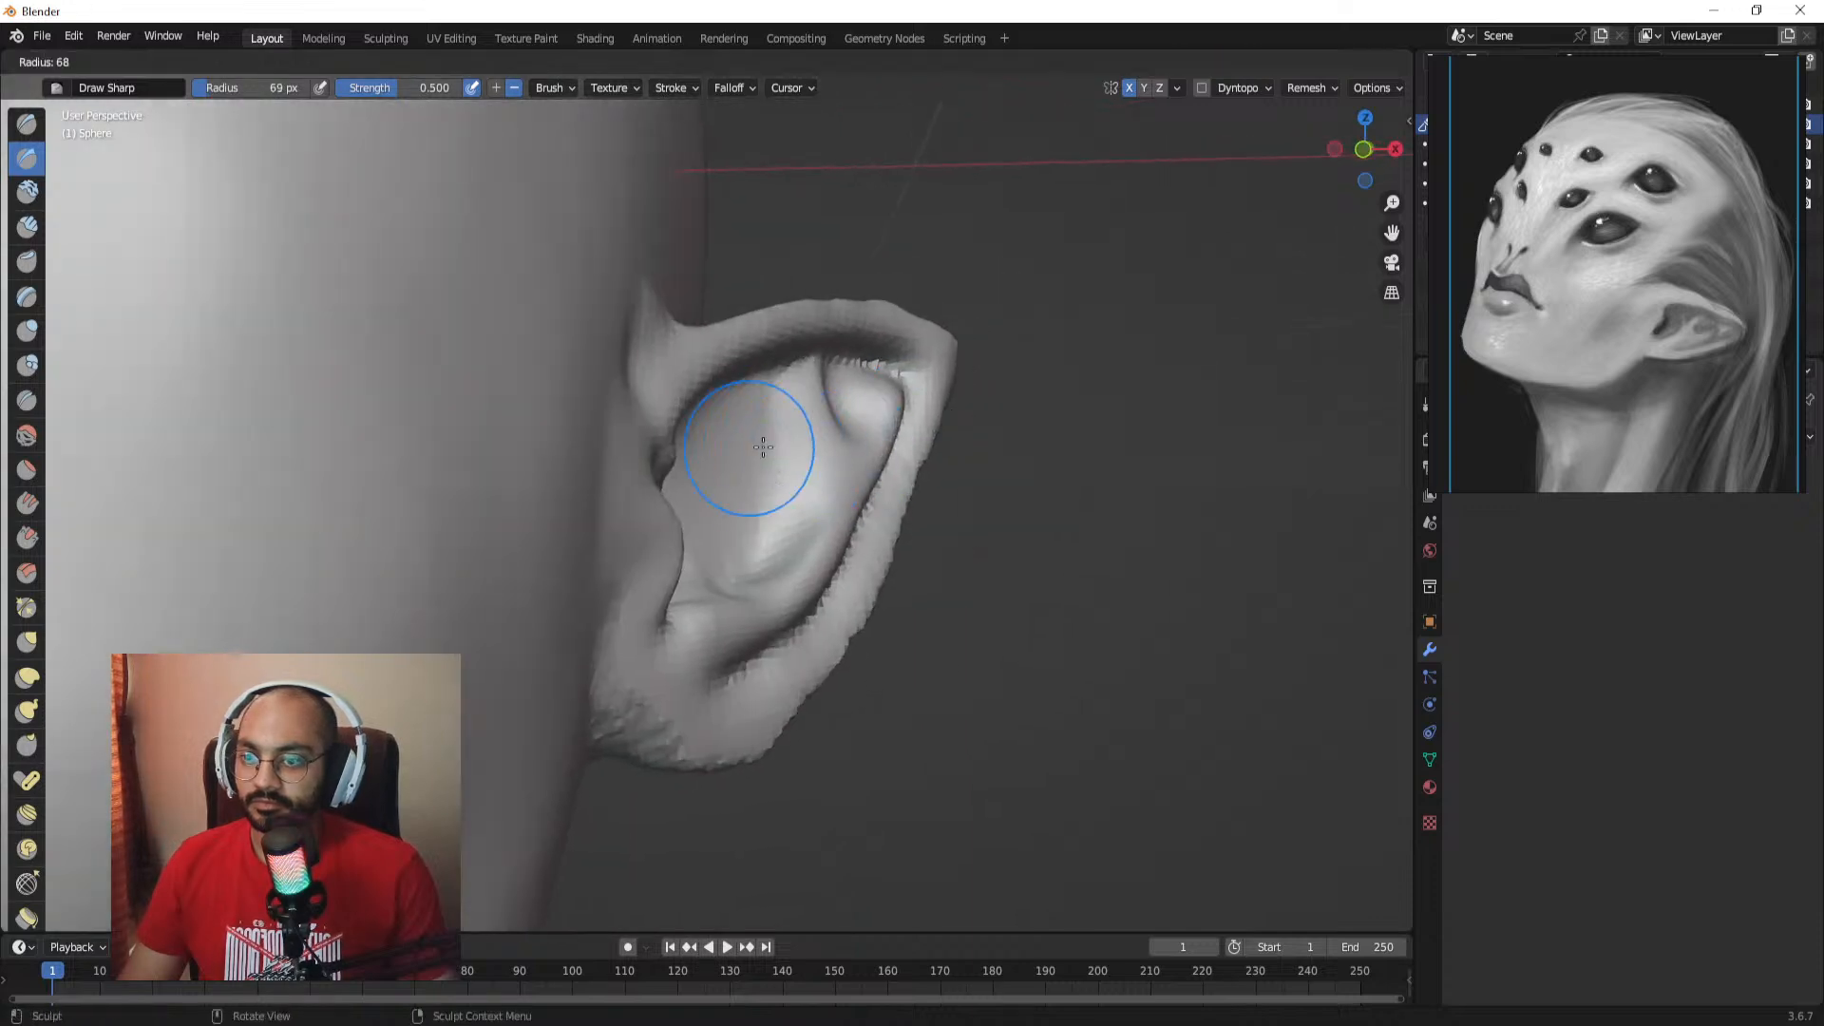
click(846, 454)
mouse_move(790, 410)
mouse_down()
mouse_move(737, 568)
mouse_move(772, 410)
mouse_move(746, 532)
mouse_up()
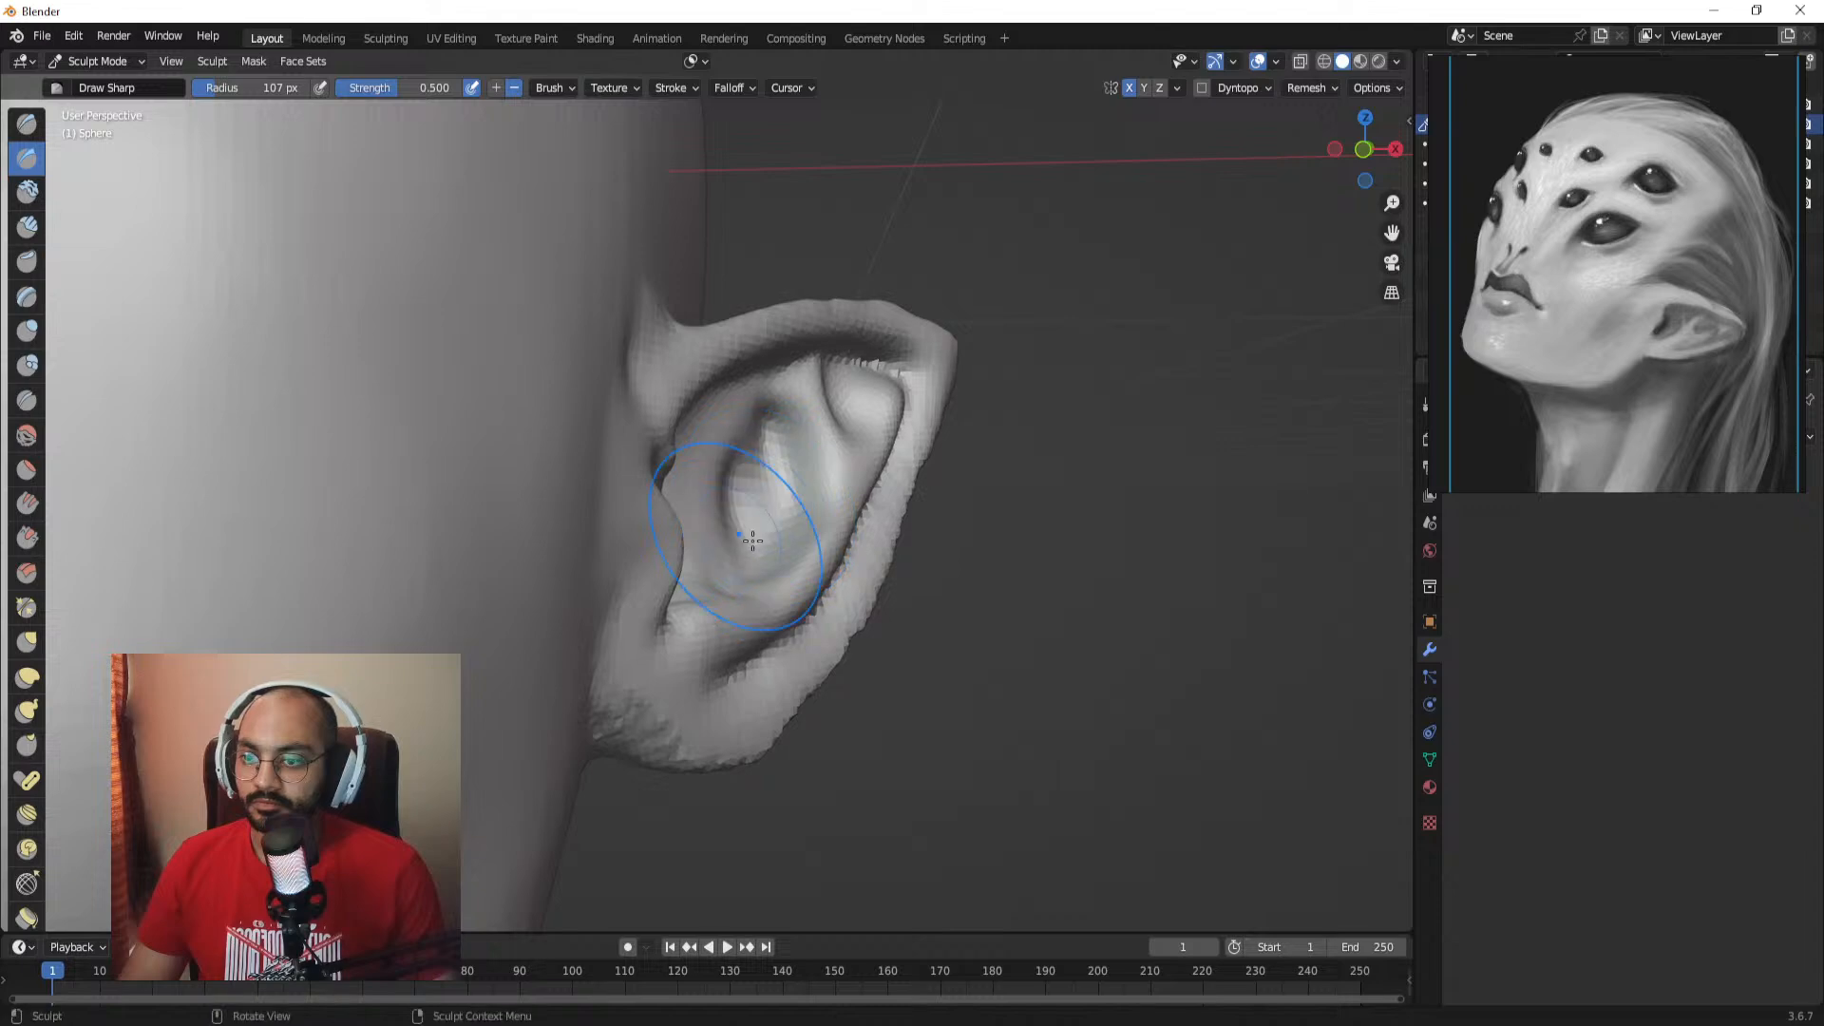
middle_drag(819, 498, 732, 486)
mouse_move(724, 409)
mouse_down()
mouse_move(741, 541)
mouse_move(672, 570)
mouse_move(724, 429)
mouse_move(701, 547)
mouse_move(766, 442)
mouse_up()
Step: Deepen the front part of the ear's bowl beside the vertical groove with the Draw Sharp brush at 123 px
key(f)
click(794, 466)
middle_drag(794, 465, 884, 475)
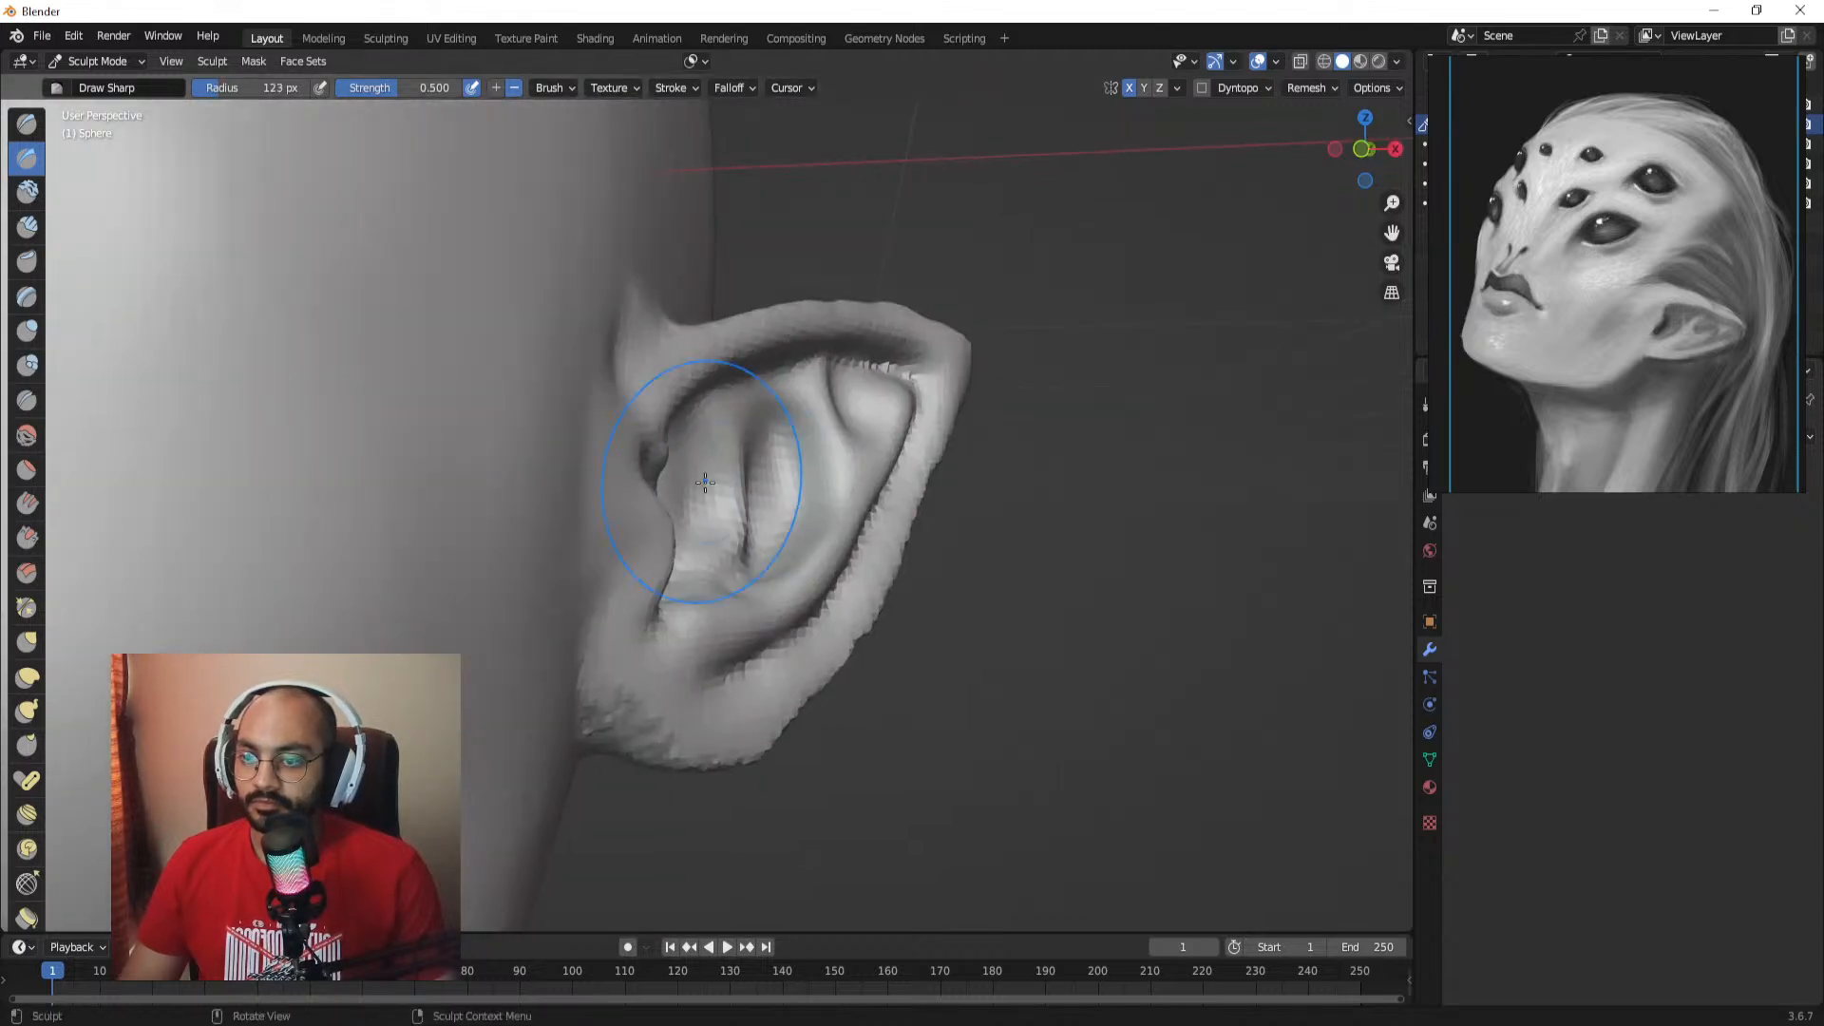
drag(704, 481, 746, 542)
middle_drag(789, 518, 728, 516)
Step: Refine the groove under the ear's upper rim and along its back edge with a Draw Sharp brush reduced to 80 px
mouse_move(728, 515)
alt+mouse_down()
mouse_move(733, 475)
mouse_move(813, 495)
alt+mouse_up()
key(f)
click(725, 465)
key(f)
click(720, 451)
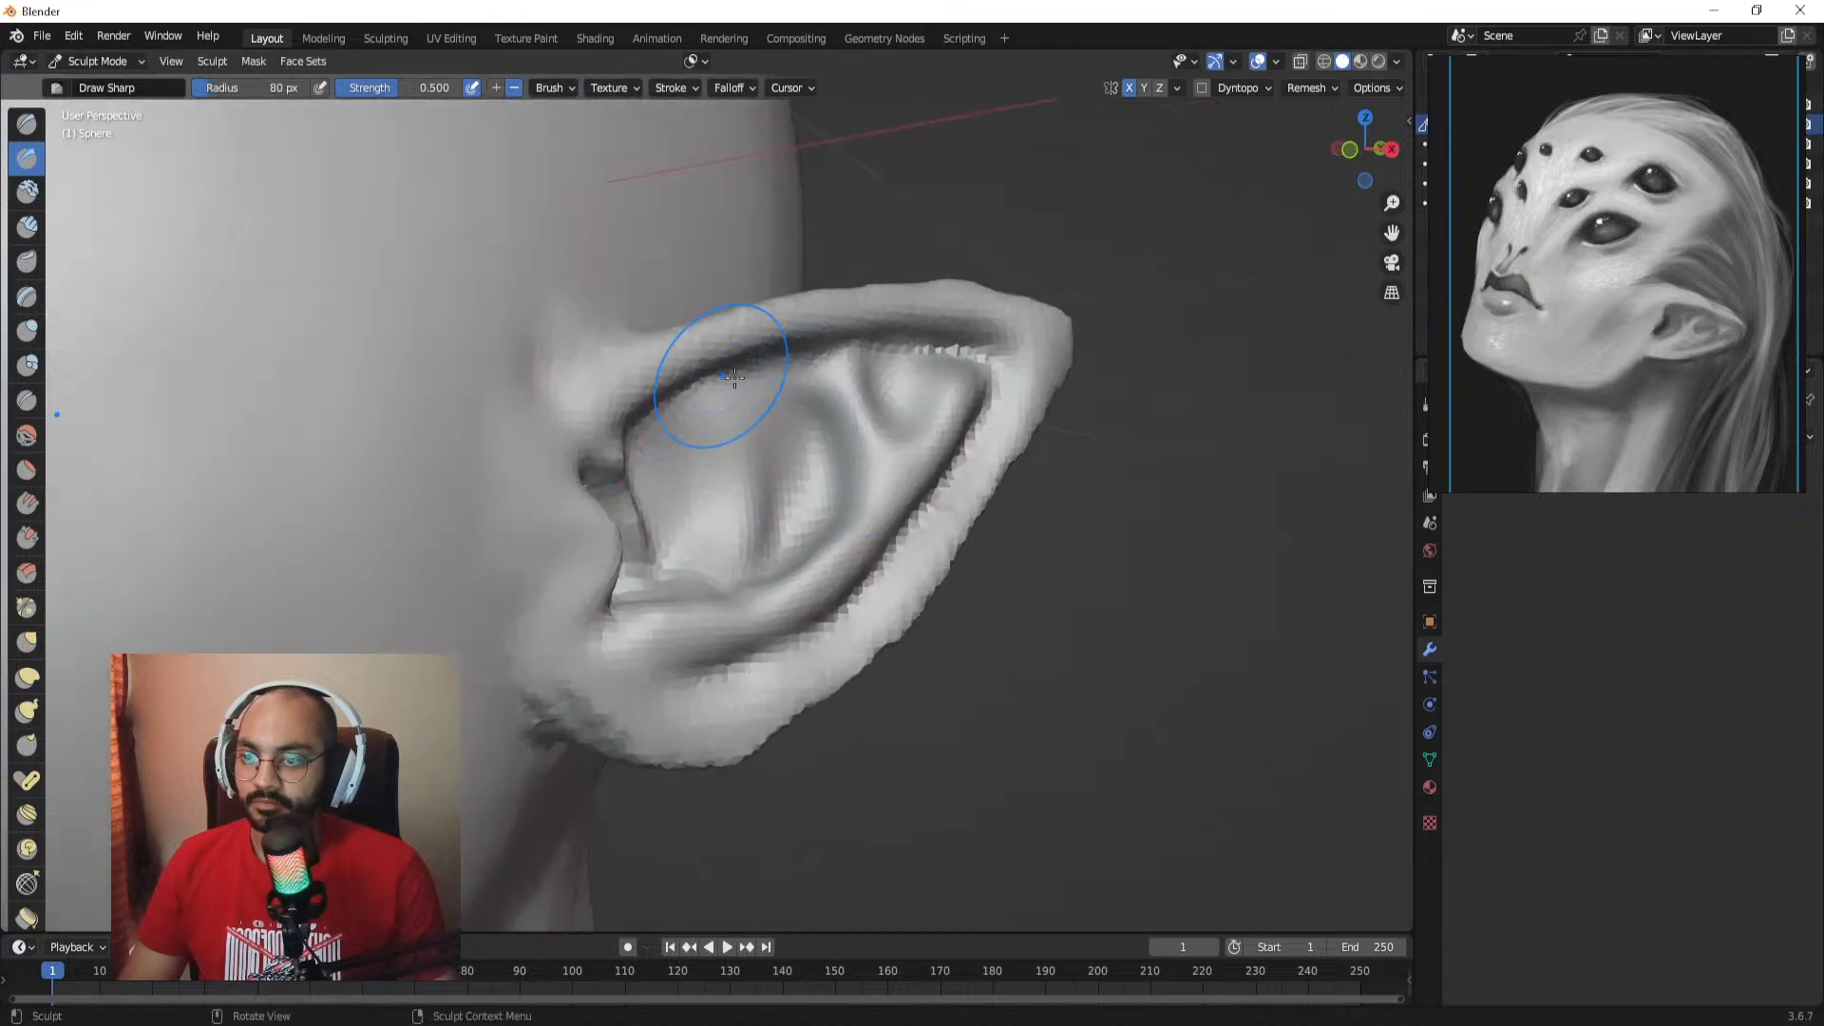
mouse_move(683, 399)
alt+mouse_down()
mouse_move(673, 380)
mouse_move(807, 357)
mouse_move(908, 351)
mouse_move(958, 378)
alt+mouse_up()
drag(958, 378, 949, 373)
drag(926, 504, 924, 510)
mouse_move(921, 544)
alt+mouse_down()
mouse_move(710, 677)
mouse_move(670, 667)
alt+mouse_up()
Step: Thicken the ear's outer rim from the tip down to the lobe with the Inflate/Deflate brush at 46 px
click(26, 329)
mouse_move(836, 447)
alt+mouse_down()
mouse_move(621, 507)
mouse_move(551, 475)
mouse_move(883, 454)
alt+mouse_up()
key(f)
click(638, 426)
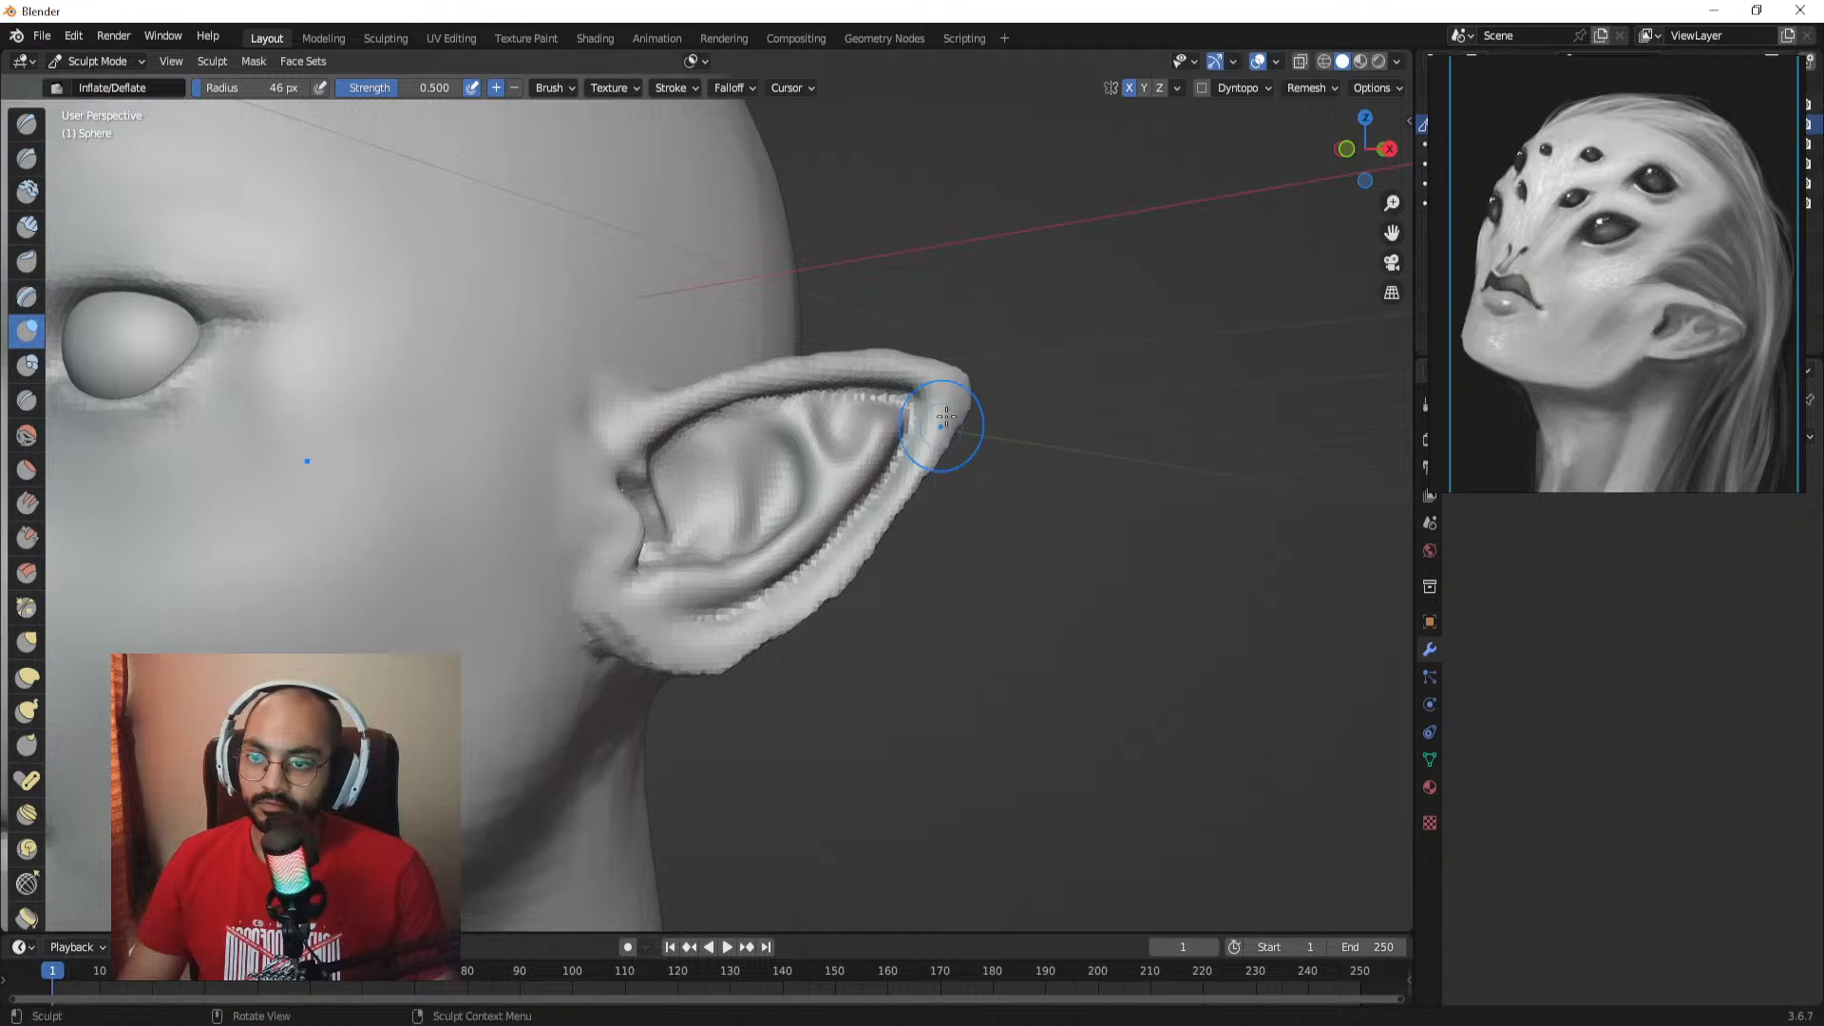
drag(946, 416, 871, 539)
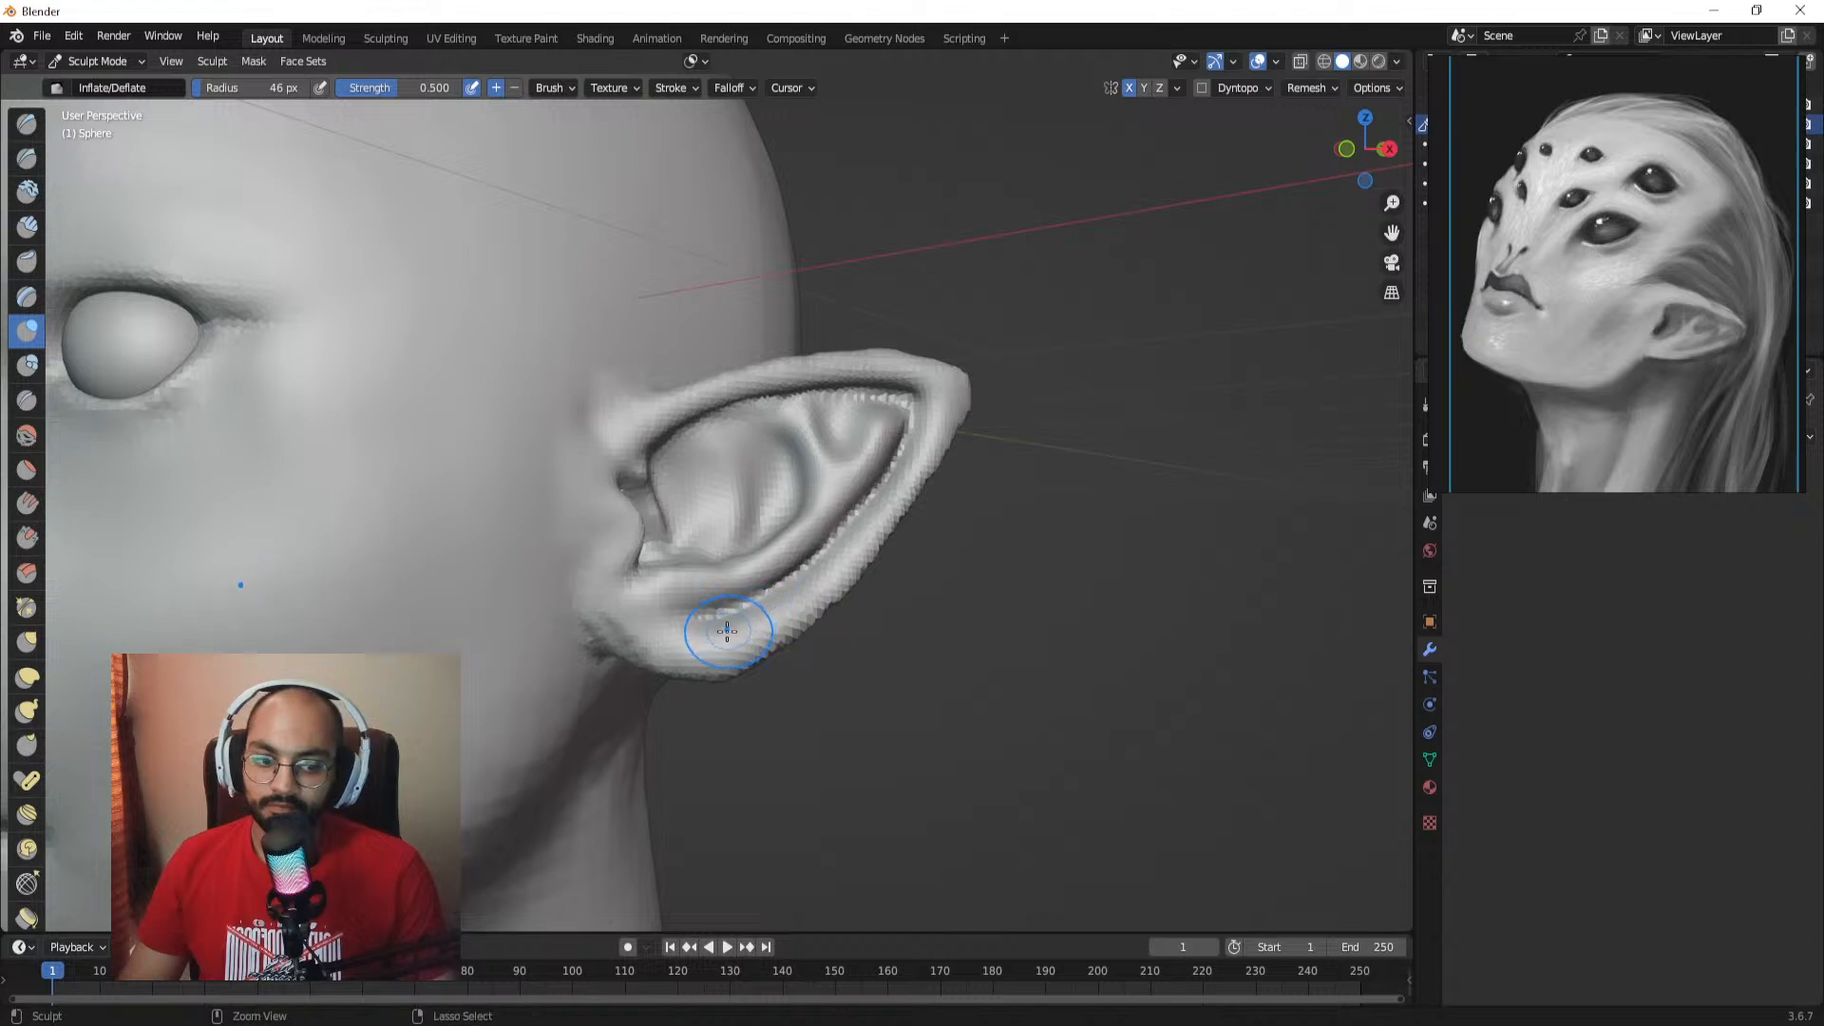
Step: Try to symmetrize the head in the -X to +X direction from the front view
mouse_move(727, 629)
middle_down()
mouse_move(679, 623)
mouse_move(753, 618)
mouse_move(855, 534)
middle_up()
key(KP_1)
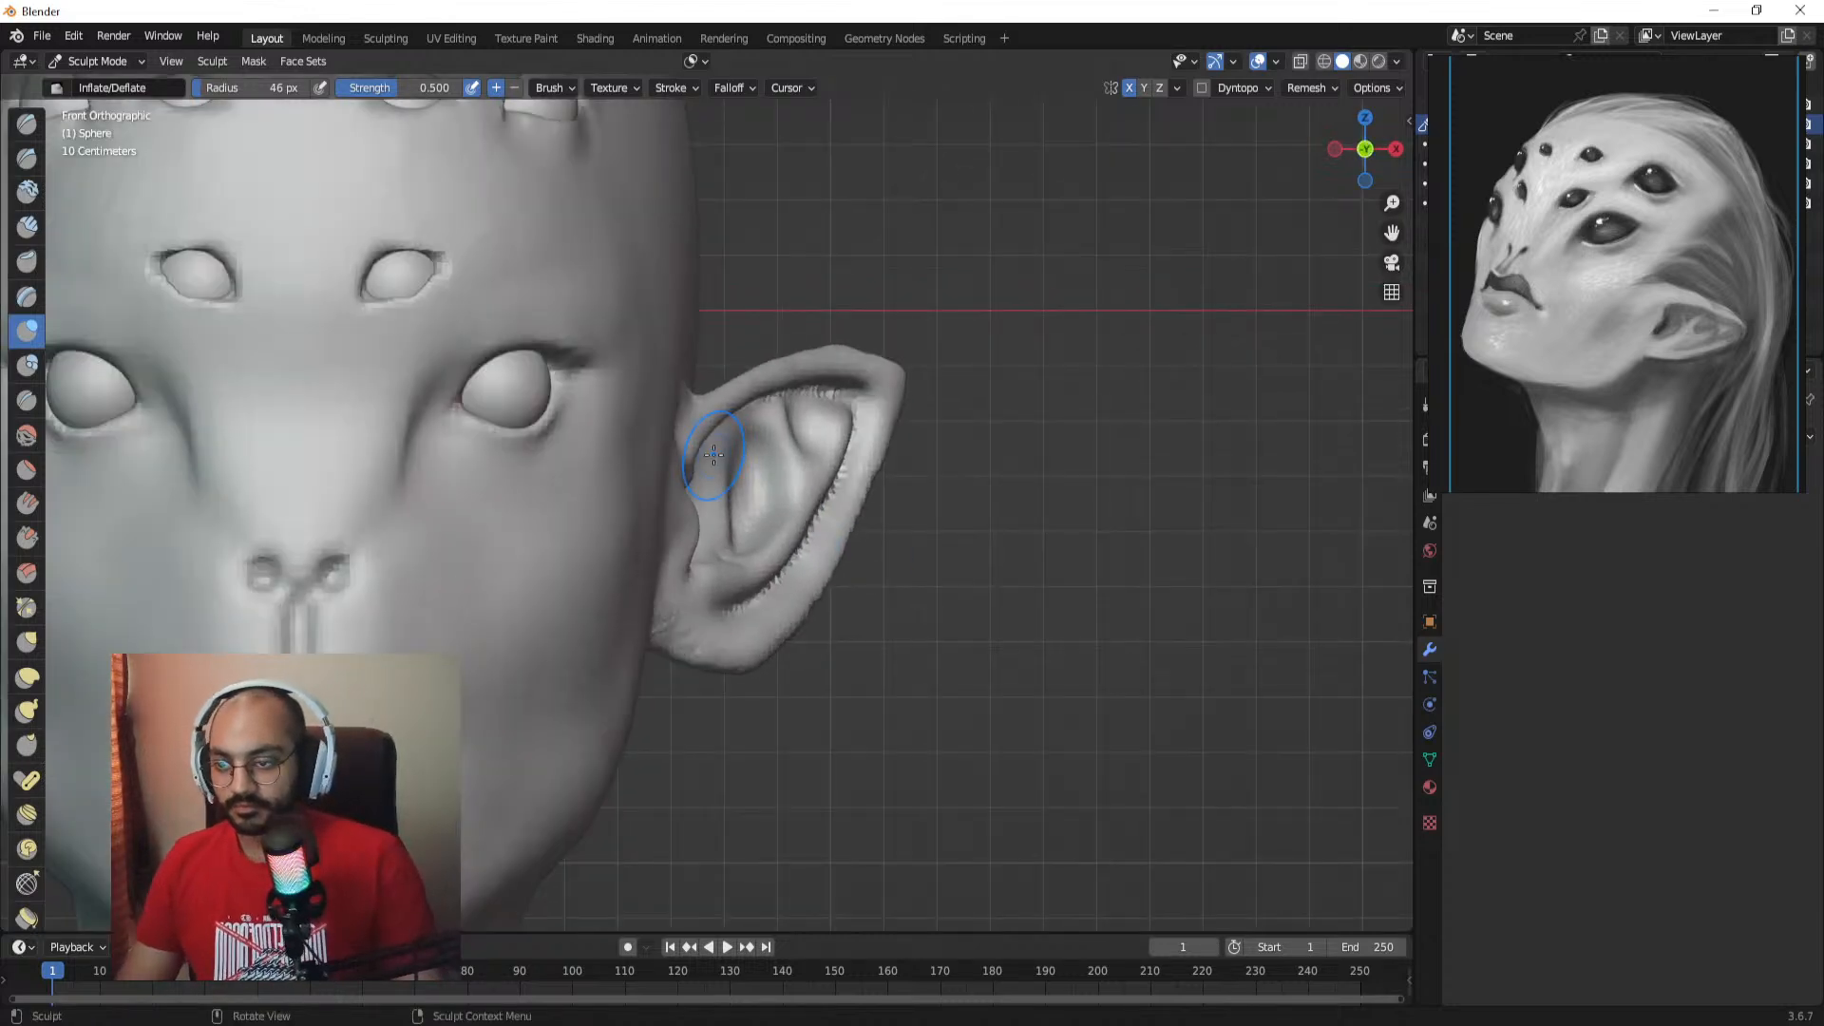
ctrl+middle_drag(994, 493, 895, 541)
key(g)
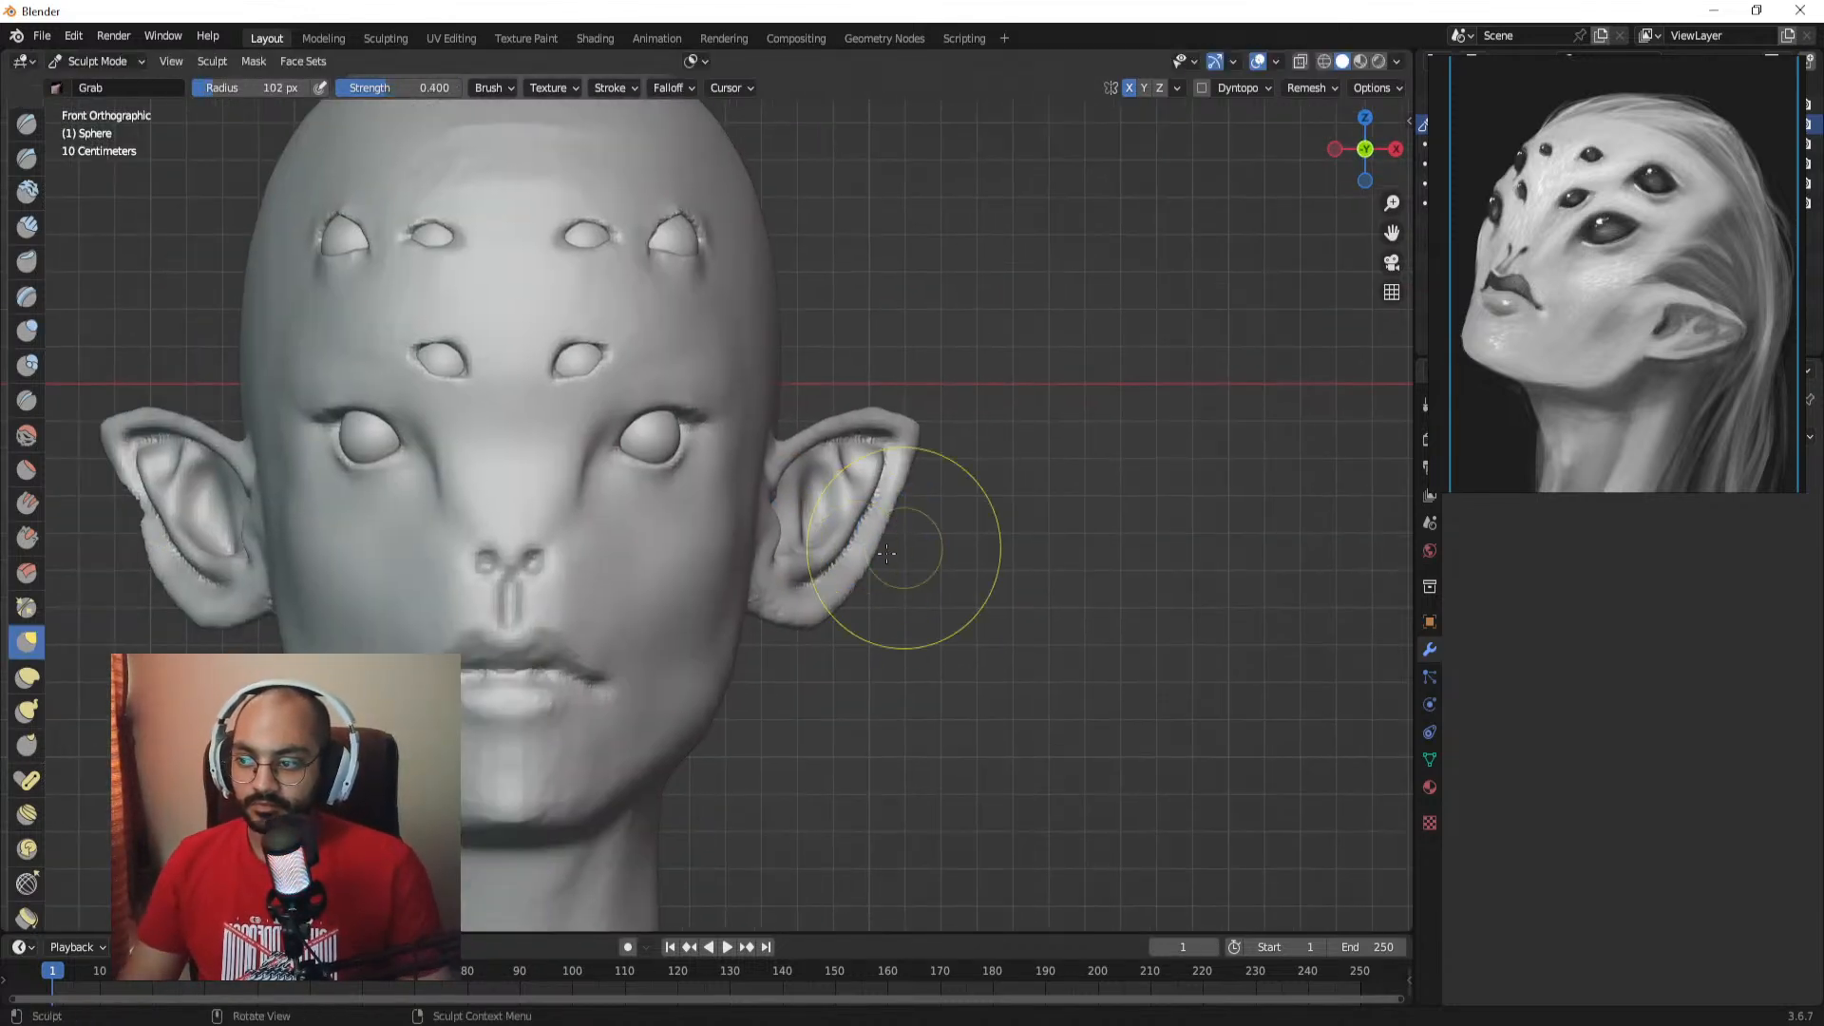
click(1177, 88)
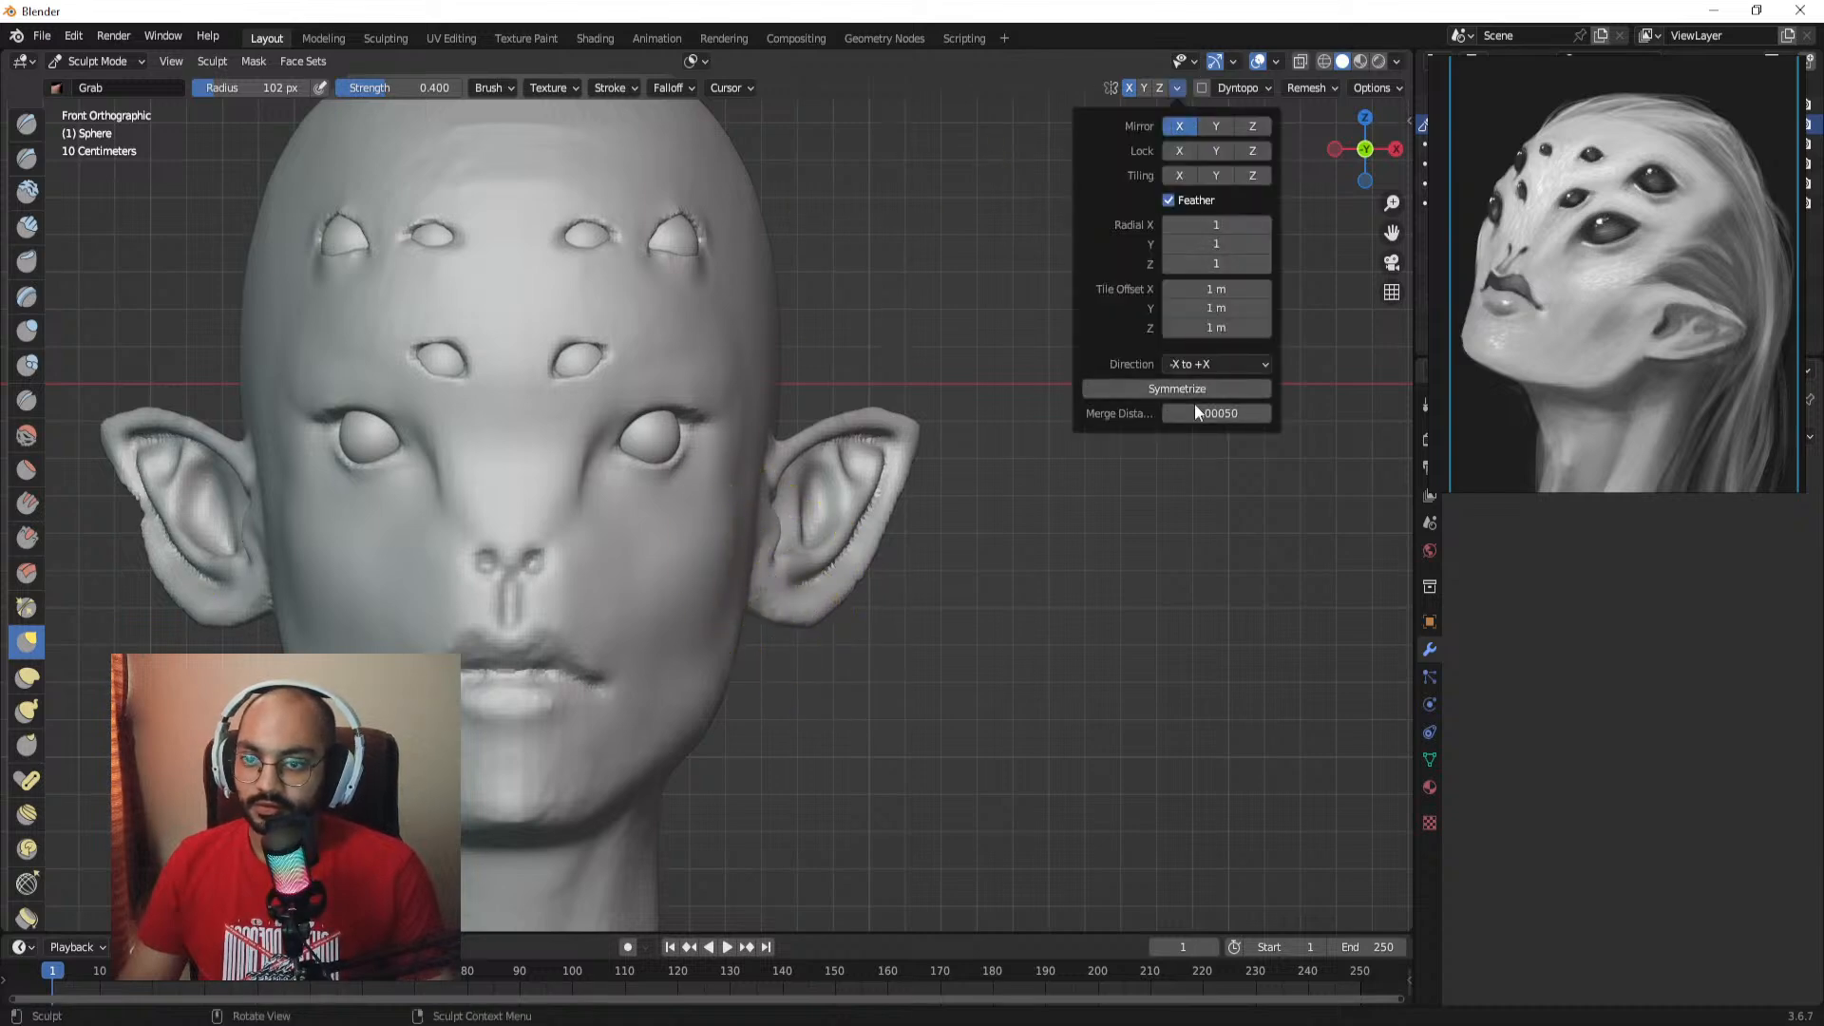
click(1170, 392)
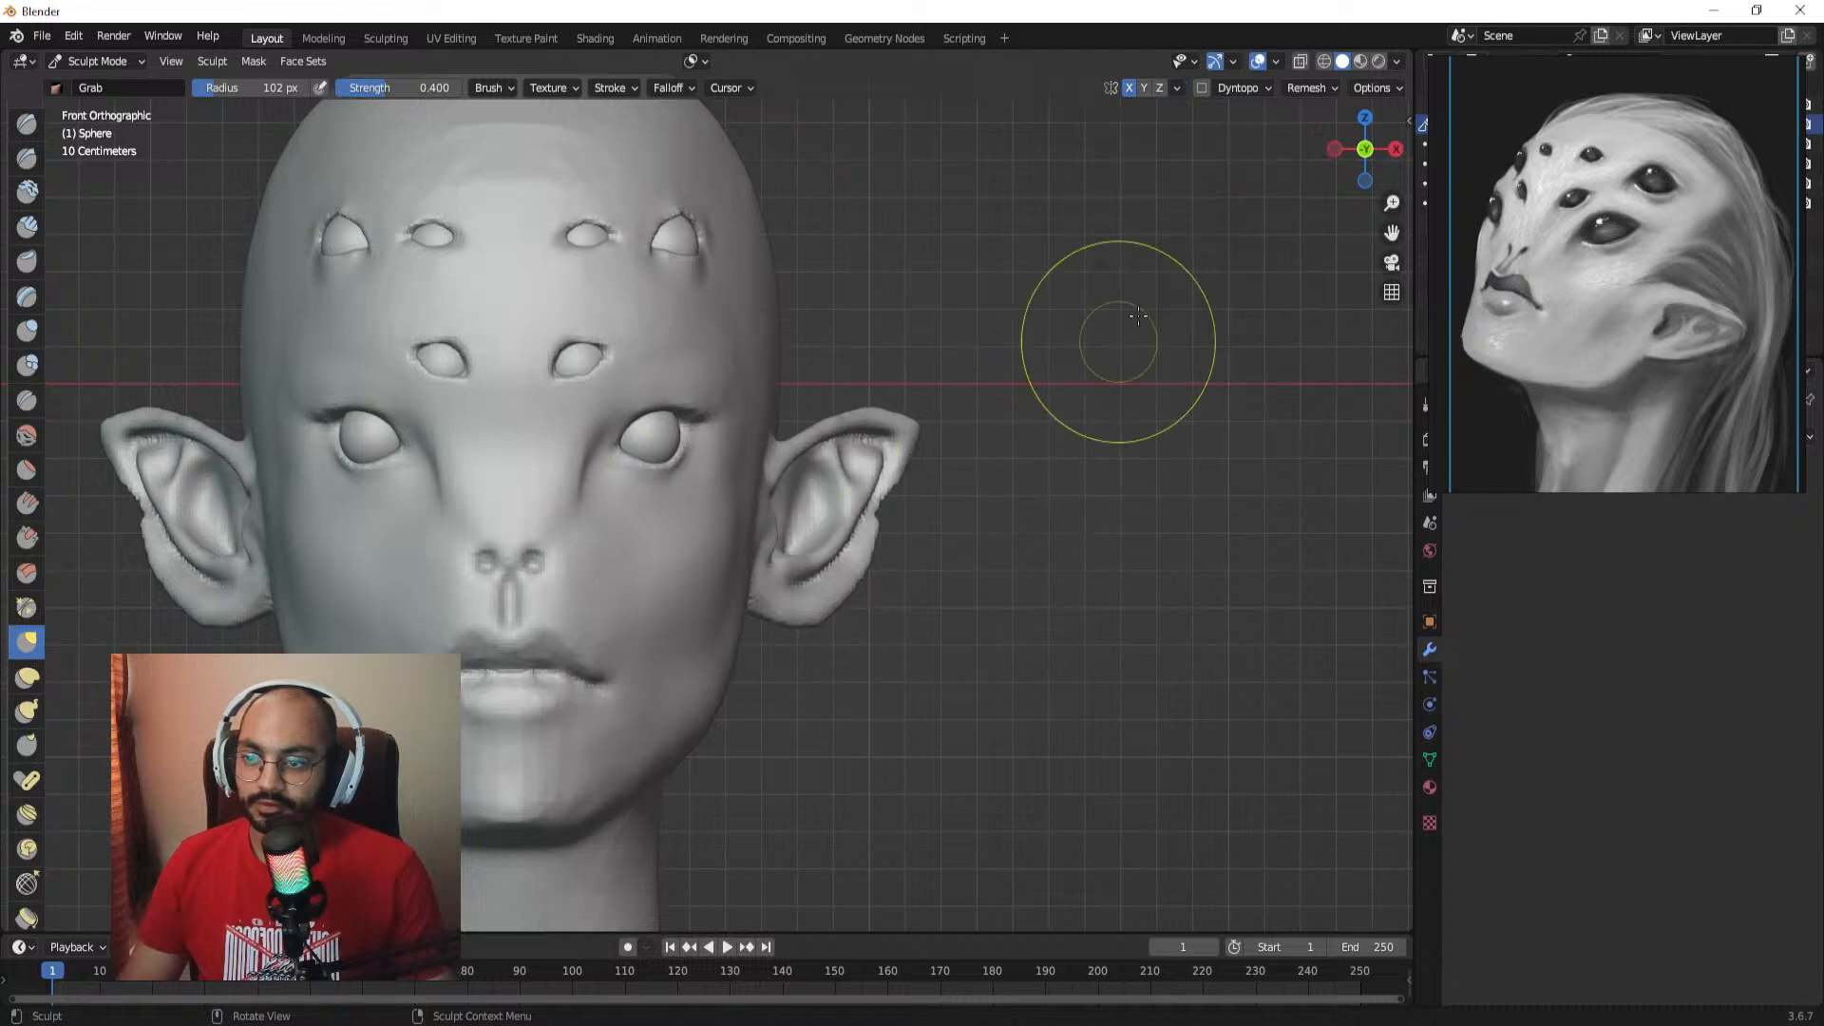
Step: Set the symmetrize direction to +X to -X and symmetrize the head, copying the detailed ear to the other side
click(1177, 87)
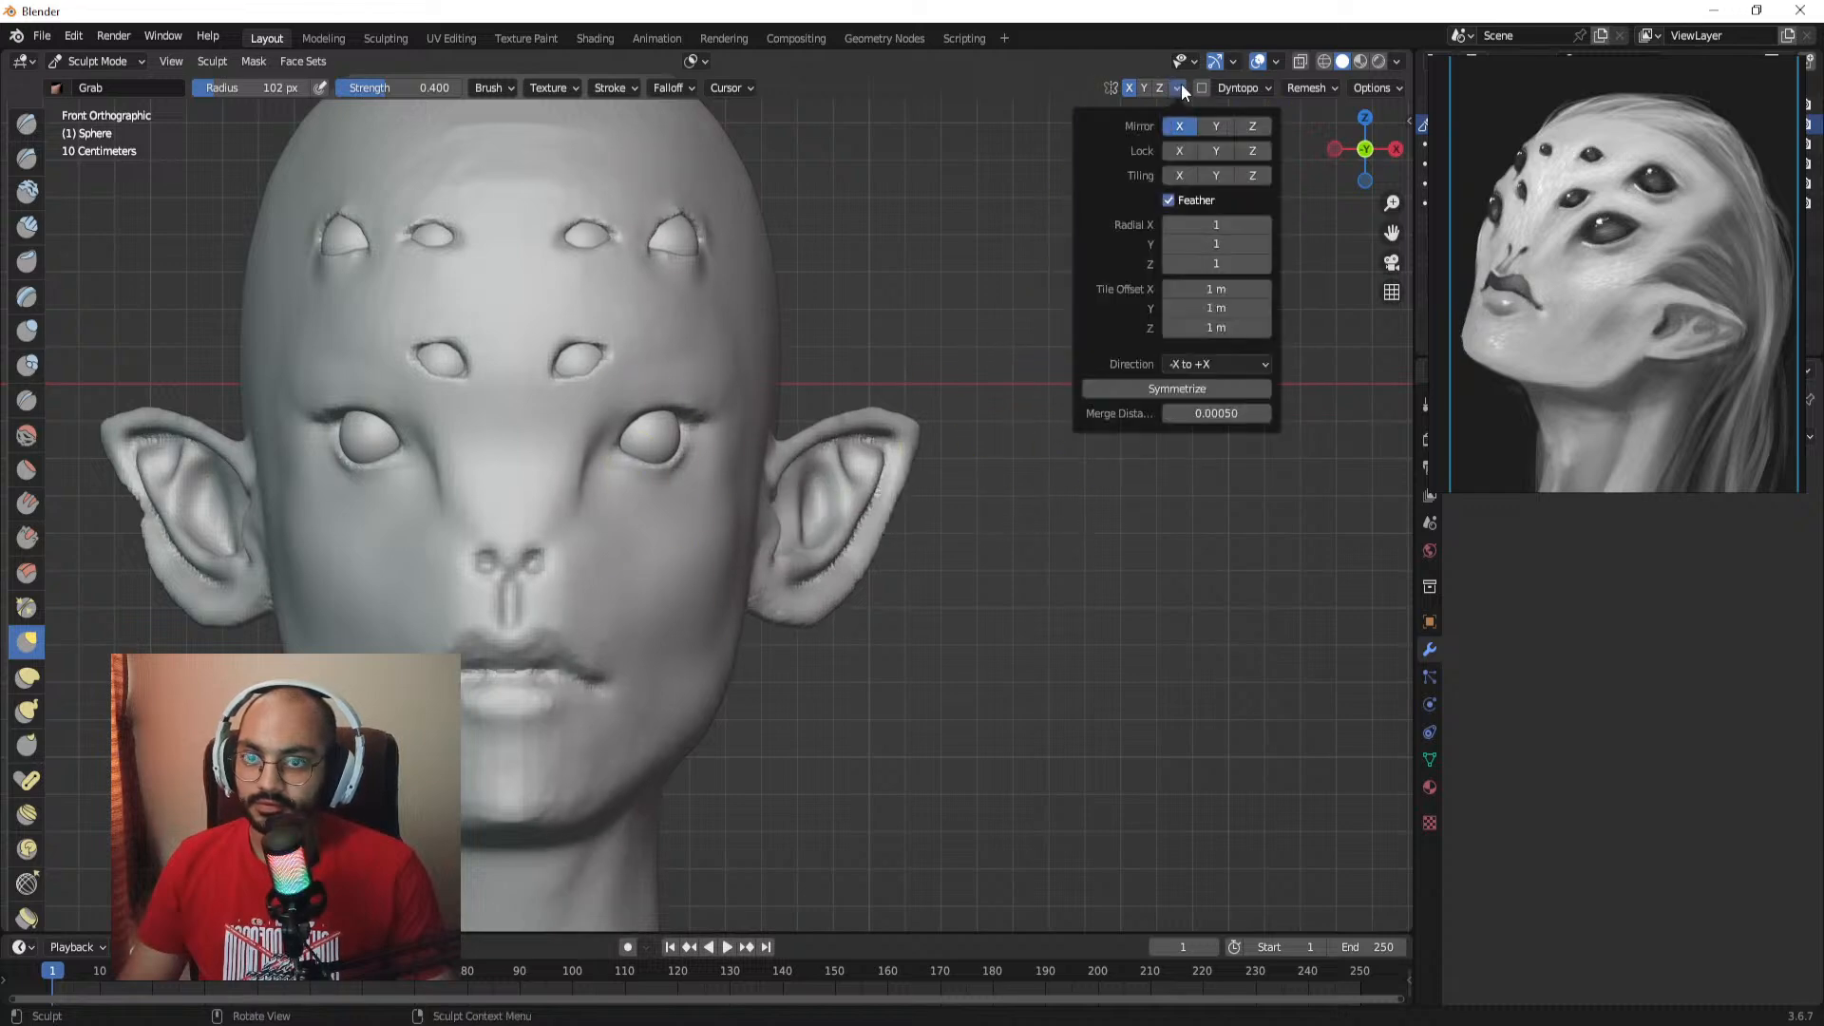
click(1204, 361)
click(1206, 408)
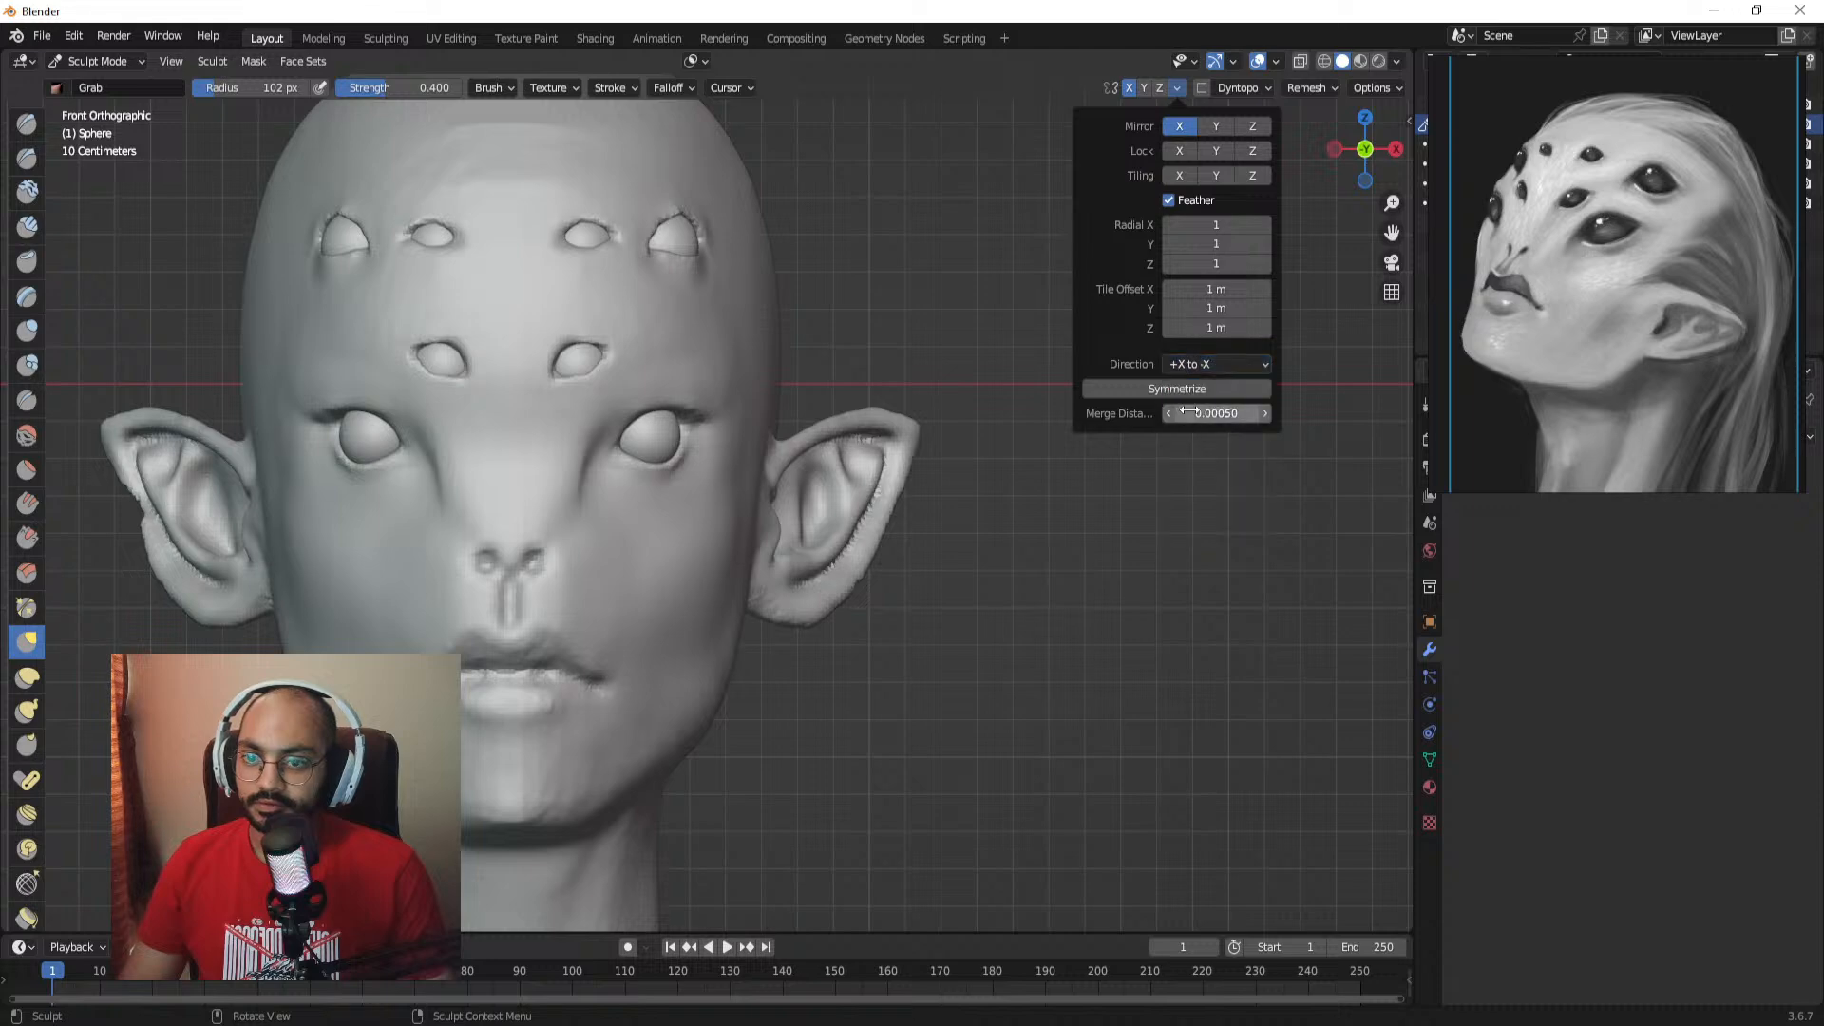
click(1177, 388)
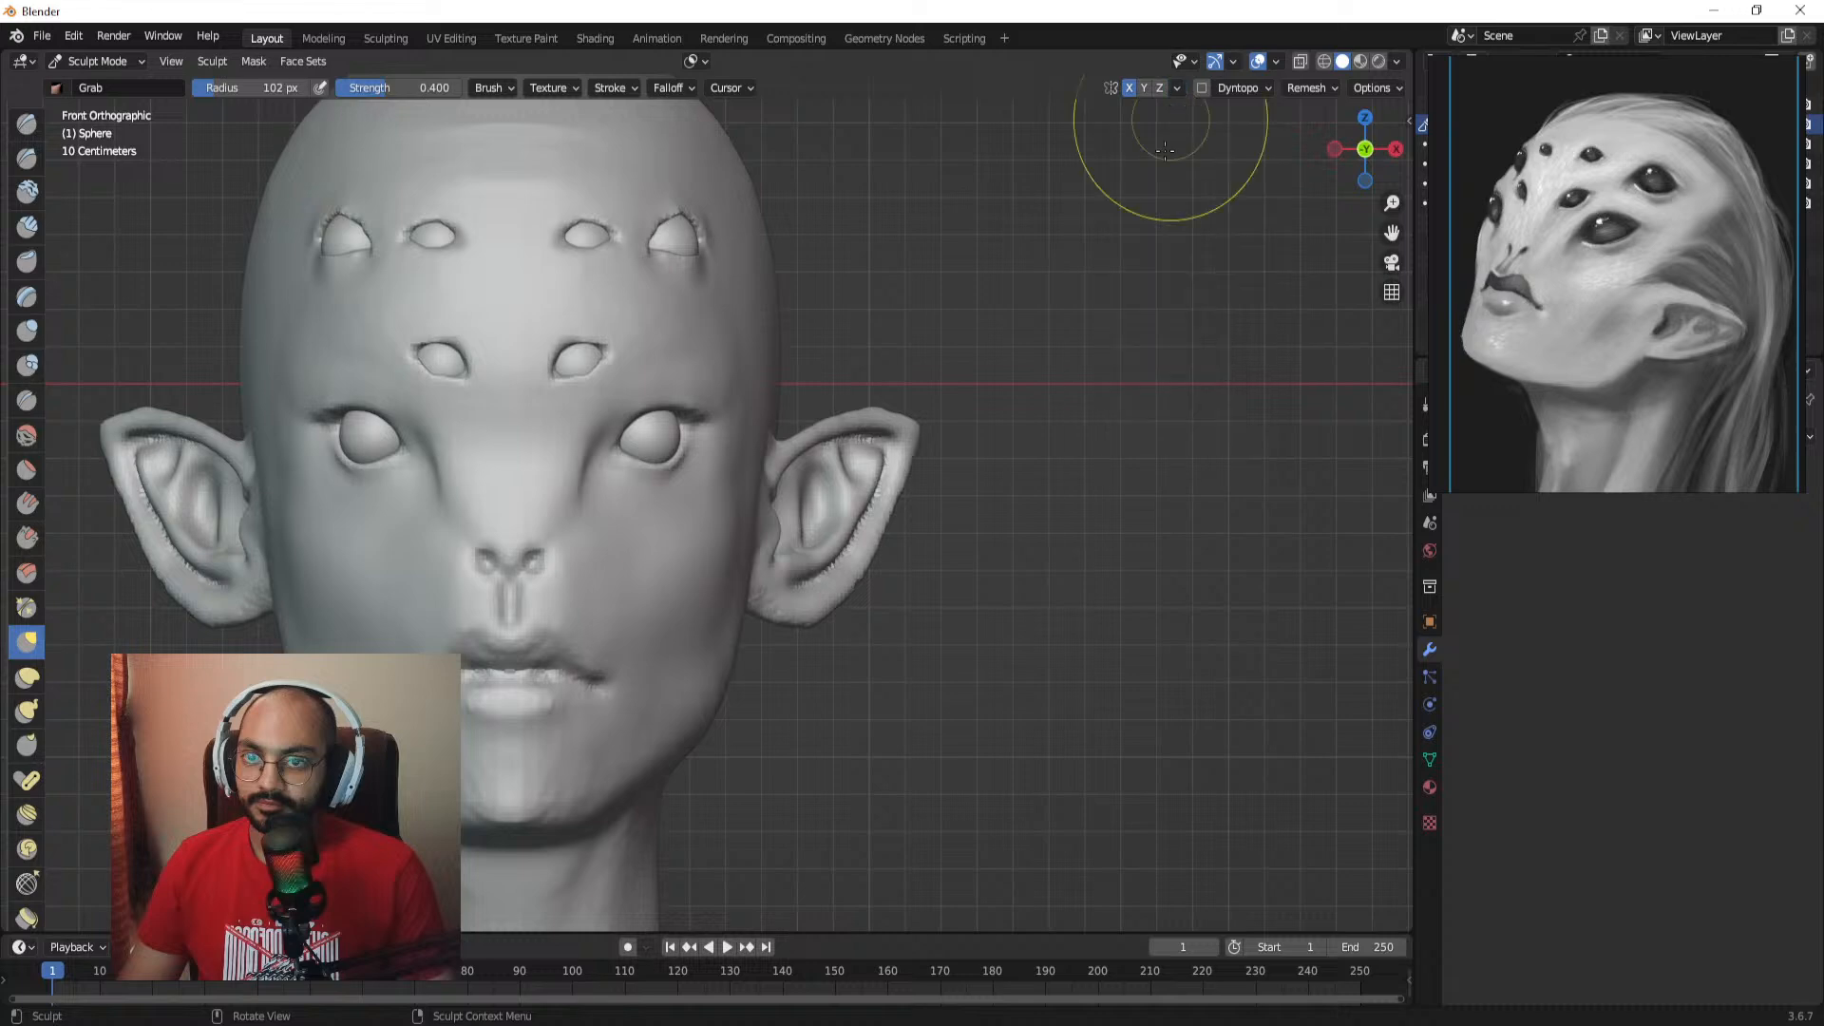
Step: Fill in the vertical groove in the upper part of the ear's bowl with the Clay Strips brush
middle_drag(1160, 122, 924, 367)
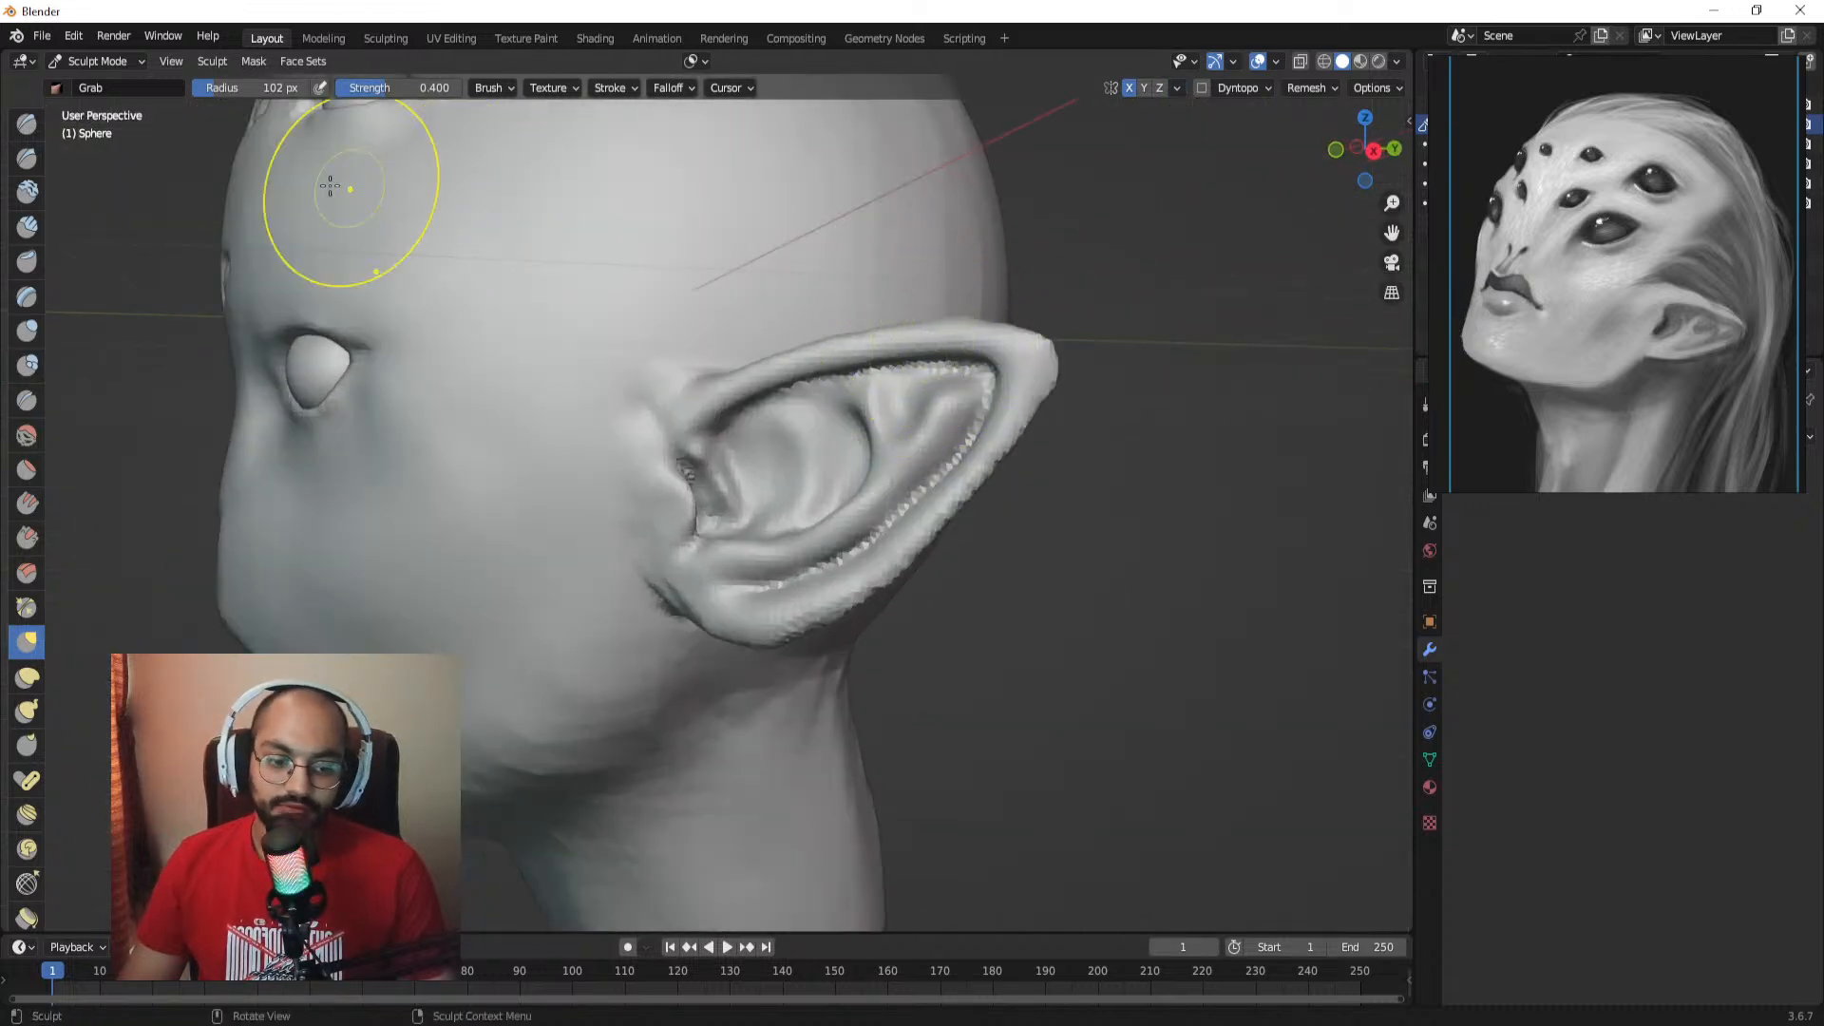
click(28, 228)
scroll(836, 418, up, 2)
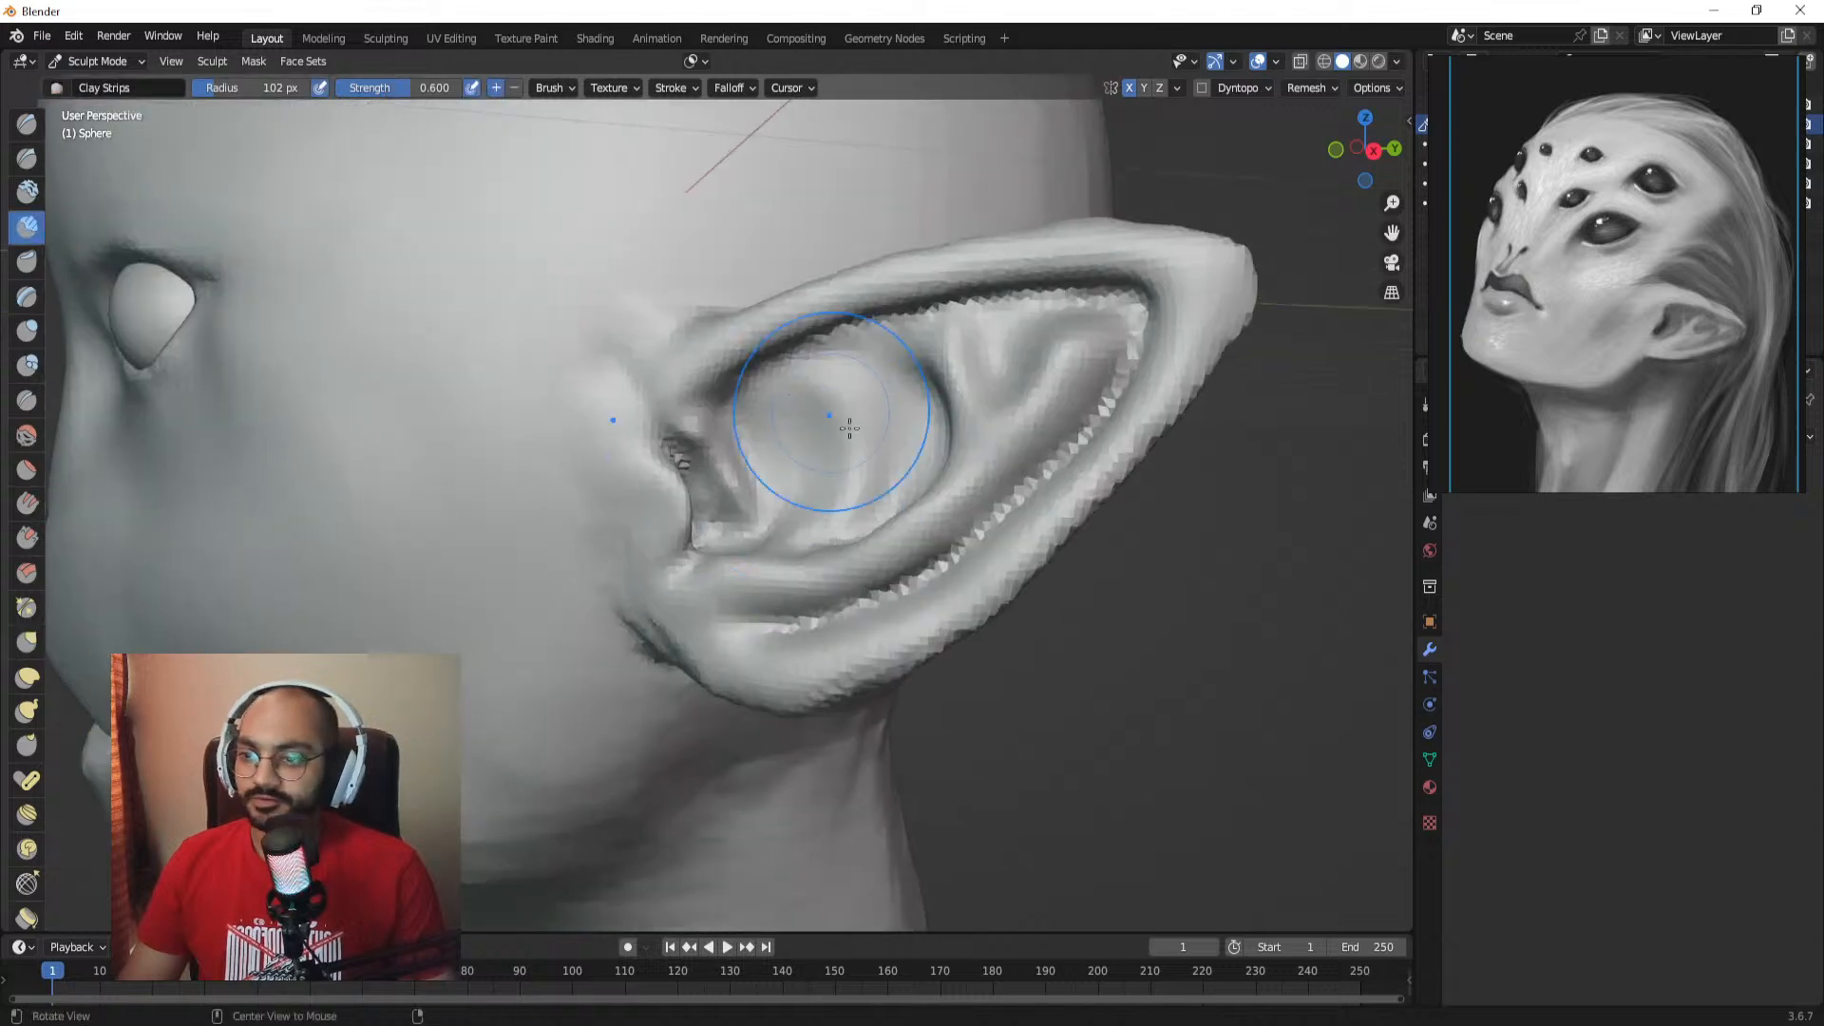
middle_drag(840, 422, 863, 436)
key(f)
click(841, 432)
mouse_move(818, 412)
mouse_down()
mouse_move(882, 486)
mouse_move(840, 385)
mouse_move(839, 413)
mouse_move(878, 400)
mouse_move(853, 367)
mouse_up()
Step: Add smaller Clay Strips strokes to the top of the ear's bowl and carve down its front part with the inverted brush
key(f)
click(847, 423)
middle_drag(836, 418, 871, 438)
key(f)
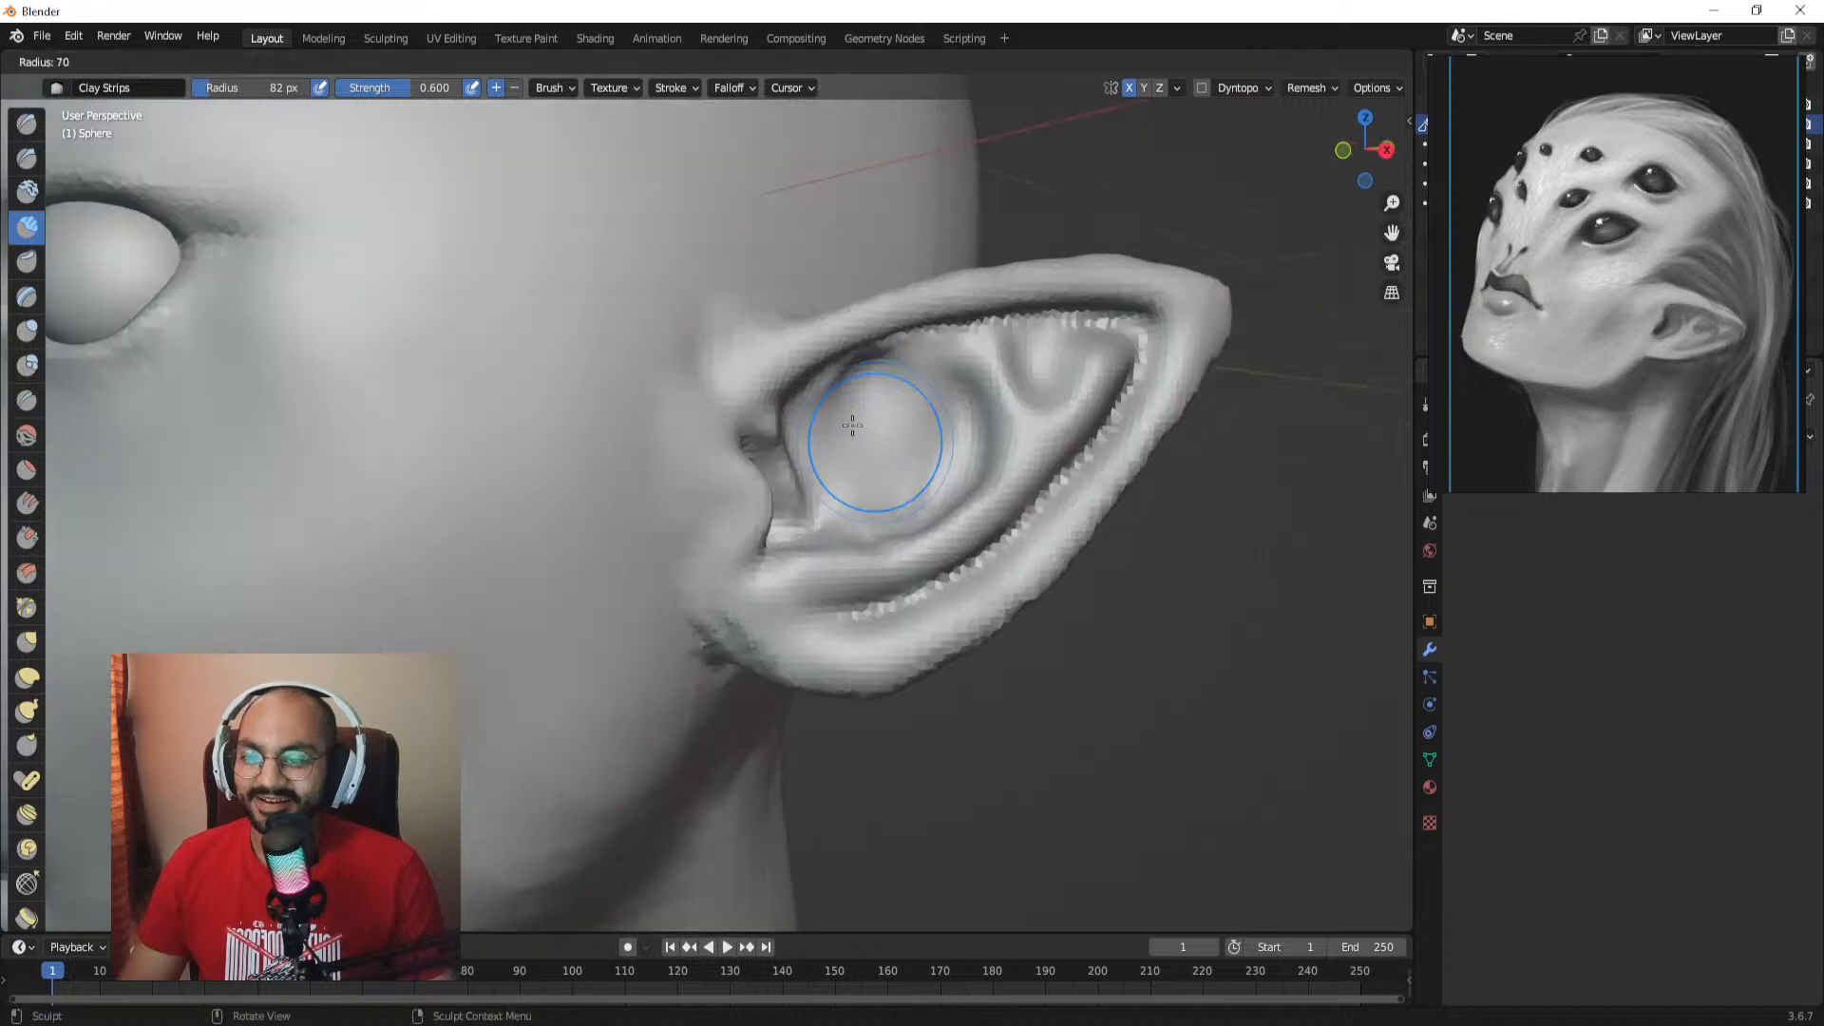
click(844, 424)
drag(846, 390, 852, 374)
mouse_move(833, 437)
ctrl+mouse_down()
mouse_move(843, 486)
mouse_move(794, 467)
mouse_move(839, 508)
ctrl+mouse_up()
Step: Even out the floor of the ear's bowl near the ear opening with a resized Clay Strips brush
key(f)
click(848, 496)
middle_drag(840, 507, 889, 486)
key(f)
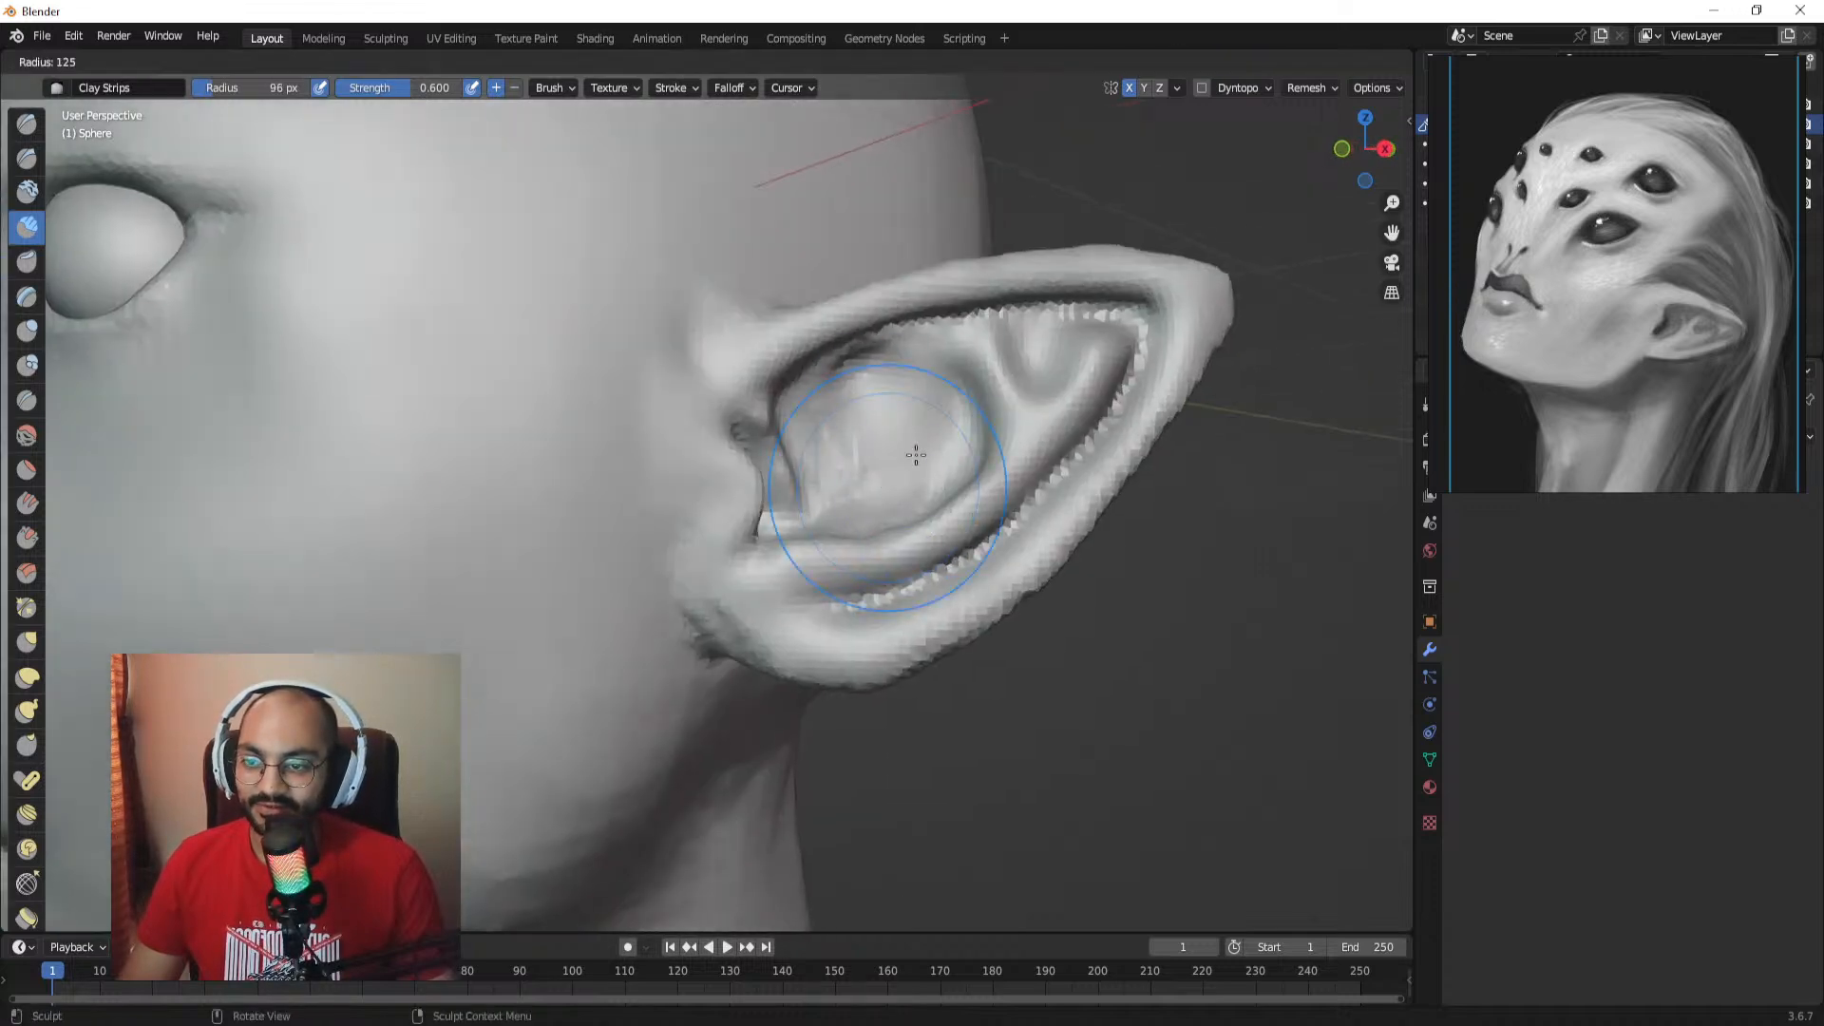
click(916, 452)
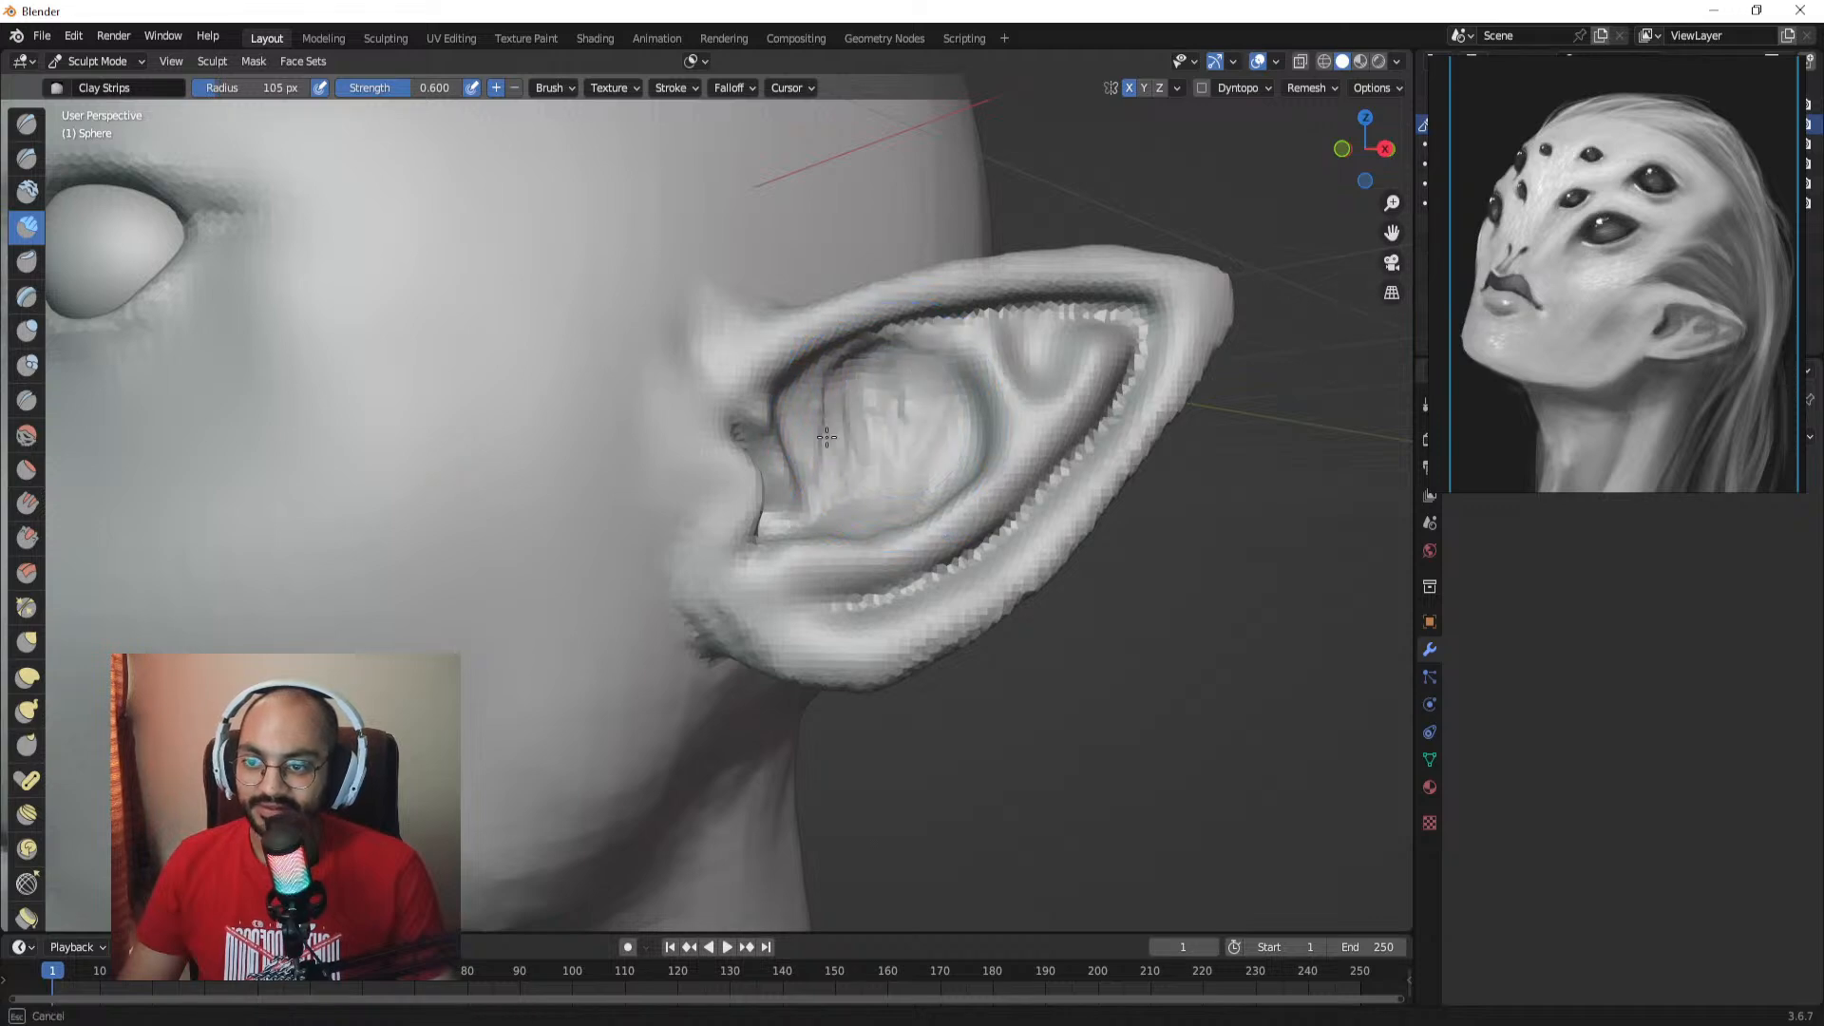
drag(830, 389, 833, 468)
click(864, 412)
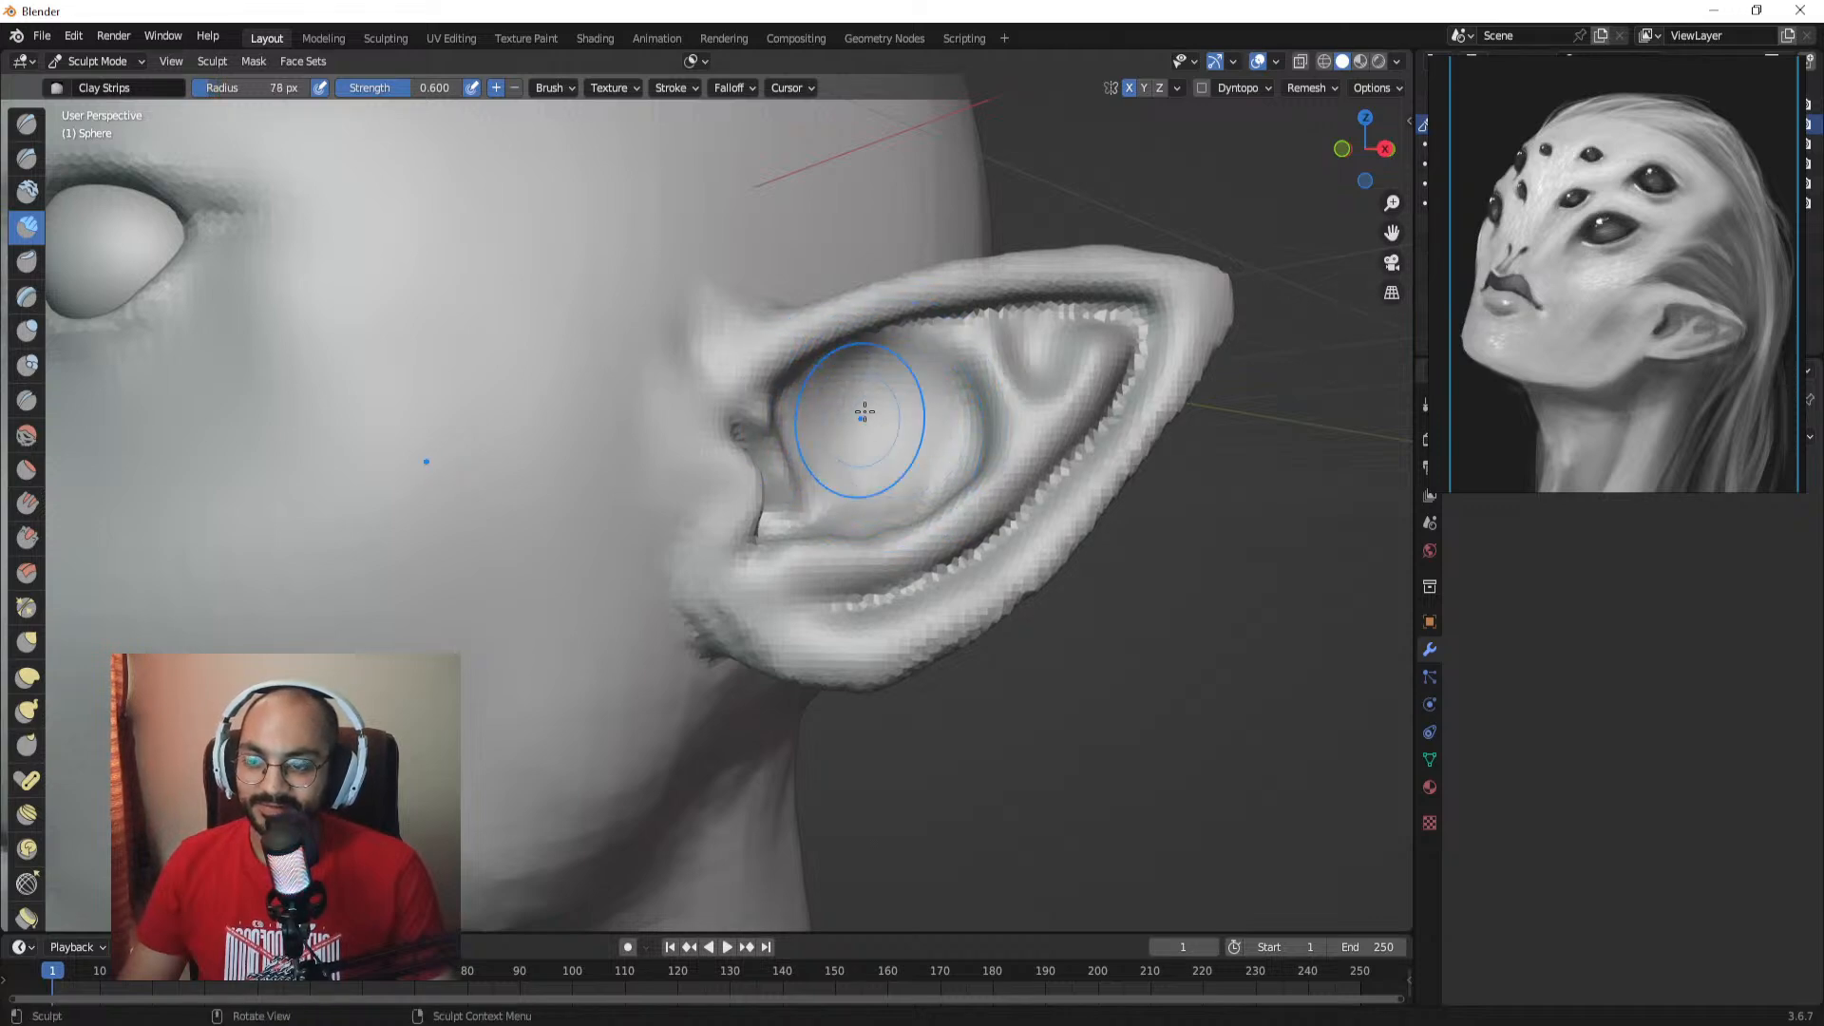
Step: Carve the bowl's back edge and its lower edge toward the ear opening with the Draw Sharp brush, enlarging it to 113 px
click(27, 158)
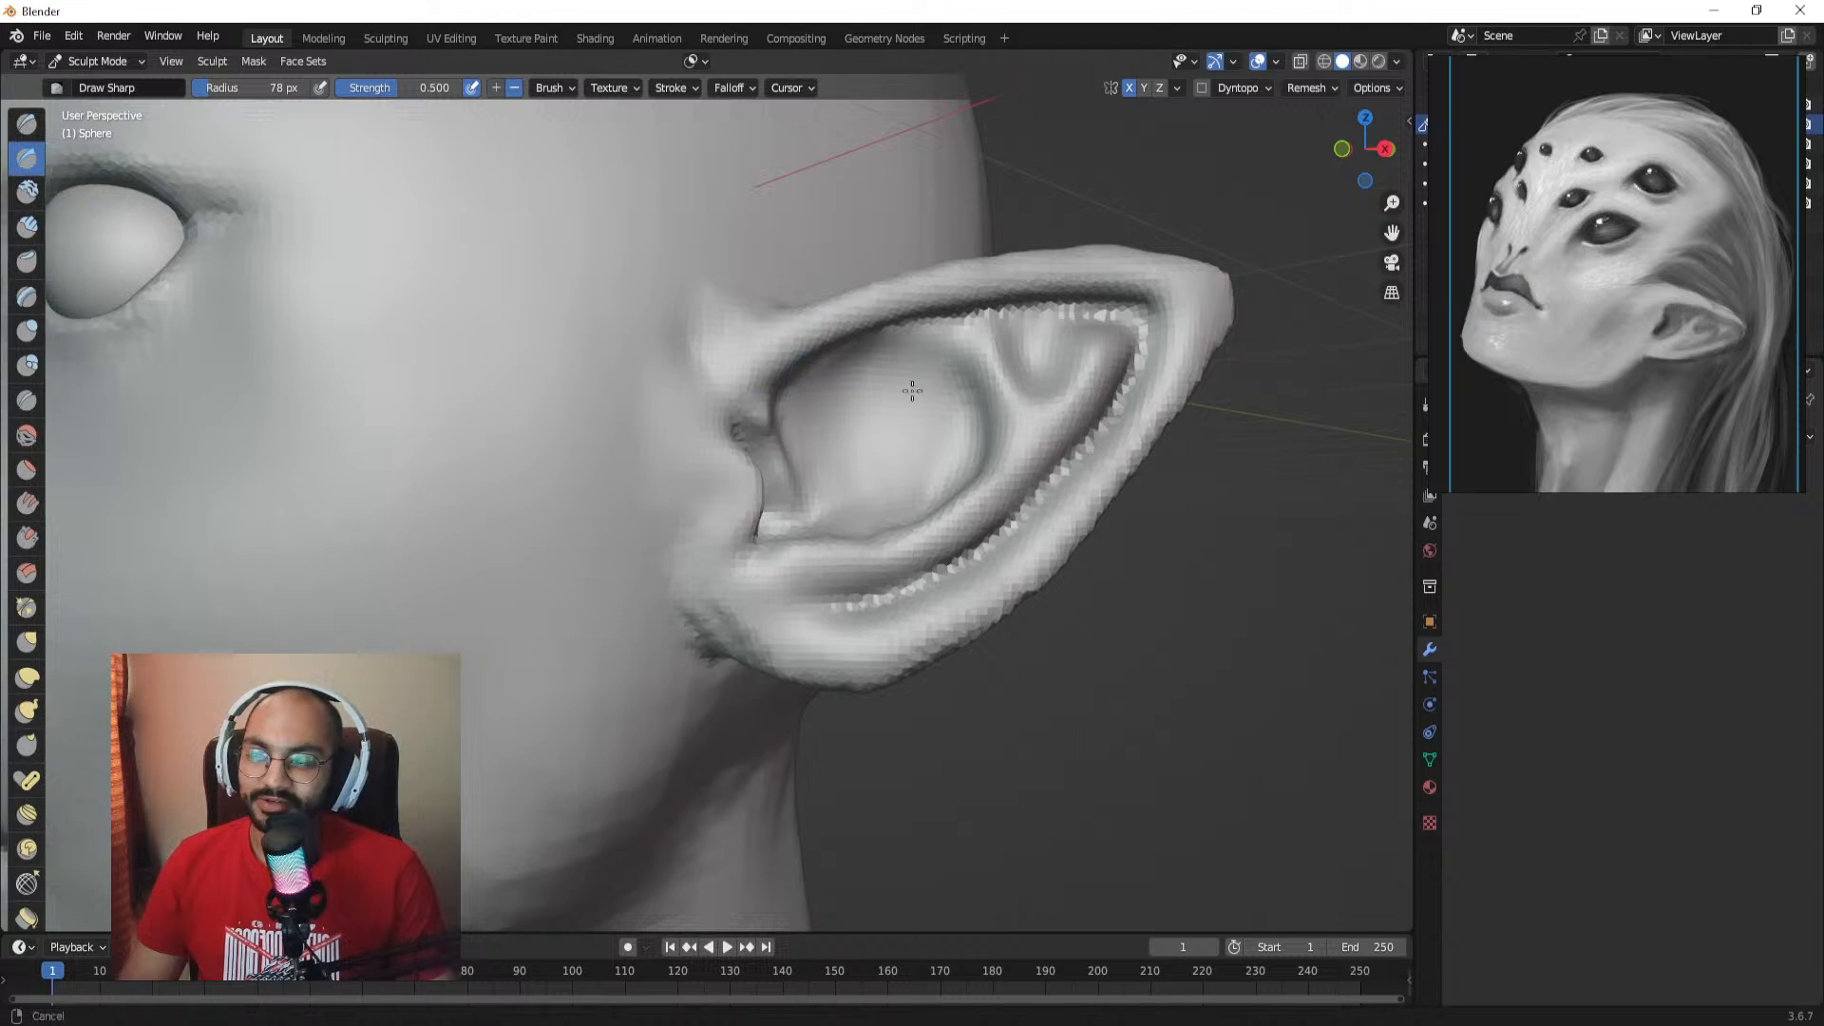
middle_drag(845, 399, 894, 400)
drag(925, 409, 898, 354)
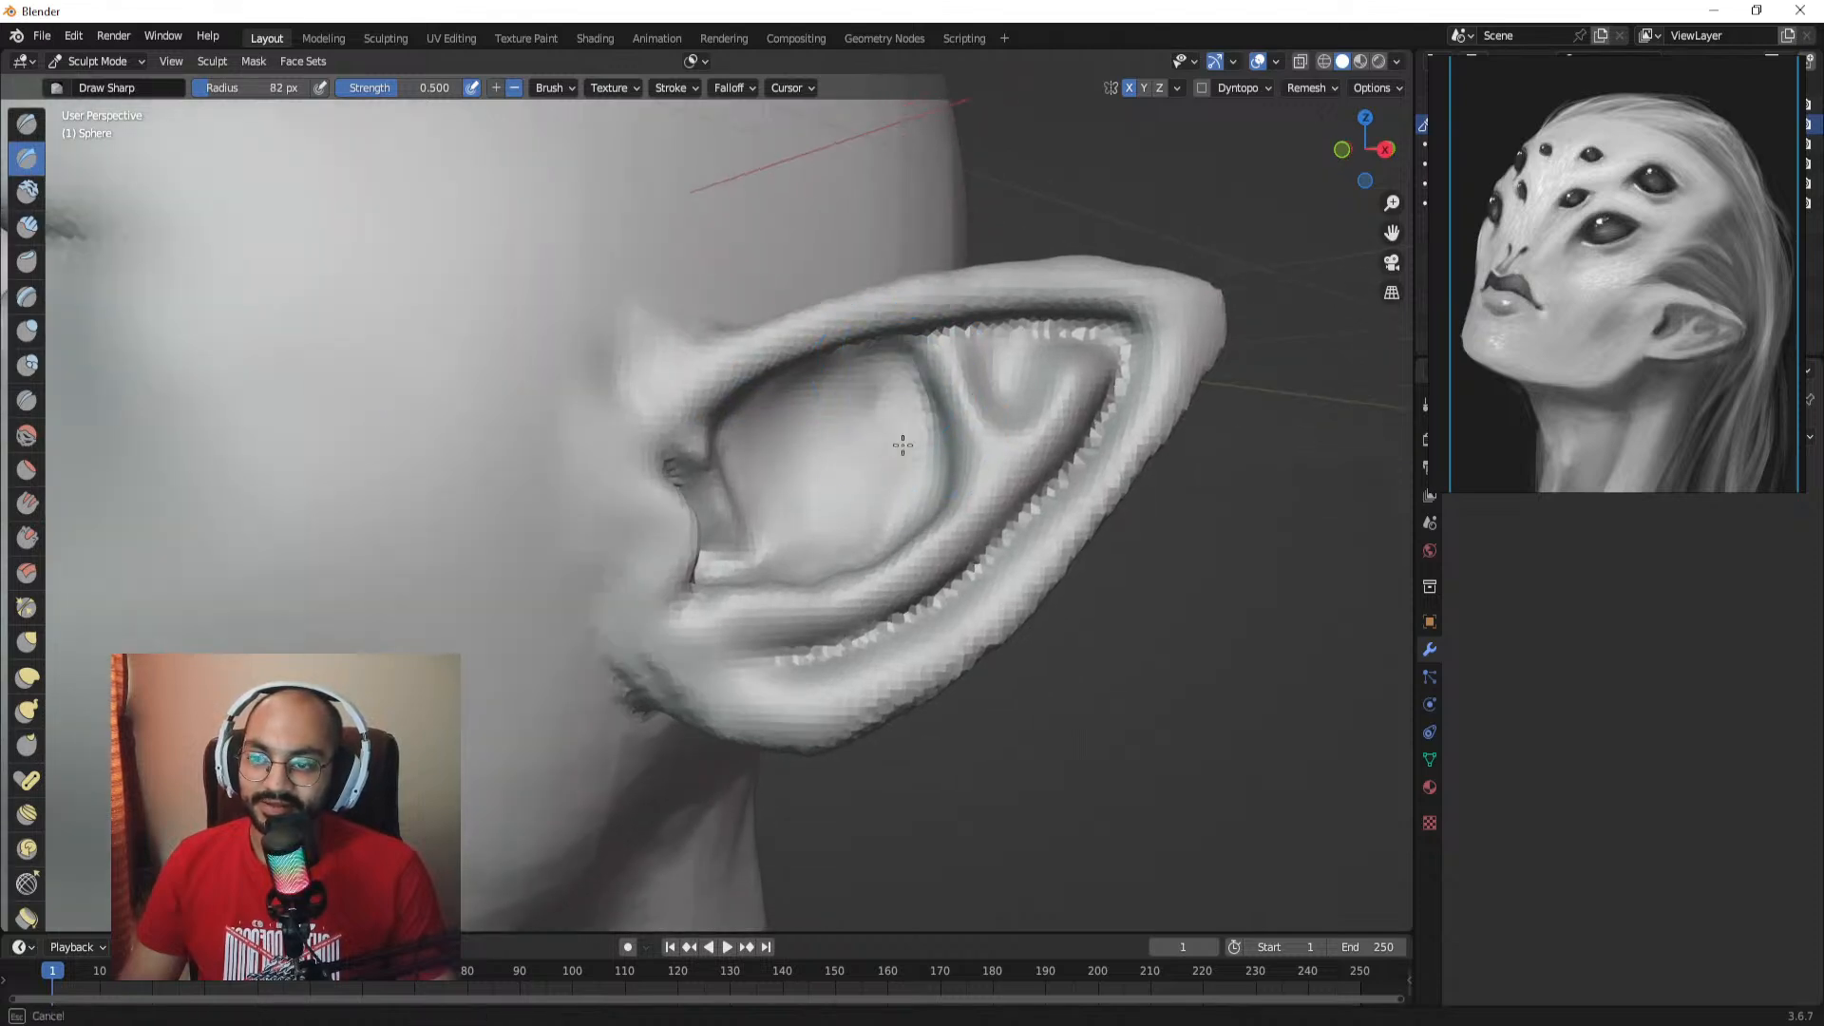
click(880, 365)
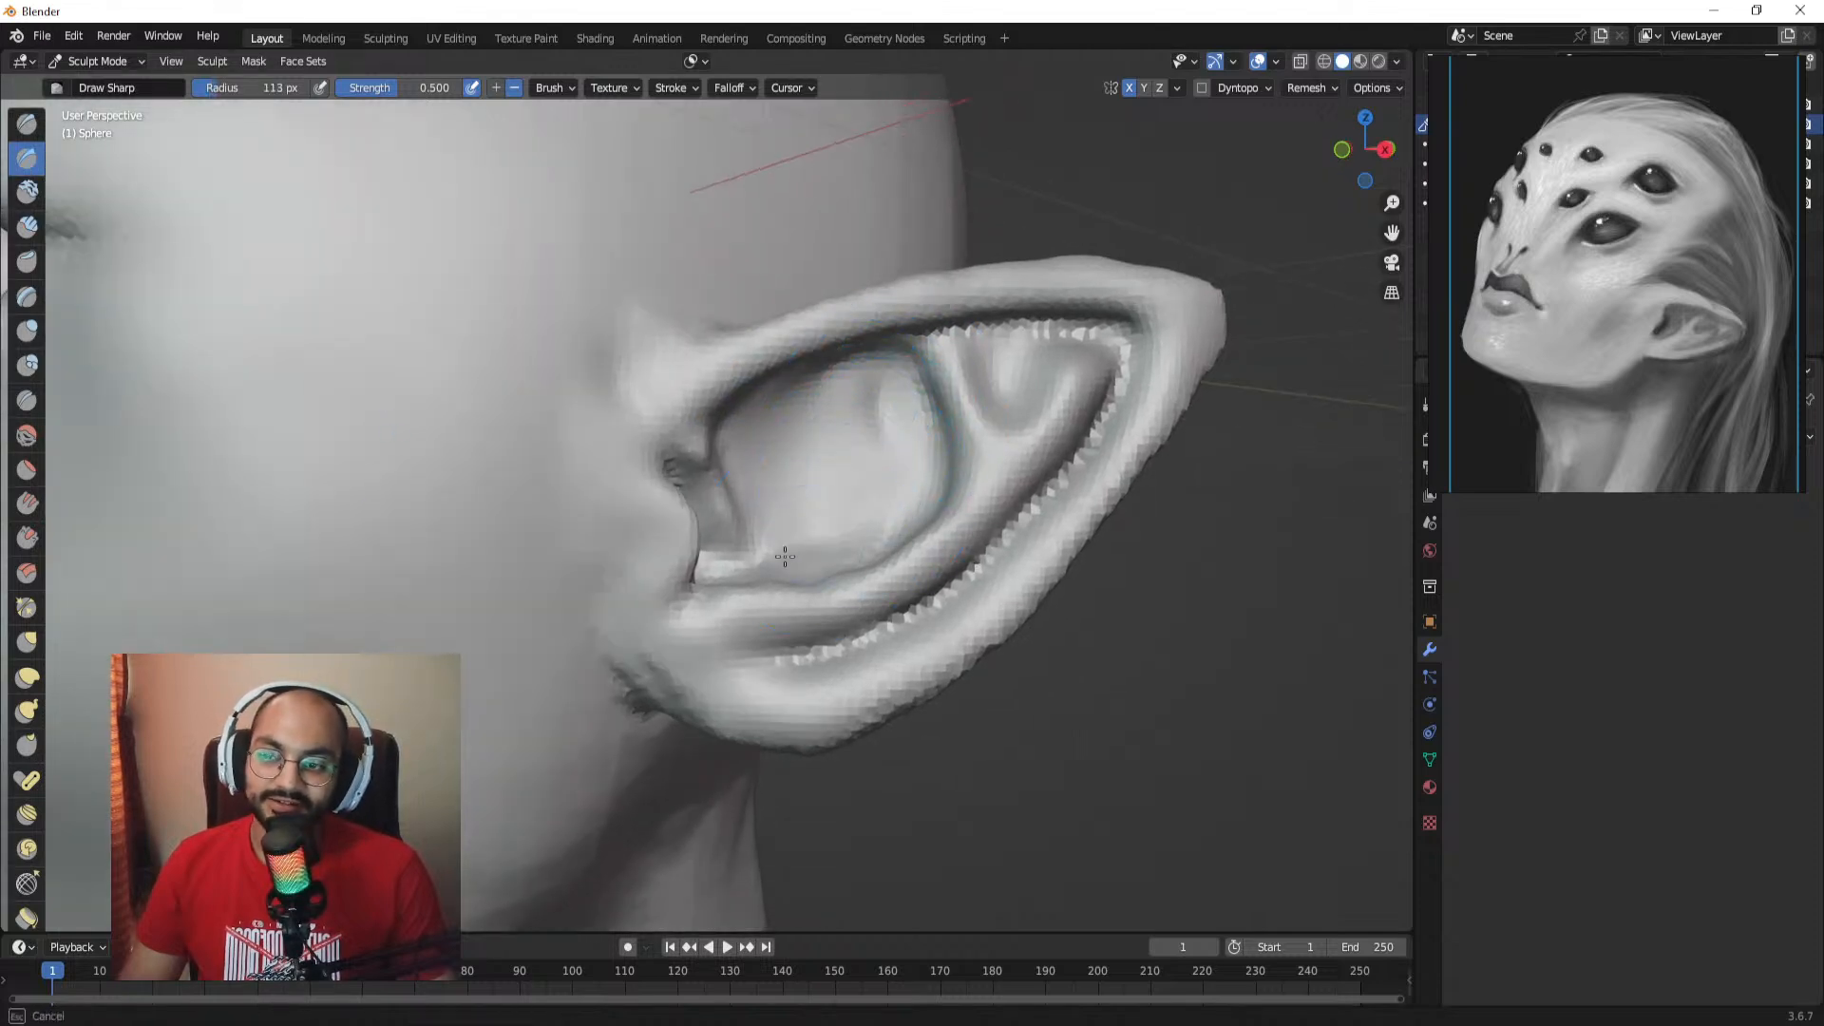
drag(784, 557, 719, 576)
middle_drag(719, 576, 650, 568)
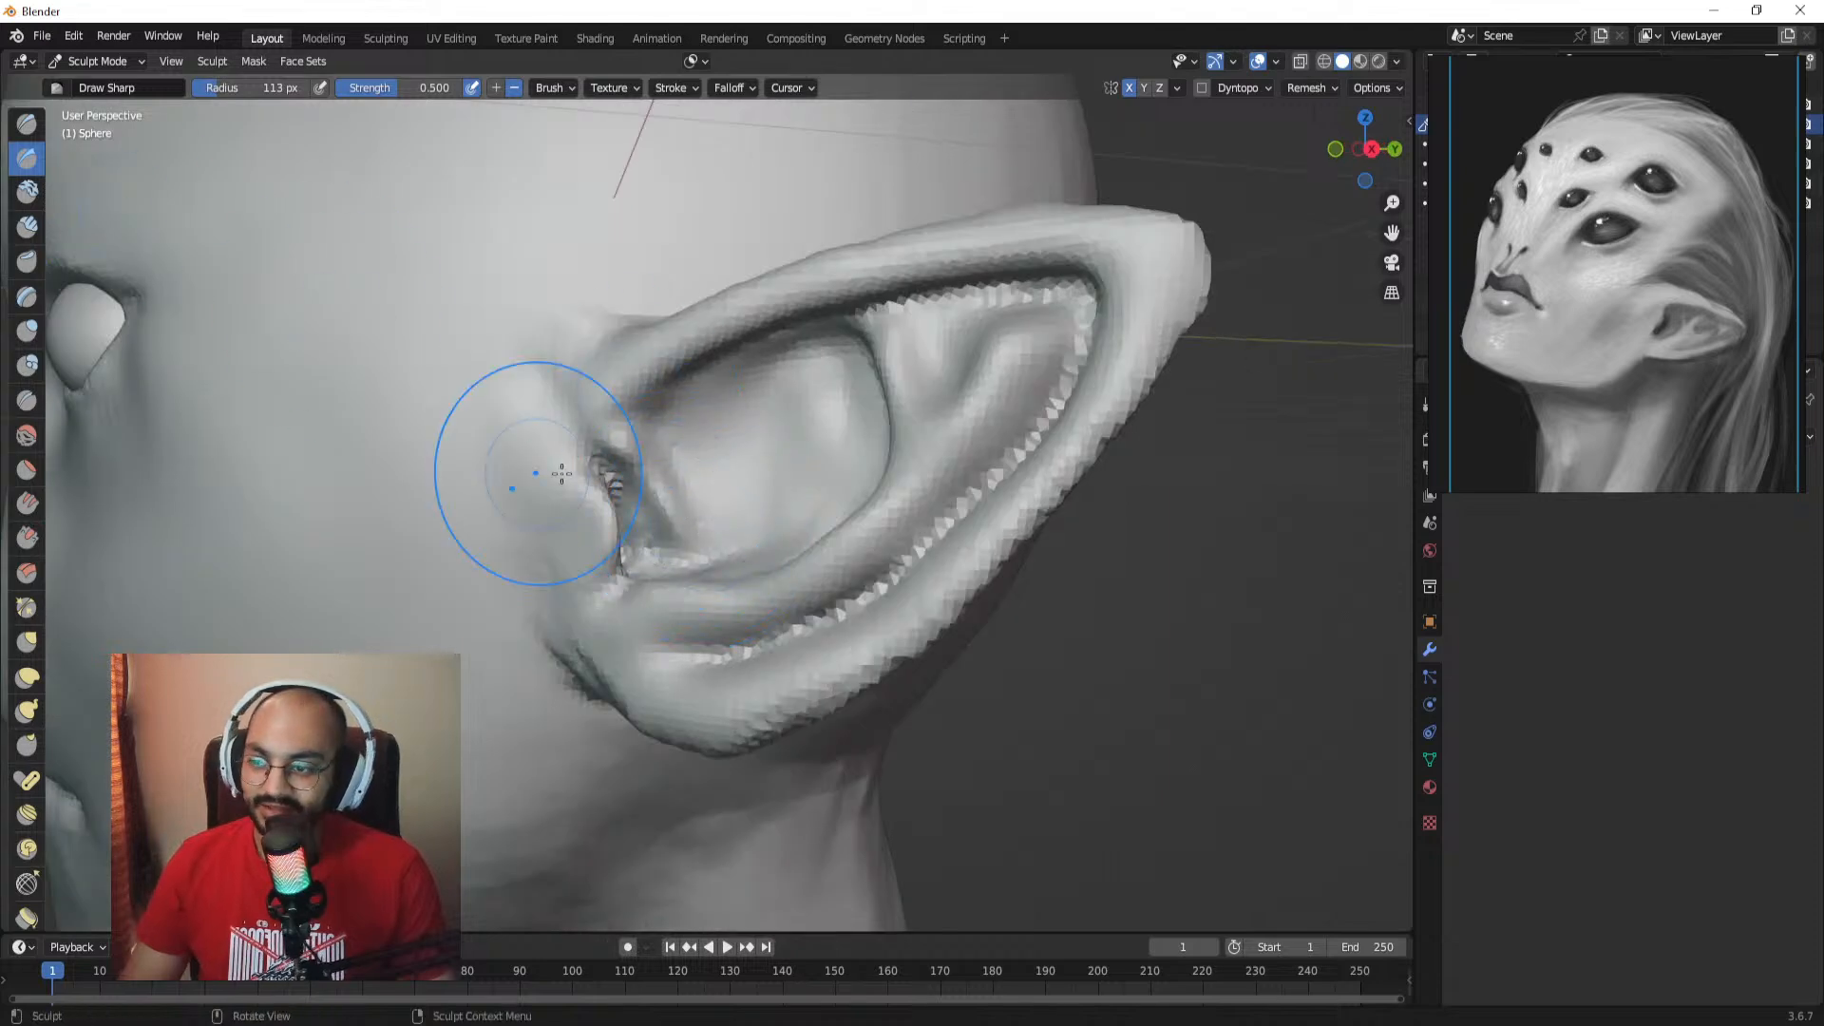
Step: Deepen the front edge of the ear opening with Draw Sharp strokes, reducing the brush radius to 104 px and 97 px
mouse_move(680, 481)
middle_down()
mouse_move(574, 480)
mouse_move(725, 481)
middle_up()
drag(696, 478, 714, 532)
key(f)
click(814, 525)
middle_drag(699, 497, 584, 528)
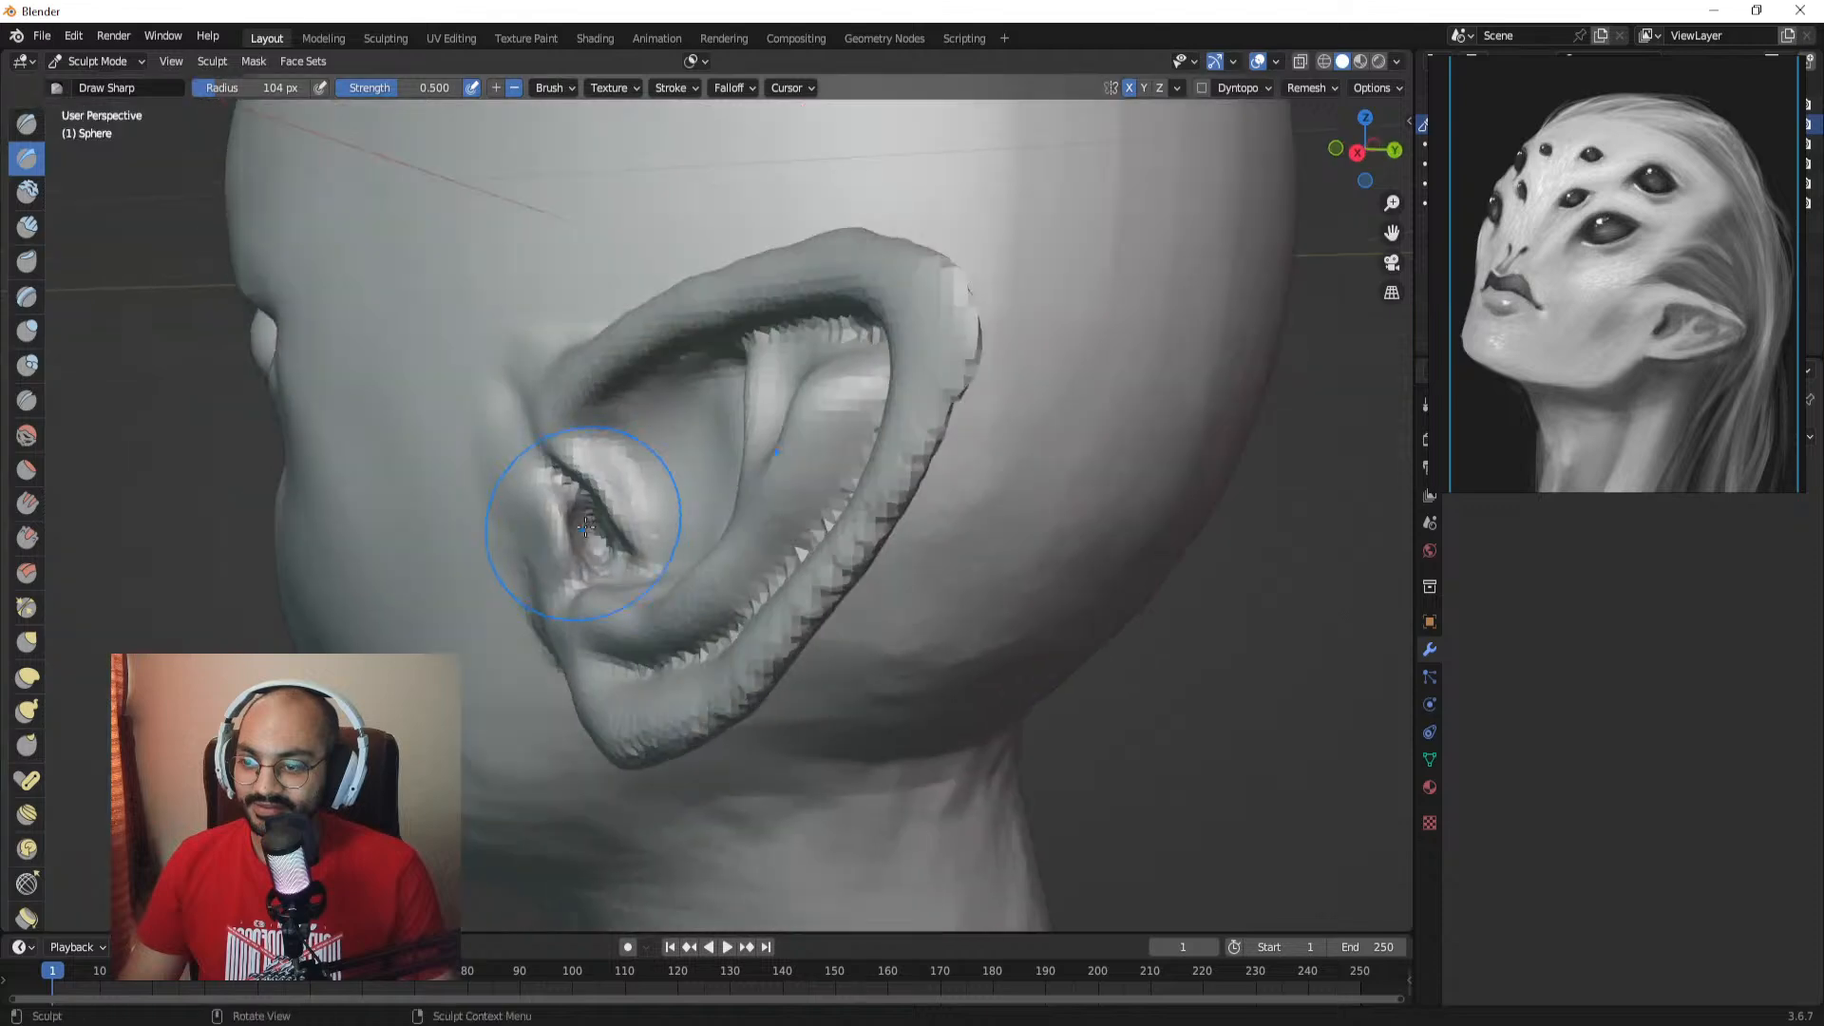
drag(563, 480, 585, 532)
middle_drag(581, 526, 618, 529)
drag(603, 518, 620, 539)
middle_drag(610, 532, 662, 536)
key(f)
click(655, 536)
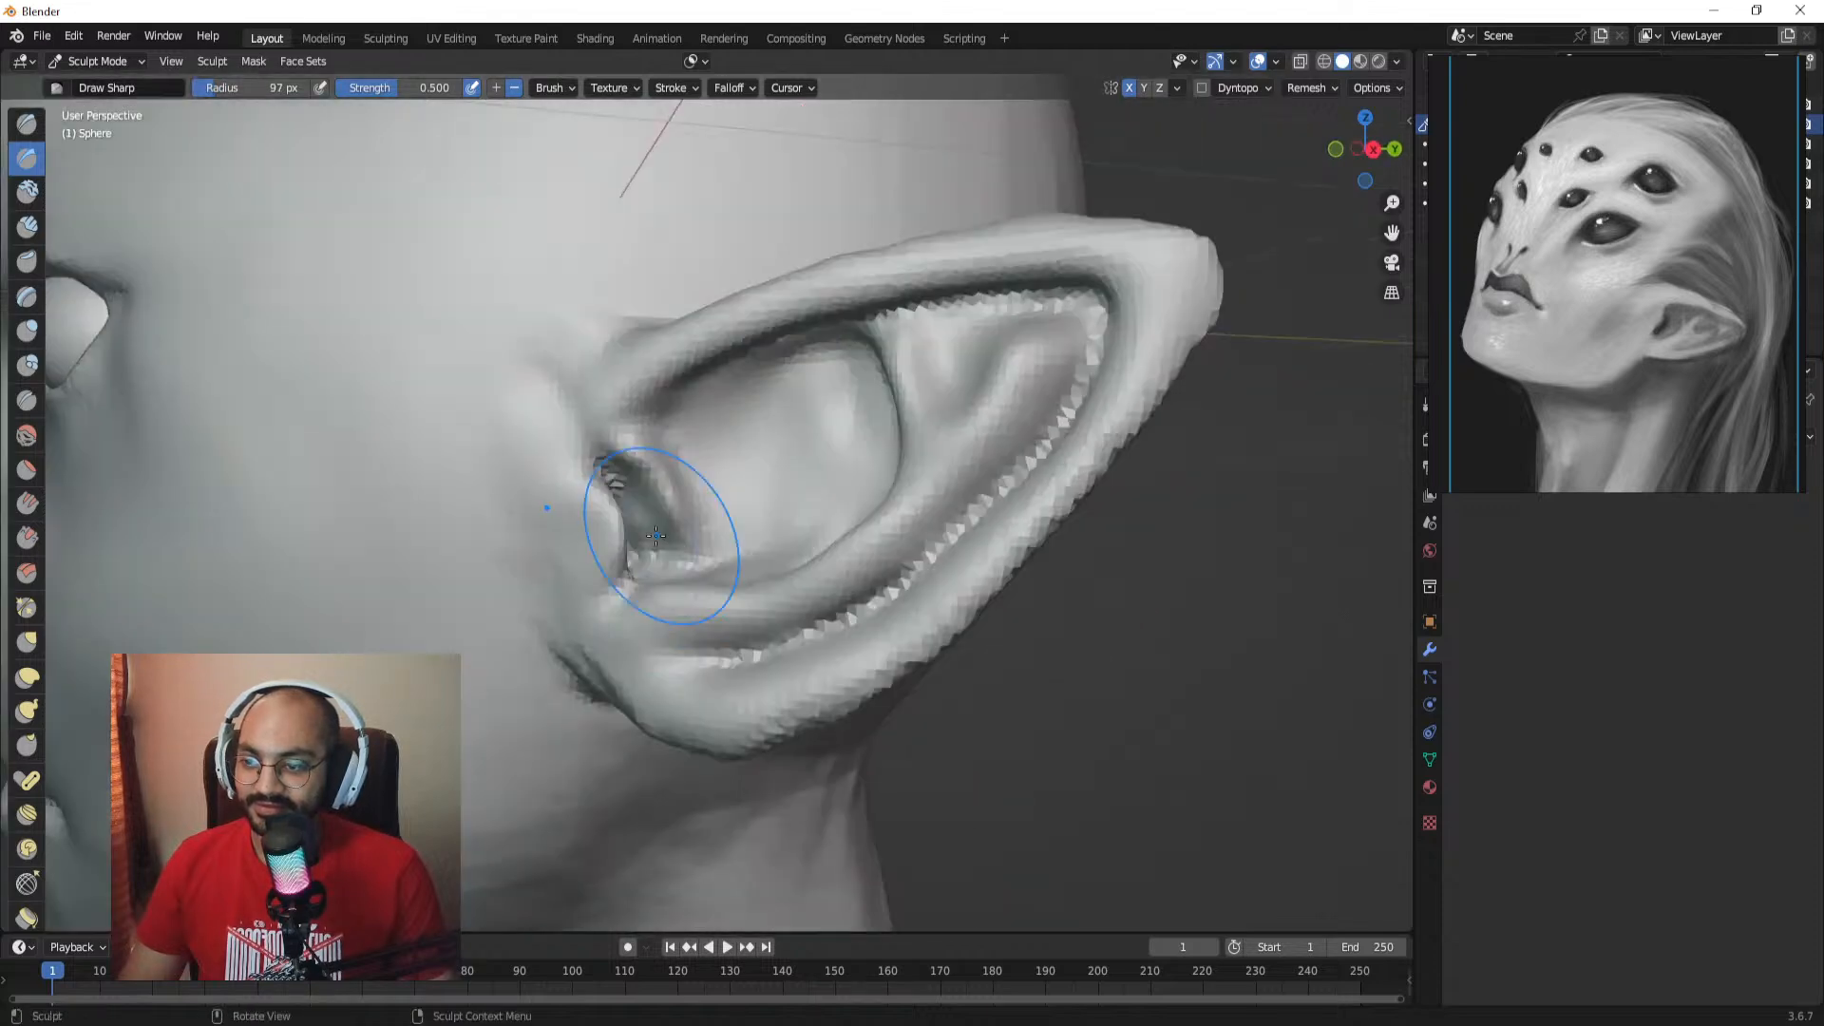
Step: Carve further into the ear opening behind its front edge with smaller Draw Sharp strokes, reducing the radius to 48 px
key(f)
click(636, 528)
drag(634, 510, 652, 540)
mouse_move(668, 519)
middle_down()
mouse_move(827, 517)
mouse_move(853, 496)
middle_up()
mouse_move(853, 497)
ctrl+middle_down()
mouse_move(852, 471)
mouse_move(849, 521)
ctrl+middle_up()
middle_drag(848, 521, 774, 482)
key(f)
click(757, 481)
drag(758, 478, 759, 502)
middle_drag(759, 502, 807, 523)
mouse_move(808, 523)
ctrl+middle_down()
mouse_move(787, 573)
mouse_move(751, 447)
ctrl+middle_up()
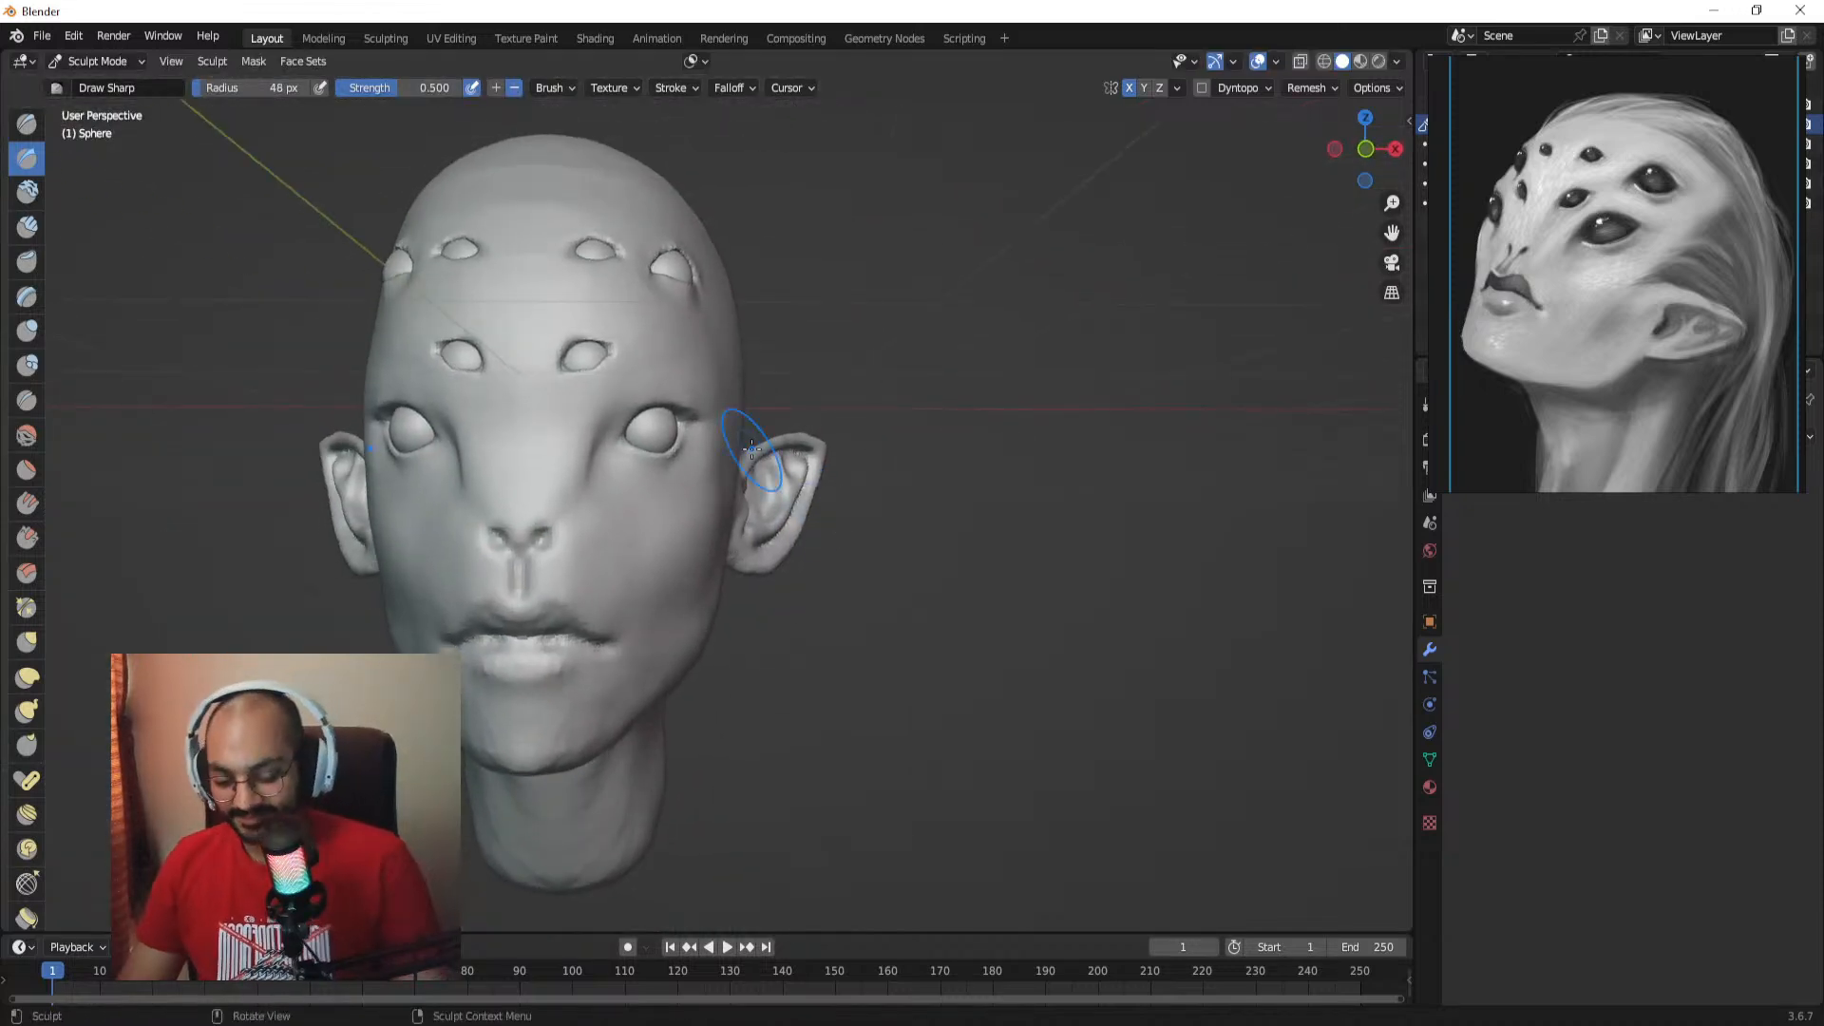
Step: Pull the earlobe and the lower outer rim of the ear inward with the Grab brush in the front view
key(KP_1)
ctrl+middle_drag(889, 608, 850, 520)
shift+middle_drag(851, 520, 896, 513)
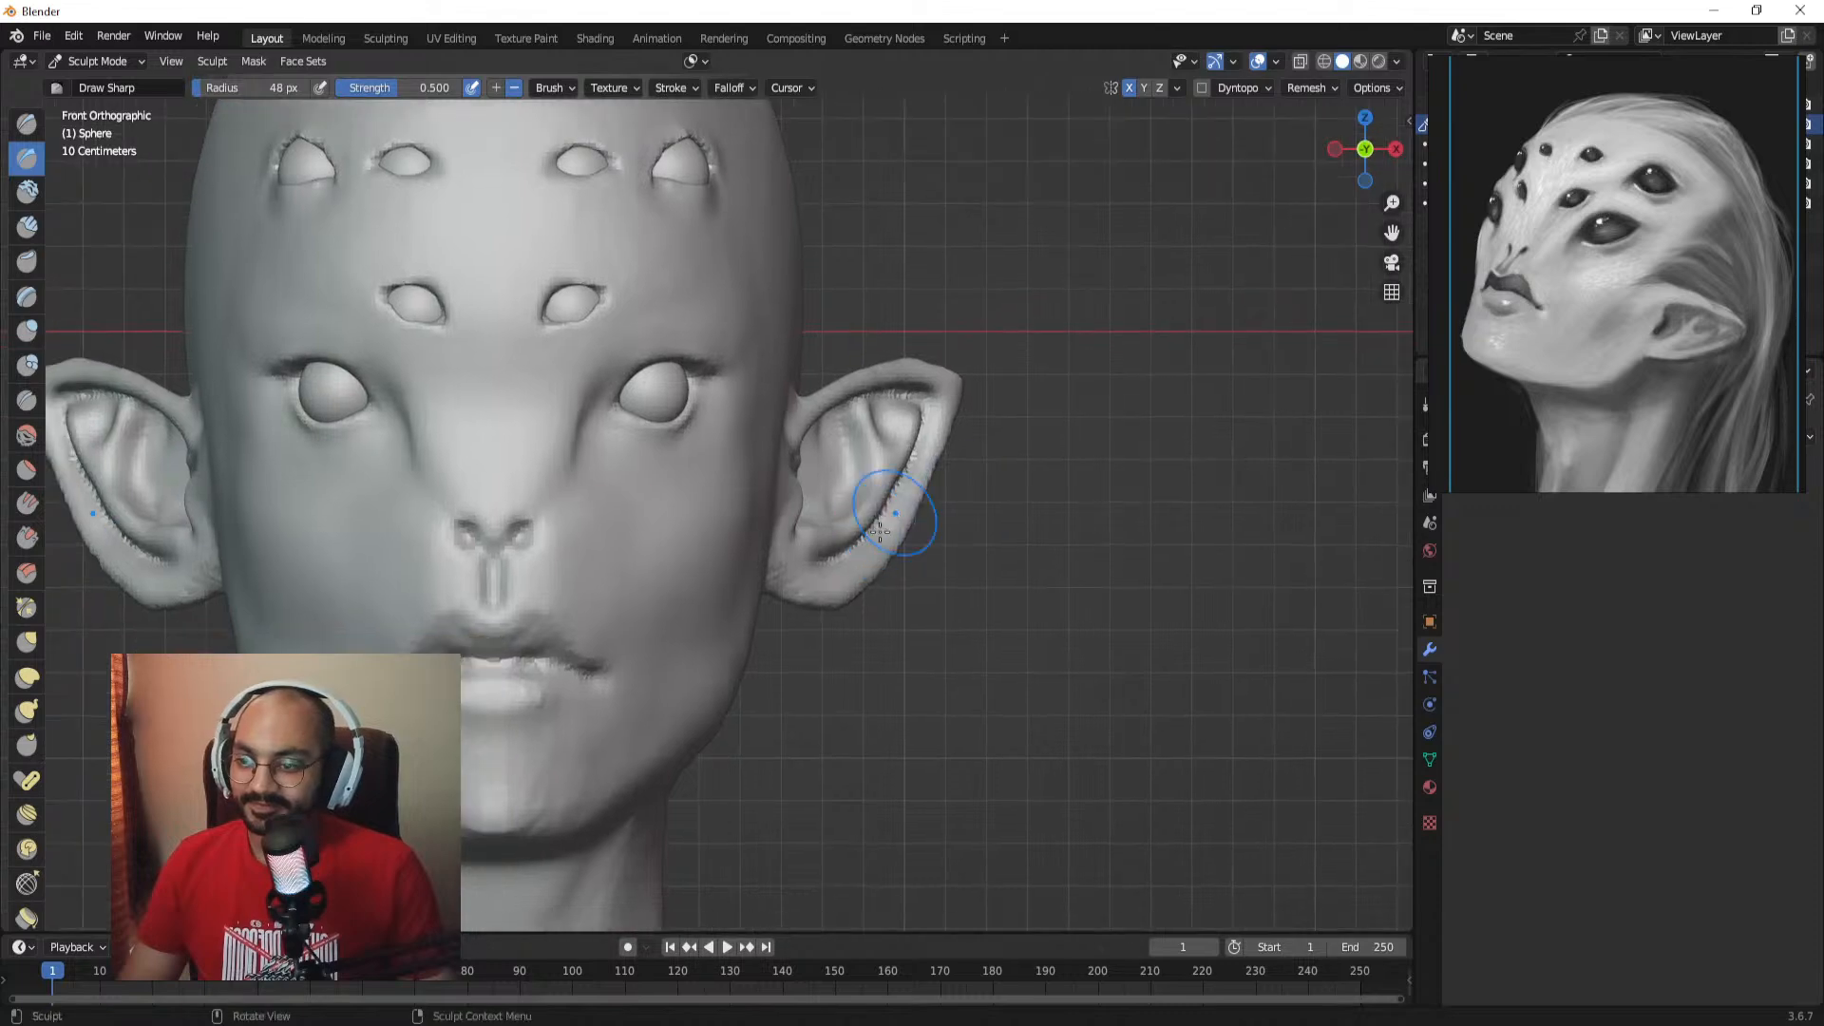
key(g)
drag(834, 597, 803, 596)
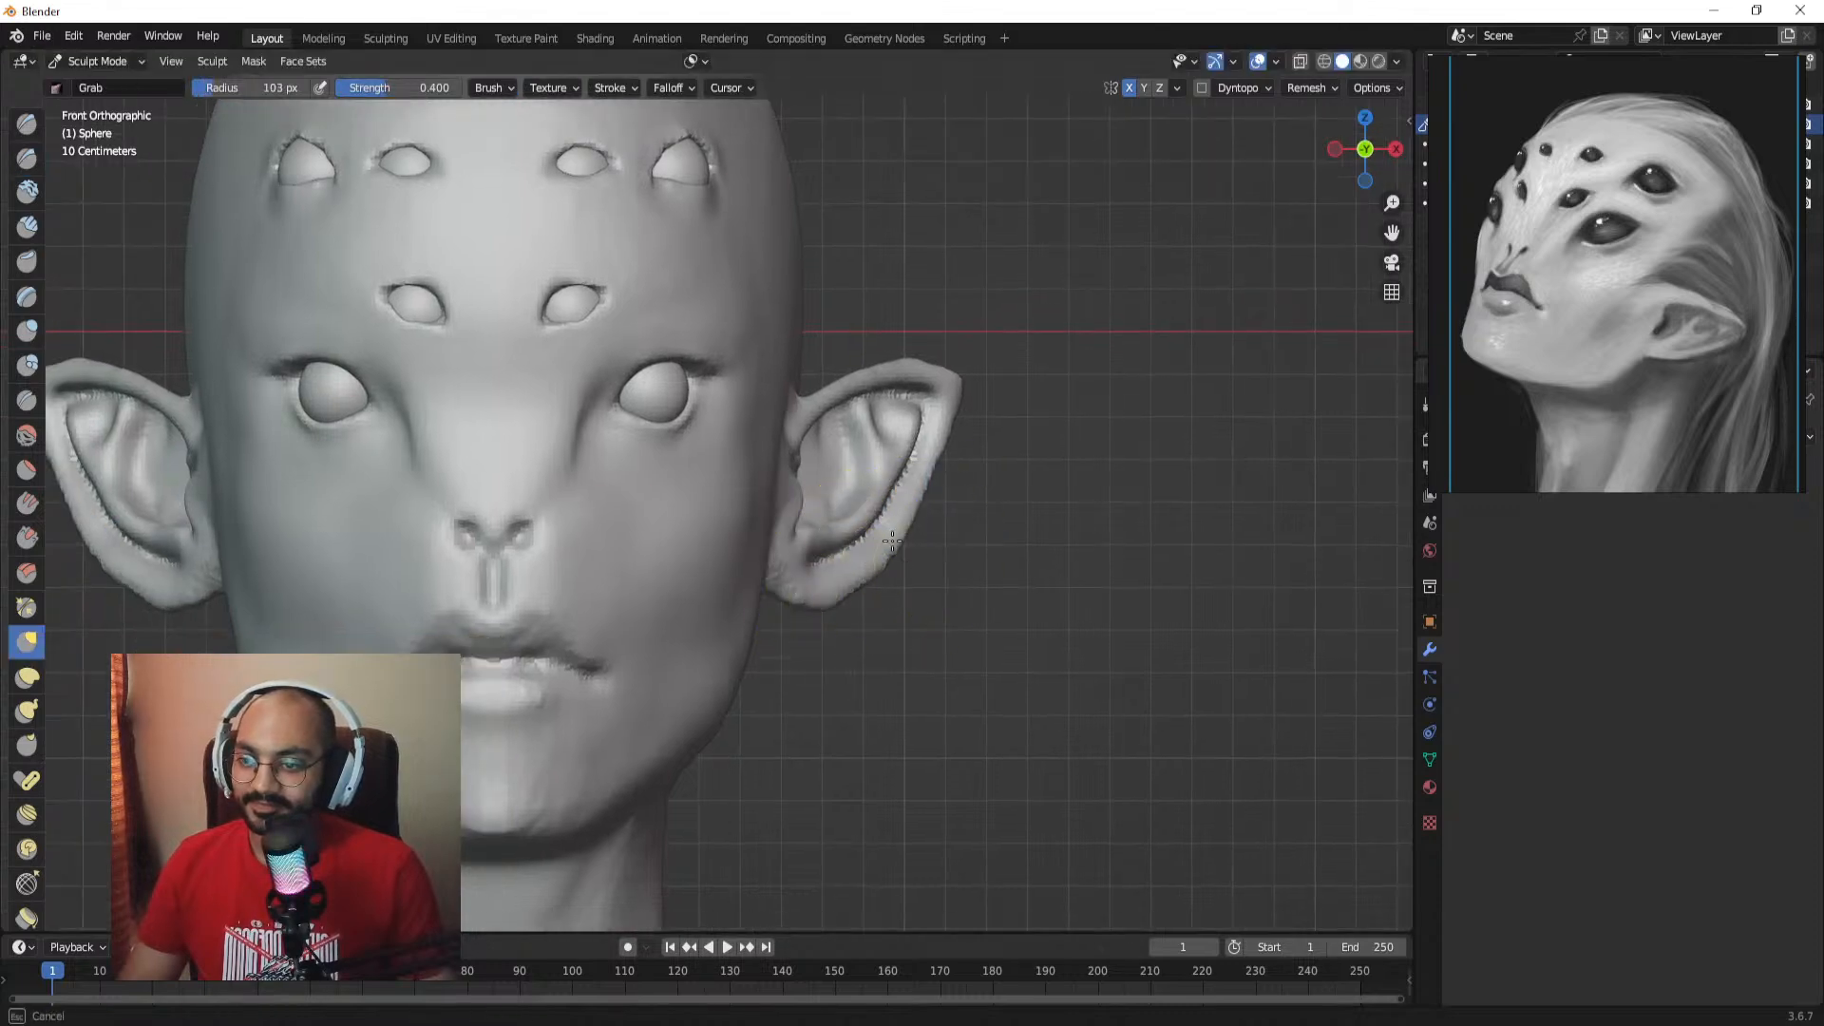
drag(892, 541, 878, 532)
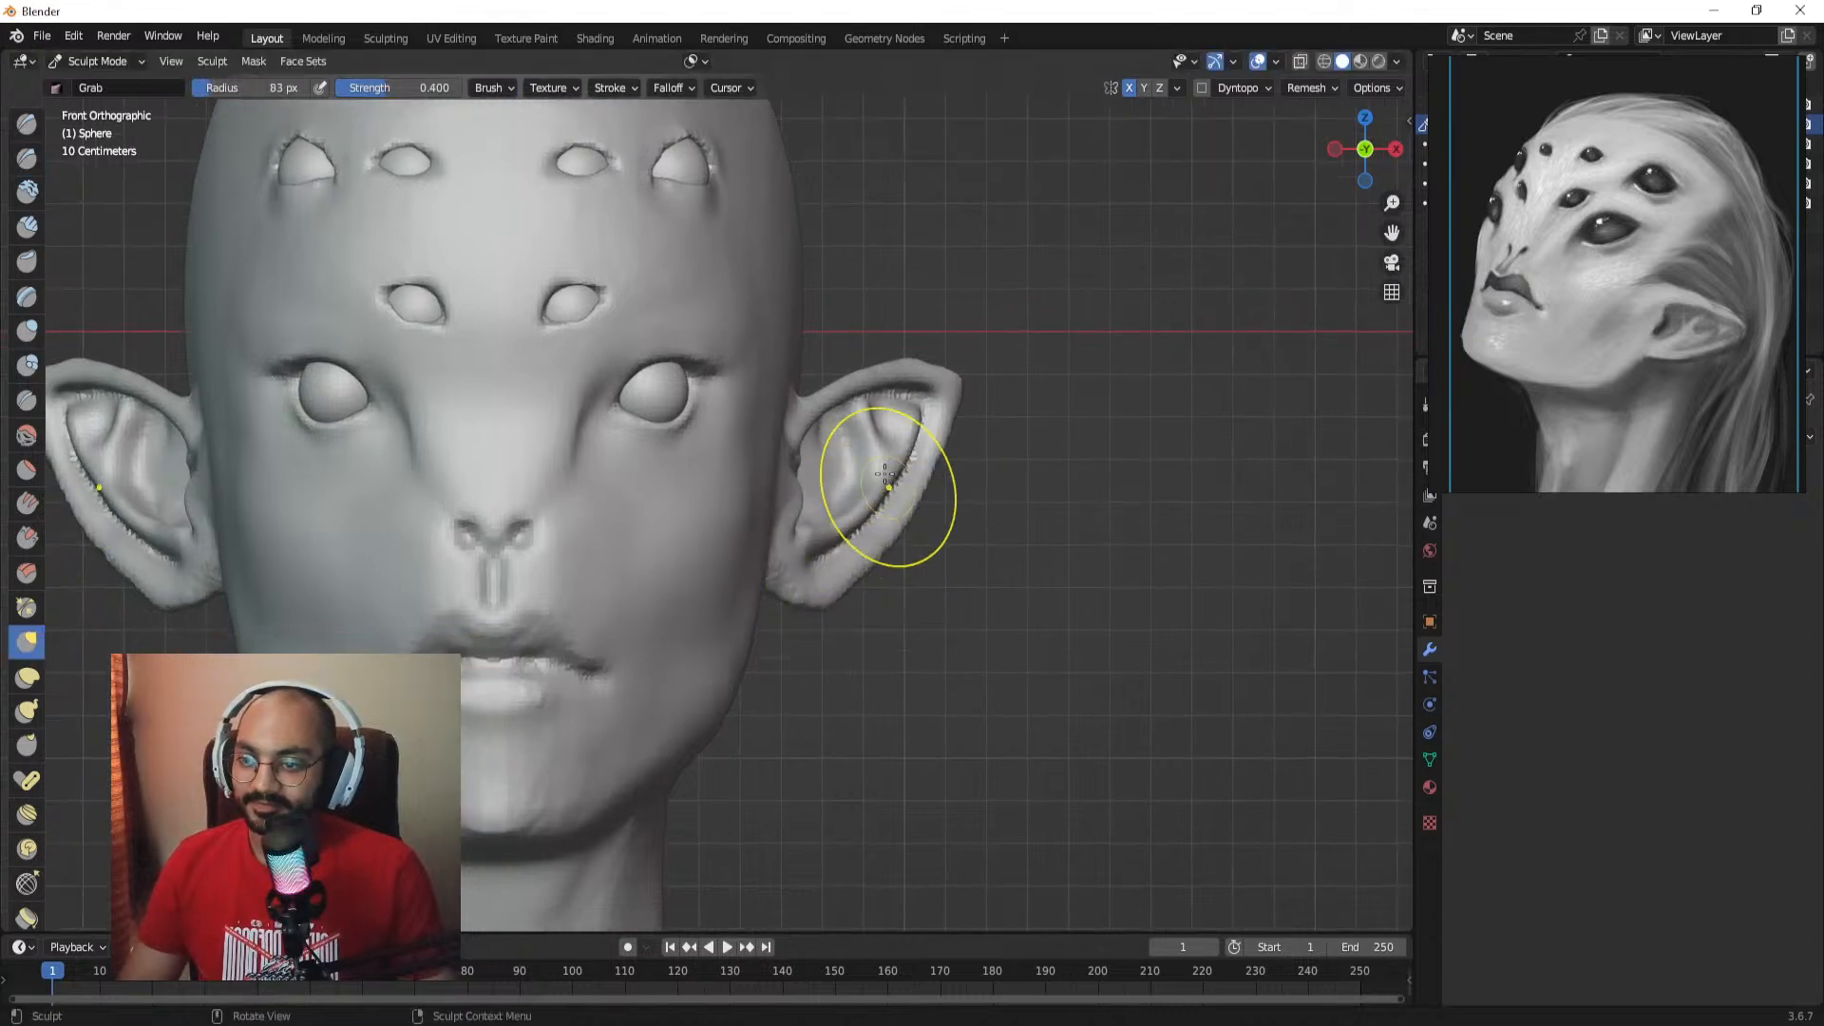
Step: Adjust the pointed tip of the ear with the Grab brush, enlarging its radius to 118 px and 202 px
key(f)
click(922, 378)
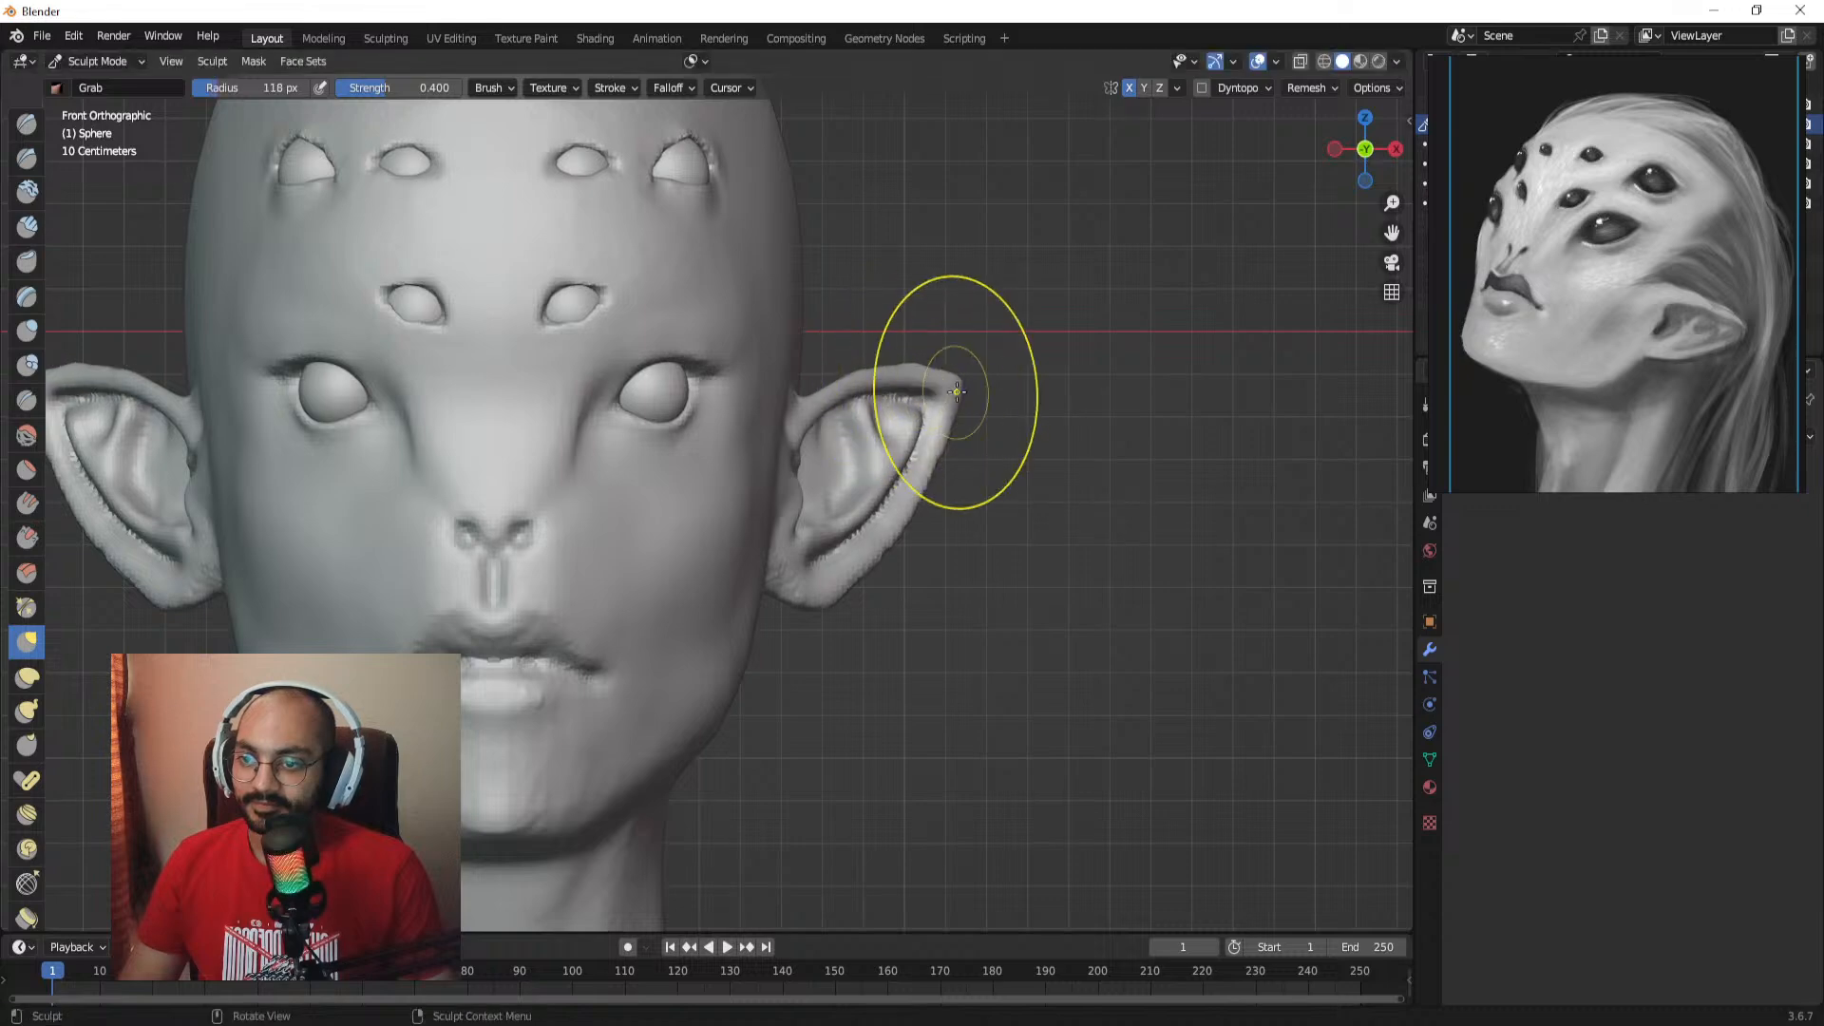
scroll(929, 427, down, 3)
key(f)
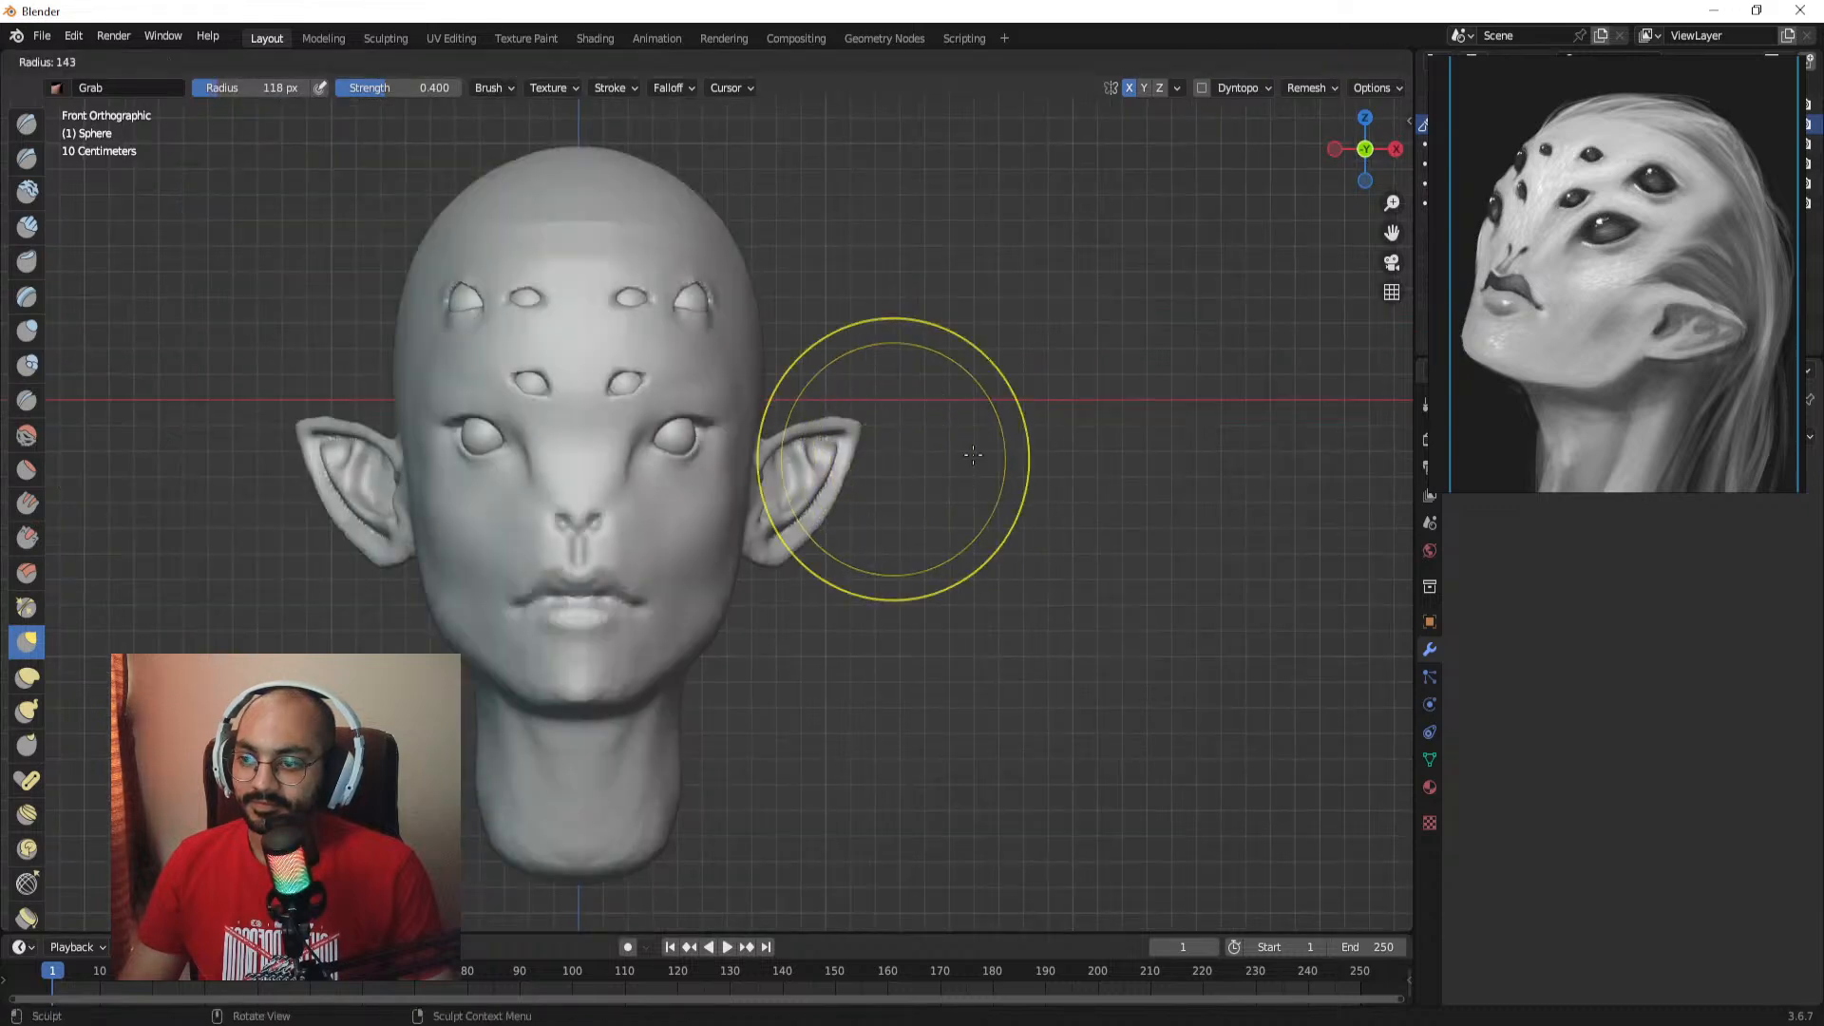
drag(843, 437, 850, 442)
mouse_move(862, 454)
middle_down()
mouse_move(723, 459)
mouse_move(895, 461)
middle_up()
mouse_move(895, 461)
alt+mouse_down()
mouse_move(823, 544)
mouse_move(888, 456)
alt+mouse_up()
ctrl+alt+drag(874, 447, 855, 384)
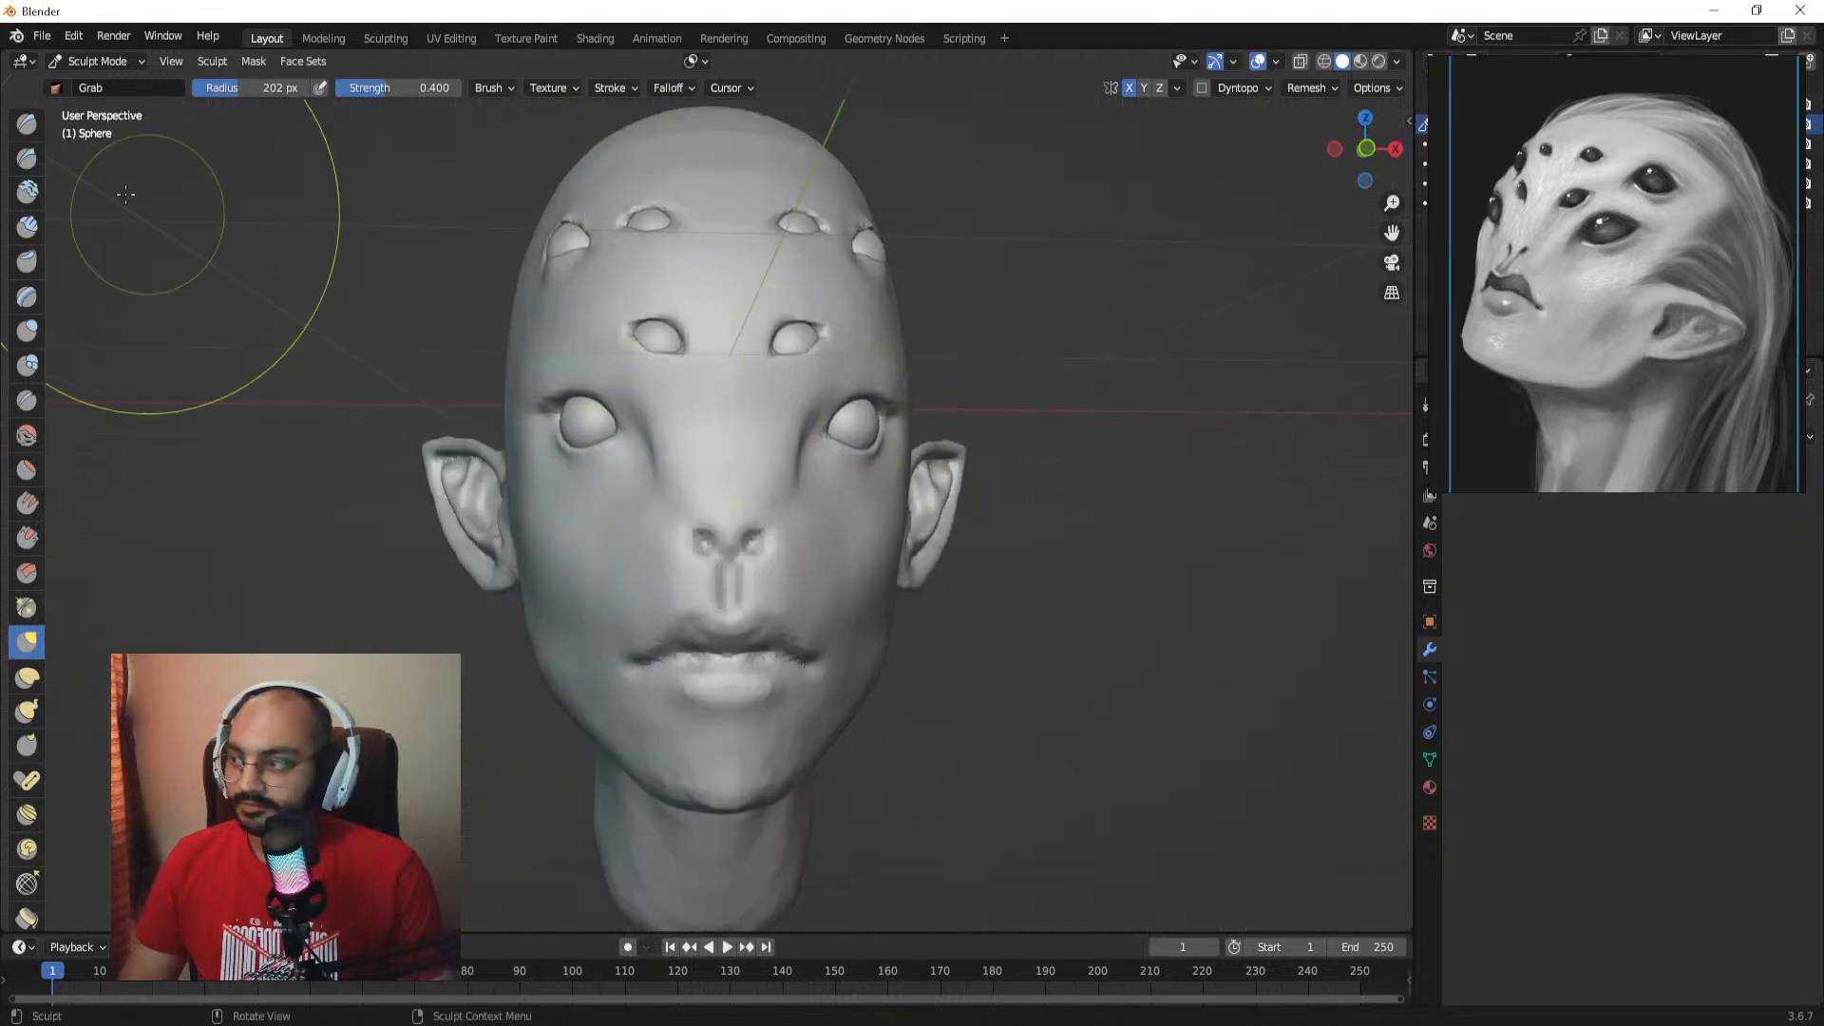
Step: Carve the groove between the nose and the upper lip with the Draw Sharp brush at 34 px
click(27, 158)
scroll(628, 516, up, 2)
mouse_move(628, 516)
ctrl+alt+mouse_down()
mouse_move(684, 509)
mouse_move(593, 523)
mouse_move(684, 548)
ctrl+alt+mouse_up()
key(f)
click(587, 510)
key(f)
click(673, 545)
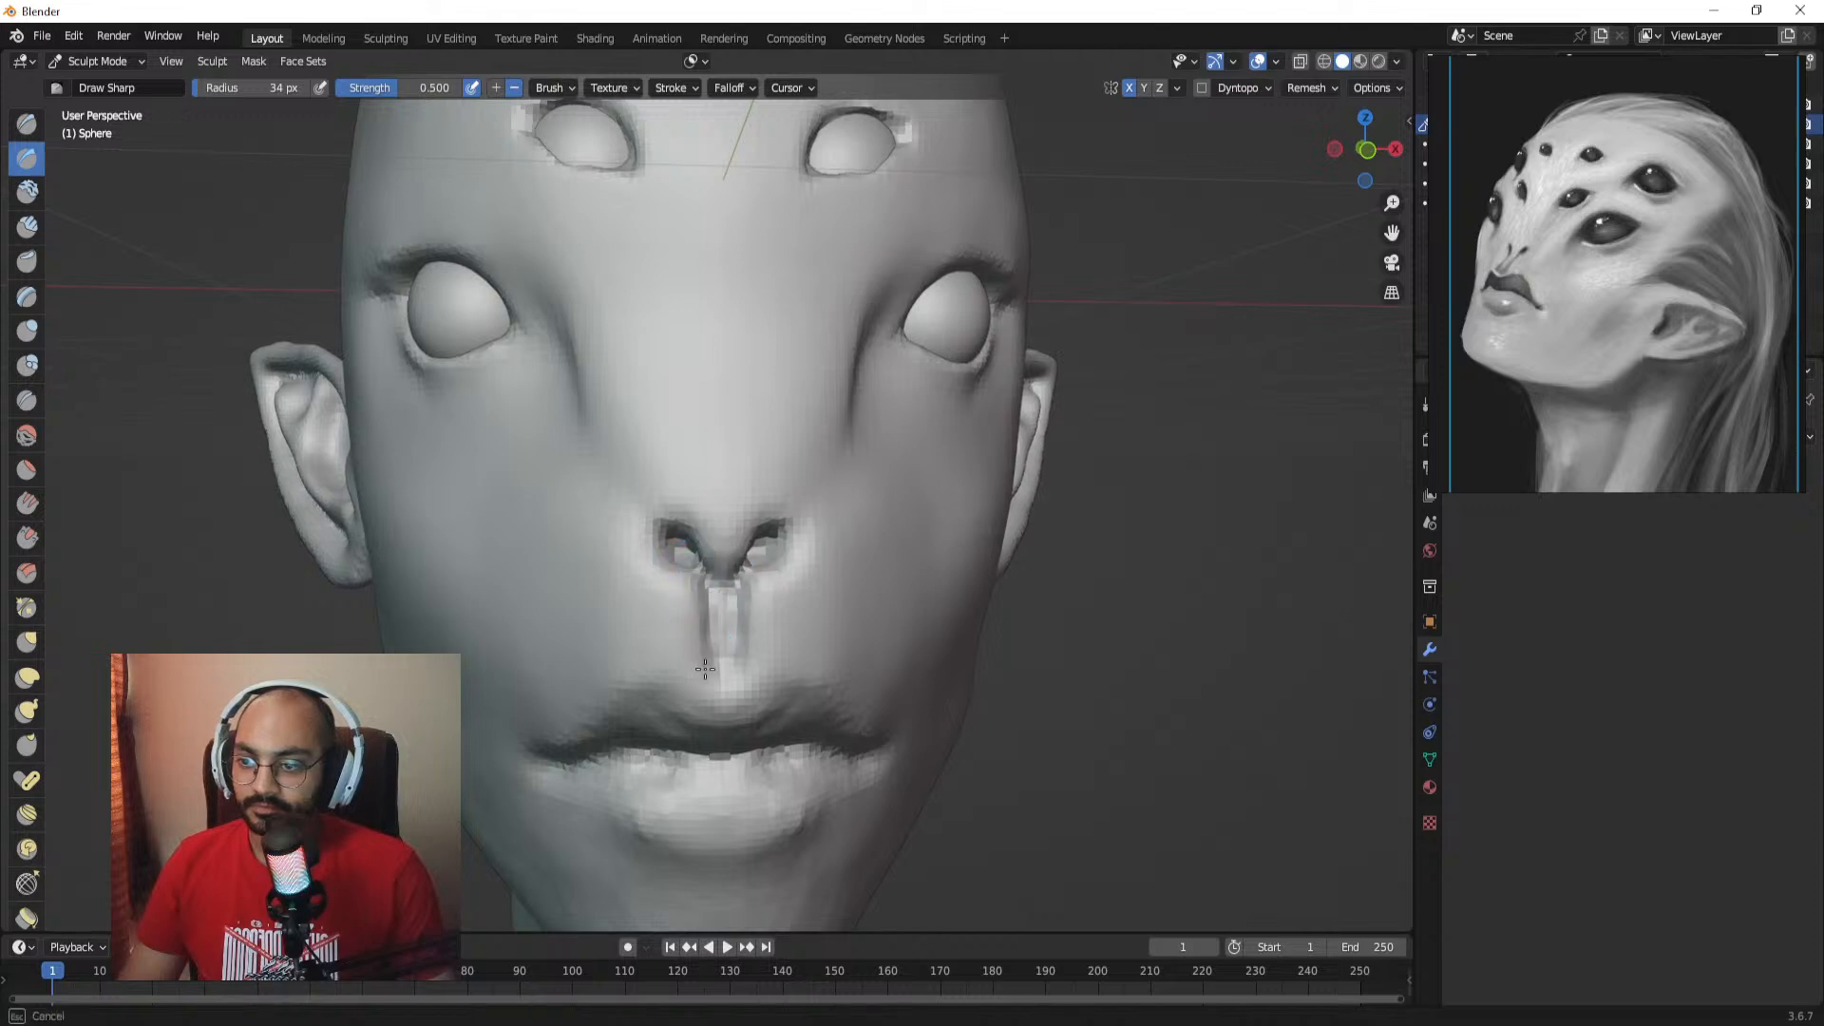
click(741, 650)
Step: Carve the upper lip's outline out to the mouth corner with the Draw Sharp brush at 58 px
mouse_move(727, 650)
alt+shift+mouse_down()
mouse_move(749, 585)
mouse_move(814, 602)
mouse_move(814, 561)
alt+shift+mouse_up()
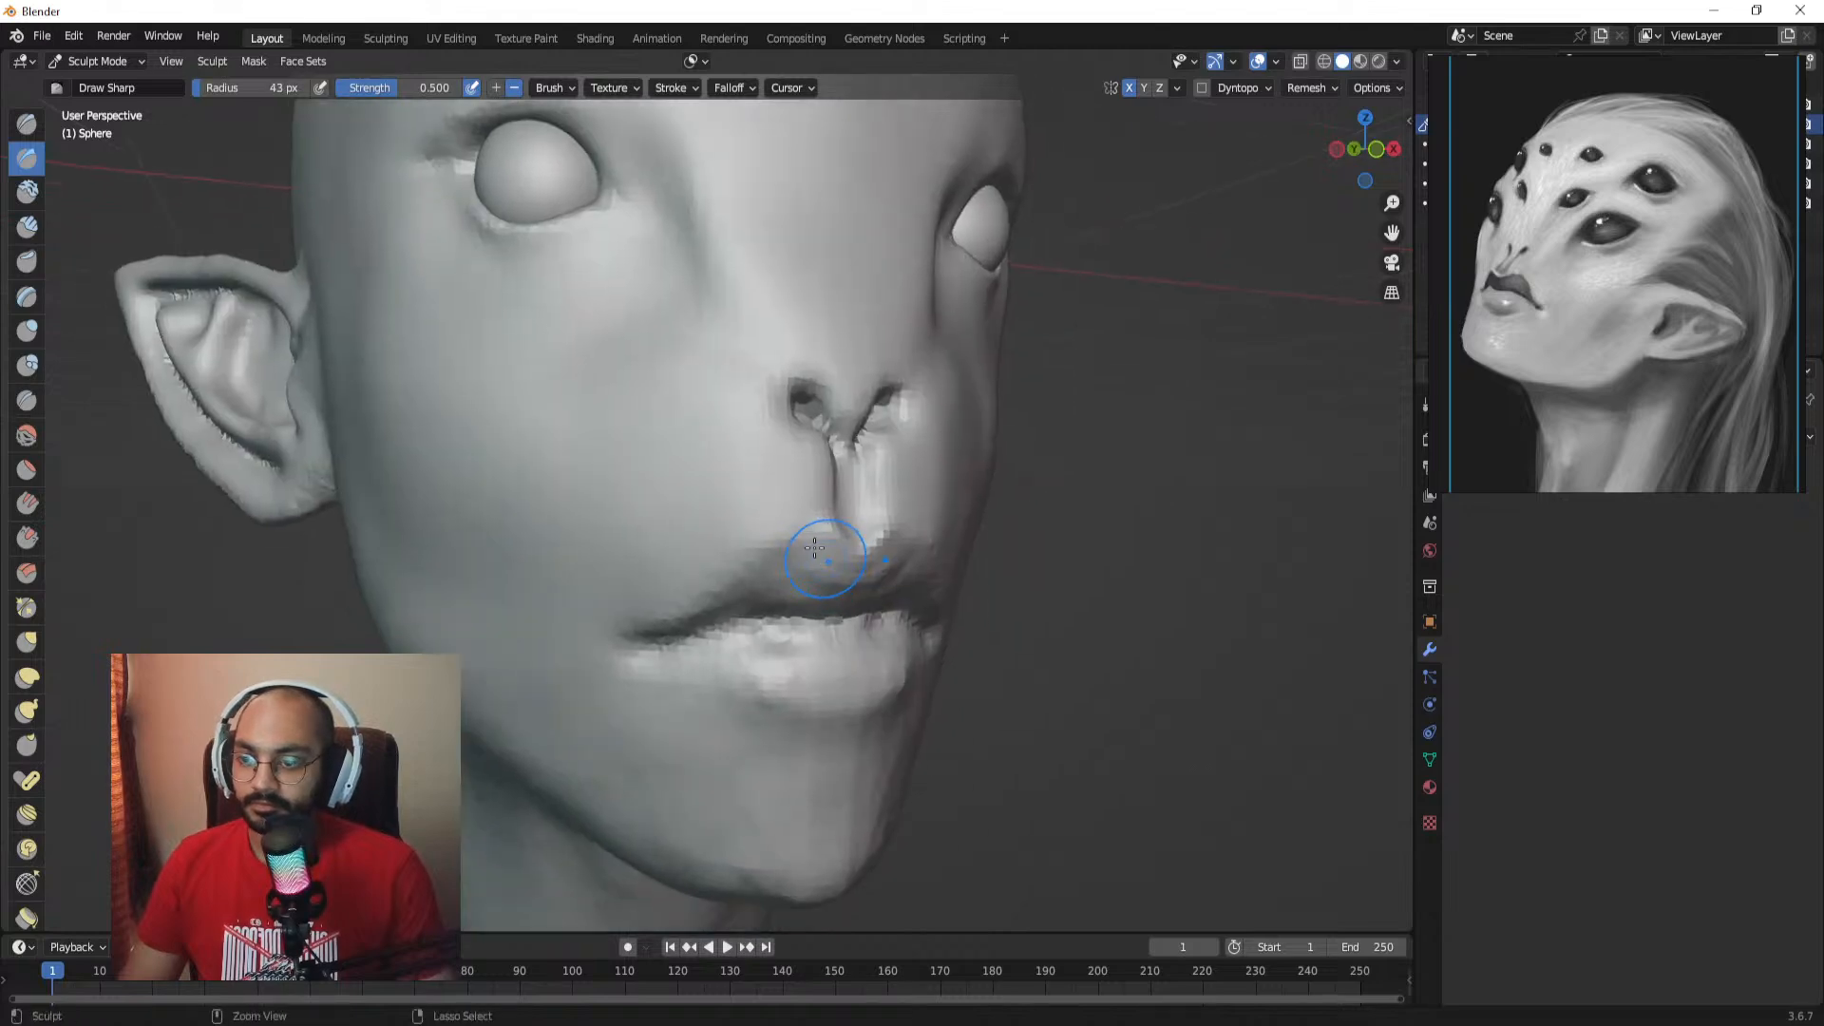
click(676, 617)
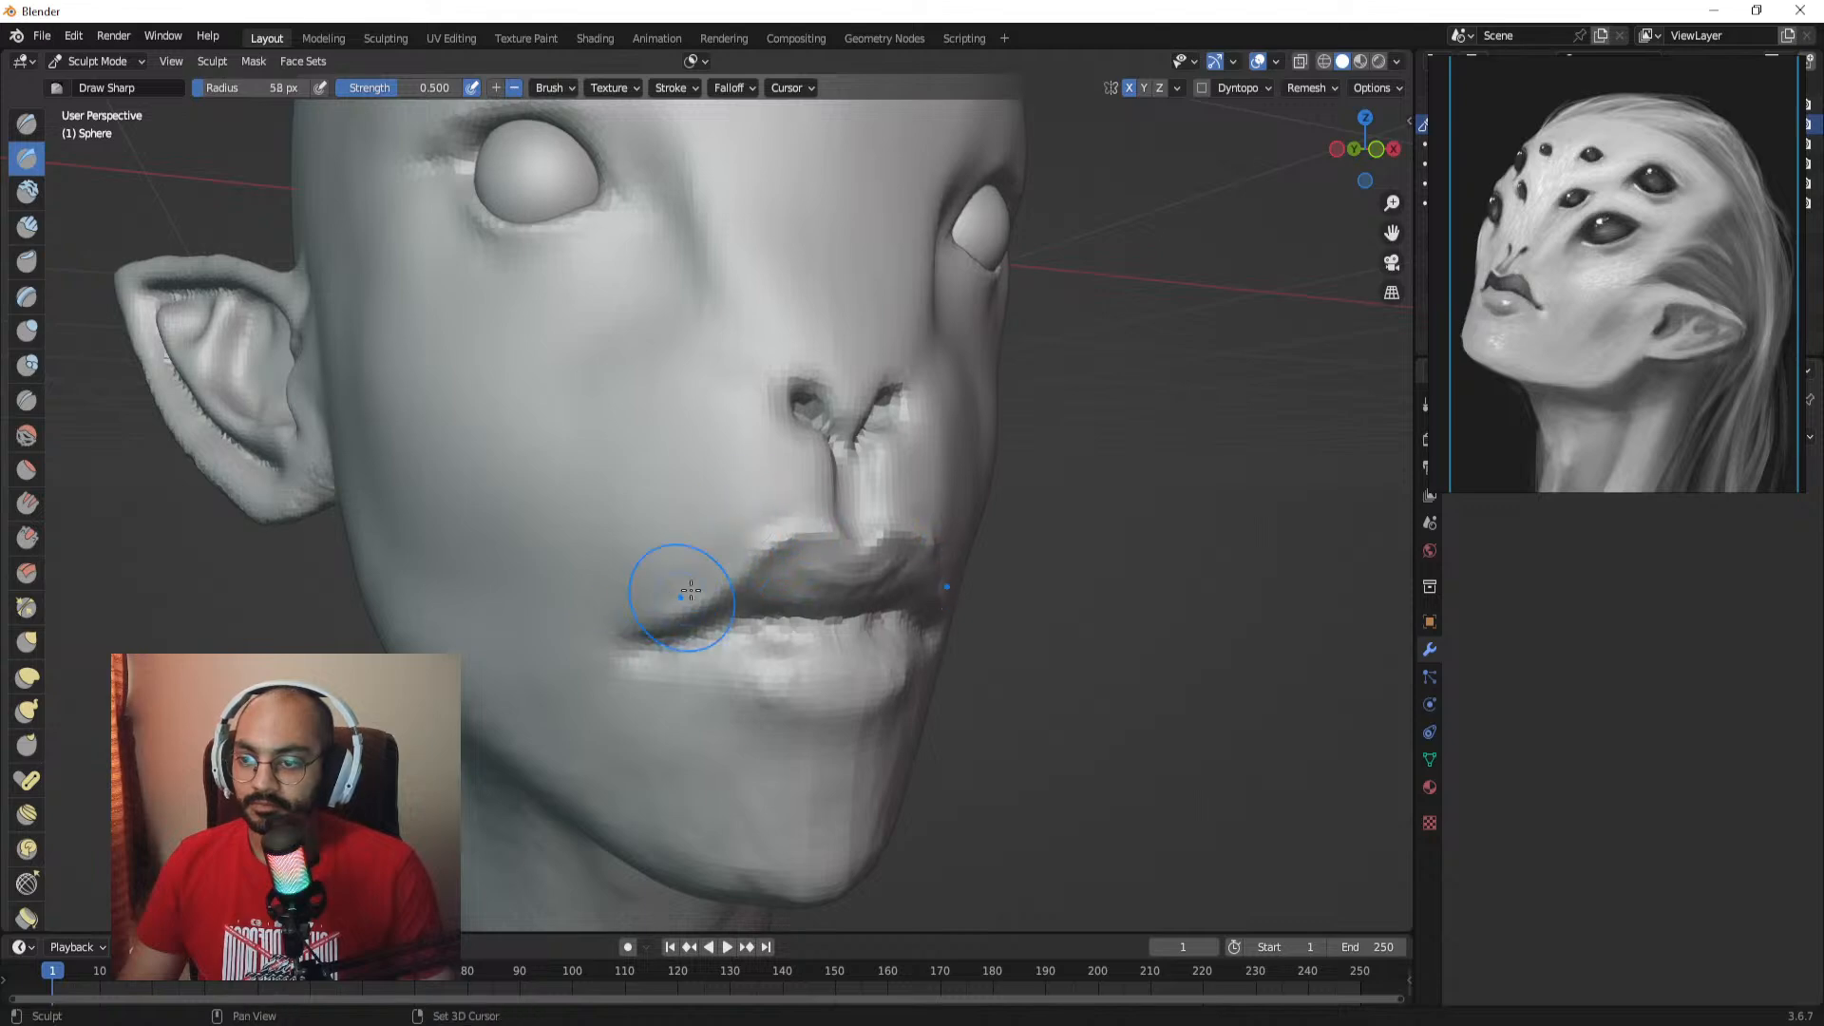
mouse_move(691, 591)
alt+mouse_down()
mouse_move(751, 540)
mouse_move(678, 431)
mouse_move(683, 496)
mouse_move(727, 438)
mouse_move(610, 475)
alt+mouse_up()
Step: Build up the volume of the upper lip with the Clay Strips brush at 53 px
click(28, 228)
key(f)
mouse_move(686, 494)
alt+mouse_down()
mouse_move(730, 500)
mouse_move(610, 533)
alt+mouse_up()
click(718, 502)
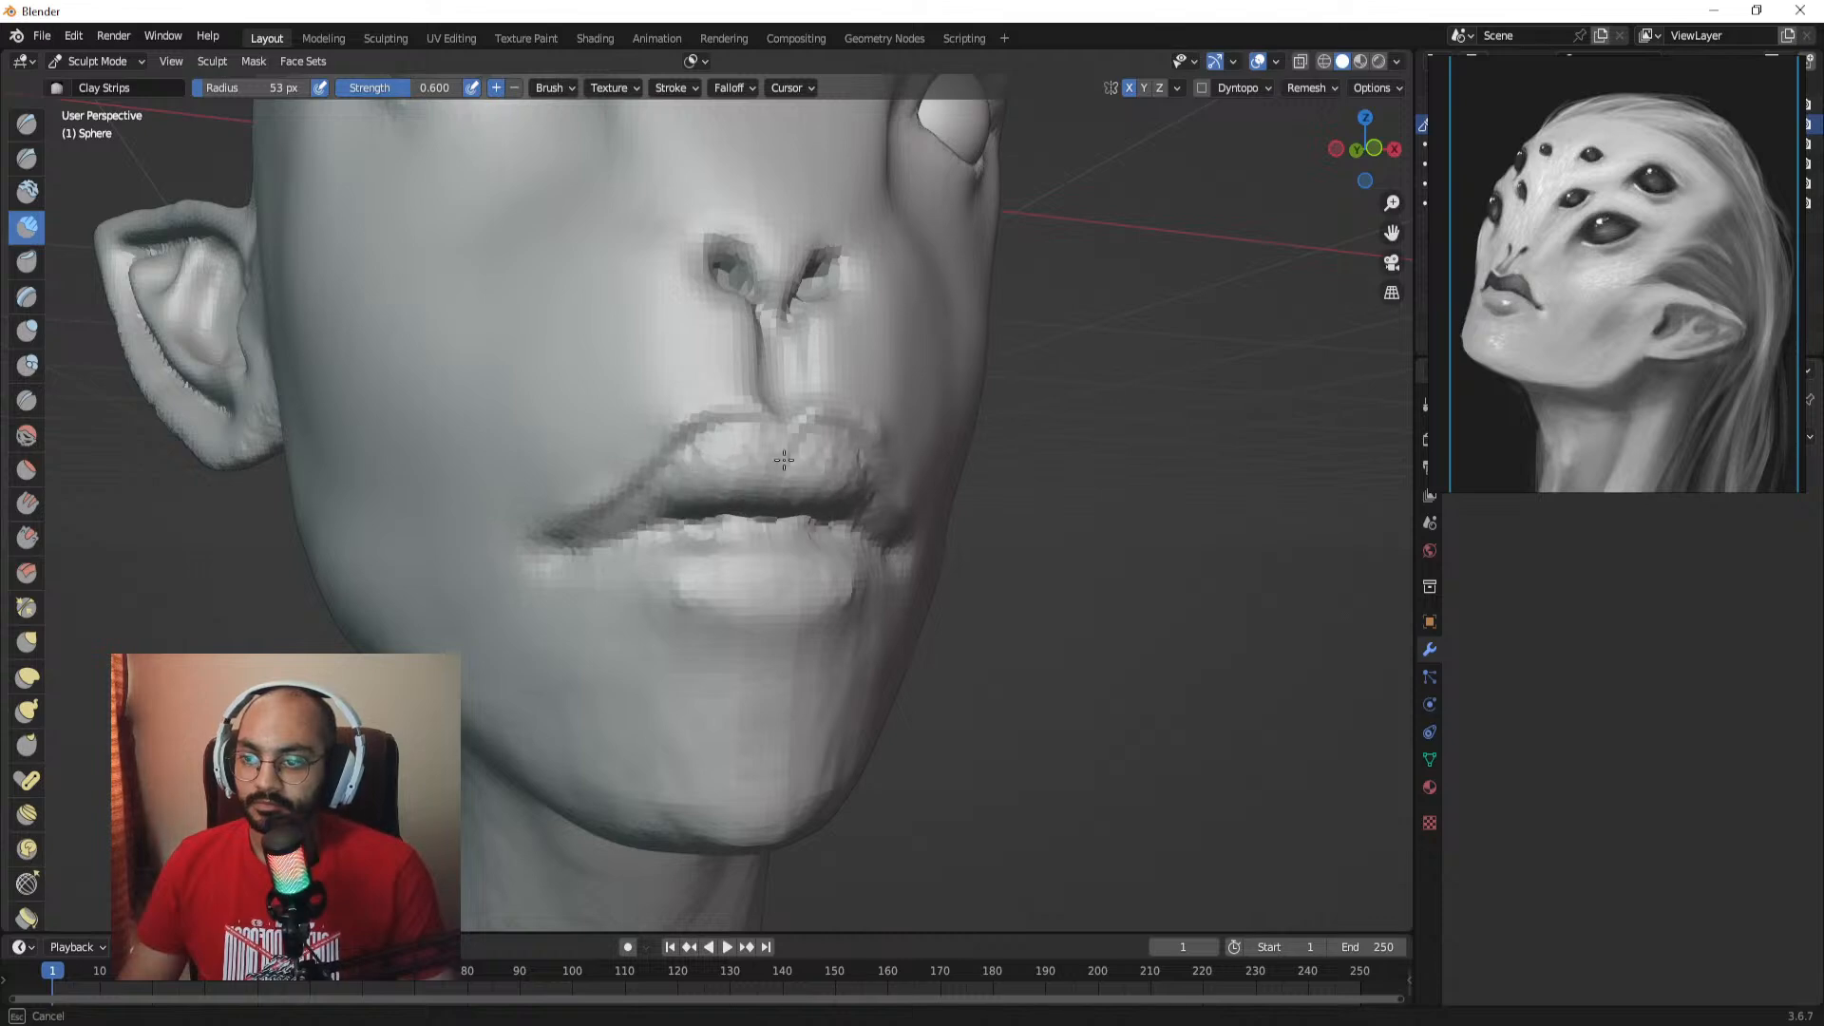
drag(783, 460, 796, 453)
Step: Fill out the lower lip with the Clay Strips brush, enlarging its radius to 65 px and 82 px
key(f)
click(824, 510)
middle_drag(819, 513, 767, 525)
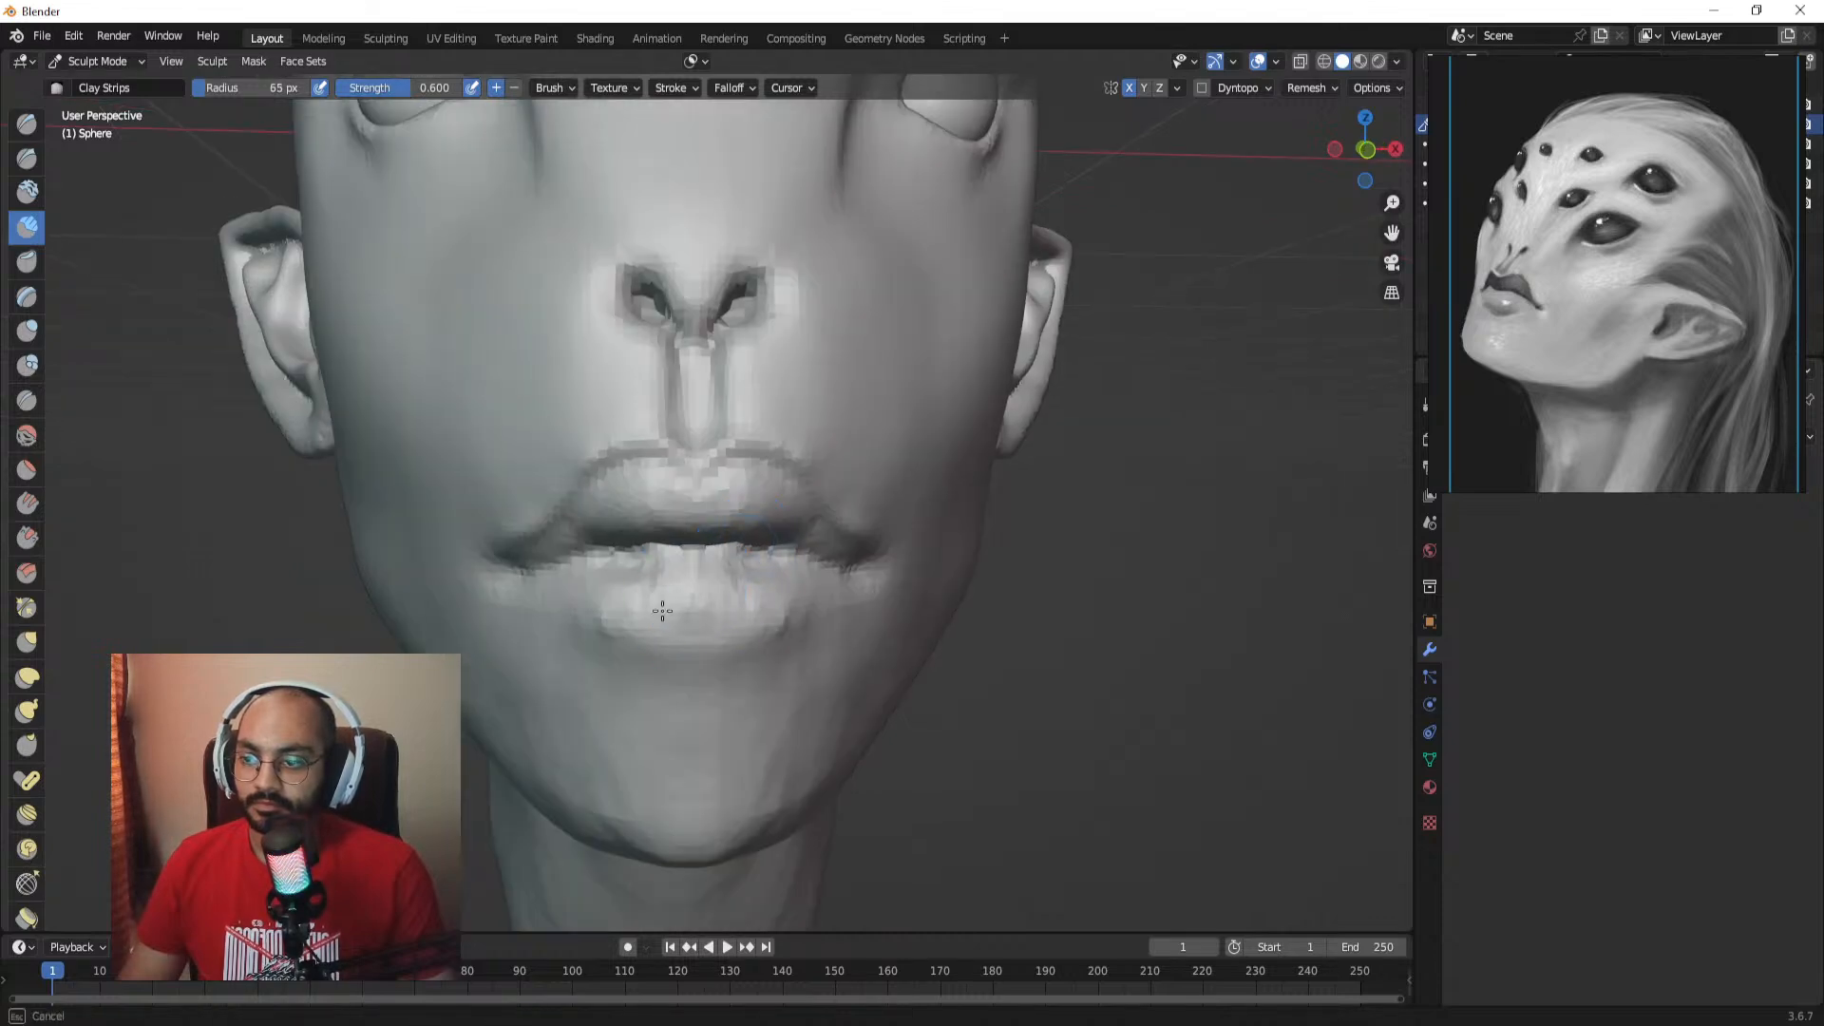
middle_drag(669, 605, 739, 596)
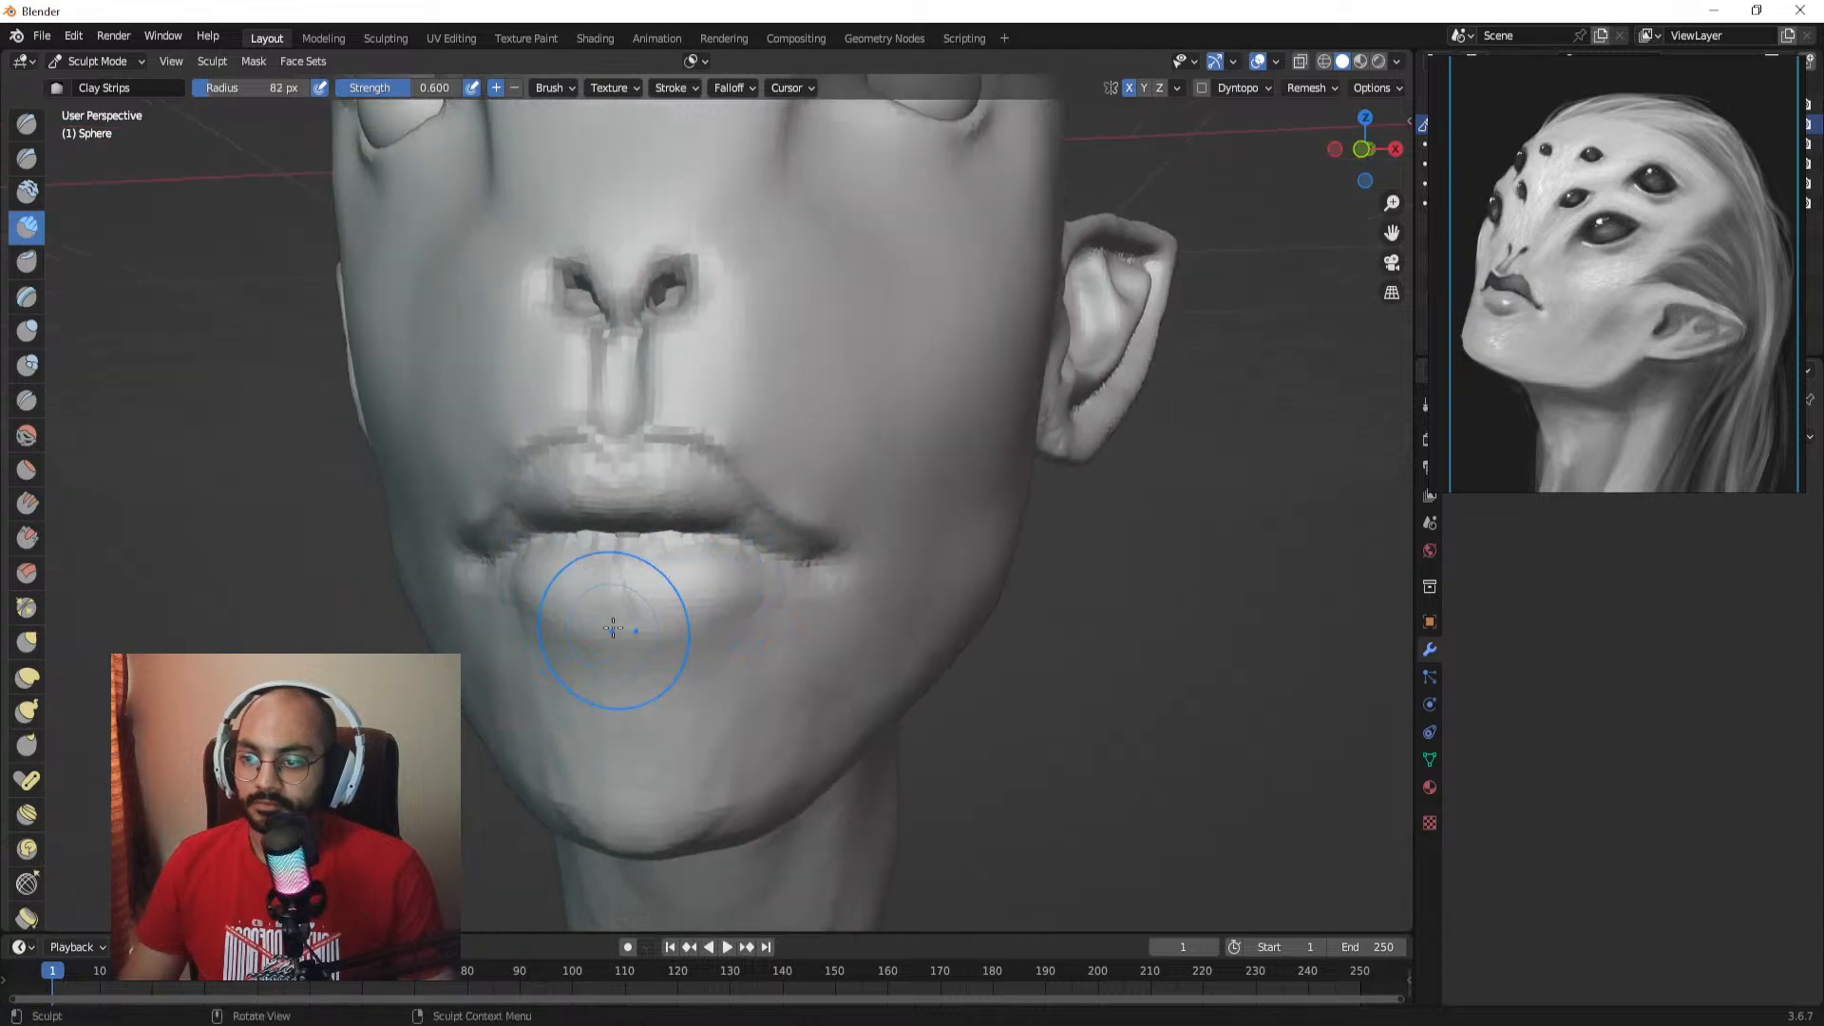
scroll(655, 623, down, 3)
Step: Define the lower lip's bottom edge toward the mouth corner with the Draw Sharp brush at 79 px and 61 px
mouse_move(671, 619)
middle_down()
mouse_move(787, 601)
mouse_move(749, 574)
mouse_move(760, 489)
mouse_move(727, 437)
mouse_move(755, 456)
middle_up()
click(25, 159)
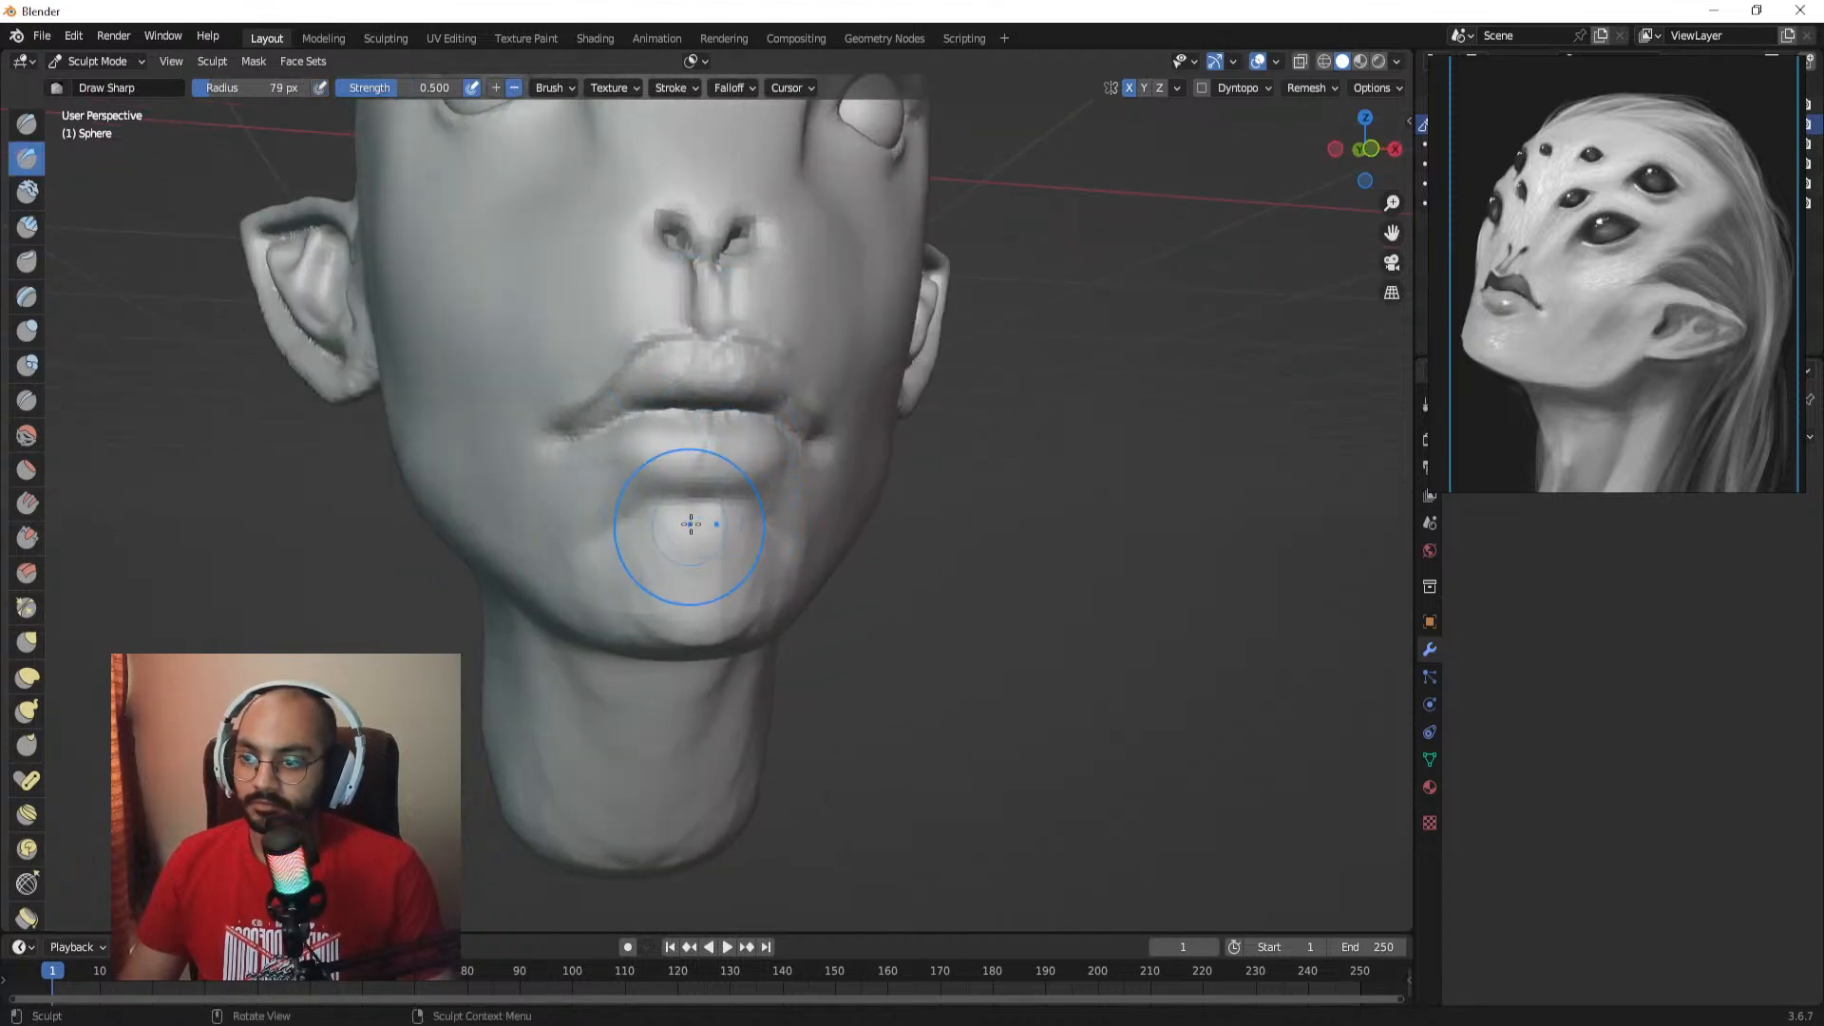
key(f)
mouse_move(680, 518)
middle_down()
mouse_move(722, 533)
mouse_move(532, 525)
mouse_move(684, 509)
mouse_move(452, 541)
mouse_move(684, 516)
middle_up()
click(710, 533)
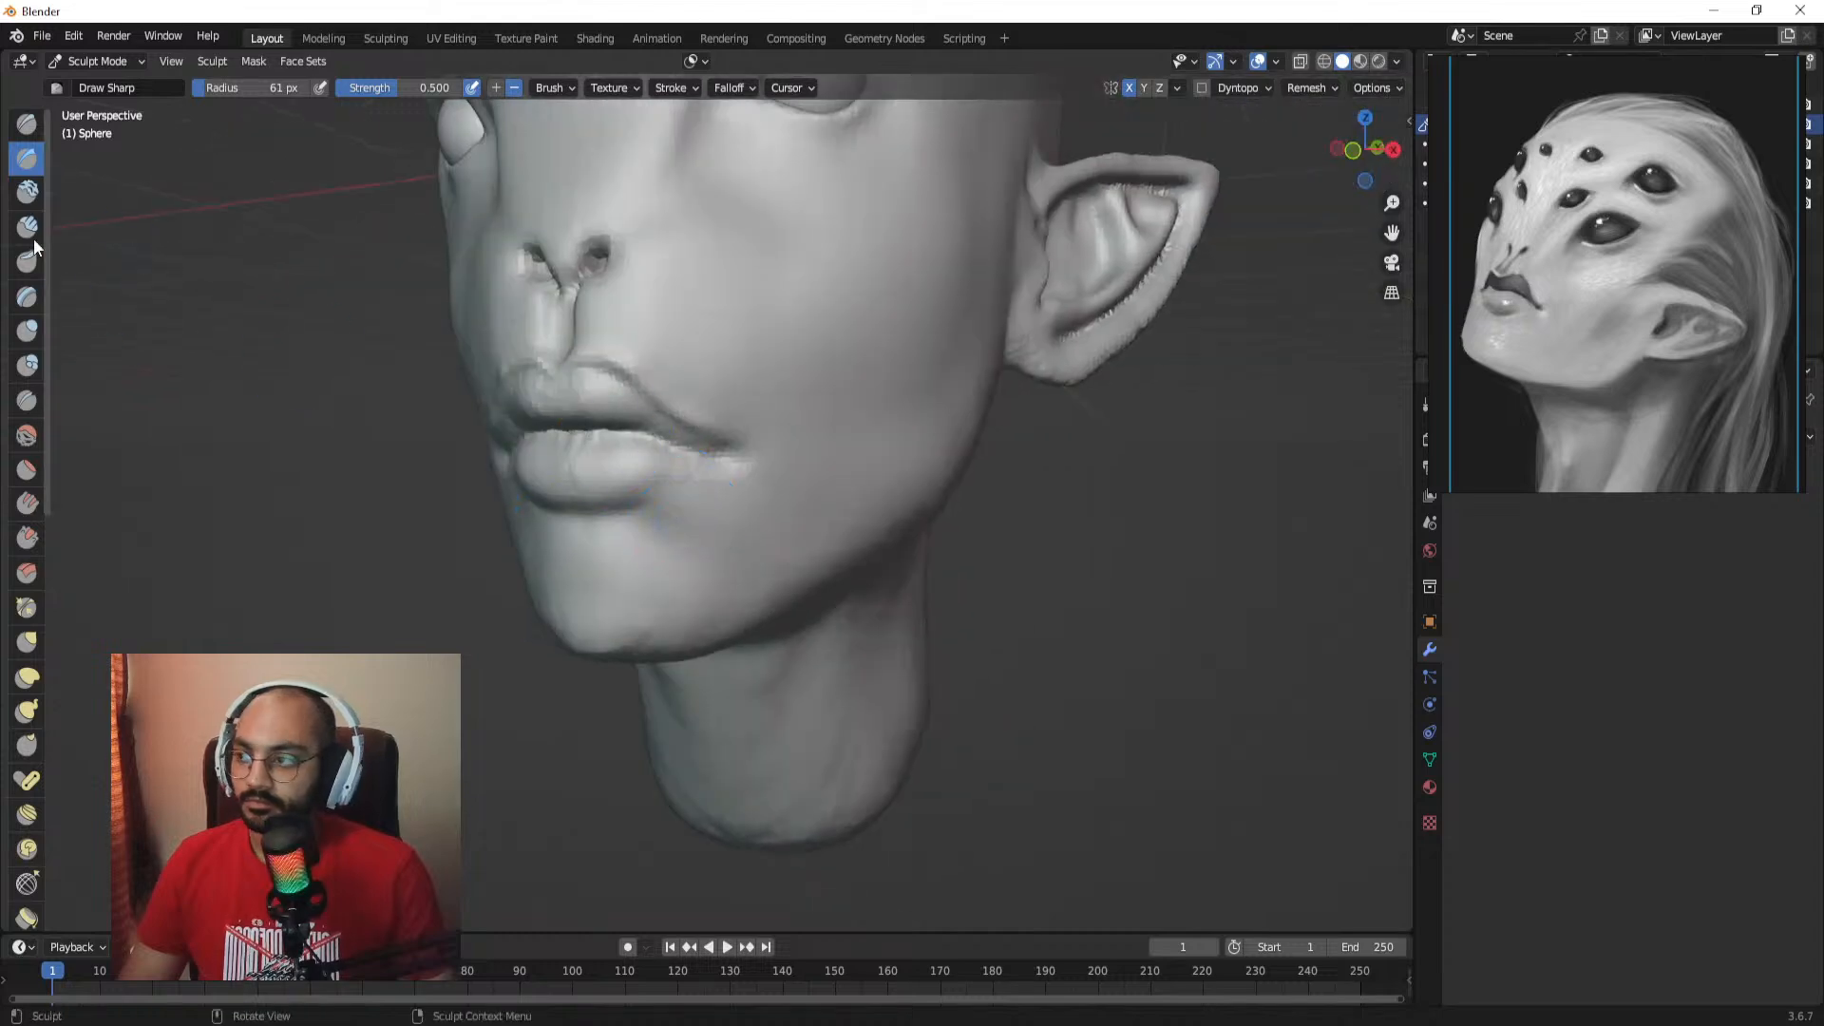
Step: Fill in the area below the mouth corner with the Clay Strips brush, enlarging its radius to 95 px
click(26, 226)
middle_drag(456, 513, 716, 520)
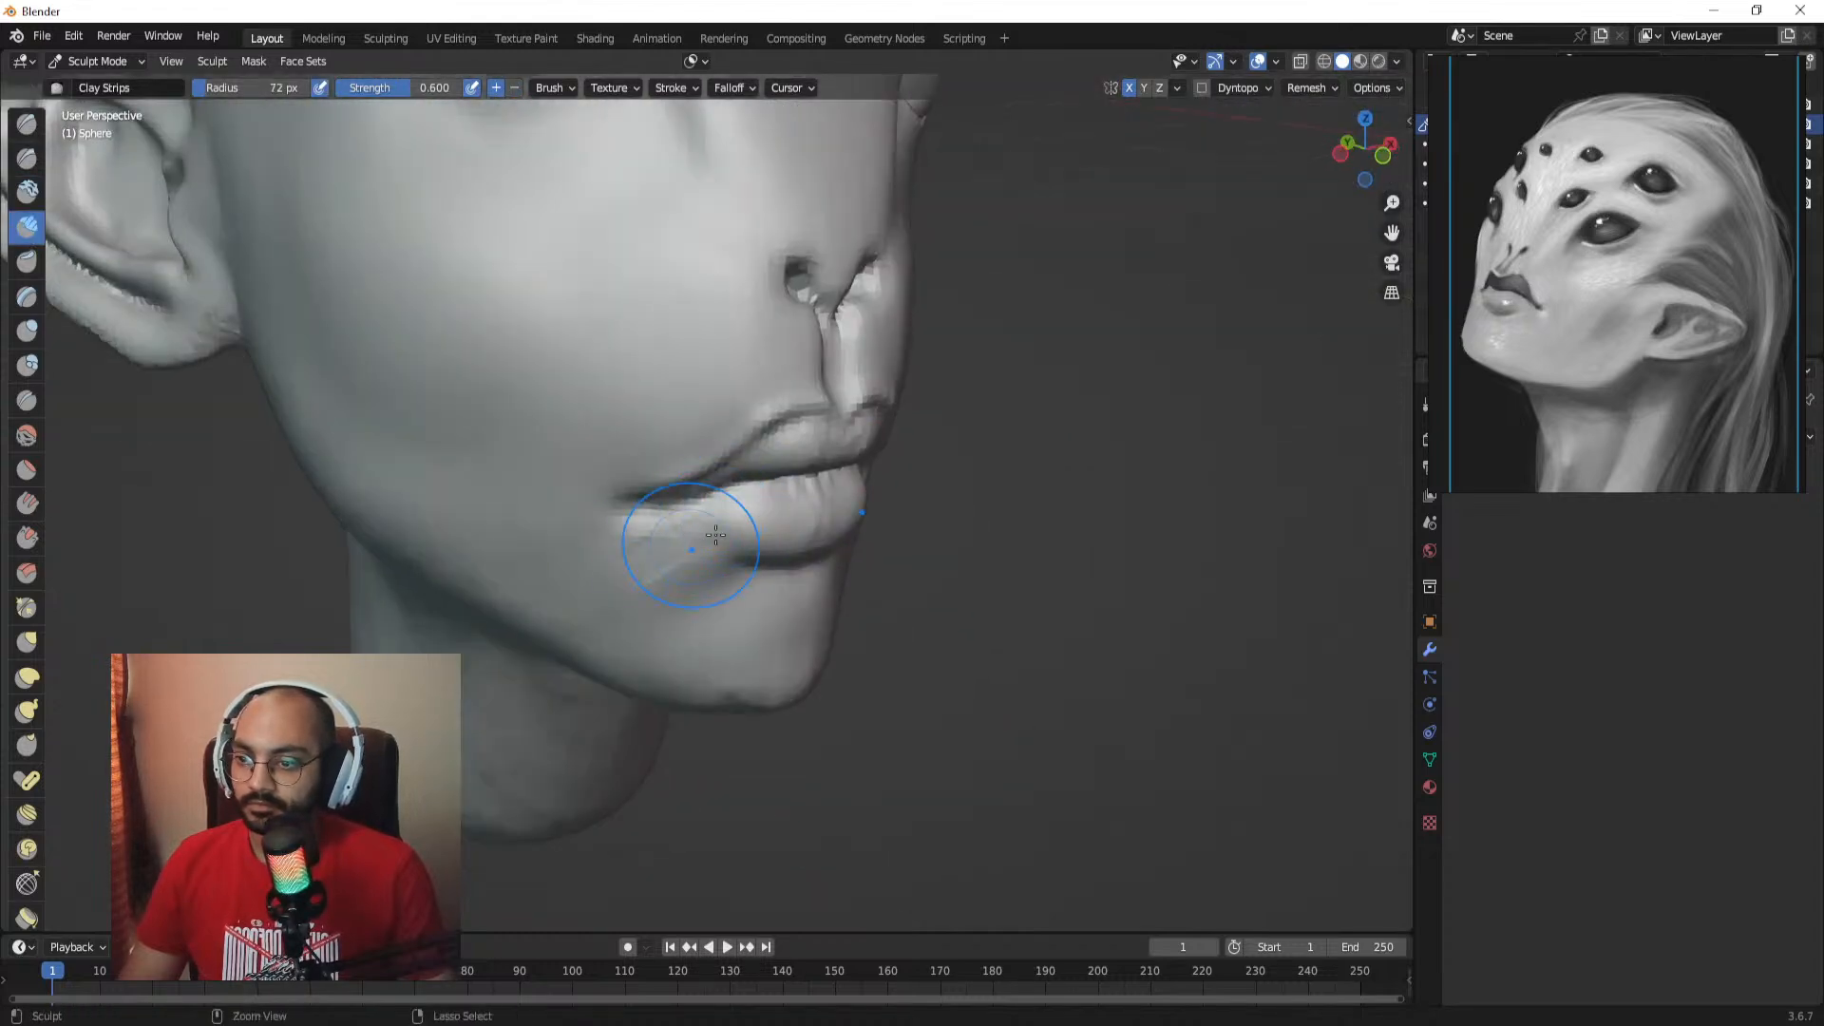
key(f)
click(677, 564)
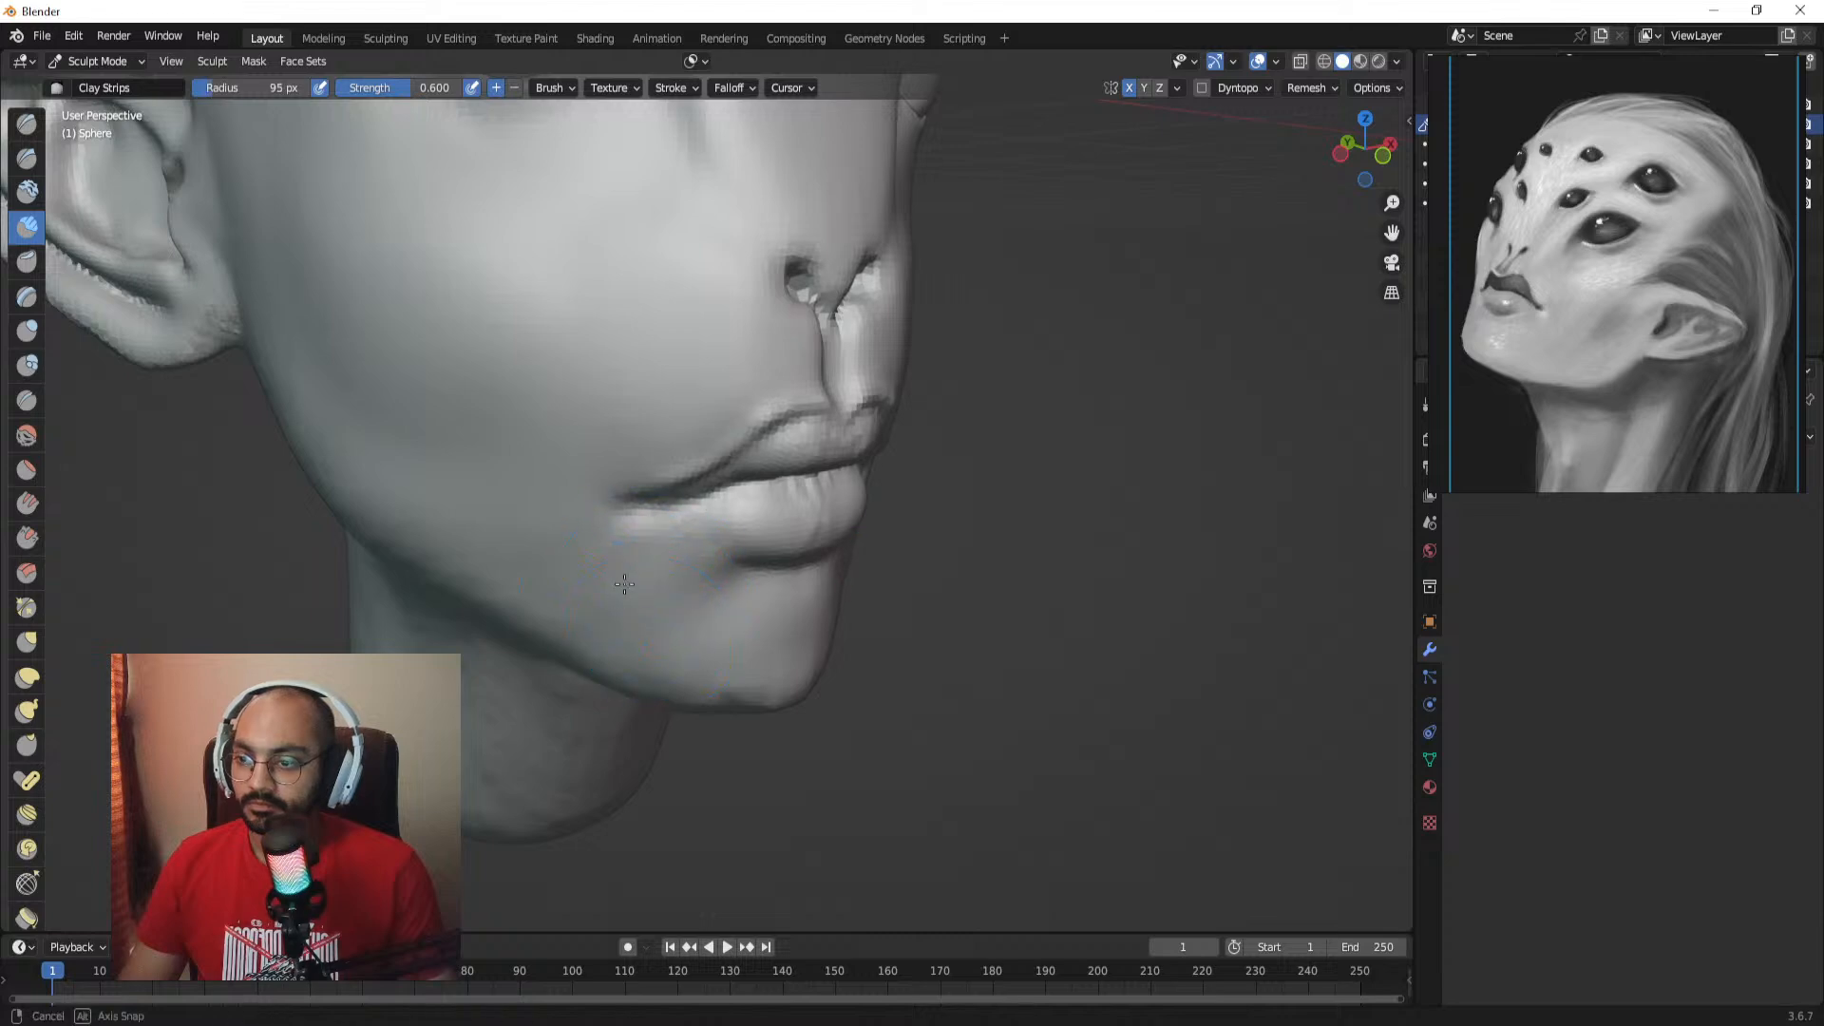
mouse_move(624, 584)
middle_down()
mouse_move(665, 570)
mouse_move(648, 415)
mouse_move(695, 472)
middle_up()
Step: Round out the middle of the lower lip with the Clay Strips brush at 65 px
click(21, 164)
scroll(632, 406, up, 2)
click(27, 226)
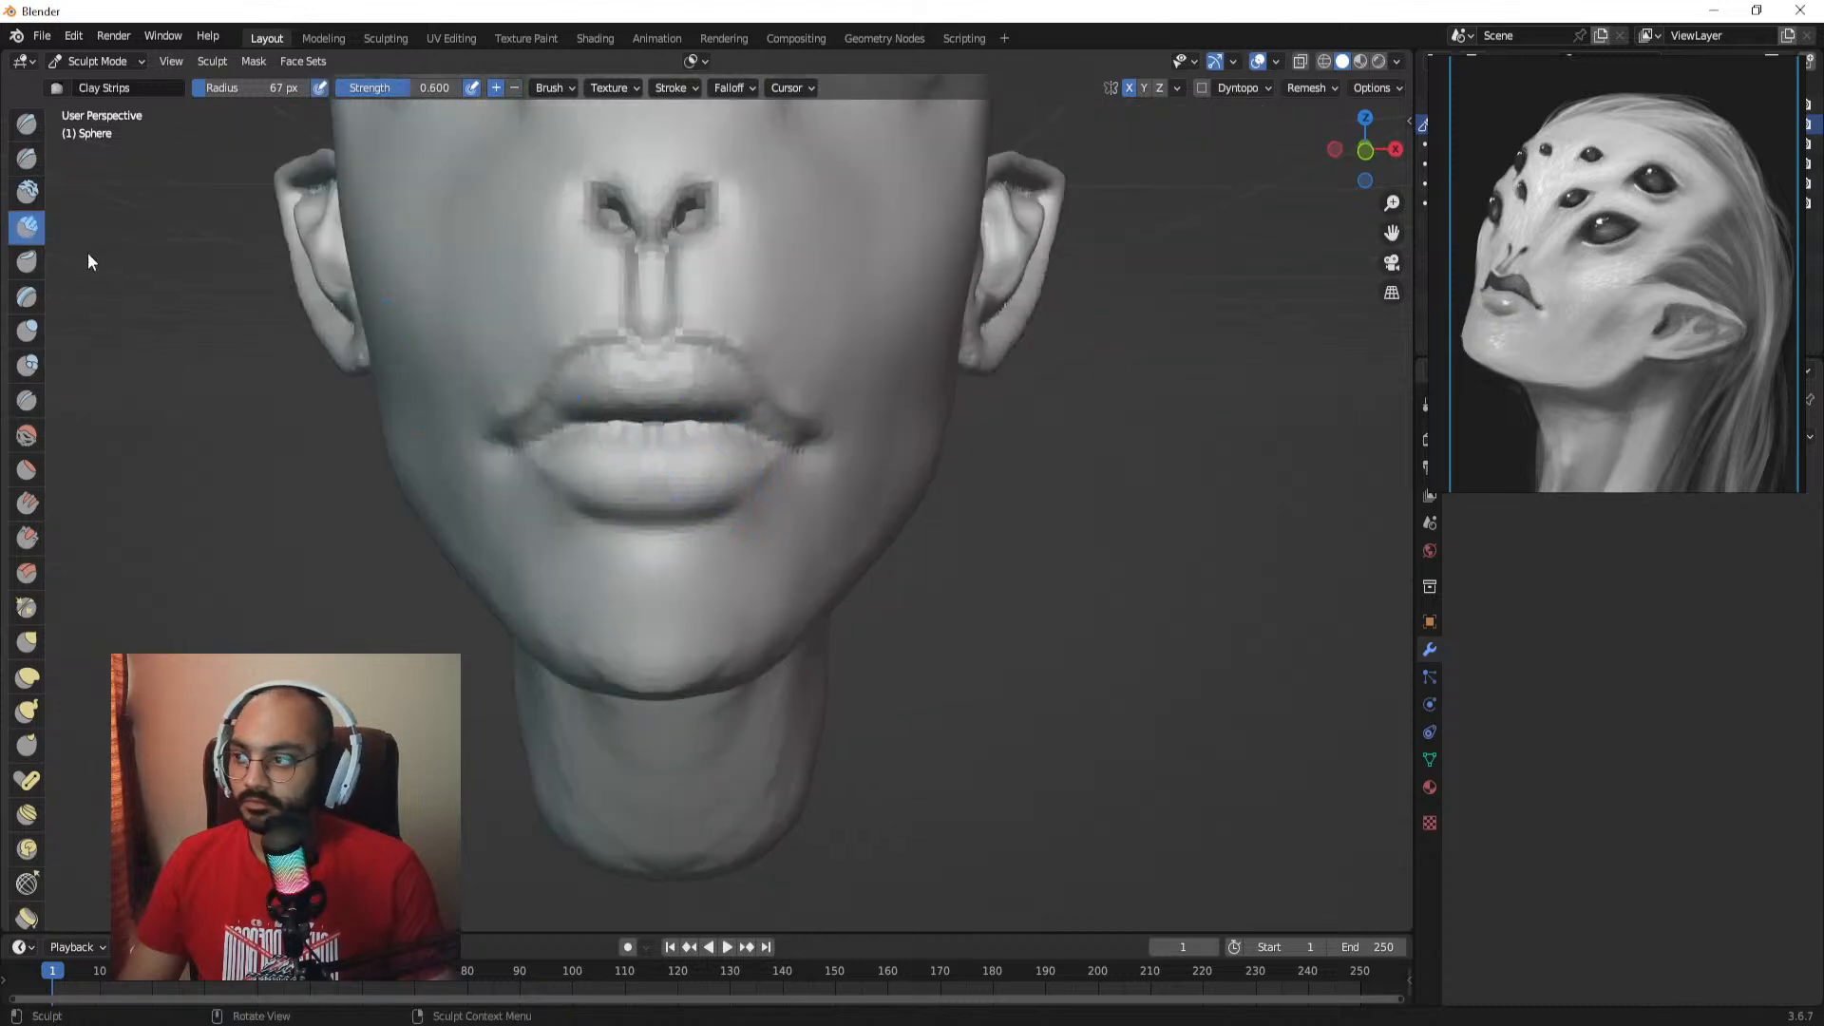
scroll(637, 460, up, 2)
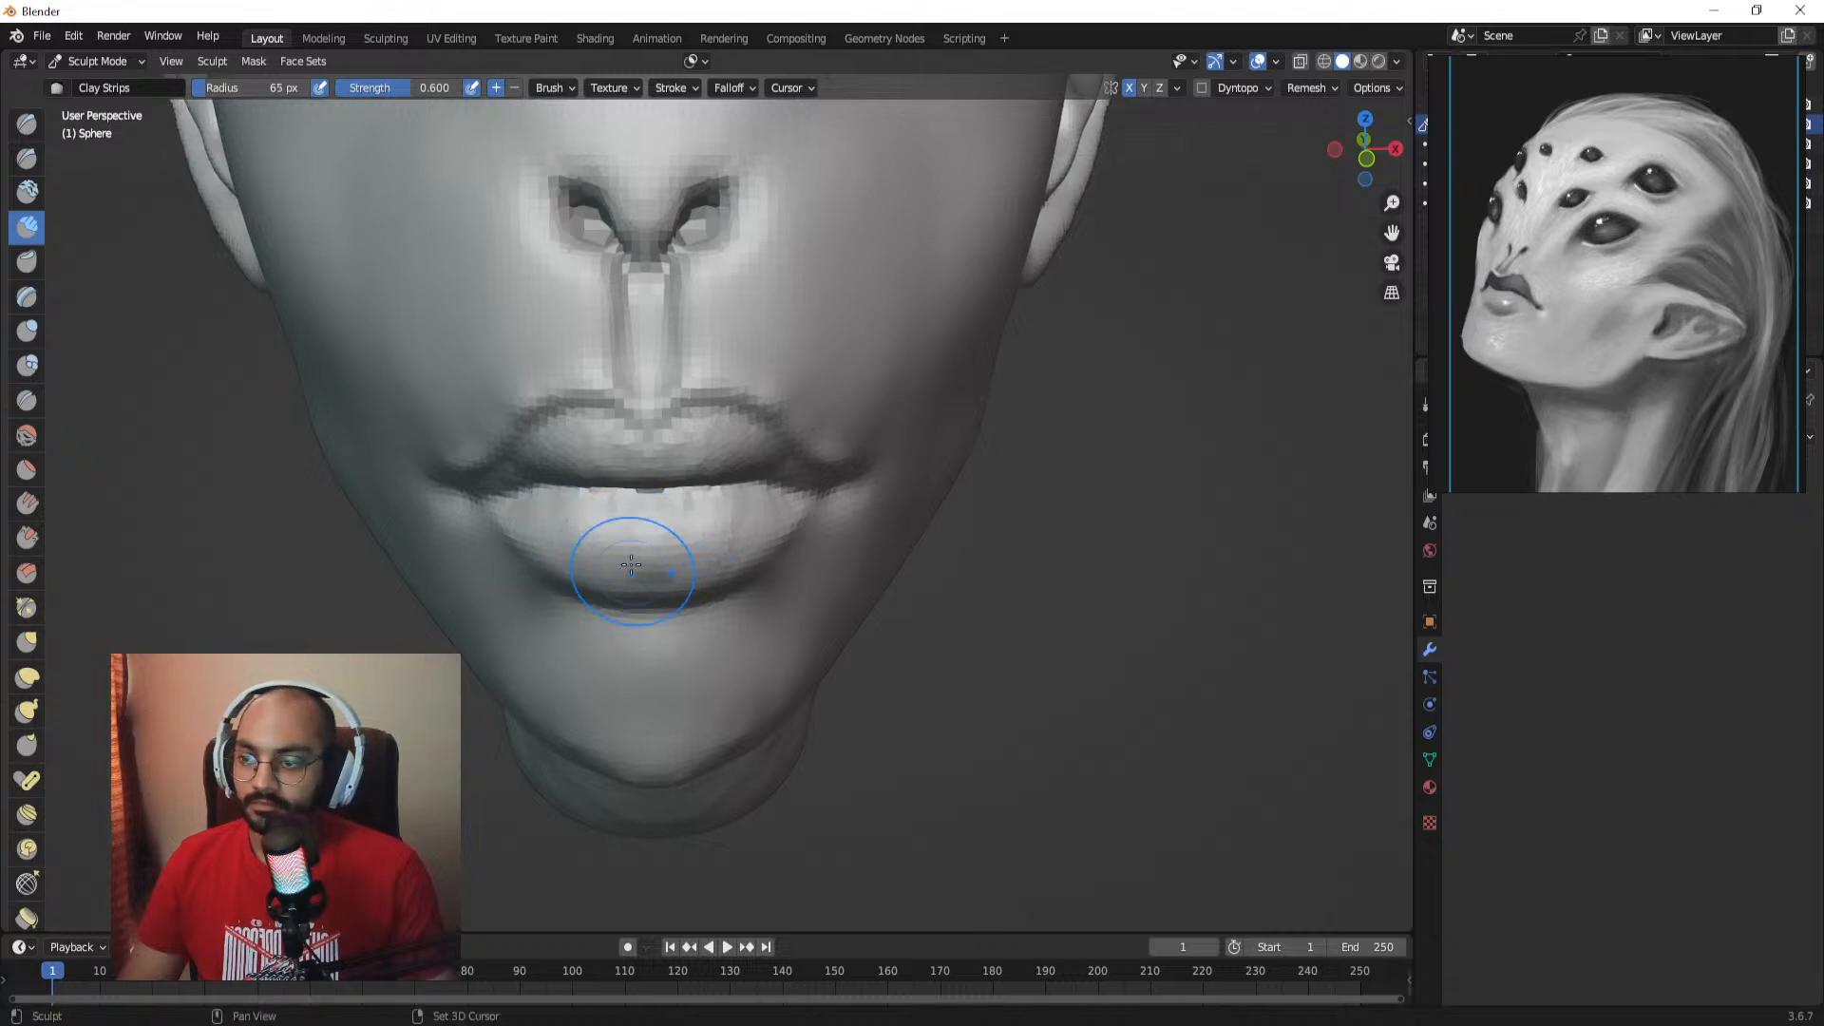
middle_drag(631, 565, 695, 435)
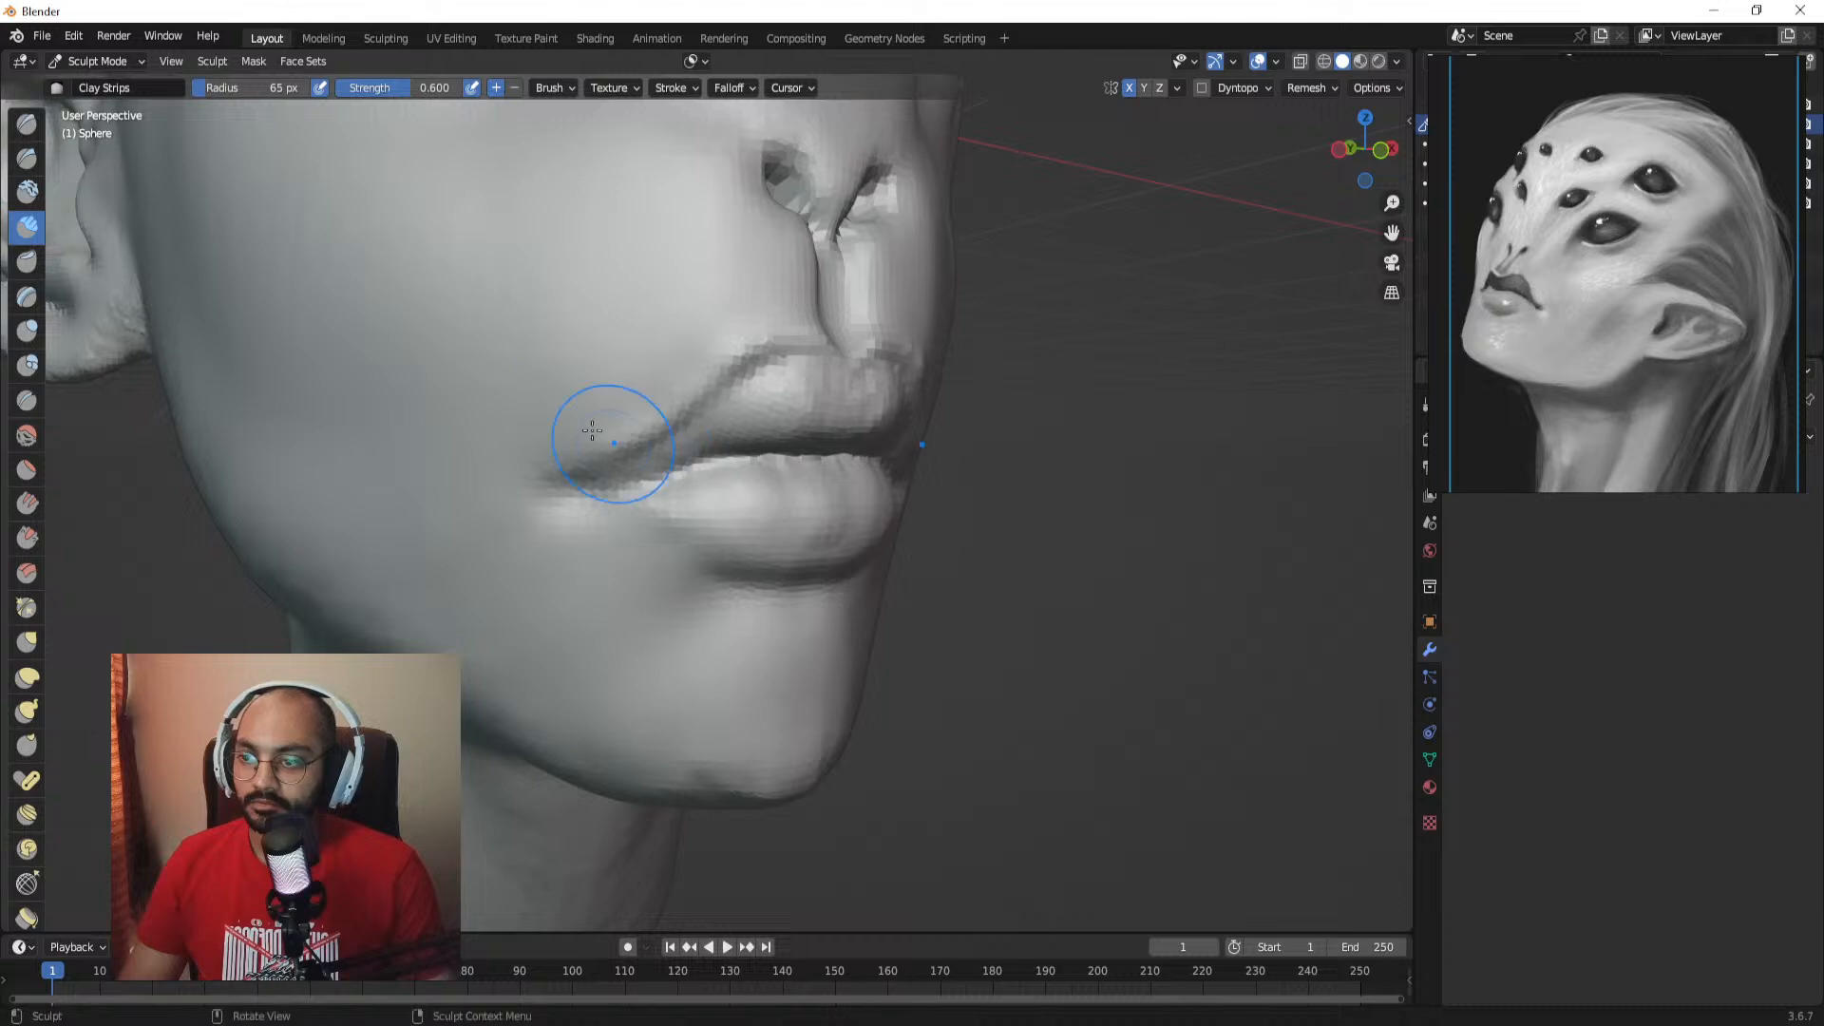
Step: Sharpen the line between the lips at the mouth corner with the Crease brush at 40 px and 31 px
key(shift+c)
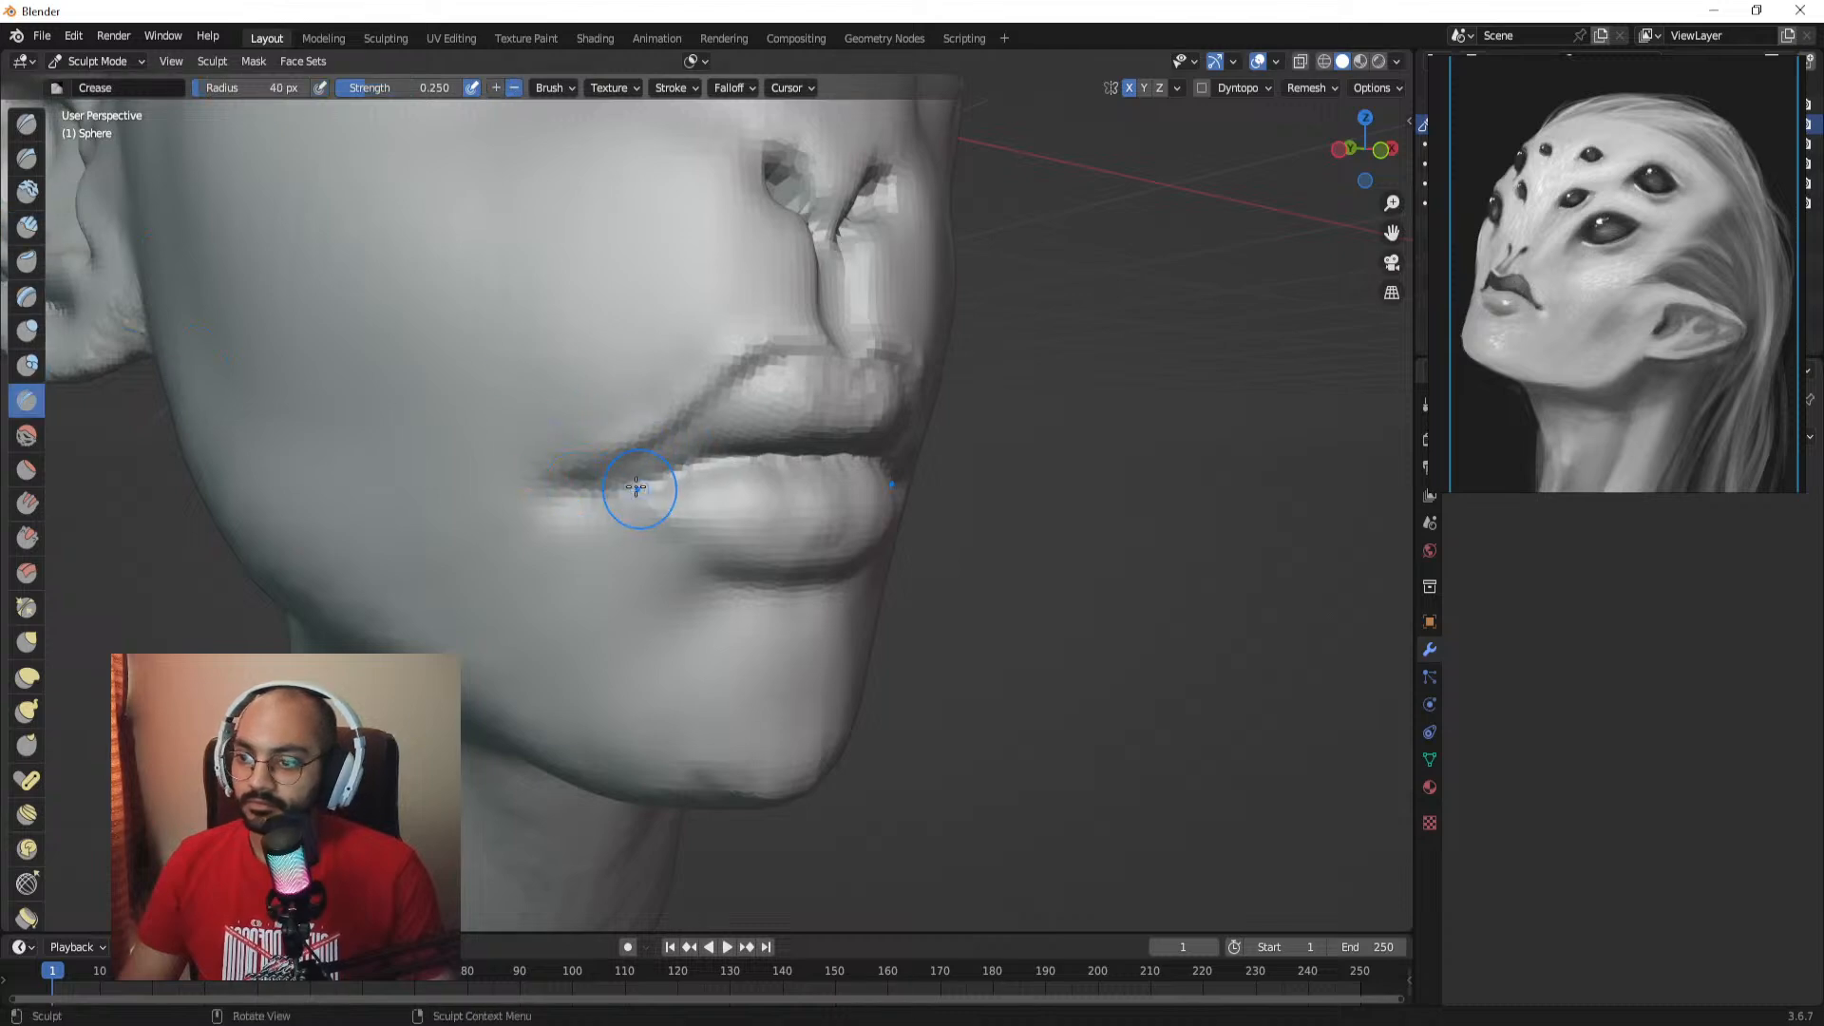
alt+middle_drag(654, 478, 709, 460)
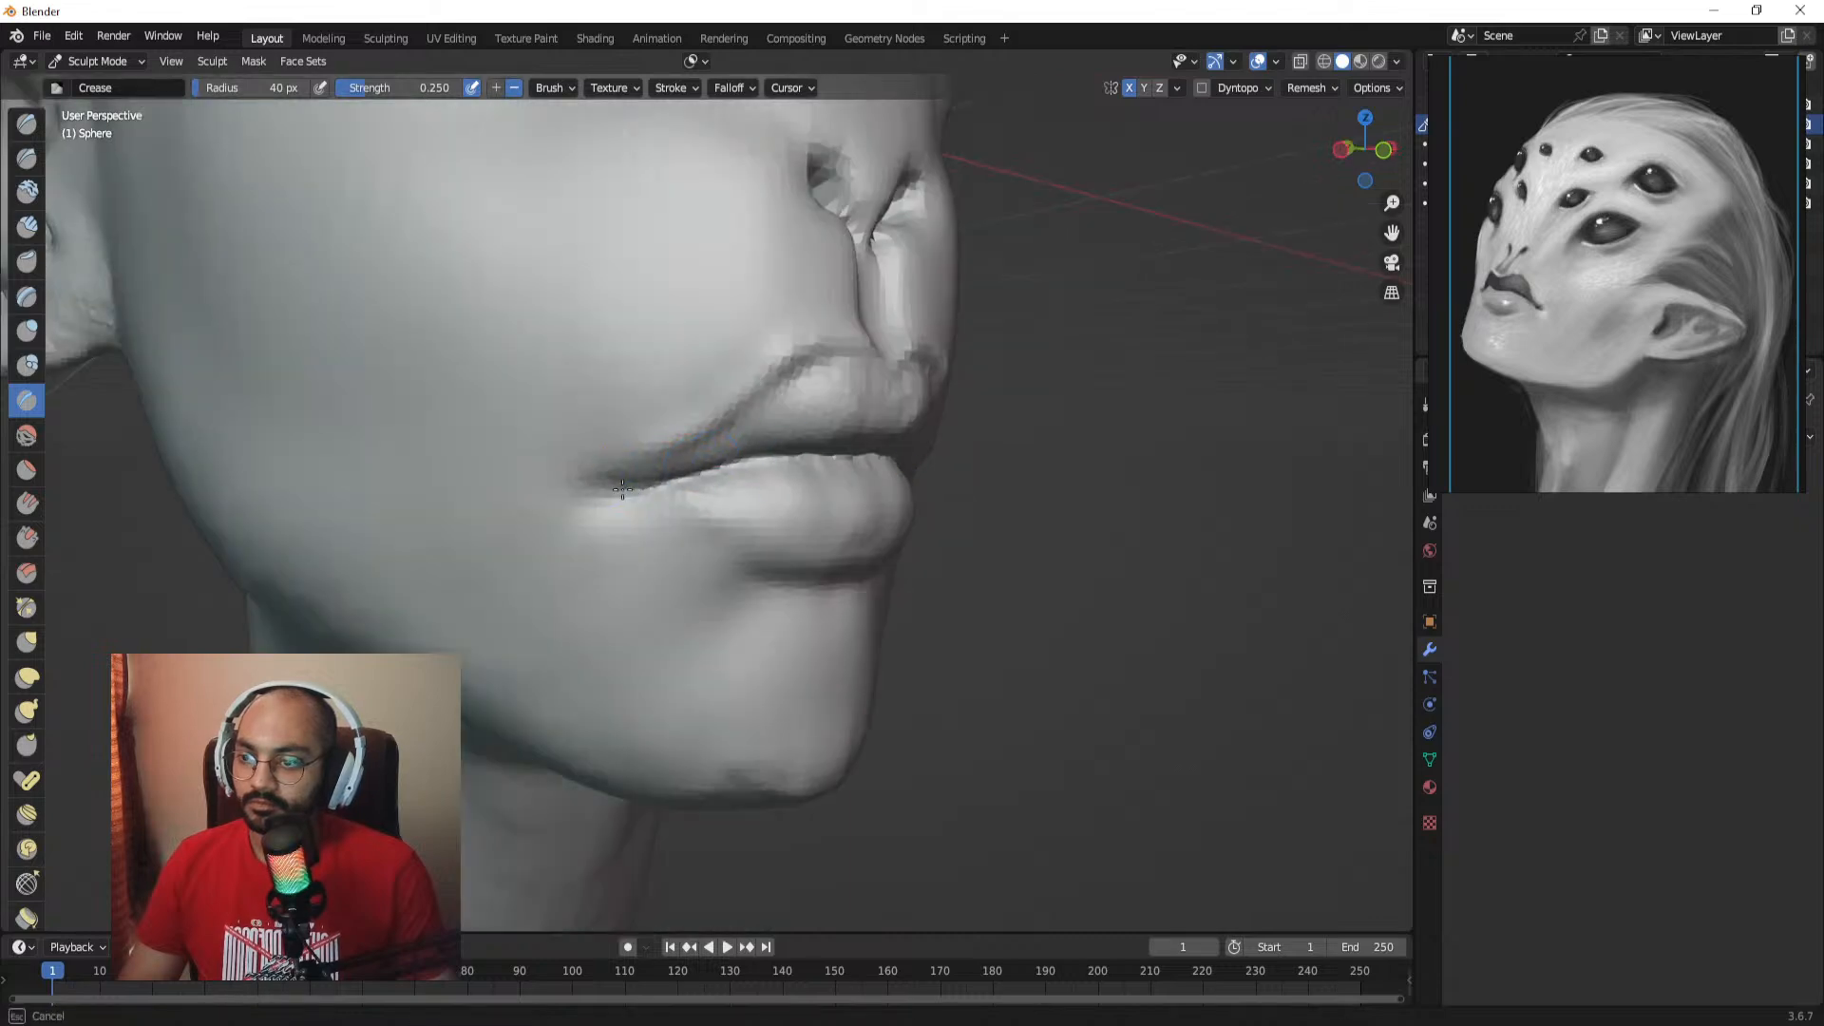
mouse_move(668, 462)
ctrl+alt+mouse_down()
mouse_move(672, 533)
mouse_move(646, 432)
mouse_move(663, 435)
ctrl+alt+mouse_up()
mouse_move(663, 435)
ctrl+alt+mouse_down()
mouse_move(673, 485)
mouse_move(705, 373)
ctrl+alt+mouse_up()
mouse_move(656, 456)
alt+mouse_down()
mouse_move(697, 458)
mouse_move(660, 482)
mouse_move(676, 425)
mouse_move(677, 500)
mouse_move(693, 483)
alt+mouse_up()
alt+shift+drag(705, 394, 736, 479)
alt+drag(738, 475, 723, 408)
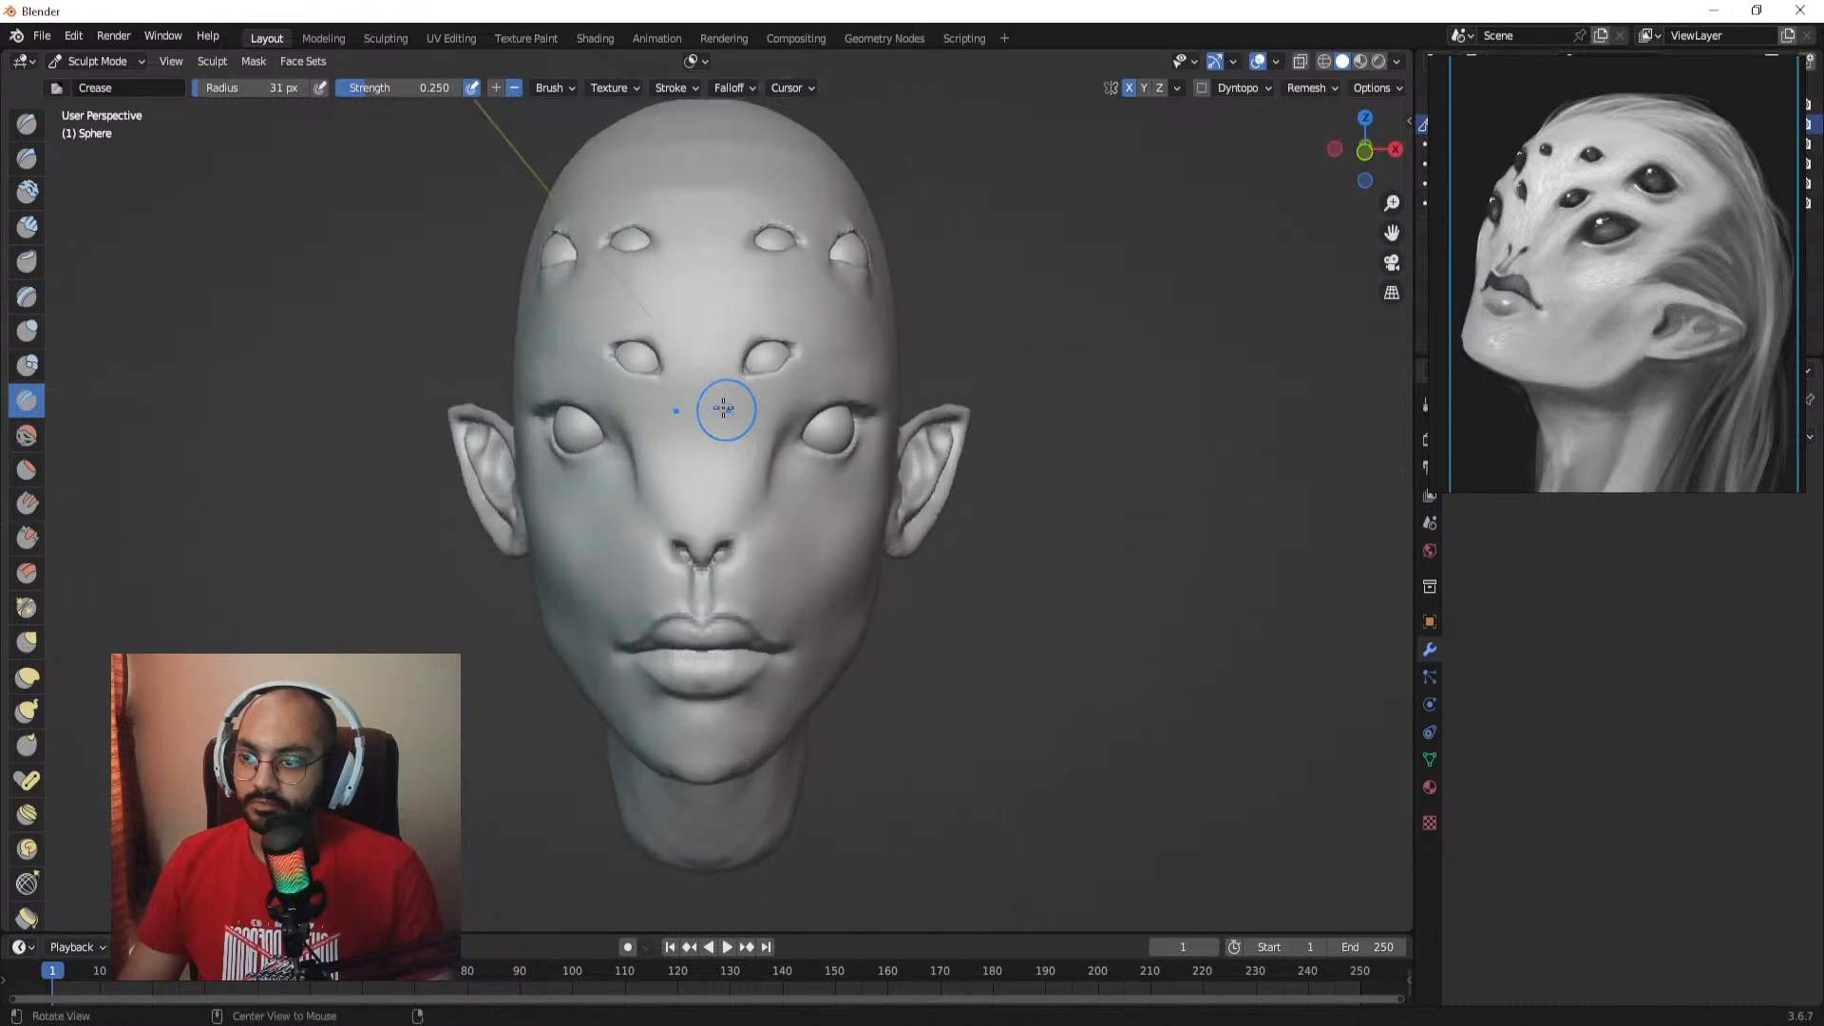
Step: Adjust the skin around the lower pair of forehead eyes with the Grab brush at 71 px
click(16, 169)
mouse_move(734, 401)
ctrl+alt+mouse_down()
mouse_move(749, 344)
mouse_move(762, 436)
ctrl+alt+mouse_up()
mouse_move(762, 435)
alt+mouse_down()
mouse_move(721, 443)
mouse_move(711, 334)
alt+mouse_up()
mouse_move(710, 334)
alt+shift+mouse_down()
mouse_move(743, 423)
mouse_move(736, 471)
mouse_move(633, 475)
mouse_move(562, 509)
mouse_move(558, 538)
mouse_move(647, 415)
mouse_move(769, 404)
mouse_move(848, 314)
mouse_move(835, 419)
mouse_move(639, 458)
alt+shift+mouse_up()
key(g)
key(f)
click(661, 472)
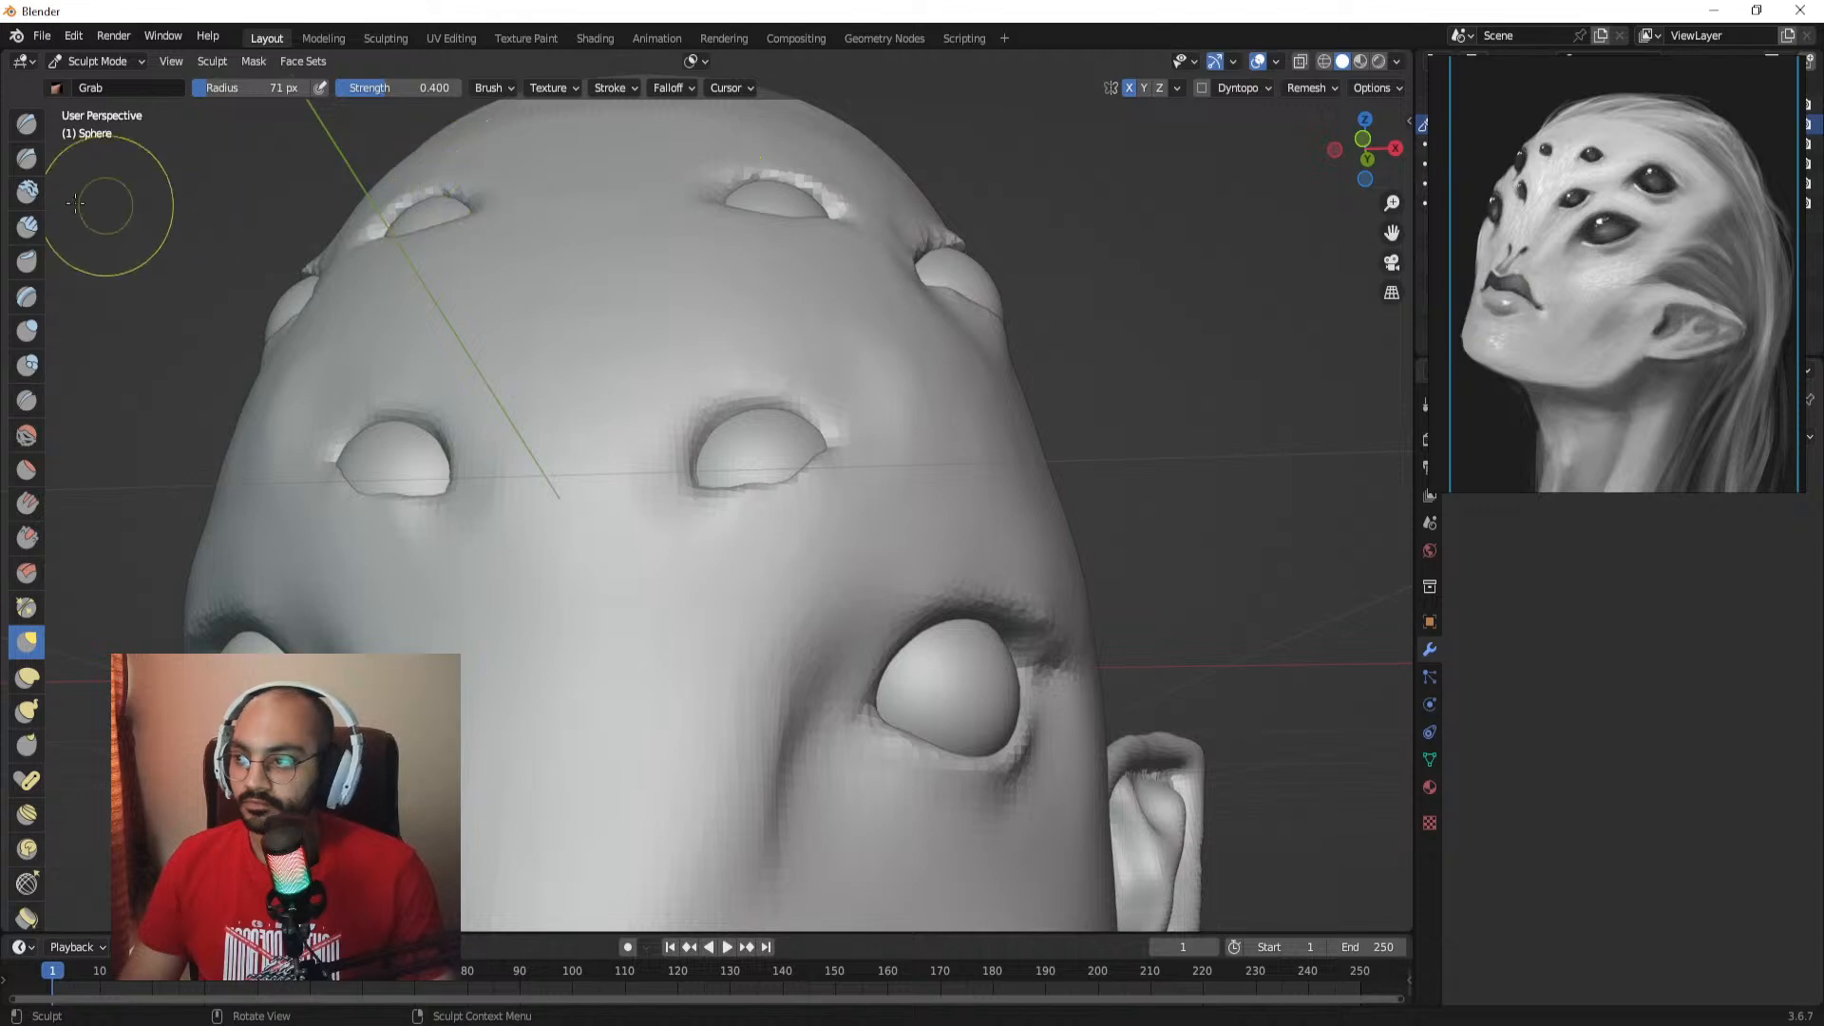
Step: Refine the skin just below the lower forehead eyes with the Draw Sharp brush at 79 px
click(26, 157)
mouse_move(326, 326)
alt+mouse_down()
mouse_move(684, 503)
mouse_move(722, 485)
mouse_move(737, 529)
mouse_move(717, 440)
mouse_move(743, 524)
mouse_move(671, 497)
mouse_move(684, 488)
alt+mouse_up()
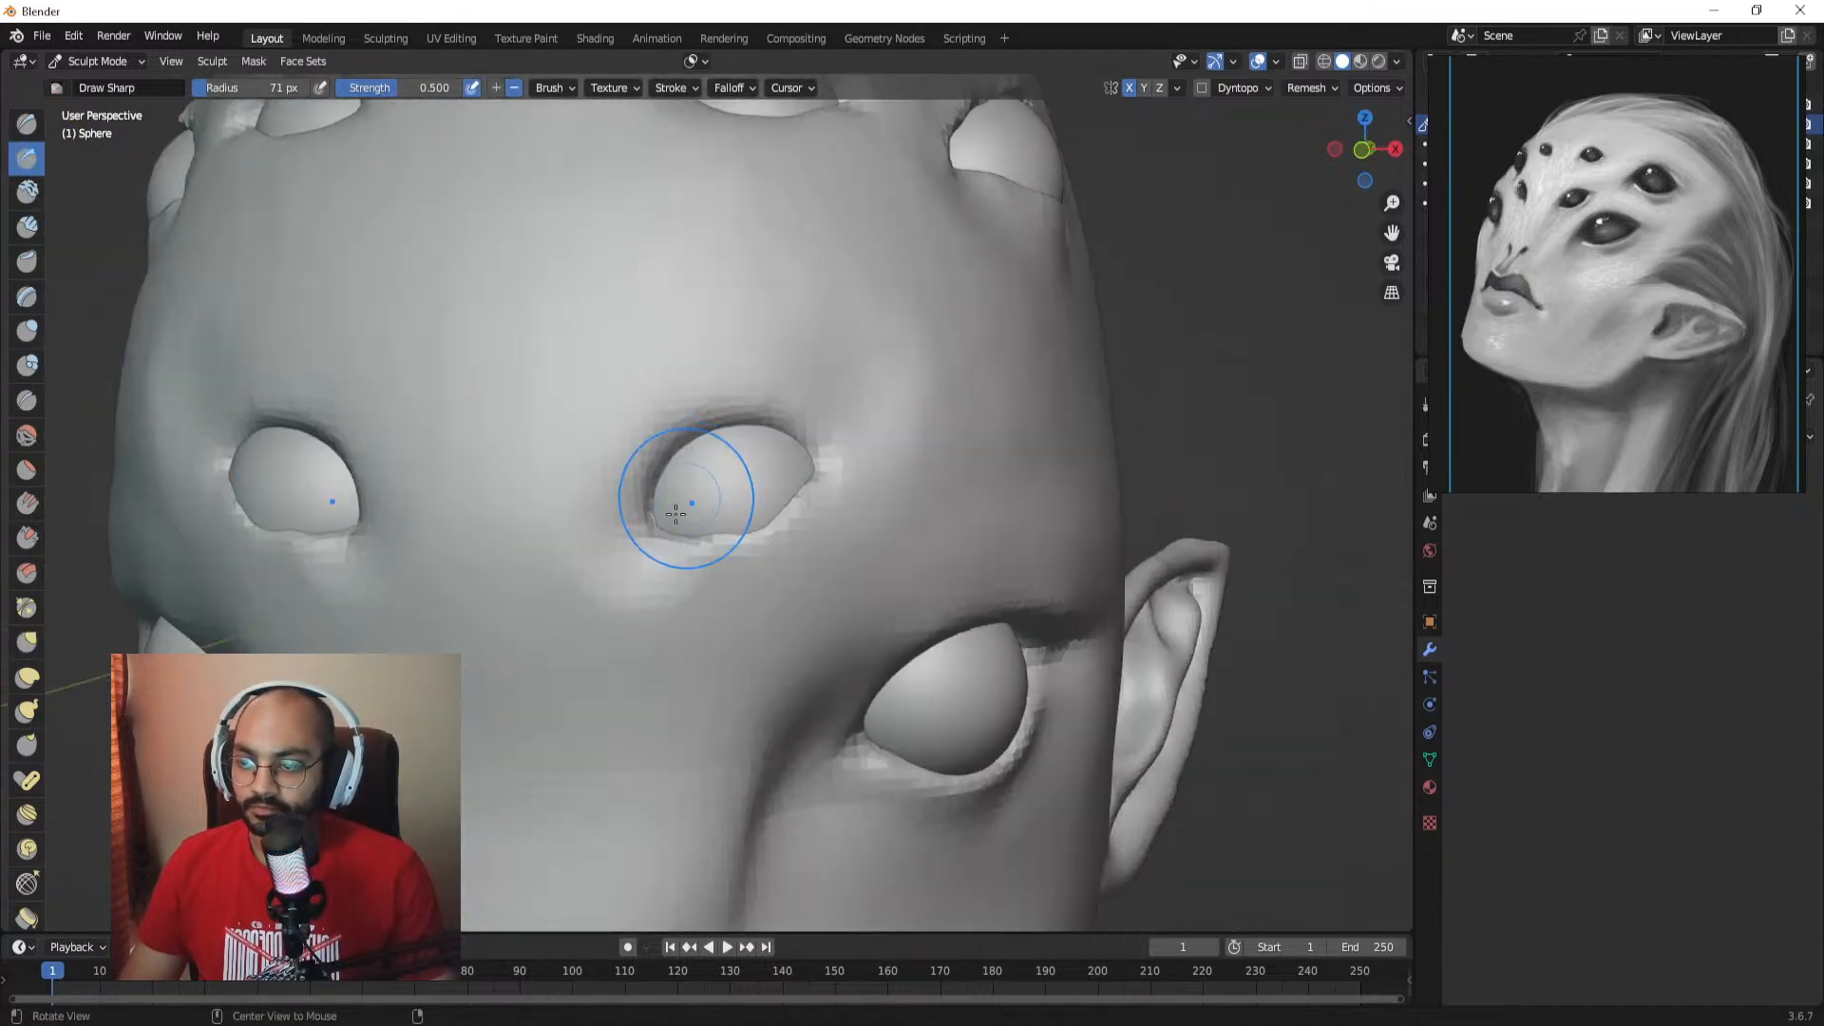
key(f)
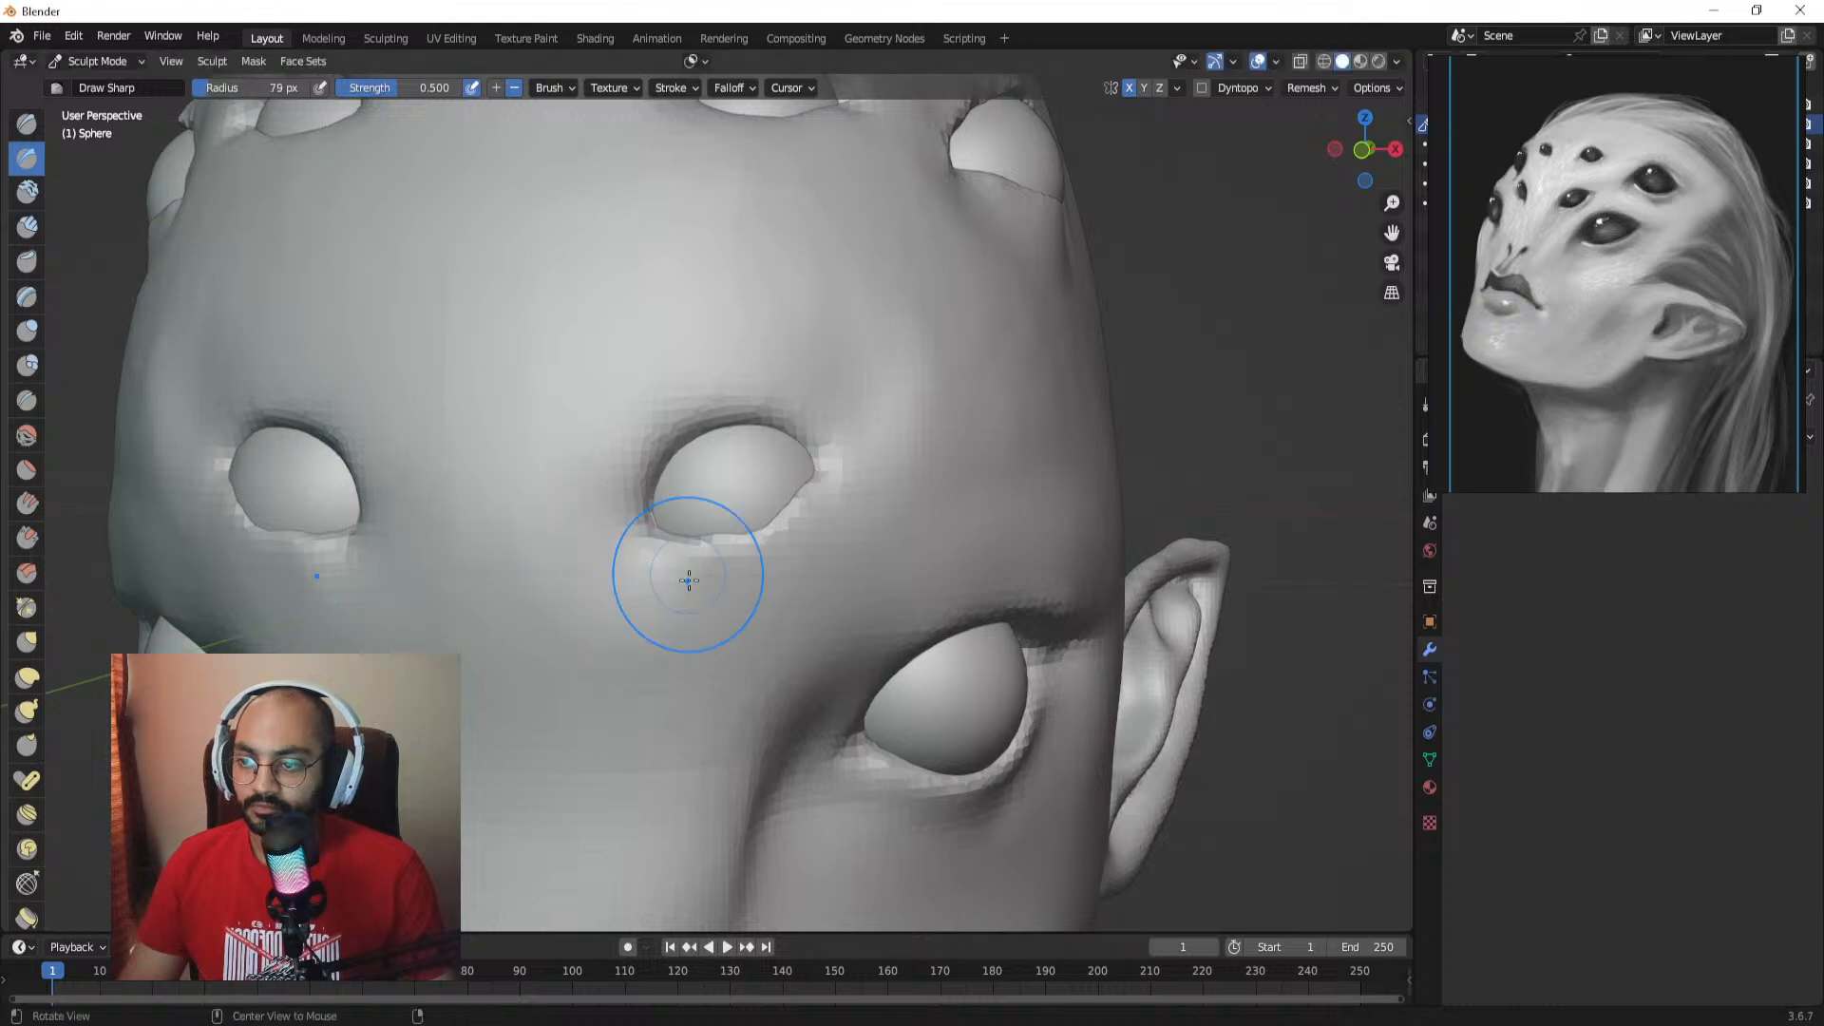
ctrl+alt+drag(688, 574, 704, 474)
mouse_move(704, 474)
alt+shift+mouse_down()
mouse_move(685, 545)
mouse_move(627, 485)
alt+shift+mouse_up()
Step: Carve an upper eyelid crease above the lower forehead eyes with the Draw Sharp brush at 59 px
scroll(646, 494, up, 1)
ctrl+drag(572, 563, 627, 469)
mouse_move(591, 527)
ctrl+mouse_down()
mouse_move(606, 495)
mouse_move(691, 443)
mouse_move(596, 525)
mouse_move(648, 421)
ctrl+mouse_up()
key(f)
click(600, 486)
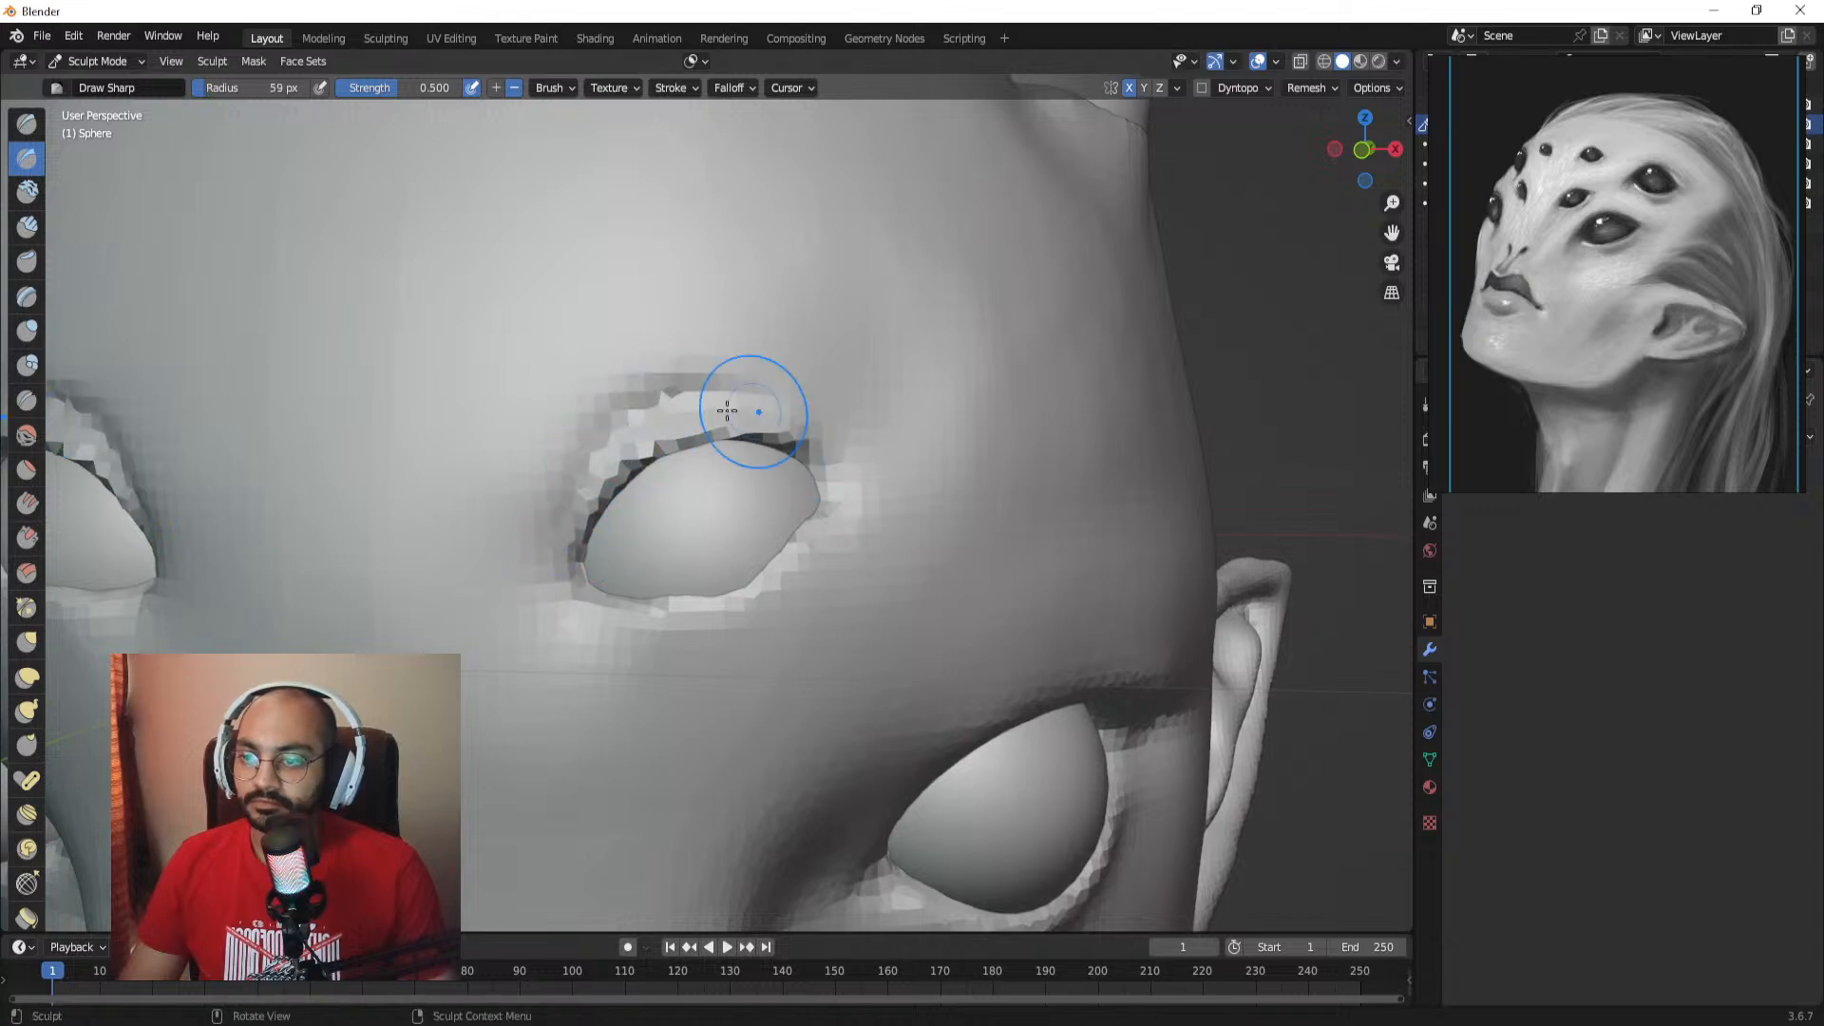
key(f)
click(806, 403)
shift+drag(803, 405, 528, 420)
mouse_move(529, 419)
shift+mouse_down()
mouse_move(562, 436)
mouse_move(613, 524)
mouse_move(741, 529)
shift+mouse_up()
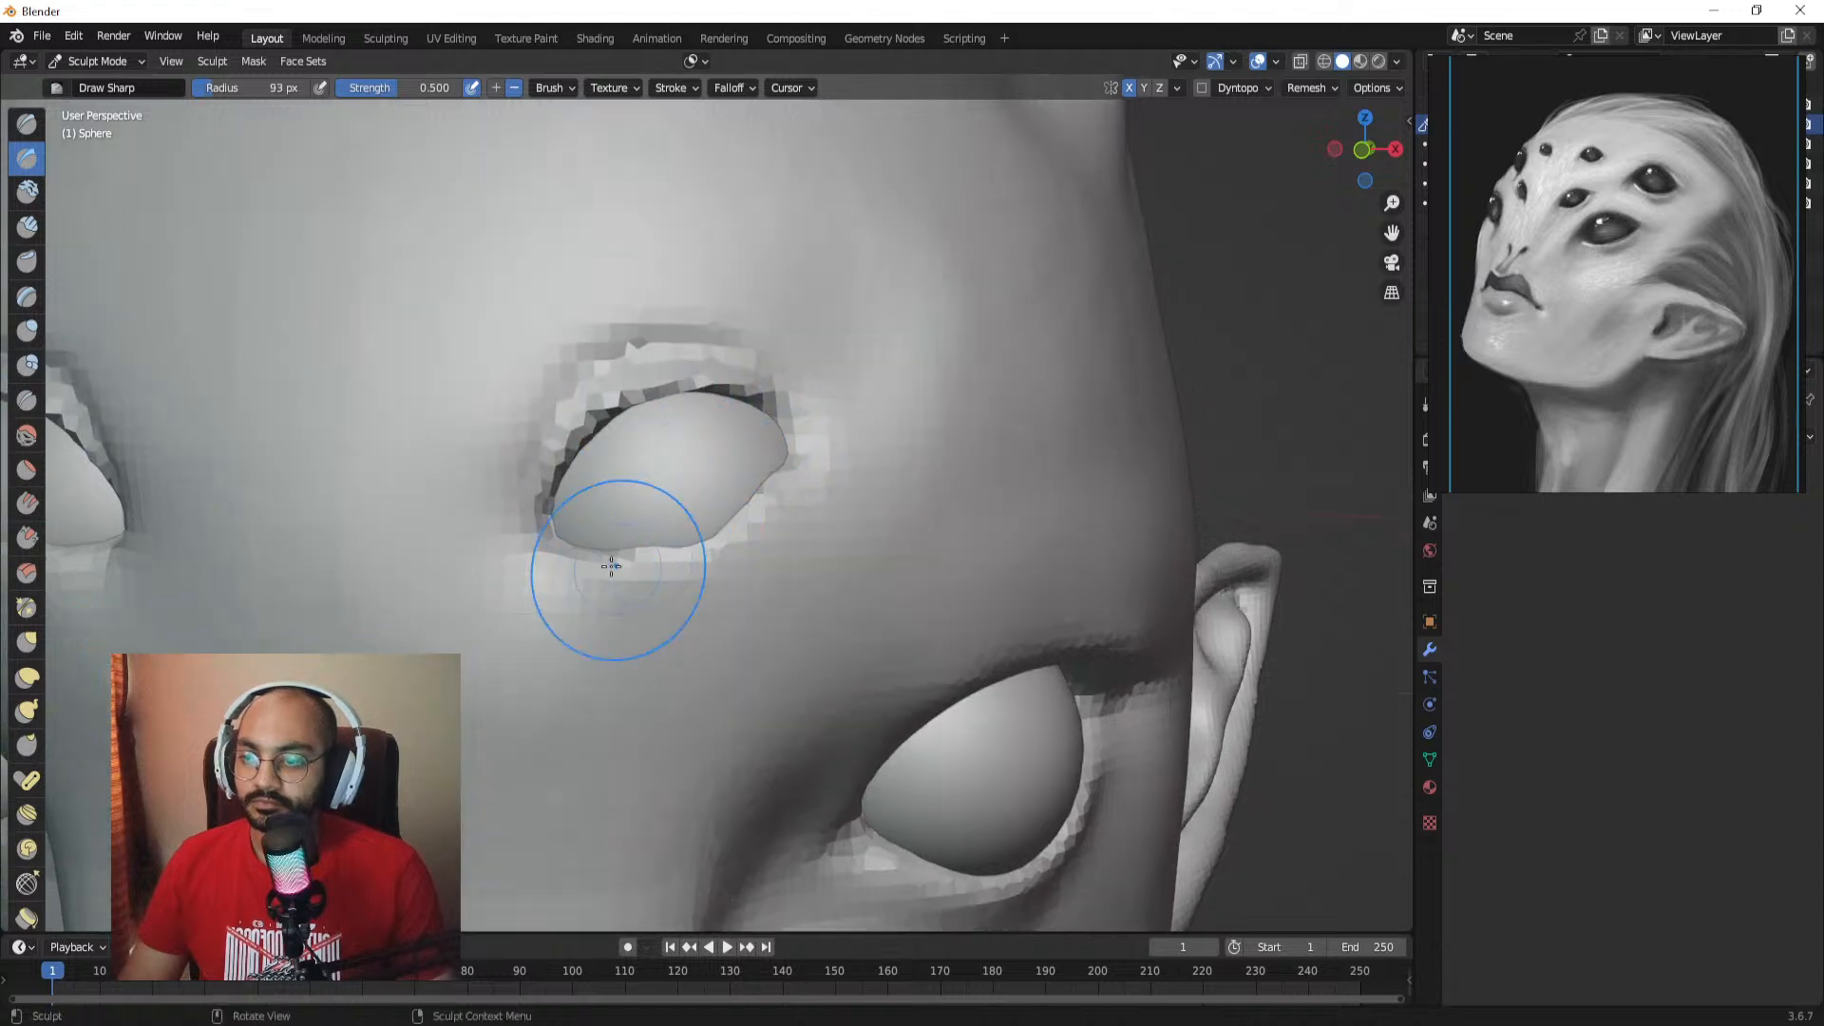
Step: Undo the trial stroke below the lower forehead eye and carve its lower eyelid crease with the Draw Sharp brush at 77 px
mouse_move(618, 570)
mouse_down()
mouse_move(574, 570)
mouse_move(685, 576)
mouse_move(752, 537)
mouse_move(766, 639)
mouse_move(701, 445)
mouse_move(717, 494)
mouse_up()
key(ctrl+z)
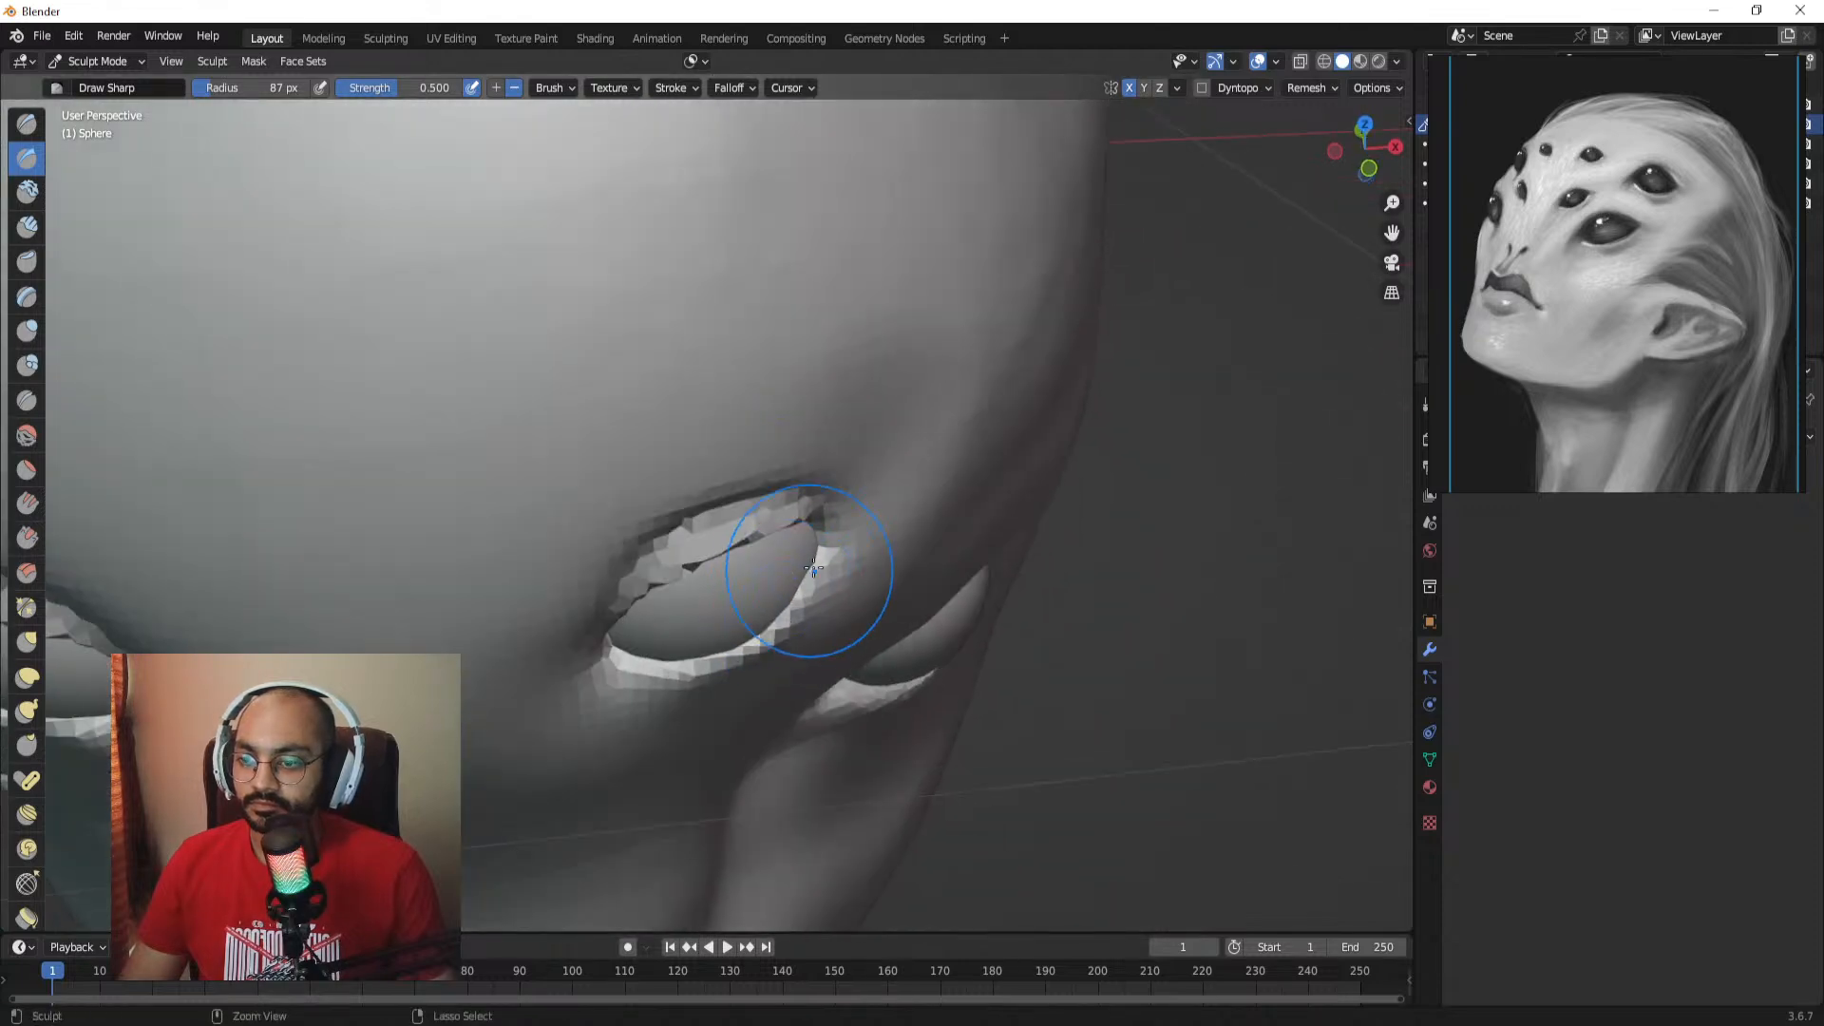
mouse_move(752, 653)
ctrl+mouse_down()
mouse_move(704, 656)
mouse_move(641, 559)
mouse_move(503, 470)
mouse_move(623, 437)
mouse_move(546, 452)
mouse_move(561, 441)
ctrl+mouse_up()
key(f)
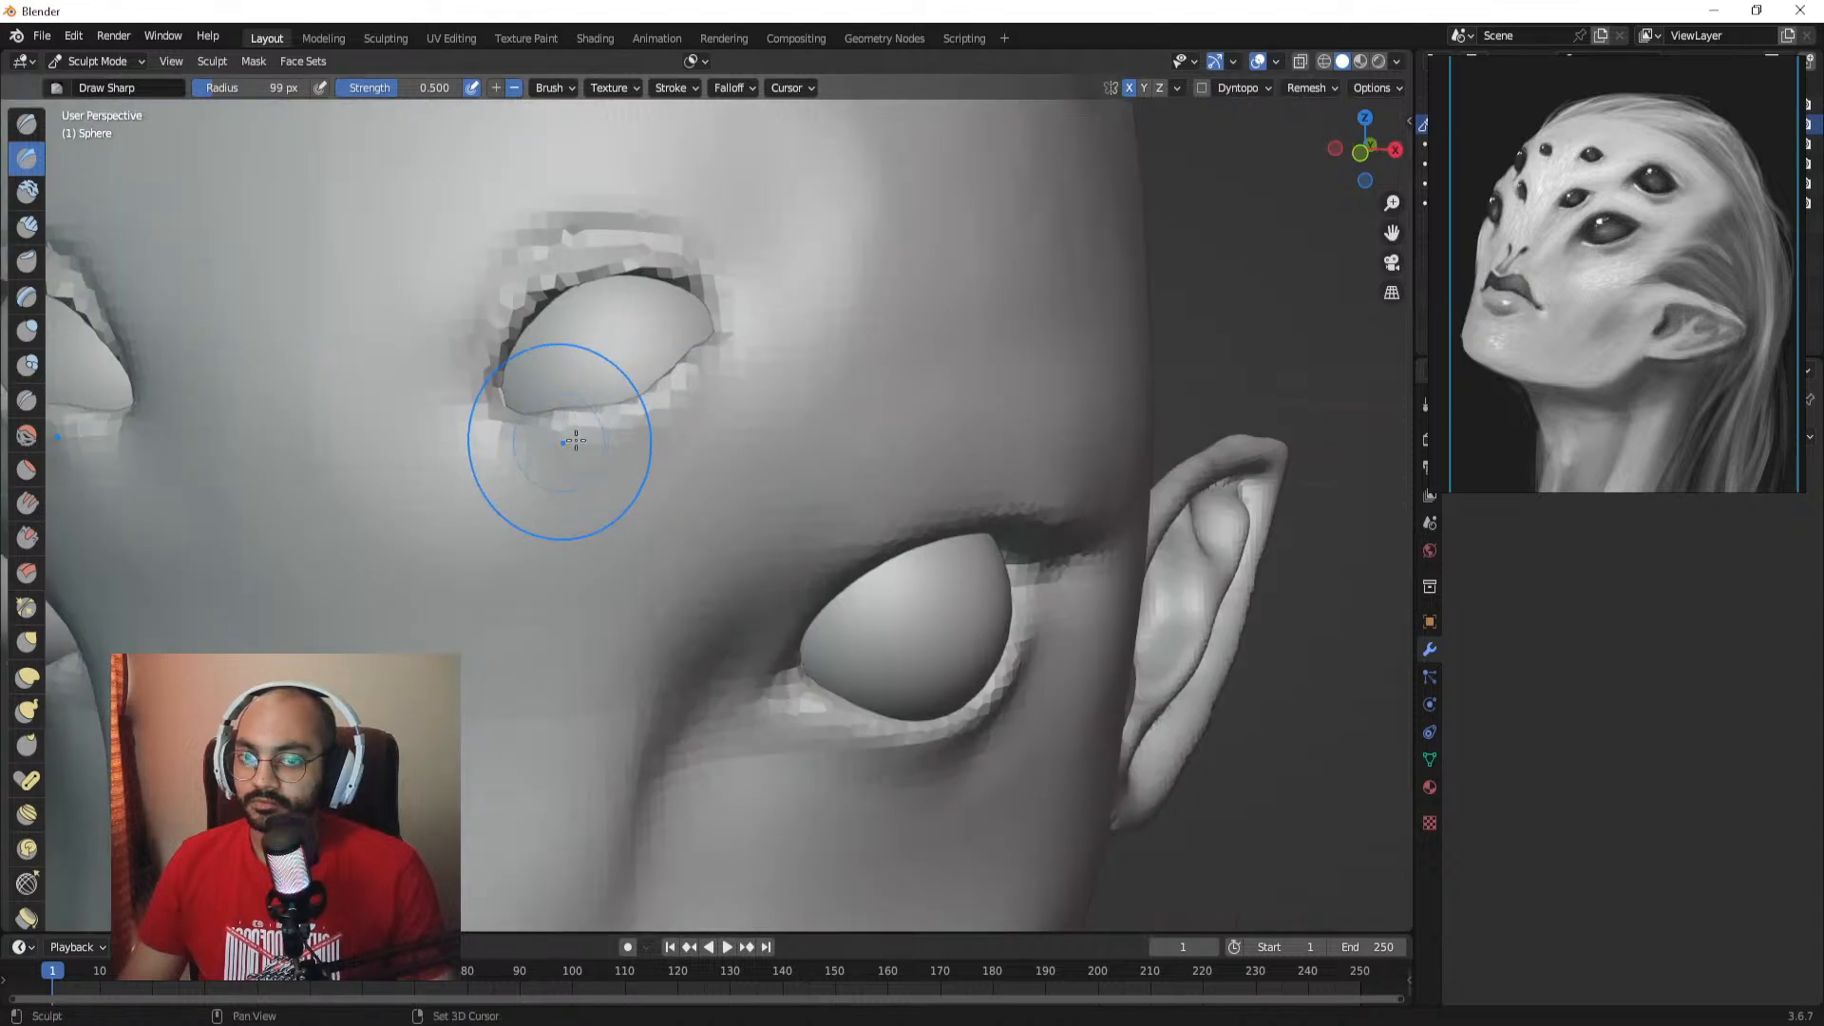
drag(680, 395, 634, 413)
shift+middle_drag(634, 413, 725, 475)
key(f)
click(704, 473)
mouse_move(634, 505)
mouse_down()
mouse_move(753, 496)
mouse_move(806, 418)
mouse_up()
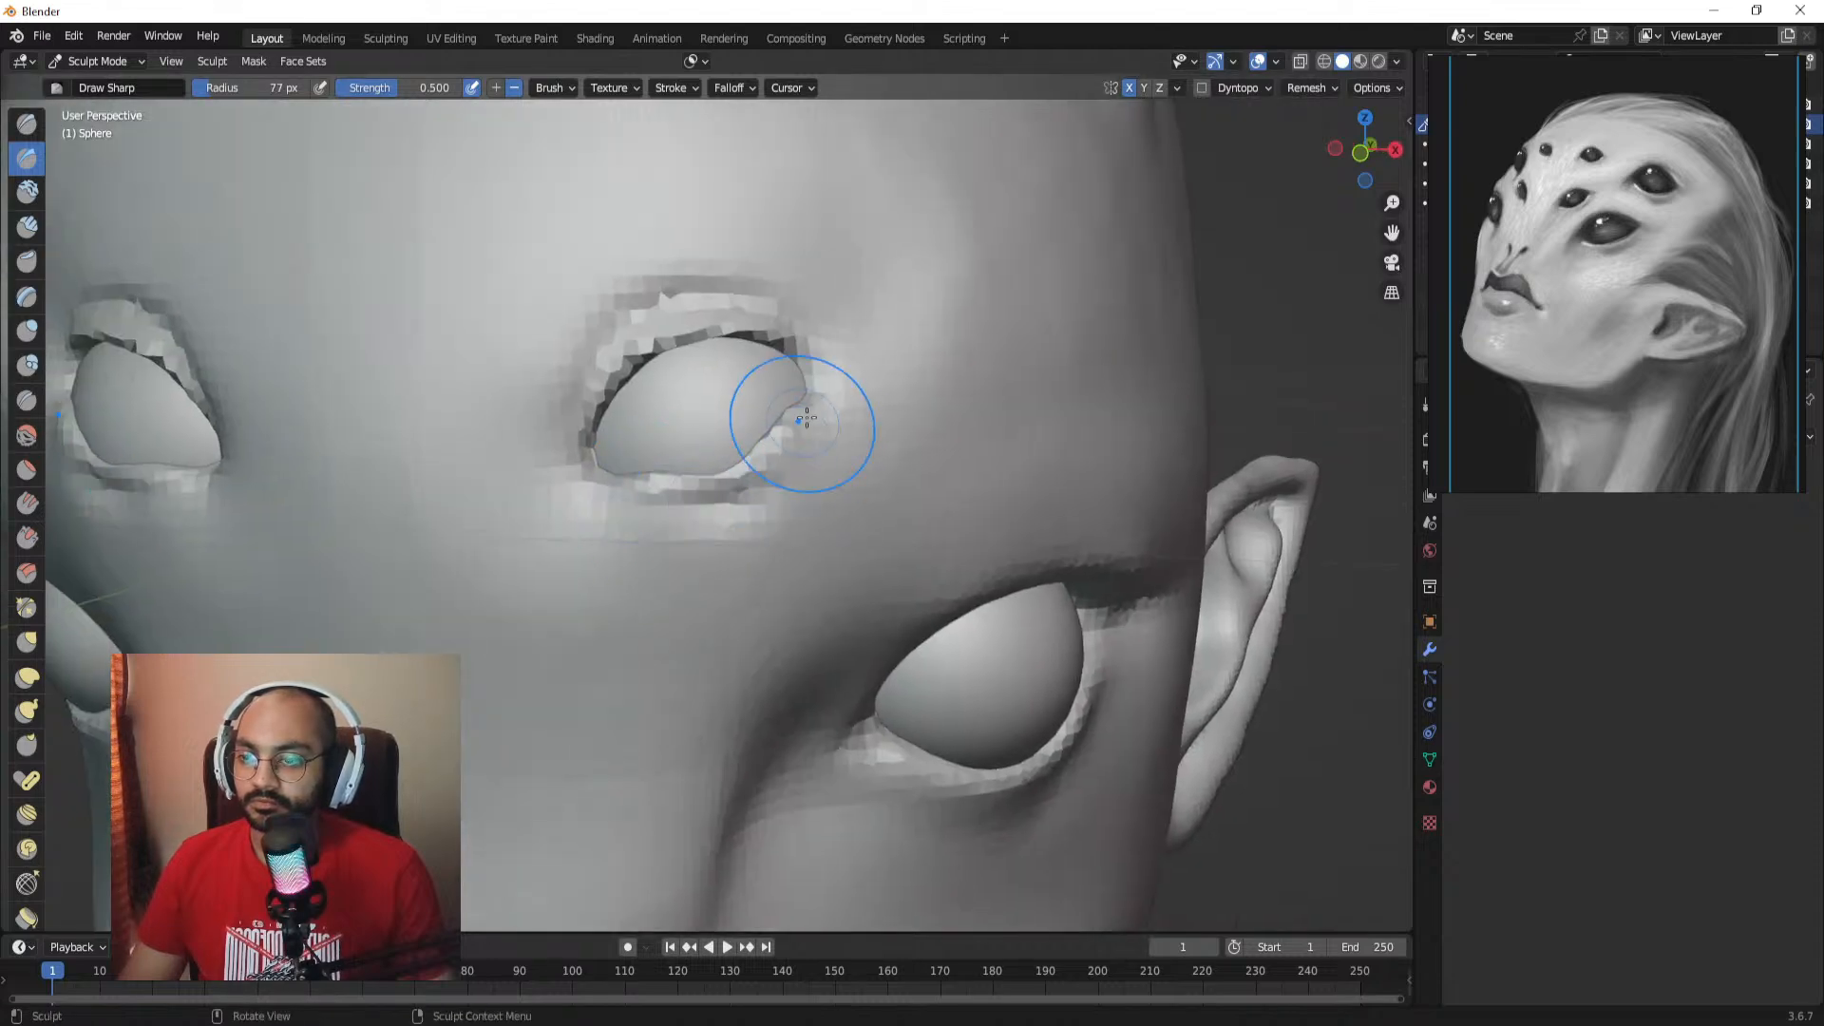
Step: Continue the lower eyelid crease up around the eye's outer corner with the Draw Sharp brush at 71 px
middle_drag(743, 472, 744, 389)
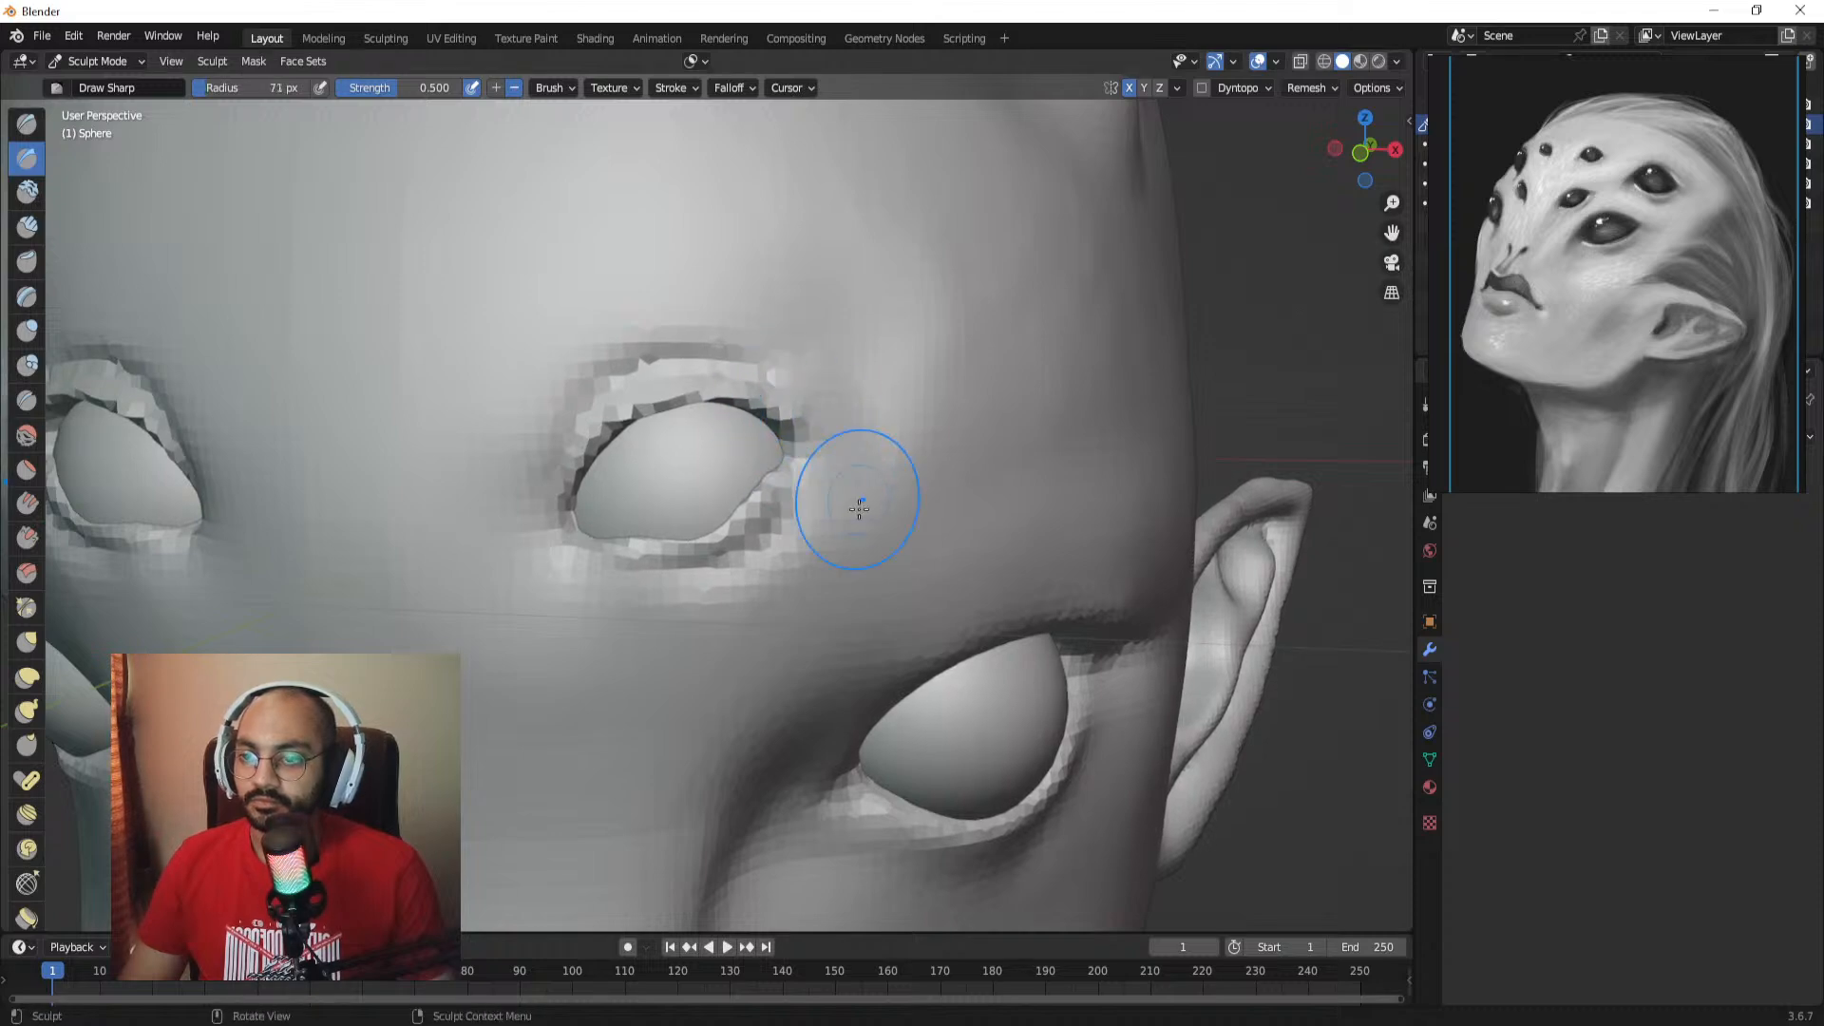
scroll(804, 470, down, 7)
alt+drag(803, 475, 823, 476)
scroll(817, 456, up, 5)
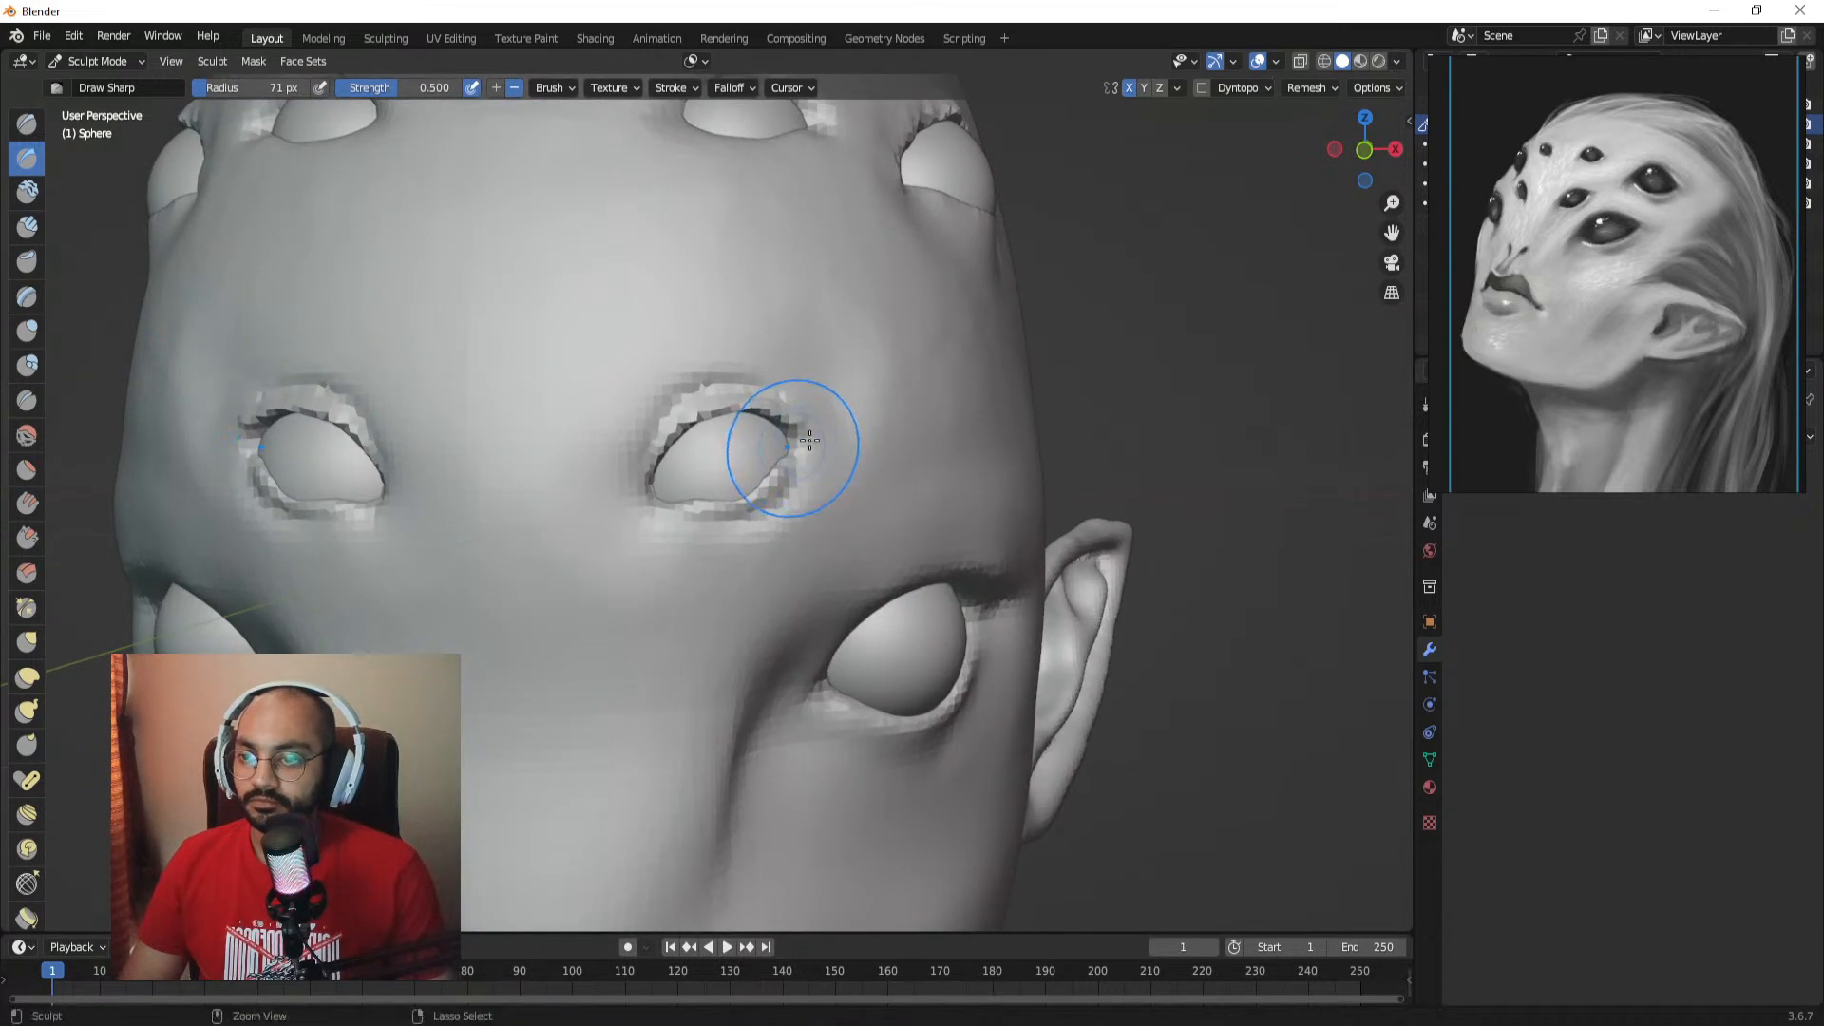
Step: Reshape the lids of the lower forehead eyes with the Grab brush at 123 px, working from above
alt+drag(807, 439, 774, 460)
key(g)
mouse_move(757, 399)
alt+mouse_down()
mouse_move(722, 458)
mouse_move(760, 579)
alt+mouse_up()
mouse_move(789, 665)
alt+shift+mouse_down()
mouse_move(701, 524)
mouse_move(769, 613)
mouse_move(758, 685)
mouse_move(700, 423)
mouse_move(741, 431)
mouse_move(794, 594)
mouse_move(772, 491)
mouse_move(676, 468)
alt+shift+mouse_up()
key(f)
click(890, 640)
key(f)
click(765, 686)
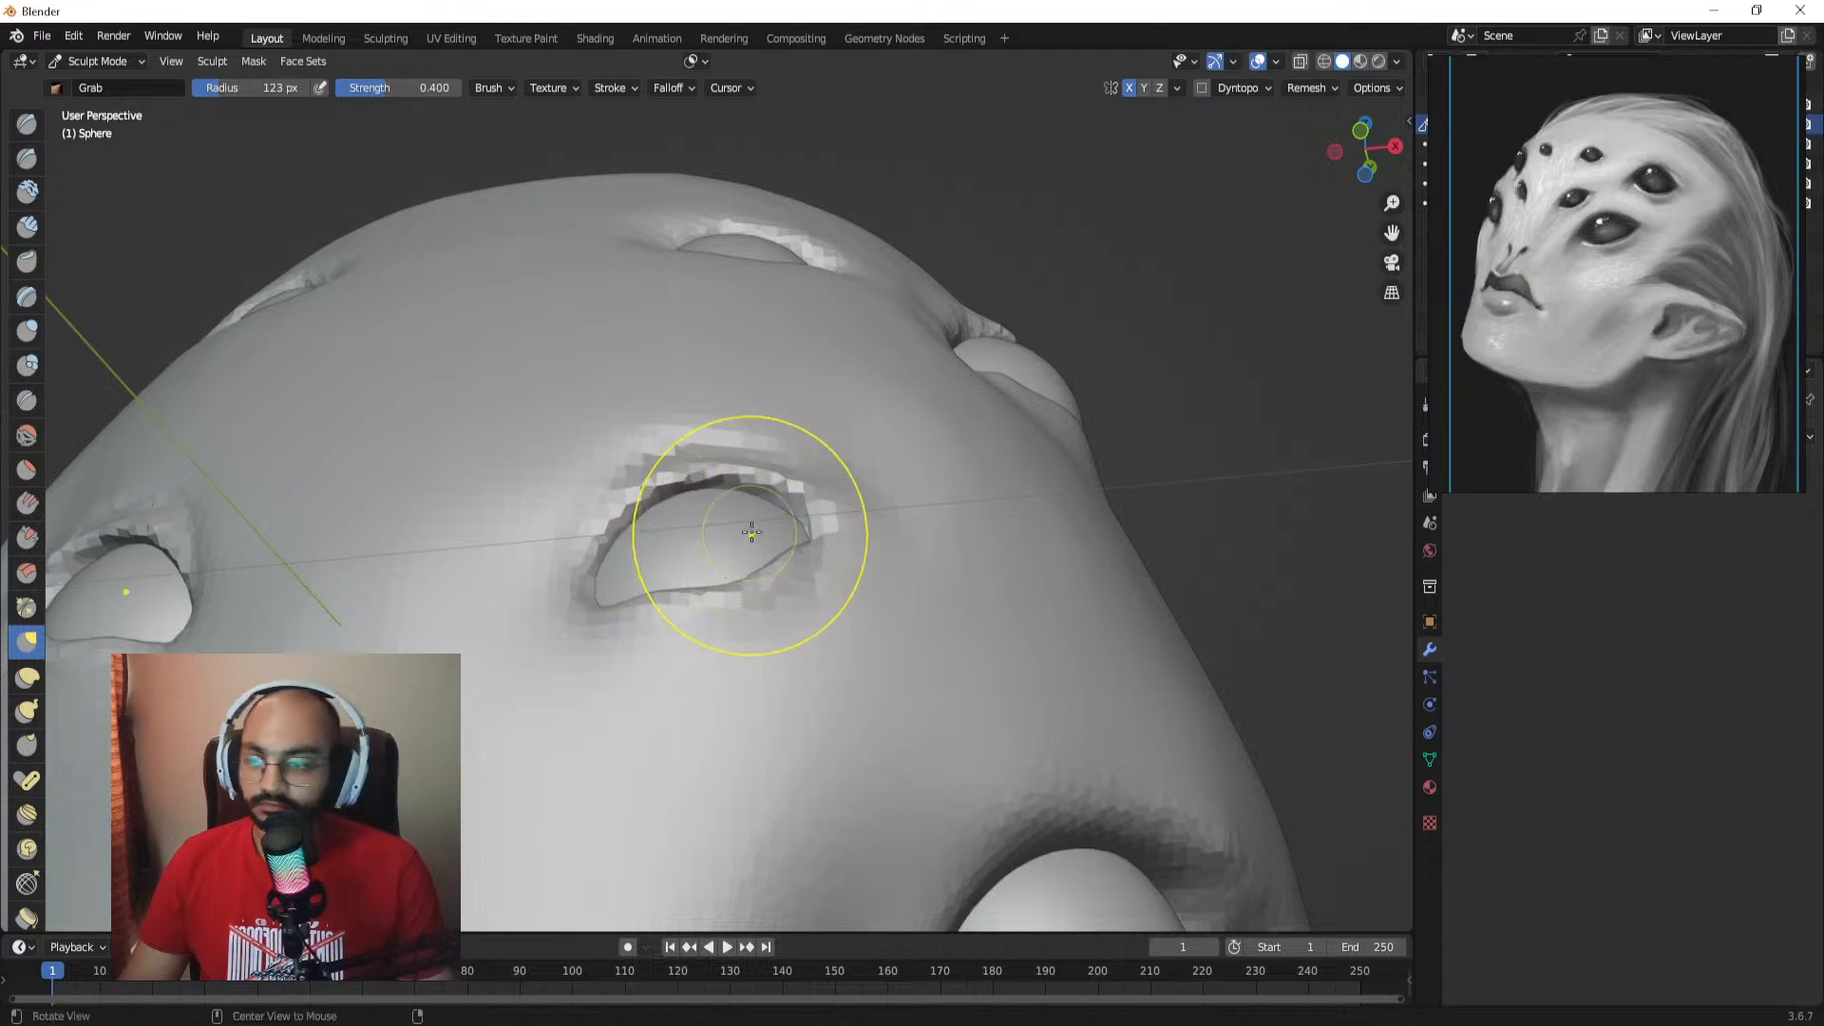
mouse_move(757, 522)
alt+mouse_down()
mouse_move(565, 646)
mouse_move(517, 627)
mouse_move(622, 618)
alt+mouse_up()
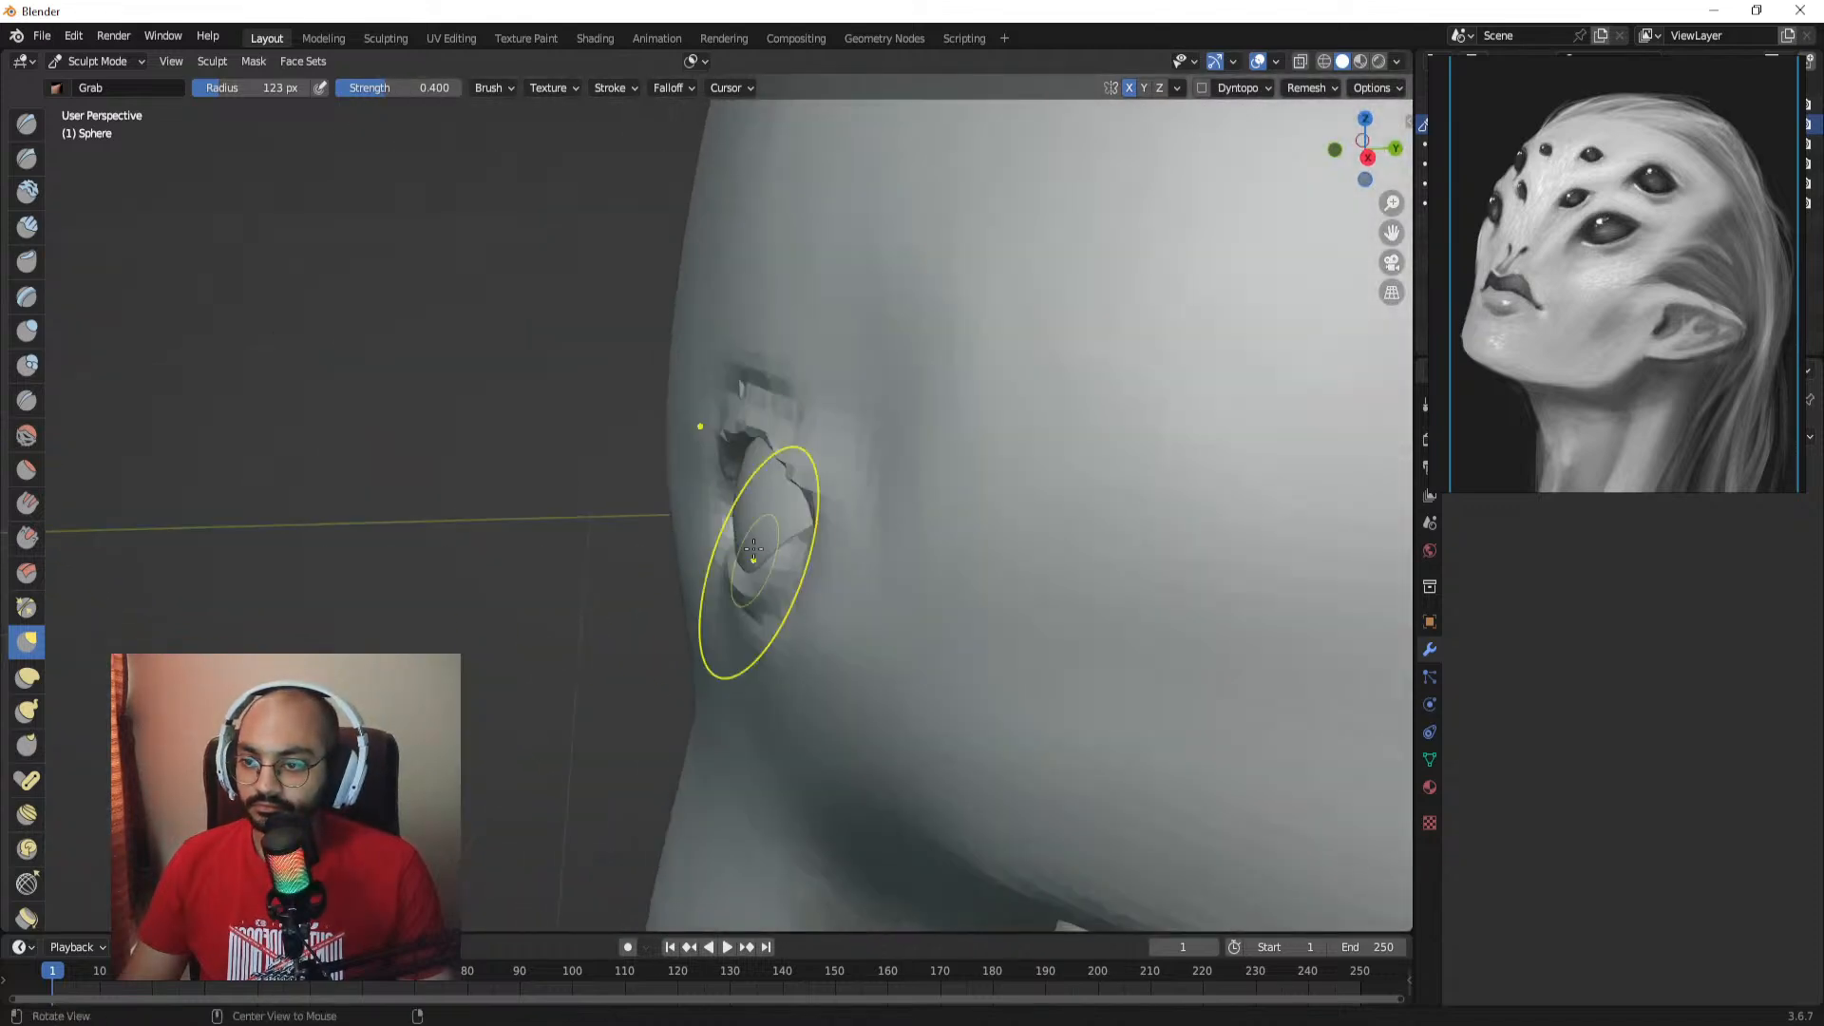
Step: Tuck the lower lids and outer corners of the lower forehead eyes closer to the eyeballs with the Grab brush at 91 px
mouse_move(757, 557)
alt+mouse_down()
mouse_move(798, 623)
mouse_move(717, 670)
mouse_move(920, 504)
alt+mouse_up()
key(bracketleft)
middle_drag(920, 503, 860, 520)
key(bracketleft)
key(bracketleft)
drag(855, 608, 819, 622)
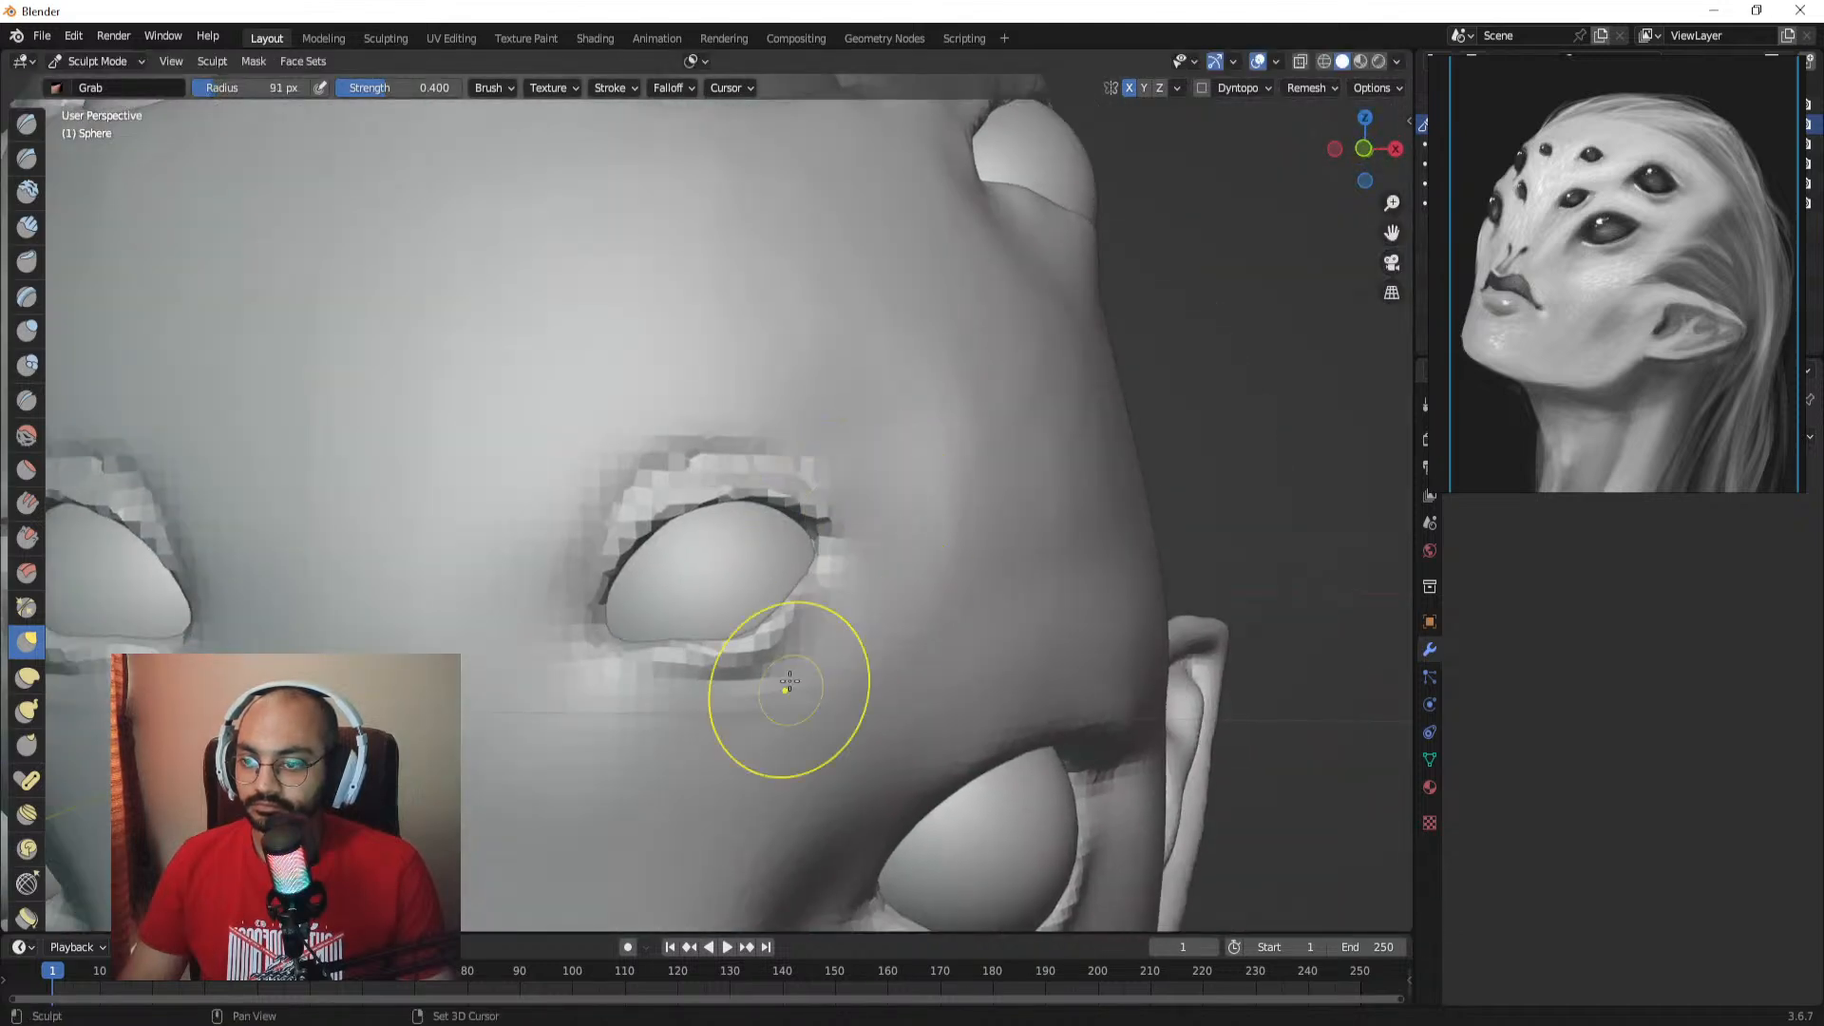
drag(712, 701, 746, 646)
Step: Reselect the head in Object Mode, return to Sculpt Mode and build up both lids of the lower forehead eyes with Clay Strips at 75 px
key(ctrl+Tab)
click(710, 597)
mouse_move(722, 608)
middle_down()
mouse_move(638, 667)
mouse_move(694, 617)
mouse_move(428, 557)
mouse_move(697, 506)
mouse_move(728, 487)
mouse_move(724, 465)
mouse_move(731, 532)
middle_up()
click(705, 467)
key(ctrl+Tab)
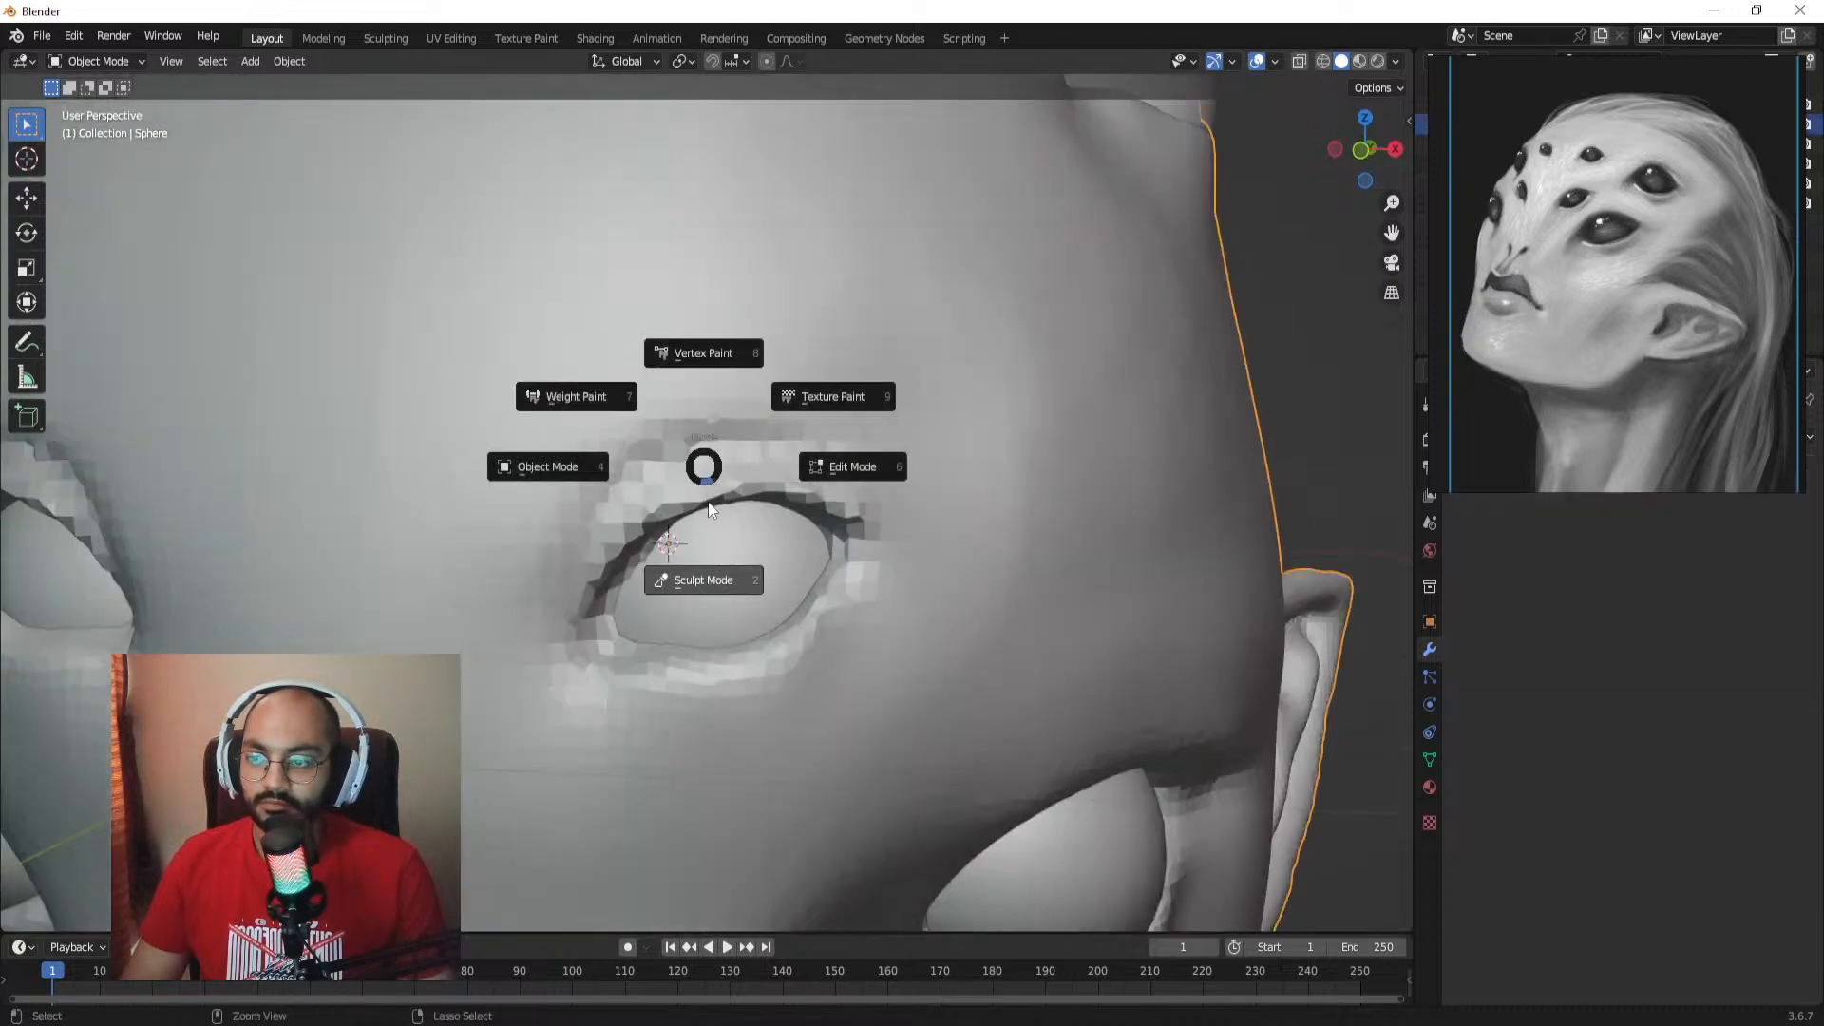
click(705, 576)
click(27, 227)
drag(622, 542, 794, 504)
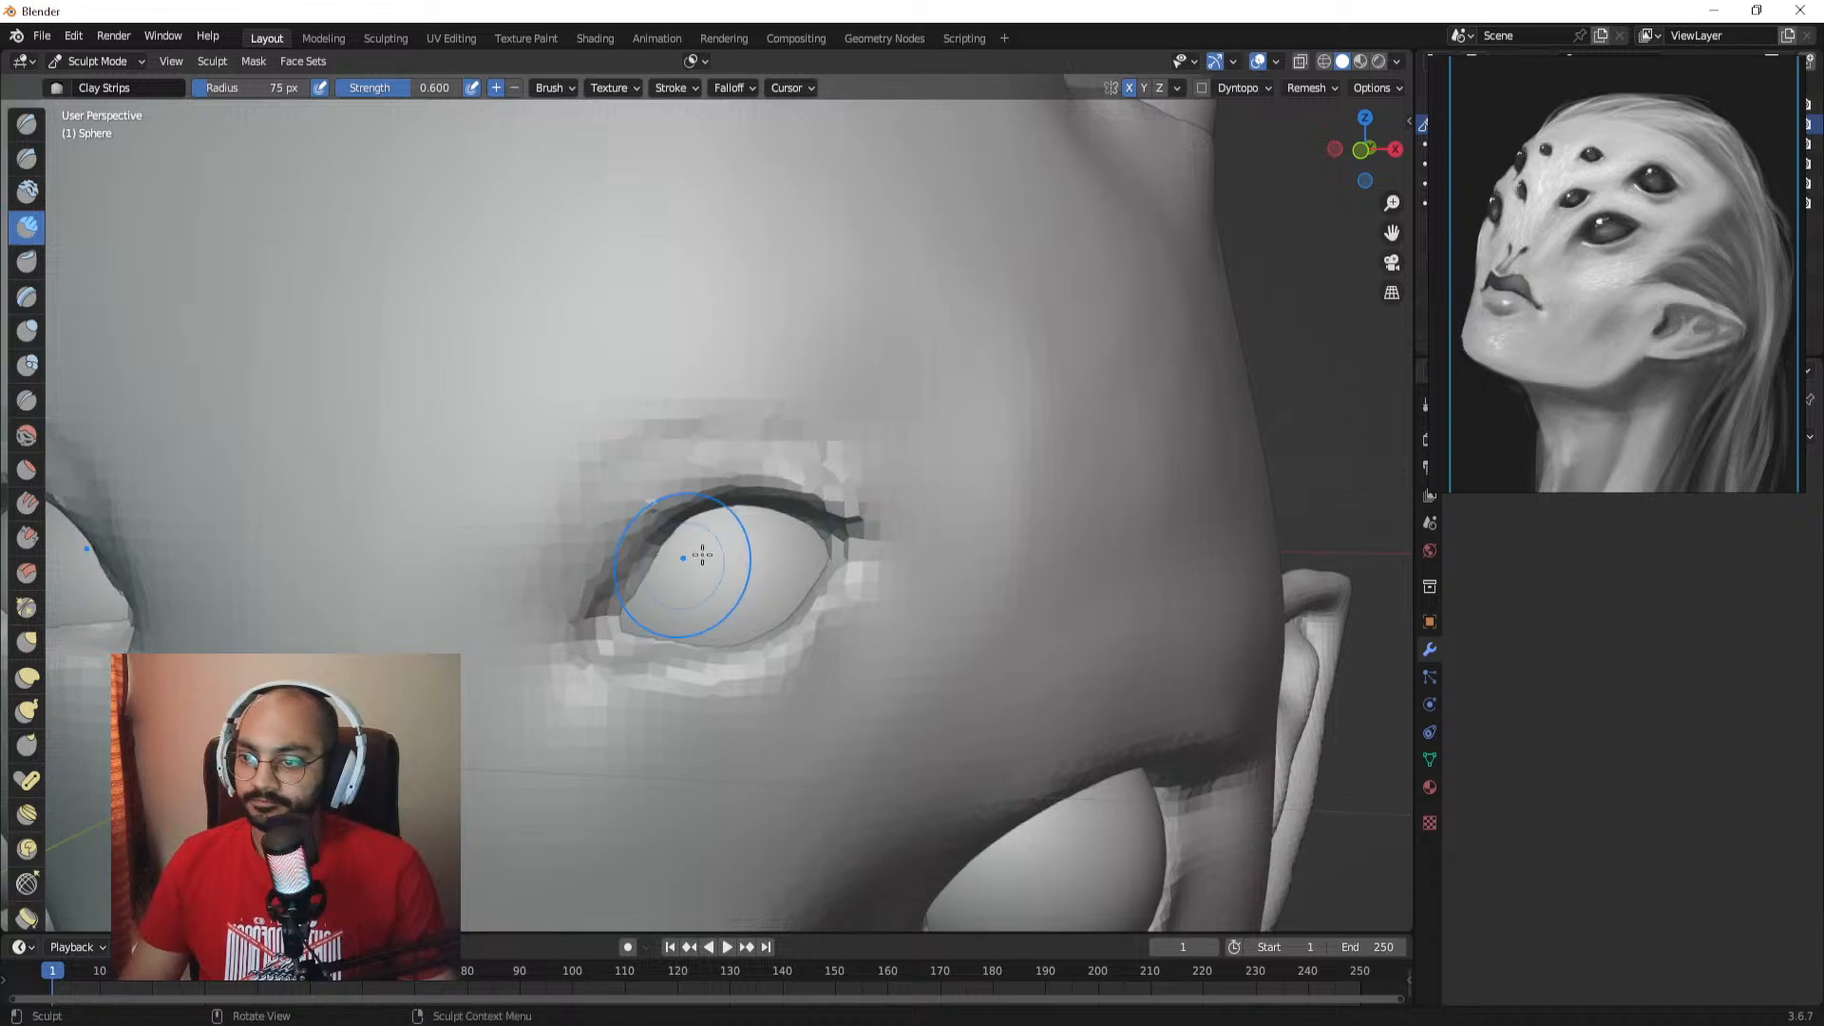
mouse_move(700, 557)
mouse_down()
mouse_move(680, 619)
mouse_move(798, 589)
mouse_up()
Step: Carve the upper lid crease of the lower forehead eyes with the Draw Sharp brush at 146 px
click(27, 158)
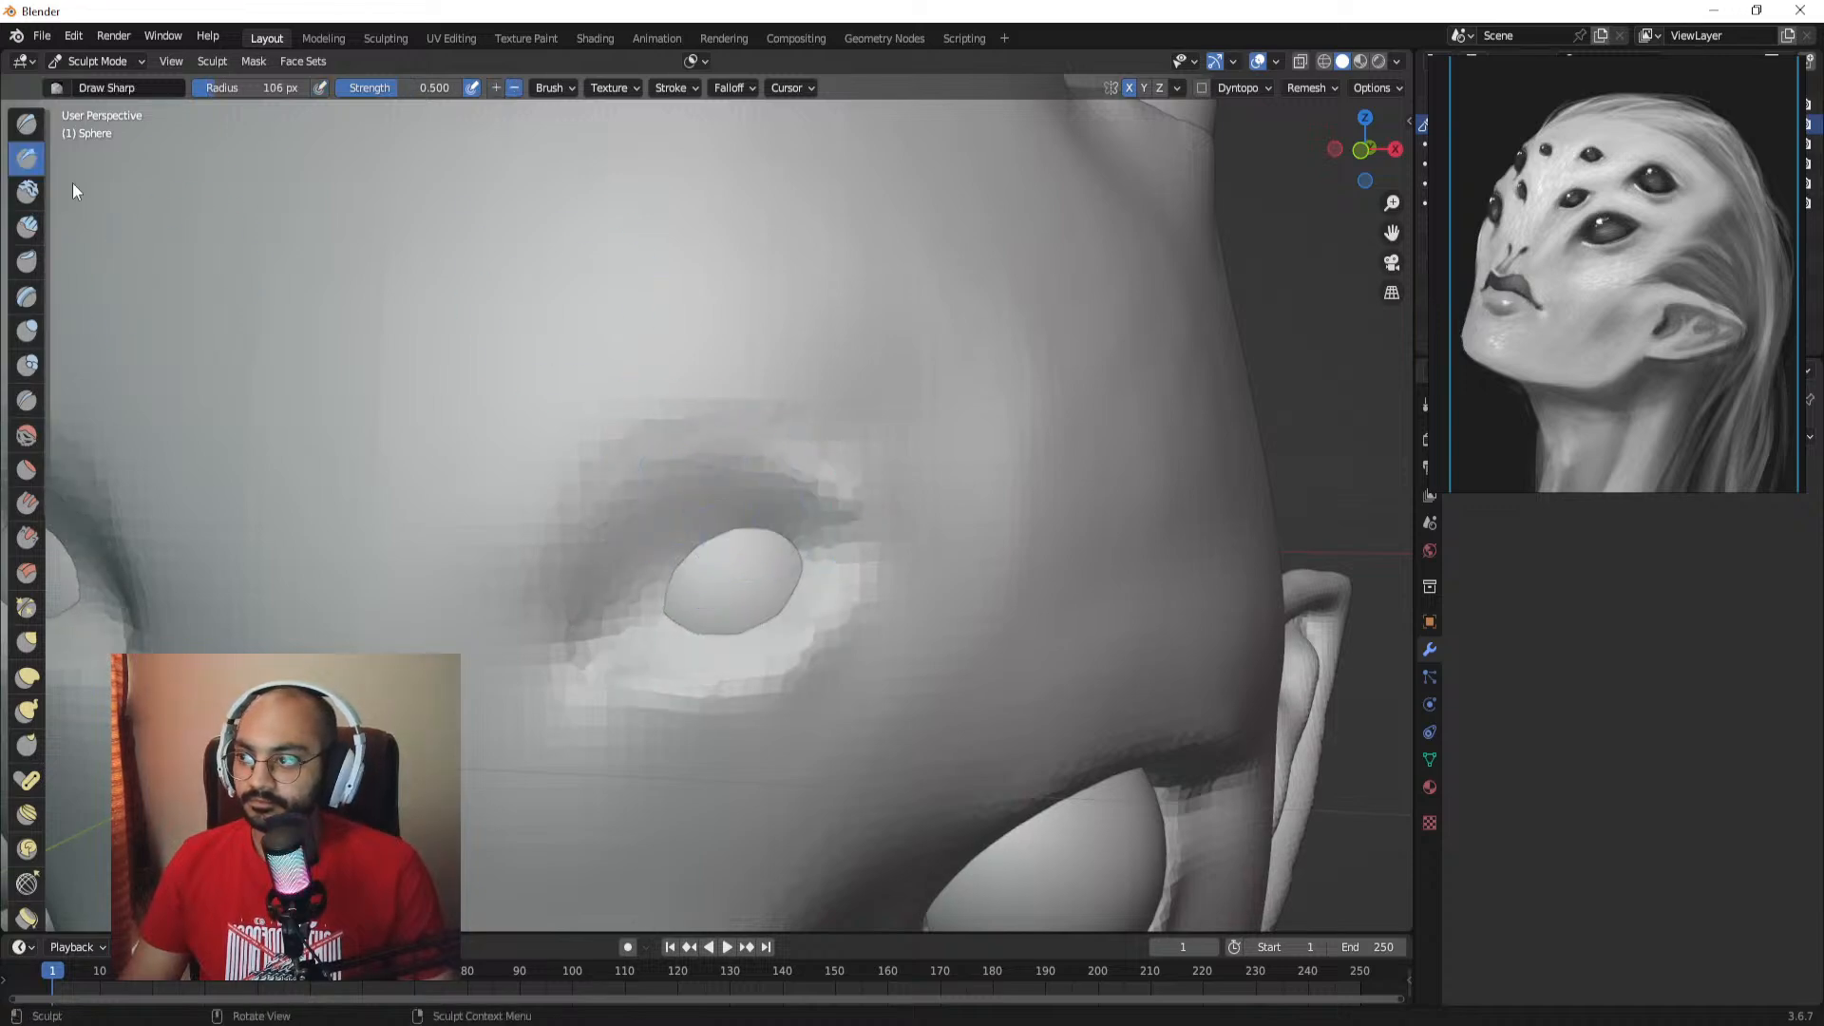
middle_drag(700, 534, 697, 520)
key(f)
click(734, 521)
mouse_move(683, 467)
mouse_down()
mouse_move(618, 548)
mouse_move(651, 479)
mouse_move(717, 437)
mouse_move(794, 439)
mouse_move(783, 467)
mouse_up()
scroll(817, 503, down, 5)
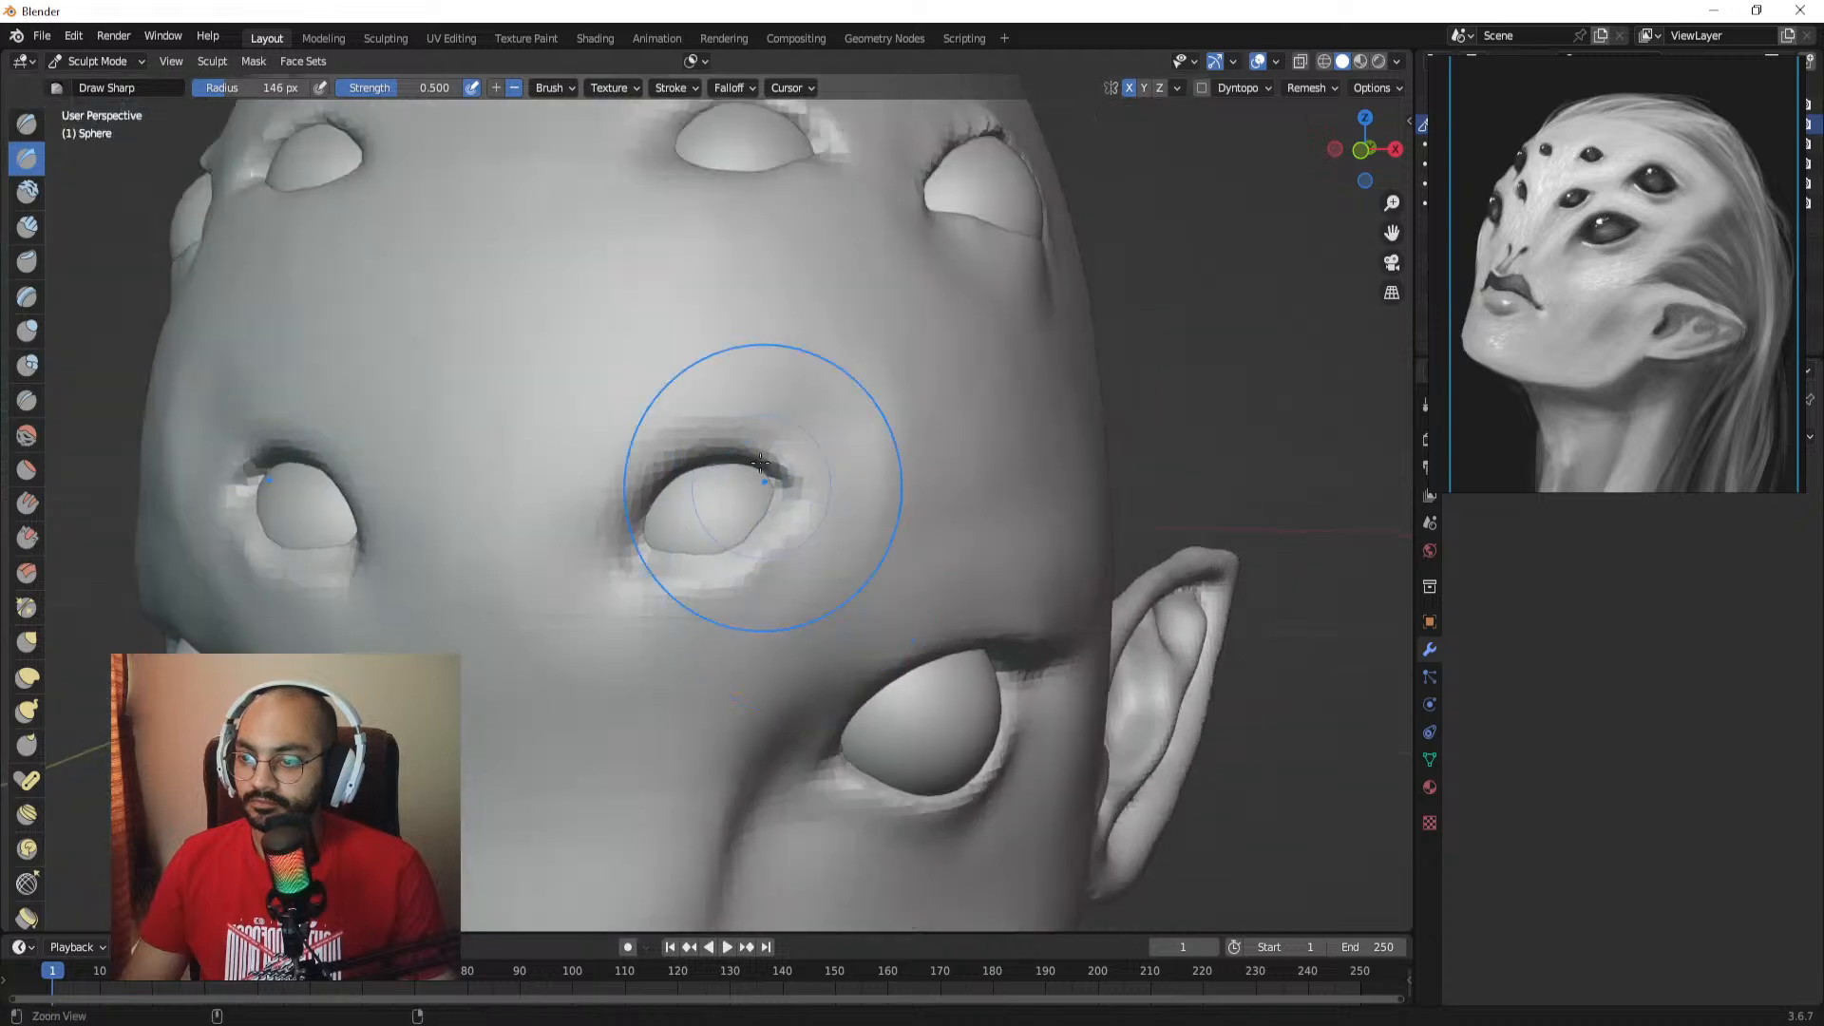
middle_drag(761, 481, 782, 553)
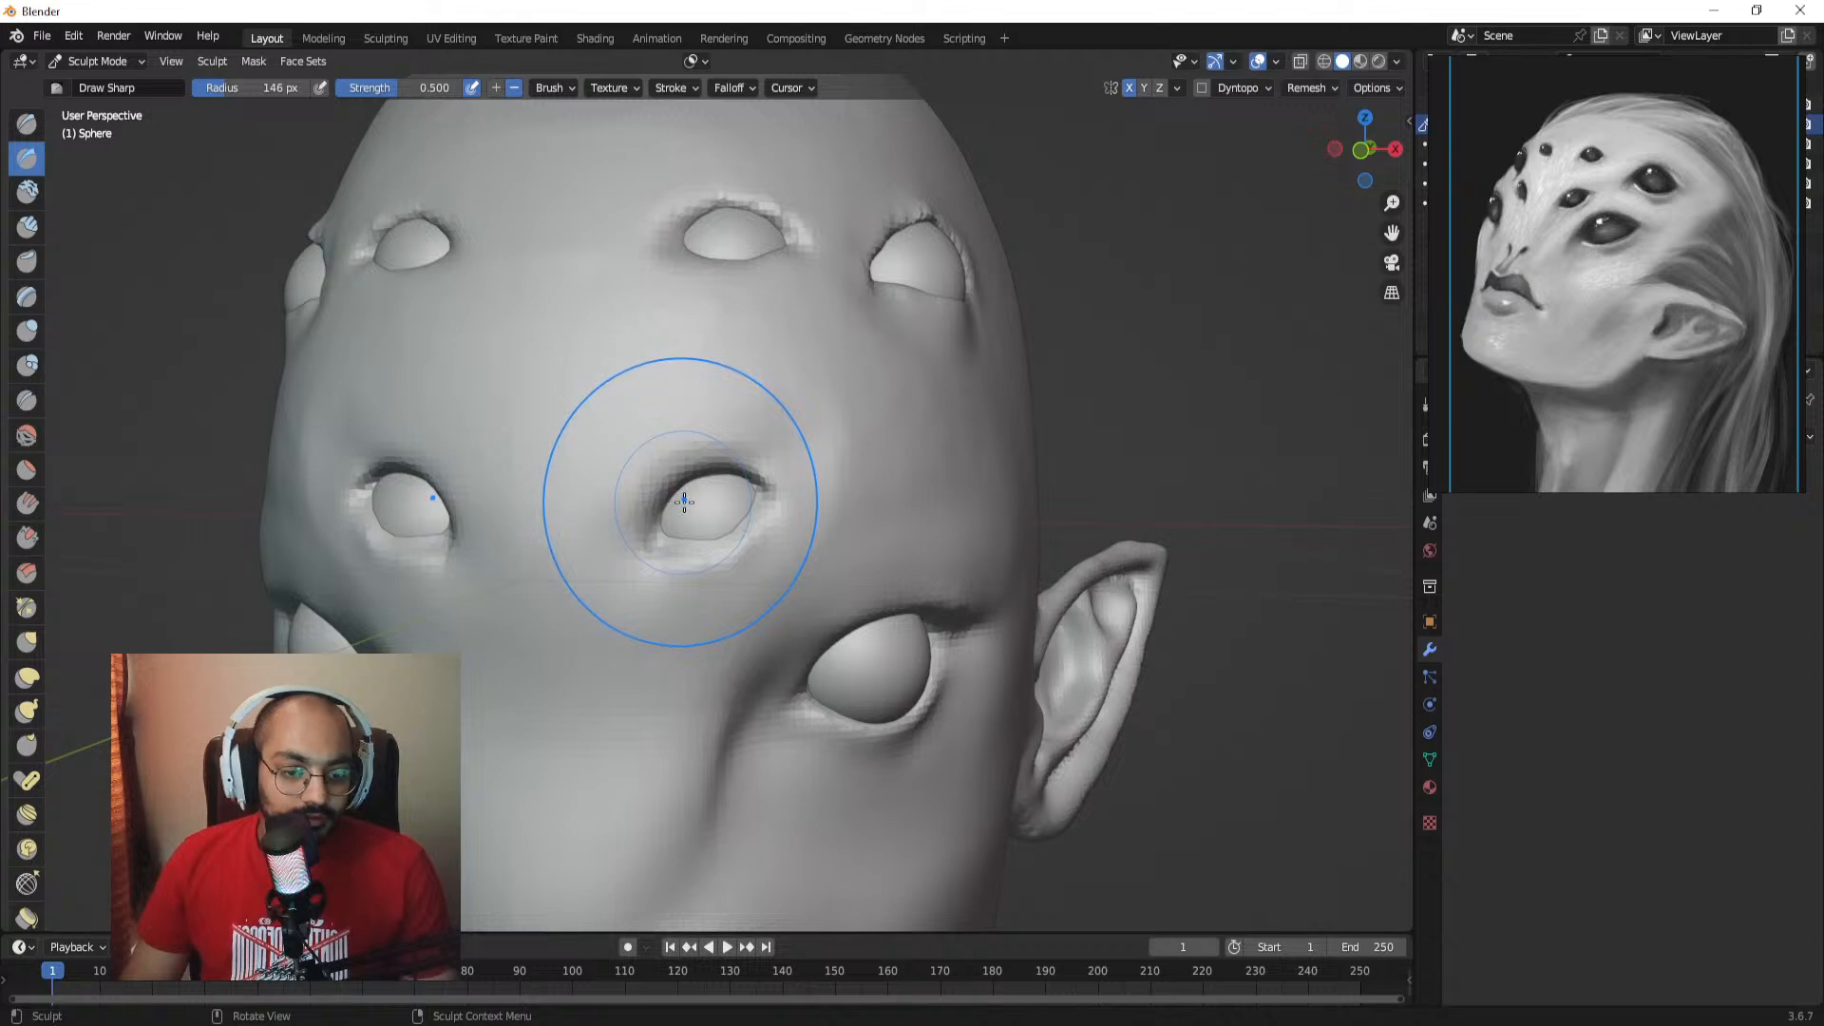
Step: Undo the trial Draw Sharp stroke and sharpen the inner corners of the lower forehead eyes at 84 px
middle_drag(685, 497, 794, 346)
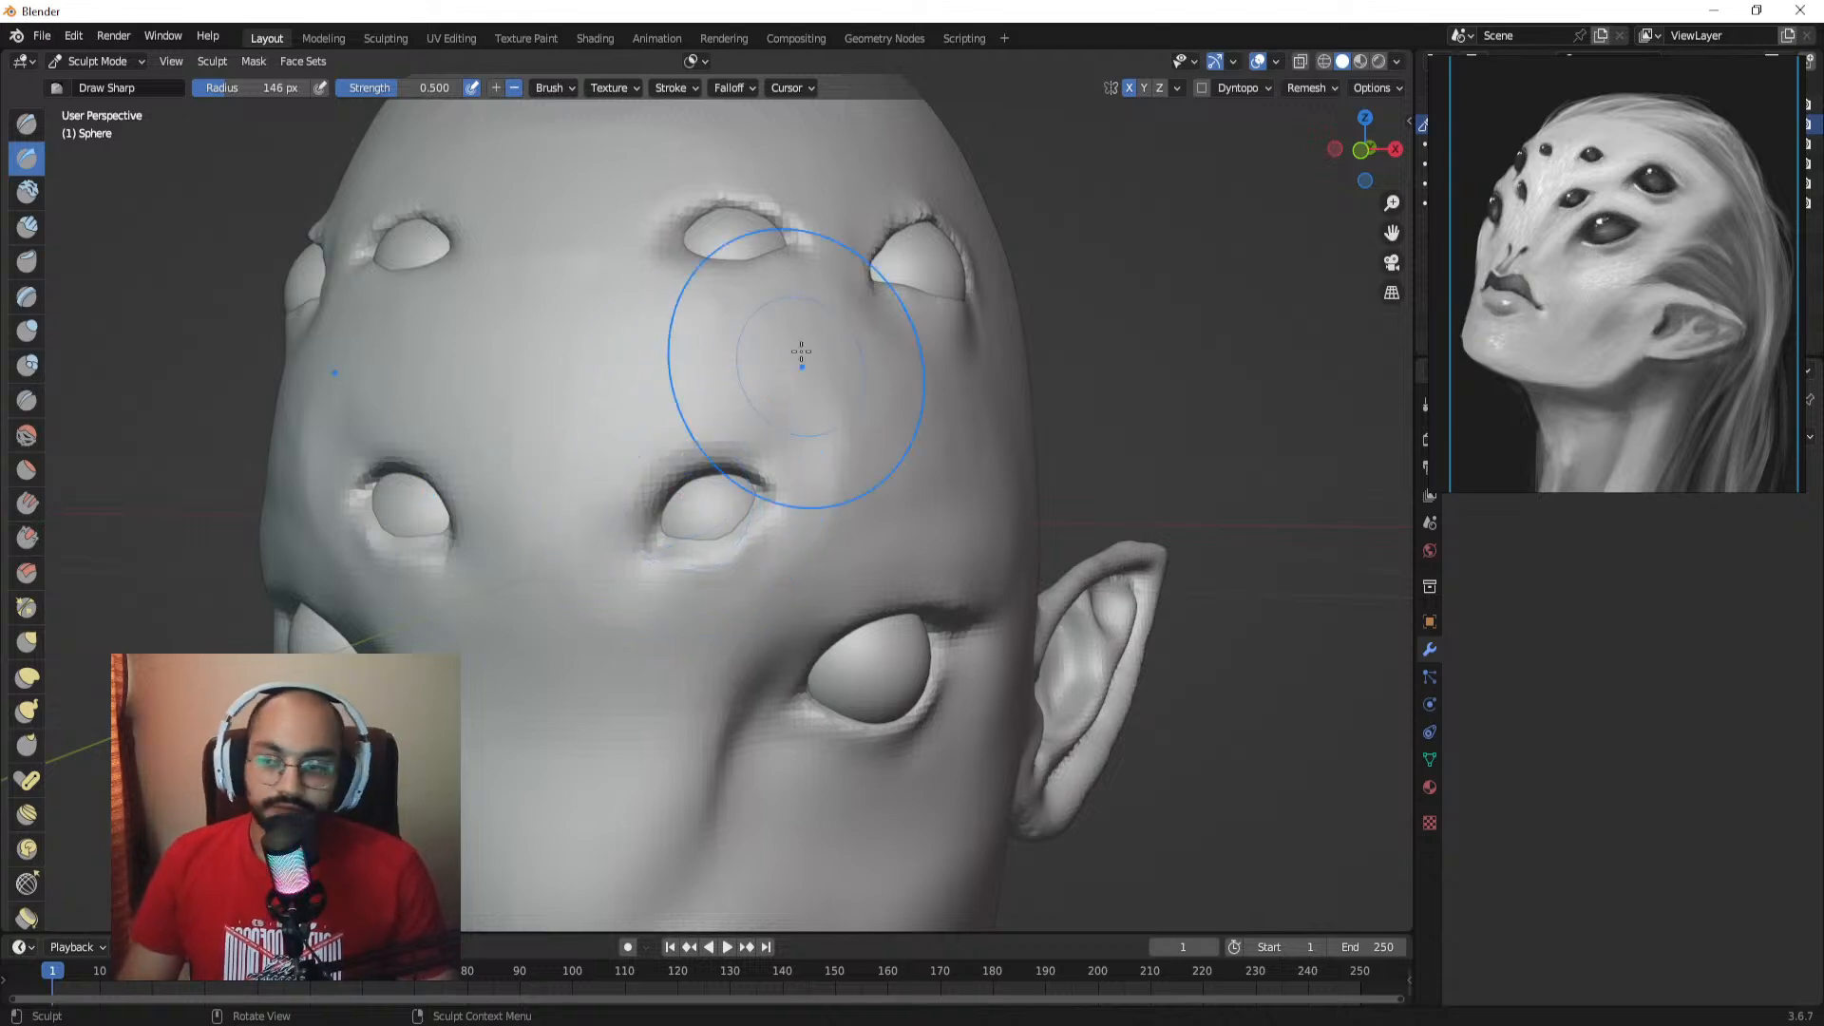
scroll(796, 409, up, 6)
alt+drag(808, 463, 744, 475)
key(f)
click(779, 481)
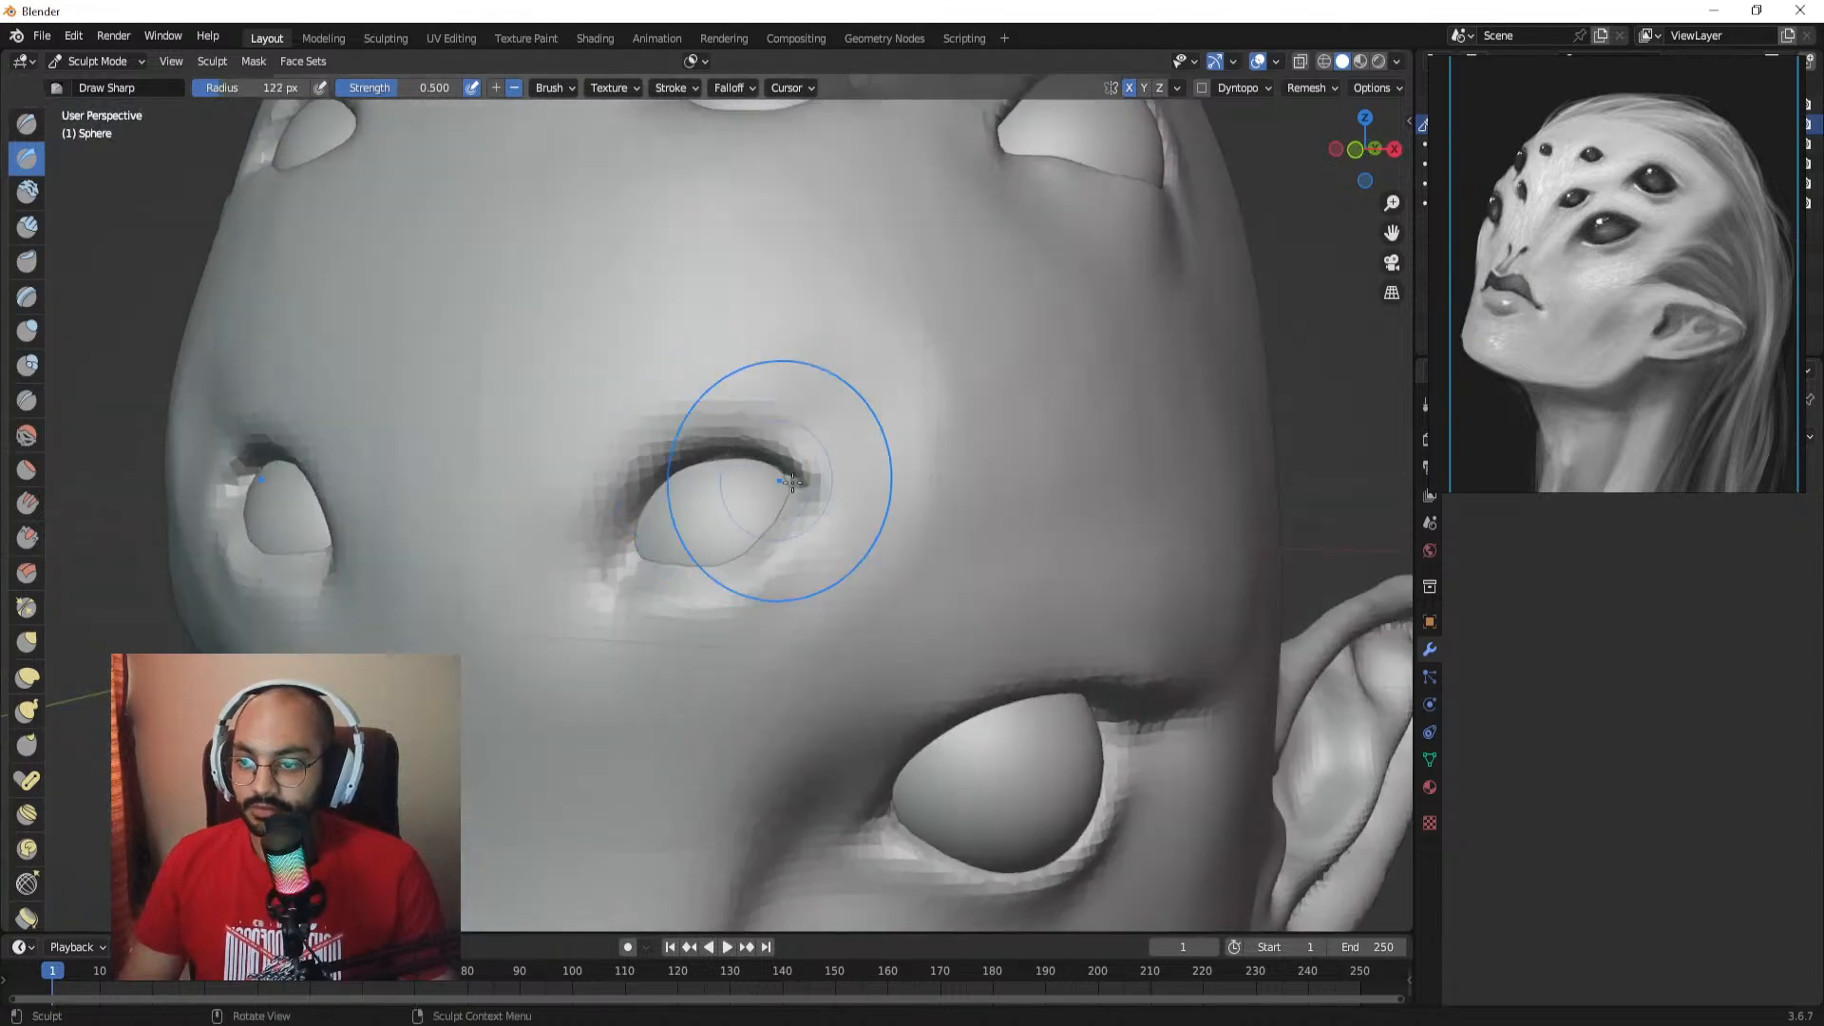
key(ctrl+z)
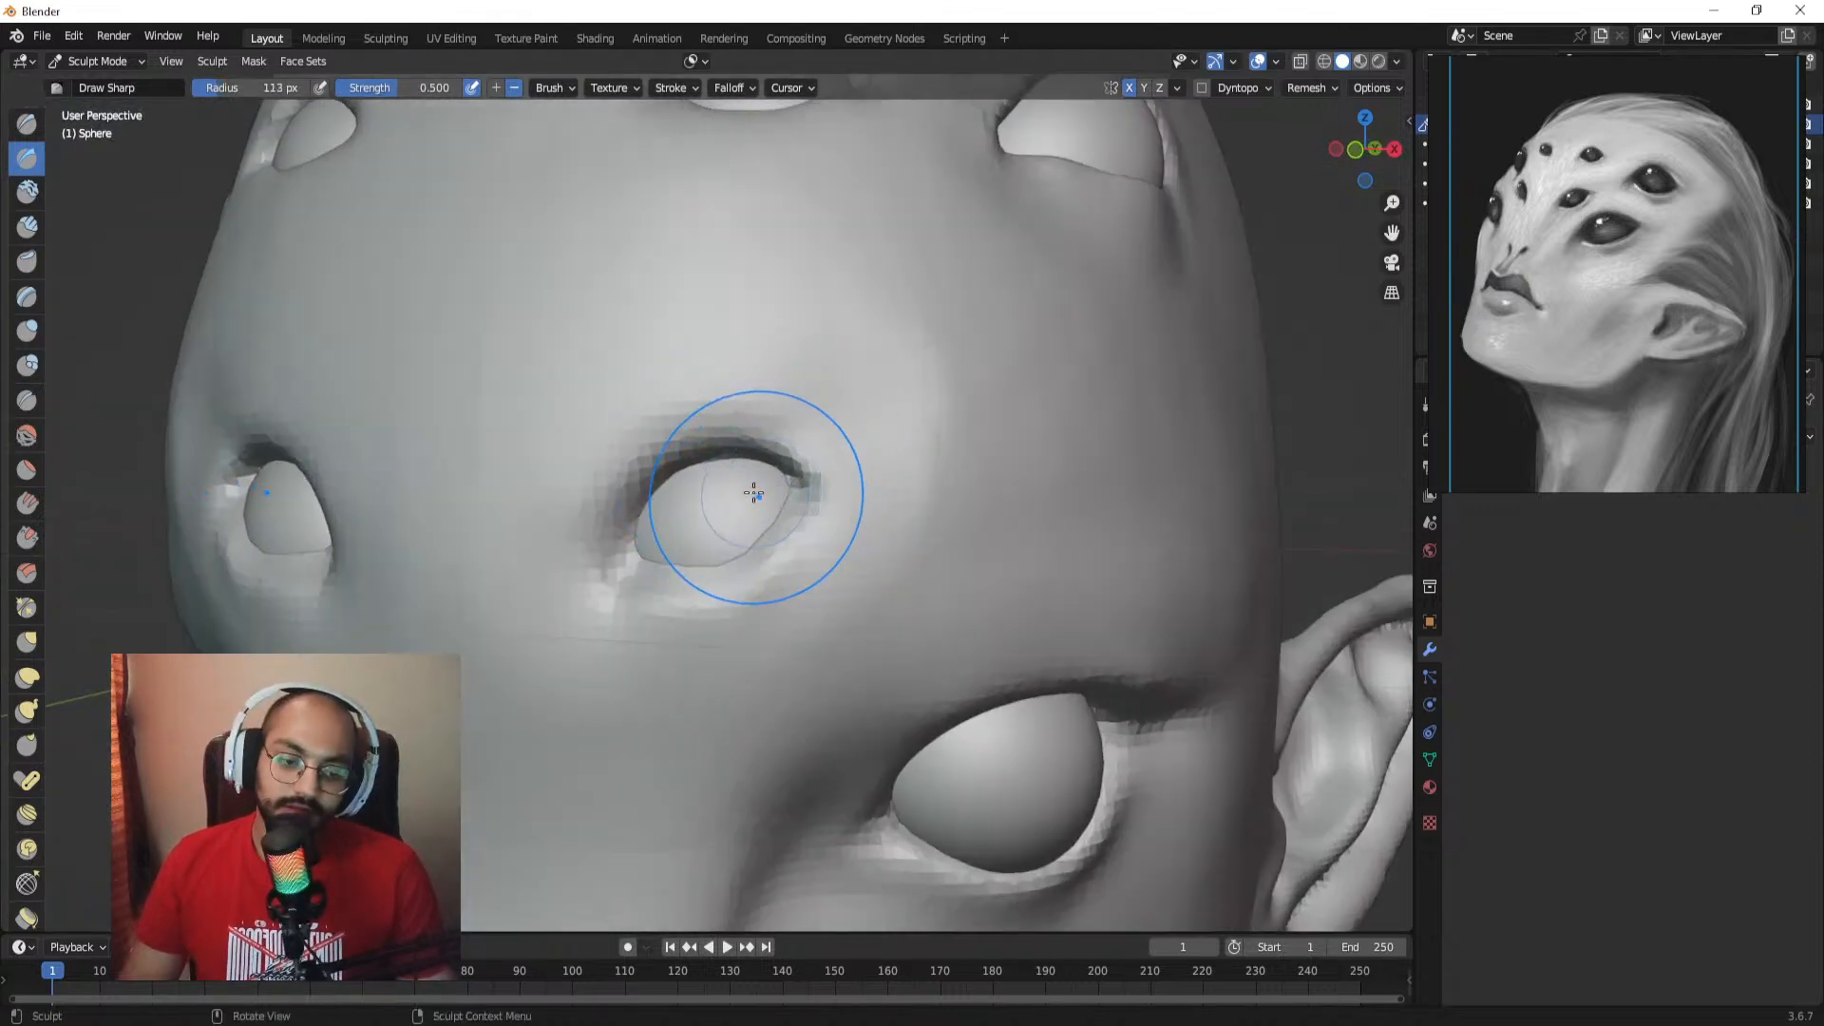
key(f)
click(669, 490)
mouse_move(687, 495)
alt+shift+mouse_down()
mouse_move(698, 485)
mouse_move(615, 582)
alt+shift+mouse_up()
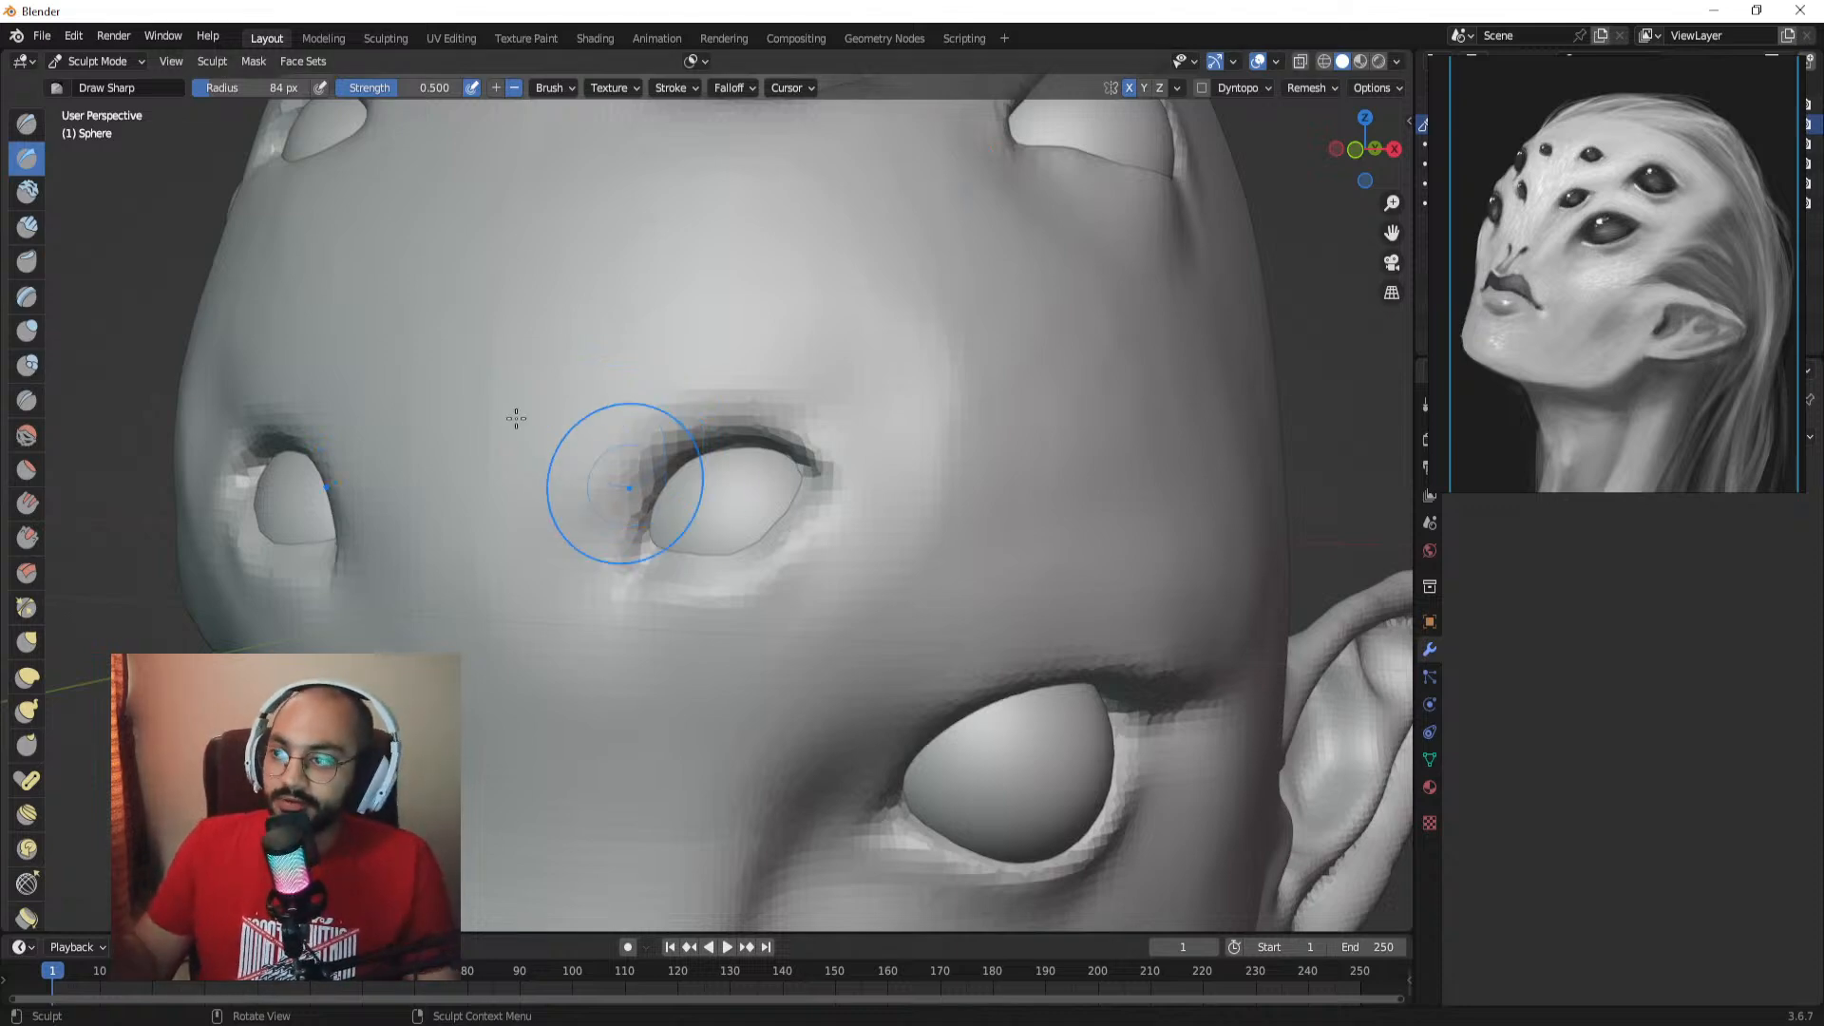
Step: Try building up a bump on the forehead between the lower eyes with Clay Strips at 166 px
click(28, 226)
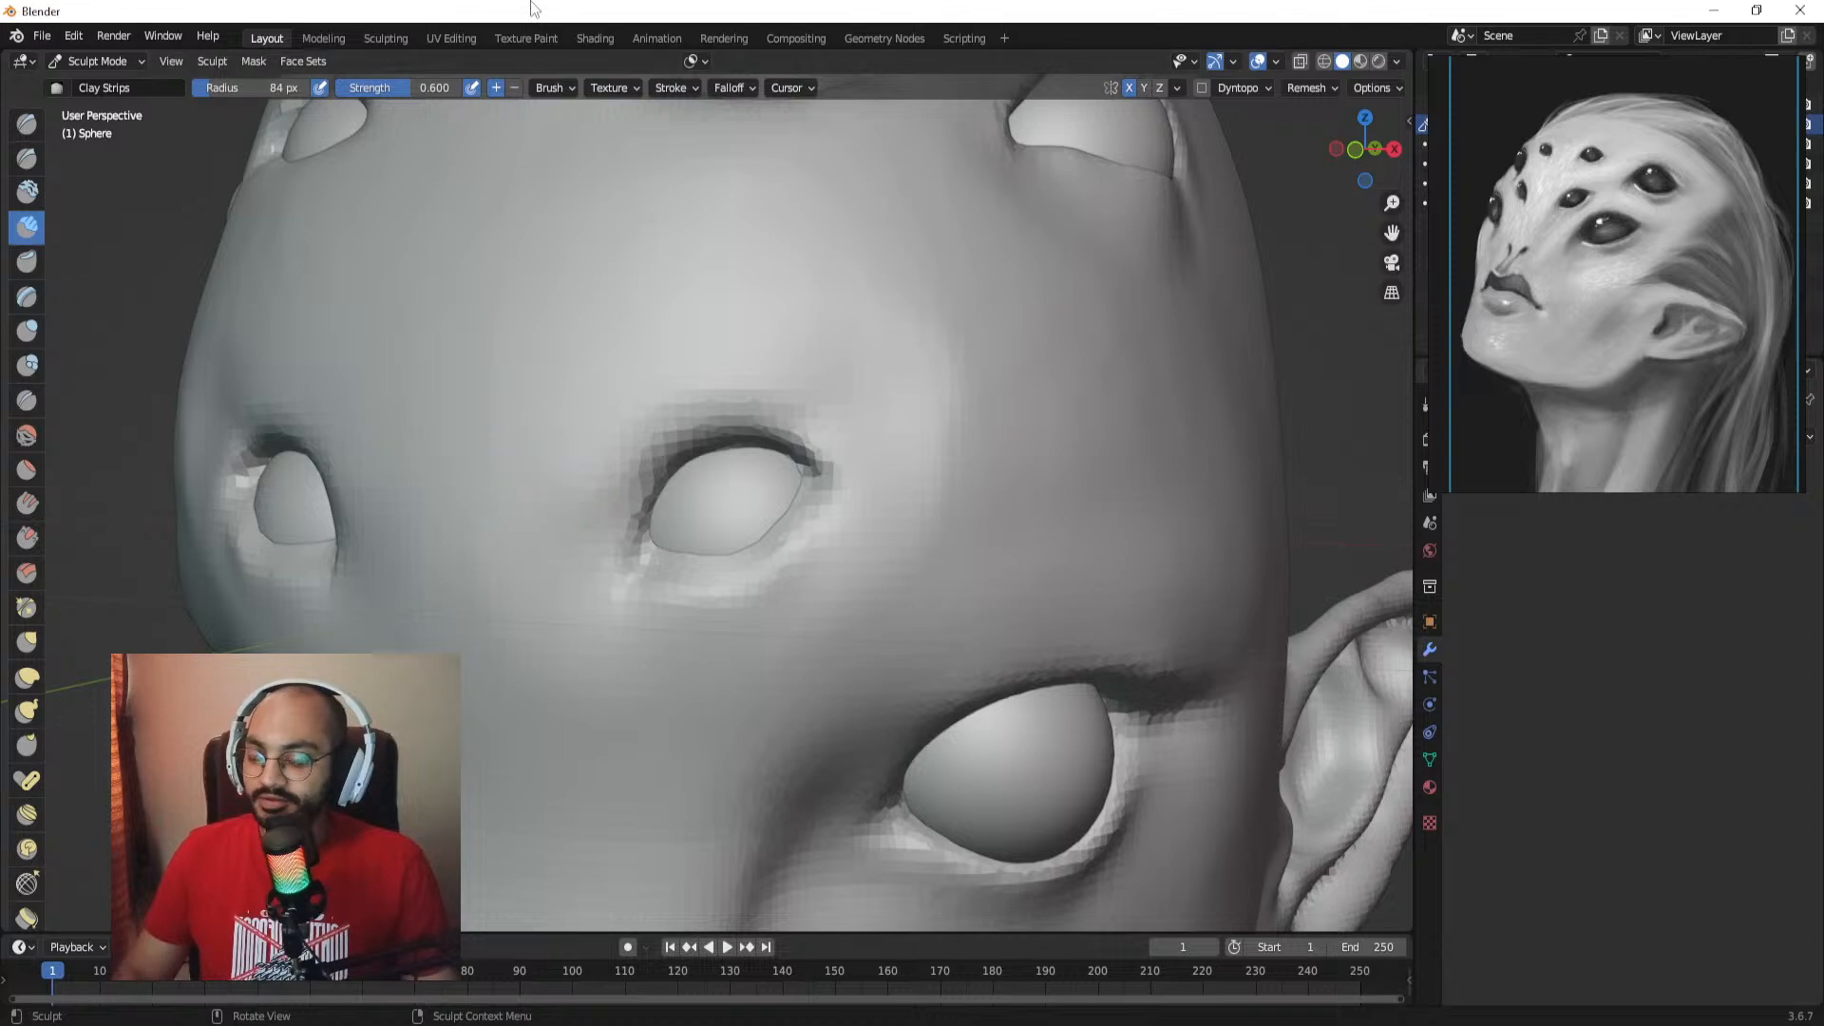
key(f)
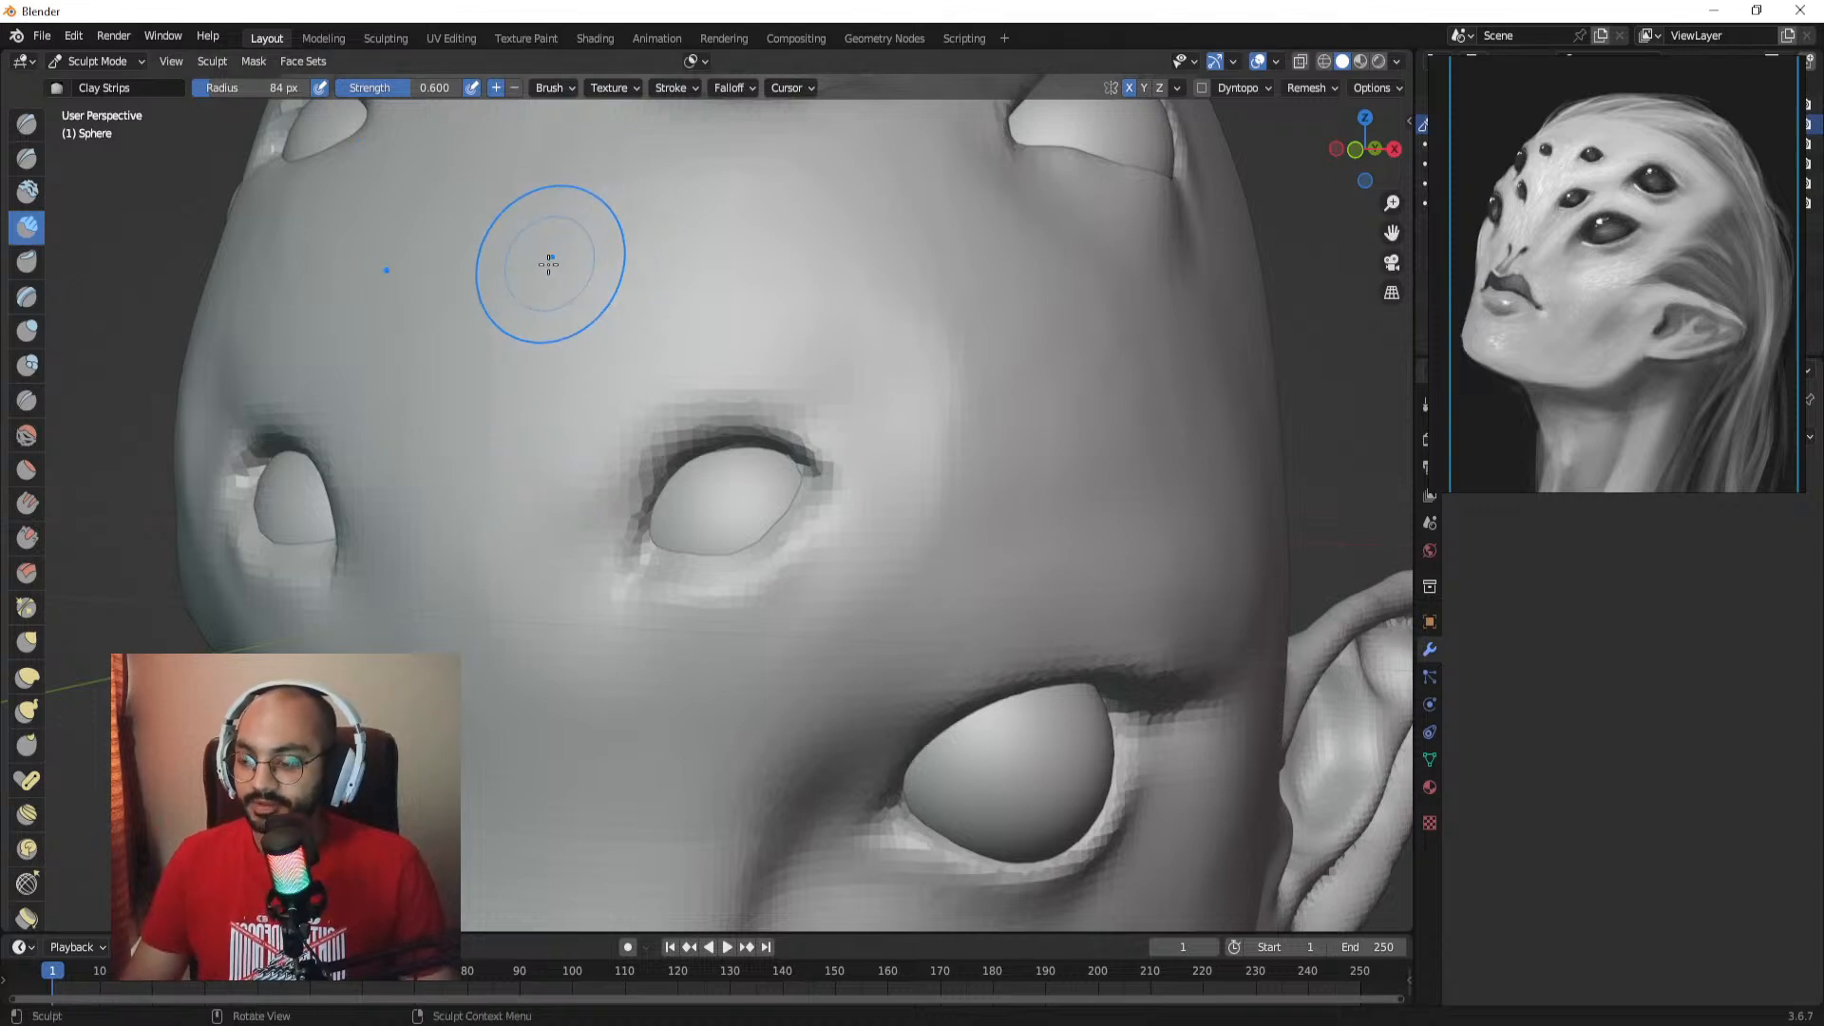
mouse_move(579, 272)
mouse_down()
mouse_move(501, 334)
mouse_move(652, 252)
mouse_move(867, 306)
mouse_move(630, 293)
mouse_move(488, 428)
mouse_move(799, 375)
mouse_up()
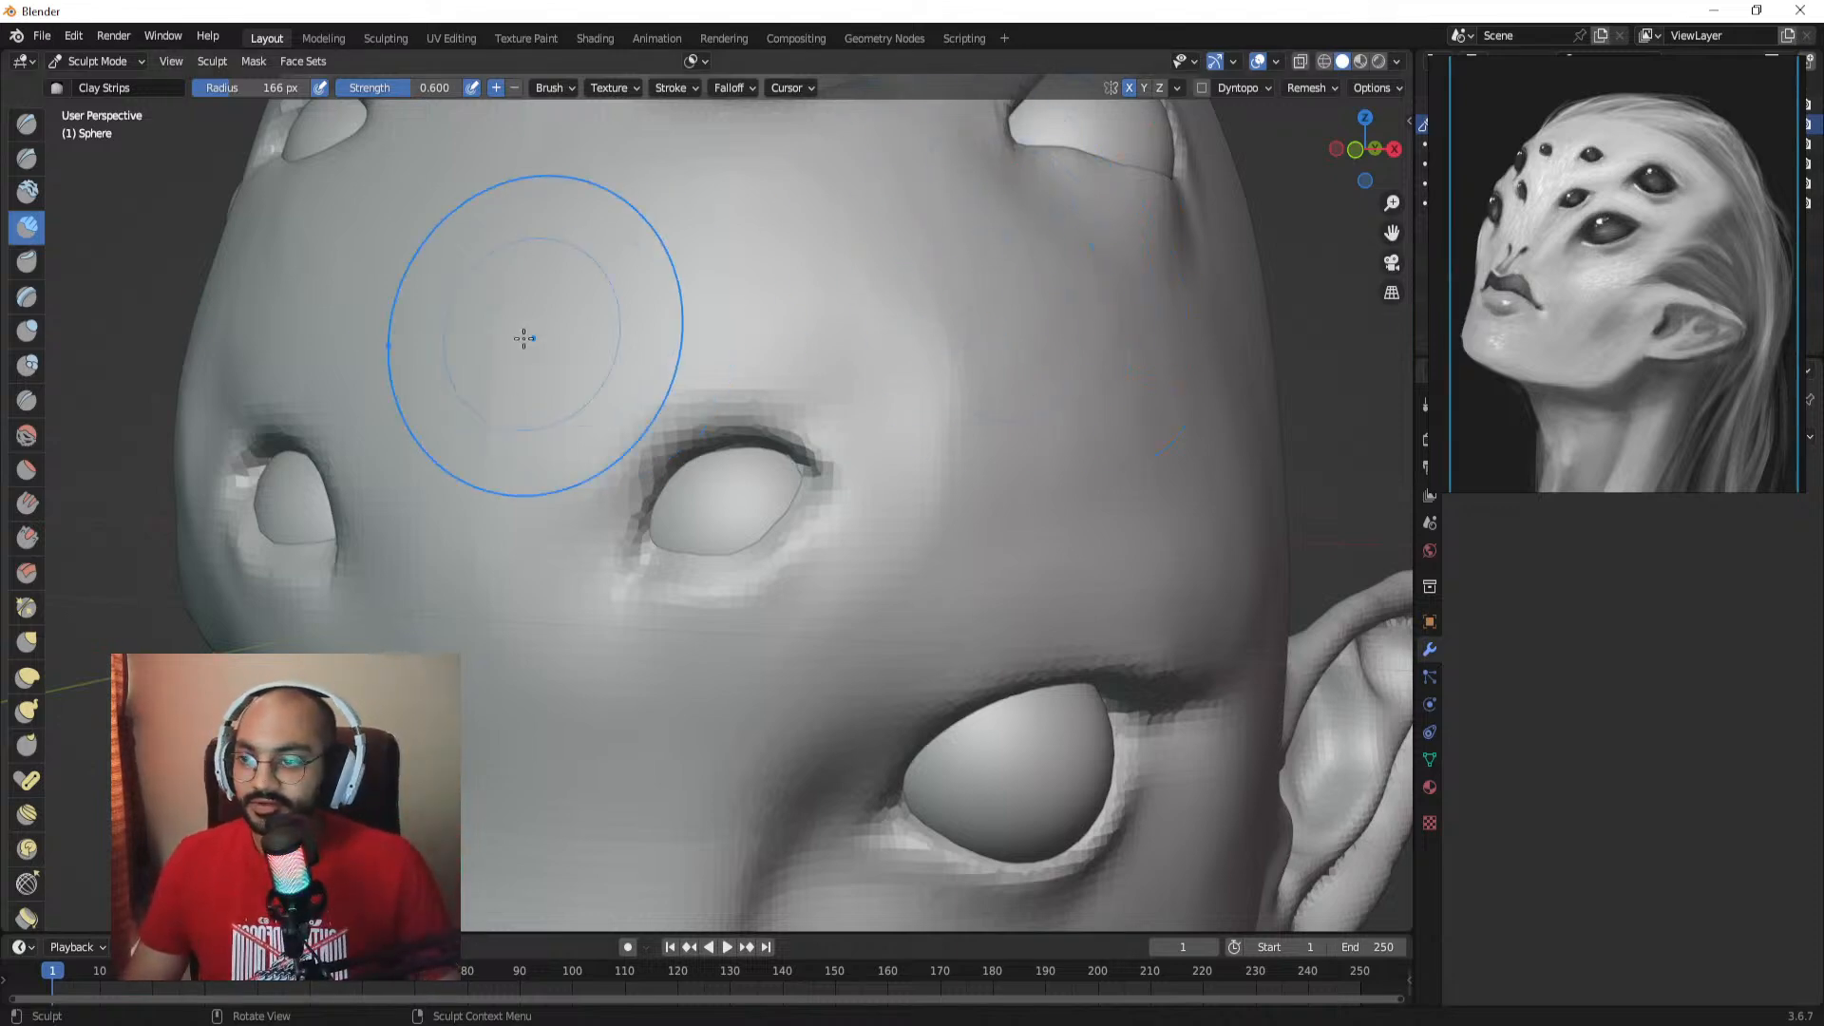
drag(520, 339, 611, 313)
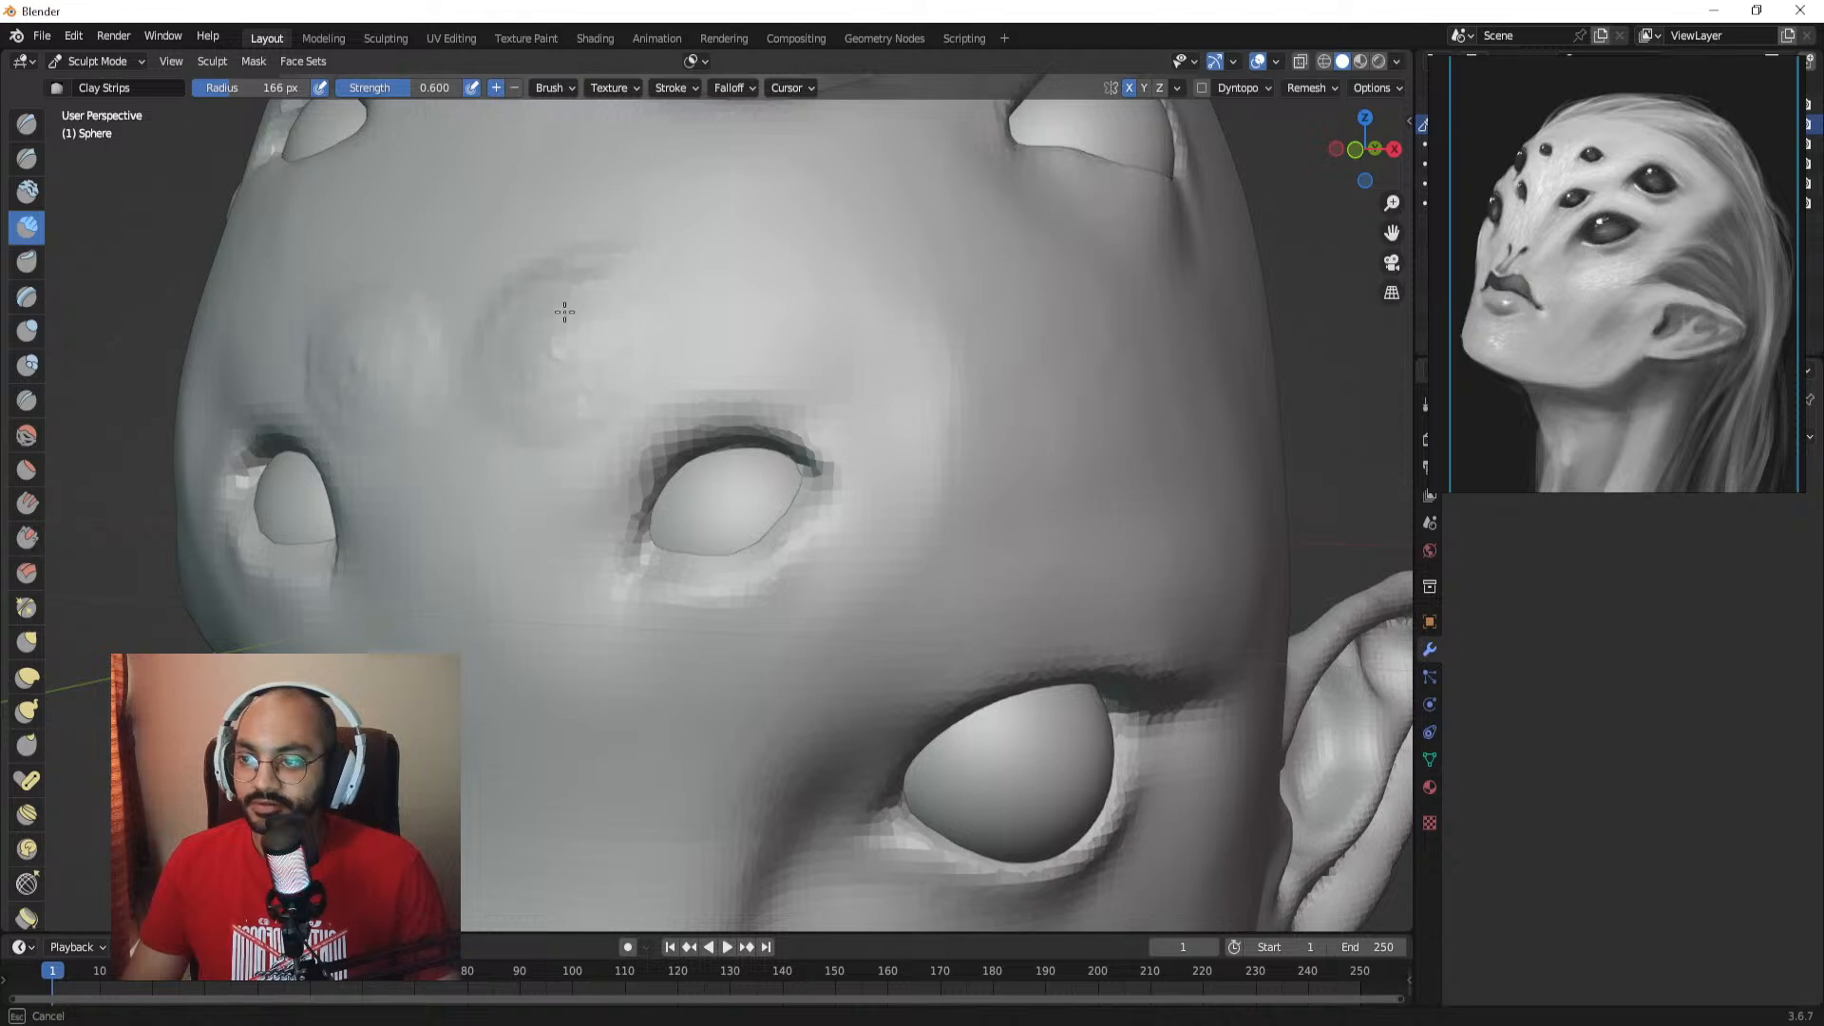
drag(566, 313, 574, 304)
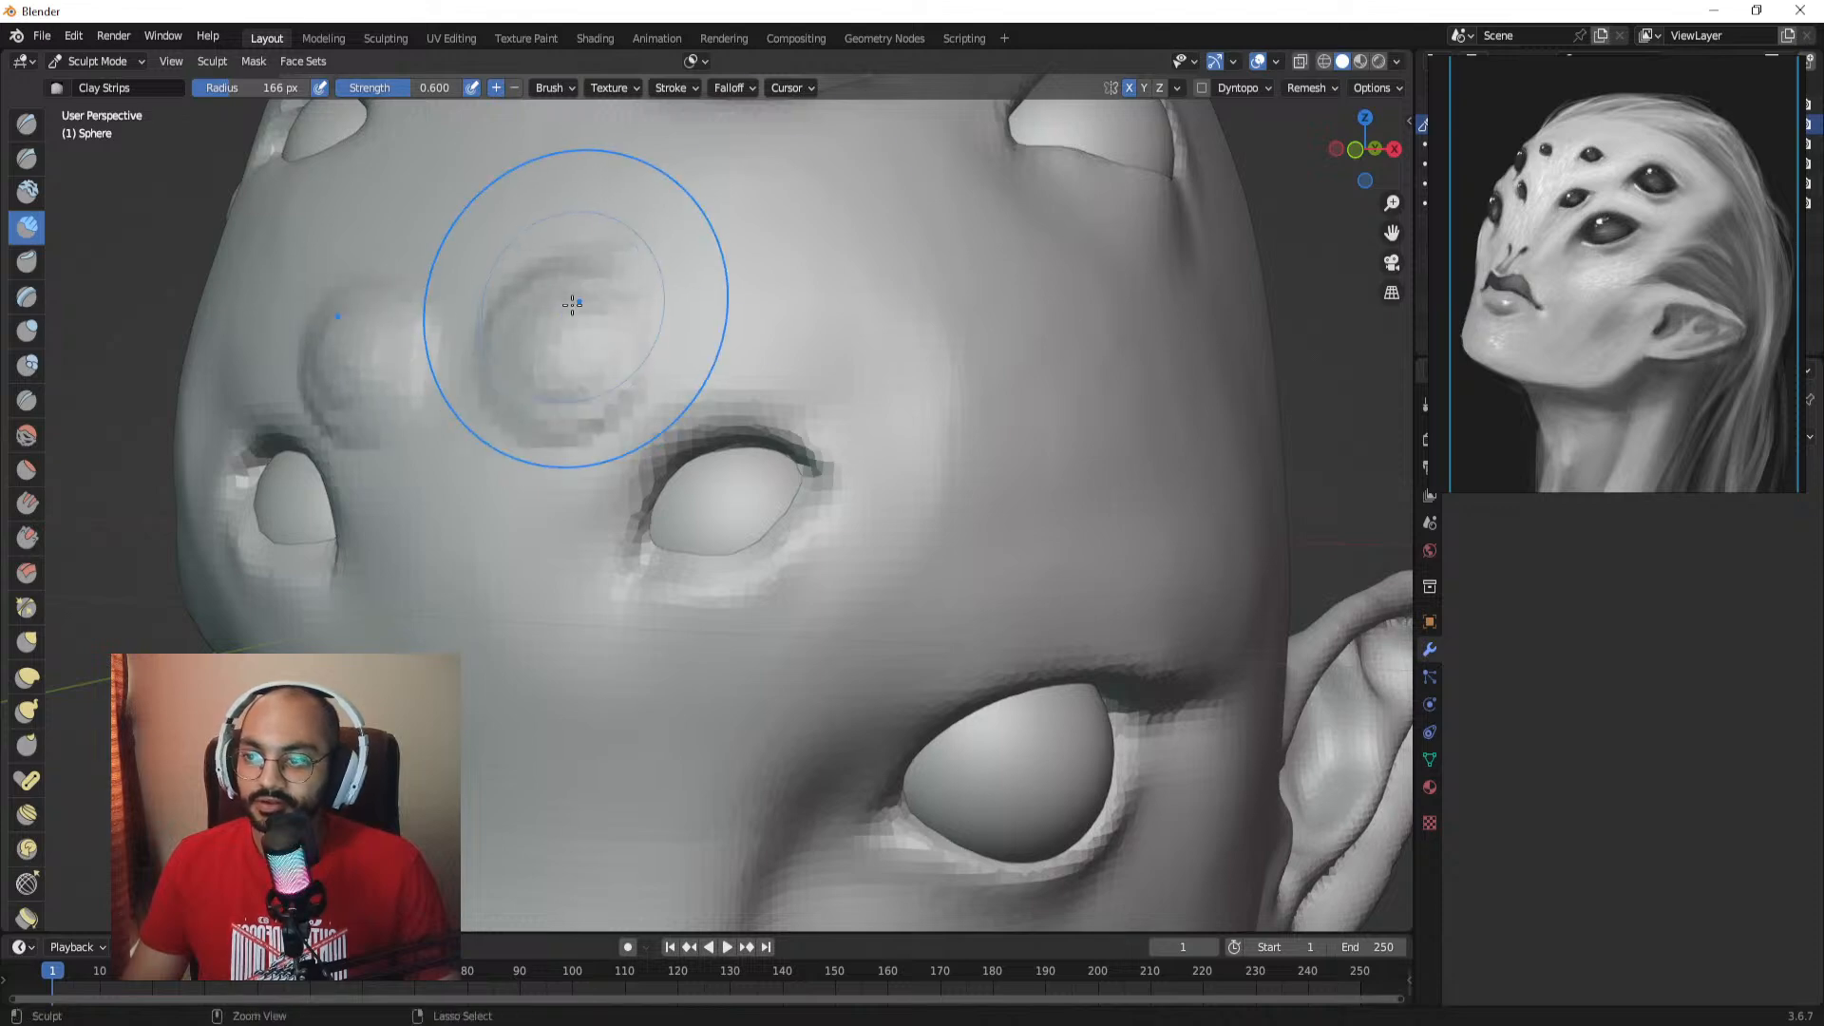
key(ctrl+z)
Step: Try smaller Clay Strips strokes at 89 px on the forehead above the lower eye and undo them
key(f)
click(568, 315)
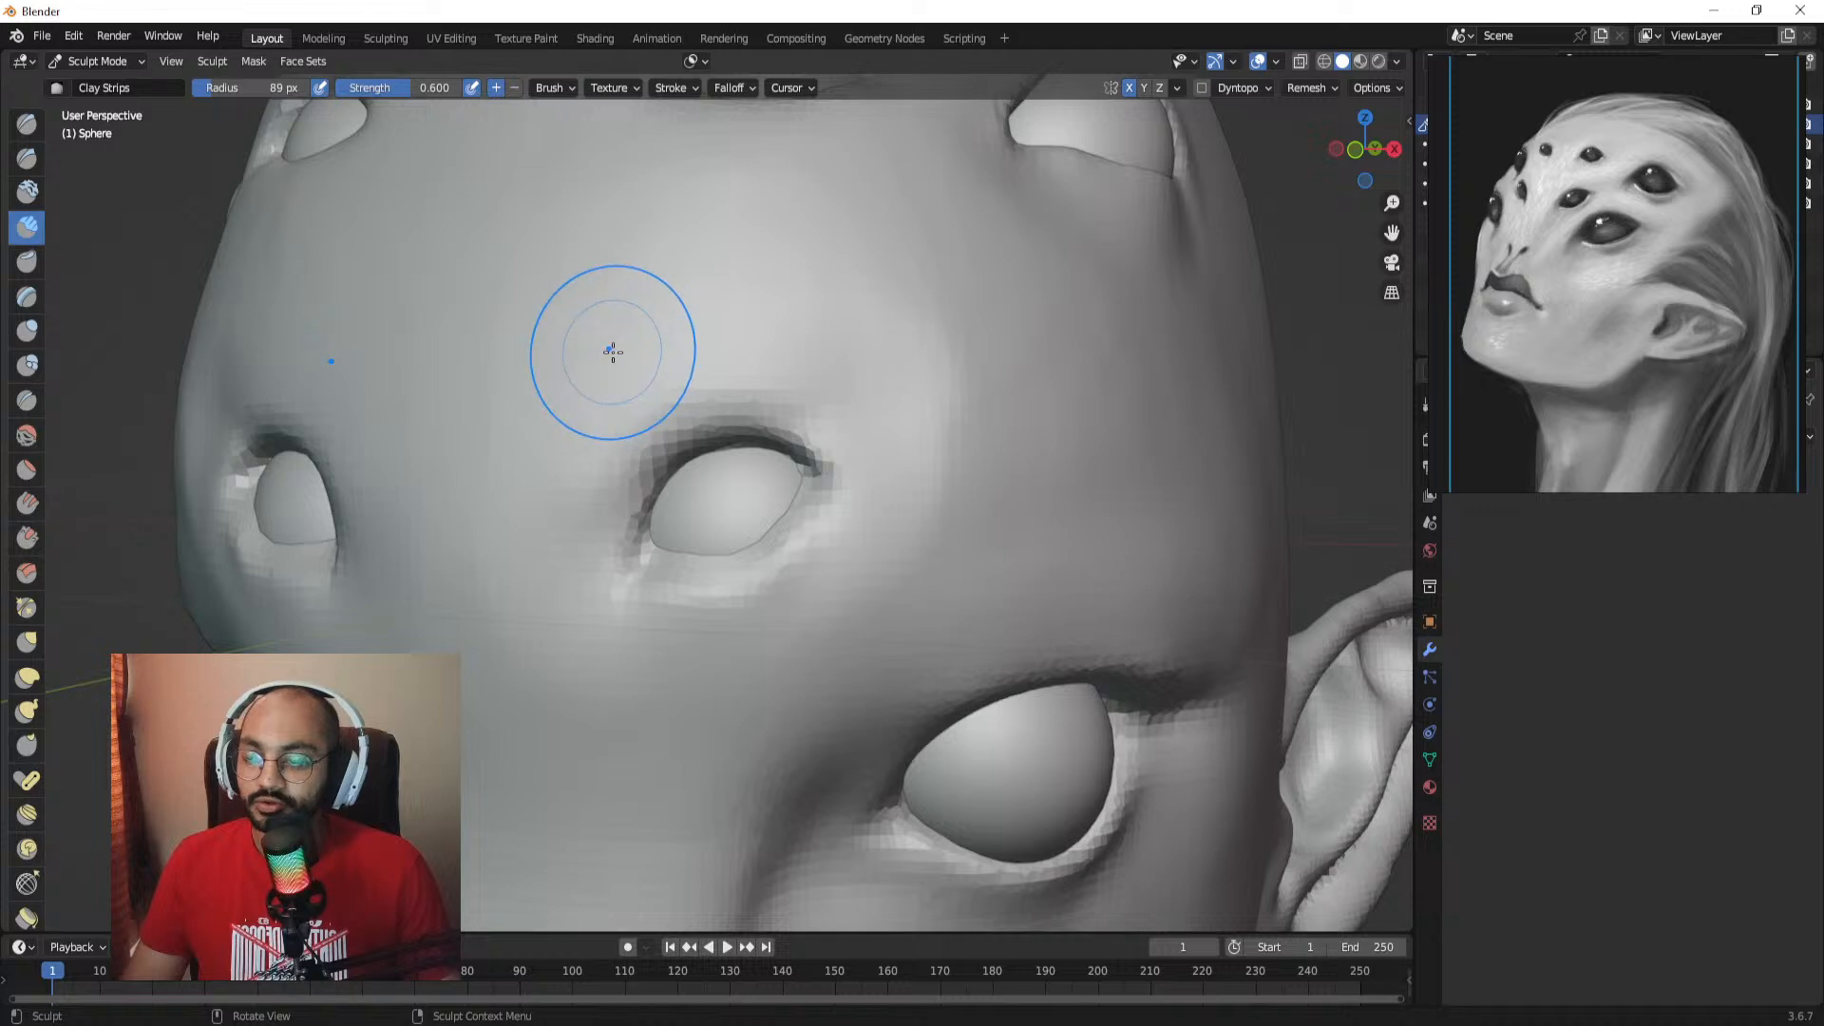
drag(610, 334, 622, 320)
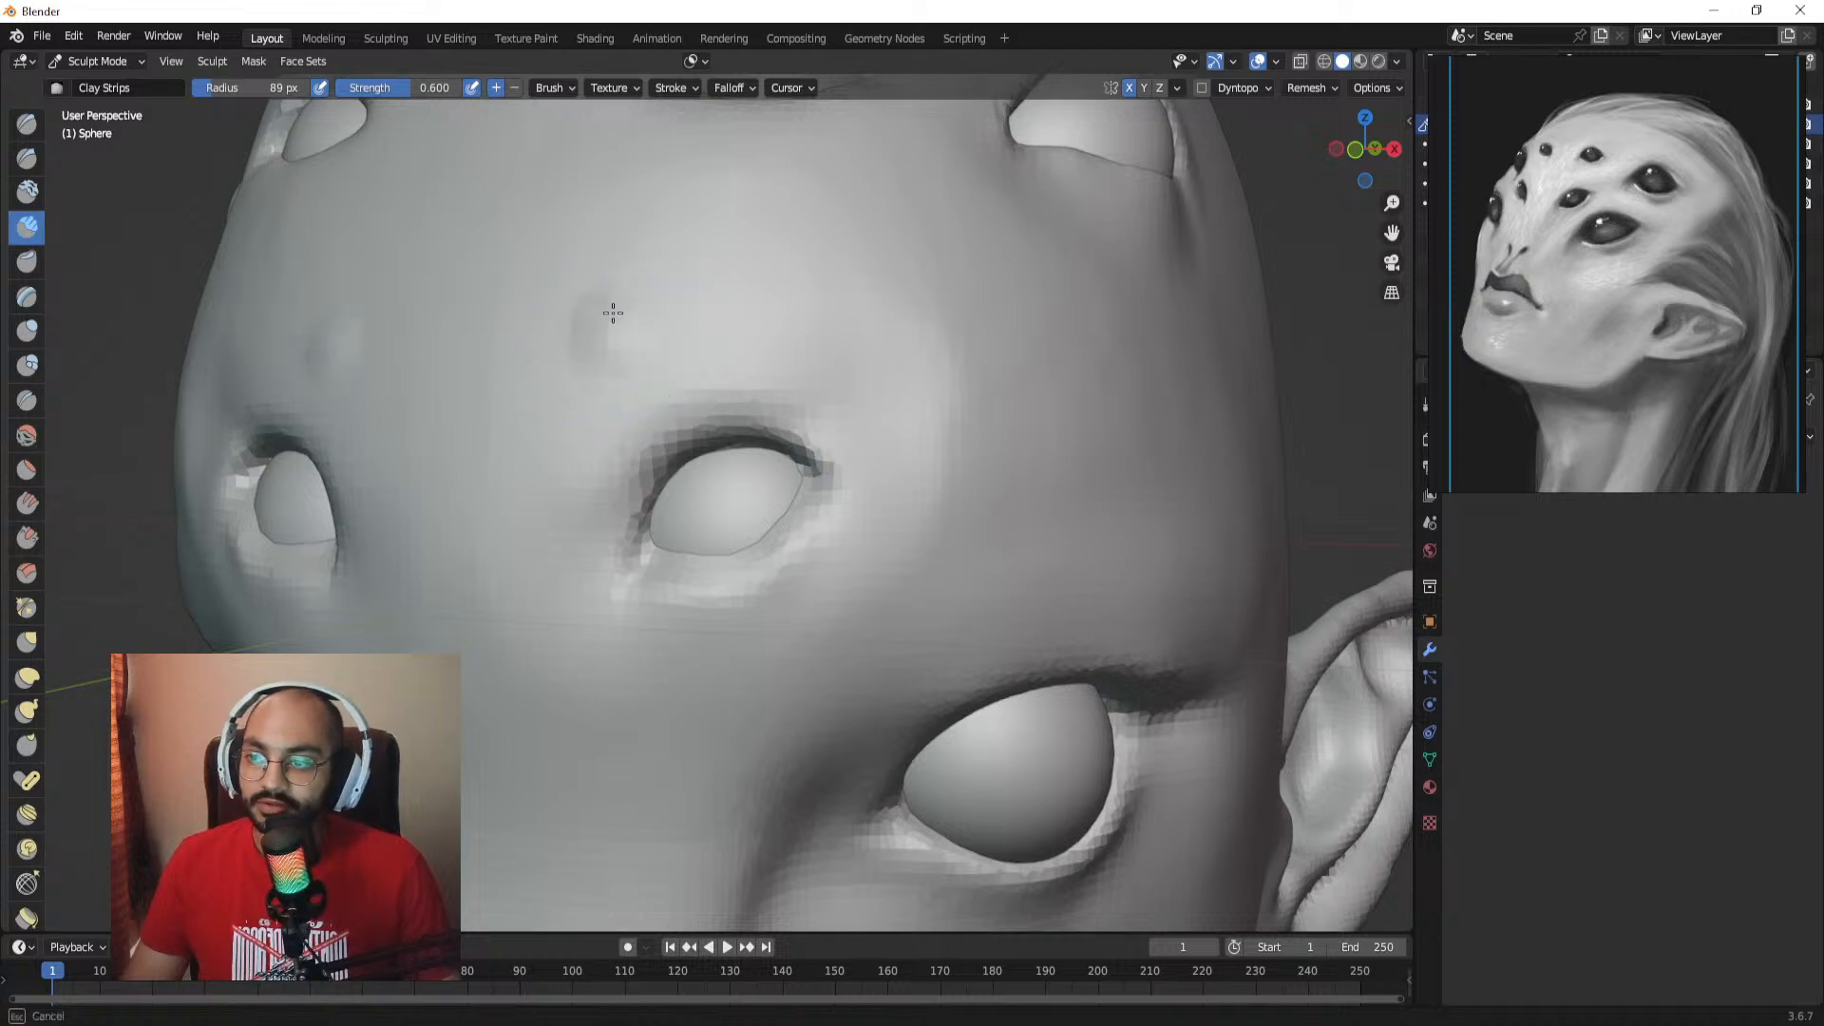
mouse_move(737, 283)
mouse_down()
mouse_move(846, 326)
mouse_move(1035, 560)
mouse_move(1133, 523)
mouse_move(1183, 409)
mouse_move(1192, 313)
mouse_move(1112, 218)
mouse_move(828, 157)
mouse_move(582, 228)
mouse_move(554, 456)
mouse_move(587, 509)
mouse_up()
key(ctrl+z)
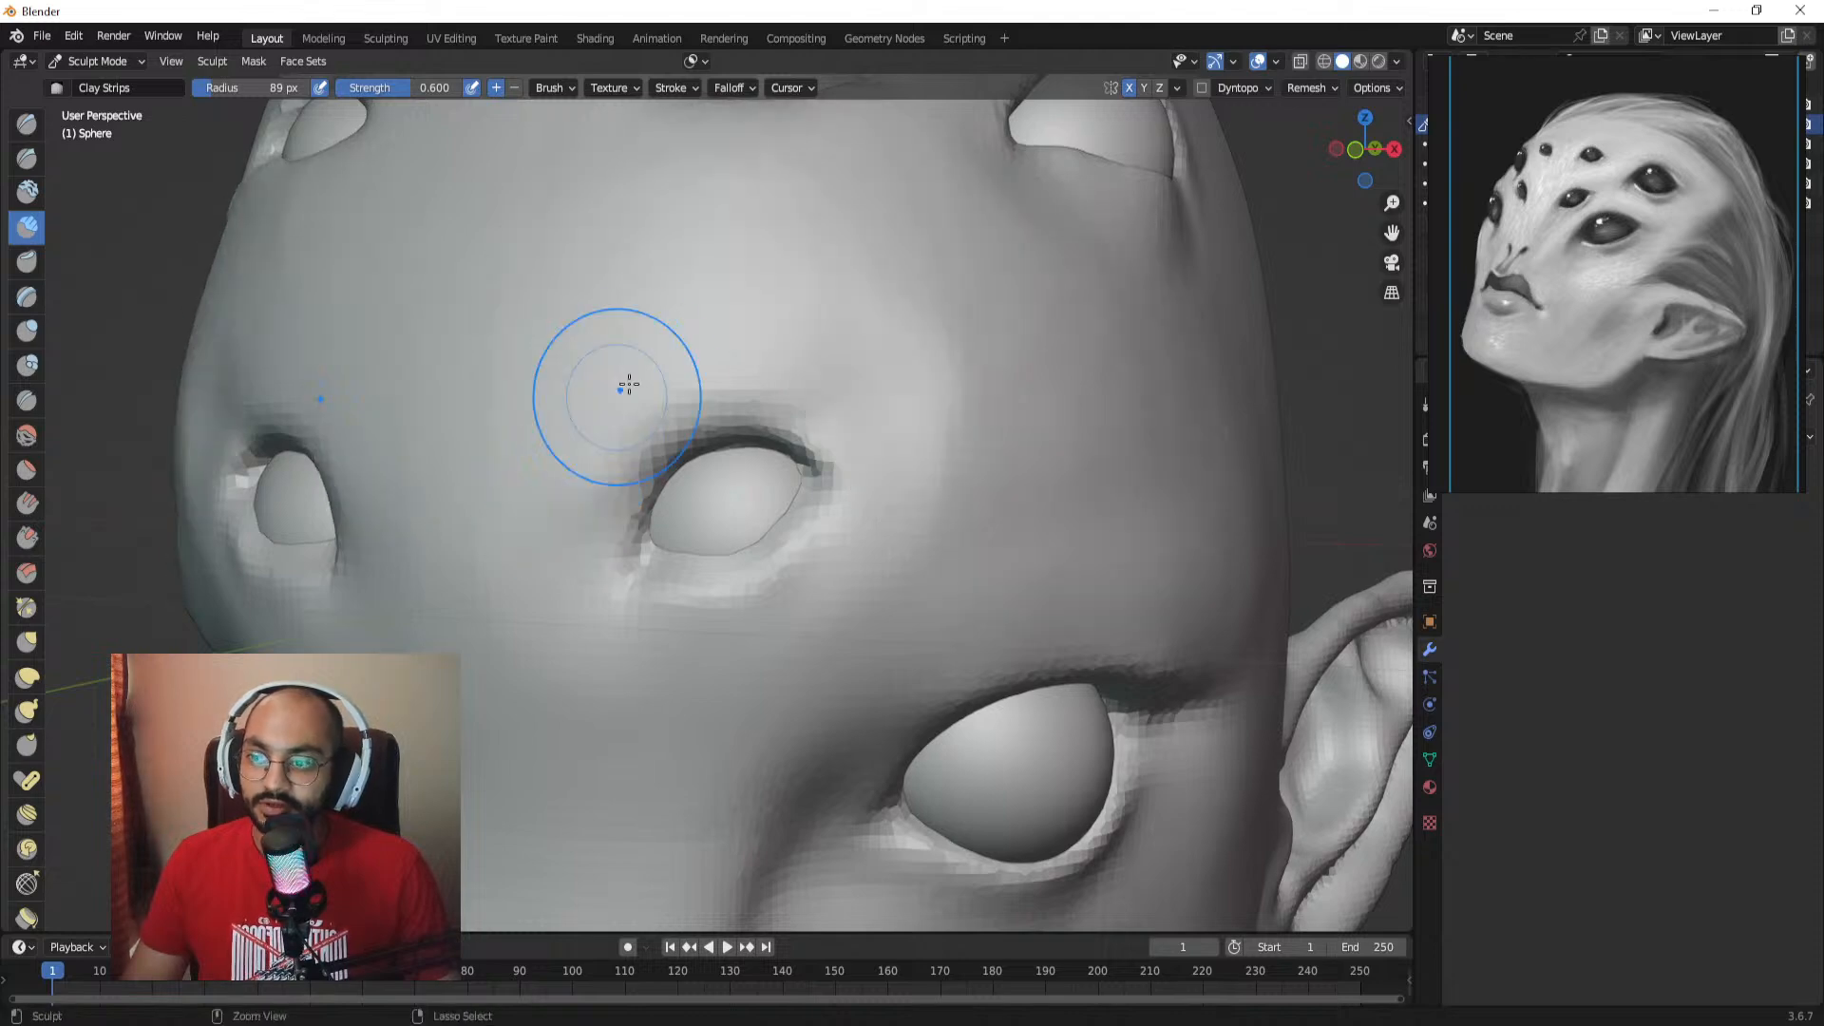
Step: Pull the inner corners of the lower forehead eyes slightly down and inward with the Grab brush at 190 px
click(26, 158)
mouse_move(916, 477)
alt+mouse_down()
mouse_move(694, 503)
mouse_move(787, 477)
alt+mouse_up()
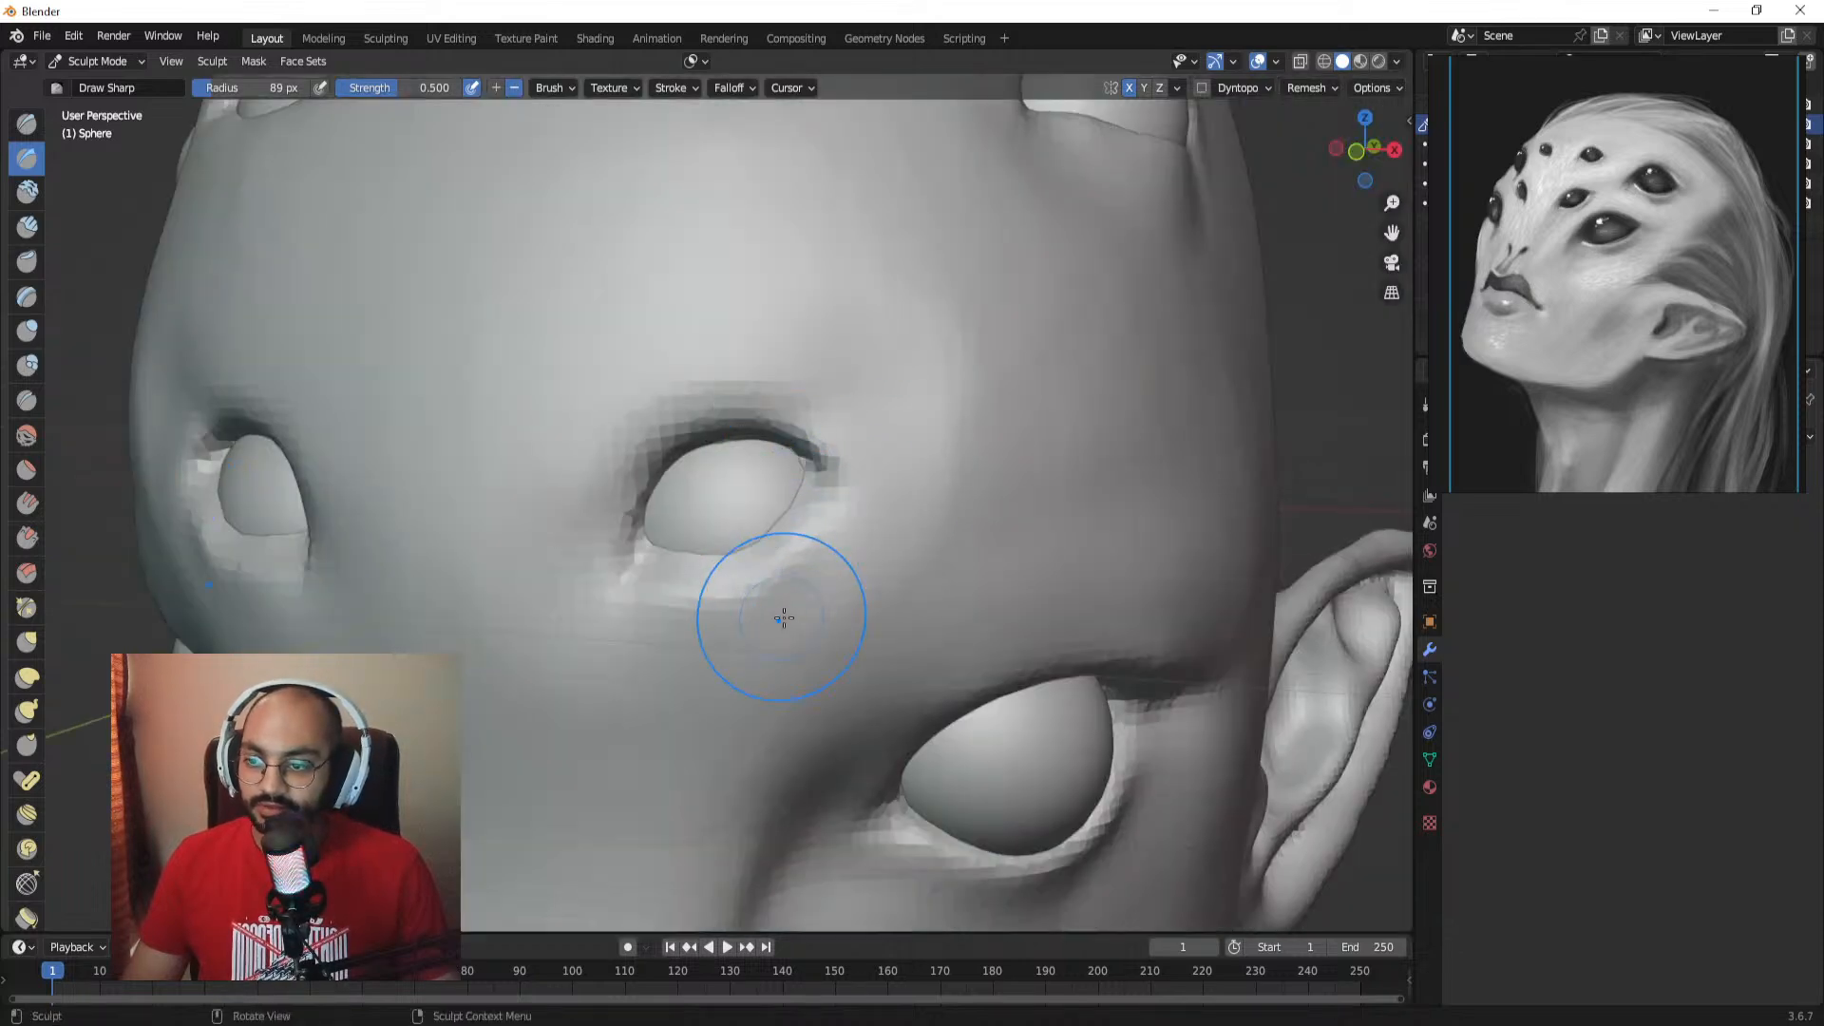
mouse_move(773, 598)
alt+mouse_down()
mouse_move(732, 477)
mouse_move(796, 493)
mouse_move(777, 567)
alt+mouse_up()
key(g)
key(f)
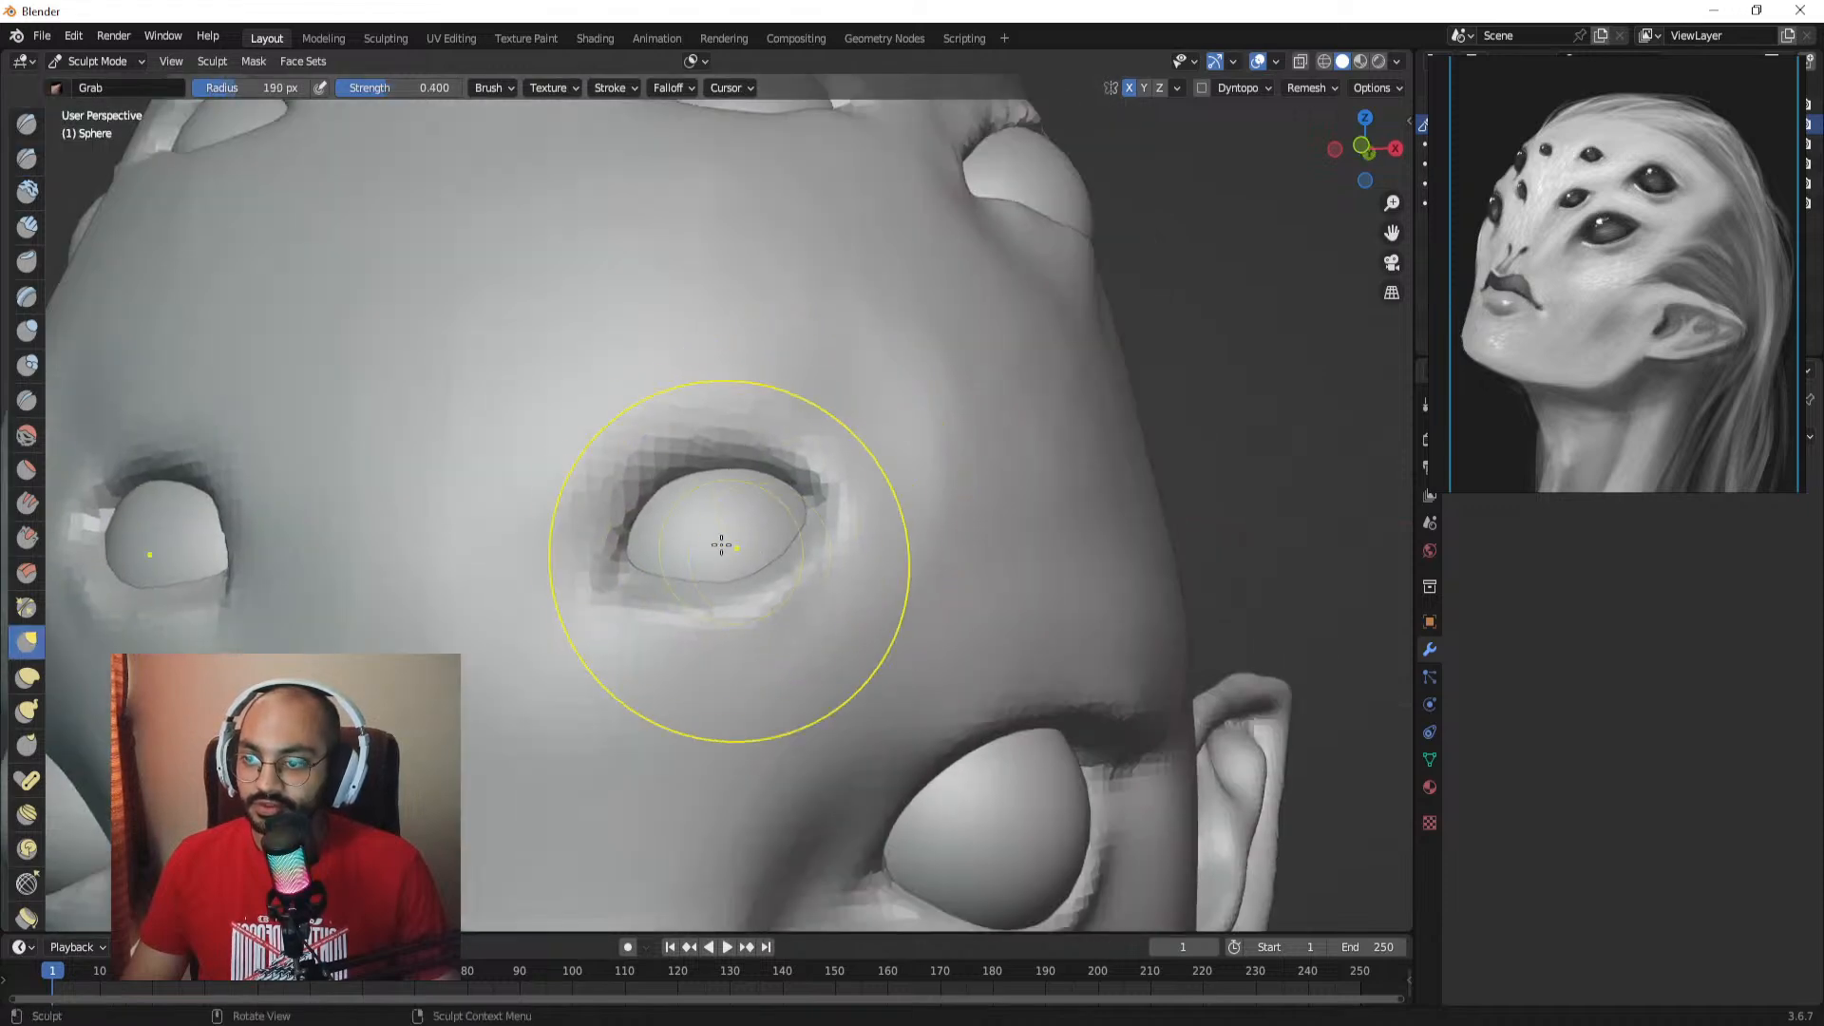
drag(628, 517, 616, 539)
alt+drag(717, 565, 546, 572)
Step: Adjust the lid profile of the lower forehead eyes from the side with the Grab brush at 129 px
key(f)
alt+drag(784, 617, 811, 630)
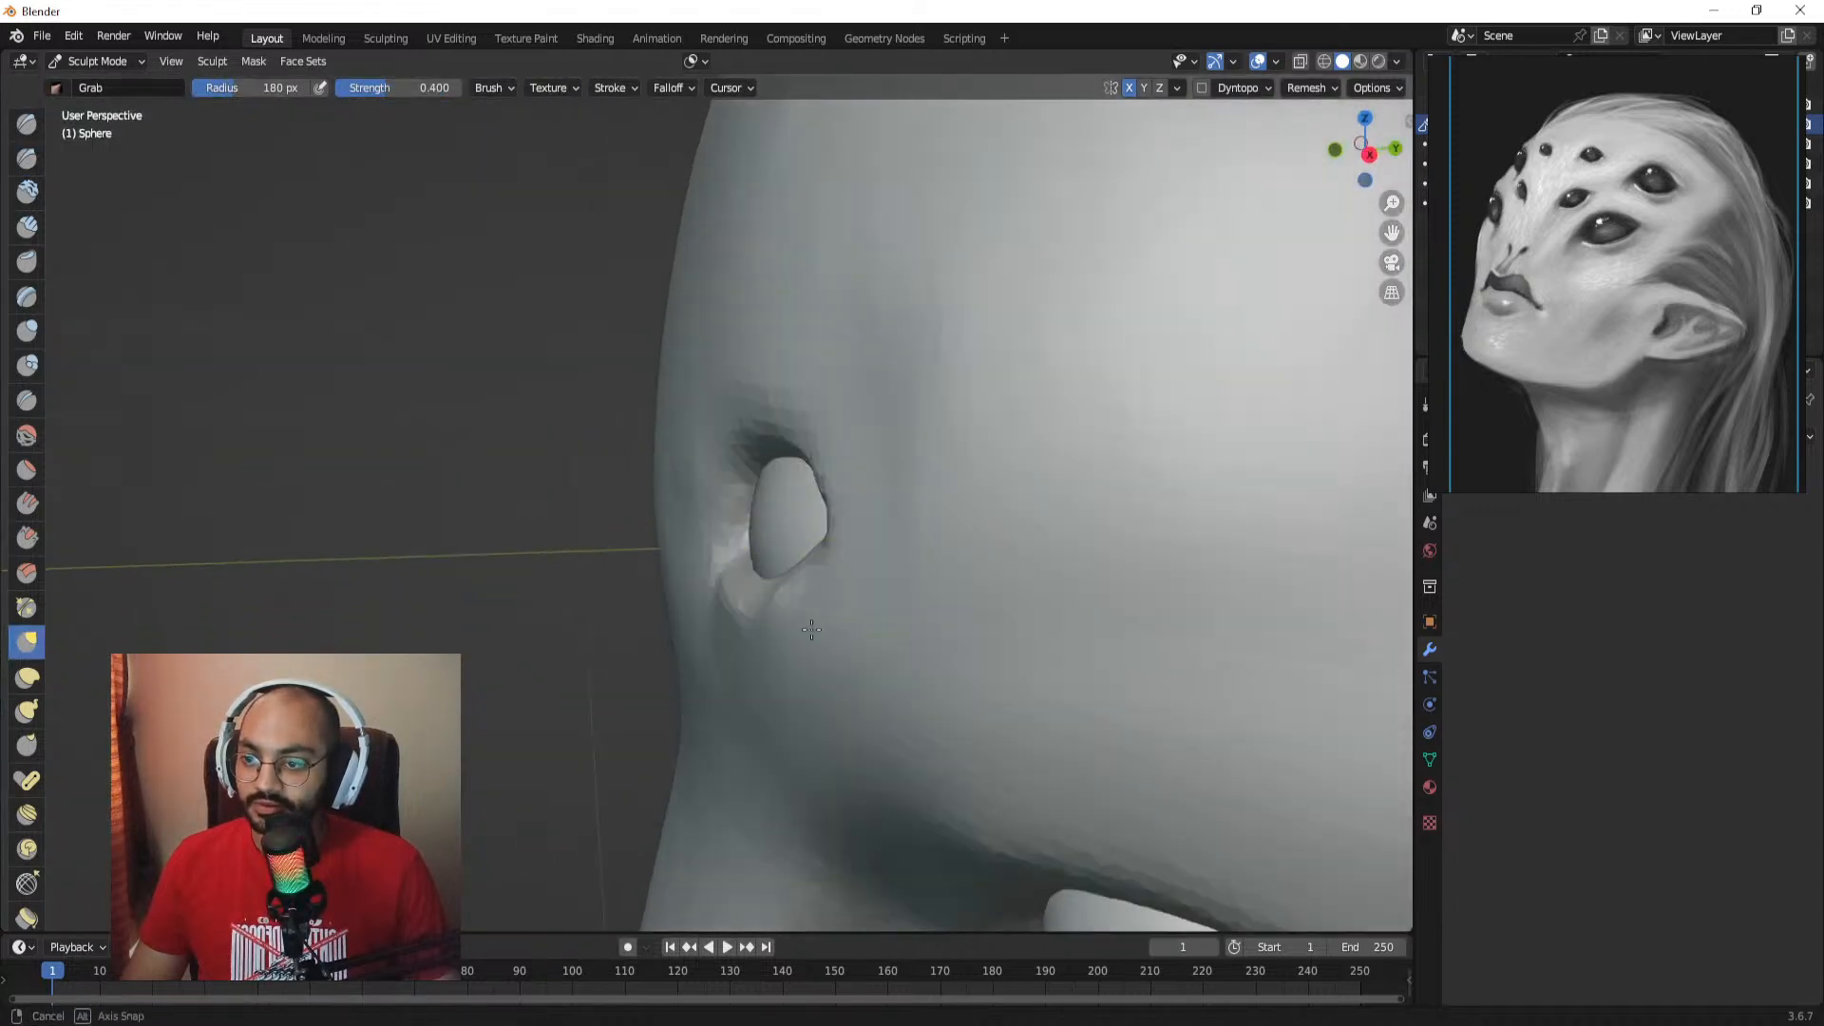
middle_drag(811, 630, 814, 652)
key(f)
click(897, 627)
mouse_move(708, 605)
middle_down()
mouse_move(704, 631)
mouse_move(747, 631)
middle_up()
key(f)
click(715, 613)
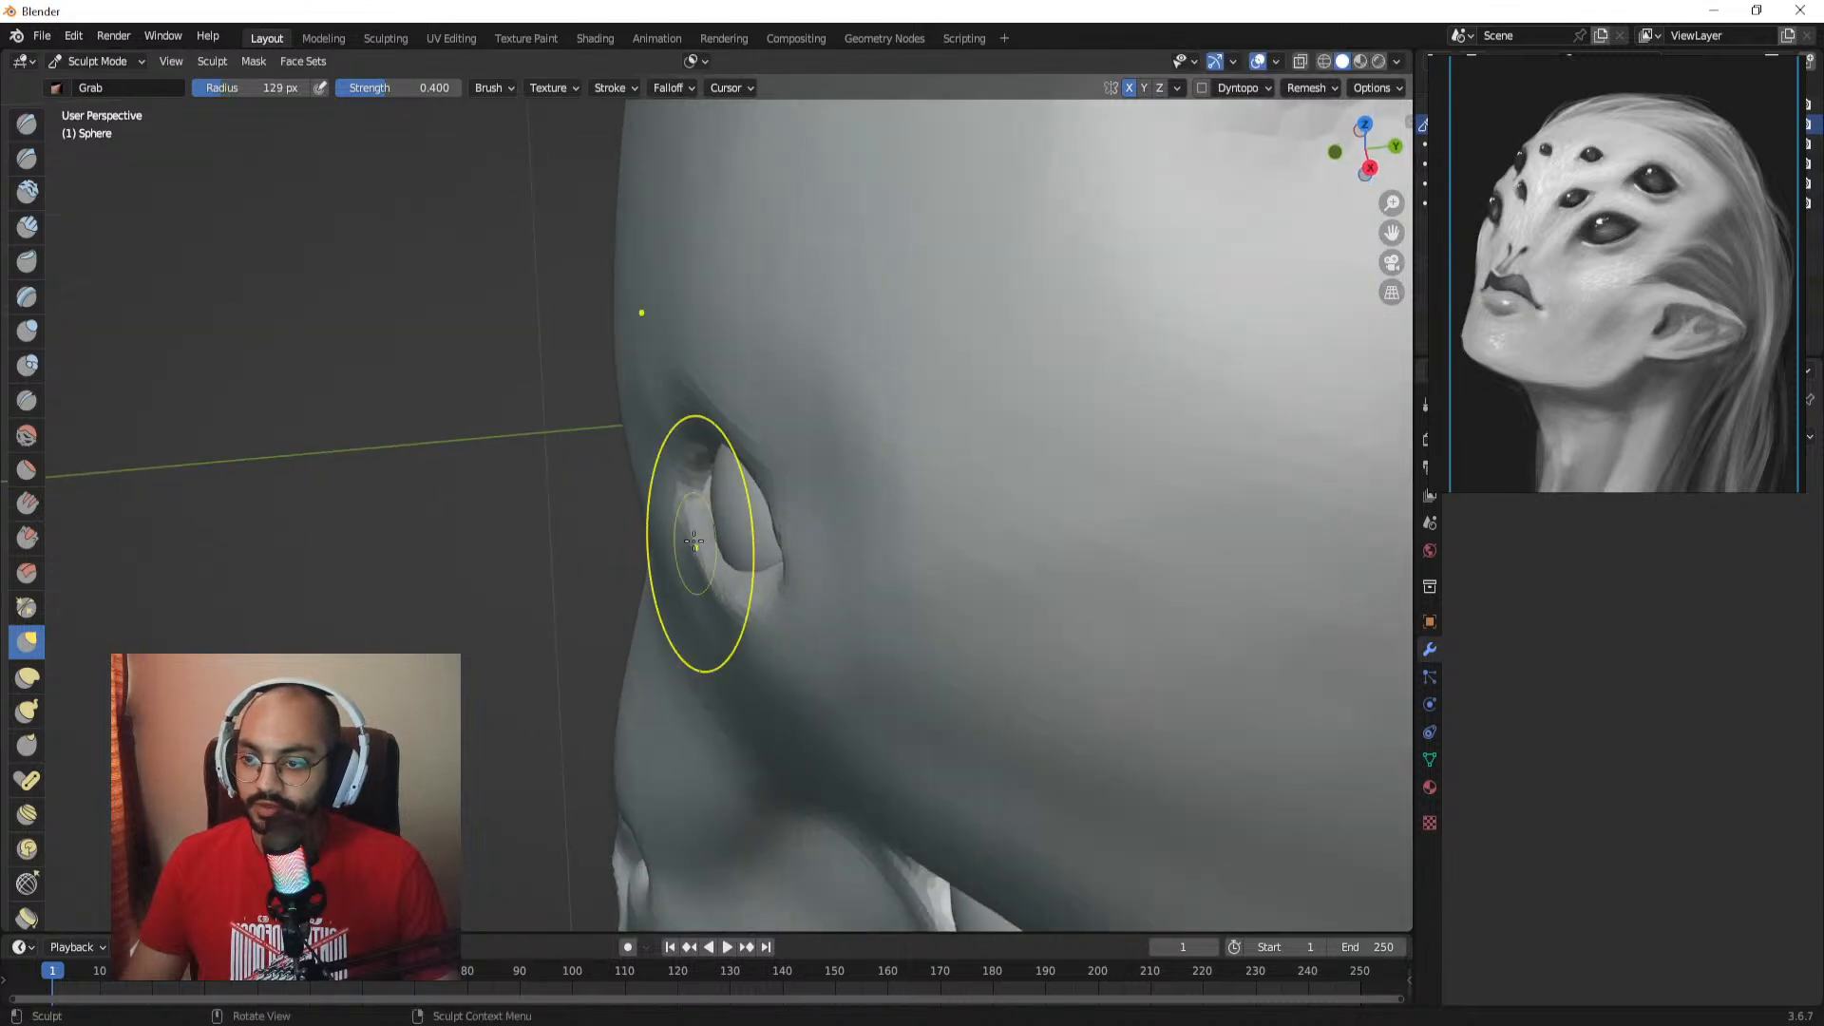
Step: Fit the rims of the lower forehead eyes around the eyeballs with the Grab brush at 81 px, checking both sides
middle_drag(661, 484, 815, 483)
key(f)
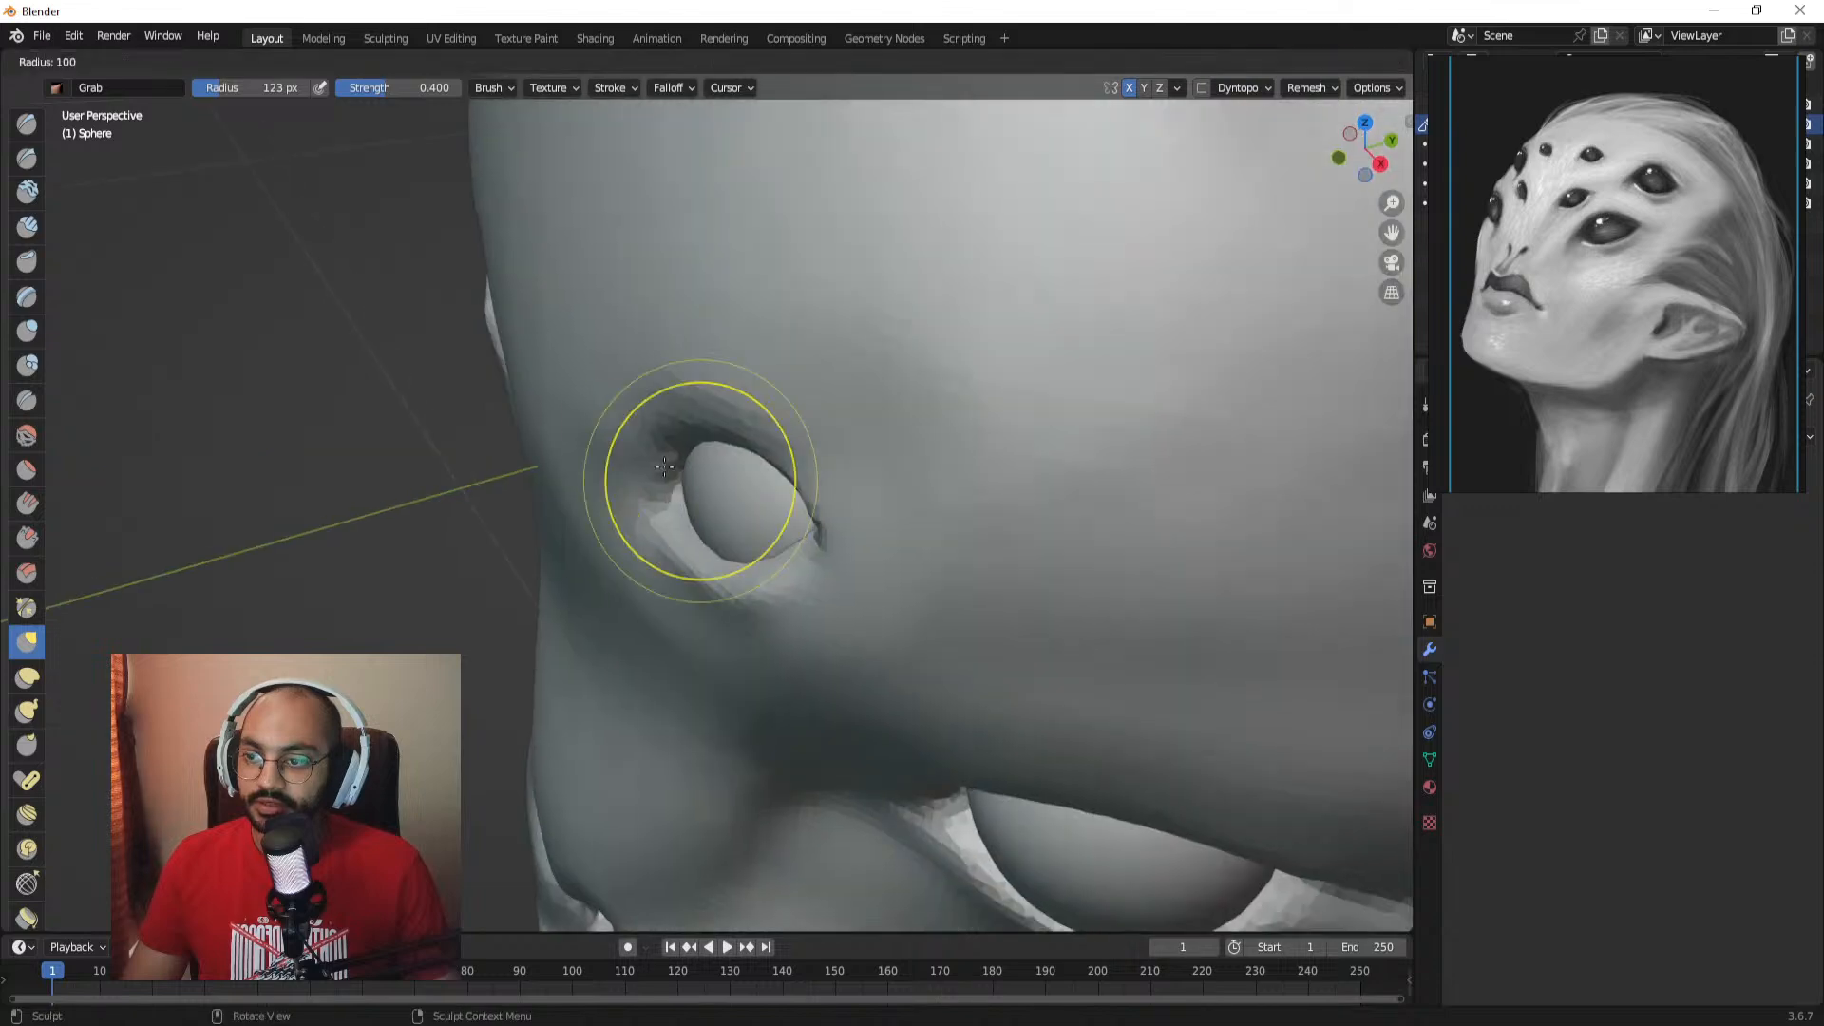
click(789, 485)
middle_drag(627, 516, 910, 517)
middle_drag(800, 492, 803, 499)
key(f)
click(803, 499)
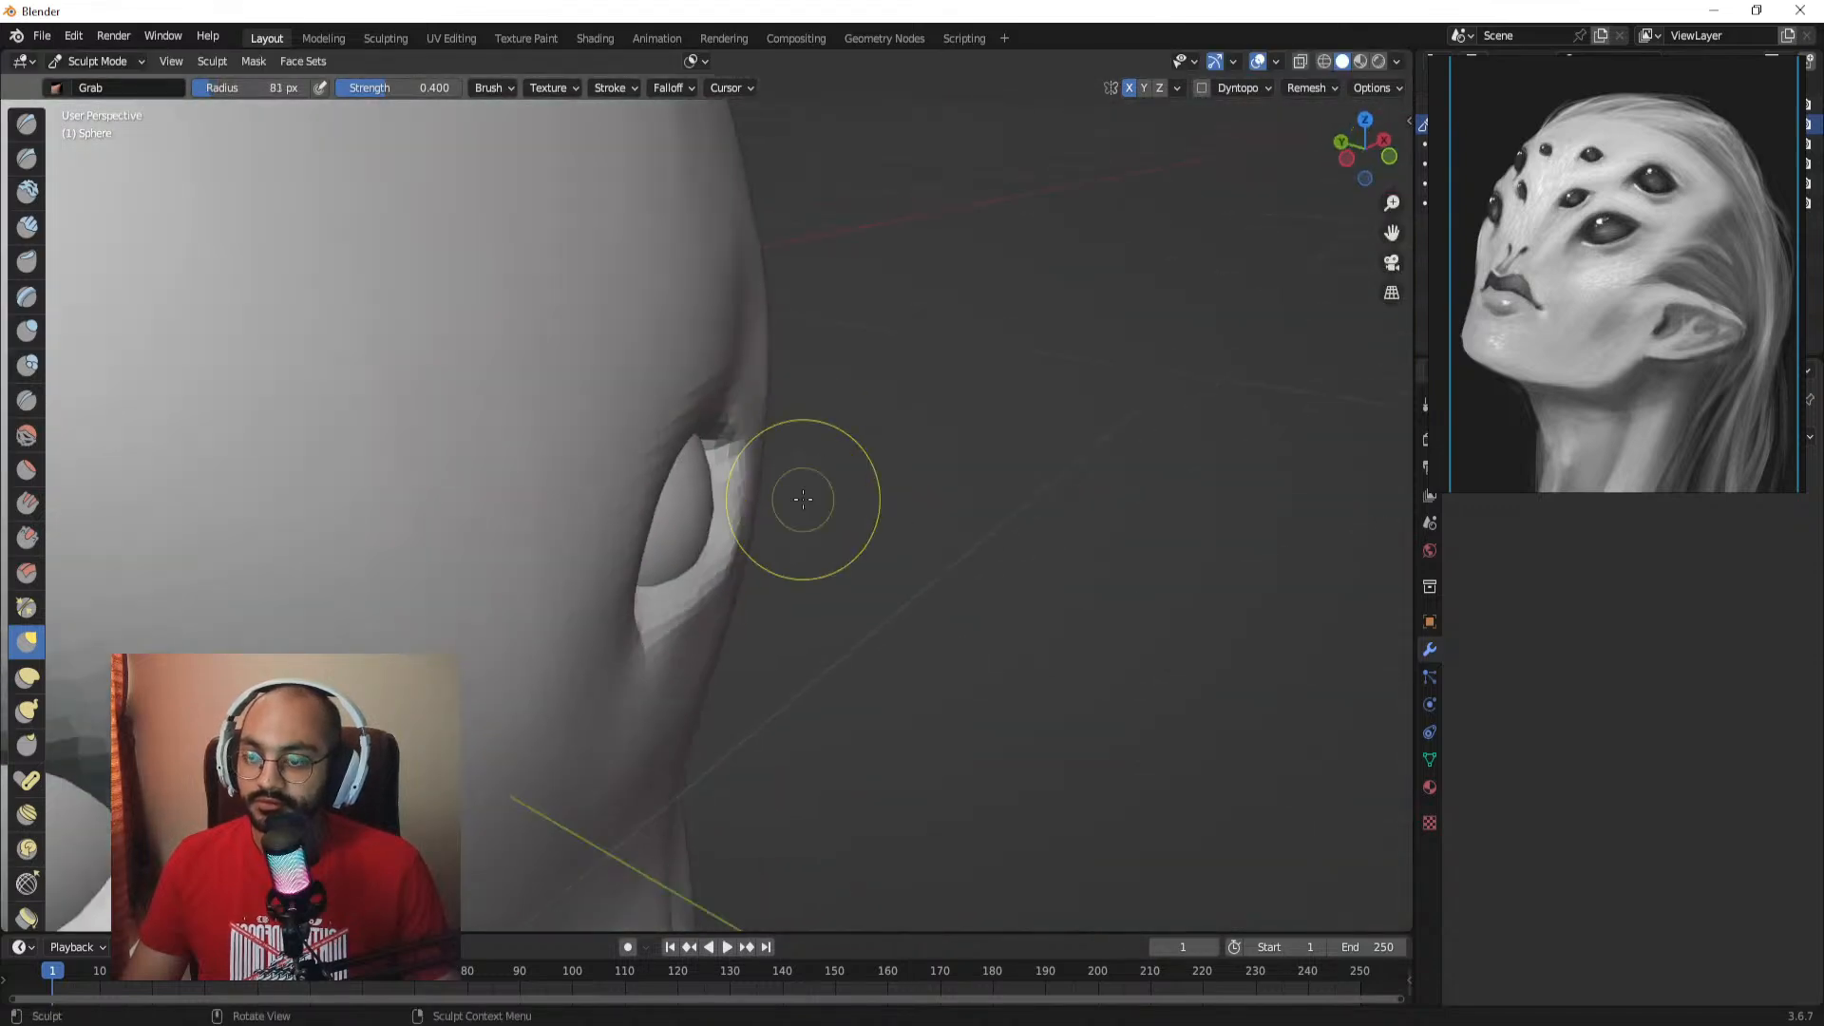
Step: Shape the outer corners of the lower forehead eyes with the Grab brush at 128 px
alt+drag(722, 544, 712, 484)
mouse_move(698, 313)
alt+mouse_down()
mouse_move(704, 408)
mouse_move(788, 483)
mouse_move(776, 517)
mouse_move(768, 472)
alt+mouse_up()
key(f)
click(775, 503)
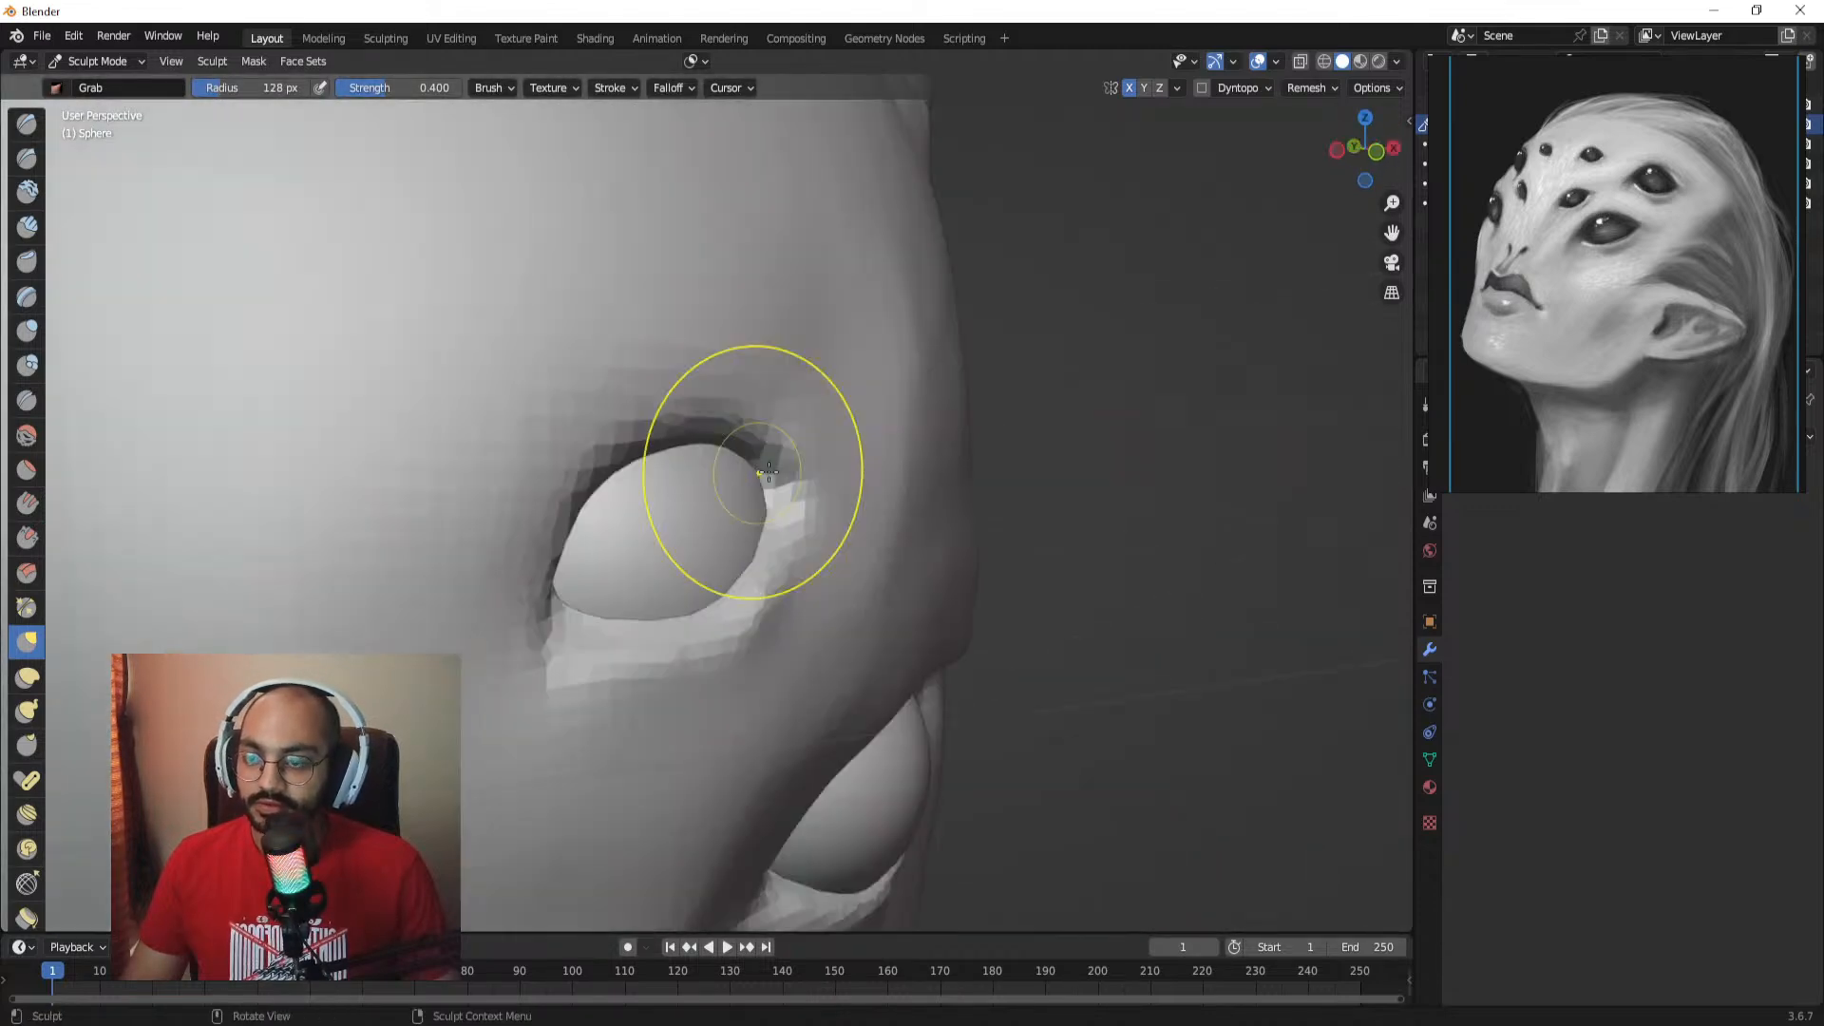
ctrl+alt+drag(882, 435, 803, 575)
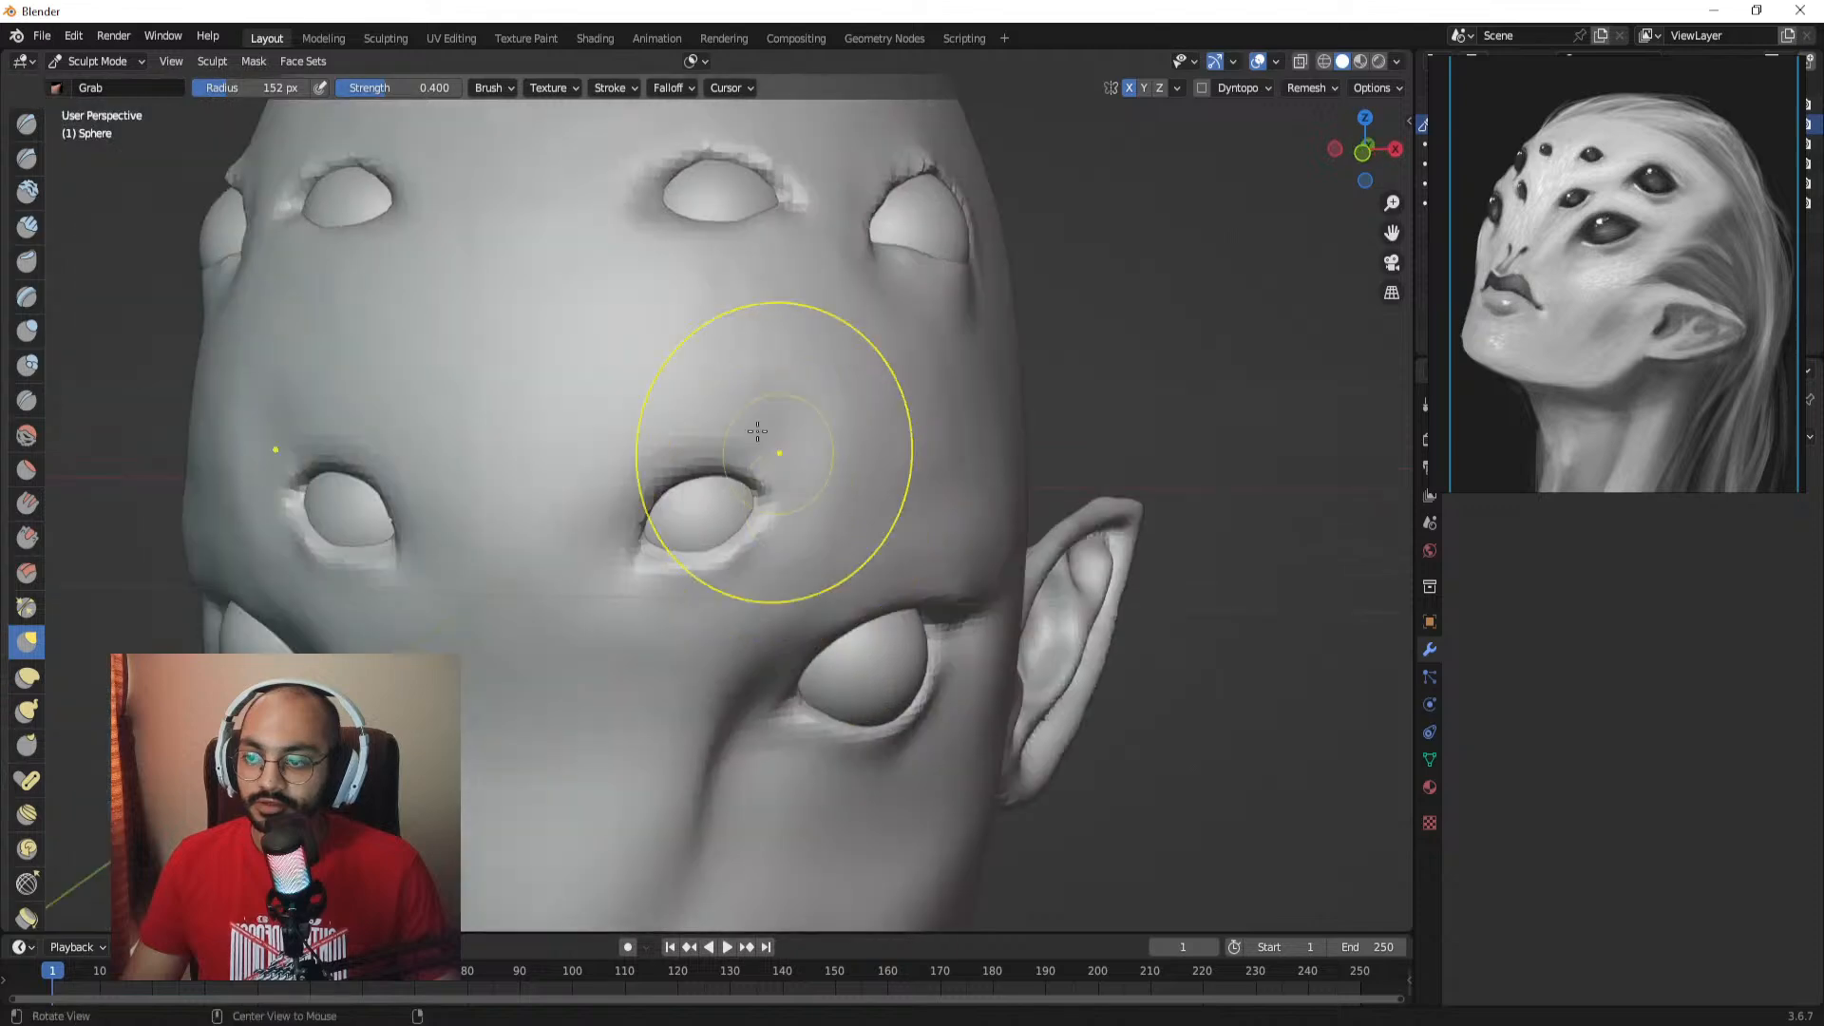
Step: Shape the skin beside the inner corners of the lower forehead eyes with the Grab brush at 107 px and 122 px
ctrl+alt+drag(757, 428, 741, 585)
alt+drag(670, 467, 637, 504)
mouse_move(722, 570)
ctrl+alt+mouse_down()
mouse_move(733, 466)
mouse_move(655, 504)
mouse_move(686, 475)
ctrl+alt+mouse_up()
key(f)
click(646, 456)
key(f)
click(764, 538)
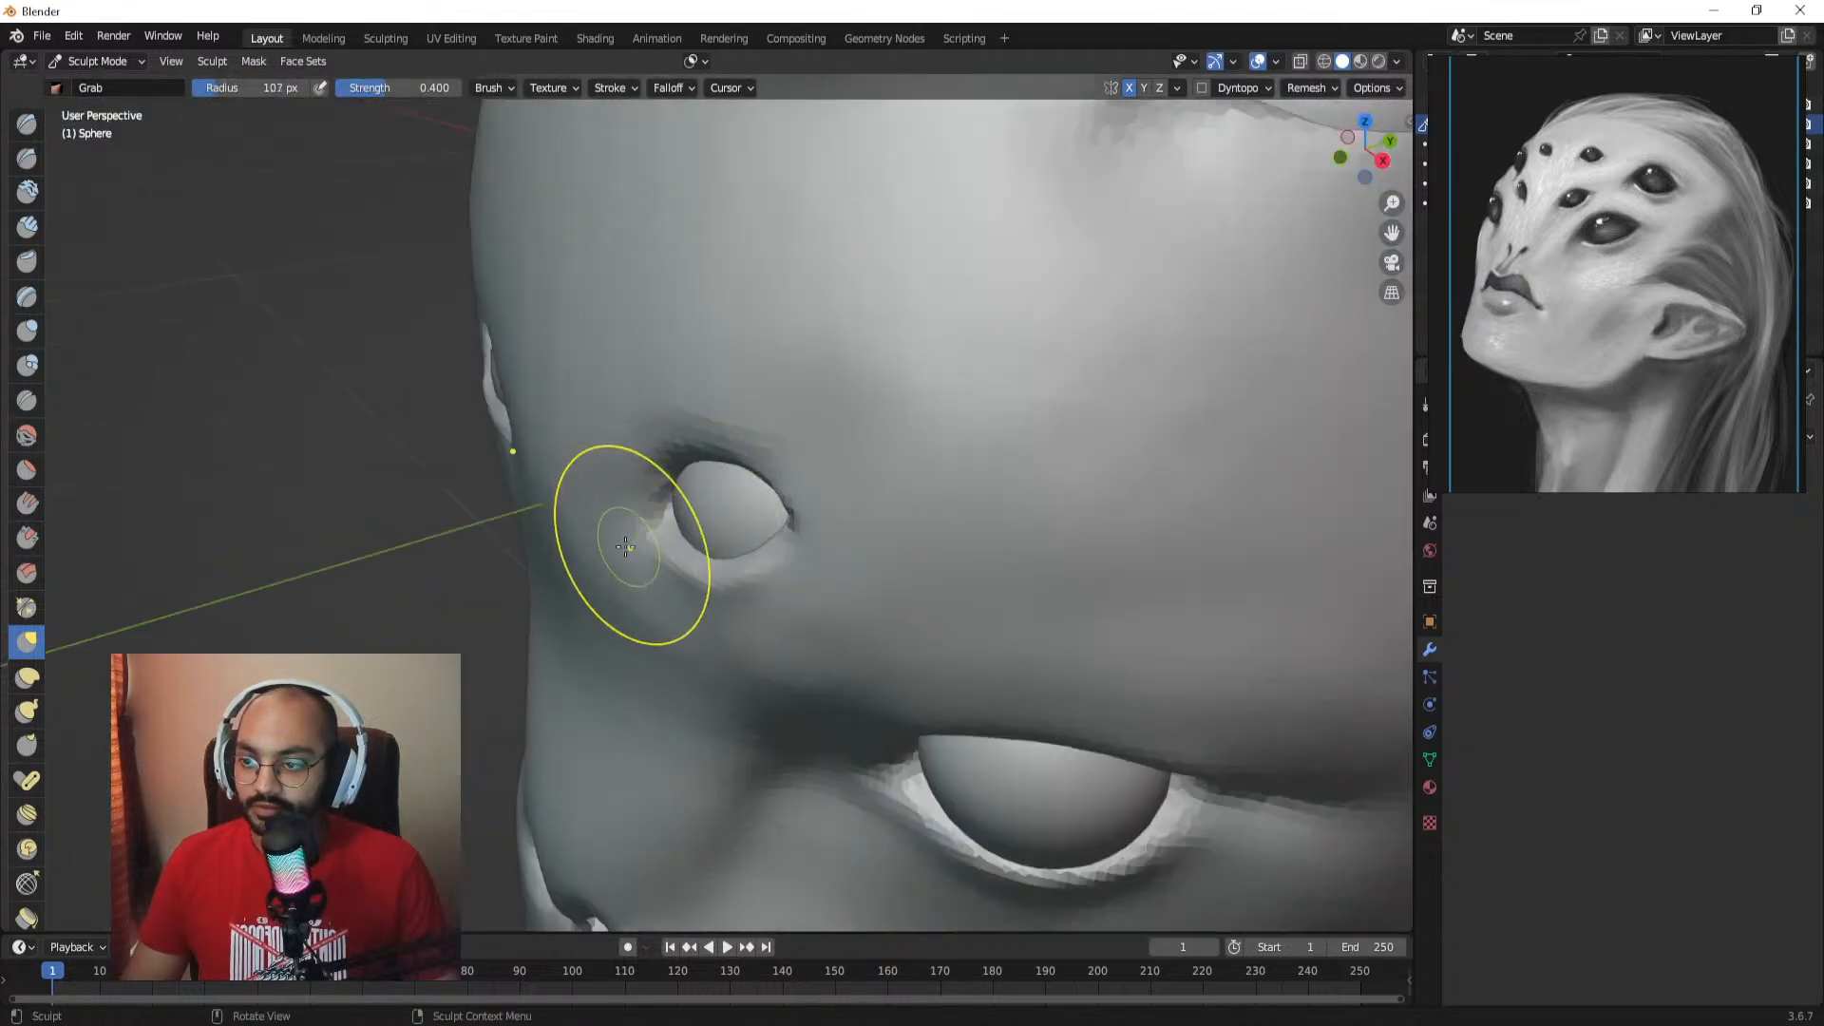
key(f)
click(641, 541)
Step: Pull the skin at the inner corners of the lower forehead eyes outward with the Grab brush at 163 px
key(f)
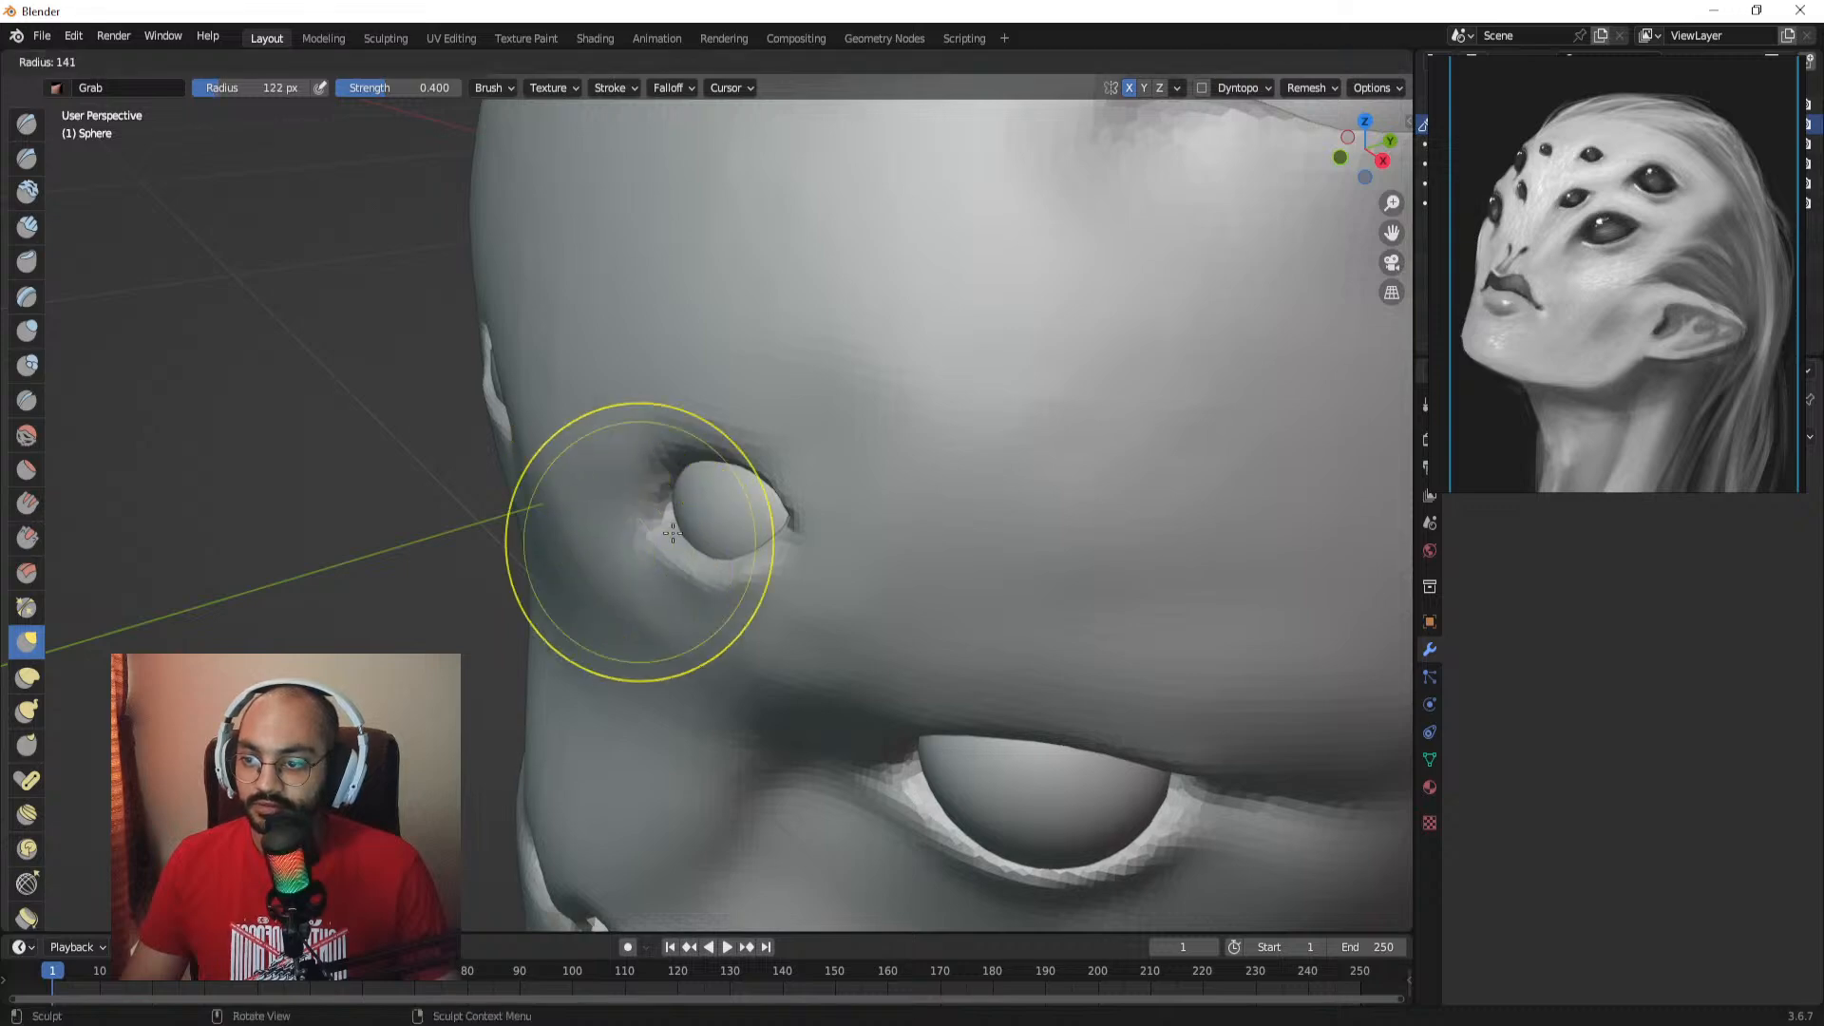
click(792, 544)
drag(644, 538, 612, 548)
middle_drag(613, 539, 743, 501)
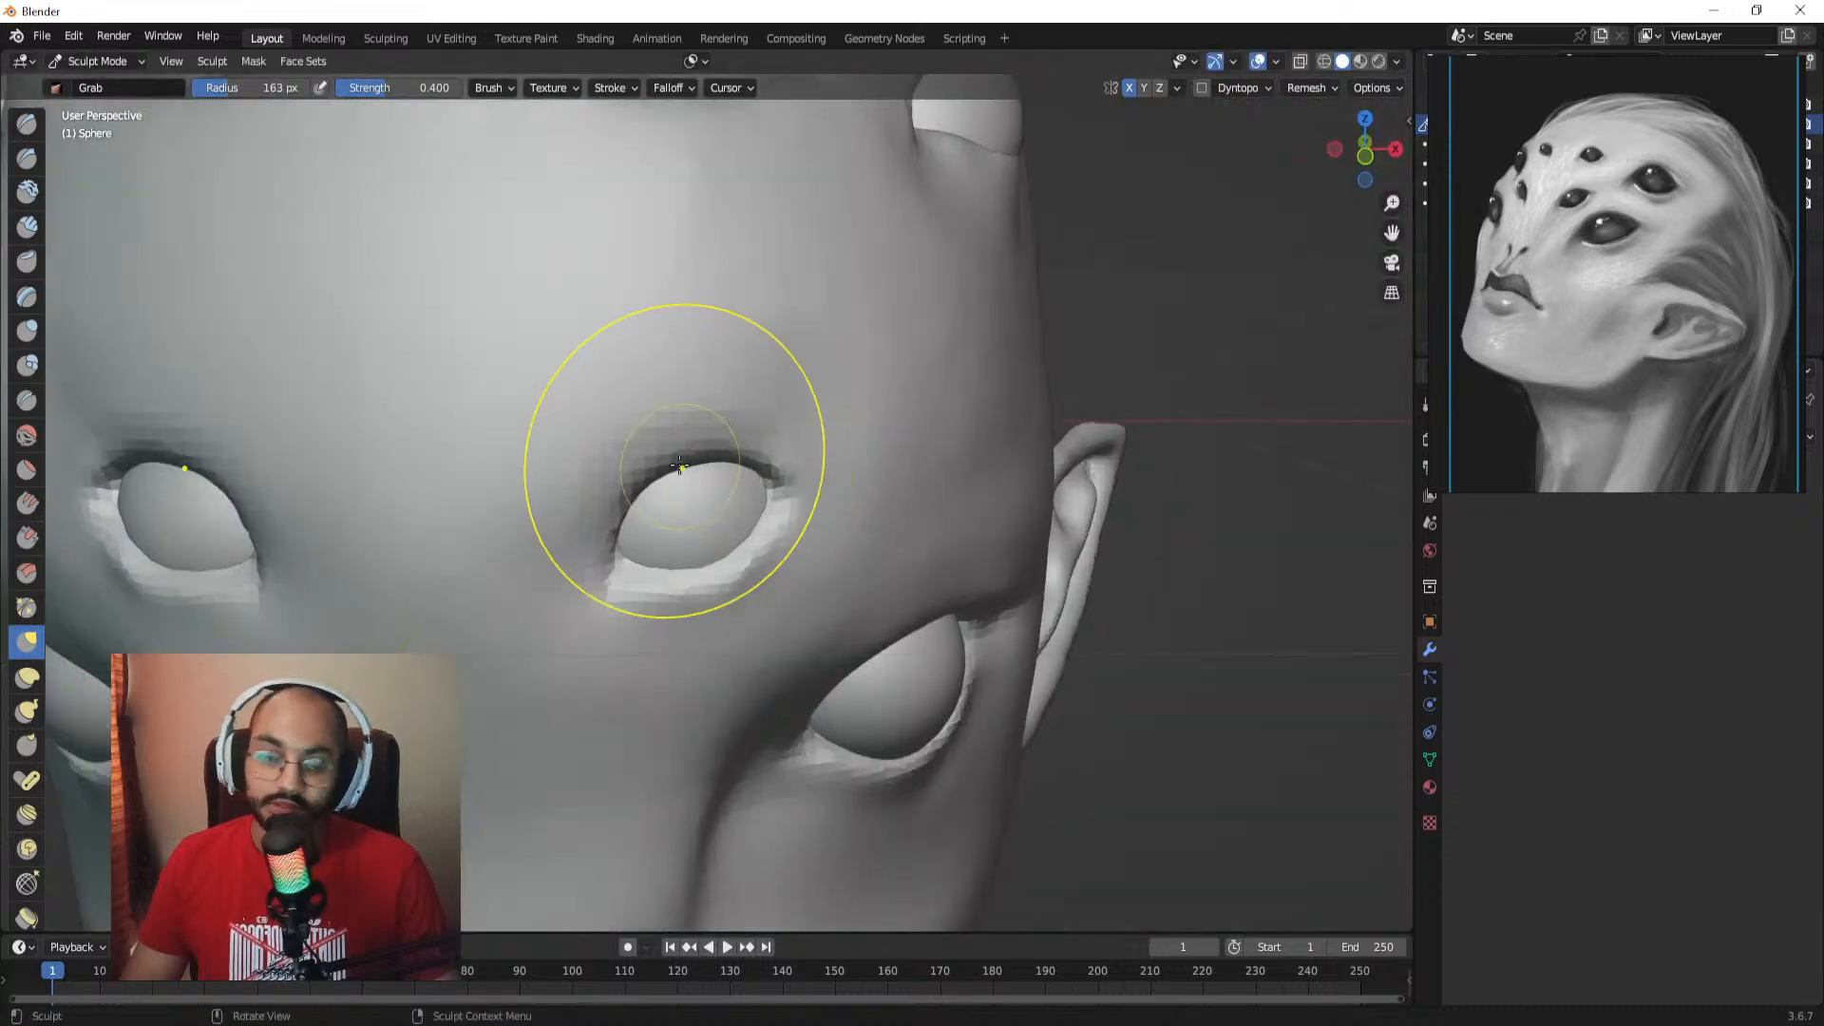
ctrl+alt+drag(615, 338, 596, 518)
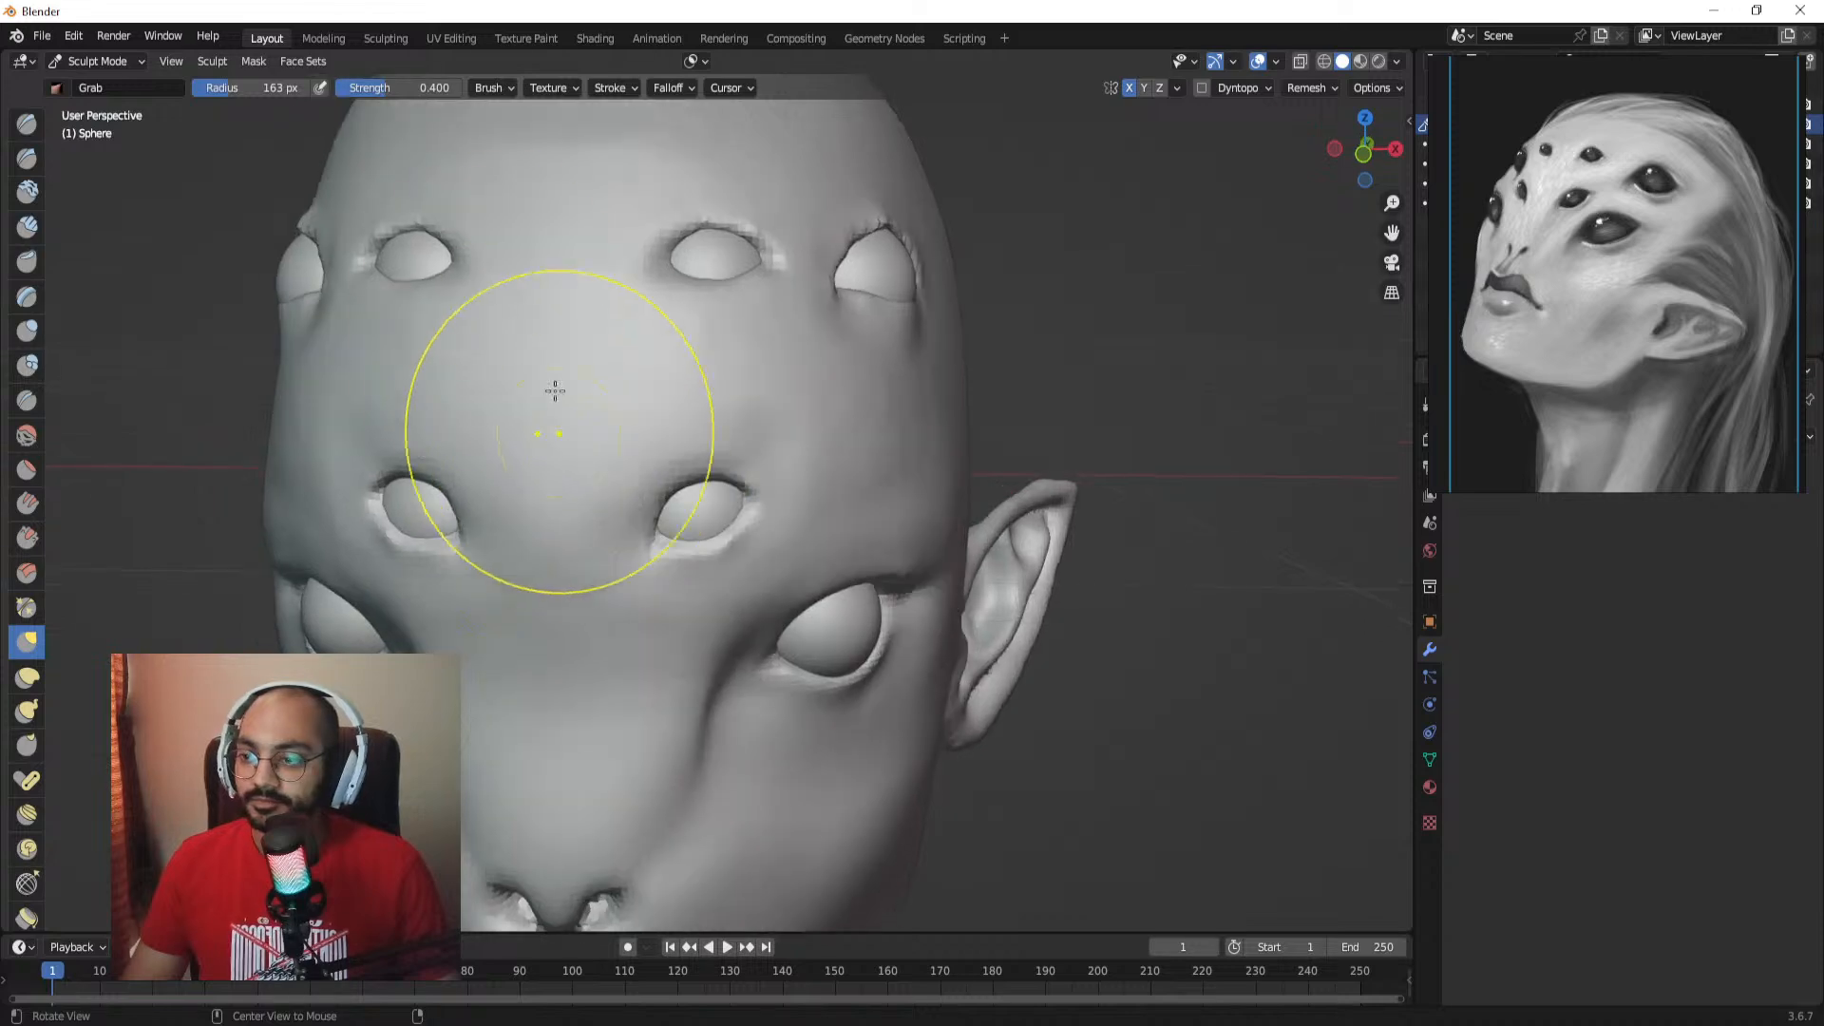
Step: Refine the lower lids and inner corners of the lower forehead eyes from above with the Grab brush at 162 px and 150 px
click(26, 158)
mouse_move(706, 503)
ctrl+alt+mouse_down()
mouse_move(711, 409)
mouse_move(717, 459)
mouse_move(657, 473)
mouse_move(686, 482)
mouse_move(657, 494)
mouse_move(788, 597)
mouse_move(805, 563)
ctrl+alt+mouse_up()
key(f)
click(609, 473)
key(g)
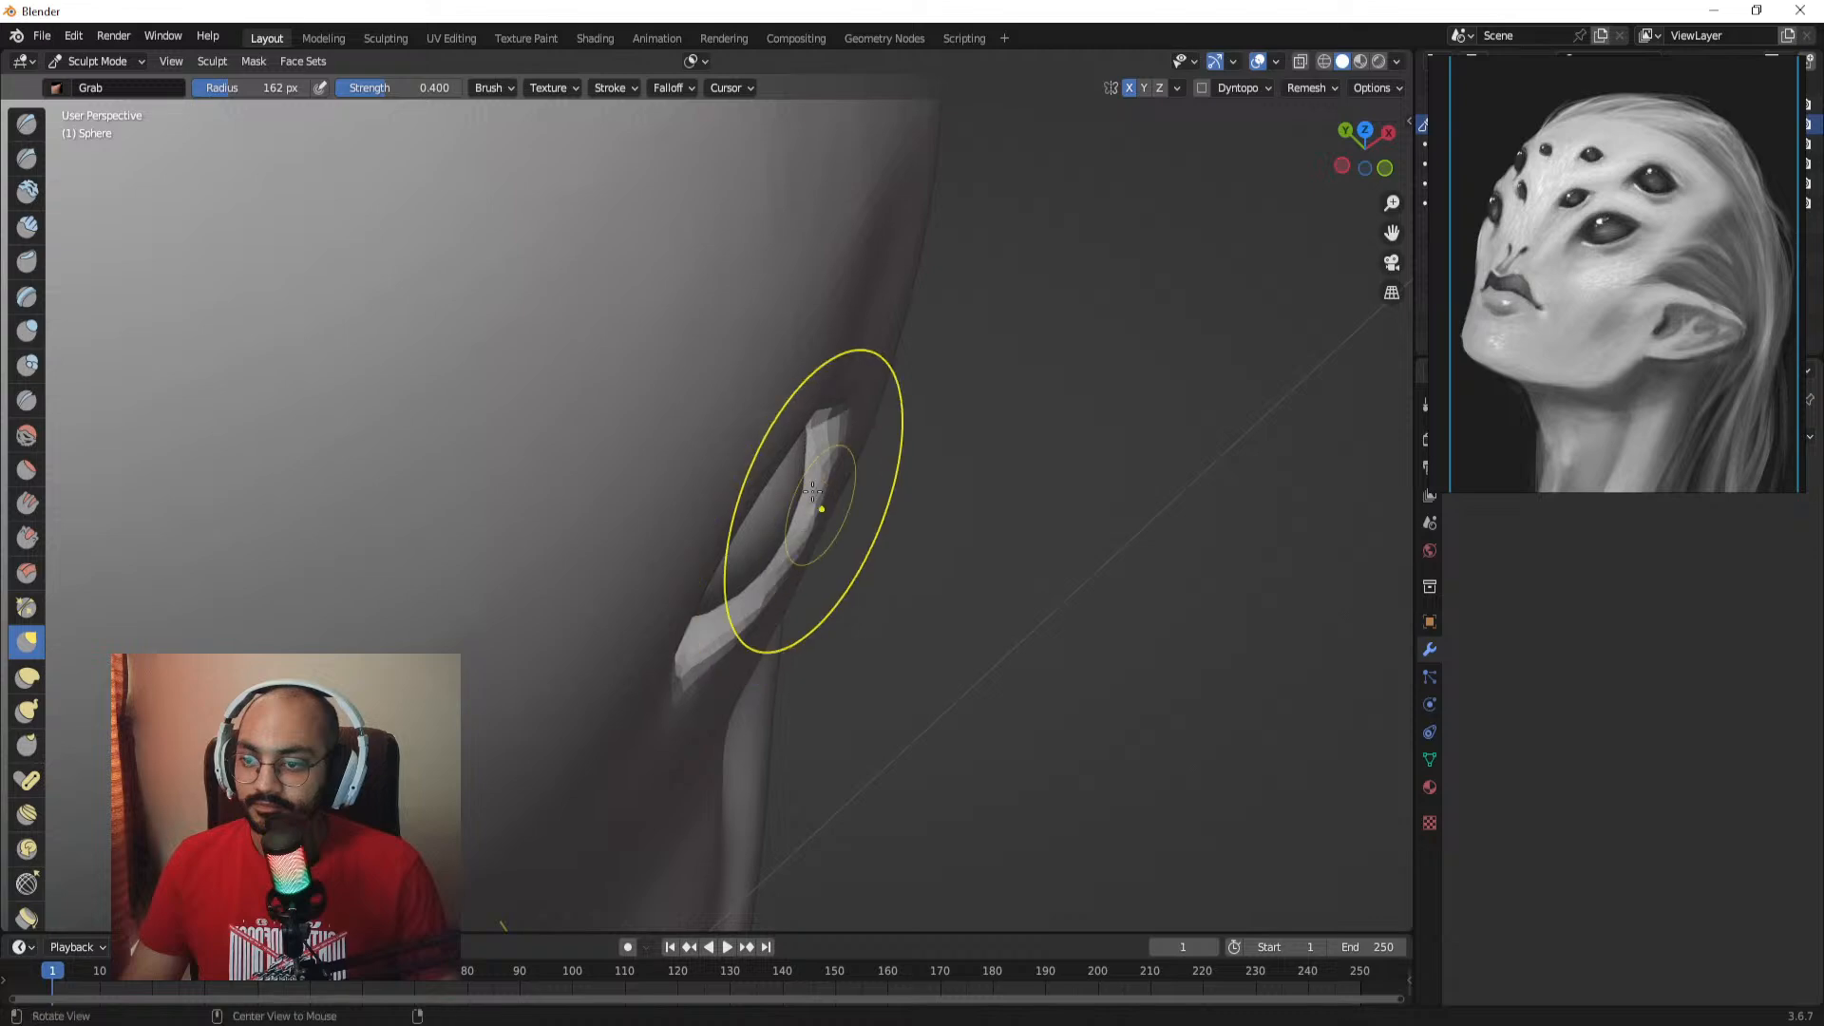
mouse_move(812, 489)
alt+mouse_down()
mouse_move(843, 429)
mouse_move(749, 342)
mouse_move(722, 447)
mouse_move(656, 529)
mouse_move(666, 615)
mouse_move(774, 671)
alt+mouse_up()
key(f)
click(758, 670)
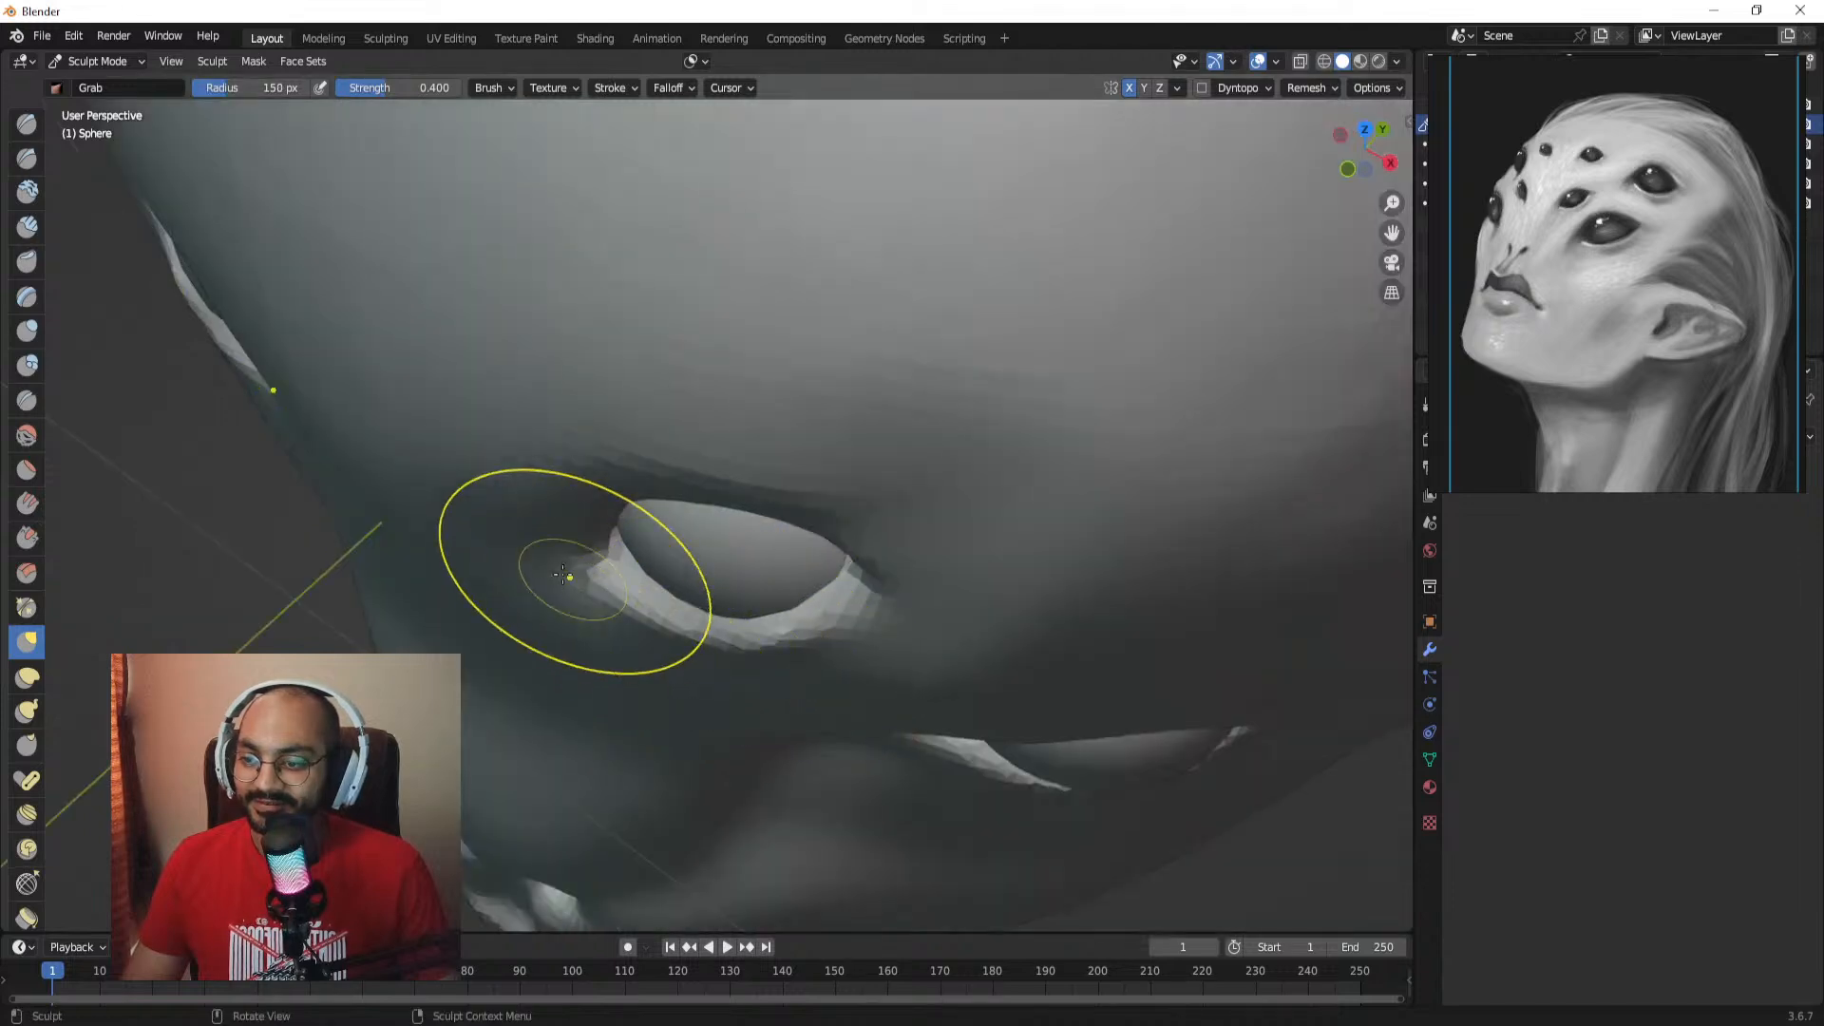
alt+drag(824, 575, 898, 404)
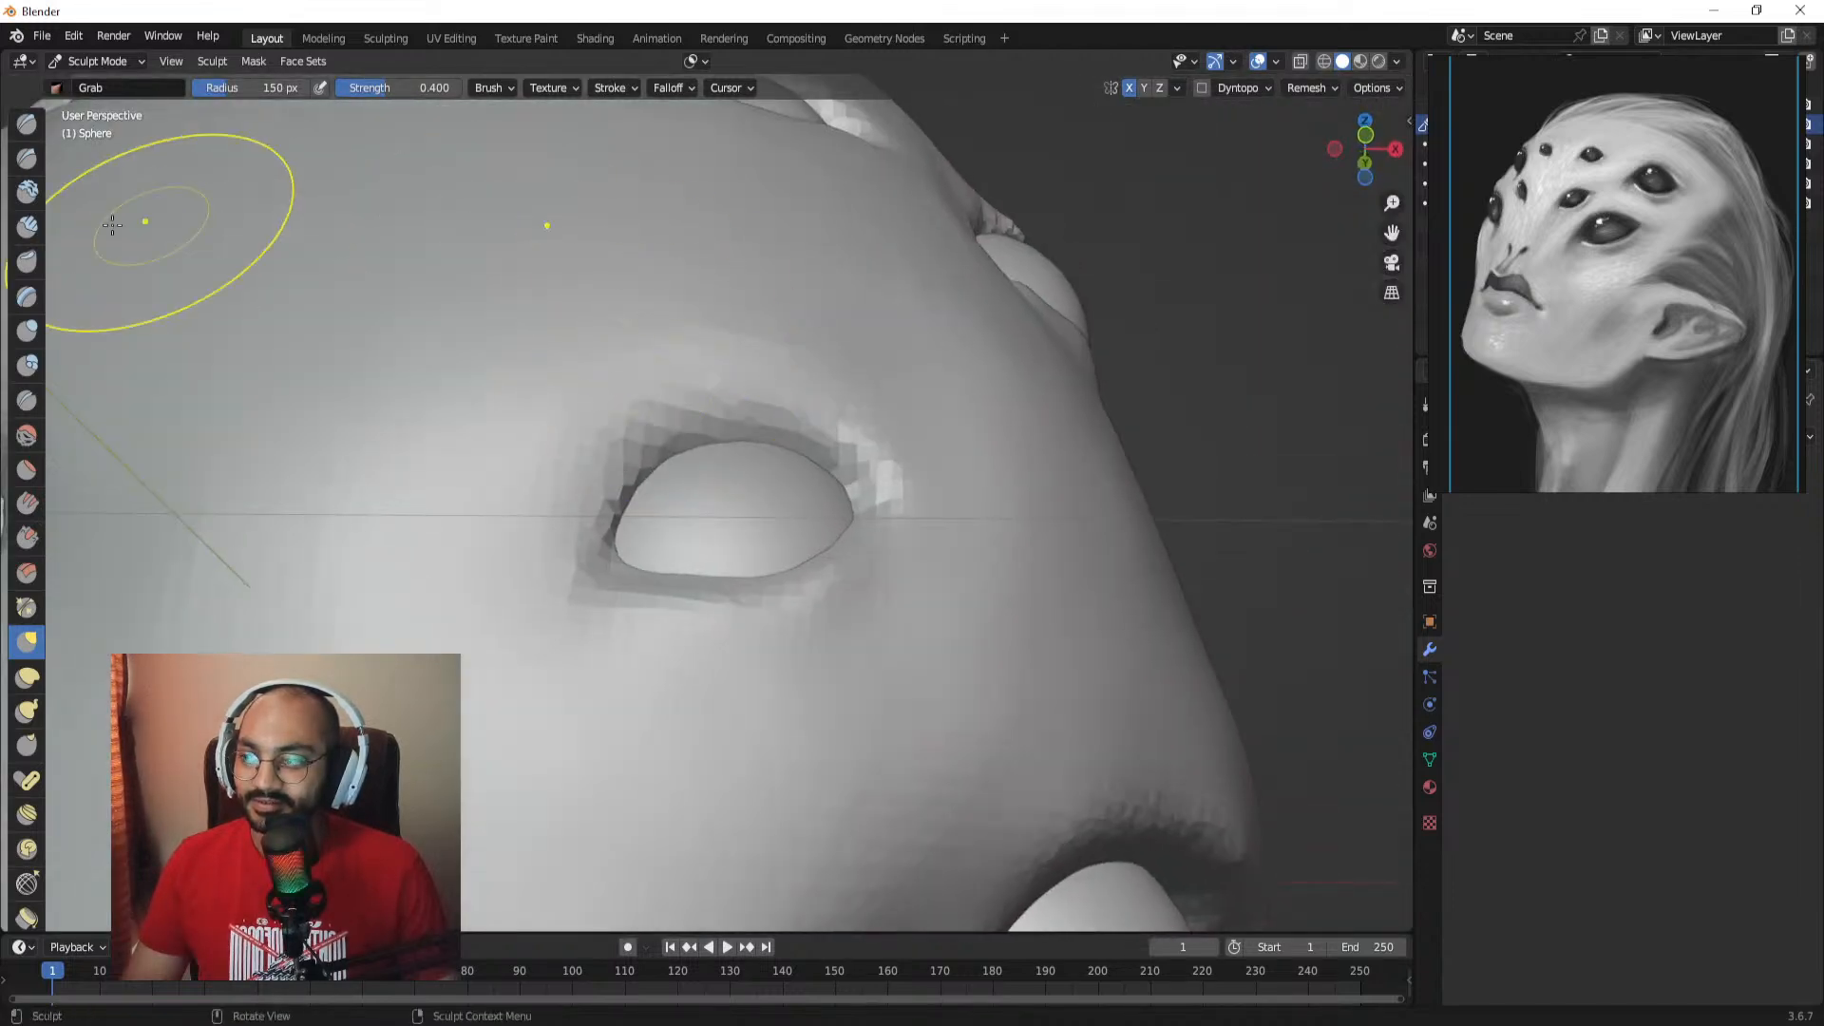
Step: Carve the upper lid creases of the lower forehead eyes with the Draw Sharp brush at 91 px
click(21, 166)
mouse_move(625, 493)
alt+mouse_down()
mouse_move(665, 533)
mouse_move(622, 471)
alt+mouse_up()
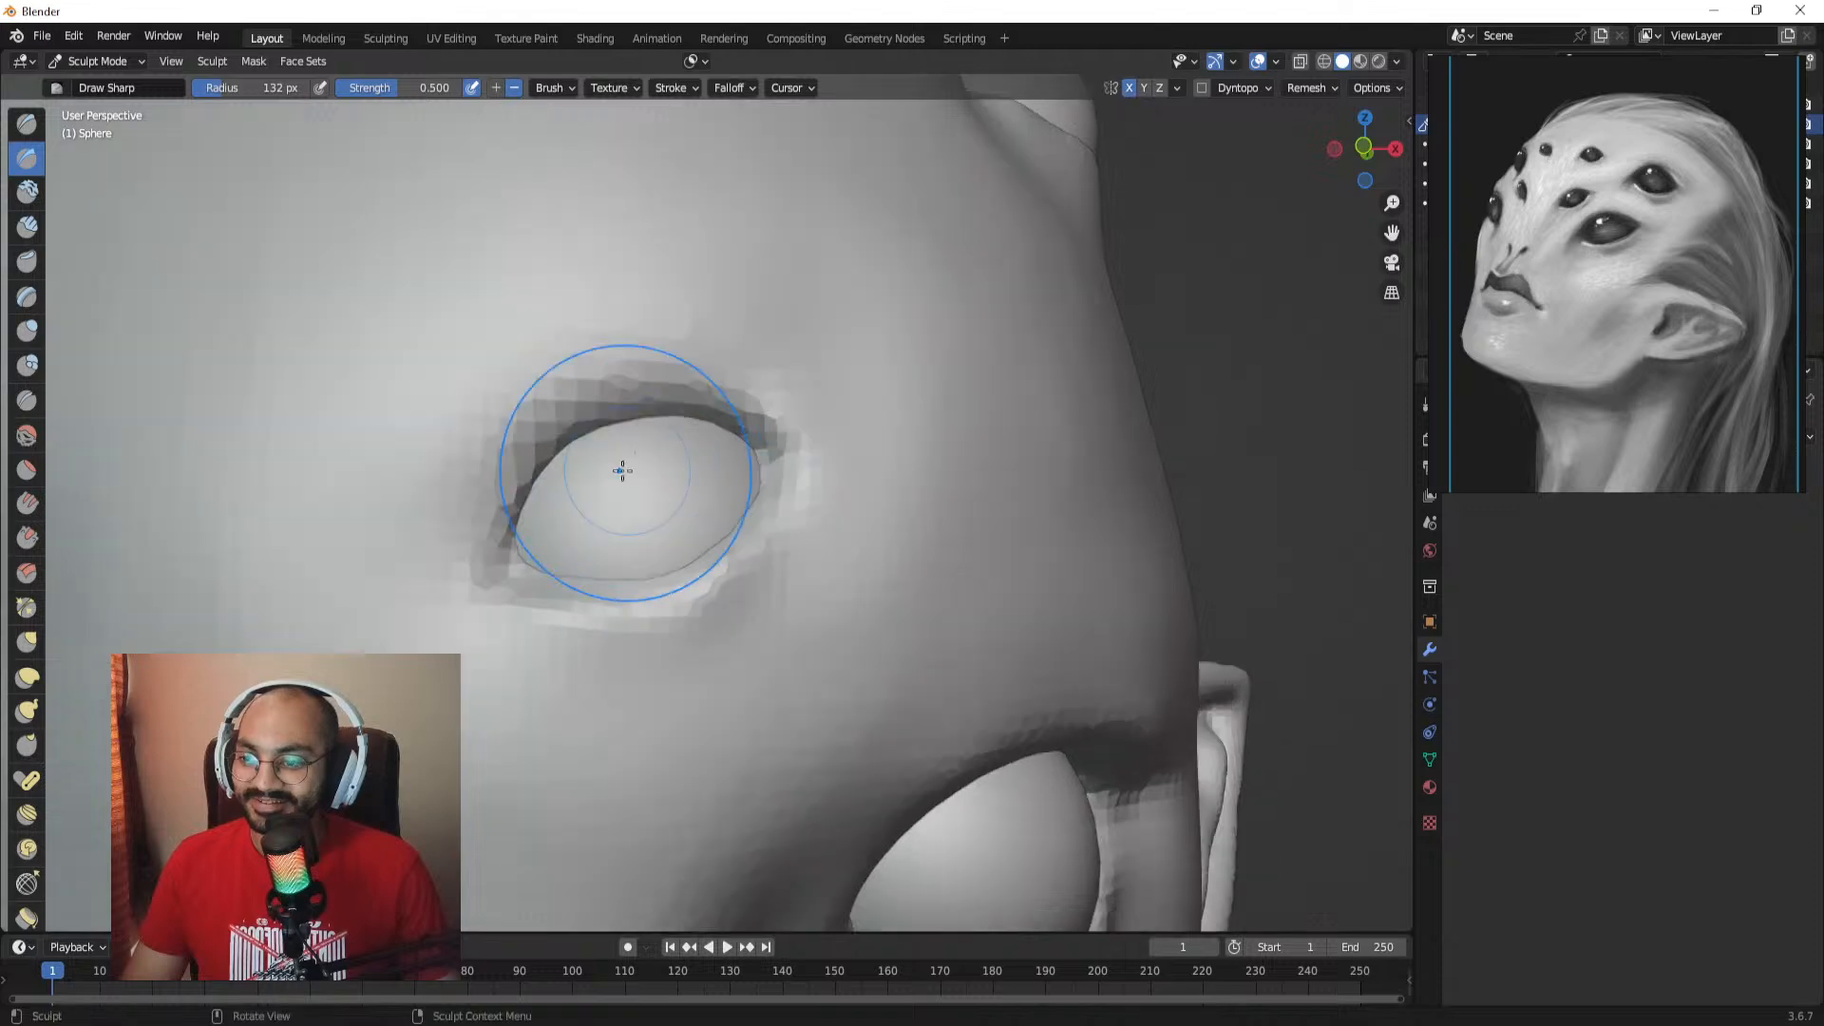
mouse_move(506, 528)
mouse_down()
mouse_move(579, 446)
mouse_move(717, 399)
mouse_up()
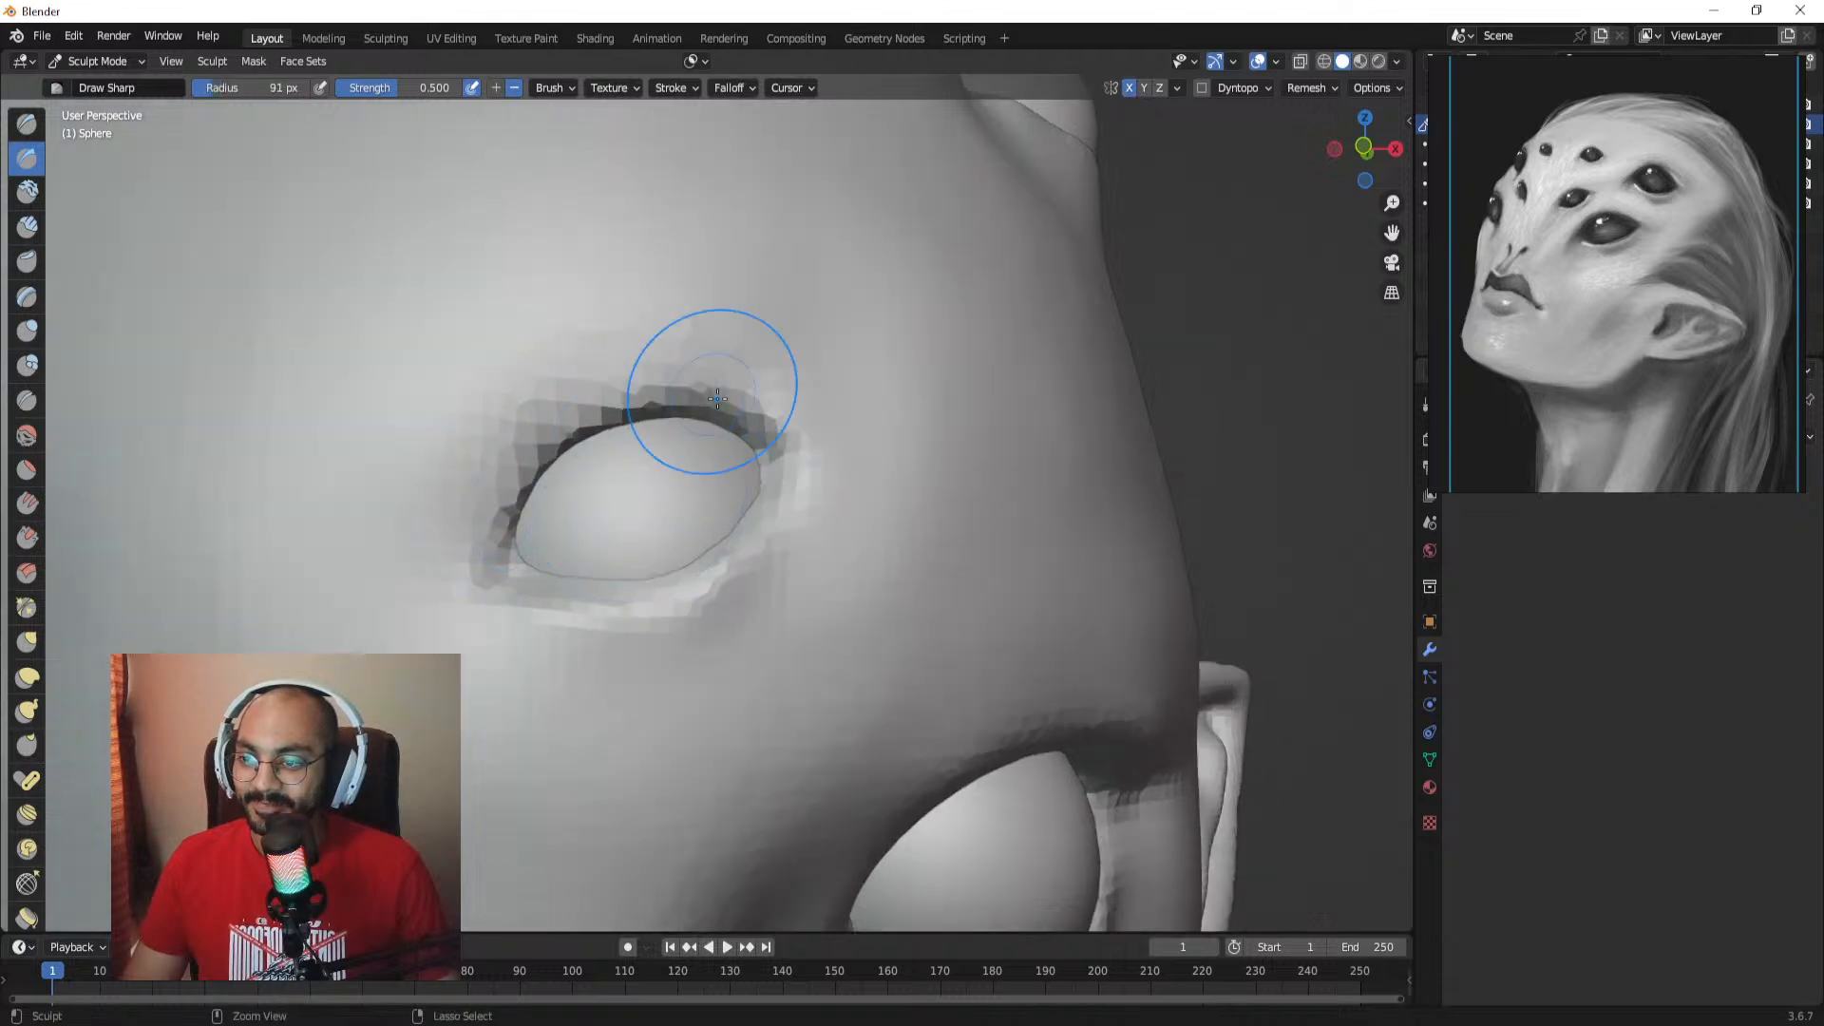
middle_drag(782, 423, 784, 481)
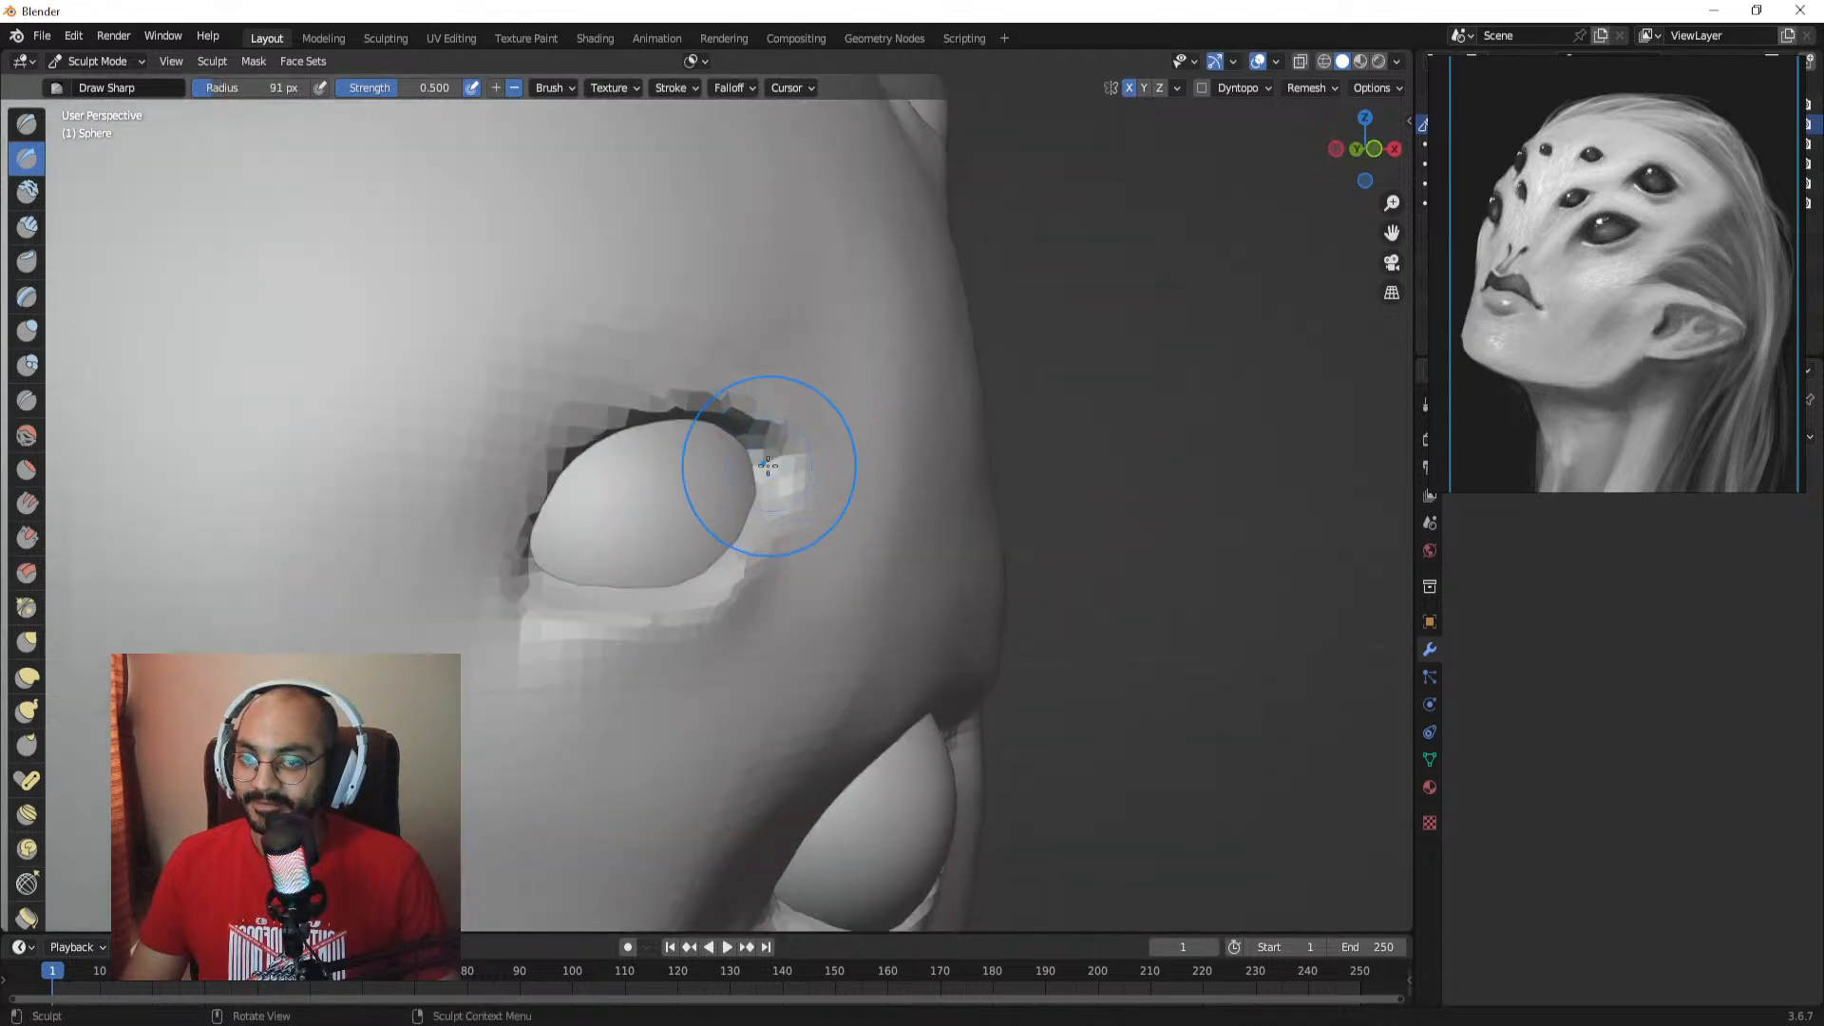
Step: Cut creases beneath the lower lids of the lower forehead eyes with Draw Sharp at 69 px and smooth the skin under them
mouse_move(793, 463)
alt+mouse_down()
mouse_move(742, 446)
mouse_move(782, 520)
mouse_move(680, 476)
mouse_move(583, 550)
mouse_move(623, 579)
alt+mouse_up()
key(f)
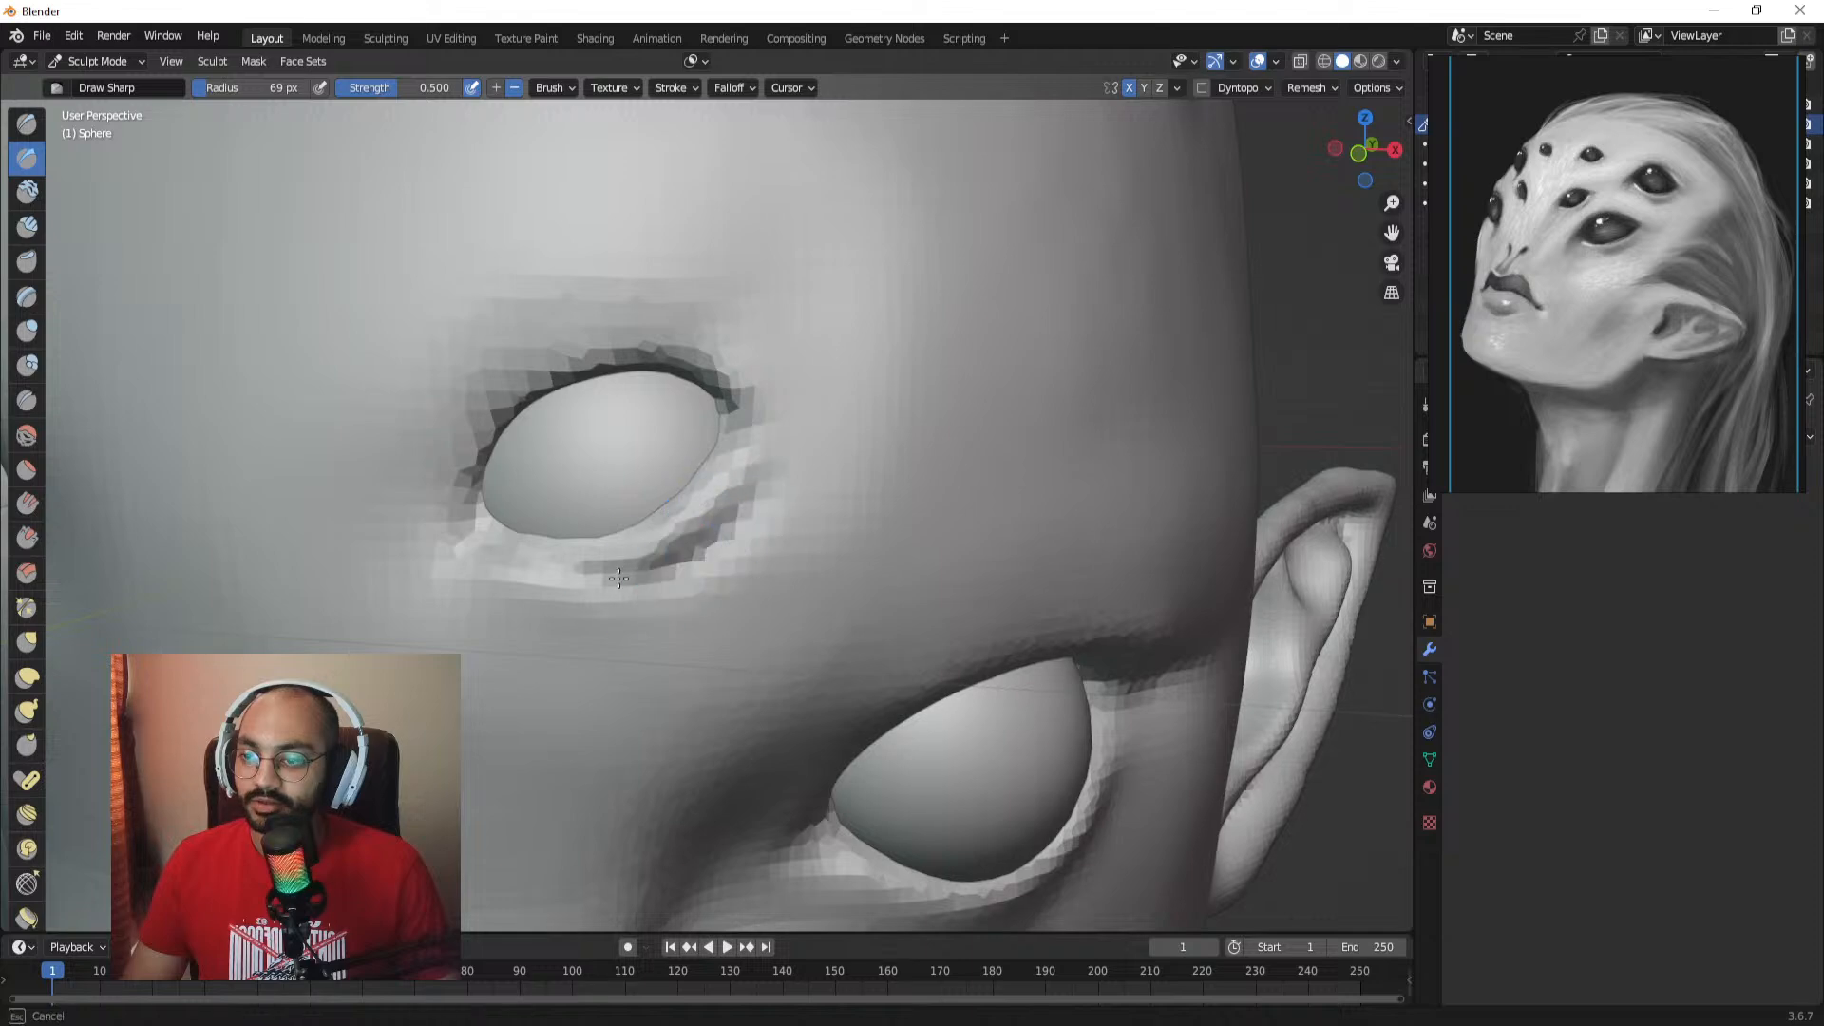
shift+drag(496, 581, 658, 631)
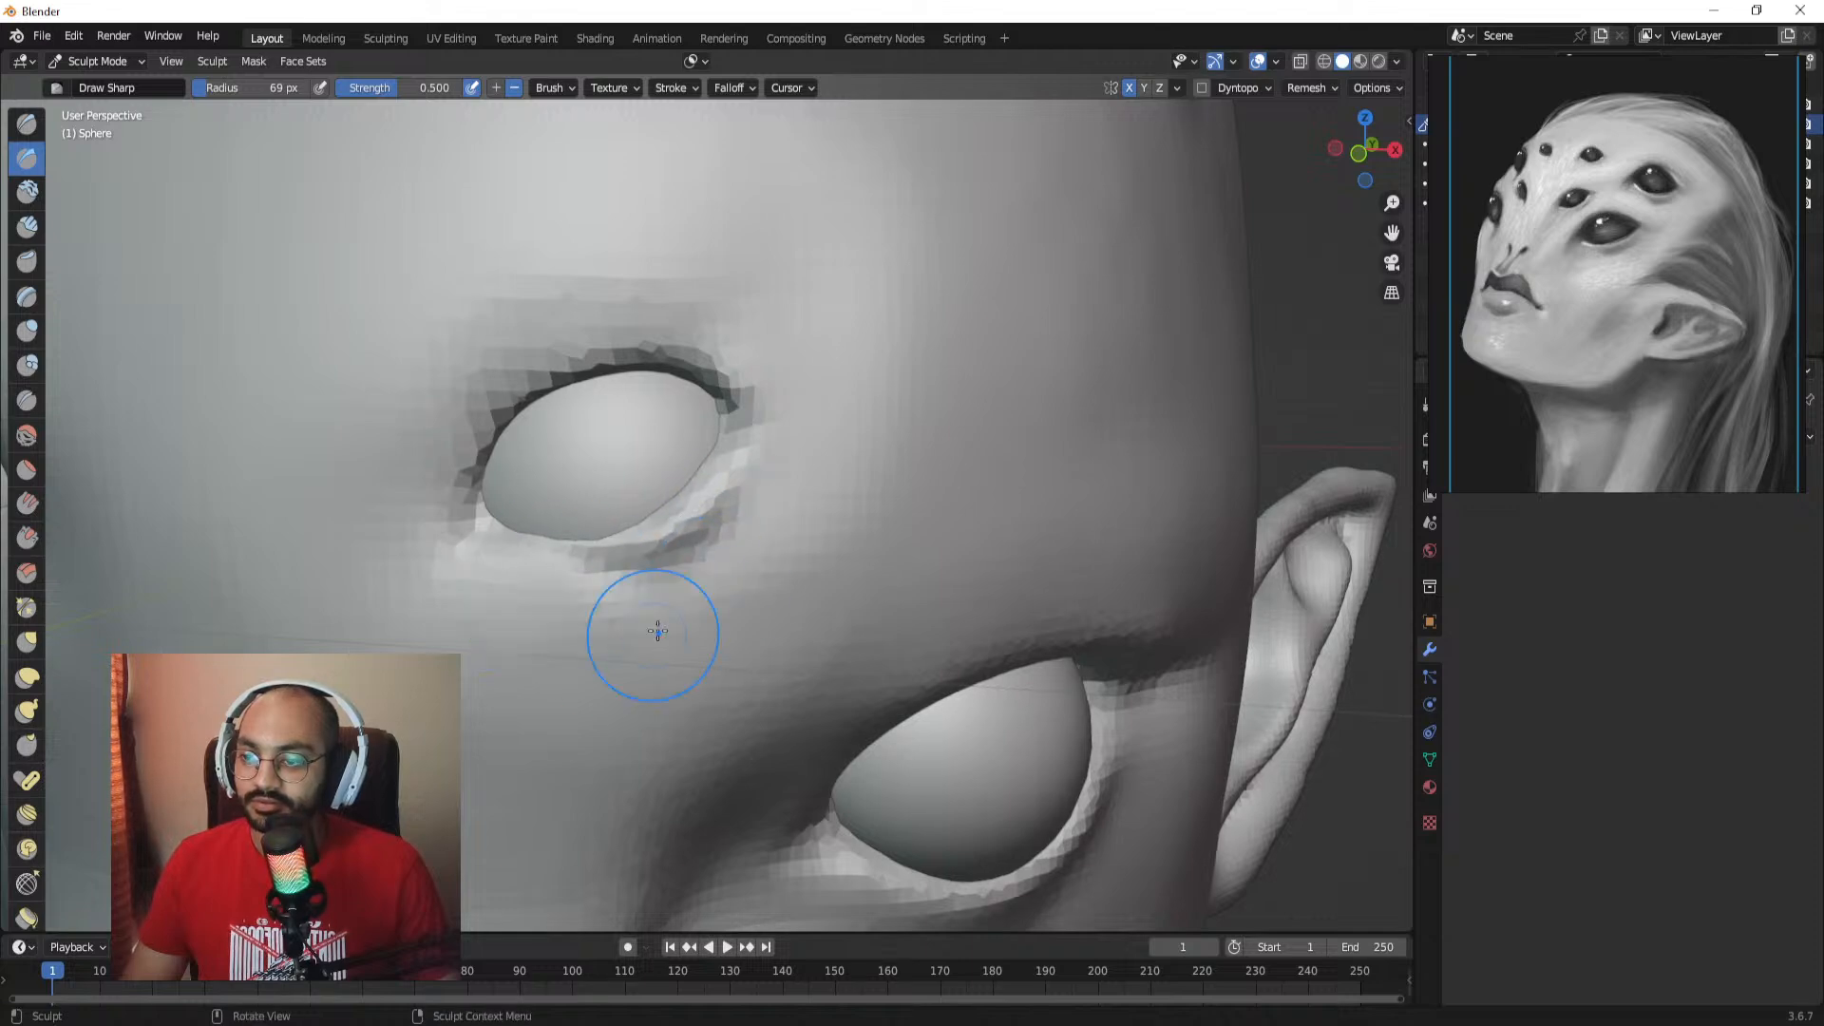
Step: Examine the lower forehead eyes from the front and both sides to compare them with the rest of the head
ctrl+alt+drag(784, 479, 725, 903)
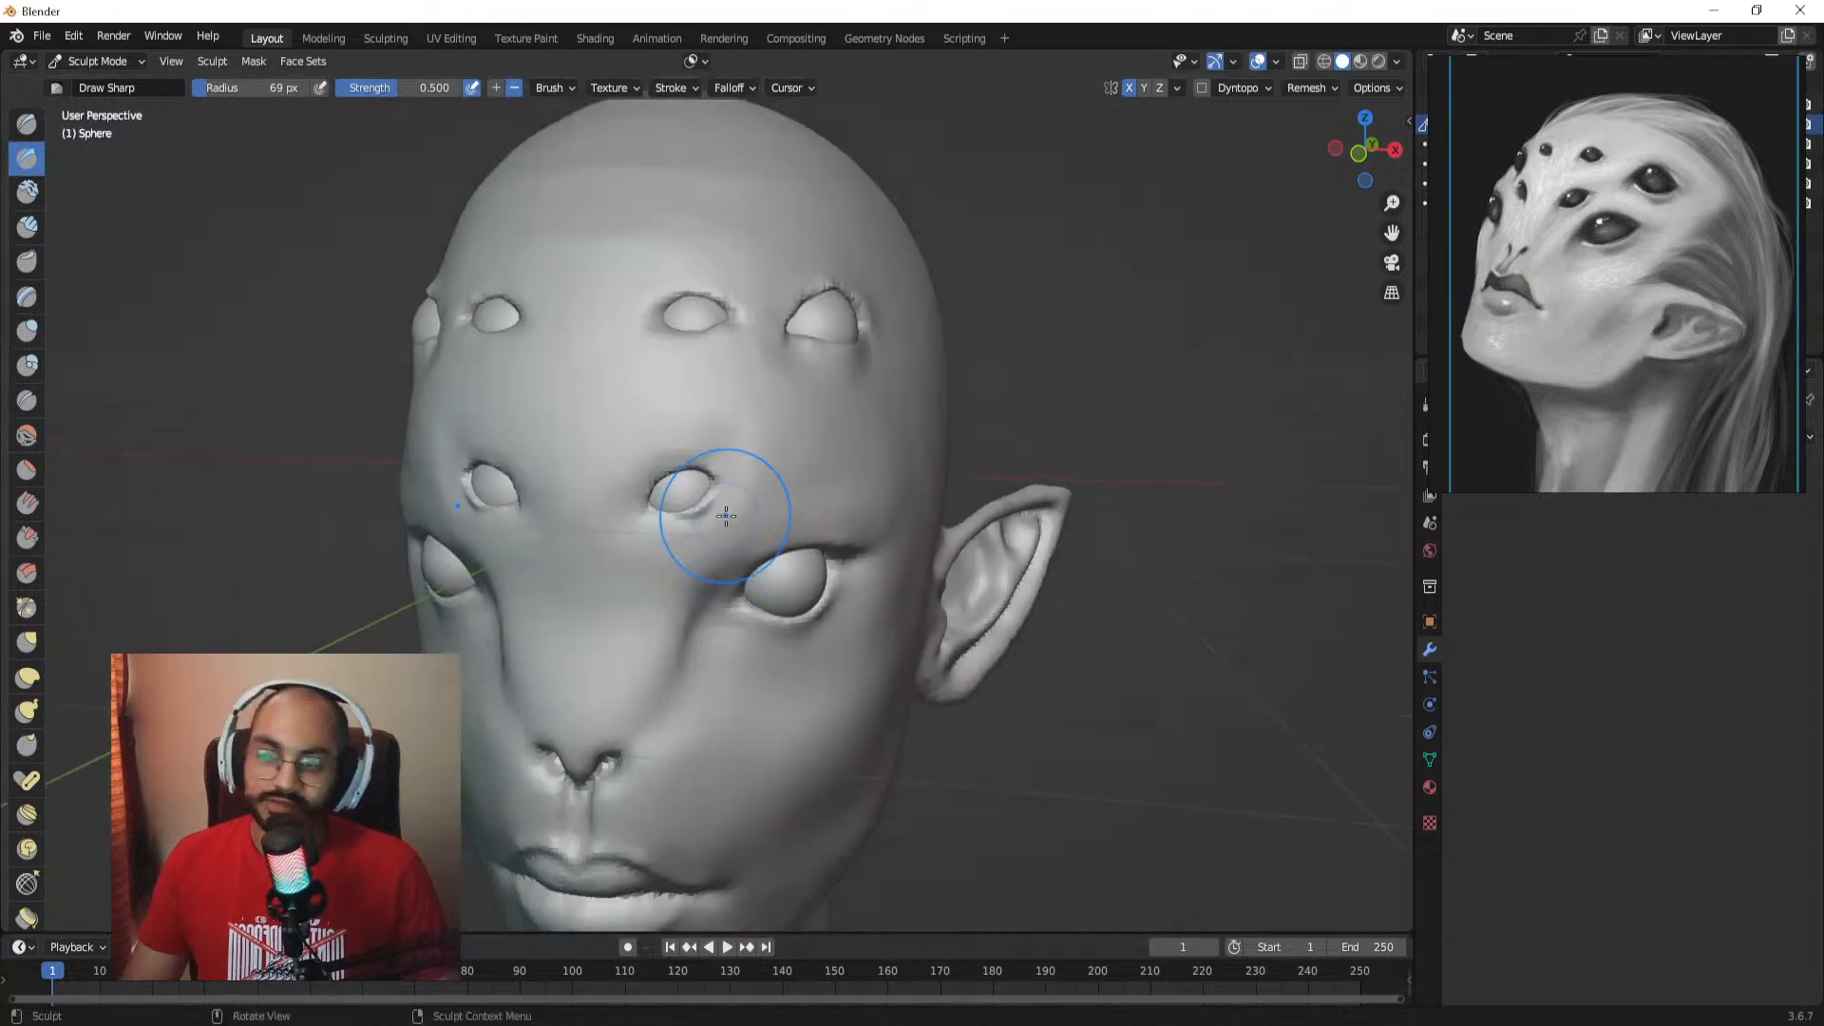
mouse_move(598, 485)
alt+mouse_down()
mouse_move(632, 465)
mouse_move(608, 454)
alt+mouse_up()
mouse_move(665, 504)
ctrl+alt+mouse_down()
mouse_move(676, 390)
mouse_move(729, 395)
ctrl+alt+mouse_up()
key(f)
click(595, 403)
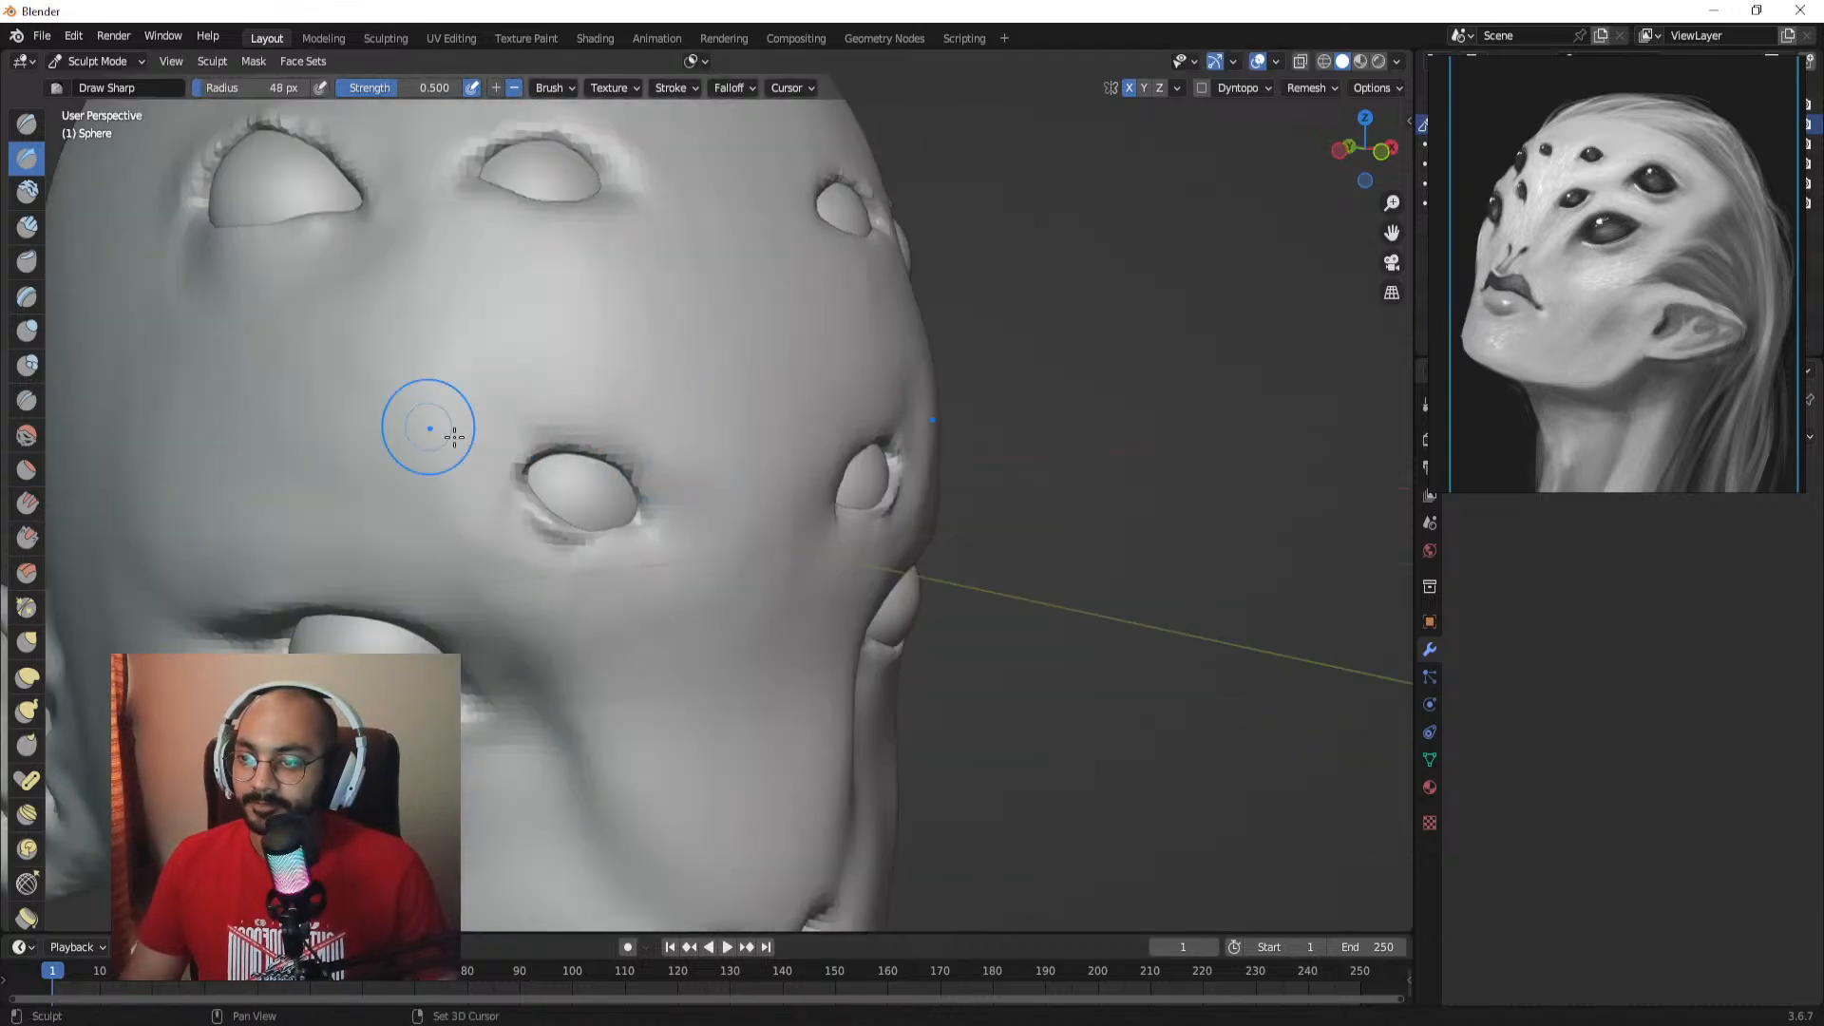
alt+drag(454, 437, 503, 403)
key(f)
click(528, 376)
alt+drag(622, 347, 504, 342)
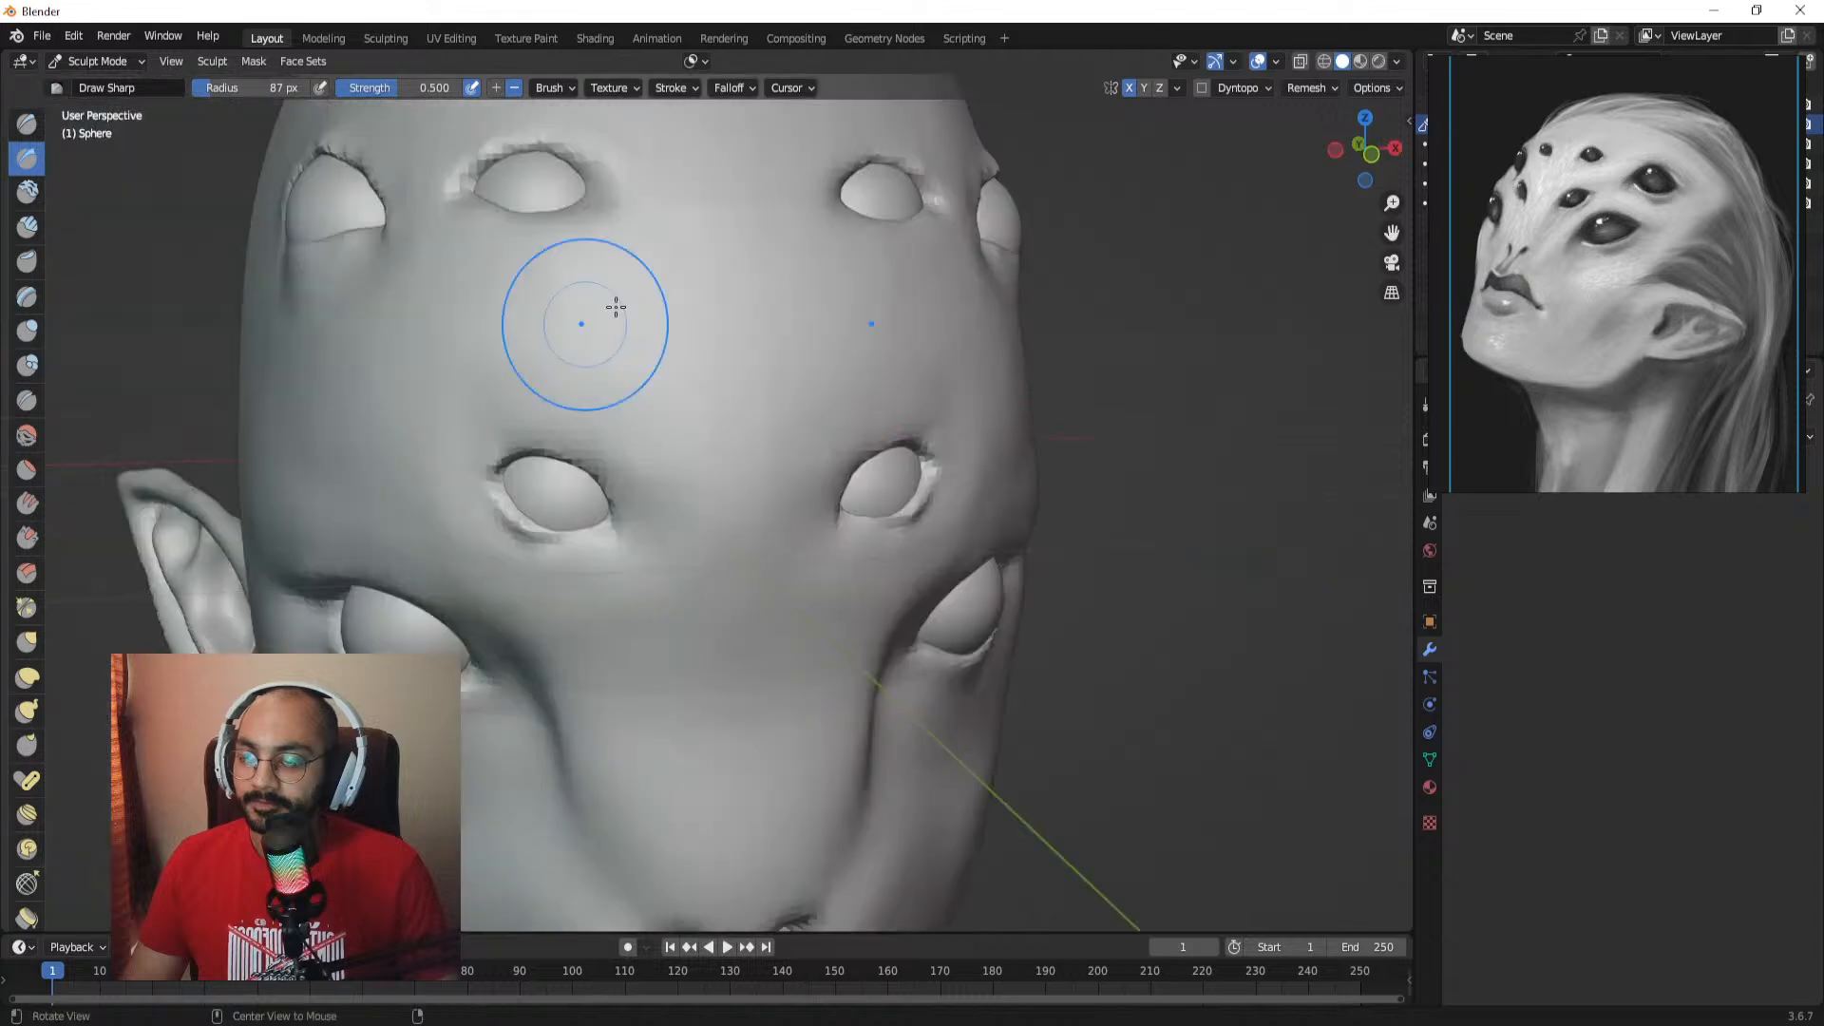
ctrl+alt+drag(632, 257, 670, 447)
alt+drag(755, 351, 693, 346)
alt+shift+drag(815, 328, 765, 323)
Step: Reshape the lids of the lower forehead eyes with the Grab brush at 82 px and 167 px
mouse_move(771, 589)
ctrl+alt+mouse_down()
mouse_move(780, 408)
mouse_move(738, 399)
mouse_move(781, 470)
mouse_move(730, 595)
mouse_move(751, 590)
mouse_move(668, 635)
ctrl+alt+mouse_up()
key(g)
key(f)
click(693, 602)
mouse_move(708, 577)
alt+mouse_down()
mouse_move(589, 472)
mouse_move(551, 472)
mouse_move(596, 466)
mouse_move(586, 454)
mouse_move(614, 469)
alt+mouse_up()
key(f)
click(704, 463)
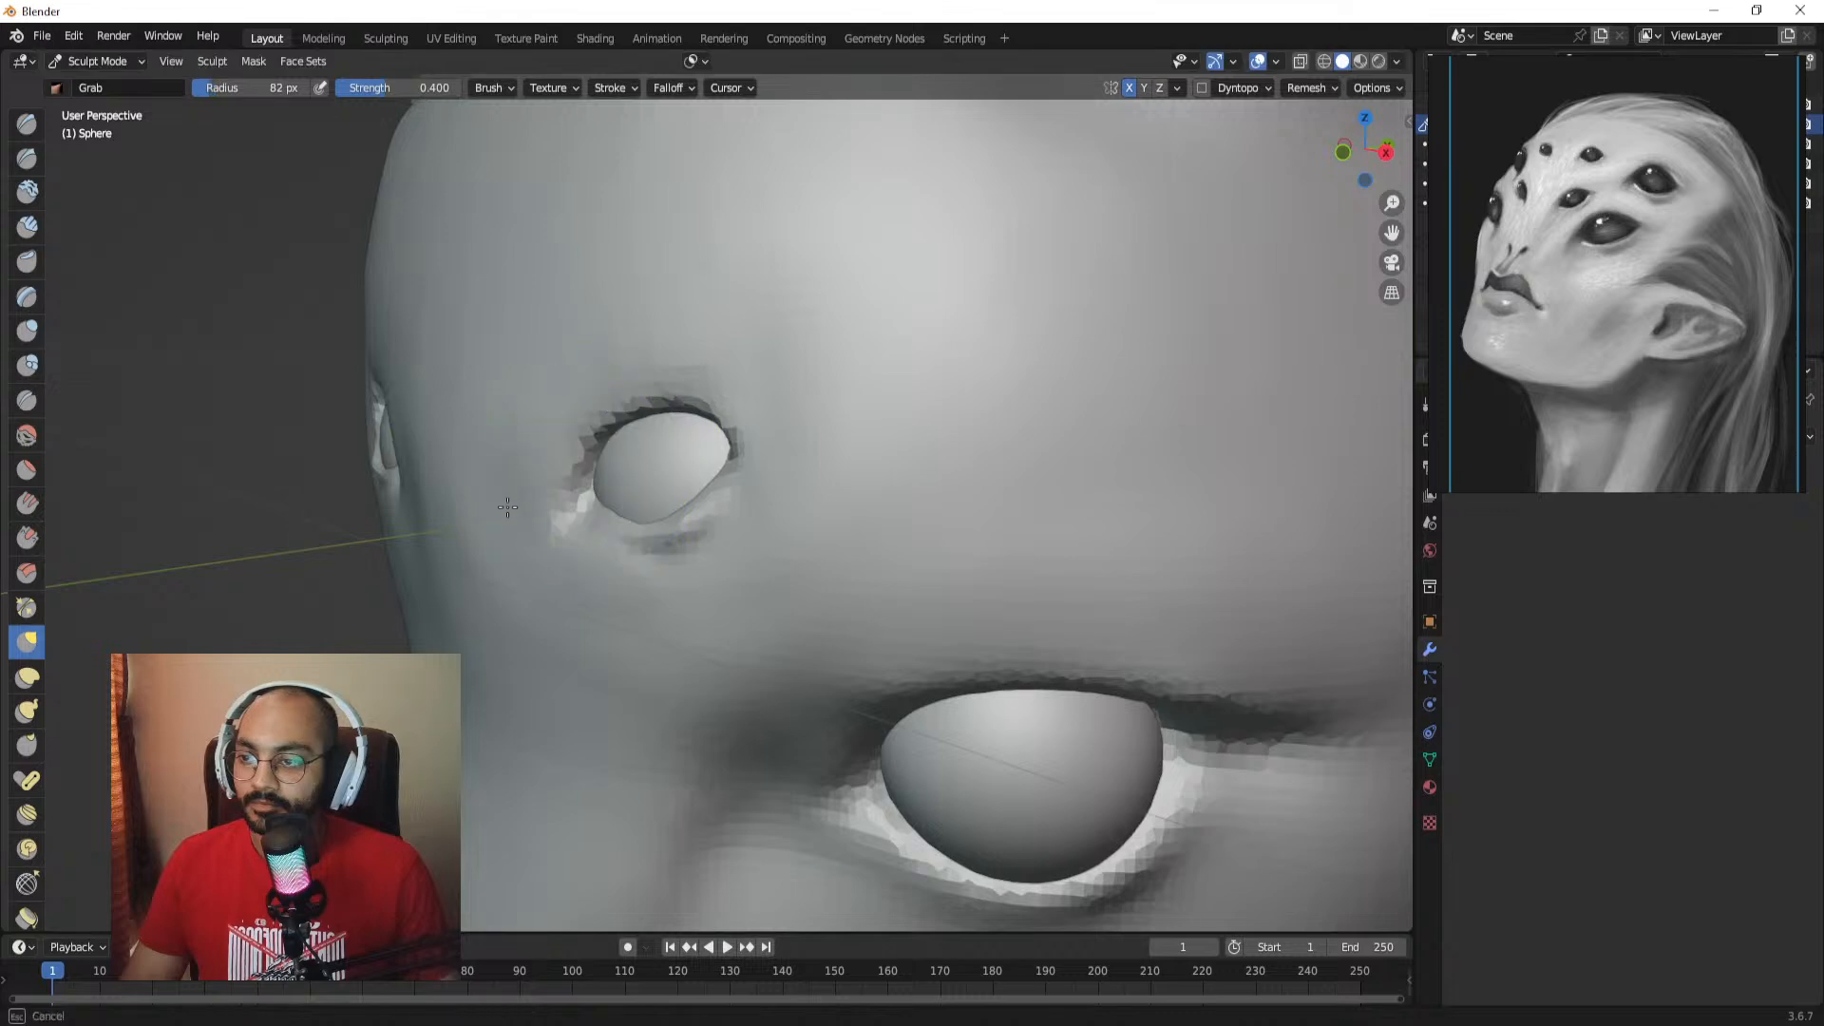
mouse_move(465, 575)
alt+mouse_down()
mouse_move(664, 570)
mouse_move(753, 538)
mouse_move(668, 556)
mouse_move(684, 643)
mouse_move(641, 604)
mouse_move(615, 608)
mouse_move(681, 436)
mouse_move(677, 381)
mouse_move(672, 427)
alt+mouse_up()
key(f)
click(656, 606)
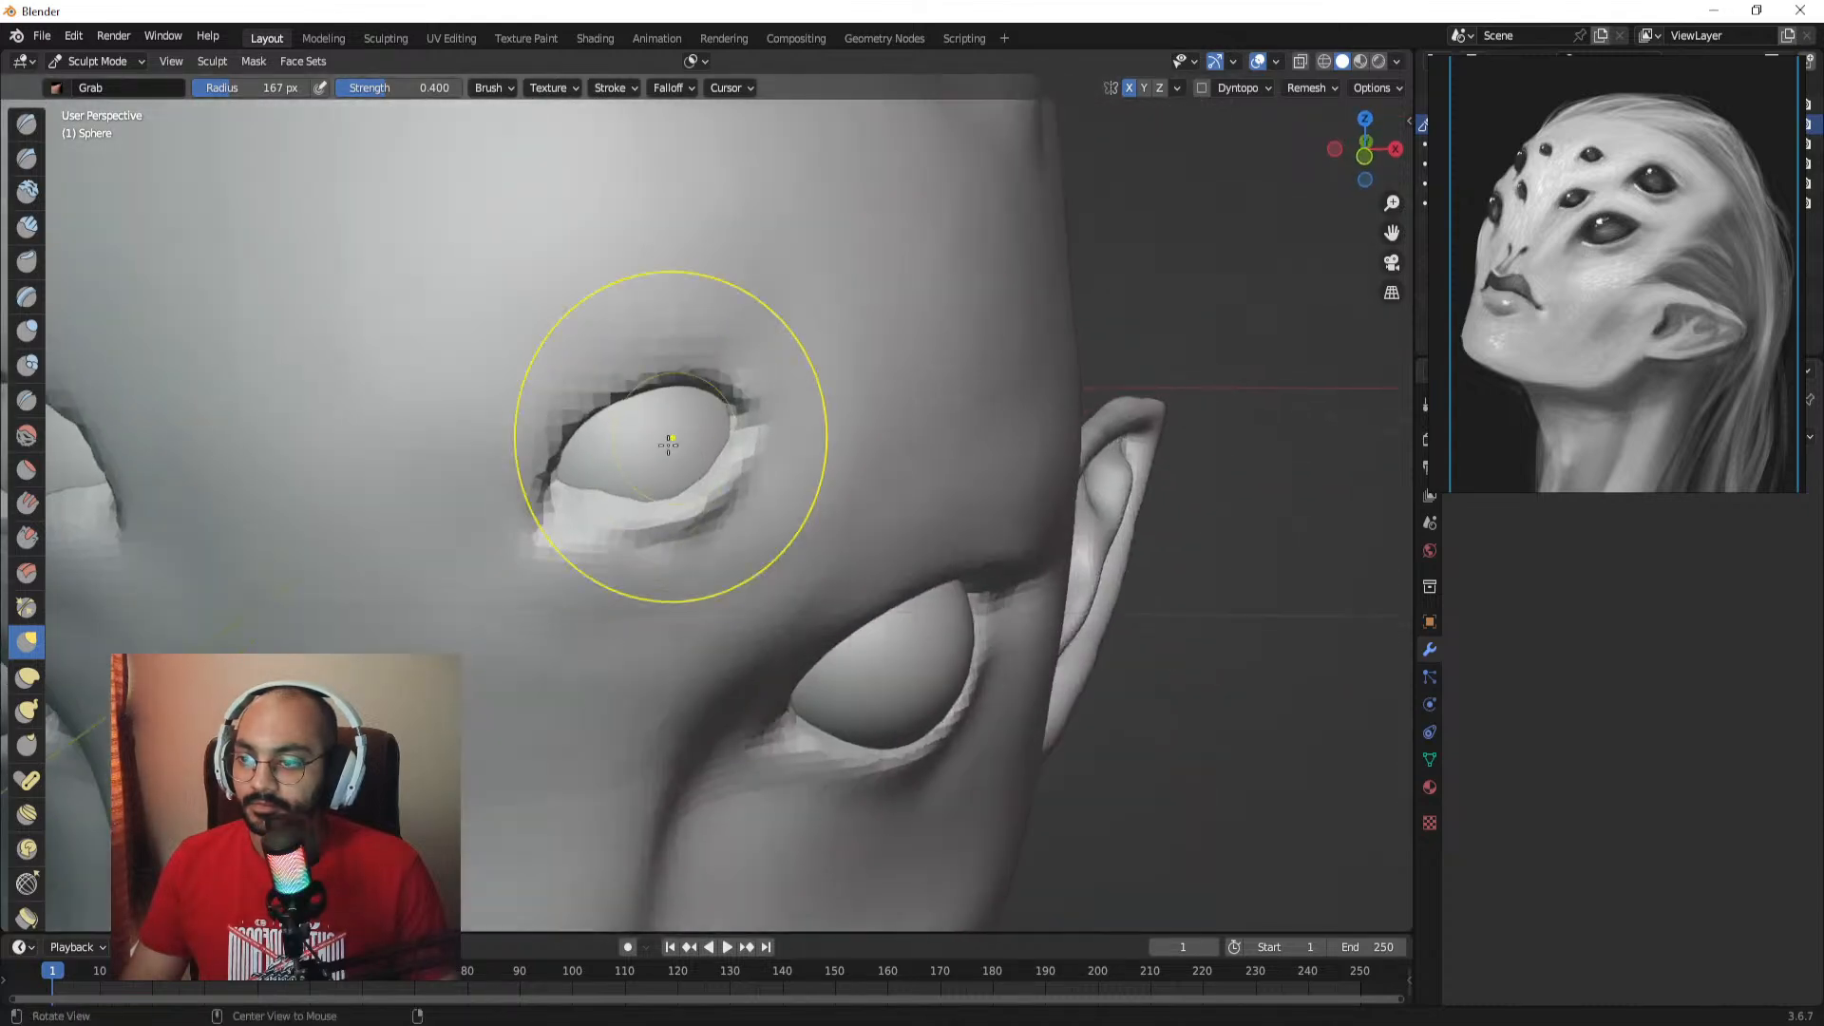
Step: Sharpen the lid creases and outer corners of the lower forehead eyes with Draw Sharp at 83 px and 36 px
click(23, 161)
mouse_move(602, 561)
alt+mouse_down()
mouse_move(613, 549)
mouse_move(551, 520)
mouse_move(557, 460)
mouse_move(610, 439)
alt+mouse_up()
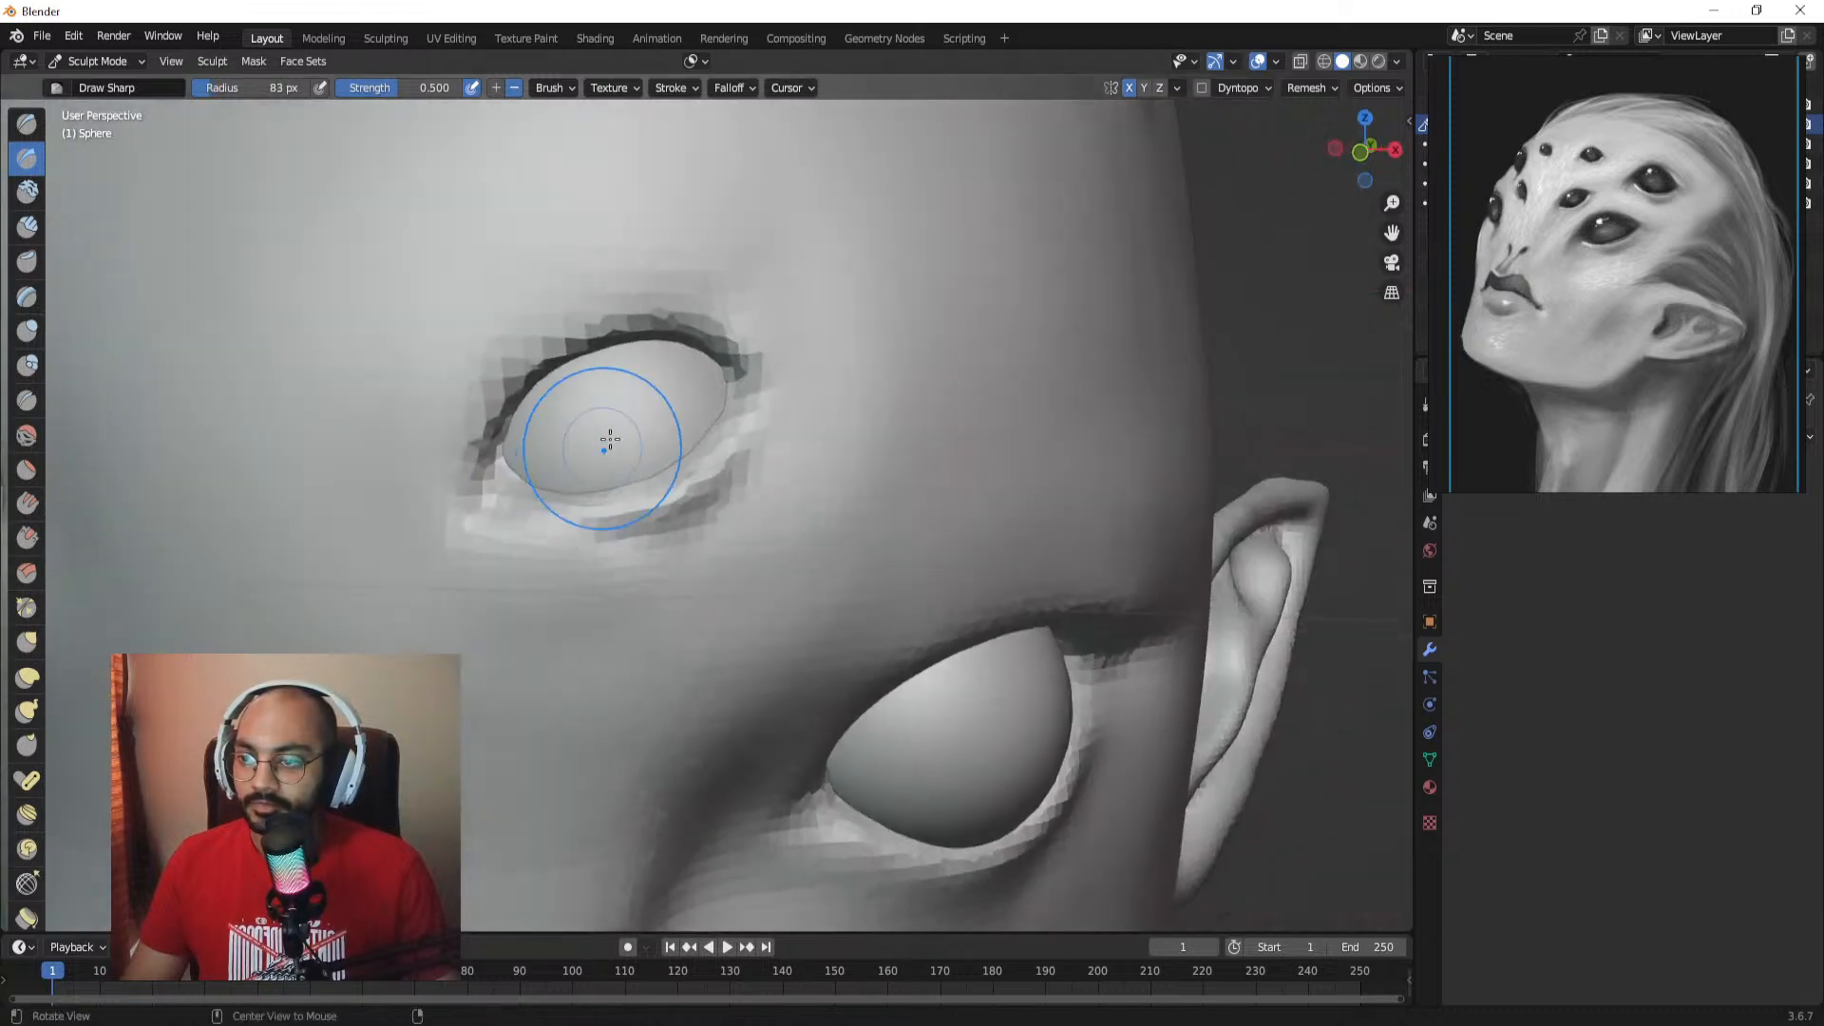
mouse_move(764, 393)
alt+mouse_down()
mouse_move(691, 393)
mouse_move(800, 409)
mouse_move(750, 407)
alt+mouse_up()
key(f)
click(777, 408)
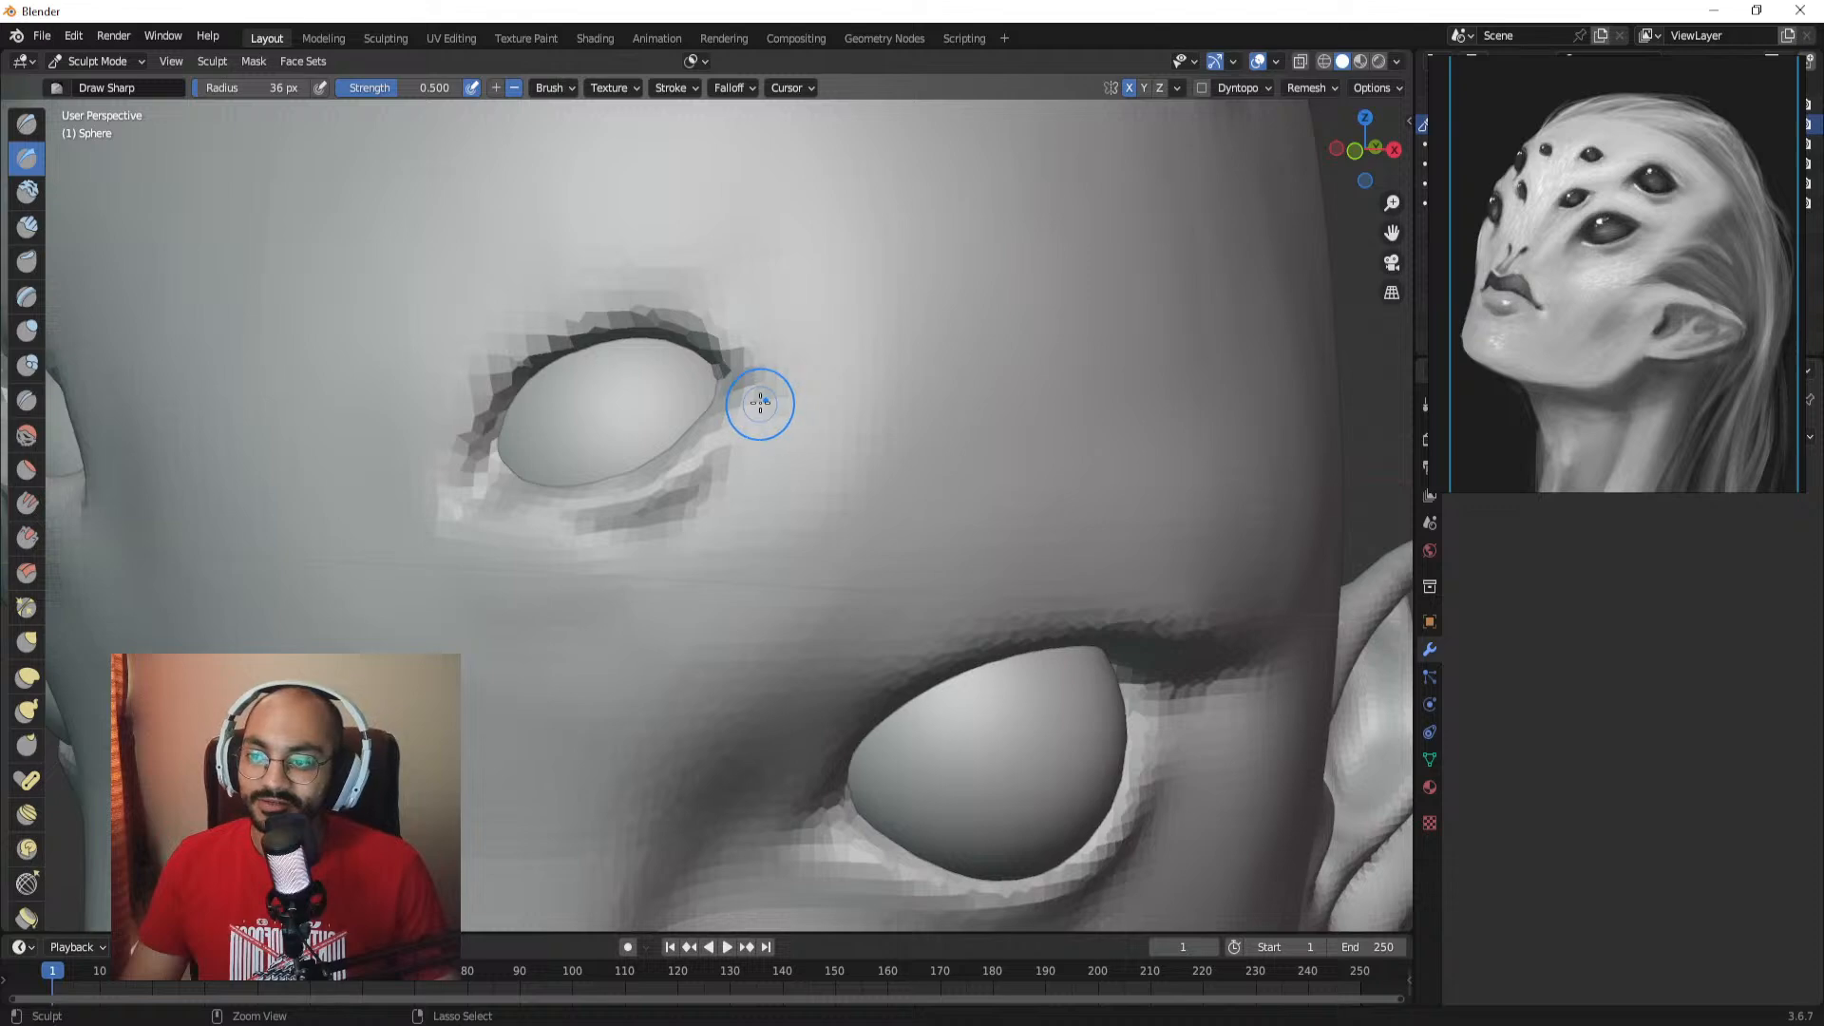
mouse_move(757, 399)
middle_down()
mouse_move(589, 409)
mouse_move(791, 411)
mouse_move(753, 430)
mouse_move(819, 440)
mouse_move(787, 440)
middle_up()
key(f)
click(803, 451)
Step: Adjust the inner corners of the lower forehead eyes with a small Grab brush
key(g)
shift+middle_drag(618, 469, 710, 446)
key(f)
click(700, 467)
scroll(697, 449, up, 1)
key(f)
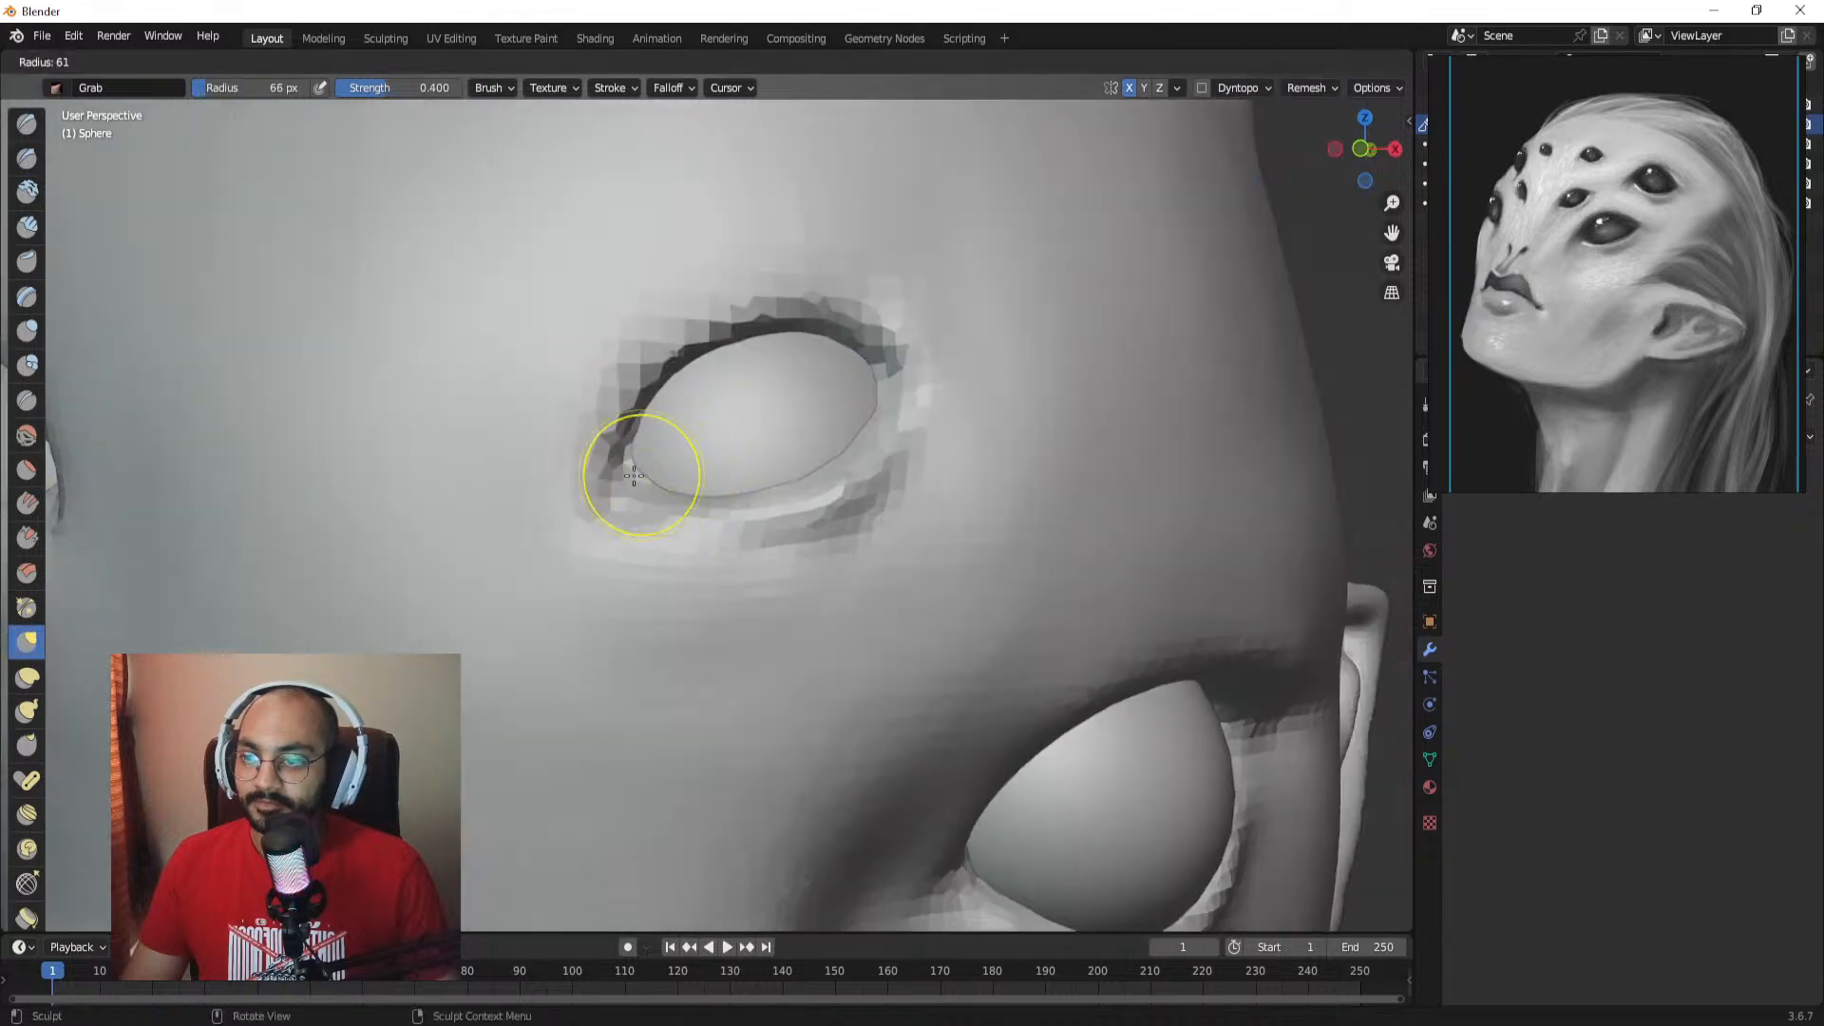
click(694, 473)
drag(624, 495, 632, 496)
Step: Adjust the lids and inner corners of the lower forehead eyes from below and the front with Grab at 104 px and 93 px
mouse_move(663, 498)
middle_down()
mouse_move(617, 465)
mouse_move(785, 411)
mouse_move(766, 444)
mouse_move(775, 533)
mouse_move(808, 511)
mouse_move(786, 231)
mouse_move(826, 334)
mouse_move(803, 388)
mouse_move(814, 428)
middle_up()
key(f)
key(f)
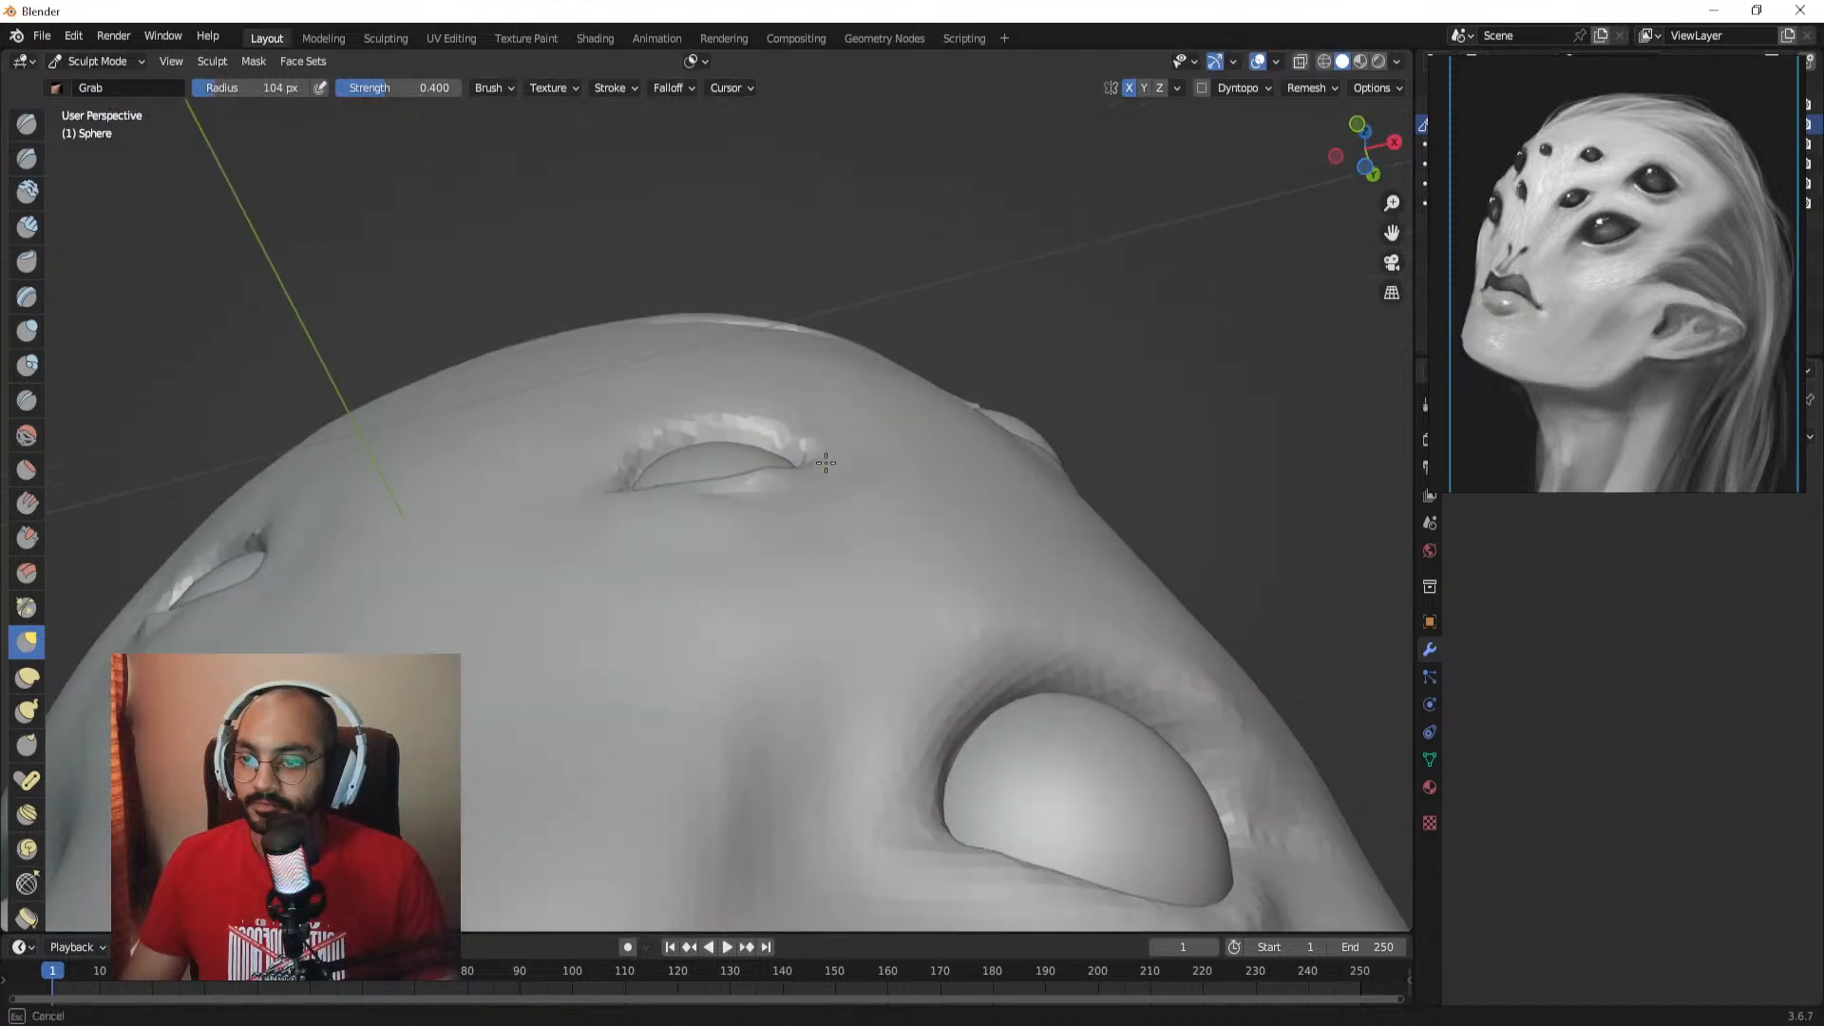
mouse_move(815, 447)
alt+mouse_down()
mouse_move(818, 570)
mouse_move(779, 524)
alt+mouse_up()
key(f)
click(802, 541)
ctrl+middle_drag(779, 524, 778, 684)
middle_drag(771, 608, 752, 536)
ctrl+middle_drag(753, 537, 735, 412)
key(f)
click(800, 495)
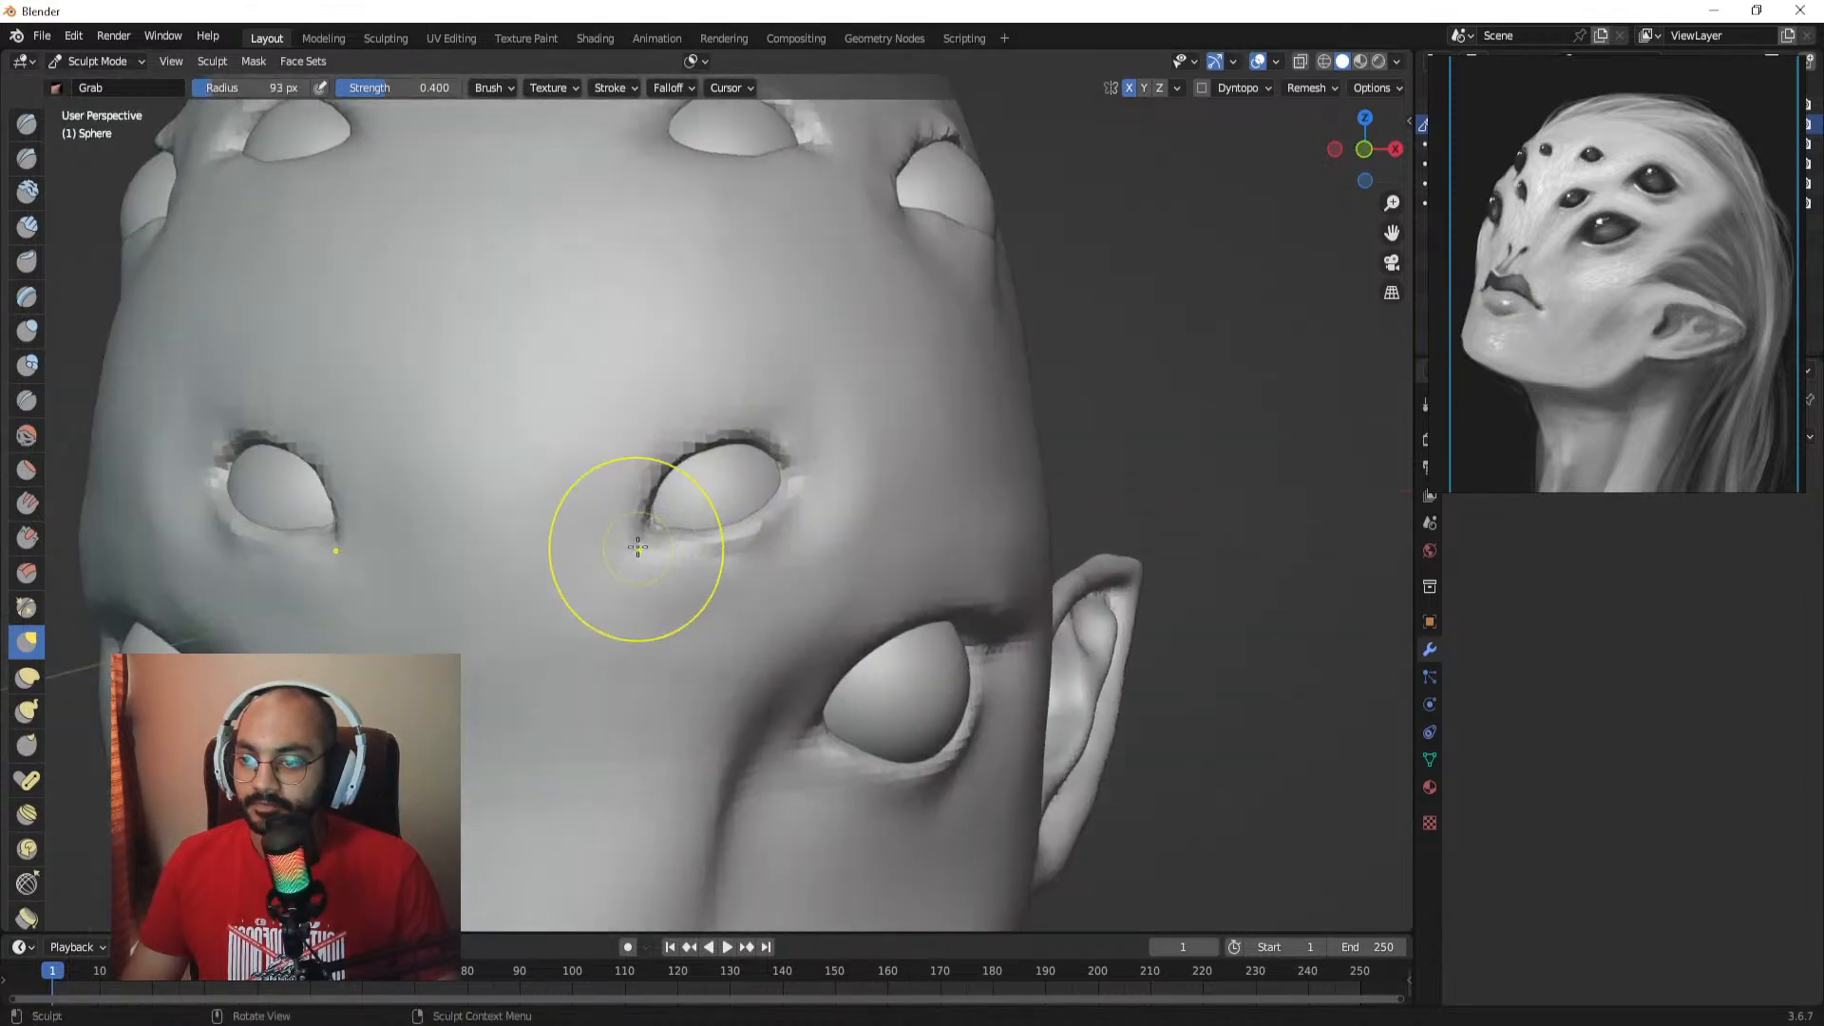
drag(636, 548, 648, 525)
Step: Carve lid creases around the inner eyes of the upper forehead row with Draw Sharp at 93 px and 59 px
mouse_move(688, 486)
alt+shift+mouse_down()
mouse_move(729, 586)
mouse_move(727, 699)
alt+shift+mouse_up()
click(36, 160)
alt+shift+drag(708, 290, 643, 382)
ctrl+alt+drag(643, 383, 655, 342)
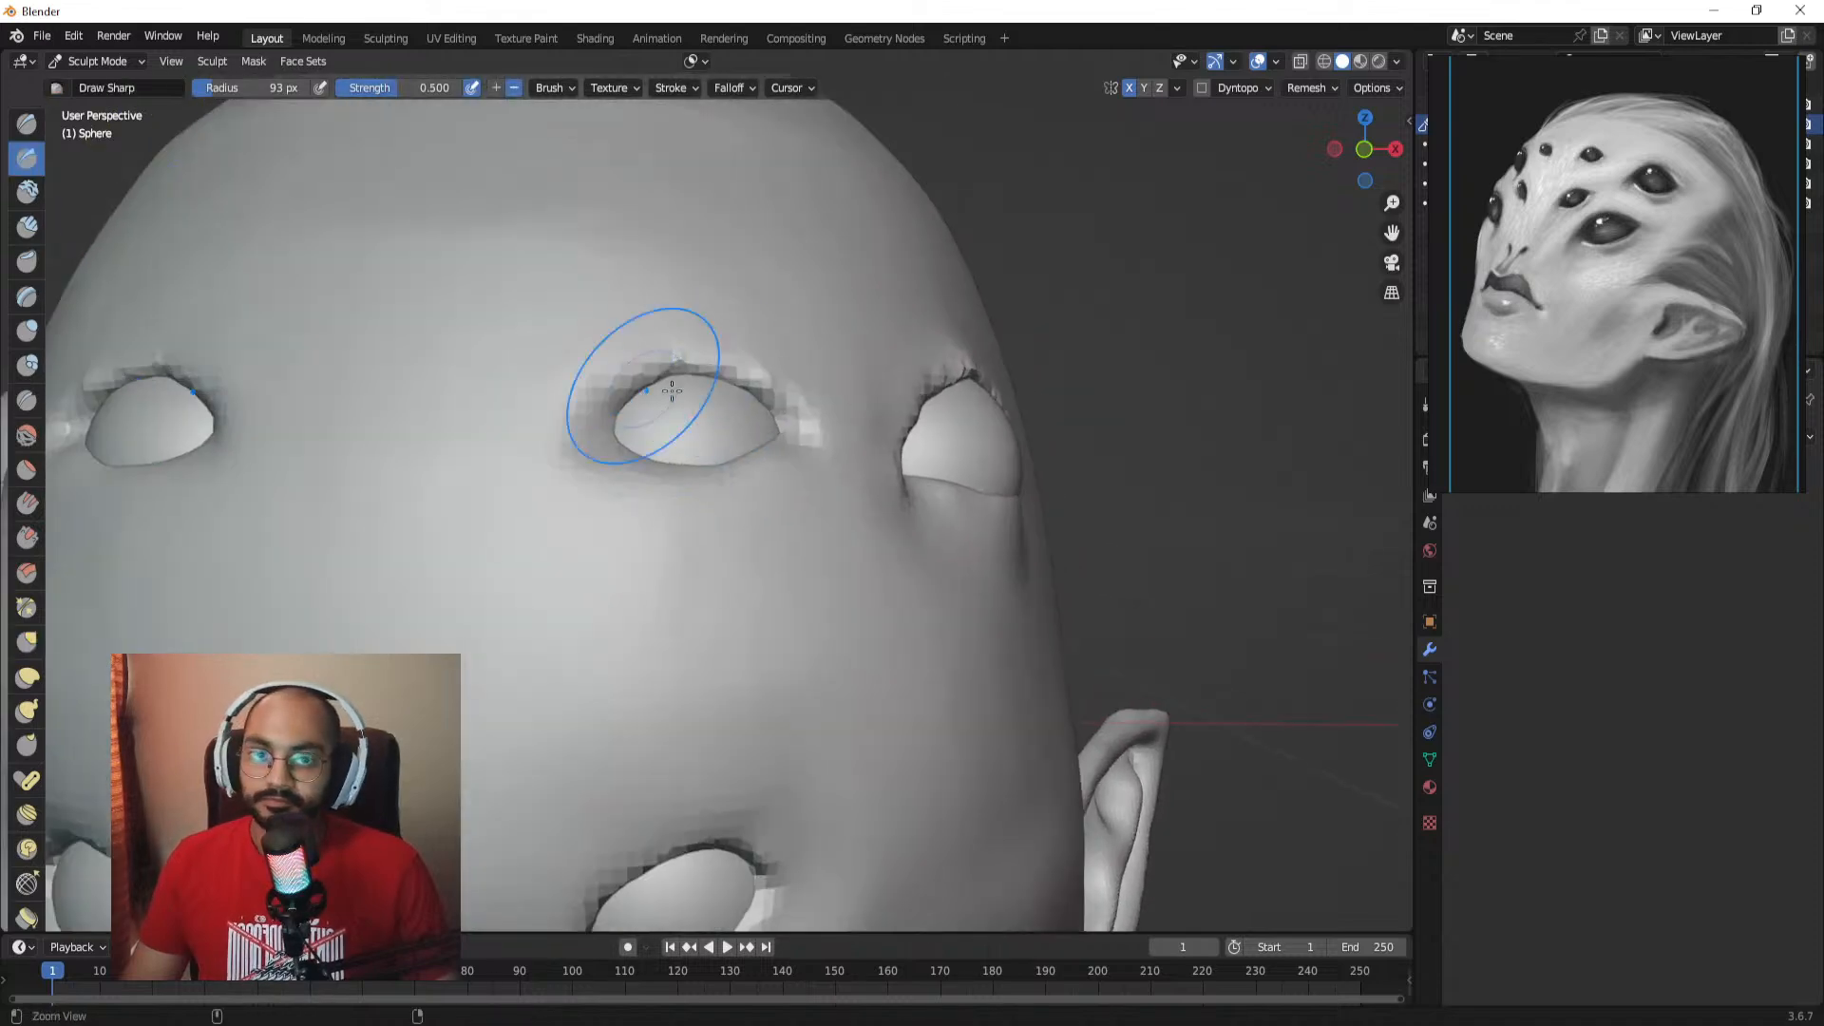
alt+drag(698, 404, 667, 431)
mouse_move(599, 456)
shift+middle_down()
mouse_move(662, 442)
mouse_move(668, 513)
shift+middle_up()
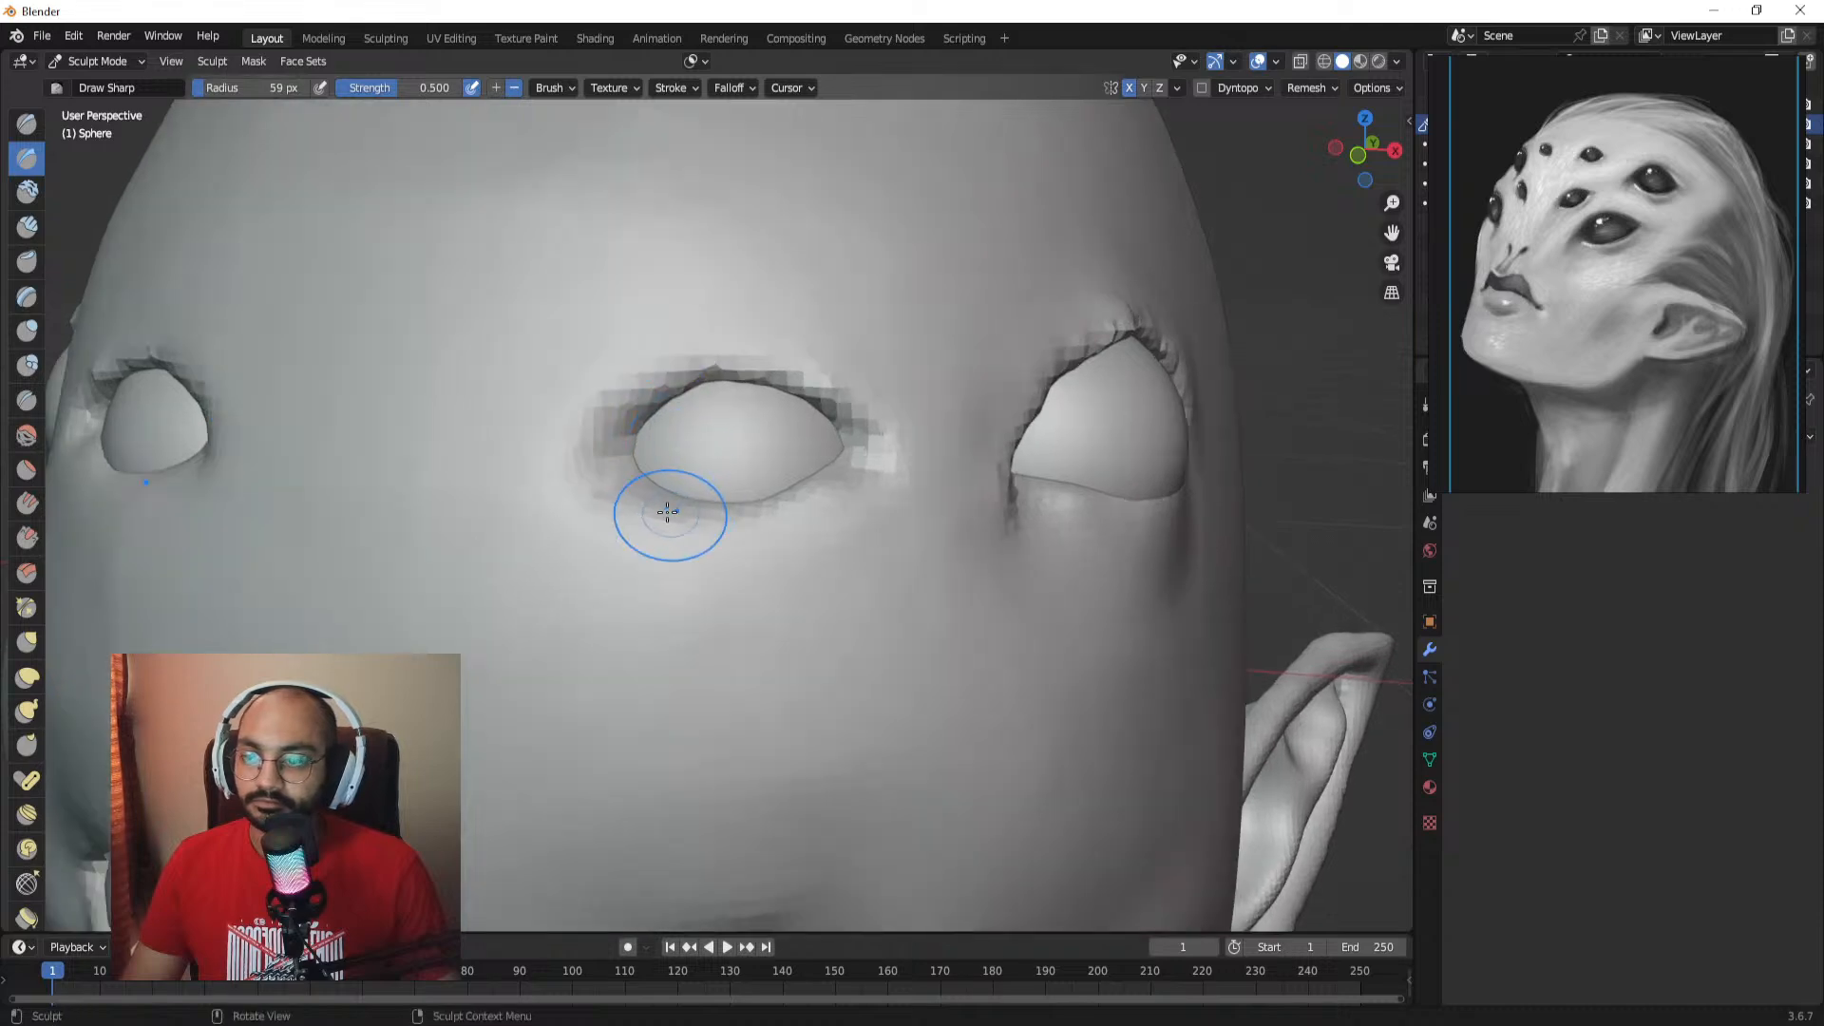
Step: Build up the lower lids of the upper row's inner eyes with Clay Strips at 77 px and 89 px
click(26, 226)
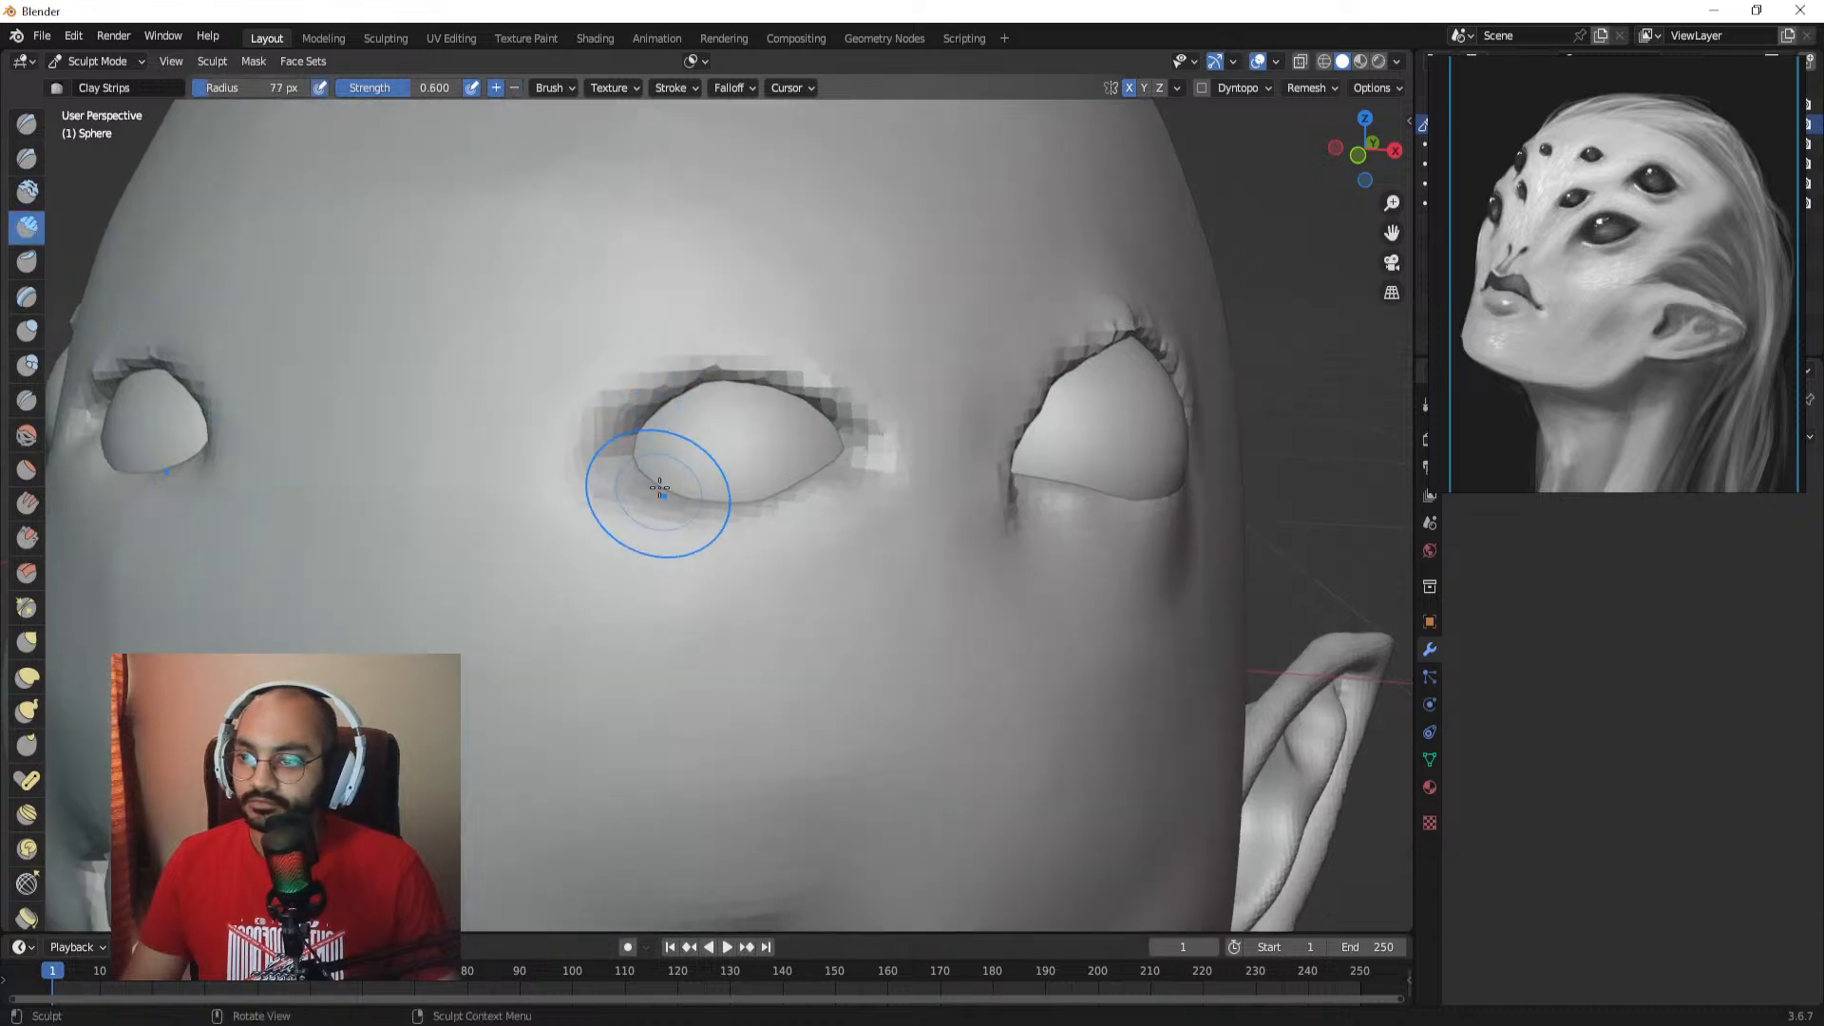
mouse_move(659, 493)
mouse_down()
mouse_move(810, 488)
mouse_move(760, 503)
mouse_up()
mouse_move(760, 503)
middle_down()
mouse_move(542, 485)
mouse_move(672, 468)
middle_up()
mouse_move(671, 468)
mouse_down()
mouse_move(643, 449)
mouse_move(712, 509)
mouse_move(806, 518)
mouse_up()
middle_drag(805, 518, 887, 481)
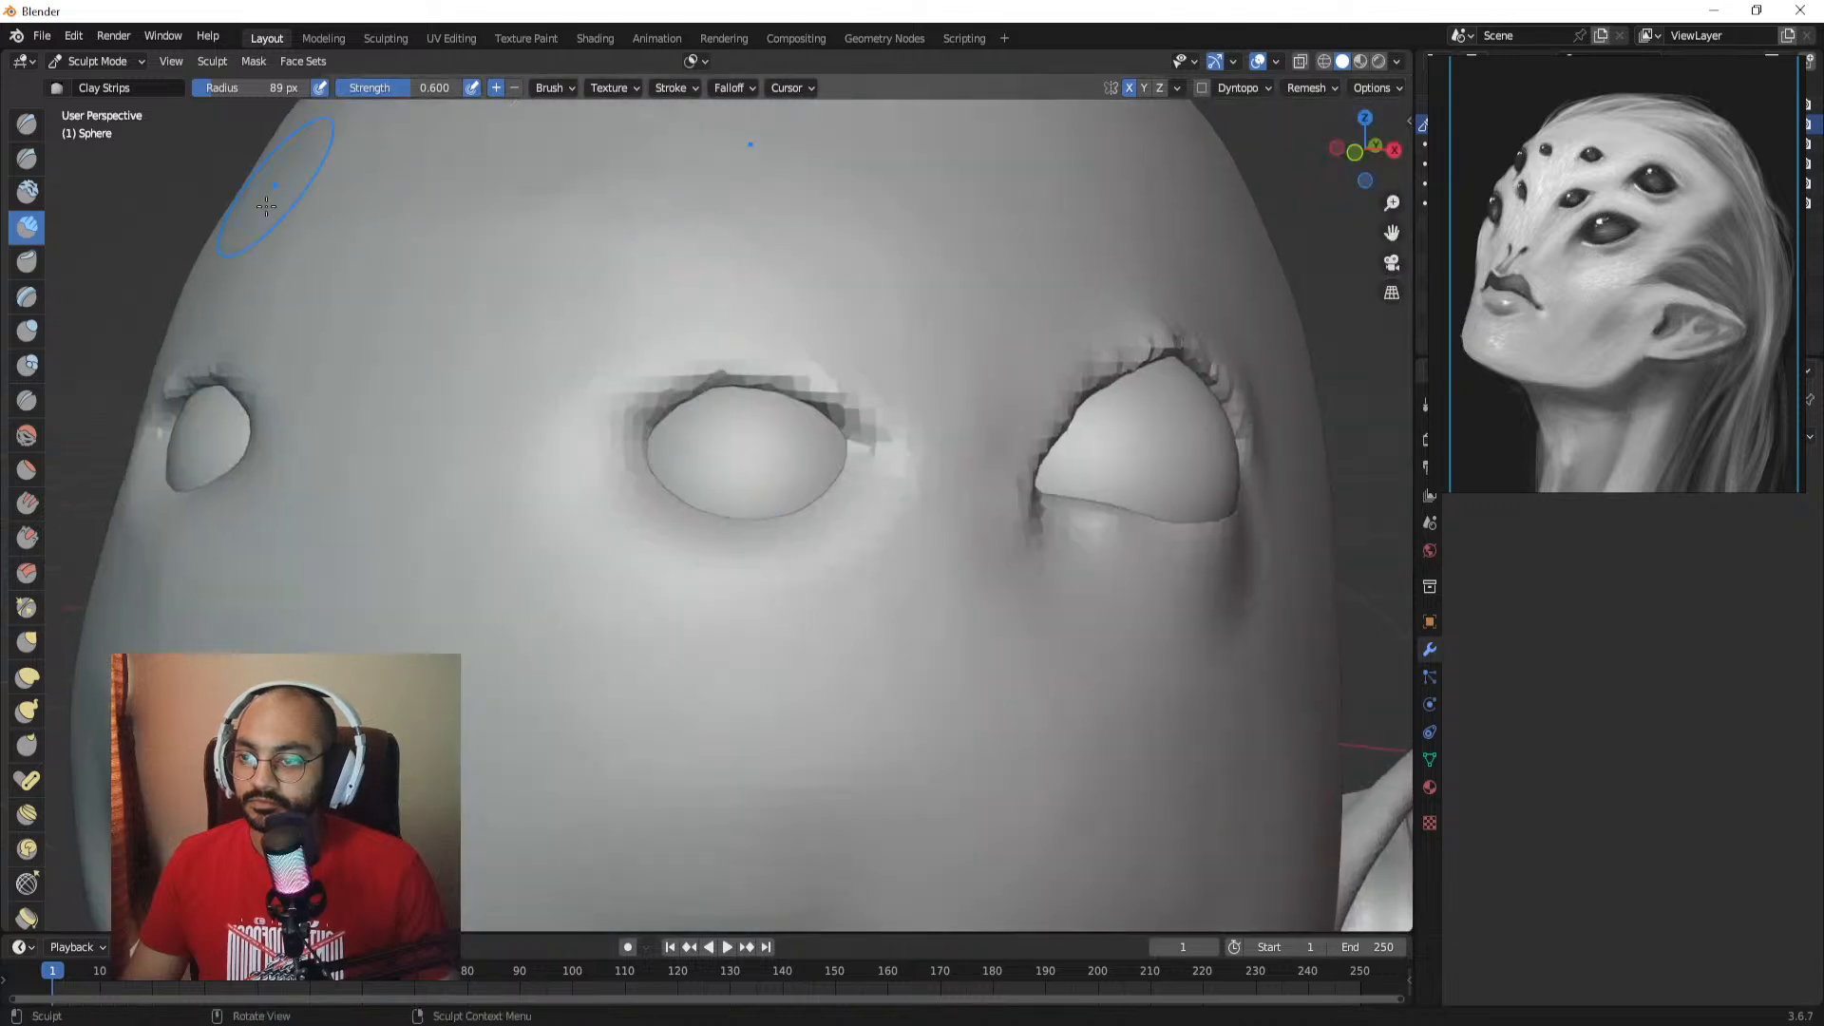
Step: Deepen the upper lid creases and outer corners of the upper row's inner eyes with Draw Sharp at 65 px, 47 px and 40 px
click(27, 159)
middle_drag(746, 461, 652, 477)
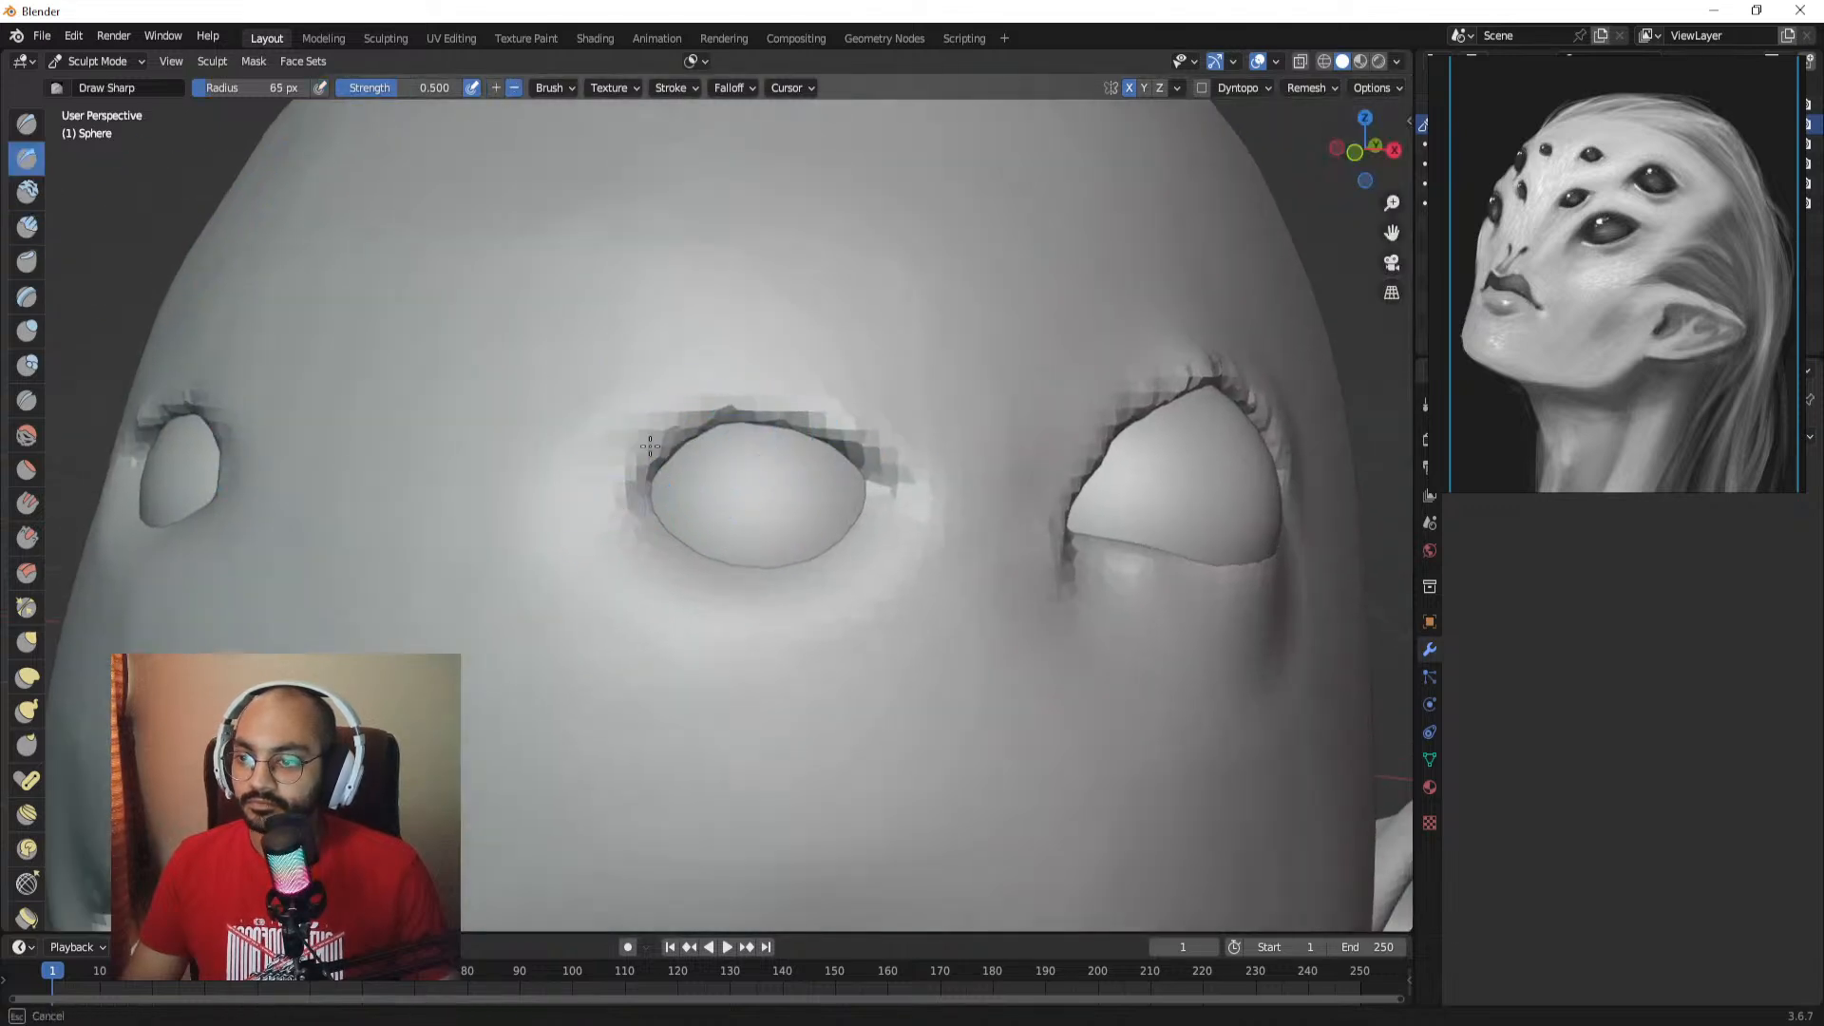
mouse_move(698, 437)
mouse_down()
mouse_move(807, 424)
mouse_move(920, 484)
mouse_move(893, 460)
mouse_up()
key(f)
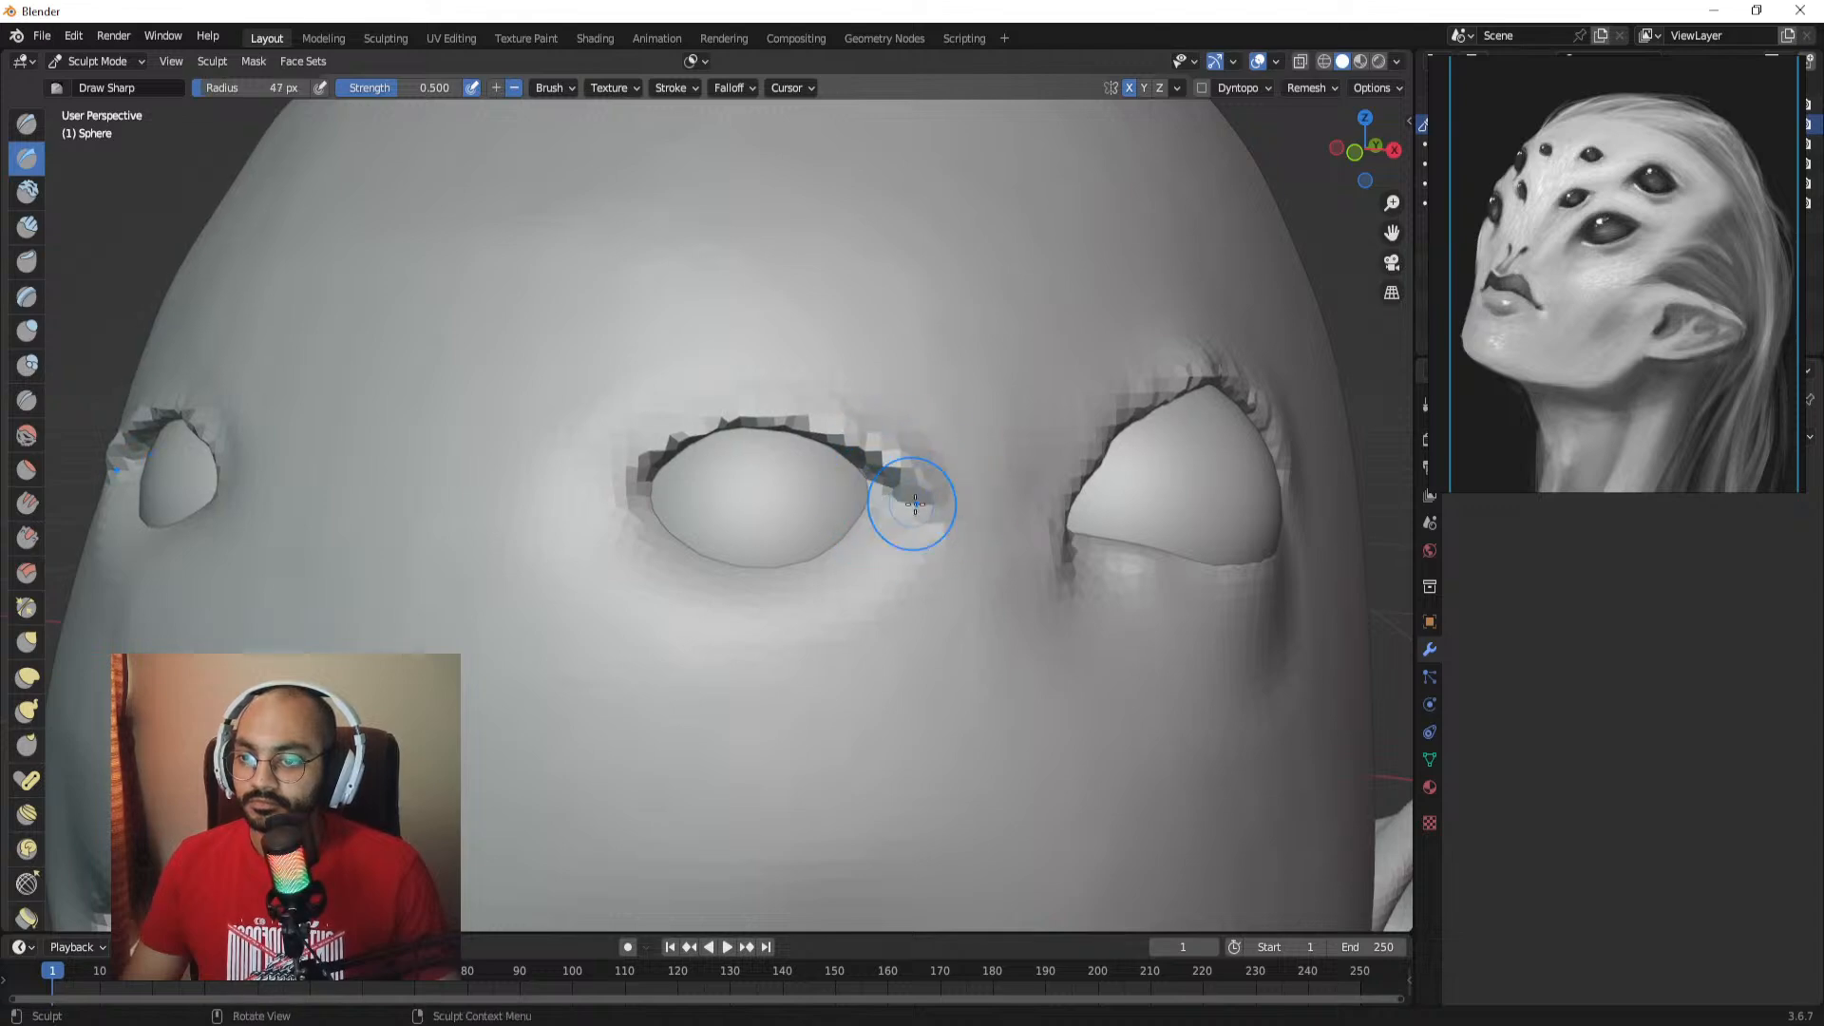
click(891, 505)
mouse_move(946, 512)
mouse_down()
mouse_move(912, 525)
mouse_move(936, 547)
mouse_up()
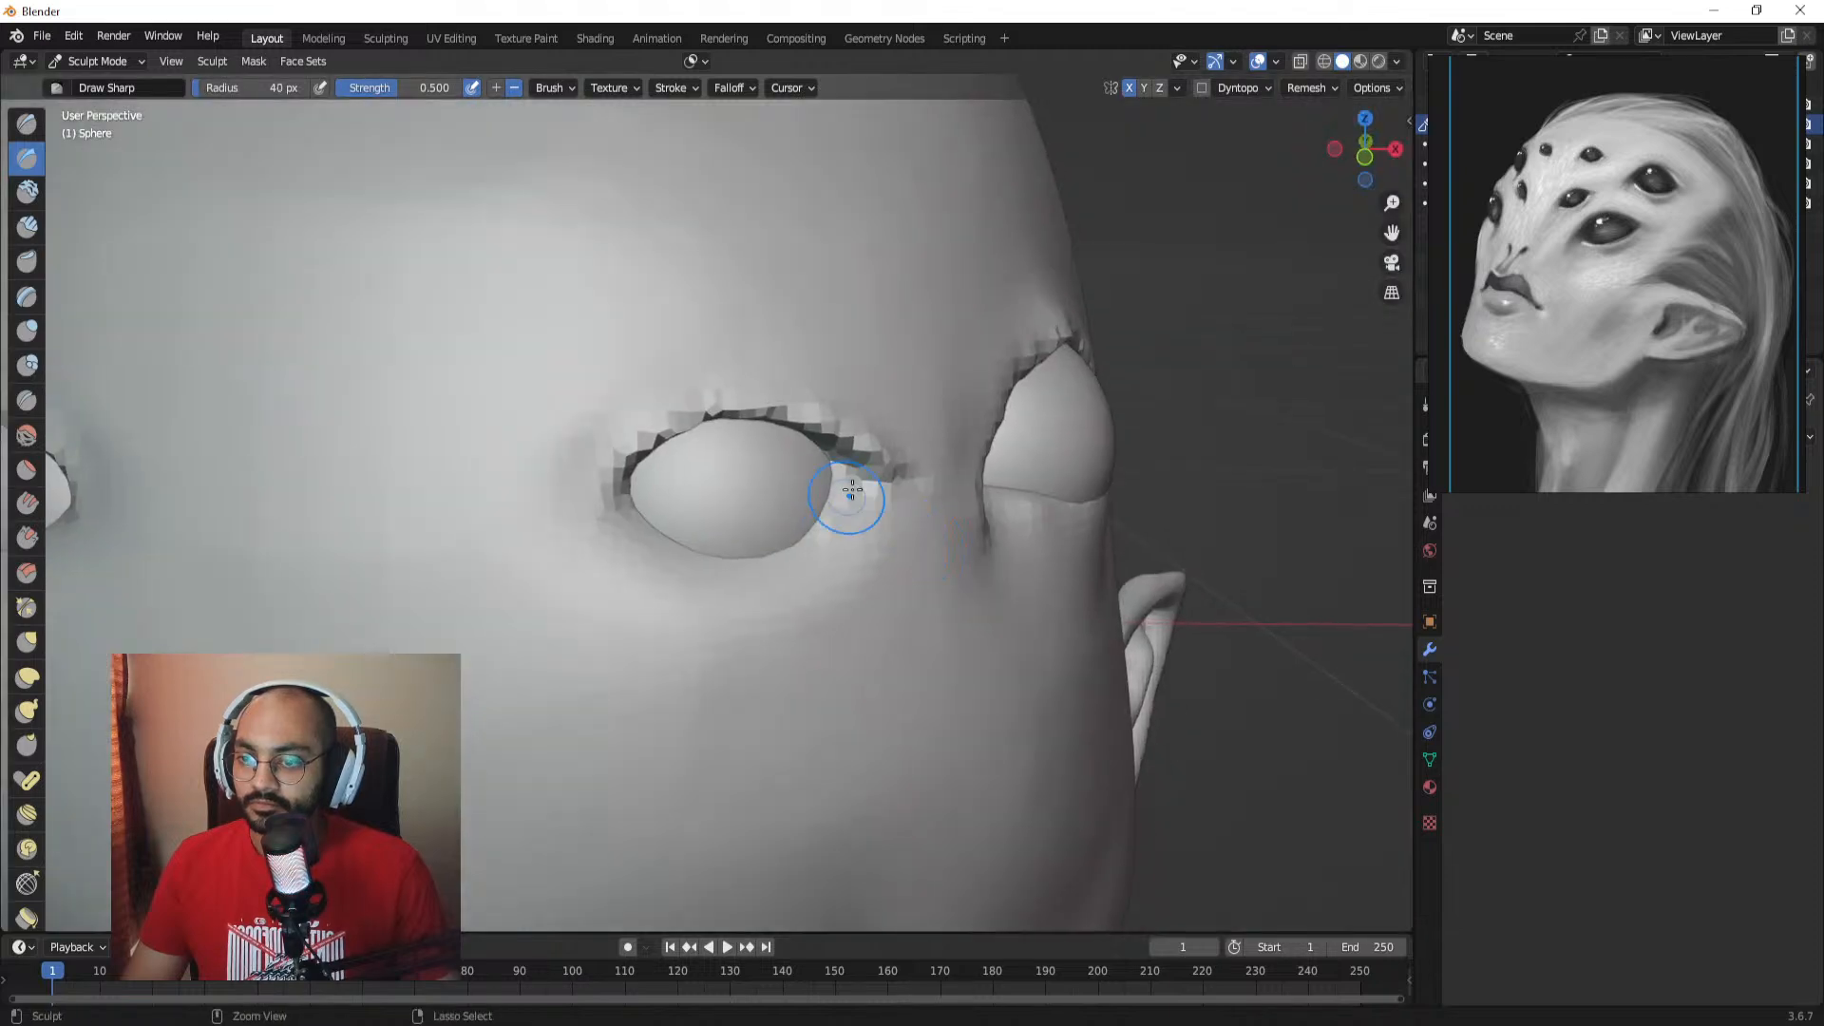
Step: Smooth above the upper row's inner eyes and carve creases beneath their lower lids with Draw Sharp at 48 px
mouse_move(801, 545)
ctrl+mouse_down()
mouse_move(680, 541)
mouse_move(796, 557)
mouse_move(639, 487)
mouse_move(594, 540)
ctrl+mouse_up()
key(f)
click(606, 446)
mouse_move(606, 451)
shift+mouse_down()
mouse_move(568, 518)
mouse_move(761, 362)
shift+mouse_up()
mouse_move(814, 492)
alt+mouse_down()
mouse_move(741, 534)
mouse_move(694, 528)
alt+mouse_up()
key(f)
click(662, 538)
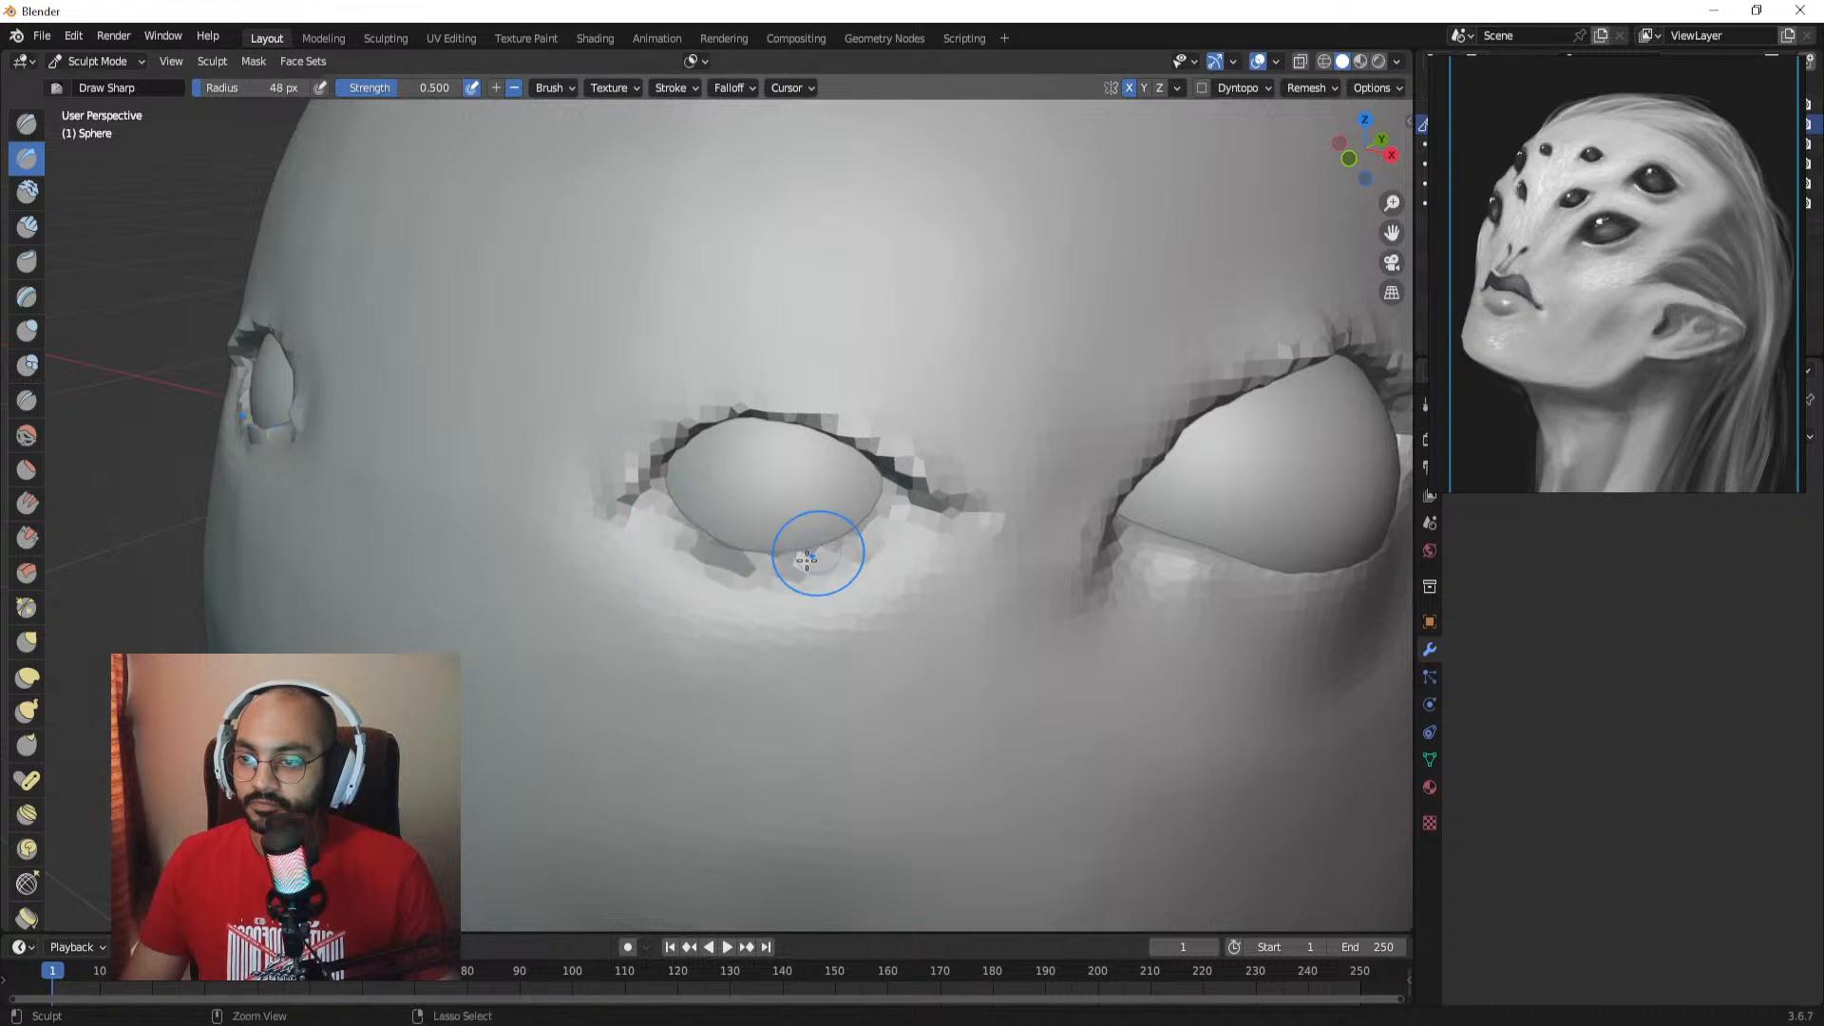
alt+drag(827, 552, 845, 529)
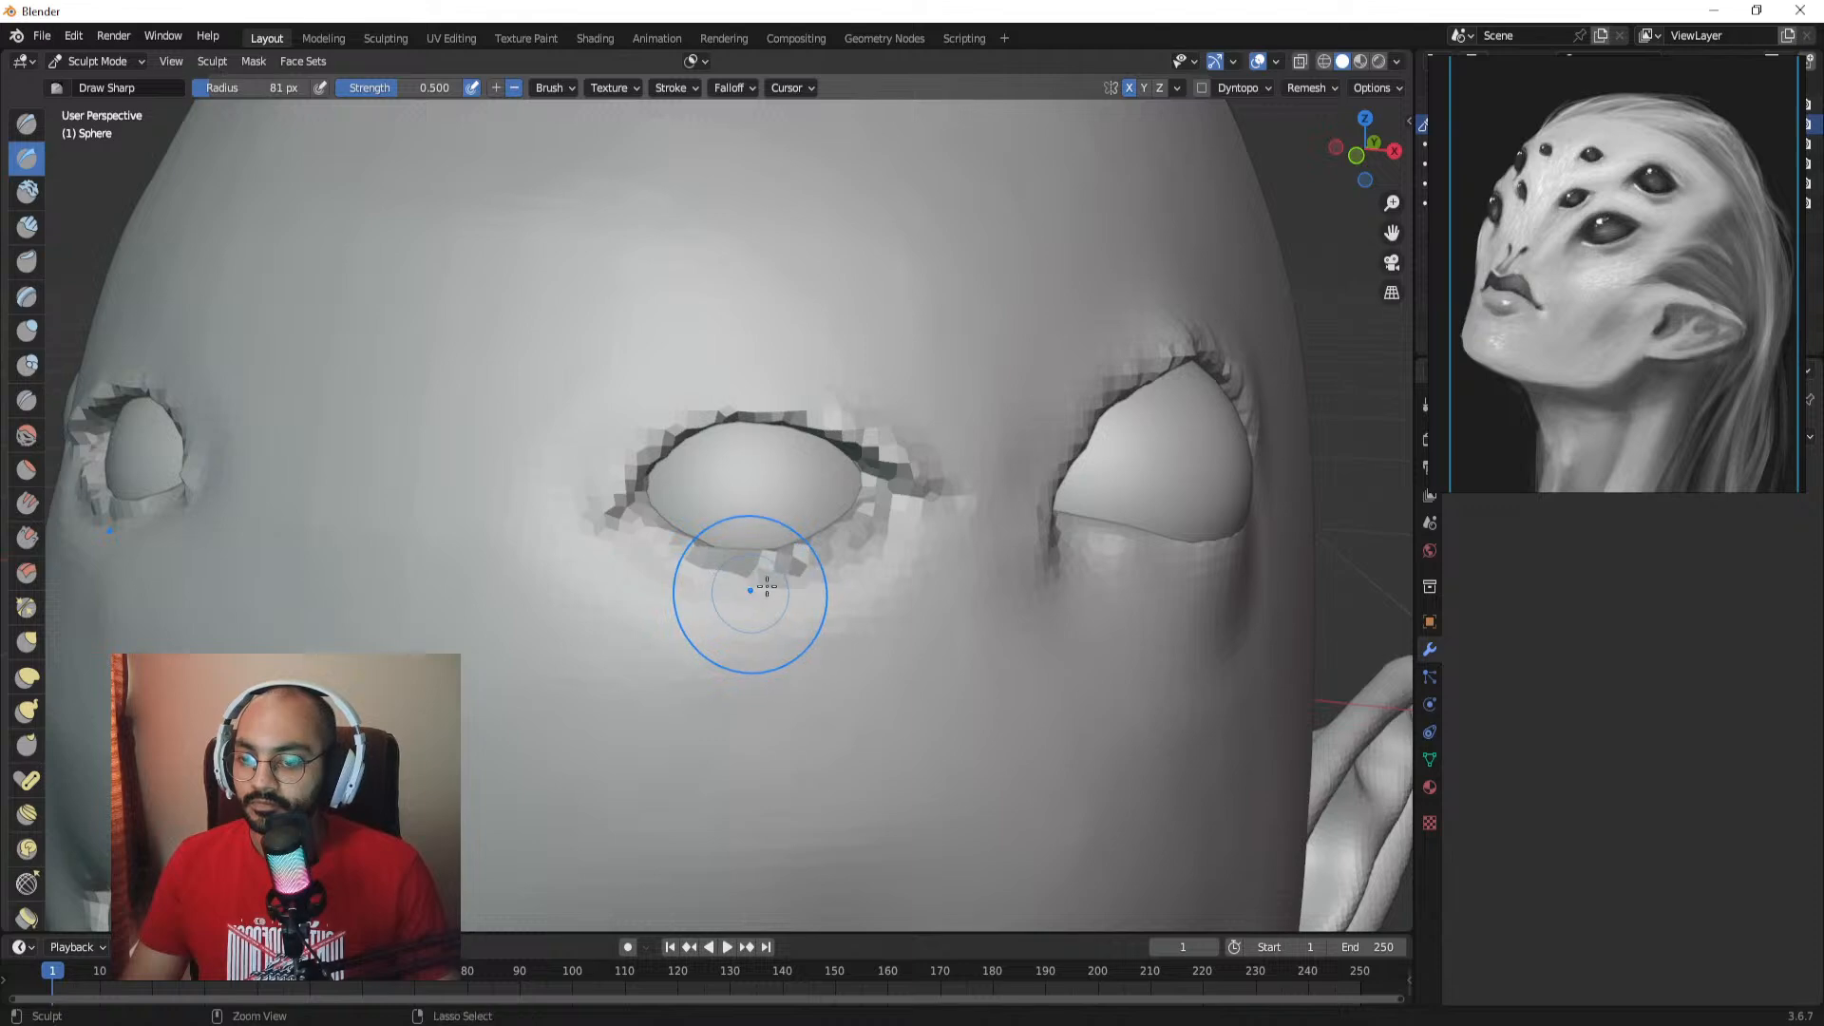
Step: Remesh the head and push the lower lids of the upper row's inner eyes into shape with Grab at 103 px and 108 px
key(ctrl+r)
mouse_move(855, 608)
middle_down()
mouse_move(768, 679)
mouse_move(760, 594)
mouse_move(727, 573)
middle_up()
key(g)
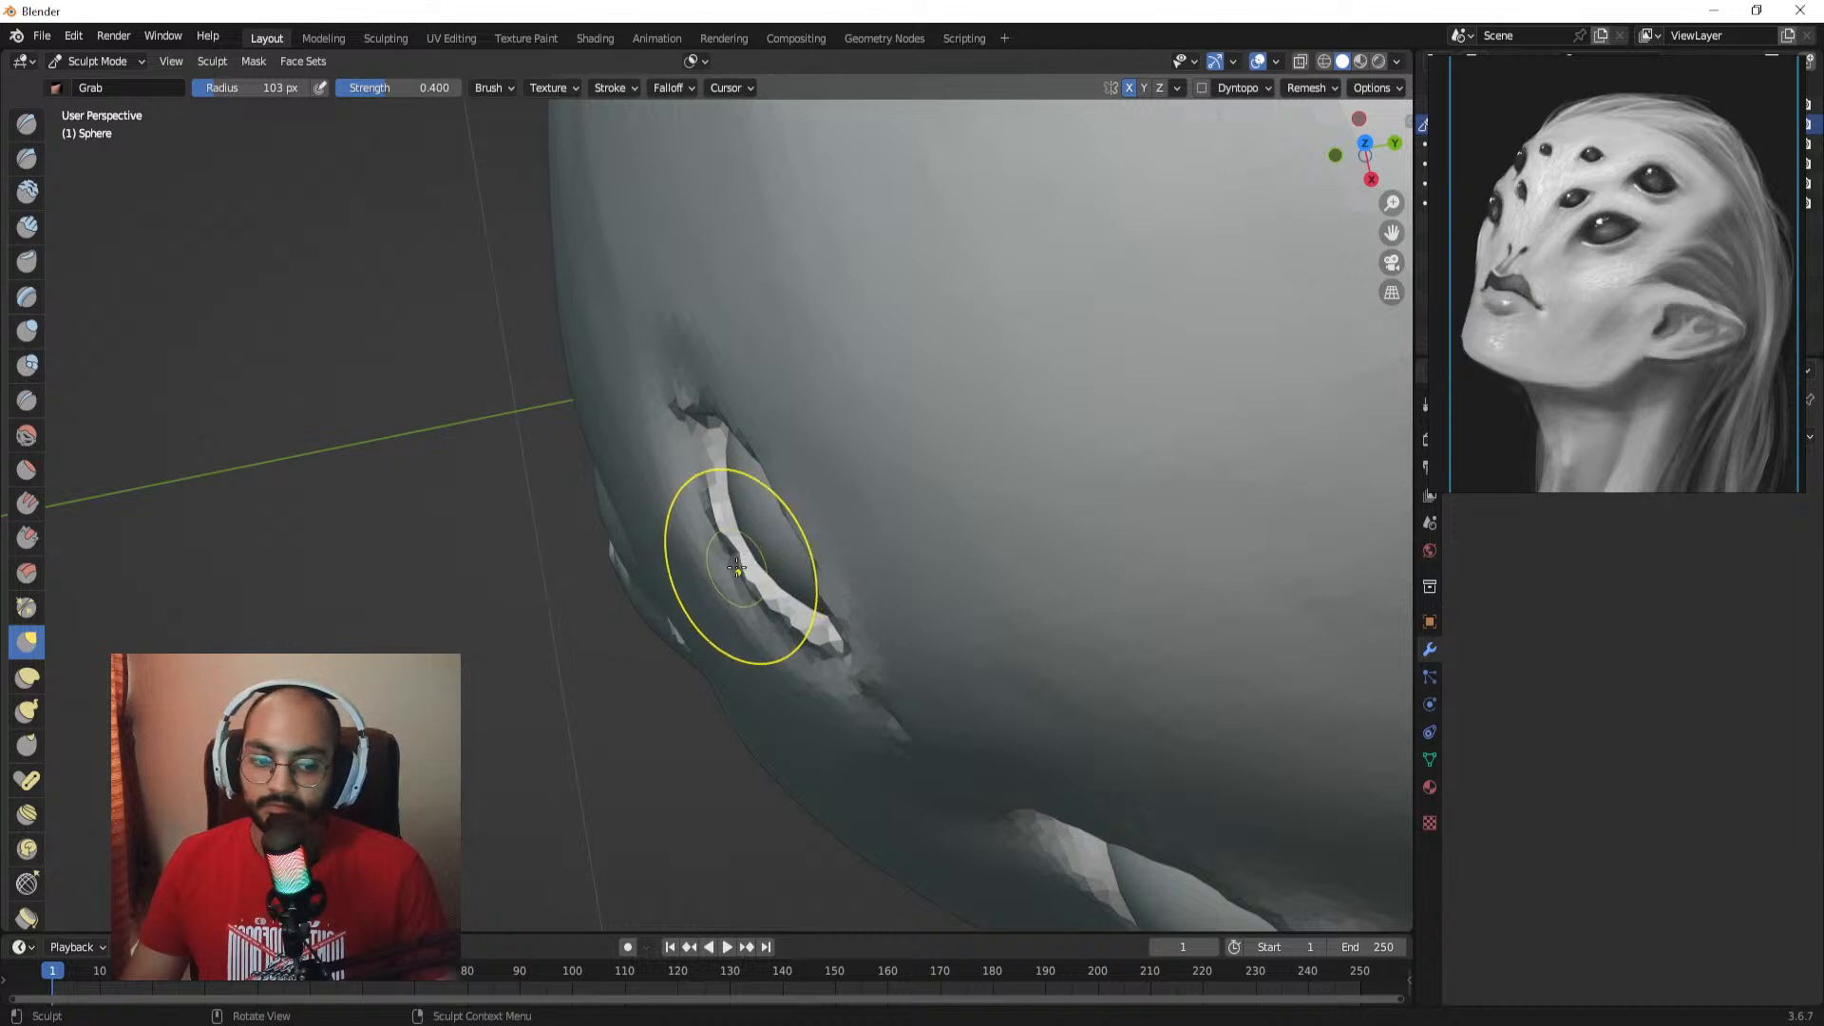
middle_drag(736, 568, 717, 568)
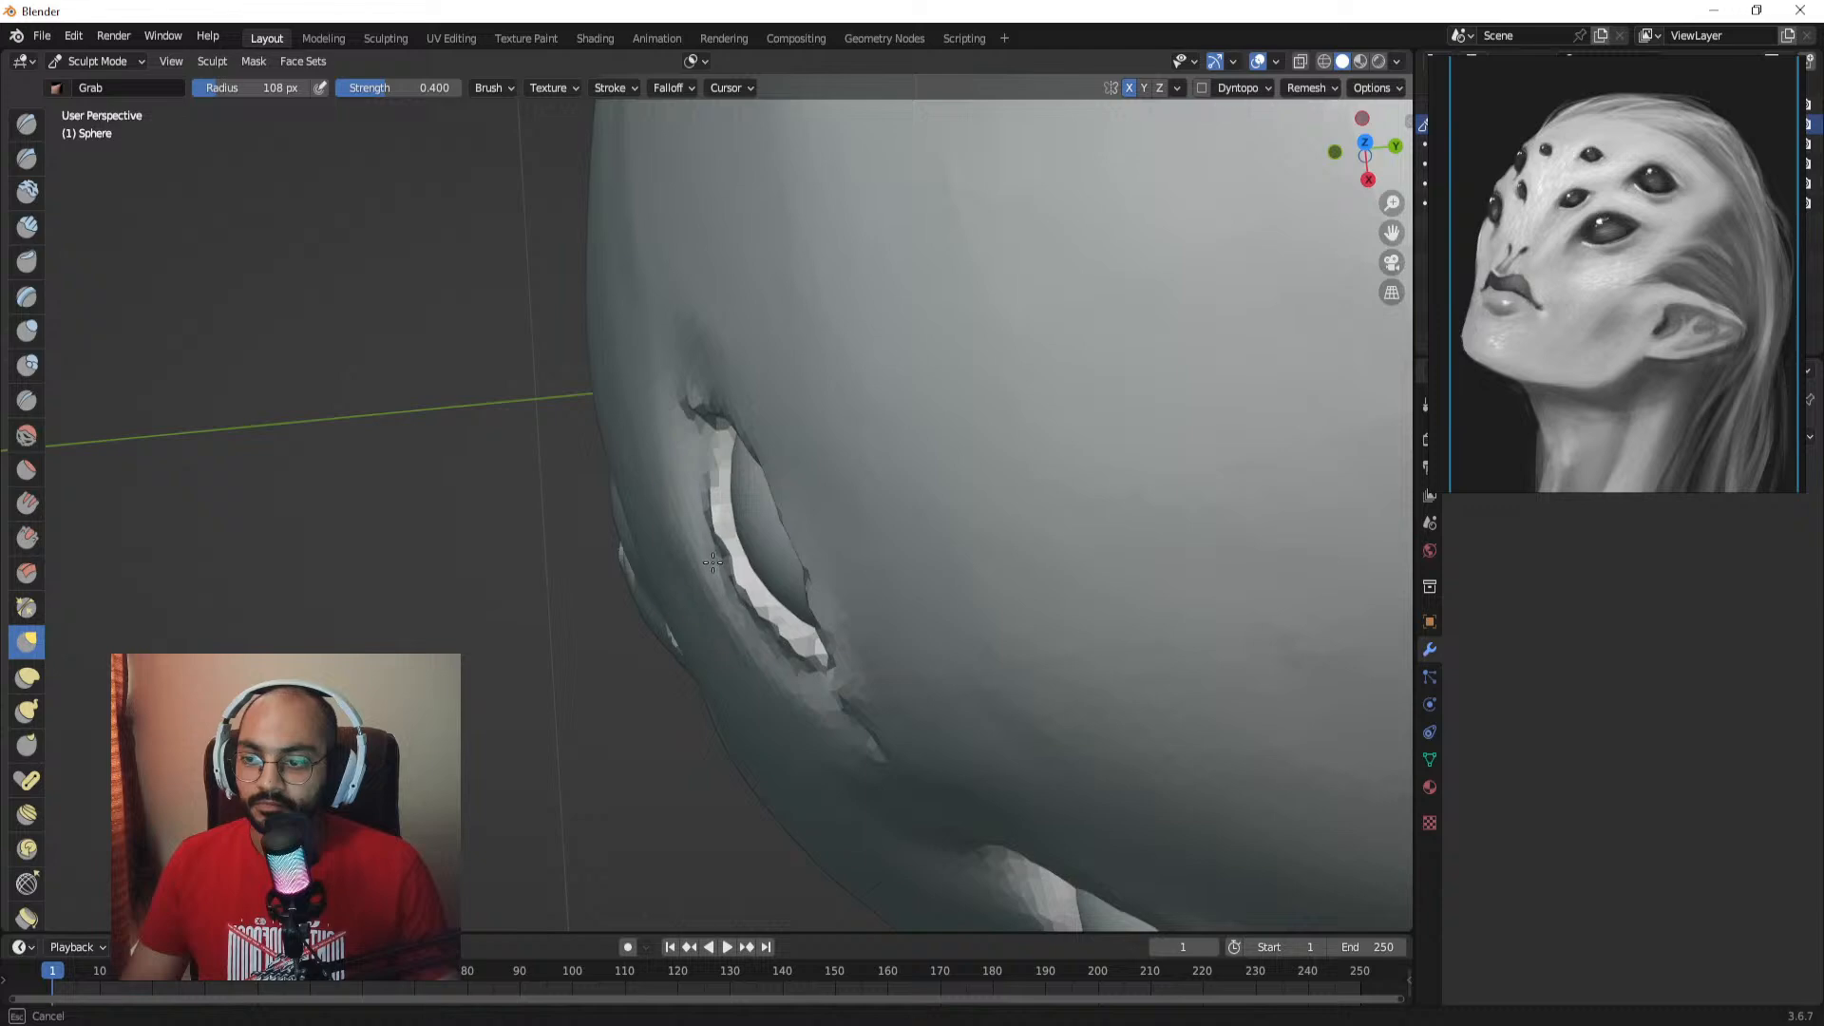
middle_drag(712, 563, 869, 640)
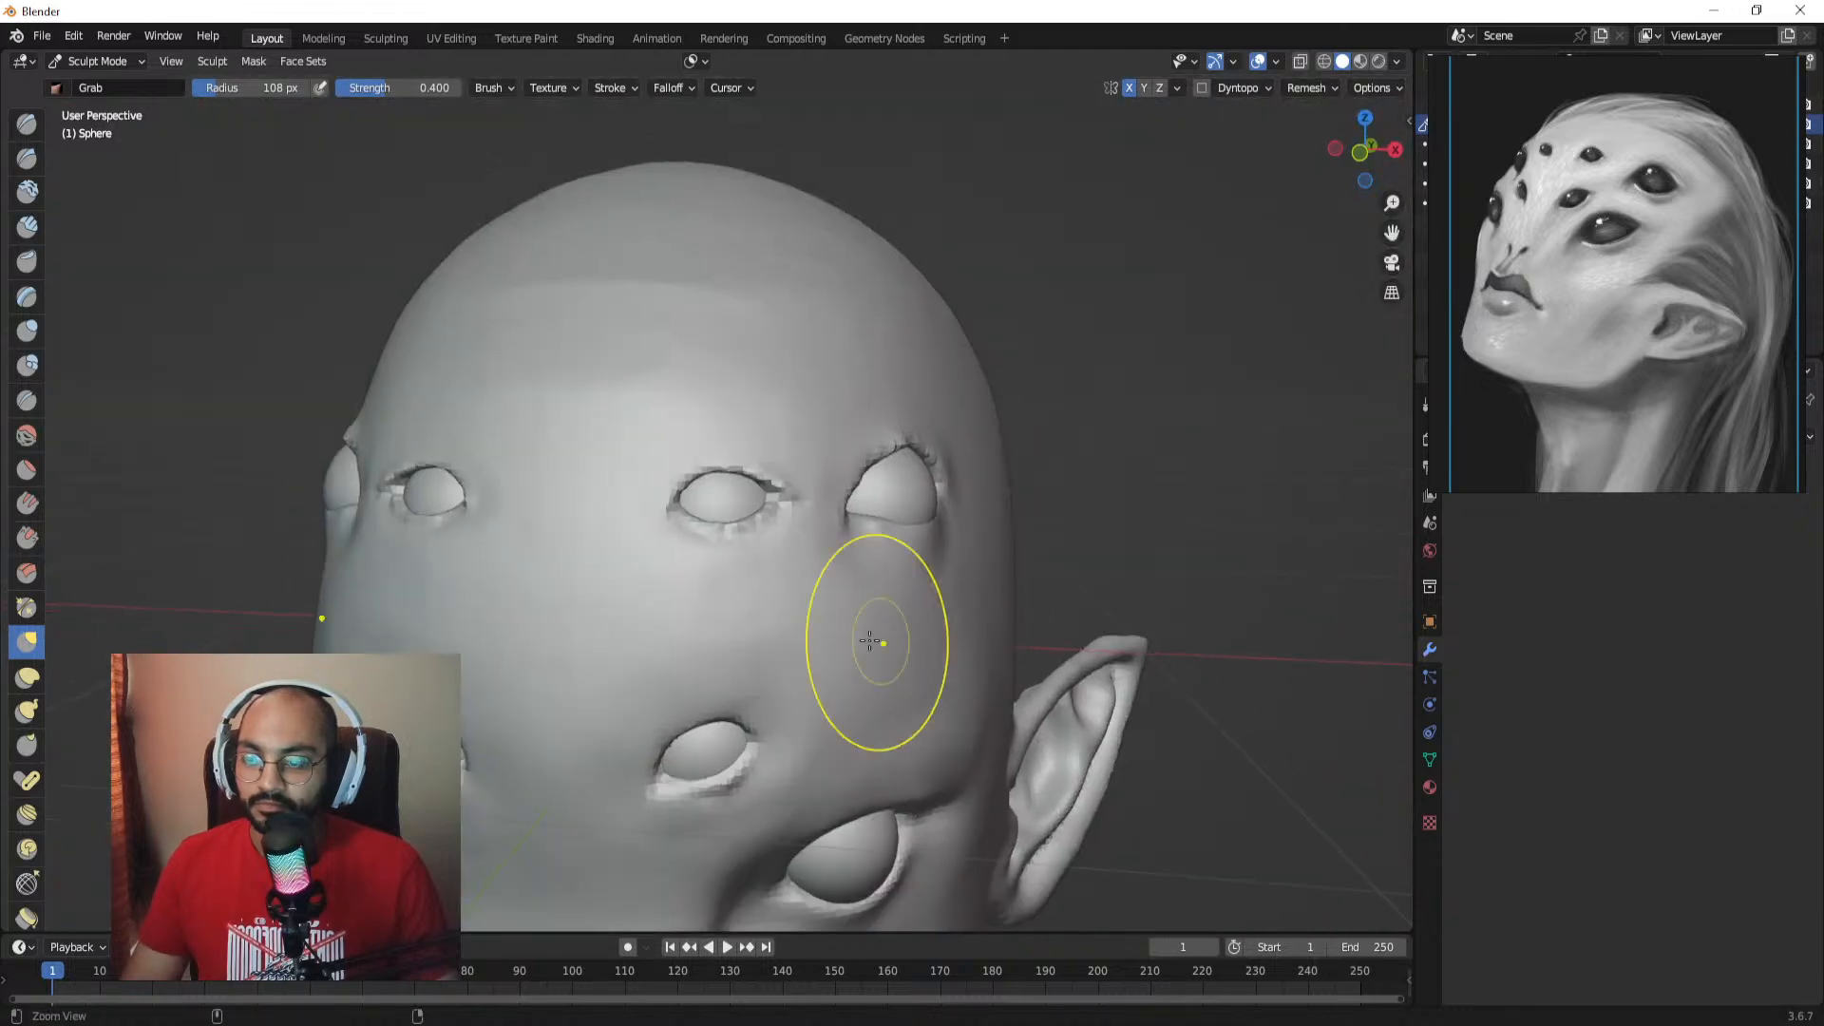
Step: Tighten the outer corners of the upper row's inner eyes with the Grab brush at 102 px and 81 px
ctrl+alt+drag(870, 641, 862, 707)
alt+drag(811, 572, 836, 570)
ctrl+alt+drag(807, 494, 805, 357)
alt+shift+drag(855, 472, 828, 502)
mouse_move(838, 560)
ctrl+alt+mouse_down()
mouse_move(850, 497)
mouse_move(815, 497)
ctrl+alt+mouse_up()
key(ctrl+z)
key(ctrl+shift+z)
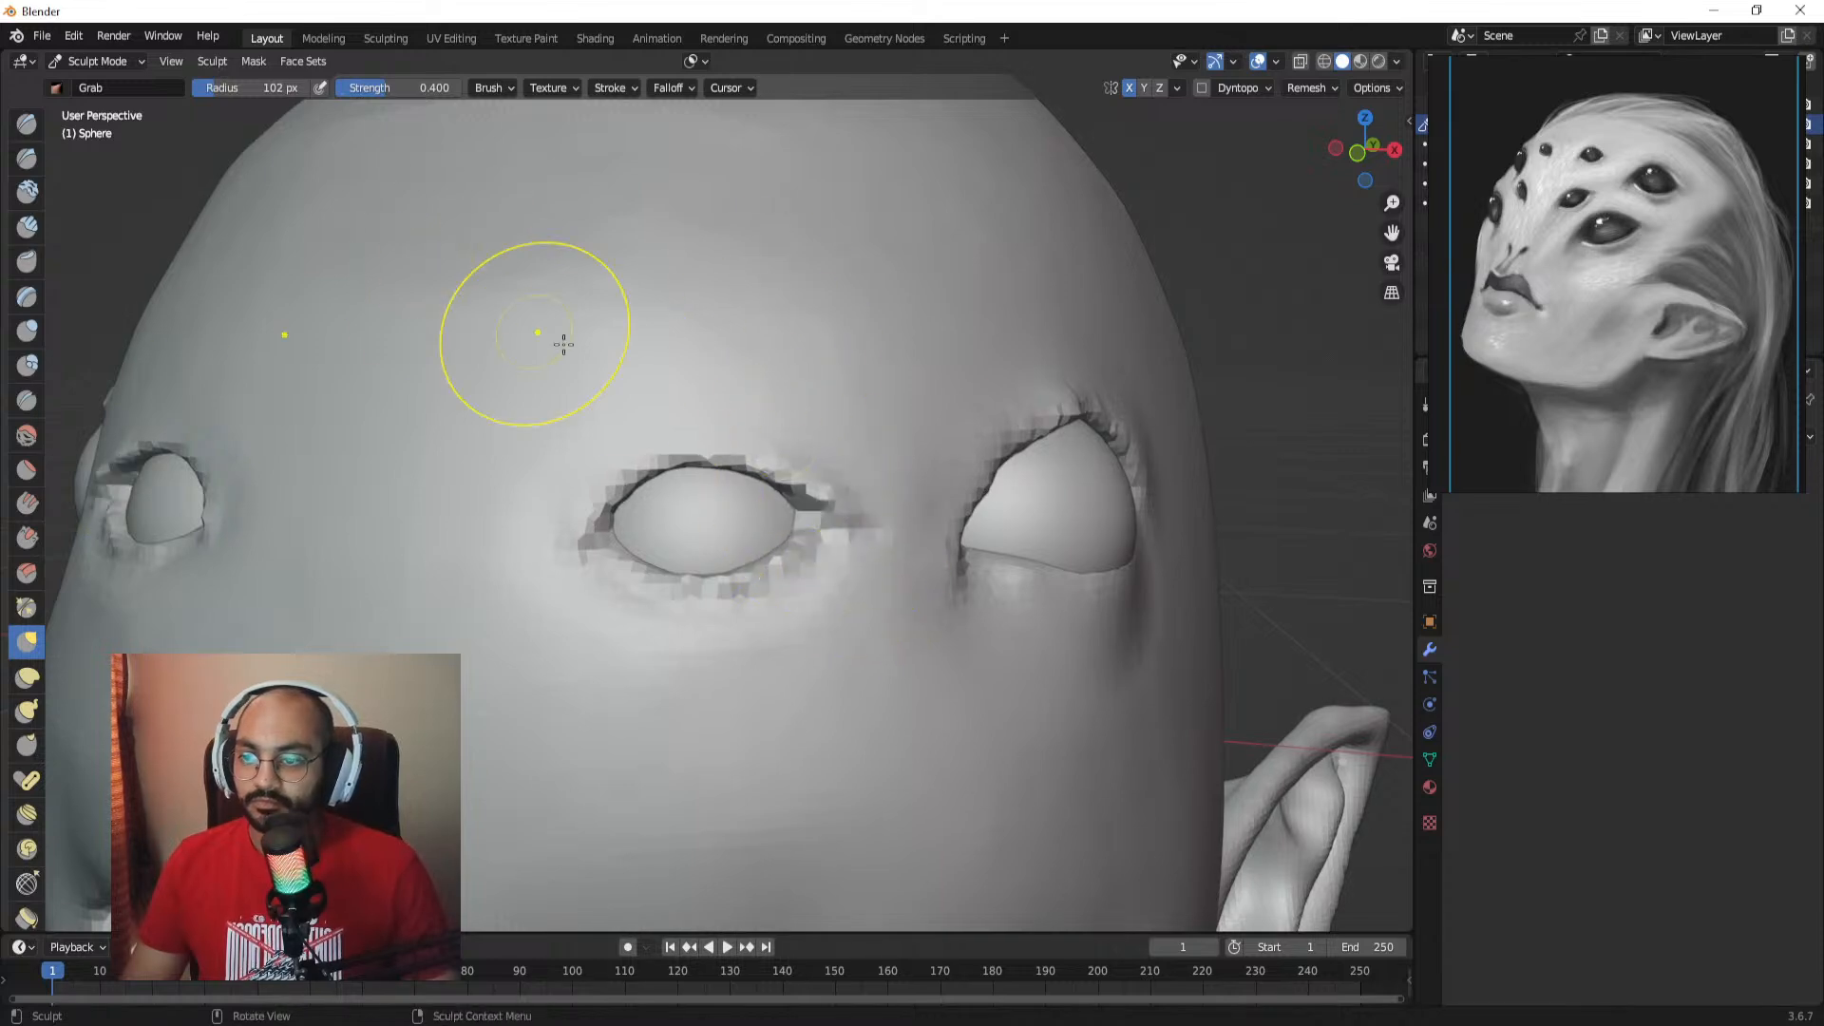
middle_drag(929, 521, 854, 536)
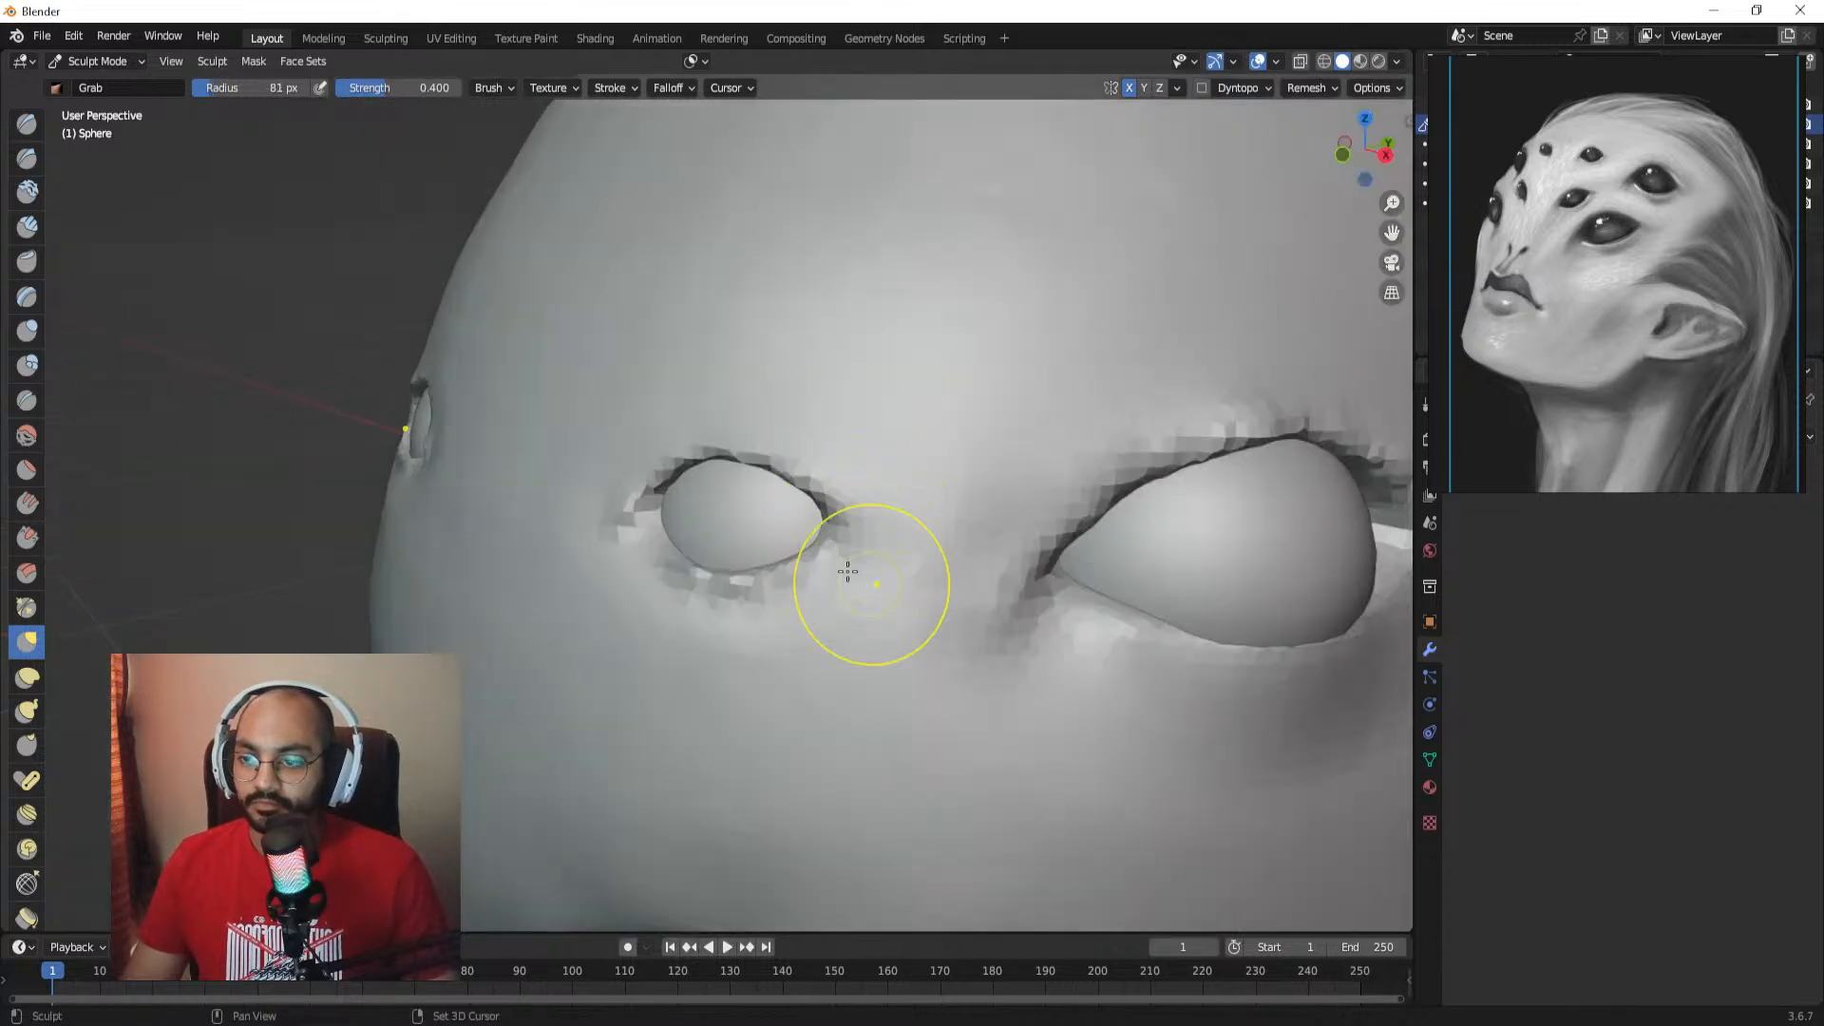
alt+drag(836, 561, 944, 538)
Step: Refine the lid edges and outer corners of the upper row's inner eyes with Draw Sharp at 62 px and 51 px
click(36, 161)
mouse_move(706, 475)
alt+mouse_down()
mouse_move(688, 462)
mouse_move(704, 472)
alt+mouse_up()
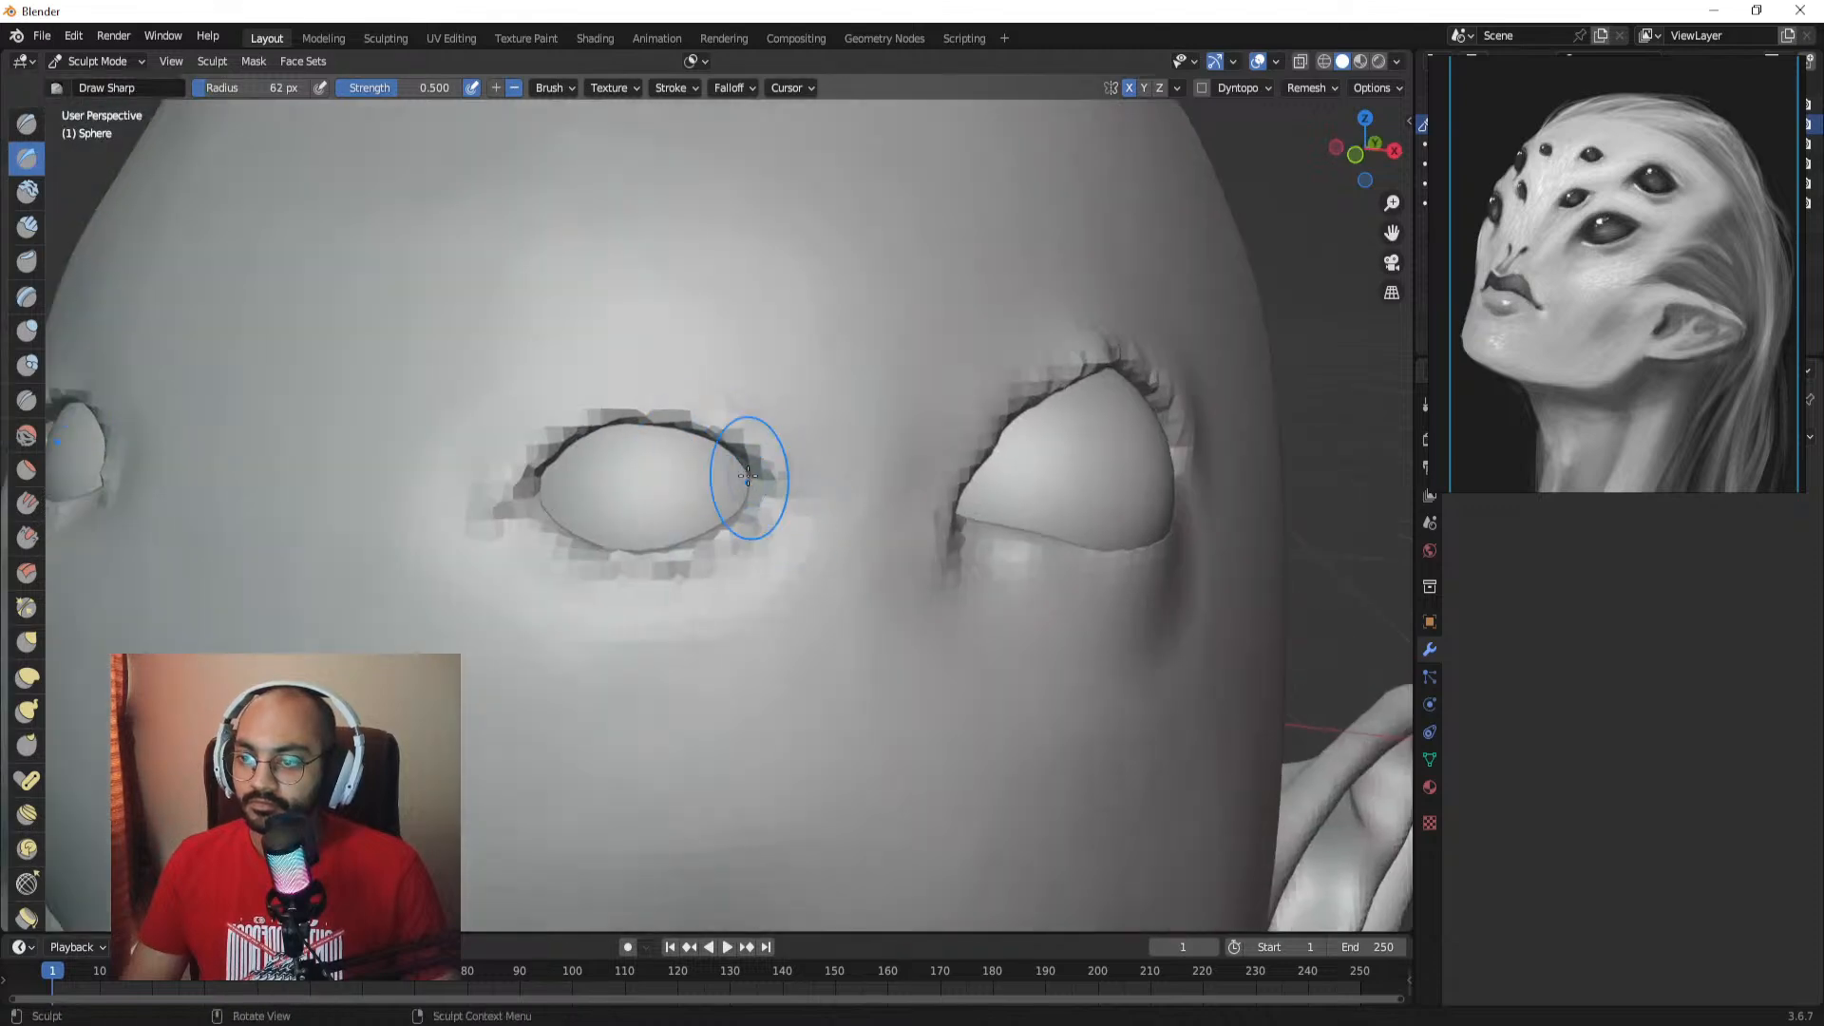
mouse_move(776, 502)
alt+mouse_down()
mouse_move(988, 508)
mouse_move(753, 508)
mouse_move(787, 498)
mouse_move(735, 556)
alt+mouse_up()
key(f)
click(814, 595)
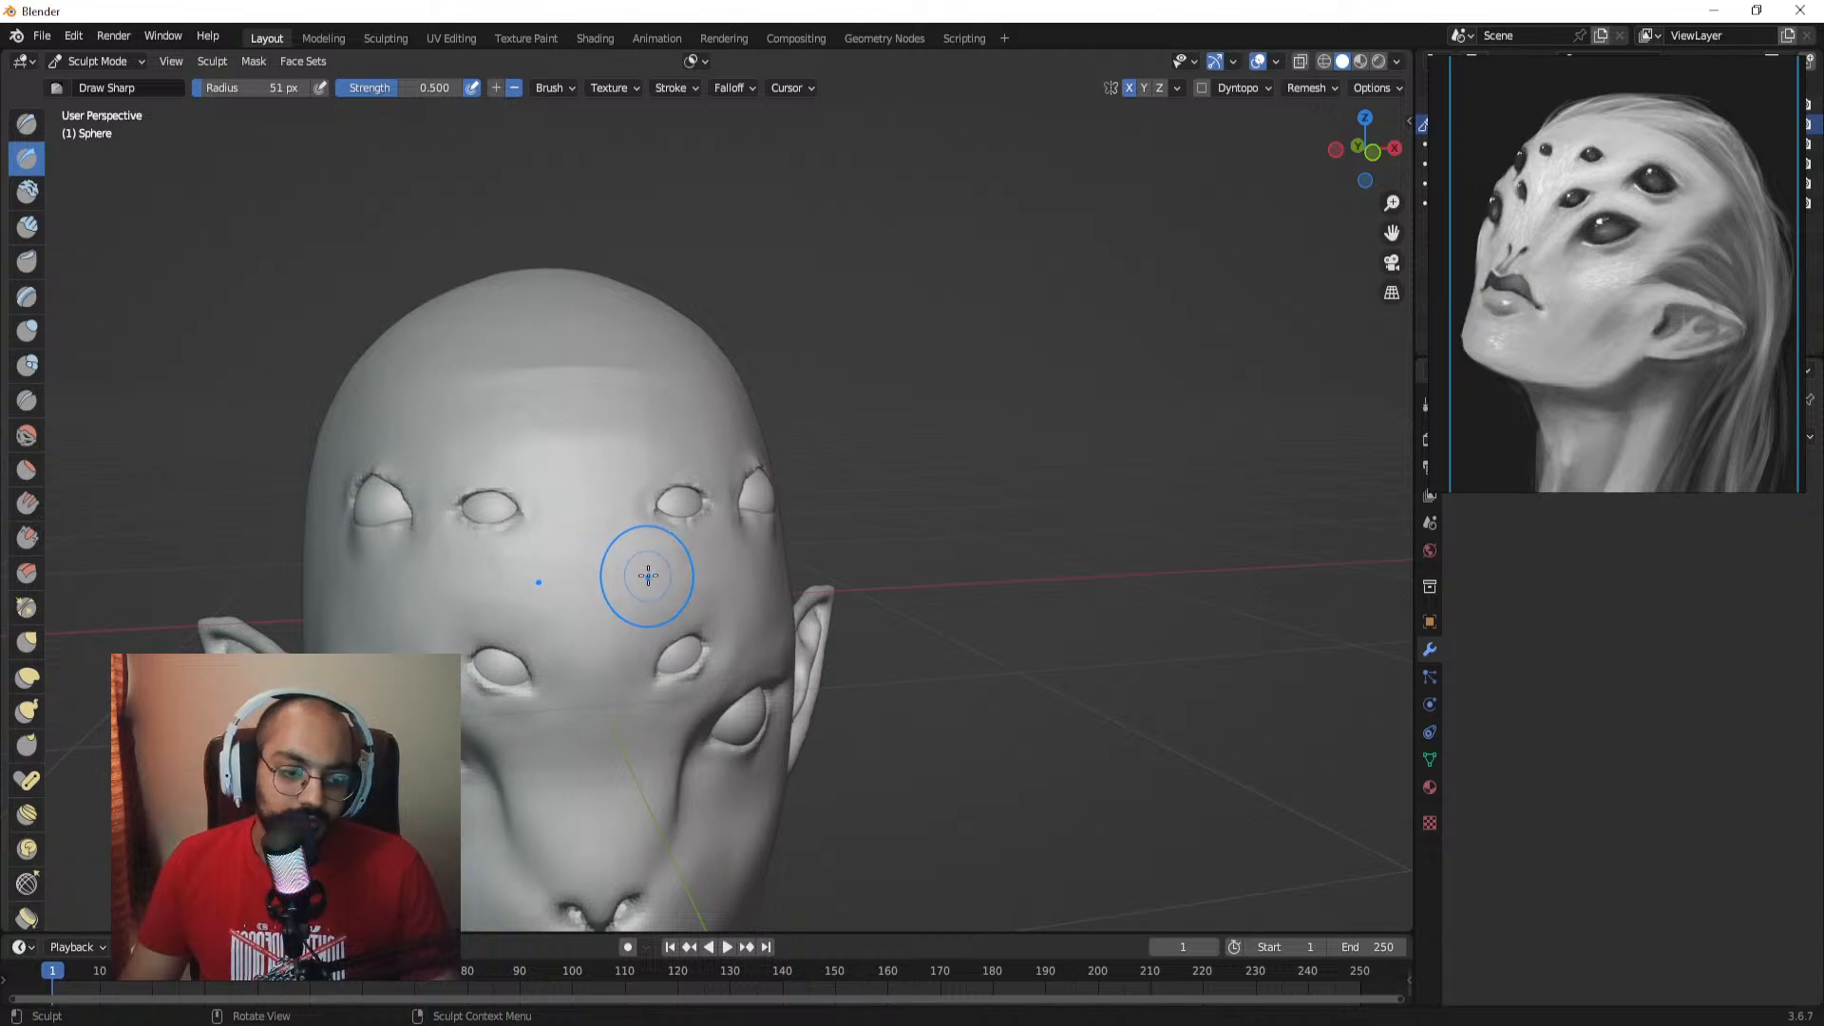
Step: Shape the lids of the upper row's outer eyes with the Grab brush at 78 px
alt+drag(717, 425, 616, 435)
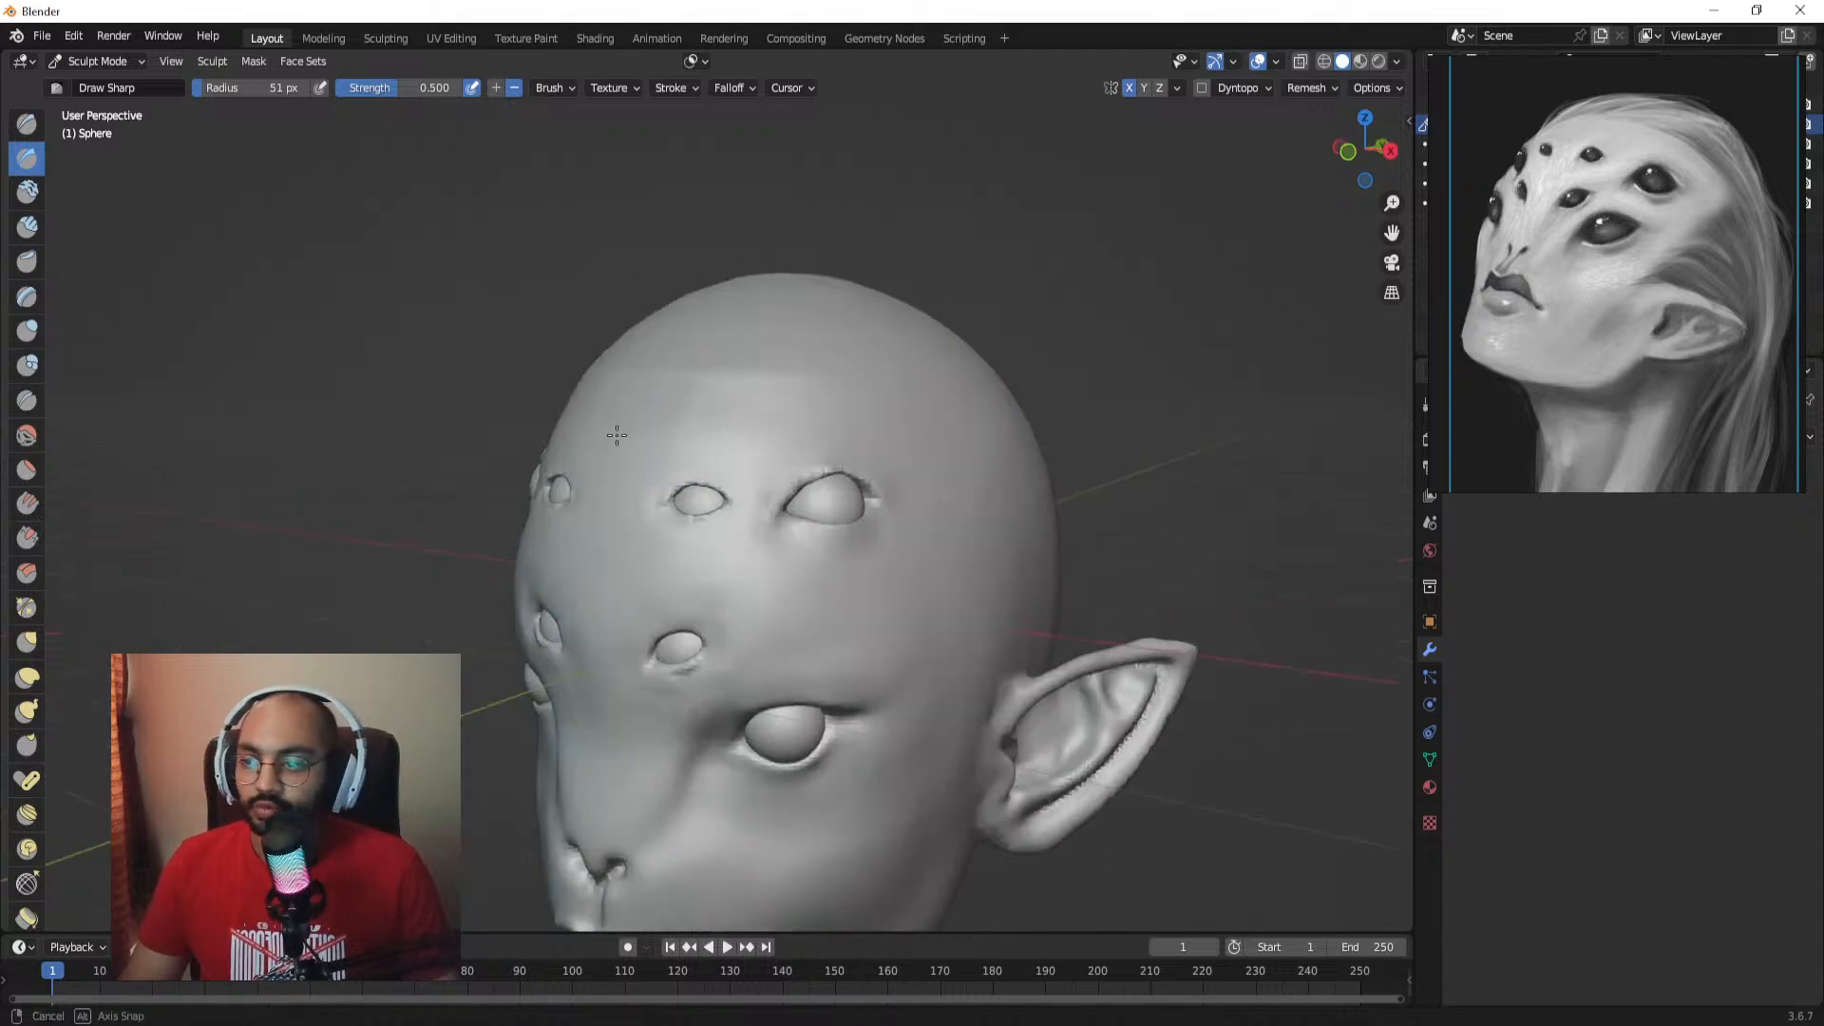
ctrl+alt+drag(769, 454, 701, 319)
mouse_move(727, 433)
ctrl+alt+mouse_down()
mouse_move(762, 371)
mouse_move(717, 362)
mouse_move(778, 329)
mouse_move(771, 283)
ctrl+alt+mouse_up()
key(g)
key(f)
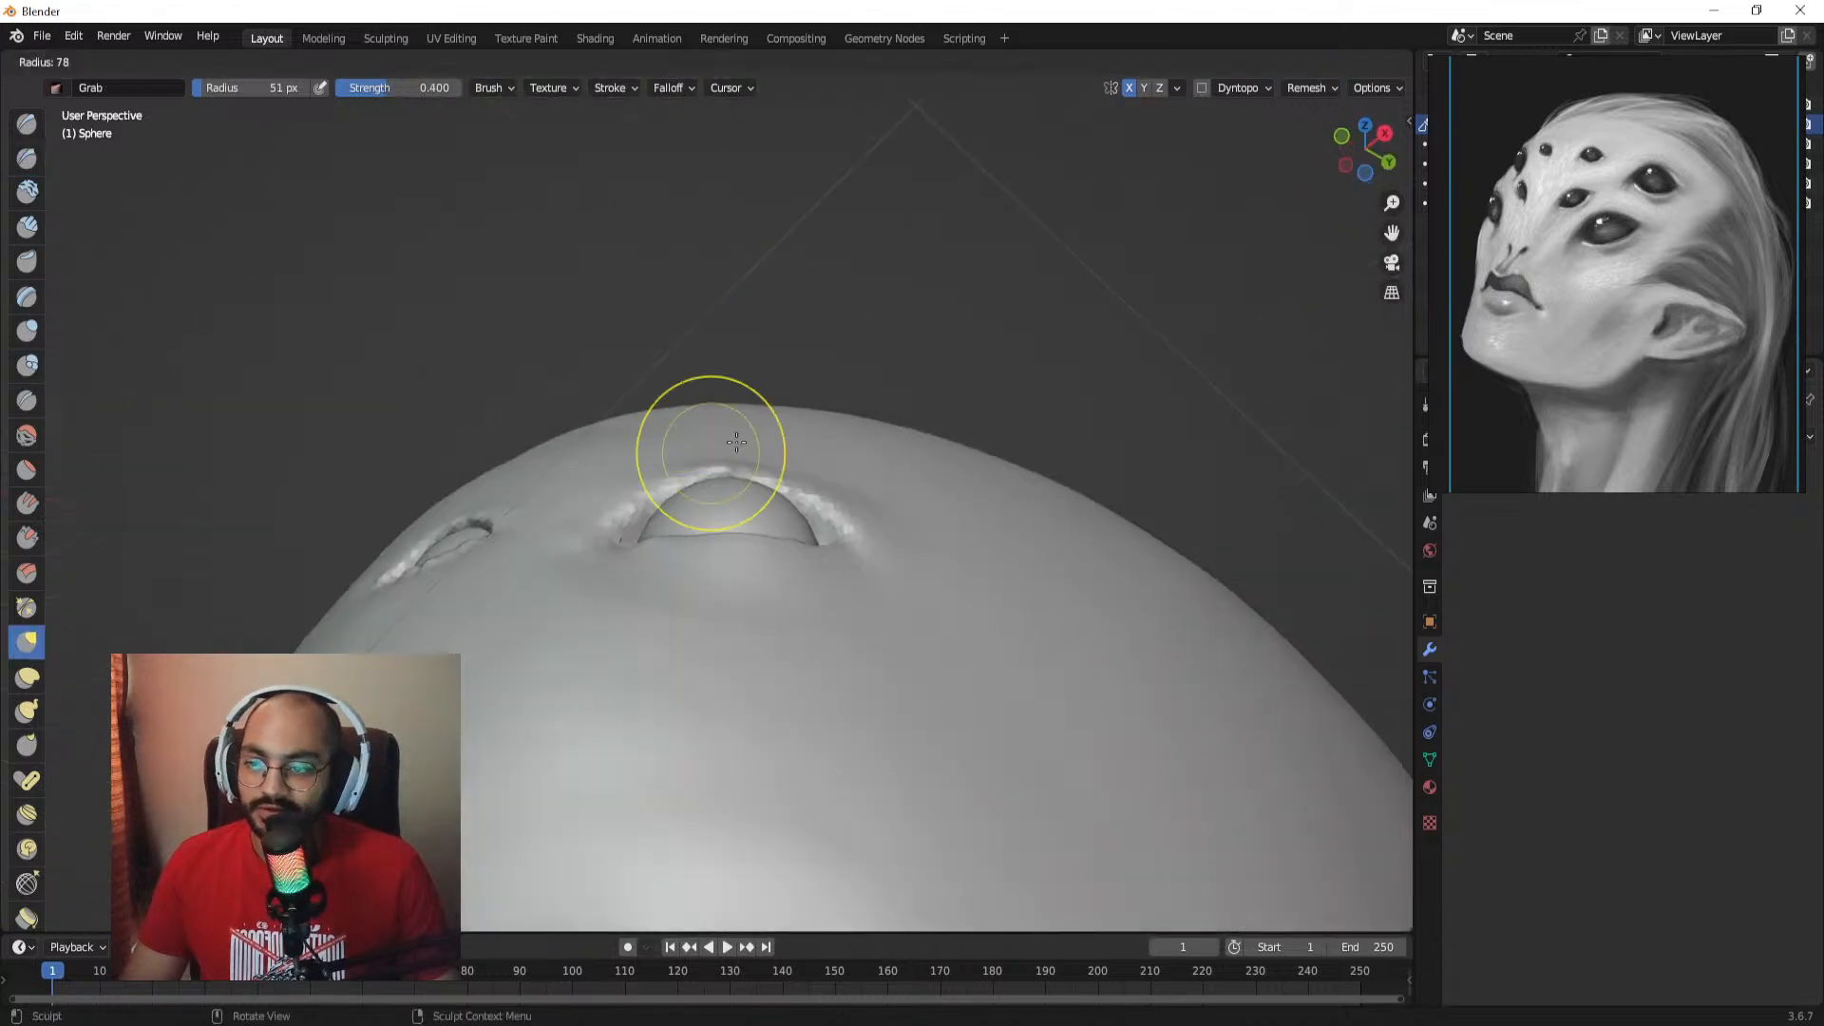
click(789, 448)
mouse_move(732, 485)
ctrl+alt+mouse_down()
mouse_move(724, 450)
mouse_move(700, 489)
mouse_move(781, 418)
mouse_move(949, 428)
ctrl+alt+mouse_up()
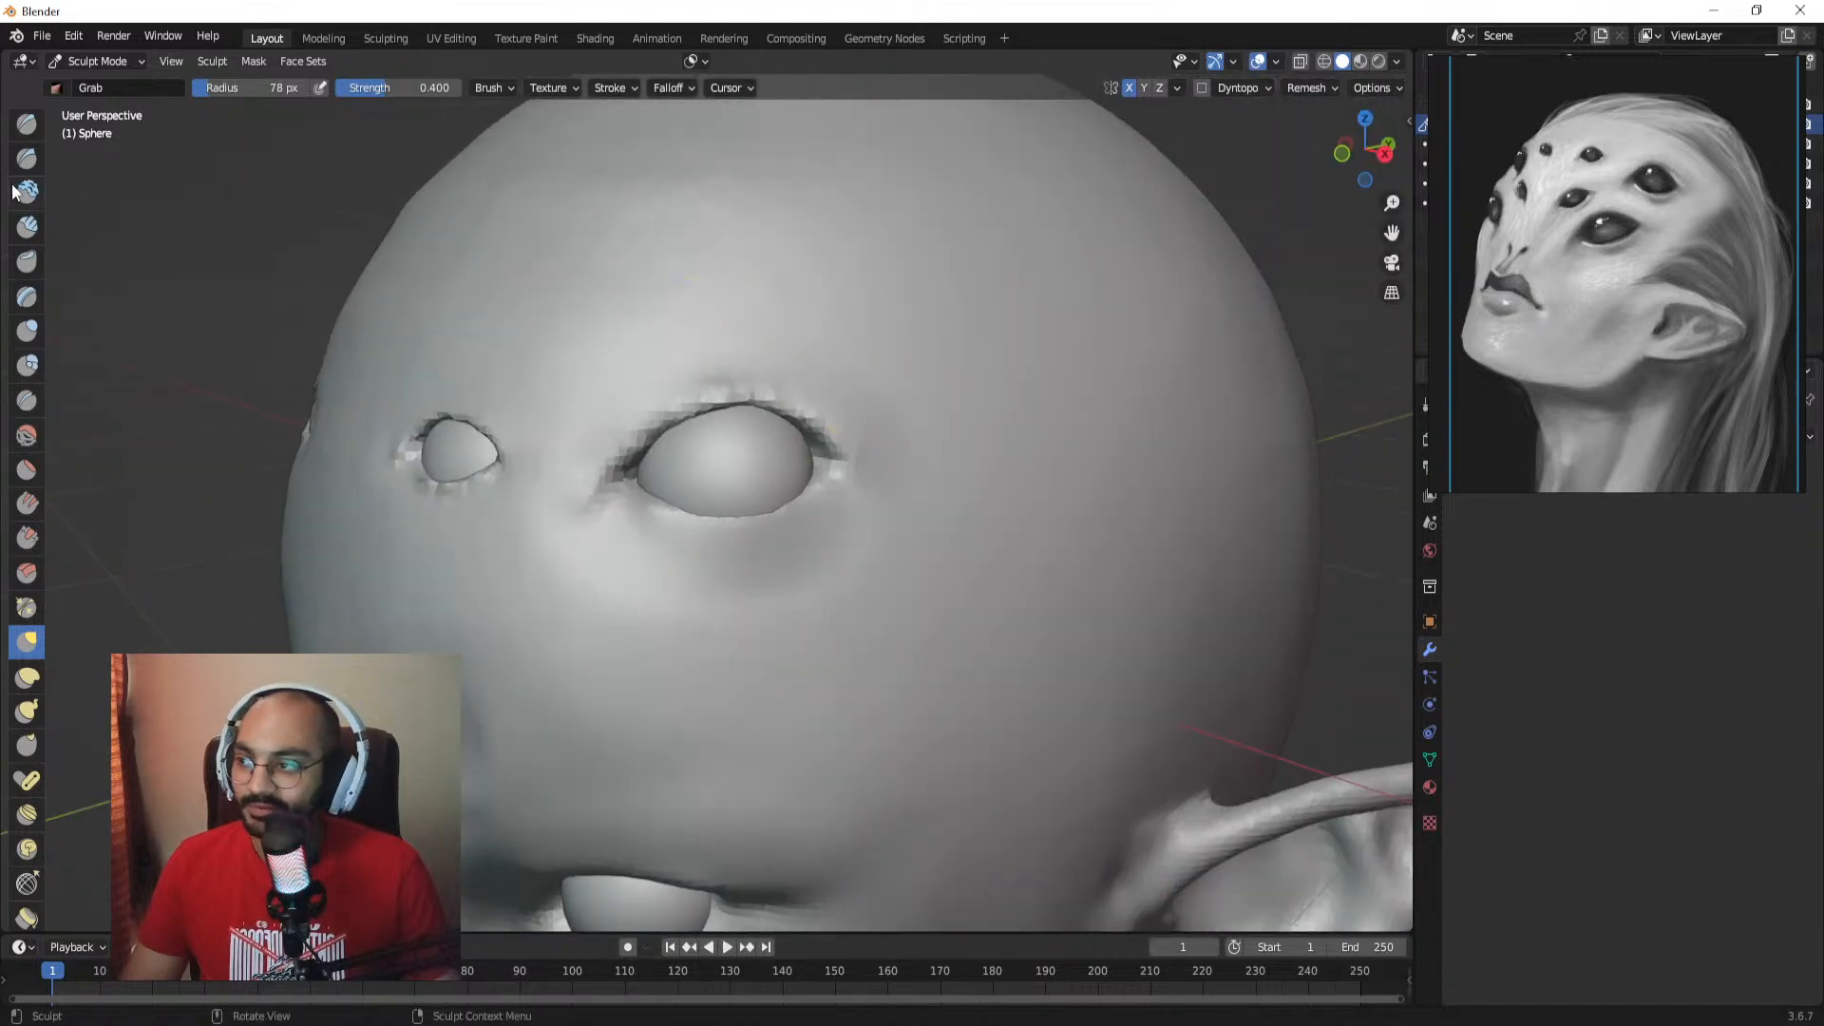
Step: Carve creases beneath the lower lids of the upper row's outer eyes with Draw Sharp, starting at a 75 px radius
click(27, 158)
ctrl+alt+drag(722, 555, 708, 513)
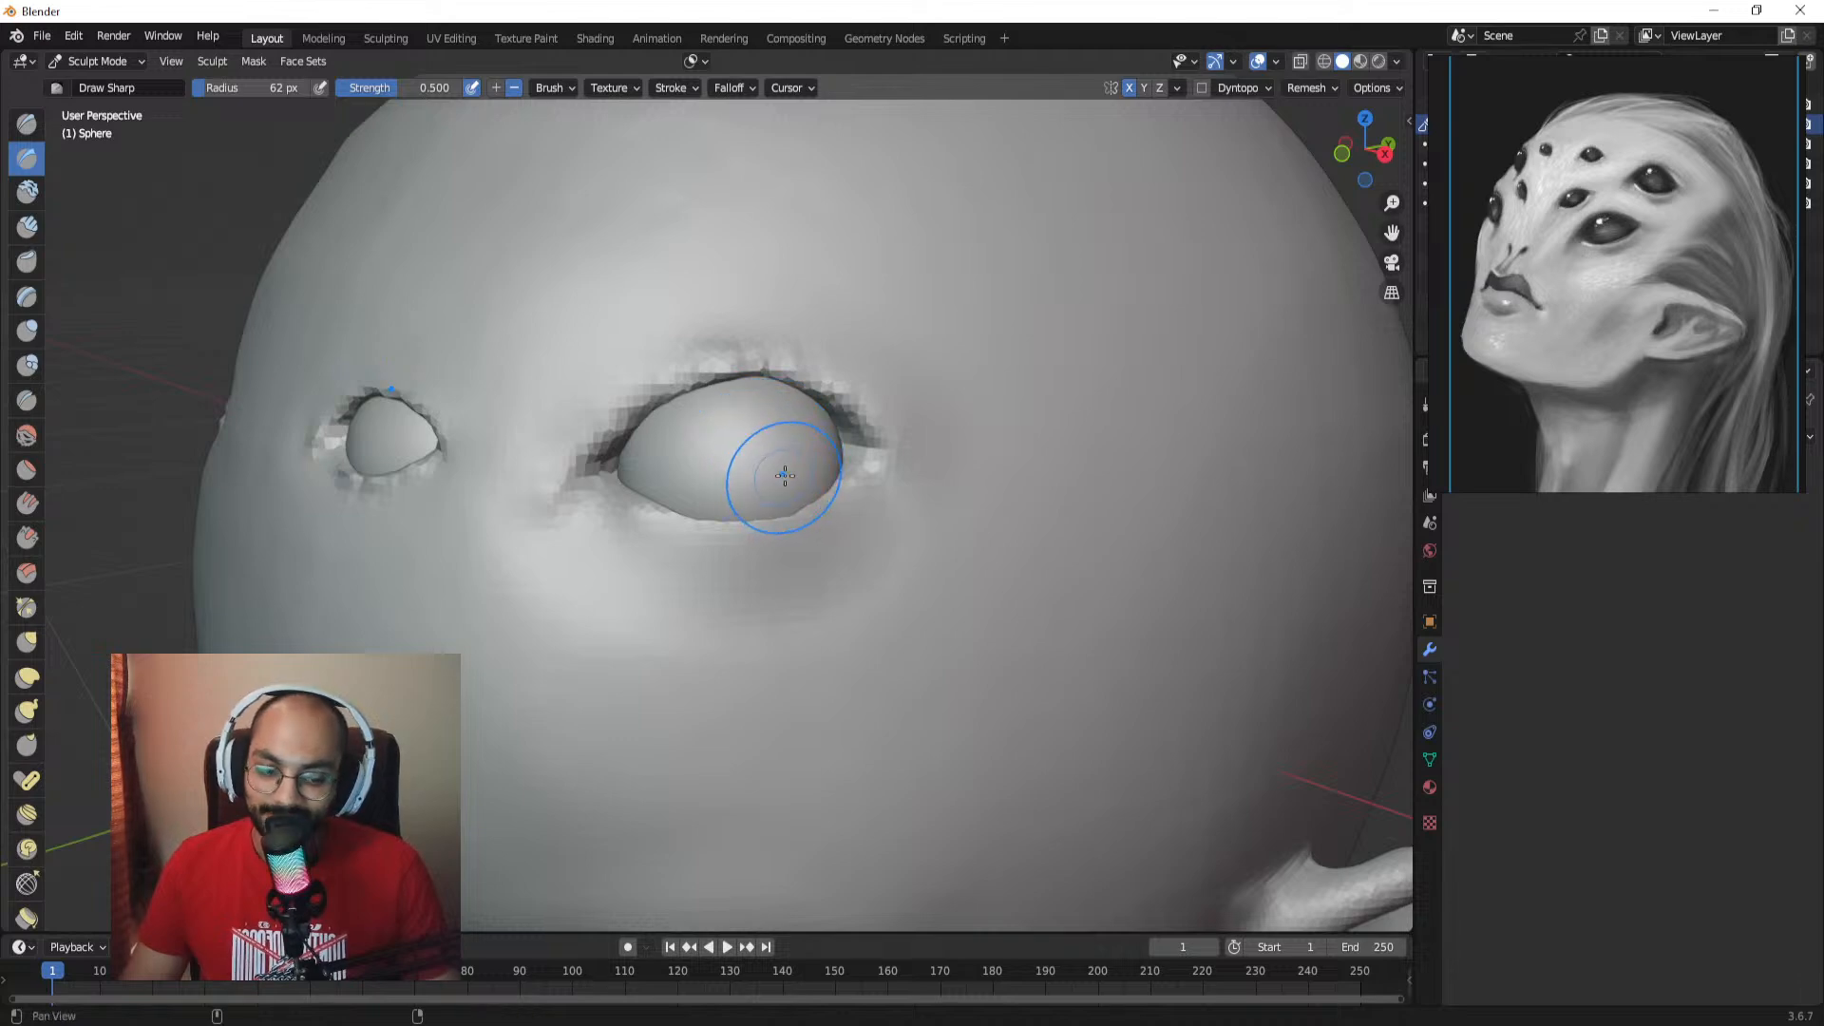
alt+shift+drag(785, 476, 743, 462)
key(f)
click(668, 509)
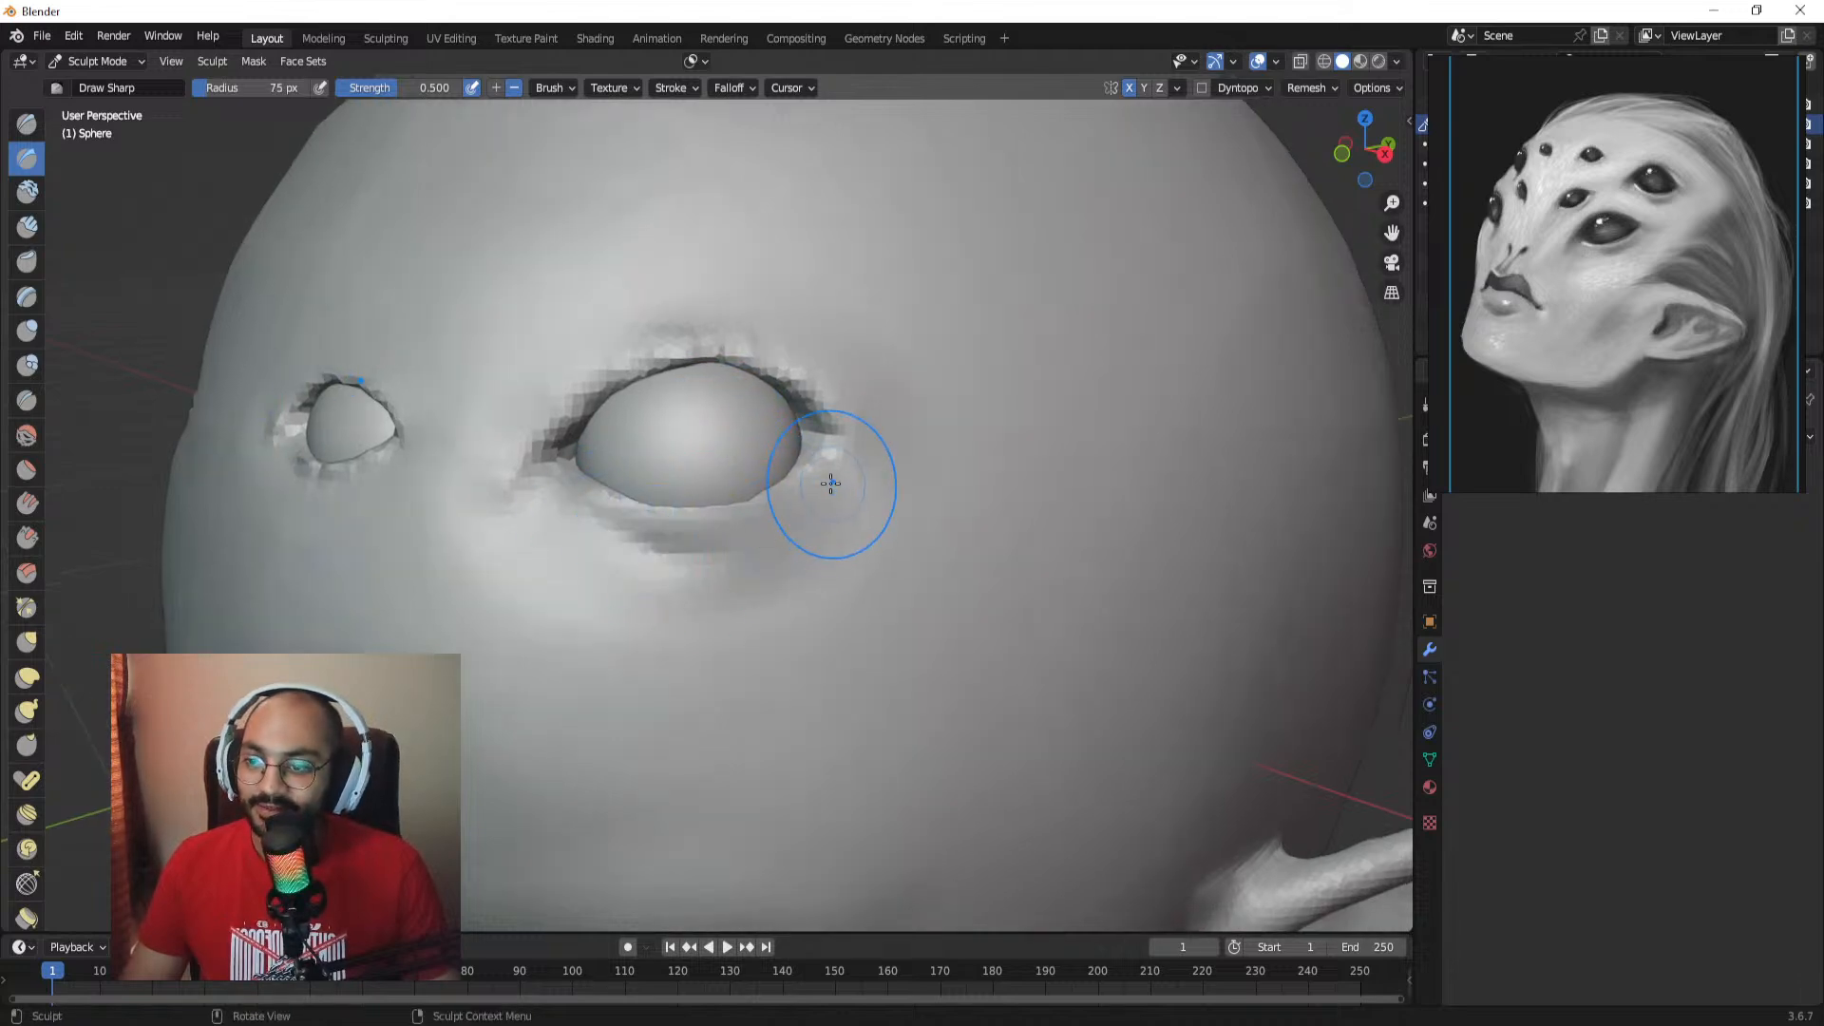
key(f)
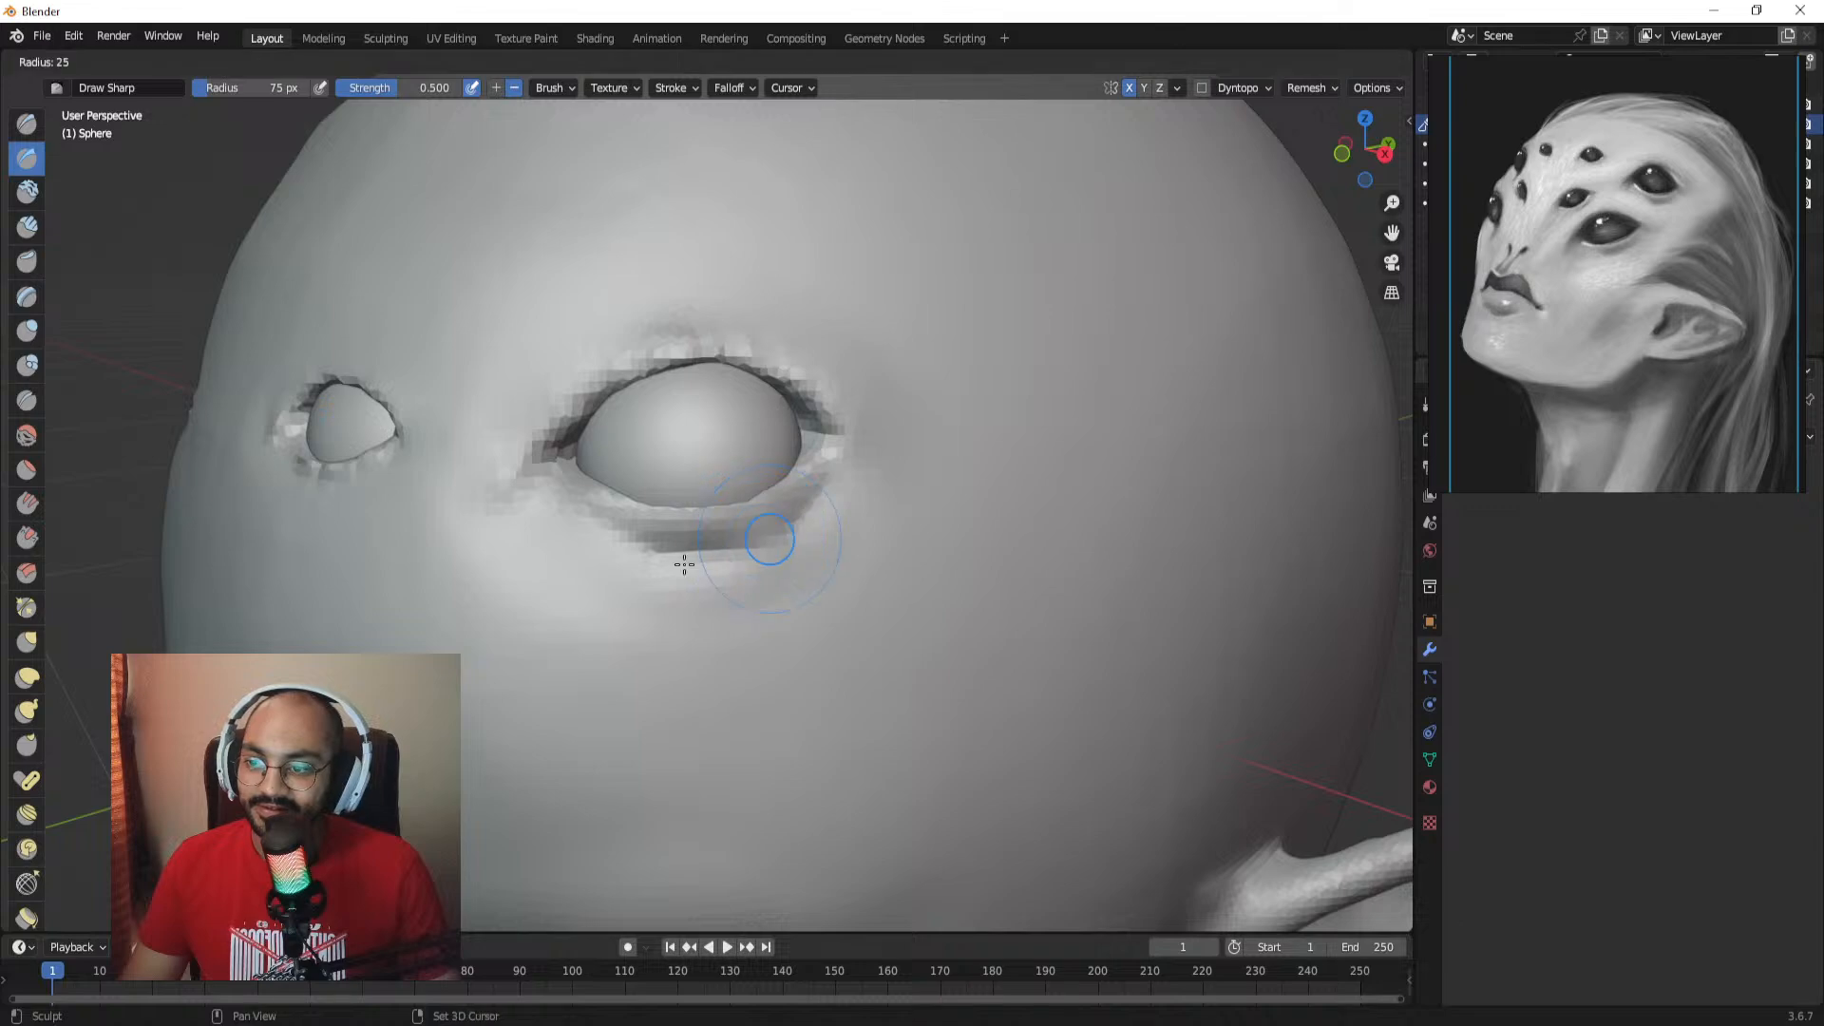
click(792, 541)
key(f)
click(825, 549)
Step: Pull the upper lids of the upper row's outer eyes forward over the eyeballs with Grab at 107 px and 69 px
mouse_move(773, 571)
middle_down()
mouse_move(725, 529)
mouse_move(582, 517)
mouse_move(743, 511)
mouse_move(617, 513)
mouse_move(819, 440)
mouse_move(912, 456)
mouse_move(895, 495)
mouse_move(872, 487)
middle_up()
key(g)
key(f)
click(943, 464)
key(f)
click(860, 494)
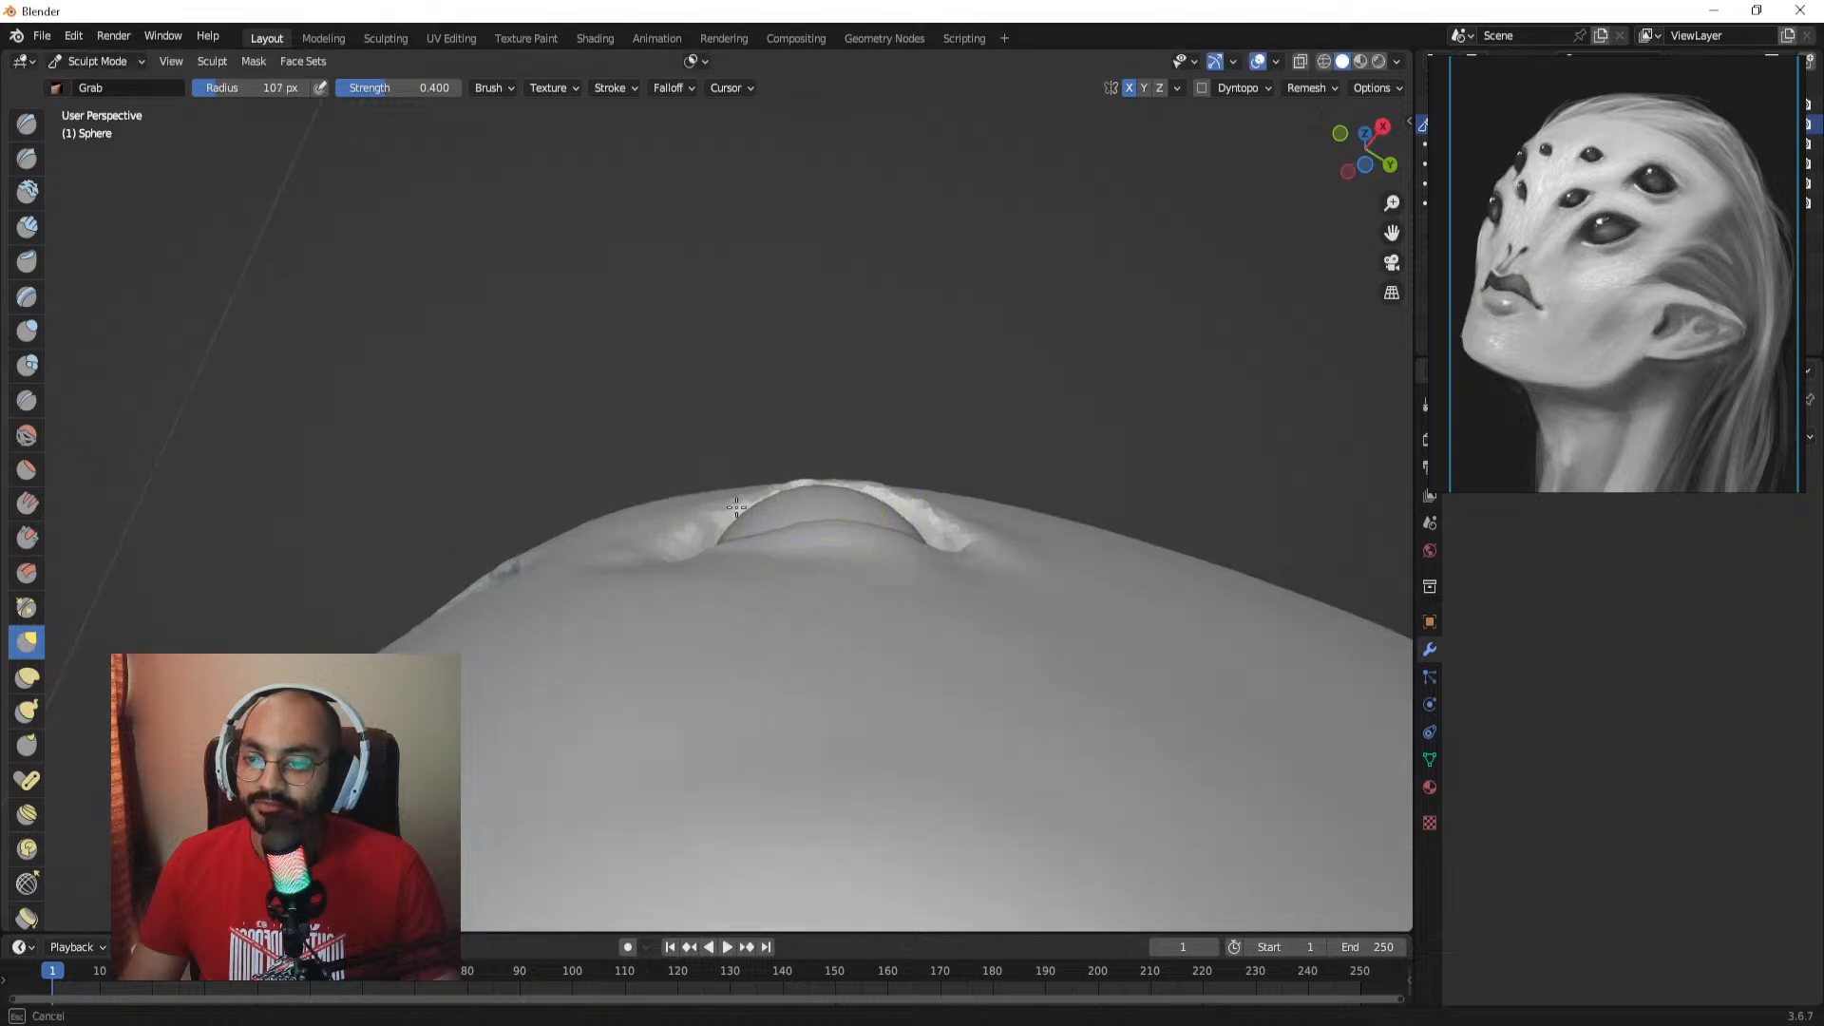
key(f)
click(756, 498)
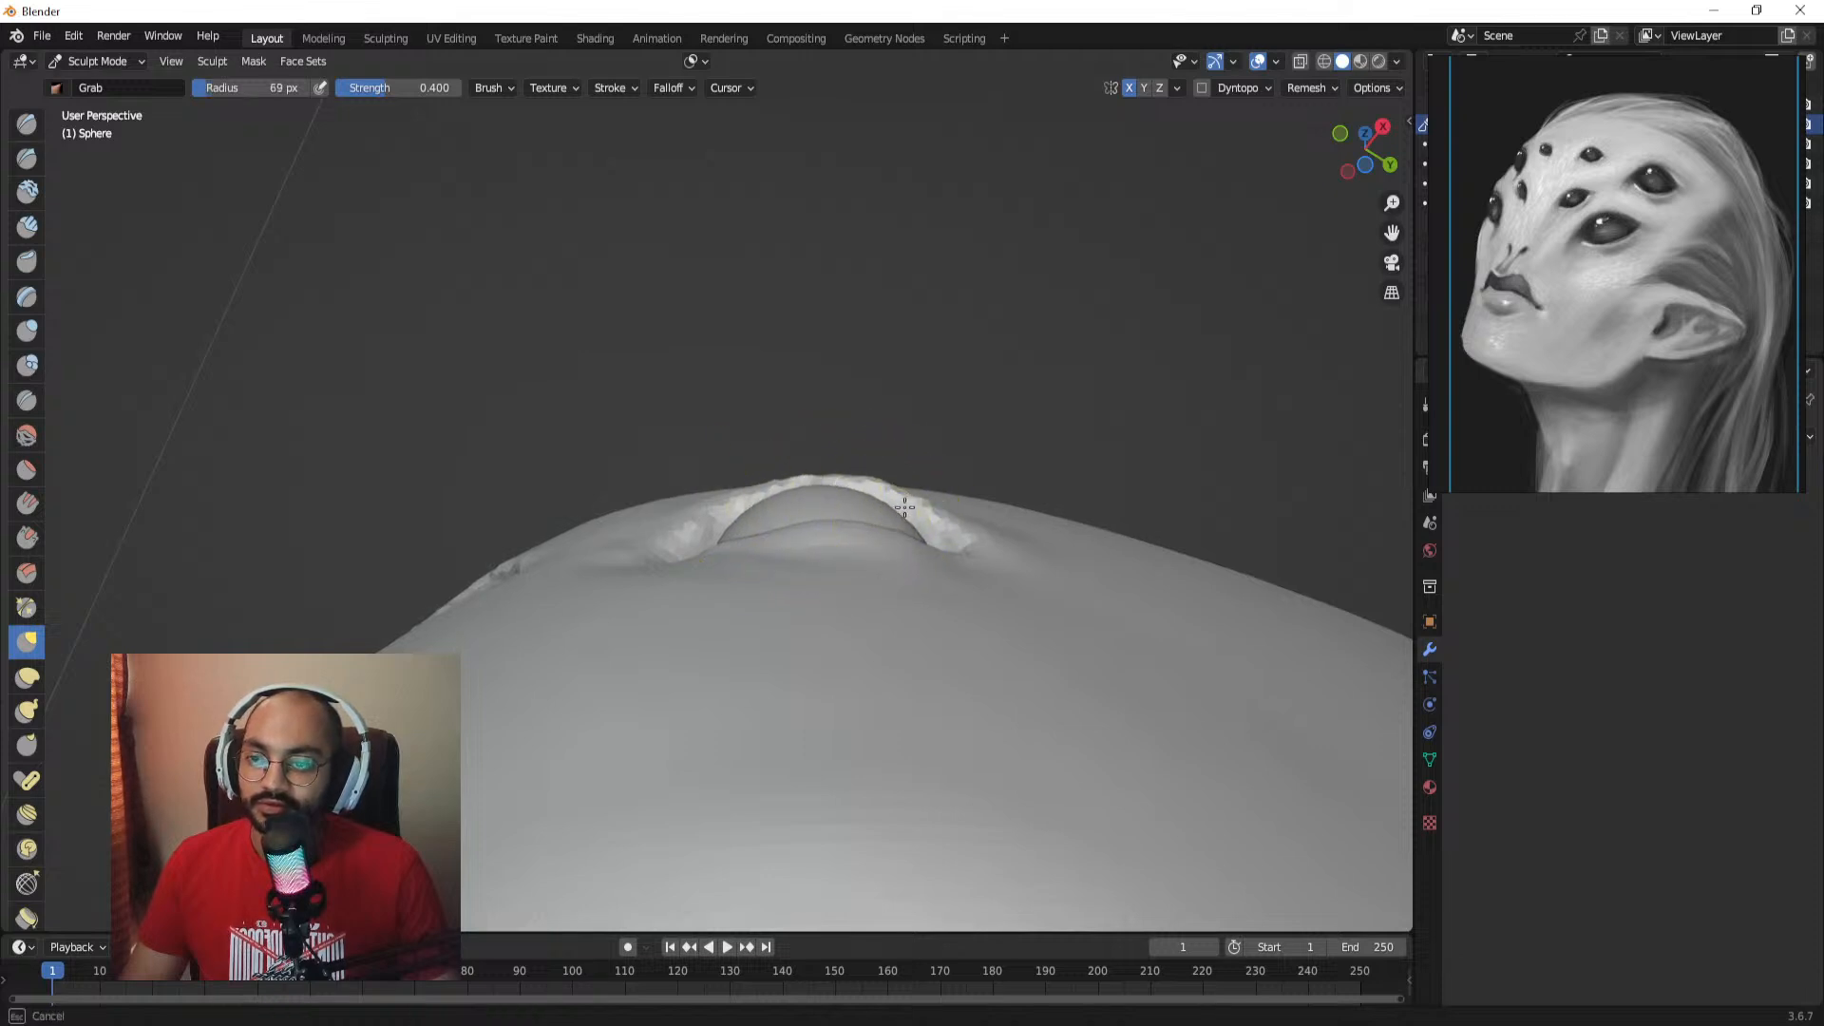
mouse_move(881, 466)
middle_down()
mouse_move(896, 550)
mouse_move(890, 463)
middle_up()
Step: Reshape the outer half of the outer eyes' upper lids in the upper row with Grab at 98 px and 116 px
alt+drag(890, 463, 908, 459)
key(f)
click(916, 448)
drag(776, 439, 765, 423)
middle_drag(855, 449, 876, 447)
key(f)
click(870, 447)
drag(741, 446, 738, 441)
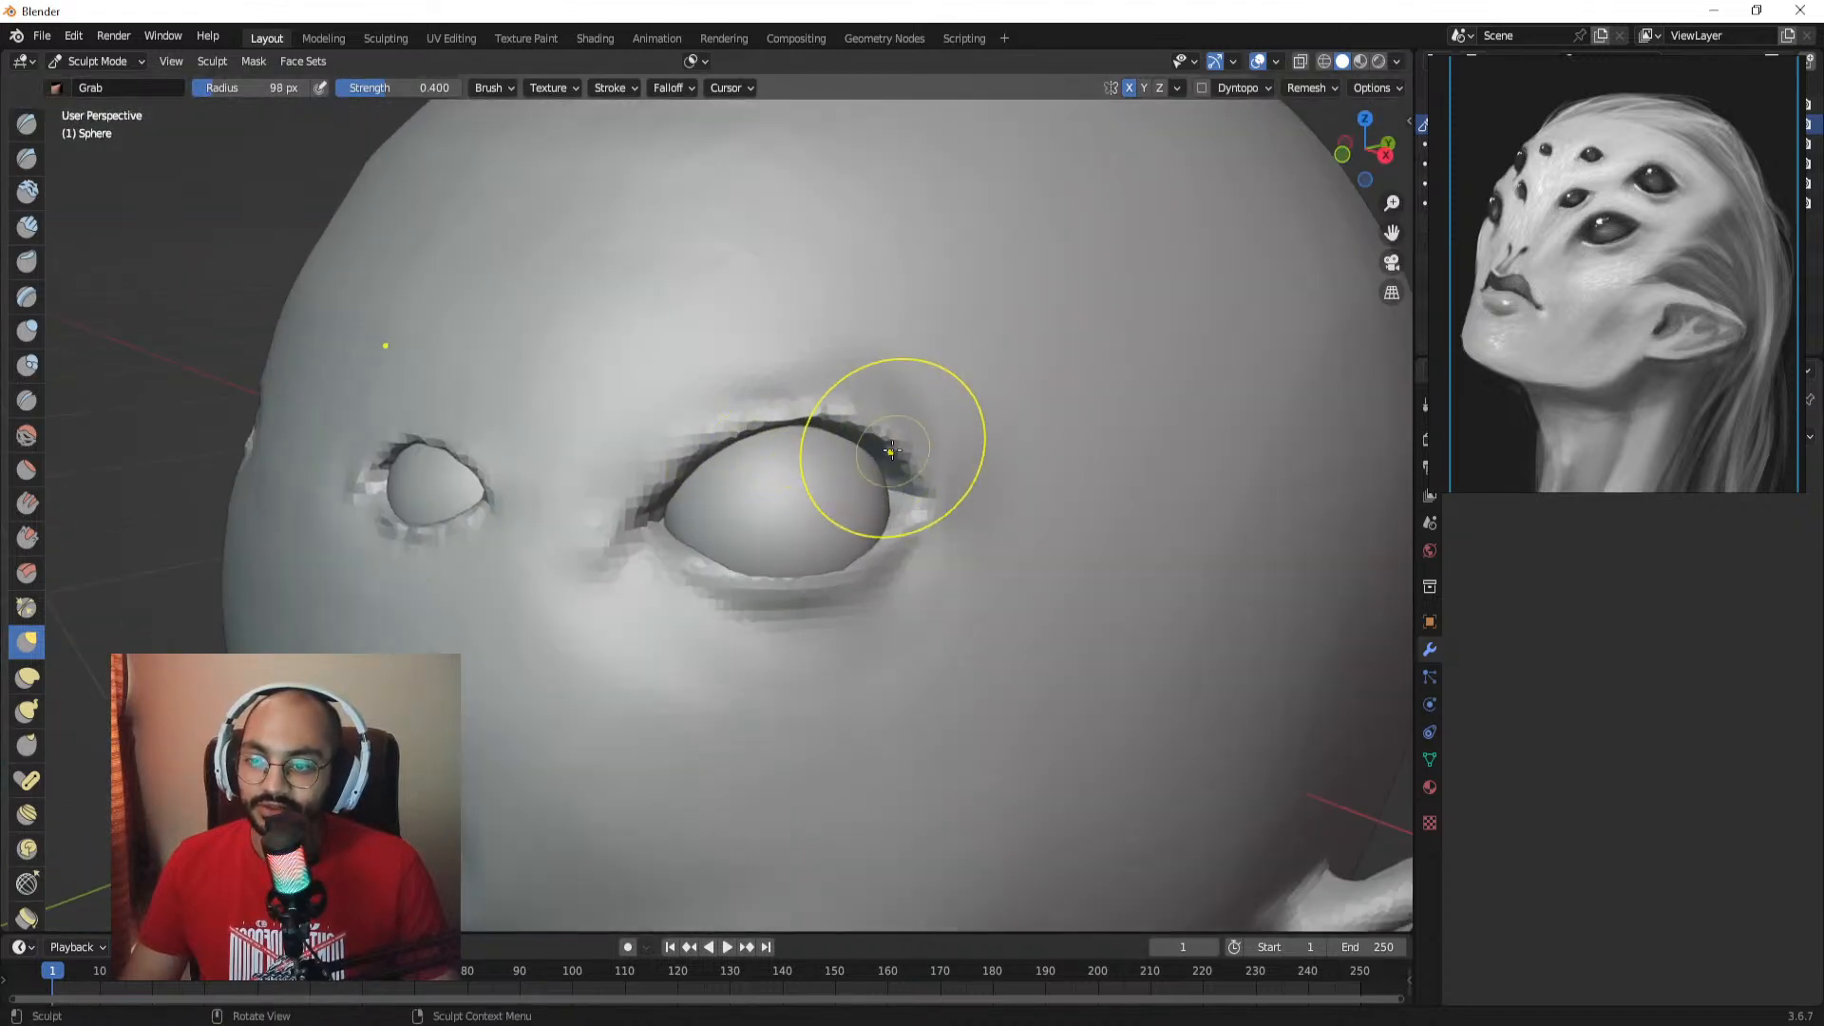
middle_drag(890, 453, 893, 442)
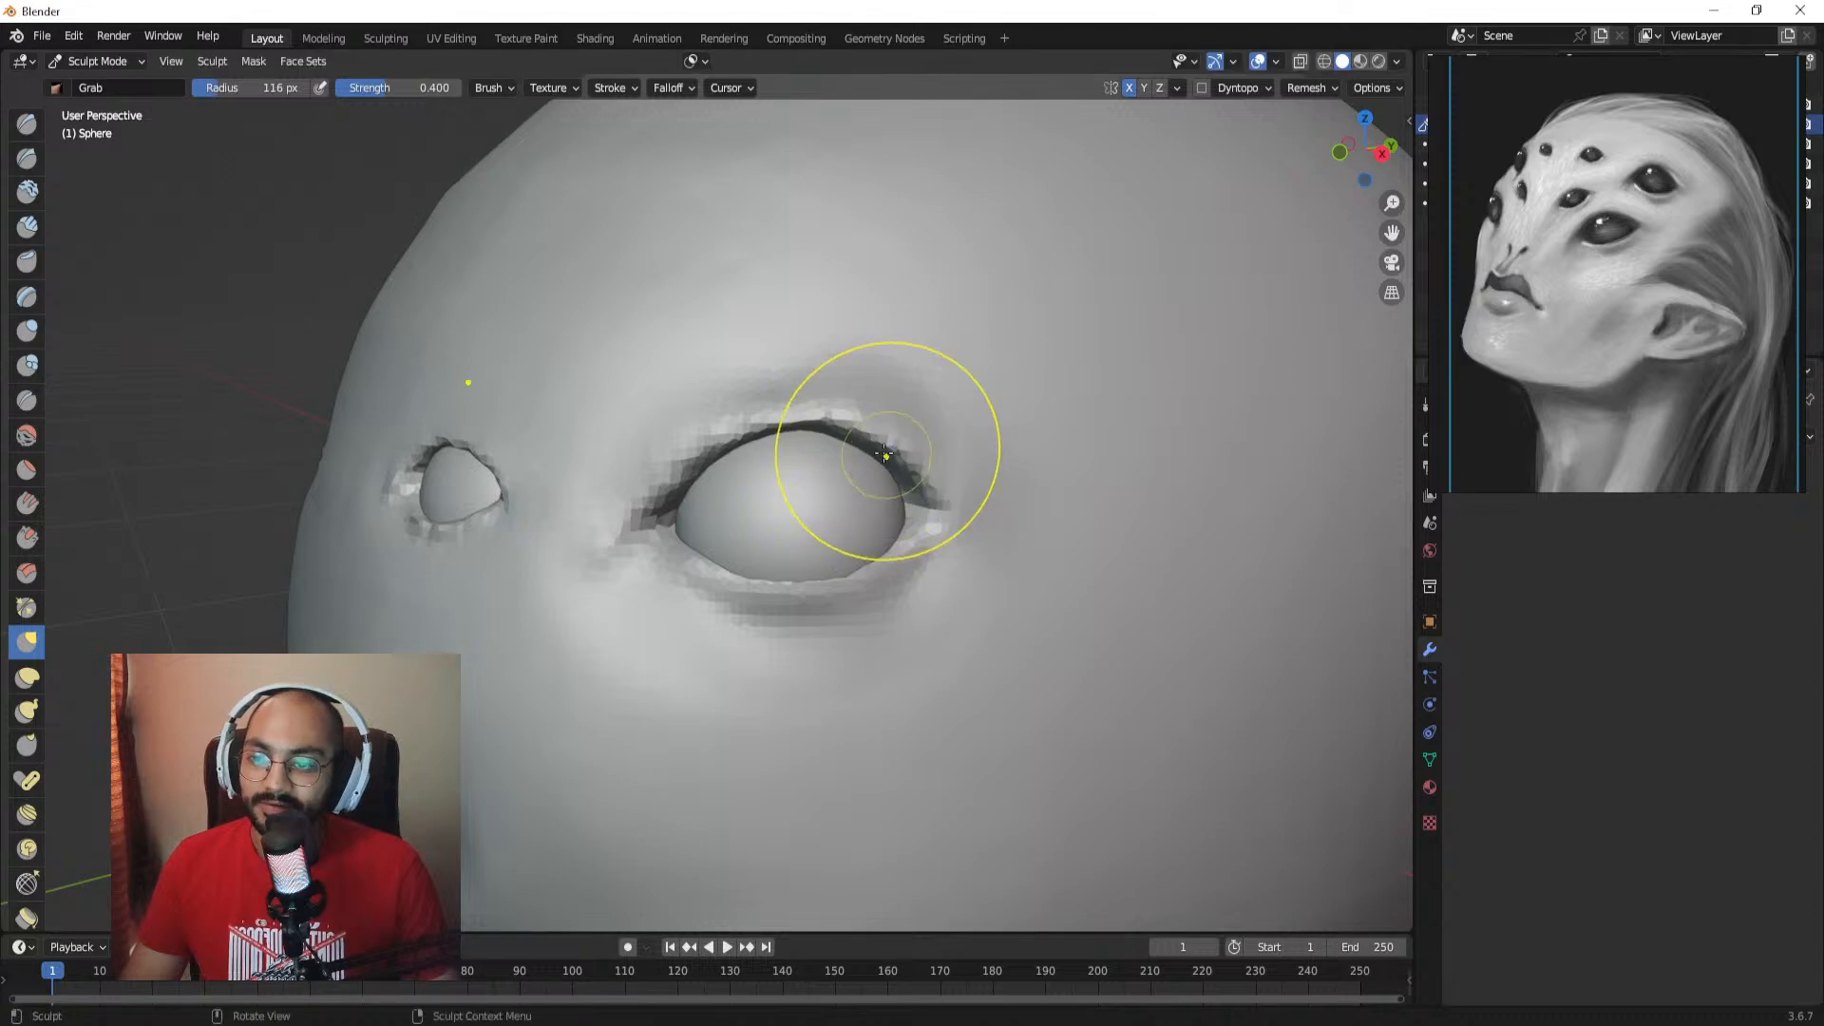
alt+drag(884, 455, 912, 454)
Step: Fit the outer corners of the upper row's outer eyes around the eyeballs in side view with Grab at 125 px
middle_drag(836, 428, 745, 518)
alt+drag(745, 519, 737, 516)
ctrl+alt+drag(734, 513, 790, 512)
mouse_move(790, 511)
ctrl+alt+mouse_down()
mouse_move(776, 548)
mouse_move(815, 446)
mouse_move(824, 465)
mouse_move(777, 430)
mouse_move(787, 457)
ctrl+alt+mouse_up()
mouse_move(792, 456)
ctrl+alt+mouse_down()
mouse_move(794, 411)
mouse_move(766, 480)
mouse_move(636, 509)
ctrl+alt+mouse_up()
key(f)
click(766, 418)
mouse_move(780, 537)
alt+mouse_down()
mouse_move(773, 505)
mouse_move(830, 500)
alt+mouse_up()
key(f)
click(812, 505)
key(f)
click(832, 545)
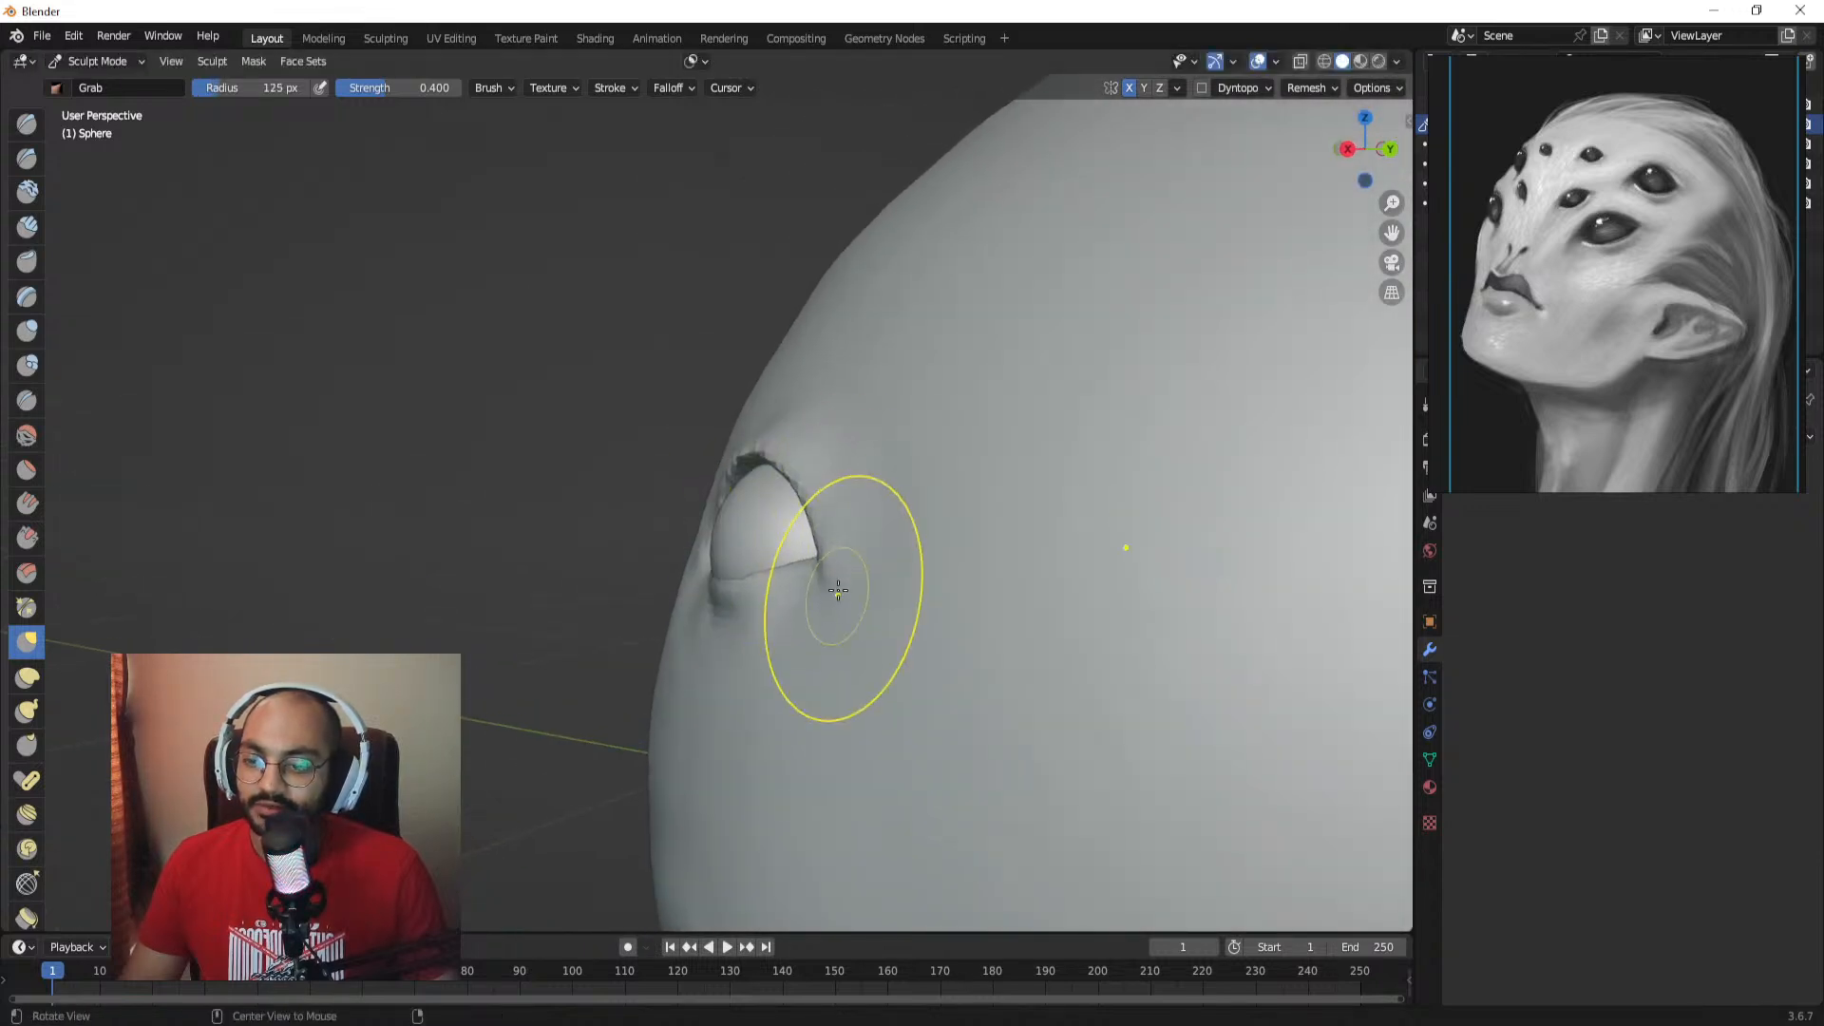
alt+drag(838, 590, 840, 609)
Step: Tighten the lids where they meet at the outer corners of the upper row's outer eyes with Grab at 108 px
key(f)
click(824, 621)
key(f)
mouse_move(855, 582)
alt+mouse_down()
mouse_move(863, 613)
mouse_move(836, 591)
mouse_move(846, 612)
alt+mouse_up()
click(888, 616)
mouse_move(720, 543)
mouse_down()
mouse_move(855, 408)
mouse_move(830, 482)
mouse_up()
key(f)
click(833, 494)
key(f)
middle_drag(835, 506, 849, 430)
click(853, 507)
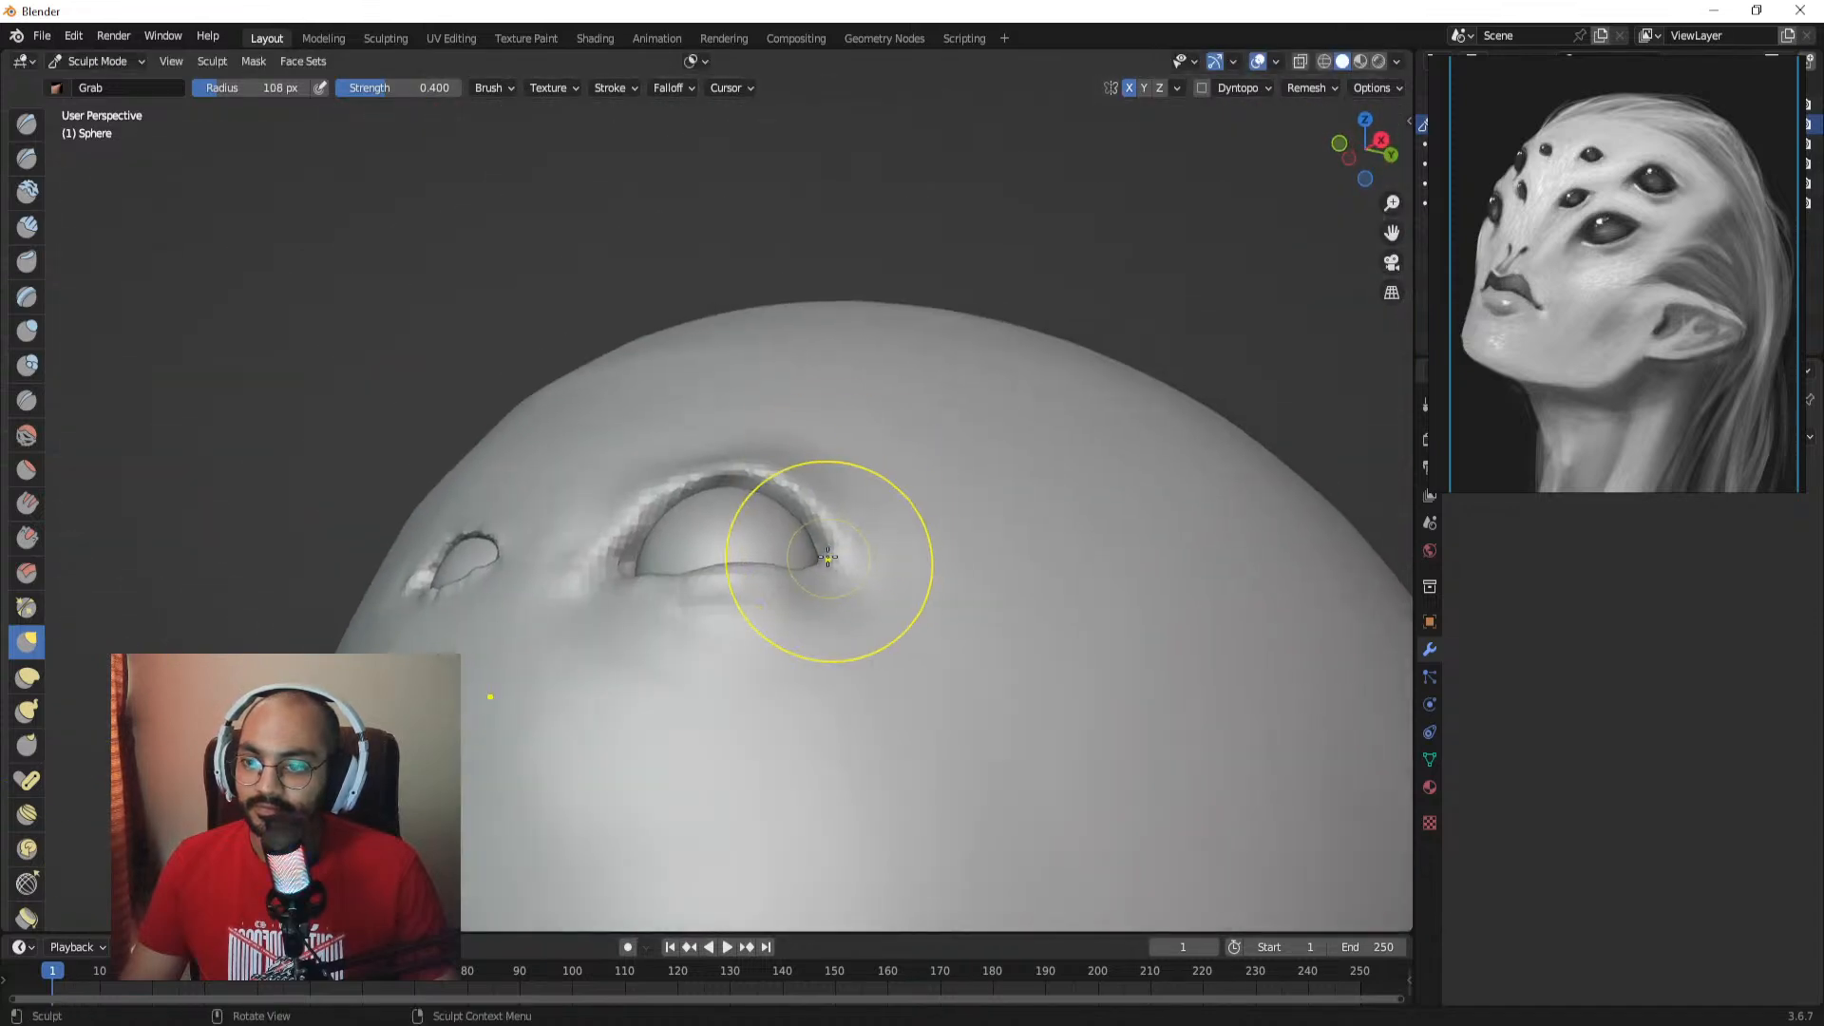
Step: Even out the lid contour of the upper row's outer eyes with the Grab brush at 110 px
mouse_move(827, 522)
alt+mouse_down()
mouse_move(811, 573)
mouse_move(846, 664)
mouse_move(827, 505)
mouse_move(847, 542)
mouse_move(737, 405)
alt+mouse_up()
key(f)
click(803, 513)
alt+drag(708, 517, 696, 487)
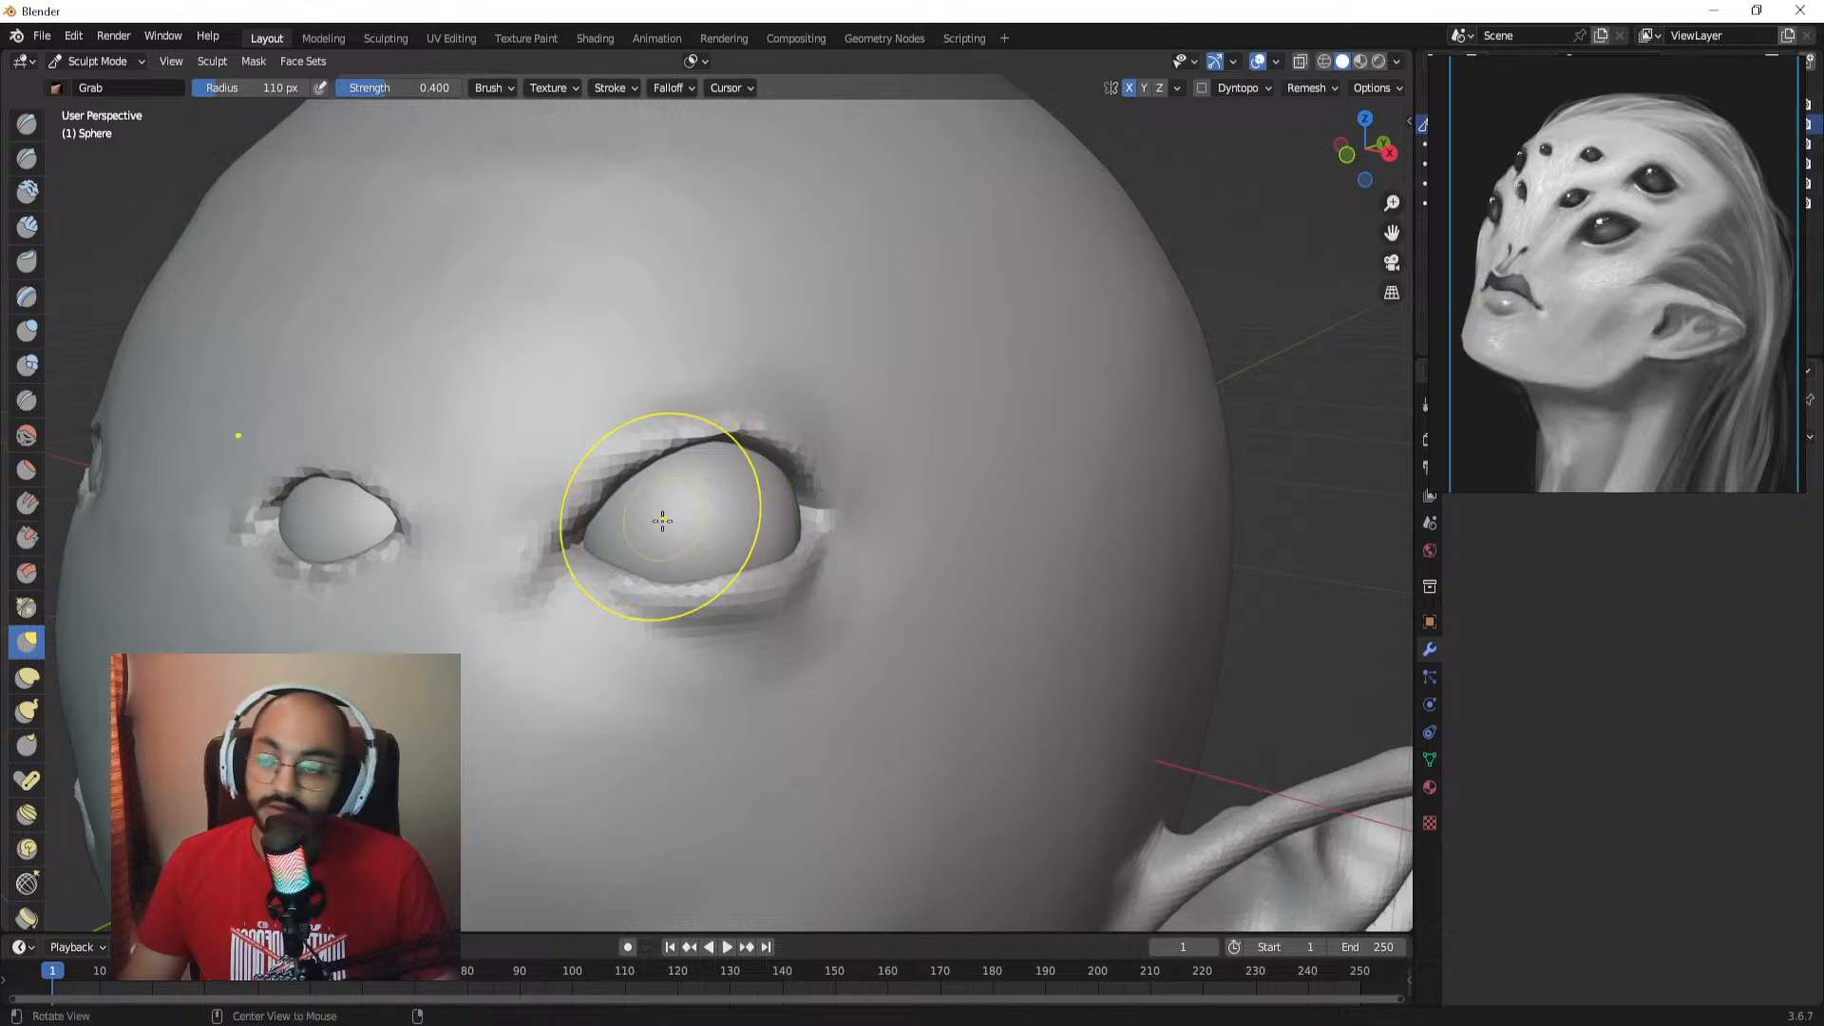
mouse_move(676, 519)
alt+mouse_down()
mouse_move(770, 487)
mouse_move(704, 579)
alt+mouse_up()
mouse_move(711, 418)
alt+mouse_down()
mouse_move(782, 399)
mouse_move(741, 411)
mouse_move(735, 367)
alt+mouse_up()
alt+drag(586, 411, 577, 401)
Step: Adjust the upper lid thickness of the upper row's outer eyes from below with the Grab brush at 122 px
ctrl+alt+drag(580, 397, 591, 496)
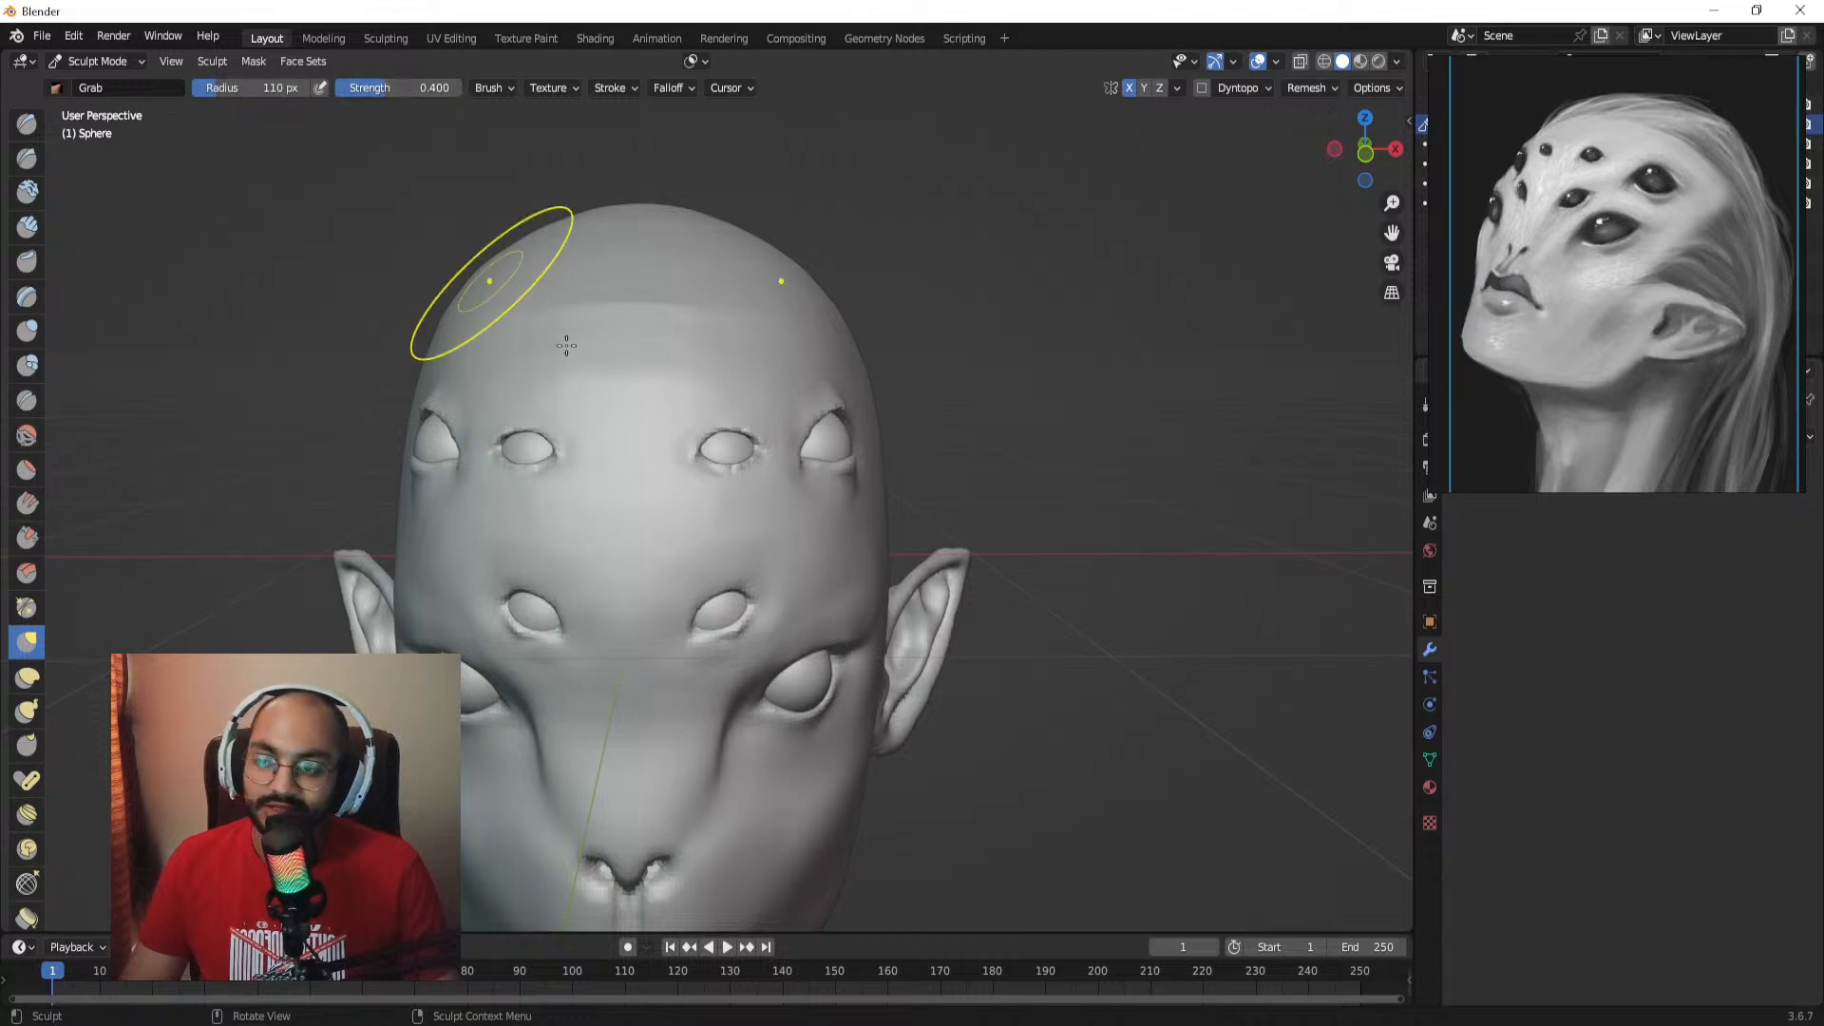
ctrl+alt+drag(730, 458, 752, 362)
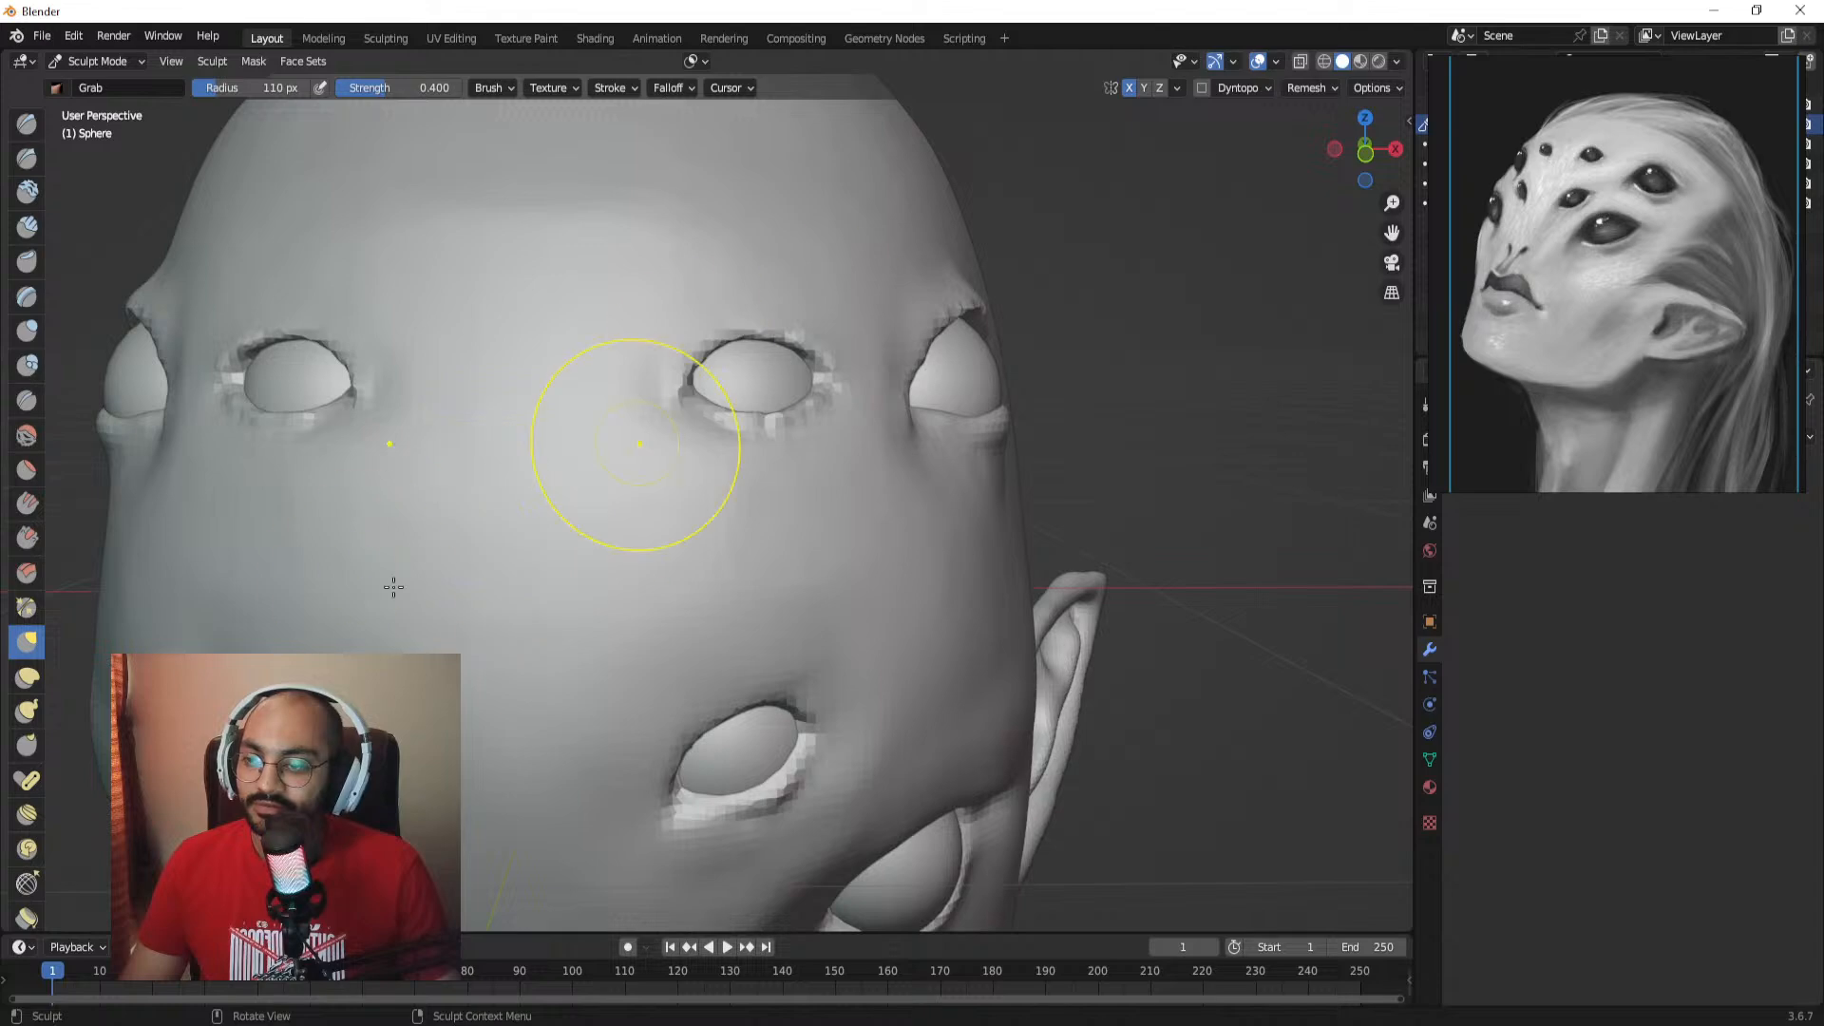
mouse_move(610, 407)
alt+mouse_down()
mouse_move(567, 476)
mouse_move(646, 410)
mouse_move(627, 380)
mouse_move(640, 334)
mouse_move(754, 550)
mouse_move(684, 342)
alt+mouse_up()
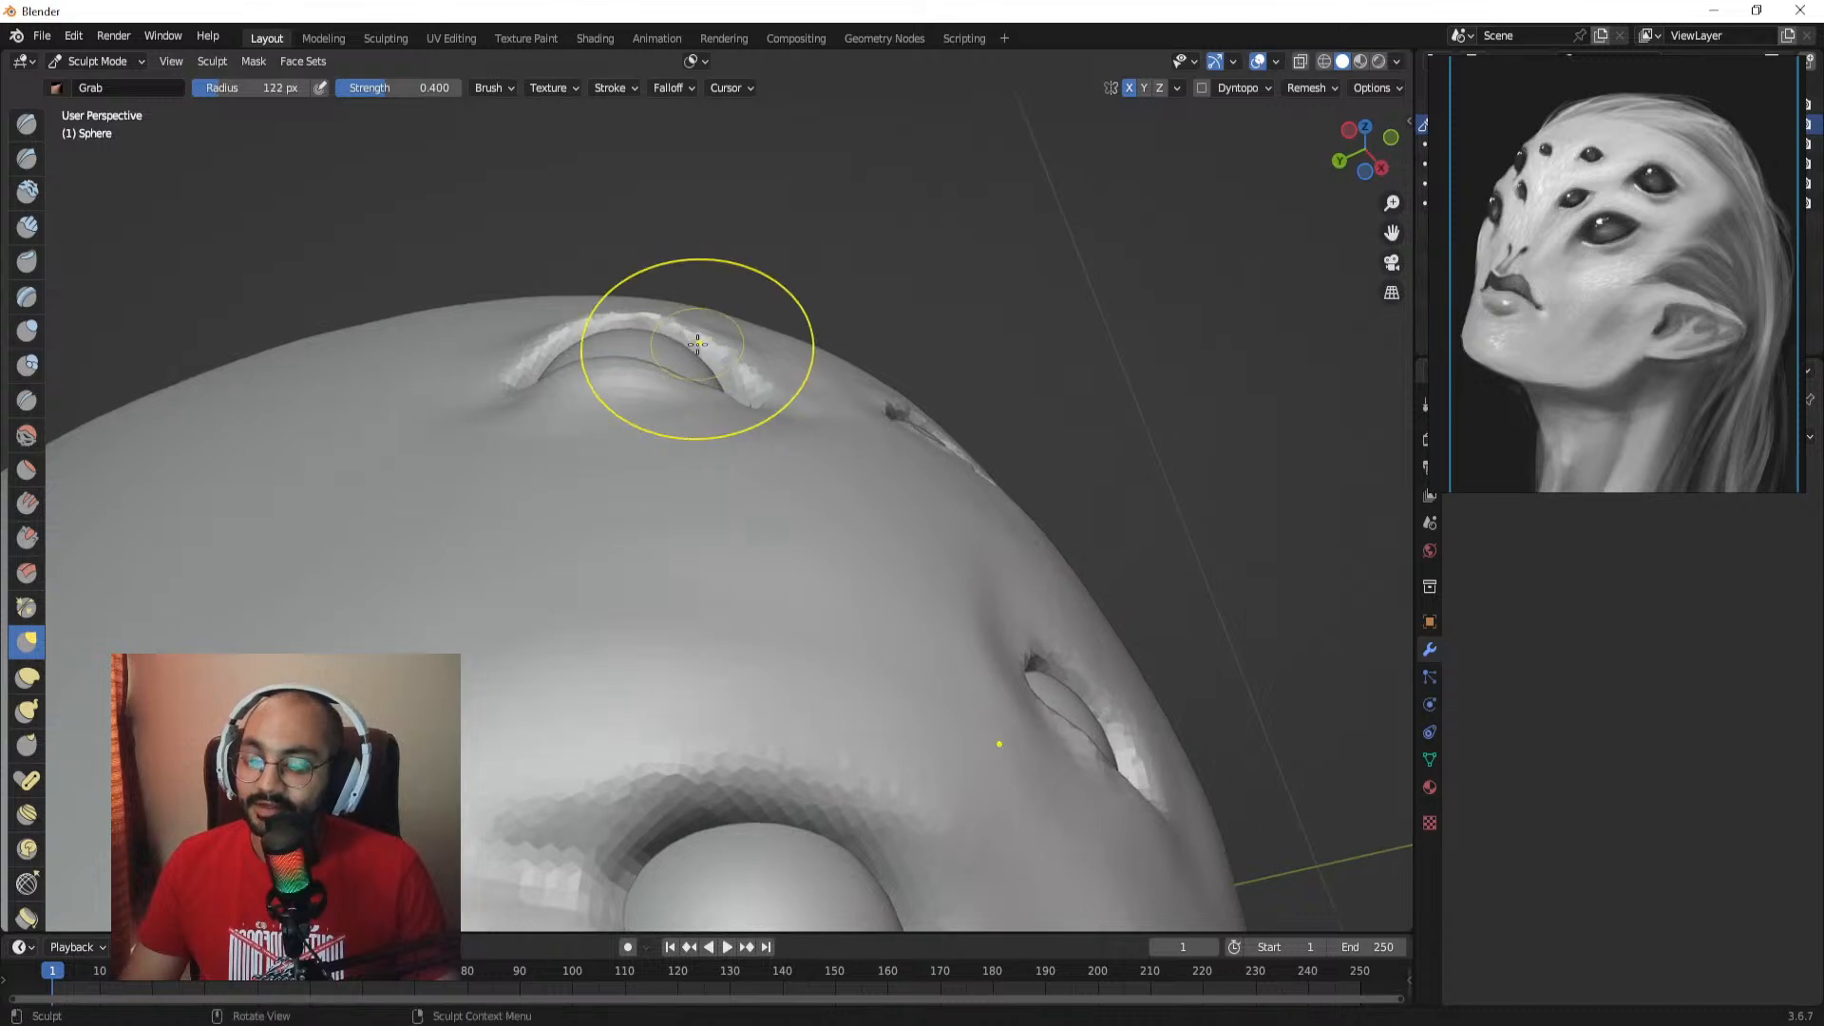
alt+drag(751, 371, 713, 342)
ctrl+alt+drag(713, 342, 692, 487)
alt+drag(836, 473, 771, 466)
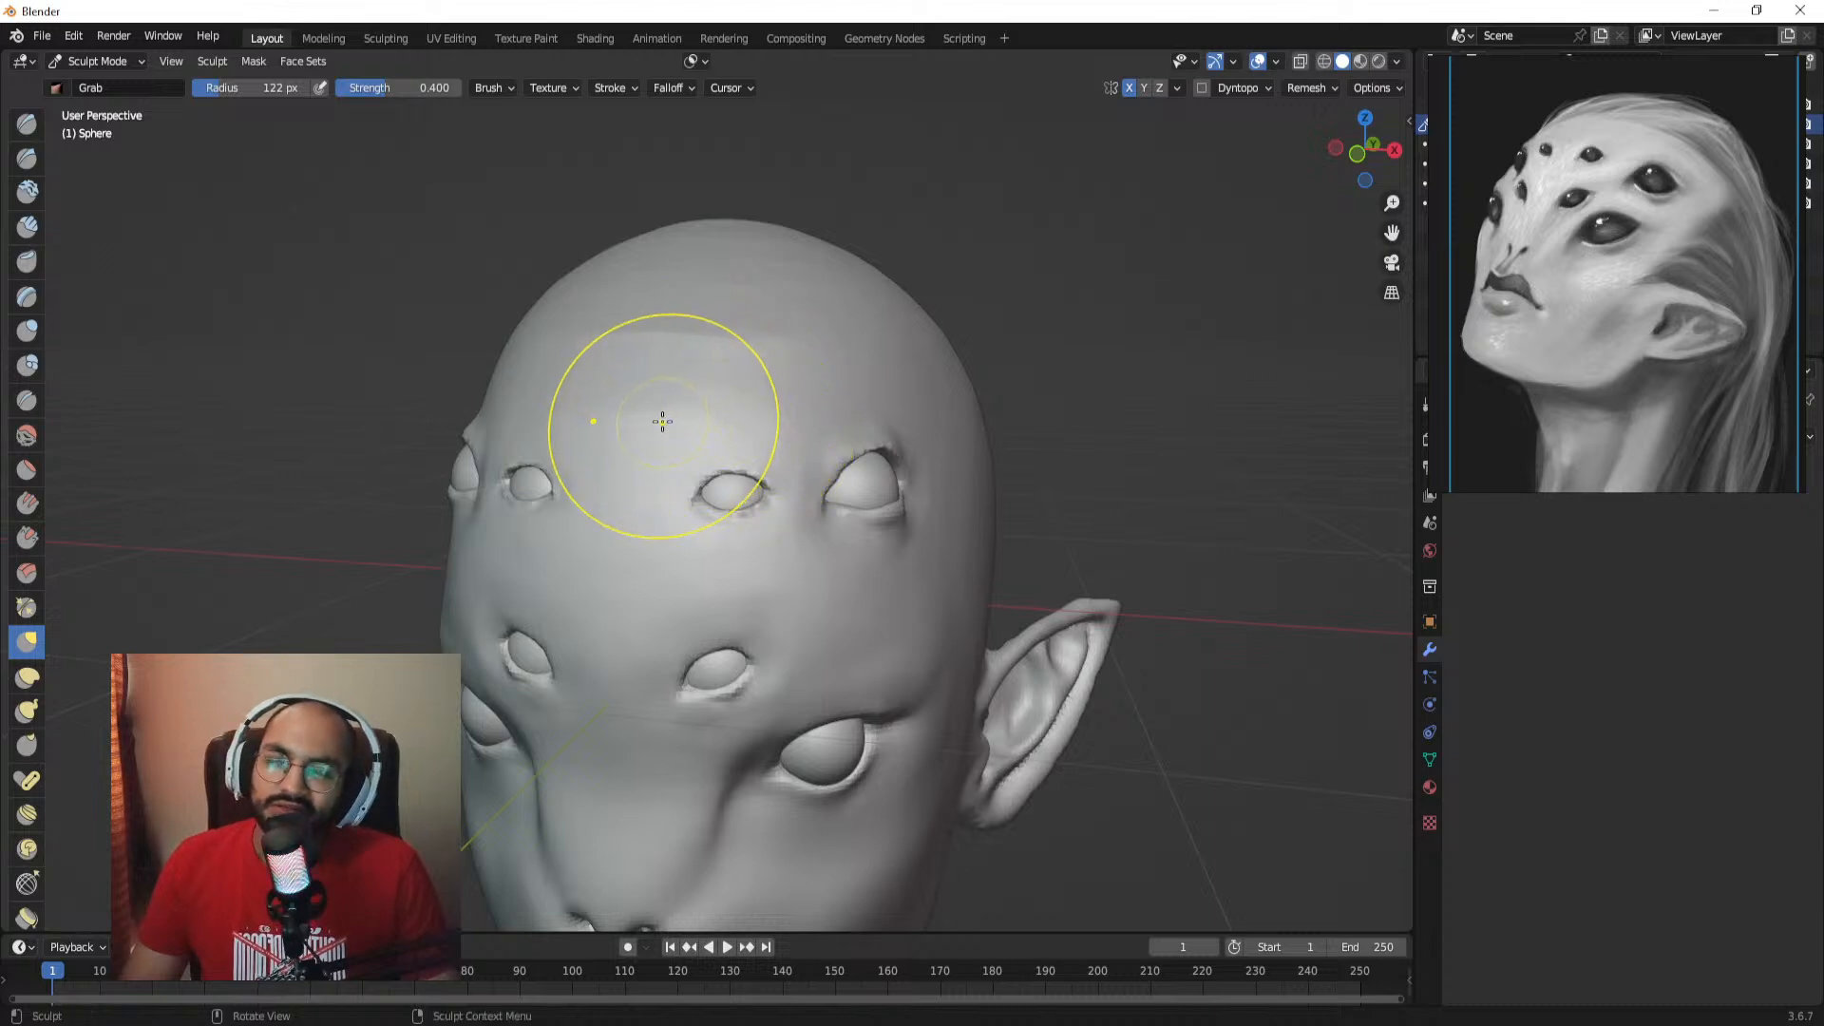
mouse_move(676, 427)
alt+mouse_down()
mouse_move(721, 399)
mouse_move(667, 313)
alt+mouse_up()
mouse_move(667, 342)
alt+mouse_down()
mouse_move(858, 425)
mouse_move(795, 542)
mouse_move(623, 560)
mouse_move(745, 481)
mouse_move(659, 386)
mouse_move(622, 398)
alt+mouse_up()
key(ctrl+Tab)
click(627, 402)
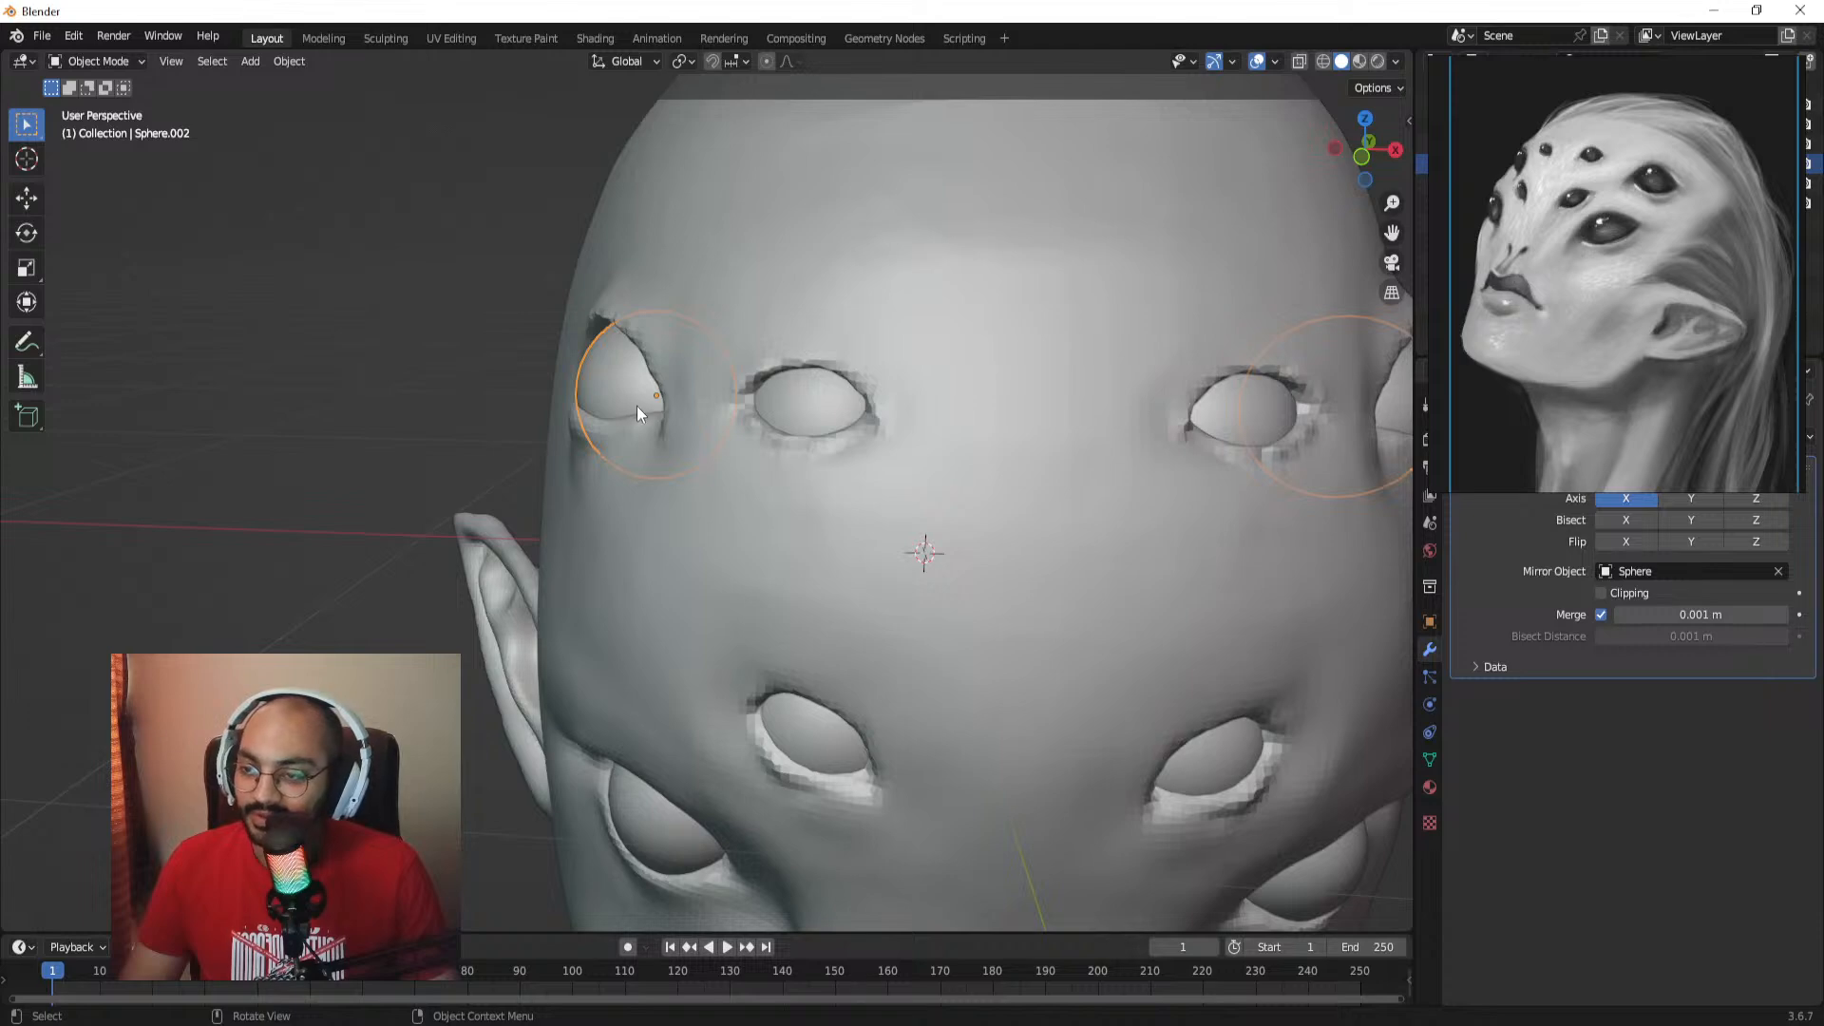
click(612, 335)
key(ctrl+Tab)
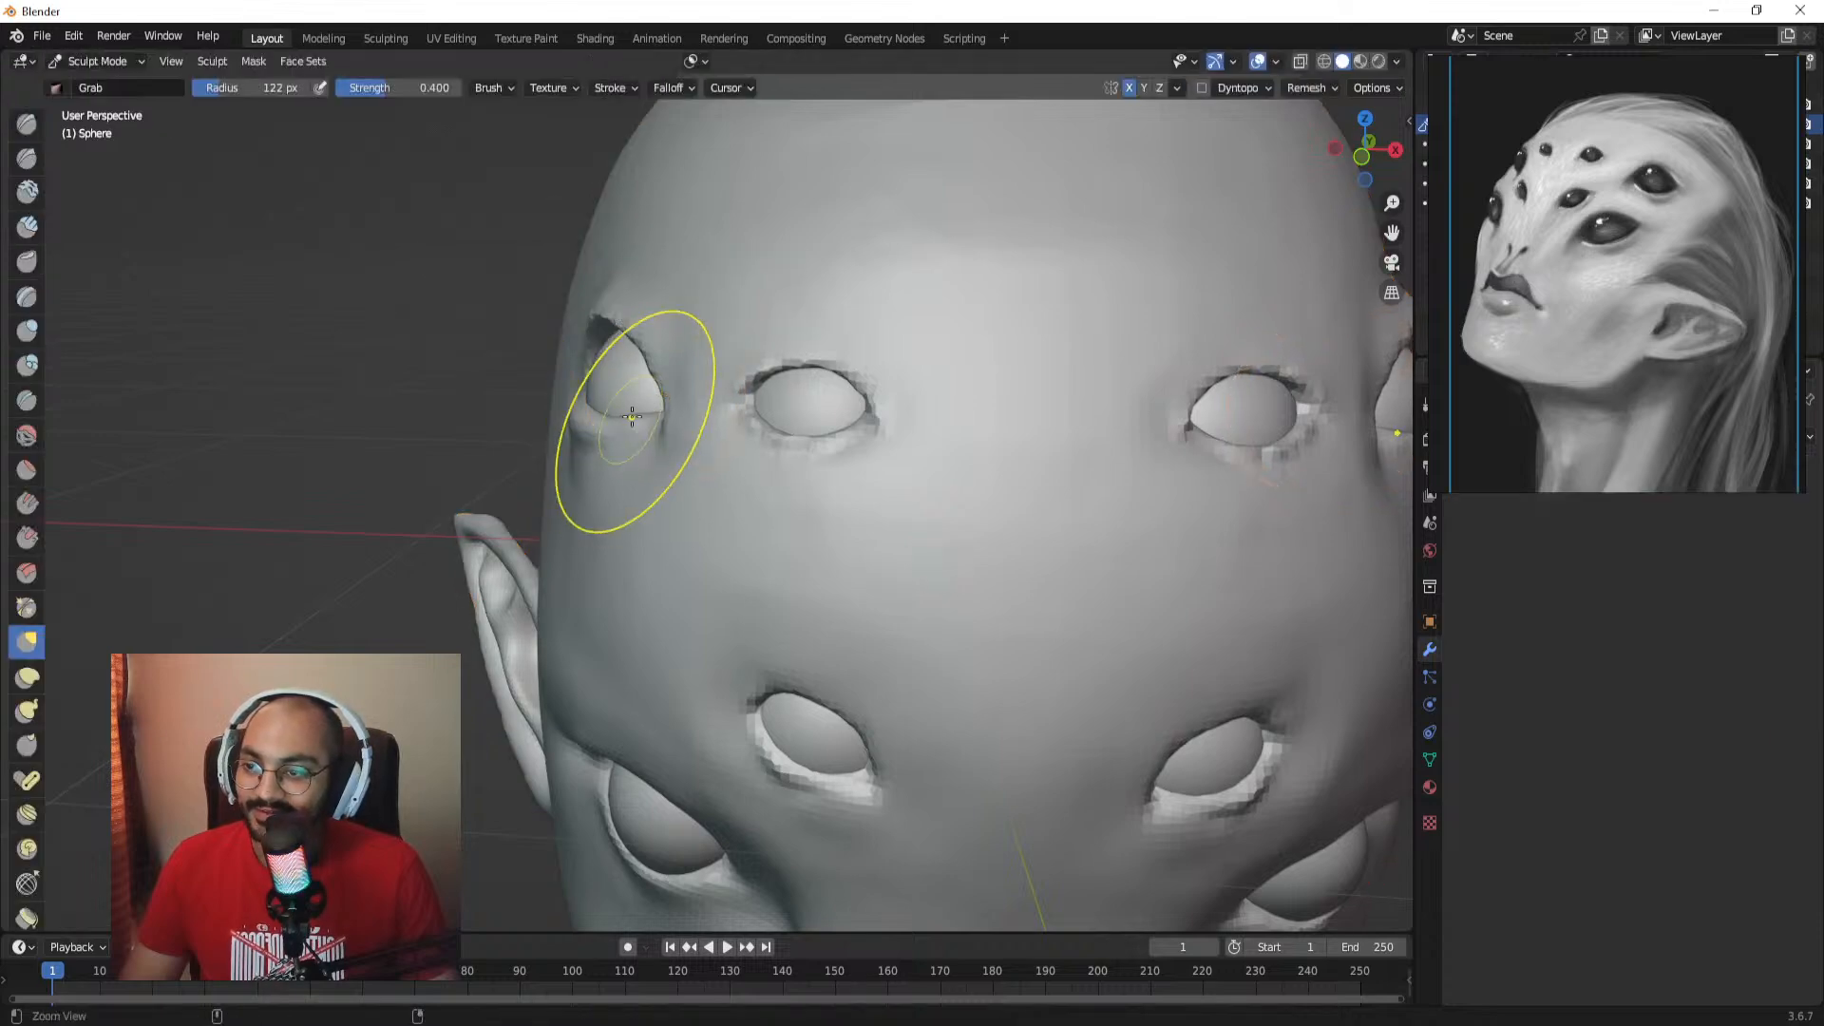
Step: Reshape the upper lid arch of the upper row's outer eyes with Grab at 133 px, 168 px and 161 px
mouse_move(636, 418)
alt+mouse_down()
mouse_move(664, 342)
mouse_move(656, 358)
alt+mouse_up()
key(f)
click(636, 357)
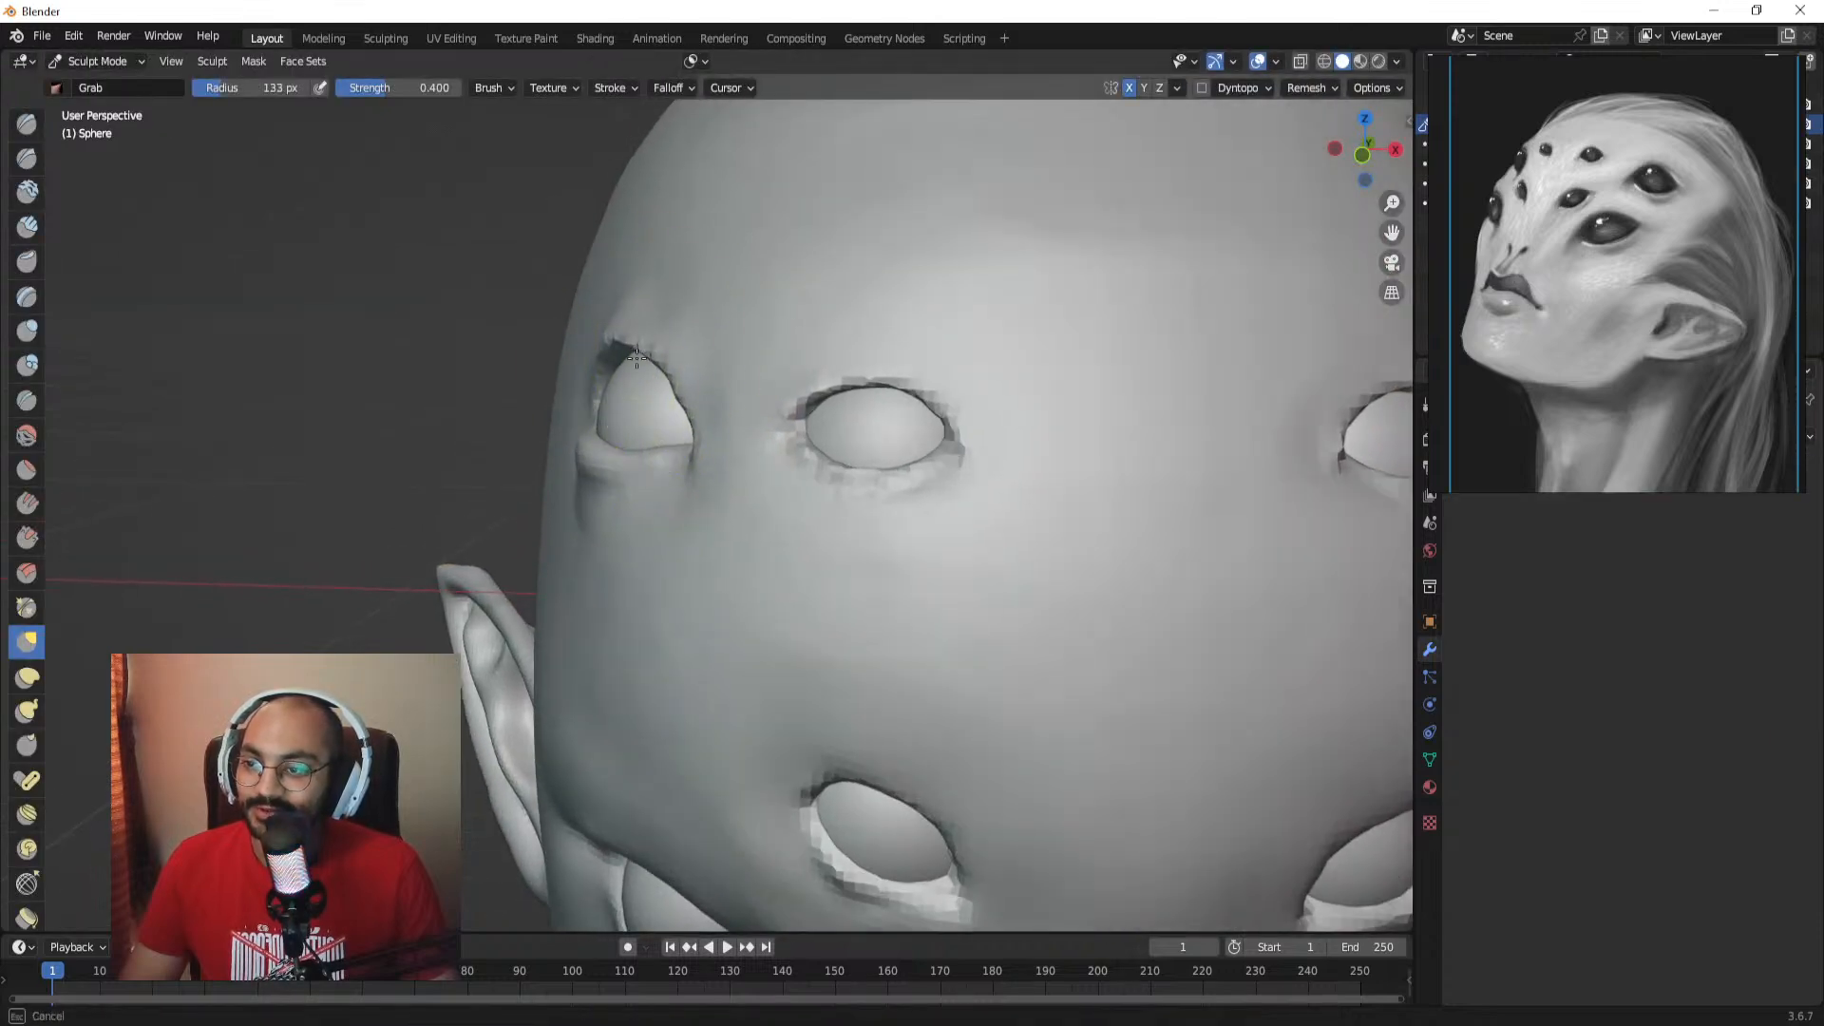
key(f)
click(639, 362)
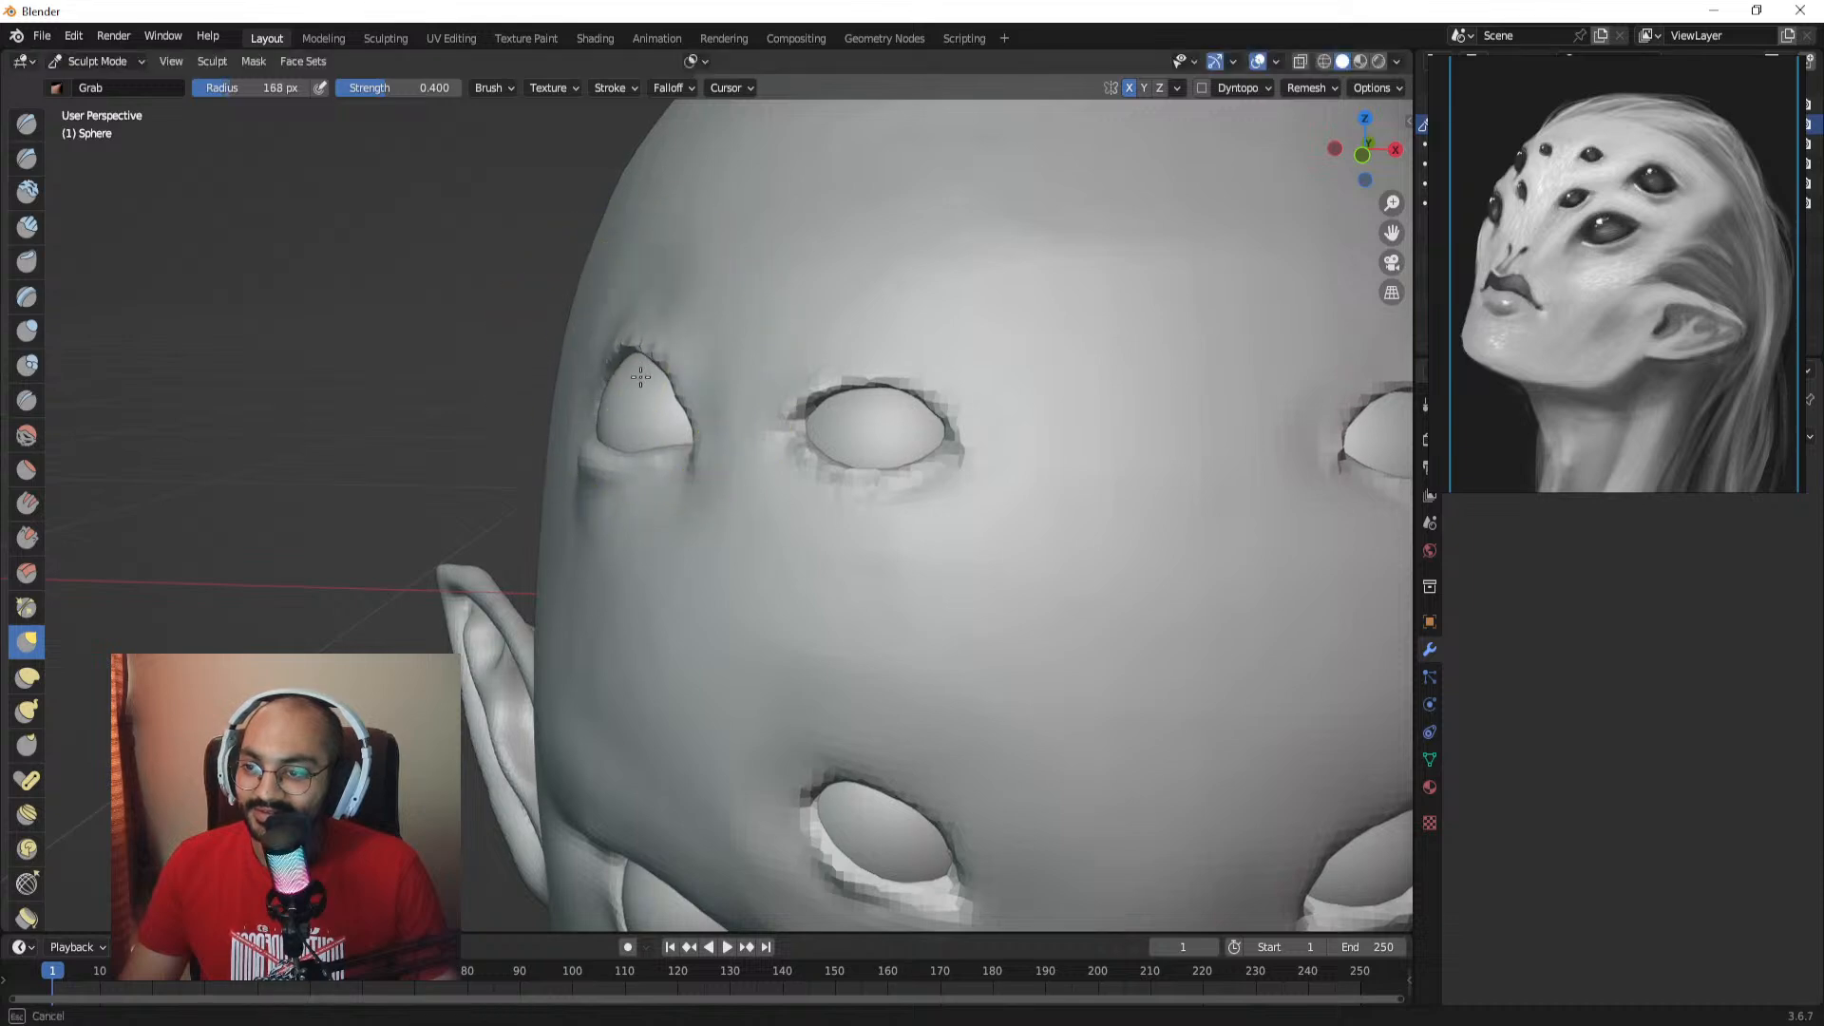
middle_drag(640, 377, 912, 403)
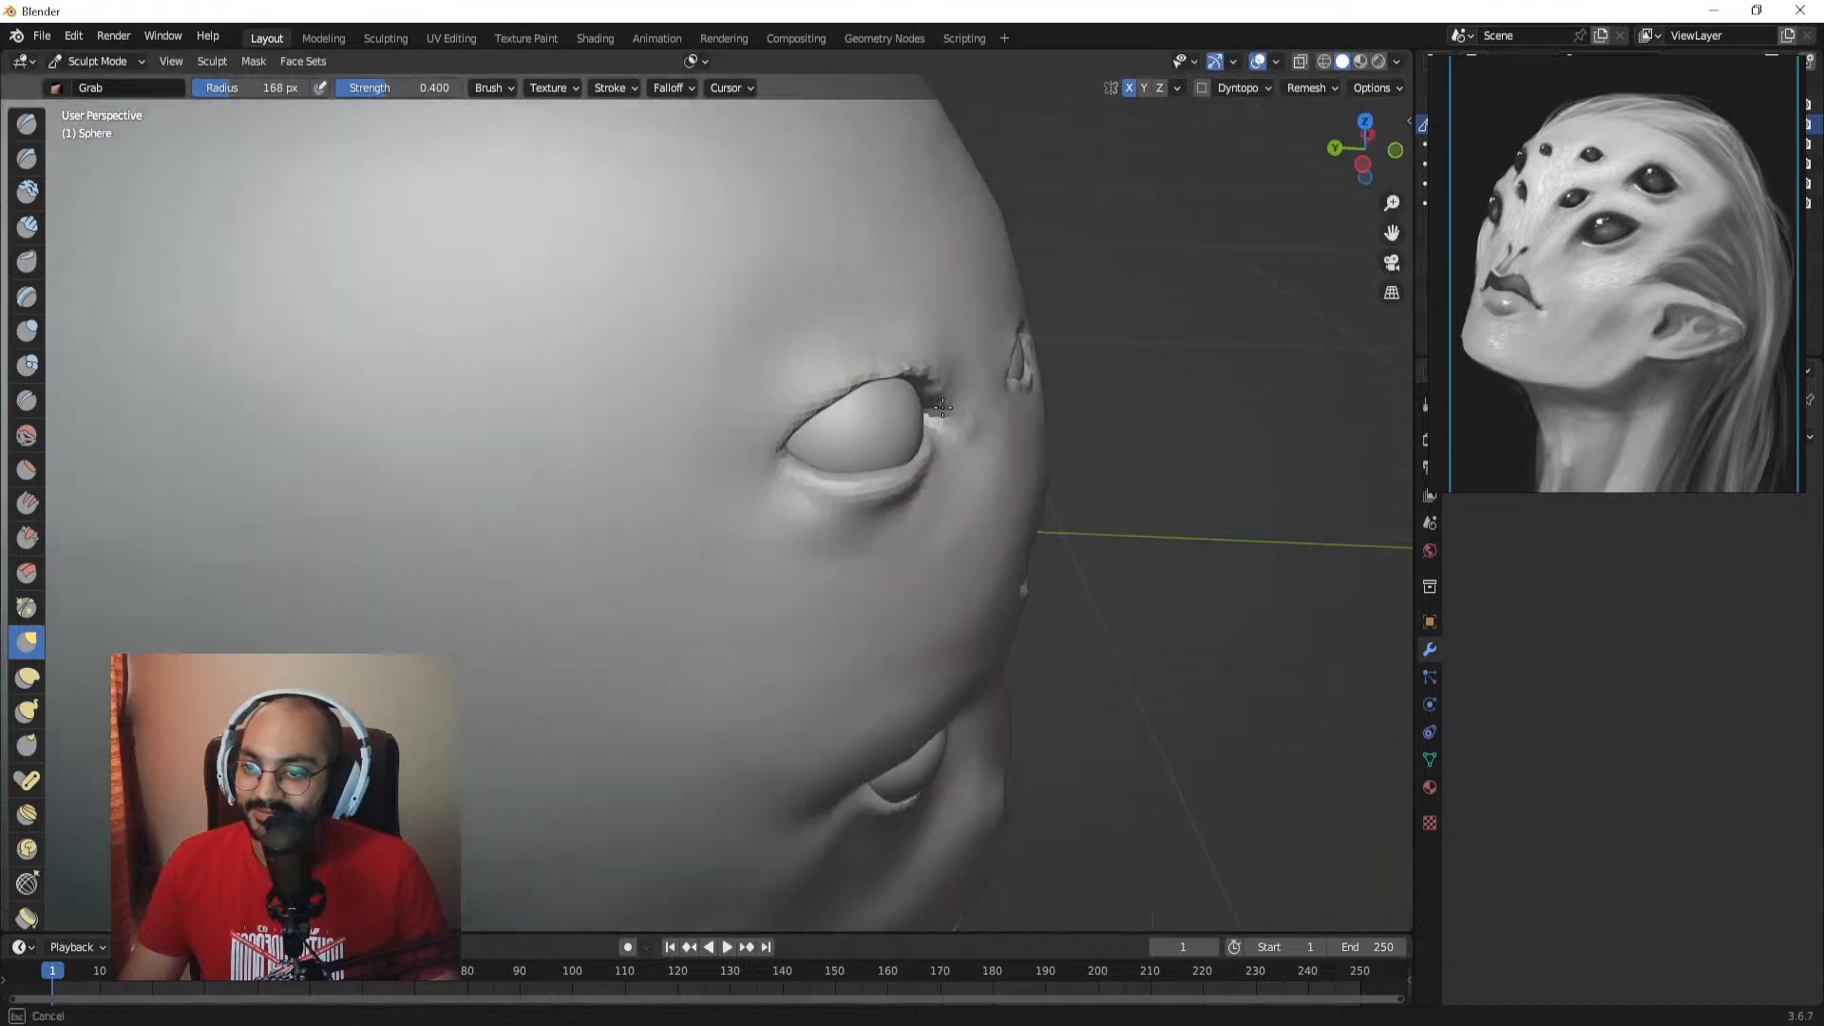
drag(943, 408, 931, 416)
mouse_move(925, 418)
middle_down()
mouse_move(766, 544)
mouse_move(762, 571)
mouse_move(757, 556)
middle_up()
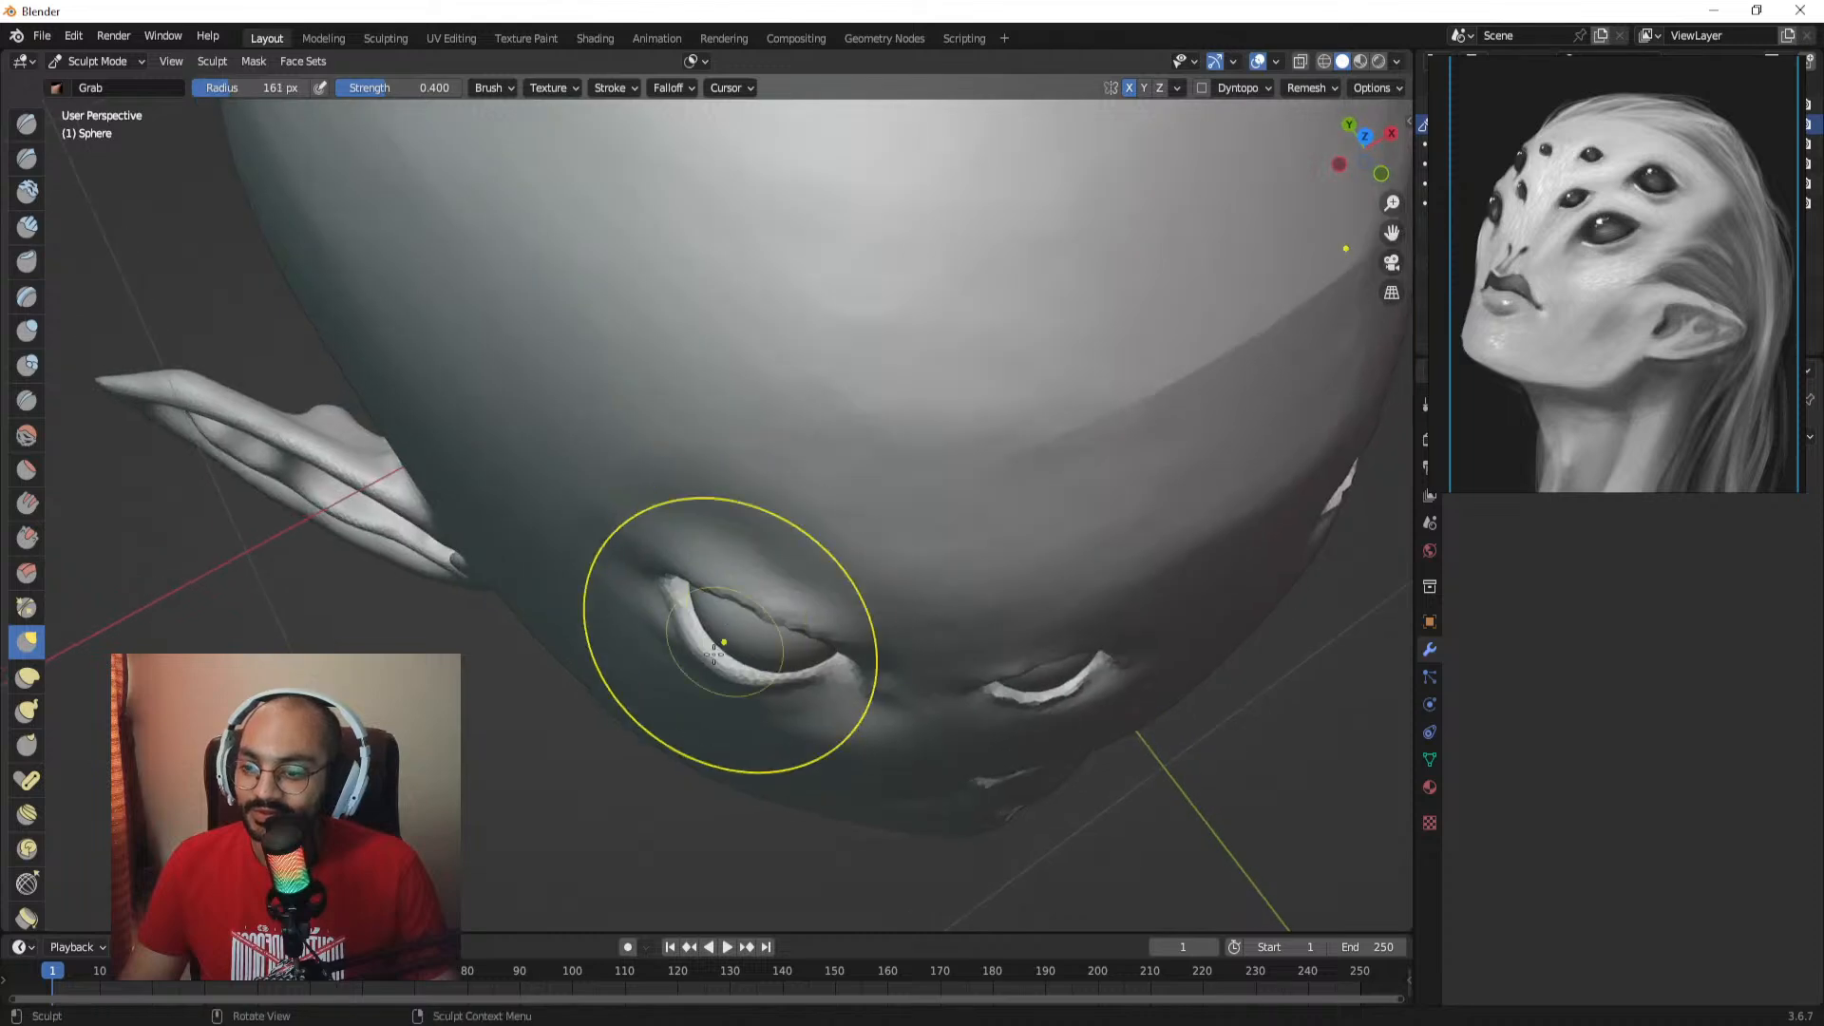
click(721, 646)
mouse_move(723, 647)
middle_down()
mouse_move(753, 541)
mouse_move(663, 587)
mouse_move(684, 570)
mouse_move(627, 257)
middle_up()
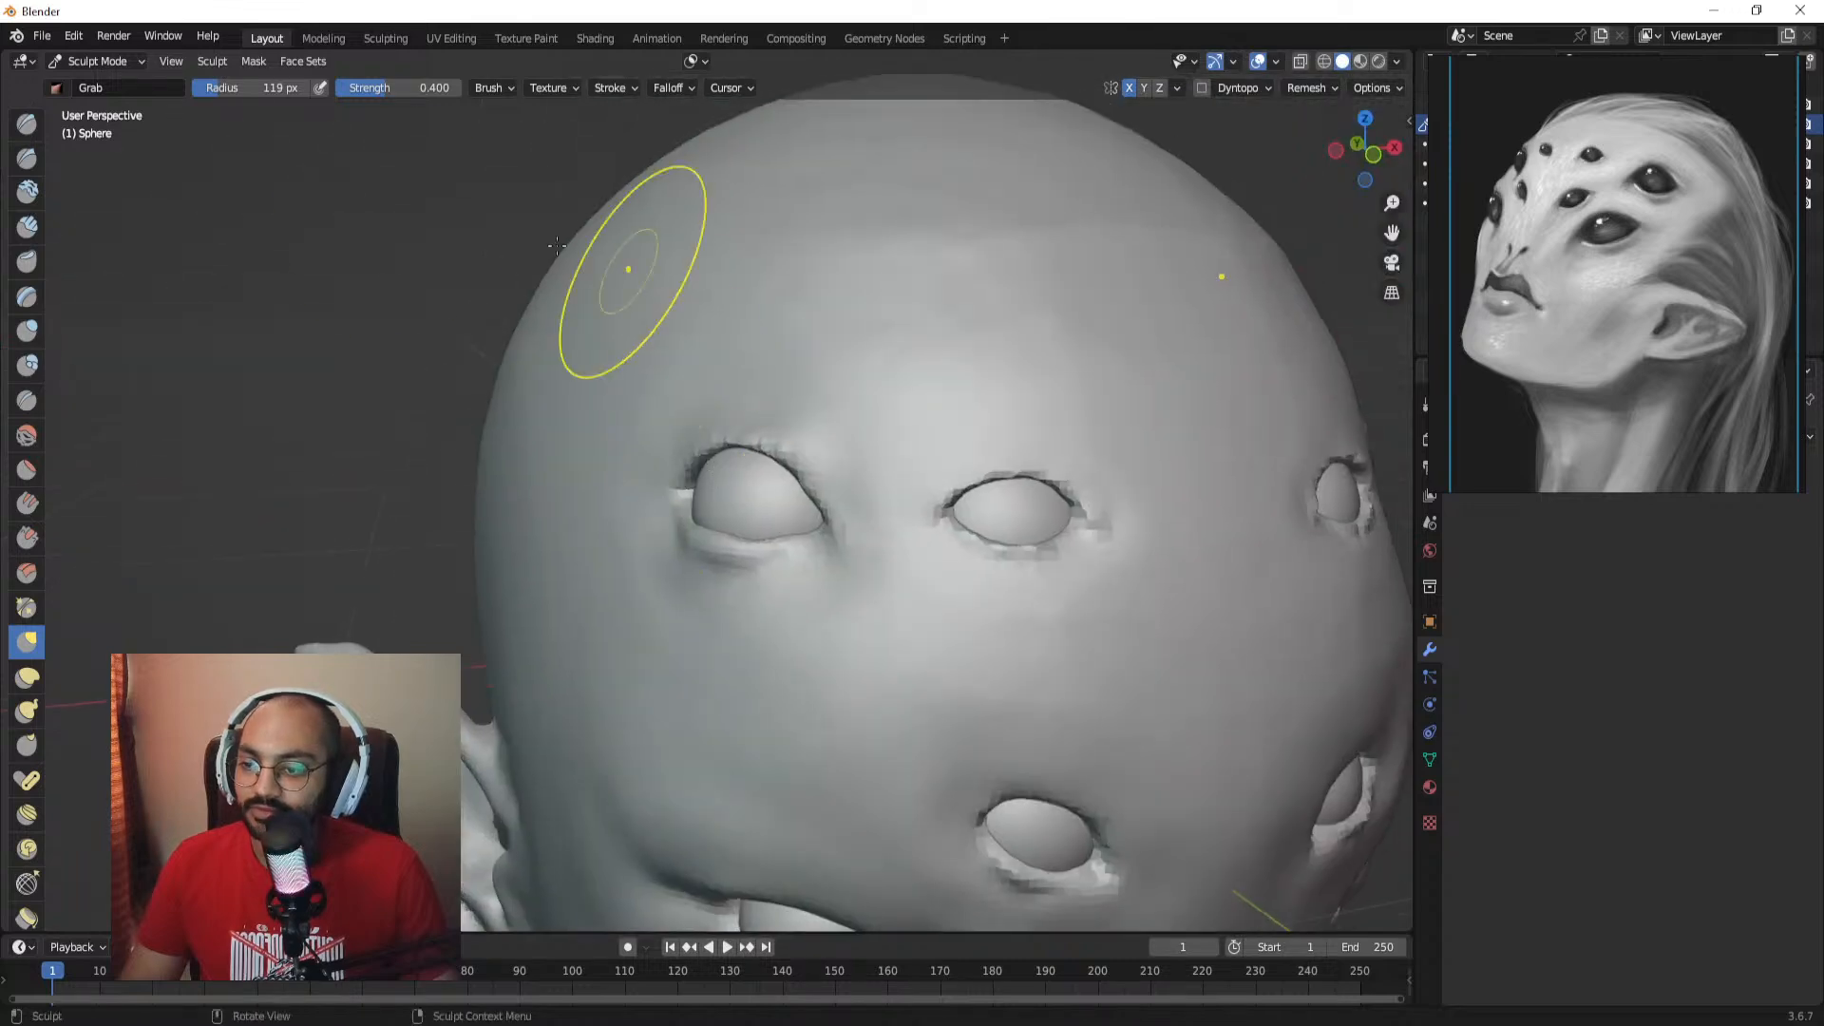
Step: Build up volume beneath the lower lids of the upper row's outer eyes with Clay Strips at 75 px
key(c)
mouse_move(722, 456)
middle_down()
mouse_move(767, 499)
mouse_move(823, 487)
middle_up()
ctrl+middle_drag(819, 589, 746, 513)
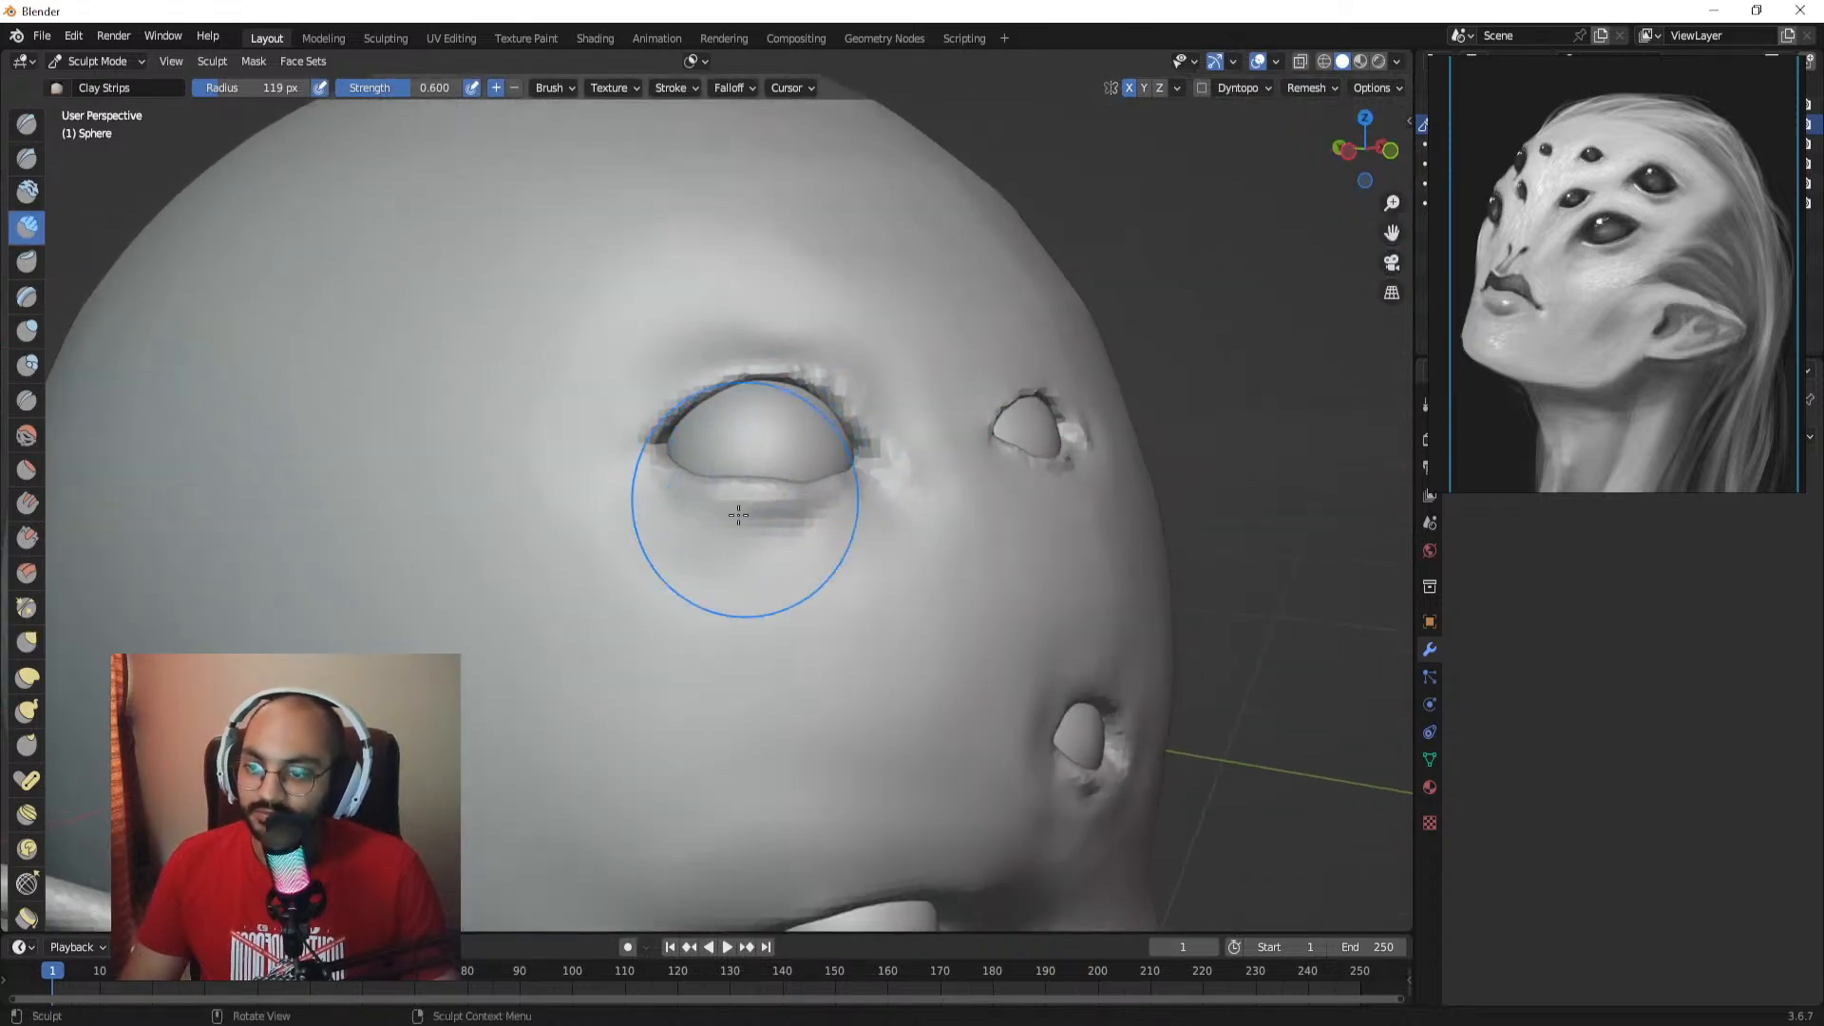
key(f)
click(767, 538)
mouse_move(761, 570)
mouse_down()
mouse_move(691, 538)
mouse_move(722, 565)
mouse_move(798, 570)
mouse_up()
key(f)
click(796, 572)
drag(807, 561, 810, 593)
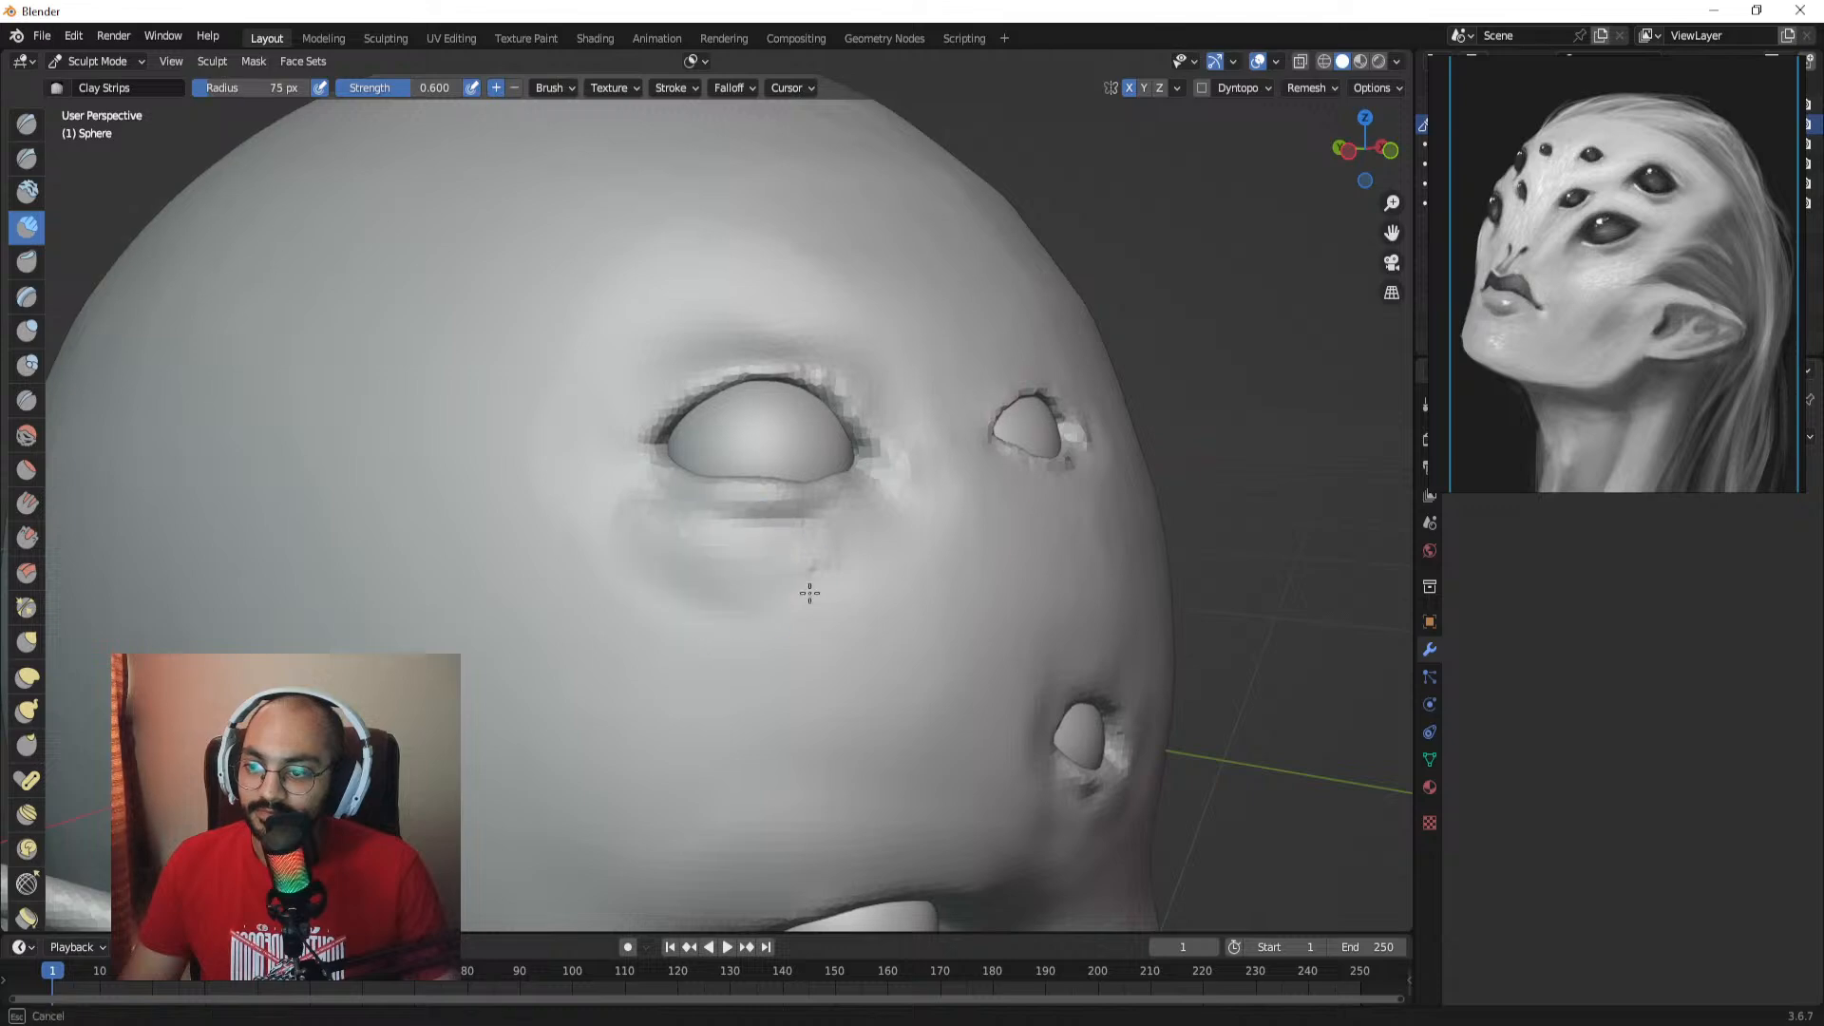
middle_drag(773, 570, 639, 529)
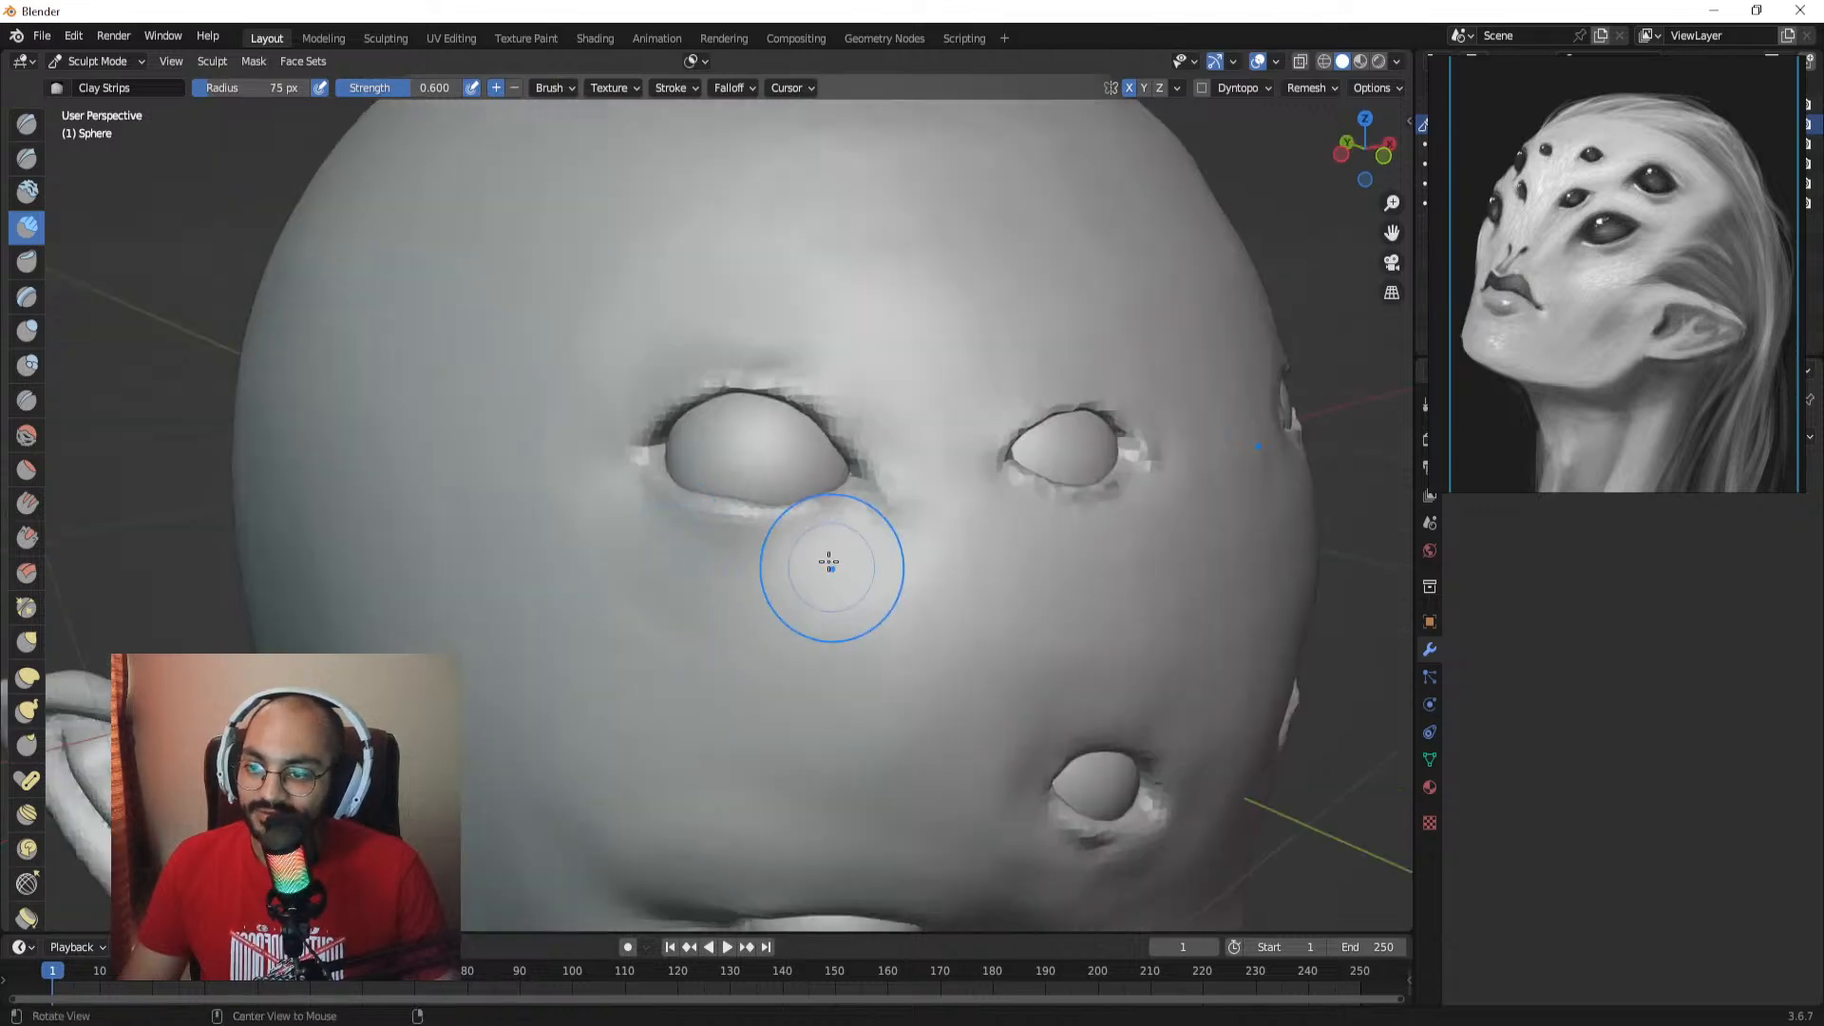
Step: Add brow volume above the upper row's outer eyes with Clay Strips at 75 px
middle_drag(827, 561, 770, 534)
alt+drag(771, 534, 734, 504)
ctrl+alt+drag(741, 484, 786, 586)
alt+drag(808, 494, 861, 456)
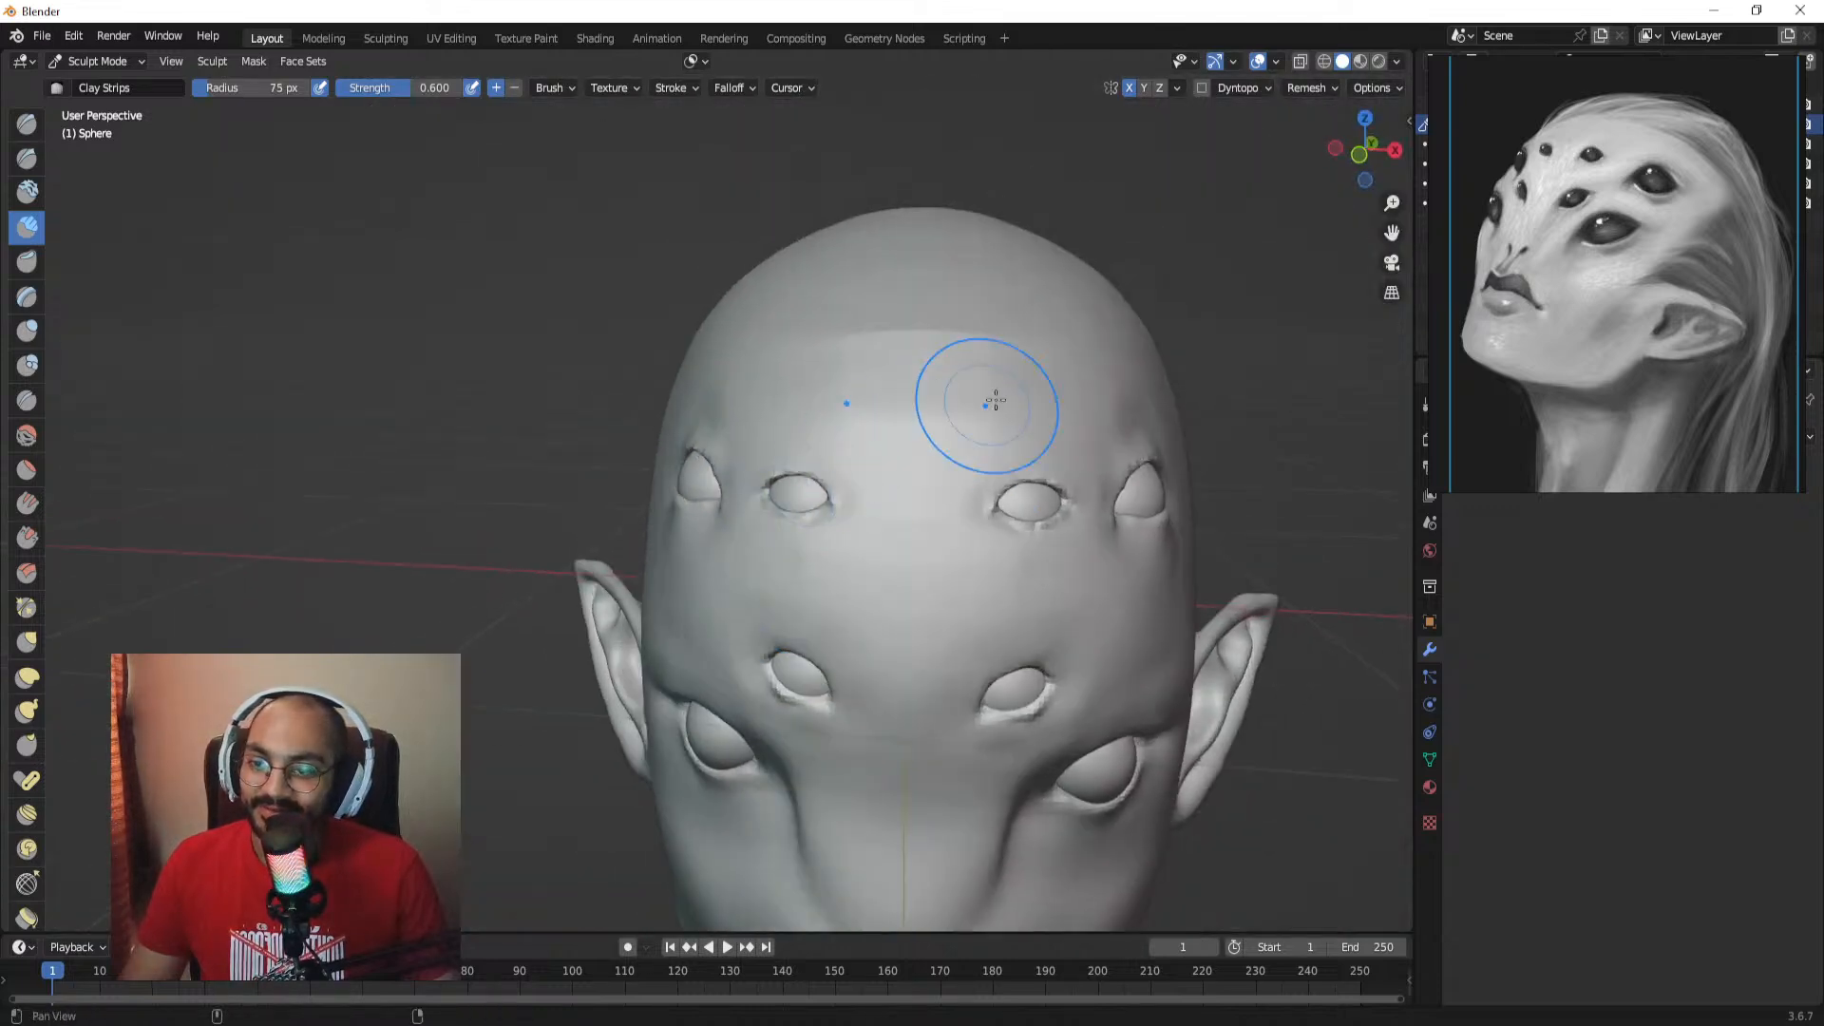
mouse_move(996, 400)
alt+shift+mouse_down()
mouse_move(806, 380)
mouse_move(870, 375)
alt+shift+mouse_up()
middle_drag(835, 354, 752, 224)
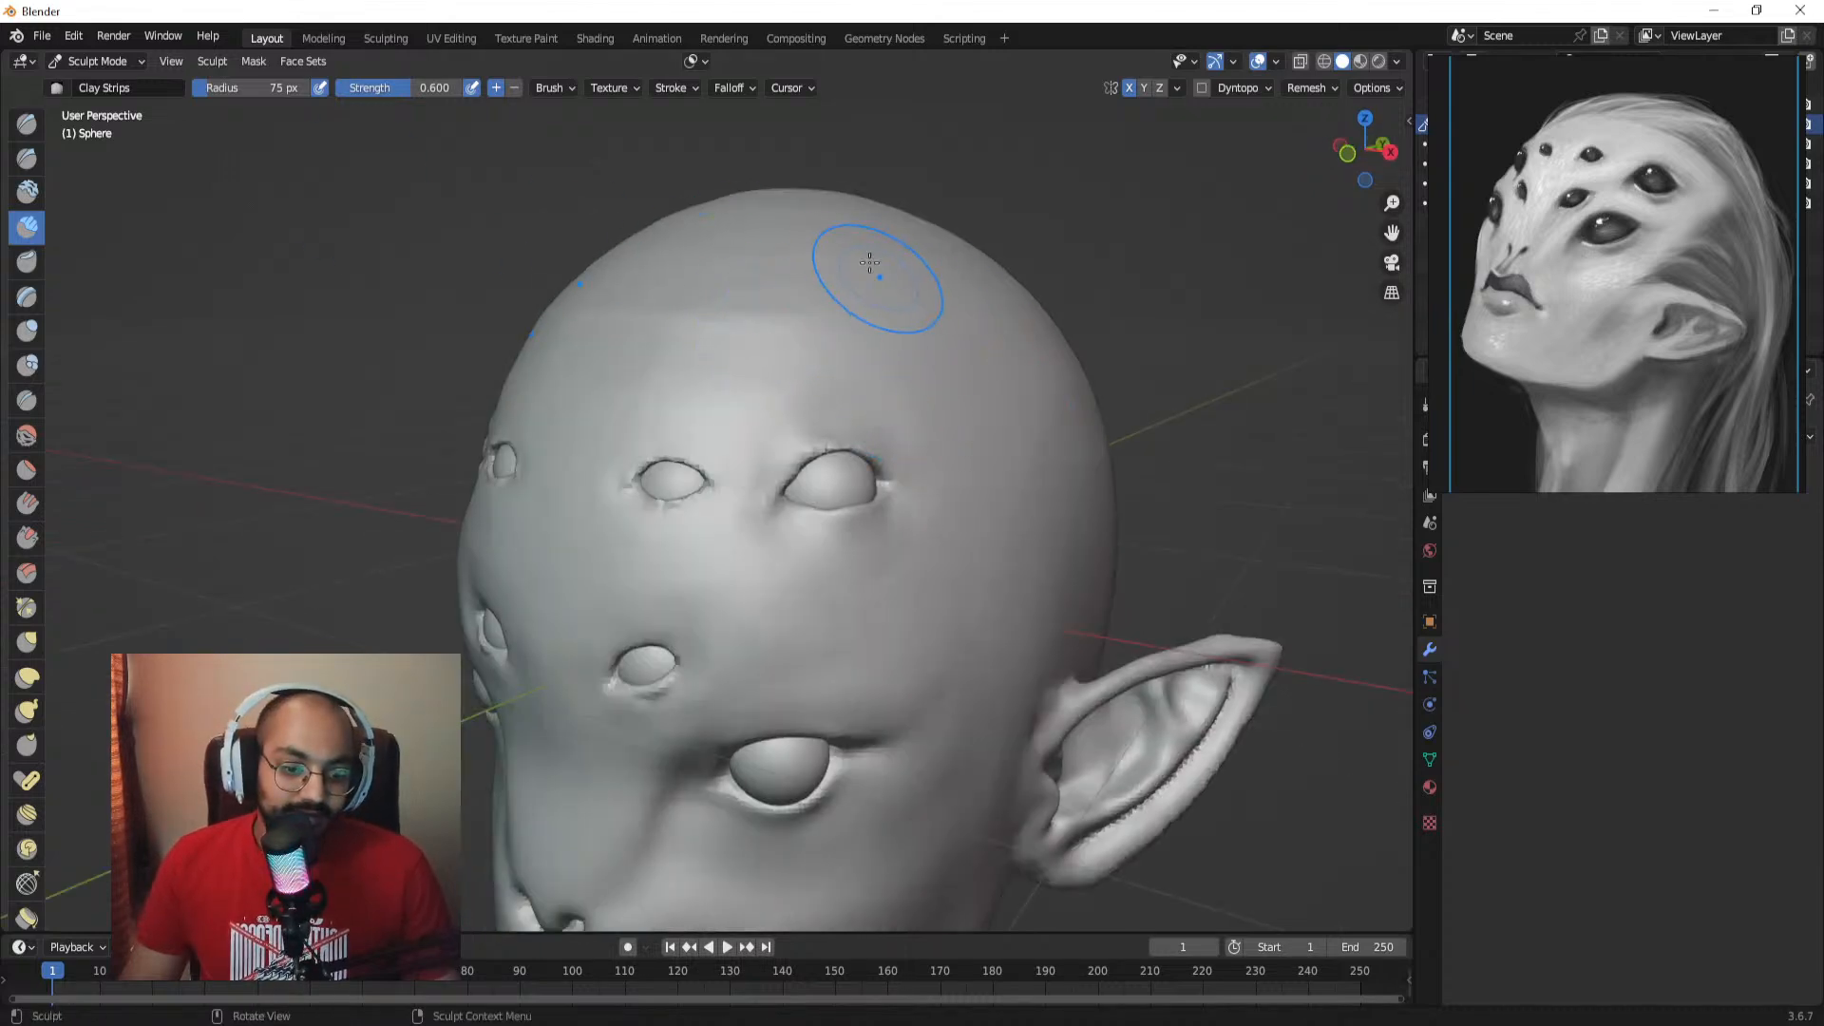
mouse_move(933, 454)
ctrl+alt+mouse_down()
mouse_move(975, 392)
mouse_move(909, 368)
ctrl+alt+mouse_up()
drag(905, 370, 873, 375)
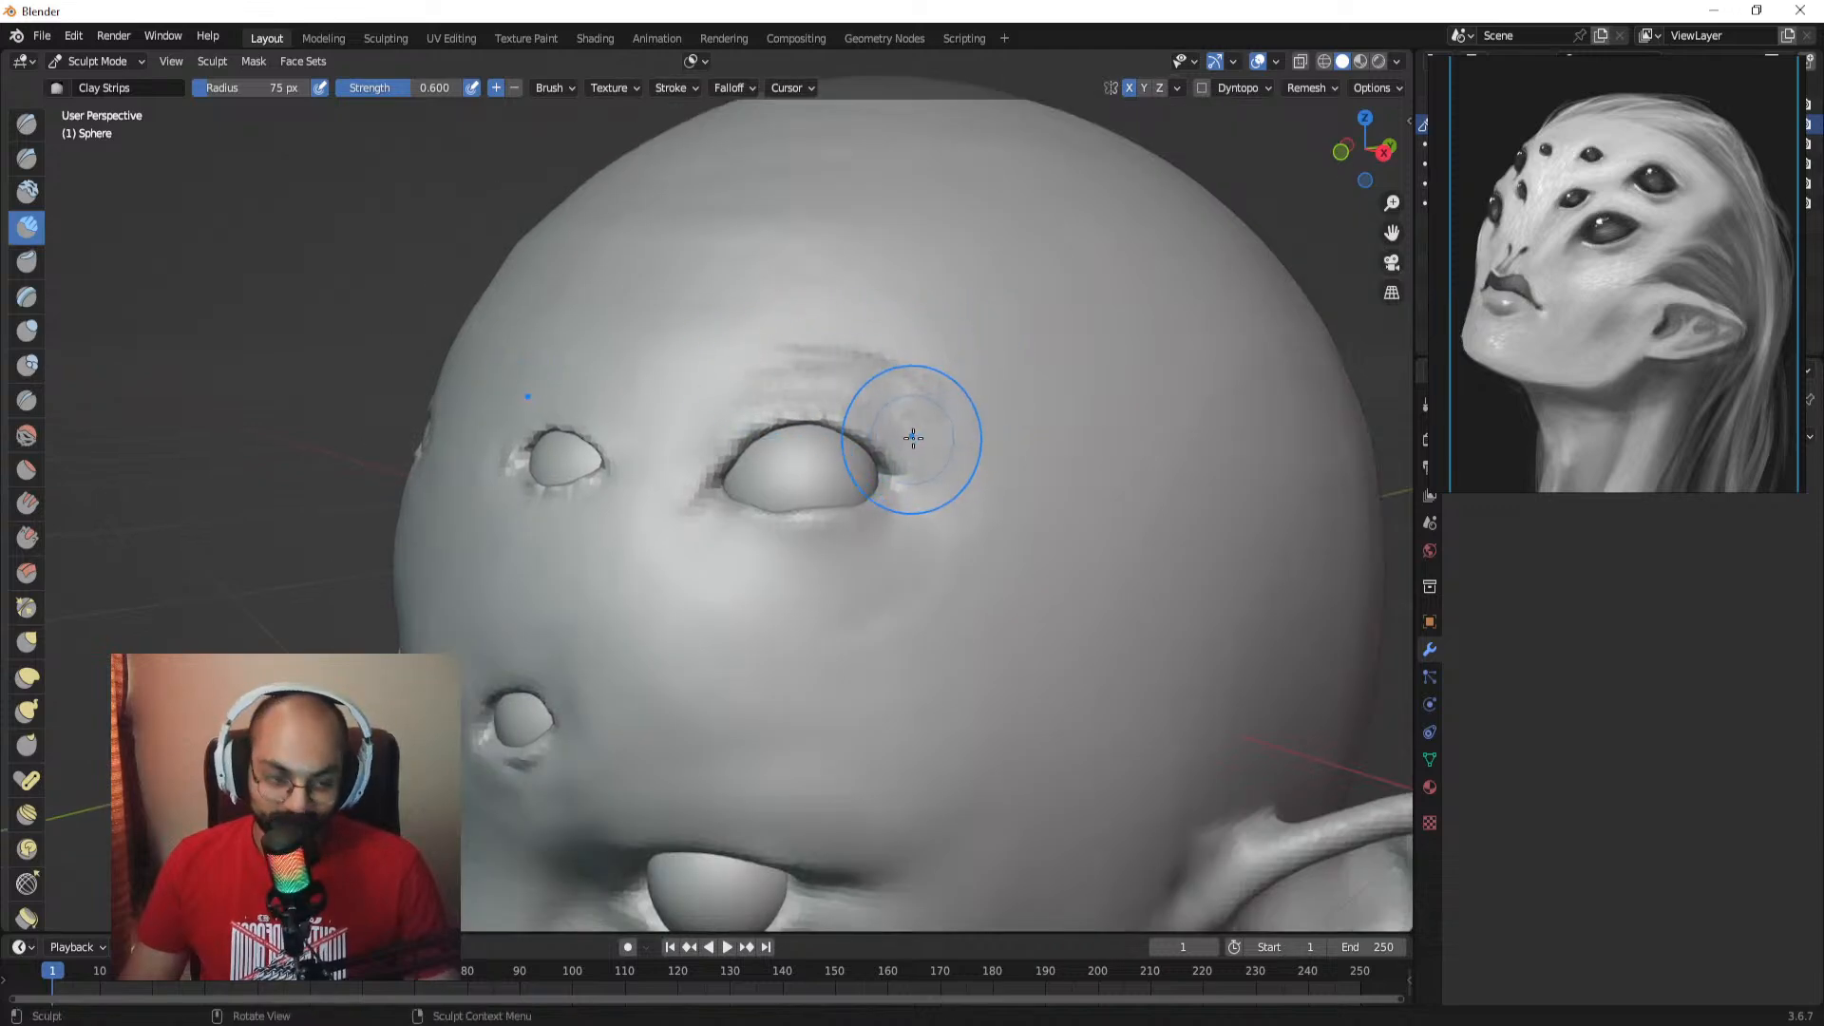
alt+drag(903, 367, 787, 370)
mouse_move(937, 440)
alt+mouse_down()
mouse_move(831, 411)
mouse_move(904, 366)
alt+mouse_up()
alt+drag(608, 396, 788, 450)
mouse_move(628, 472)
mouse_down()
mouse_move(601, 489)
mouse_move(636, 518)
mouse_move(703, 520)
mouse_move(697, 542)
mouse_up()
mouse_move(701, 537)
ctrl+alt+mouse_down()
mouse_move(717, 452)
mouse_move(752, 416)
mouse_move(721, 492)
mouse_move(725, 460)
mouse_move(774, 598)
mouse_move(762, 551)
ctrl+alt+mouse_up()
Step: Nudge the inner corners of the upper row's outer eyes into shape with Grab at 94 px and 88 px
key(g)
key(f)
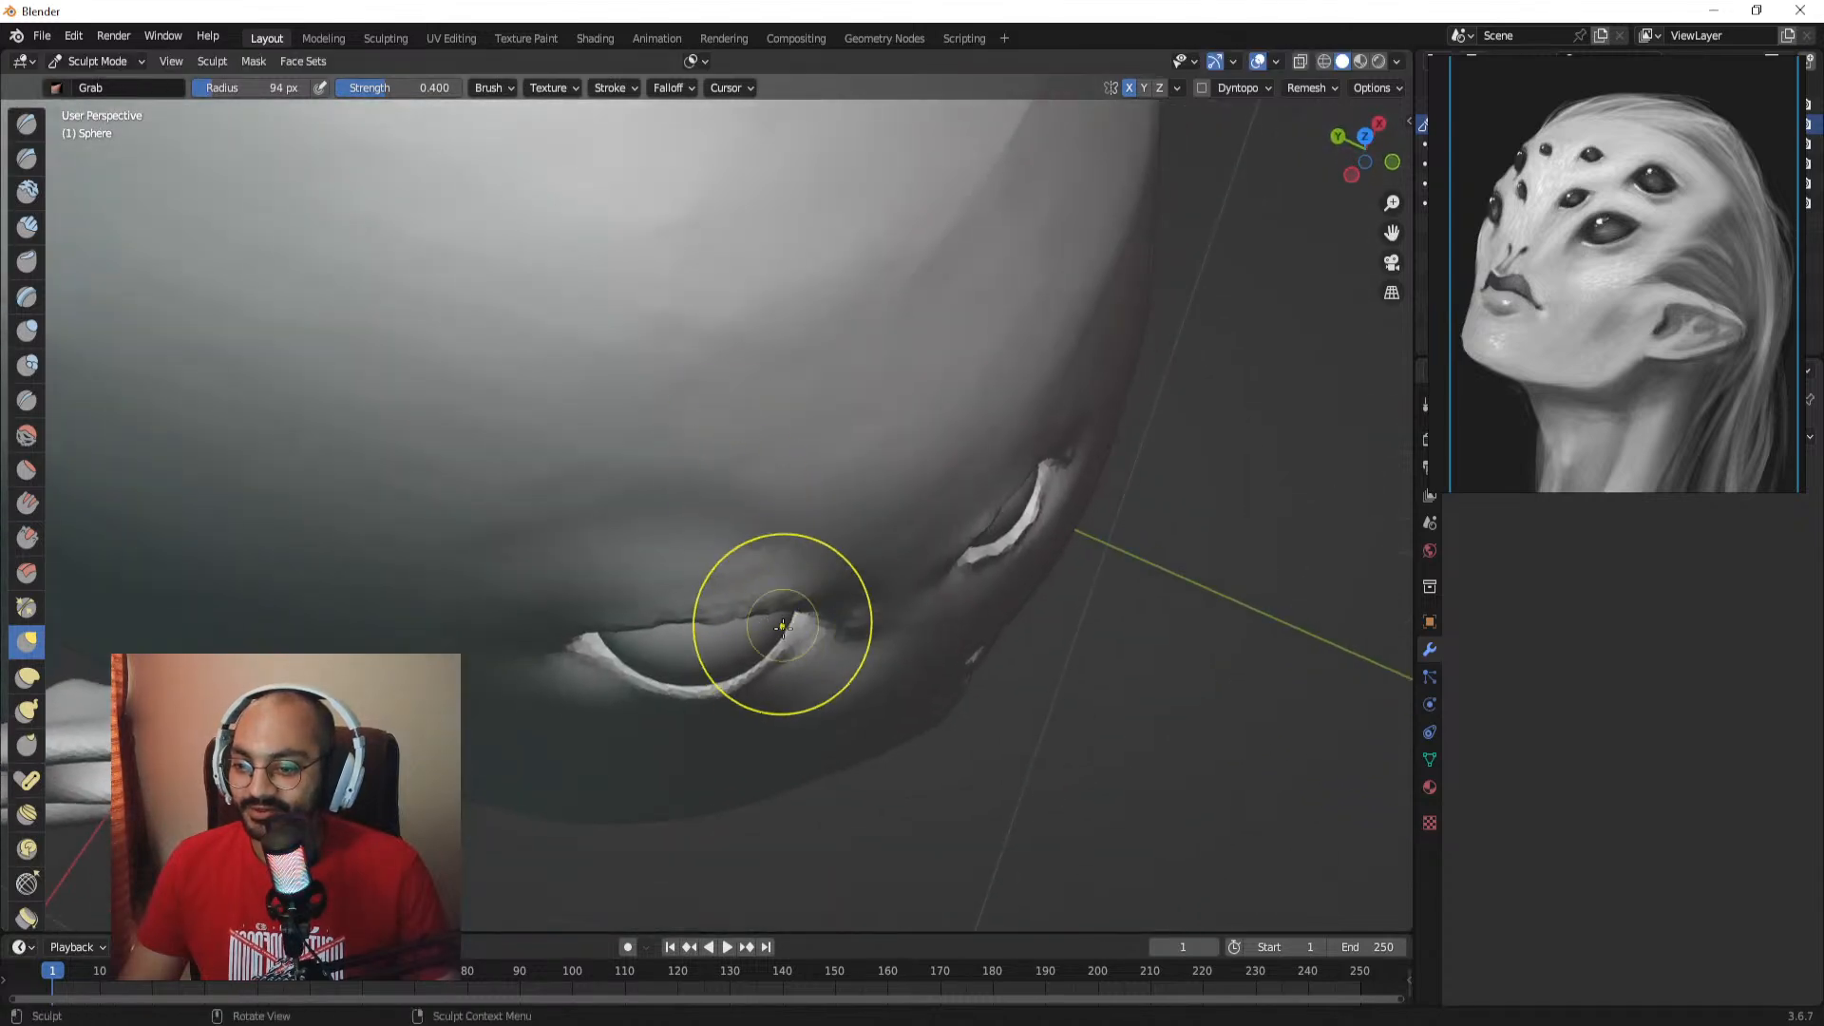
click(789, 662)
mouse_move(775, 651)
alt+mouse_down()
mouse_move(725, 480)
mouse_move(677, 442)
mouse_move(754, 424)
mouse_move(664, 439)
alt+mouse_up()
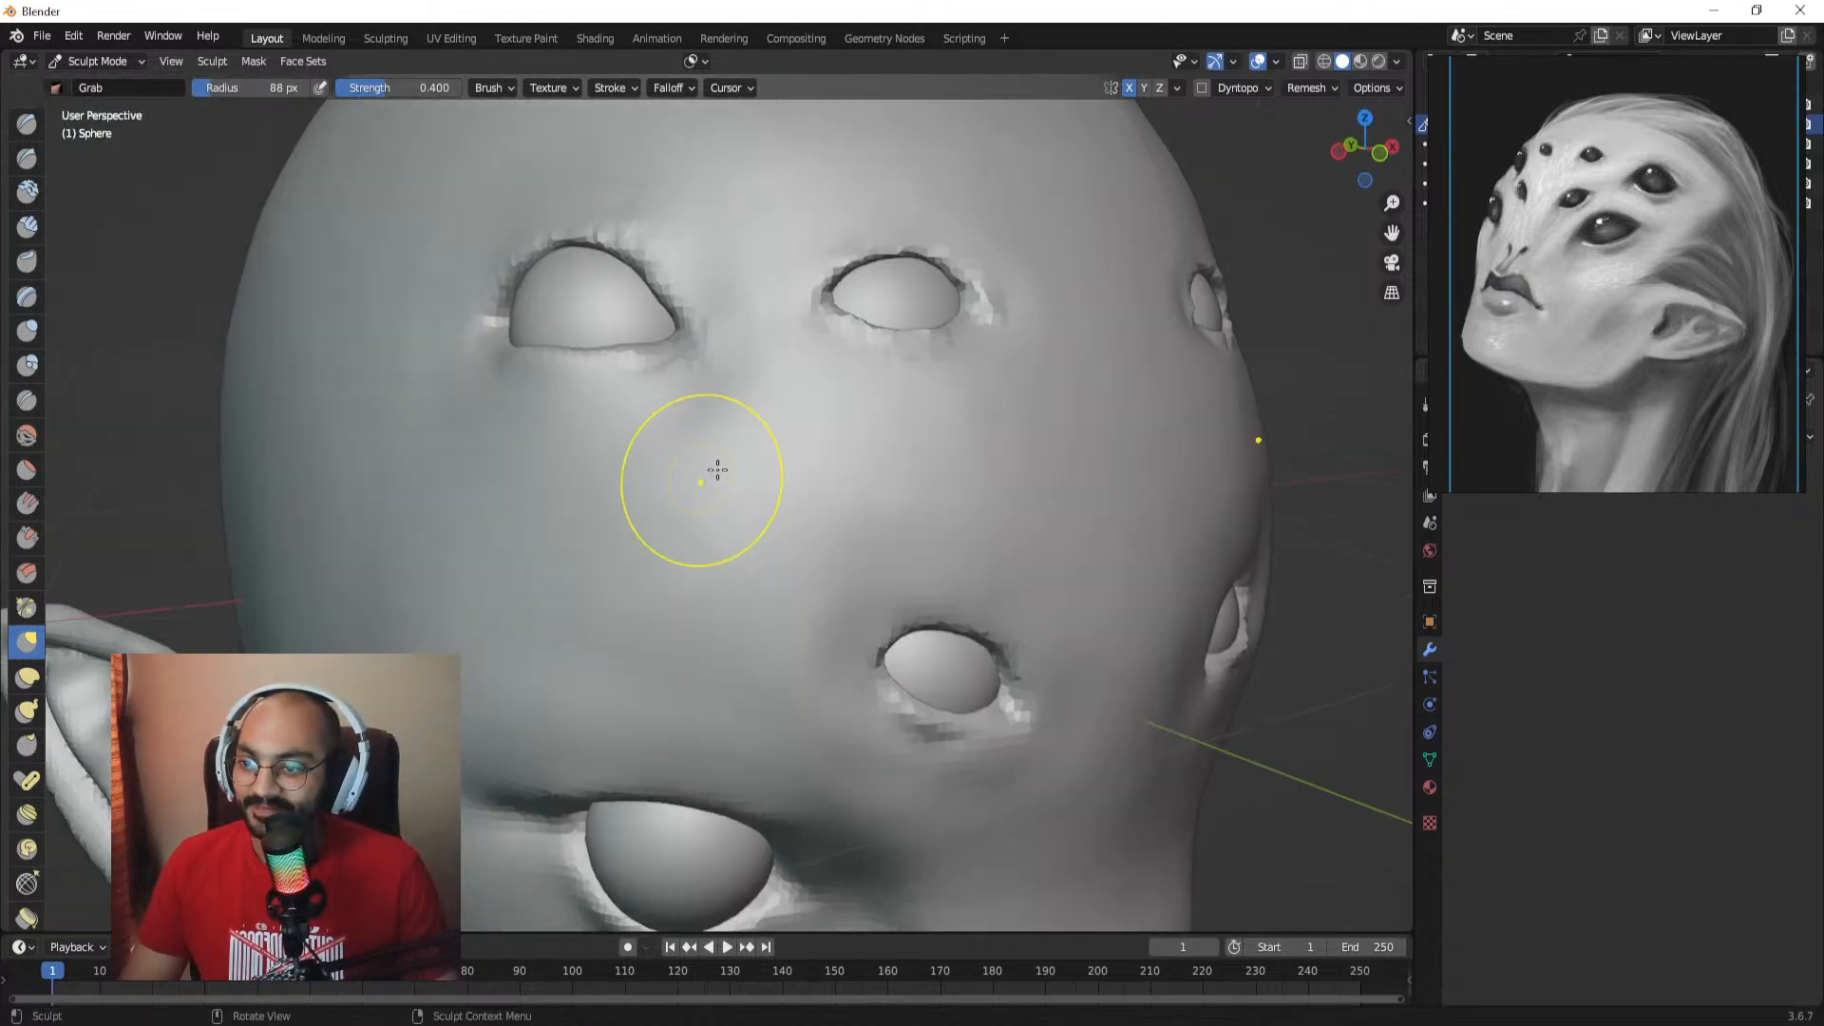
Step: Fine-tune the upper lid edges of the upper row's outer eyes with Grab at 61 px and 57 px
key(f)
click(693, 466)
mouse_move(751, 414)
alt+mouse_down()
mouse_move(745, 379)
mouse_move(720, 416)
mouse_move(655, 411)
alt+mouse_up()
scroll(751, 387, down, 4)
scroll(823, 408, up, 1)
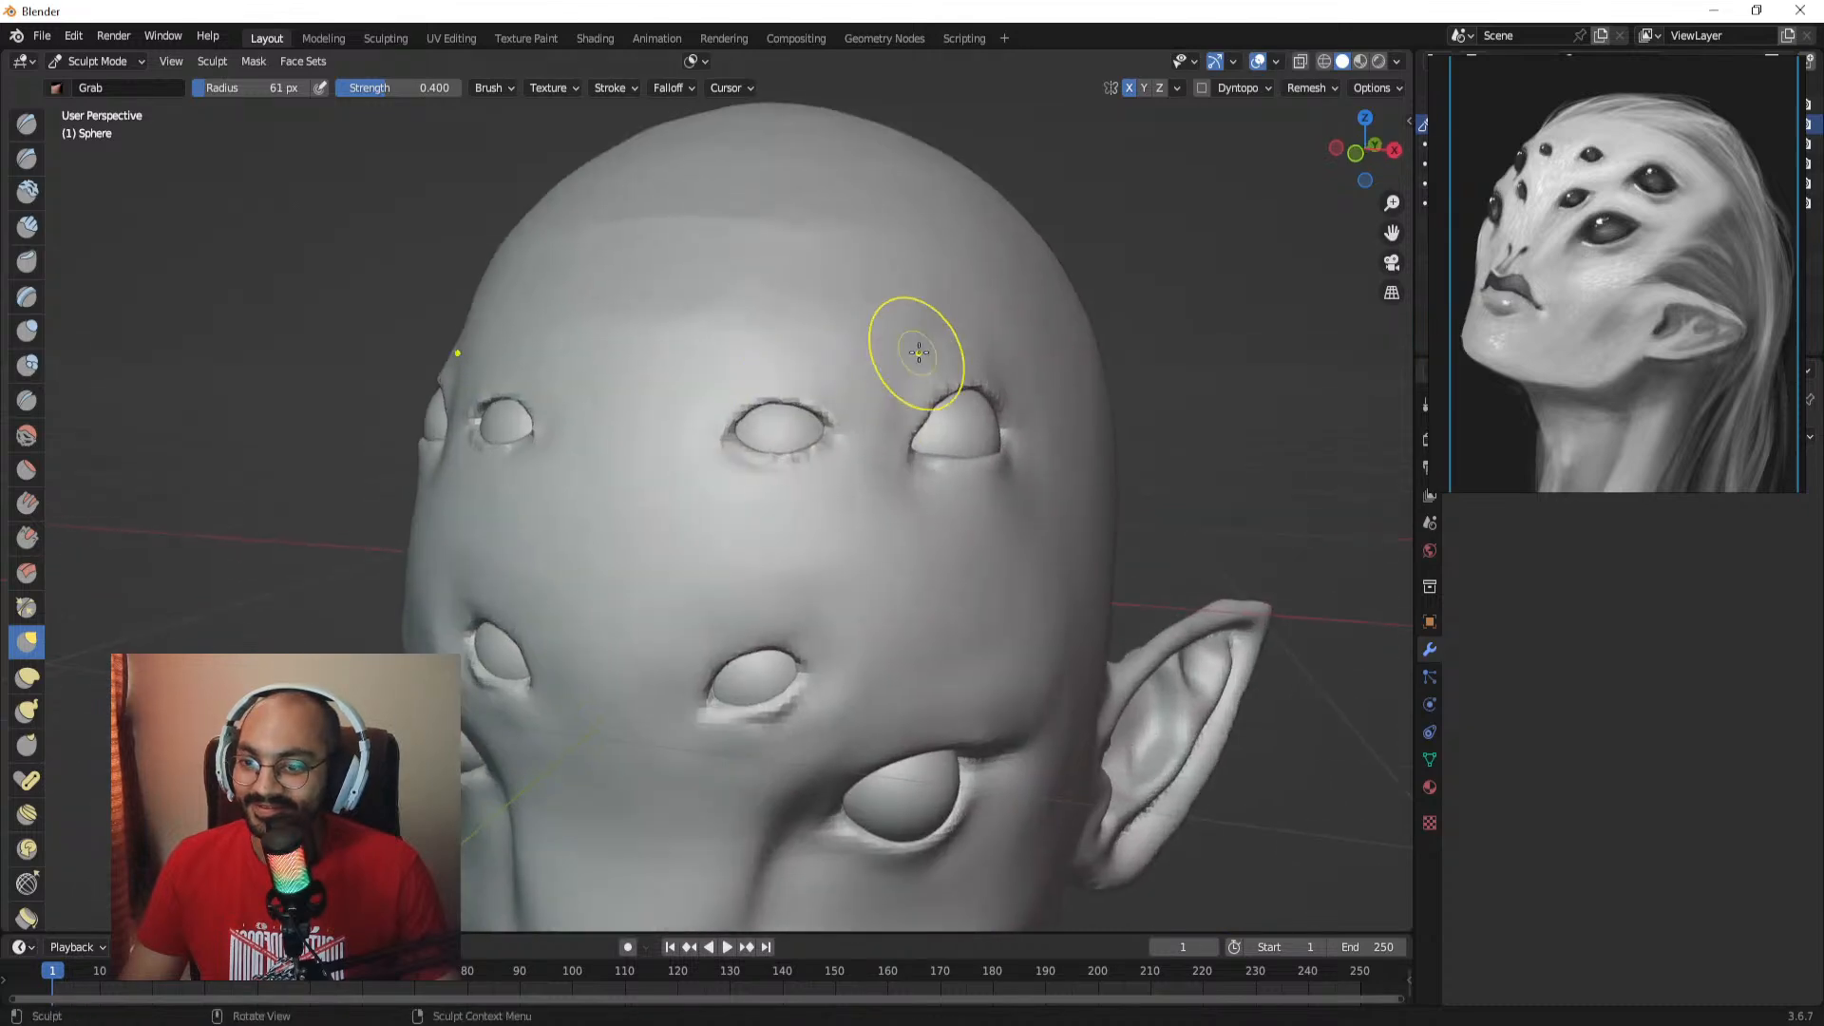
key(f)
click(916, 350)
alt+drag(960, 350, 914, 355)
mouse_move(905, 365)
mouse_down()
mouse_move(961, 330)
mouse_move(1037, 349)
mouse_up()
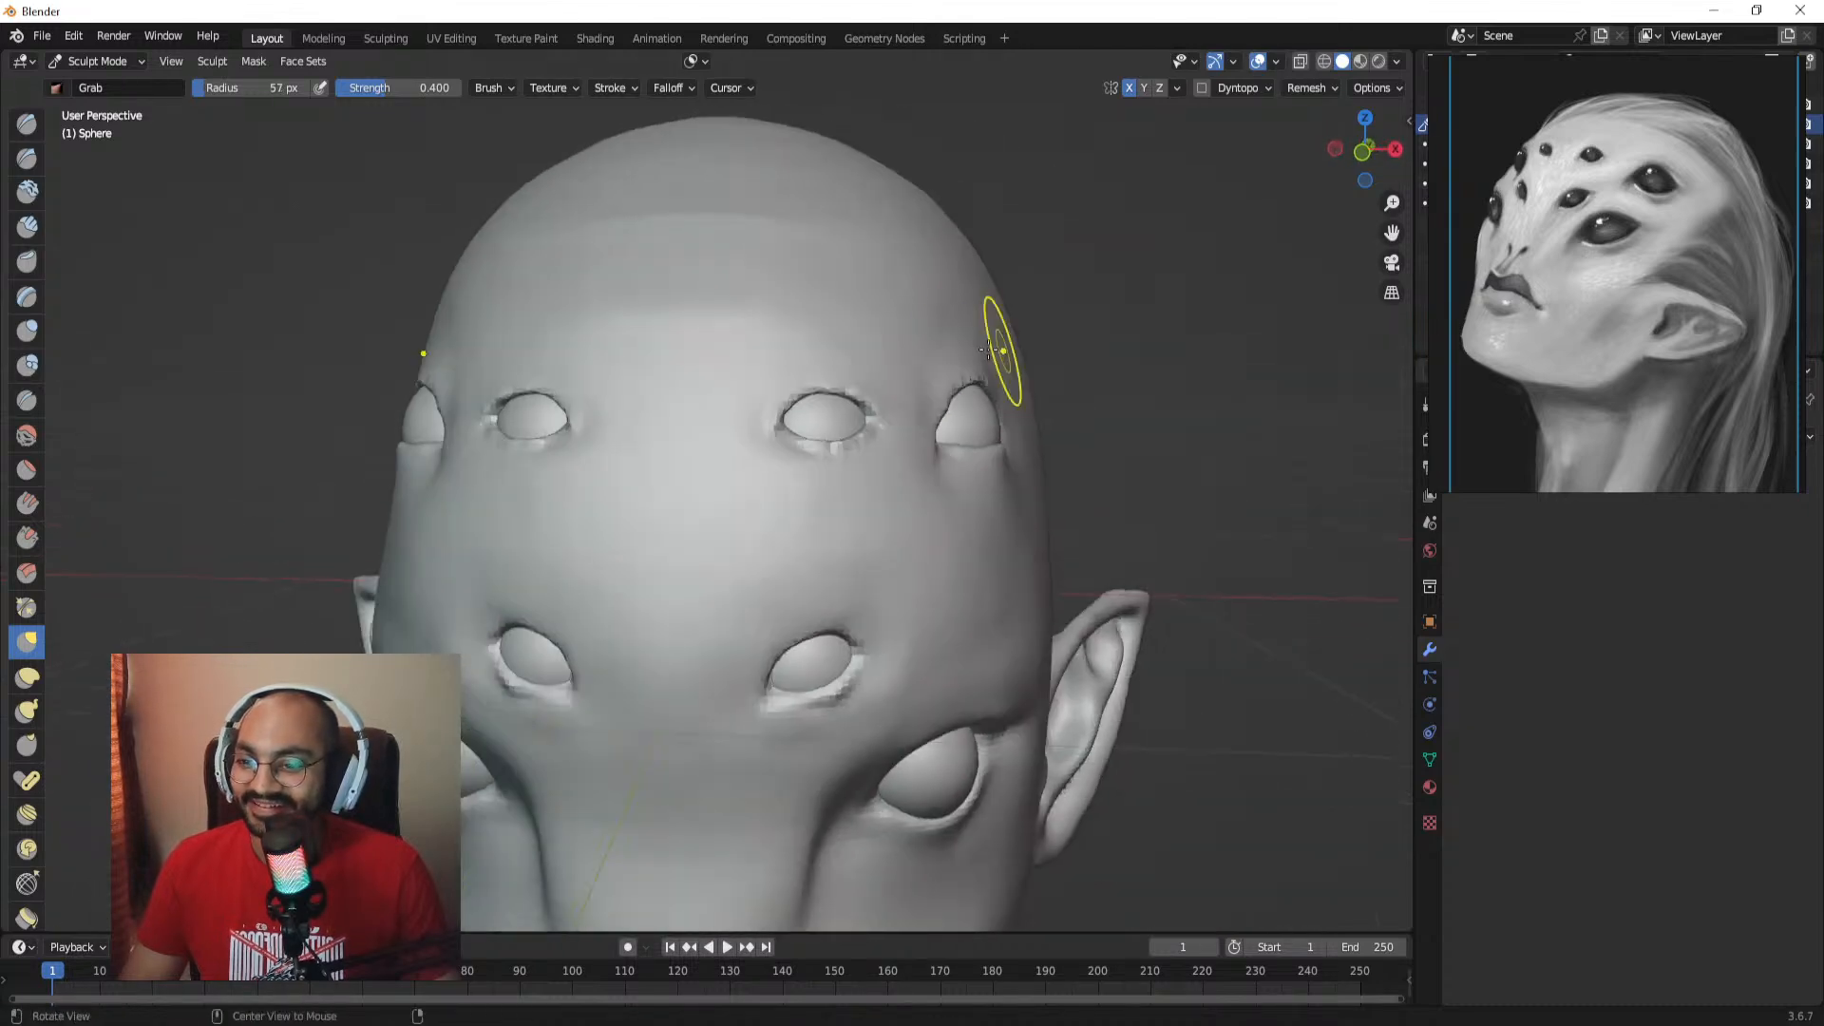
scroll(969, 372, down, 4)
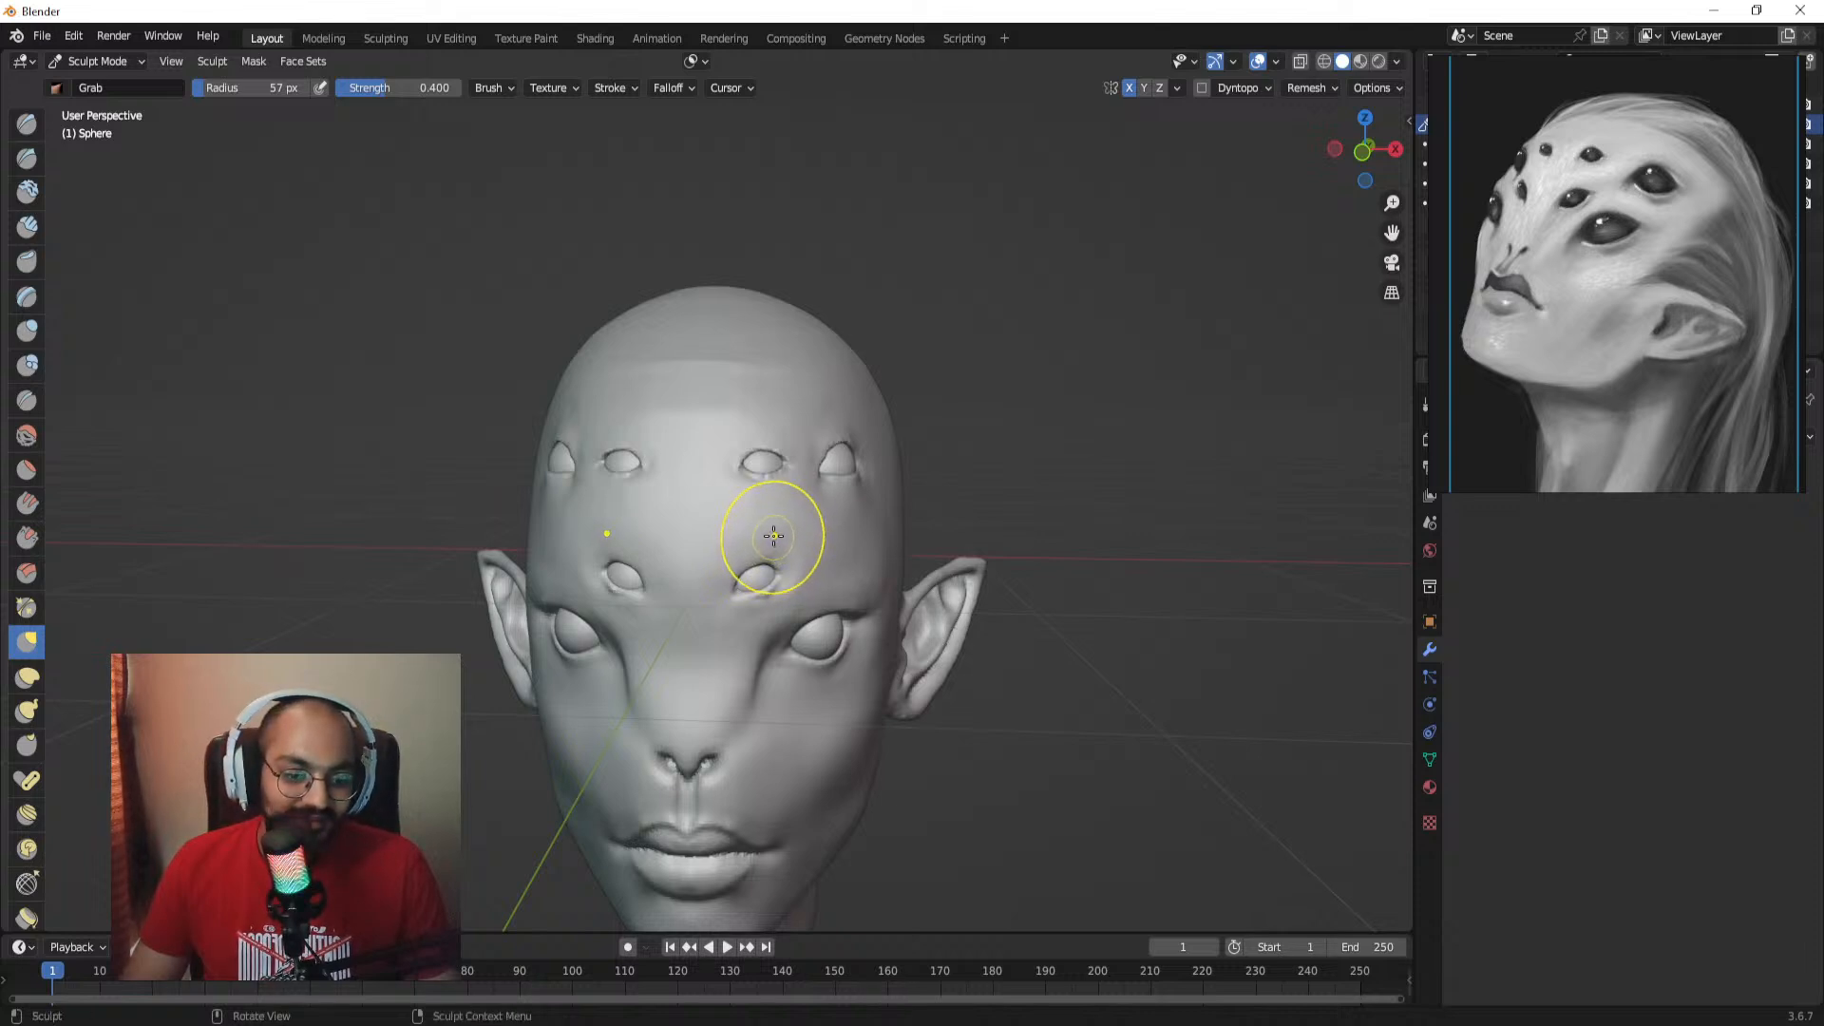
Step: Examine the forehead eyes from the front, three-quarter and side views to check the lid shapes and symmetry
ctrl+alt+drag(772, 535, 772, 397)
alt+drag(717, 392, 761, 390)
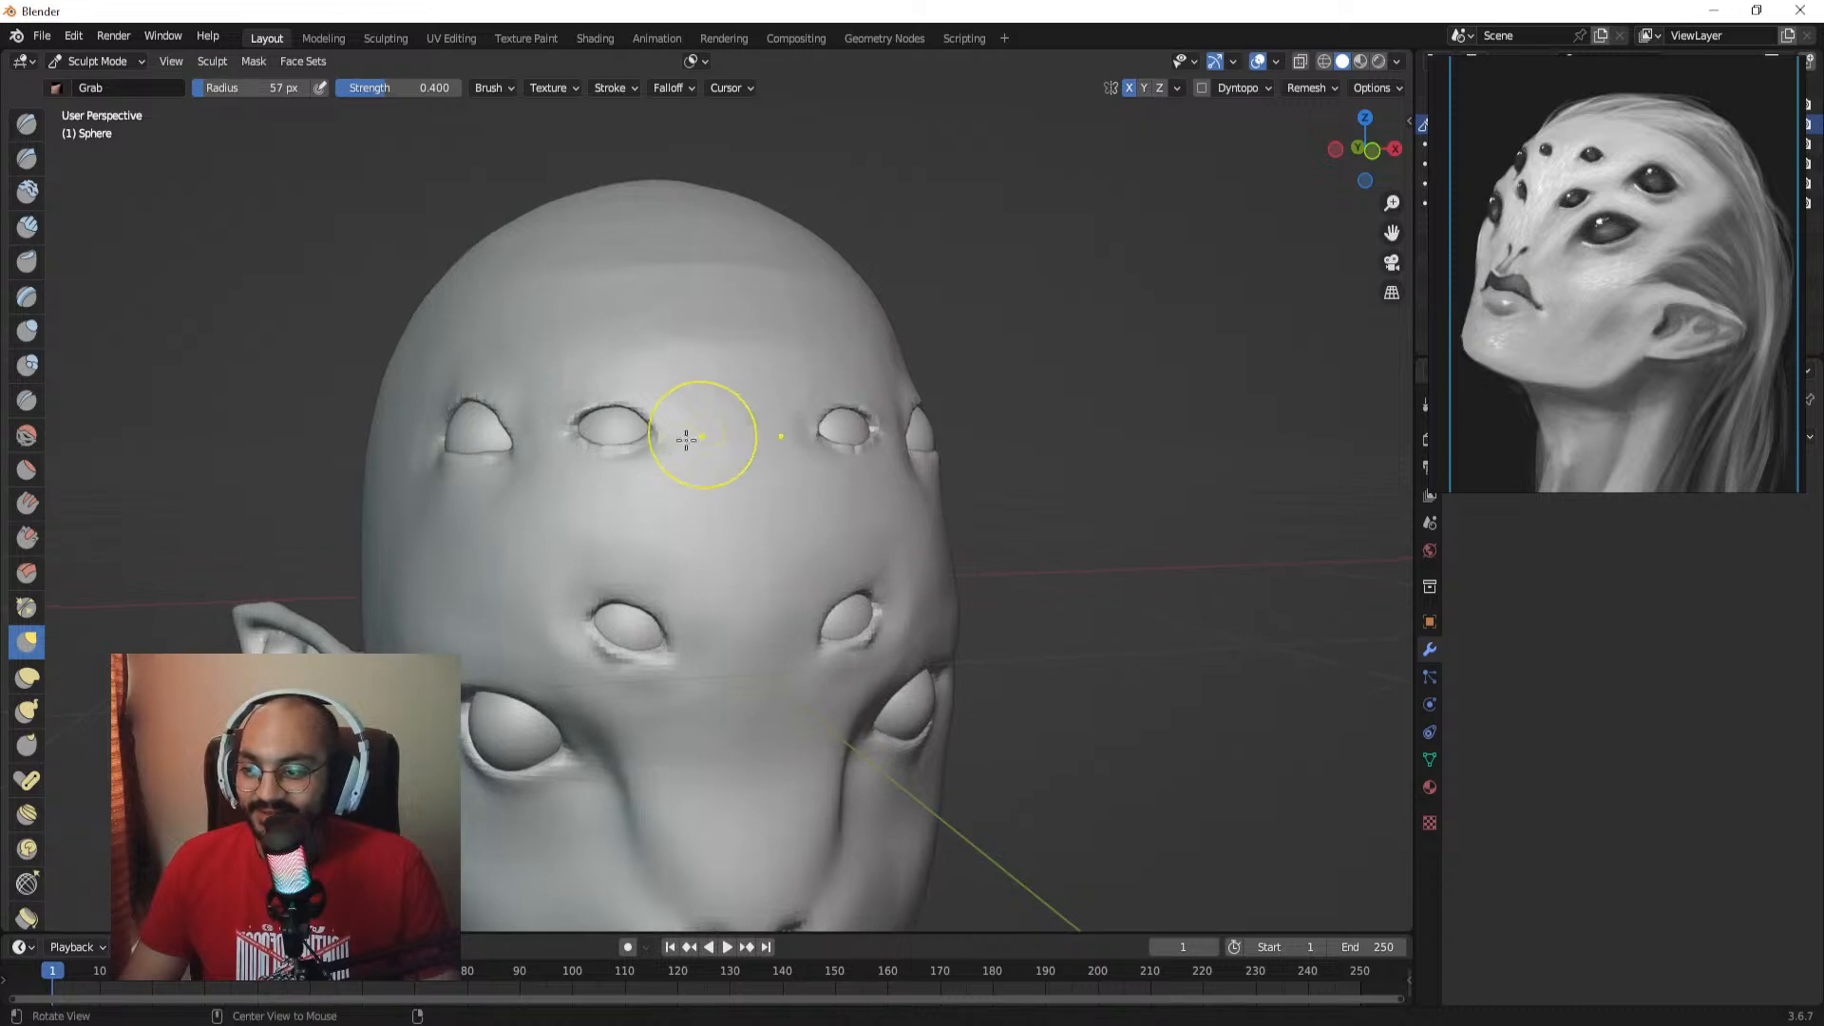
alt+drag(684, 436, 808, 443)
mouse_move(746, 451)
ctrl+alt+mouse_down()
mouse_move(733, 386)
mouse_move(700, 411)
mouse_move(765, 425)
mouse_move(740, 423)
ctrl+alt+mouse_up()
key(f)
click(753, 419)
mouse_move(755, 447)
alt+mouse_down()
mouse_move(826, 454)
mouse_move(715, 436)
mouse_move(796, 504)
mouse_move(738, 479)
mouse_move(770, 455)
mouse_move(770, 483)
mouse_move(714, 416)
mouse_move(794, 430)
mouse_move(729, 411)
alt+mouse_up()
key(f)
click(696, 415)
alt+drag(629, 437, 644, 358)
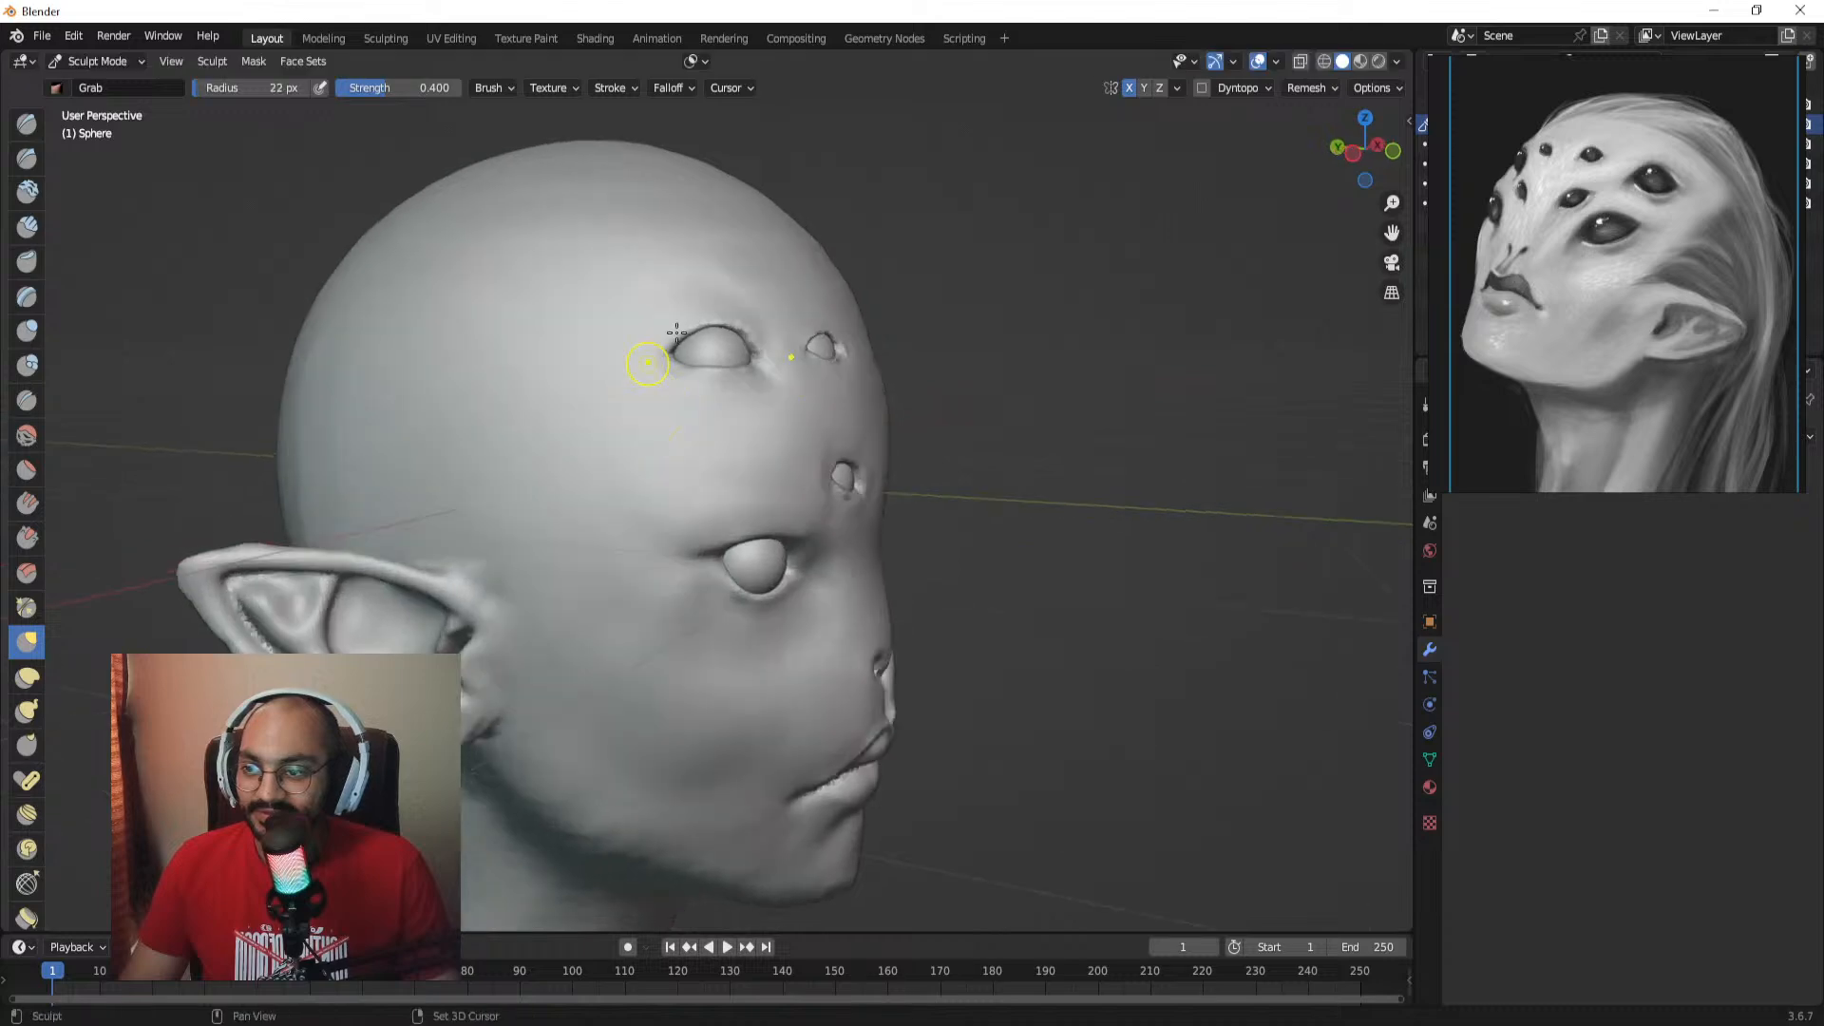
key(f)
click(694, 282)
alt+drag(829, 294, 608, 231)
key(f)
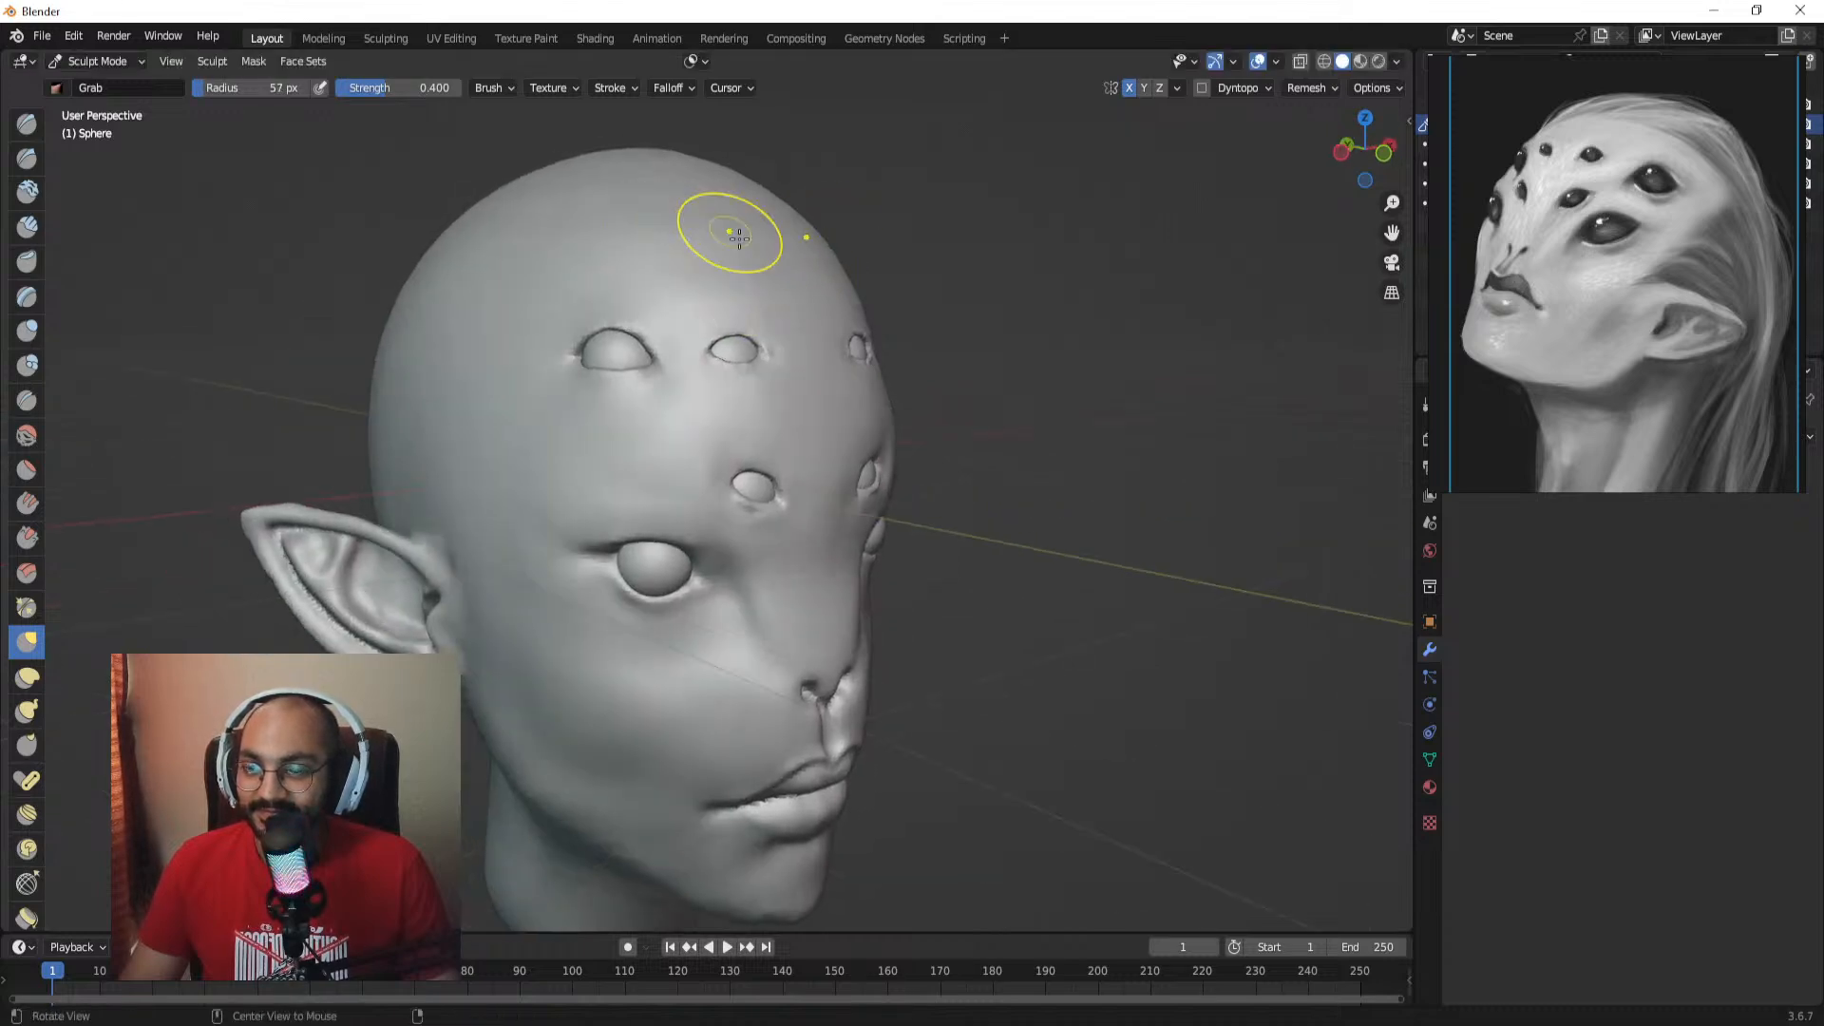
alt+drag(892, 354, 810, 361)
mouse_move(811, 361)
ctrl+alt+mouse_down()
mouse_move(810, 399)
mouse_move(777, 381)
mouse_move(836, 403)
ctrl+alt+mouse_up()
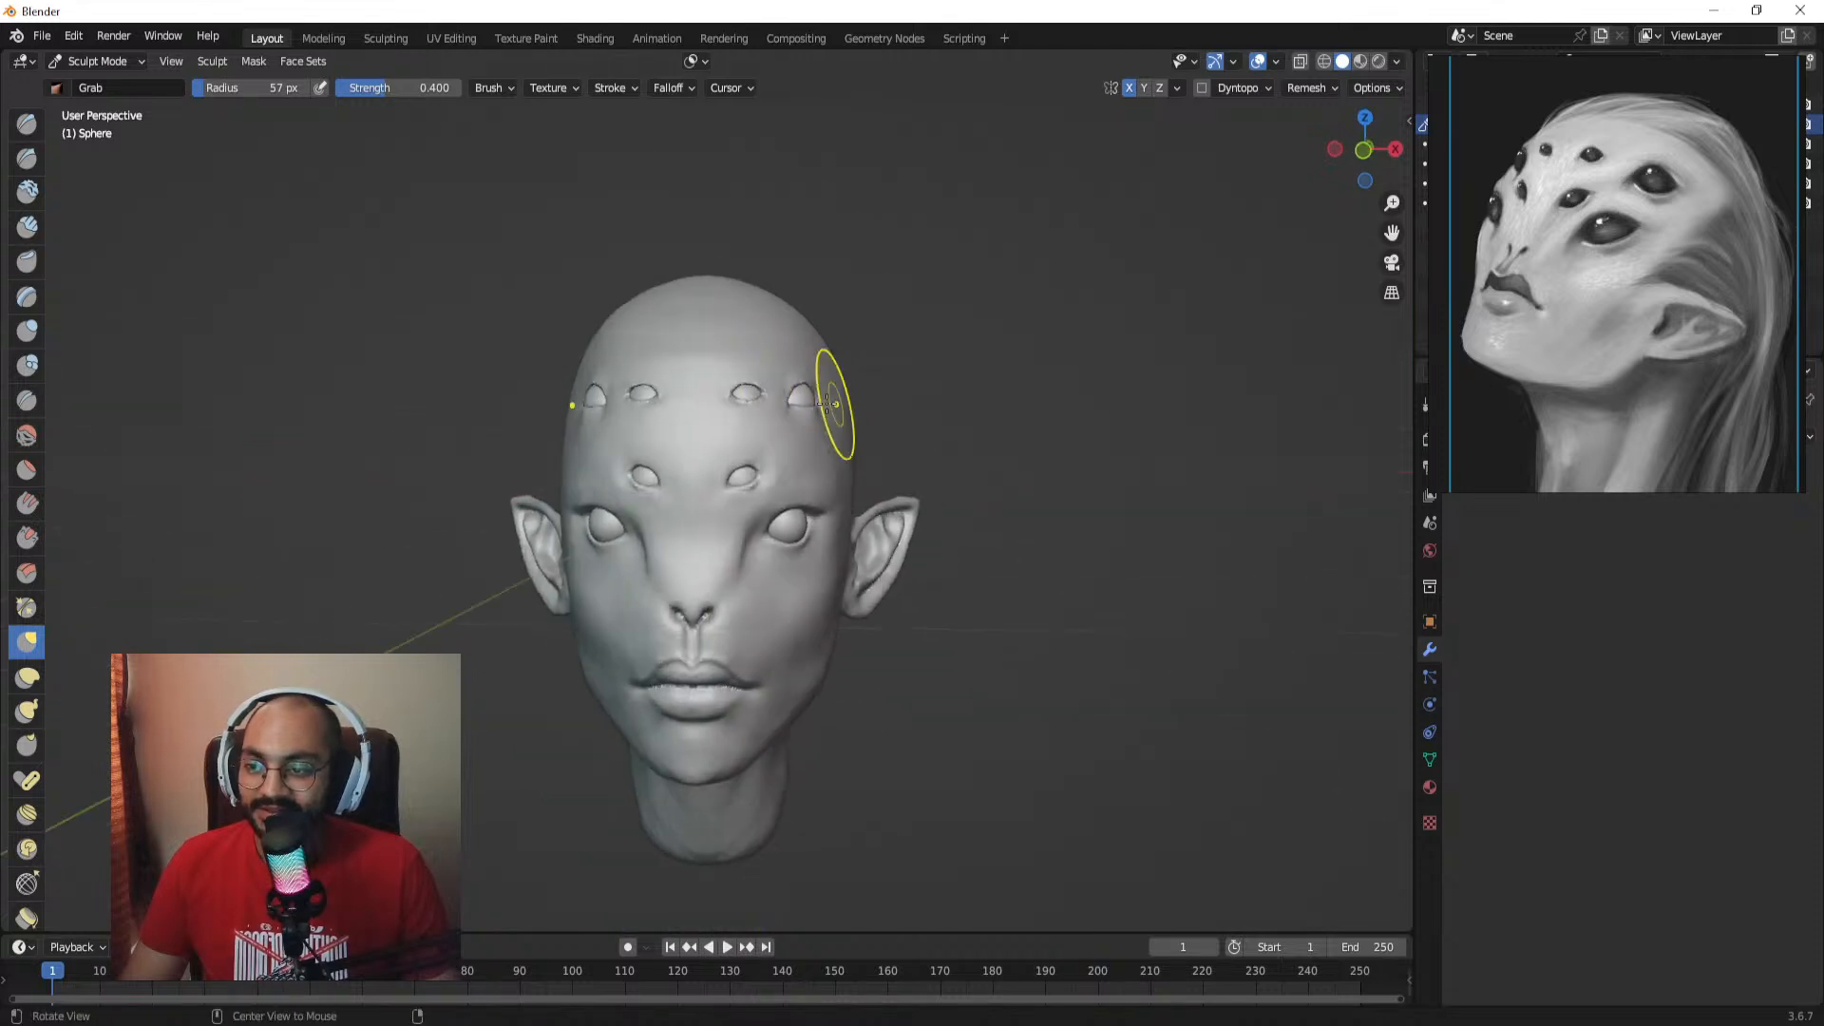
key(ctrl+Tab)
click(707, 407)
click(943, 363)
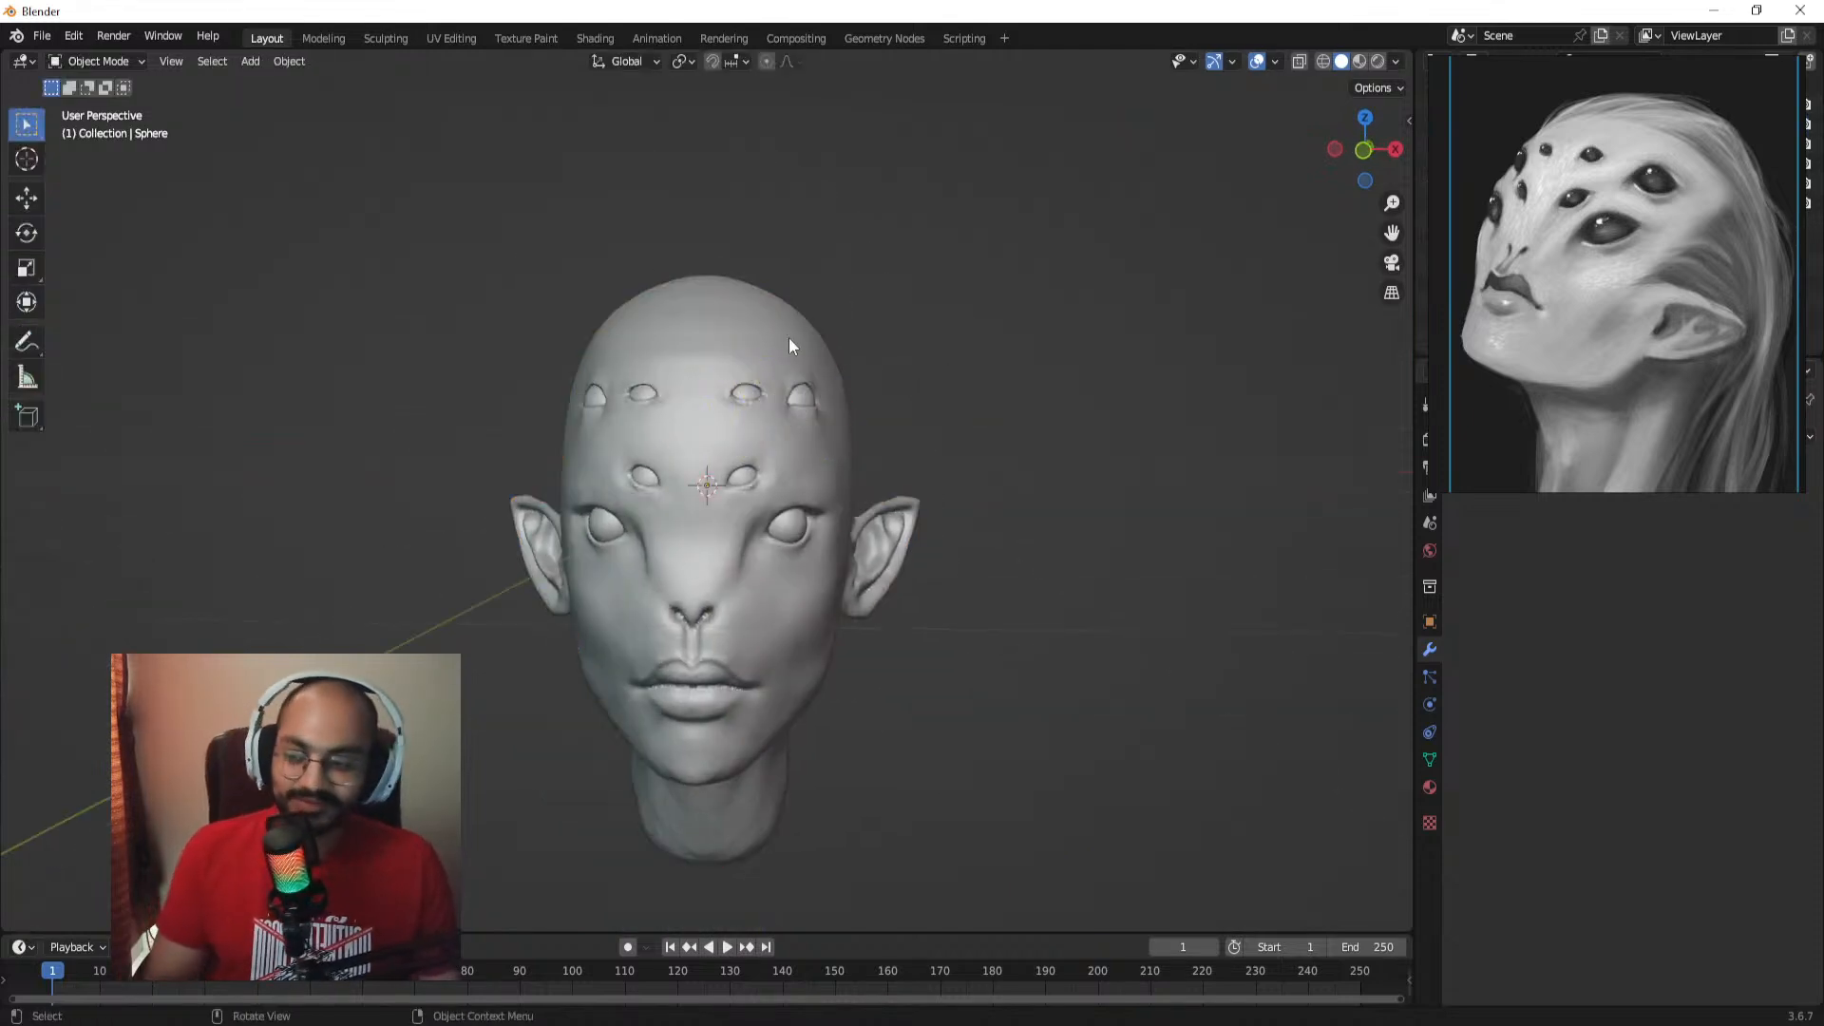
mouse_move(773, 425)
middle_down()
mouse_move(796, 458)
mouse_move(828, 442)
mouse_move(782, 425)
middle_up()
click(798, 451)
key(ctrl+Tab)
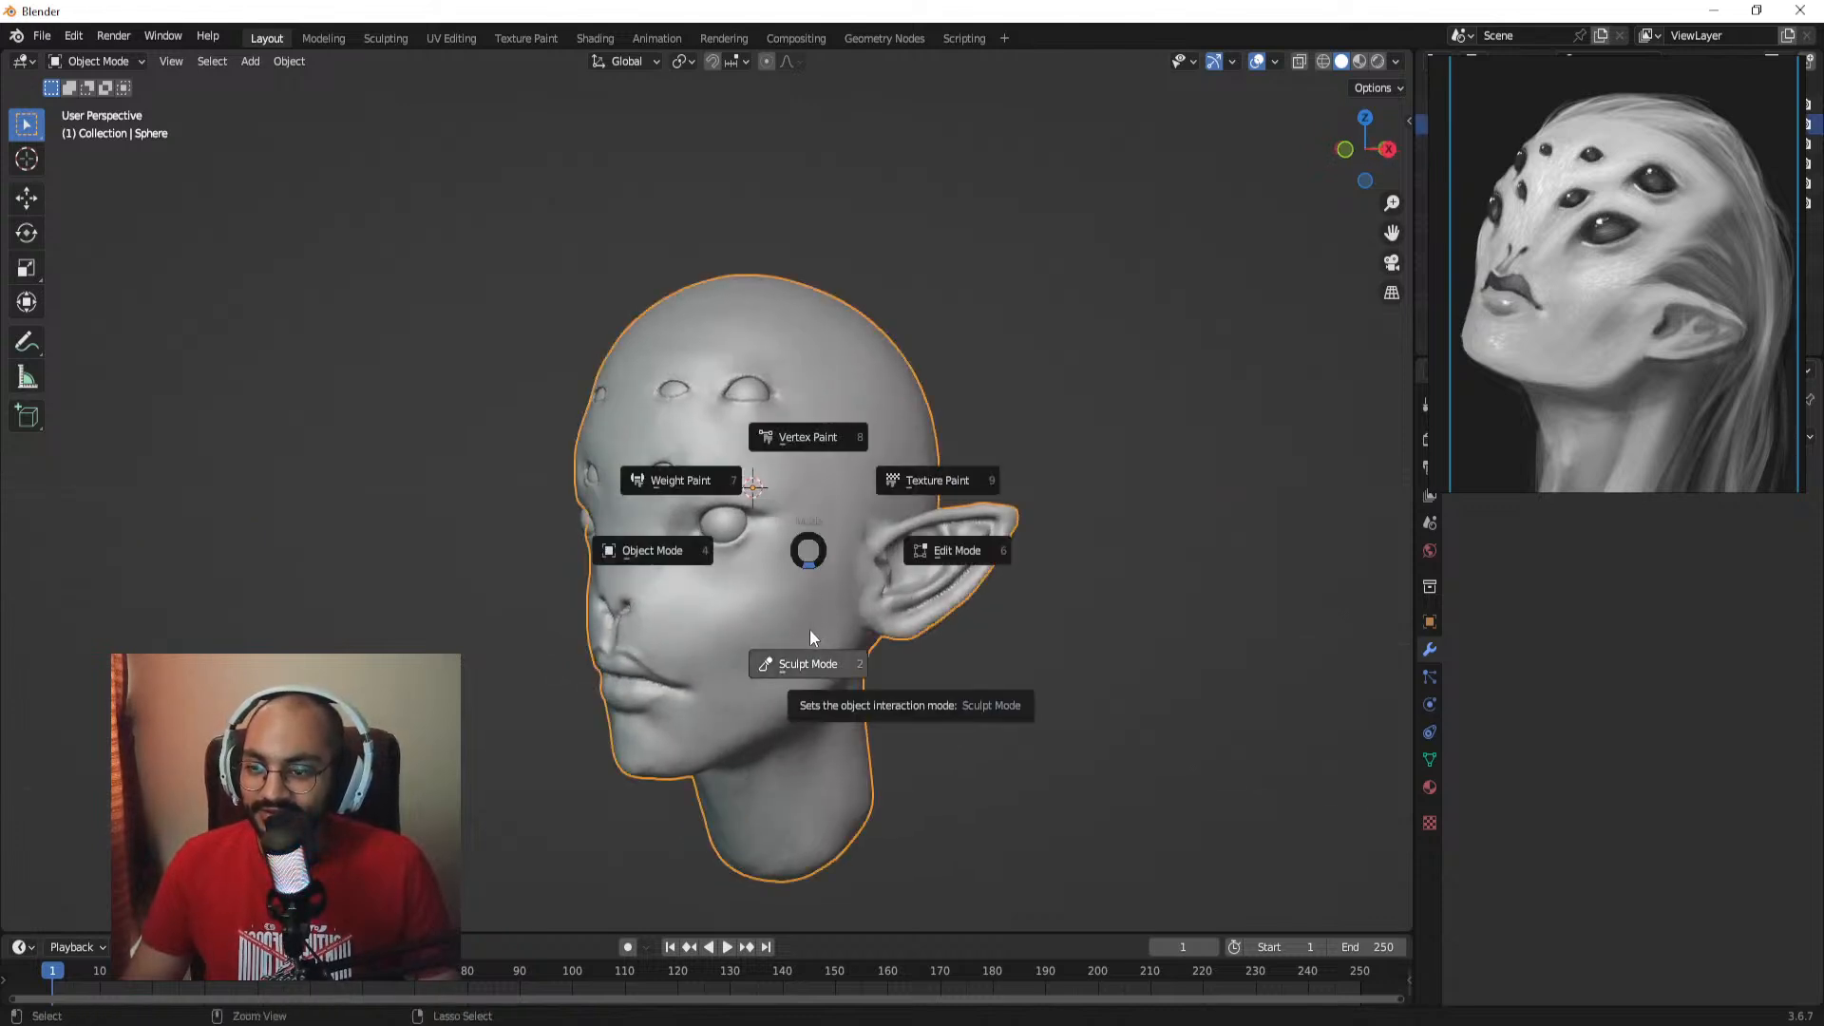
click(806, 548)
middle_drag(792, 525, 756, 517)
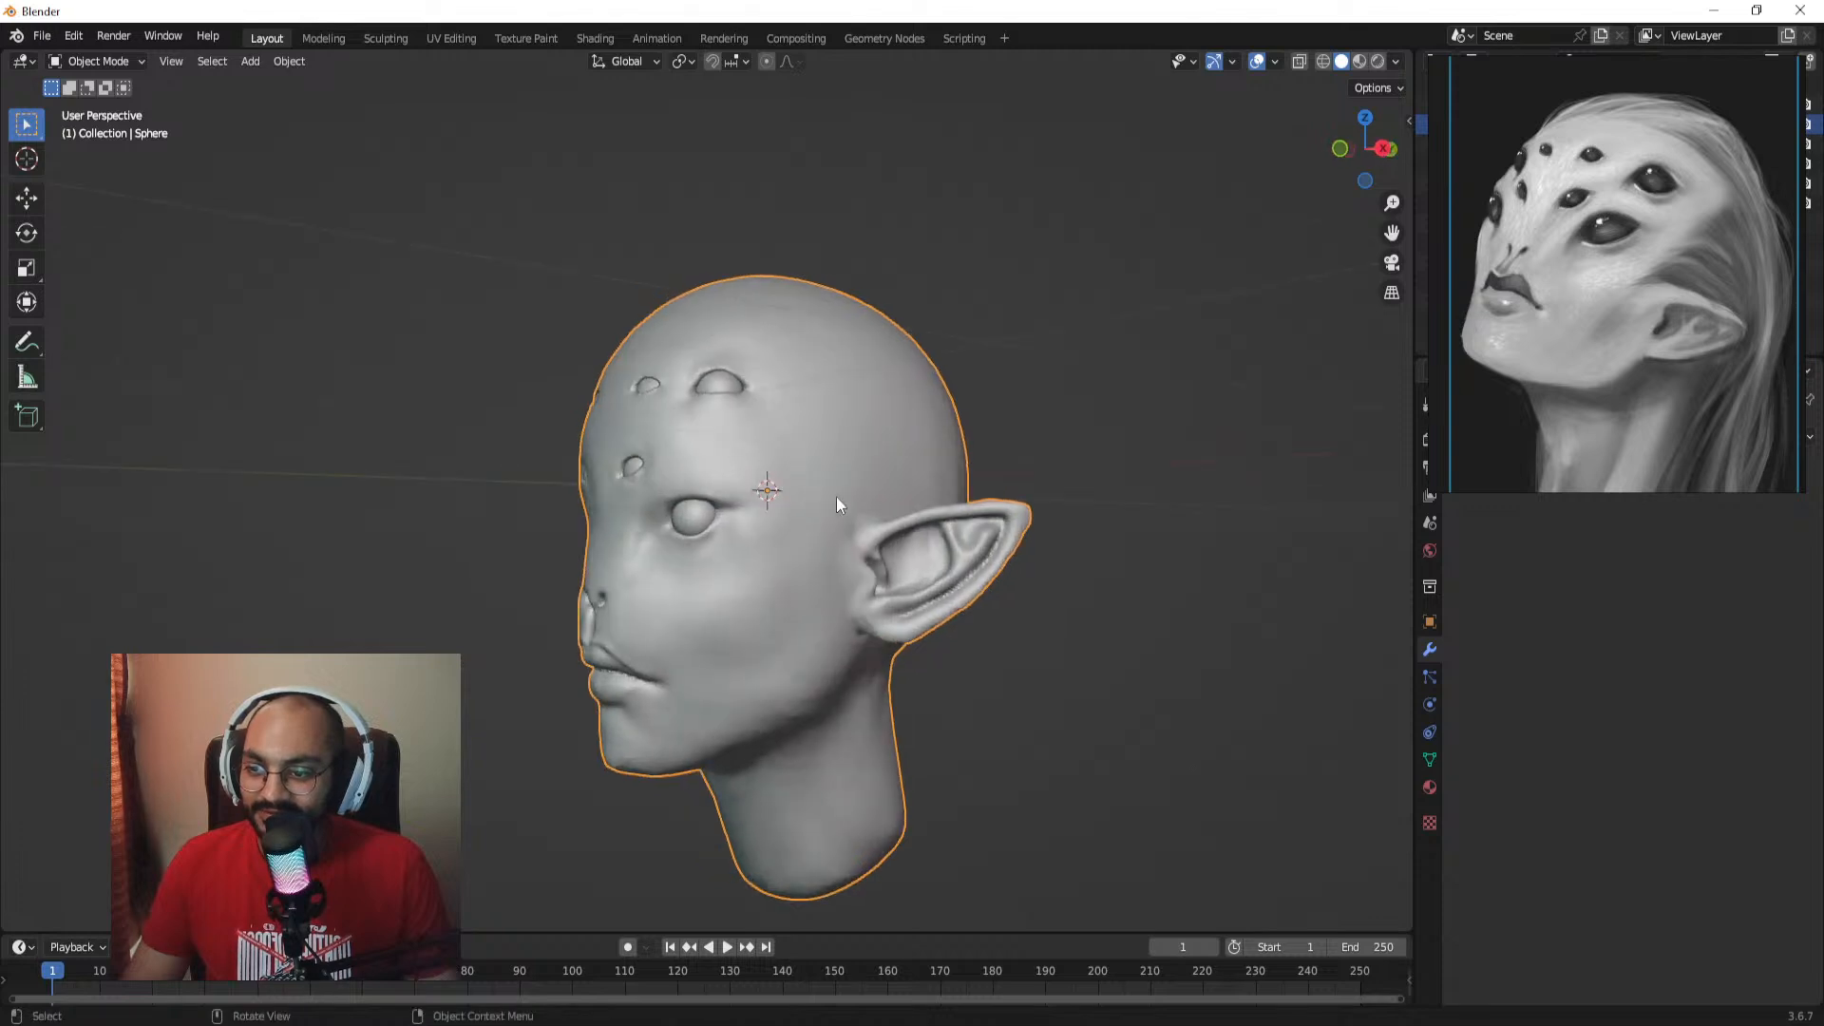
key(ctrl+Tab)
click(830, 579)
mouse_move(851, 277)
middle_down()
mouse_move(837, 442)
mouse_move(674, 433)
mouse_move(952, 442)
middle_up()
scroll(952, 441, down, 2)
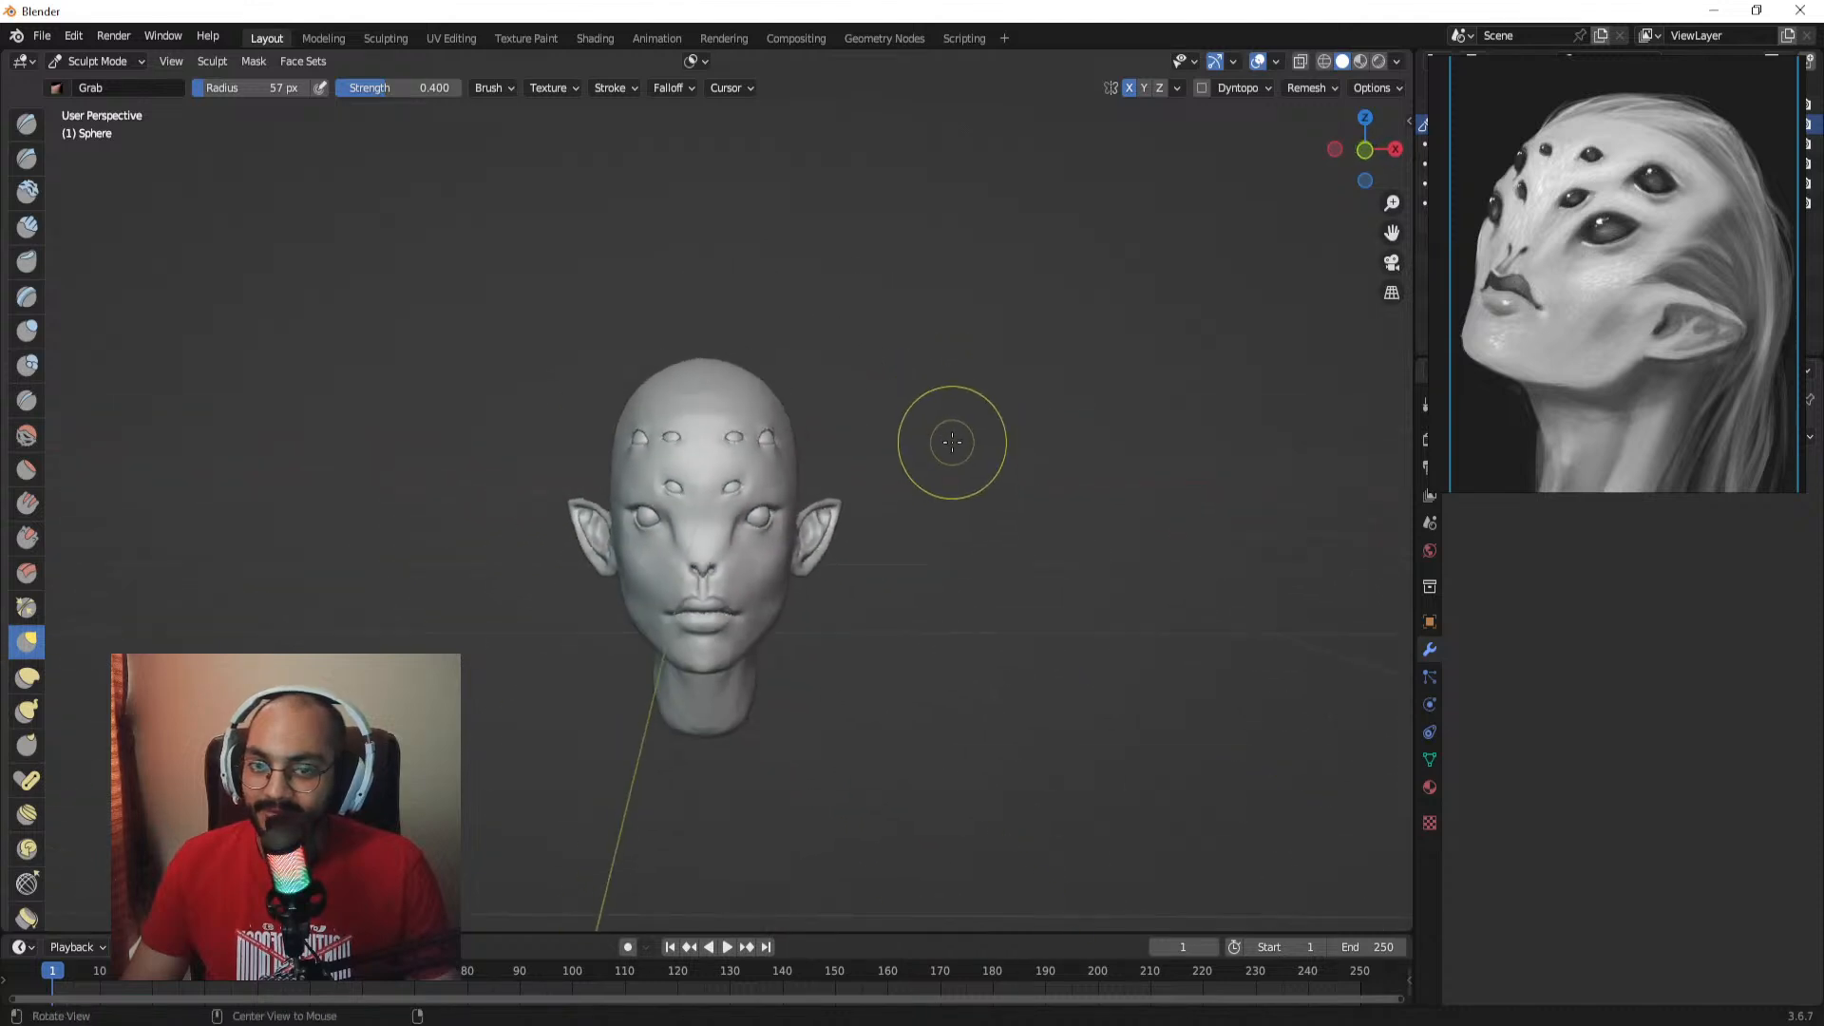
scroll(952, 442, up, 3)
Step: Return to Object Mode, deselect the head and add a UV sphere at the head's centre
key(ctrl+Tab)
click(757, 403)
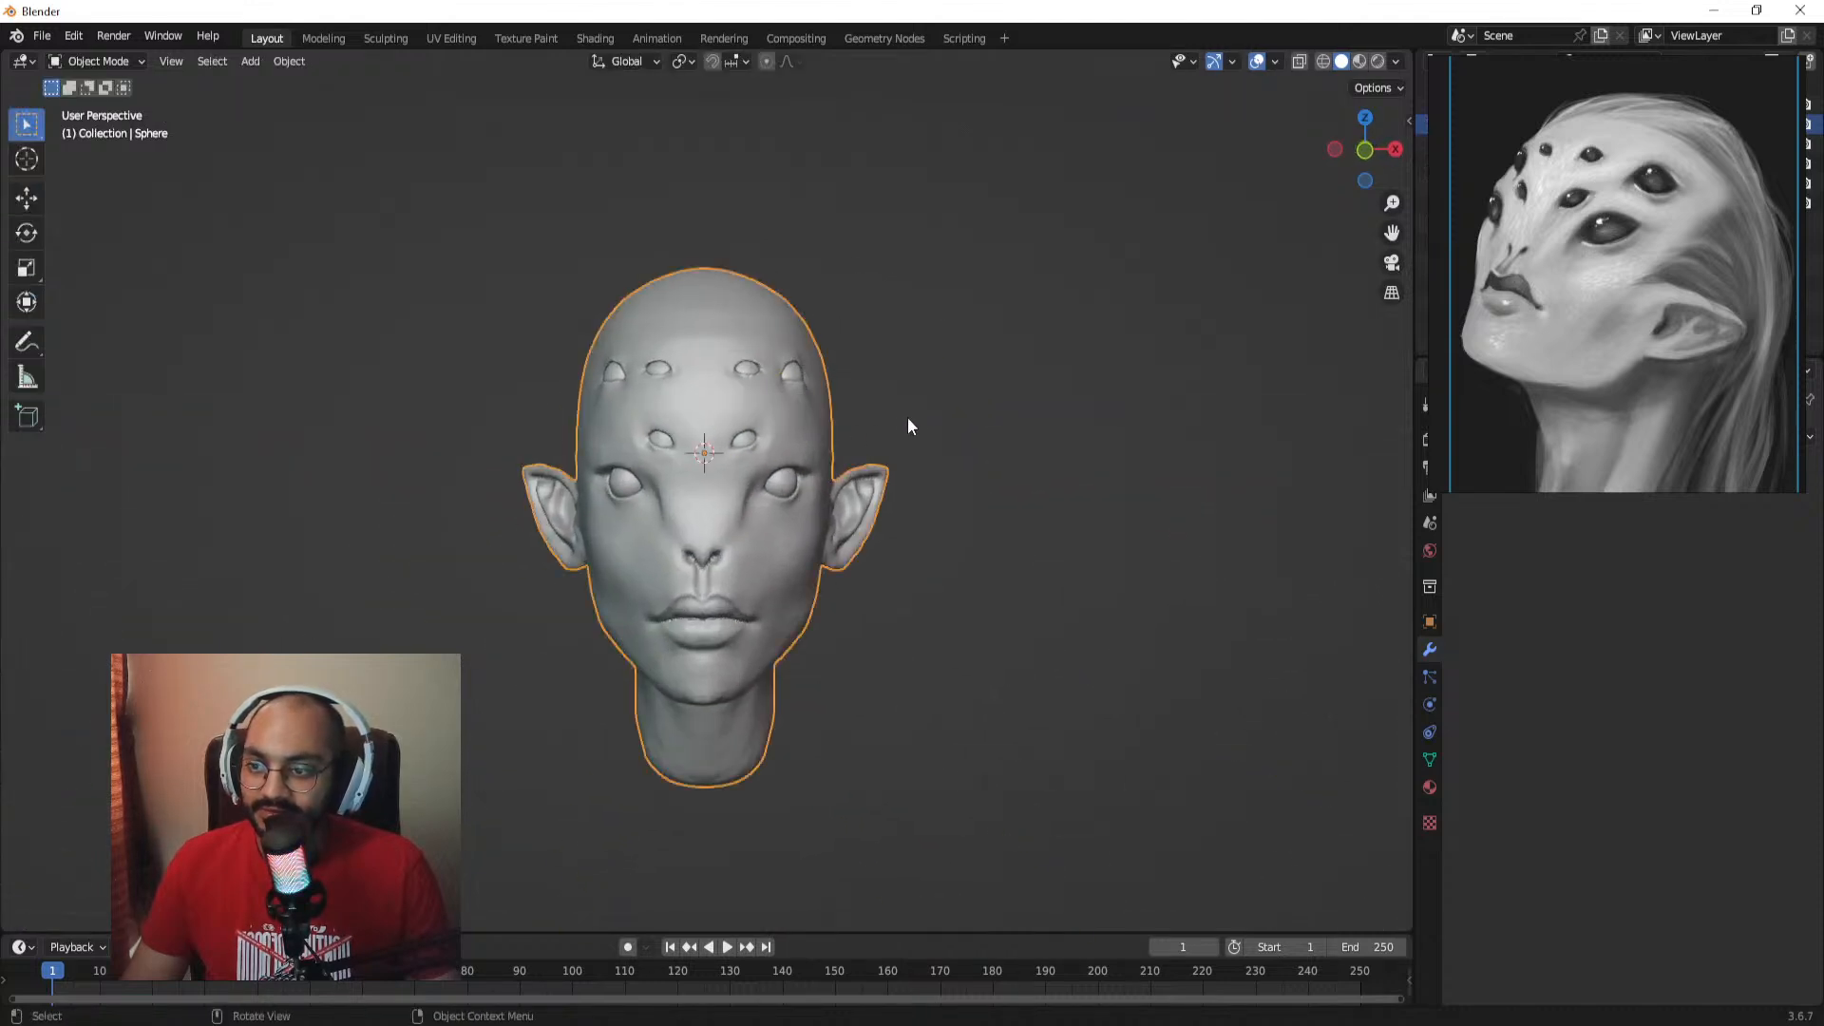
click(909, 426)
key(shift+a)
mouse_move(923, 418)
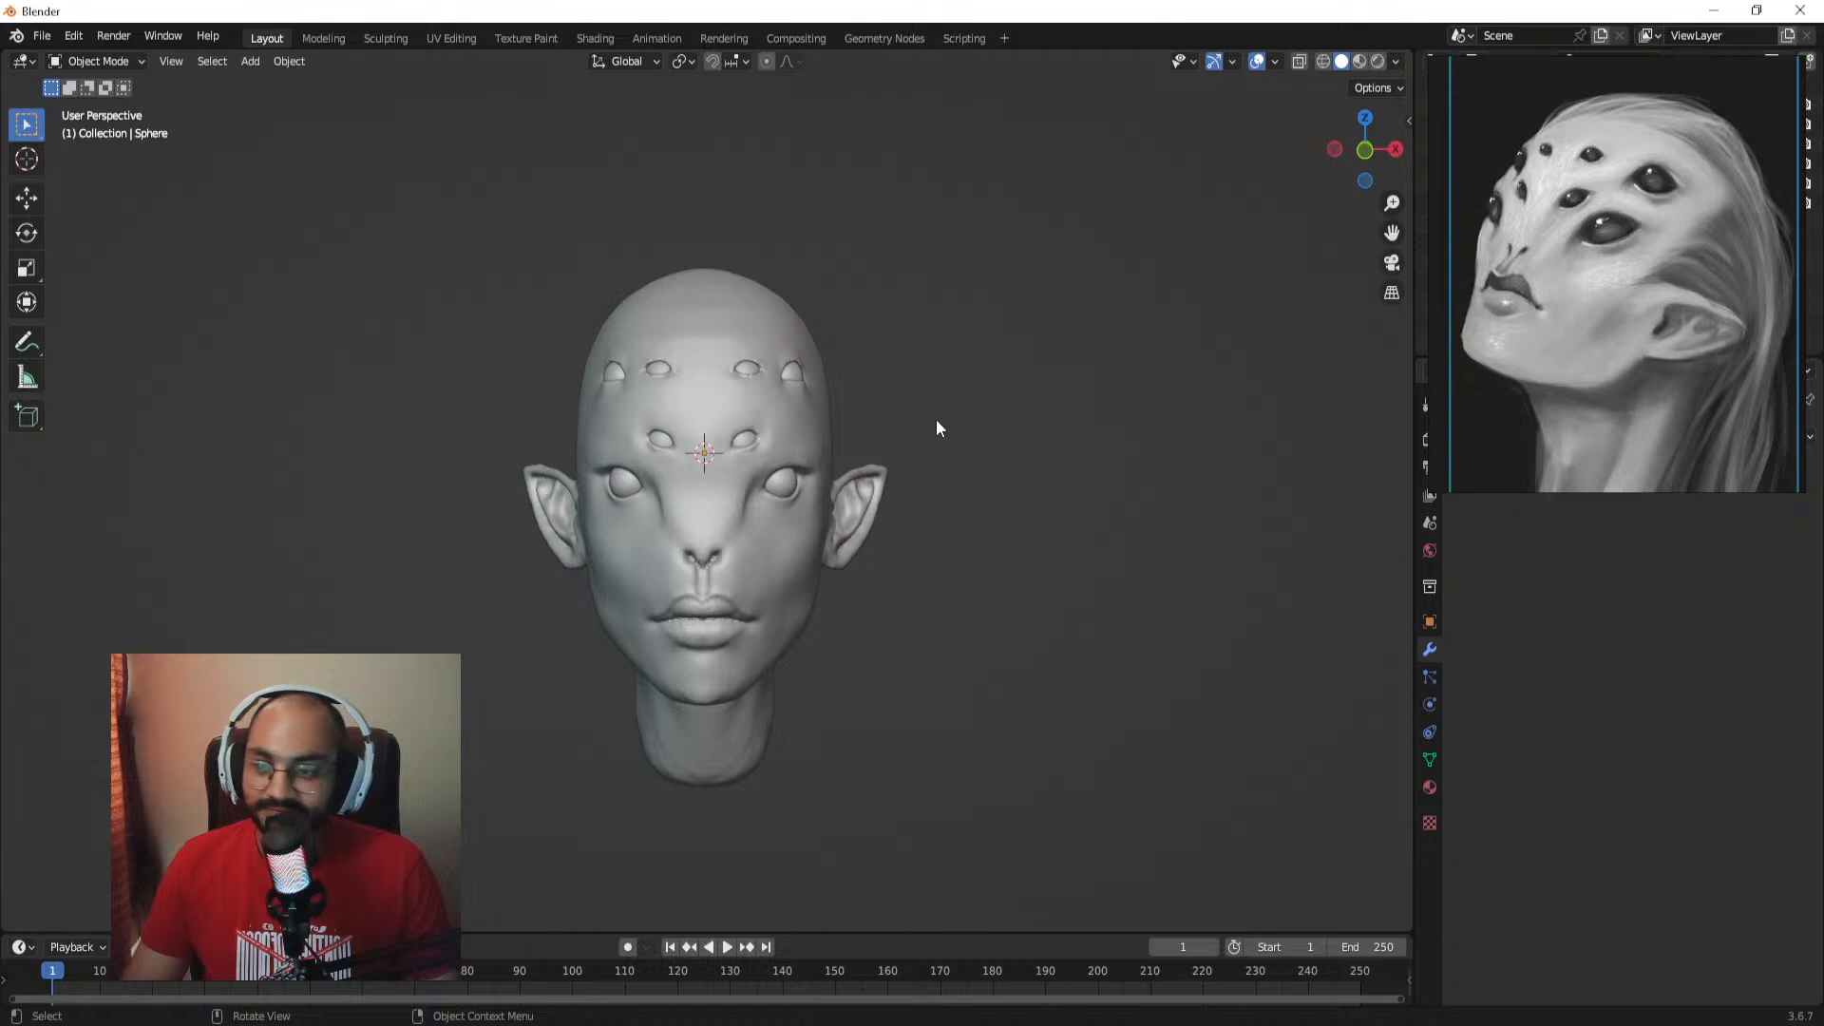
key(shift+a)
click(1021, 470)
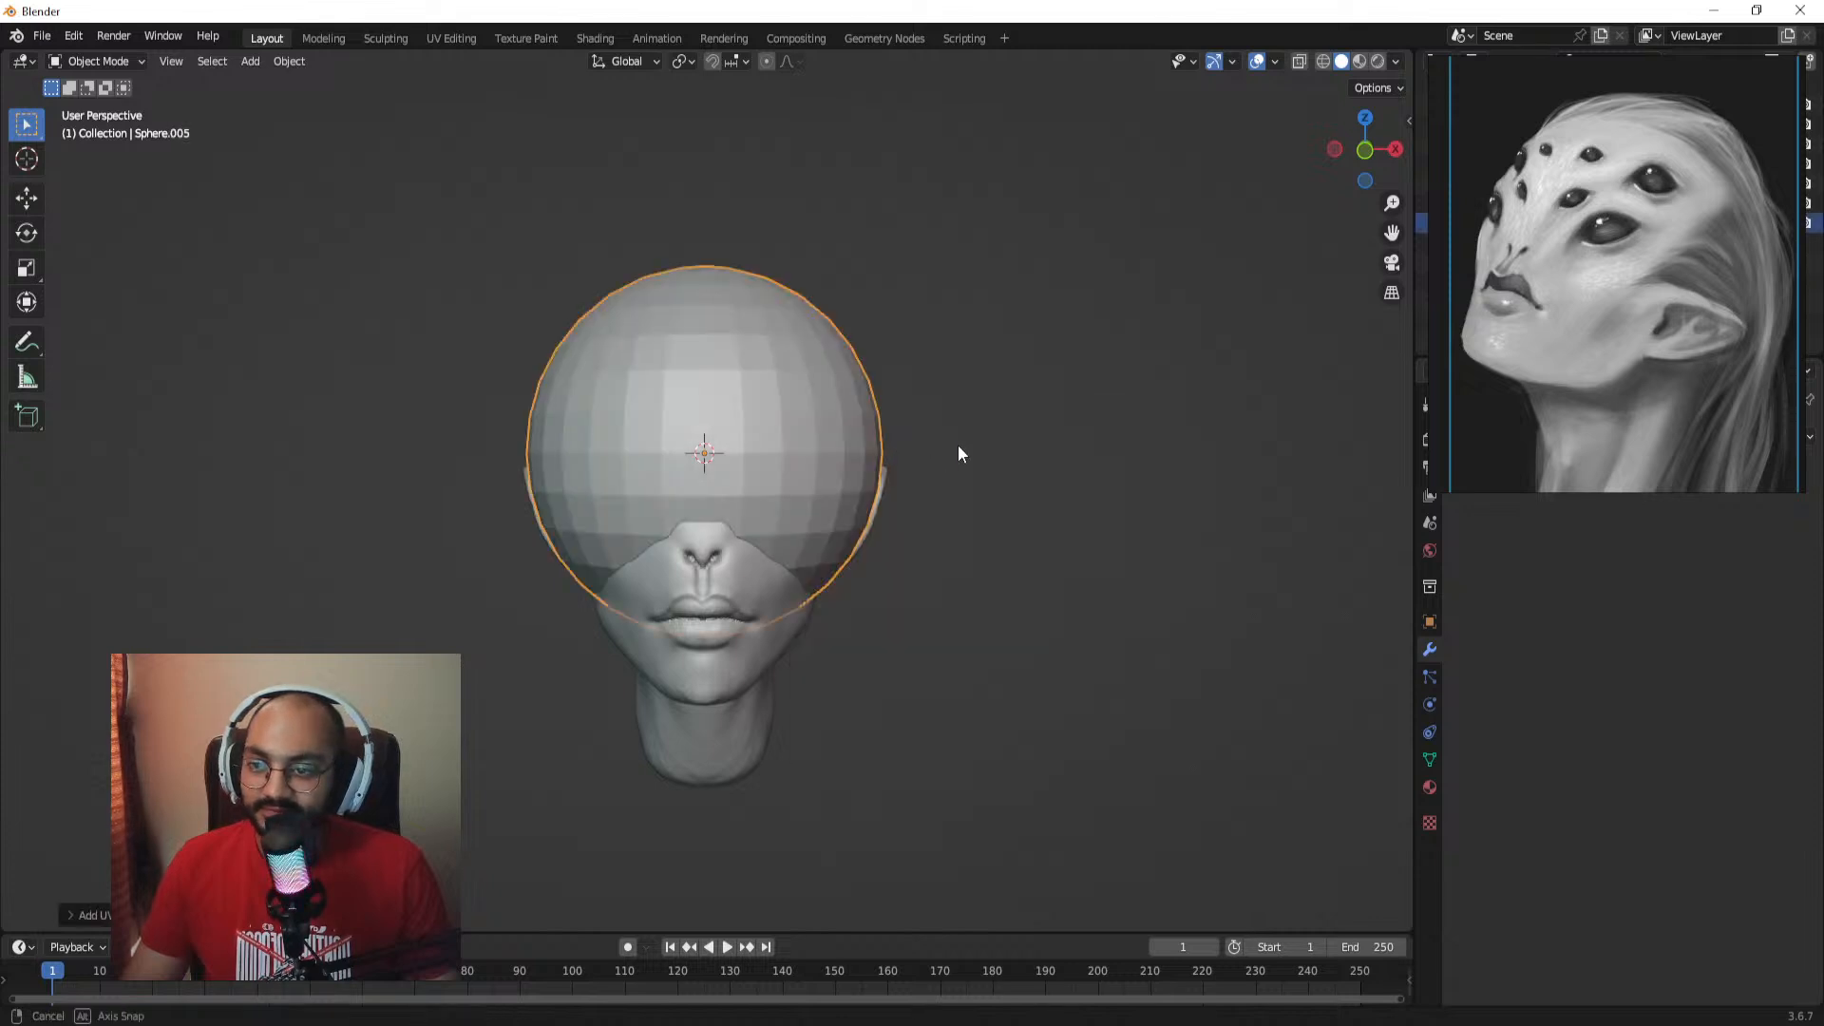
Step: Shade the new UV sphere smooth
middle_drag(959, 454, 988, 452)
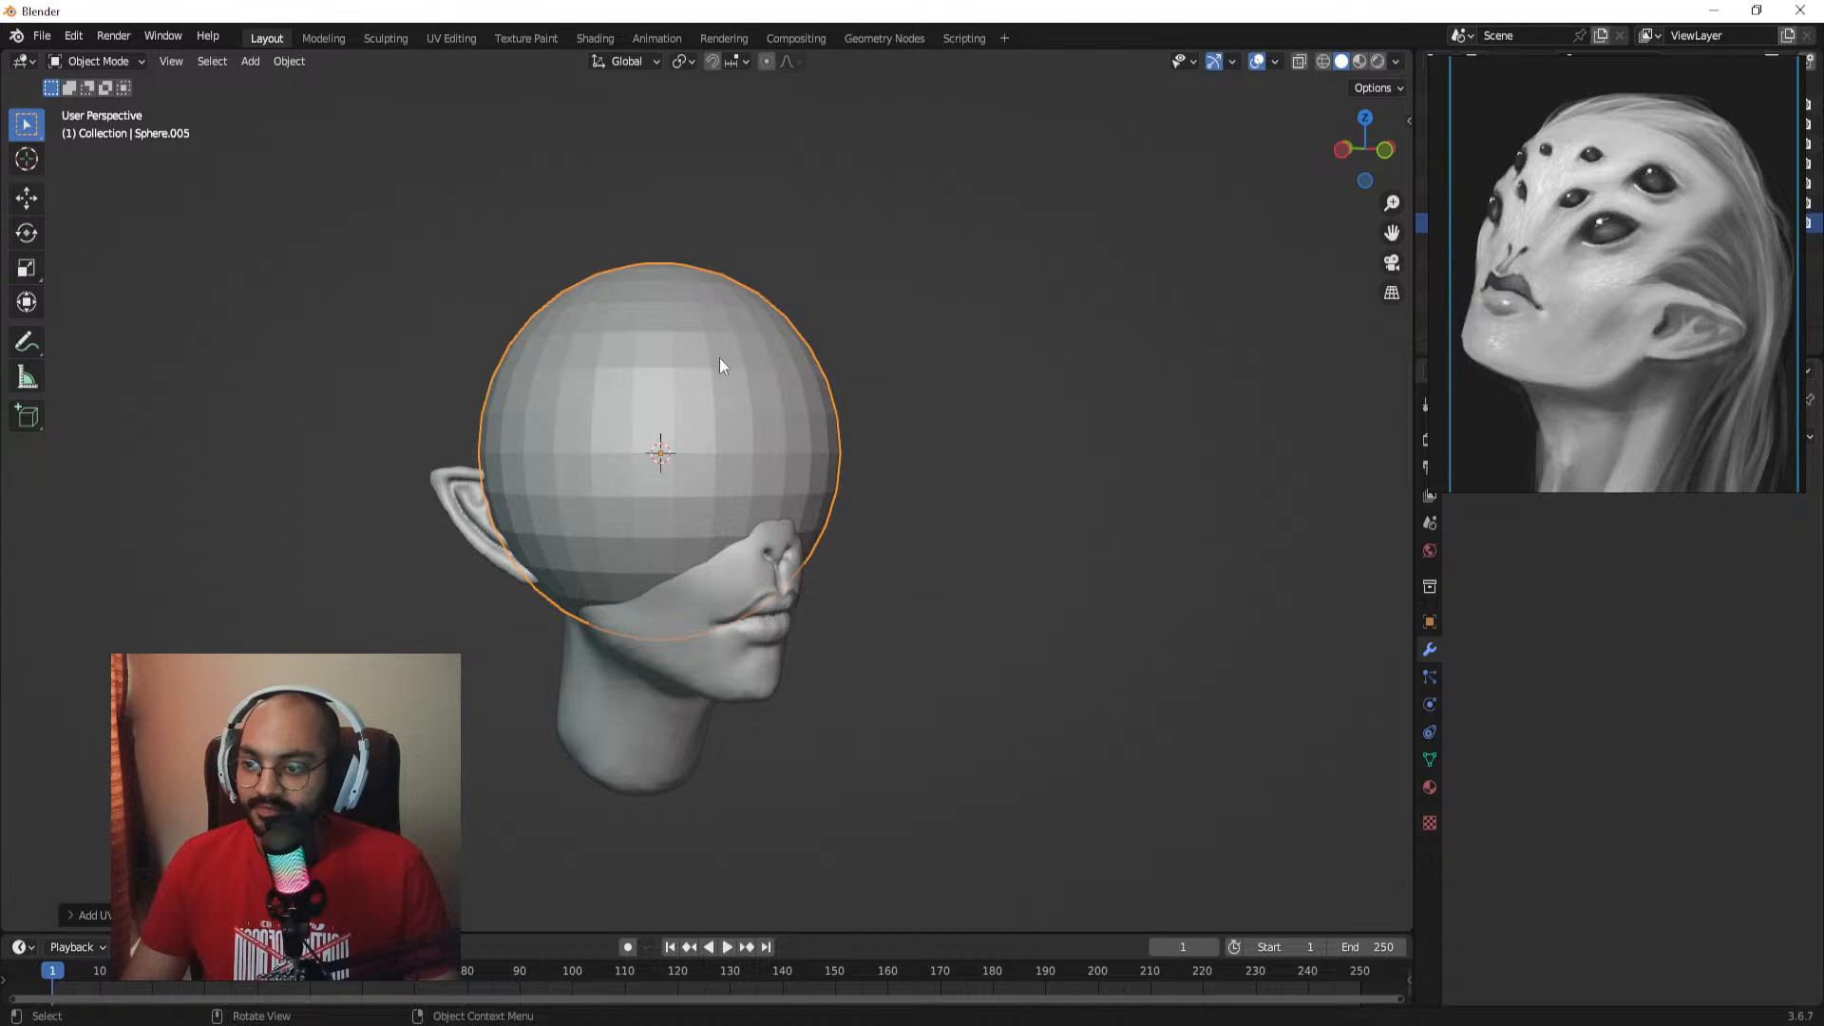
right_click(743, 388)
click(751, 368)
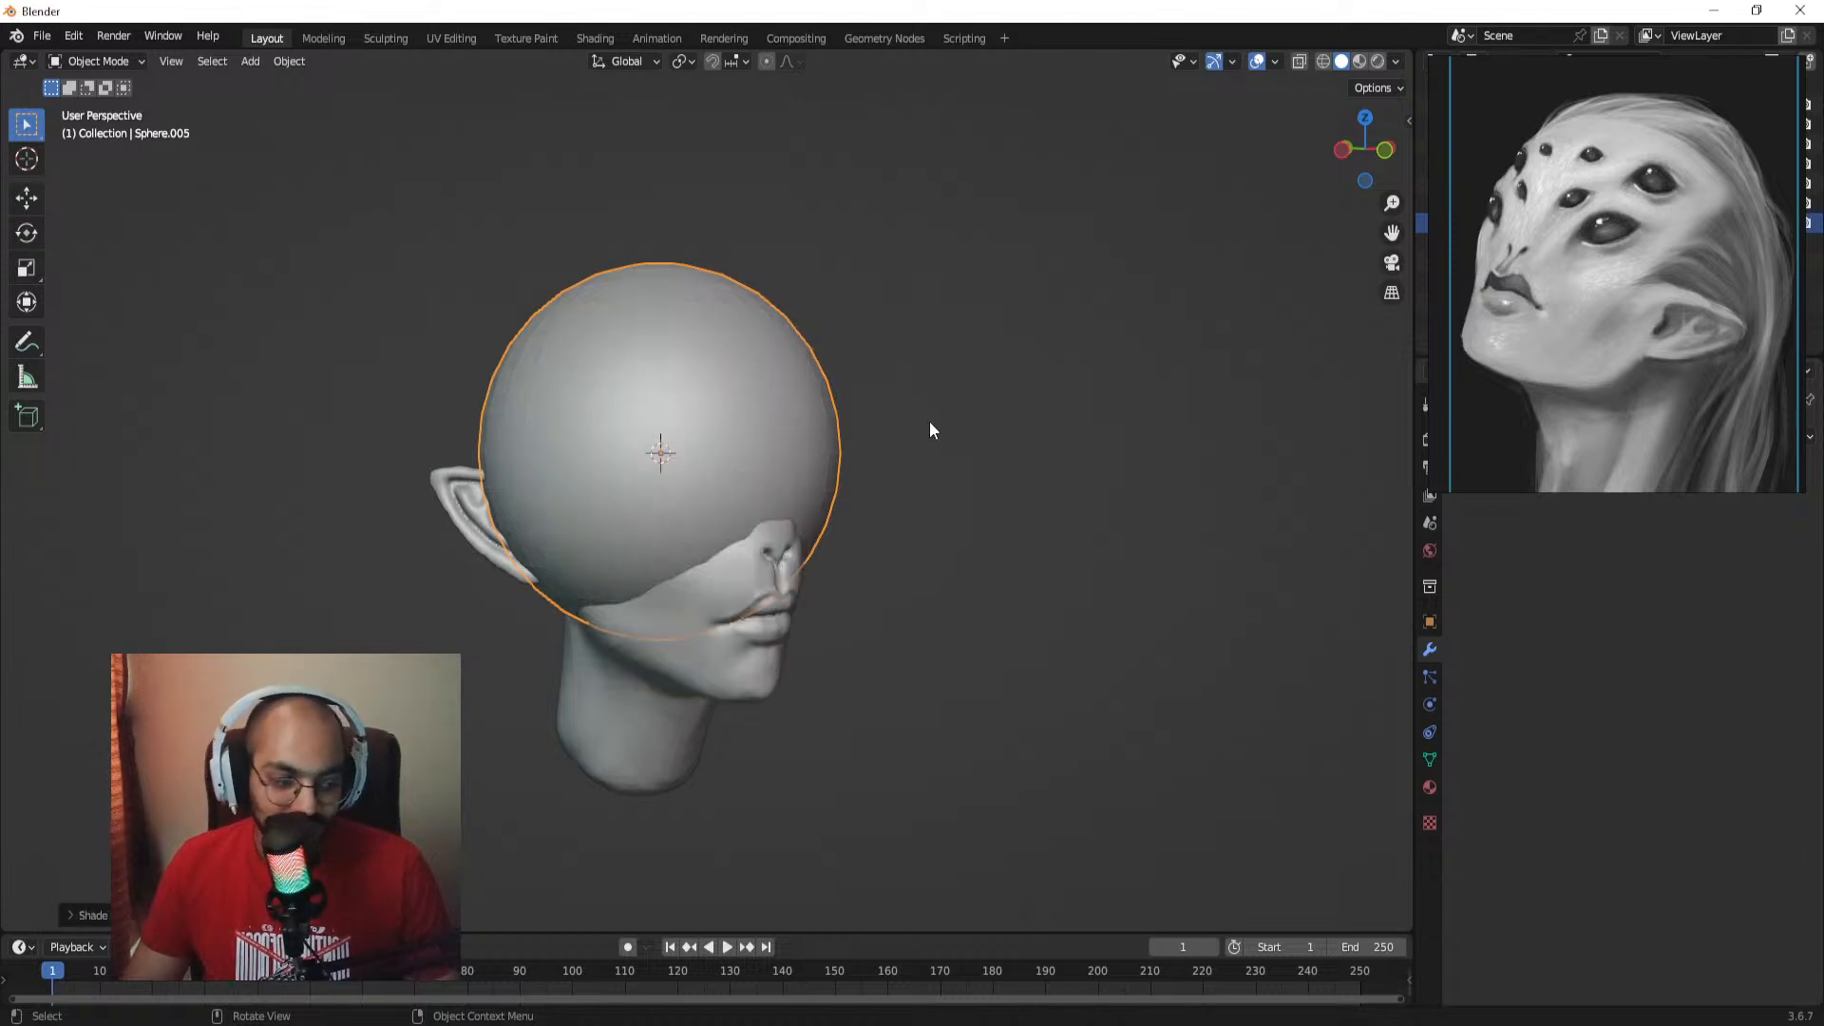
Step: In the right side view, scale the sphere down and move it slightly up and back so it fits inside the skull
key(KP_3)
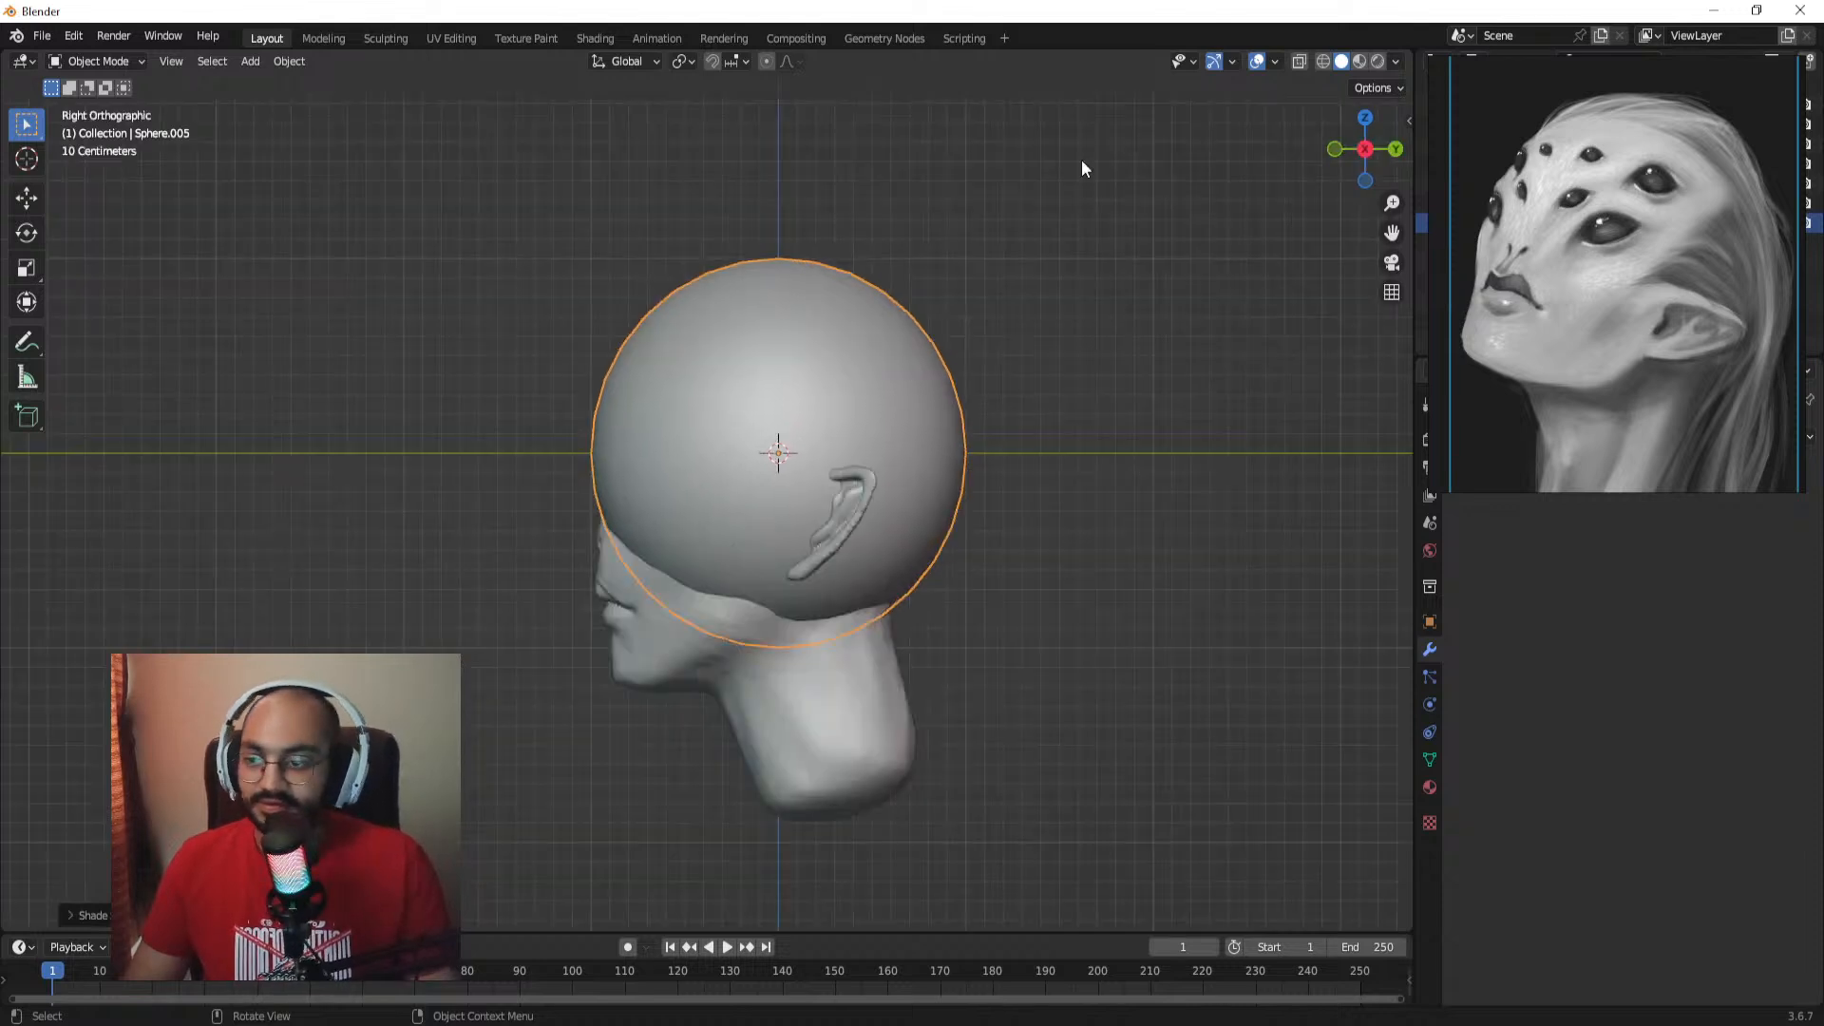
key(s)
click(906, 396)
key(g)
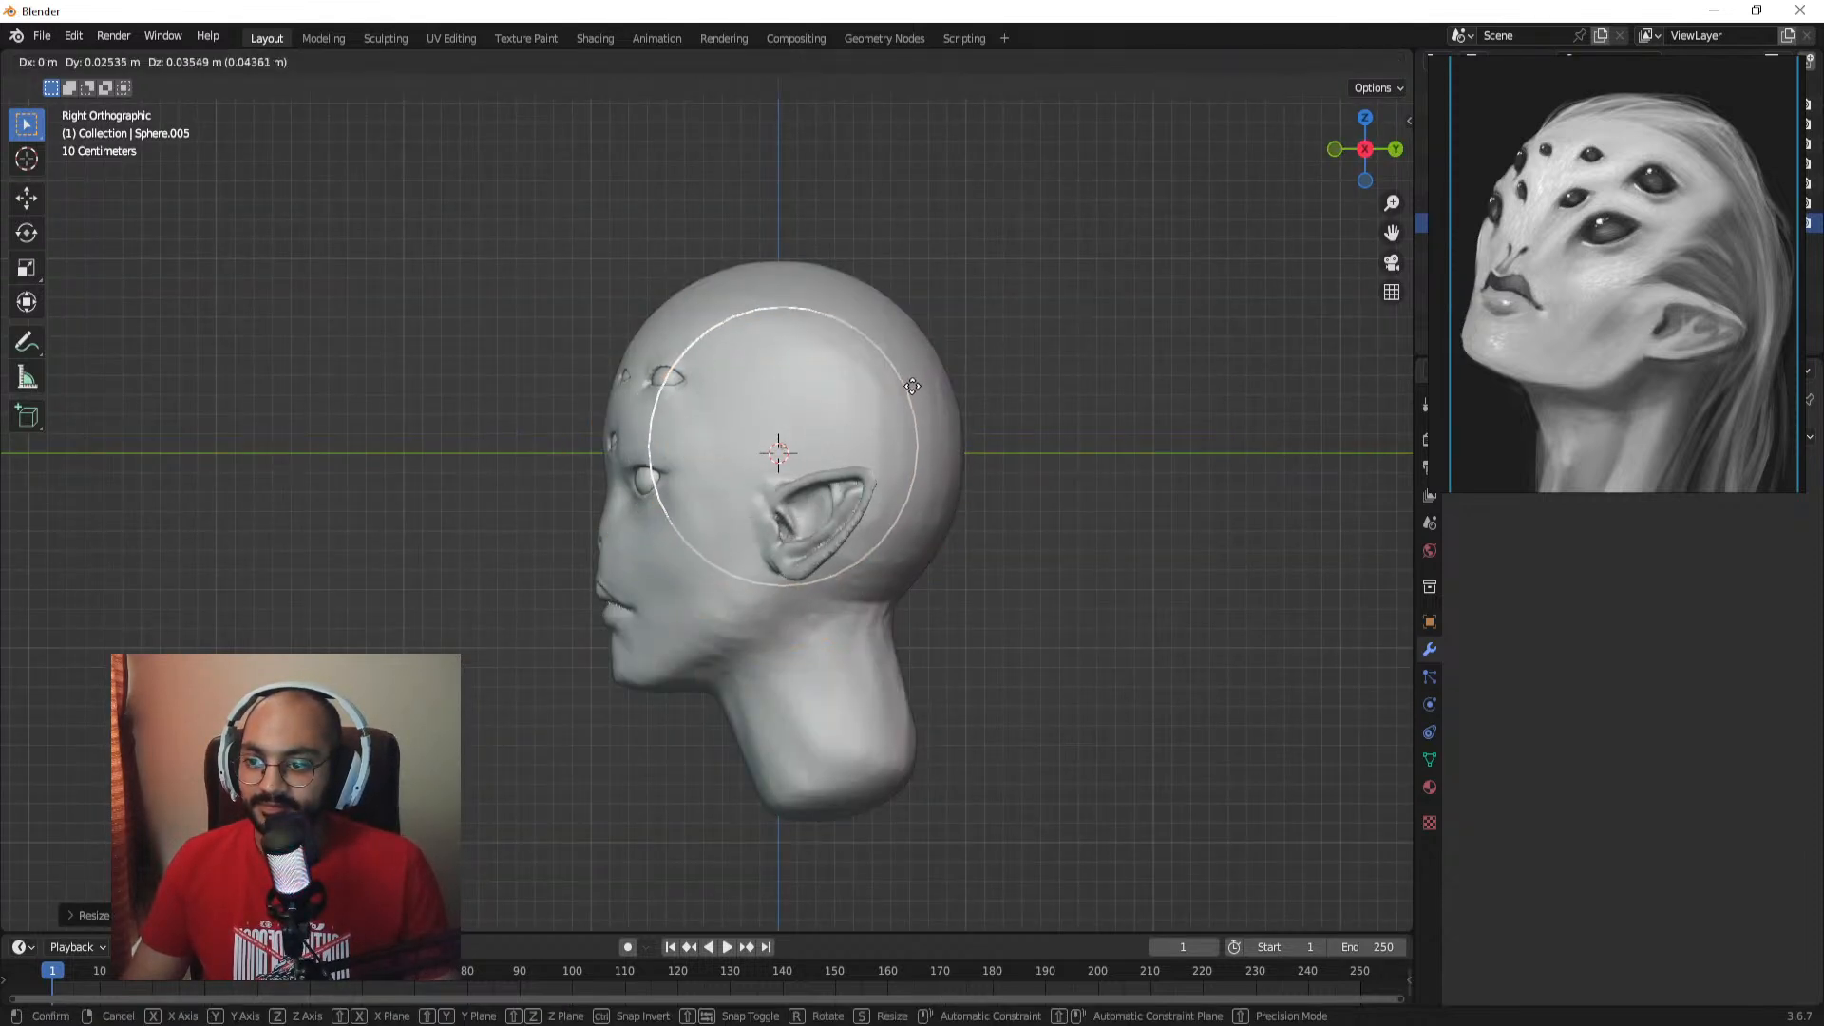
click(921, 371)
mouse_move(922, 370)
middle_down()
mouse_move(1045, 367)
mouse_move(903, 358)
middle_up()
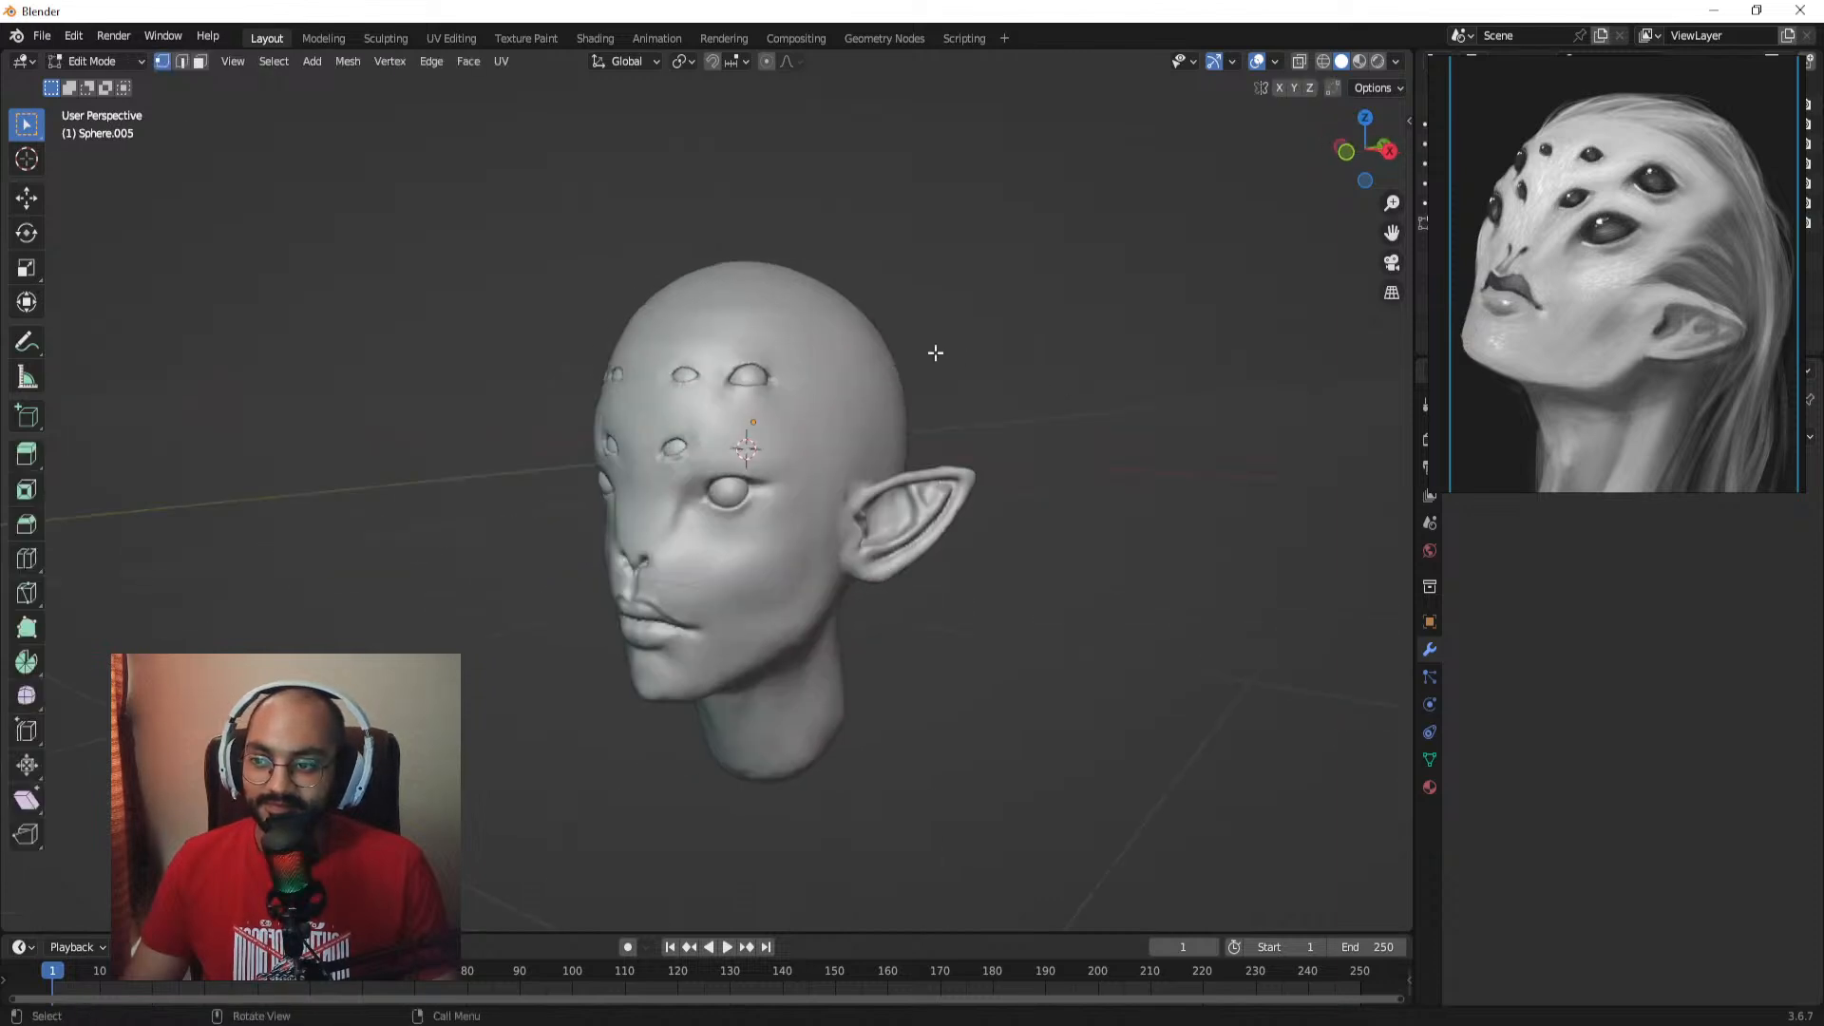
Step: Switch the new sphere to Sculpt Mode with X mirror symmetry on
key(ctrl+Tab)
click(946, 469)
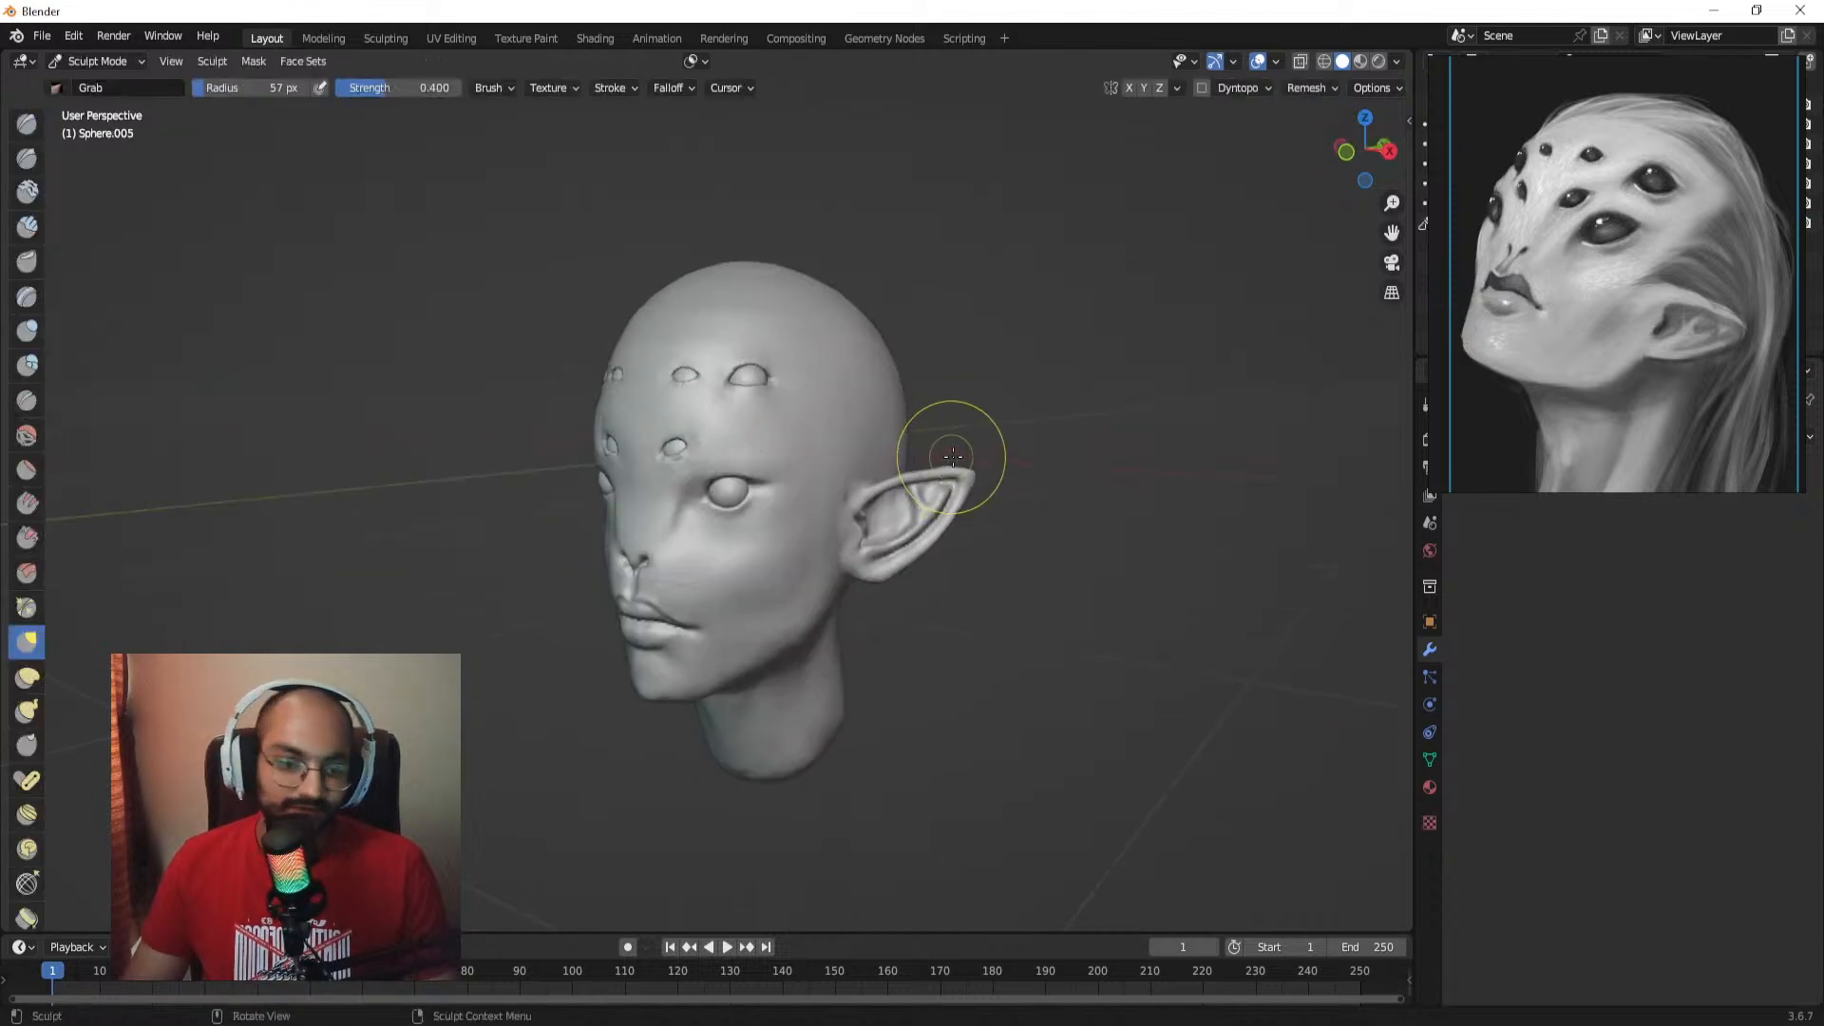
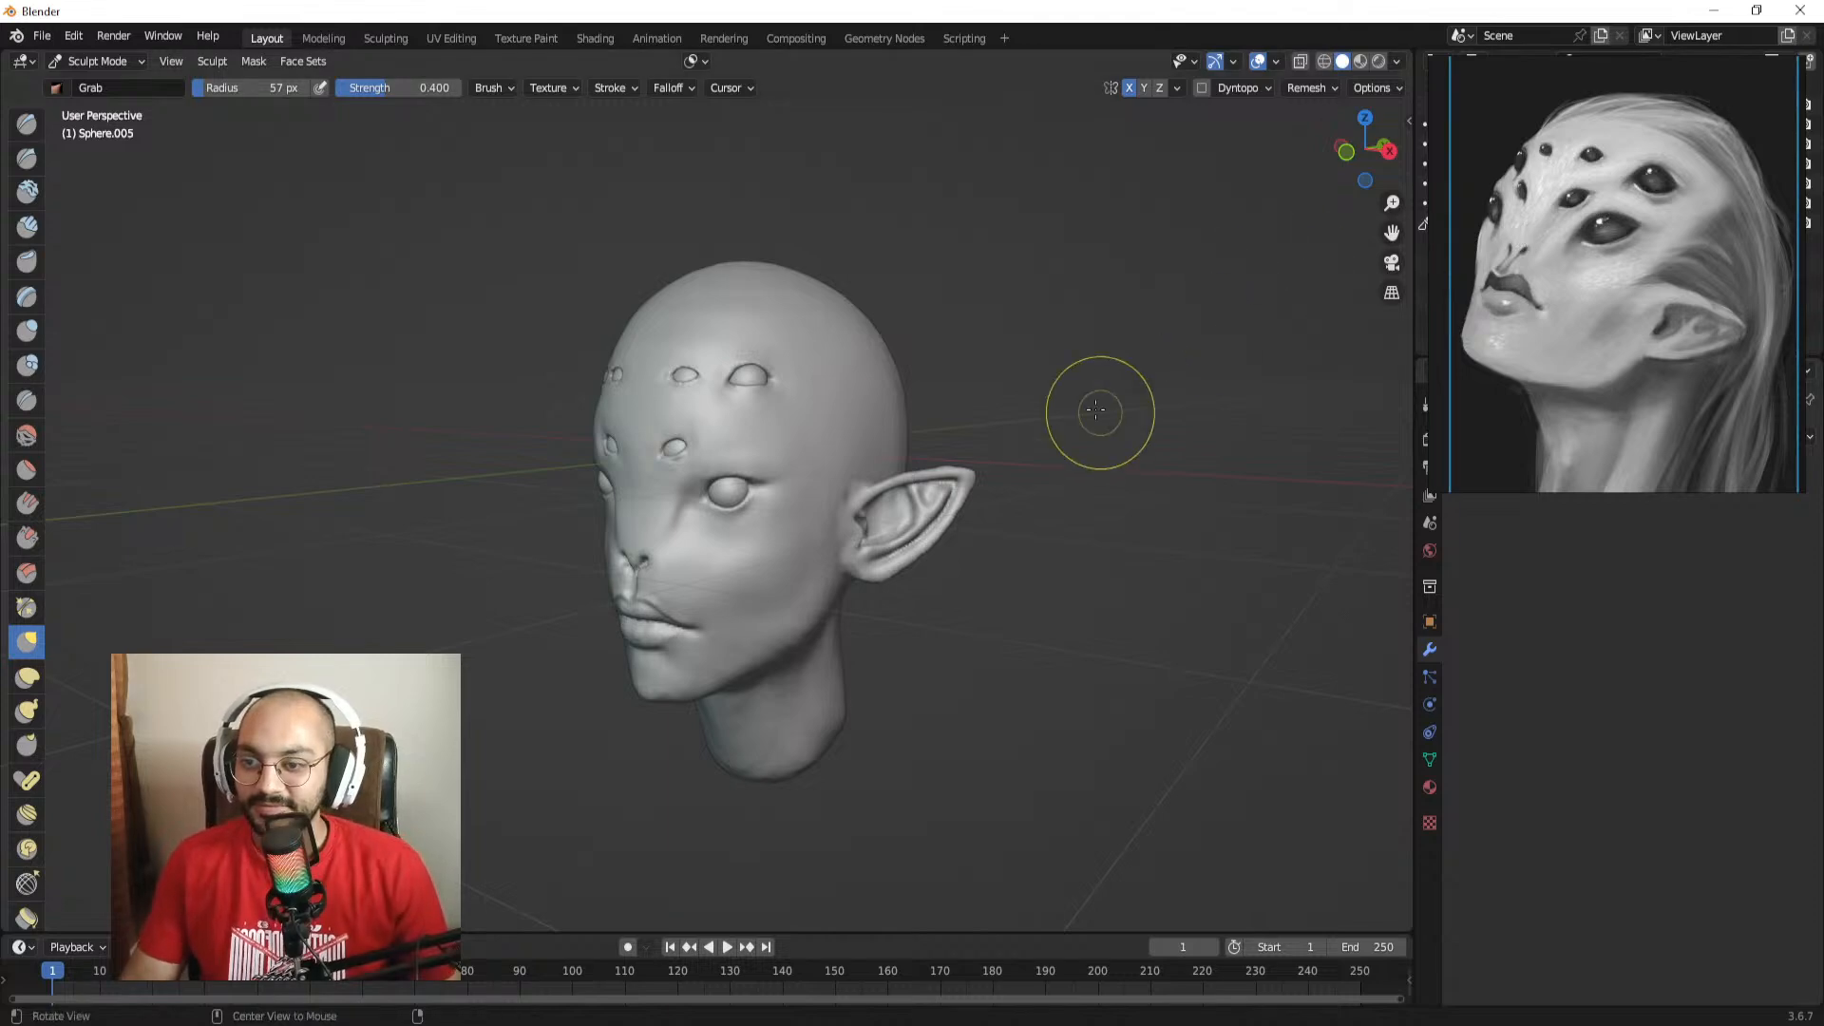
middle_drag(815, 358, 928, 380)
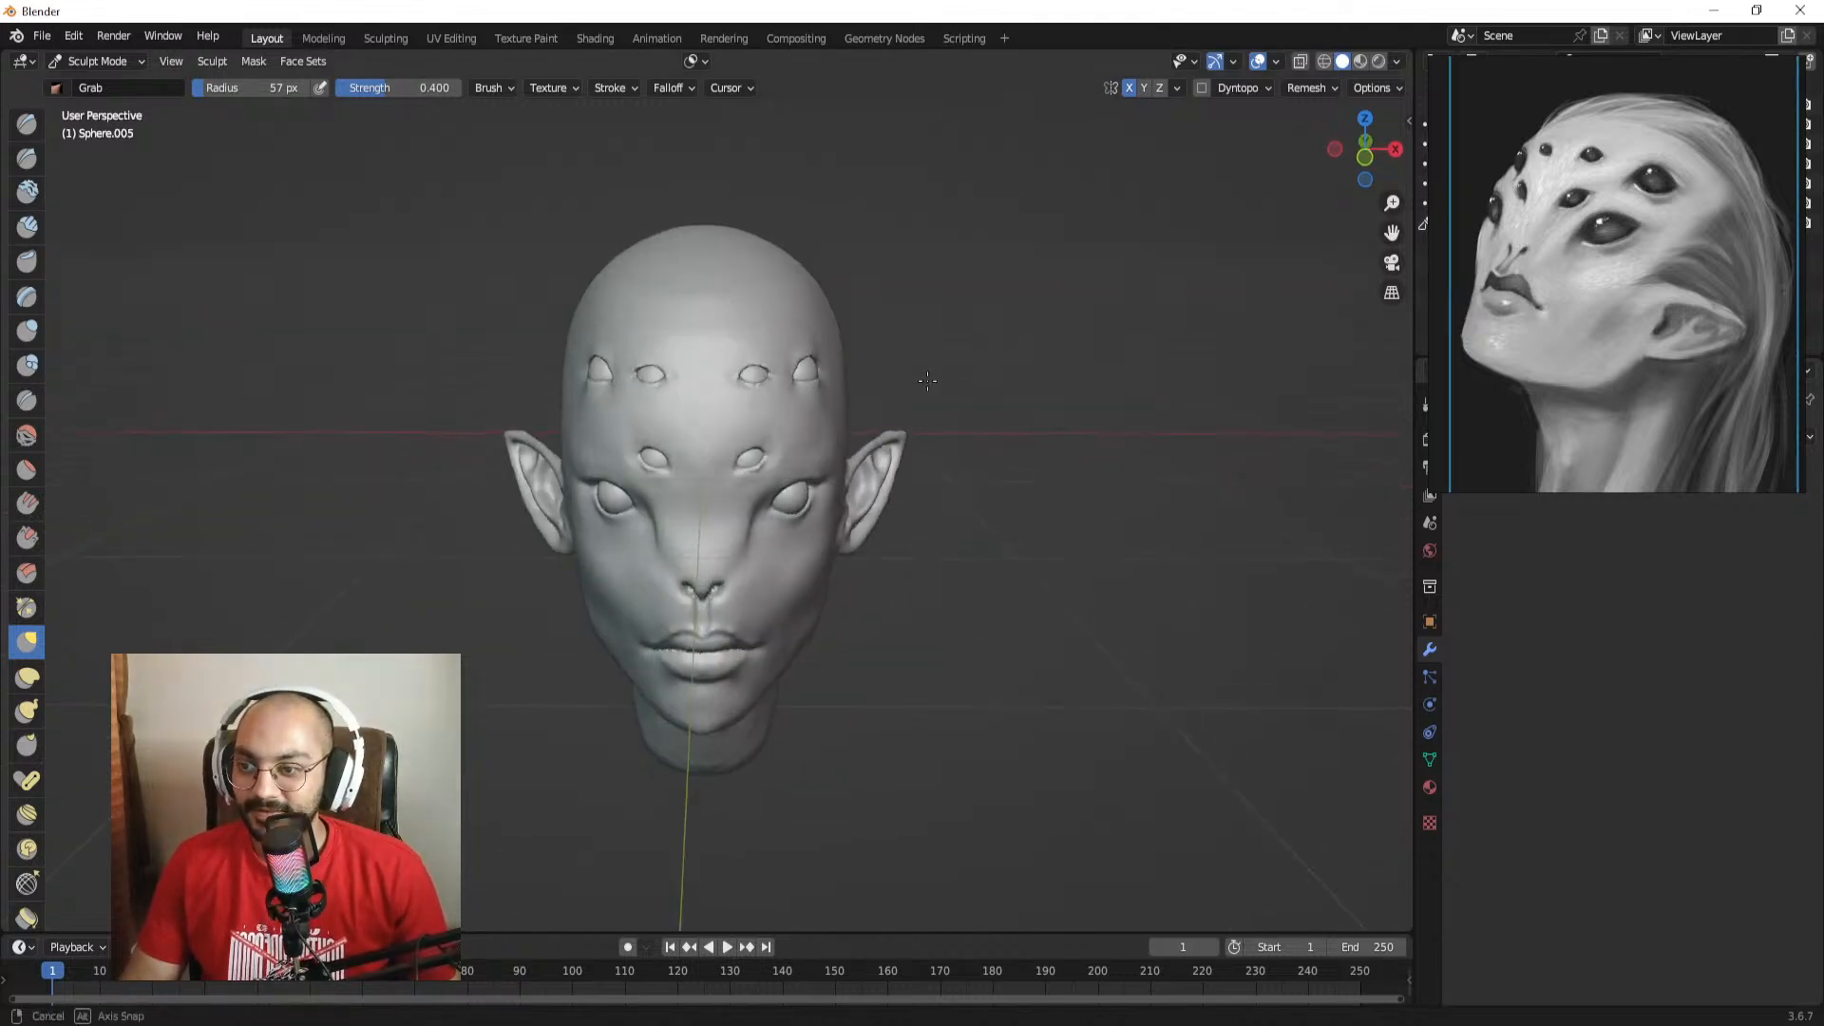
click(26, 226)
middle_drag(779, 361, 904, 302)
Step: Pull the sphere out through the sides and upper front of the skull with Grab at 165 px to start a hair cap
key(g)
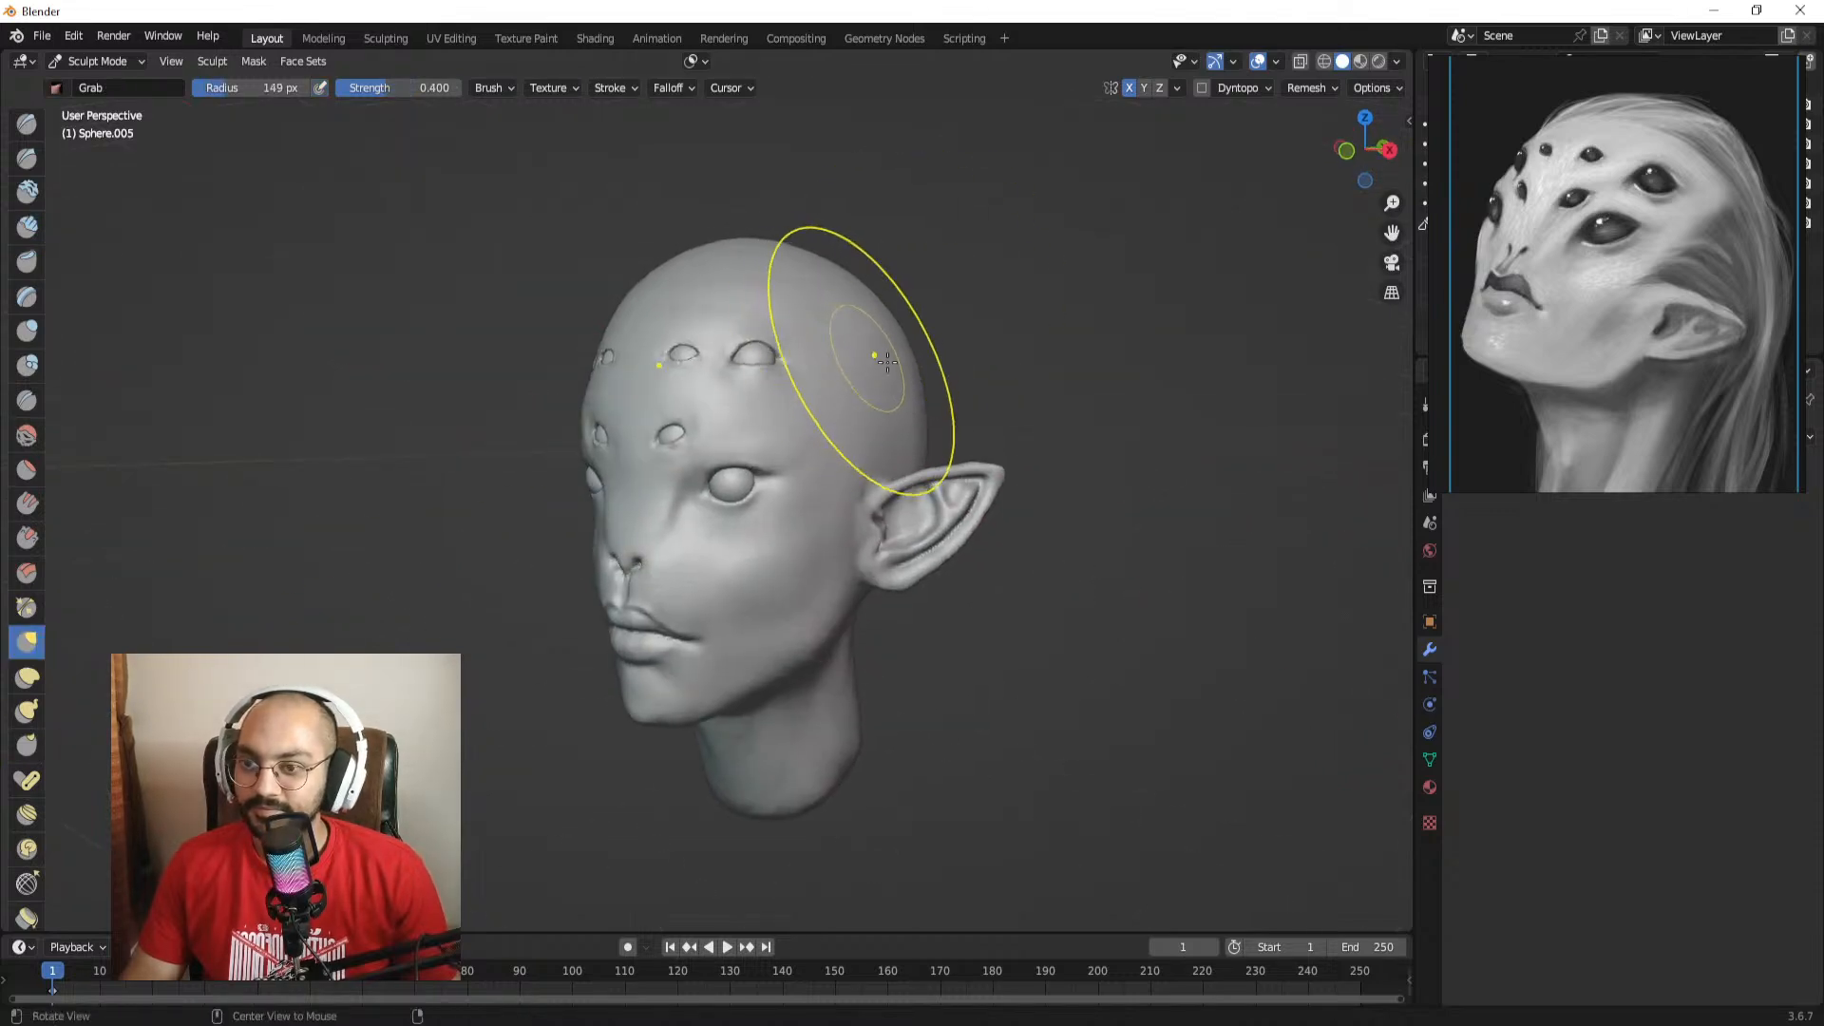
alt+drag(887, 362, 976, 320)
key(bracketright)
drag(836, 340, 834, 312)
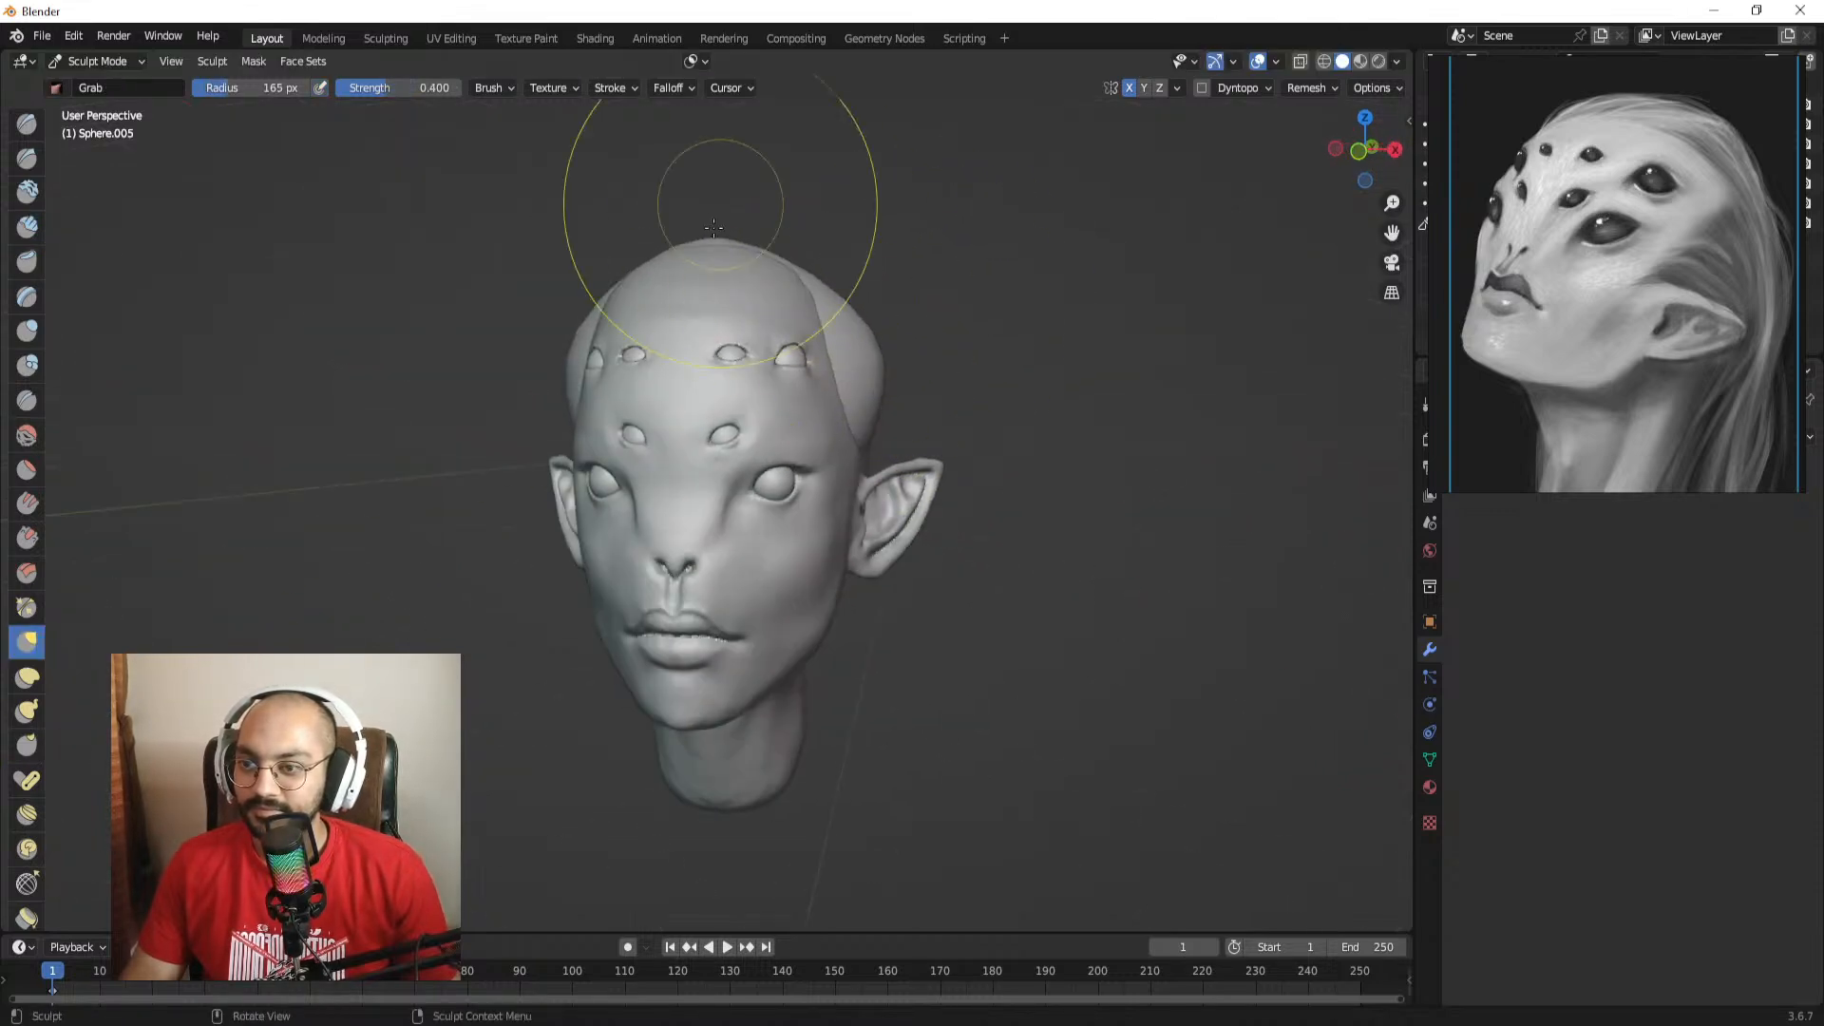
alt+drag(717, 323, 715, 311)
drag(670, 285, 614, 334)
Step: Spread the hair cap over the crown and upper back of the head with Grab at 208 px
key(f)
click(728, 323)
mouse_move(745, 314)
shift+middle_down()
mouse_move(700, 344)
mouse_move(893, 399)
shift+middle_up()
drag(870, 418, 831, 401)
middle_drag(898, 375, 815, 357)
key(f)
click(827, 354)
drag(819, 356, 862, 339)
Step: Pull the hair cap outward and down over the back of the skull with Grab at 207 px
mouse_move(940, 327)
middle_down()
mouse_move(835, 304)
mouse_move(806, 427)
mouse_move(835, 481)
mouse_move(818, 473)
middle_up()
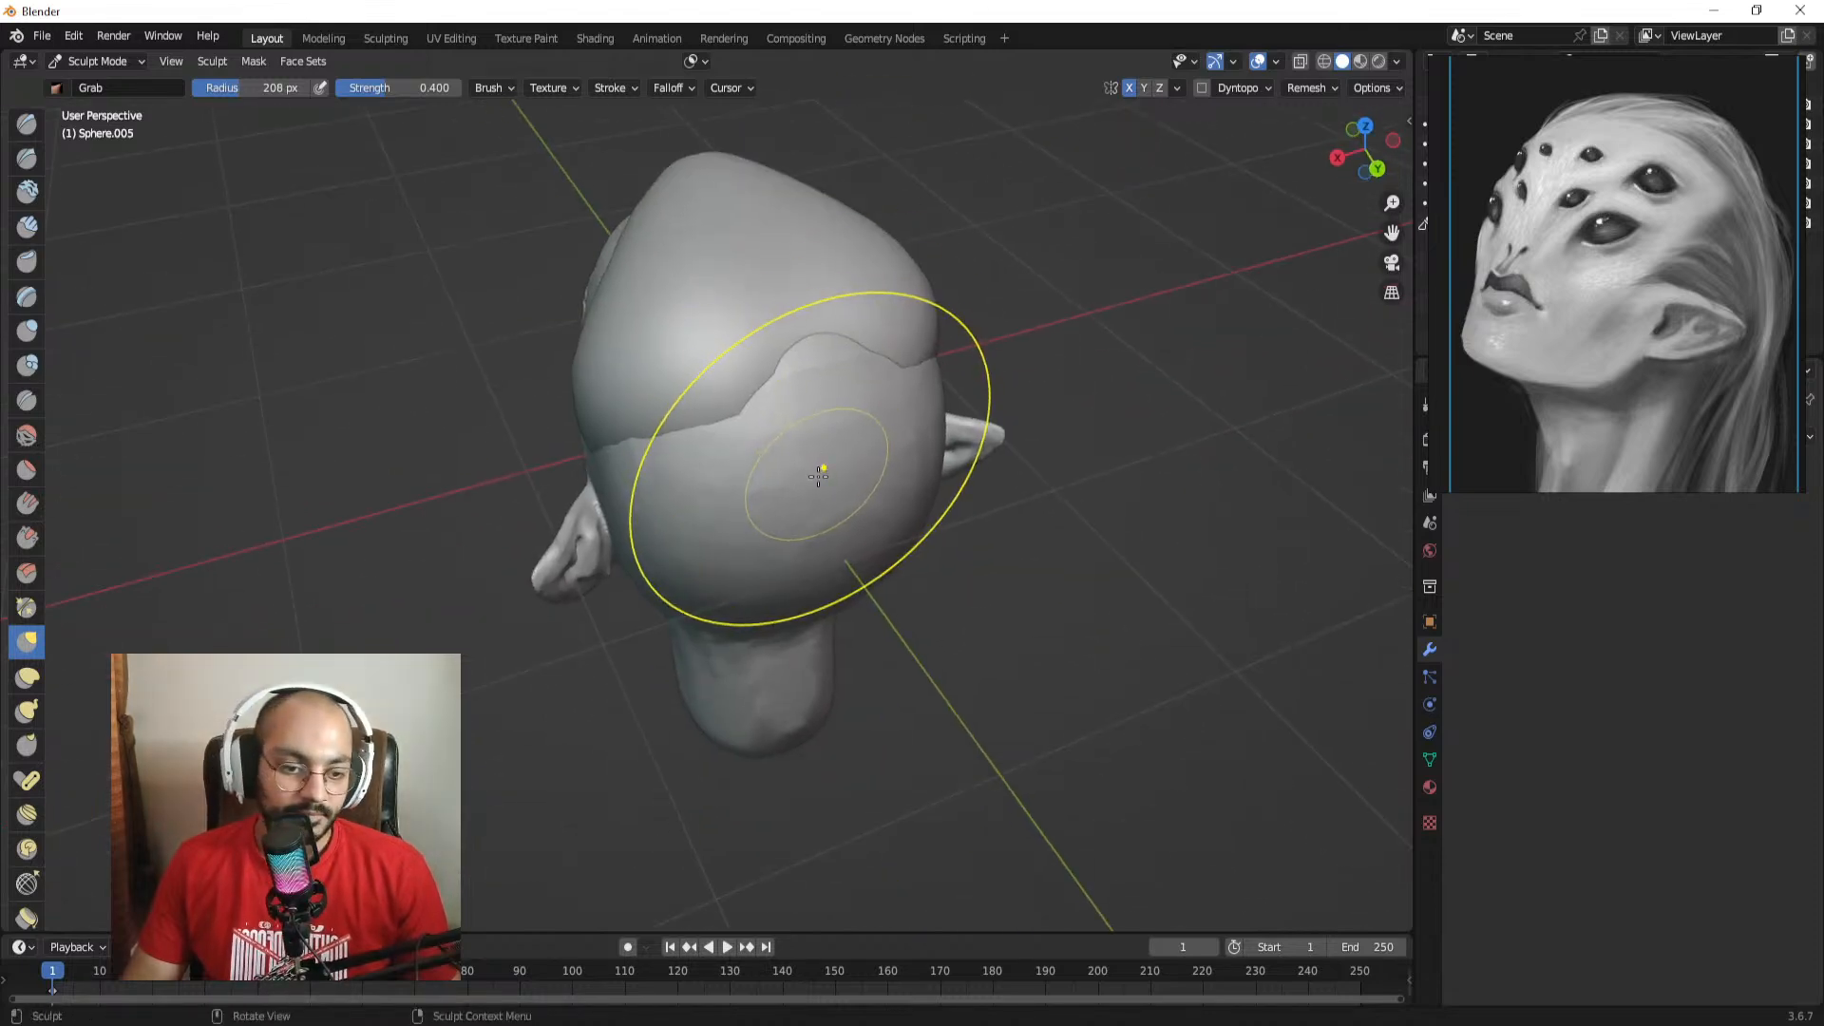
alt+drag(807, 480, 805, 479)
drag(837, 604, 818, 622)
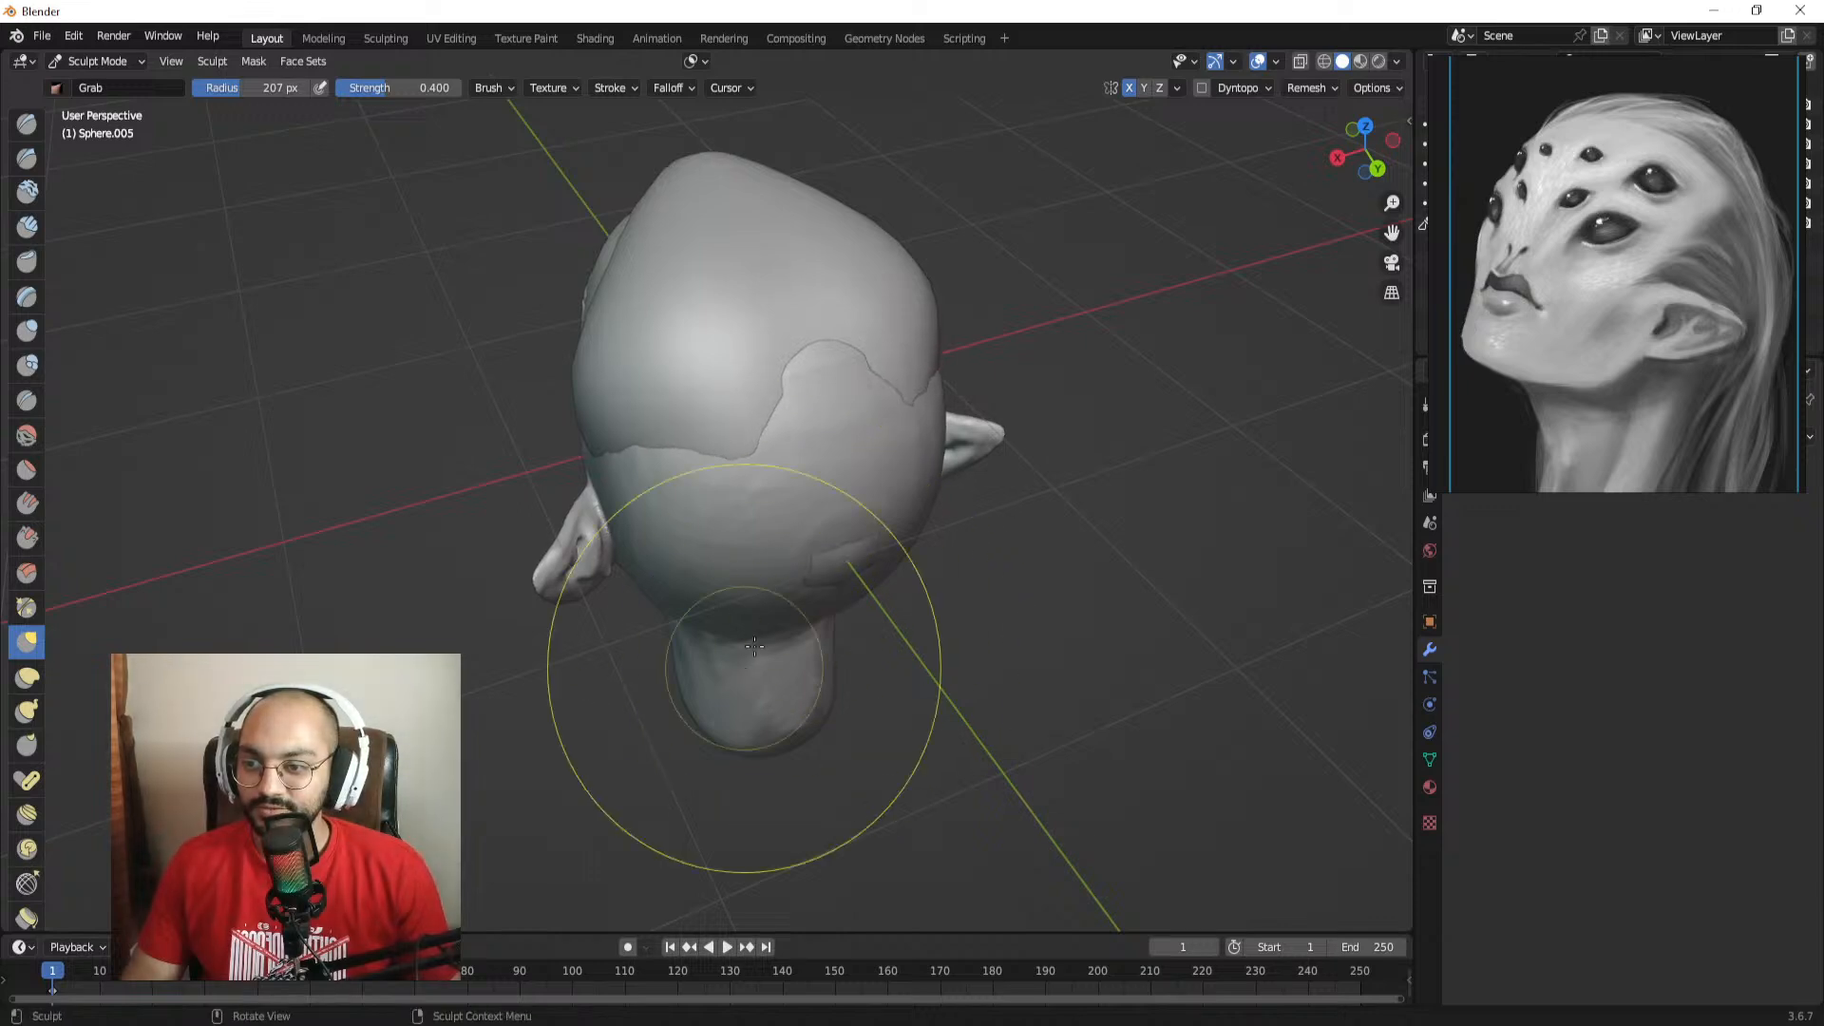
drag(846, 475, 873, 527)
alt+drag(815, 522, 888, 494)
drag(852, 366, 893, 283)
alt+drag(804, 323, 871, 290)
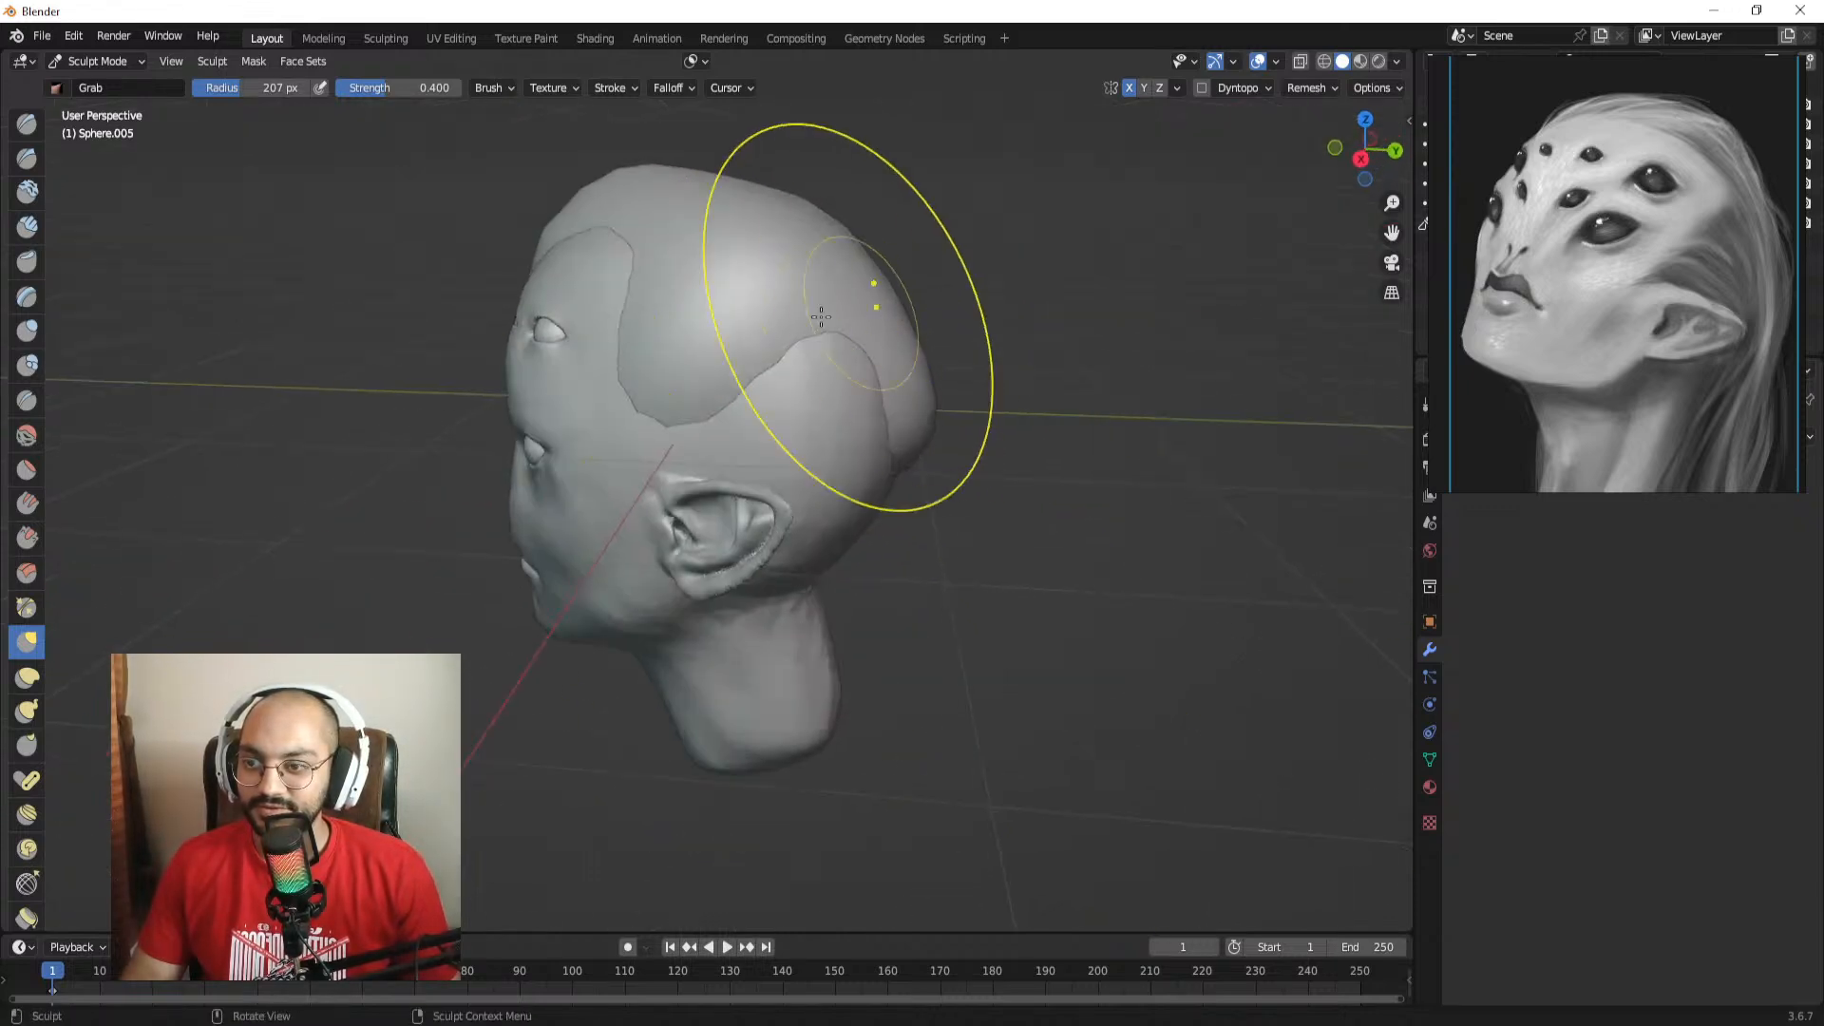
Step: Extend the hair cap over the sides of the skull and down behind the ears with Grab
mouse_move(758, 340)
mouse_down()
mouse_move(741, 282)
mouse_move(817, 316)
mouse_move(859, 388)
mouse_up()
drag(879, 408, 871, 490)
drag(800, 432, 772, 403)
mouse_move(769, 402)
alt+mouse_down()
mouse_move(848, 399)
mouse_move(863, 380)
alt+mouse_up()
mouse_move(855, 381)
alt+mouse_down()
mouse_move(699, 271)
mouse_move(843, 456)
alt+mouse_up()
mouse_move(808, 331)
mouse_down()
mouse_move(817, 397)
mouse_move(824, 376)
mouse_up()
drag(819, 440, 798, 639)
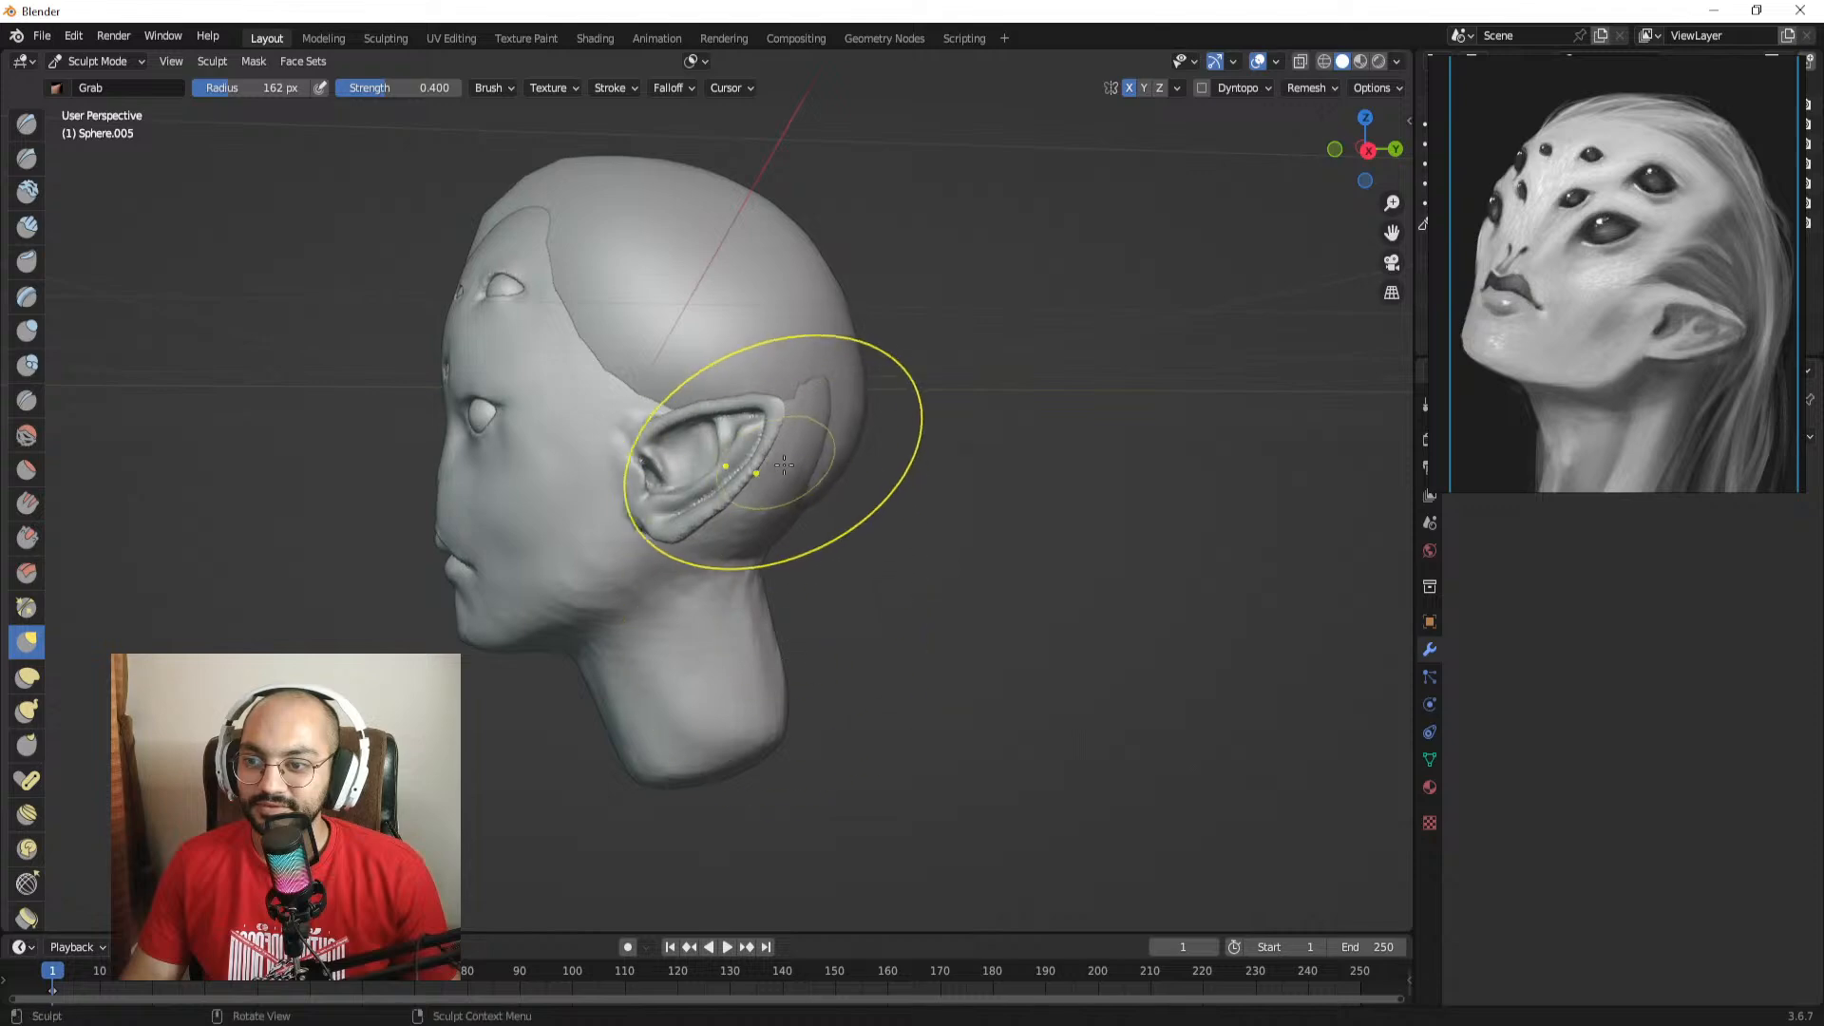
Step: Shape the hair cap's lower back edge above the neck with Grab at 211 px
alt+drag(784, 463, 642, 465)
alt+drag(727, 563, 705, 521)
key(f)
click(751, 520)
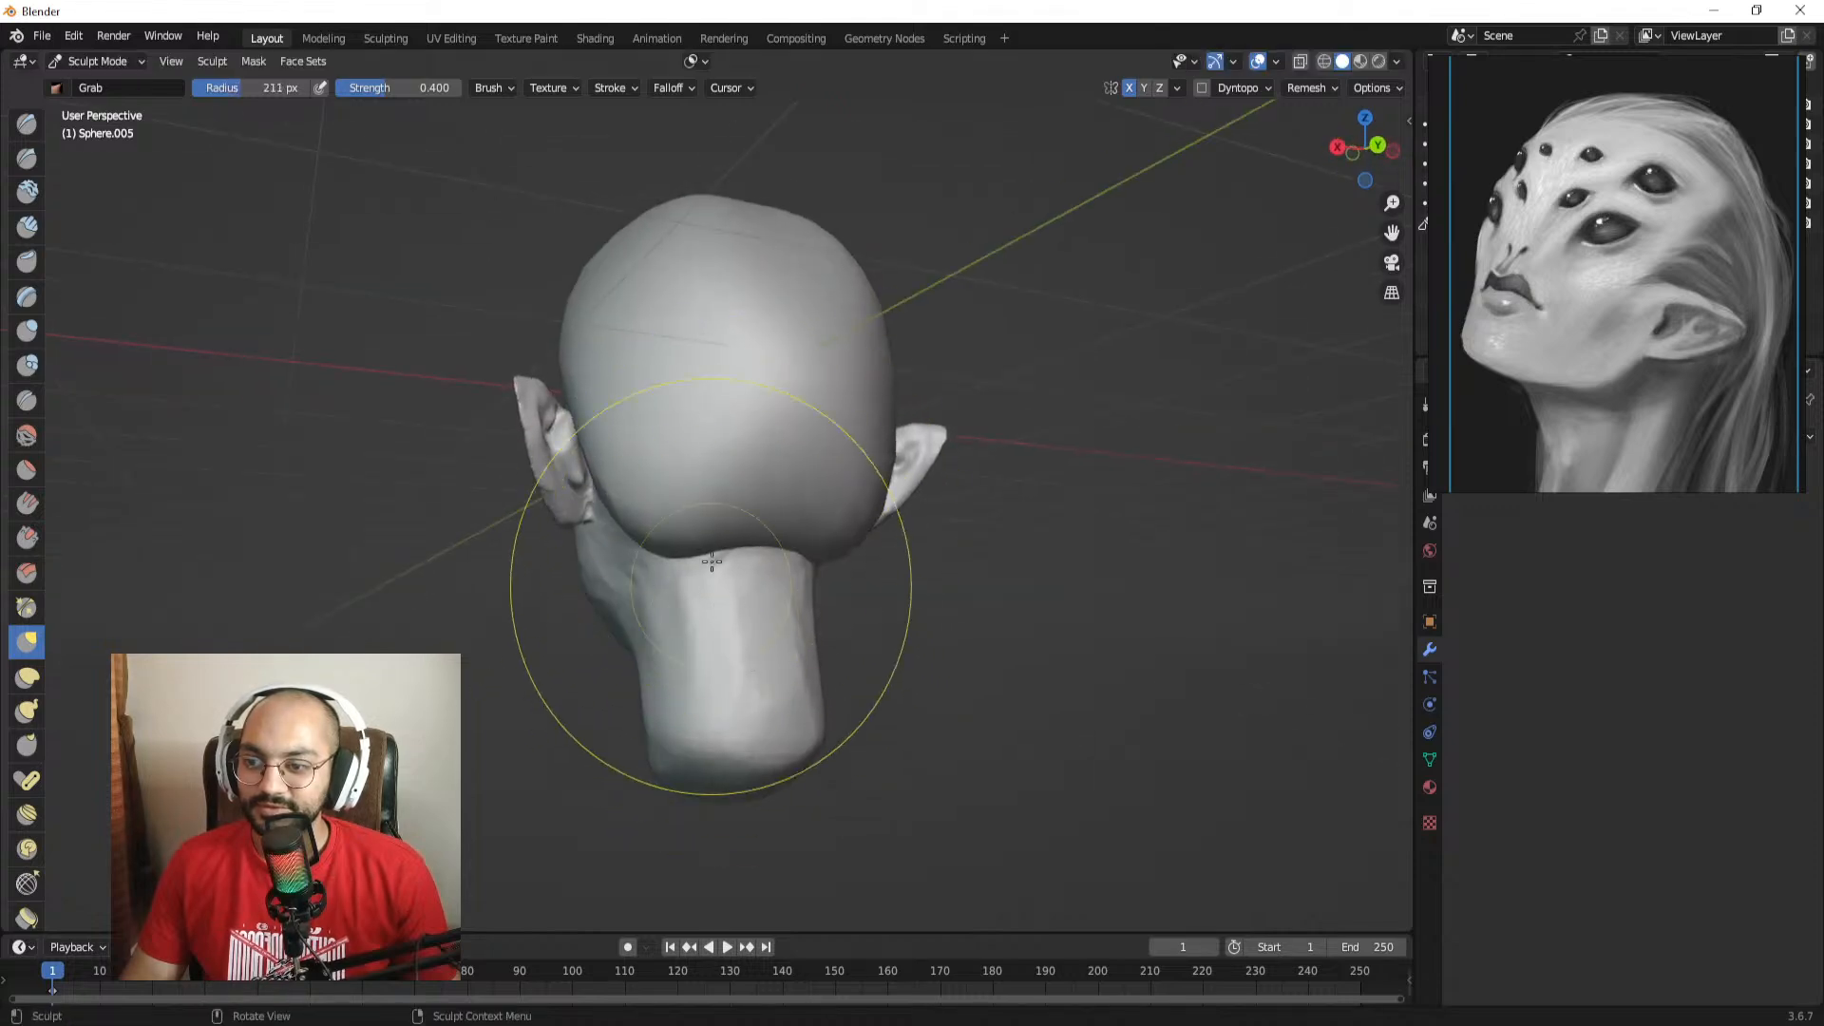
middle_drag(712, 561, 761, 562)
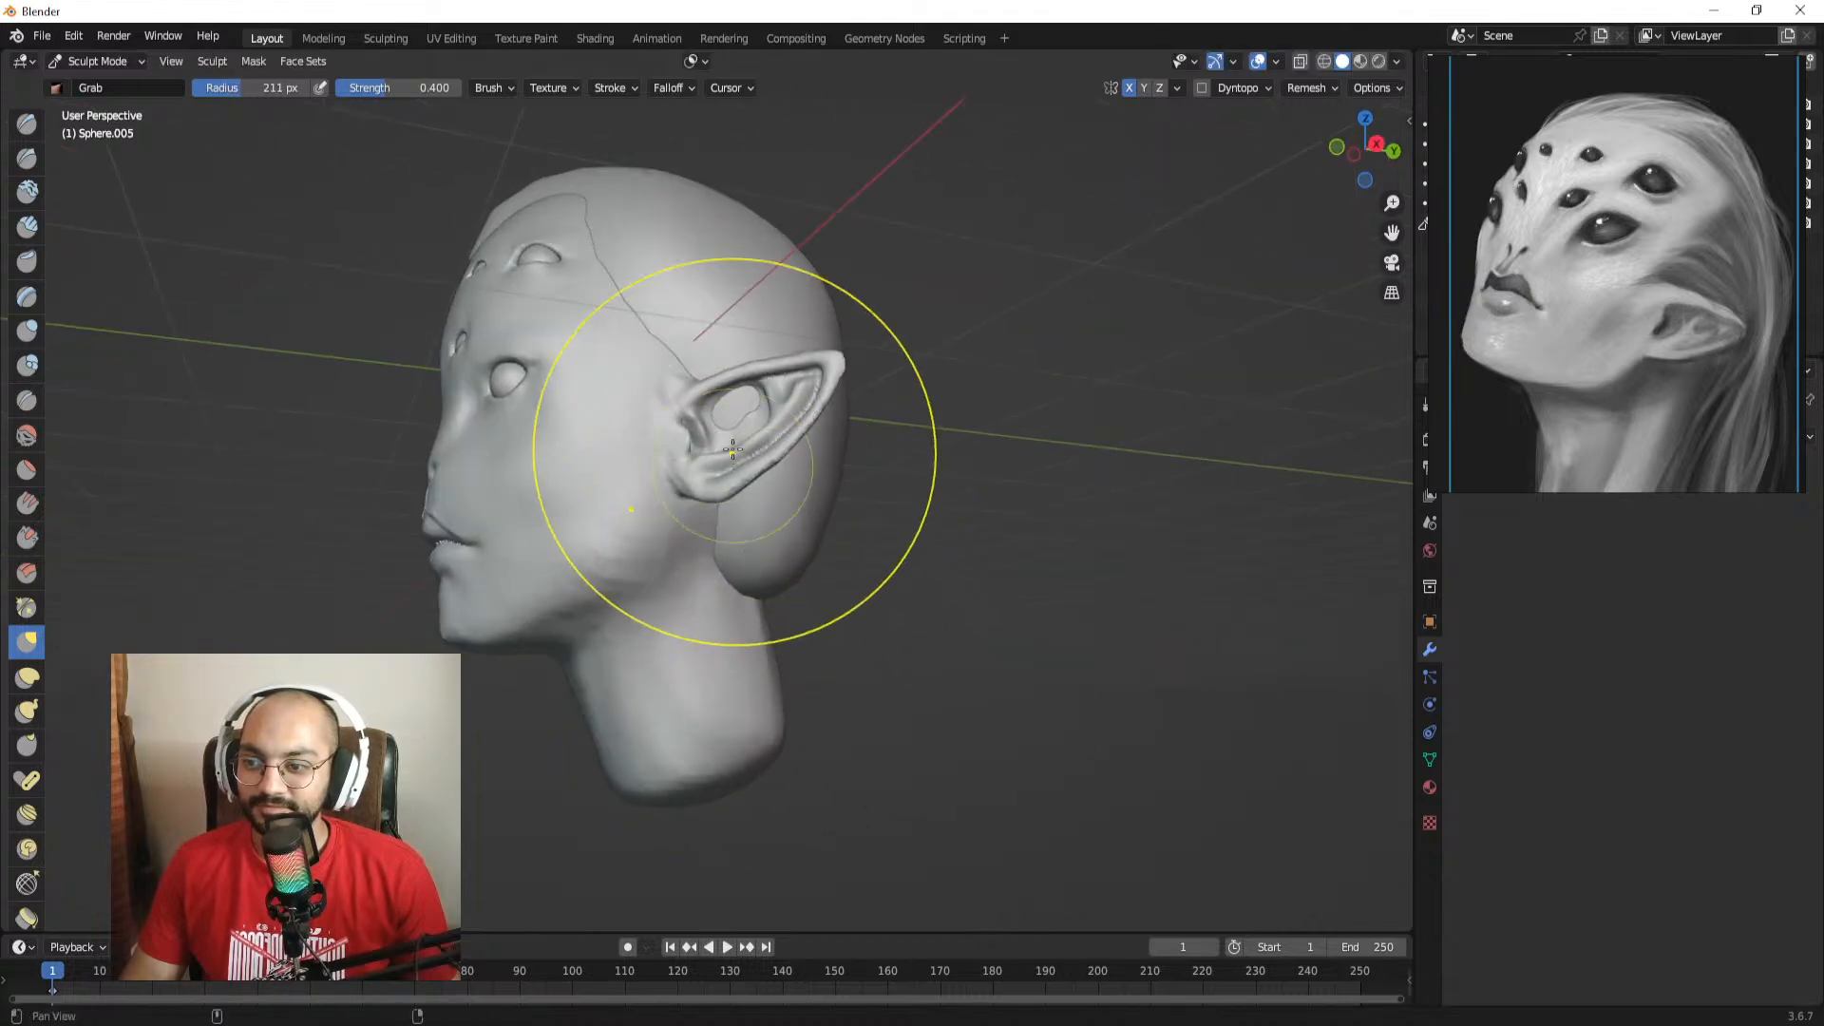
alt+shift+drag(732, 449, 790, 598)
mouse_move(791, 598)
alt+mouse_down()
mouse_move(762, 570)
mouse_move(800, 504)
alt+mouse_up()
Step: Fill out the hair cap's back and sides around the ears with Grab at 195 px
key(f)
click(784, 581)
alt+drag(740, 506, 781, 560)
key(f)
click(739, 508)
drag(828, 449, 795, 517)
key(f)
click(672, 651)
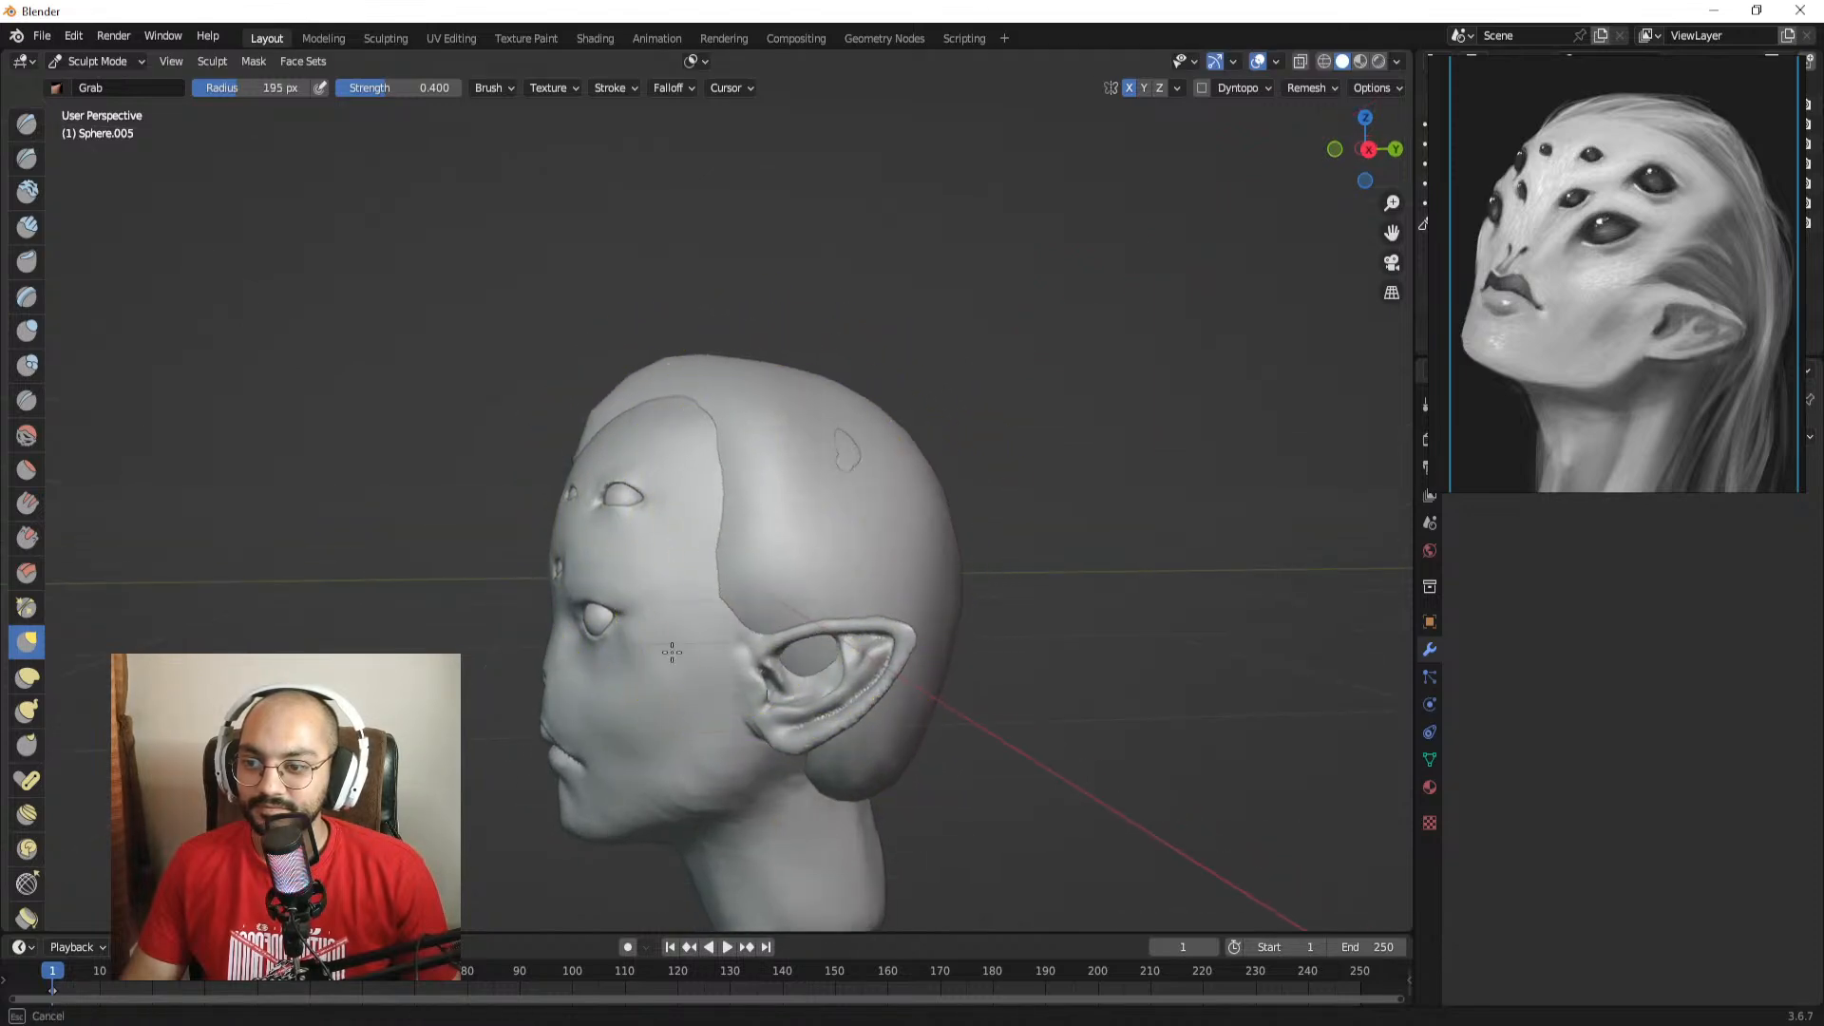
Step: Shape the hair cap's front hairline and crown with Grab at 139 px and 121 px
mouse_move(631, 684)
middle_down()
mouse_move(794, 487)
mouse_move(709, 374)
mouse_move(740, 452)
mouse_move(903, 456)
mouse_move(700, 517)
mouse_move(763, 595)
mouse_move(843, 561)
mouse_move(851, 486)
middle_up()
key(f)
click(756, 525)
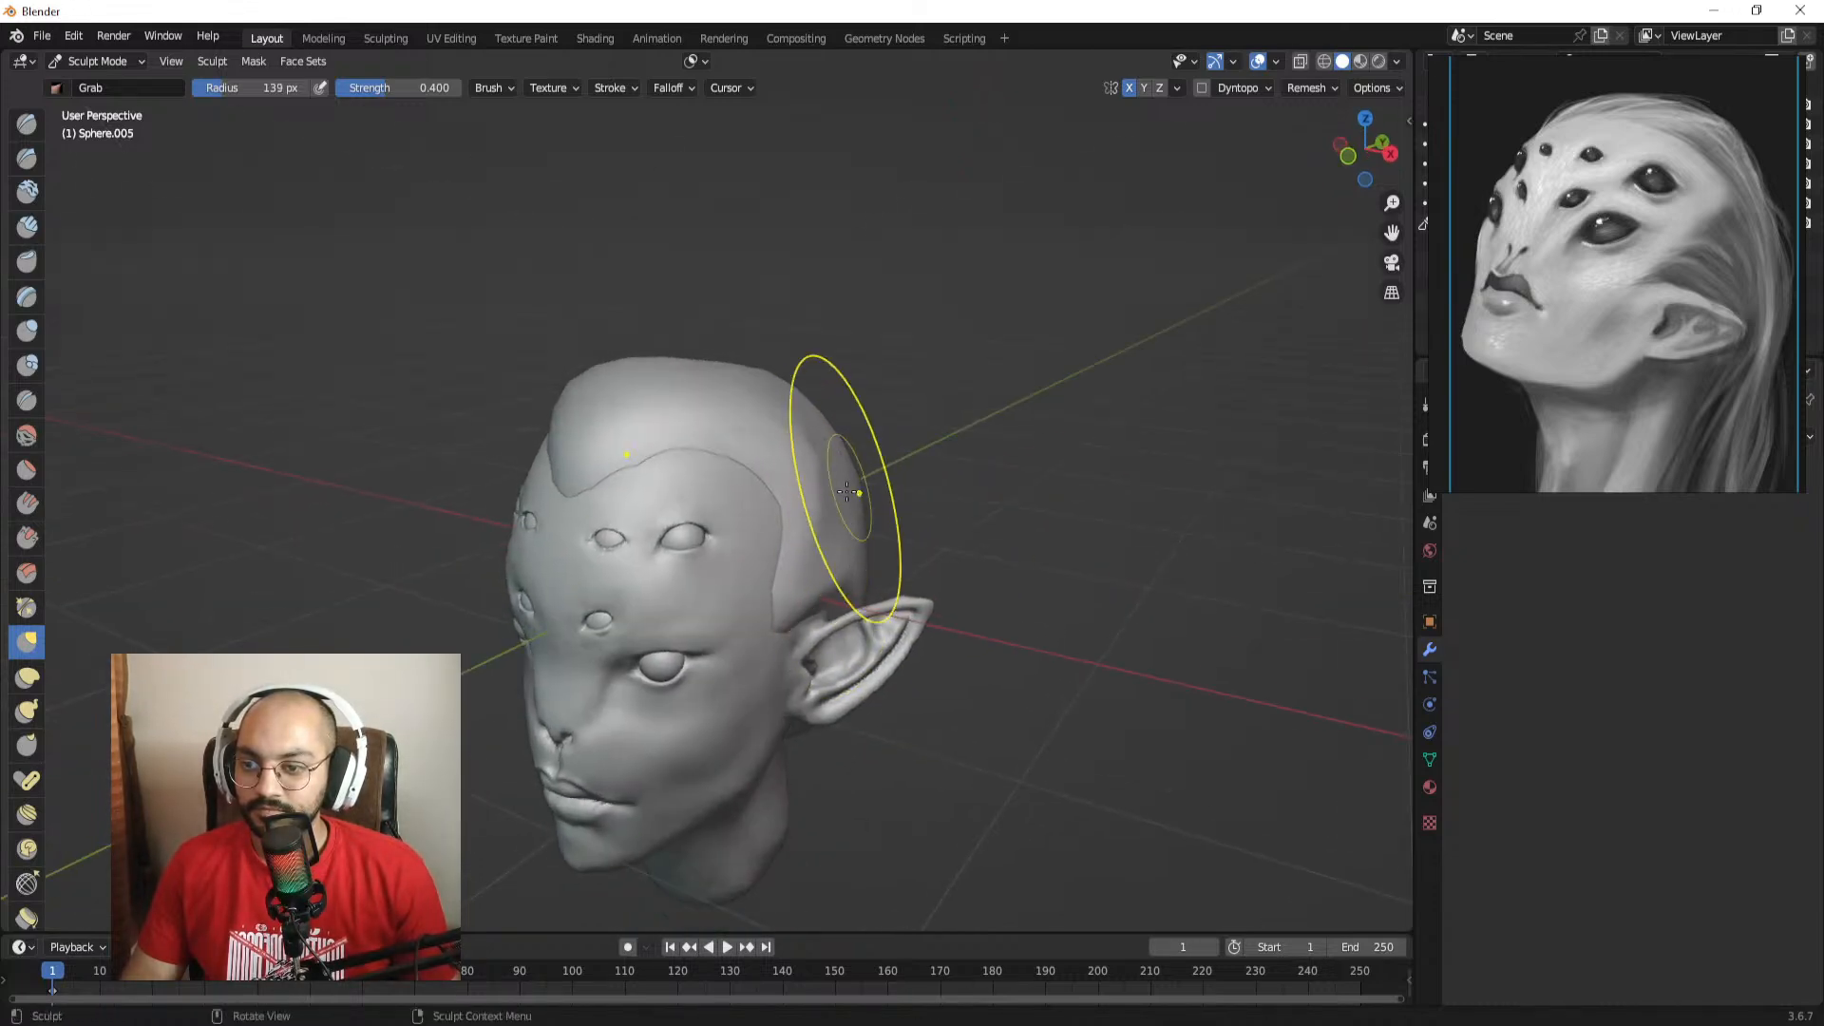
middle_drag(652, 367, 780, 477)
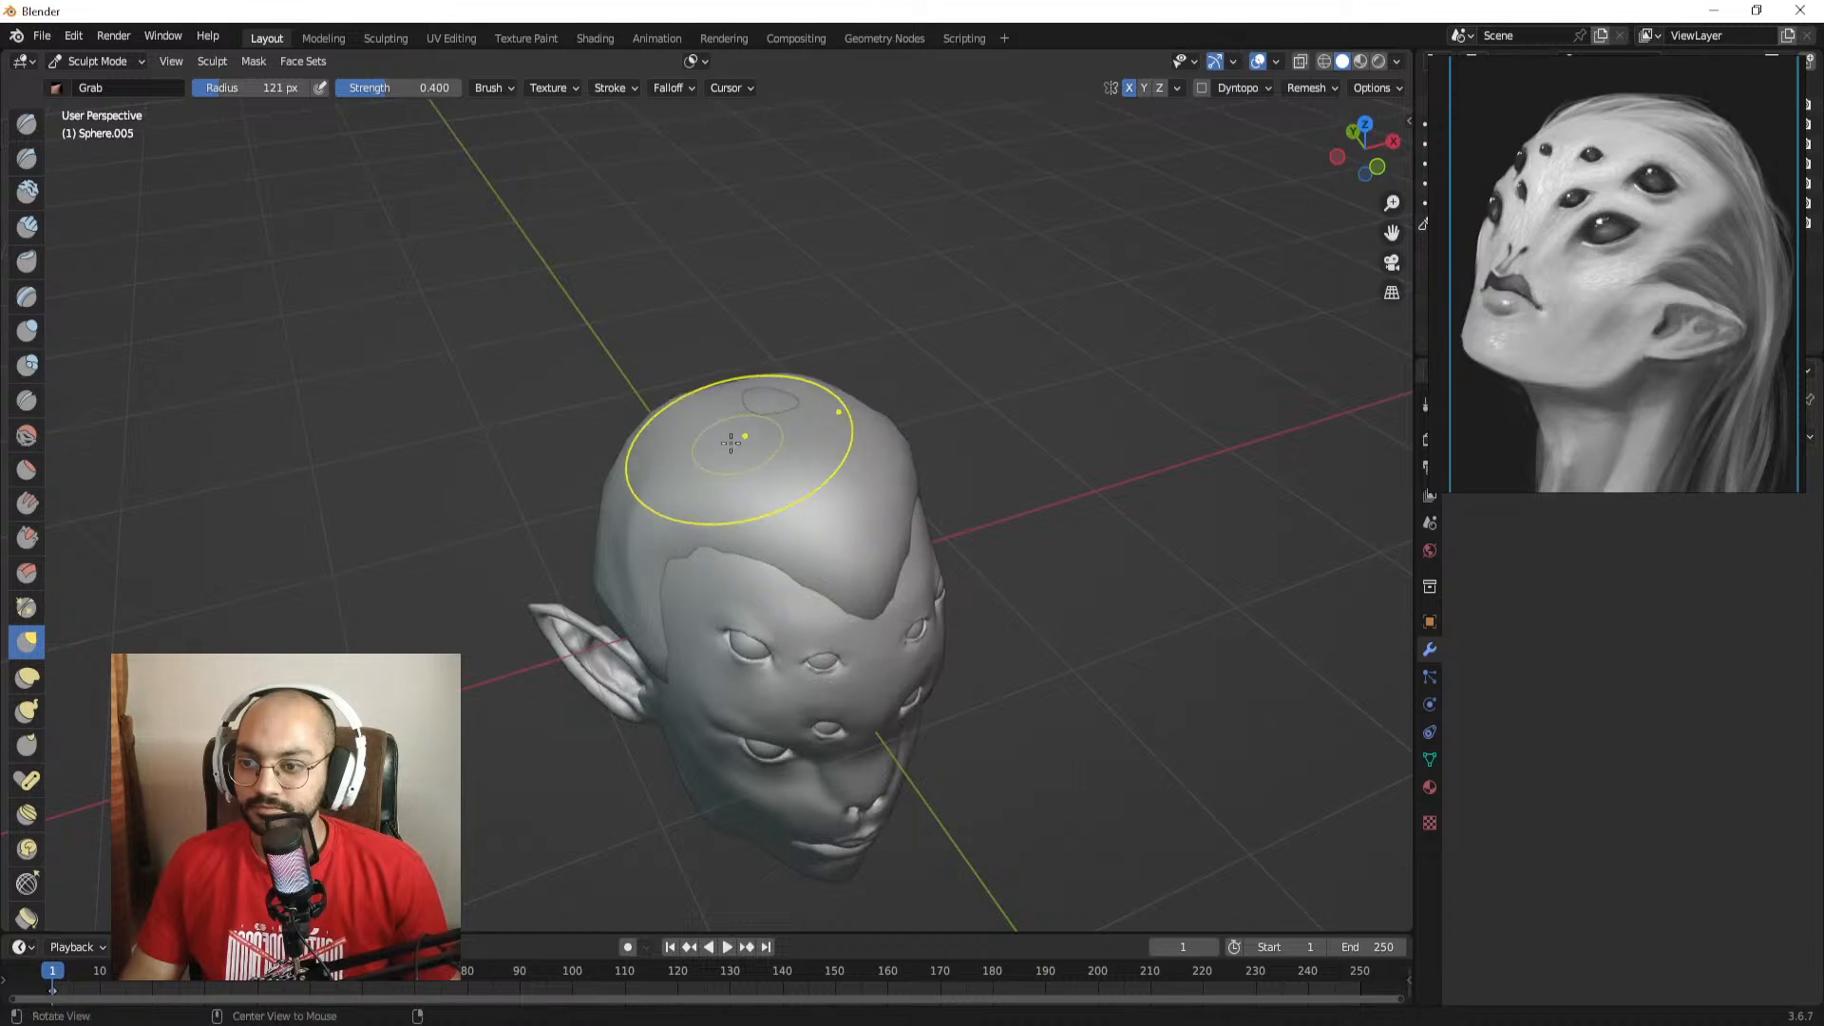
alt+drag(731, 444, 855, 377)
key(f)
click(818, 380)
drag(657, 385, 655, 396)
key(f)
click(832, 399)
Step: Adjust the hair cap's volume behind the ears with Grab at 190 px
mouse_move(719, 591)
alt+mouse_down()
mouse_move(597, 580)
mouse_move(570, 611)
mouse_move(597, 609)
alt+mouse_up()
key(f)
click(719, 605)
middle_drag(582, 589, 546, 513)
key(f)
click(790, 678)
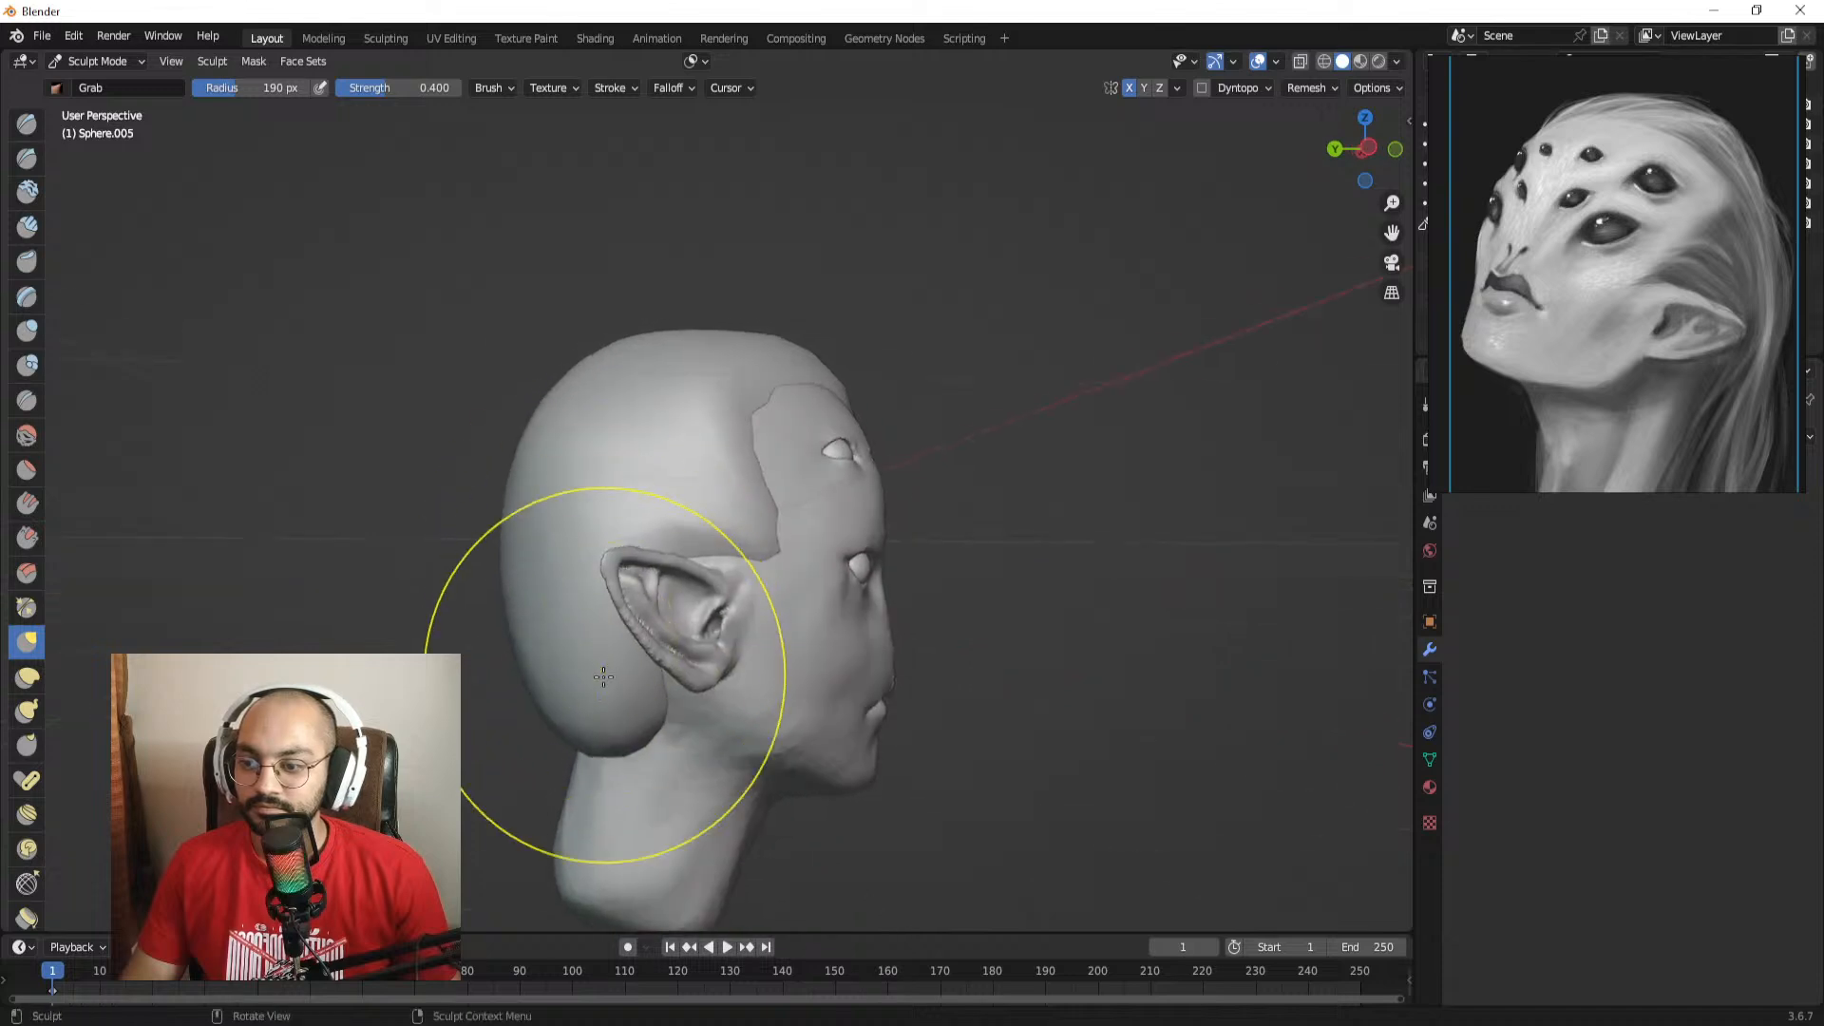
drag(607, 677, 615, 663)
Step: Push the rear profile of the hair cap outward with Grab at 186 px
middle_drag(618, 660, 812, 668)
middle_drag(716, 713, 855, 699)
middle_drag(656, 640, 629, 669)
key(f)
click(851, 619)
drag(873, 623, 878, 625)
middle_drag(1056, 627, 1049, 651)
key(f)
click(1046, 652)
drag(846, 636, 877, 639)
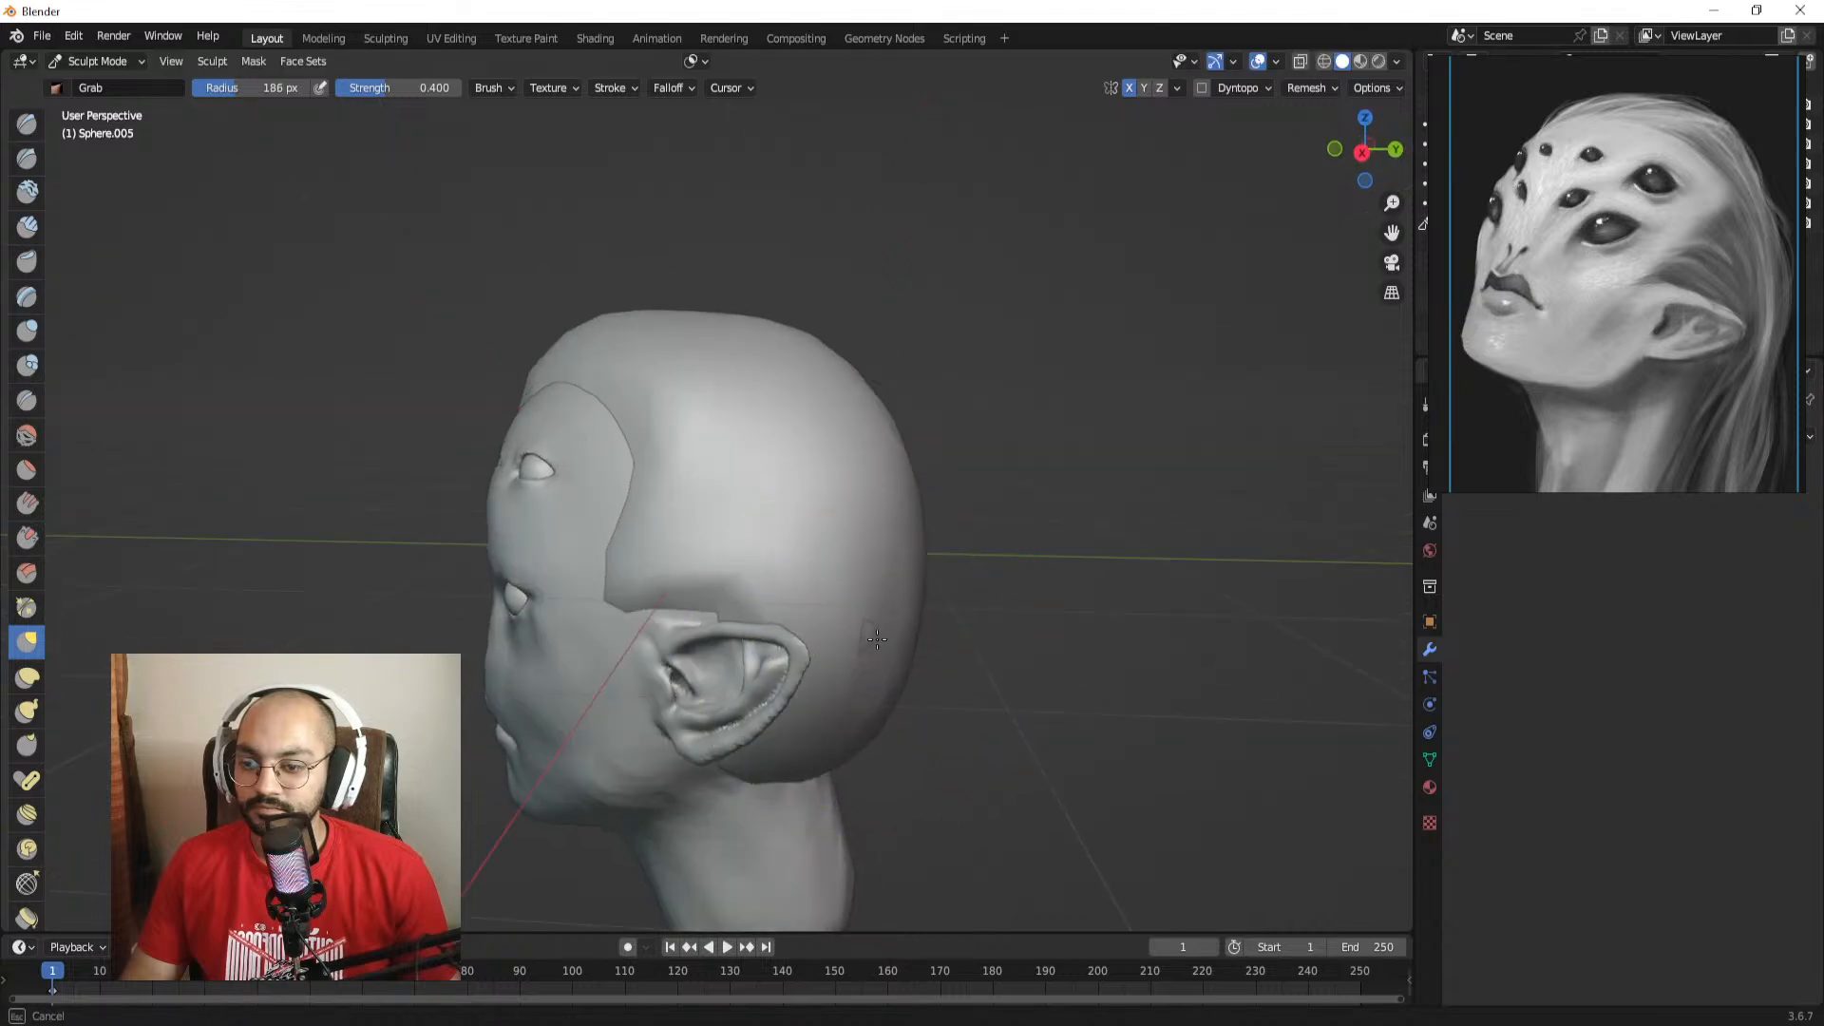
Step: Round the hair cap's sides near the ears as seen from behind with Grab at 144 px
key(f)
middle_drag(887, 639, 671, 561)
click(835, 720)
key(f)
click(787, 562)
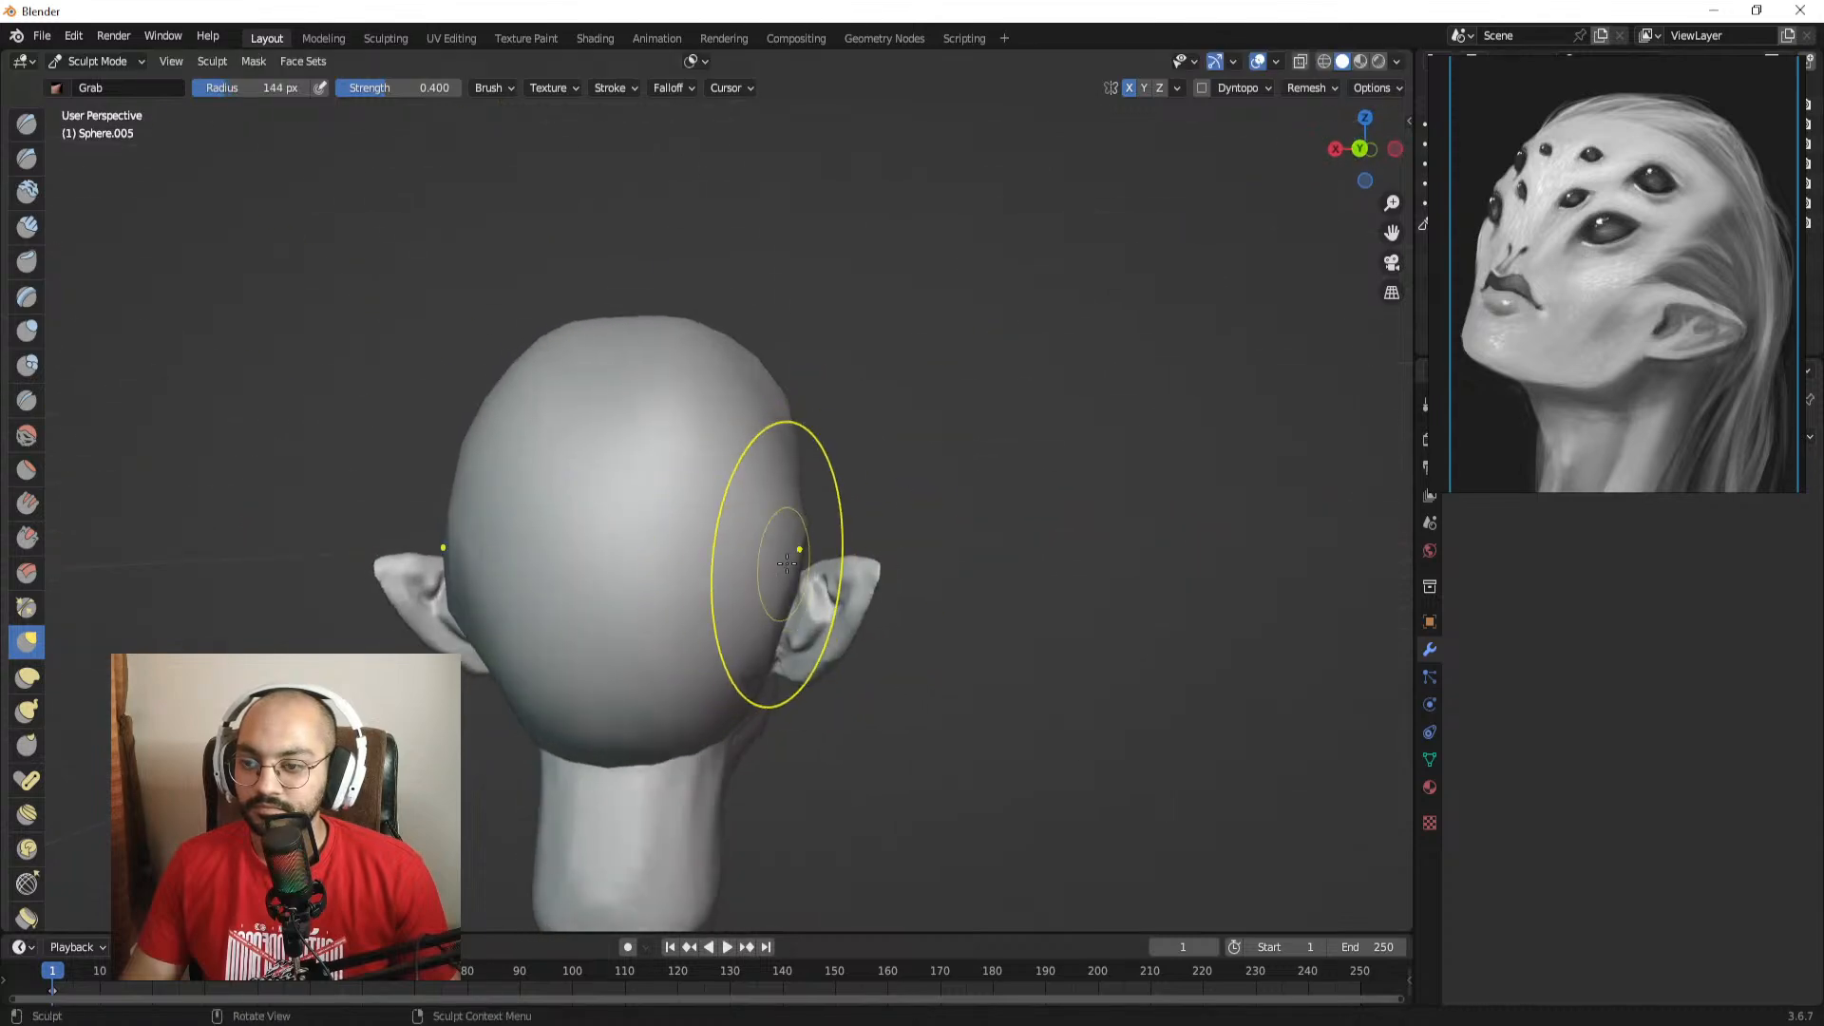
mouse_move(783, 540)
middle_down()
mouse_move(748, 575)
mouse_move(659, 541)
mouse_move(672, 557)
mouse_move(629, 559)
middle_up()
Step: Tidy the hair cap's surface and edge around the ears with Grab at 89 px
key(f)
click(748, 582)
key(f)
click(646, 570)
drag(663, 581, 662, 593)
middle_drag(669, 584, 808, 539)
mouse_move(798, 419)
shift+middle_down()
mouse_move(747, 478)
mouse_move(762, 514)
shift+middle_up()
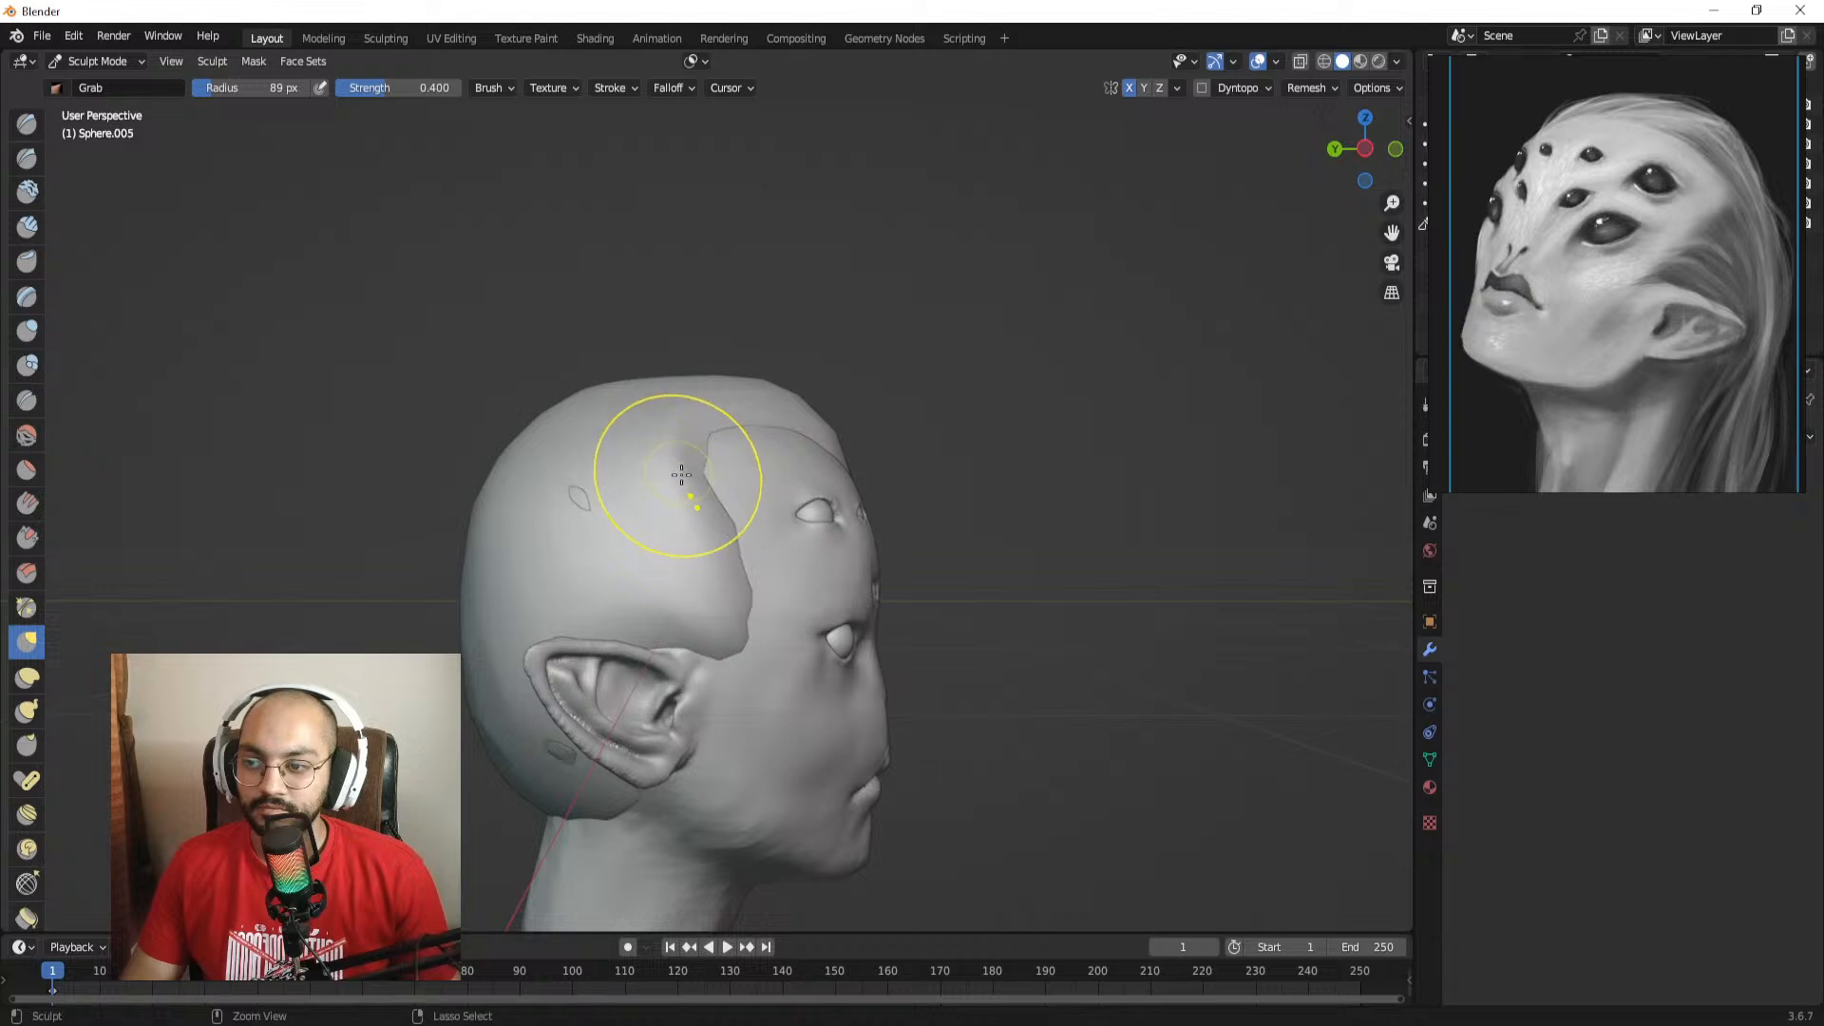
Step: Refine the temple hairline beside the upper outer eyes with Grab at 80 px
middle_drag(681, 474, 719, 479)
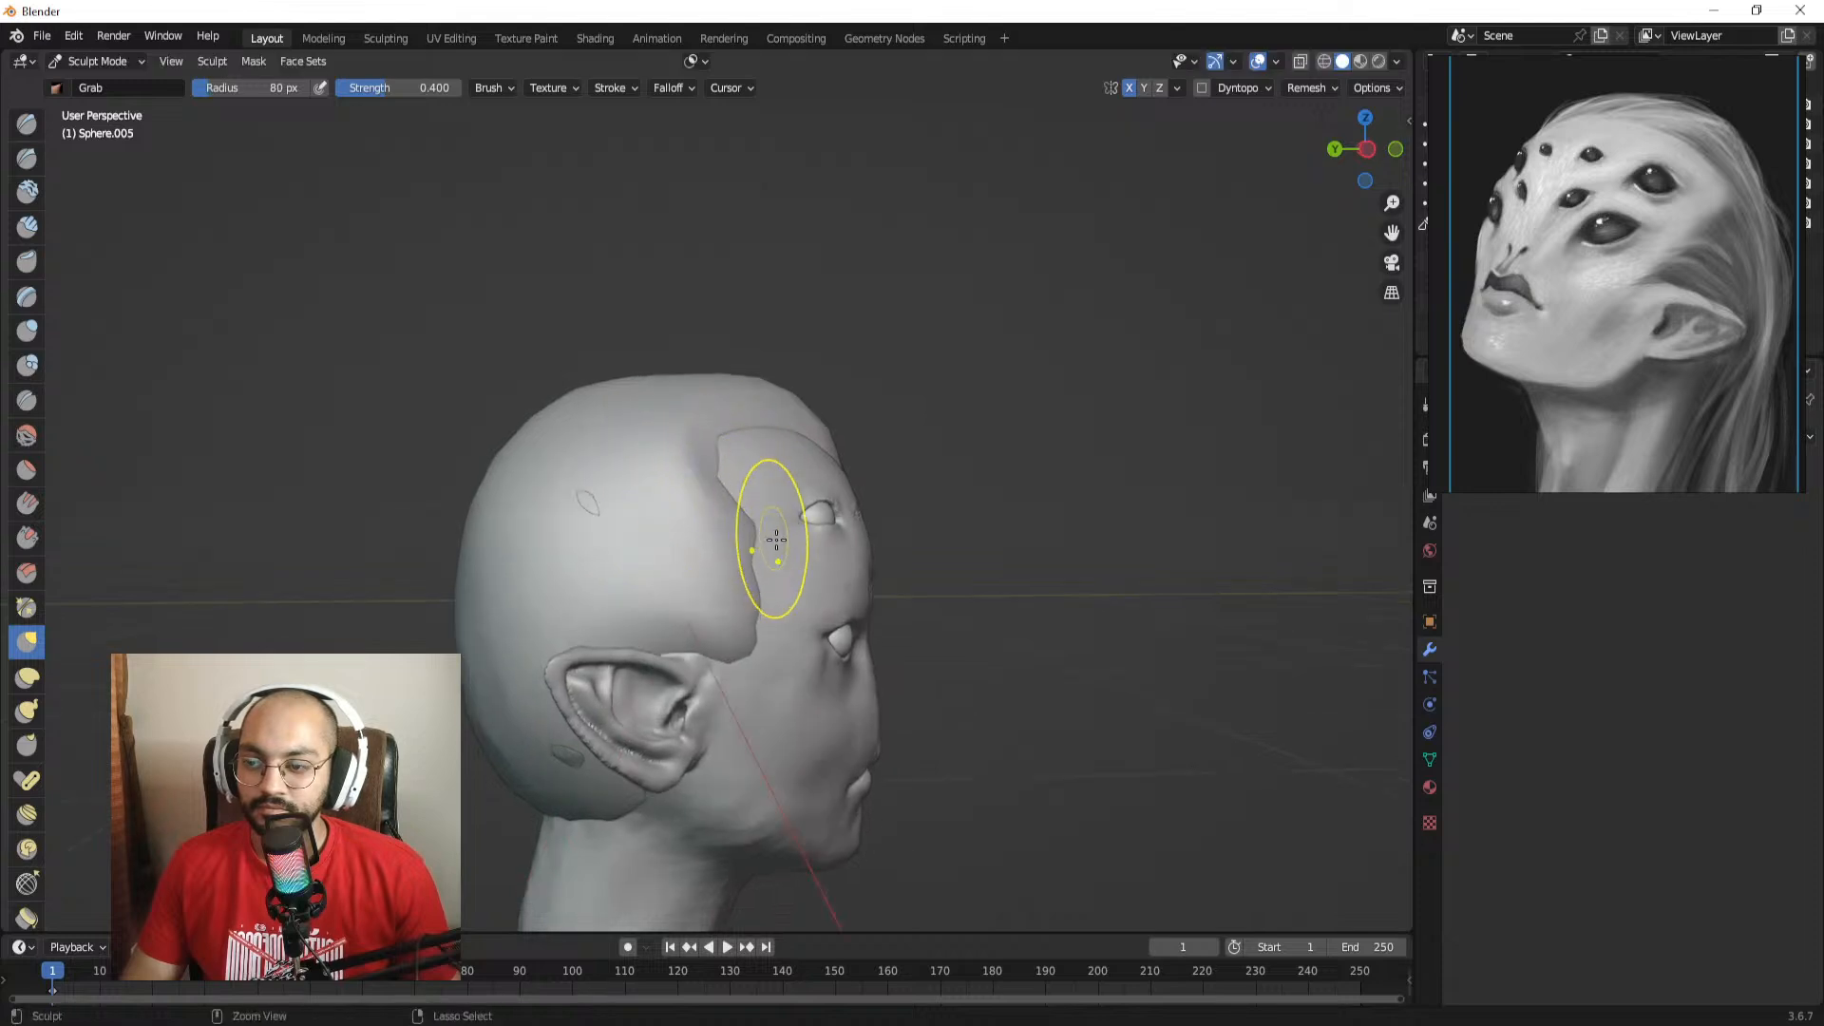
middle_drag(782, 542, 748, 595)
alt+drag(779, 604, 698, 608)
alt+drag(803, 562, 631, 529)
mouse_move(766, 488)
alt+mouse_down()
mouse_move(749, 529)
mouse_move(741, 507)
mouse_move(835, 518)
mouse_move(933, 453)
mouse_move(880, 462)
mouse_move(928, 517)
alt+mouse_up()
Step: Adjust the front hairline above the upper eyes with Grab at 97 px
key(f)
click(737, 508)
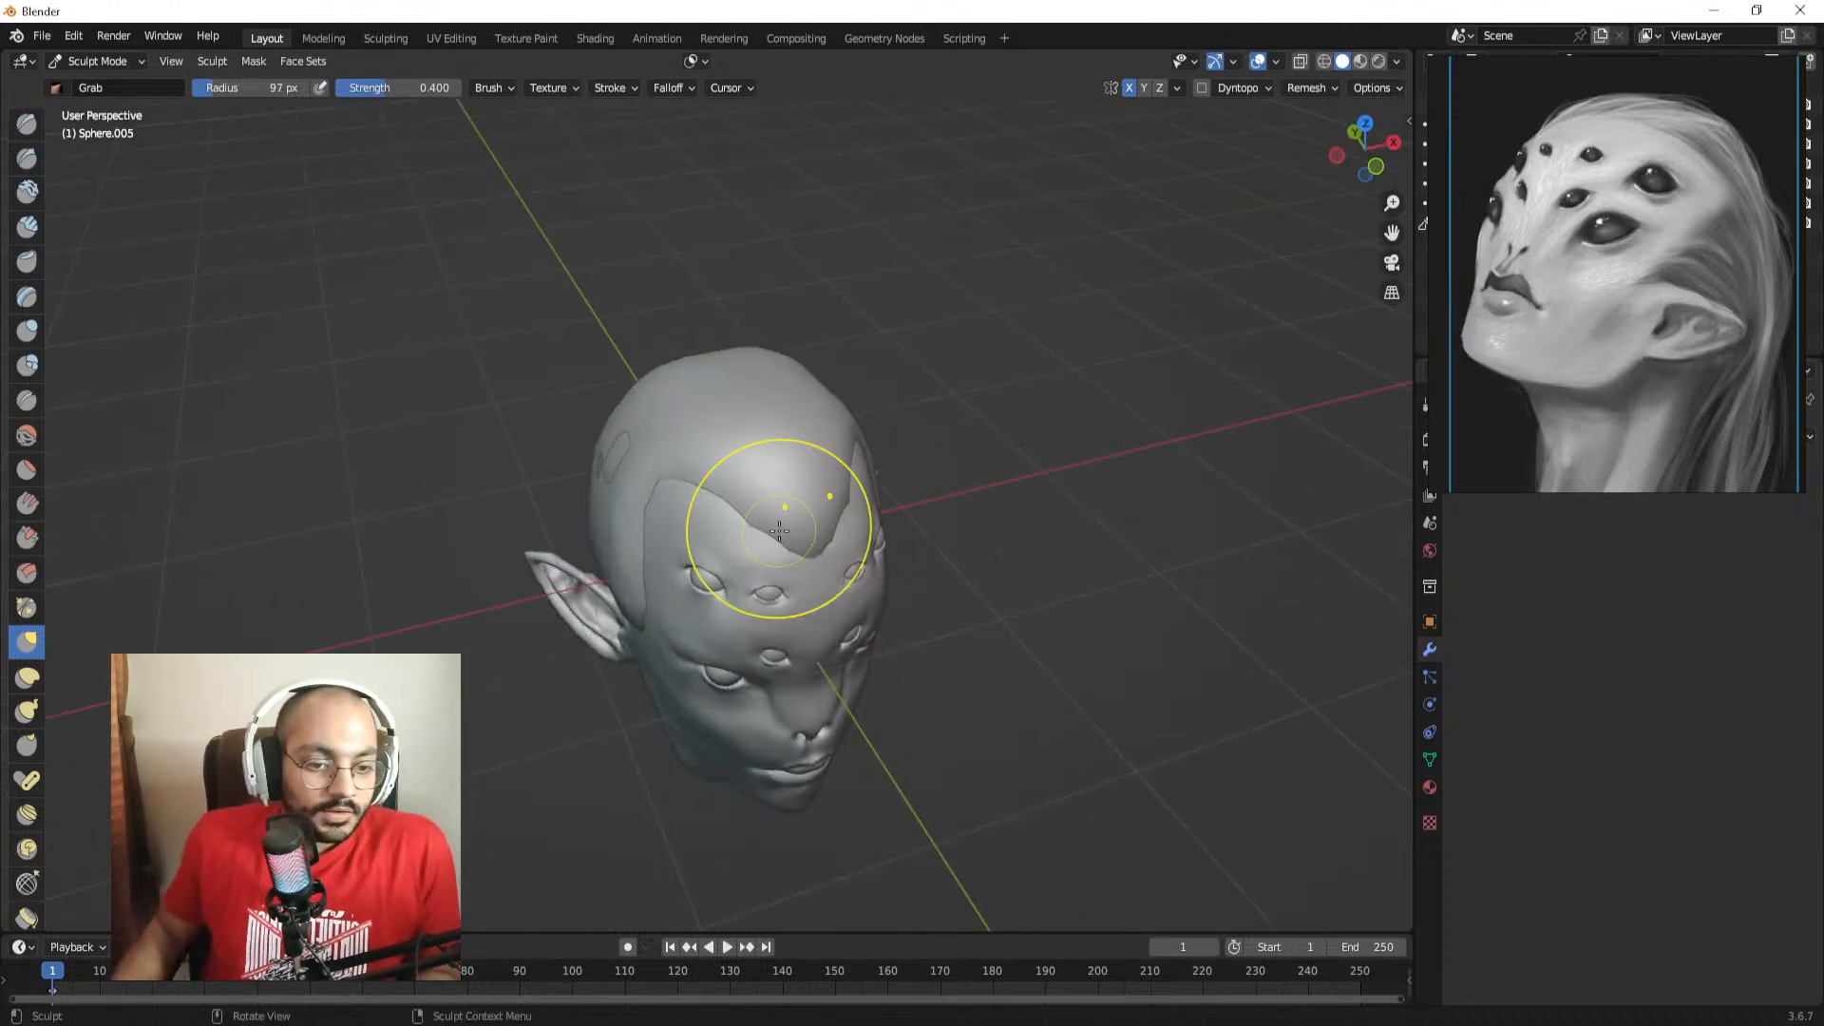
alt+drag(603, 453, 612, 449)
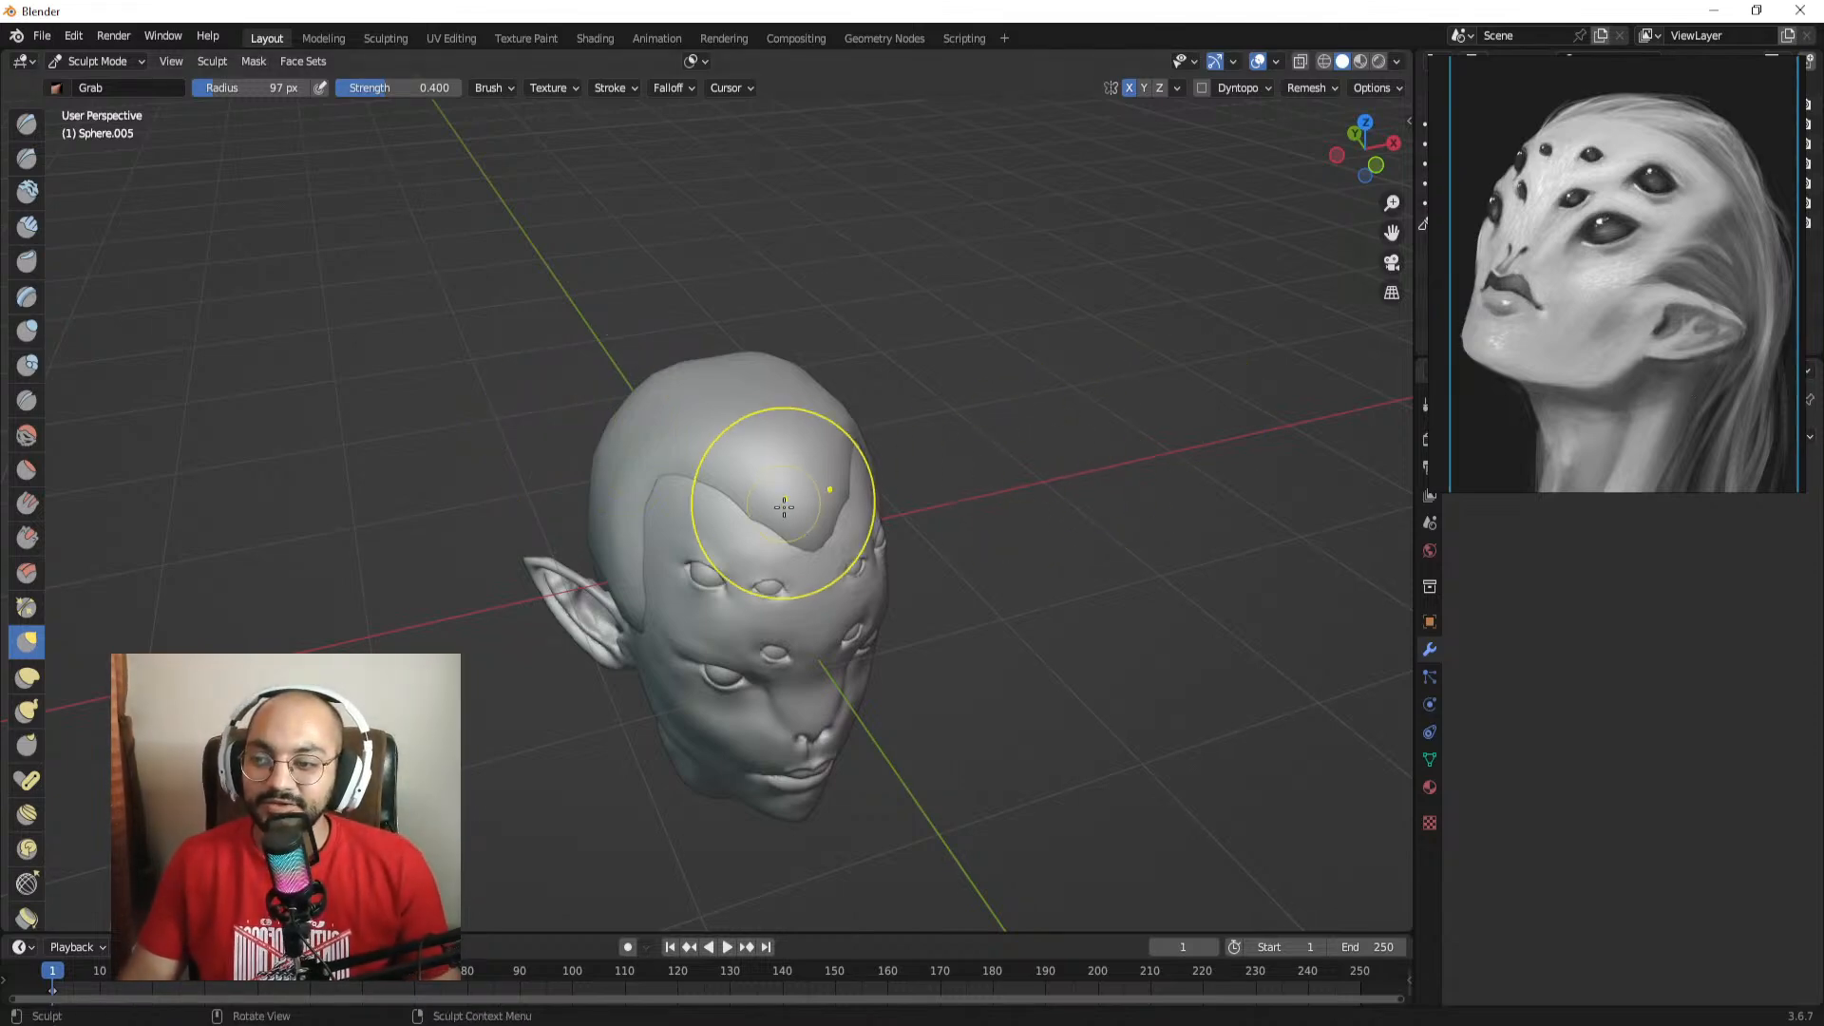
mouse_move(754, 489)
middle_down()
mouse_move(811, 465)
mouse_move(757, 504)
middle_up()
drag(713, 516, 674, 467)
Step: Shape the widow's peak and its flanking curves with Grab at 118, 101 and 115 px
key(f)
click(727, 493)
key(f)
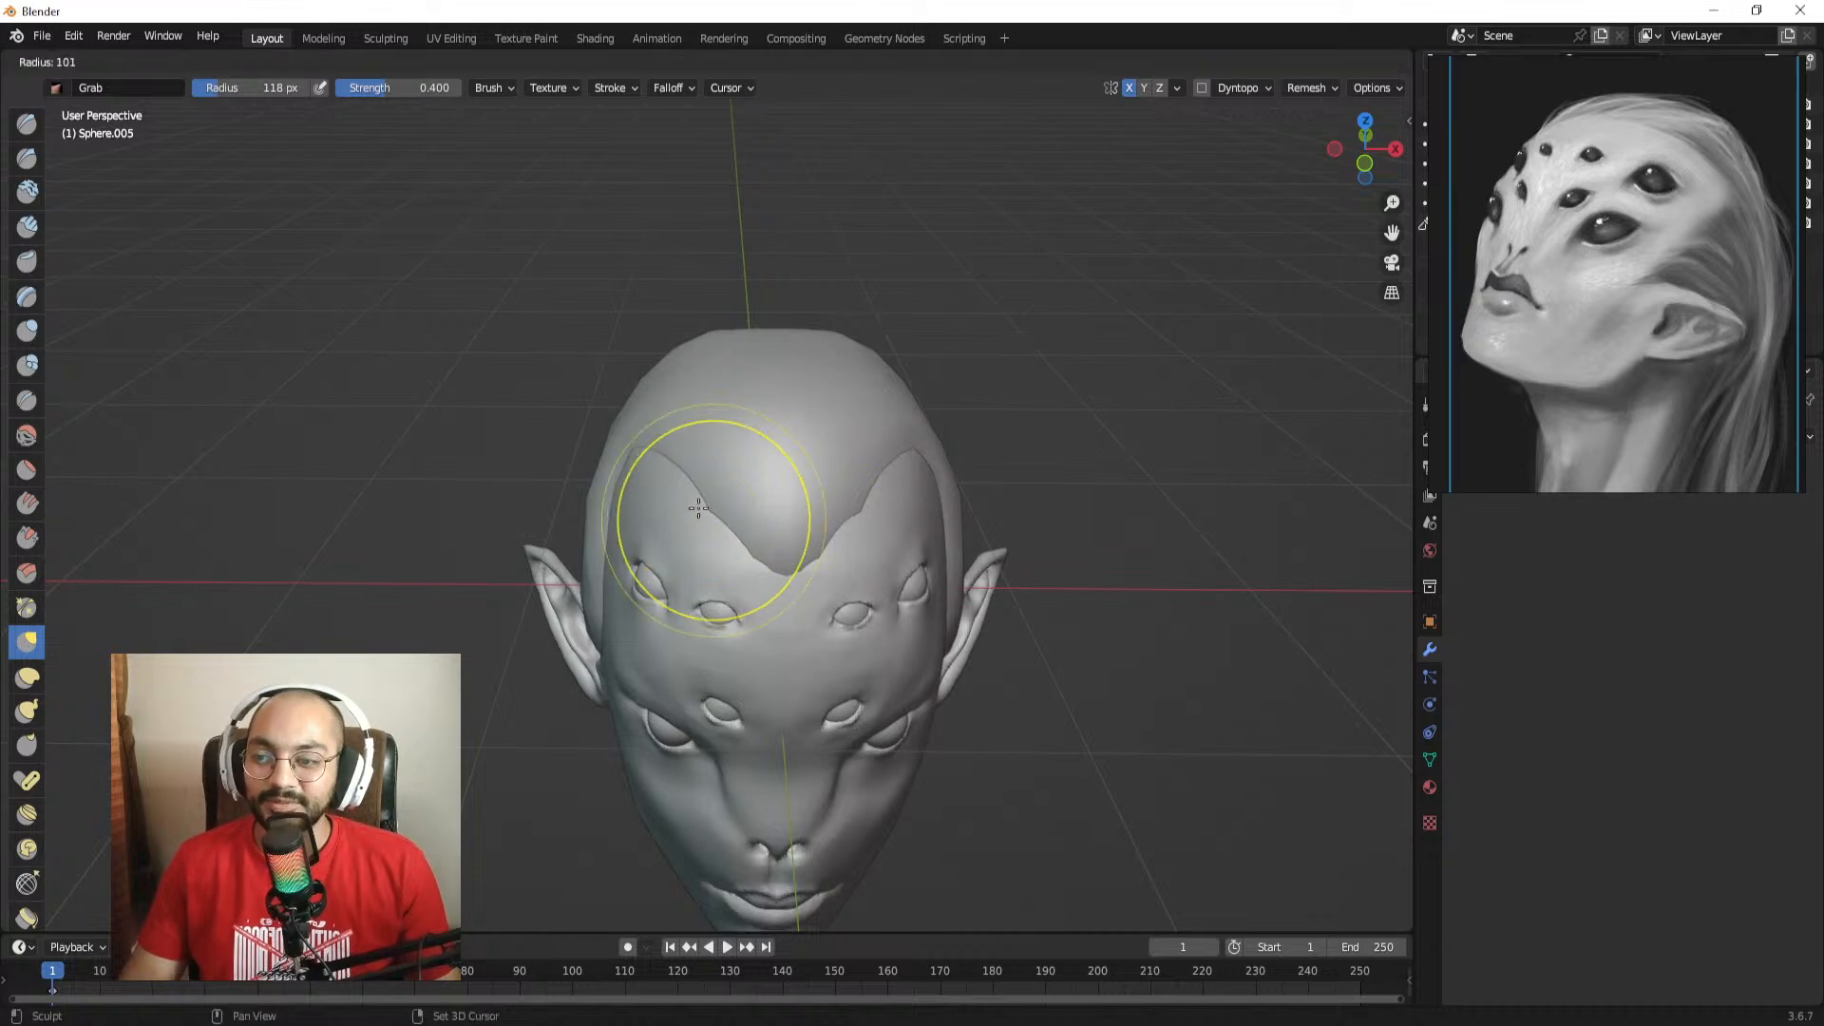
click(711, 513)
mouse_move(765, 526)
middle_down()
mouse_move(803, 513)
mouse_move(766, 528)
middle_up()
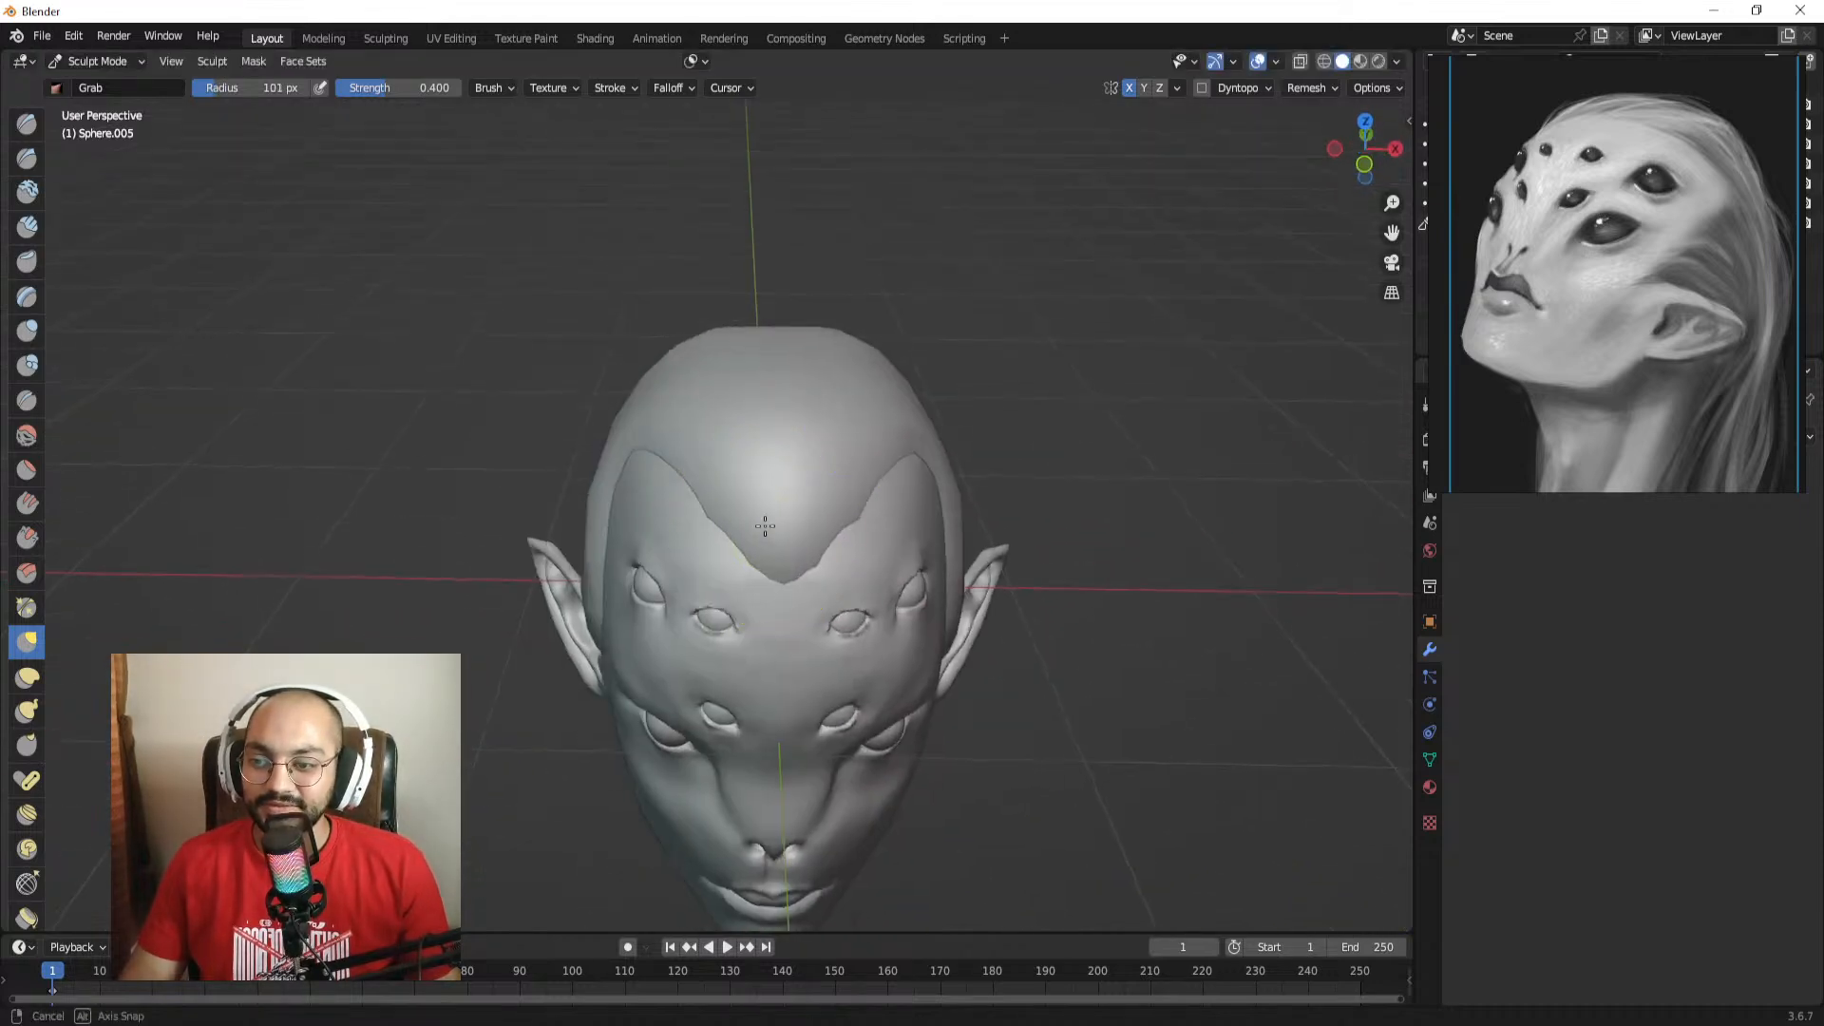
key(f)
click(774, 518)
mouse_move(682, 469)
middle_down()
mouse_move(750, 541)
mouse_move(761, 501)
middle_up()
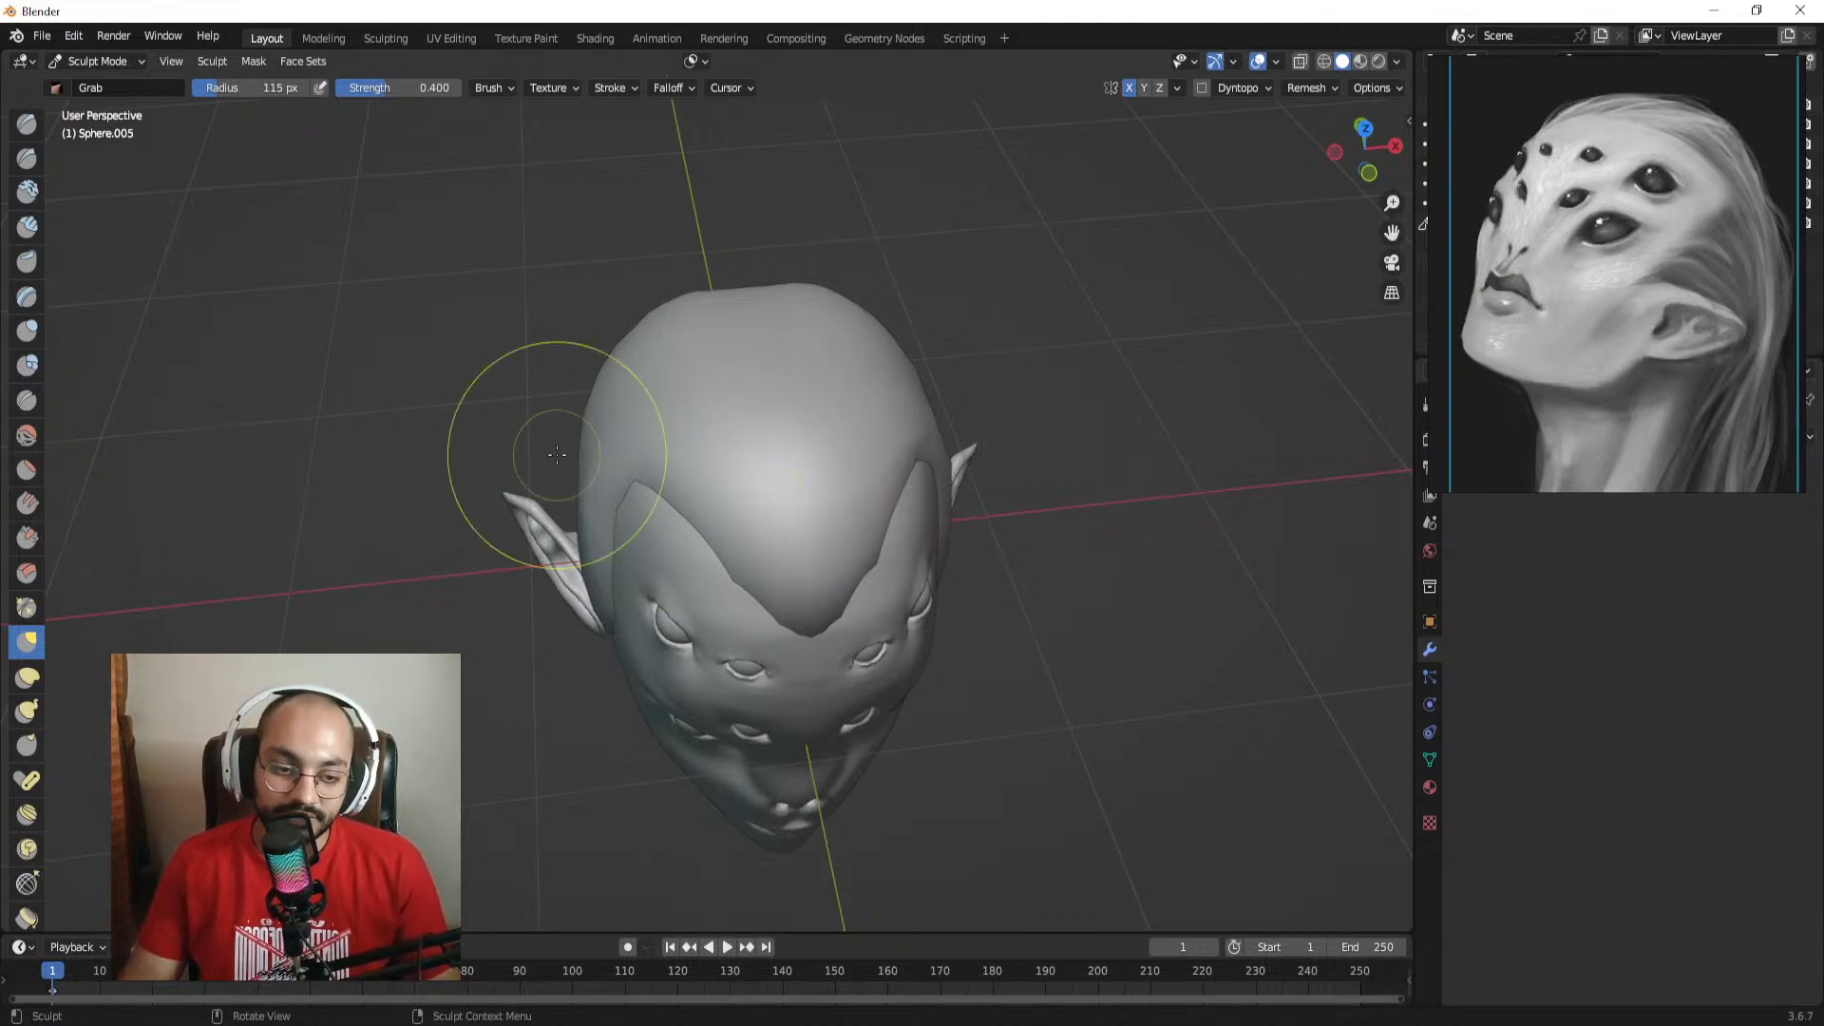
Step: Even out the hair cap's crown and its lower edge behind the ear with Grab at 155 to 159 px
middle_drag(995, 444, 1001, 539)
key(f)
click(801, 444)
middle_drag(721, 367, 808, 323)
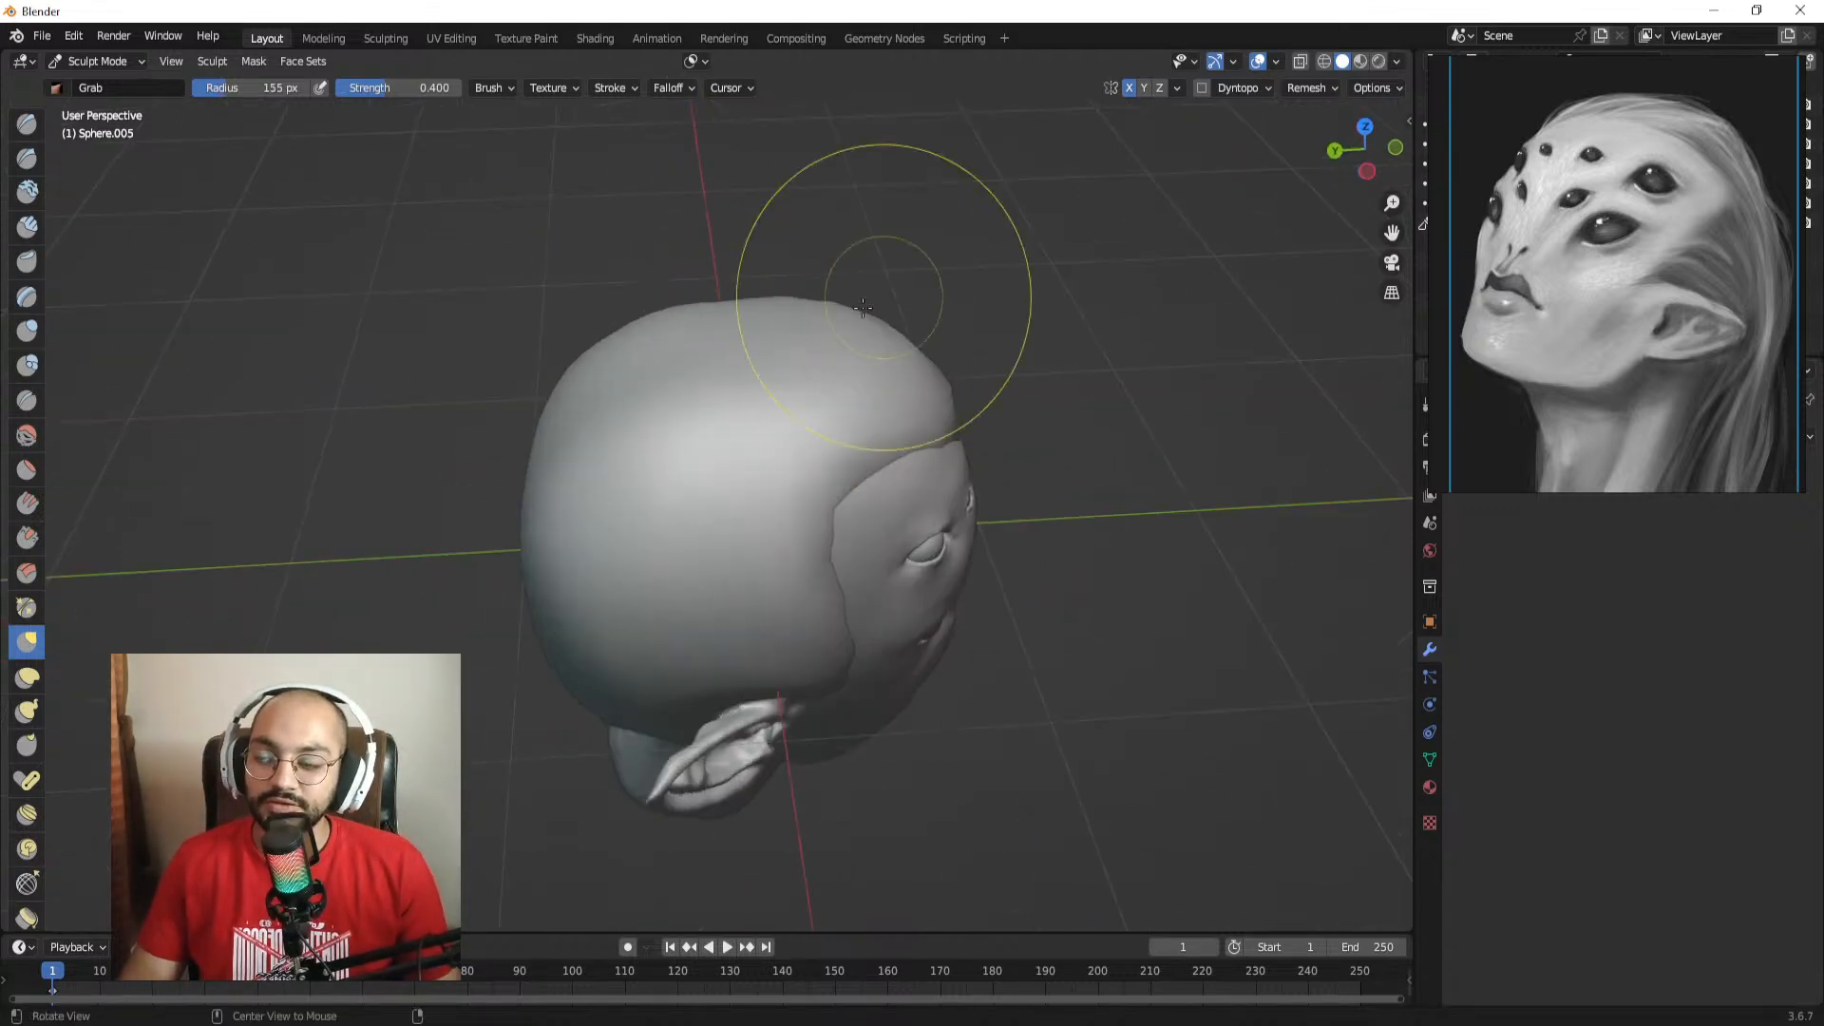
middle_drag(659, 436, 785, 727)
drag(772, 759, 795, 753)
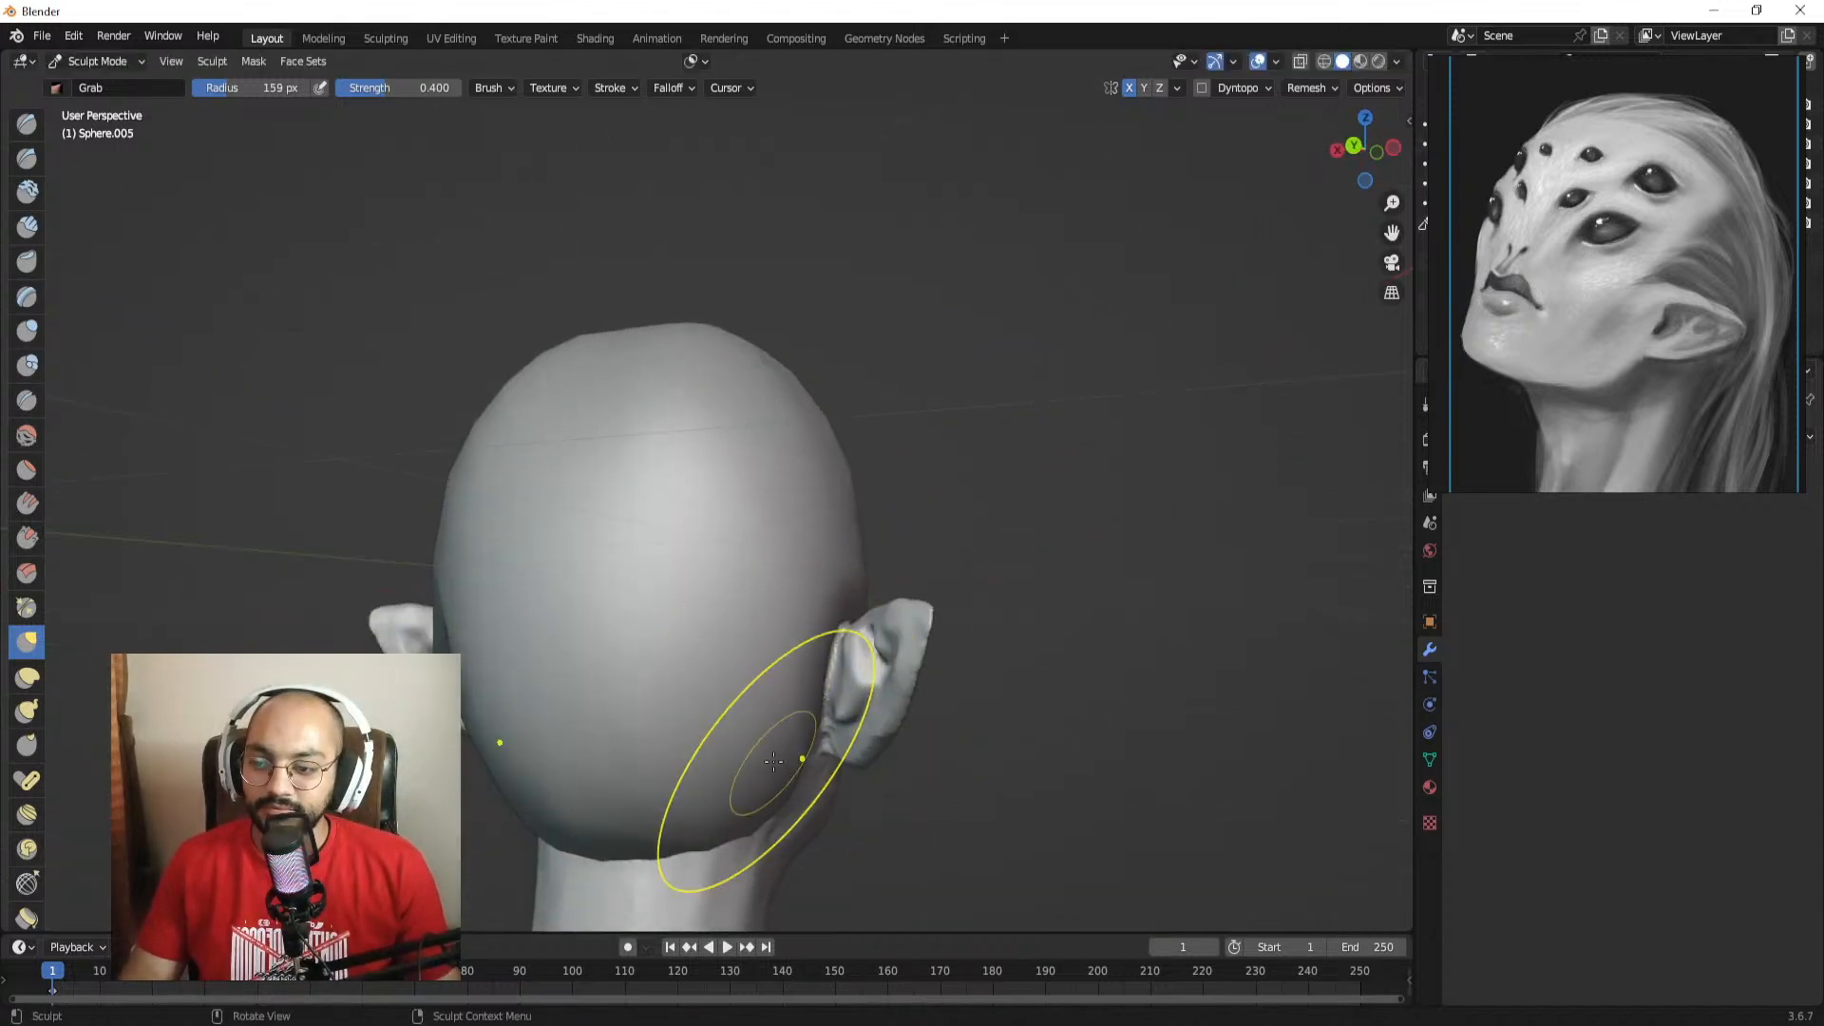
Step: Refine the hair cap's overall volume around the skull with Grab at 159 px
middle_drag(820, 709, 719, 696)
key(f)
click(288, 619)
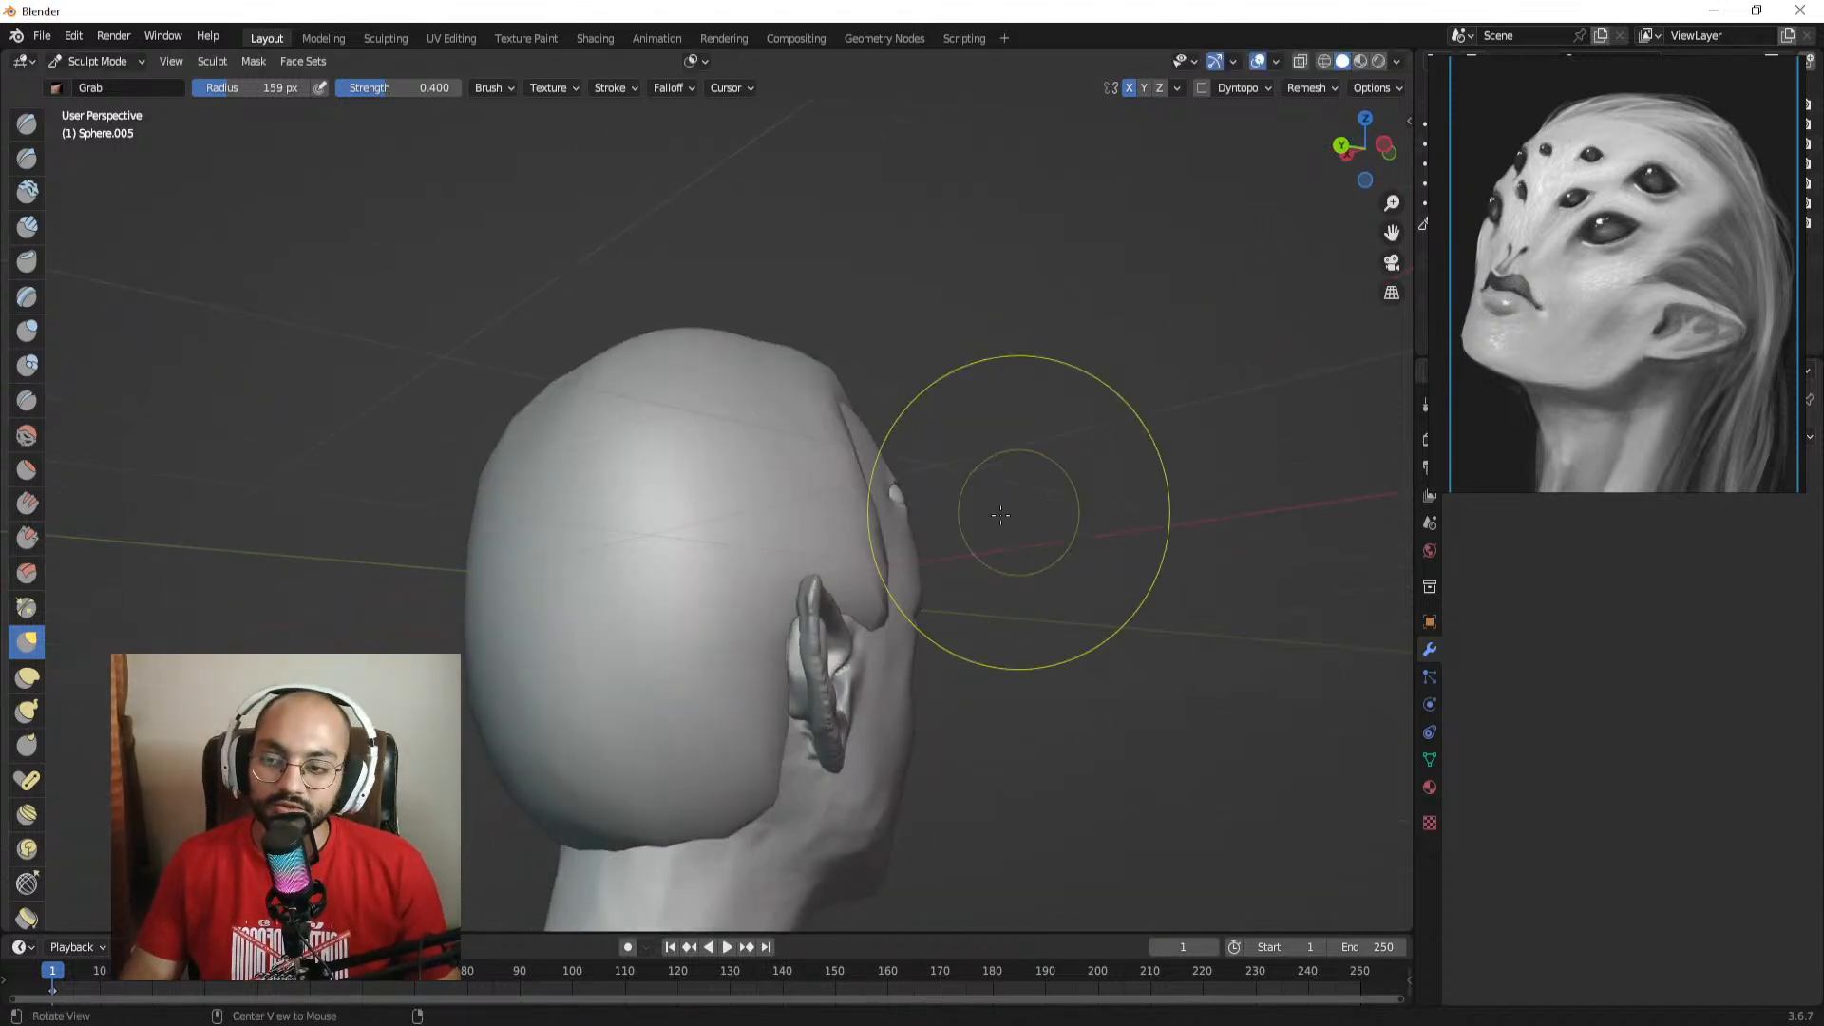
mouse_move(1017, 497)
middle_down()
mouse_move(880, 456)
mouse_move(894, 516)
mouse_move(770, 494)
middle_up()
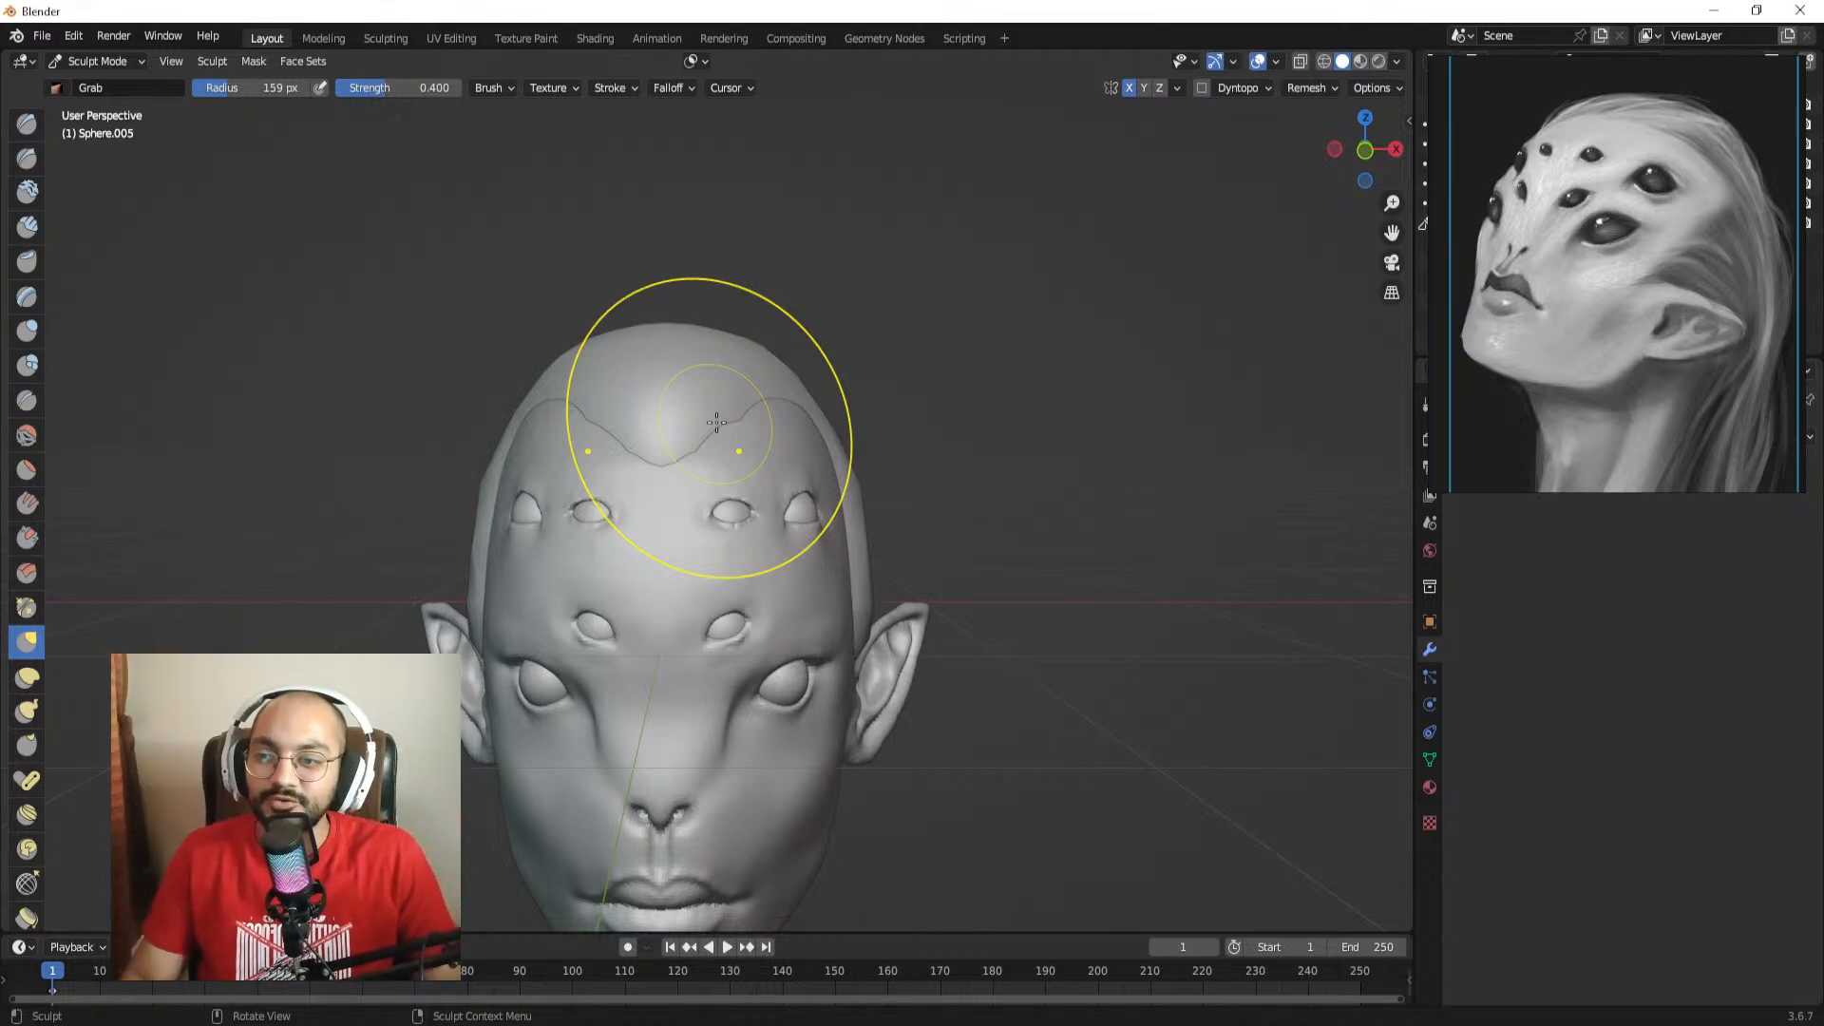
middle_drag(901, 372, 794, 432)
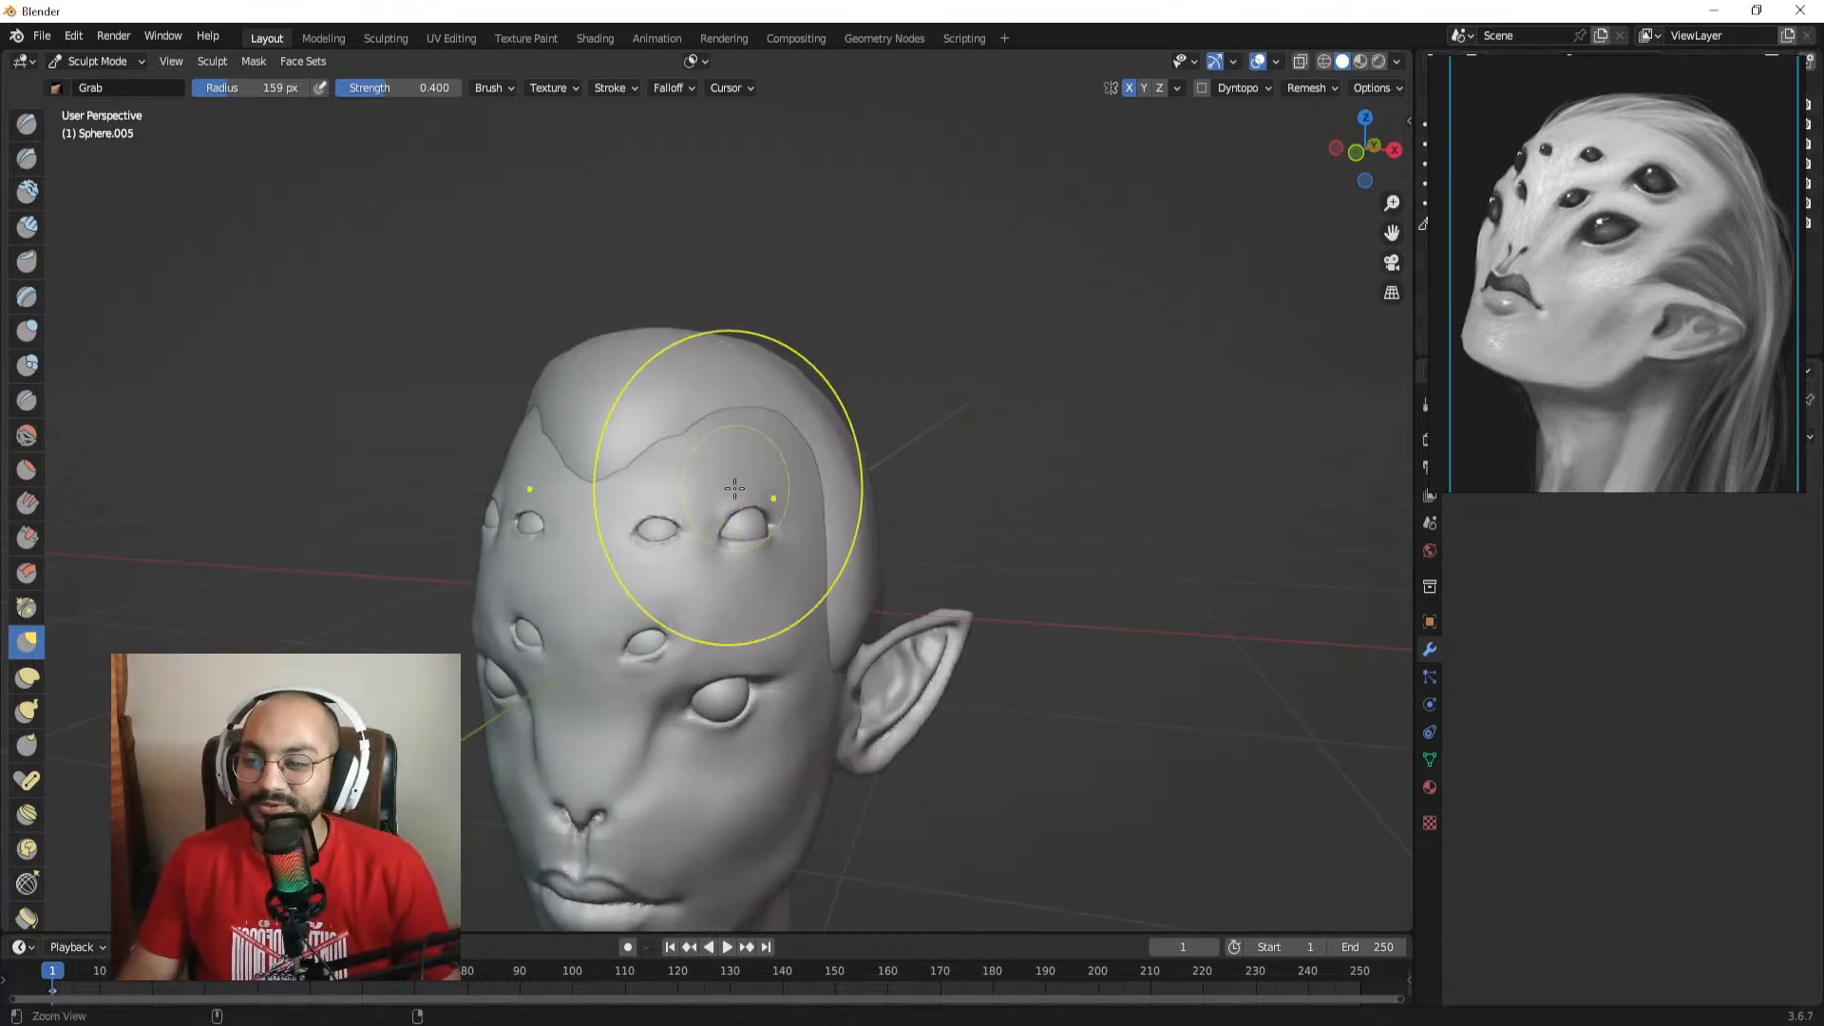
mouse_move(734, 489)
middle_down()
mouse_move(713, 366)
mouse_move(701, 420)
mouse_move(599, 474)
mouse_move(665, 401)
mouse_move(654, 422)
middle_up()
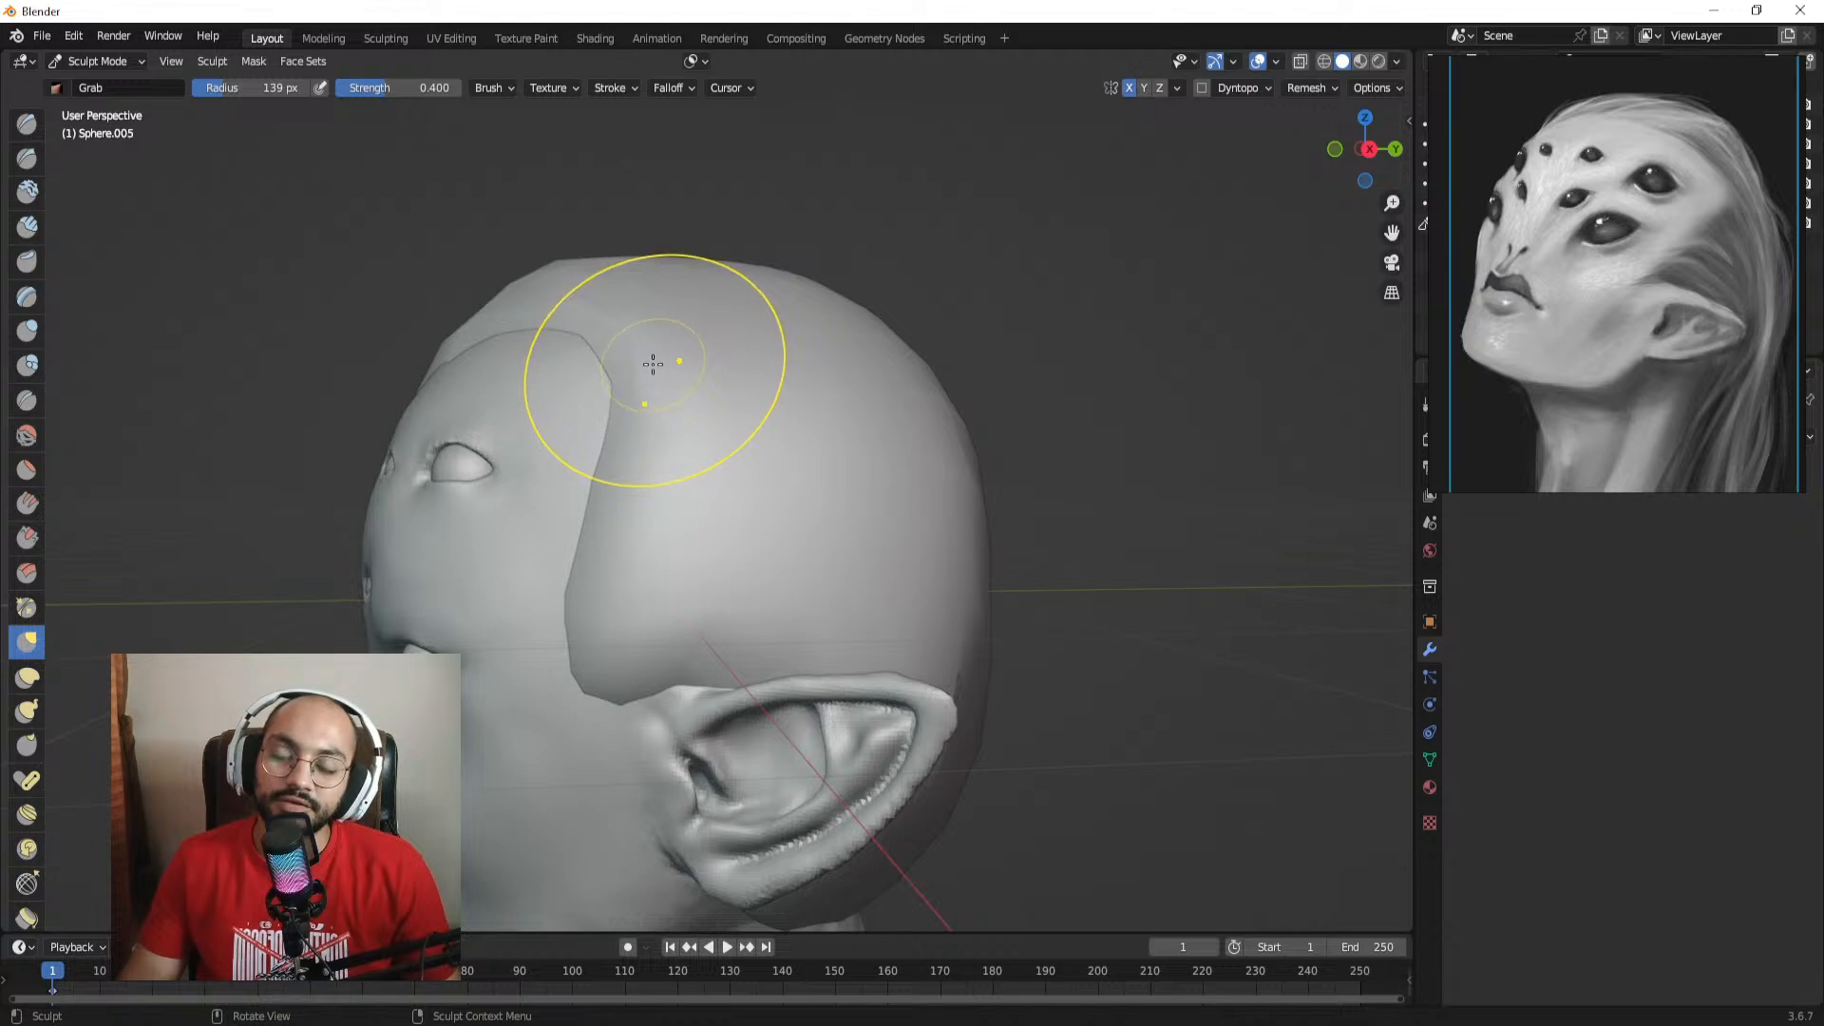
Step: Smooth the hairline's curve at the temple with Grab at 106 and 88 px
middle_drag(654, 360, 747, 463)
alt+drag(747, 463, 803, 489)
key(f)
click(713, 452)
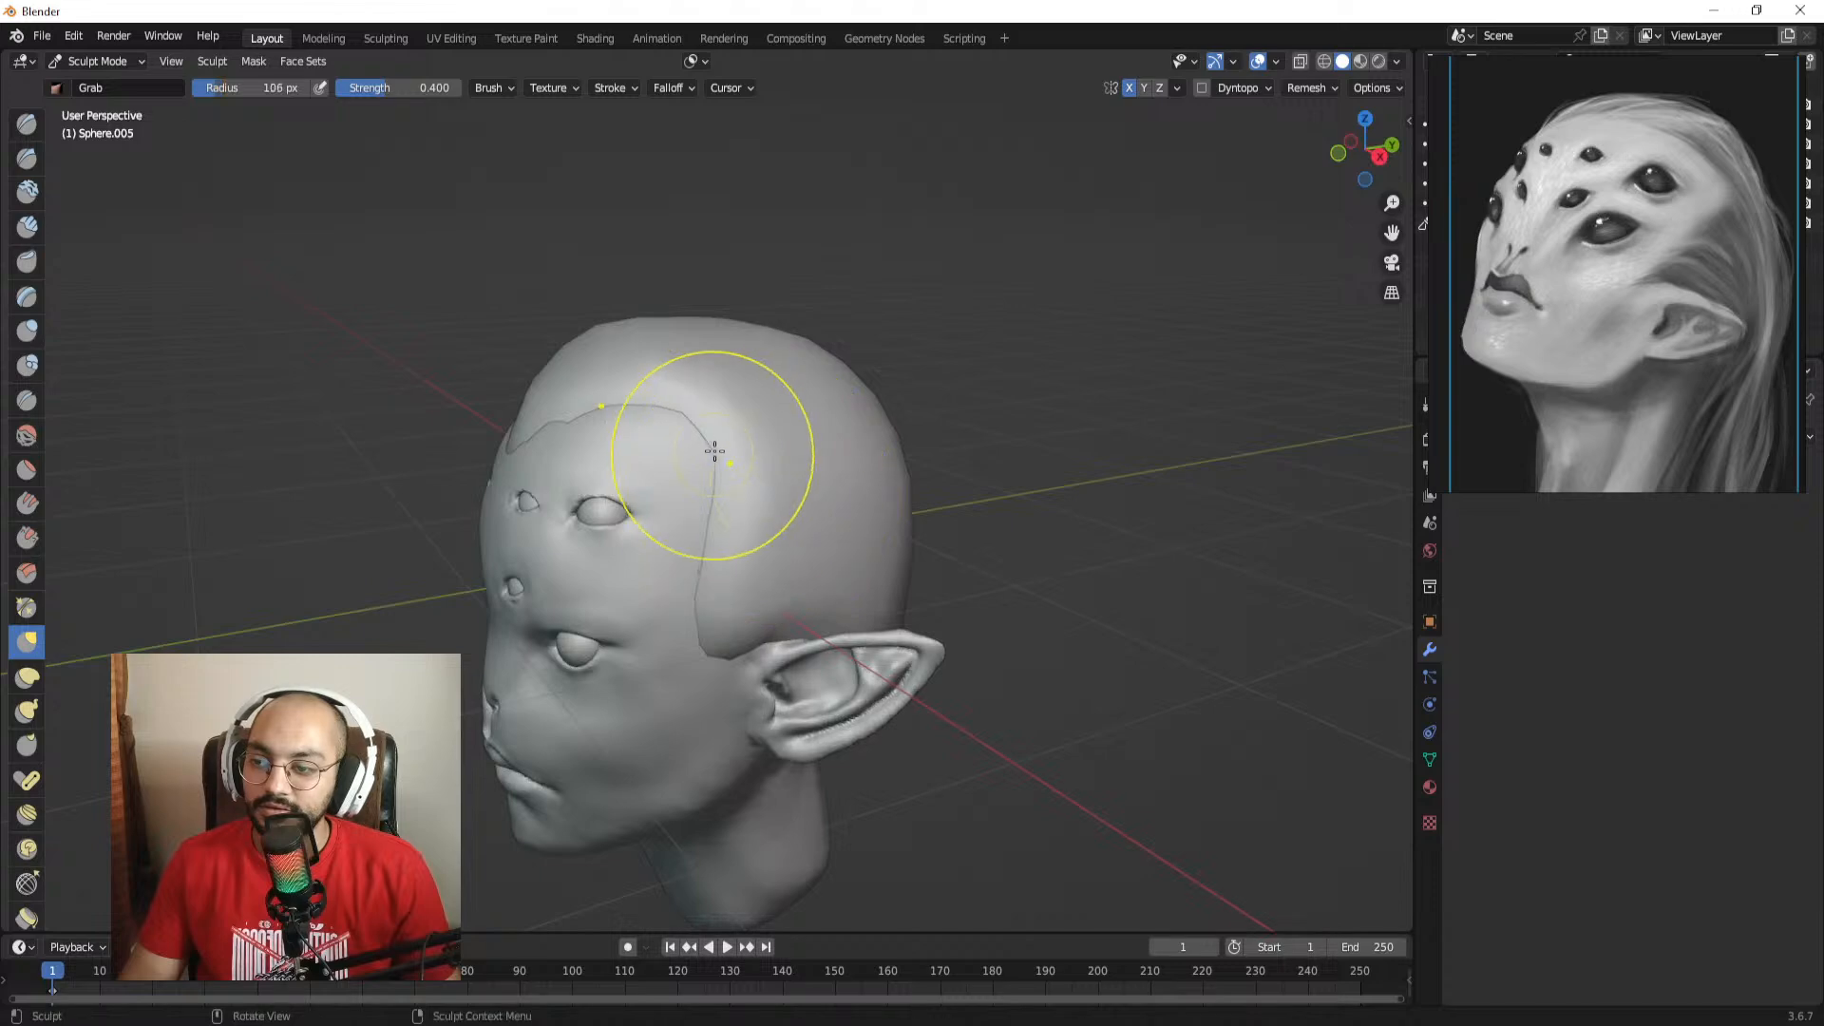
mouse_move(713, 448)
alt+mouse_down()
mouse_move(818, 461)
mouse_move(746, 492)
mouse_move(734, 536)
mouse_move(732, 419)
mouse_move(781, 453)
alt+mouse_up()
key(f)
click(725, 532)
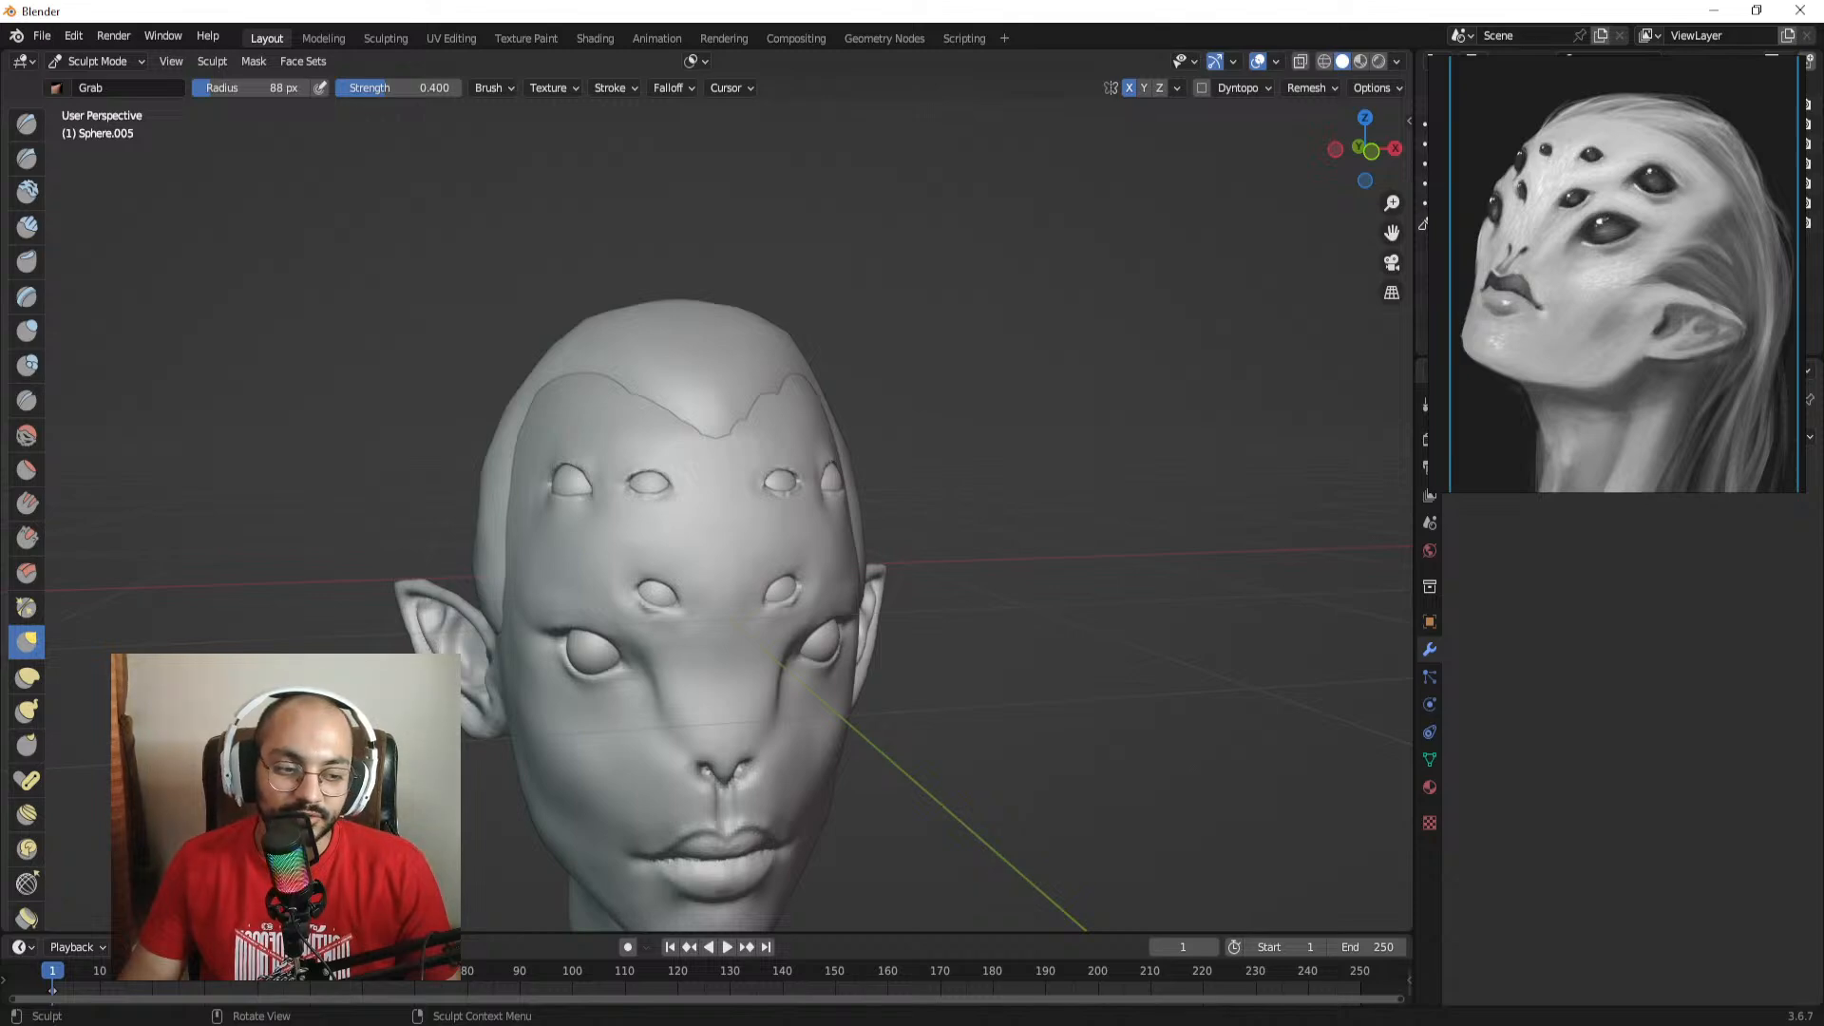
Step: Even out the forehead hairline as seen from the front with Grab at 107 px
mouse_move(744, 460)
middle_down()
mouse_move(794, 550)
mouse_move(618, 500)
mouse_move(763, 527)
mouse_move(684, 541)
mouse_move(827, 660)
mouse_move(732, 745)
mouse_move(700, 708)
mouse_move(635, 746)
mouse_move(916, 652)
mouse_move(826, 542)
middle_up()
key(f)
click(763, 526)
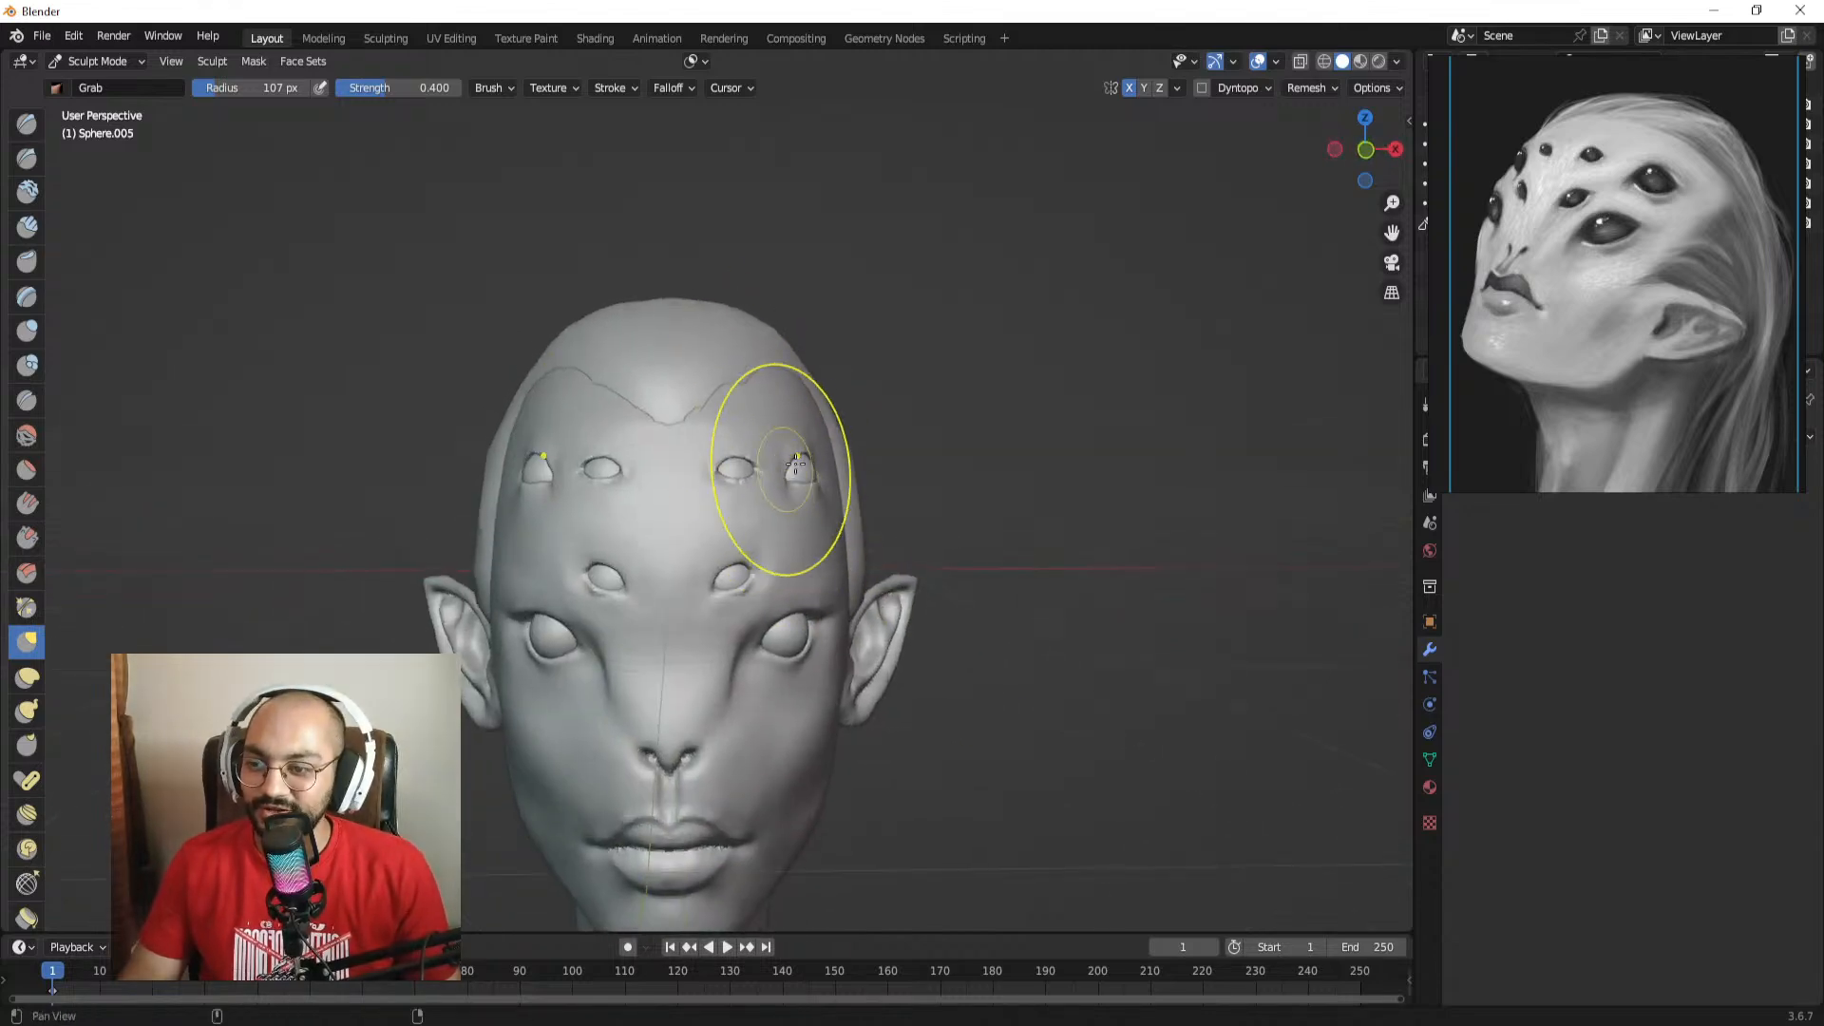
scroll(832, 557, down, 3)
scroll(869, 452, up, 2)
middle_drag(868, 452, 707, 436)
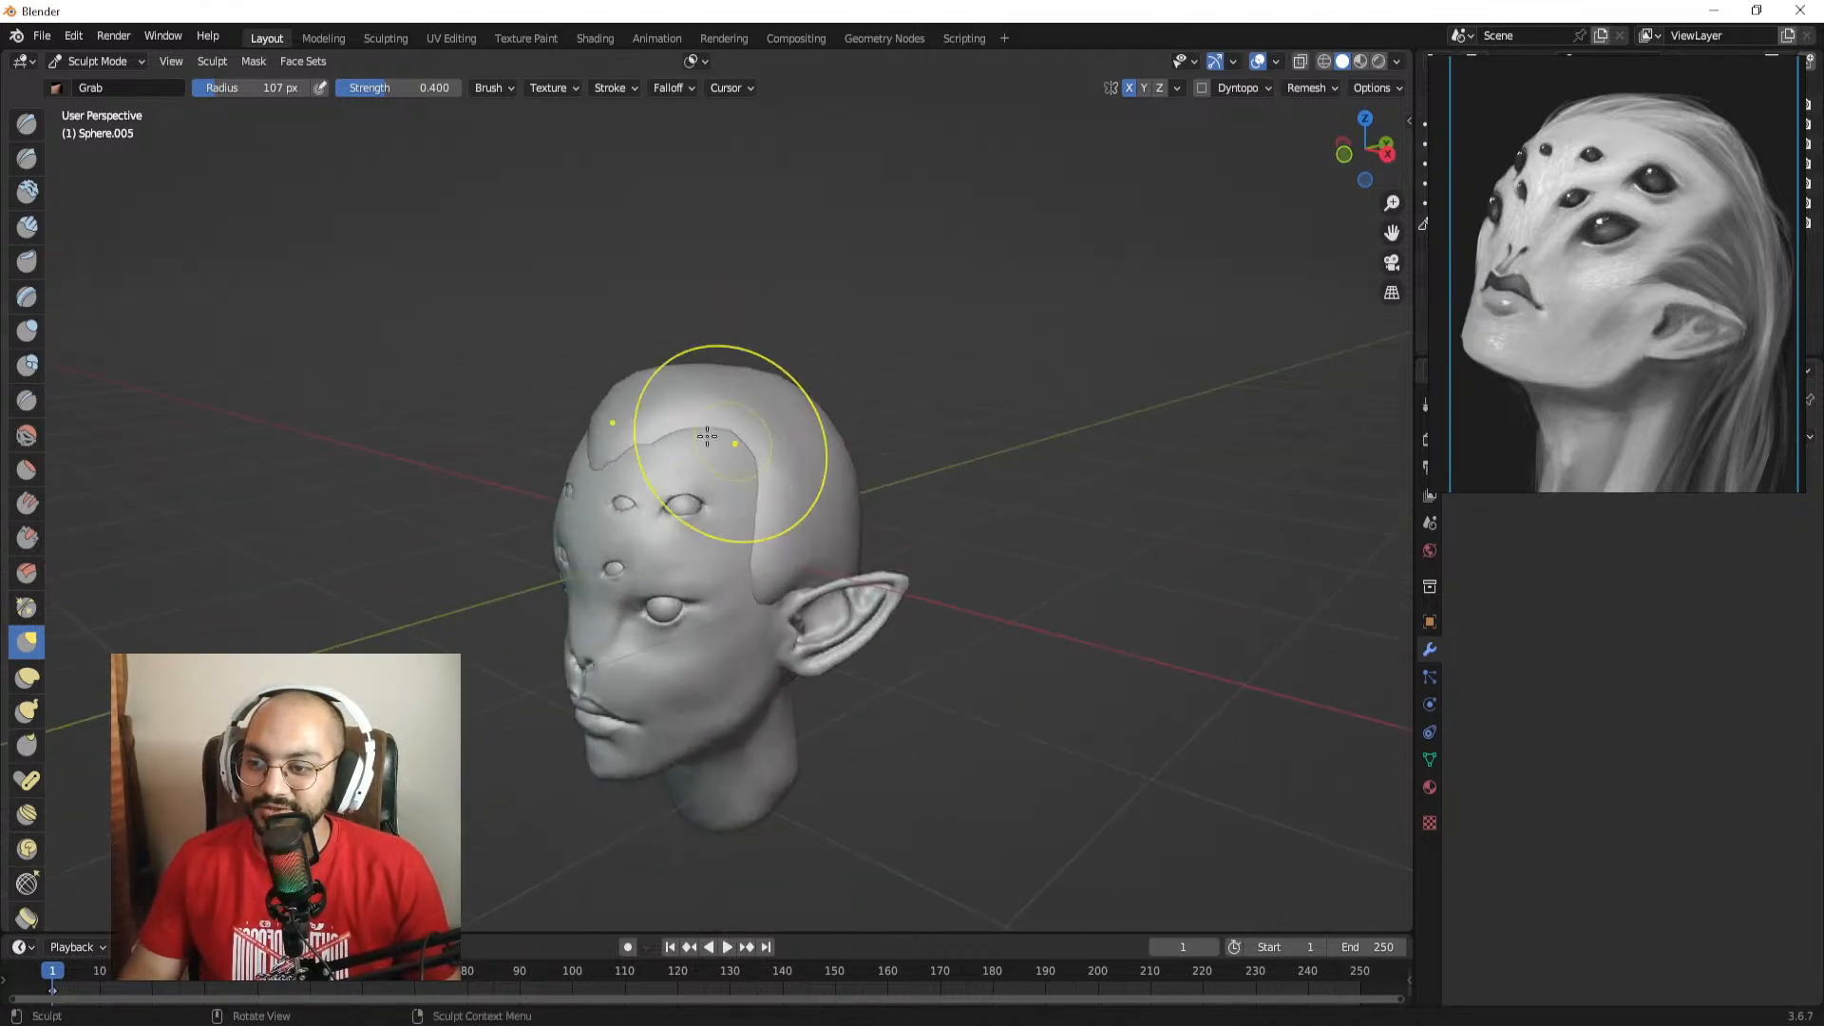
key(r)
key(Escape)
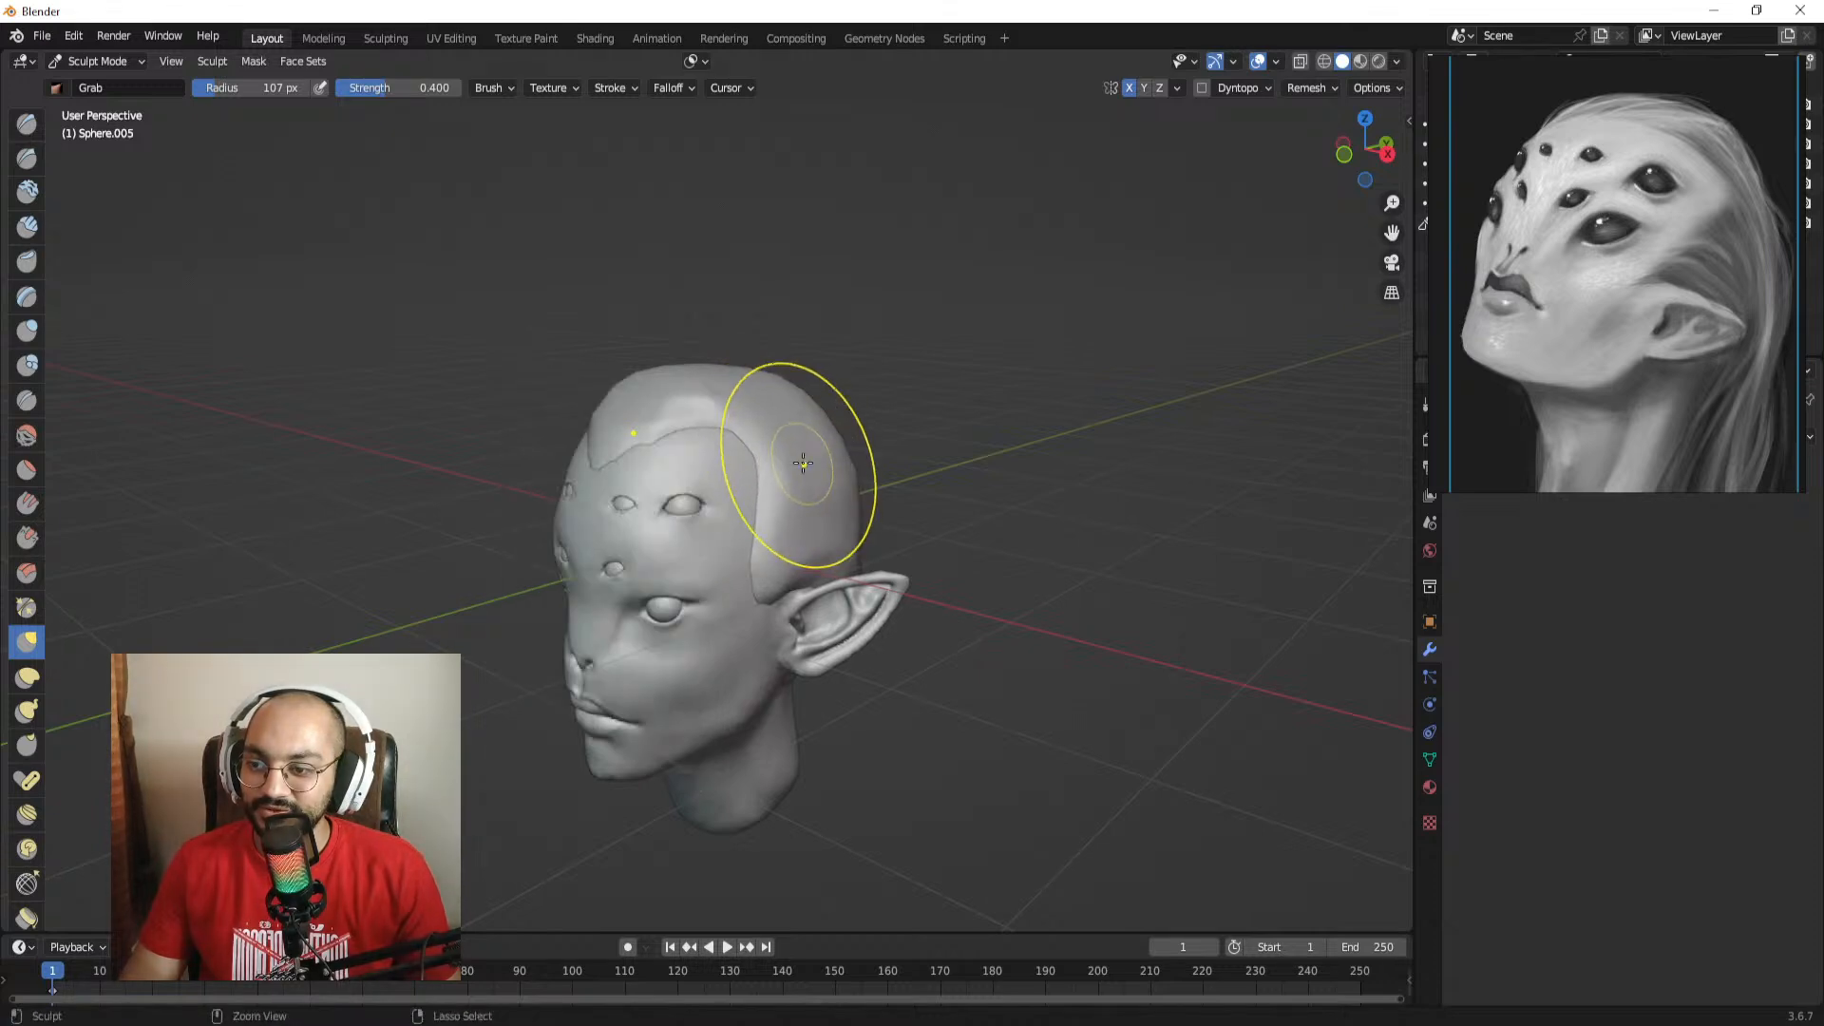
Step: Fill out the back of the hair cap with Grab at 125 px
middle_drag(778, 466, 643, 411)
middle_drag(736, 457, 759, 536)
middle_drag(760, 691, 757, 504)
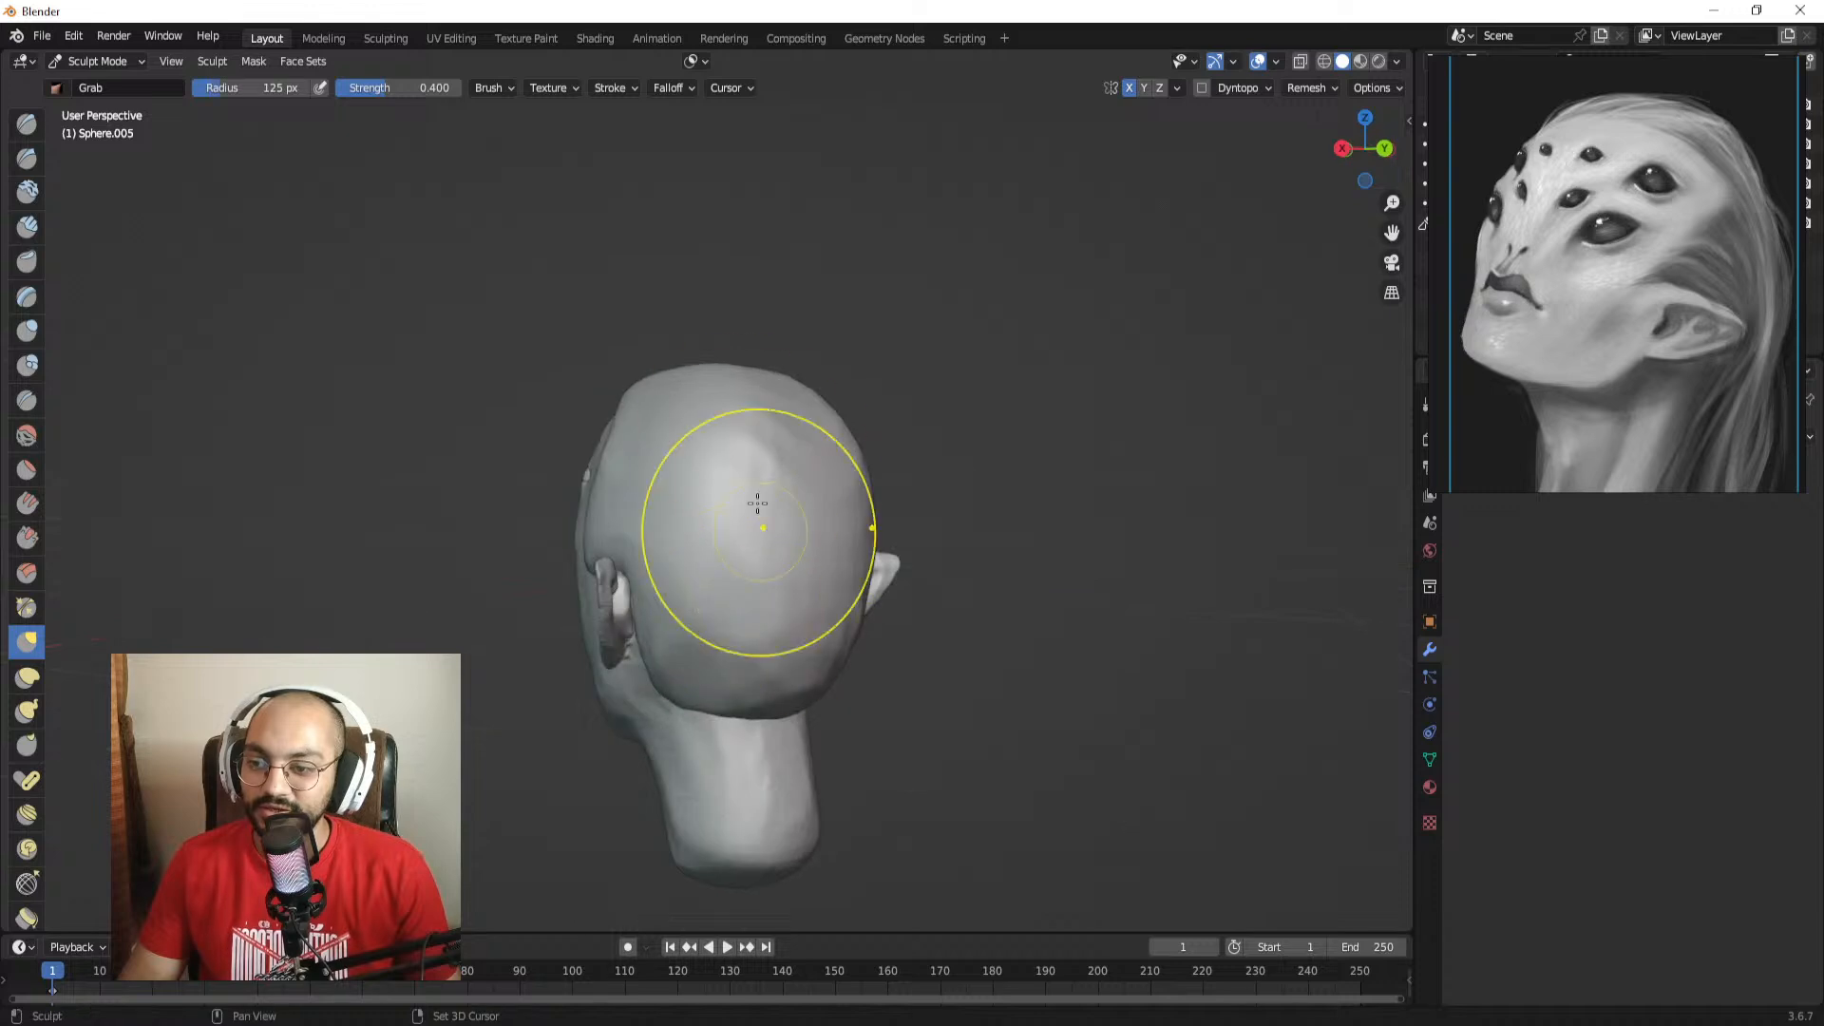
middle_drag(748, 645, 782, 601)
key(f)
click(762, 574)
mouse_move(842, 602)
alt+shift+mouse_down()
mouse_move(807, 543)
mouse_move(748, 613)
mouse_move(830, 587)
alt+shift+mouse_up()
middle_drag(830, 587, 852, 589)
Step: Pull the cap's lower rear edge down into a length of long hair behind the neck with Grab
key(f)
click(766, 593)
mouse_move(763, 595)
mouse_down()
mouse_move(778, 855)
mouse_move(613, 806)
mouse_up()
key(f)
click(830, 676)
drag(708, 679, 699, 800)
mouse_move(665, 713)
mouse_down()
mouse_move(611, 758)
mouse_move(997, 669)
mouse_move(974, 693)
mouse_up()
key(f)
click(874, 710)
drag(829, 714, 875, 840)
alt+drag(861, 784, 657, 689)
Step: Fit the hair's side edge around the top of the ear with progressively resized Grab strokes
mouse_move(770, 625)
alt+shift+mouse_down()
mouse_move(773, 672)
mouse_move(741, 656)
mouse_move(751, 582)
mouse_move(730, 559)
alt+shift+mouse_up()
key(f)
key(f)
click(732, 555)
mouse_move(733, 553)
mouse_down()
mouse_move(698, 532)
mouse_move(645, 635)
mouse_move(669, 602)
mouse_move(727, 609)
mouse_up()
key(f)
click(646, 558)
key(f)
click(667, 601)
Step: Shape the sideburn in front of the ear into a downward point with Grab at 76 and 66 px
mouse_move(727, 608)
mouse_down()
mouse_move(651, 614)
mouse_move(636, 636)
mouse_move(639, 621)
mouse_up()
key(f)
click(704, 614)
key(f)
click(623, 615)
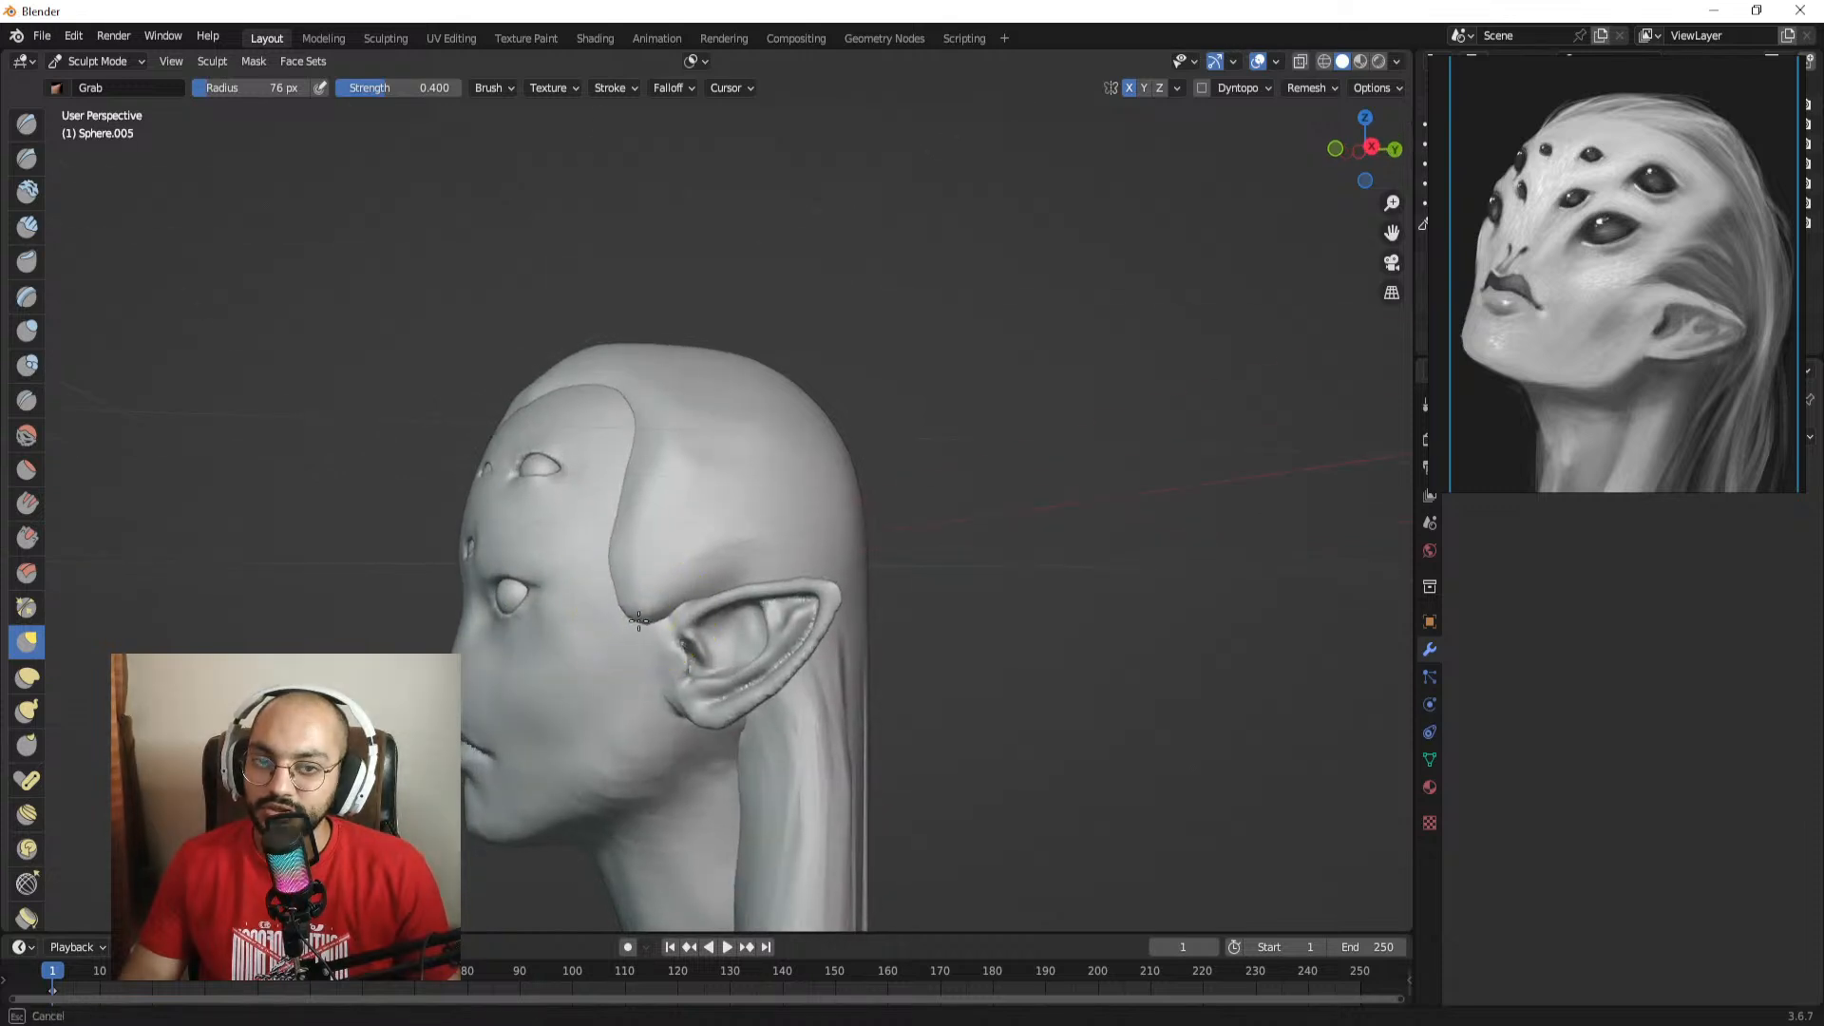
mouse_move(620, 553)
mouse_down()
mouse_move(644, 540)
mouse_move(774, 570)
mouse_move(701, 570)
mouse_move(645, 668)
mouse_up()
key(f)
click(655, 547)
key(f)
click(671, 615)
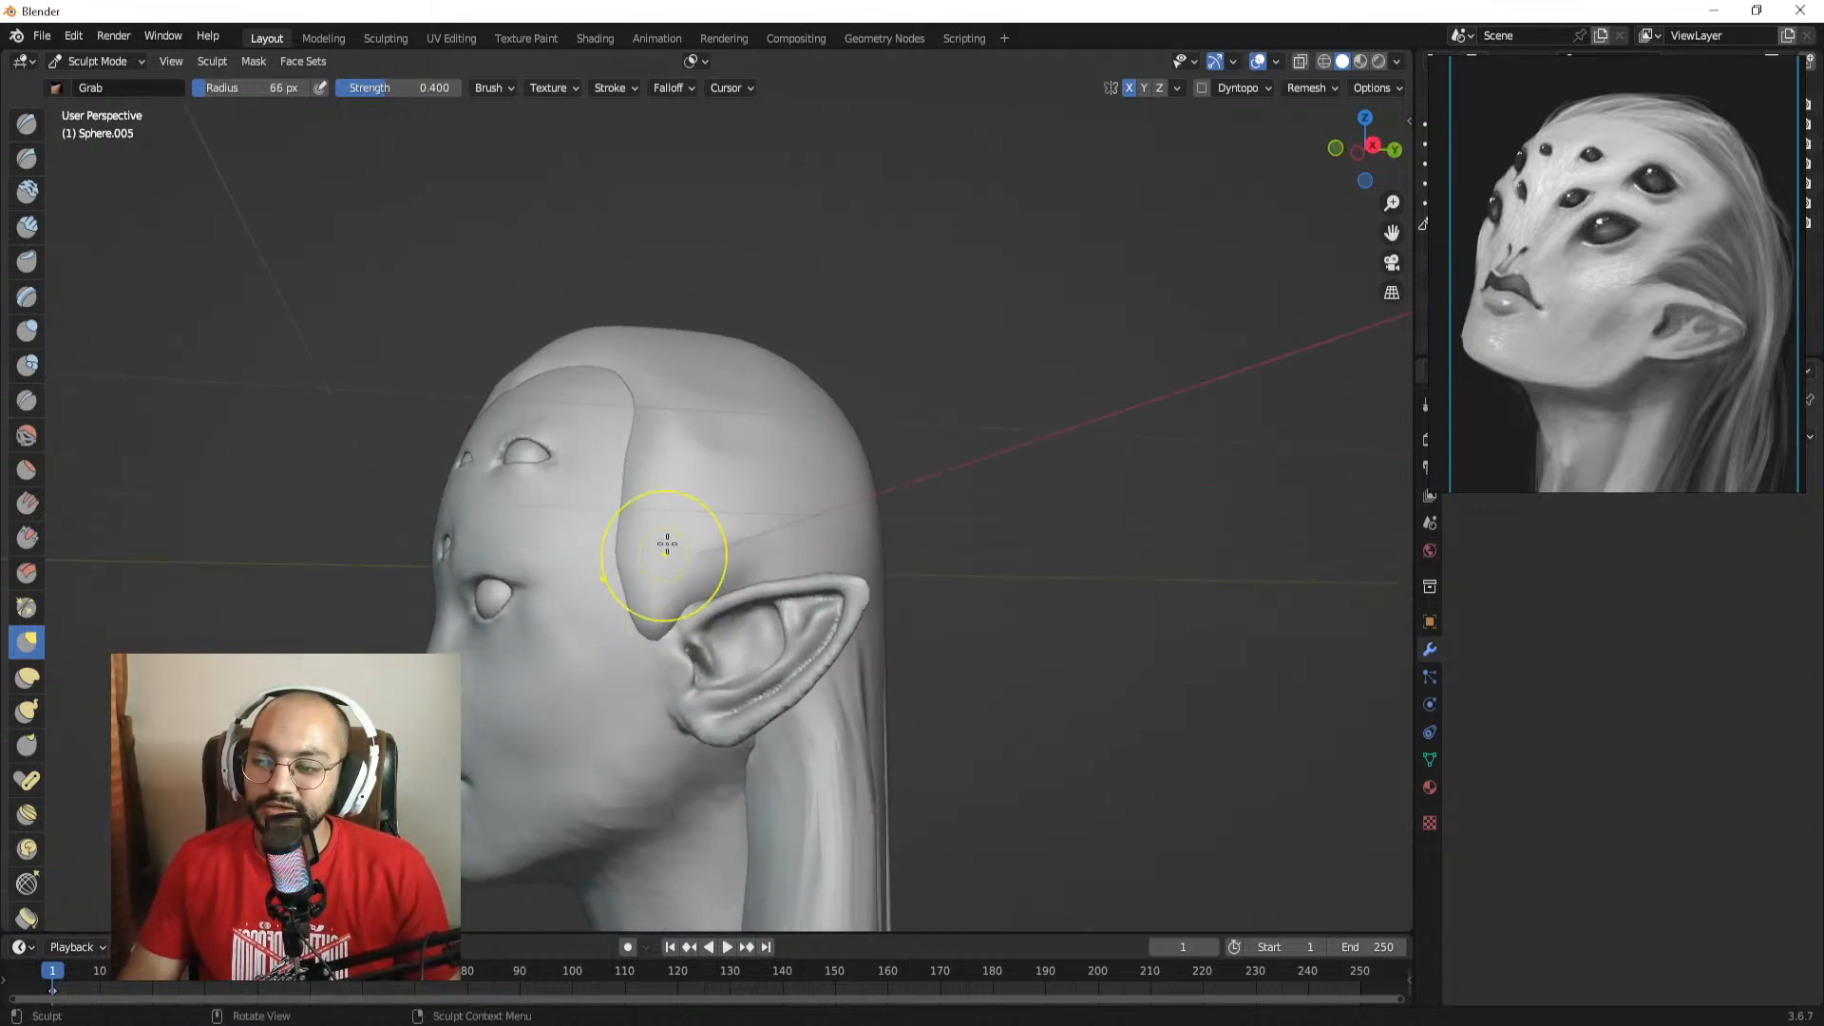
Step: Refine the widow's peak above the forehead with Grab at 87 px
mouse_move(650, 508)
alt+mouse_down()
mouse_move(756, 553)
mouse_move(822, 555)
mouse_move(745, 571)
mouse_move(777, 574)
alt+mouse_up()
key(f)
click(762, 569)
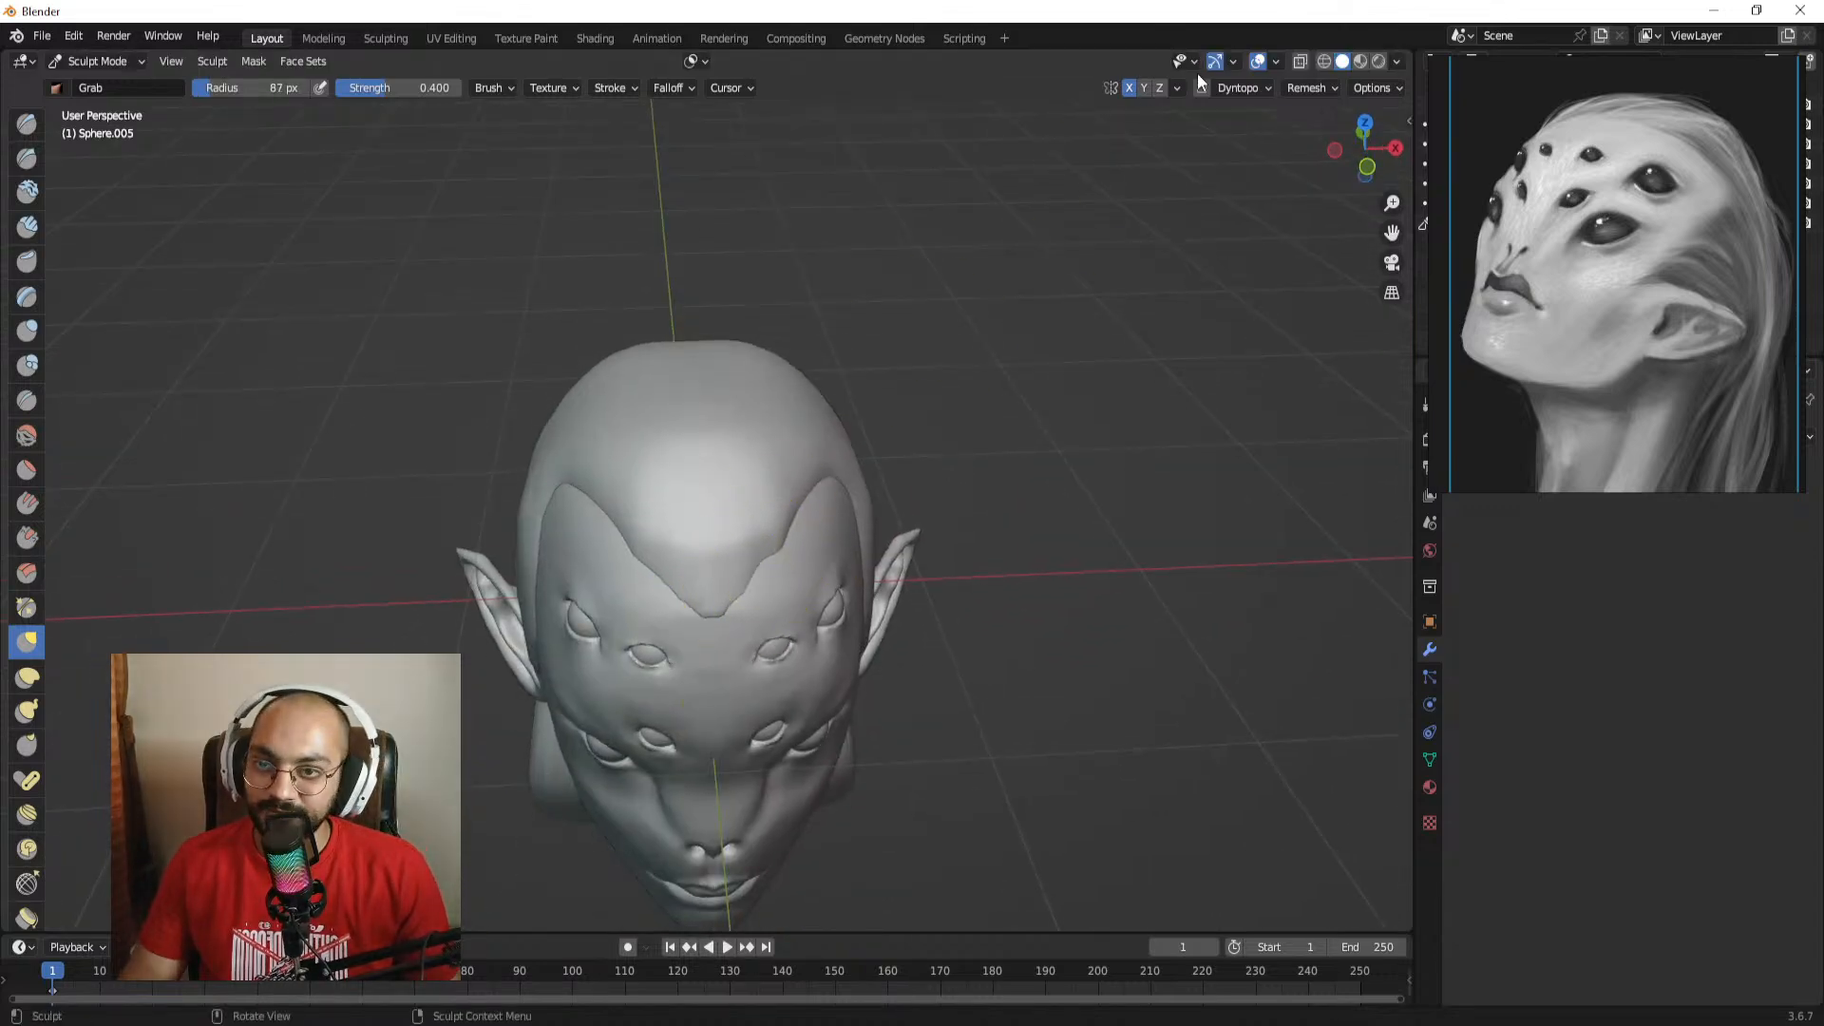
Step: Symmetrize the hair mesh with the direction set to -X to +X
click(1177, 88)
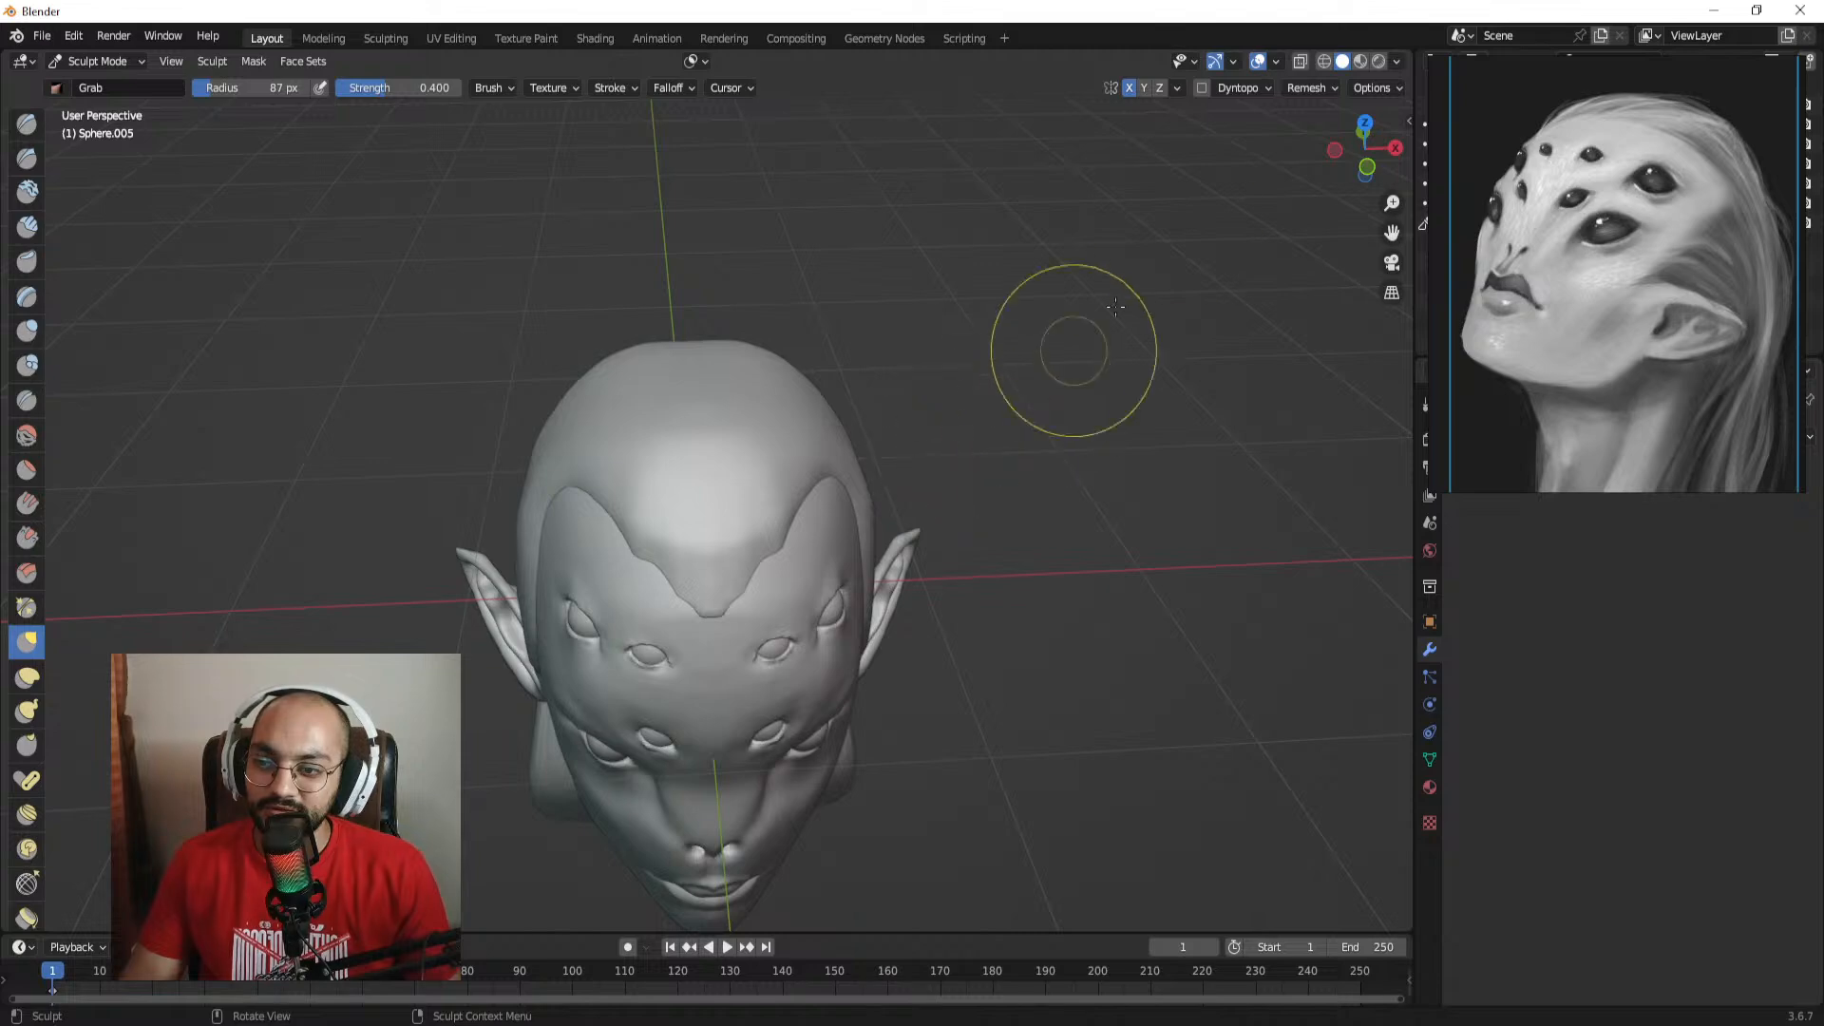
click(1178, 88)
click(1184, 364)
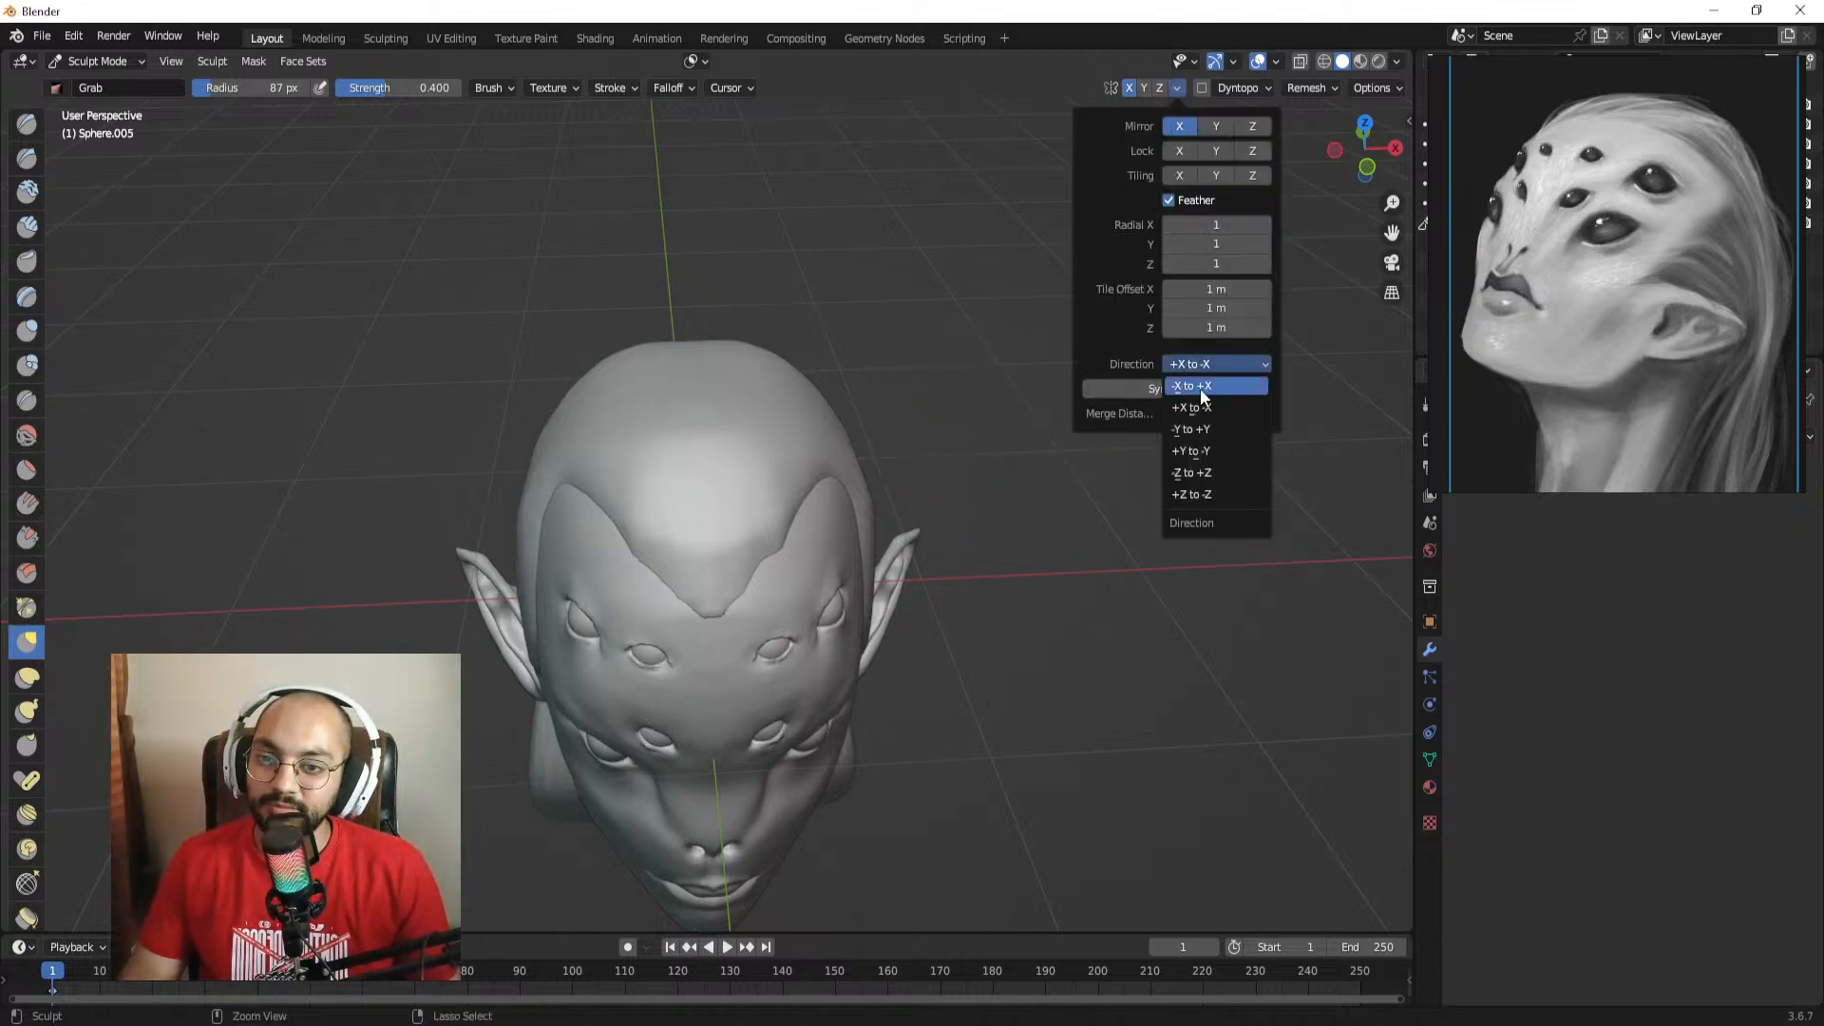
click(1195, 387)
Step: Shape the long hair's side behind the ear and neck with Grab at 167 px
mouse_move(912, 447)
alt+mouse_down()
mouse_move(807, 371)
mouse_move(709, 355)
mouse_move(815, 545)
mouse_move(755, 419)
alt+mouse_up()
mouse_move(725, 485)
mouse_down()
mouse_move(738, 511)
mouse_move(908, 587)
mouse_up()
key(f)
click(995, 612)
alt+drag(751, 608, 993, 570)
alt+drag(836, 447, 884, 456)
alt+drag(786, 619, 698, 565)
ctrl+alt+drag(698, 565, 732, 631)
Step: Pull the lower end of the long hair backward, away from the neck, with a larger Grab brush
key(f)
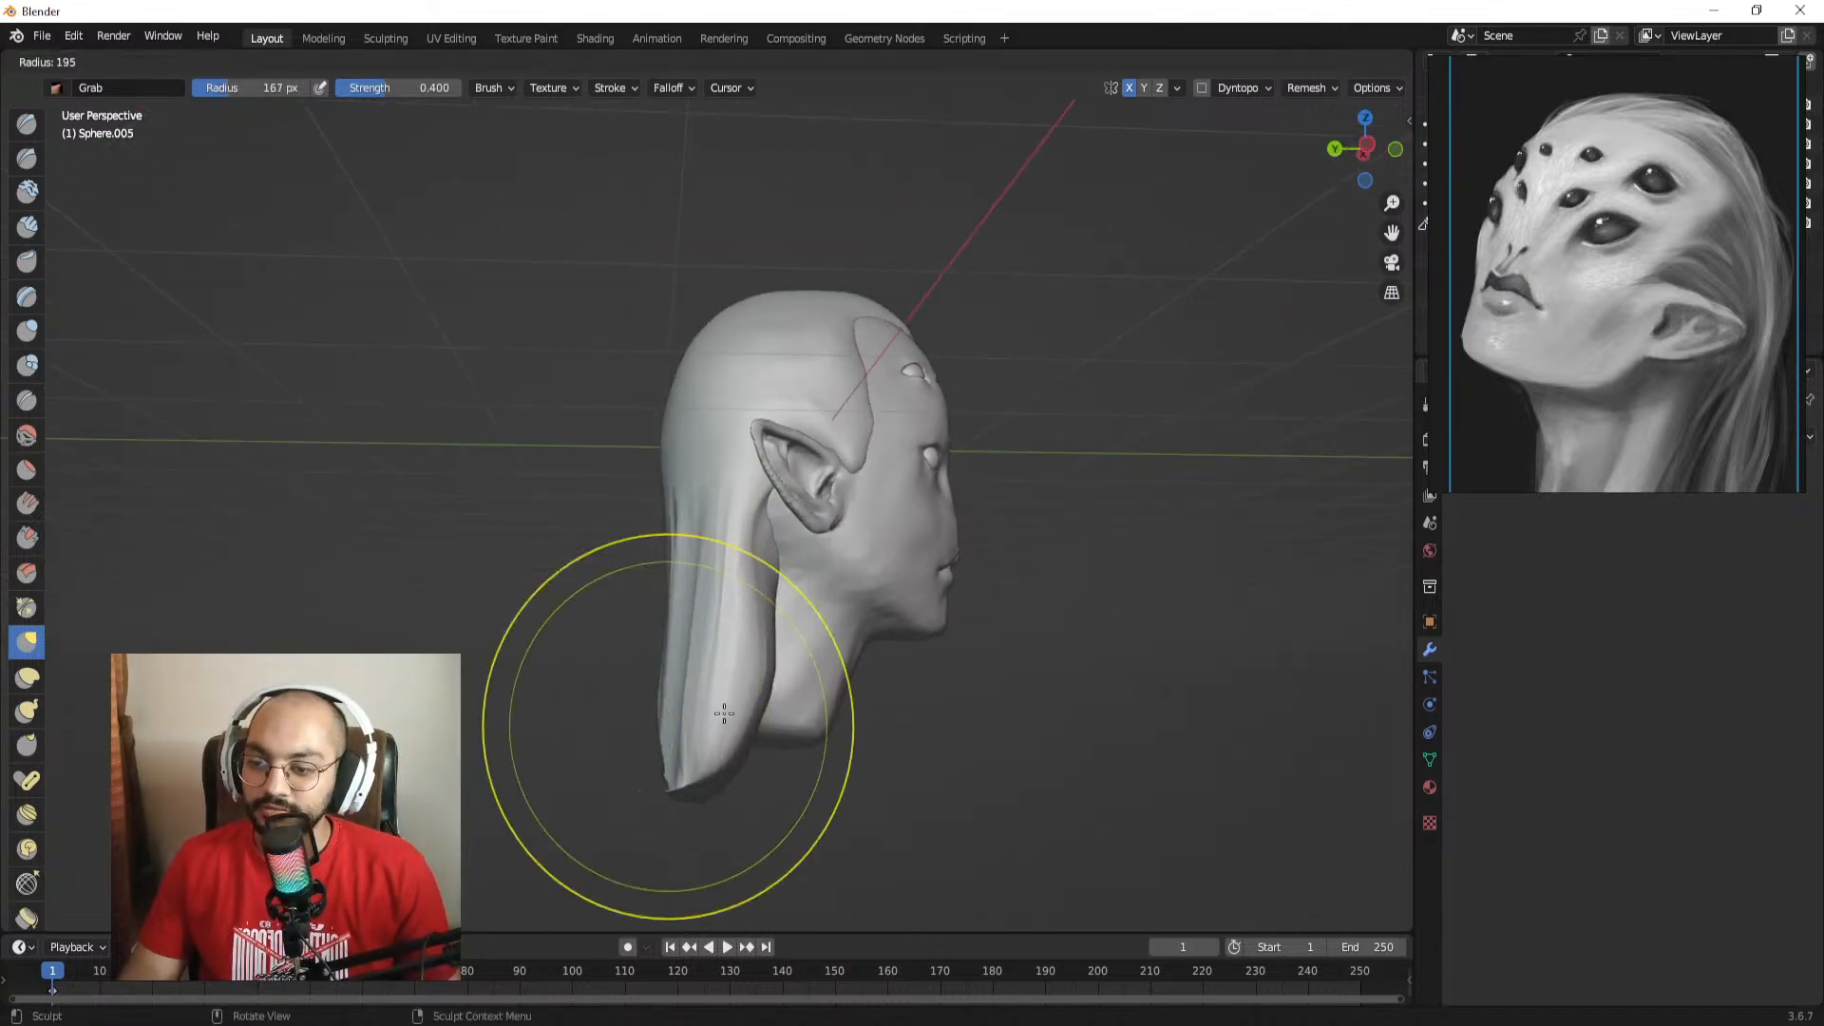
click(740, 713)
alt+drag(698, 711, 788, 718)
drag(688, 753, 646, 758)
mouse_move(788, 708)
alt+mouse_down()
mouse_move(635, 698)
mouse_move(745, 696)
alt+mouse_up()
Step: Bend the hanging hair into a curve sweeping back from the ear with Grab at 145 px
key(f)
click(701, 665)
mouse_move(715, 603)
mouse_down()
mouse_move(713, 578)
mouse_move(737, 660)
mouse_move(655, 762)
mouse_up()
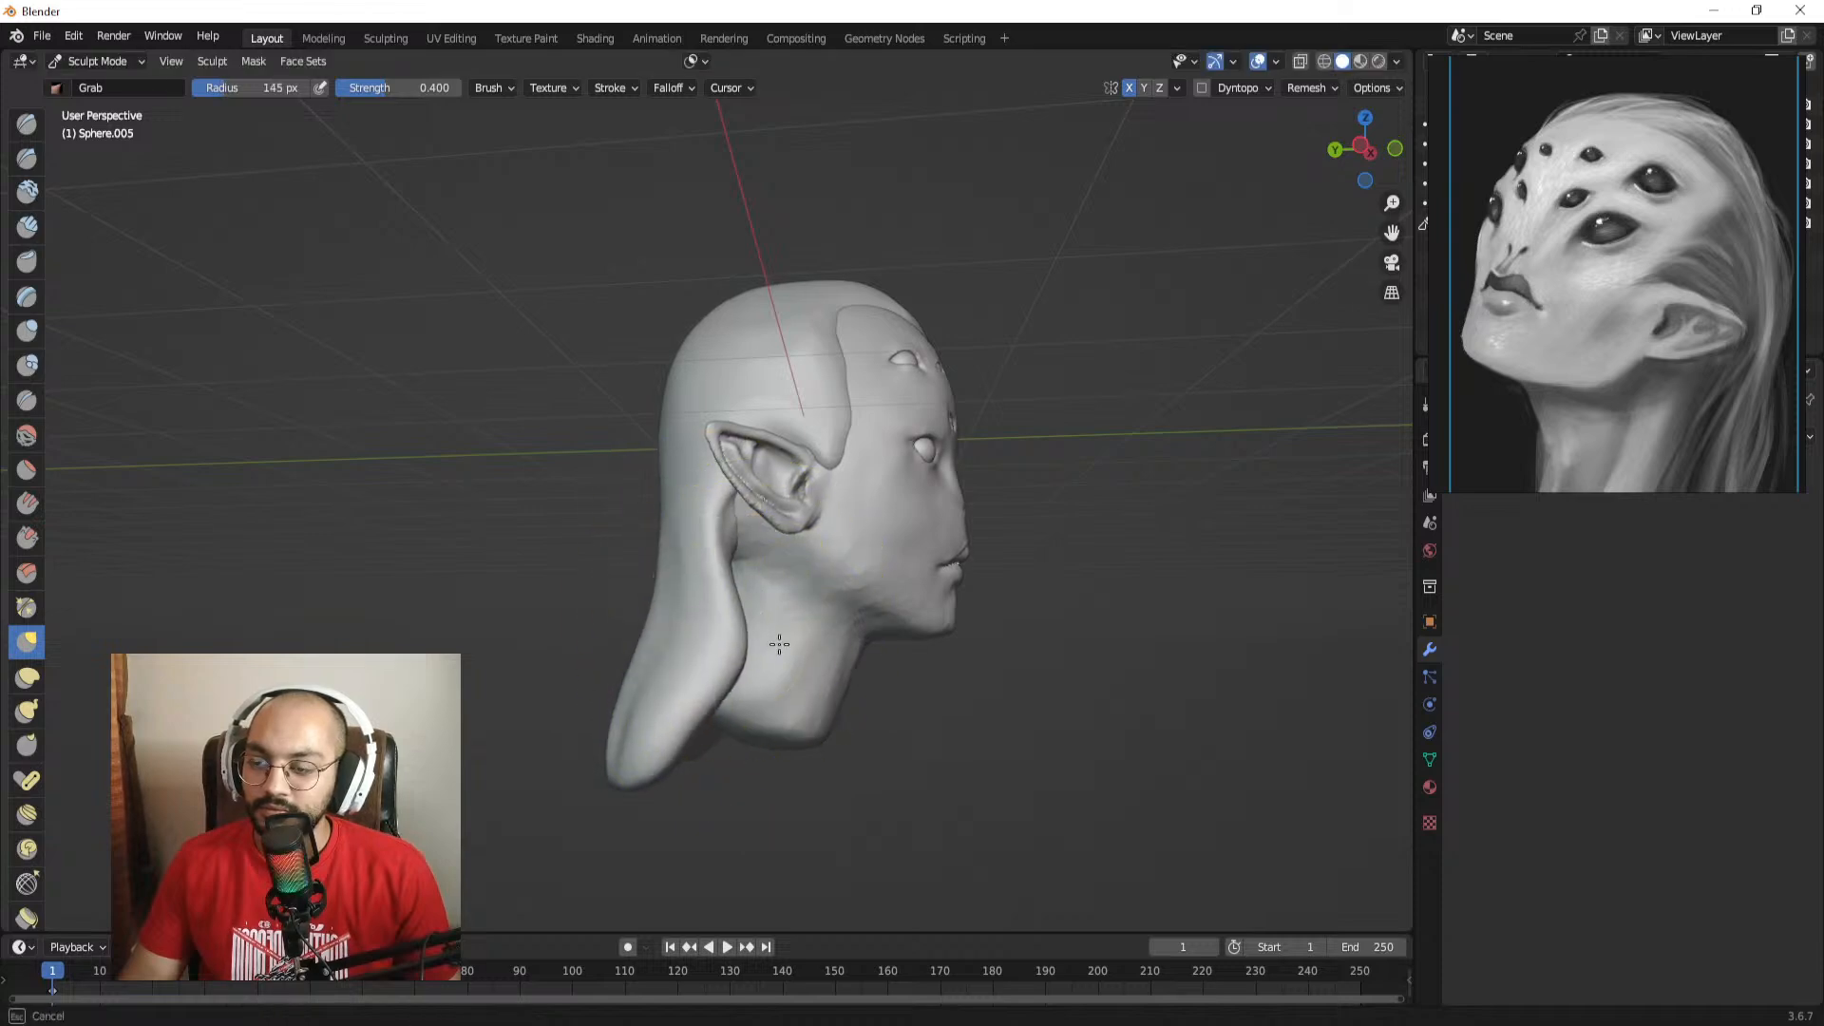
drag(764, 542, 780, 591)
Step: Tuck the hair edge in behind the ear and along the neck with Grab at 119 and 116 px
mouse_move(781, 591)
ctrl+alt+mouse_down()
mouse_move(774, 530)
mouse_move(768, 557)
ctrl+alt+mouse_up()
key(f)
click(779, 562)
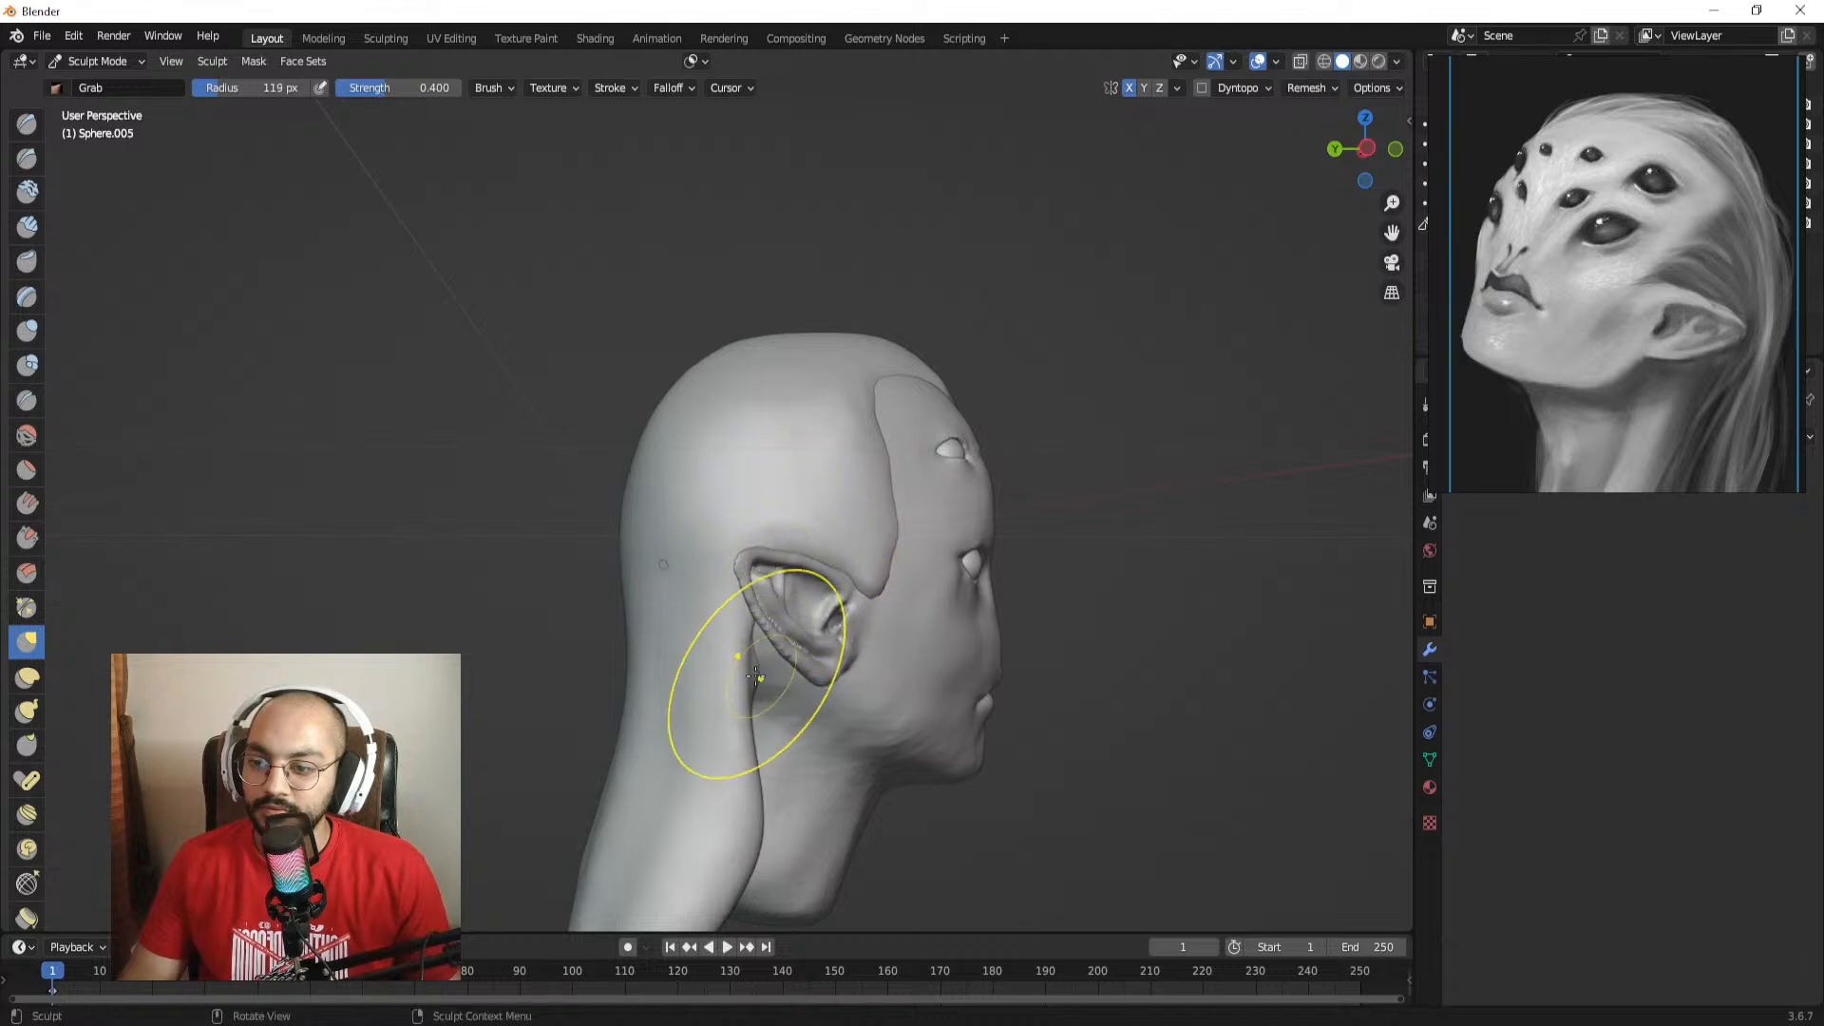
mouse_move(755, 675)
mouse_down()
mouse_move(784, 646)
mouse_move(802, 724)
mouse_move(756, 622)
mouse_move(750, 541)
mouse_up()
key(f)
click(801, 719)
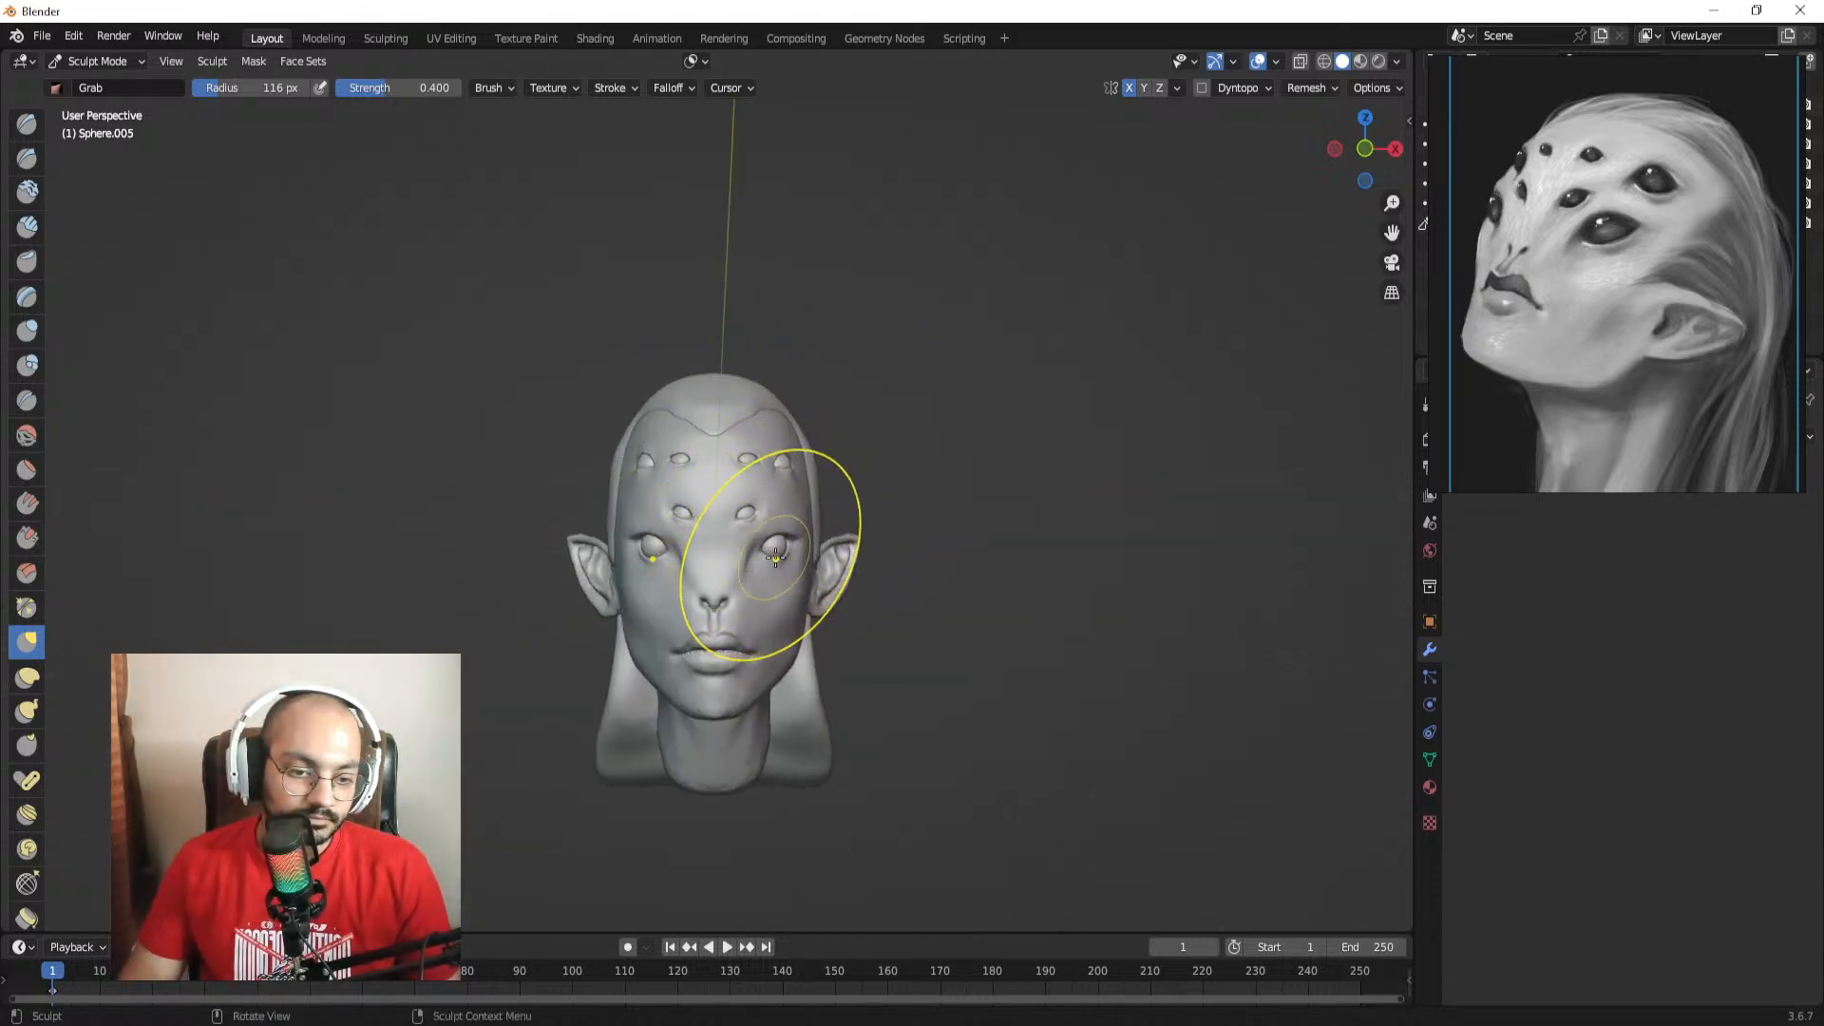
Step: Carve curved strand grooves from the temple hairline back over the ear with Draw Sharp at 50 px
mouse_move(776, 556)
middle_down()
mouse_move(786, 532)
mouse_move(741, 582)
mouse_move(766, 488)
mouse_move(669, 508)
middle_up()
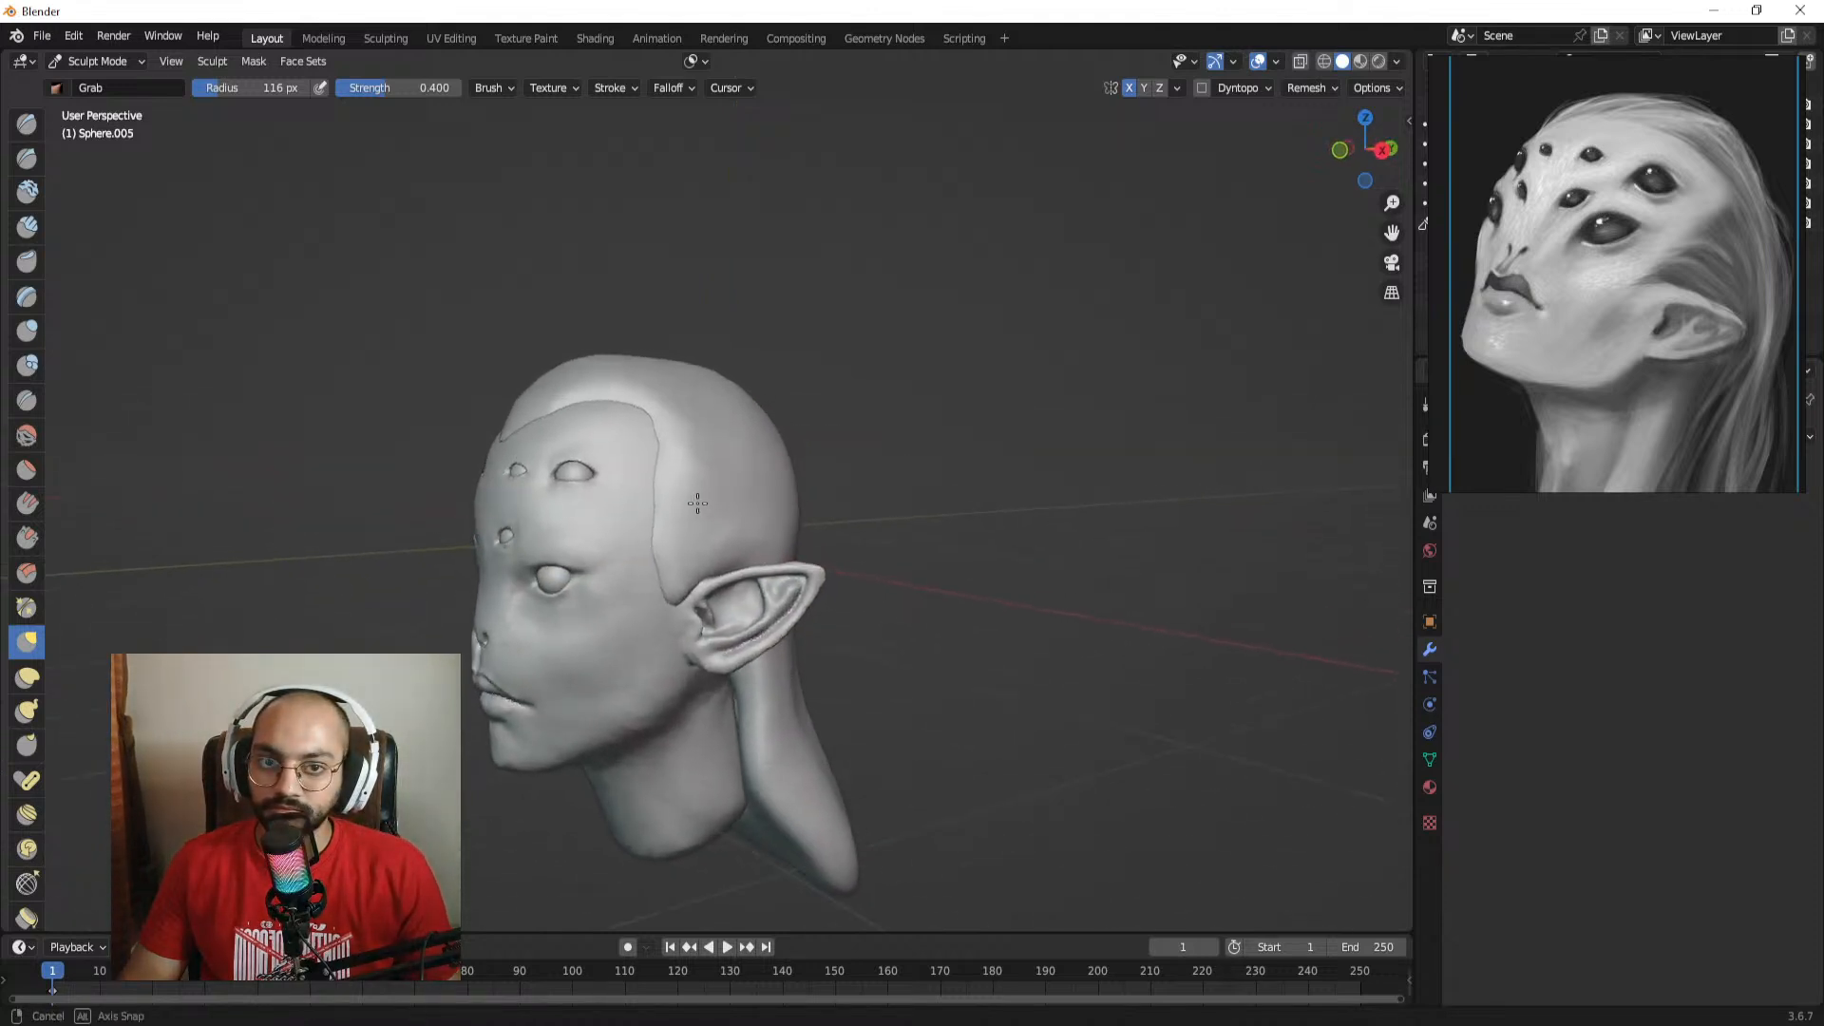
click(32, 164)
middle_drag(833, 461, 815, 472)
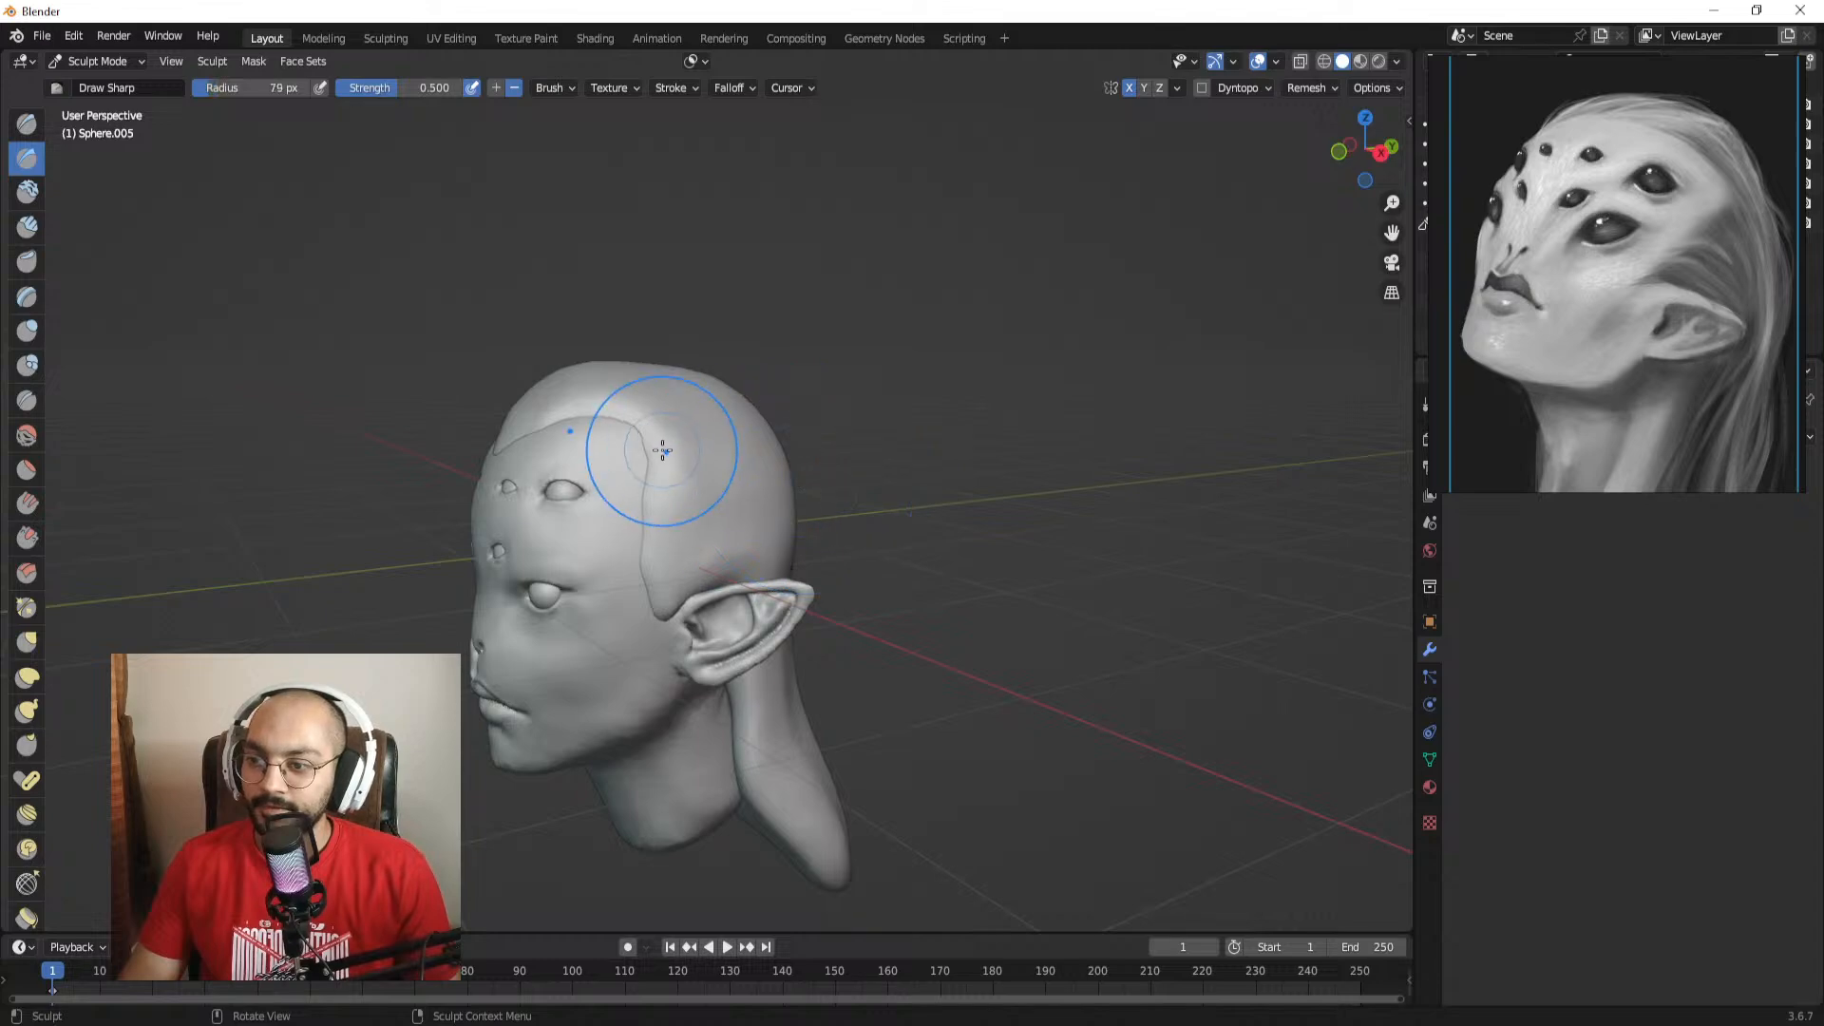
middle_drag(646, 443, 605, 435)
key(f)
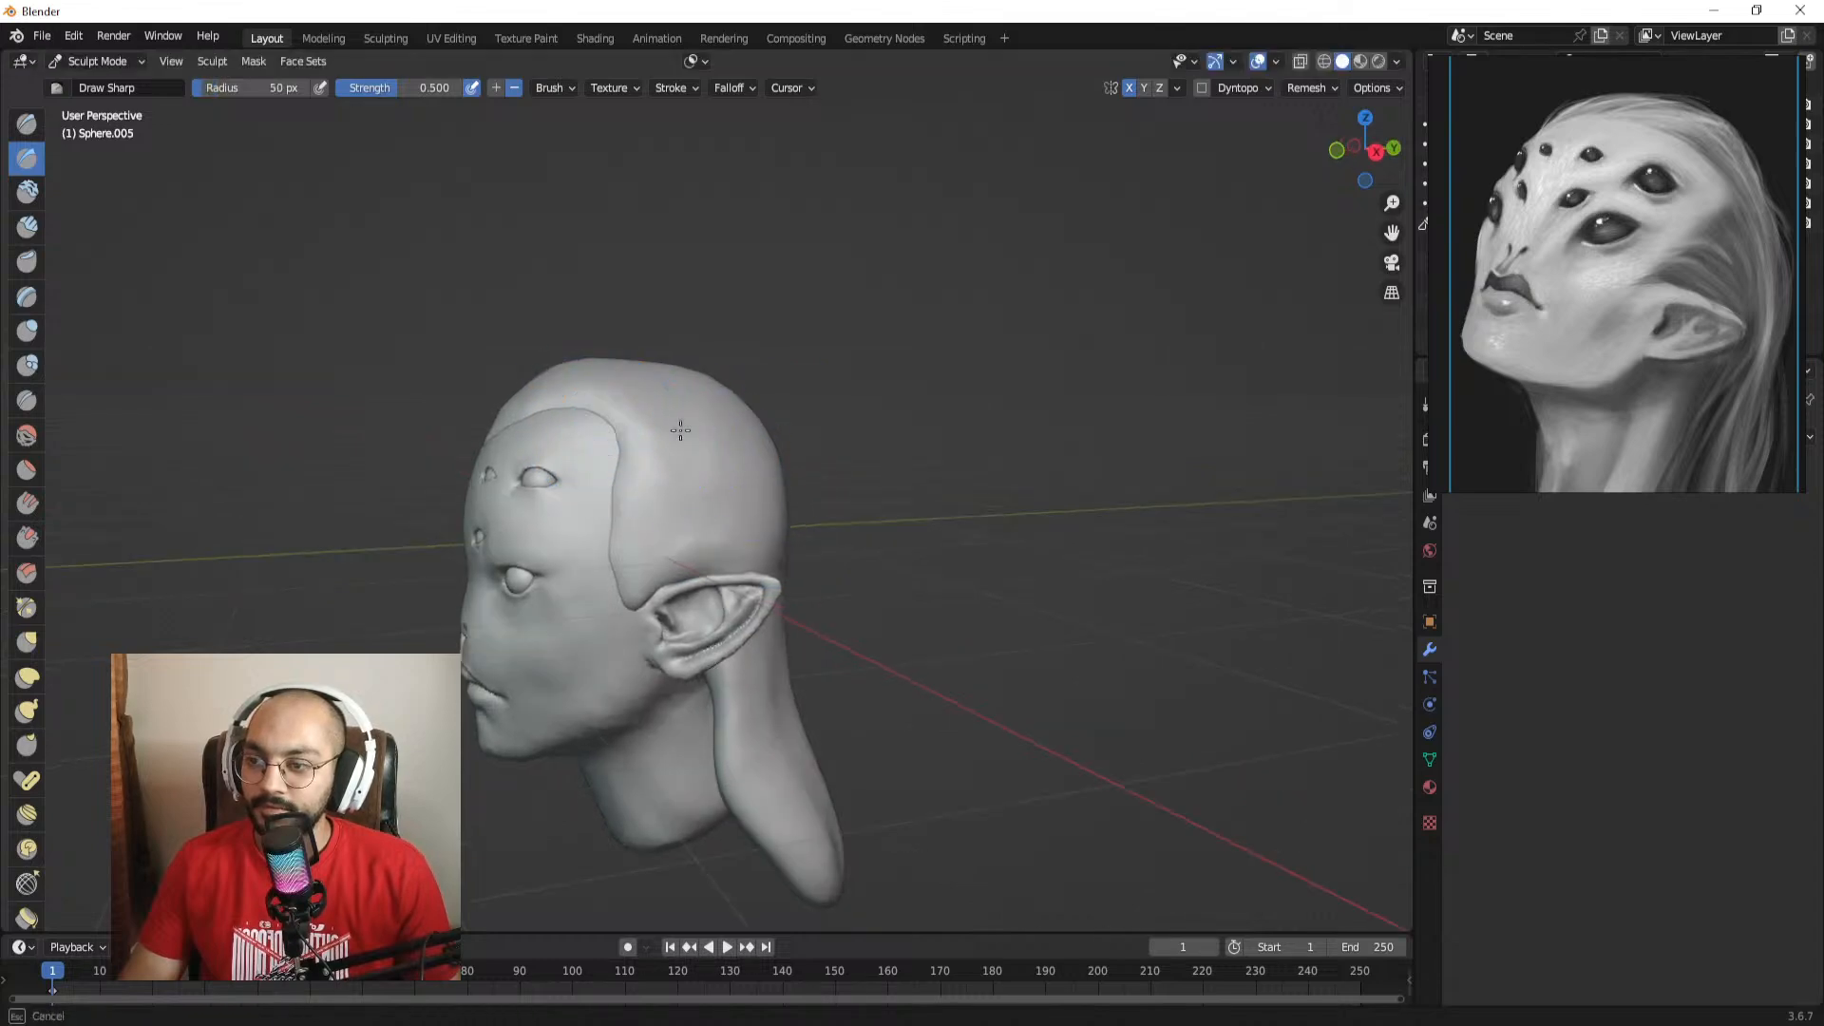
middle_drag(724, 485, 698, 506)
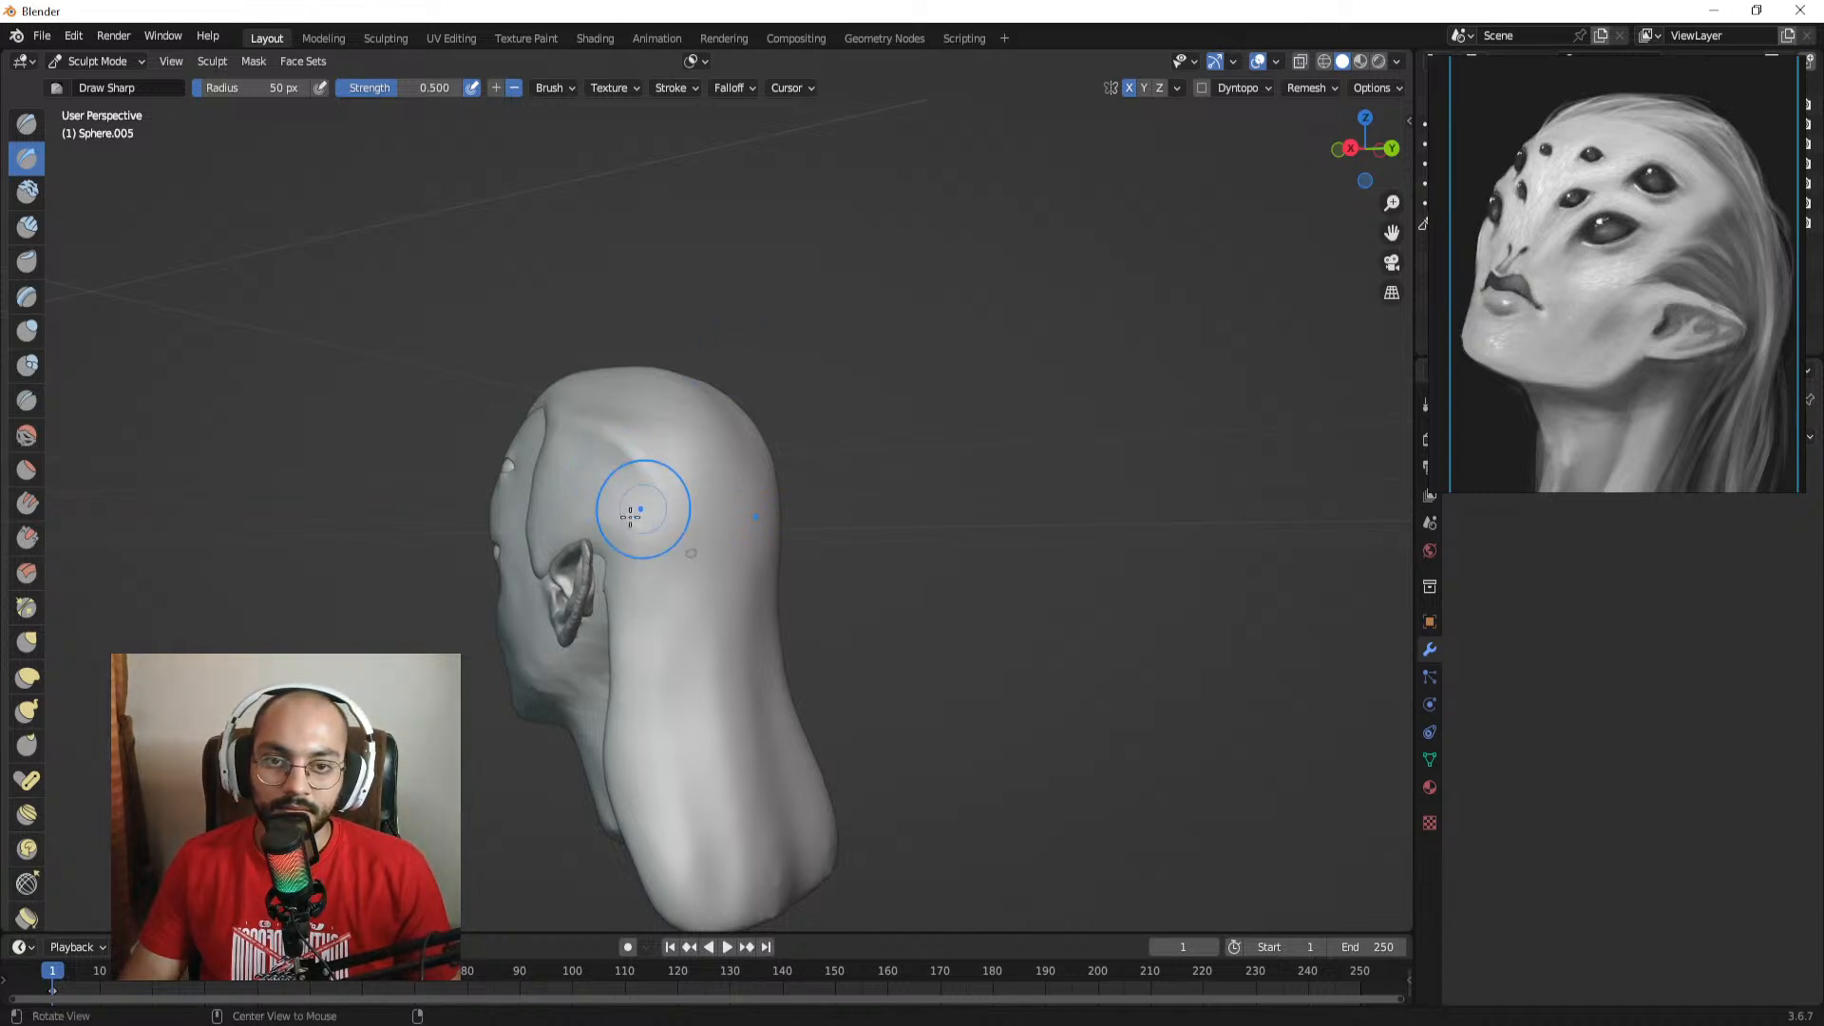
mouse_move(630, 514)
middle_down()
mouse_move(664, 476)
mouse_move(640, 453)
middle_up()
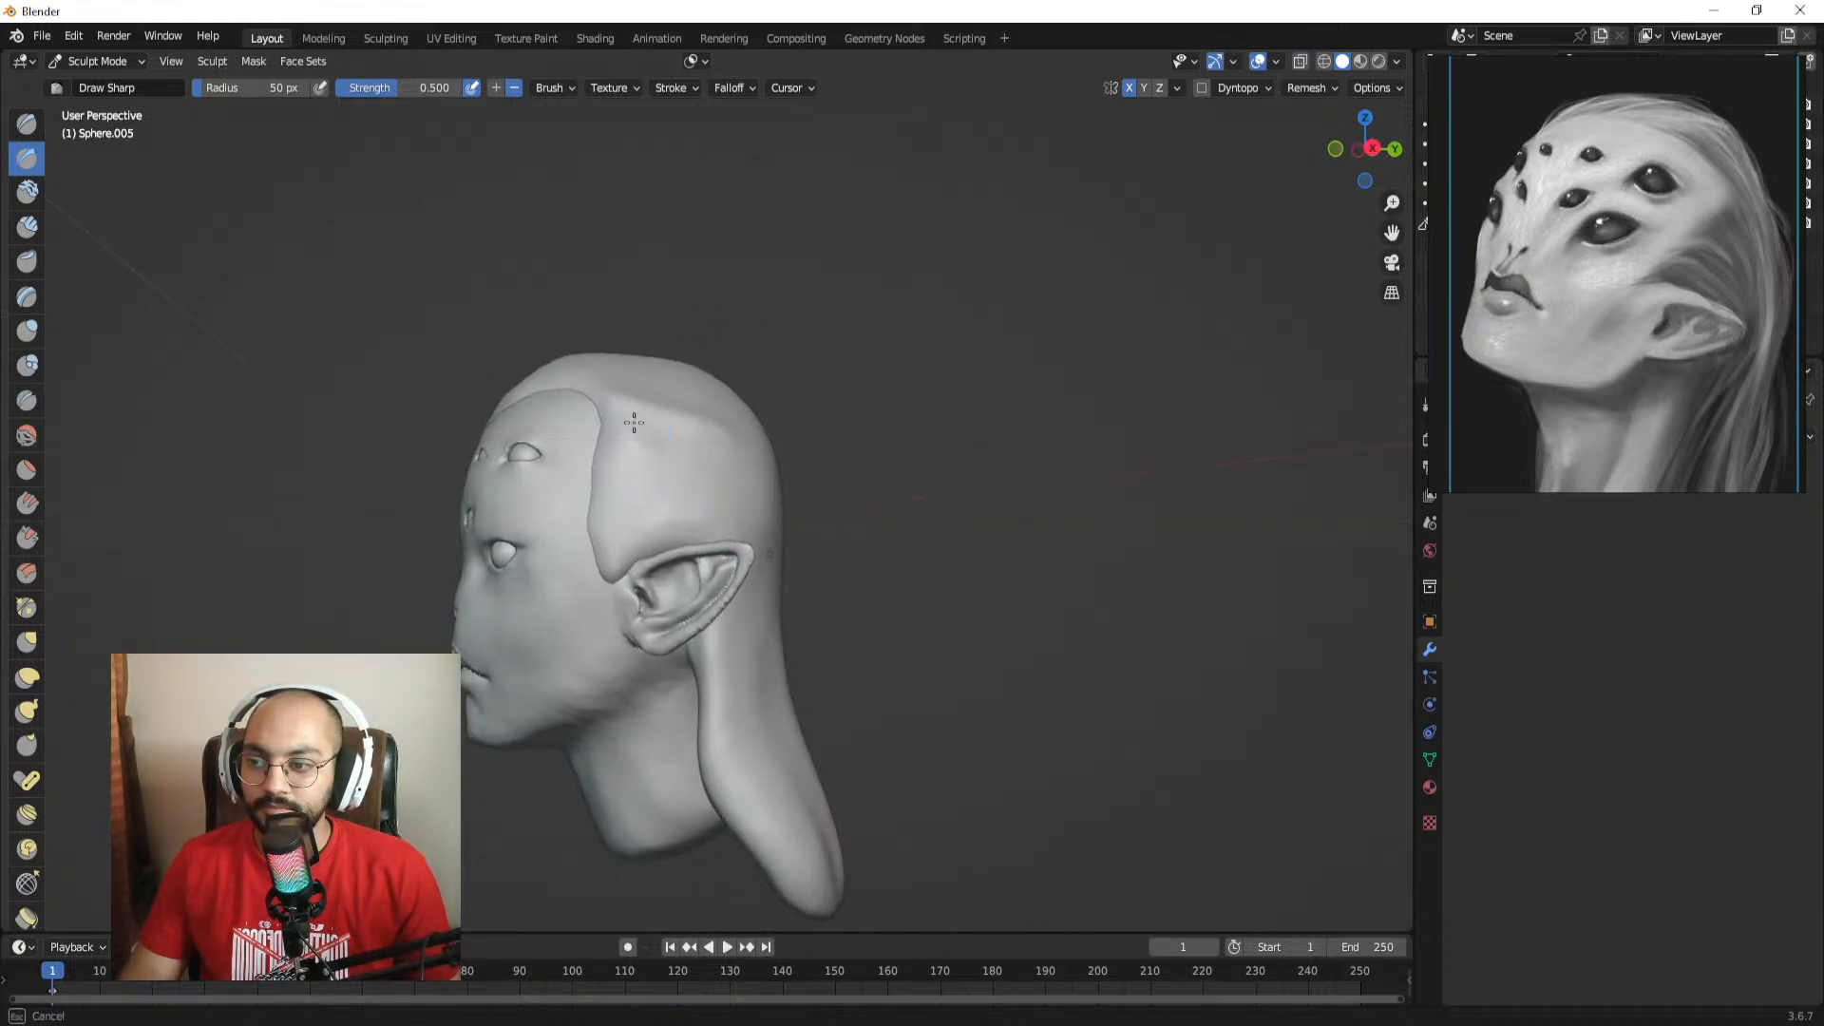
middle_drag(772, 551, 634, 452)
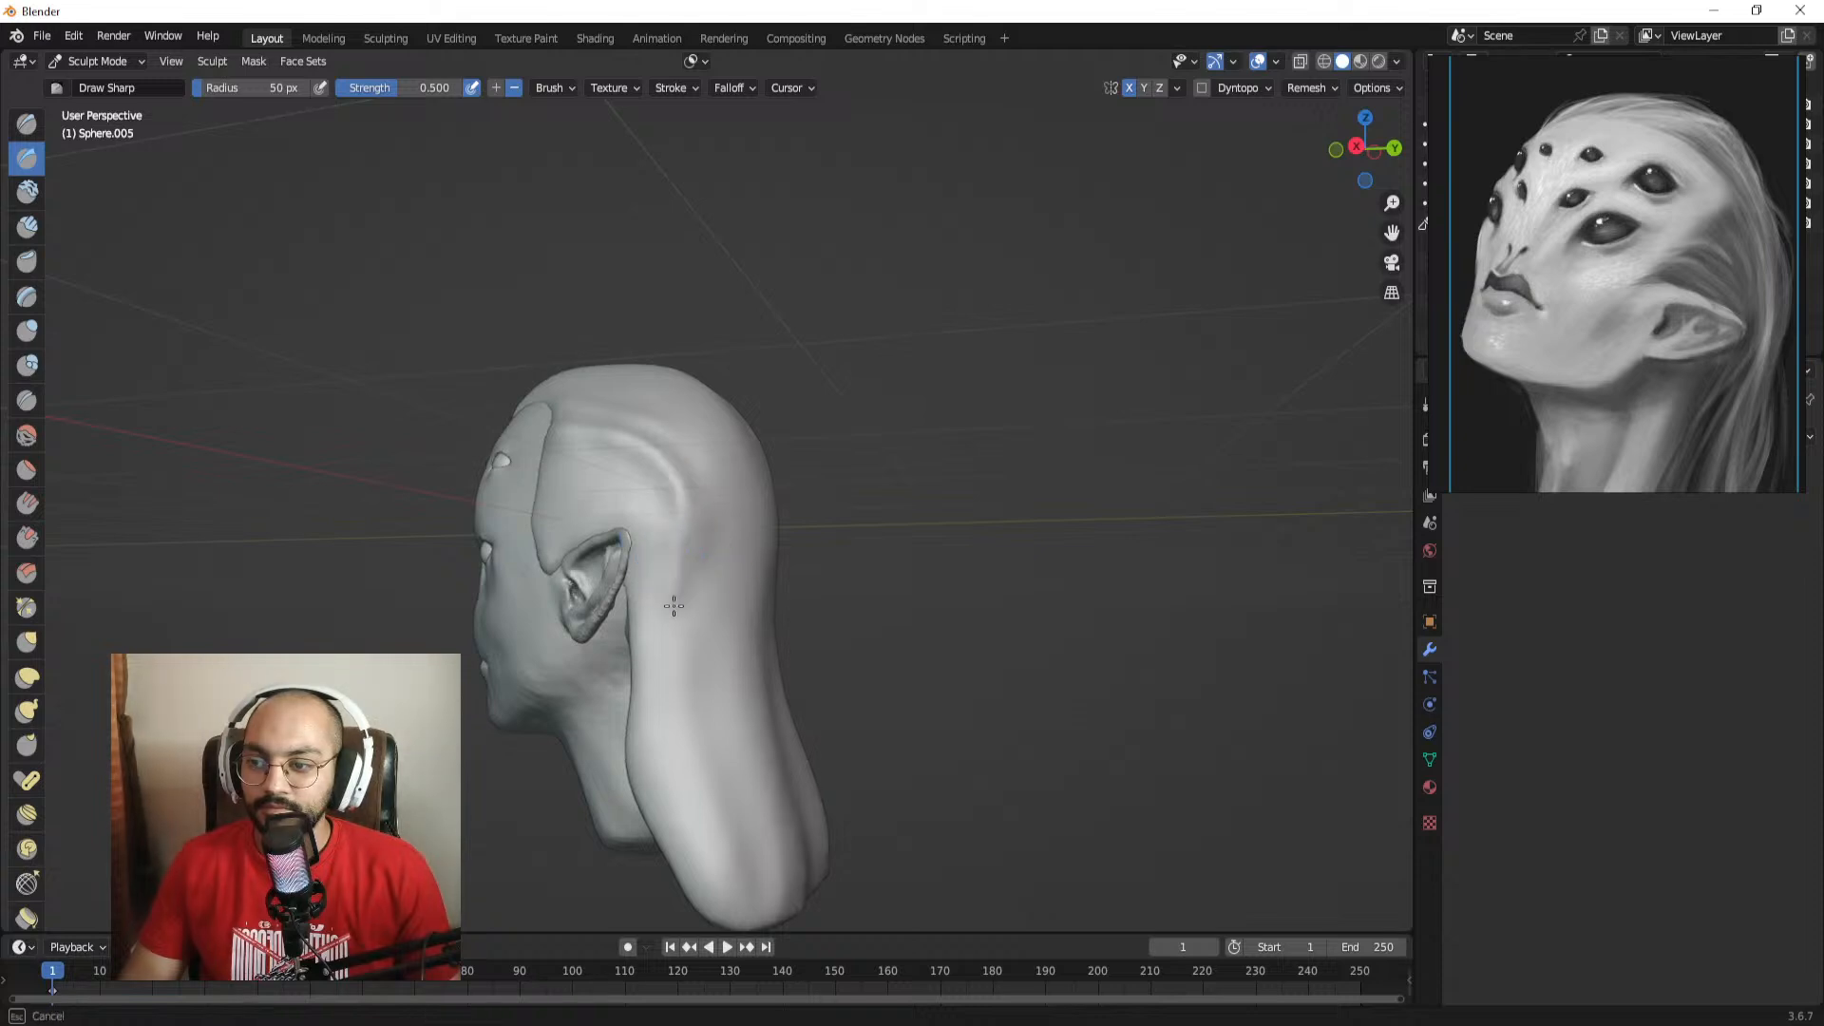
Step: Deepen the strand grooves sweeping from the temple toward the back with Draw Sharp at 60 and 58 px
middle_drag(673, 538, 829, 529)
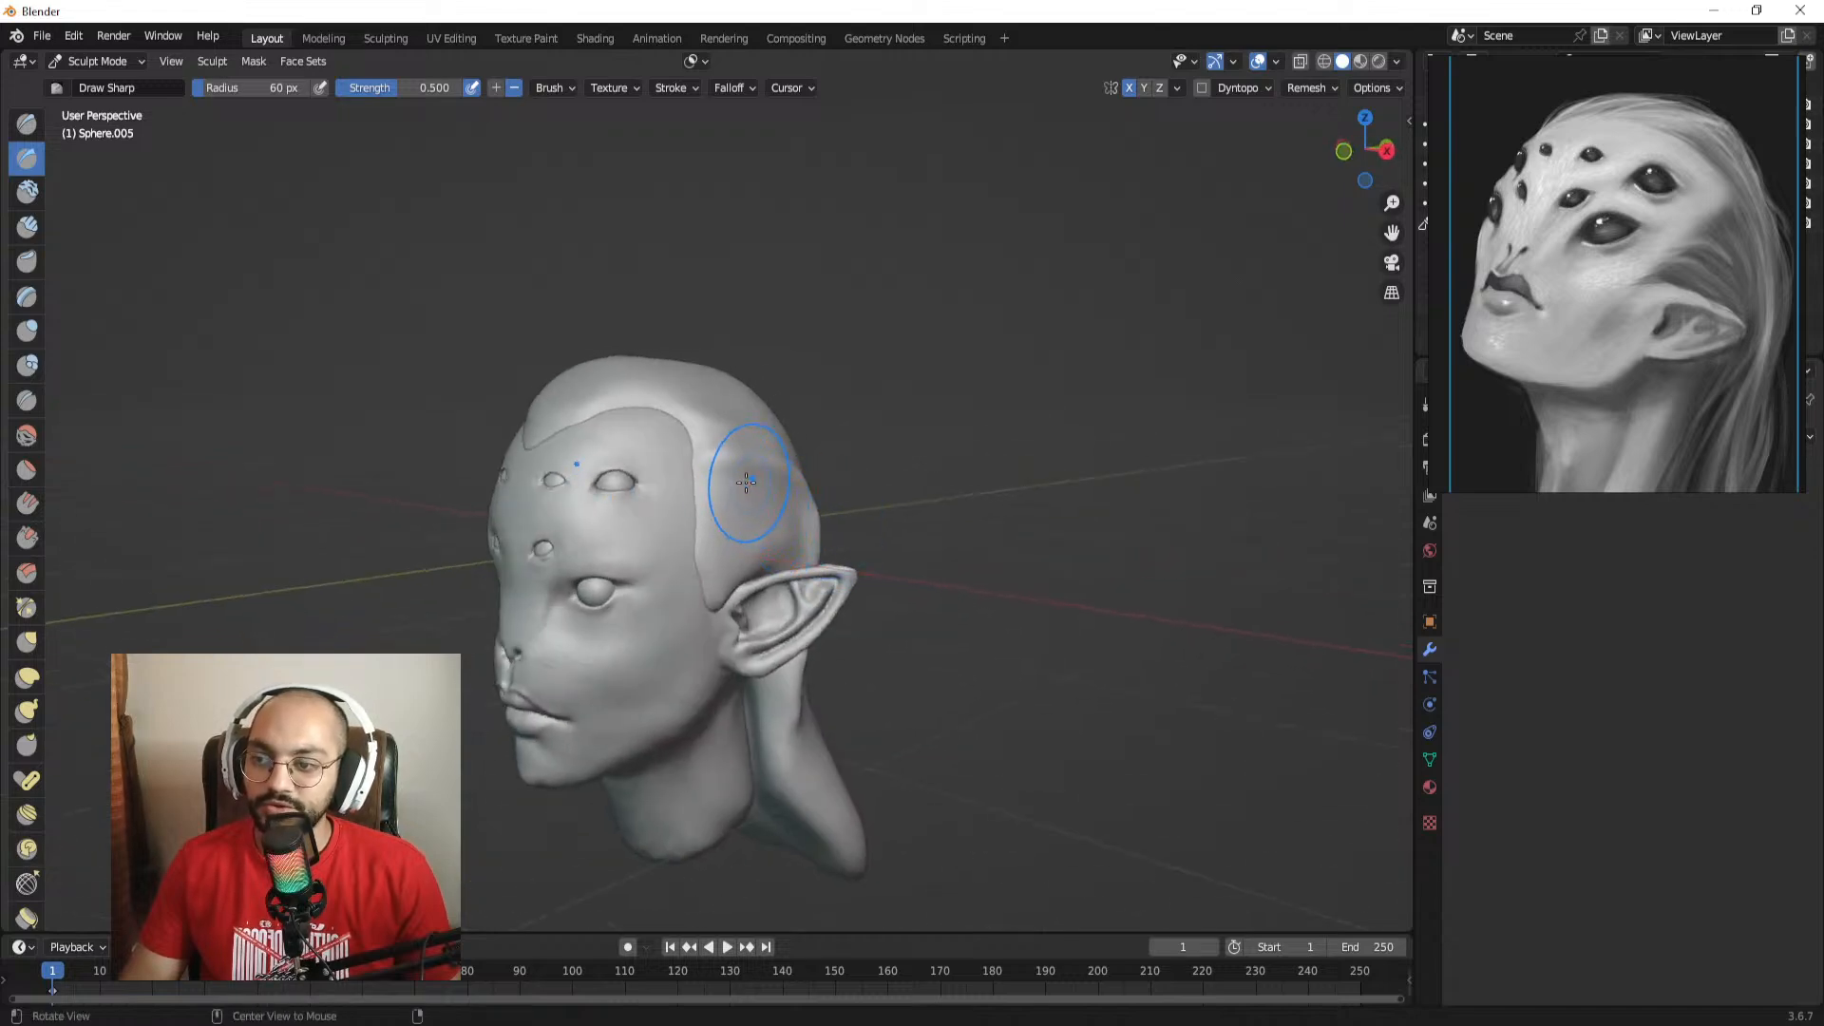
mouse_move(746, 483)
middle_down()
mouse_move(787, 501)
mouse_move(683, 544)
middle_up()
middle_drag(838, 540, 613, 520)
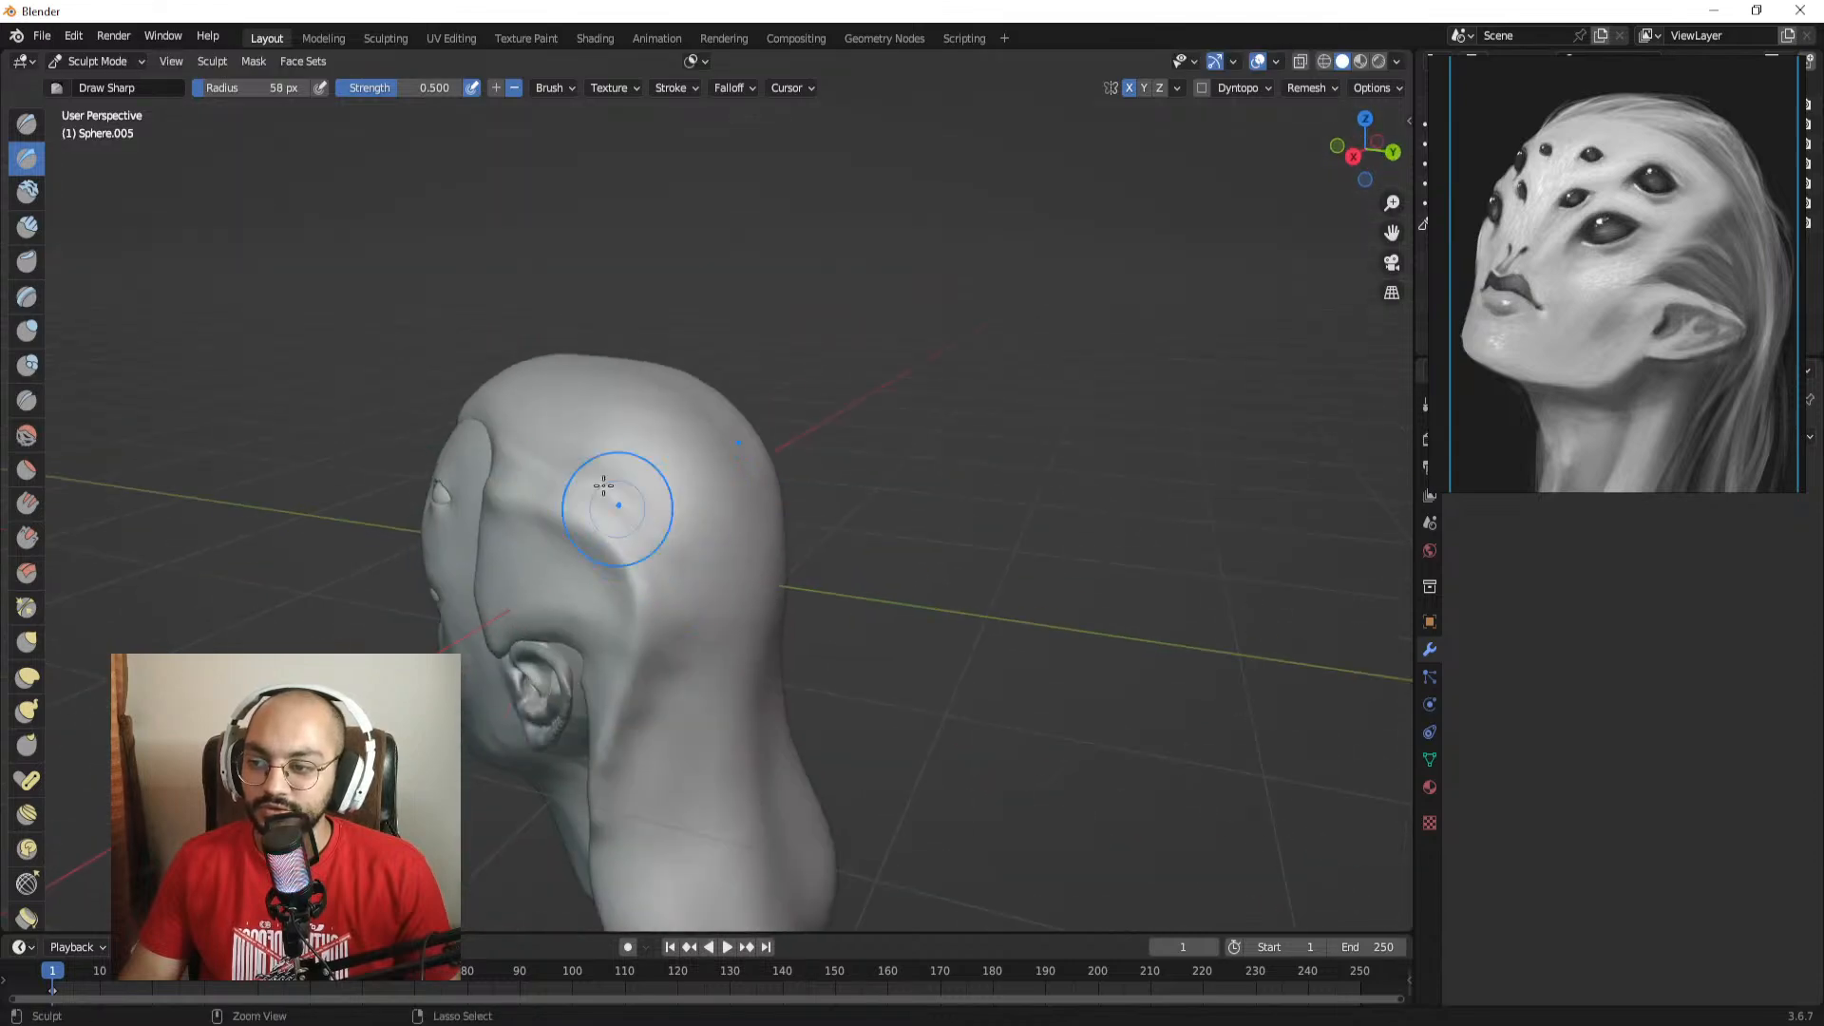
Step: Sculpt a strand running down behind the ear with inverted Draw Sharp at 70 px
alt+drag(692, 579, 624, 563)
key(f)
click(633, 561)
mouse_move(577, 477)
ctrl+mouse_down()
mouse_move(619, 533)
mouse_move(590, 713)
ctrl+mouse_up()
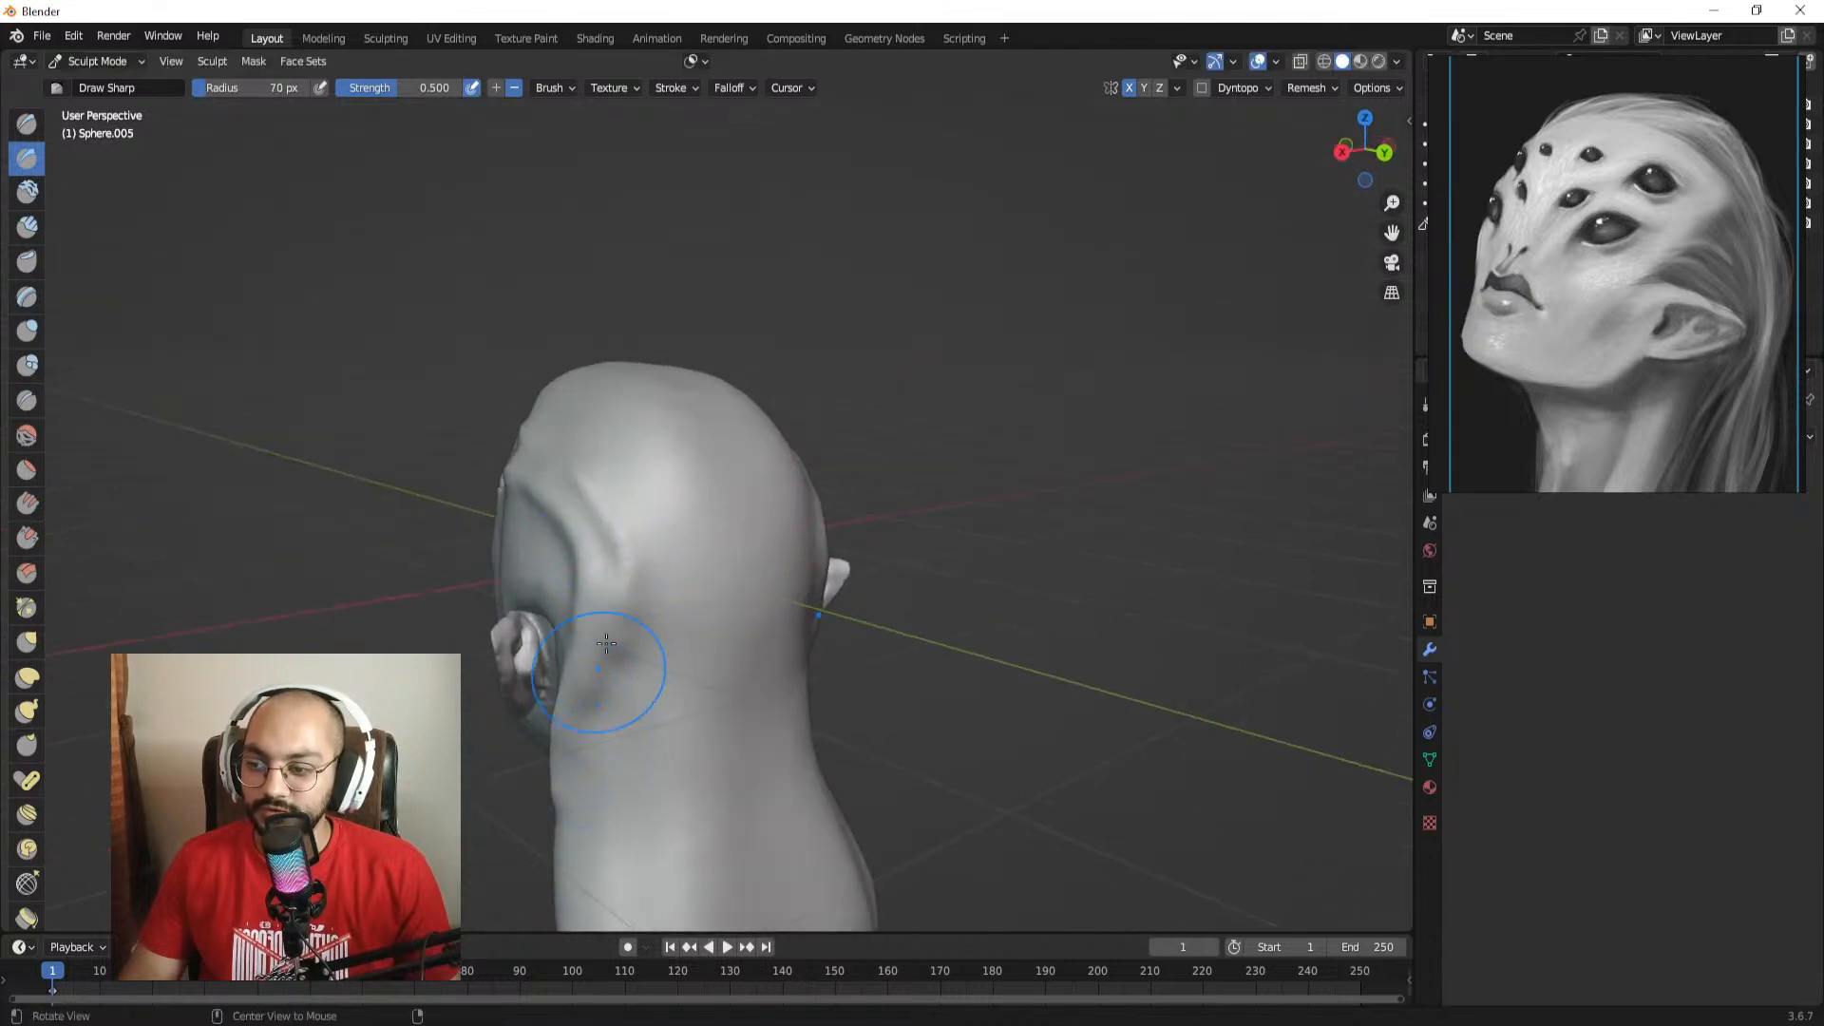
Step: Reduce the Draw Sharp radius to 36 px and adjust the remesh voxel size for the hair mesh
mouse_move(606, 644)
middle_down()
mouse_move(652, 549)
mouse_move(713, 480)
mouse_move(727, 494)
mouse_move(730, 559)
mouse_move(670, 532)
middle_up()
key(f)
click(638, 528)
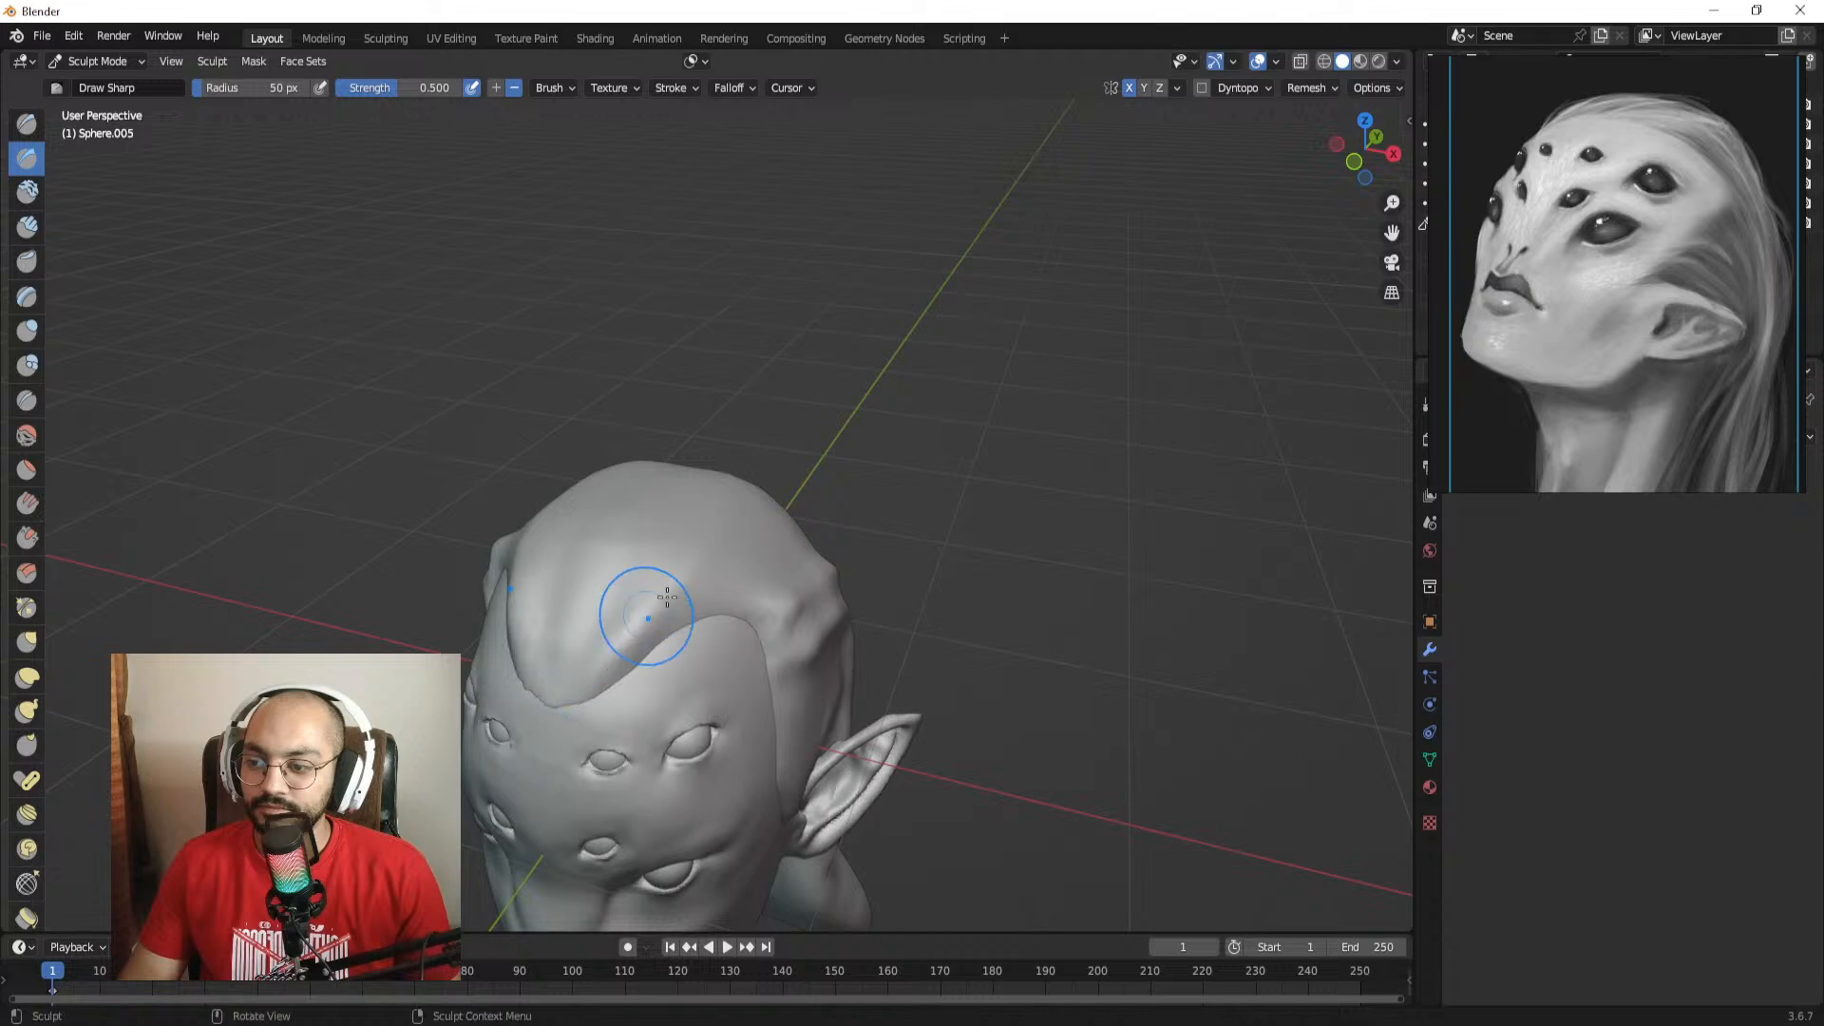
mouse_move(603, 643)
middle_down()
mouse_move(684, 562)
mouse_move(680, 533)
mouse_move(703, 577)
mouse_move(642, 601)
mouse_move(674, 584)
middle_up()
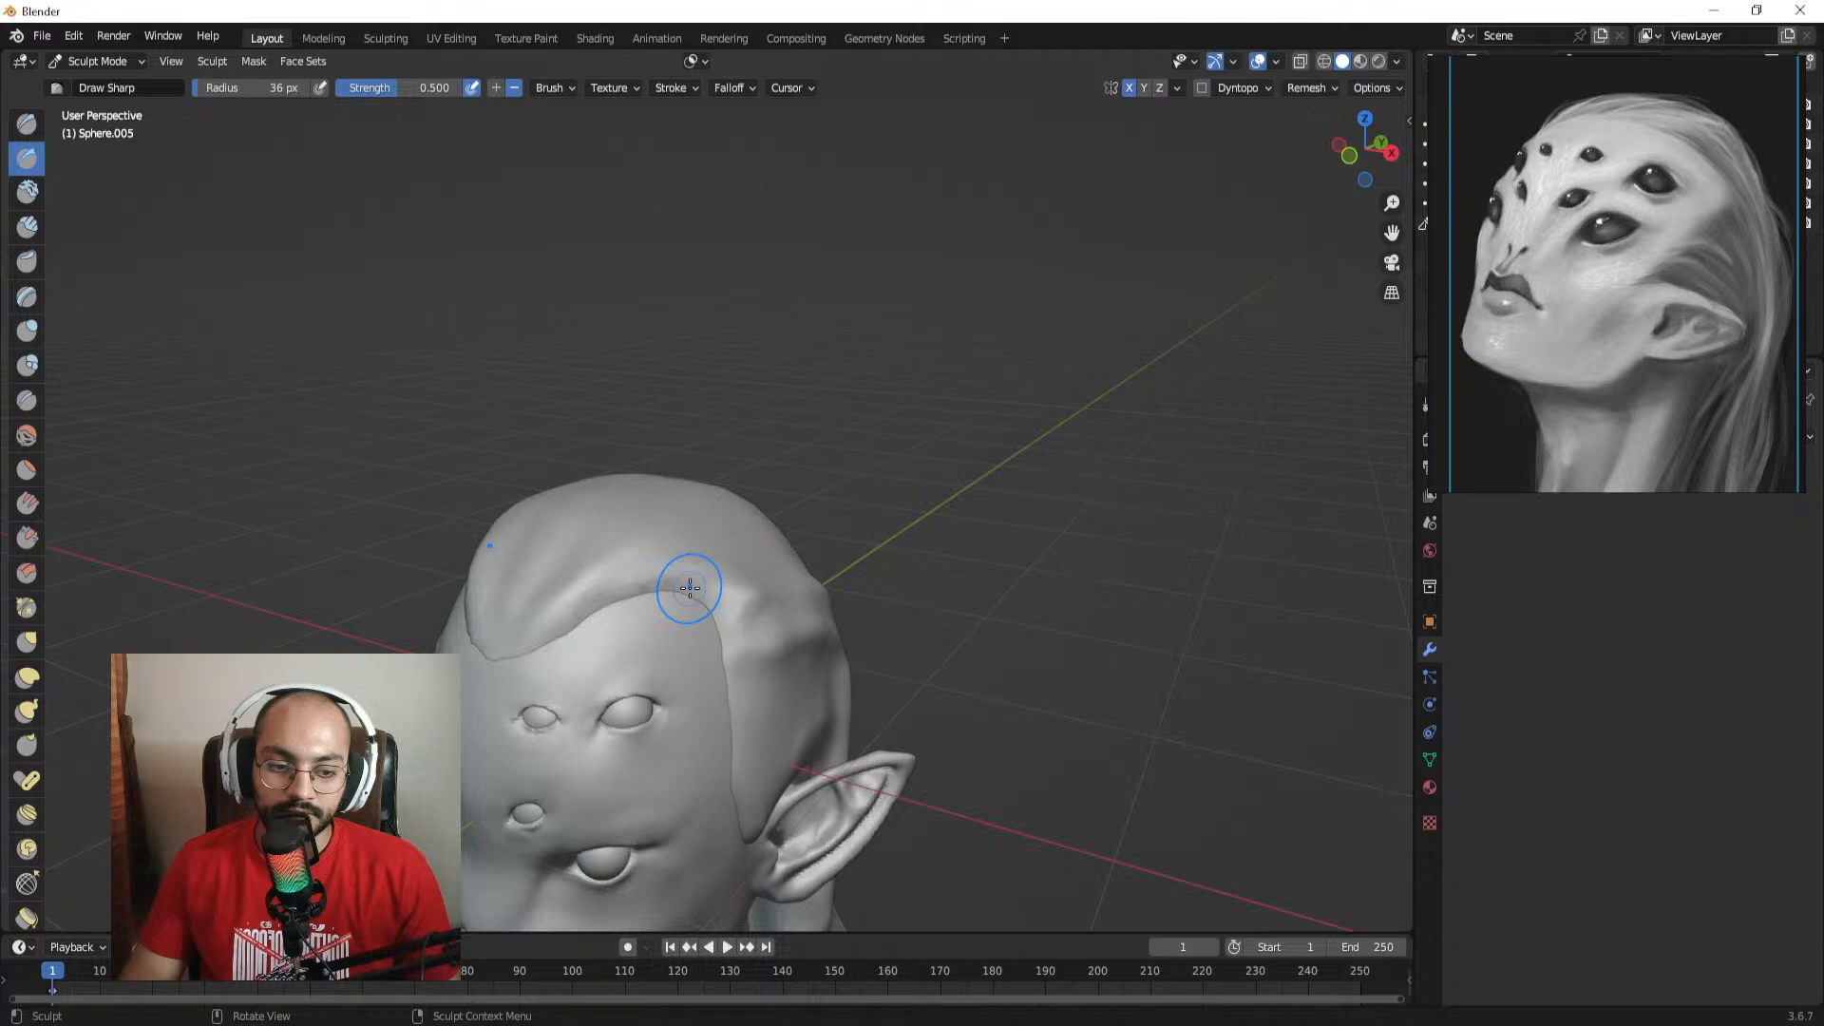
key(r)
click(726, 585)
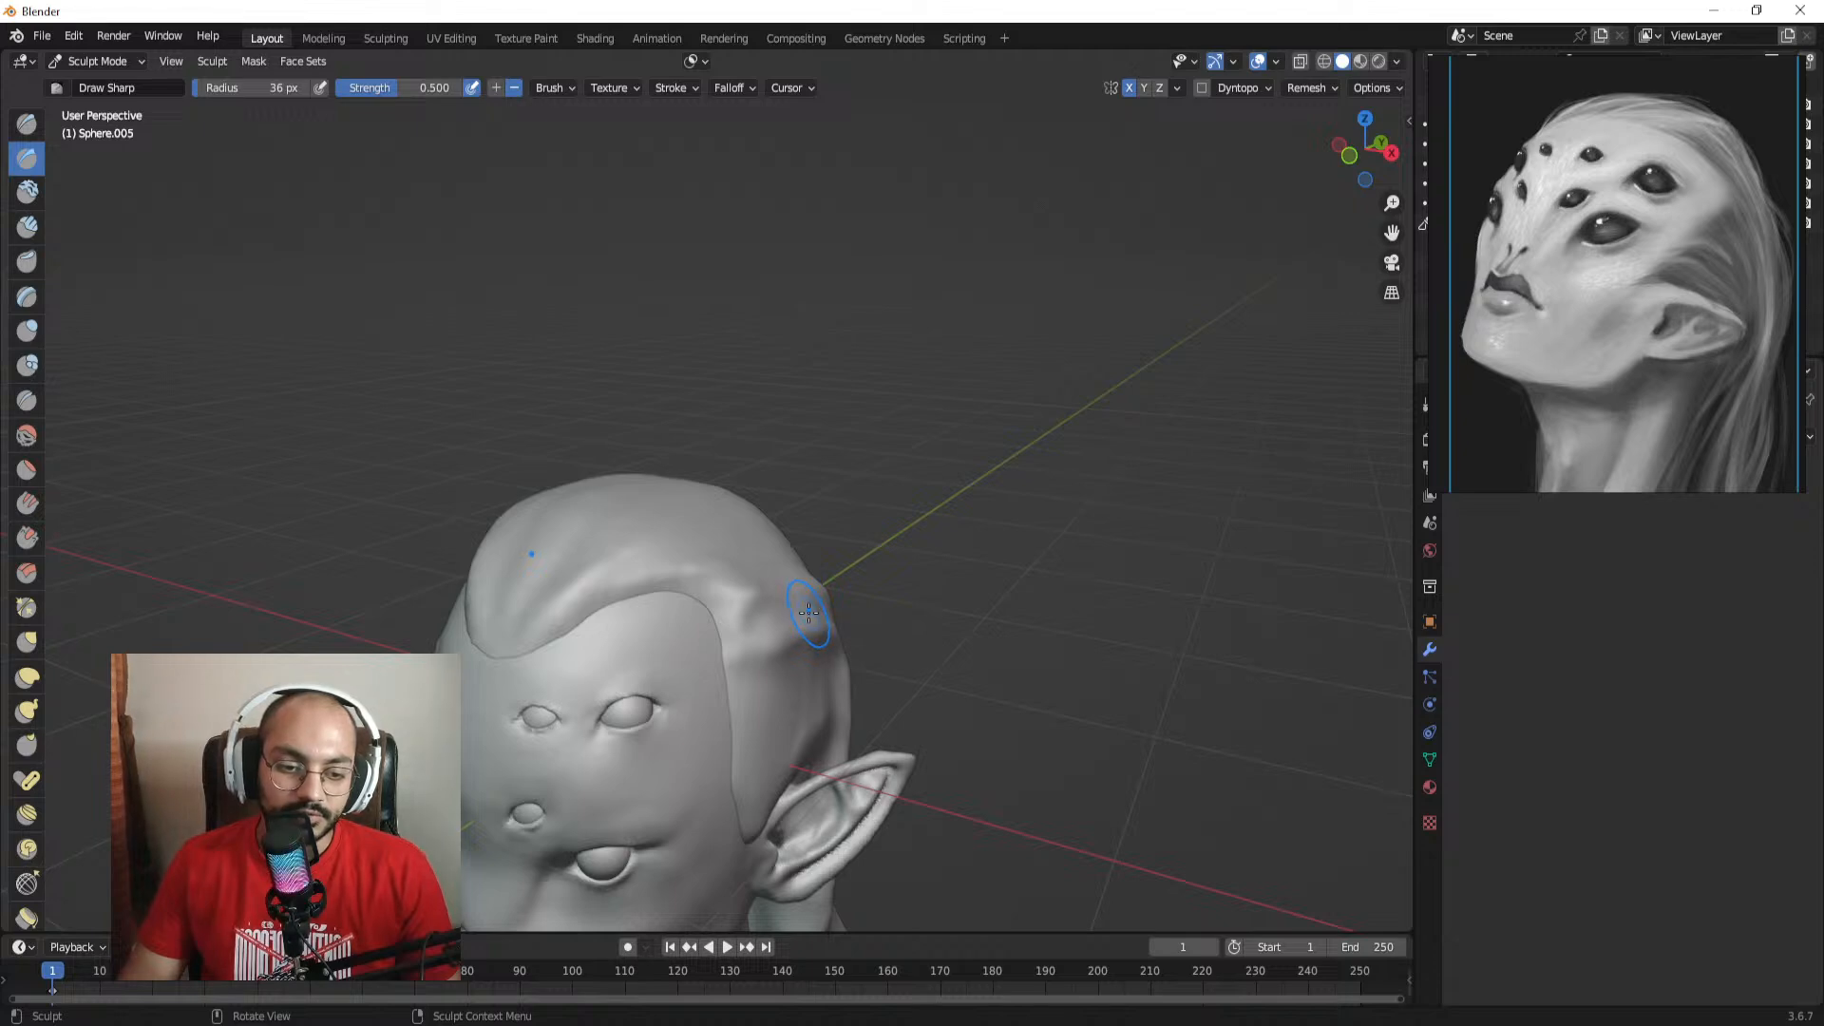
Step: Sculpt strands sweeping back from the front hairline over the temple with inverted Draw Sharp
mouse_move(797, 585)
middle_down()
mouse_move(732, 550)
mouse_move(717, 500)
mouse_move(686, 504)
middle_up()
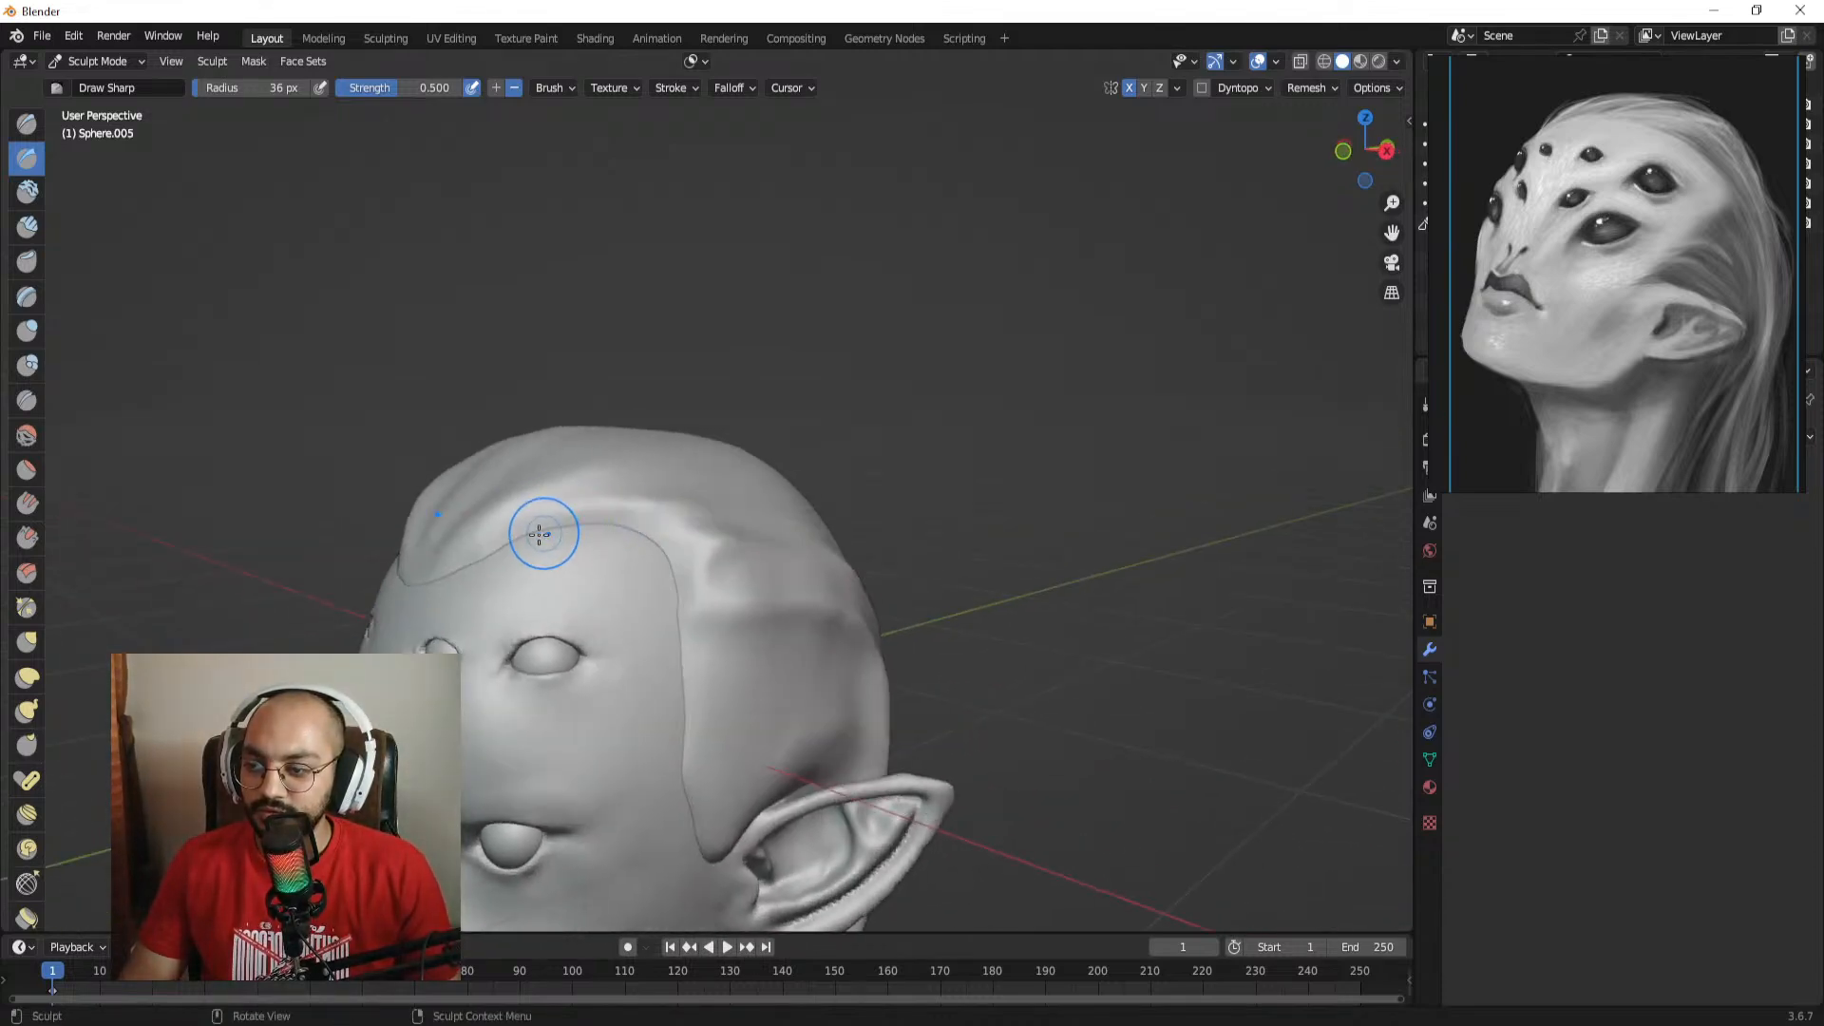
key(f)
click(570, 537)
mouse_move(481, 554)
ctrl+mouse_down()
mouse_move(676, 502)
mouse_move(624, 519)
ctrl+mouse_up()
mouse_move(513, 515)
ctrl+mouse_down()
mouse_move(676, 523)
mouse_move(565, 583)
mouse_move(834, 532)
mouse_move(794, 578)
mouse_move(757, 561)
ctrl+mouse_up()
Step: Carve a strand groove down into the pointed front peak of the hair with Draw Sharp at 57 px
key(f)
click(776, 533)
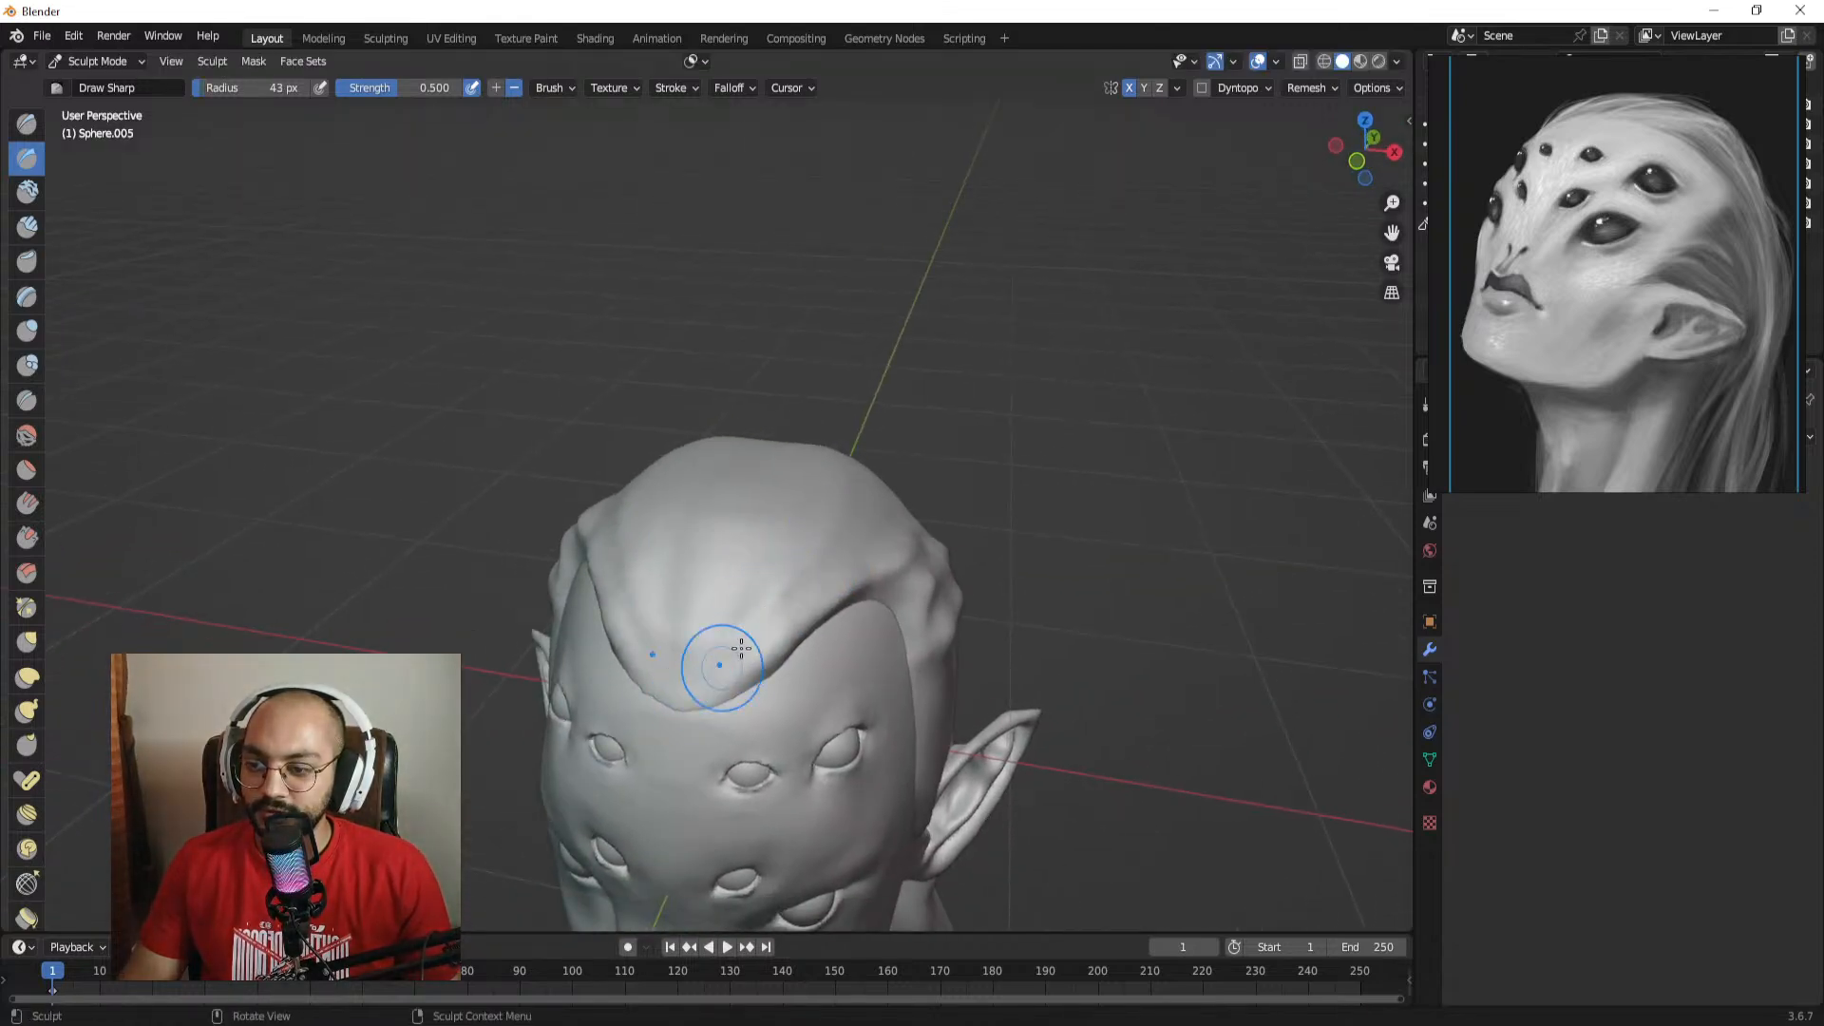
key(f)
click(782, 587)
drag(777, 591, 707, 699)
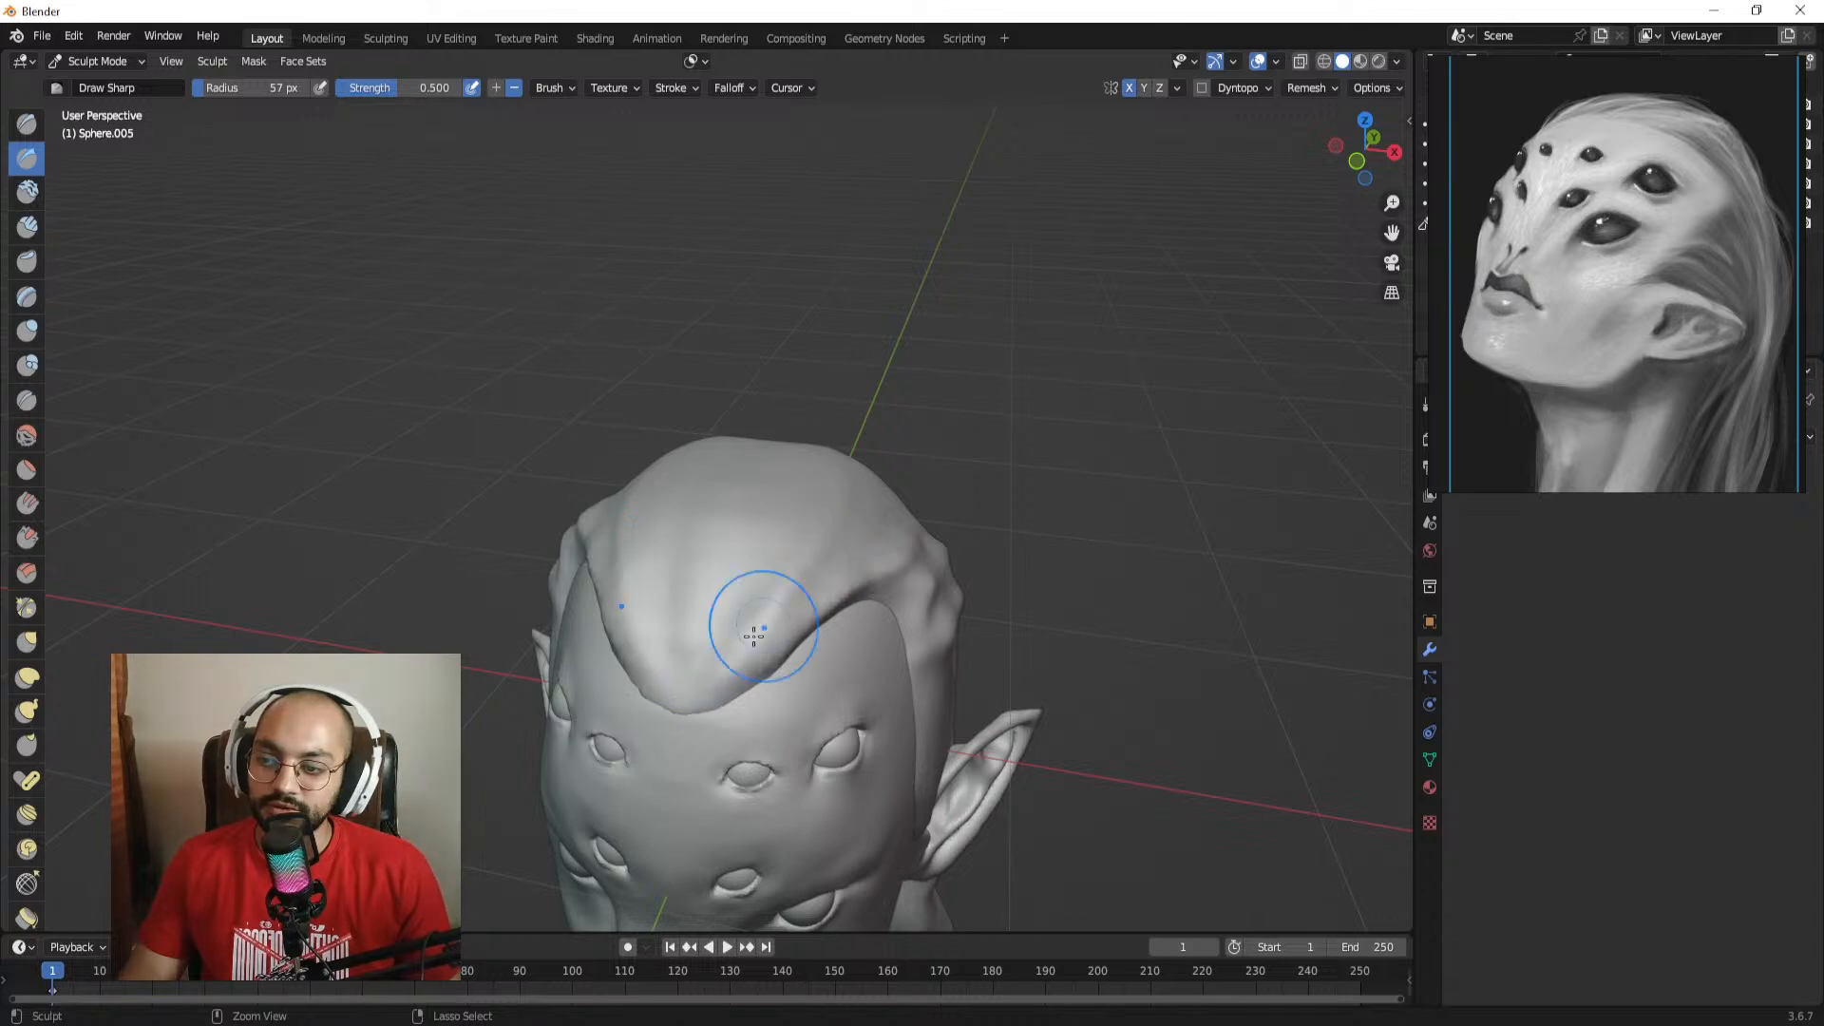
Step: Carve Draw Sharp grooves into the hair from the central front hairline back along the side above the ear
mouse_move(796, 579)
mouse_down()
mouse_move(714, 707)
mouse_move(745, 674)
mouse_up()
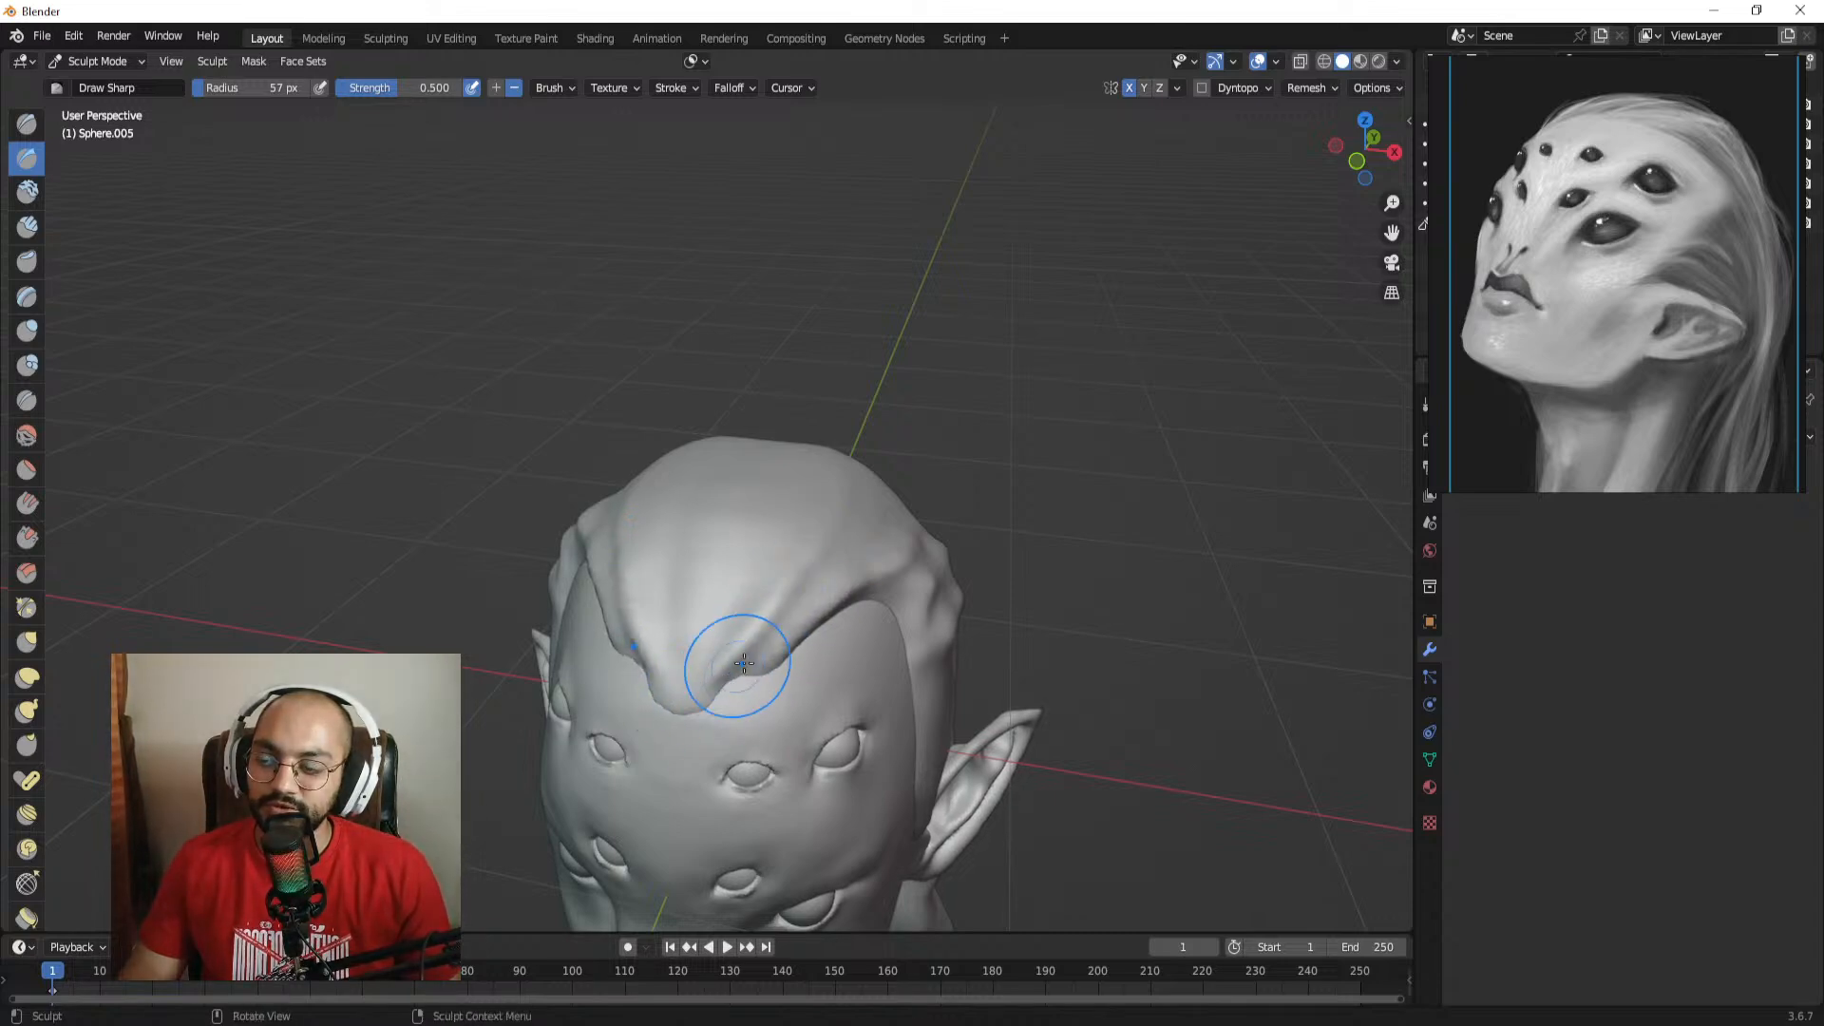
mouse_move(817, 591)
alt+mouse_down()
mouse_move(785, 537)
mouse_move(814, 529)
mouse_move(745, 501)
mouse_move(596, 503)
mouse_move(661, 535)
mouse_move(581, 548)
mouse_move(603, 542)
alt+mouse_up()
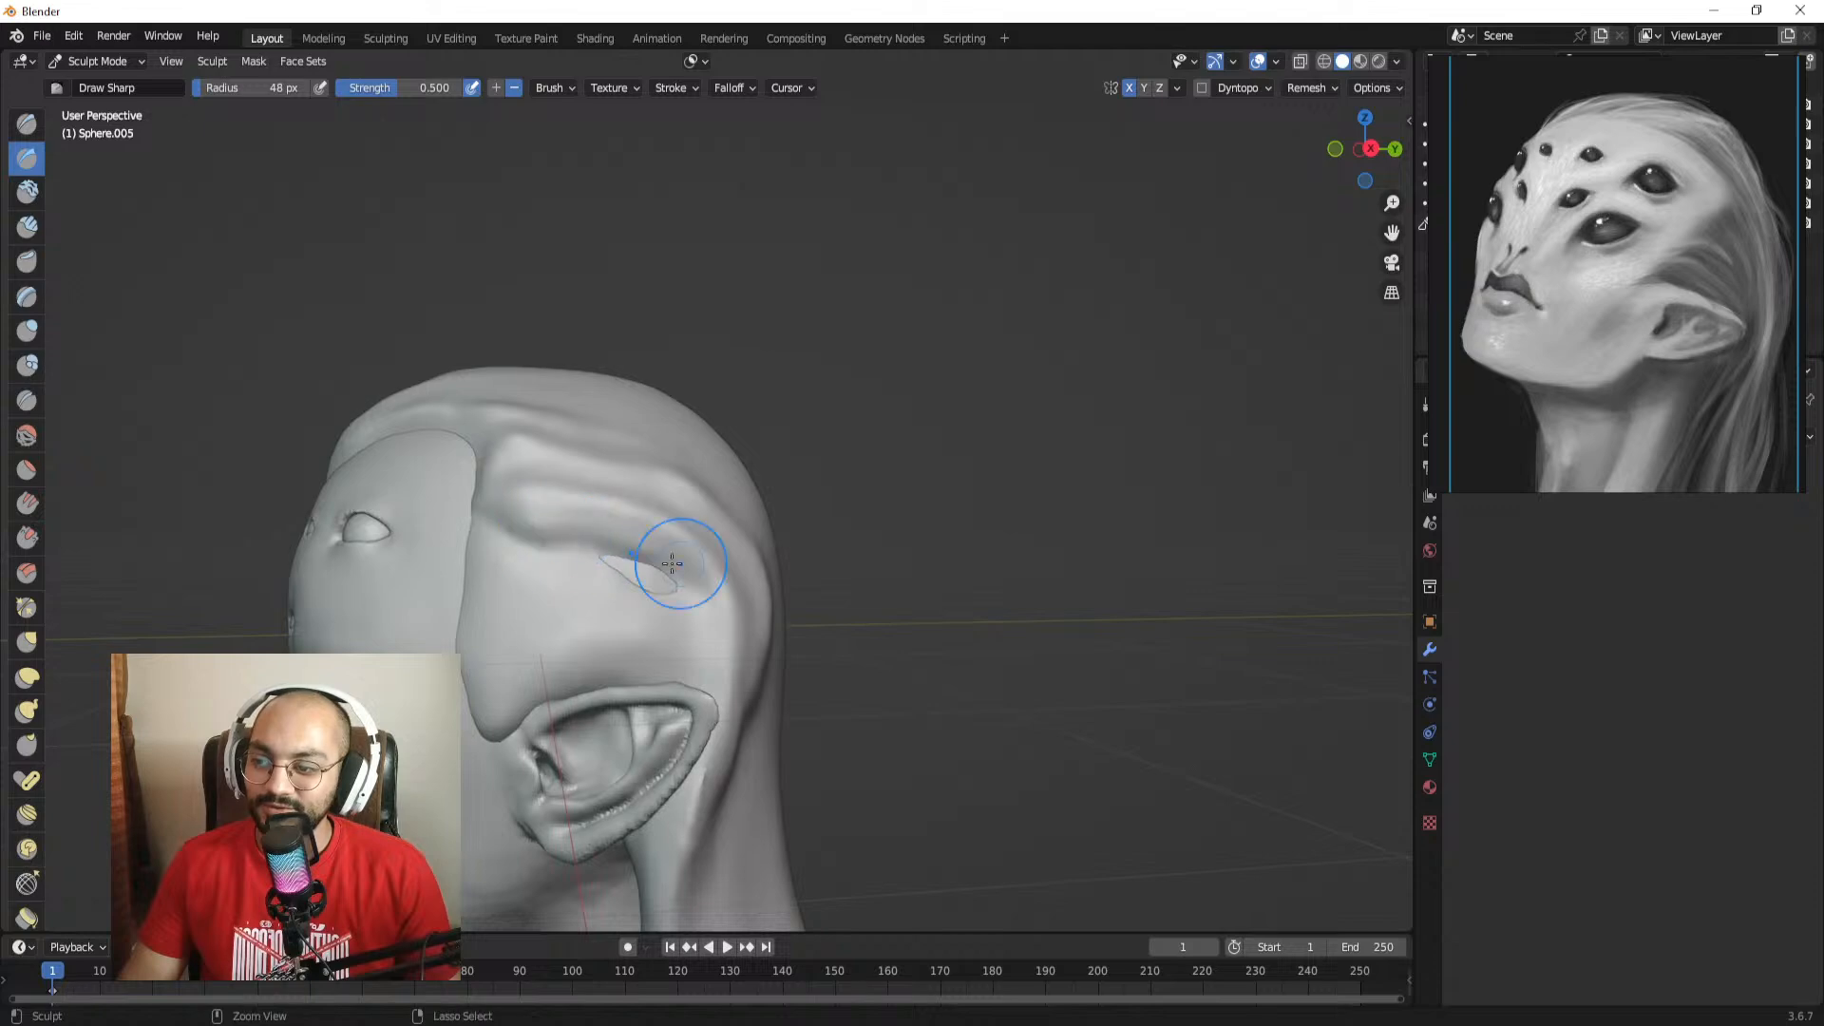
mouse_move(724, 632)
alt+mouse_down()
mouse_move(836, 554)
mouse_move(741, 586)
mouse_move(751, 567)
mouse_move(842, 541)
alt+mouse_up()
ctrl+alt+drag(837, 456, 692, 513)
key(r)
mouse_move(736, 591)
alt+shift+mouse_down()
mouse_move(757, 499)
mouse_move(701, 424)
alt+shift+mouse_up()
alt+drag(653, 482, 725, 481)
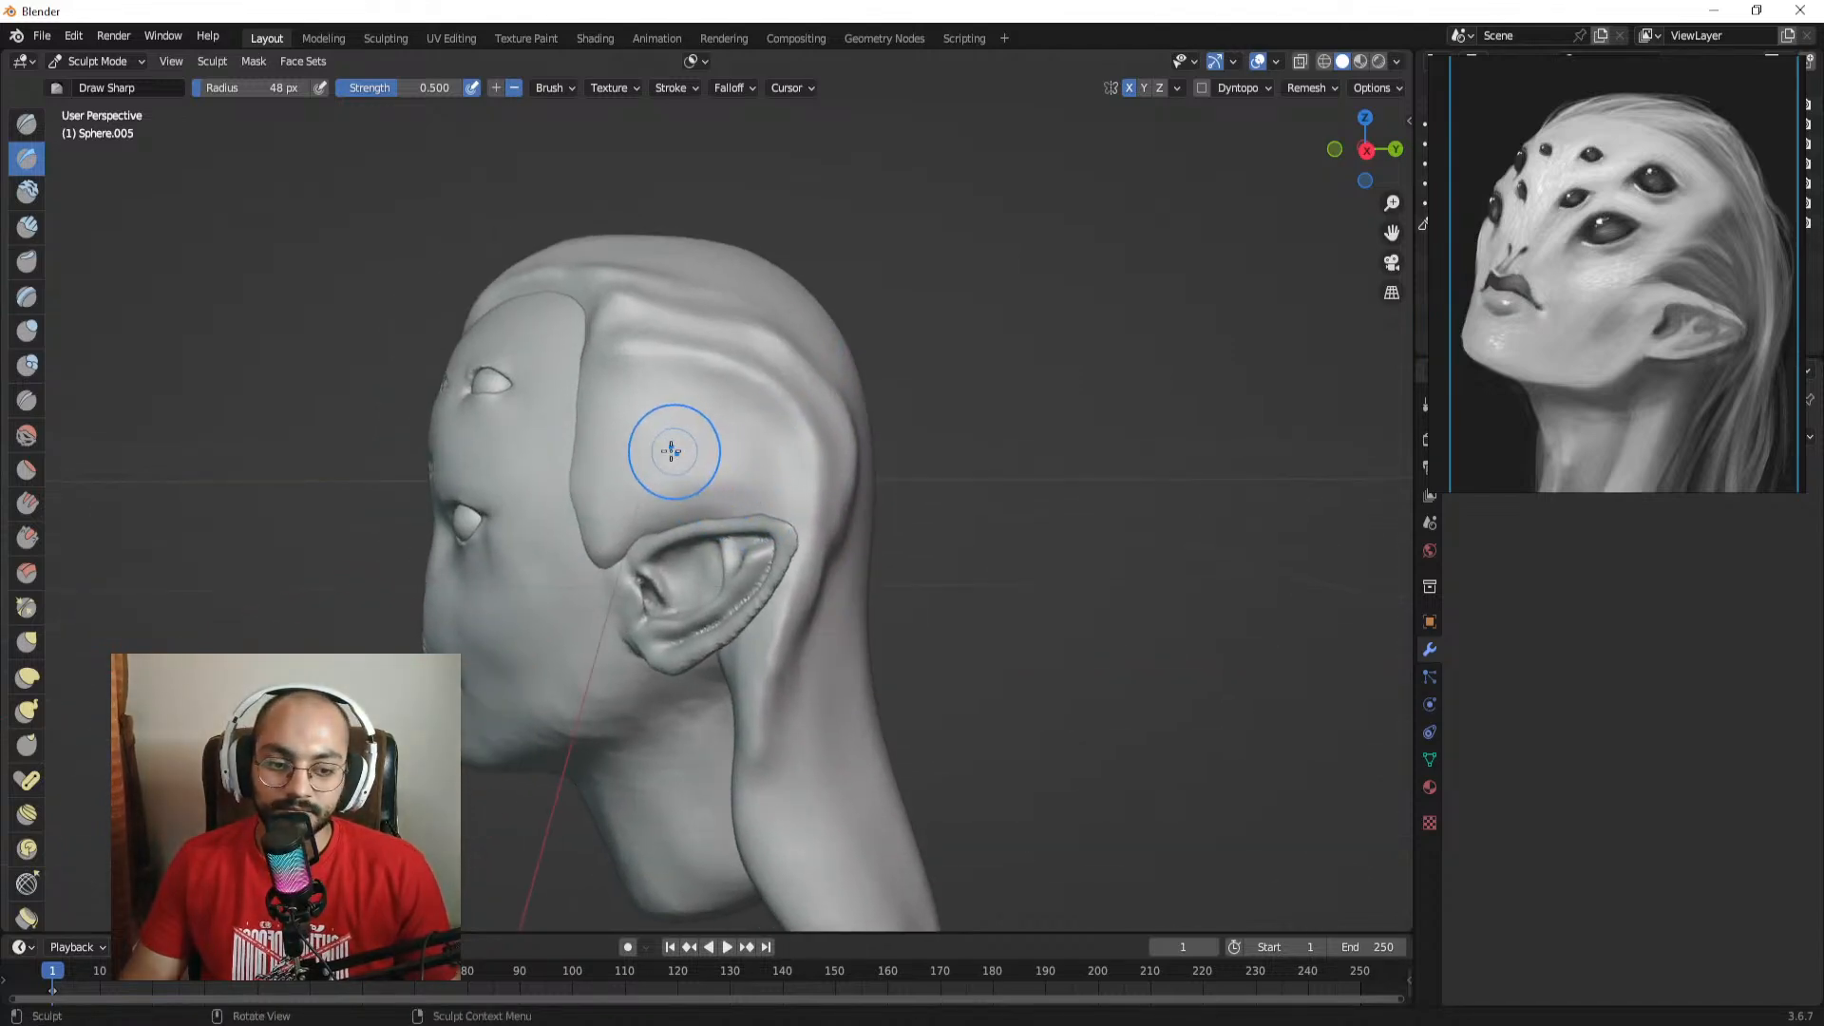
Step: Set the Draw Sharp radius to 40 px and carve strand grooves into the hair just above the ear
mouse_move(698, 556)
ctrl+alt+mouse_down()
mouse_move(684, 488)
mouse_move(737, 497)
mouse_move(671, 497)
mouse_move(779, 499)
ctrl+alt+mouse_up()
key(f)
click(750, 497)
key(f)
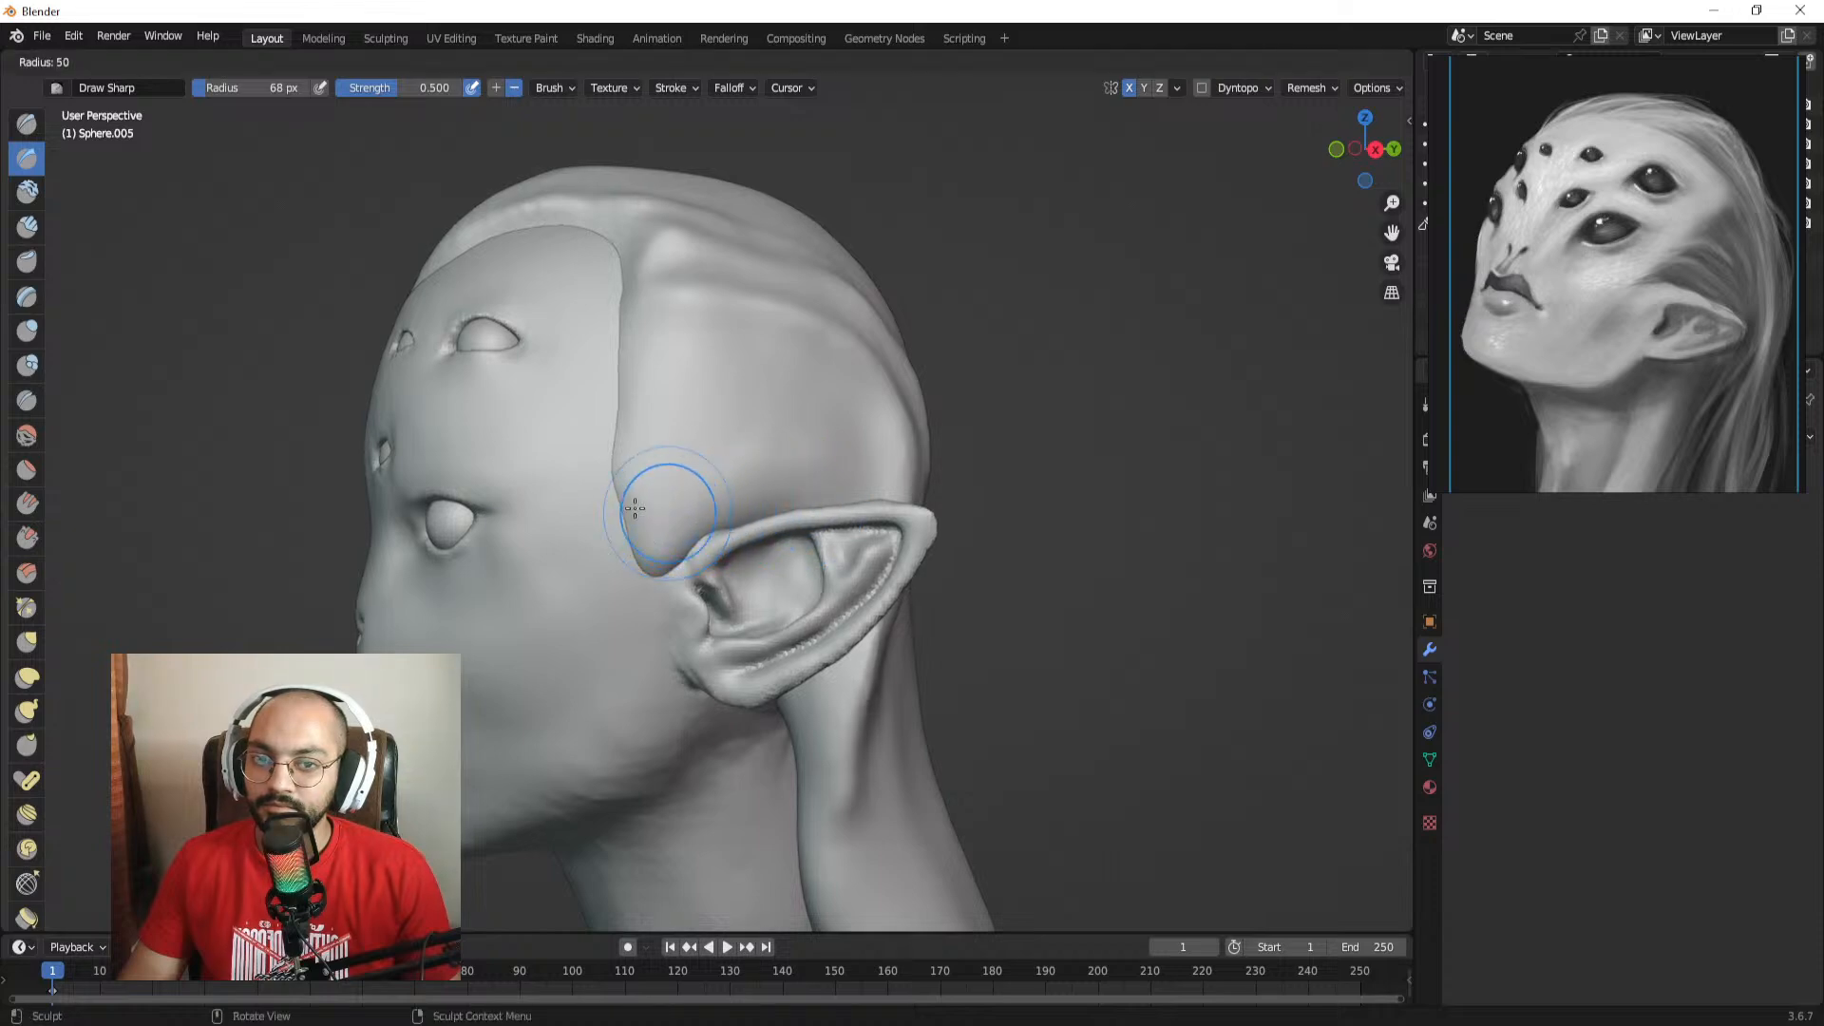
click(694, 504)
mouse_move(641, 489)
mouse_down()
mouse_move(784, 481)
mouse_move(662, 495)
mouse_up()
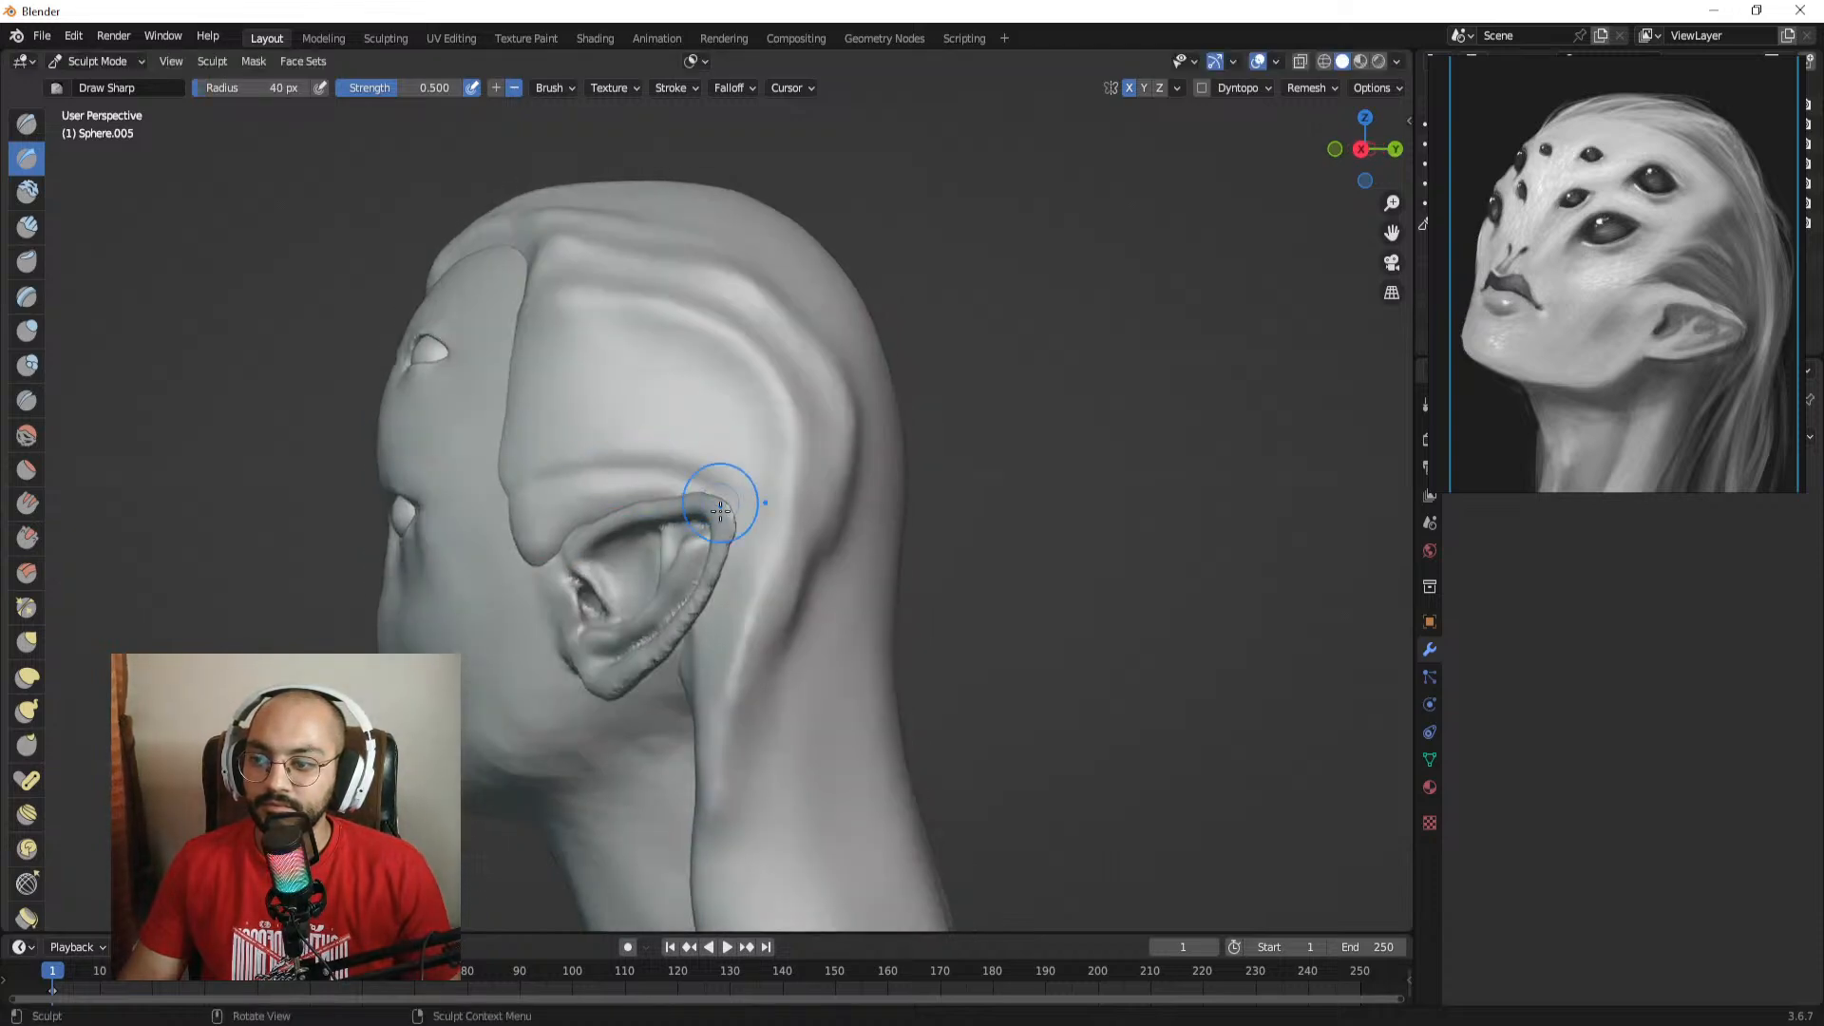
Step: Carve diagonal strand grooves from the temple hairline back over the ear with the Draw Sharp brush at 59 and 43 px
mouse_move(701, 703)
alt+mouse_down()
mouse_move(748, 493)
mouse_move(798, 448)
mouse_move(709, 424)
alt+mouse_up()
key(f)
click(728, 442)
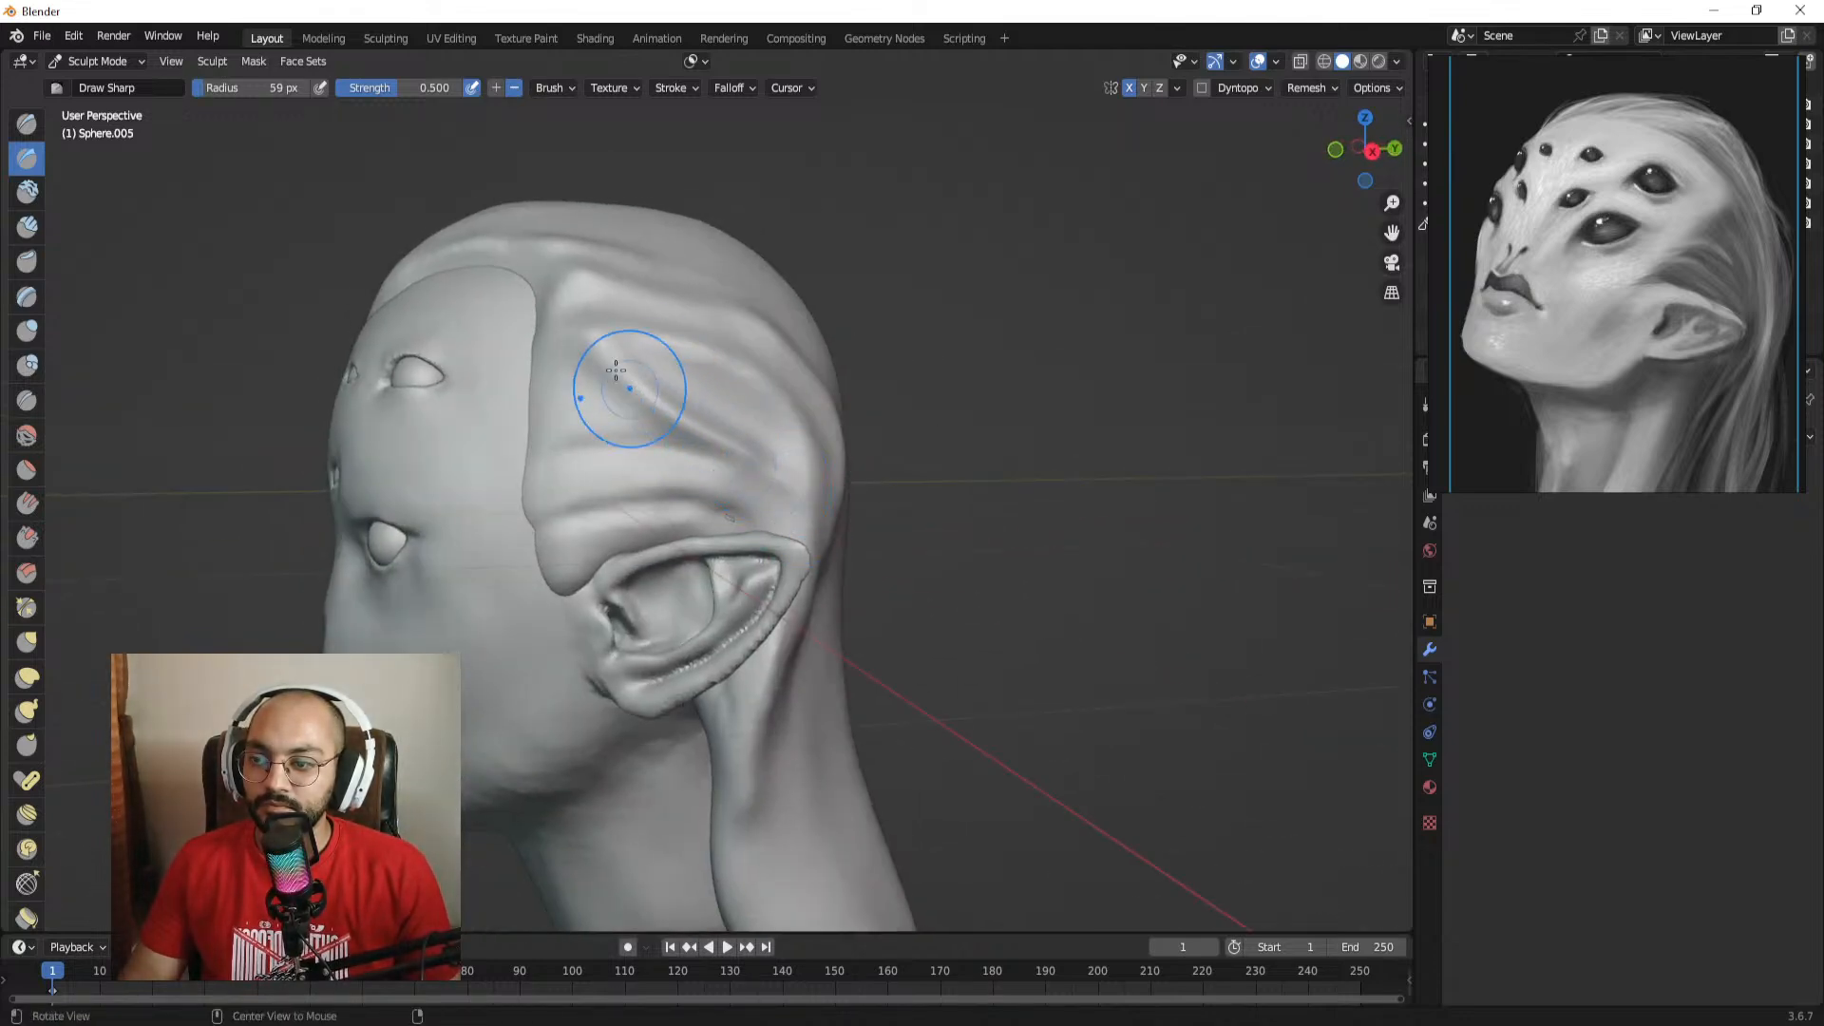
alt+drag(713, 428, 698, 465)
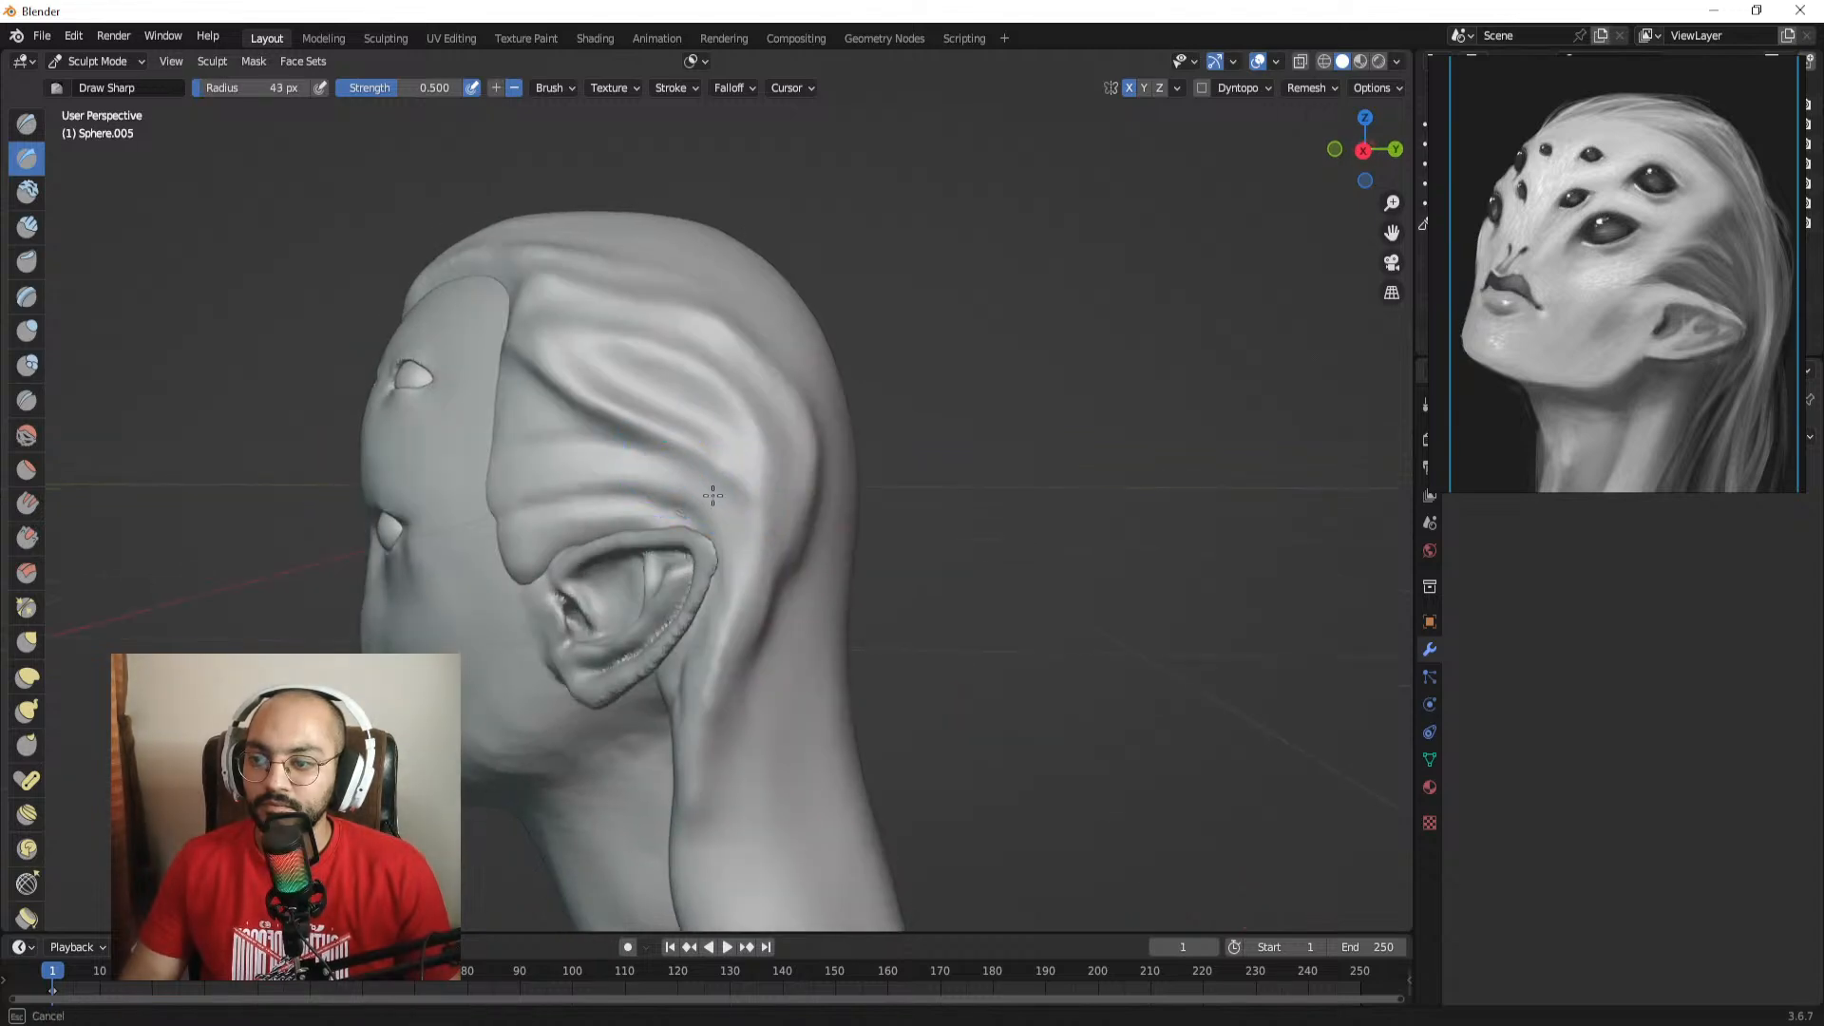
alt+drag(703, 554, 781, 535)
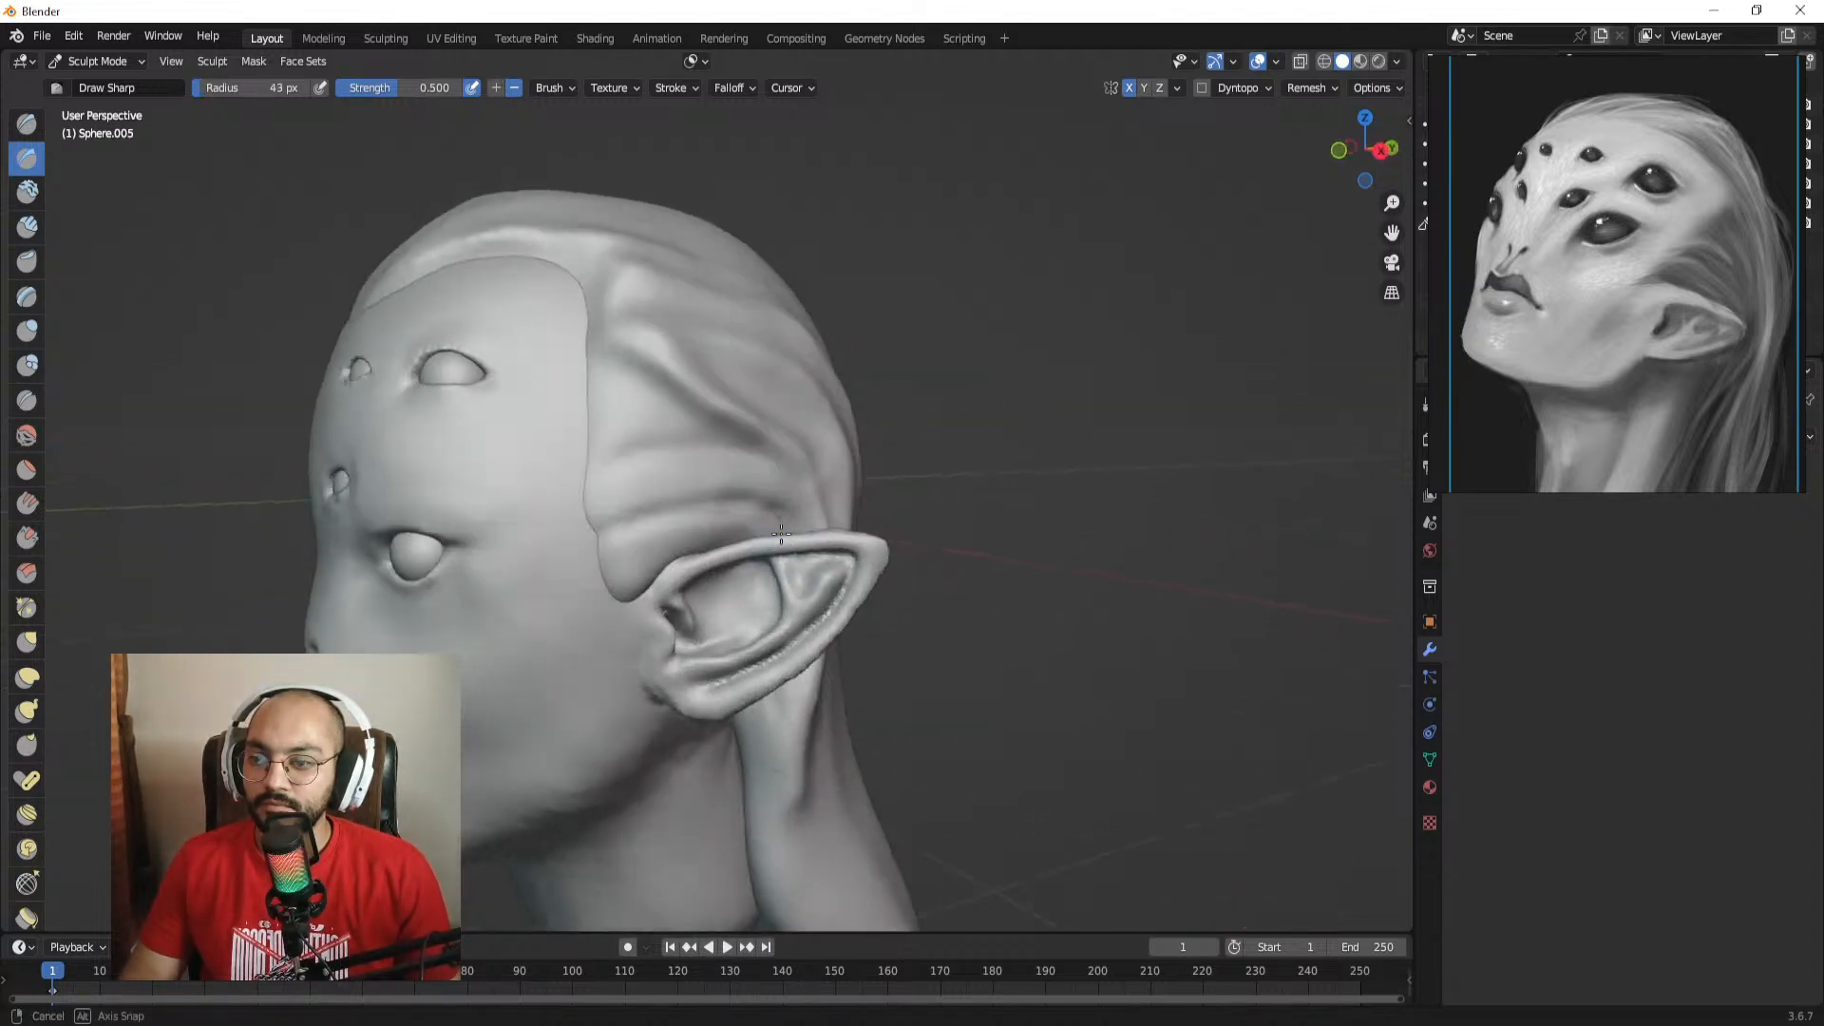
Step: Build up raised hair strands from the temple down behind the ear with the Clay Strips brush at 88 px
click(24, 225)
mouse_move(615, 415)
alt+mouse_down()
mouse_move(590, 419)
mouse_move(765, 469)
mouse_move(684, 463)
alt+mouse_up()
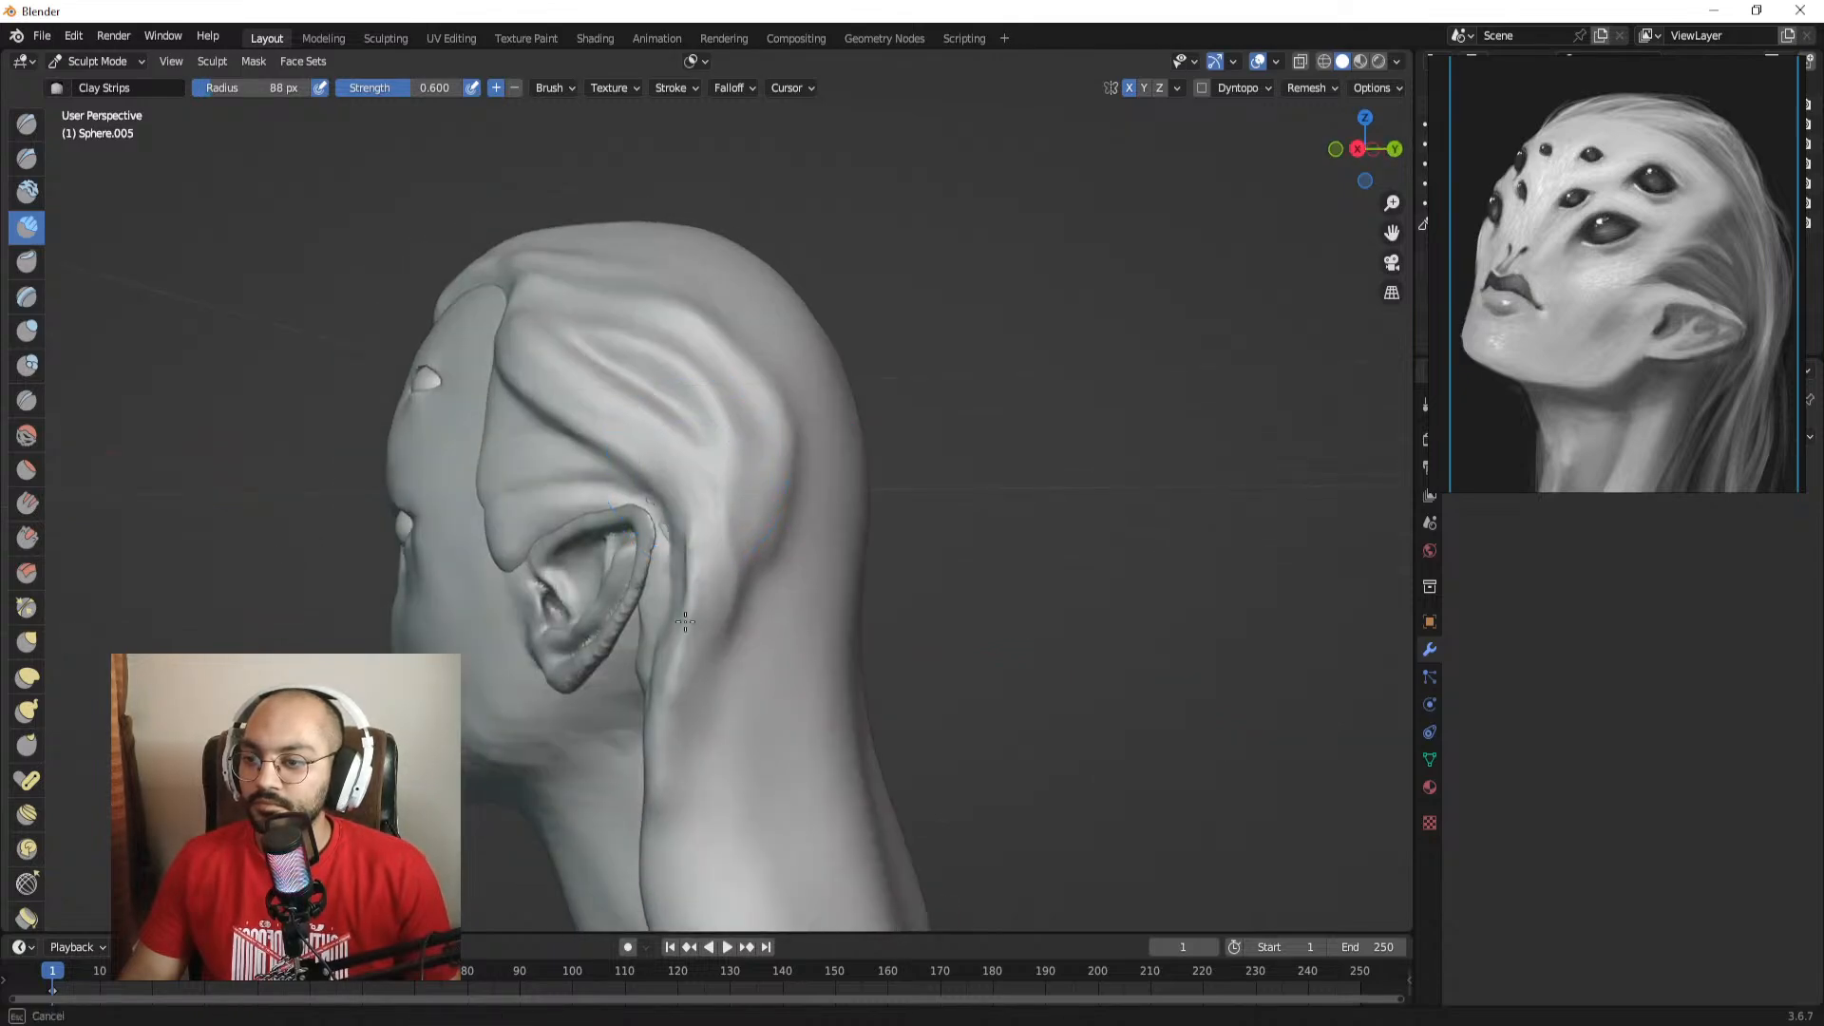
mouse_move(684, 656)
alt+mouse_down()
mouse_move(908, 463)
mouse_move(774, 407)
mouse_move(793, 511)
alt+mouse_up()
Step: Carve long Draw Sharp grooves down the hair behind the ear and along the neck, enlarging the radius to 90 px
click(27, 158)
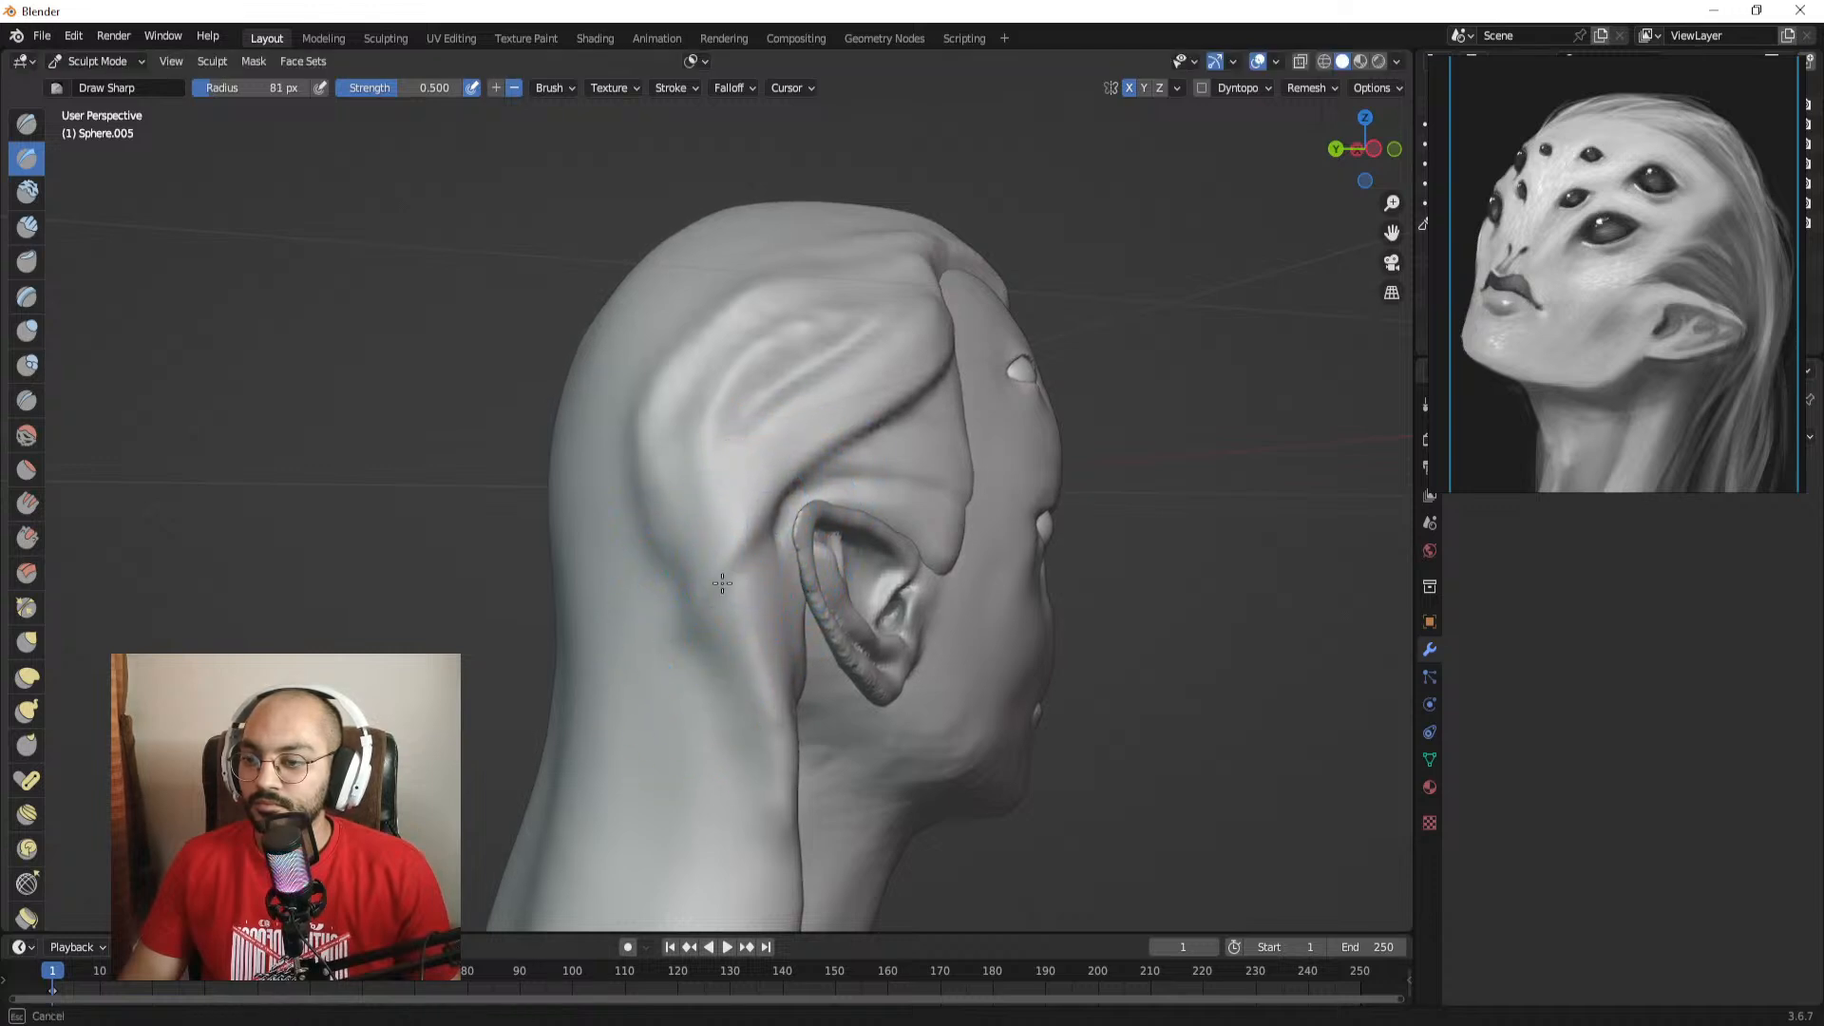
scroll(731, 673, down, 3)
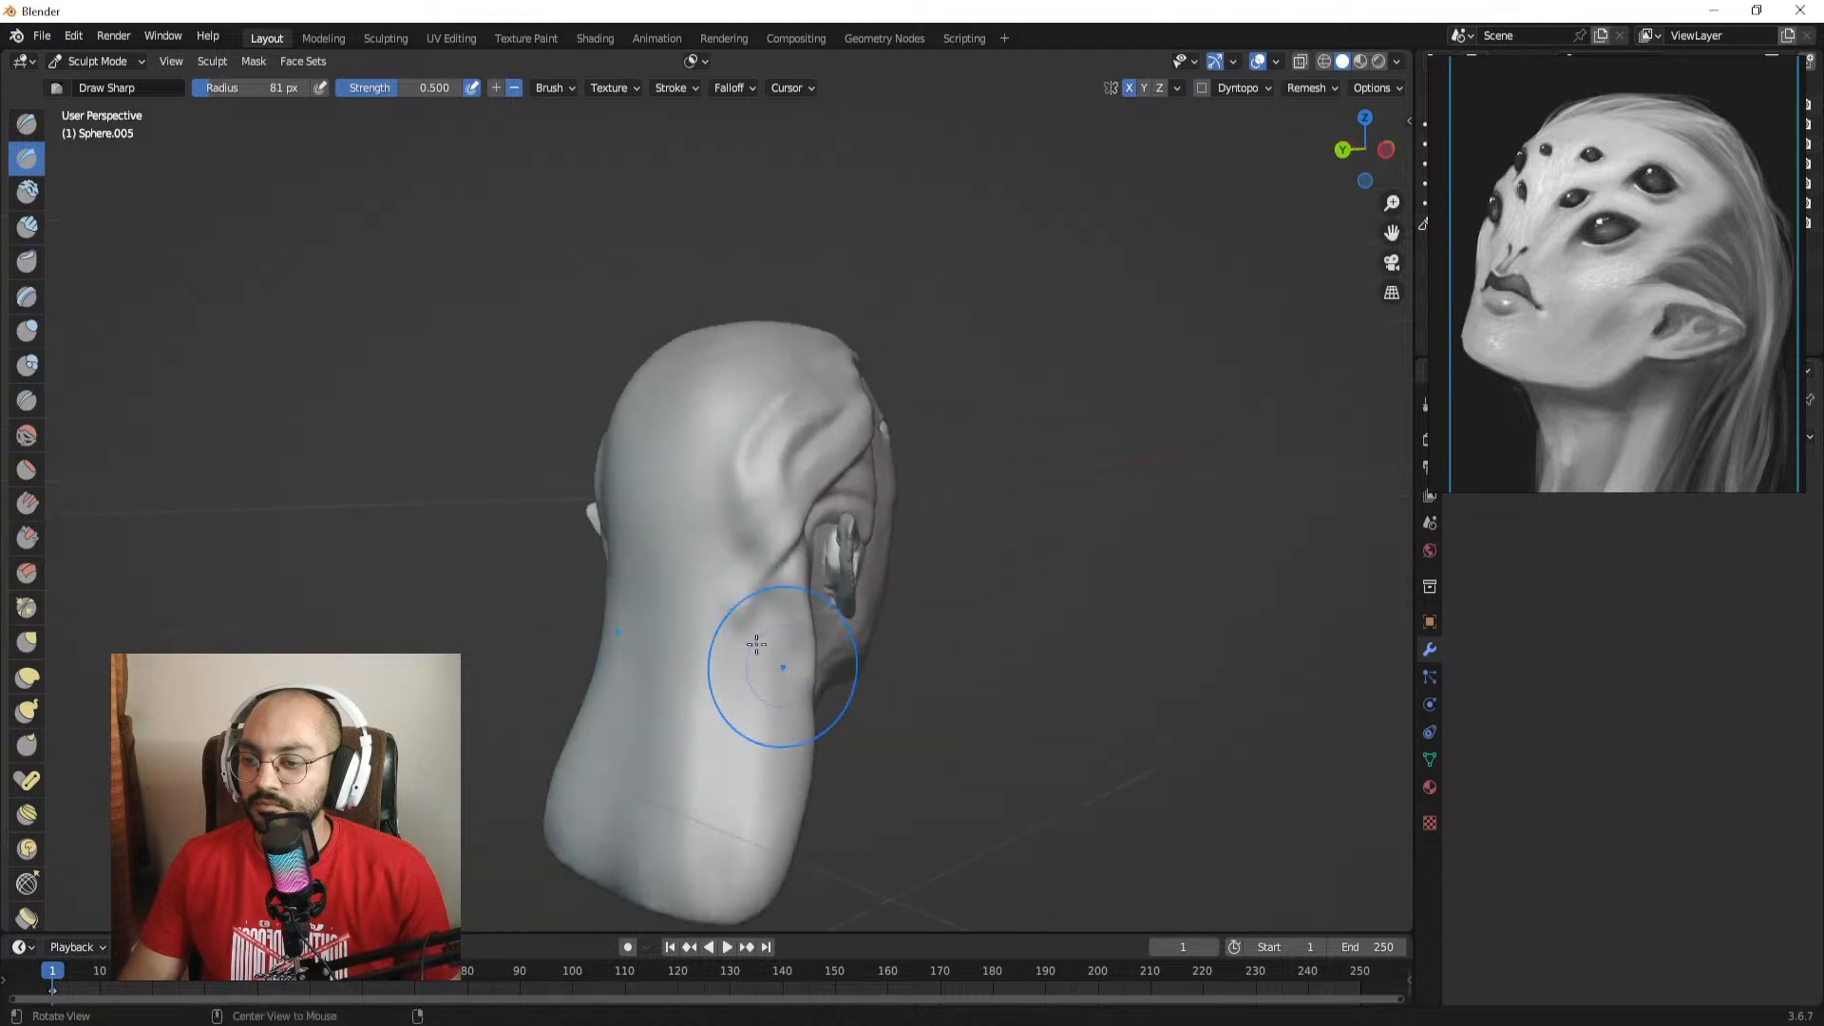
key(bracketright)
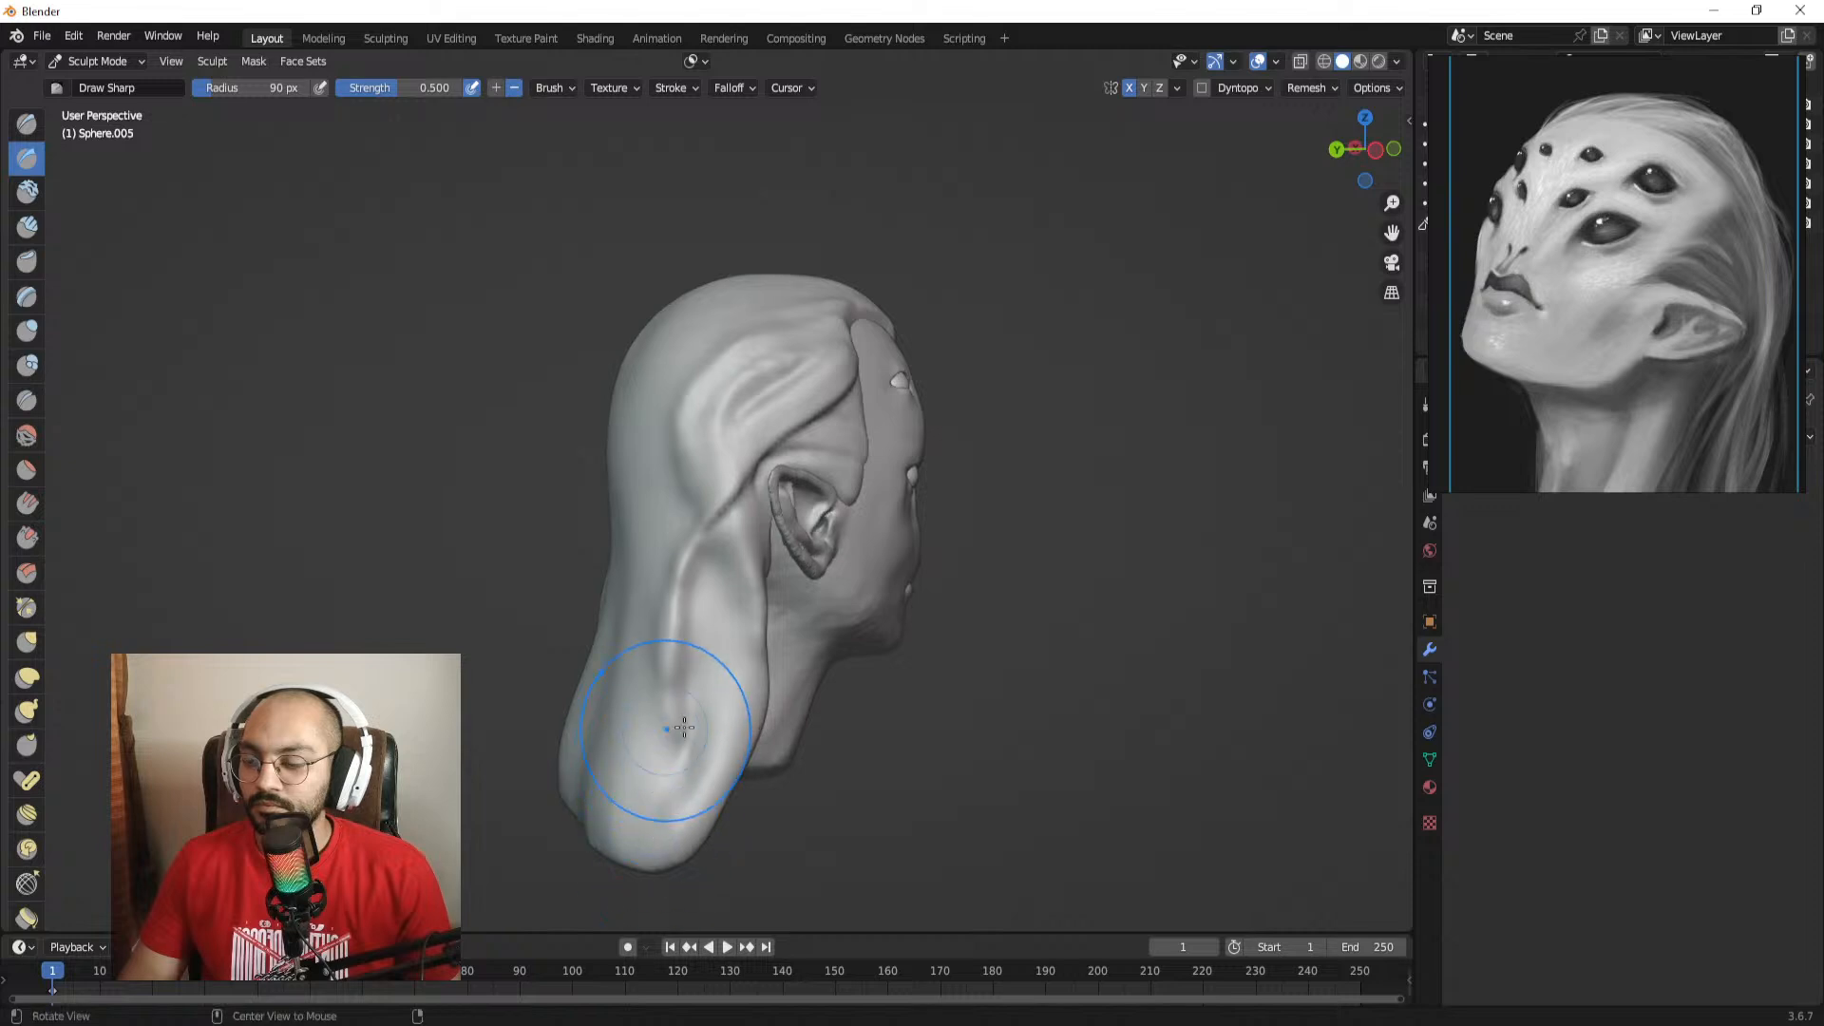
mouse_move(671, 701)
middle_down()
mouse_move(823, 753)
mouse_move(836, 741)
middle_up()
Step: Build up strands over the top and side of the hair with Clay Strips, setting the radius to 101 px and then 50 px
click(27, 226)
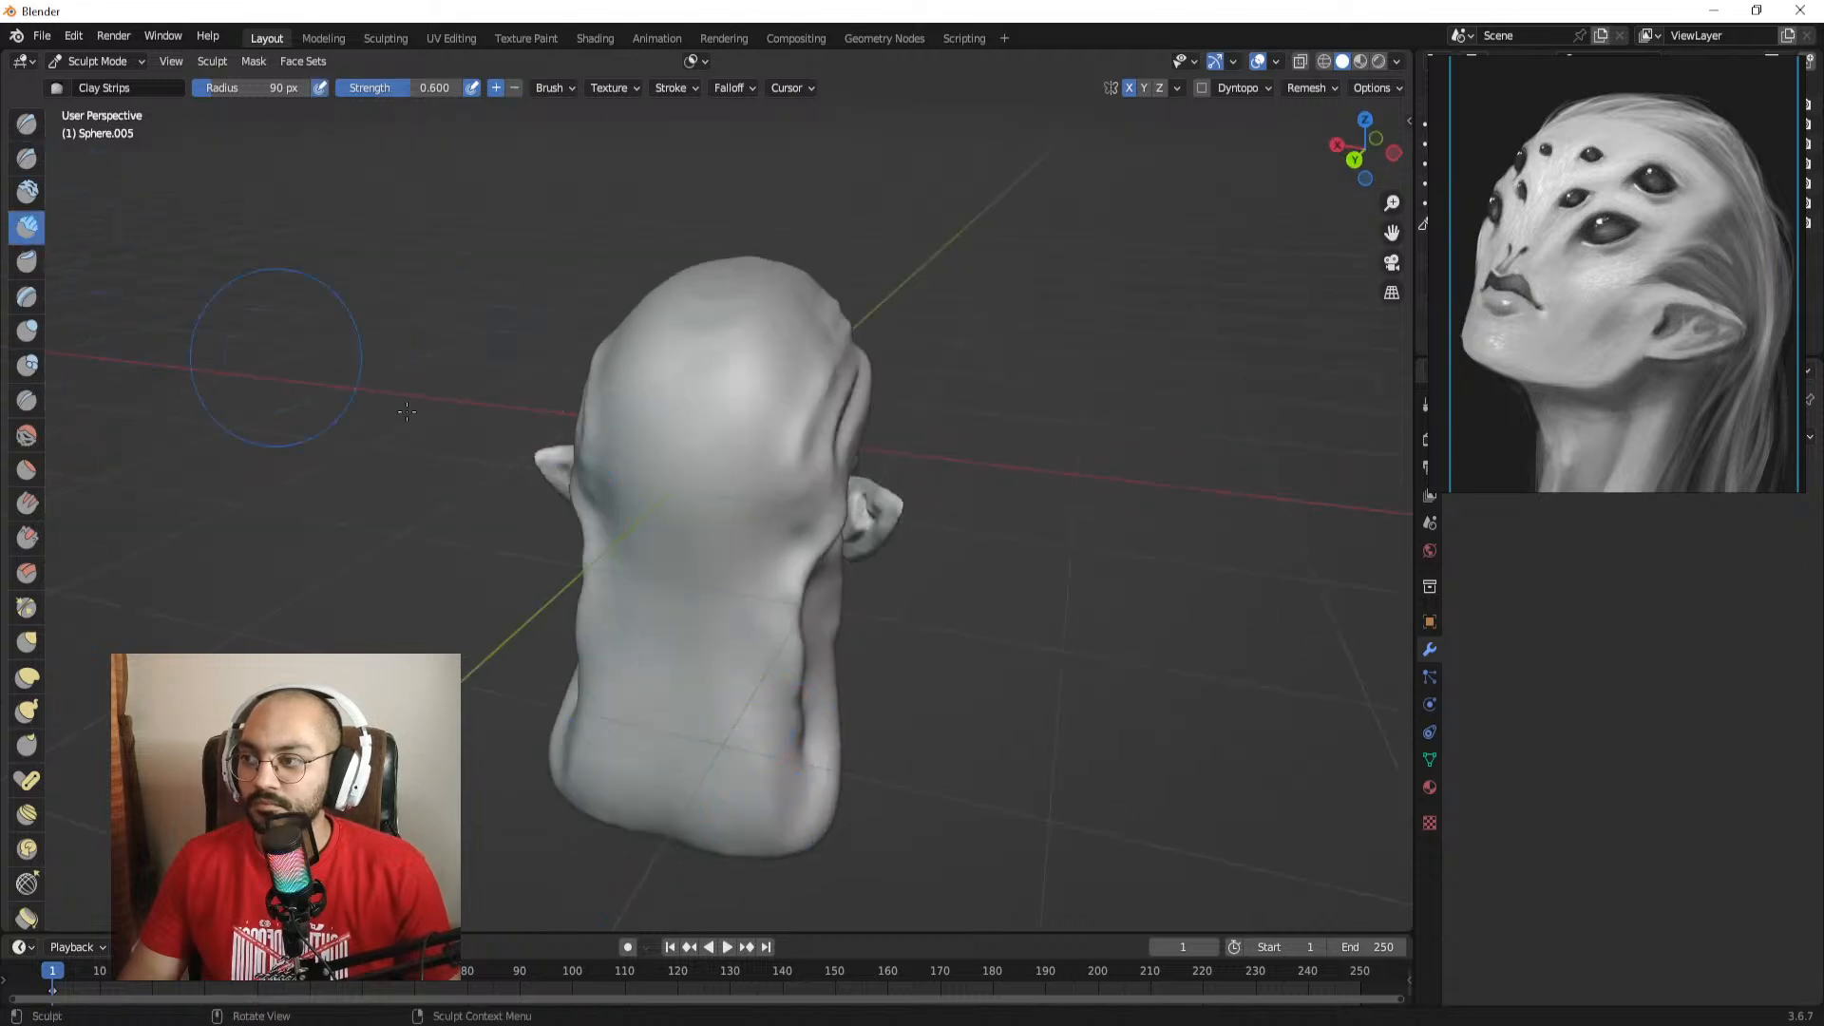
mouse_move(244, 305)
middle_down()
mouse_move(733, 478)
mouse_move(804, 475)
mouse_move(806, 386)
middle_up()
key(f)
click(834, 397)
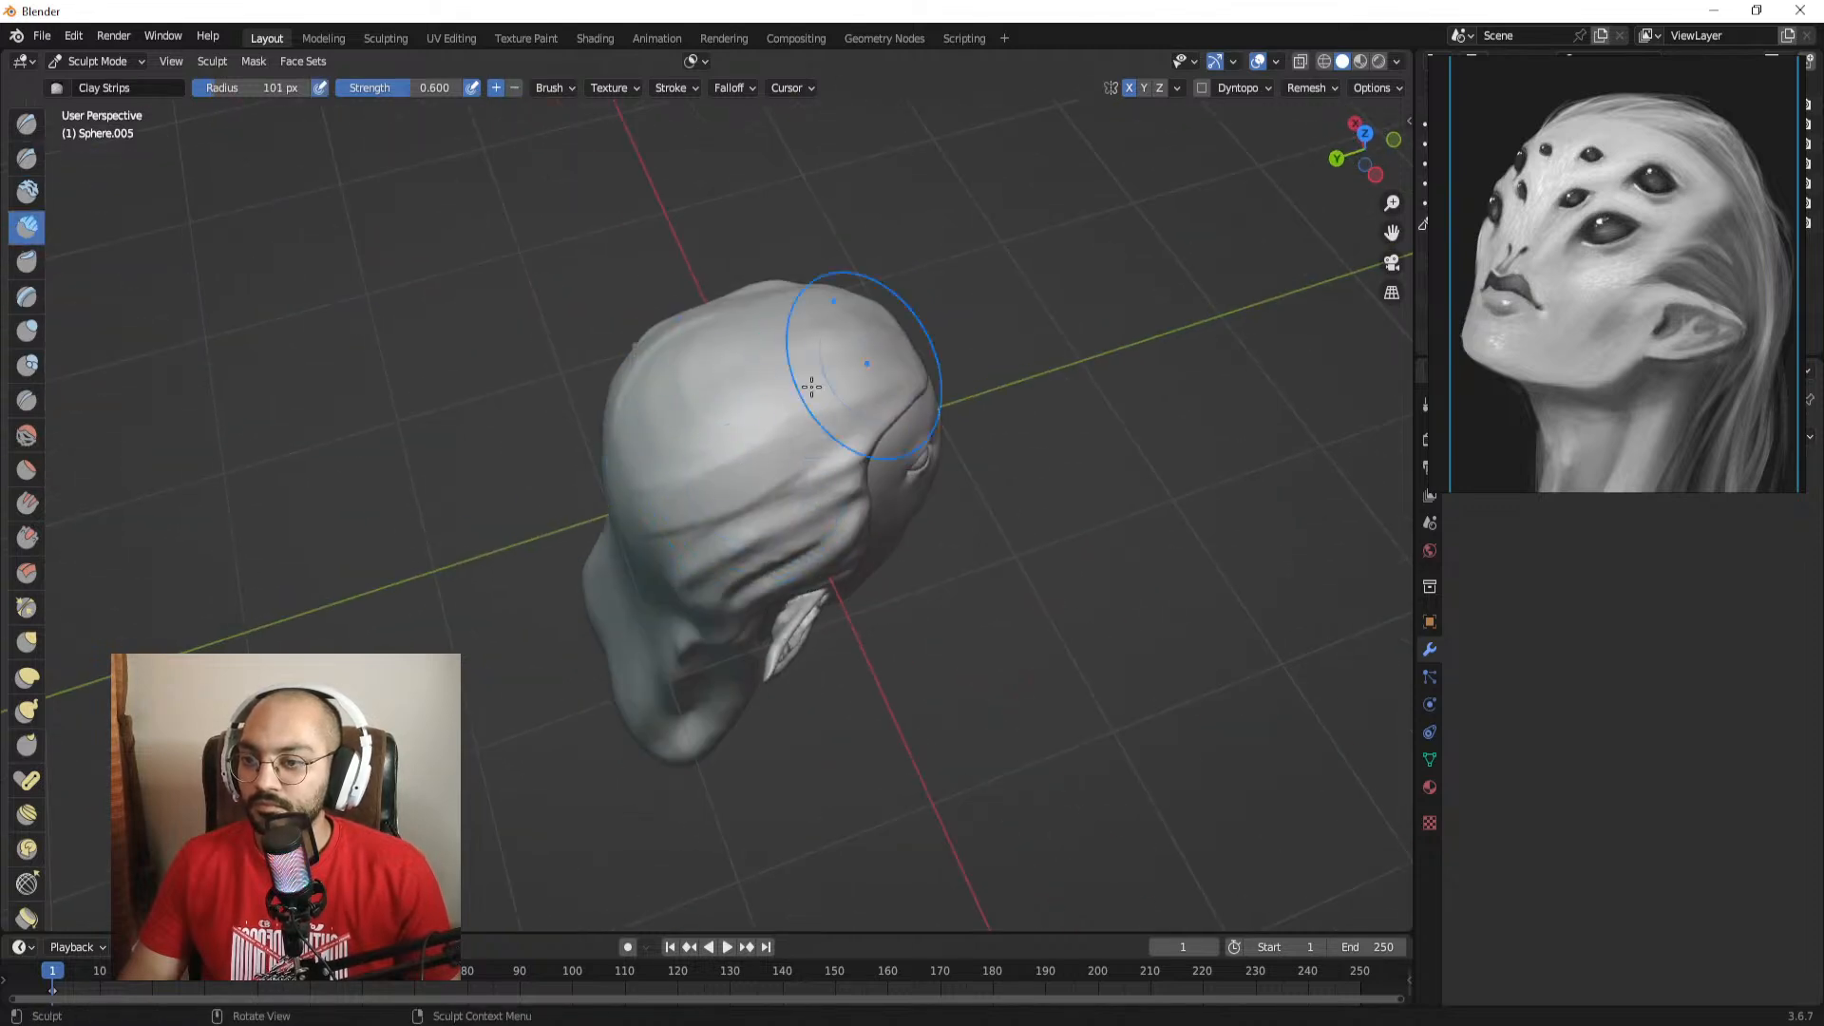
mouse_move(833, 451)
alt+mouse_down()
mouse_move(823, 427)
mouse_move(842, 472)
mouse_move(825, 459)
alt+mouse_up()
key(f)
click(836, 465)
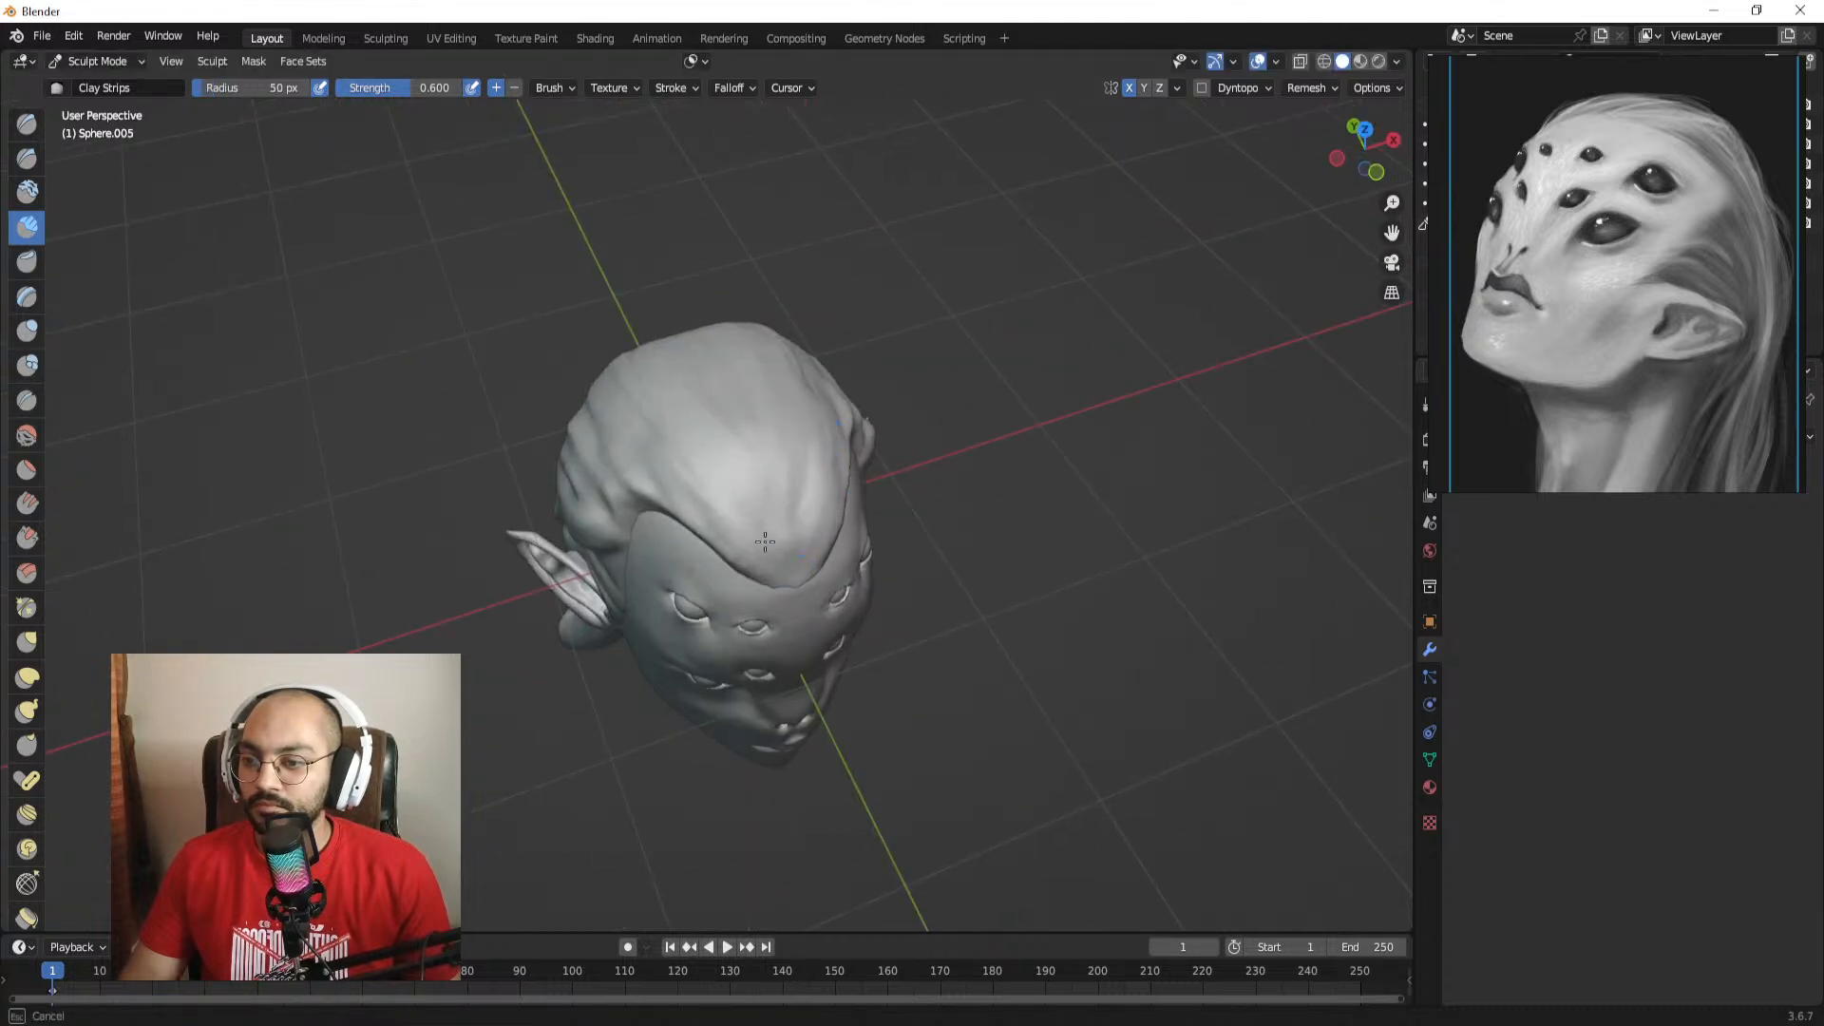
Step: Adjust the voxel size of the hair mesh
middle_drag(764, 542, 734, 462)
shift+middle_drag(722, 347, 758, 444)
scroll(750, 456, up, 1)
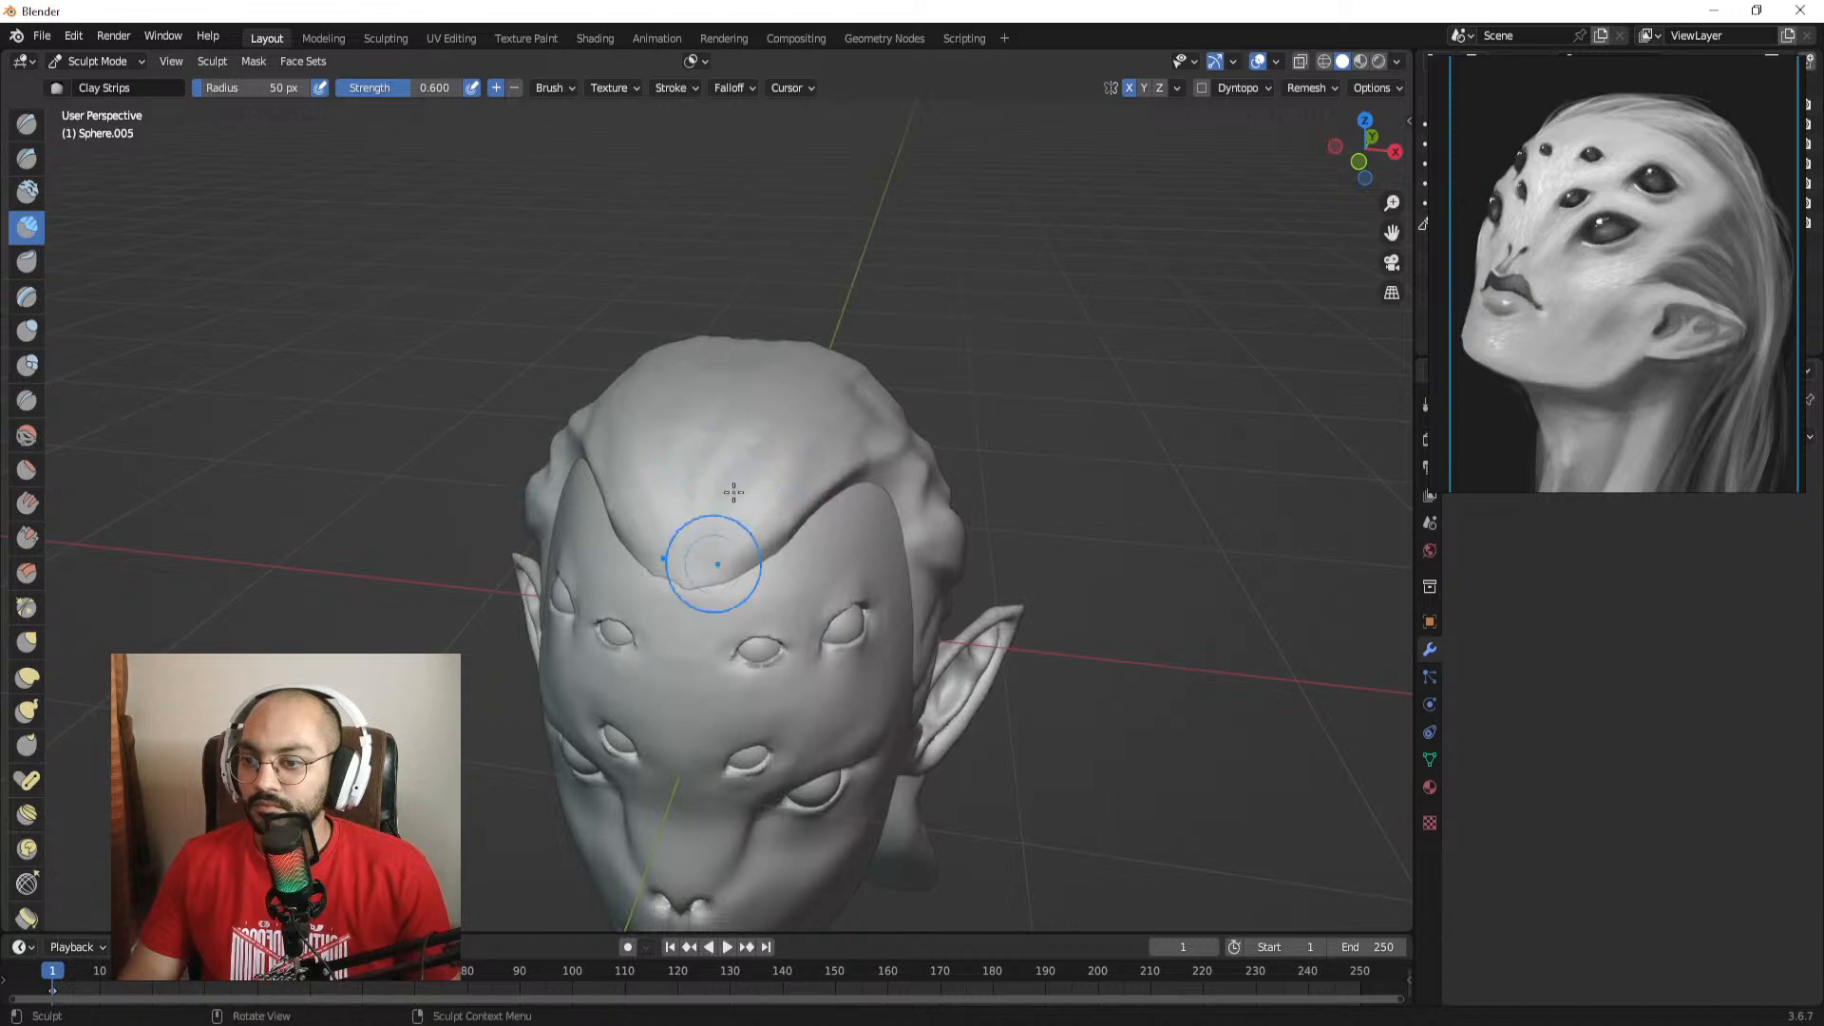
key(r)
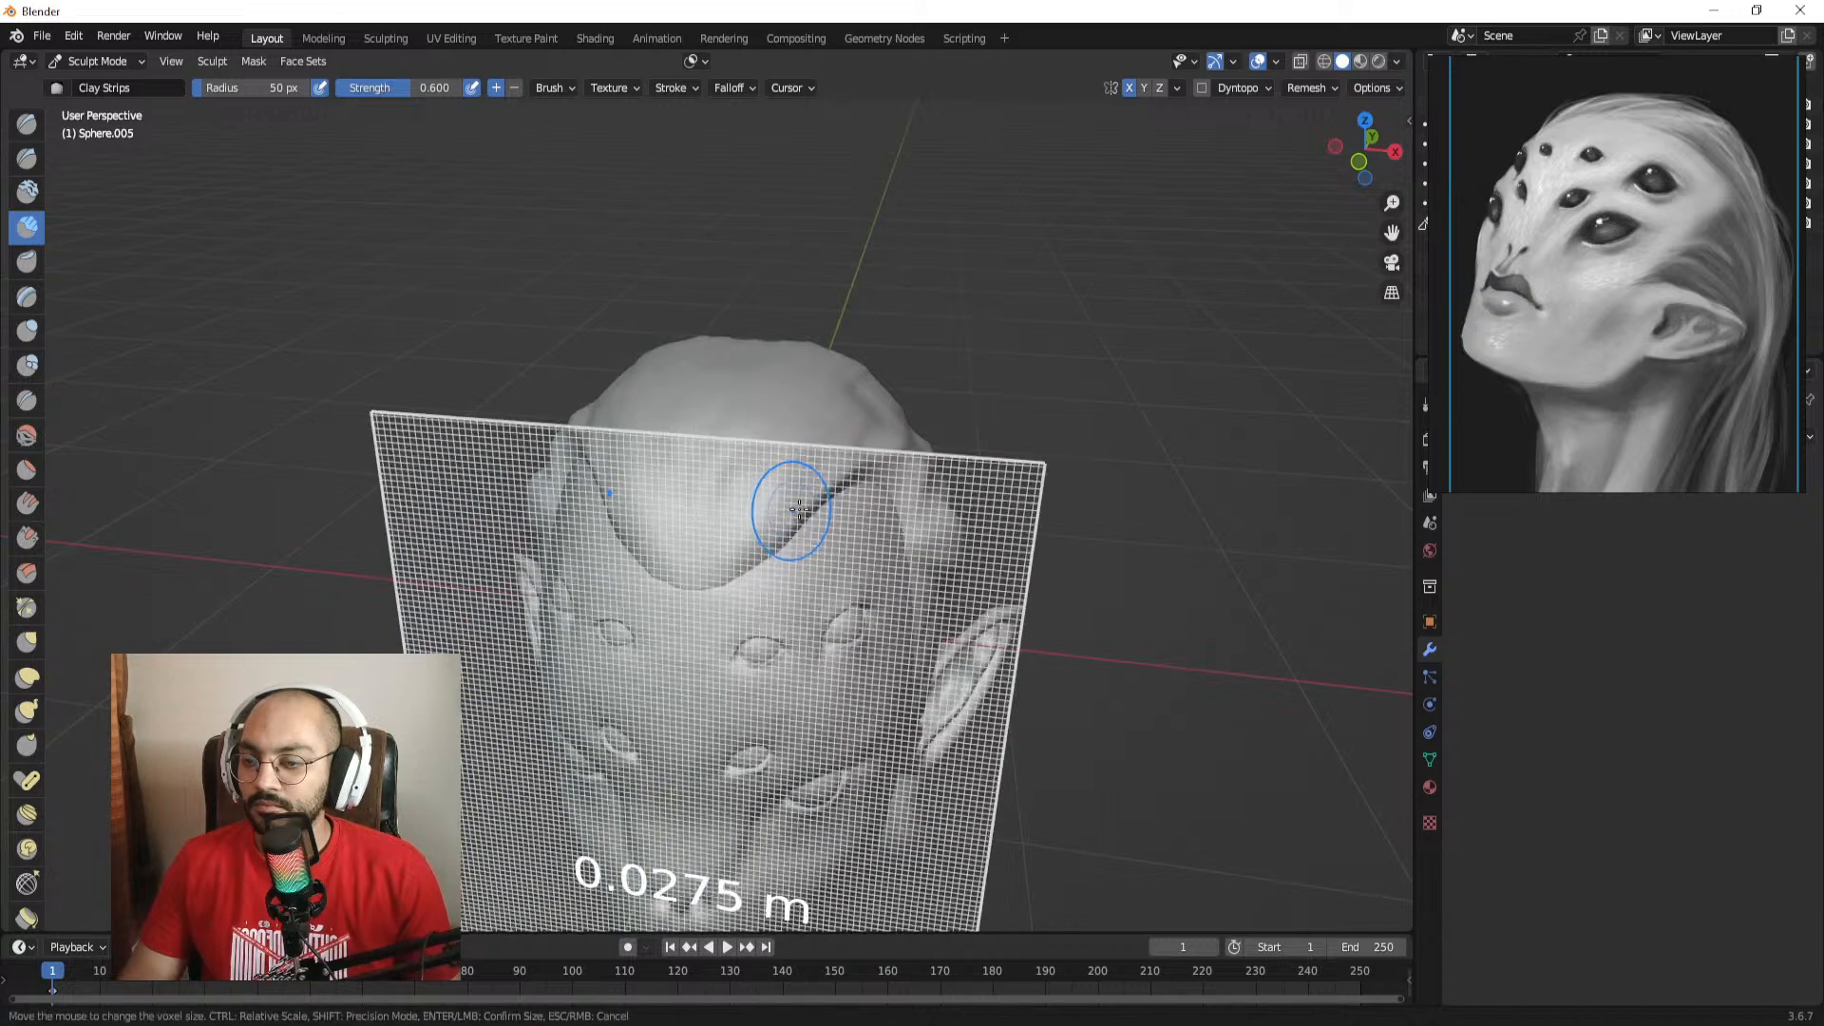
click(803, 507)
Step: Lay Clay Strips strands from the front hairline back over the crown with a 56 px brush
middle_drag(788, 504, 763, 500)
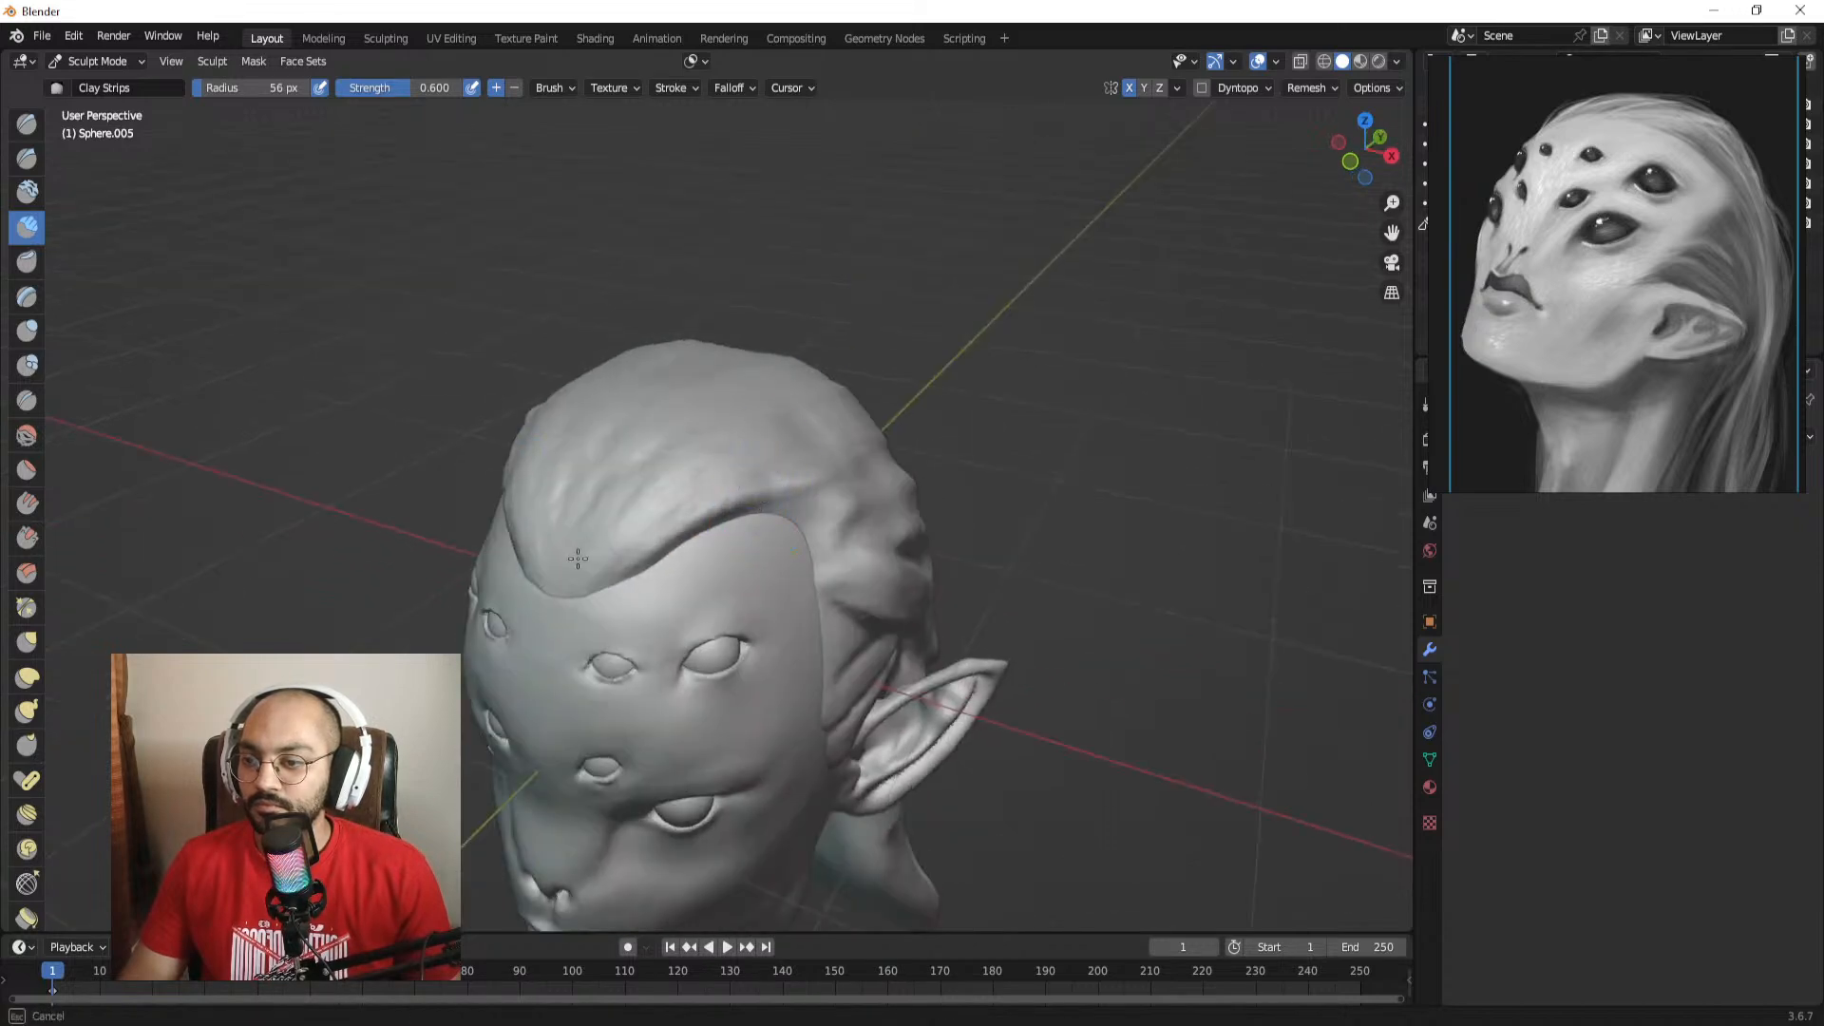
middle_drag(577, 559, 717, 471)
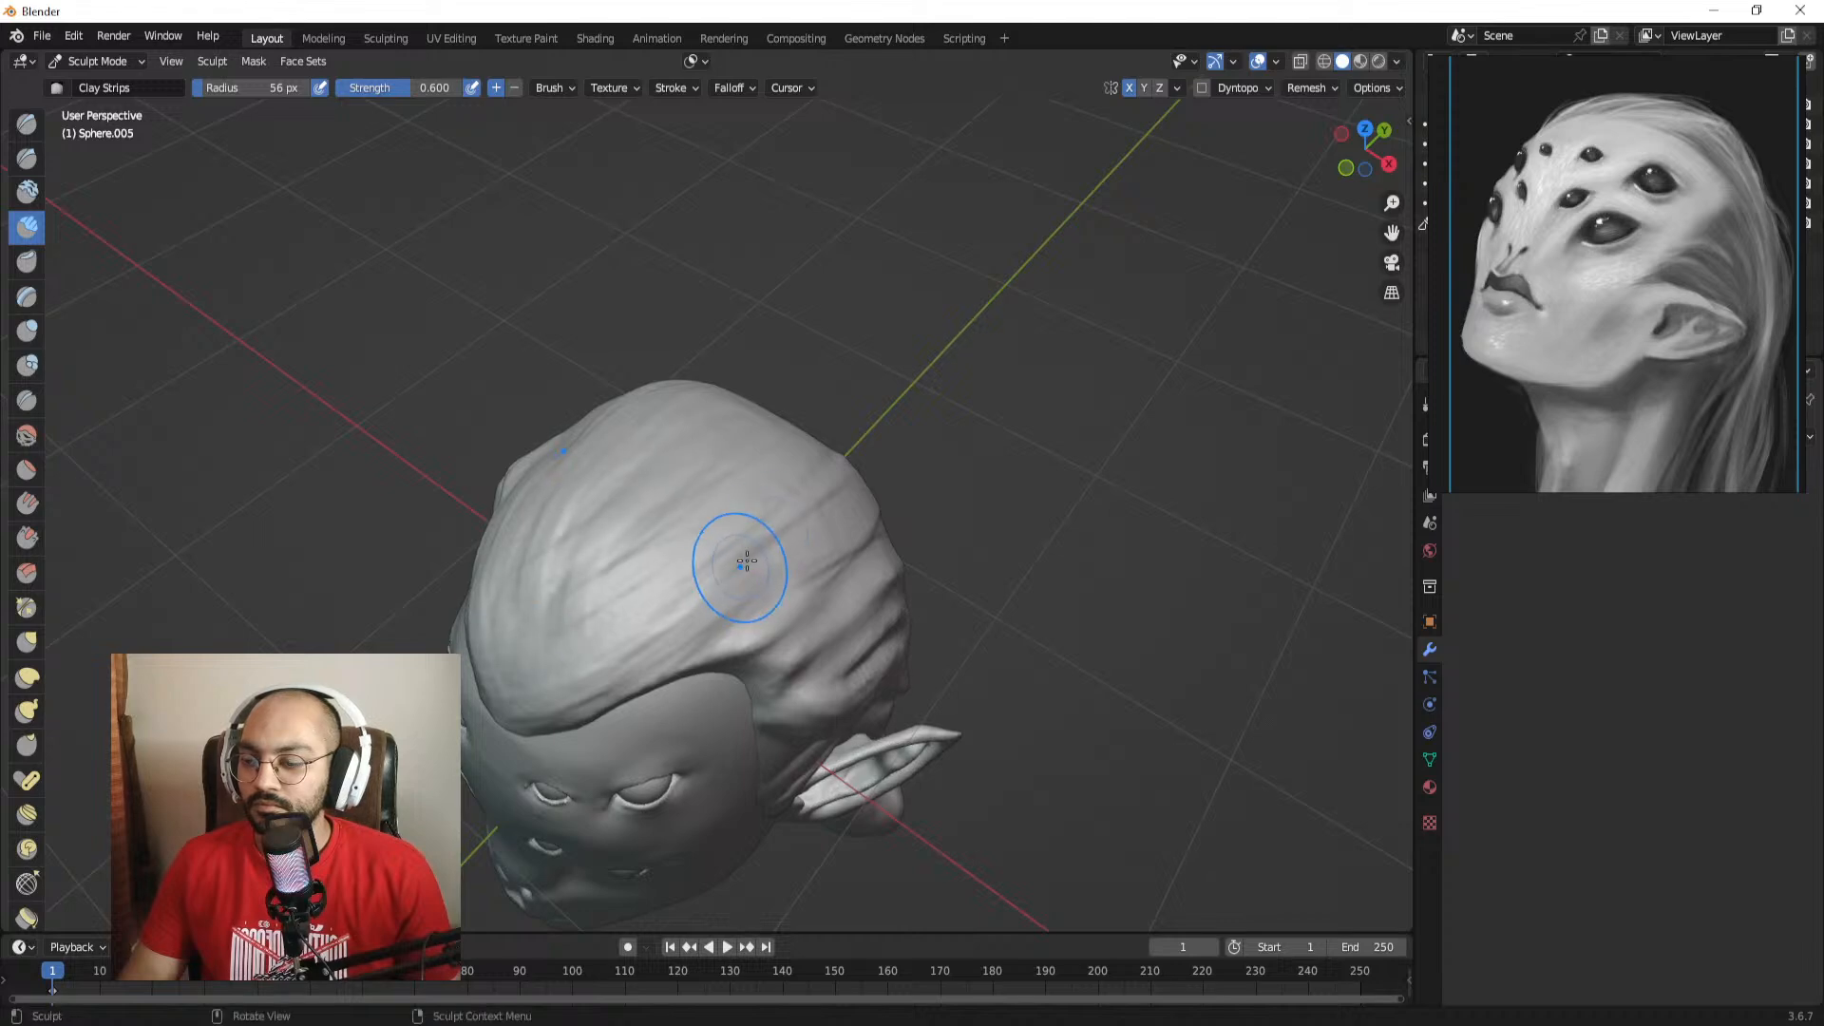
middle_drag(746, 562, 641, 470)
Step: Add long vertical Clay Strips strands down the back of the hair to its lower ends
drag(623, 645, 603, 786)
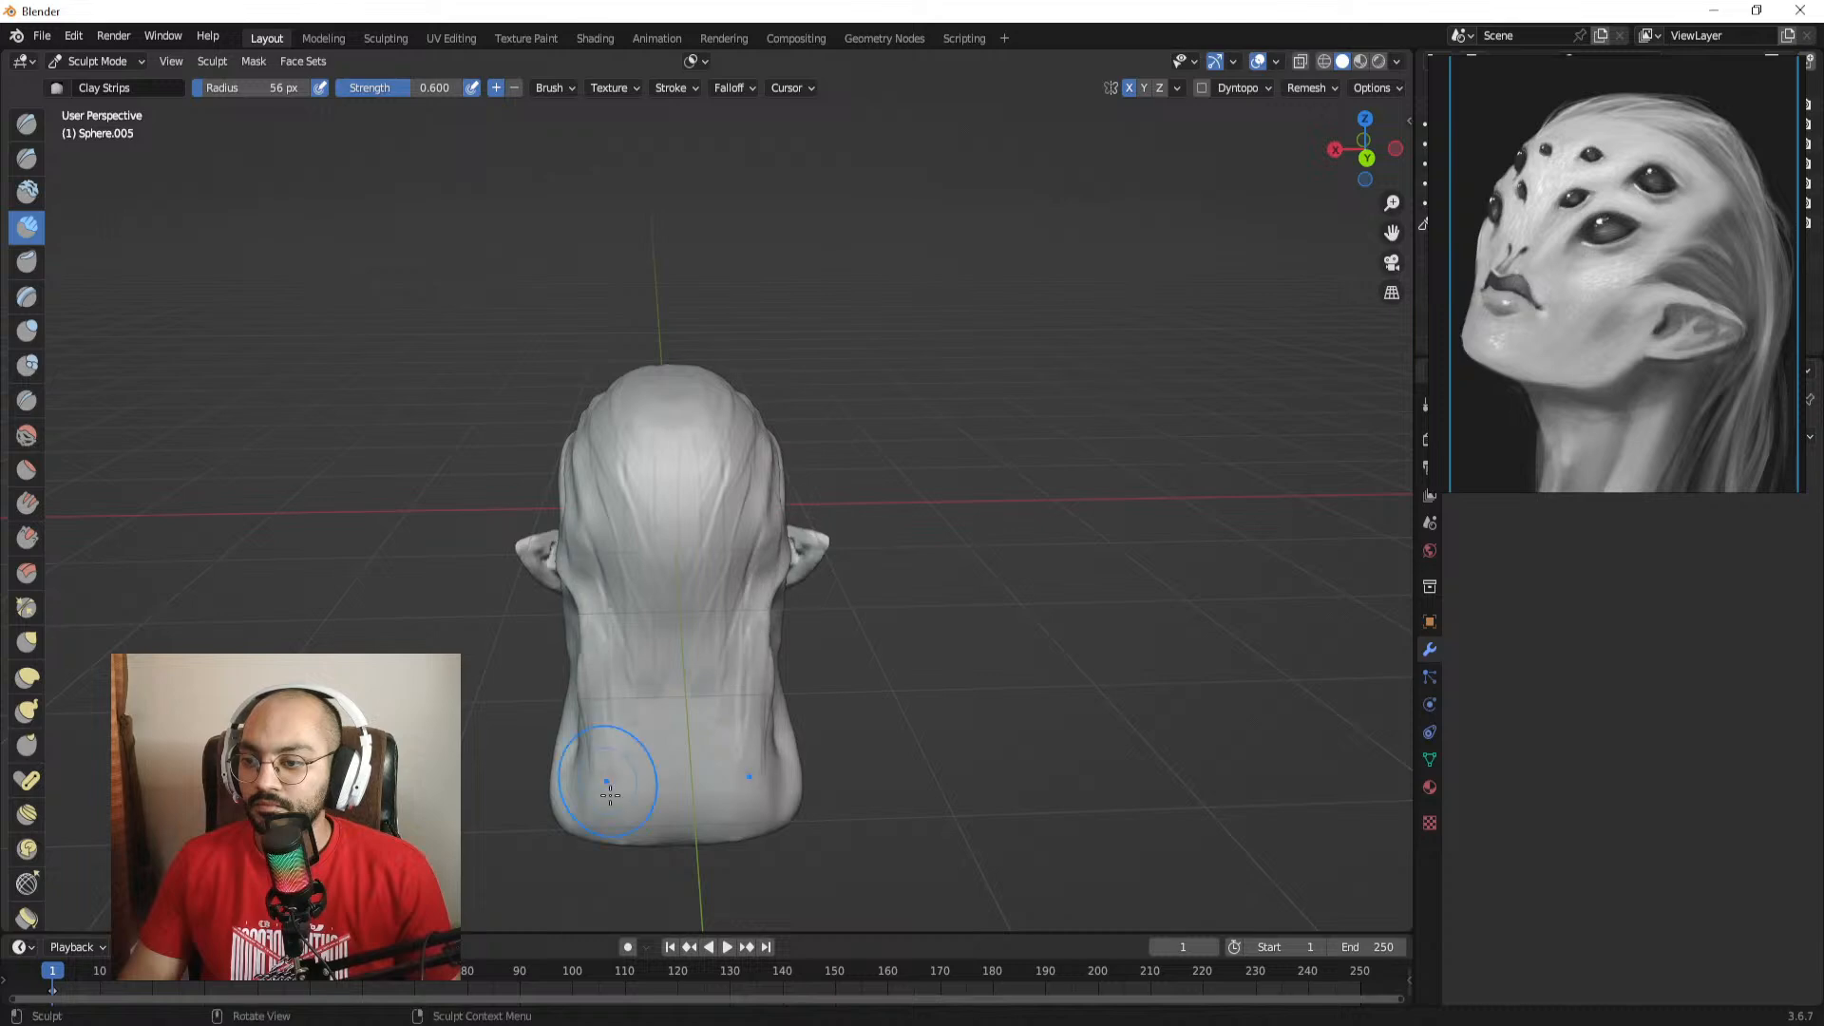
middle_drag(602, 785, 651, 736)
drag(698, 665, 704, 790)
drag(627, 675, 593, 746)
drag(691, 839, 691, 857)
drag(631, 756, 600, 836)
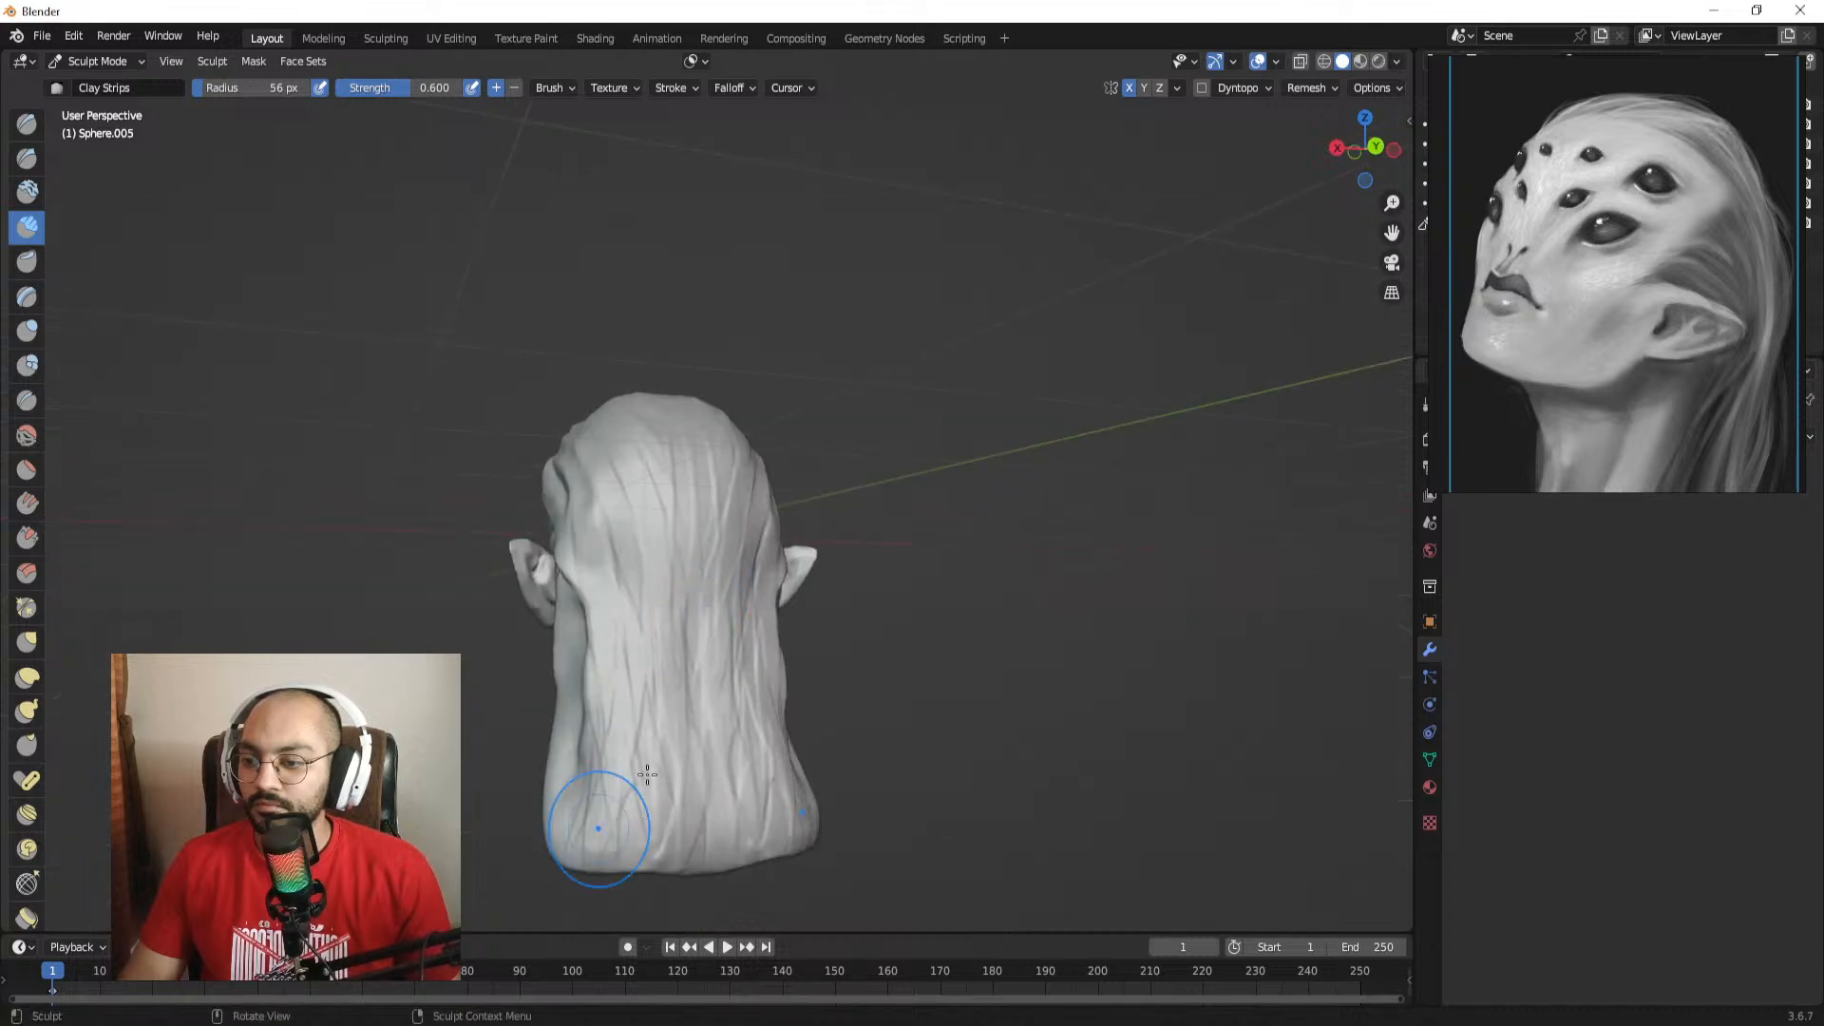
Step: Reduce the Clay Strips radius and add strands to the lower side of the hair behind the ear
middle_drag(643, 773, 793, 726)
key(bracketleft)
key(bracketleft)
key(bracketleft)
key(bracketleft)
drag(683, 717, 734, 703)
Step: Enlarge the Clay Strips brush to 62 px and build up diagonal strands at the temple above the ear
scroll(722, 608, up, 2)
middle_drag(702, 511, 726, 532)
key(bracketright)
key(bracketright)
key(bracketright)
key(bracketright)
key(bracketright)
key(bracketright)
key(bracketright)
key(bracketright)
key(bracketright)
key(bracketright)
key(bracketright)
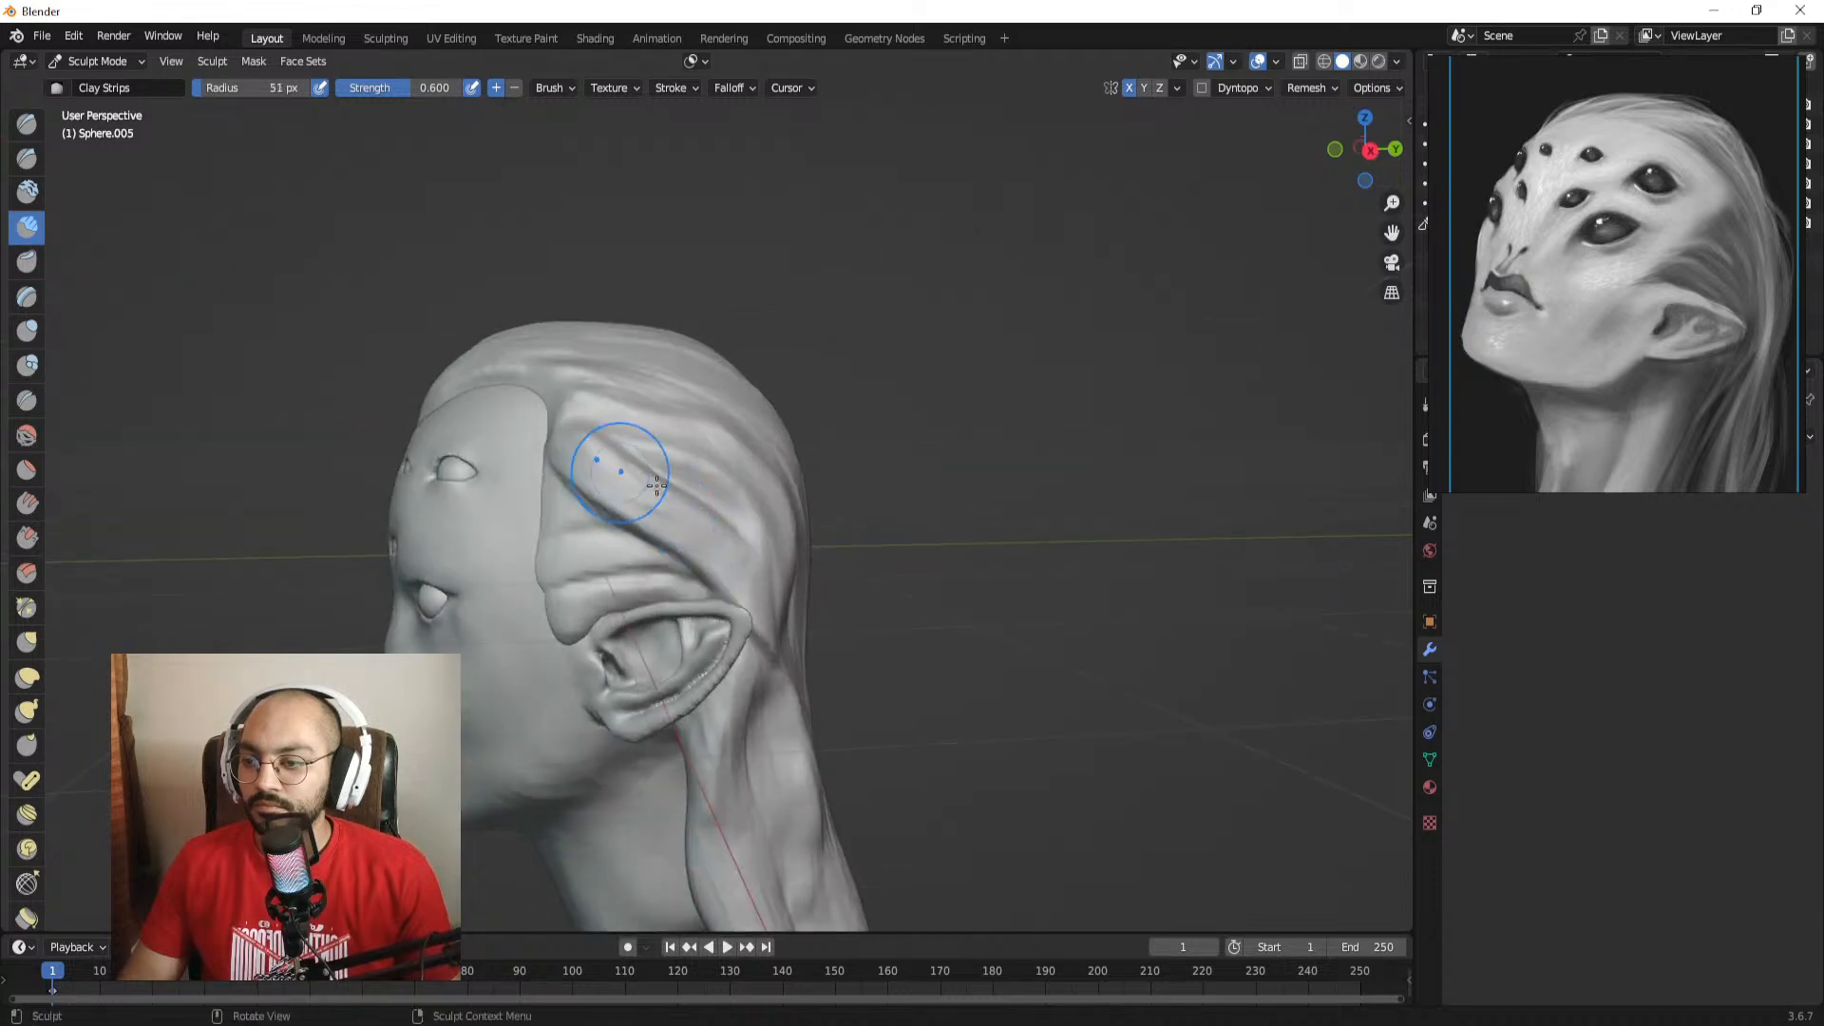
mouse_move(692, 534)
mouse_down()
mouse_move(587, 489)
mouse_move(602, 480)
mouse_up()
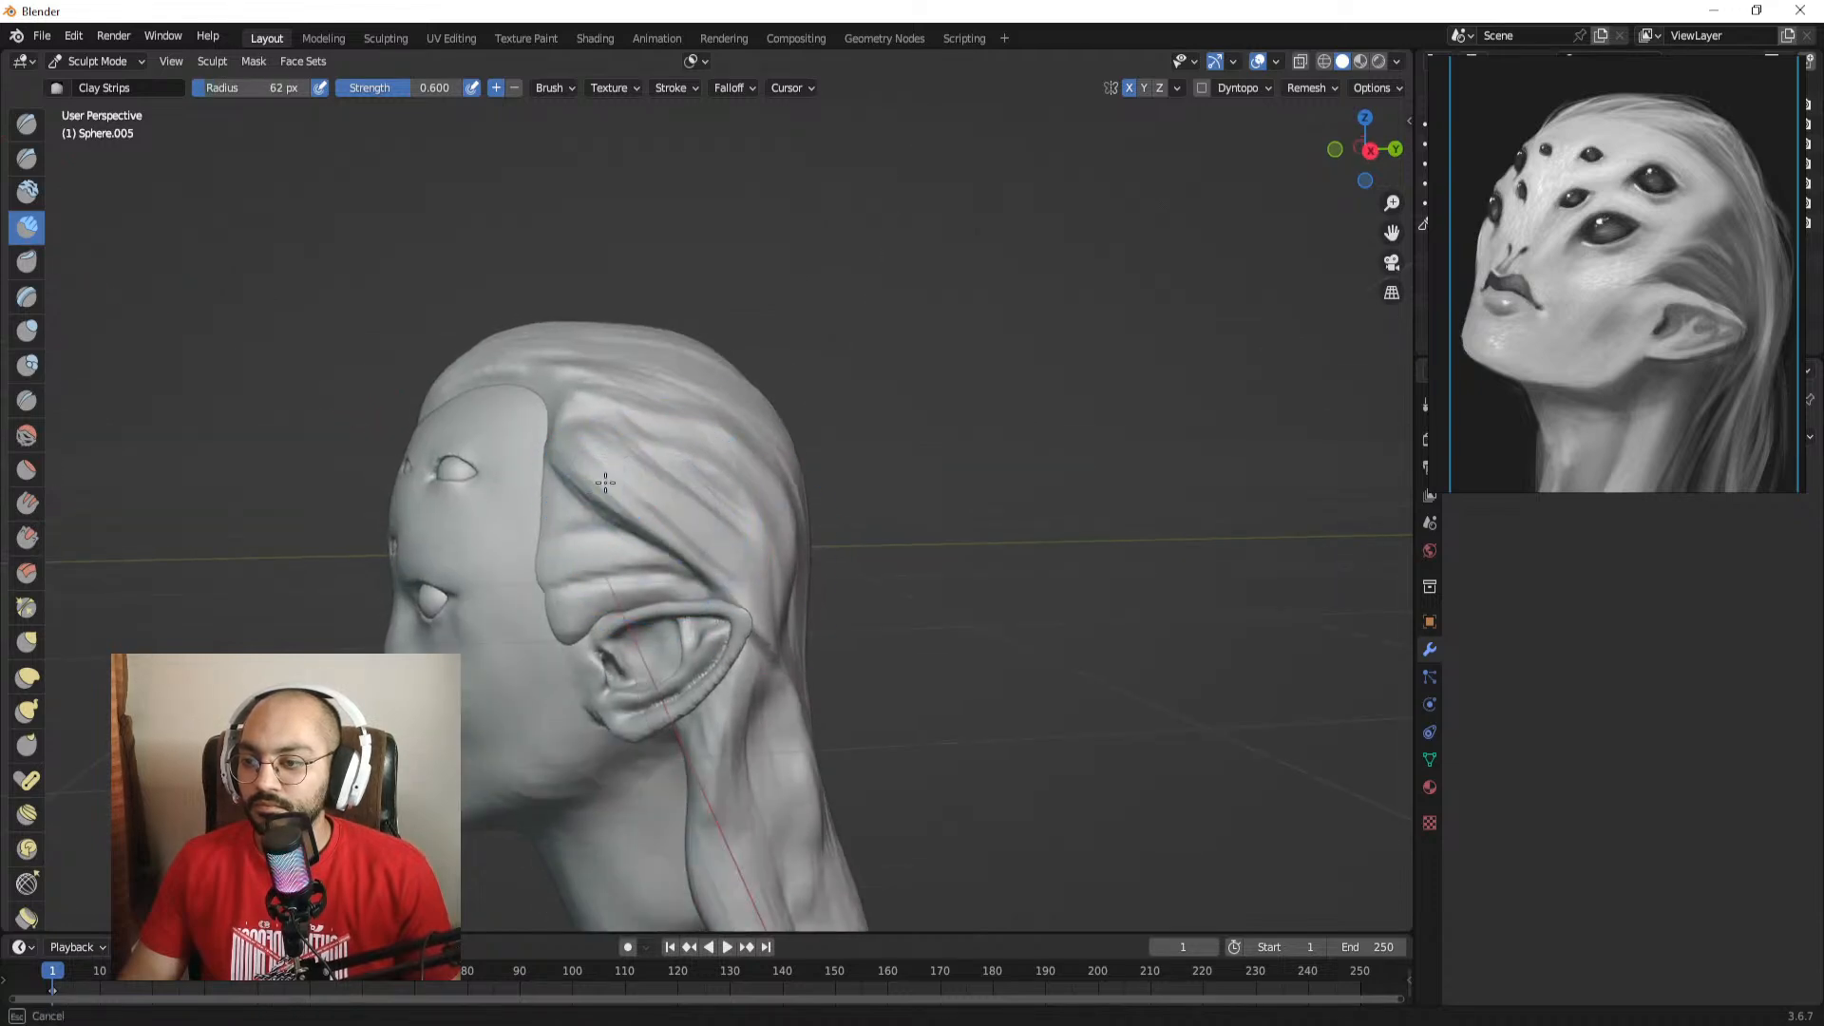
Step: Set the Clay Strips radius to 78 px and add strands running back from the central front hairline
key(bracketleft)
key(bracketleft)
key(bracketleft)
key(bracketleft)
key(bracketleft)
middle_drag(602, 481, 742, 523)
mouse_move(751, 447)
middle_down()
mouse_move(783, 596)
mouse_move(835, 423)
mouse_move(860, 442)
mouse_move(724, 559)
mouse_move(762, 557)
mouse_move(756, 578)
mouse_move(741, 553)
mouse_move(704, 559)
mouse_move(834, 496)
mouse_move(797, 509)
middle_up()
key(bracketleft)
key(bracketleft)
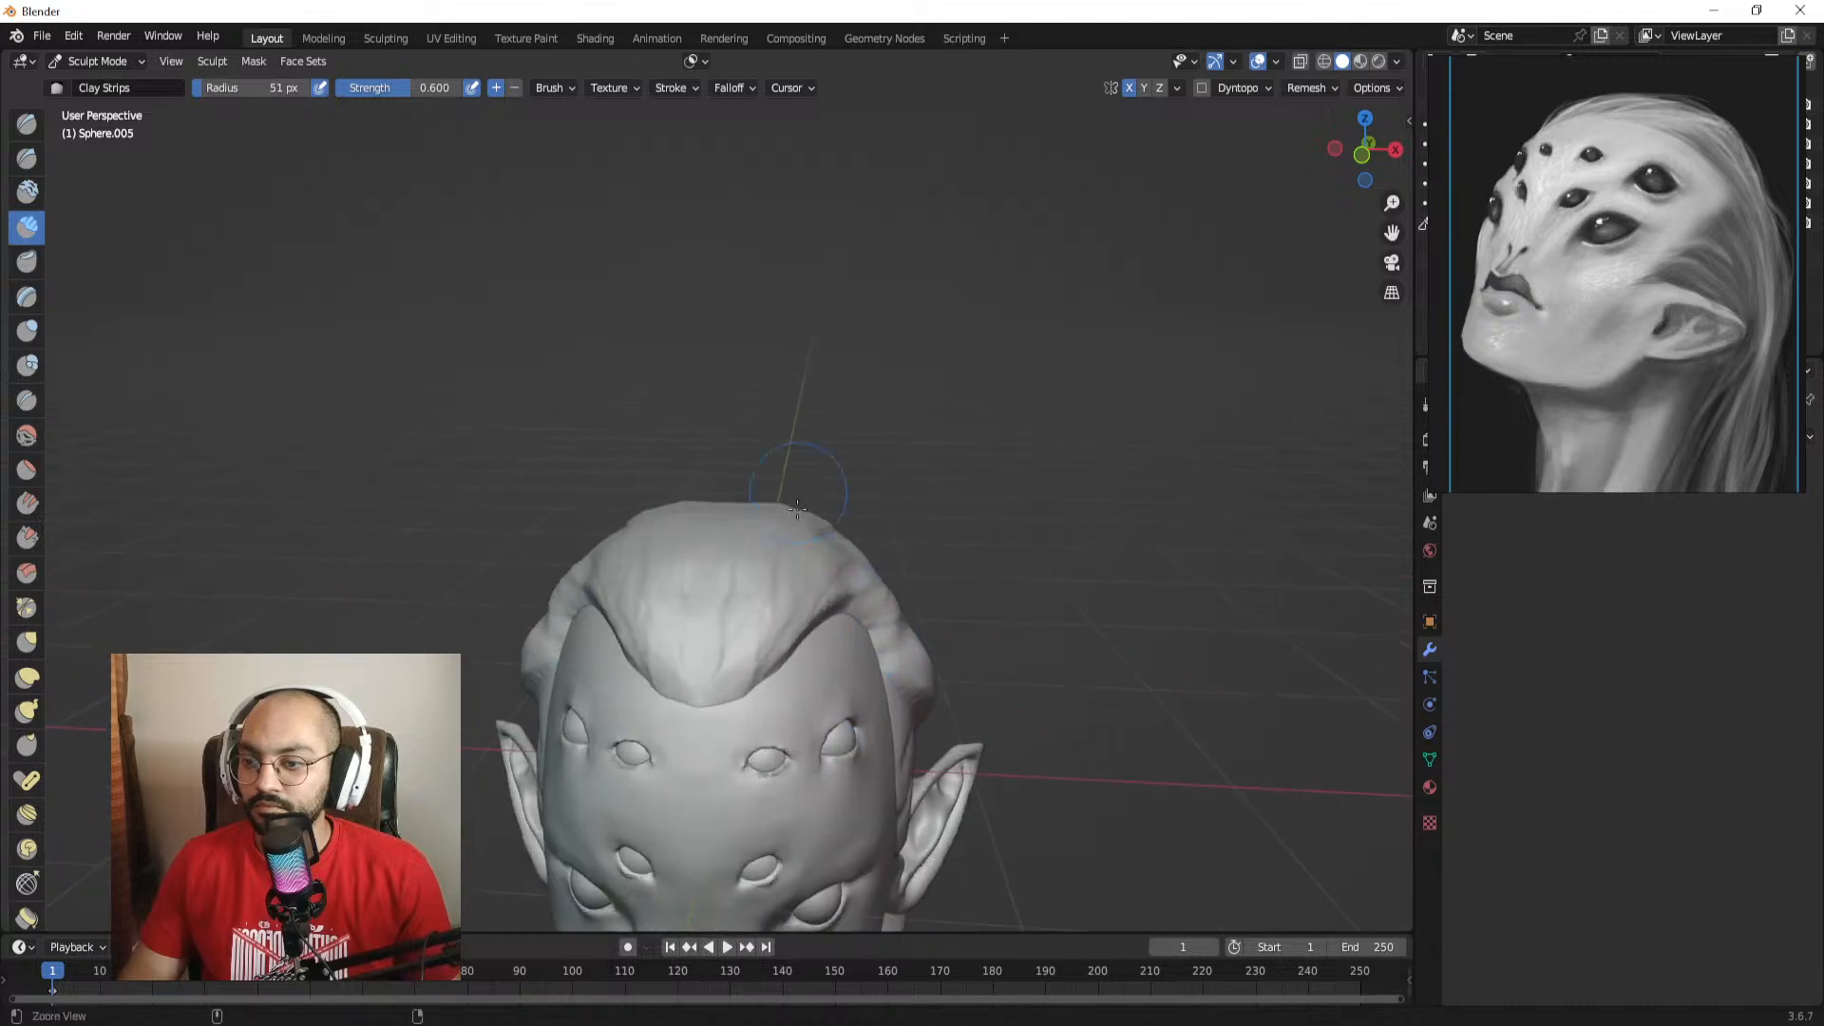
key(f)
click(755, 551)
middle_drag(750, 622, 737, 667)
key(f)
click(730, 680)
drag(703, 699, 700, 731)
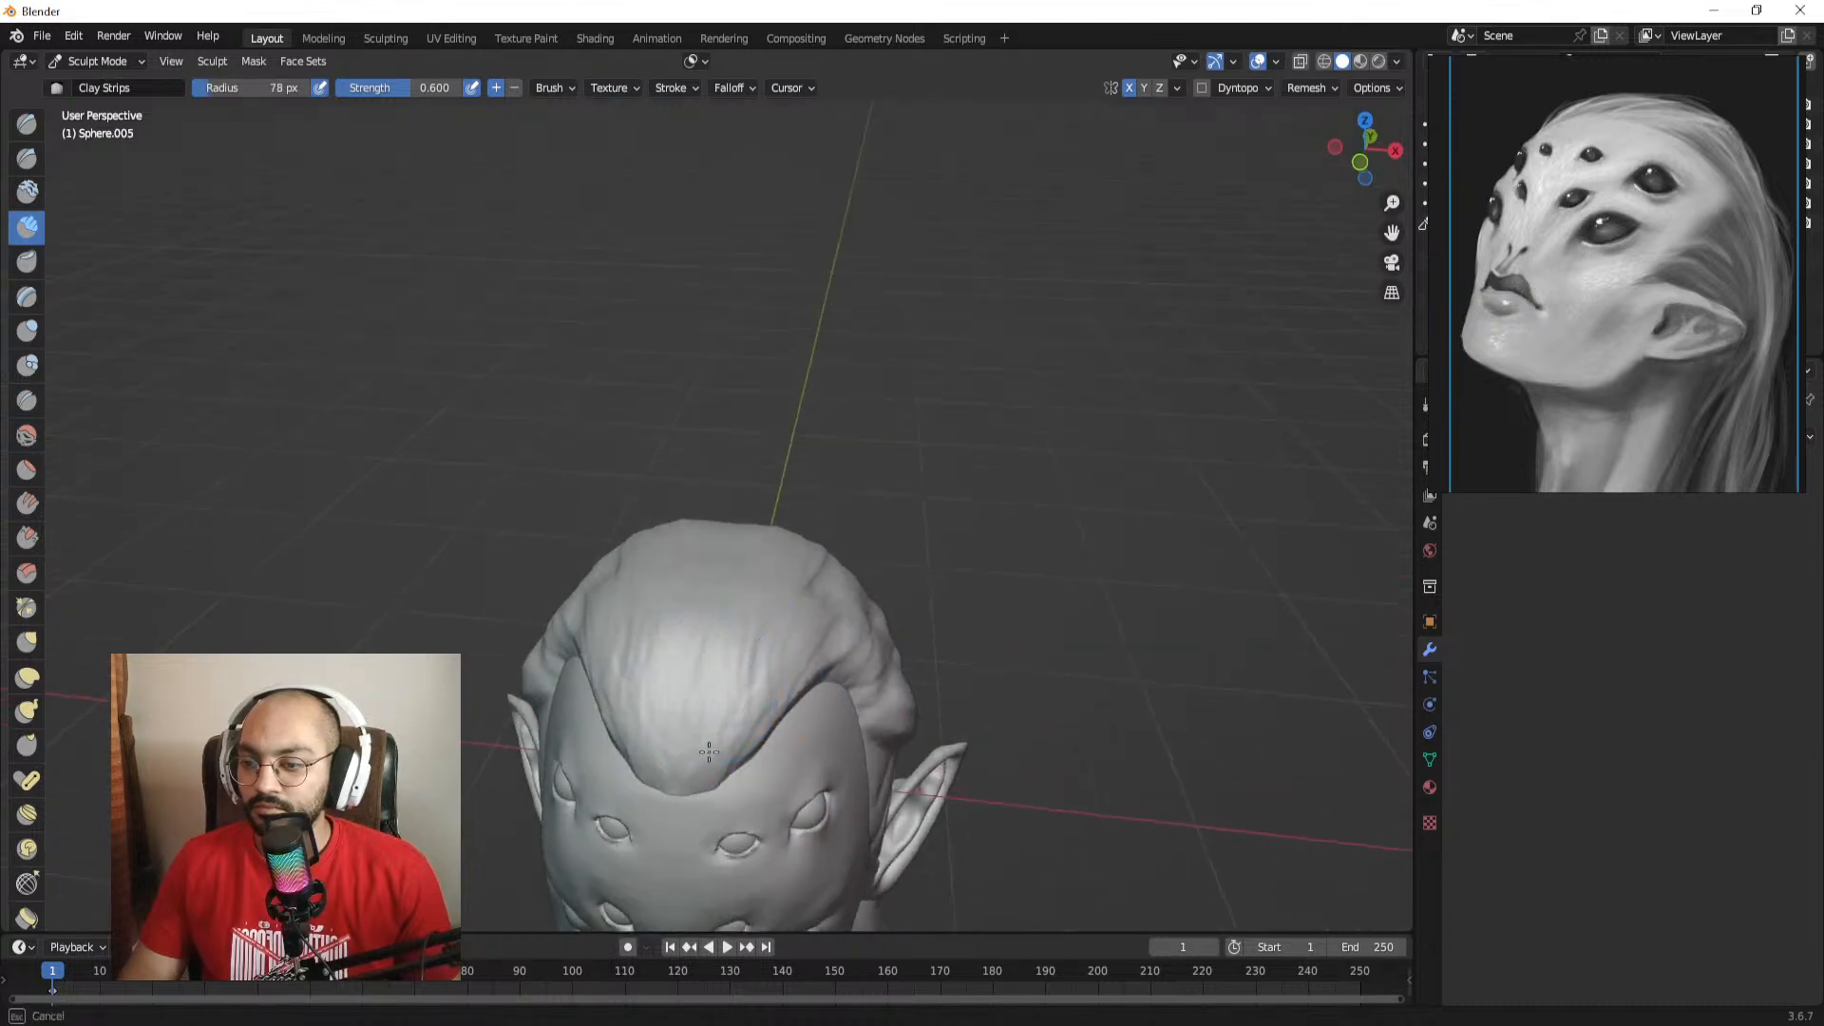
Step: Add Clay Strips strands across the top and sides of the hair with the radius set to 75 px
middle_drag(778, 656, 725, 643)
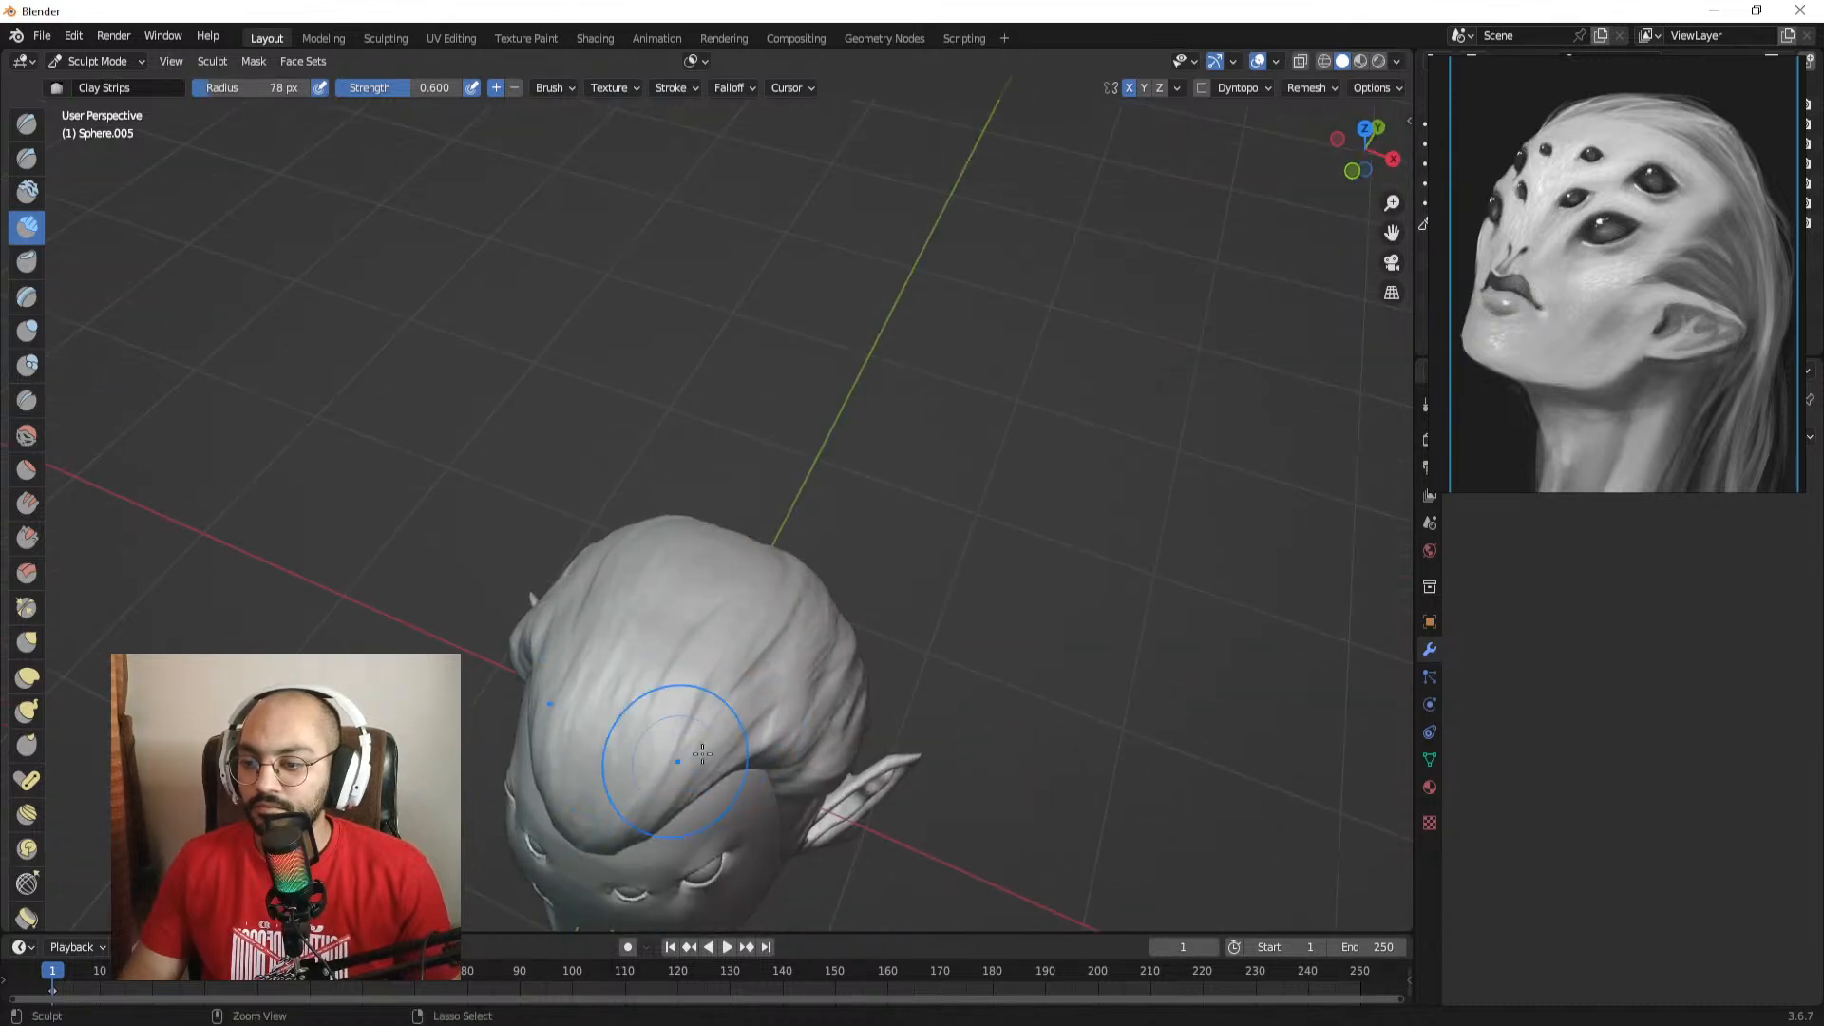
alt+drag(742, 702, 824, 678)
key(f)
click(722, 682)
drag(701, 665, 647, 639)
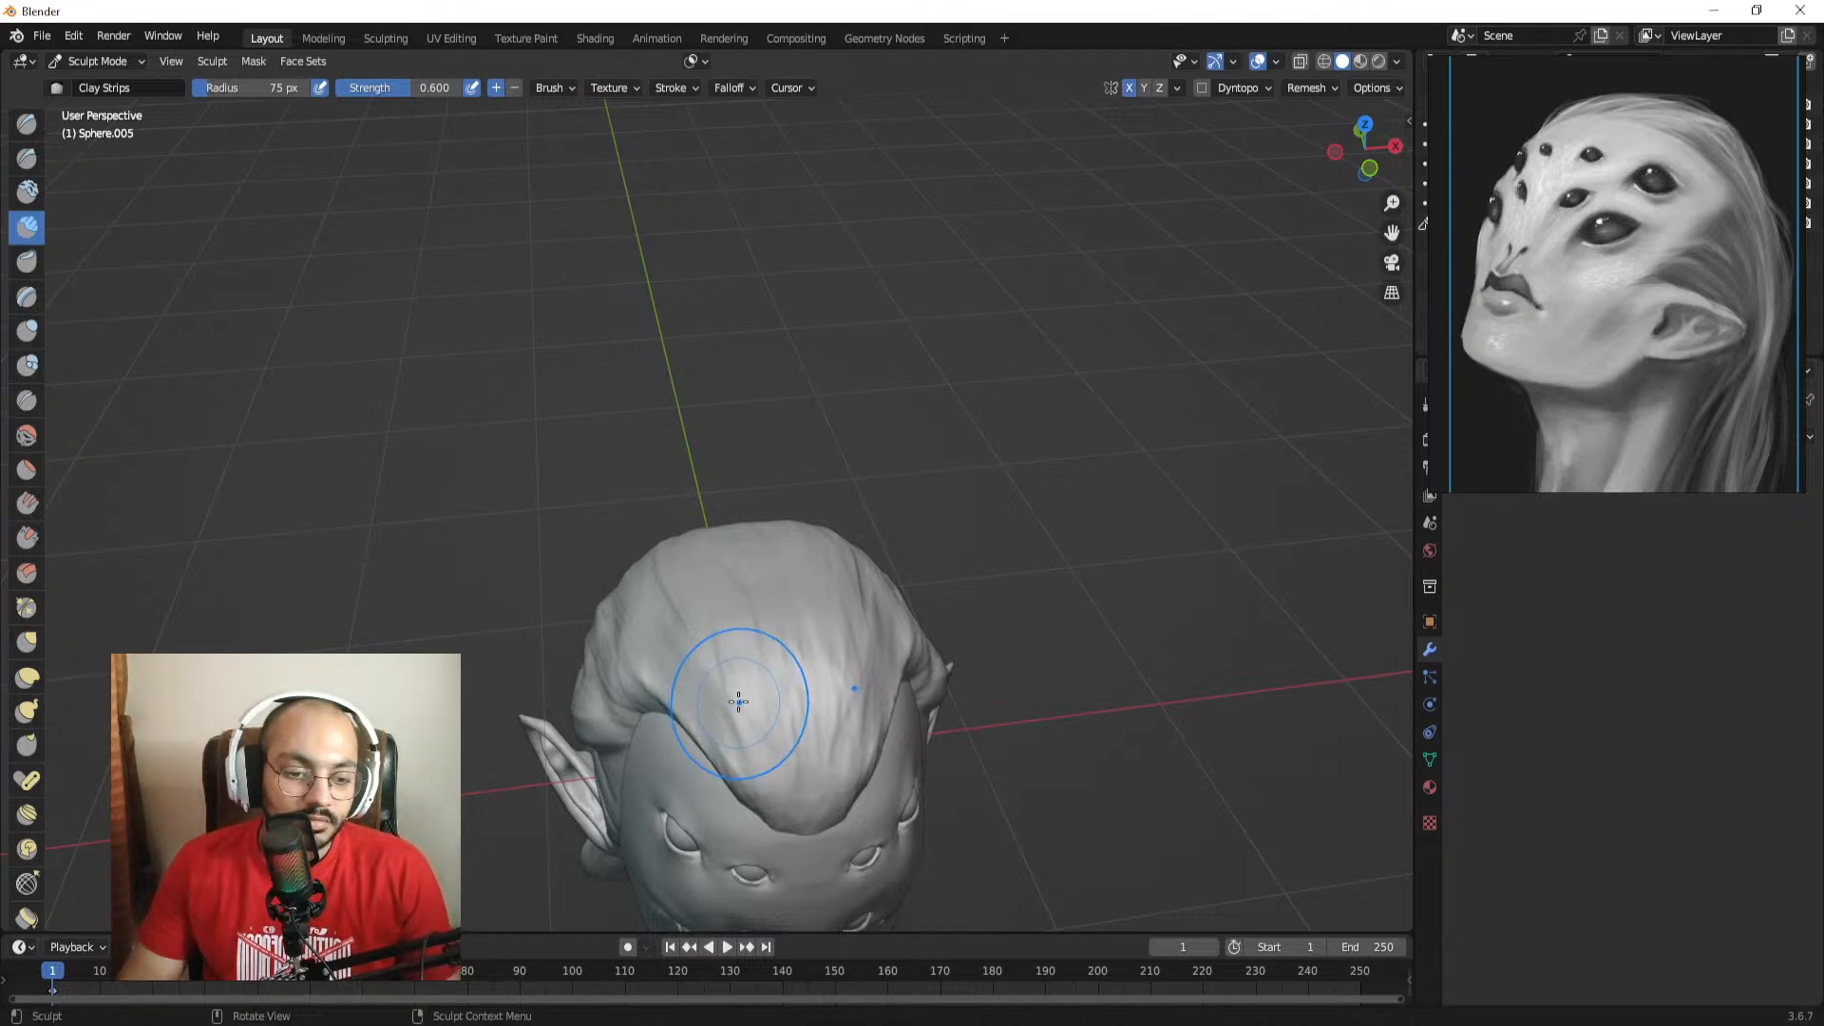
mouse_move(731, 594)
middle_down()
mouse_move(725, 568)
mouse_move(786, 558)
mouse_move(754, 376)
middle_up()
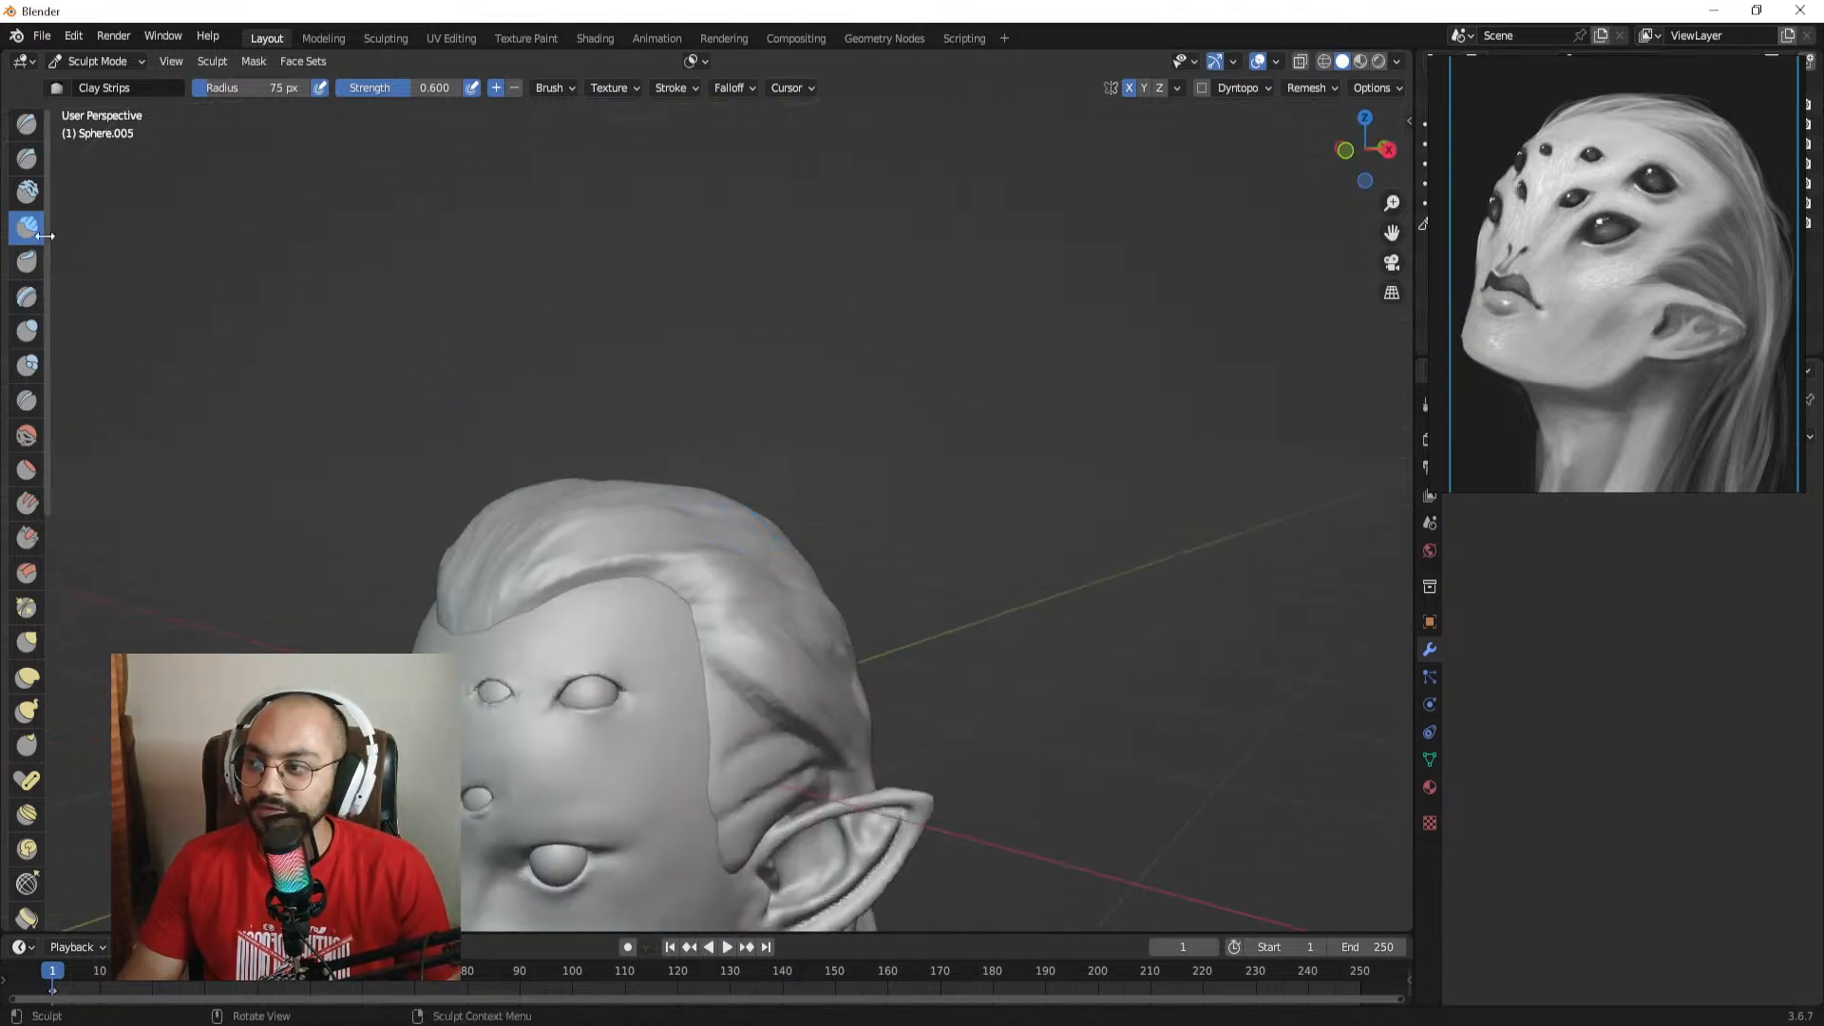
Step: Switch to the Draw Sharp brush, reduce its radius to 61 px and carve strand creases along the temple hairline
click(27, 158)
middle_drag(656, 447, 709, 464)
mouse_move(705, 541)
ctrl+alt+mouse_down()
mouse_move(670, 497)
mouse_move(527, 522)
ctrl+alt+mouse_up()
alt+drag(655, 528, 591, 531)
middle_drag(591, 531, 684, 460)
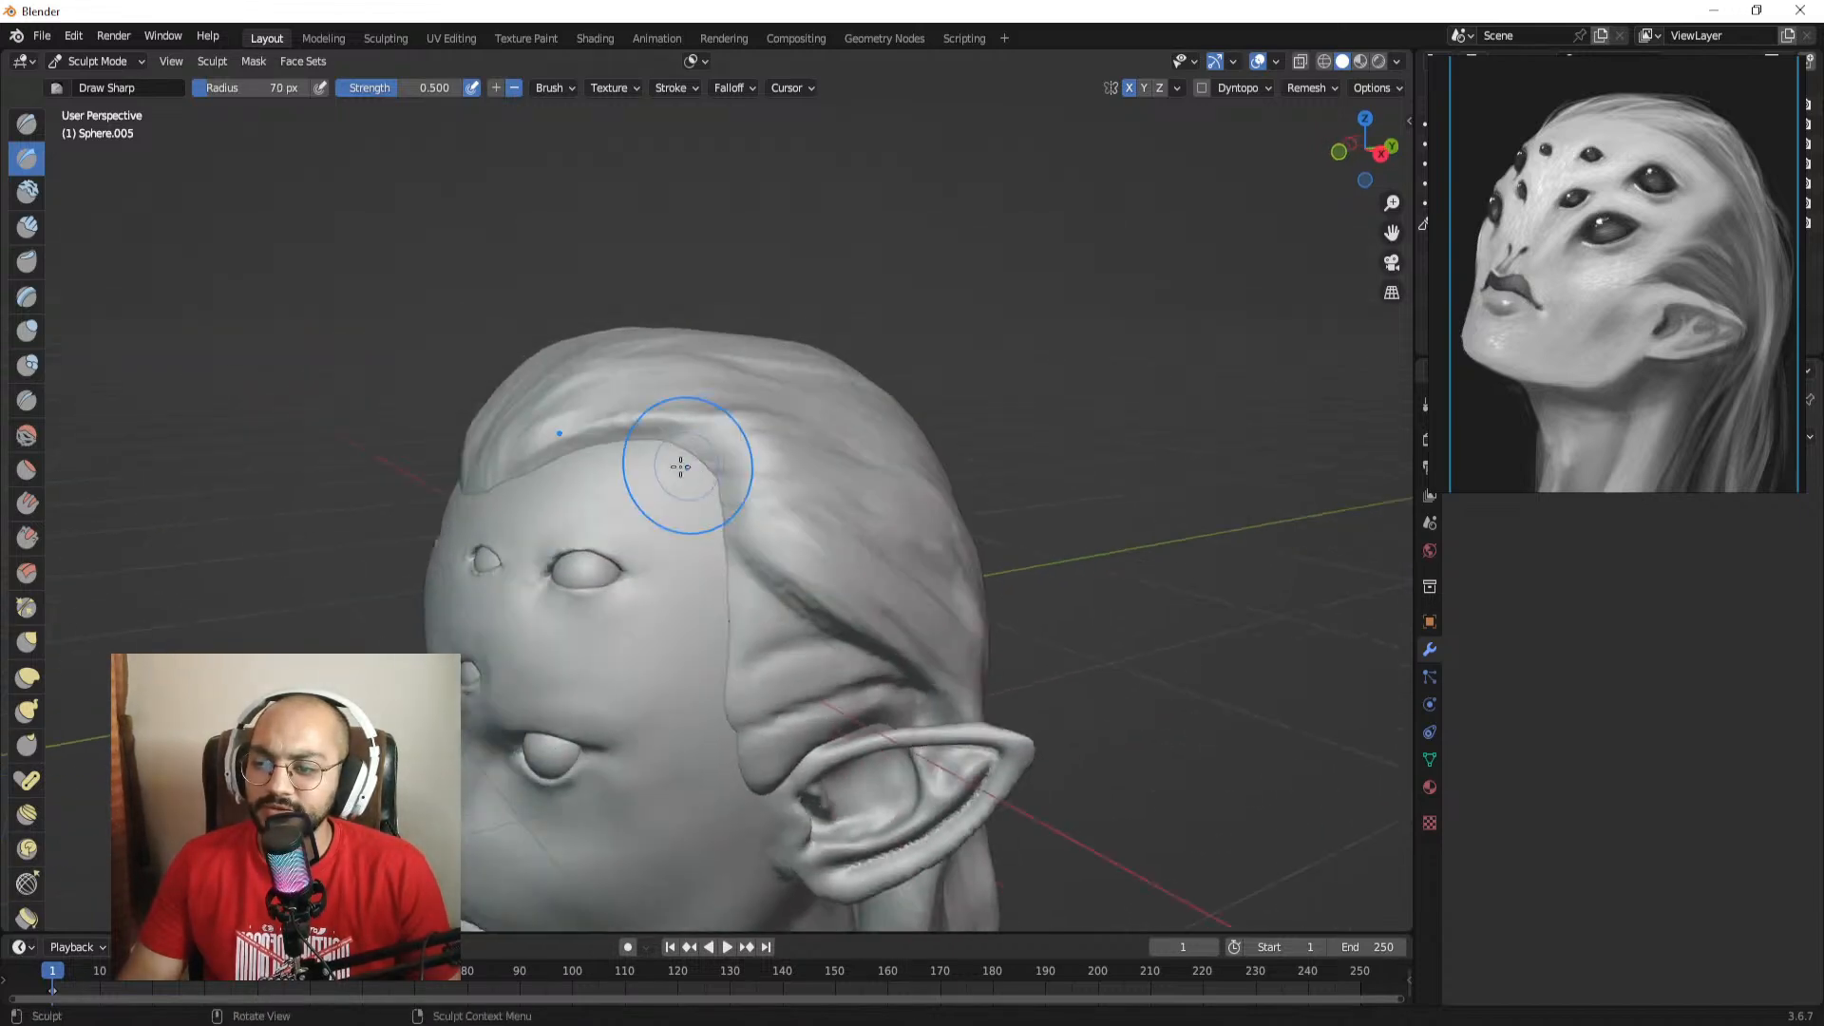
key(bracketleft)
key(bracketleft)
key(bracketleft)
key(bracketleft)
drag(767, 510, 814, 567)
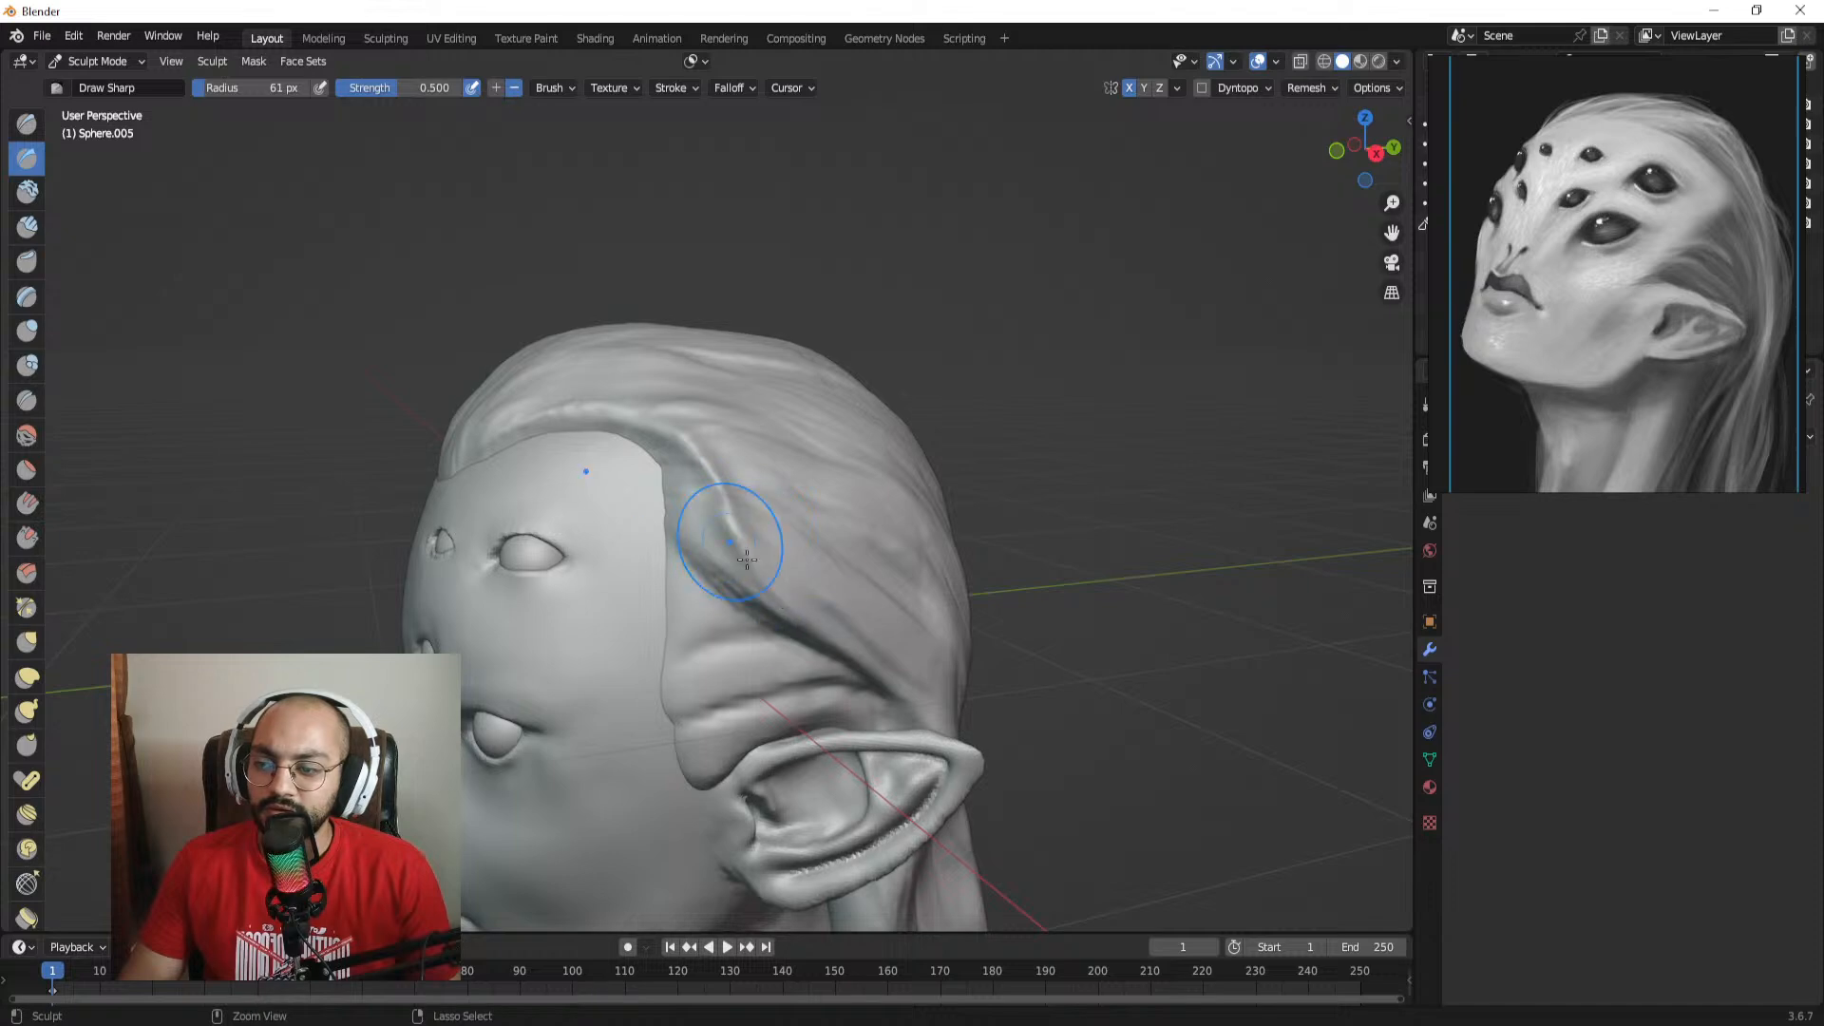
Step: Raise a sharp ridge along the temple strand with inverted Draw Sharp and set the brush radius to 58 px
ctrl+drag(728, 545, 807, 576)
key(f)
click(793, 574)
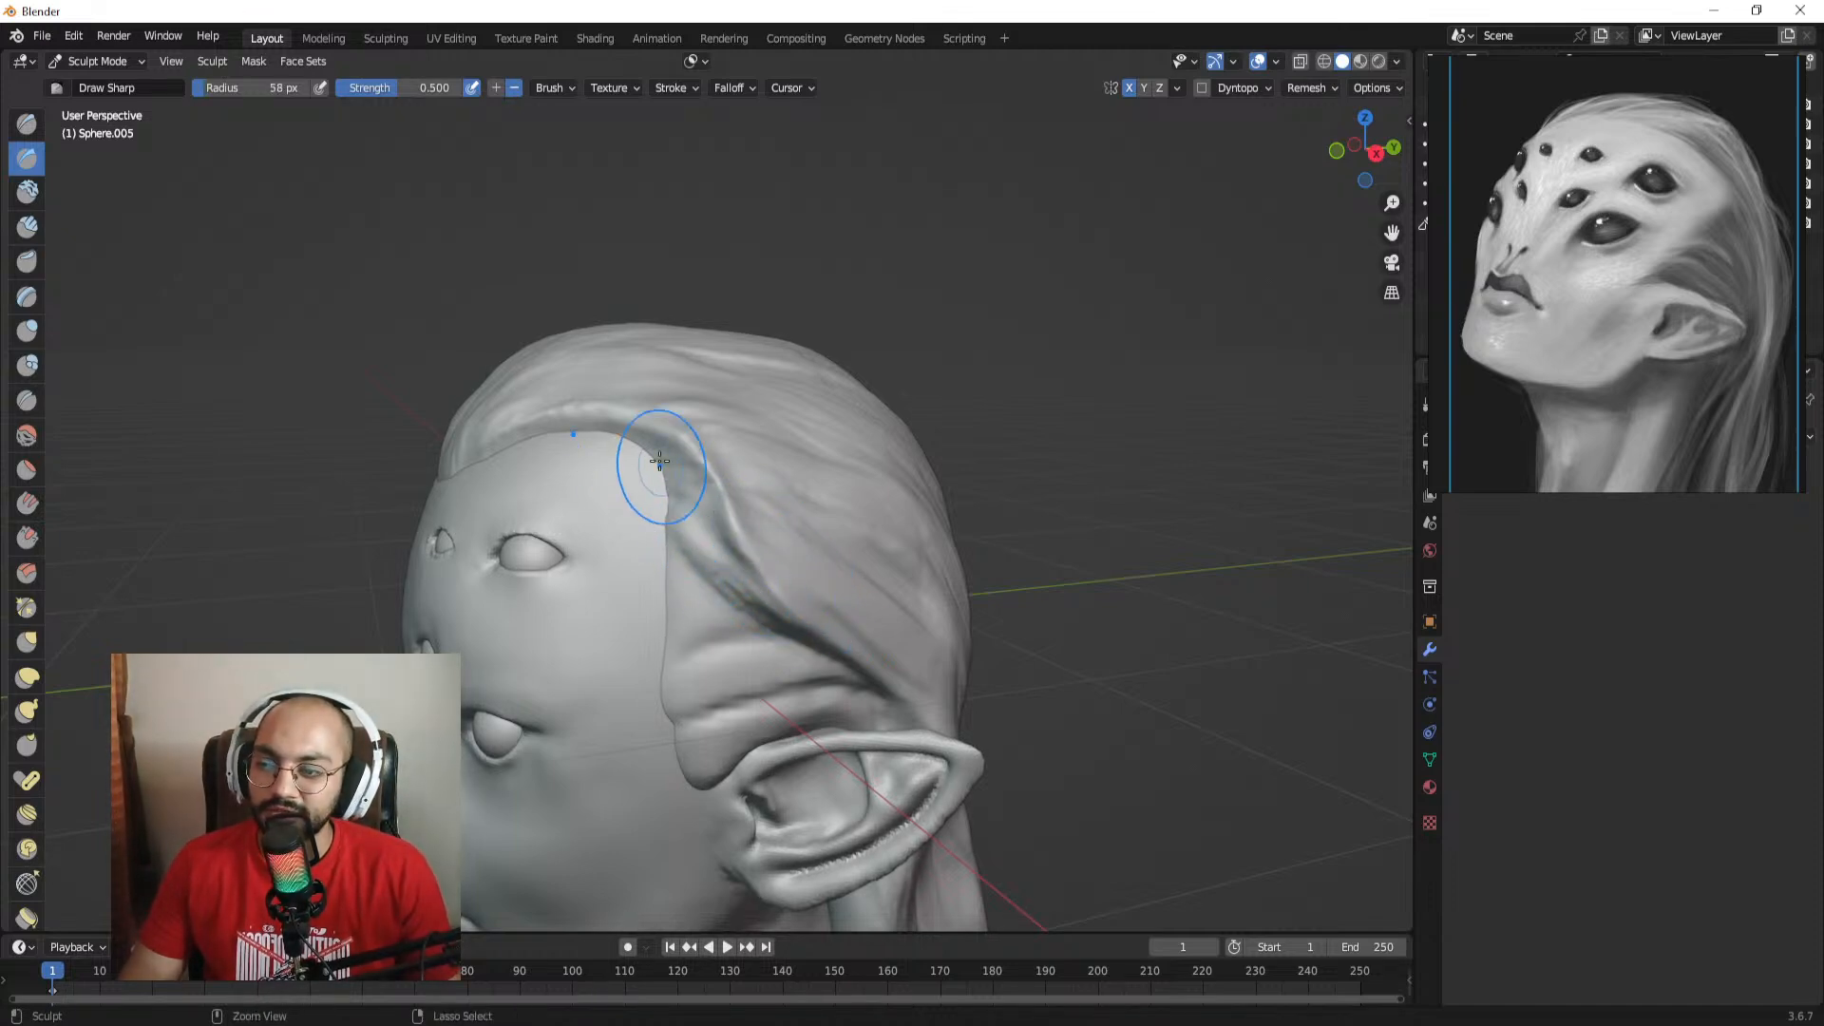
Step: Try a Draw Sharp stroke on the hair at the front hairline with the radius set to 41 px
mouse_move(754, 522)
middle_down()
mouse_move(811, 444)
mouse_move(856, 440)
mouse_move(831, 477)
middle_up()
key(f)
click(814, 452)
drag(851, 505, 797, 561)
key(ctrl+z)
middle_drag(837, 498, 820, 526)
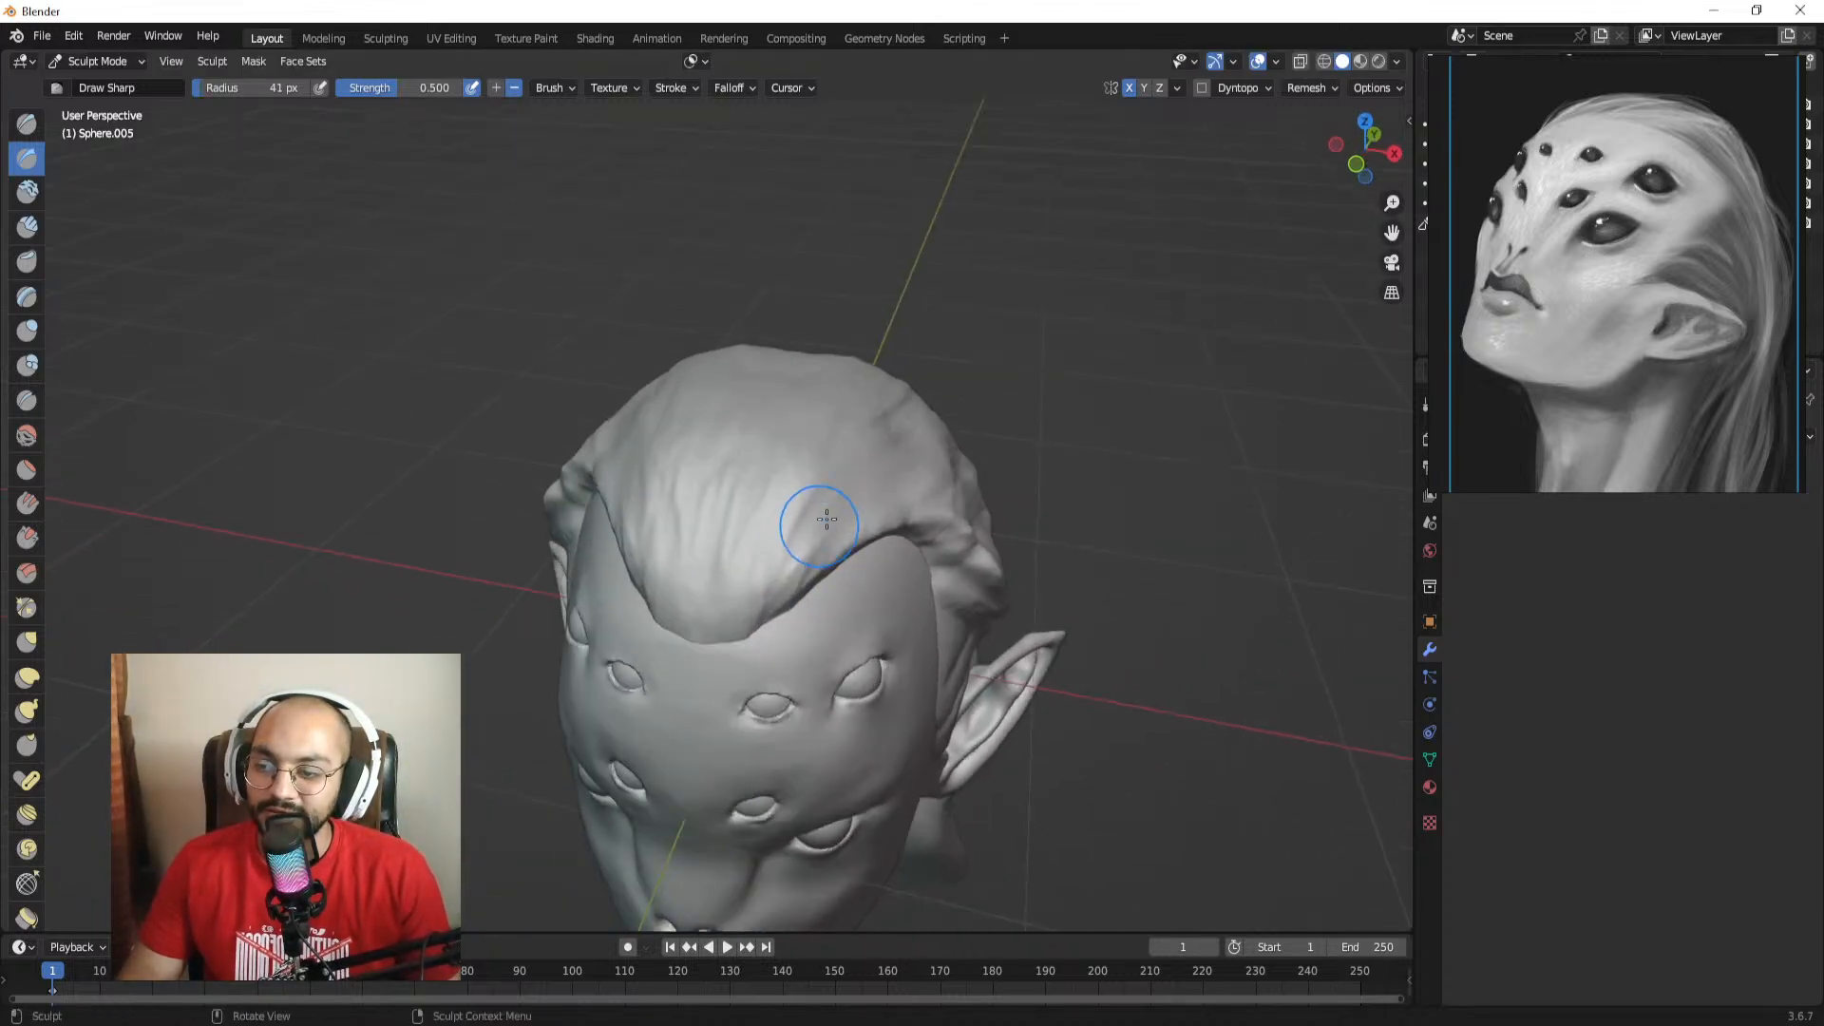
Step: Carve Draw Sharp grooves across the crown and the side above the ear, and reduce the brush radius to 9 px
middle_drag(760, 600, 814, 542)
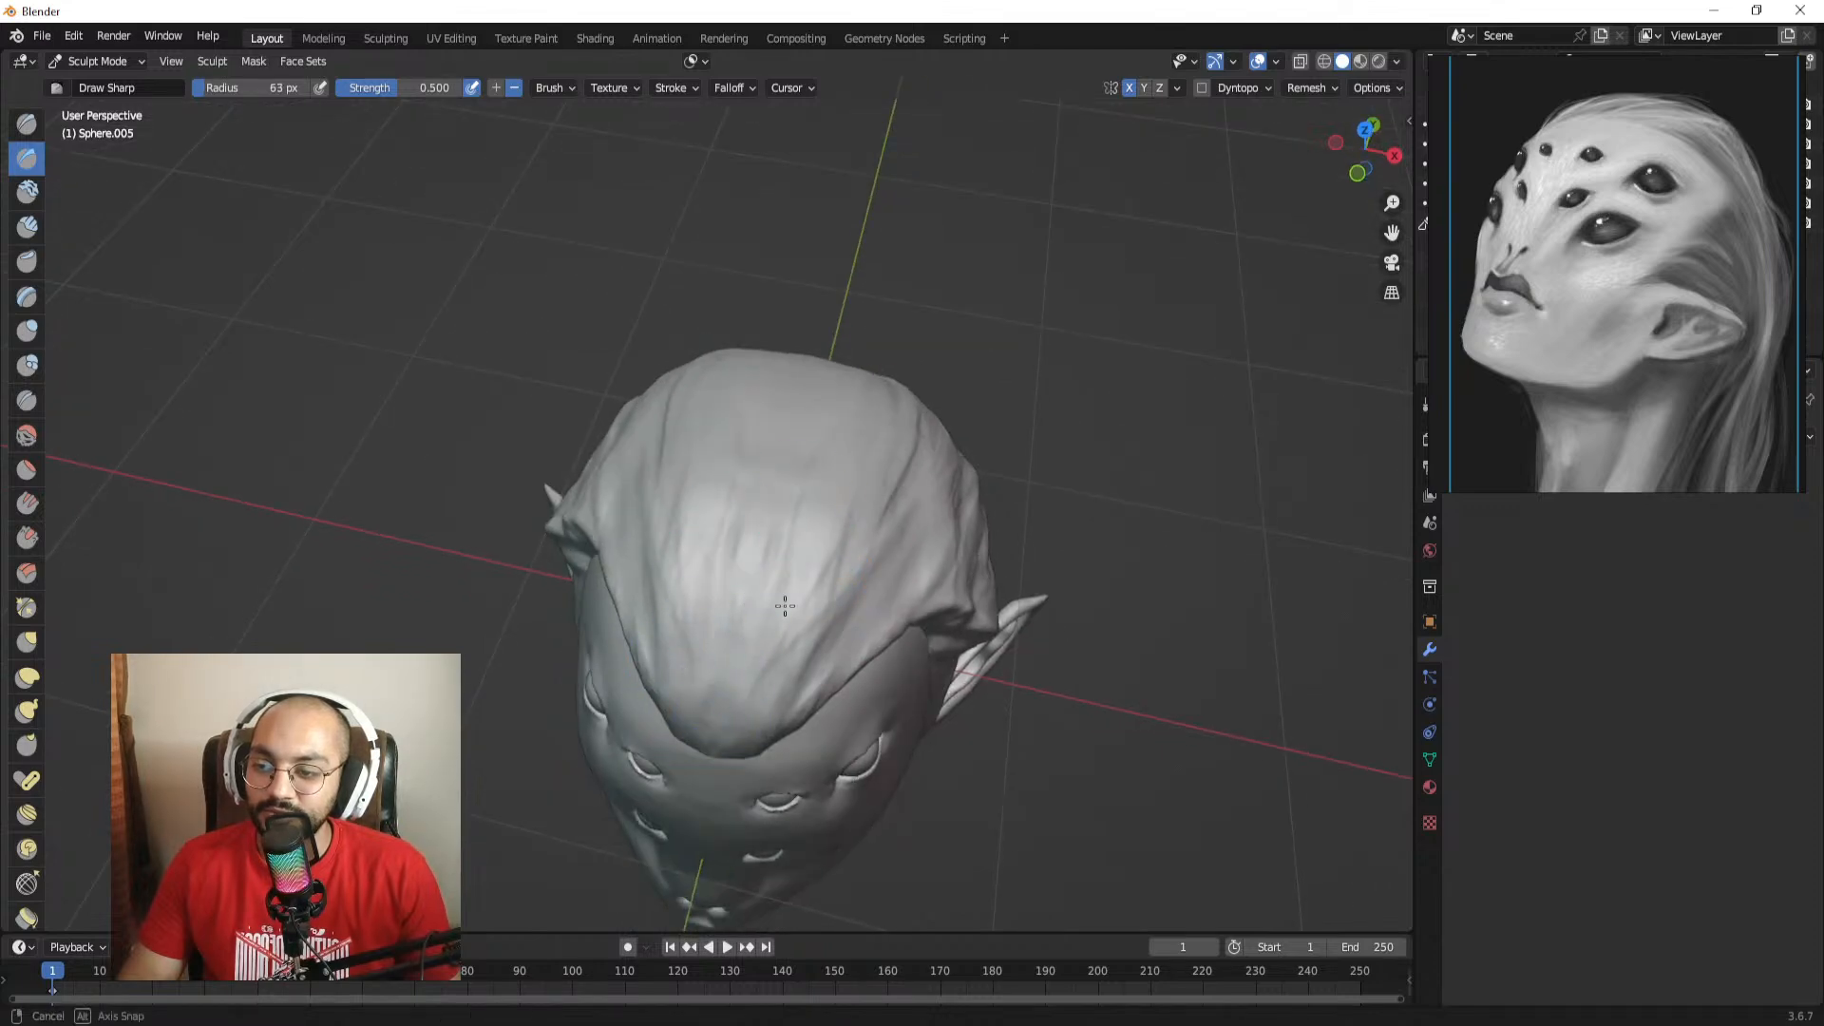
mouse_move(785, 606)
middle_down()
mouse_move(725, 480)
mouse_move(802, 427)
middle_up()
key(f)
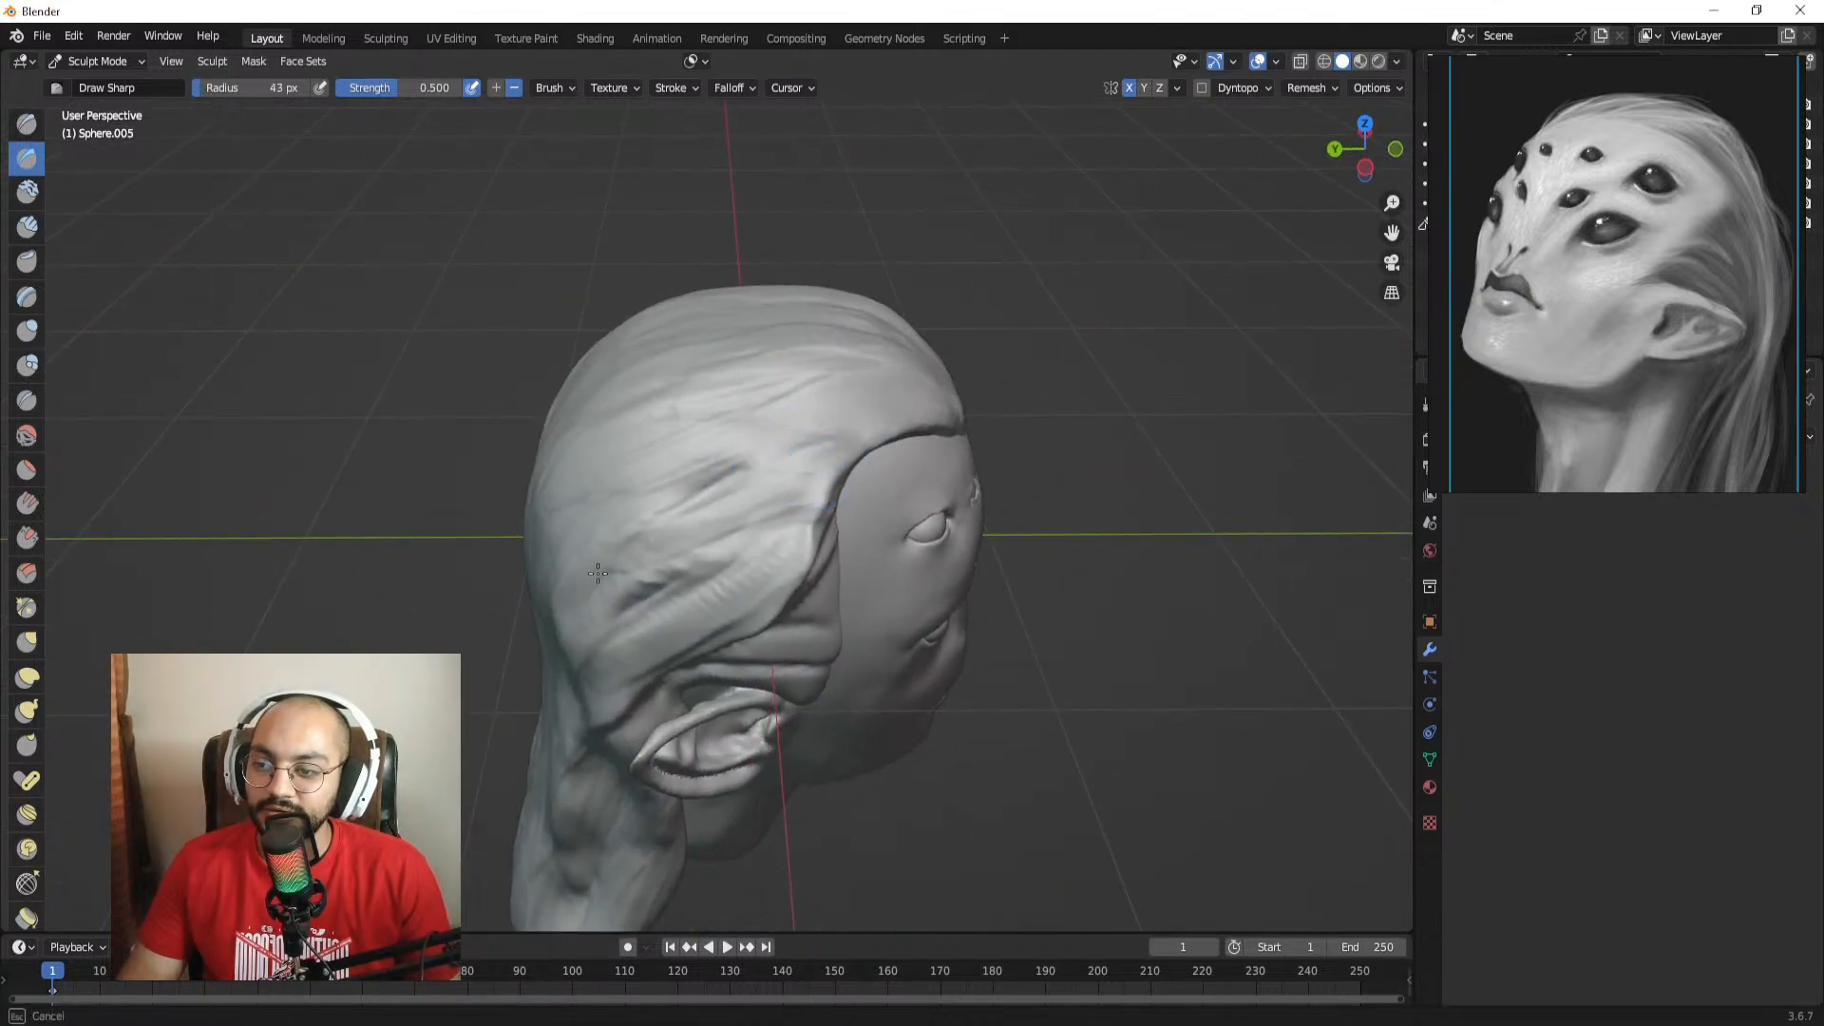
mouse_move(597, 574)
middle_down()
mouse_move(722, 505)
mouse_move(706, 527)
middle_up()
key(f)
click(717, 541)
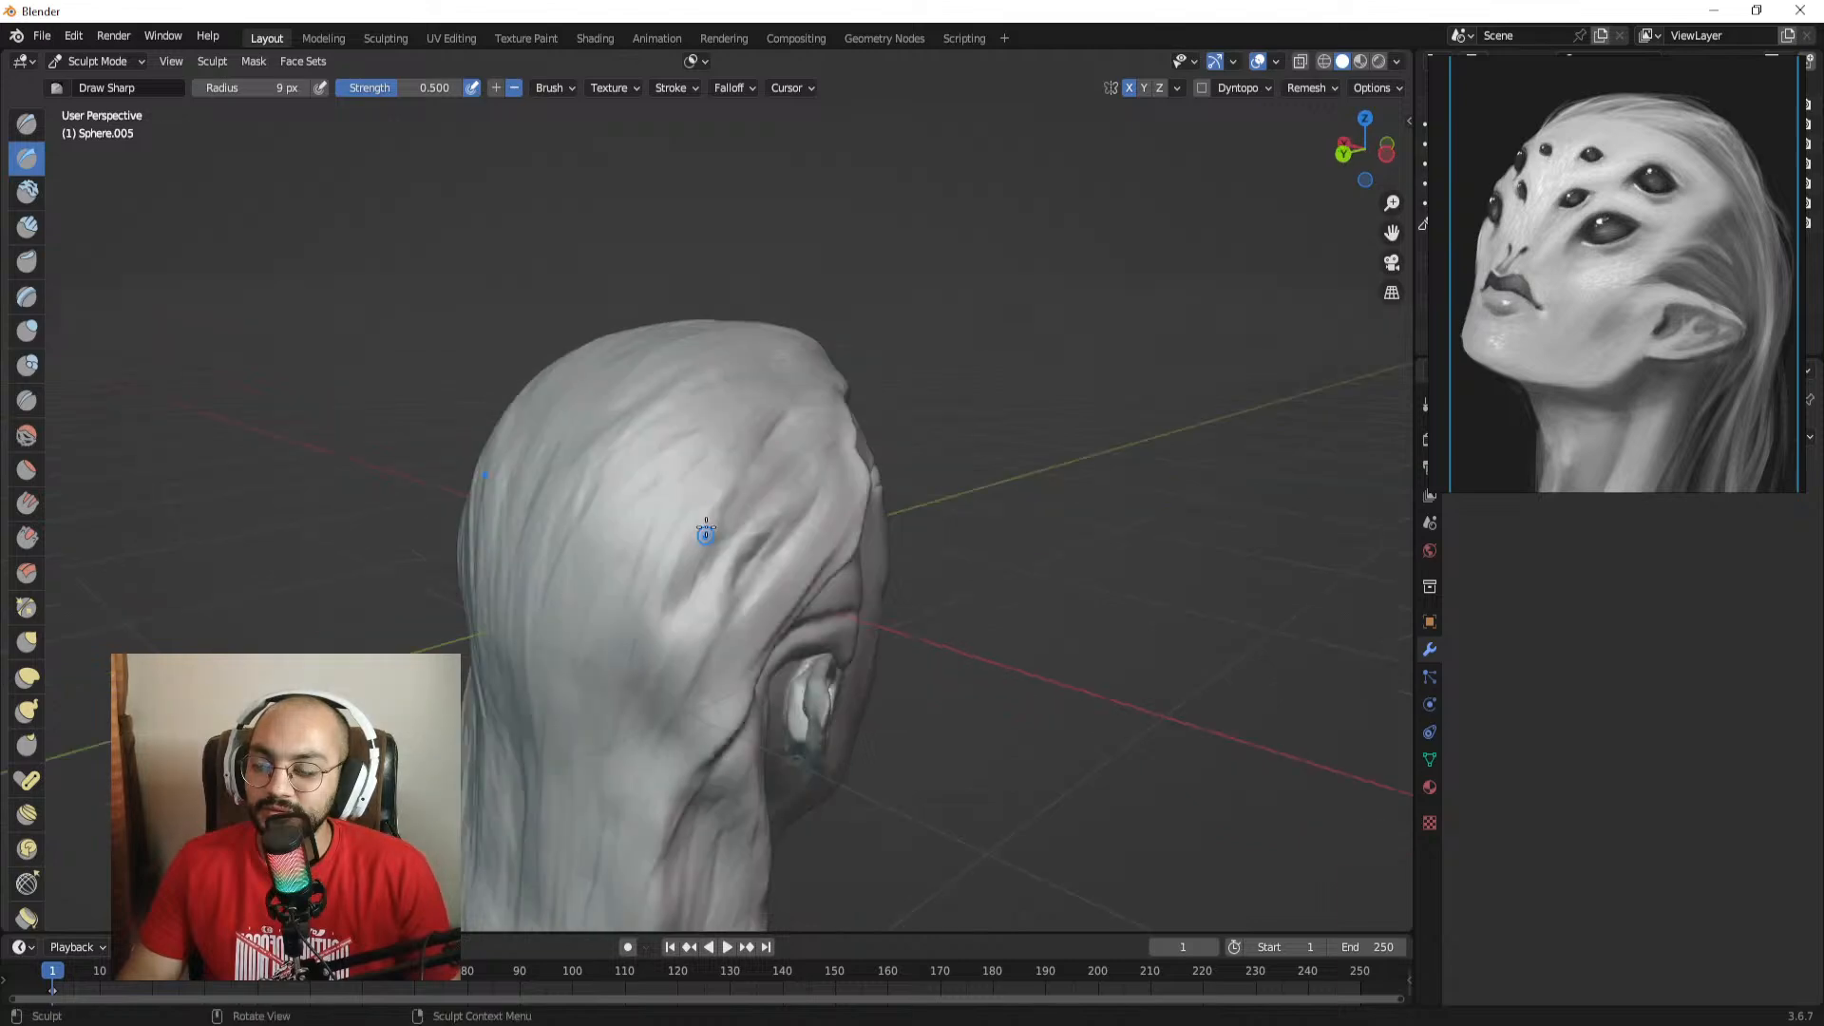
Step: Reduce the Draw Sharp radius to 16 px and carve fine strand grooves in the hair above the front hairline
key(f)
click(748, 523)
mouse_move(594, 595)
alt+mouse_down()
mouse_move(698, 575)
mouse_move(732, 606)
alt+mouse_up()
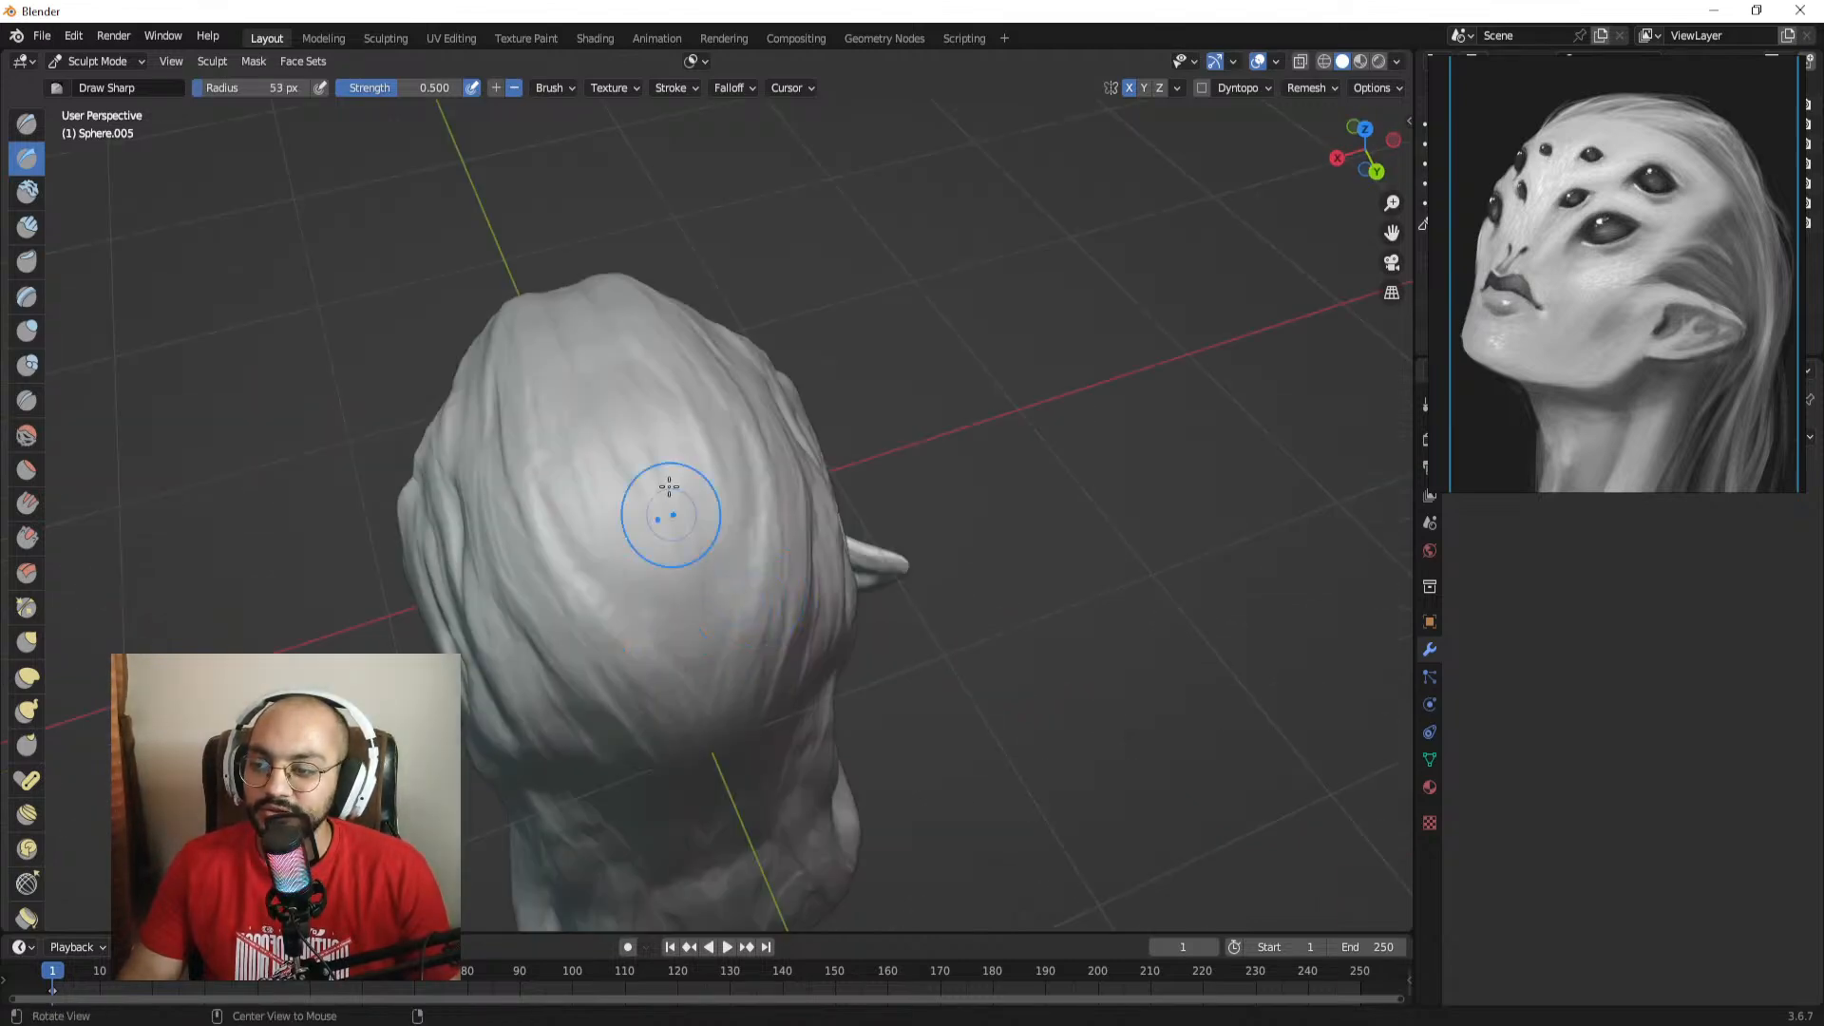
mouse_move(669, 487)
alt+mouse_down()
mouse_move(719, 570)
mouse_move(802, 566)
mouse_move(836, 542)
alt+mouse_up()
key(f)
click(665, 529)
scroll(721, 550, up, 2)
alt+drag(714, 582, 727, 503)
drag(725, 499, 722, 505)
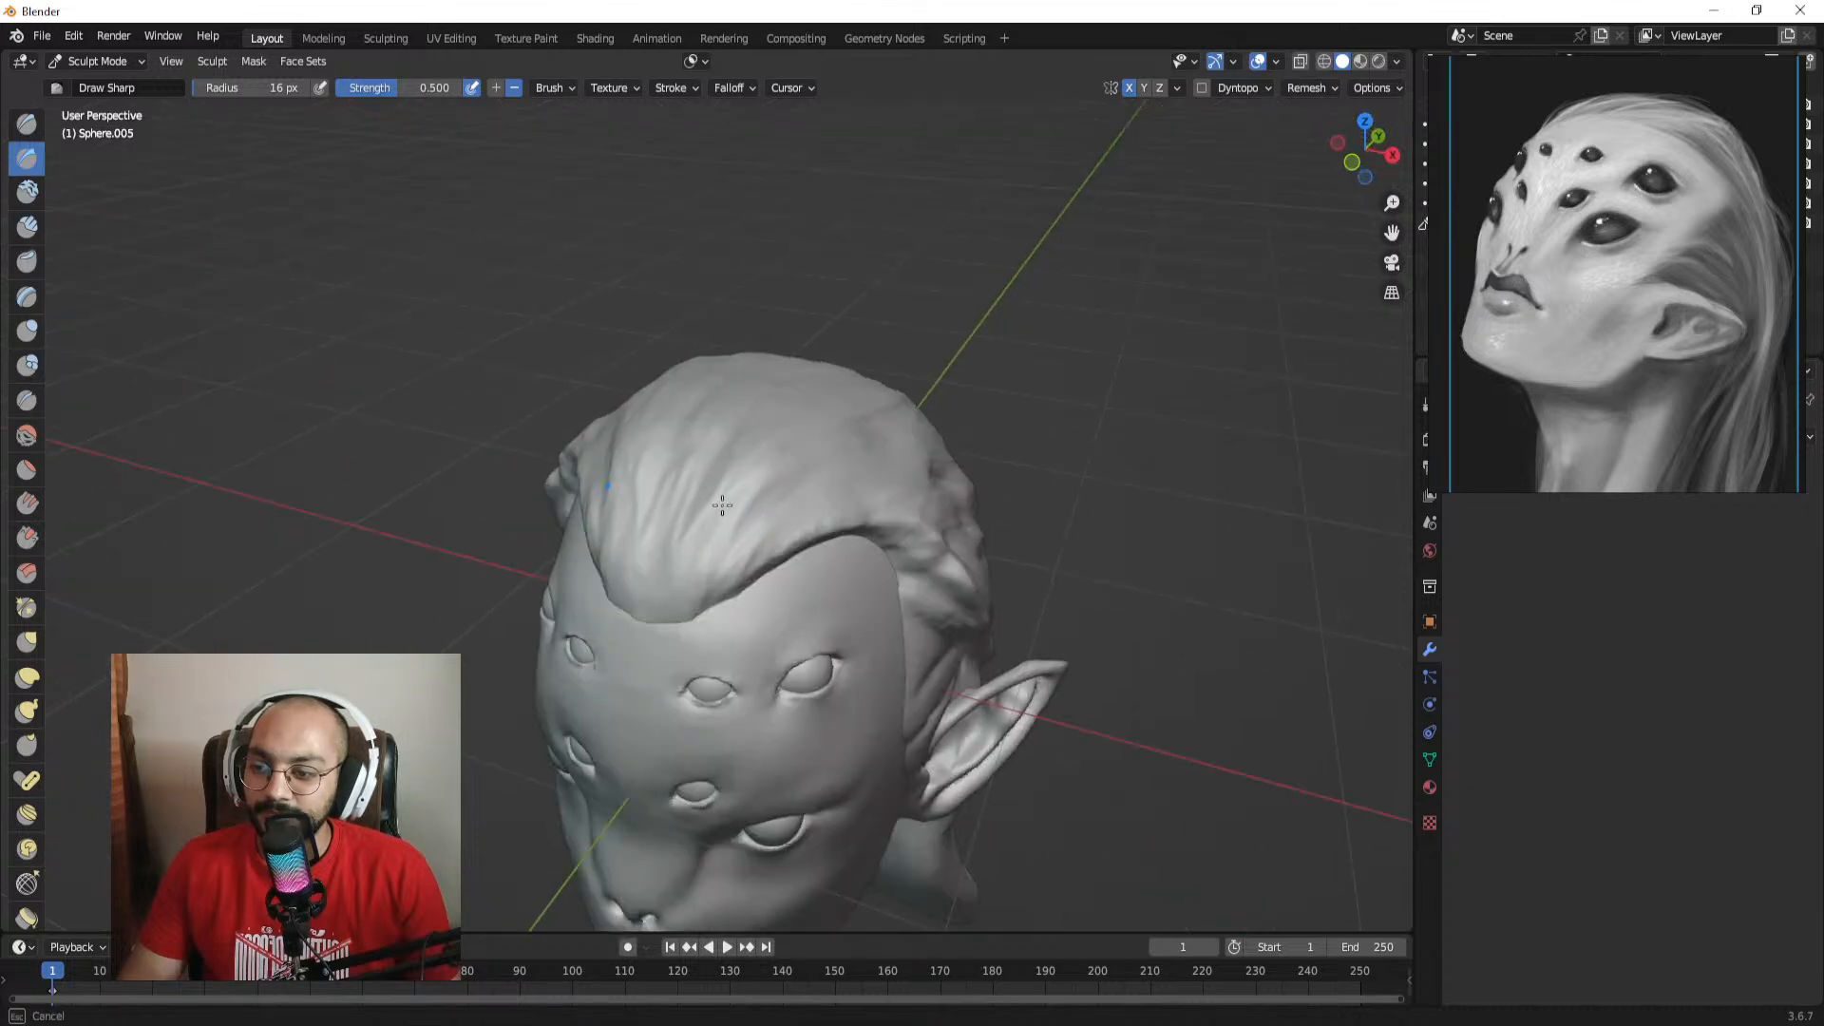
Step: Carve fine Draw Sharp strand lines from the front hairline across the crown and down the back of the head
alt+drag(665, 596, 766, 522)
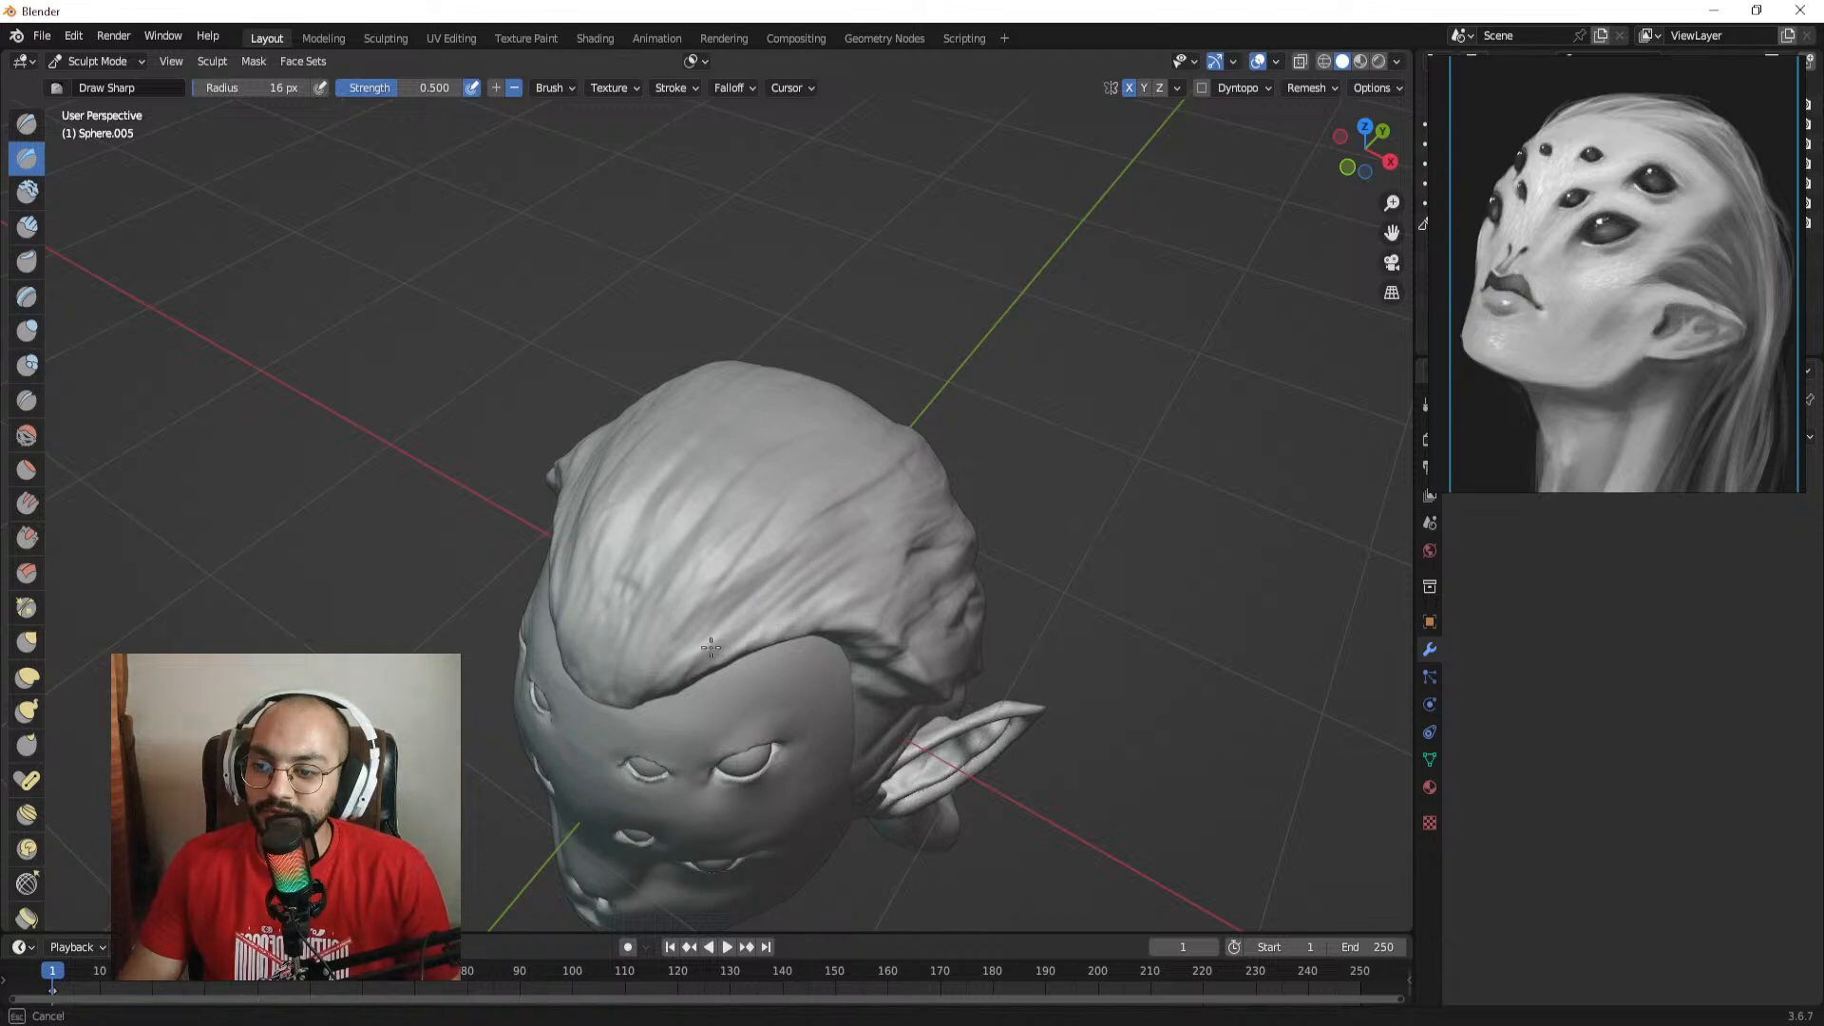
alt+drag(746, 663, 798, 570)
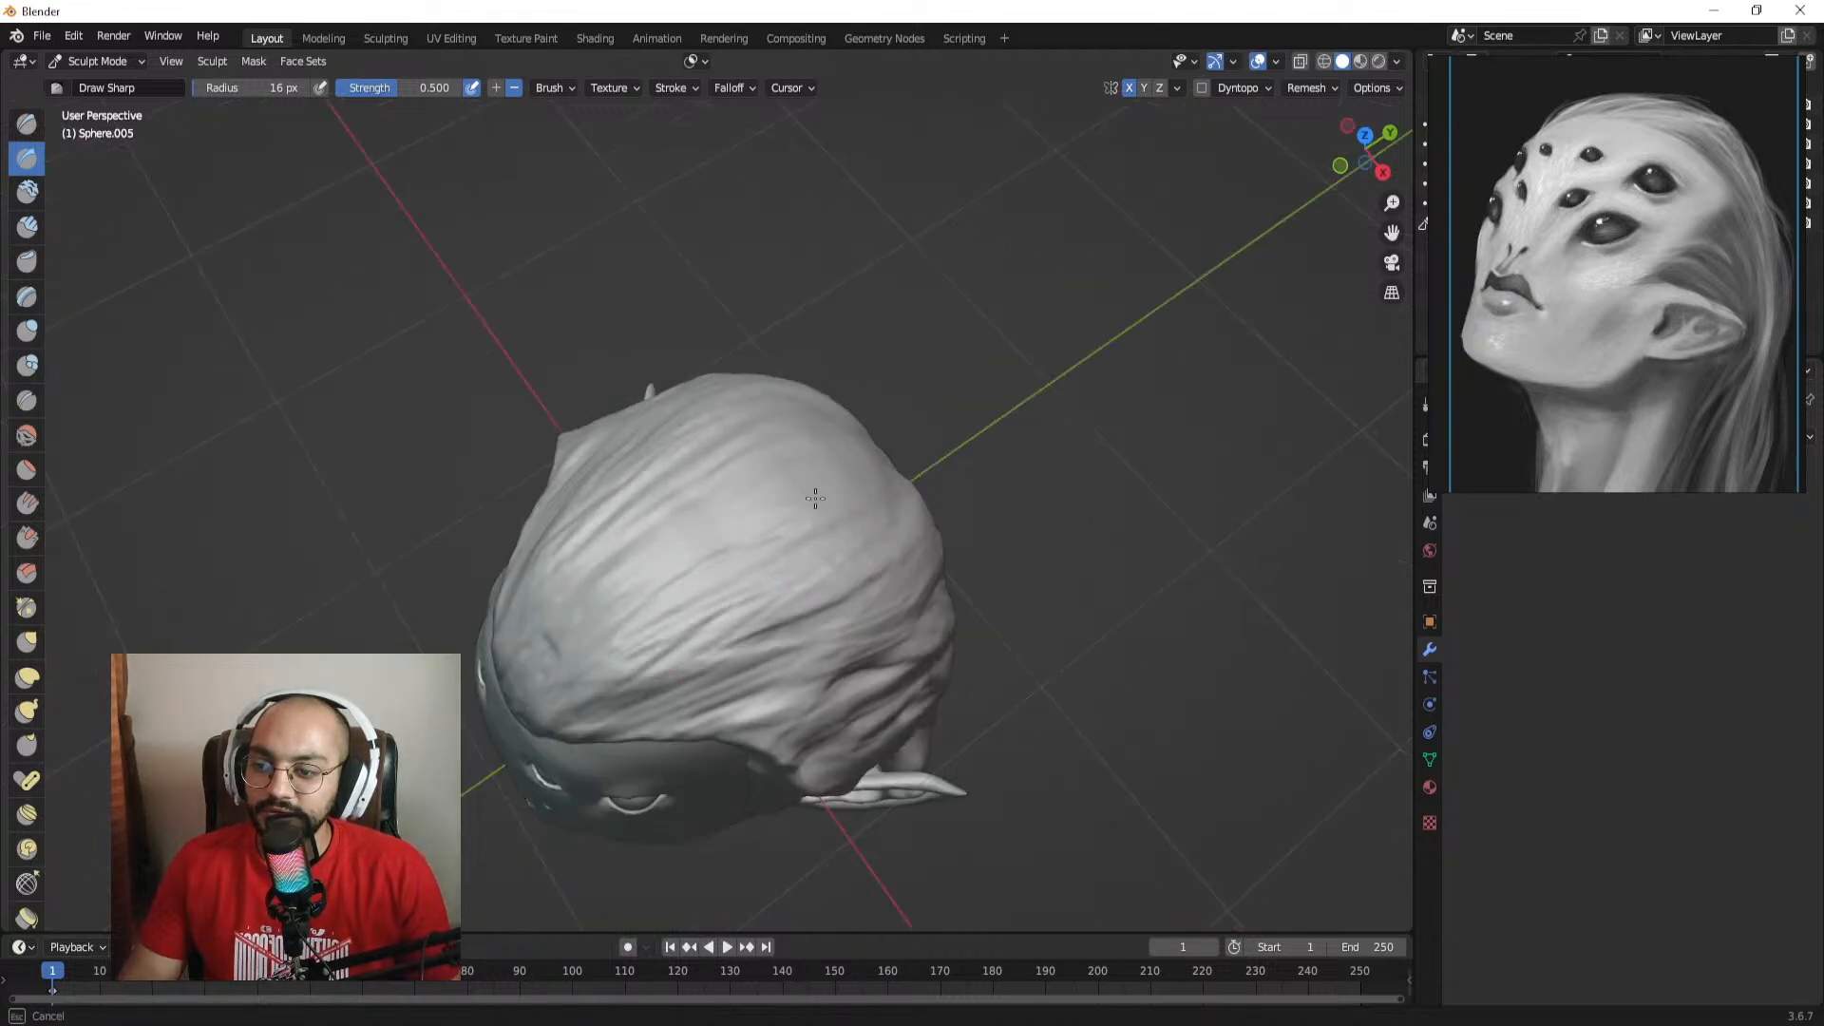
alt+drag(722, 520, 721, 596)
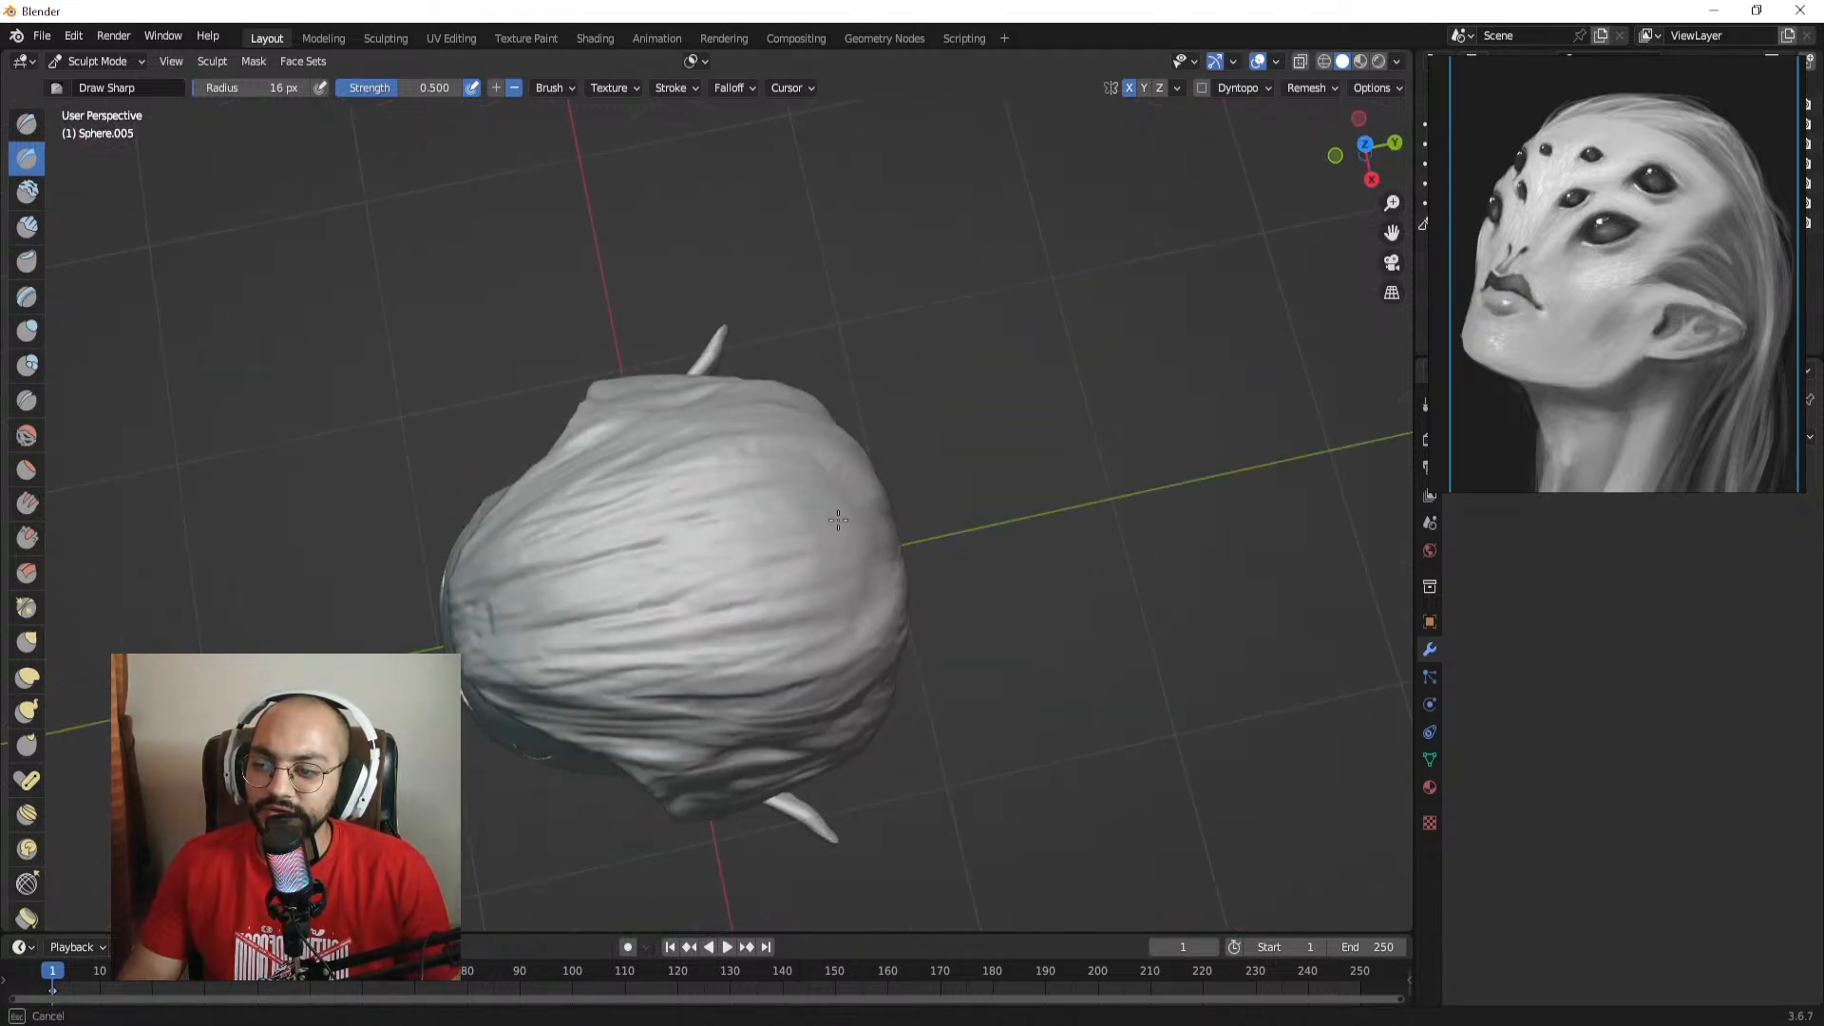
middle_drag(838, 519, 680, 581)
middle_drag(738, 675, 671, 538)
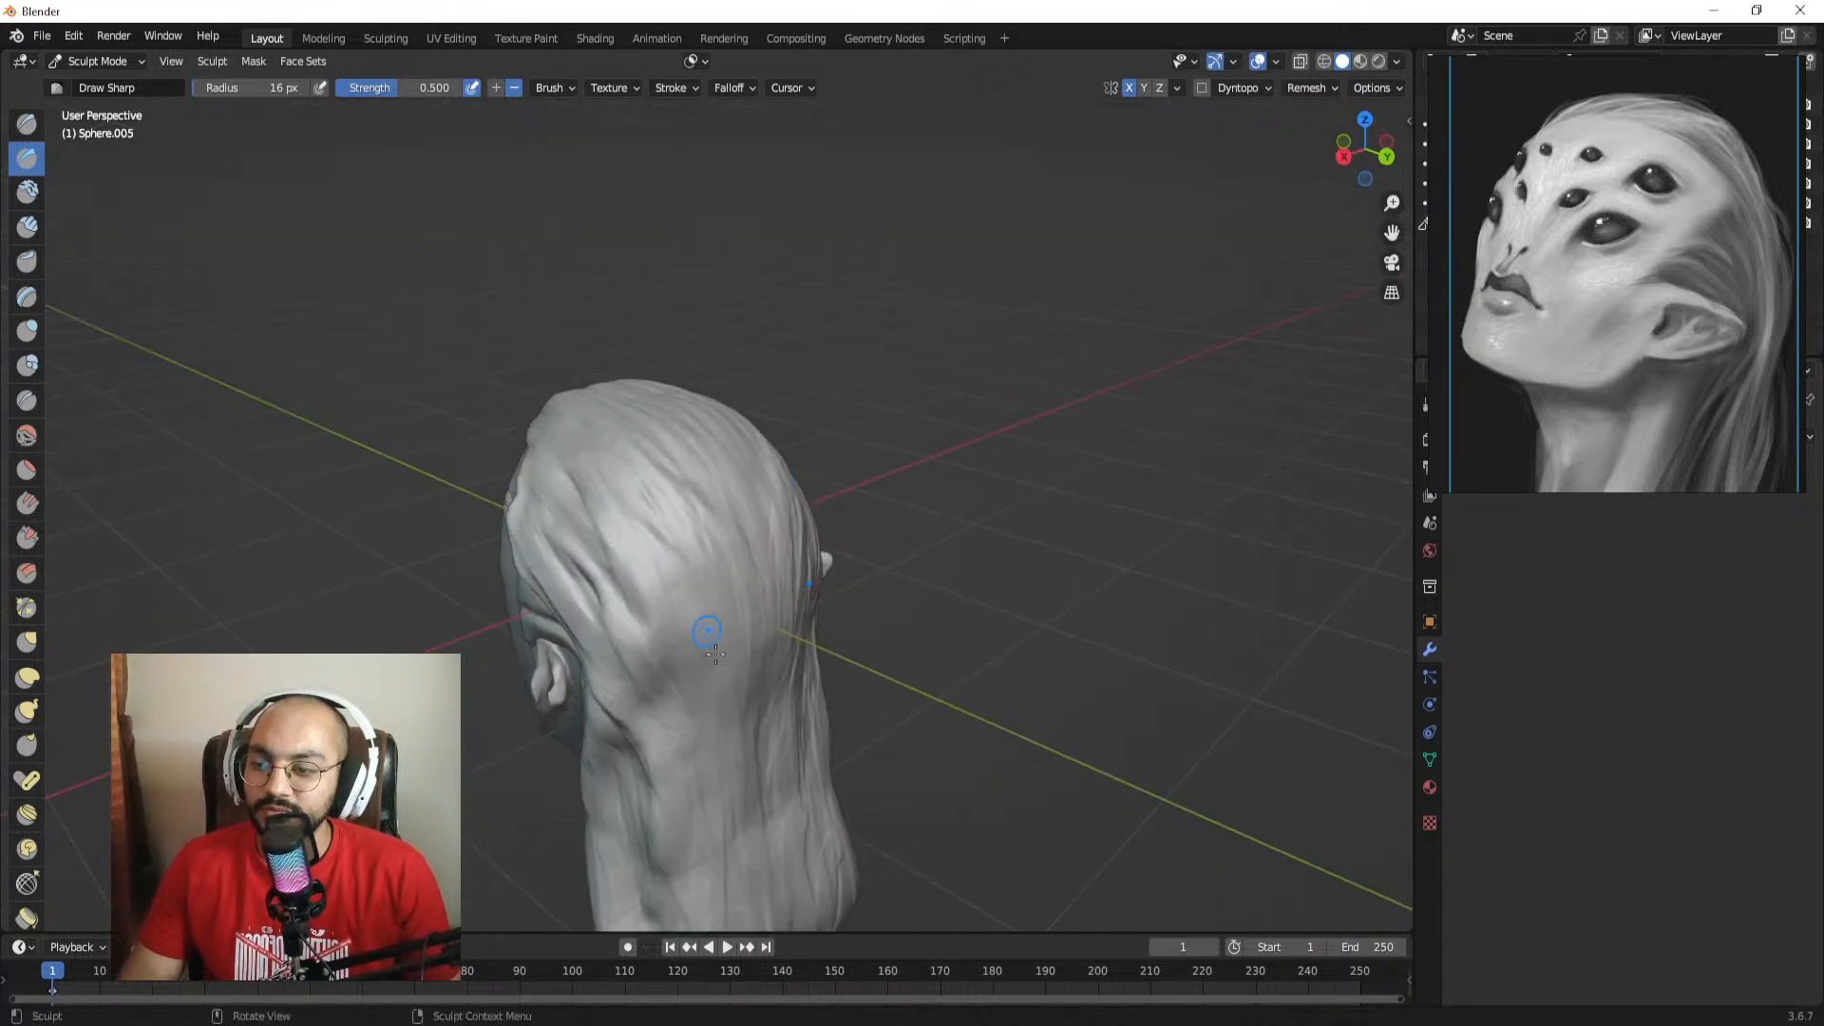
alt+drag(686, 646, 635, 467)
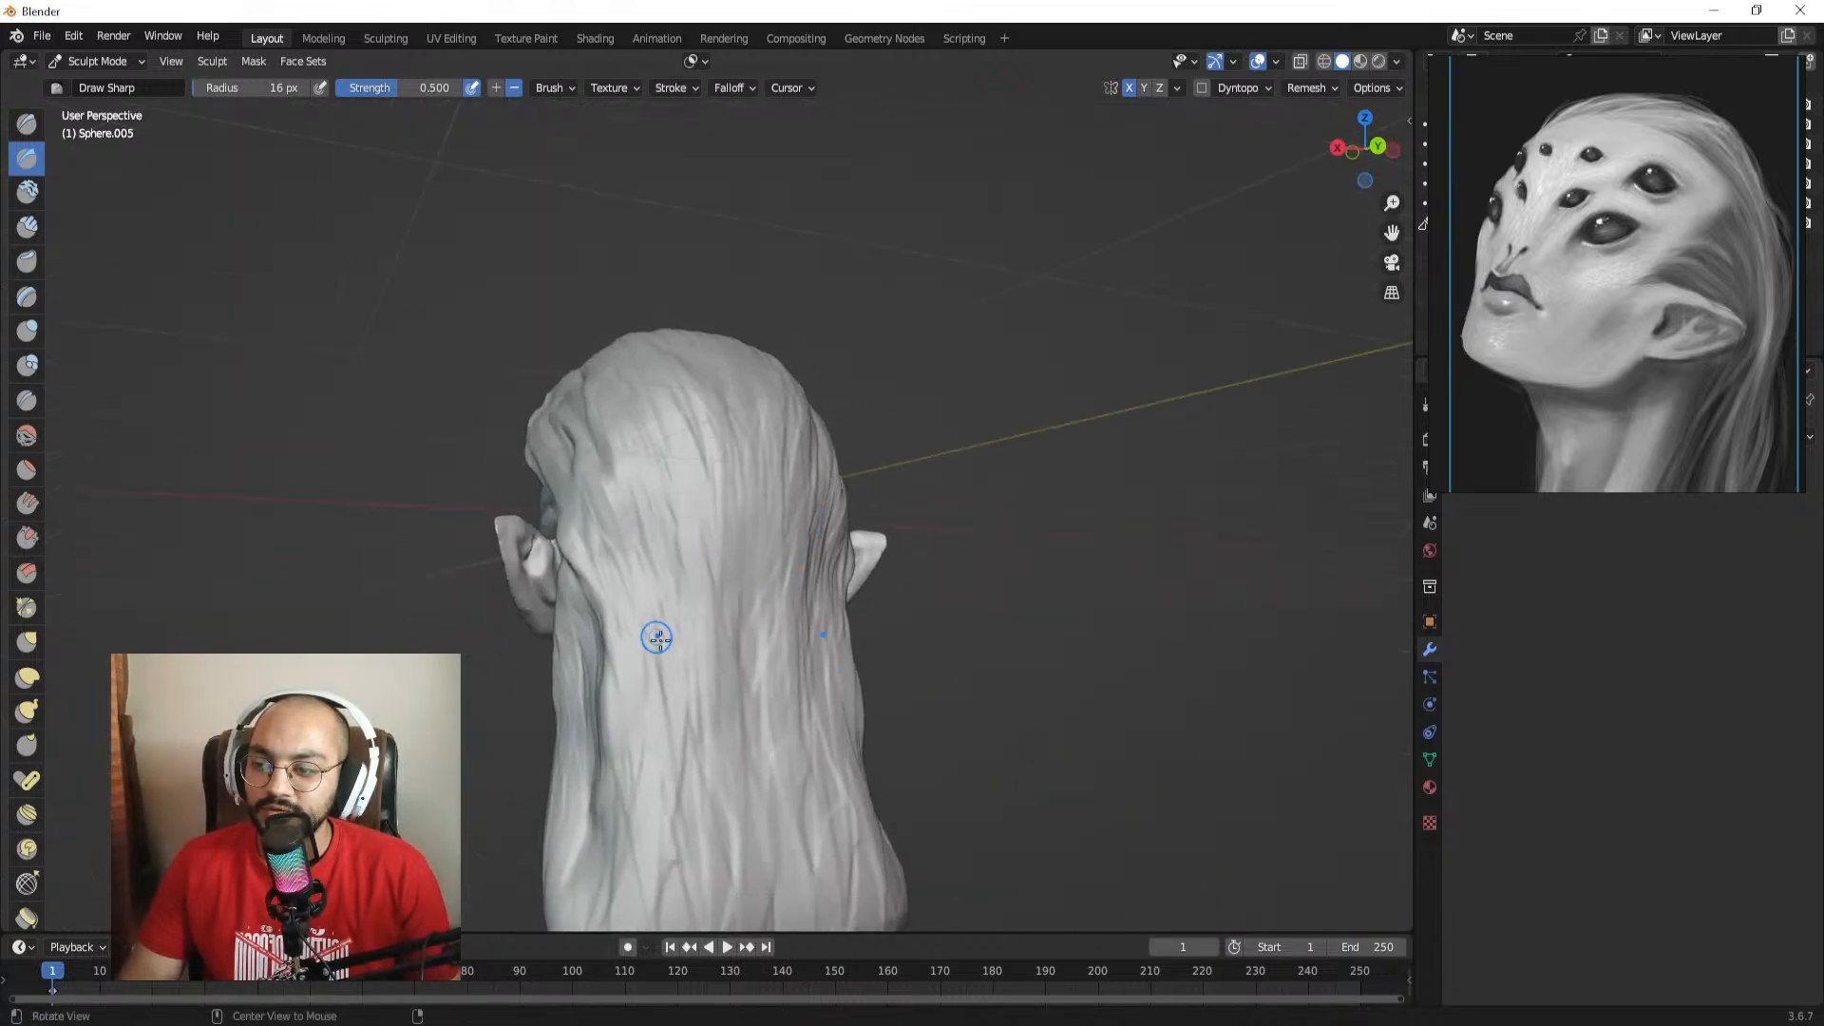
Step: Carve long vertical Draw Sharp grooves down the back hair to its lower ends, with the radius at 20 px
mouse_move(695, 671)
alt+mouse_down()
mouse_move(664, 530)
mouse_move(659, 701)
alt+mouse_up()
drag(623, 587, 624, 861)
drag(671, 722, 648, 859)
drag(661, 707, 687, 865)
mouse_move(726, 712)
mouse_down()
mouse_move(729, 863)
mouse_move(758, 842)
mouse_up()
mouse_move(730, 619)
mouse_down()
mouse_move(722, 800)
mouse_move(726, 780)
mouse_up()
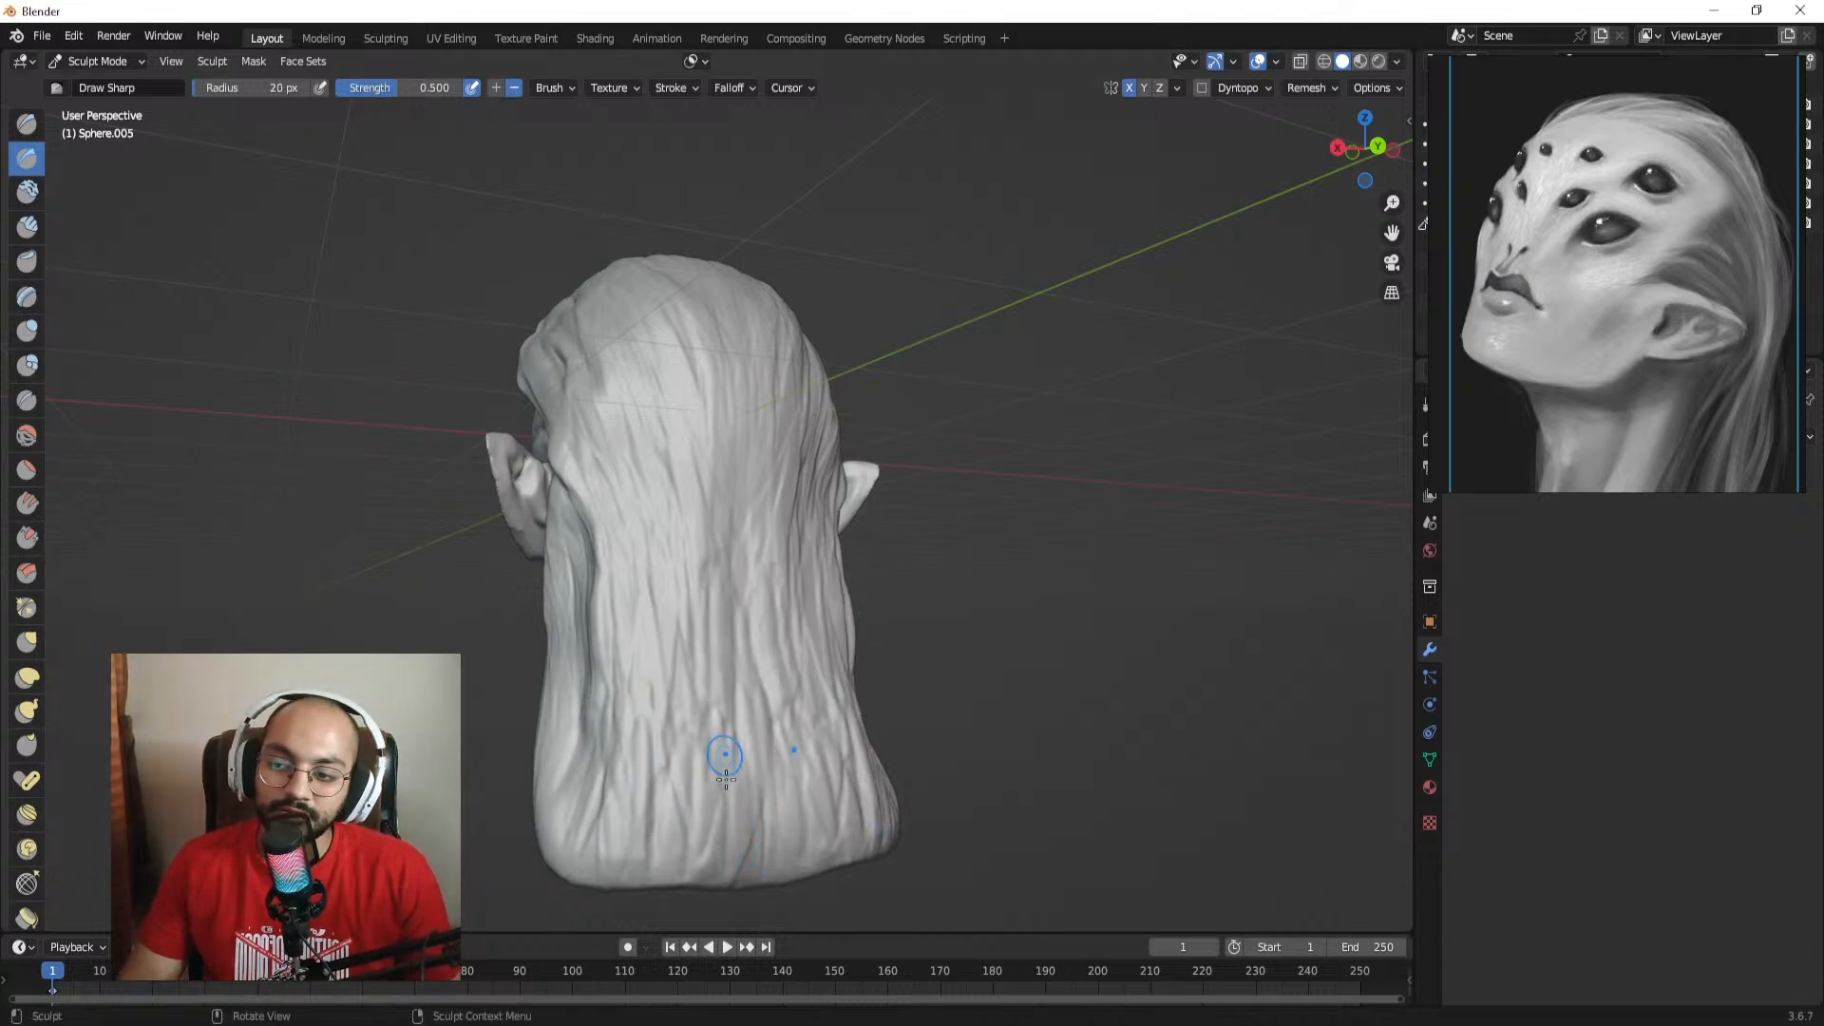
Step: Extend the Draw Sharp strand grooves upward from the middle of the back hair toward the crown
alt+drag(711, 623, 718, 674)
drag(717, 505, 716, 365)
drag(713, 500, 678, 367)
alt+drag(686, 447, 700, 570)
drag(664, 397, 662, 389)
middle_drag(663, 394, 673, 476)
mouse_move(670, 556)
mouse_down()
mouse_move(657, 477)
mouse_move(632, 480)
mouse_up()
Step: Switch to the Grab brush with a 92 px radius and check the hair shape from the front and both sides
mouse_move(646, 484)
alt+mouse_down()
mouse_move(814, 513)
mouse_move(823, 435)
mouse_move(869, 366)
mouse_move(826, 304)
alt+mouse_up()
mouse_move(807, 297)
alt+shift+mouse_down()
mouse_move(800, 446)
mouse_move(831, 395)
mouse_move(750, 385)
mouse_move(841, 410)
mouse_move(808, 440)
mouse_move(659, 521)
mouse_move(582, 494)
alt+shift+mouse_up()
key(f)
click(707, 479)
mouse_move(693, 414)
ctrl+alt+mouse_down()
mouse_move(704, 479)
mouse_move(750, 475)
ctrl+alt+mouse_up()
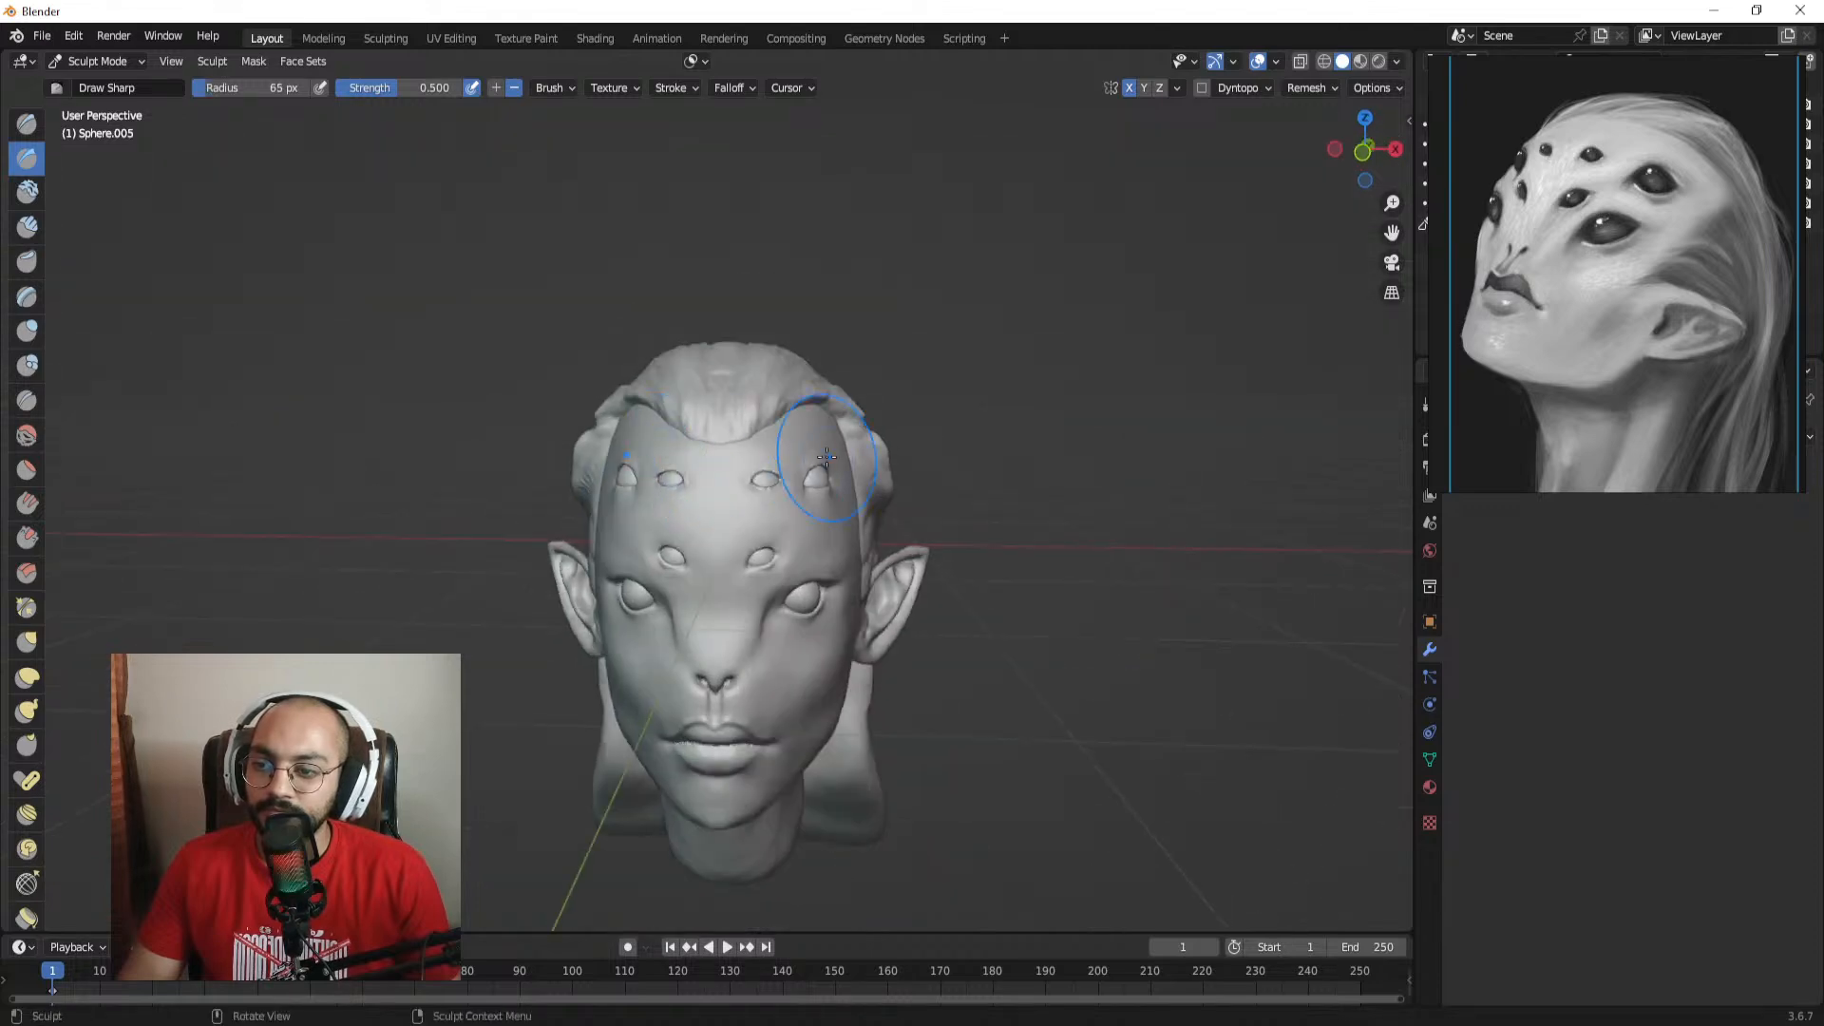
key(g)
alt+drag(878, 458, 807, 418)
mouse_move(808, 446)
alt+mouse_down()
mouse_move(903, 456)
mouse_move(907, 439)
mouse_move(874, 469)
alt+mouse_up()
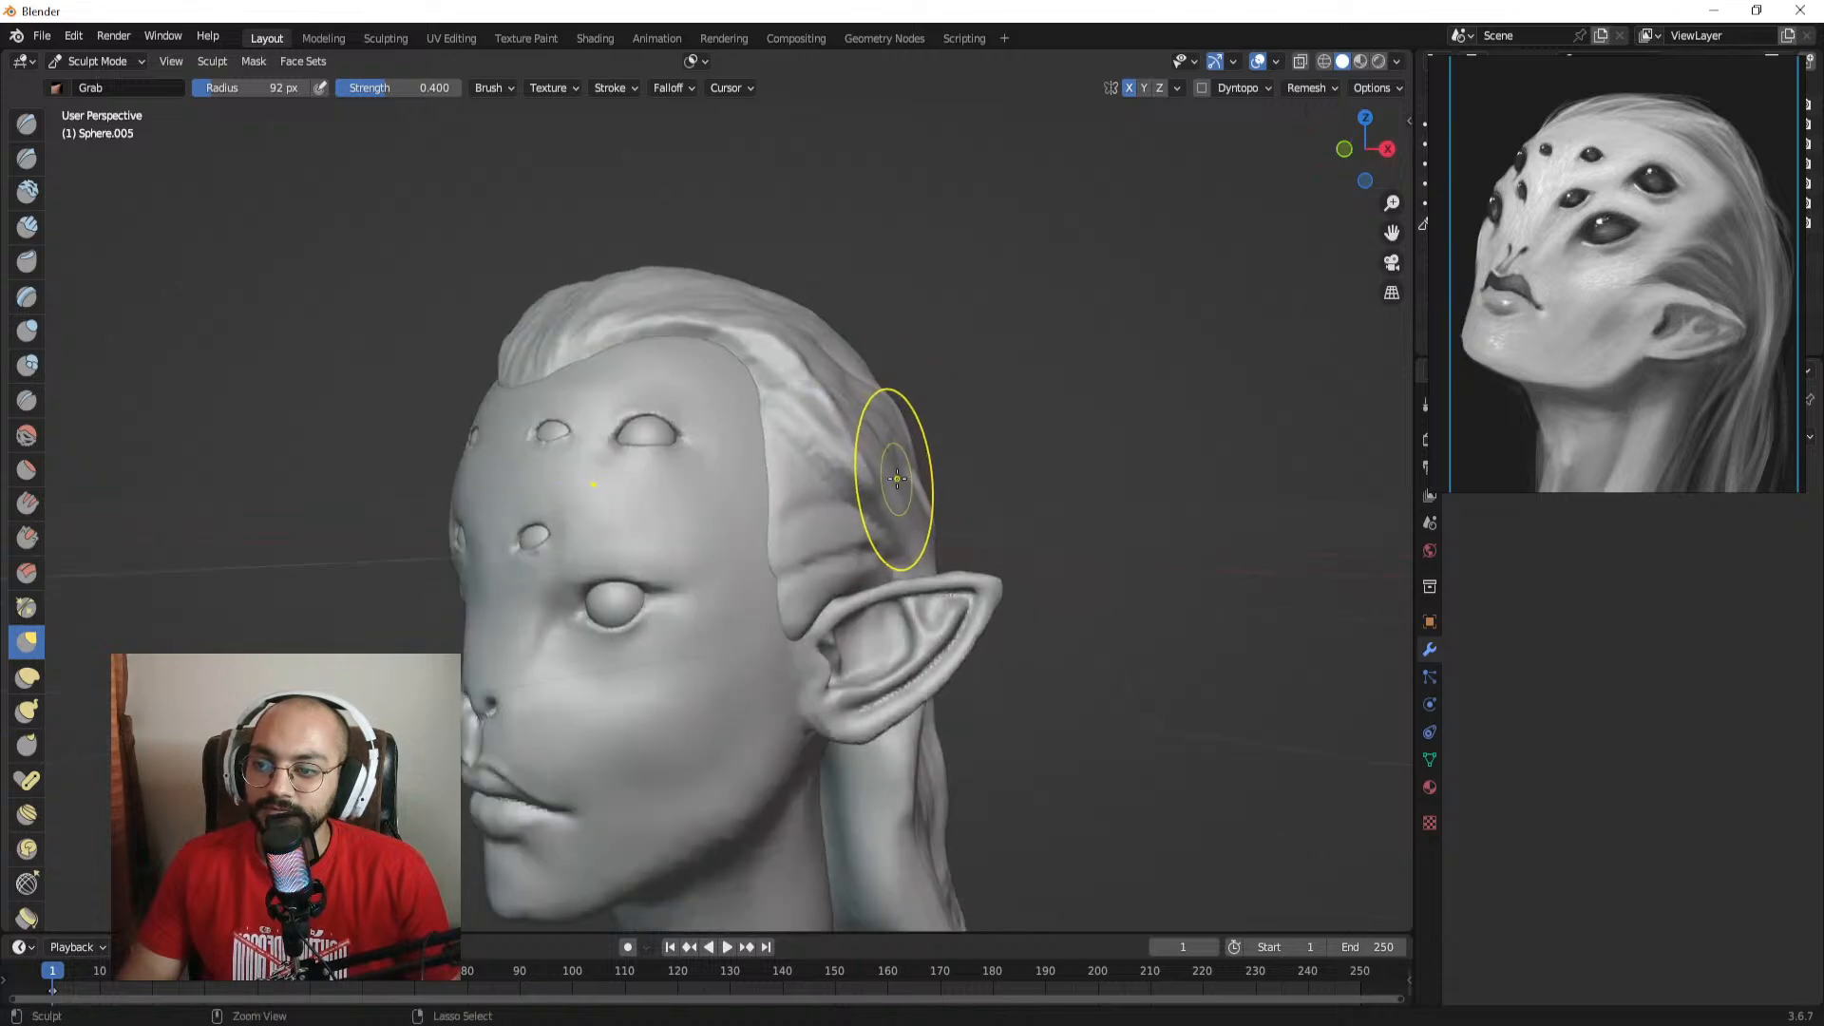
middle_drag(853, 494, 939, 486)
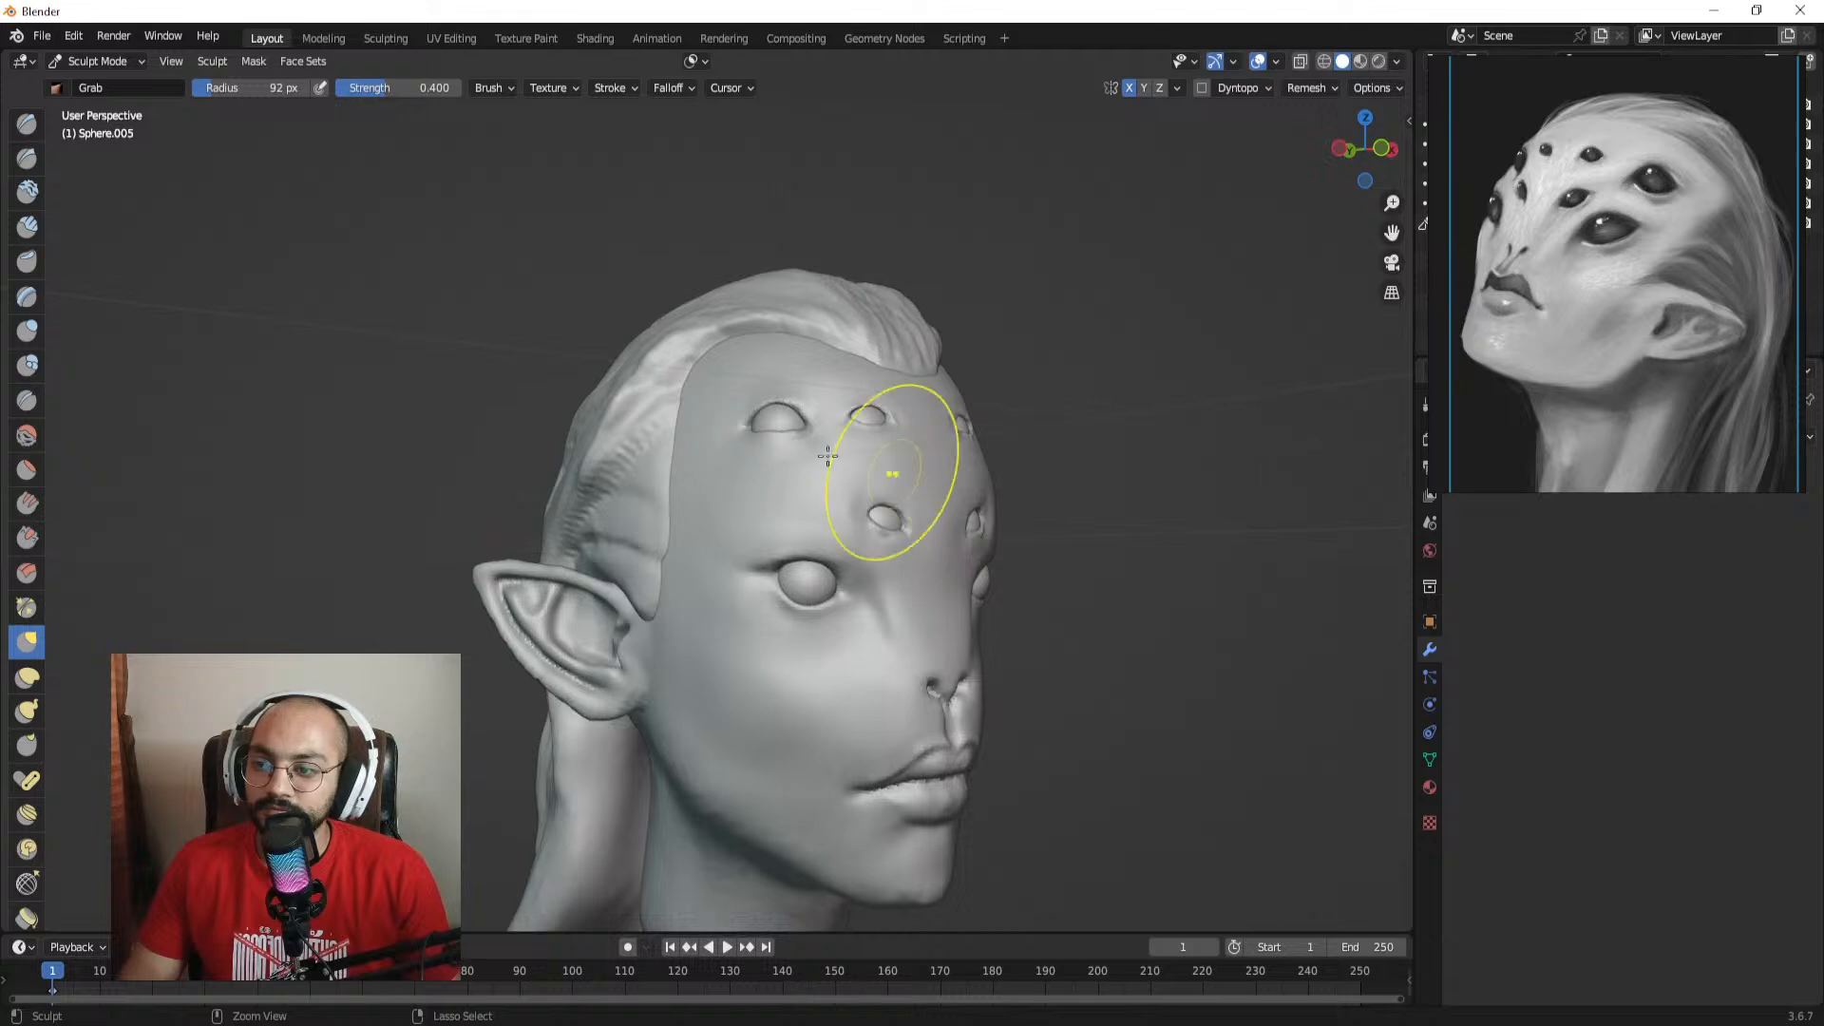
Step: Reshape the outer hair silhouette beside the temple with Grab from the front, and set the brush radius to 113 px
key(KP_1)
mouse_move(1236, 485)
ctrl+alt+mouse_down()
mouse_move(1202, 412)
mouse_move(1071, 422)
ctrl+alt+mouse_up()
key(f)
click(1101, 409)
mouse_move(914, 422)
mouse_down()
mouse_move(899, 462)
mouse_move(931, 487)
mouse_move(891, 514)
mouse_up()
drag(924, 482, 912, 488)
key(f)
mouse_move(988, 536)
alt+mouse_down()
mouse_move(803, 629)
mouse_move(863, 646)
alt+mouse_up()
click(930, 614)
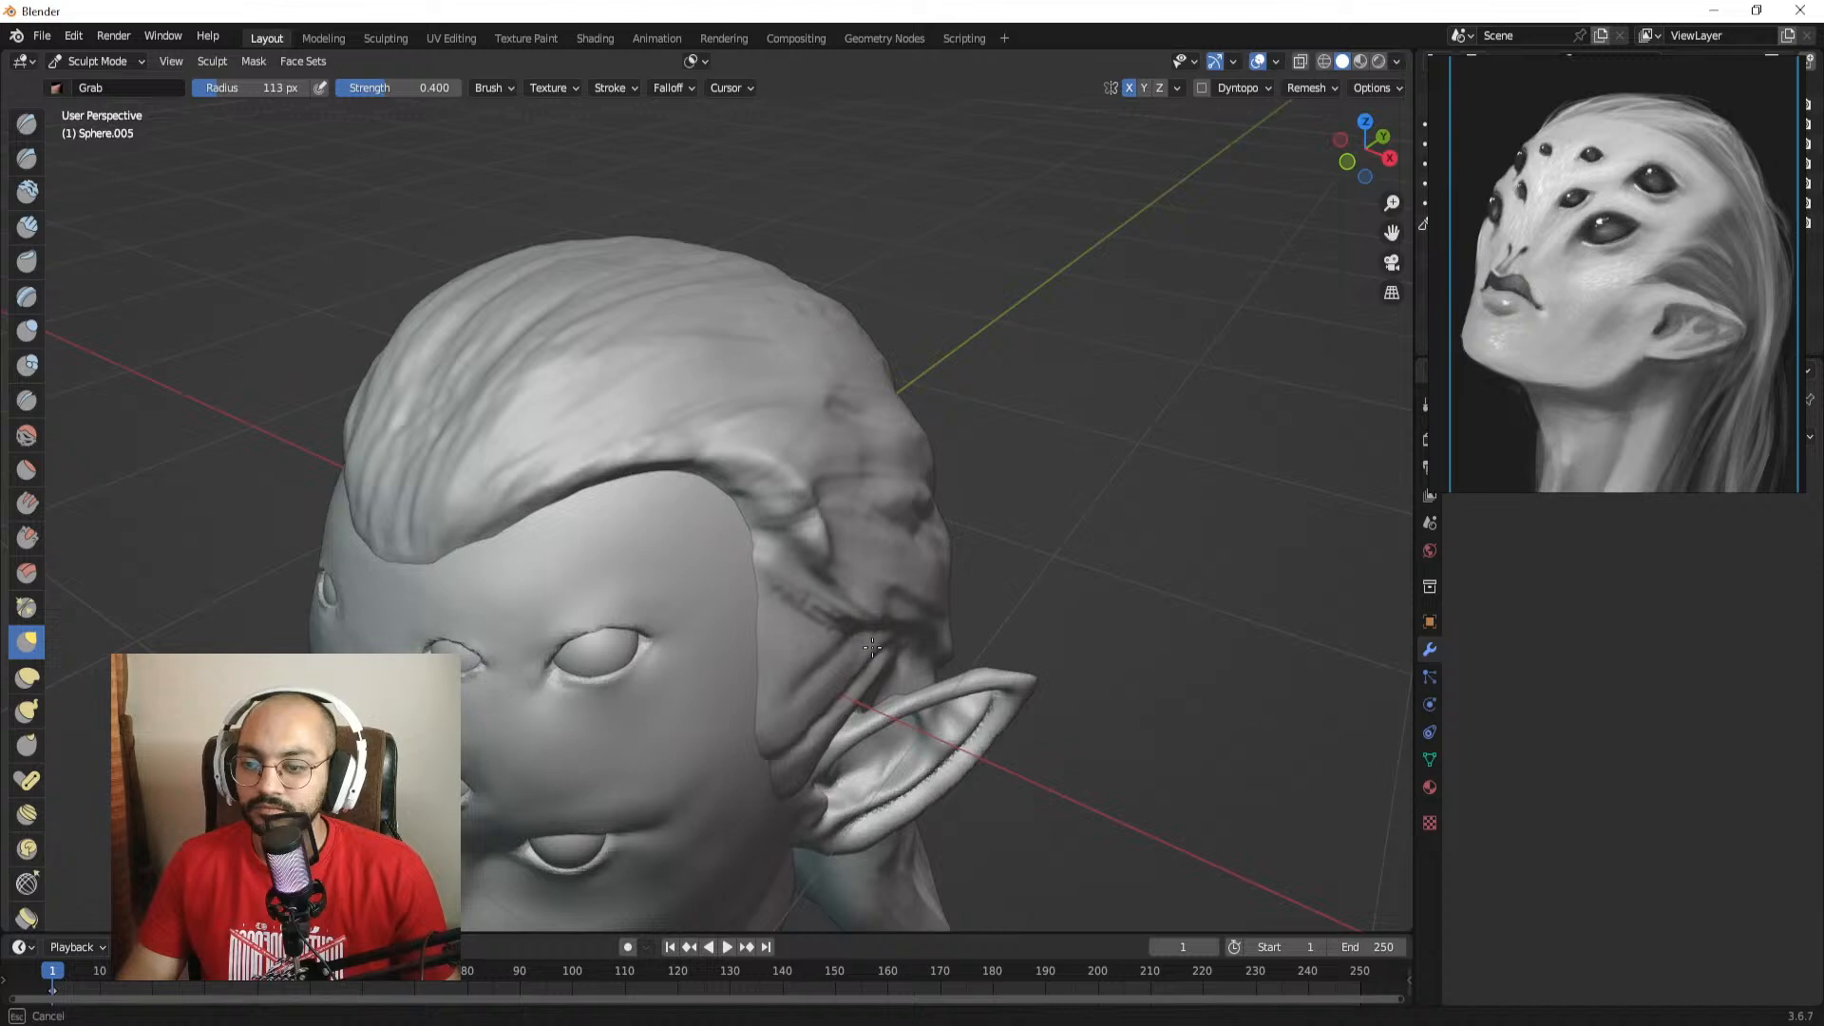
middle_drag(865, 646, 957, 529)
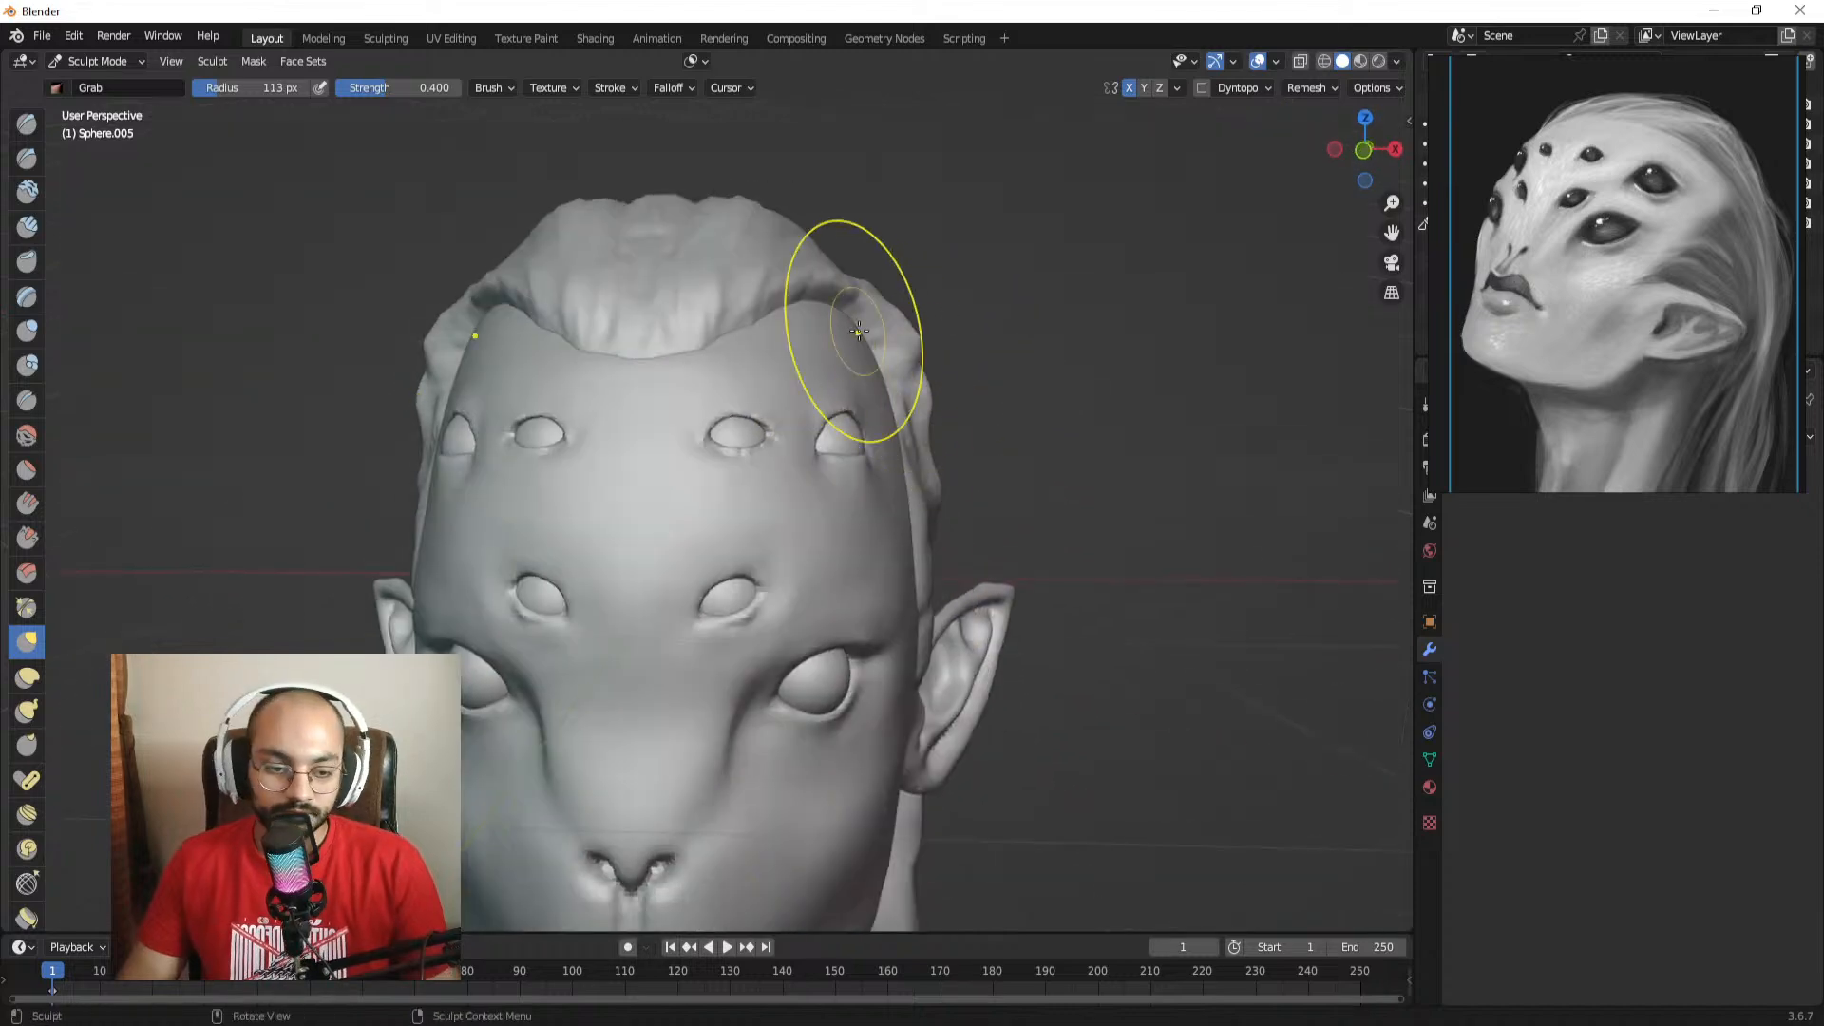
Step: Adjust the temple hairline with Grab at a 77 px radius from the front and 59 px from the side
key(KP_1)
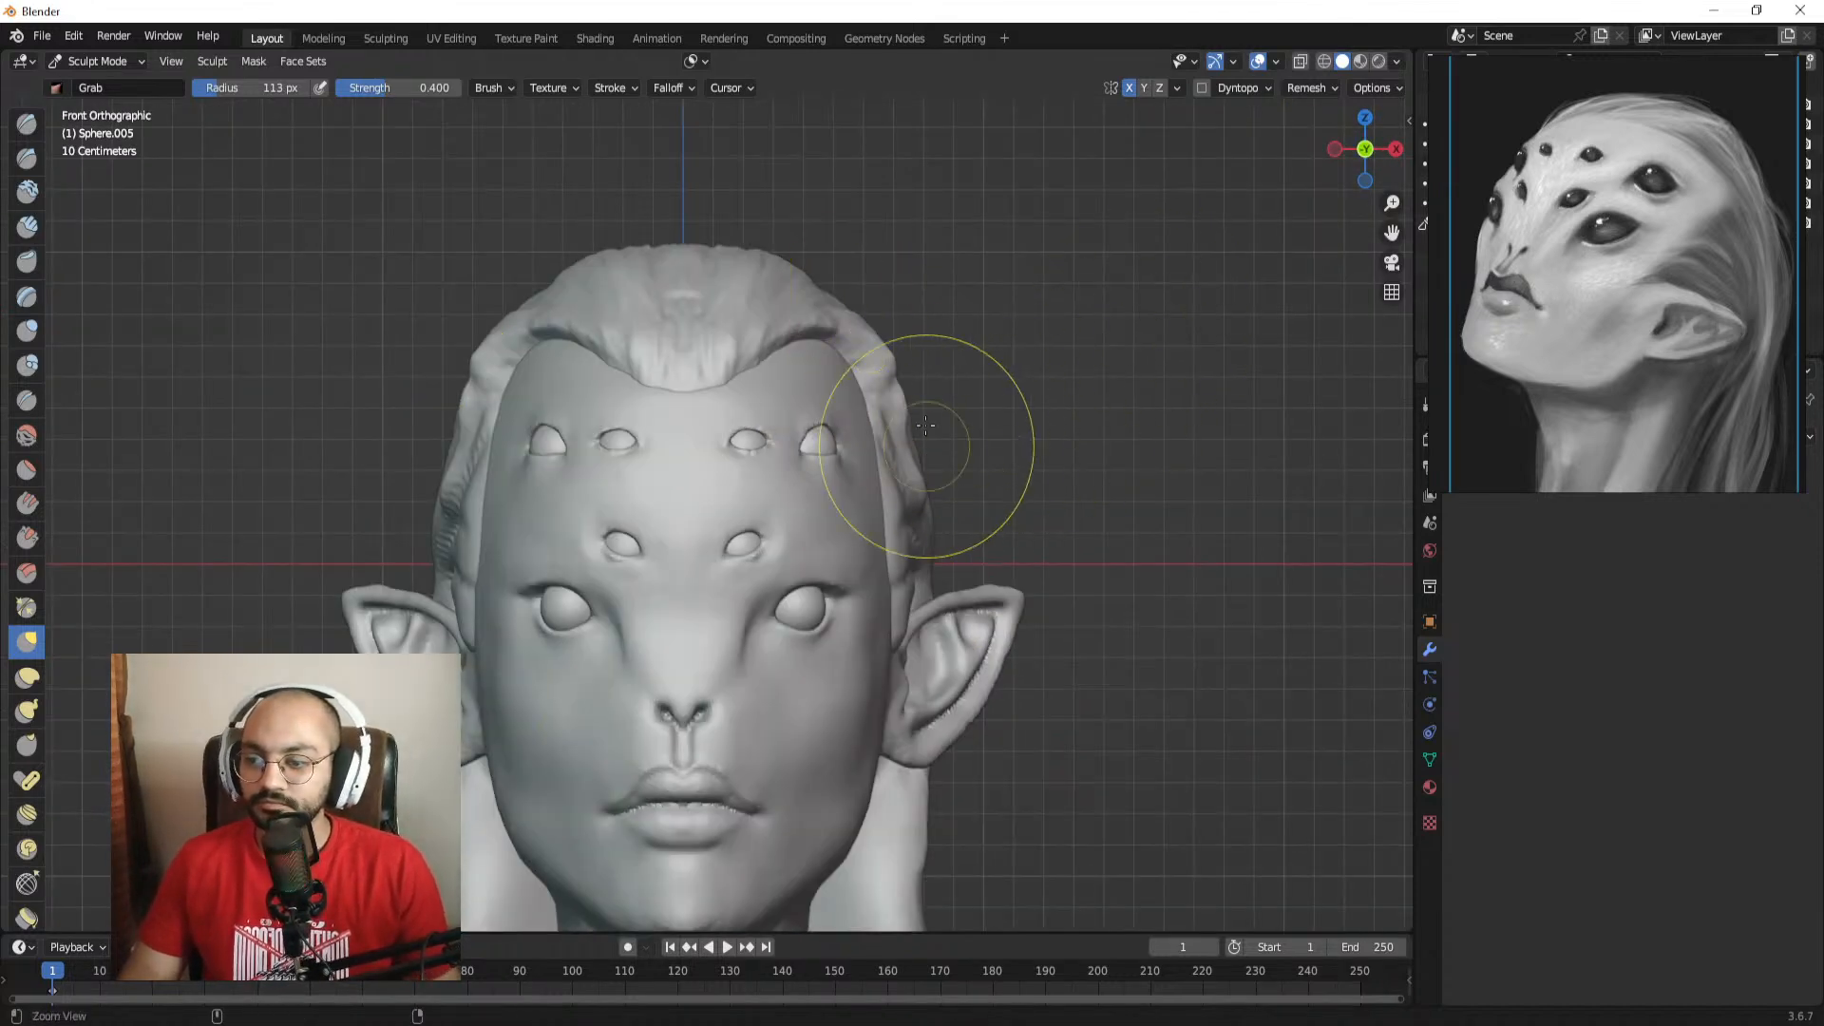
scroll(883, 351, up, 3)
key(f)
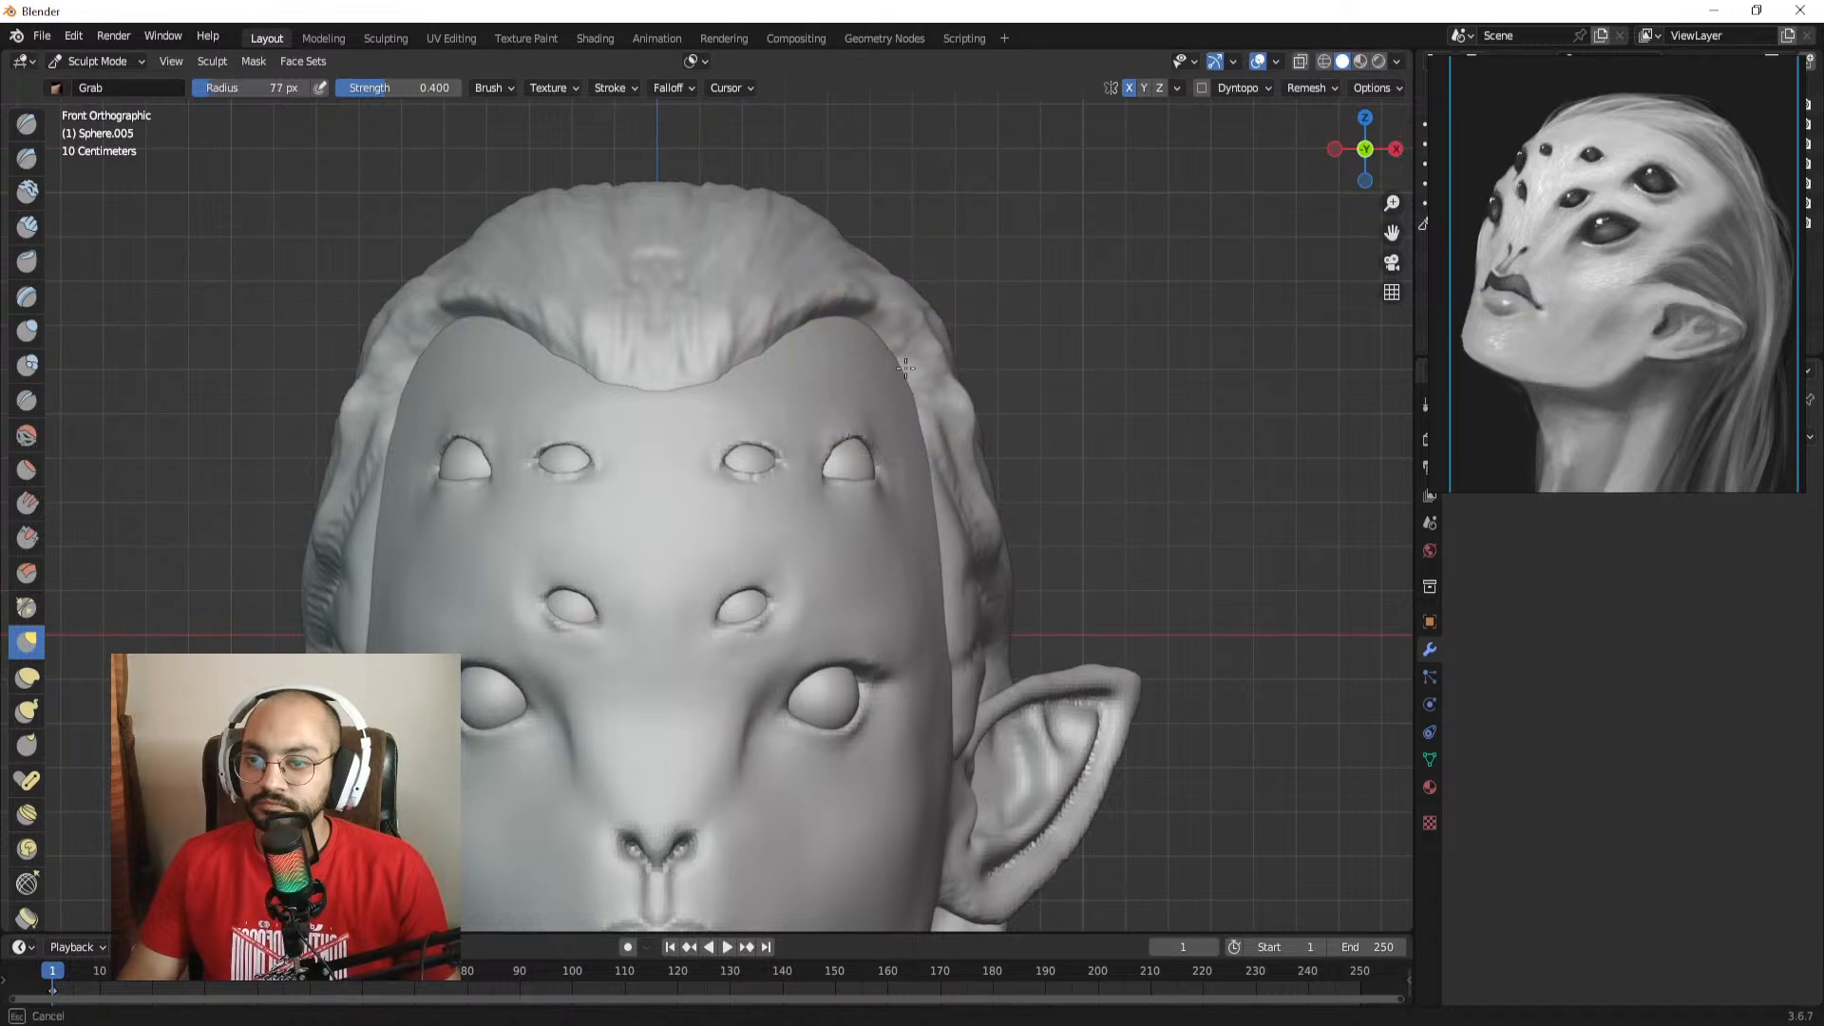
click(909, 363)
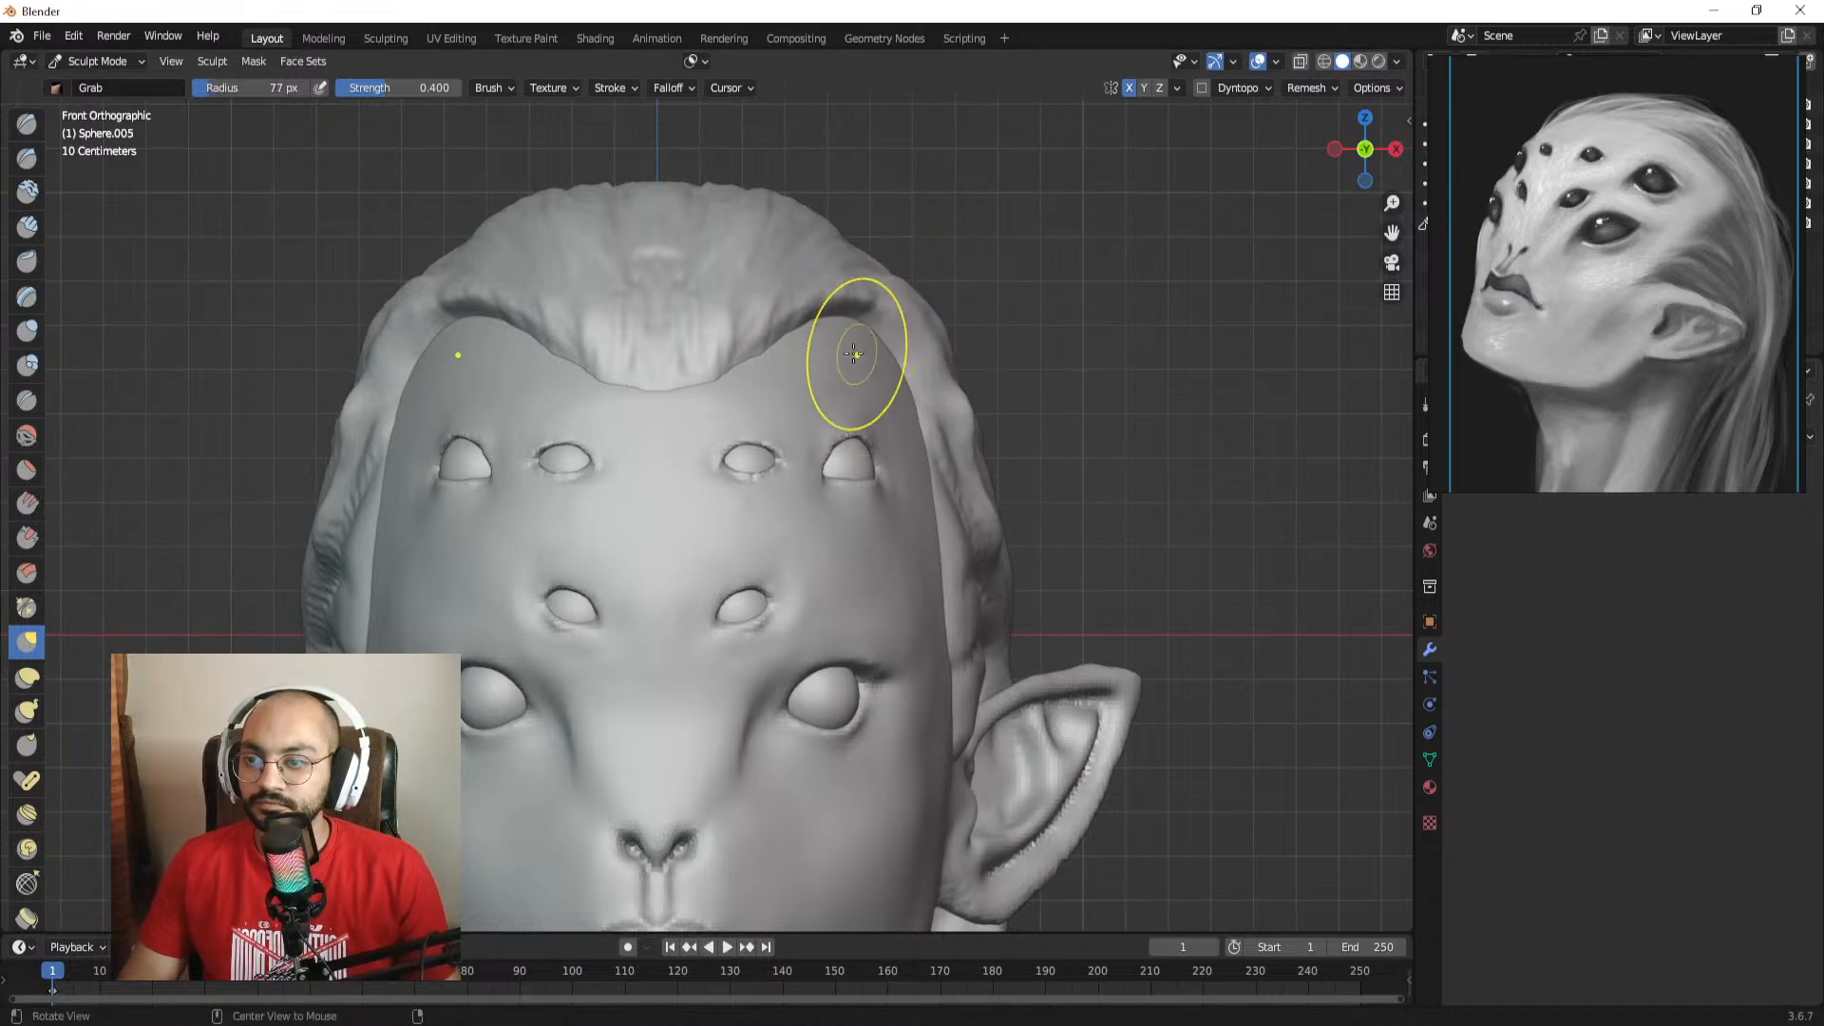
scroll(841, 376, down, 3)
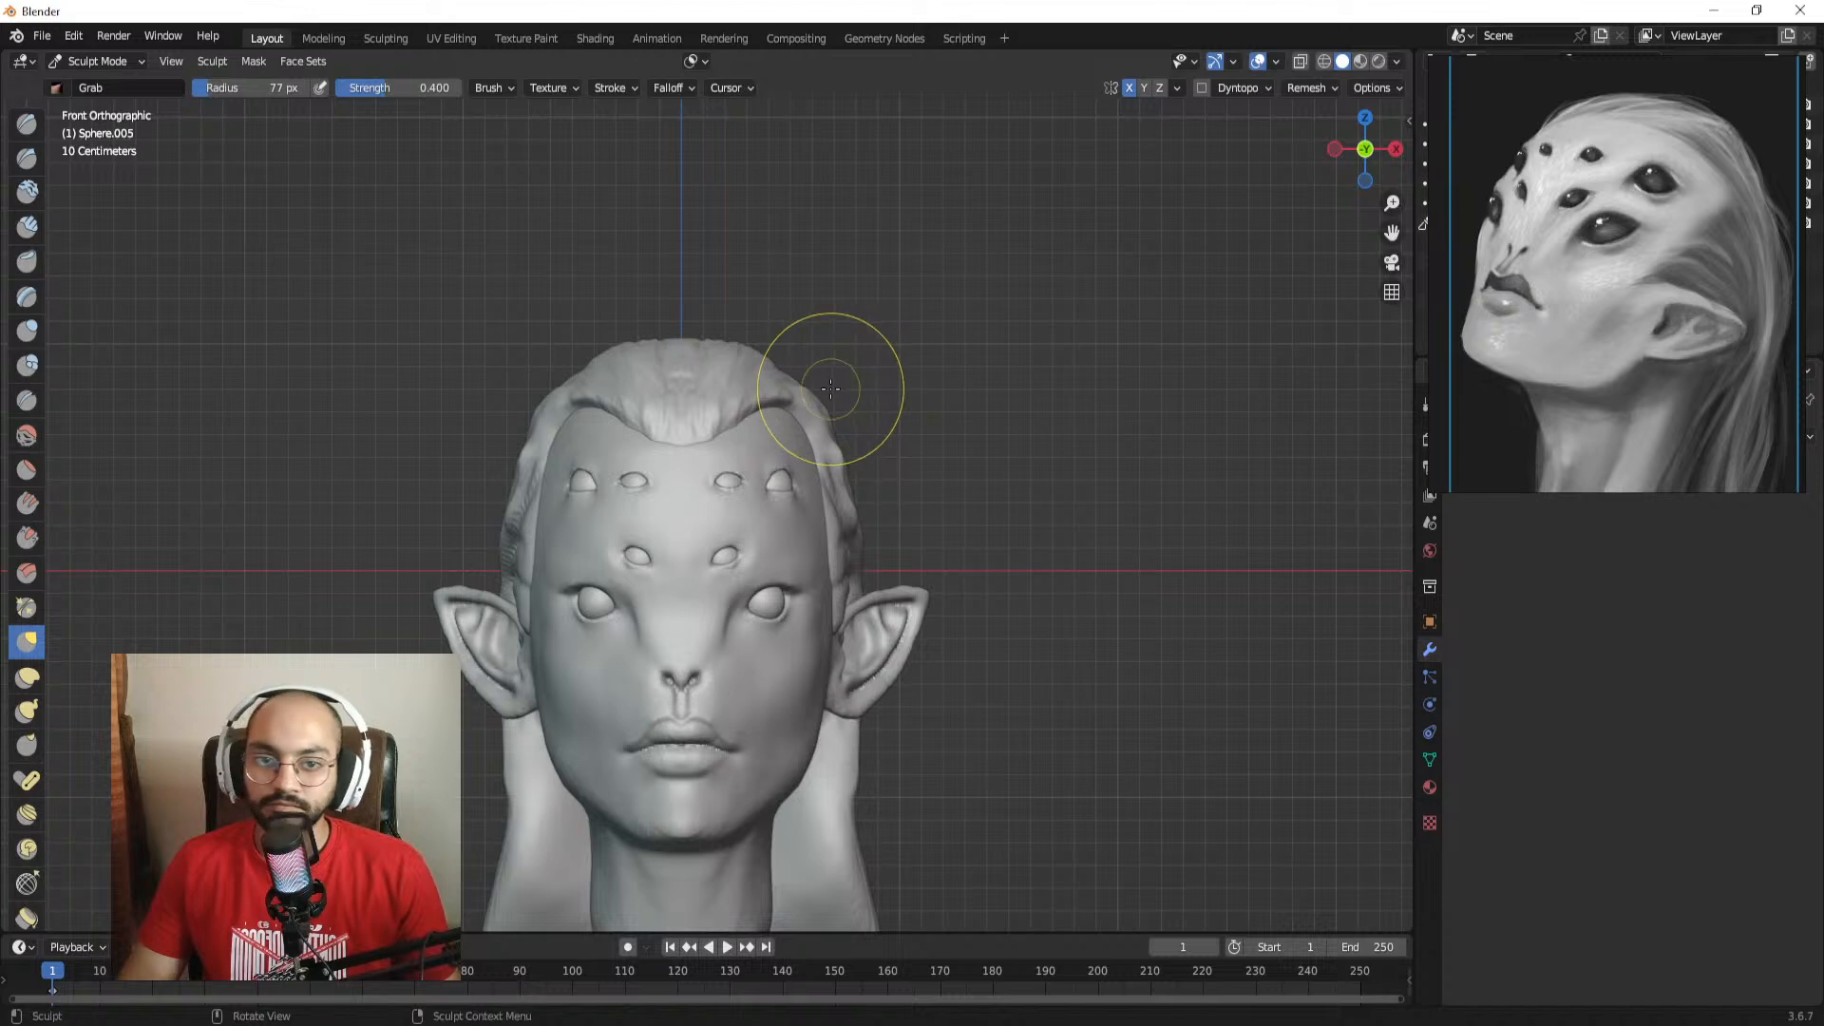
middle_drag(847, 395, 665, 422)
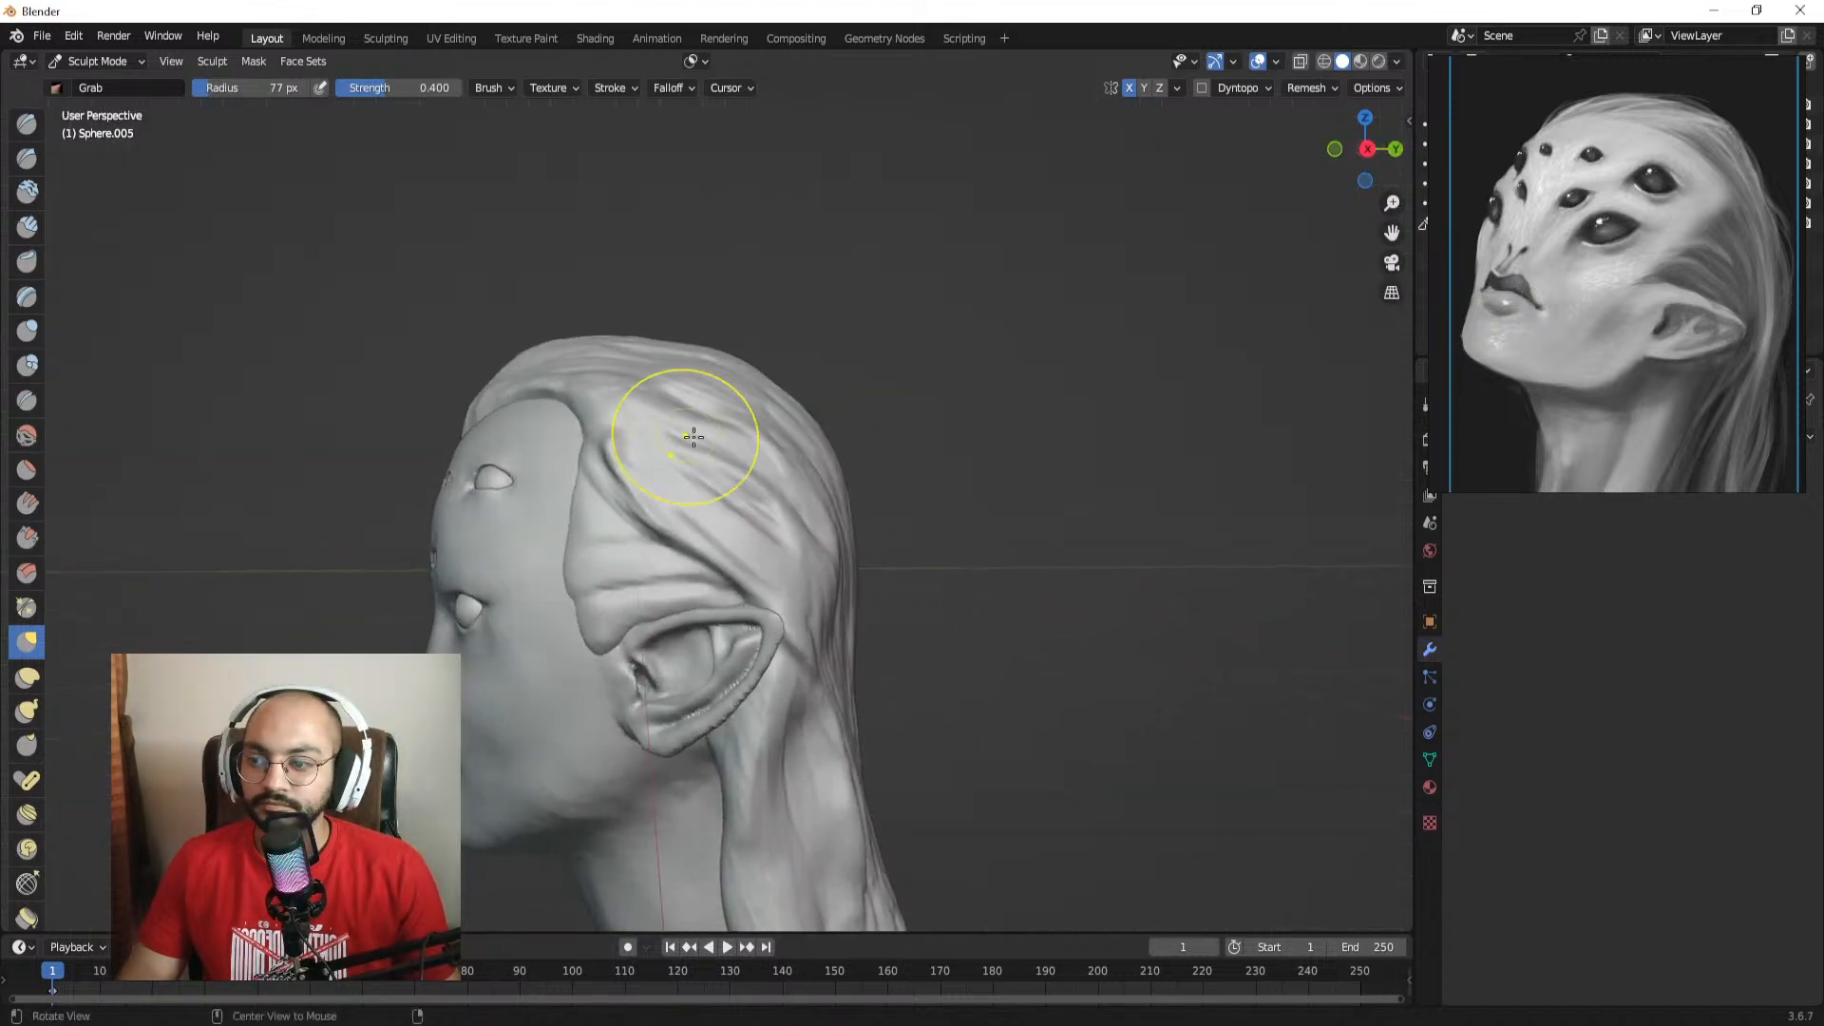
key(f)
click(628, 466)
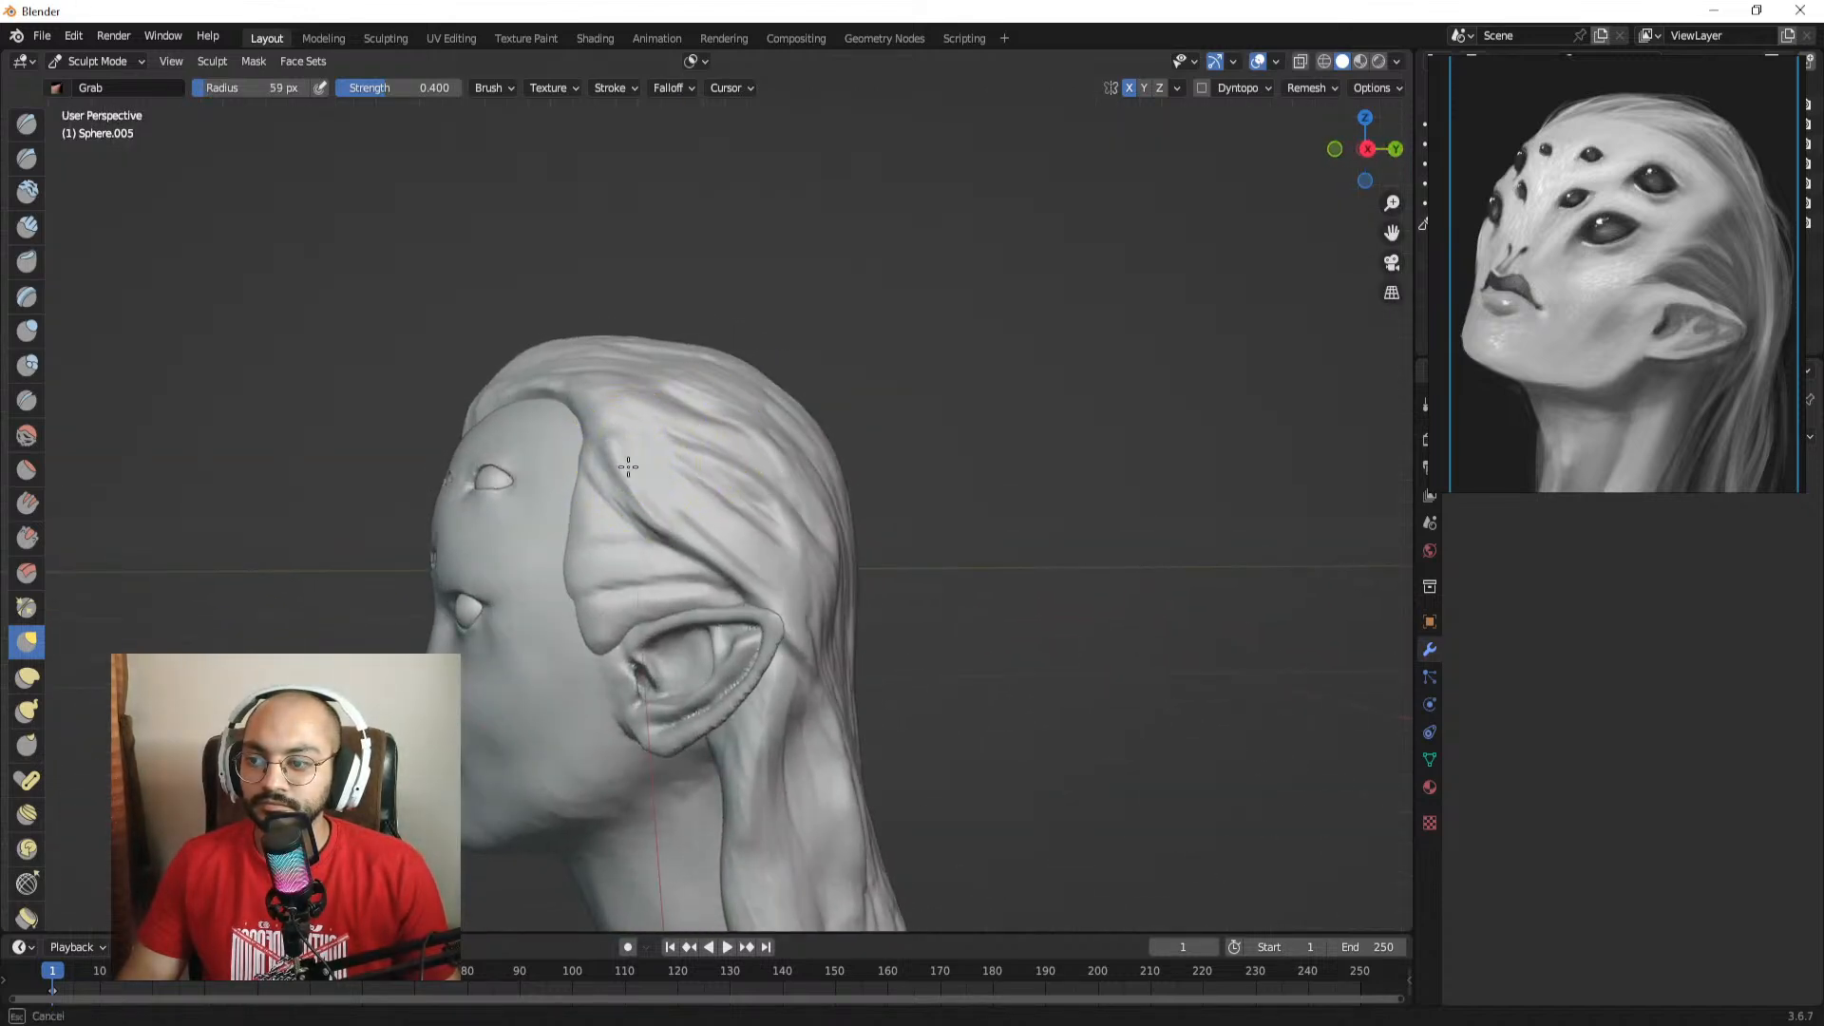
Step: Switch to Draw Sharp, reduce its radius to 34 px and carve the crease running back from the temple hairline
click(26, 157)
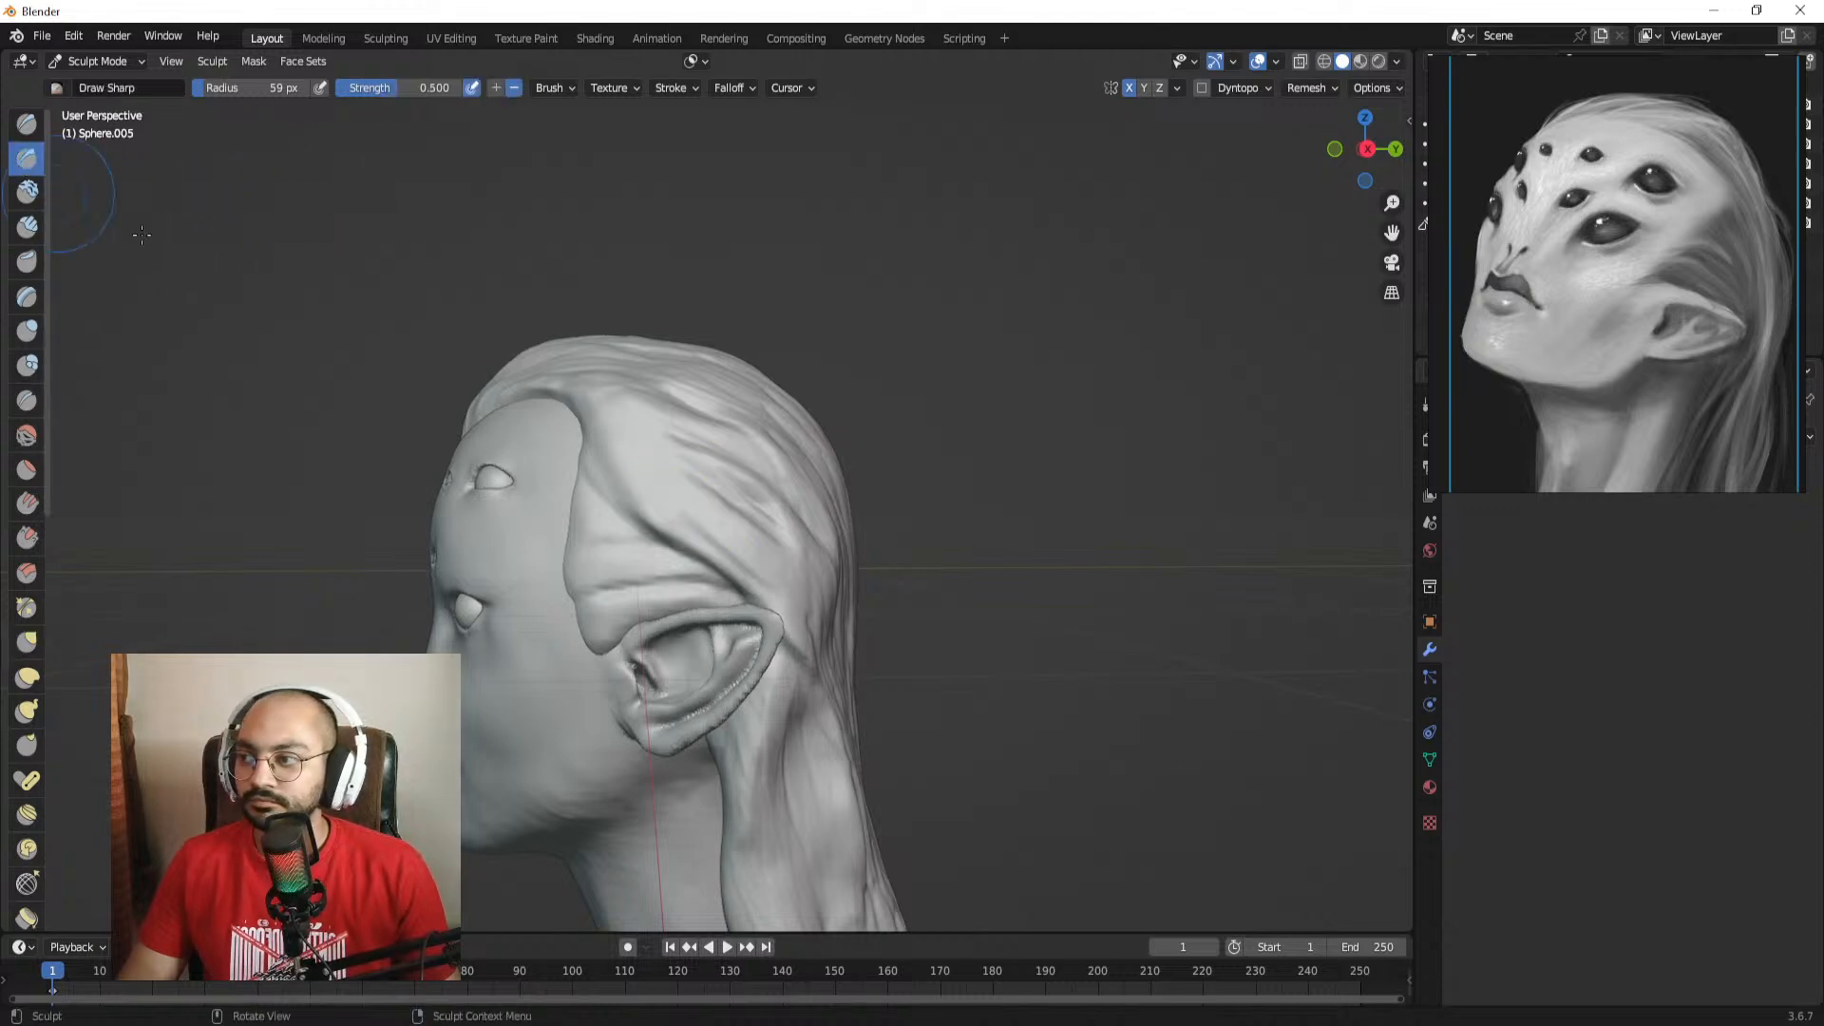
scroll(592, 491, up, 1)
key(f)
click(577, 490)
drag(568, 481, 648, 543)
key(ctrl+z)
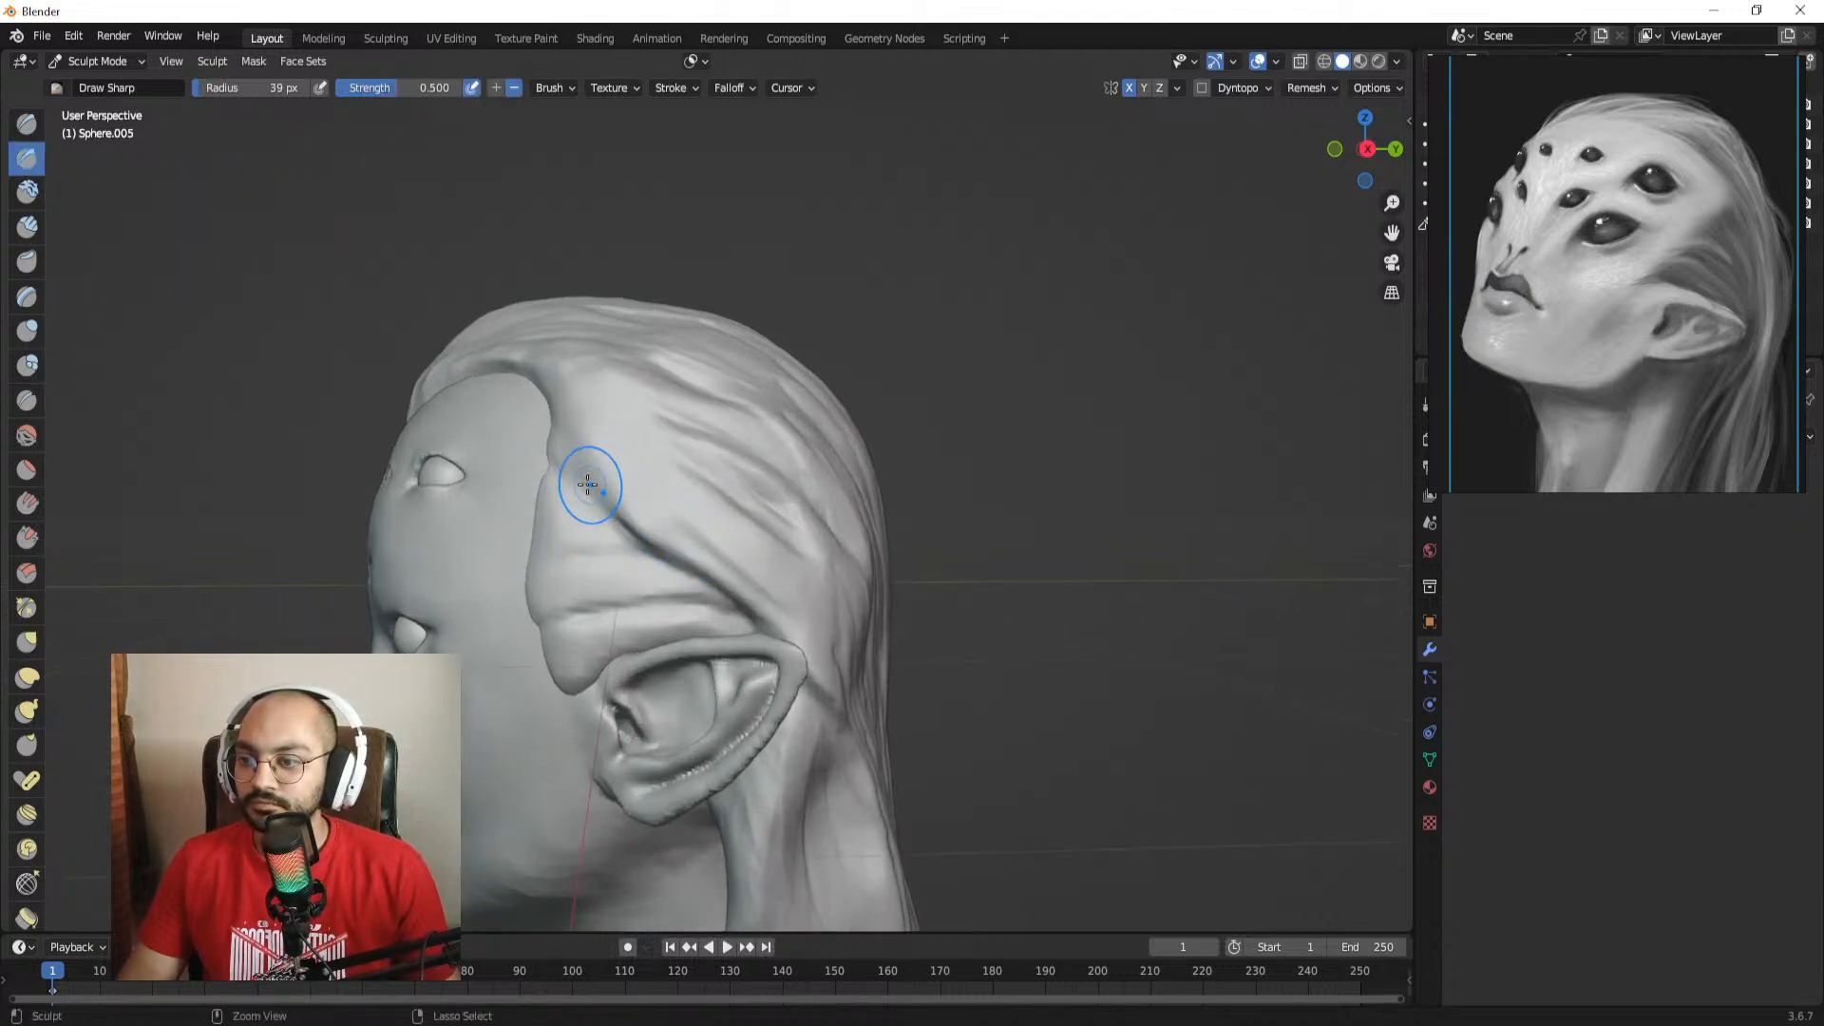
key(ctrl+z)
drag(576, 483, 646, 550)
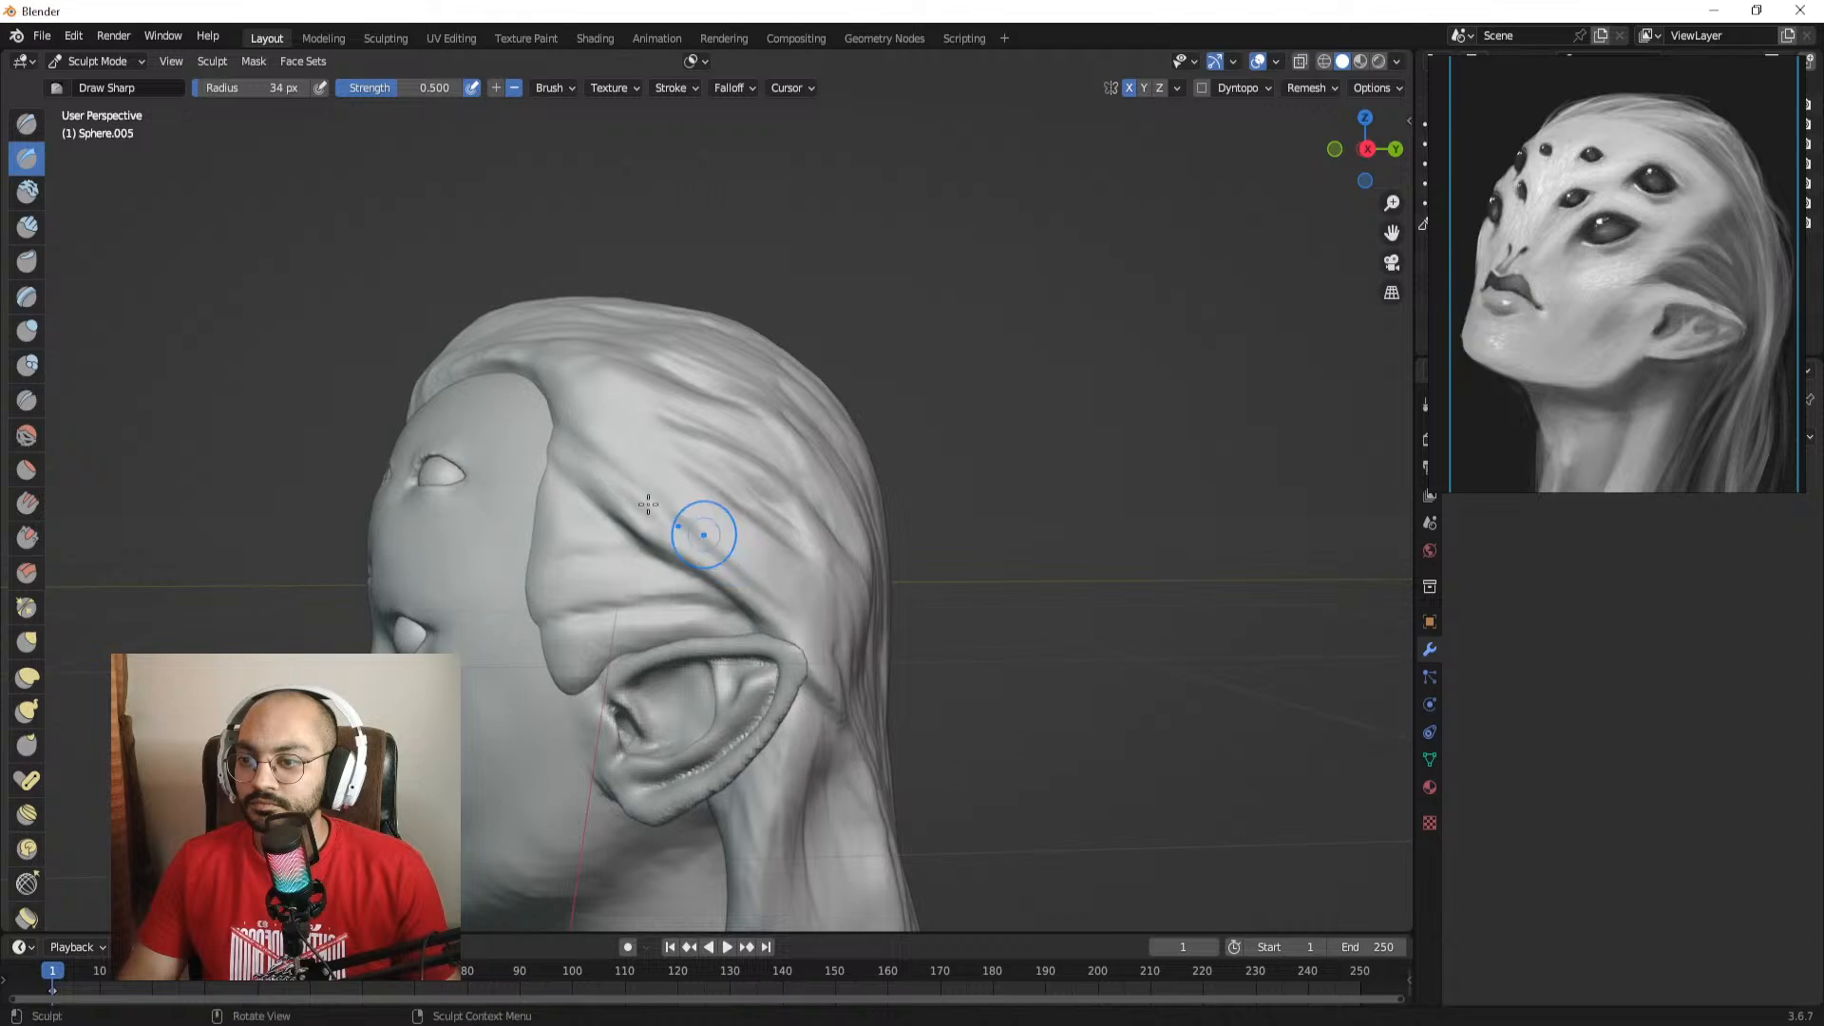
Step: Reduce the Draw Sharp radius and carve long vertical strand grooves down the hair hanging below the ear
mouse_move(700, 469)
middle_down()
mouse_move(937, 494)
mouse_move(749, 471)
middle_up()
key(f)
click(800, 465)
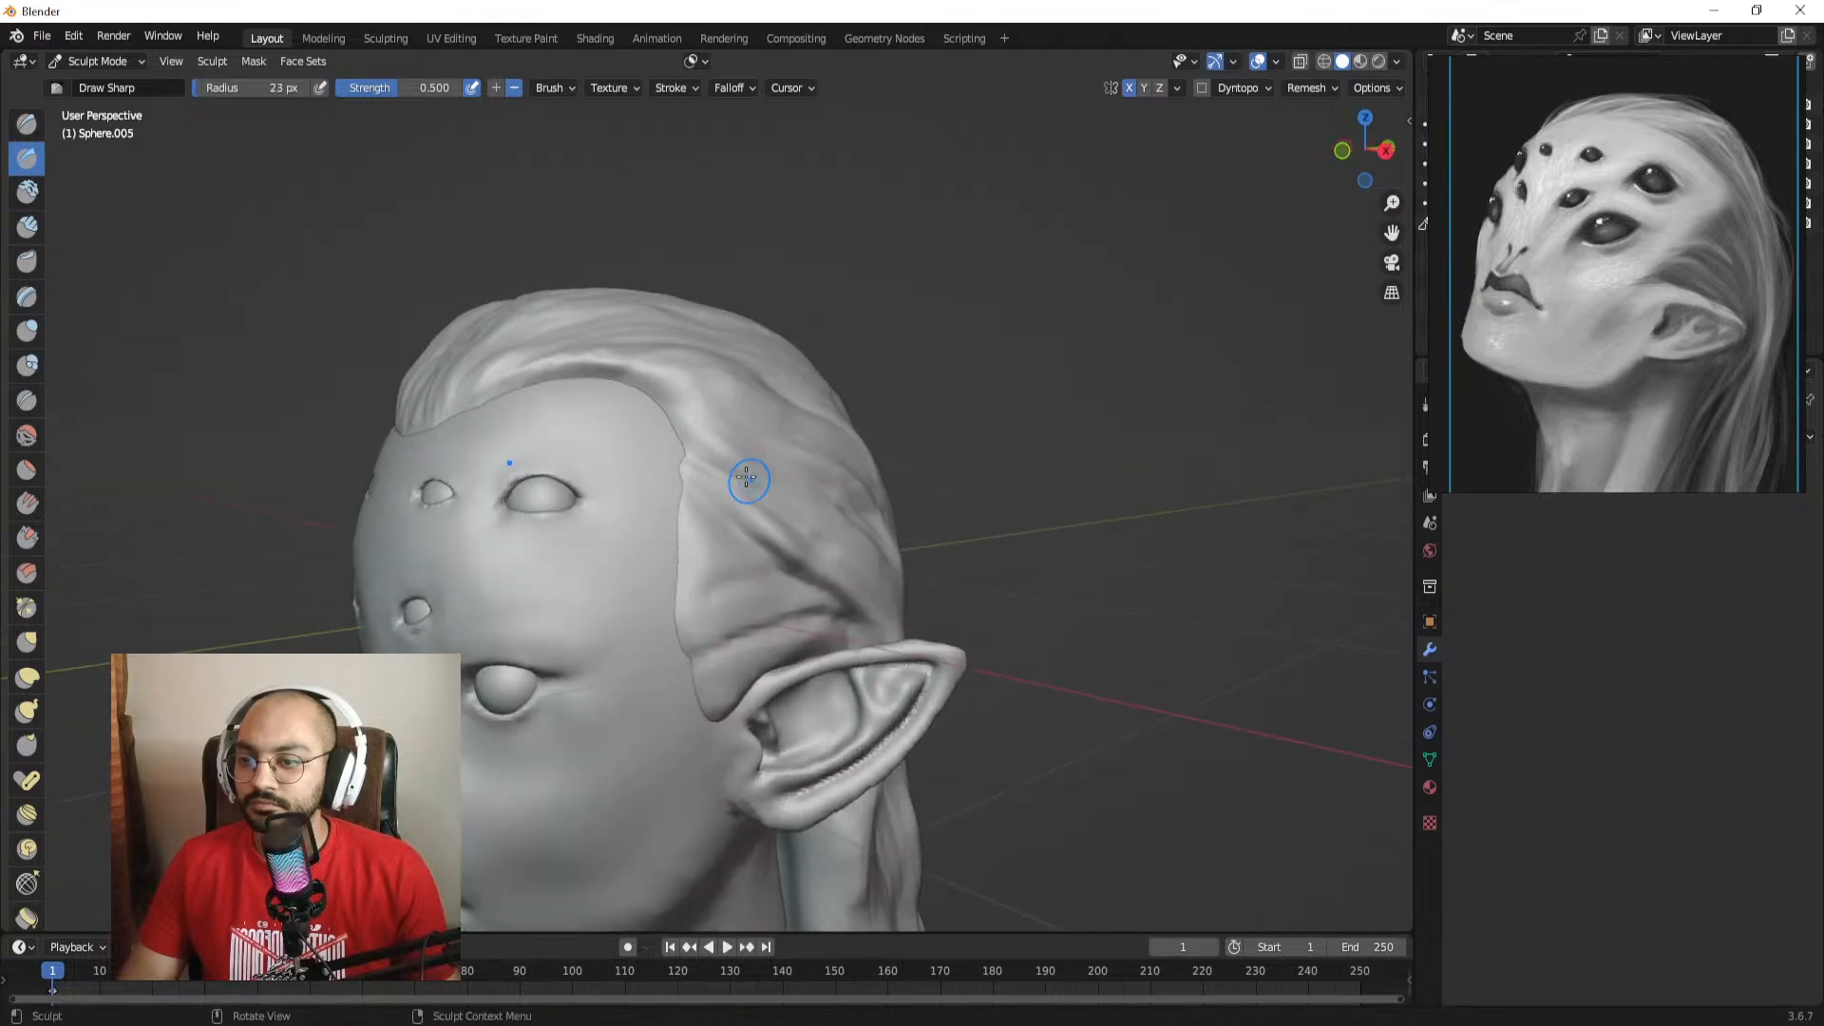
mouse_move(720, 479)
alt+mouse_down()
mouse_move(802, 476)
mouse_move(781, 541)
mouse_move(785, 406)
alt+mouse_up()
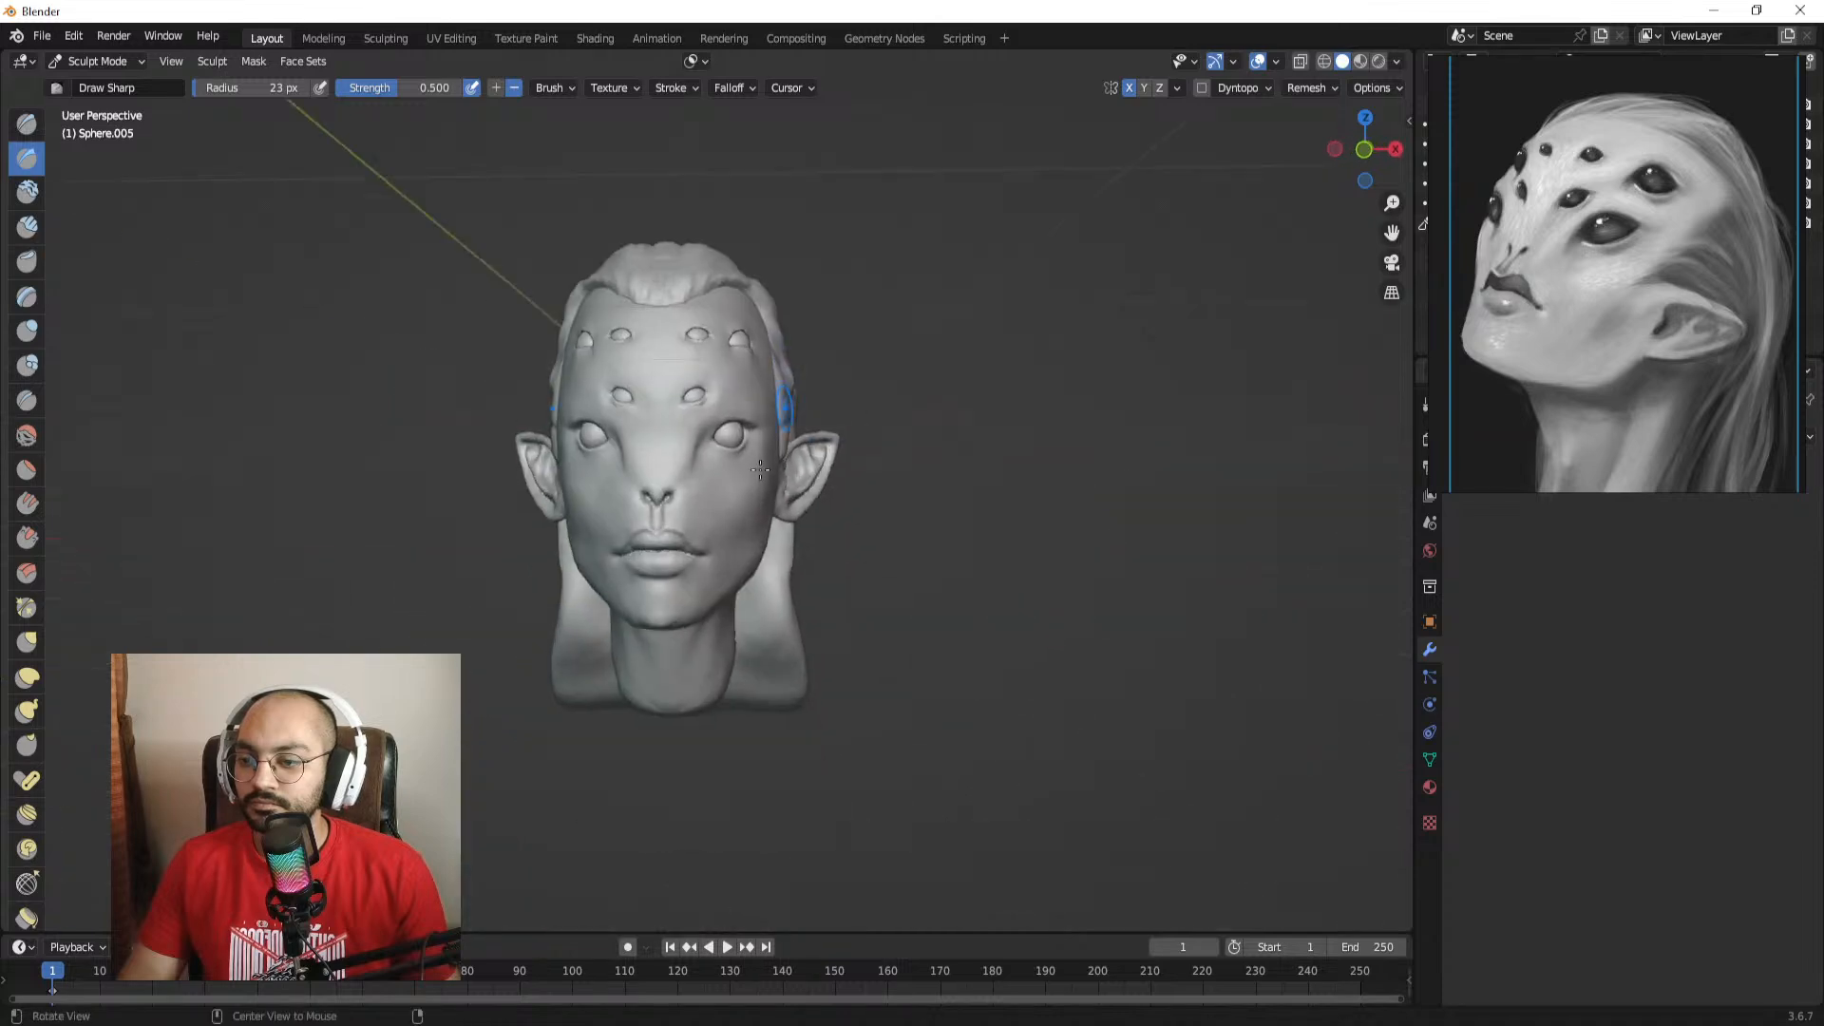
alt+drag(622, 517, 711, 538)
key(f)
click(613, 563)
drag(594, 532, 575, 692)
drag(570, 580, 562, 698)
mouse_move(602, 581)
mouse_down()
mouse_move(600, 670)
mouse_move(614, 640)
mouse_up()
drag(603, 528, 574, 660)
mouse_move(604, 553)
mouse_down()
mouse_move(581, 656)
mouse_move(607, 755)
mouse_up()
mouse_move(606, 755)
ctrl+alt+mouse_down()
mouse_move(673, 510)
mouse_move(652, 419)
mouse_move(626, 434)
mouse_move(664, 424)
mouse_move(636, 366)
ctrl+alt+mouse_up()
Step: Switch to the Snake Hook brush, set its radius to 24 px and try pulling a thin strand from the hair above the temple
click(27, 710)
key(f)
click(608, 365)
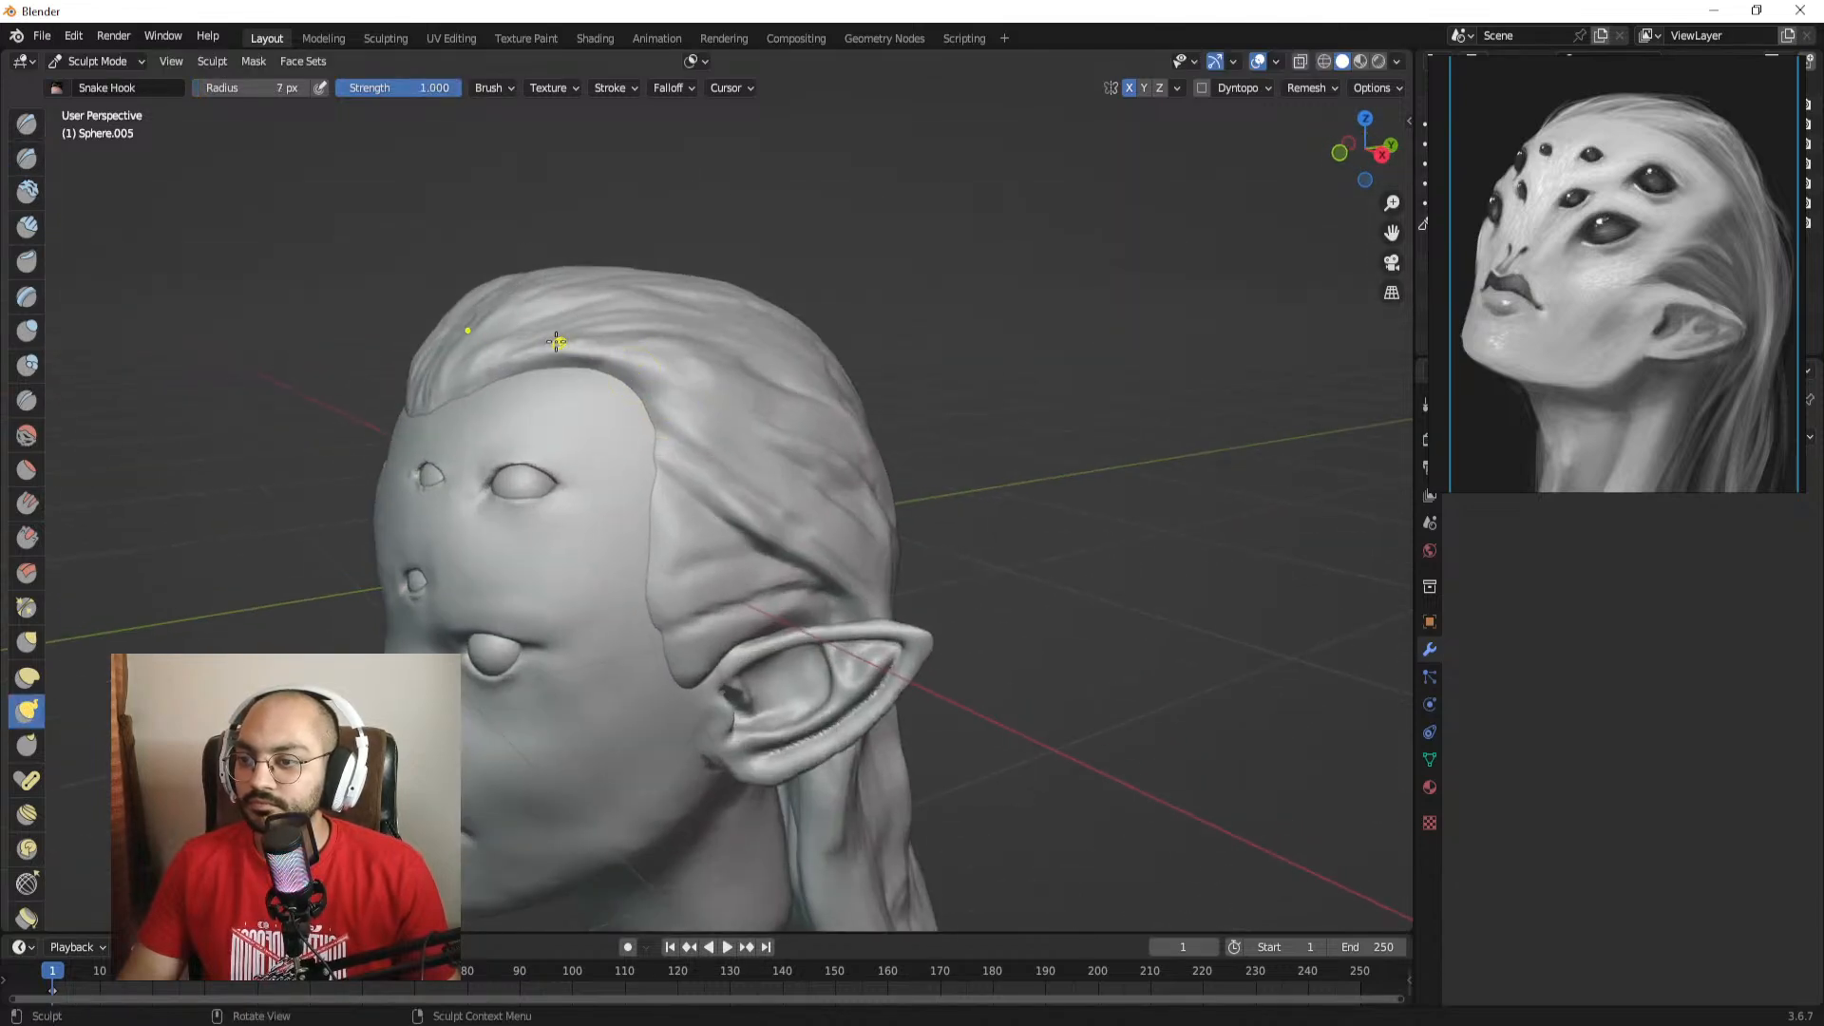
key(f)
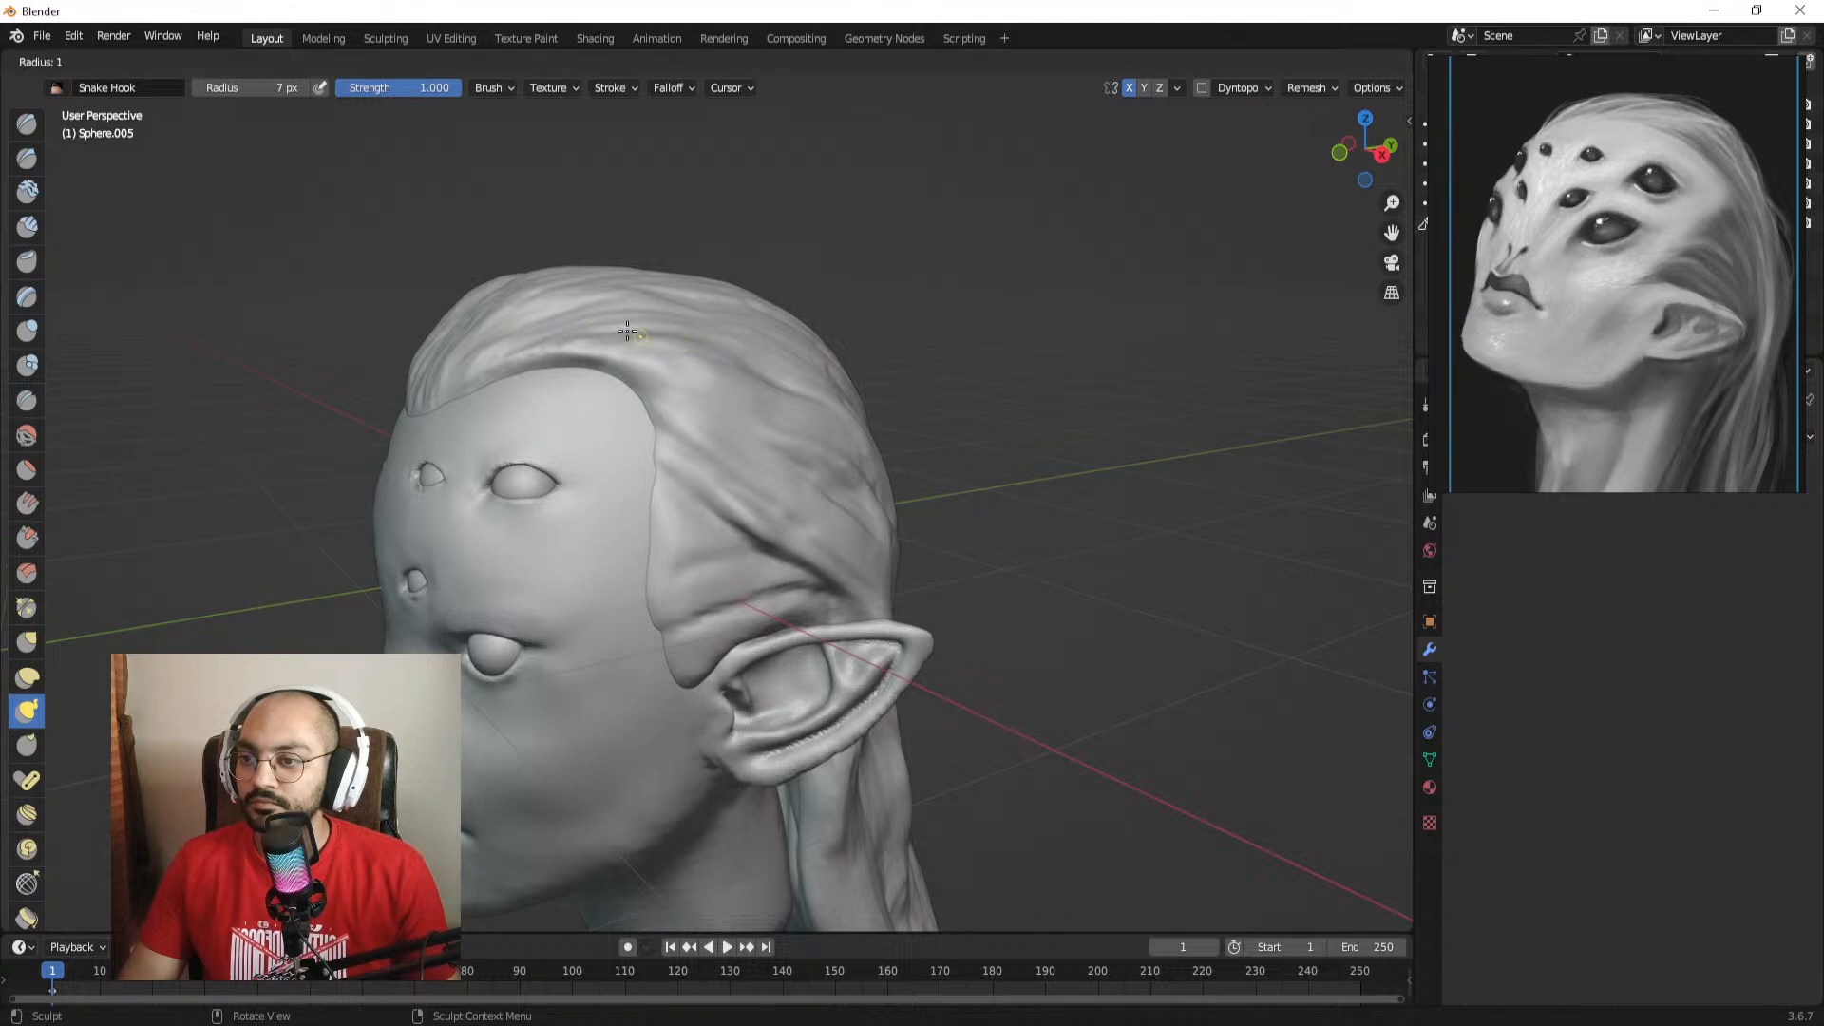
click(643, 334)
ctrl+alt+drag(650, 352, 710, 306)
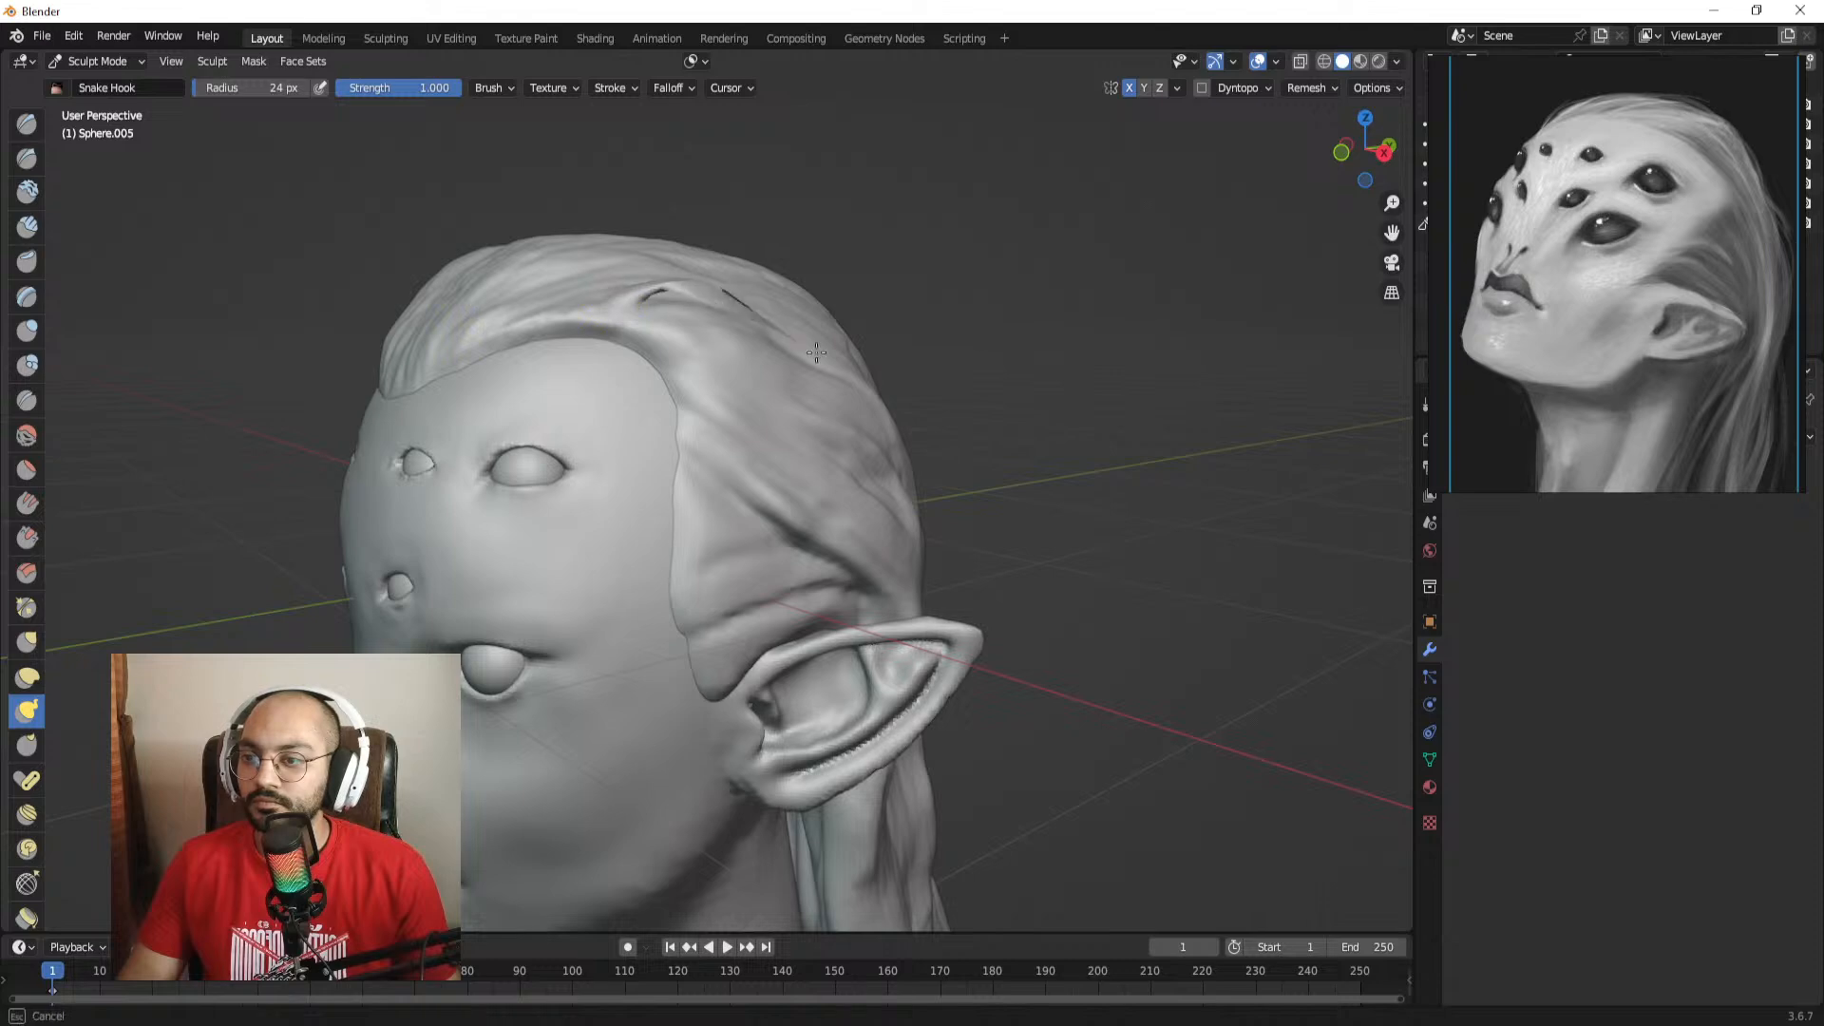
Step: Try pulling loose thin strands out of the side hair below the ear and at the temple with Snake Hook
alt+drag(869, 347, 727, 353)
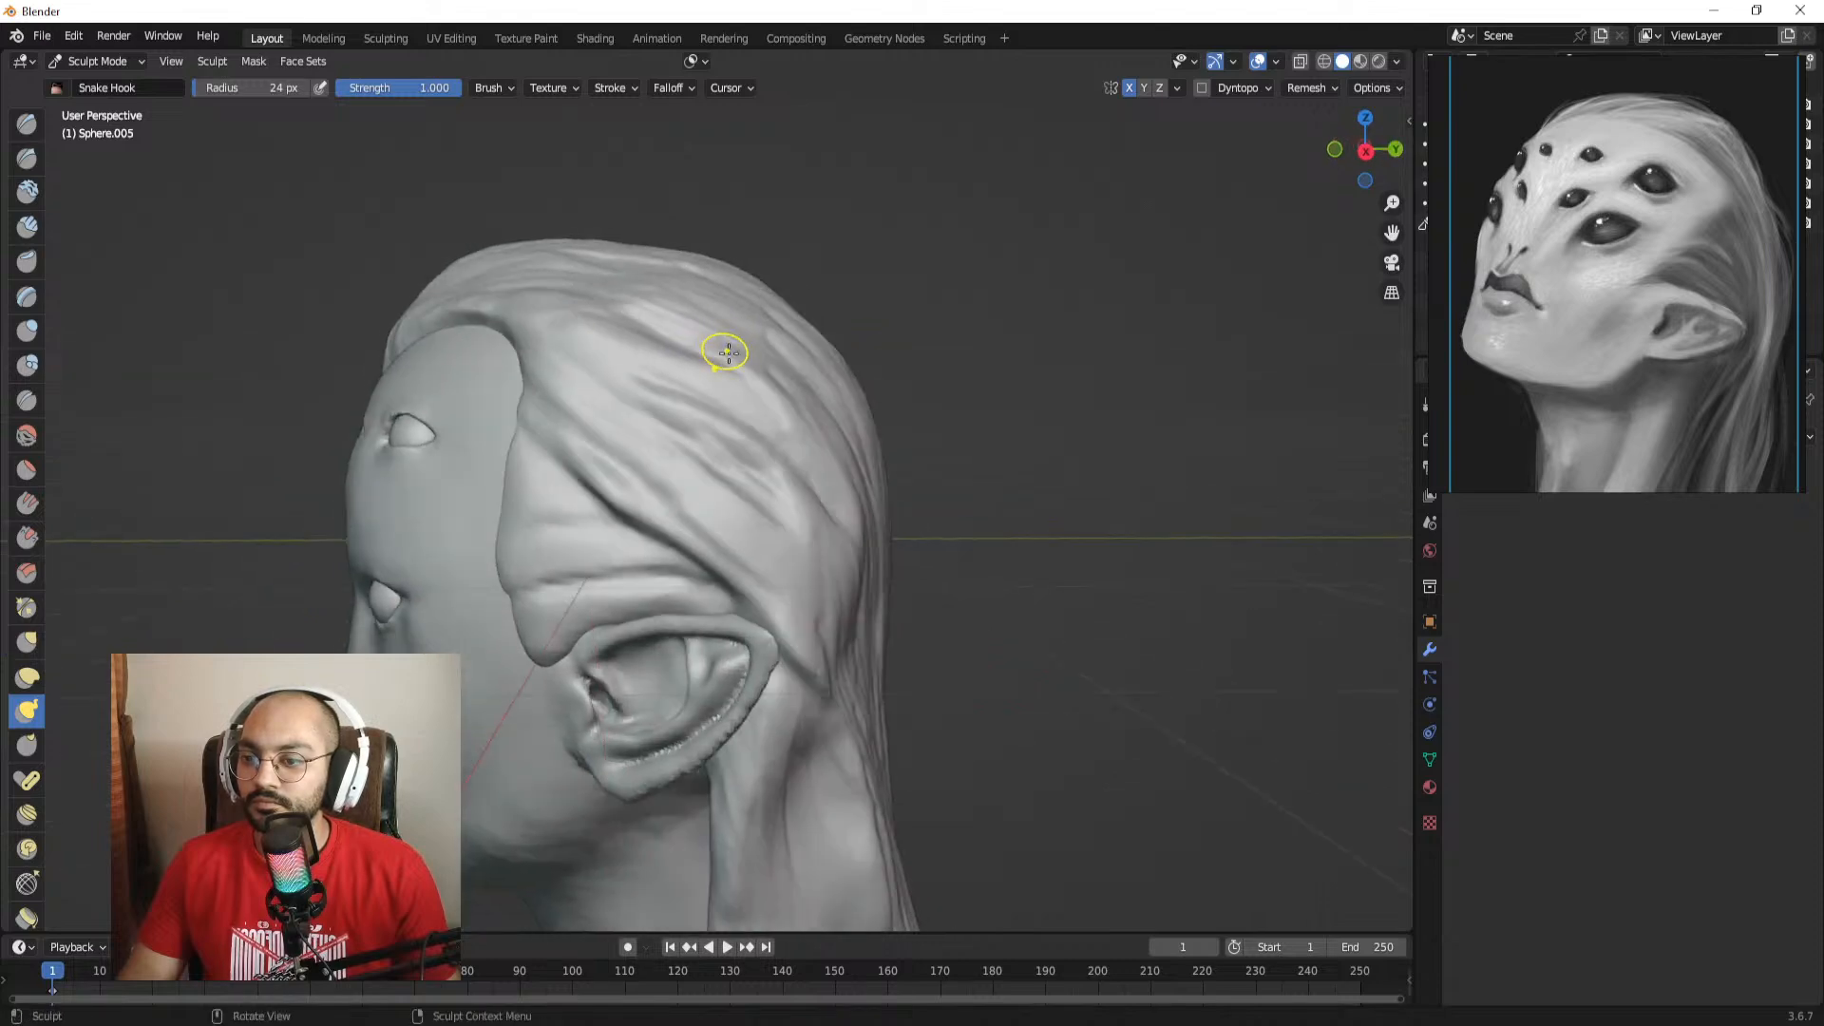
mouse_move(848, 464)
alt+shift+mouse_down()
mouse_move(716, 263)
mouse_move(825, 466)
alt+shift+mouse_up()
ctrl+alt+drag(808, 437, 794, 494)
mouse_move(743, 403)
mouse_down()
mouse_move(792, 521)
mouse_move(871, 533)
mouse_up()
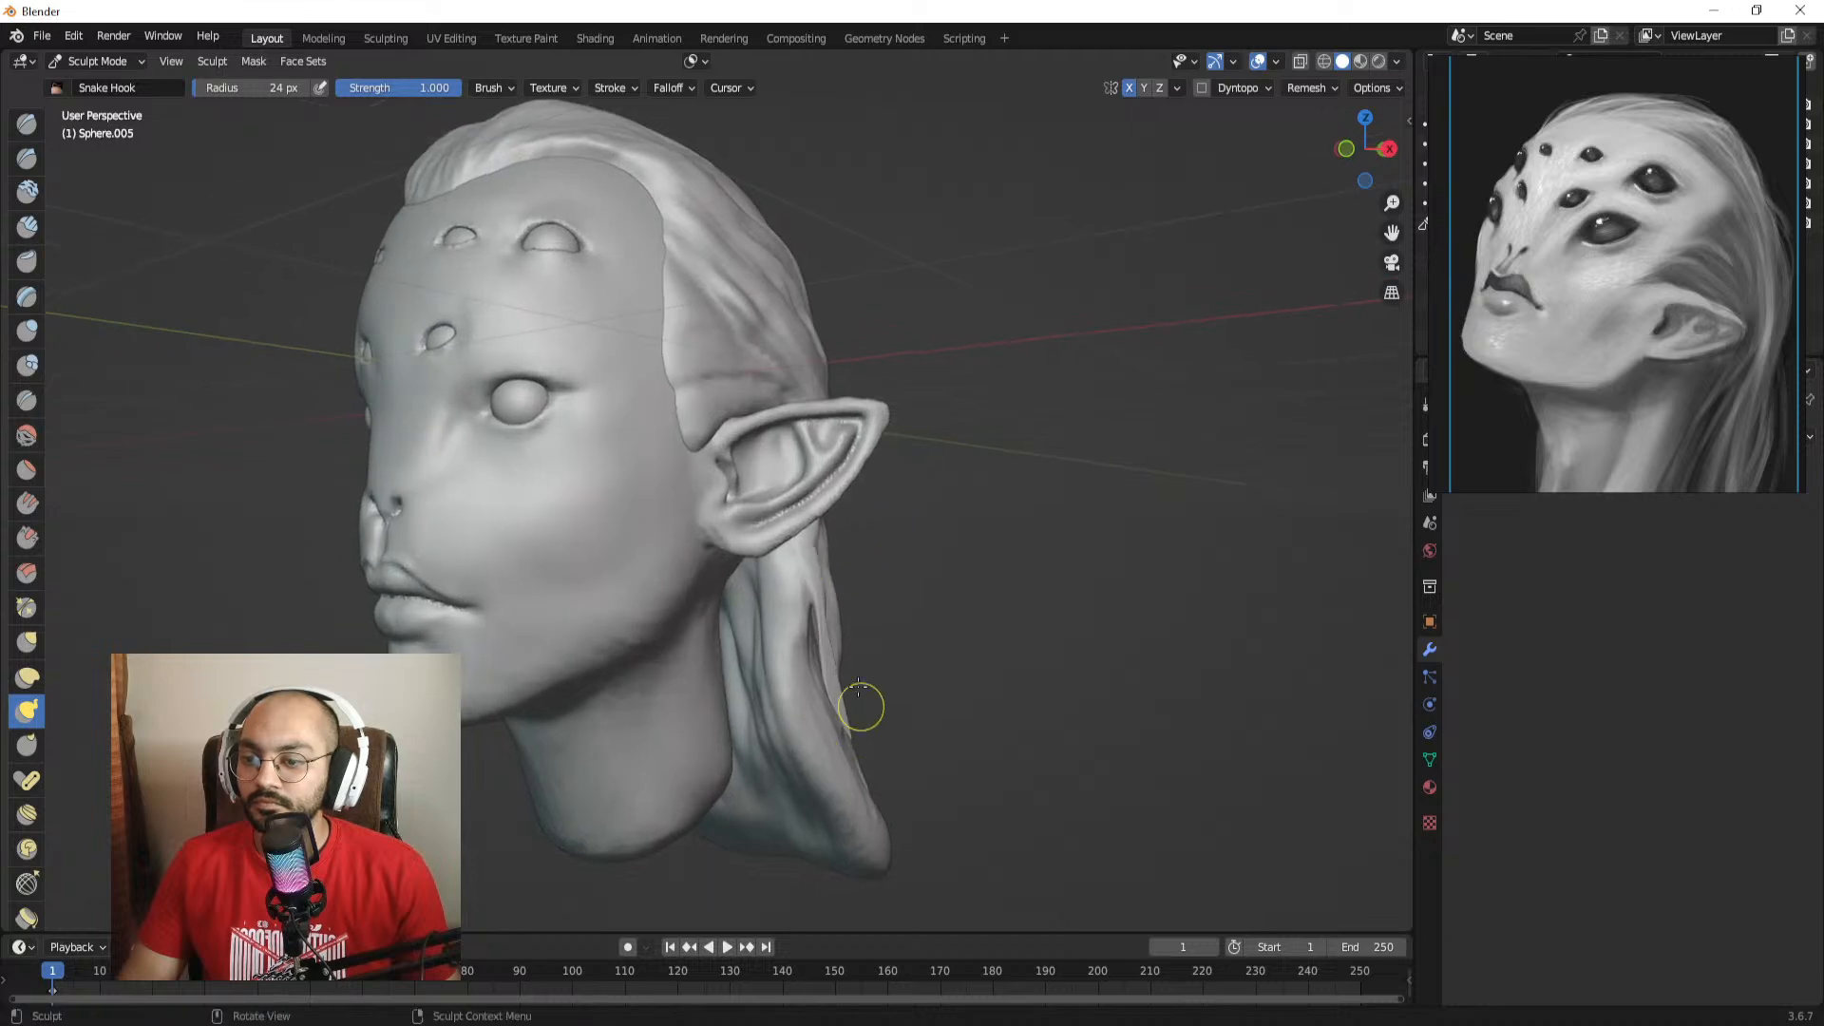
alt+drag(858, 687, 931, 651)
mouse_move(888, 318)
alt+shift+mouse_down()
mouse_move(895, 537)
mouse_move(857, 525)
alt+shift+mouse_up()
mouse_move(809, 464)
mouse_down()
mouse_move(855, 510)
mouse_move(618, 480)
mouse_up()
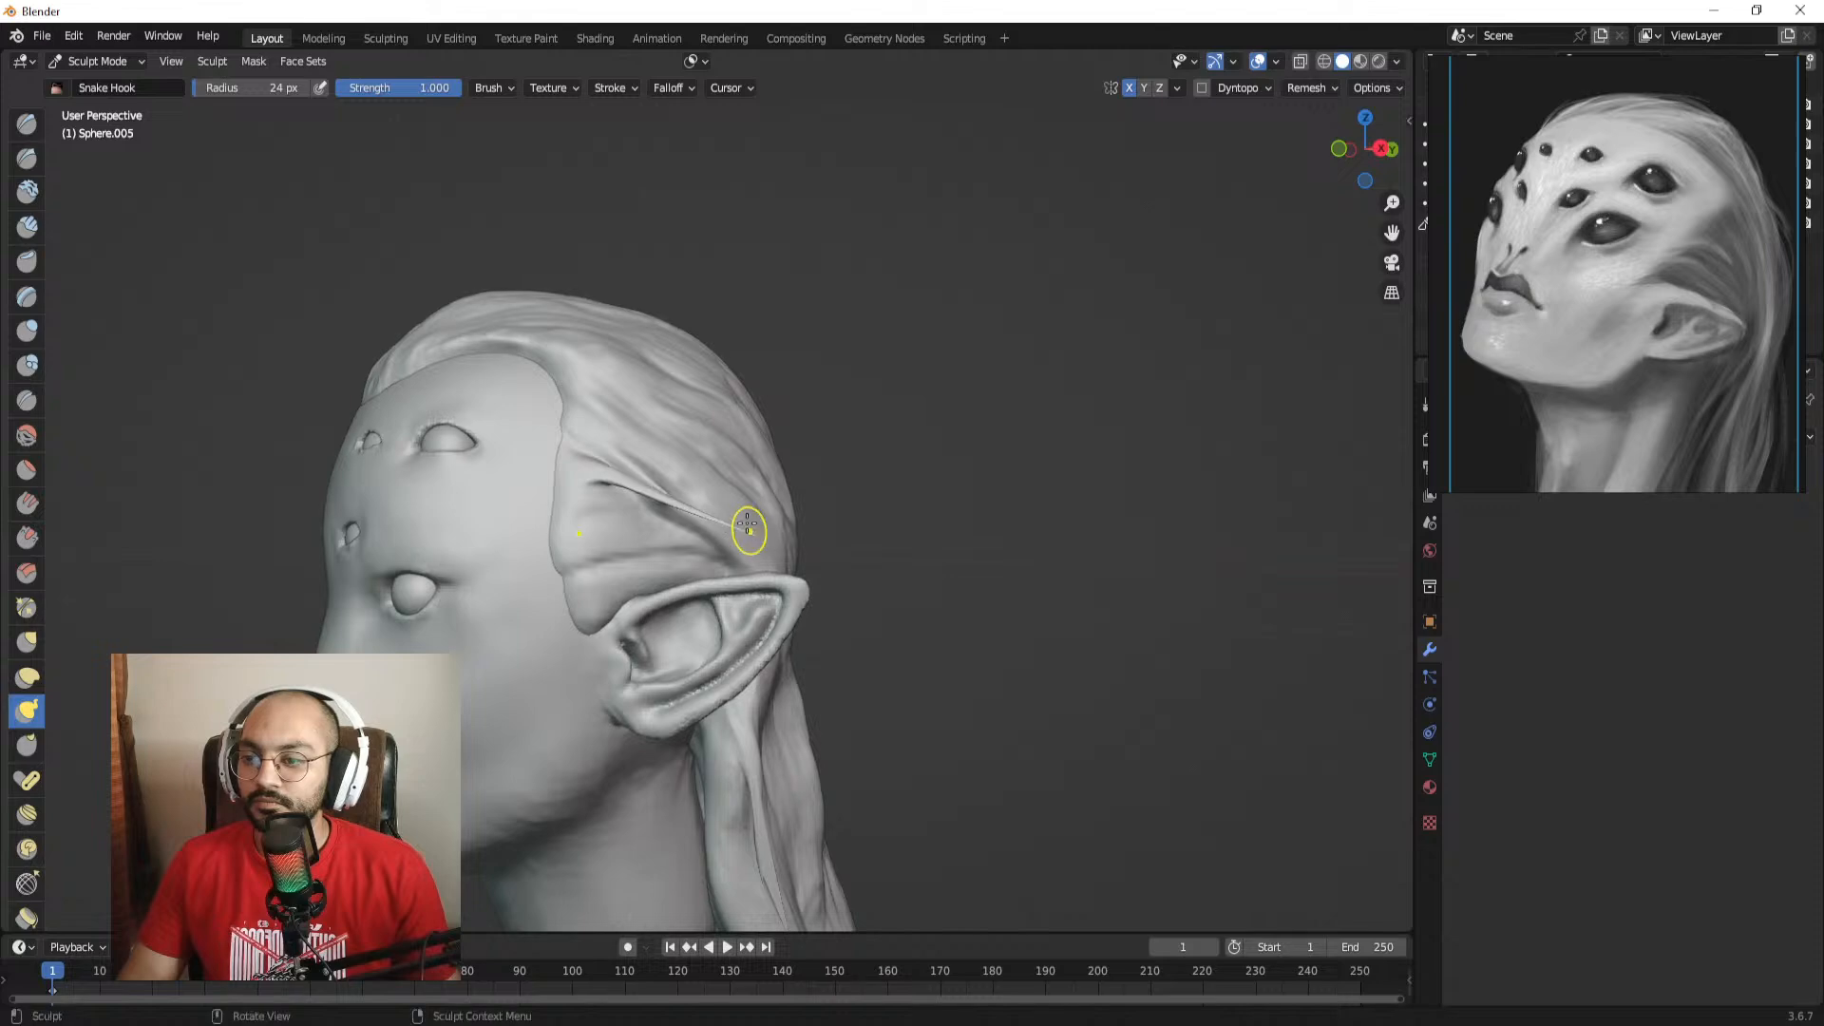
alt+drag(750, 529, 879, 528)
middle_drag(879, 528, 912, 524)
Step: Set the Snake Hook radius to 42 px and undo the loose strand pulled from the temple hair
key(f)
click(954, 534)
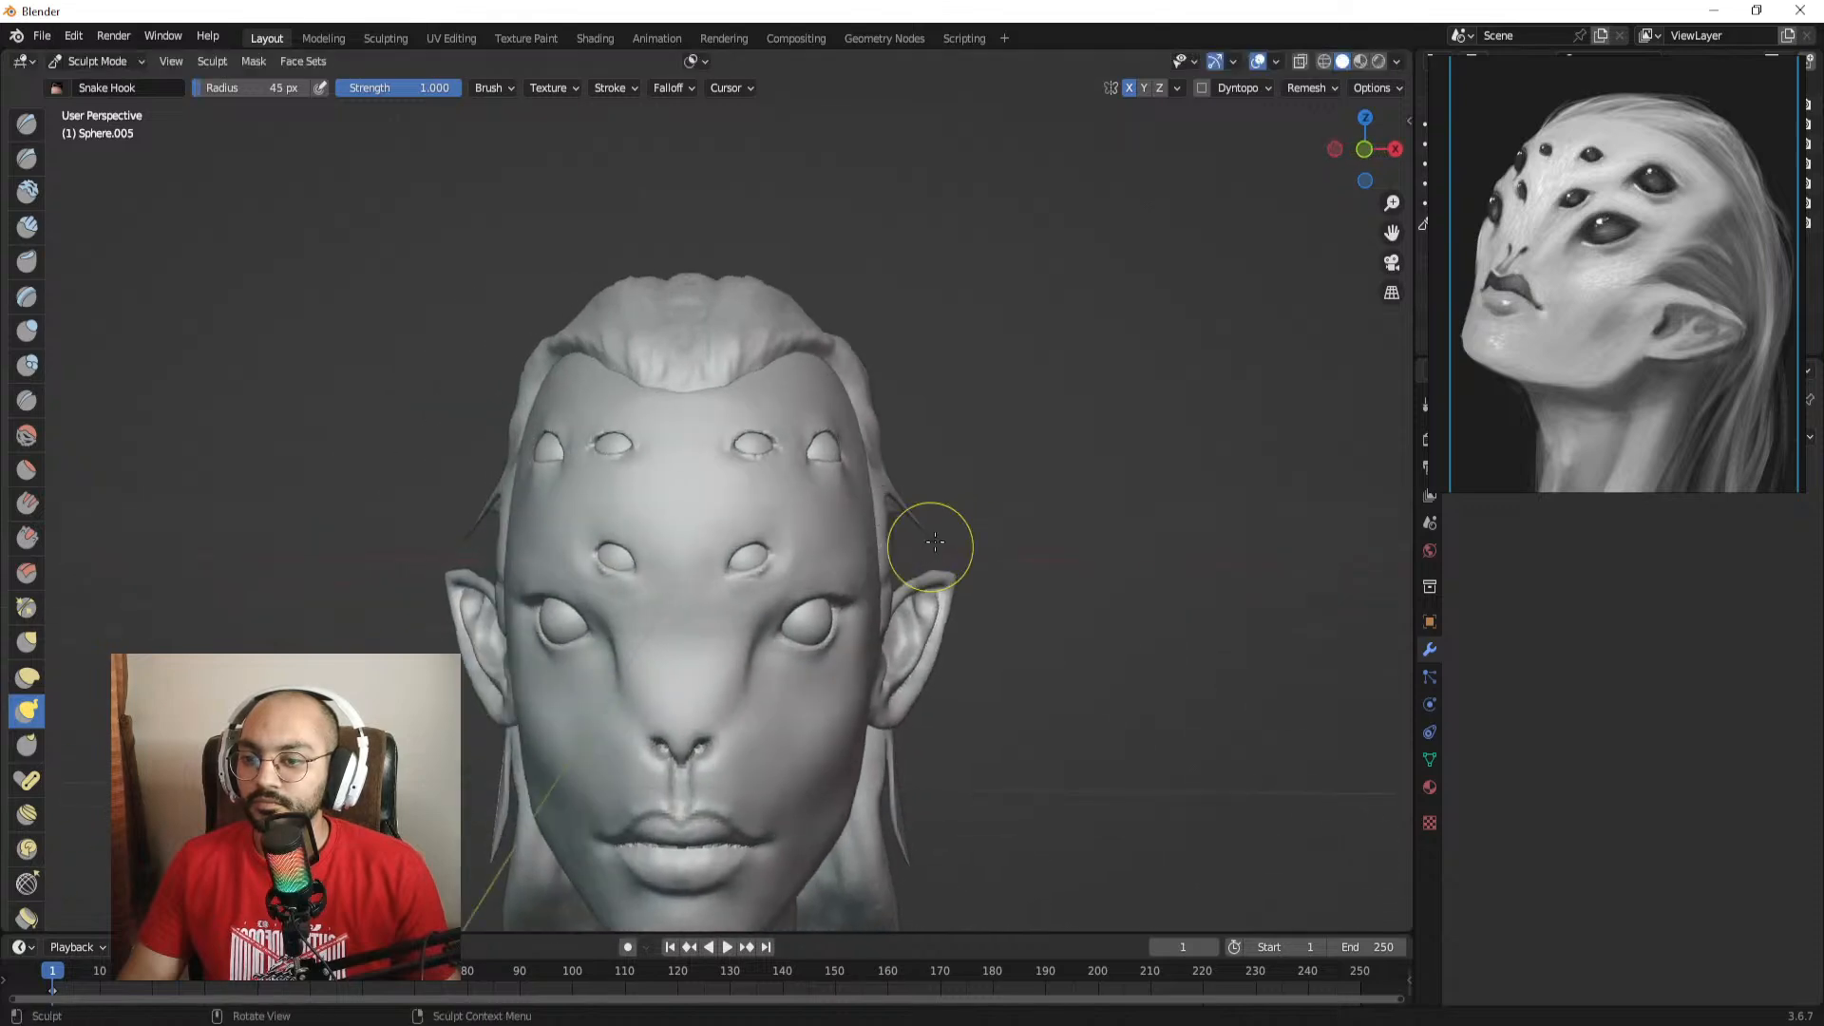
key(f)
click(942, 541)
mouse_move(936, 541)
mouse_down()
mouse_move(896, 555)
mouse_move(915, 529)
mouse_move(861, 502)
mouse_move(844, 446)
mouse_move(786, 444)
mouse_up()
key(bracketleft)
key(bracketleft)
key(bracketleft)
key(bracketleft)
key(bracketleft)
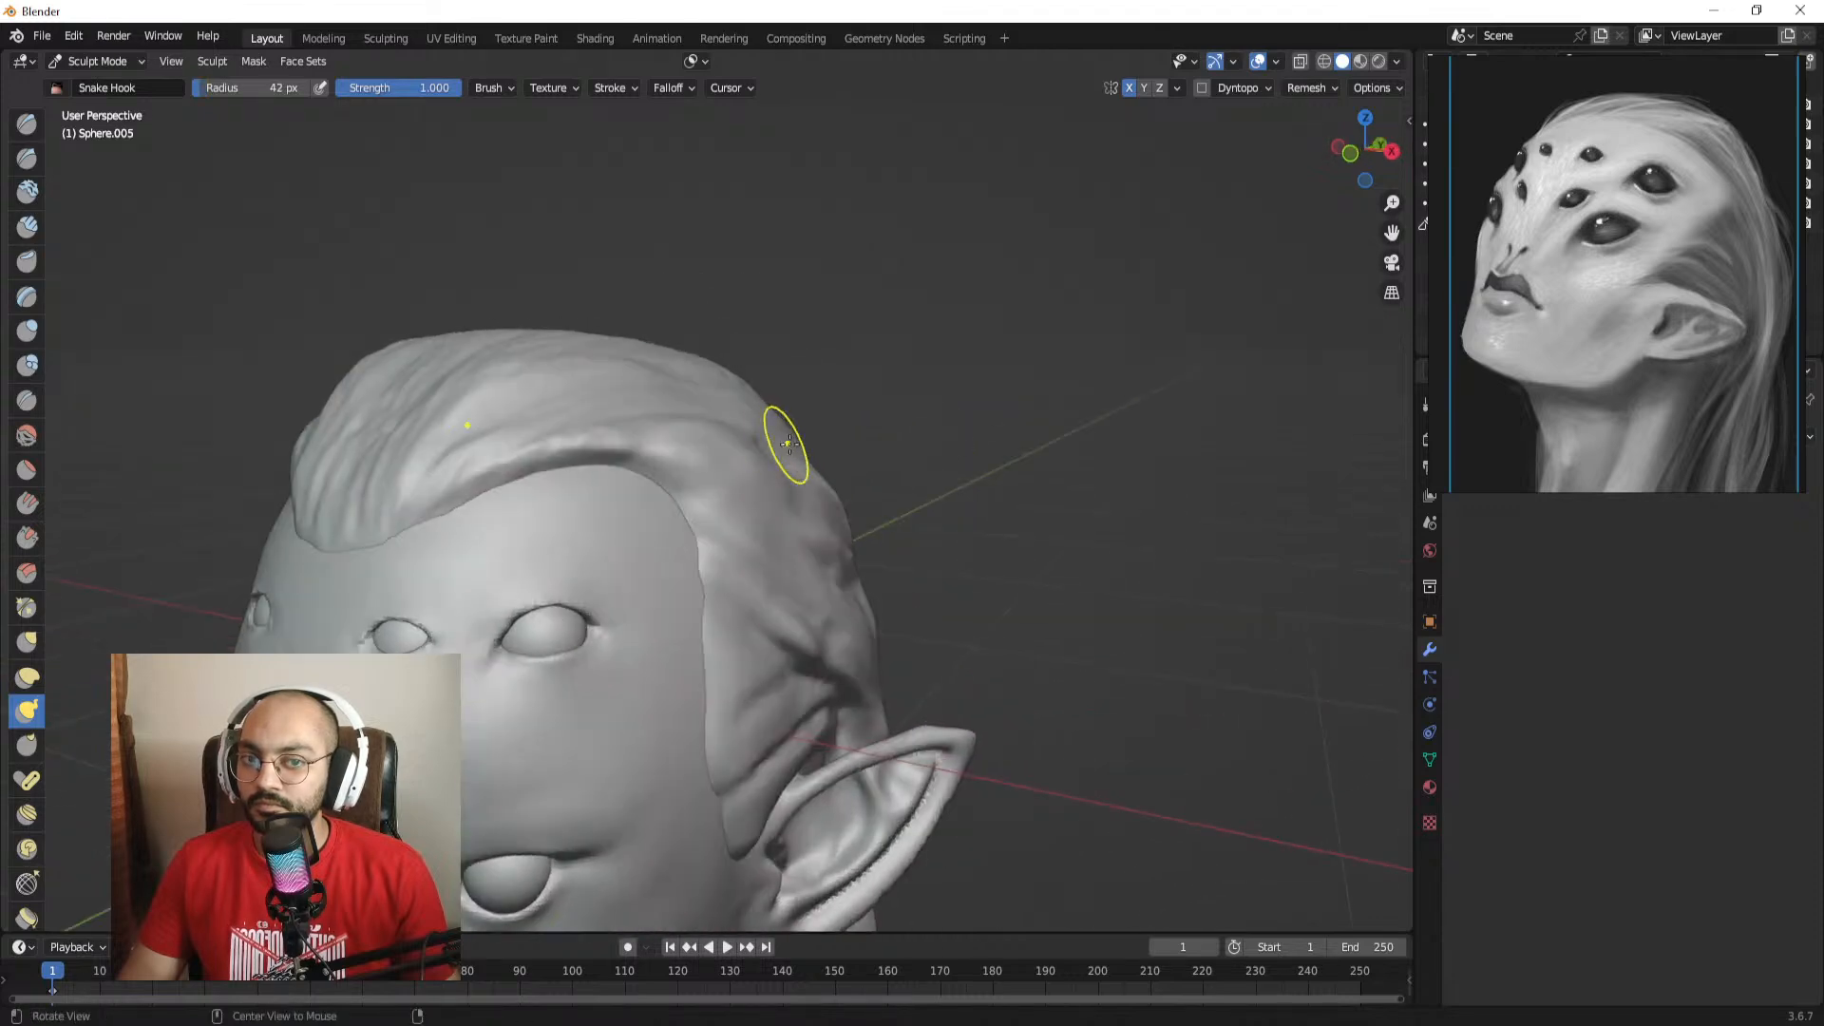
Step: Try pulling a strand back from the temple hairline with the 42 px Snake Hook brush and undo it
drag(619, 454, 656, 439)
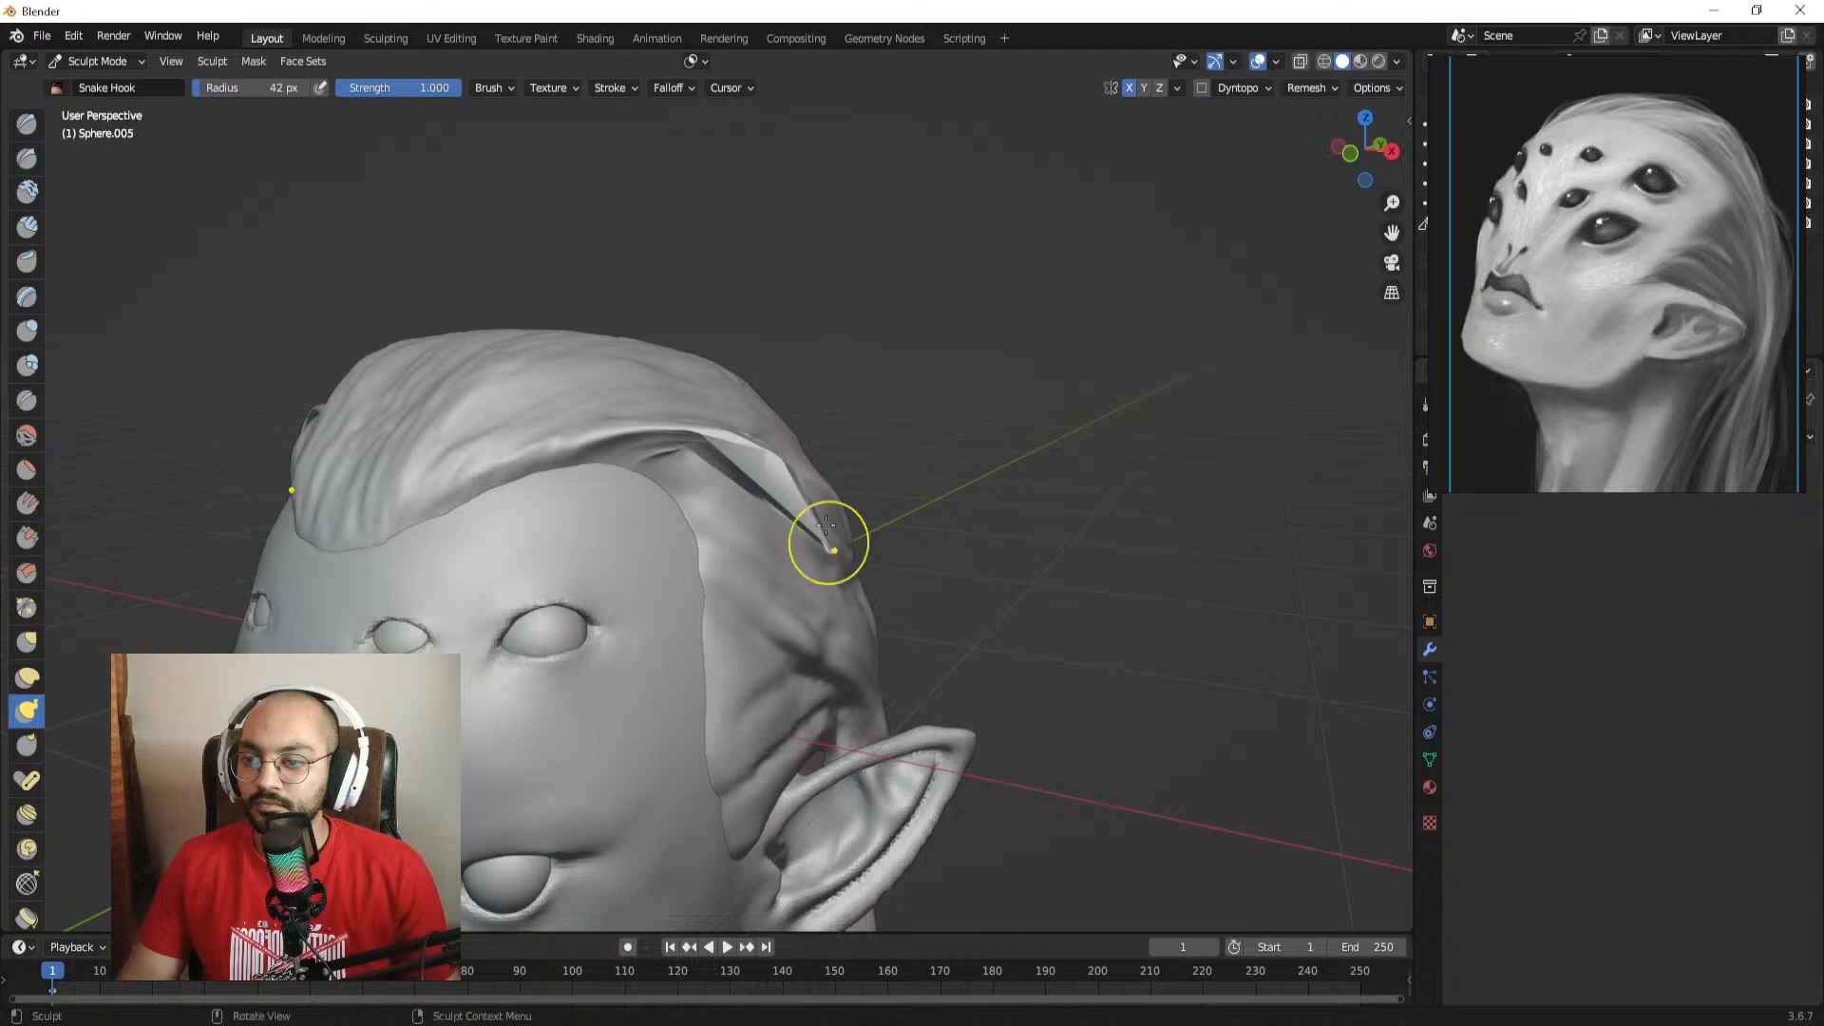
key(r)
click(729, 467)
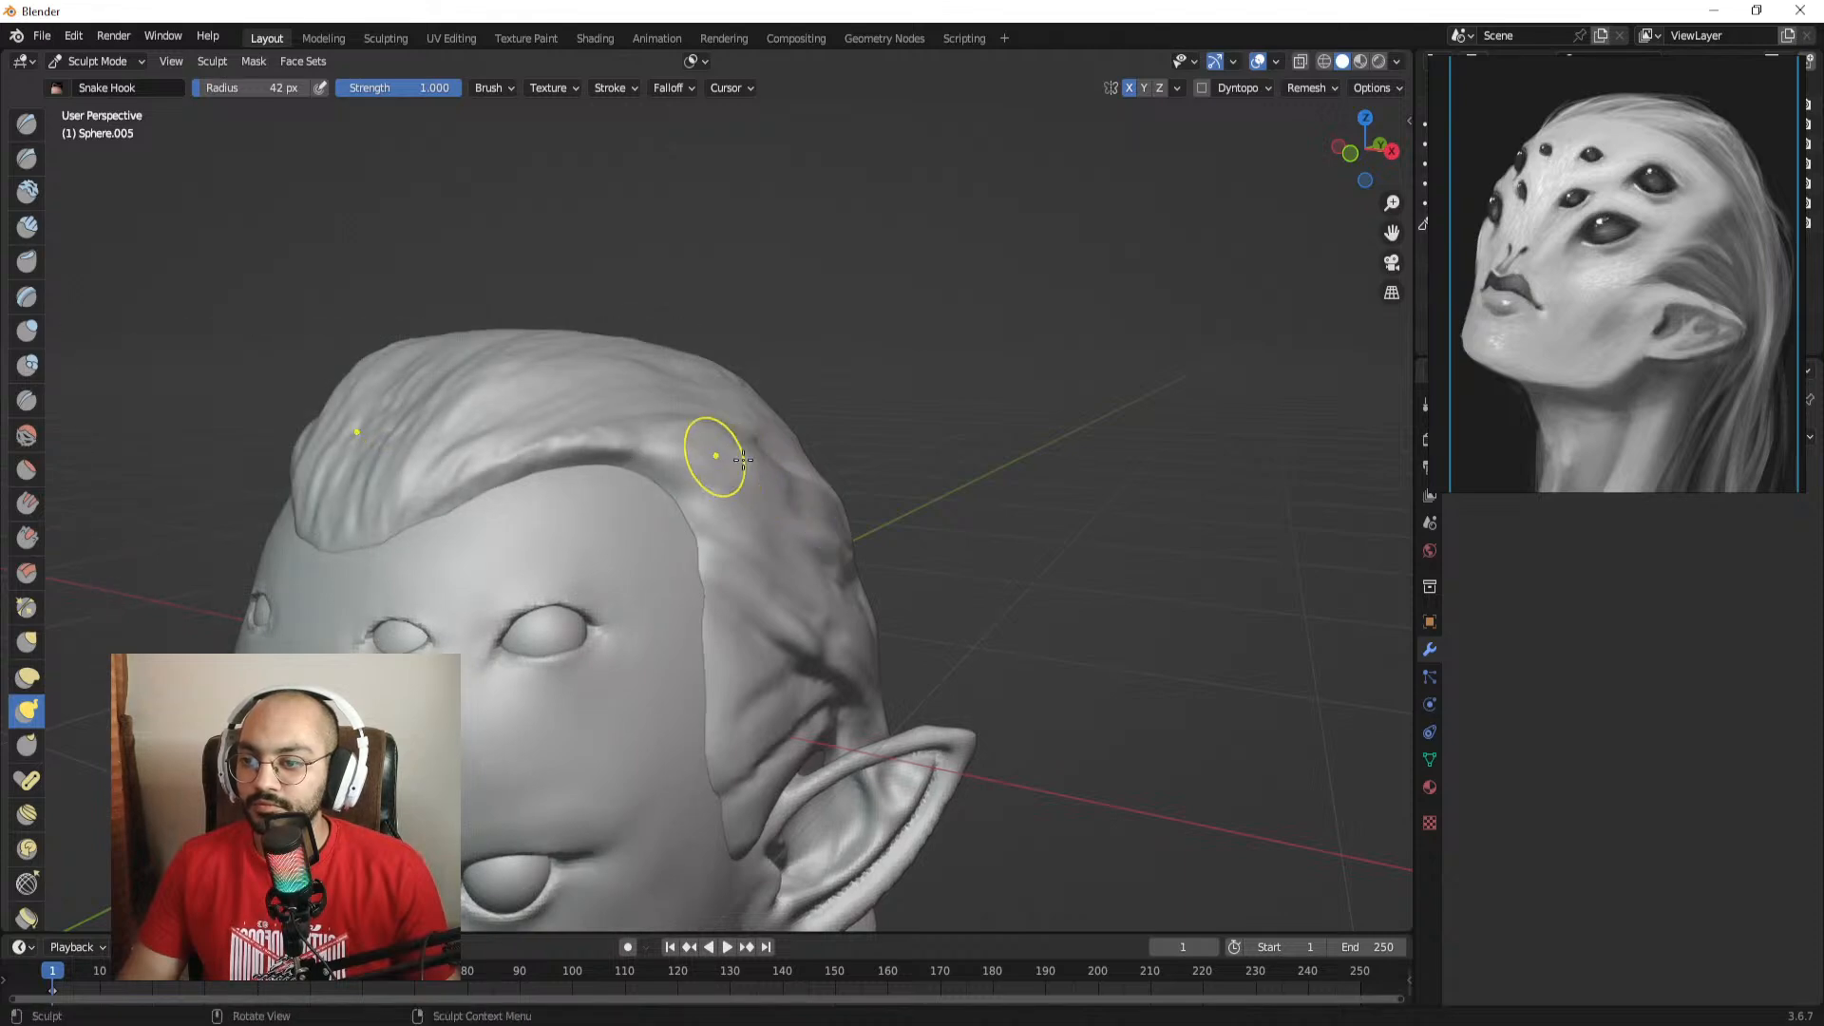
drag(666, 455, 664, 445)
drag(753, 496, 755, 497)
key(ctrl+z)
Step: Reduce the Snake Hook radius to 9 px and pull a thin strand back from the hairline above the temple
key(f)
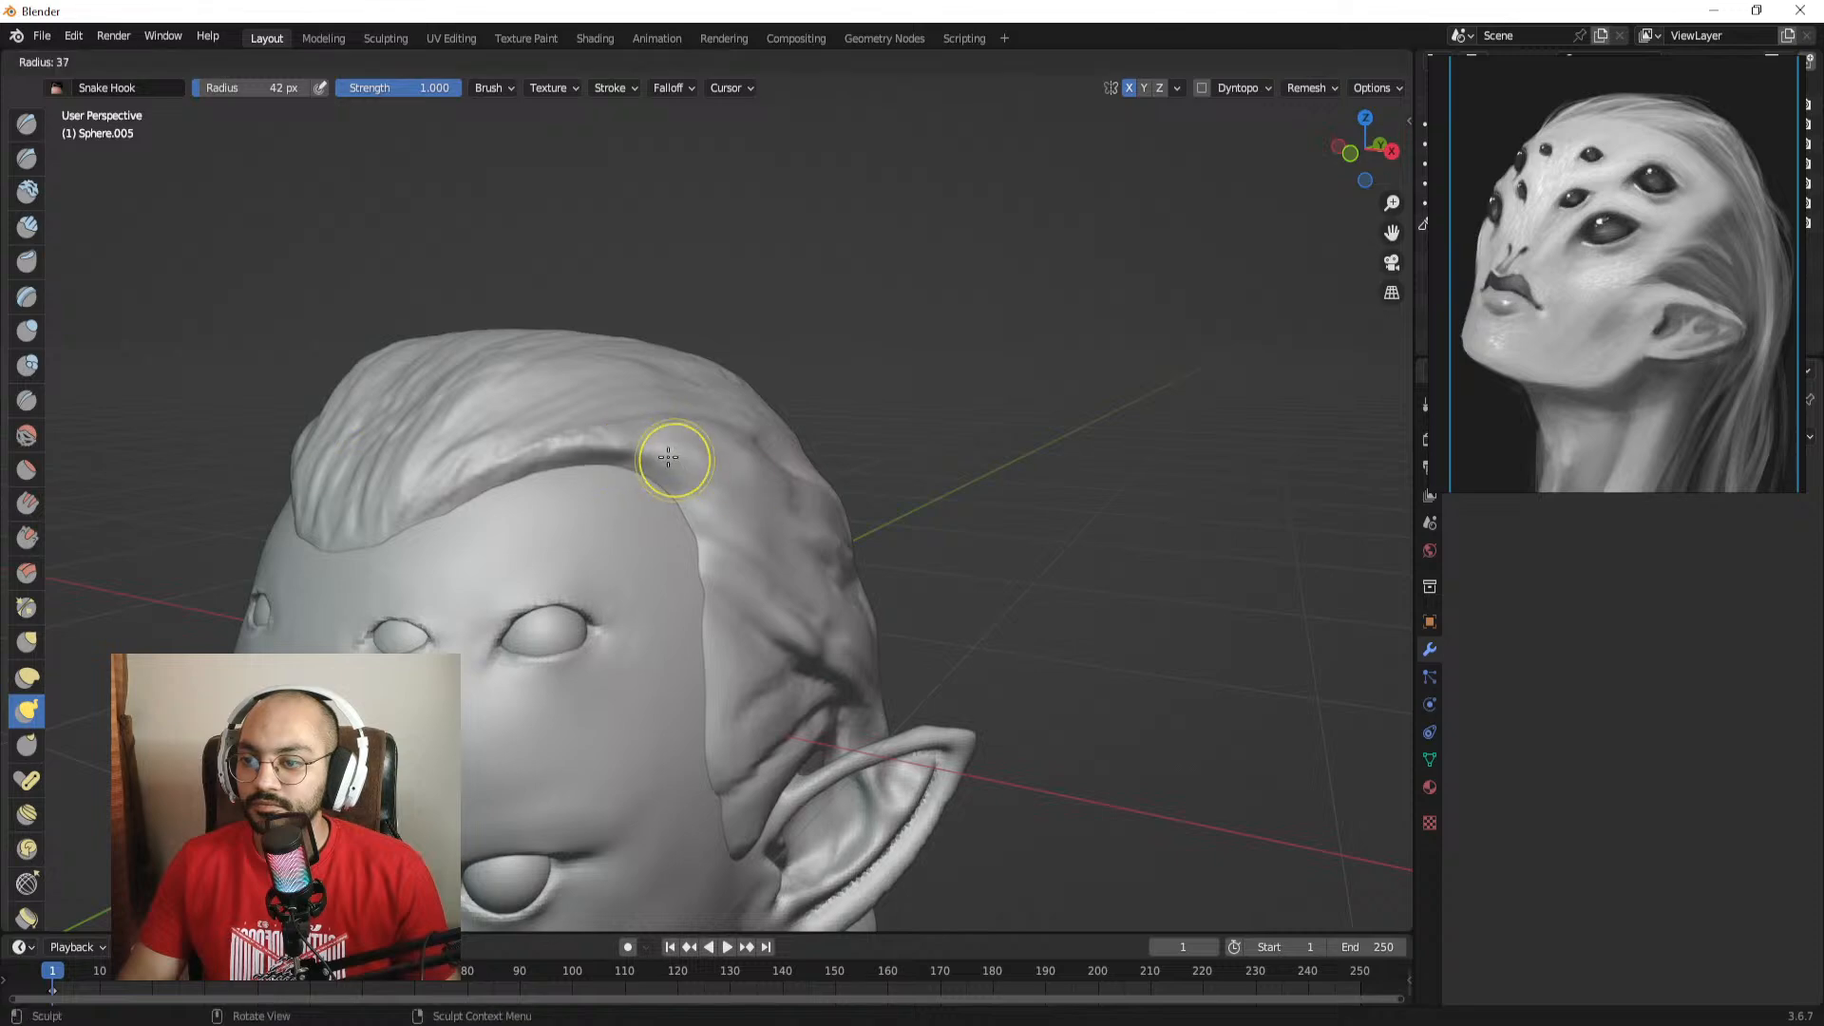
click(682, 458)
key(f)
click(658, 459)
mouse_move(634, 454)
mouse_down()
mouse_move(672, 450)
mouse_move(819, 520)
mouse_up()
middle_drag(819, 519, 665, 454)
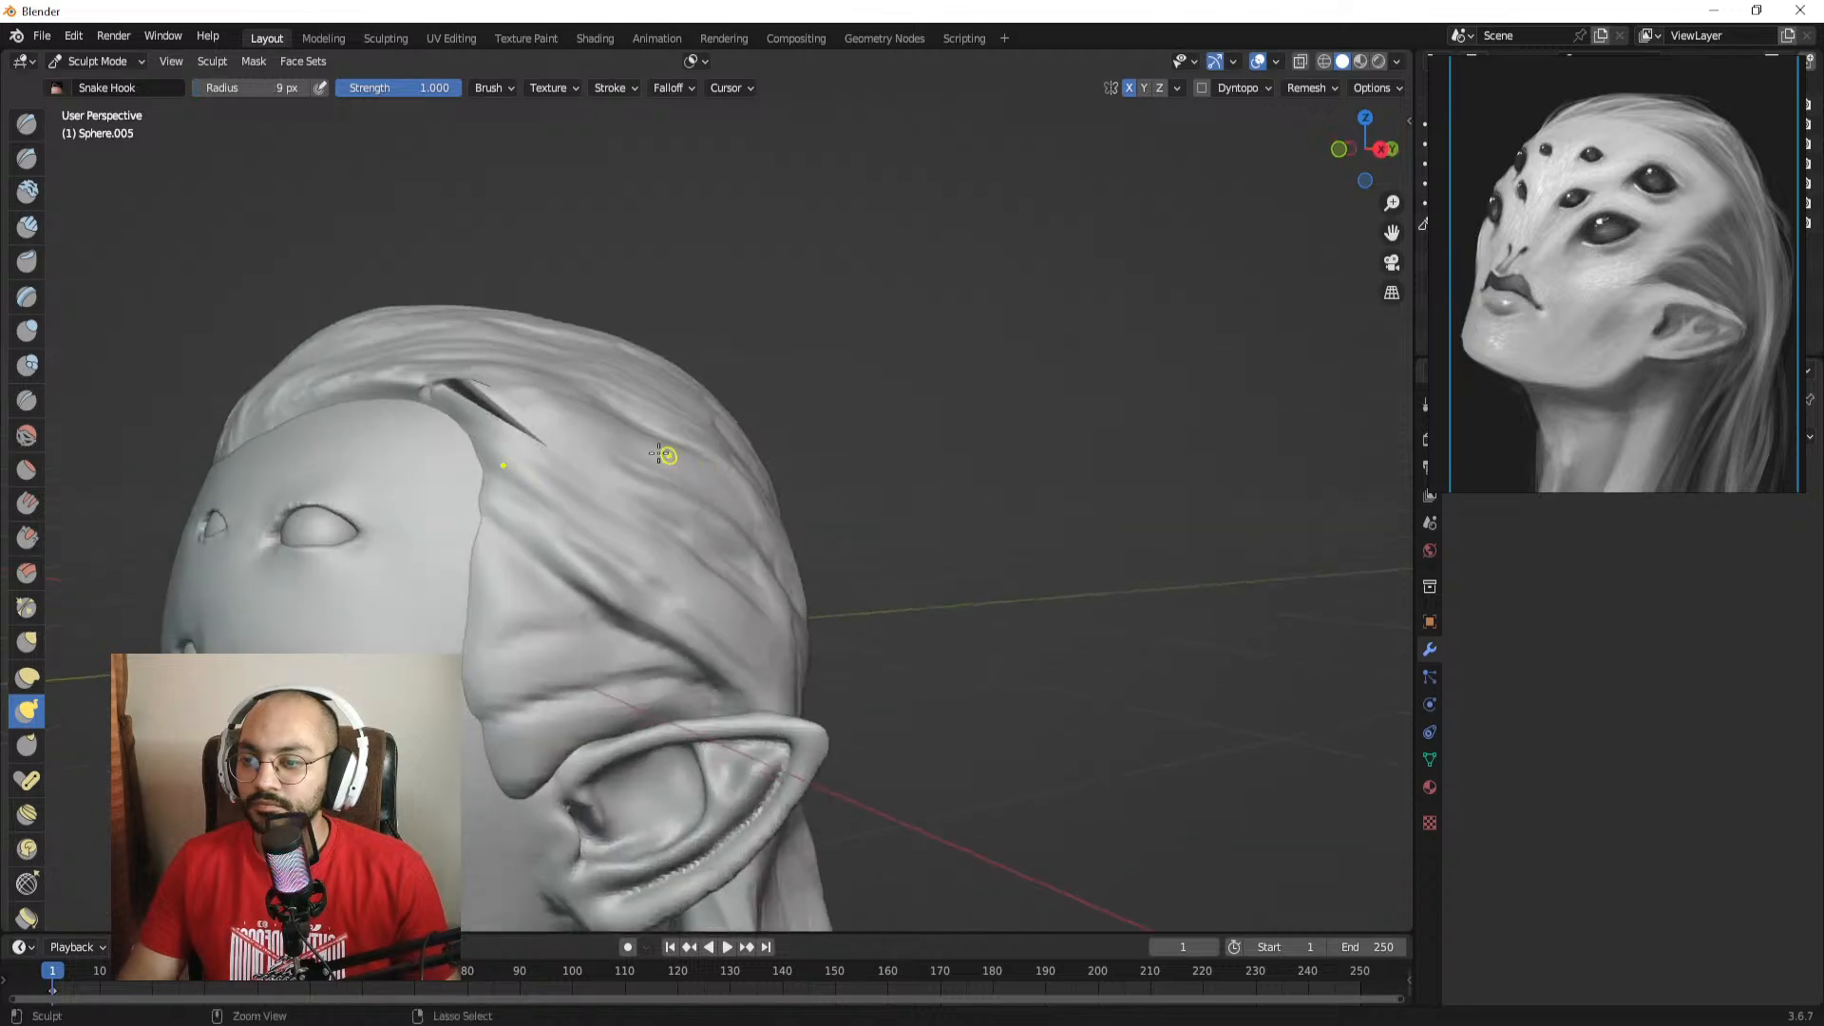
Step: Set the Snake Hook radius to 24 px and pull loose strands backward from the side hair above the ear
key(f)
drag(721, 490, 734, 494)
mouse_move(656, 475)
middle_down()
mouse_move(818, 480)
mouse_move(713, 424)
middle_up()
scroll(818, 481, down, 2)
scroll(781, 452, up, 2)
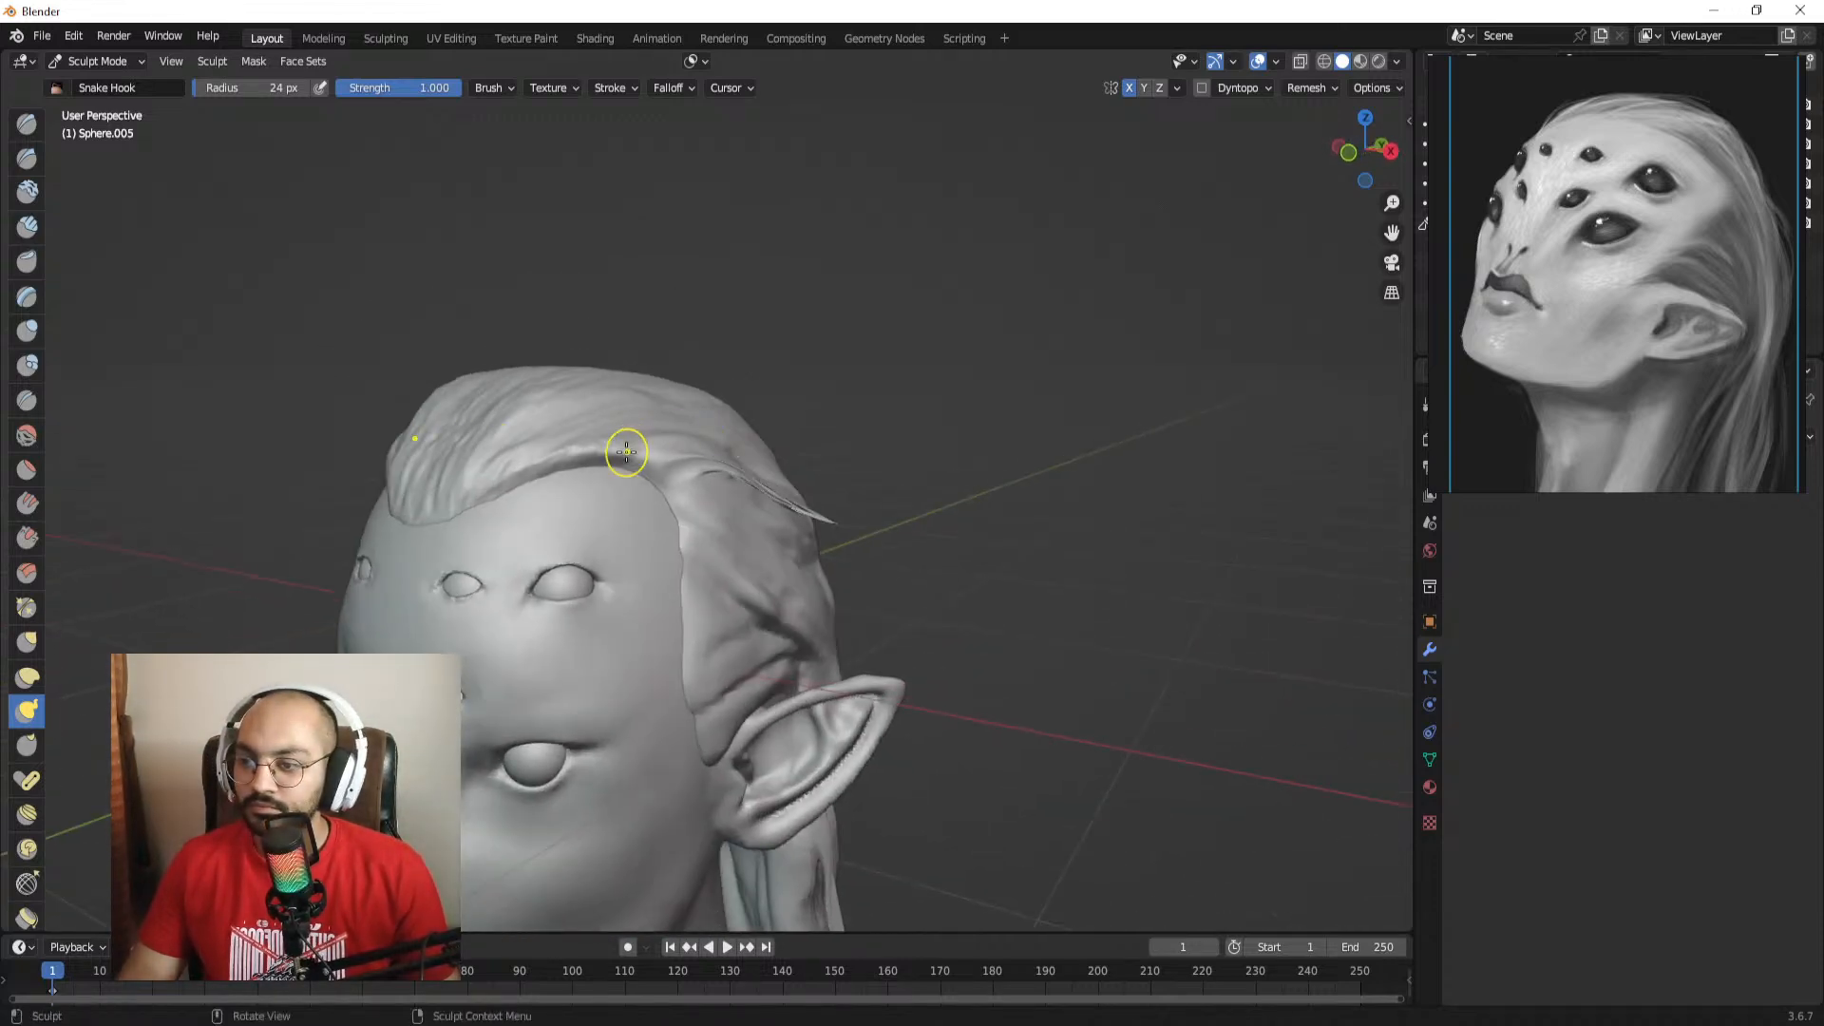
drag(634, 454, 764, 479)
middle_drag(748, 552, 711, 533)
drag(653, 489, 767, 585)
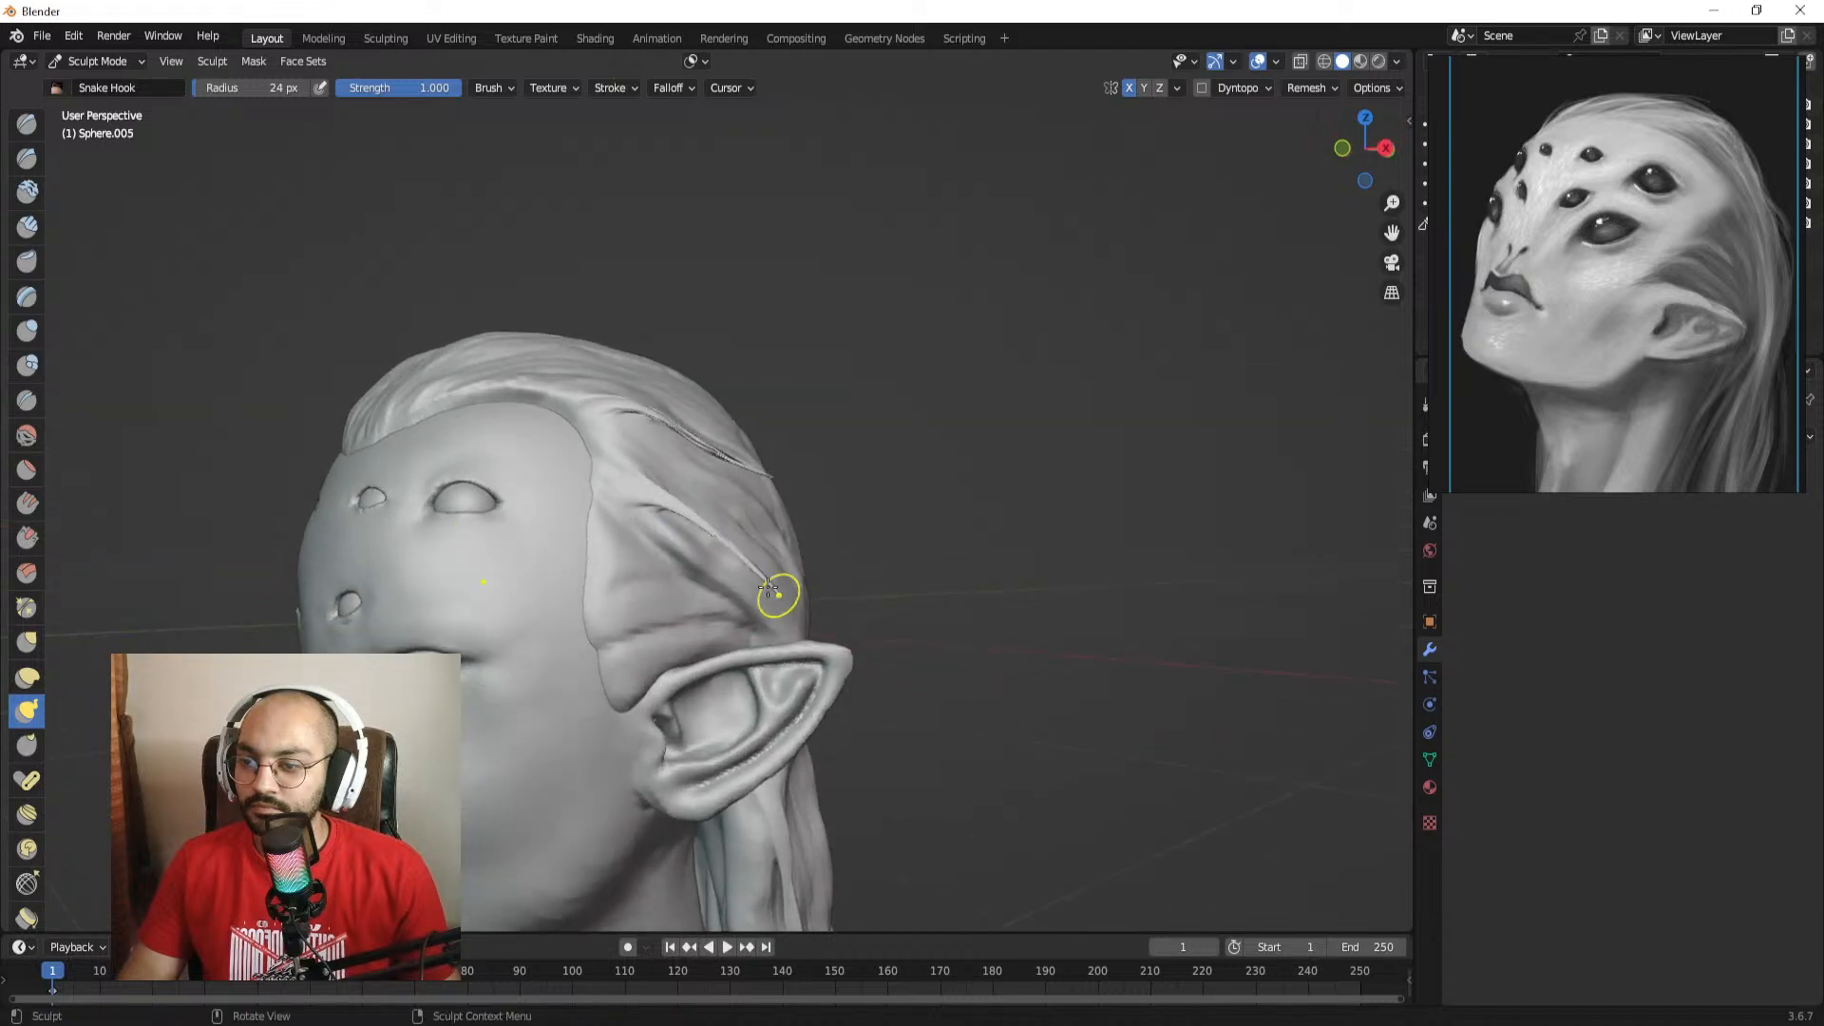
Step: Set the Snake Hook radius to 64 px and undo the loose strands sticking out of the side hair
middle_drag(767, 585, 898, 589)
key(f)
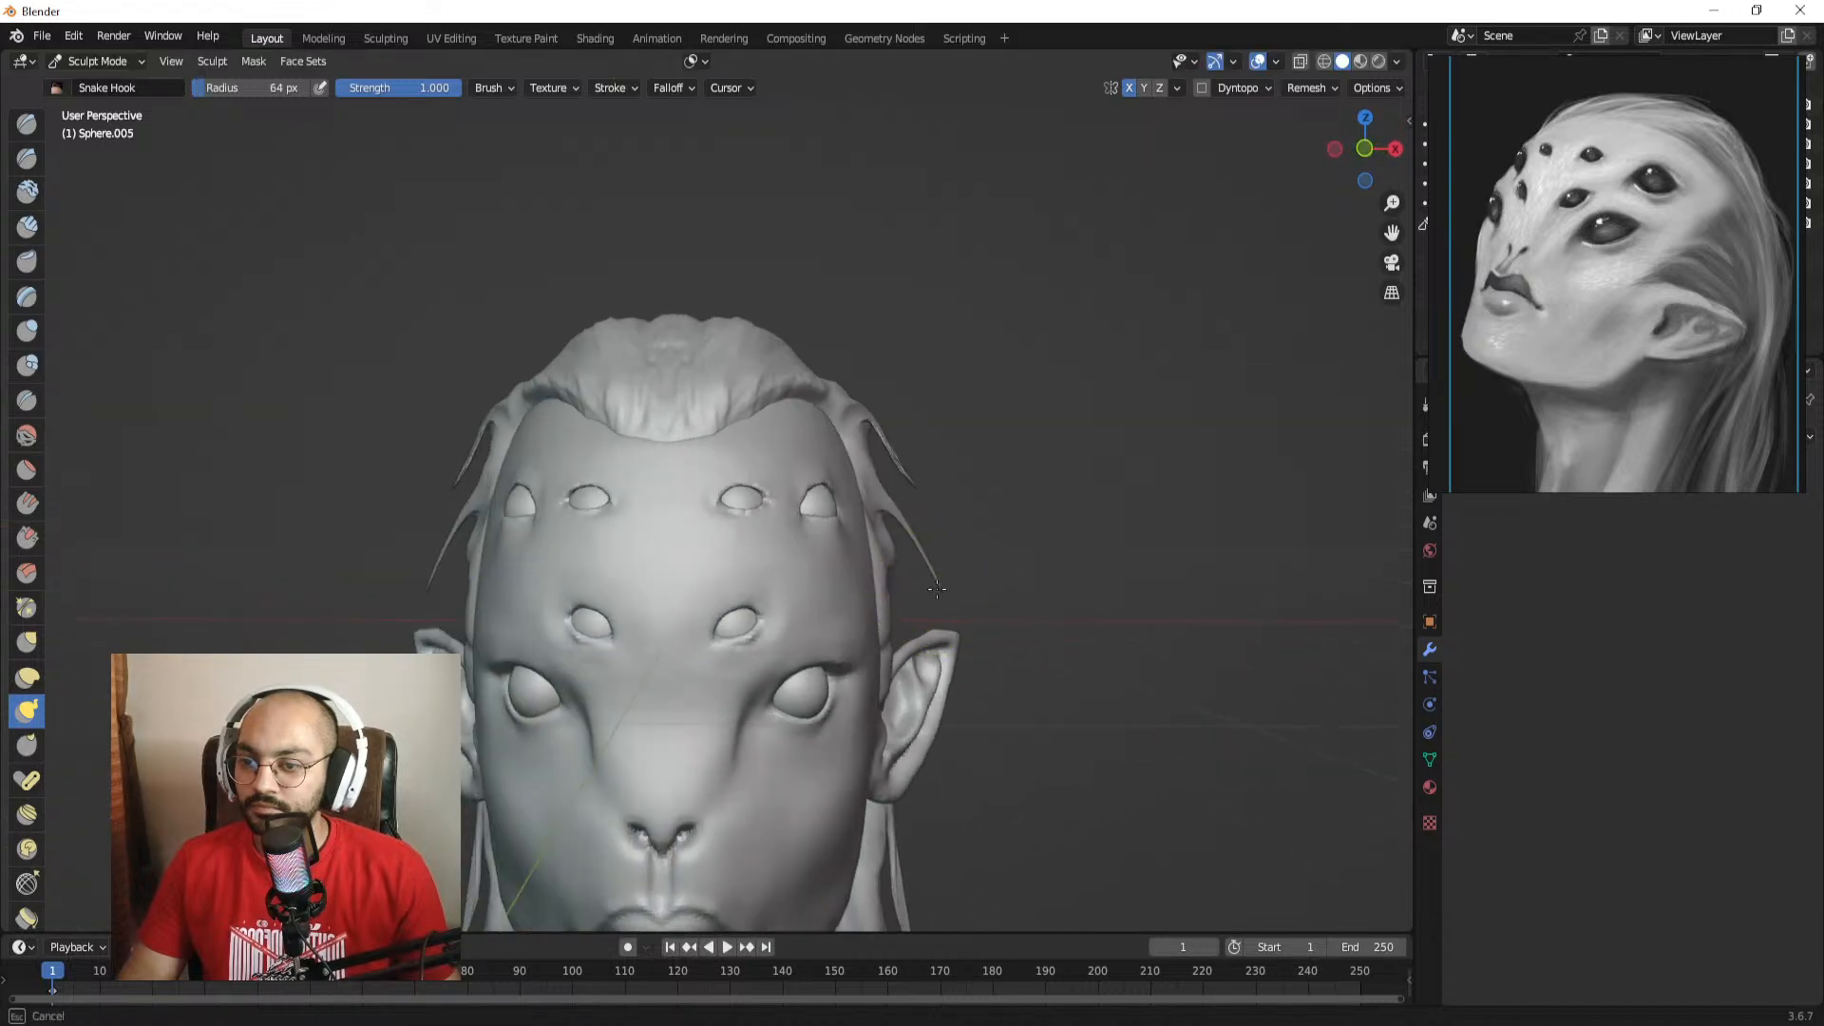
click(936, 589)
scroll(902, 579, down, 4)
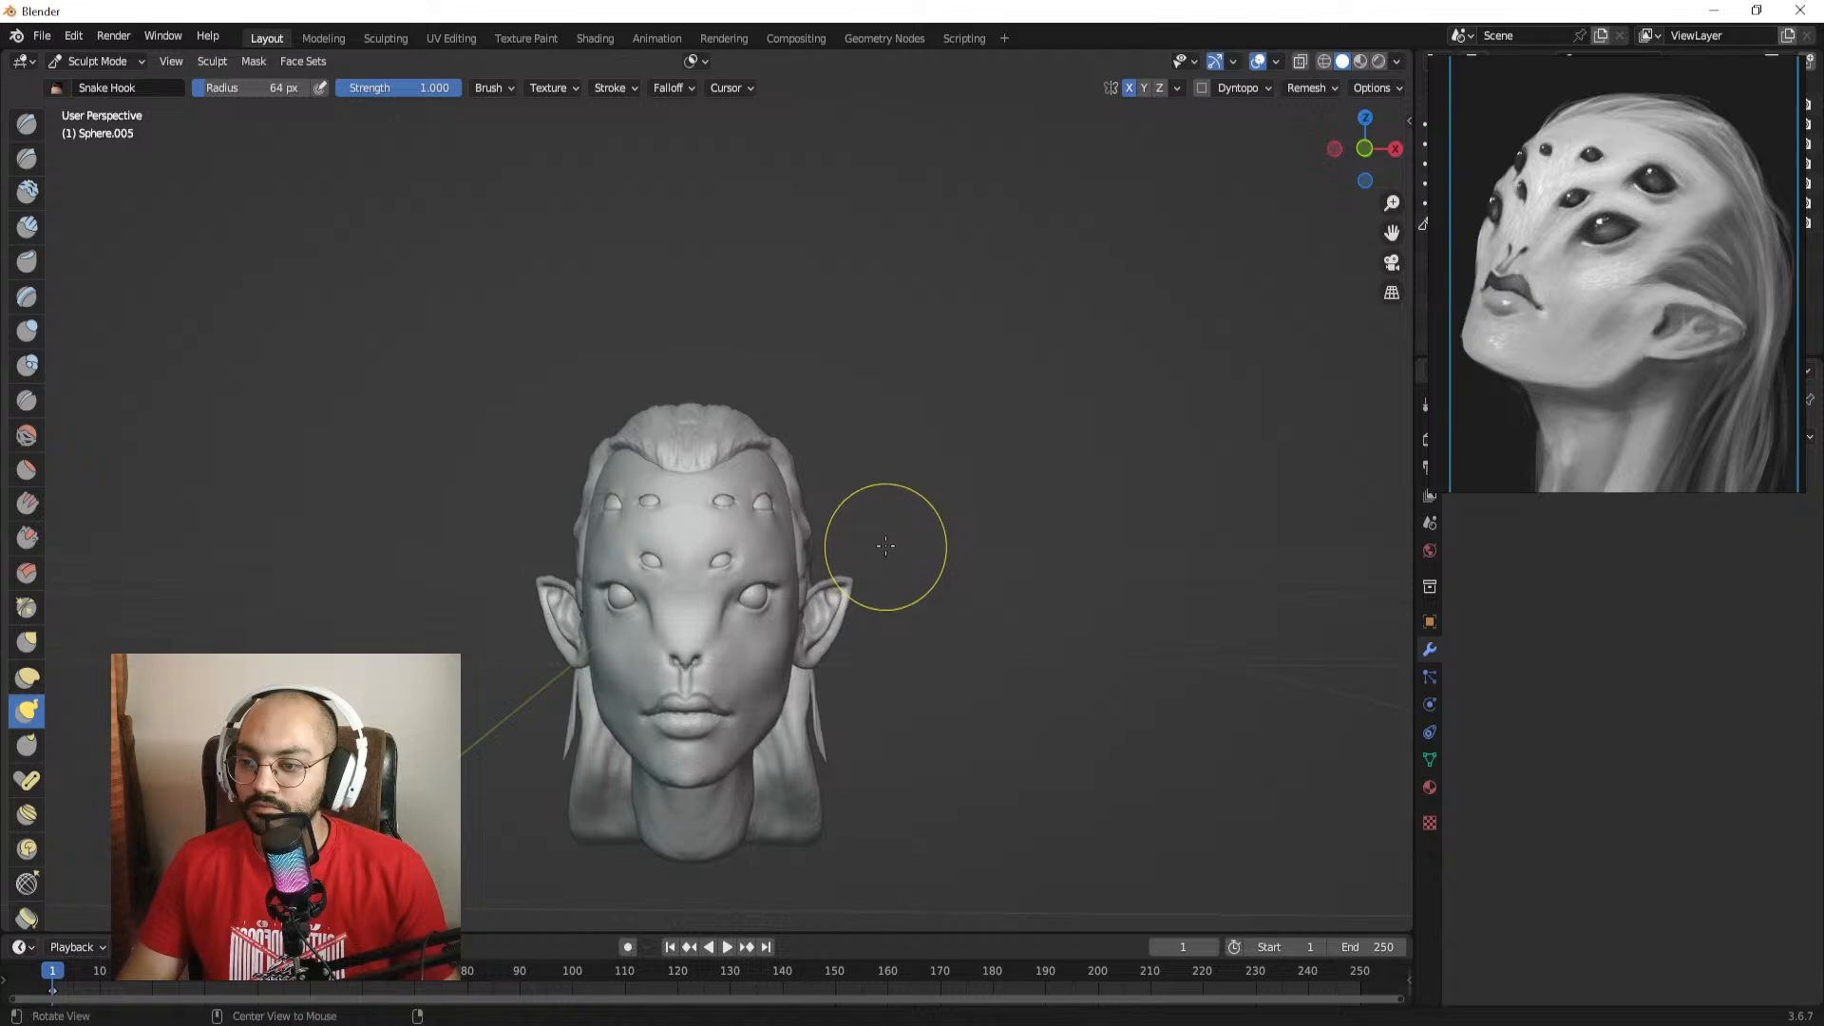
Step: Try a smaller Snake Hook stroke down the side of the head and turn off X-axis mirroring
key(f)
click(848, 545)
scroll(822, 532, up, 4)
mouse_move(793, 570)
middle_down()
mouse_move(737, 592)
mouse_move(705, 582)
middle_up()
drag(703, 577, 698, 712)
mouse_move(715, 719)
middle_down()
mouse_move(630, 704)
mouse_move(883, 475)
mouse_move(1065, 161)
middle_up()
click(1131, 90)
Step: Reduce the Snake Hook radius to 19 px and pull a thin one-sided strand from the temple hair
mouse_move(631, 328)
middle_down()
mouse_move(766, 396)
mouse_move(796, 384)
middle_up()
mouse_move(715, 391)
mouse_down()
mouse_move(825, 463)
mouse_move(931, 444)
mouse_move(779, 405)
mouse_up()
key(ctrl+z)
key(bracketleft)
key(bracketleft)
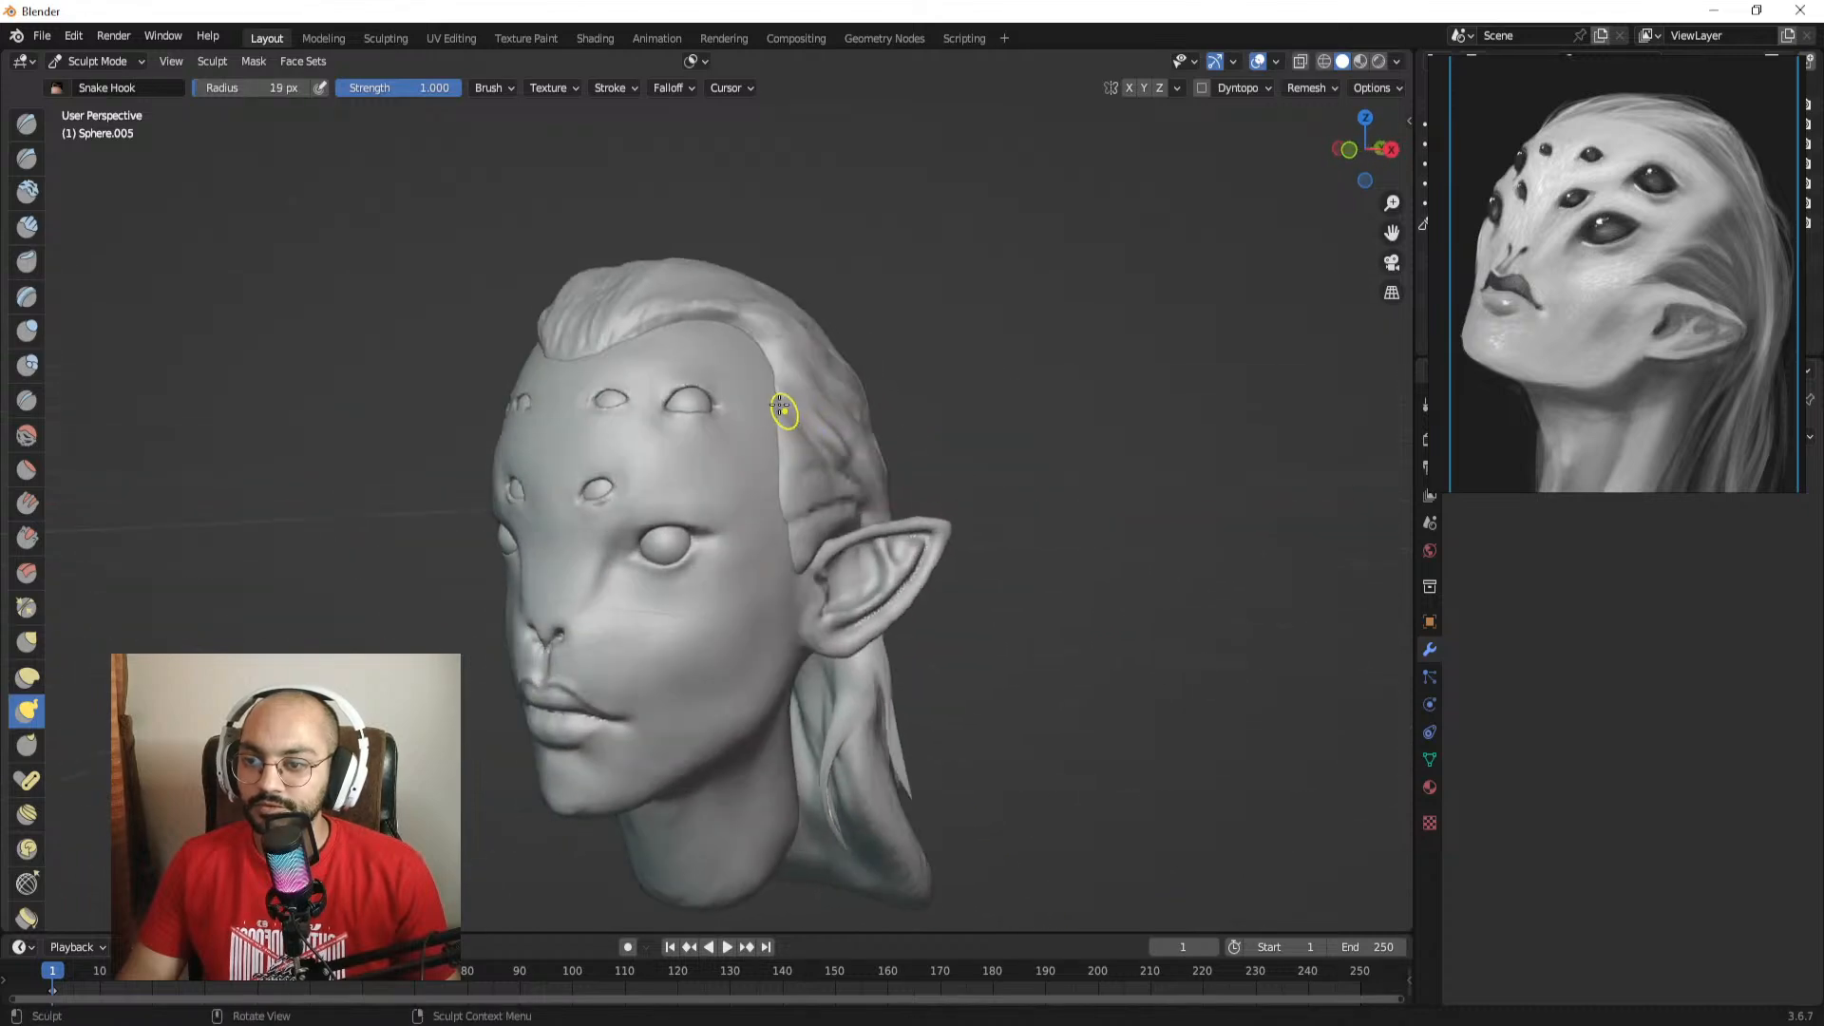
drag(865, 479, 870, 482)
Step: Set the Snake Hook radius to 49 px and lay the temple strand back along the hair above the ear
mouse_move(808, 480)
middle_down()
mouse_move(652, 475)
mouse_move(681, 473)
middle_up()
key(f)
click(701, 471)
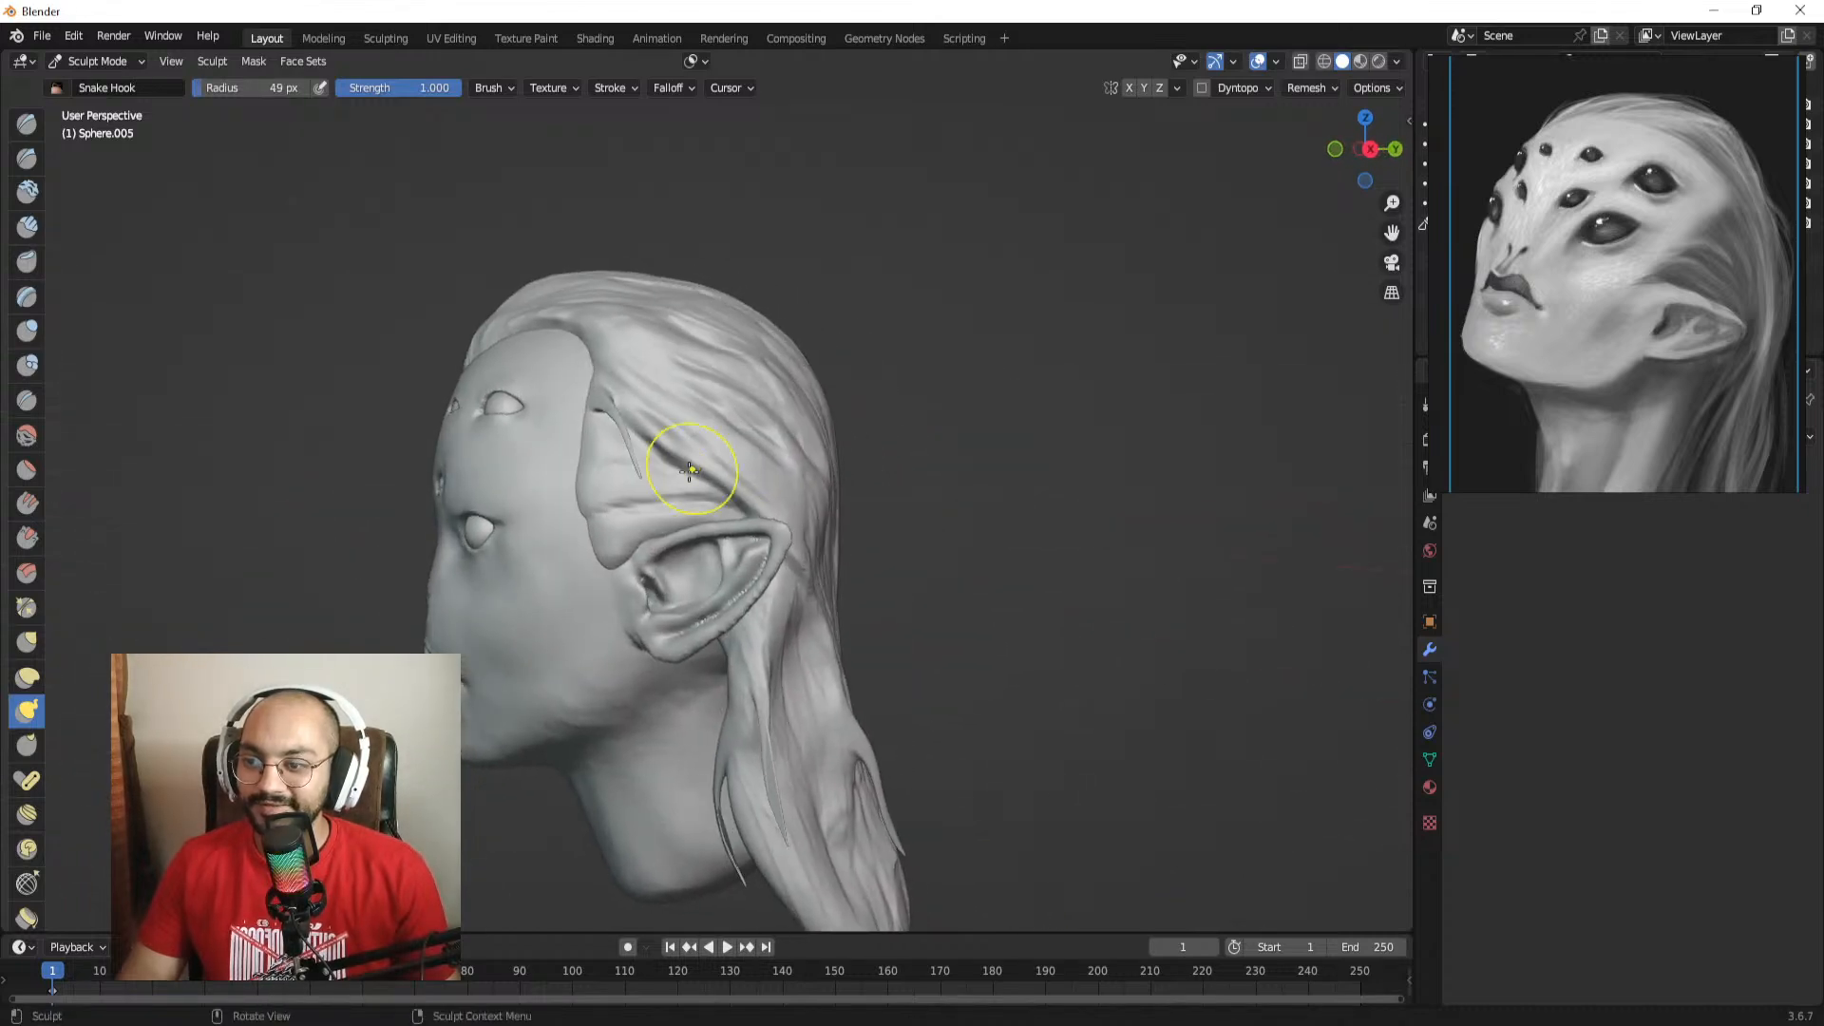
mouse_move(761, 487)
alt+mouse_down()
mouse_move(975, 486)
mouse_move(906, 501)
mouse_move(908, 452)
mouse_move(873, 428)
alt+mouse_up()
key(f)
click(991, 486)
key(f)
click(920, 457)
Step: Set the Snake Hook radius to 23 px and pull one long loose strand out of the hair above and behind the ear
key(f)
click(758, 370)
mouse_move(759, 370)
alt+mouse_down()
mouse_move(701, 403)
mouse_move(743, 443)
mouse_move(640, 436)
mouse_move(706, 413)
mouse_move(594, 334)
alt+mouse_up()
key(f)
click(723, 444)
alt+drag(594, 334, 534, 320)
mouse_move(610, 365)
mouse_down()
mouse_move(701, 432)
mouse_move(729, 579)
mouse_up()
key(ctrl+z)
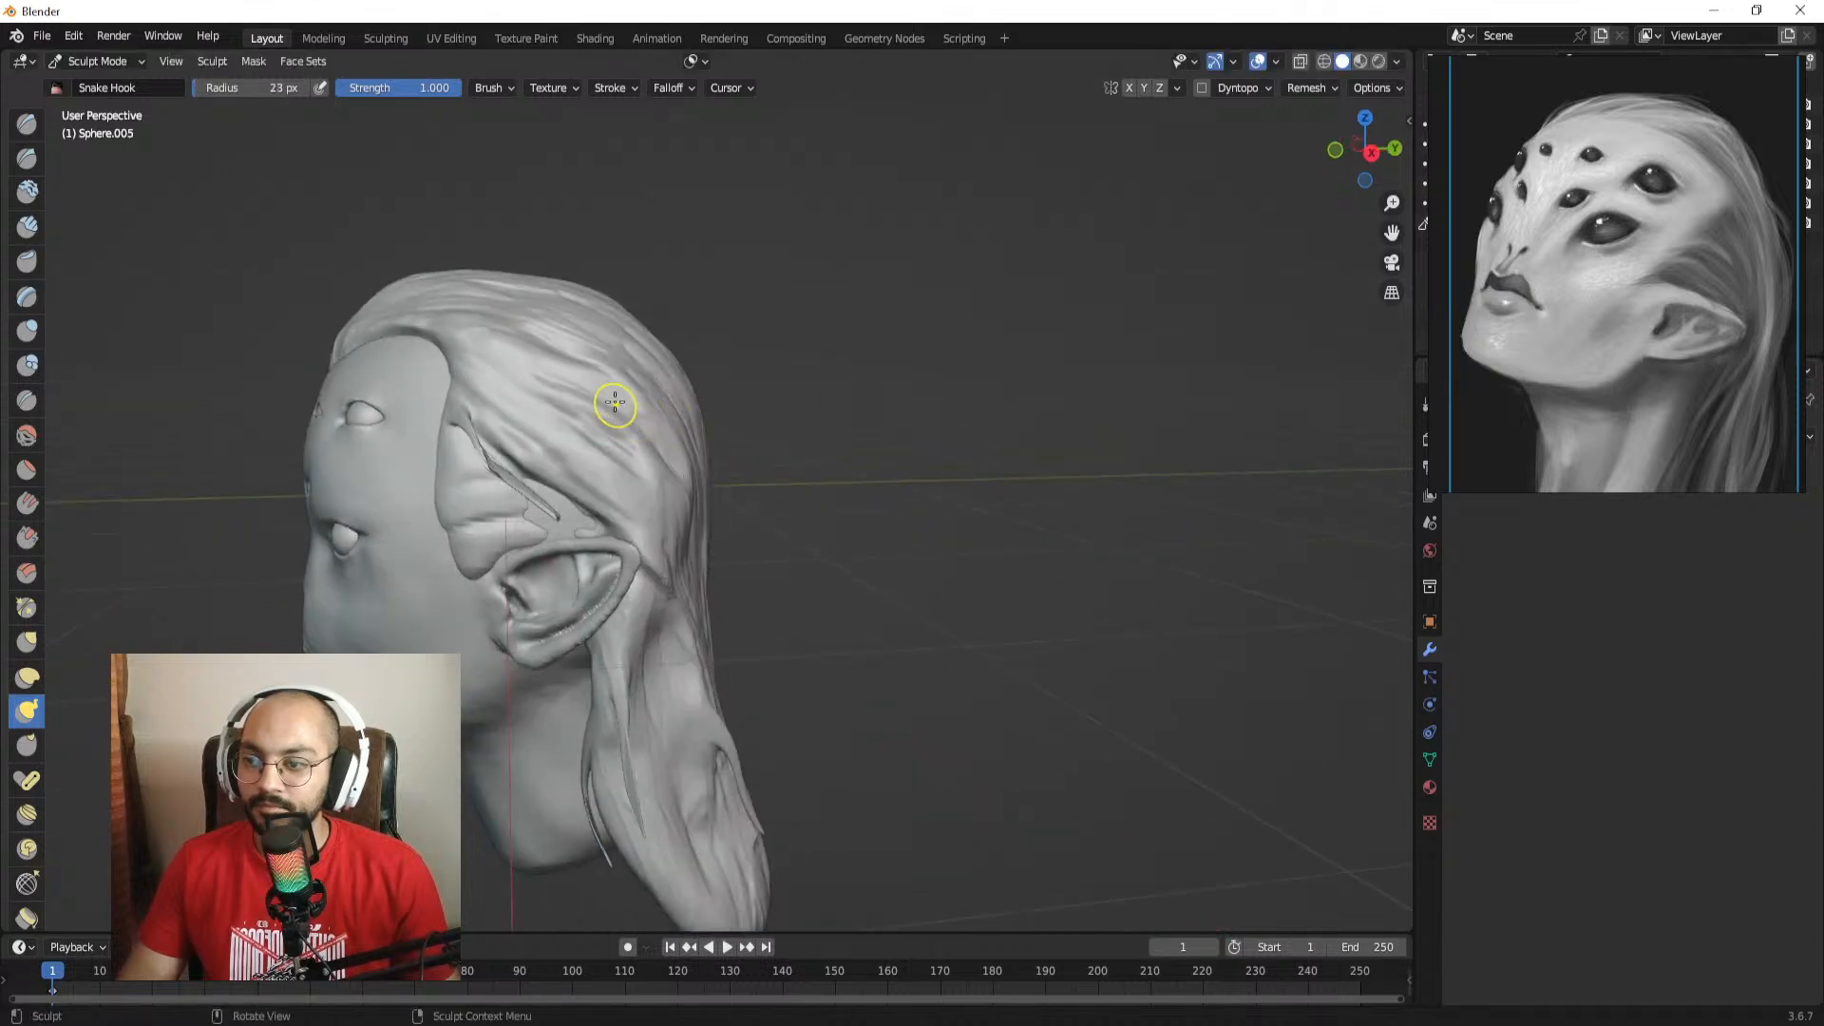
drag(615, 402, 719, 608)
mouse_move(762, 536)
middle_down()
mouse_move(602, 513)
mouse_move(654, 535)
mouse_move(846, 498)
middle_up()
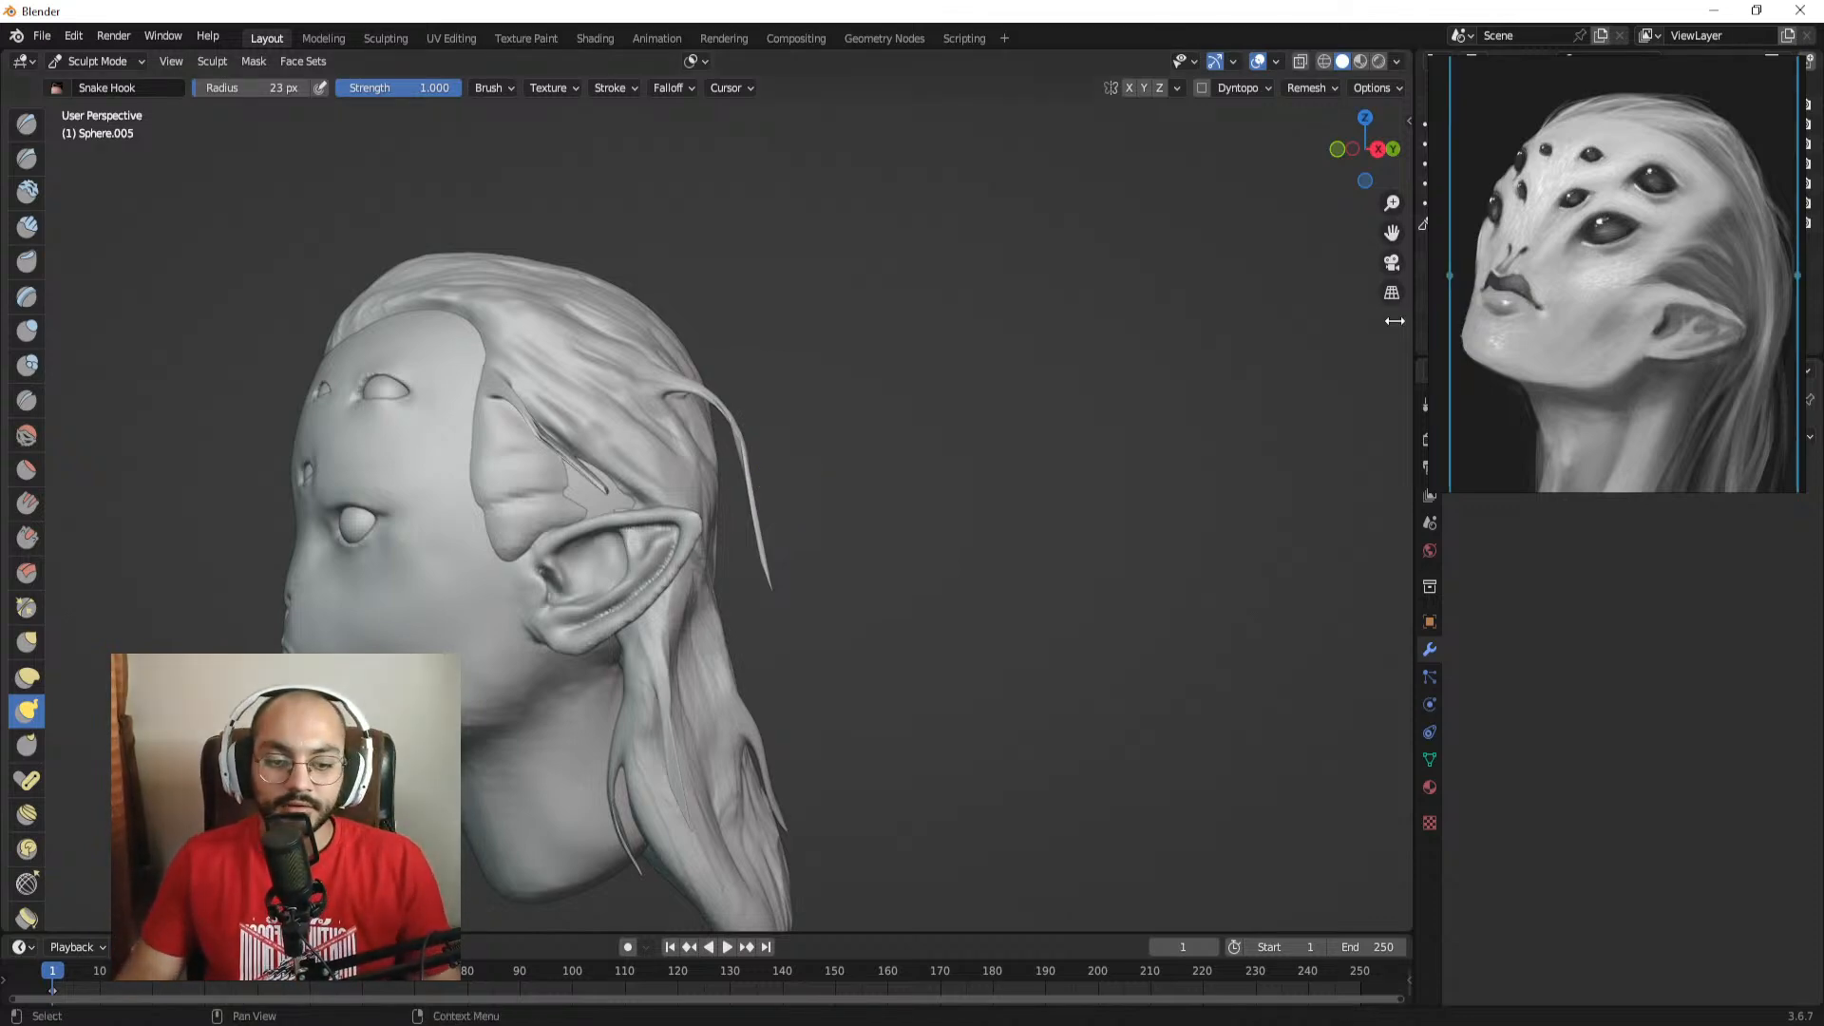
Step: Try pulling a strand from the hair on the opposite side of the head at 29 px radius and undo it
mouse_move(563, 457)
alt+mouse_down()
mouse_move(713, 436)
mouse_move(640, 447)
mouse_move(820, 464)
mouse_move(796, 462)
mouse_move(801, 415)
alt+mouse_up()
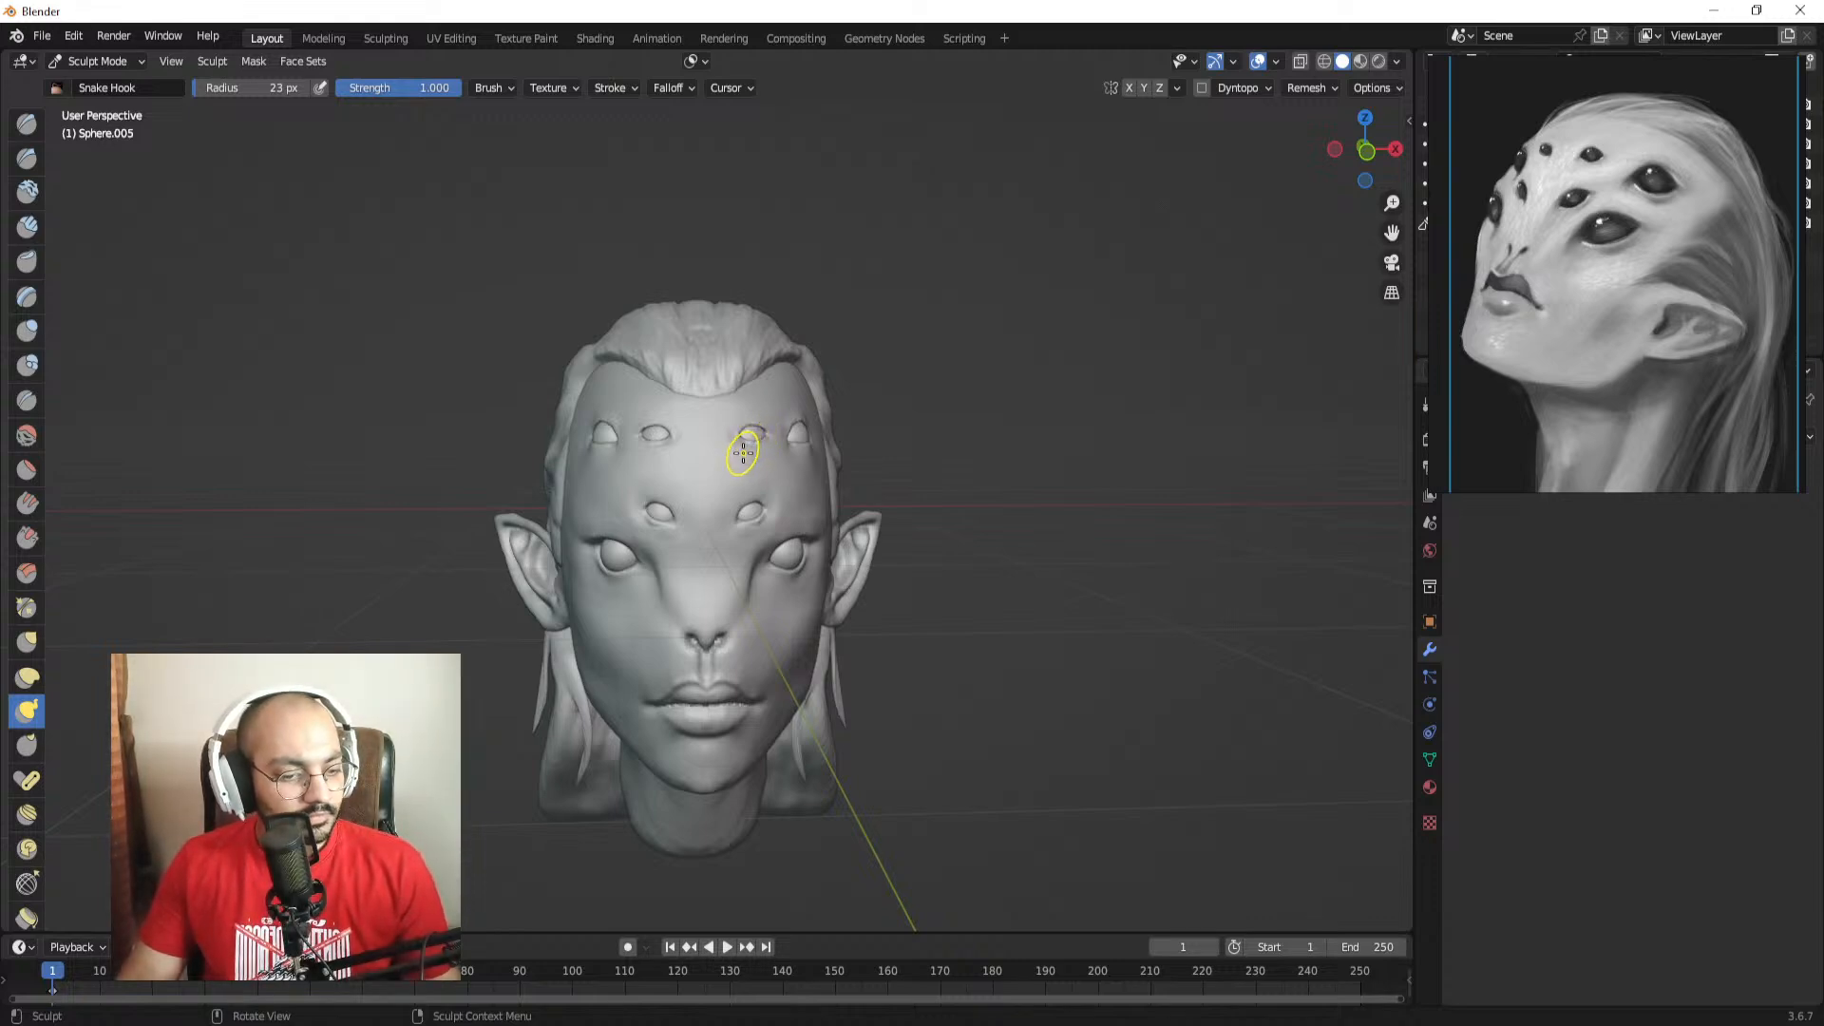
mouse_move(732, 447)
middle_down()
mouse_move(704, 472)
mouse_move(826, 432)
mouse_move(742, 436)
middle_up()
alt+drag(742, 436, 756, 437)
mouse_move(760, 461)
ctrl+alt+mouse_down()
mouse_move(773, 423)
mouse_move(794, 439)
mouse_move(691, 448)
ctrl+alt+mouse_up()
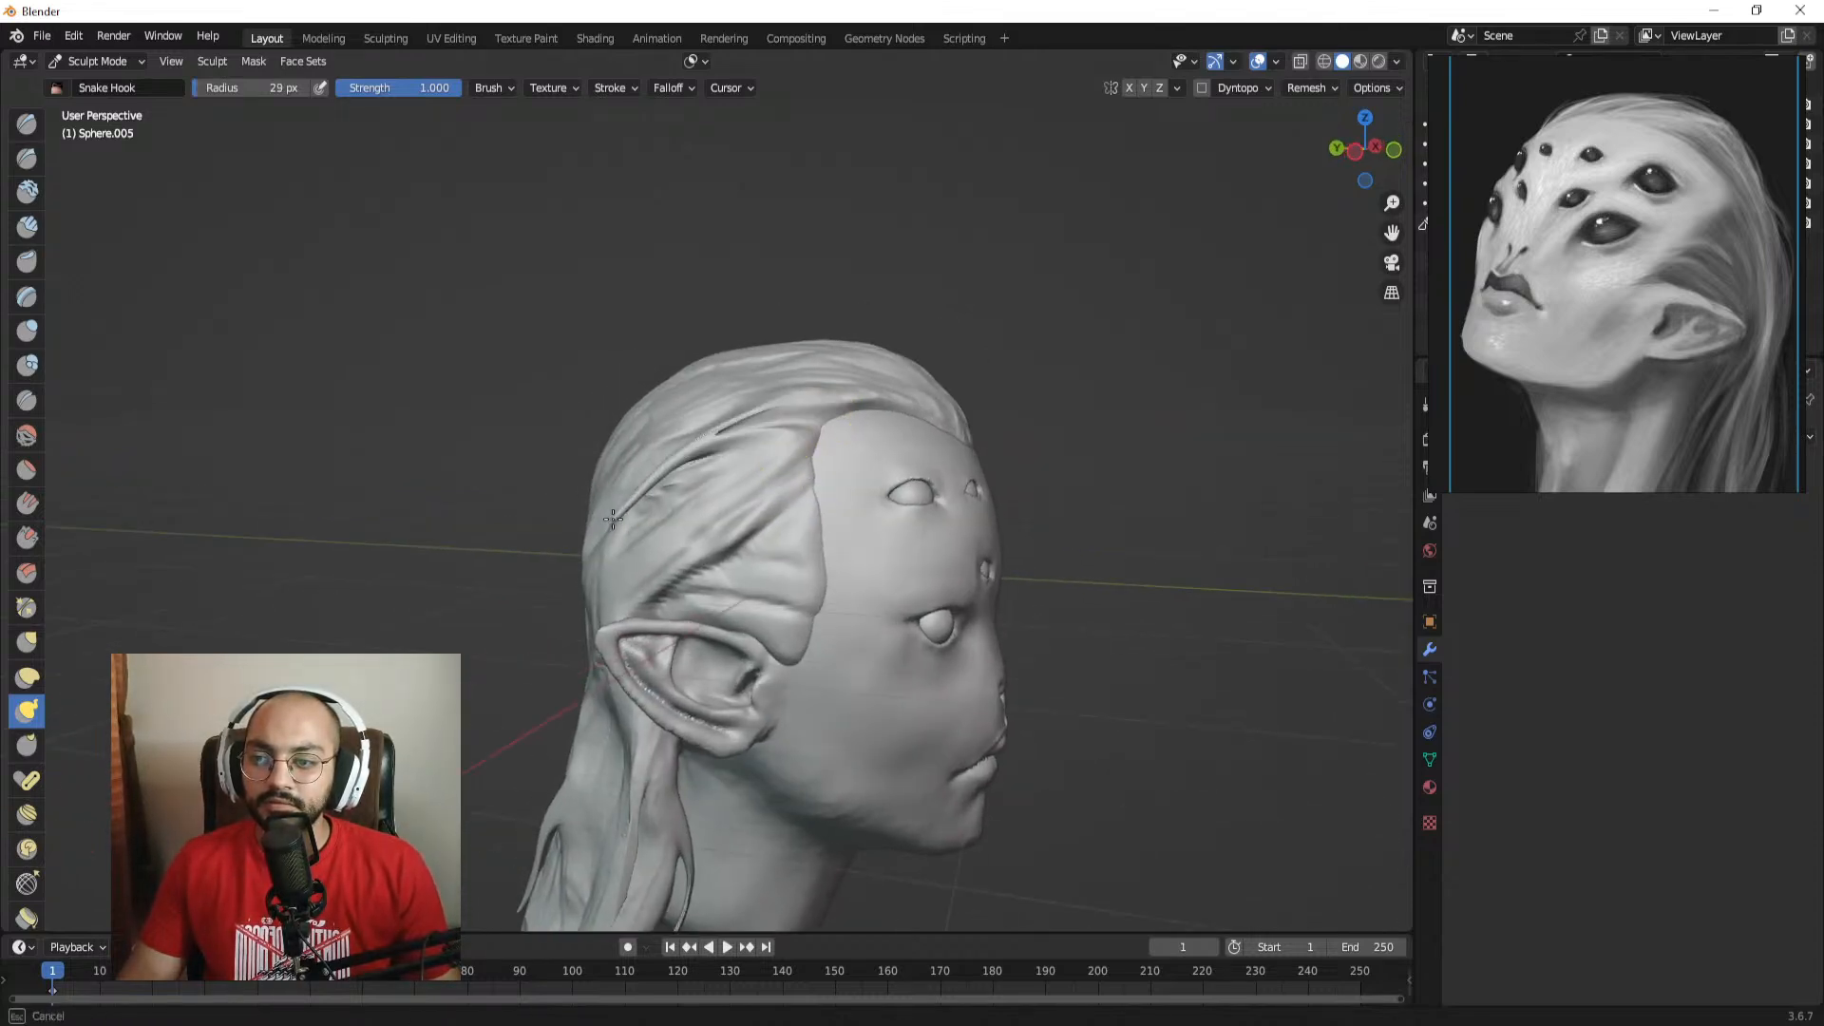
drag(613, 519, 608, 525)
key(ctrl+z)
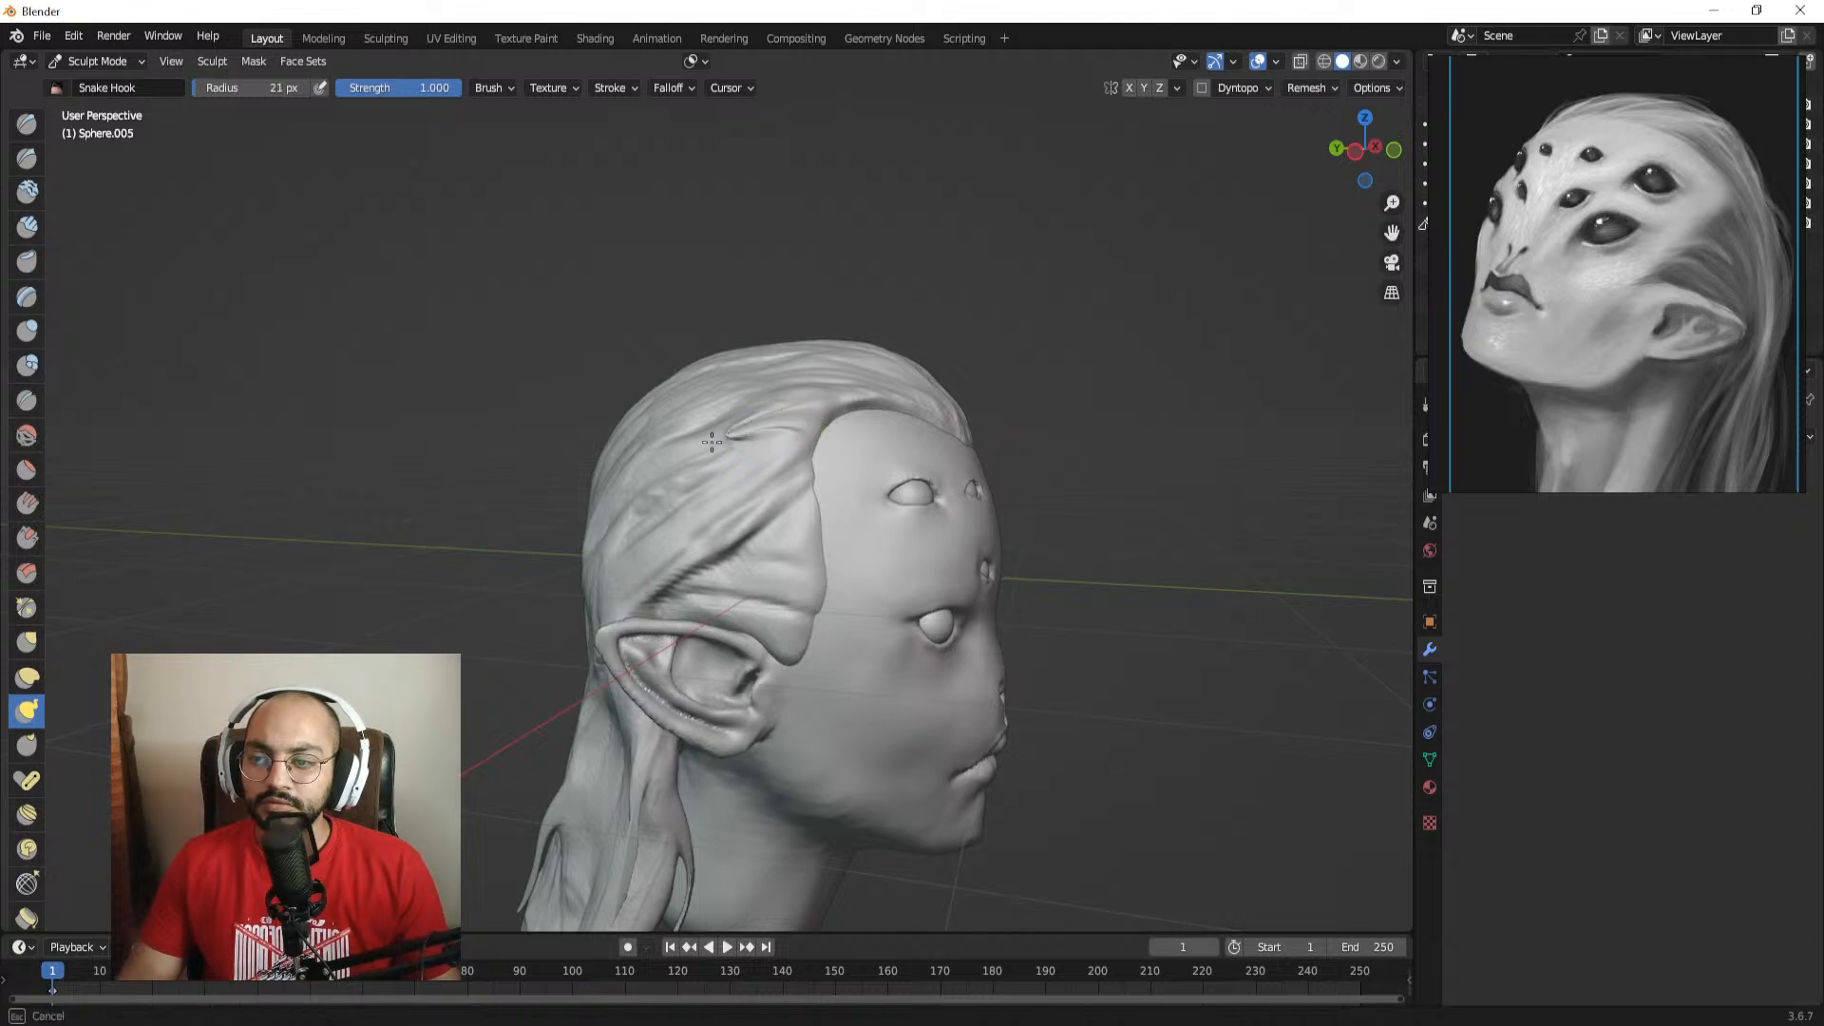
Step: Pull a finer strand from the opposite side's hair at 21 px radius and check it from the front
mouse_move(602, 542)
middle_down()
mouse_move(830, 530)
mouse_move(855, 562)
mouse_move(575, 525)
mouse_move(613, 513)
middle_up()
scroll(589, 524, down, 1)
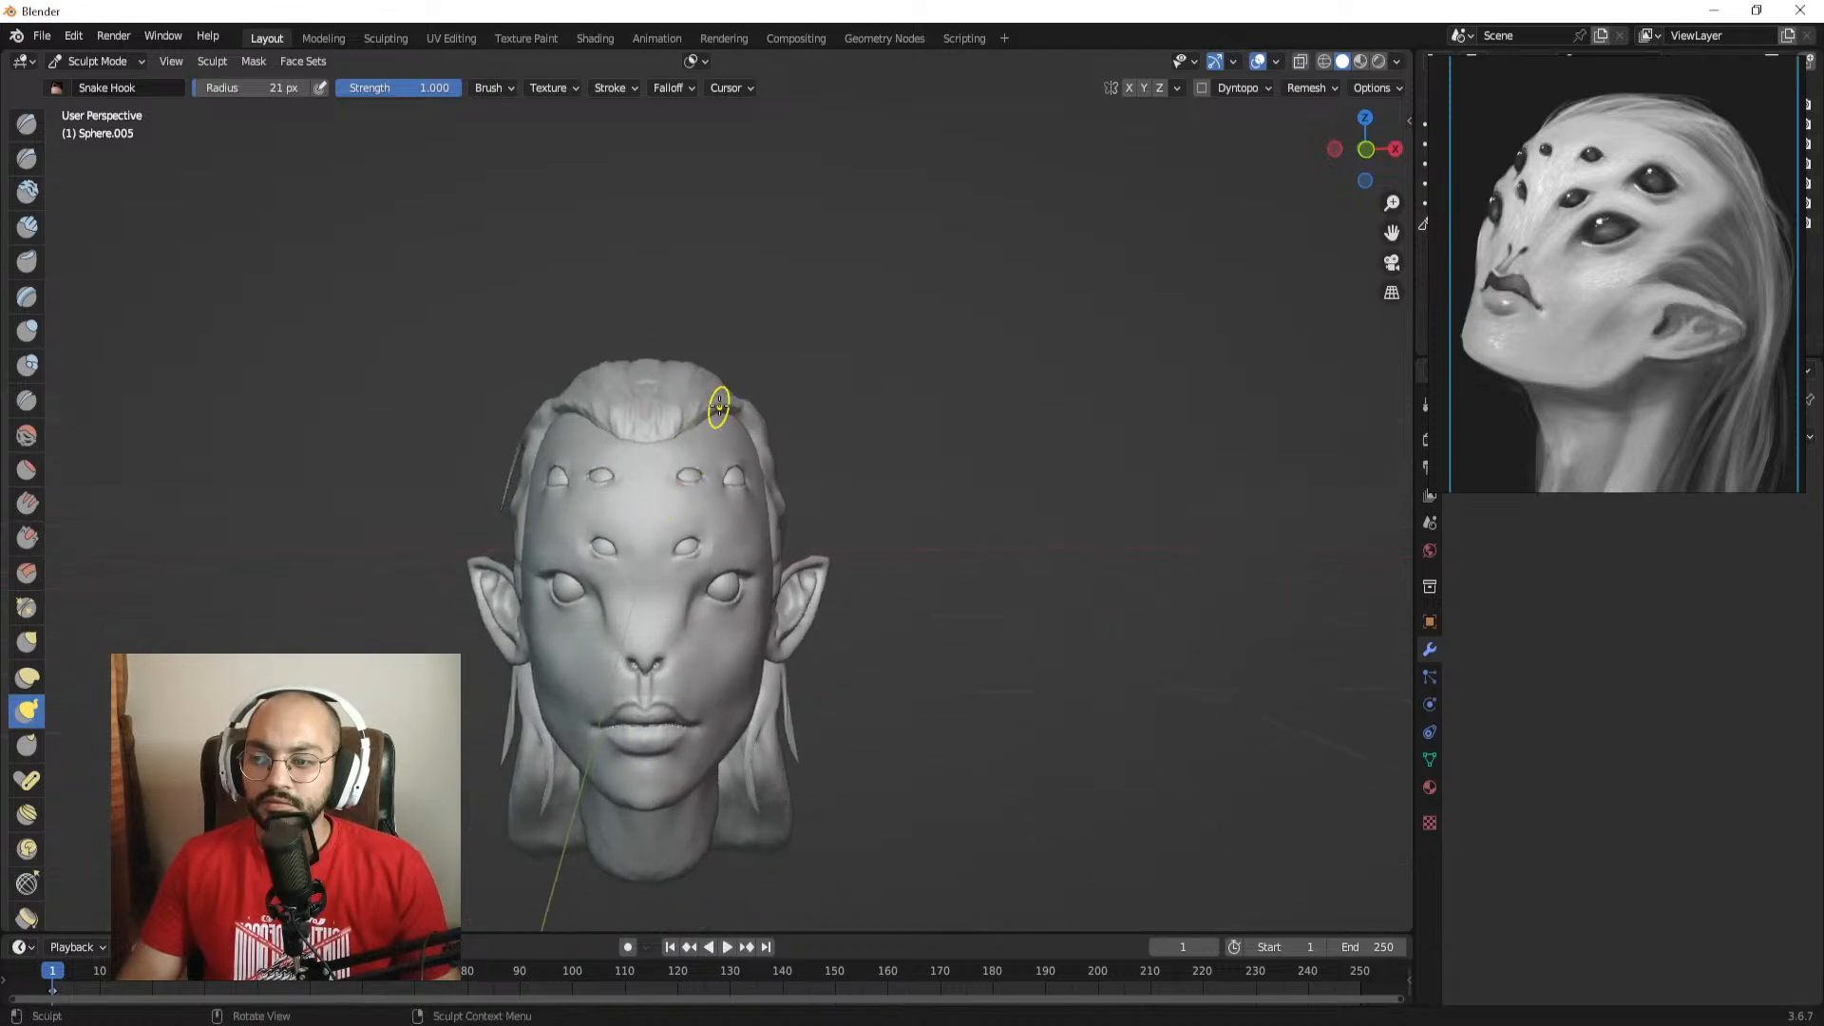
middle_drag(748, 457, 791, 450)
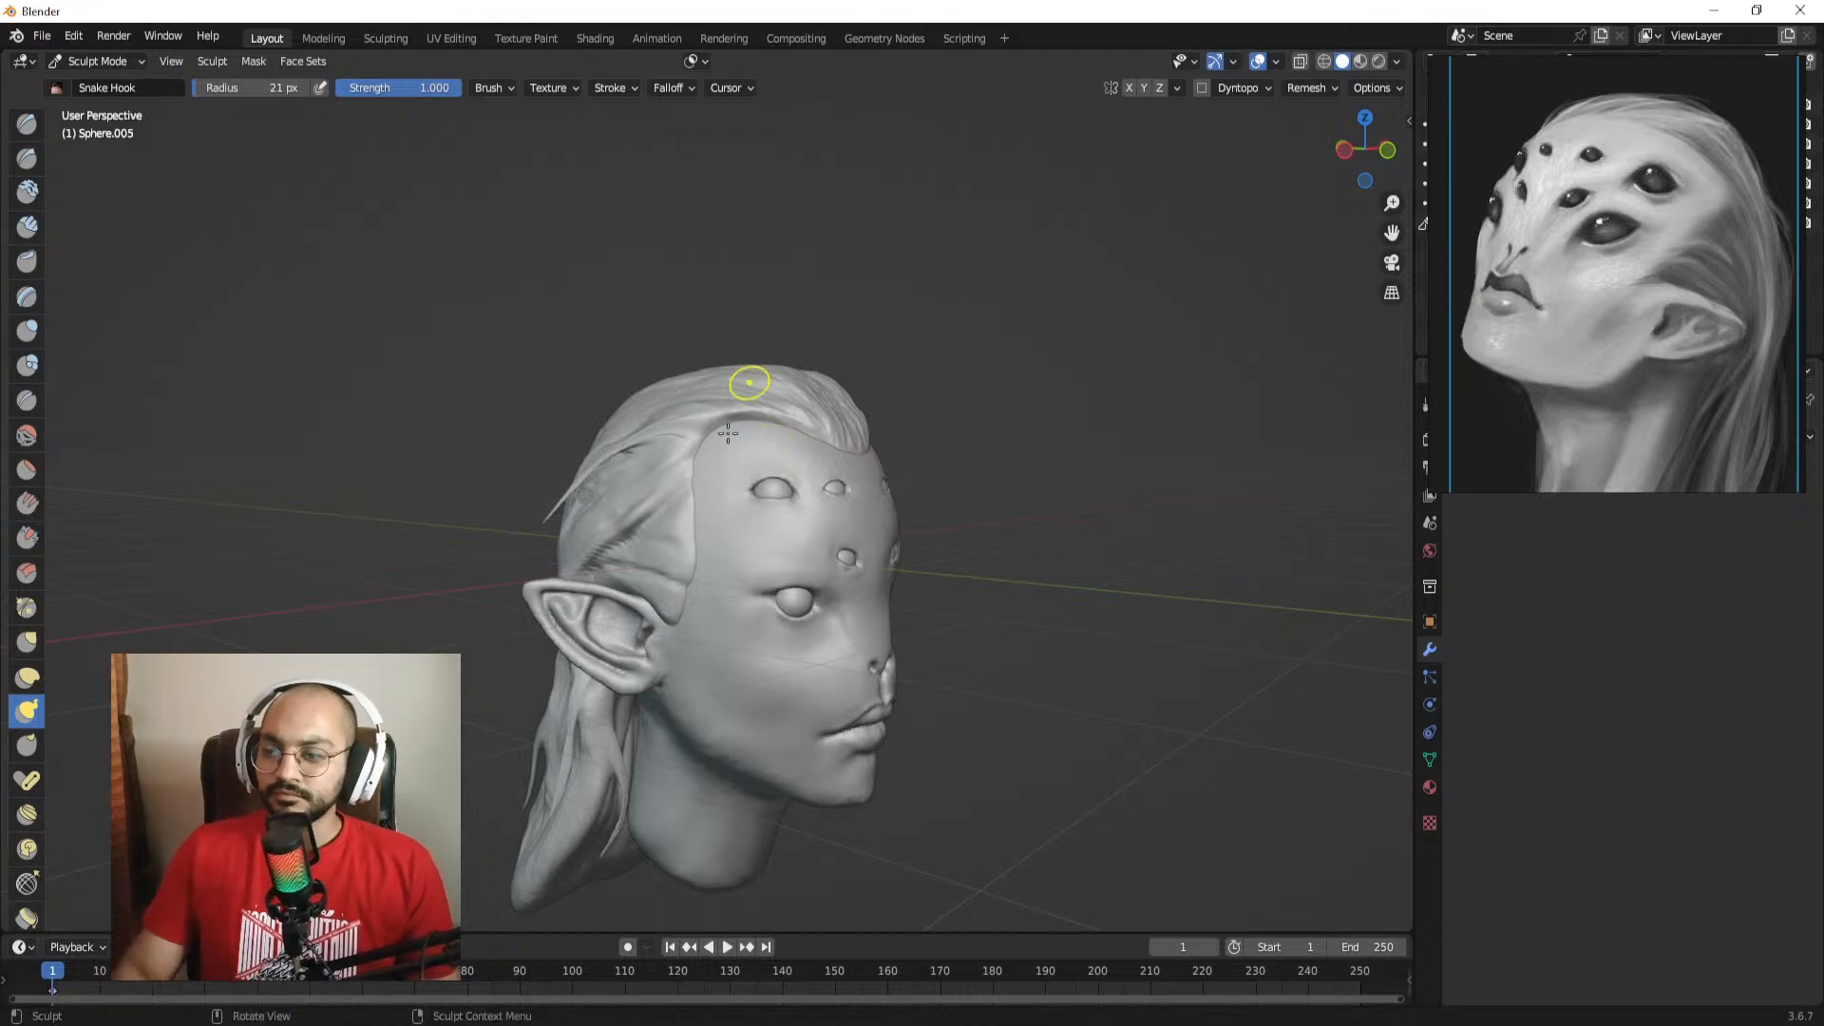
Step: Switch to the Grab brush at a radius of about 81 to 124 px and adjust the hair volume around the hairline
mouse_move(749, 499)
middle_down()
mouse_move(725, 428)
mouse_move(664, 452)
mouse_move(849, 453)
mouse_move(814, 432)
mouse_move(961, 480)
mouse_move(712, 419)
mouse_move(721, 460)
mouse_move(750, 421)
mouse_move(806, 456)
middle_up()
key(g)
key(f)
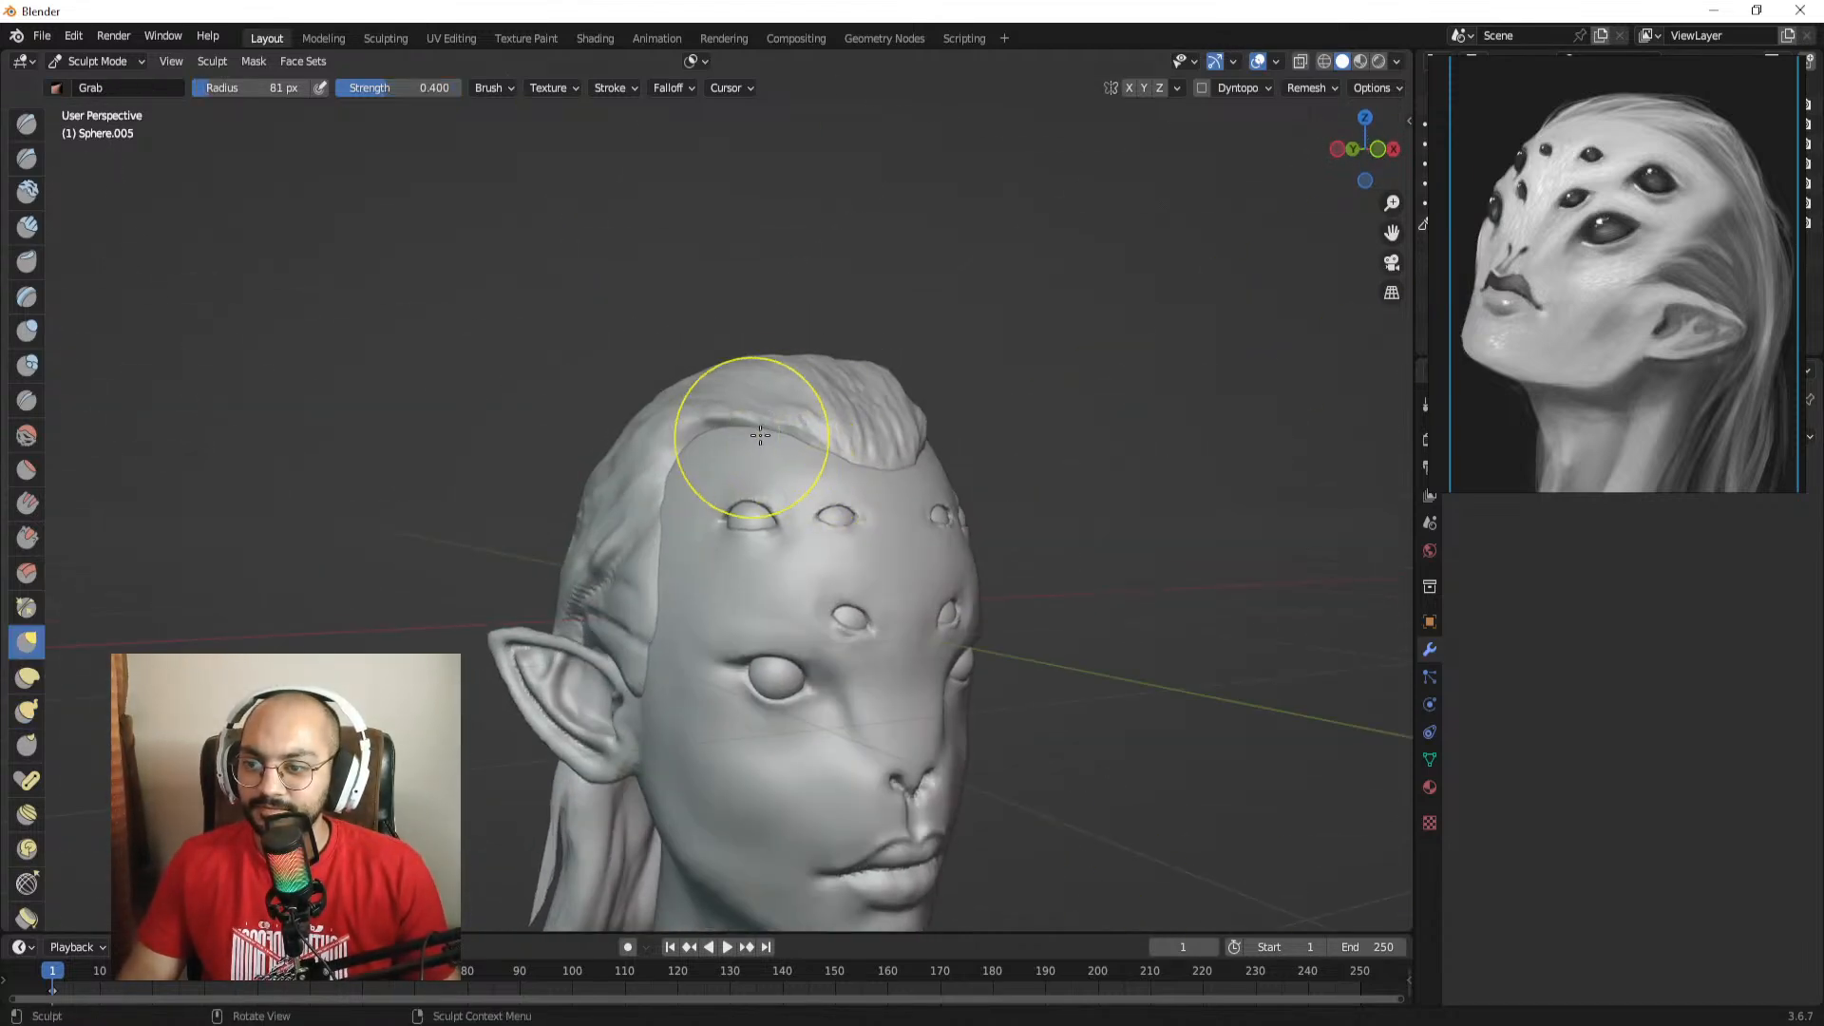
middle_drag(691, 456, 736, 438)
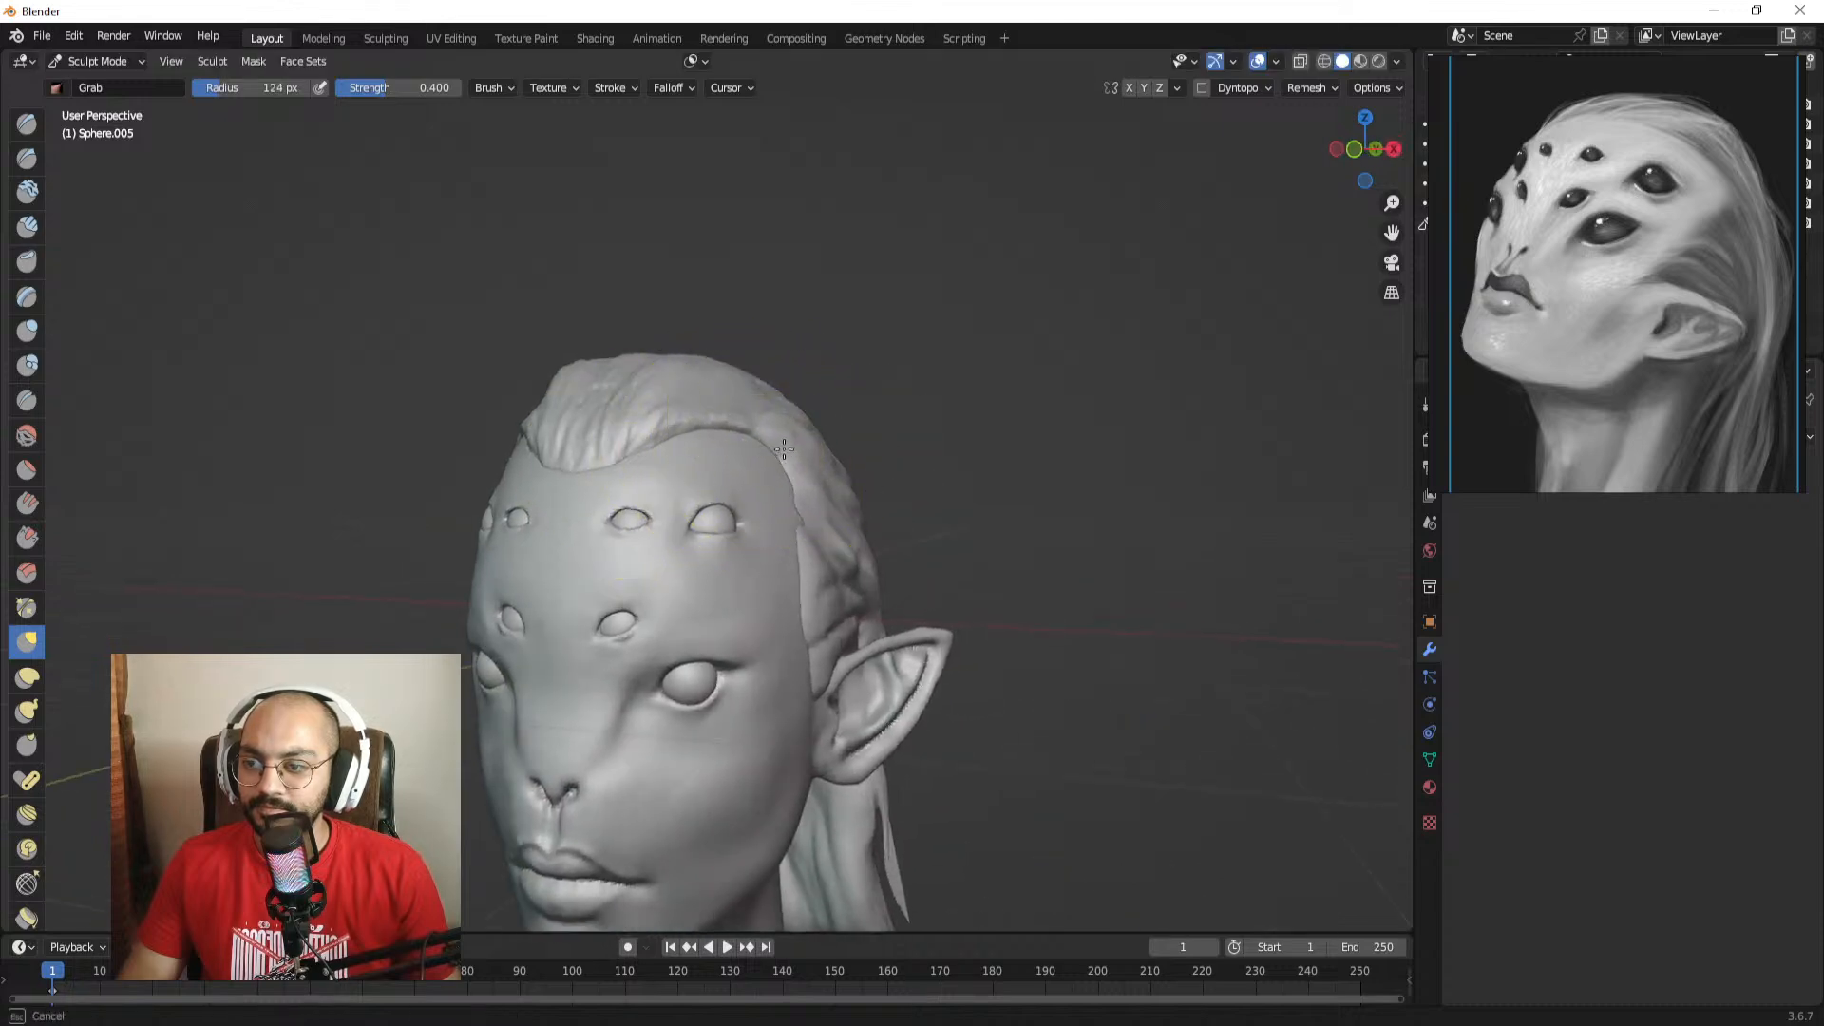
mouse_move(784, 448)
middle_down()
mouse_move(850, 493)
mouse_move(824, 490)
middle_up()
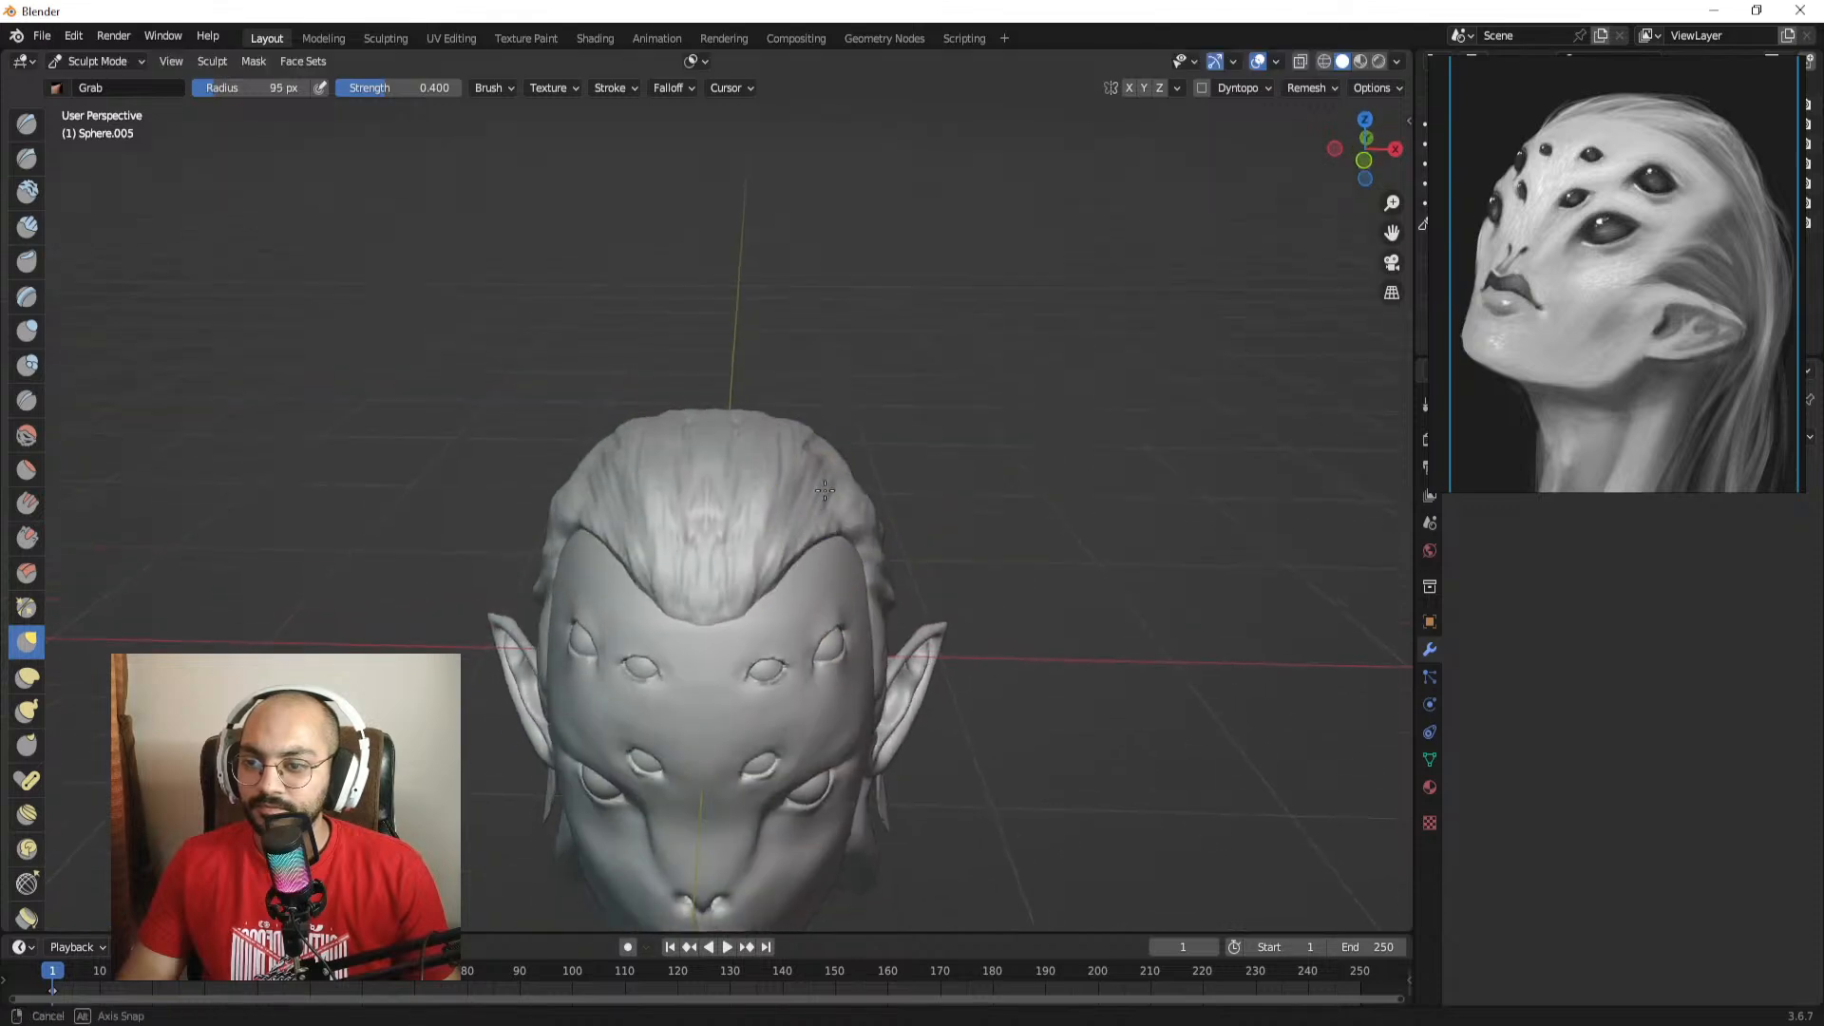
click(833, 489)
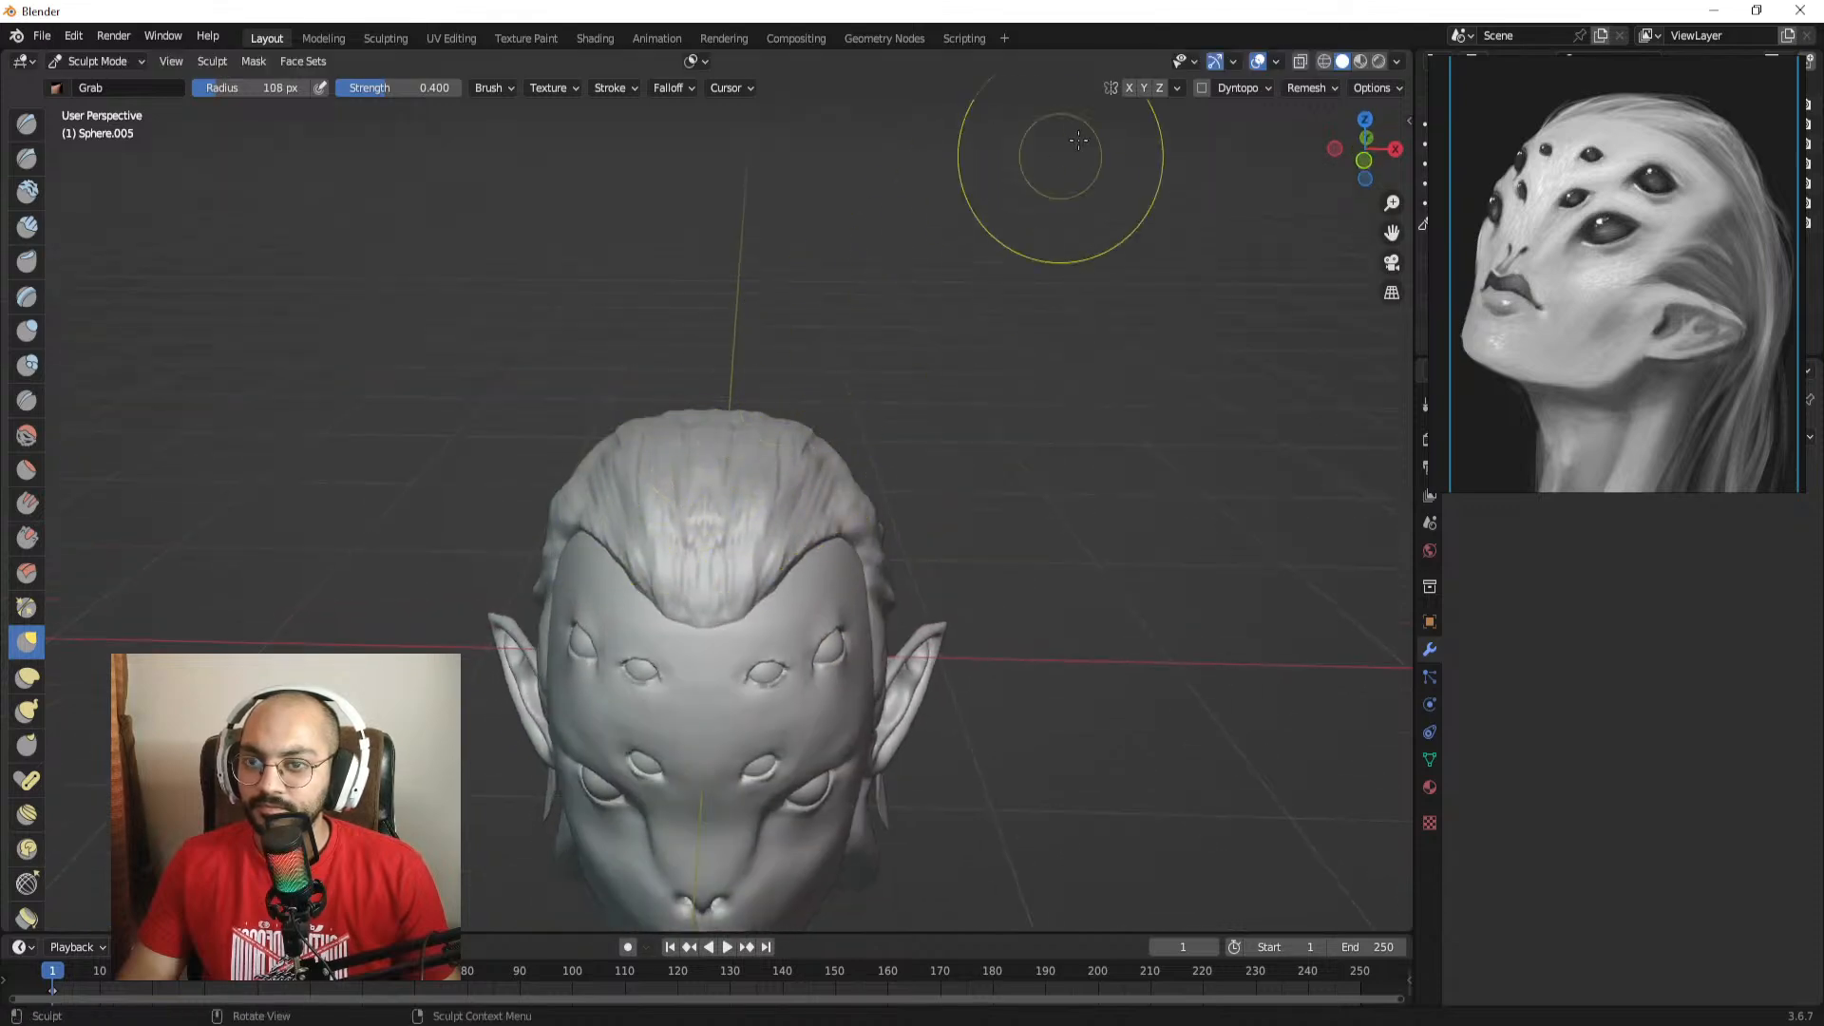
Step: Turn on X-axis mirroring and symmetrize the hair from -X to +X
click(1129, 87)
click(1177, 88)
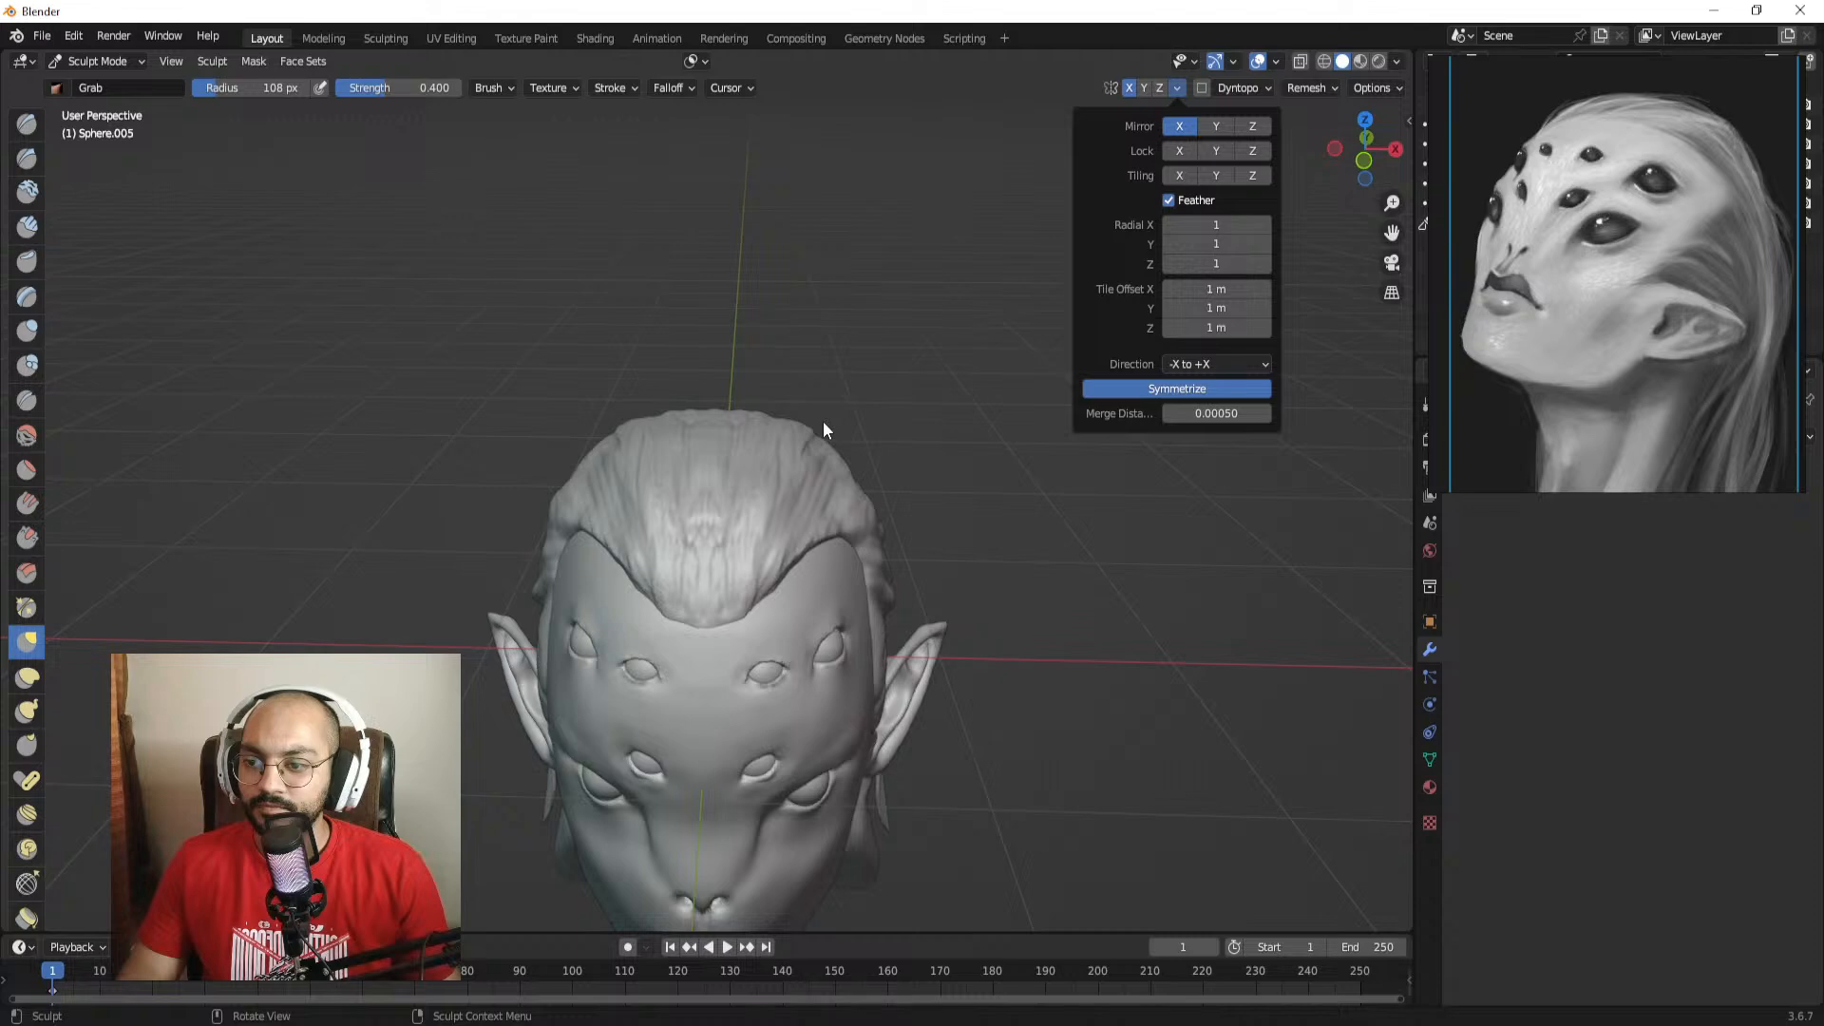
click(1178, 388)
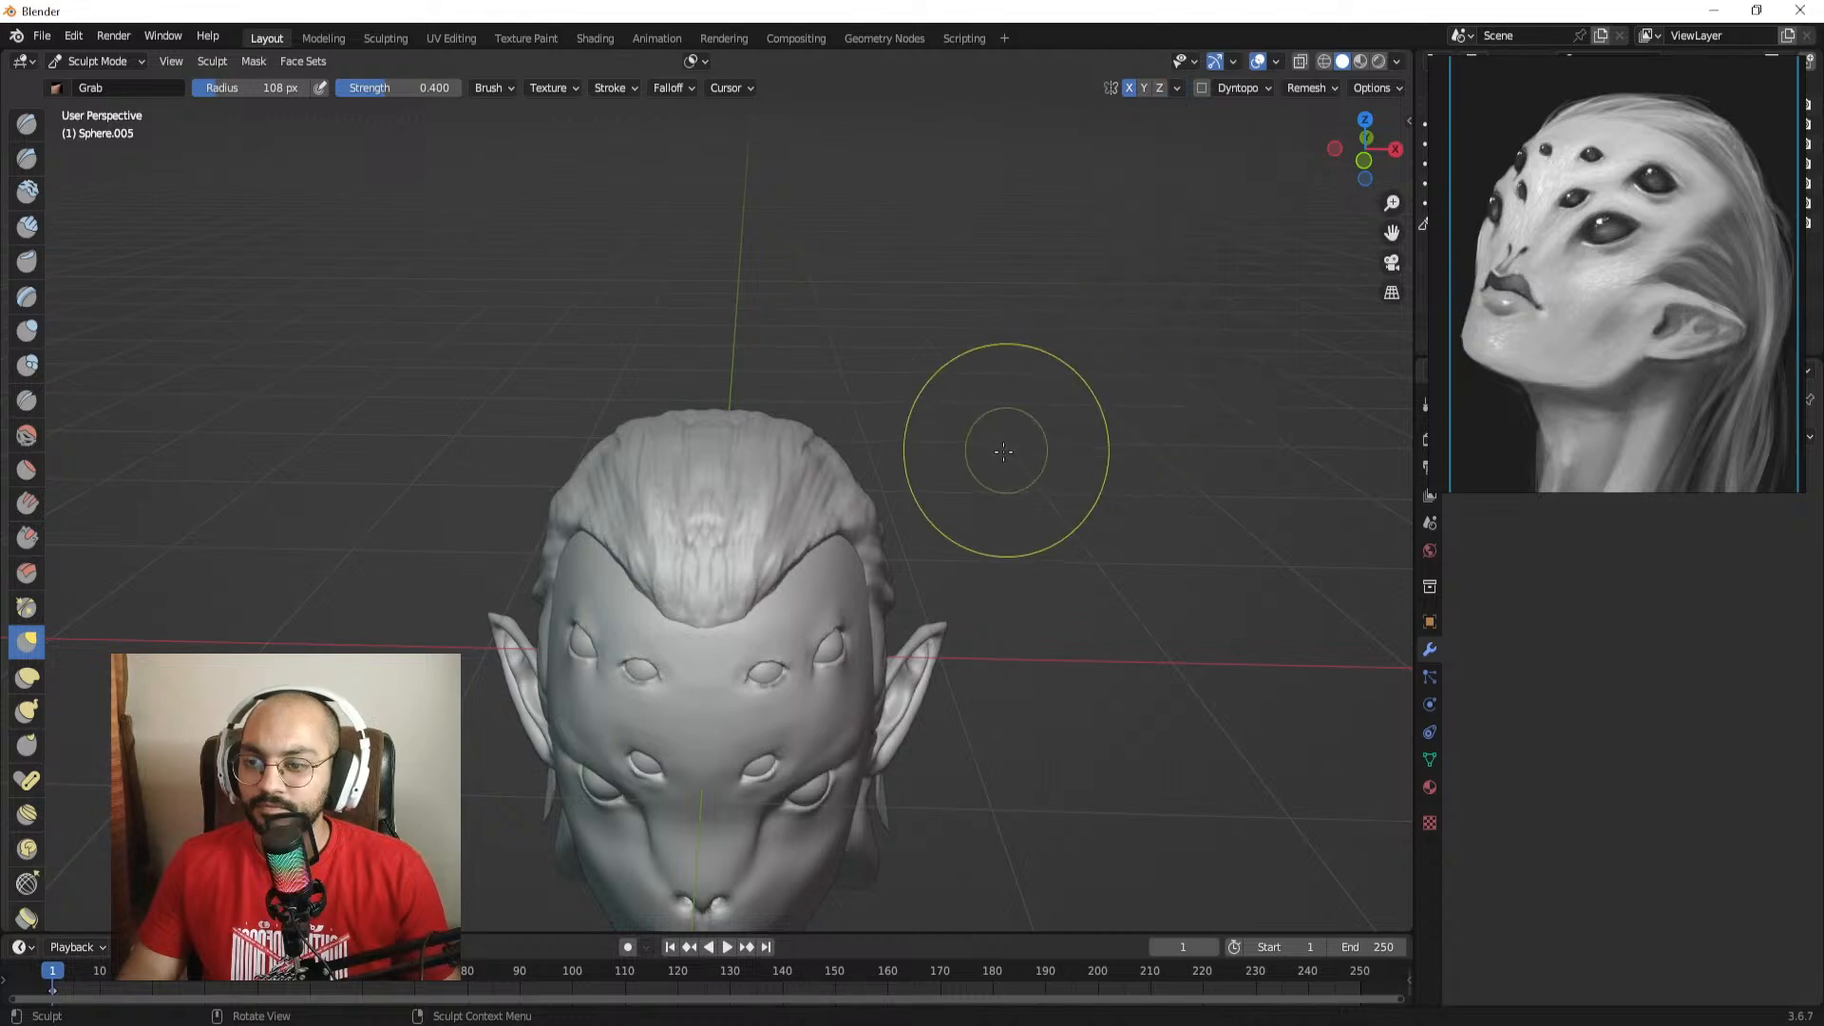
key(r)
click(973, 454)
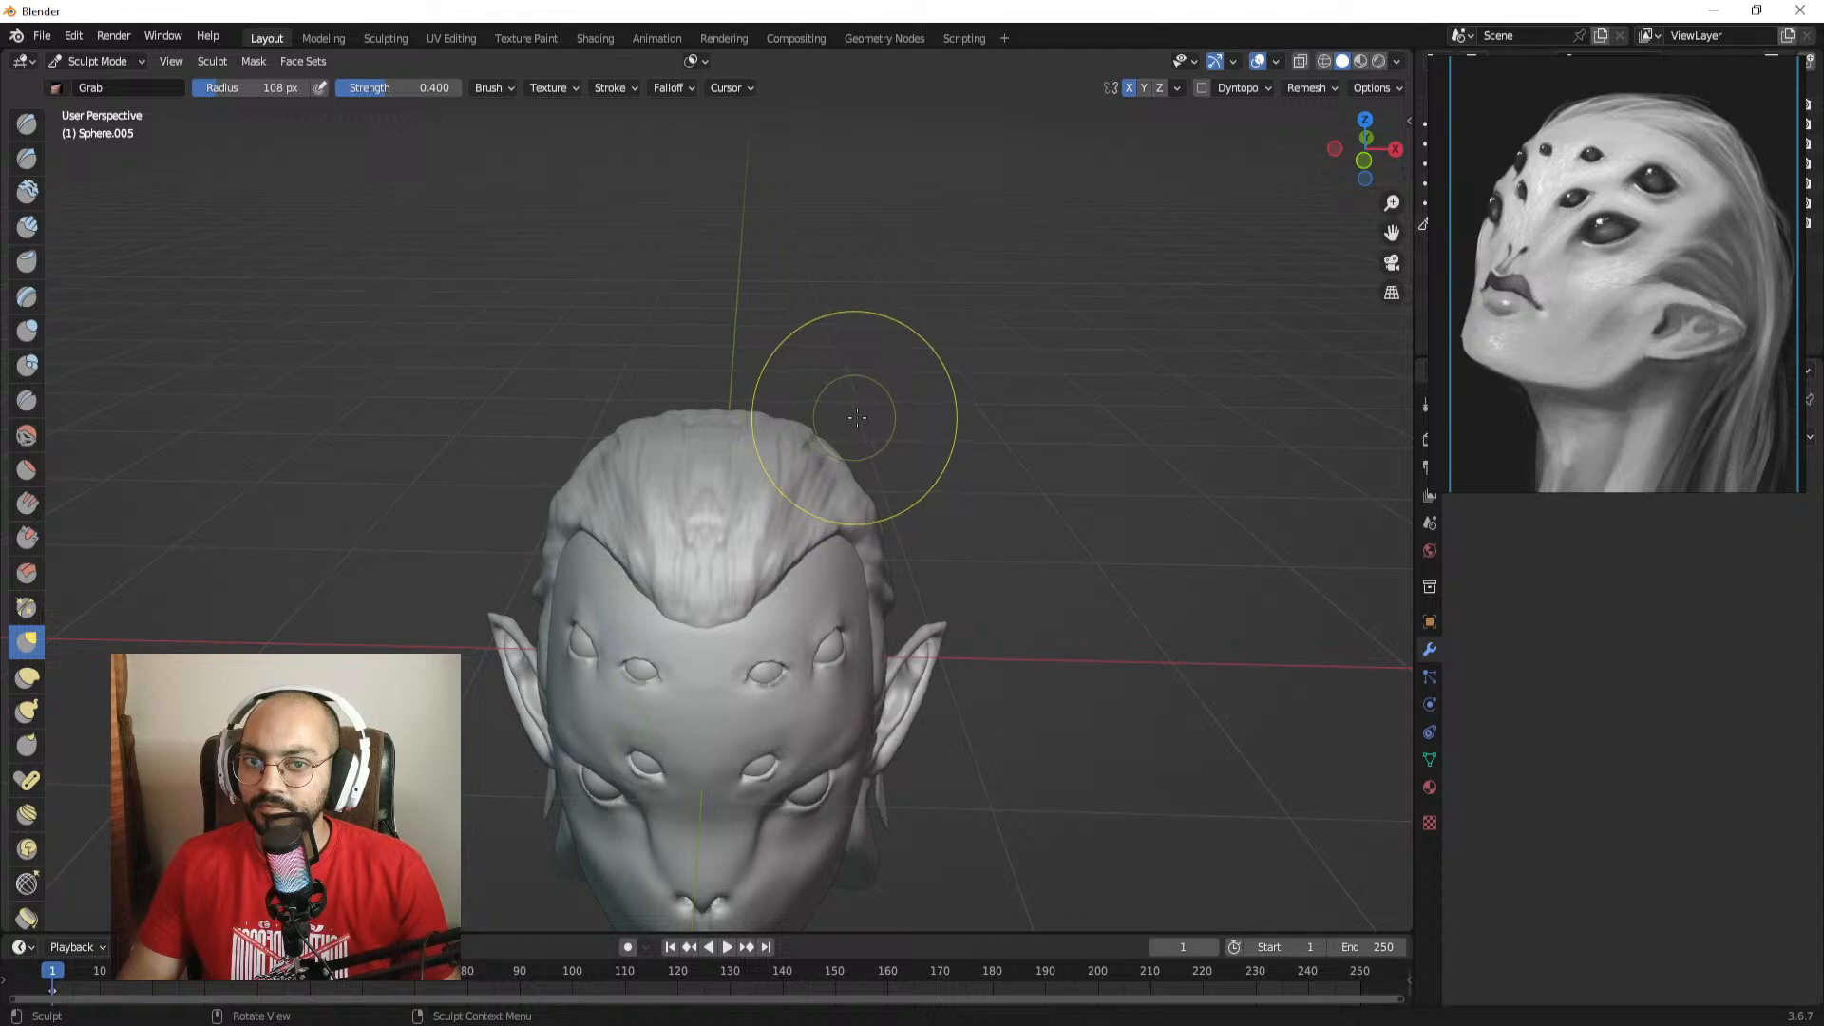
Step: Nudge the top of the swept-back hair with the Grab brush at about 104 px radius
middle_drag(855, 395, 705, 387)
drag(728, 348, 732, 363)
drag(733, 355, 747, 349)
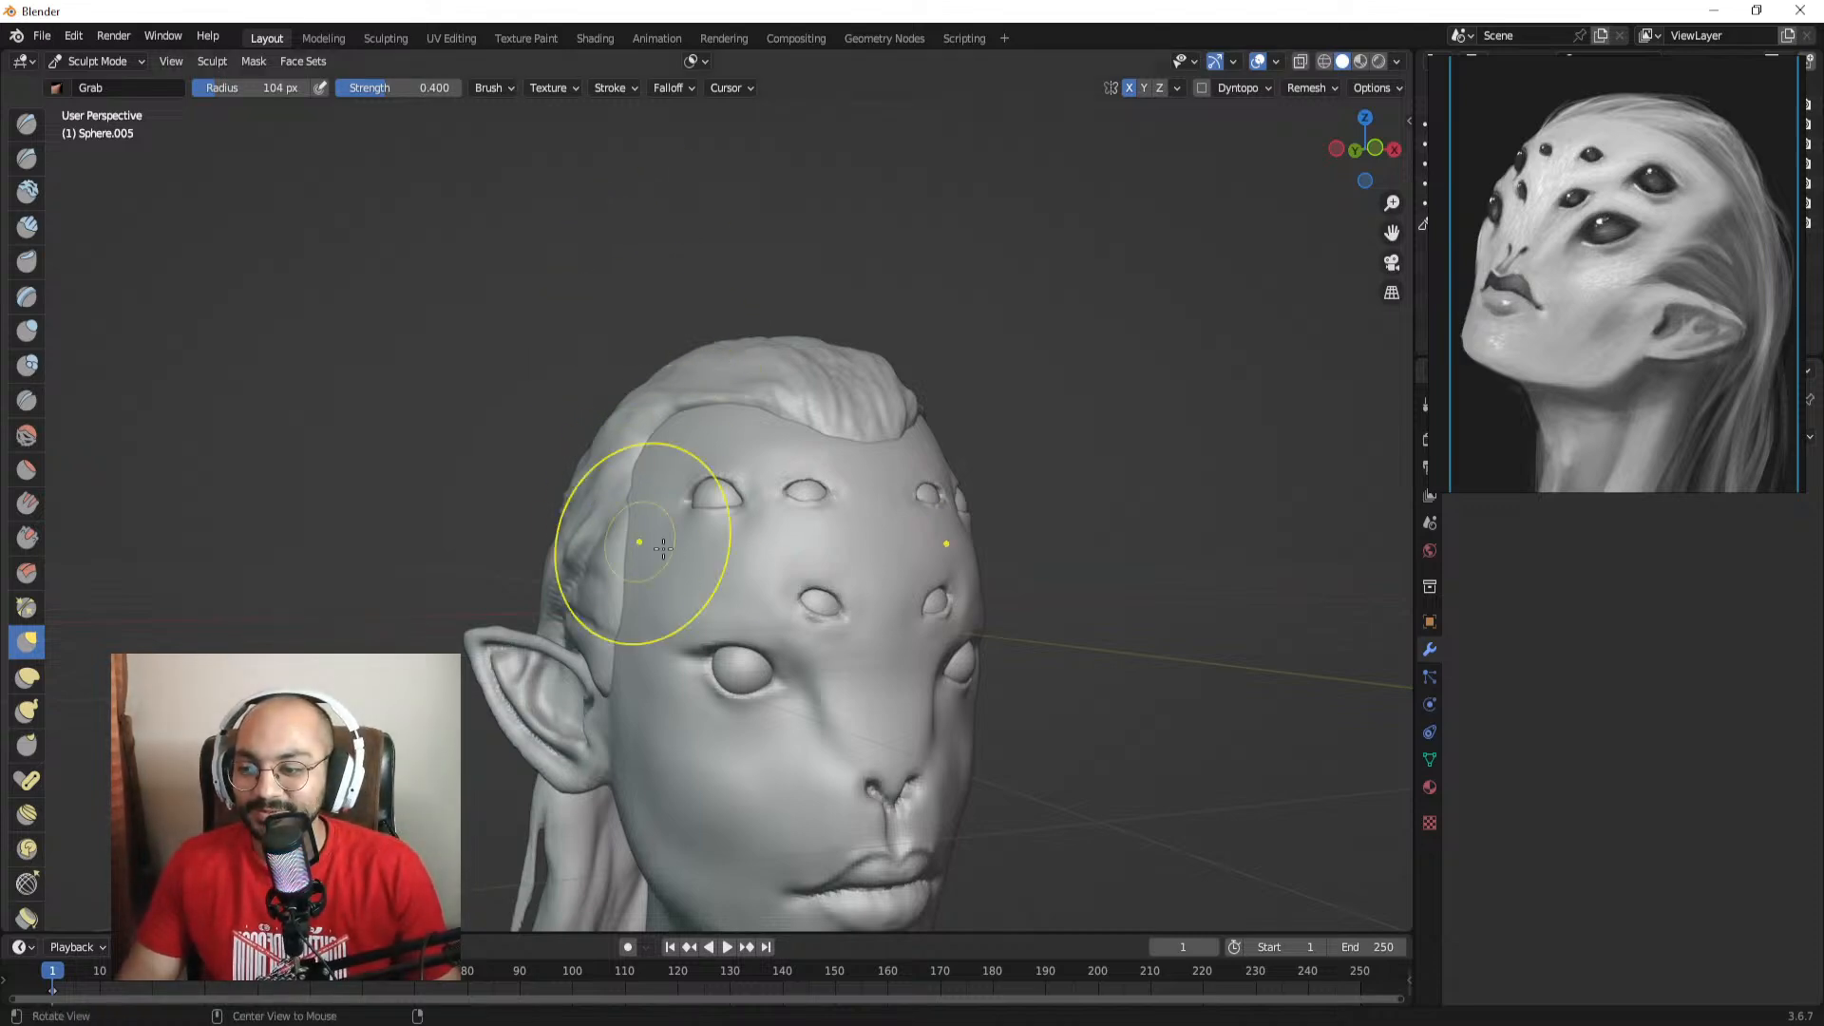
Step: Raise the Grab radius to about 121 to 132 px and refine the hair's outline over the crown and upper sides
mouse_move(652, 534)
middle_down()
mouse_move(611, 533)
mouse_move(740, 527)
mouse_move(798, 468)
middle_up()
key(f)
drag(820, 468, 798, 399)
click(899, 419)
key(f)
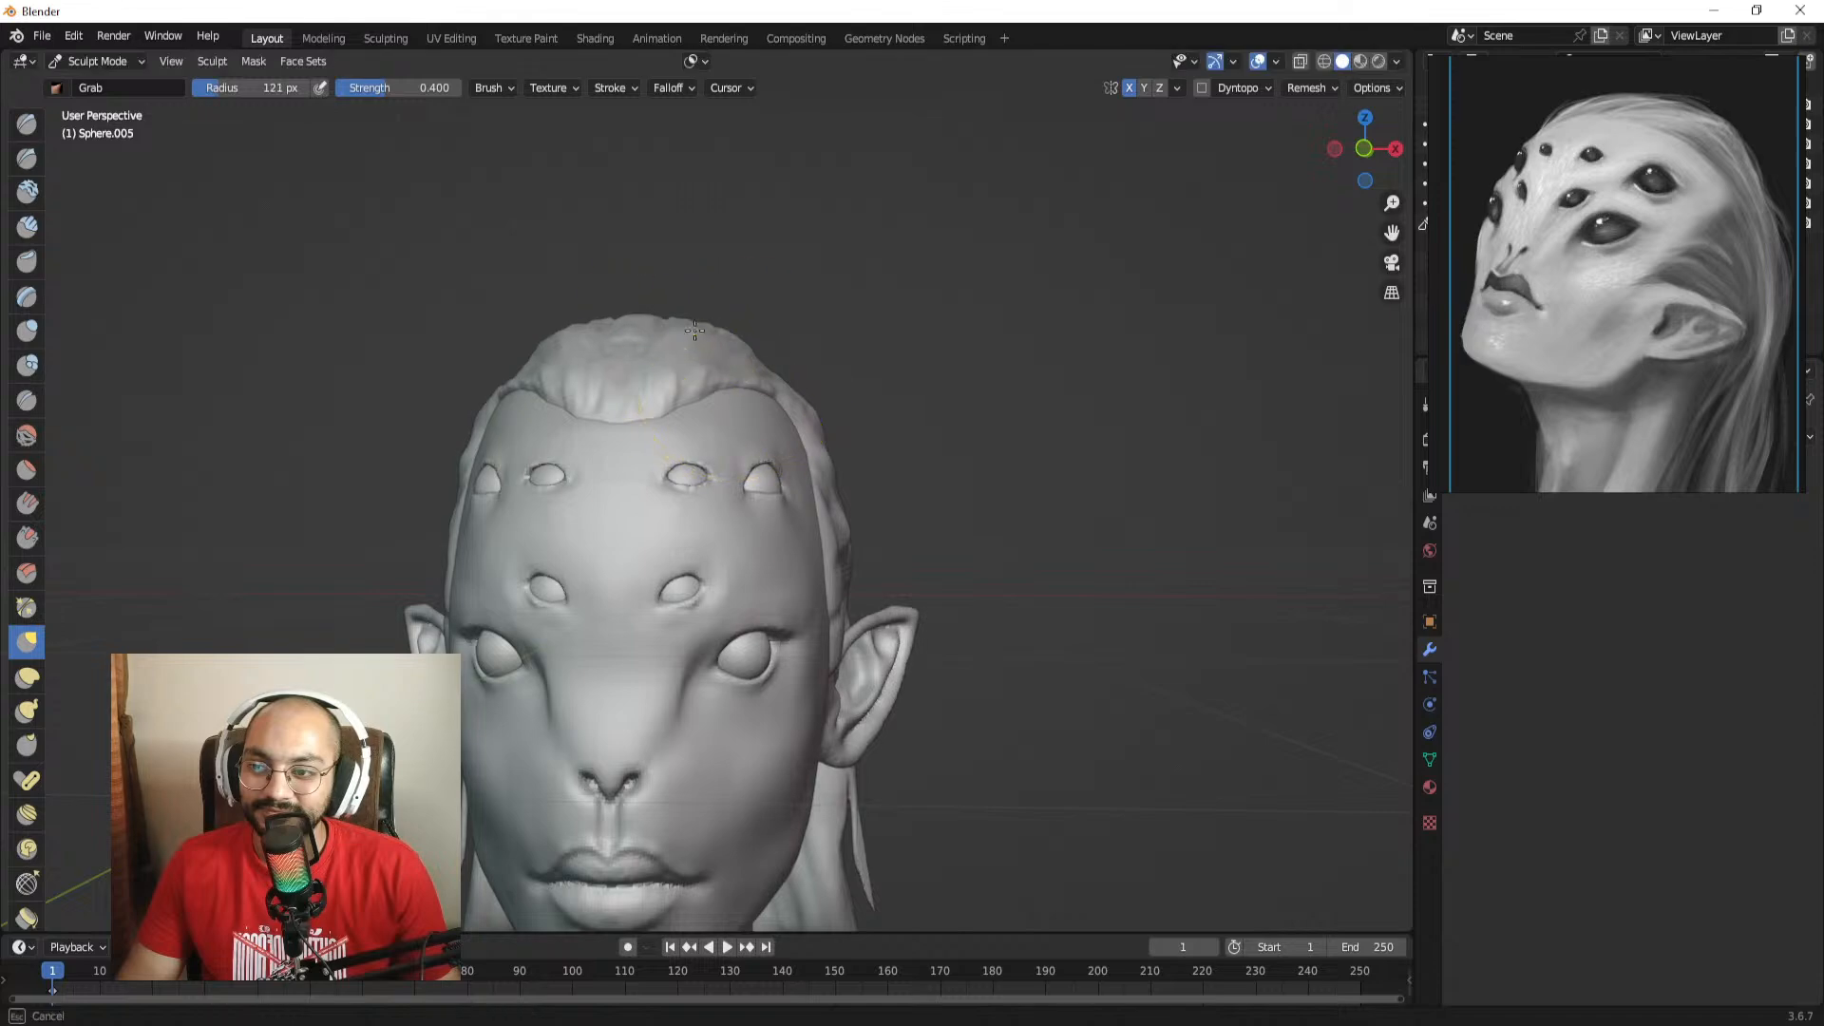
click(768, 368)
middle_drag(672, 327, 638, 336)
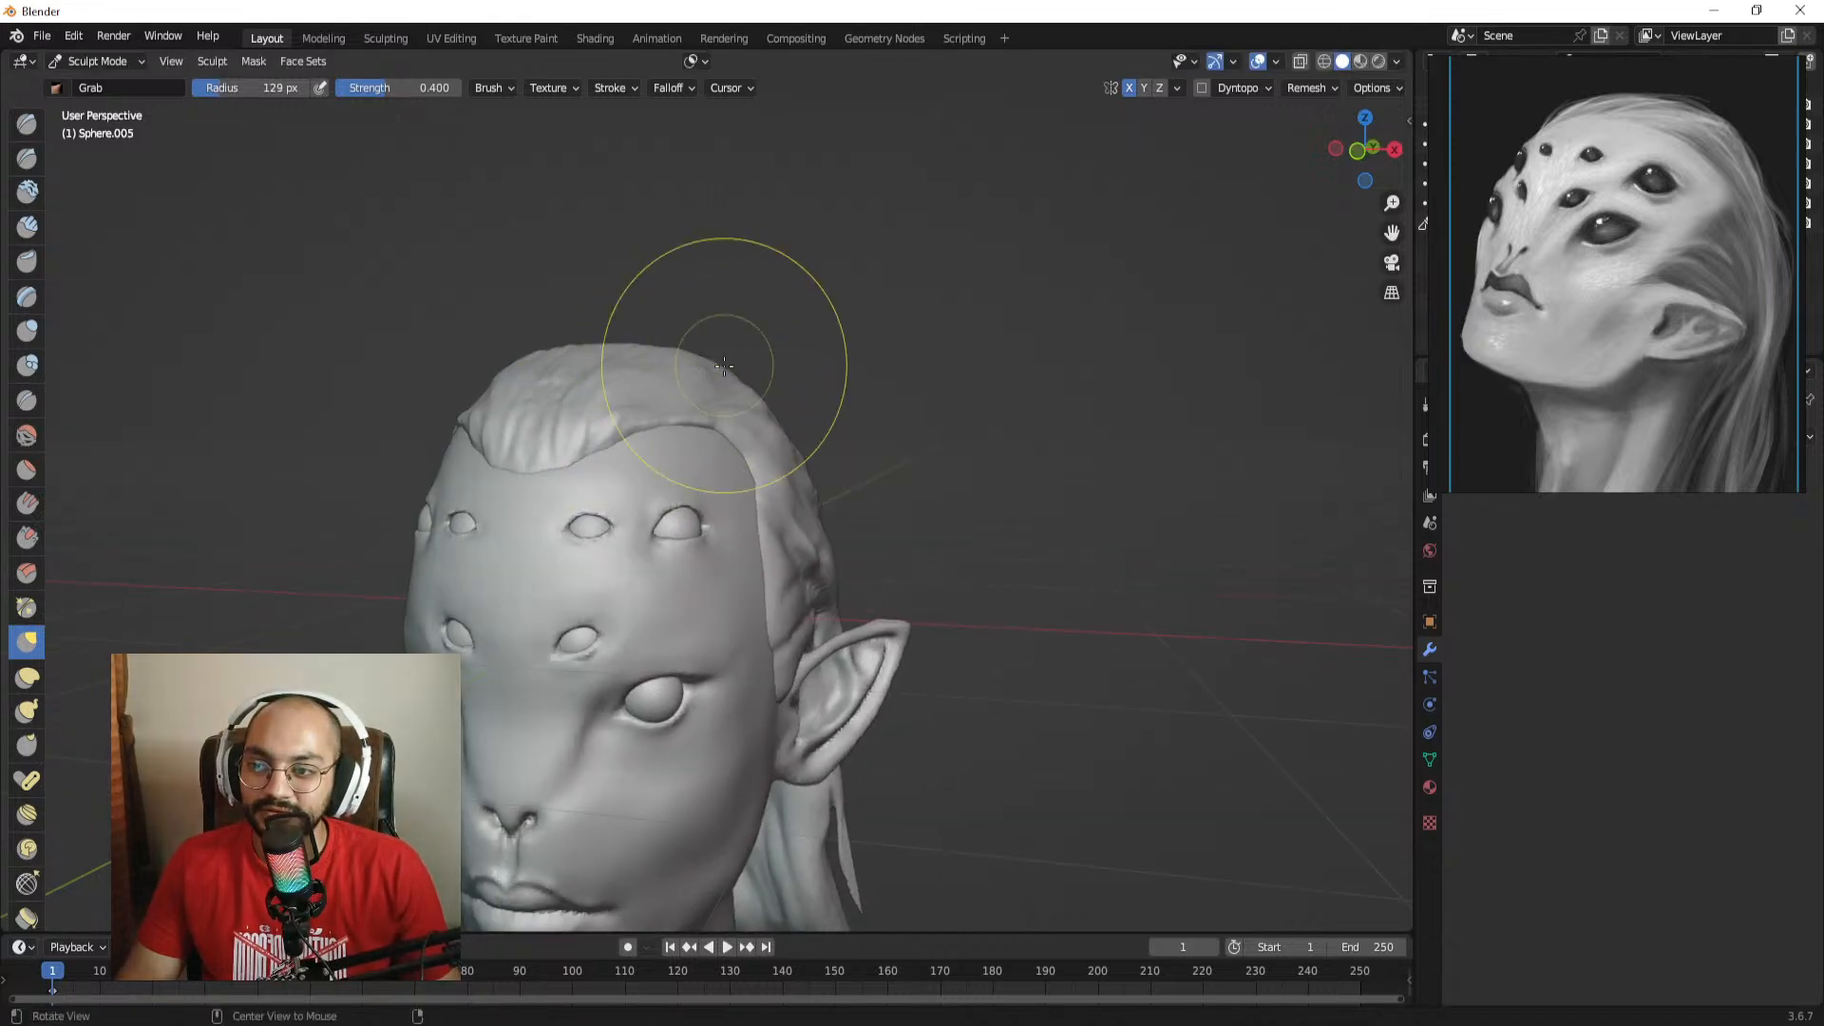
mouse_move(725, 362)
alt+mouse_down()
mouse_move(646, 370)
mouse_move(635, 406)
mouse_move(660, 404)
alt+mouse_up()
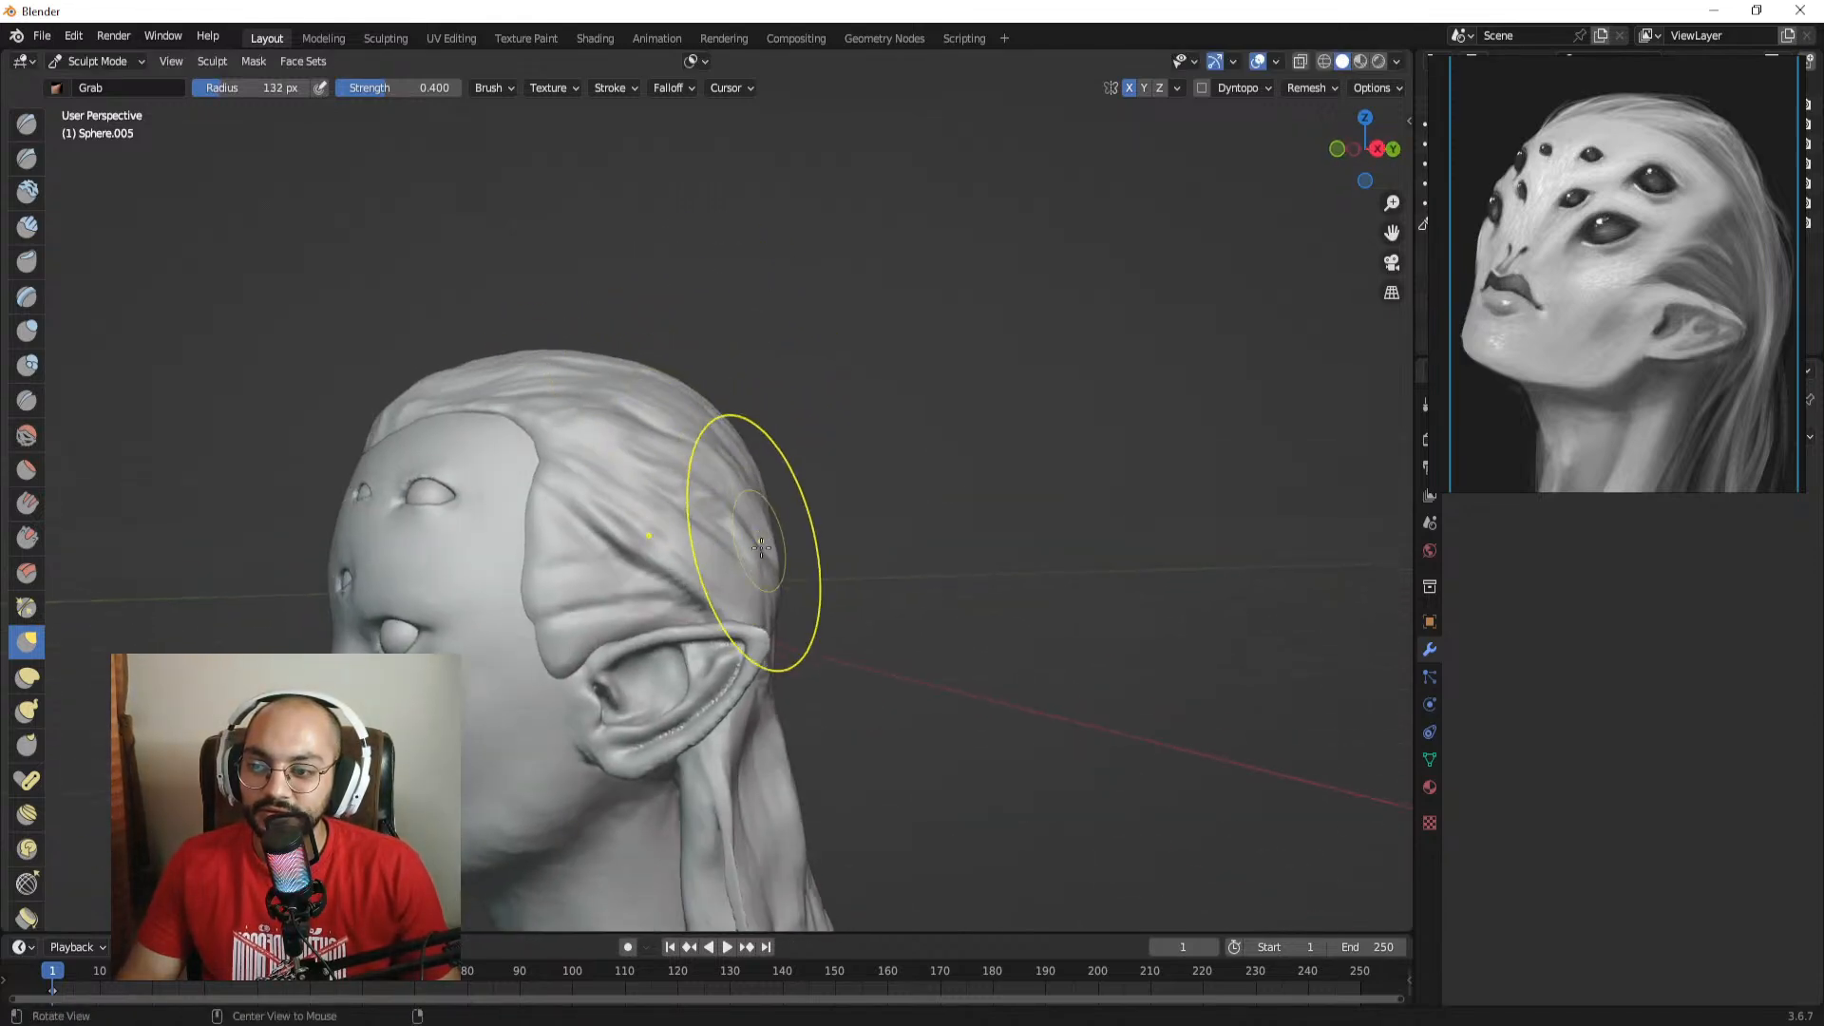
Step: Push the hair volume in at the back of the head and above the ear with the Grab brush at about 124 px radius
key(f)
click(788, 558)
mouse_move(773, 566)
mouse_down()
mouse_move(752, 583)
mouse_move(707, 567)
mouse_move(786, 726)
mouse_move(751, 682)
mouse_move(779, 600)
mouse_move(844, 608)
mouse_move(719, 576)
mouse_up()
key(f)
click(785, 698)
key(f)
click(665, 616)
drag(658, 619, 665, 620)
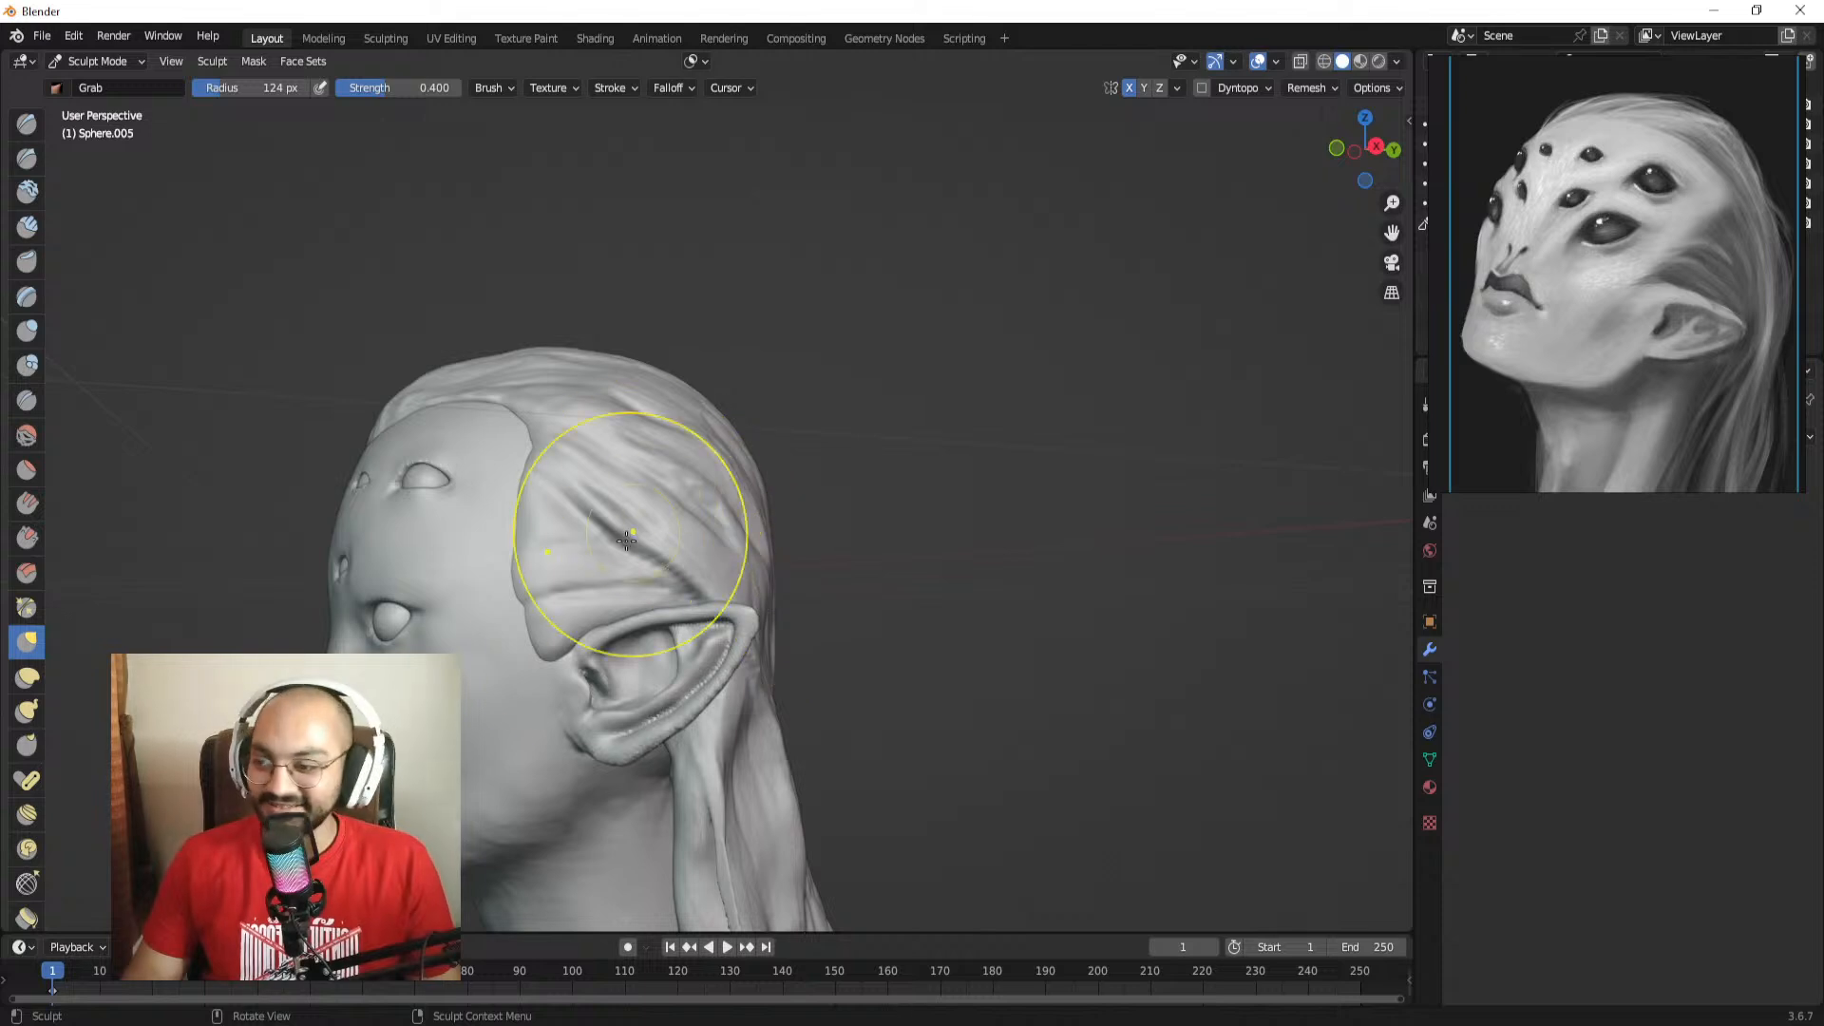
right_click(437, 1024)
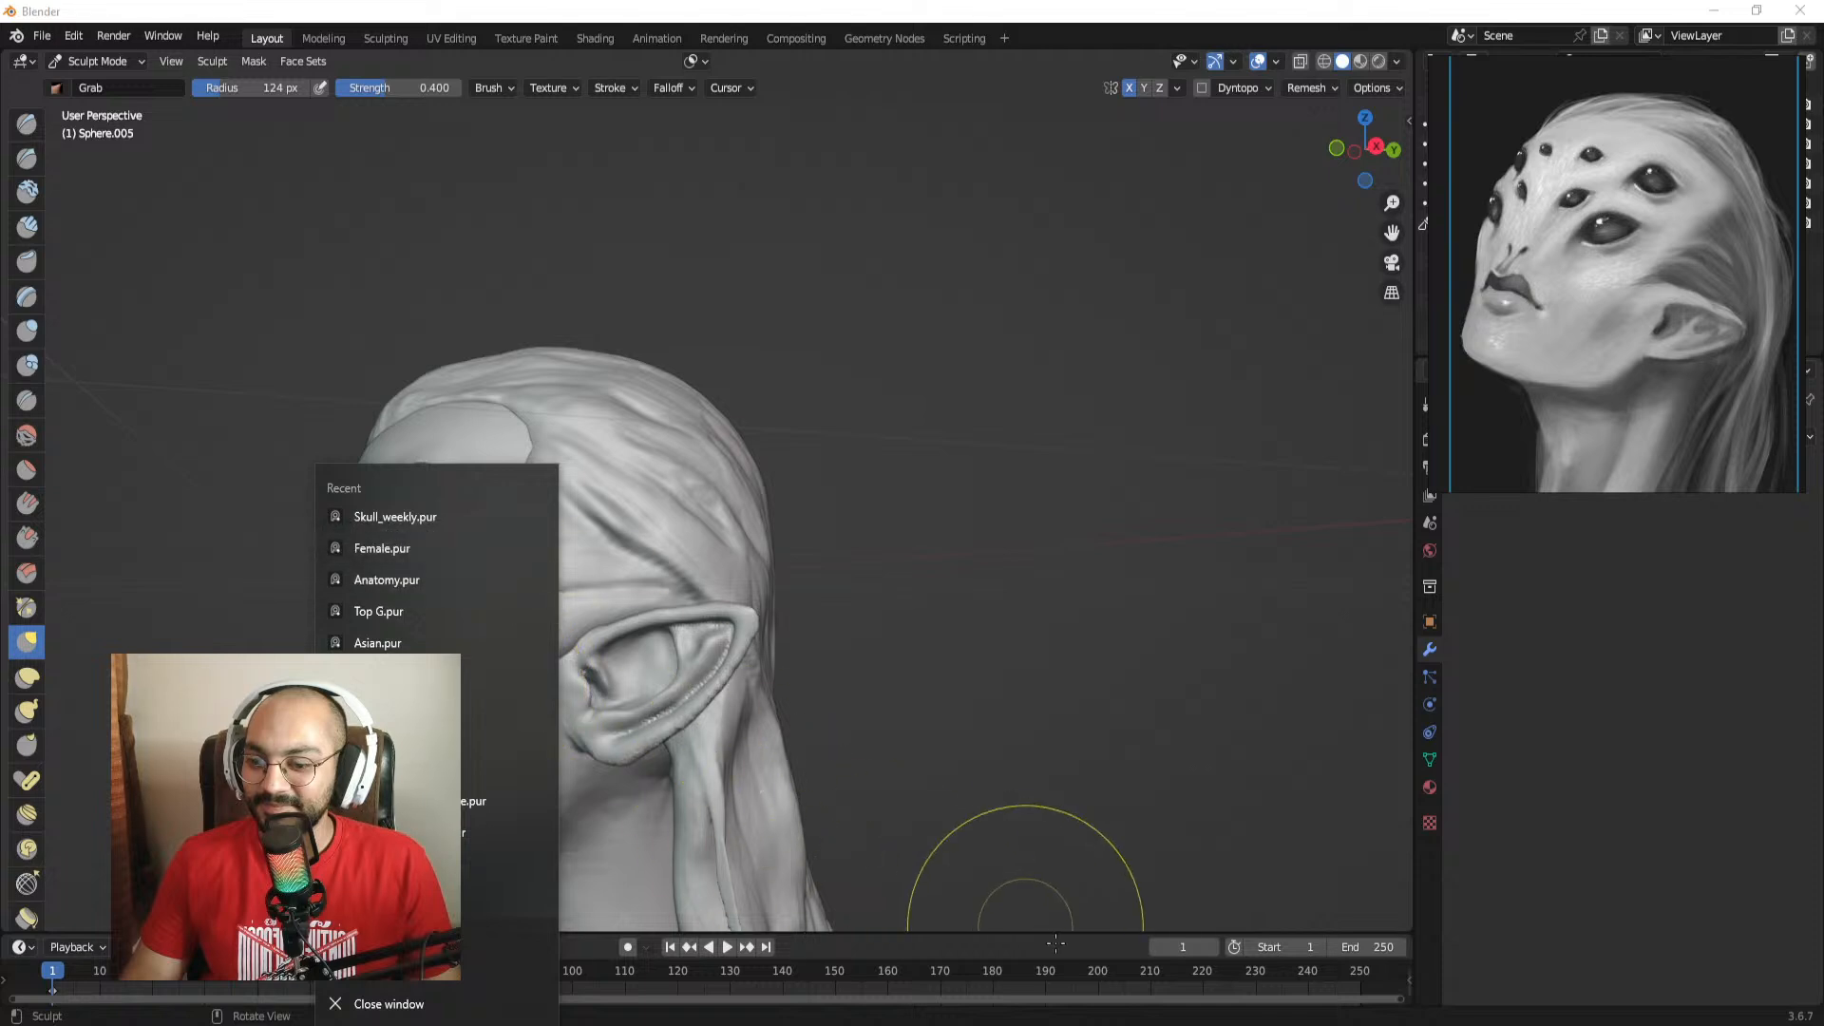
click(1068, 1022)
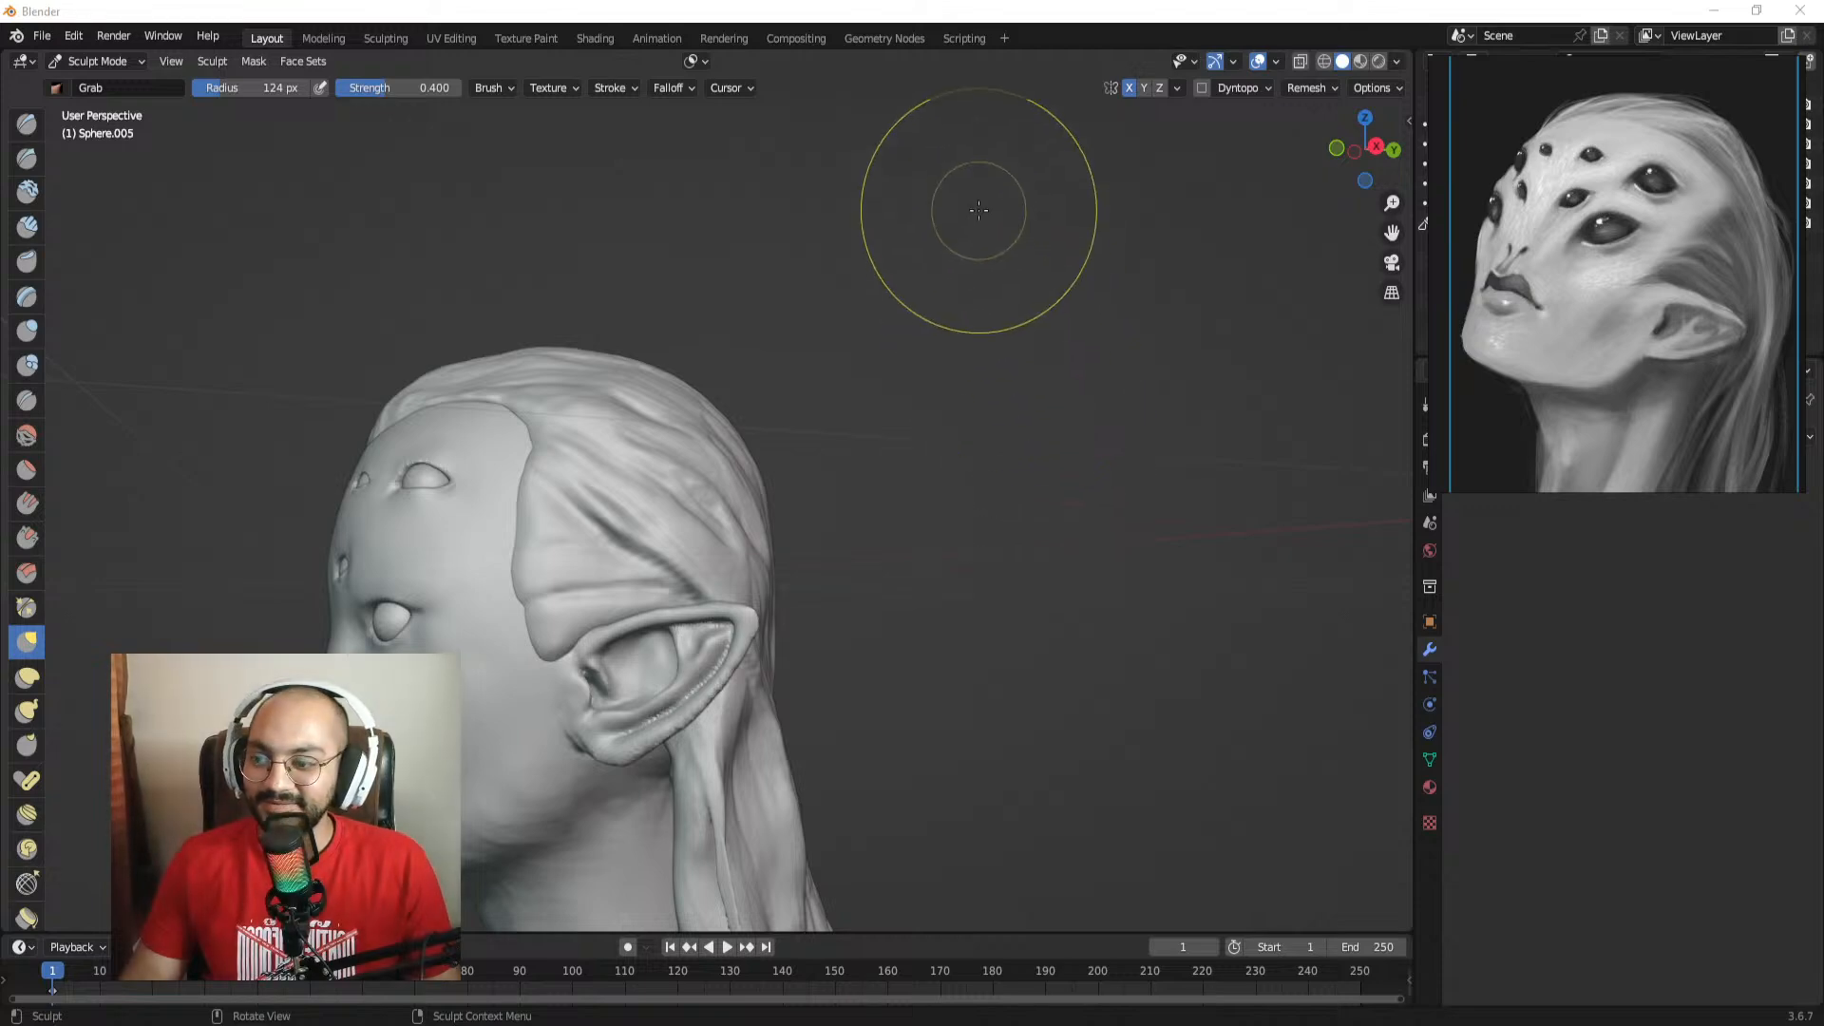
scroll(929, 521, down, 3)
scroll(953, 517, up, 3)
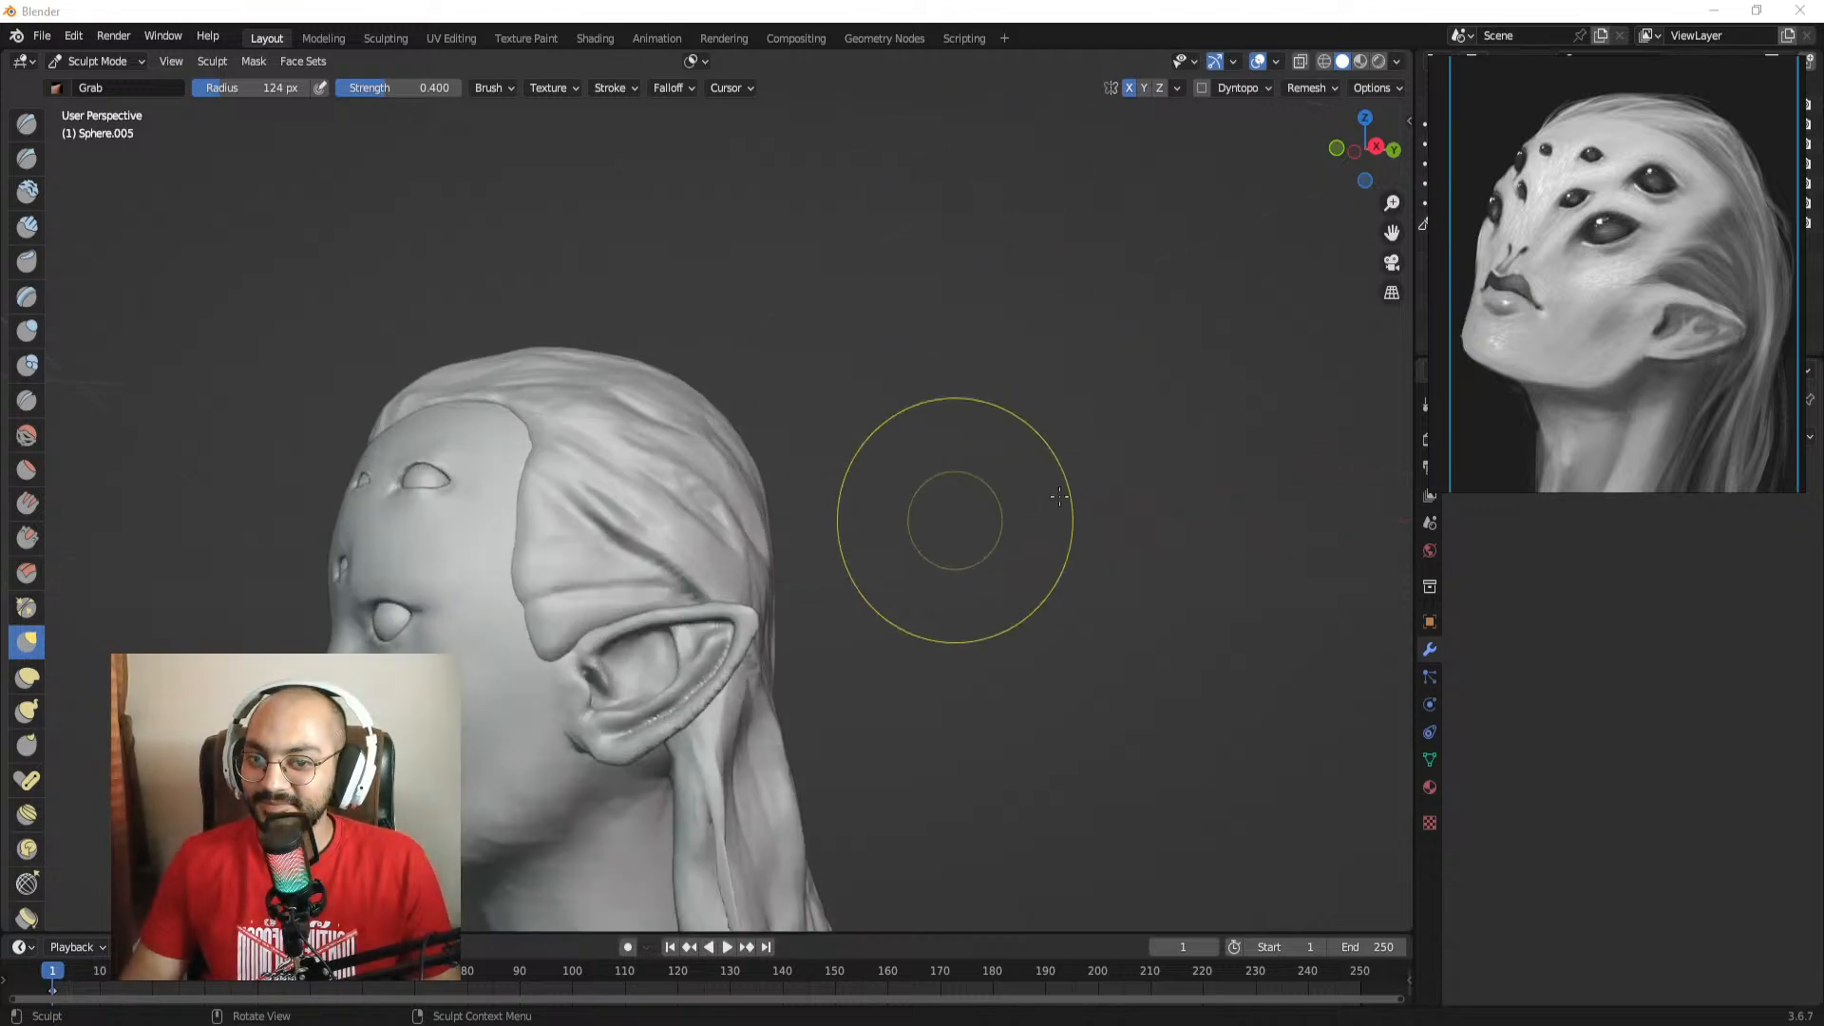
Step: Move the alien reference window aside and open the recent scene Anatomy.pur in a second PureRef window
mouse_move(1501, 81)
mouse_down()
mouse_move(1538, 351)
mouse_move(1487, 83)
mouse_move(1488, 100)
mouse_up()
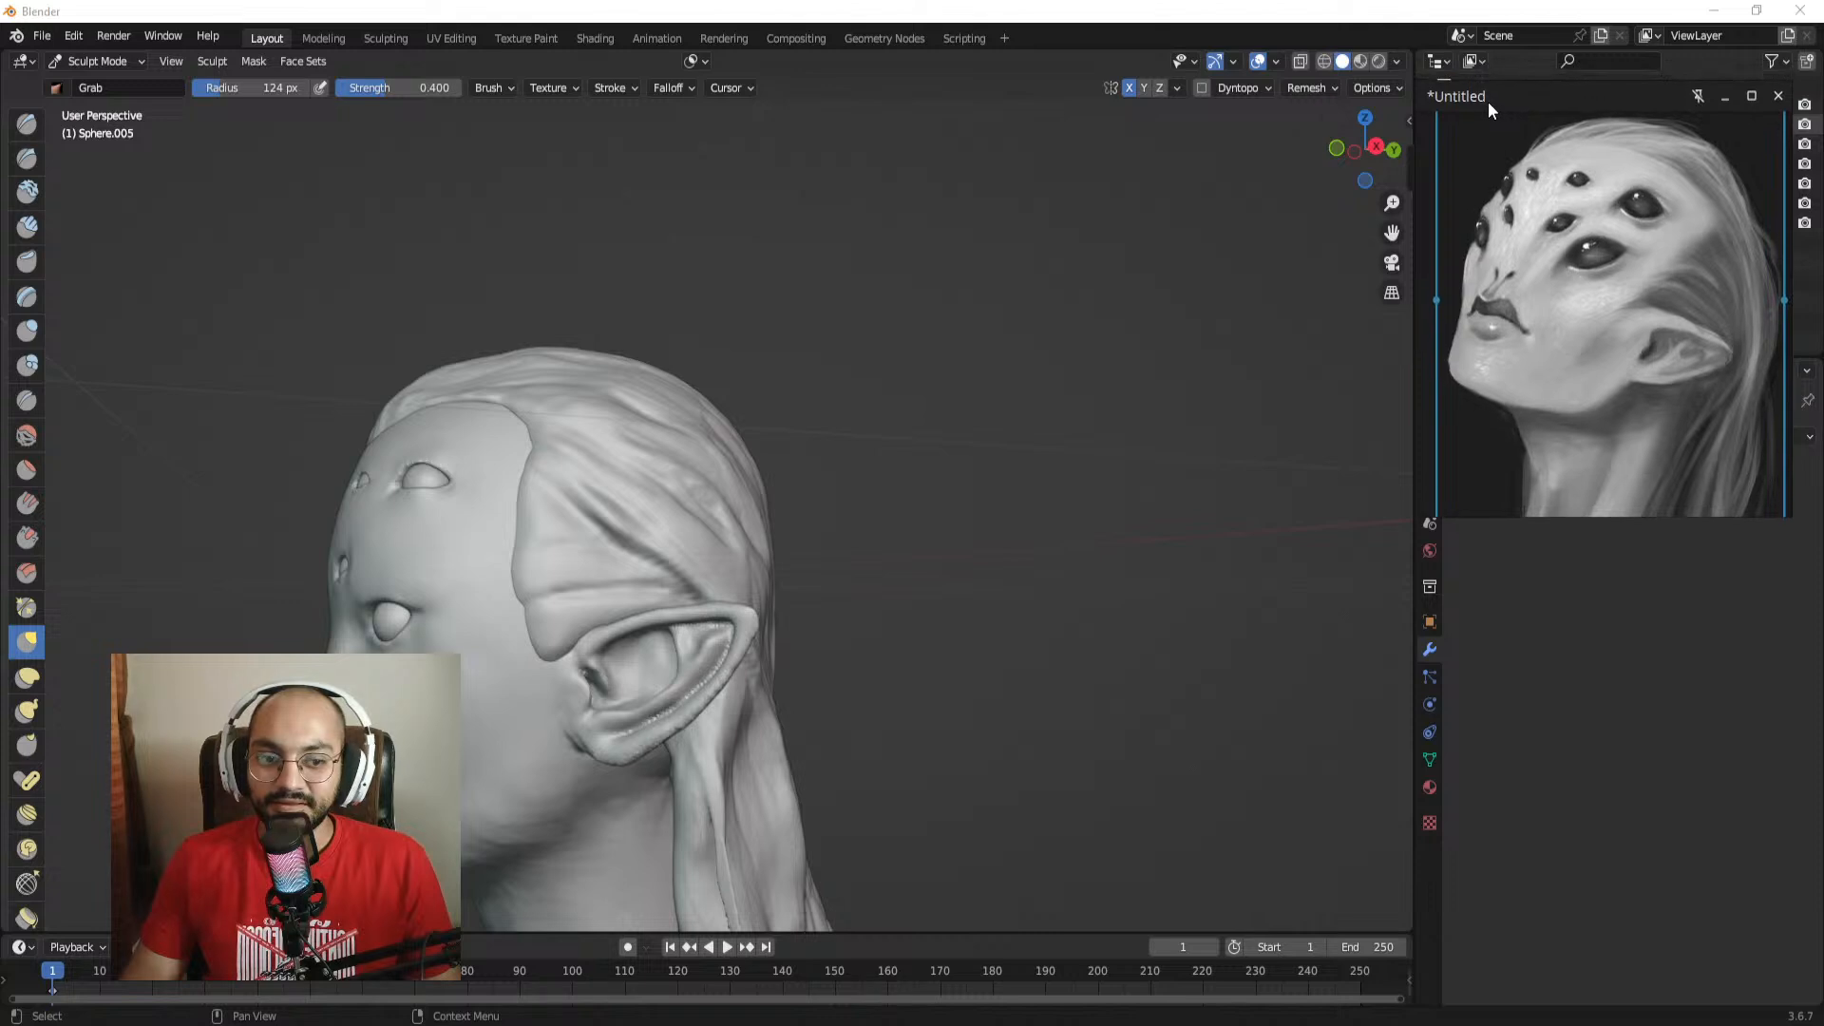
key(shift+space)
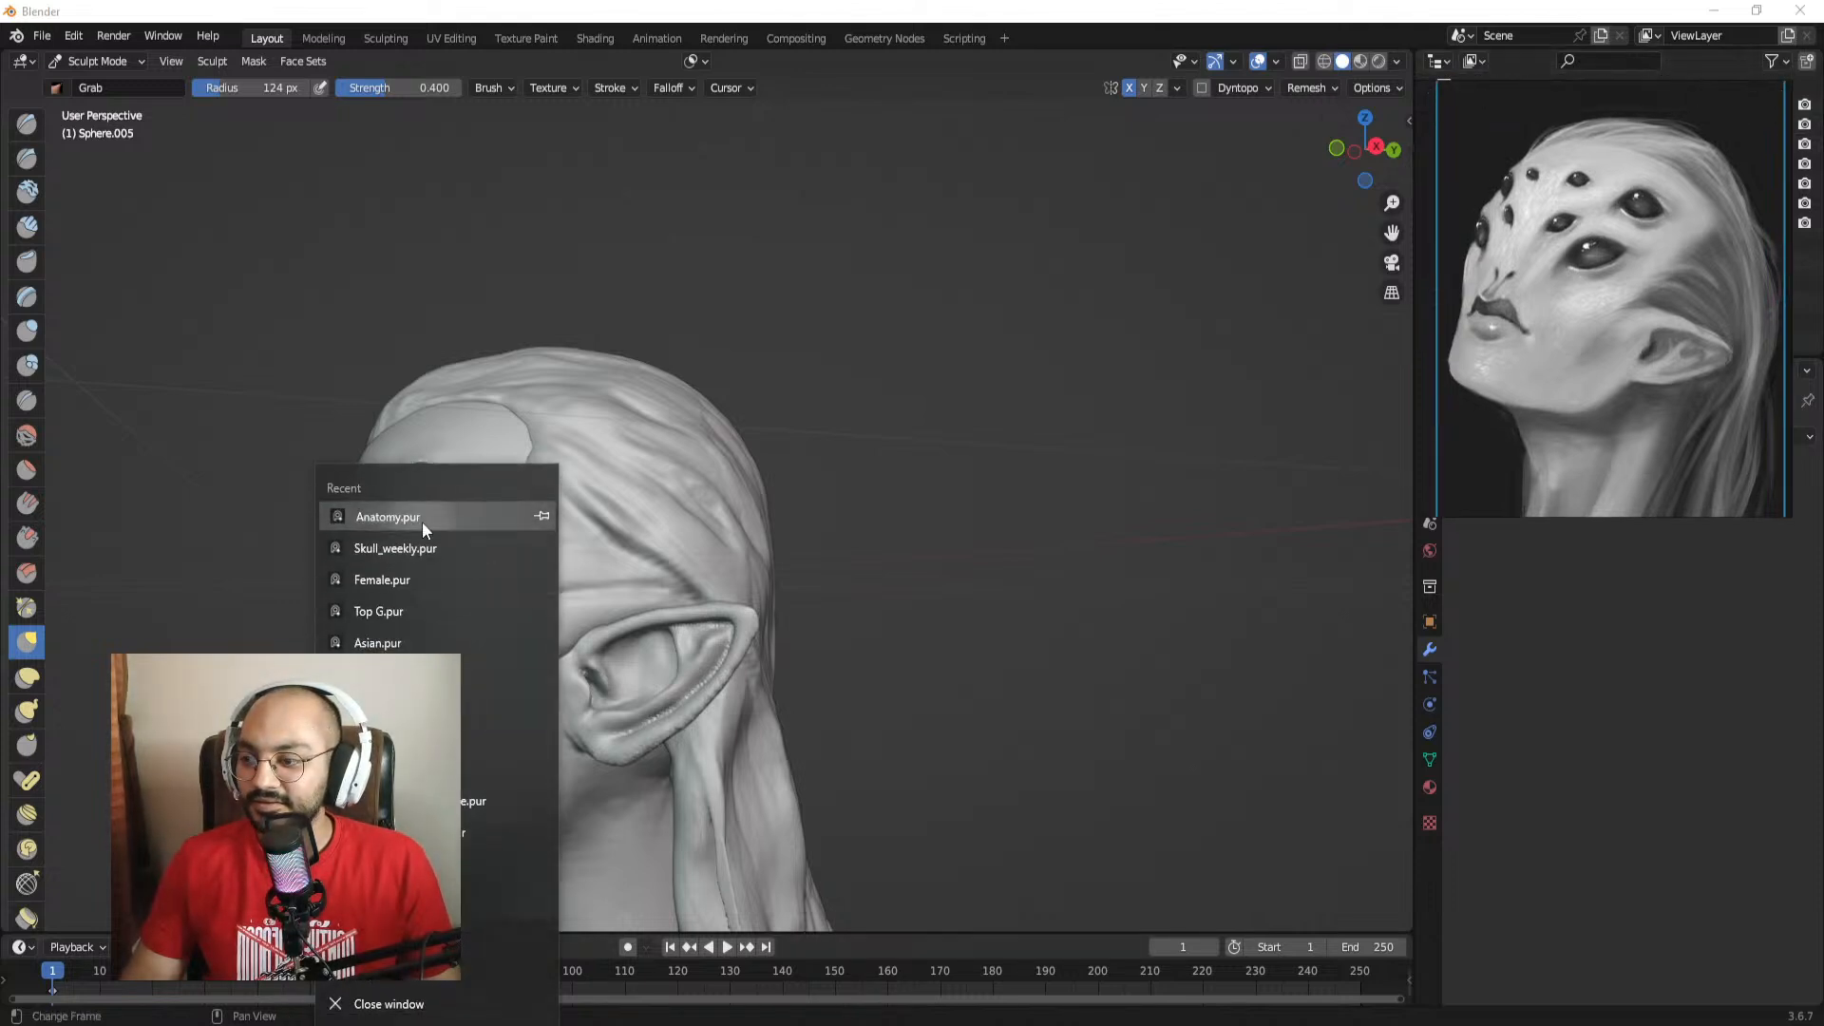
click(421, 522)
Step: Load Anatomy.pur in the original reference window, saving its unsaved scene as alien before loading
mouse_move(1668, 201)
mouse_down()
mouse_move(1657, 287)
mouse_move(1672, 181)
mouse_up()
key(ctrl+o)
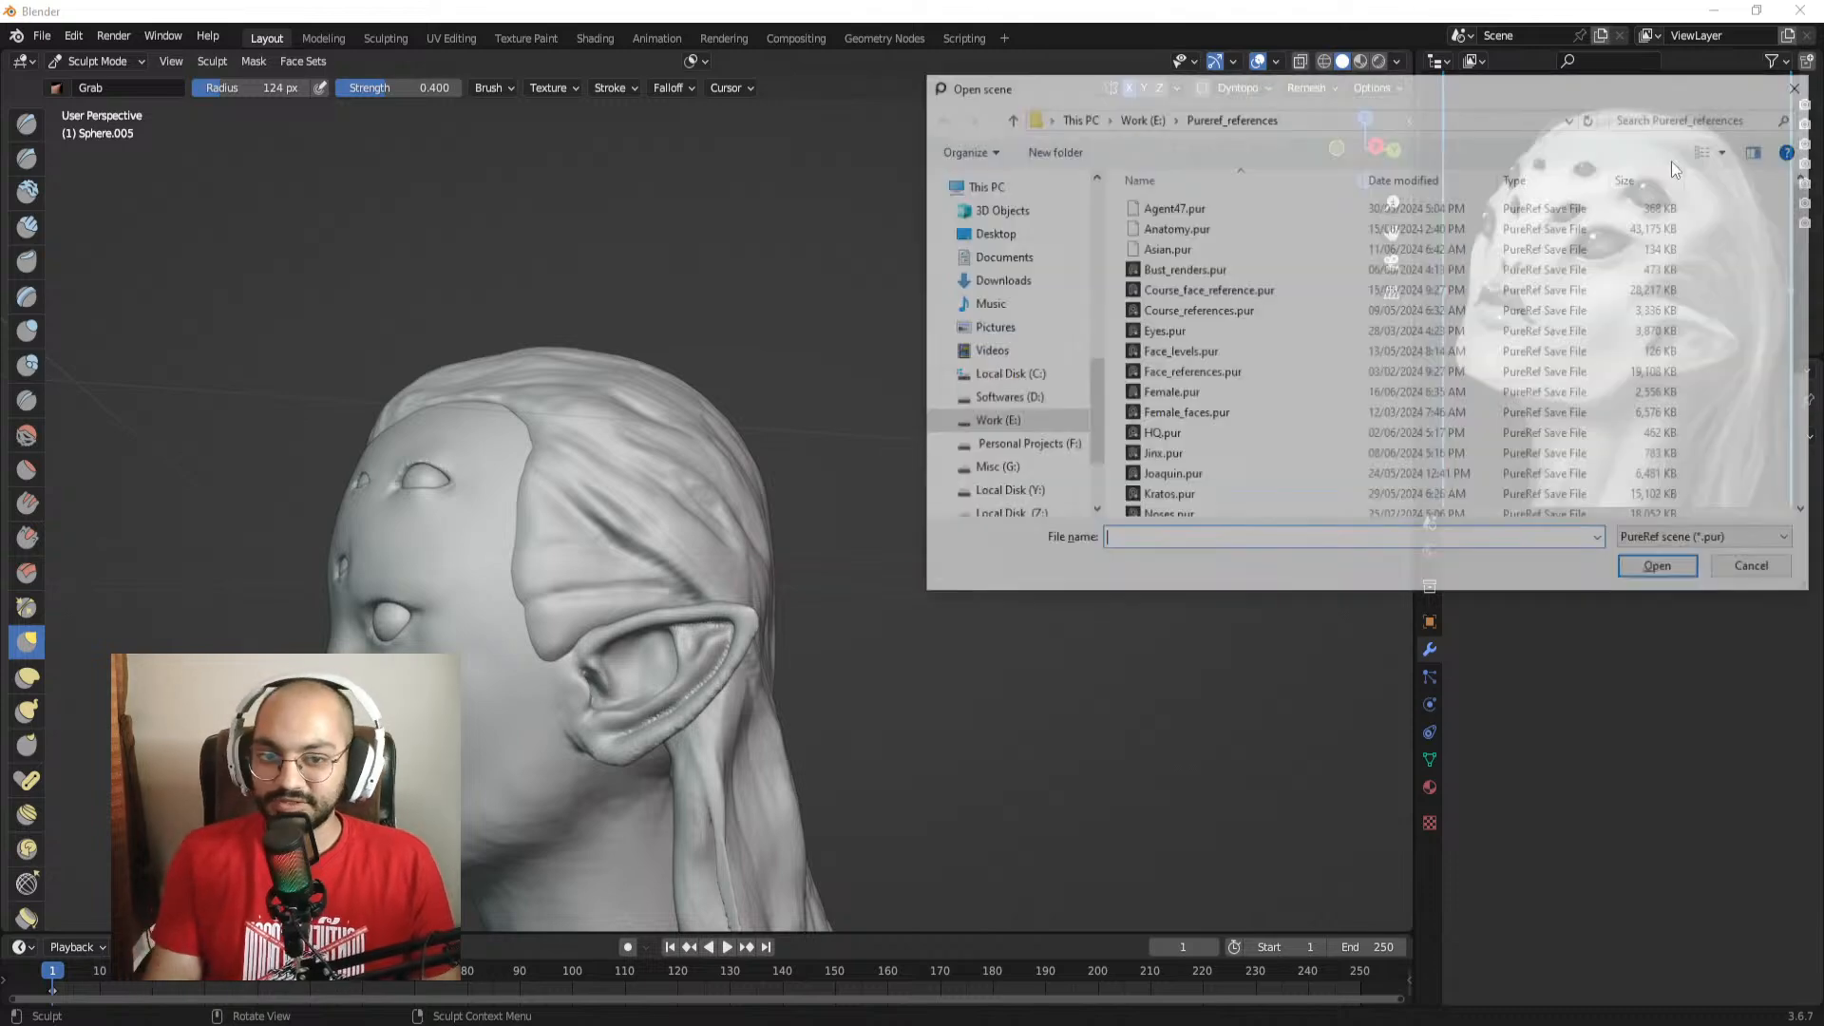
double_click(1151, 232)
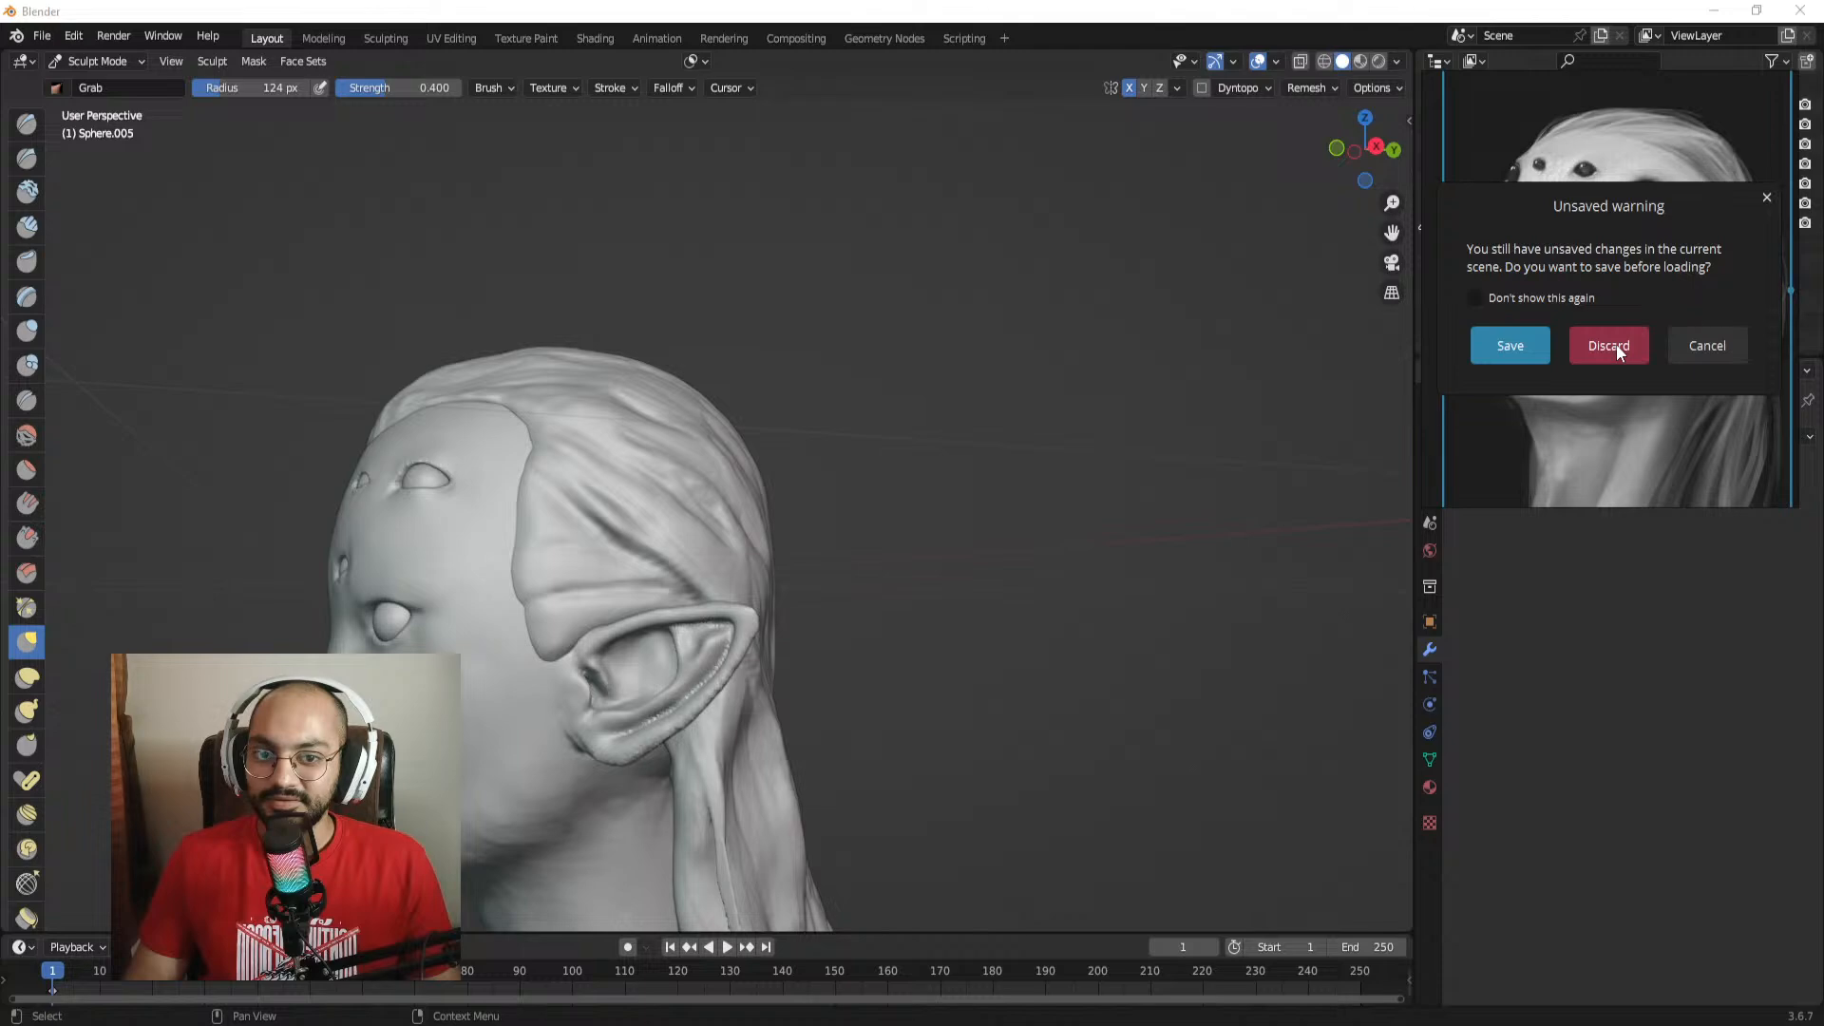
click(1539, 345)
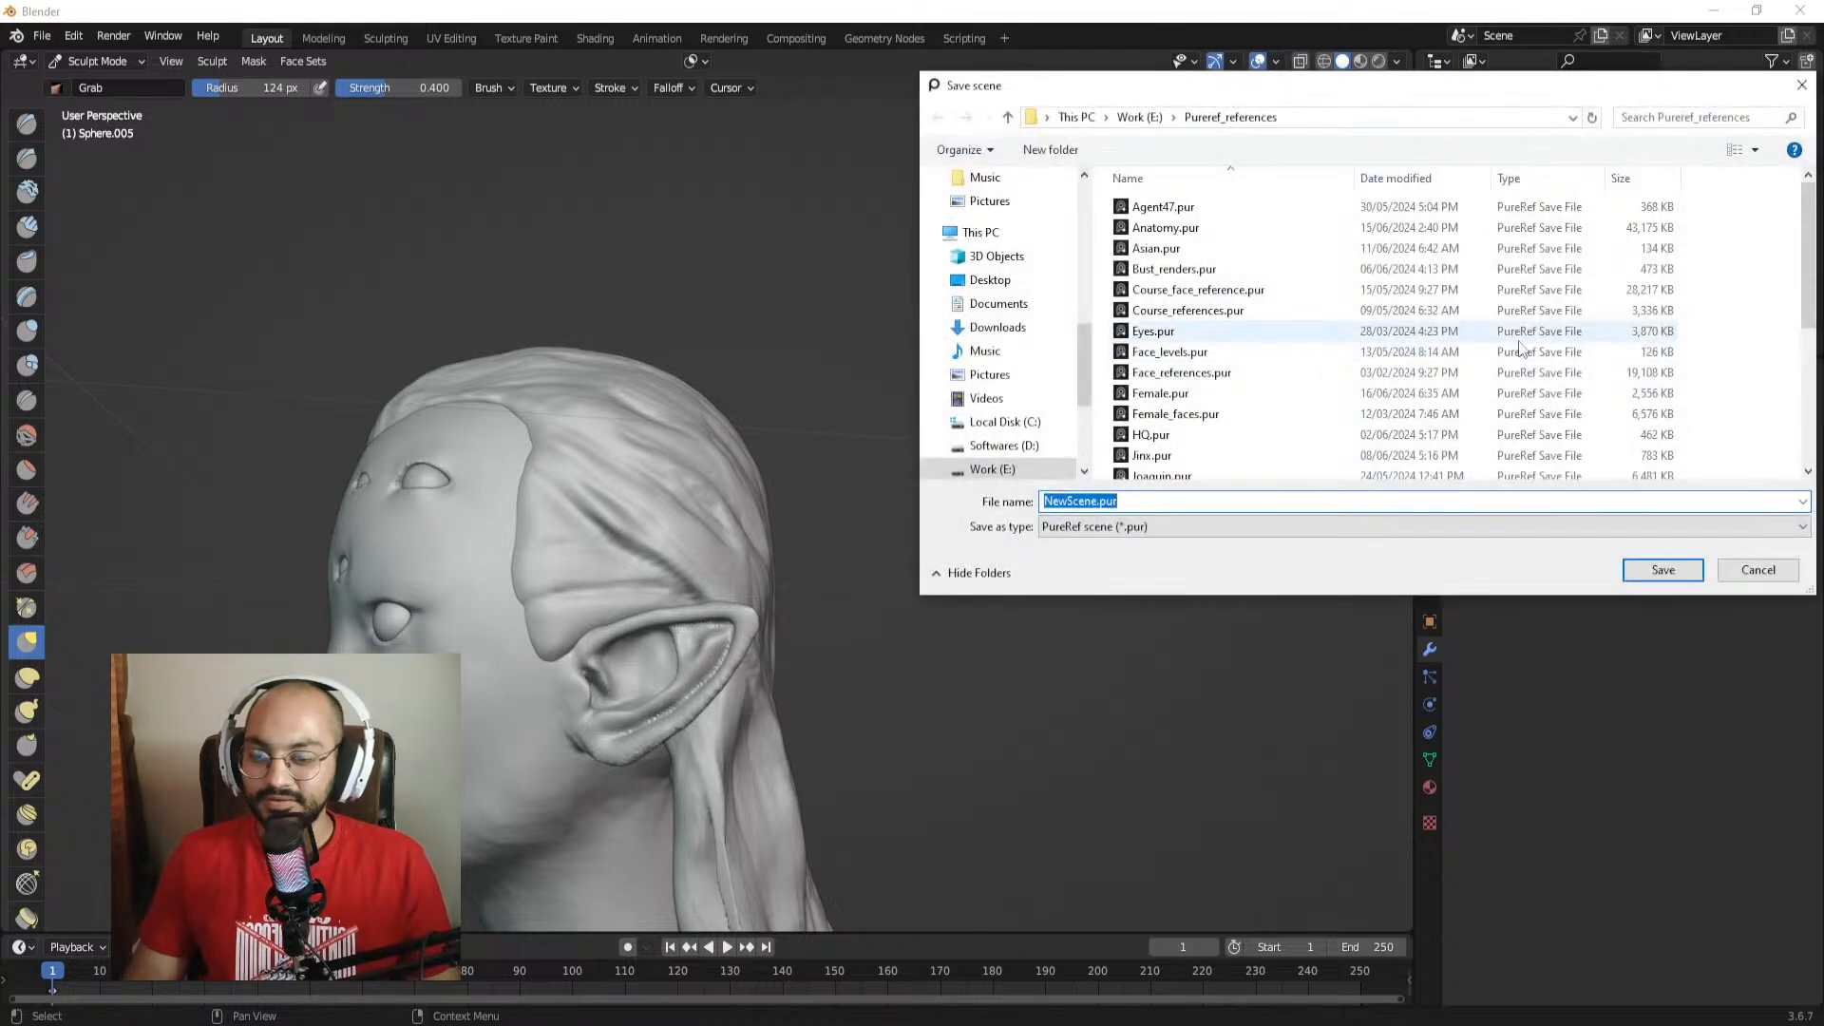
text(asd)
key(Return)
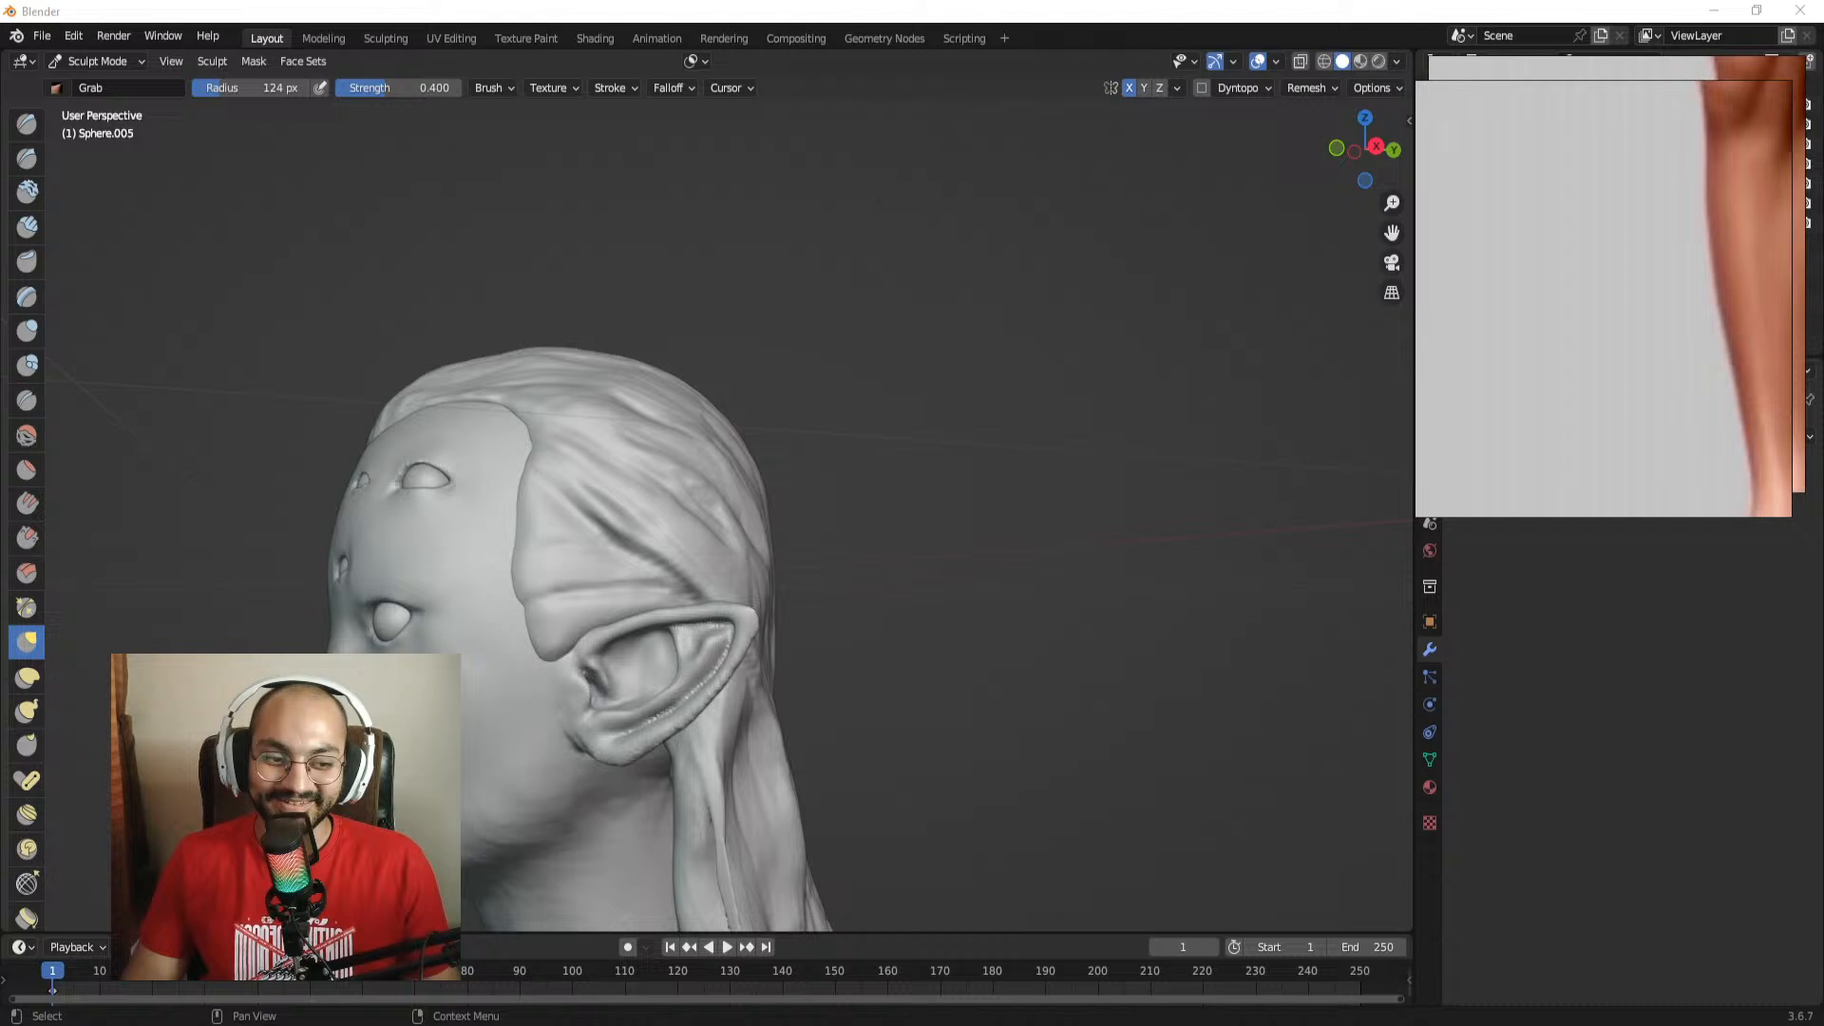
Step: Examine the Muscles section of the anatomy board, covering torso, hand and leg references
right_drag(736, 346, 1072, 328)
mouse_move(988, 475)
middle_down()
mouse_move(1038, 472)
mouse_move(1014, 487)
mouse_move(1083, 553)
mouse_move(1018, 494)
middle_up()
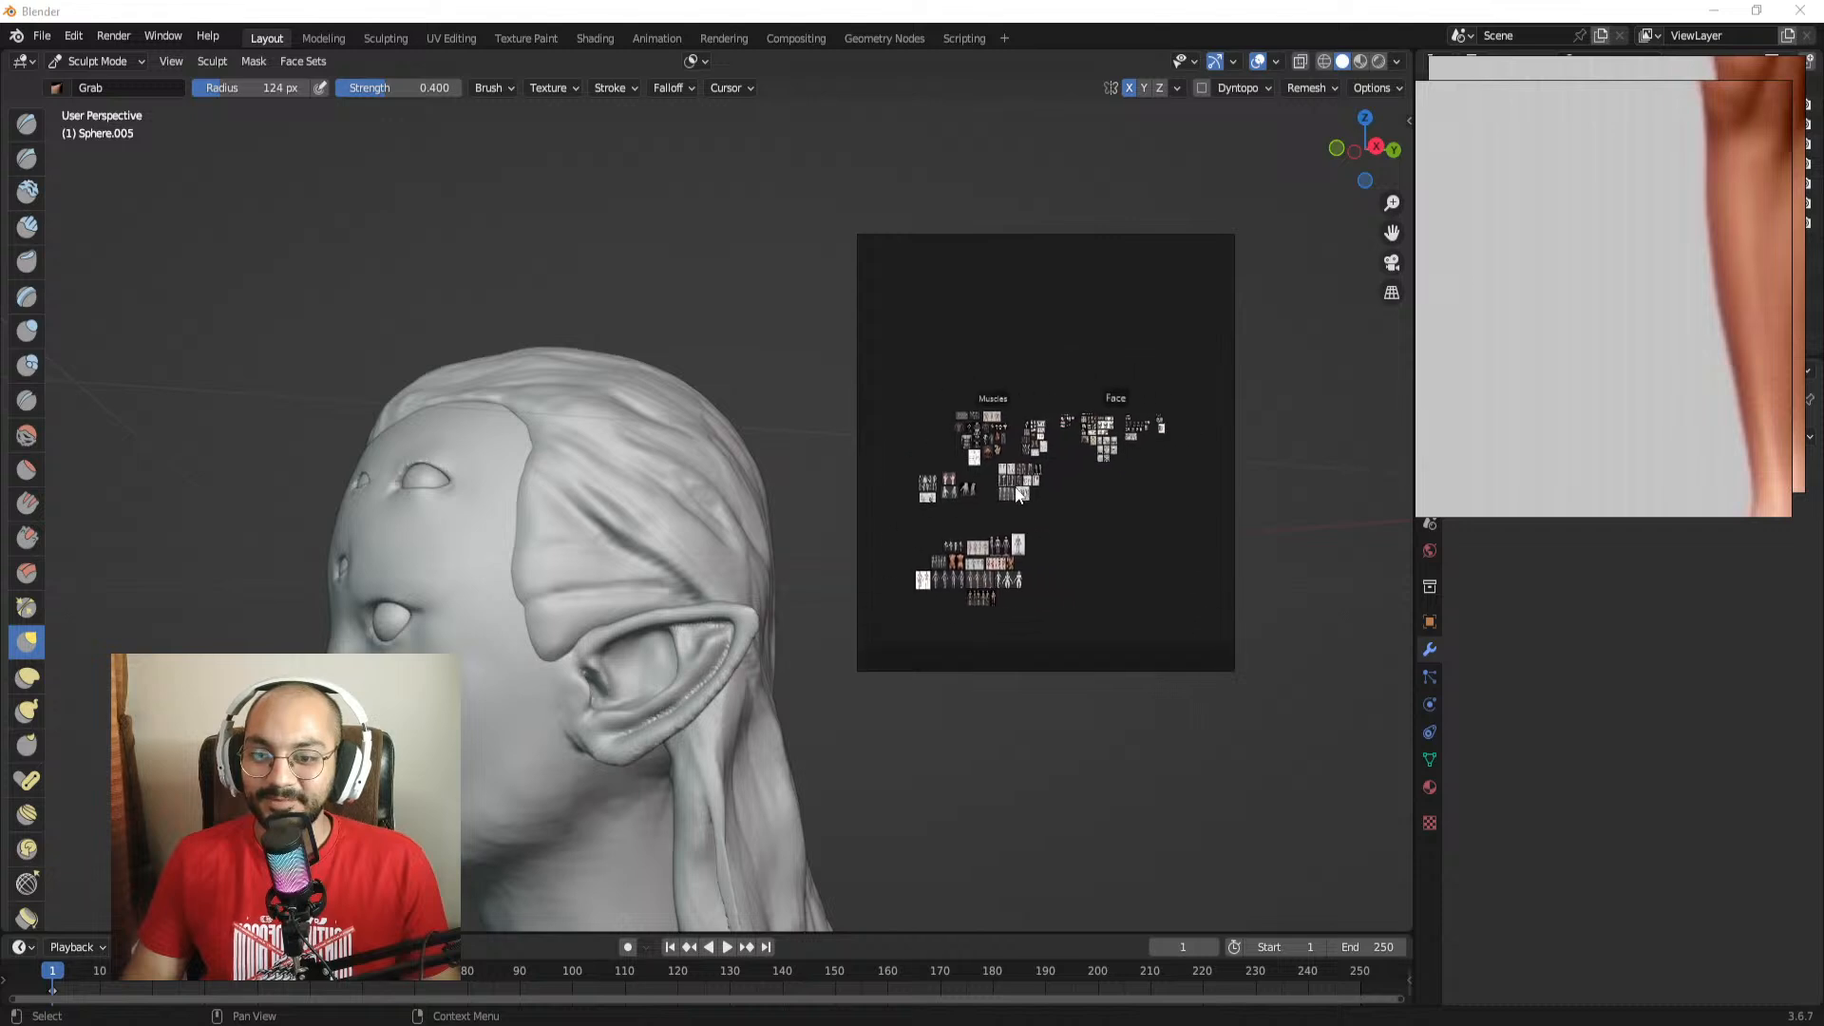
scroll(1093, 460, up, 6)
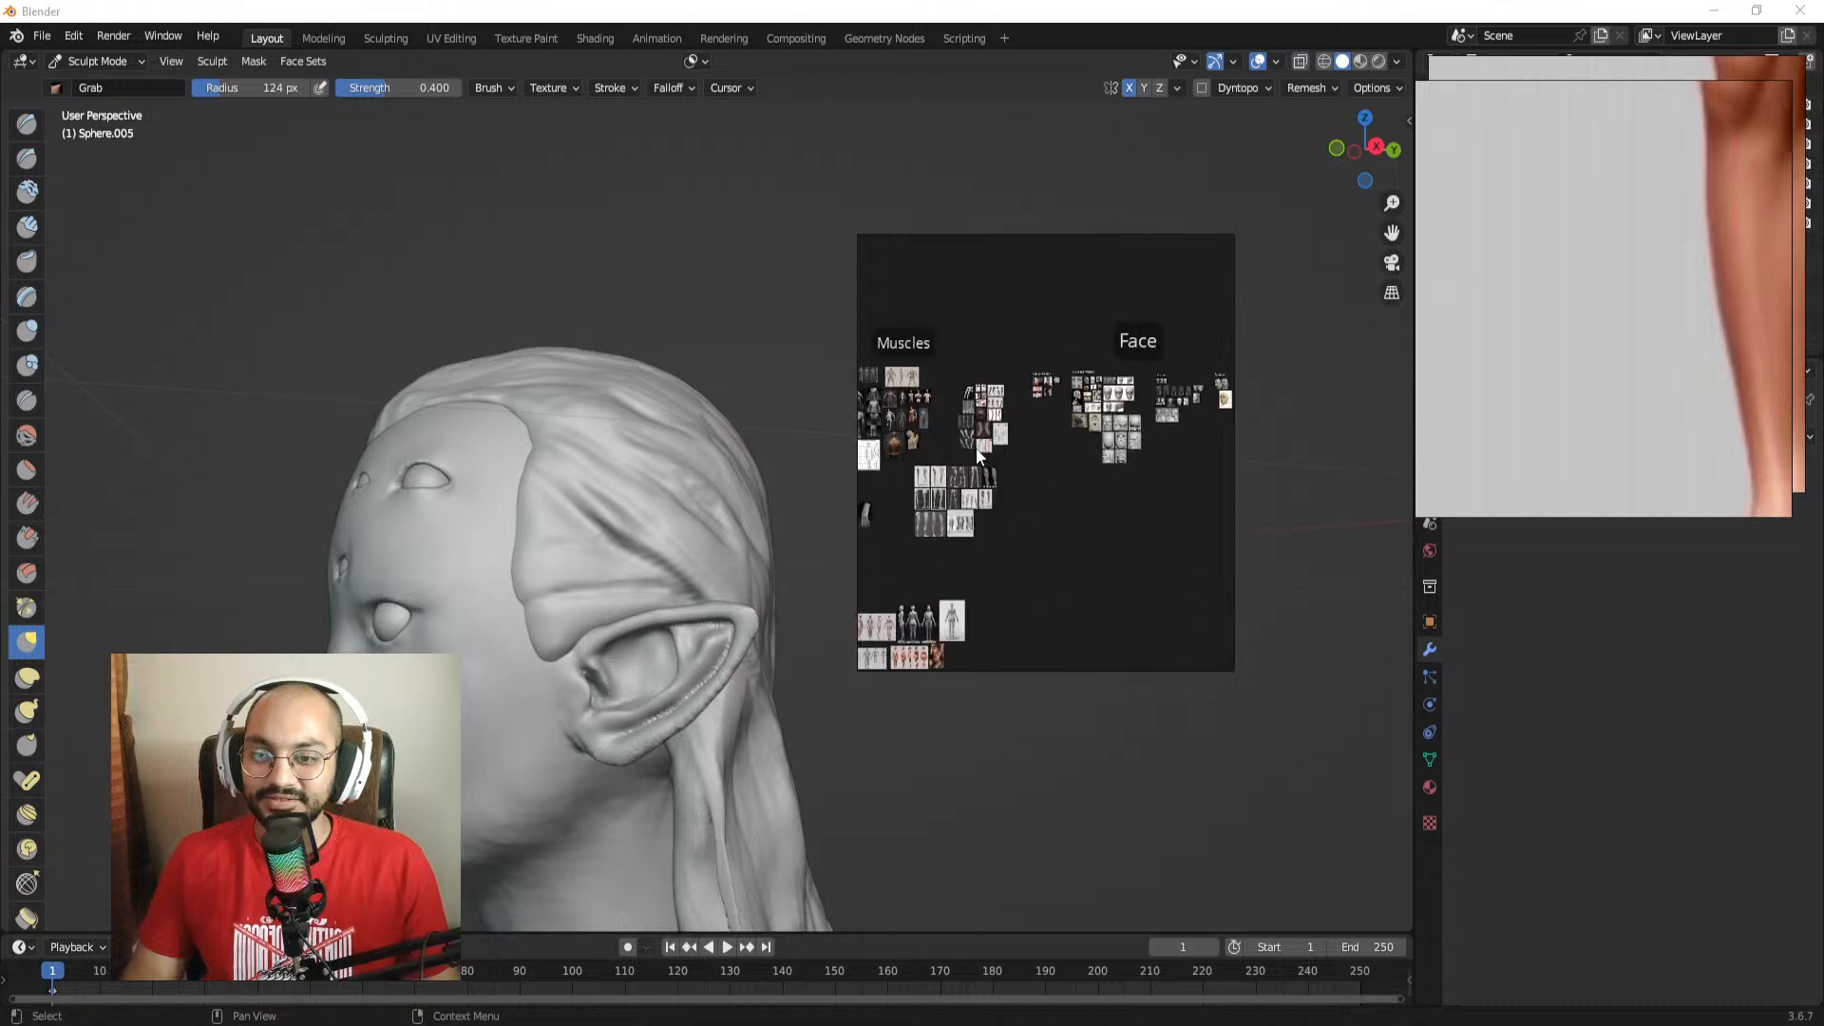
scroll(1079, 460, down, 3)
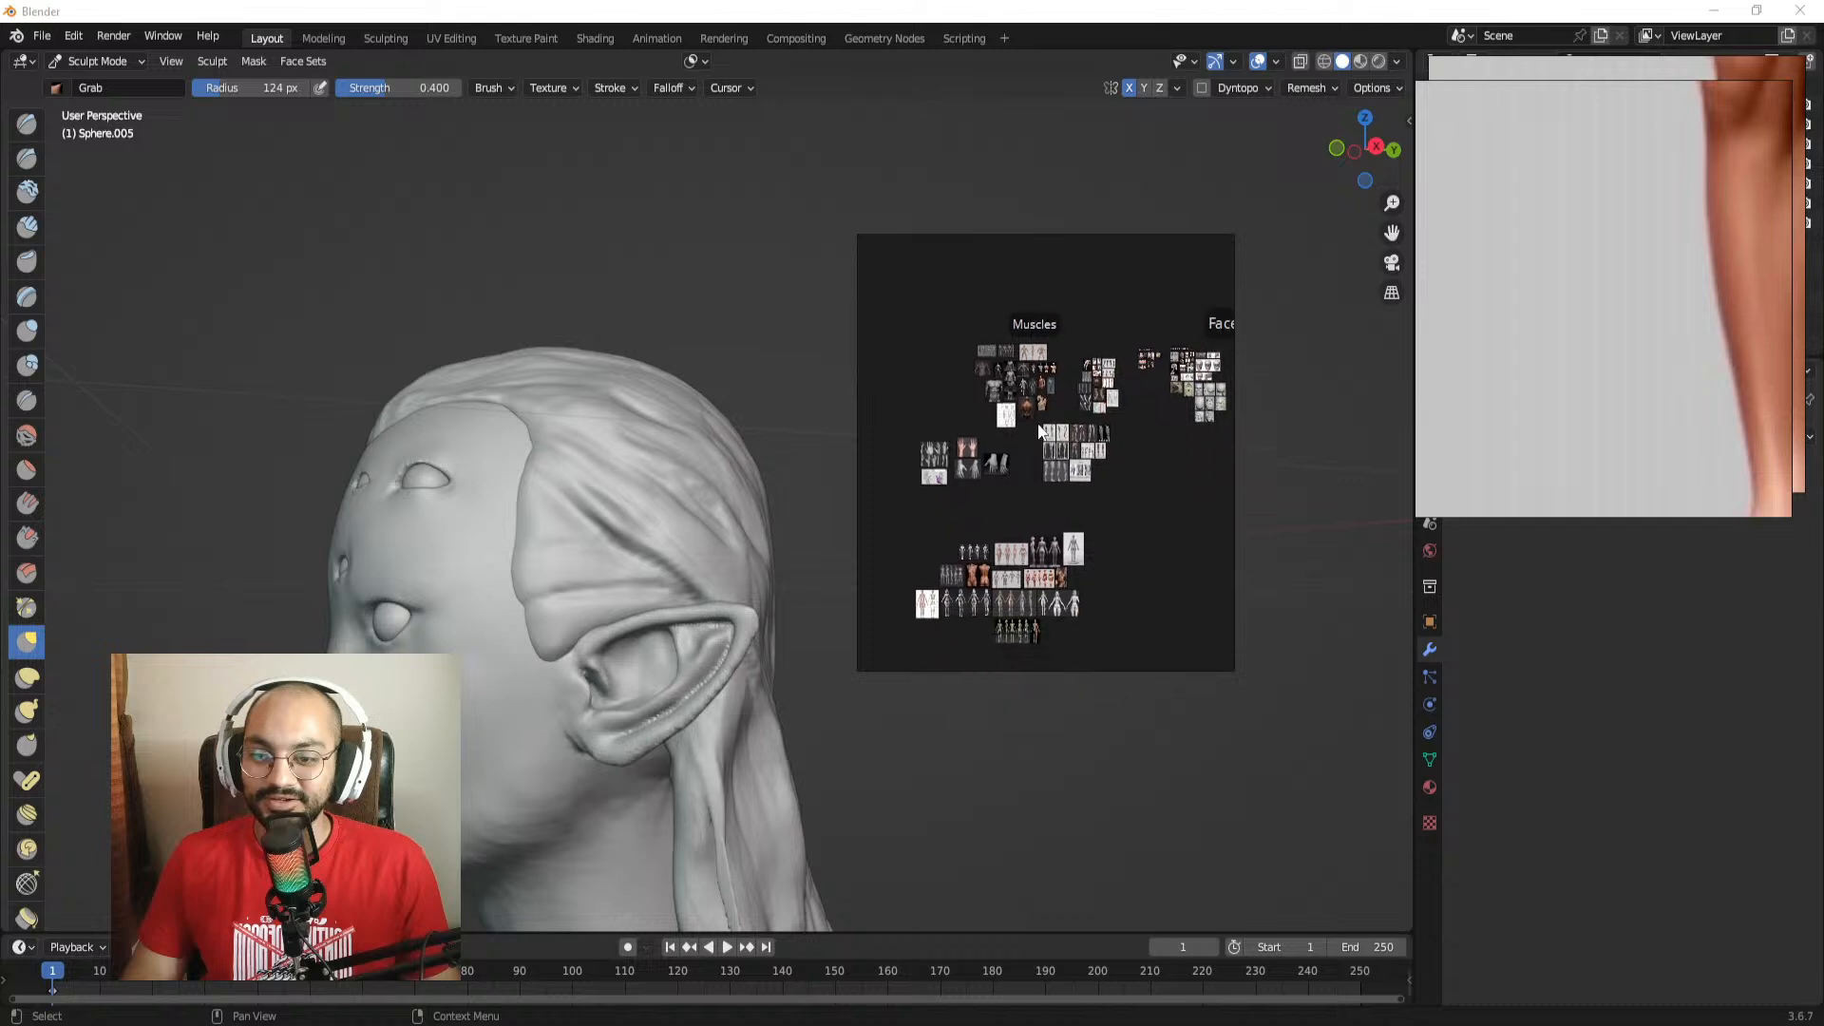
middle_drag(1102, 459, 1066, 561)
scroll(1094, 532, up, 3)
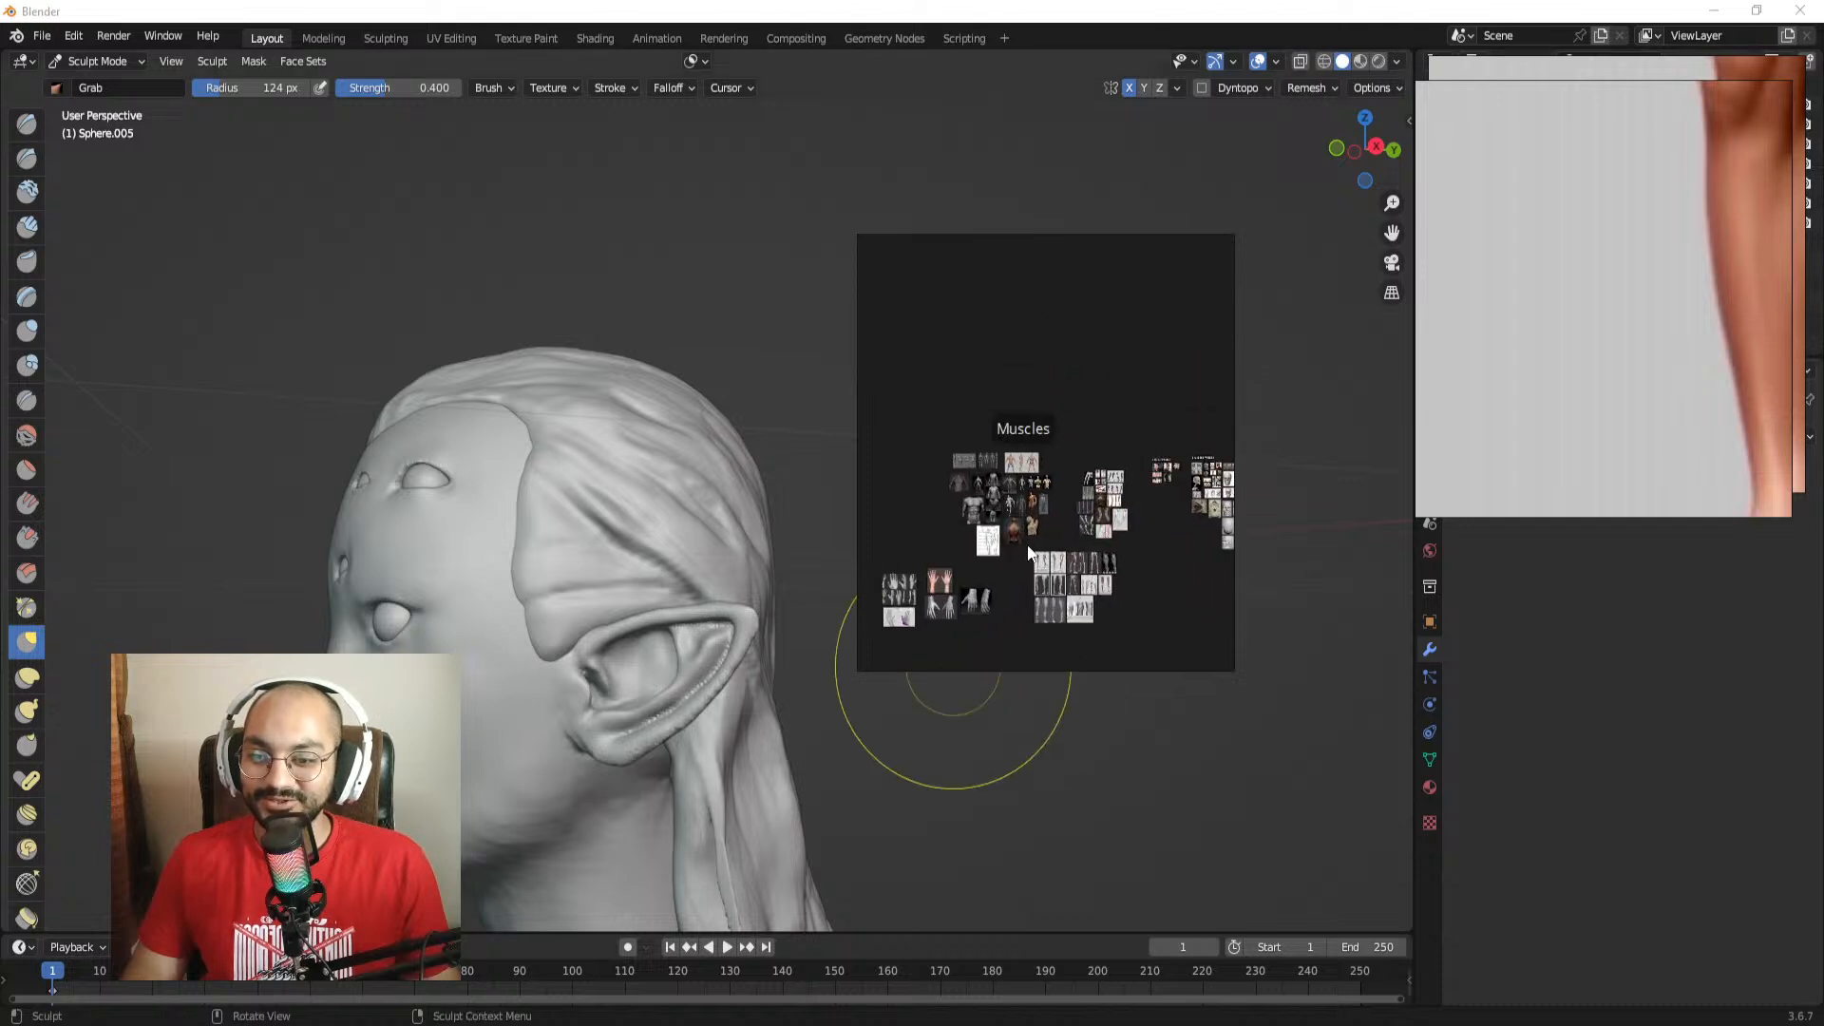
scroll(1094, 534, up, 3)
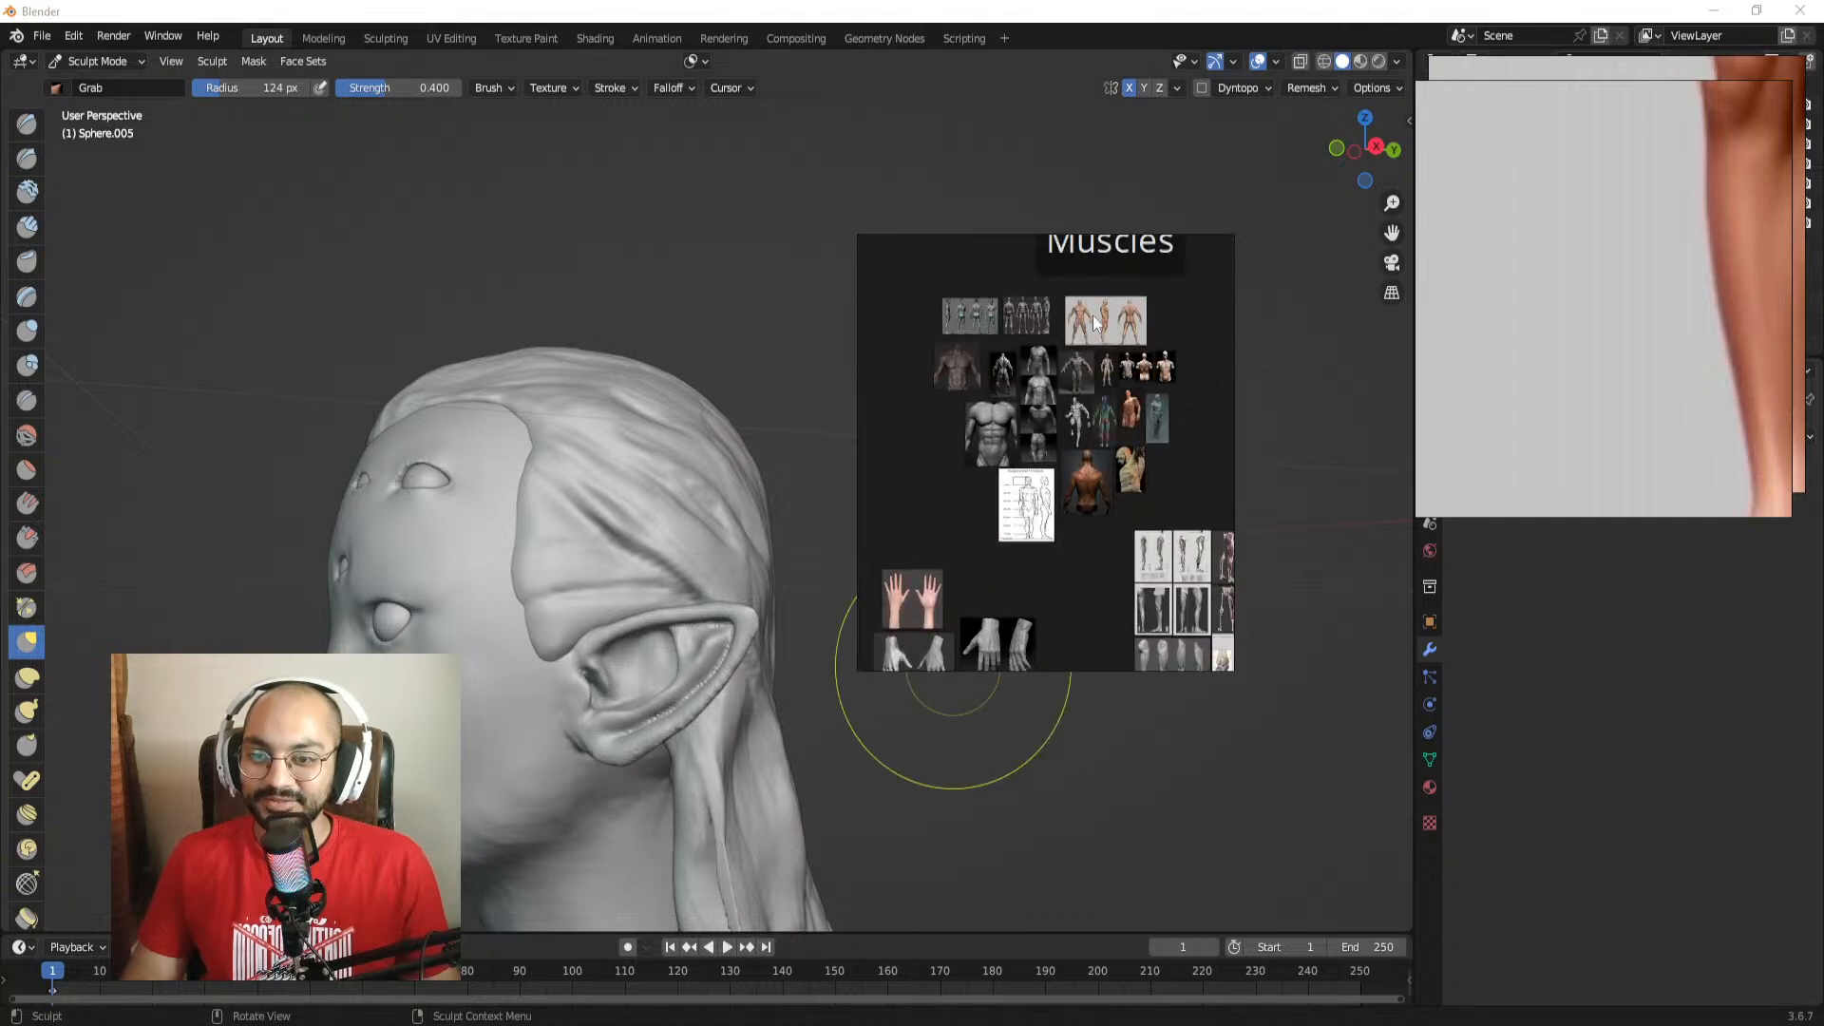
scroll(1072, 401, down, 2)
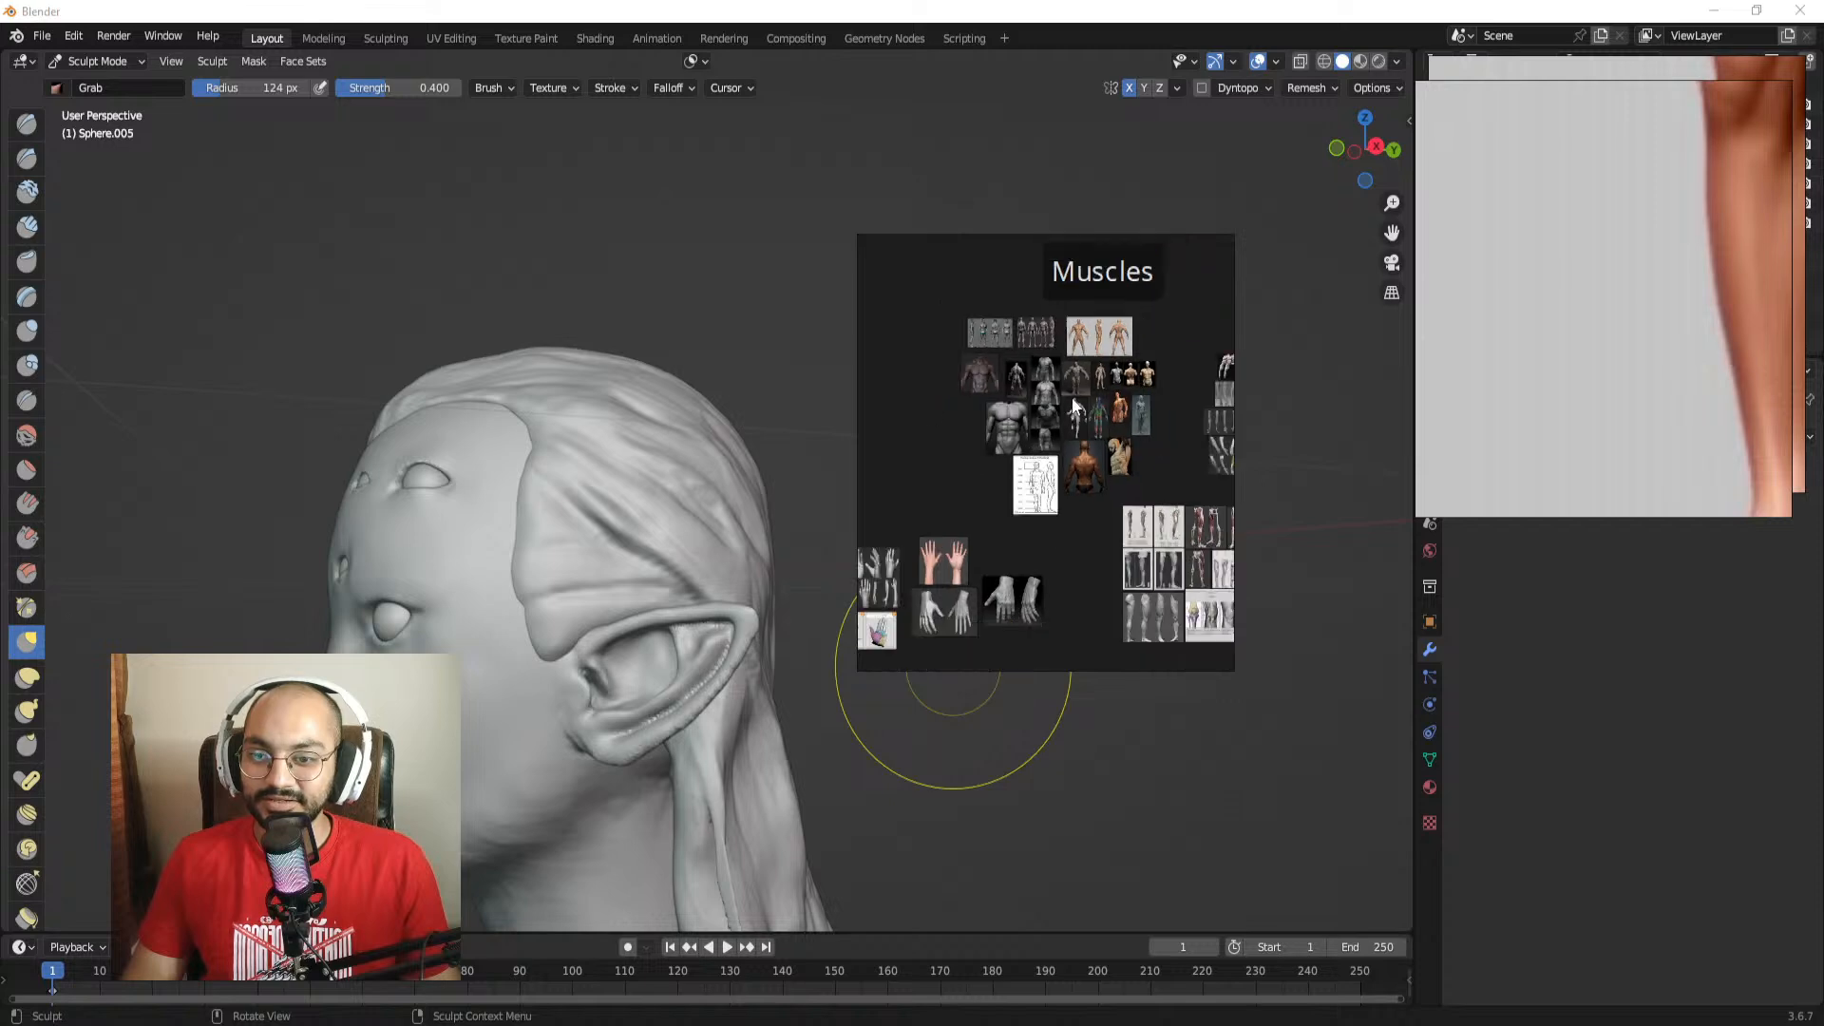
middle_drag(1083, 444, 962, 465)
scroll(1051, 475, up, 3)
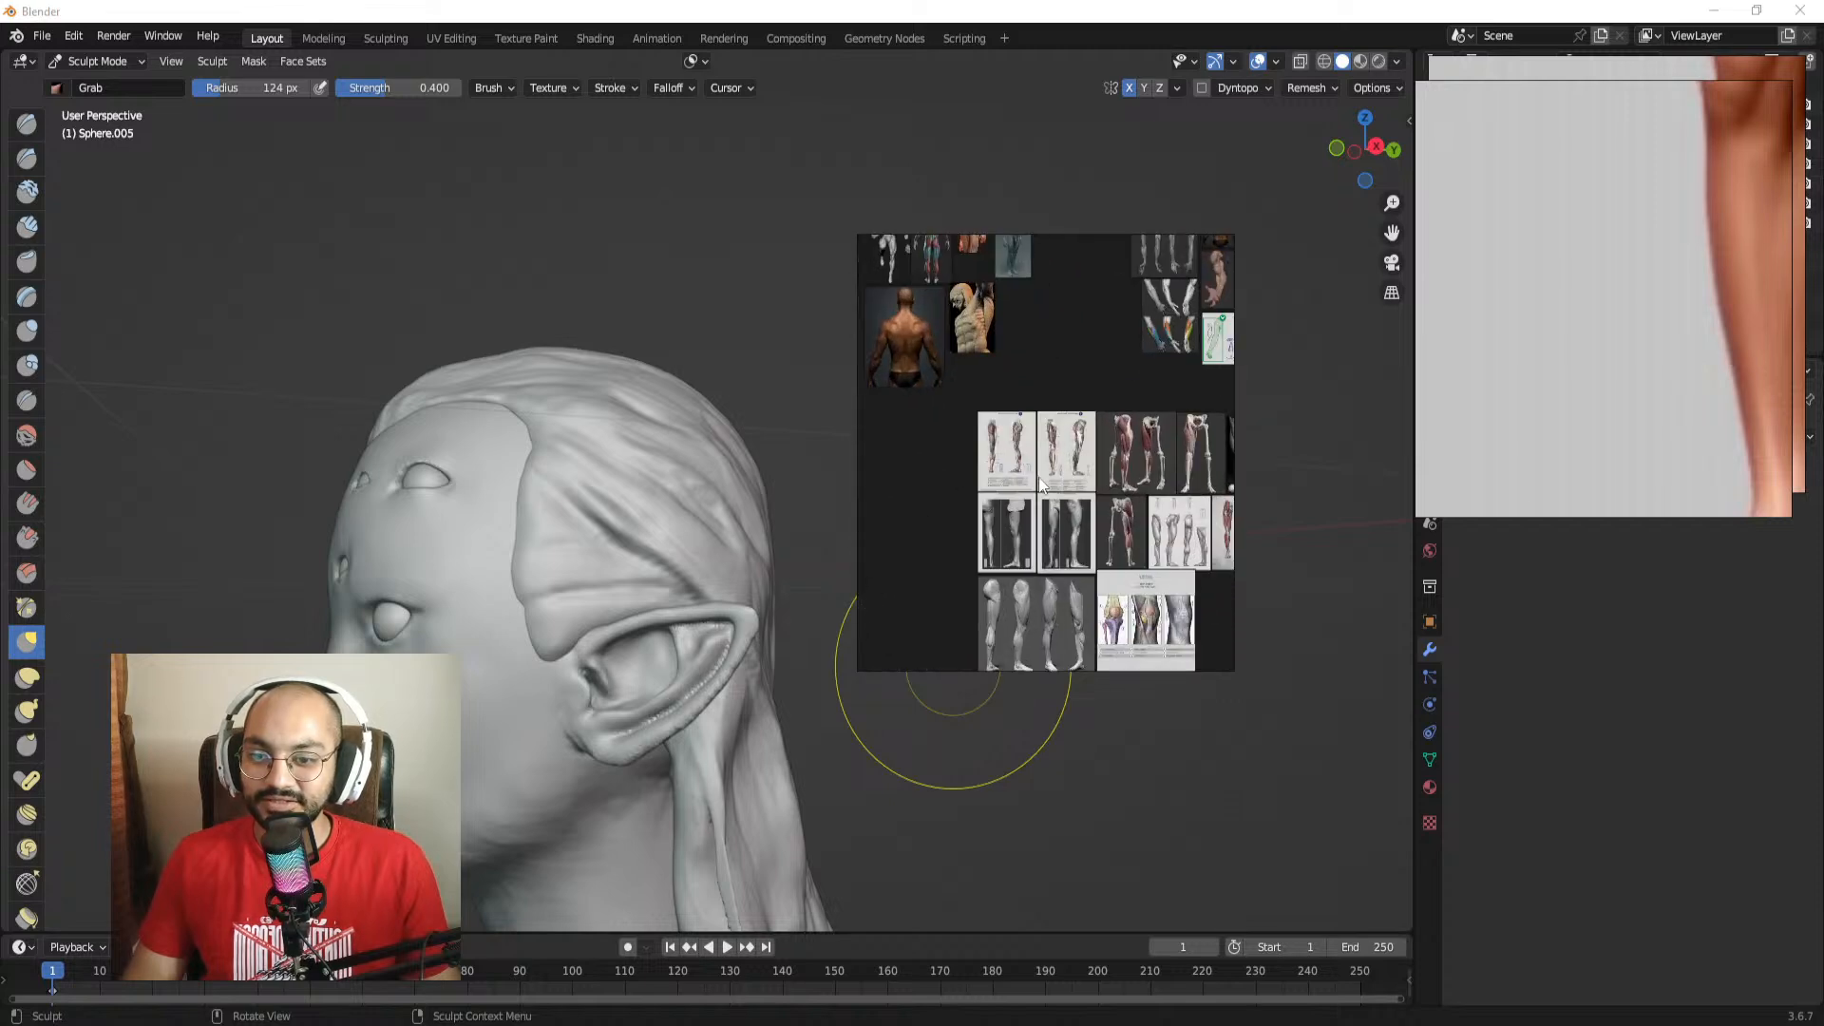
middle_drag(1090, 466, 998, 459)
scroll(1059, 426, down, 2)
Step: Examine the Face section of the anatomy board, covering skulls and muscles, planes and fat pads
scroll(1142, 450, up, 4)
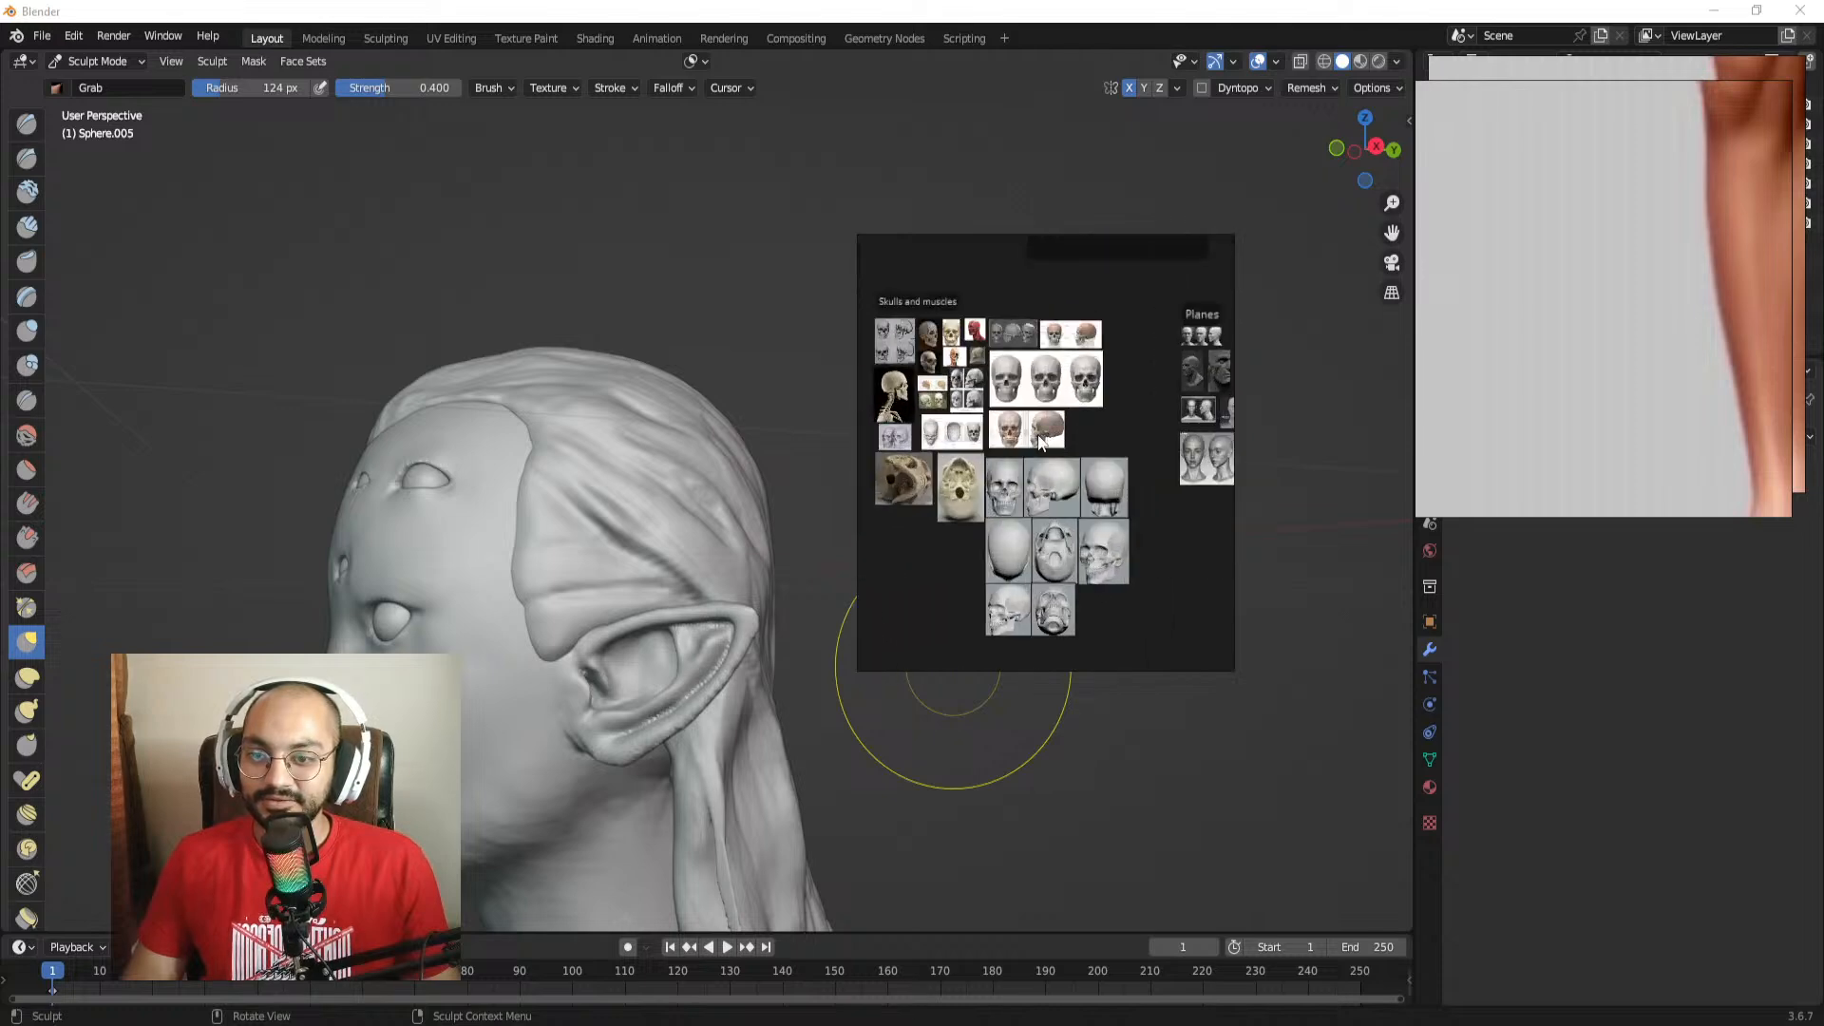
middle_drag(871, 465, 888, 427)
drag(1136, 575, 1023, 441)
scroll(1125, 437, up, 3)
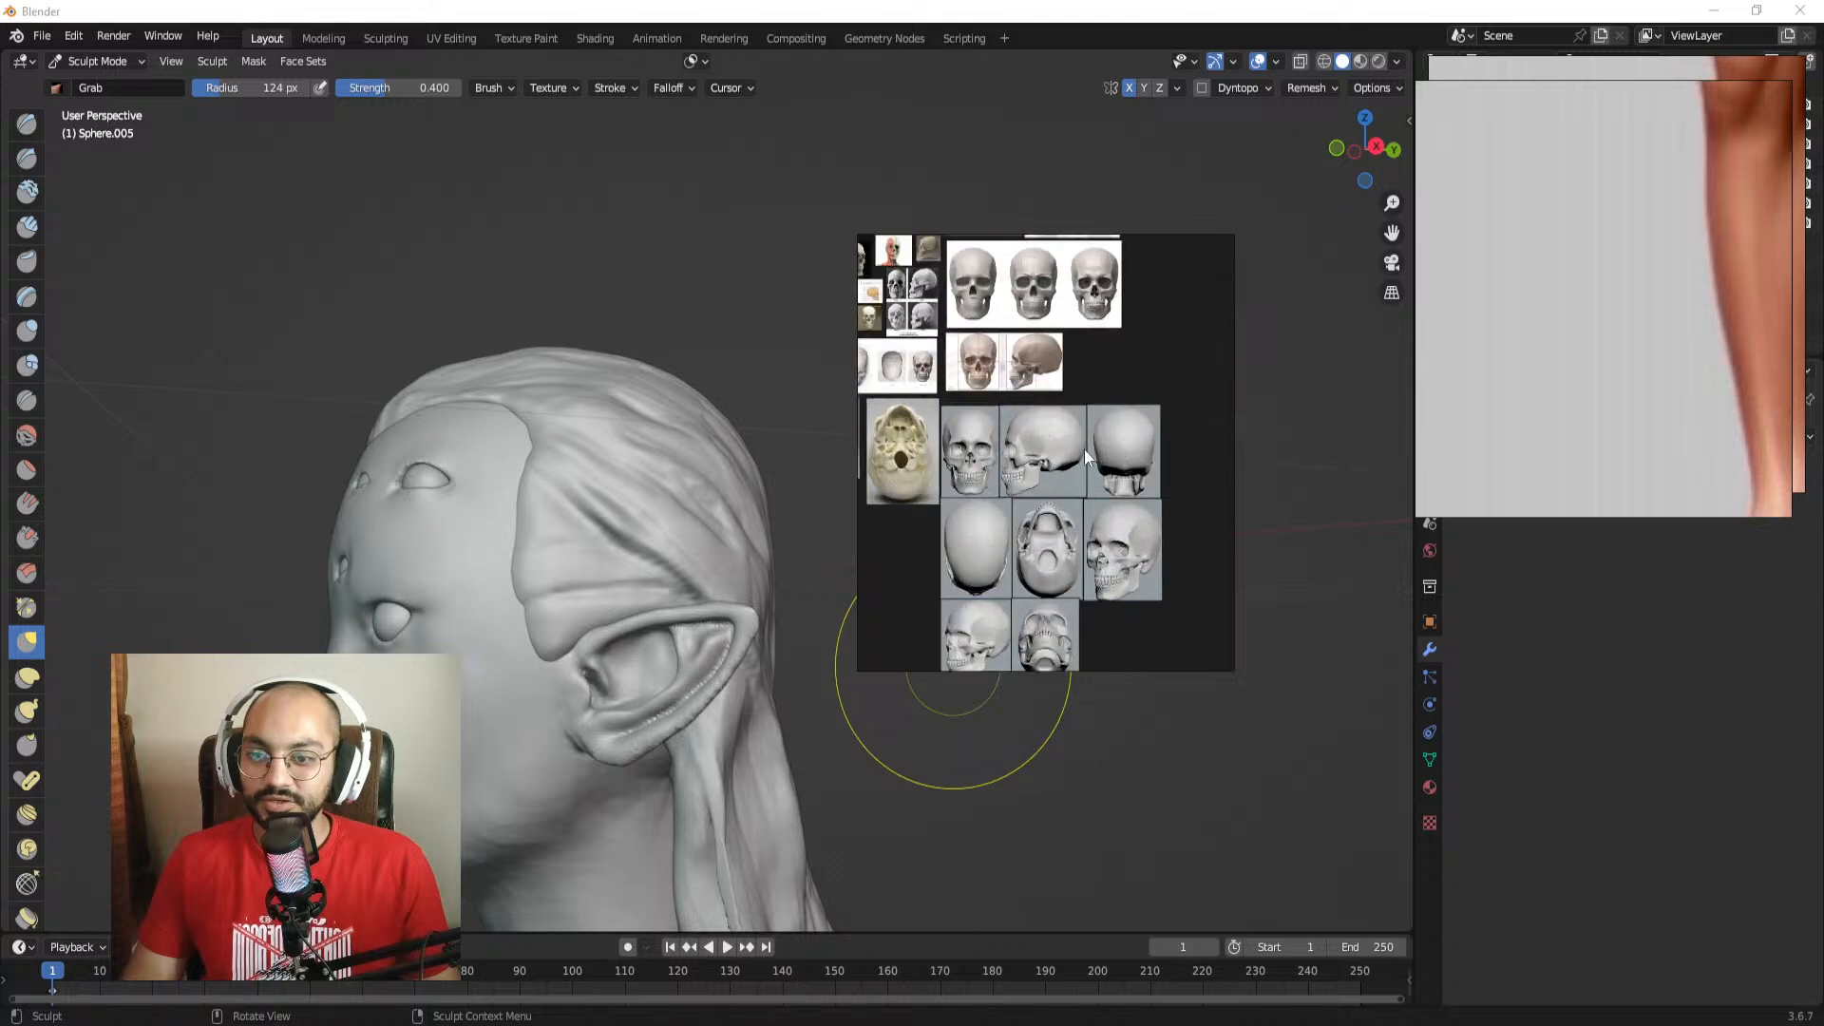
scroll(1085, 448, down, 3)
scroll(1057, 463, down, 3)
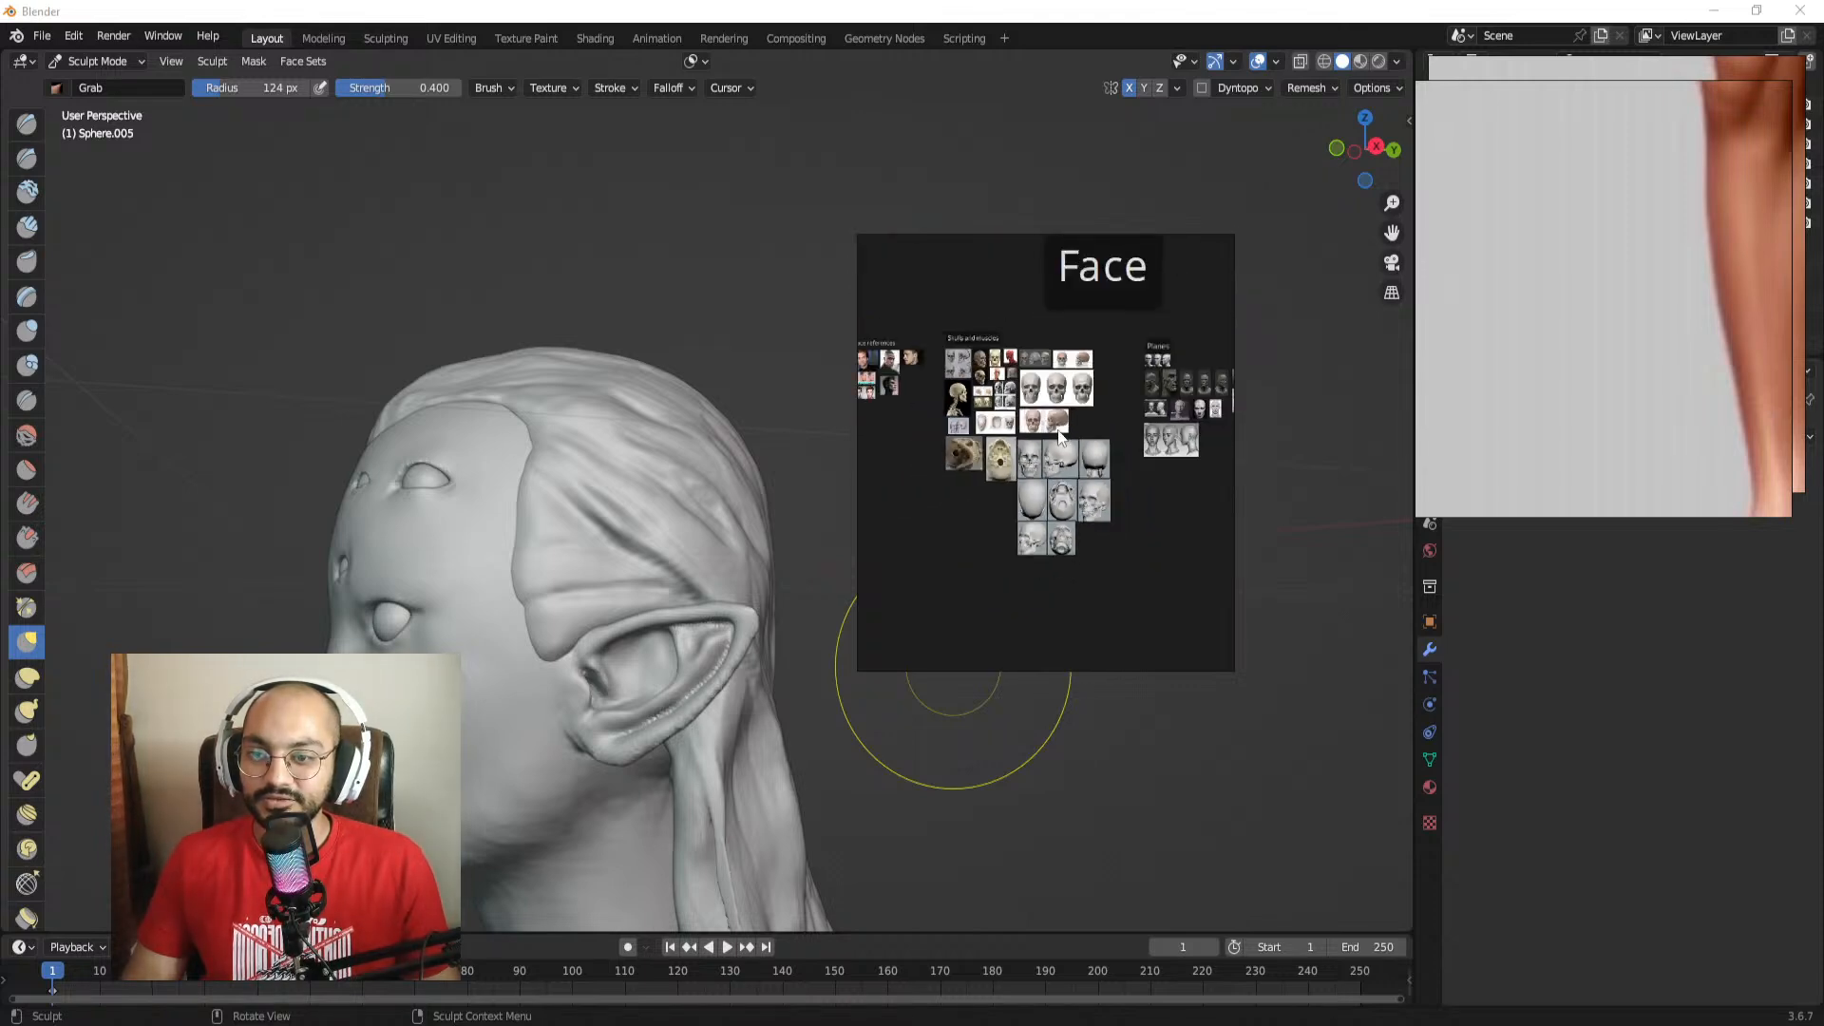
scroll(1102, 446, up, 4)
middle_drag(1103, 441, 1042, 479)
scroll(1041, 473, down, 2)
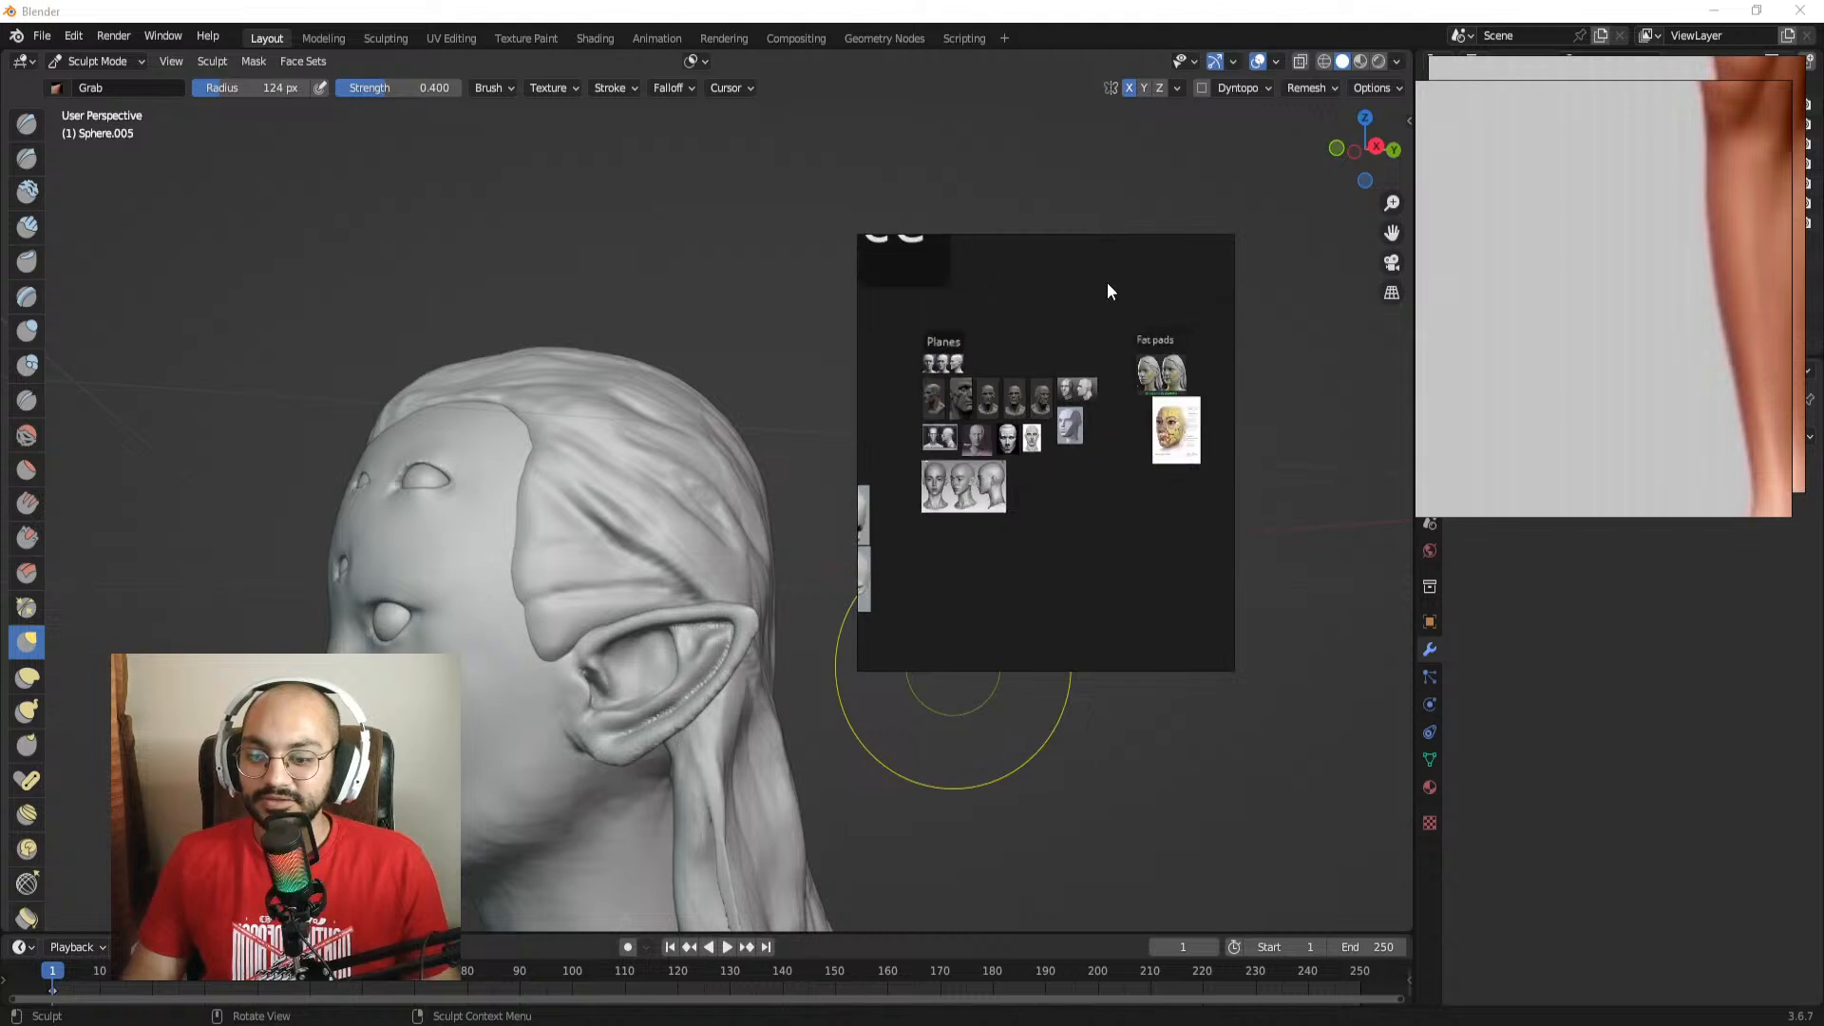
scroll(1036, 370, down, 6)
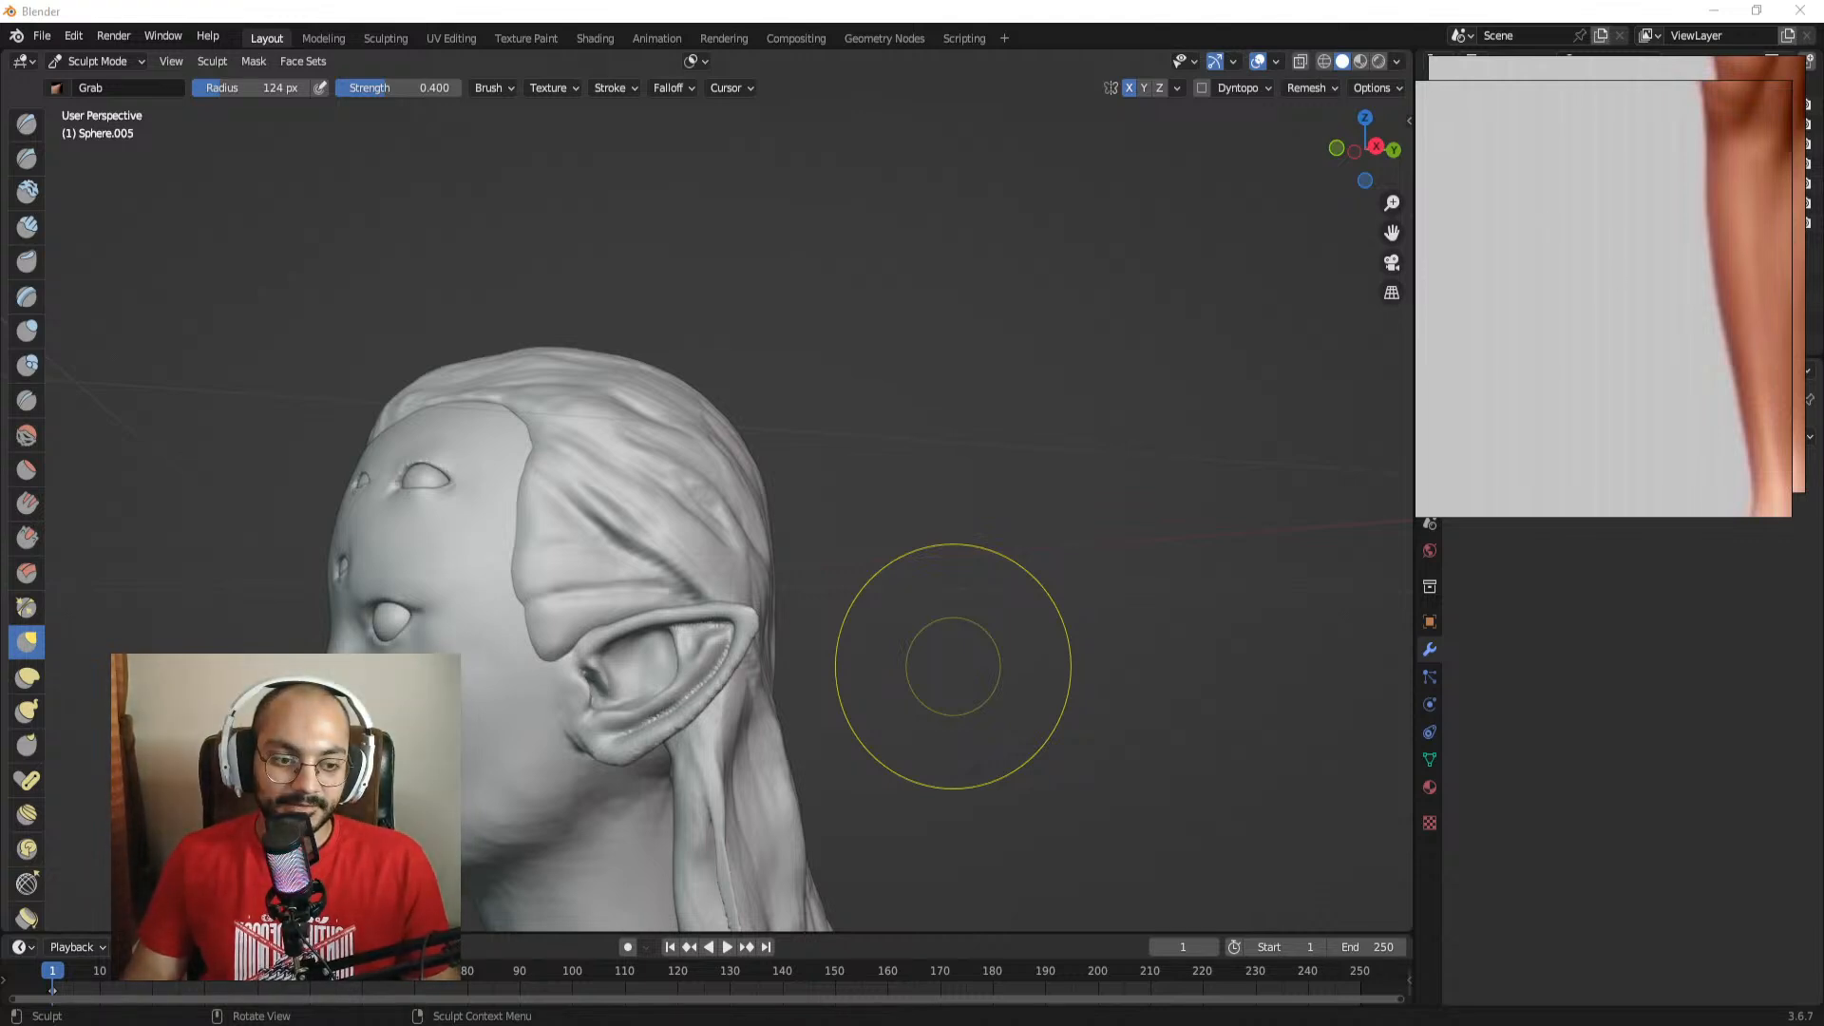
Step: Close the extra PureRef window lying over the other reference window
right_click(1572, 350)
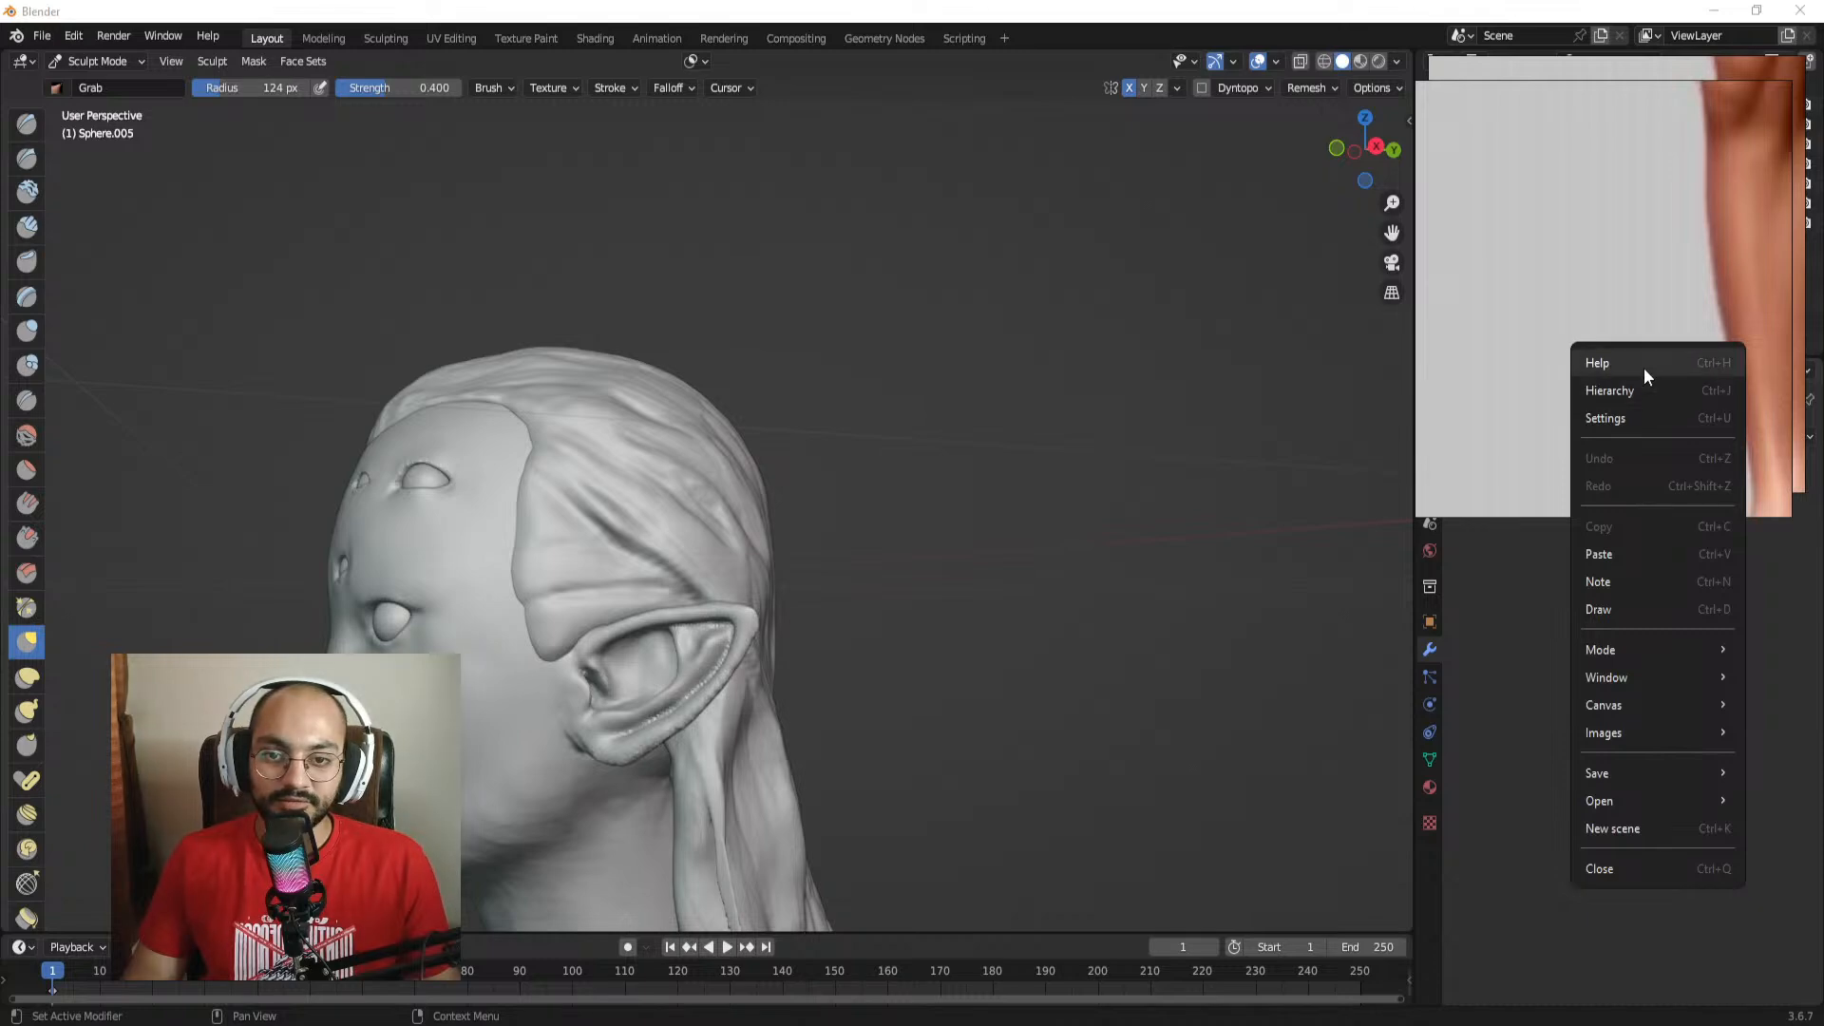
click(1550, 209)
right_drag(1573, 140, 1575, 230)
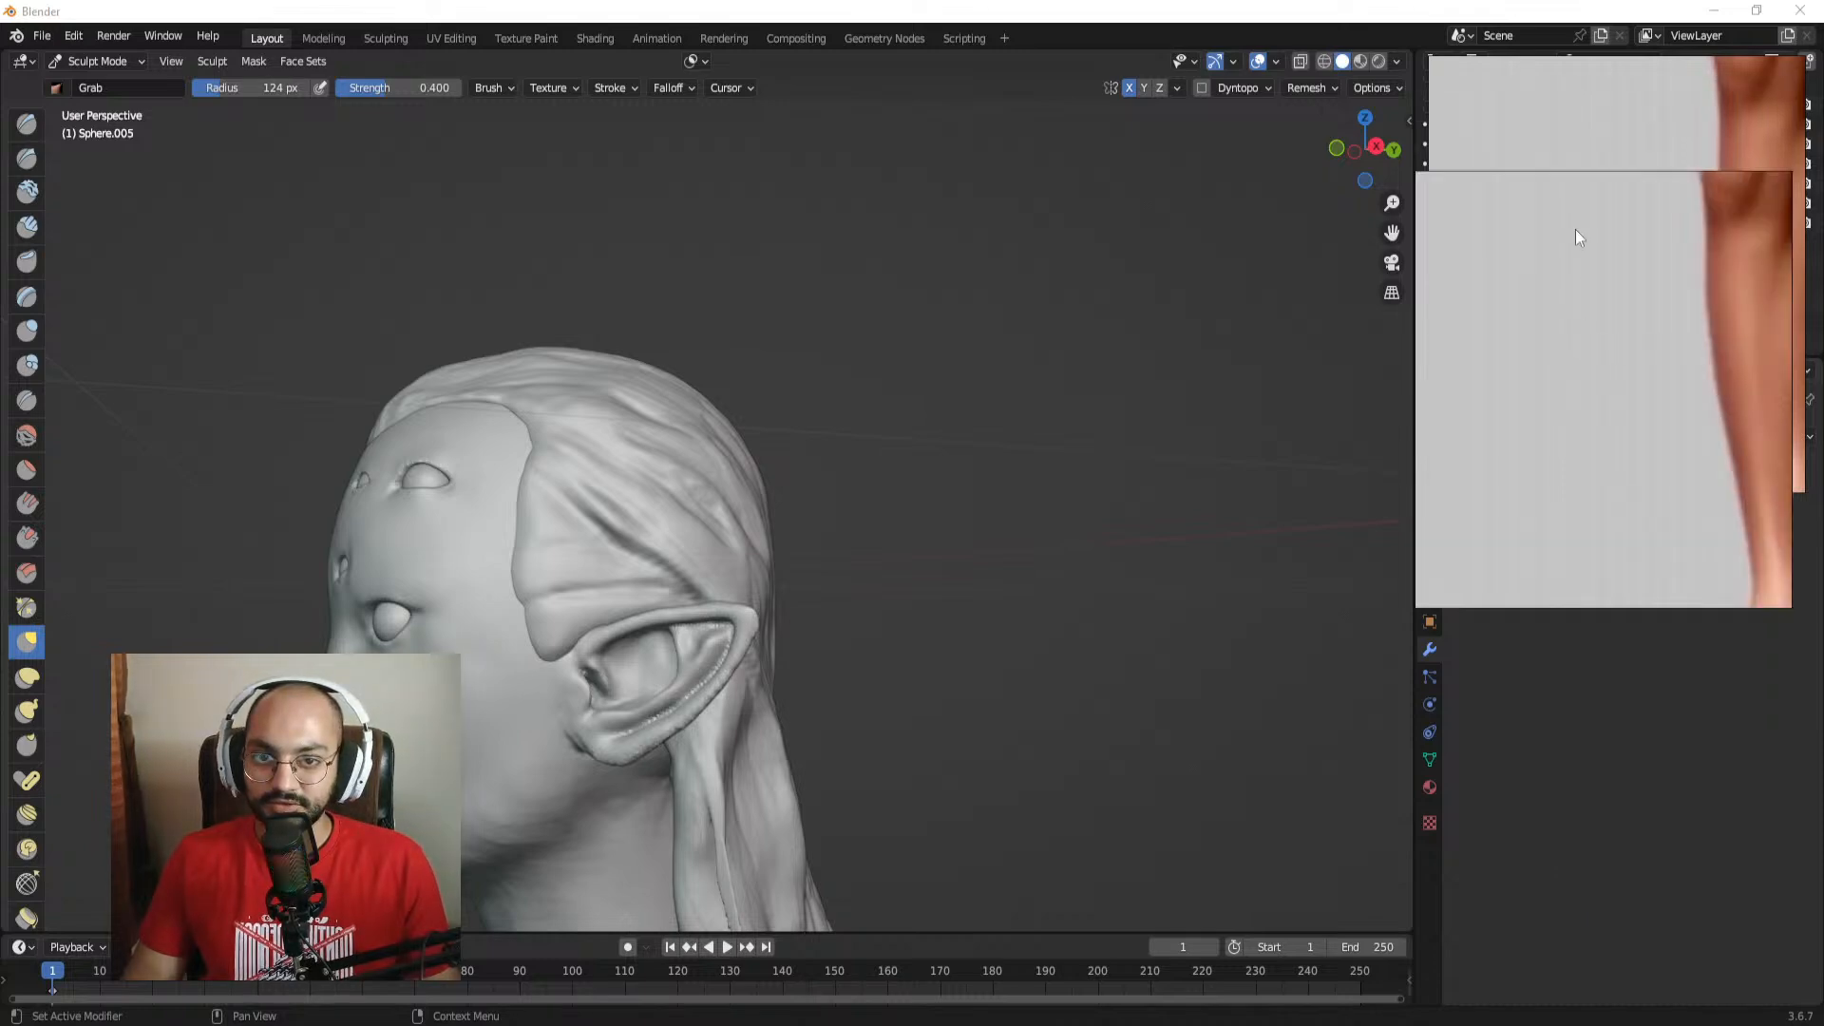
key(alt+F4)
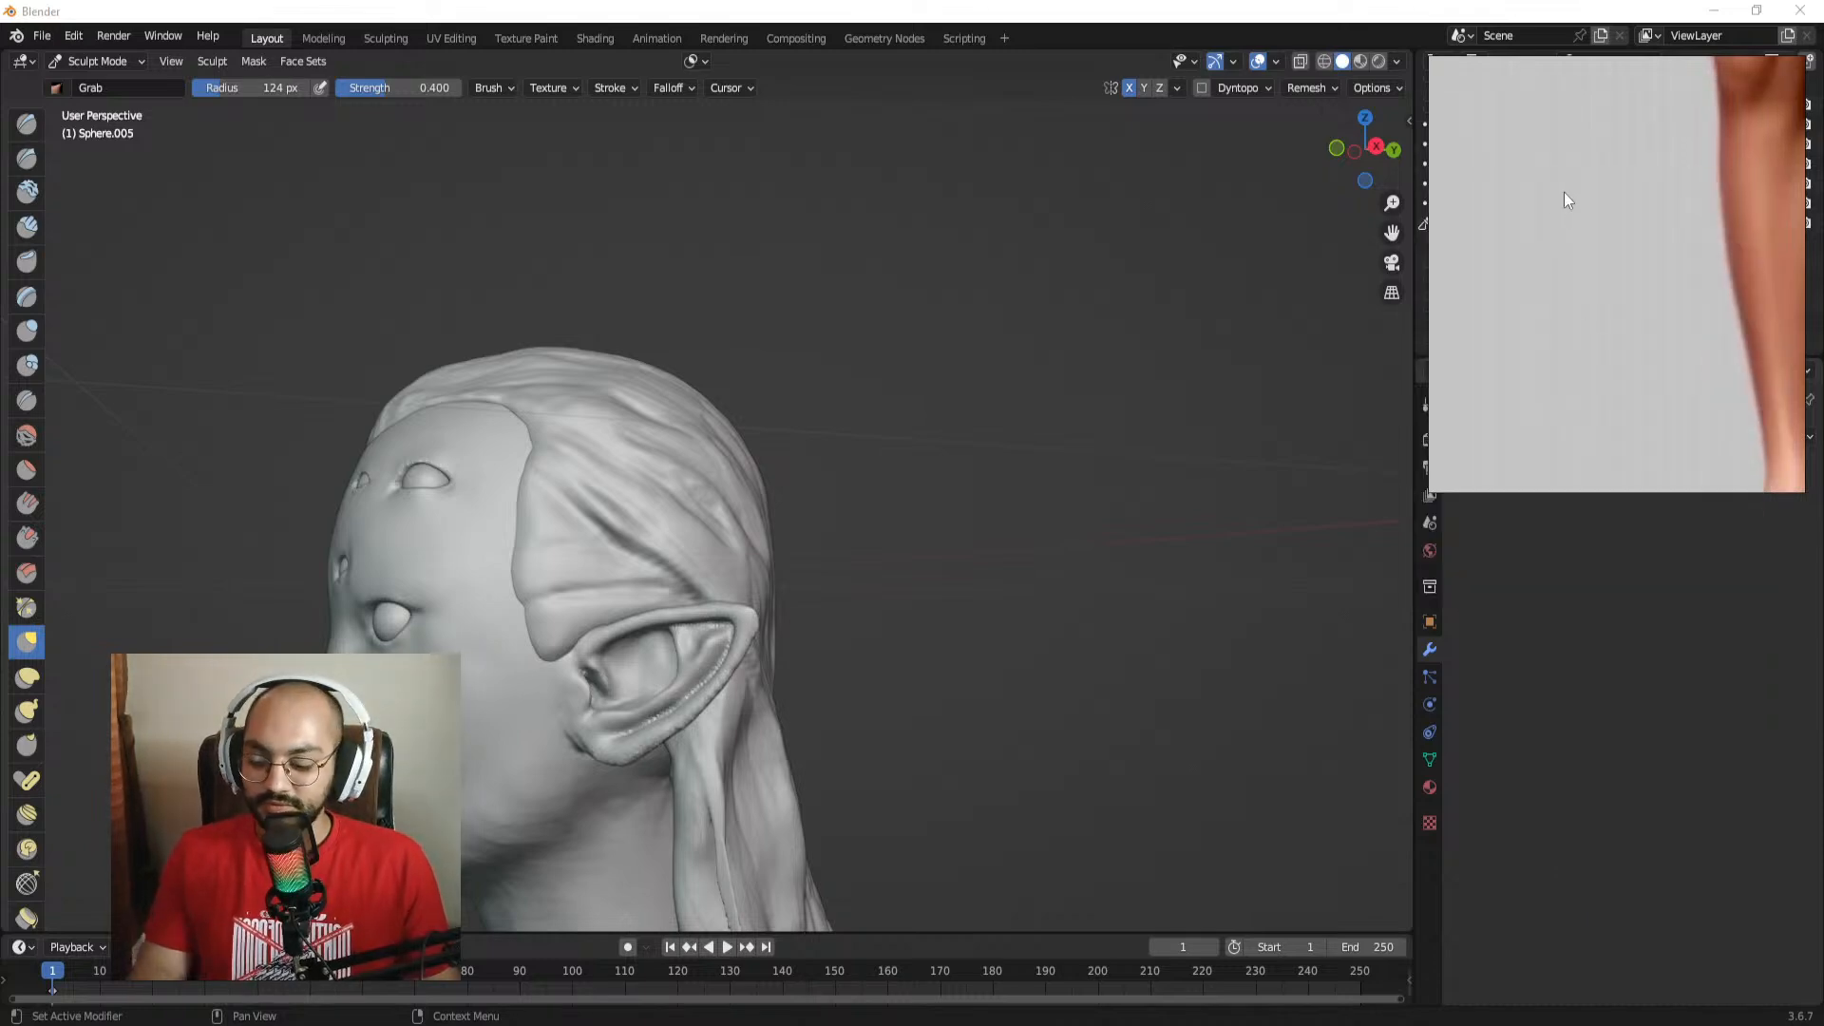
Step: Reload the saved alien scene in PureRef and reposition its window
key(ctrl+o)
double_click(1235, 205)
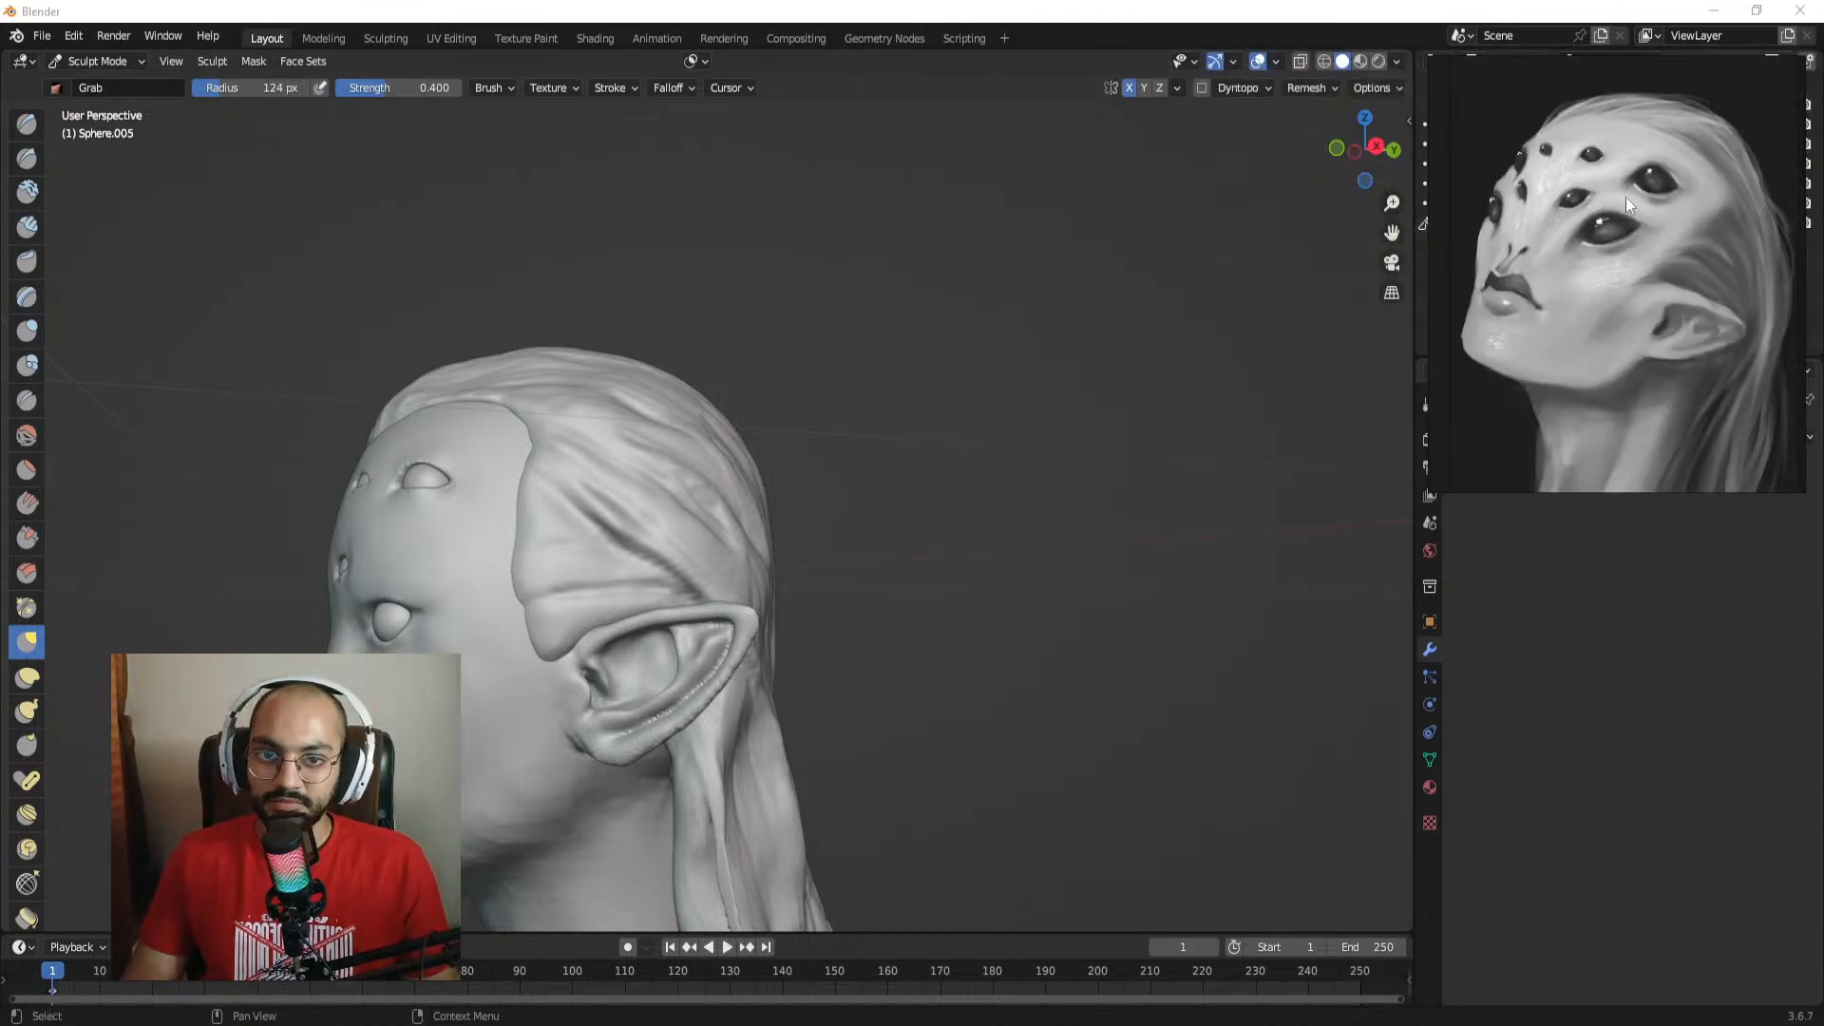
right_drag(1627, 196, 1613, 285)
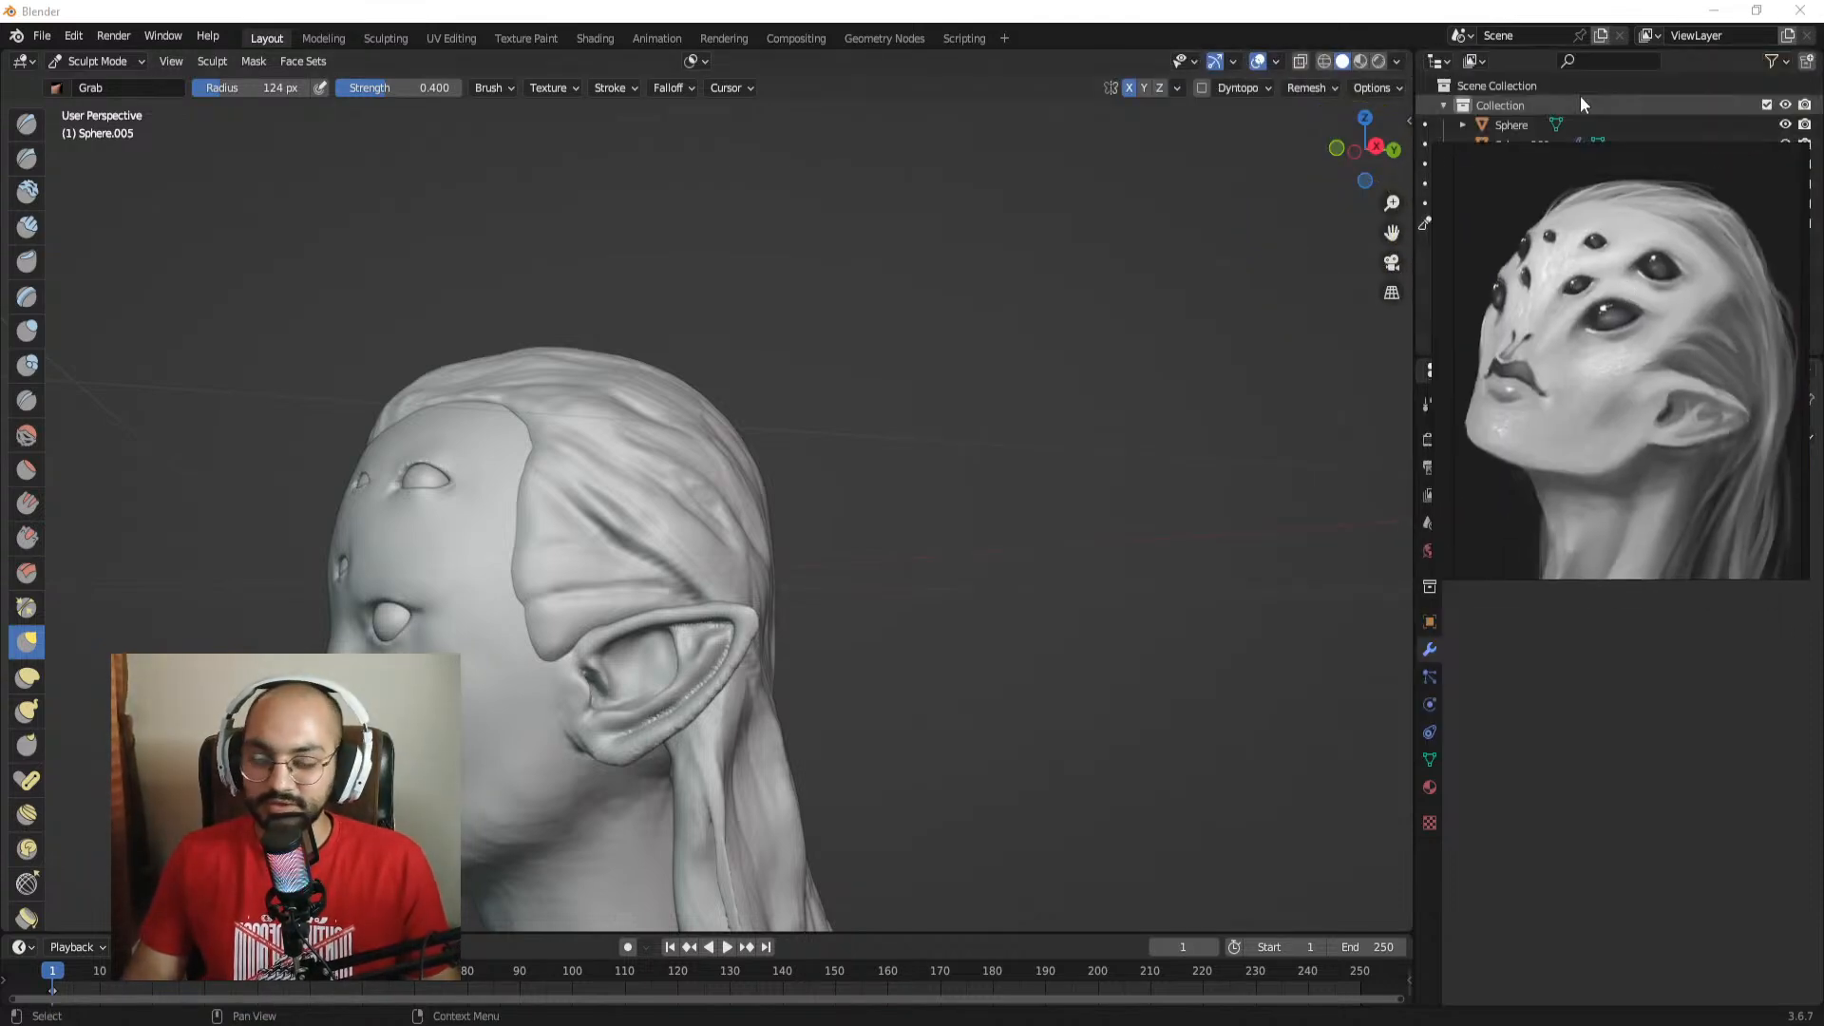
right_drag(1583, 170, 1572, 93)
Step: Switch the hair to Object Mode and turn on viewport shadows with a strength of 0.610
mouse_move(827, 372)
middle_down()
mouse_move(912, 436)
mouse_move(942, 521)
mouse_move(966, 427)
mouse_move(982, 437)
middle_up()
key(ctrl+Tab)
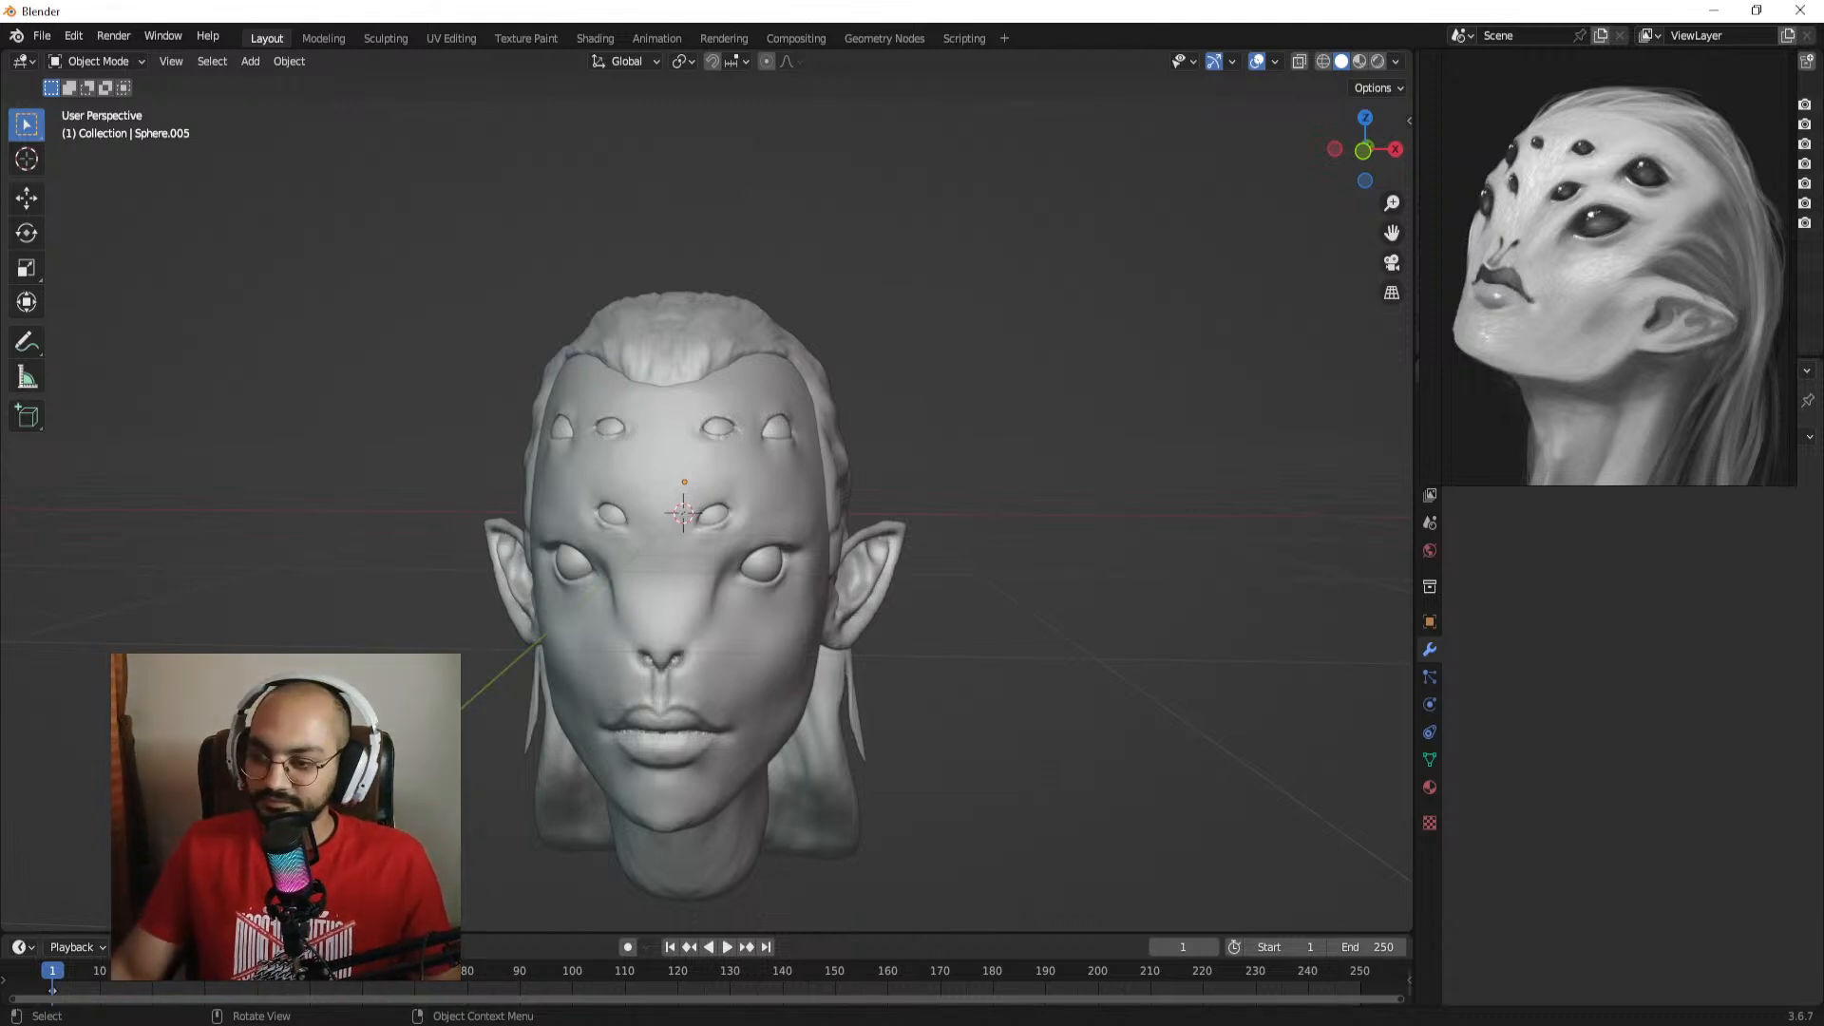
mouse_move(778, 422)
ctrl+middle_down()
mouse_move(765, 400)
mouse_move(817, 457)
mouse_move(883, 437)
ctrl+middle_up()
click(1394, 61)
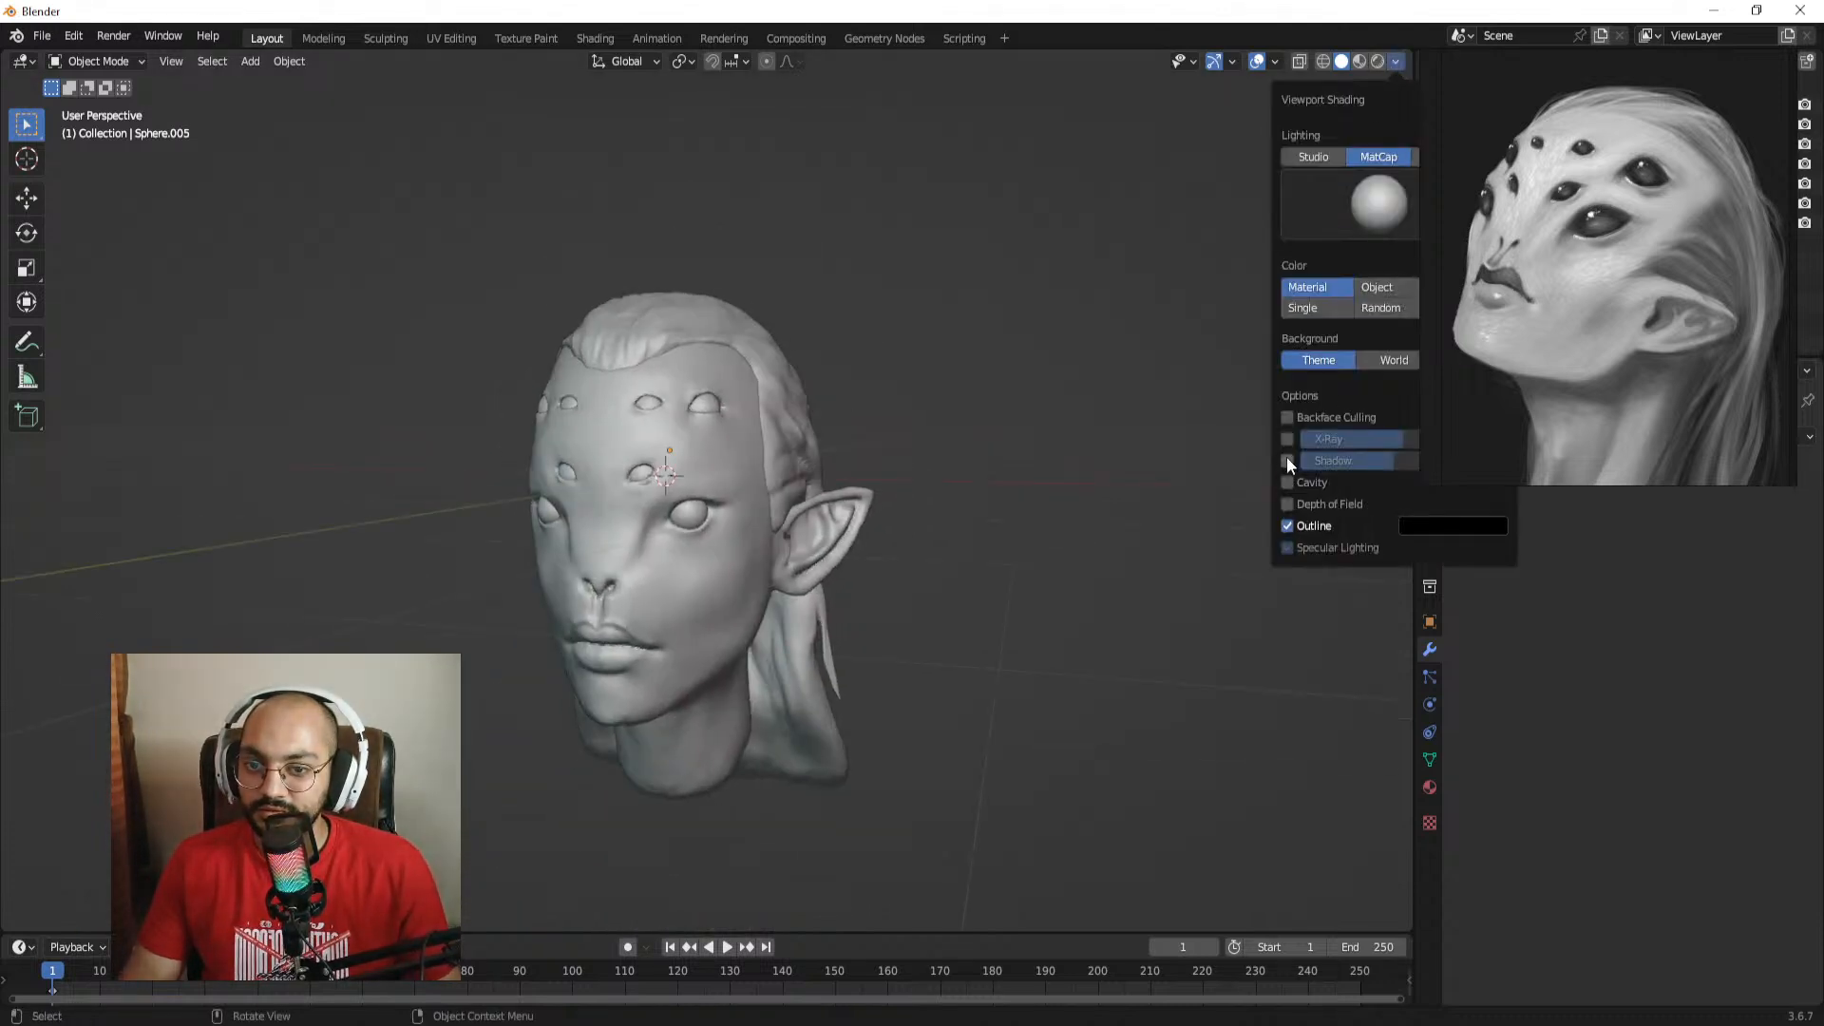
click(1287, 461)
drag(1376, 464, 1438, 454)
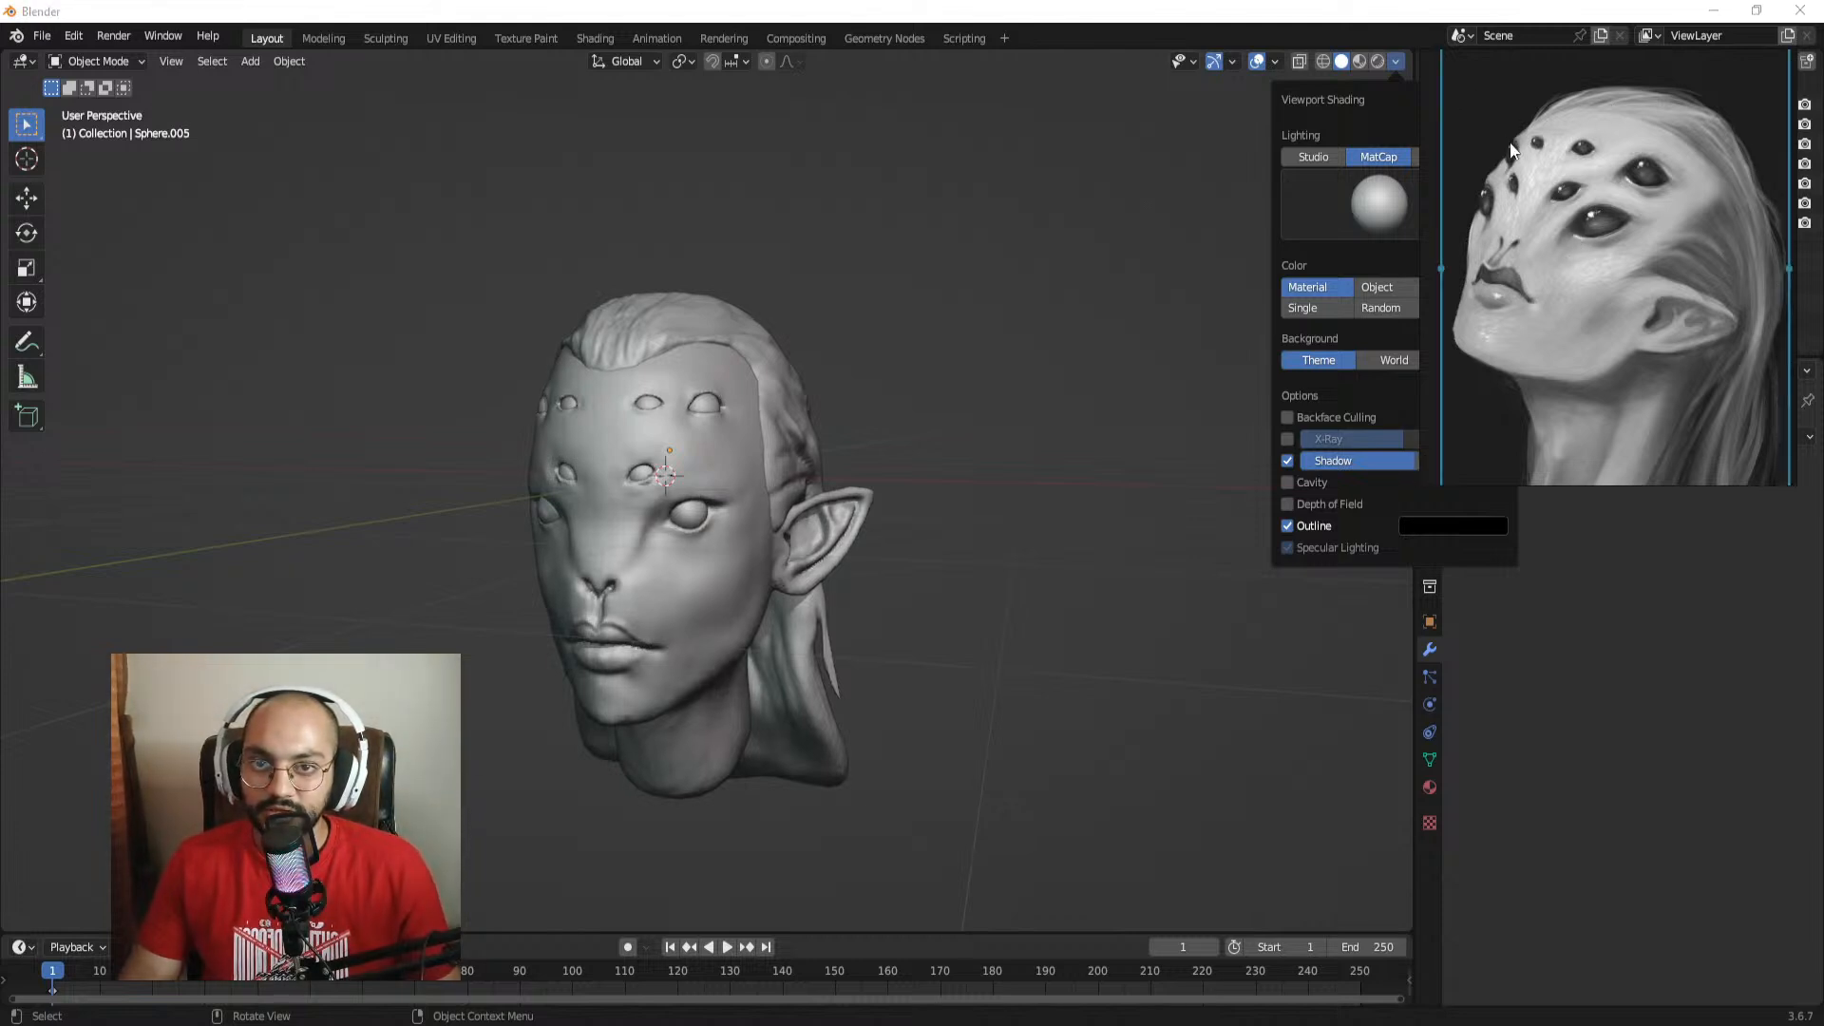
Step: Move the alien reference clear of the viewport shading options, increase the shadow strength and open the shadow settings
drag(1511, 204, 1482, 728)
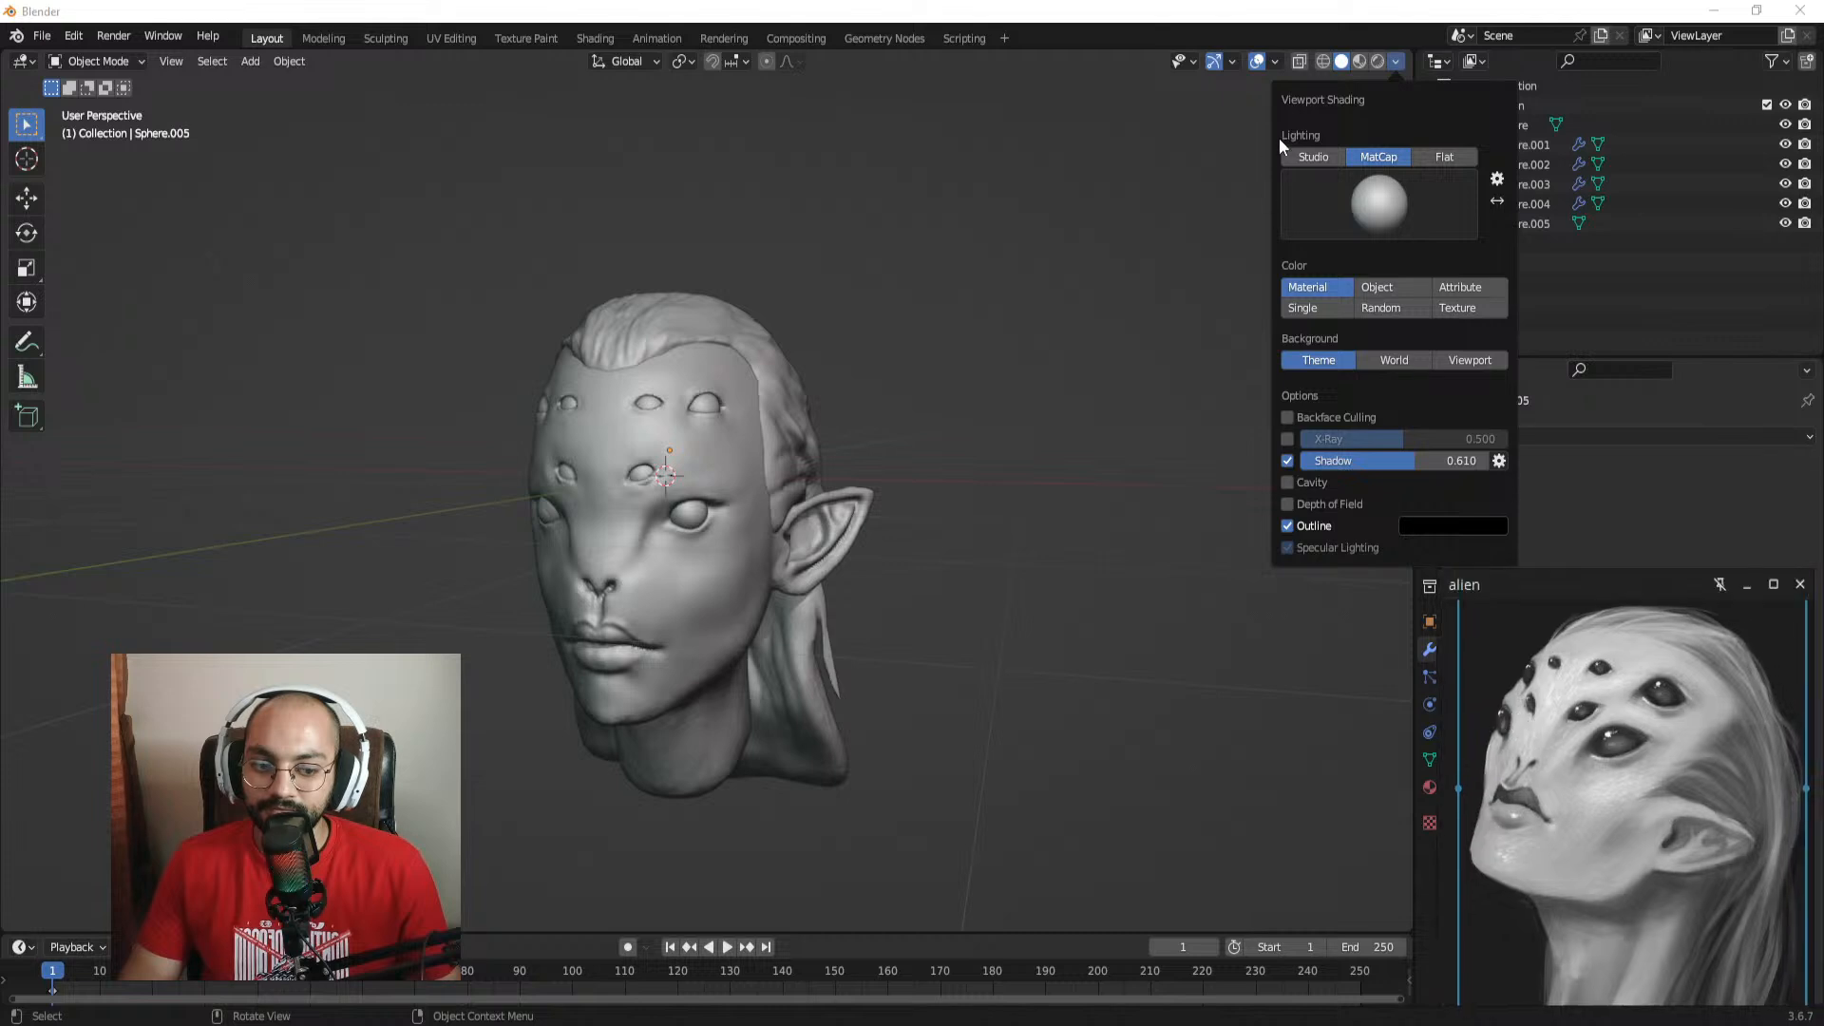
mouse_move(875, 381)
middle_down()
mouse_move(956, 378)
mouse_move(935, 367)
middle_up()
click(1397, 63)
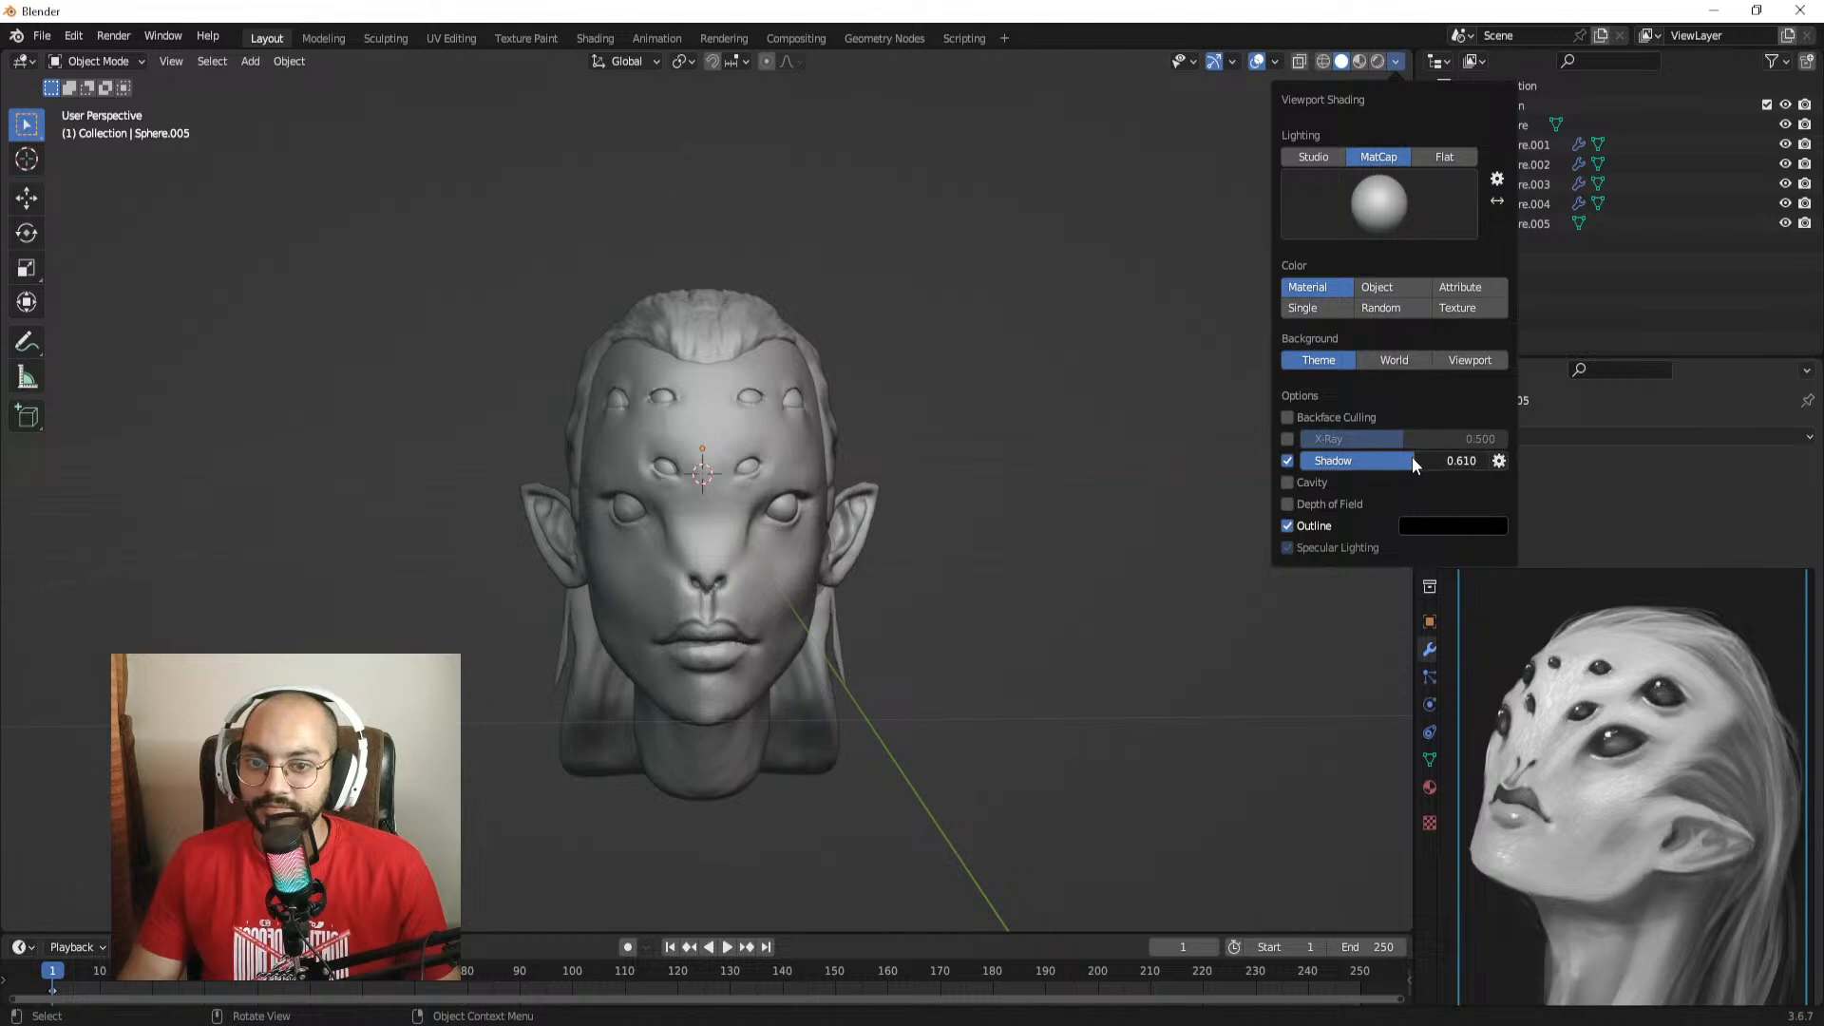
mouse_move(1412, 458)
mouse_down()
mouse_move(1513, 530)
mouse_move(1455, 496)
mouse_move(1485, 501)
mouse_up()
click(1499, 461)
Step: Enter Sculpt Mode on the eye spheres, make Sphere.001 active and choose the Paint brush
mouse_move(817, 475)
middle_down()
mouse_move(903, 453)
mouse_move(836, 413)
mouse_move(685, 464)
mouse_move(726, 465)
mouse_move(684, 448)
middle_up()
click(684, 449)
key(ctrl+Tab)
click(676, 584)
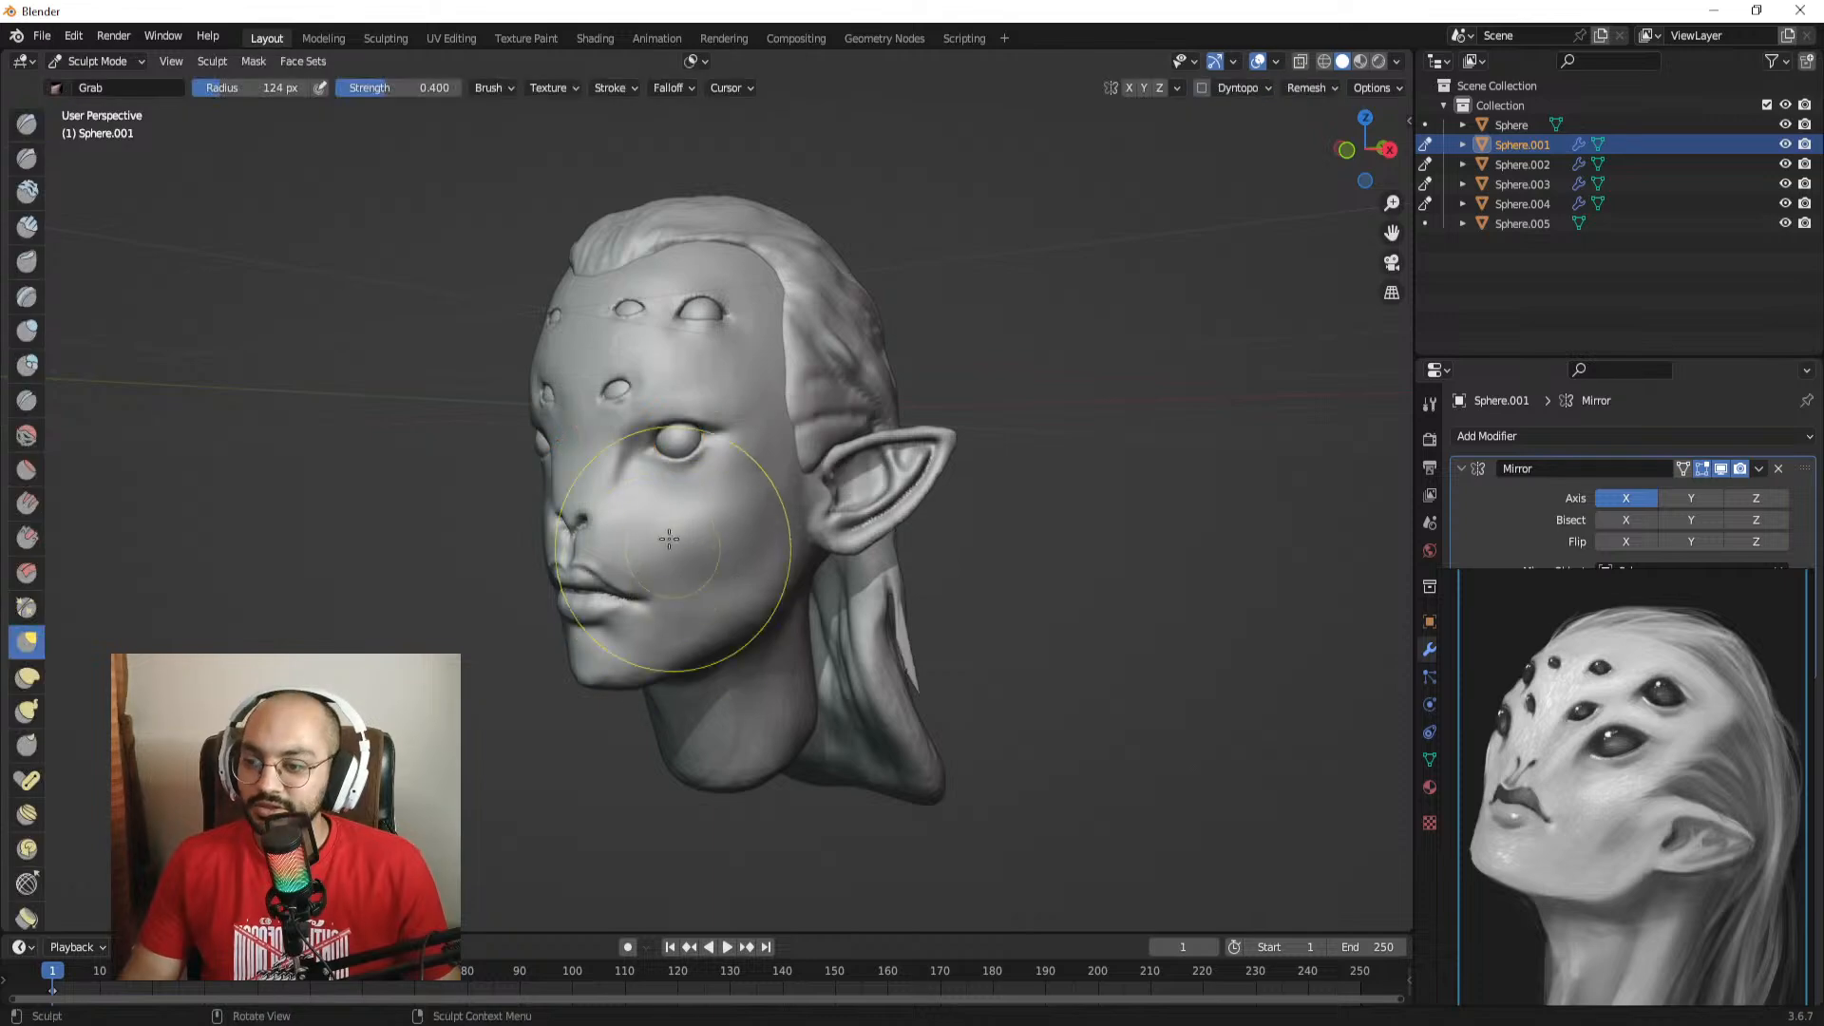
scroll(26, 616, down, 10)
click(25, 649)
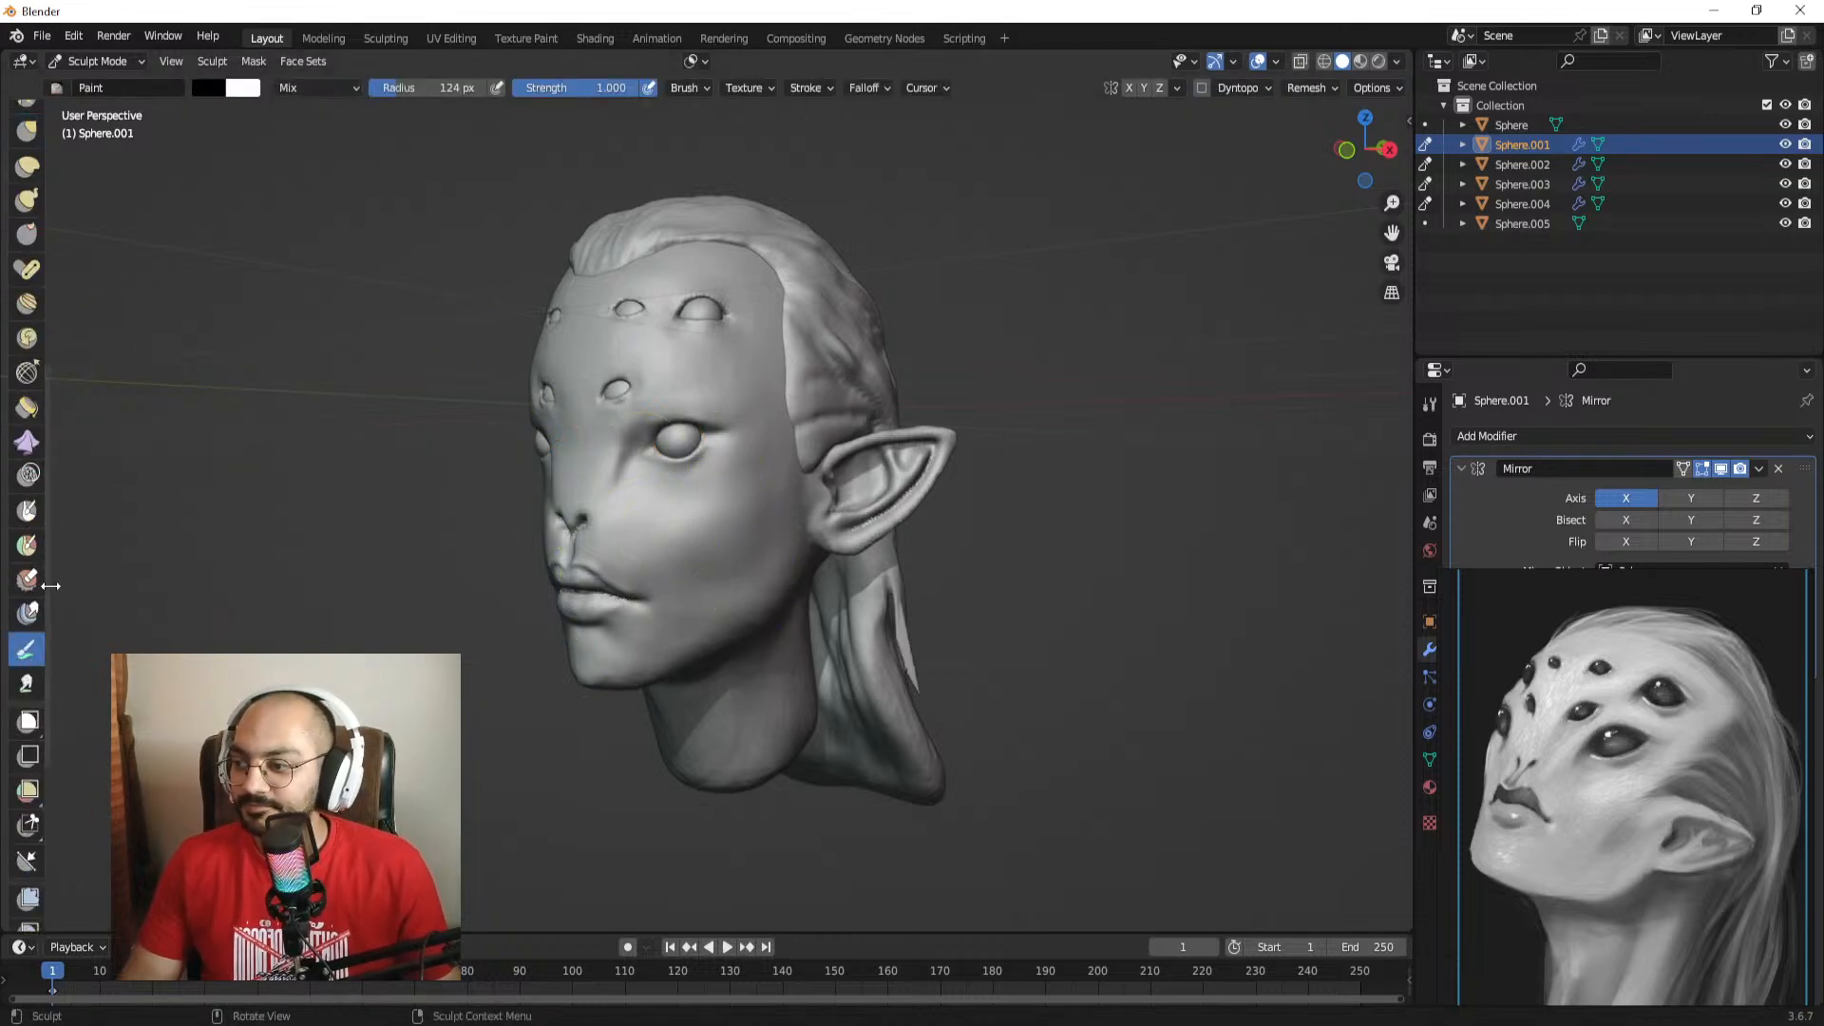
Step: Set the viewport colour to Attribute and paint all the eyes black with the Paint brush at about 128 px radius
scroll(643, 421, up, 1)
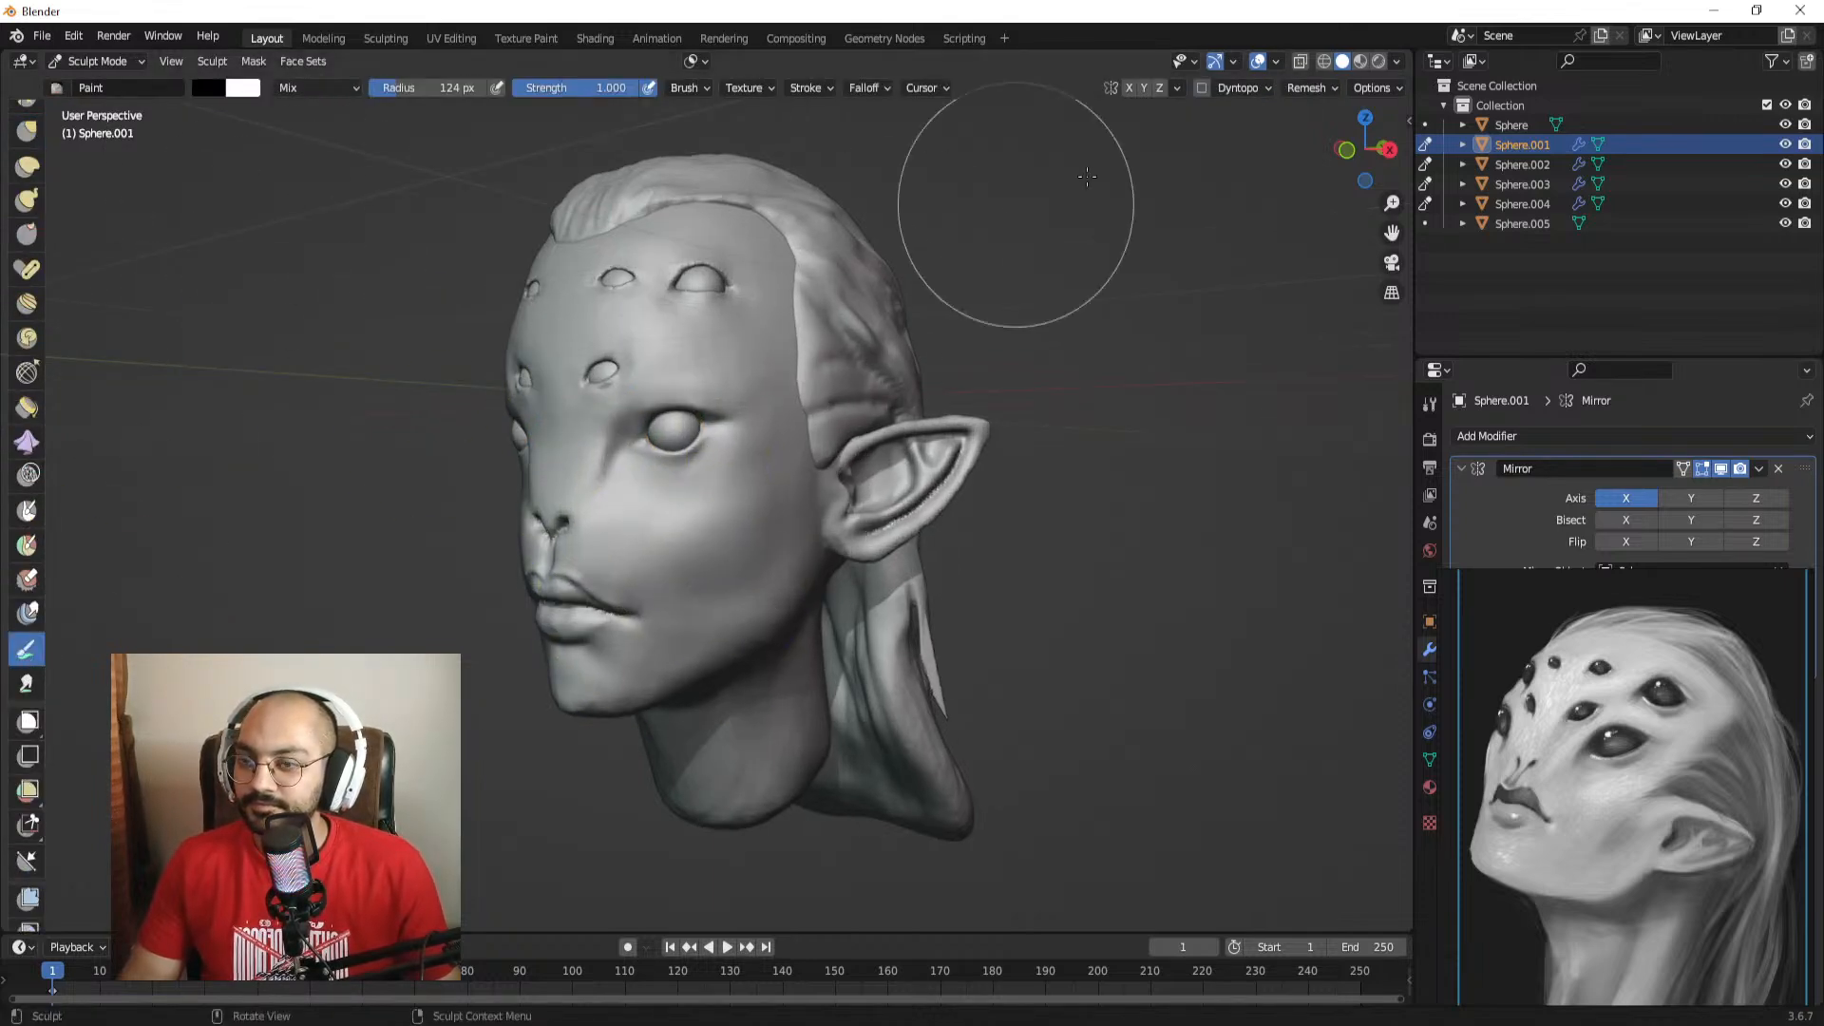
click(1396, 62)
click(1455, 286)
scroll(836, 380, up, 1)
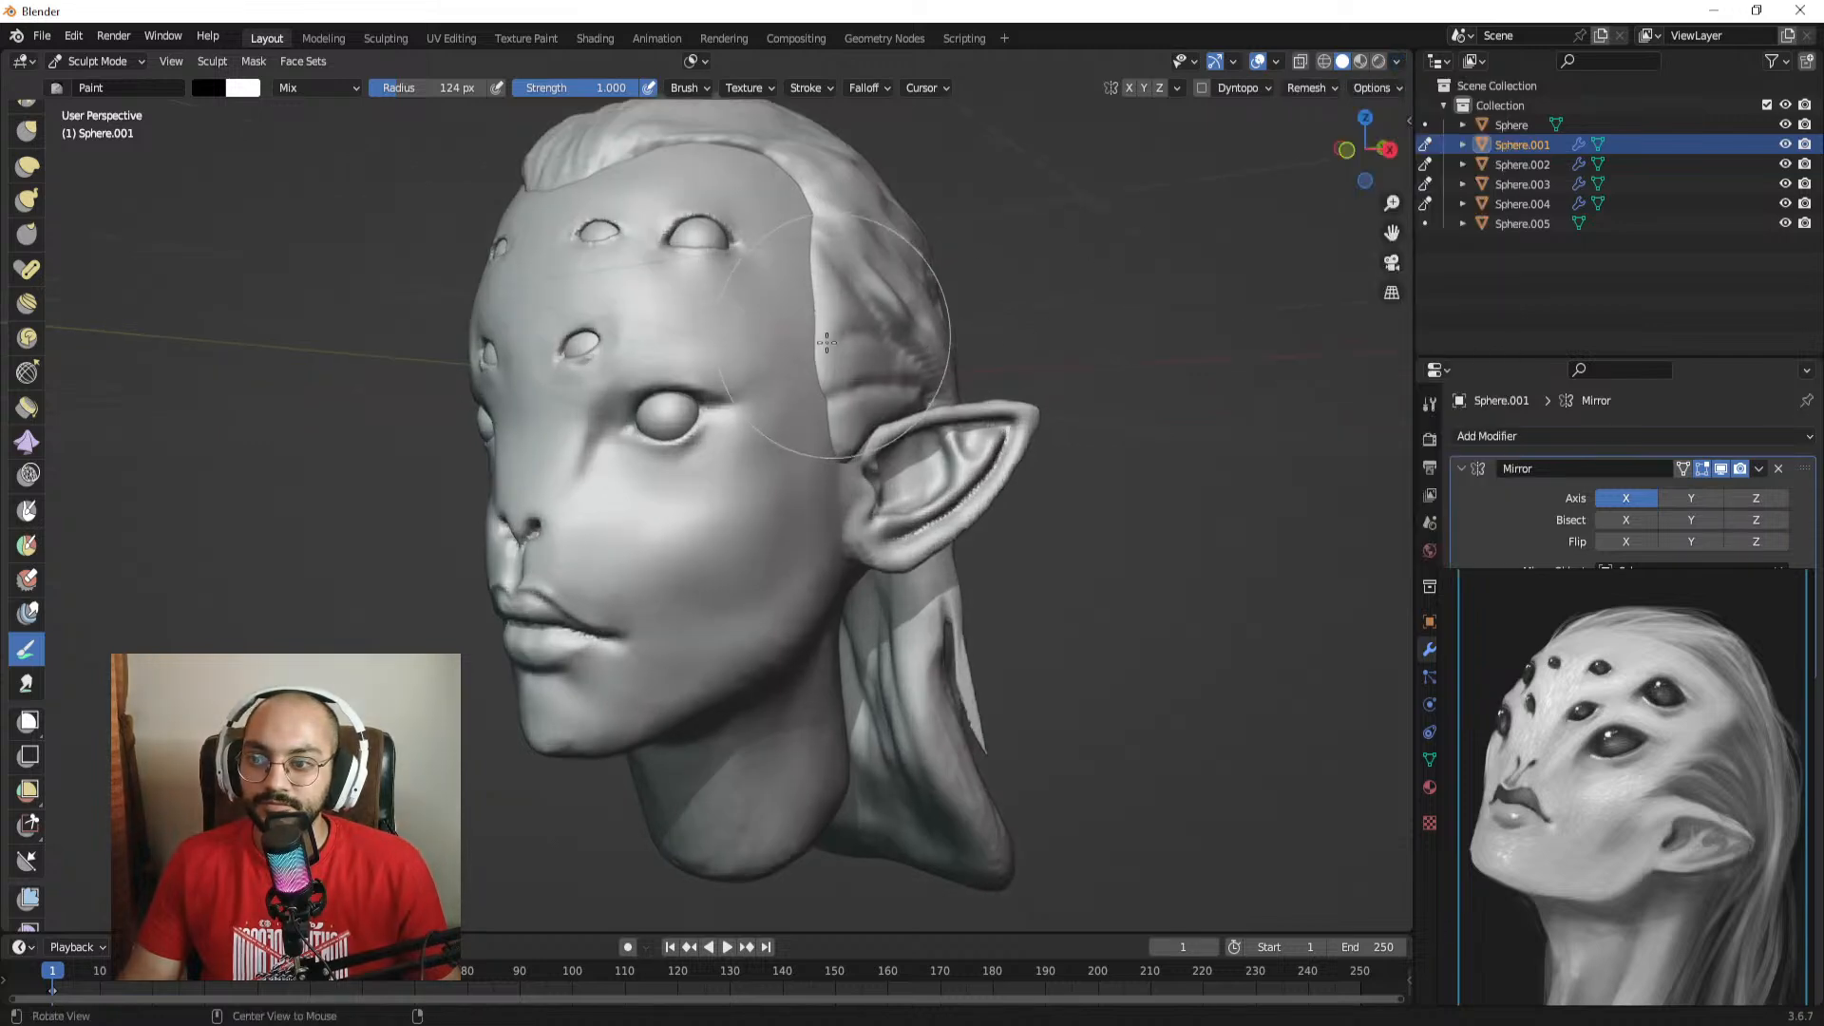
alt+drag(739, 394, 914, 422)
mouse_move(771, 446)
mouse_down()
mouse_move(760, 380)
mouse_move(775, 437)
mouse_move(802, 442)
mouse_up()
Step: Lighten the paint colour to dark grey and repaint the eyes with a brush radius of about 110 to 114 px
click(208, 87)
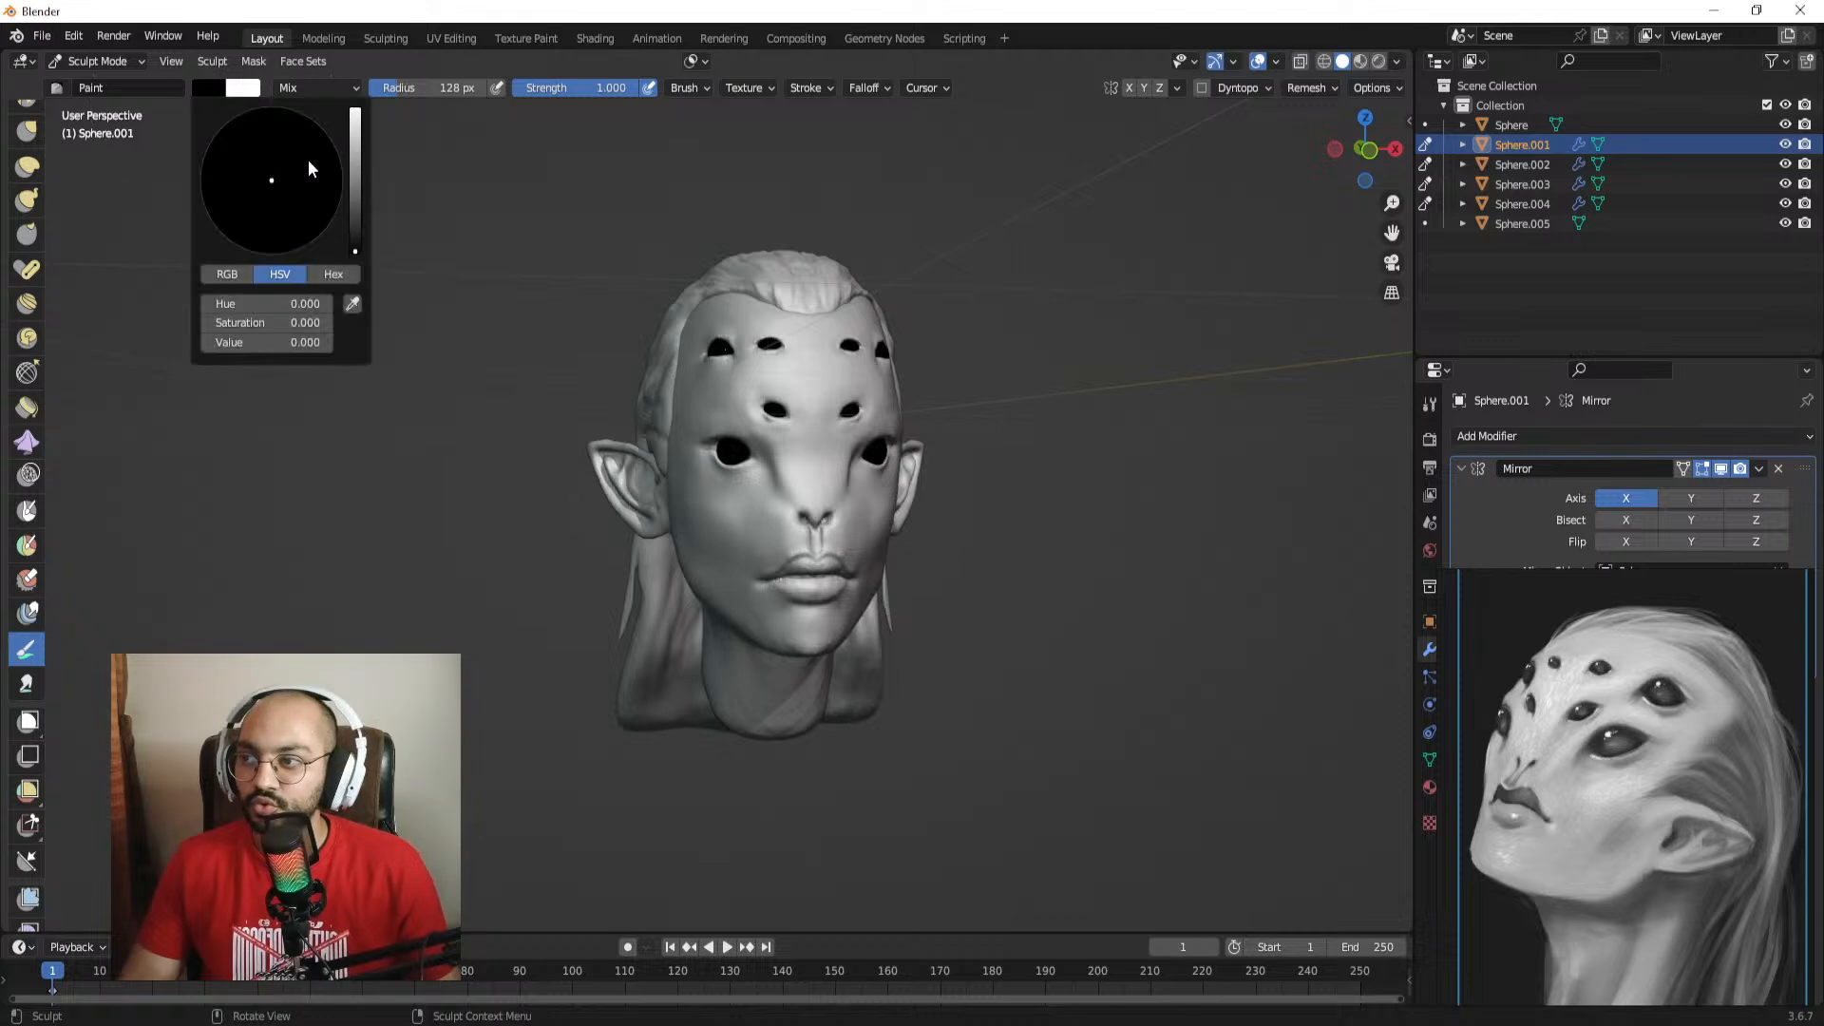
drag(354, 207, 355, 201)
ctrl+alt+drag(695, 355, 701, 314)
key(f)
click(693, 405)
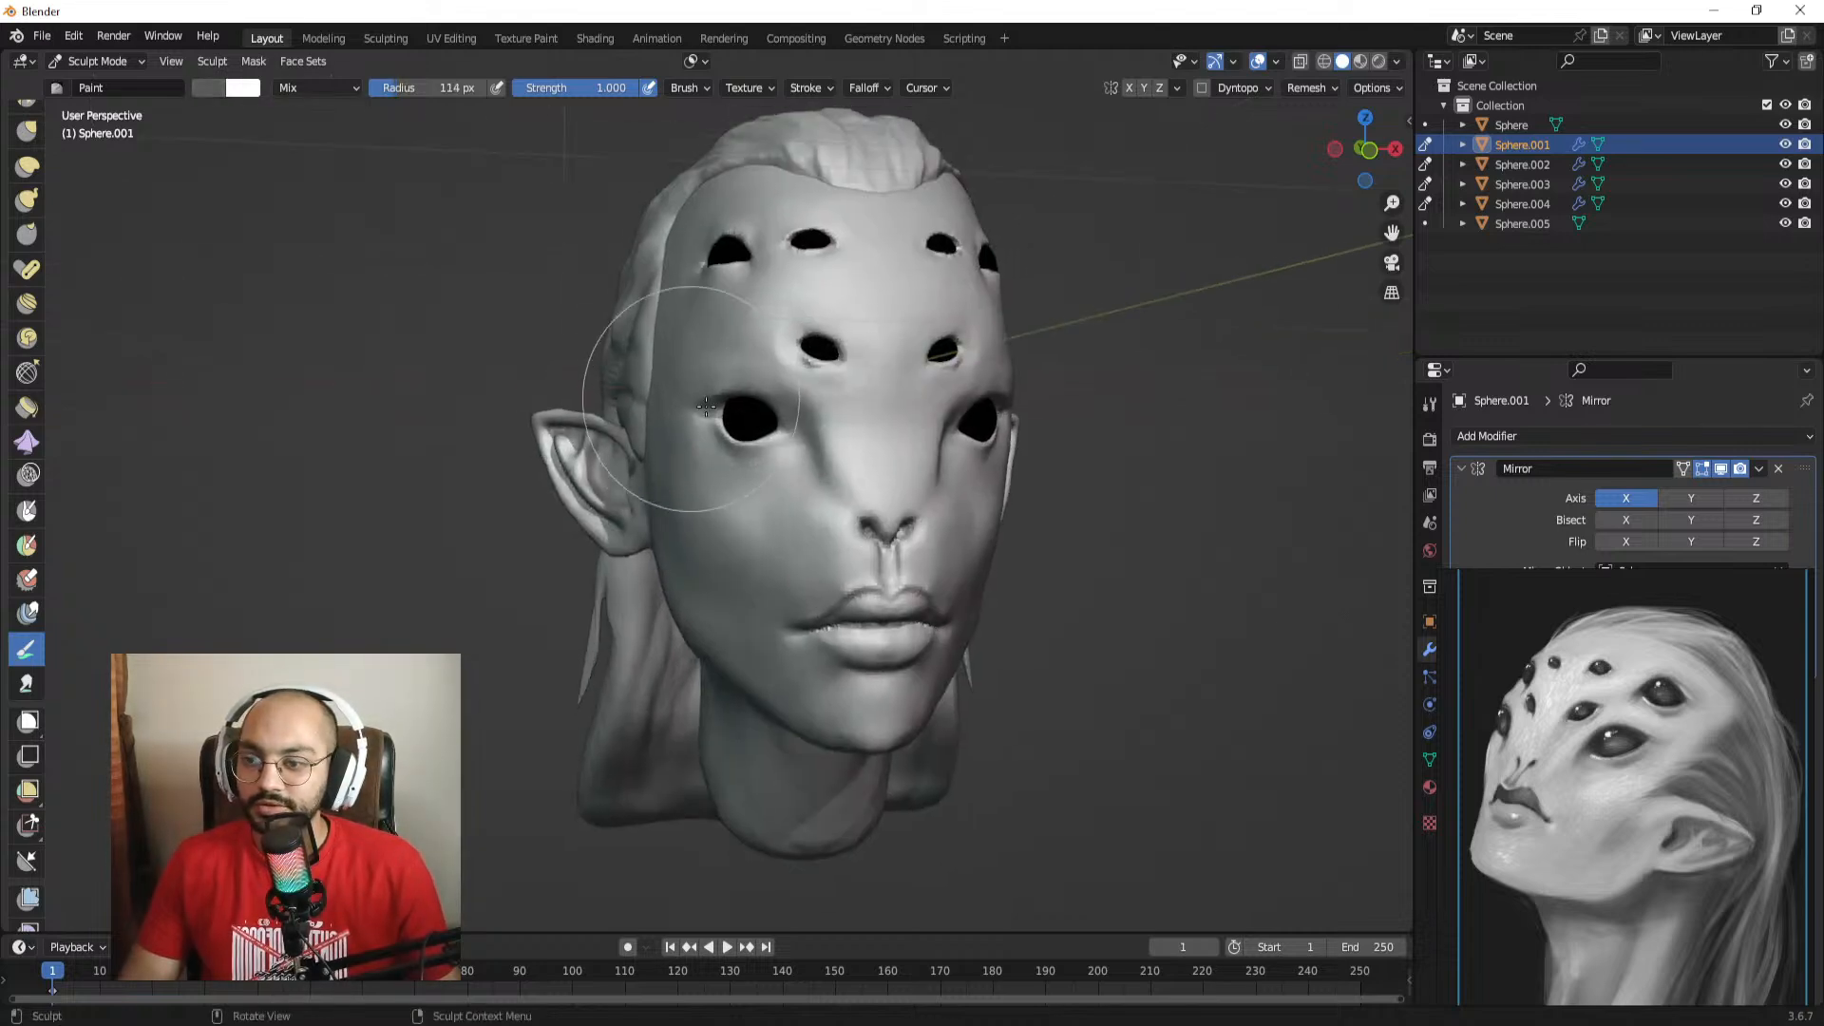
mouse_move(745, 418)
mouse_down()
mouse_move(743, 400)
mouse_move(741, 427)
mouse_up()
mouse_move(741, 428)
alt+shift+mouse_down()
mouse_move(712, 480)
mouse_move(759, 453)
alt+shift+mouse_up()
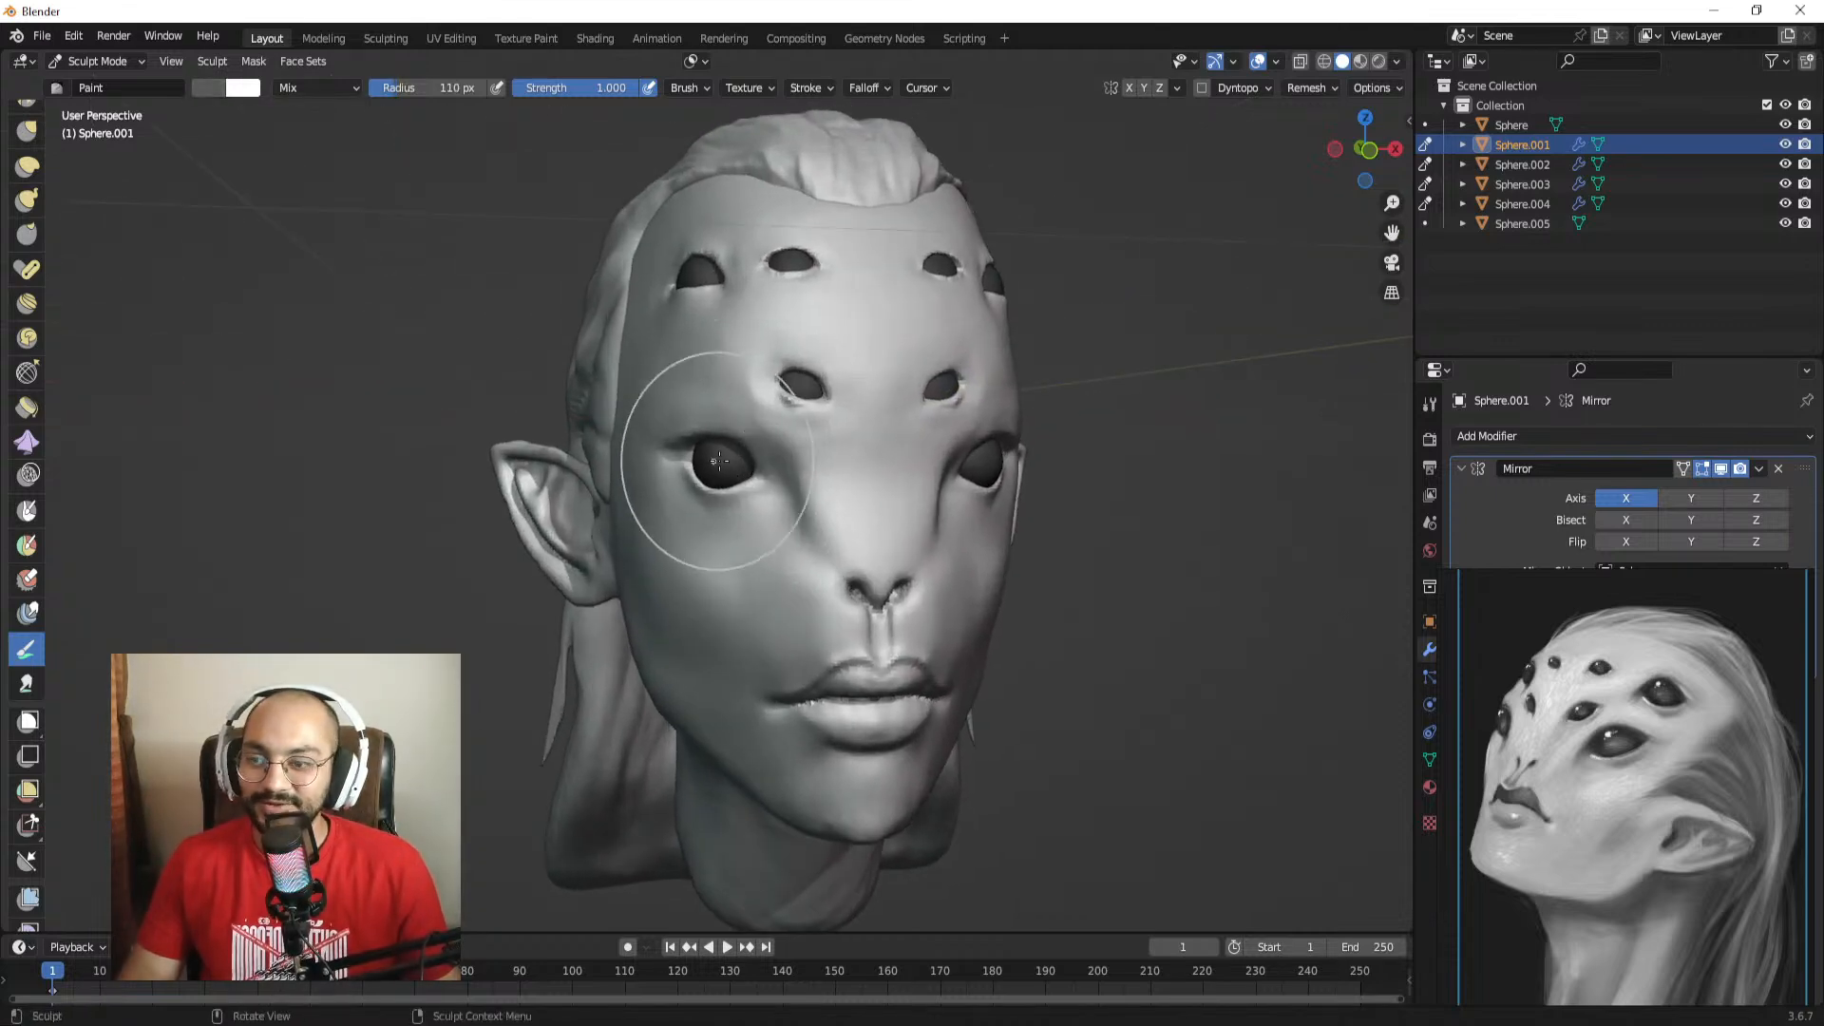
Step: Lighten the paint colour to mid grey, repaint the large eye with it and darken the colour again
click(211, 87)
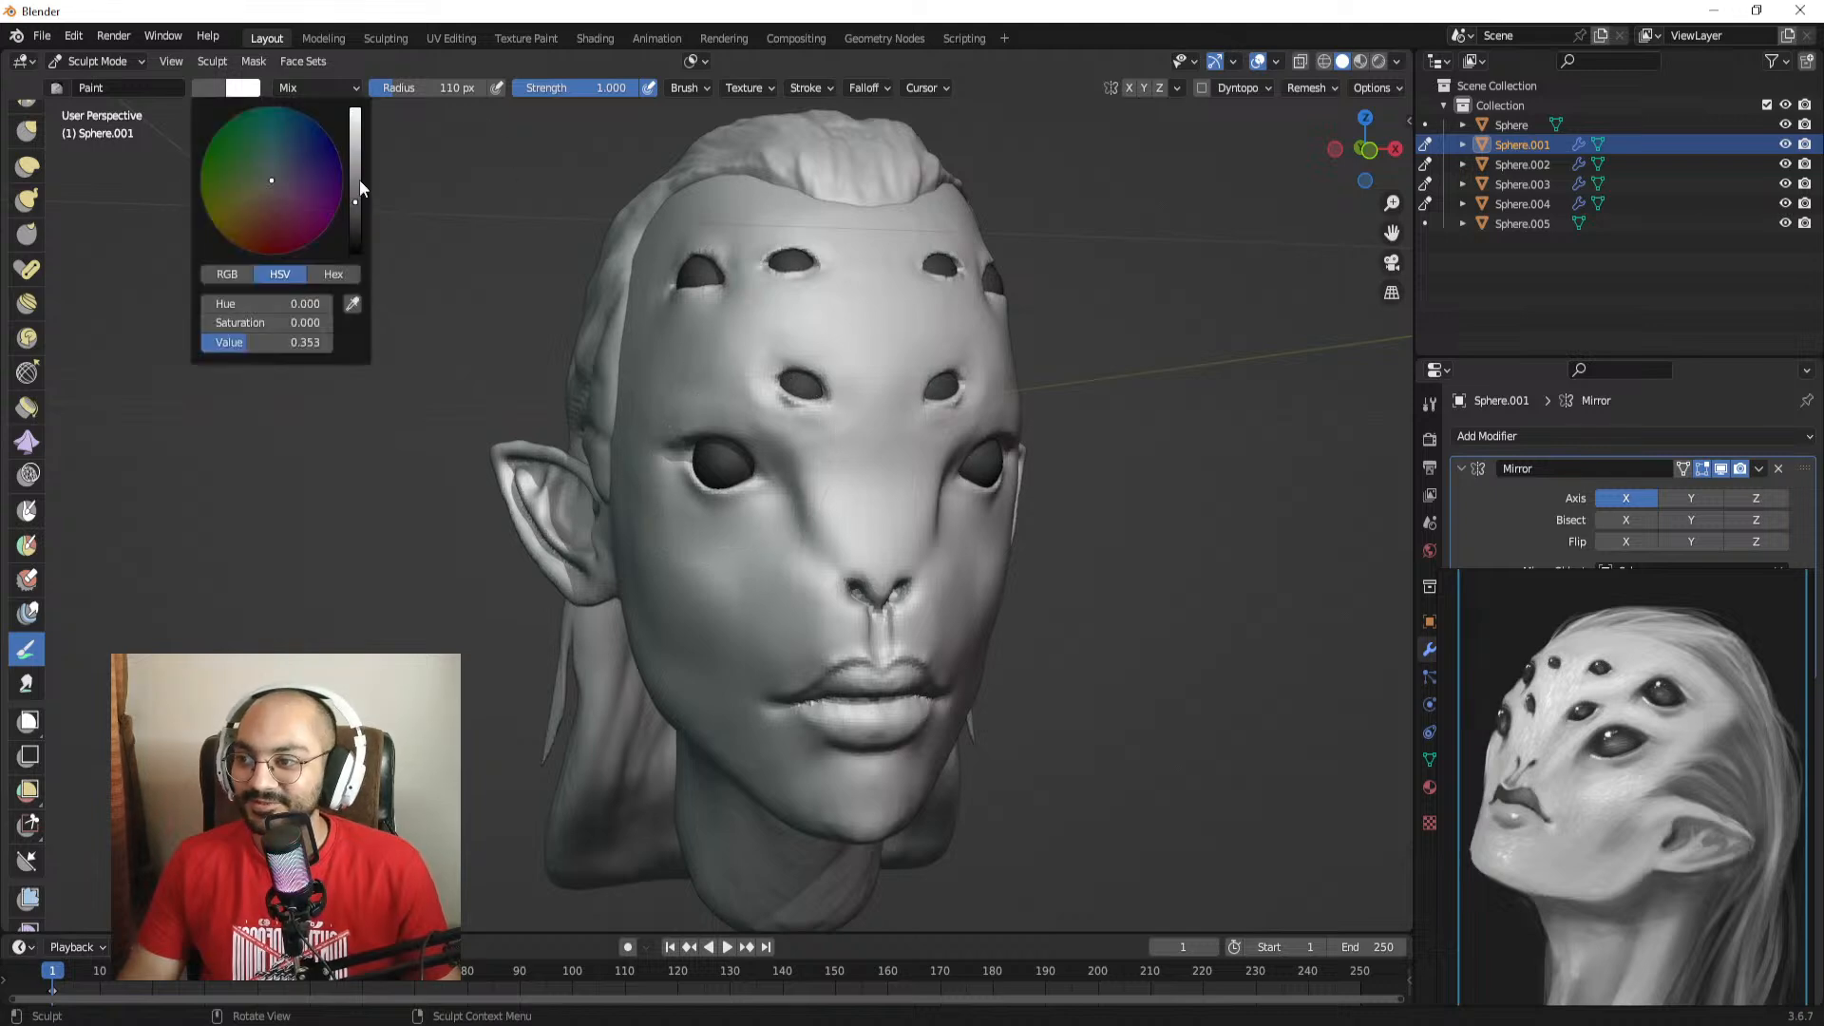
drag(698, 463, 701, 454)
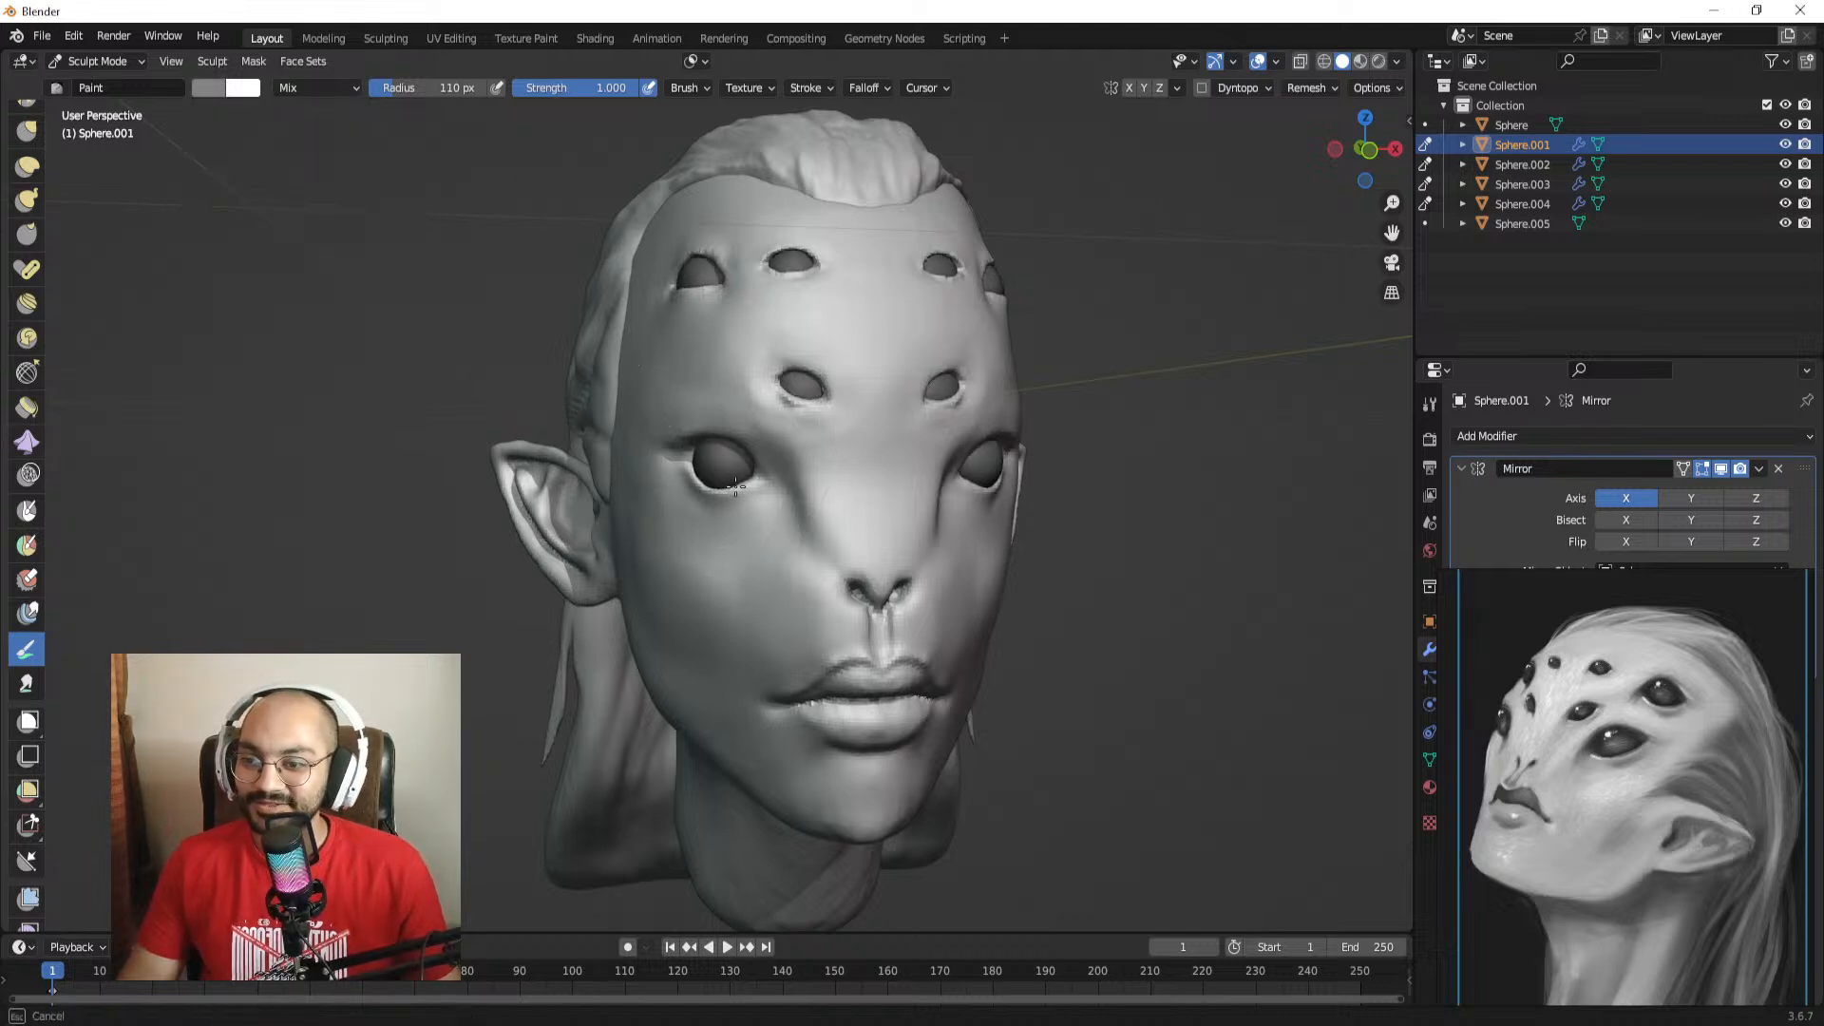
click(207, 92)
click(358, 220)
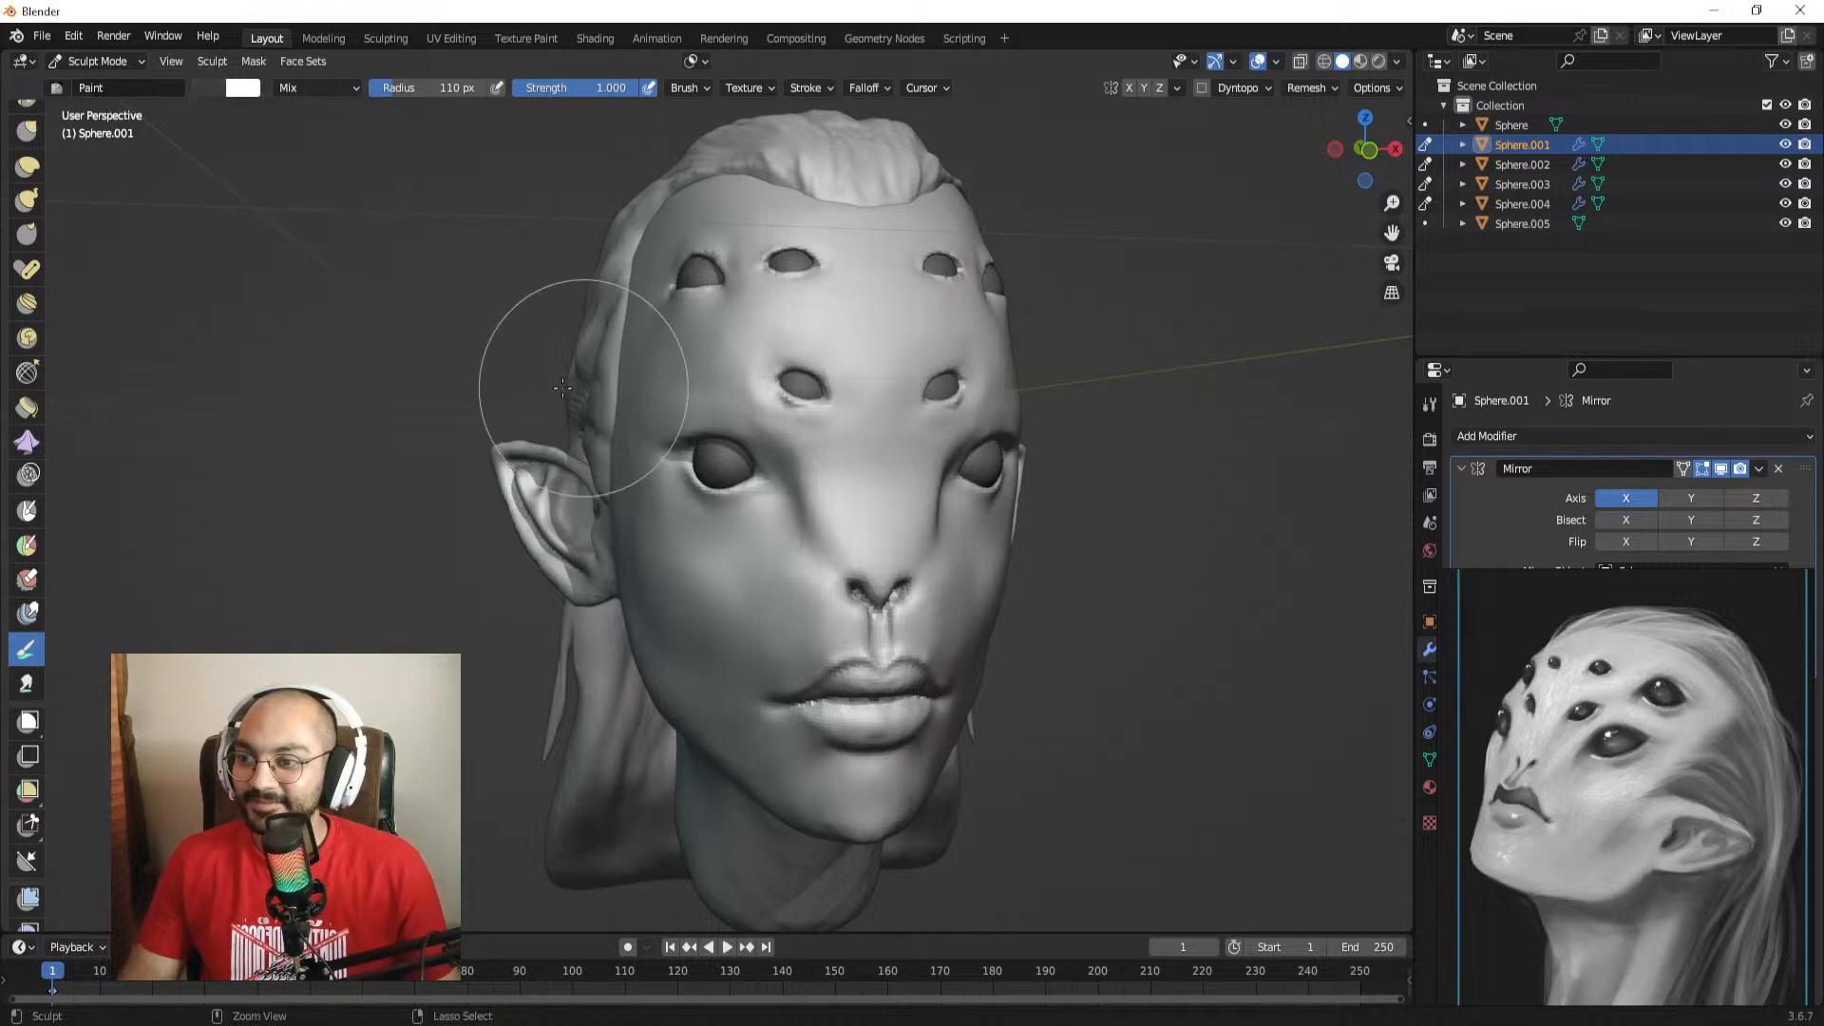
Step: Switch to Object Mode and move the alien reference off the modifier properties
key(ctrl+Tab)
drag(1497, 614, 1495, 615)
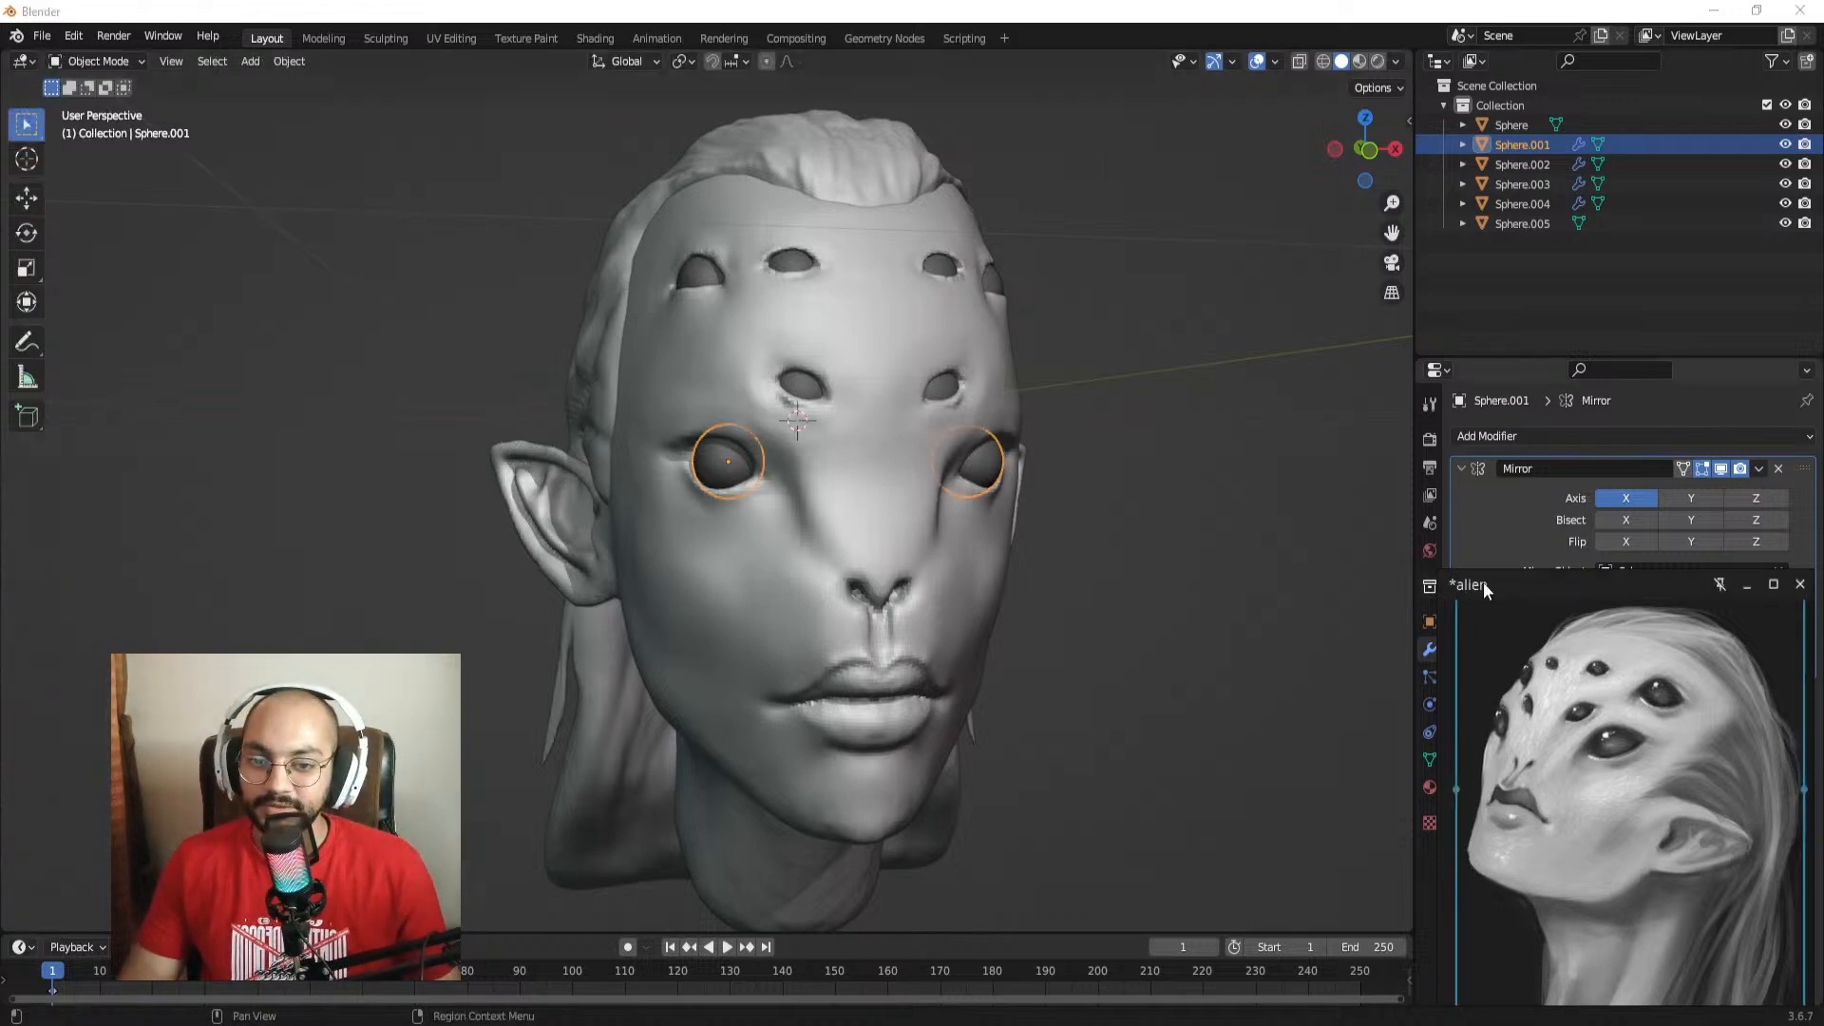
right_drag(1545, 657, 1191, 566)
right_drag(1377, 566, 1264, 573)
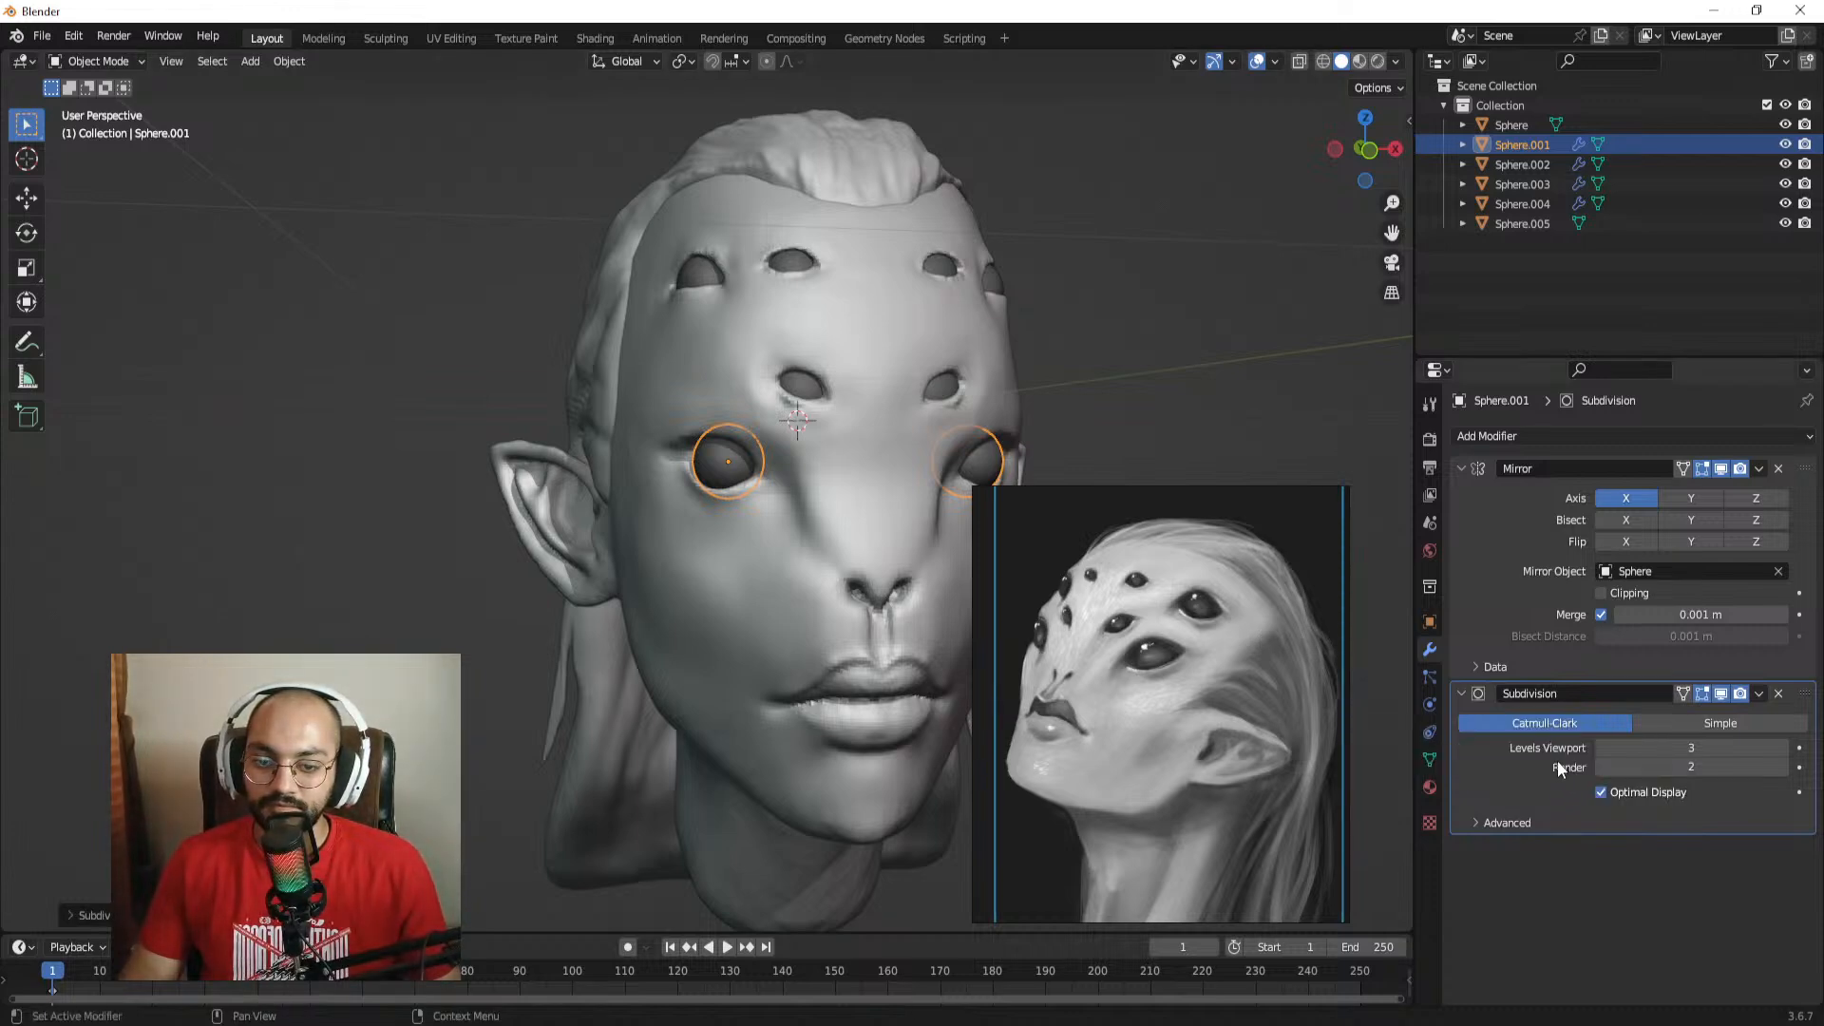
Step: Try to apply the level 3 Subdivision modifier on Sphere.001, reselect the large eye and return to Sculpt Mode
key(ctrl+a)
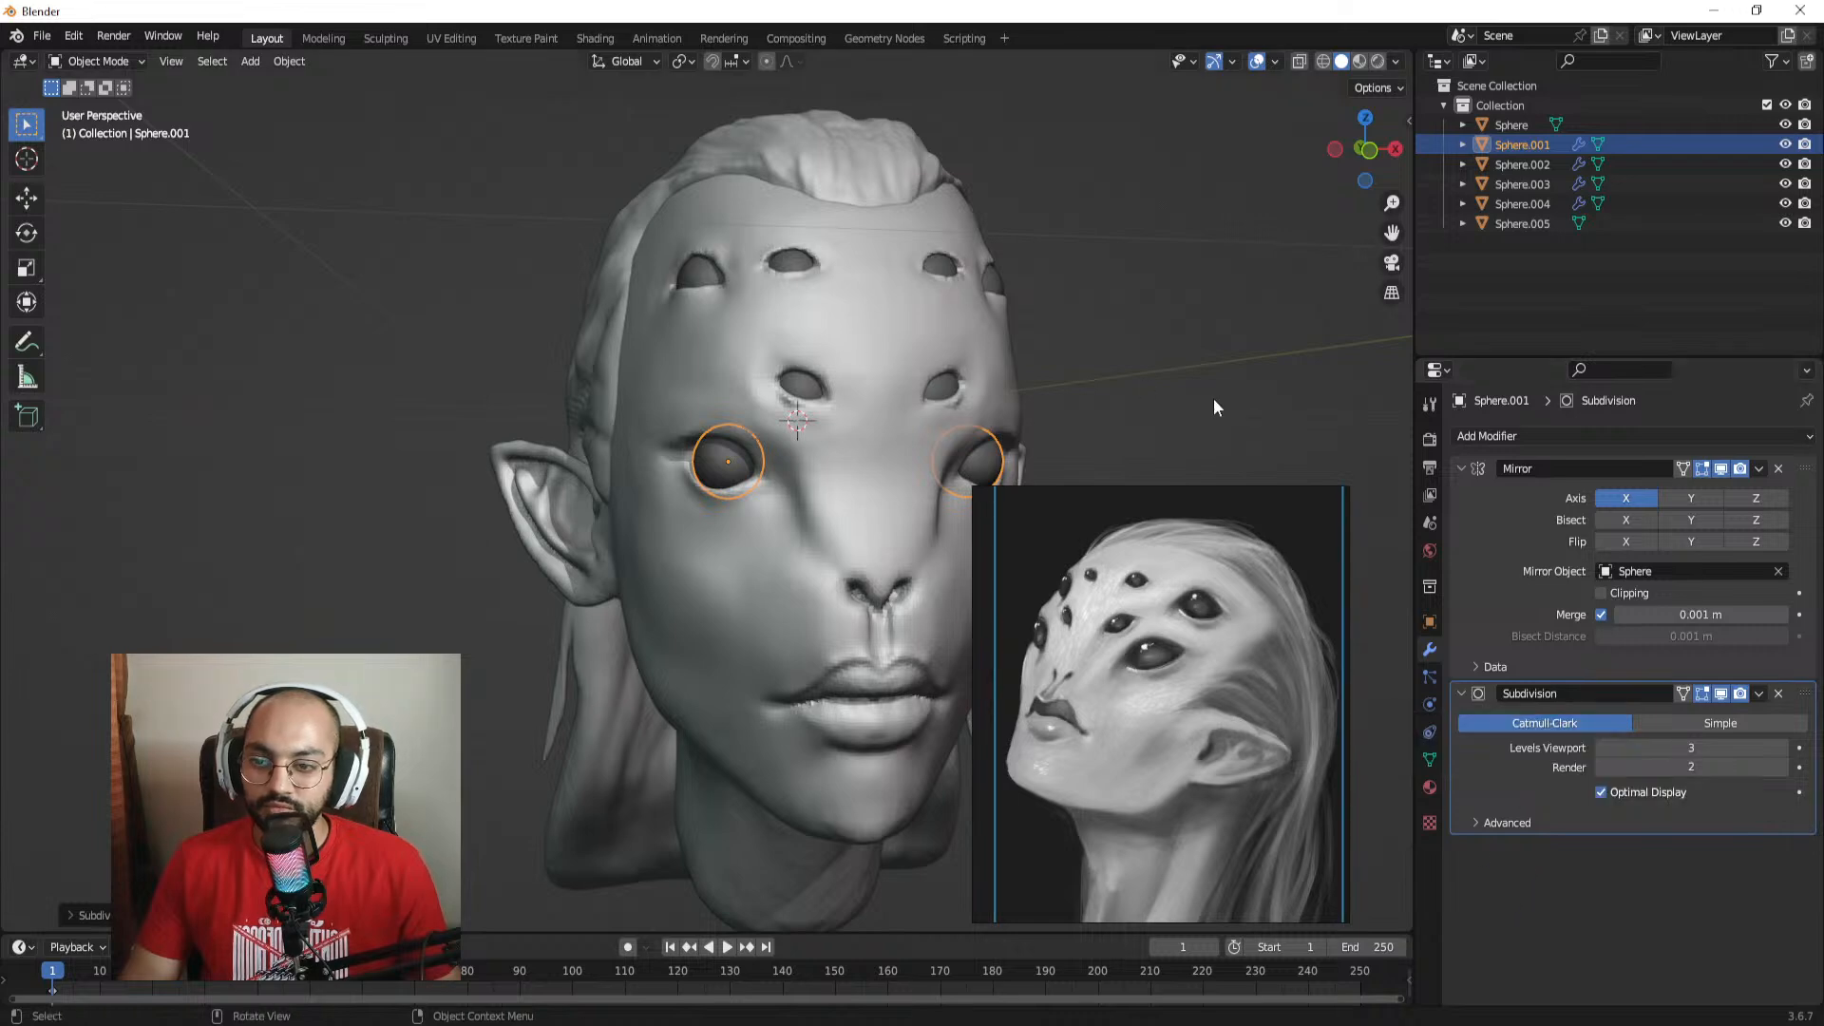
click(1119, 396)
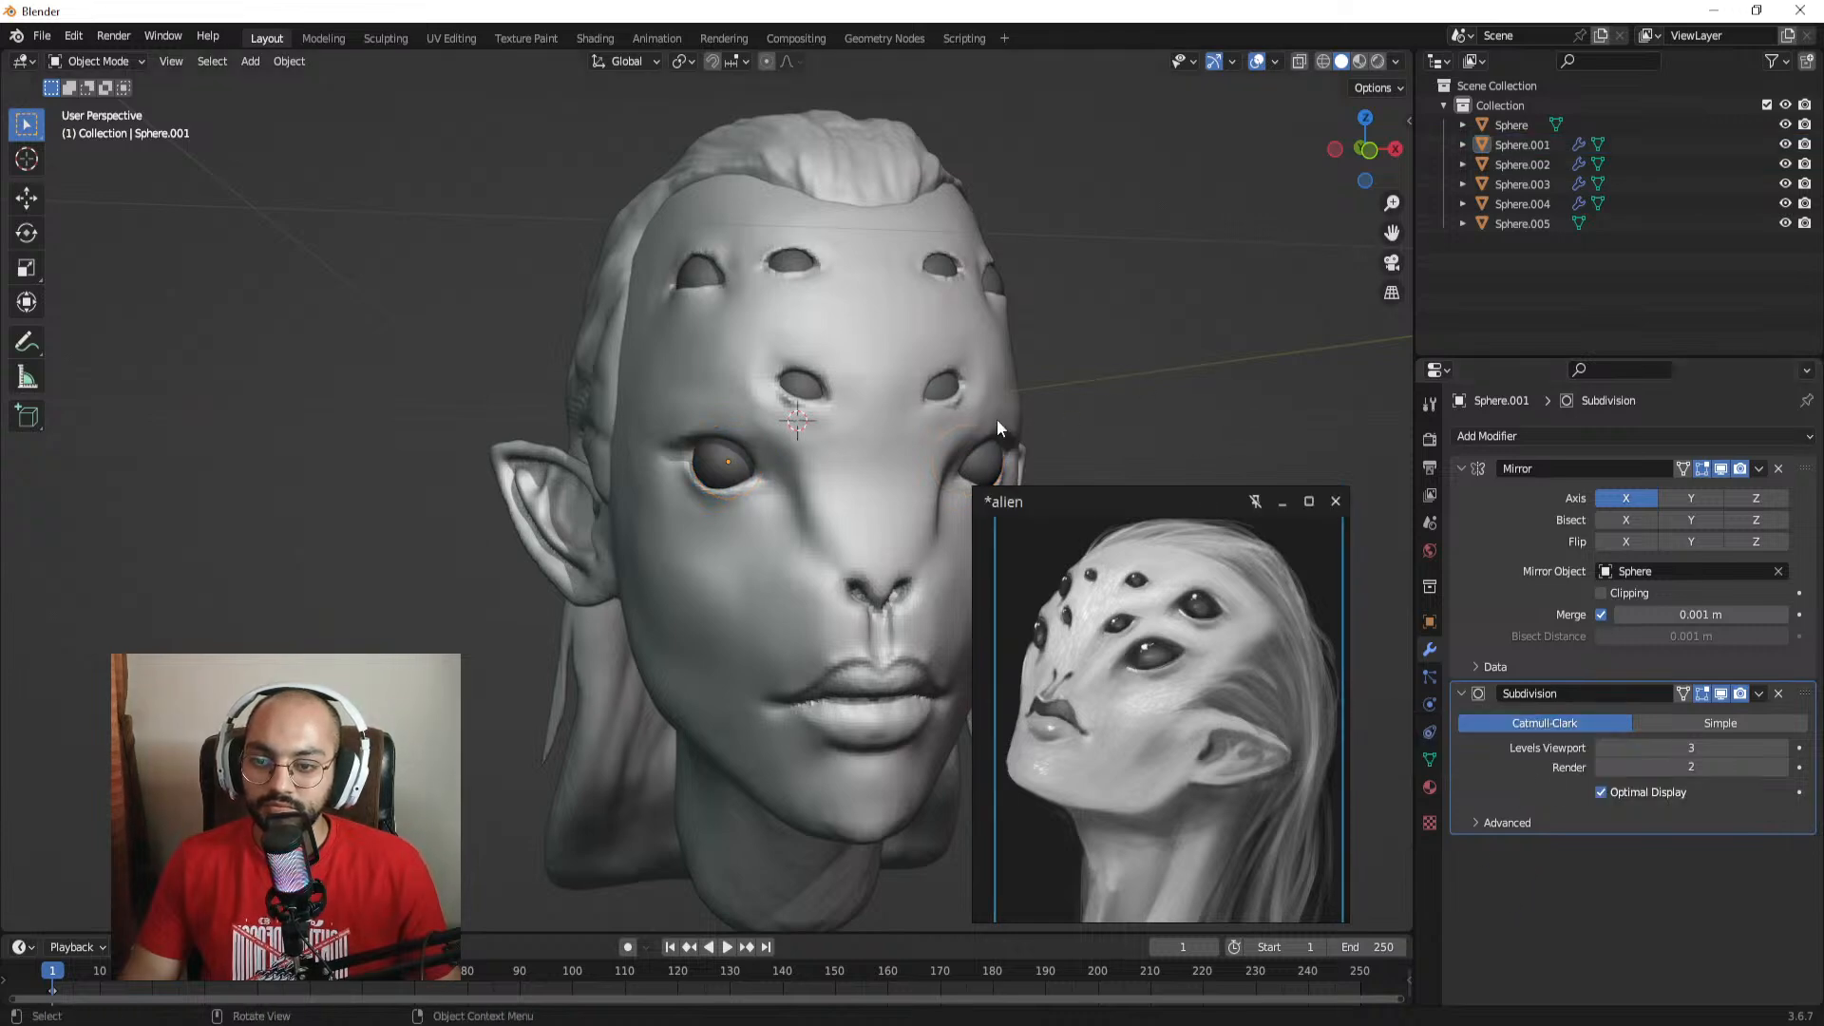
click(740, 464)
scroll(767, 403, up, 5)
key(ctrl+Tab)
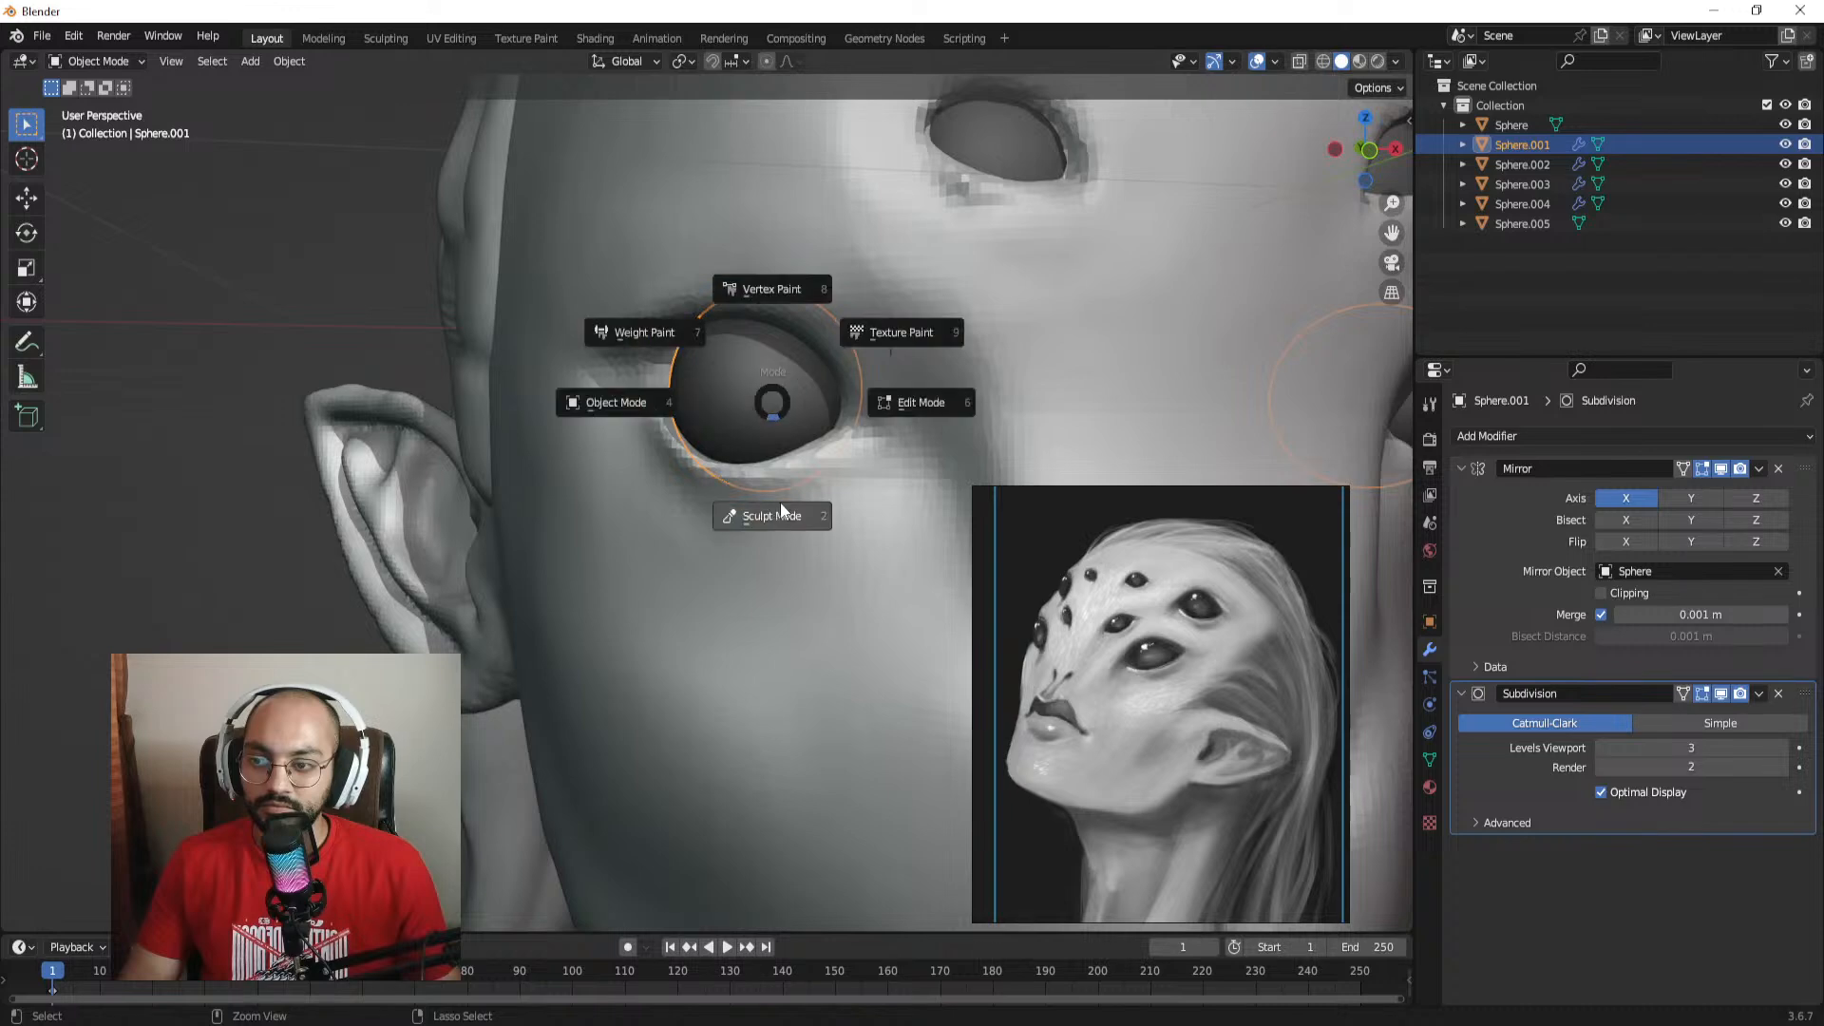
click(775, 508)
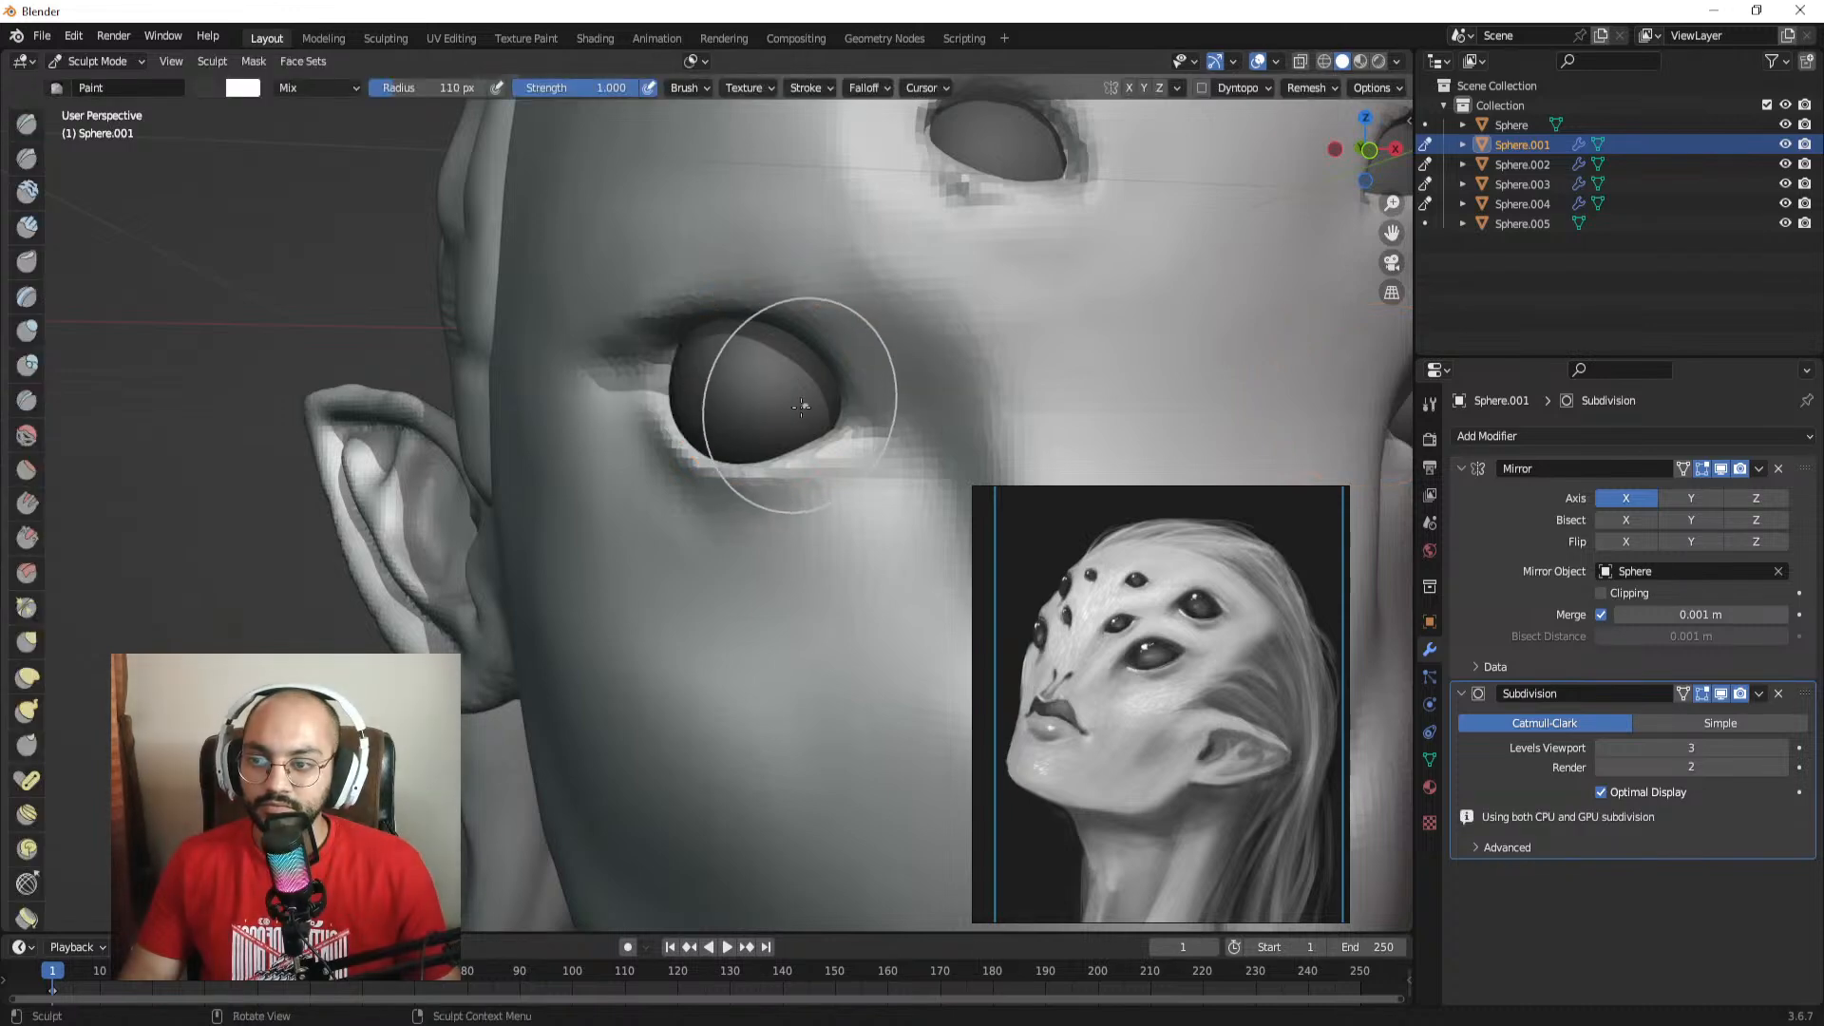
Step: Try painting the large eye with a smaller Paint brush radius and undo the strokes
key(f)
click(746, 393)
drag(746, 393, 760, 397)
key(ctrl+z)
key(f)
click(745, 385)
key(ctrl+z)
Step: Subdivide the whole Sphere.001 mesh twice in Edit Mode
key(Tab)
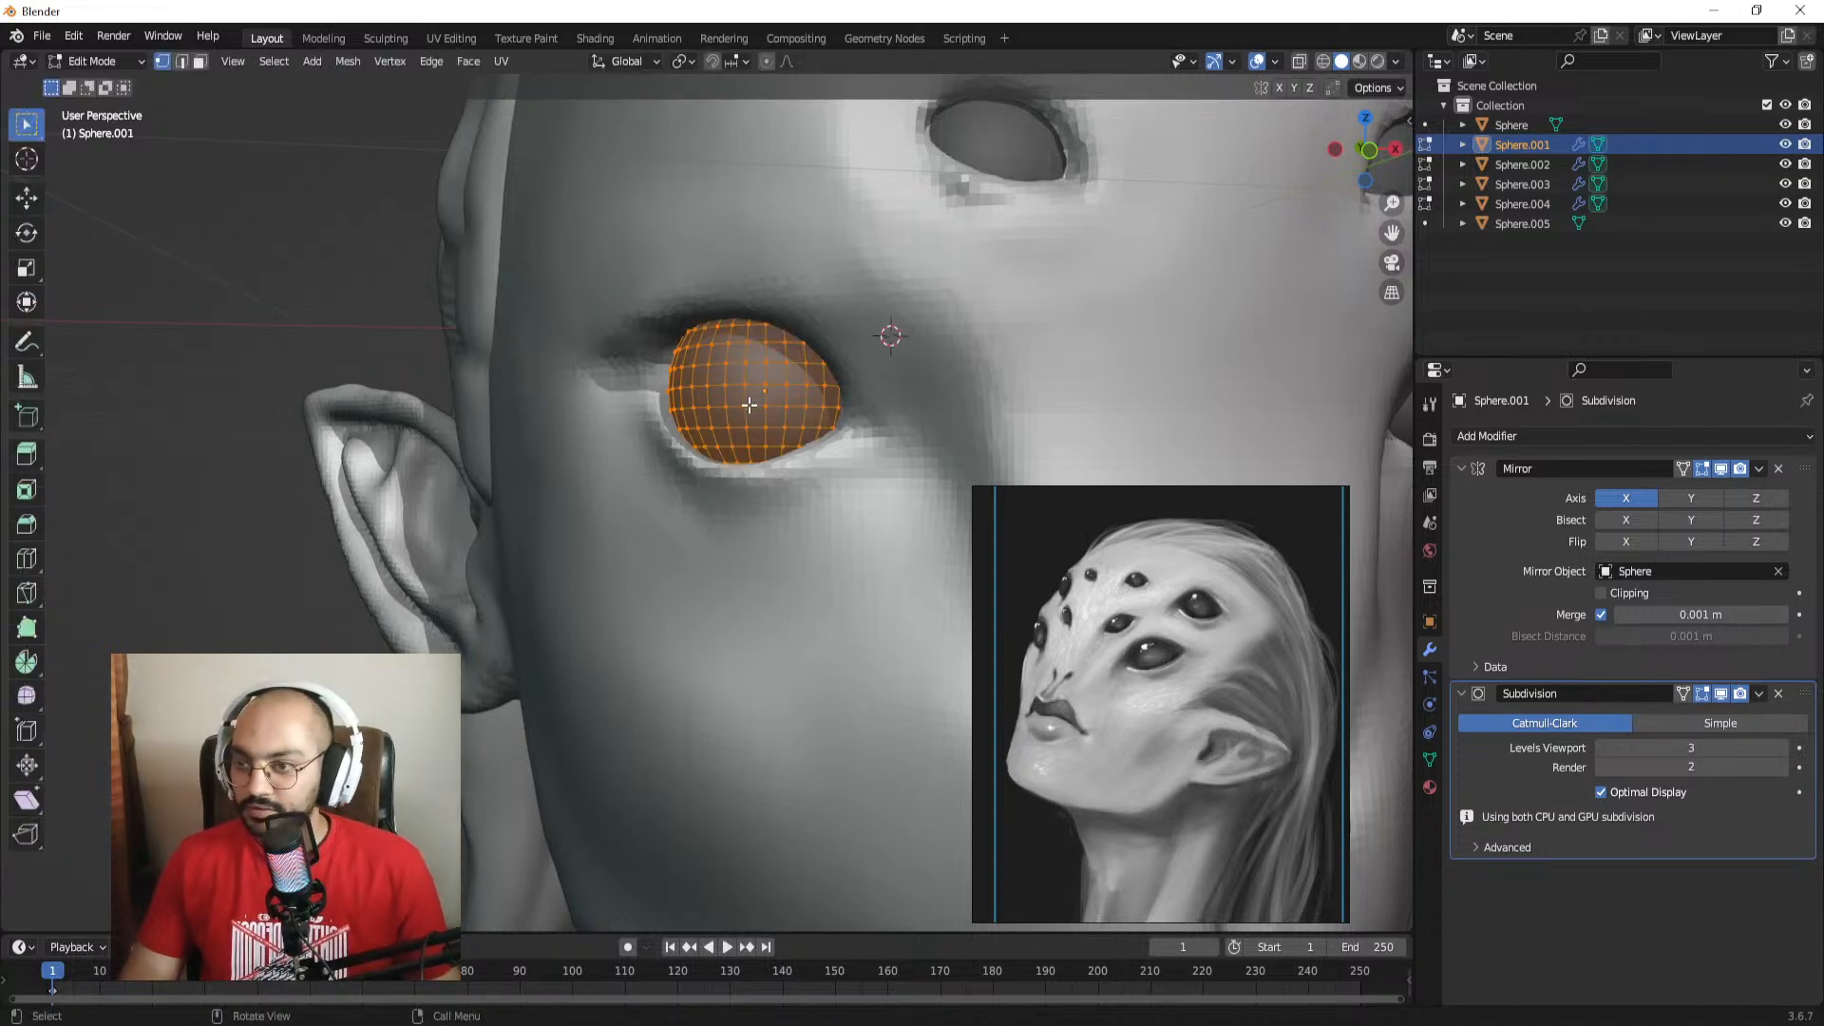
key(F3)
text(subd)
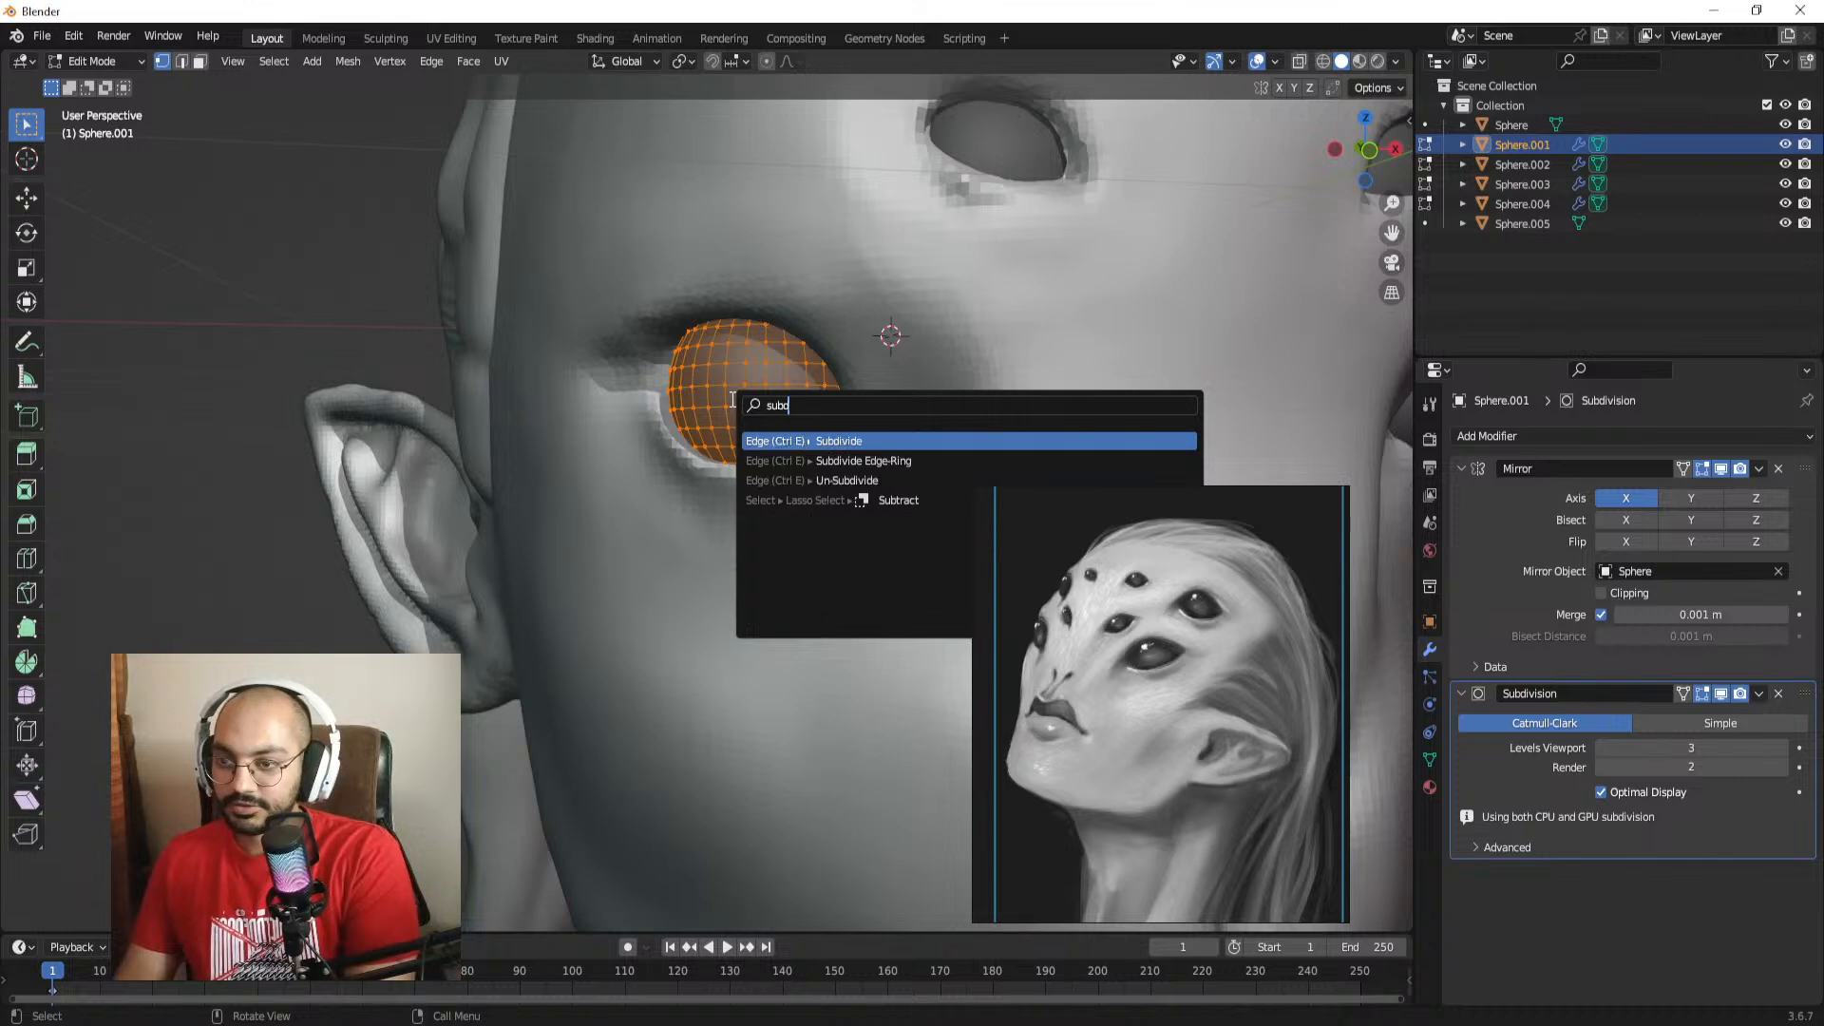
key(Return)
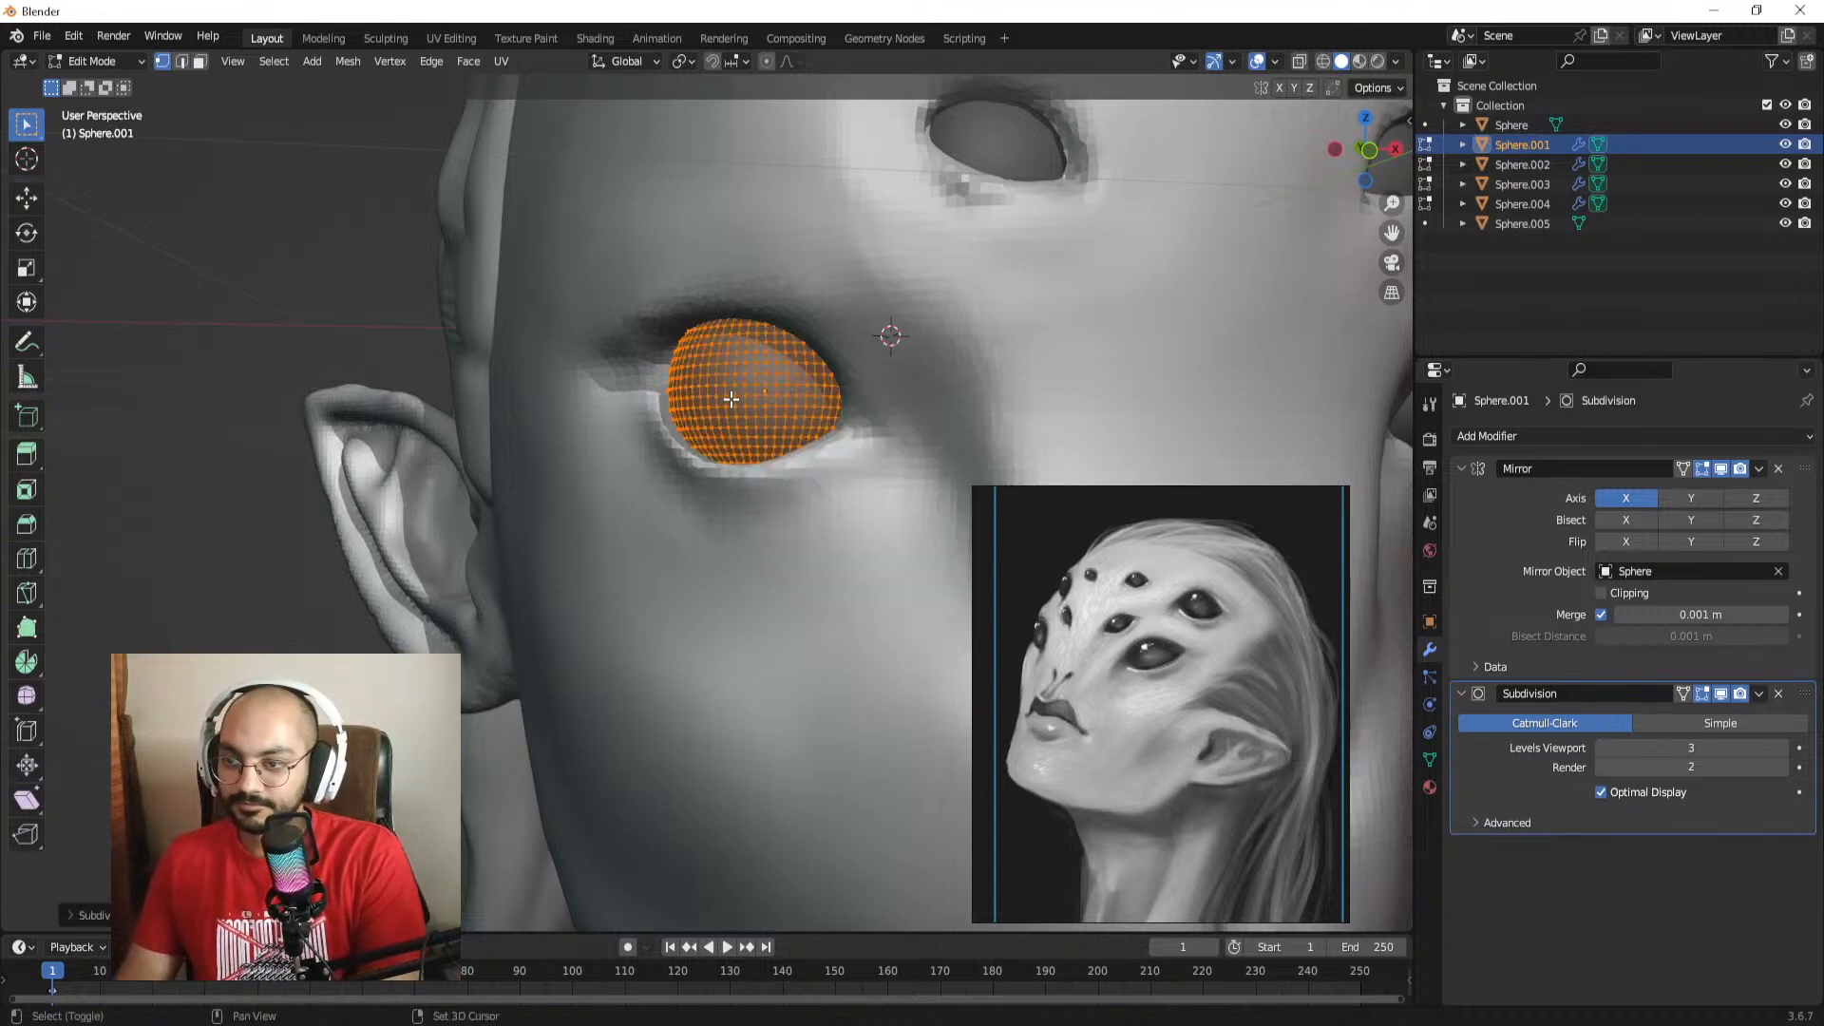
key(shift+r)
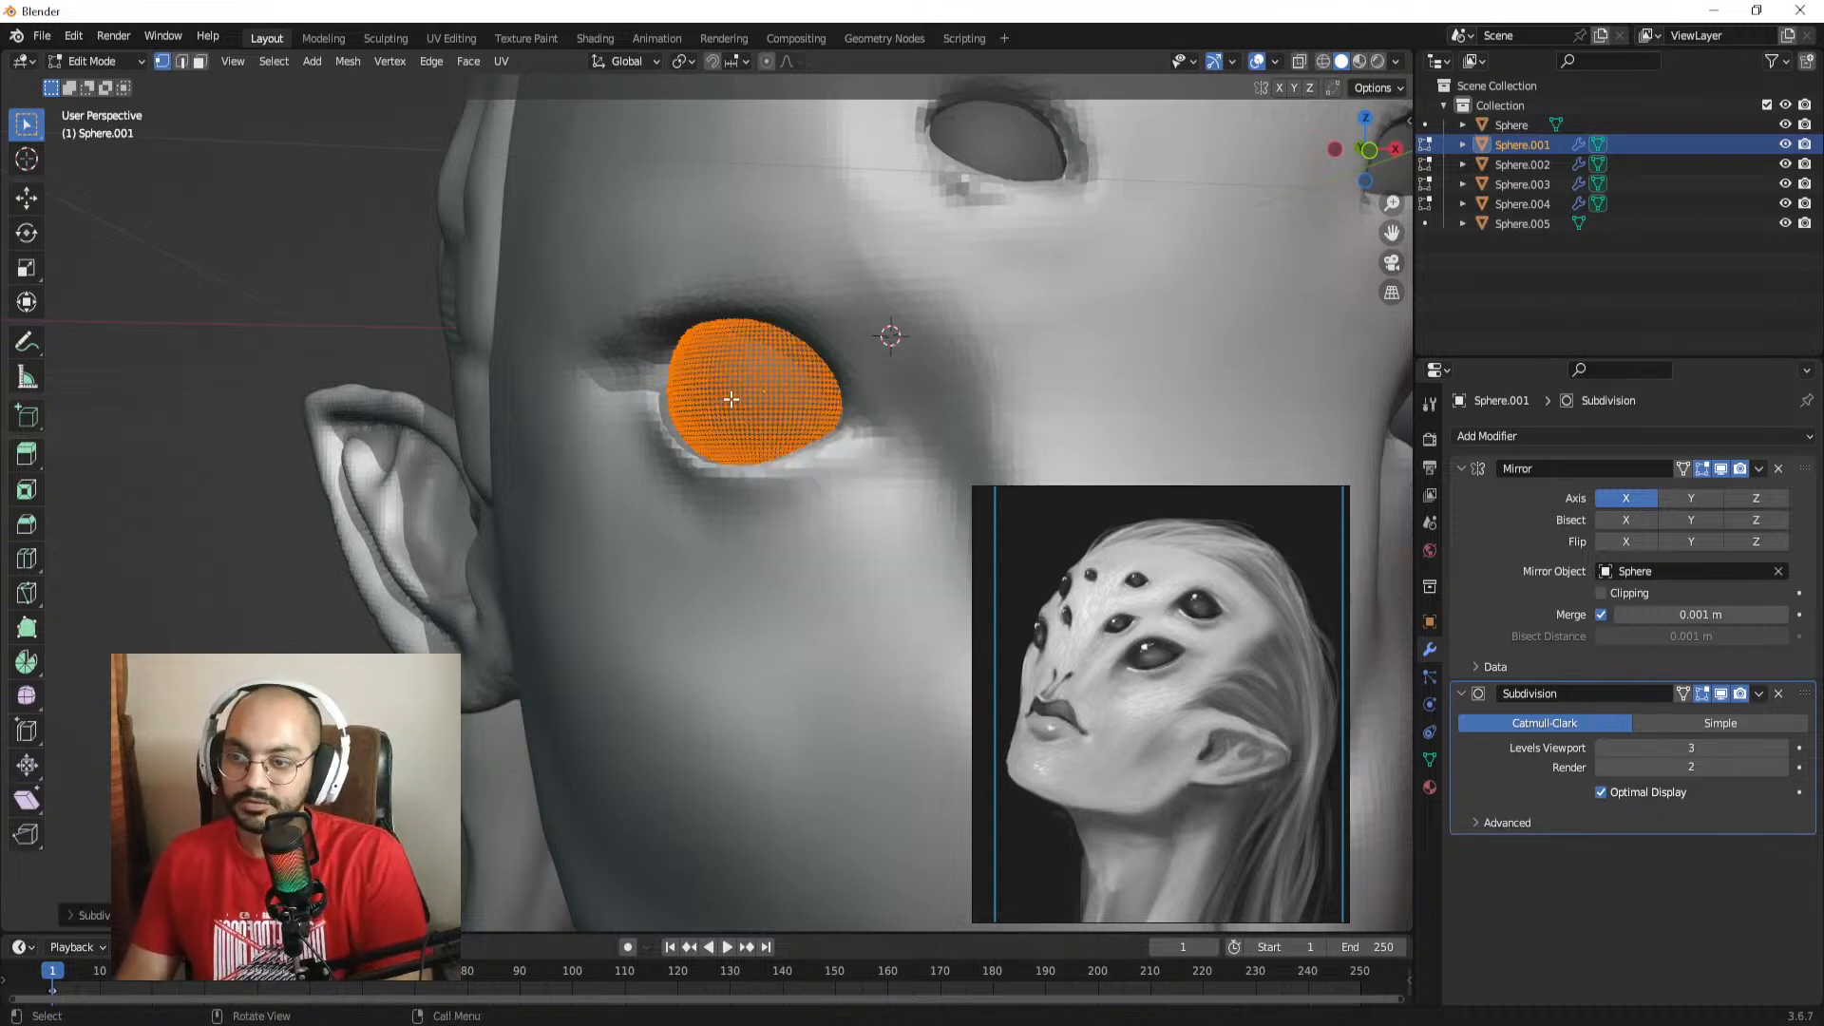
Step: Remove the Subdivision modifier from Sphere.001 and return the eye to Sculpt Mode
click(1779, 694)
key(ctrl+Tab)
click(817, 481)
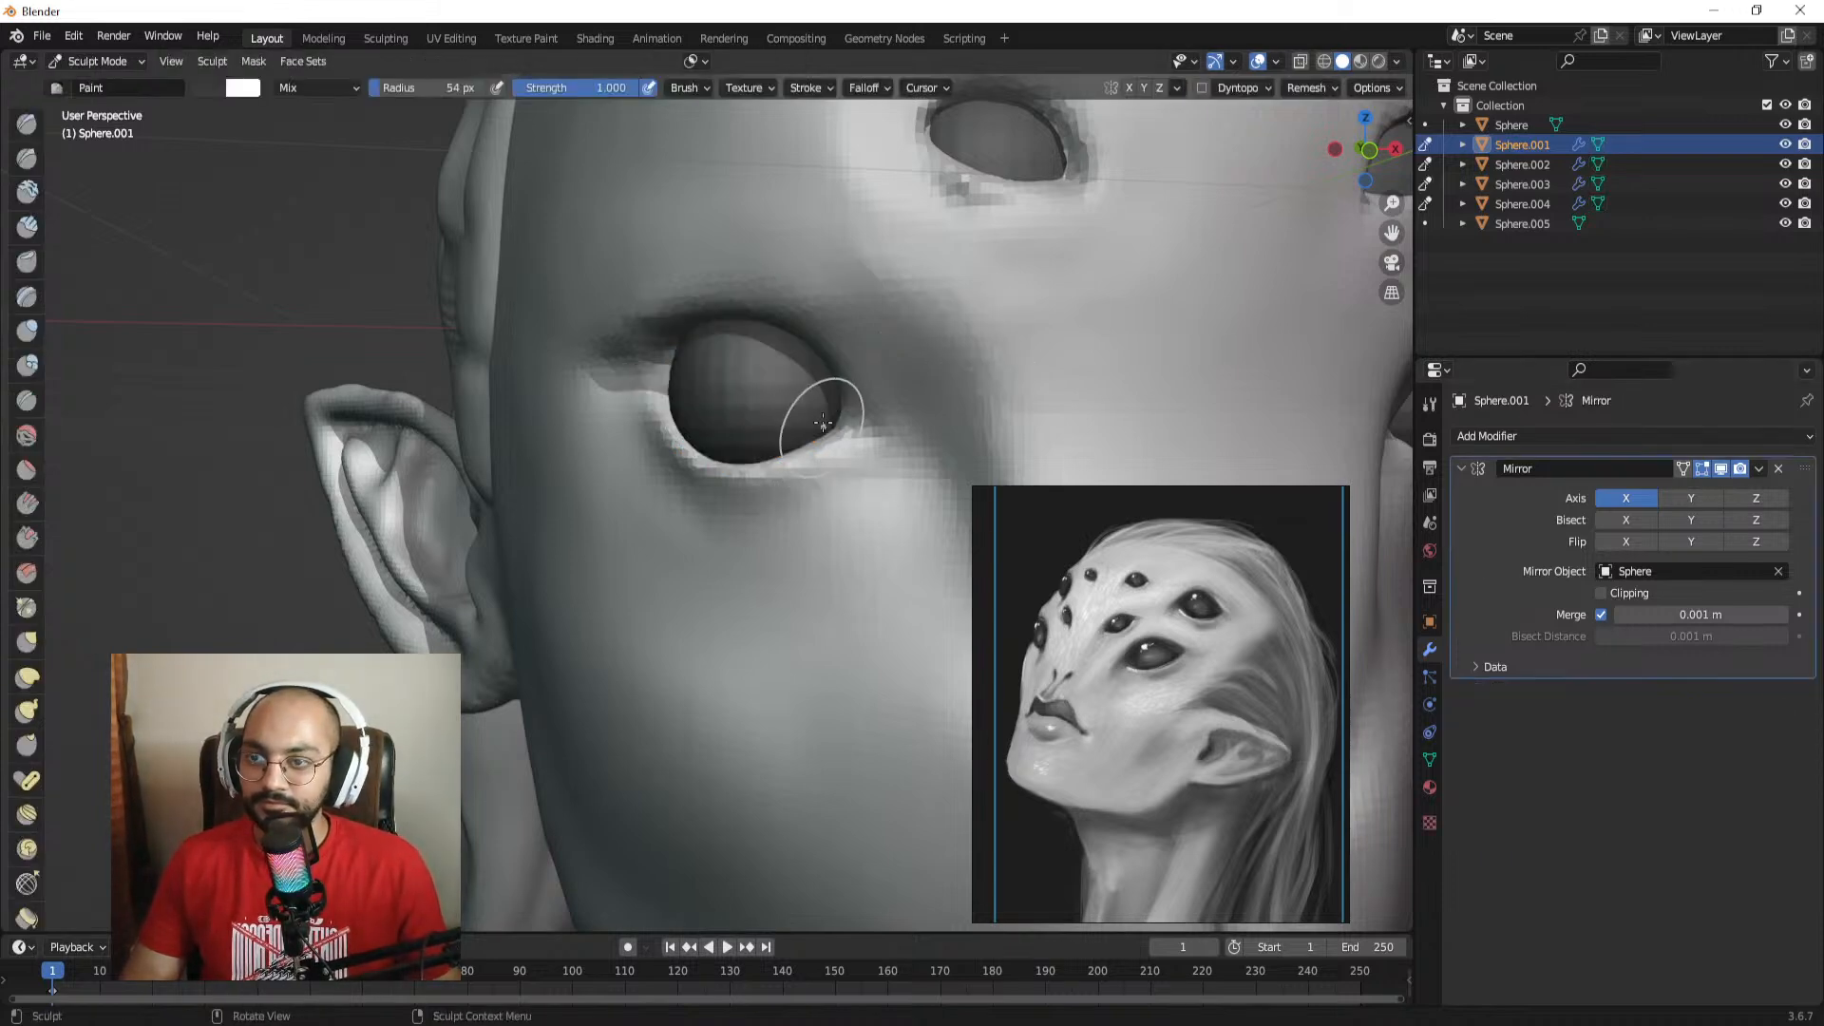
Step: Adjust the large eye's surface with the Grab brush at a radius of 124 px
mouse_move(819, 388)
ctrl+alt+mouse_down()
mouse_move(829, 456)
mouse_move(876, 468)
mouse_move(912, 433)
ctrl+alt+mouse_up()
alt+shift+drag(912, 433, 760, 443)
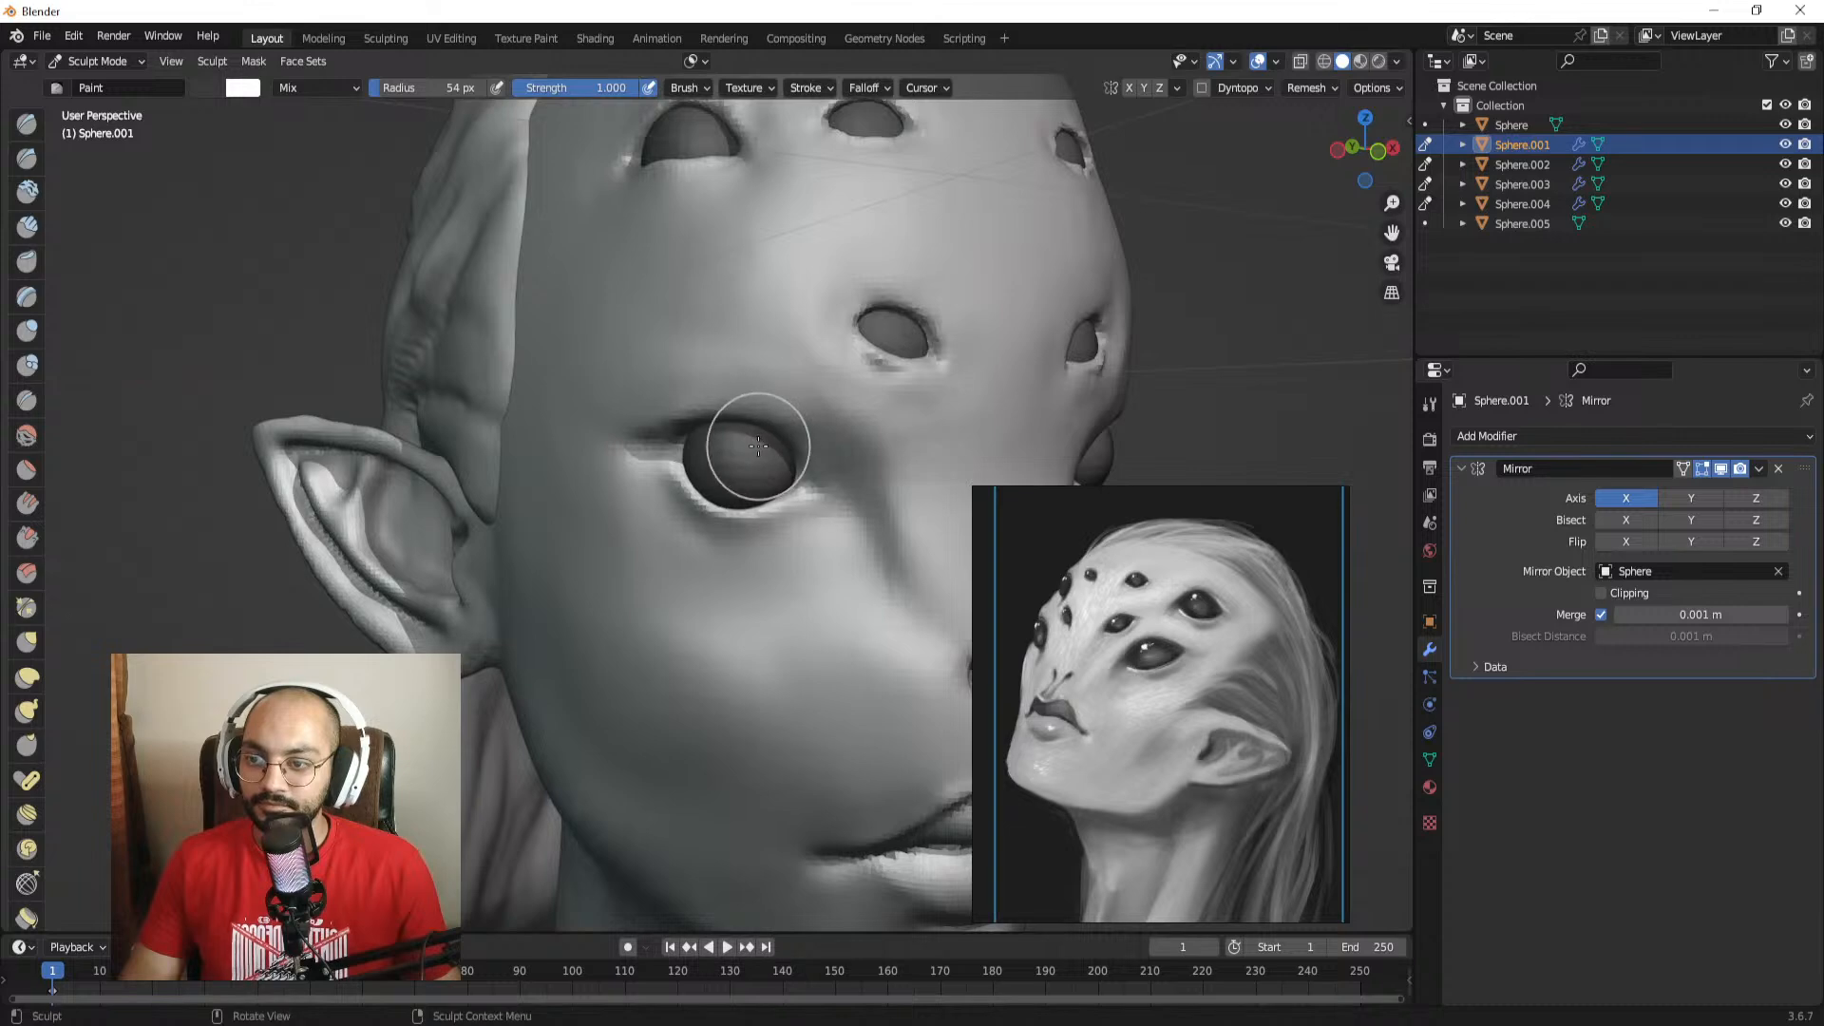
key(f)
click(762, 449)
key(g)
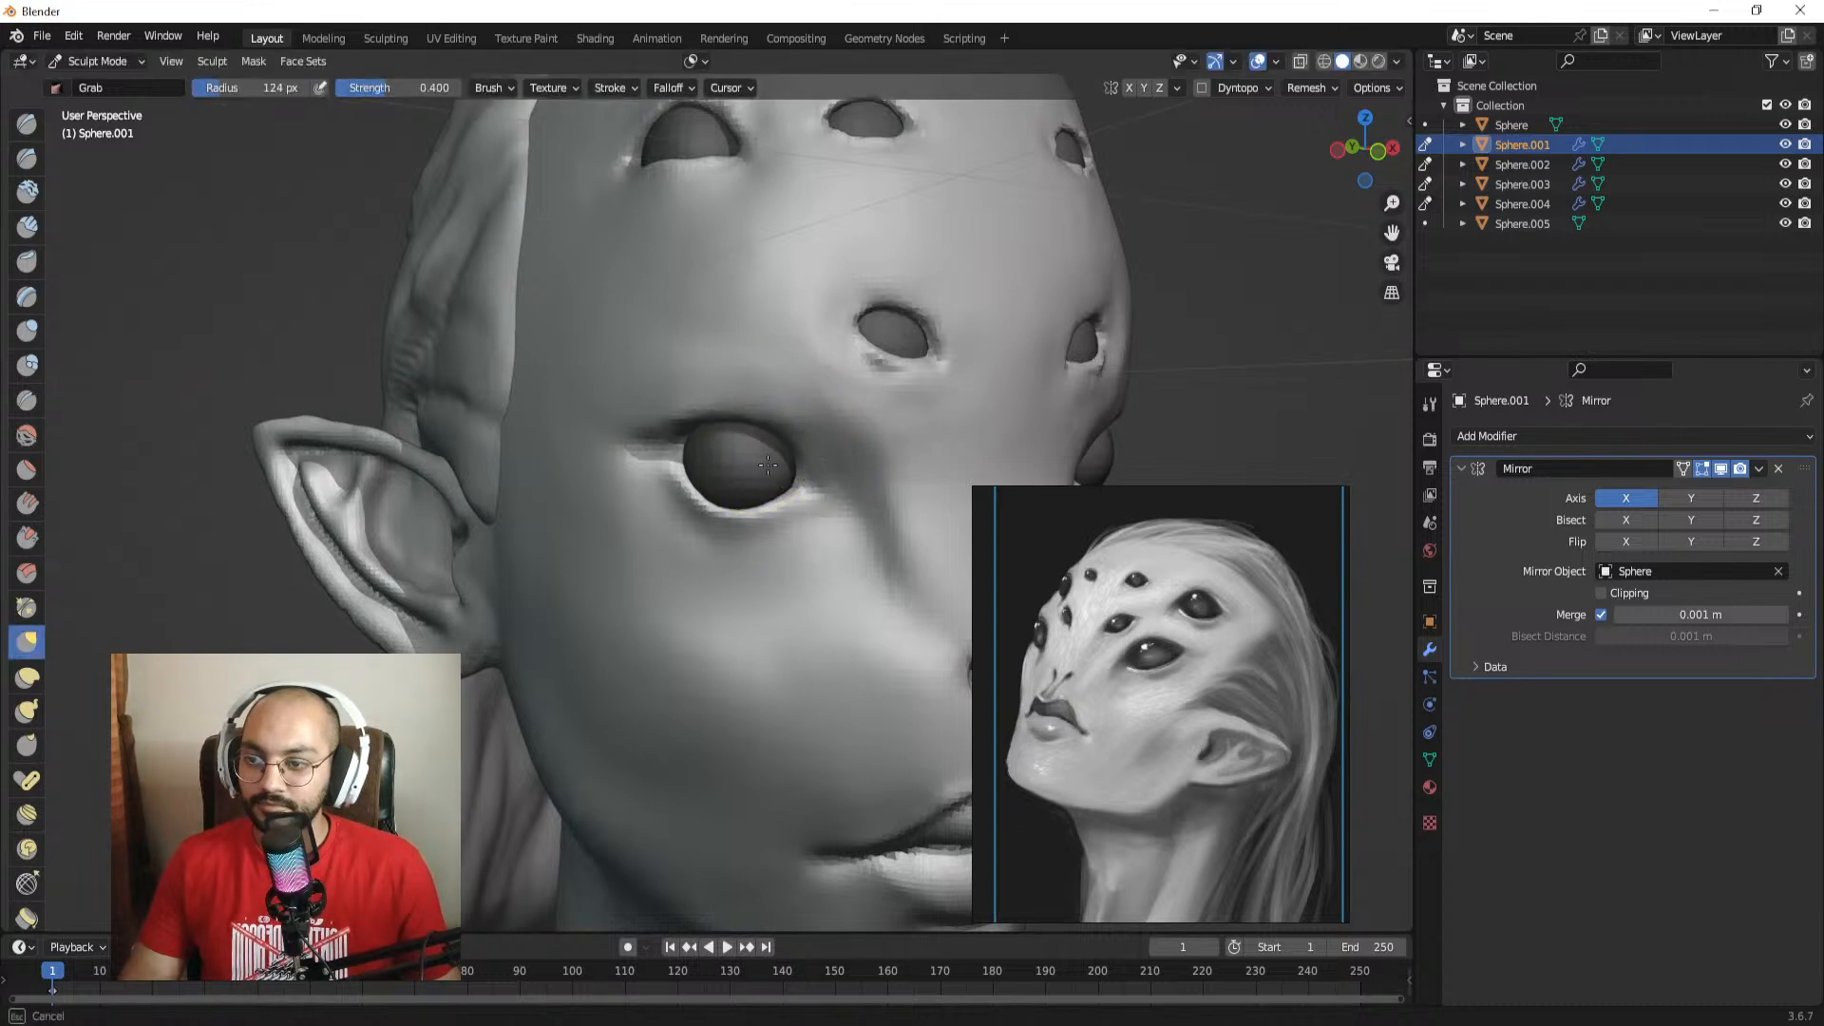
key(f)
key(ctrl+Tab)
click(761, 553)
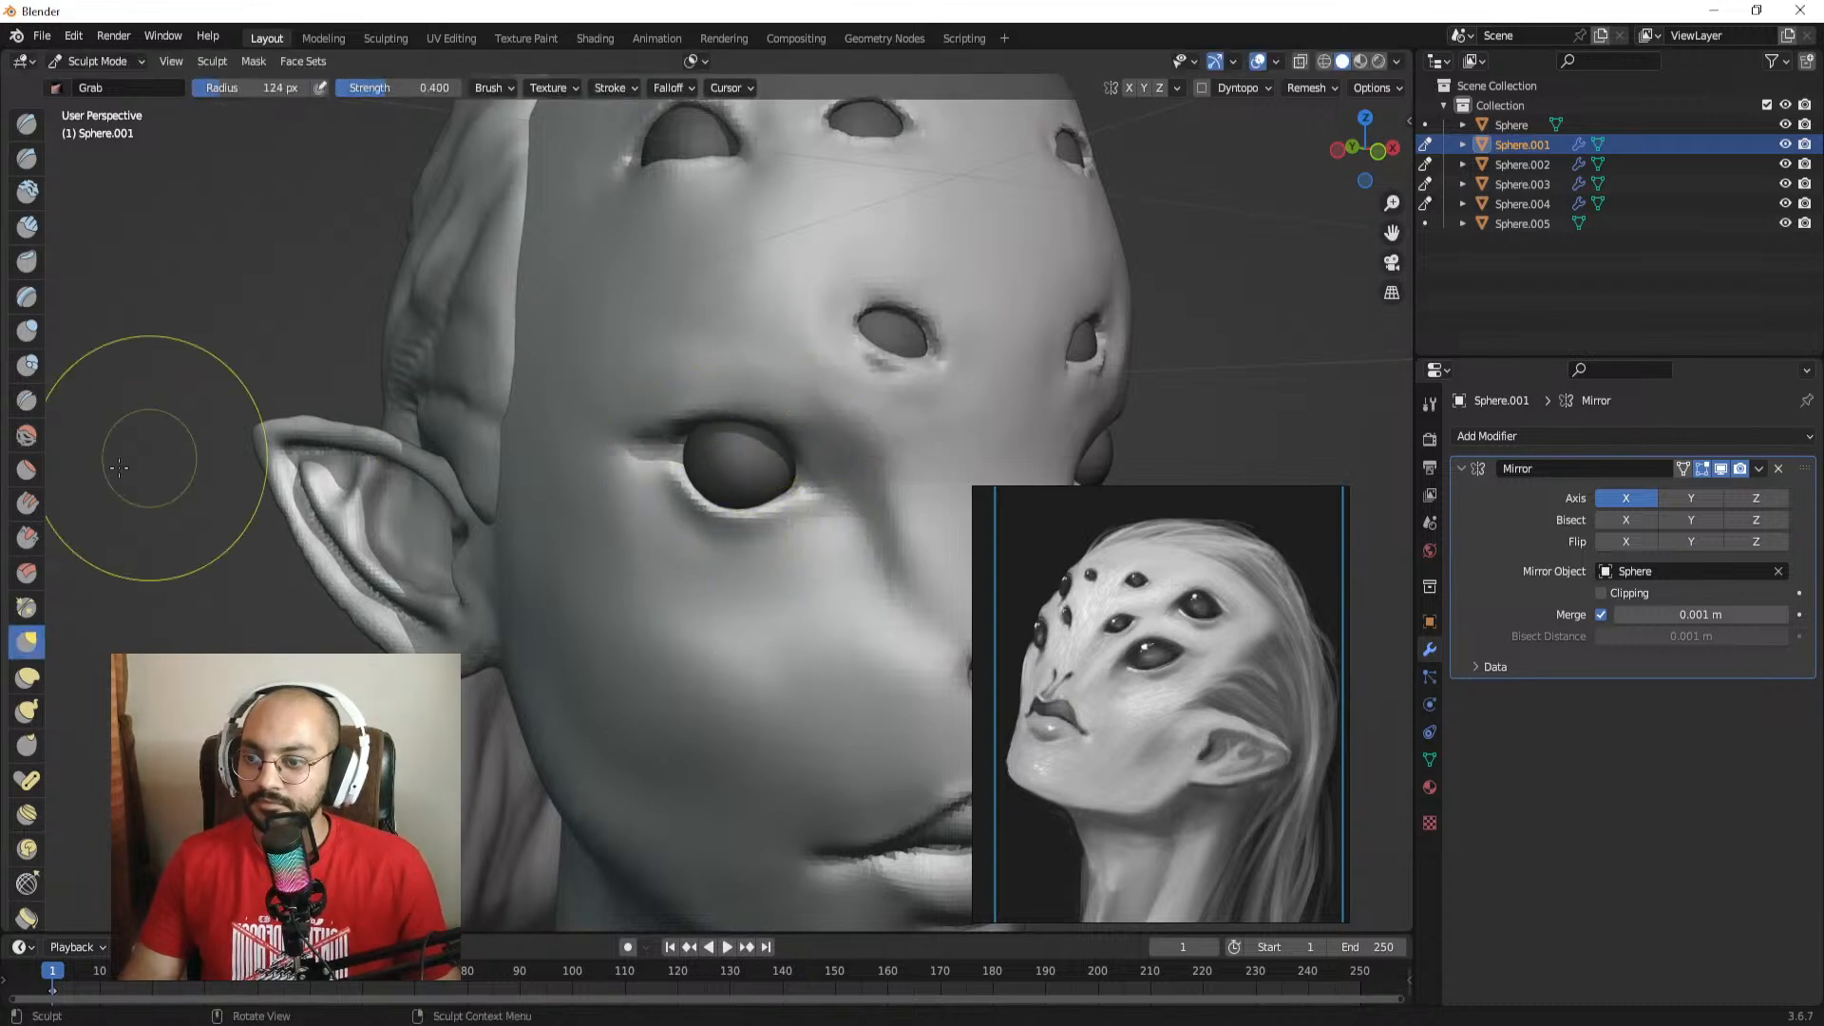
Step: Choose the Paint brush and set its colour to near black, value 0.060
alt+drag(32, 598, 32, 161)
scroll(27, 622, down, 4)
click(27, 539)
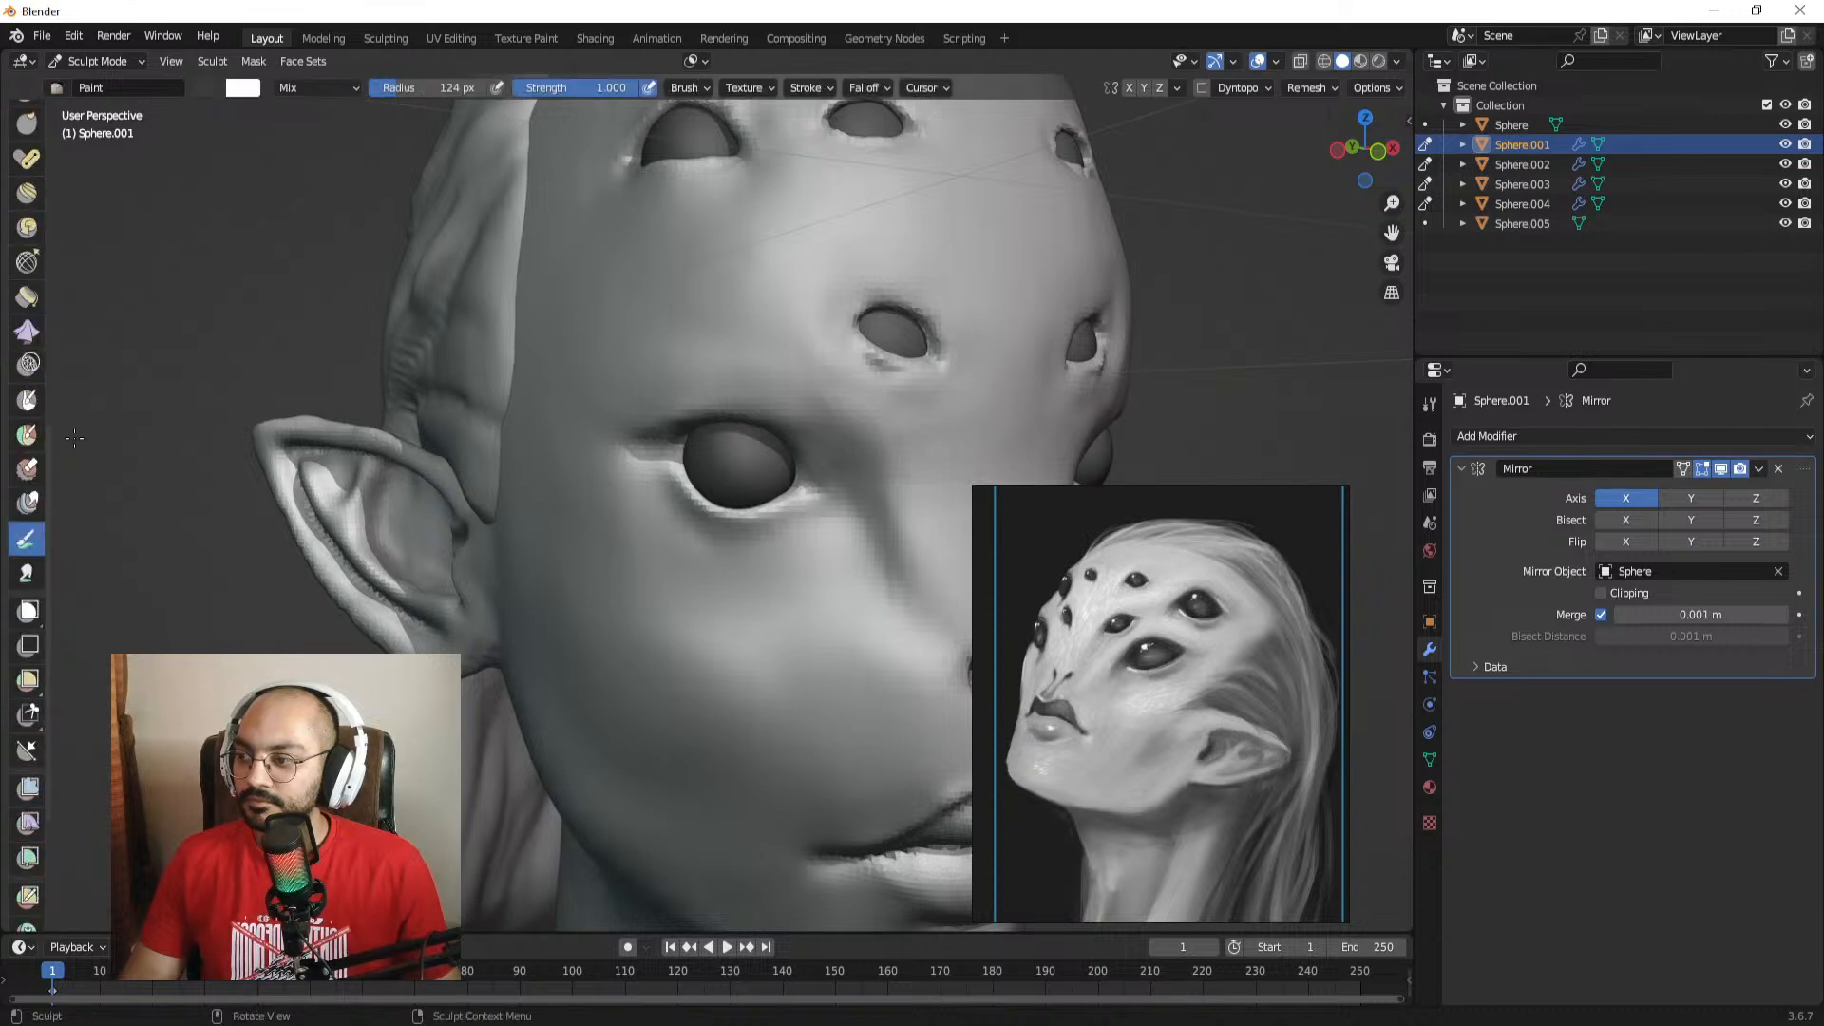
click(242, 87)
drag(346, 207, 358, 243)
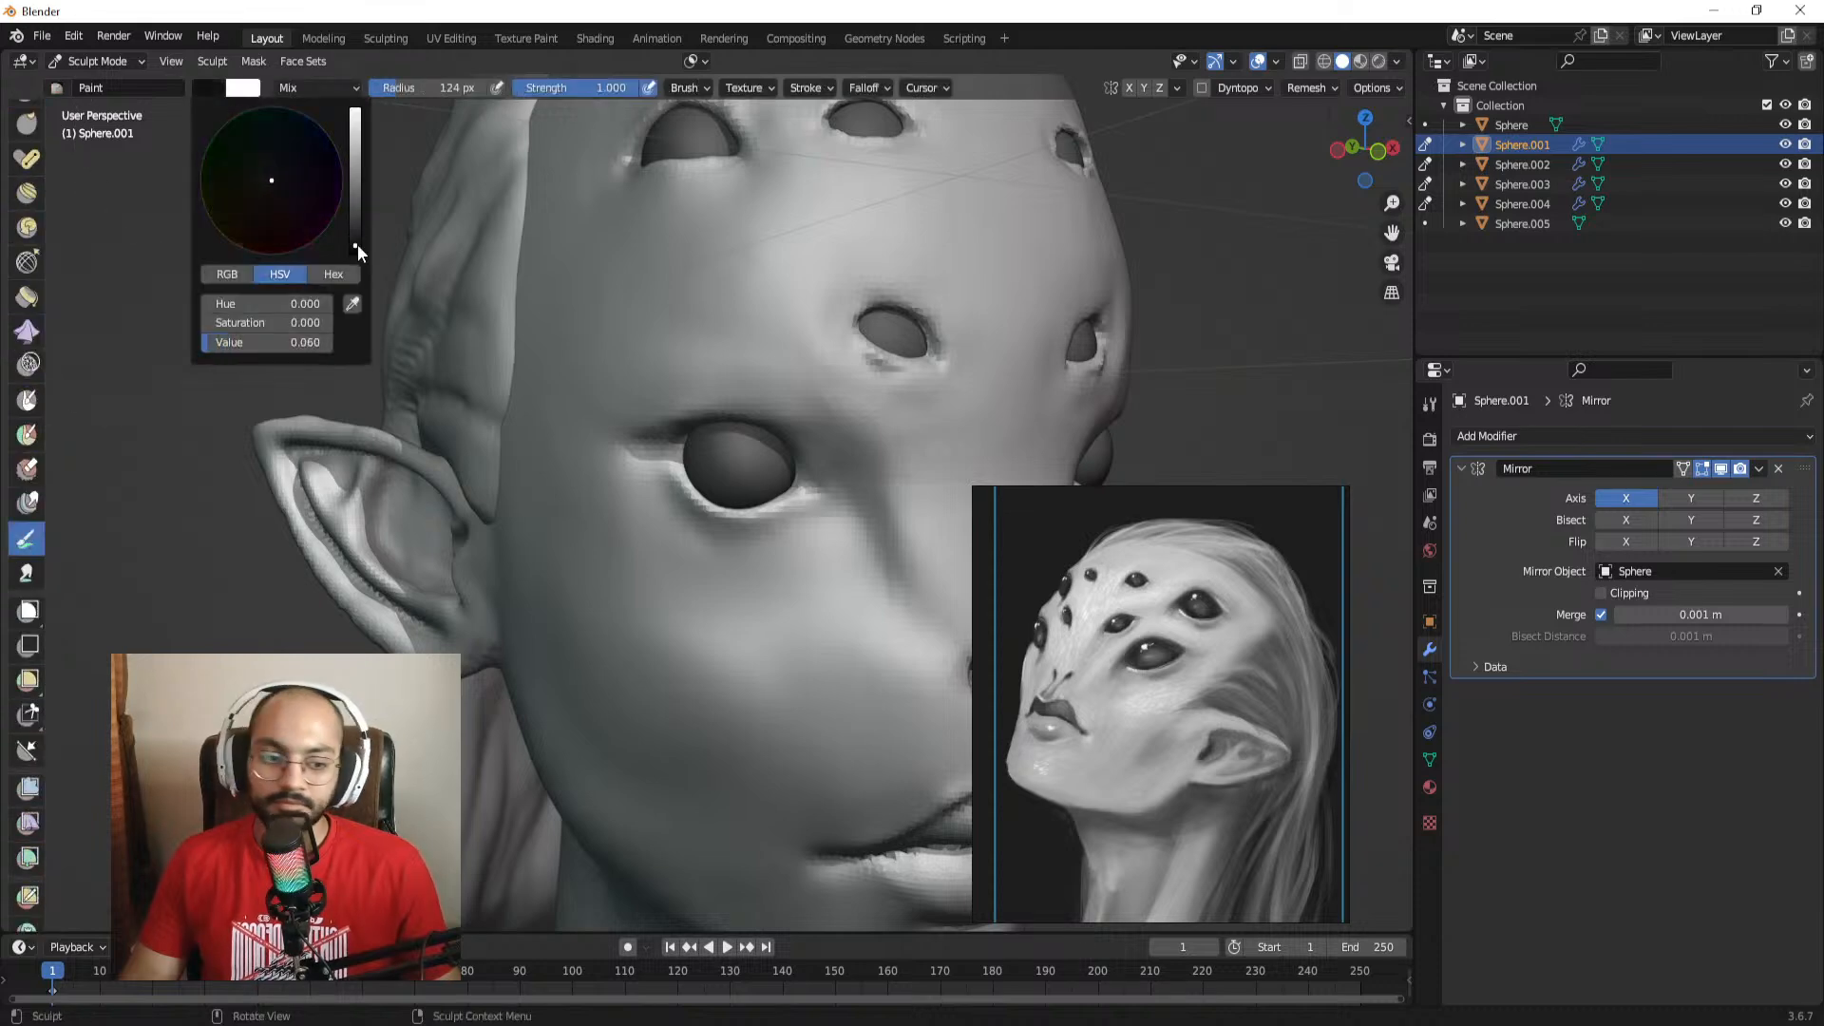
Step: Paint the whole large eye black with a 90 px brush and enlarge the radius to 184 px
scroll(675, 427, up, 3)
middle_drag(698, 425, 806, 411)
scroll(806, 411, up, 3)
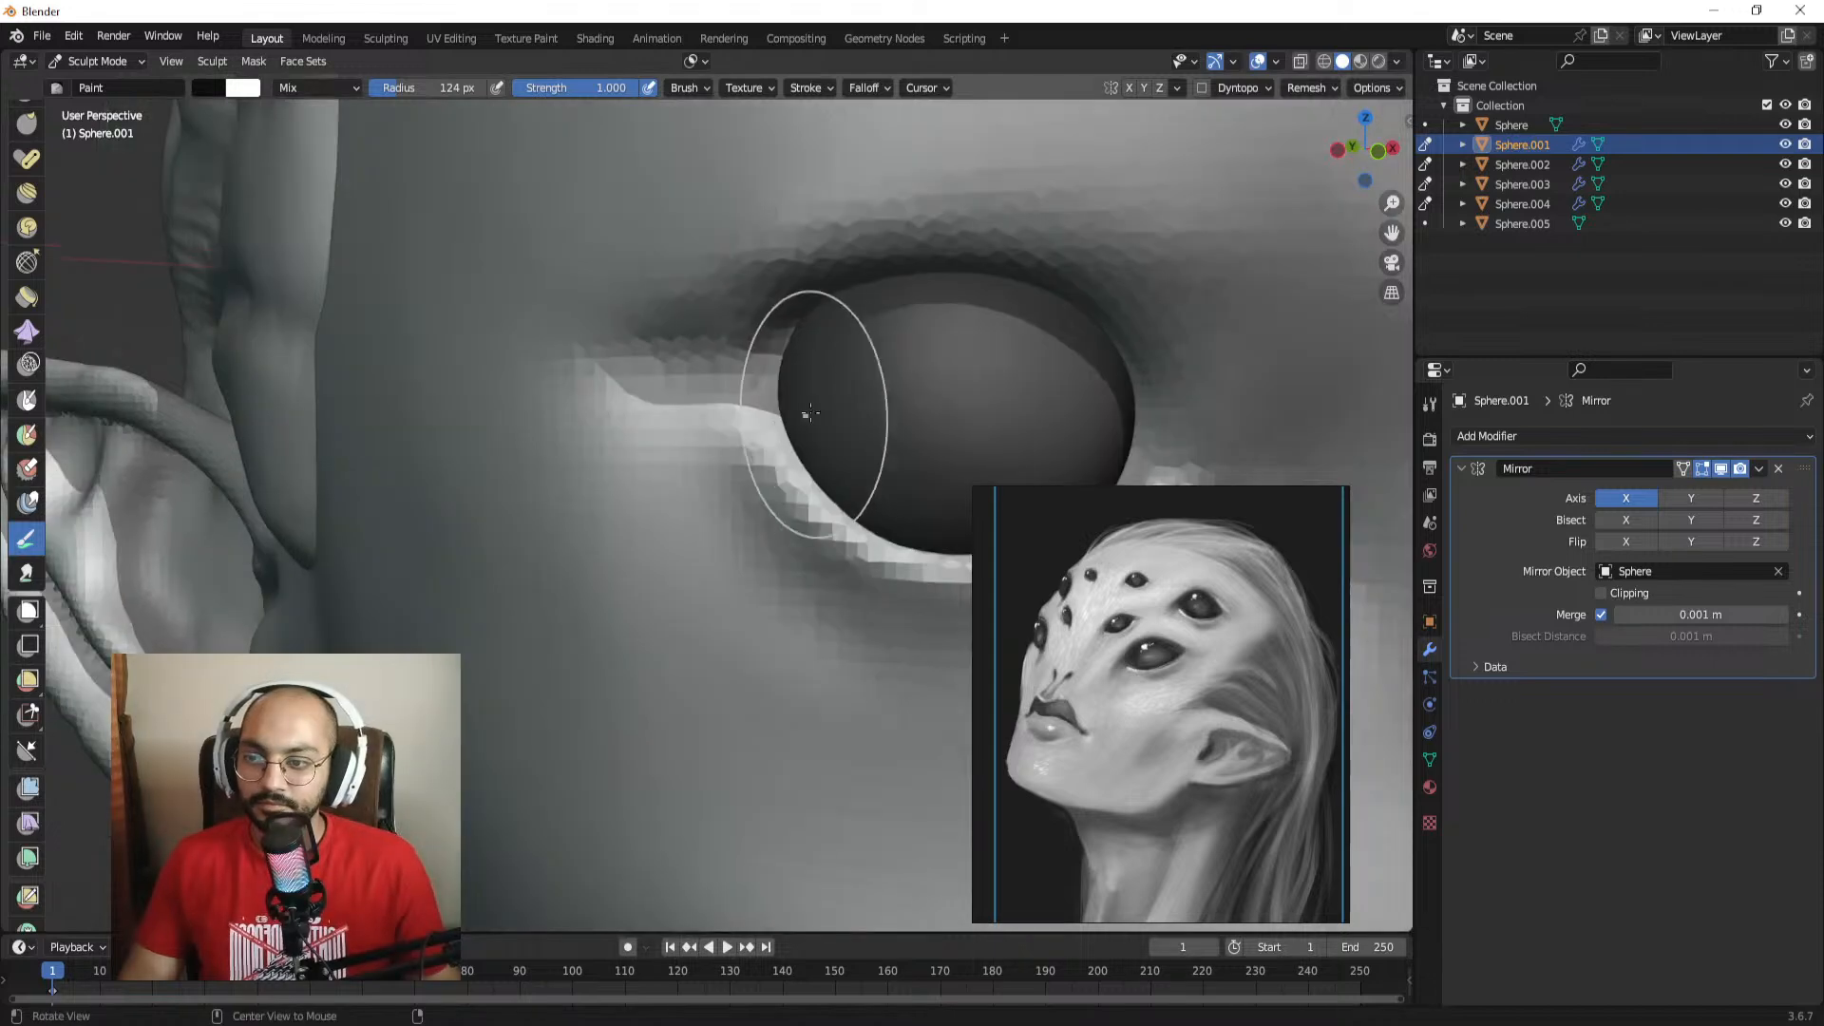
scroll(831, 417, down, 5)
middle_drag(670, 408, 725, 404)
scroll(725, 404, up, 4)
key(f)
click(798, 393)
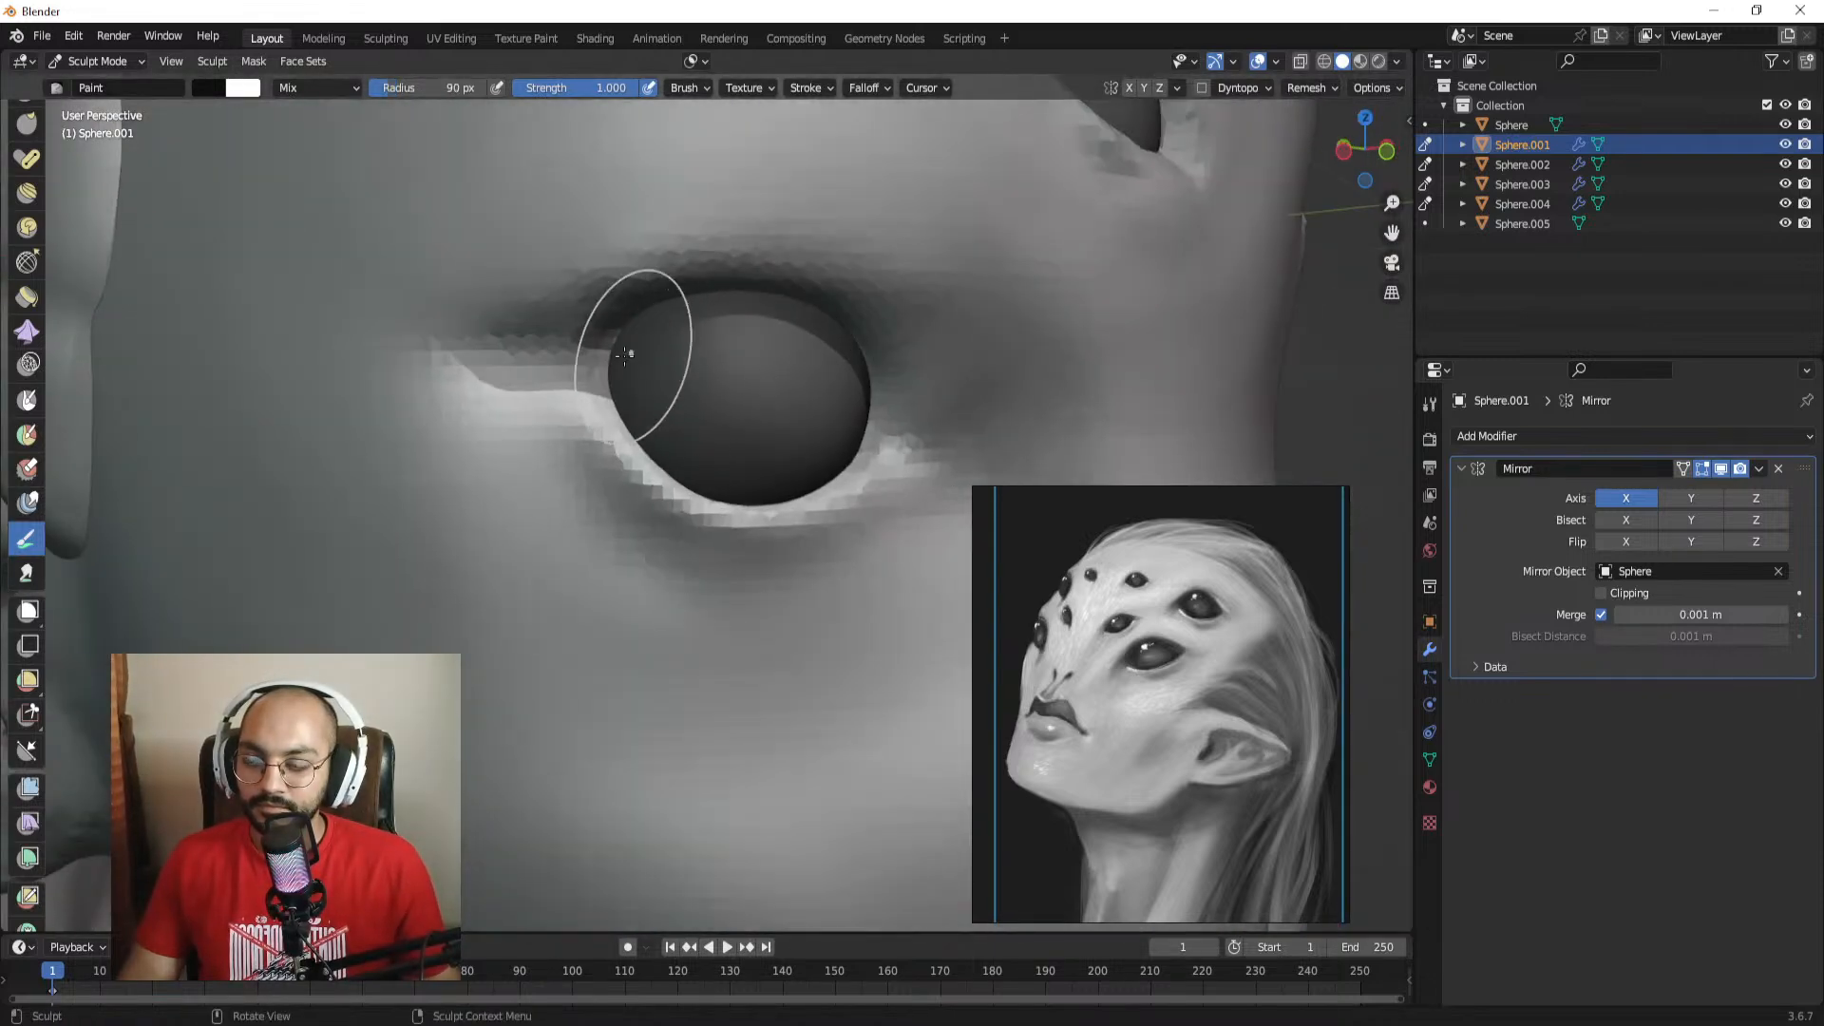
mouse_move(599, 342)
mouse_down()
mouse_move(766, 303)
mouse_move(807, 321)
mouse_move(845, 395)
mouse_move(753, 424)
mouse_up()
key(f)
click(903, 400)
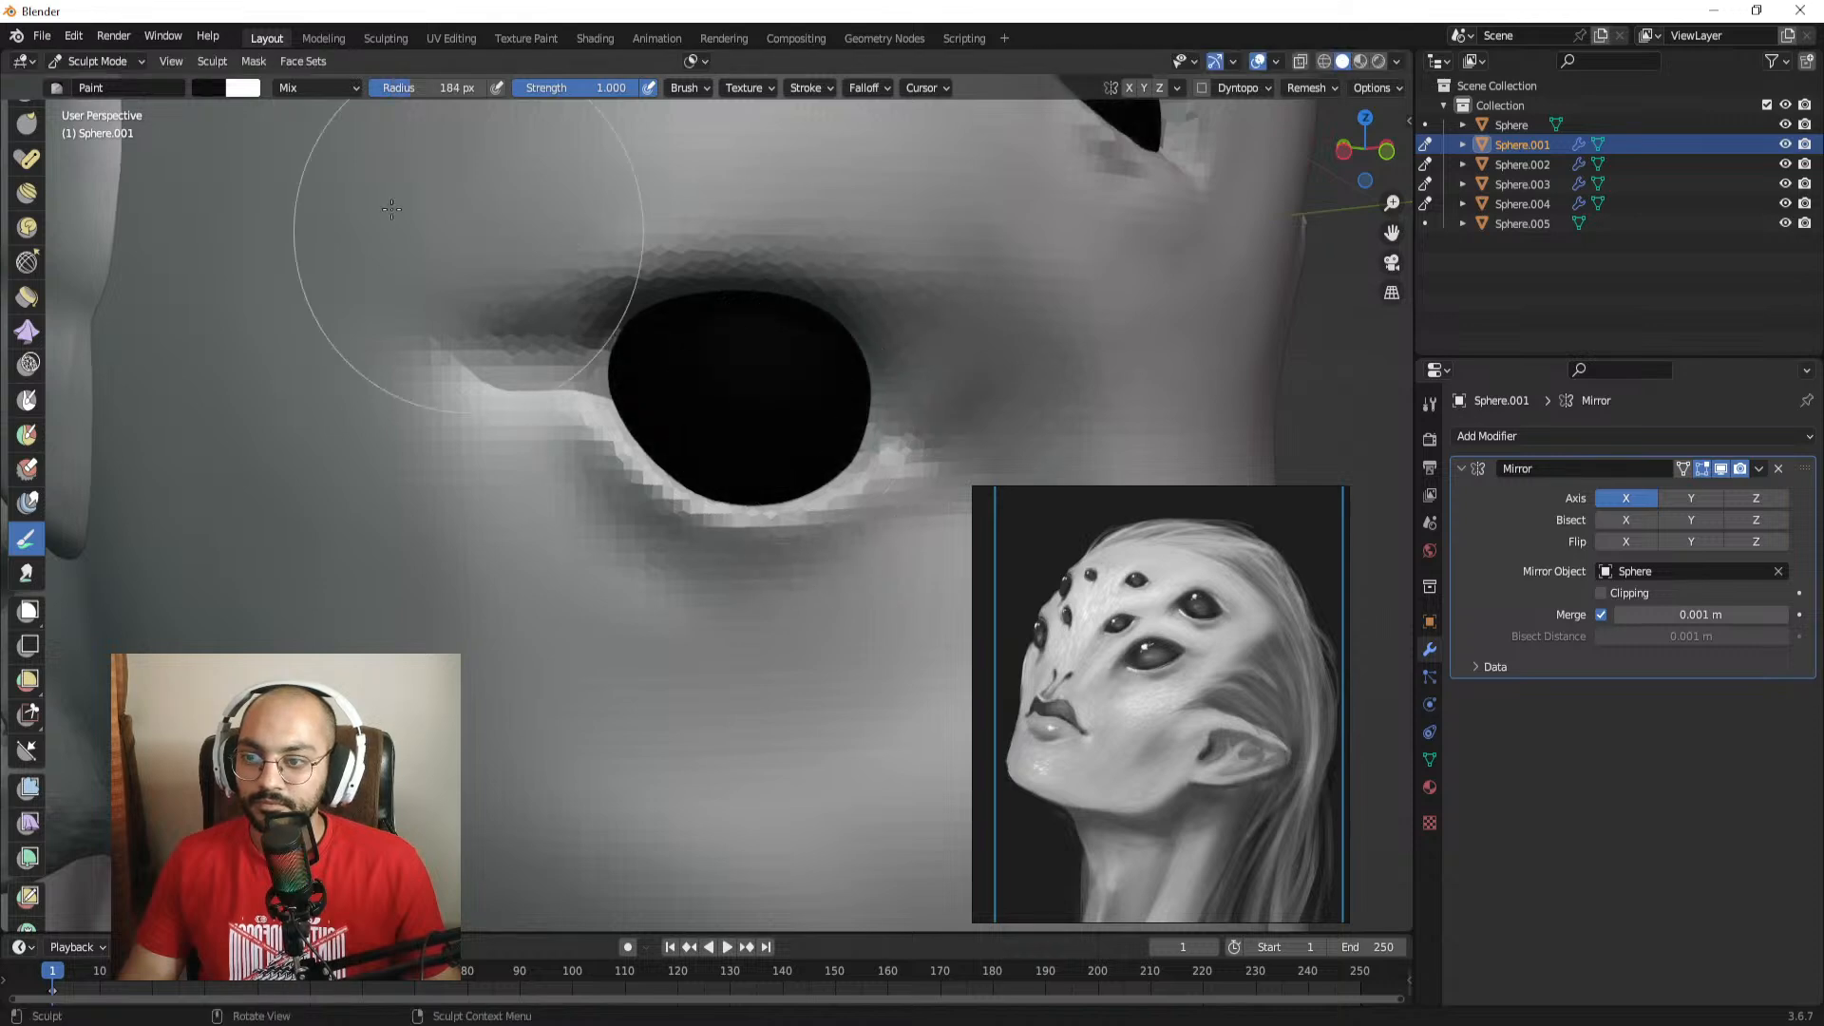
Step: Lighten the paint colour to grey, dab the centre of the black large eye and undo the last stroke
click(209, 88)
click(357, 195)
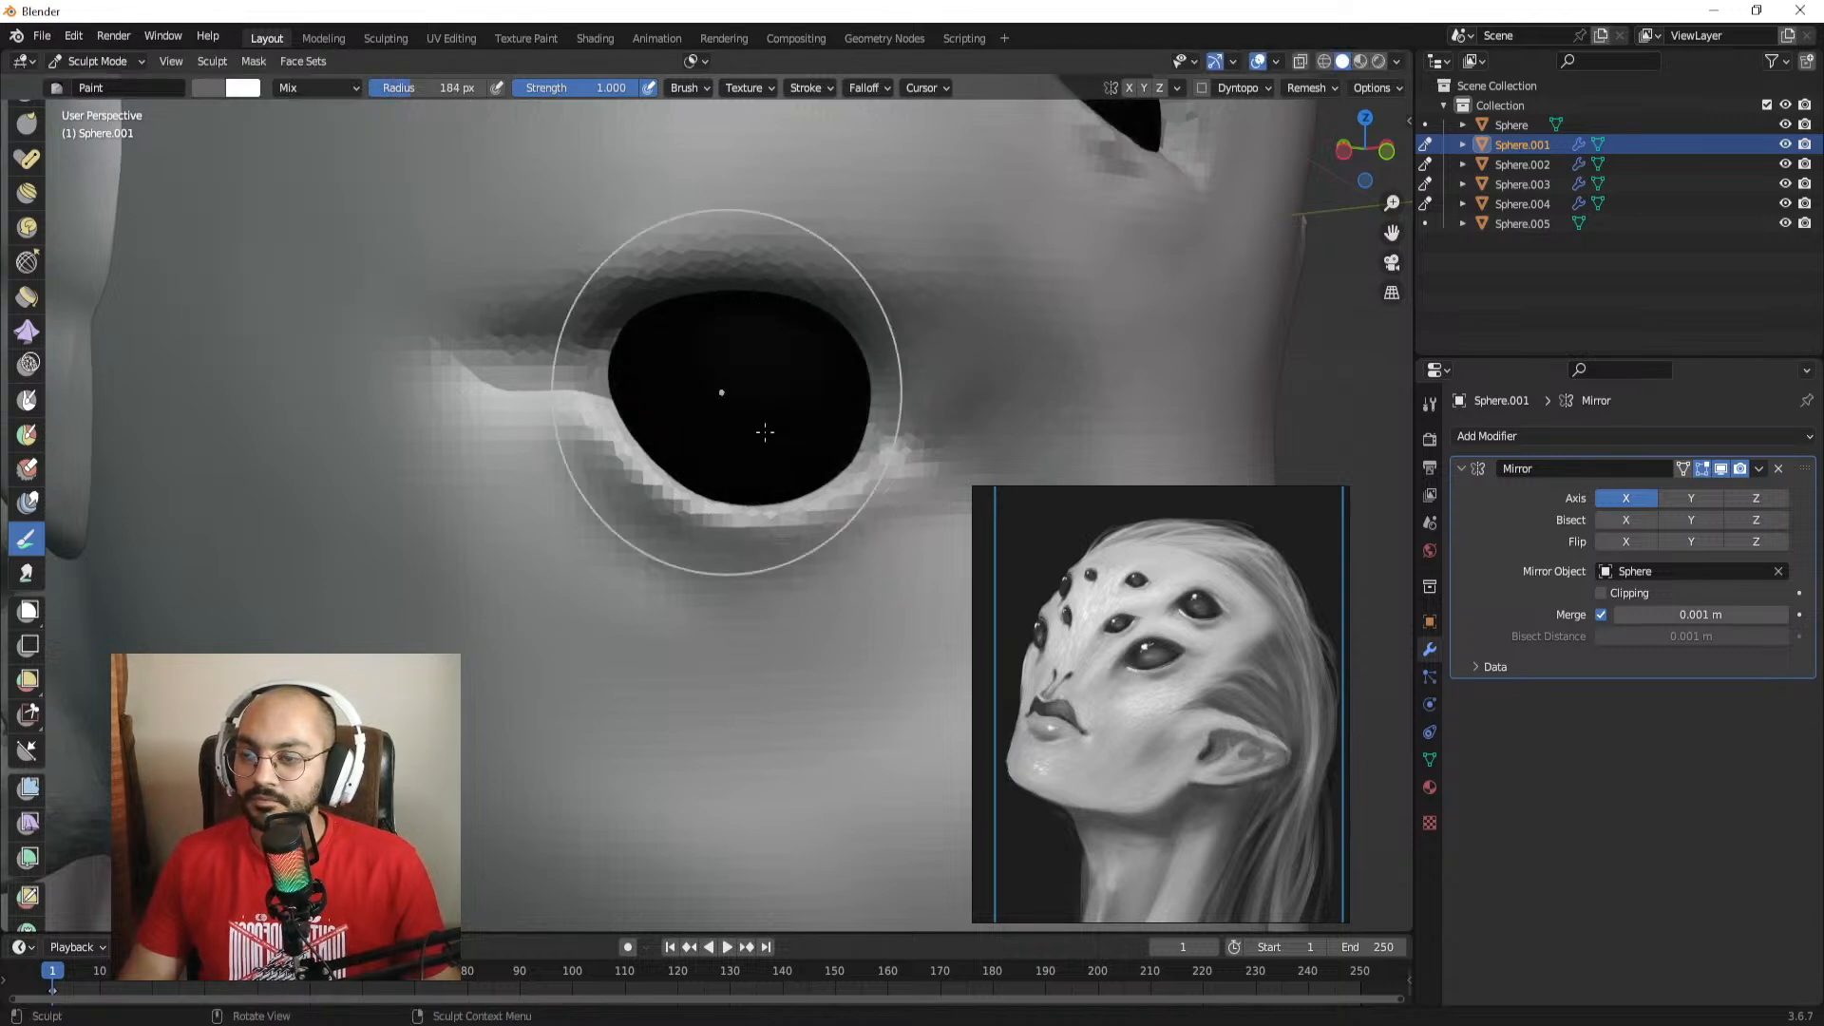
key(f)
click(705, 403)
key(f)
click(680, 437)
mouse_move(716, 399)
ctrl+alt+mouse_down()
mouse_move(718, 439)
mouse_move(741, 427)
ctrl+alt+mouse_up()
alt+drag(764, 433, 704, 436)
key(ctrl+z)
Step: Paint a soft grey centre on the large eye with a brush radius of 36 px
mouse_move(552, 421)
alt+shift+mouse_down()
mouse_move(635, 436)
mouse_move(542, 415)
mouse_move(597, 416)
mouse_move(701, 456)
mouse_move(641, 462)
mouse_move(627, 421)
mouse_move(698, 406)
alt+shift+mouse_up()
key(f)
click(573, 419)
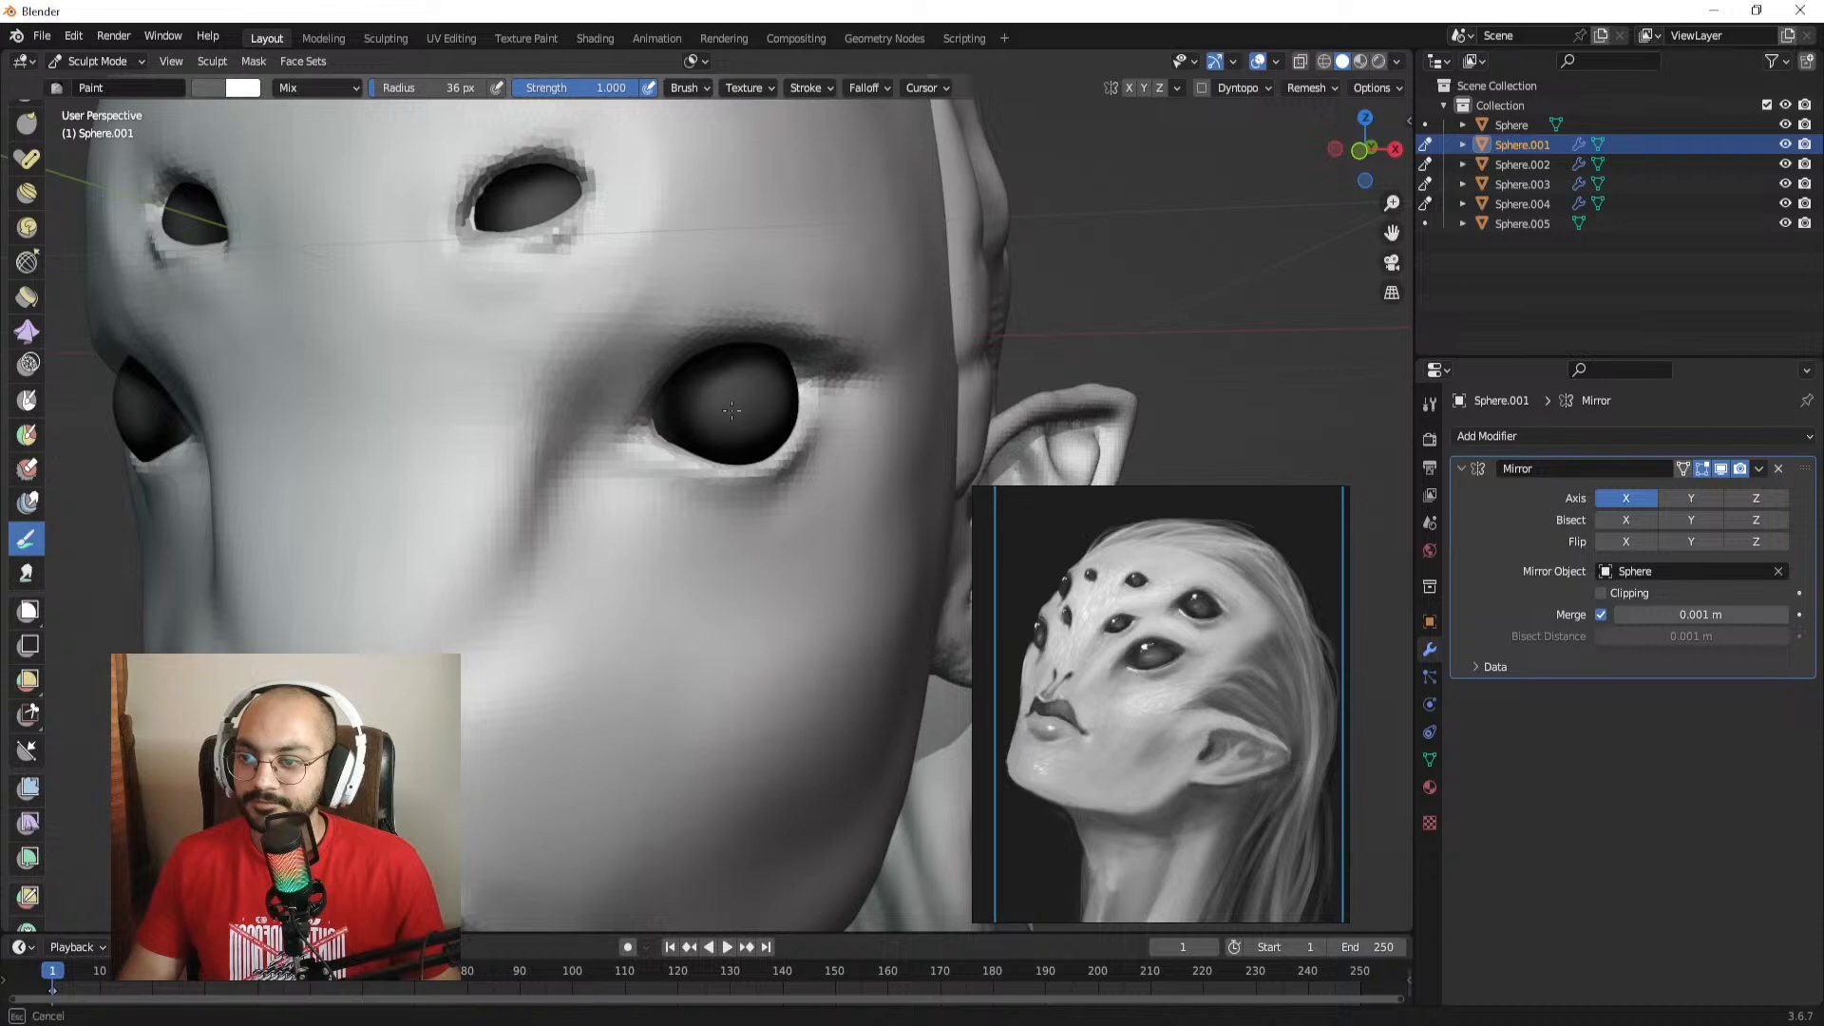
alt+drag(561, 427, 697, 412)
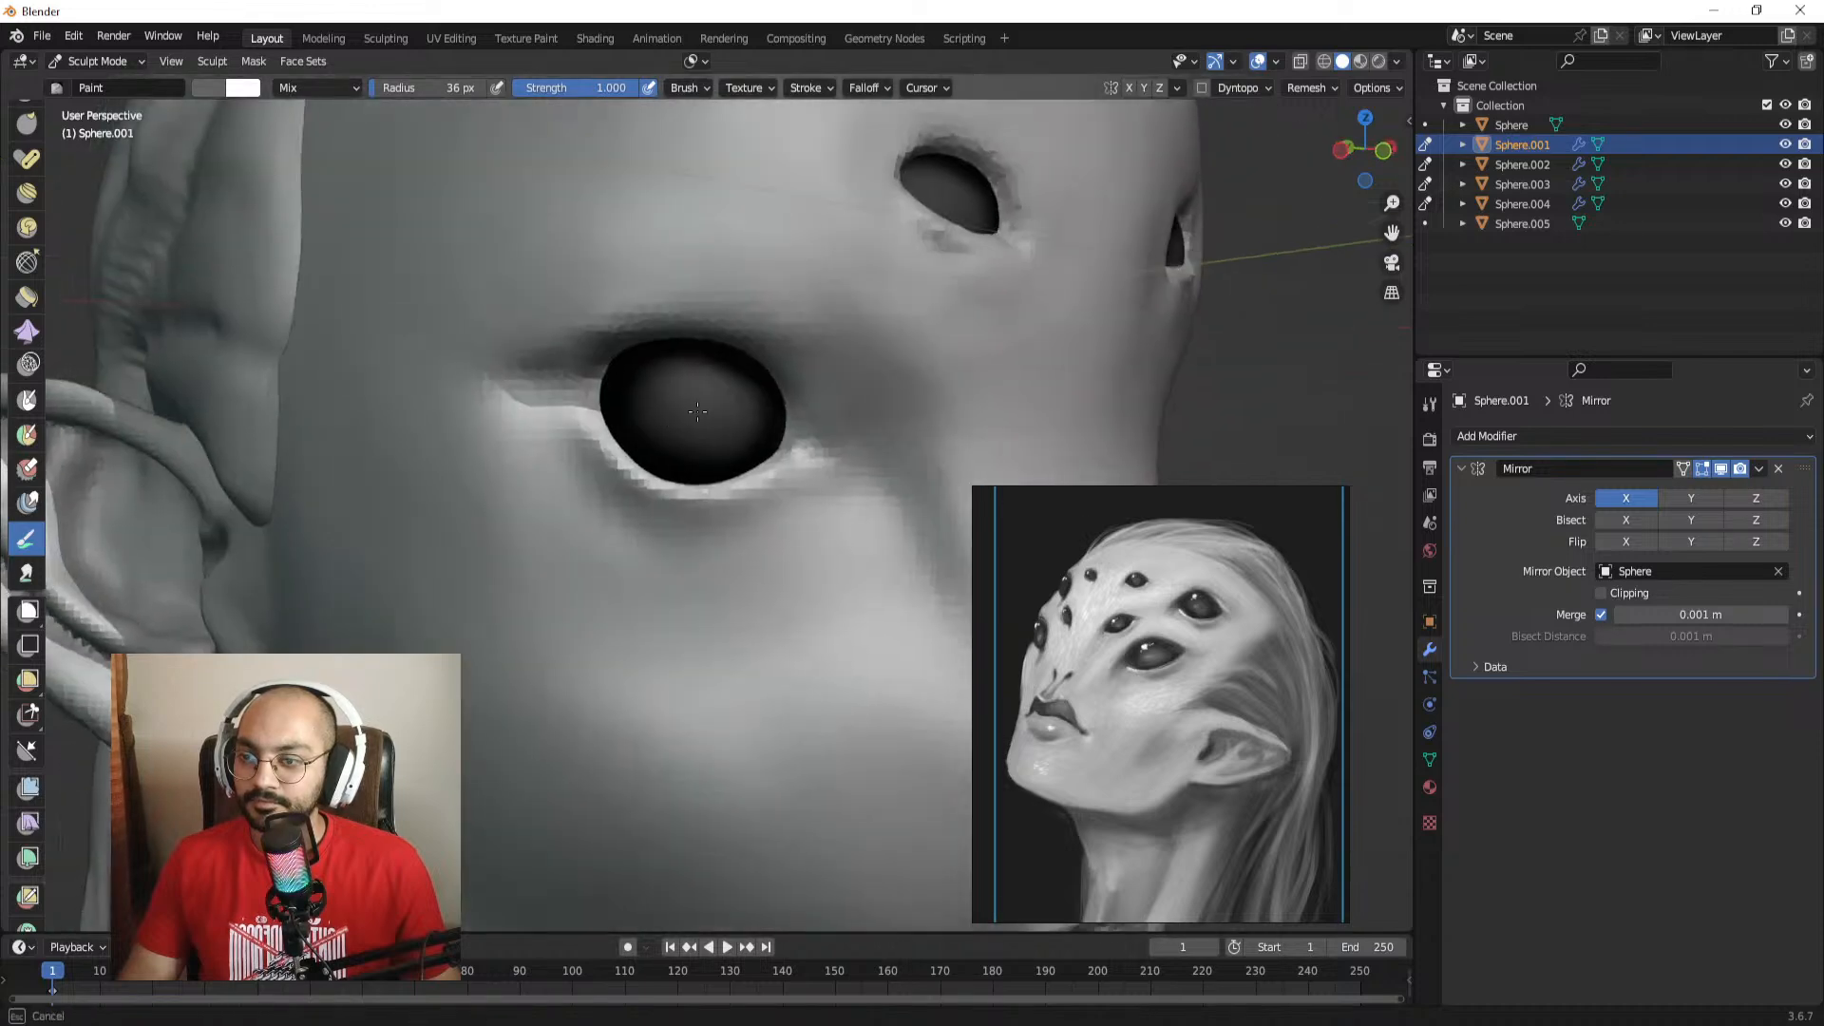
mouse_move(818, 334)
alt+mouse_down()
mouse_move(786, 339)
mouse_move(783, 366)
alt+mouse_up()
Step: Switch to Object Mode, select the small eye Sphere.004 and make its mesh data single-user
key(ctrl+Tab)
click(518, 367)
click(627, 353)
alt+drag(665, 350, 676, 422)
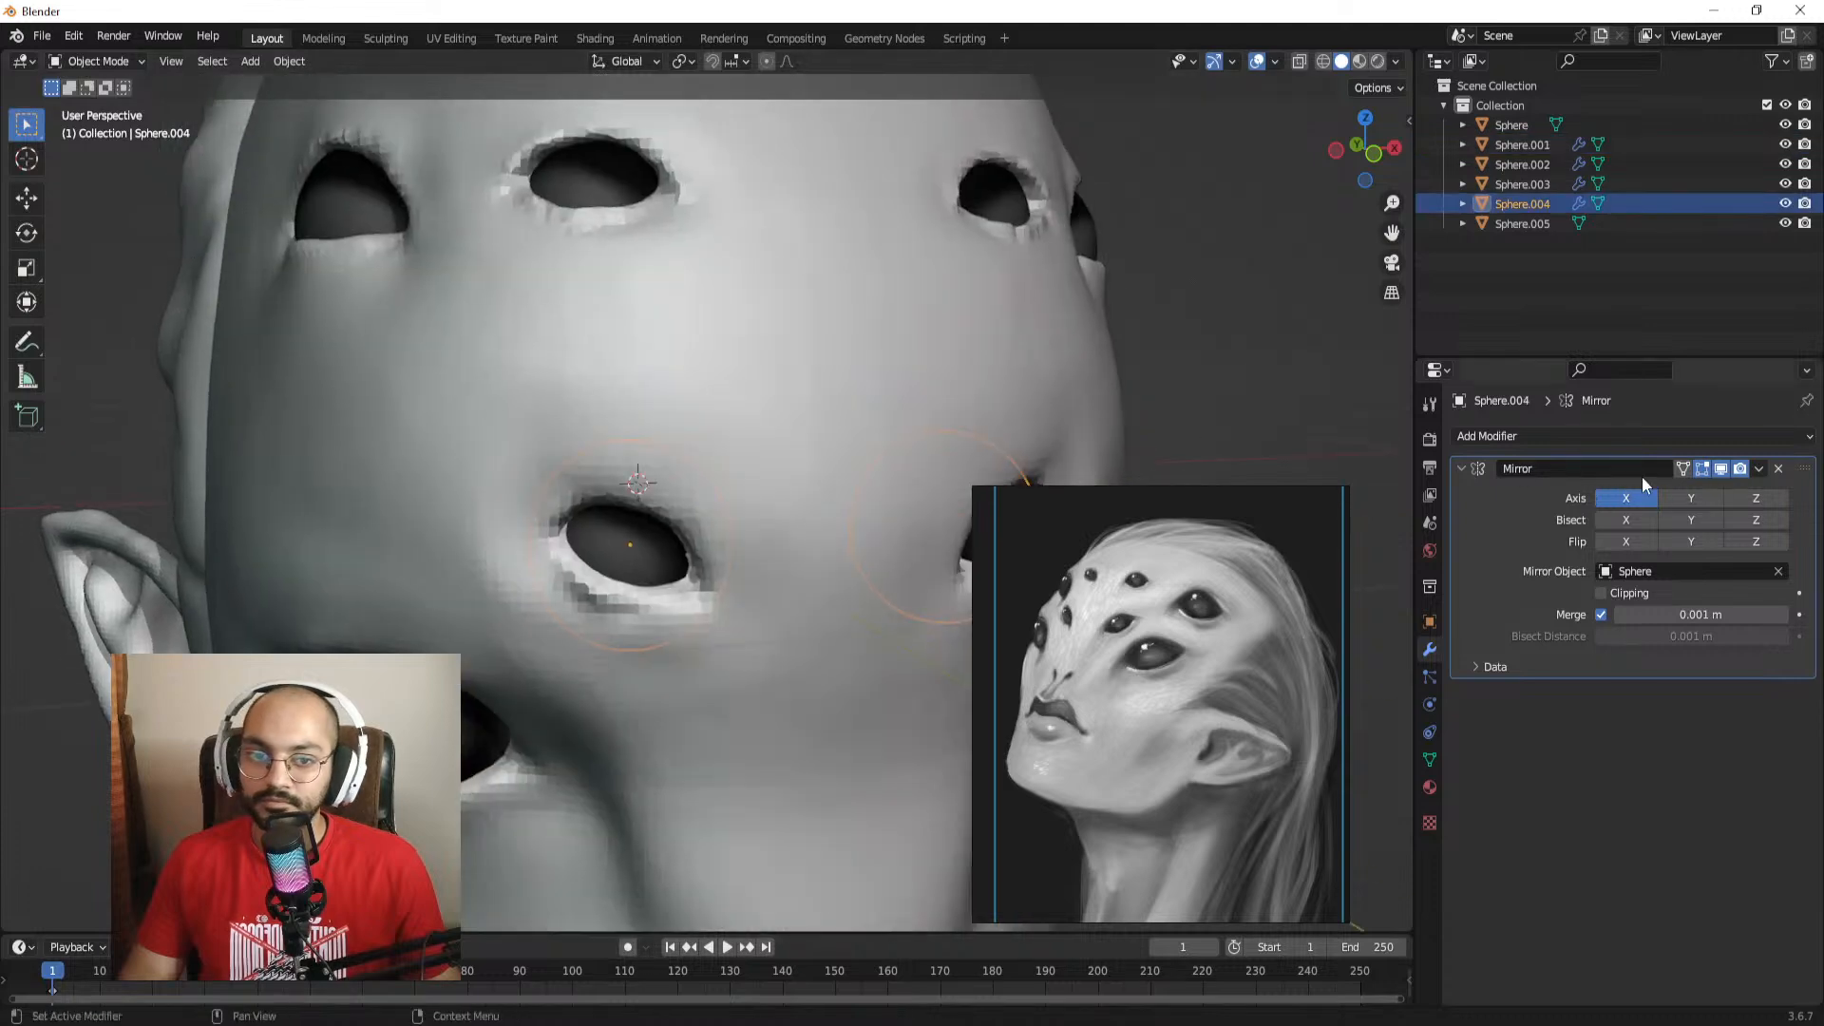
drag(1429, 408, 1432, 629)
click(1429, 760)
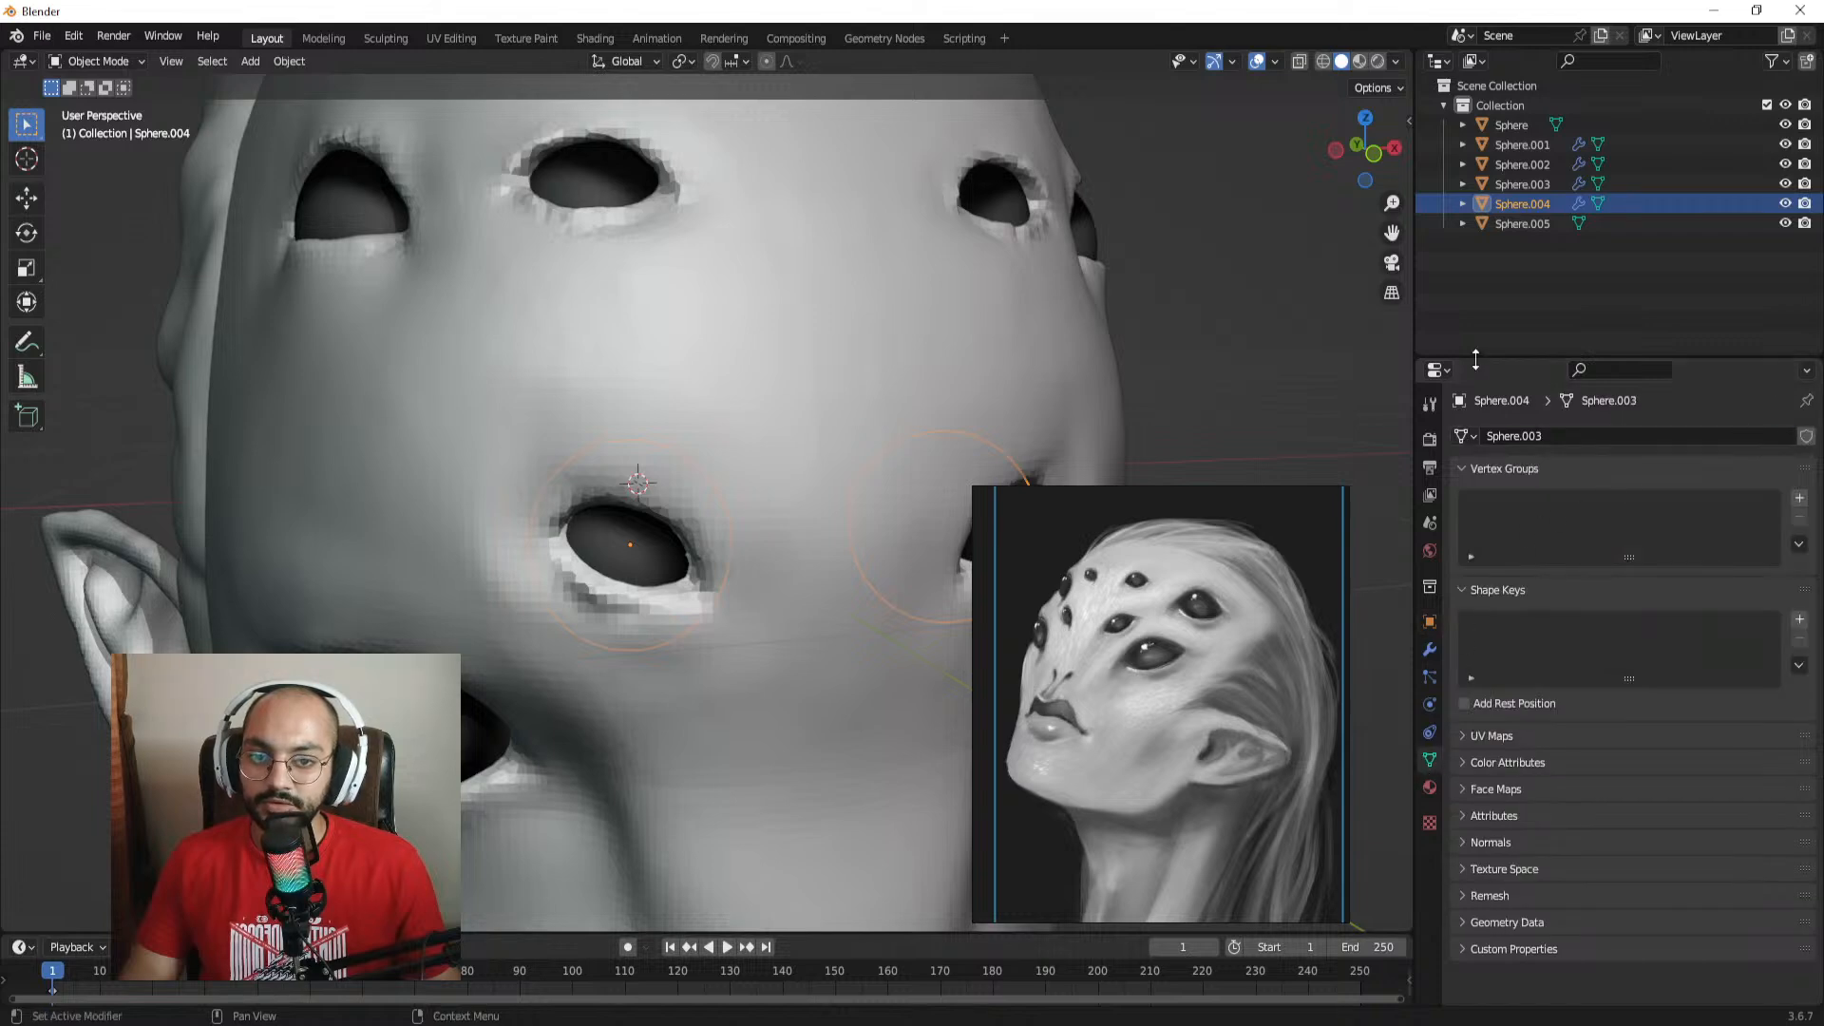
Step: Make the mesh data of the forehead eyes Sphere.002 and Sphere.003 single-user
scroll(652, 394, down, 3)
click(484, 302)
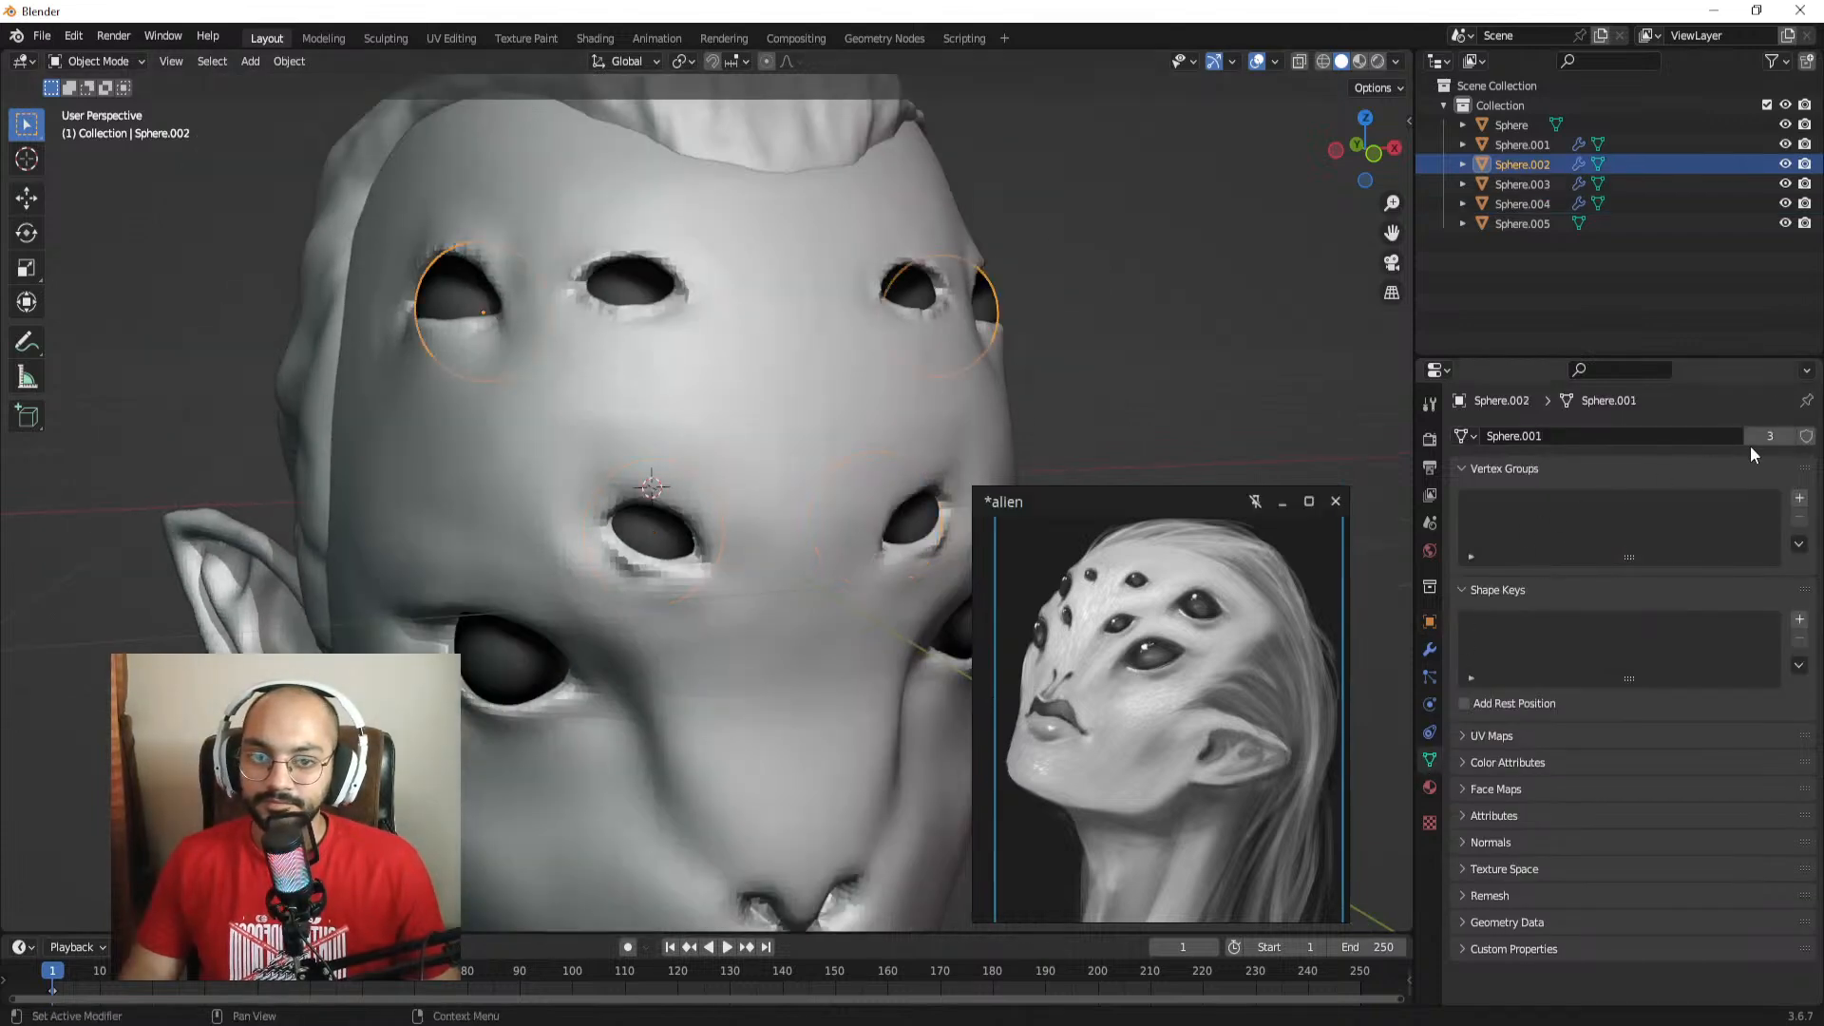
click(712, 279)
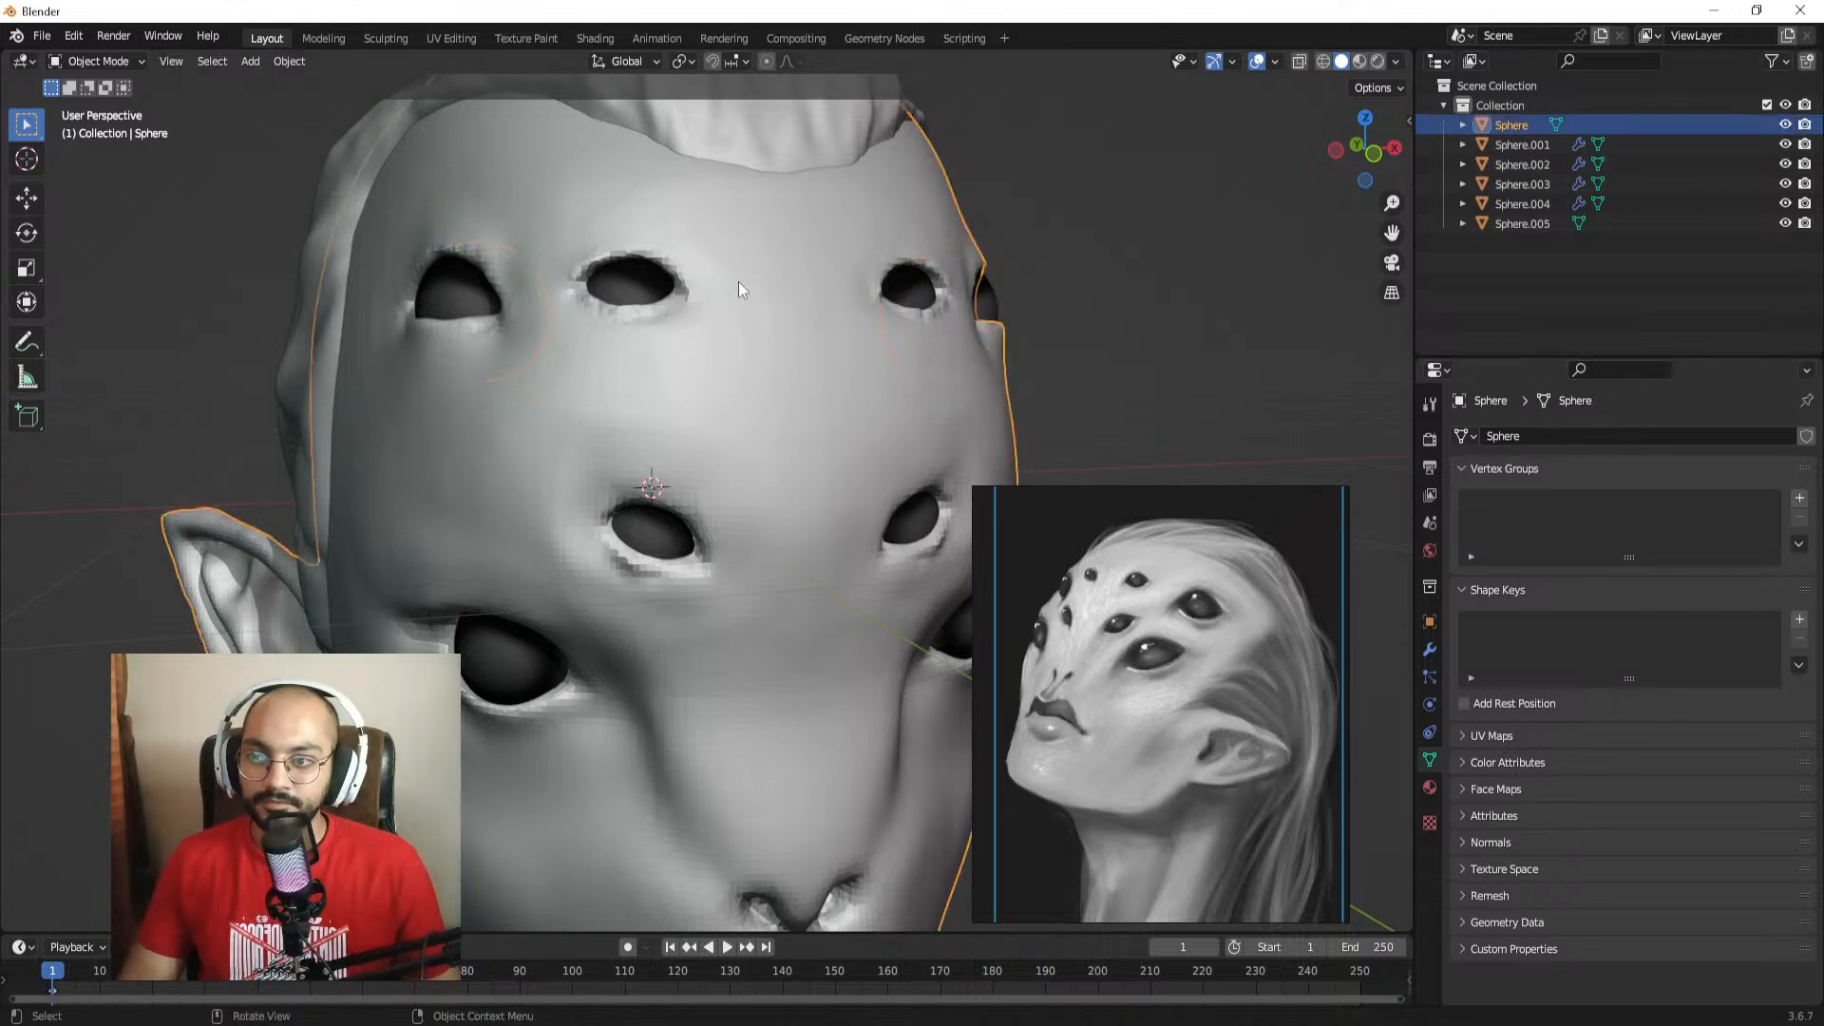
click(738, 281)
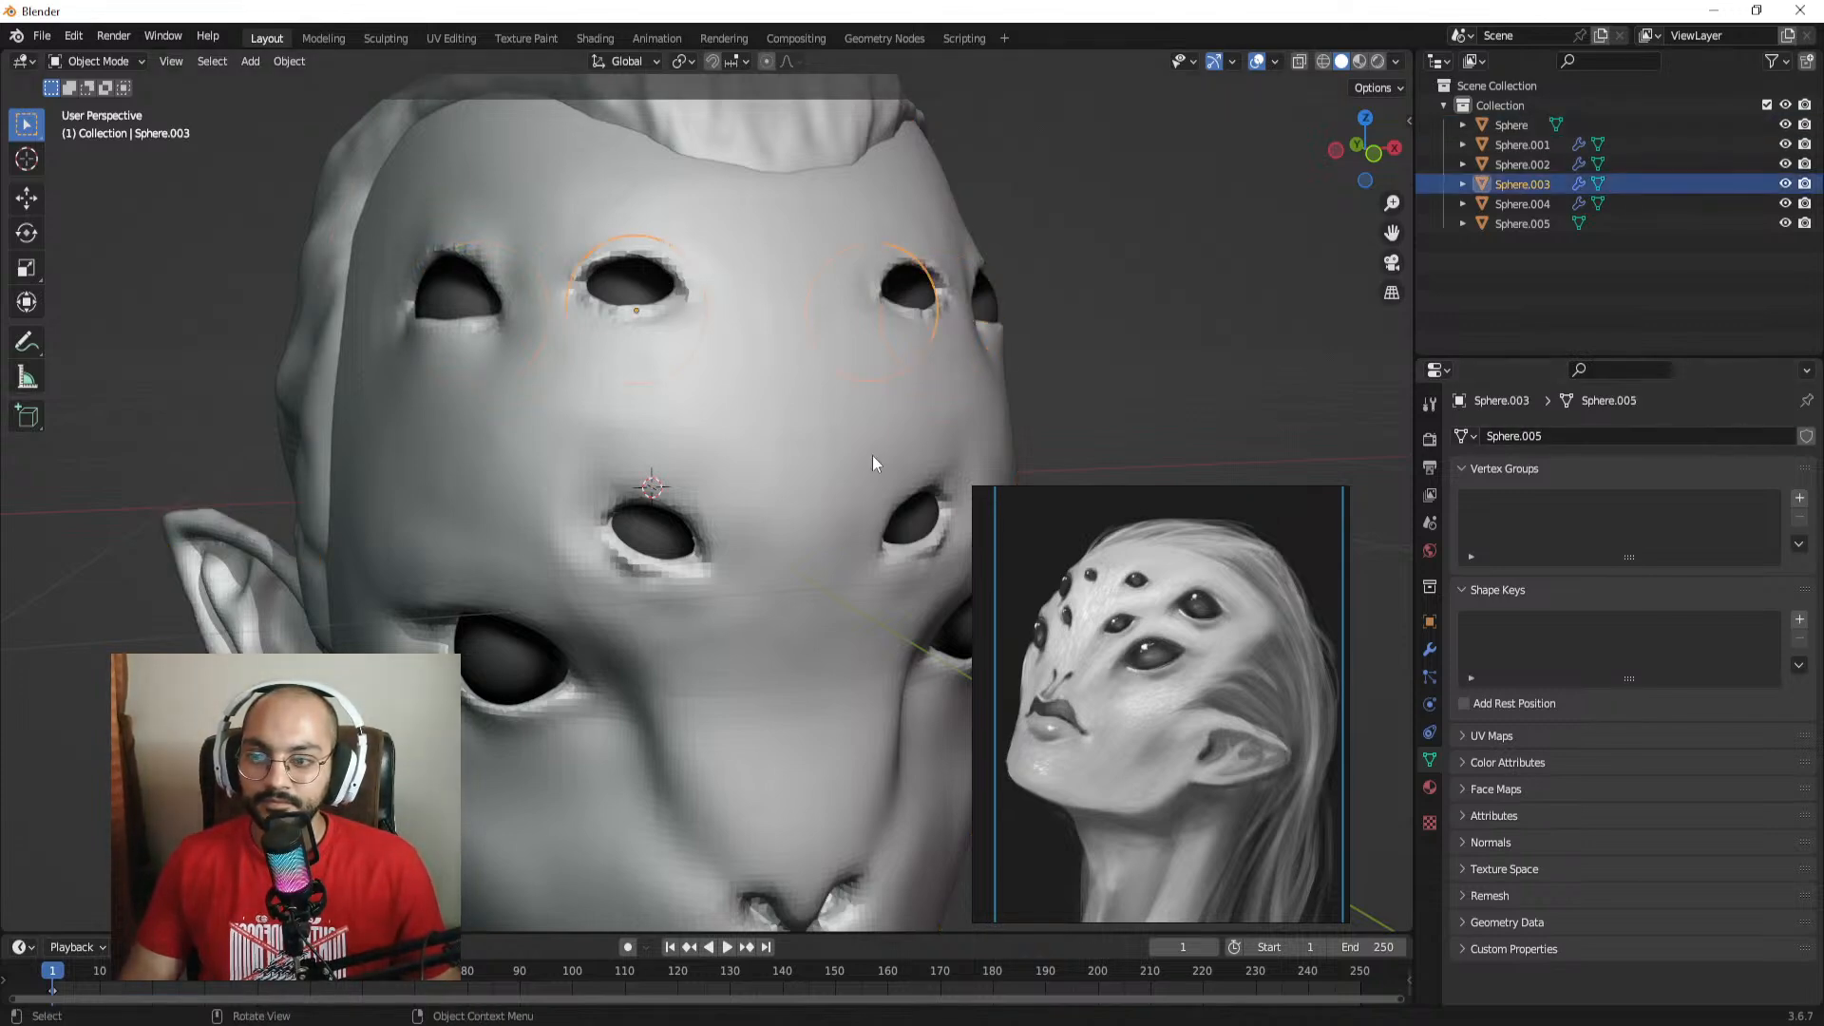
Step: Enter Sculpt Mode on Sphere.004, resize the brush and paint a grey centre on that eye
click(674, 533)
key(ctrl+Tab)
ctrl+middle_drag(697, 639, 619, 538)
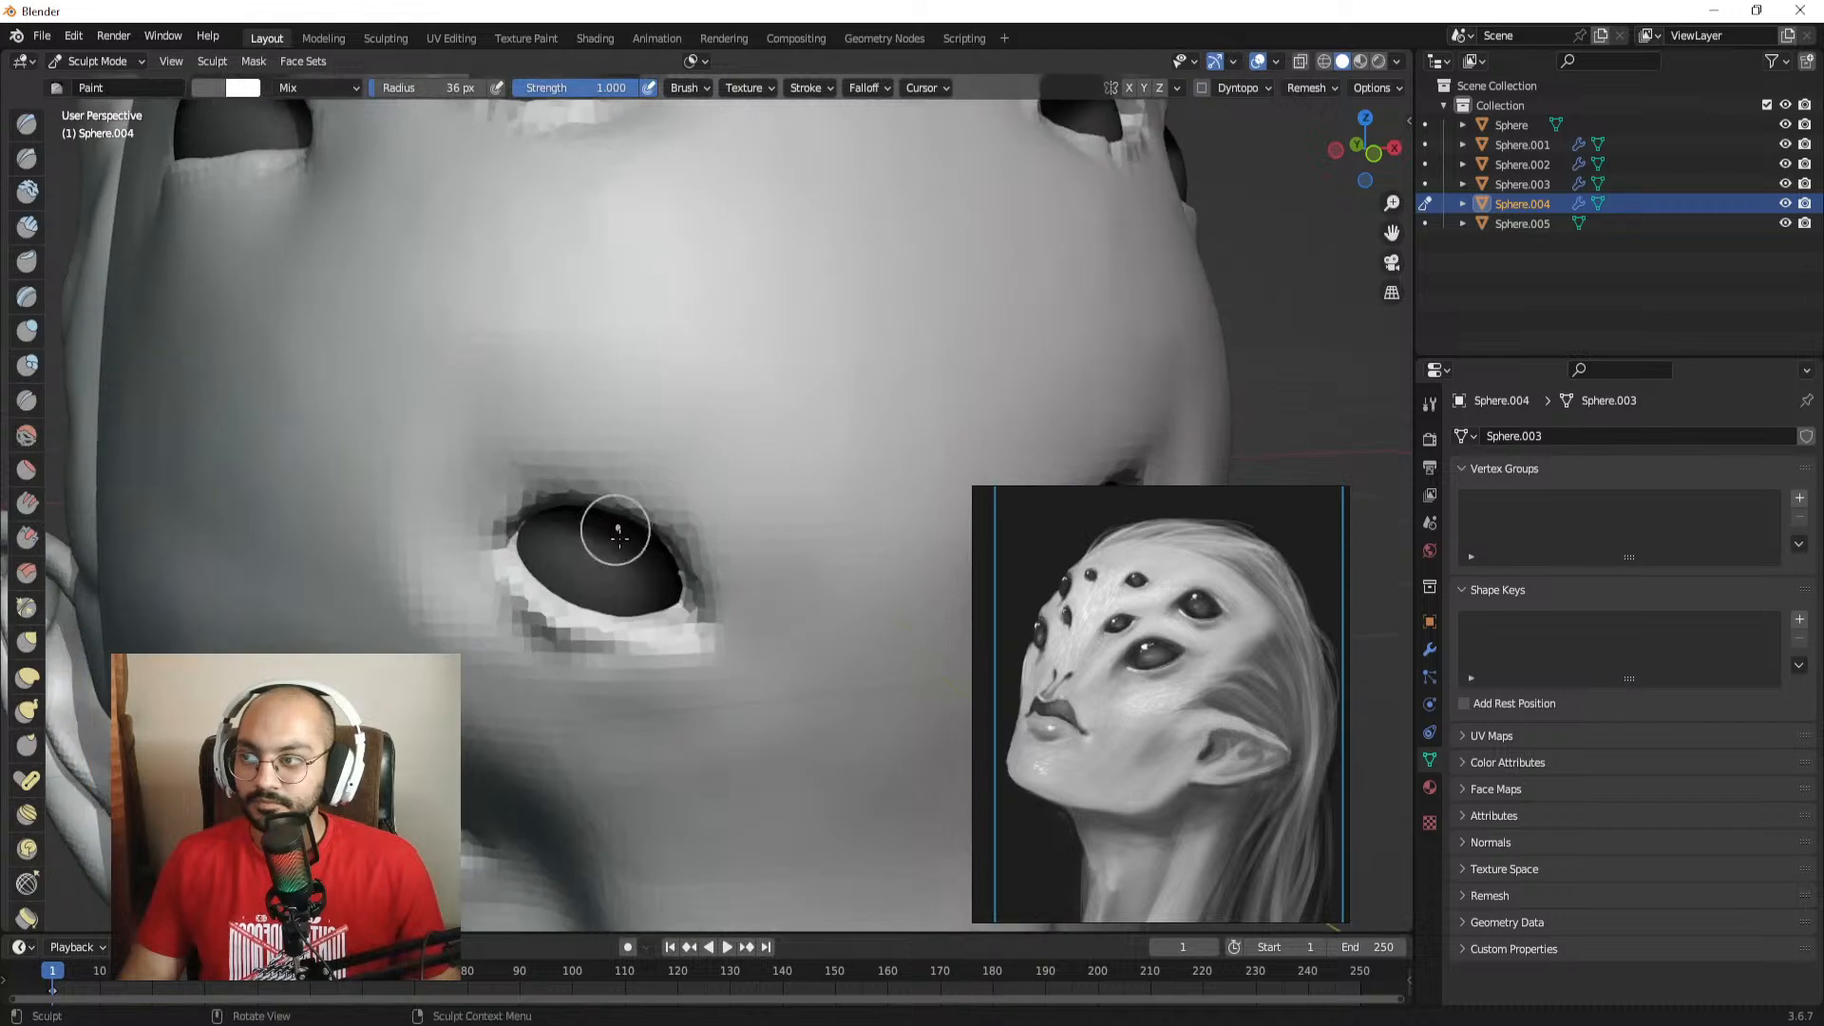
key(alt+q)
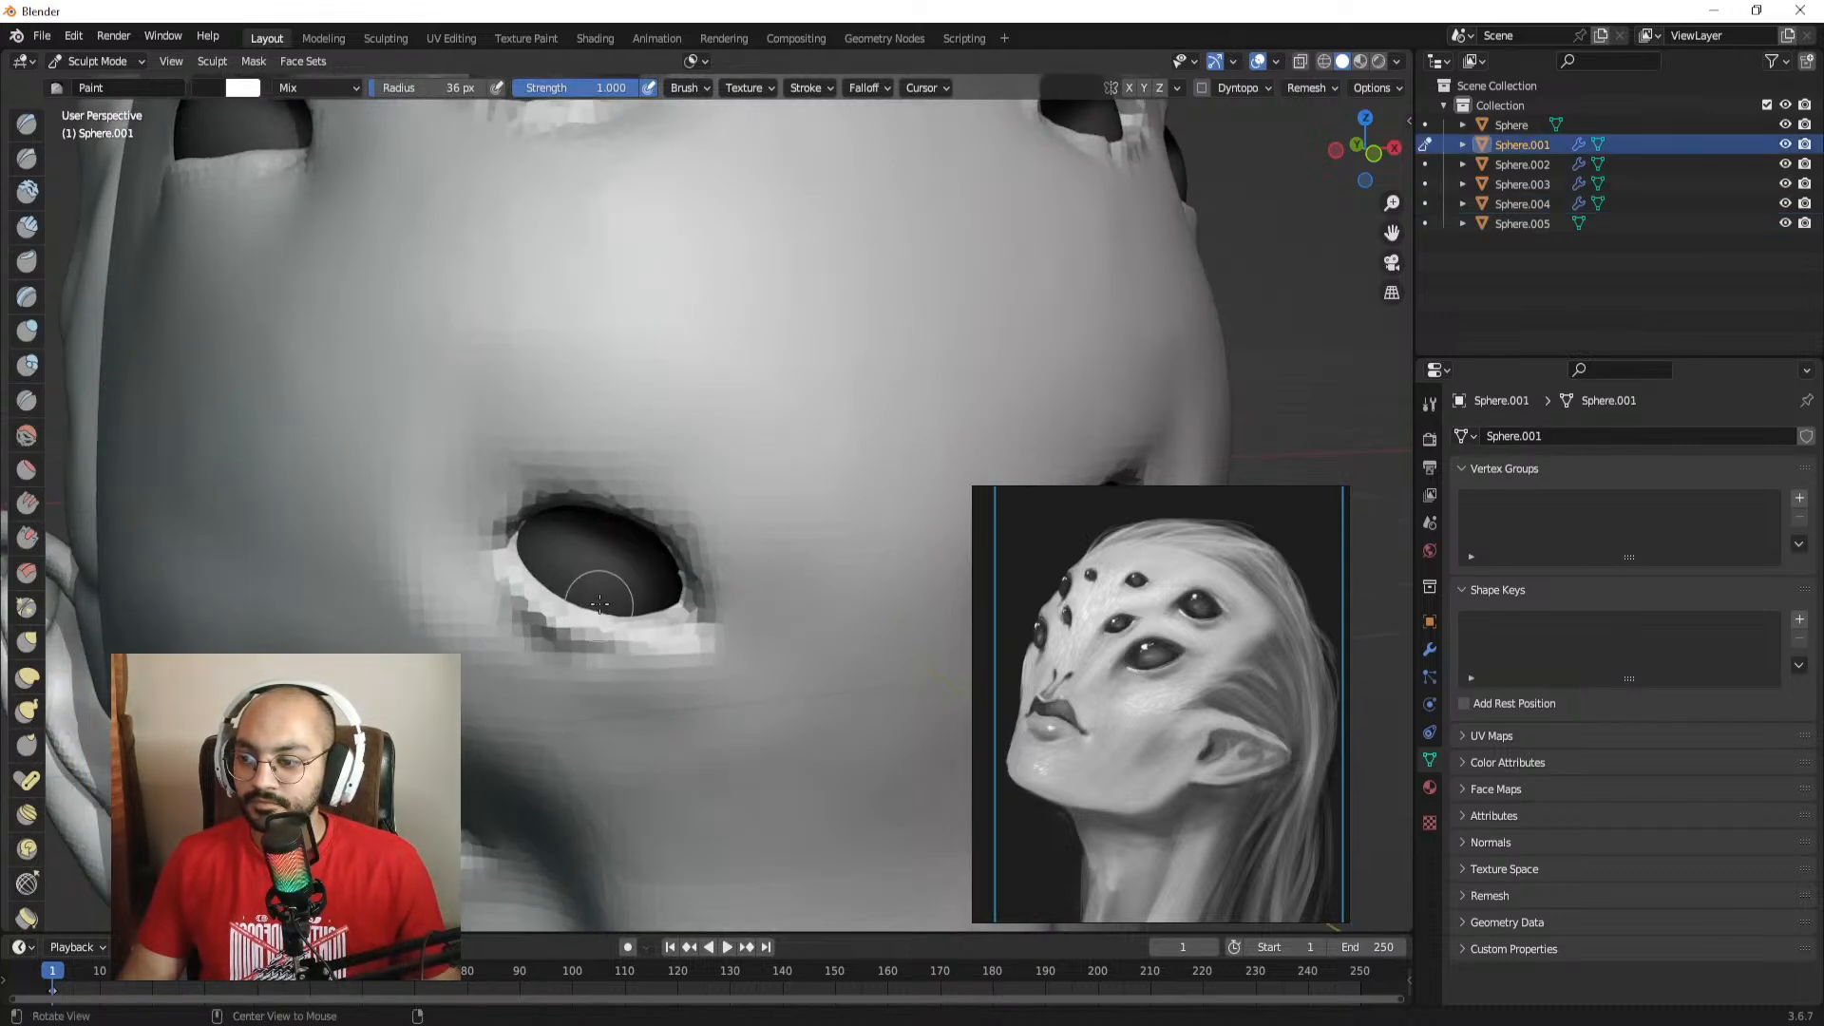
key(alt+q)
key(f)
click(699, 572)
drag(629, 566, 581, 562)
Step: Try a brighter grey highlight on the centre of Sphere.004 at a radius of 49 px and undo it
scroll(646, 558, down, 4)
mouse_move(669, 553)
middle_down()
mouse_move(594, 551)
mouse_move(692, 395)
middle_up()
mouse_move(836, 509)
ctrl+middle_down()
mouse_move(761, 464)
mouse_move(735, 397)
ctrl+middle_up()
key(f)
click(690, 397)
shift+middle_drag(615, 353, 686, 452)
drag(686, 448, 719, 447)
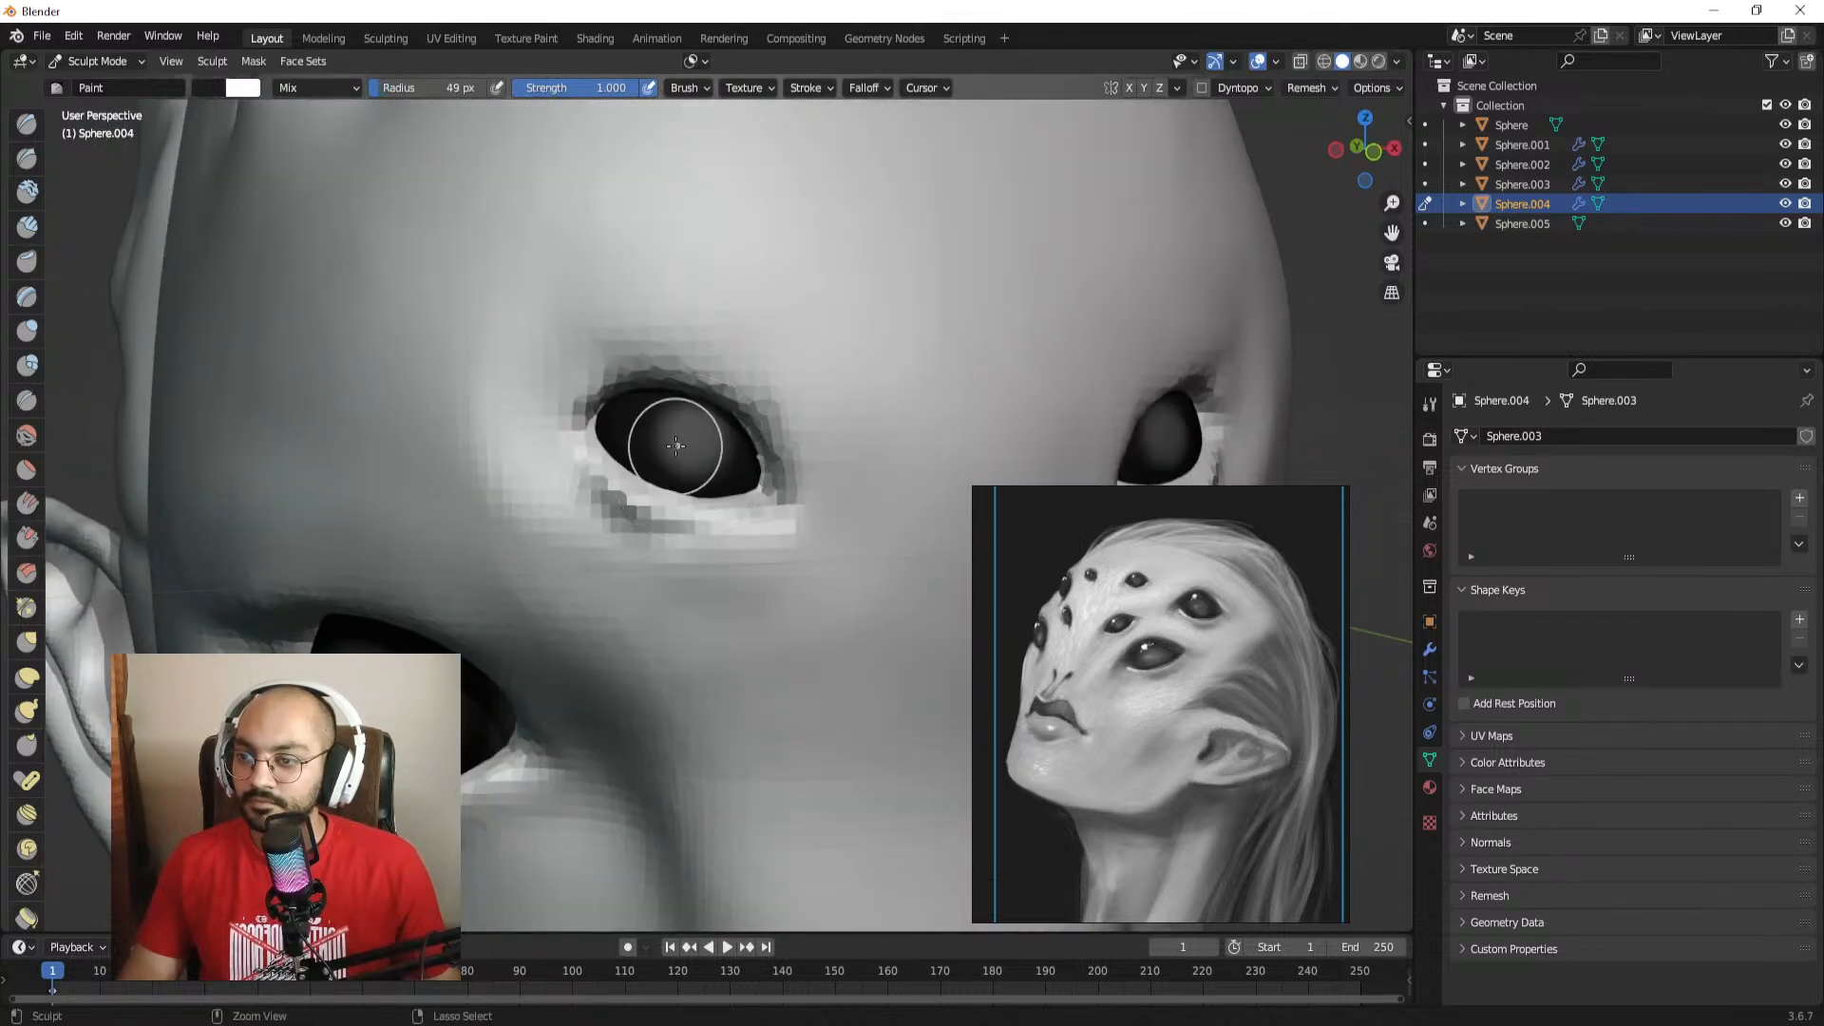
key(ctrl+z)
Step: Repaint the soft grey centre of Sphere.004 with brush radii of 79 px and 38 px
key(f)
click(685, 446)
click(699, 458)
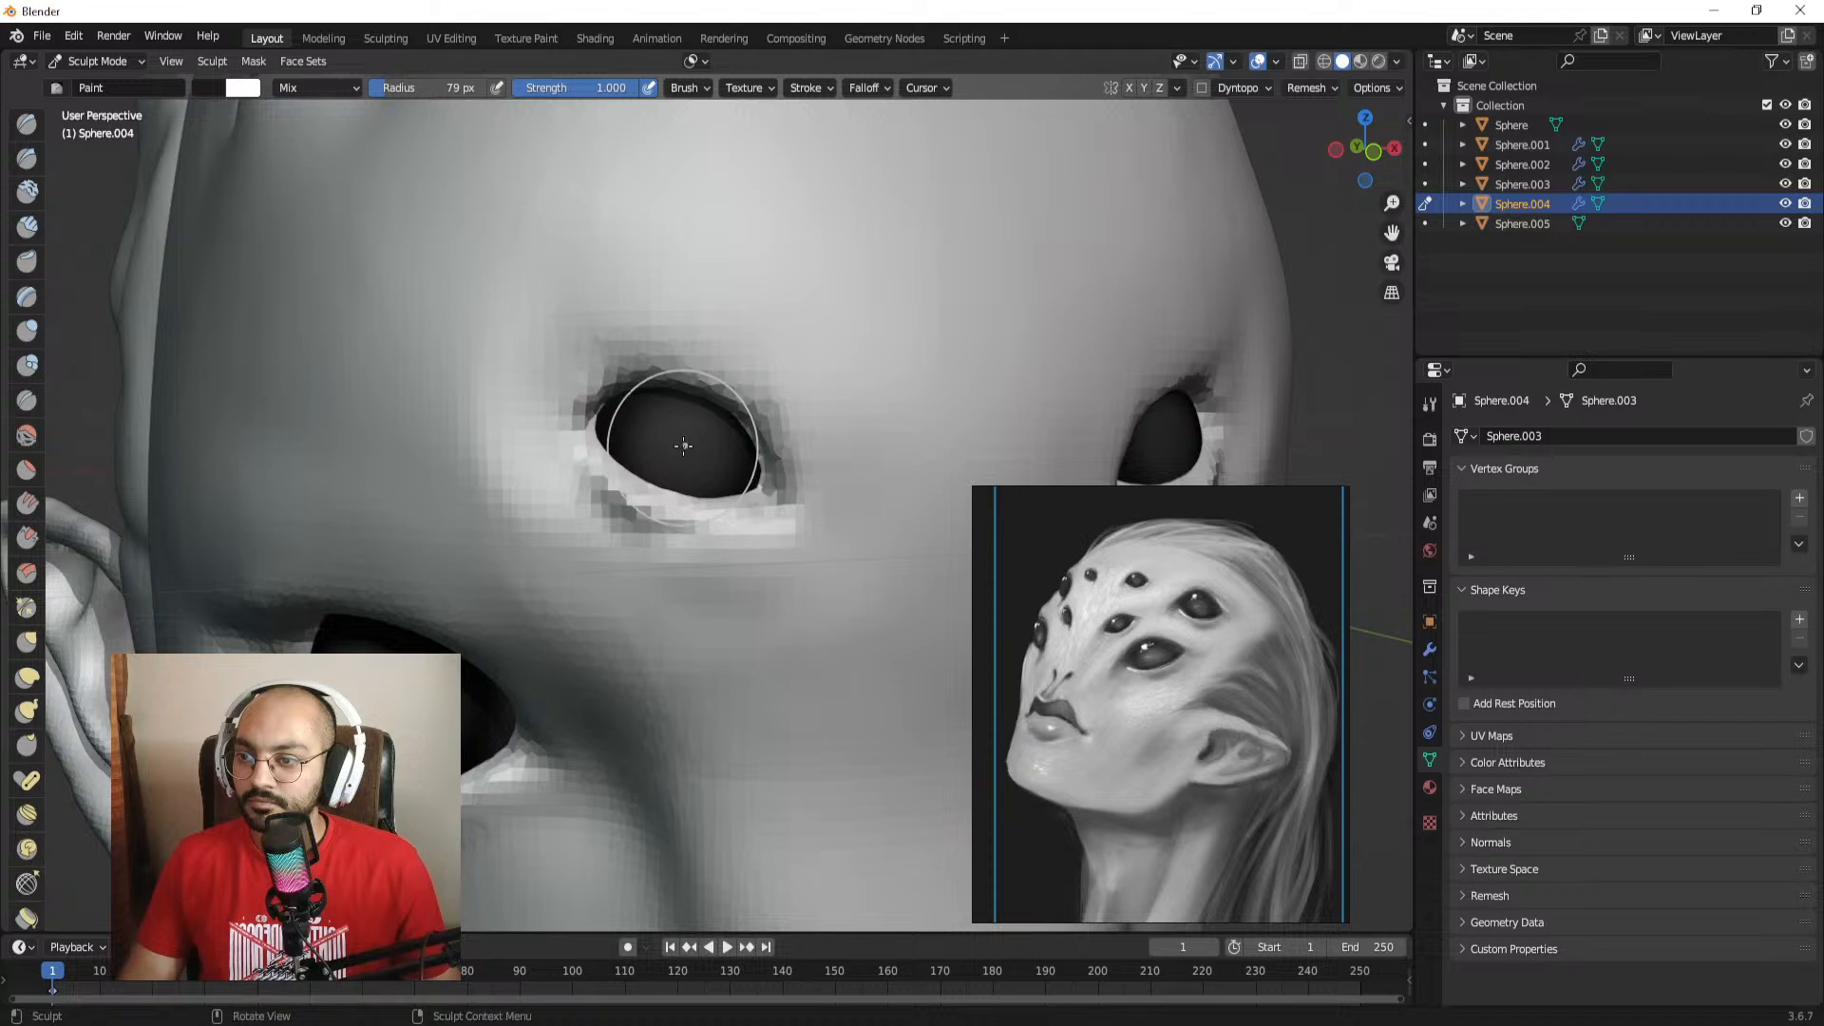
key(f)
click(664, 451)
ctrl+alt+drag(711, 429, 713, 532)
alt+drag(736, 418, 784, 432)
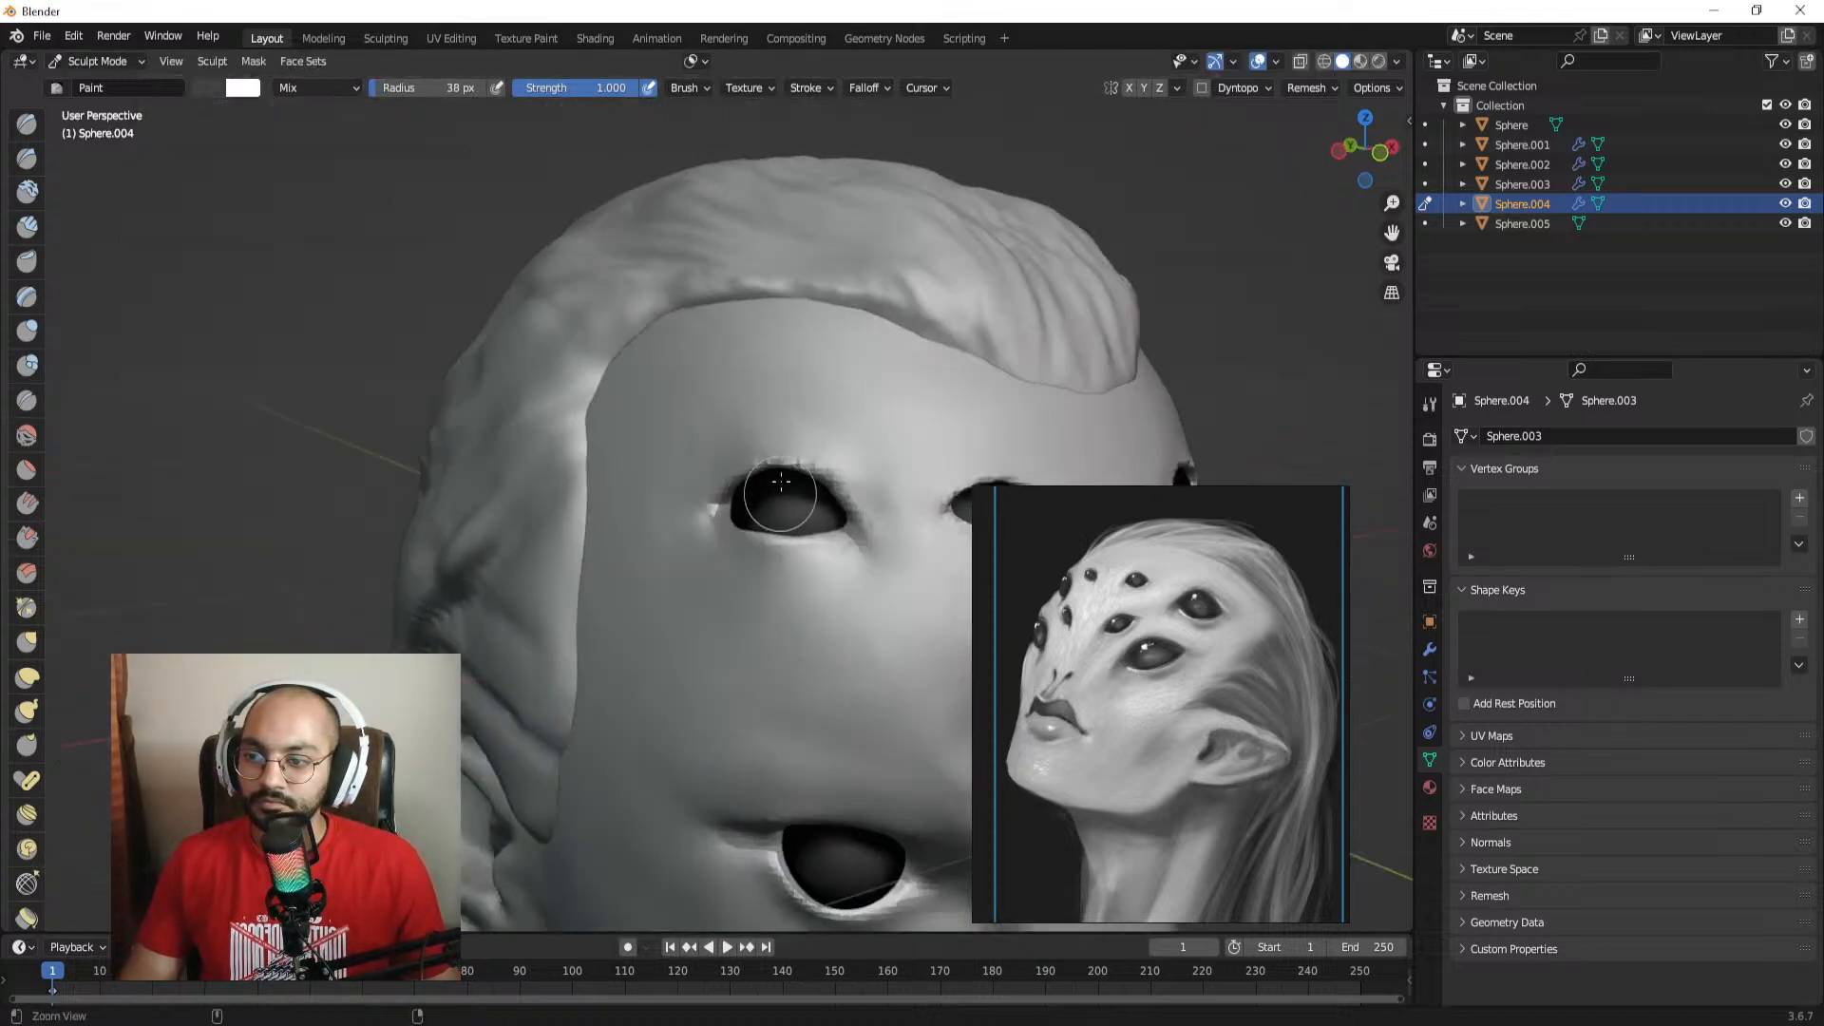
Step: Switch sculpting to the outer forehead eye Sphere.002 and paint a grey centre on it at a radius of 39 px
mouse_move(791, 534)
ctrl+alt+mouse_down()
mouse_move(798, 483)
mouse_move(691, 437)
mouse_move(688, 412)
mouse_move(678, 450)
mouse_move(704, 485)
ctrl+alt+mouse_up()
key(alt+q)
key(s)
key(f)
click(767, 424)
key(f)
click(733, 453)
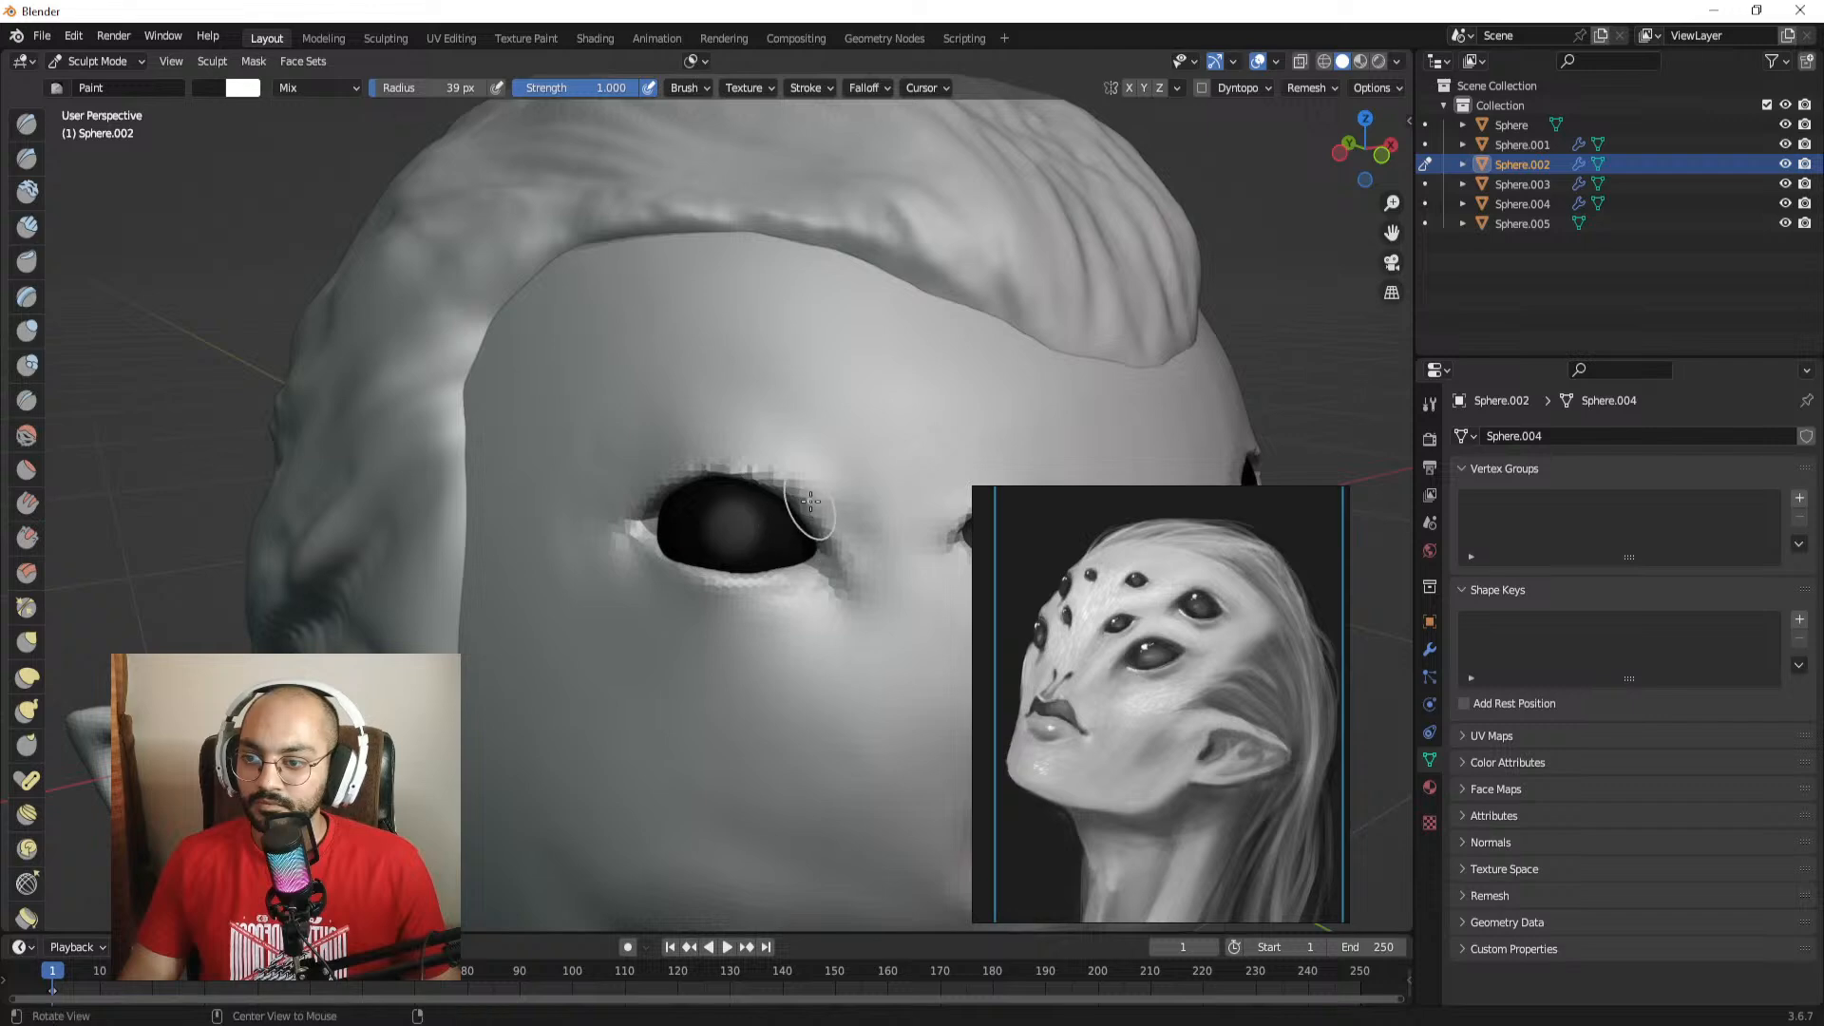
Step: Switch to Sphere.003 and paint its soft grey centre, undoing one stroke and finishing at a radius of 55 px
alt+drag(798, 529, 661, 464)
key(alt+q)
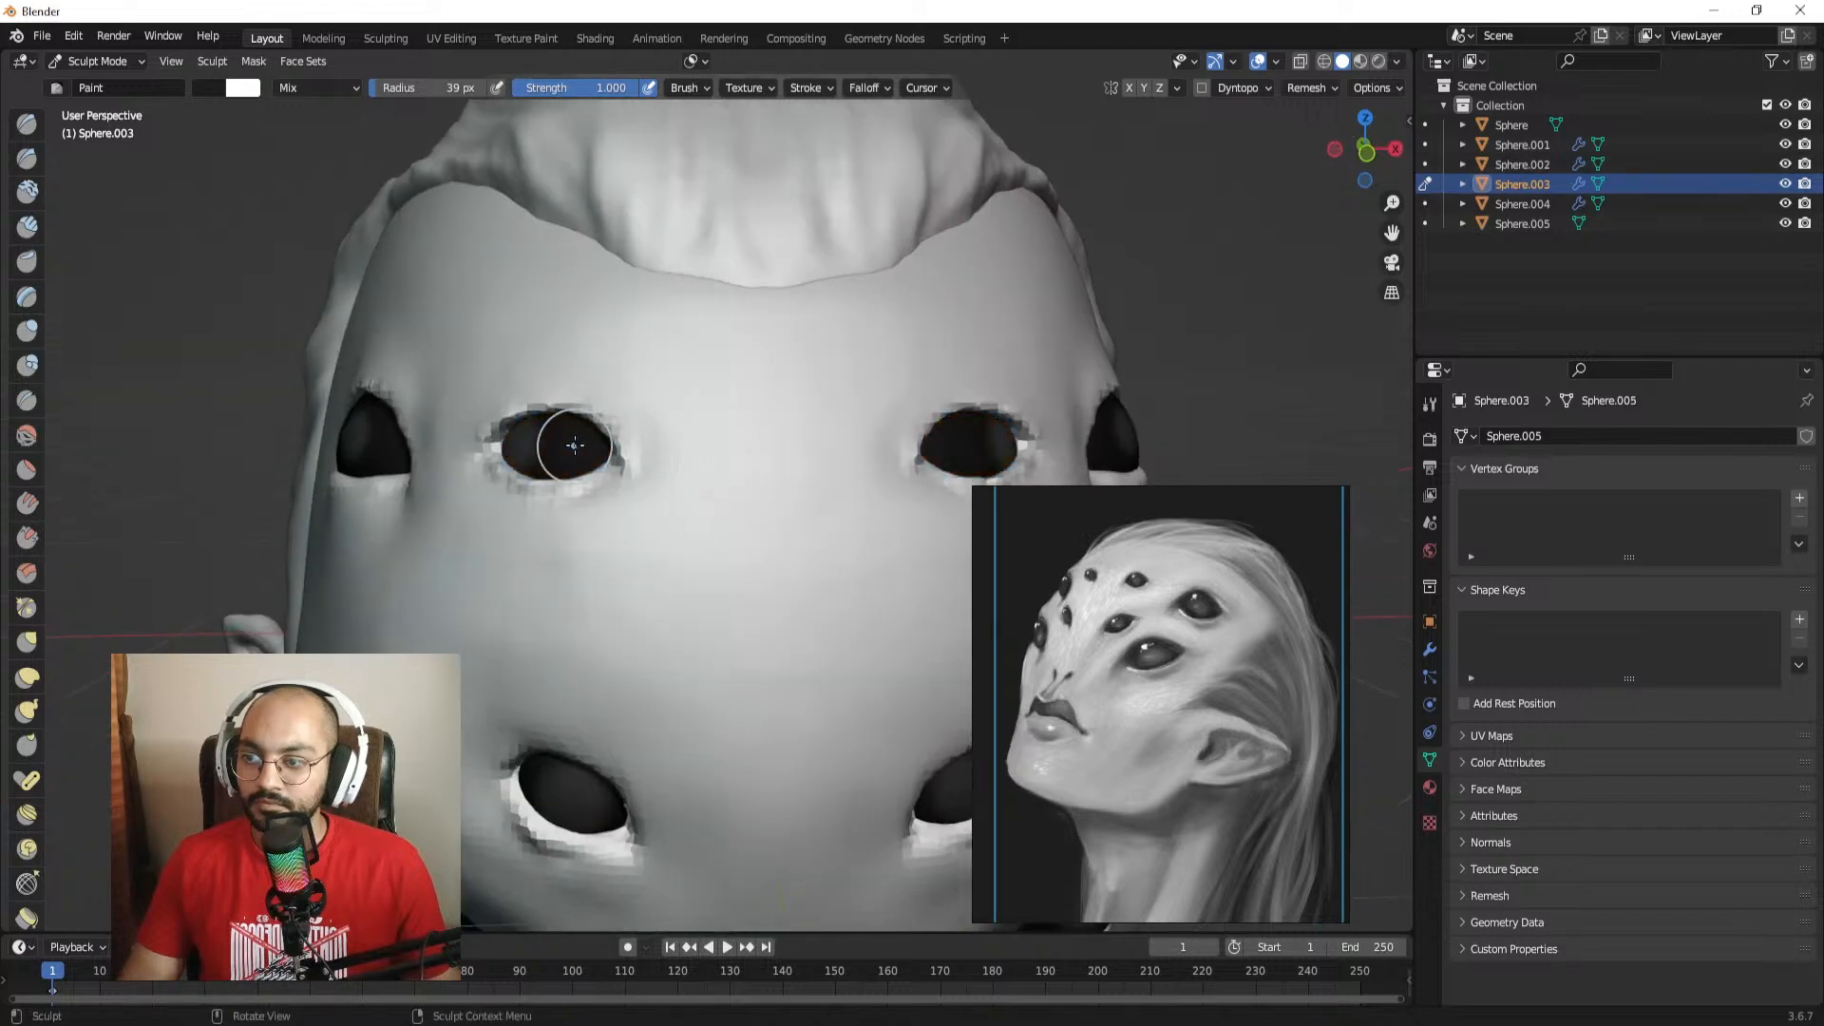
key(f)
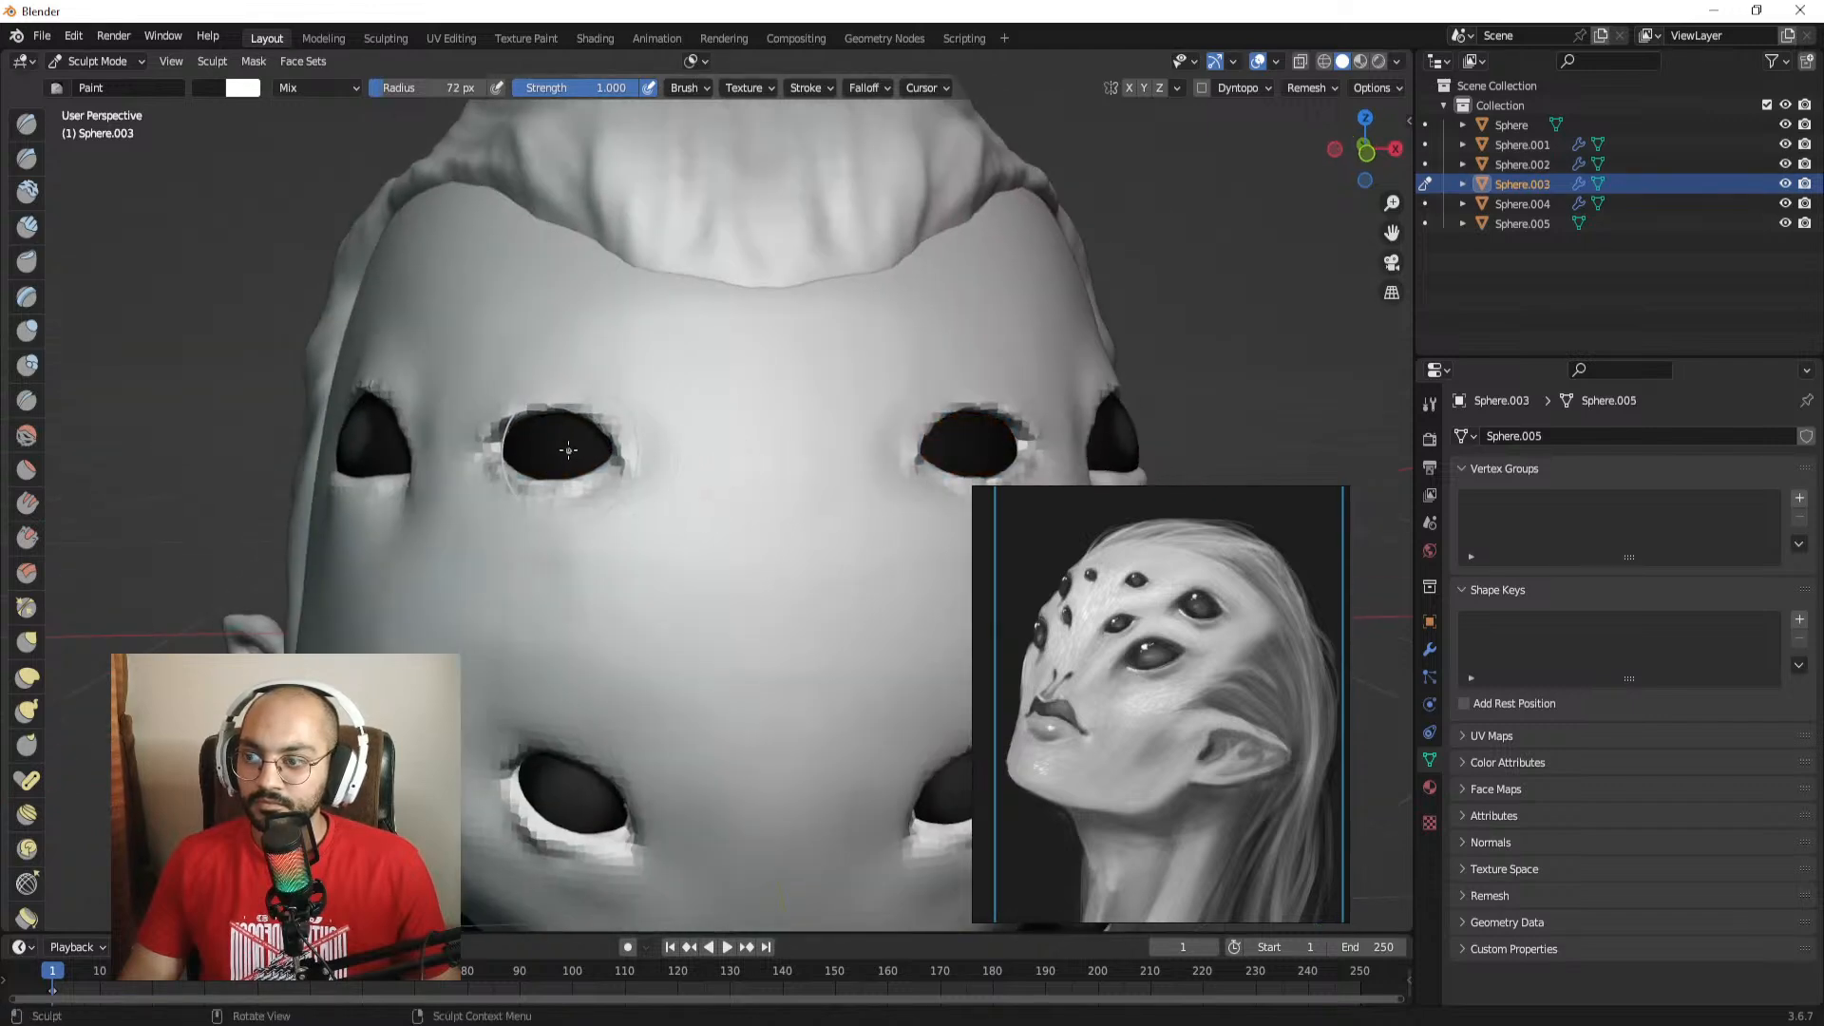
key(f)
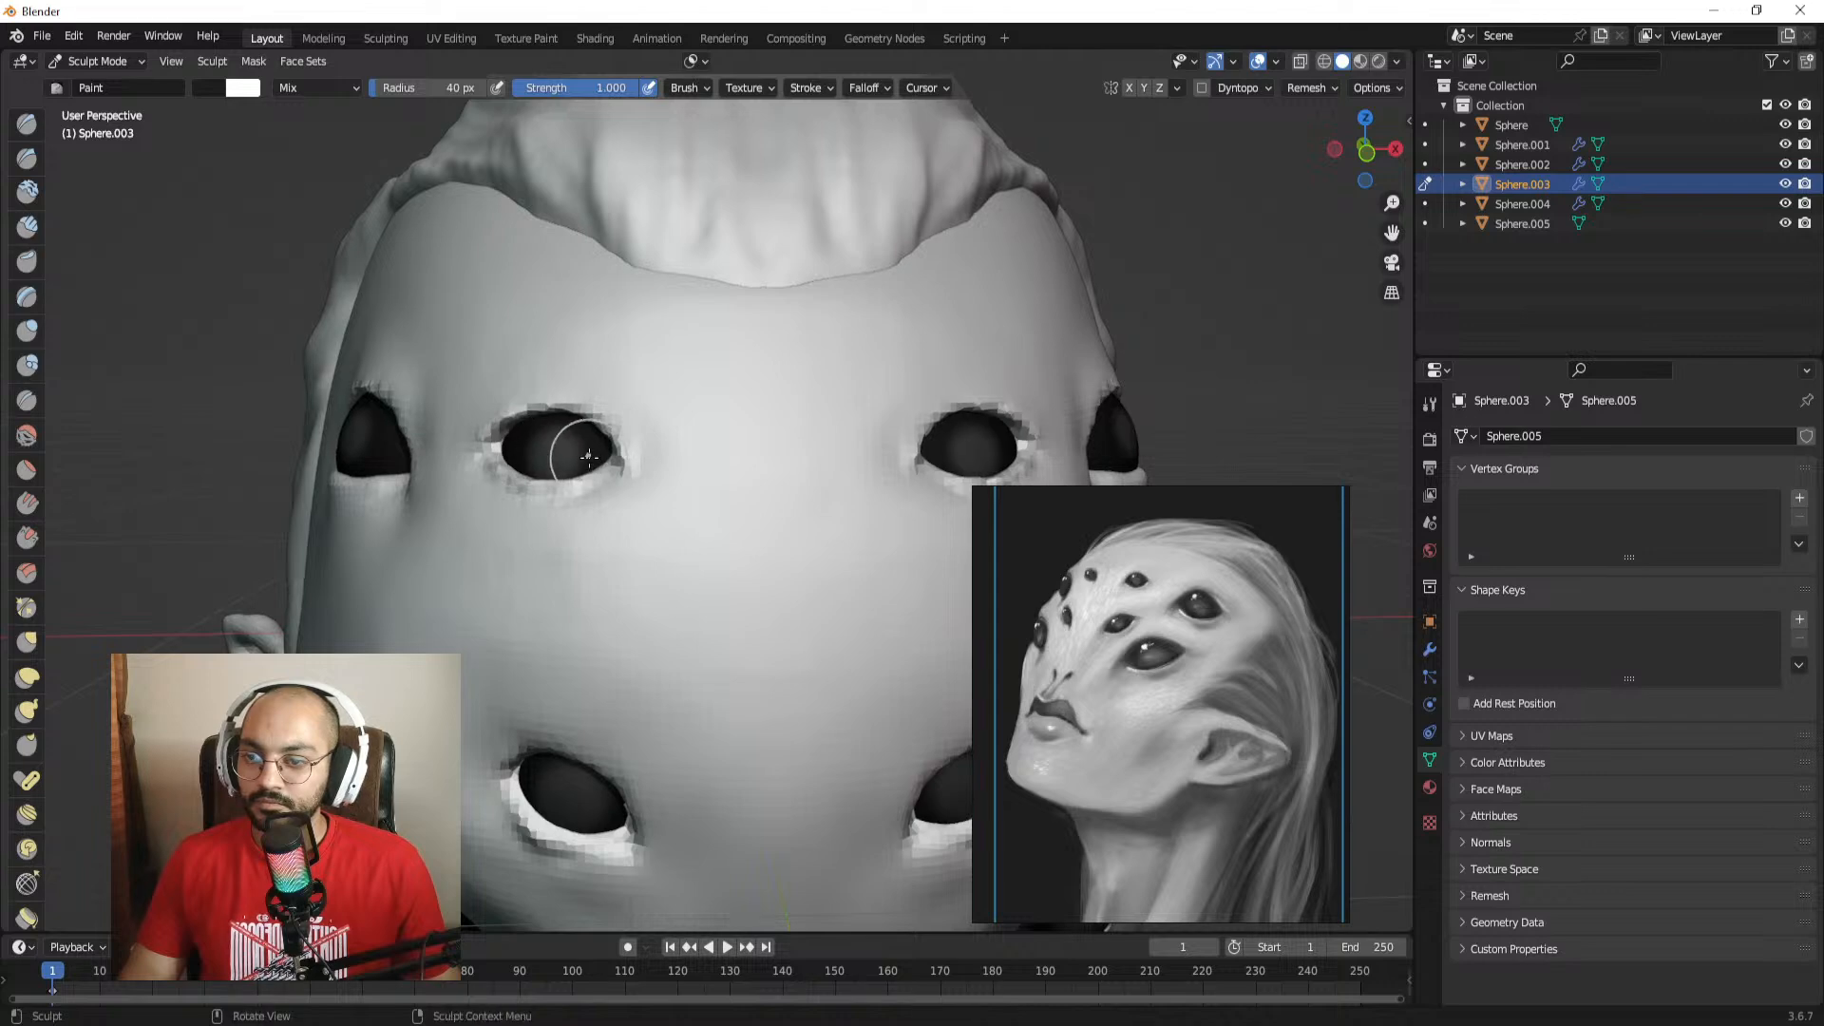
key(ctrl+z)
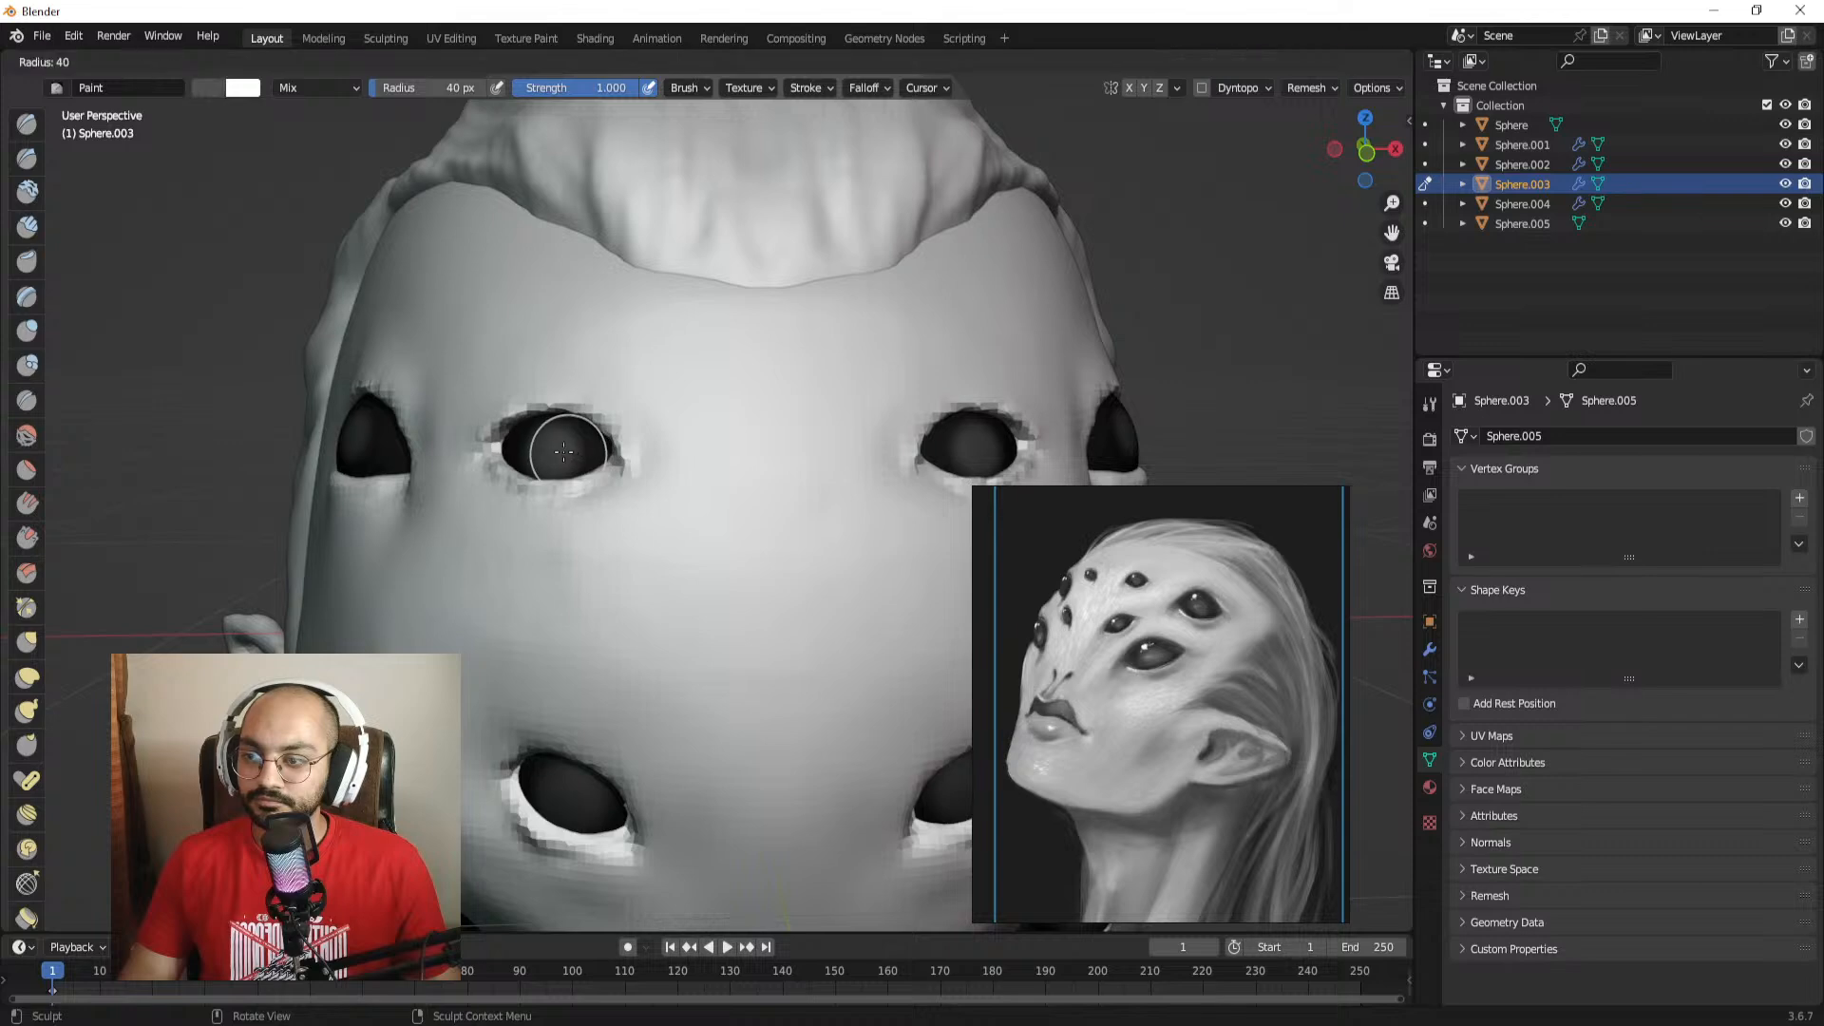
key(f)
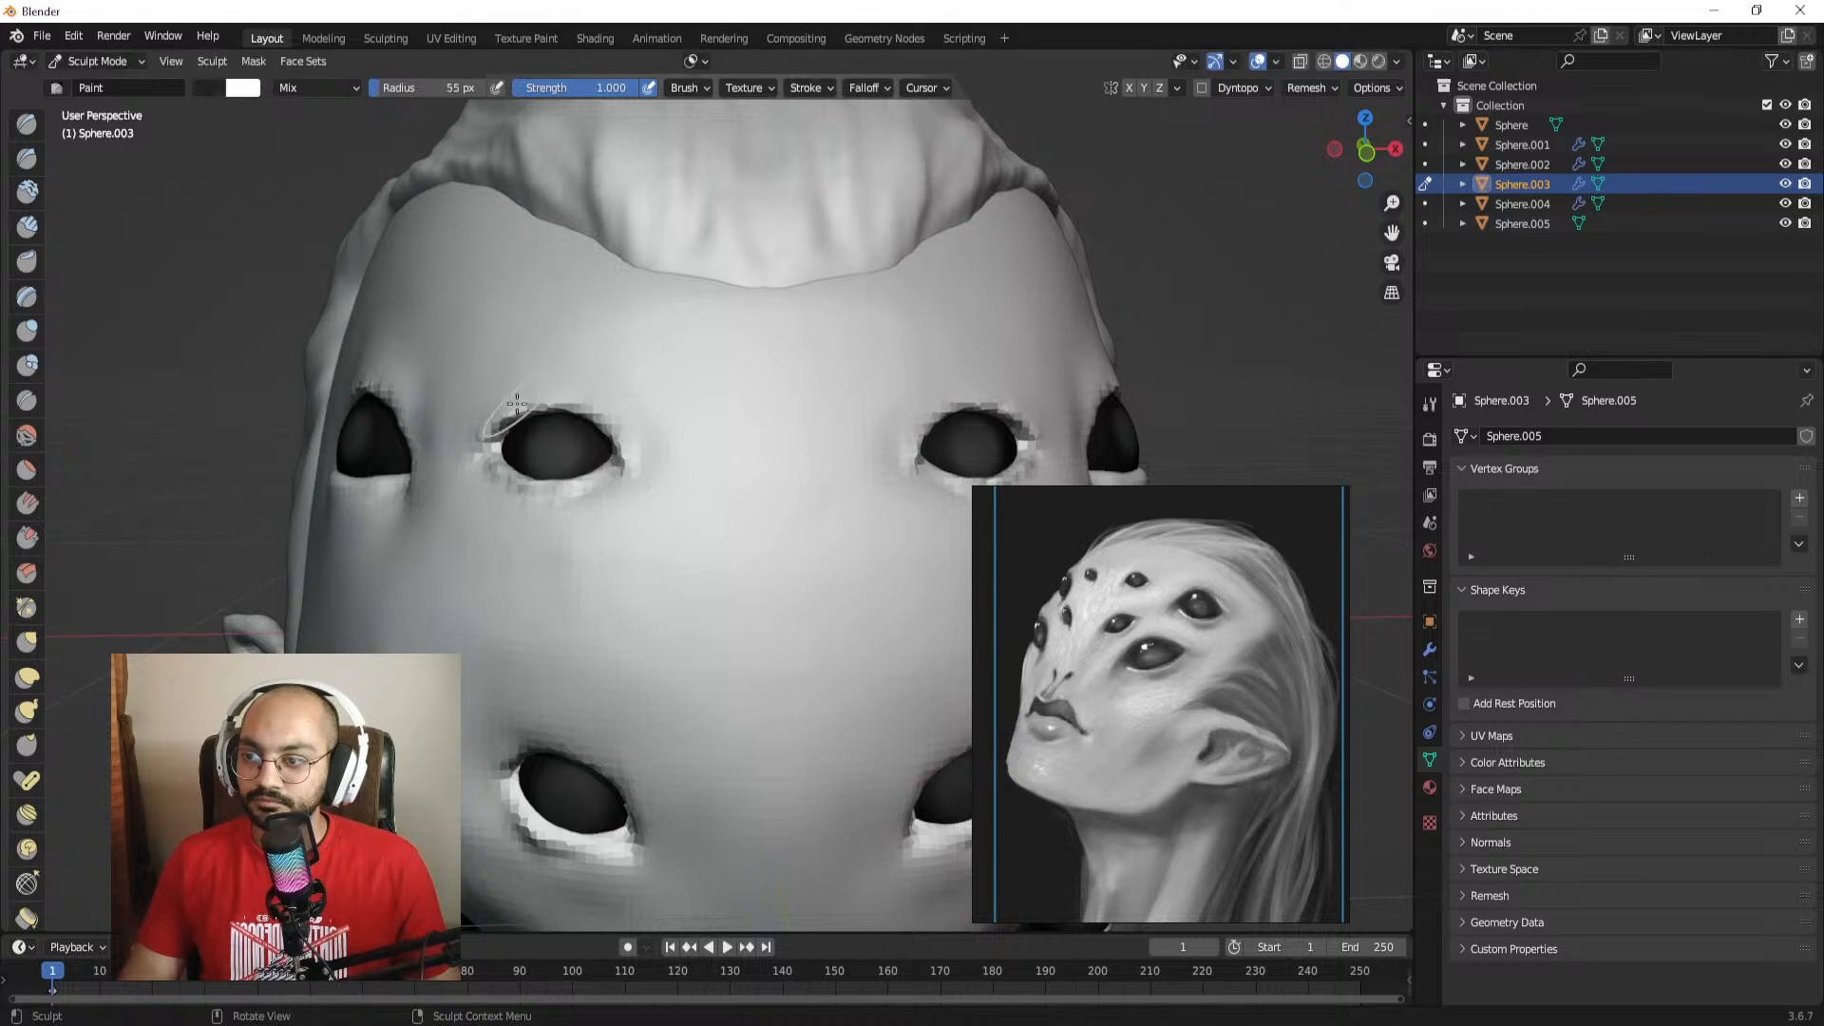
Step: Return to Sphere.002 and repaint its centre as a soft, dark grey with brush radii of 44 px and 37 px
scroll(599, 466, down, 4)
alt+drag(611, 472, 732, 504)
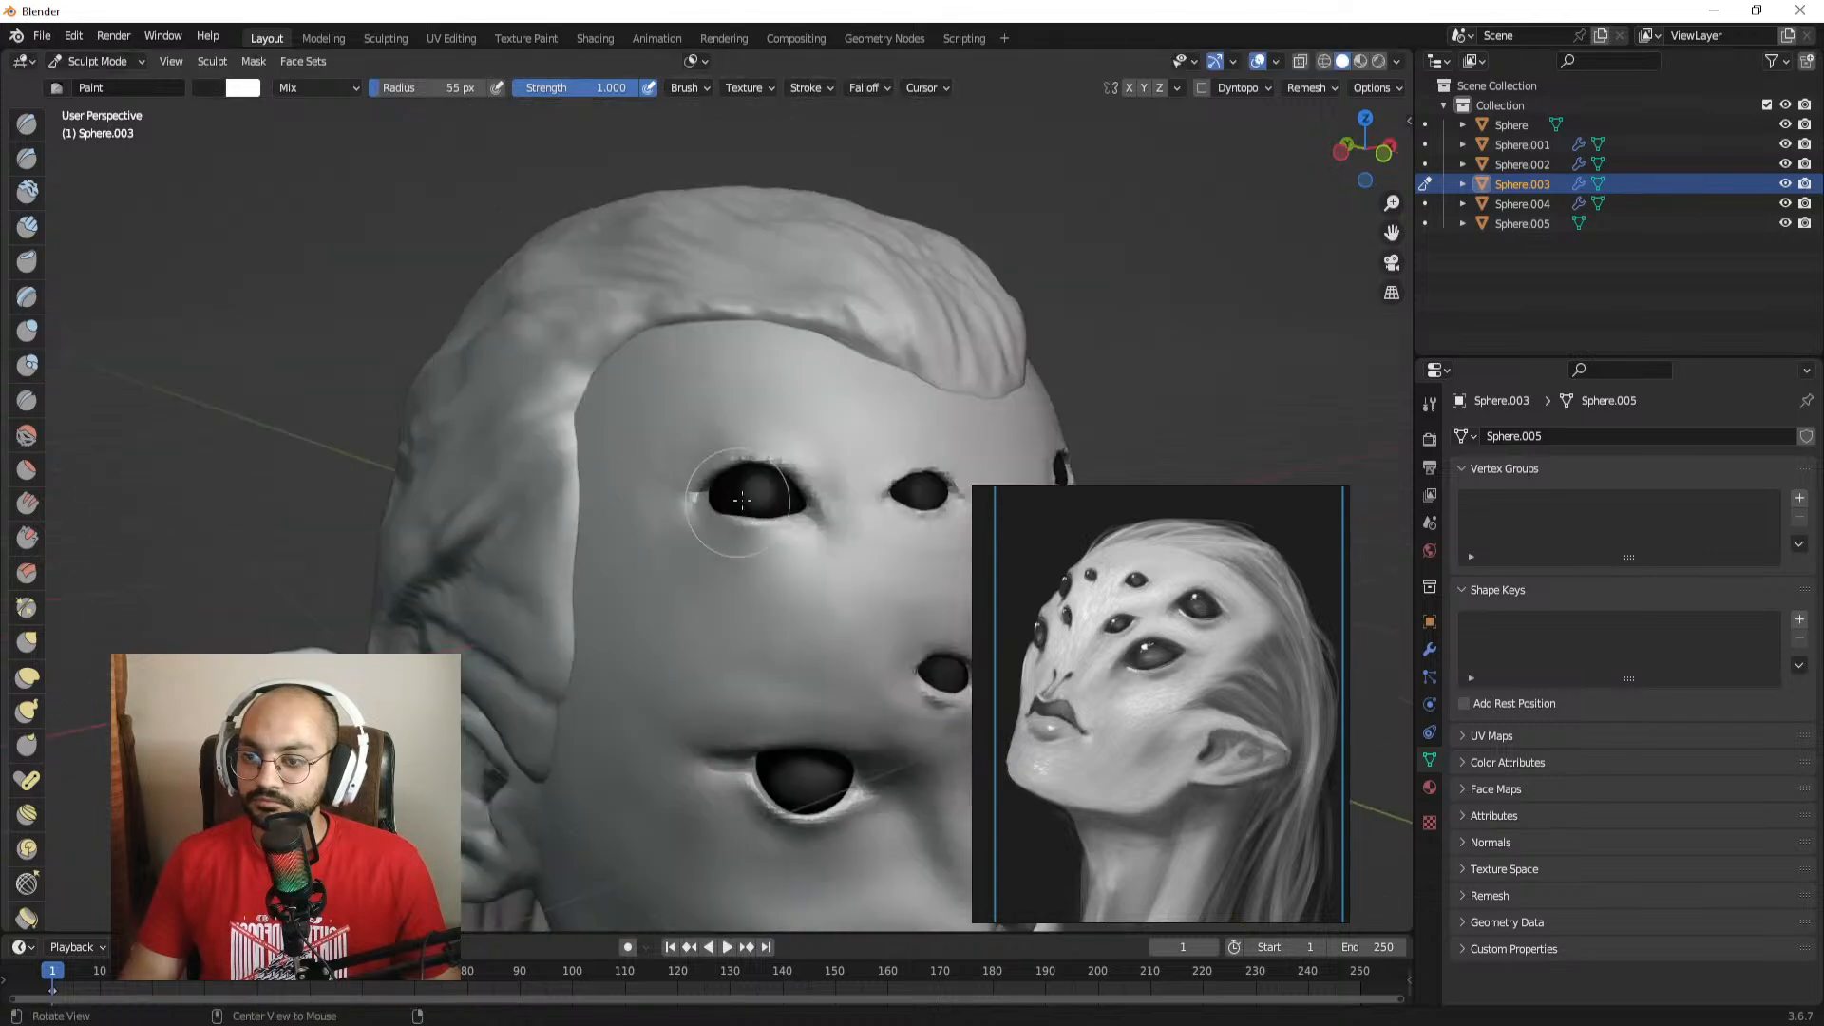
scroll(760, 496, up, 2)
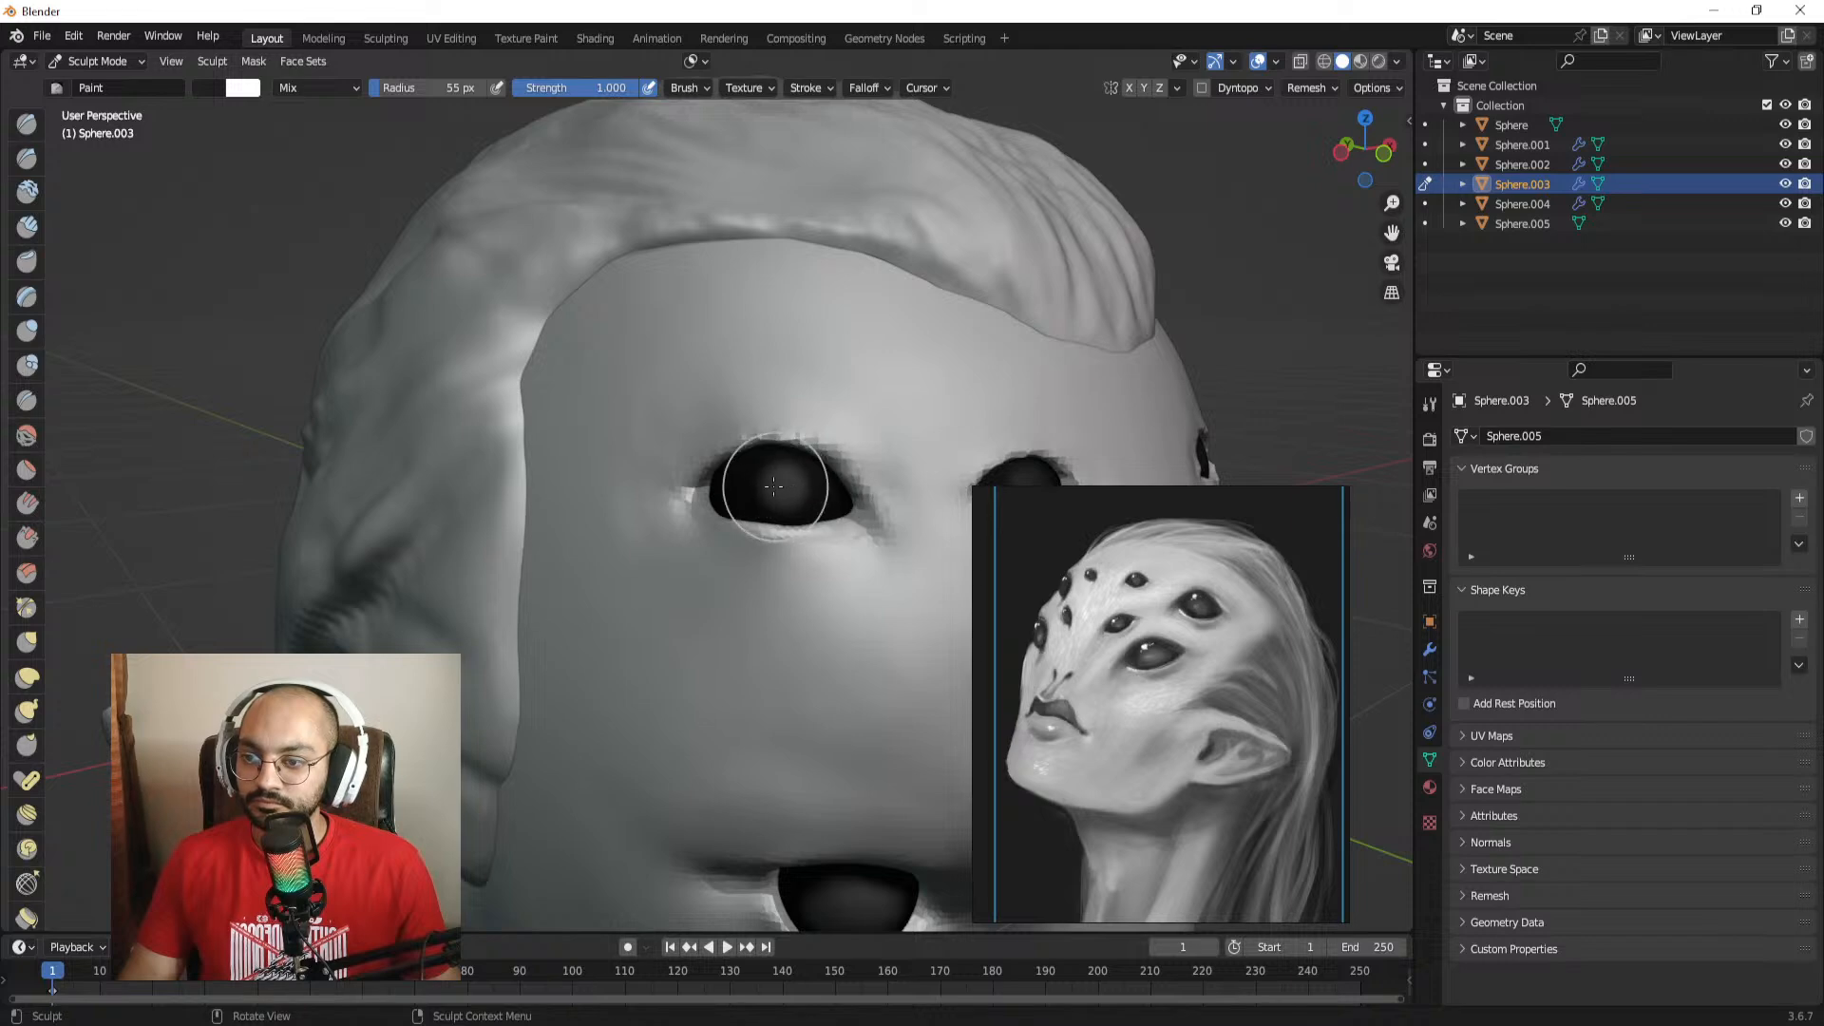
click(798, 498)
key(alt+q)
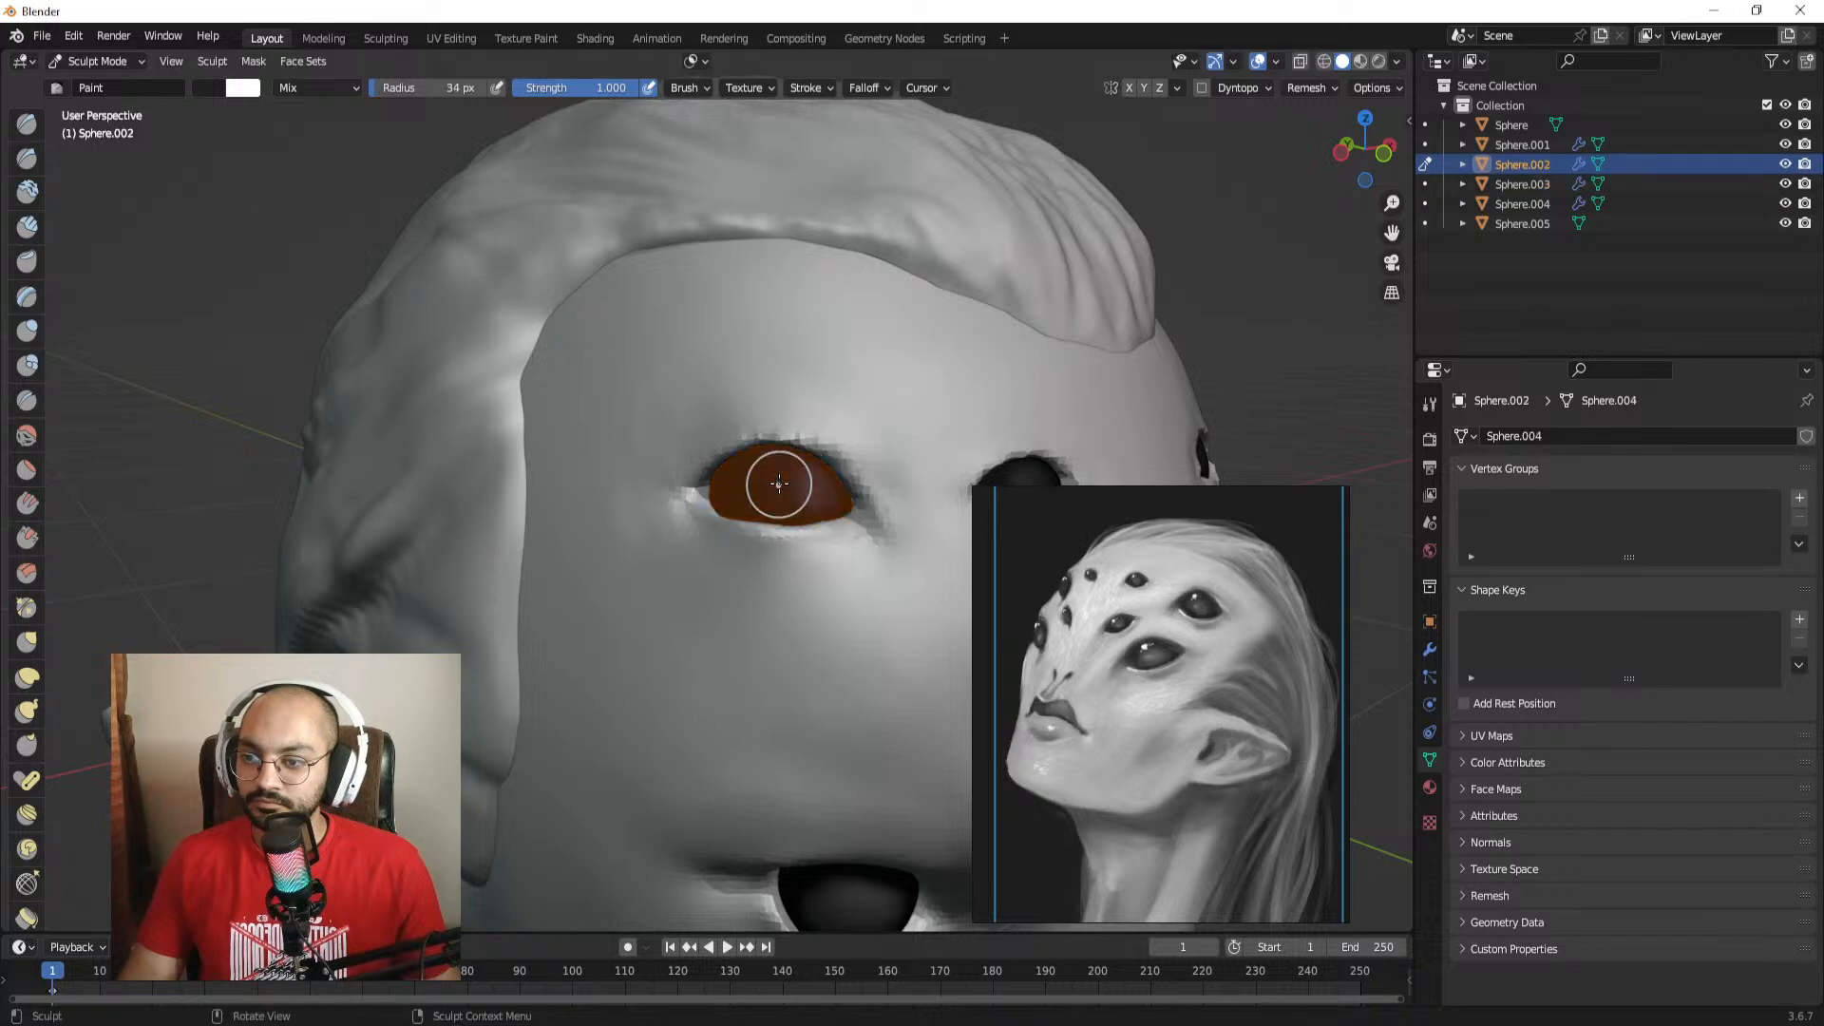
key(alt+q)
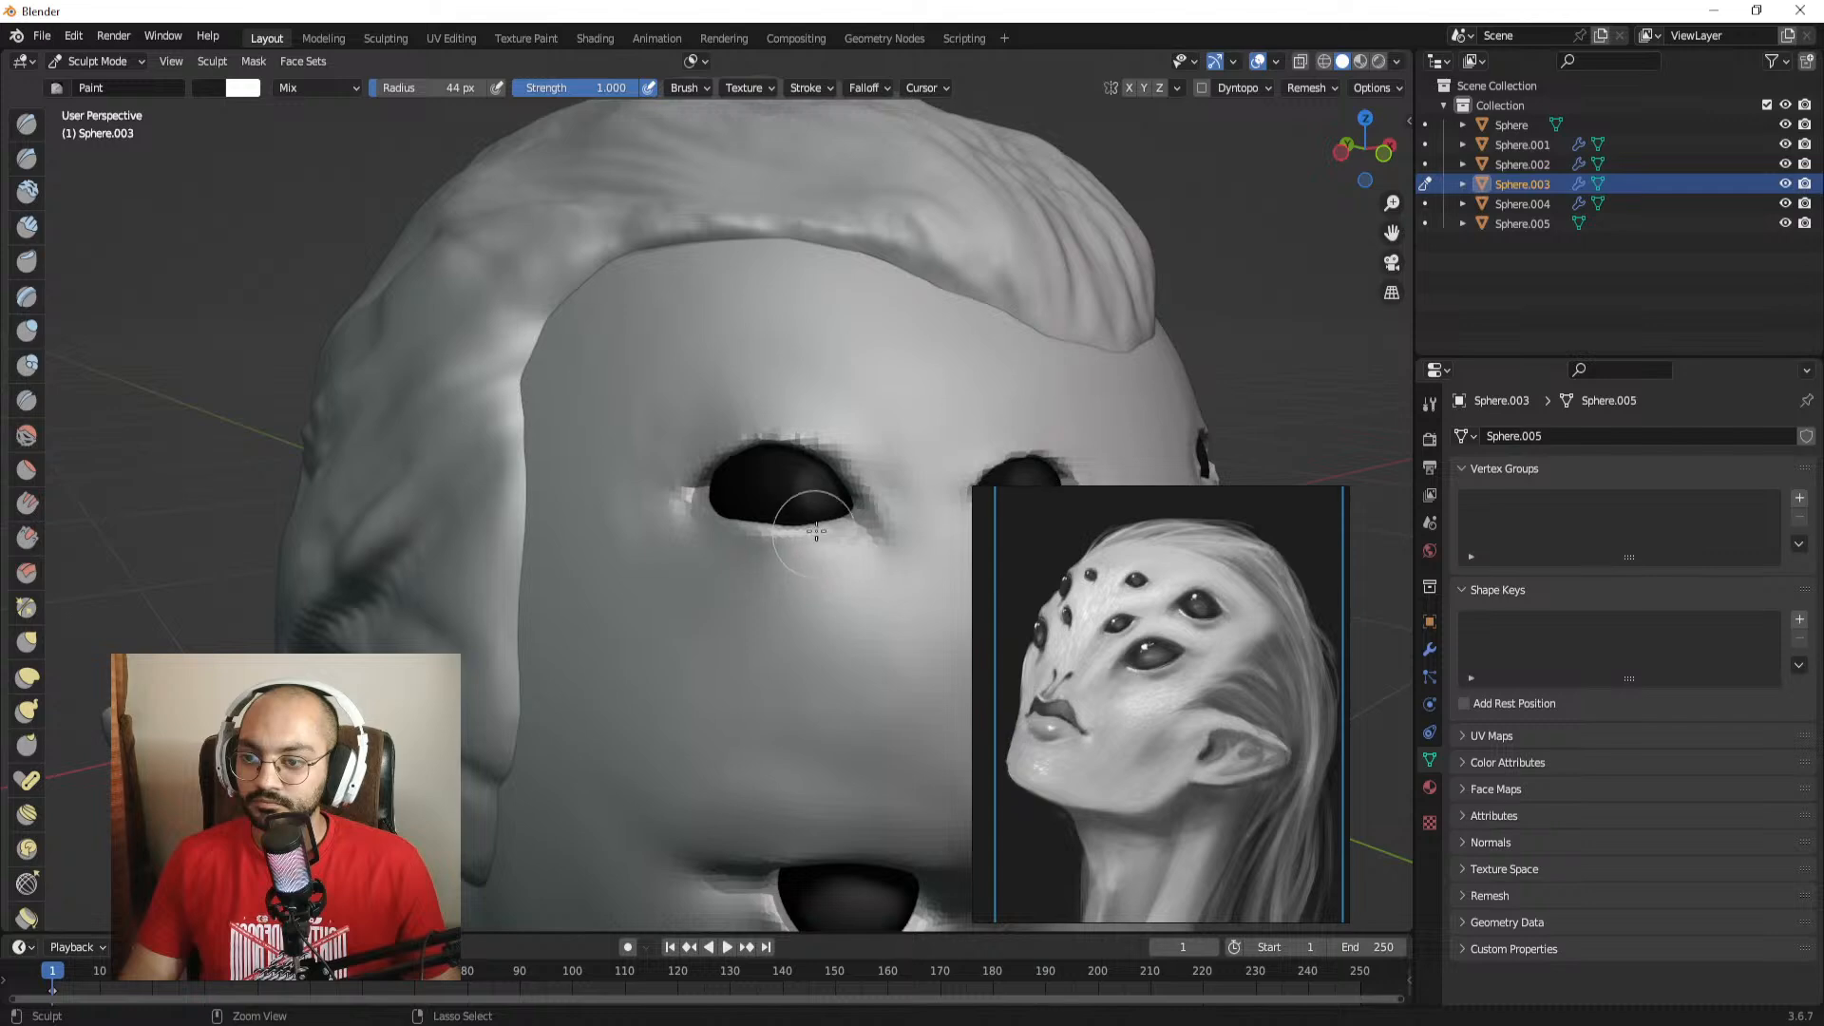
alt+drag(827, 500, 798, 498)
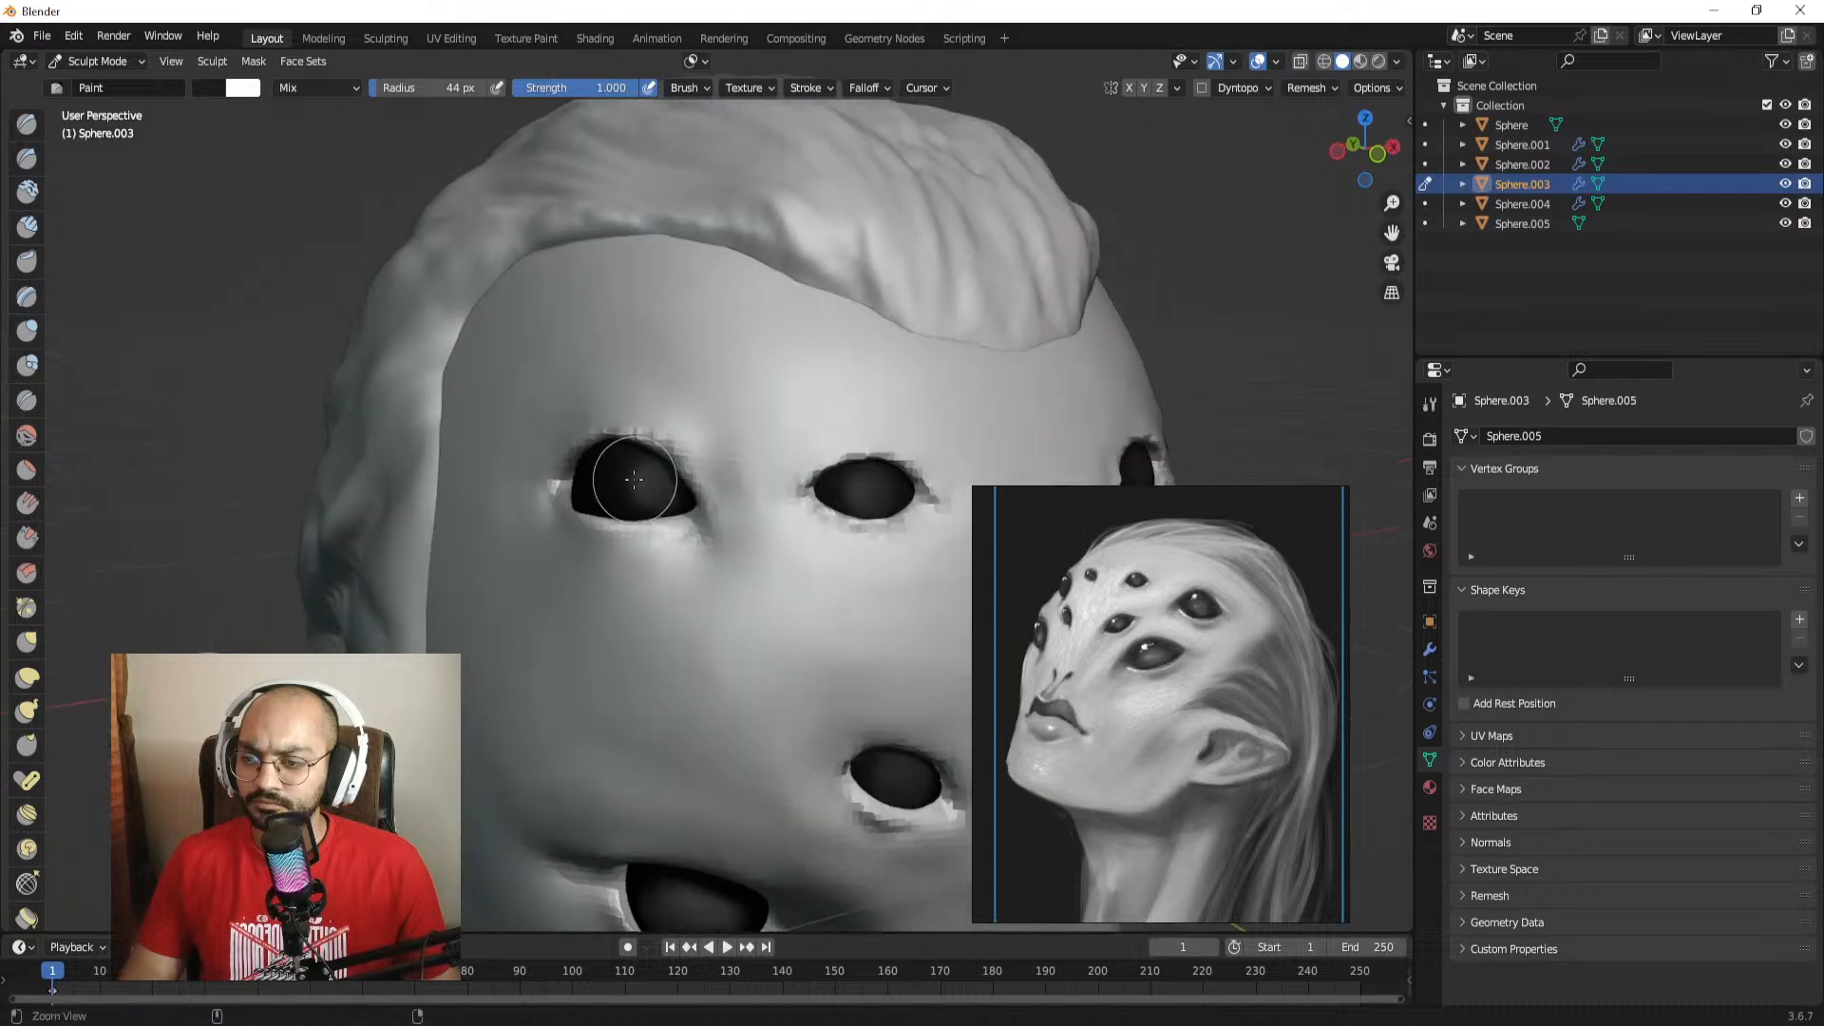
key(alt+q)
scroll(618, 475, up, 2)
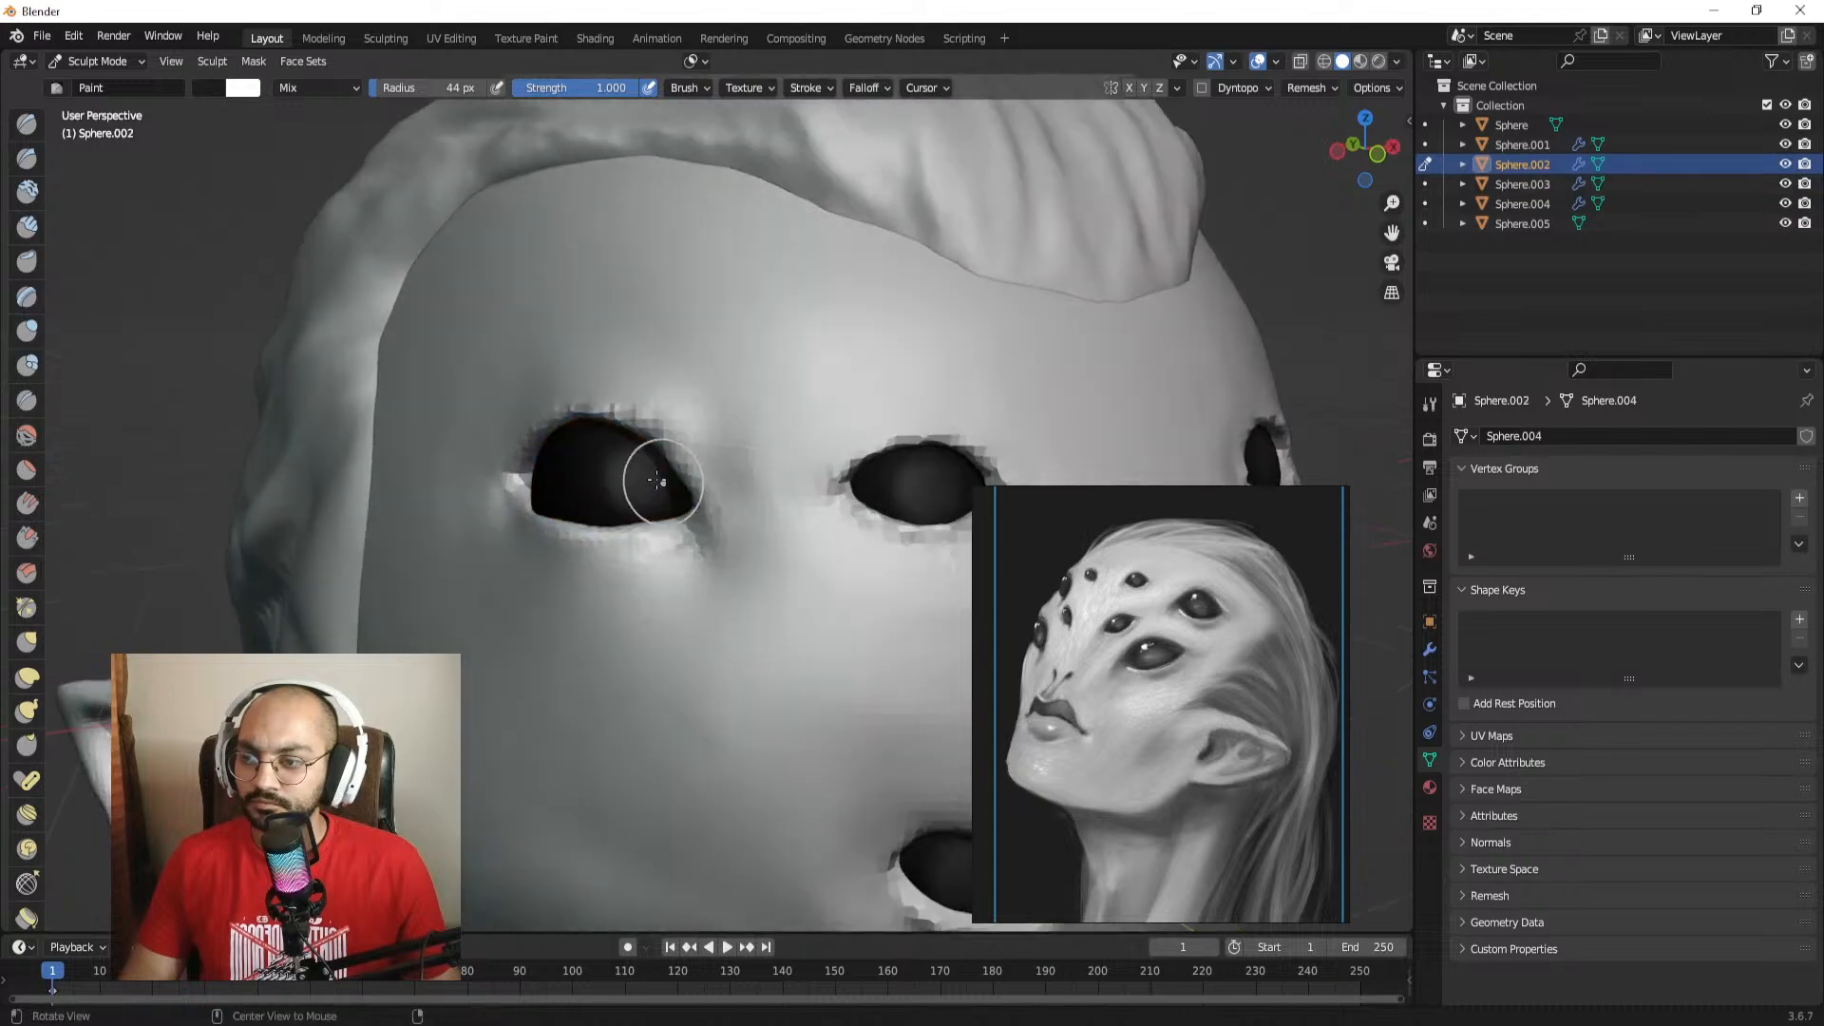
key(alt+q)
click(598, 491)
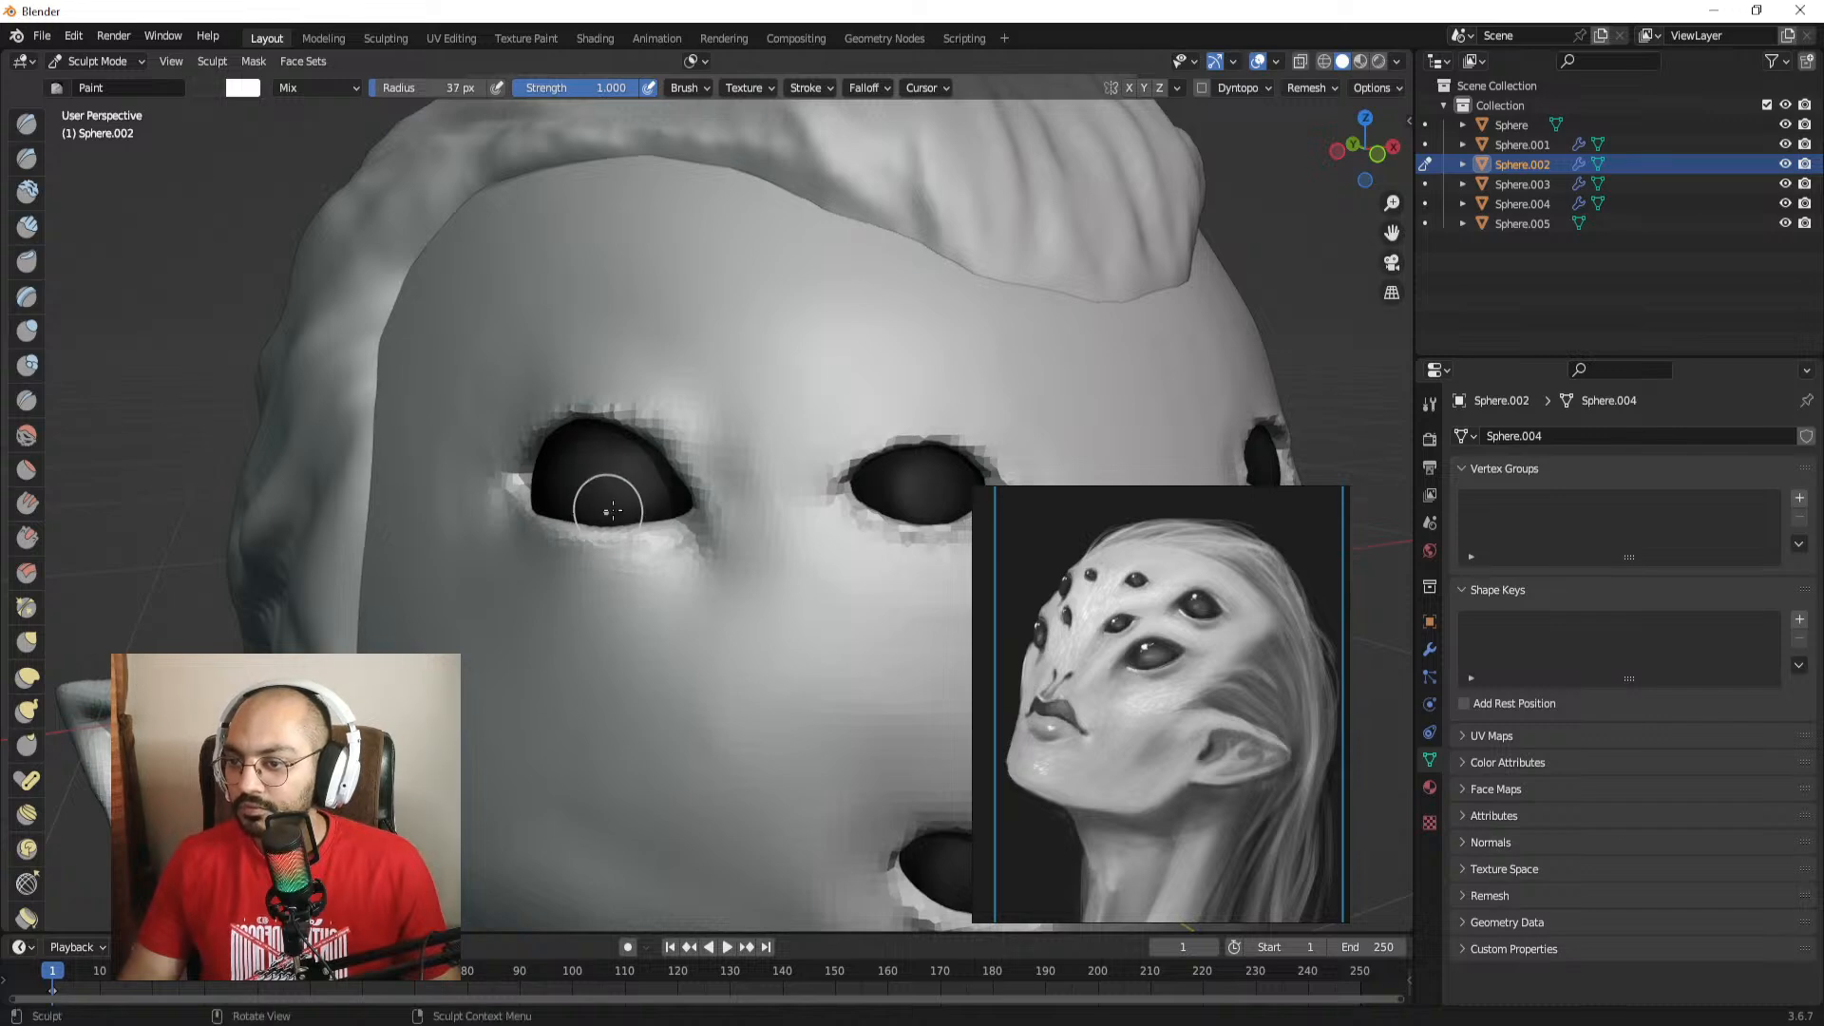
Step: Switch to the large main eye Sphere.001 and paint its soft grey centre with brush radii of 62 px and 56 px
middle_drag(665, 450, 676, 408)
scroll(822, 447, down, 4)
scroll(684, 418, down, 3)
middle_drag(789, 439, 733, 437)
alt+drag(732, 437, 793, 403)
mouse_move(765, 475)
ctrl+alt+mouse_down()
mouse_move(756, 409)
mouse_move(743, 463)
mouse_move(613, 489)
mouse_move(716, 521)
mouse_move(654, 442)
mouse_move(648, 460)
ctrl+alt+mouse_up()
key(alt+q)
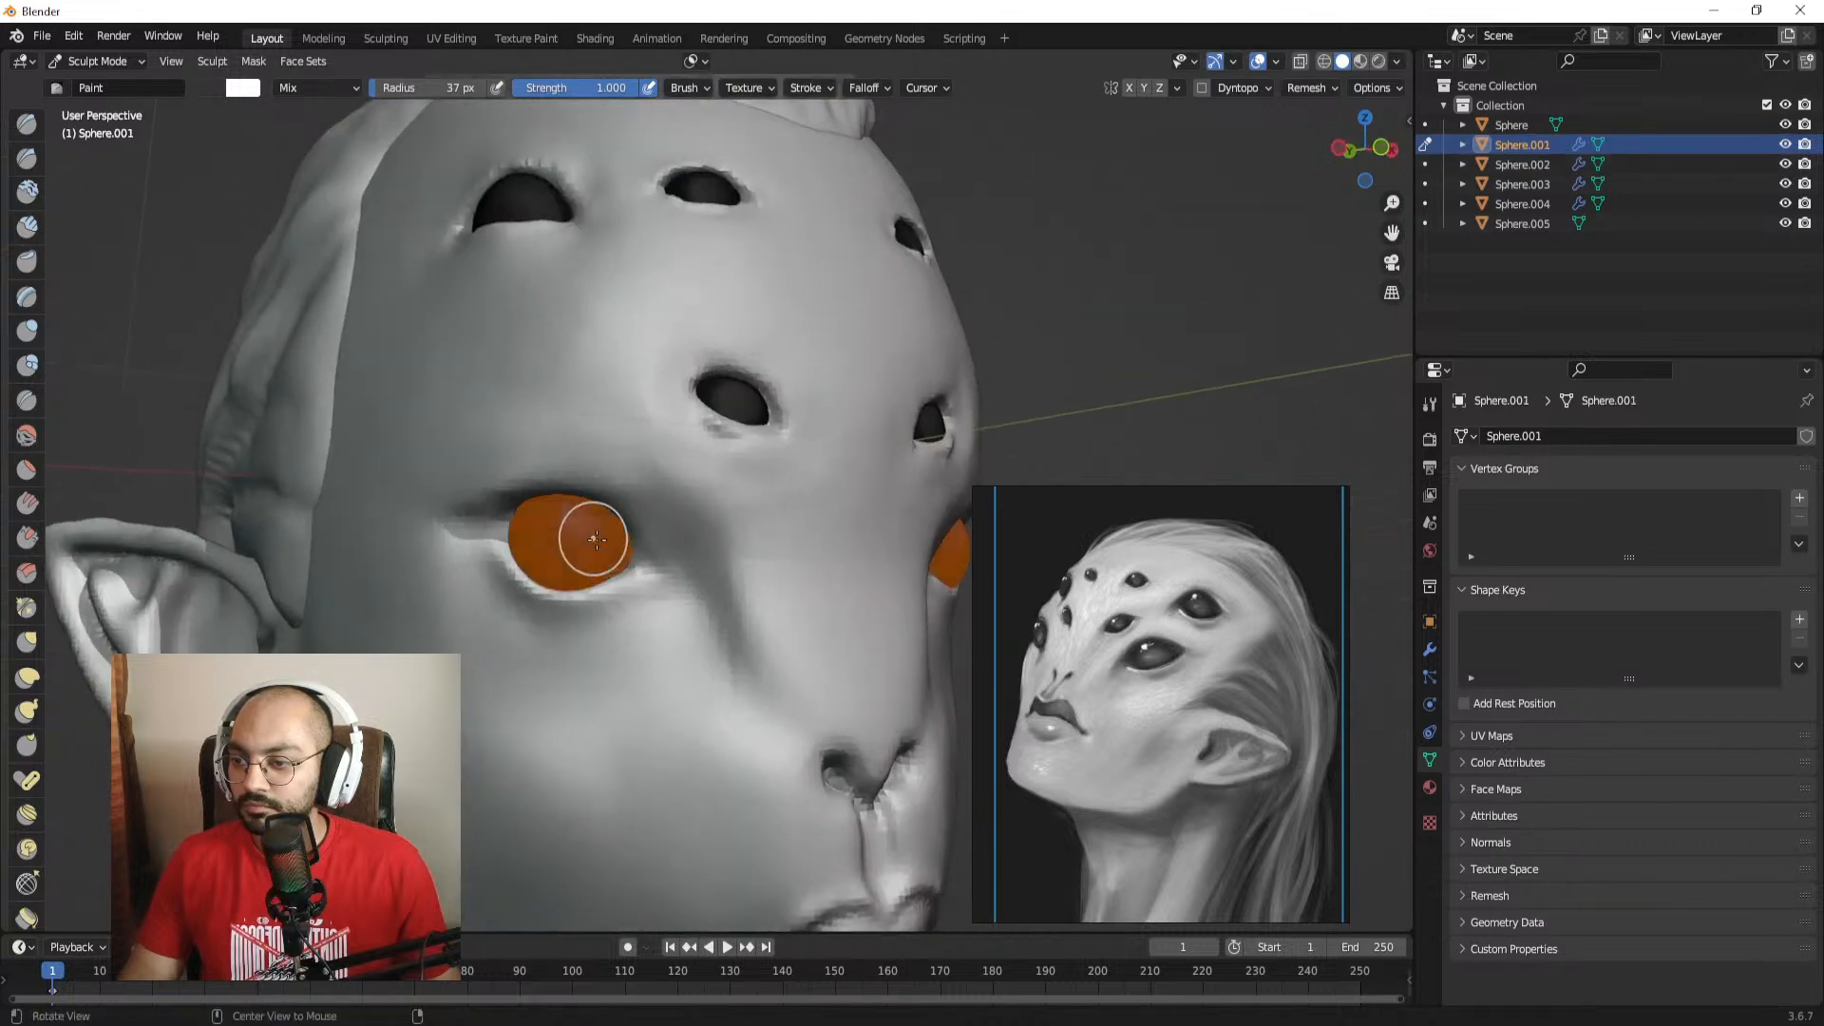
ctrl+alt+drag(599, 542, 607, 481)
alt+shift+drag(547, 565, 664, 547)
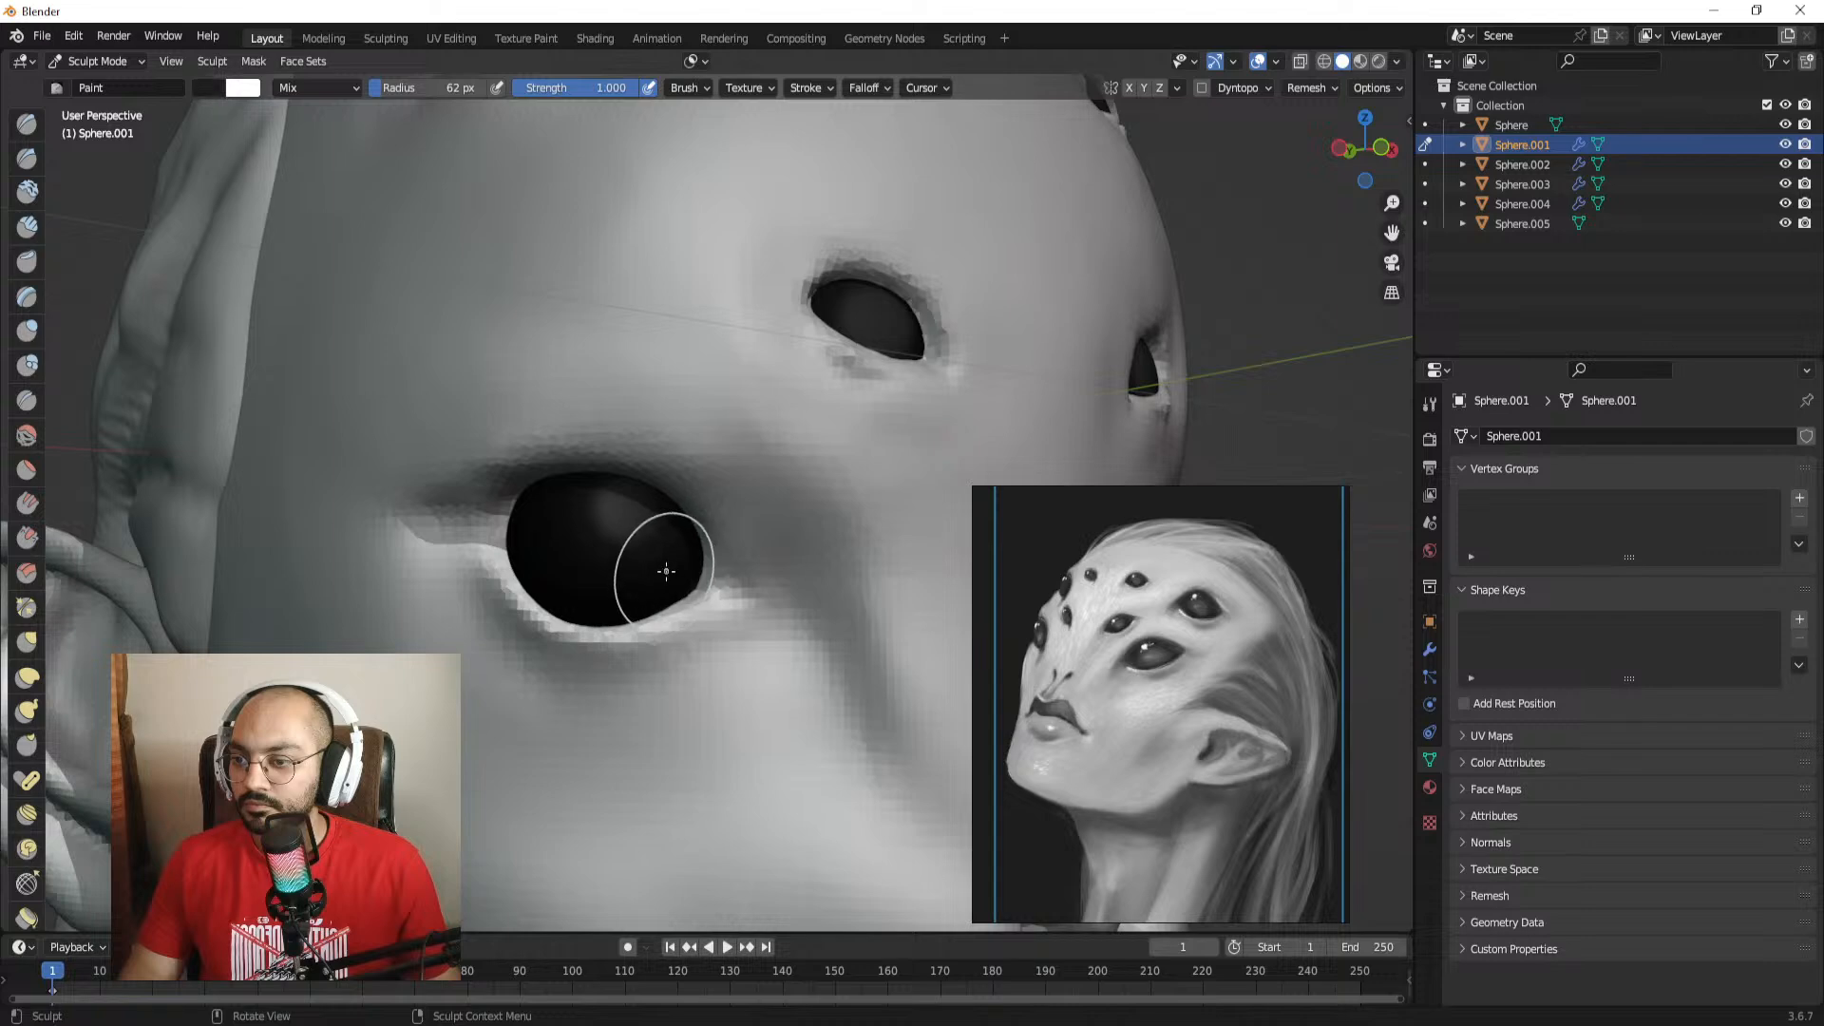
key(f)
click(546, 551)
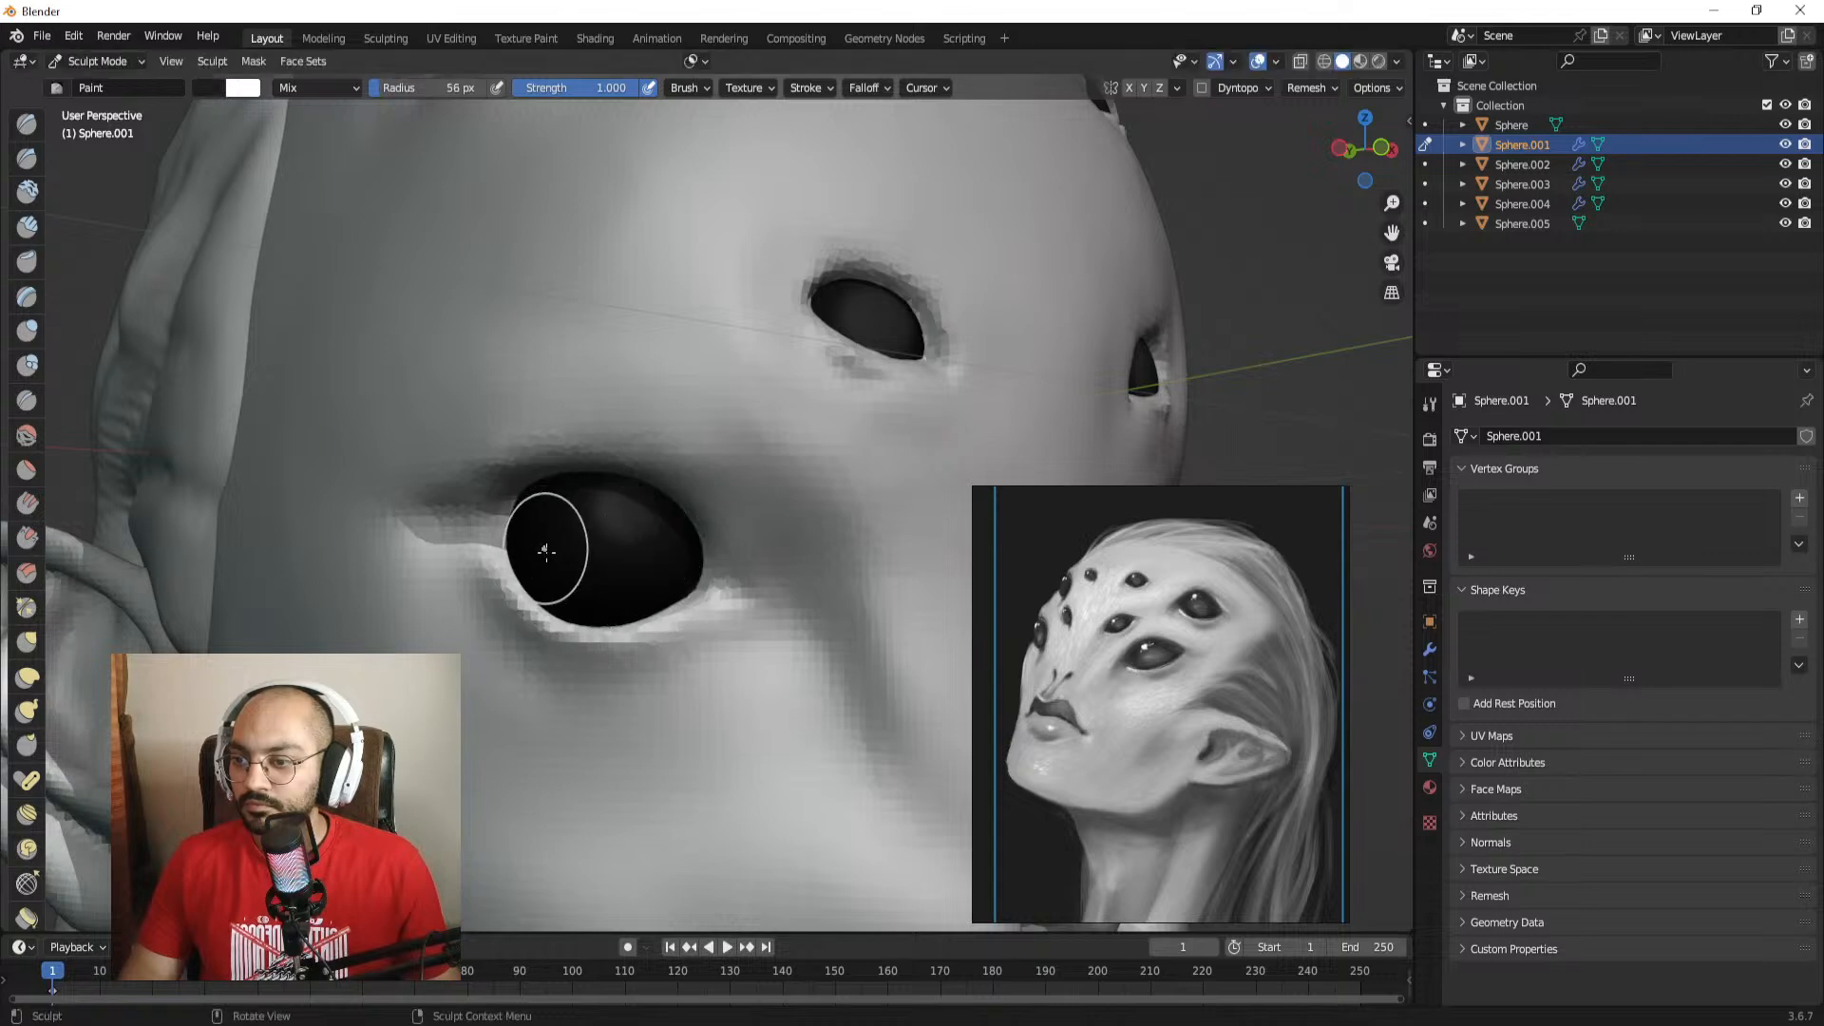
key(f)
click(638, 540)
Step: Shrink the brush and paint a small white highlight on the upper part of Sphere.001
key(f)
click(582, 534)
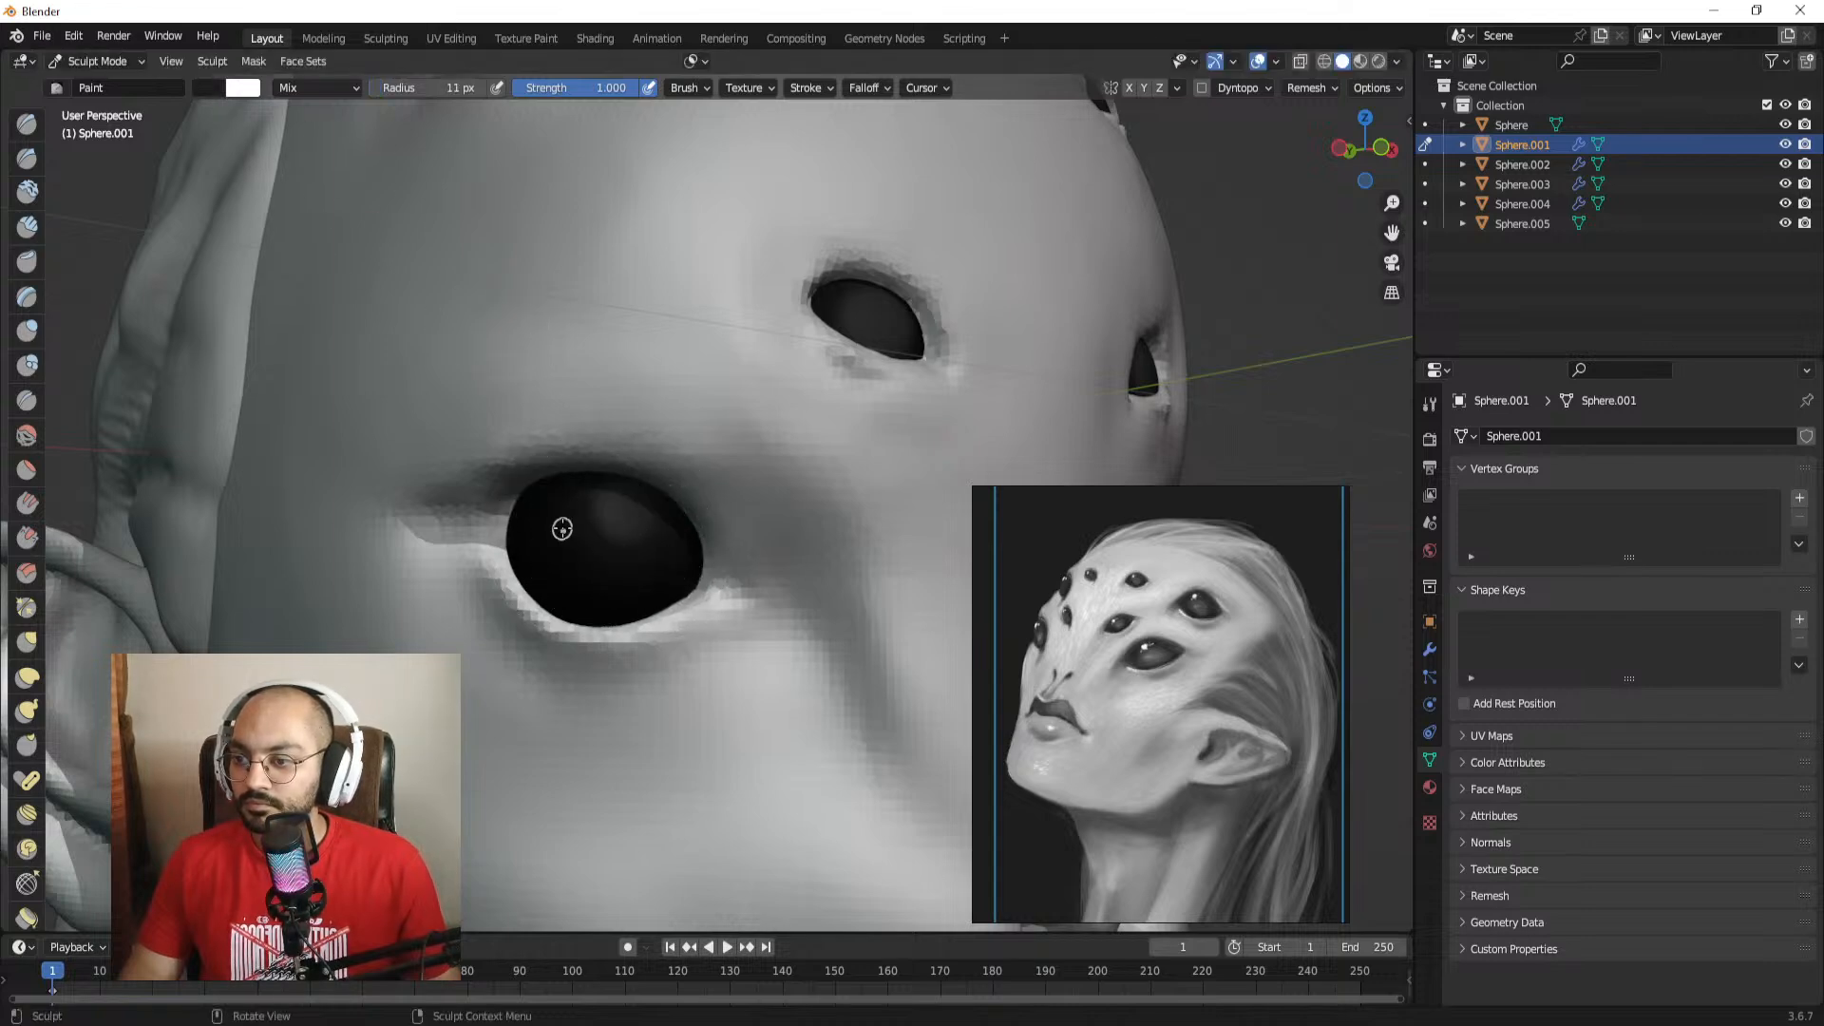
alt+drag(608, 519, 536, 522)
ctrl+alt+drag(618, 475, 638, 580)
mouse_move(646, 561)
alt+mouse_down()
mouse_move(613, 560)
mouse_move(665, 571)
mouse_move(623, 437)
mouse_move(615, 456)
alt+mouse_up()
alt+drag(493, 558, 639, 549)
key(f)
click(629, 549)
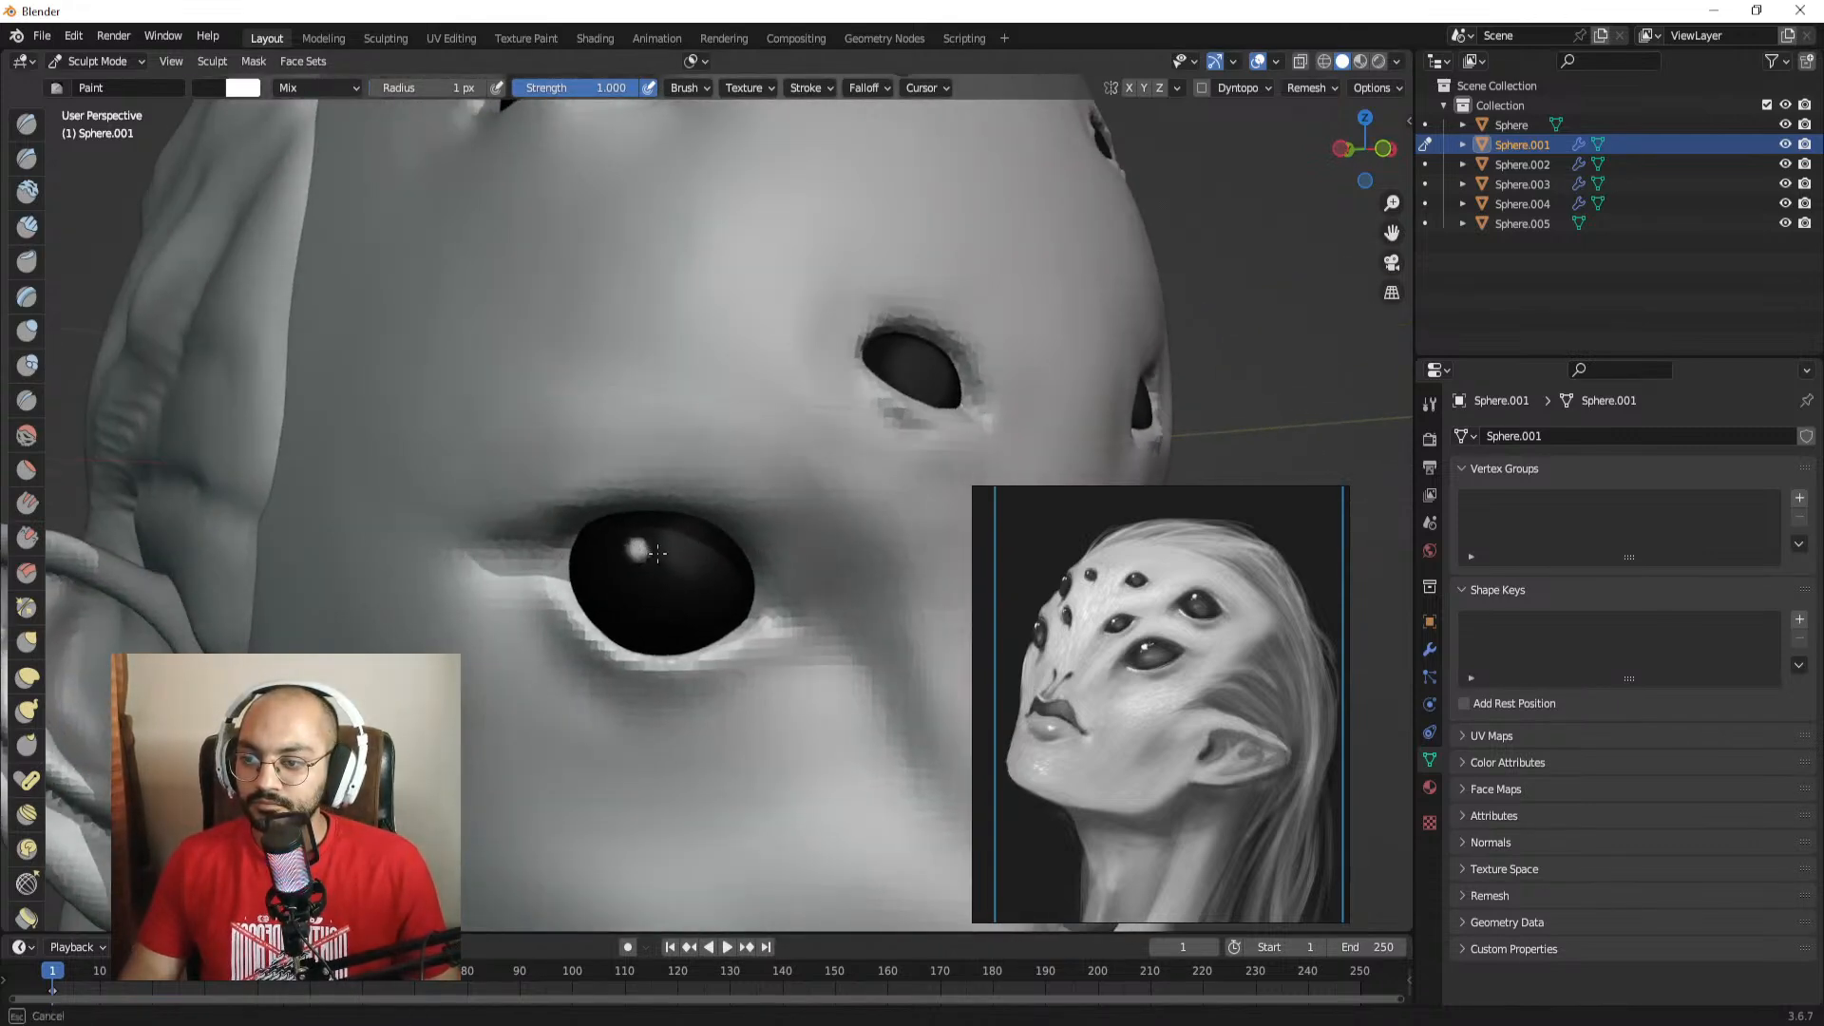
ctrl+alt+drag(698, 552, 707, 689)
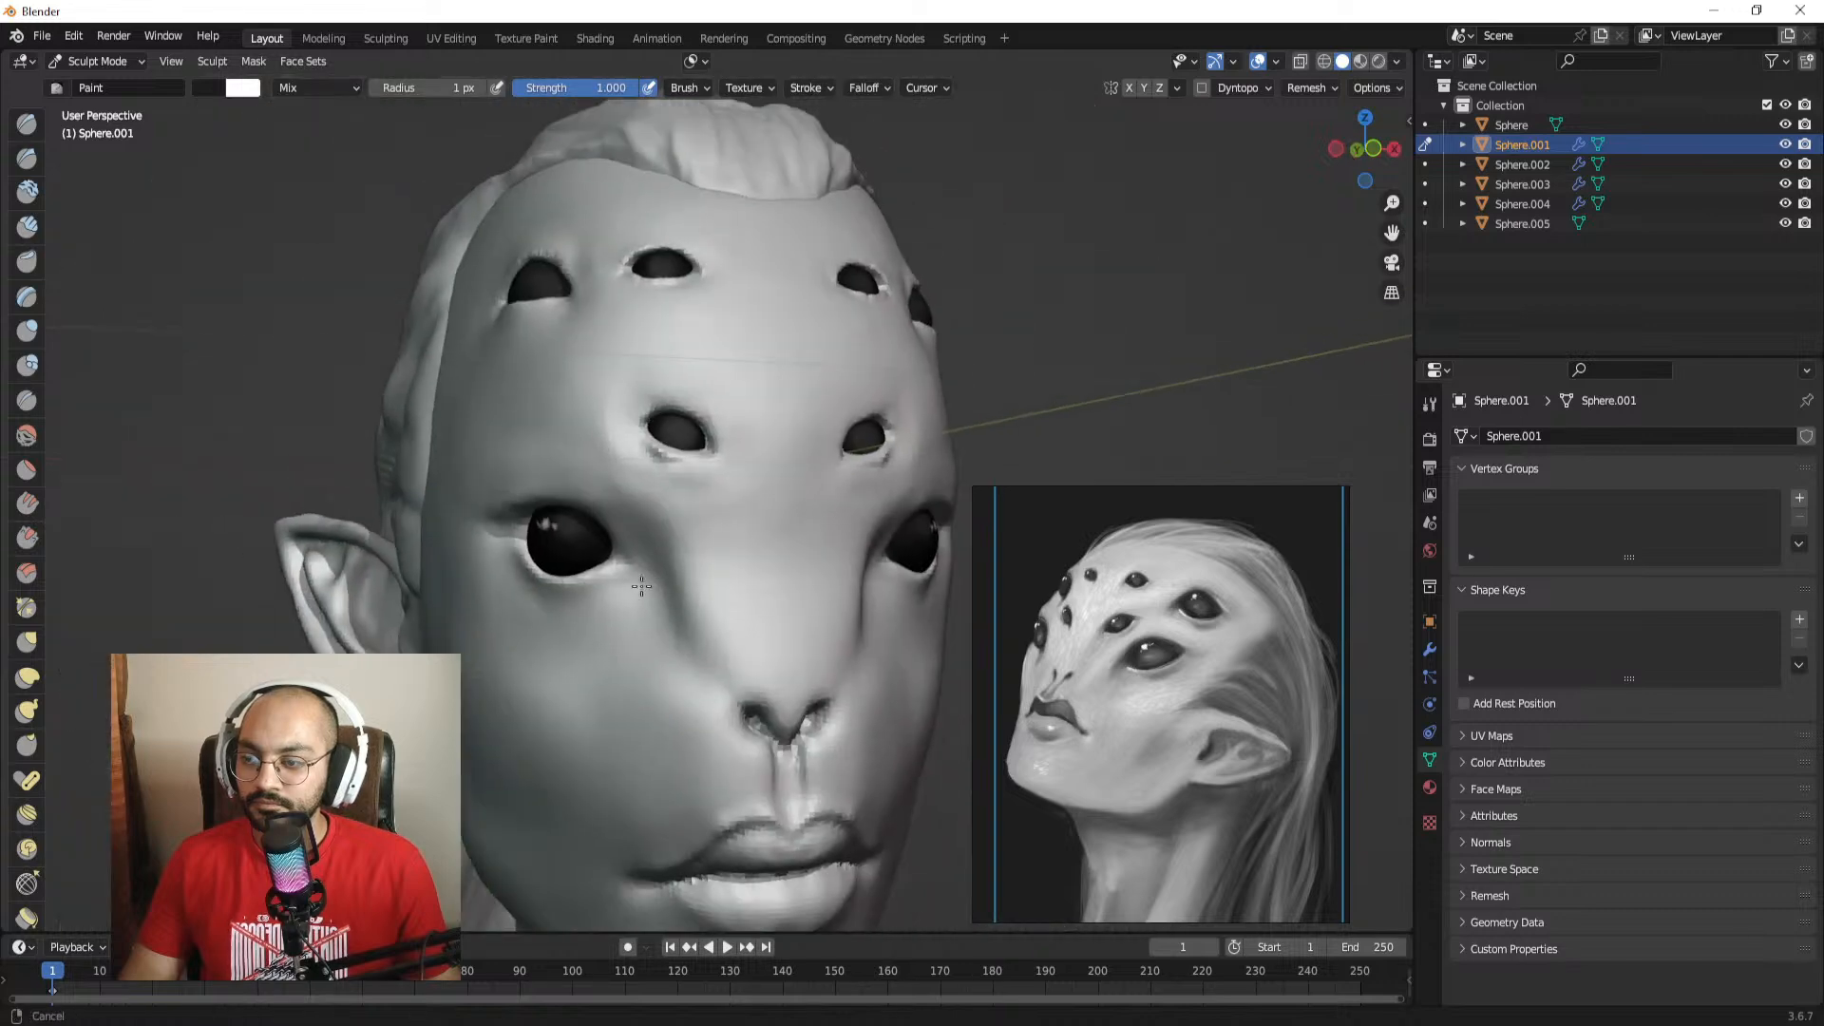
Step: Switch to Sphere.004 and try a small light highlight near the outer edge of that eye
mouse_move(717, 489)
alt+mouse_down()
mouse_move(627, 502)
mouse_move(623, 544)
alt+mouse_up()
key(alt+q)
scroll(626, 502, up, 7)
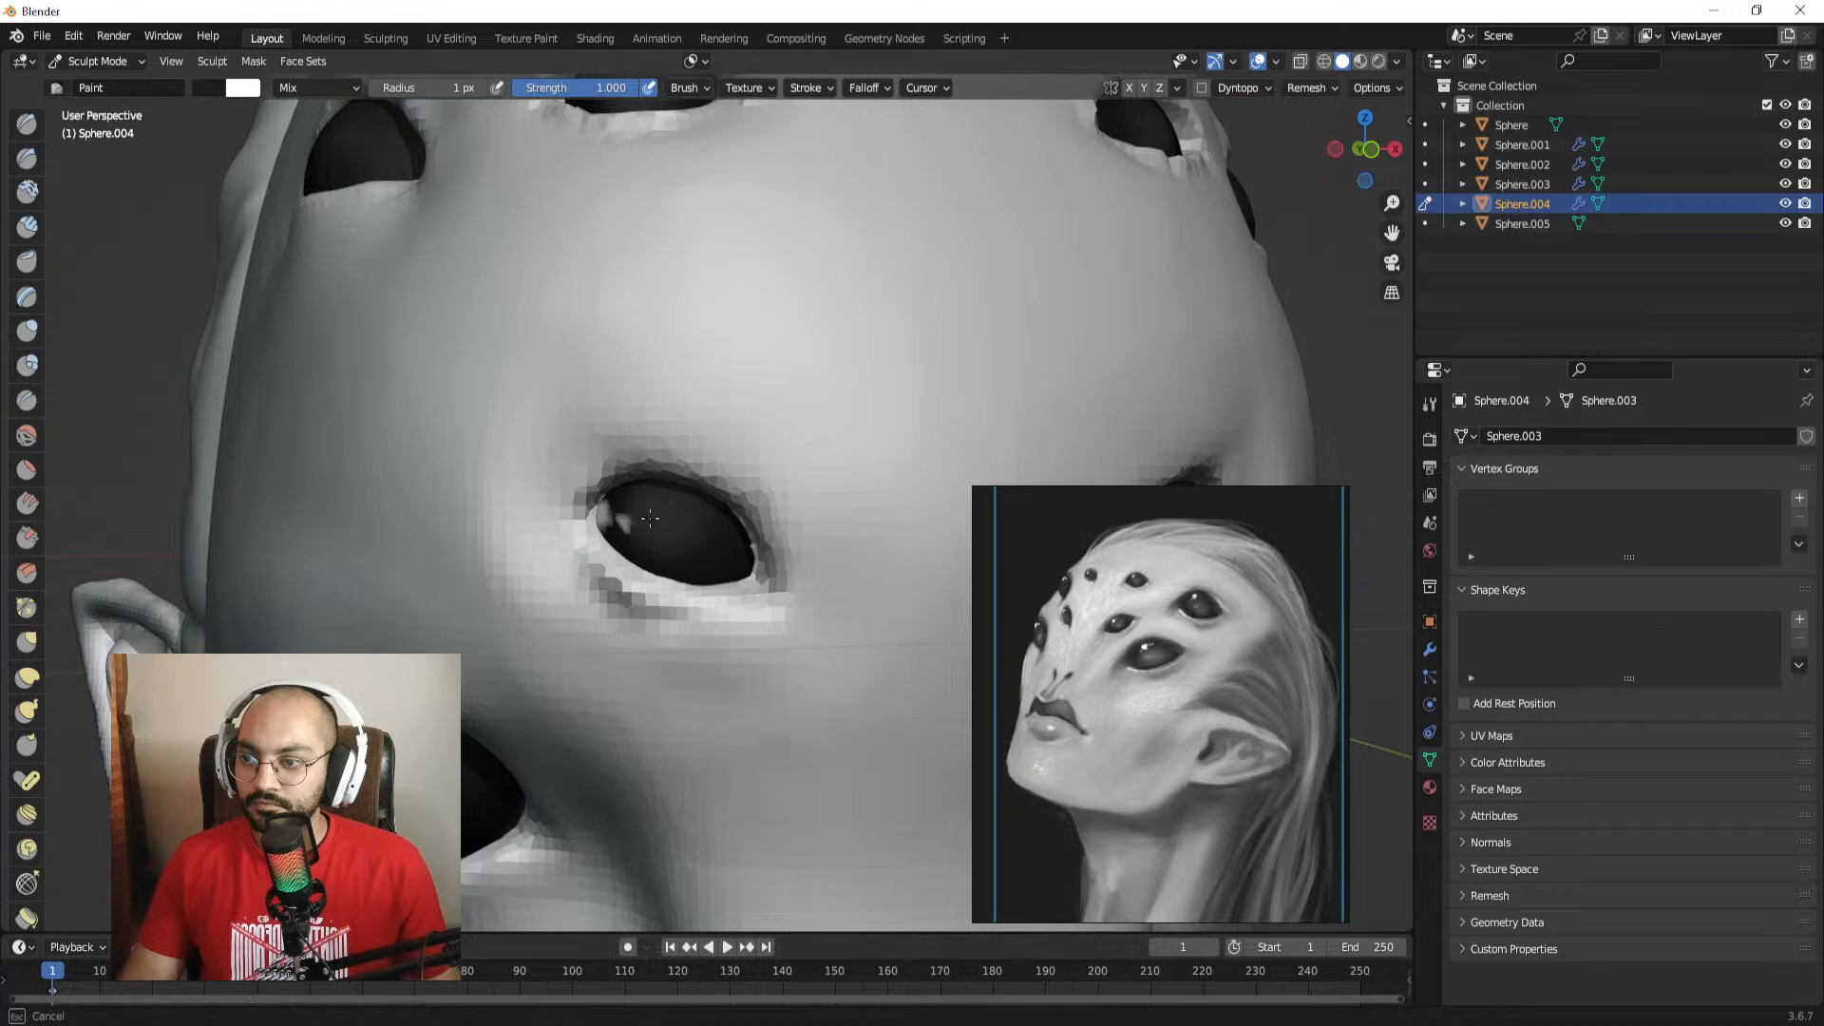
click(673, 514)
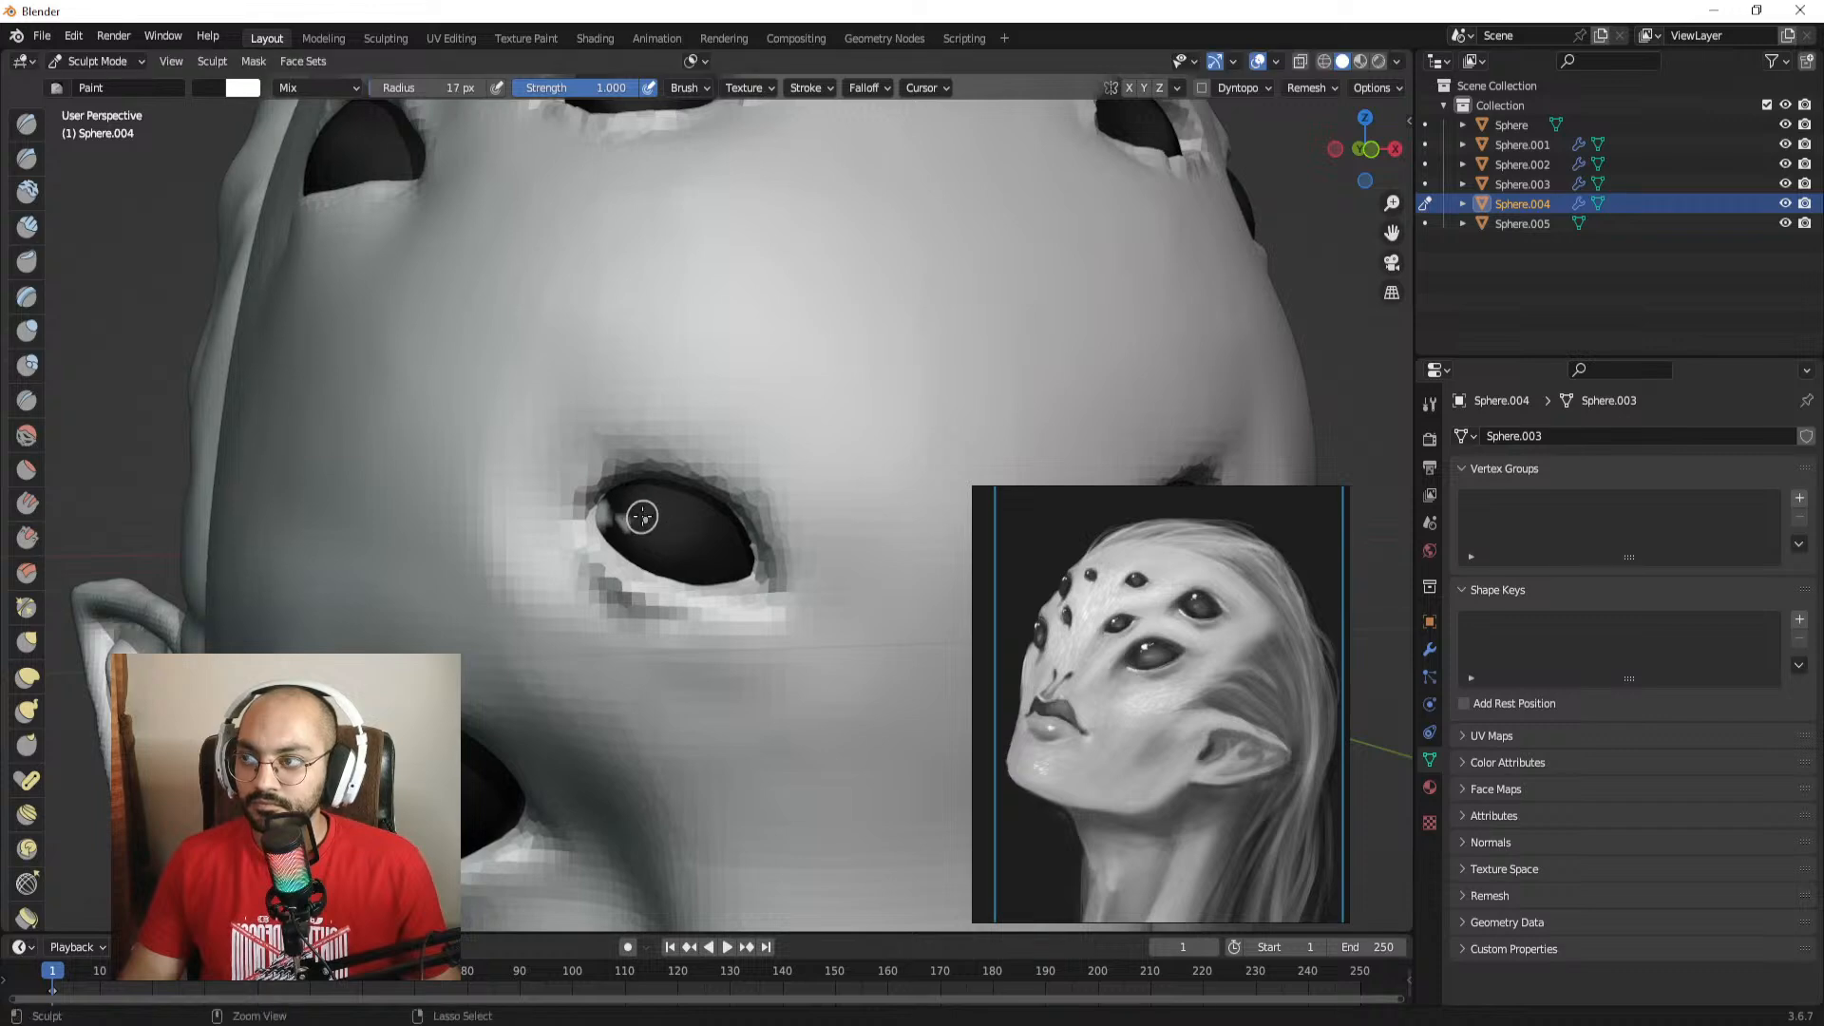
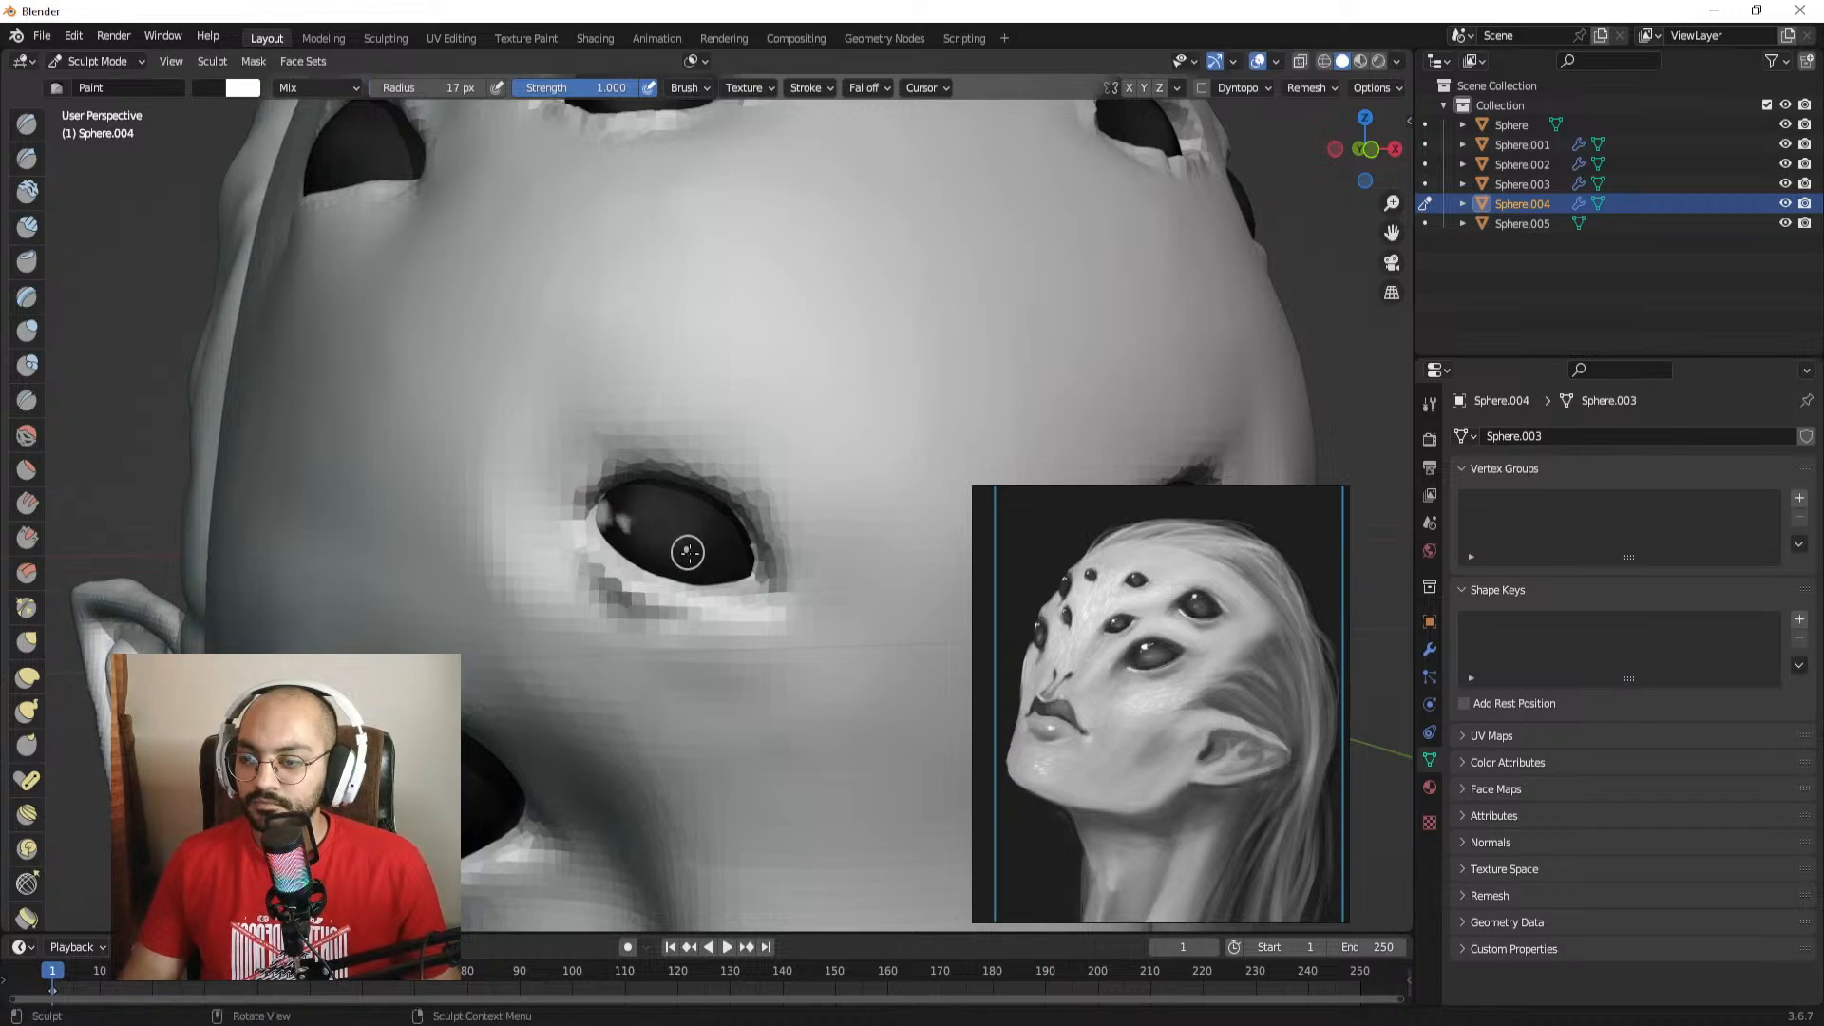
Step: Paint over the highlight on Sphere.004 and repaint it in white at a radius of 9 px
key(f)
click(639, 515)
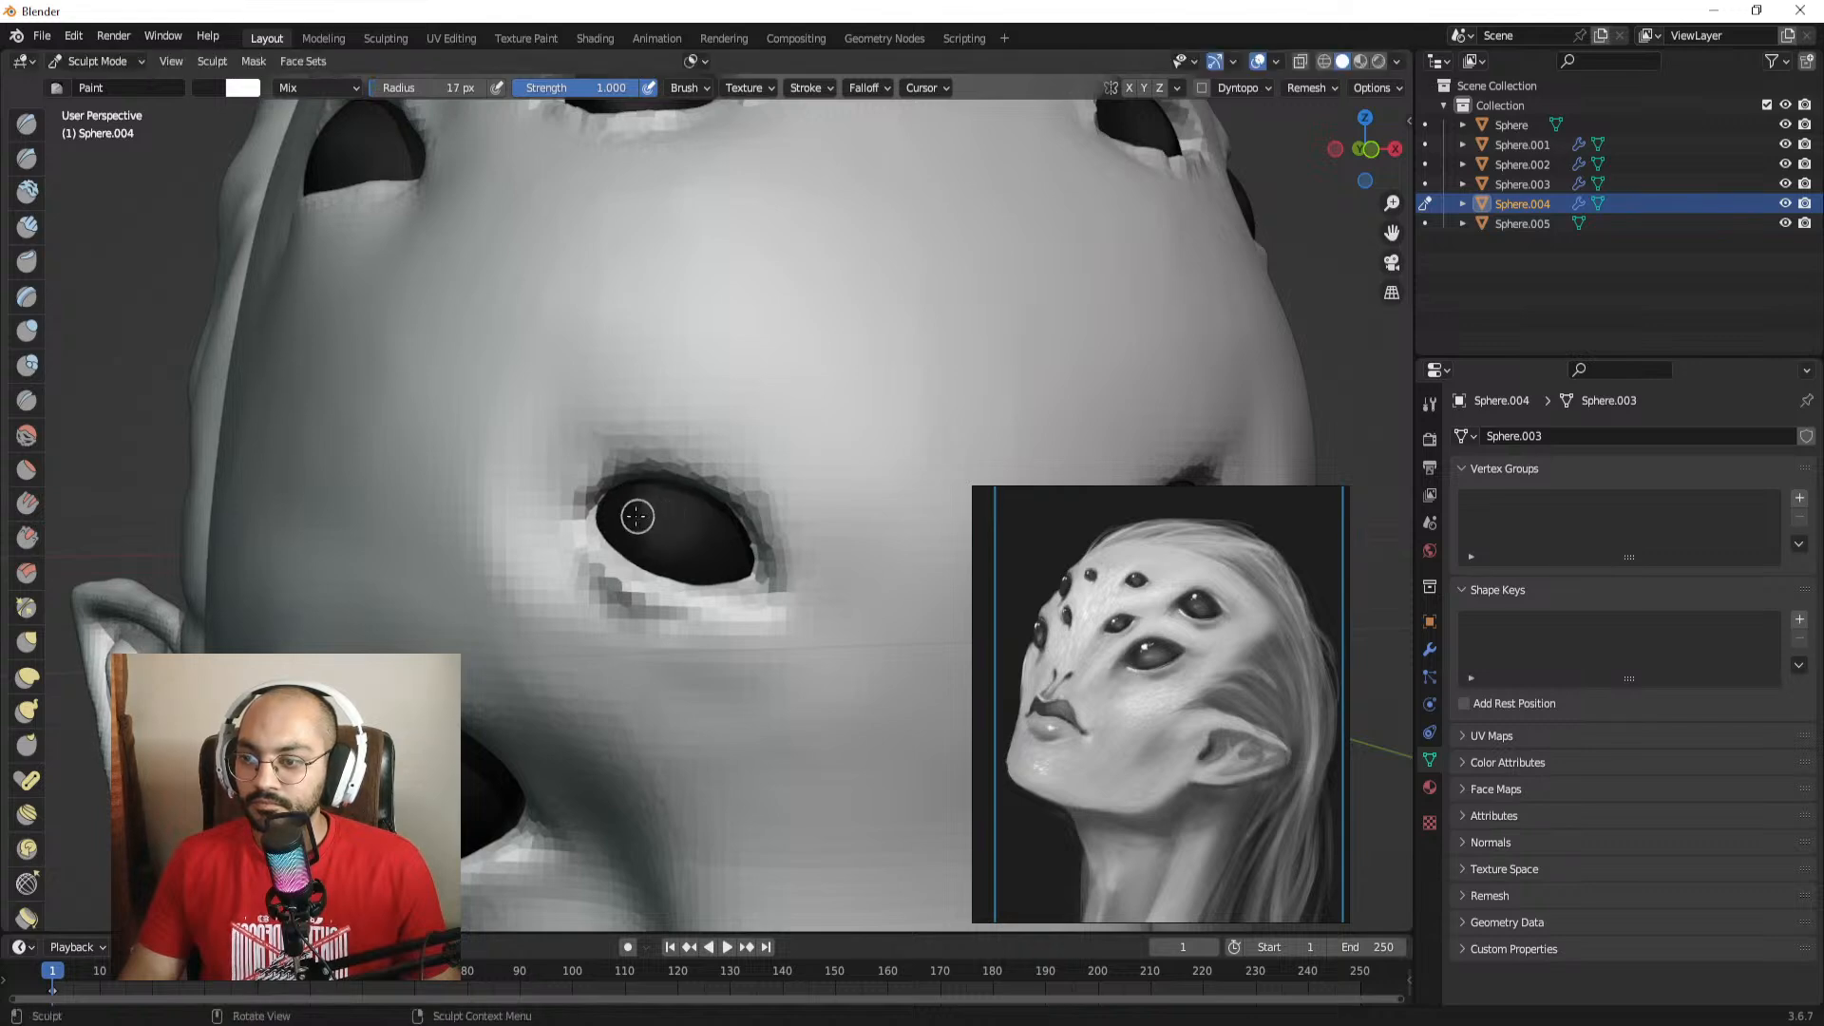
scroll(675, 519, down, 8)
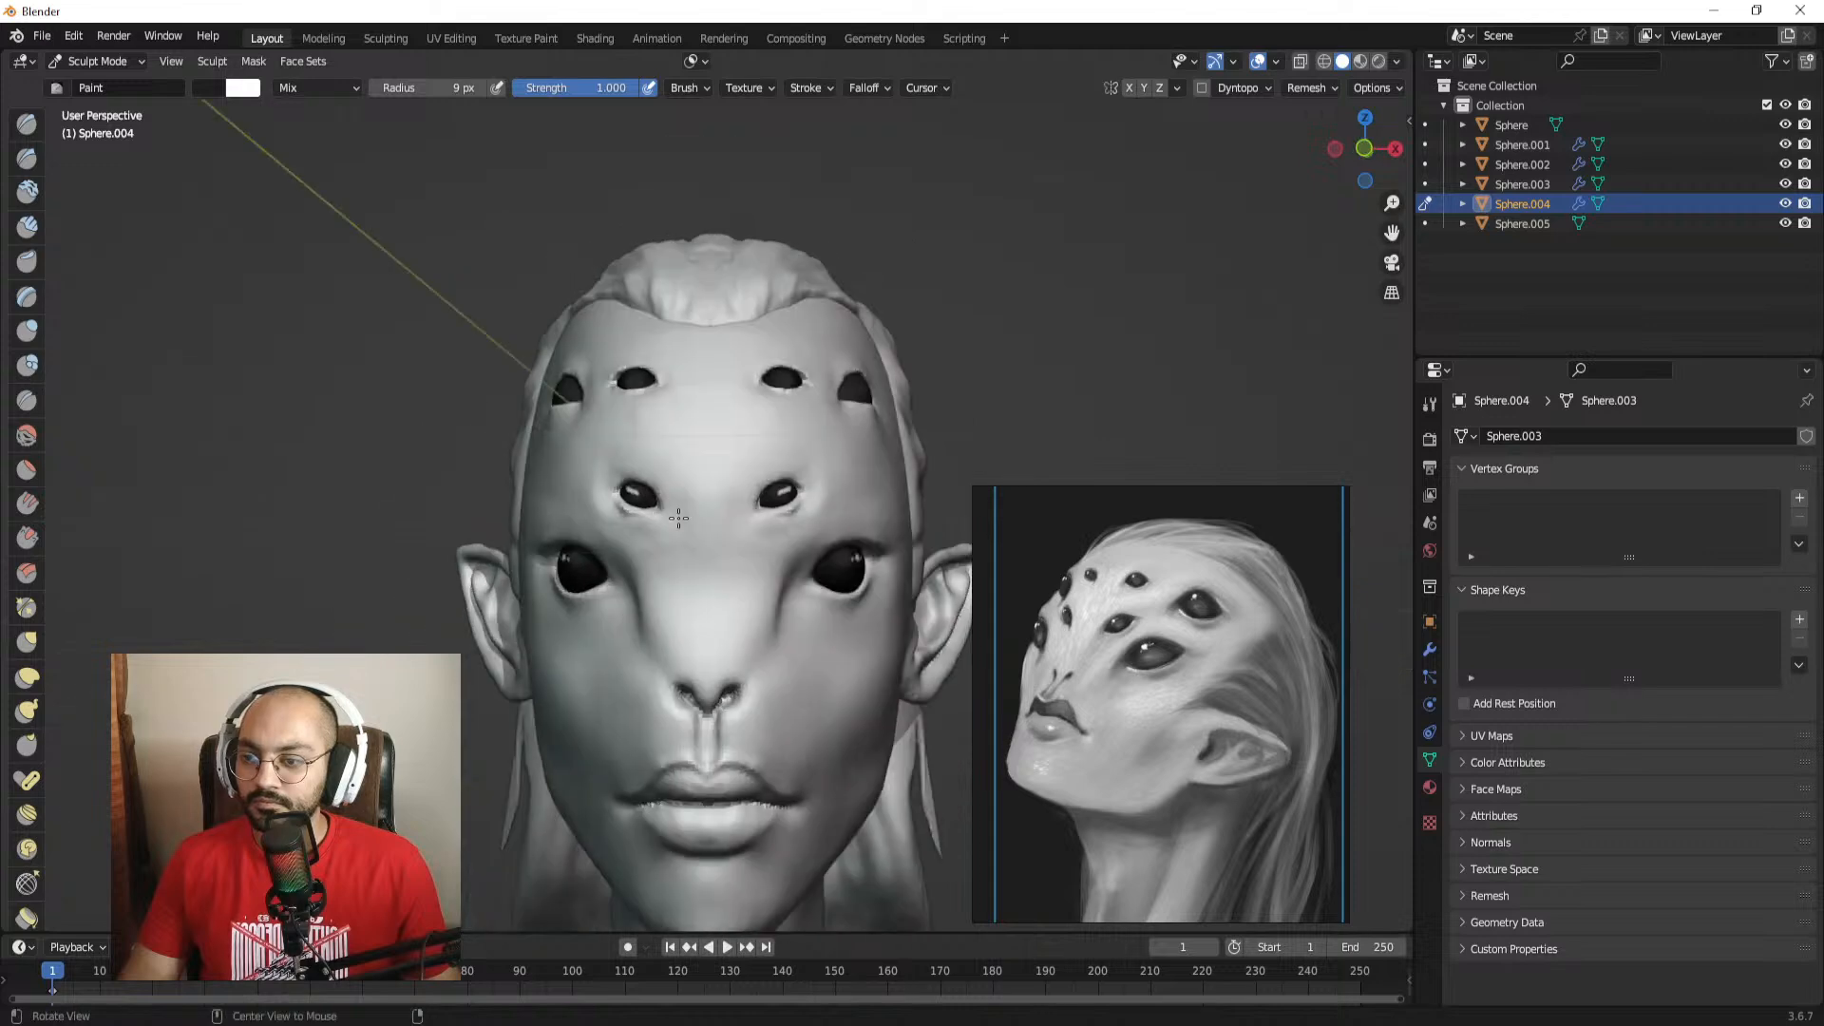
scroll(669, 537, up, 9)
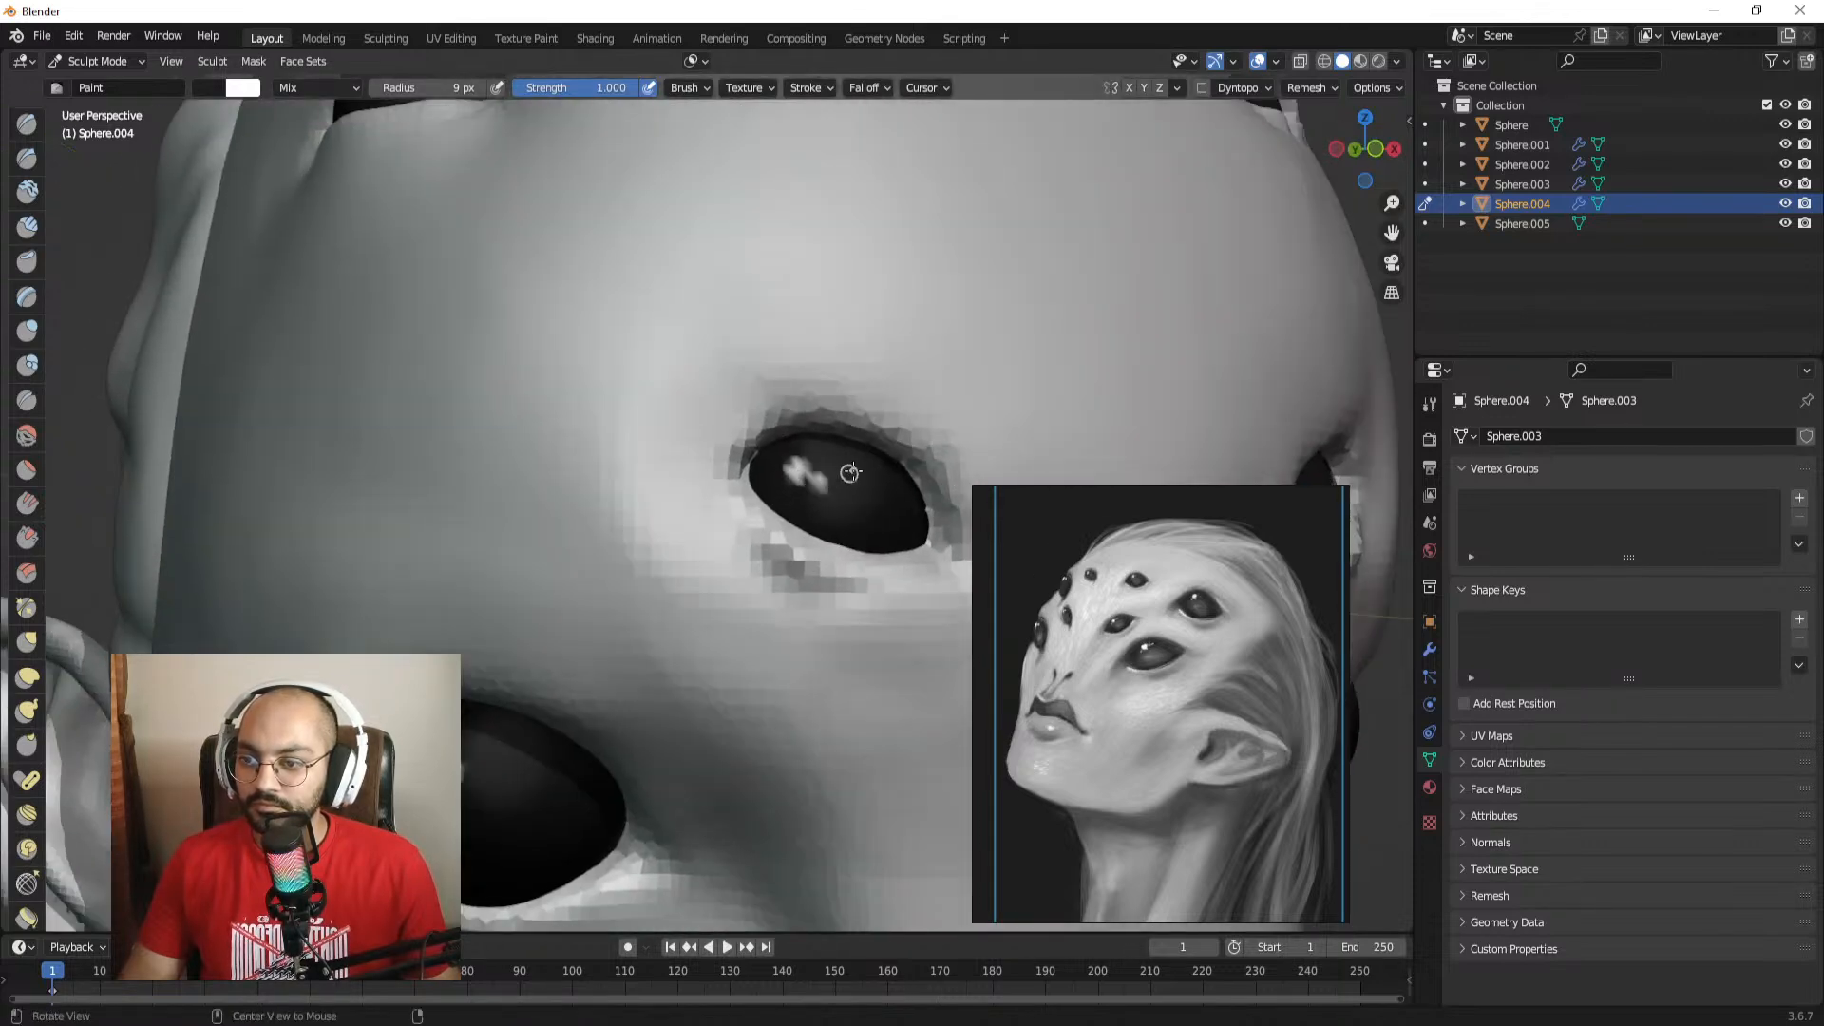
Step: Switch to the forehead eye Sphere.003 and try a white highlight on it at a radius of 9 px
scroll(850, 472, down, 9)
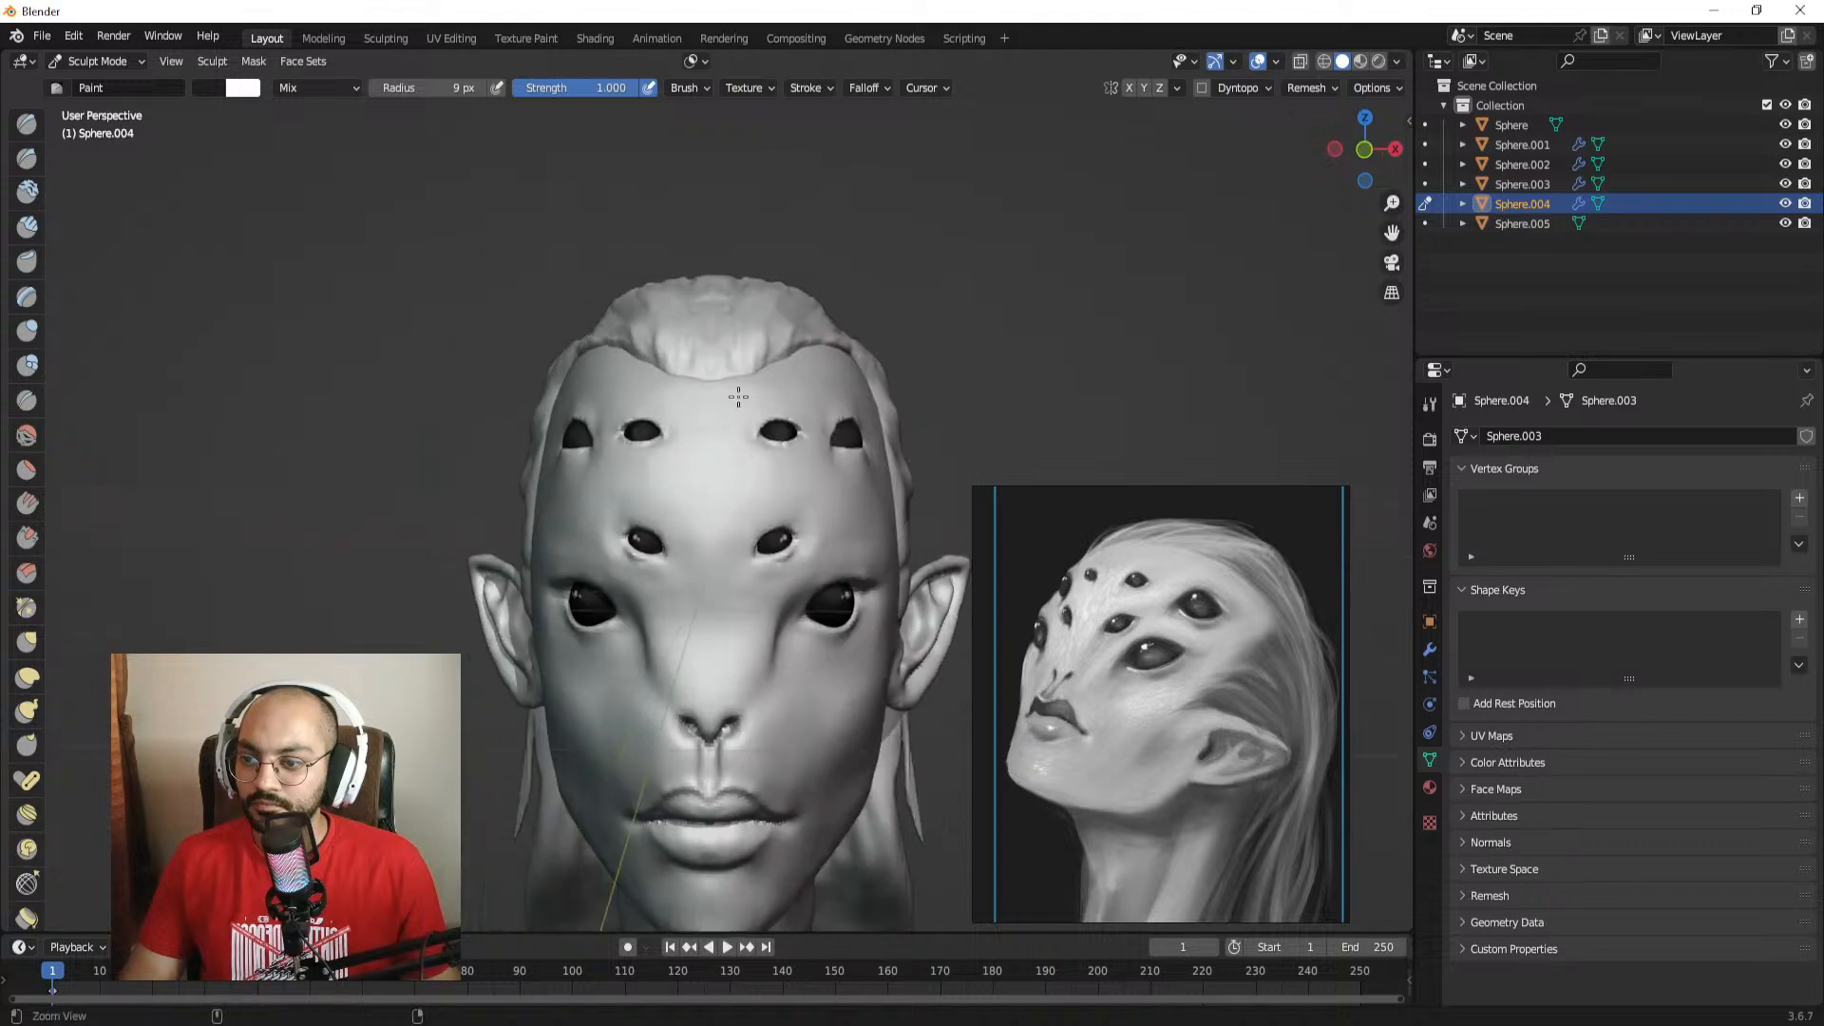
middle_drag(738, 397, 710, 456)
scroll(711, 456, up, 7)
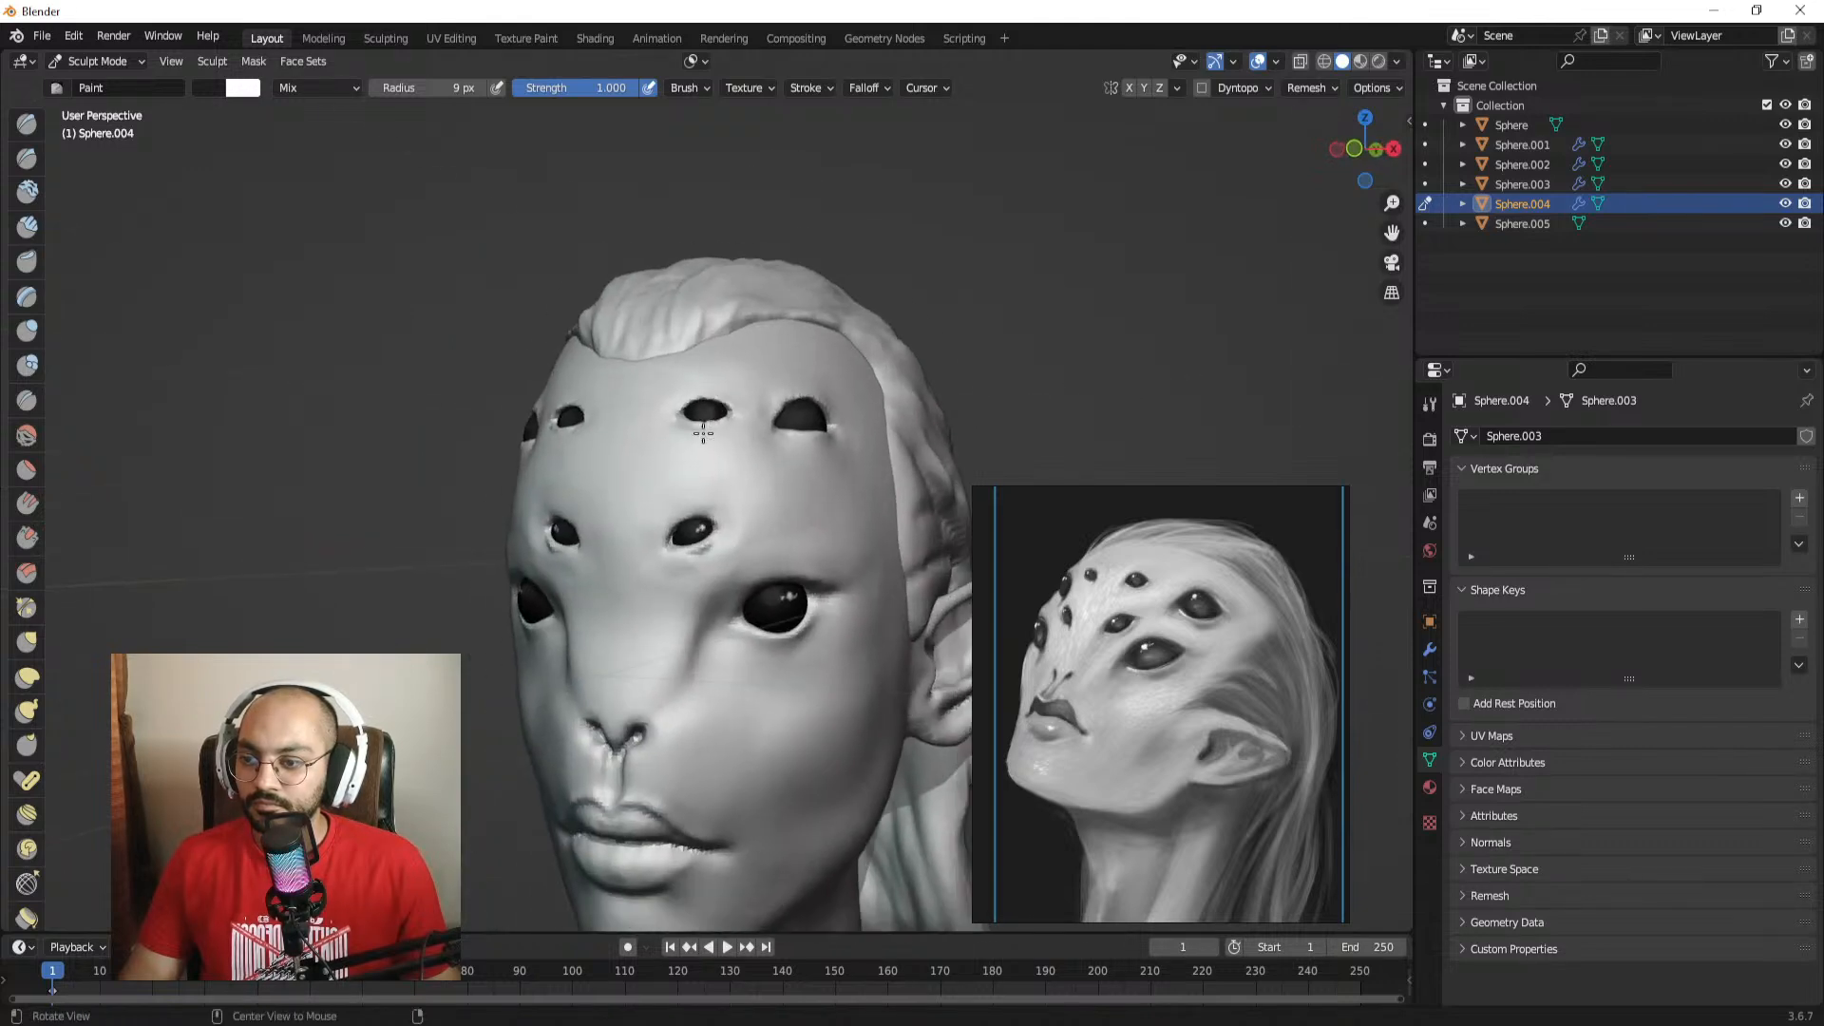
key(alt+q)
scroll(670, 439, up, 5)
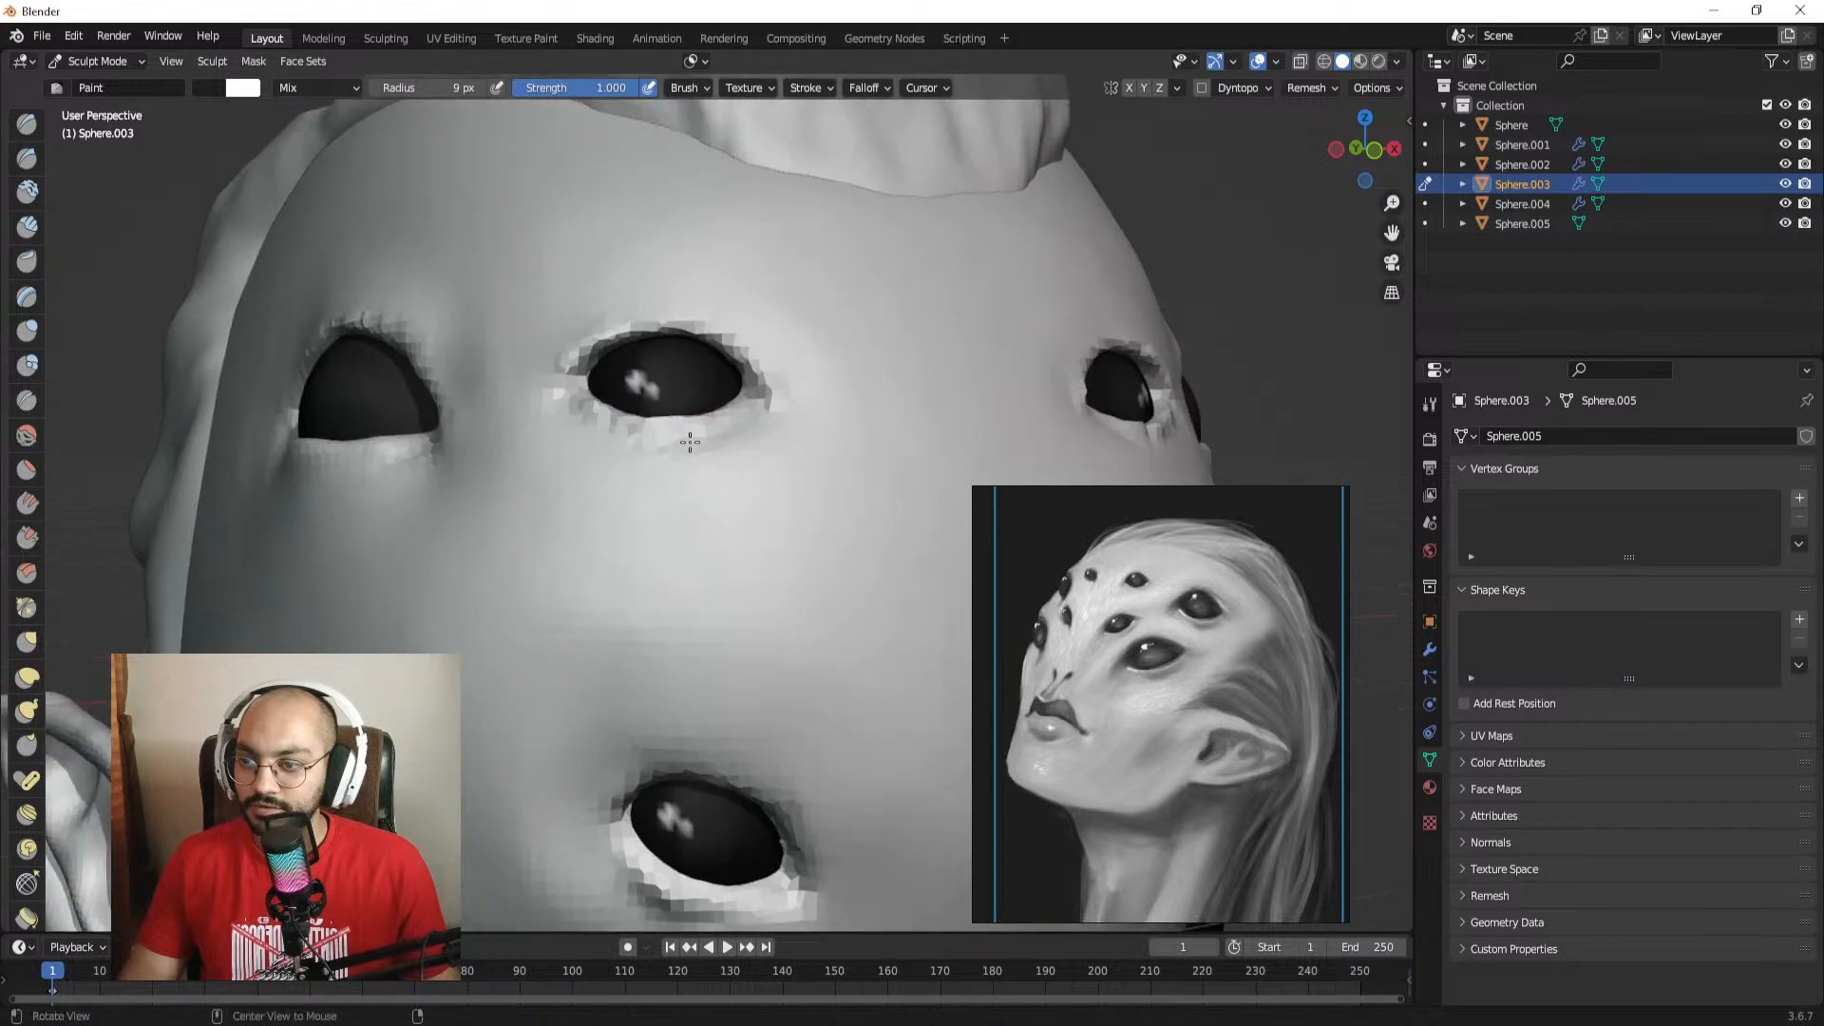
key(alt+q)
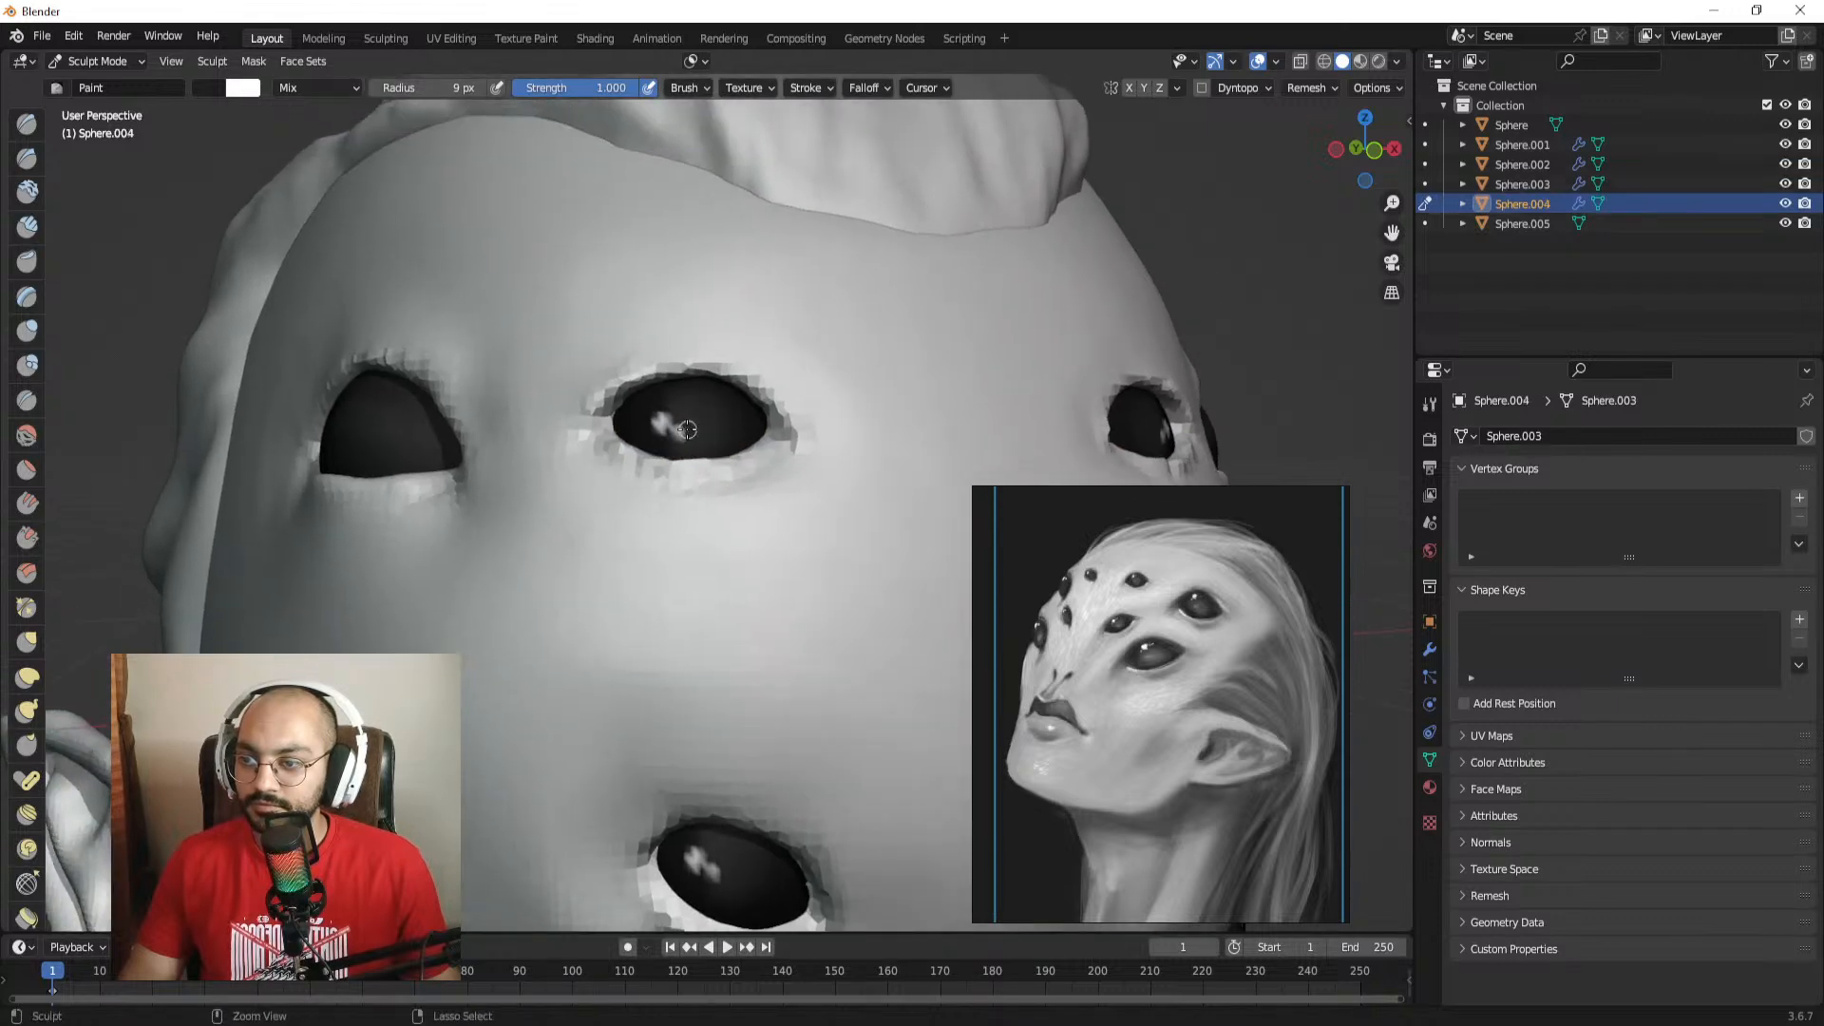
key(alt+q)
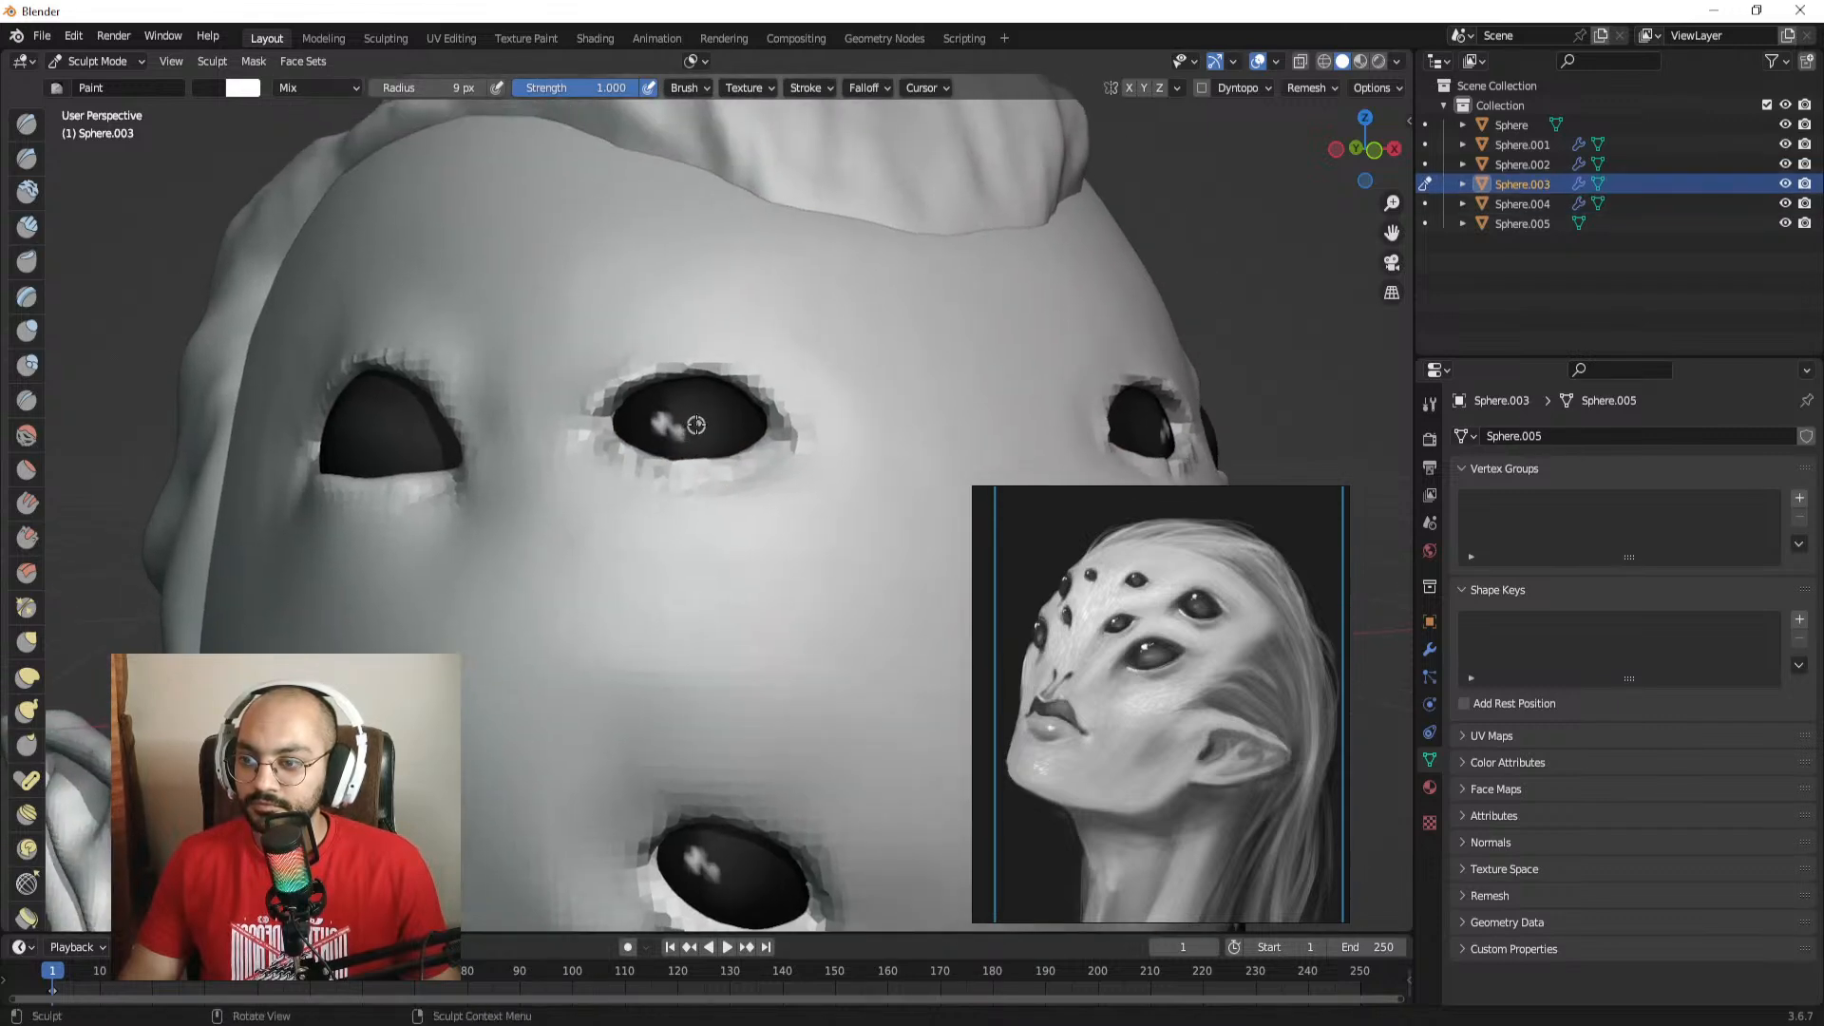
Step: Cover the highlight on Sphere.003 at a radius of 39 px and repaint it at a radius of 6 px
key(f)
click(704, 421)
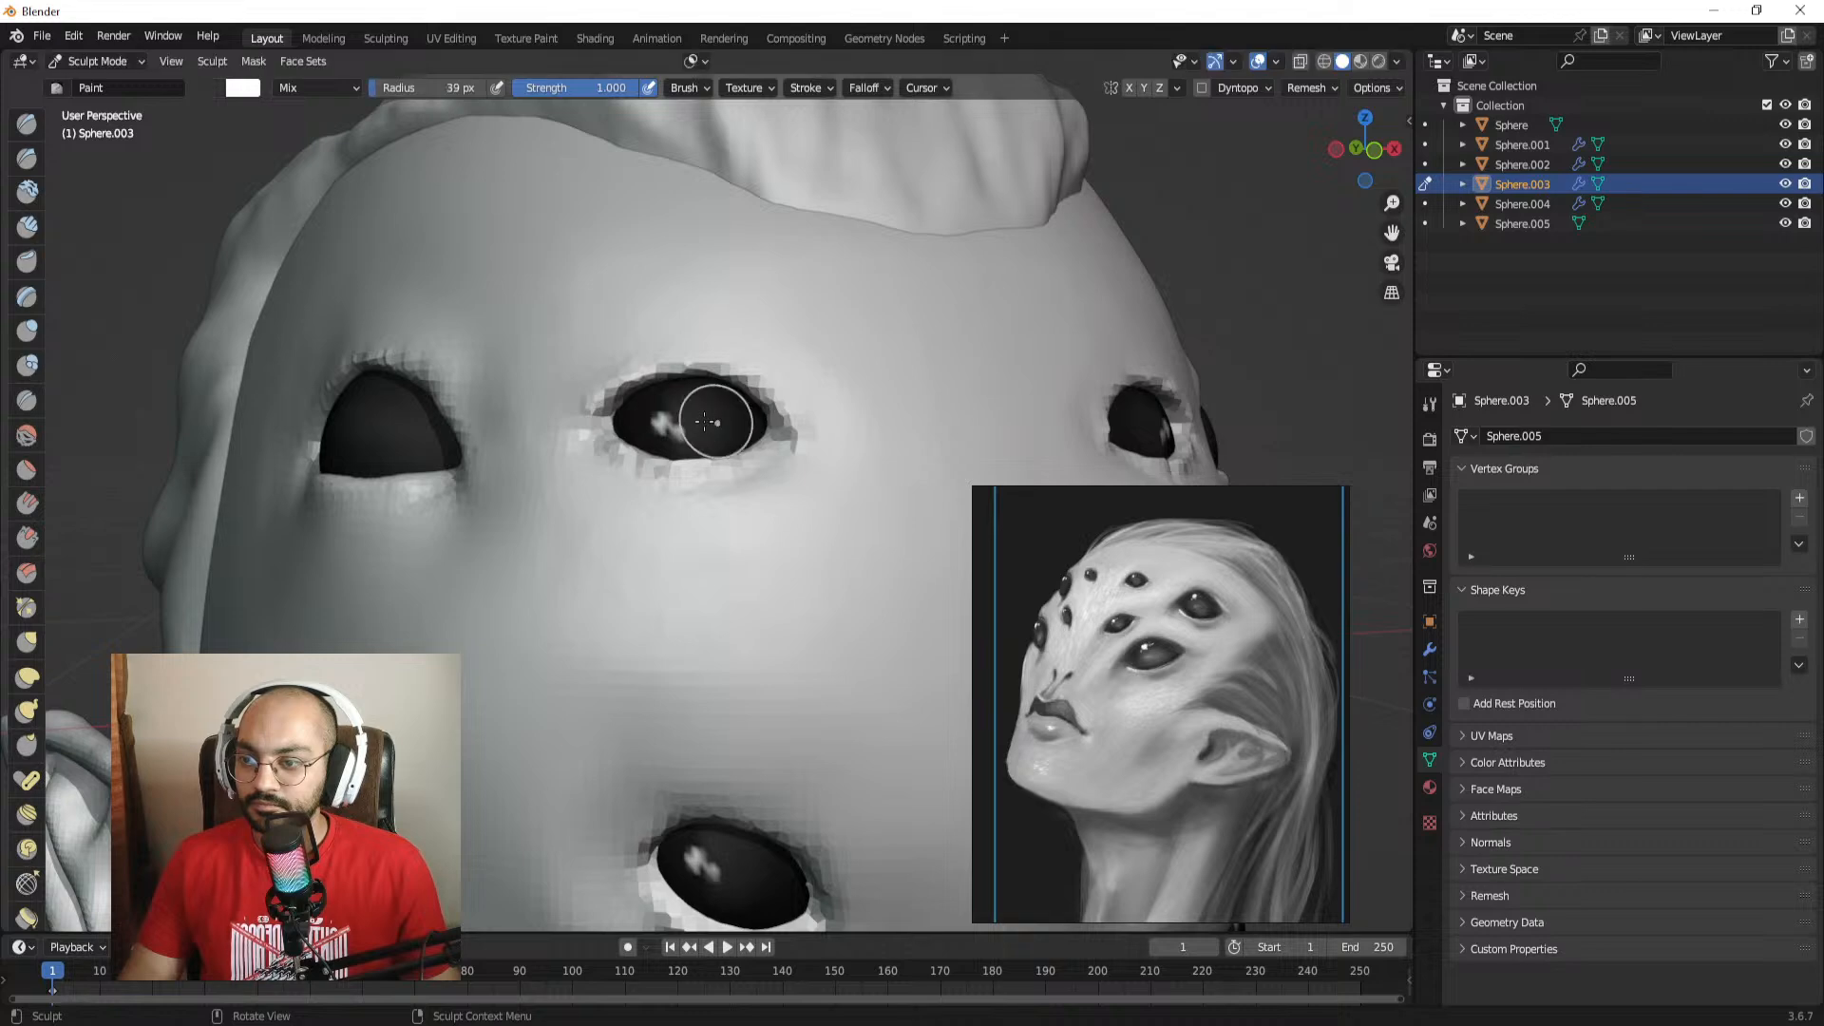
key(f)
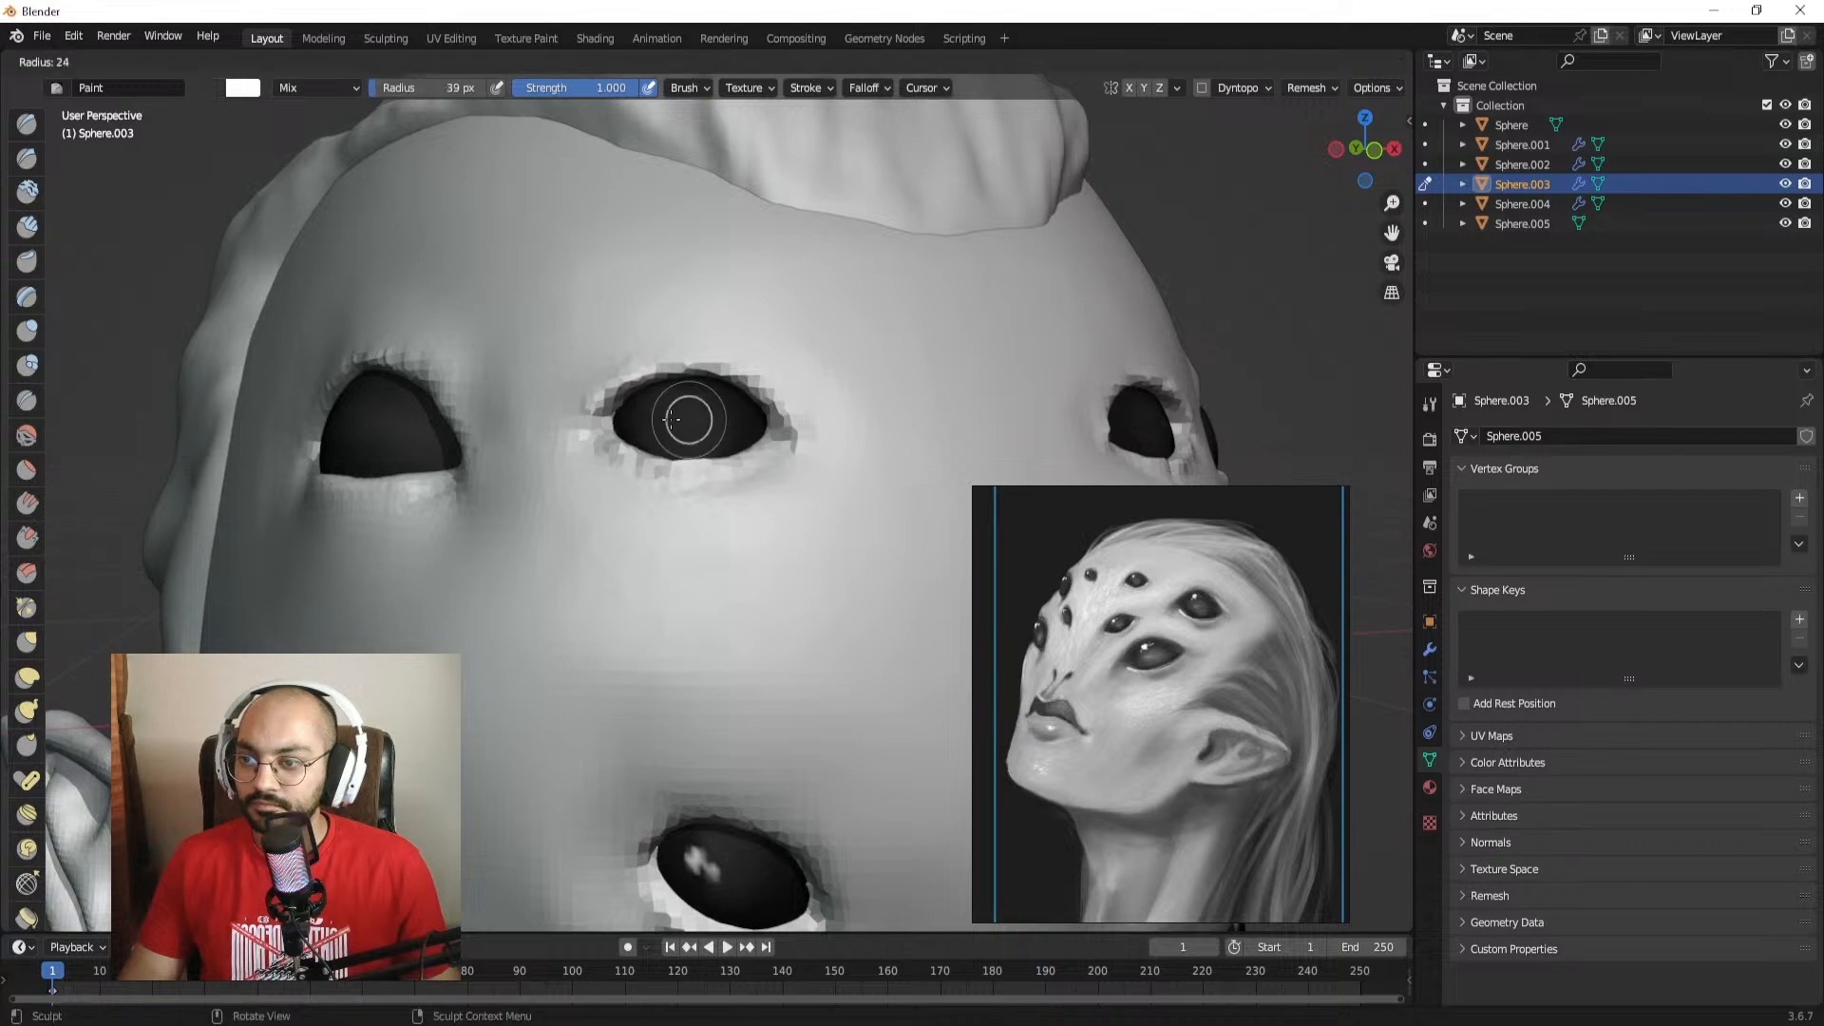
click(662, 410)
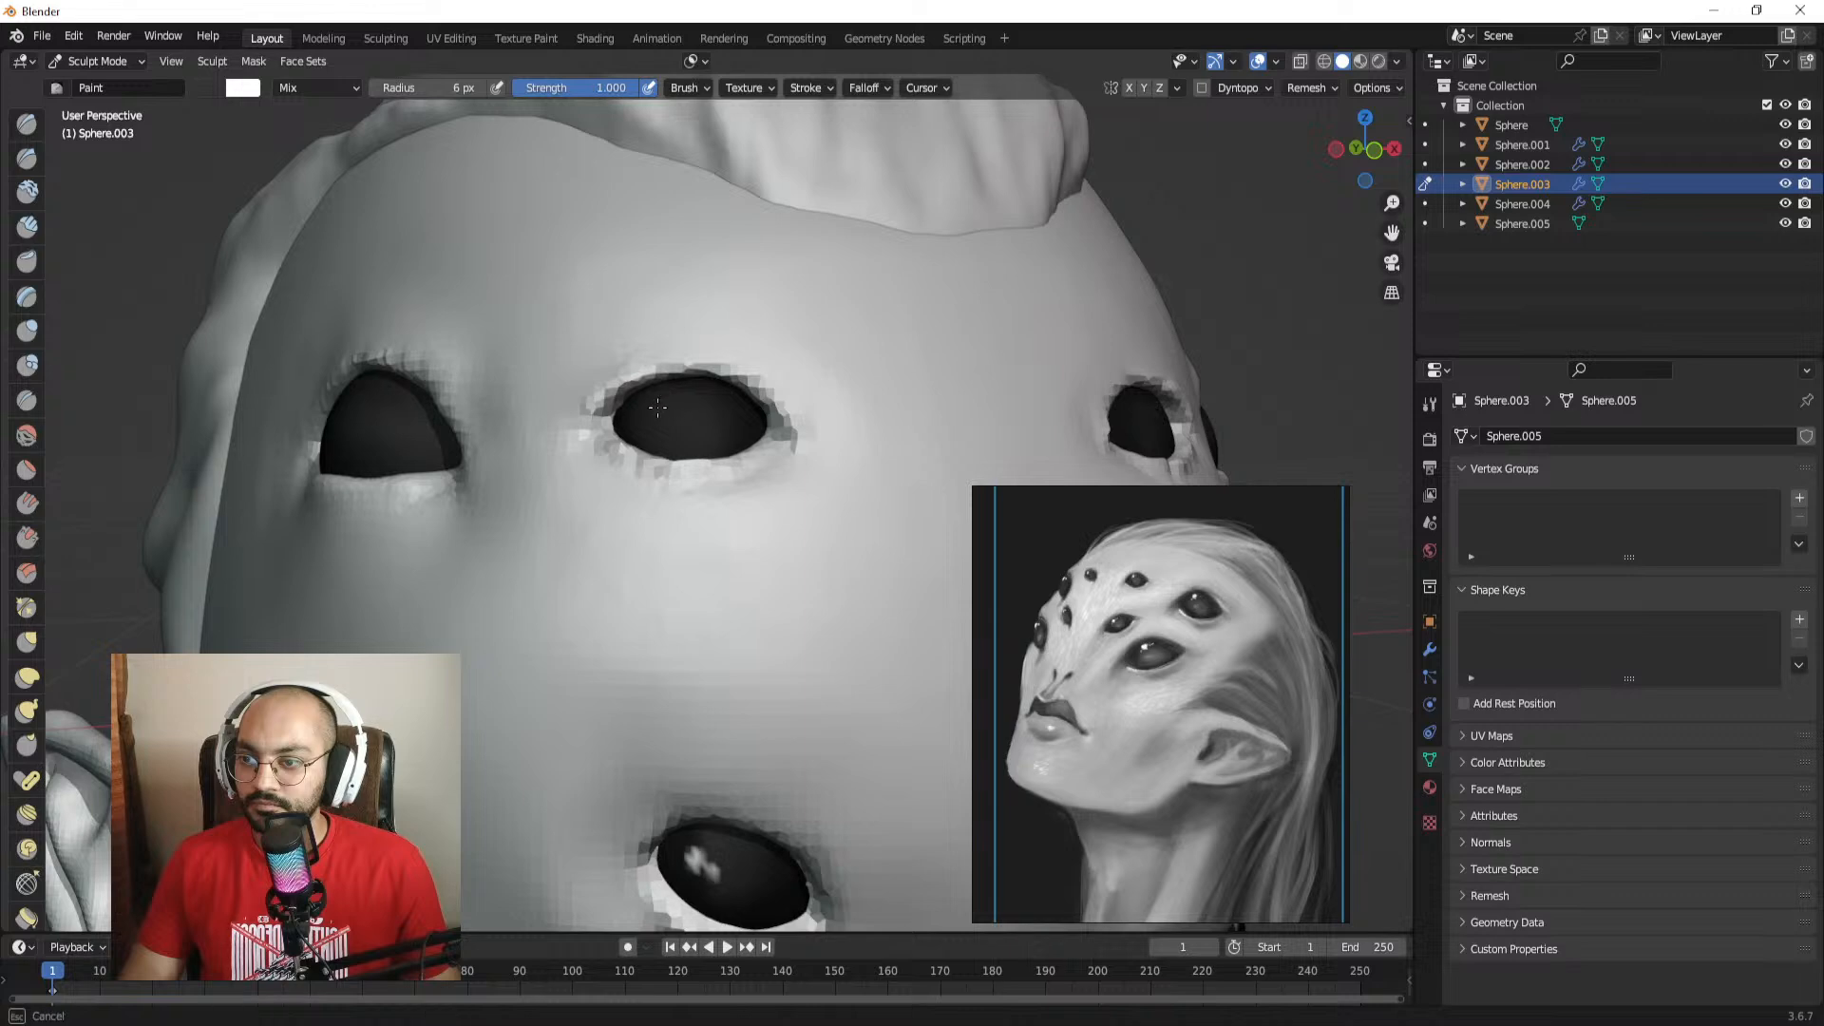
Step: Switch to Sphere.002 and paint a small white highlight on its upper part at a radius of 11 px
mouse_move(705, 426)
ctrl+middle_down()
mouse_move(741, 513)
mouse_move(720, 468)
mouse_move(730, 402)
ctrl+middle_up()
mouse_move(729, 403)
alt+mouse_down()
mouse_move(782, 452)
mouse_move(781, 394)
mouse_move(751, 435)
alt+mouse_up()
key(alt+q)
scroll(718, 435, up, 3)
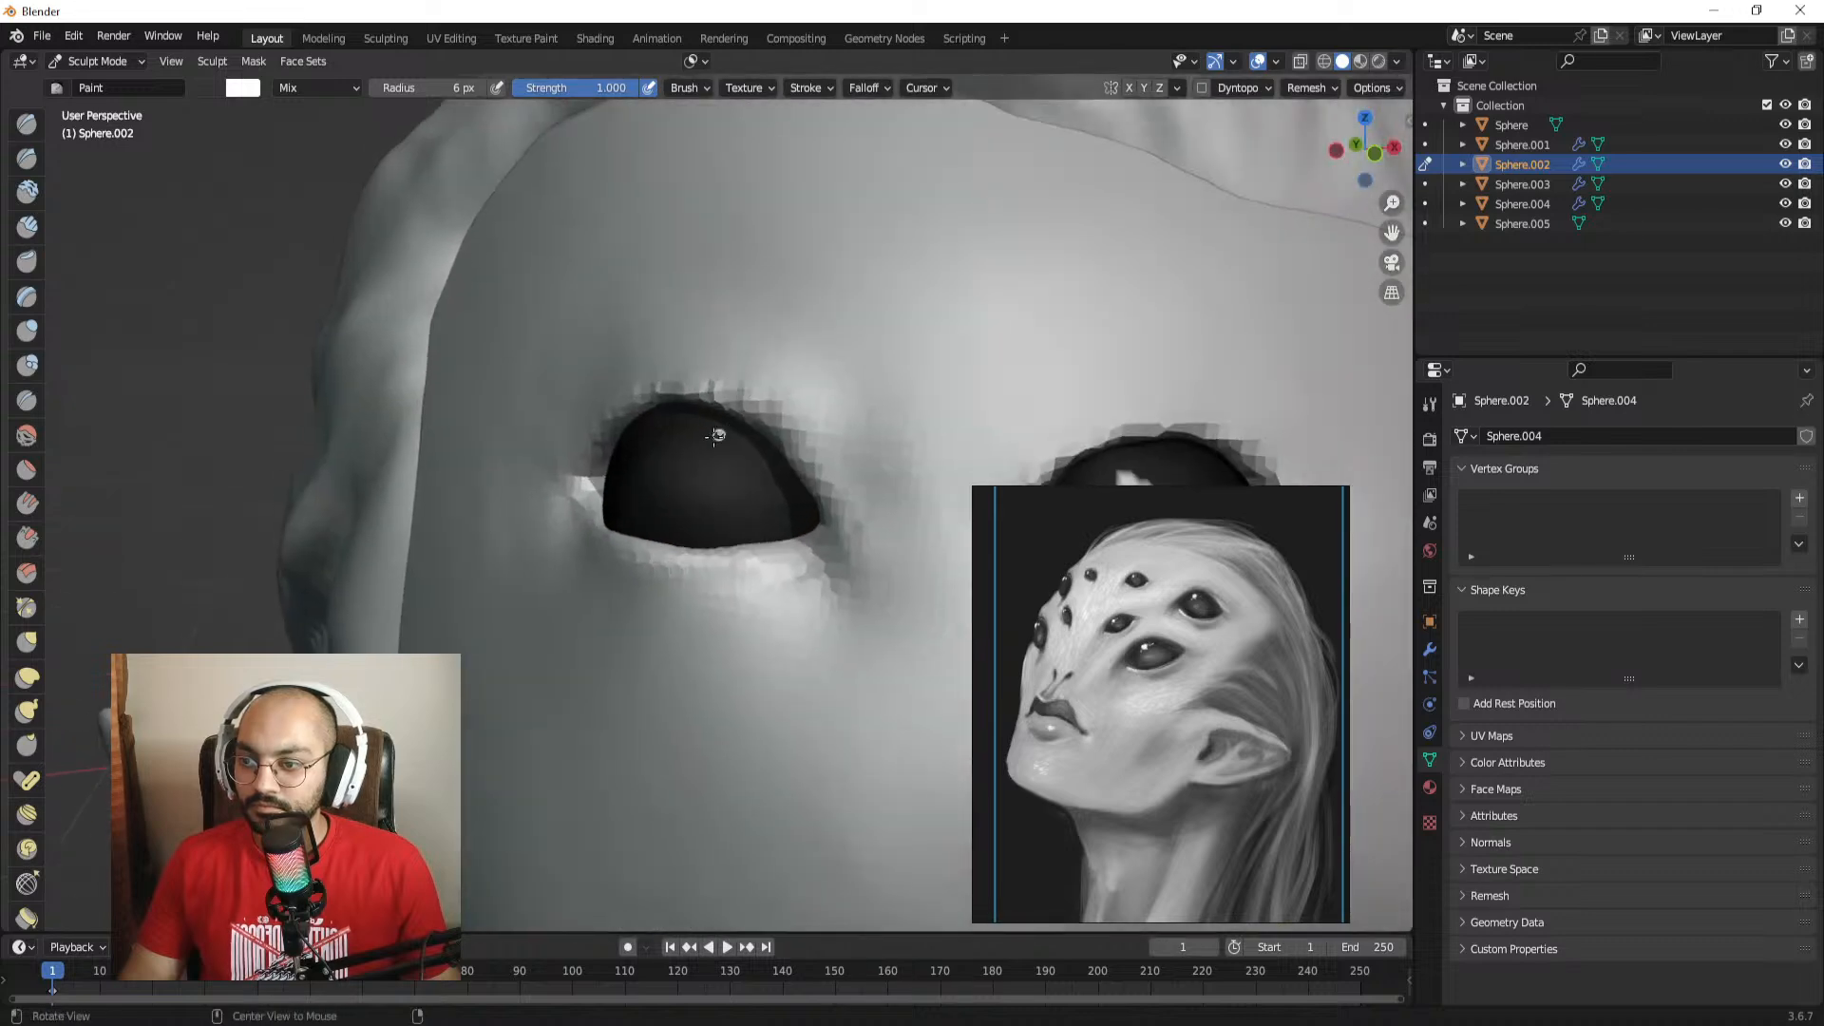
key(f)
click(671, 436)
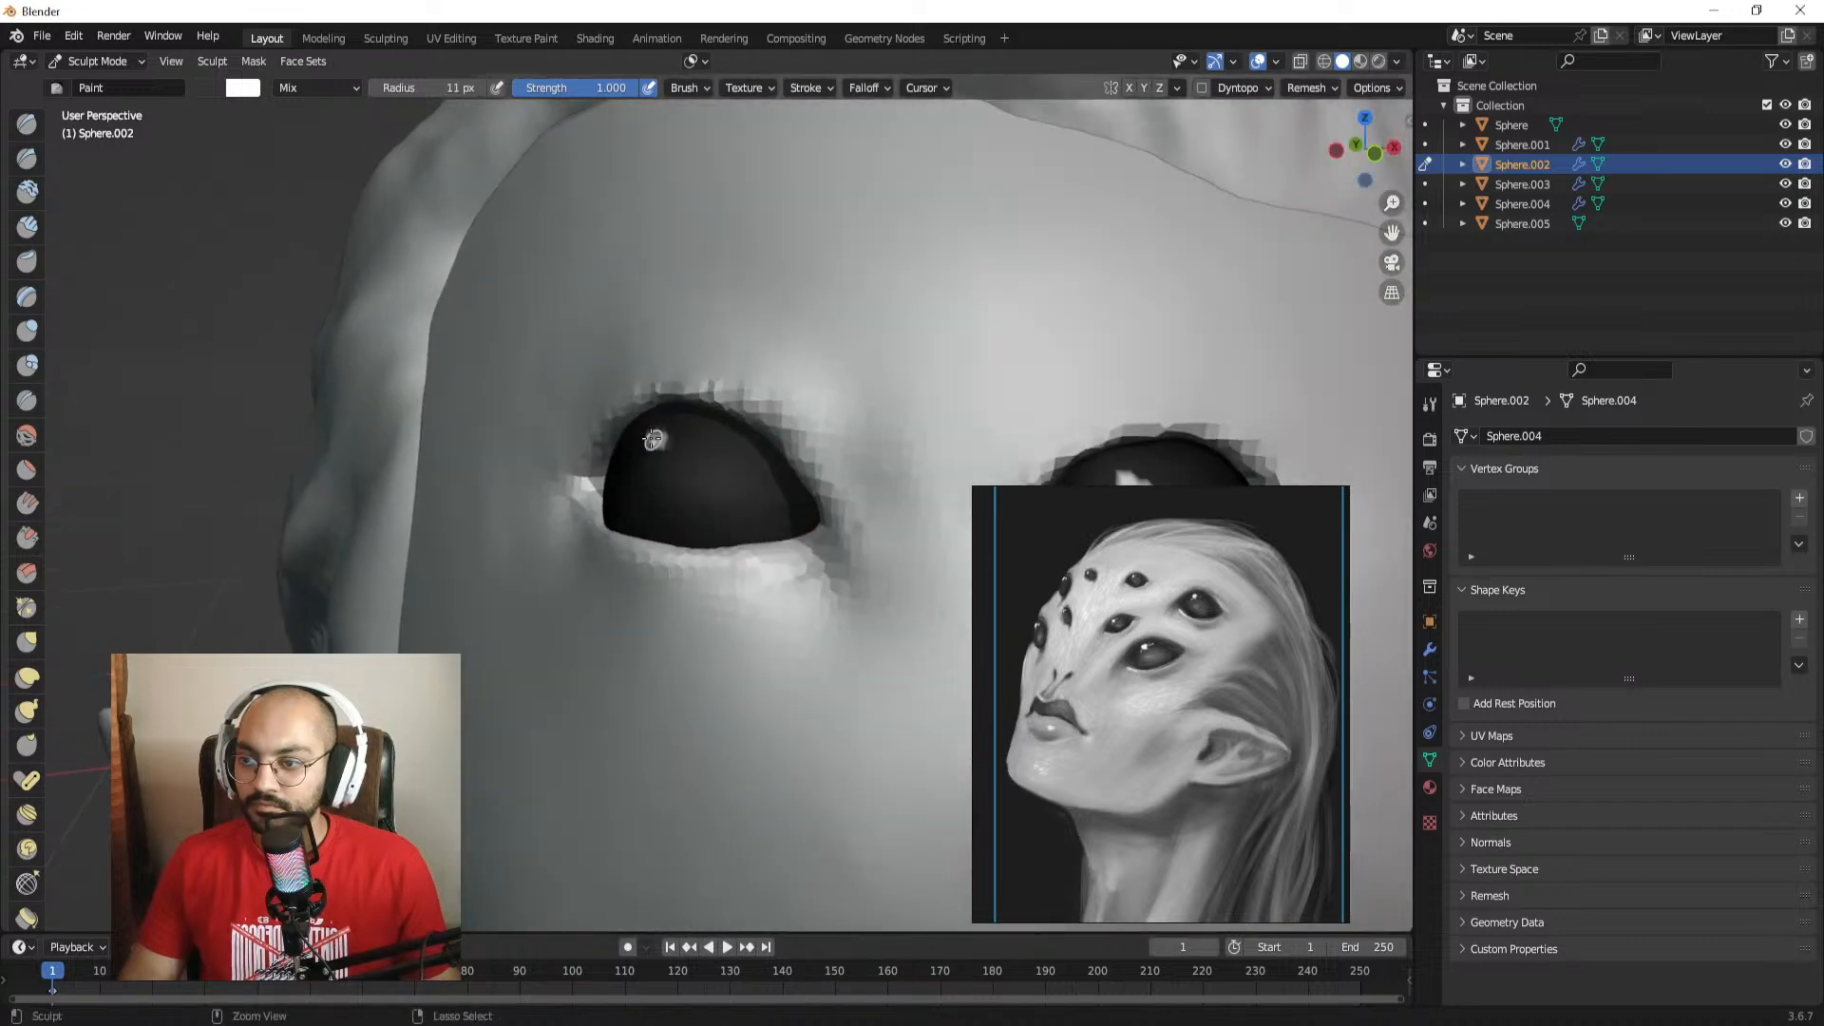
Step: Switch from the eye Sphere.002 to the head mesh Sphere for painting in Sculpt Mode
ctrl+alt+drag(716, 413, 713, 494)
mouse_move(674, 499)
alt+mouse_down()
mouse_move(738, 528)
mouse_move(760, 428)
mouse_move(750, 325)
mouse_move(741, 459)
mouse_move(761, 527)
alt+mouse_up()
key(ctrl+Tab)
click(765, 522)
key(ctrl+Tab)
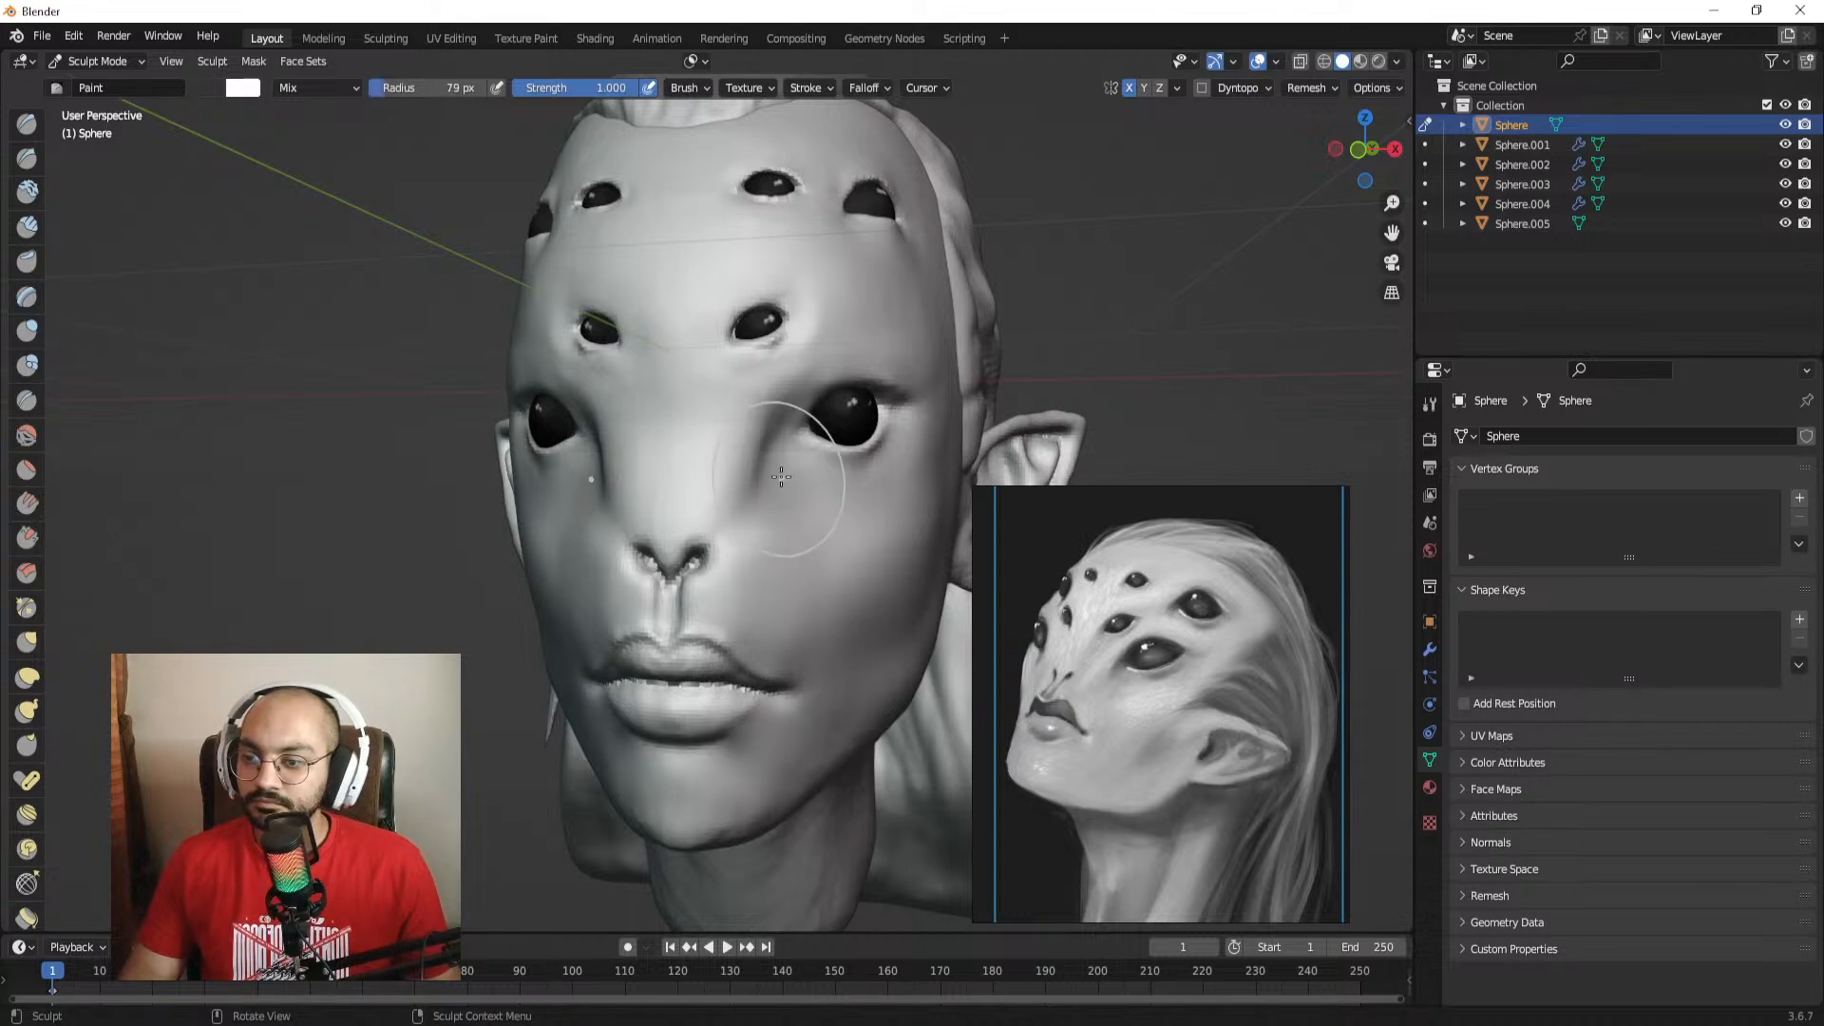
Step: Try a paint stroke from beside the nose bridge across the main eye area of the head
key(ctrl+z)
key(f)
click(758, 454)
alt+drag(762, 453, 731, 446)
mouse_move(730, 435)
mouse_down()
mouse_move(762, 397)
mouse_move(853, 407)
mouse_up()
key(ctrl+z)
key(bracketleft)
key(f)
click(843, 405)
Step: Shade the face around the main eyes and mouth with the Paint brush, using radii of 41 px and 80 px
alt+drag(818, 336, 779, 328)
ctrl+alt+drag(765, 451, 719, 518)
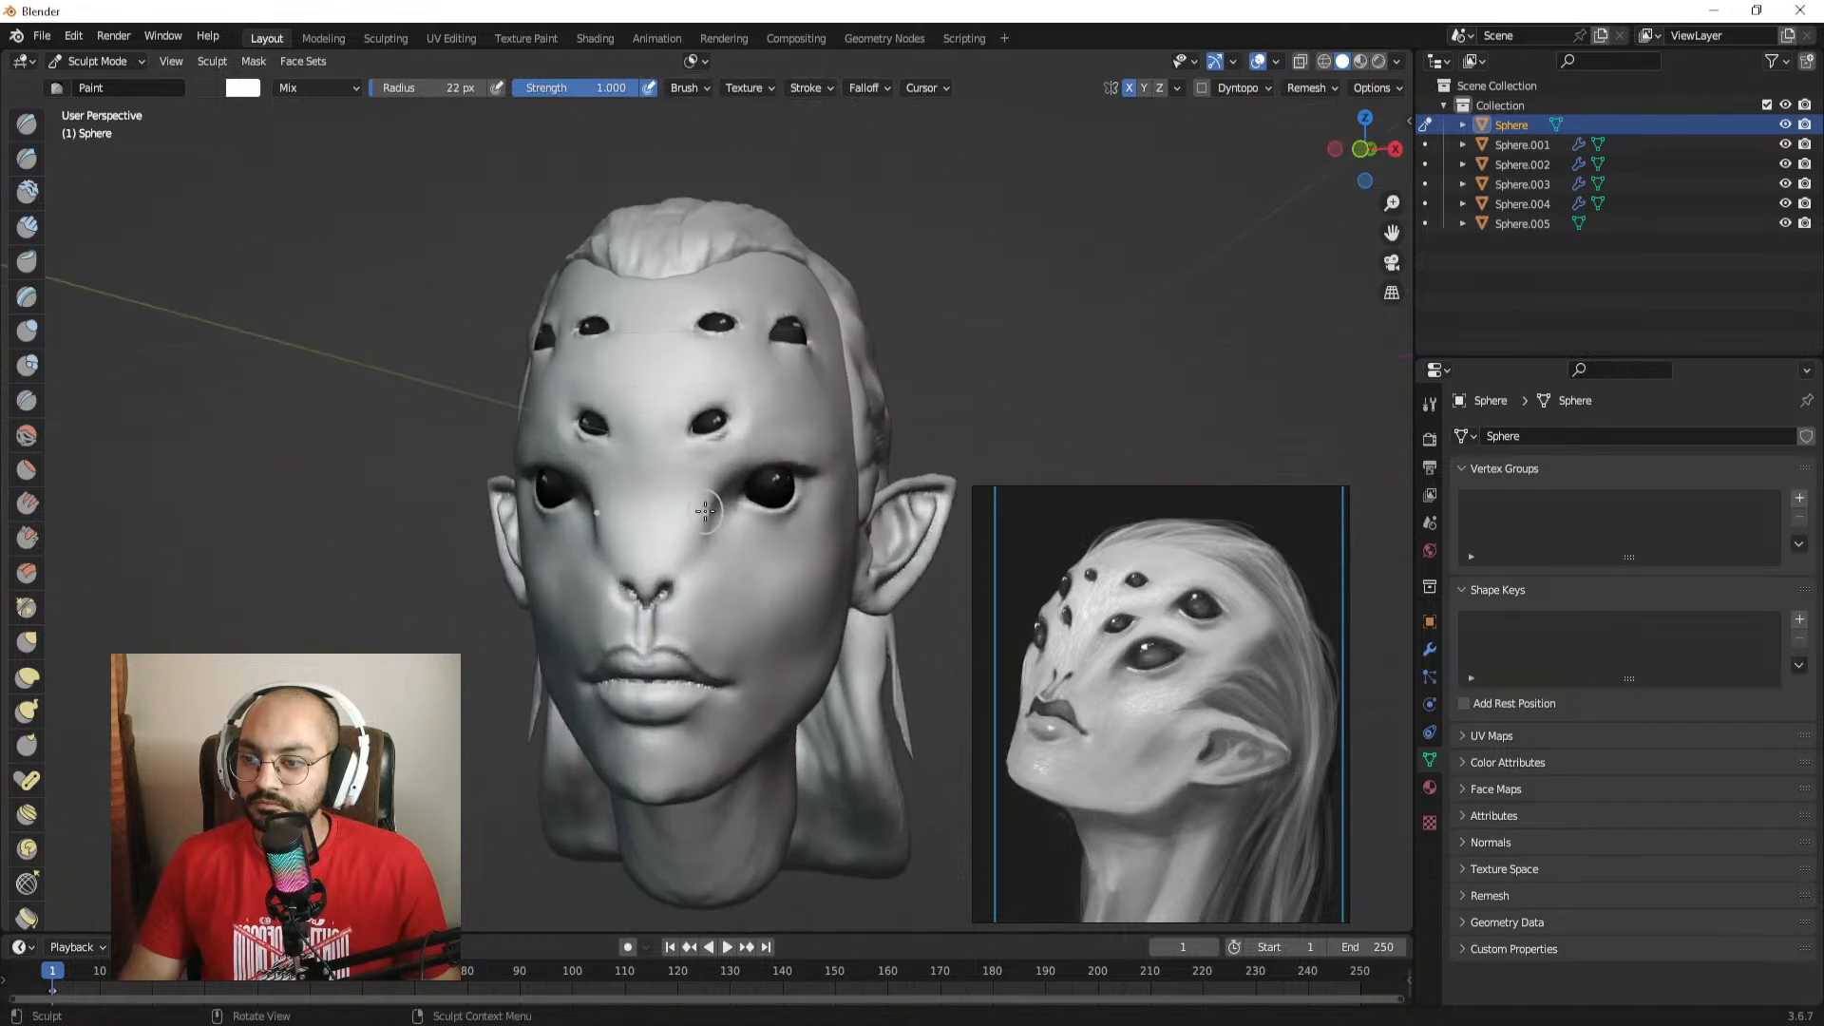
key(f)
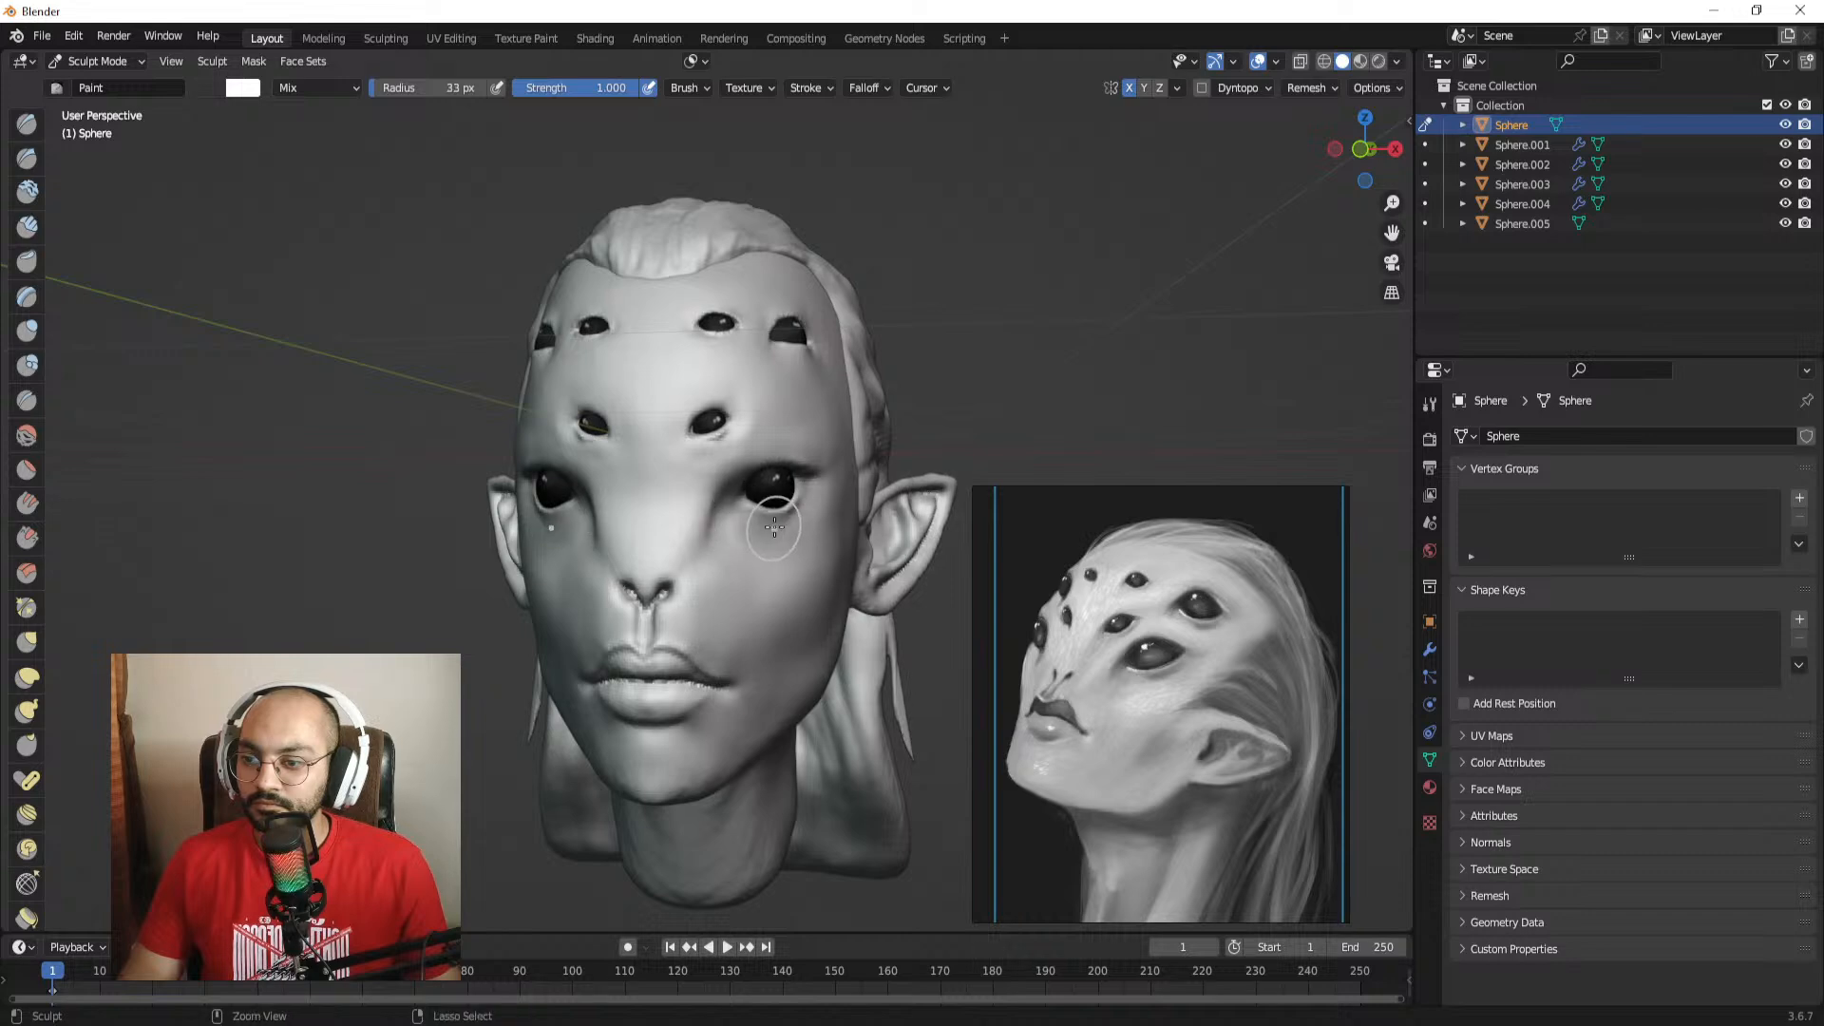
click(760, 526)
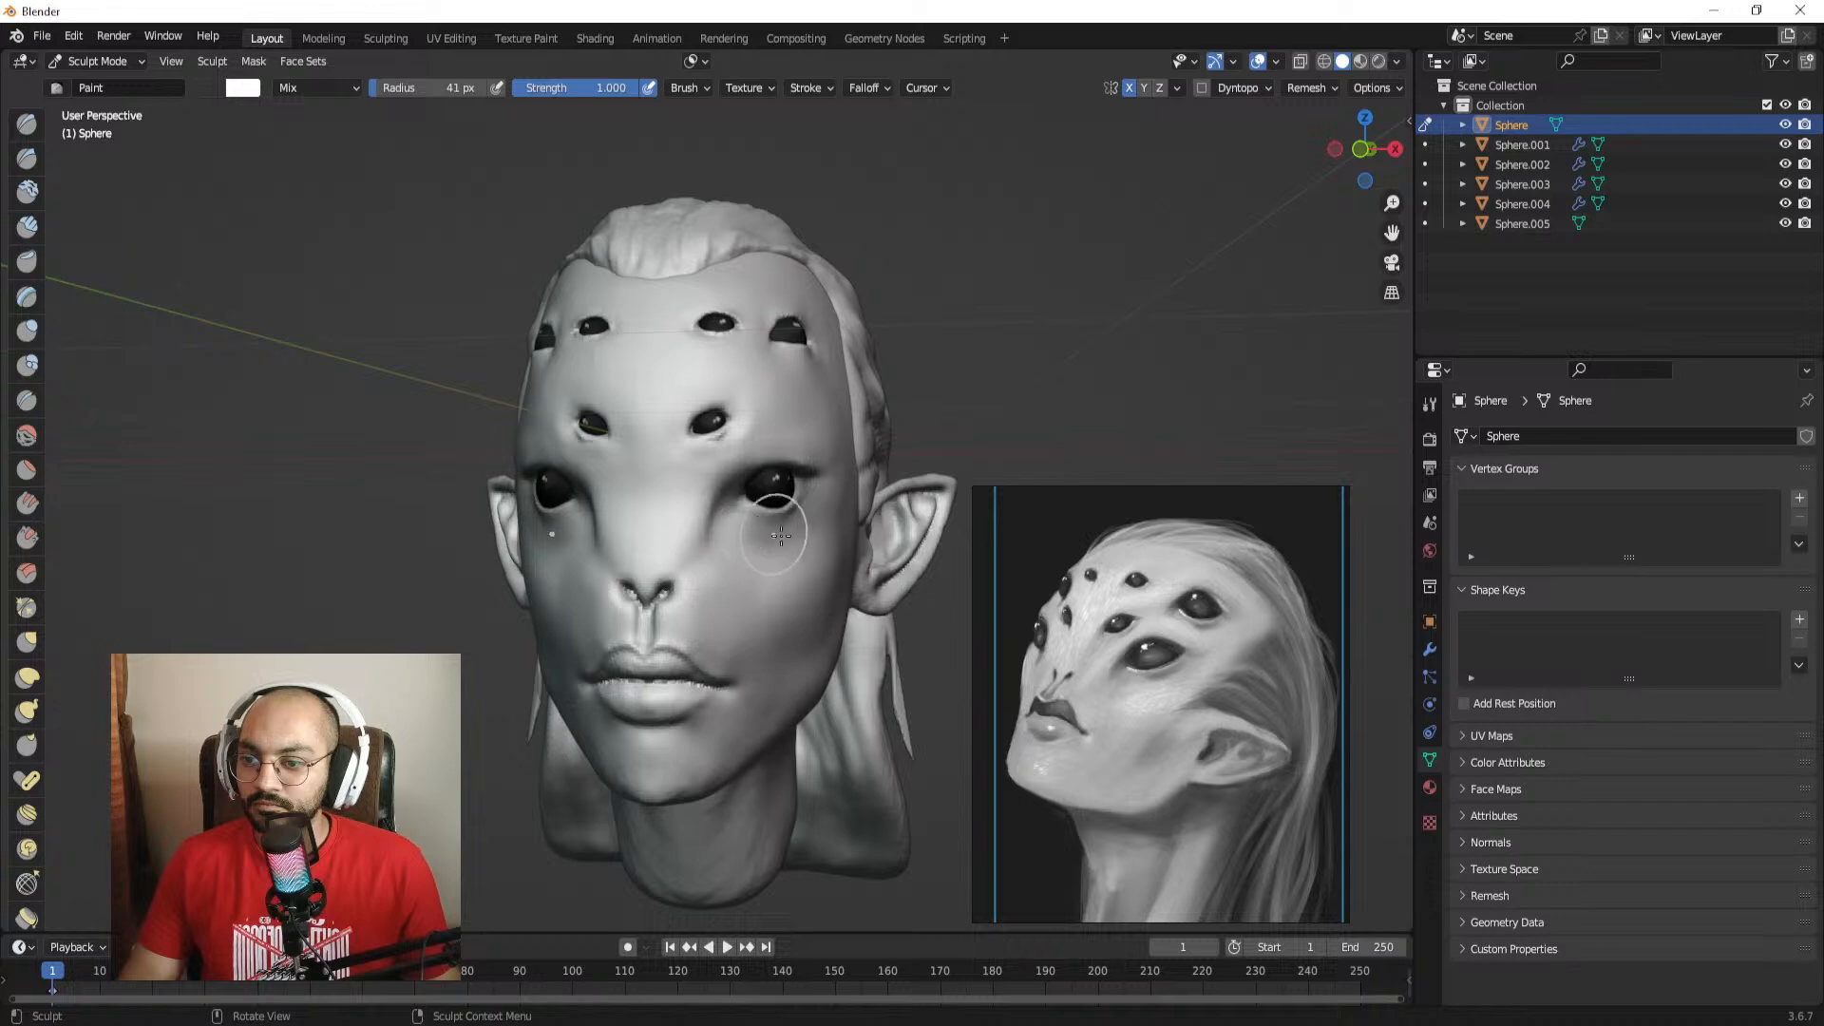
alt+drag(768, 559, 760, 429)
mouse_move(757, 485)
ctrl+alt+mouse_down()
mouse_move(749, 444)
mouse_move(810, 446)
mouse_move(676, 531)
mouse_move(722, 525)
mouse_move(667, 522)
ctrl+alt+mouse_up()
key(f)
click(714, 509)
mouse_move(707, 508)
ctrl+alt+mouse_down()
mouse_move(750, 608)
mouse_move(722, 504)
mouse_move(764, 499)
mouse_move(728, 437)
mouse_move(741, 515)
ctrl+alt+mouse_up()
key(f)
click(773, 509)
drag(732, 540, 730, 544)
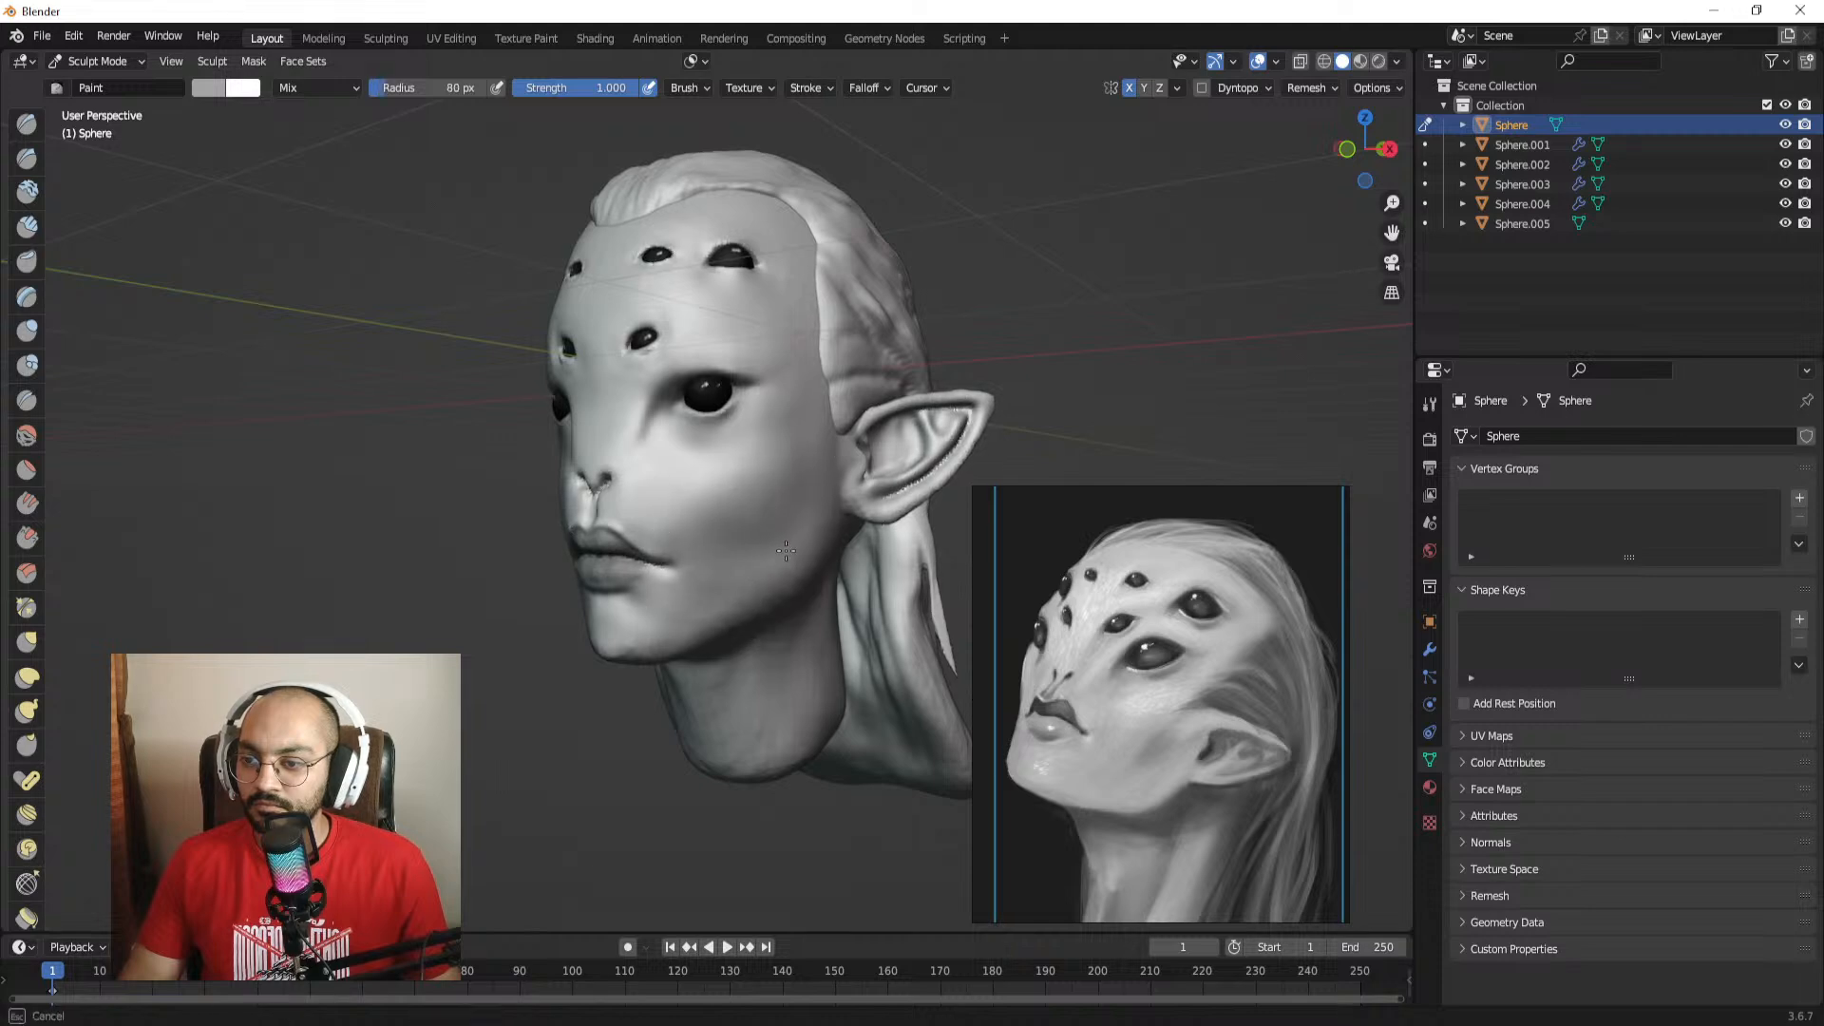
Step: Reduce the Paint brush radius to 24 px and examine the head's shading from the side, above and front
mouse_move(760, 553)
alt+mouse_down()
mouse_move(846, 551)
mouse_move(824, 555)
mouse_move(872, 506)
mouse_move(807, 490)
mouse_move(810, 511)
alt+mouse_up()
key(f)
click(842, 551)
alt+drag(810, 427, 781, 494)
key(f)
click(751, 380)
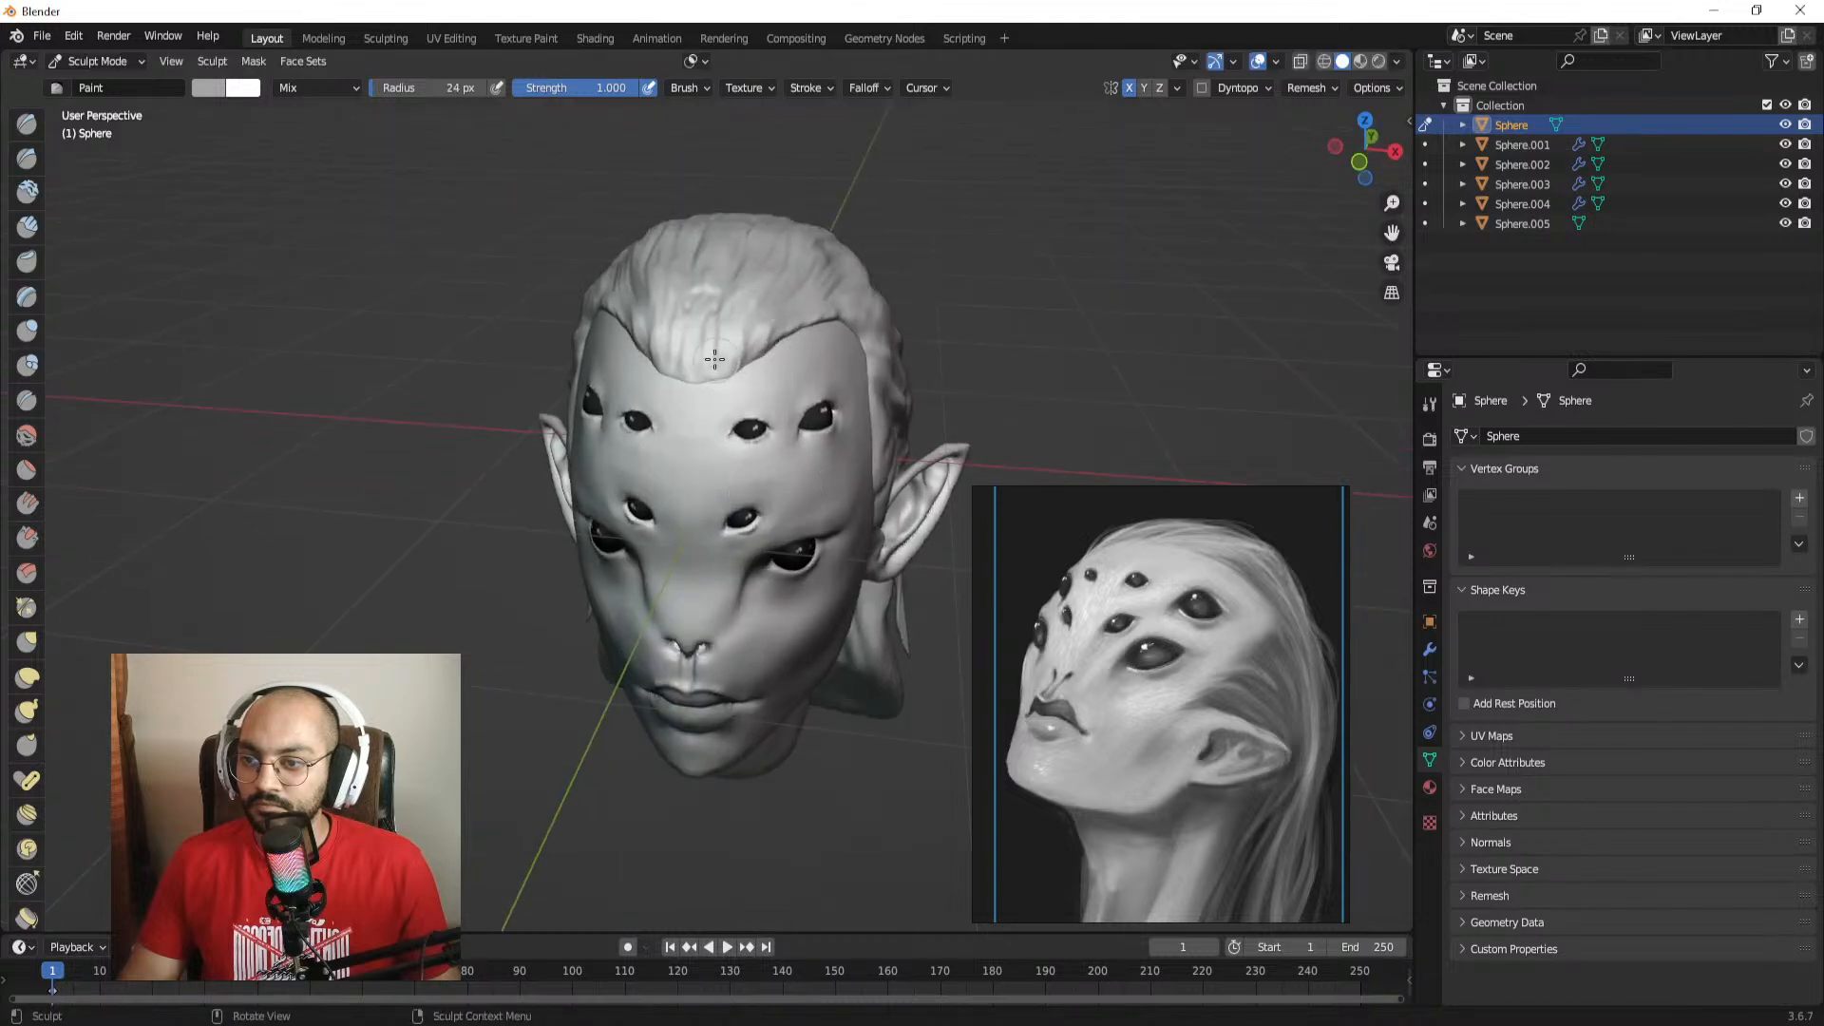
alt+drag(785, 329, 663, 345)
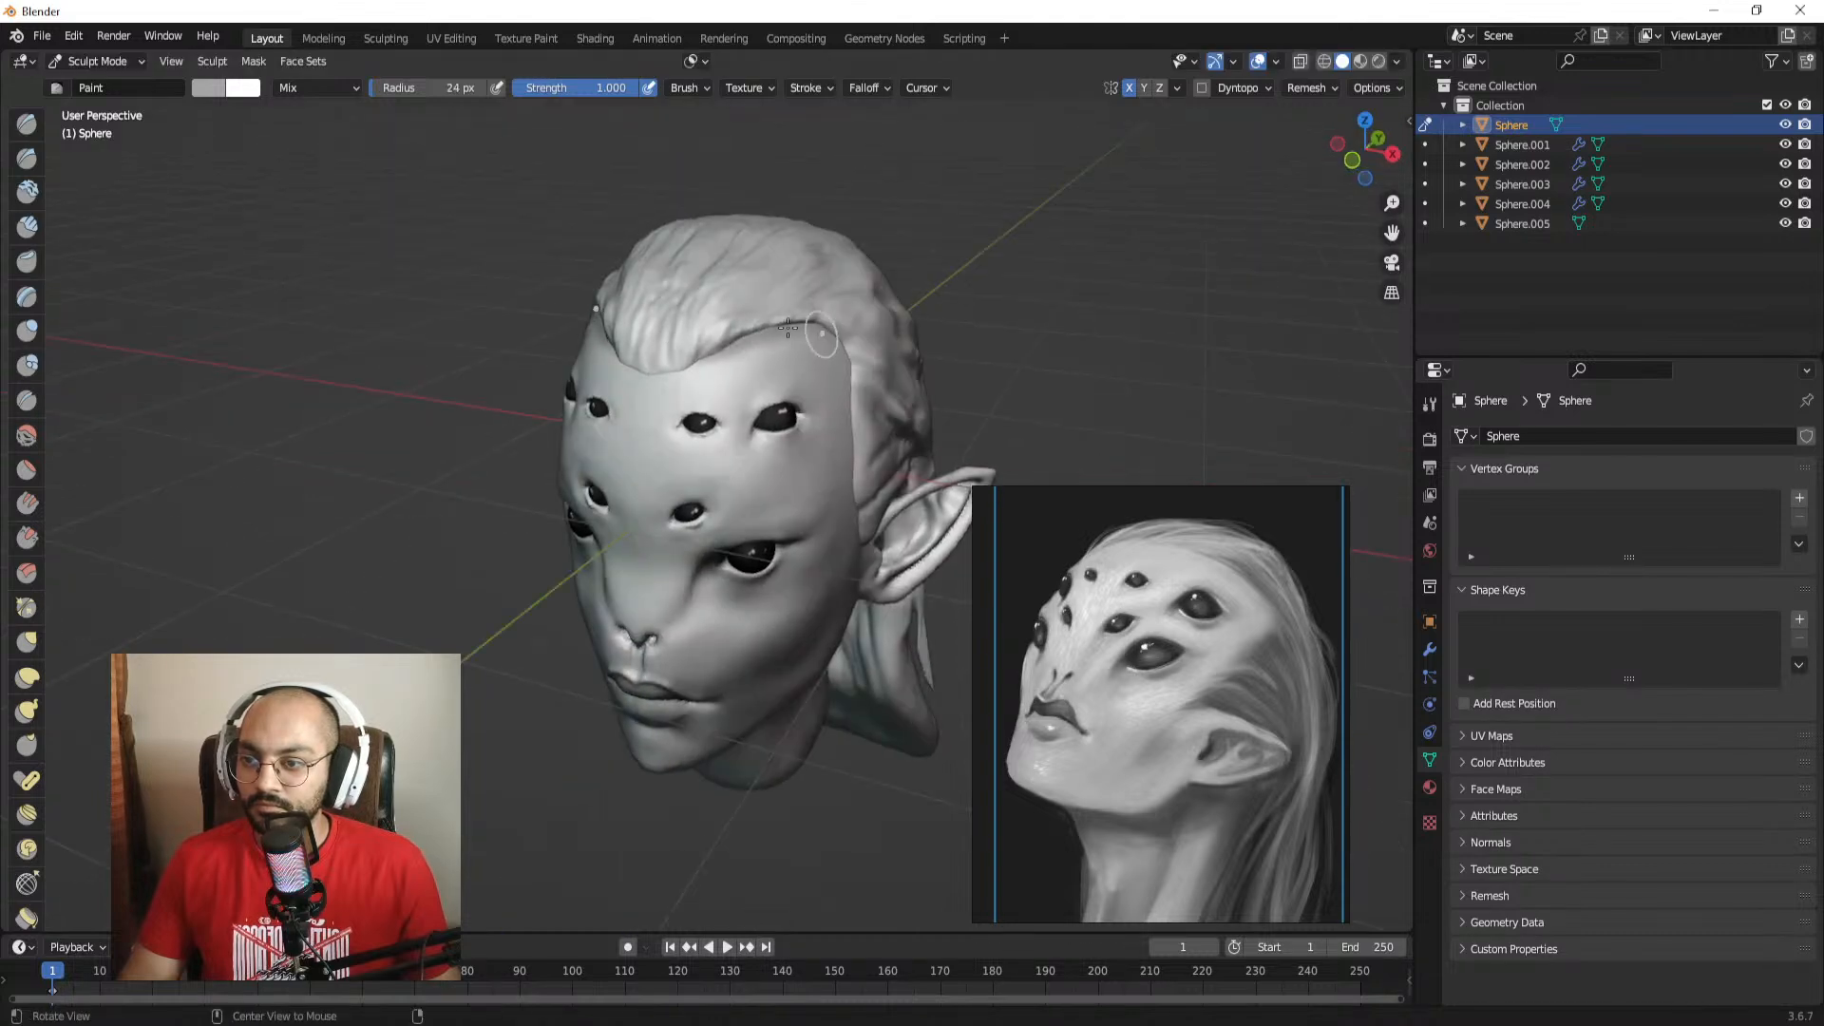
alt+drag(787, 328, 834, 335)
alt+drag(870, 522, 887, 503)
mouse_move(888, 504)
alt+shift+mouse_down()
mouse_move(813, 422)
mouse_move(819, 453)
mouse_move(885, 477)
alt+shift+mouse_up()
mouse_move(886, 477)
ctrl+alt+mouse_down()
mouse_move(814, 429)
mouse_move(757, 433)
mouse_move(756, 450)
mouse_move(808, 439)
ctrl+alt+mouse_up()
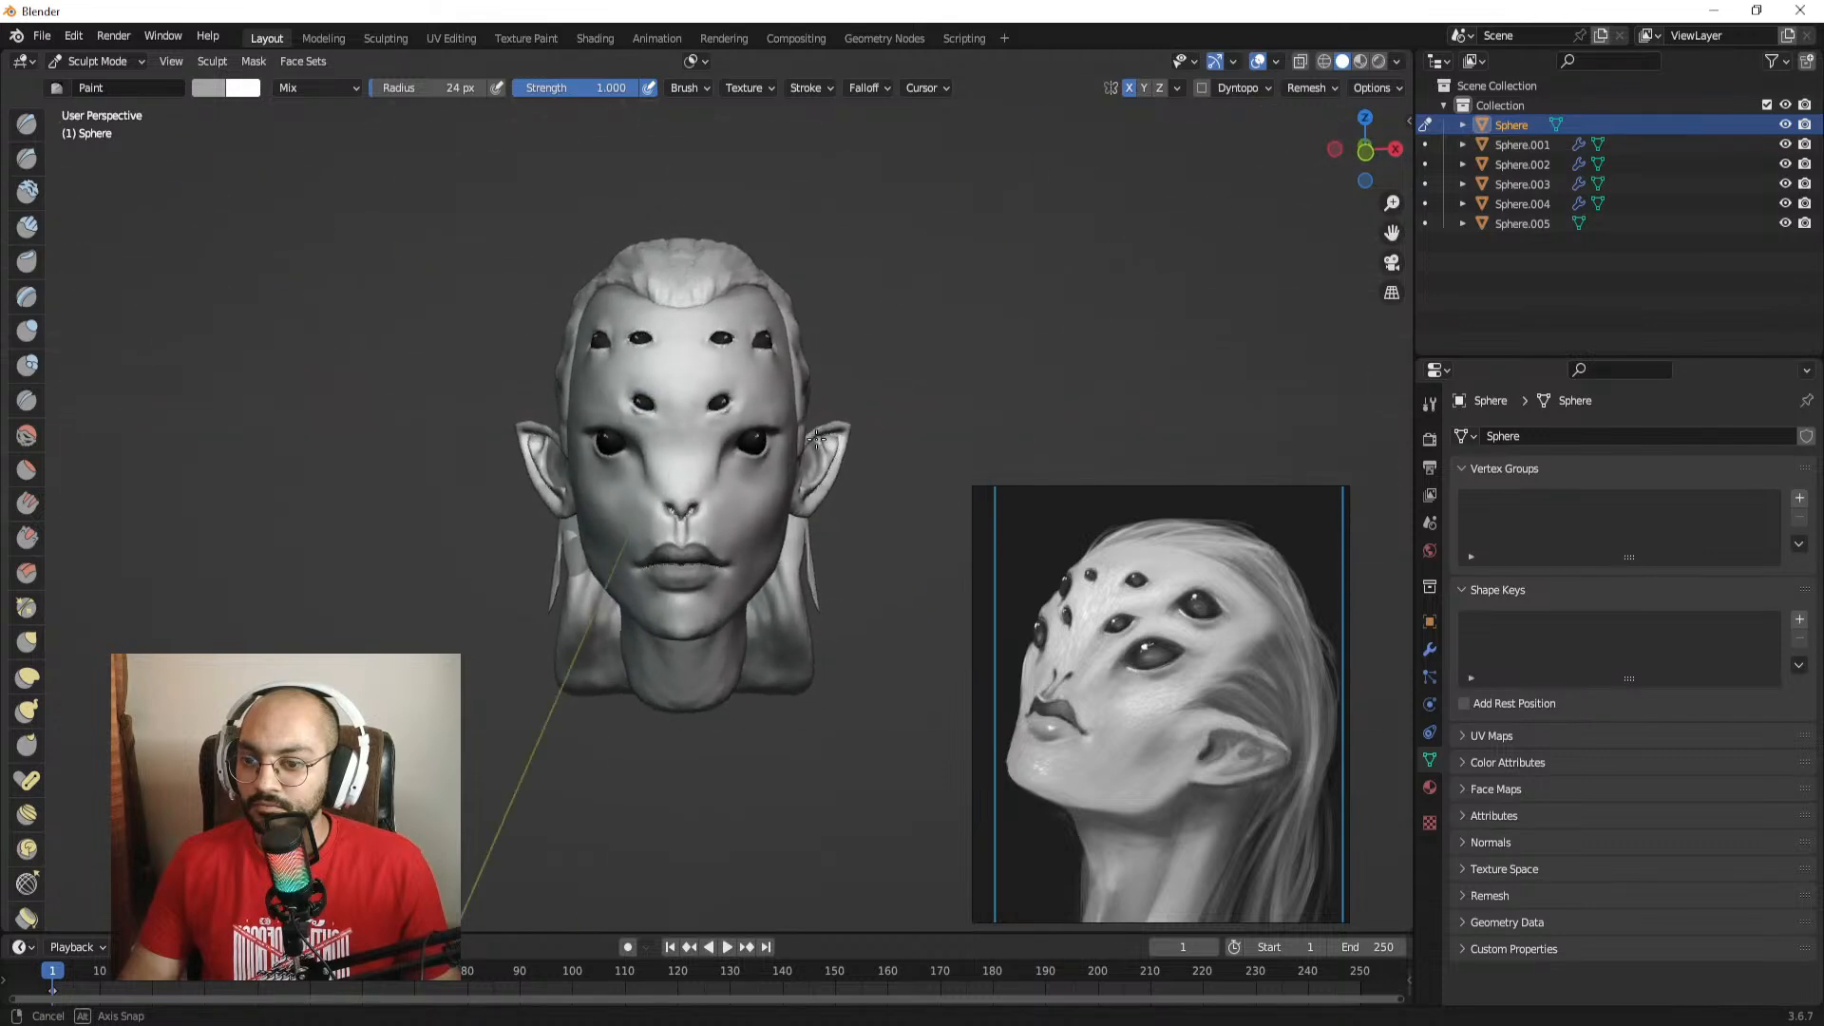
Step: Return to Object Mode and move the reference image off the 3D view, over the outliner
key(ctrl+Tab)
click(642, 436)
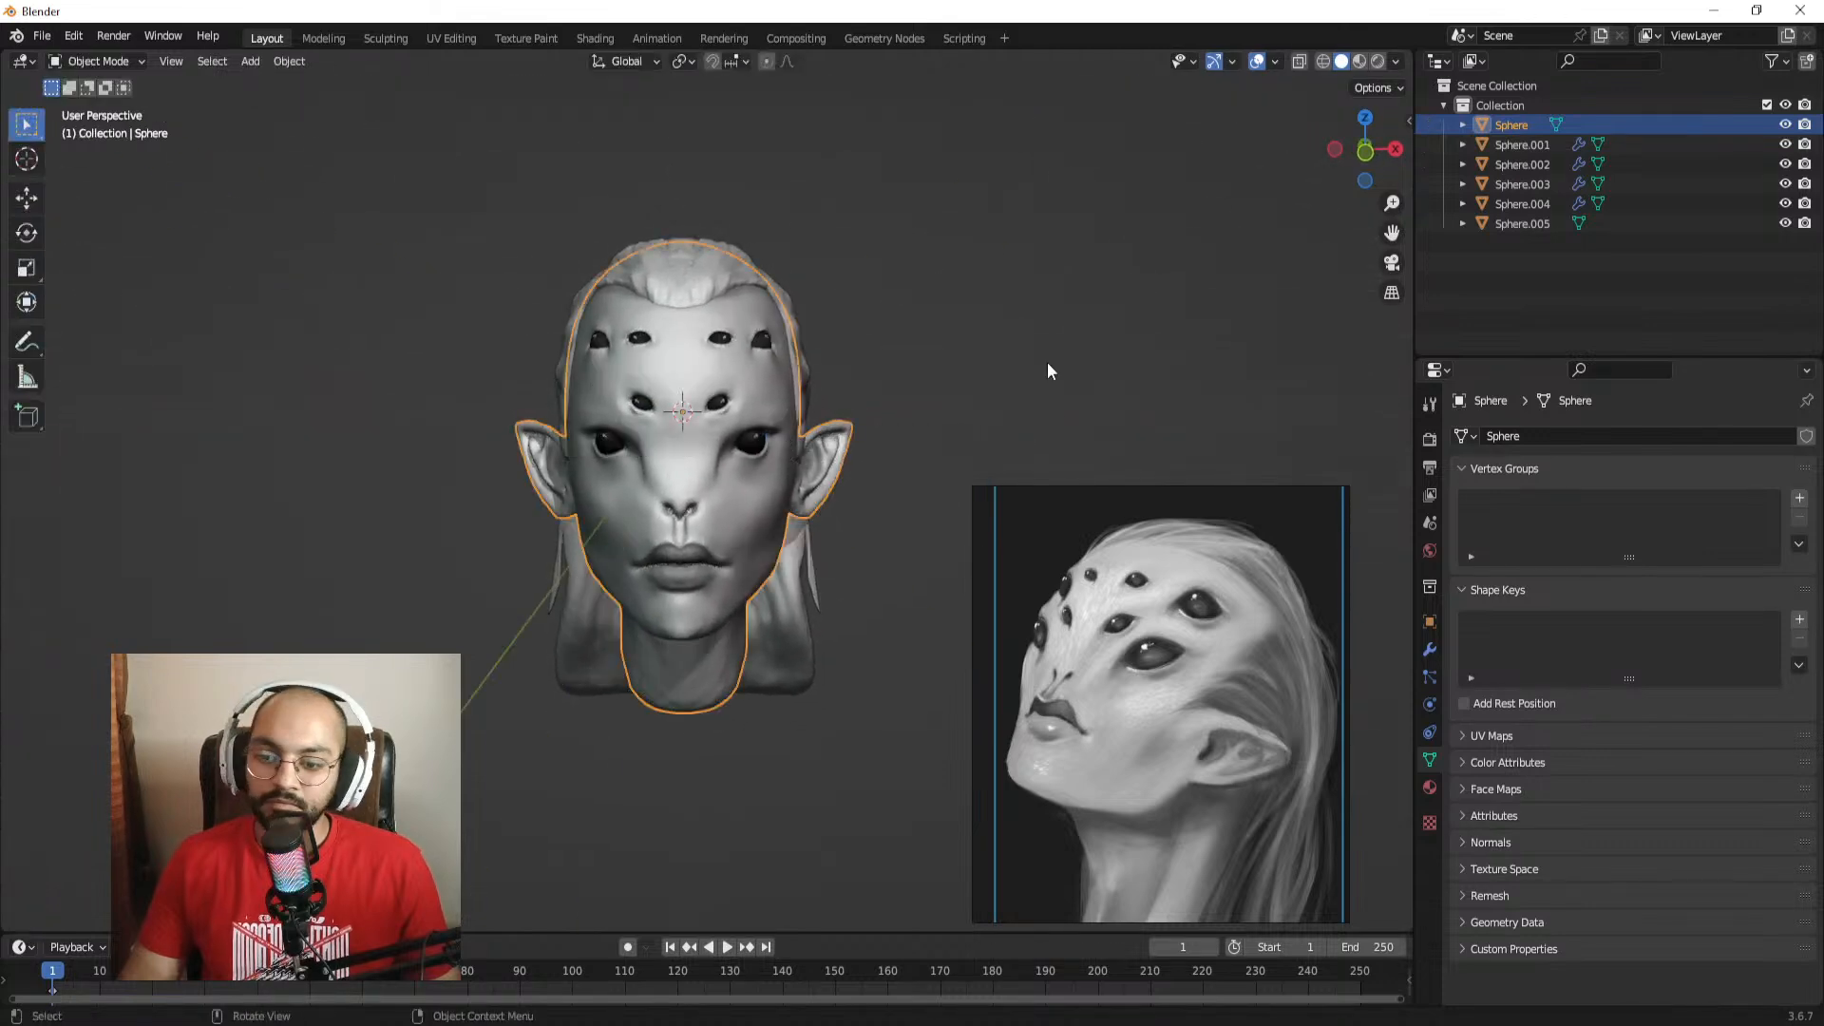
mouse_move(1199, 492)
drag(1211, 613, 1567, 225)
click(936, 401)
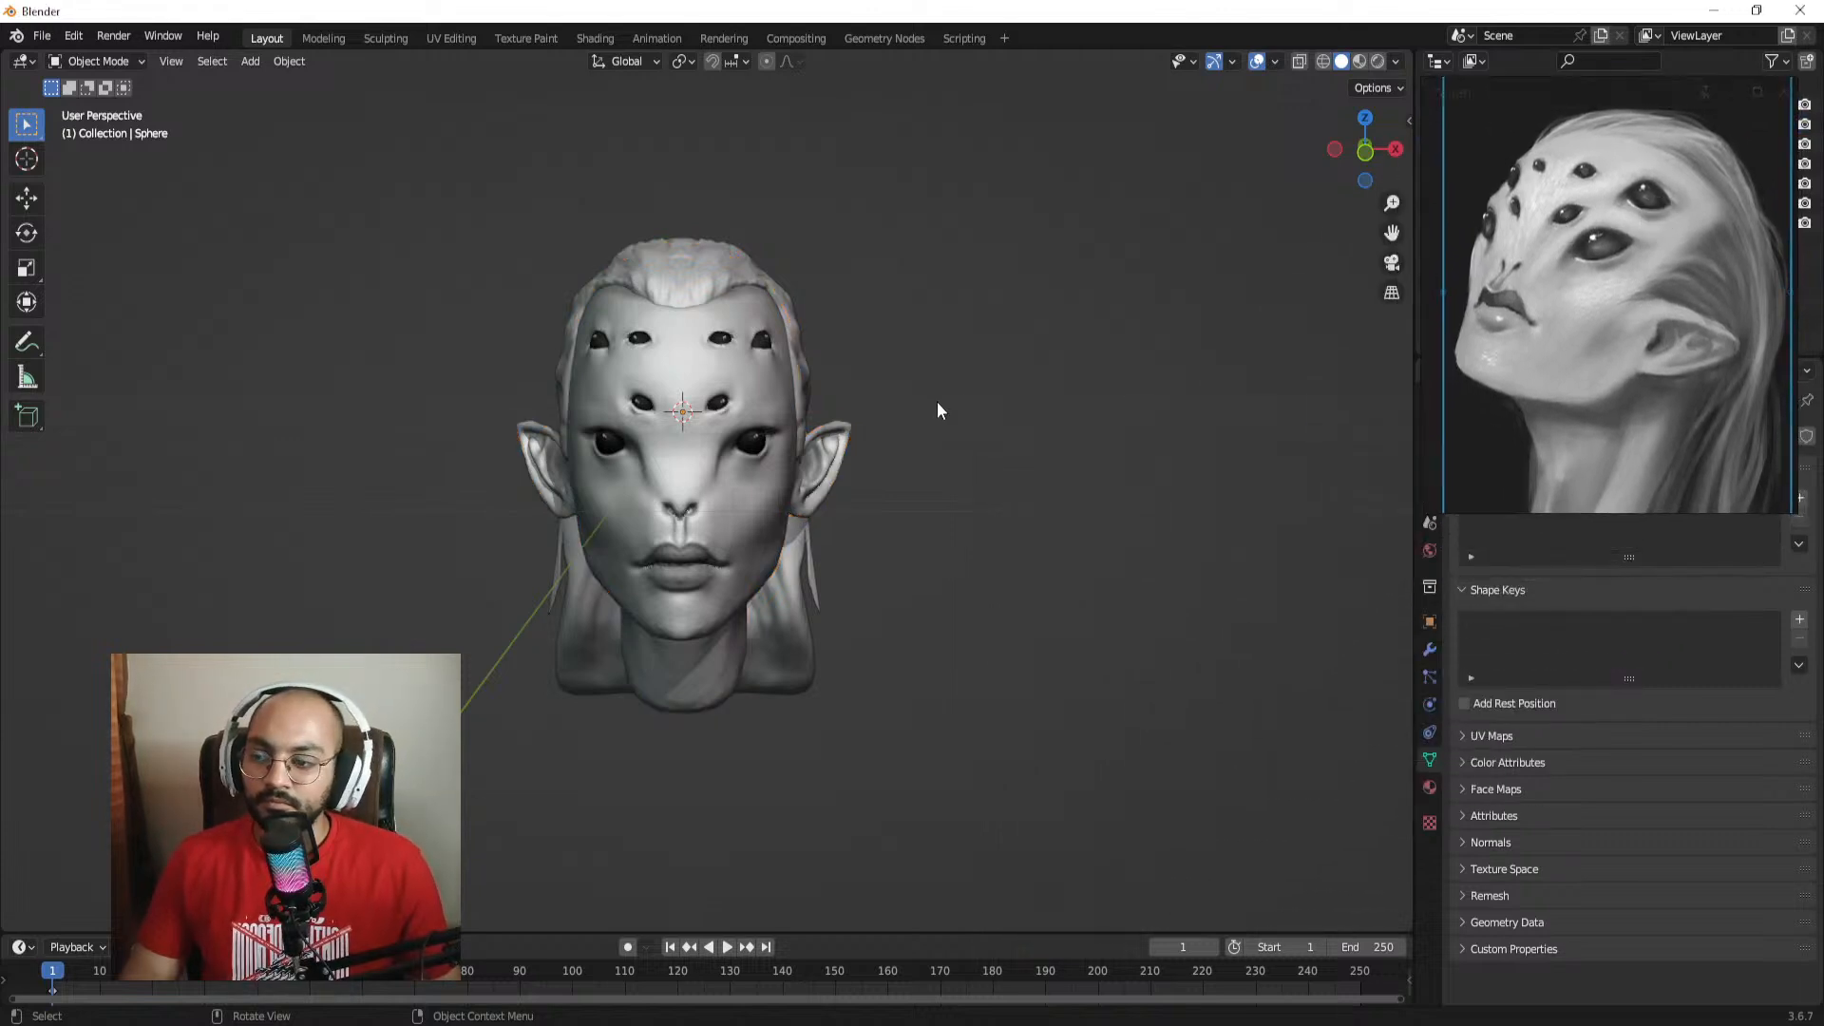
Step: Switch to the hair mesh Sphere.005 in Sculpt Mode and try a paint stroke across its front
middle_drag(937, 401, 907, 298)
click(753, 324)
key(ctrl+Tab)
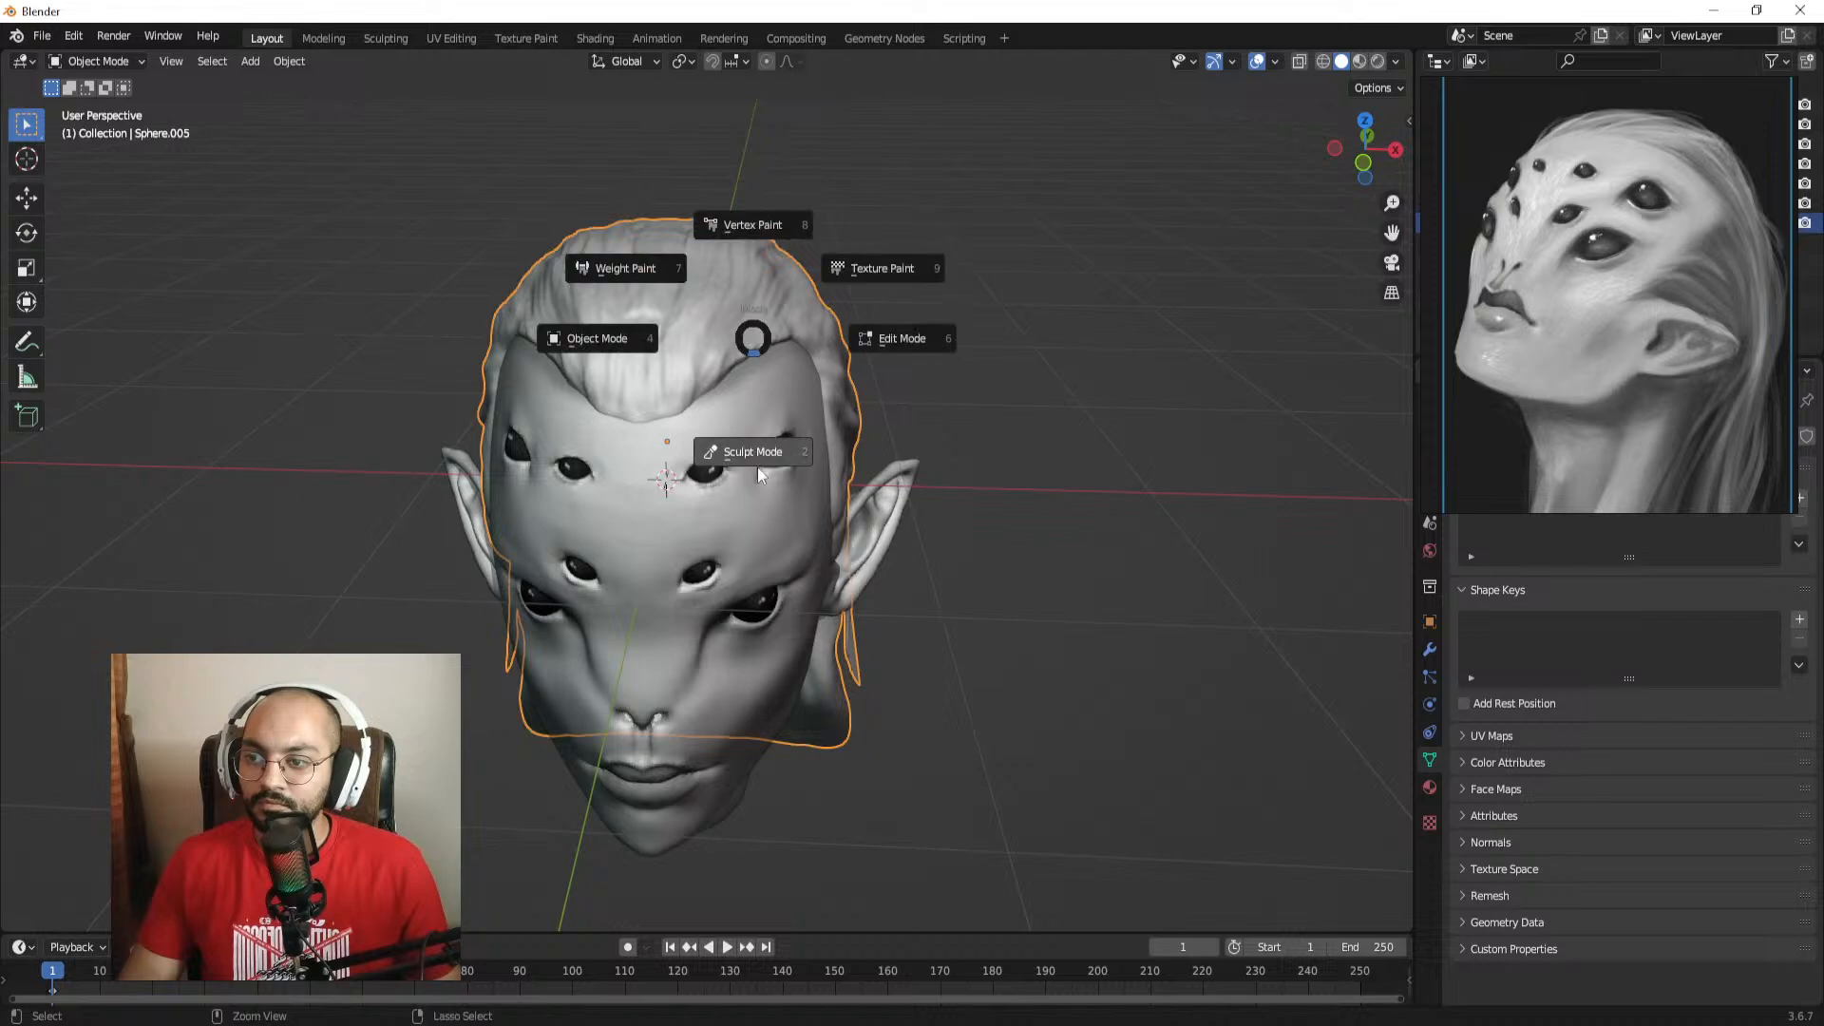
click(757, 458)
middle_drag(757, 458, 658, 413)
drag(736, 274, 564, 445)
key(ctrl+z)
Step: Paint thin grey strands over the front and side of the hair at radii of 9 px and 6 px
key(f)
click(713, 302)
key(ctrl+z)
mouse_move(733, 295)
mouse_down()
mouse_move(742, 335)
mouse_move(529, 452)
mouse_up()
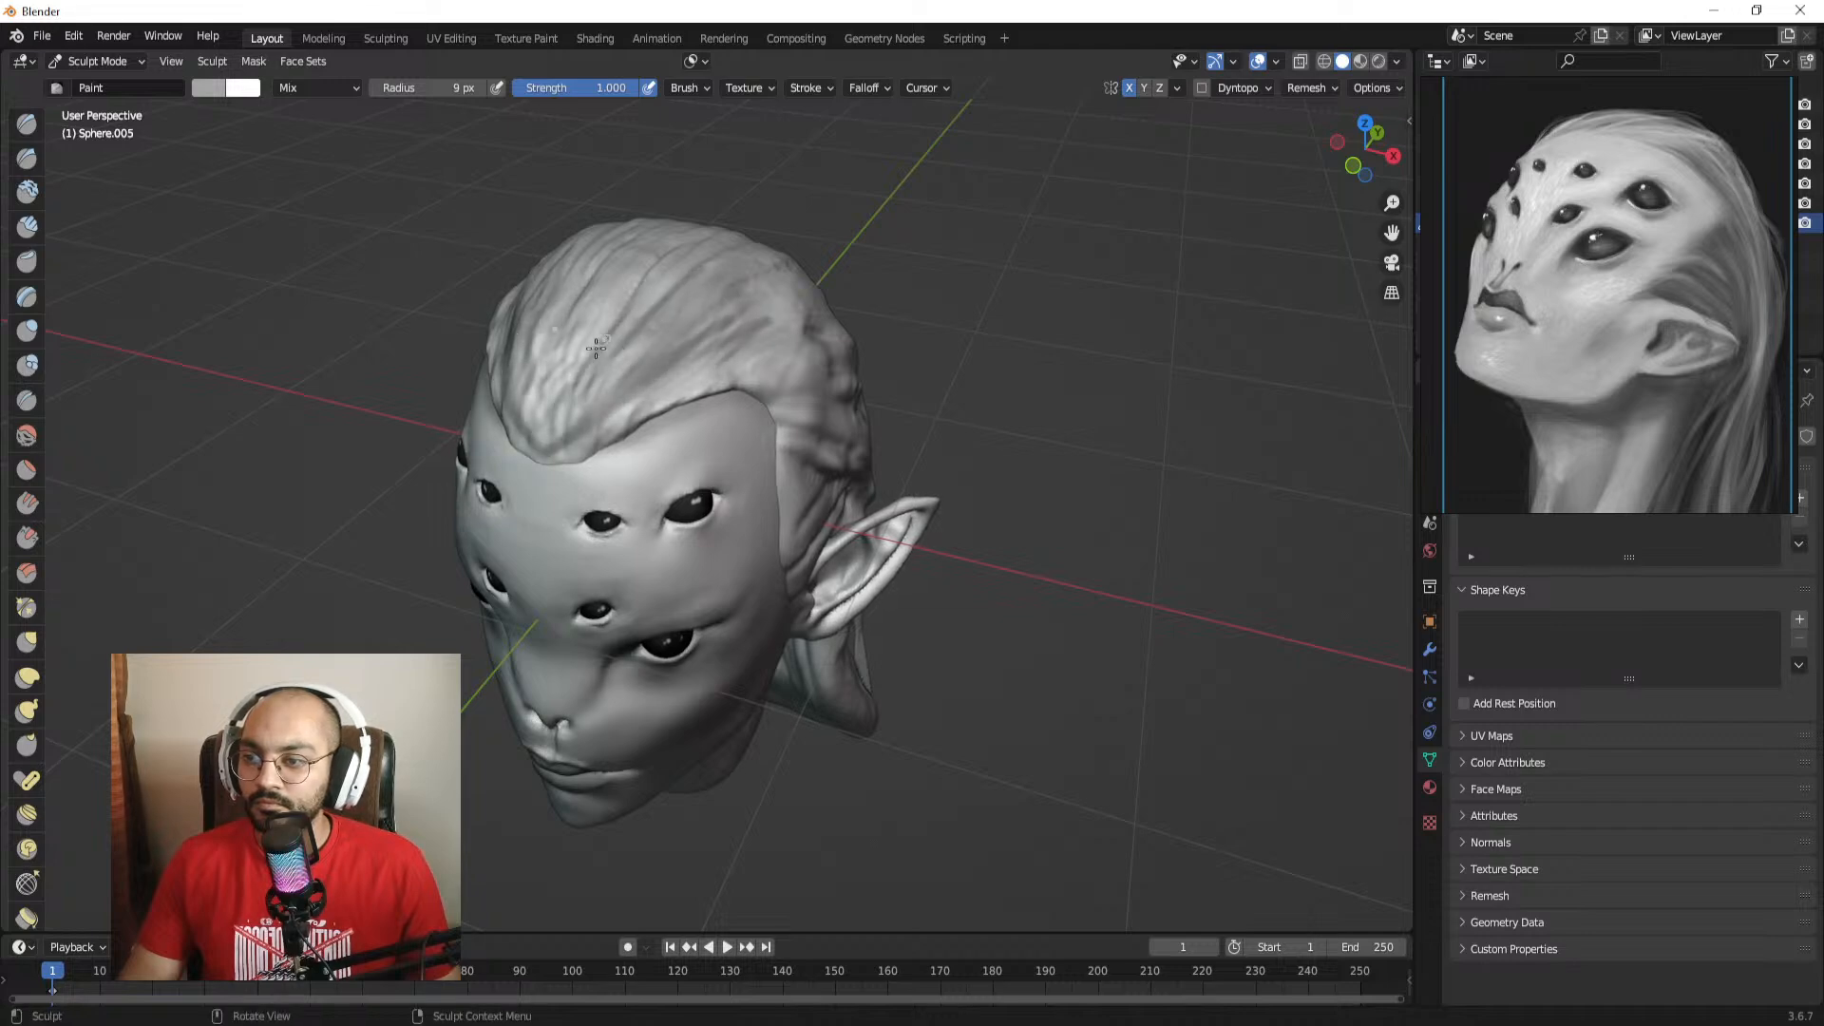
mouse_move(619, 279)
mouse_down()
mouse_move(537, 435)
mouse_move(583, 409)
mouse_up()
middle_drag(608, 380, 521, 377)
drag(539, 340, 743, 314)
drag(566, 346, 775, 340)
drag(632, 393, 752, 351)
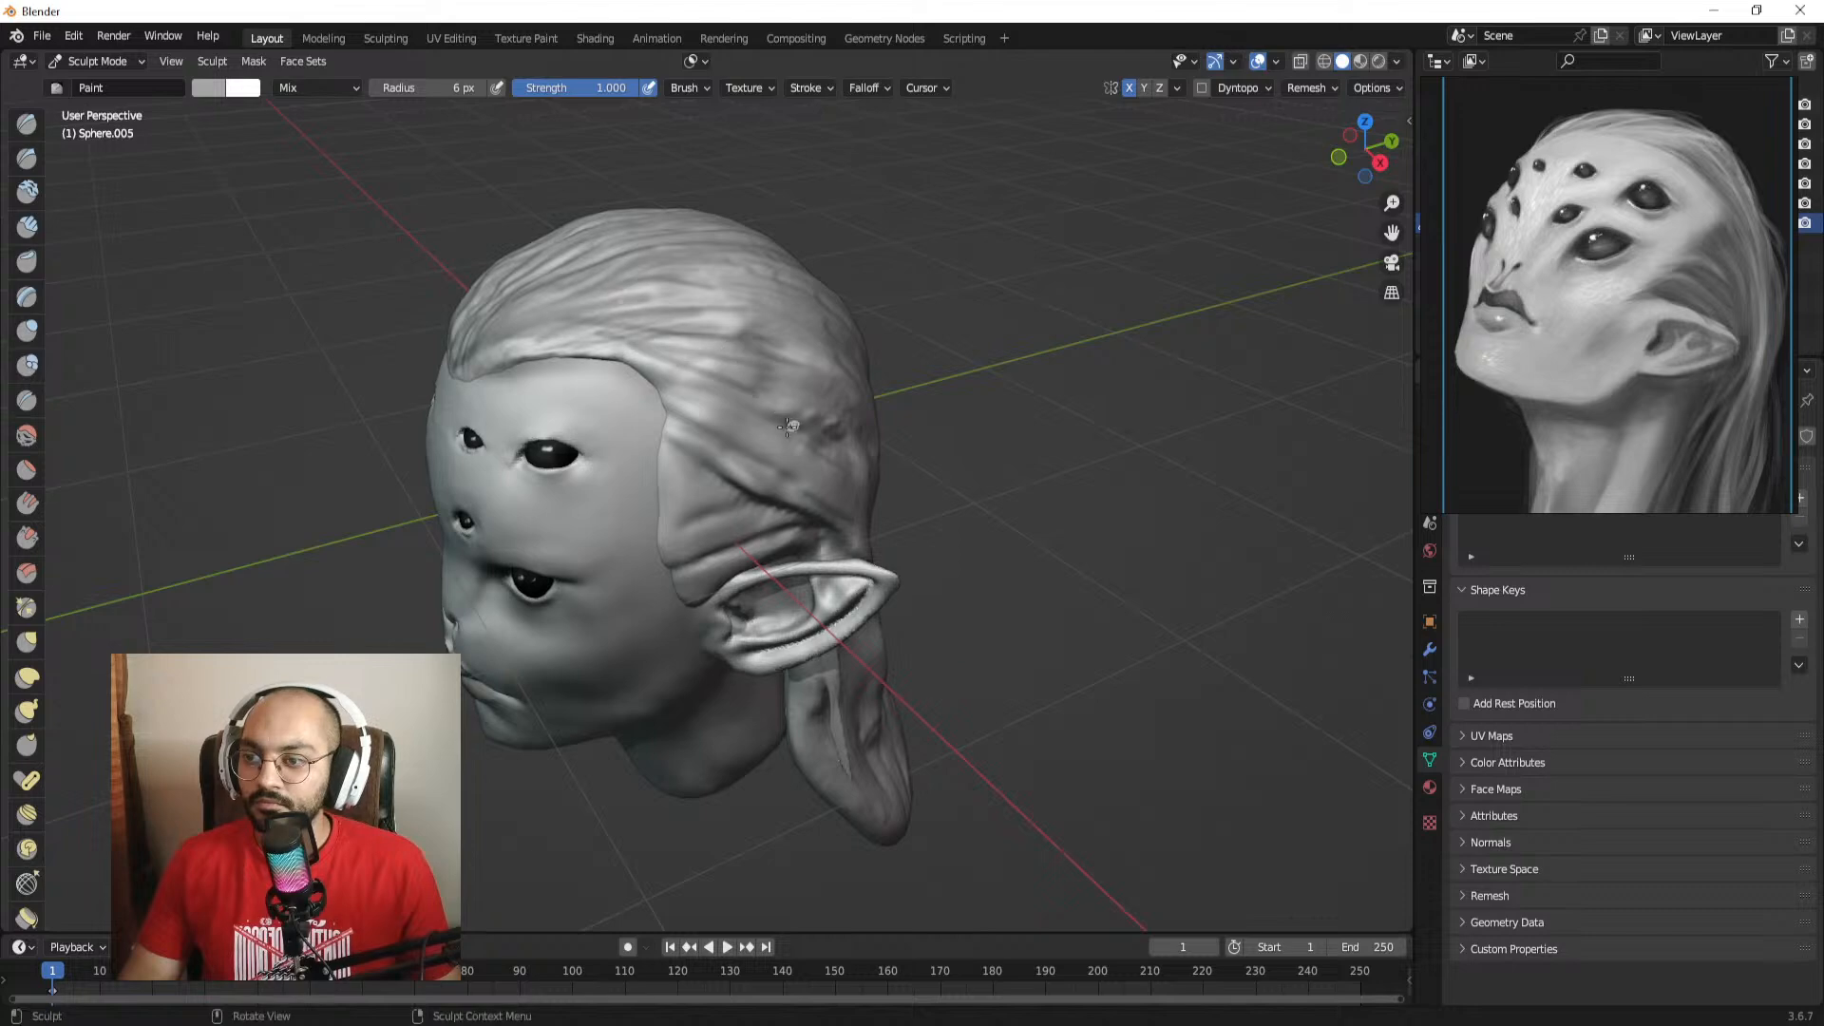
Step: Paint more grey strands from the side hairline back over the hair above and behind the ear
middle_drag(787, 426, 786, 403)
drag(641, 322, 797, 374)
mouse_move(649, 332)
mouse_down()
mouse_move(798, 405)
mouse_move(810, 437)
mouse_up()
mouse_move(695, 373)
mouse_down()
mouse_move(819, 465)
mouse_move(778, 454)
mouse_up()
mouse_move(673, 418)
mouse_down()
mouse_move(753, 480)
mouse_move(750, 503)
mouse_up()
drag(705, 547, 756, 526)
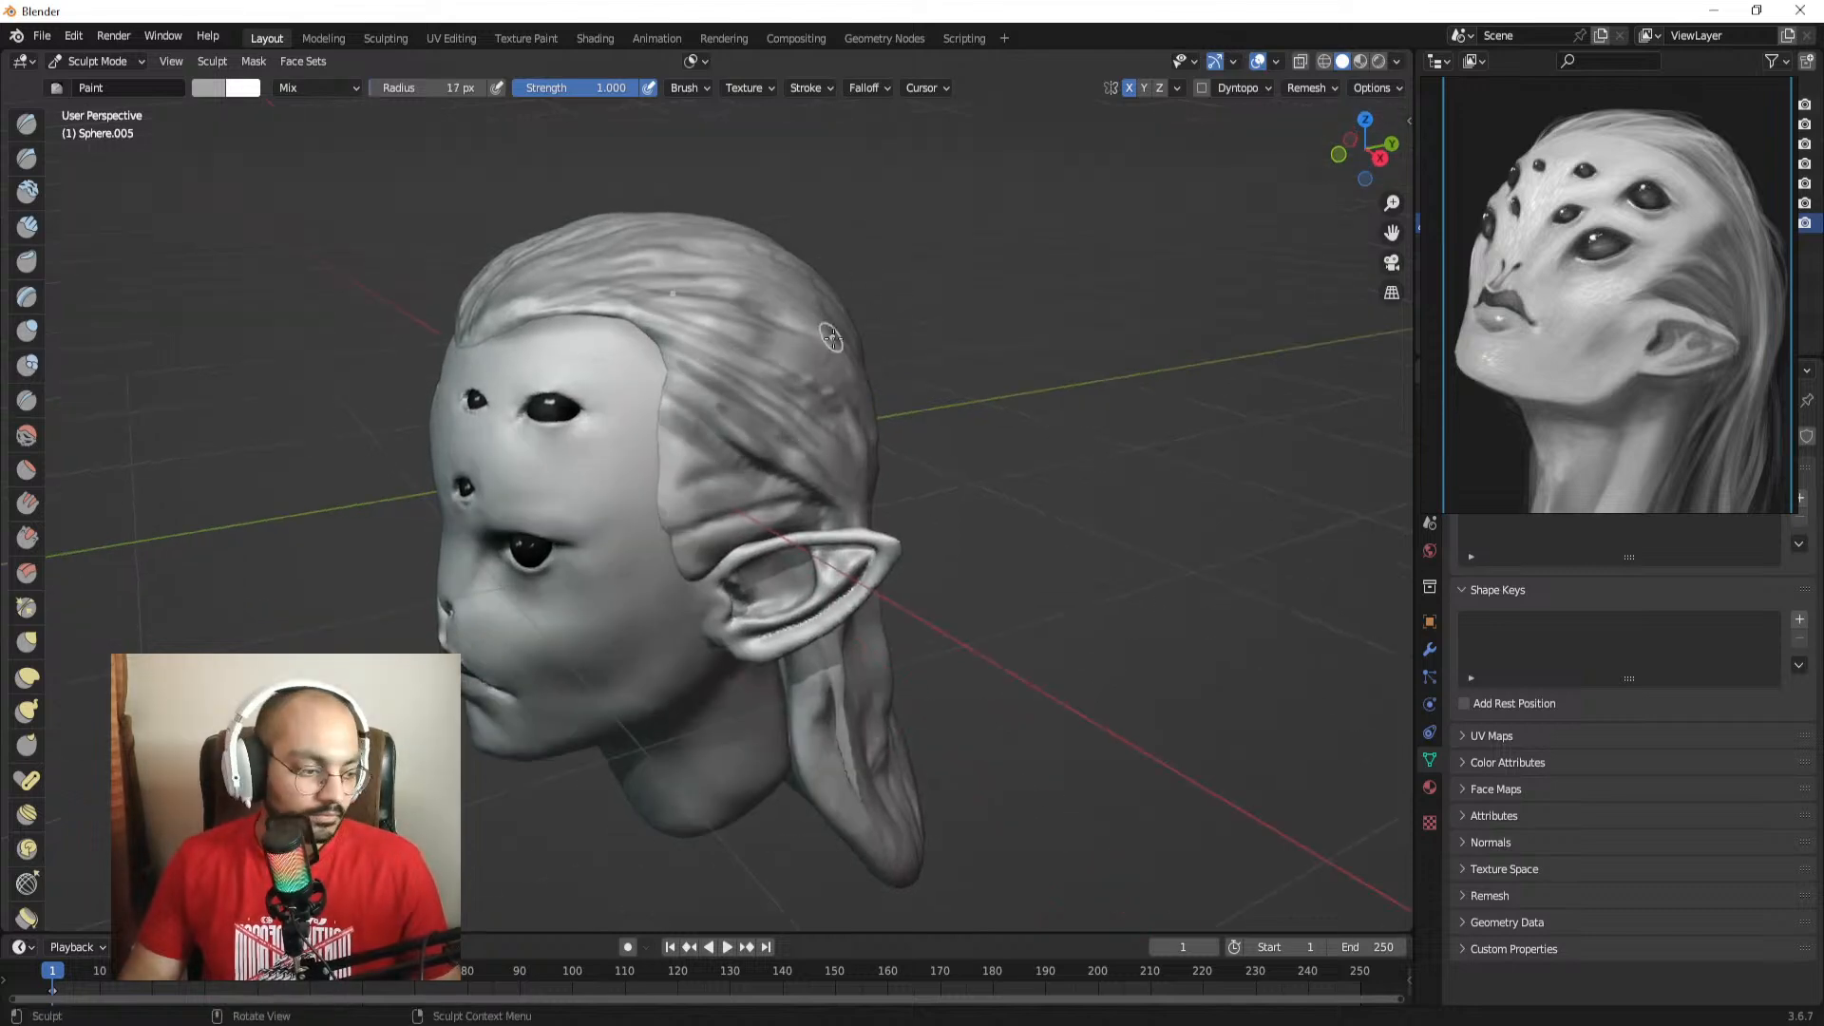
mouse_move(818, 406)
middle_down()
mouse_move(770, 513)
mouse_move(766, 611)
mouse_move(731, 432)
mouse_move(823, 439)
middle_up()
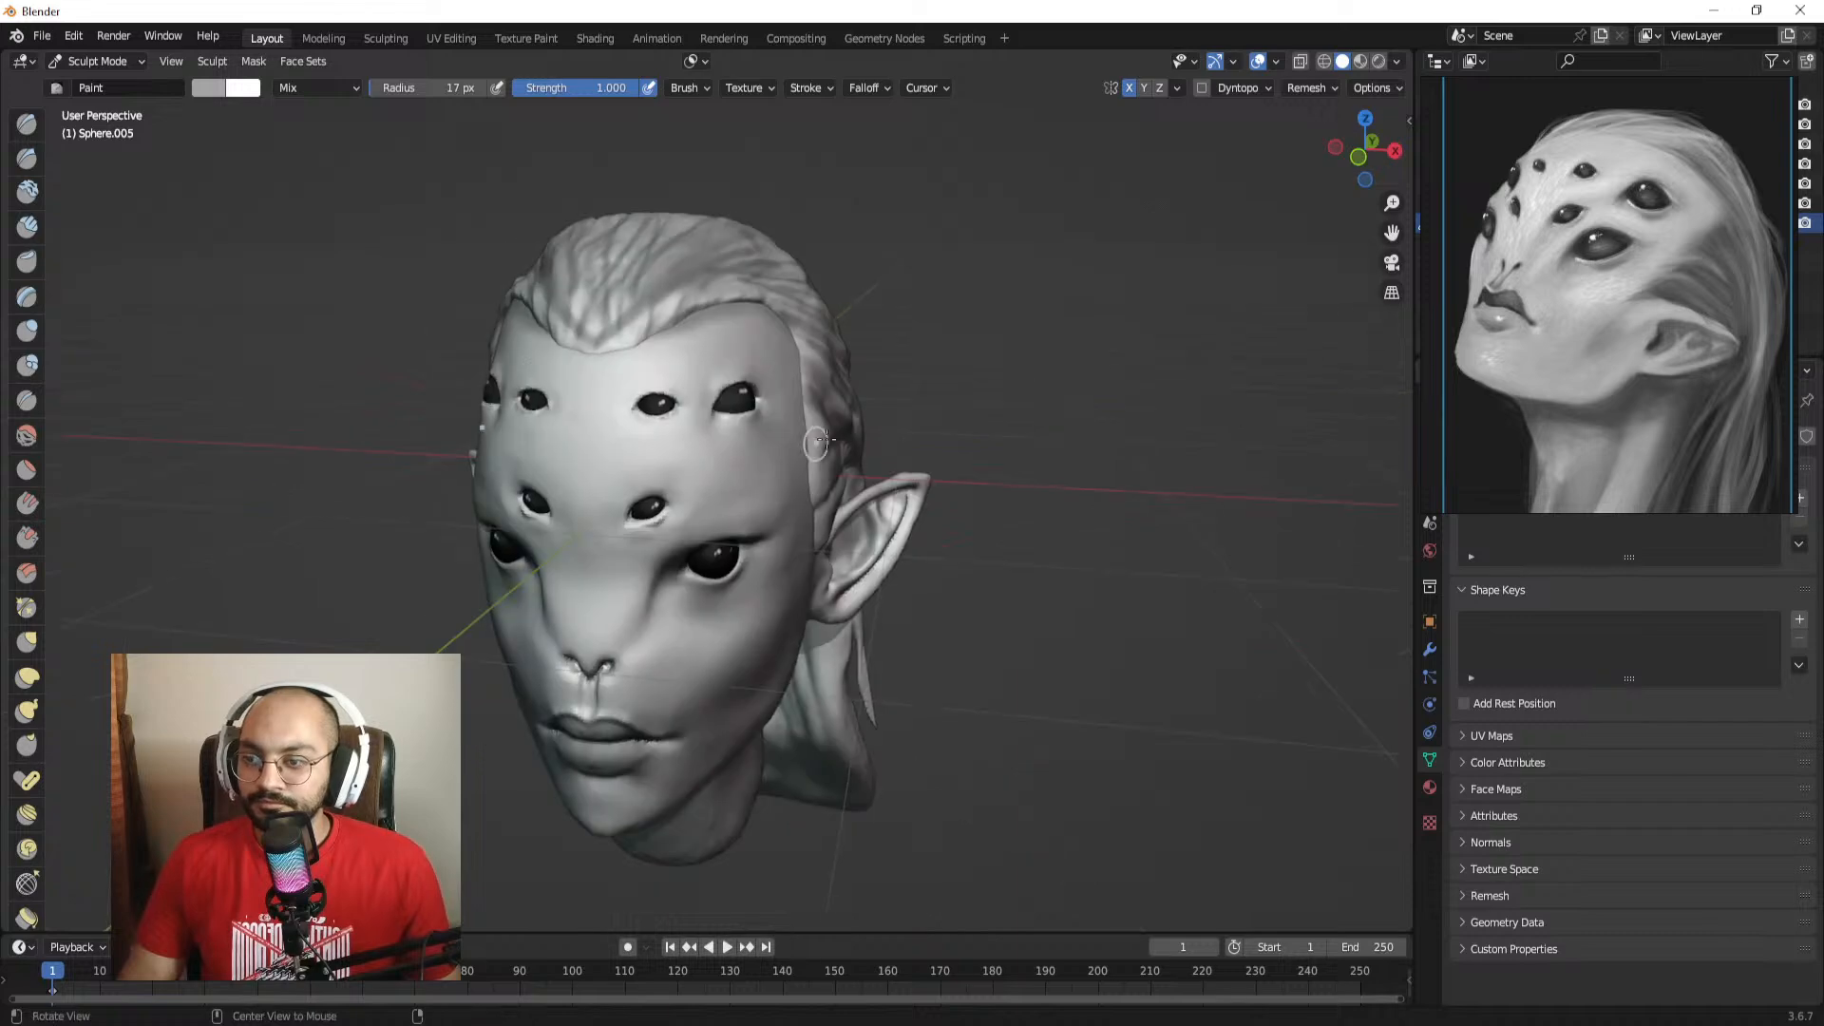
middle_drag(701, 301, 717, 358)
Step: Return to Object Mode, deselect the hair and look through the viewport shading options beside the reference image
key(f)
mouse_move(656, 546)
middle_down()
mouse_move(565, 479)
mouse_move(366, 475)
middle_up()
scroll(366, 475, down, 3)
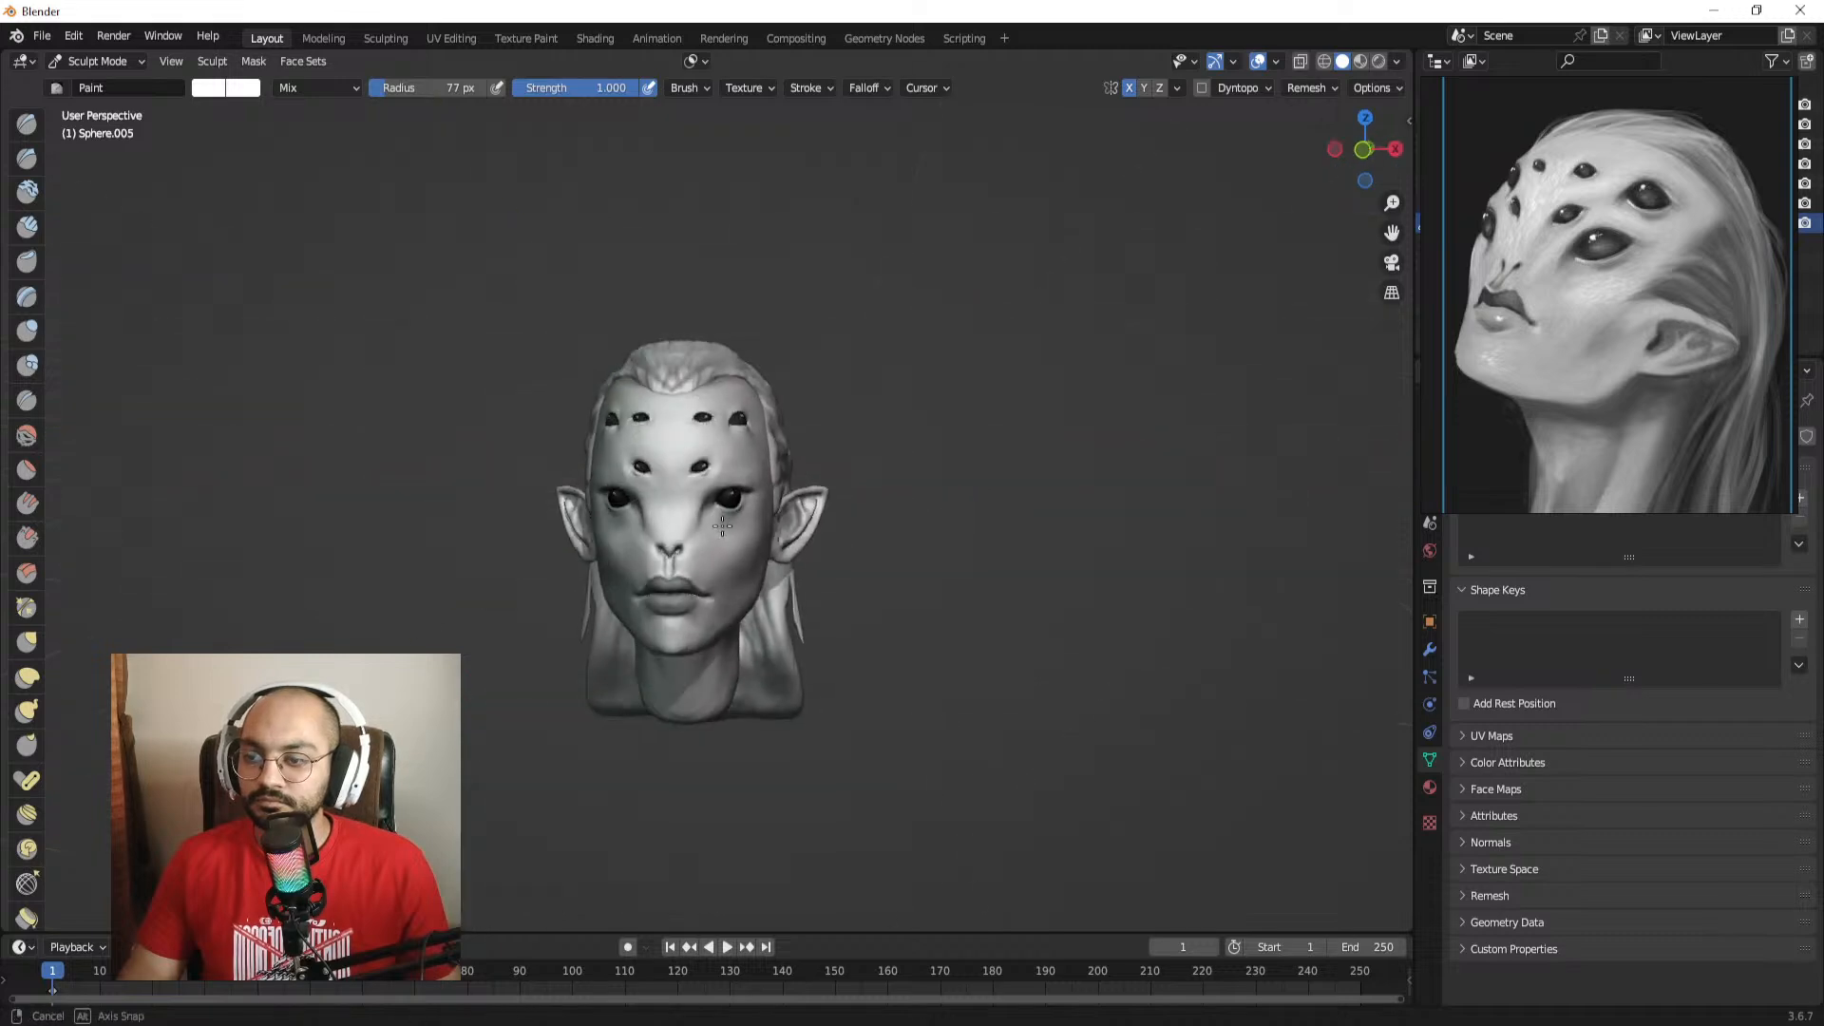
scroll(902, 418, up, 2)
key(ctrl+Tab)
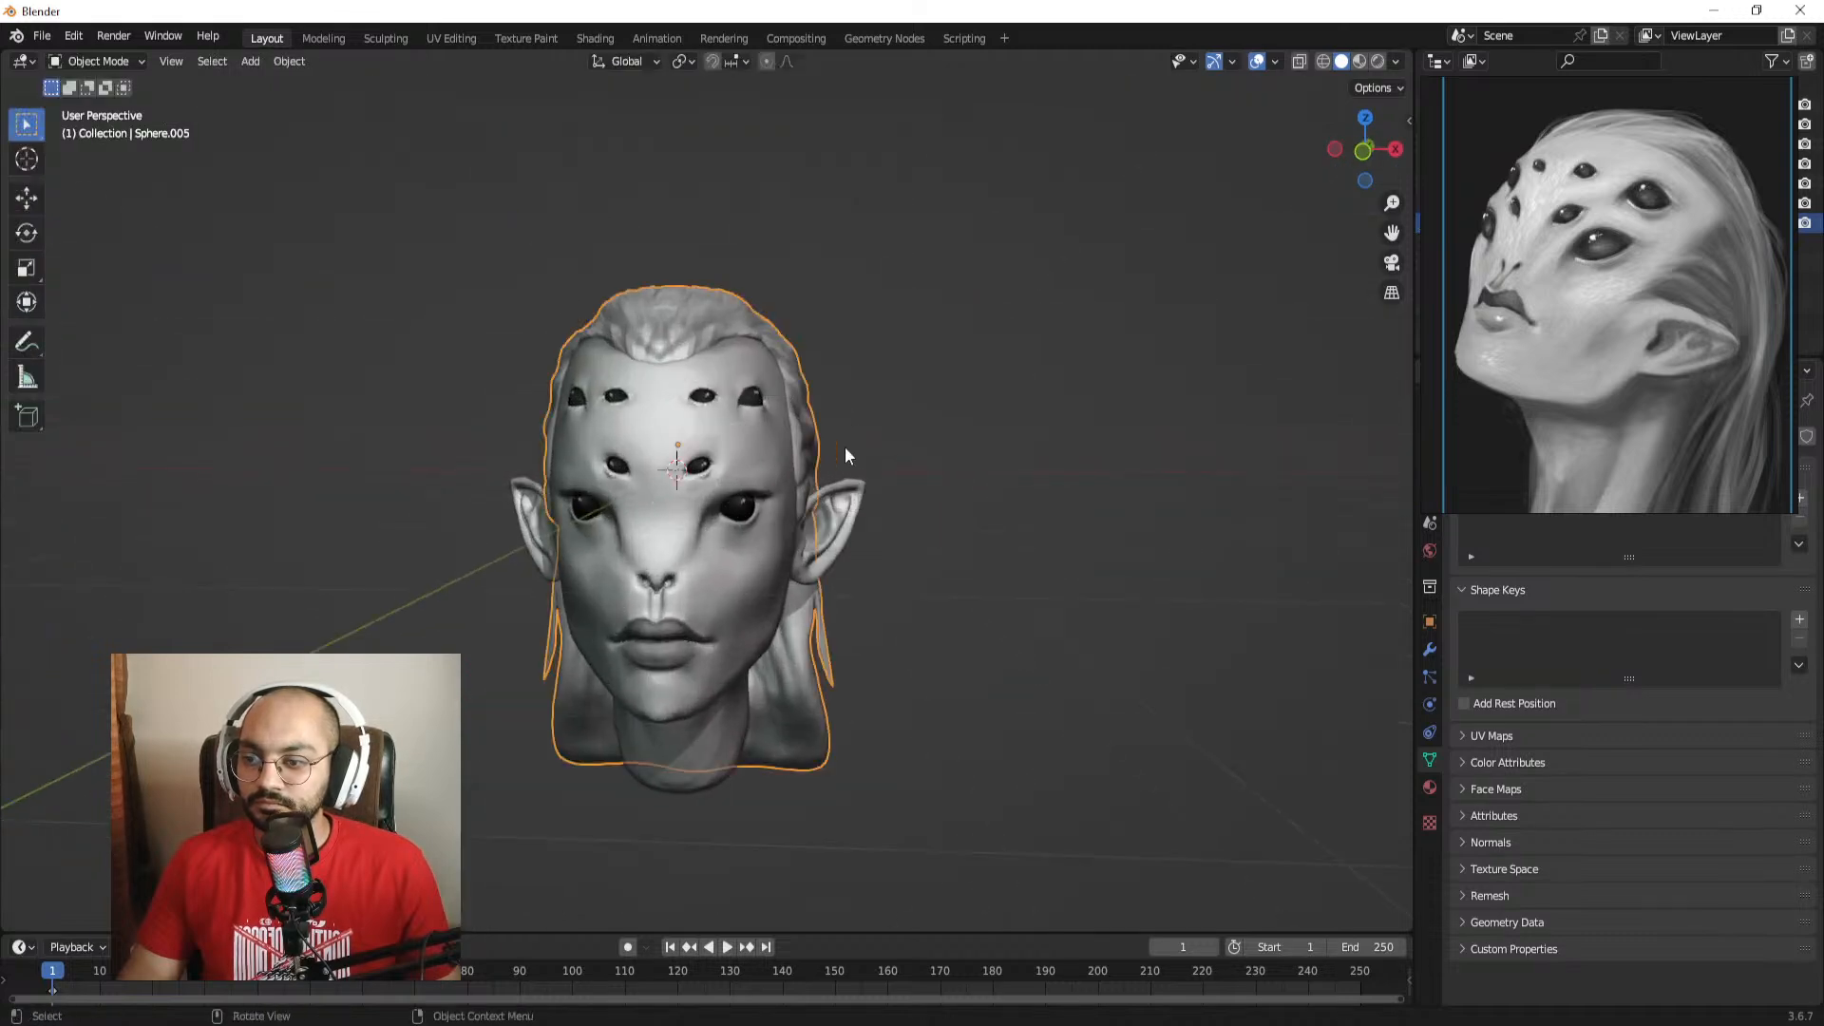
click(1097, 197)
click(1396, 63)
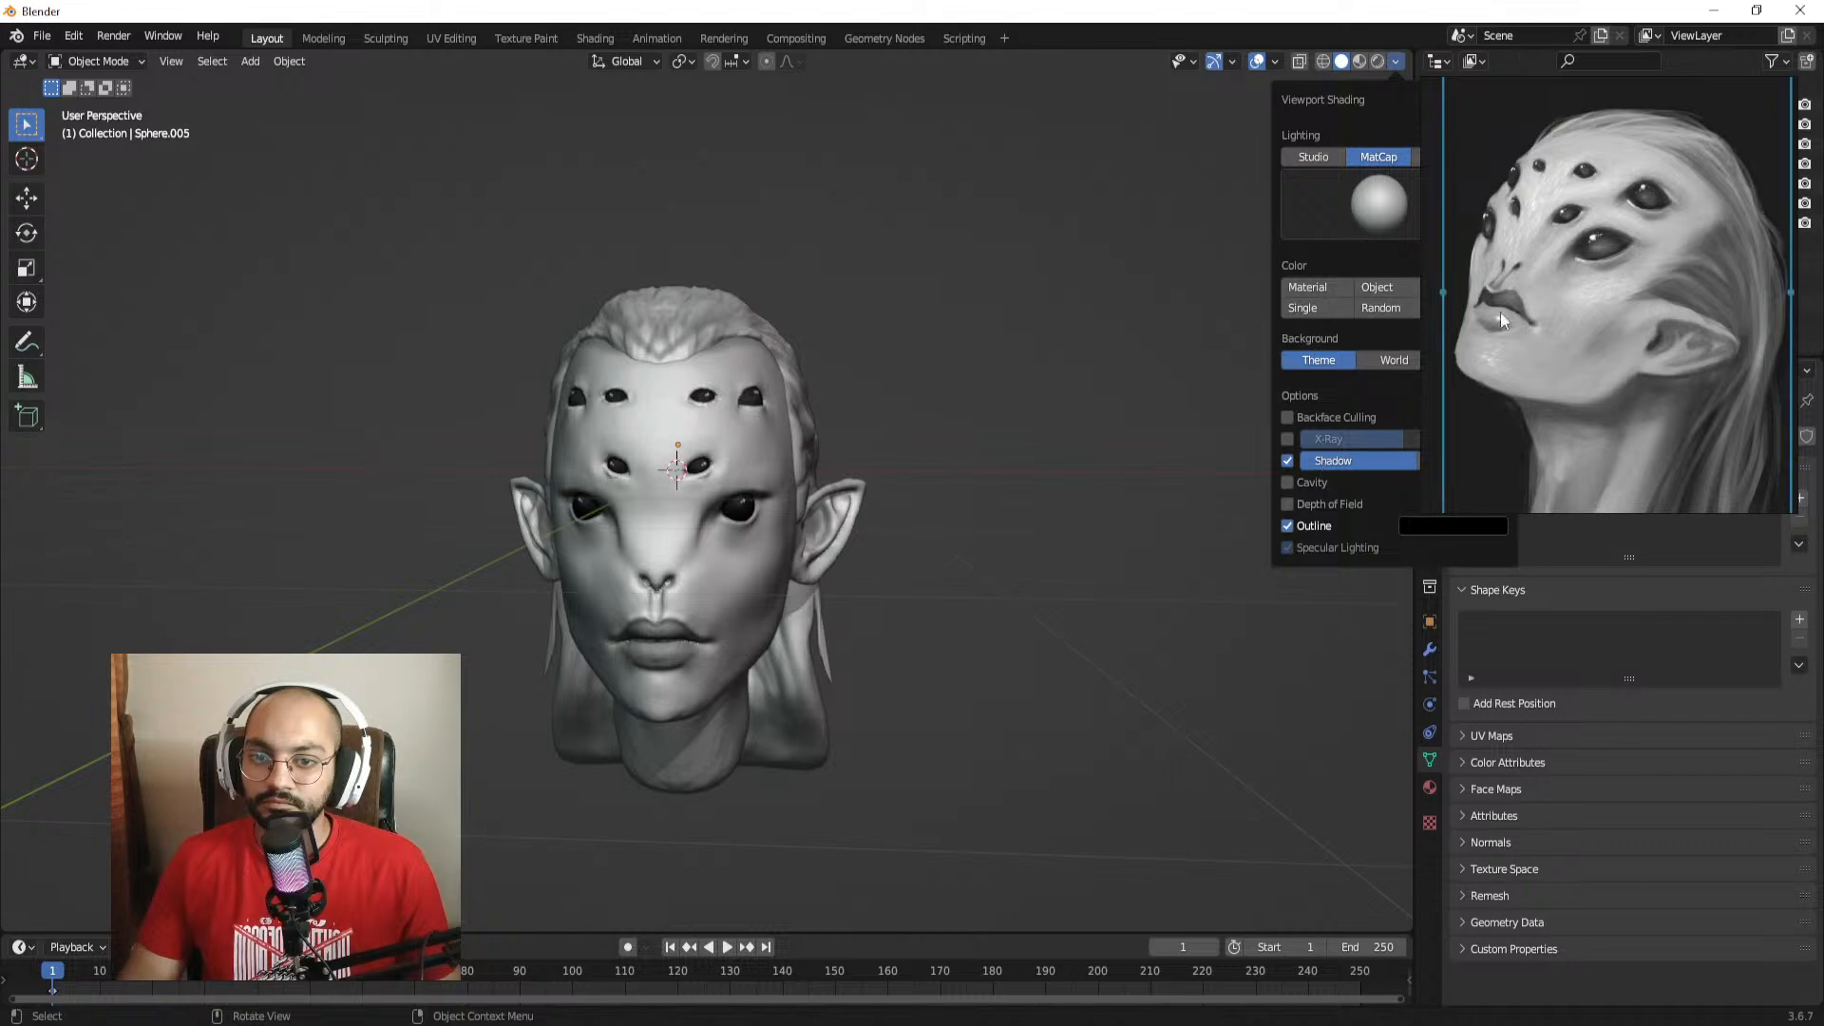
key(ctrl)
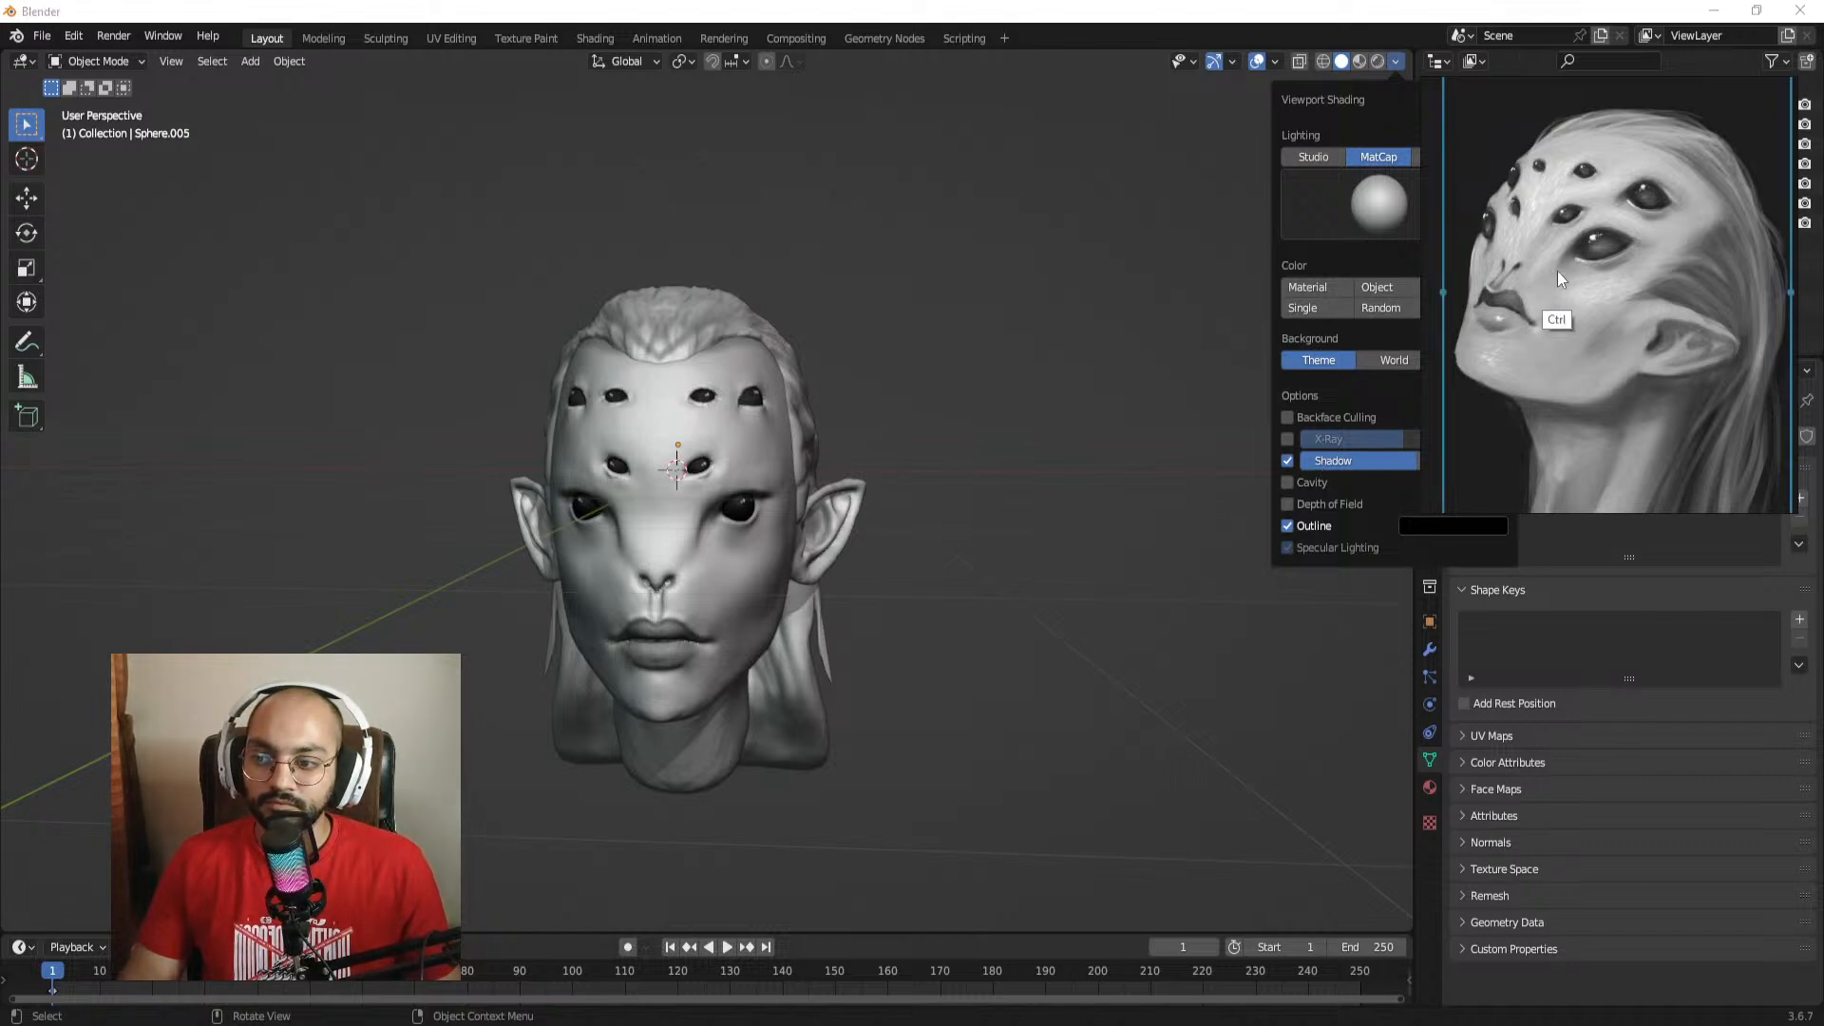
Step: Apply Shade Smooth to the head mesh Sphere to remove the faceting around the nose and lips
scroll(880, 458, up, 8)
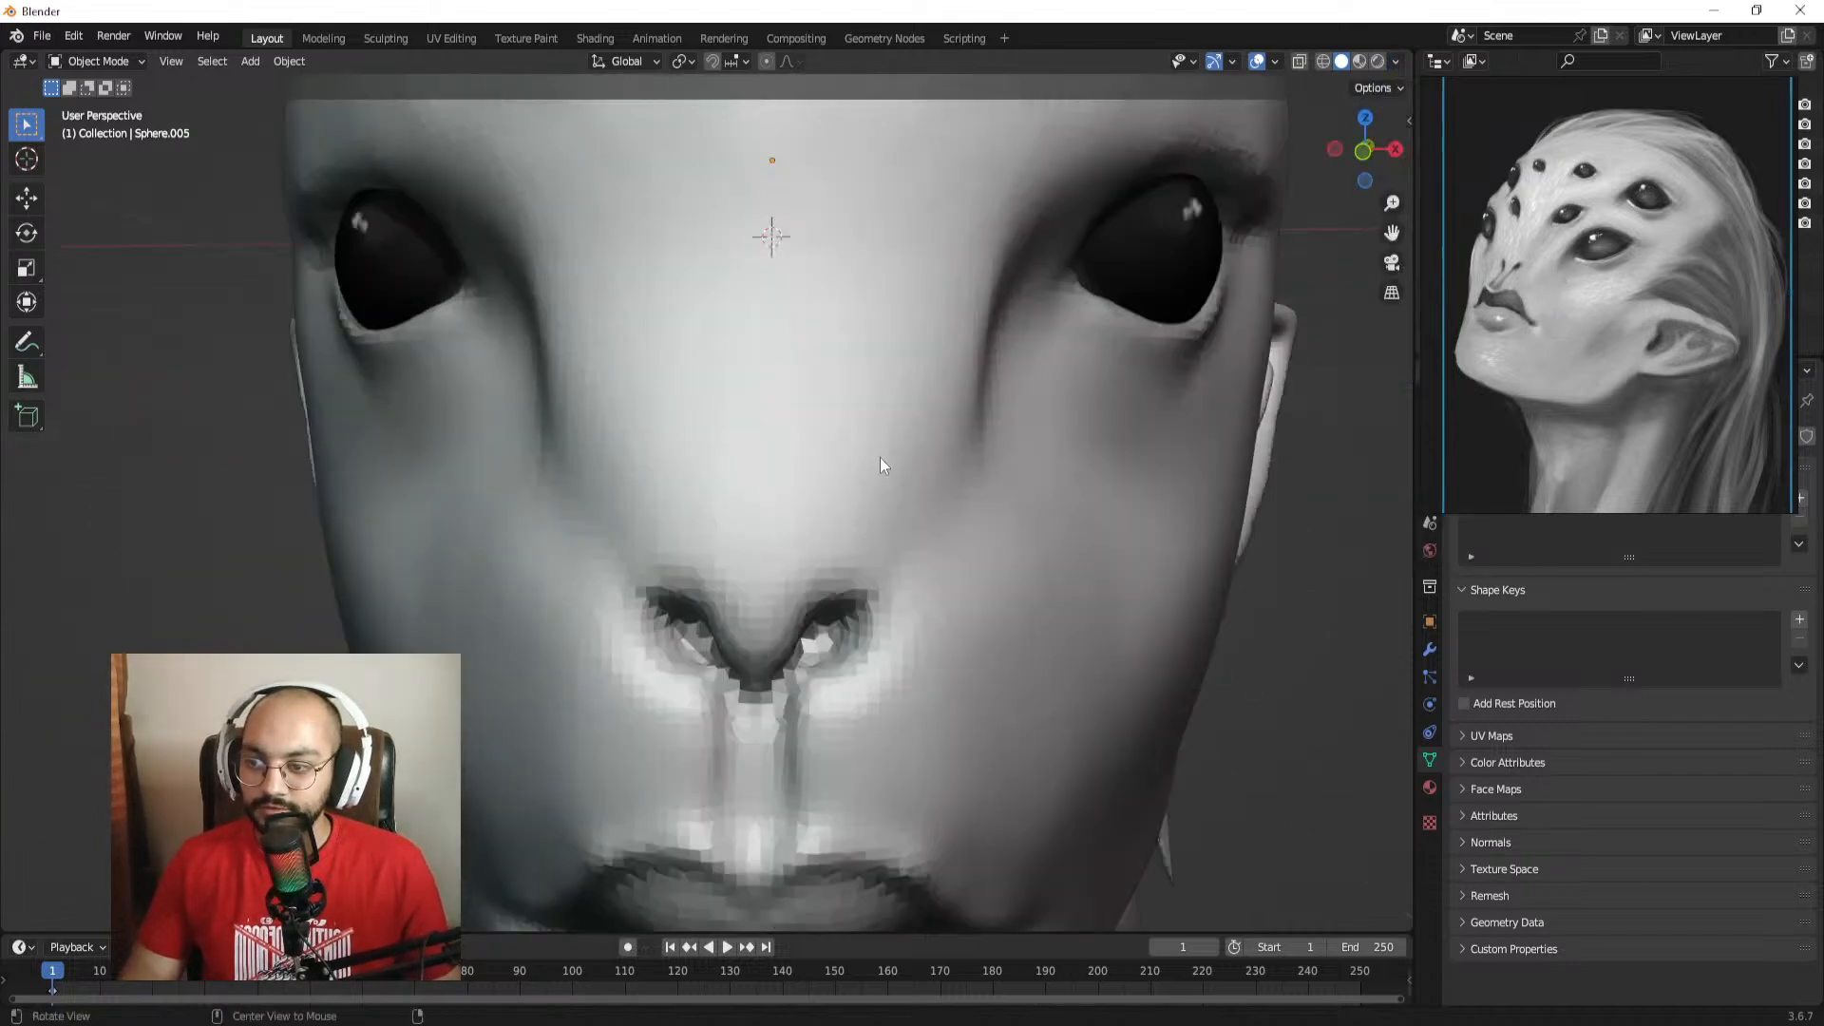
scroll(855, 449, down, 6)
click(739, 292)
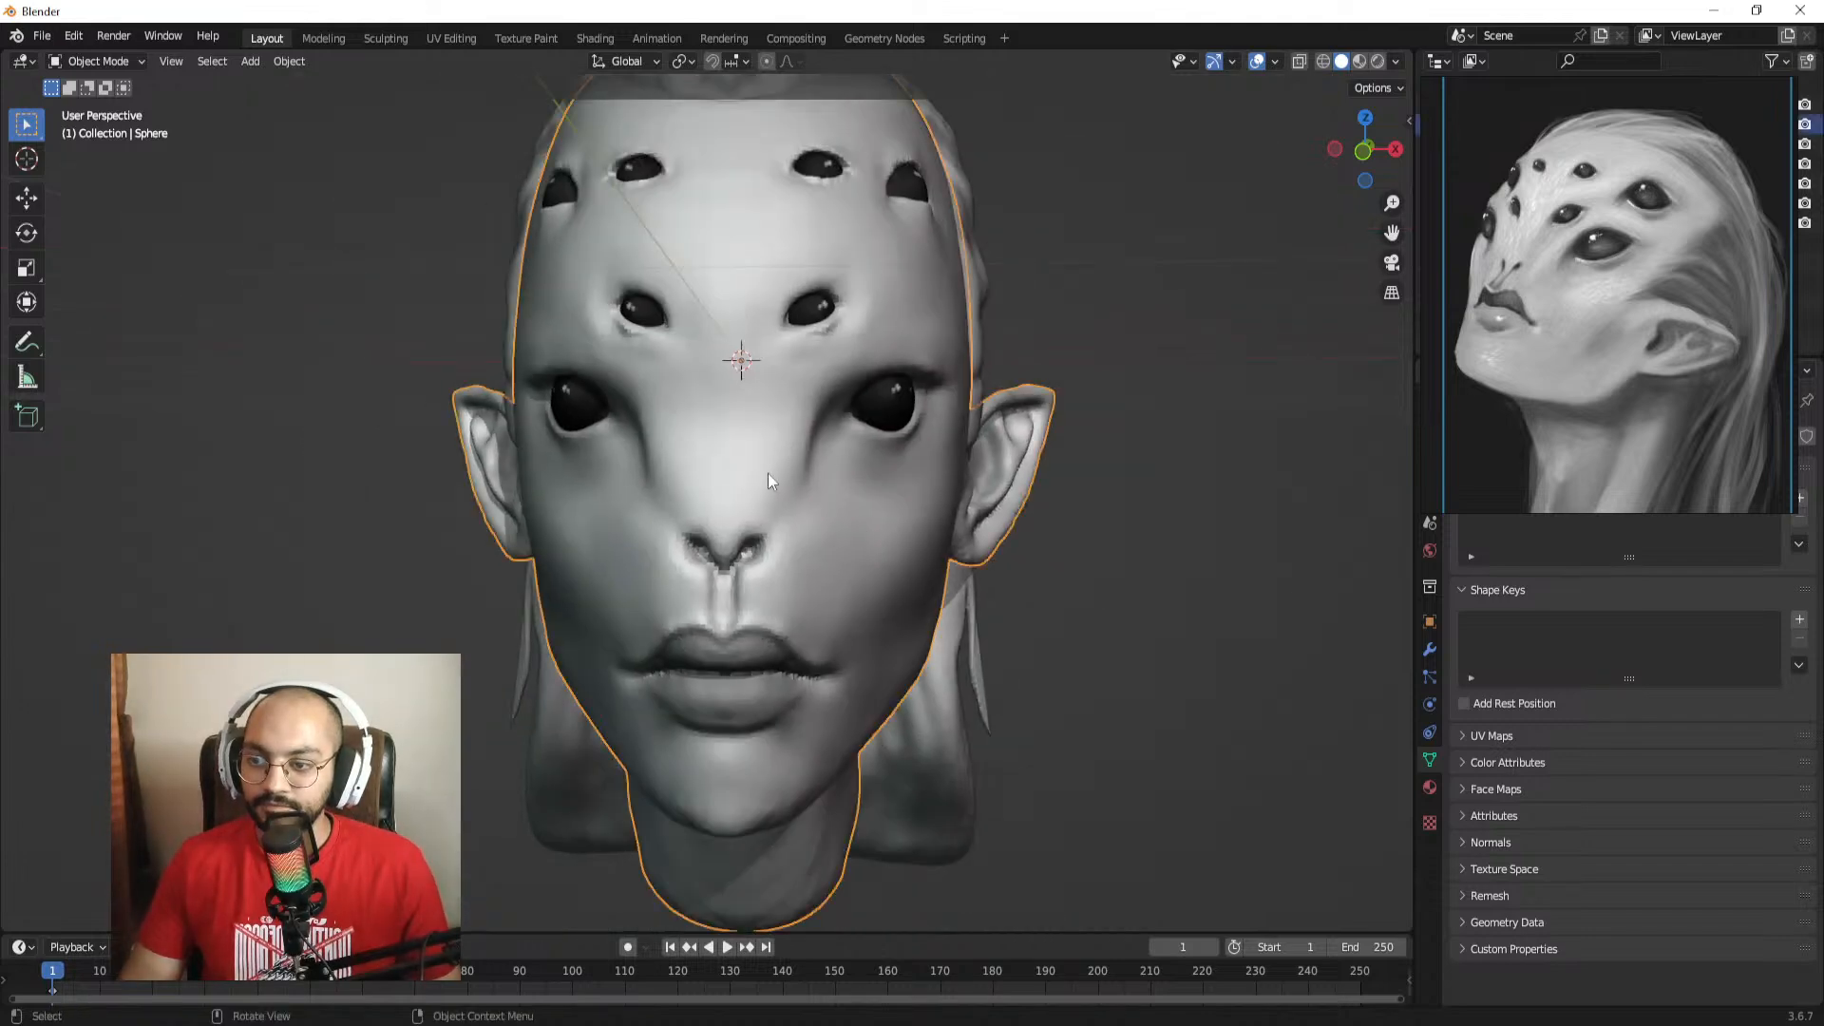
right_click(732, 490)
click(703, 493)
scroll(1112, 409, down, 8)
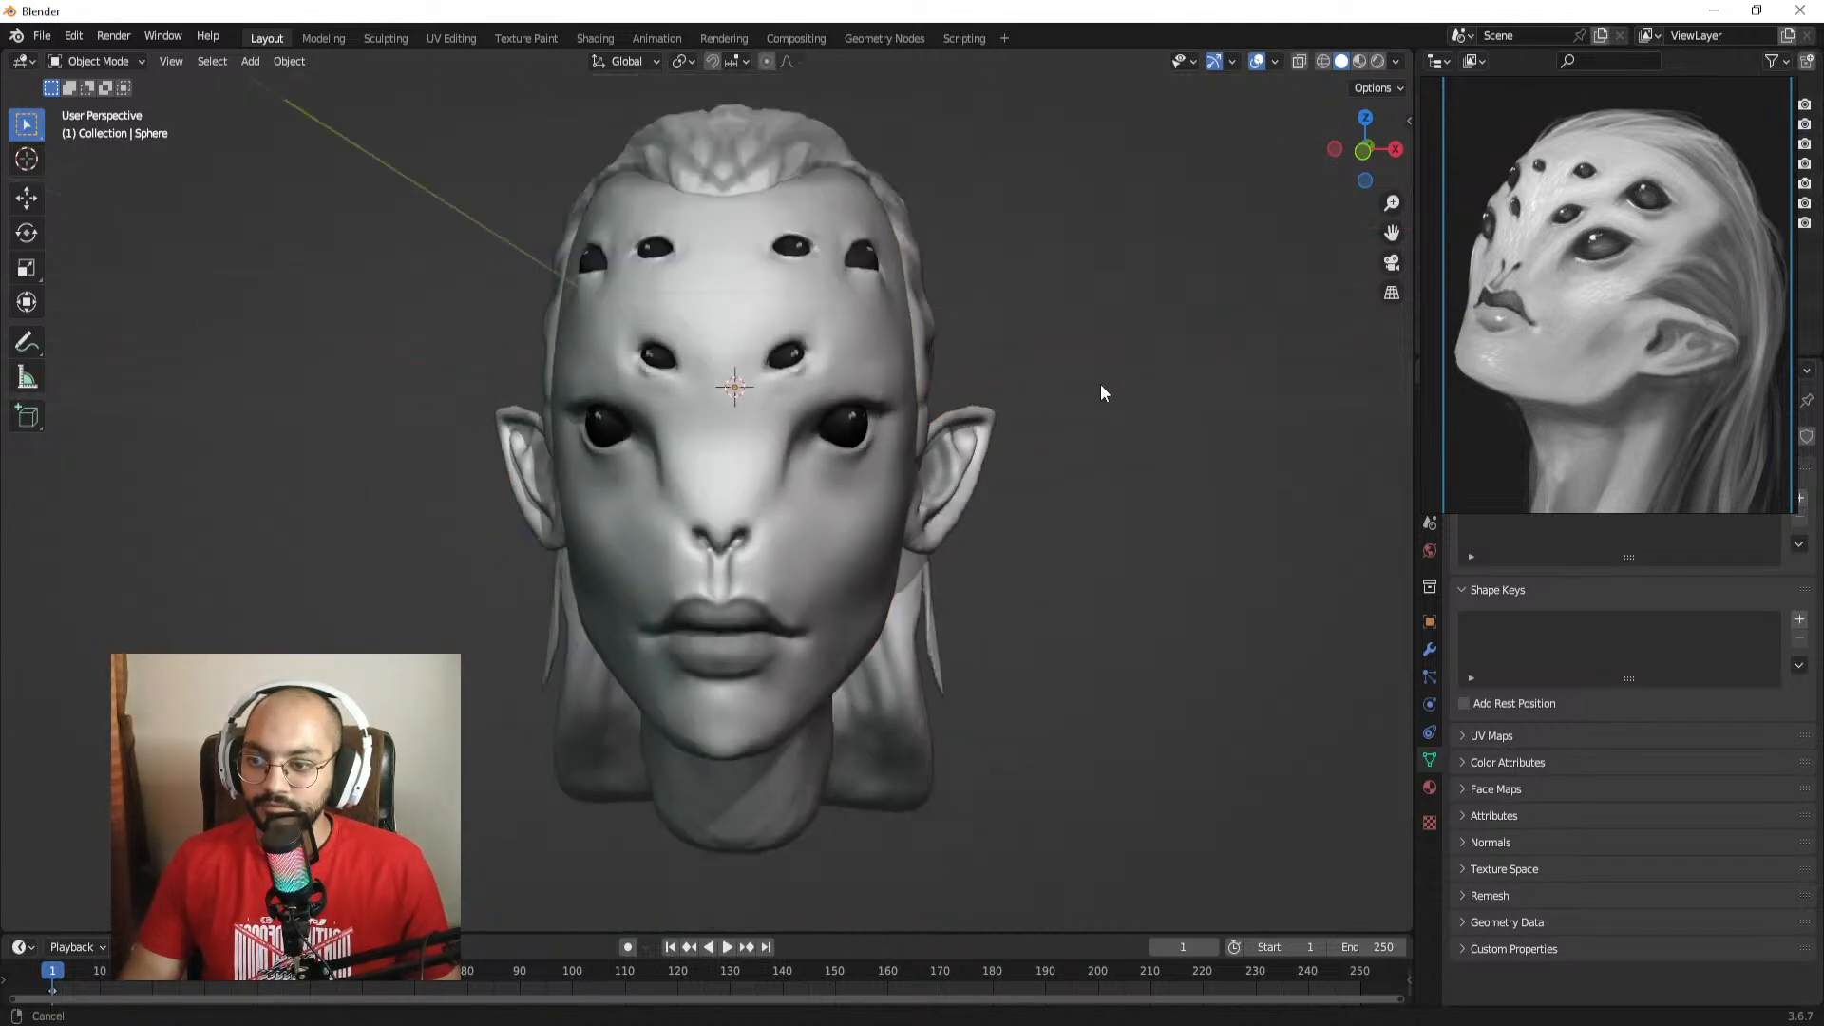
middle_drag(1014, 513, 1108, 499)
scroll(1055, 456, up, 6)
middle_drag(1007, 419, 879, 432)
Step: Put the head mesh Sphere in Sculpt Mode and refine the small eyes' lower lids with the Grab brush at 28 px
click(813, 423)
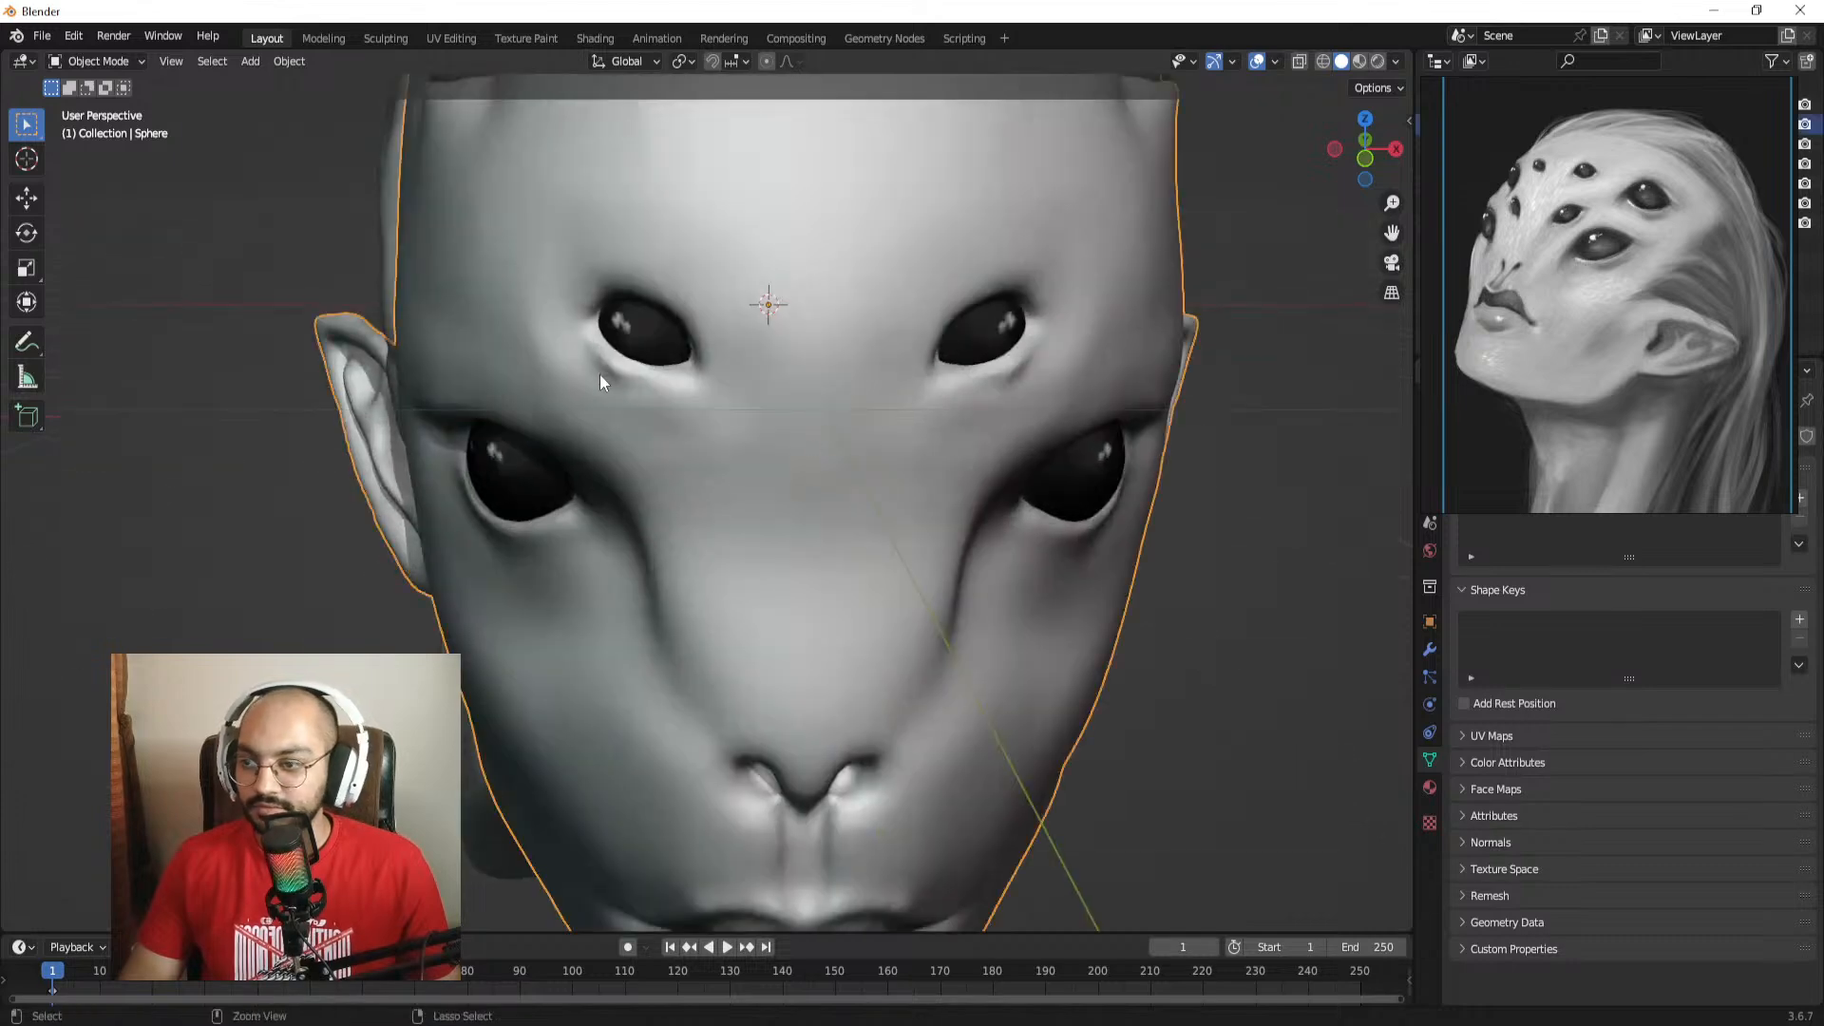
key(ctrl+Tab)
click(640, 467)
shift+middle_drag(640, 467, 630, 560)
mouse_move(631, 560)
ctrl+middle_down()
mouse_move(608, 465)
mouse_move(587, 489)
ctrl+middle_up()
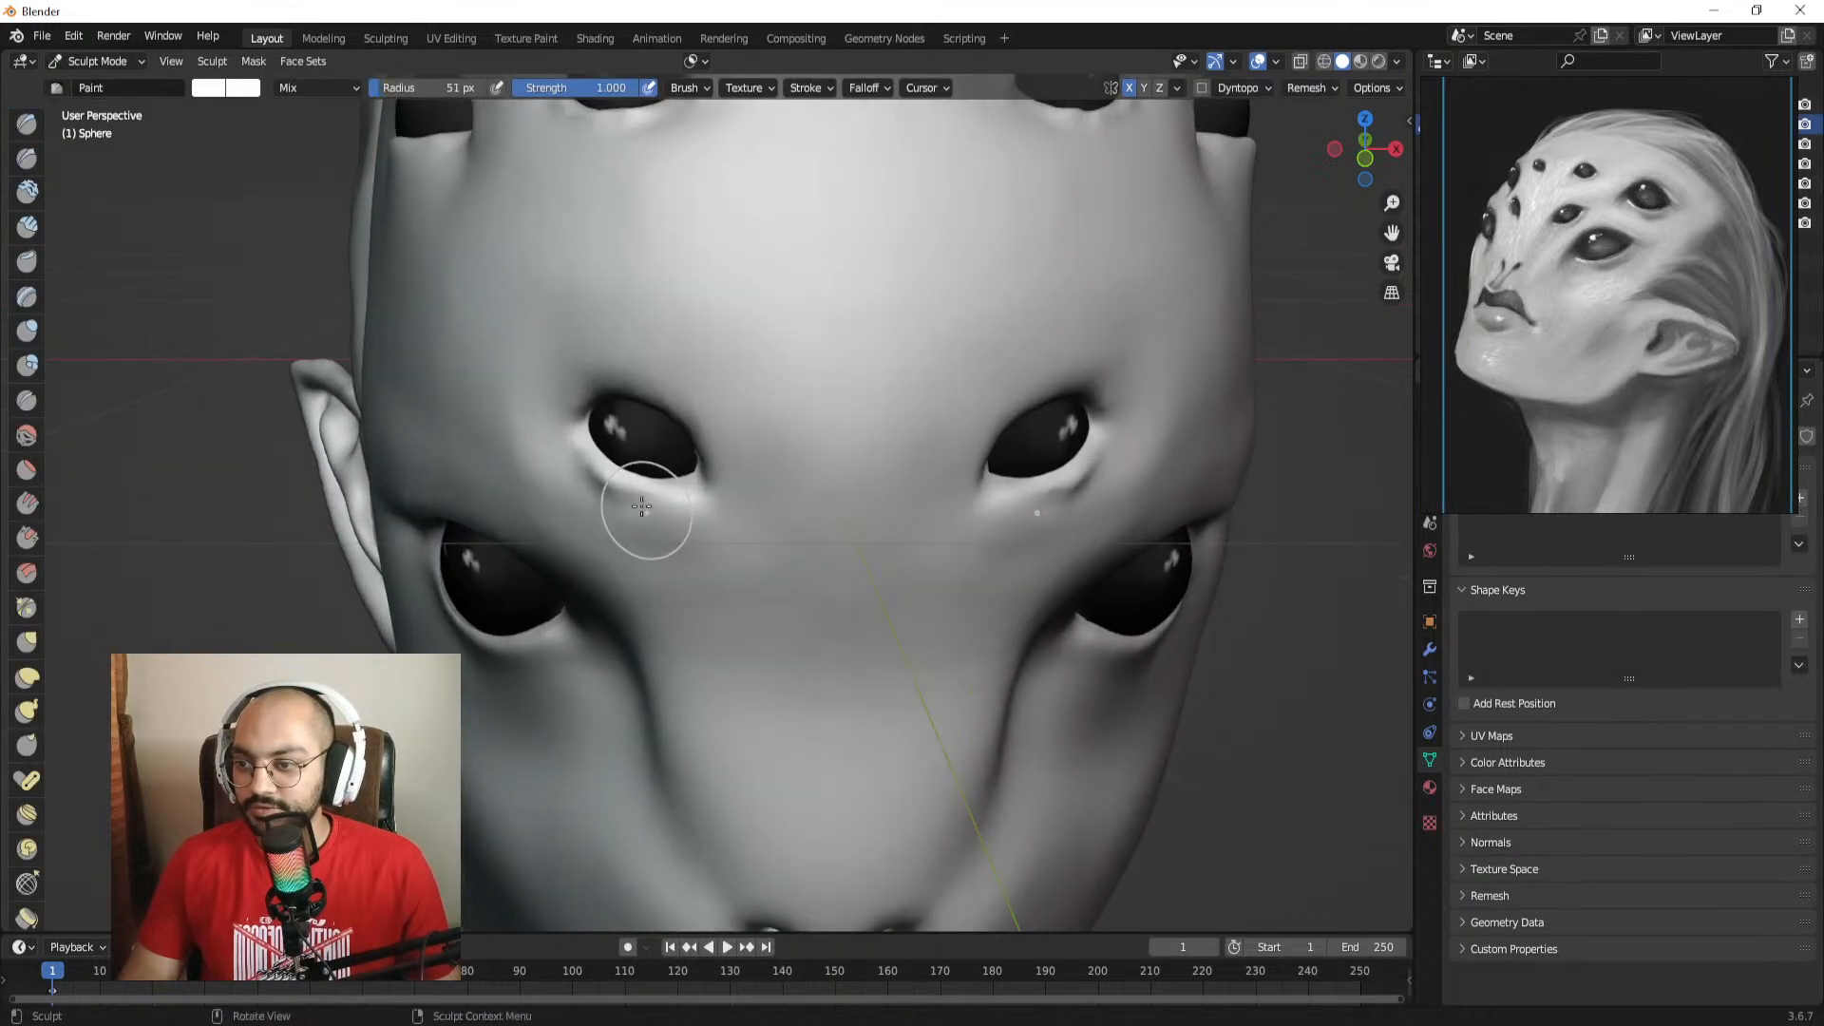
key(g)
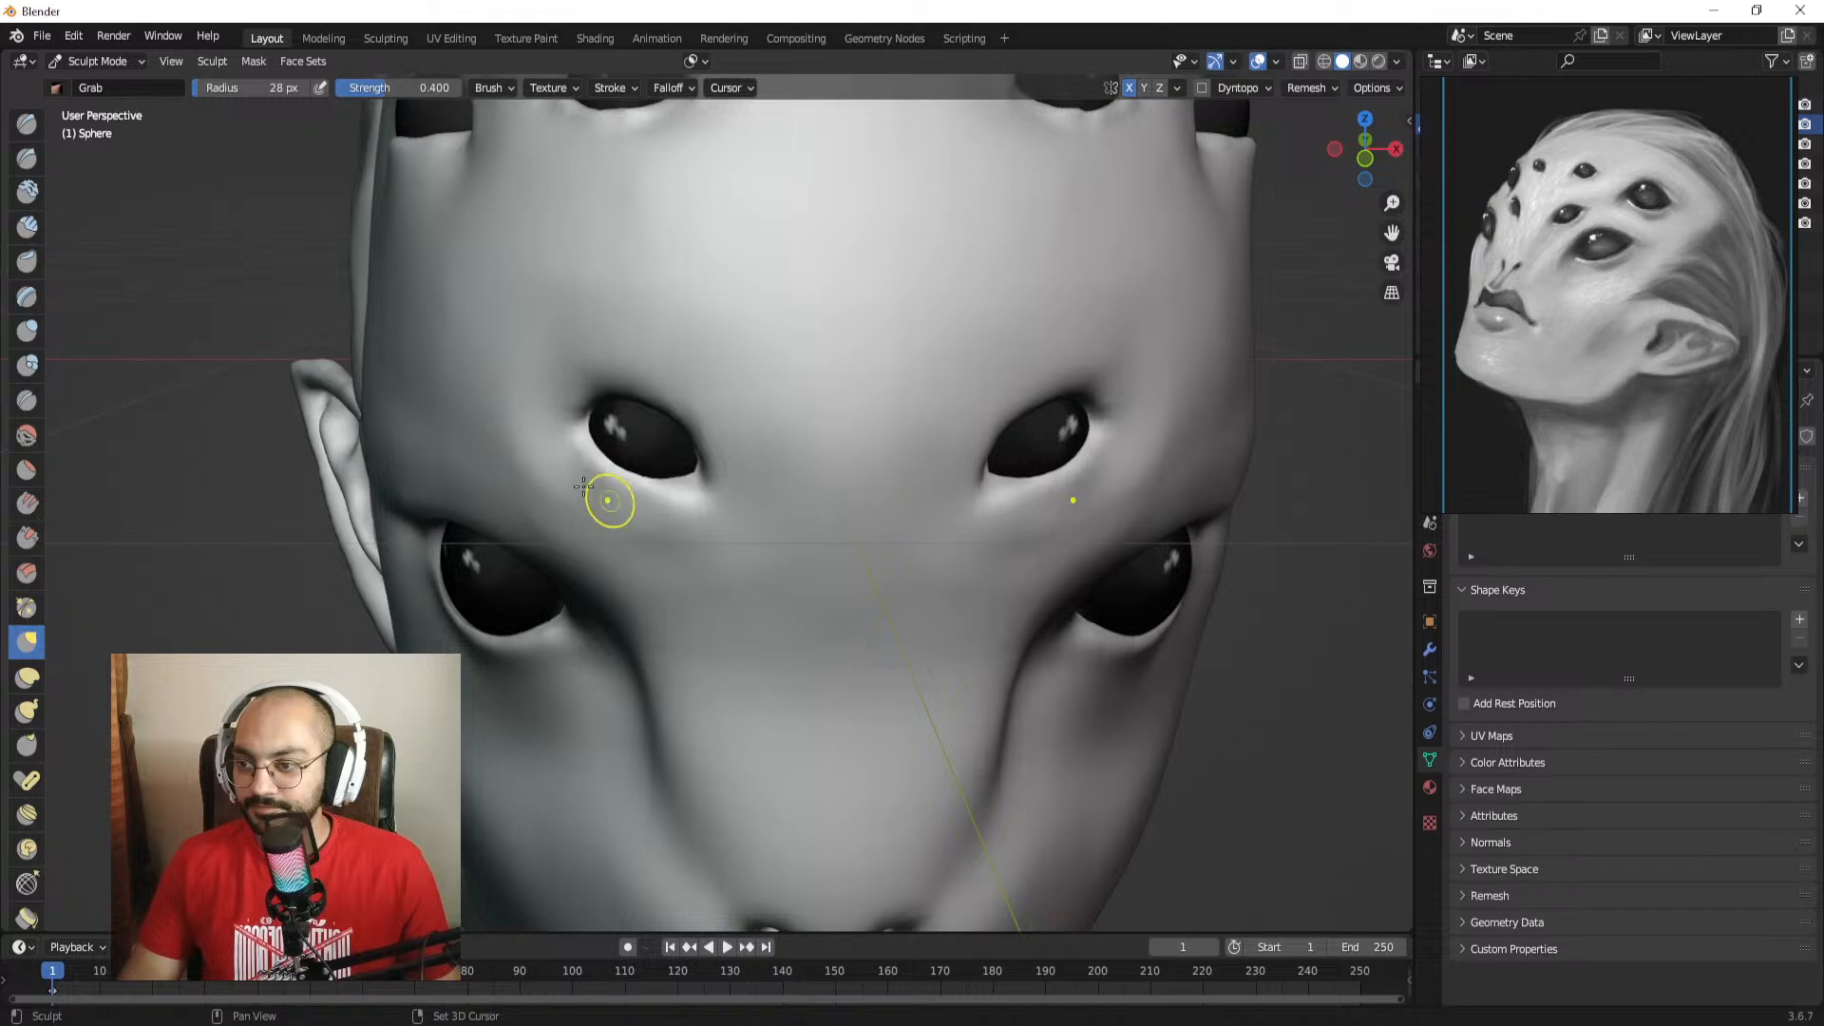
scroll(775, 481, down, 8)
middle_drag(760, 456, 726, 439)
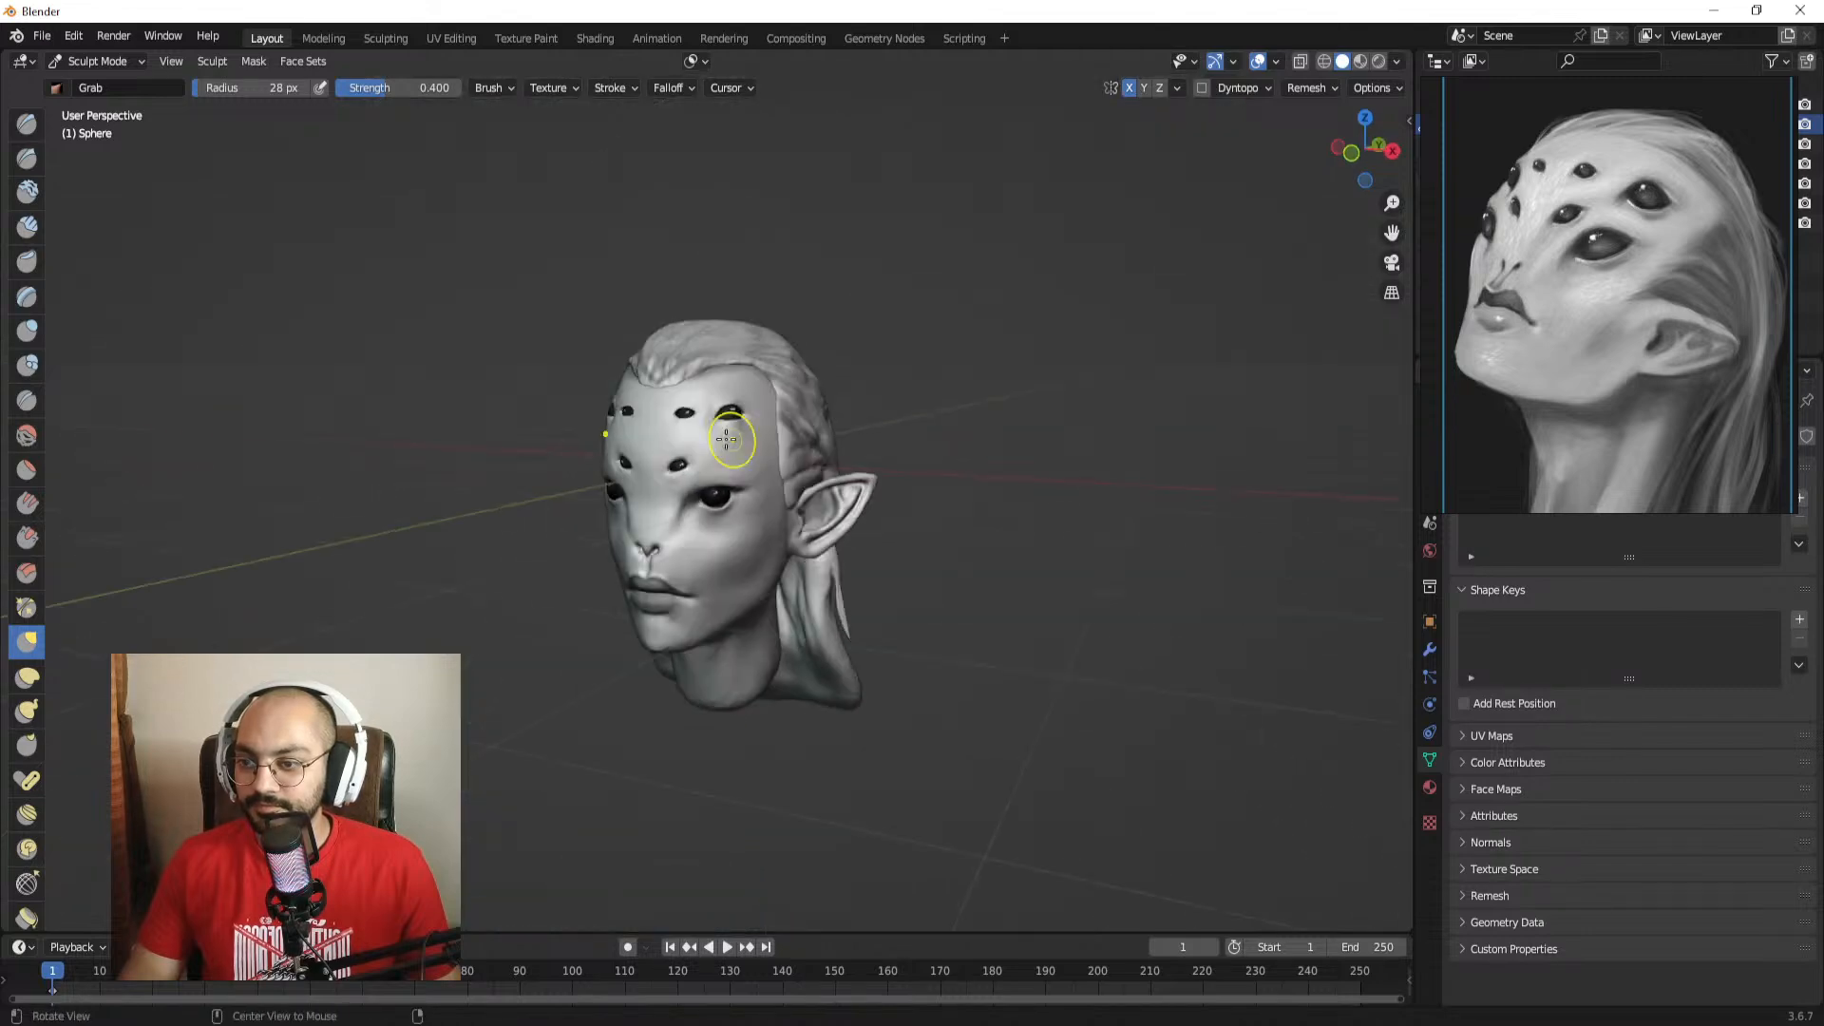
alt+drag(726, 439, 902, 399)
mouse_move(926, 407)
alt+shift+mouse_down()
mouse_move(821, 421)
mouse_move(910, 413)
alt+shift+mouse_up()
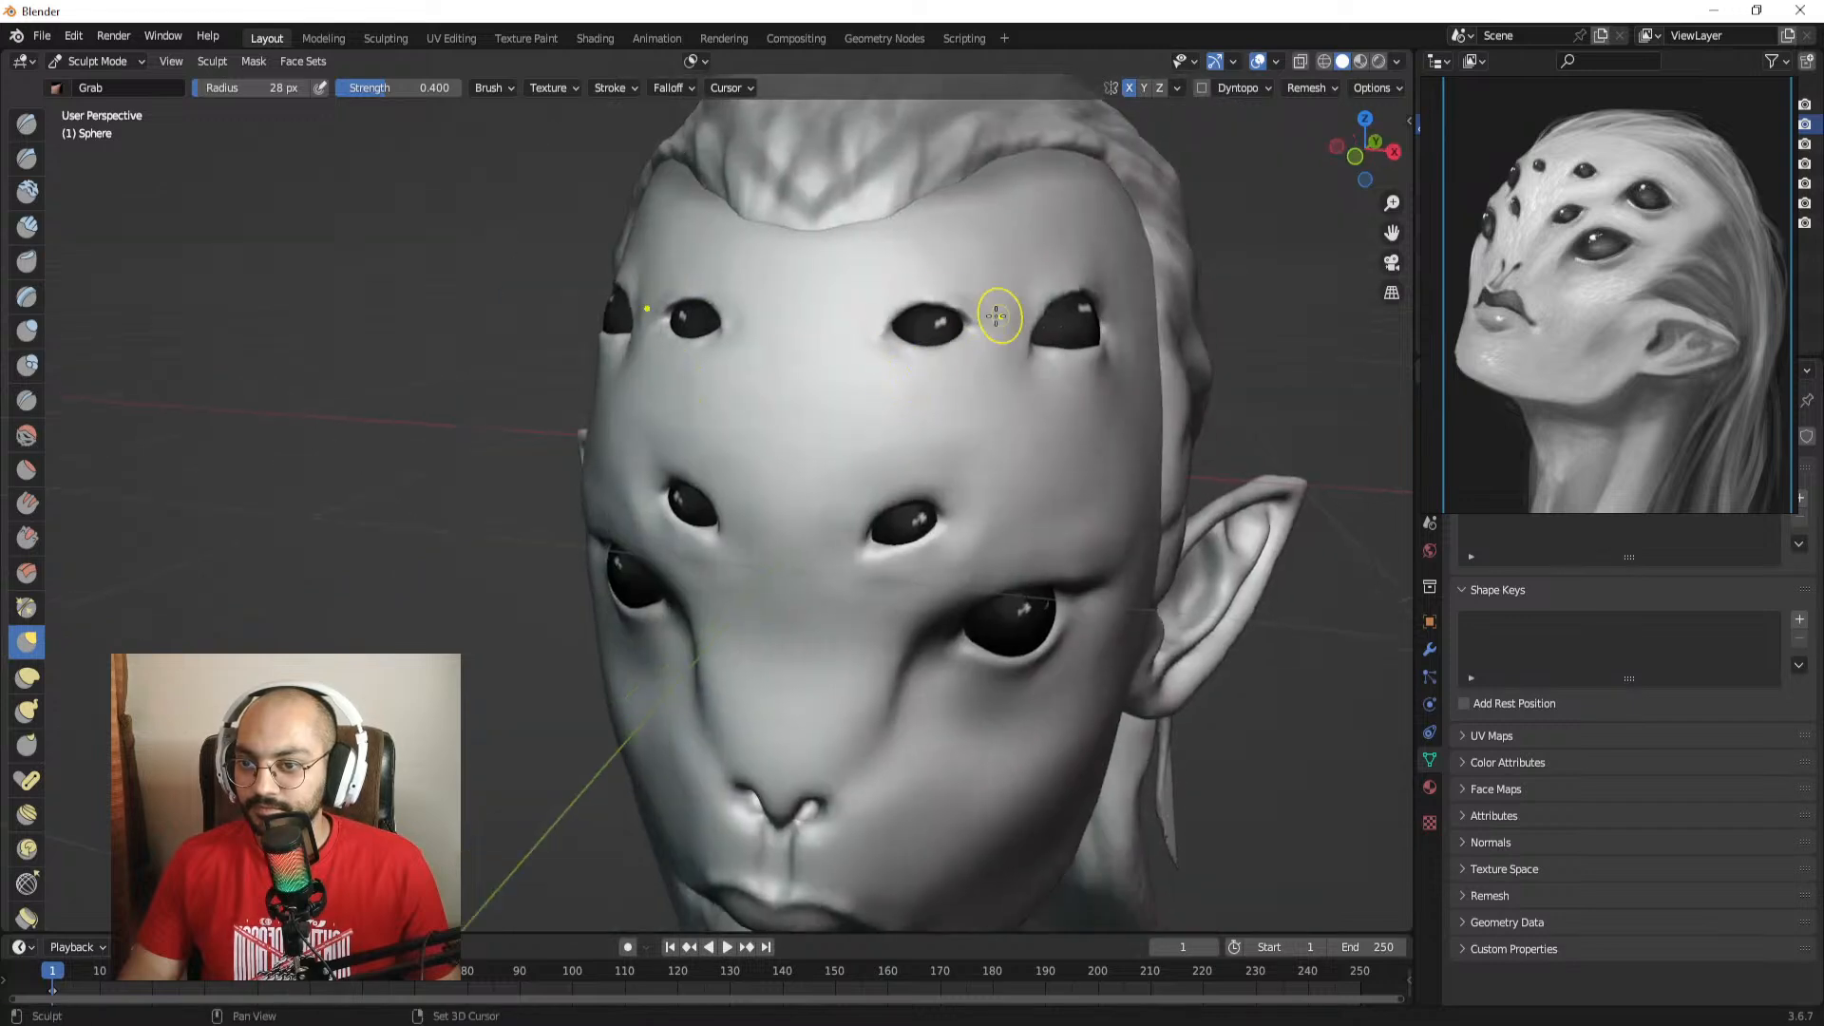
Step: Try pulling the skin at the middle of the forehead with the Grab brush and return to Object Mode
drag(754, 366, 789, 360)
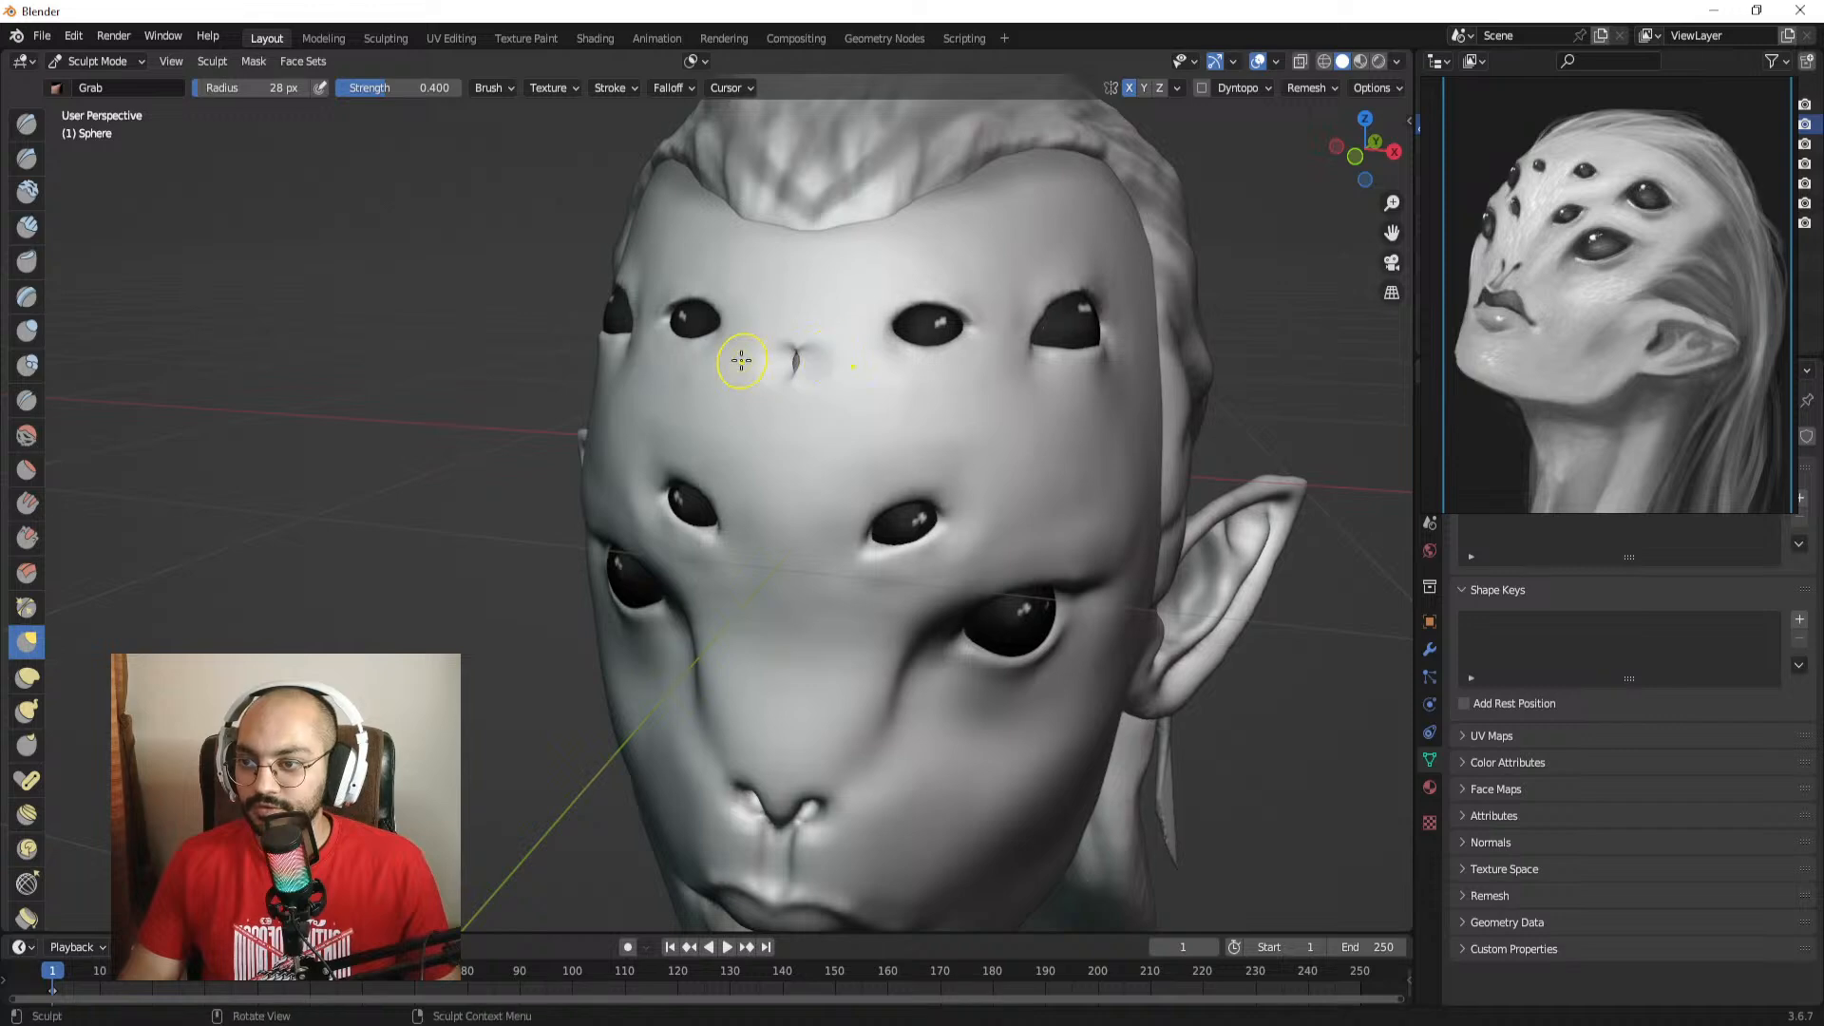
middle_drag(812, 376, 699, 382)
mouse_move(760, 399)
ctrl+middle_down()
mouse_move(807, 514)
mouse_move(812, 489)
ctrl+middle_up()
shift+middle_drag(813, 490, 765, 456)
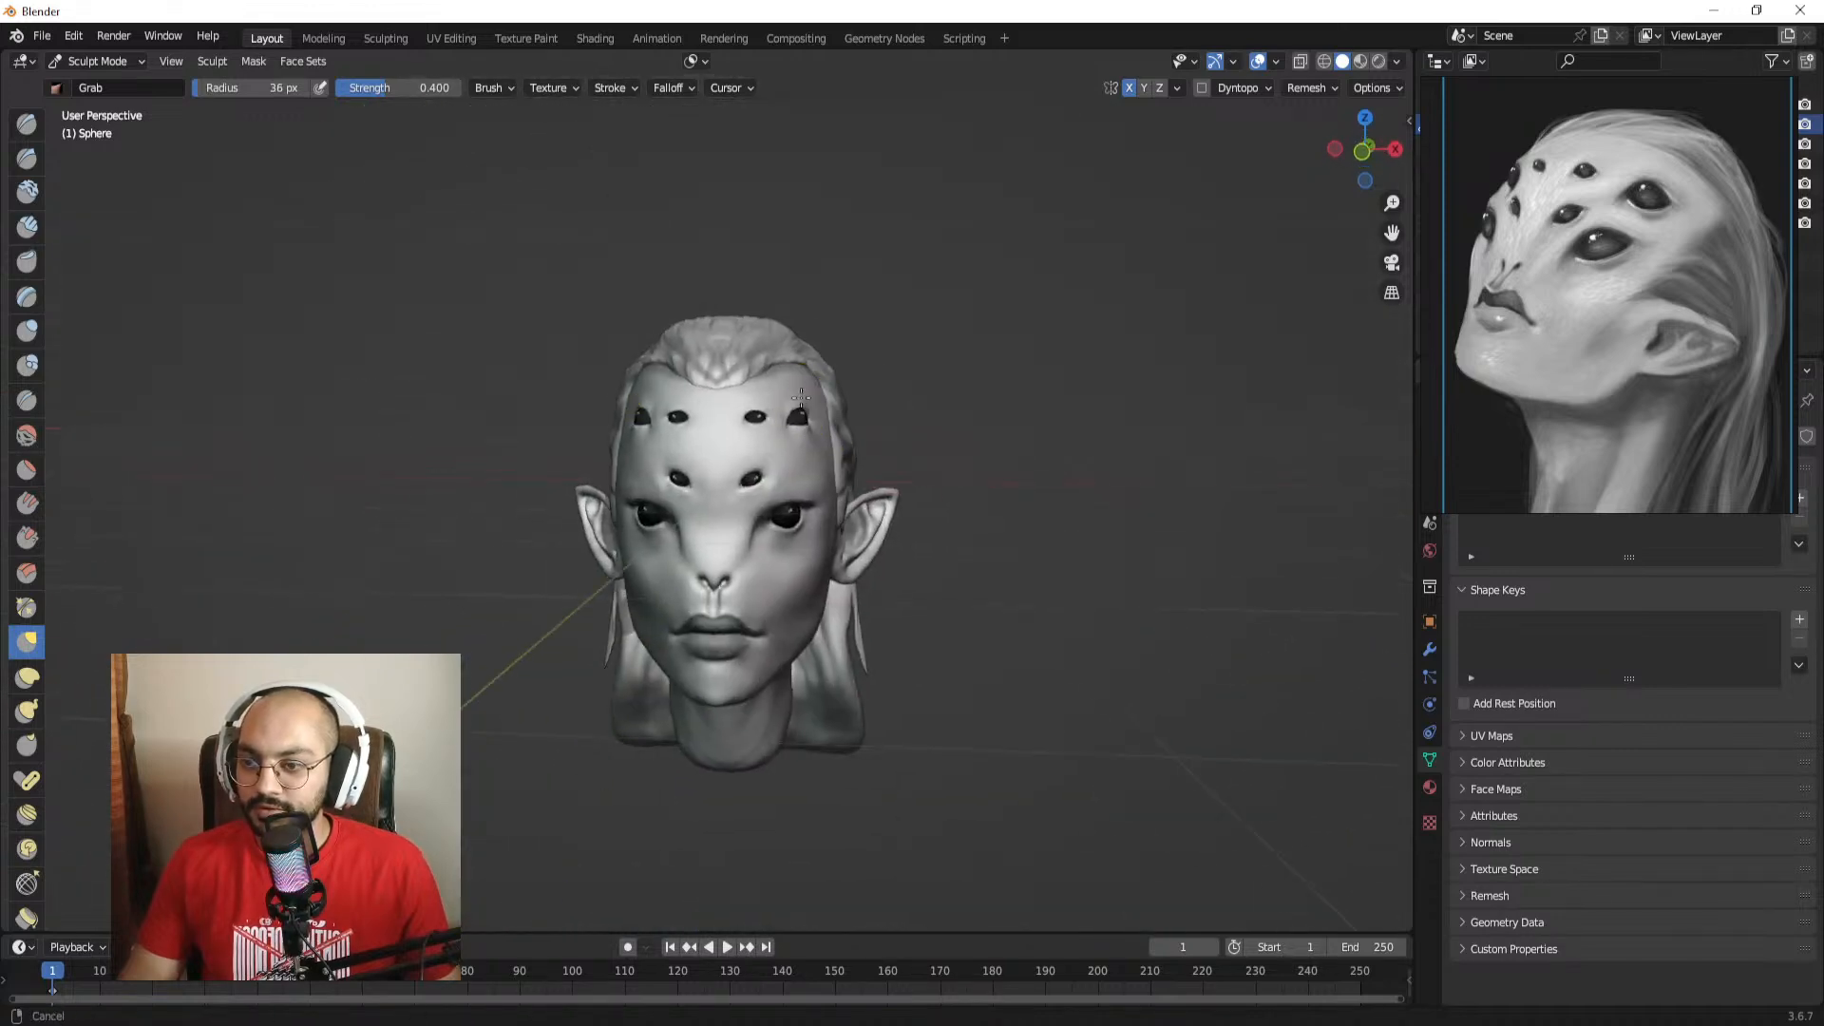
key(ctrl+Tab)
click(627, 453)
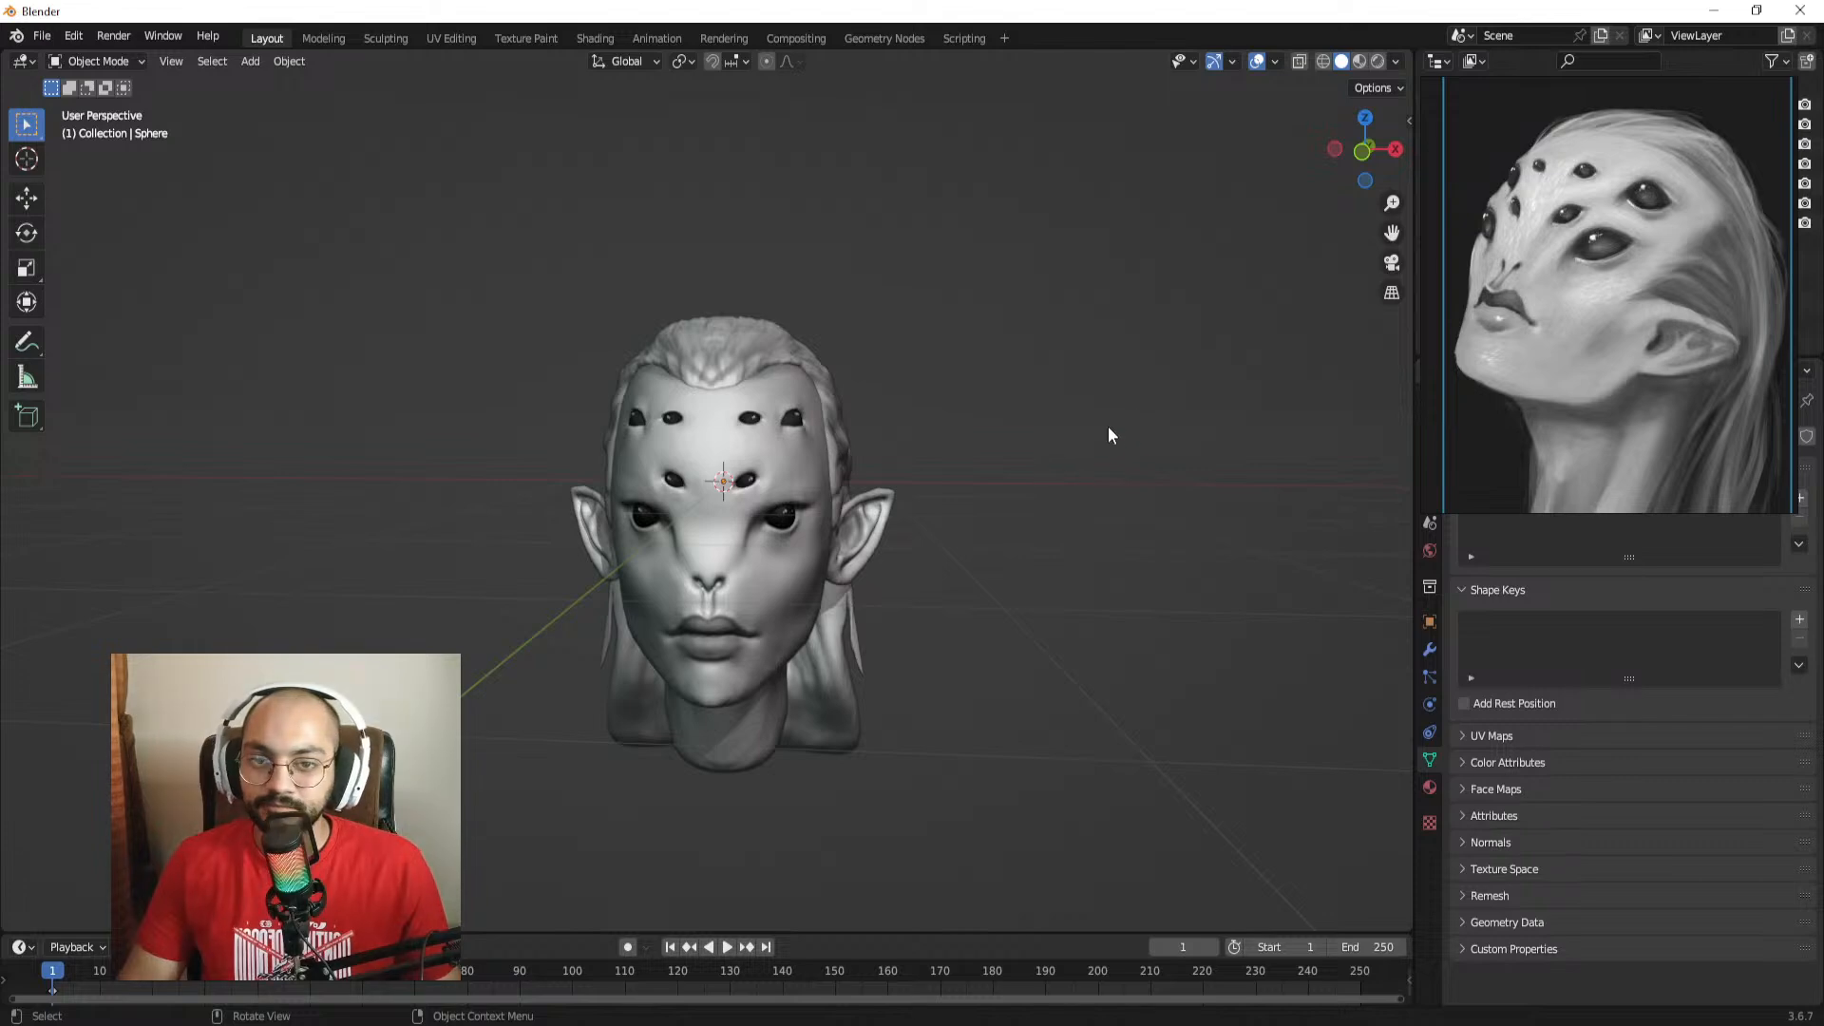
Step: Reopen the head in Sculpt Mode and pull the nose tip between the nostrils downward with the Grab brush at 36 px
scroll(1050, 440, up, 2)
mouse_move(1050, 440)
middle_down()
mouse_move(1017, 424)
mouse_move(1028, 442)
middle_up()
alt+drag(1028, 435, 927, 481)
click(891, 474)
key(ctrl+Tab)
click(891, 505)
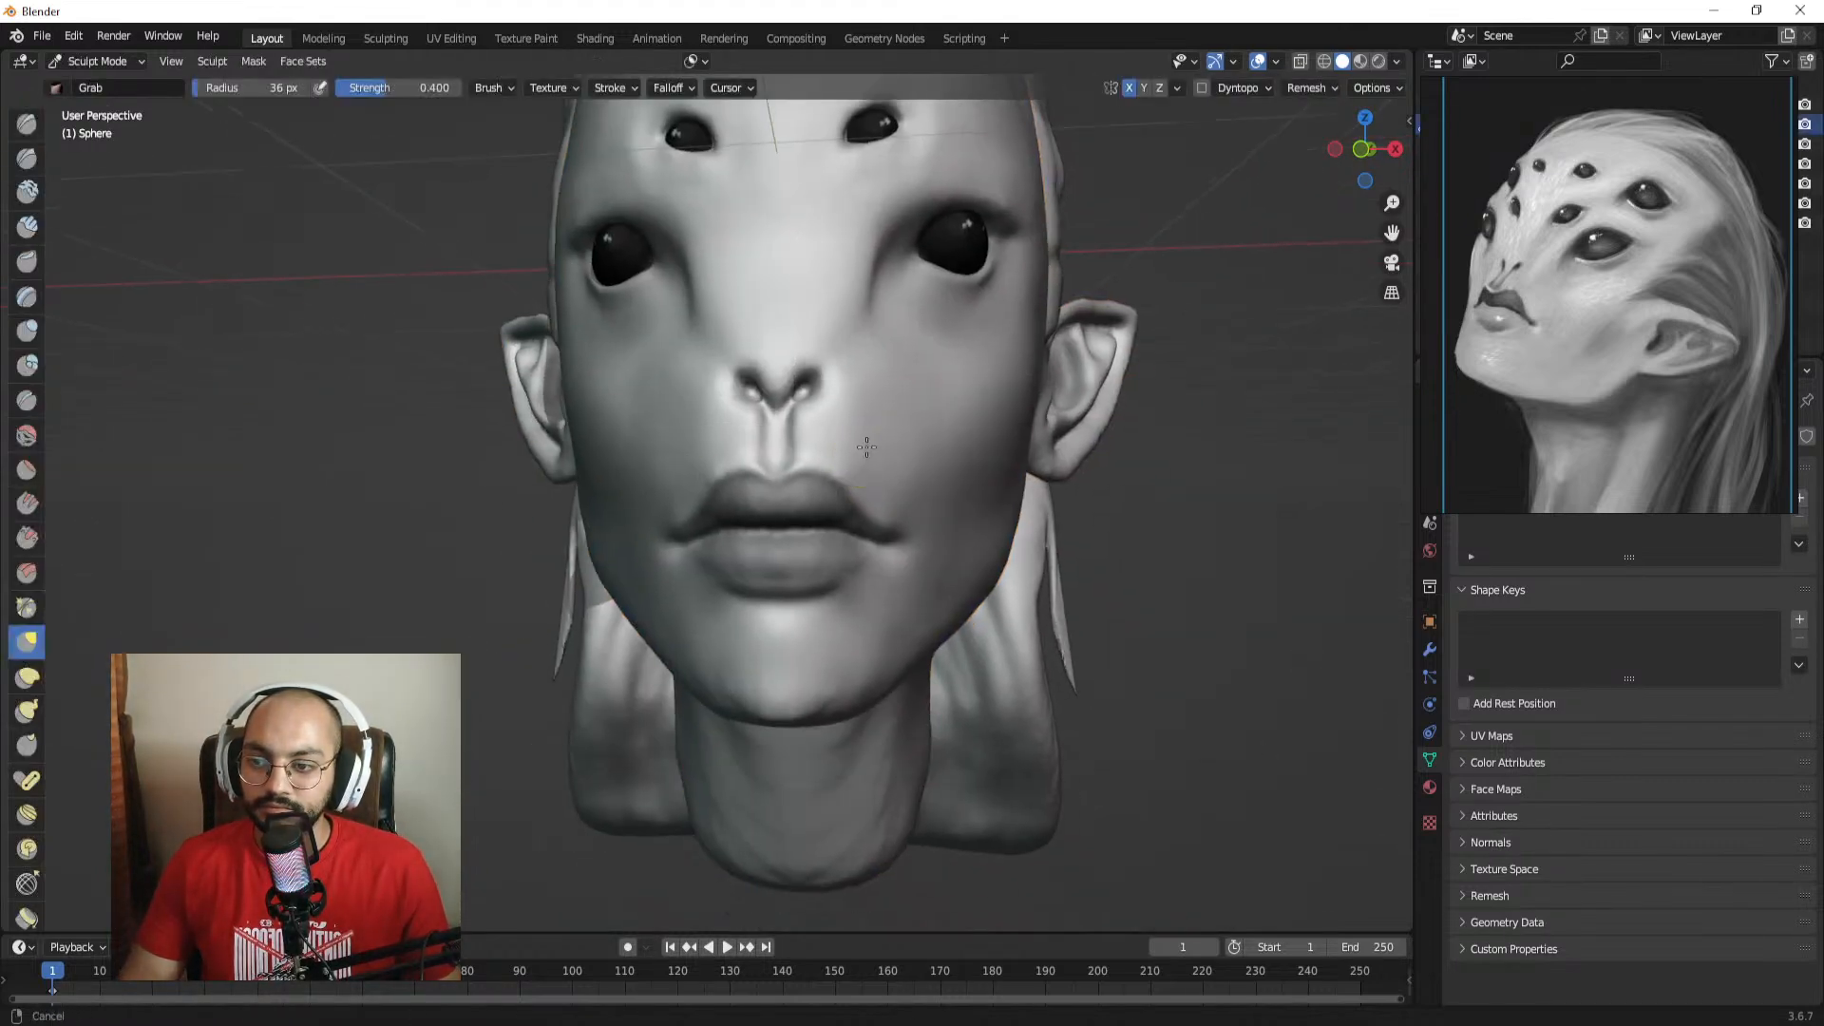
scroll(840, 433, up, 2)
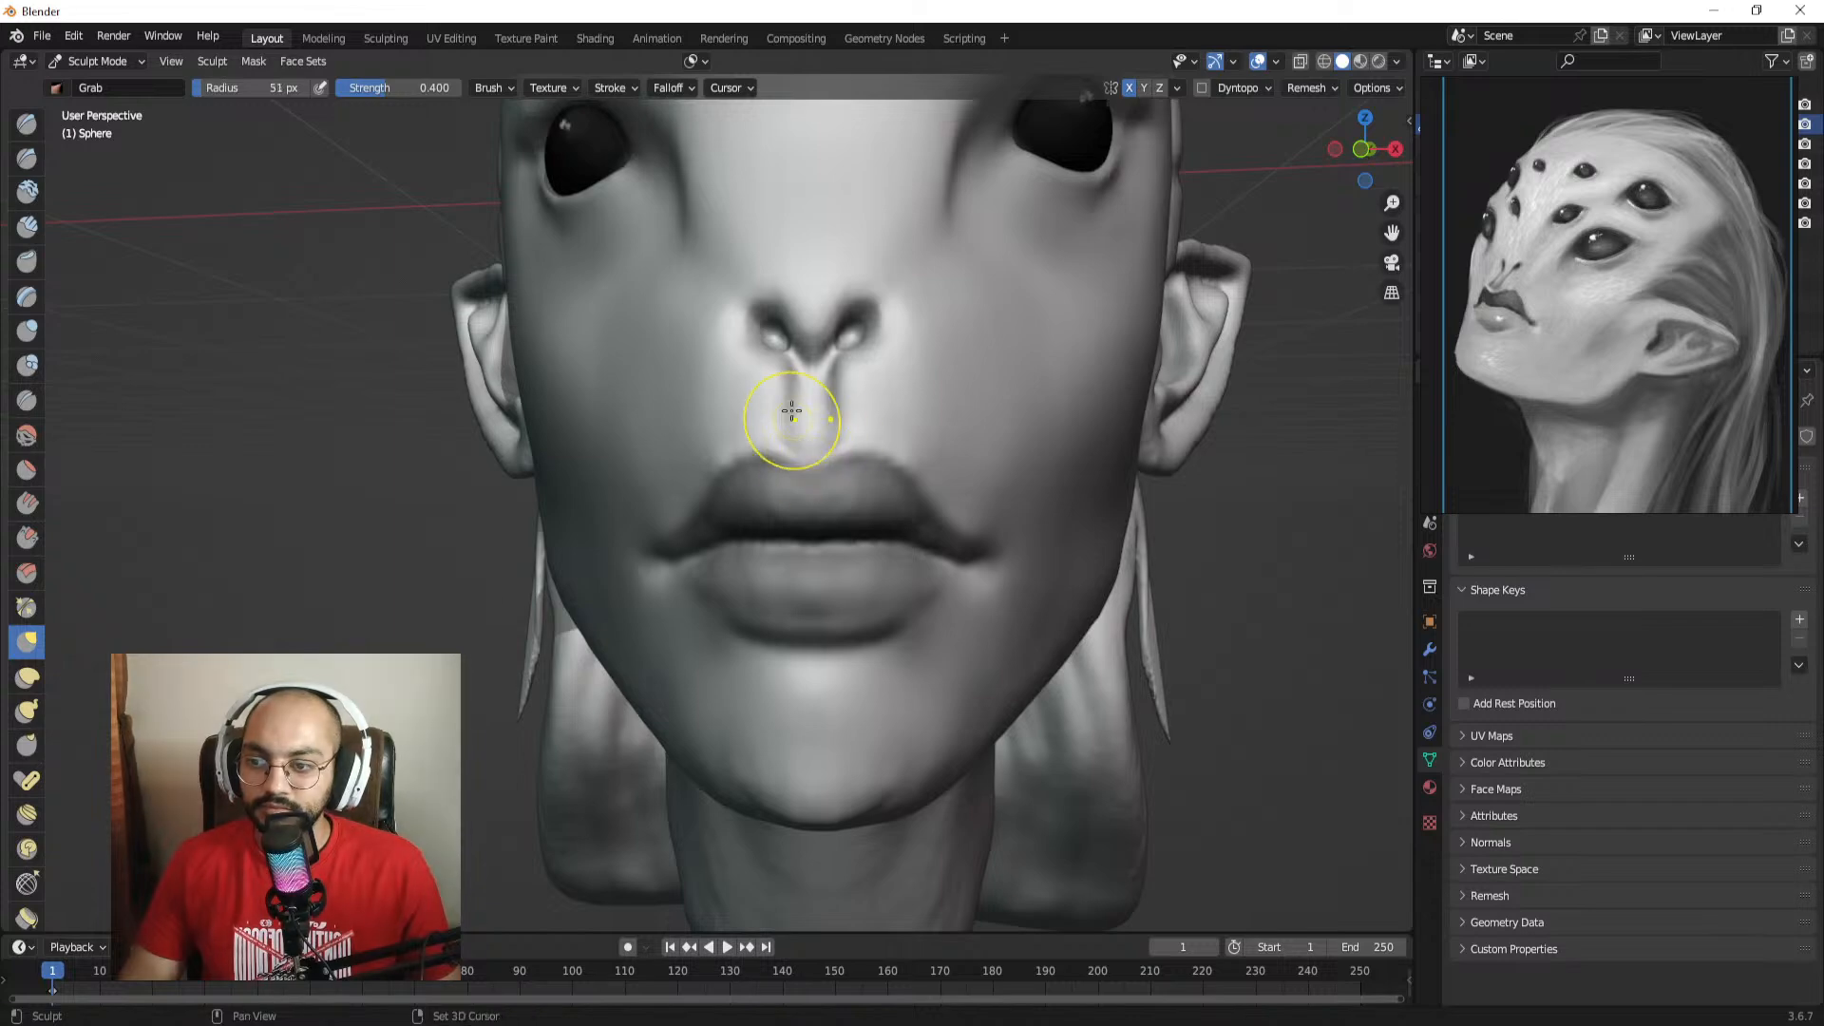
middle_drag(818, 383, 861, 436)
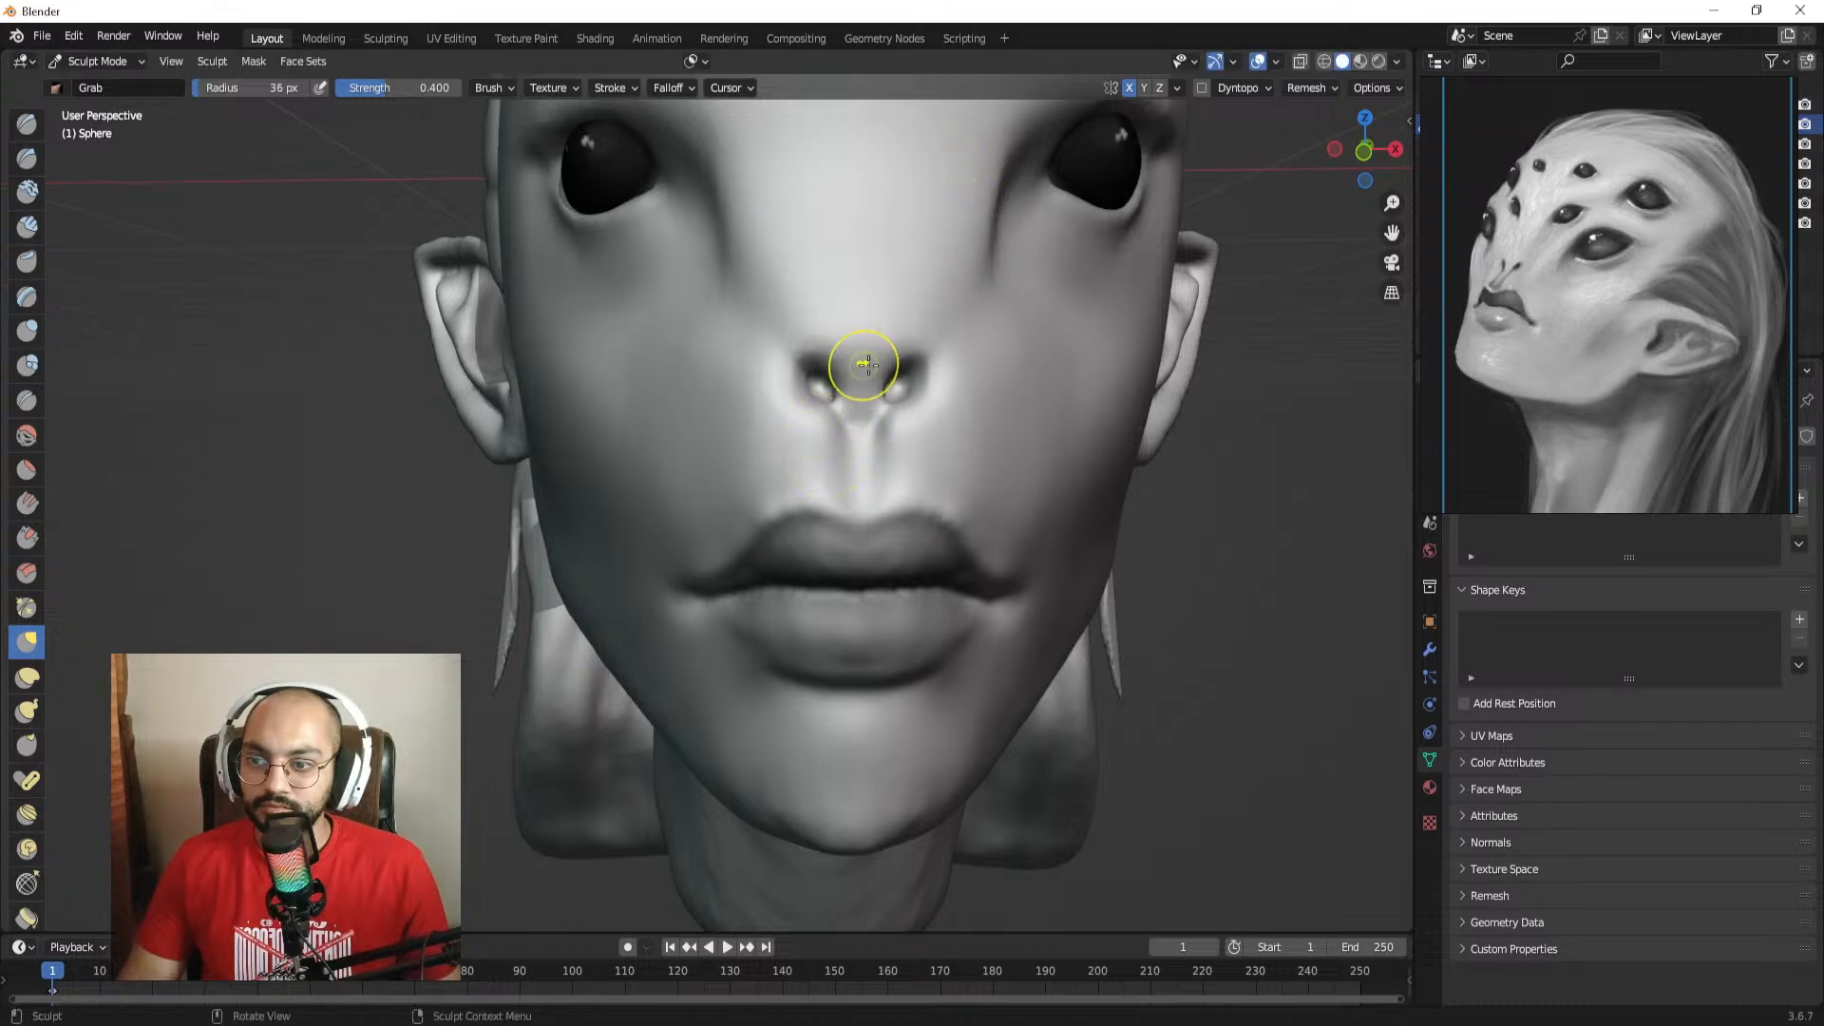
drag(867, 364, 855, 384)
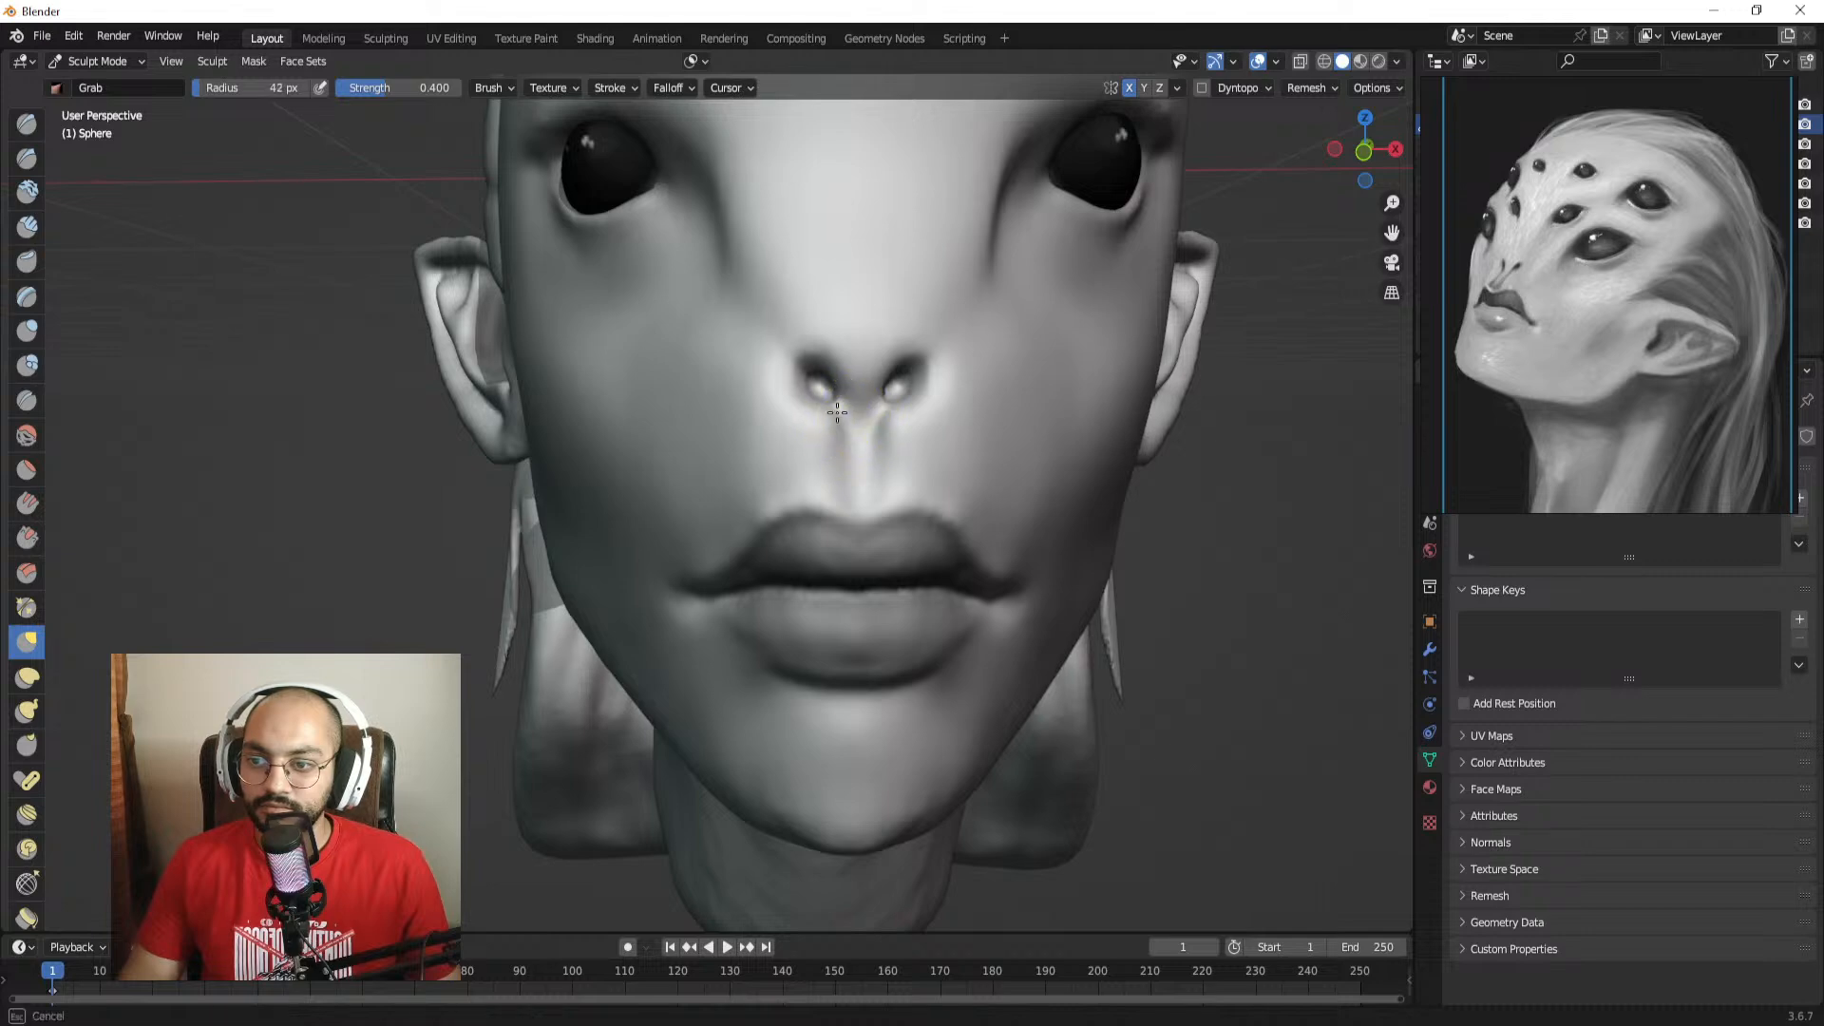
ctrl+middle_drag(838, 369, 836, 456)
middle_drag(836, 456, 803, 460)
Step: Return to Object Mode, deselect the head and examine the nose and mouth up close
key(ctrl+Tab)
click(670, 468)
click(999, 501)
ctrl+alt+drag(997, 499, 866, 329)
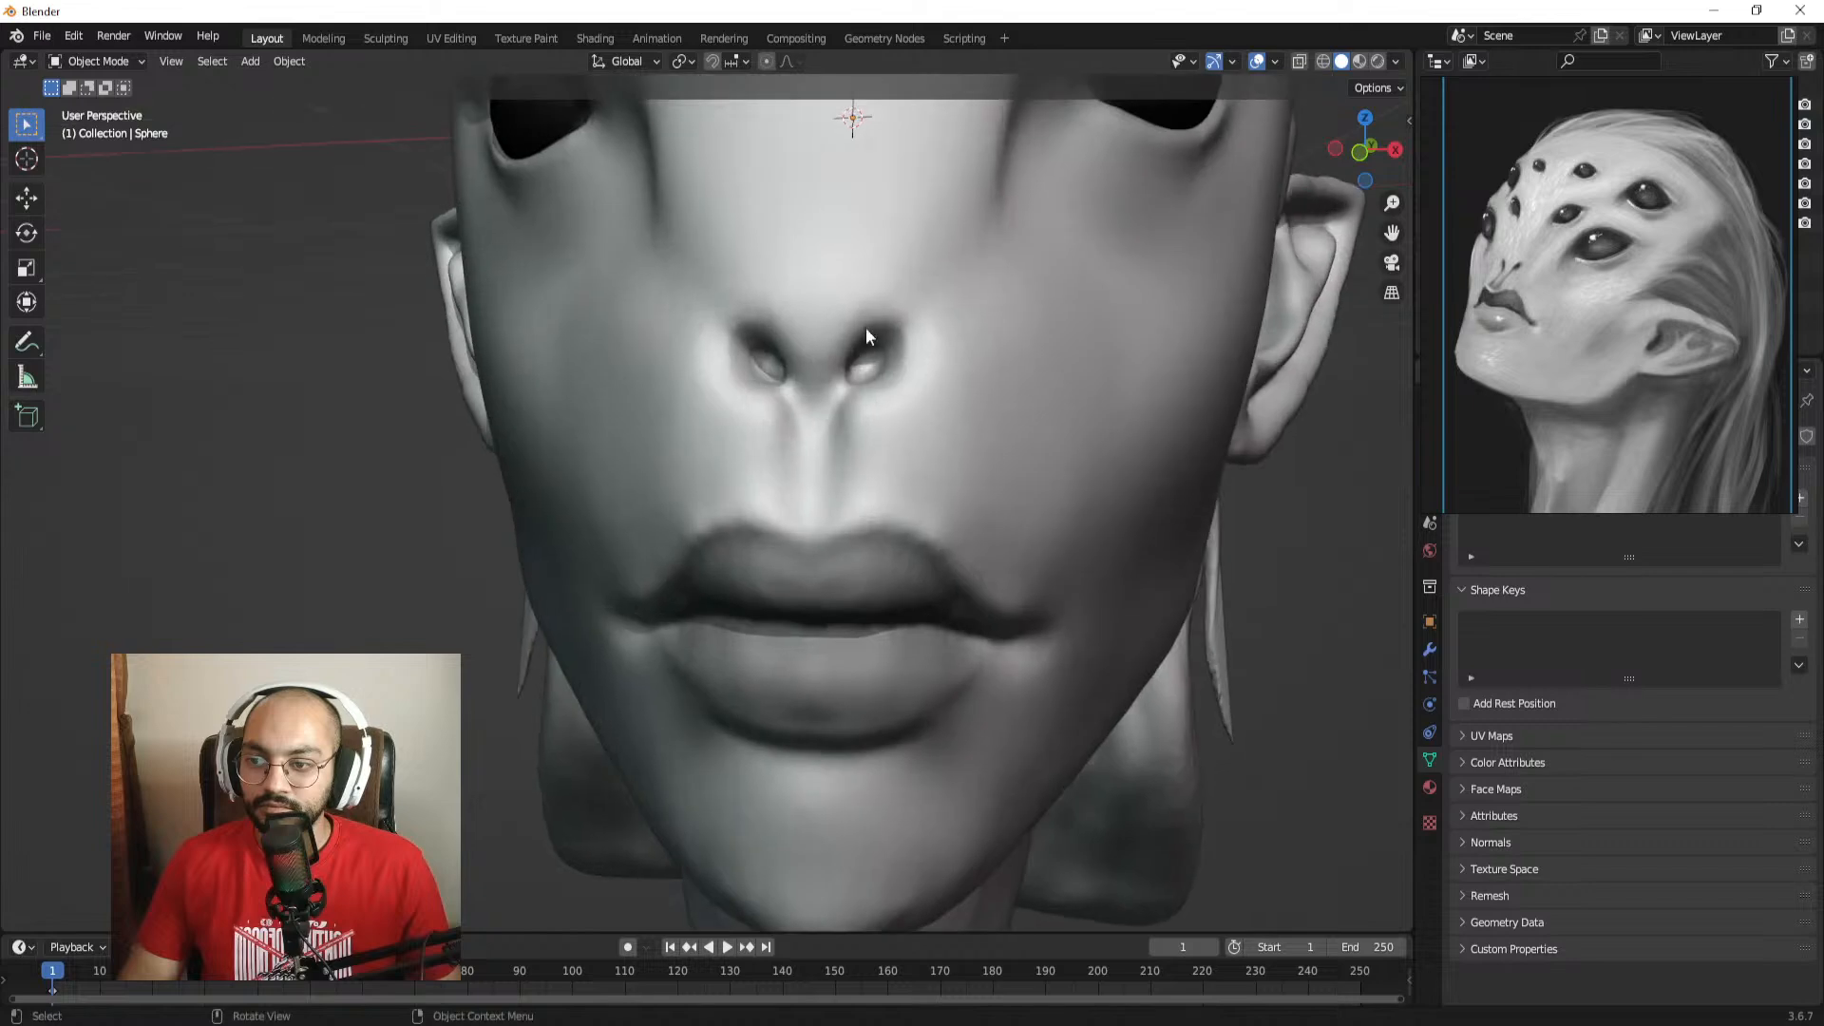
Step: Put the head mesh in Sculpt Mode, choose the Paint brush and set its colour to near black
click(868, 368)
key(ctrl+Tab)
click(874, 496)
scroll(29, 682, down, 10)
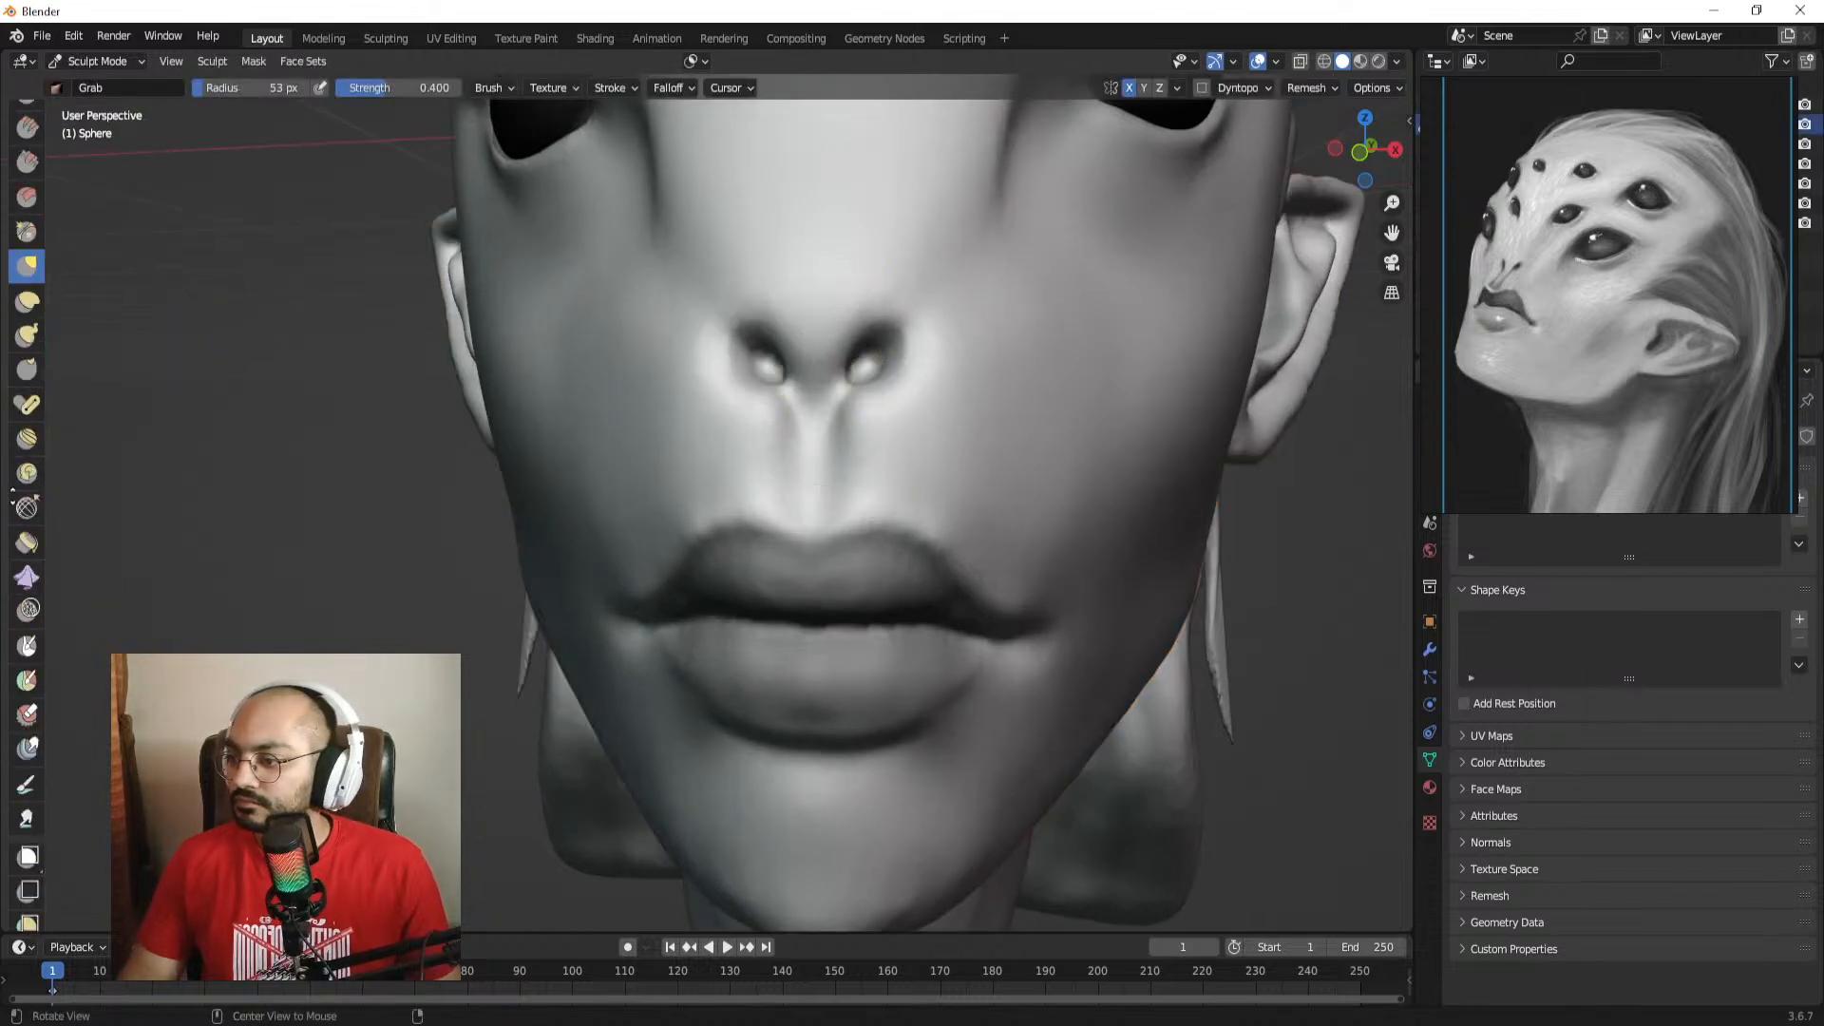
click(27, 655)
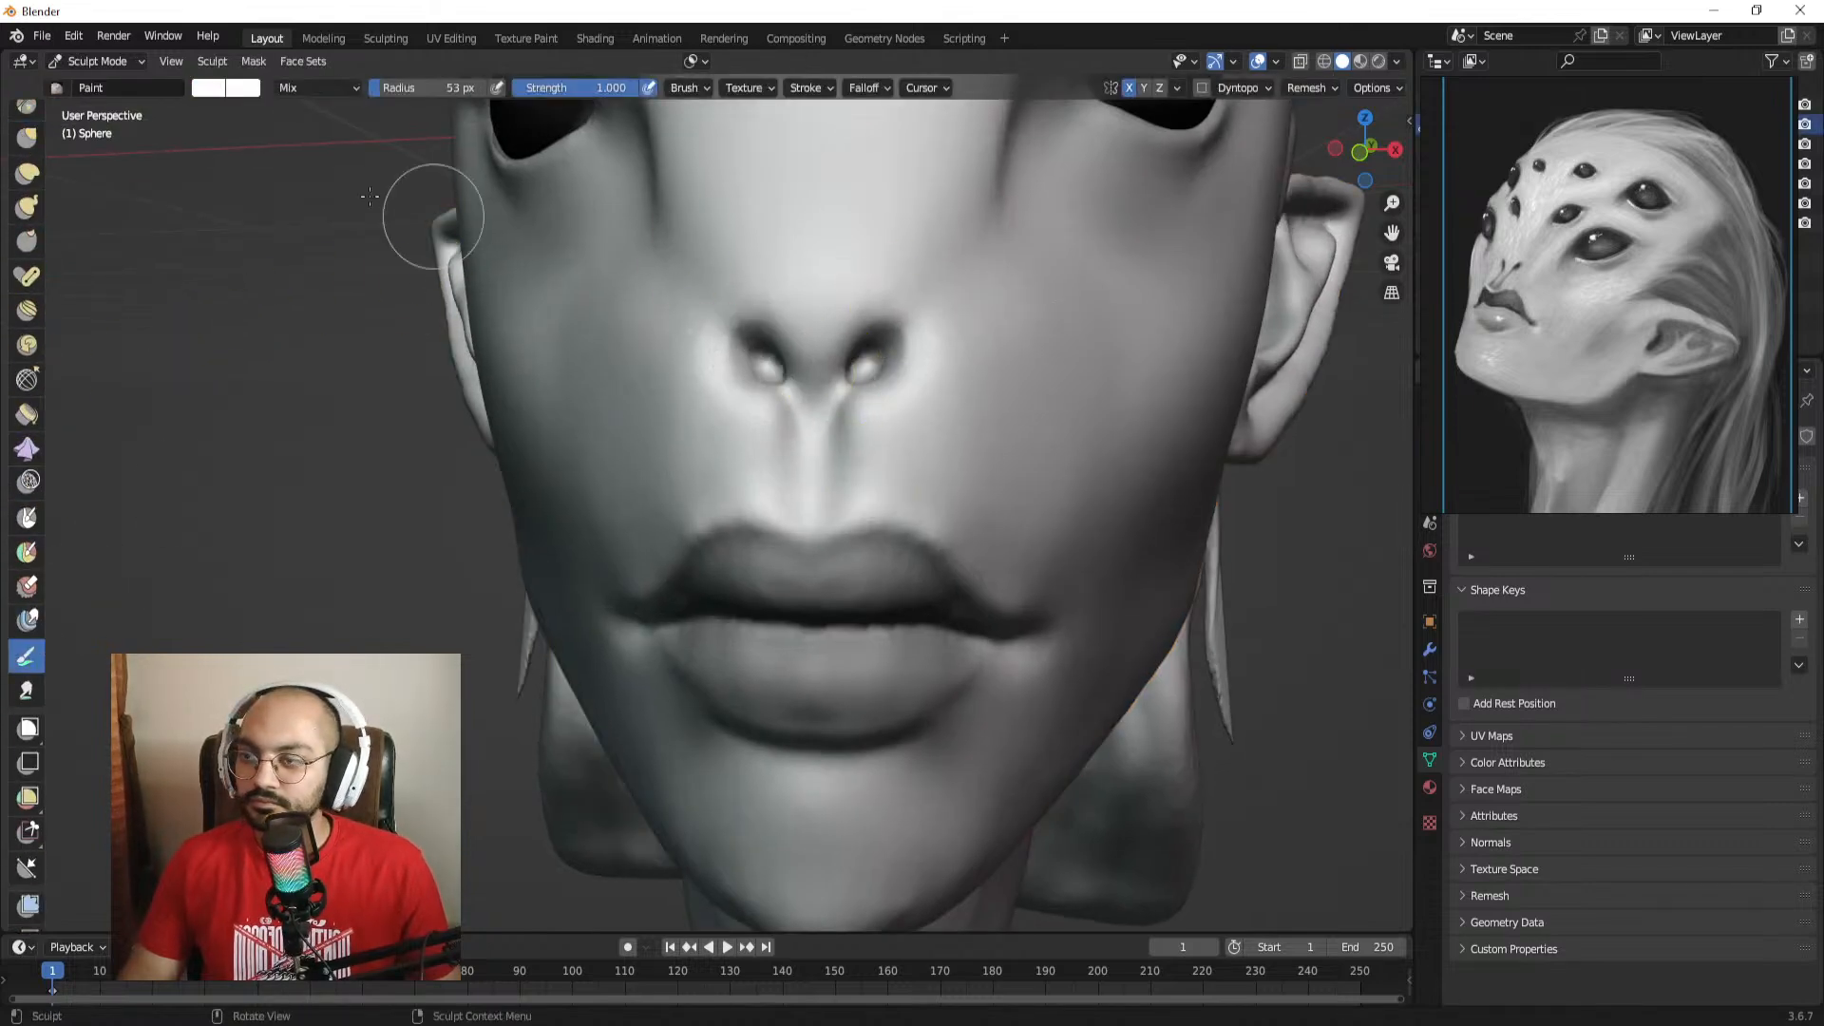
click(206, 90)
drag(350, 180, 355, 224)
Step: Paint the insides of both nostrils near black with the Paint brush reduced to 23 px
key(f)
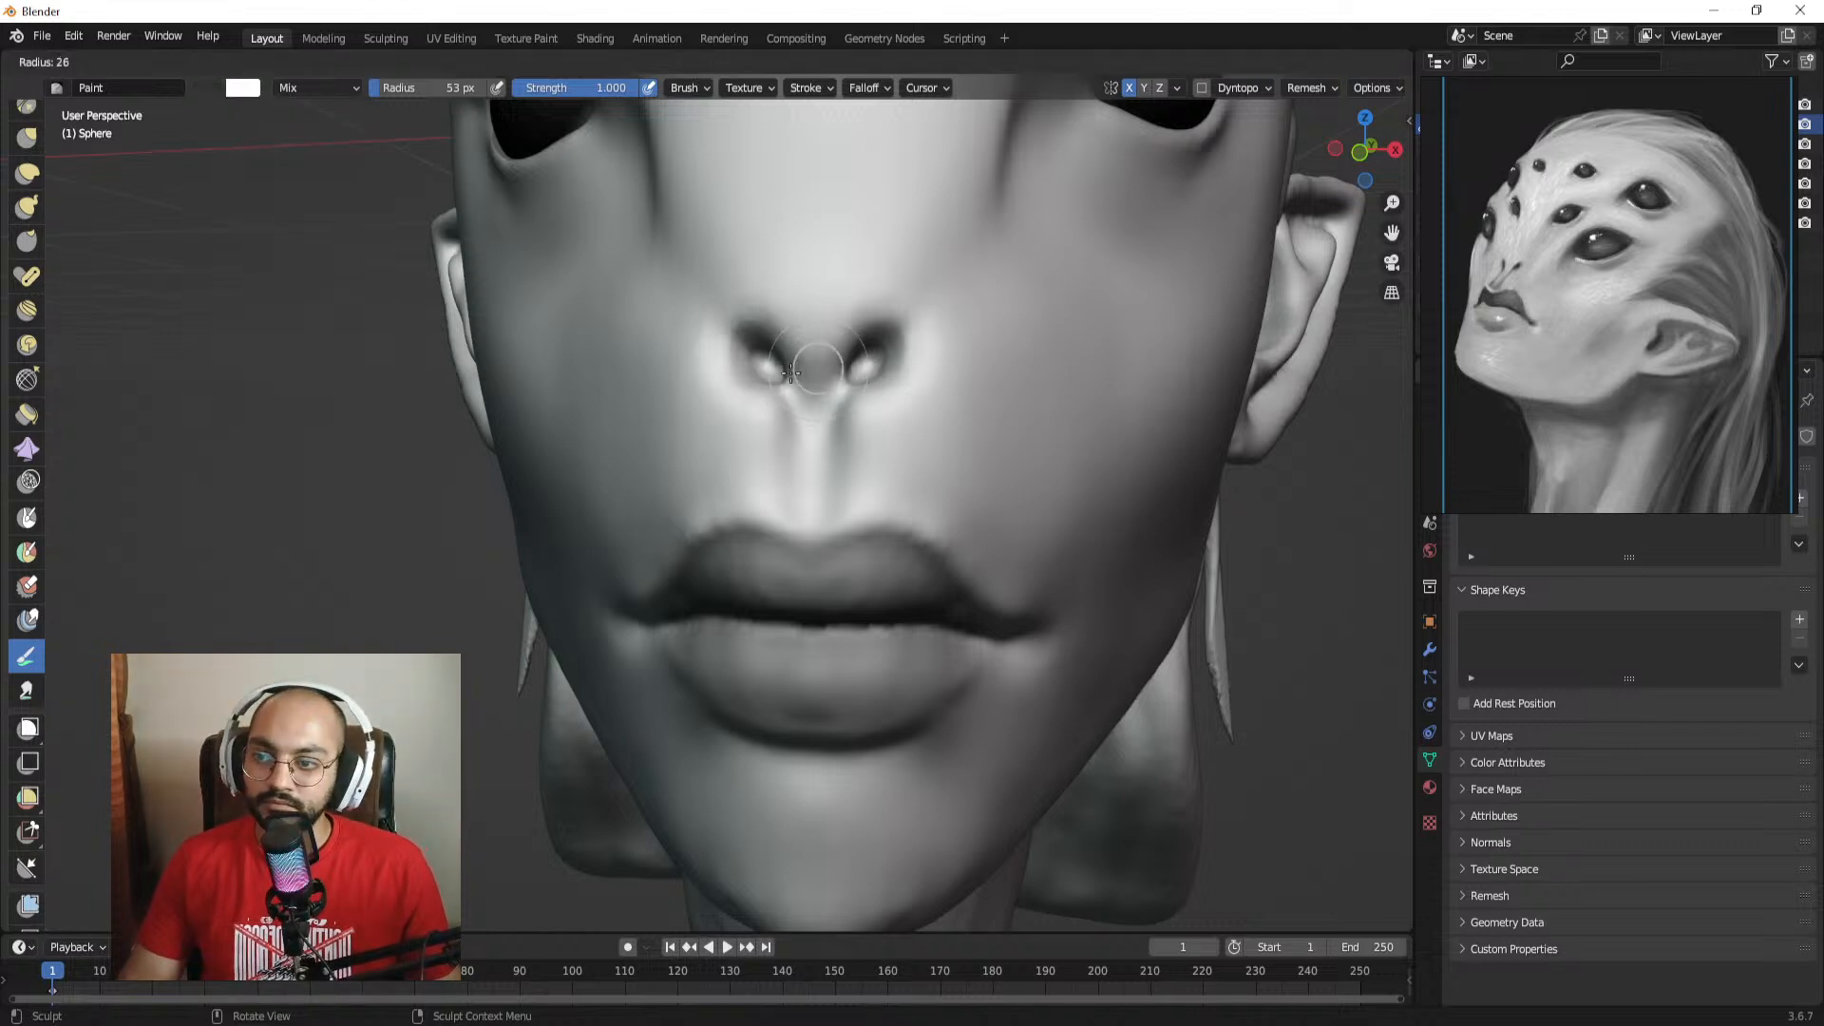
click(808, 371)
key(f)
click(851, 367)
mouse_move(863, 368)
mouse_down()
mouse_move(875, 352)
mouse_move(847, 385)
mouse_up()
key(f)
click(877, 361)
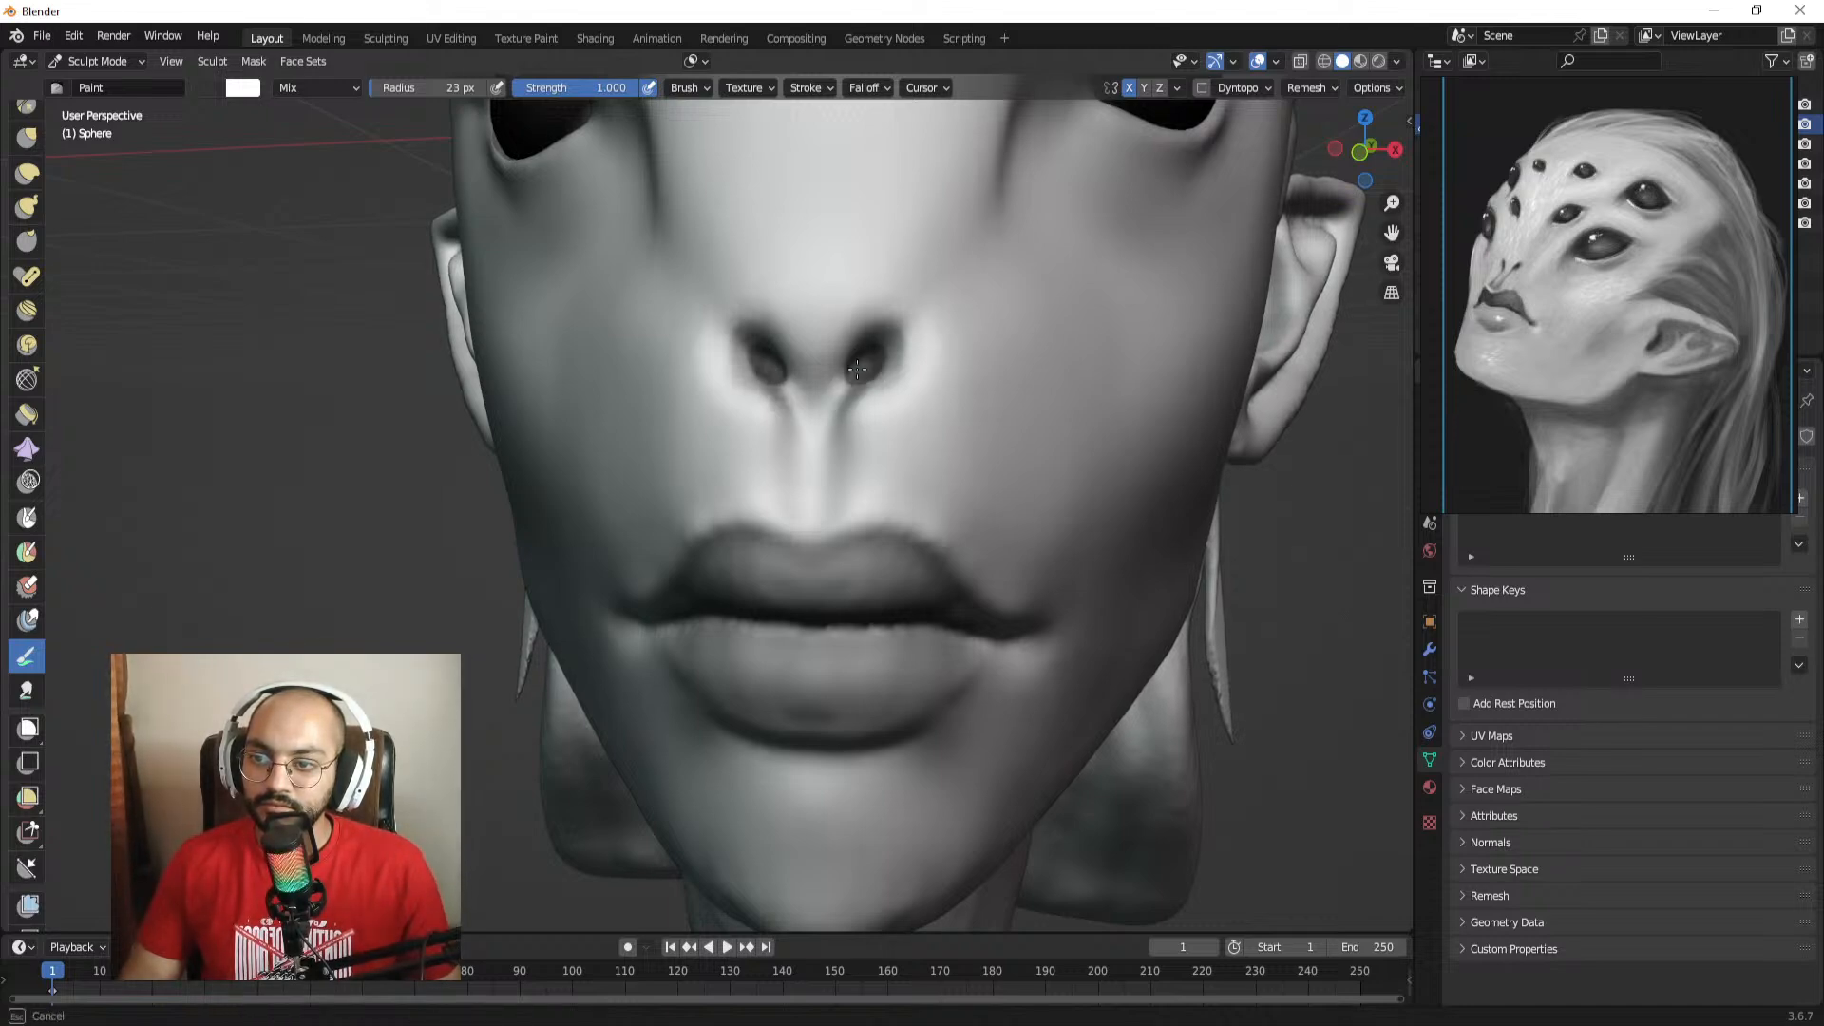
Step: Return to Object Mode, deselect the head and view it from a three-quarter angle
scroll(860, 380, down, 8)
key(ctrl+Tab)
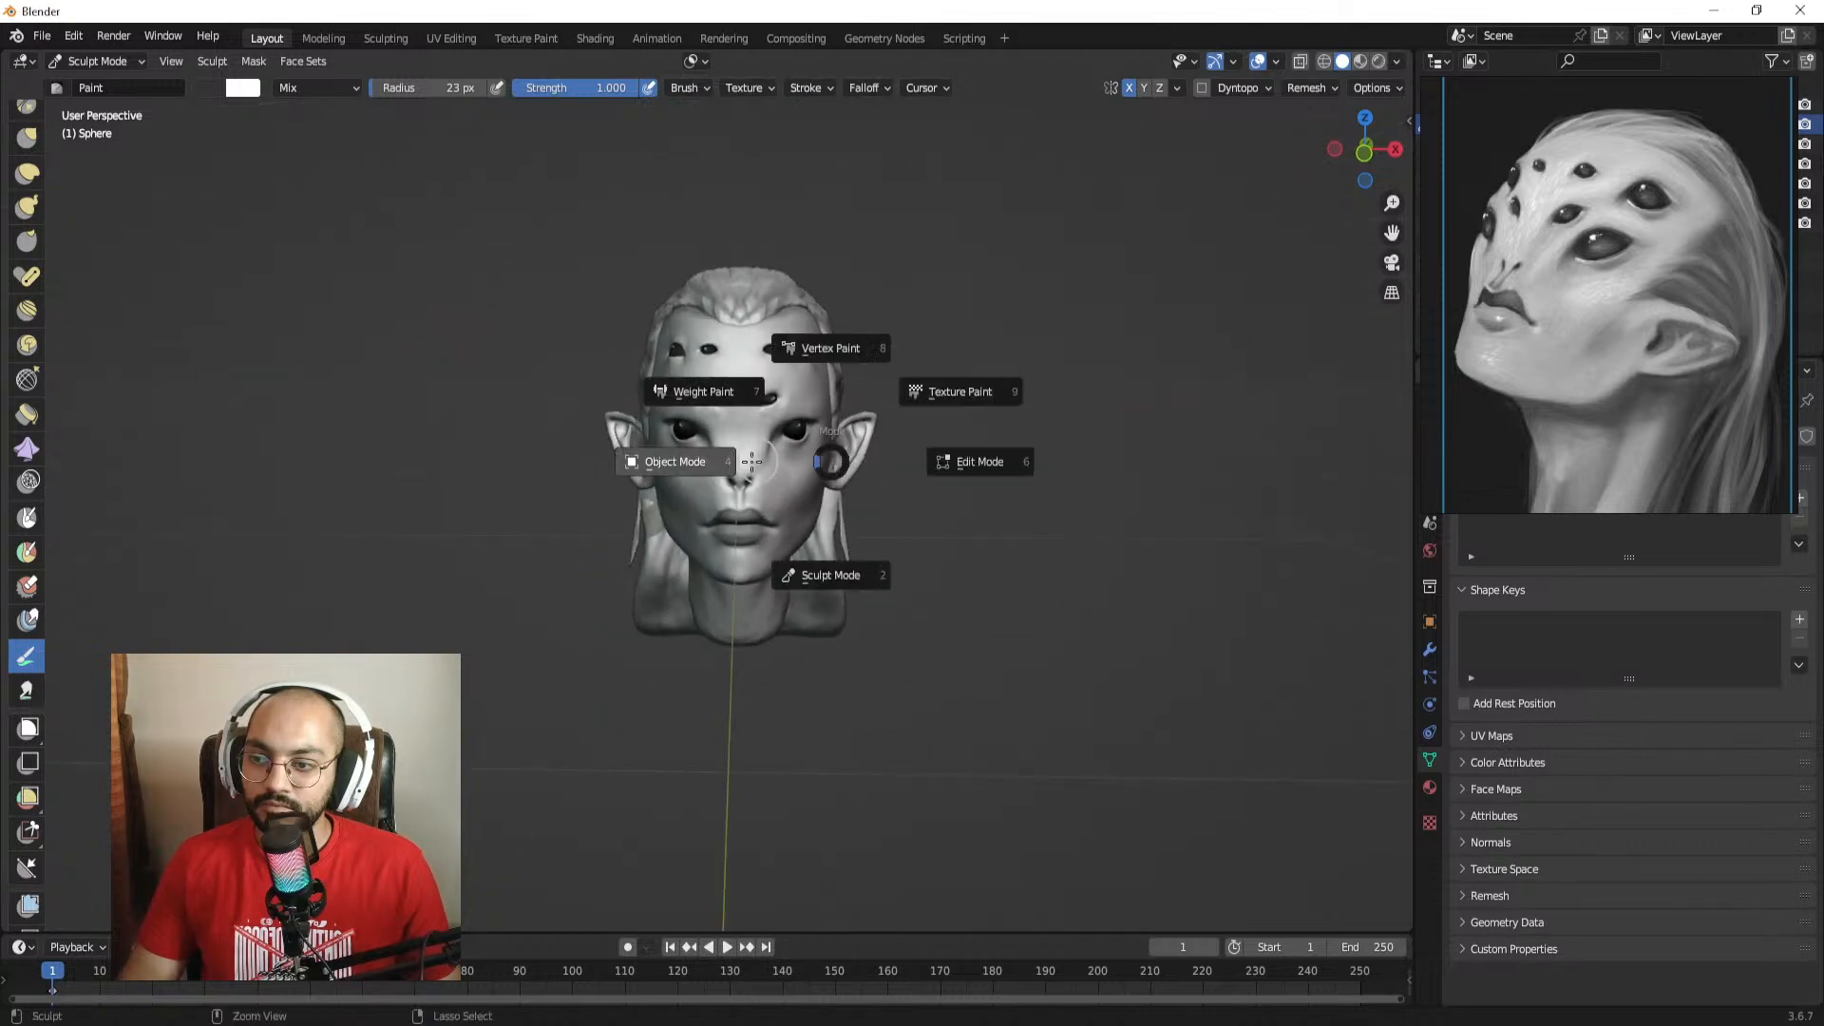
click(751, 462)
click(951, 485)
middle_drag(951, 486, 881, 443)
scroll(817, 413, up, 4)
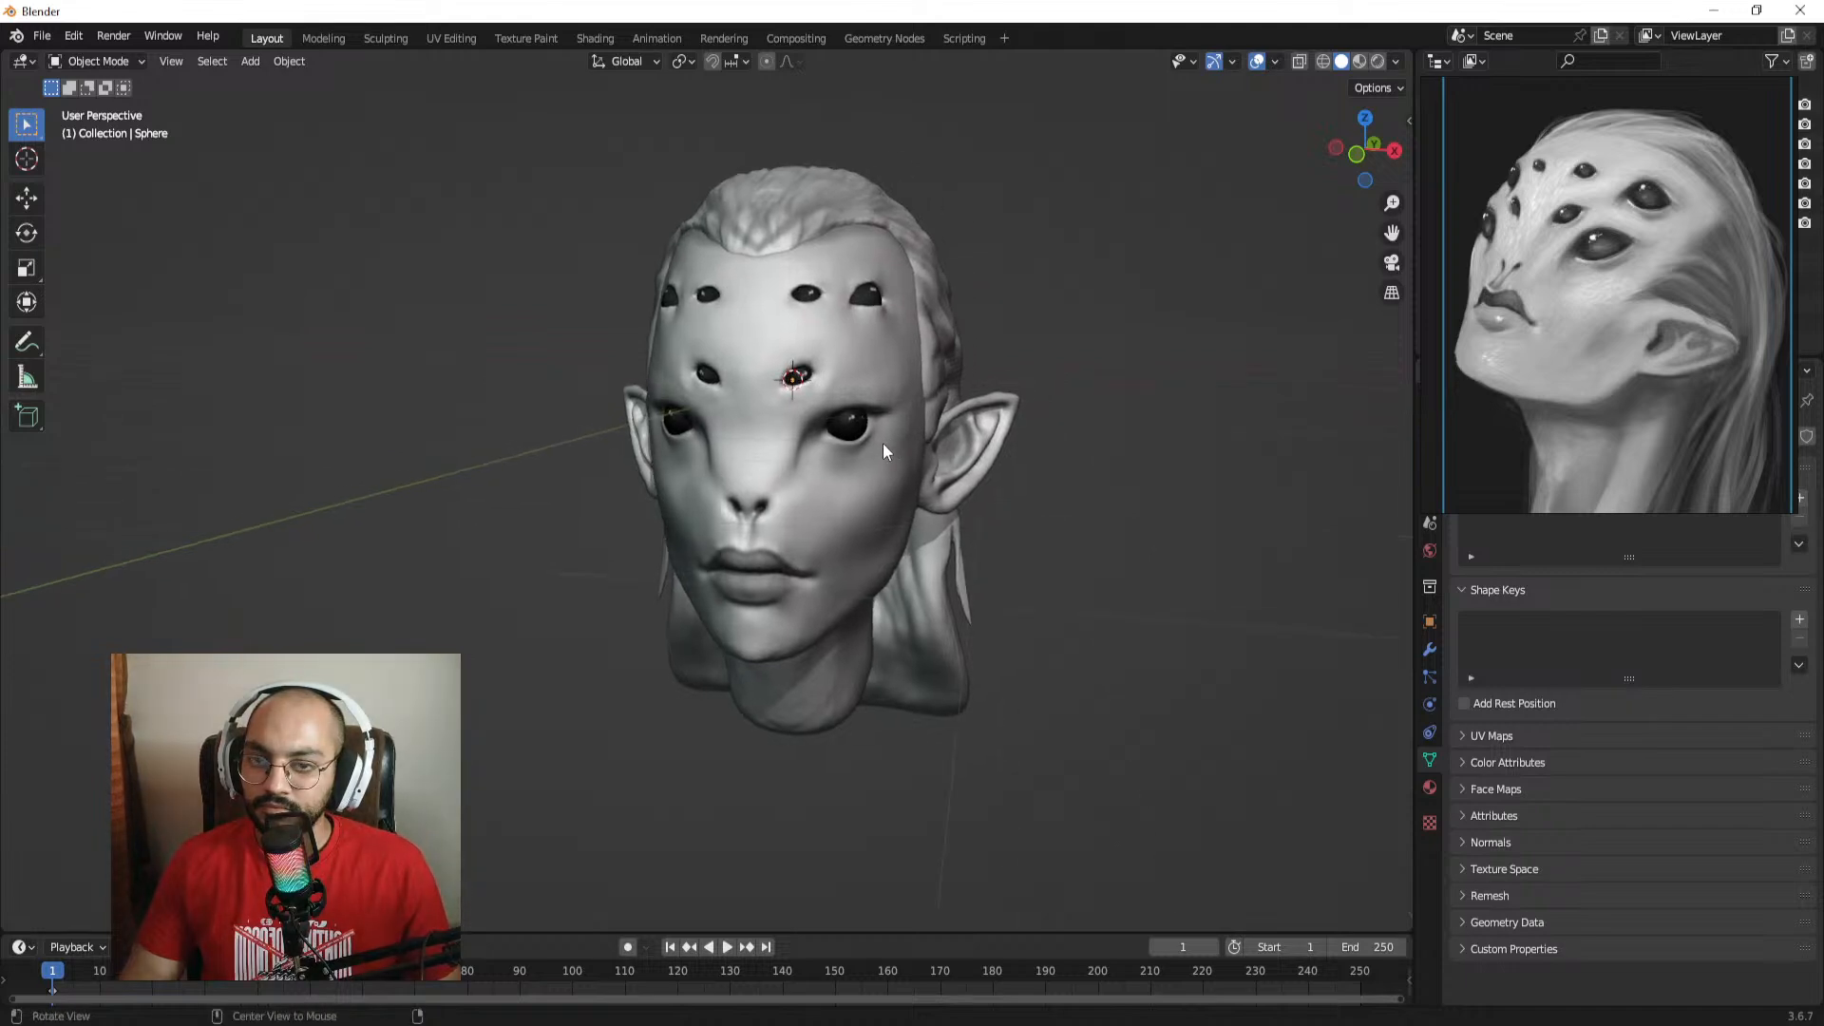
alt+drag(882, 443, 880, 387)
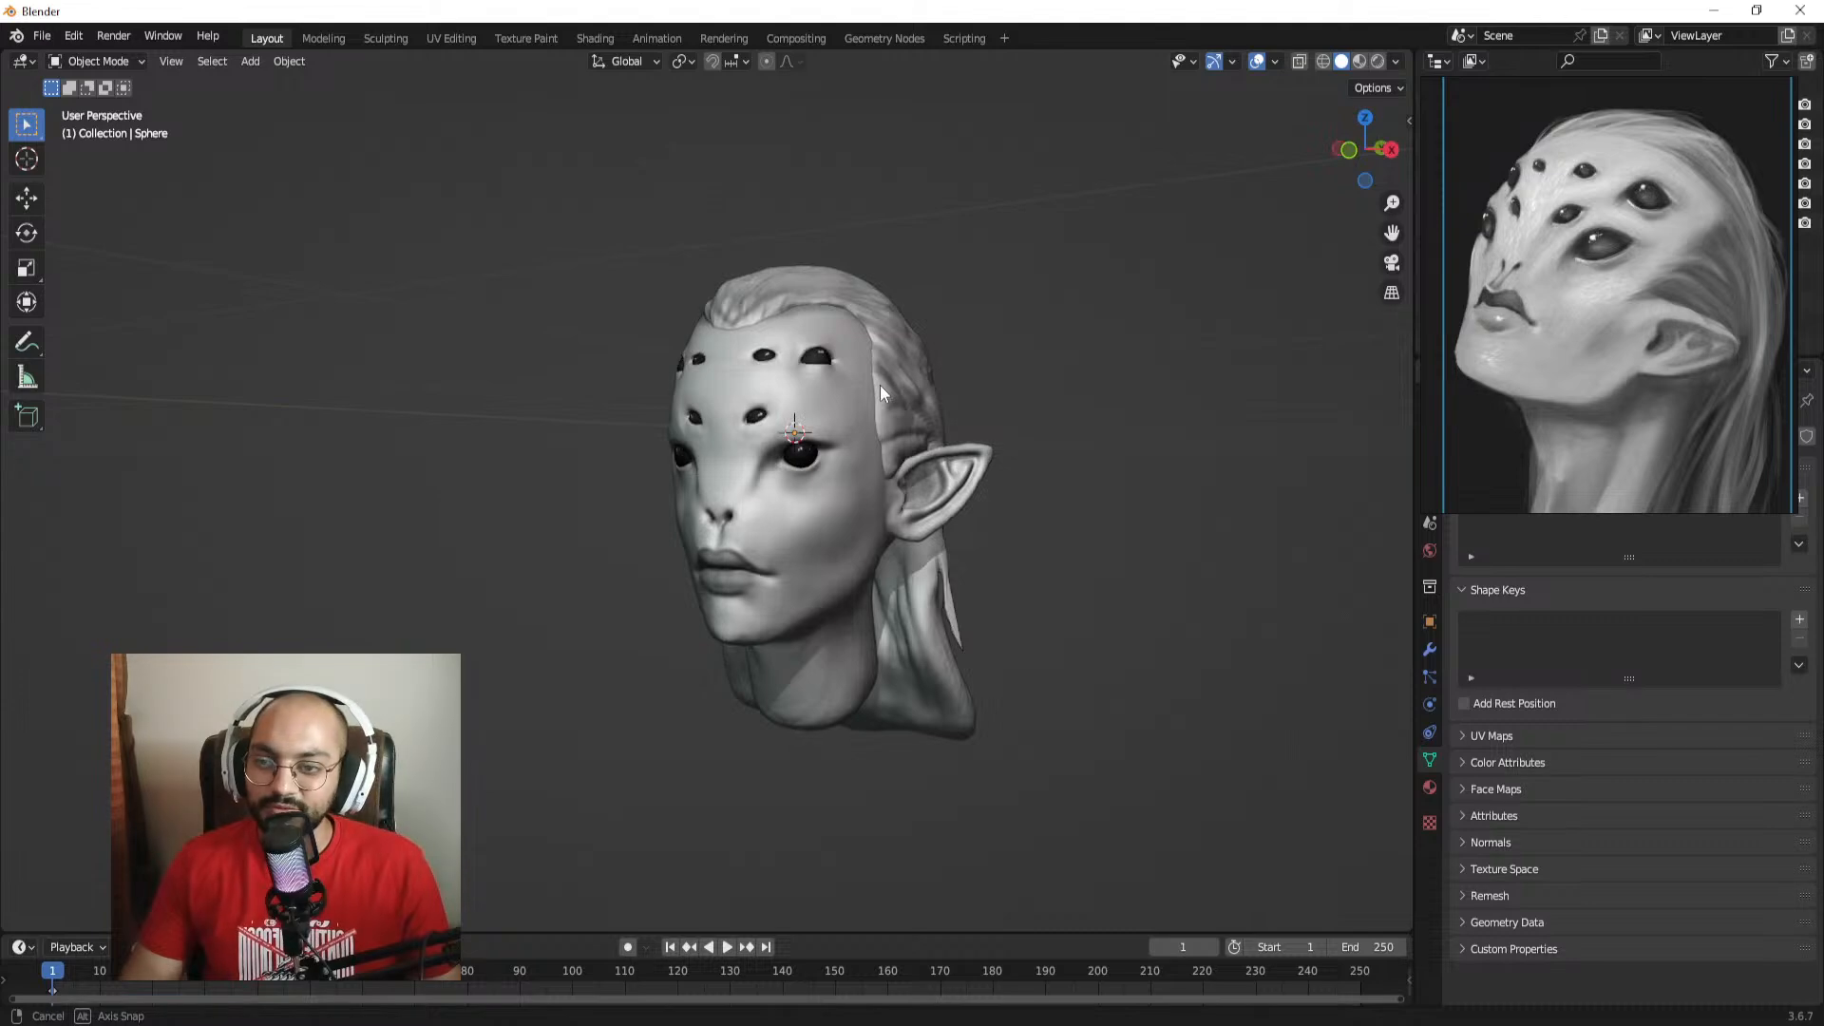
Step: Select all parts of the head, rotate them about -18° around global X, and hide the viewport overlays and gizmos
click(940, 505)
key(r)
key(z)
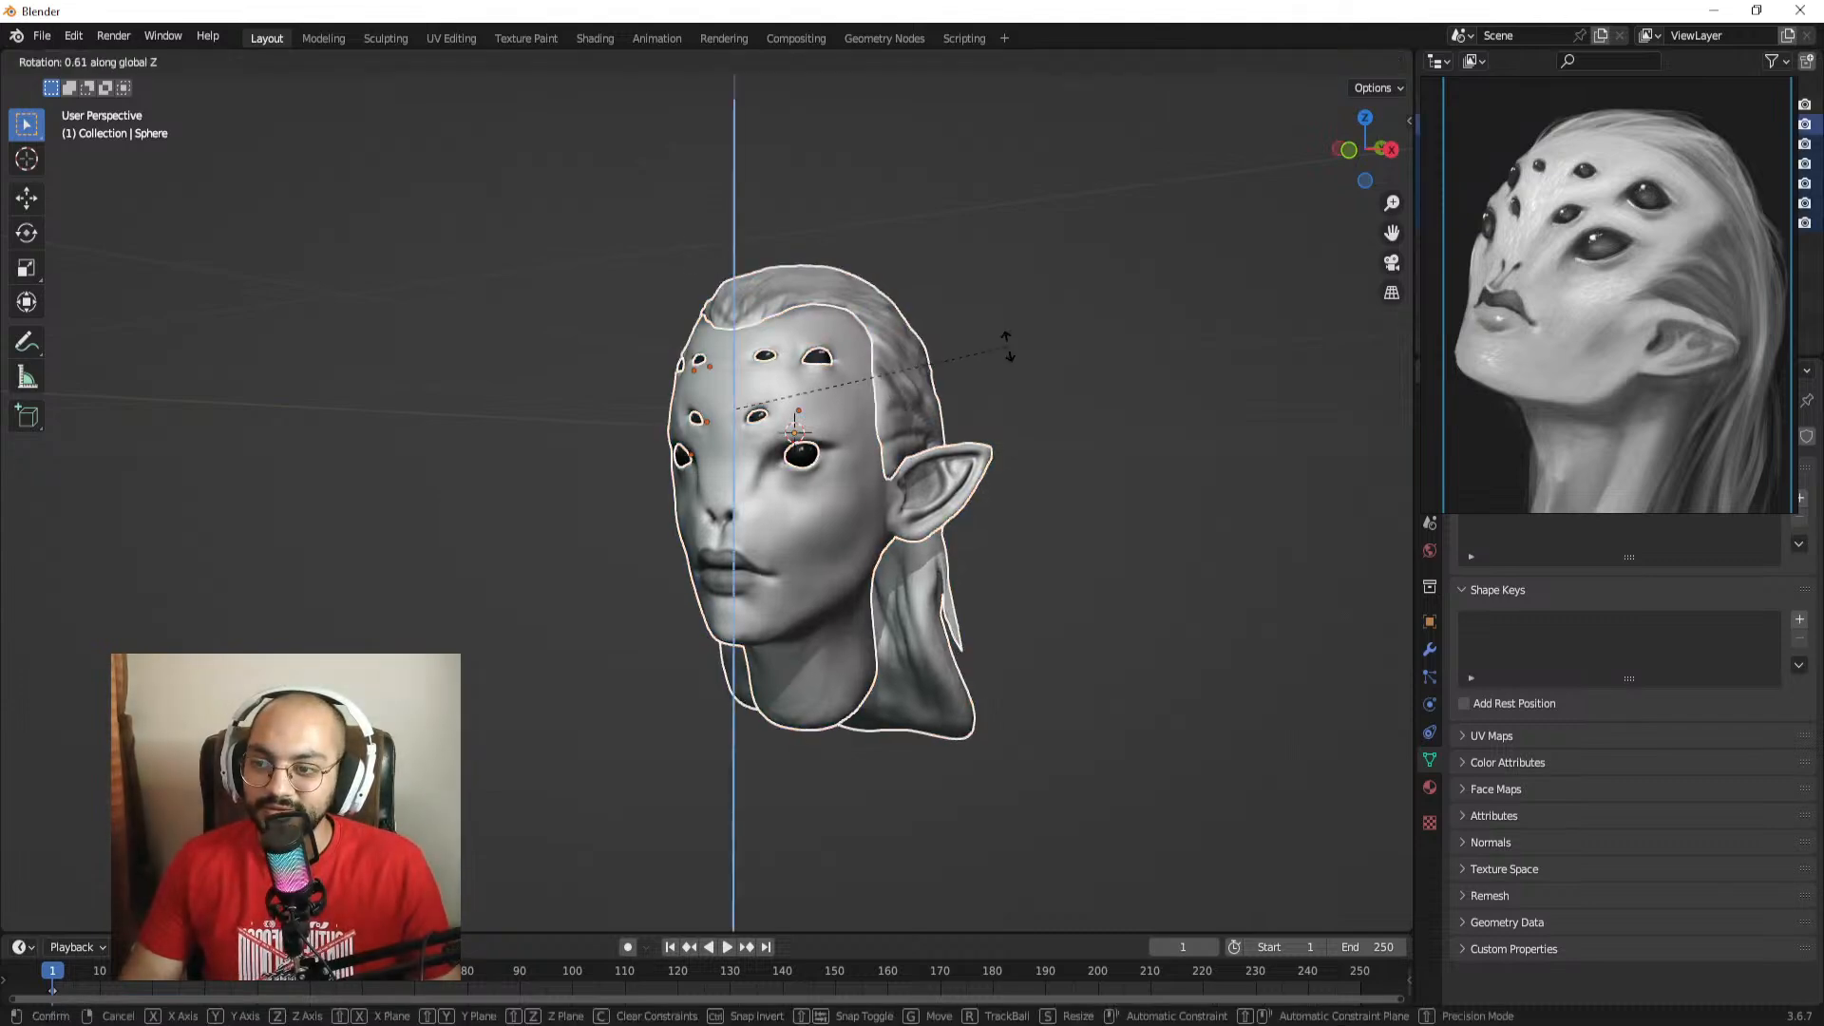
key(x)
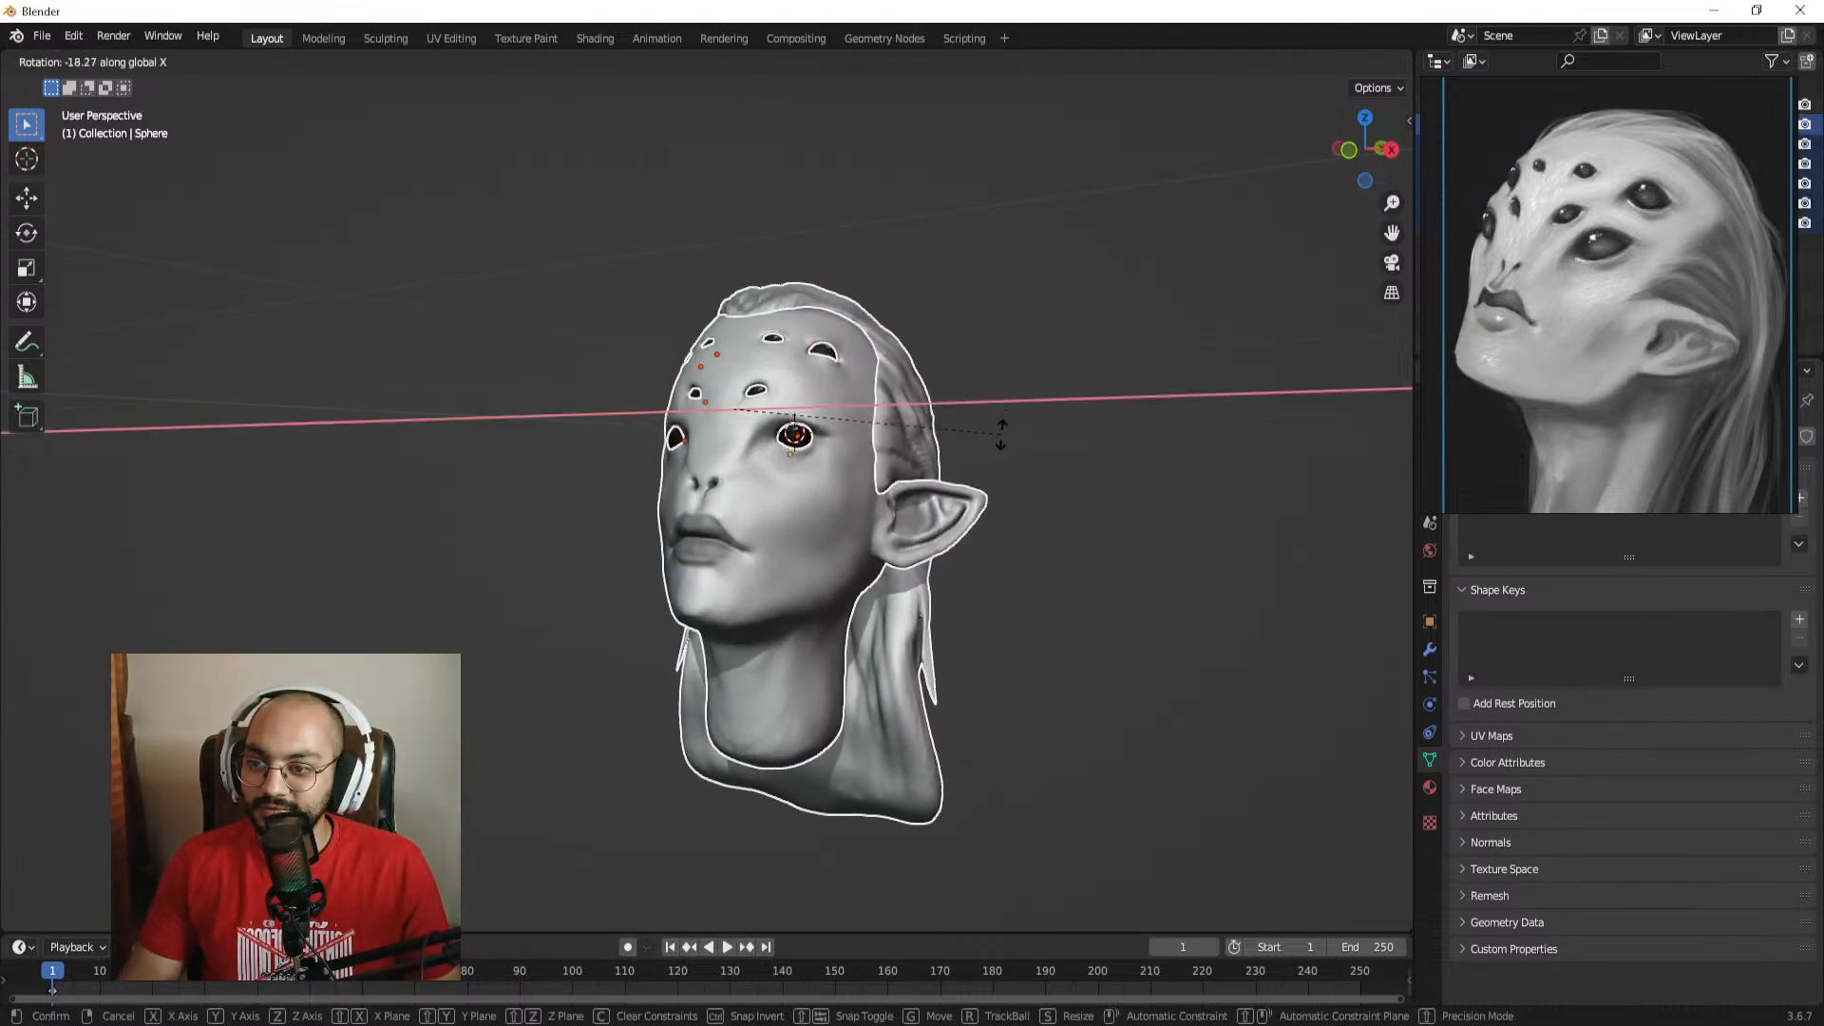
click(1011, 429)
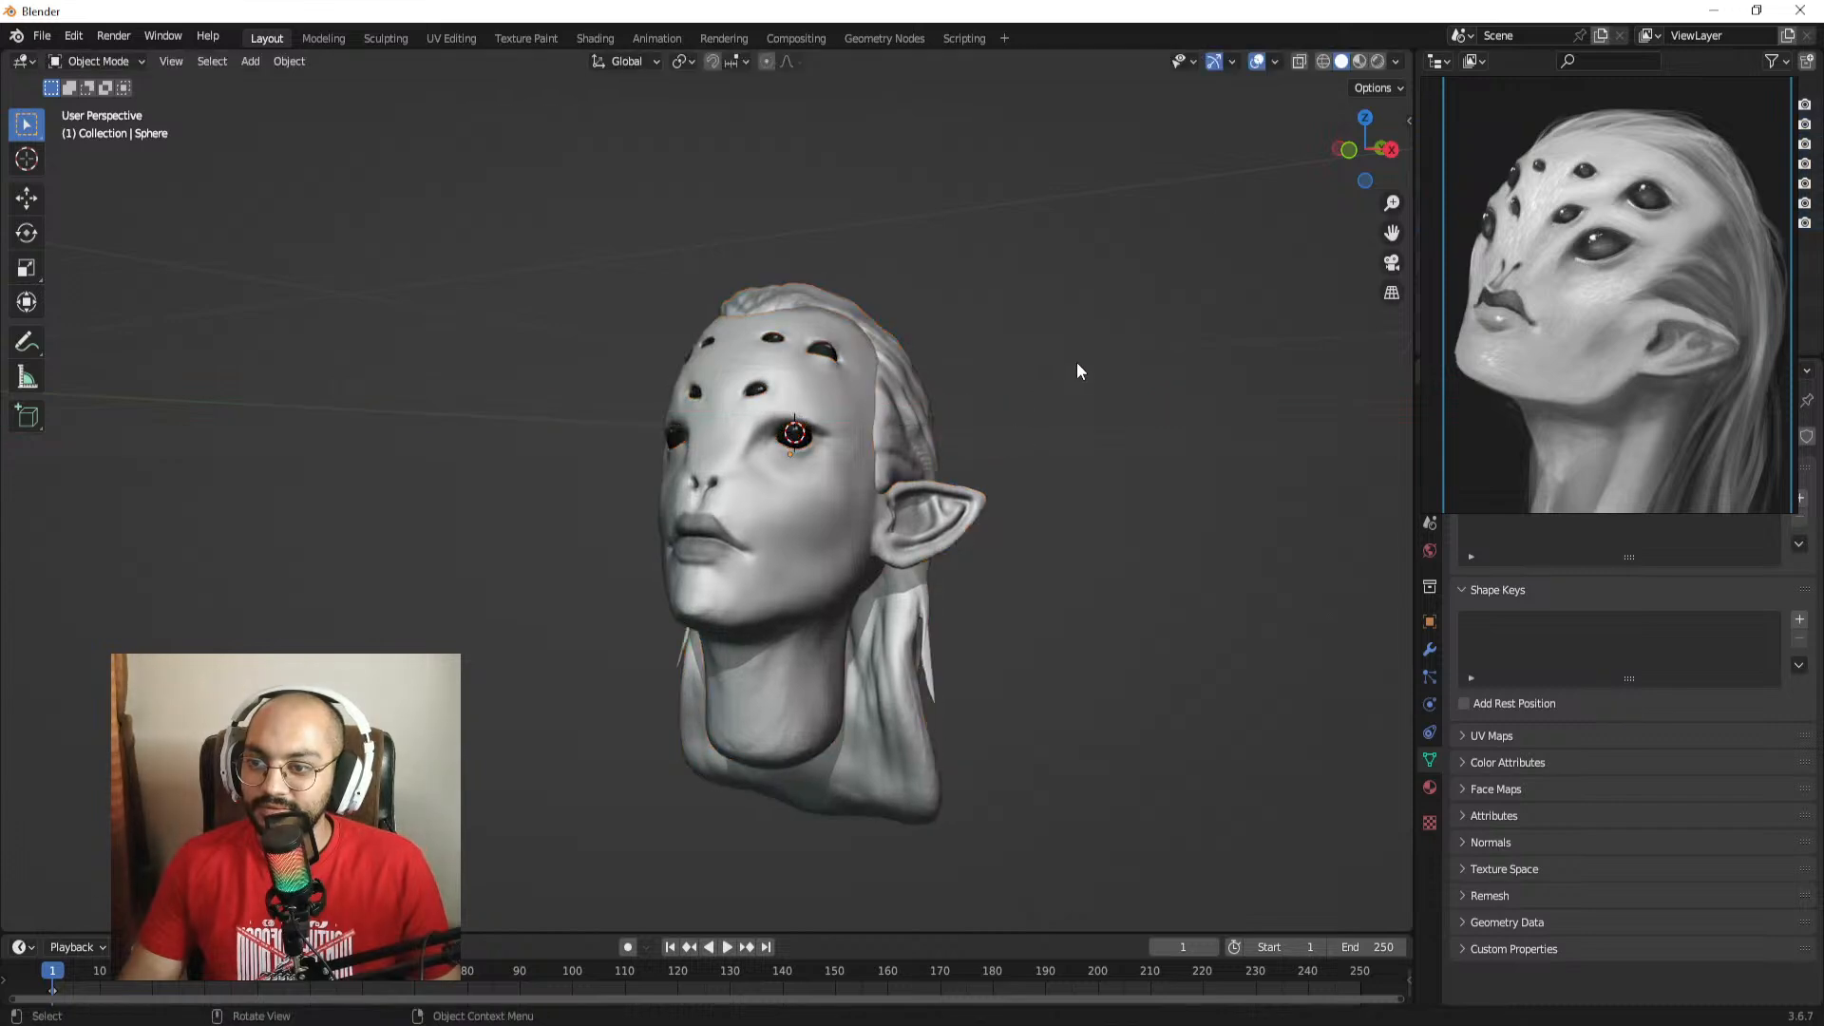
click(1256, 63)
ctrl+middle_drag(1133, 324, 1121, 286)
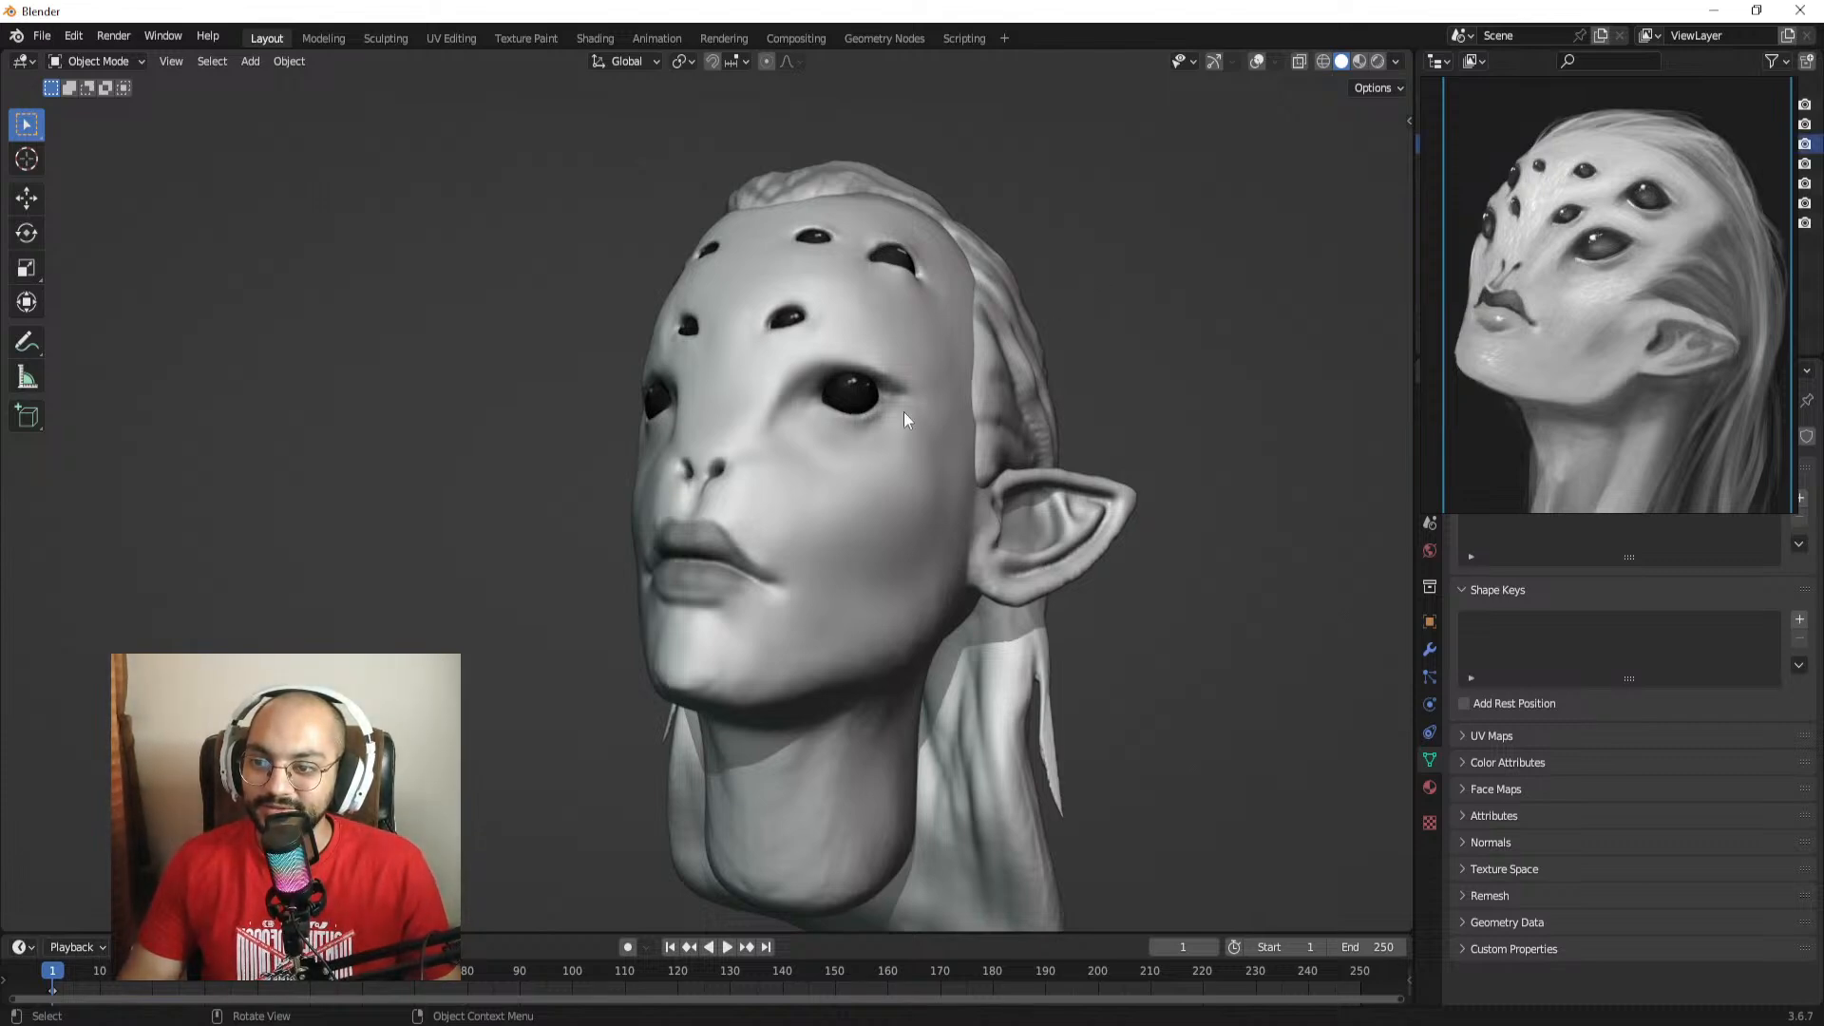
Step: Try enlarging and shifting the two large main eyes so they bulge out of the face
key(s)
click(974, 421)
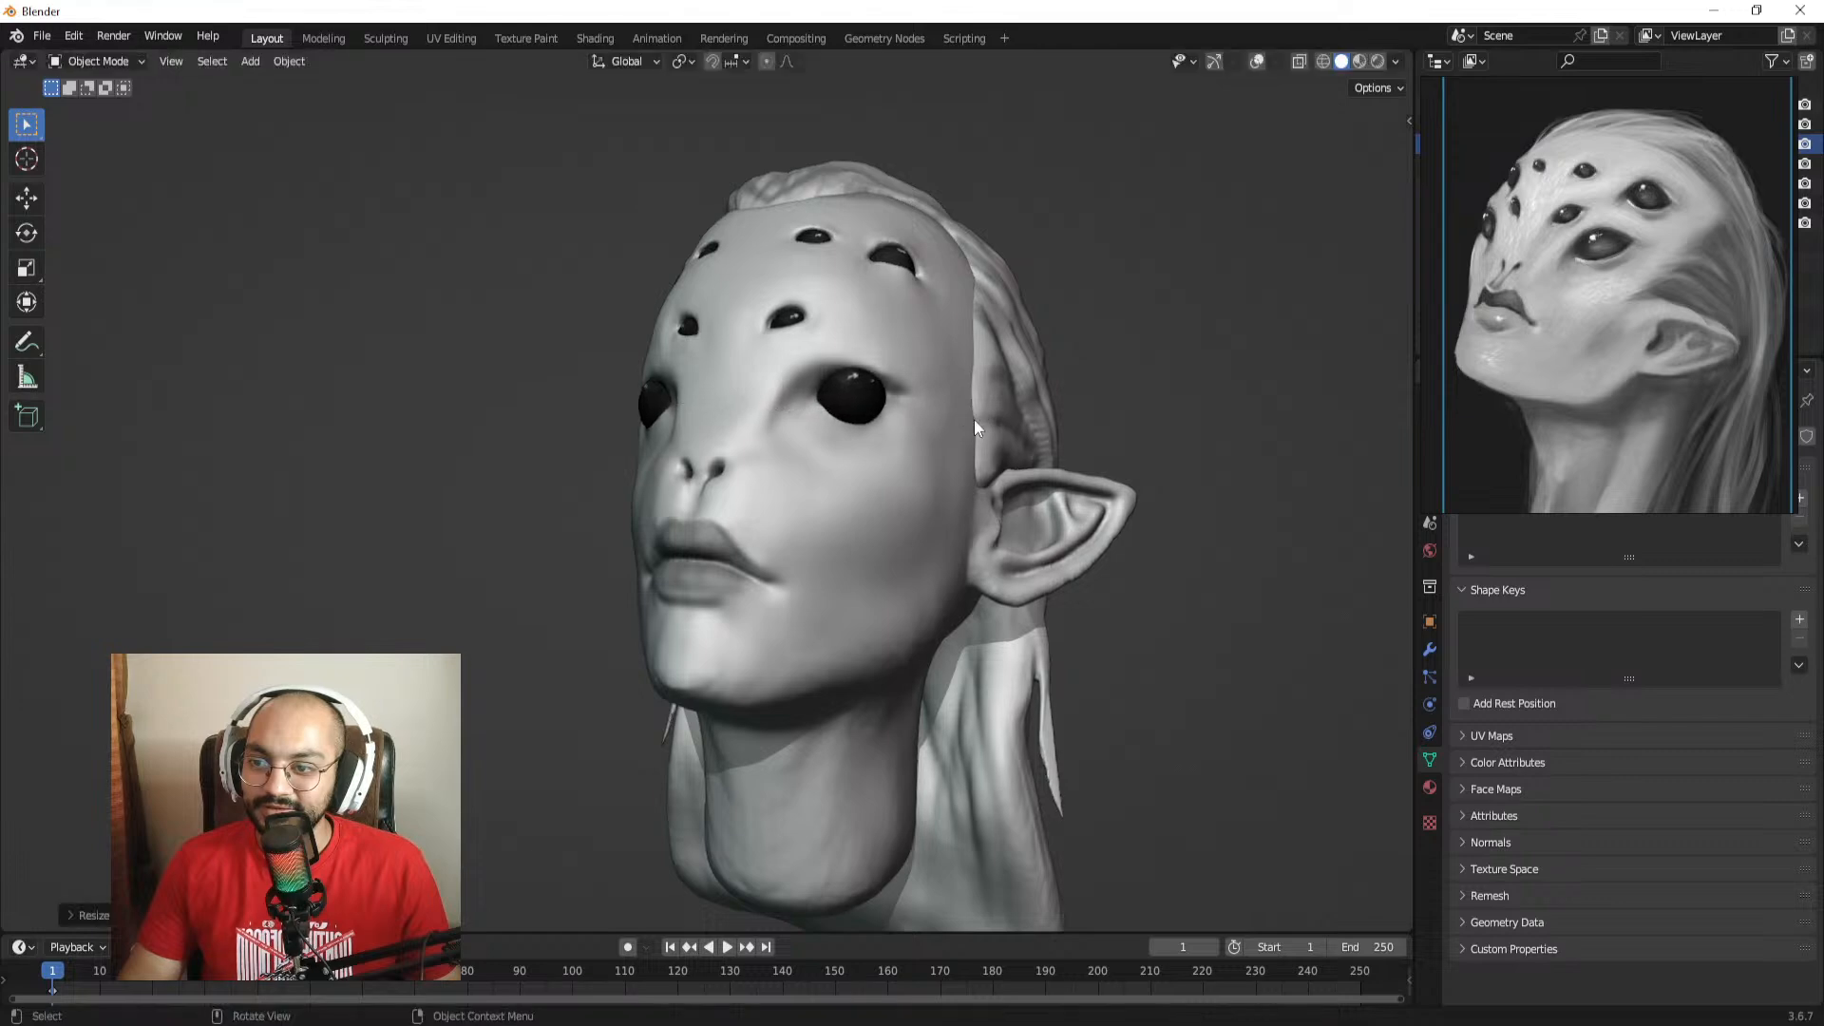
key(g)
click(948, 411)
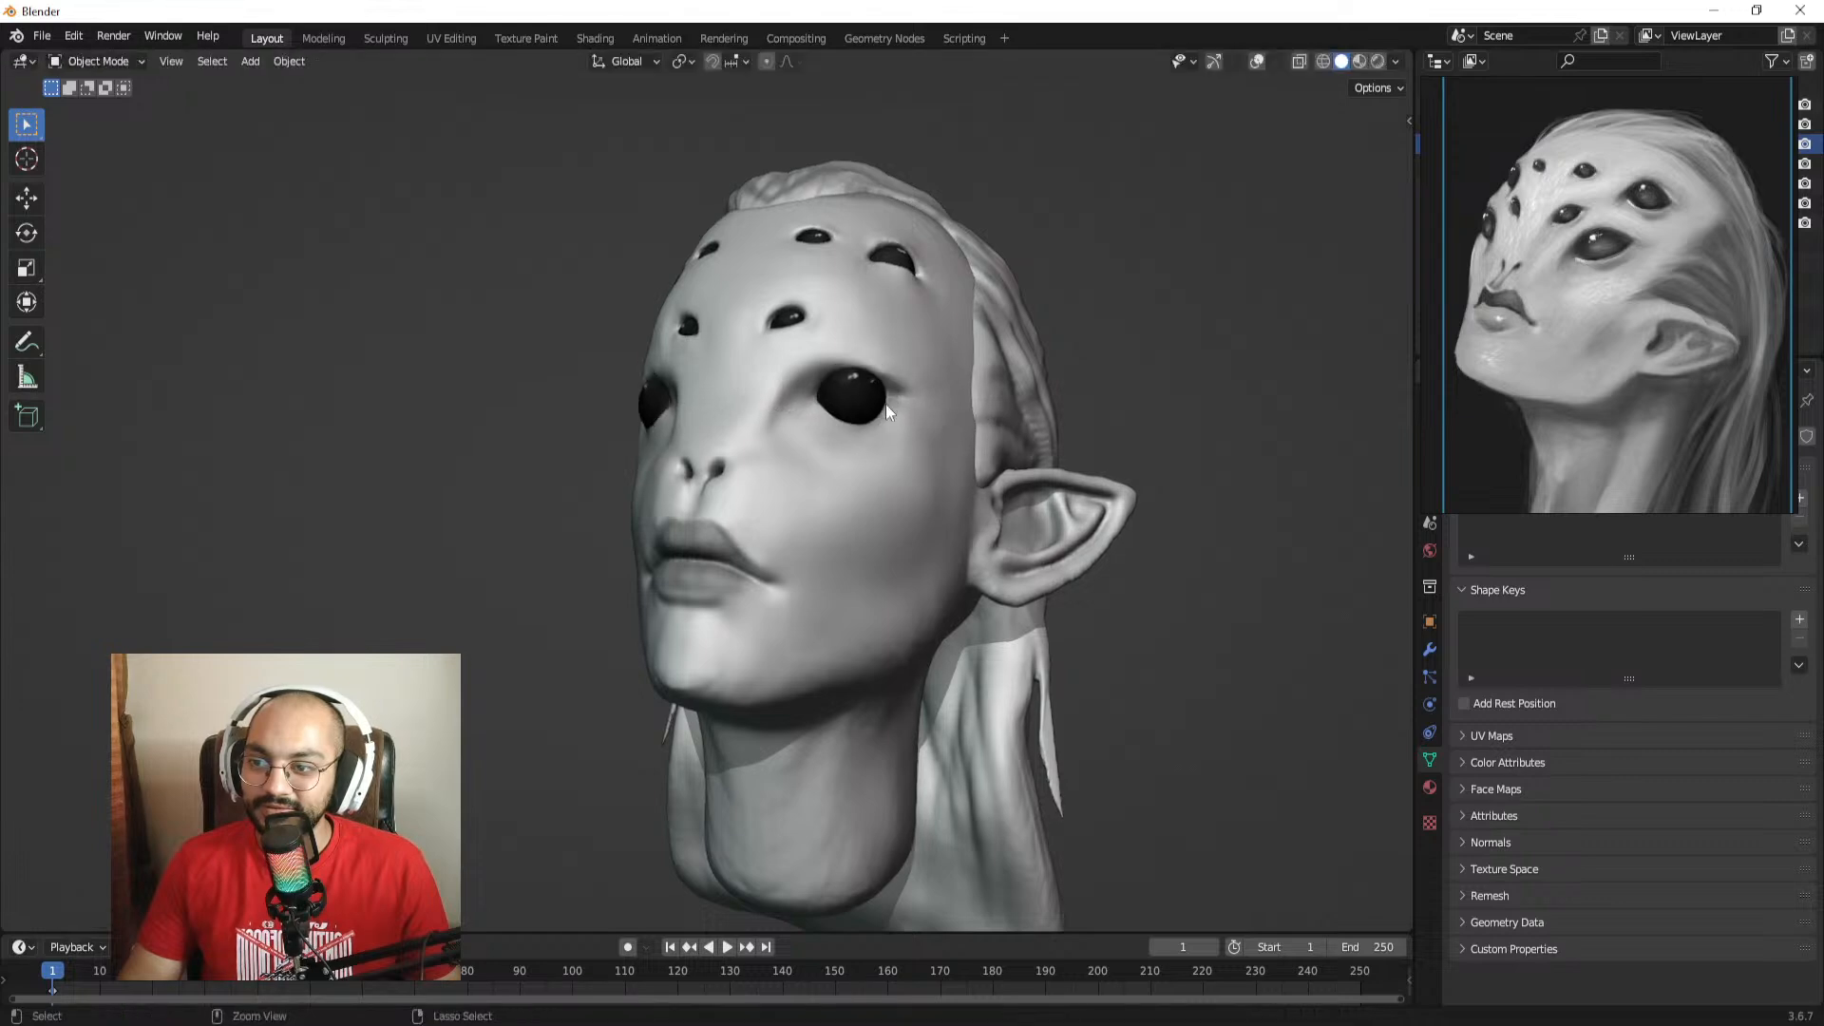
key(g)
key(s)
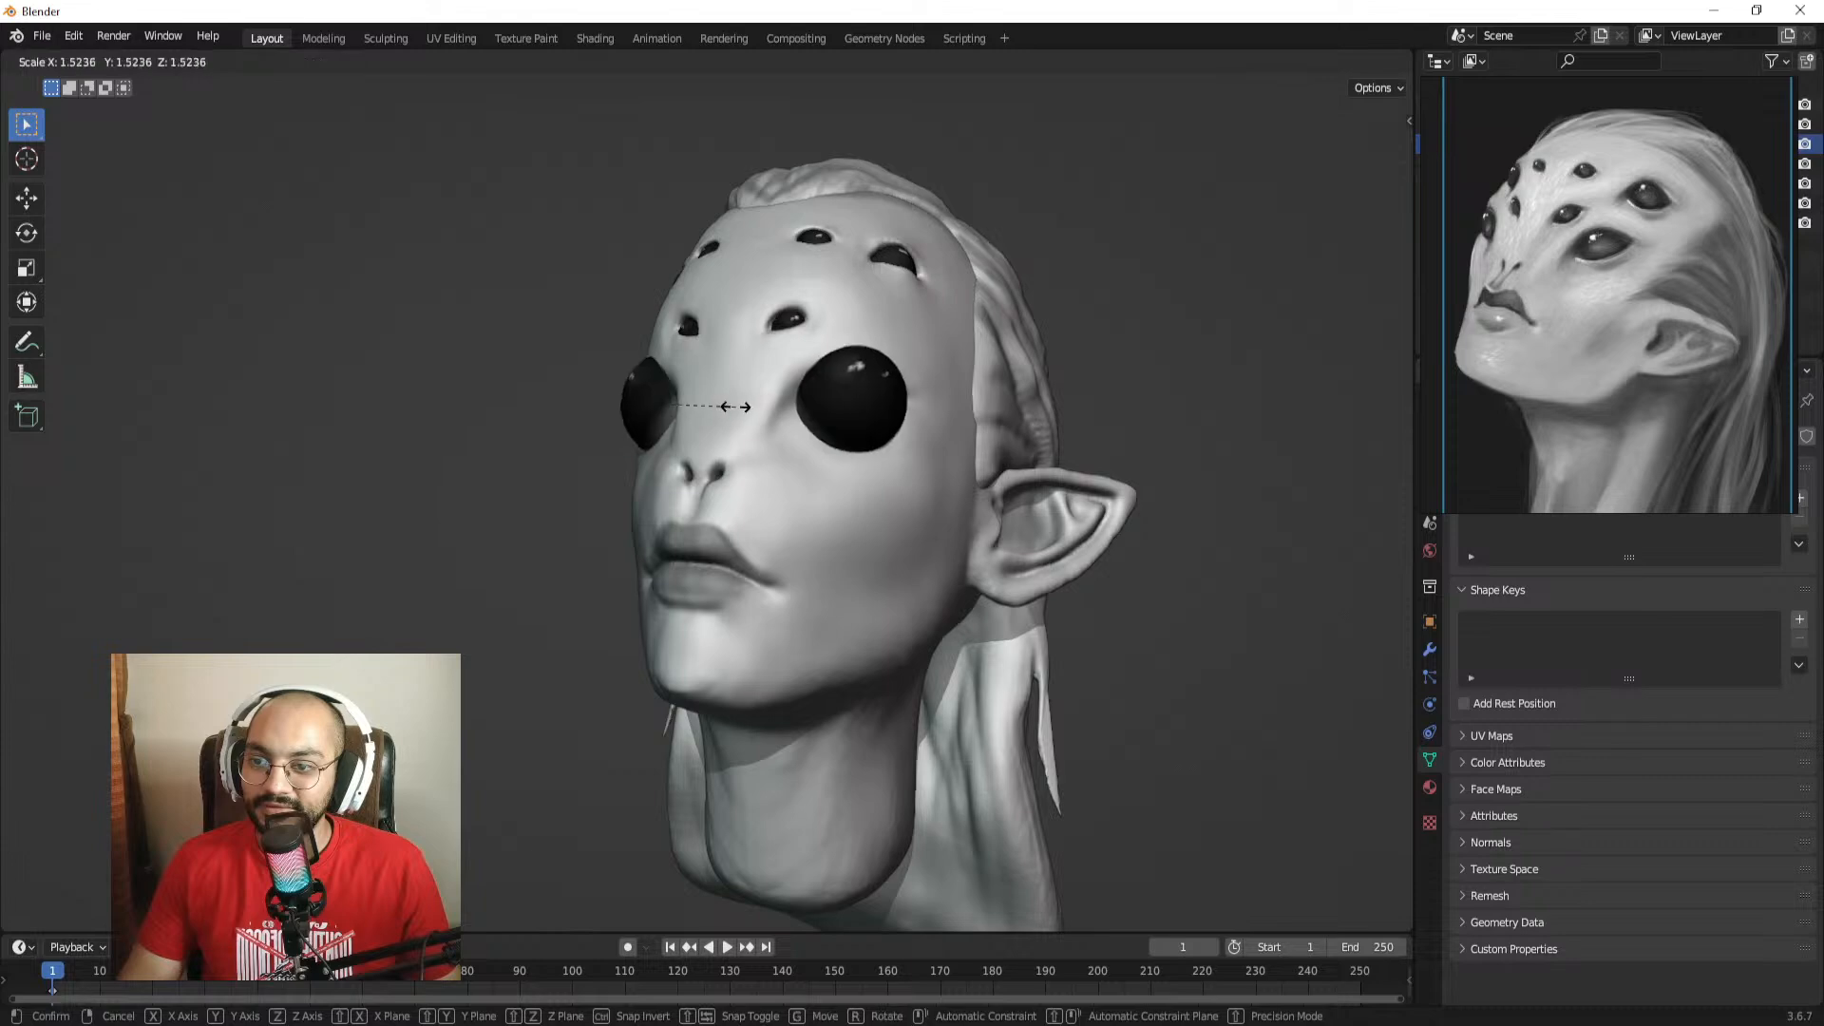
click(796, 399)
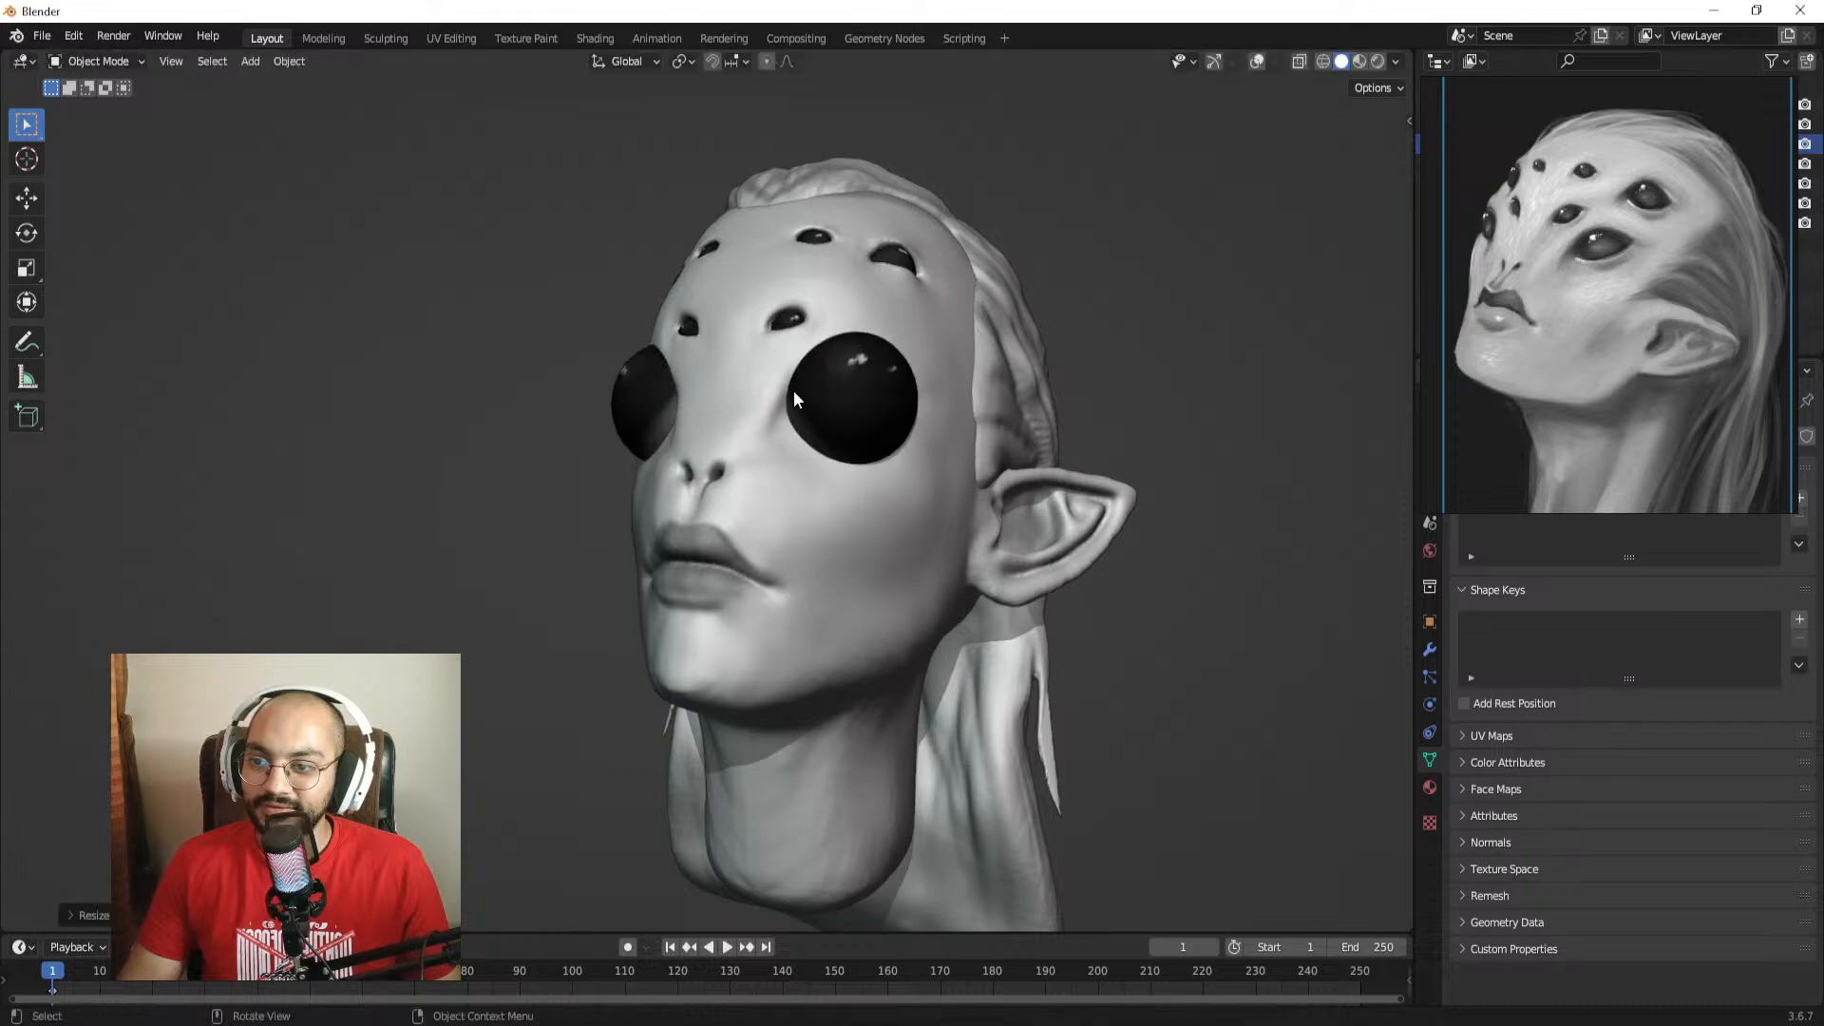
ctrl+alt+drag(1103, 262, 1026, 318)
alt+drag(1026, 318, 808, 347)
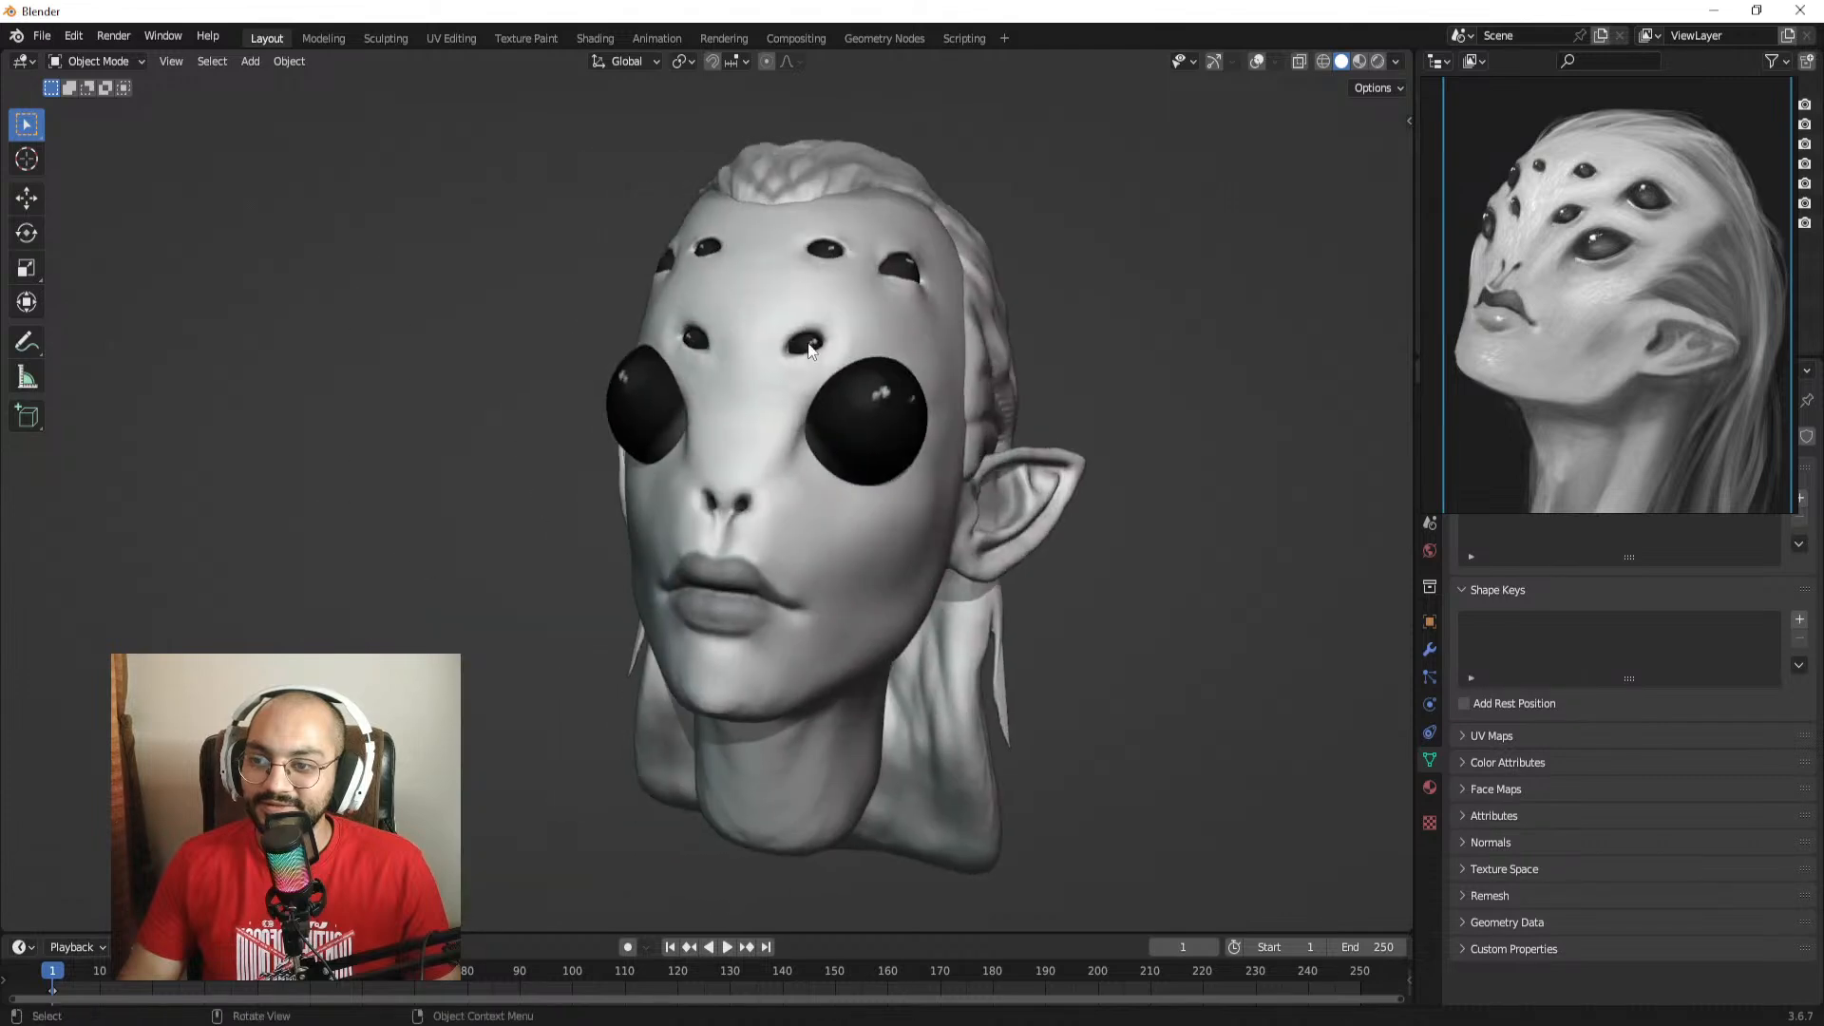
Step: Try scaling the pair of small eyes above the main eyes to about 1.21, and undo the eye enlargements
key(s)
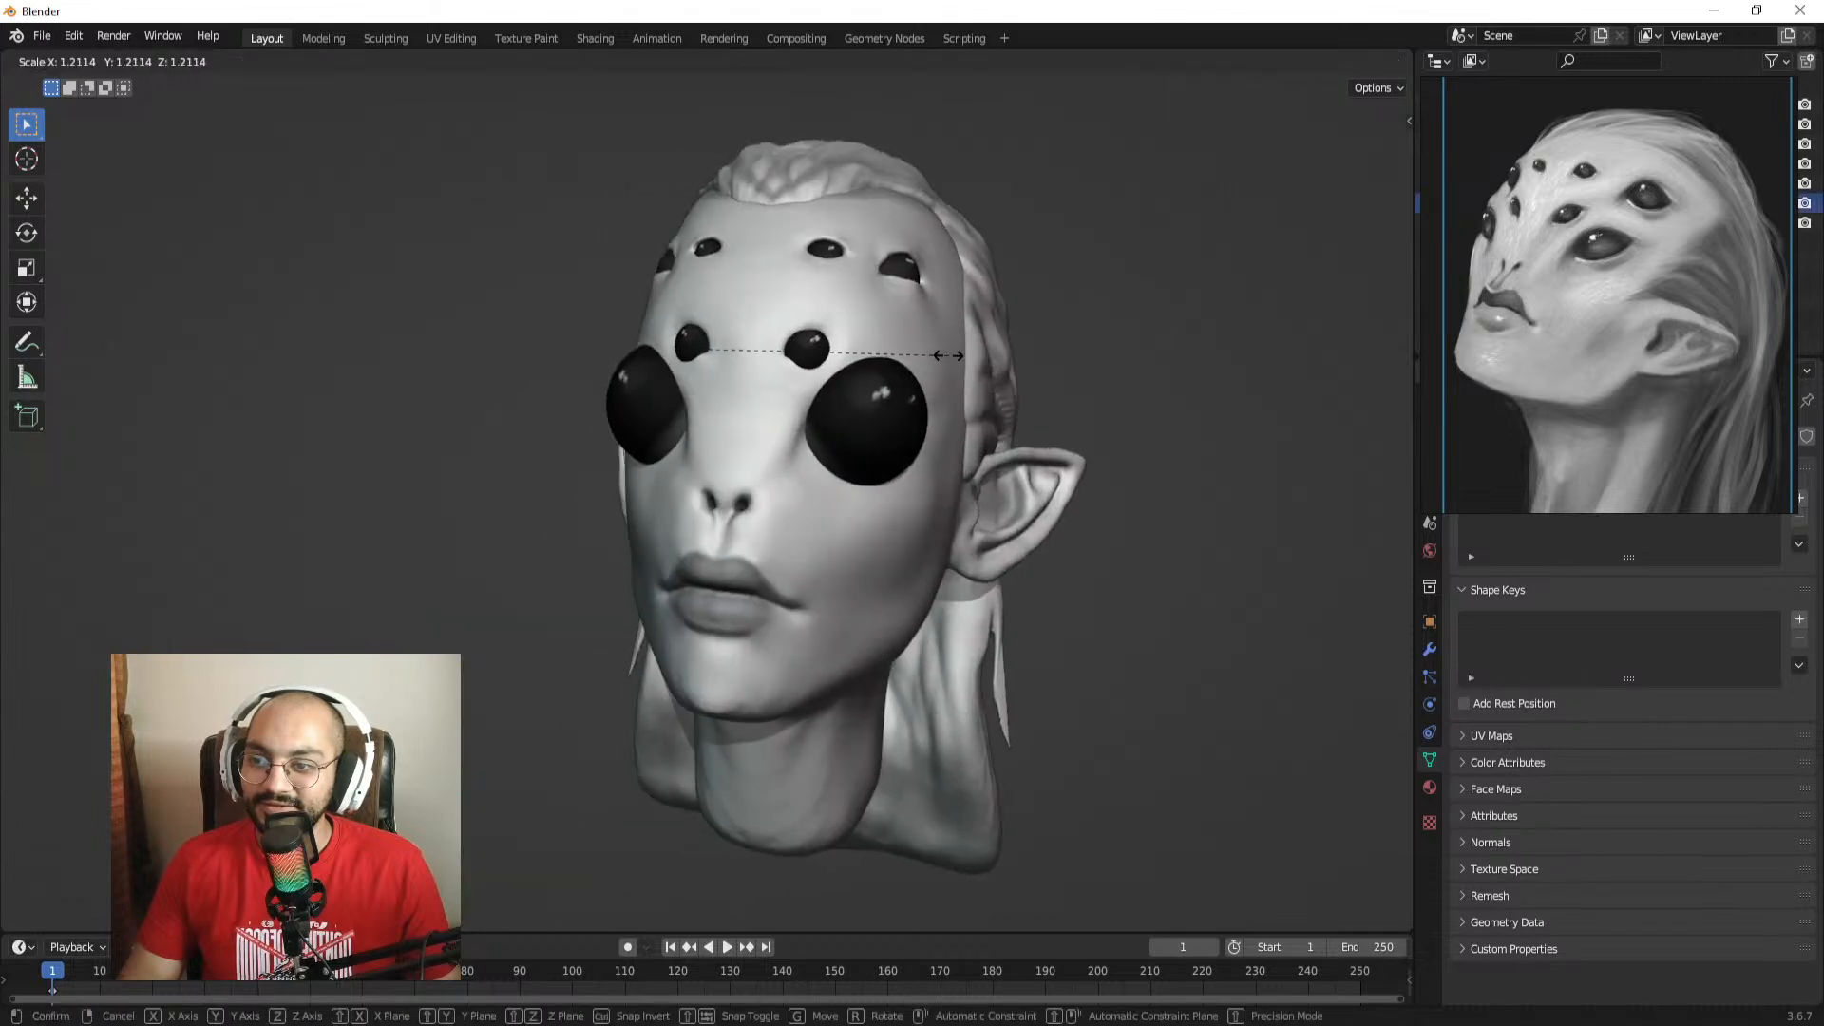
click(948, 355)
click(1062, 310)
alt+drag(1088, 312, 1077, 302)
ctrl+alt+drag(1078, 302, 1071, 353)
key(ctrl+z)
key(ctrl+z)
key(ctrl+z)
Step: Put the head in Sculpt Mode and paint the face dark blue (hue 0.625, saturation 0.641, value 0.480) with the Paint brush at 131 px
alt+drag(1072, 353, 1005, 329)
ctrl+alt+drag(1005, 329, 993, 302)
key(ctrl+Tab)
click(813, 517)
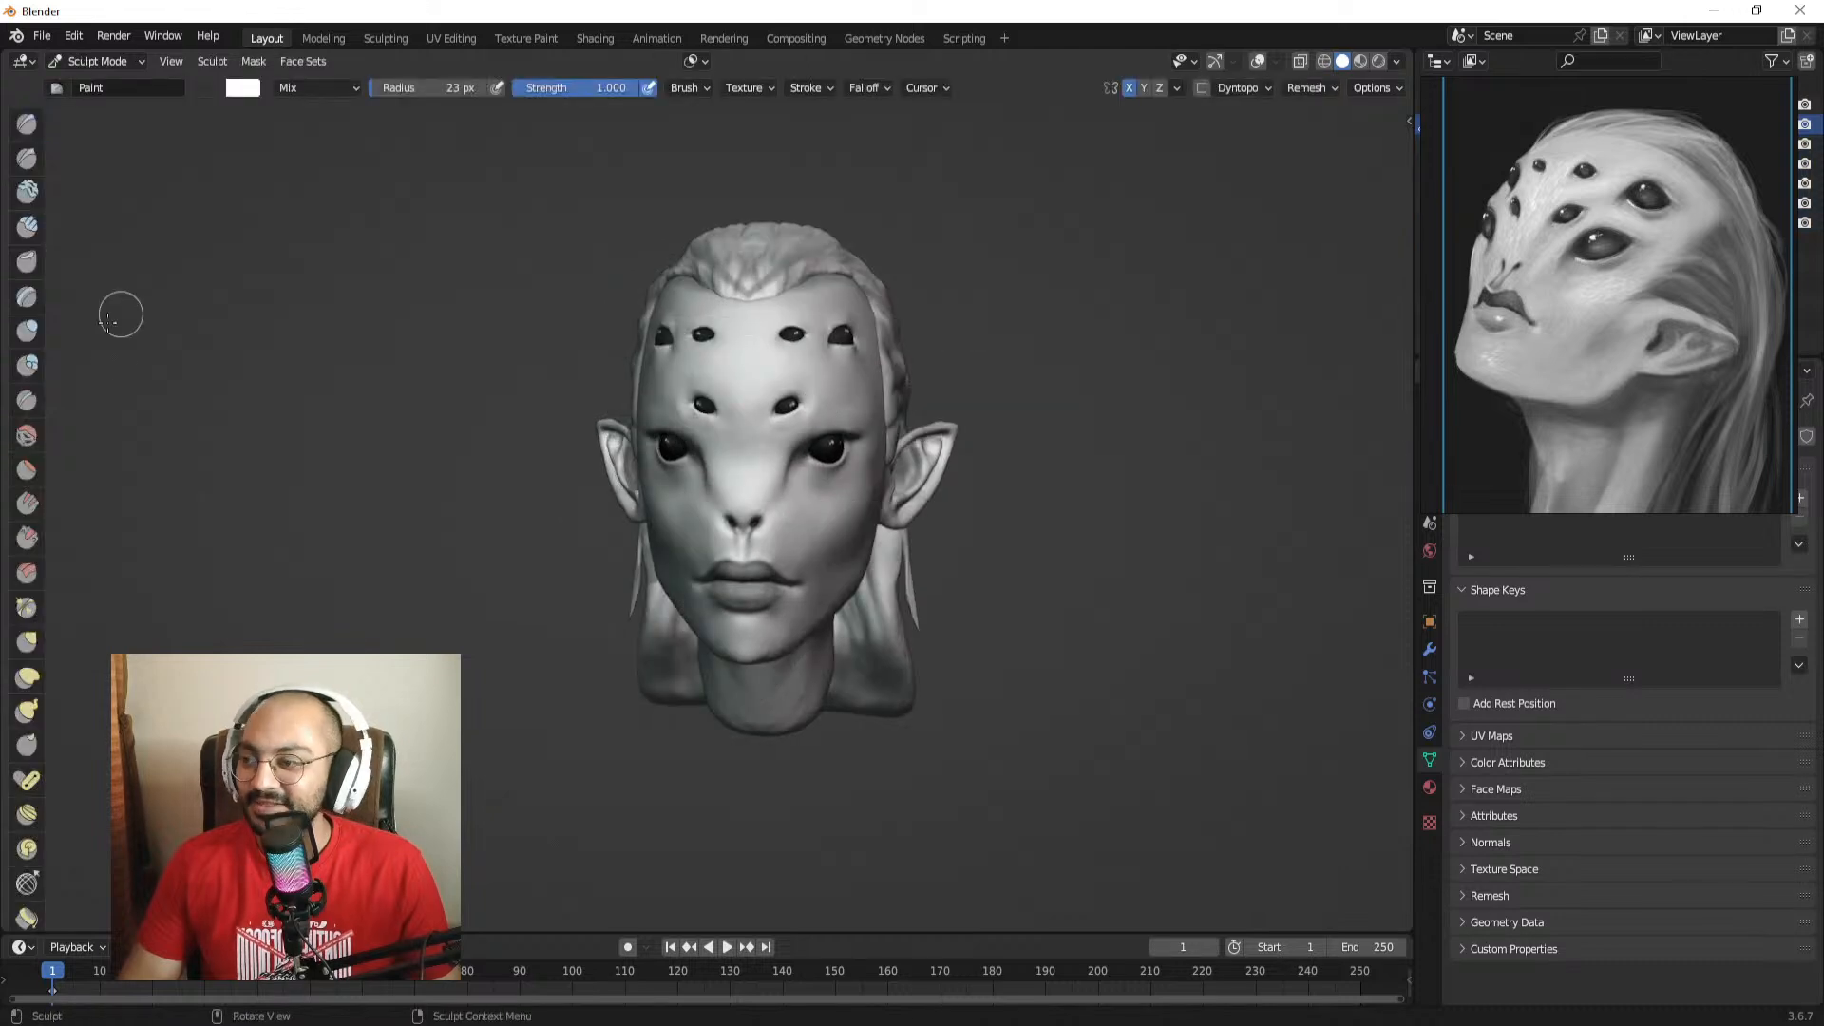
click(243, 87)
drag(291, 164, 348, 188)
key(f)
click(797, 378)
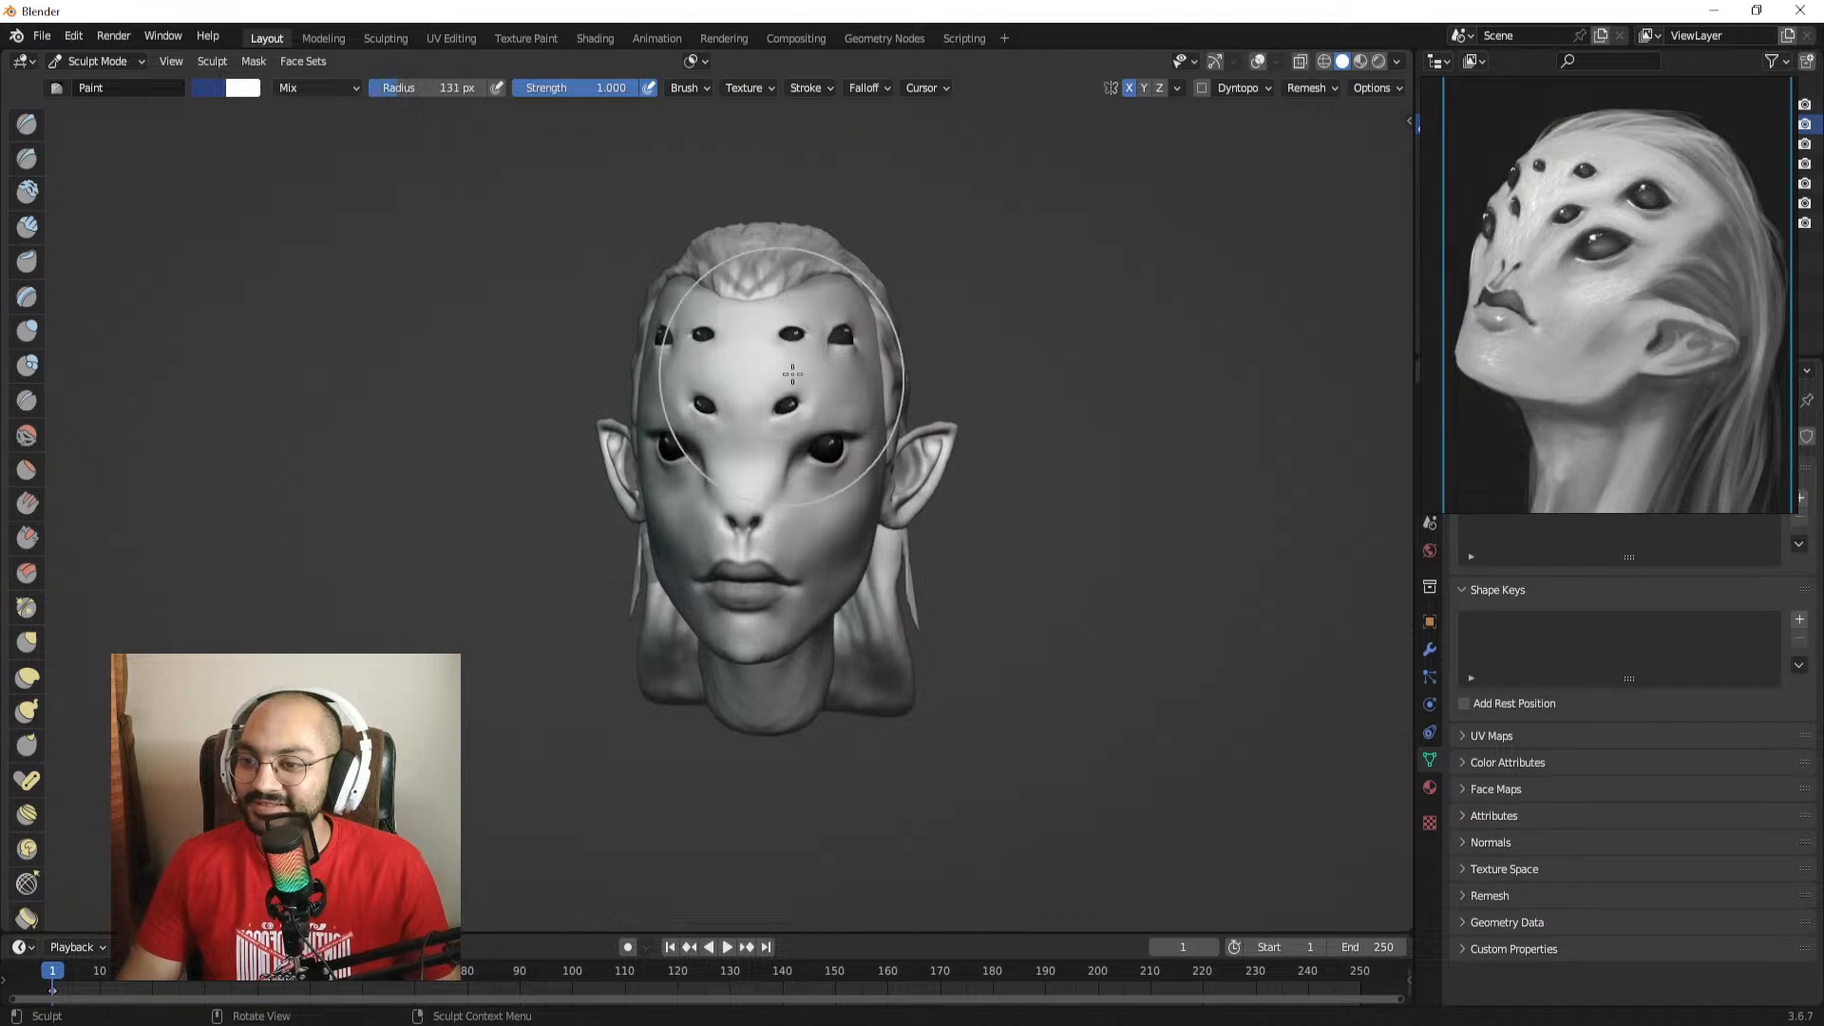
drag(762, 418, 740, 536)
Step: Change the paint colour to a lighter medium blue and cover the face and neck, enlarging the brush to 157 px
click(202, 90)
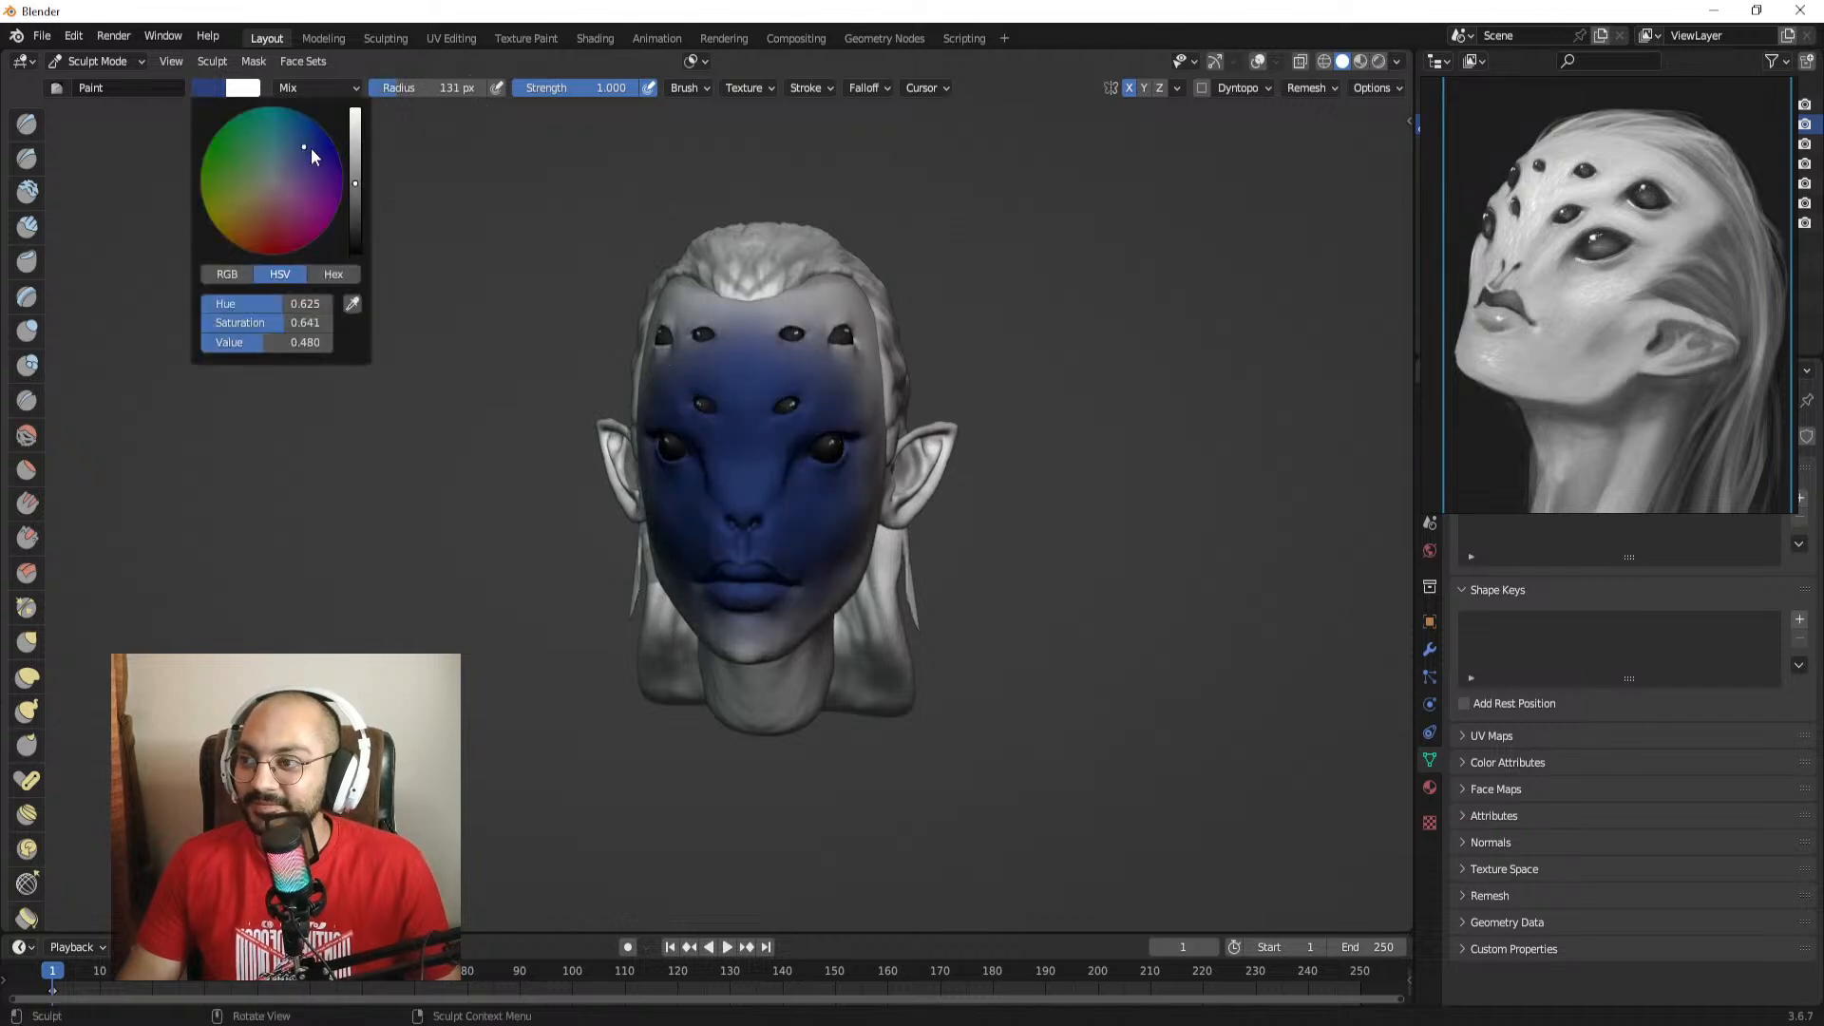
drag(365, 158, 362, 146)
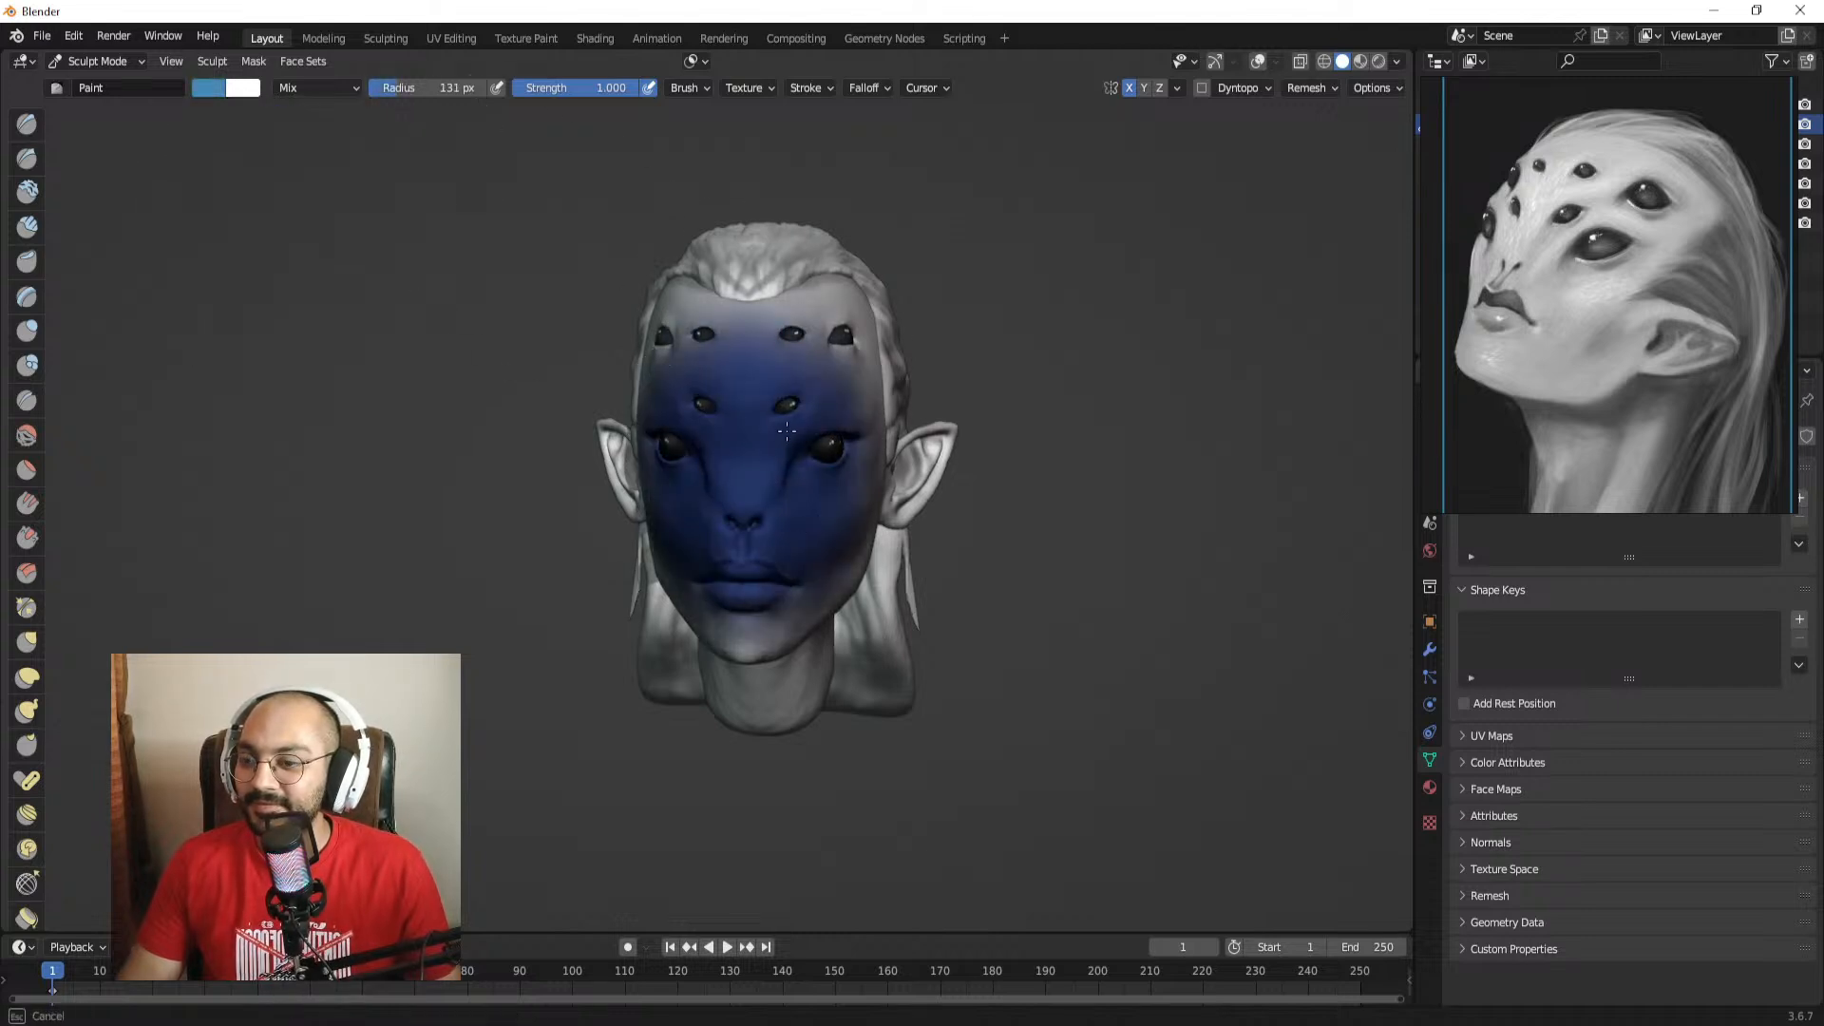
drag(748, 456, 746, 499)
middle_drag(745, 498, 823, 488)
key(f)
click(848, 487)
mouse_move(810, 403)
mouse_down()
mouse_move(610, 508)
mouse_move(642, 622)
mouse_up()
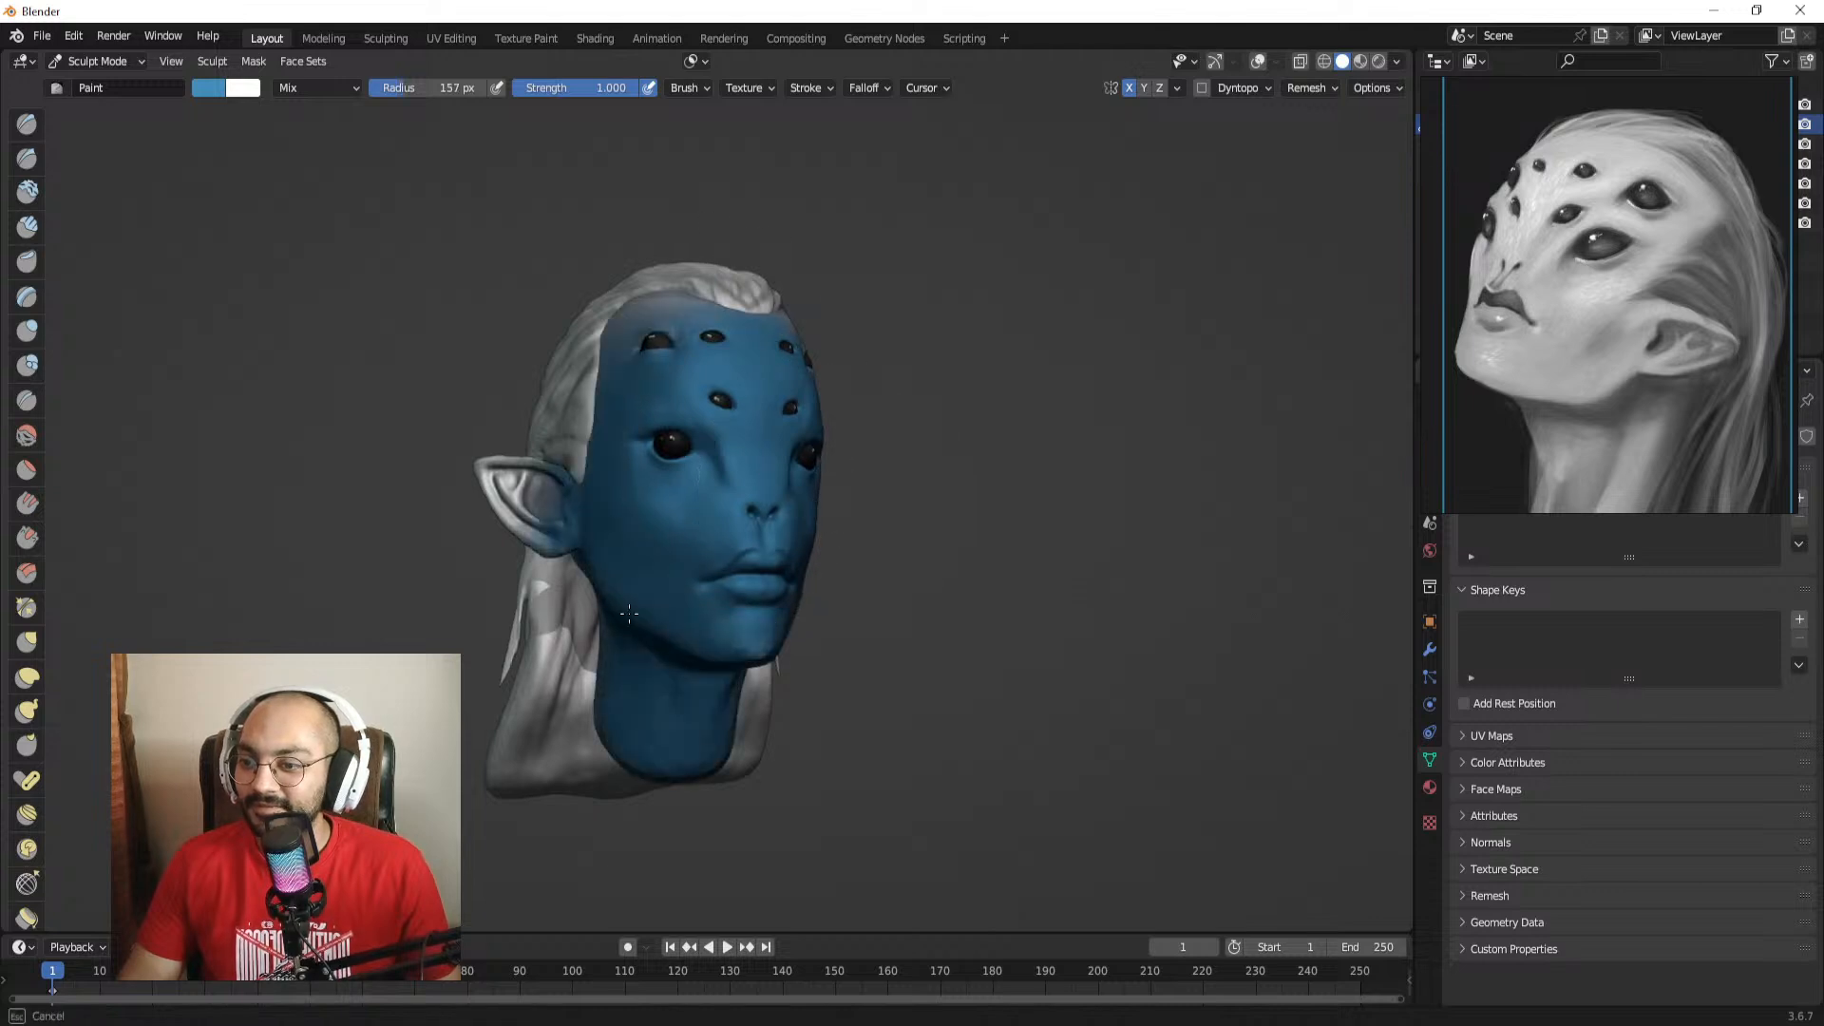
Step: Extend the medium blue over the ears, jaw side and upper forehead up to the hairline
middle_drag(642, 622, 570, 617)
mouse_move(638, 608)
mouse_down()
mouse_move(613, 493)
mouse_move(562, 475)
mouse_up()
scroll(738, 479, up, 2)
middle_drag(738, 479, 686, 466)
drag(860, 228, 656, 198)
Step: Set the paint colour to bright cyan with value 0.867 and paint the middle of the forehead at 50 px
click(200, 89)
drag(361, 153, 361, 138)
click(288, 138)
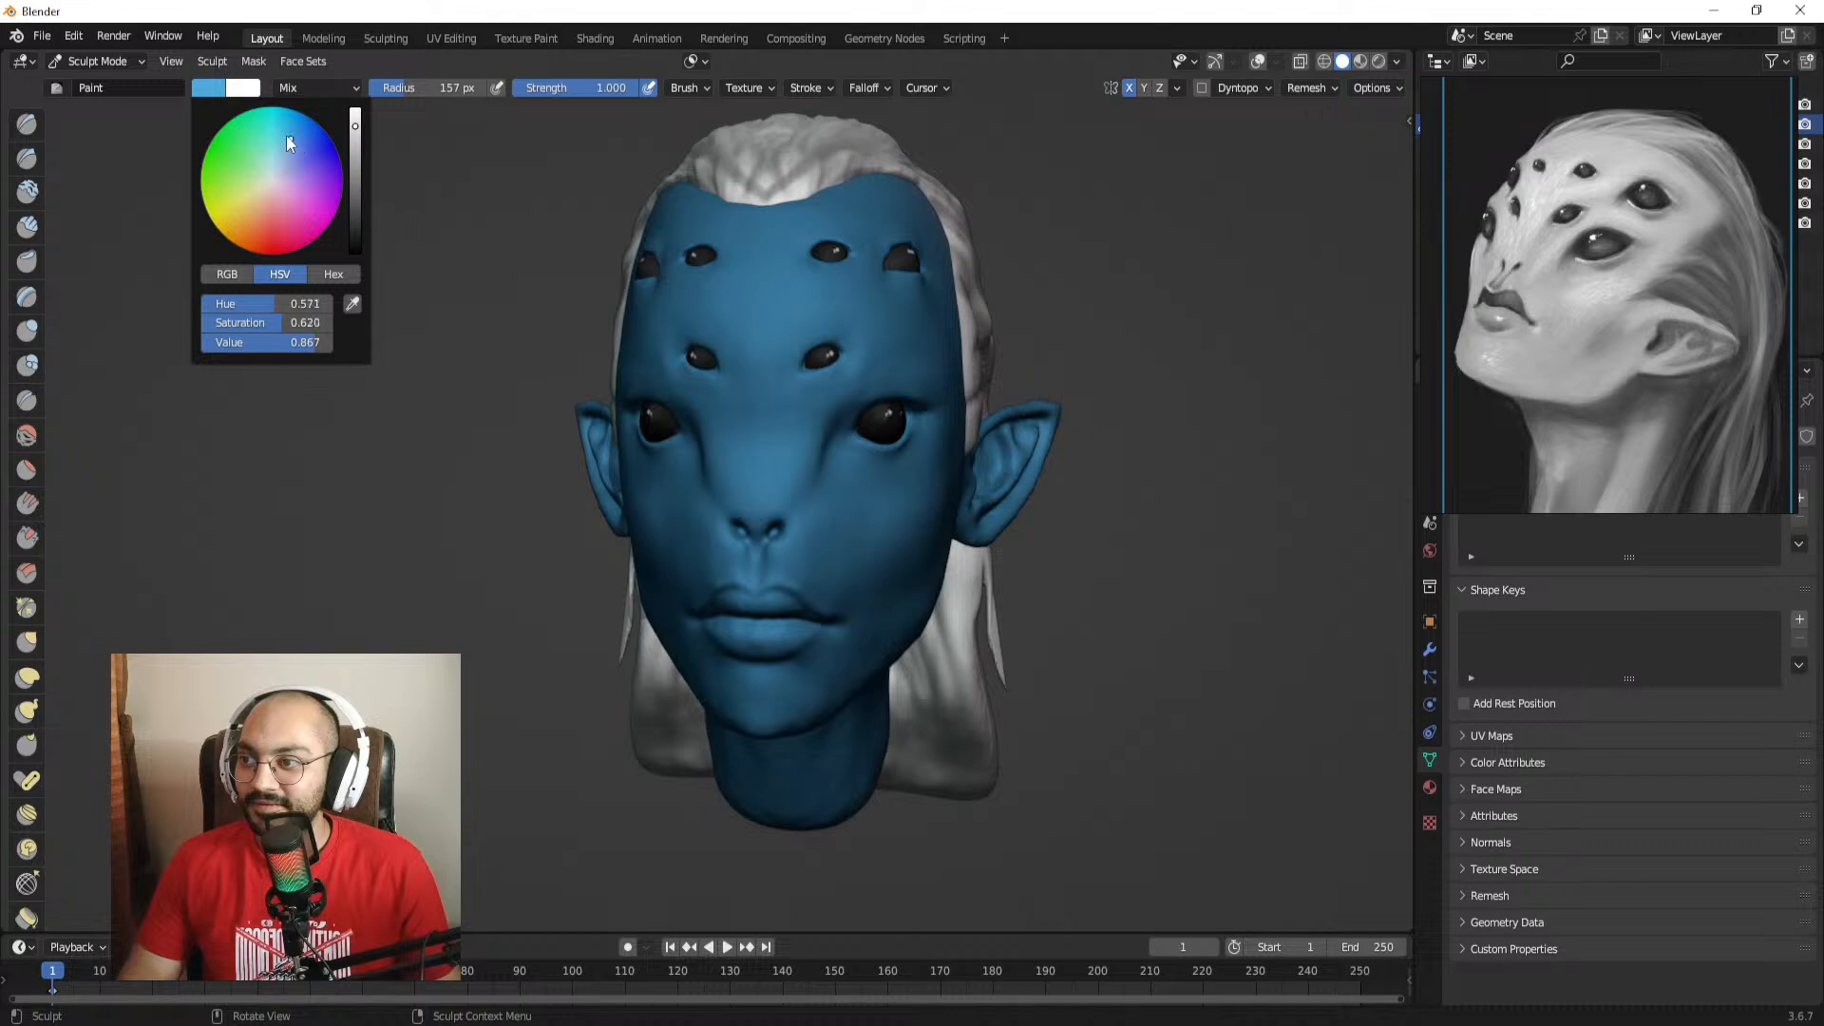
middle_drag(803, 357, 774, 326)
key(f)
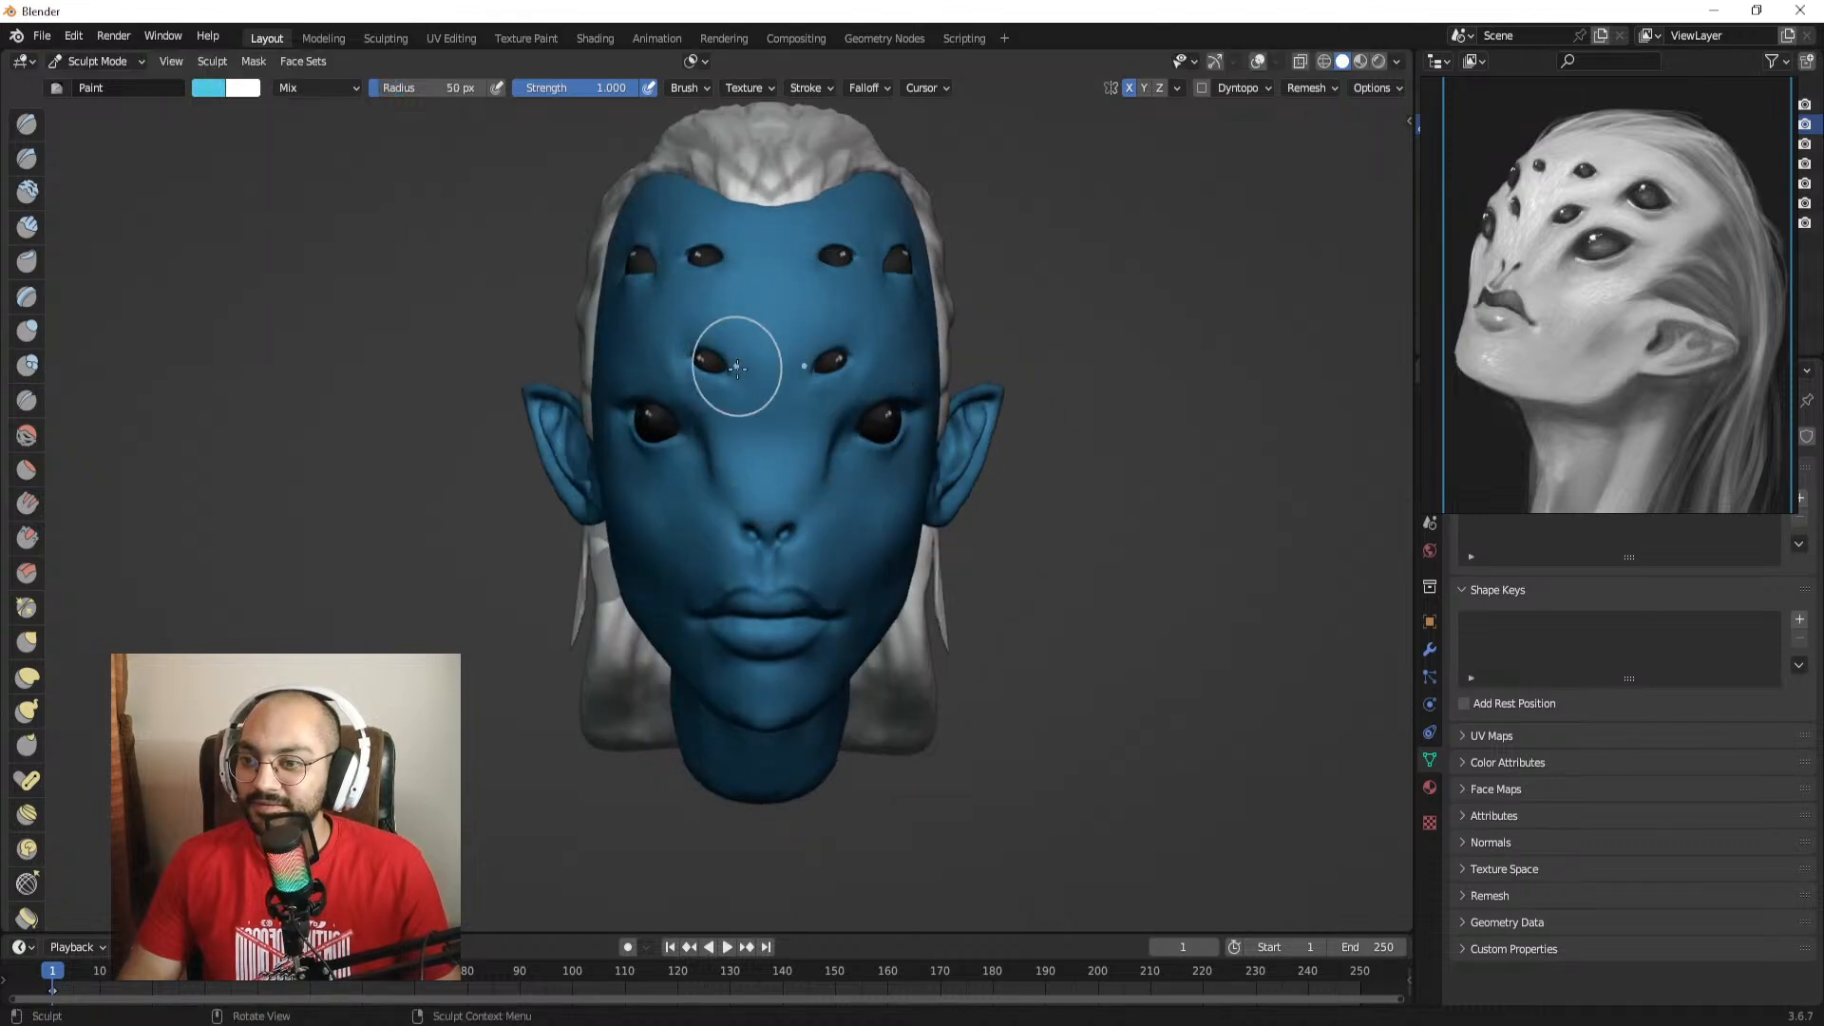
mouse_move(760, 263)
mouse_down()
mouse_move(768, 427)
mouse_move(737, 415)
mouse_move(652, 463)
mouse_move(673, 382)
mouse_move(646, 381)
mouse_up()
Step: Paint bright cyan around the large eyes, upper cheeks and nose, reducing the brush to 34 px
key(f)
click(713, 452)
mouse_move(688, 499)
mouse_down()
mouse_move(763, 501)
mouse_move(755, 527)
mouse_up()
middle_drag(741, 520, 815, 496)
key(f)
click(634, 482)
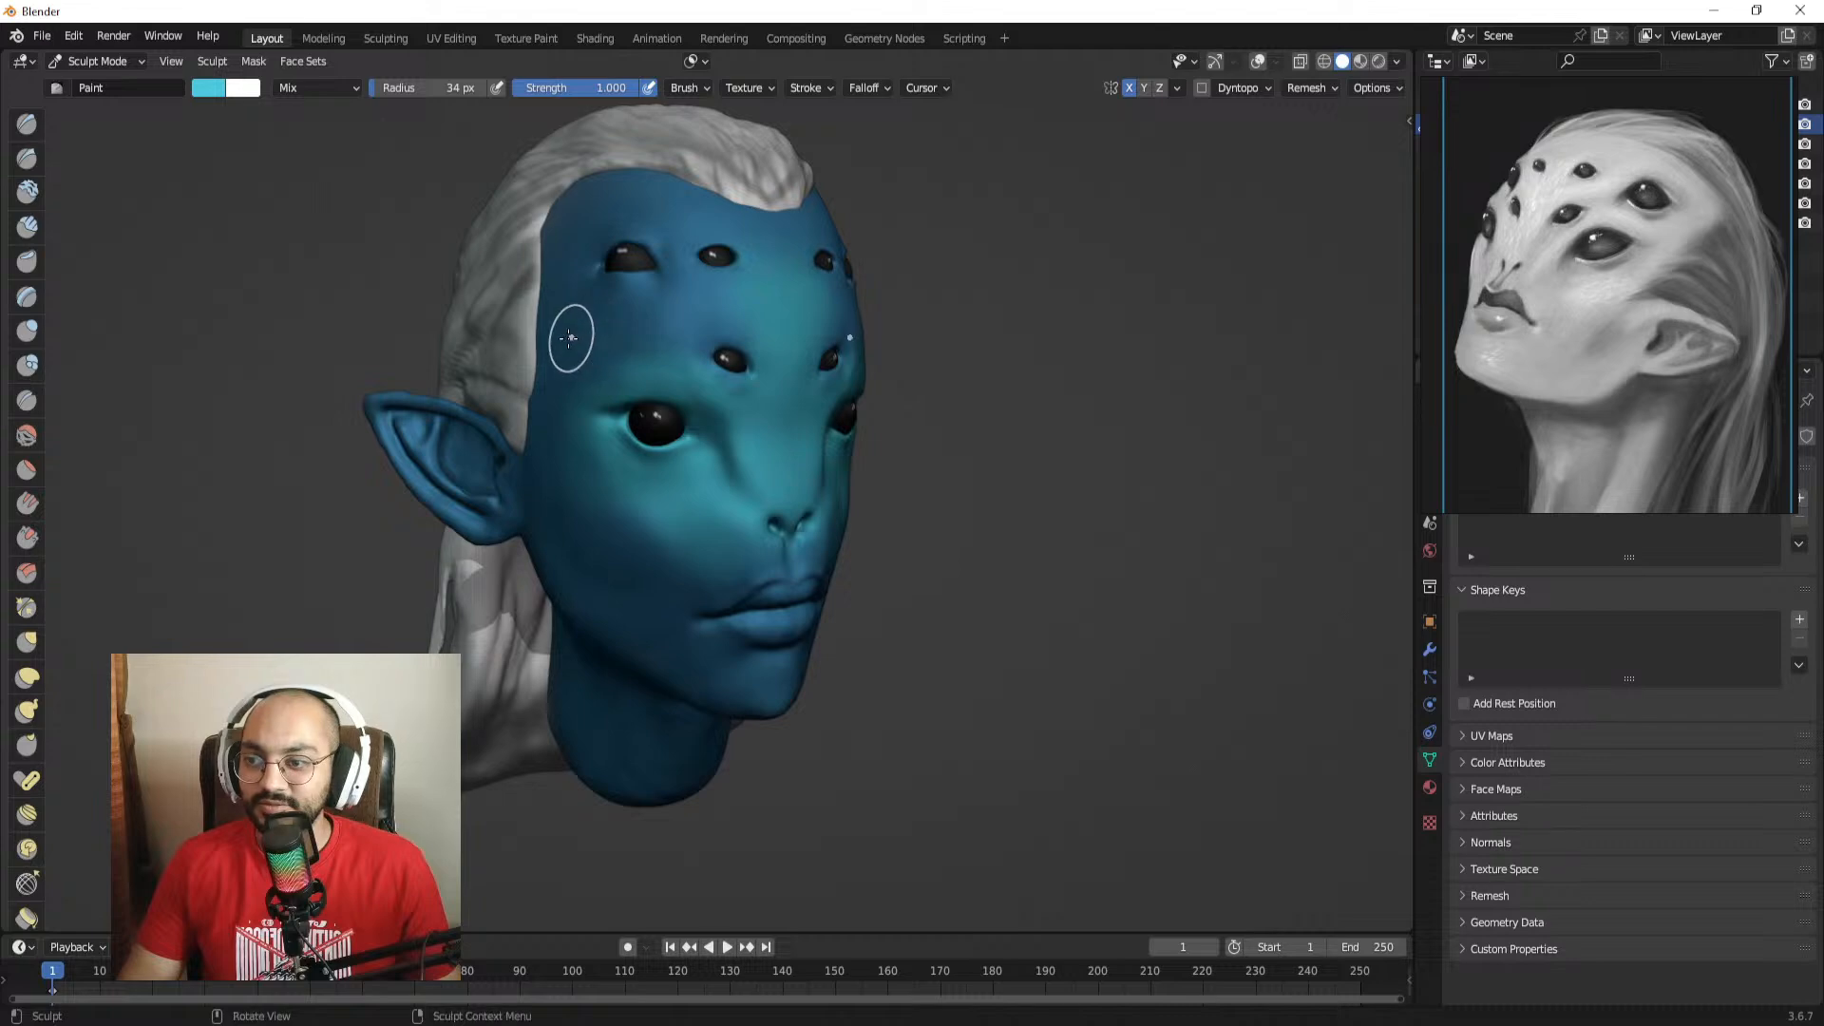
Step: Add bright cyan highlights around the upper forehead eyes and on the cheeks with a smaller brush
middle_drag(692, 335, 622, 306)
drag(646, 228, 711, 225)
shift+middle_drag(760, 523, 787, 396)
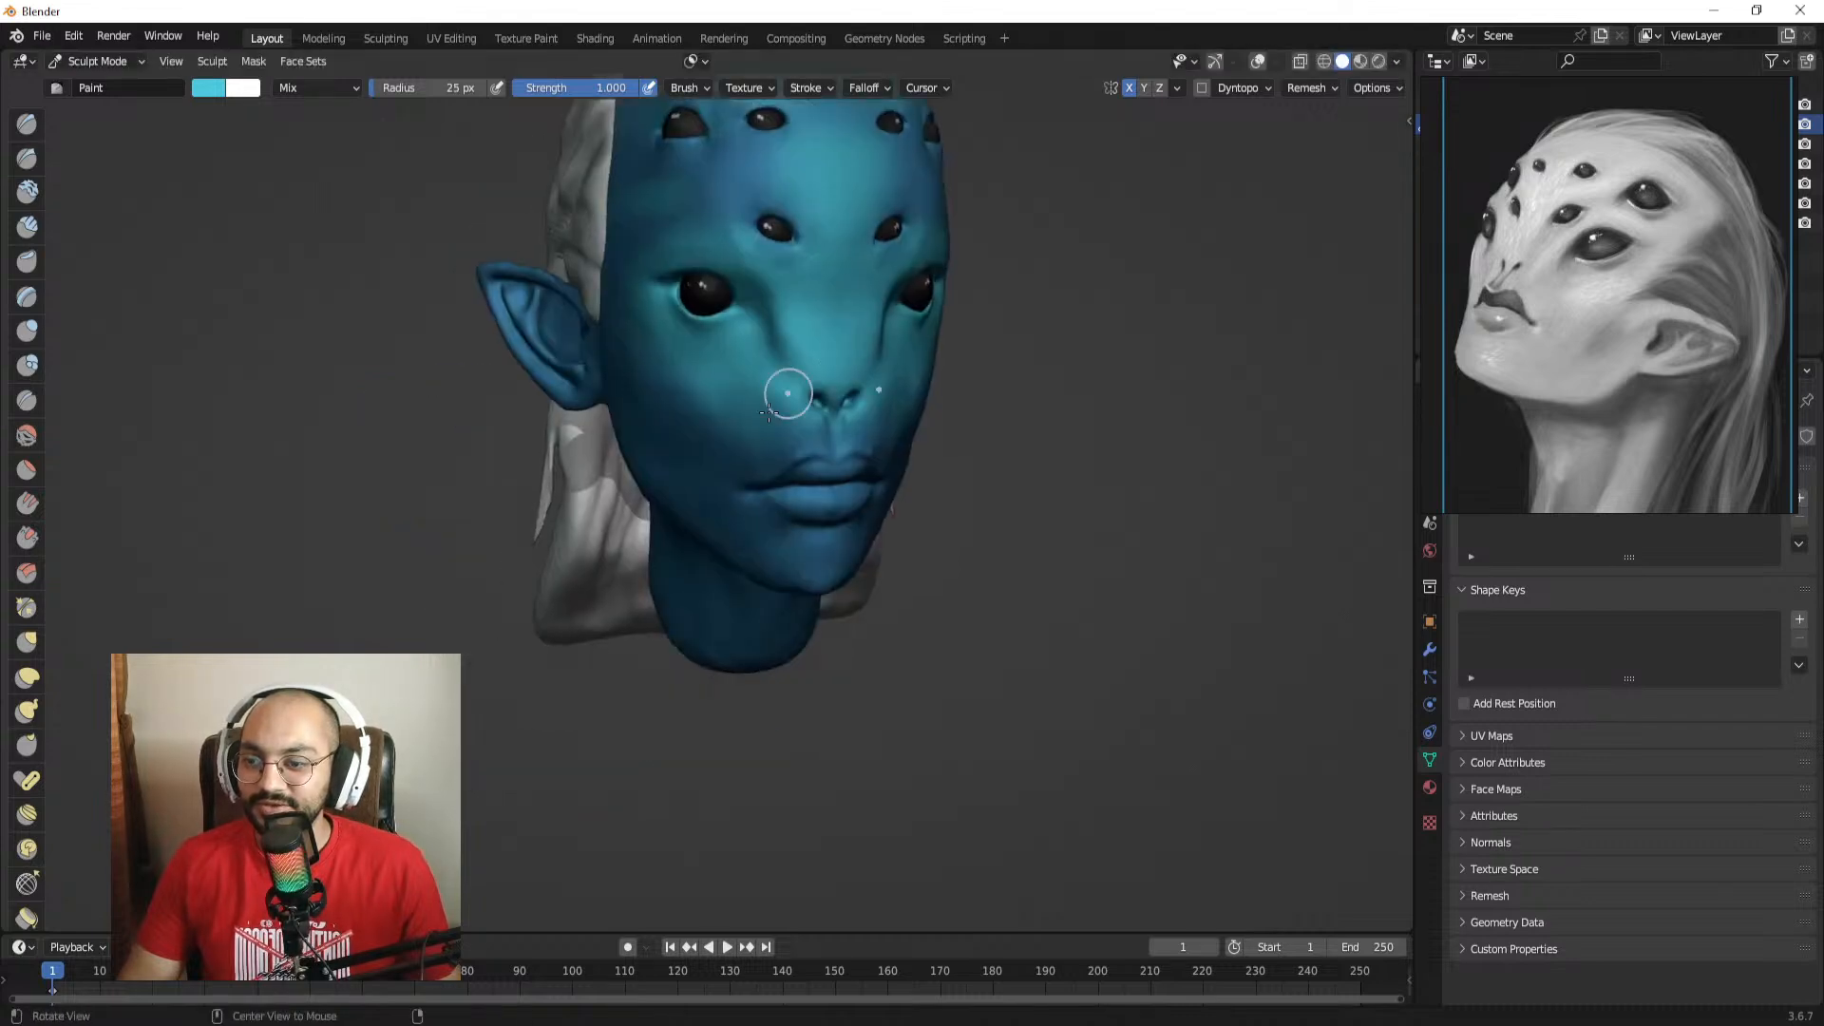
middle_drag(634, 418, 710, 426)
mouse_move(634, 425)
mouse_down()
mouse_move(696, 449)
mouse_move(655, 511)
mouse_up()
Step: Lower the cyan's saturation to a paler tint and paint the bridge of the nose between the large eyes
mouse_move(893, 537)
middle_down()
mouse_move(810, 491)
mouse_move(843, 483)
middle_up()
mouse_move(846, 481)
ctrl+middle_down()
mouse_move(899, 420)
mouse_move(868, 443)
ctrl+middle_up()
ctrl+middle_drag(860, 466, 766, 405)
key(f)
click(810, 386)
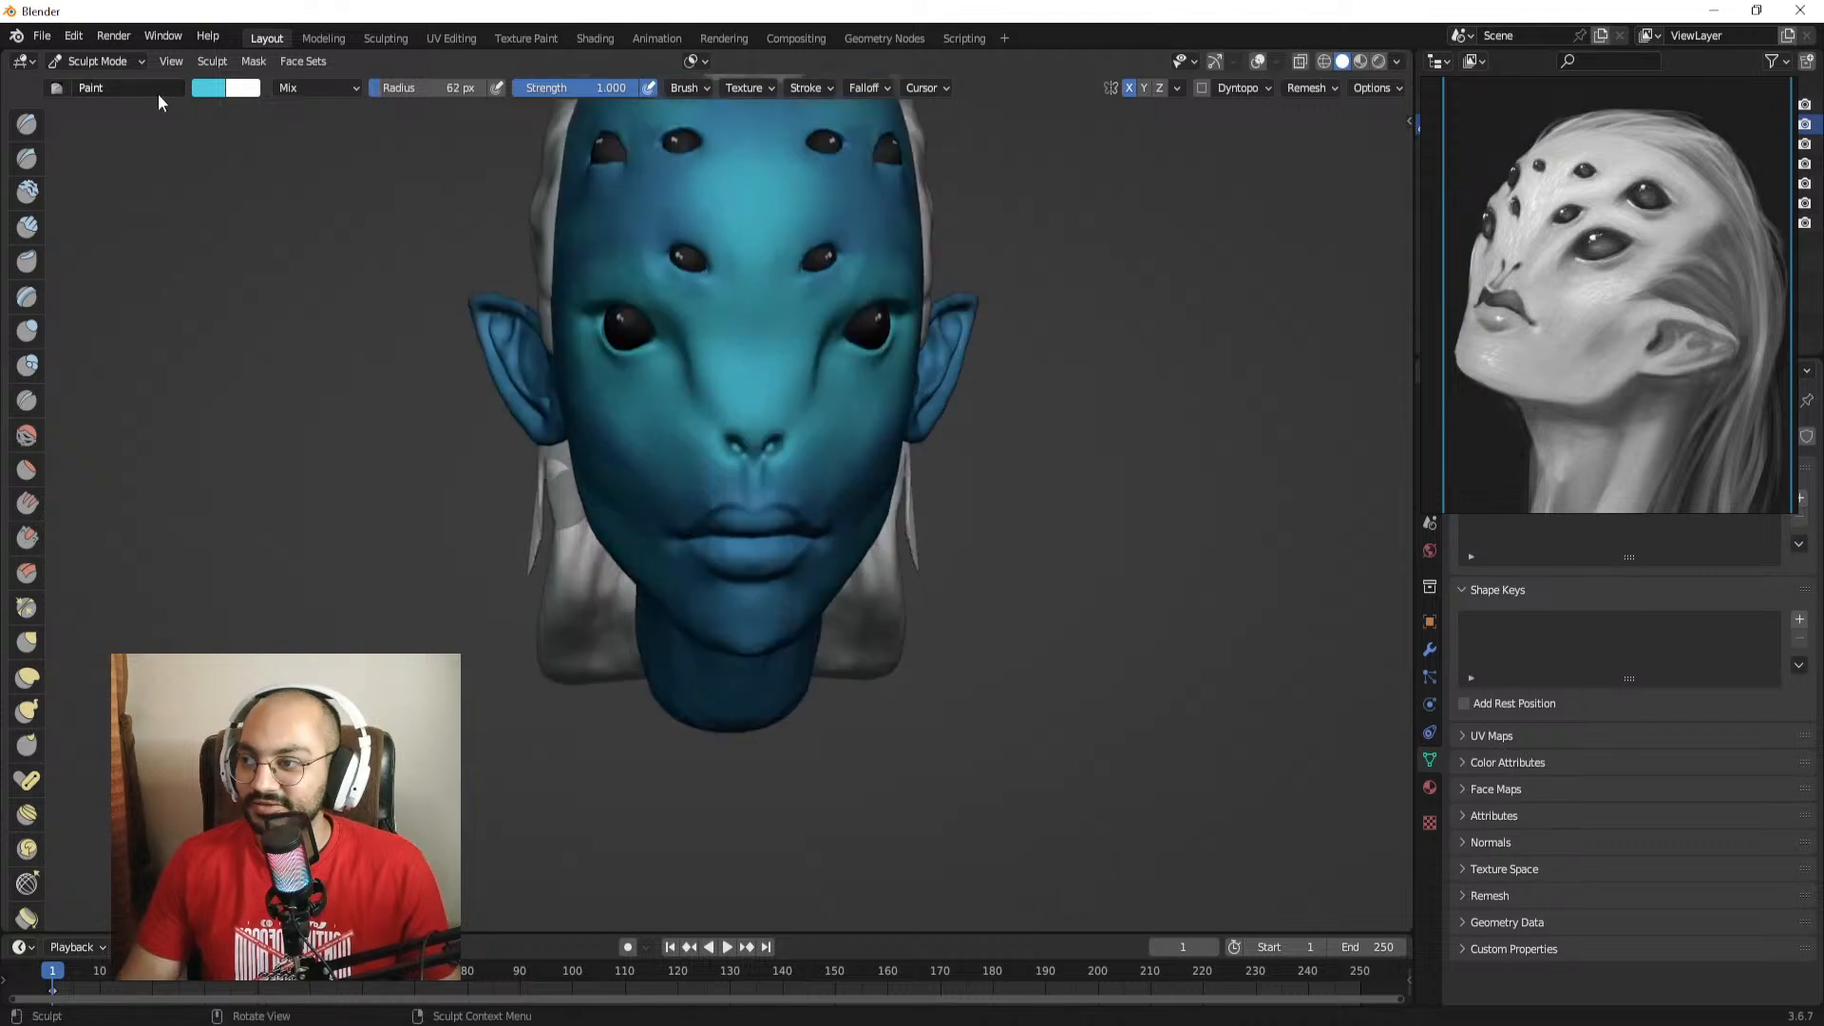
click(228, 91)
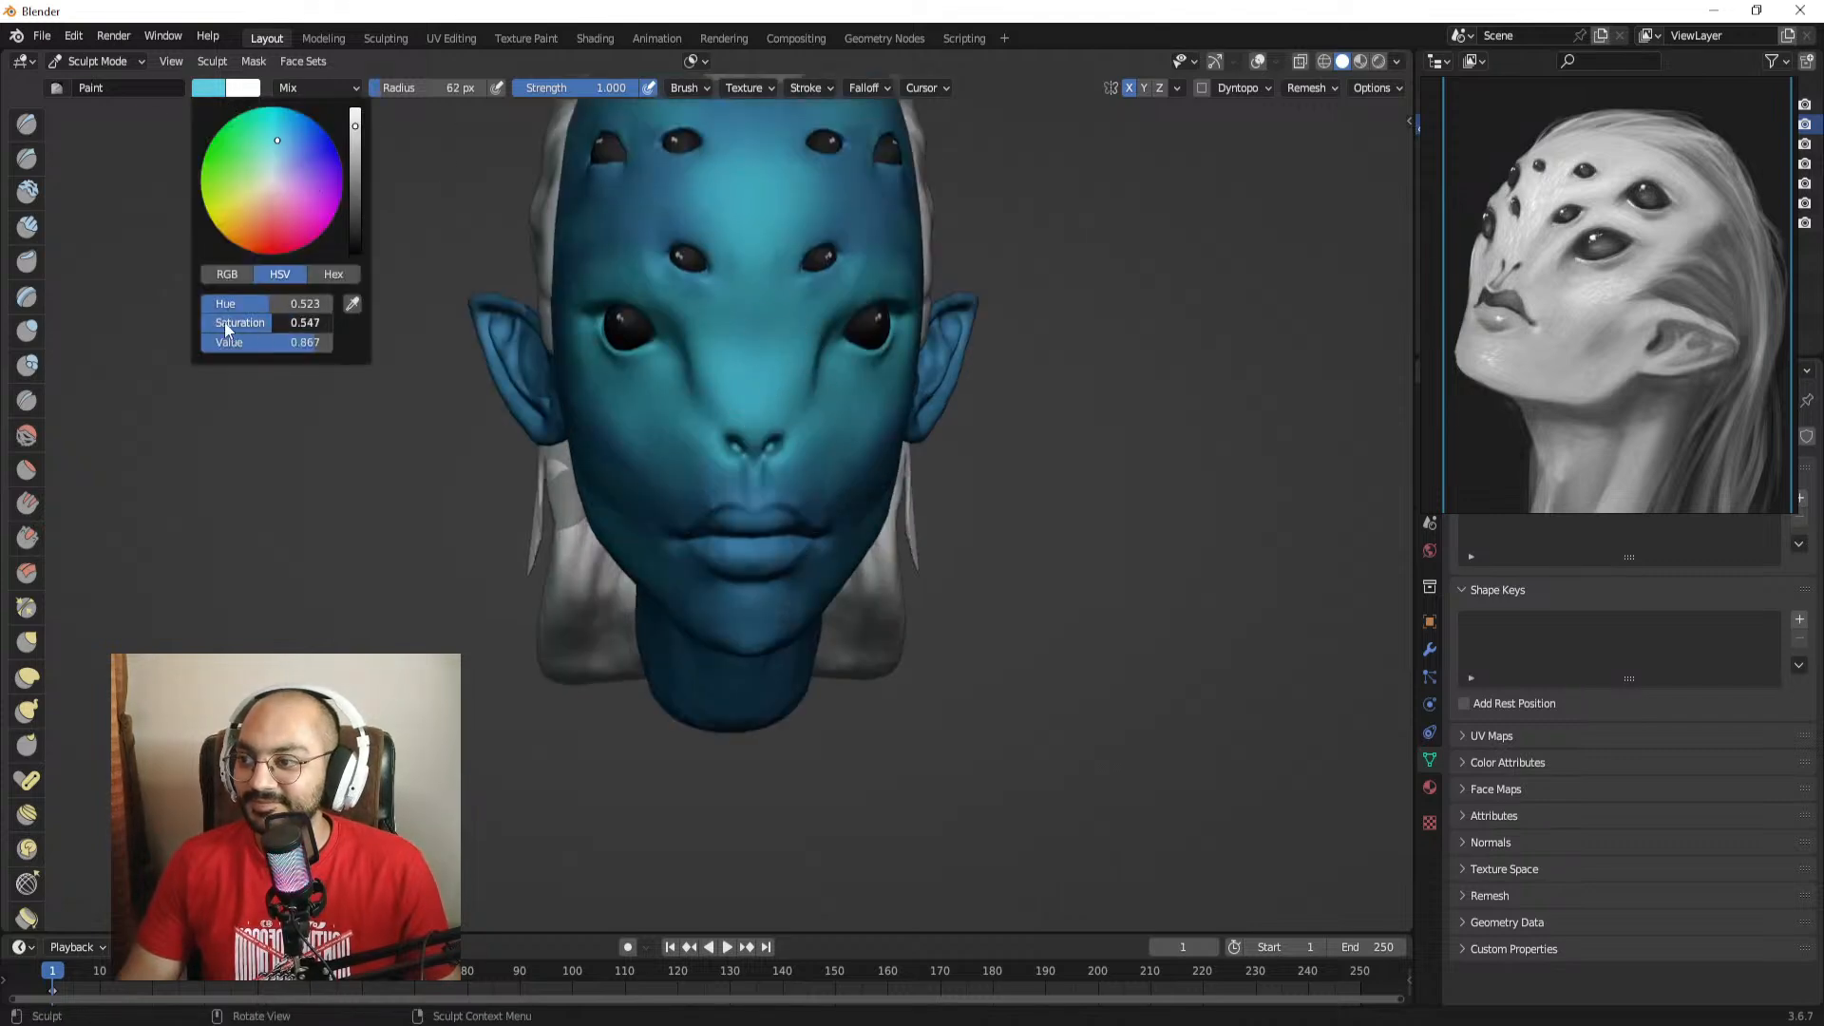
shift+middle_drag(727, 353, 684, 408)
key(f)
click(730, 370)
drag(719, 362, 724, 438)
Step: Paint the pale cyan onto the cheeks beneath the large eyes with the brush at 54 px
key(f)
click(616, 409)
mouse_move(619, 404)
mouse_down()
mouse_move(611, 332)
mouse_move(635, 456)
mouse_move(613, 463)
mouse_up()
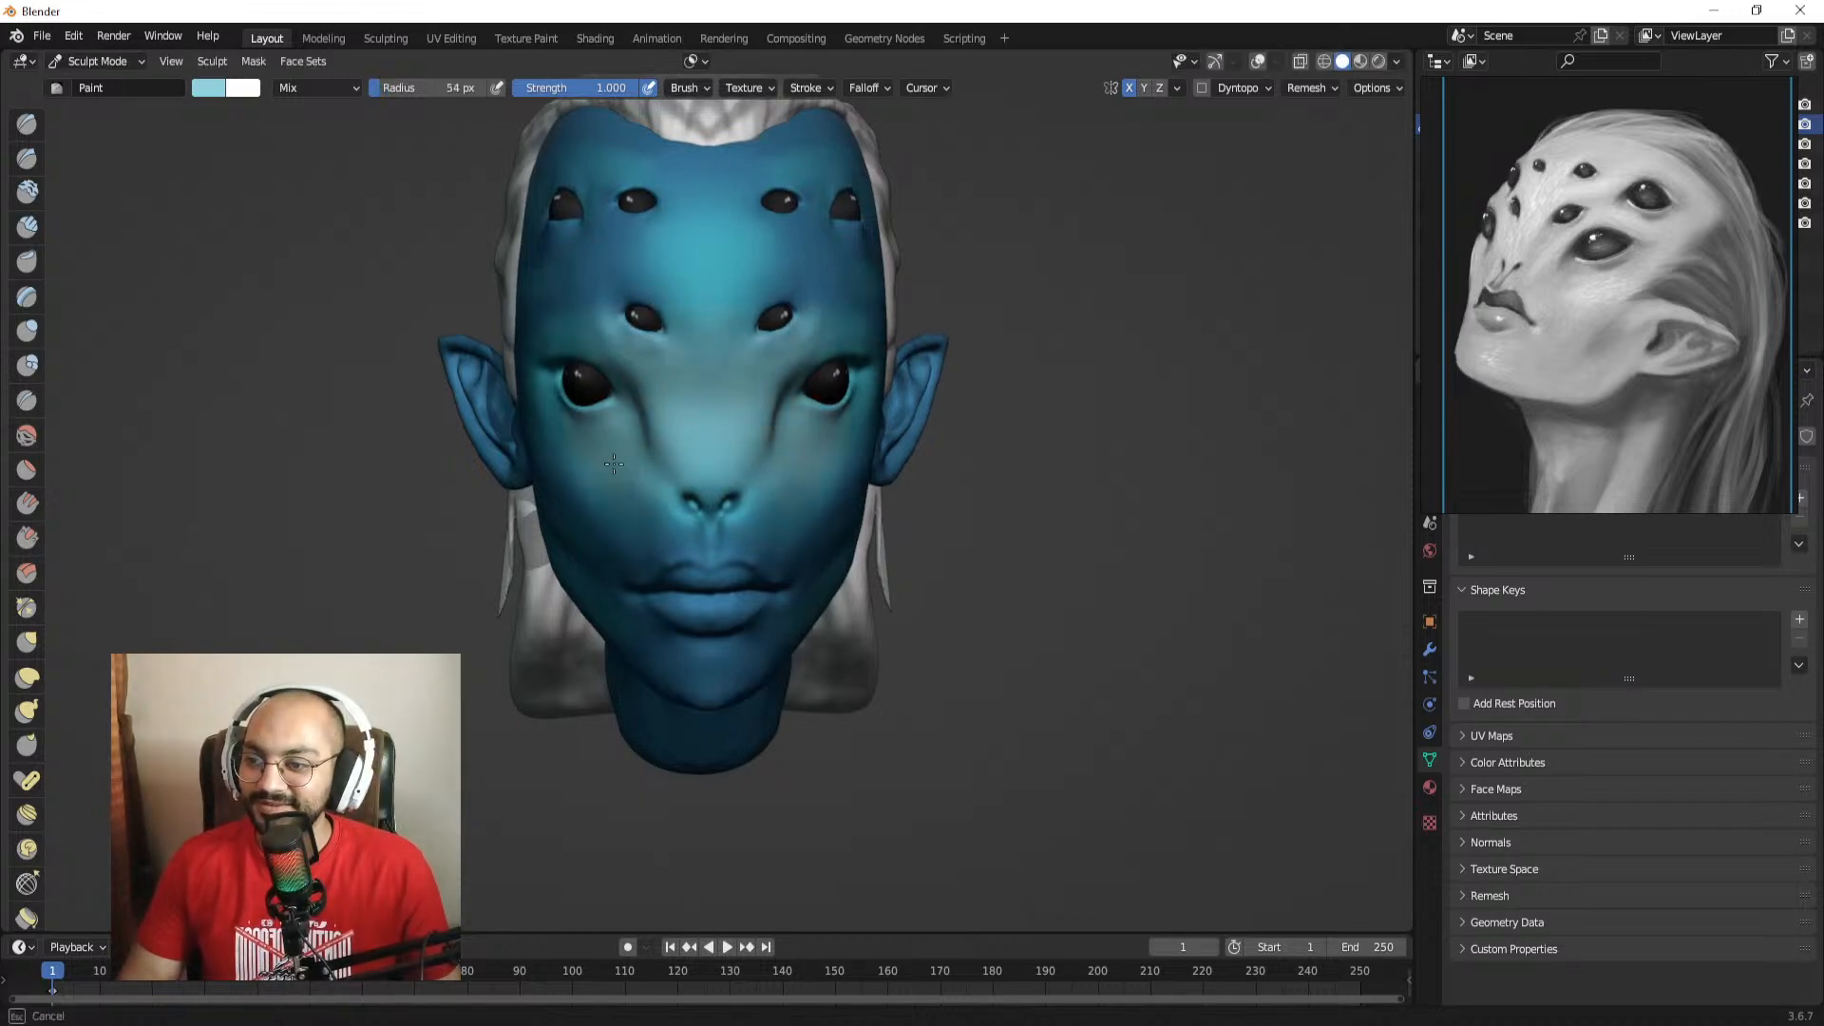
Step: Enlarge the brush to 68 px and spread the pale cyan over the outer cheeks, jaw and ears
key(f)
click(747, 372)
ctrl+middle_drag(751, 375, 813, 487)
middle_drag(813, 486, 778, 490)
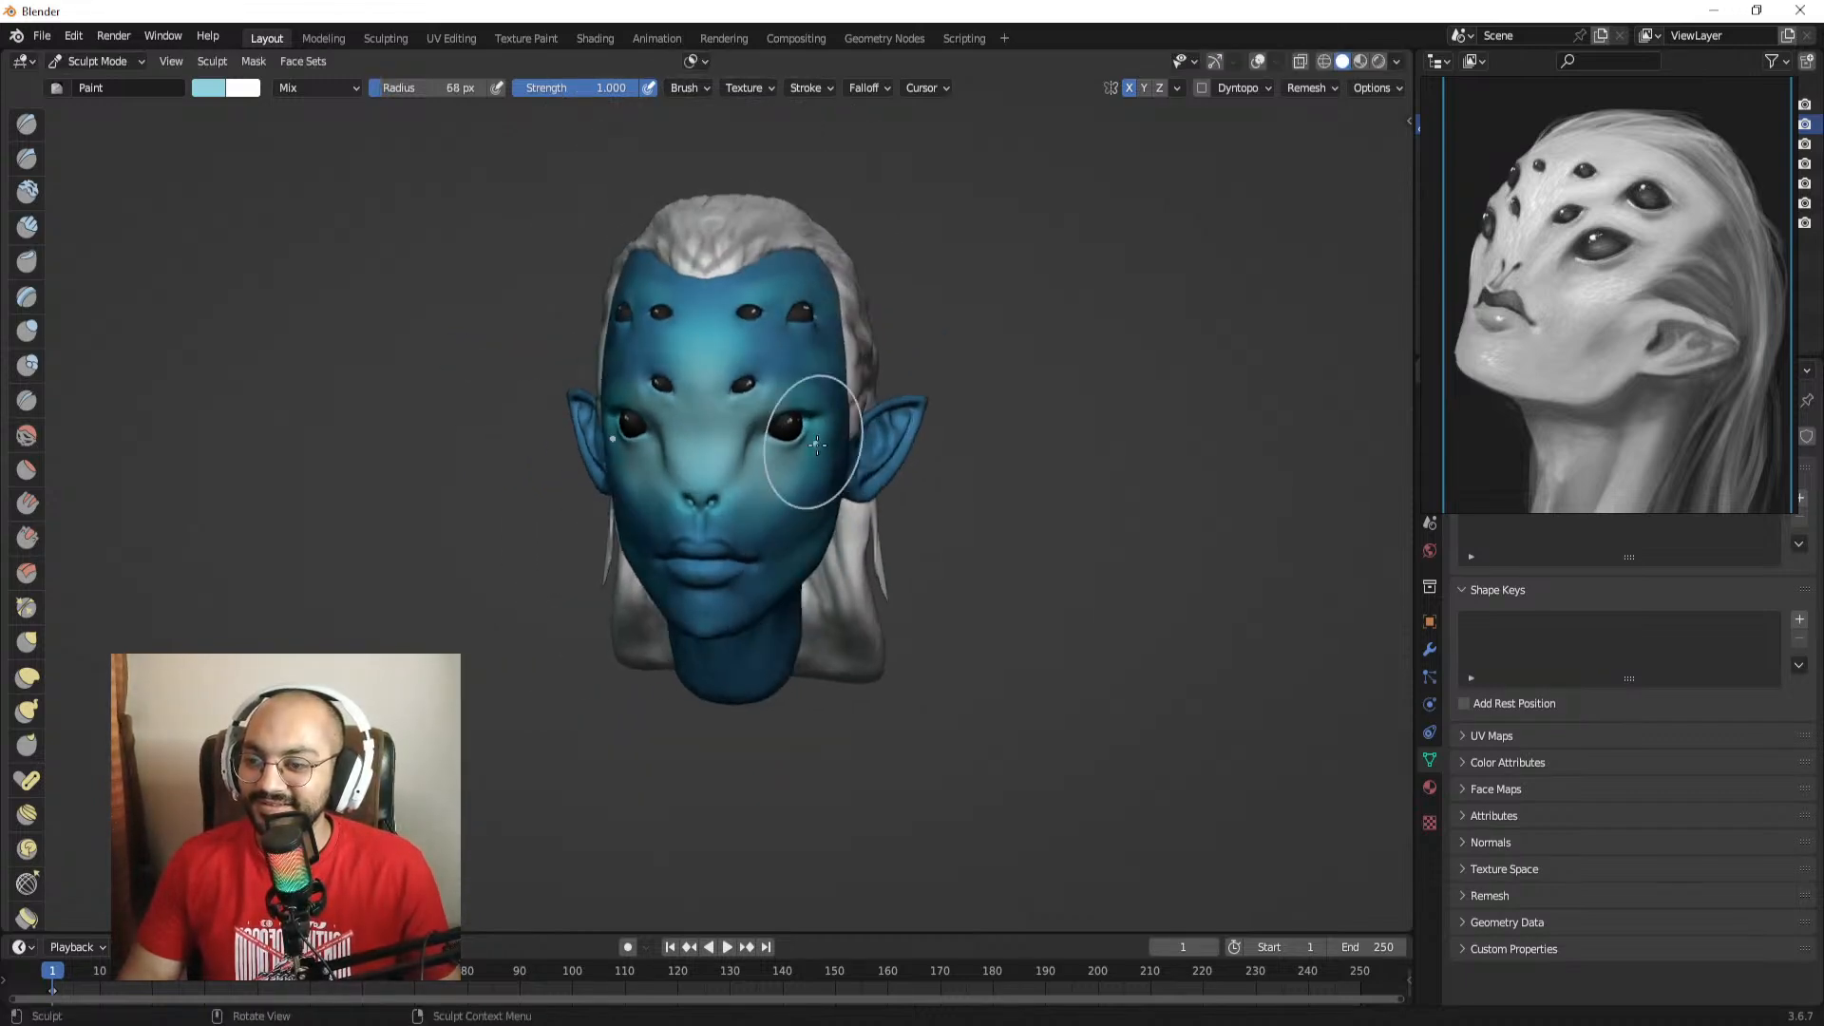
mouse_move(812, 443)
mouse_down()
mouse_move(762, 549)
mouse_move(791, 587)
mouse_up()
drag(876, 452, 892, 508)
Step: Set the paint colour to pink and paint the upper and lower lips with the brush at 37 px
mouse_move(892, 516)
ctrl+middle_down()
mouse_move(855, 458)
mouse_move(905, 453)
ctrl+middle_up()
key(s)
click(208, 87)
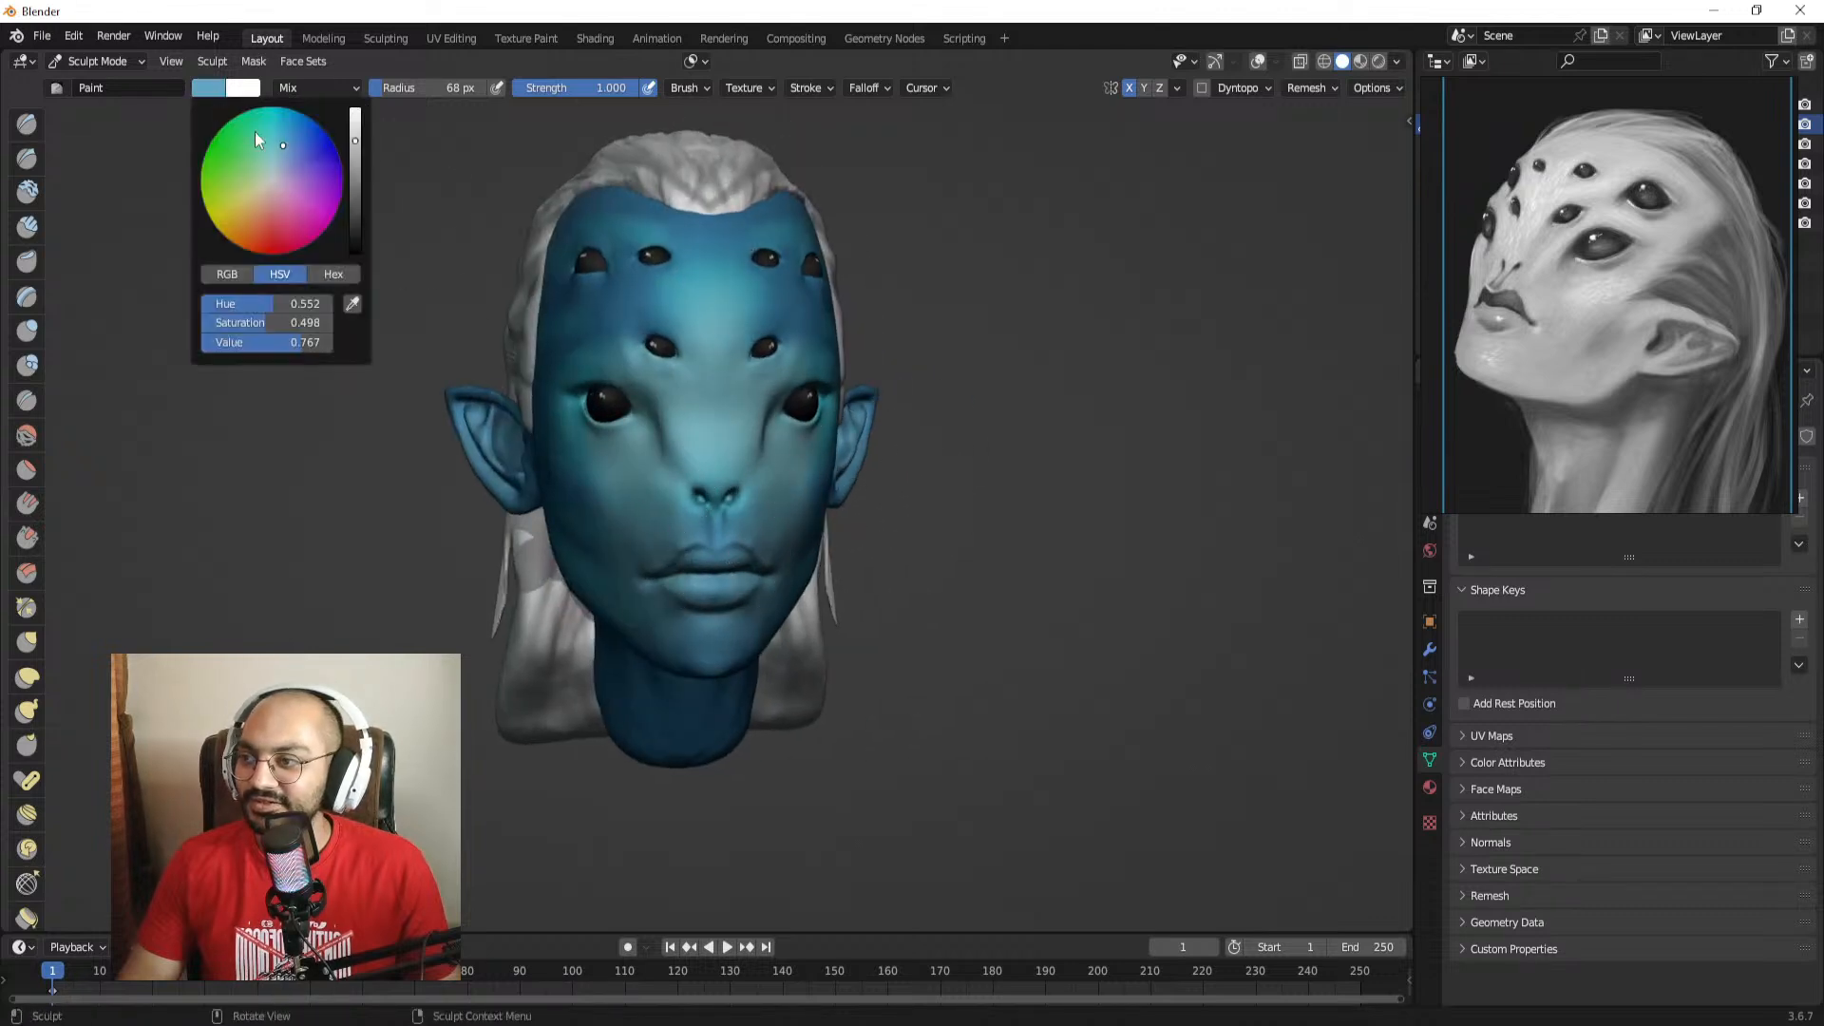
scroll(769, 513, up, 2)
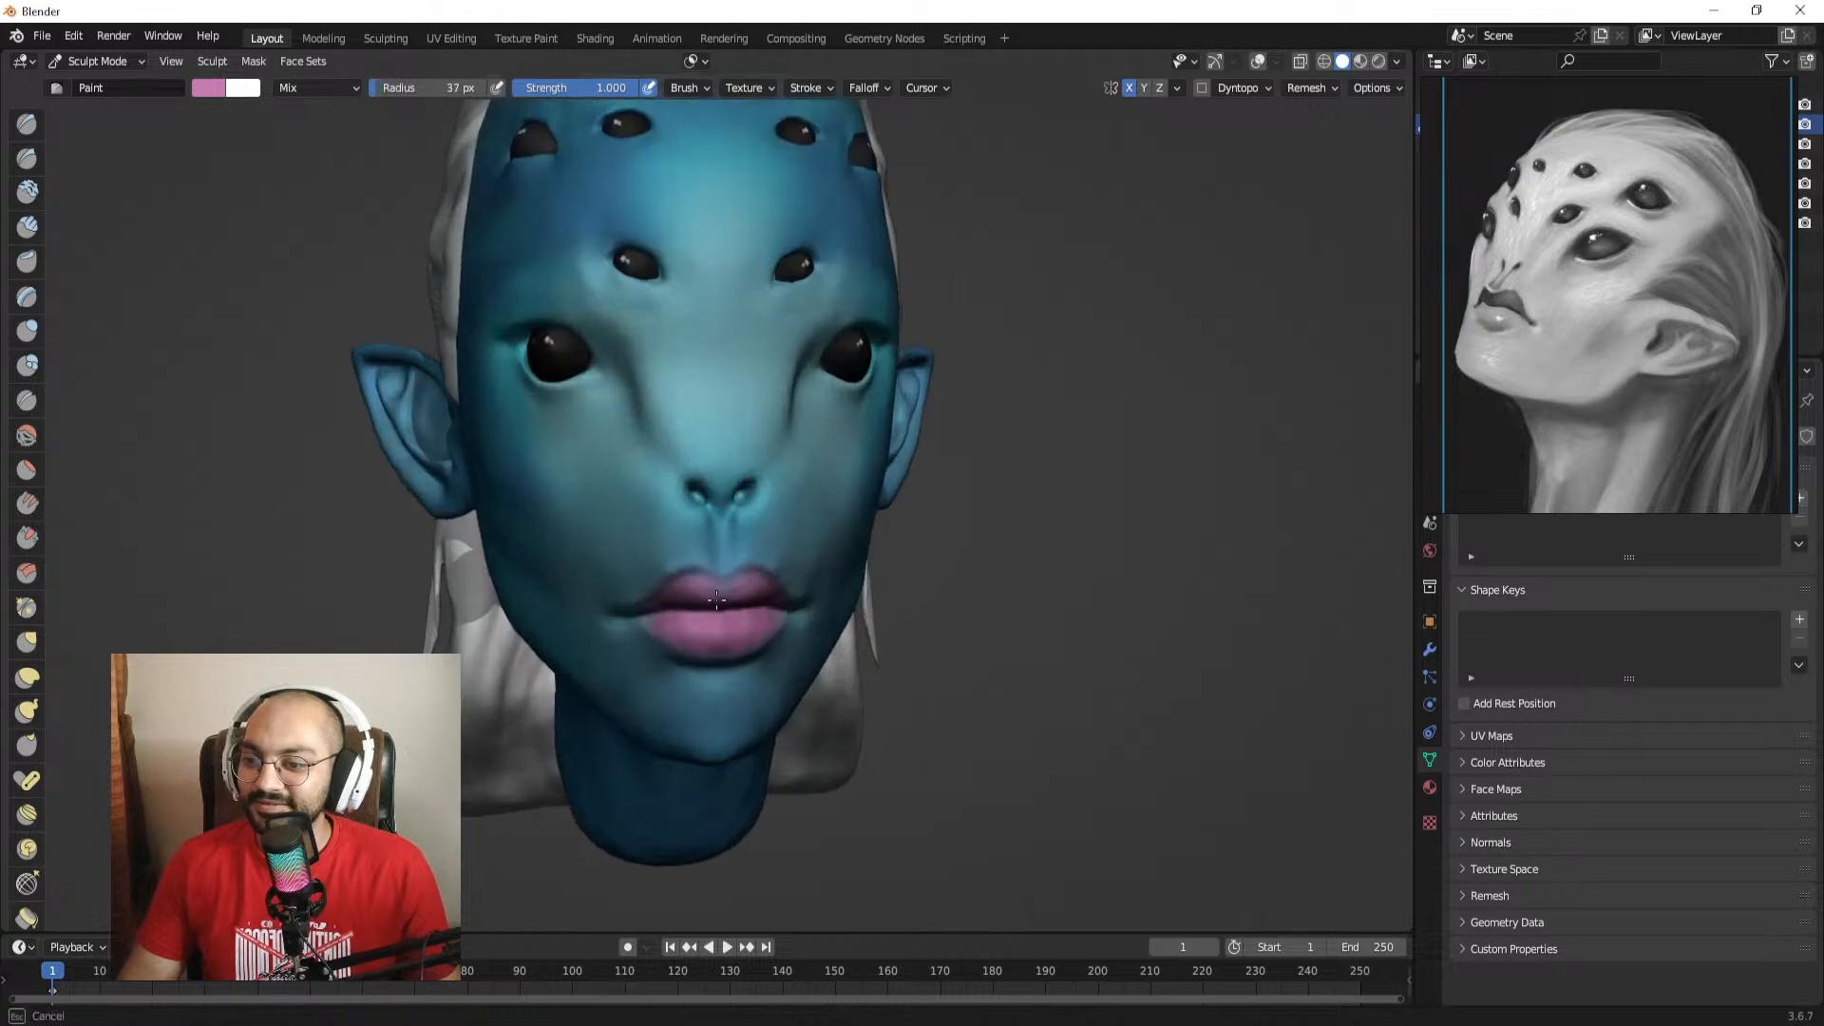
drag(733, 597, 741, 603)
Step: Examine the painted head from several distances and angles, checking the skin tones and the lips
scroll(759, 629, down, 2)
middle_drag(839, 585, 777, 562)
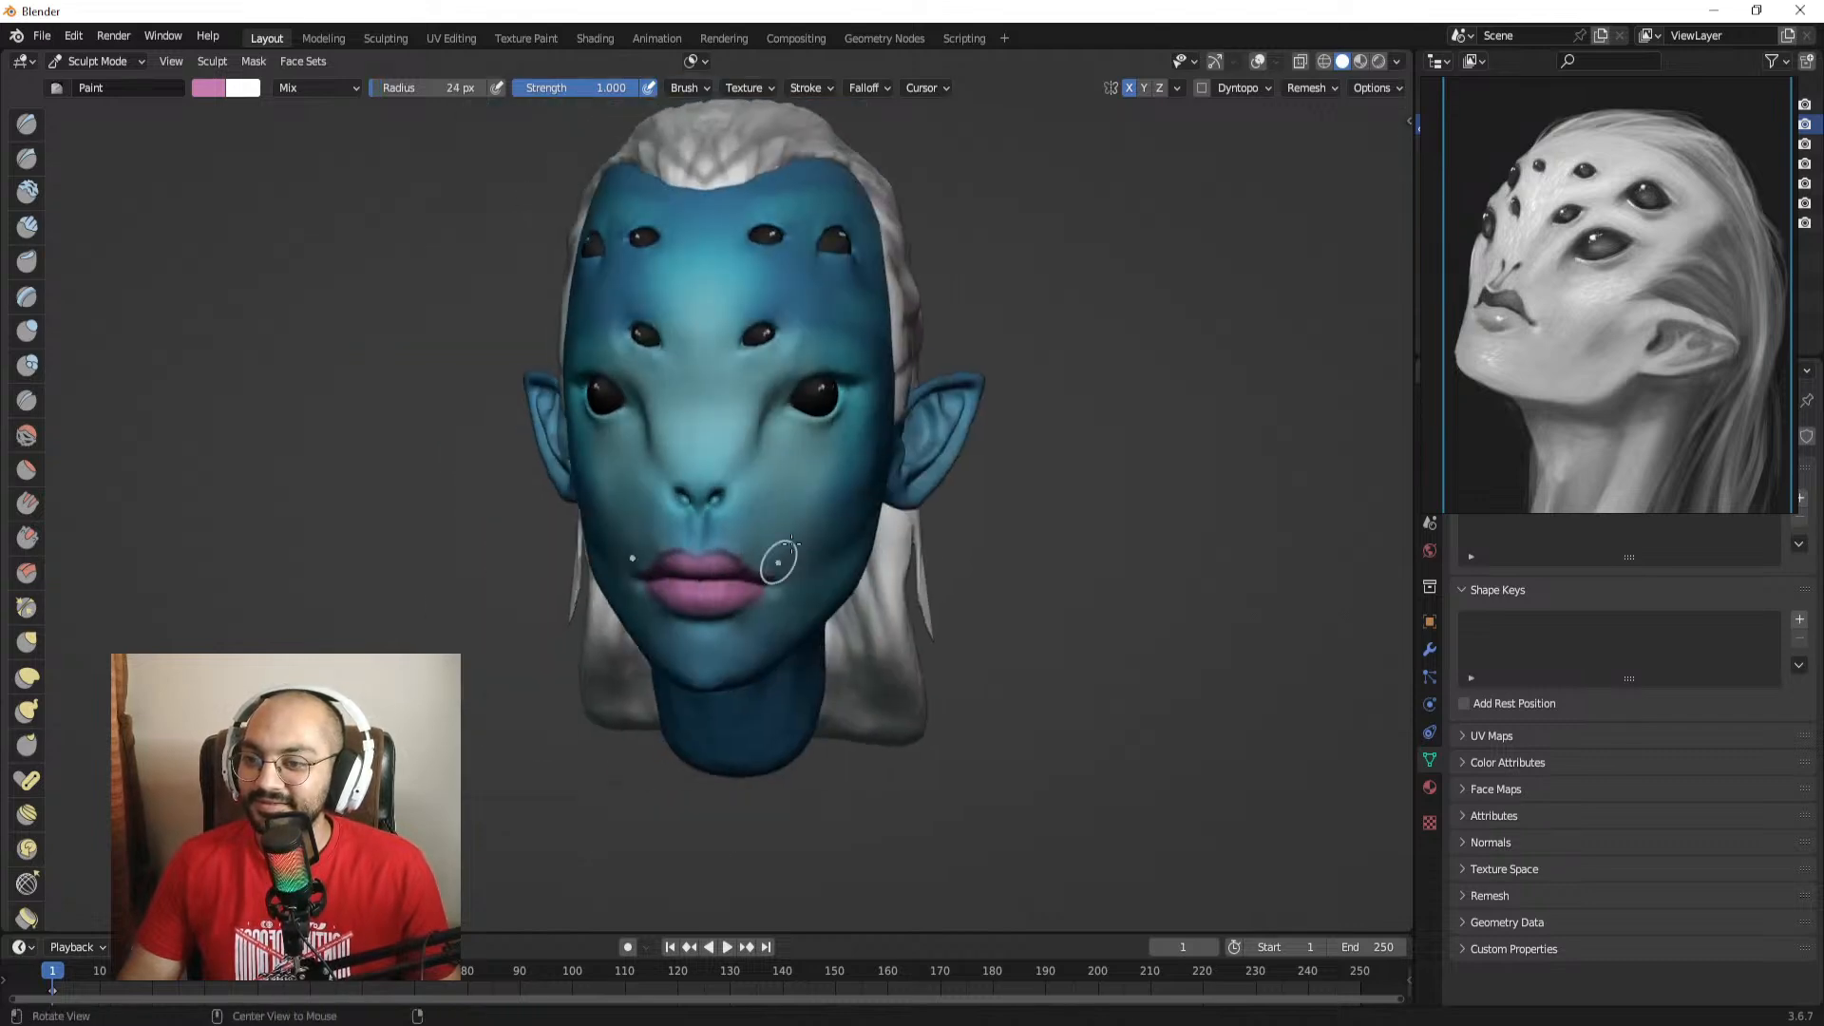
scroll(889, 693, down, 3)
middle_drag(889, 692, 912, 665)
middle_drag(856, 579, 857, 528)
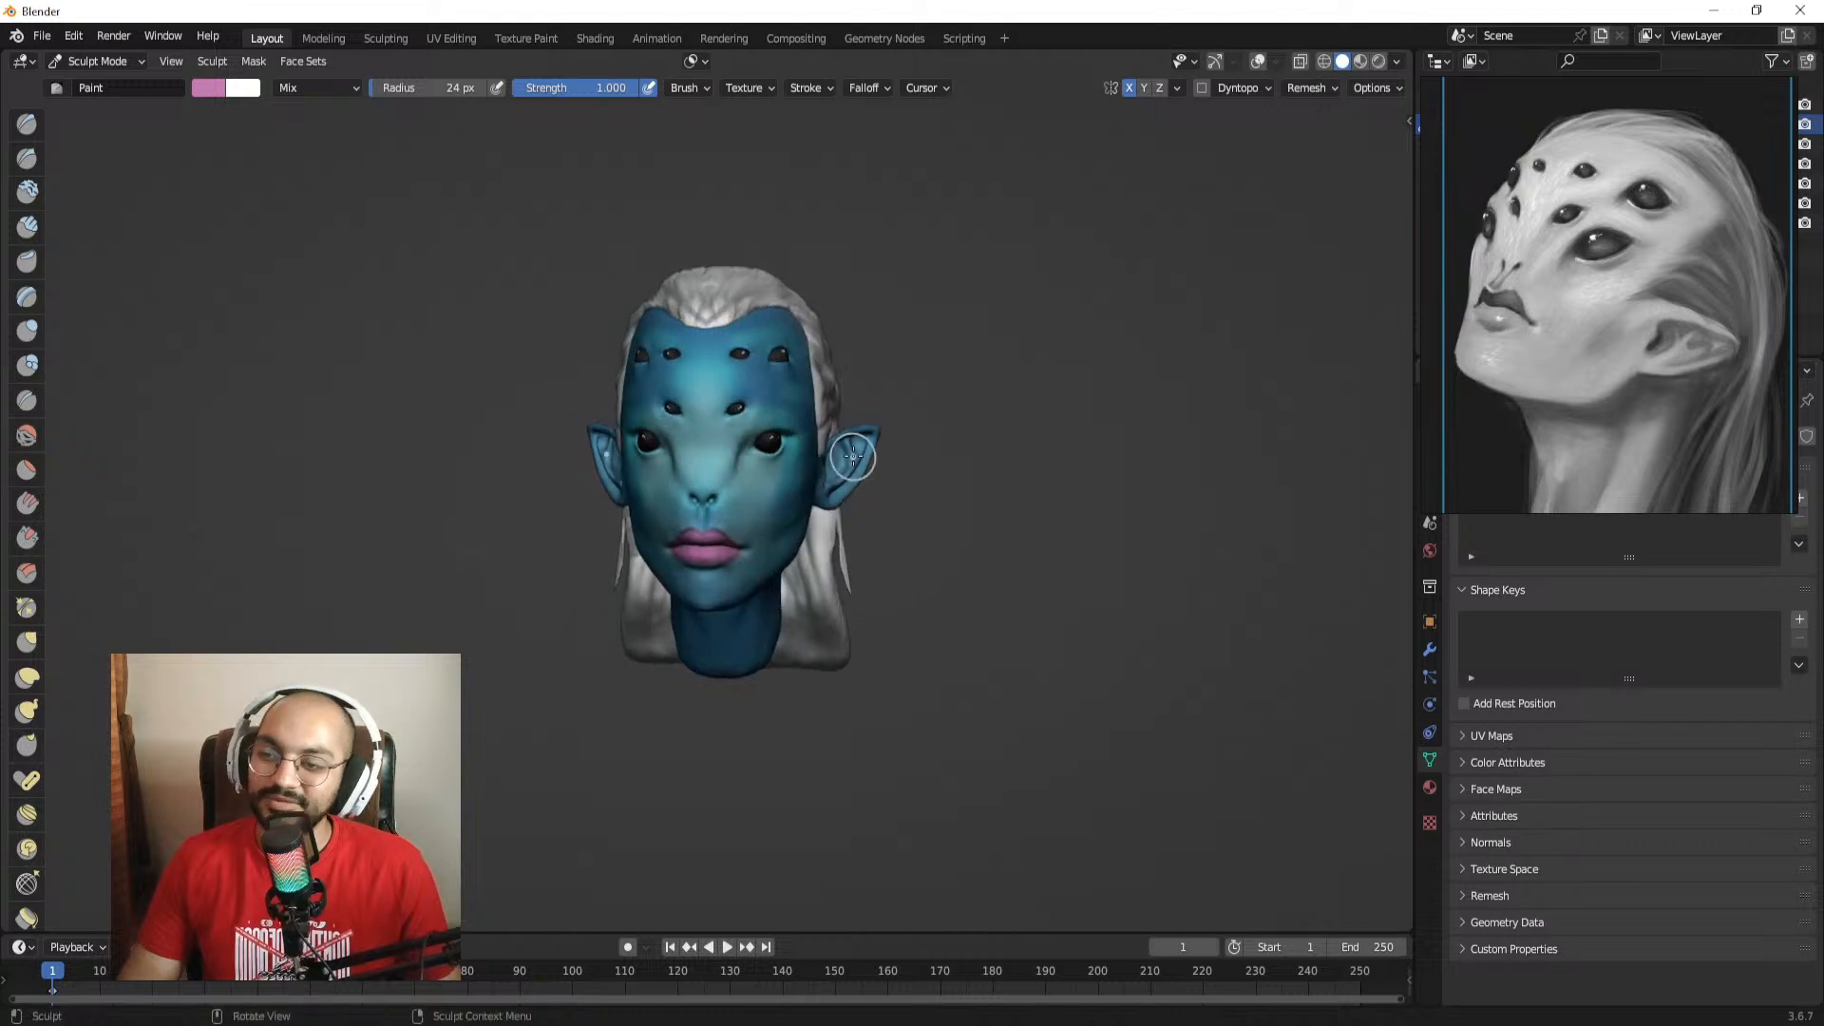
ctrl+alt+drag(842, 444, 825, 388)
alt+drag(824, 387, 882, 390)
middle_drag(882, 391, 863, 399)
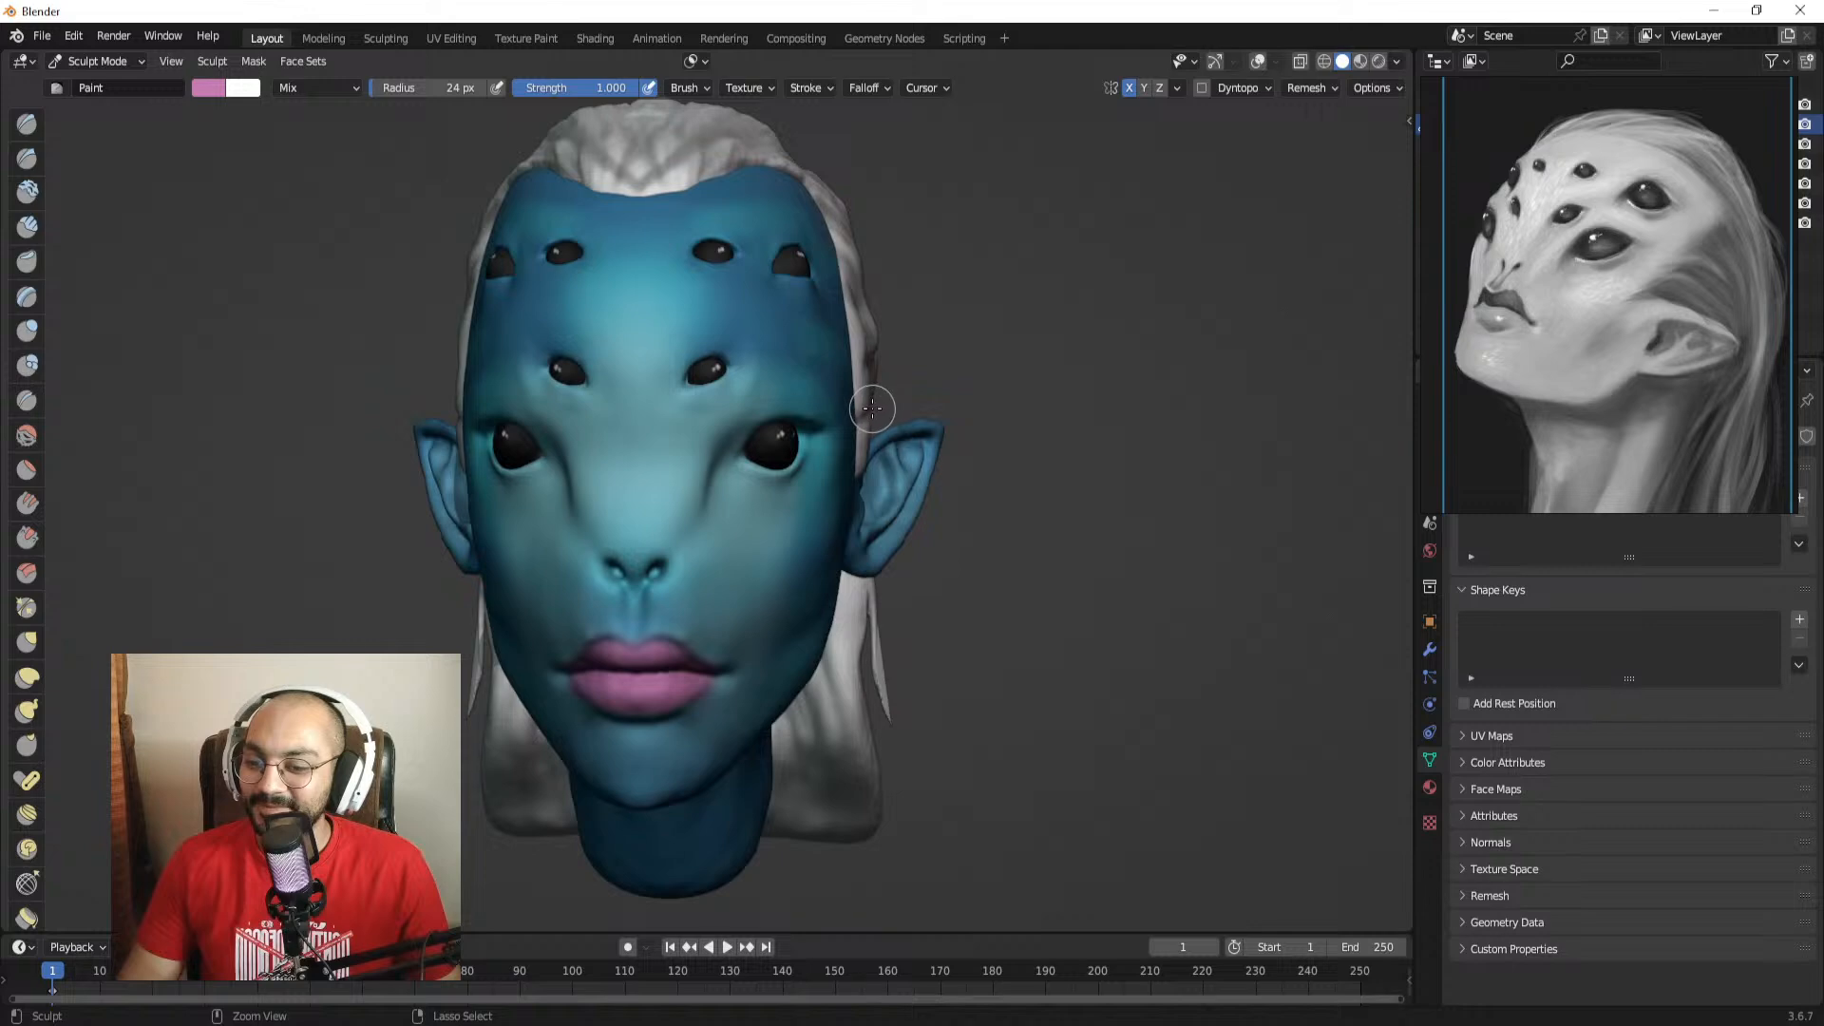
Step: Undo all the blue-cyan skin paint and pink lip paint to bring back the greyscale head
key(ctrl+z)
key(ctrl+z)
key(ctrl+z)
key(ctrl+z)
key(ctrl+z)
key(ctrl+z)
key(ctrl+z)
key(ctrl+z)
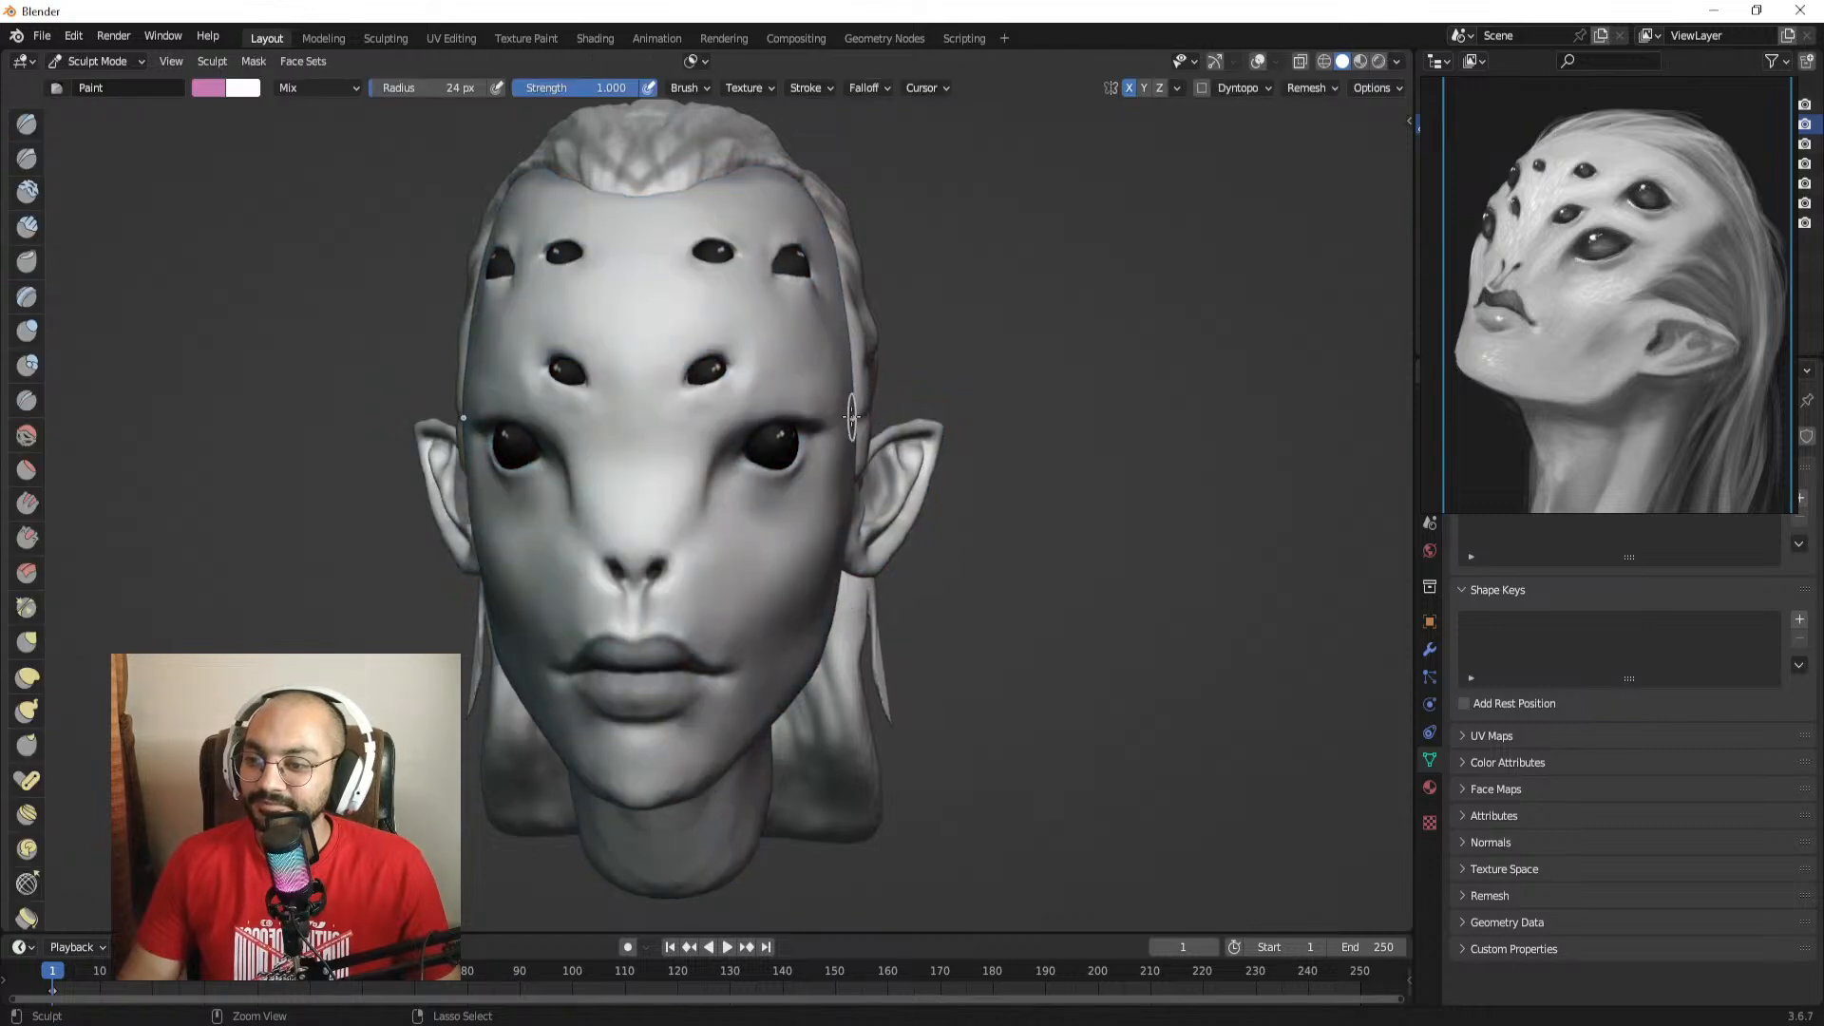
key(ctrl+z)
scroll(950, 437, down, 4)
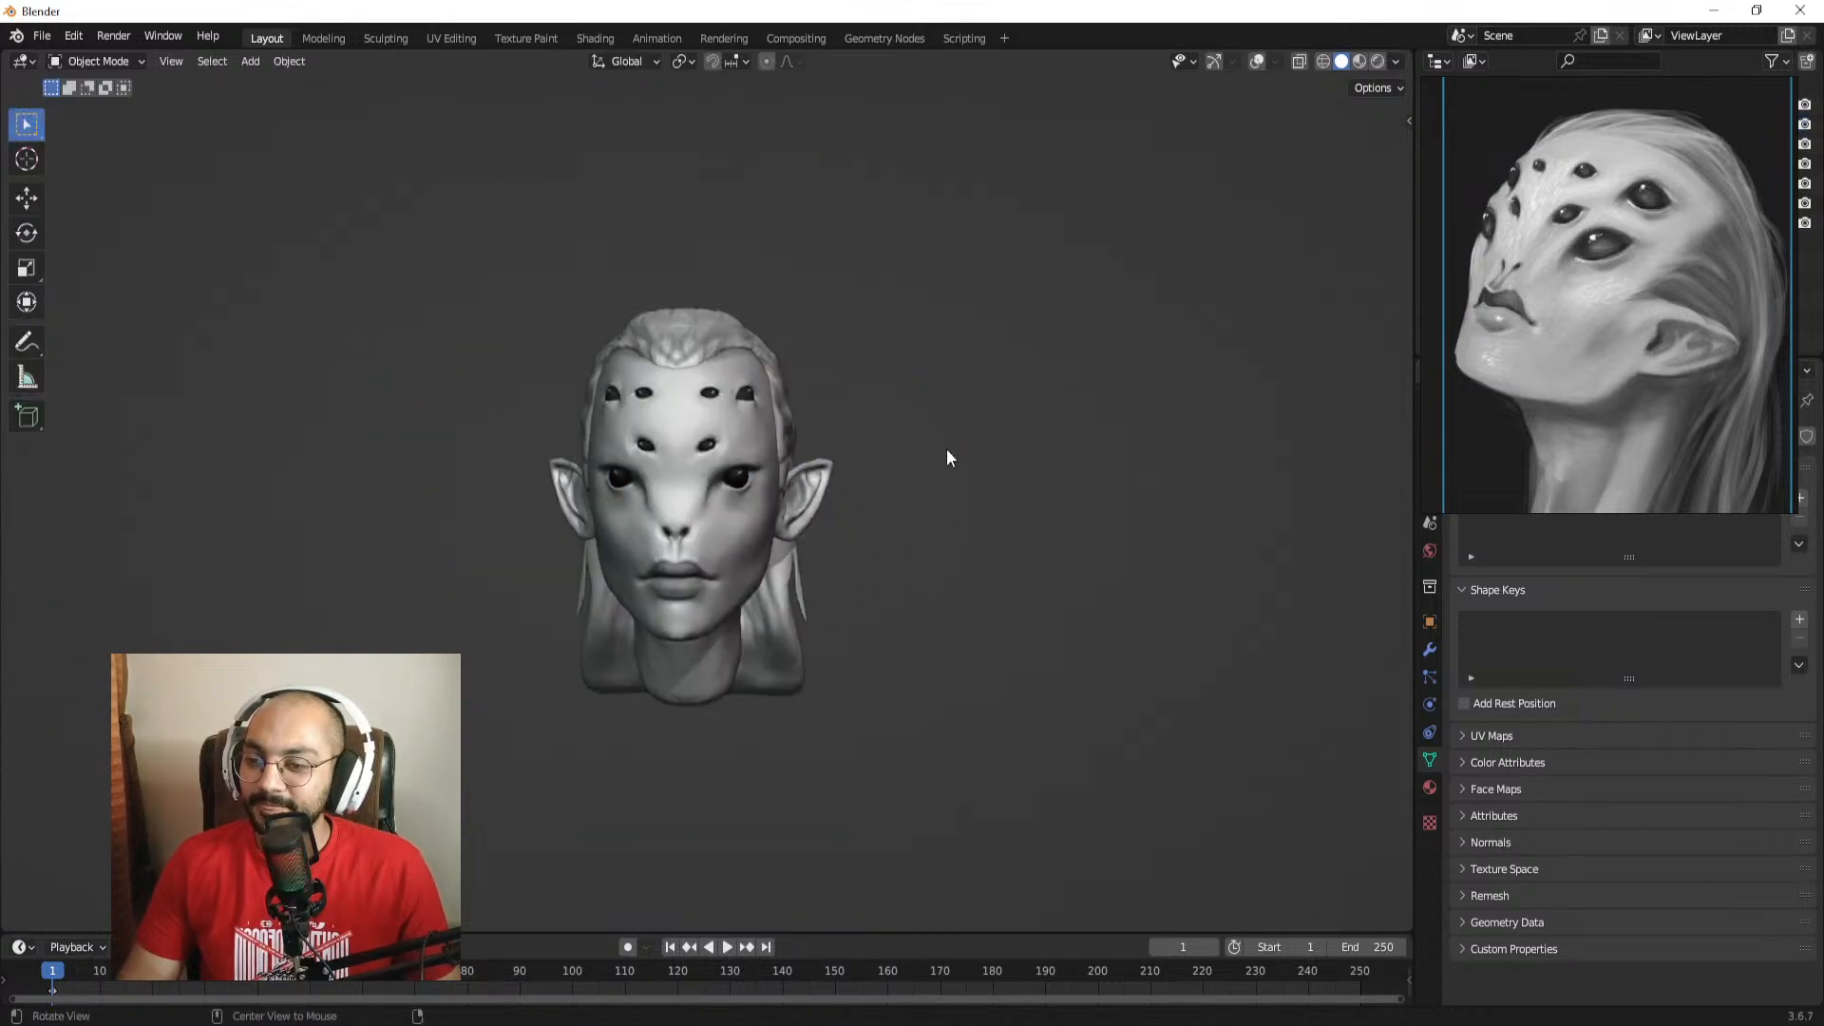
Step: Enter Sculpt Mode on the head and set the brush radius to 42 px near the eyes
mouse_move(932, 452)
ctrl+middle_down()
mouse_move(931, 407)
mouse_move(895, 410)
mouse_move(770, 344)
ctrl+middle_up()
key(ctrl+Tab)
click(785, 460)
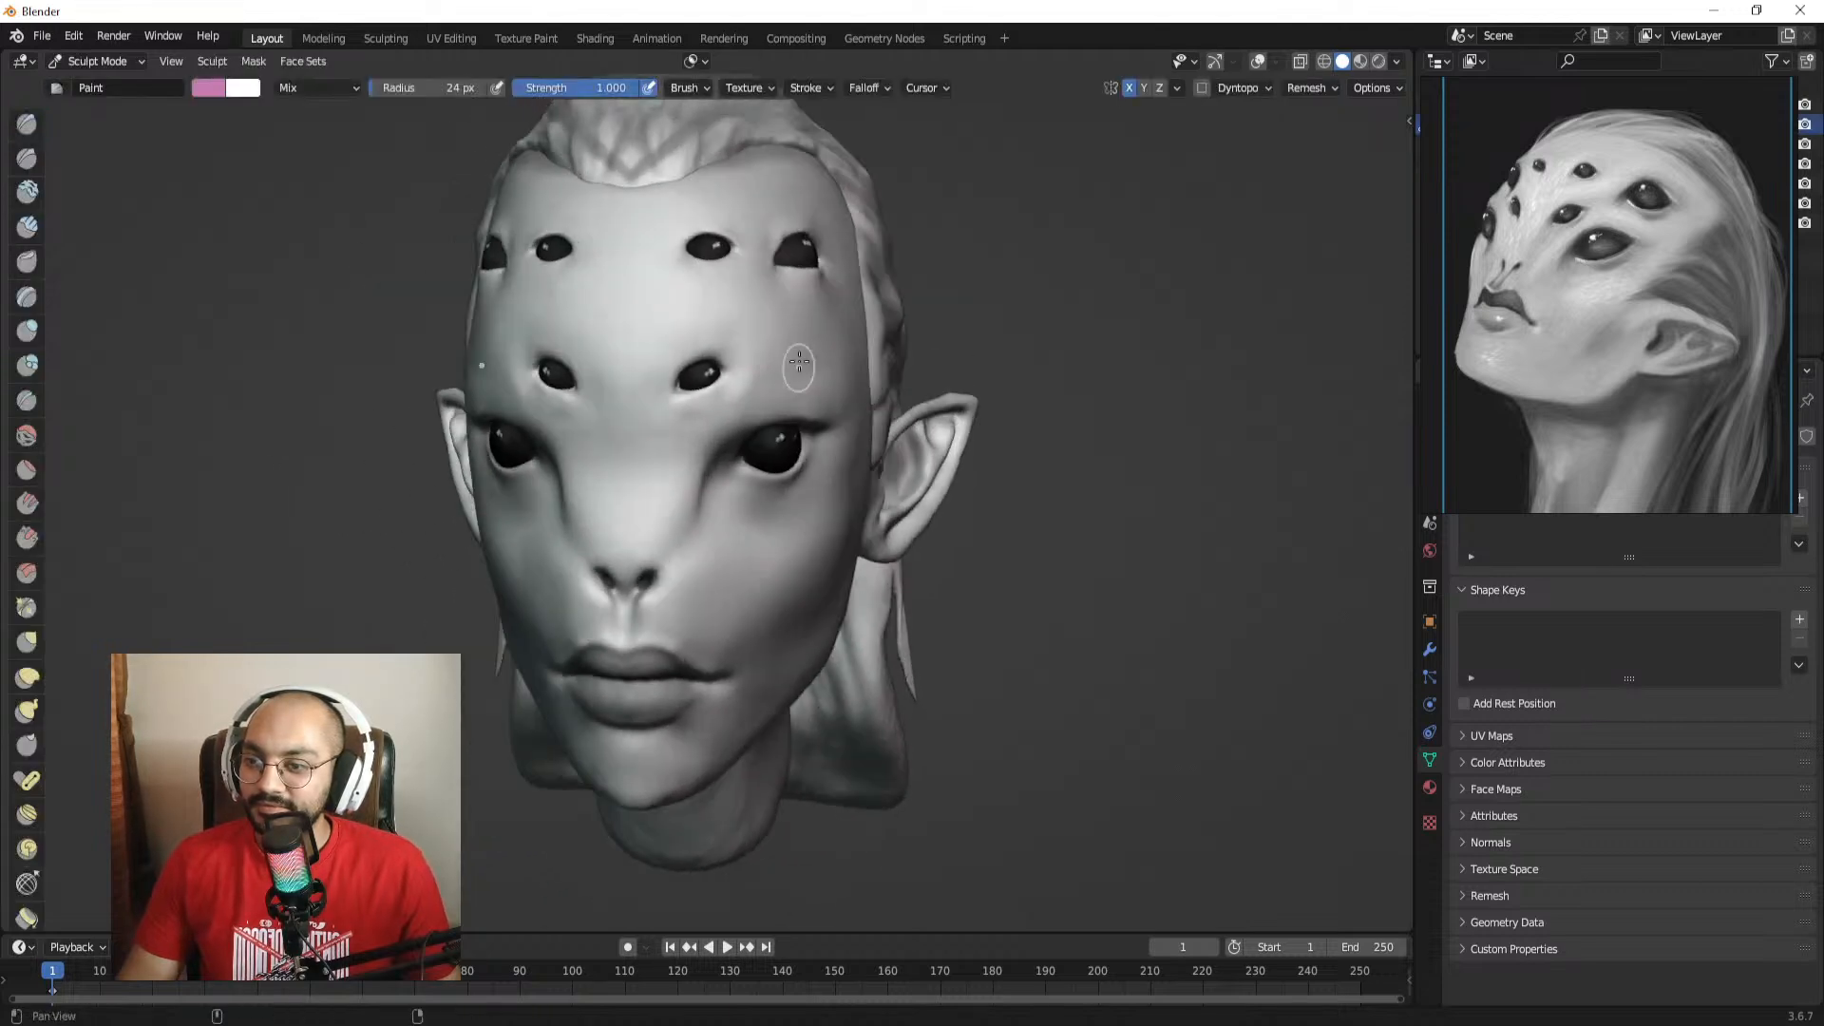
scroll(755, 456, up, 4)
key(f)
click(772, 449)
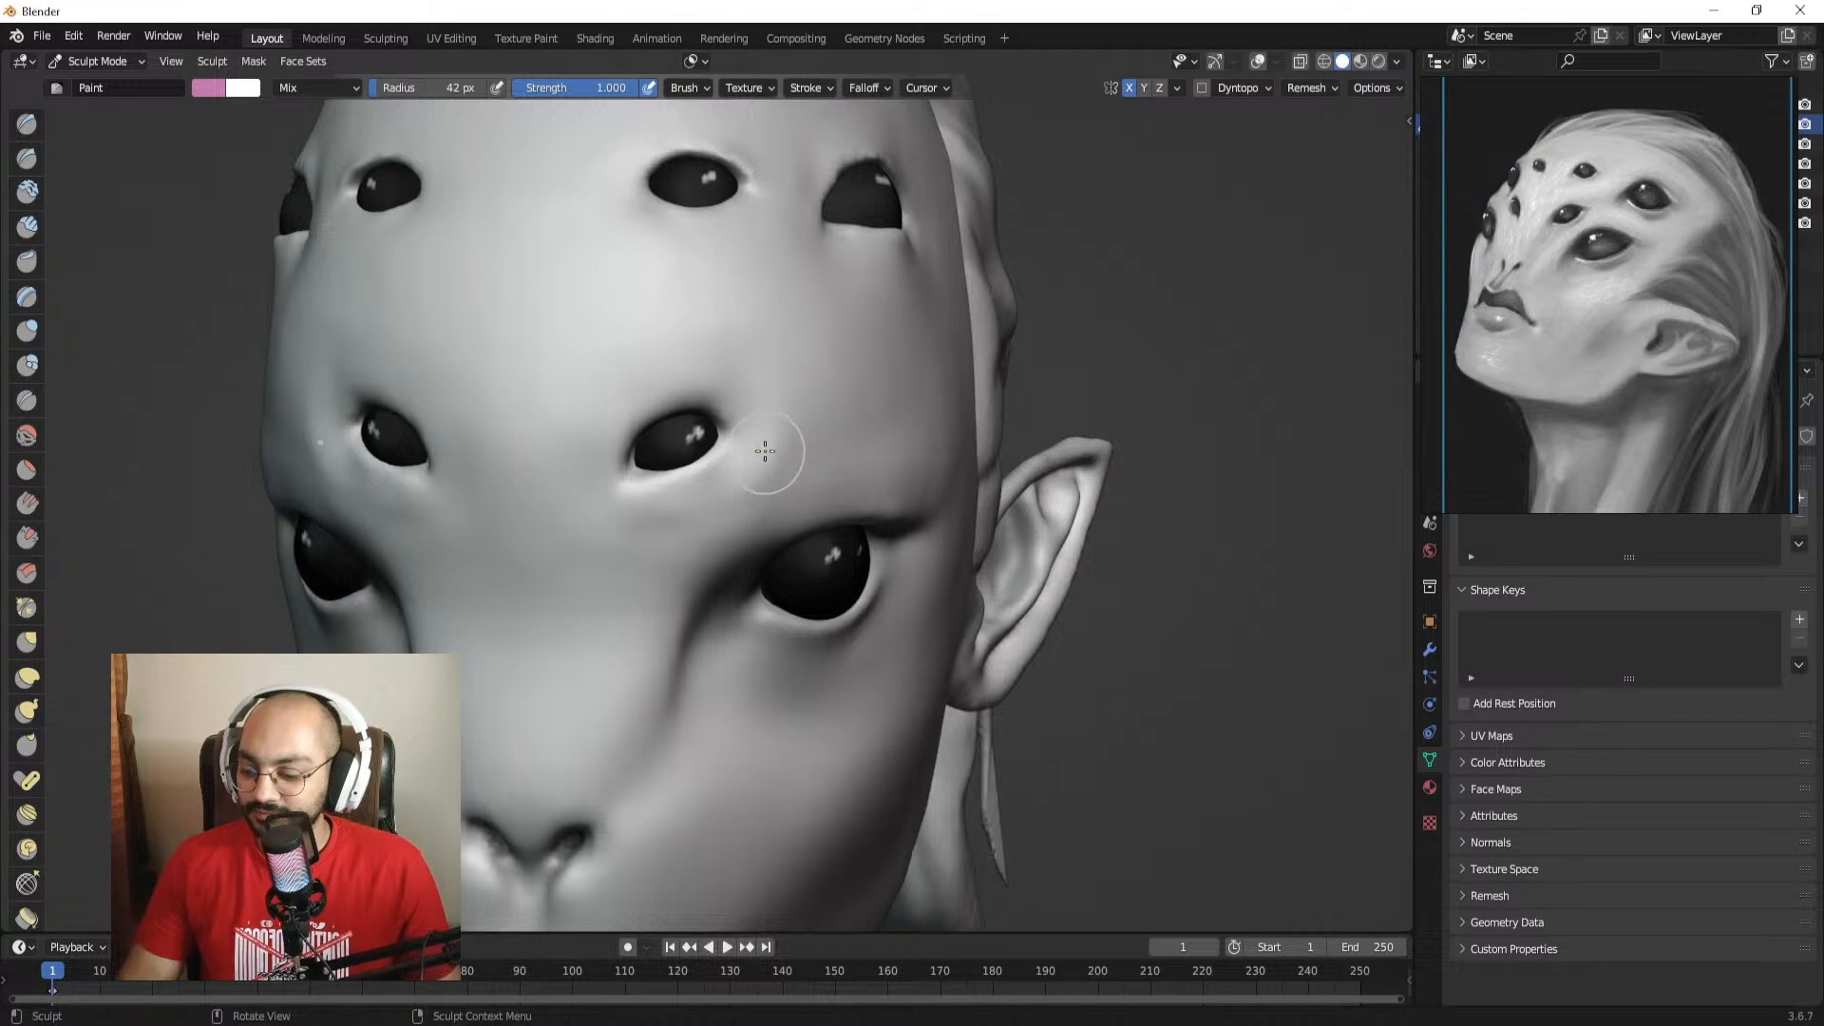
Step: Leave sculpting for Object Mode and frame the whole head from the front
key(g)
mouse_move(817, 378)
ctrl+alt+mouse_down()
mouse_move(774, 517)
mouse_move(827, 464)
ctrl+alt+mouse_up()
key(ctrl+Tab)
click(834, 463)
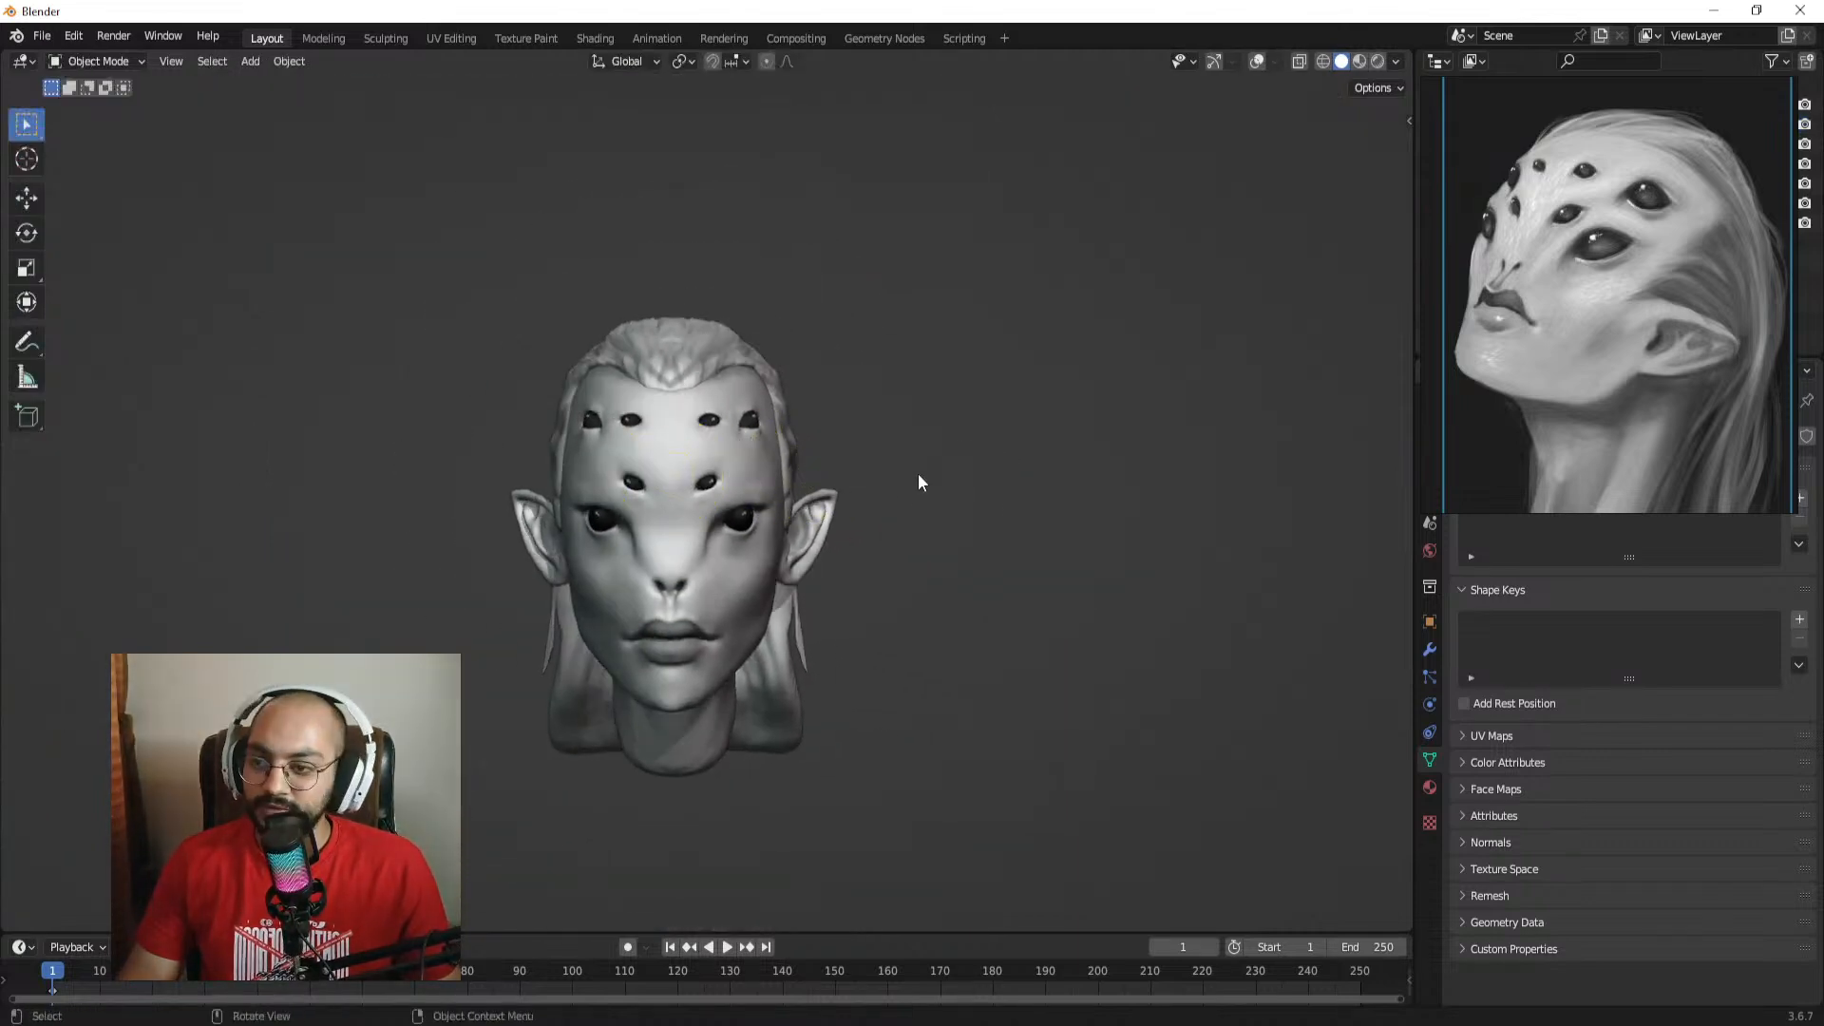
scroll(917, 475, up, 1)
alt+shift+drag(802, 435, 839, 334)
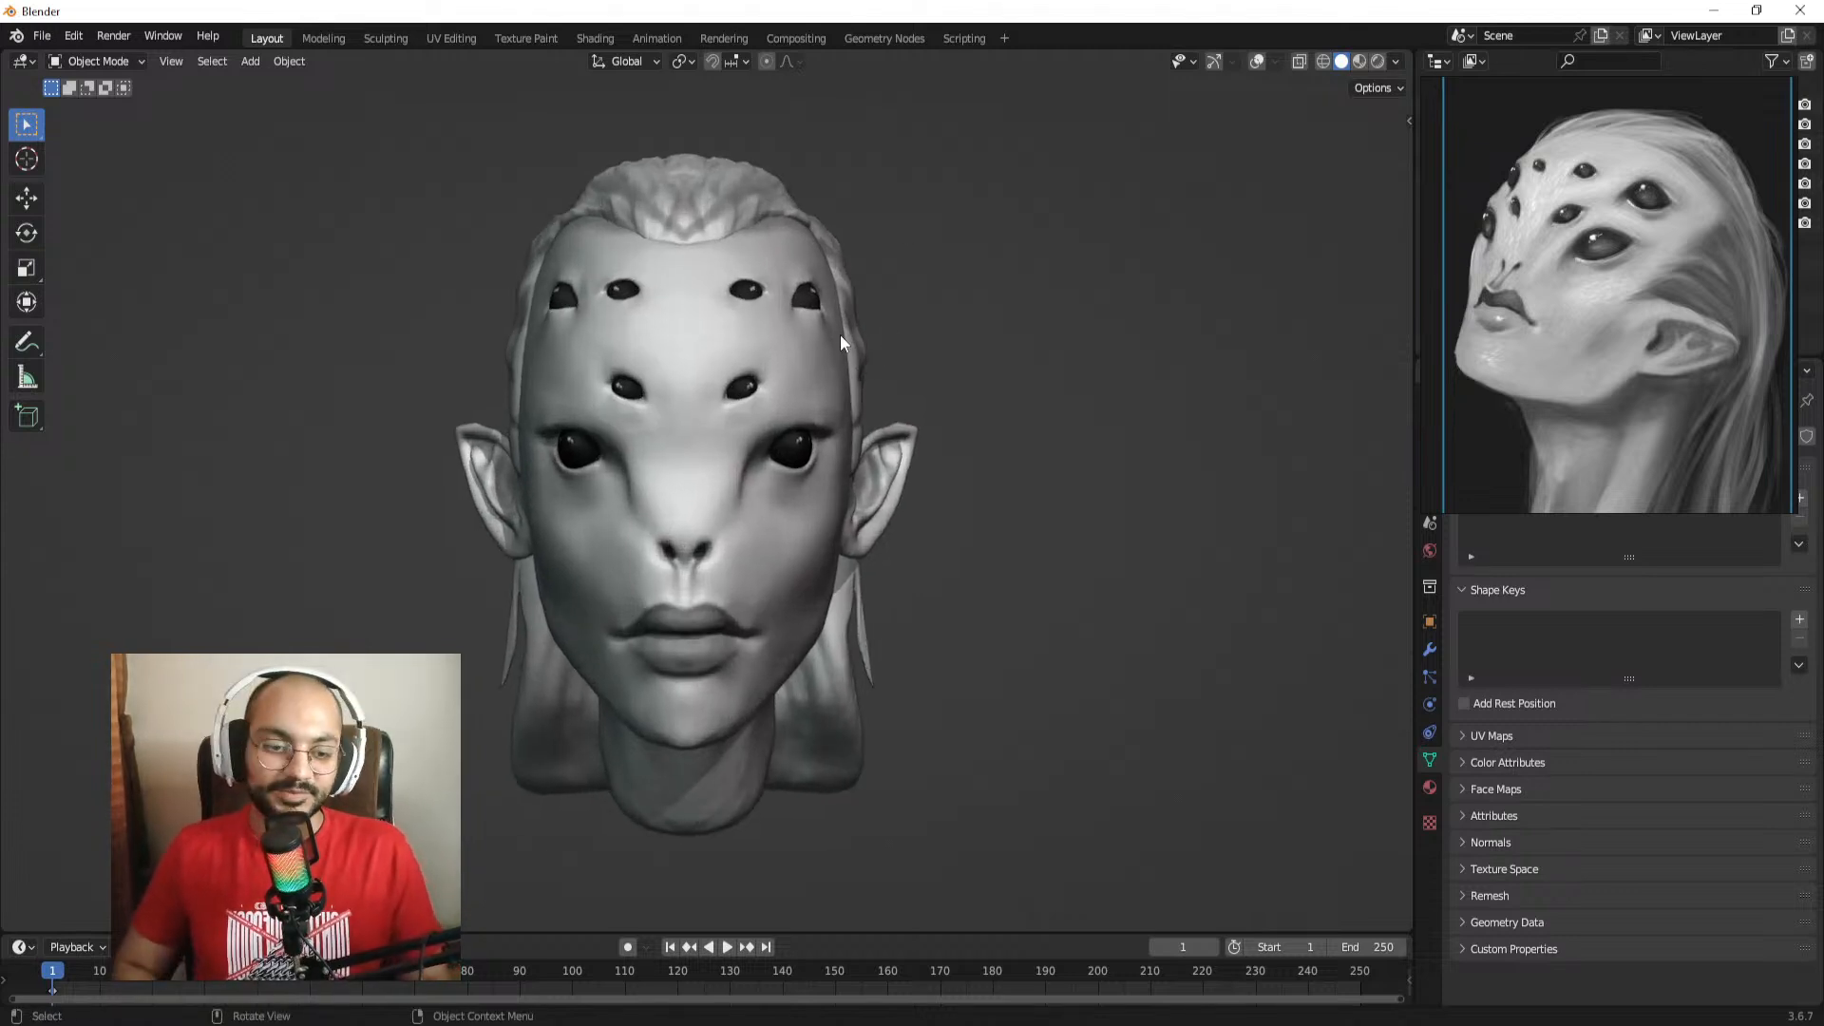